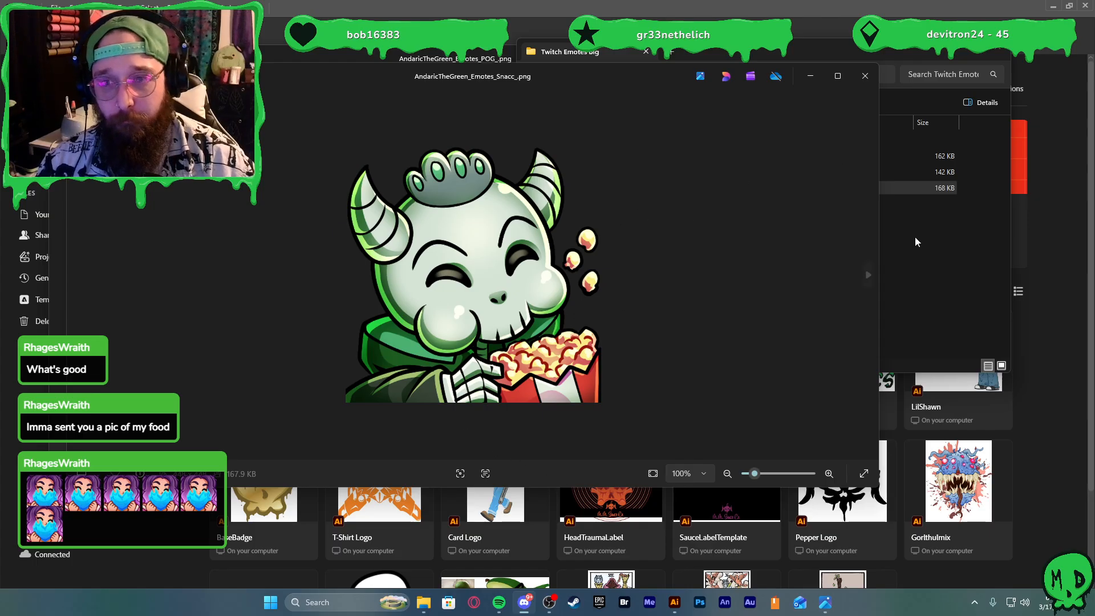
Open Fish emotes.psd from the PSD folder in Photoshop, accepting the conversion to the Adobe RGB (1998) working space
click(920, 266)
click(533, 75)
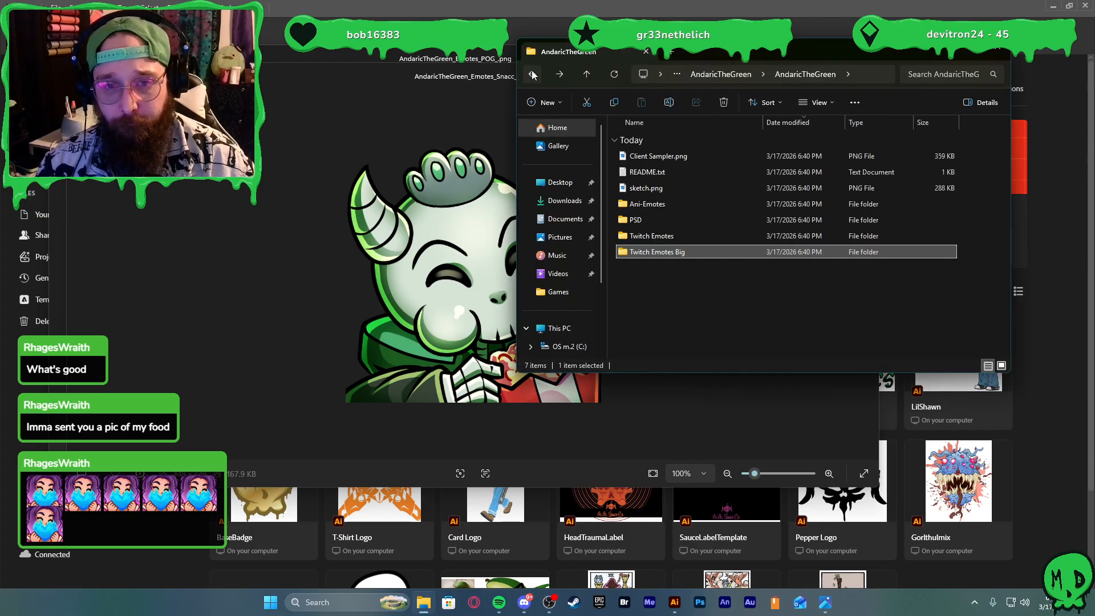
click(533, 74)
click(560, 75)
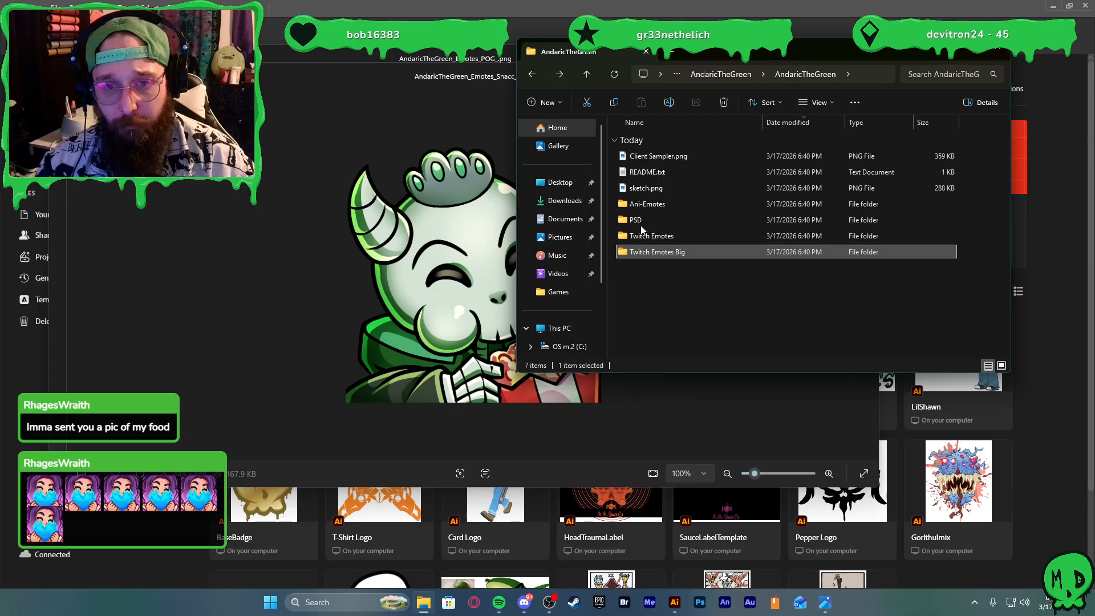
double_click(630, 221)
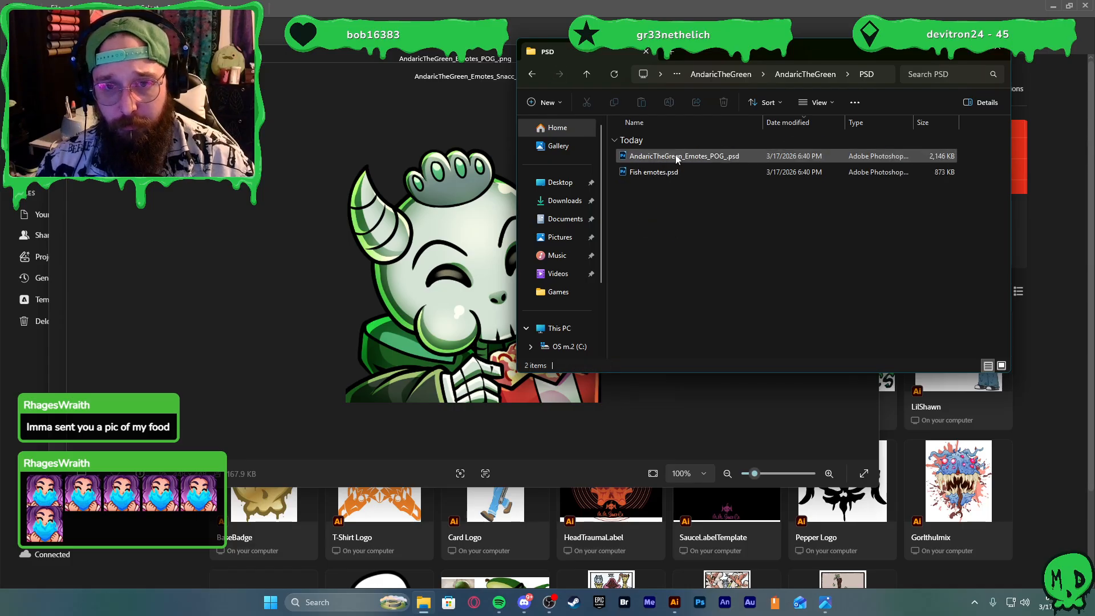
click(663, 173)
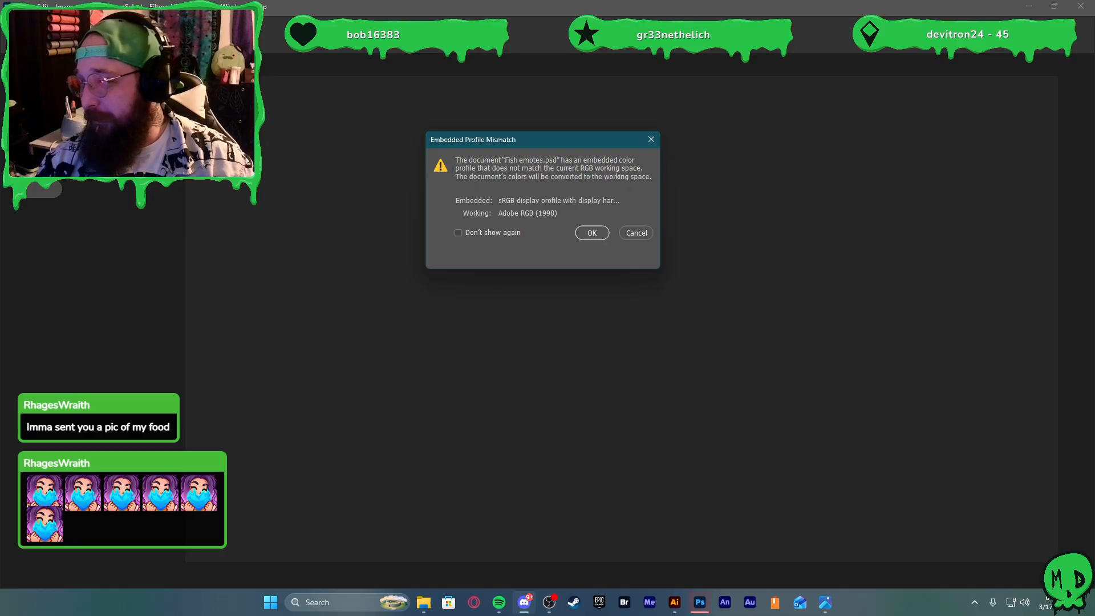
click(593, 233)
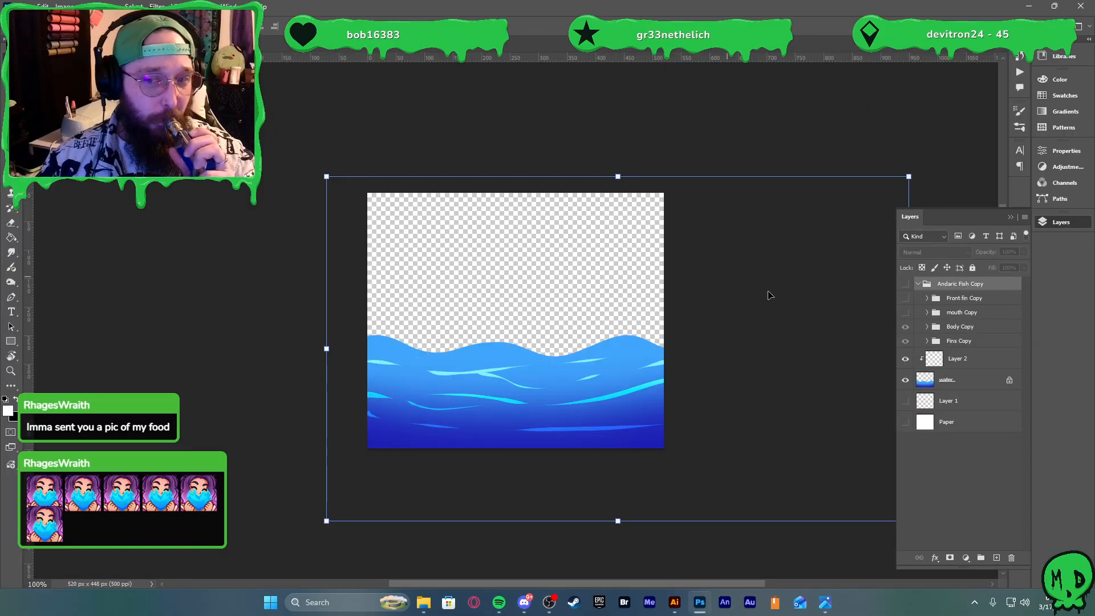
Show the Andaric Fish Copy group with its Front fin Copy and mouth Copy groups to view the complete fish over the water
click(903, 285)
click(905, 298)
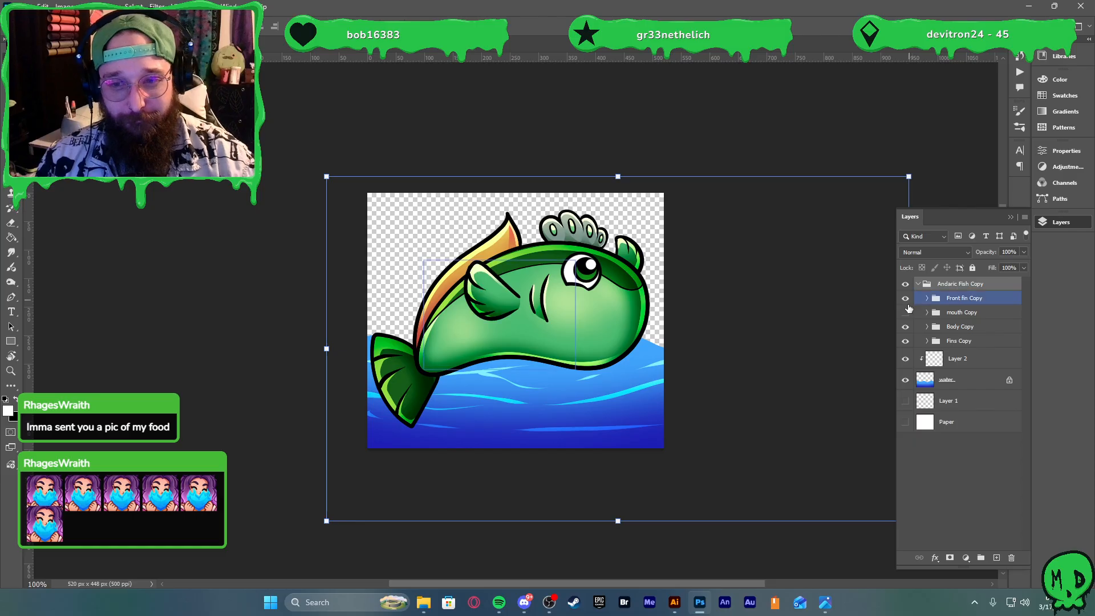
click(905, 312)
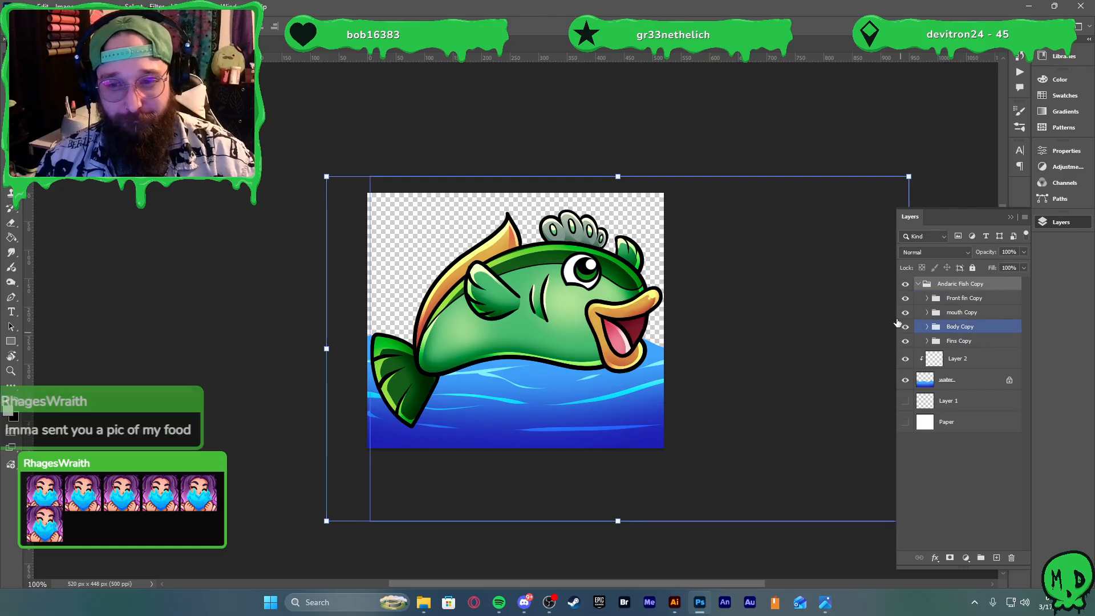
click(905, 284)
click(905, 284)
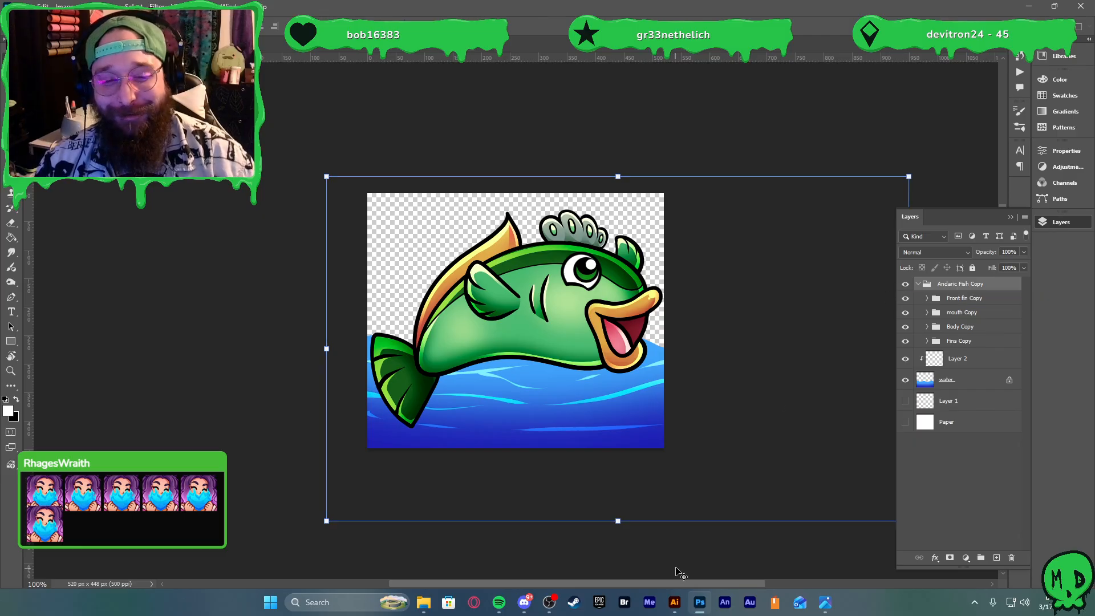
Open AndaricTheGreen_Emotes_POG_.psd from the PSD folder and select Layer 179 Copy inside the Andaric_pog Copy group
click(425, 606)
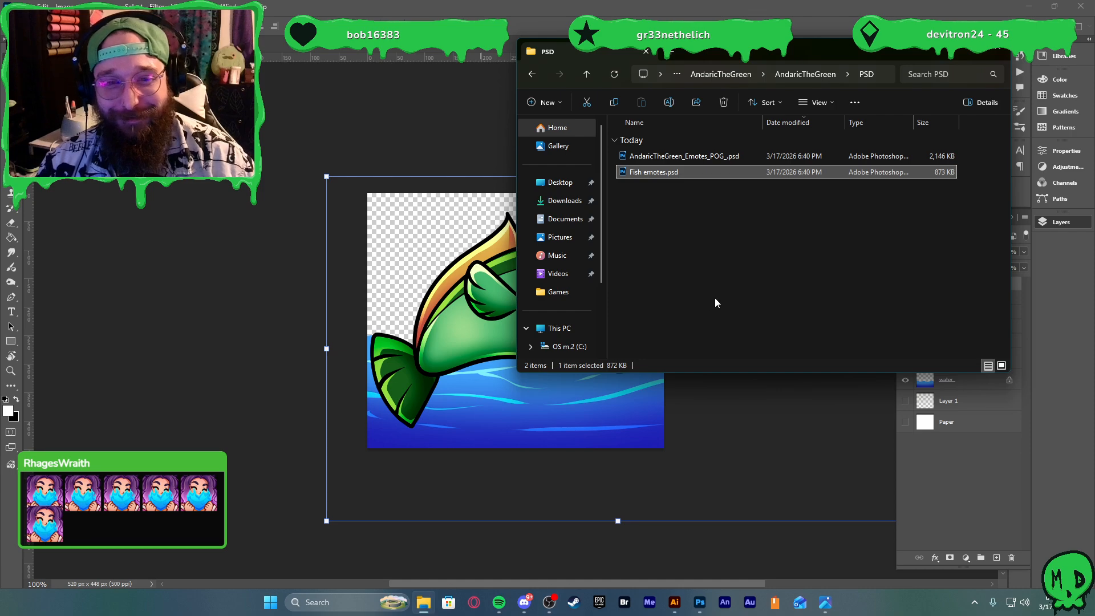
double_click(661, 157)
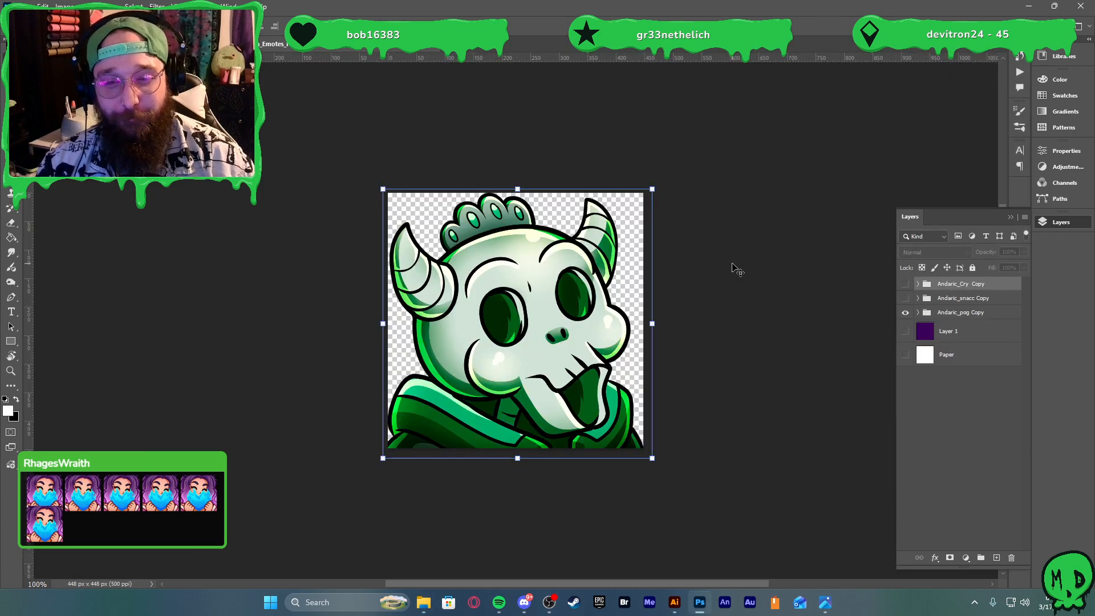
click(905, 312)
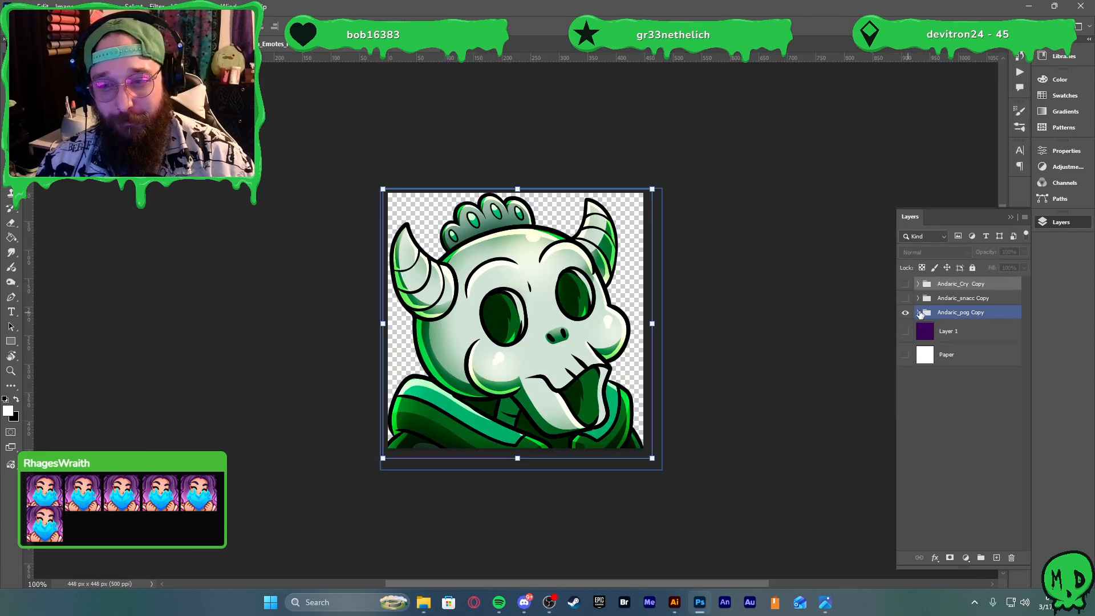
click(917, 311)
click(964, 355)
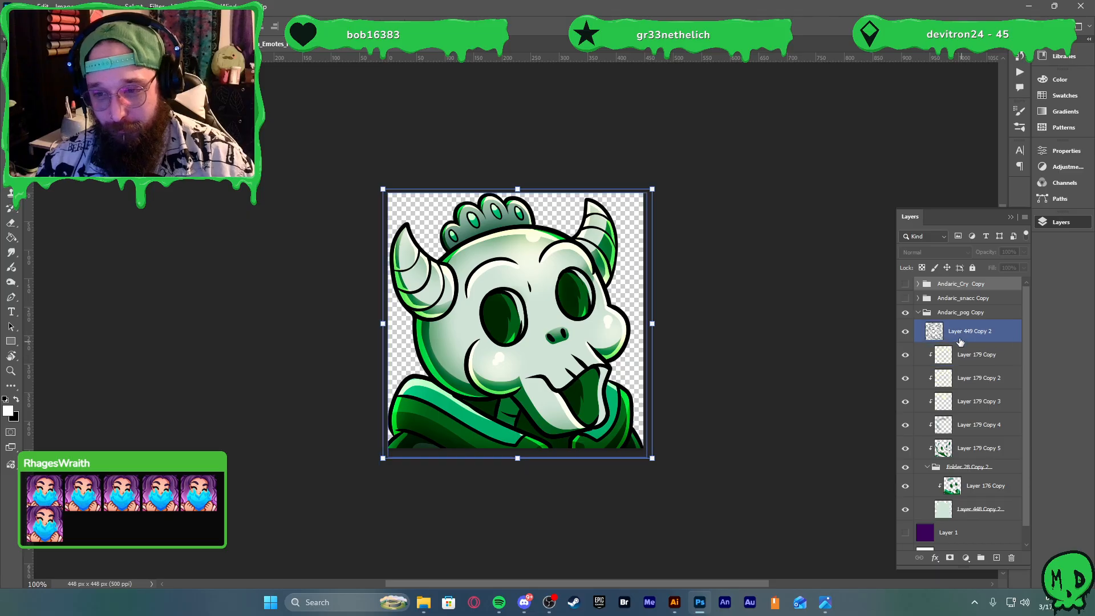
click(984, 364)
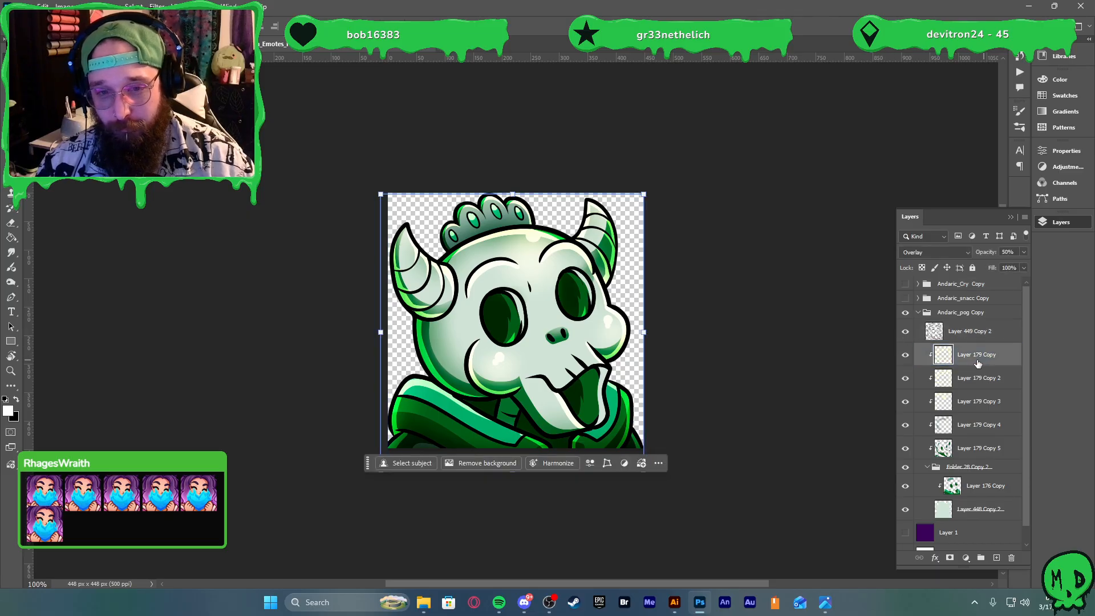
Toggle the visibility of Layer 179 Copy to examine what it adds to the skull emote
click(905, 355)
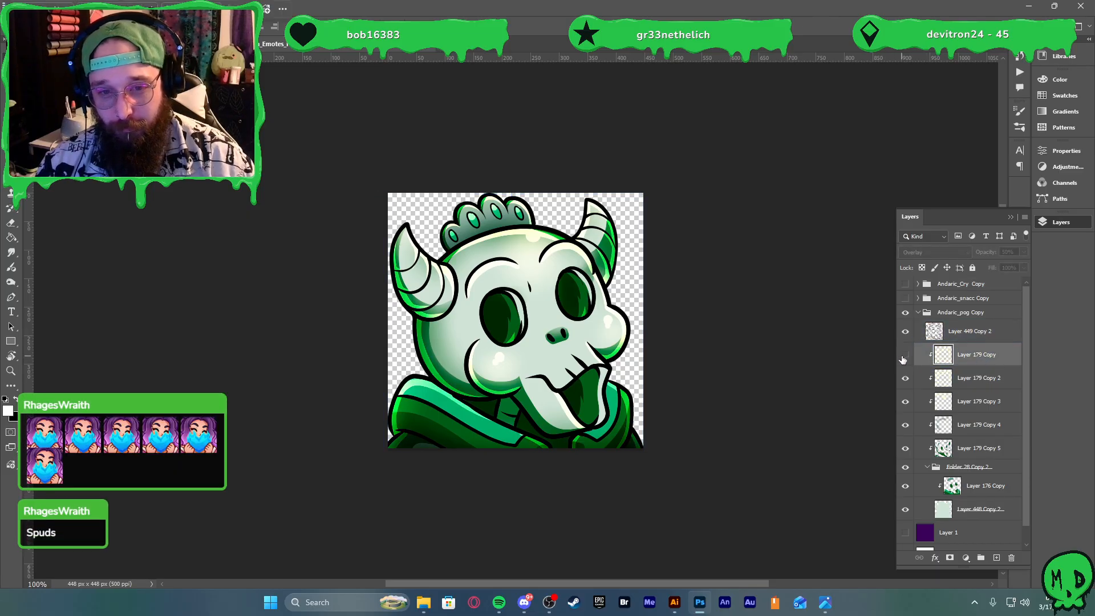
click(904, 355)
click(904, 355)
click(904, 355)
Examine the base colours in Folder 28 Copy 2 by switching Layer 176 Copy off and on, and review the group's layer stack
click(972, 448)
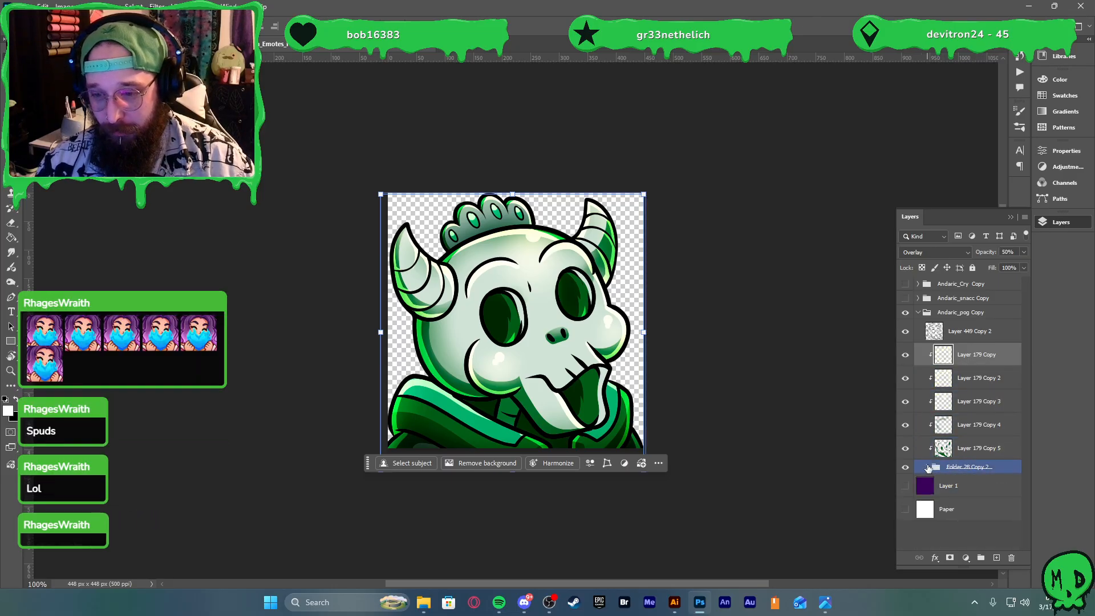
click(905, 486)
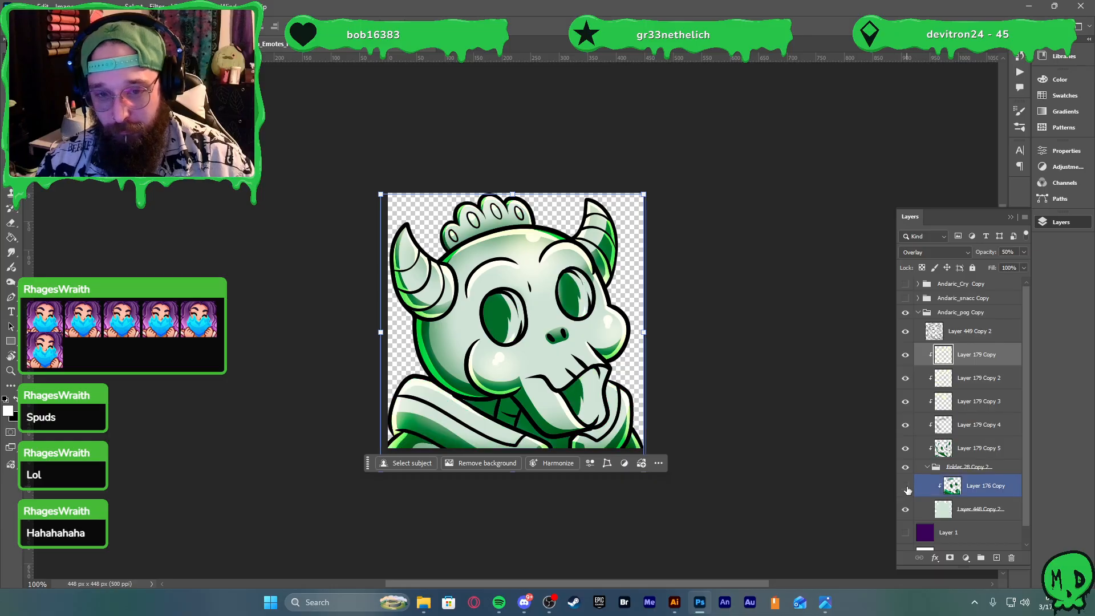
click(905, 486)
click(905, 485)
click(905, 487)
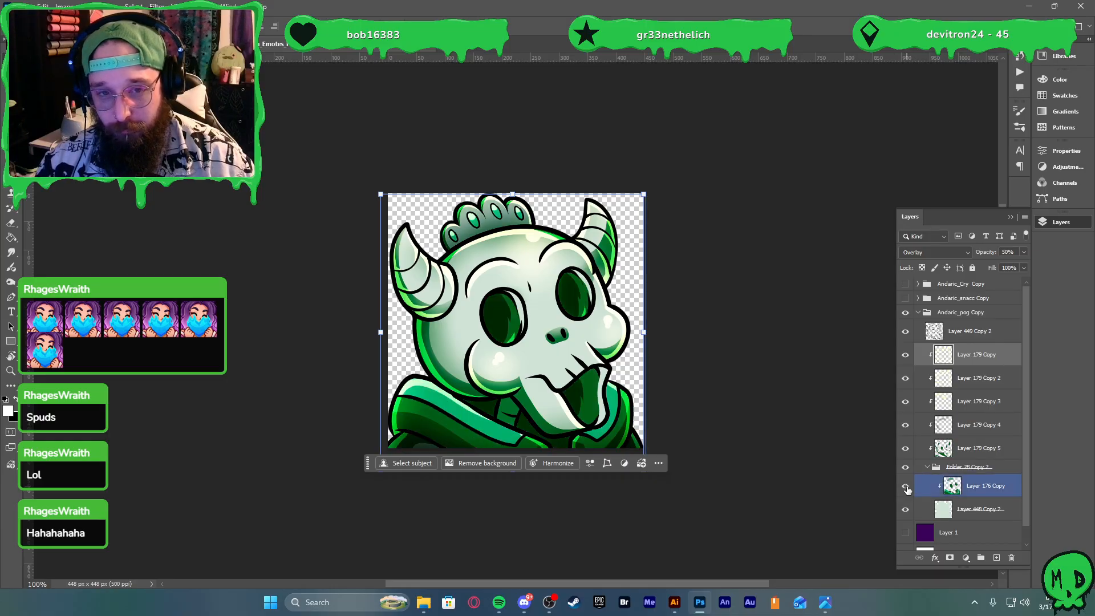
click(905, 486)
click(905, 486)
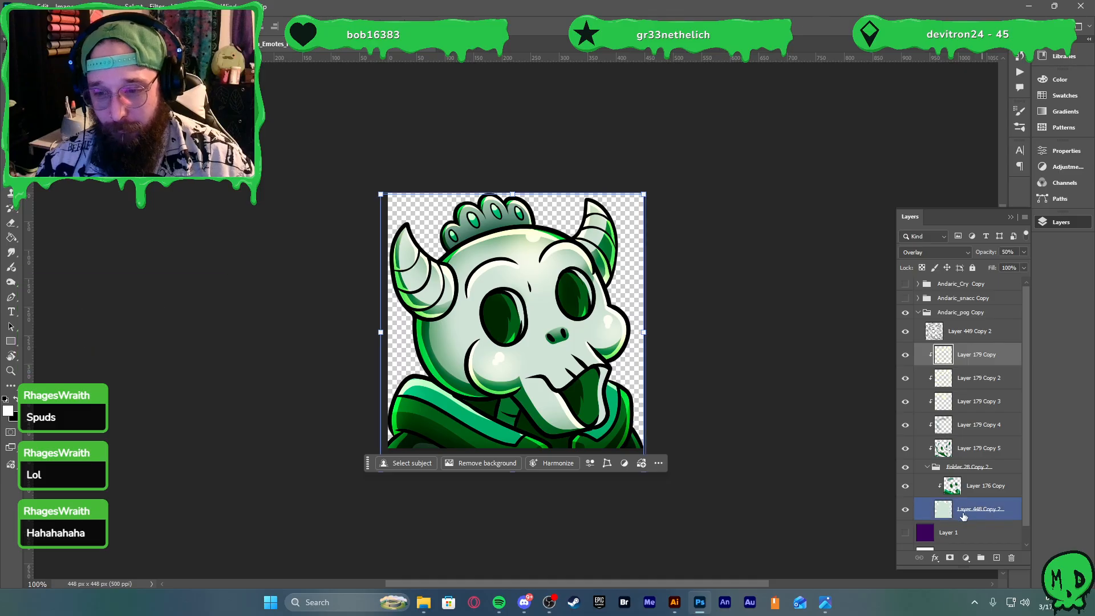
scroll(963, 515, down, 1)
scroll(968, 515, up, 1)
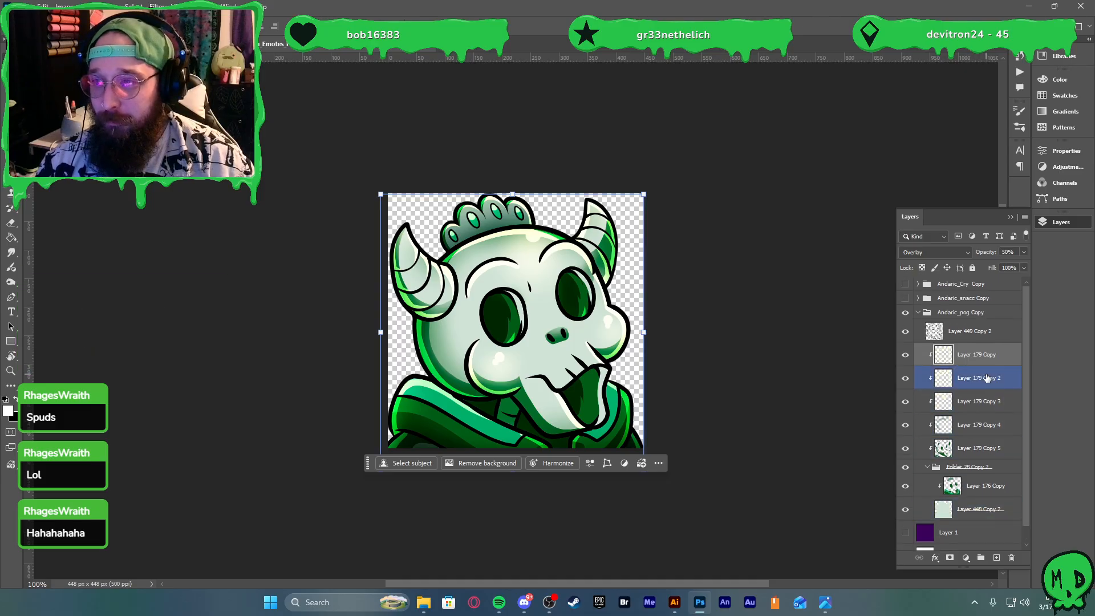
click(961, 313)
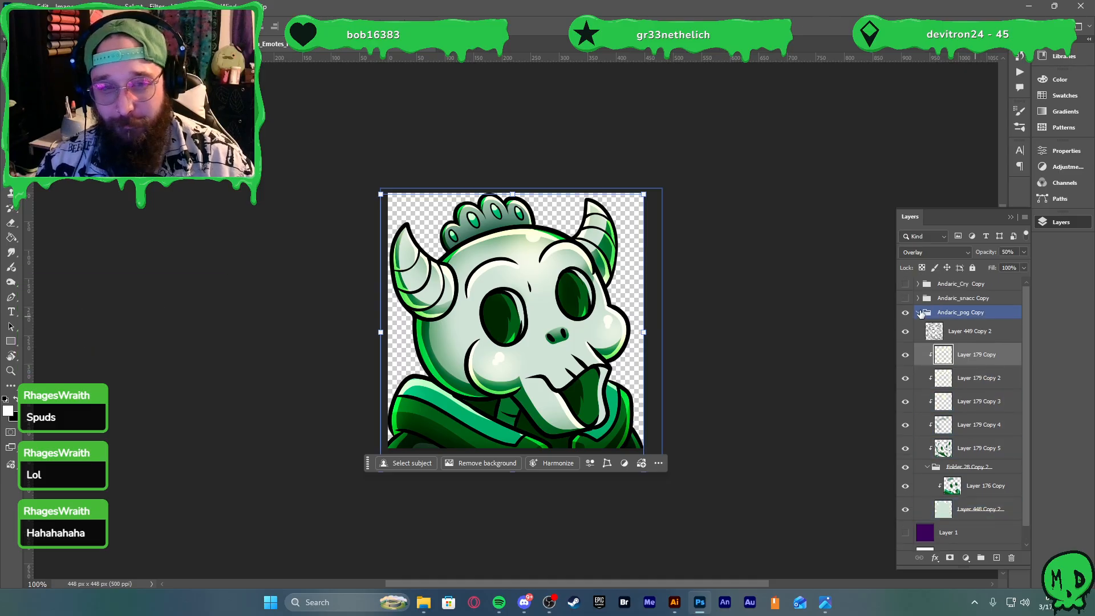
Close Fish emotes.psd without saving its changes and deselect the active layer in the POG emote document
click(222, 44)
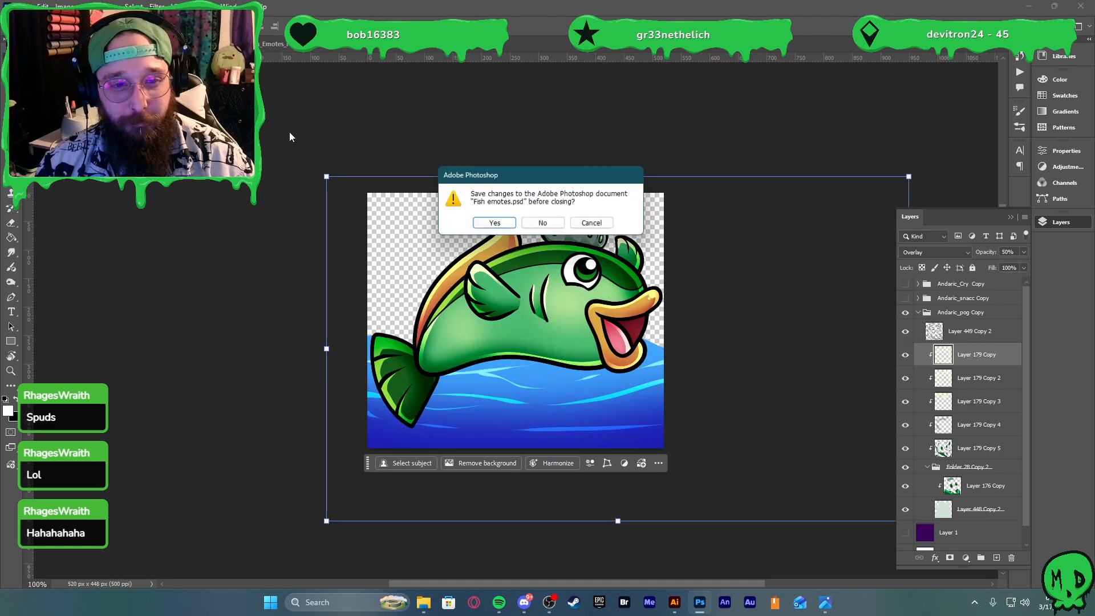
click(547, 224)
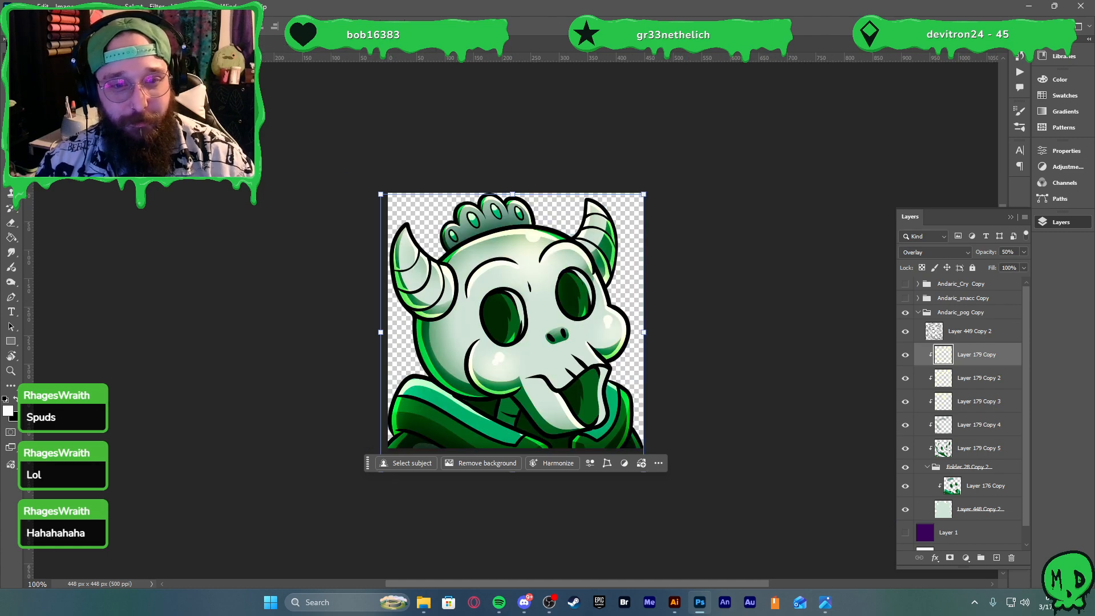
click(267, 168)
click(64, 6)
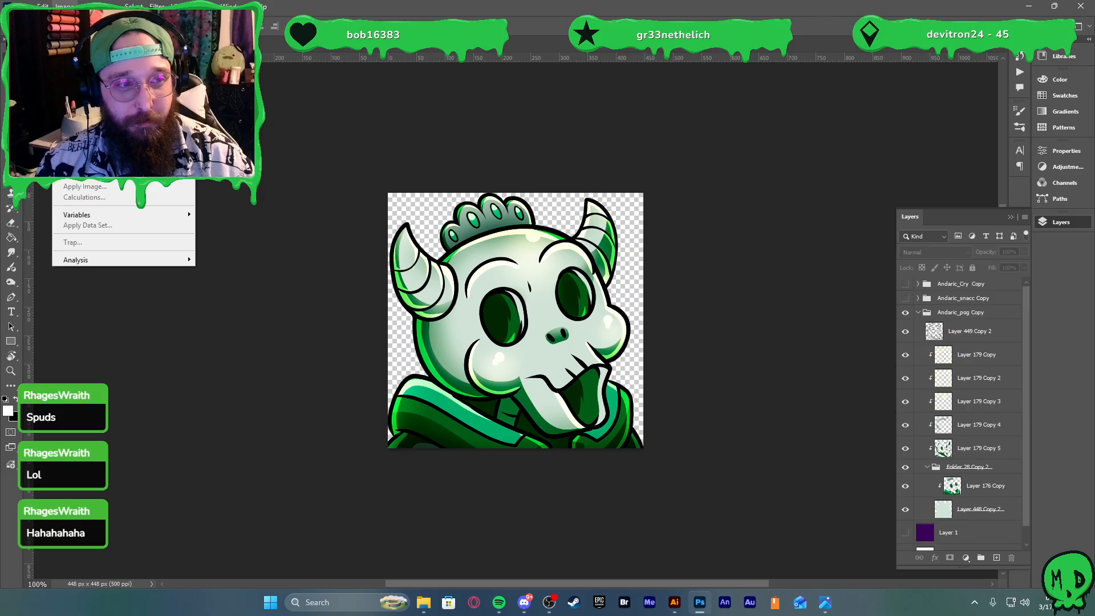
click(89, 116)
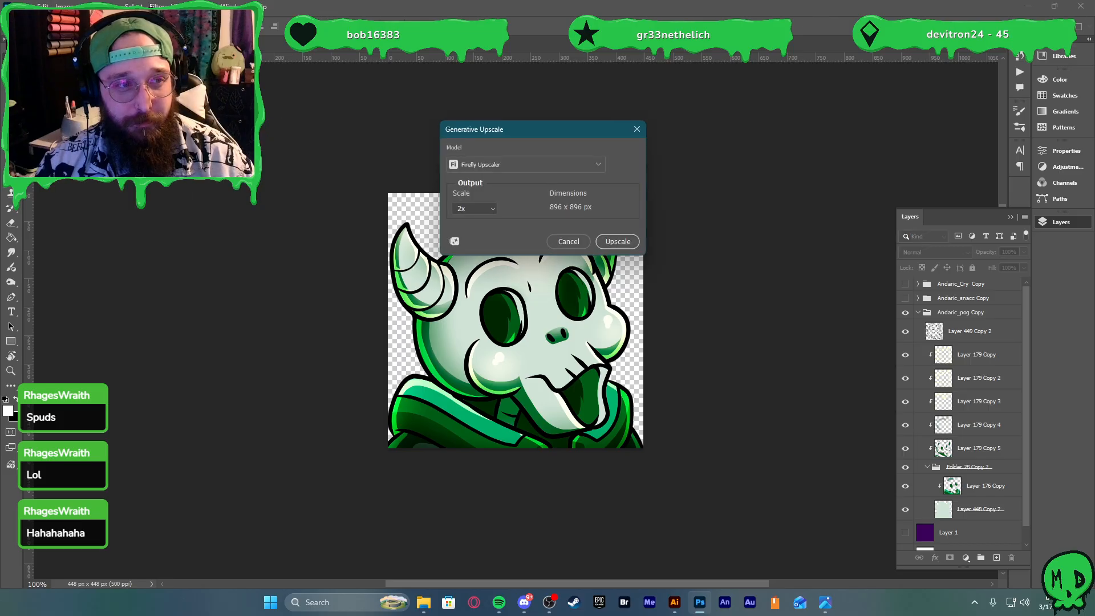
click(574, 241)
Check the POG emote document's dimensions and resolution in Image Size without changing them
click(86, 6)
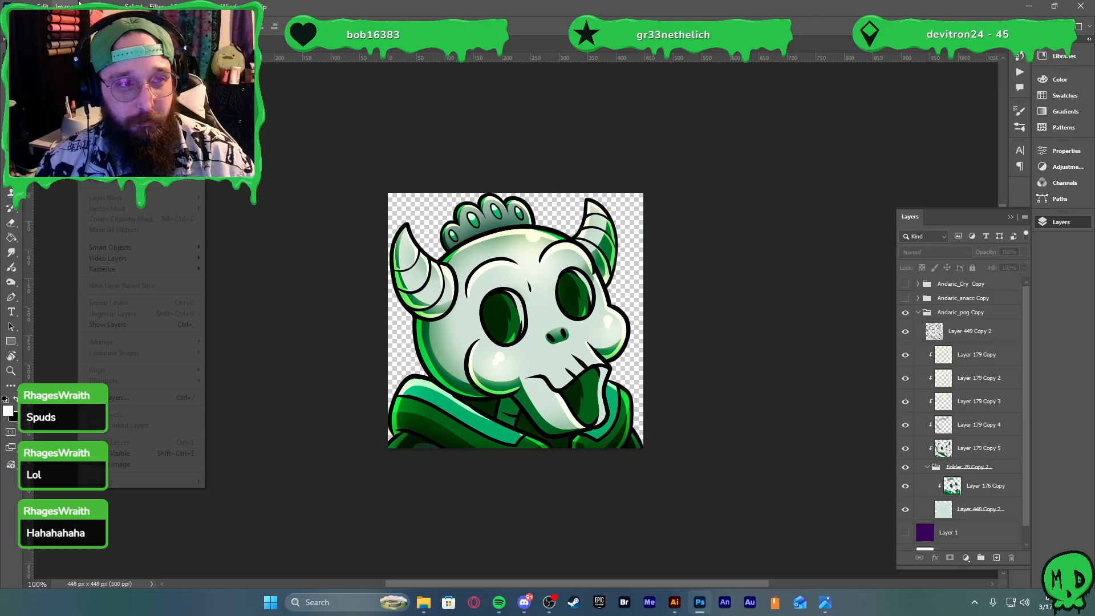
click(86, 92)
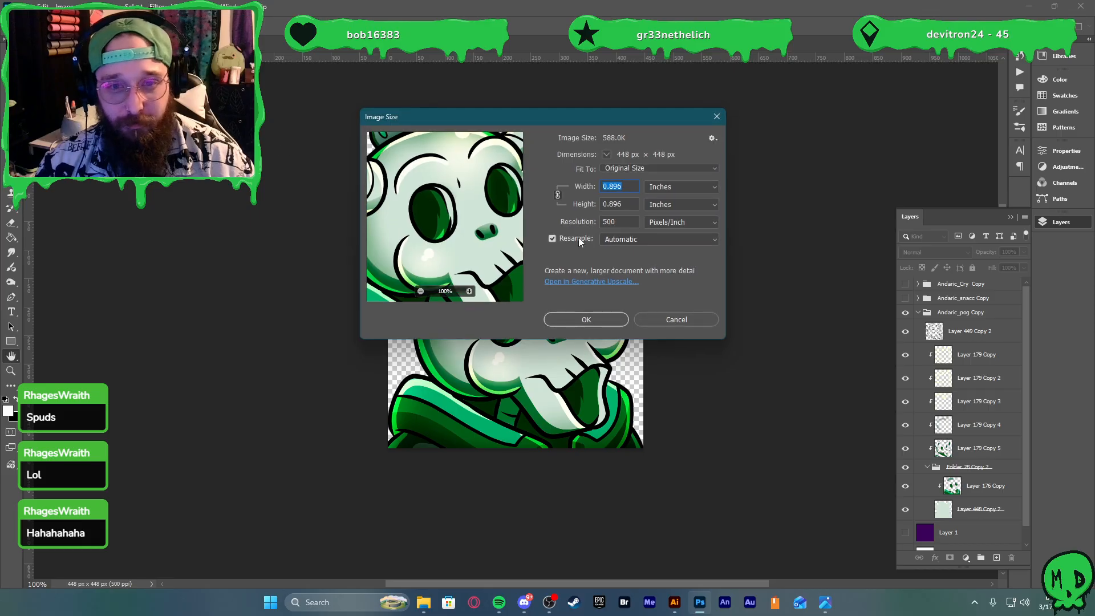
click(678, 323)
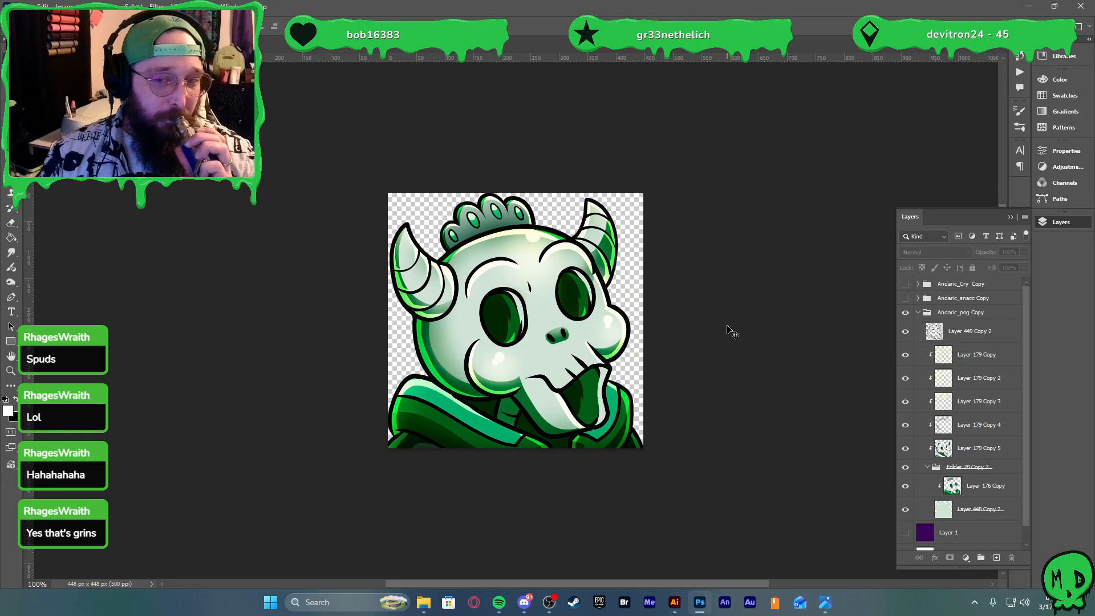
Collapse the Andaric_pog Copy group and toggle the Andaric_Cry Copy group to preview the crying emote
click(918, 313)
click(903, 285)
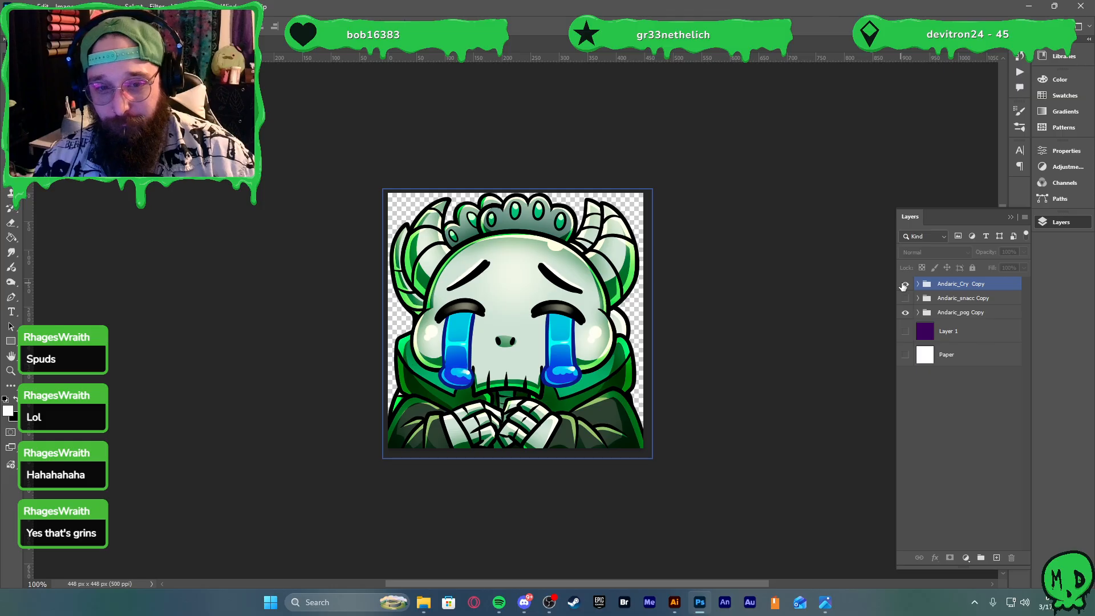
click(904, 284)
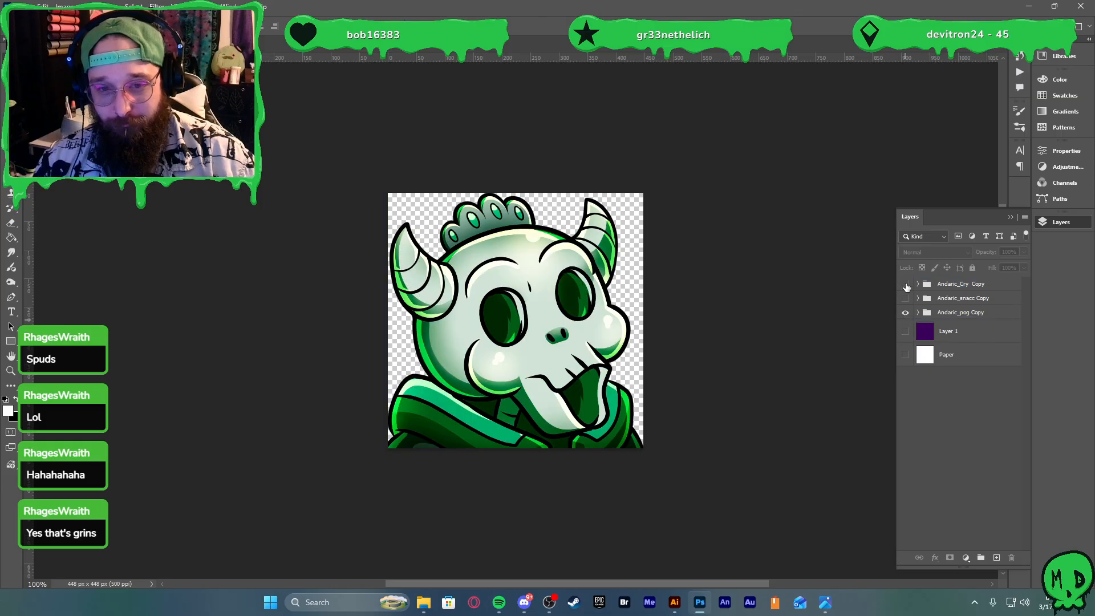
click(905, 284)
click(905, 284)
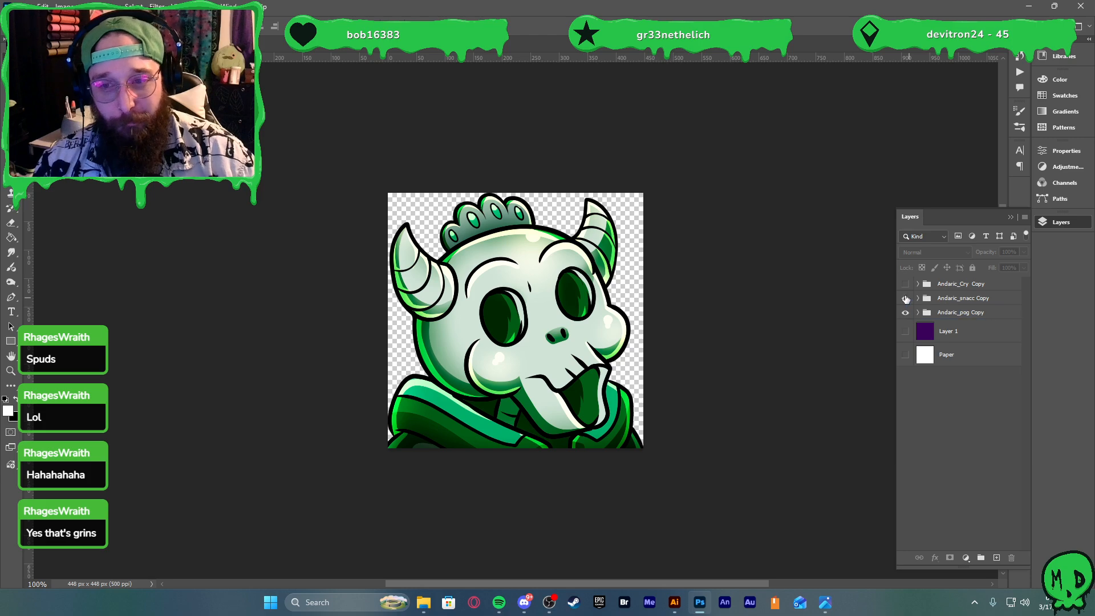
Show the Andaric_snacc Copy group, hide the Andaric_pog Copy group, and expand the snacc group's layers
click(905, 298)
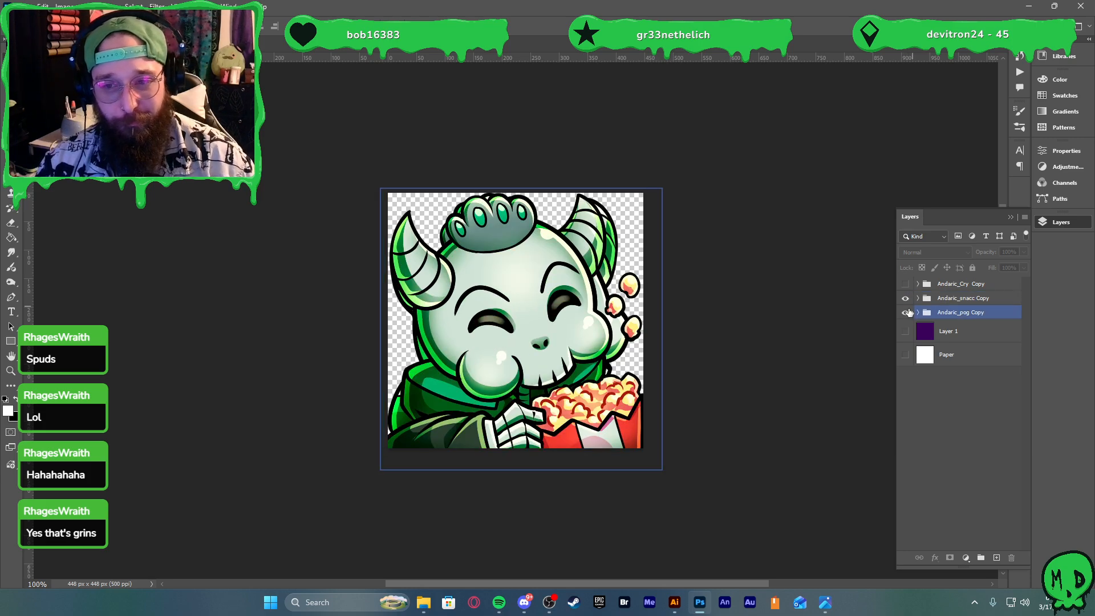
click(905, 312)
click(918, 298)
Toggle Layer 2, Layer 180 Copy 5 and Layer 177 Copy to examine how the popcorn emote's shading and colours are layered
click(906, 342)
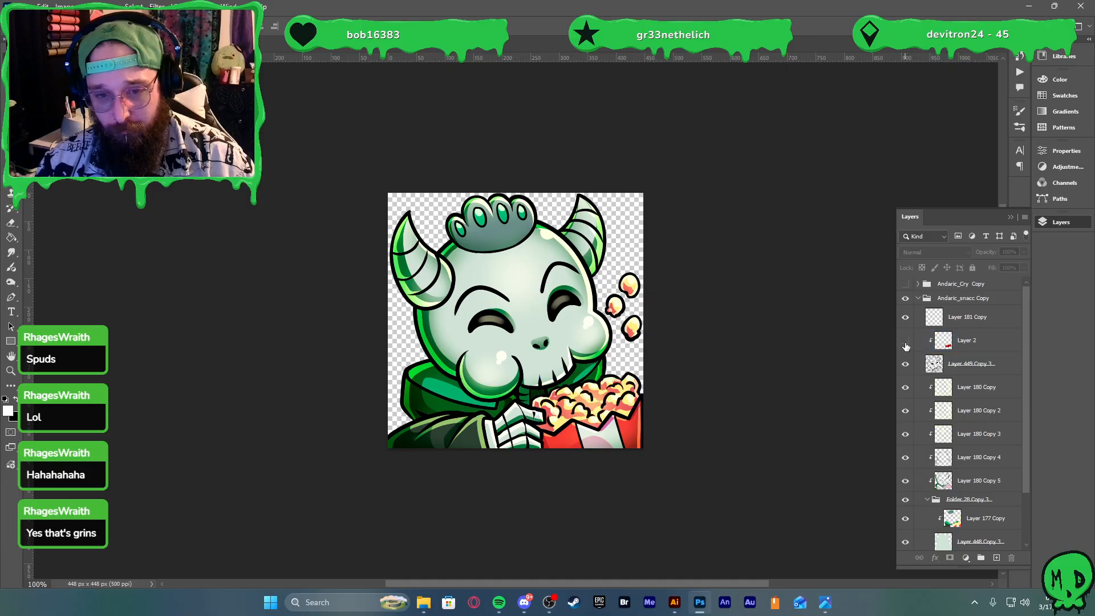
click(907, 484)
click(907, 484)
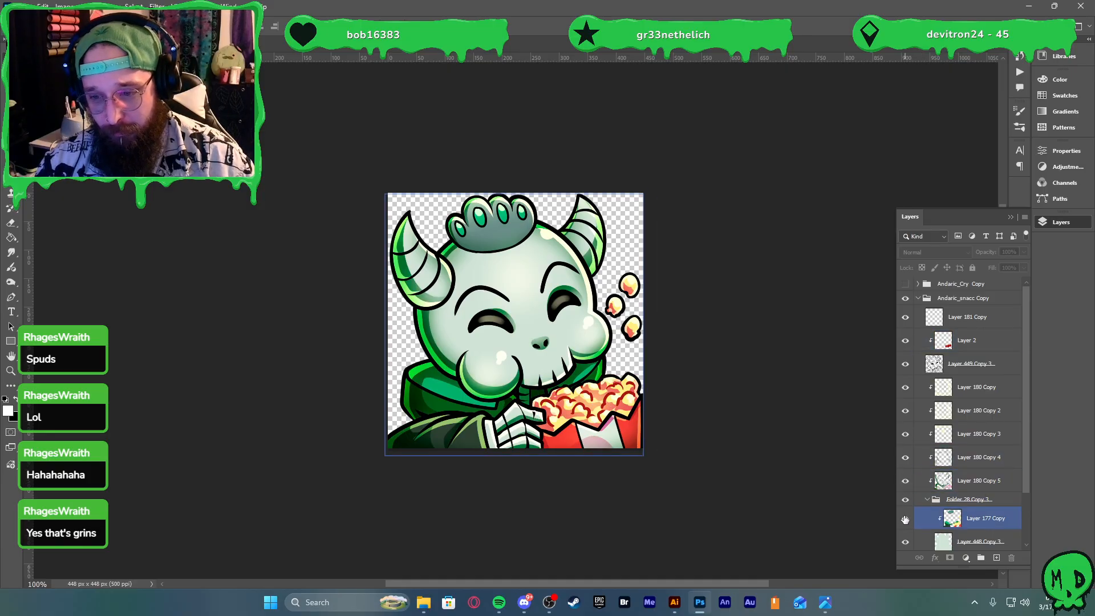
click(905, 519)
click(904, 520)
click(921, 318)
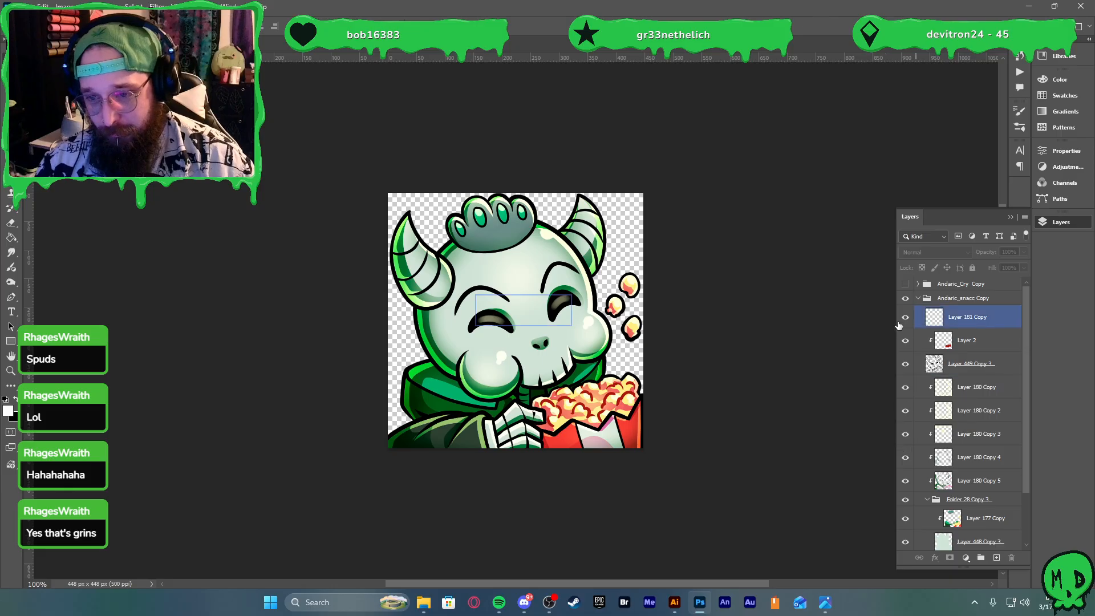
click(913, 303)
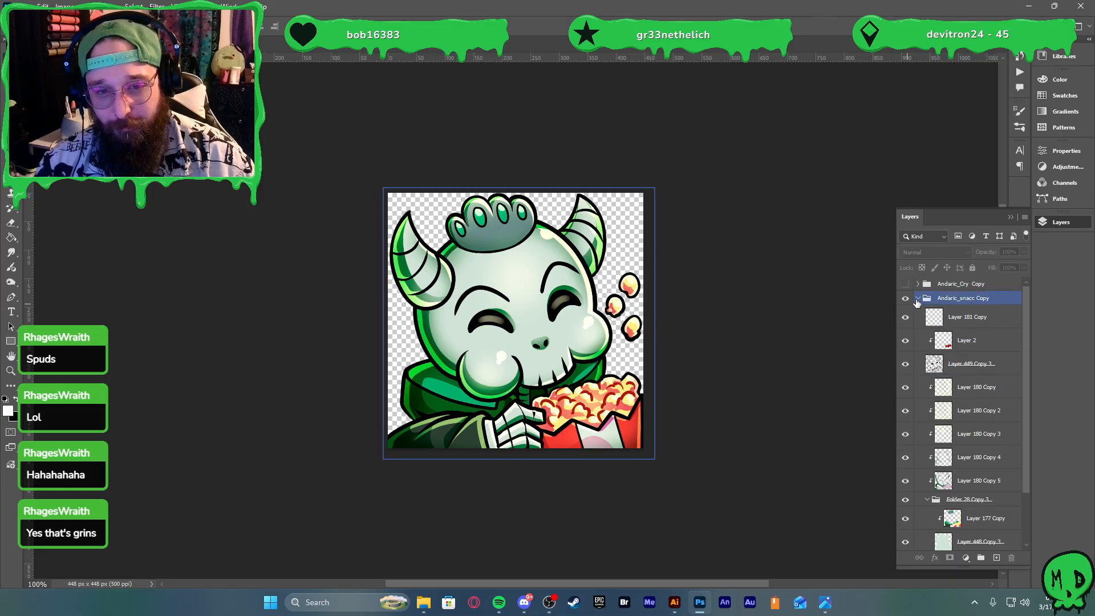
Collapse the Andaric_snacc Copy group, preview the Andaric_Cry Copy group, and switch from the snacc group to Andaric_pog Copy
click(917, 298)
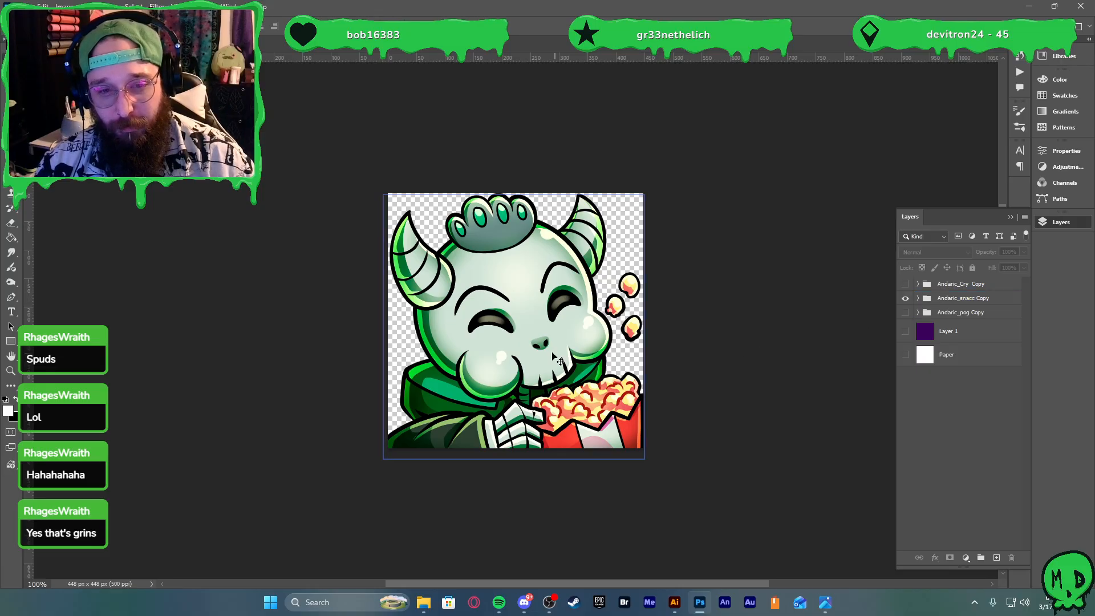
click(906, 284)
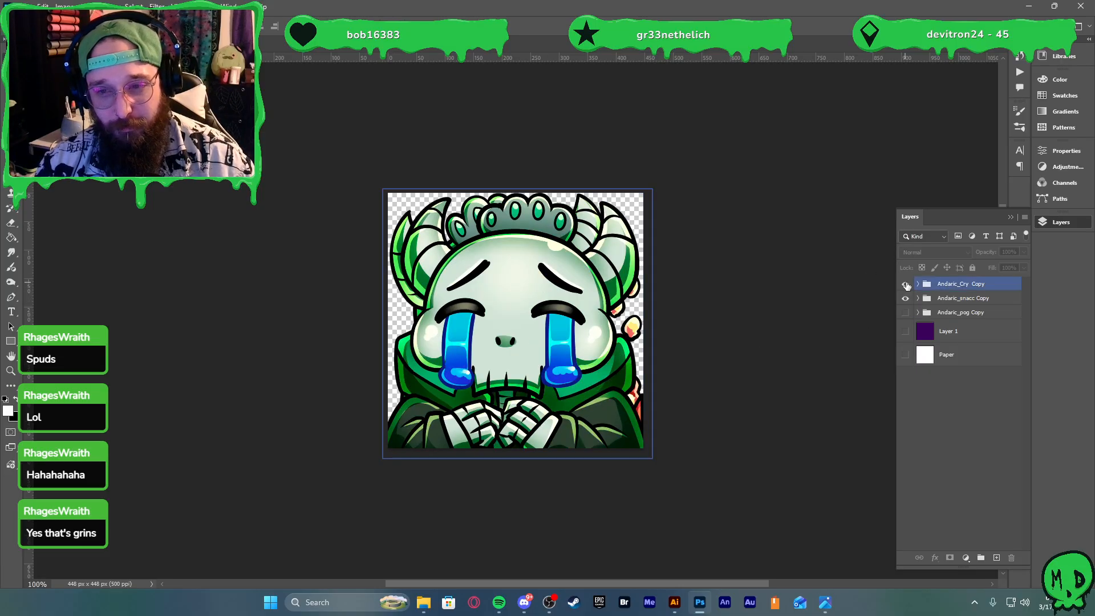
click(905, 284)
click(905, 312)
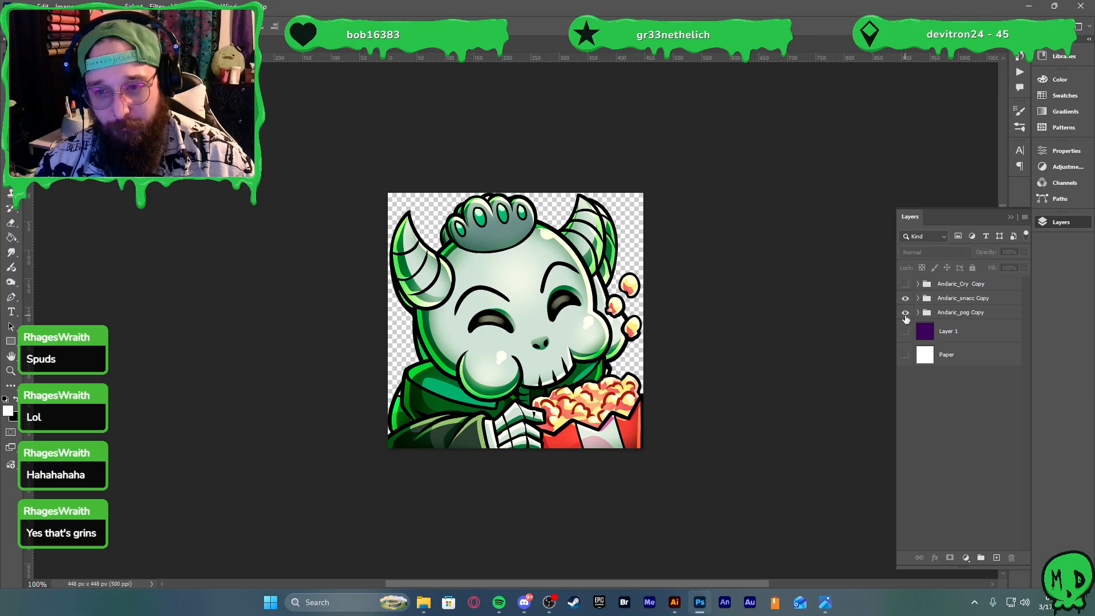
click(905, 298)
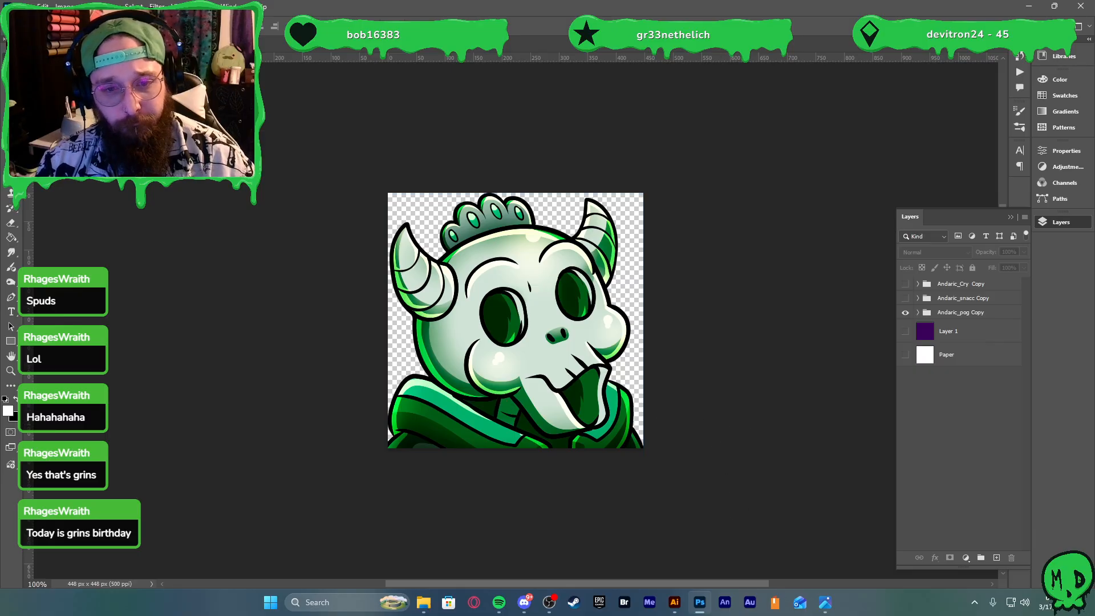
Show the Andaric_snacc Copy group in place of Andaric_pog Copy and toggle Andaric_Cry Copy on and off to compare emotes
click(905, 298)
click(905, 312)
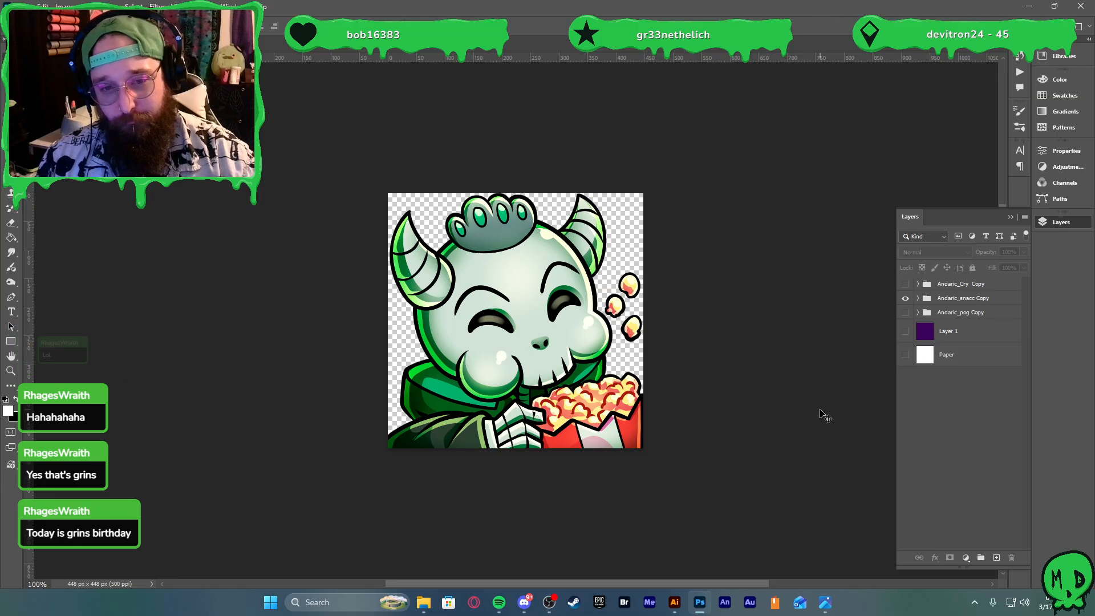
click(905, 284)
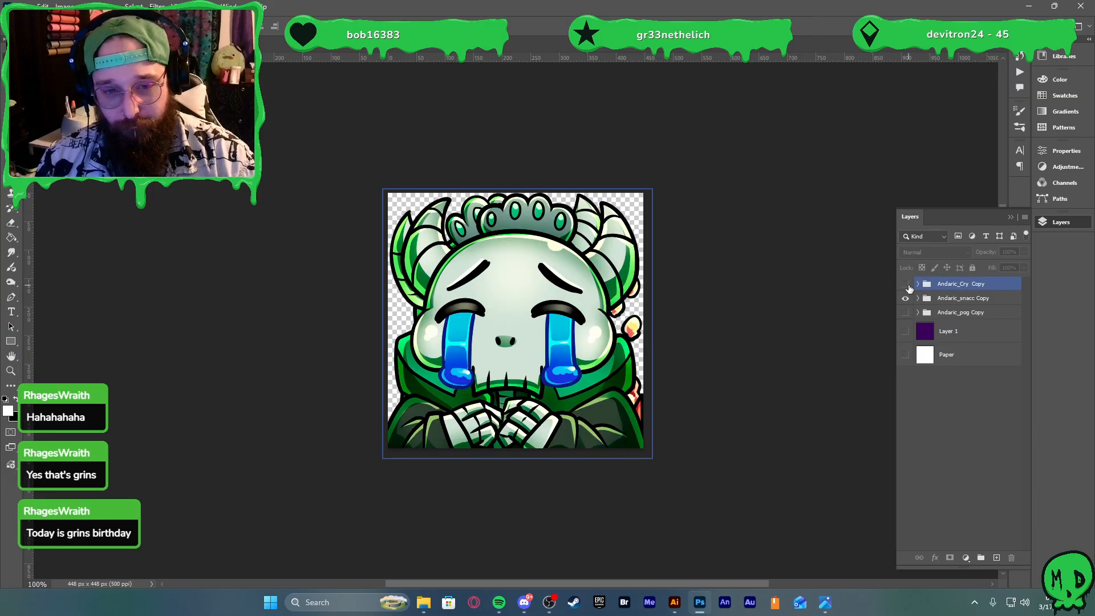
click(905, 285)
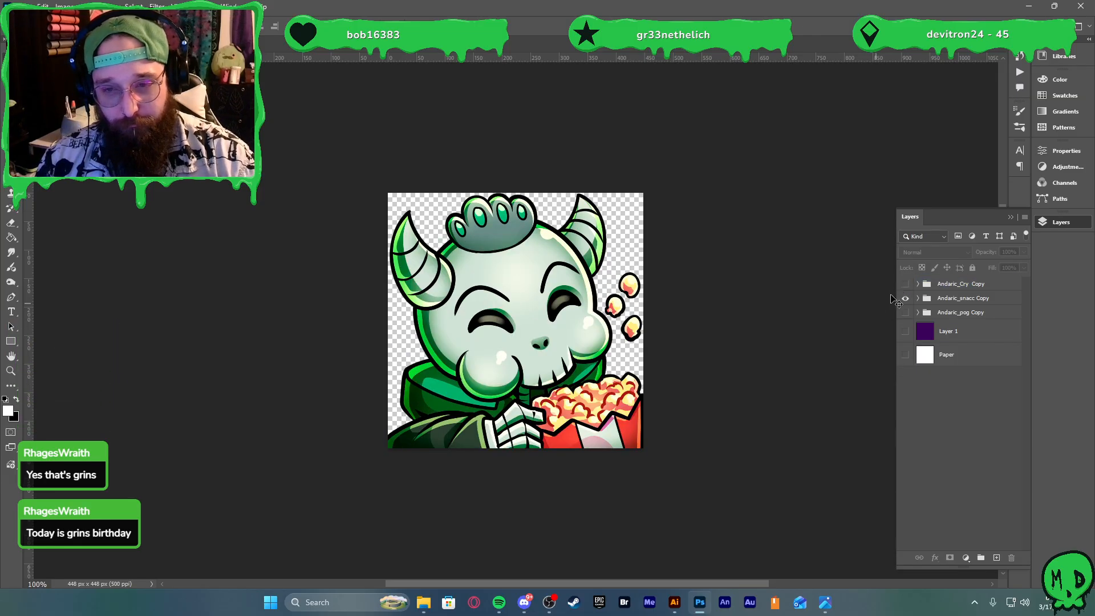
click(905, 284)
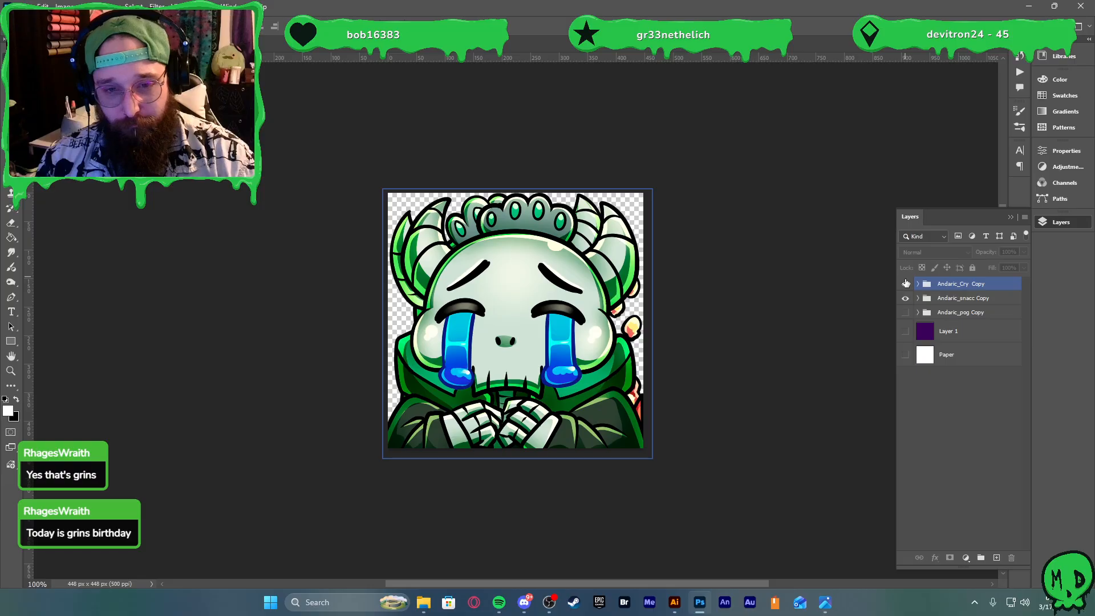
click(906, 284)
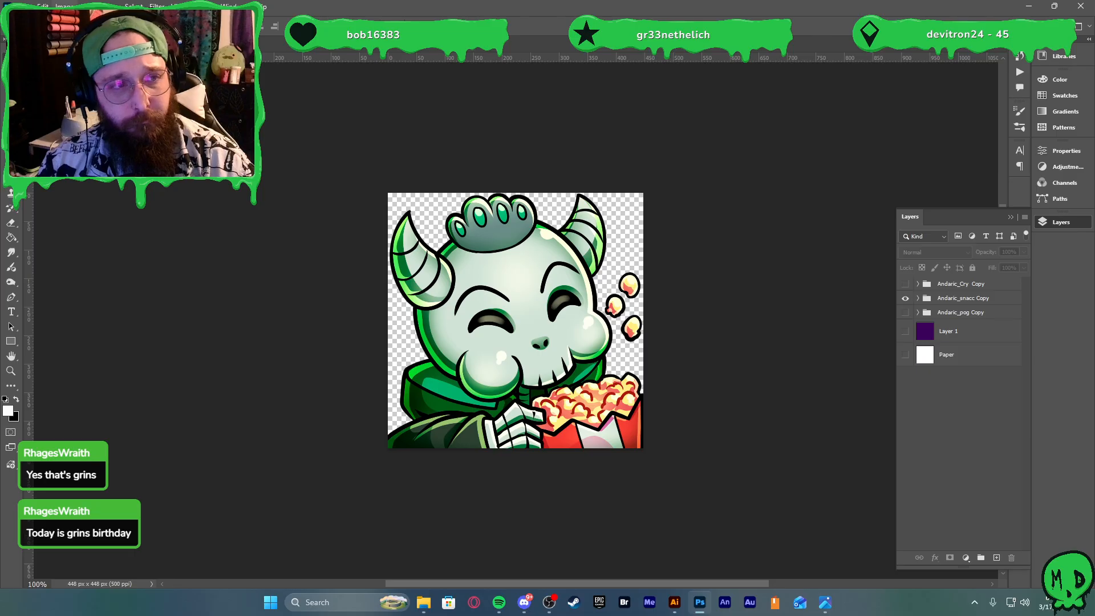
Run Generative Upscale on the popcorn emote with the Firefly Upscaler model at 4x scale
click(64, 7)
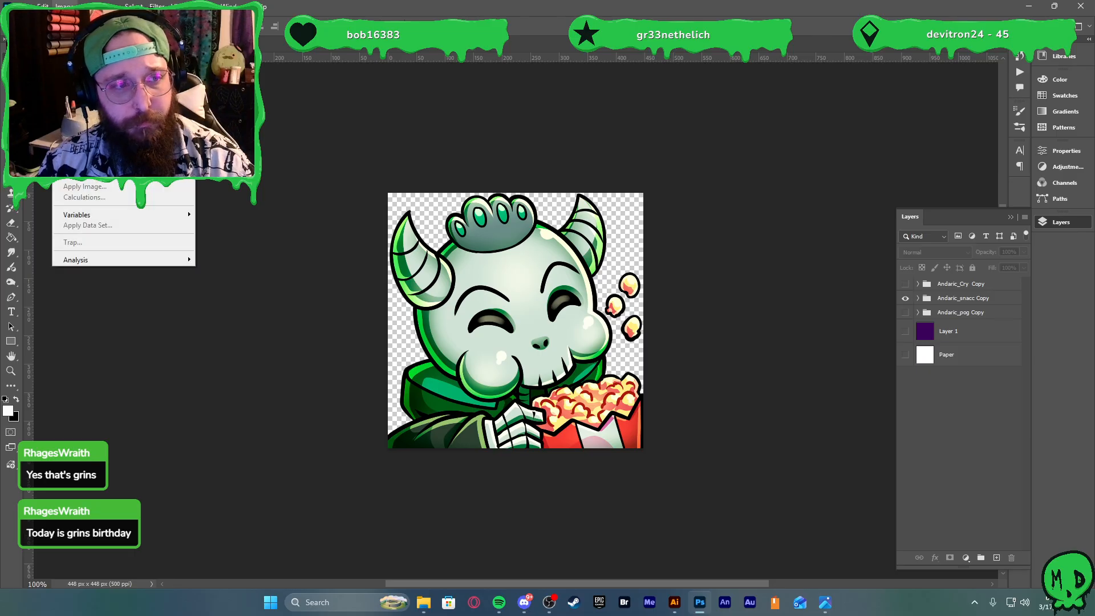
click(94, 104)
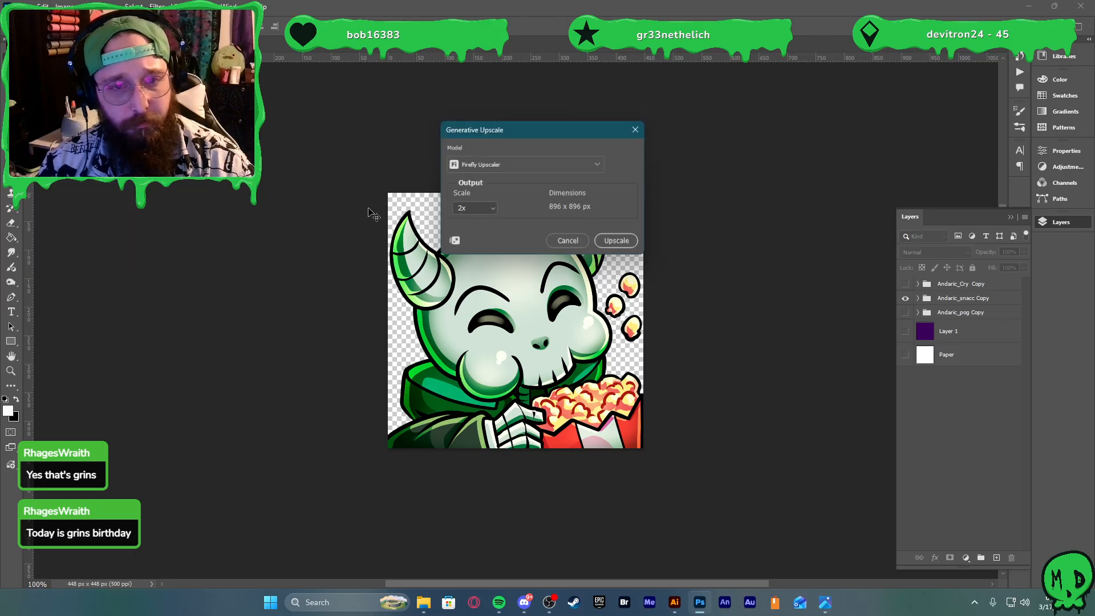
click(482, 209)
click(476, 233)
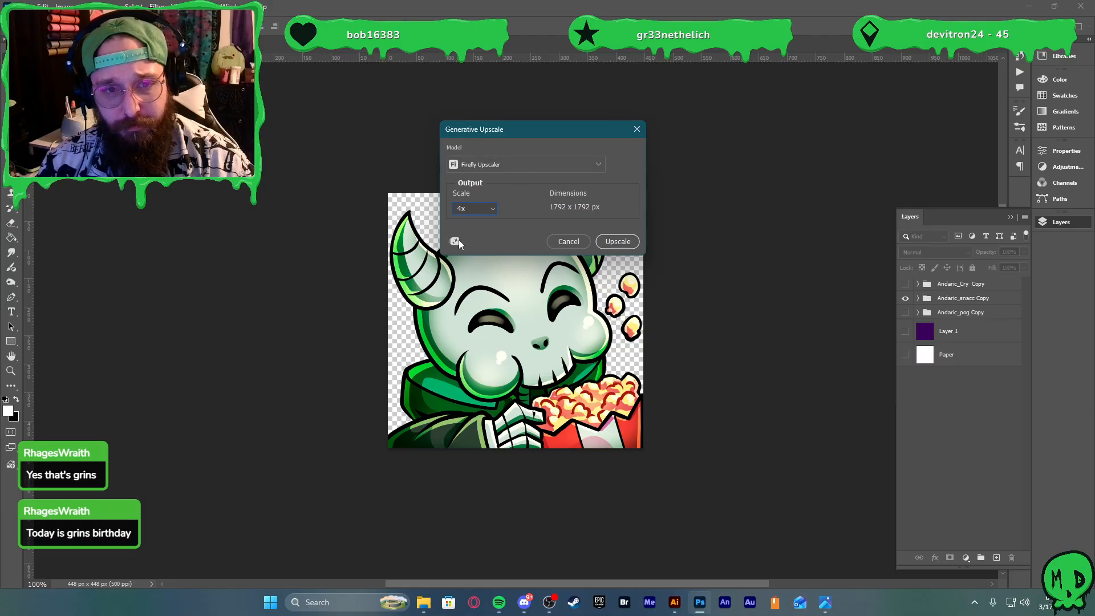
click(617, 241)
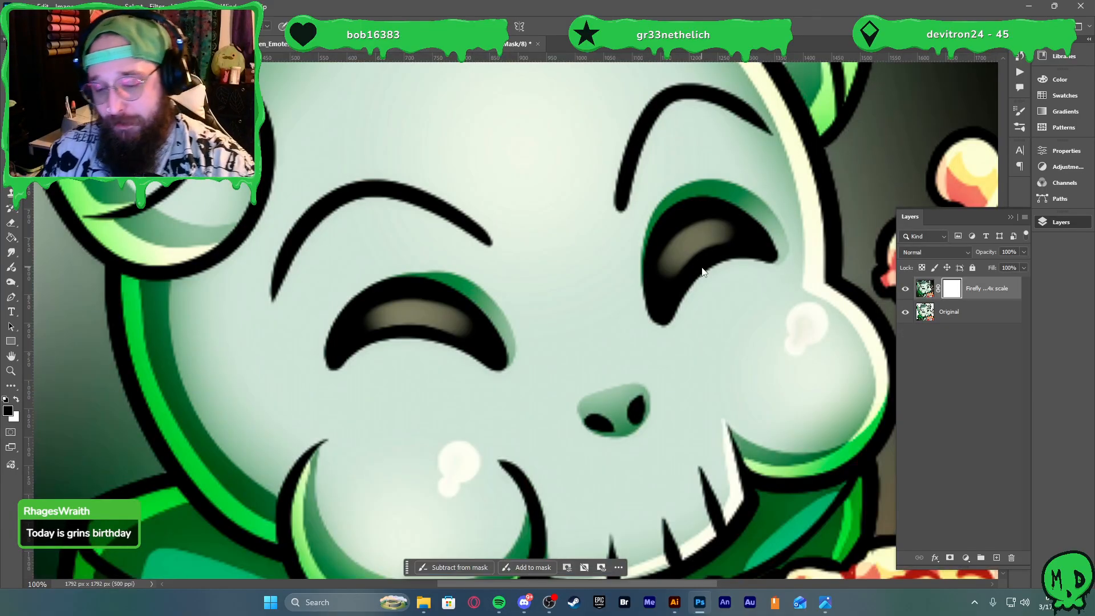
Review the whole upscaled emote, hide the Firefly 4x scale layer, and select the Original layer
key(ctrl+0)
key(v)
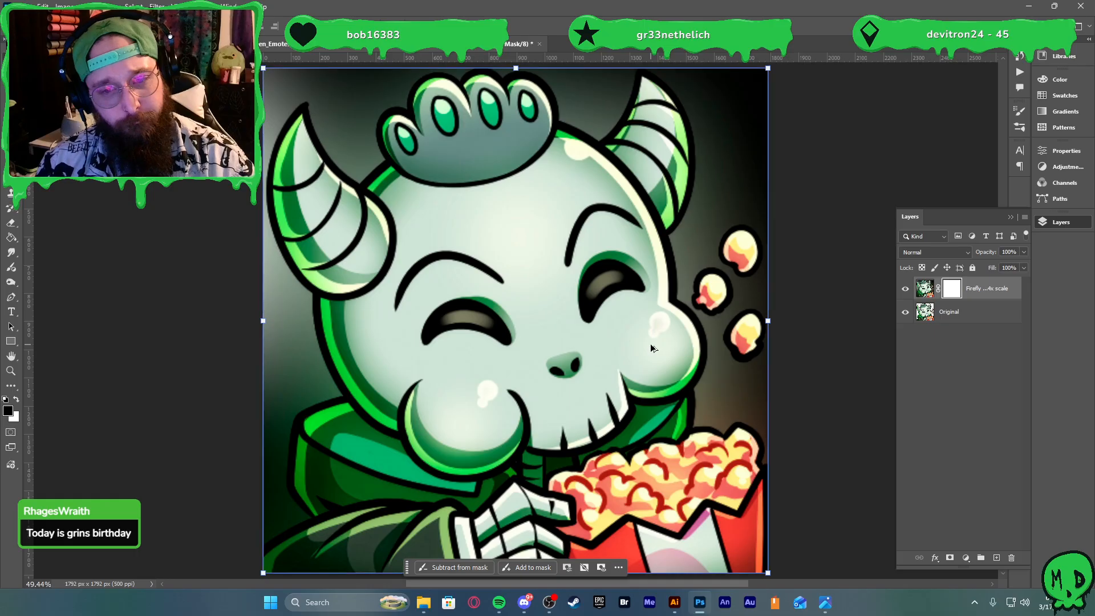
scroll(648, 350, down, 1)
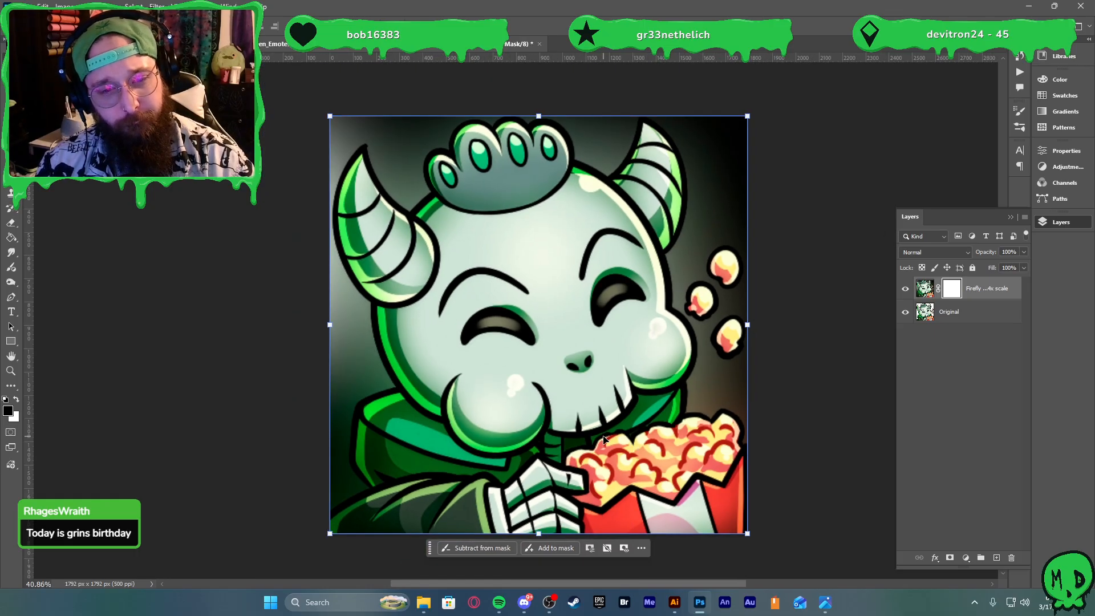
click(789, 411)
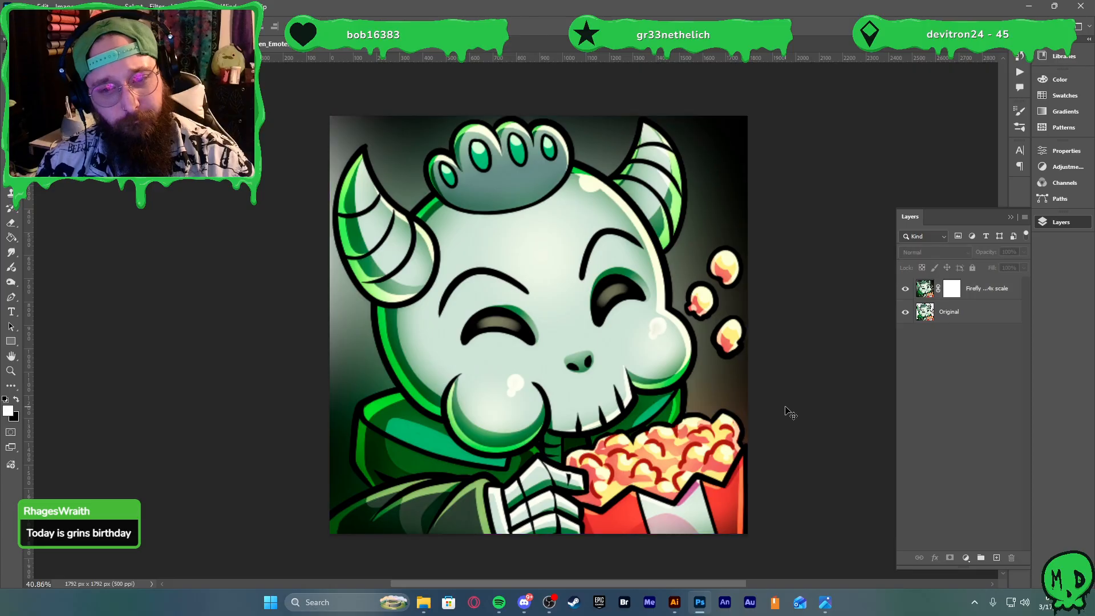
click(905, 289)
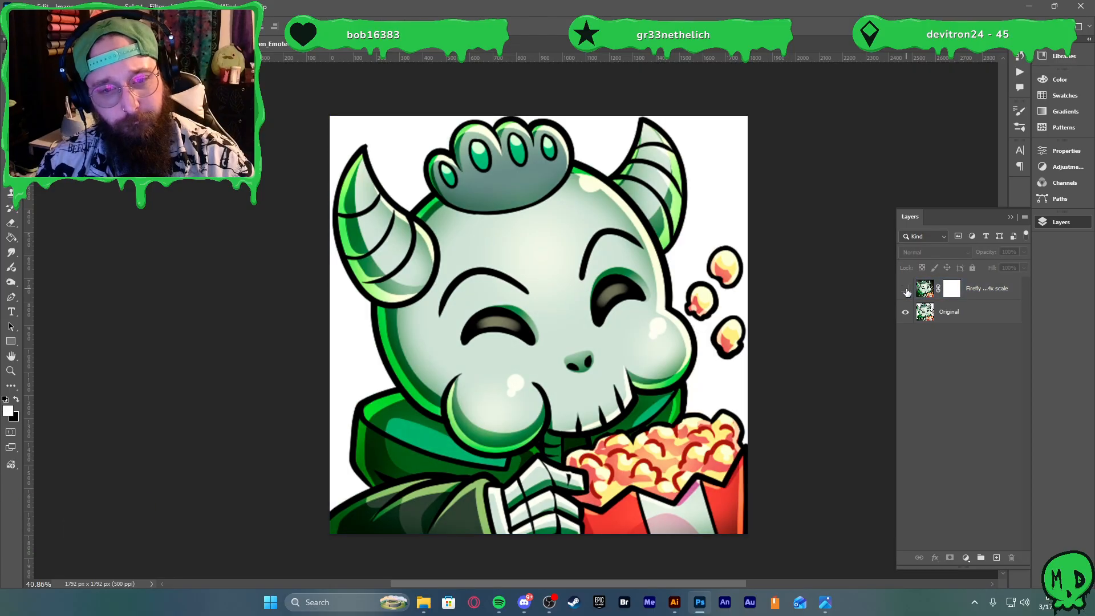
click(935, 316)
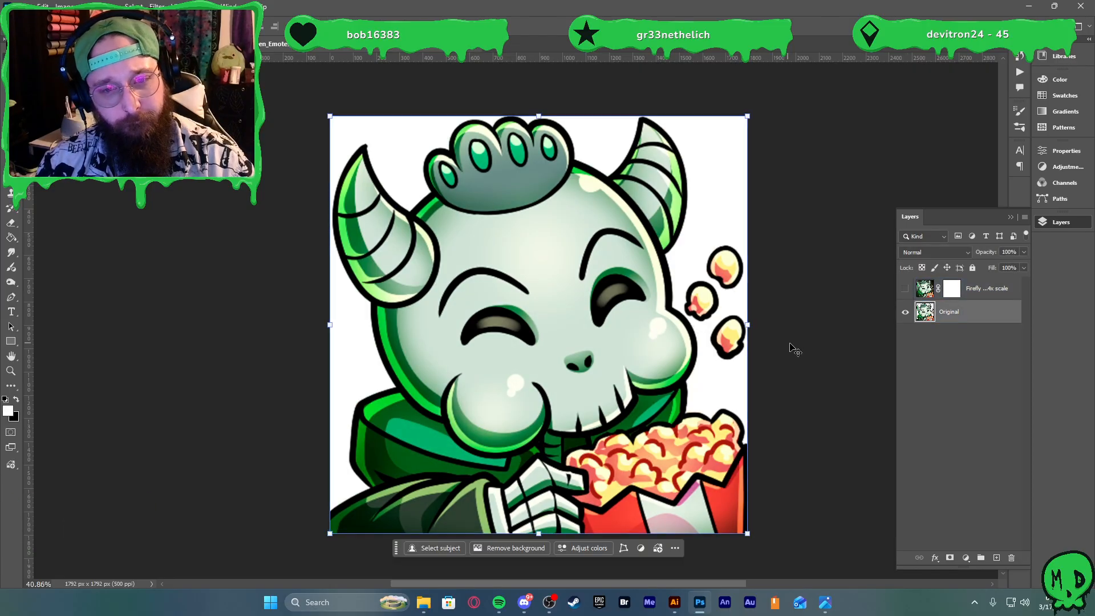
Toggle the Firefly 4x scale layer to compare its background and colours with the Original layer, leaving it hidden
click(905, 290)
click(904, 289)
click(905, 290)
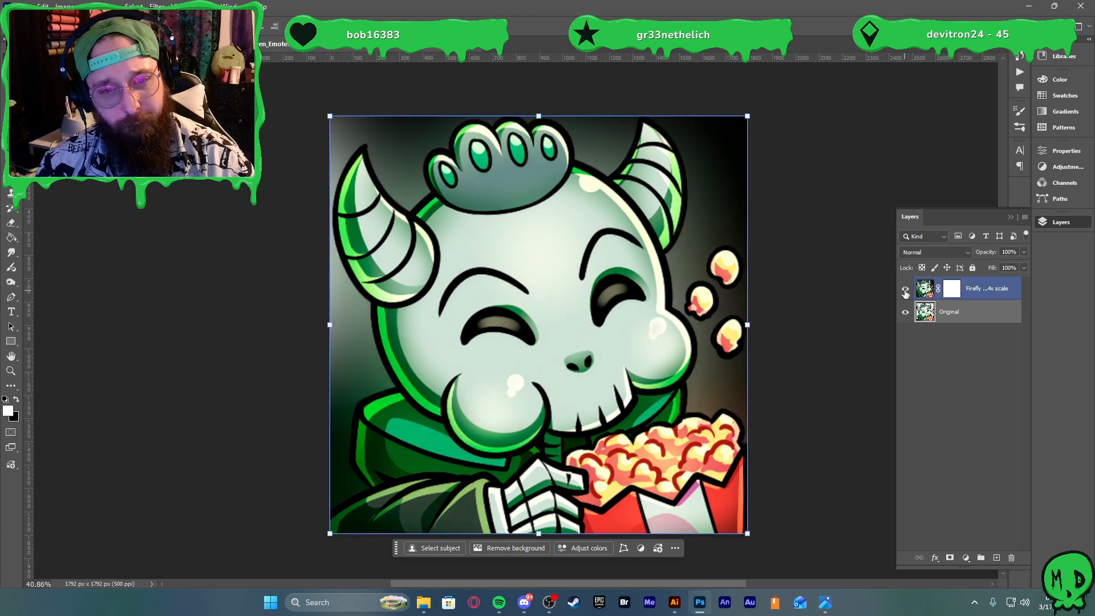
click(905, 290)
click(753, 436)
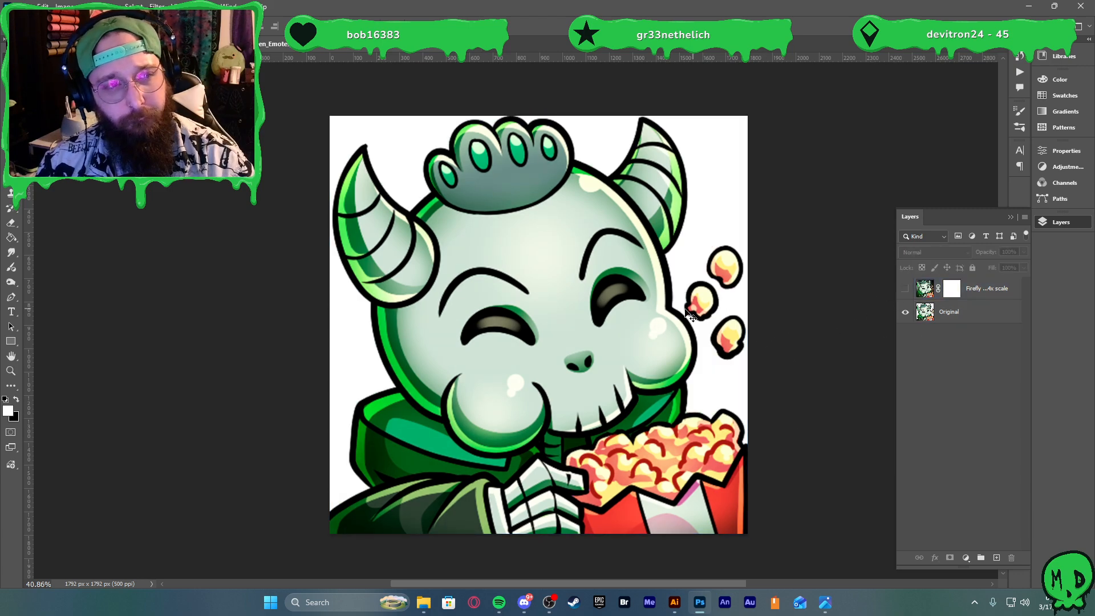
click(716, 343)
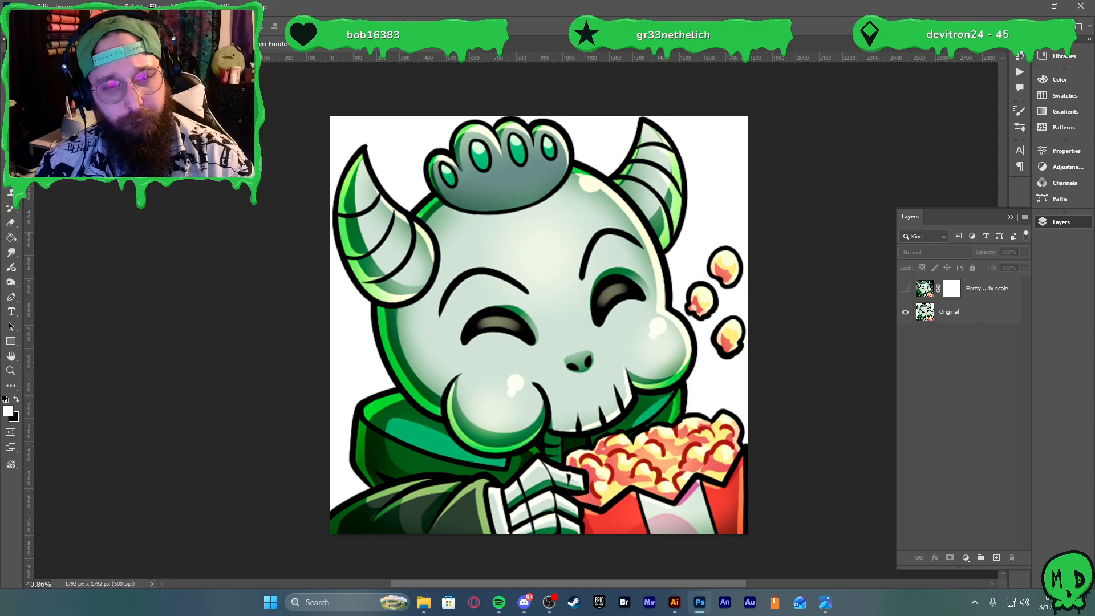
click(268, 43)
click(299, 52)
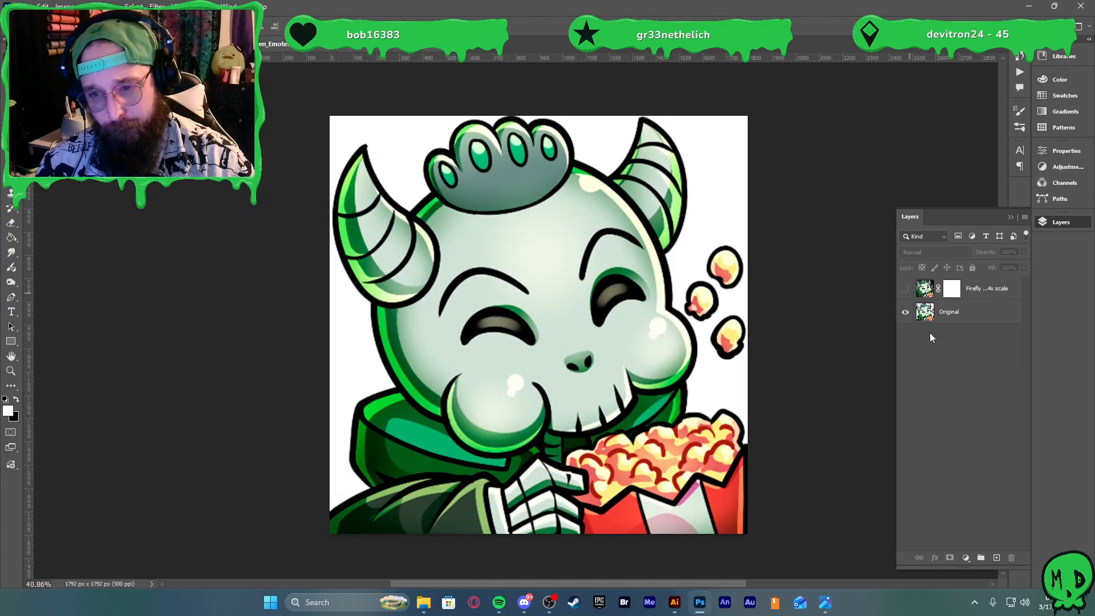
Compare the Firefly 4x scale and Original layers up close around the eye and flying popcorn pieces
click(905, 290)
click(905, 289)
click(950, 312)
scroll(677, 276, up, 6)
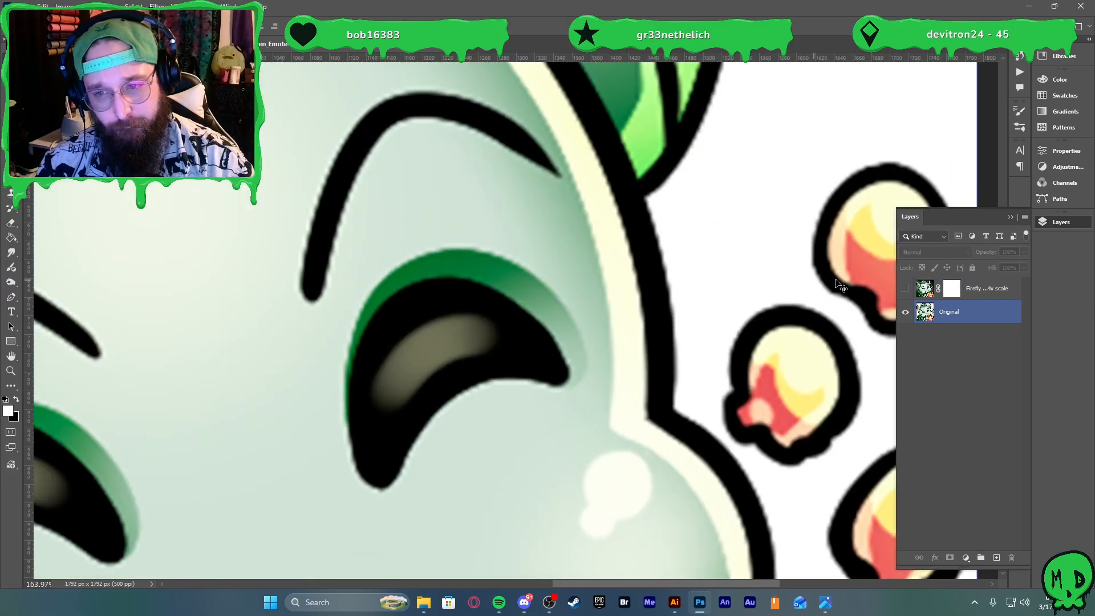
click(903, 289)
click(903, 289)
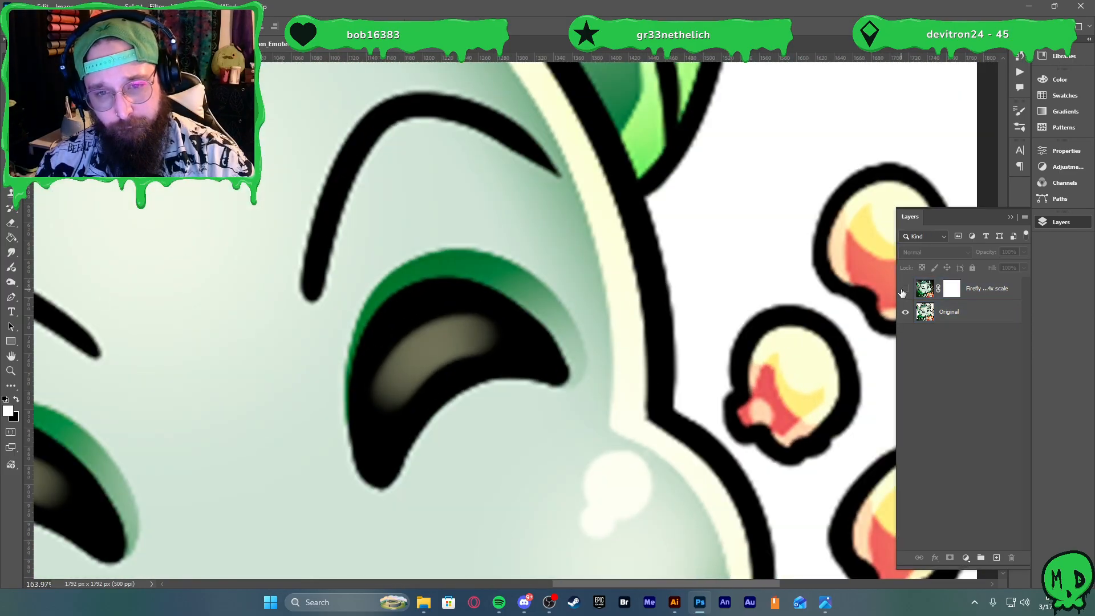
click(903, 289)
click(903, 289)
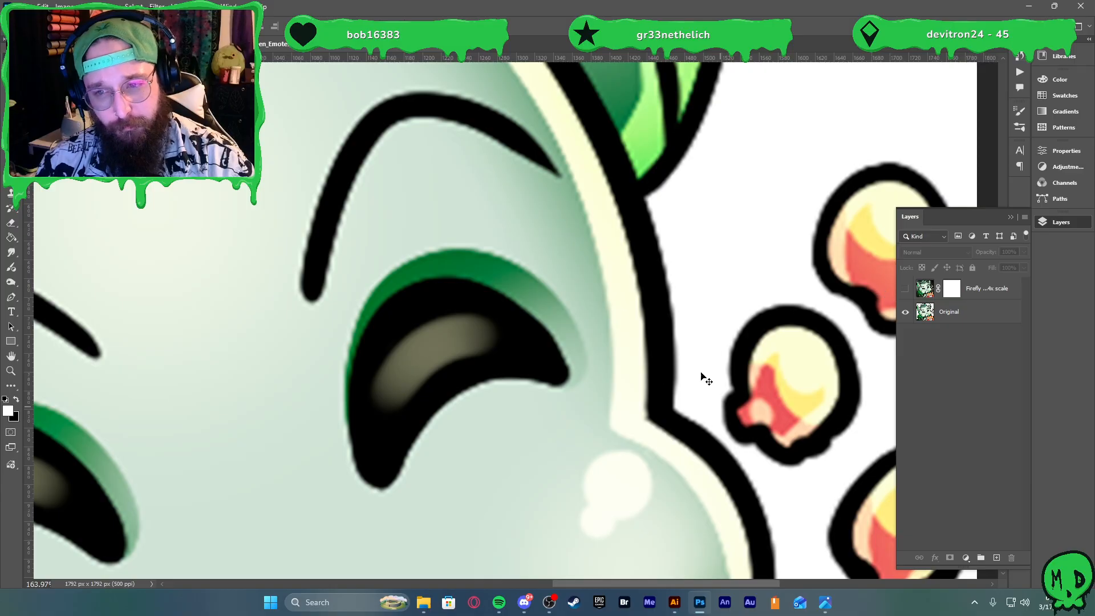
Remove the white background from the Original layer of the upscaled popcorn emote
key(ctrl+0)
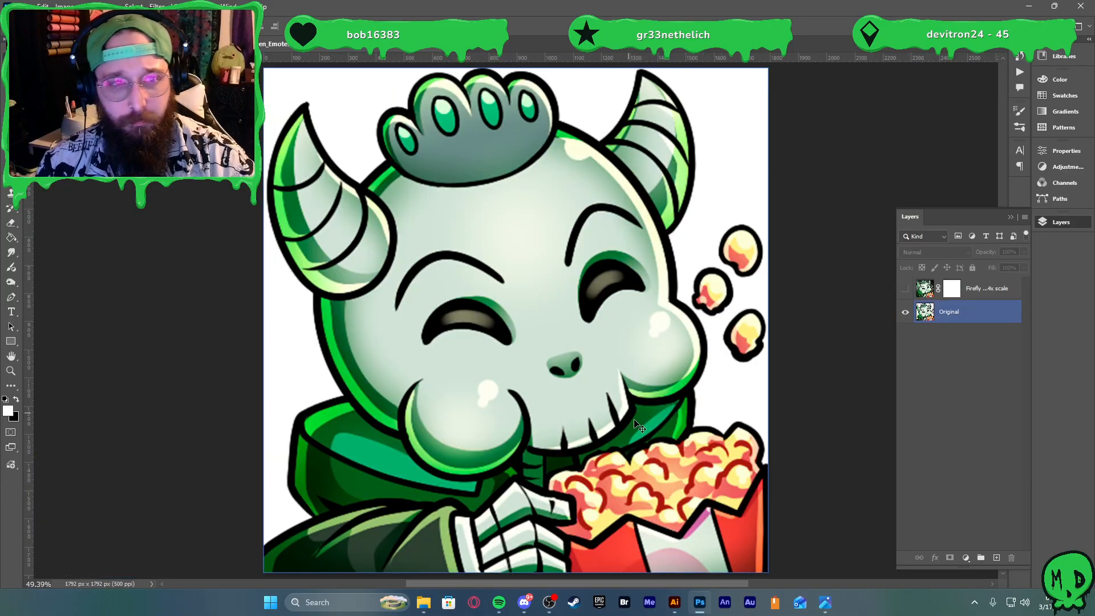
click(912, 415)
click(411, 323)
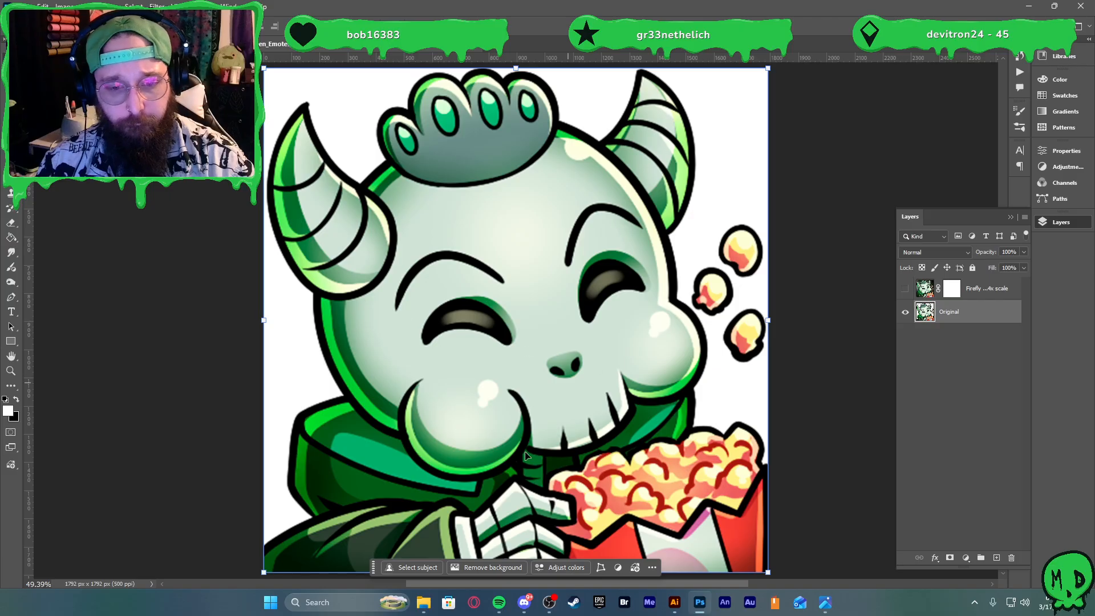
click(505, 566)
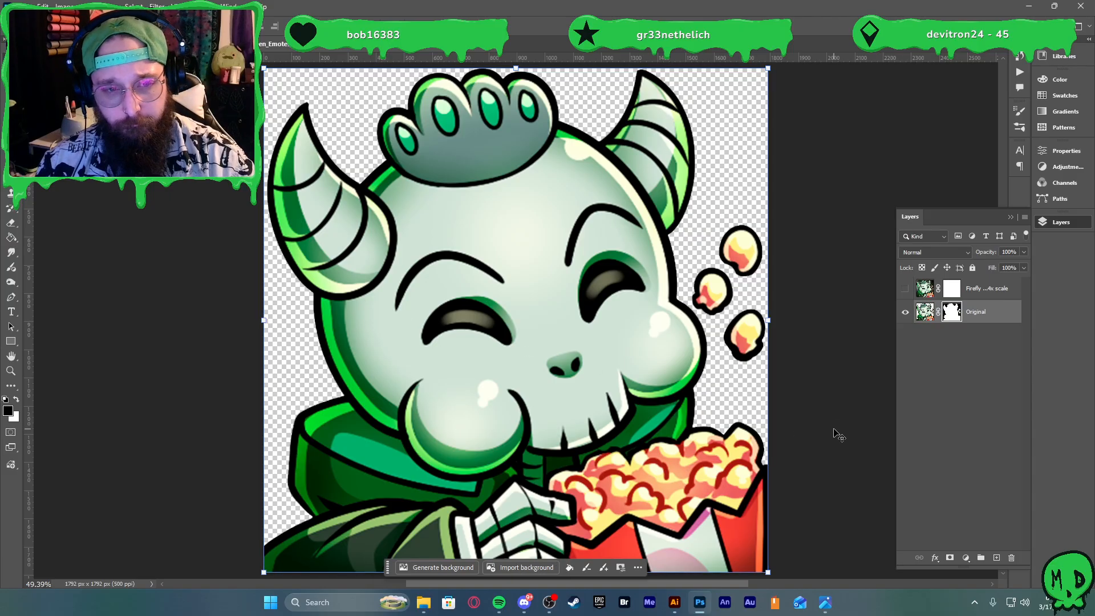
click(803, 445)
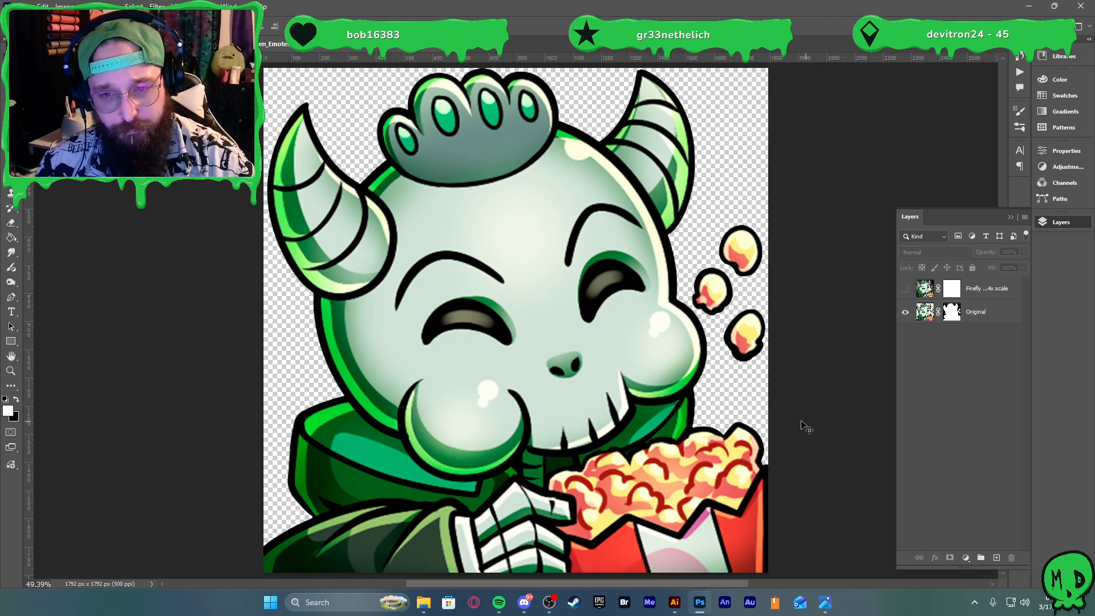
click(466, 304)
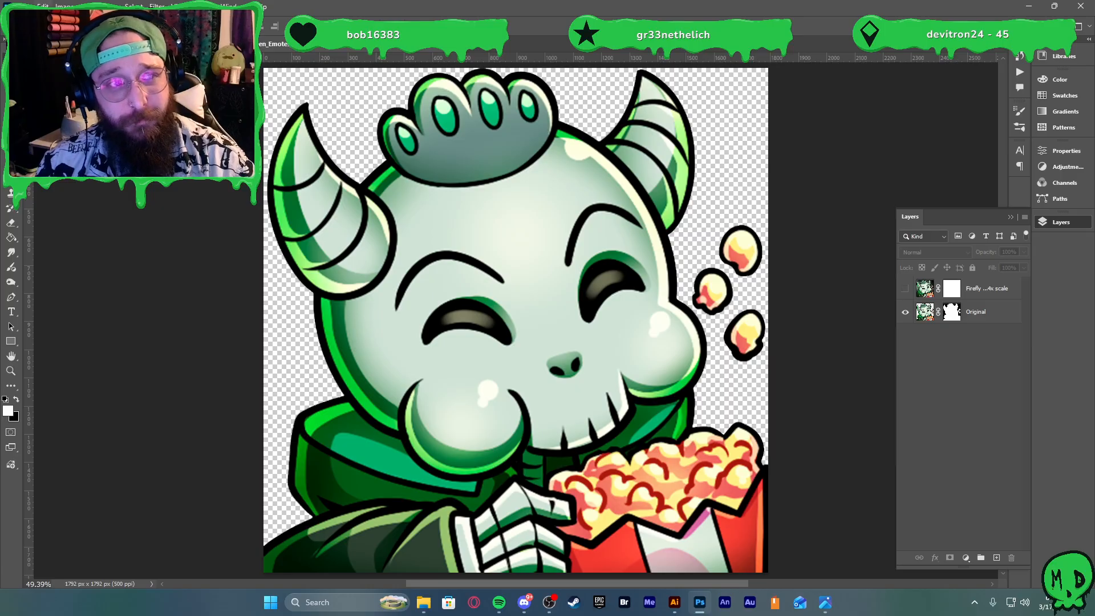
click(24, 6)
click(624, 184)
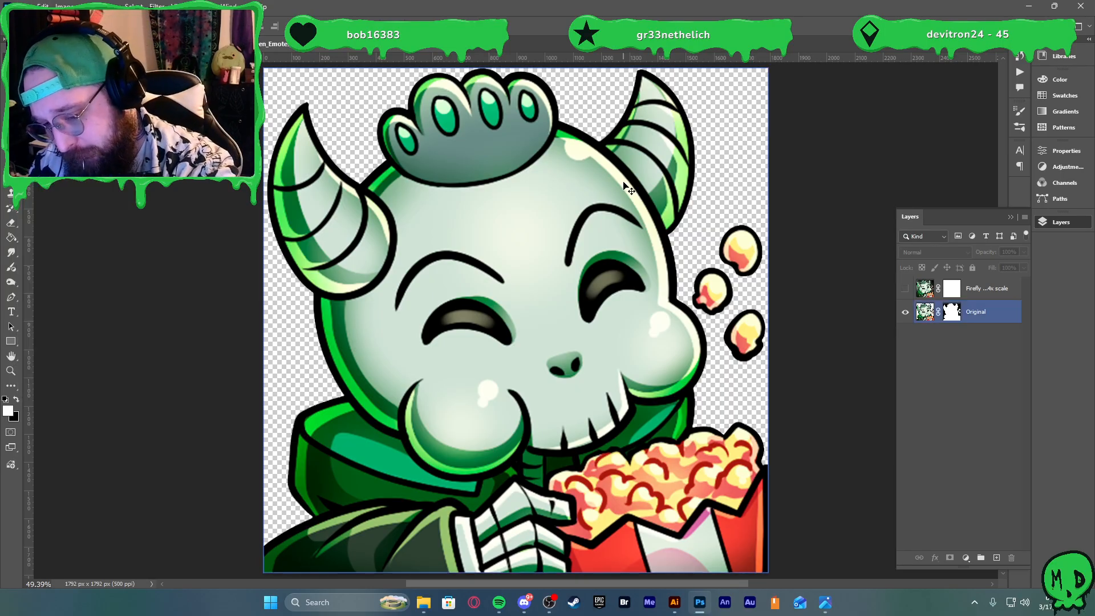
click(903, 600)
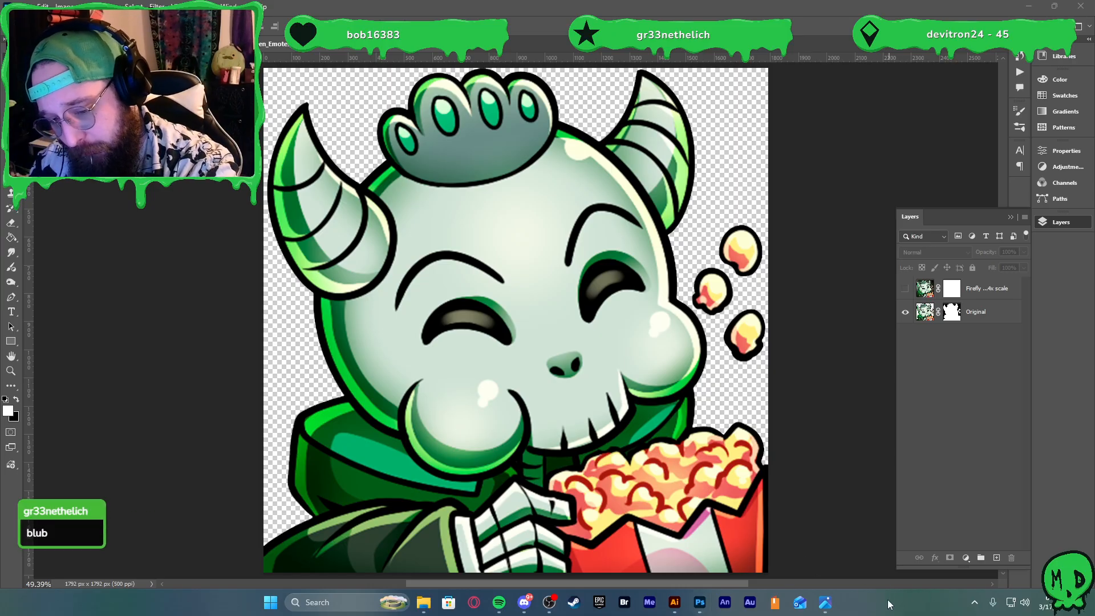
click(792, 501)
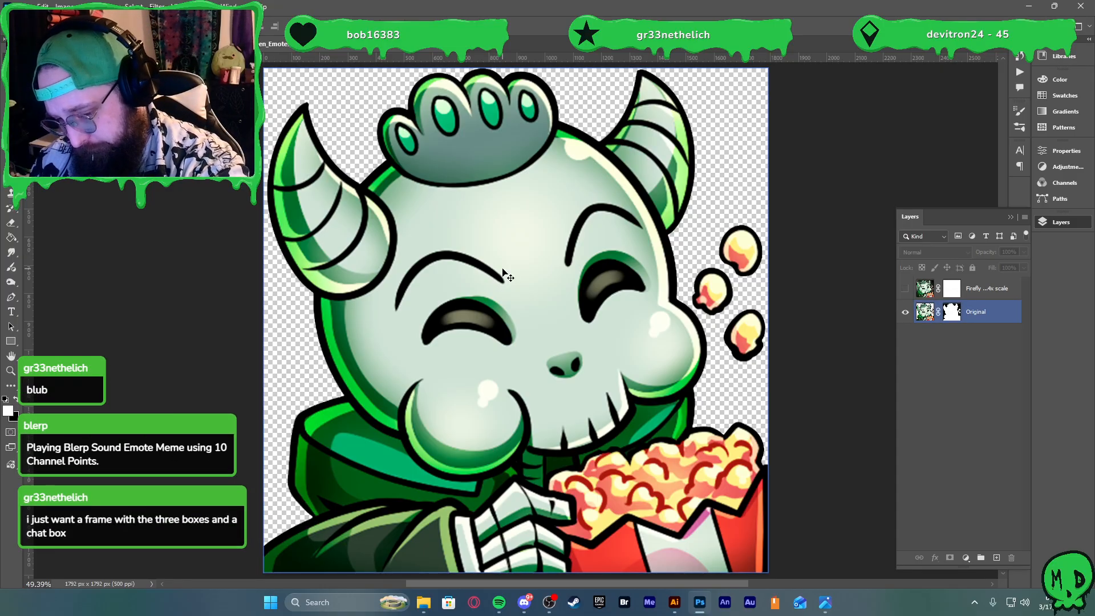
Open the export settings for the upscaled popcorn emote and set the format to PNG
key(ctrl+alt+shift+w)
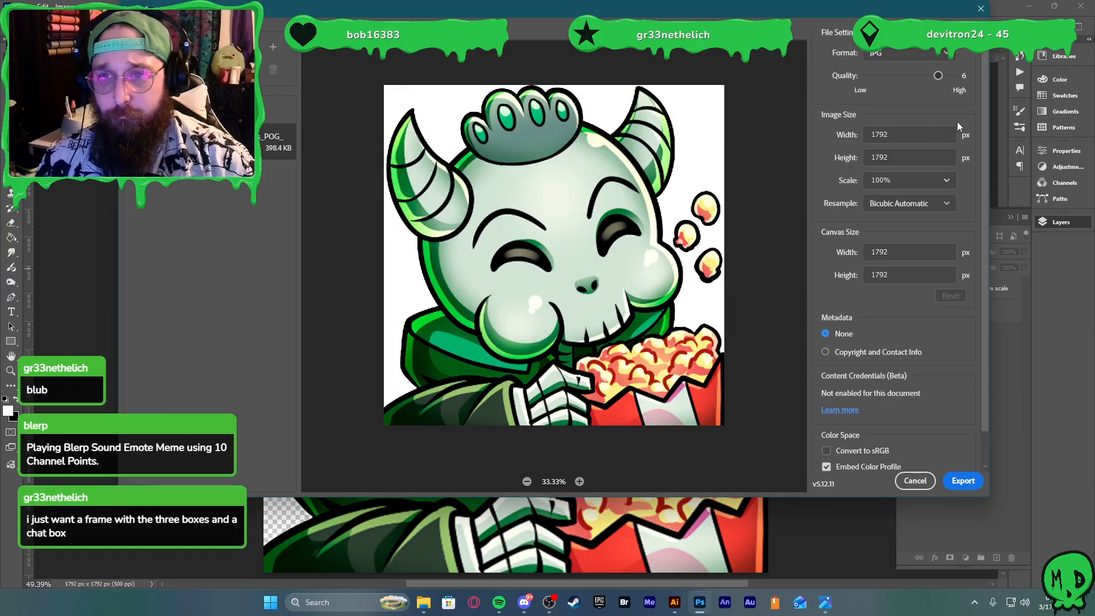
click(941, 58)
click(941, 59)
click(942, 58)
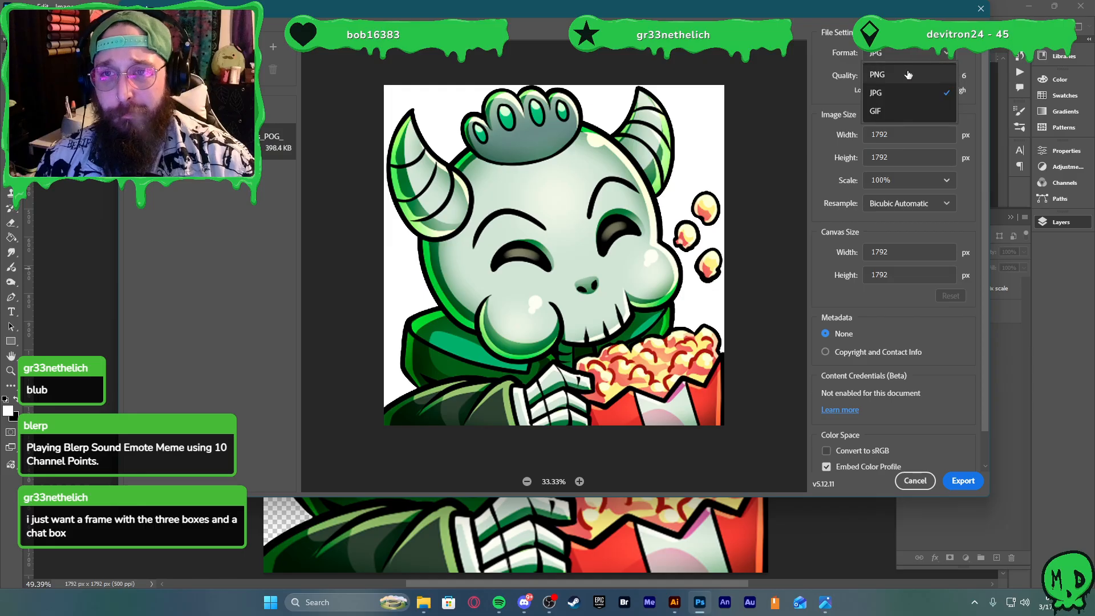
click(890, 73)
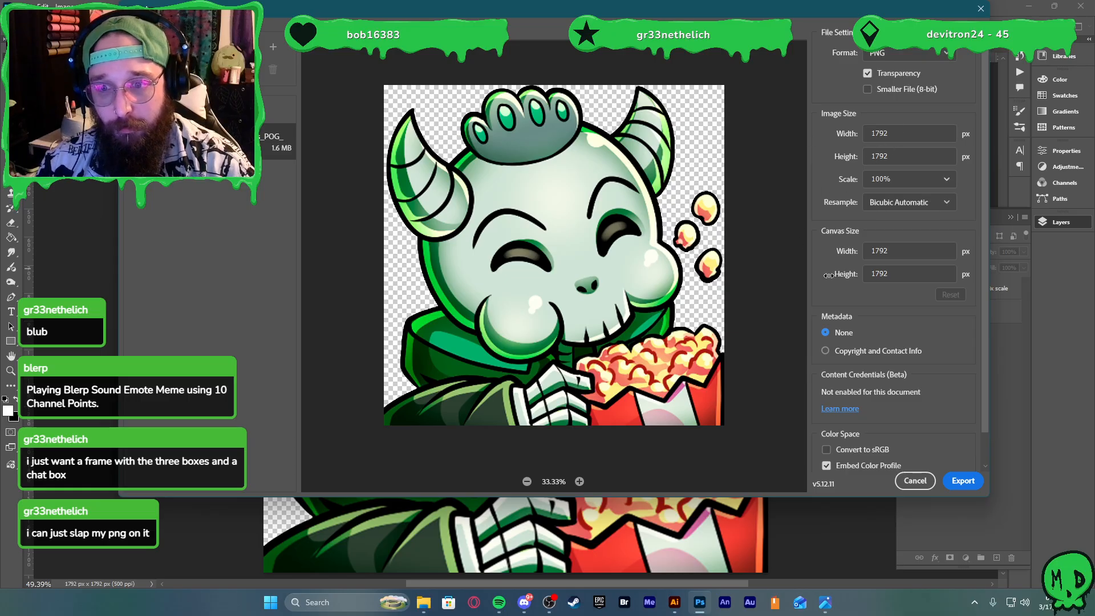
Export the transparent PNG under its suggested file name into a new subfolder of the client's commissions folder
click(963, 481)
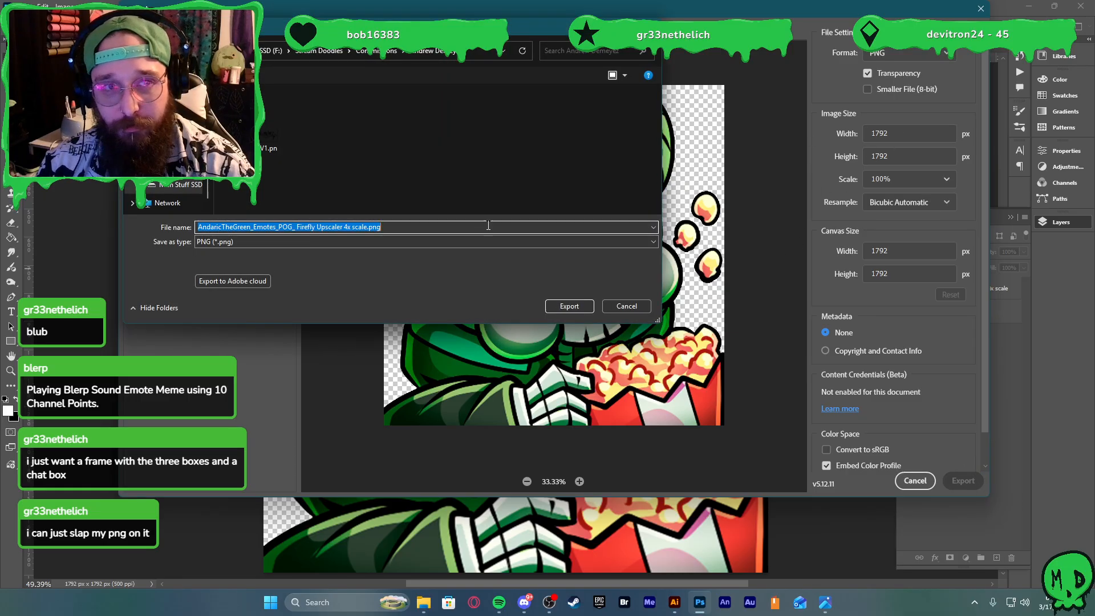
click(387, 52)
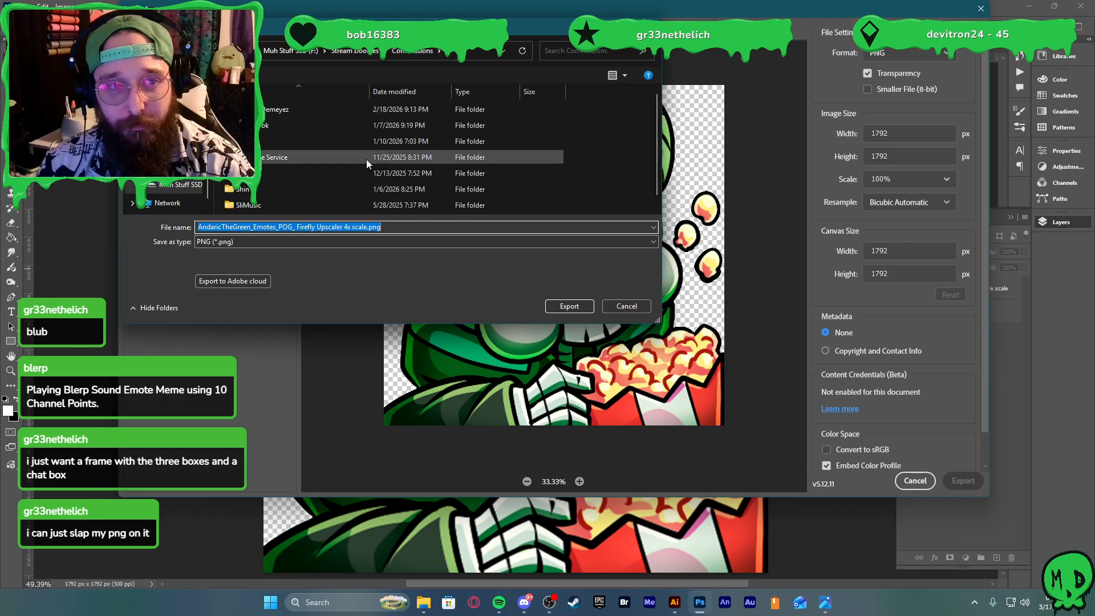
double_click(268, 140)
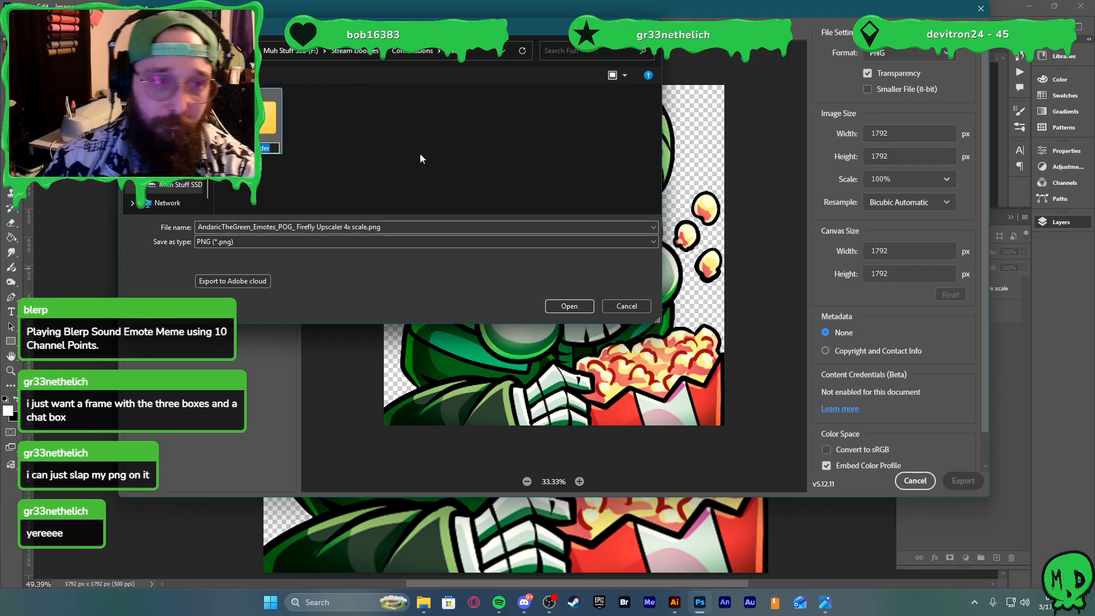
text(E)
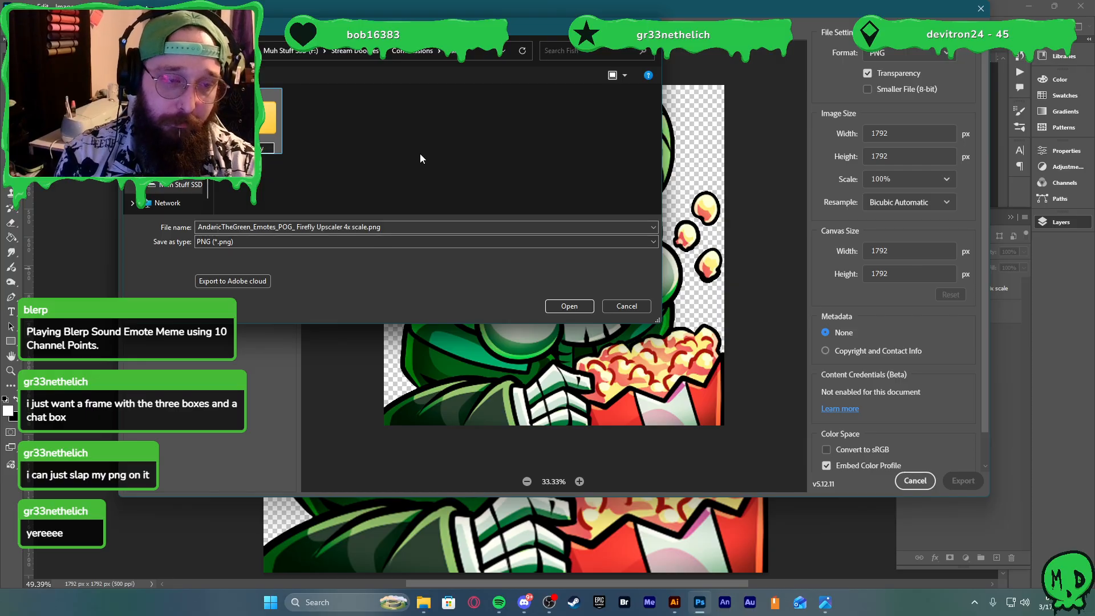
key(Return)
key(Return)
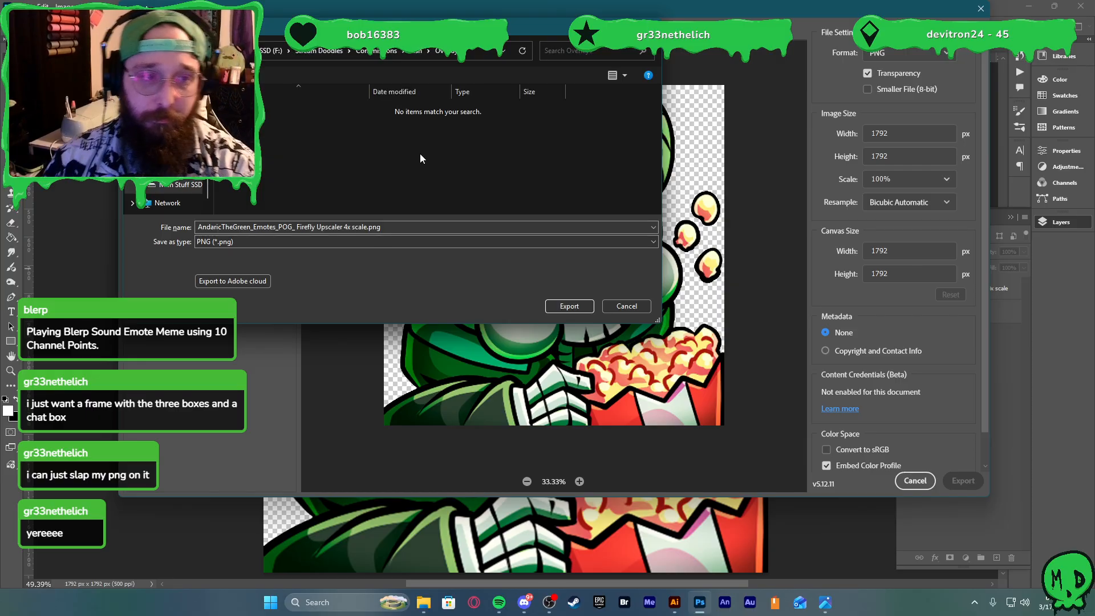
click(576, 306)
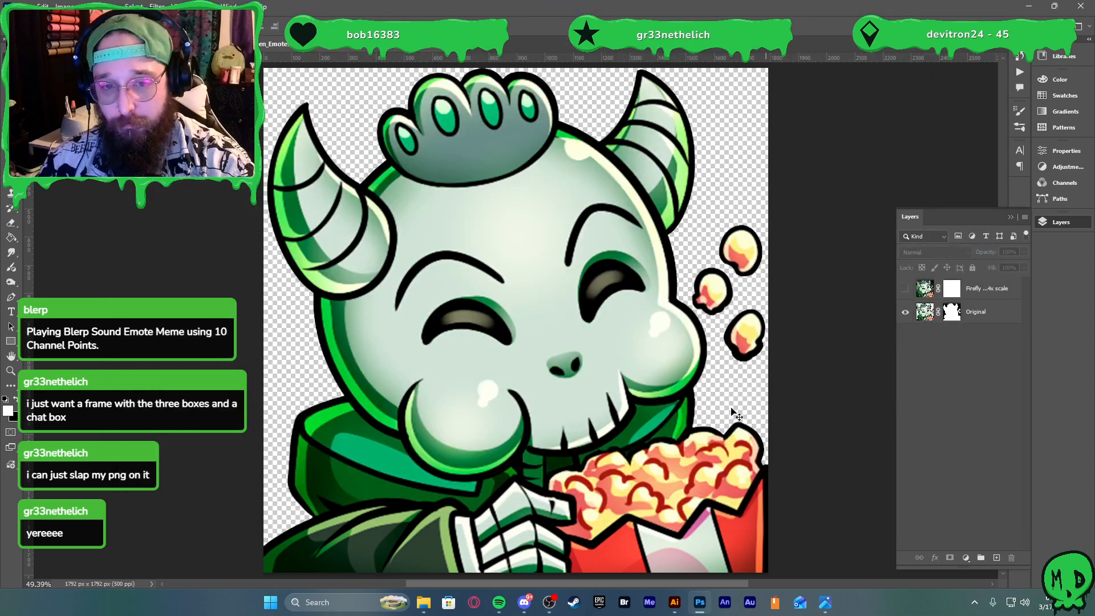
Close the upscaled emote document without saving its changes
click(323, 63)
key(ctrl+w)
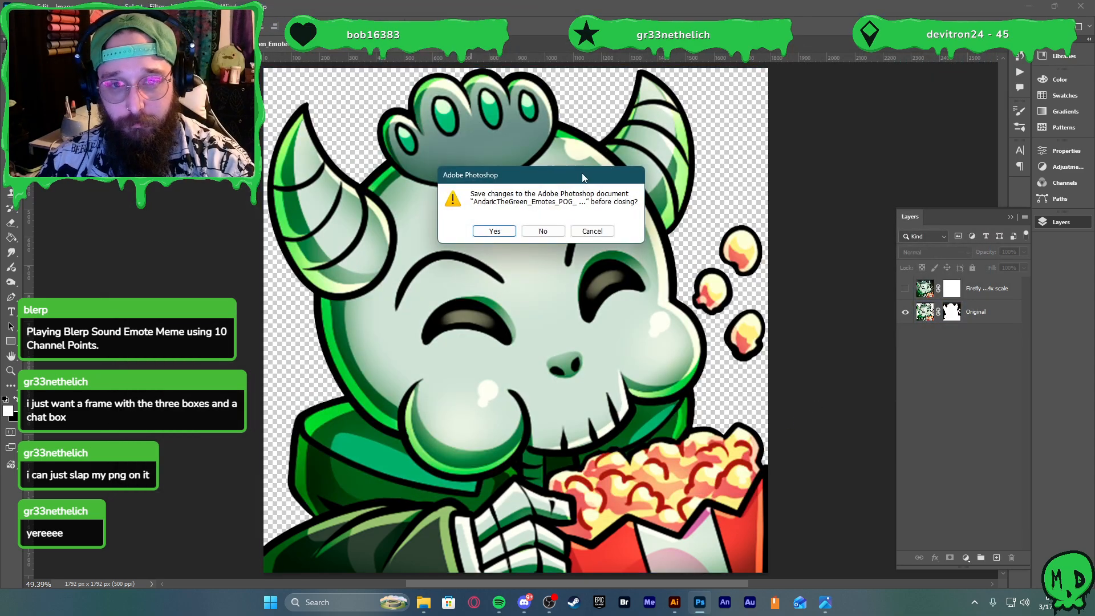
click(543, 227)
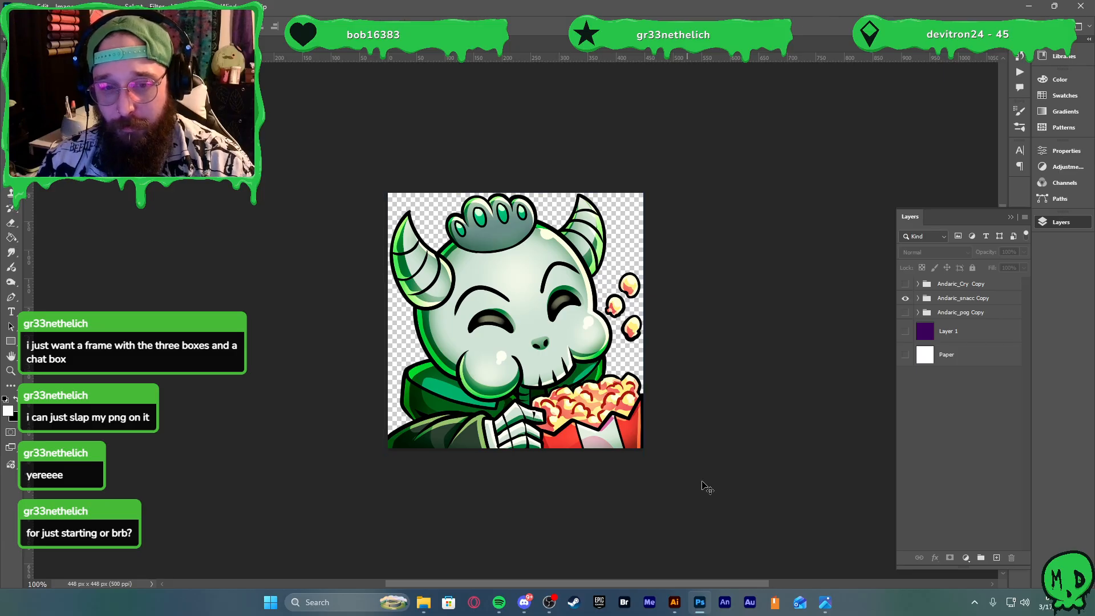
Review the cry and pog emote groups by toggling their visibility, leaving only the snacc group visible
click(905, 284)
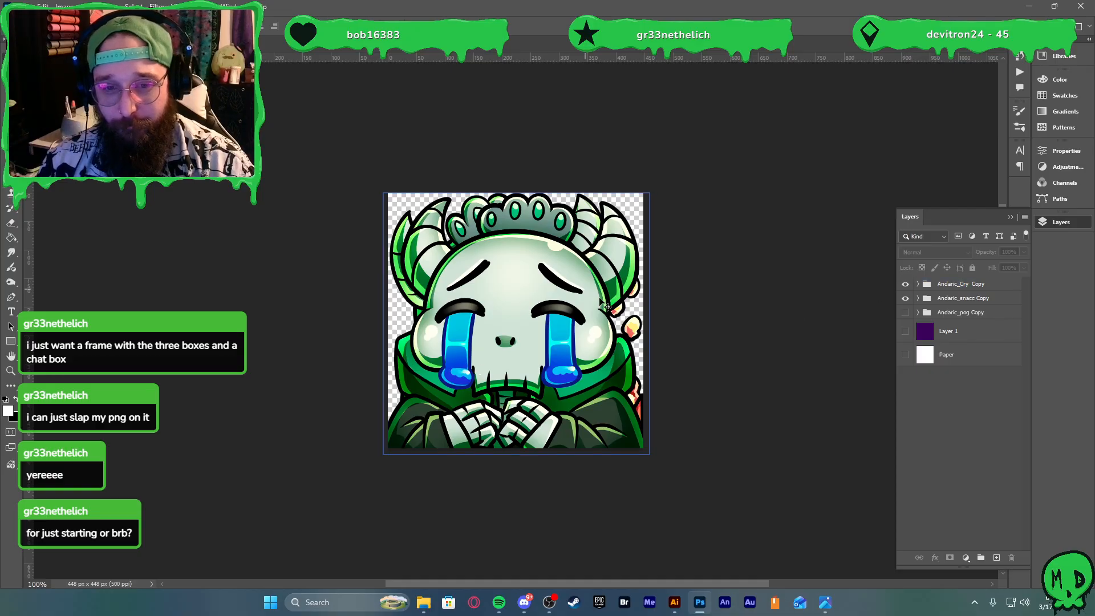
click(904, 284)
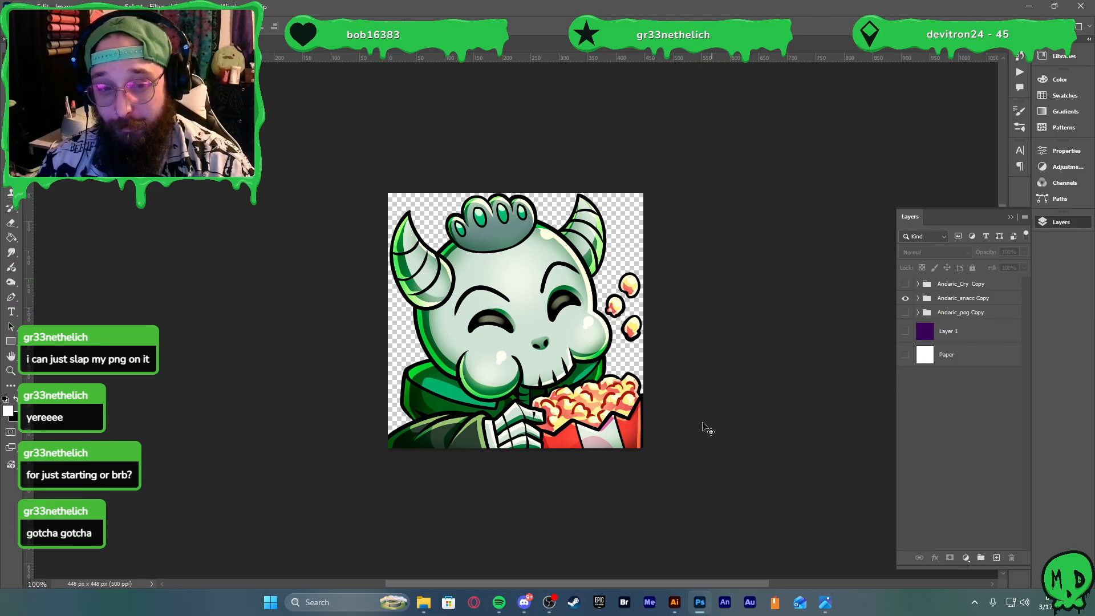
click(905, 283)
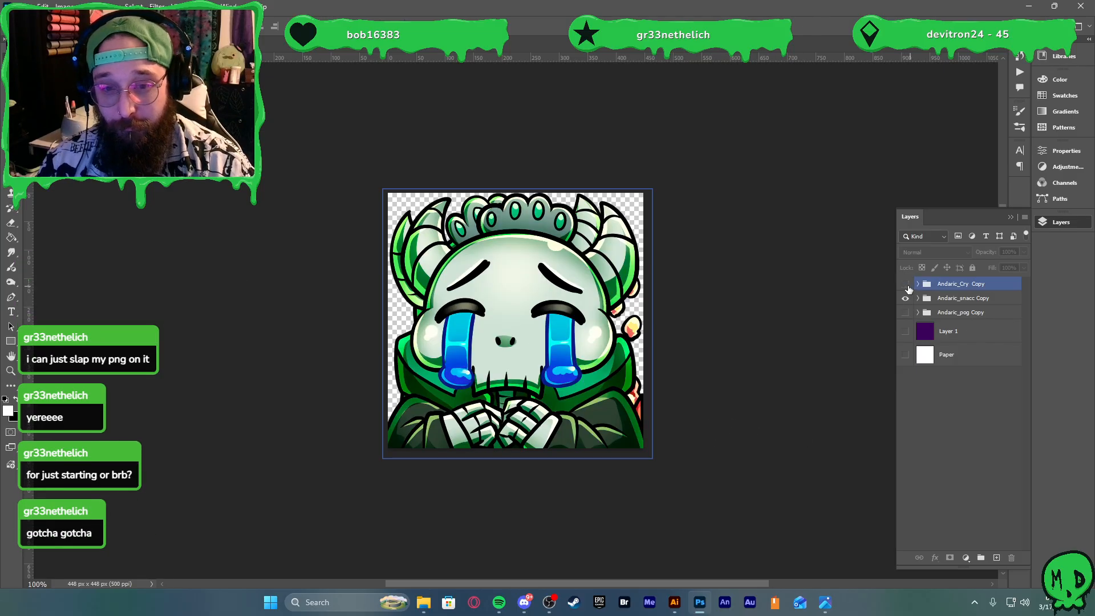
click(905, 284)
click(905, 313)
click(904, 299)
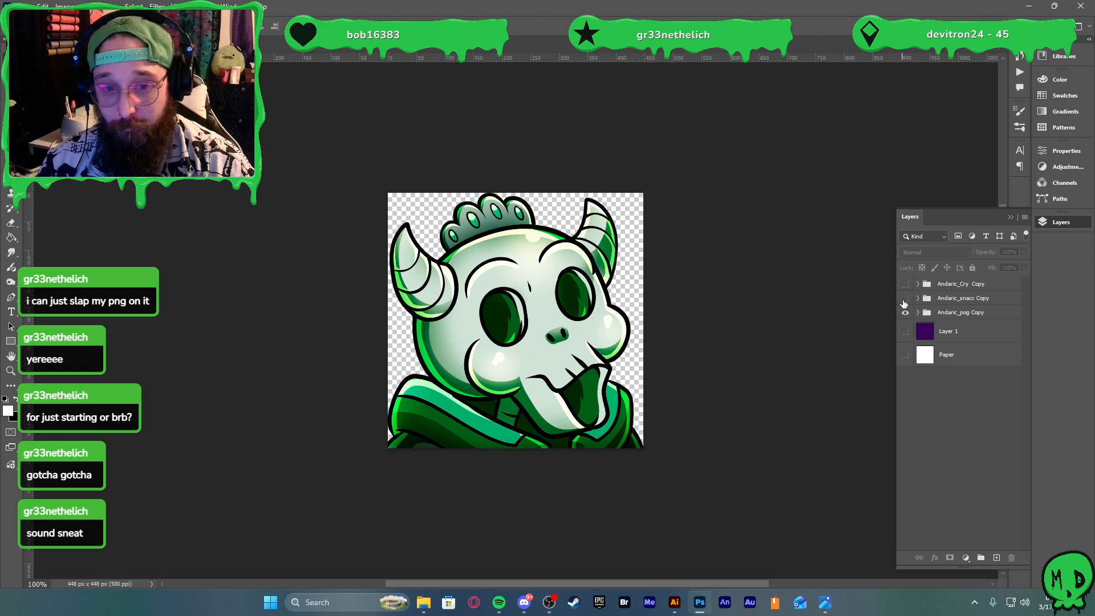
click(905, 300)
click(908, 312)
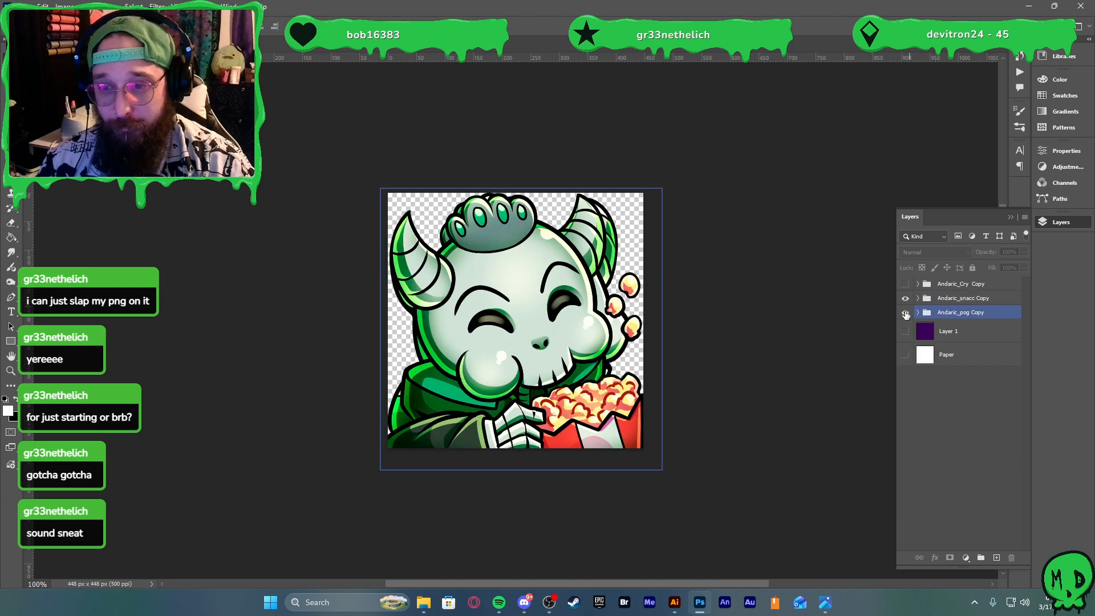
click(905, 312)
Switch to Illustrator and create a document from the Web-Large preset, 1920 x 1080 px
click(699, 603)
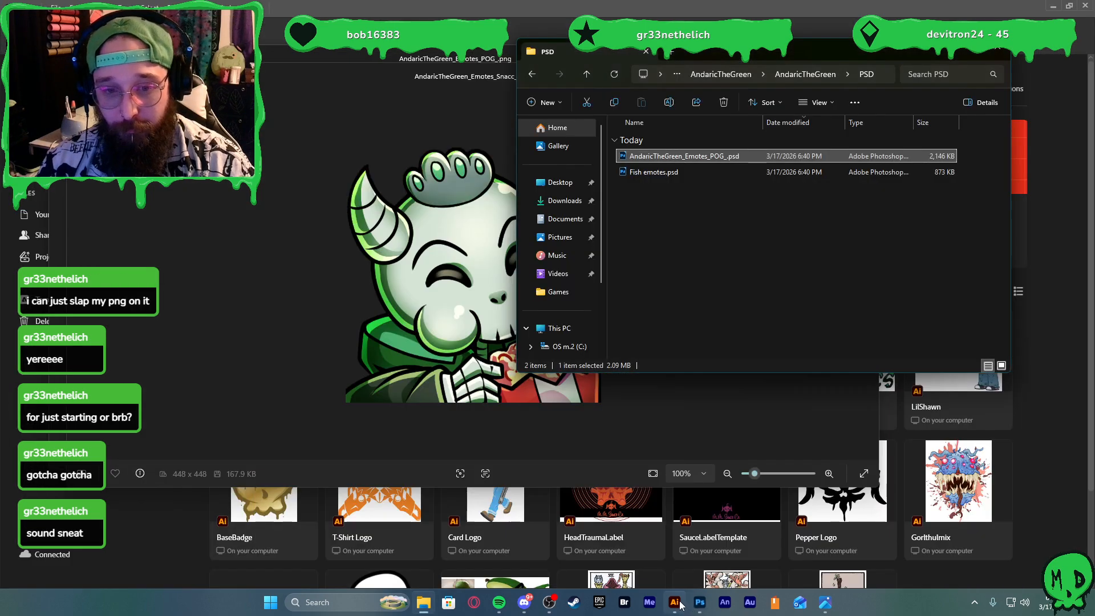
click(676, 602)
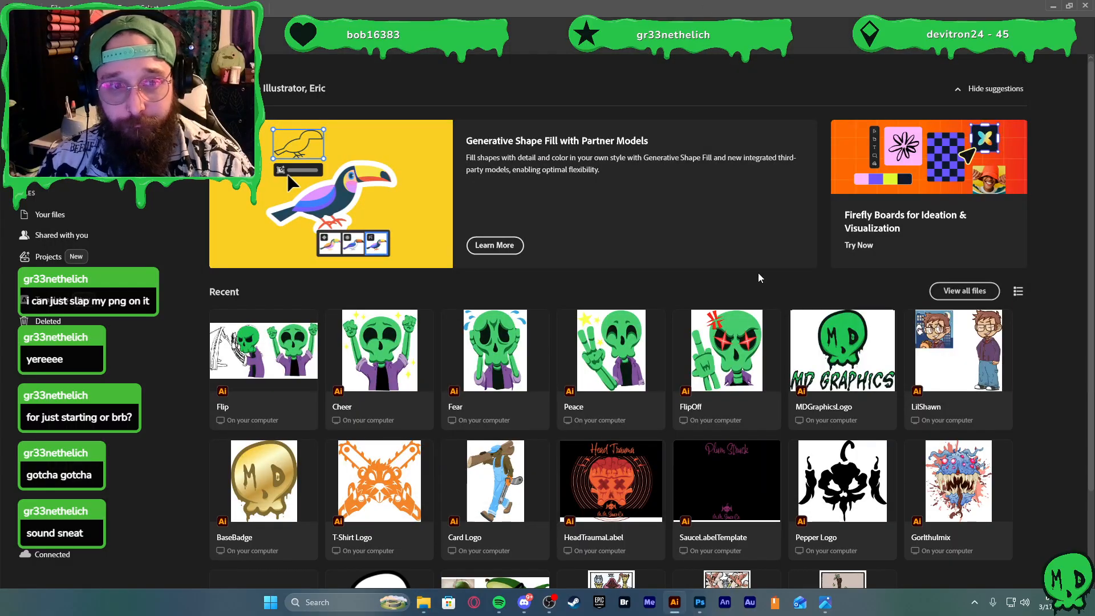
key(ctrl+n)
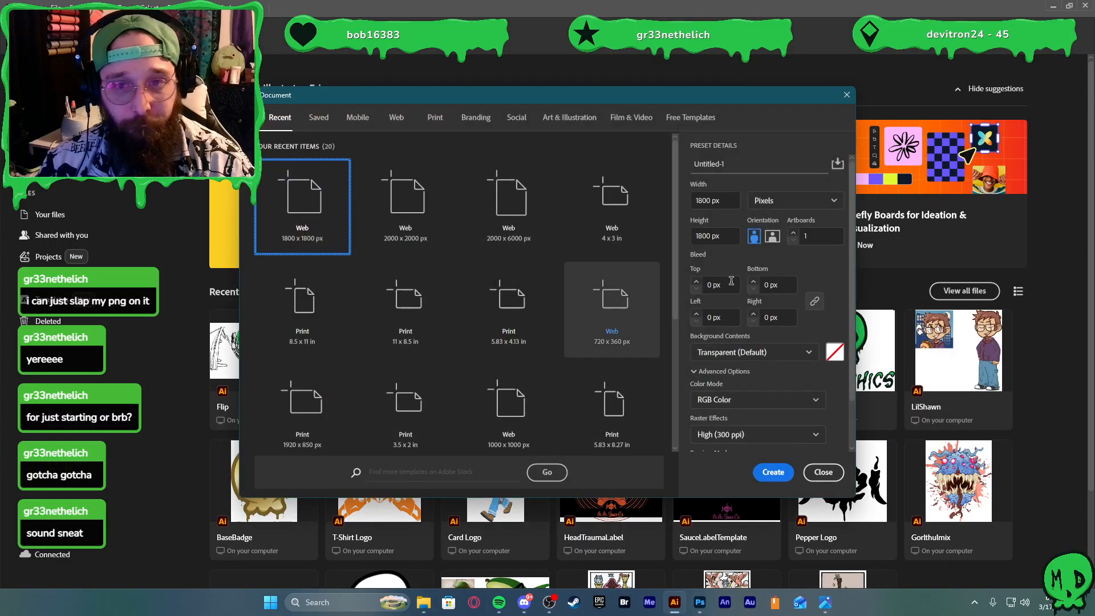
click(397, 118)
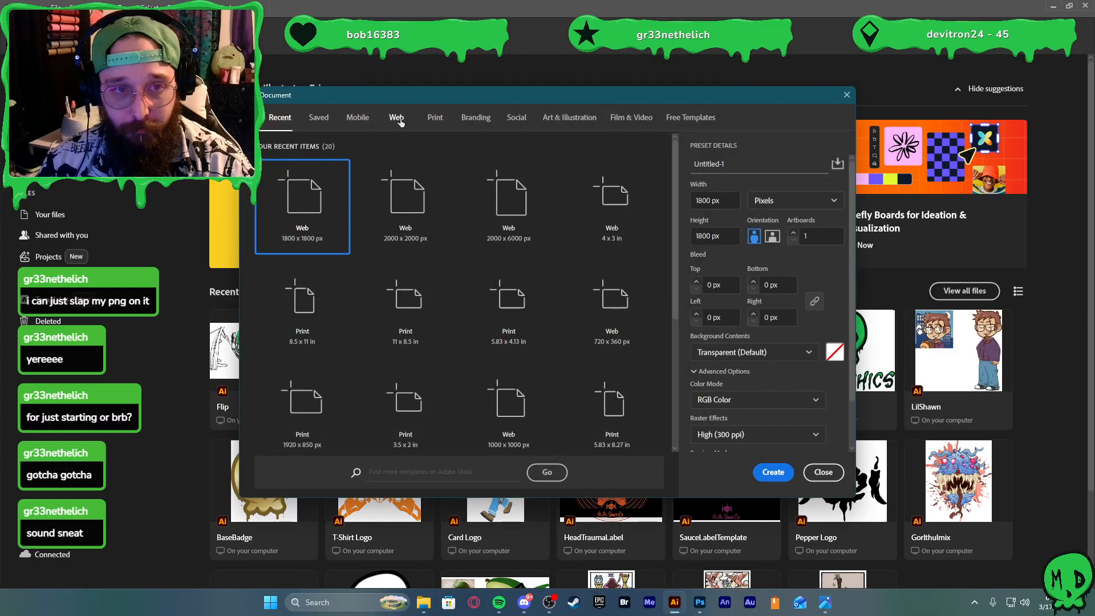
click(406, 221)
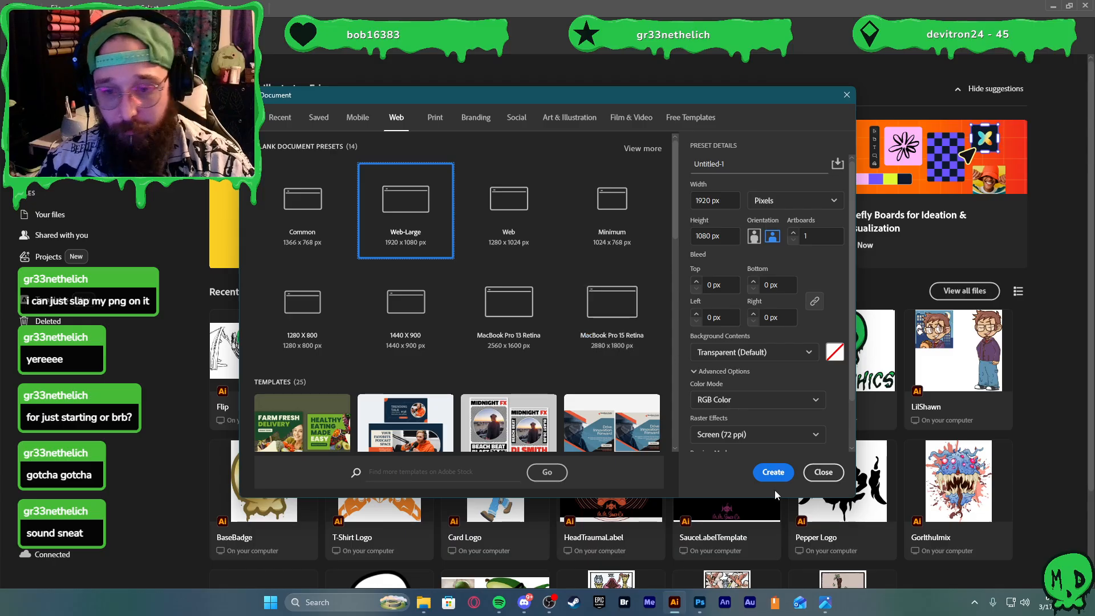
click(770, 473)
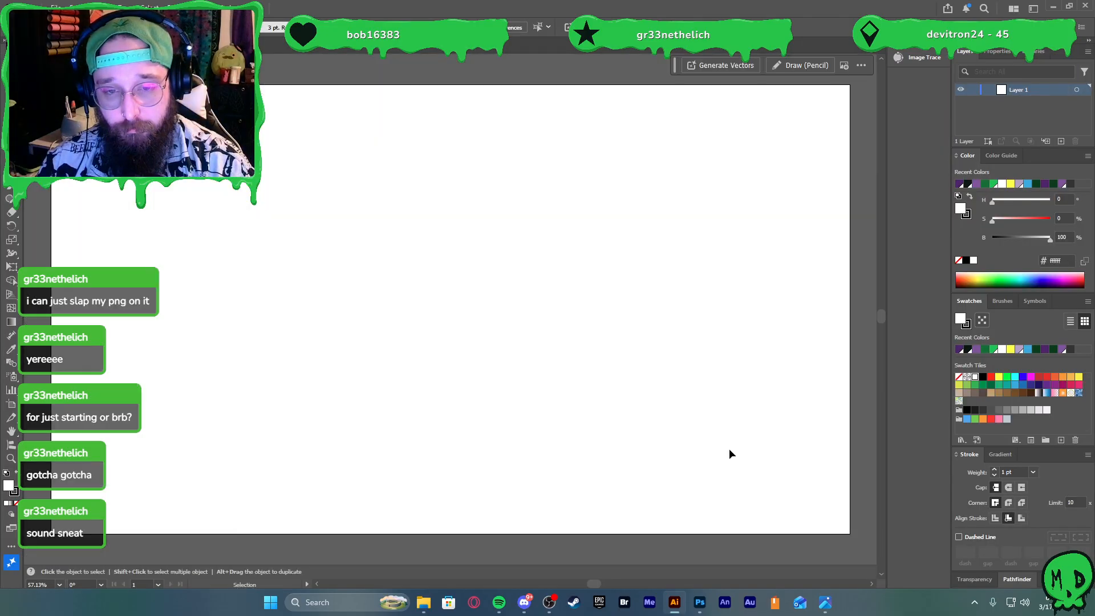
scroll(649, 366, left, 1)
scroll(651, 367, right, 1)
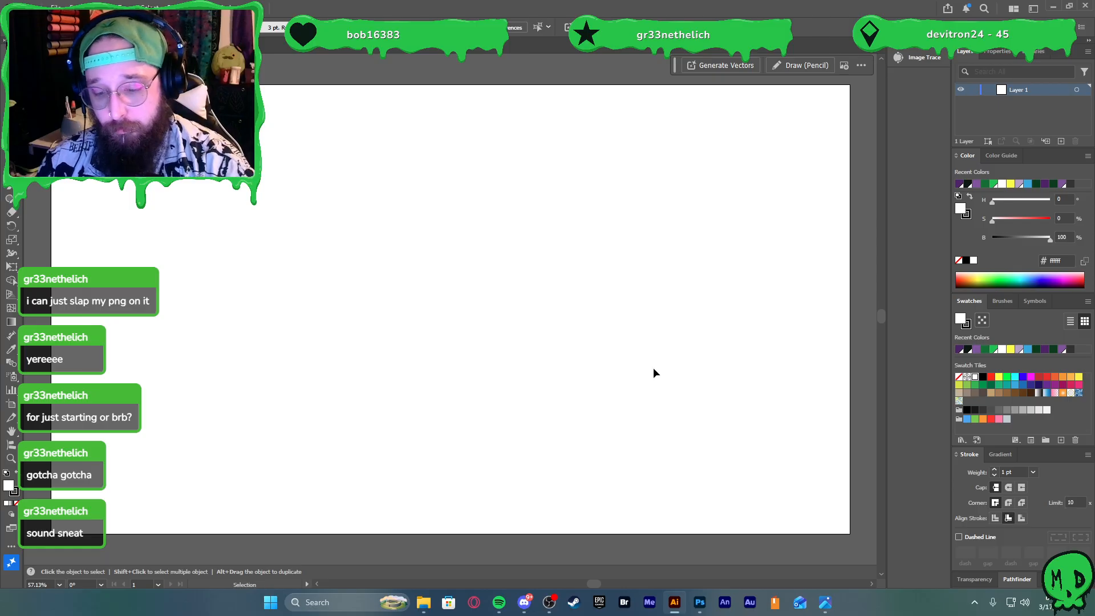
key(ctrl+0)
scroll(573, 333, down, 1)
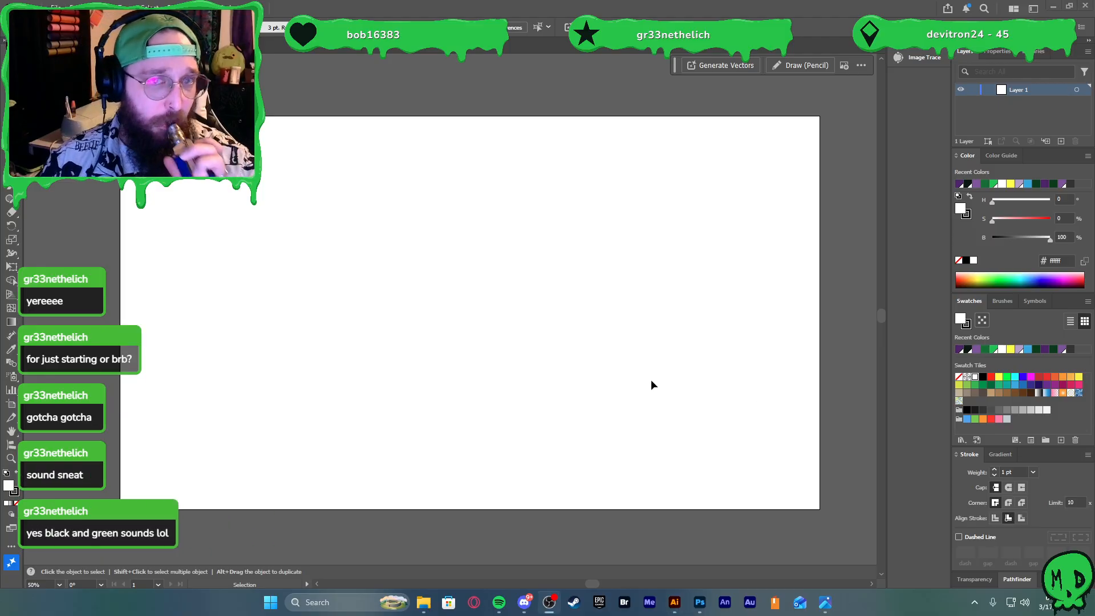
click(11, 171)
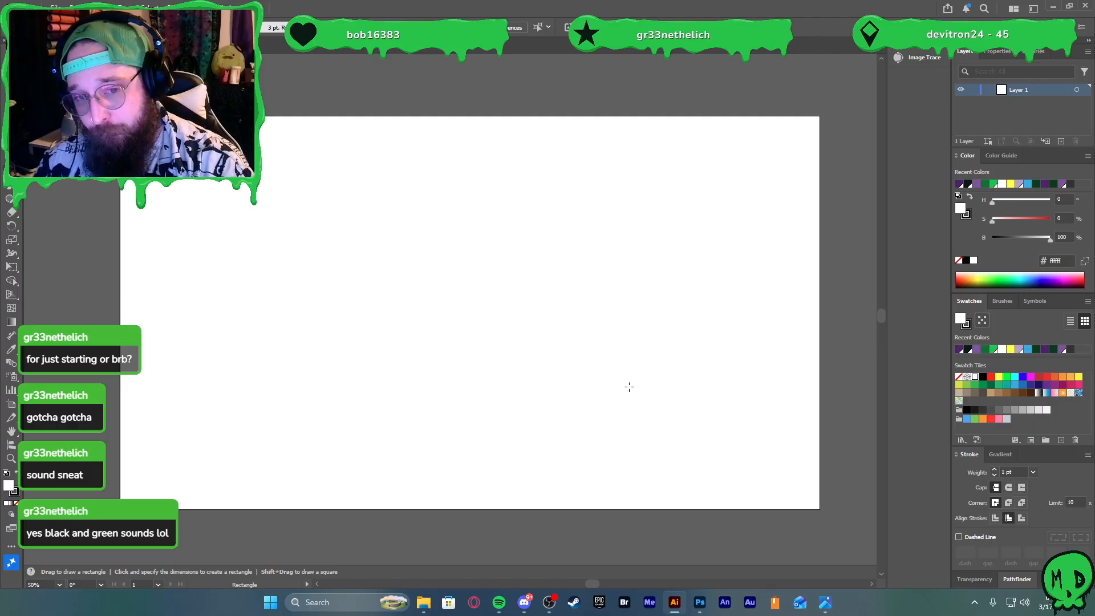
key(b)
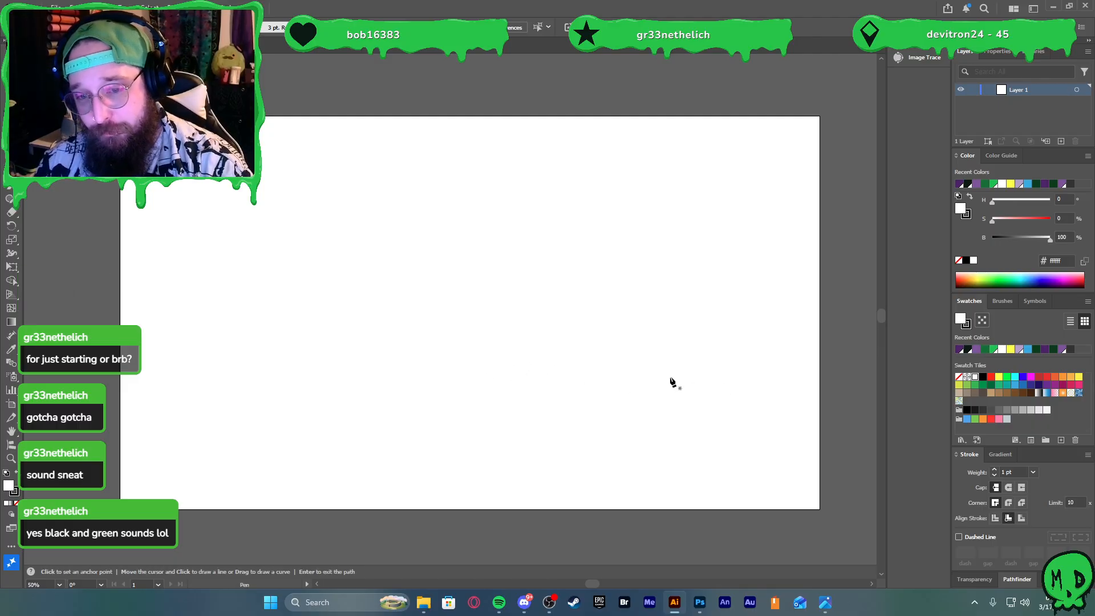
key(v)
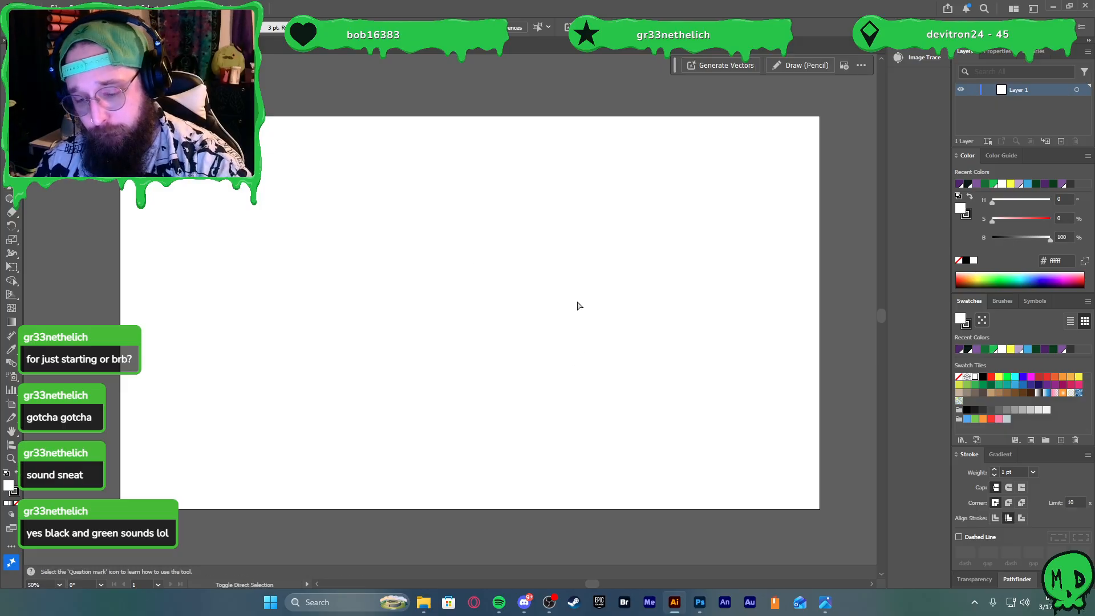
Place the exported popcorn emote PNG from the client's commissions folder on the artboard
key(ctrl+shift+p)
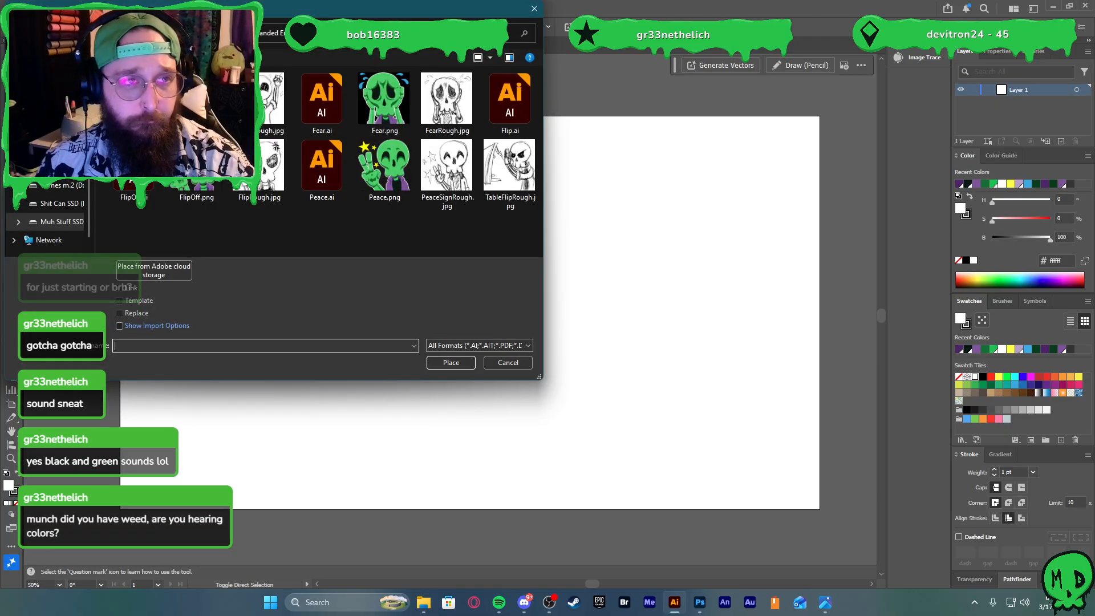
click(219, 33)
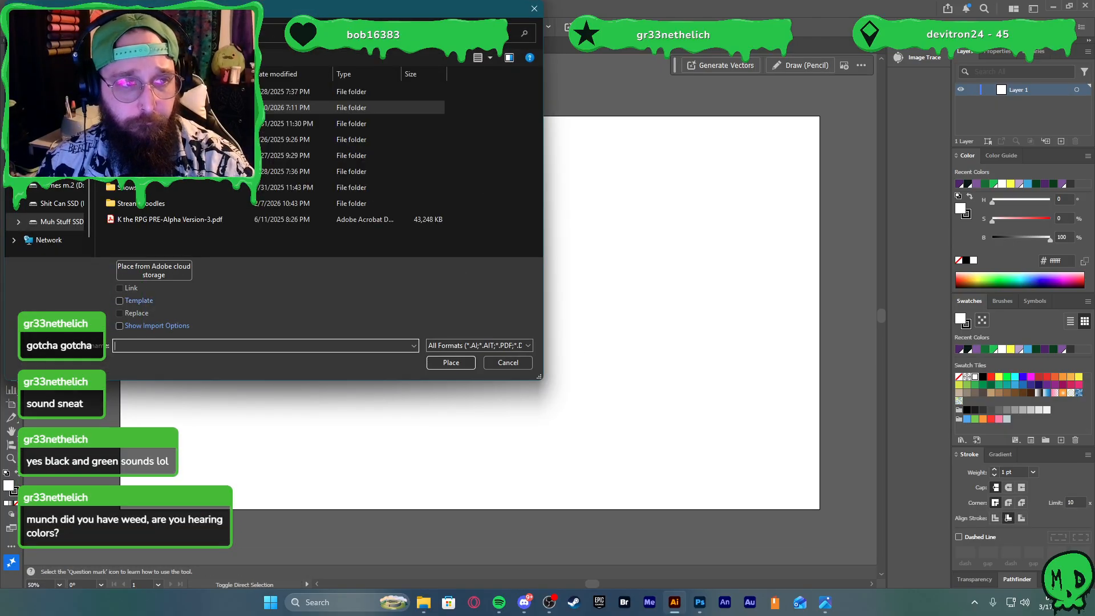
double_click(157, 204)
double_click(137, 108)
double_click(142, 123)
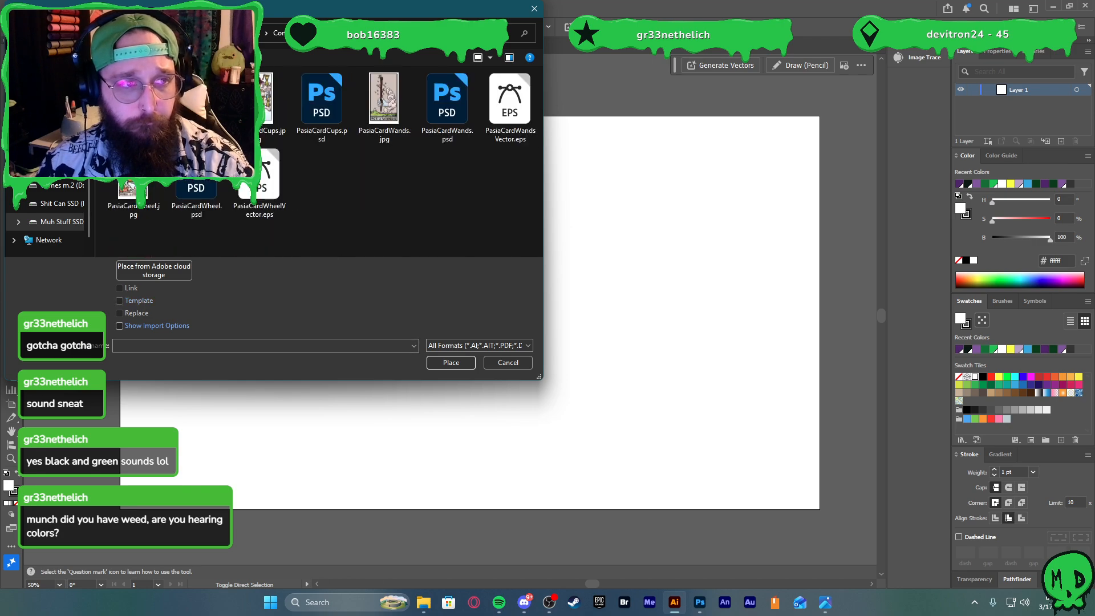
double_click(143, 100)
double_click(143, 108)
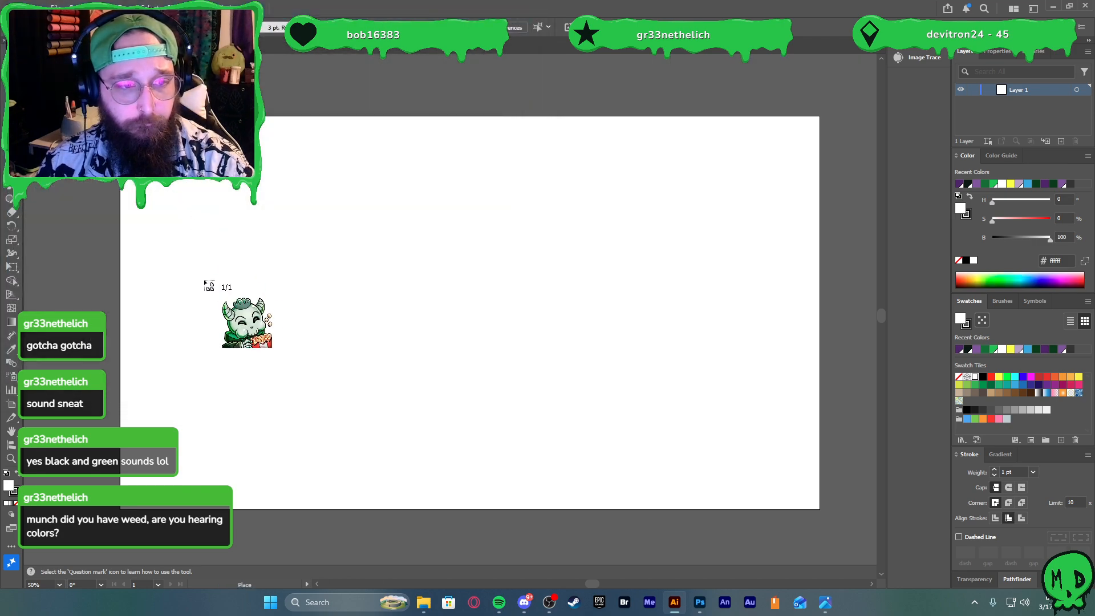
click(211, 270)
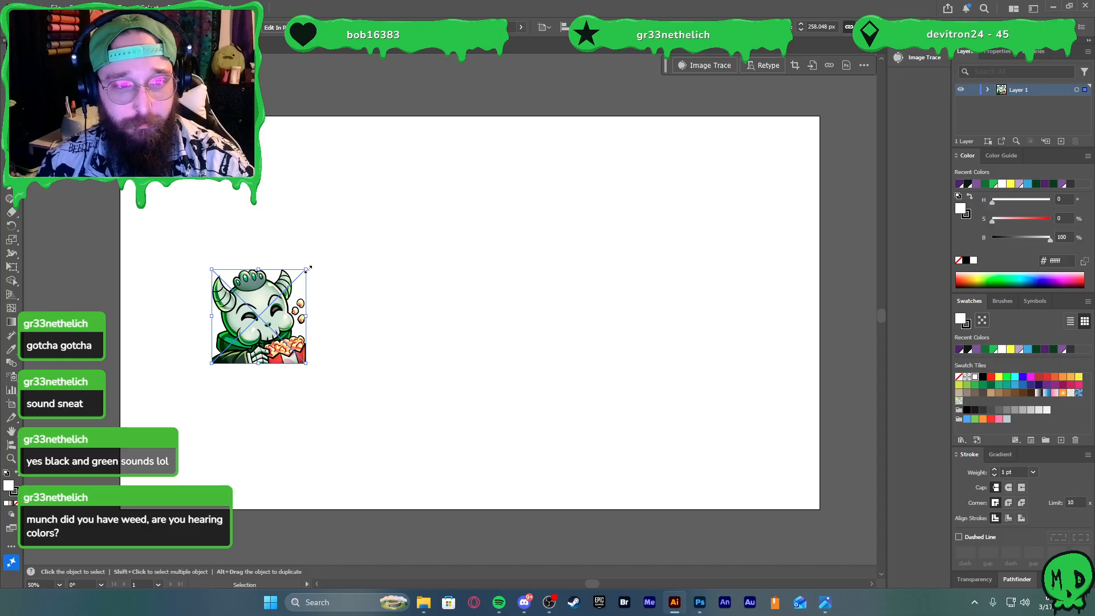
Enlarge the placed emote to about 580 px square in the artboard's lower-left corner and embed the image
drag(306, 269, 481, 214)
drag(370, 257, 279, 397)
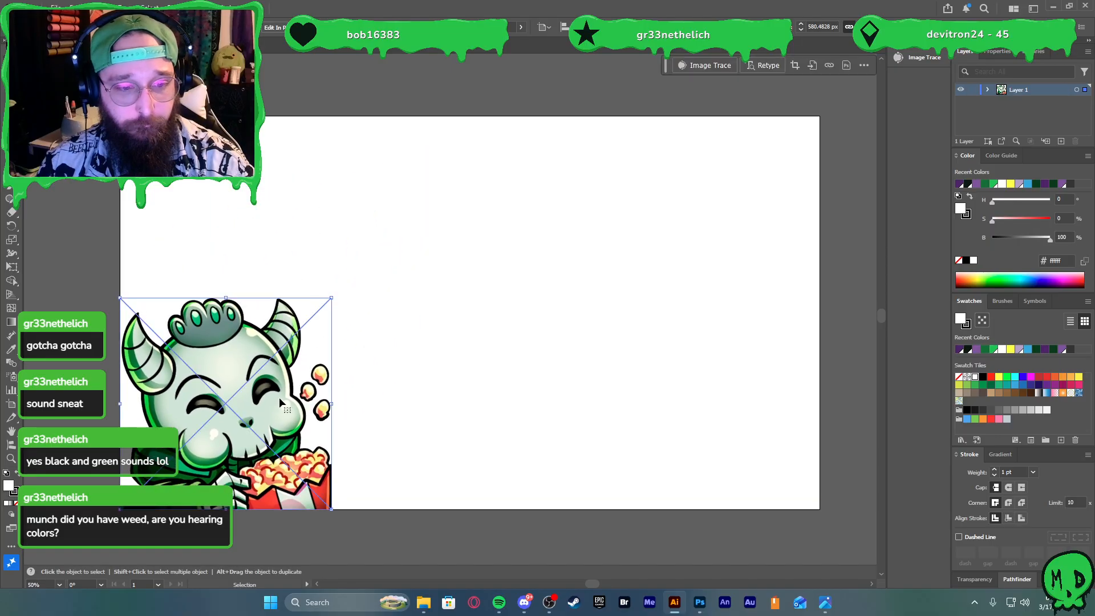
key(Return)
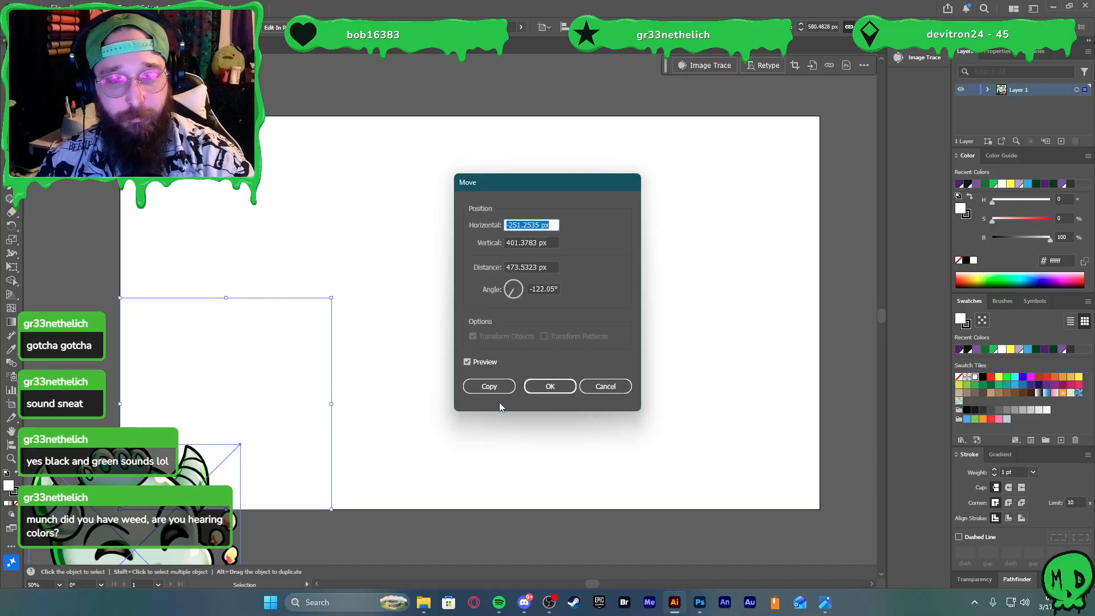
click(604, 388)
click(247, 28)
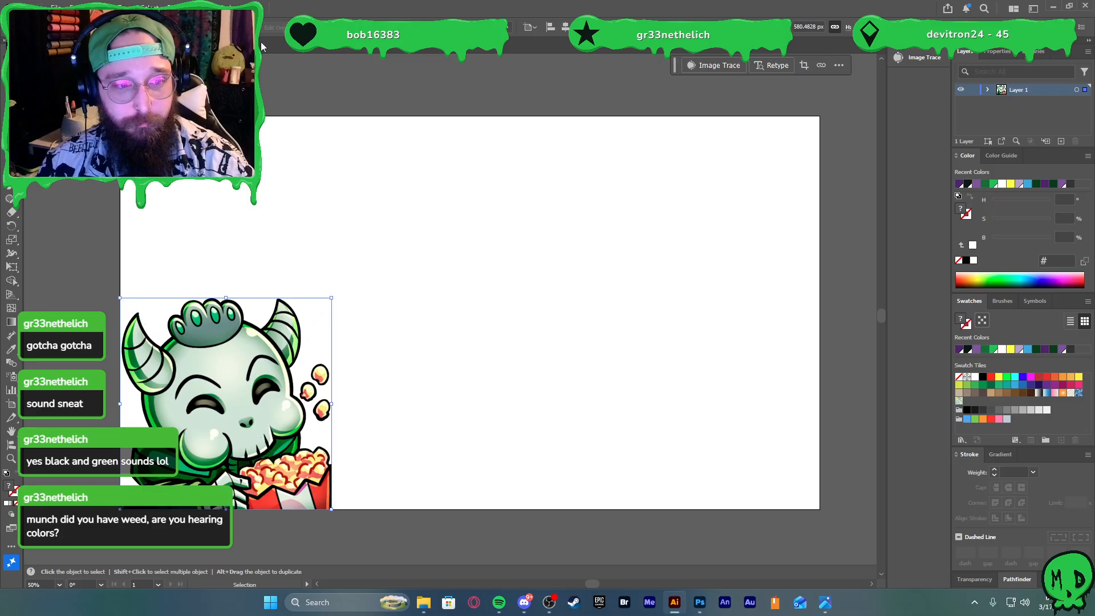
Enlarge the embedded emote proportionally to about 680 px square, keeping it anchored in the artboard's lower-left corner
drag(332, 295, 368, 261)
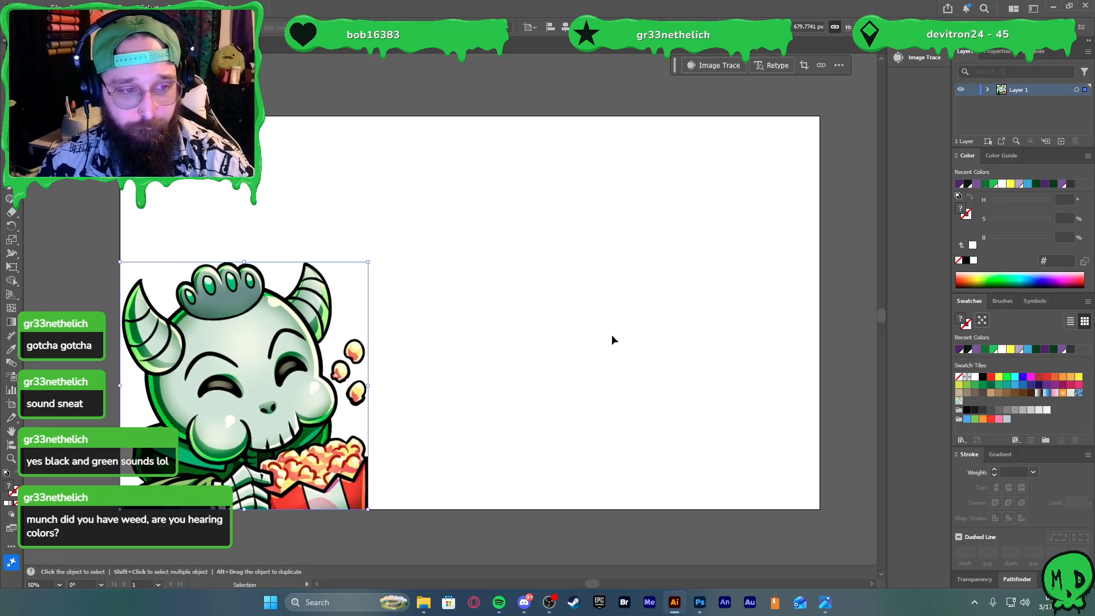
click(441, 337)
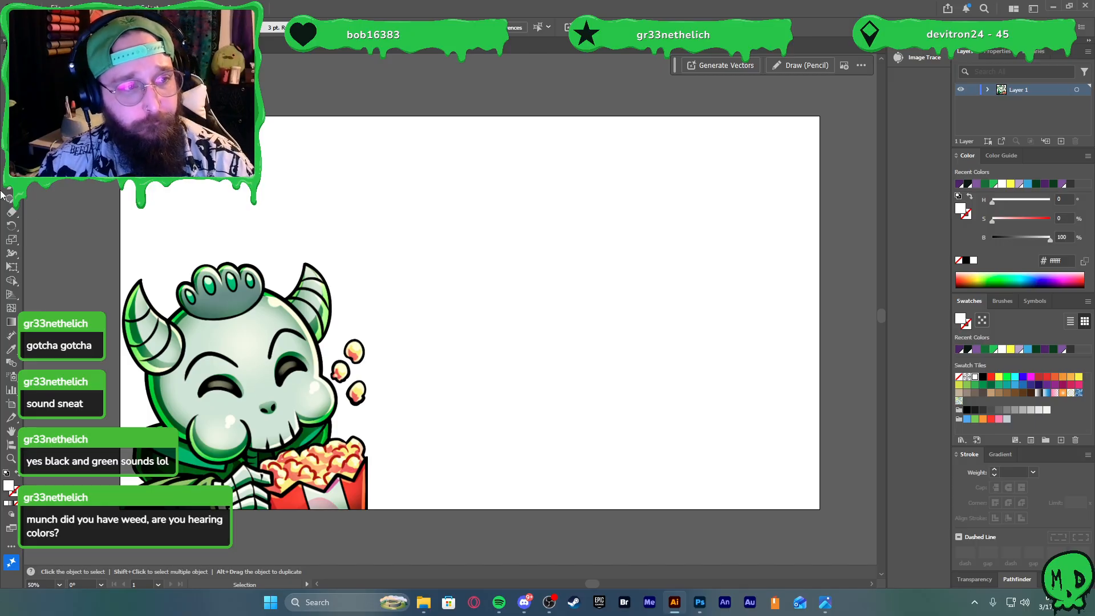
Add a new layer beneath the emote's layer and draw a rectangle on it covering the whole artboard
key(m)
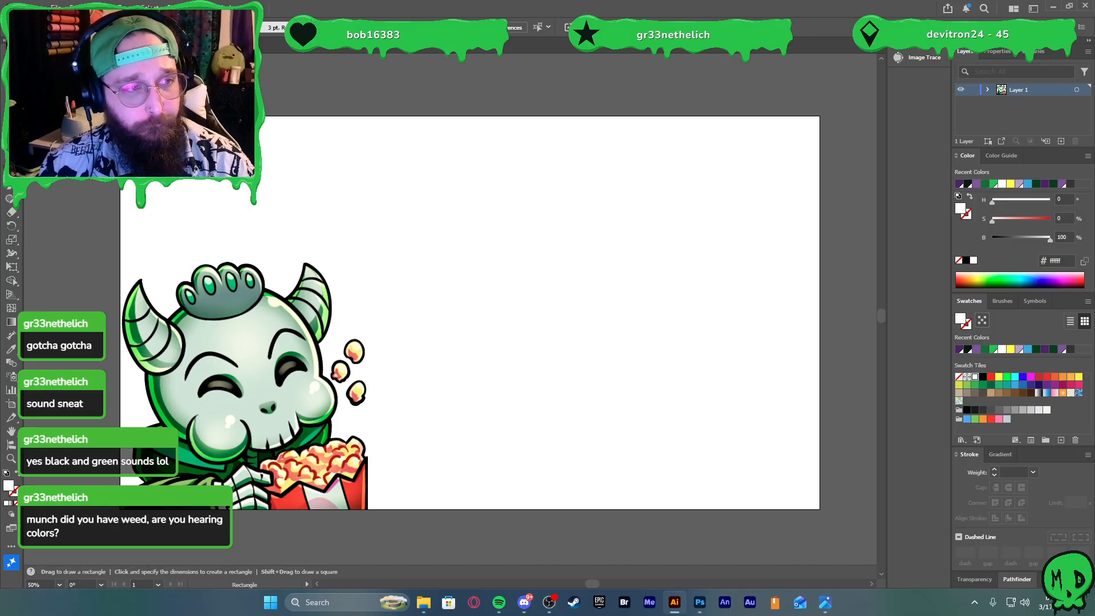
click(1060, 141)
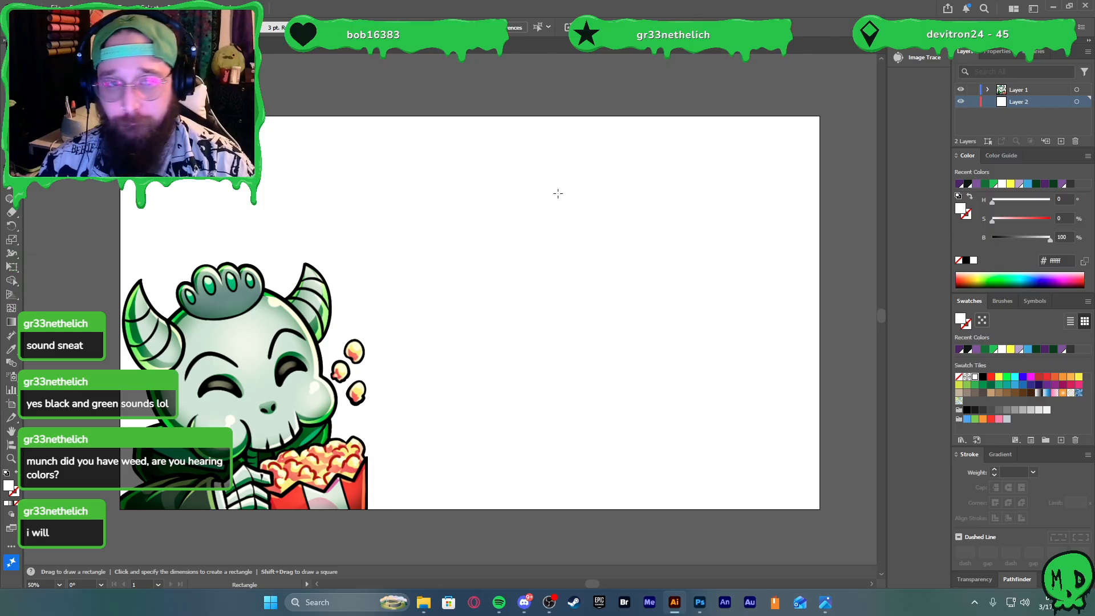
drag(120, 117, 823, 512)
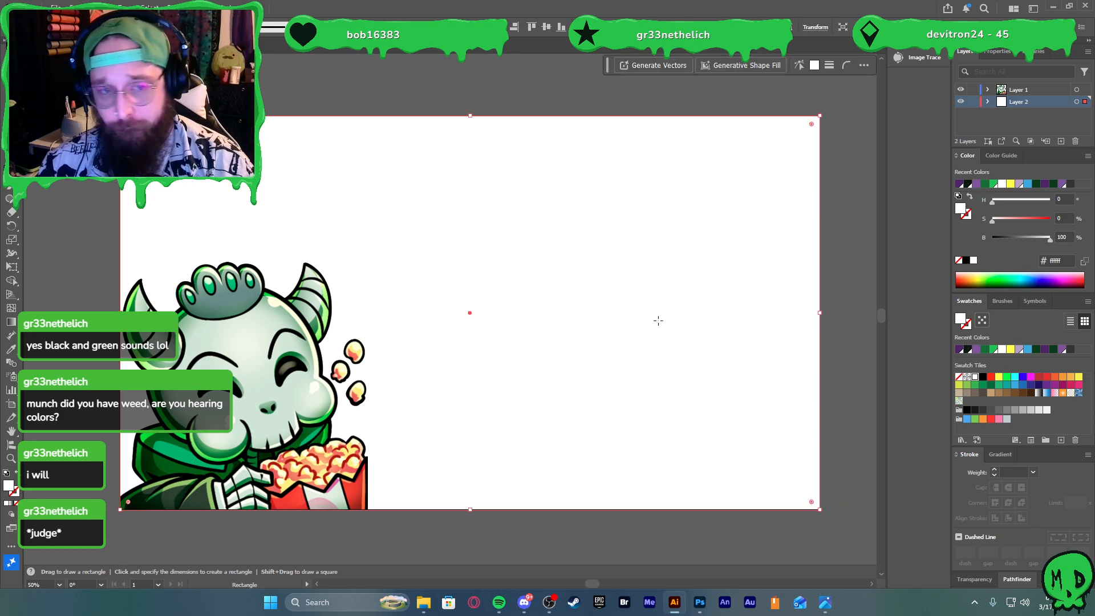
Fill the background rectangle with the green 00b367 sampled from the emote's hood
key(i)
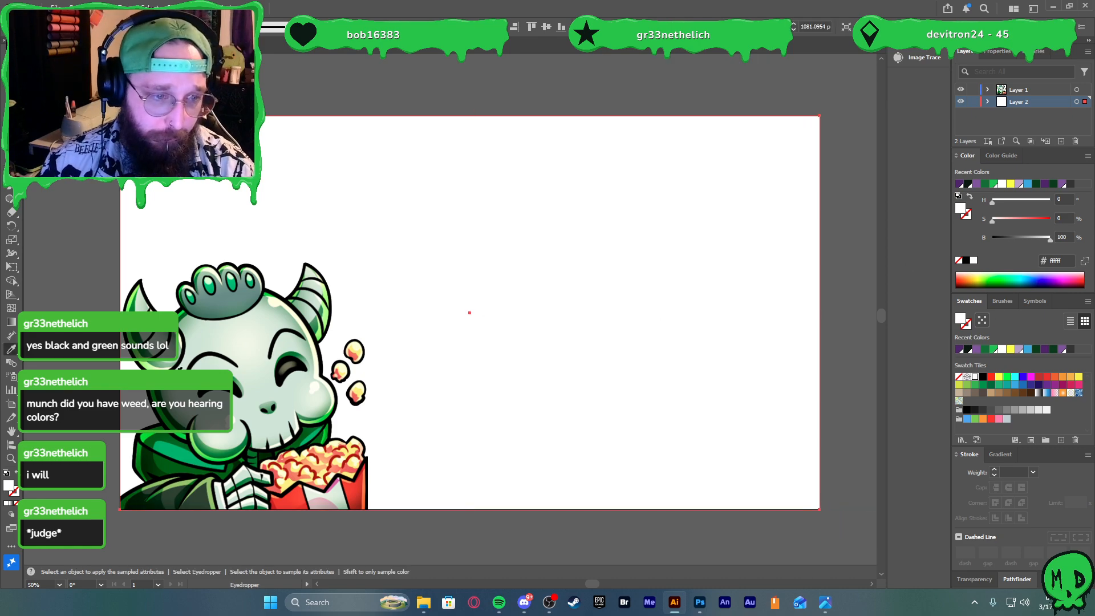
click(159, 404)
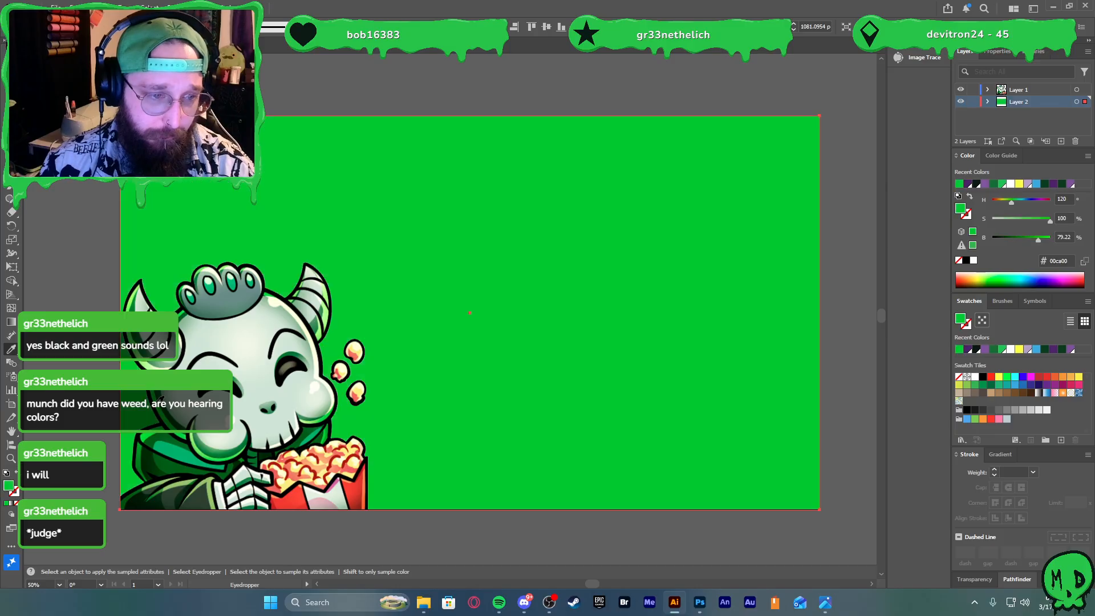
click(173, 448)
key(v)
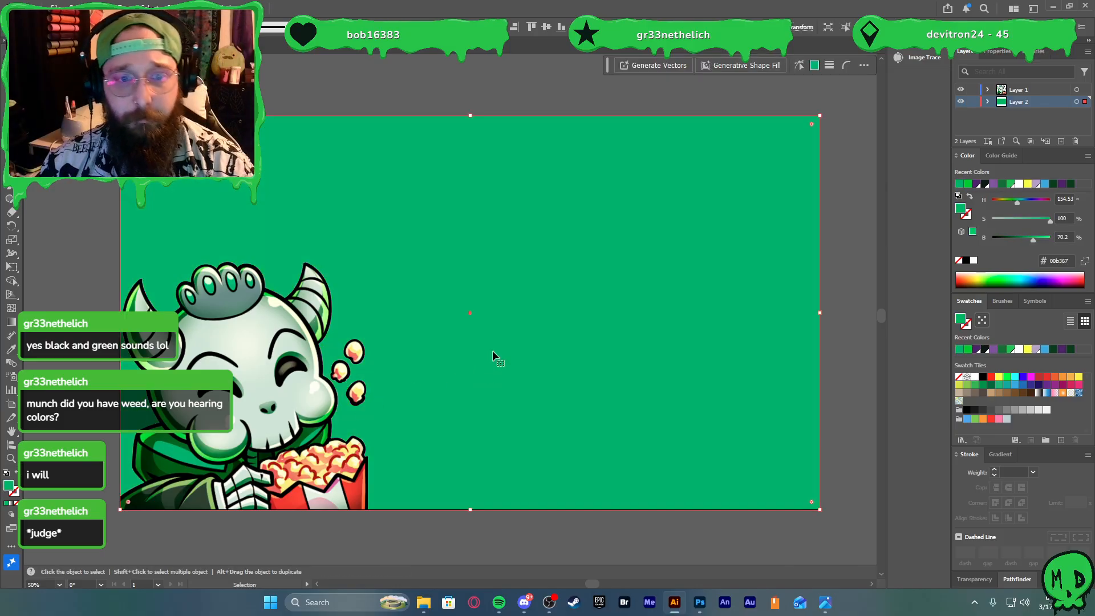
click(871, 247)
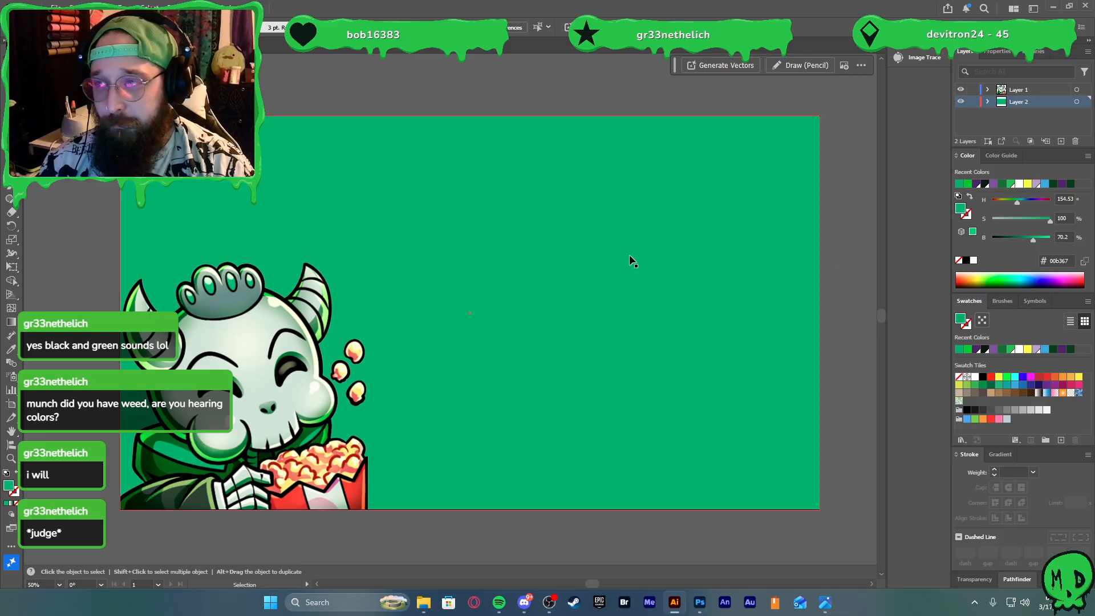
Change the background rectangle's fill to a freeform gradient
click(553, 199)
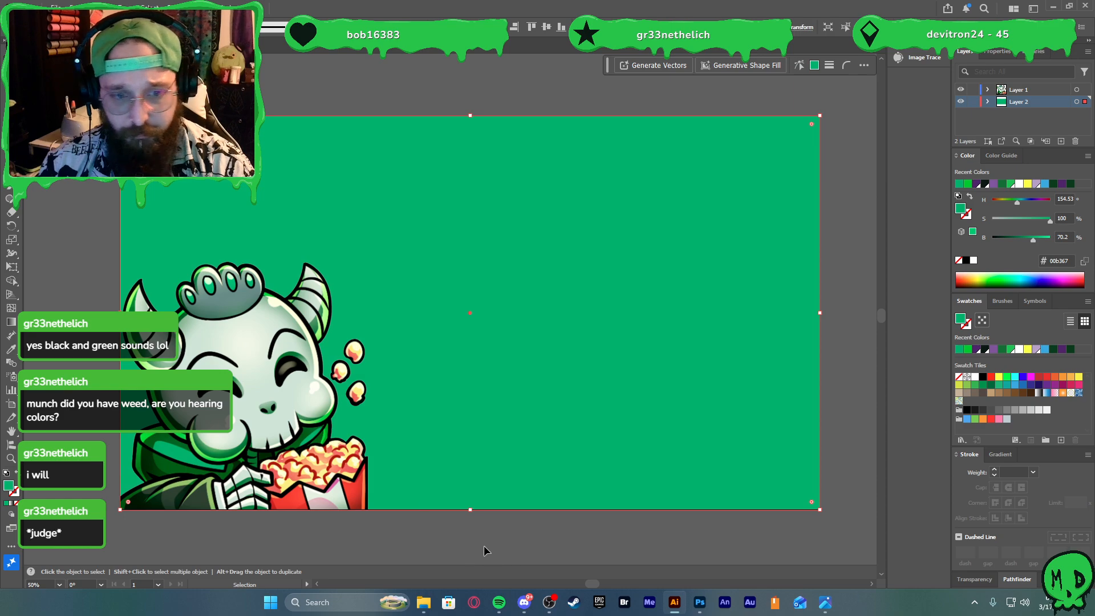
click(999, 453)
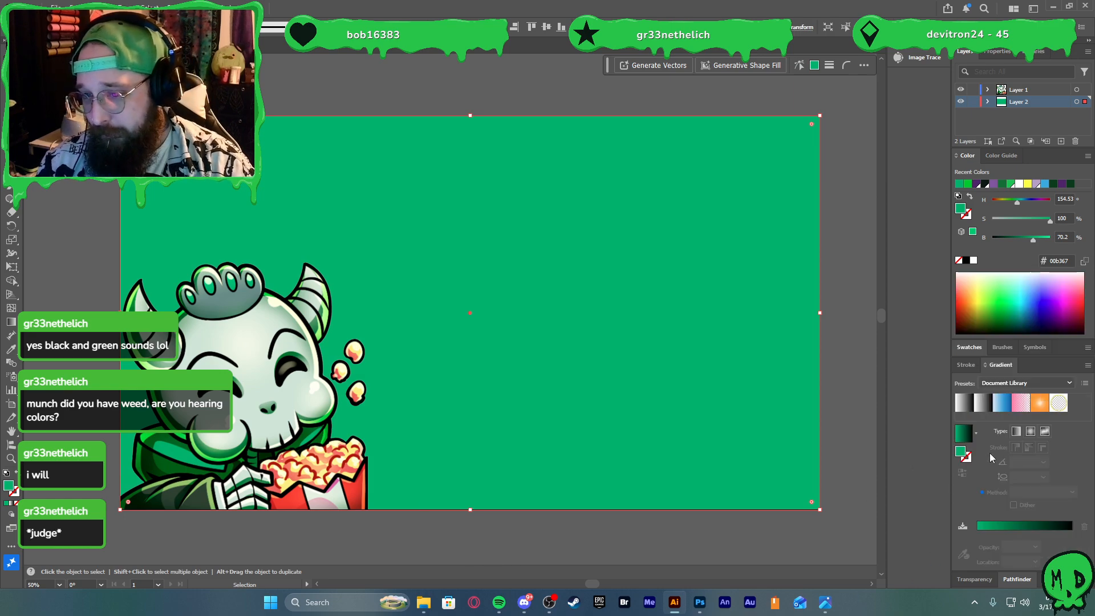
click(963, 436)
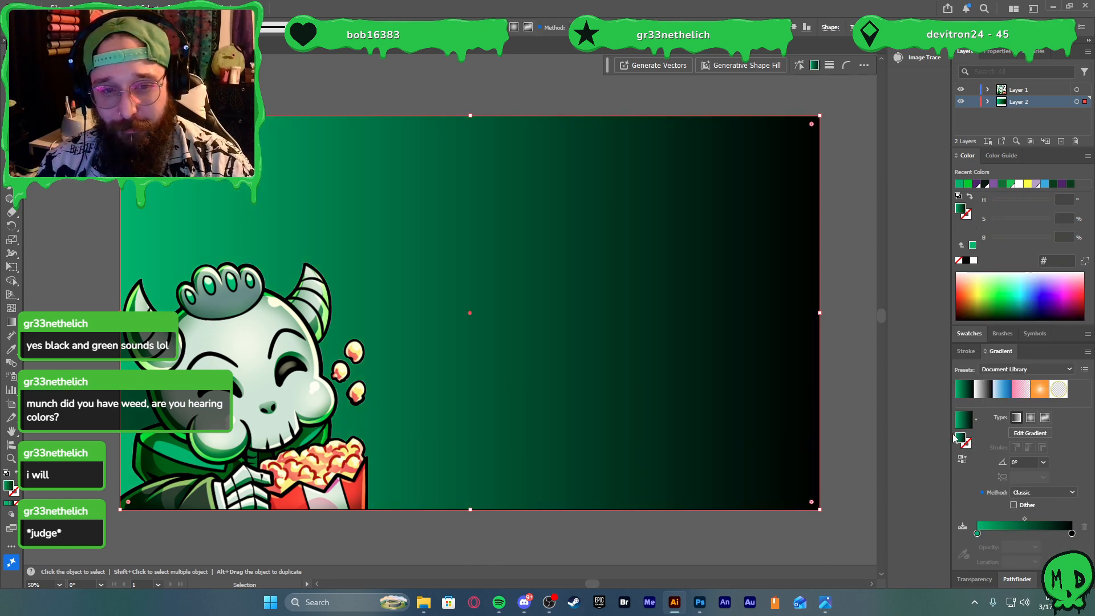
click(1045, 418)
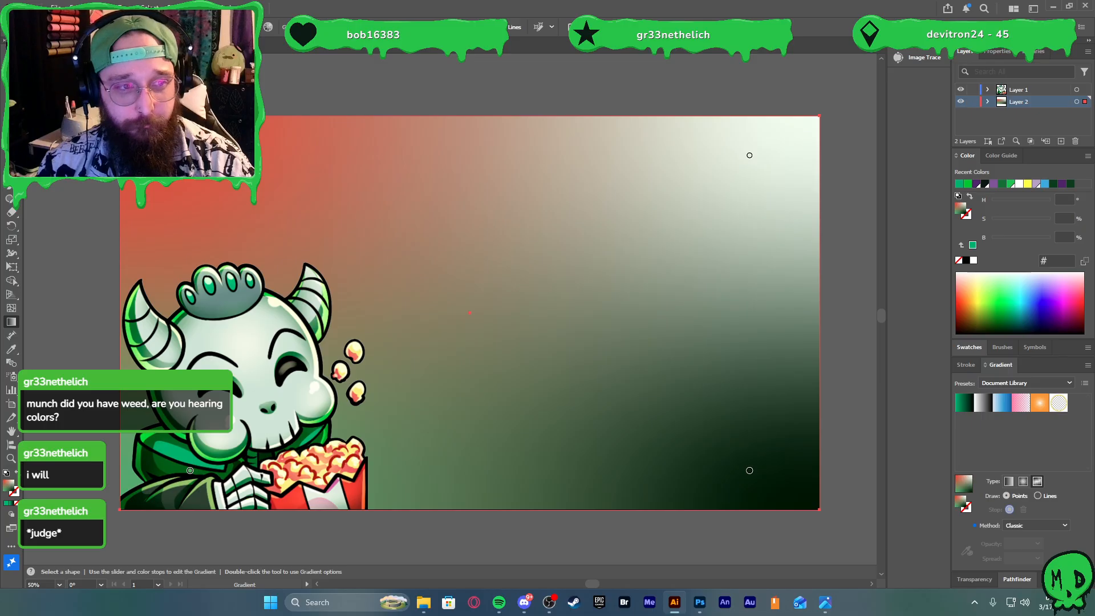
Delete the red and white gradient points and move the dark green point into the background's upper-right corner
click(190, 155)
key(Delete)
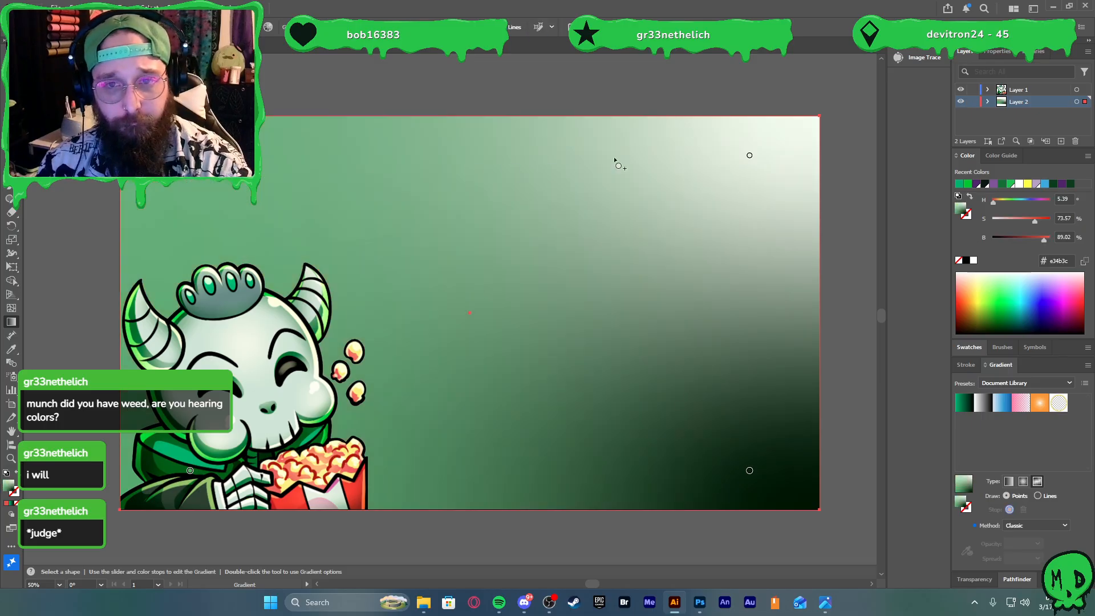
click(750, 155)
key(Delete)
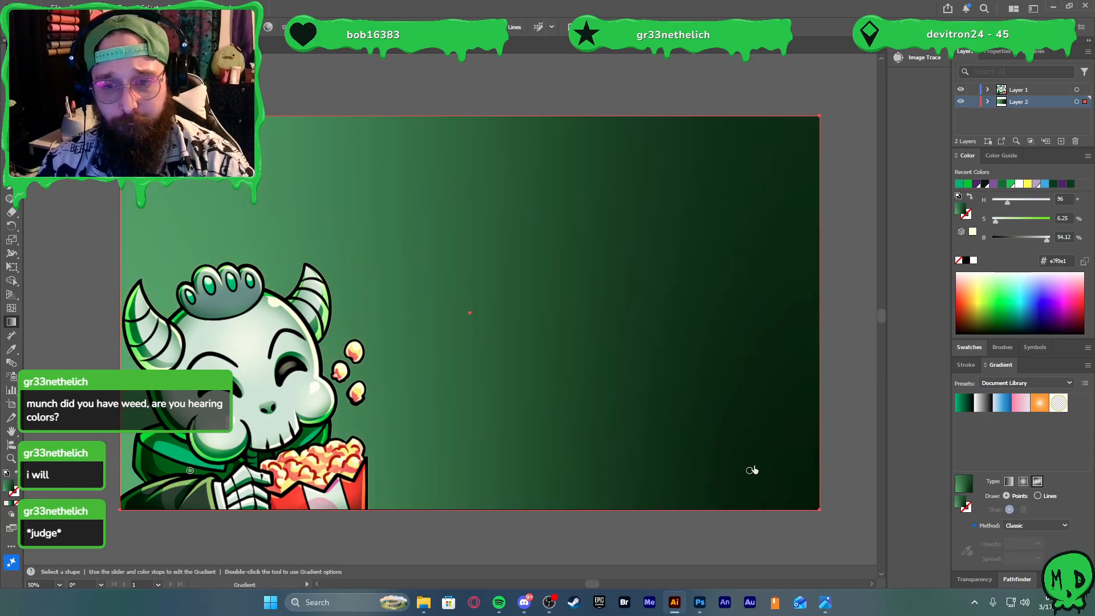
drag(752, 470, 810, 176)
click(810, 126)
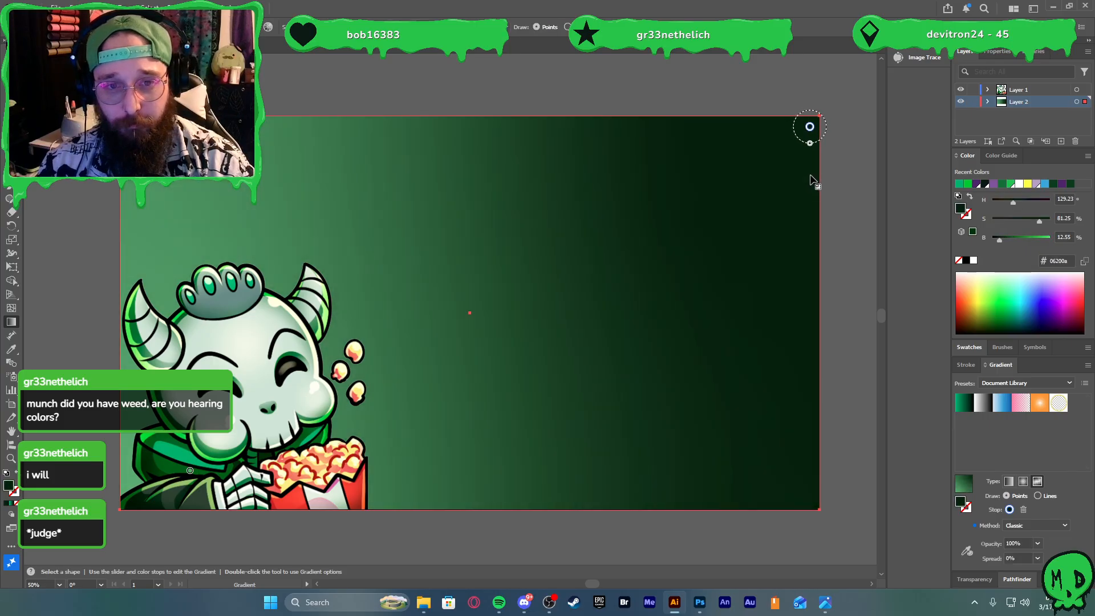
Move the mid-green gradient point just beyond the popcorn pieces and add a pale green c9ffd6 point in the background's lower-left corner
click(190, 471)
drag(189, 471, 412, 357)
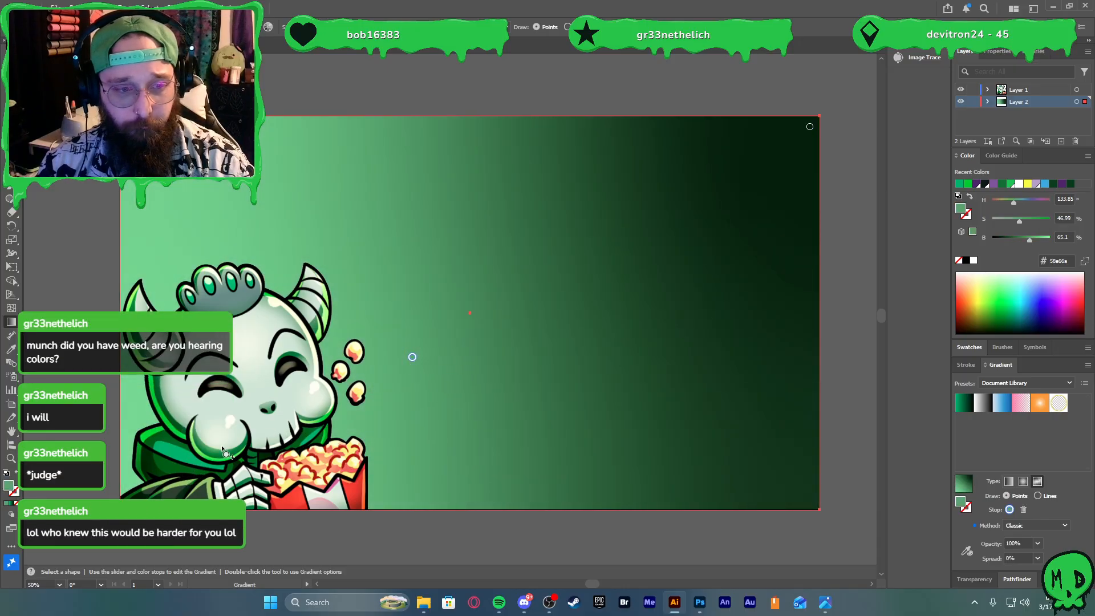
click(147, 492)
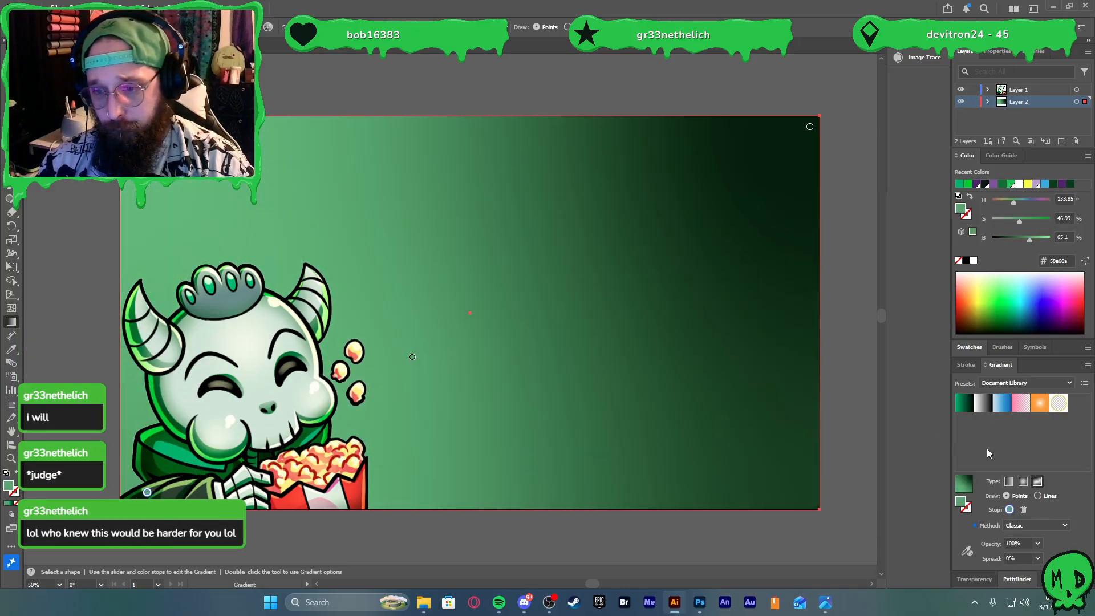
double_click(147, 492)
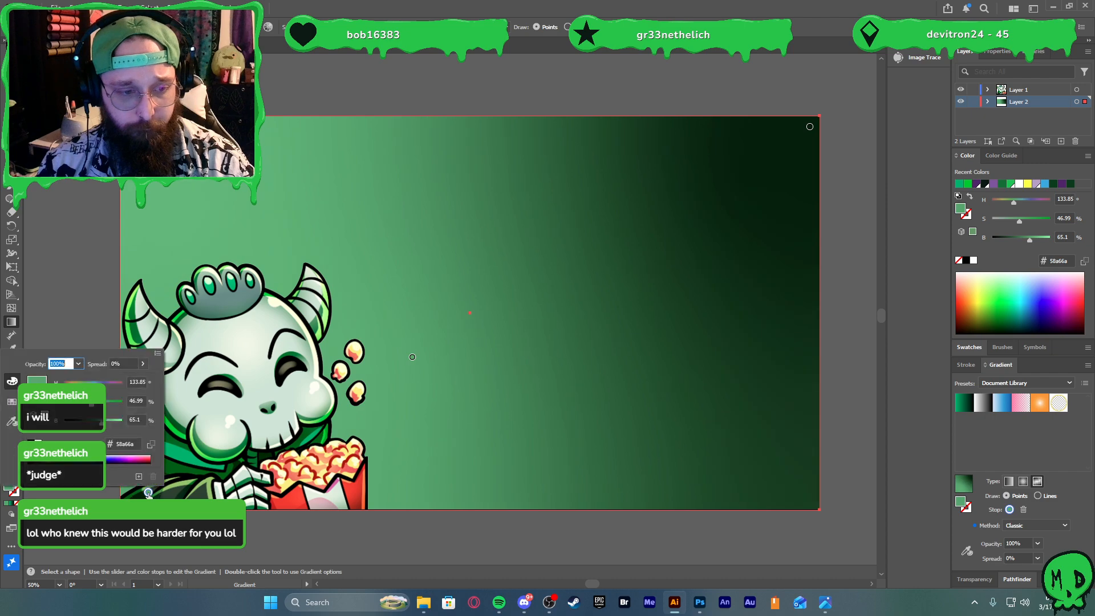
click(38, 443)
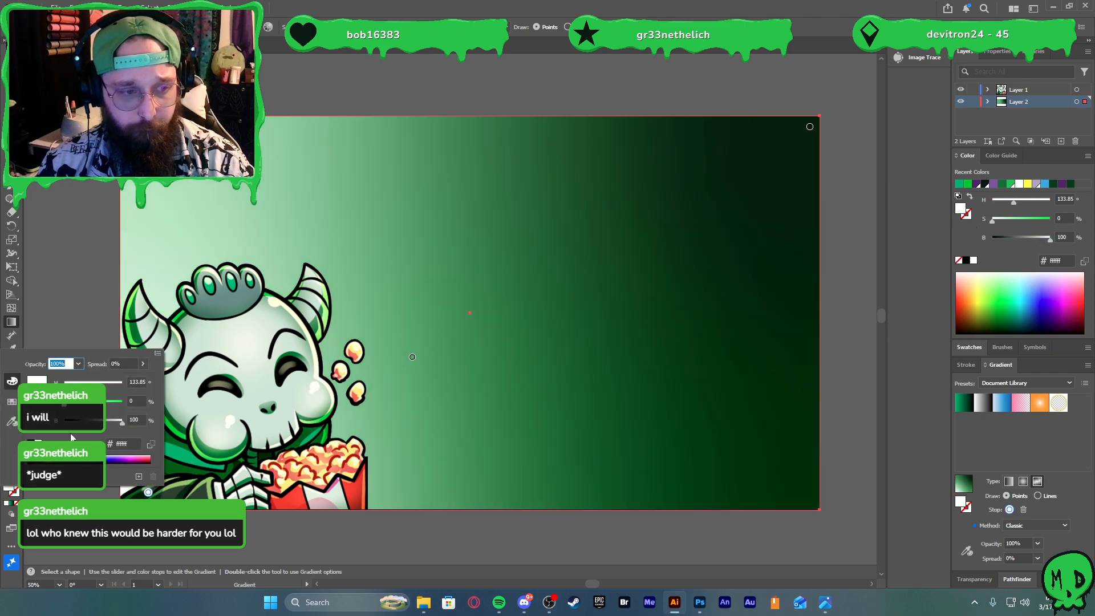
drag(77, 402, 79, 402)
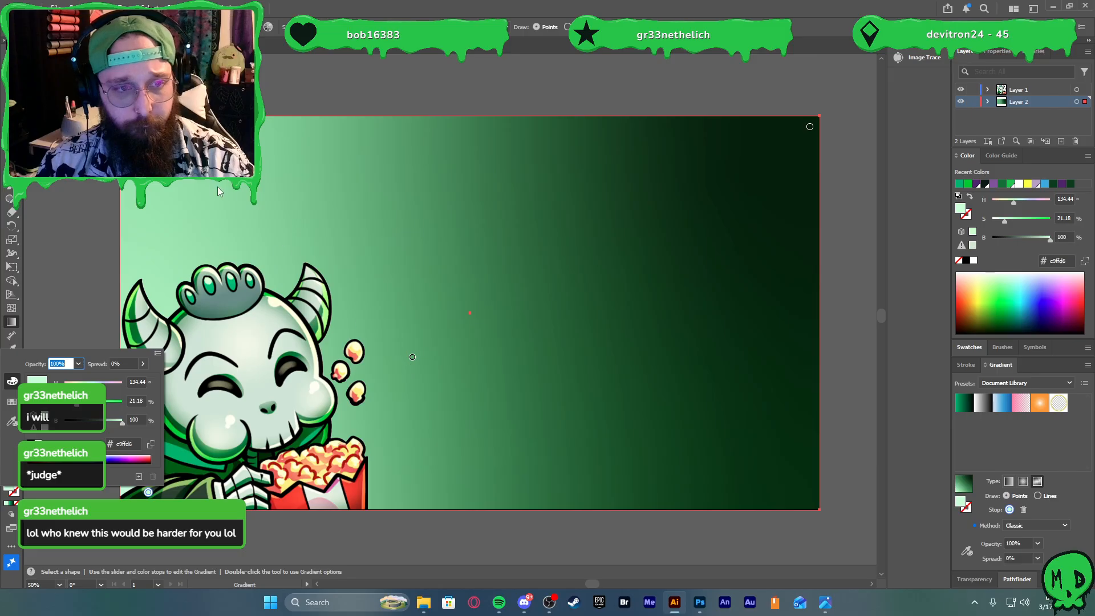
Add another pale green c9ffd6 gradient point near the background's upper-left corner and open its colour options
click(142, 127)
click(140, 128)
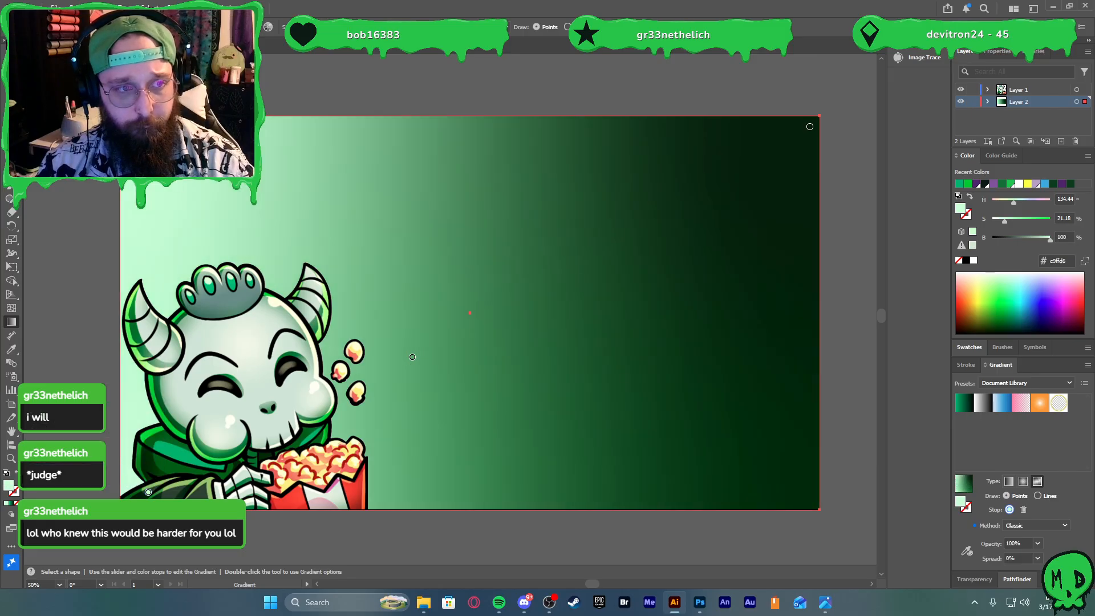
double_click(140, 127)
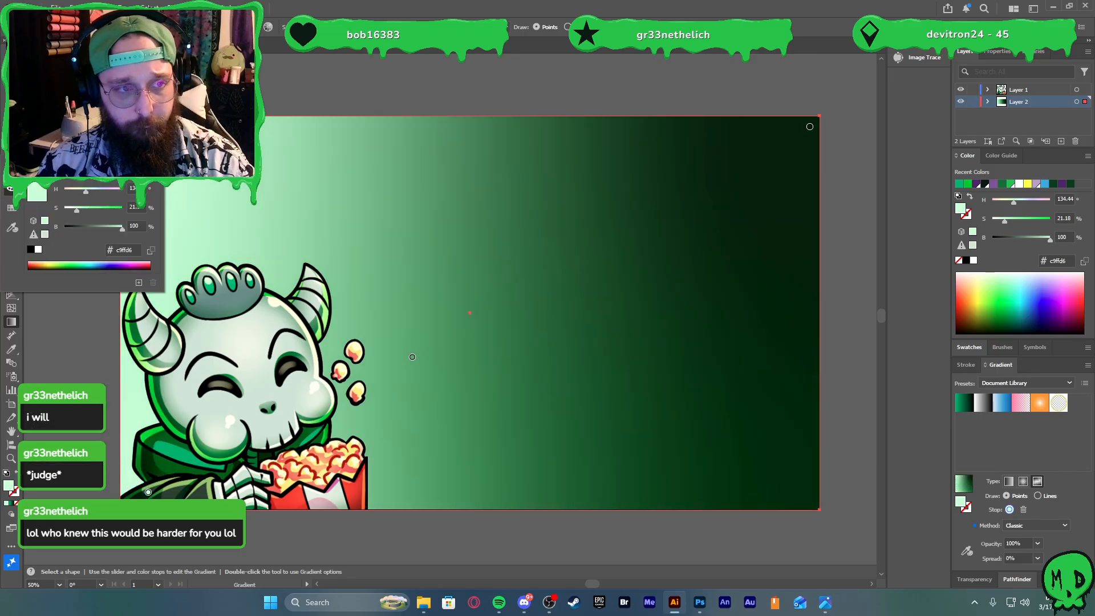
Try moving the mid-green gradient point beside the popcorn pieces up towards the upper-left corner, undoing each attempt
click(412, 358)
drag(412, 358, 234, 183)
key(ctrl+z)
key(g)
drag(412, 359, 372, 298)
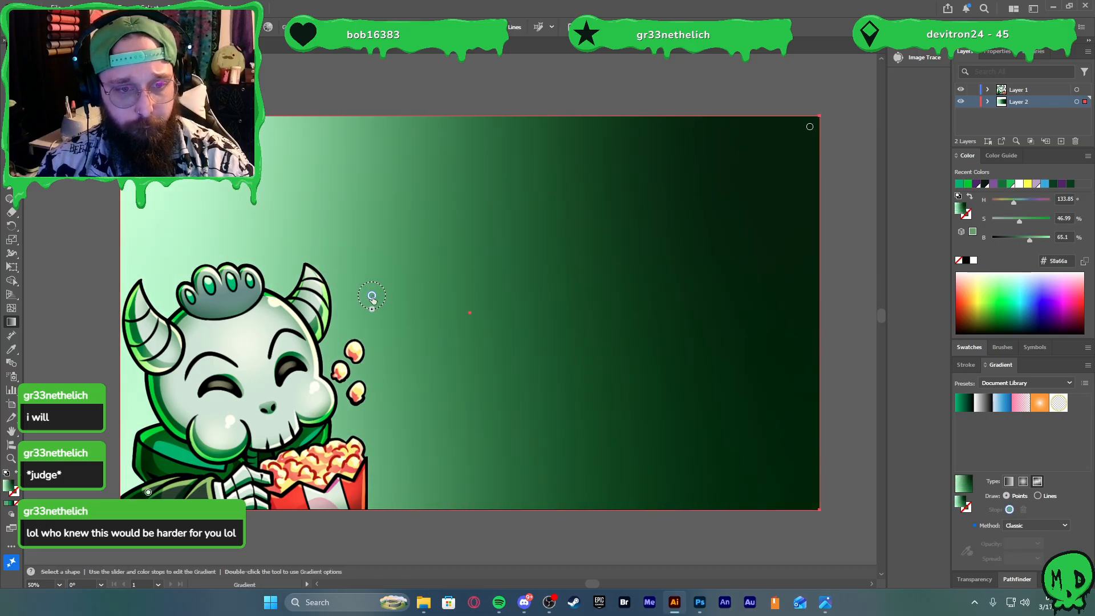
key(ctrl+z)
click(413, 359)
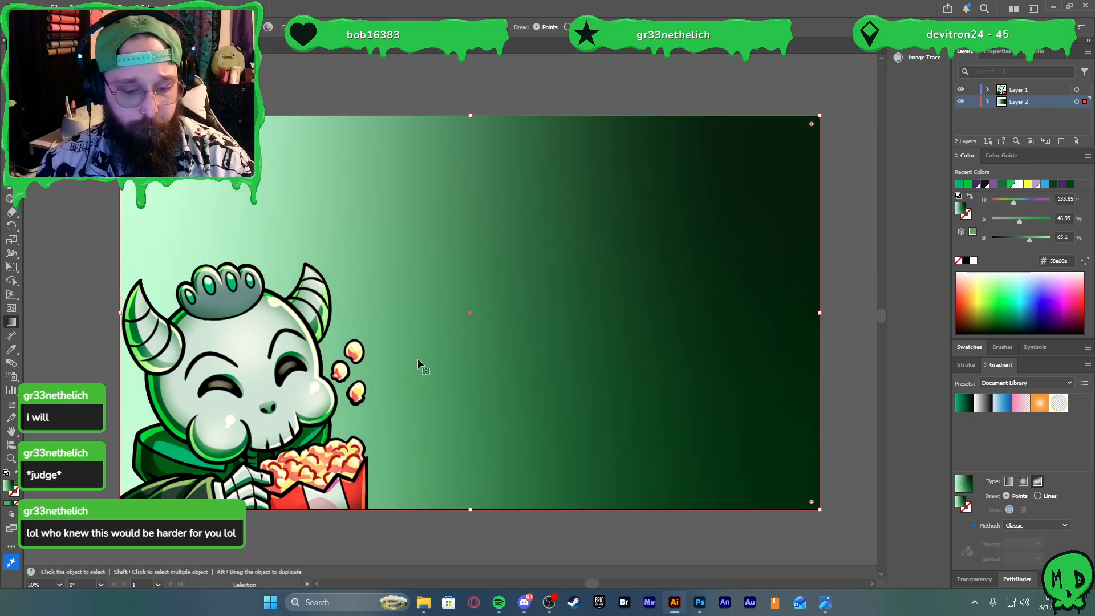
drag(416, 359, 397, 353)
key(ctrl+z)
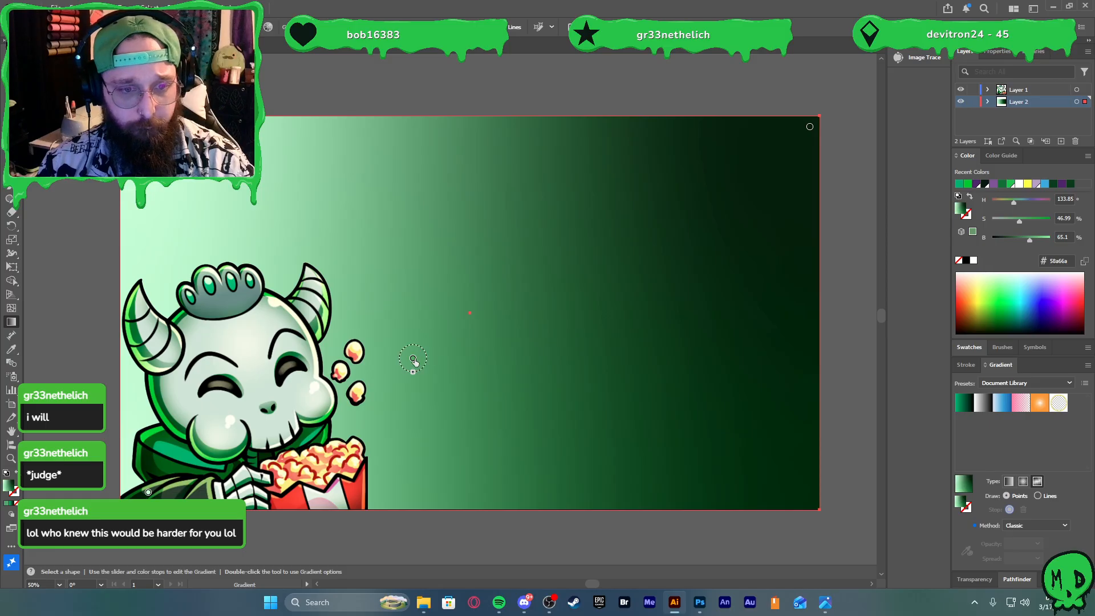
click(412, 358)
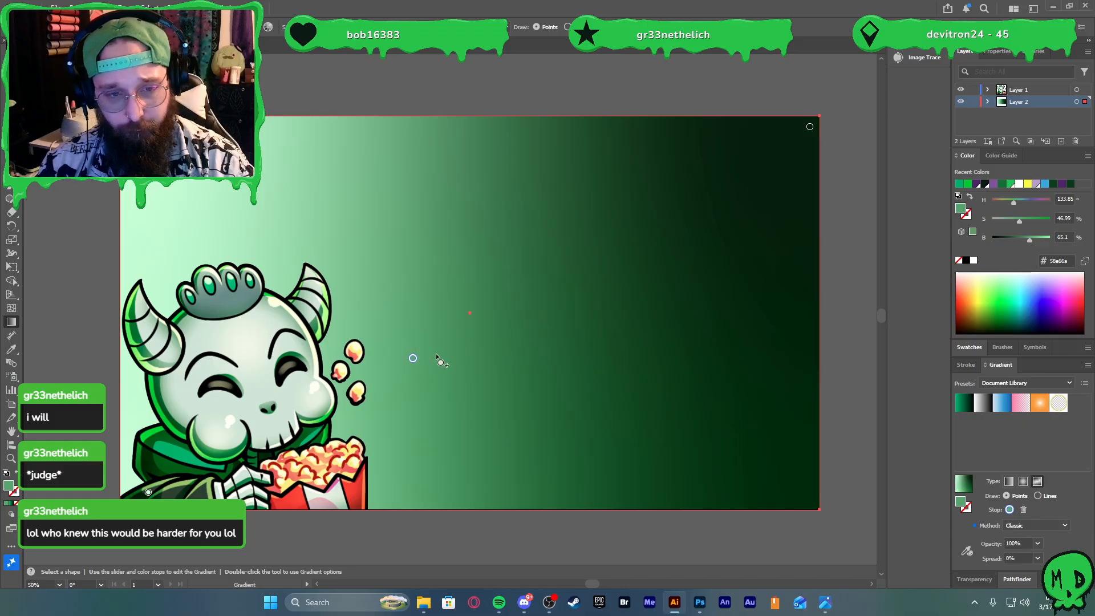
Give the gradient's upper-left area a mid-green 58a66a point and move the central point down beside the popcorn bucket
drag(438, 354, 163, 143)
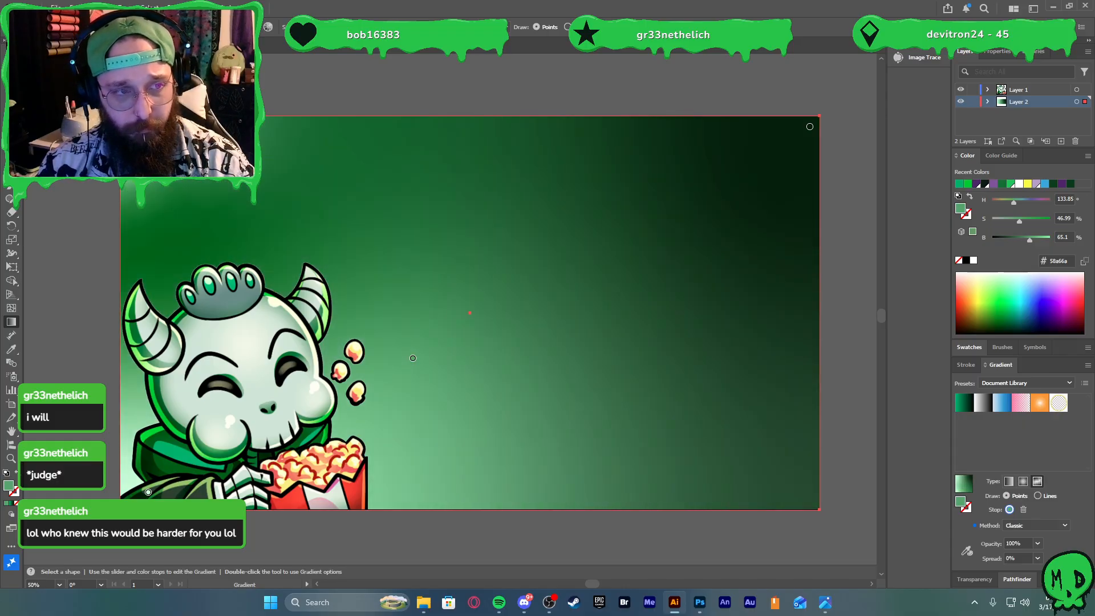
key(ctrl+z)
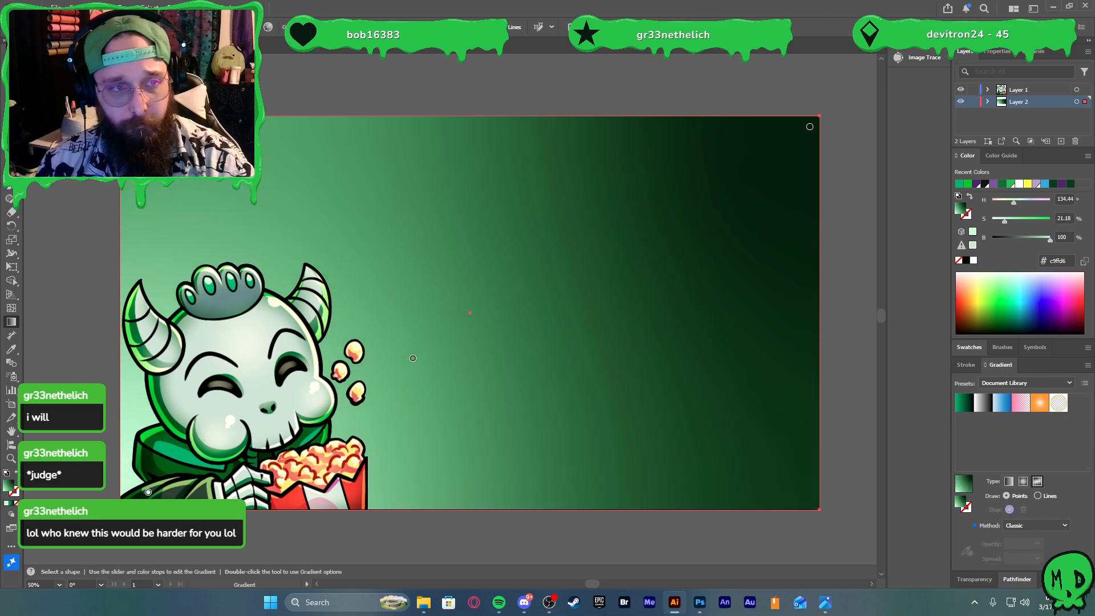
click(162, 143)
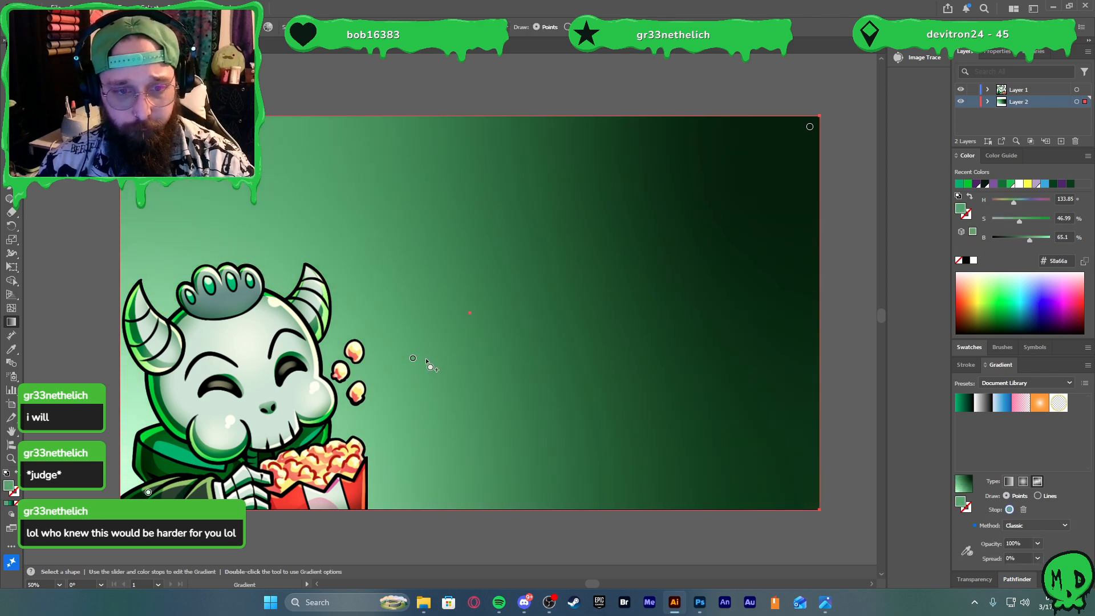
drag(413, 359, 428, 451)
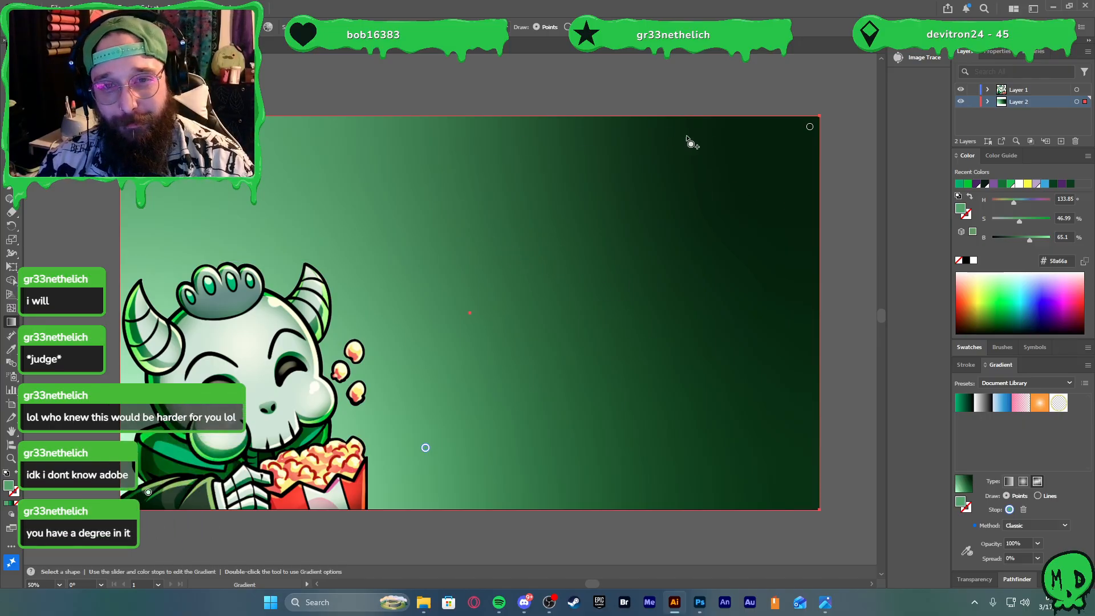
Set the dark upper-right gradient point's spread to 31% and deselect the artwork
click(778, 128)
key(ctrl+z)
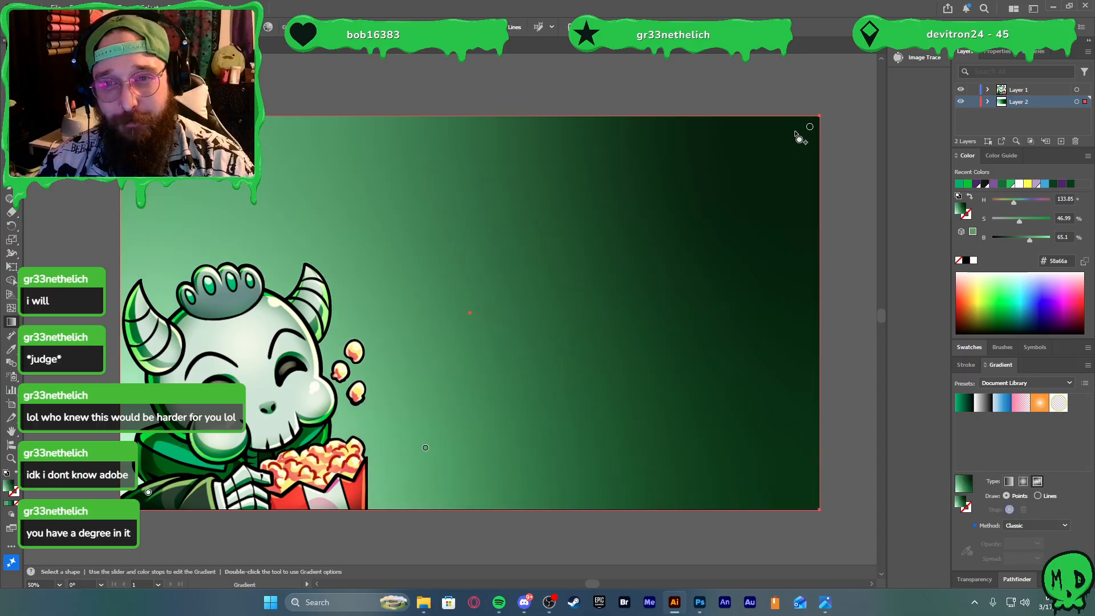
drag(810, 128, 808, 127)
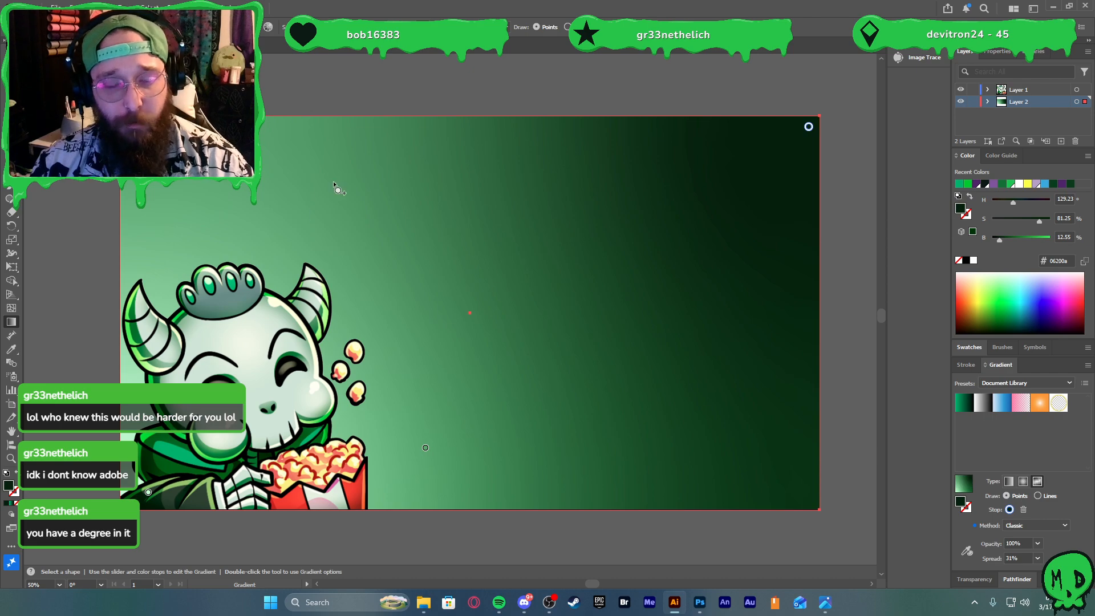
key(v)
click(303, 353)
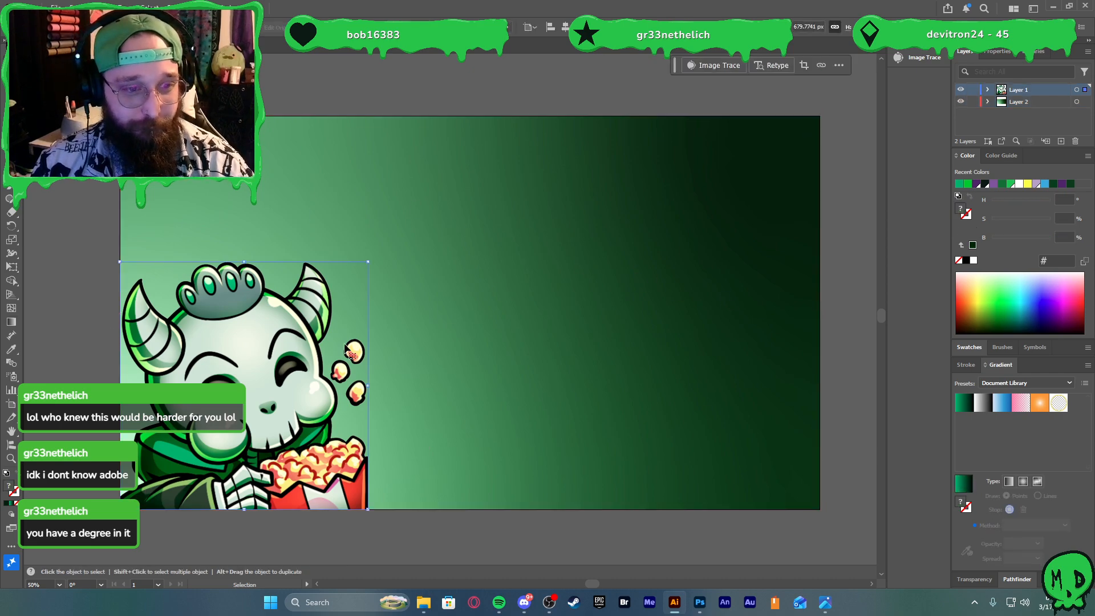
click(444, 557)
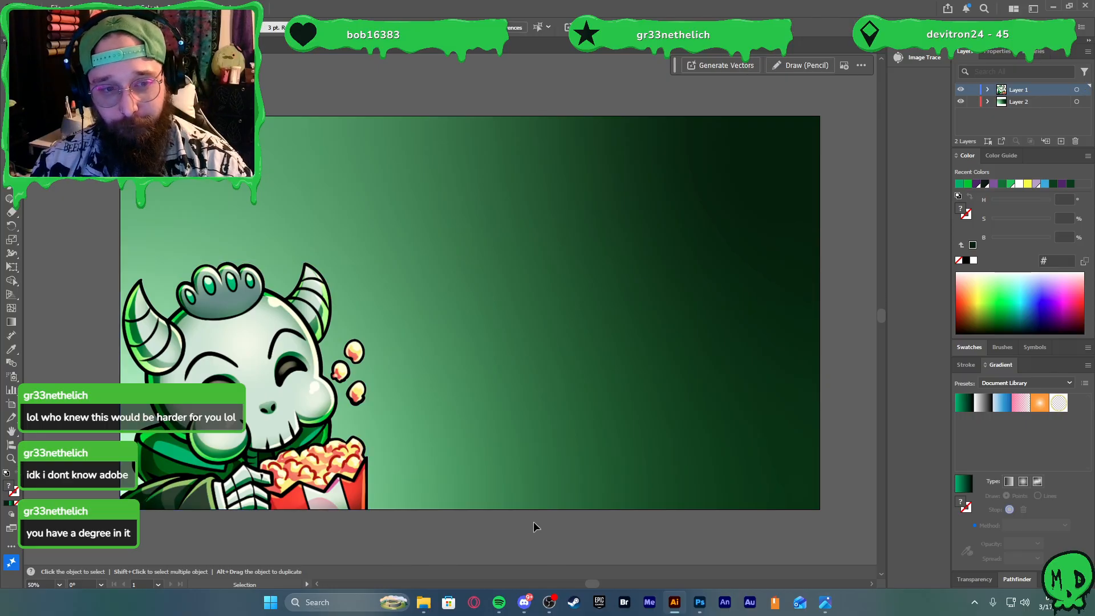
click(684, 443)
click(822, 412)
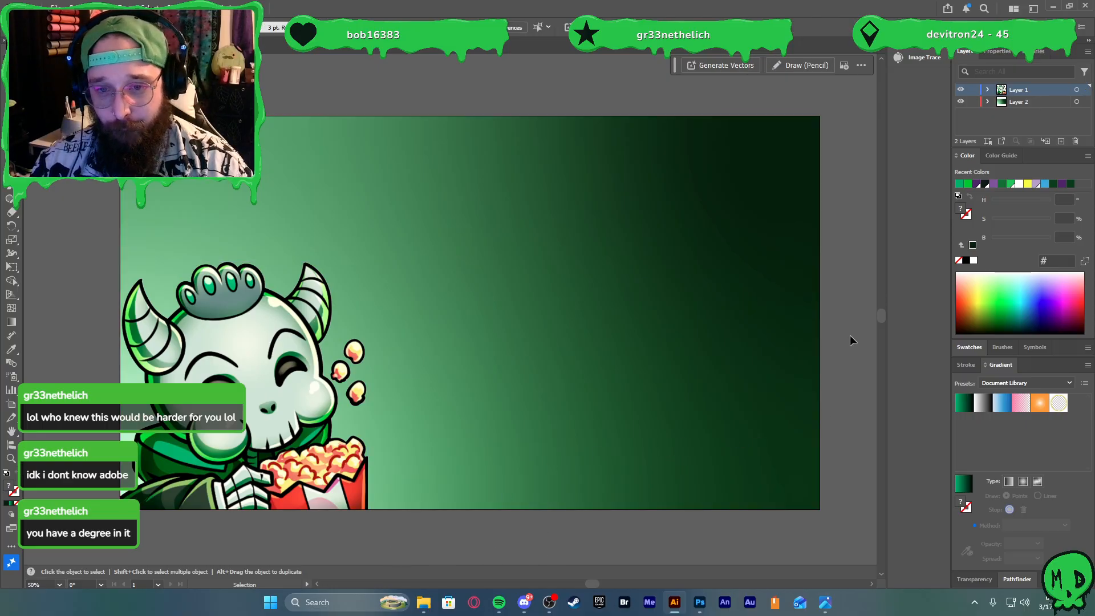
click(776, 328)
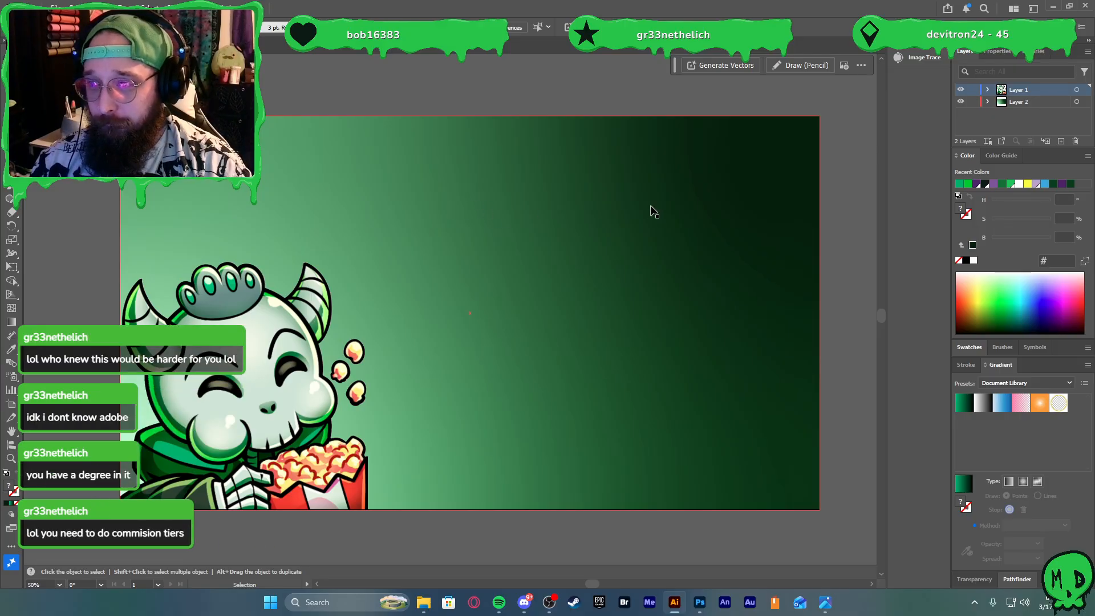
Add a Lorem ipsum placeholder text in the background's upper middle, enlarged to about 123 pt
key(t)
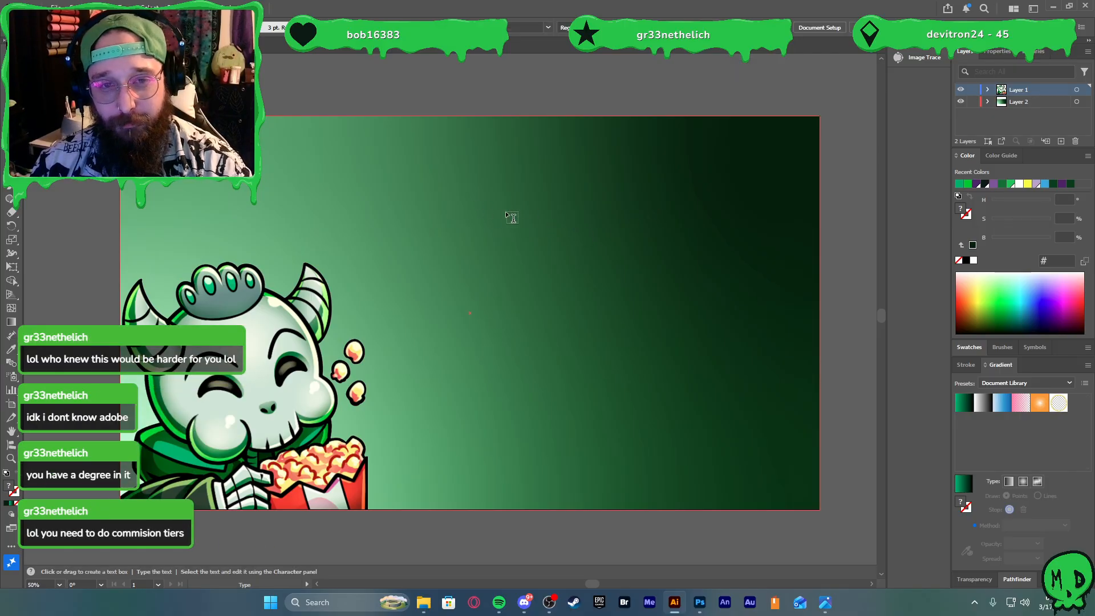
click(505, 210)
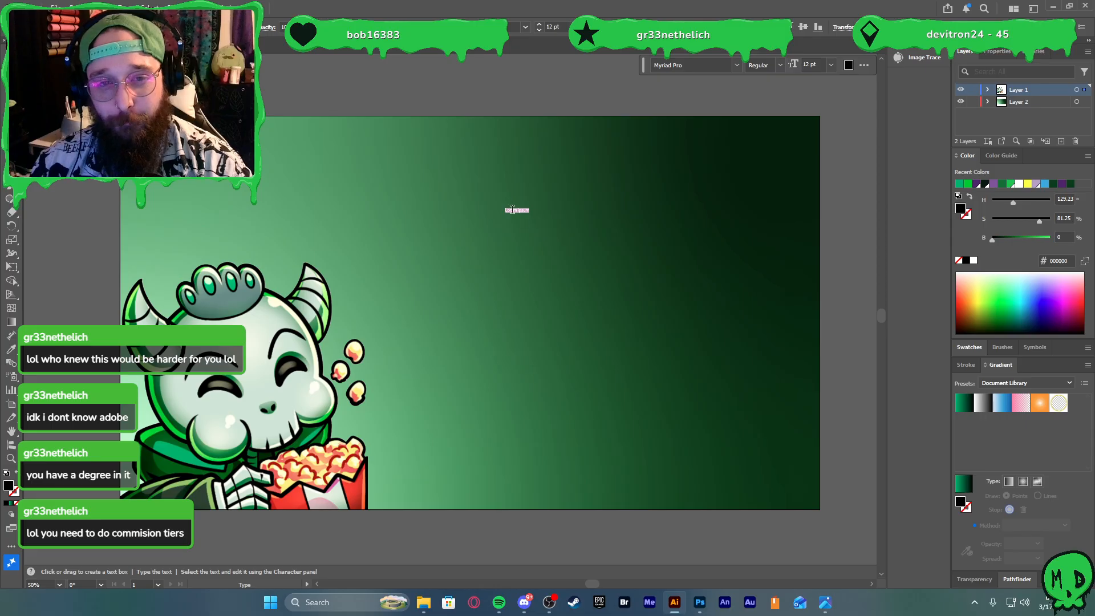
key(Escape)
drag(529, 214, 747, 264)
drag(682, 249, 604, 254)
Select all of the placeholder text and filter the discoverable Adobe fonts to the Decorative classification
double_click(644, 242)
drag(670, 240, 442, 227)
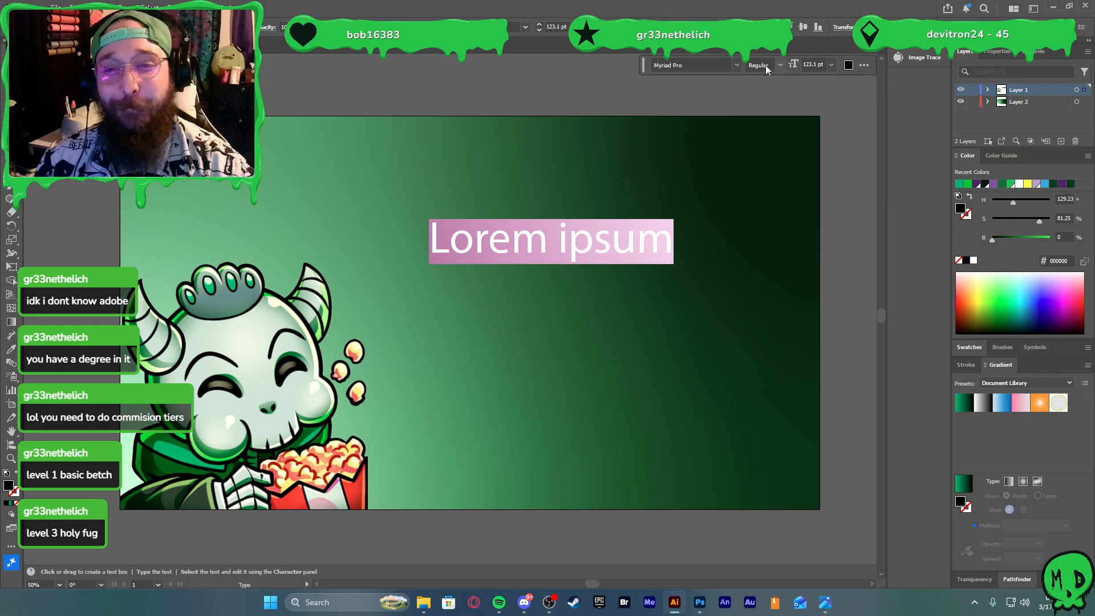
click(741, 65)
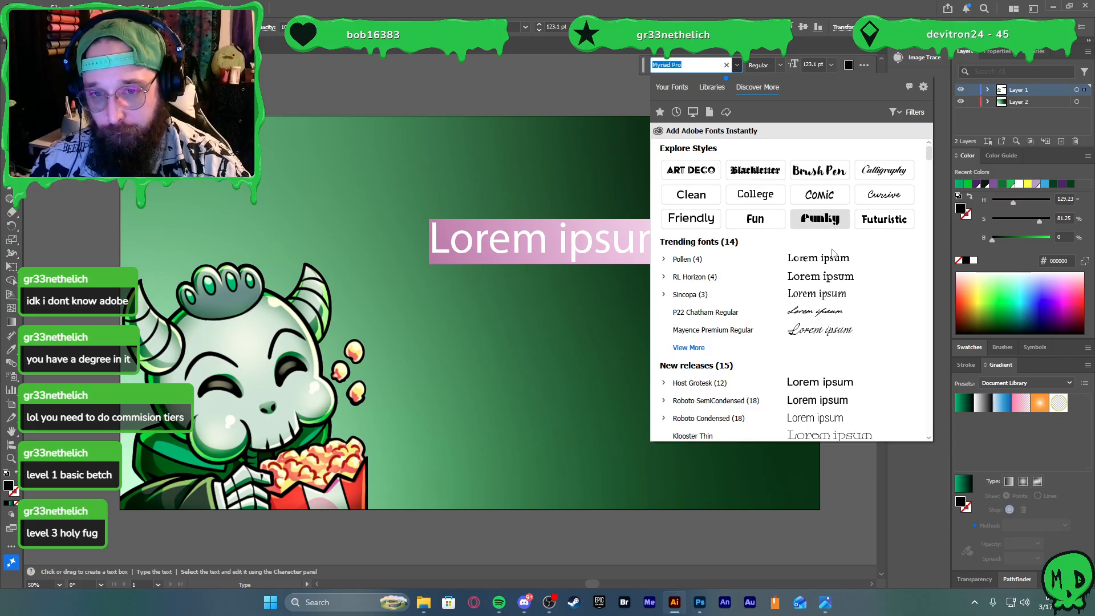
scroll(840, 275, down, 2)
scroll(840, 275, up, 2)
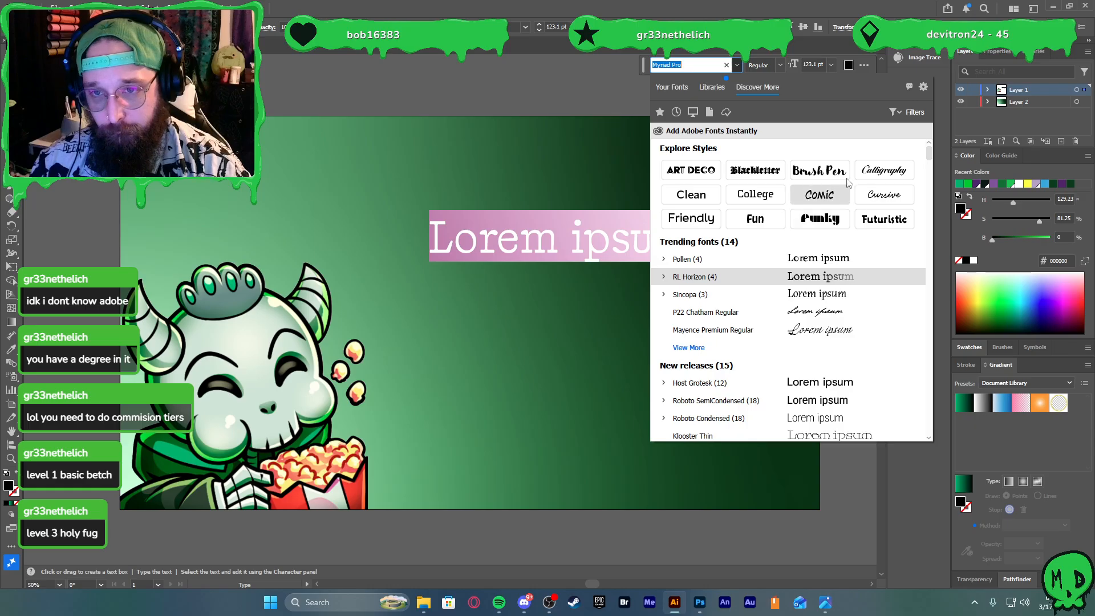
click(911, 112)
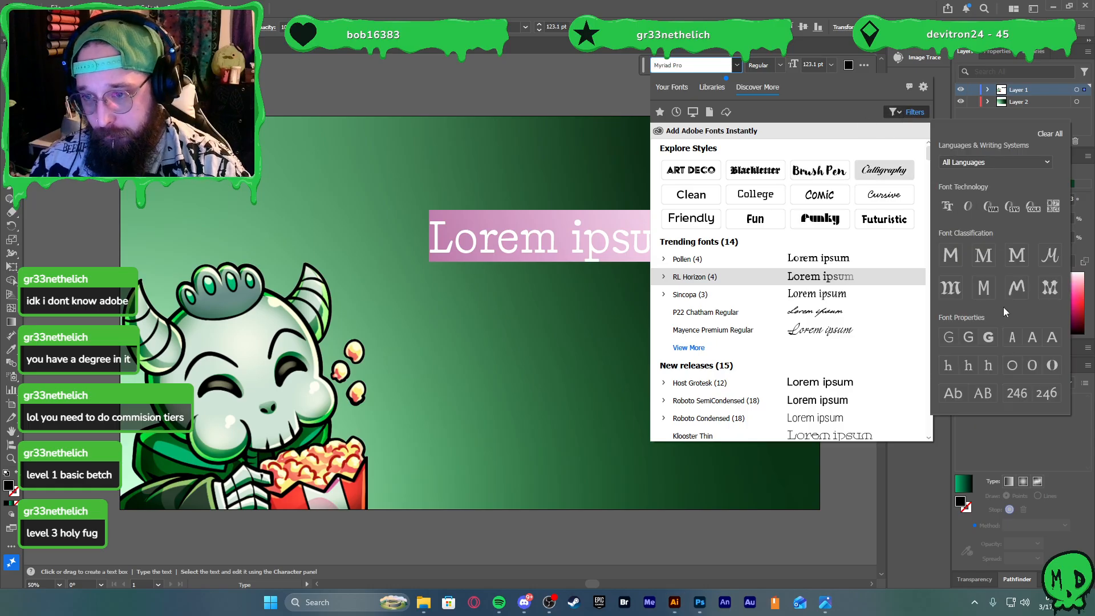
click(1049, 291)
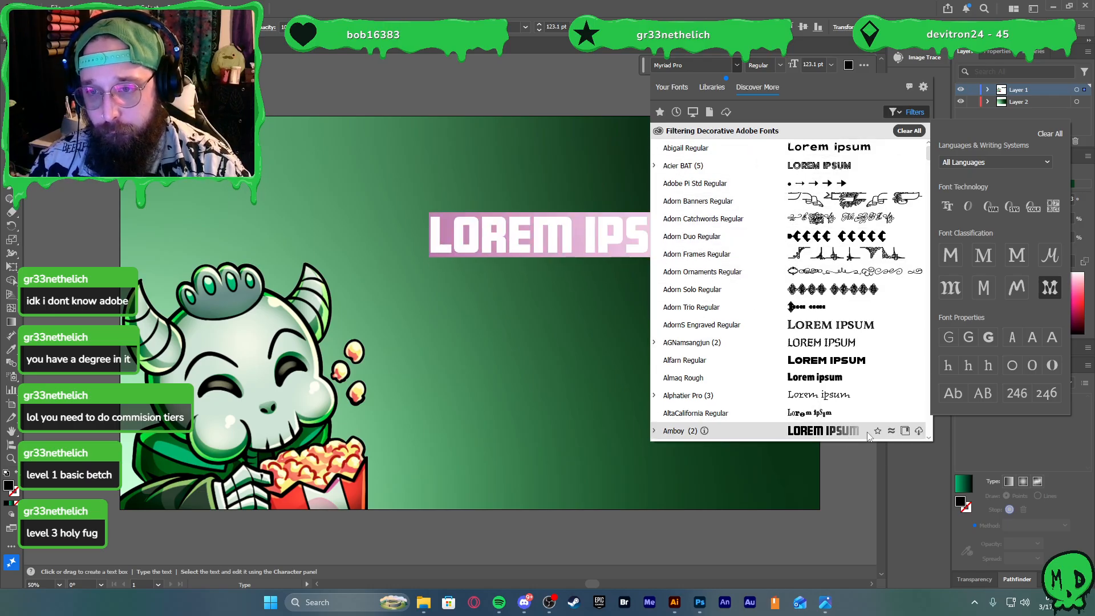
click(910, 114)
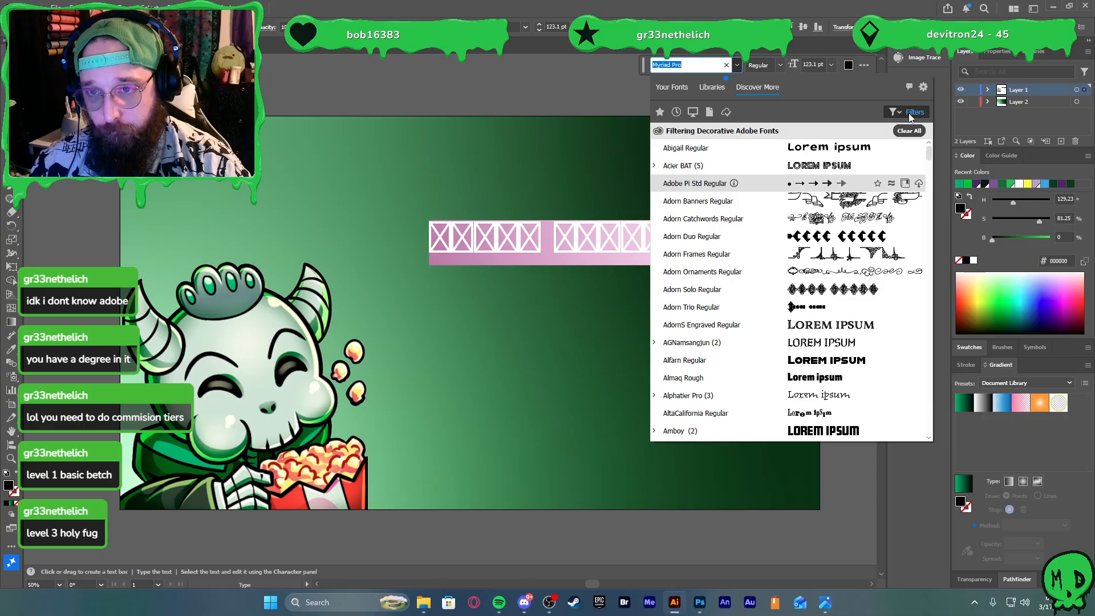
Browse the decorative Adobe fonts from A to G, previewing candidates on the placeholder text
scroll(843, 239, down, 8)
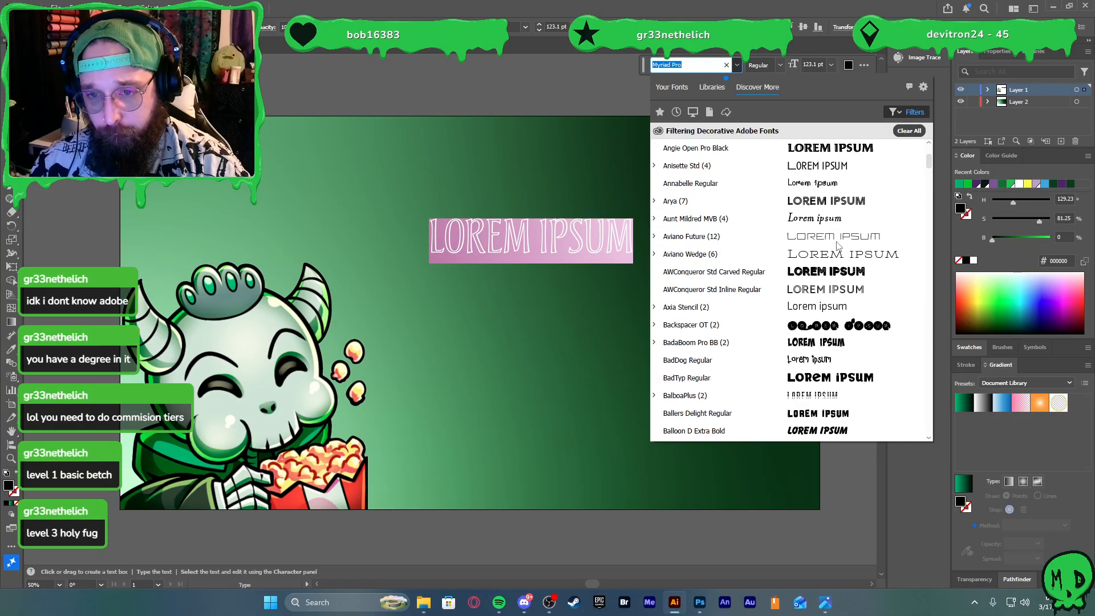
scroll(837, 245, down, 2)
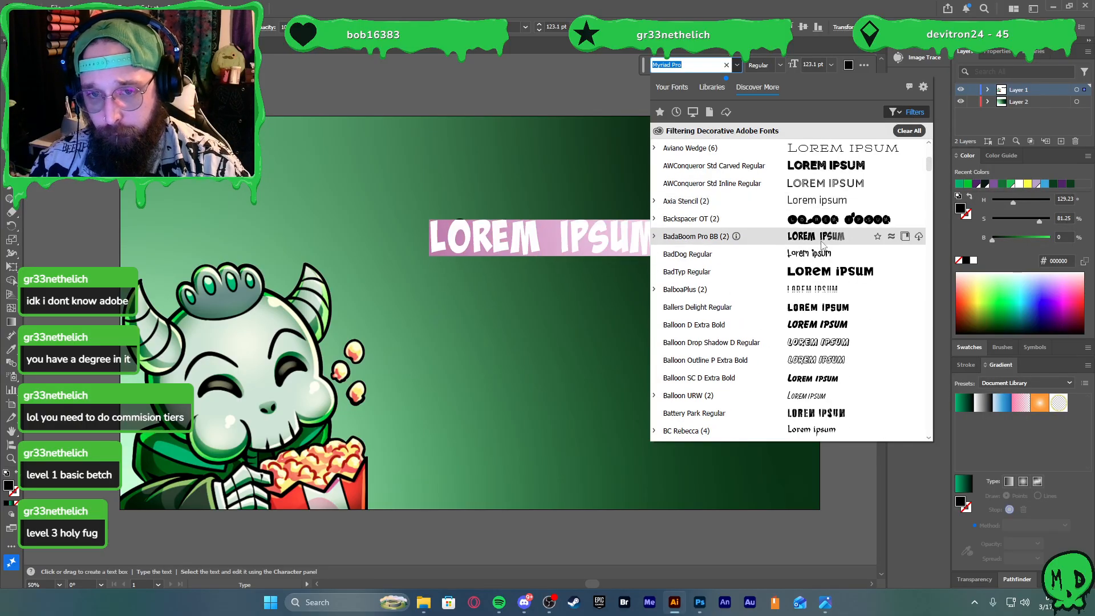
scroll(823, 244, down, 2)
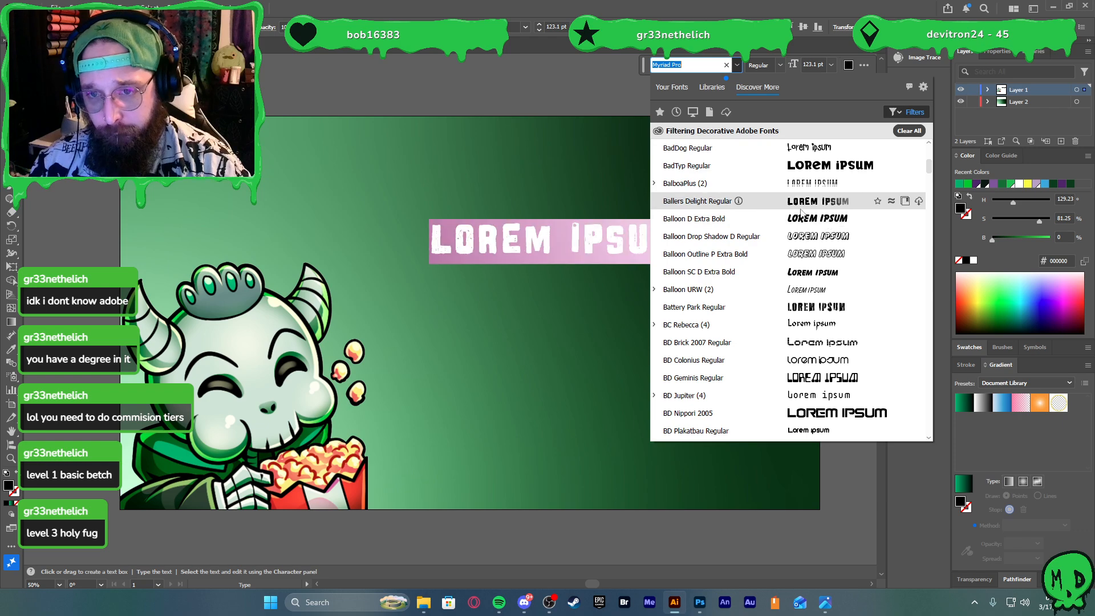
scroll(798, 251, down, 4)
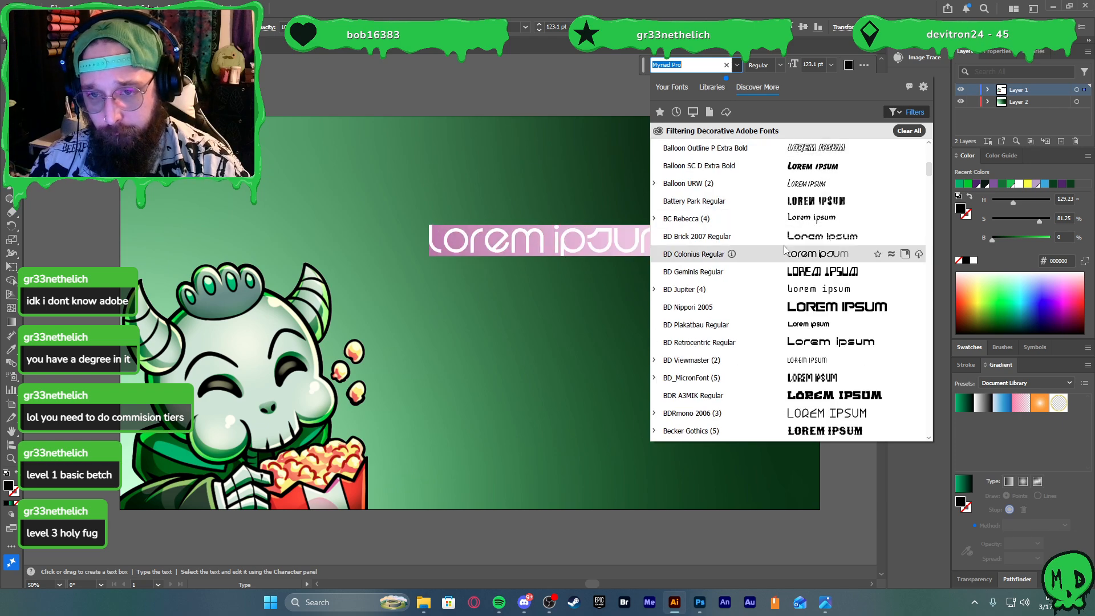
scroll(798, 292, down, 8)
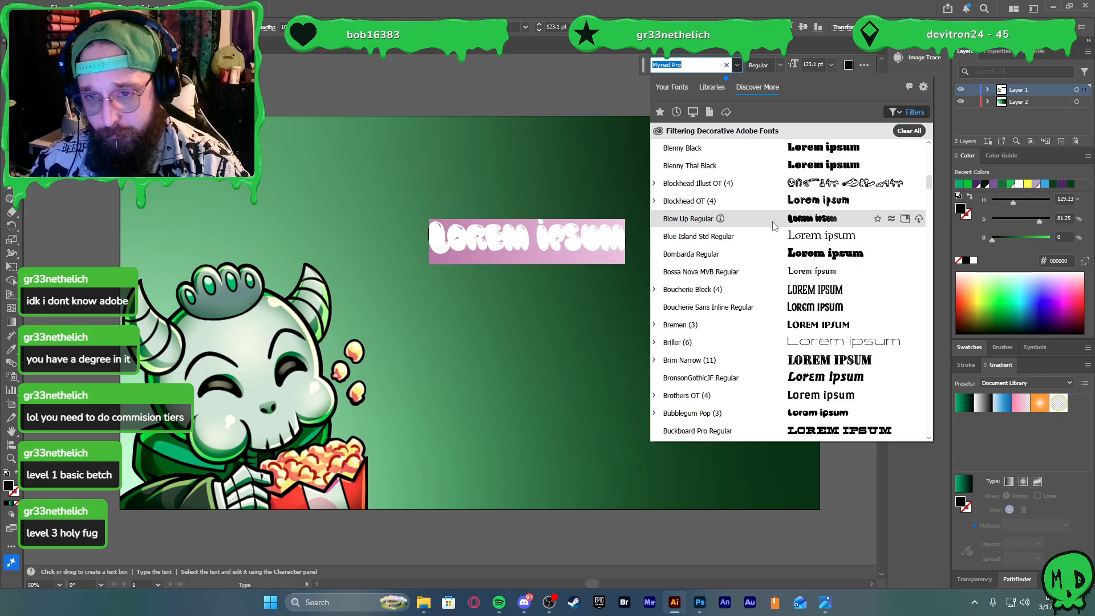
scroll(780, 288, down, 2)
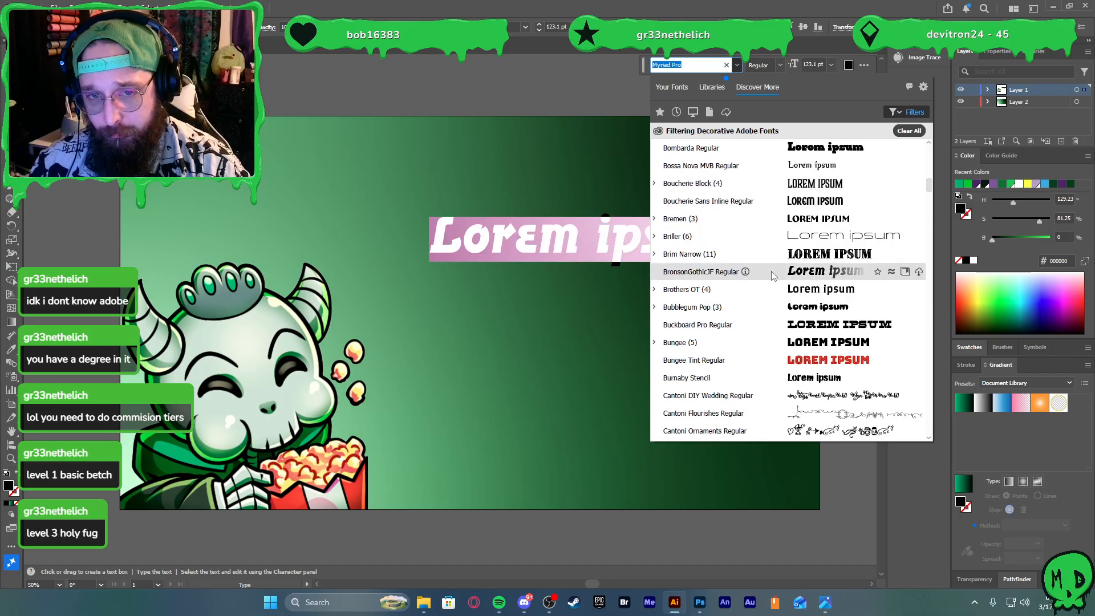
scroll(770, 262, down, 2)
scroll(768, 240, down, 3)
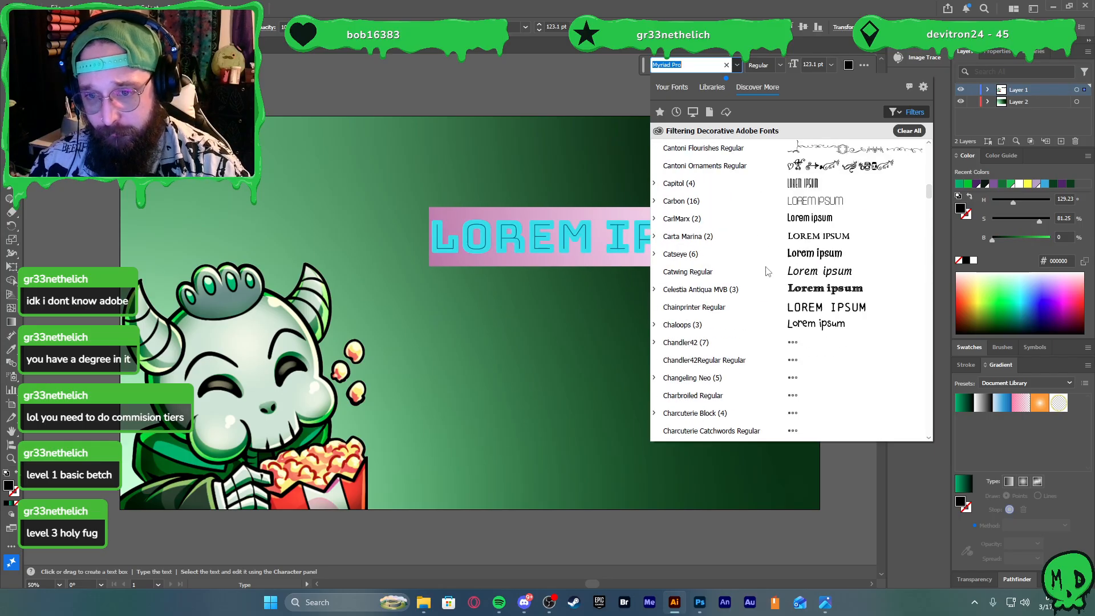
scroll(770, 291, down, 5)
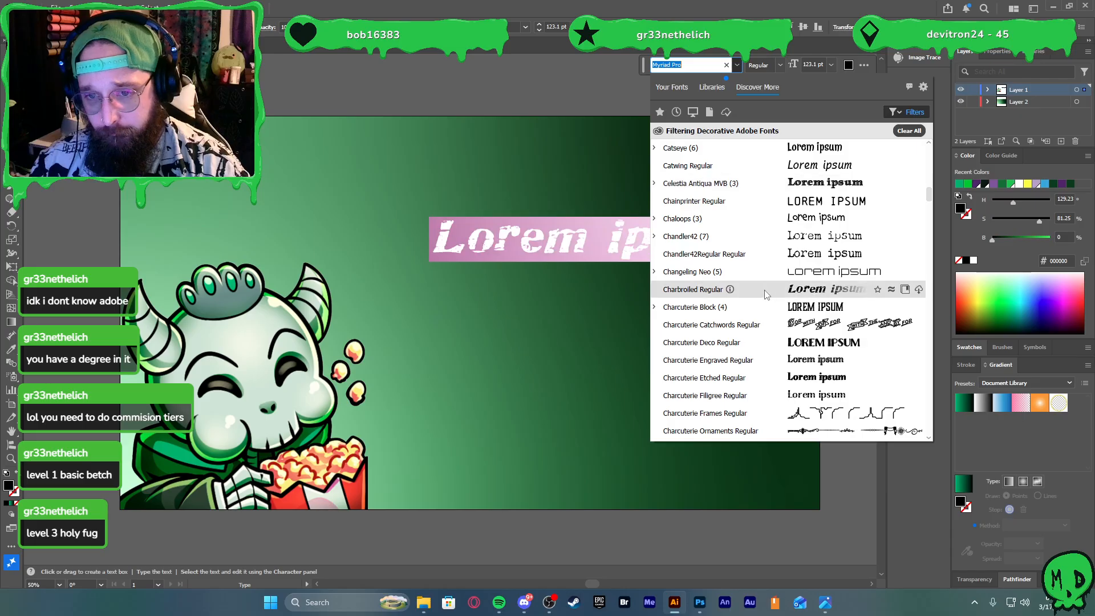
scroll(764, 297, down, 5)
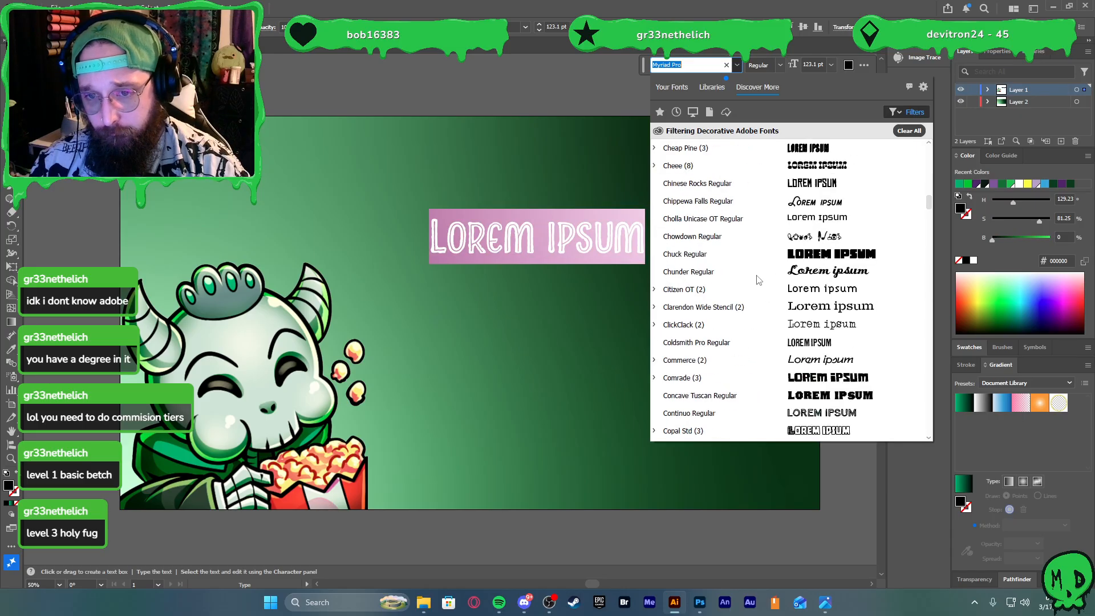
scroll(756, 326, down, 2)
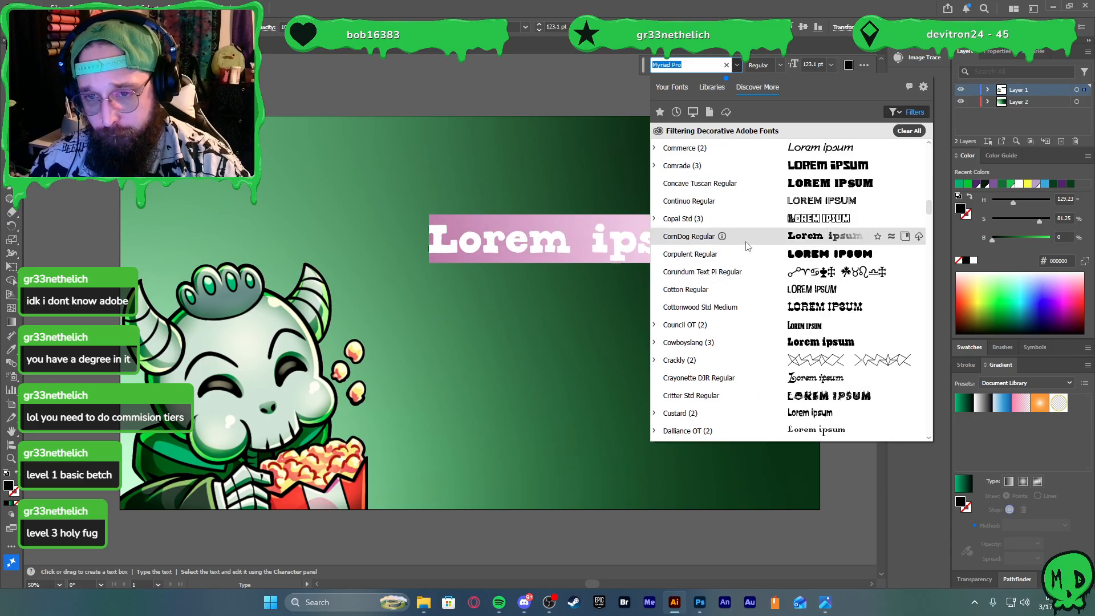
scroll(759, 319, down, 8)
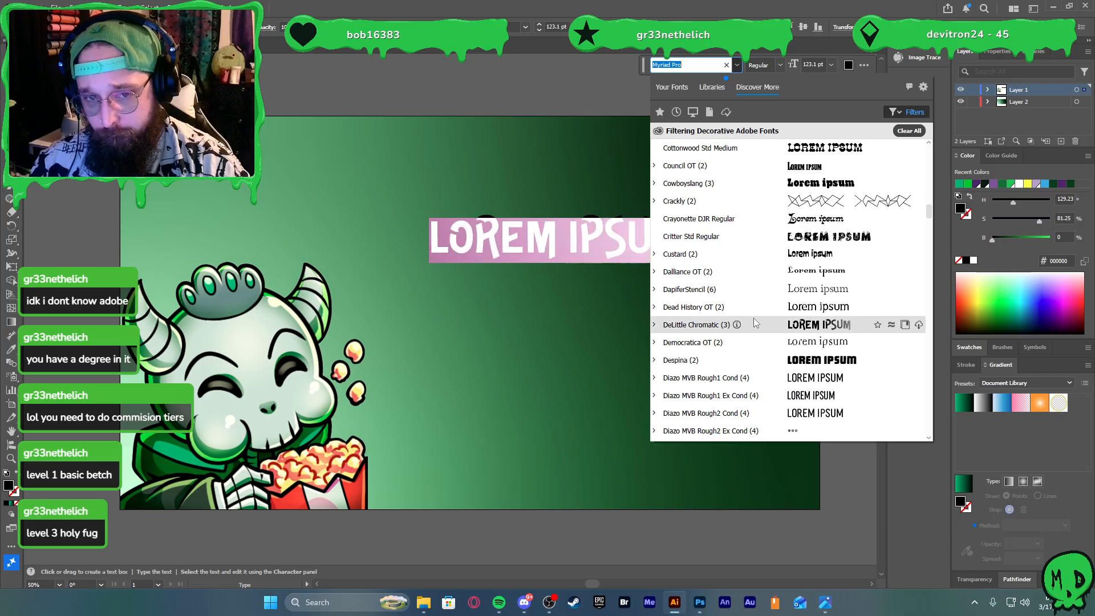
scroll(755, 321, down, 3)
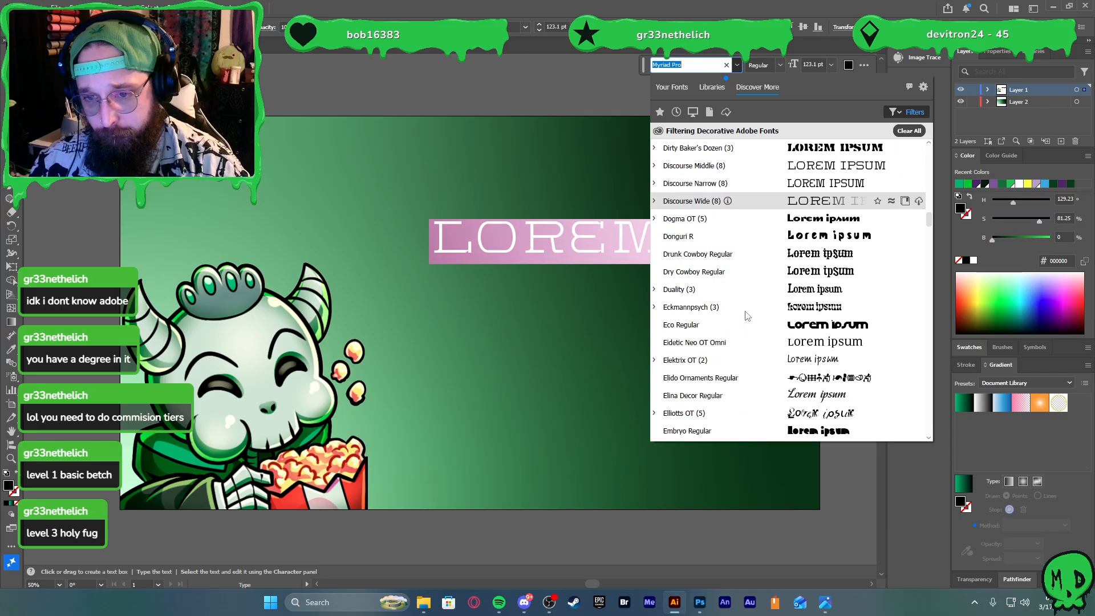
scroll(749, 320, down, 10)
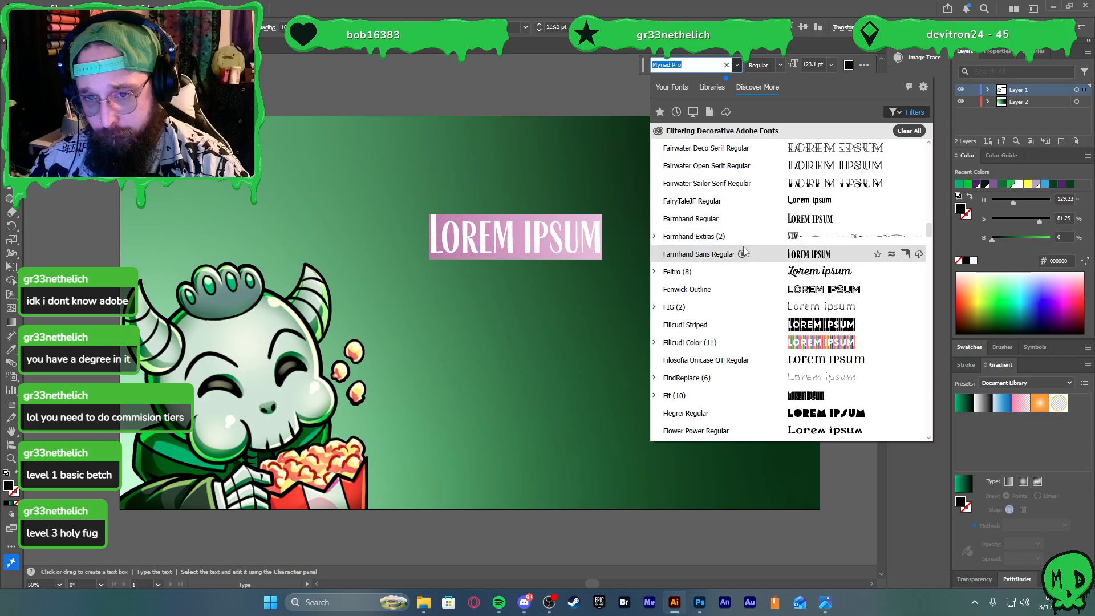
scroll(756, 302, down, 5)
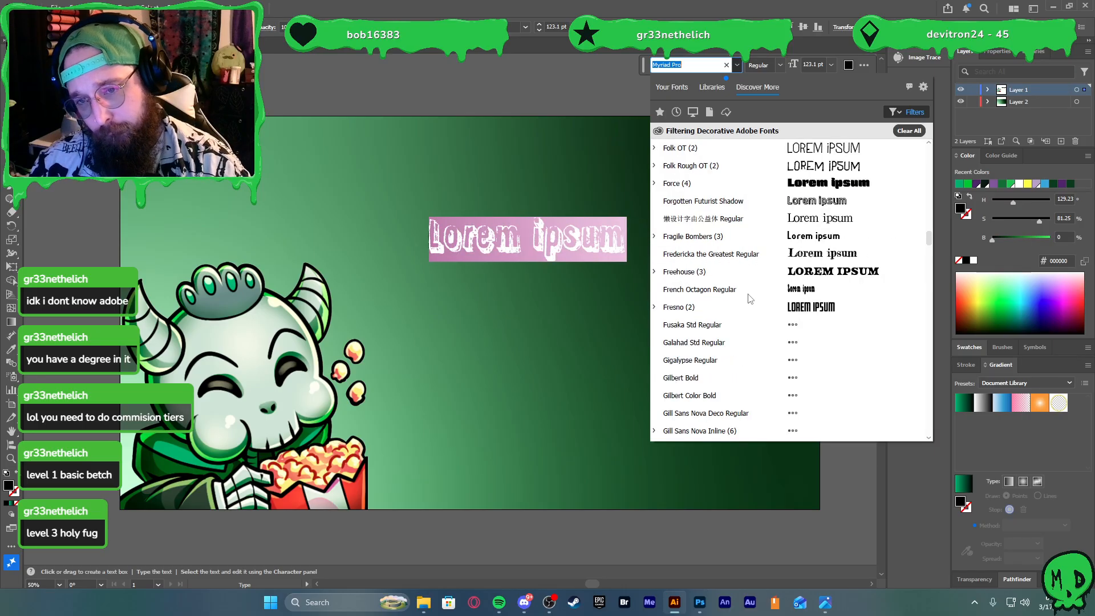
scroll(751, 285, up, 2)
scroll(752, 273, down, 4)
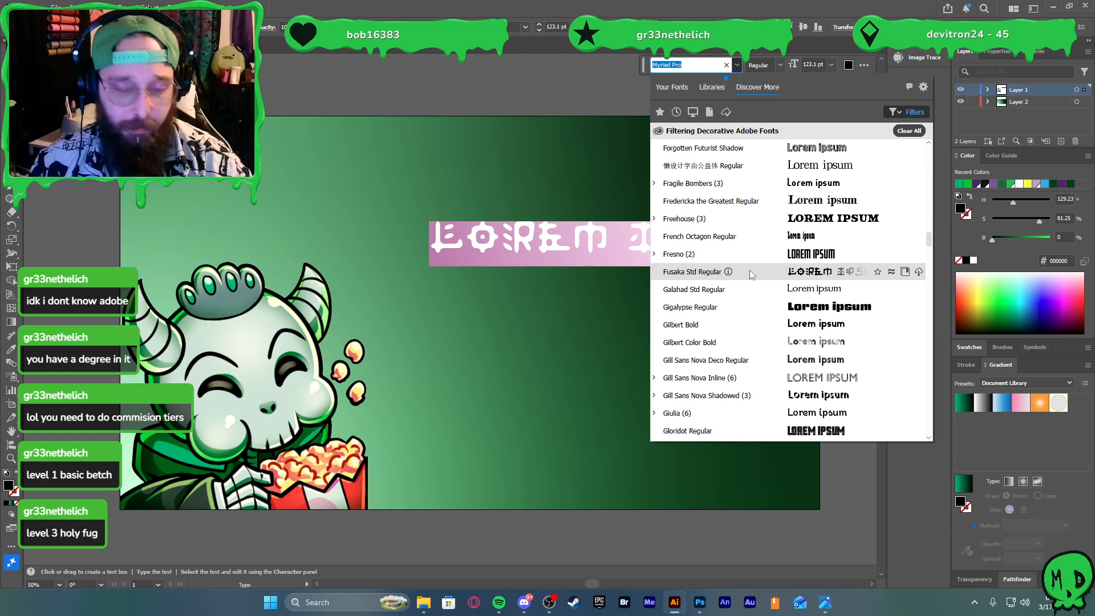
scroll(750, 268, down, 1)
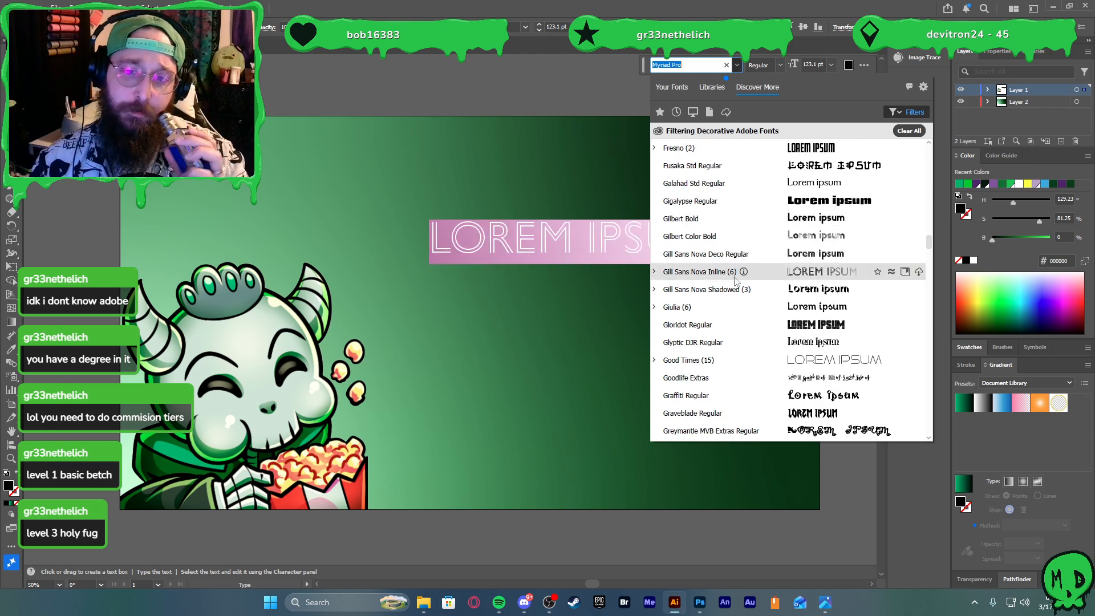
Add the Graveblade Regular font from Adobe Fonts
scroll(758, 294, down, 2)
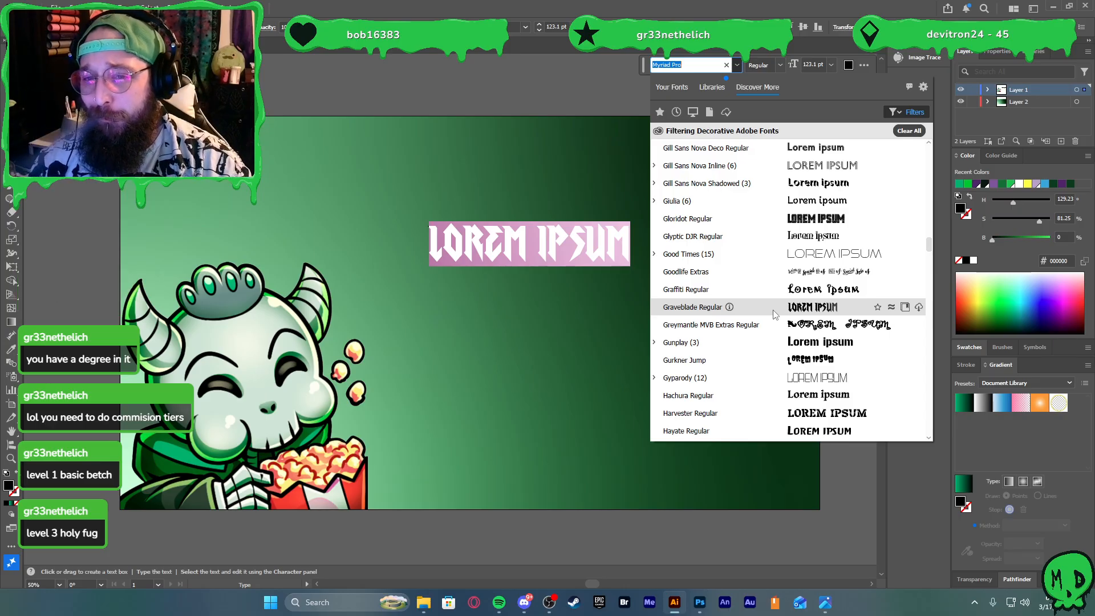
click(919, 307)
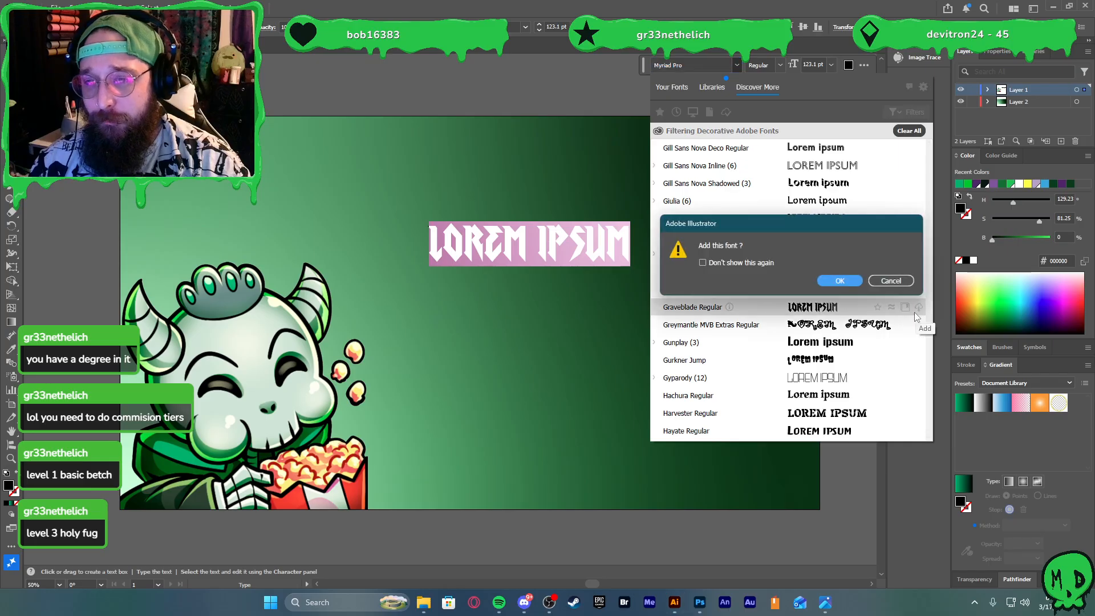
click(839, 280)
Browse the decorative Adobe fonts from G to H, previewing candidates on the placeholder text, and close the font list
scroll(769, 318, down, 2)
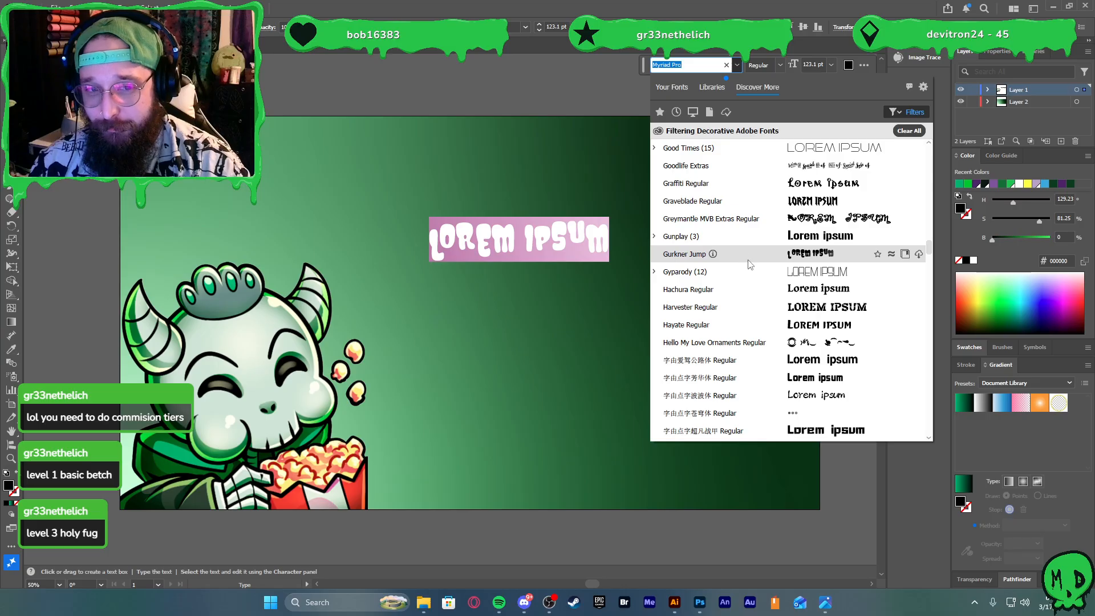
scroll(750, 268, down, 2)
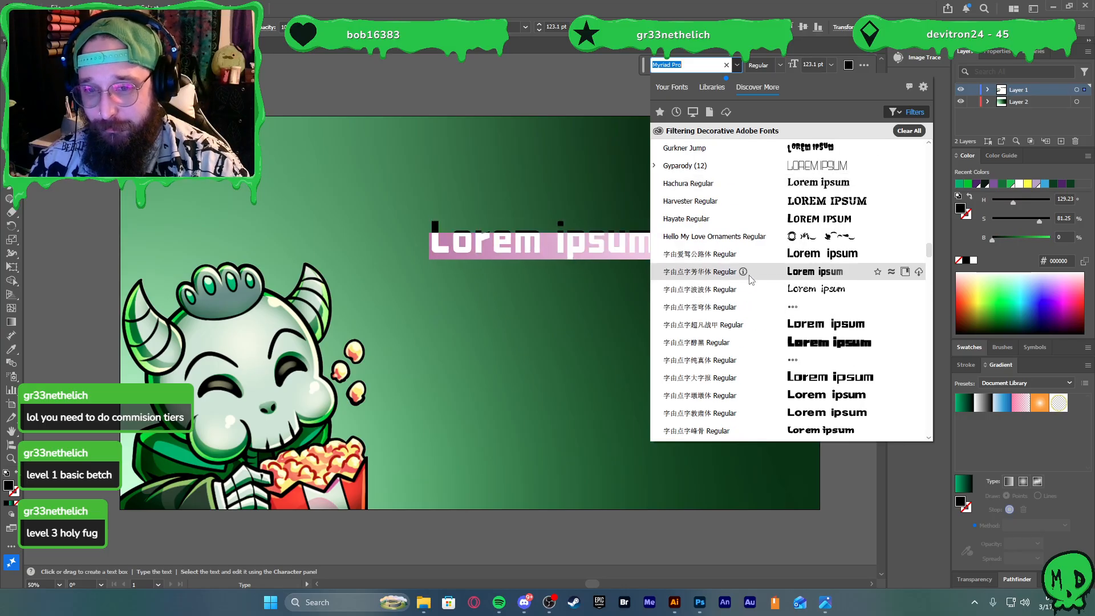
scroll(753, 285, down, 3)
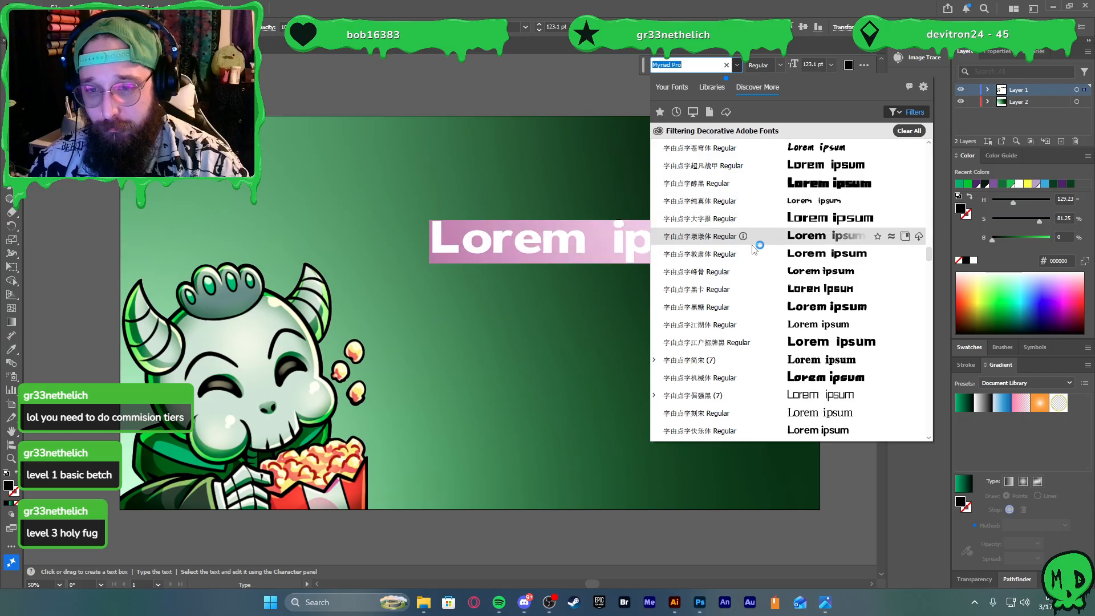
scroll(753, 248, down, 4)
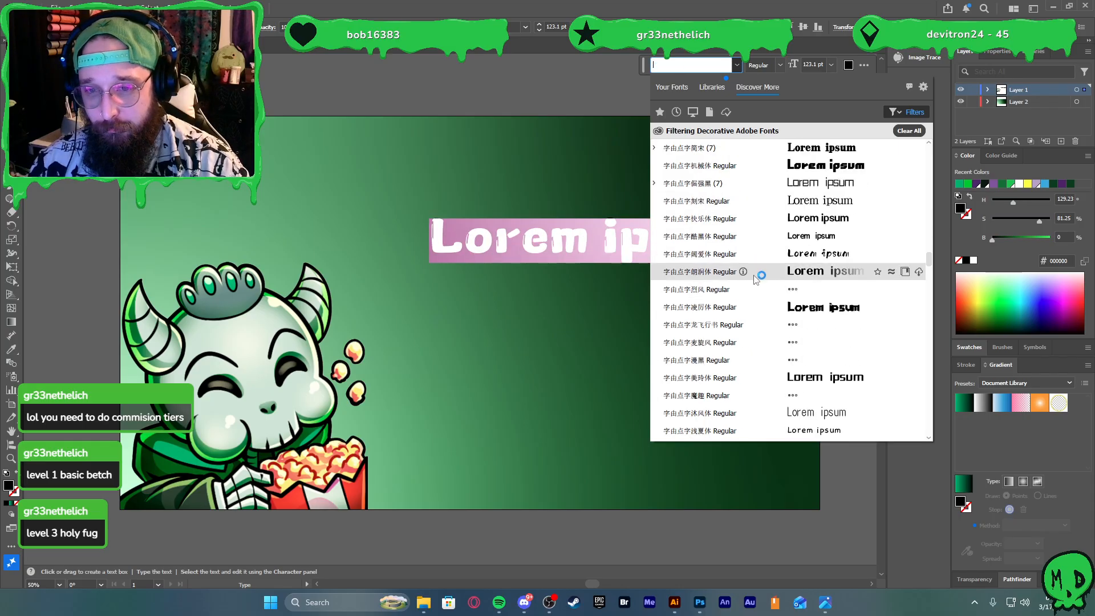
scroll(761, 279, down, 1)
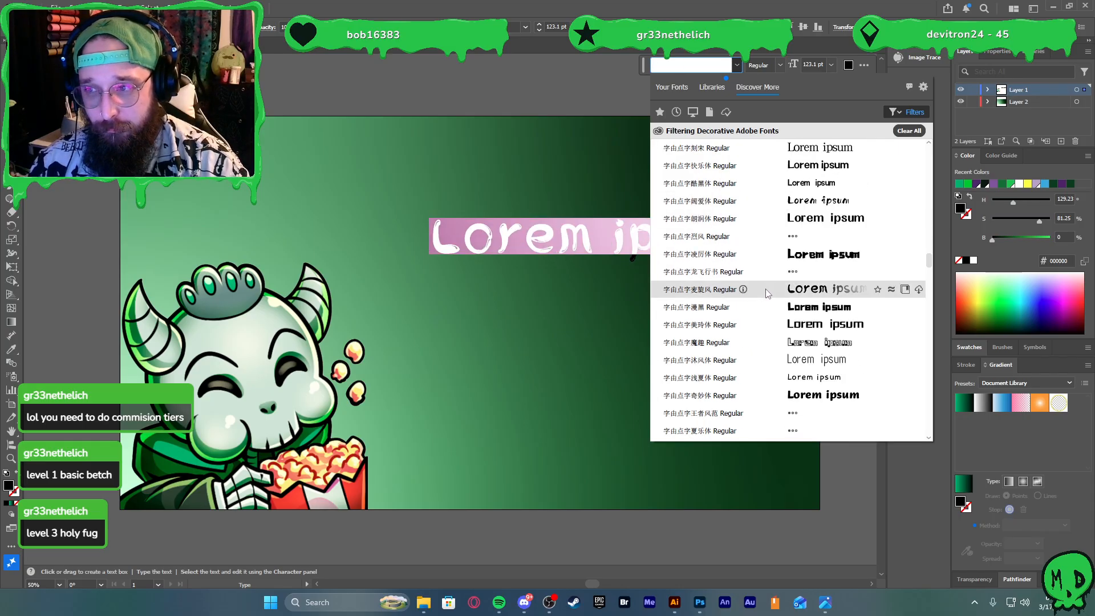
scroll(761, 342, down, 1)
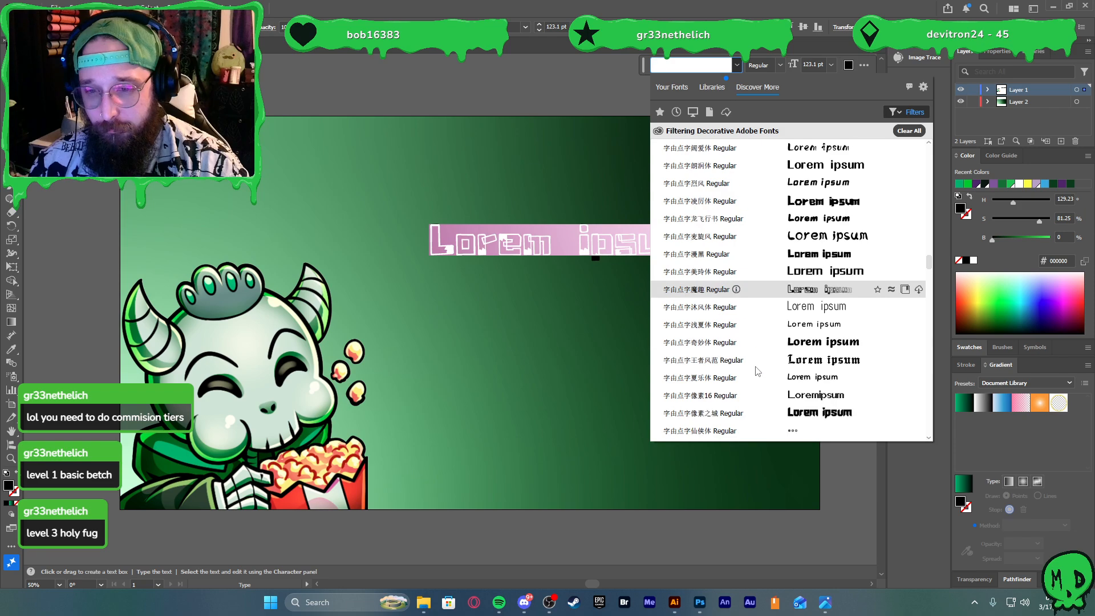
scroll(759, 371, down, 2)
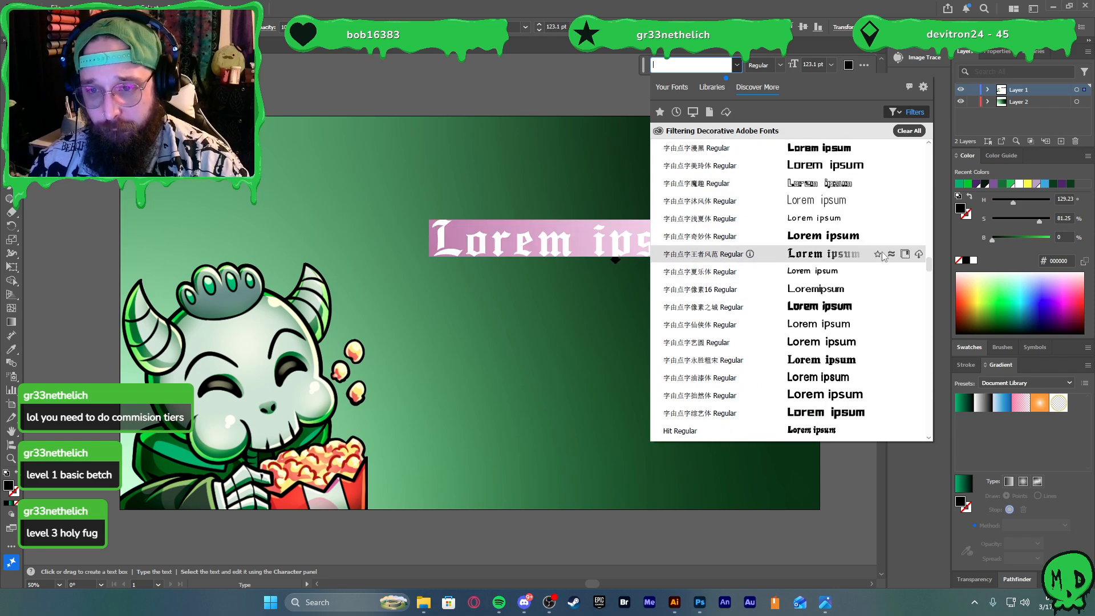
scroll(898, 267, down, 2)
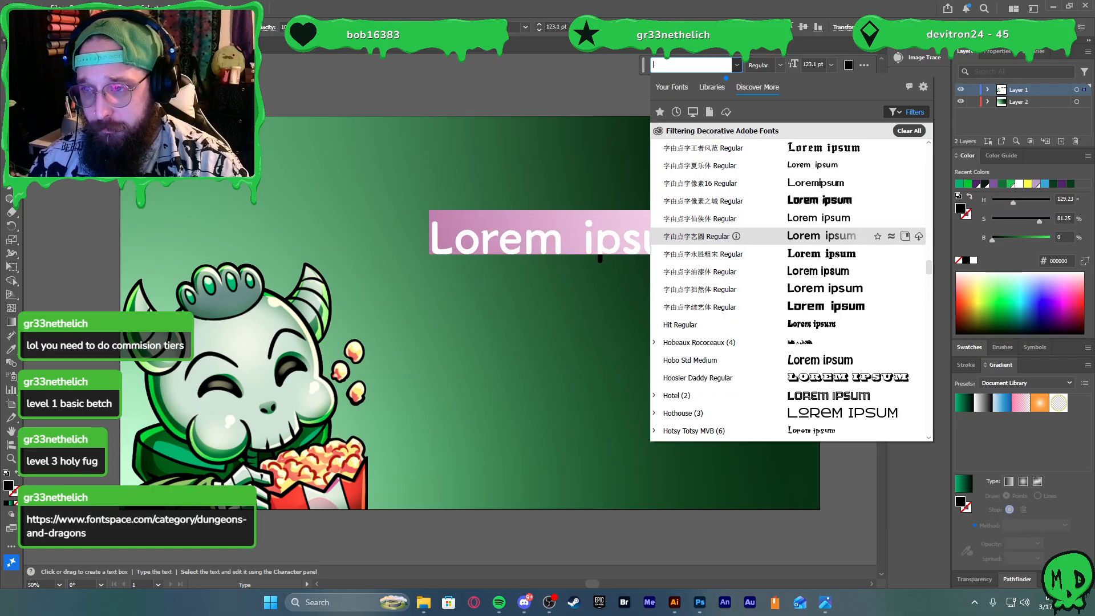
key(Escape)
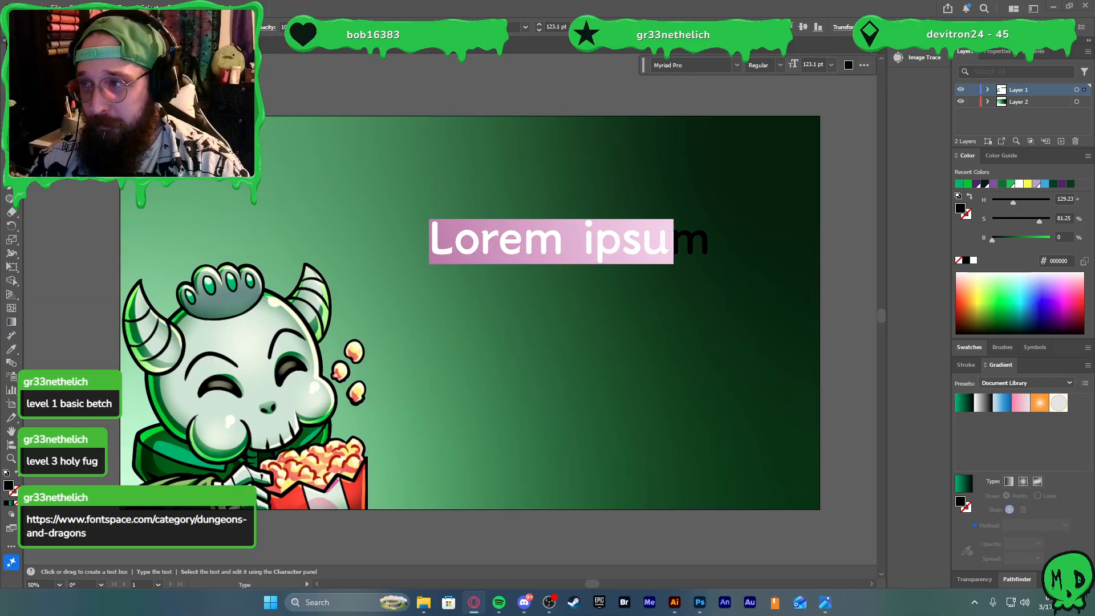
Switch to FontSpace's Dungeons and Dragons fonts page in the browser and preview the fonts with the text "rune wood cool"
drag(1094, 94, 564, 1)
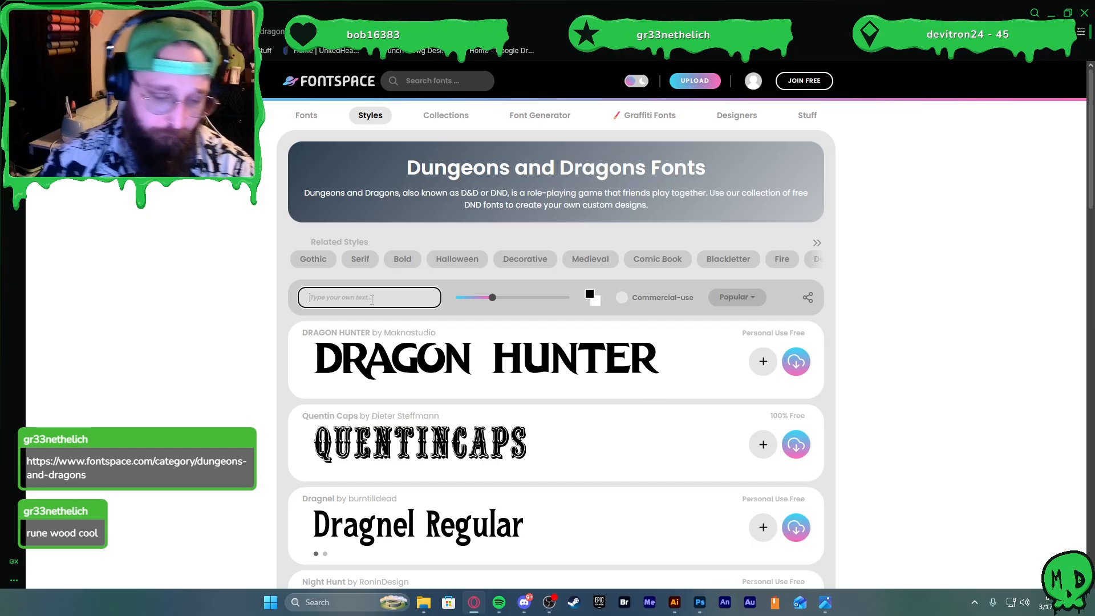
text(rune)
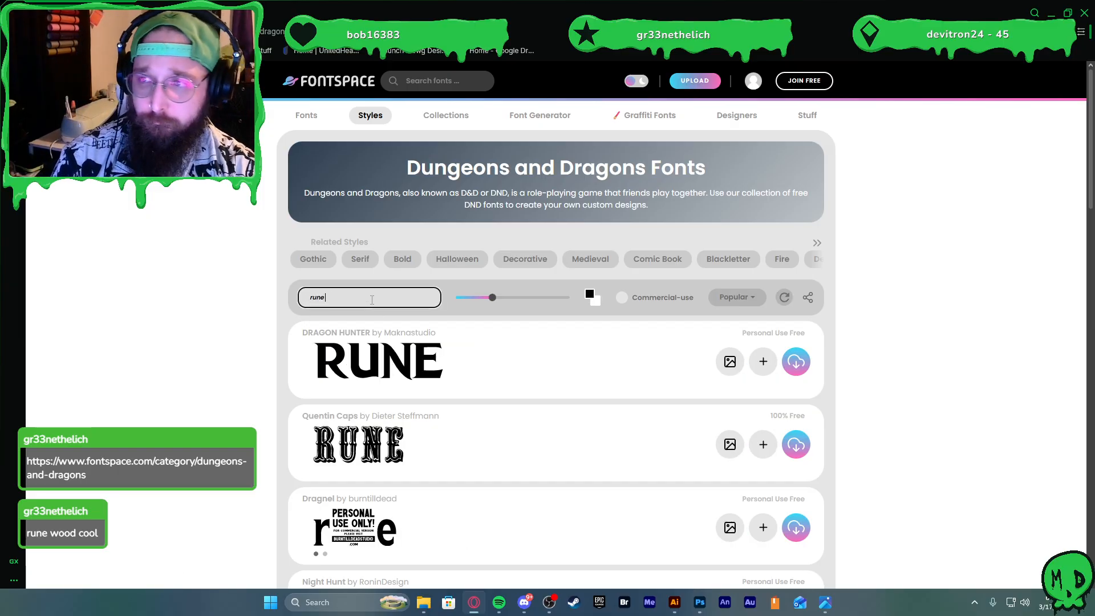
text( wood c)
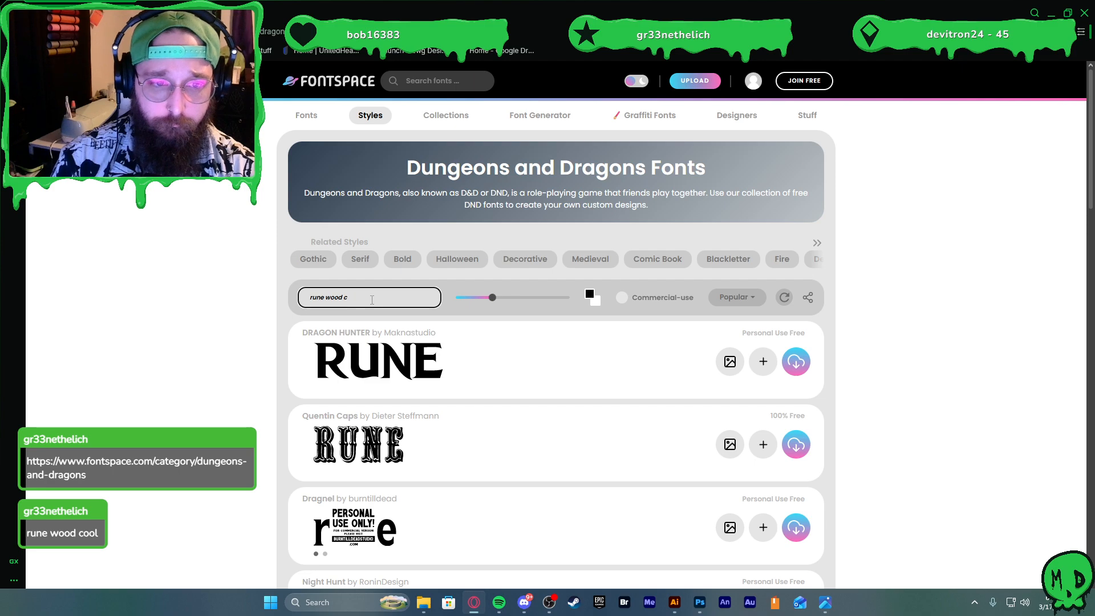
text(ool)
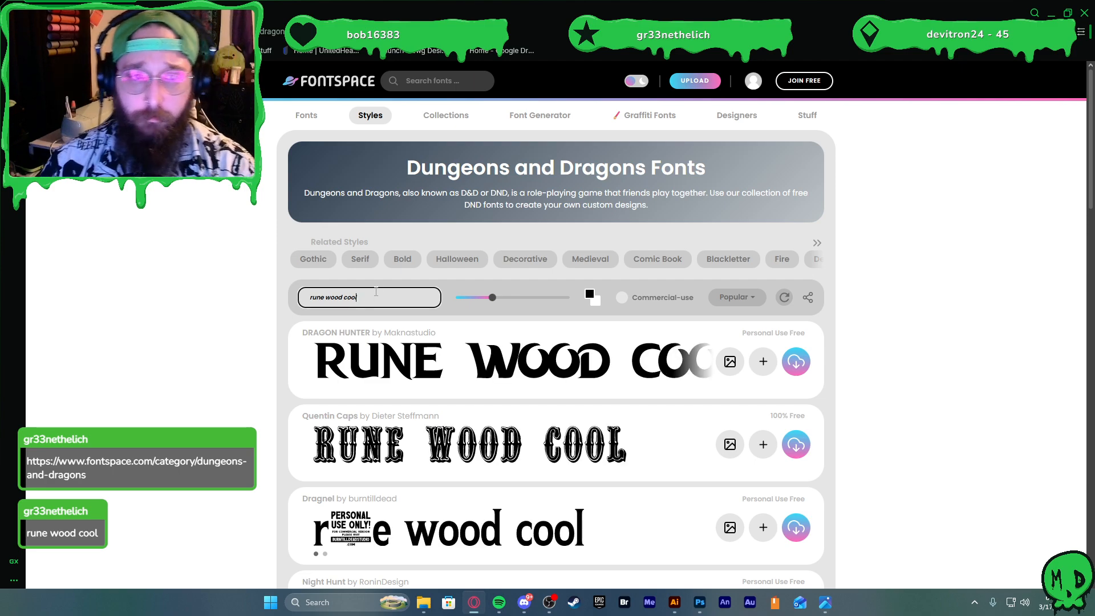
Search FontSpace for "rune wood"
click(460, 83)
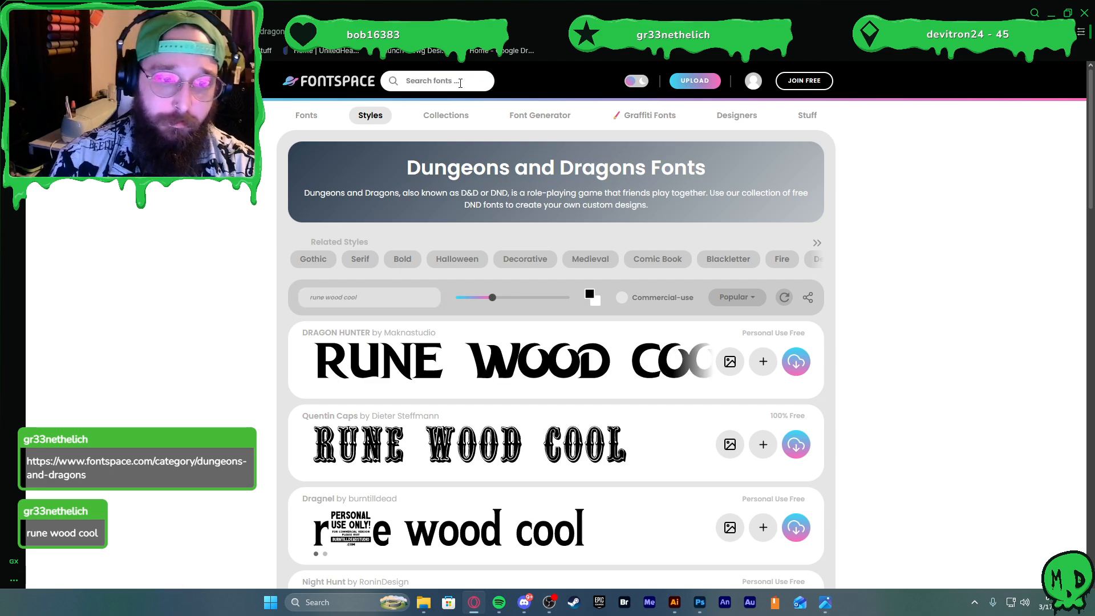
text(rune wood)
key(Return)
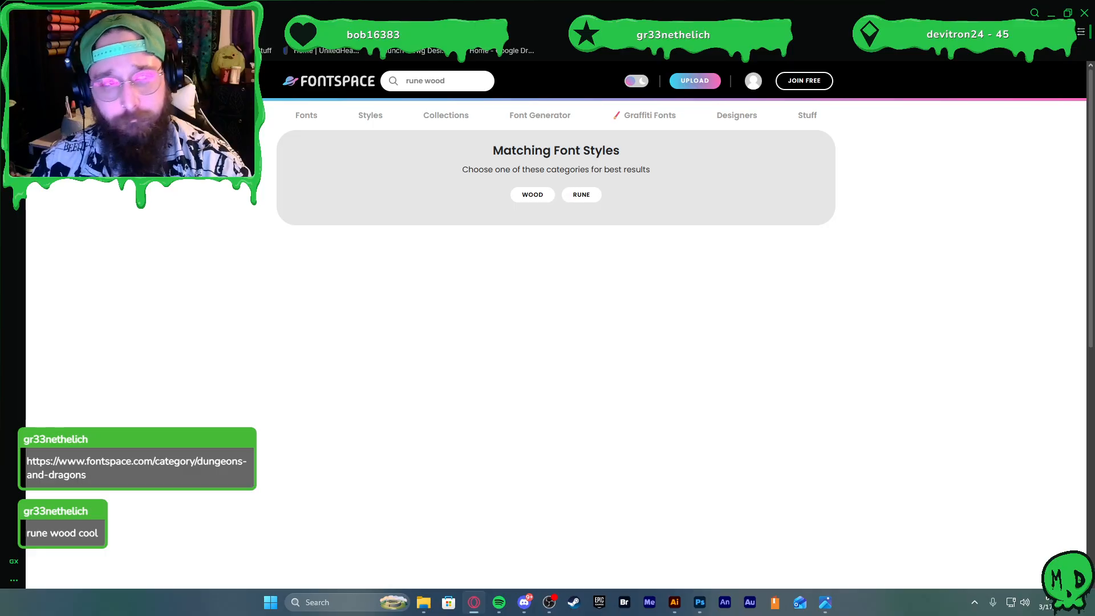
Find the Runewood font by RoninDesign among the Dungeons and Dragons fonts and download it
scroll(525, 356, down, 2)
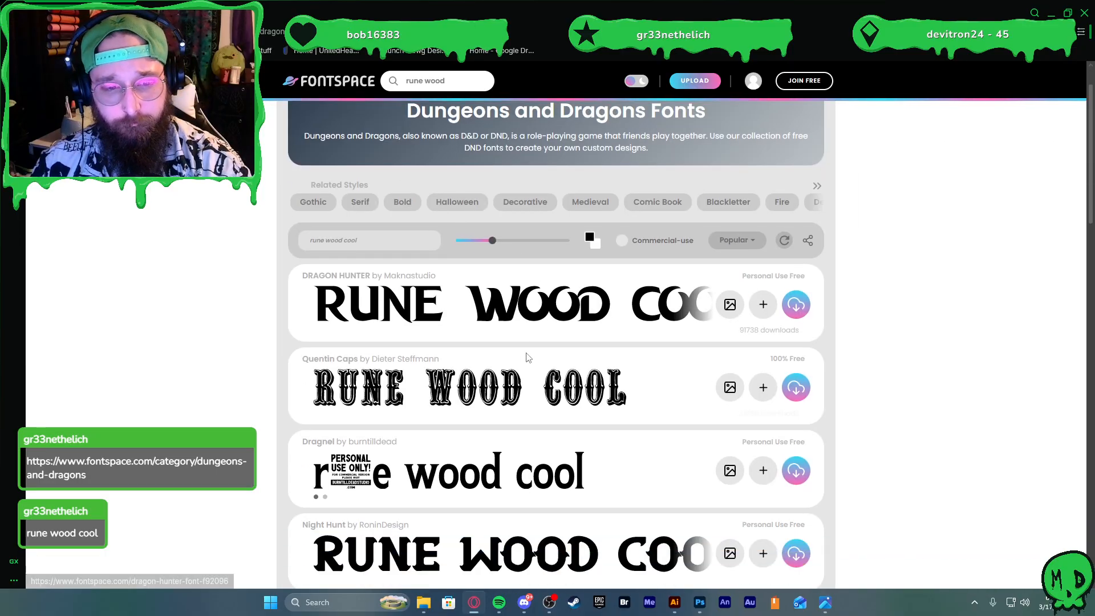
scroll(520, 354, down, 4)
scroll(495, 360, up, 2)
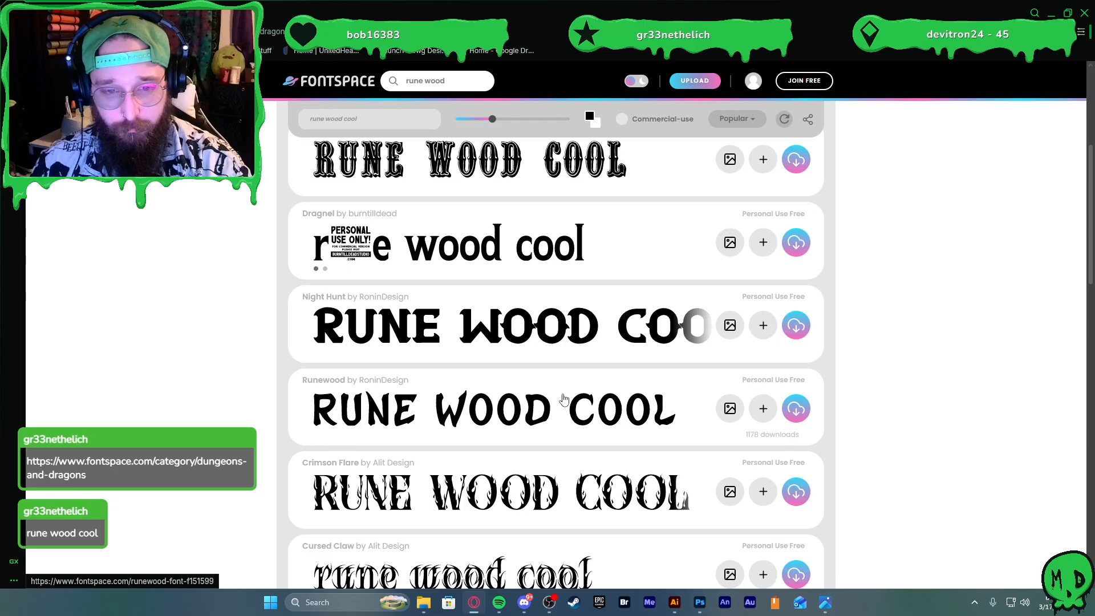
click(367, 381)
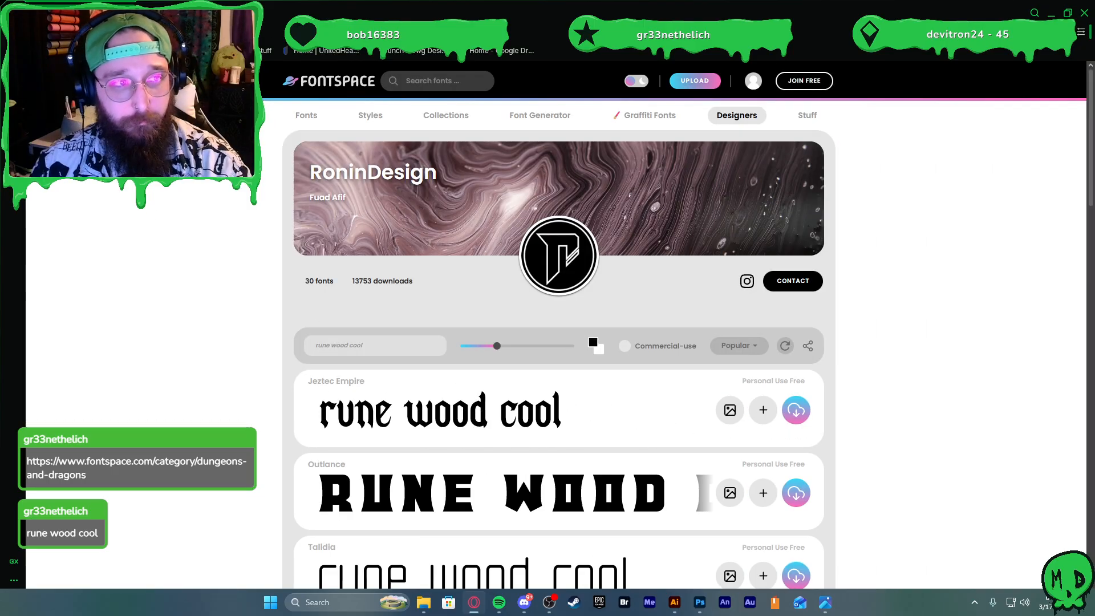
key(alt+Left)
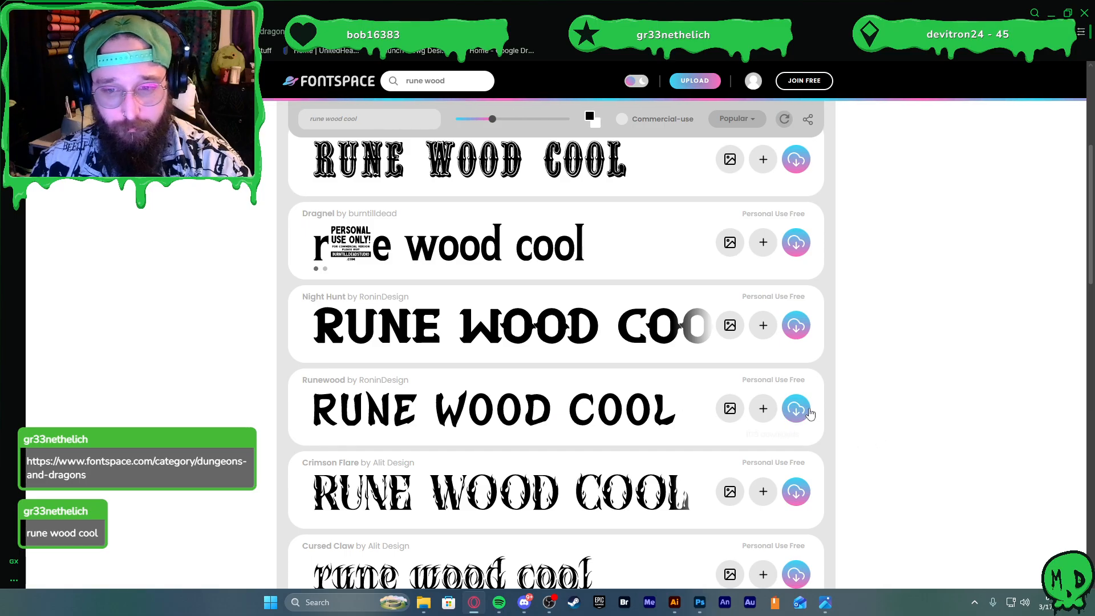
click(810, 413)
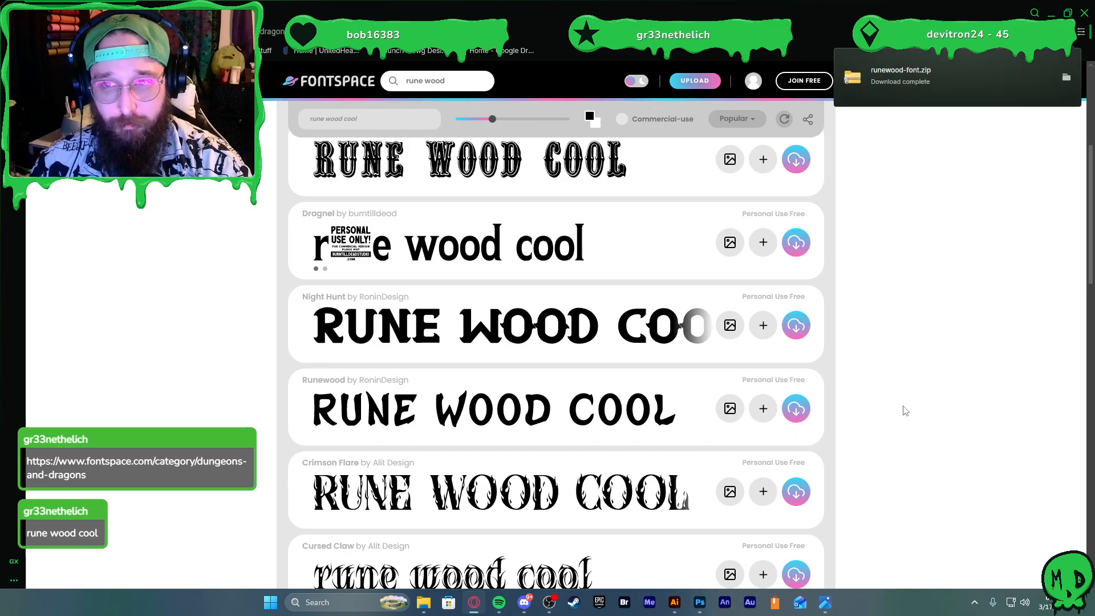
Close the browser, open the Downloads folder in File Explorer and scan runewood-font.zip with Microsoft Defender
click(1083, 12)
key(super+e)
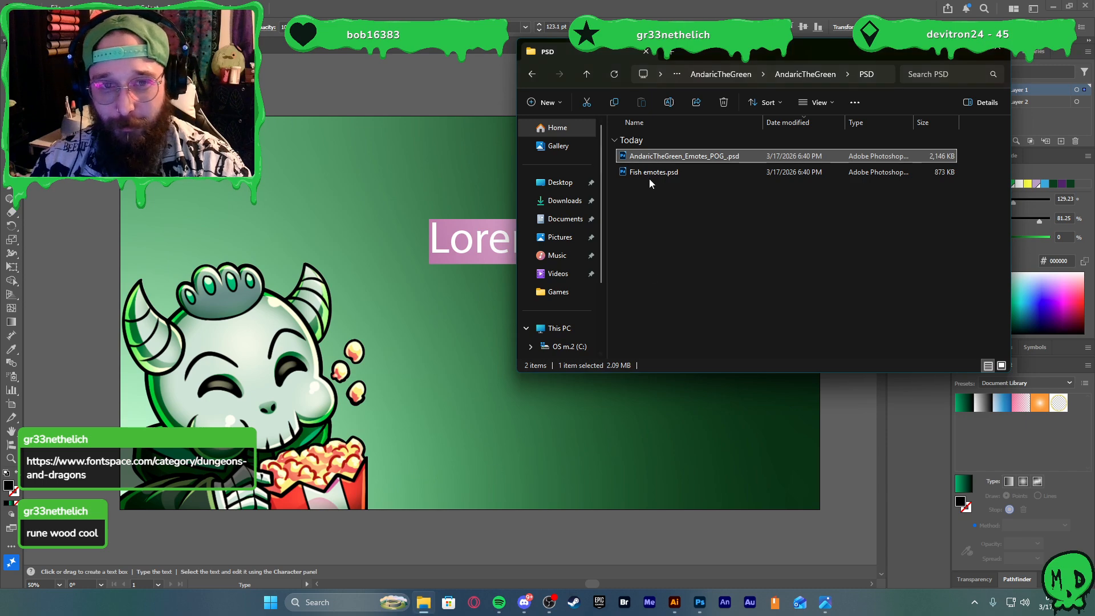
click(564, 200)
click(680, 162)
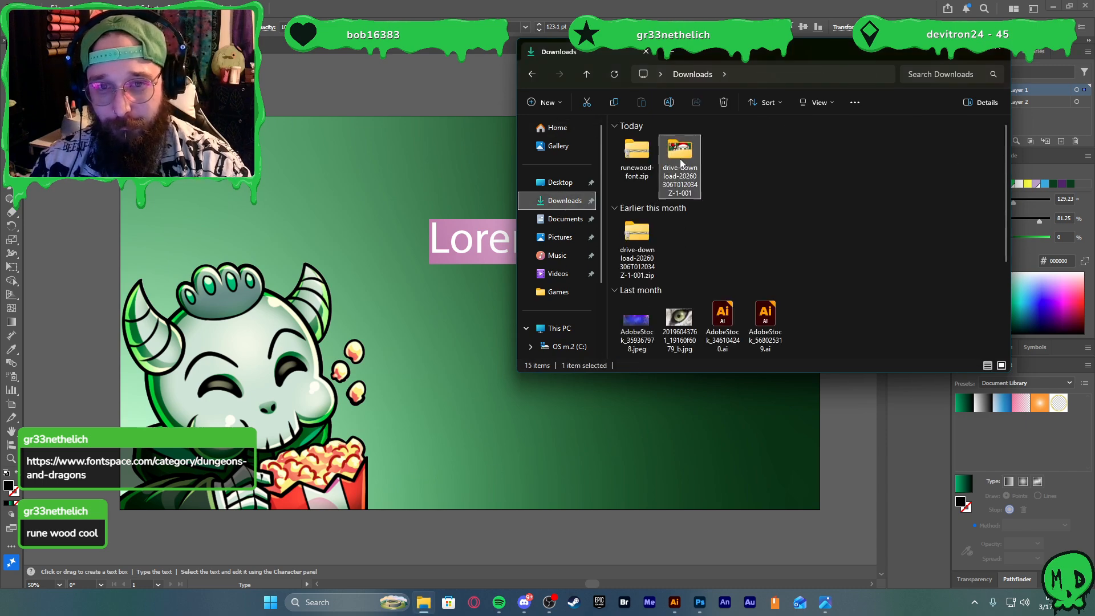
right_click(636, 155)
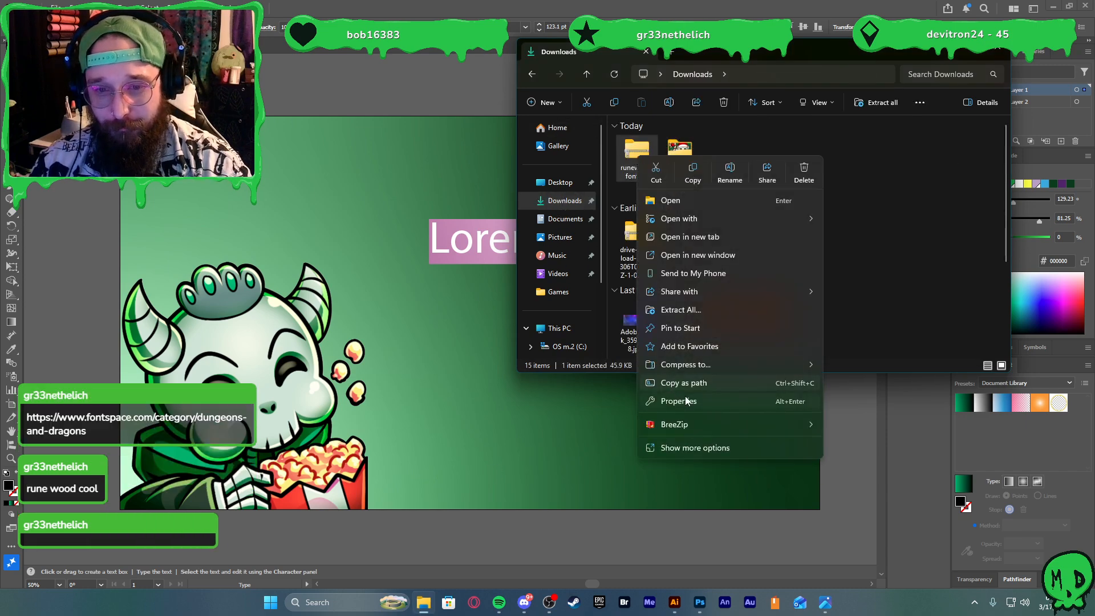
click(710, 449)
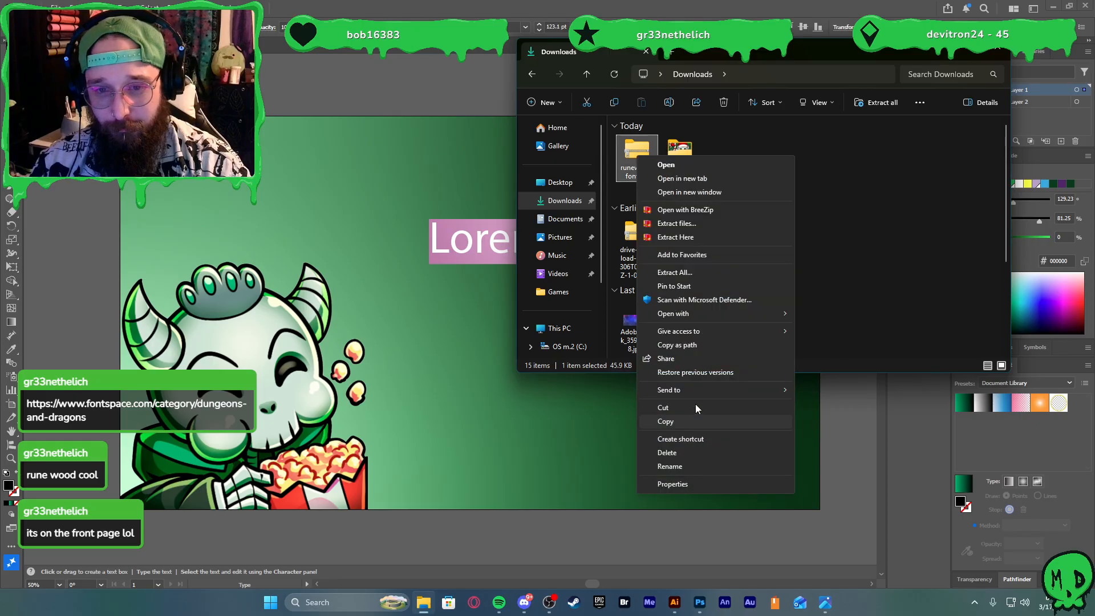
click(699, 303)
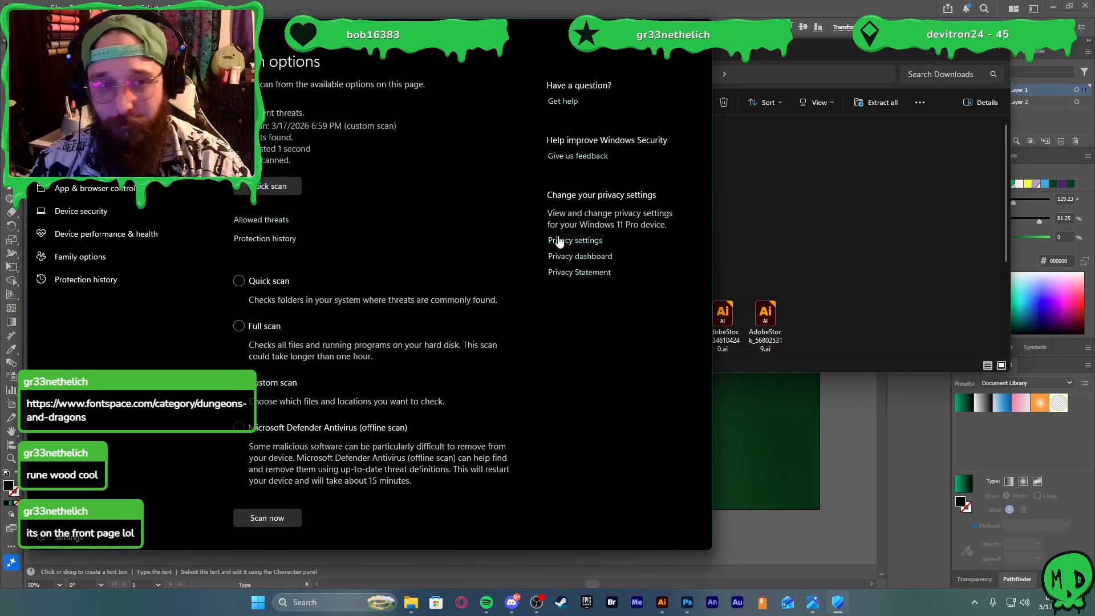
key(alt+F4)
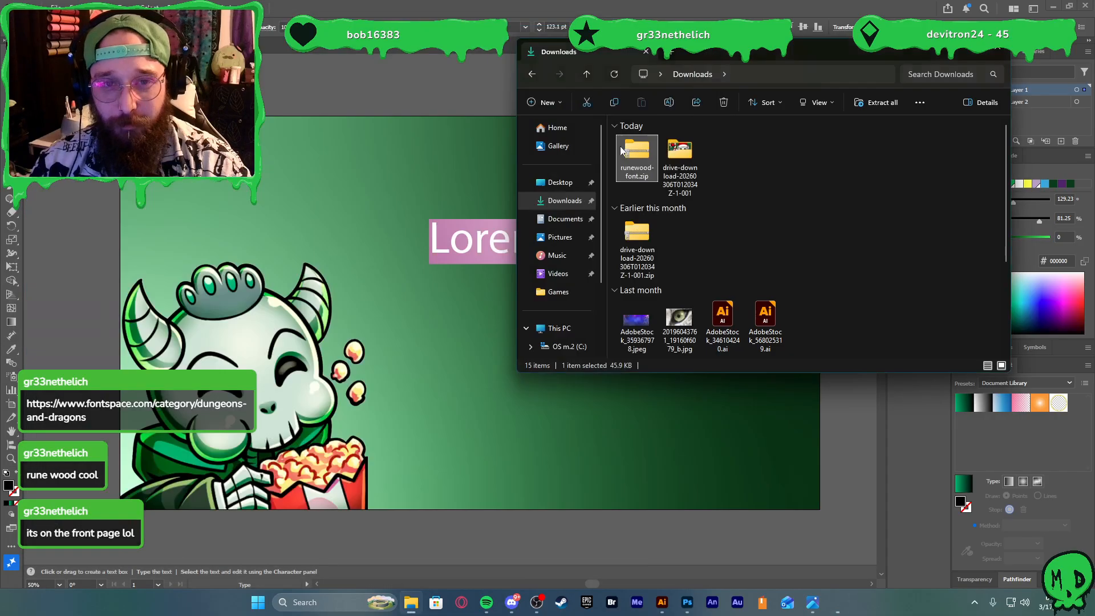
Open runewood-font.zip and install its Runewood TrueType font, closing the font preview and the folder window
double_click(631, 149)
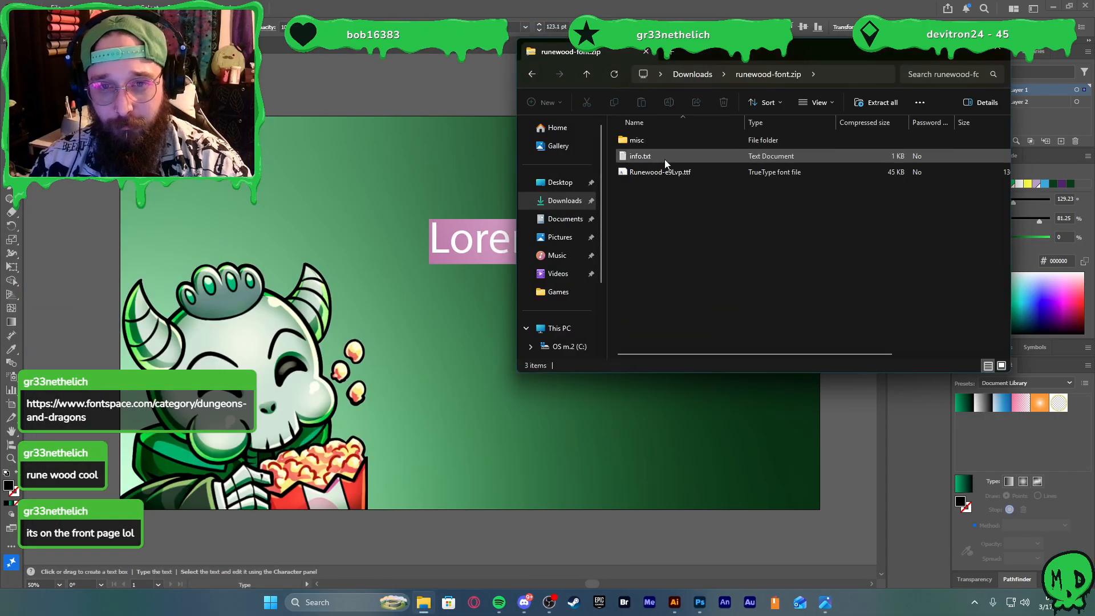
double_click(661, 139)
click(541, 81)
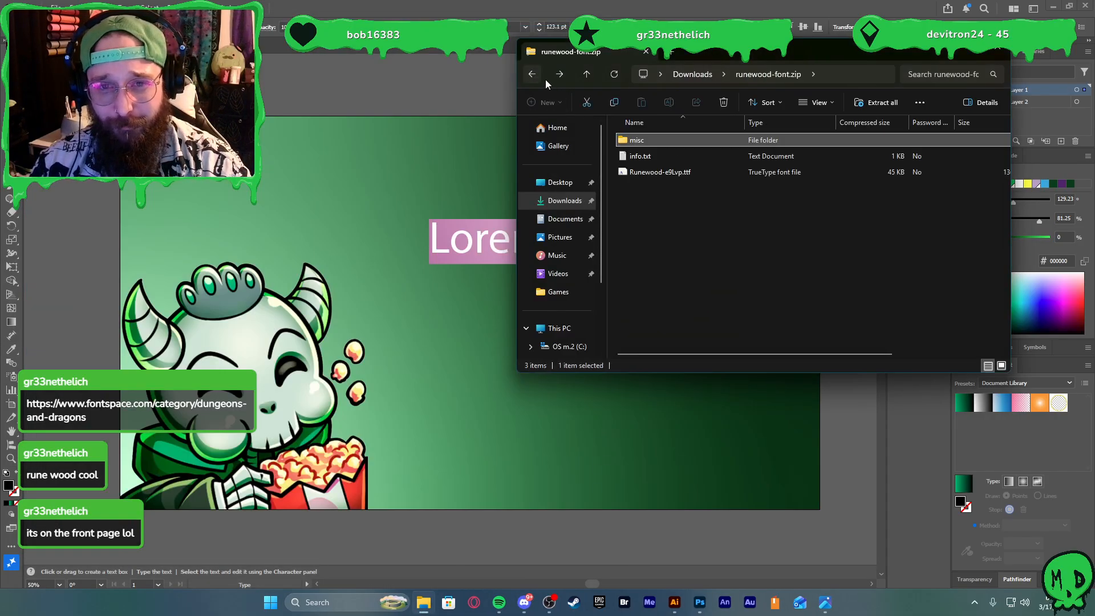
double_click(670, 175)
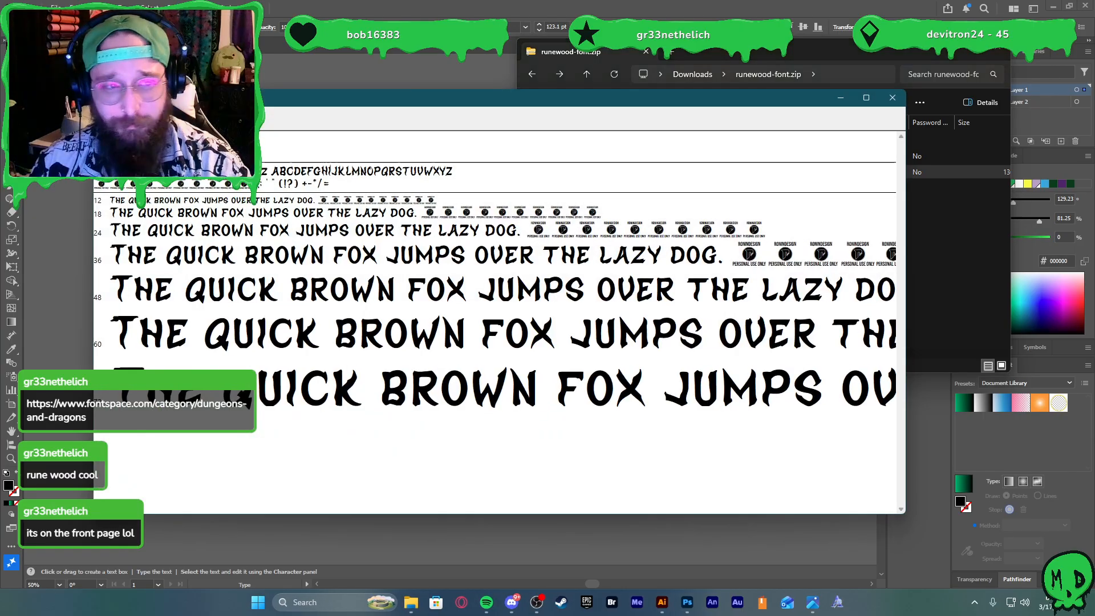
click(158, 119)
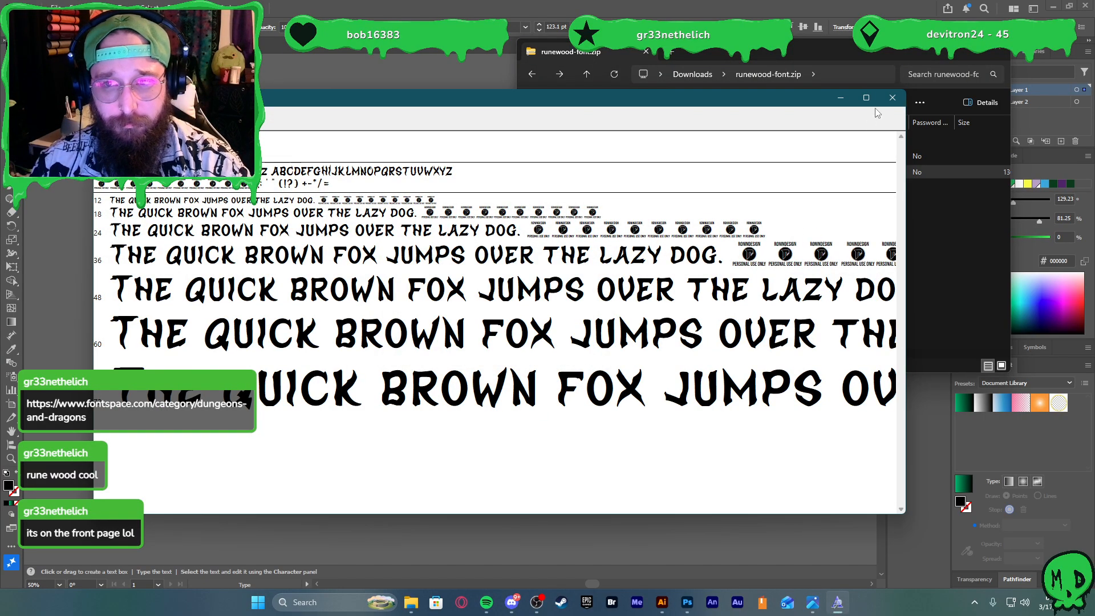
click(892, 98)
click(996, 49)
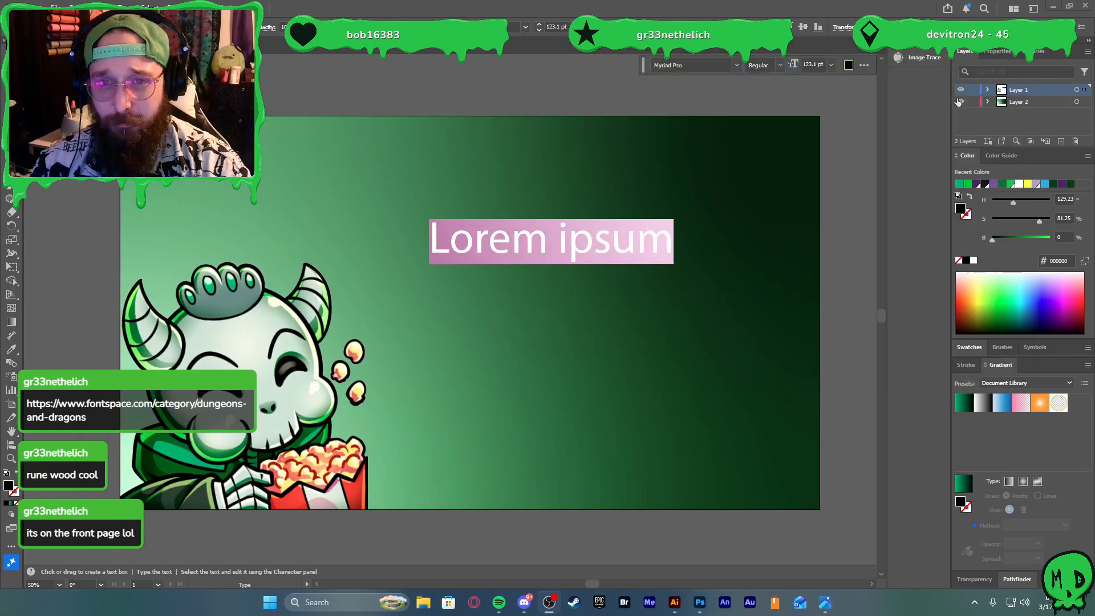
Clear the Decorative font filter and apply the Runewood font to the Lorem ipsum placeholder text
click(730, 67)
text(rune)
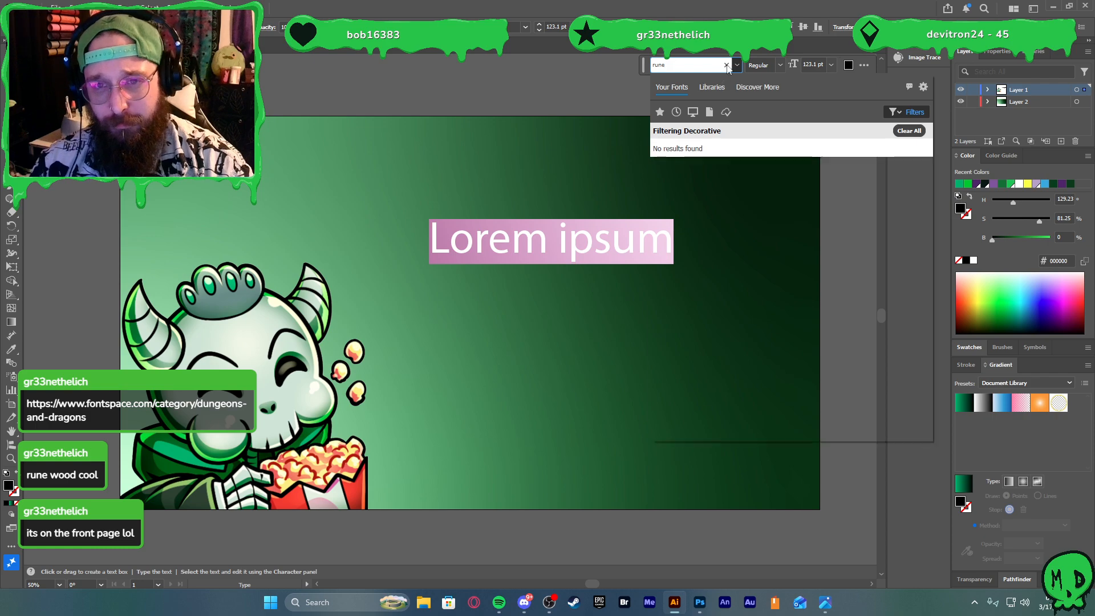
click(725, 65)
click(908, 130)
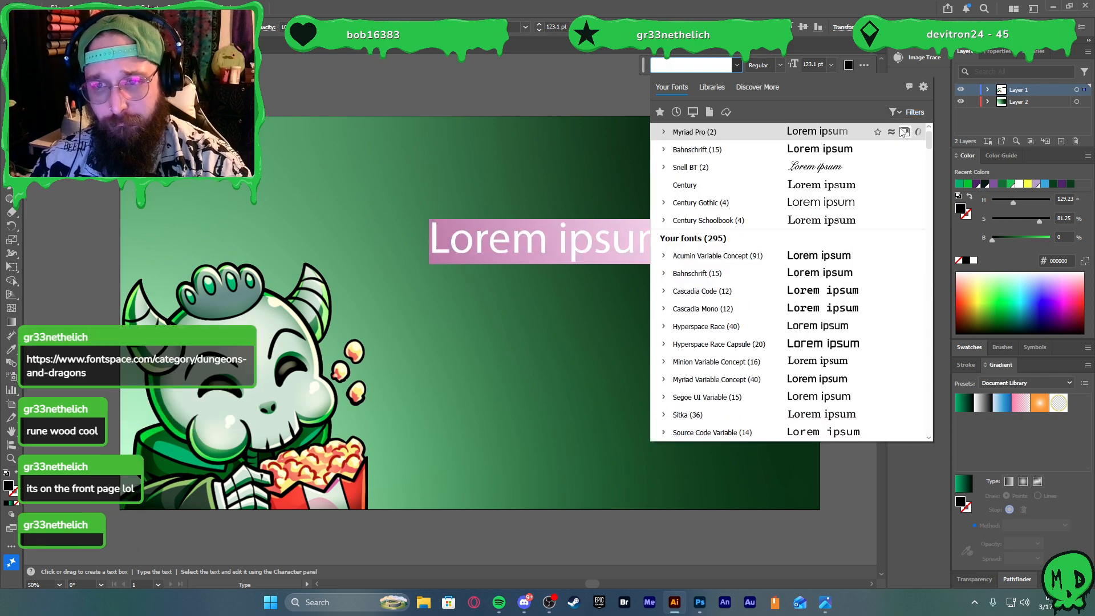
text(run)
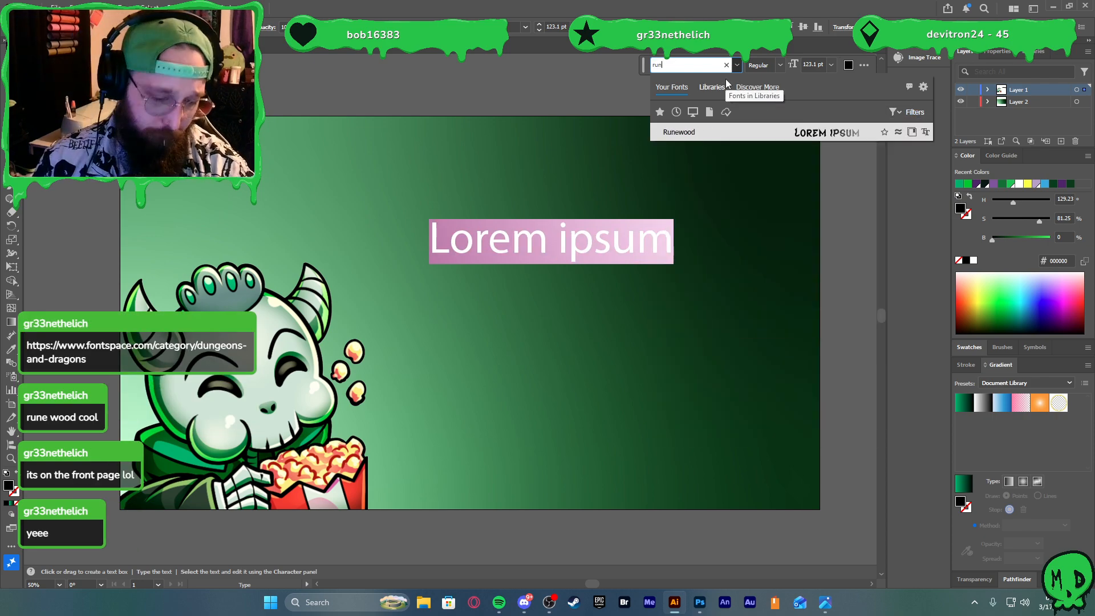
click(733, 132)
click(612, 219)
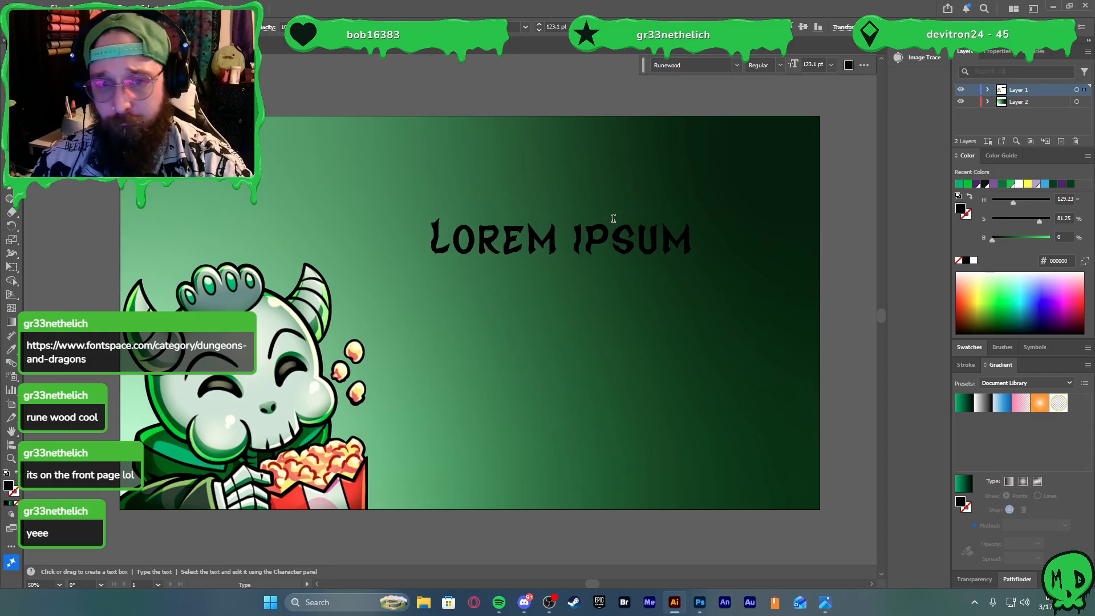
Replace the Lorem ipsum placeholder with "Be Right Back" on two lines and centre-align the text
triple_click(613, 236)
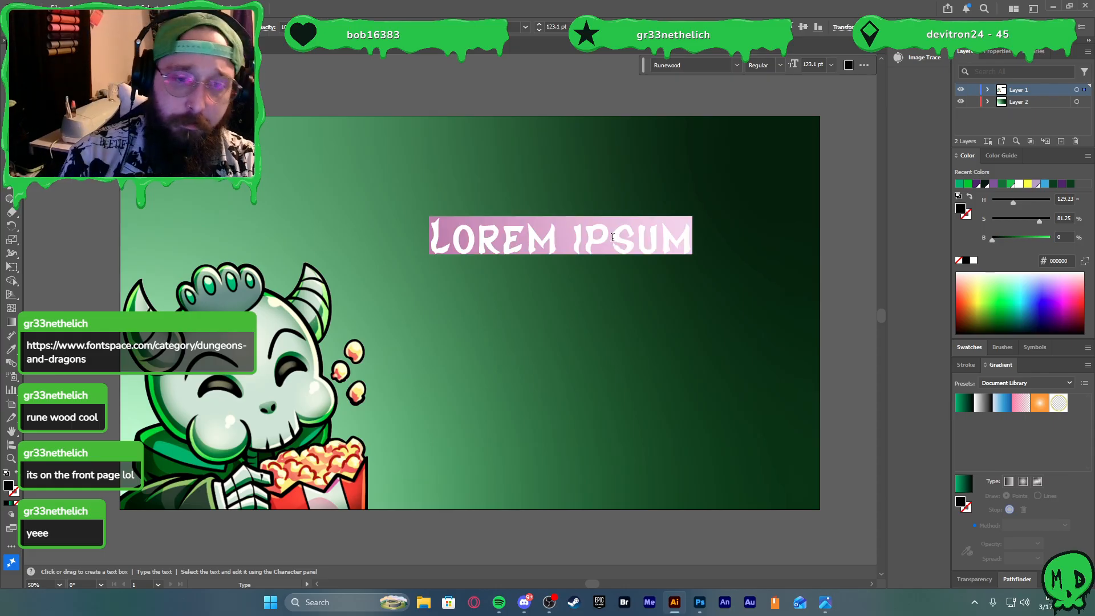
text(B)
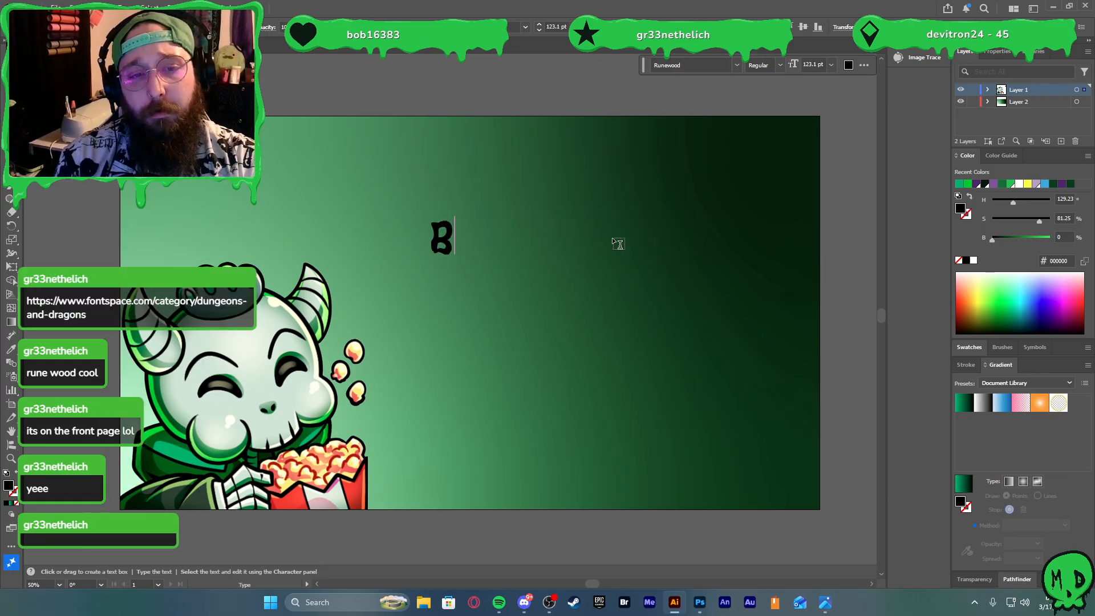
text(e Right)
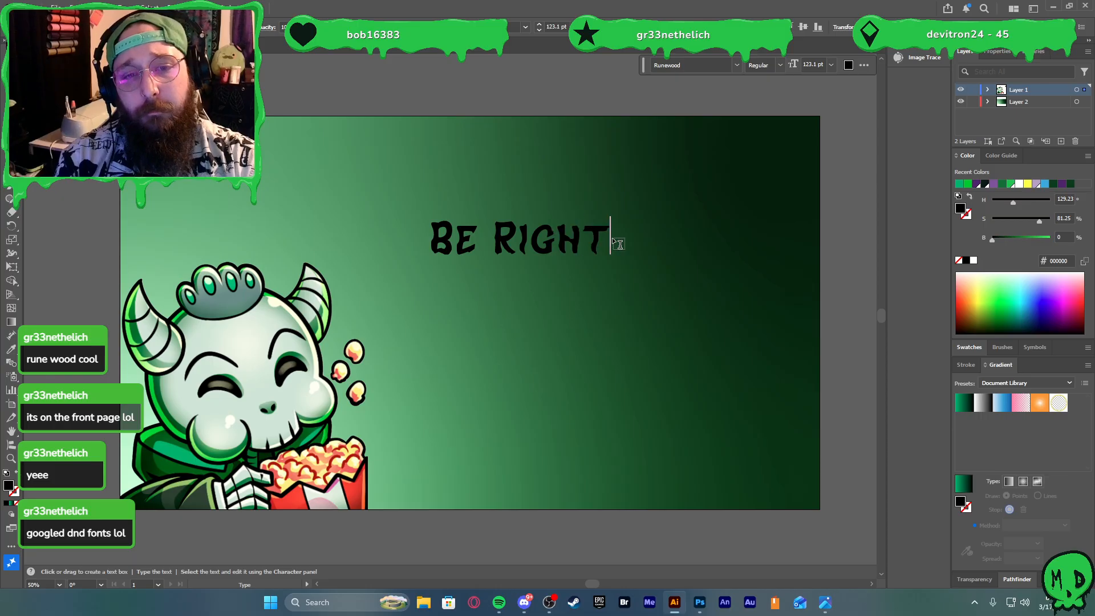
key(Return)
text(Back)
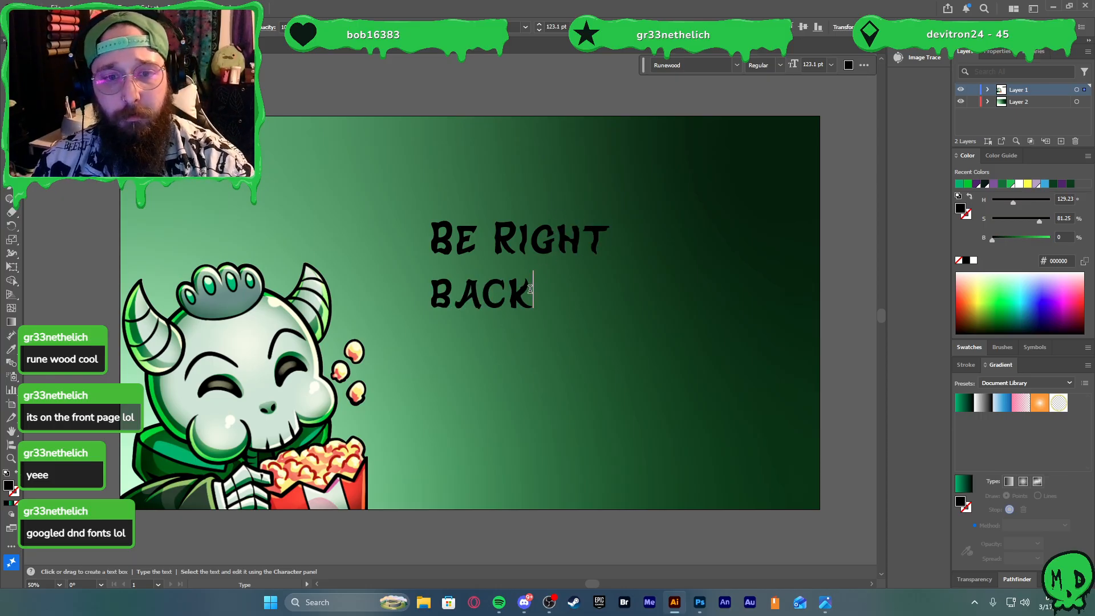
drag(530, 288, 430, 223)
click(632, 27)
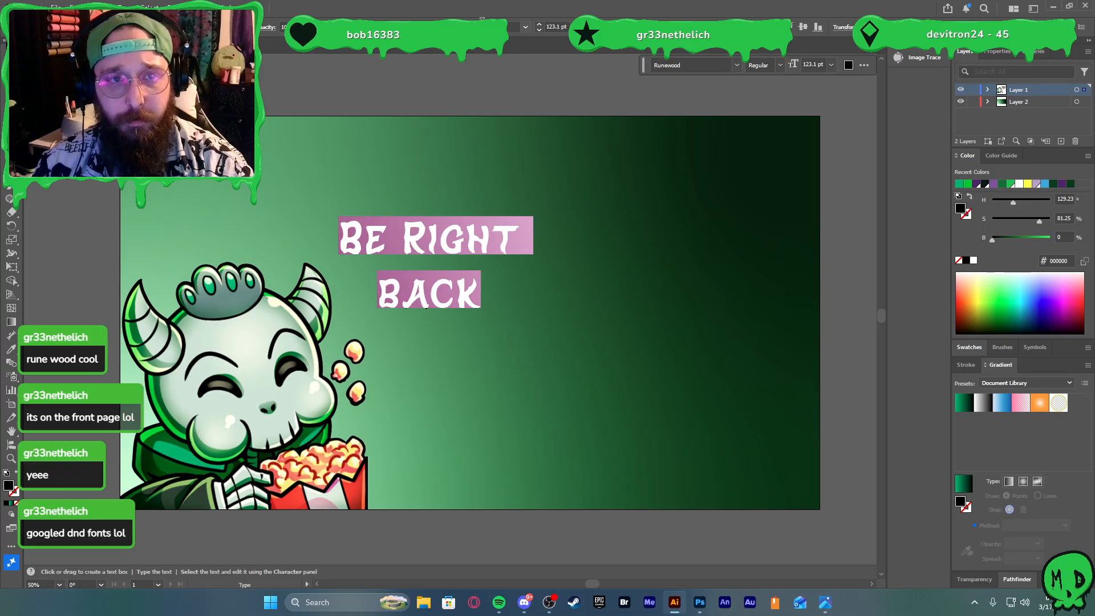
Enlarge the title text to about 230.6 pt and position it in the dark area beside the popcorn character
key(Escape)
drag(495, 244, 564, 197)
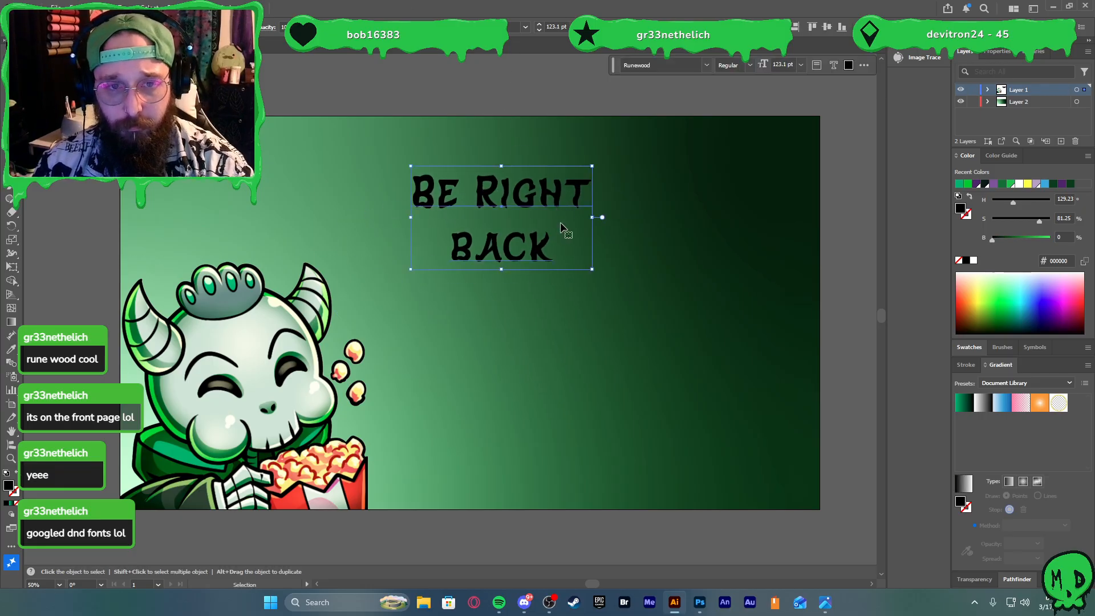
drag(593, 266, 751, 358)
drag(655, 329, 657, 380)
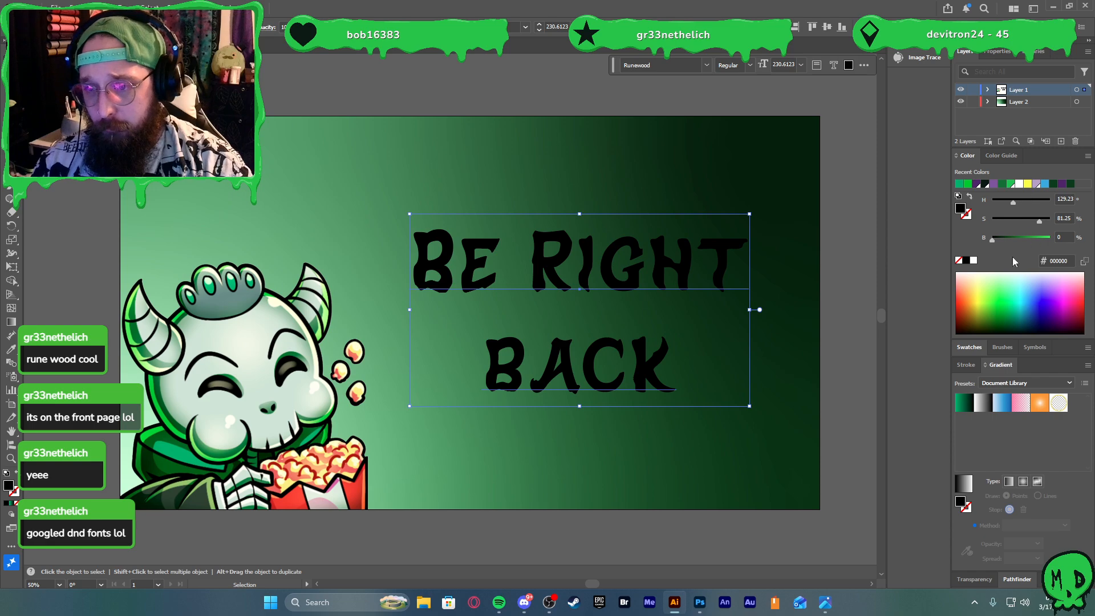
Fill the title text with bright green 30ff50, and try the darker green 00c900 sampled from the character
drag(997, 237, 1036, 238)
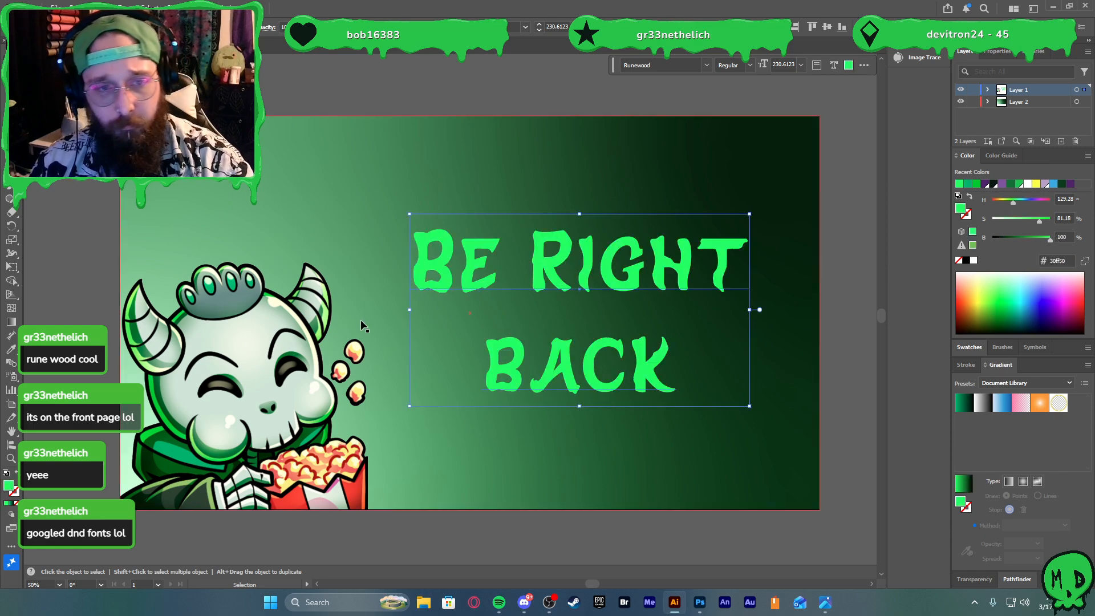
double_click(961, 210)
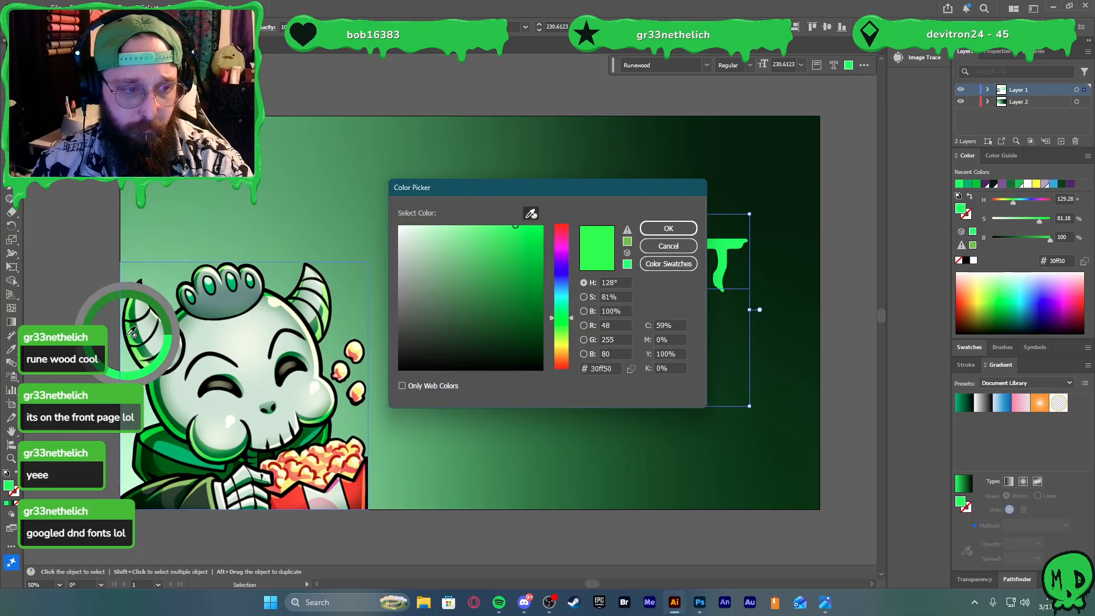
click(162, 425)
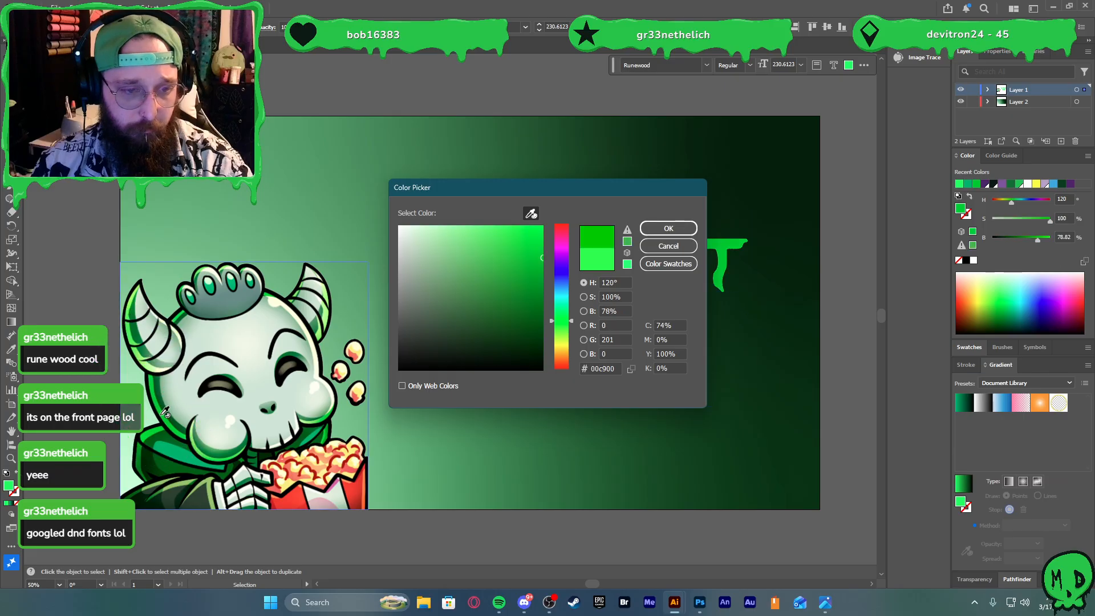
click(668, 233)
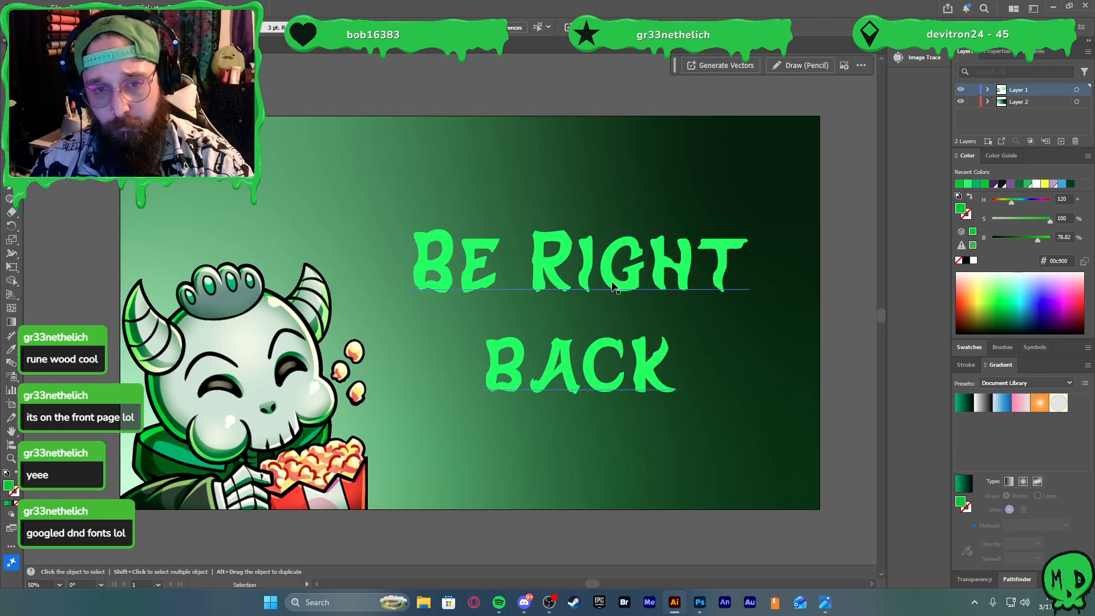
scroll(517, 285, up, 2)
scroll(521, 304, right, 3)
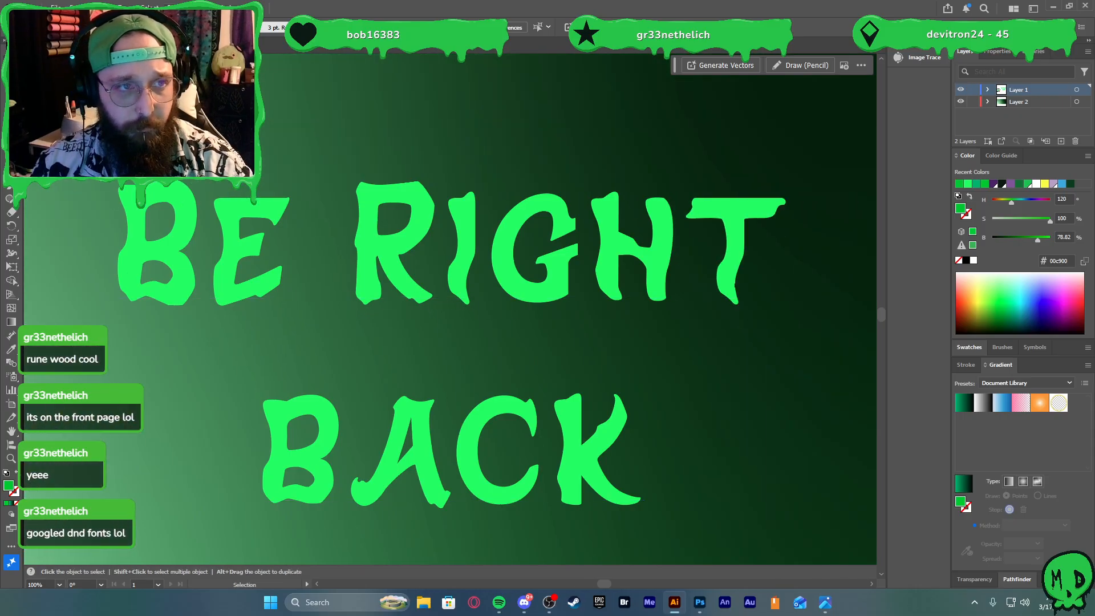
click(176, 8)
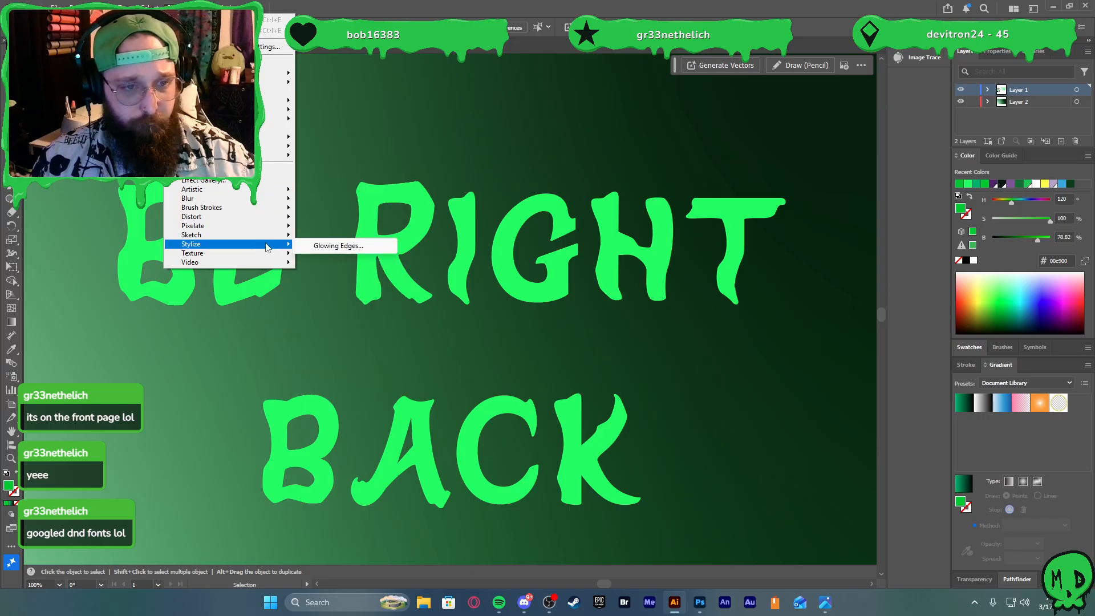
mouse_move(266, 221)
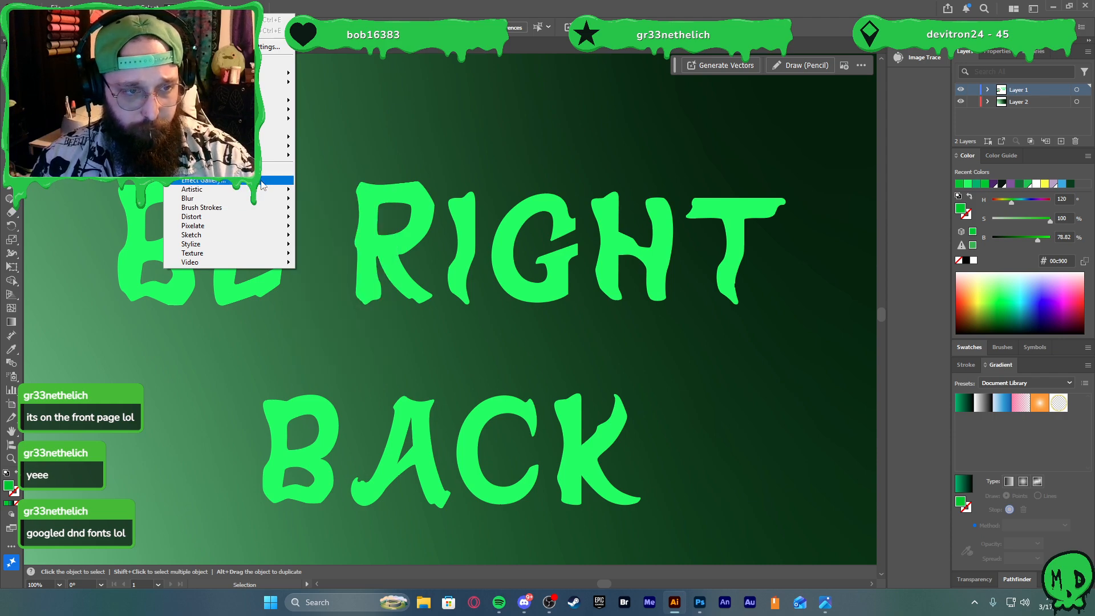
click(262, 181)
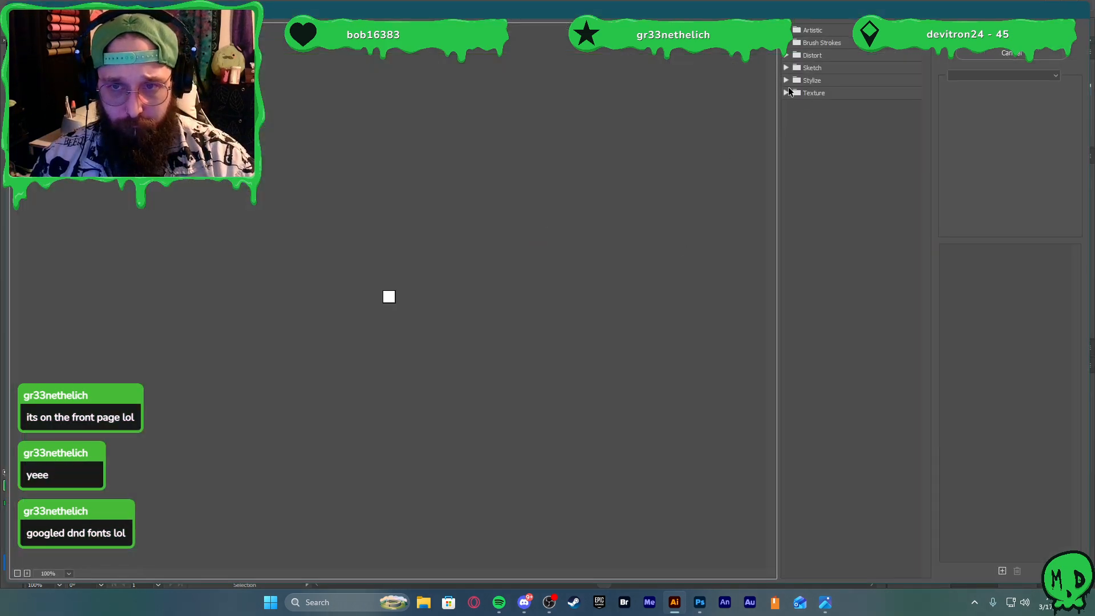
click(969, 55)
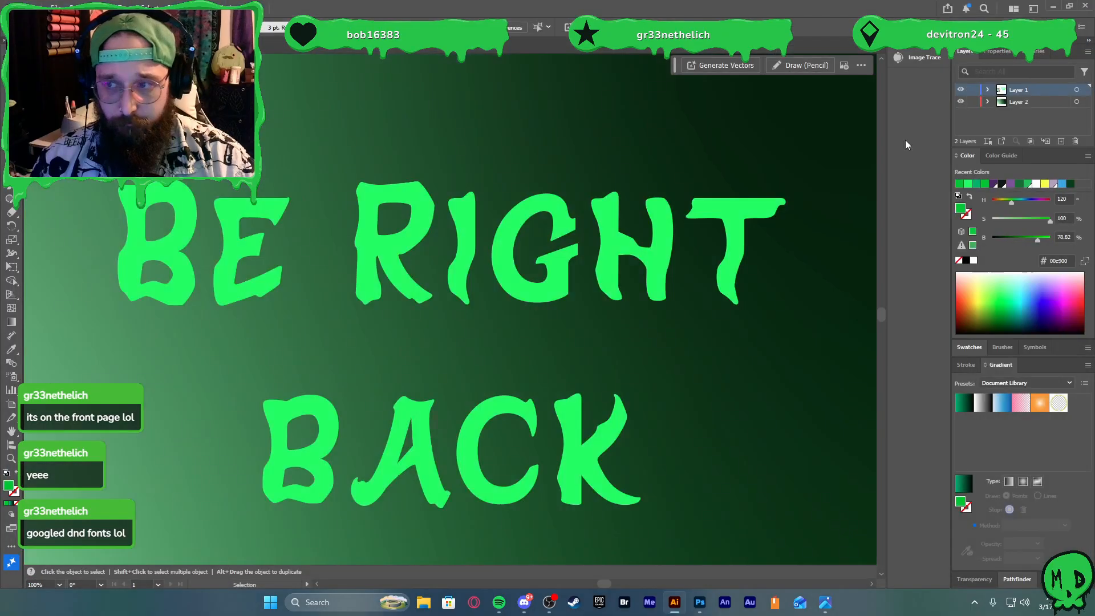
Add a 1 pt black stroke to the title text and open the stroke settings
scroll(699, 261, down, 3)
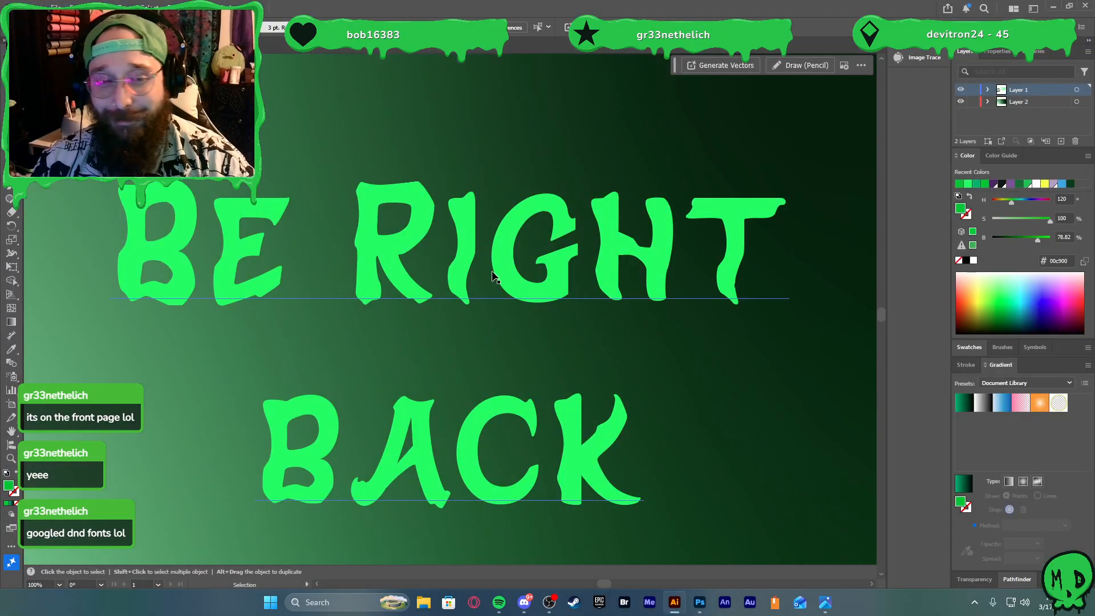
scroll(342, 301, up, 1)
scroll(338, 315, down, 1)
scroll(376, 313, up, 2)
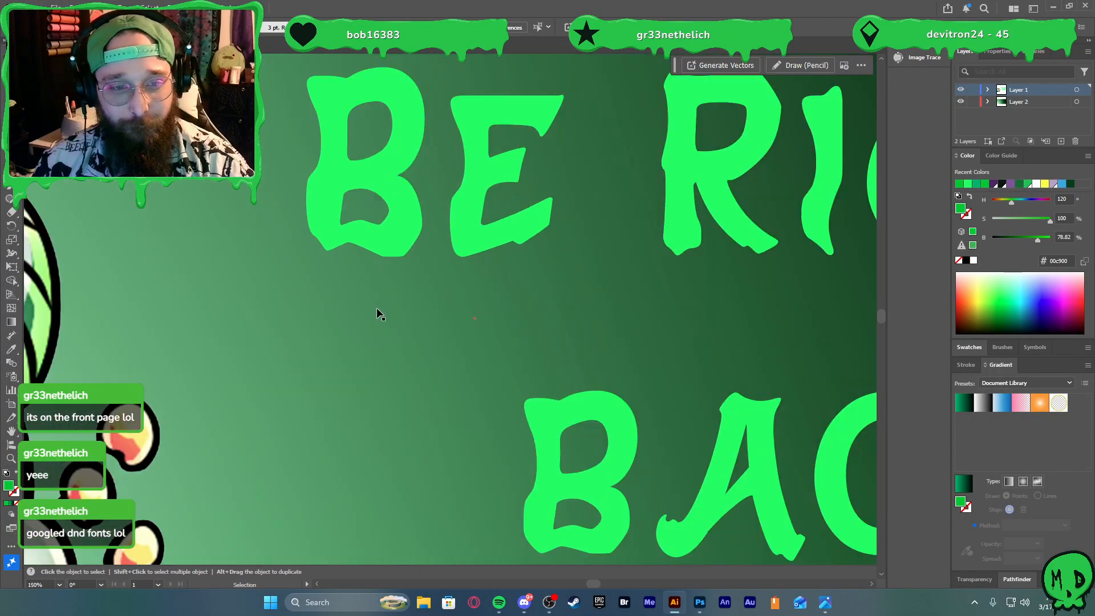
click(404, 247)
scroll(403, 246, down, 2)
scroll(648, 281, right, 1)
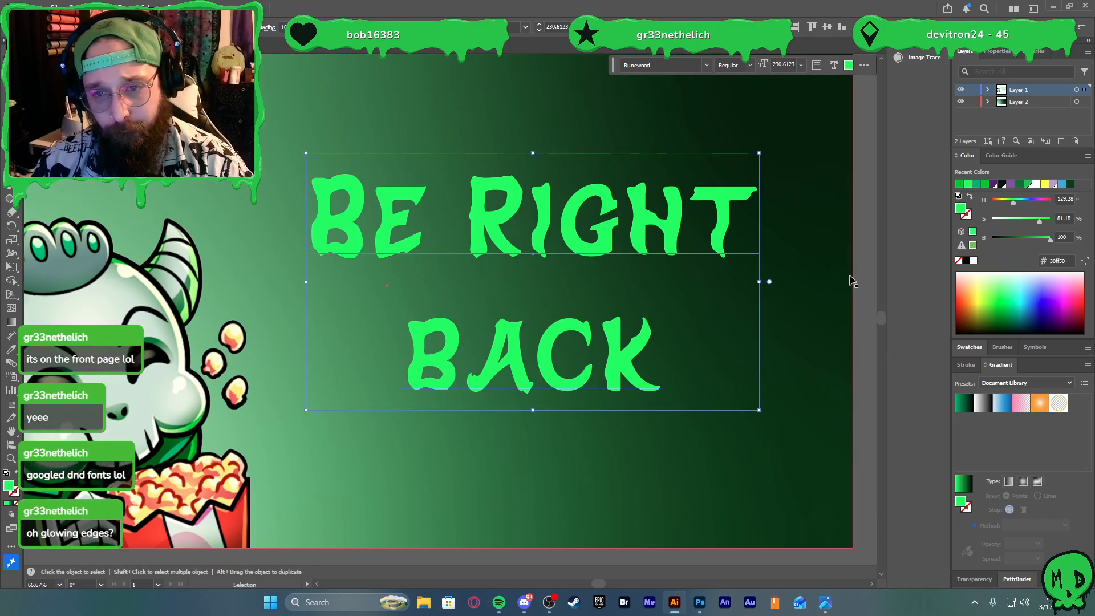
click(959, 260)
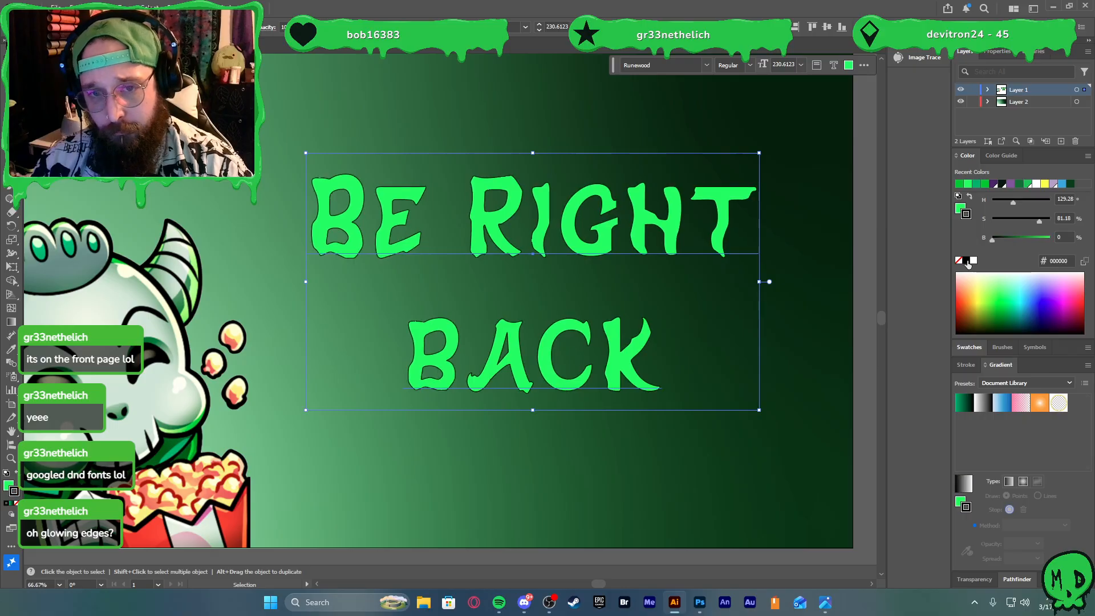
key(ctrl+z)
click(996, 367)
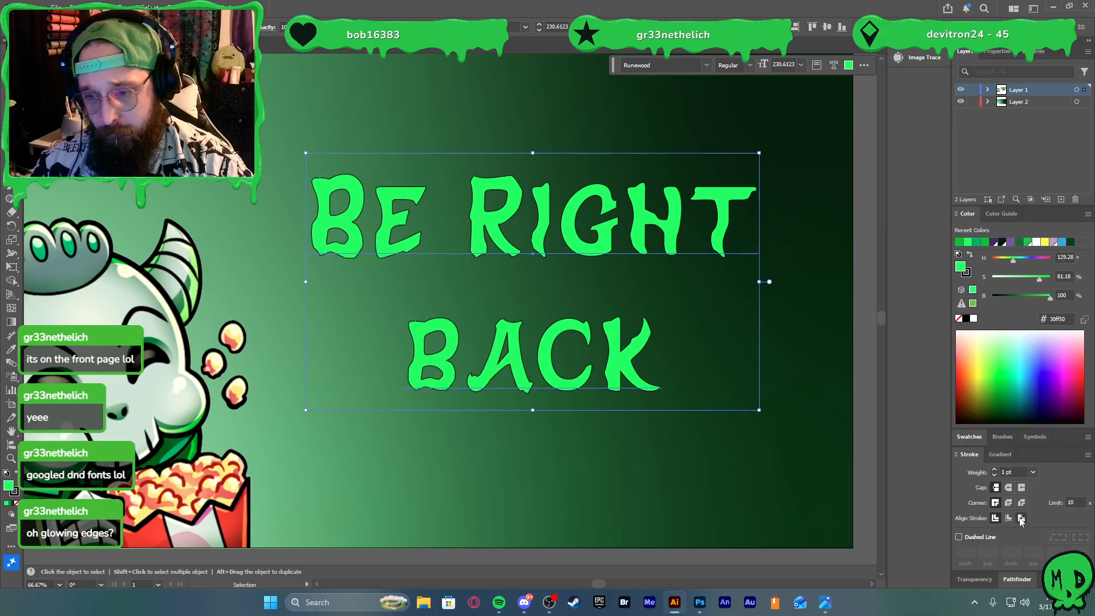
click(863, 395)
Examine the thin black outline on the title text up close and against the rest of the artboard
scroll(779, 343, down, 1)
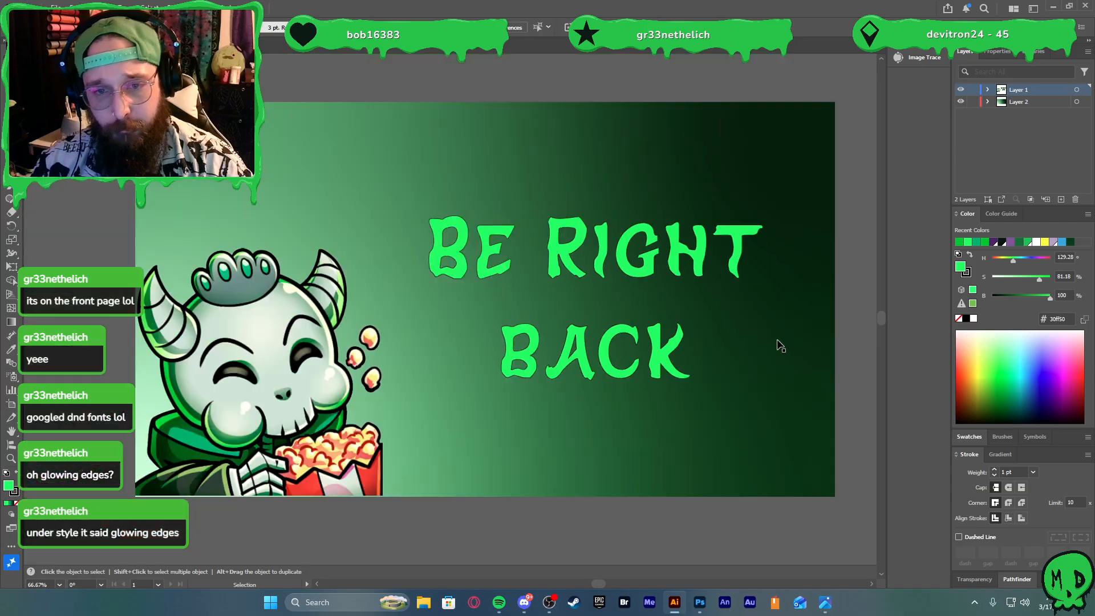
scroll(779, 343, down, 3)
drag(732, 306, 448, 234)
scroll(800, 323, up, 5)
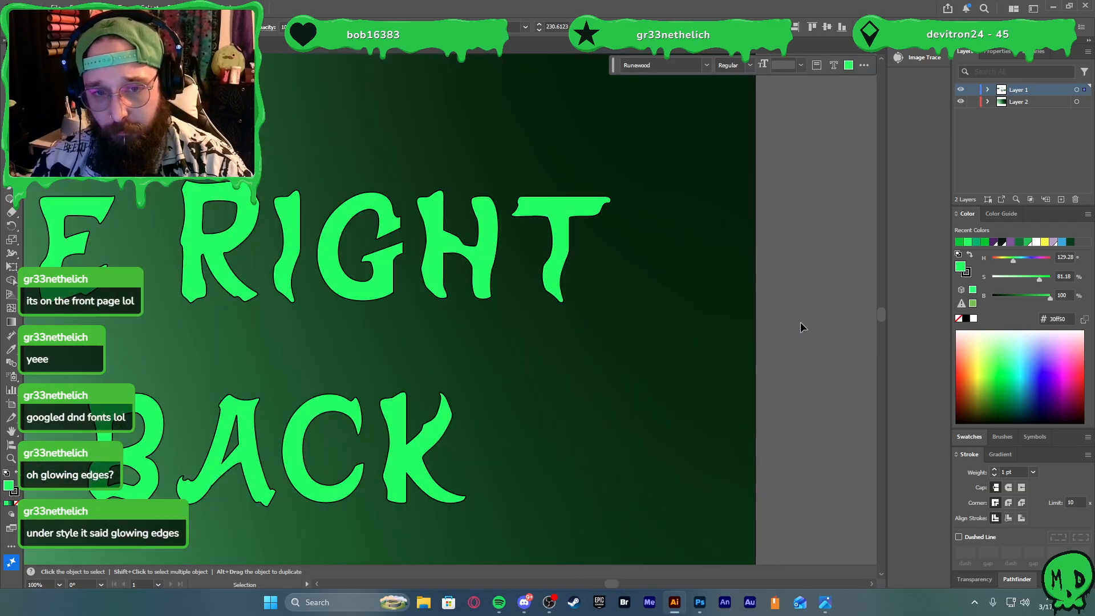
scroll(611, 325, down, 2)
scroll(513, 330, up, 1)
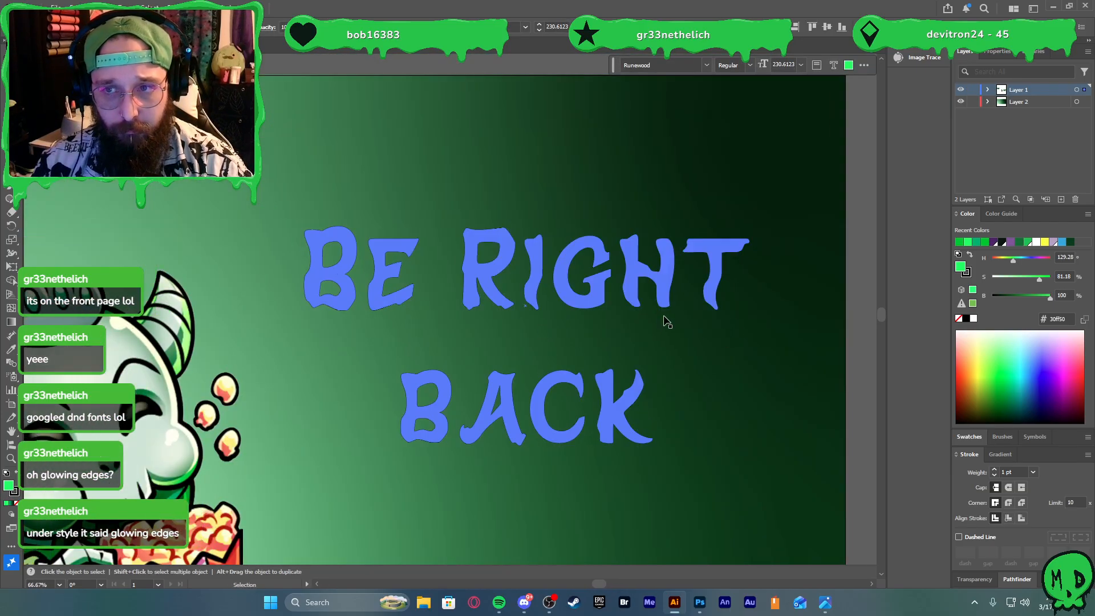
scroll(663, 320, down, 1)
scroll(602, 305, left, 4)
scroll(599, 306, down, 4)
scroll(603, 309, left, 3)
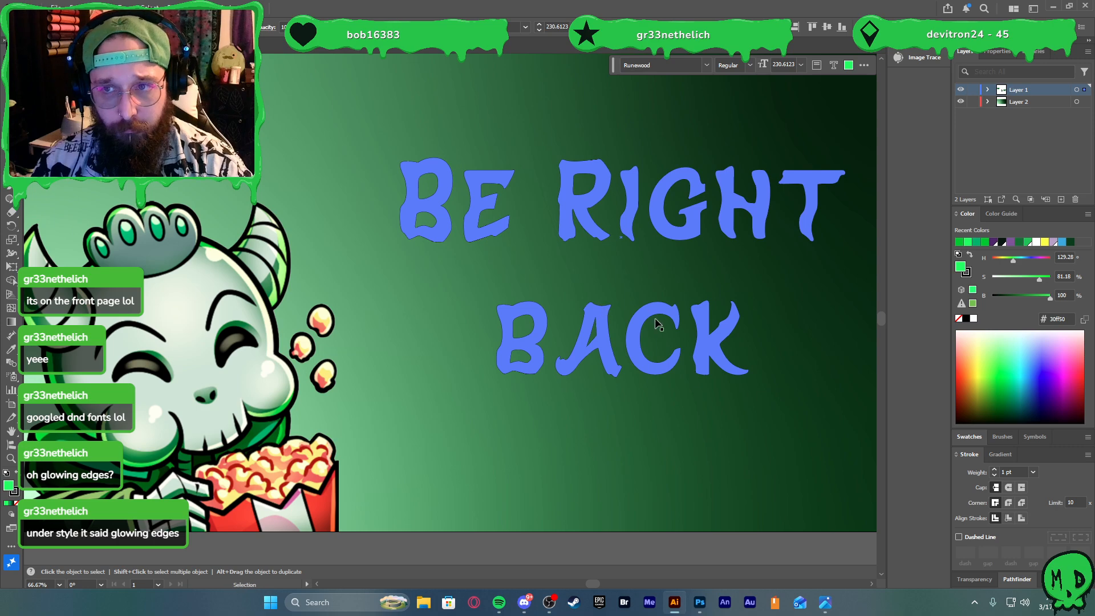
scroll(657, 324, up, 1)
Remove the title text's stroke and expand its object and fill into editable shapes
click(638, 225)
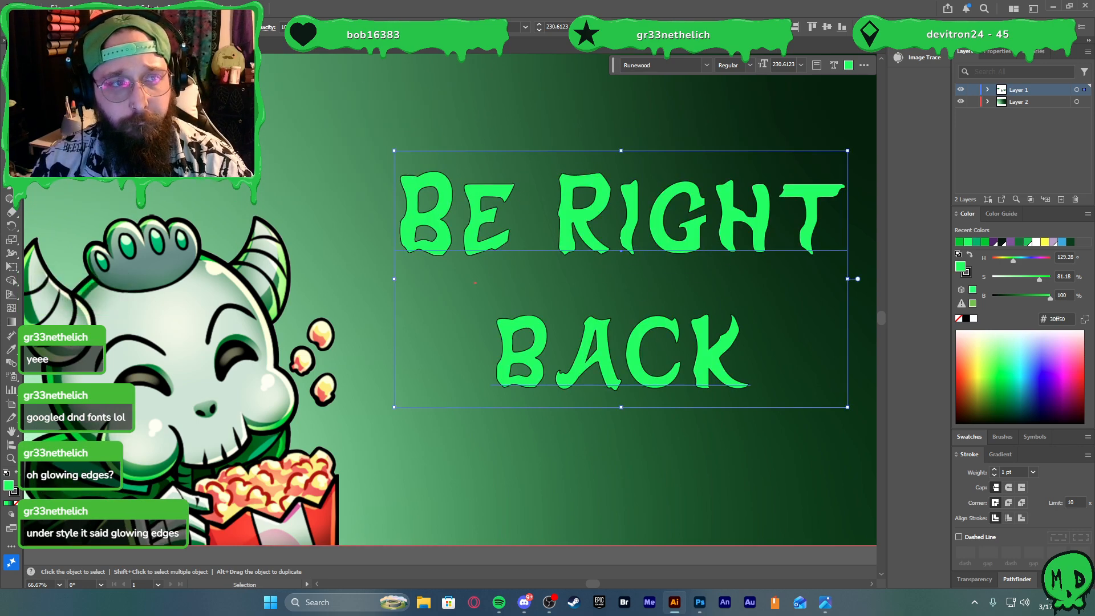
click(959, 318)
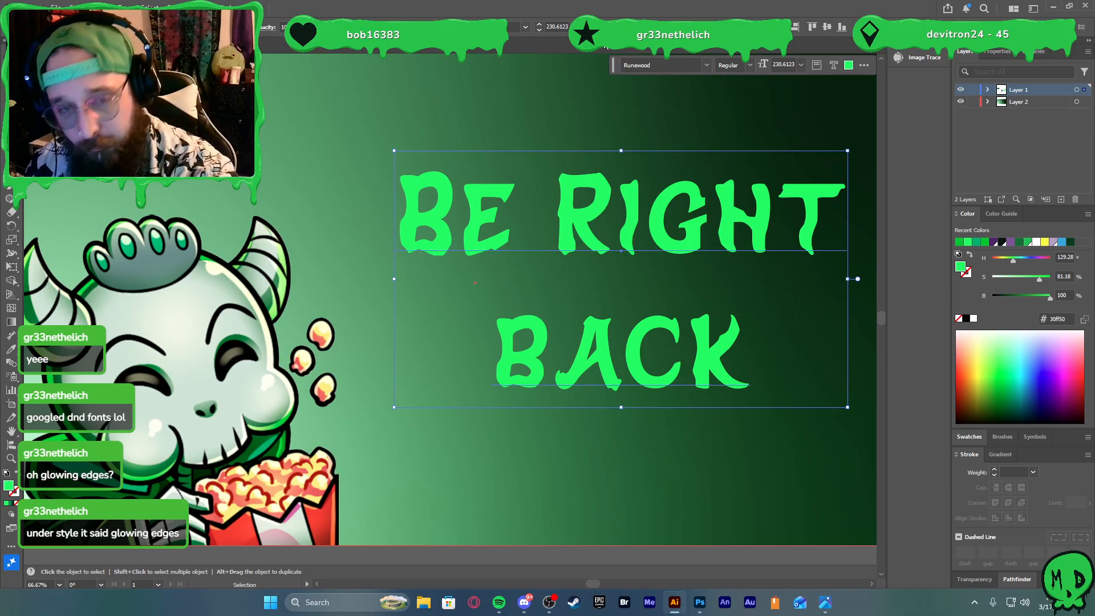
key(alt+e)
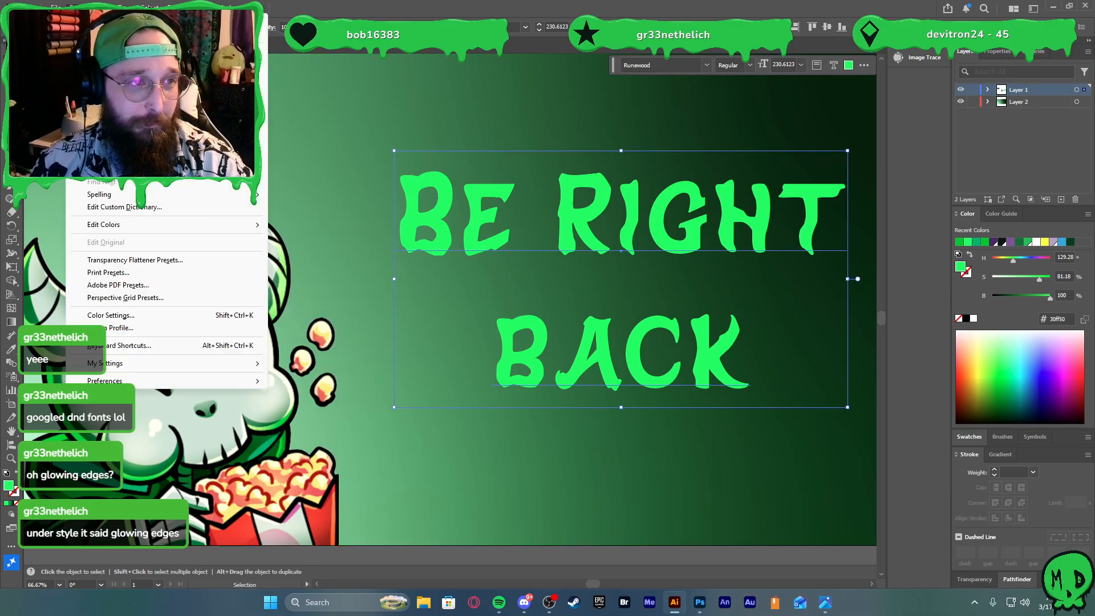
mouse_move(98, 7)
key(Escape)
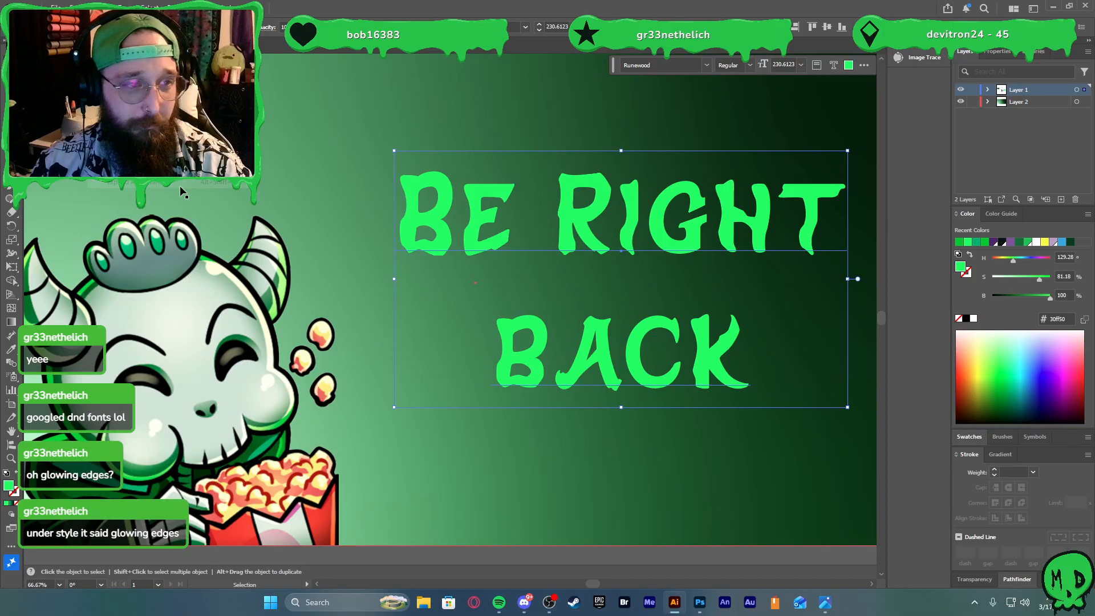
scroll(603, 281, right, 2)
click(98, 8)
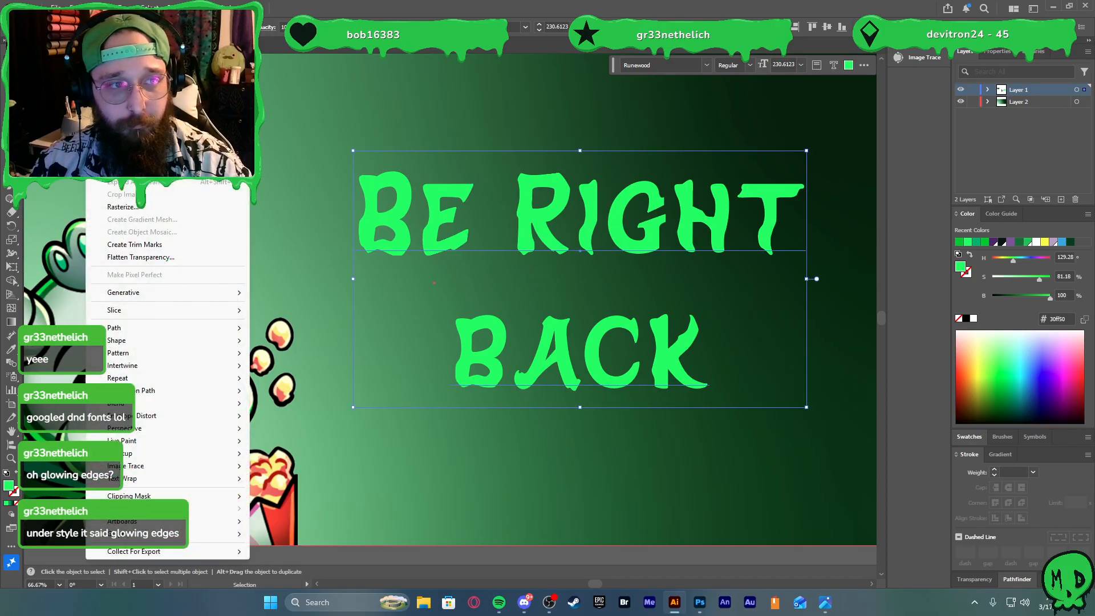
click(121, 170)
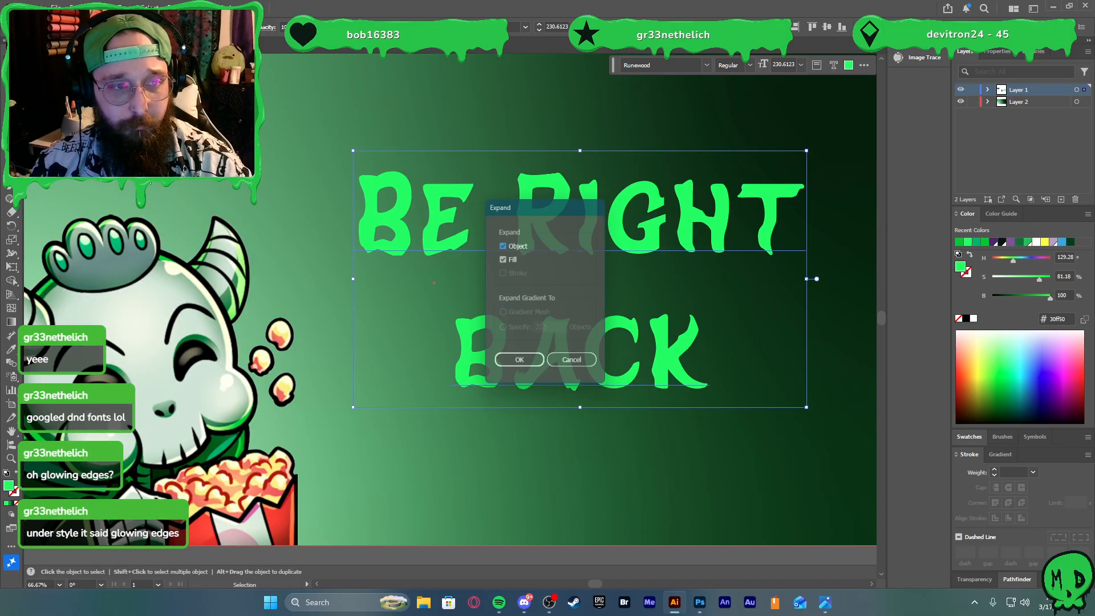
click(525, 364)
Give the expanded title letters a black stroke aligned to the outside
key(a)
scroll(618, 349, right, 3)
key(v)
key(x)
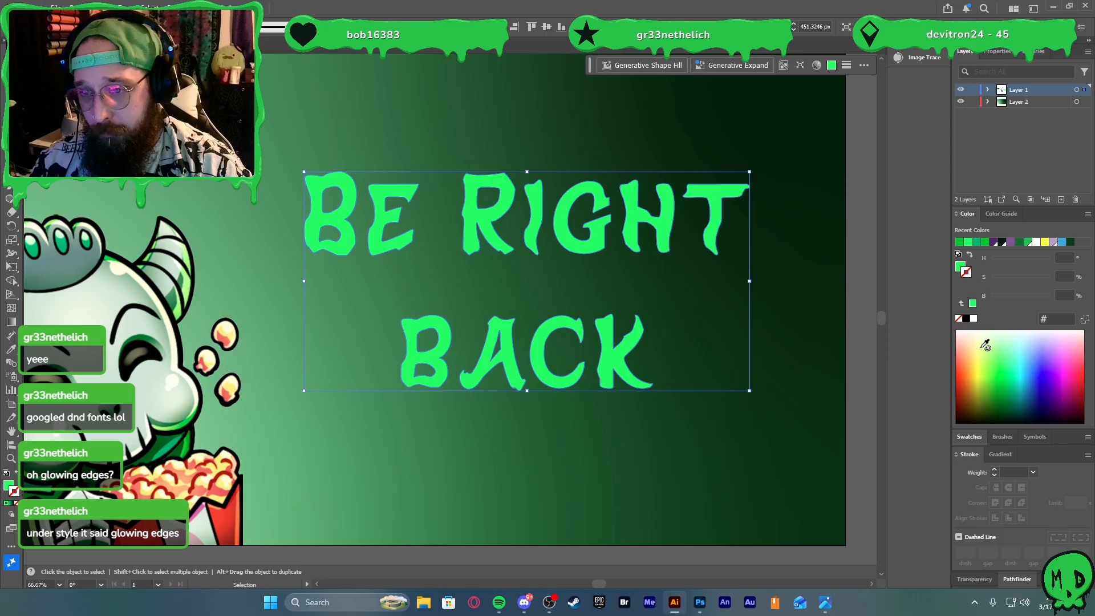
click(966, 319)
key(x)
click(1021, 518)
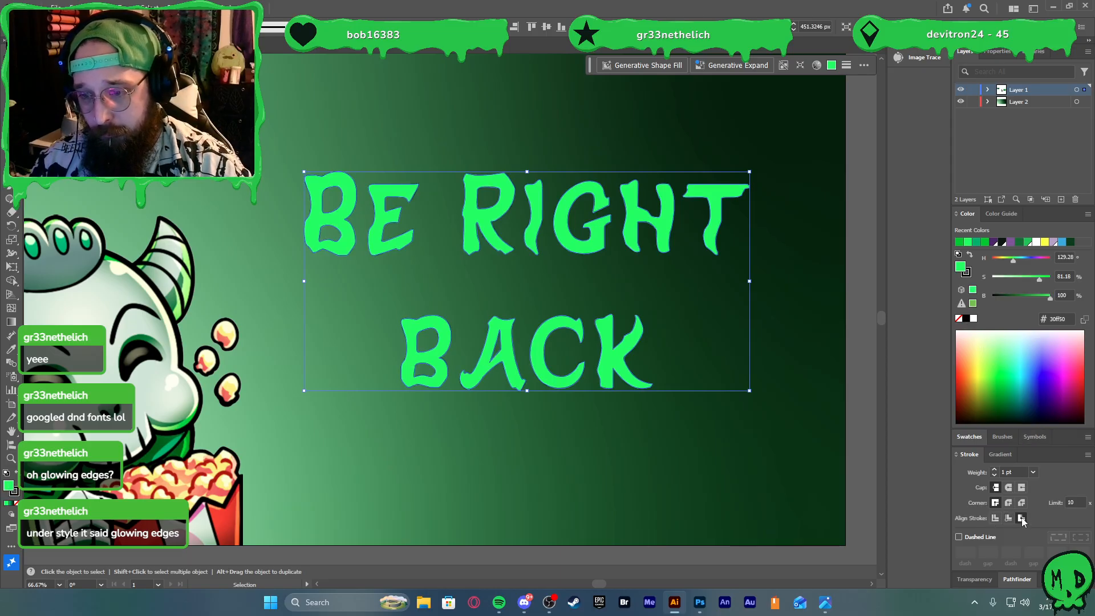
Increase the title letters' stroke weight to 11 pt
click(995, 469)
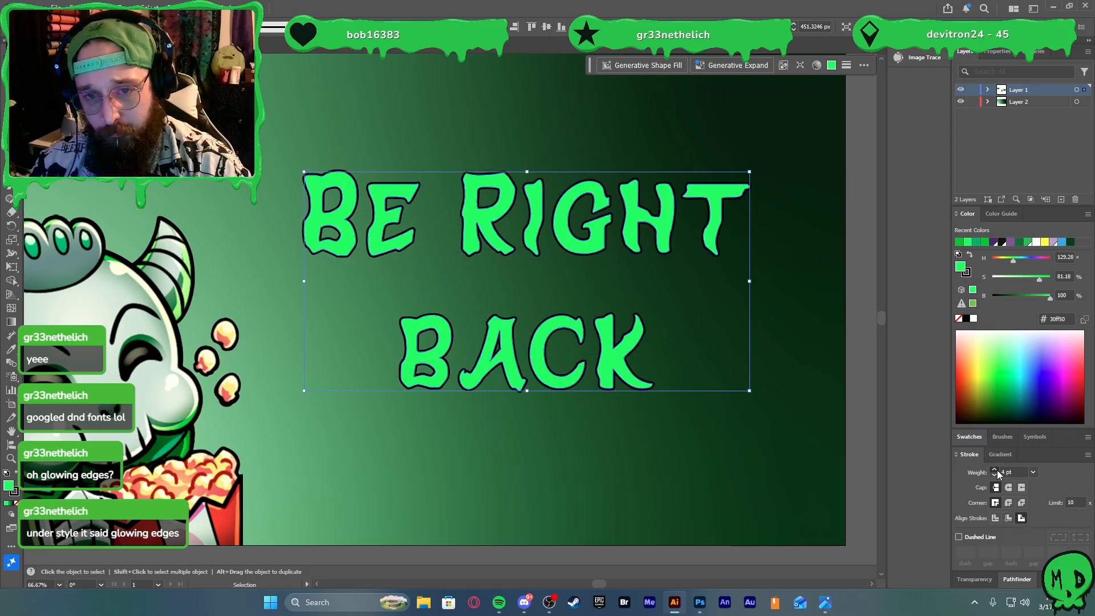
click(995, 469)
click(994, 469)
click(994, 469)
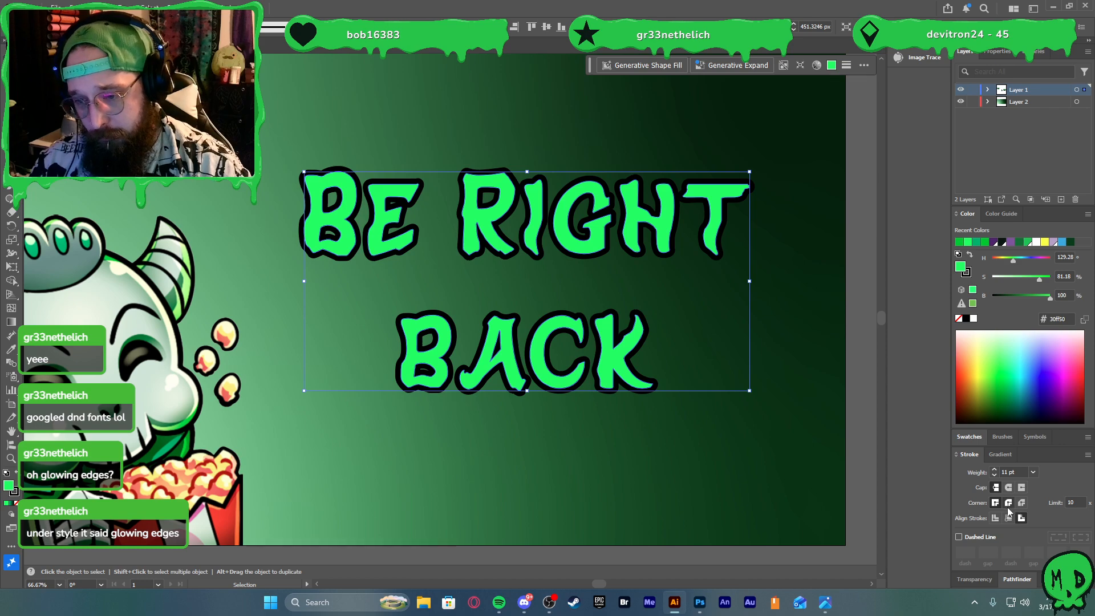
Try round corner joins on the title letters' black stroke and remove the stroke altogether
click(1007, 503)
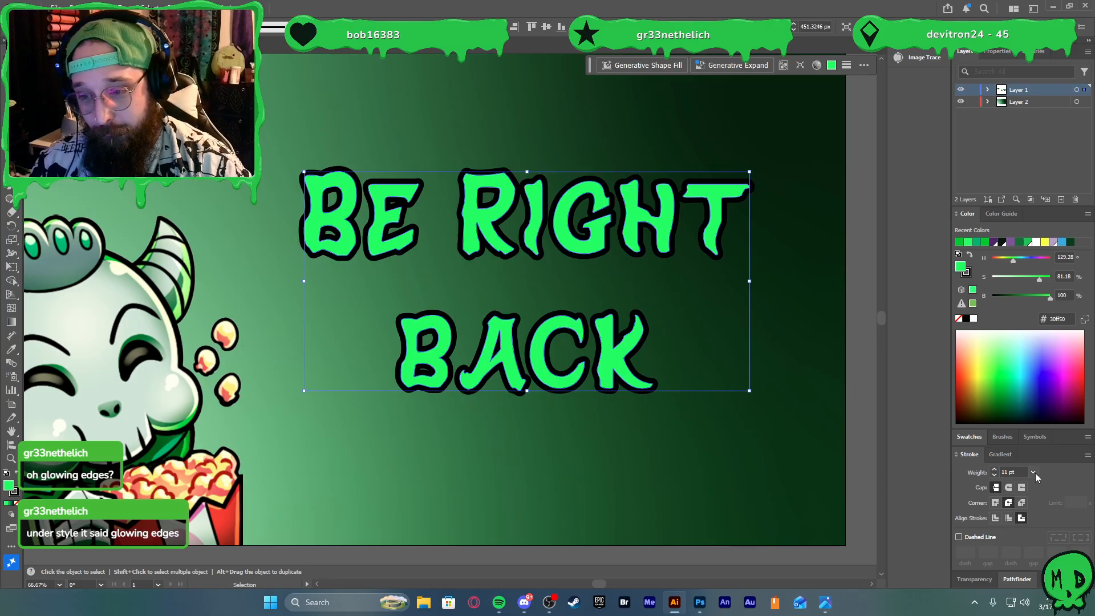
click(958, 318)
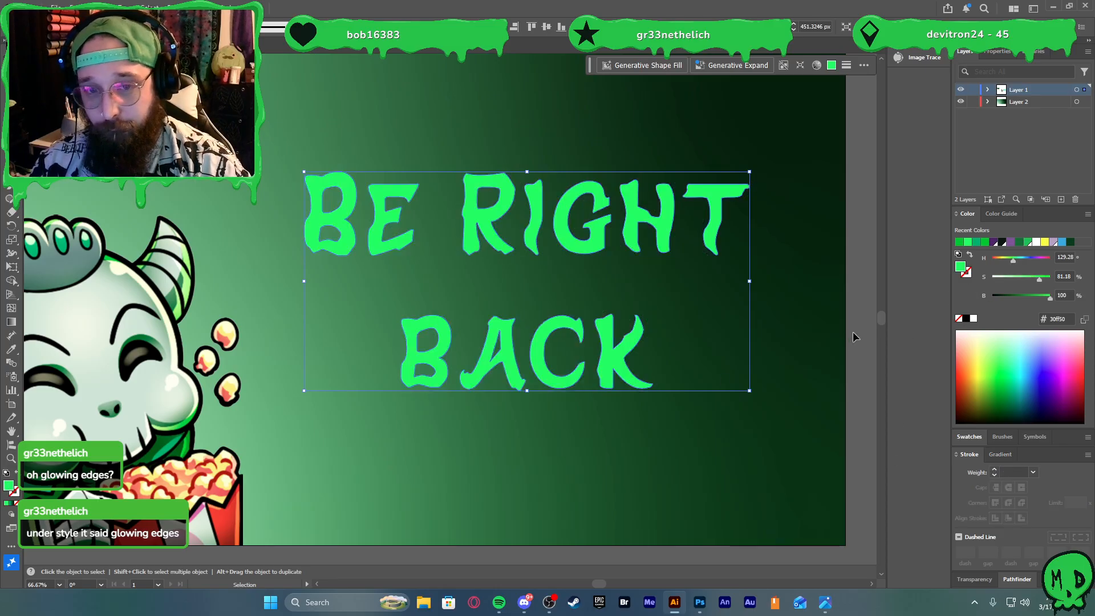
click(174, 7)
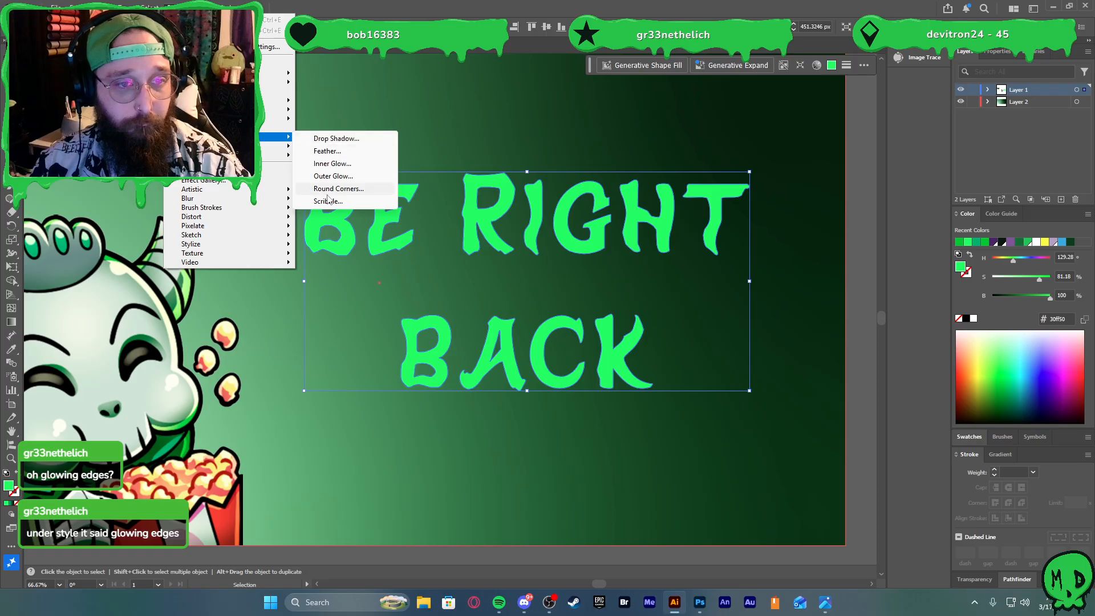
mouse_move(245, 249)
click(349, 247)
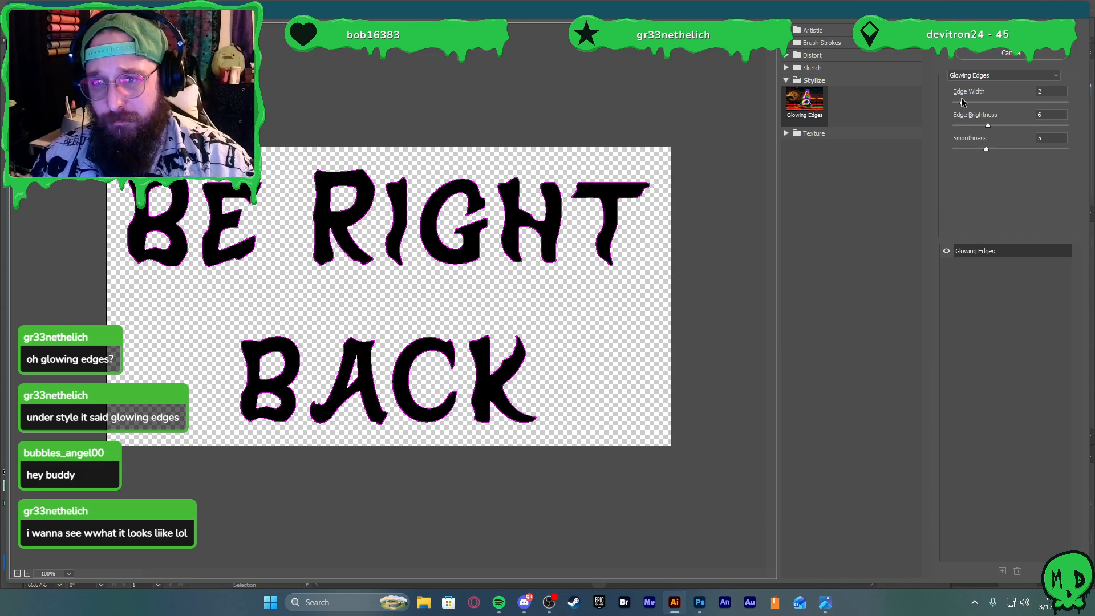
drag(961, 102, 1009, 111)
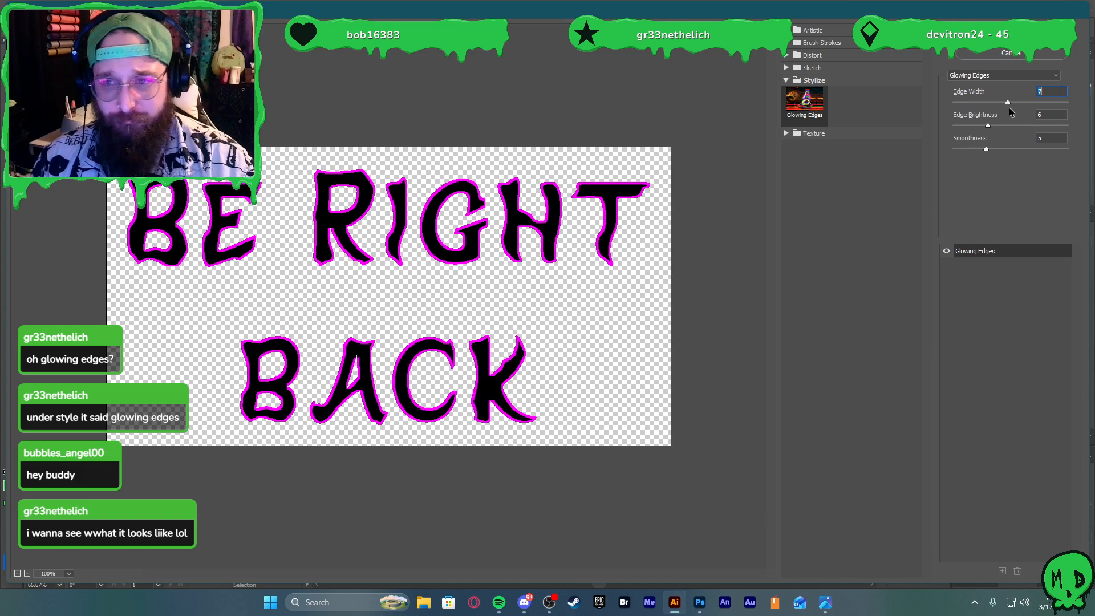
mouse_move(982, 150)
mouse_down()
mouse_move(1062, 155)
mouse_move(974, 148)
mouse_up()
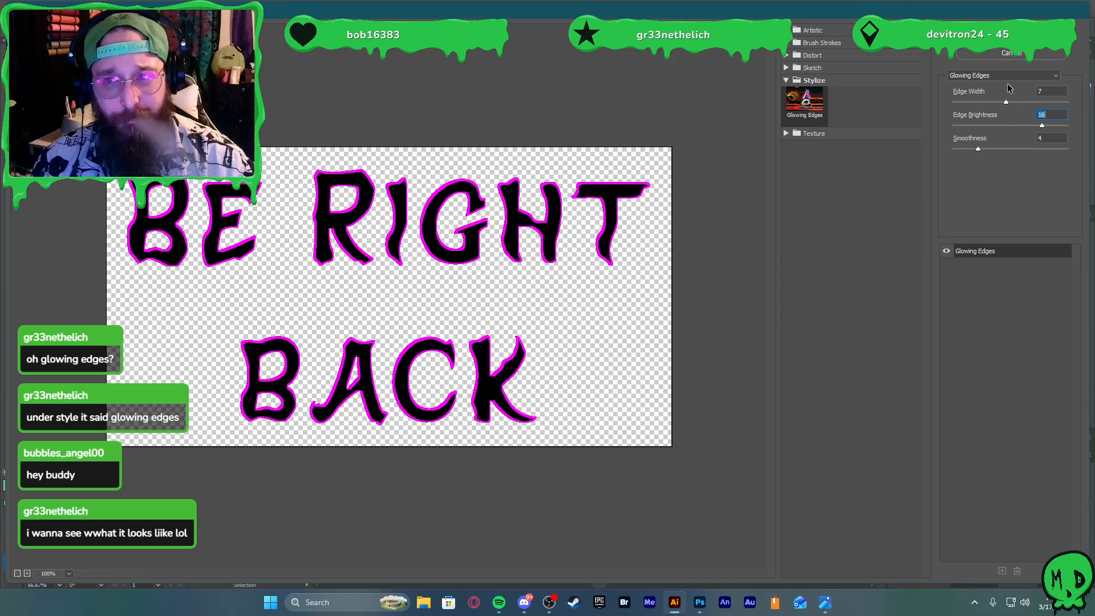
click(1011, 53)
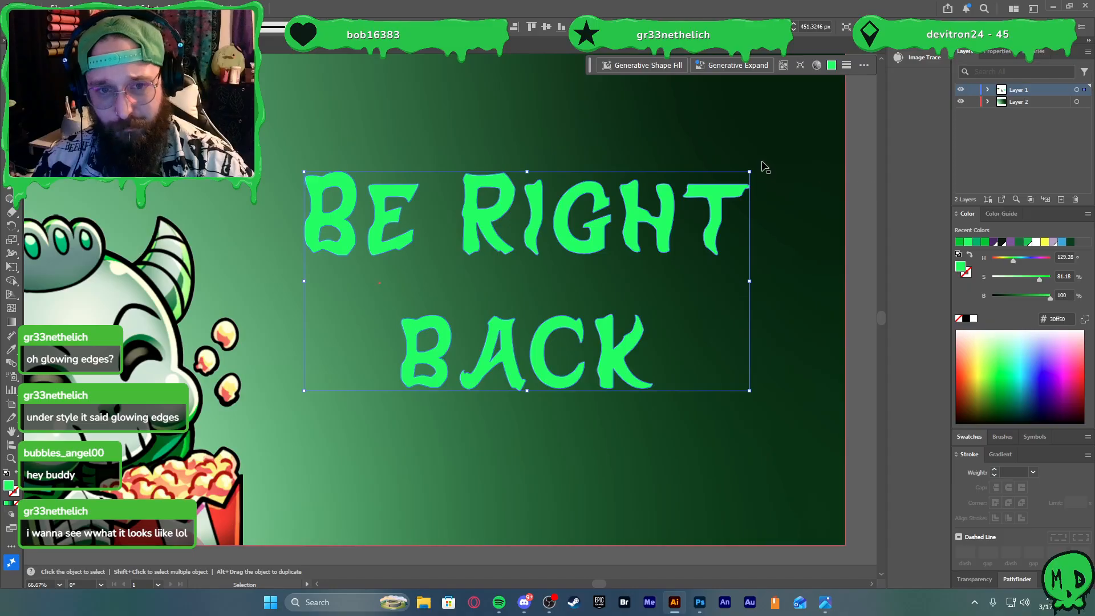
Start an Outer Glow effect on the title letters in Screen mode with the glow colour ffffff
click(199, 7)
mouse_move(175, 8)
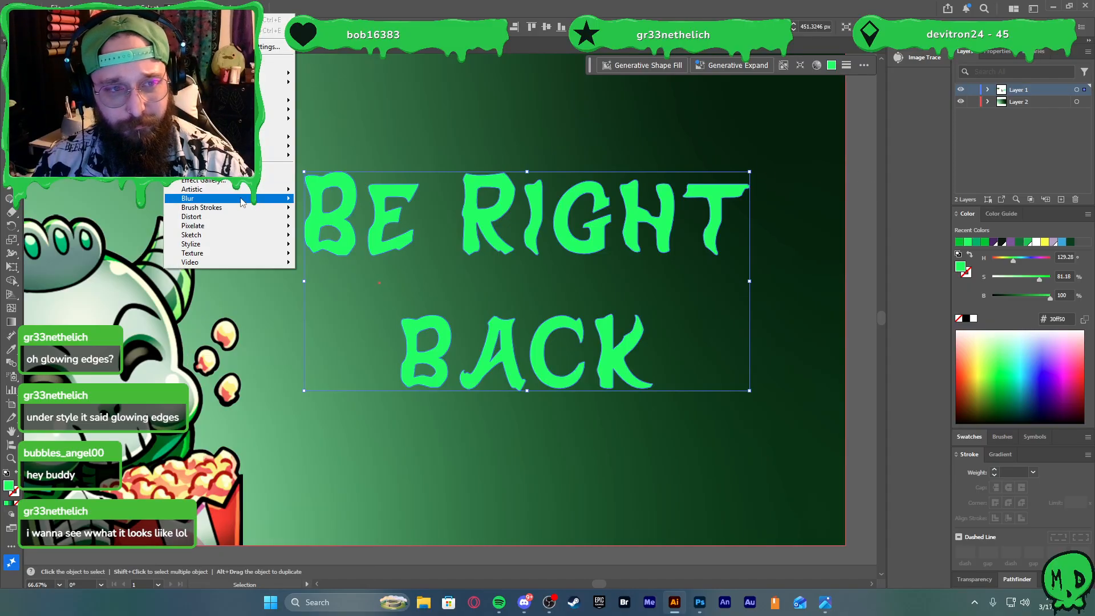
mouse_move(240, 136)
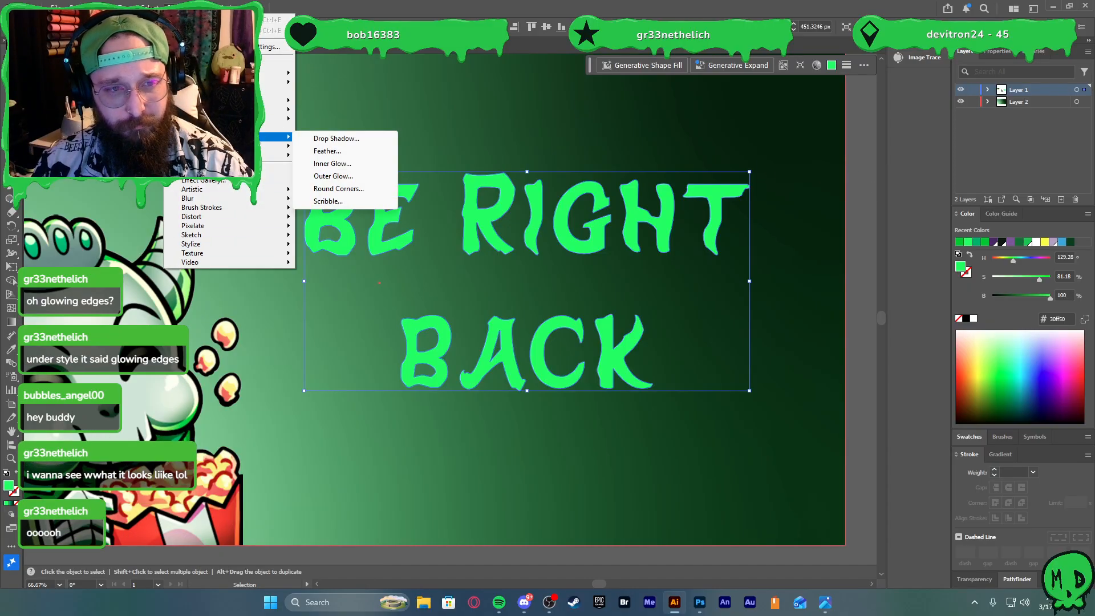
click(333, 176)
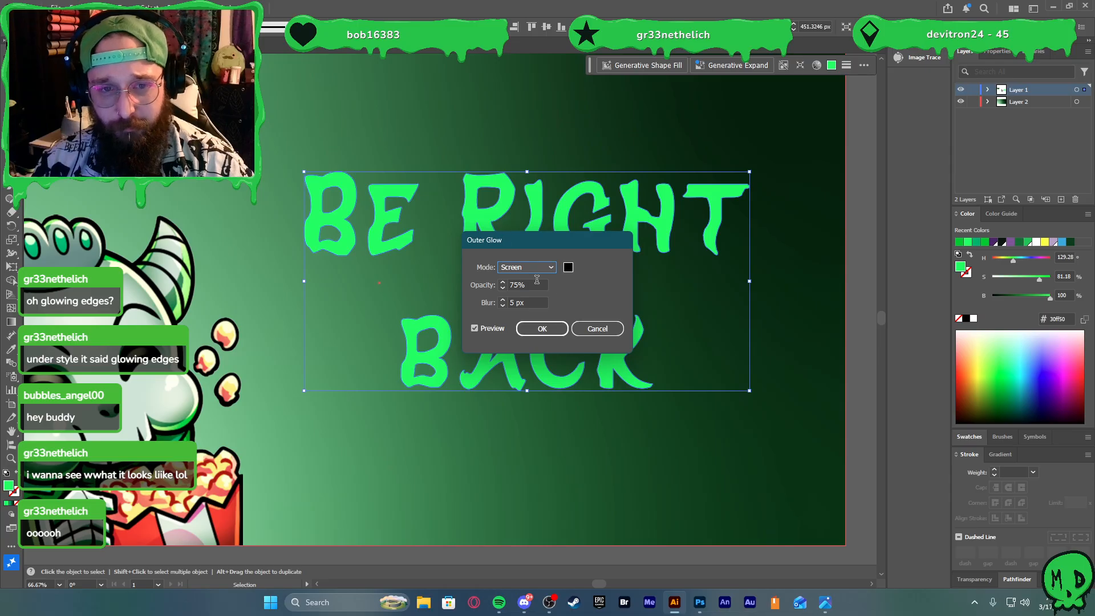
click(568, 266)
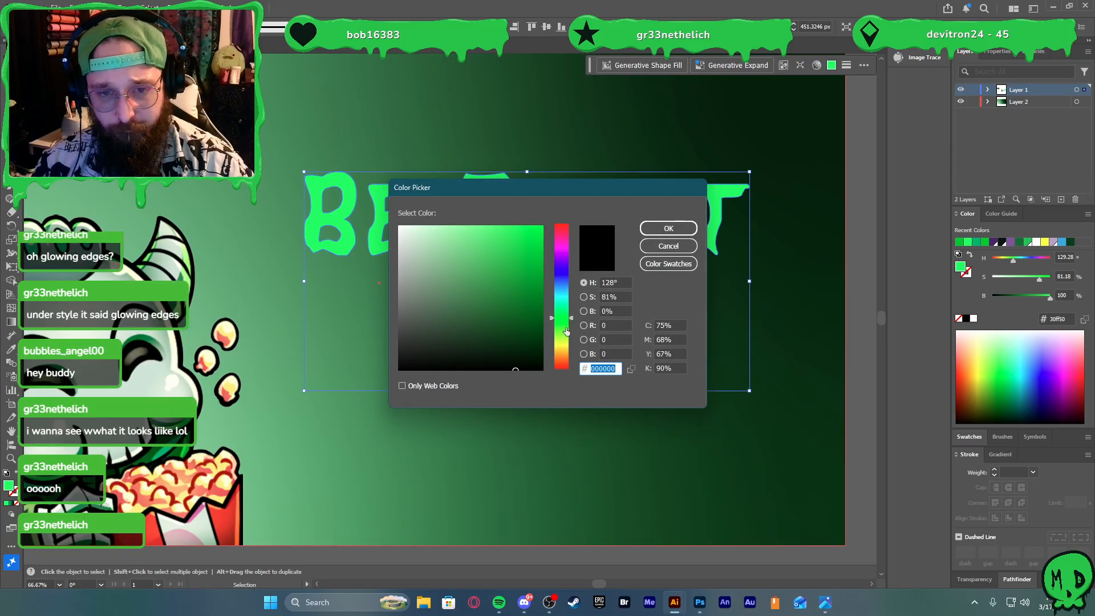
text(ffffff)
click(643, 230)
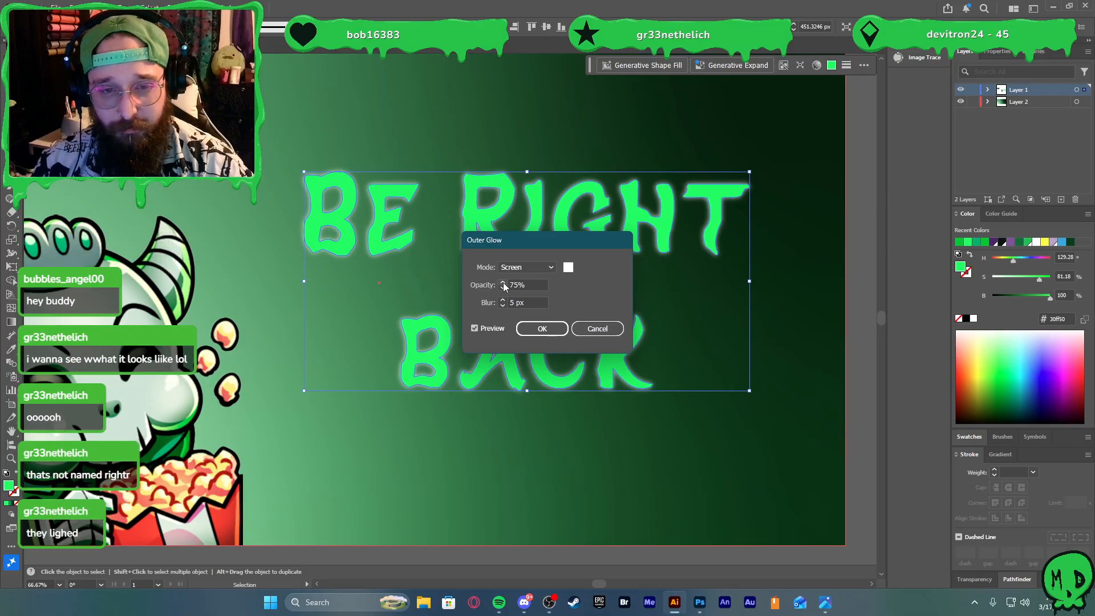
Change the outer glow colour to a fully saturated bright green
click(568, 266)
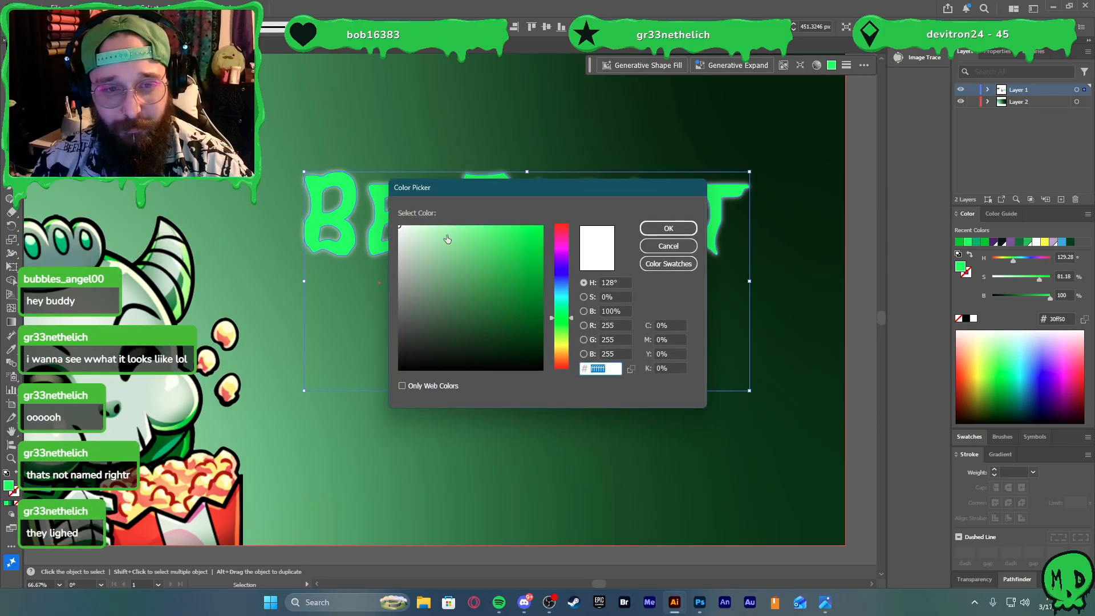
click(481, 225)
click(543, 227)
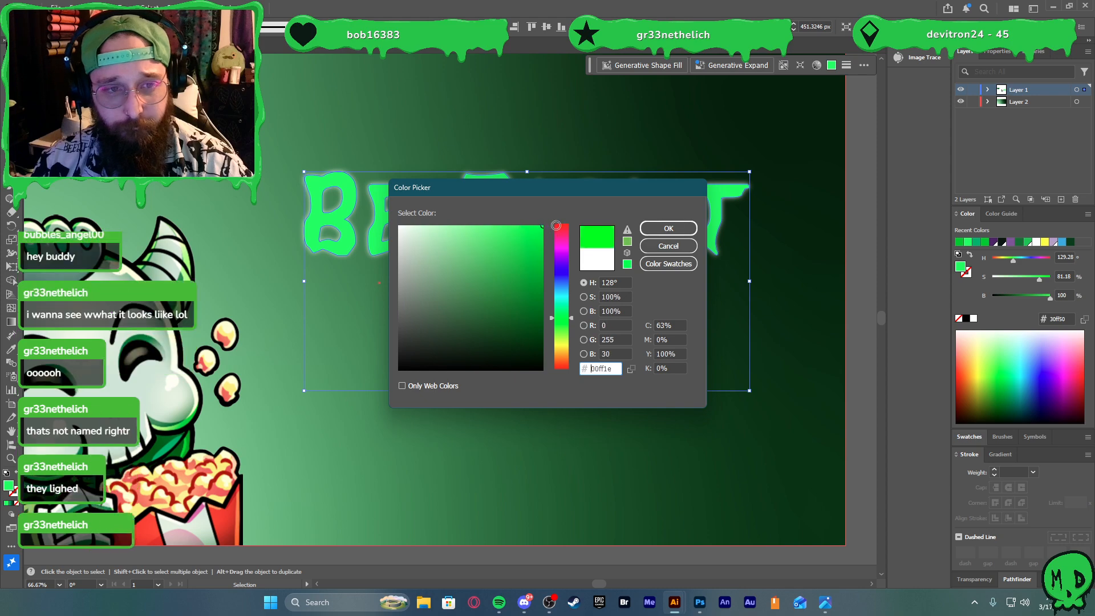
click(666, 231)
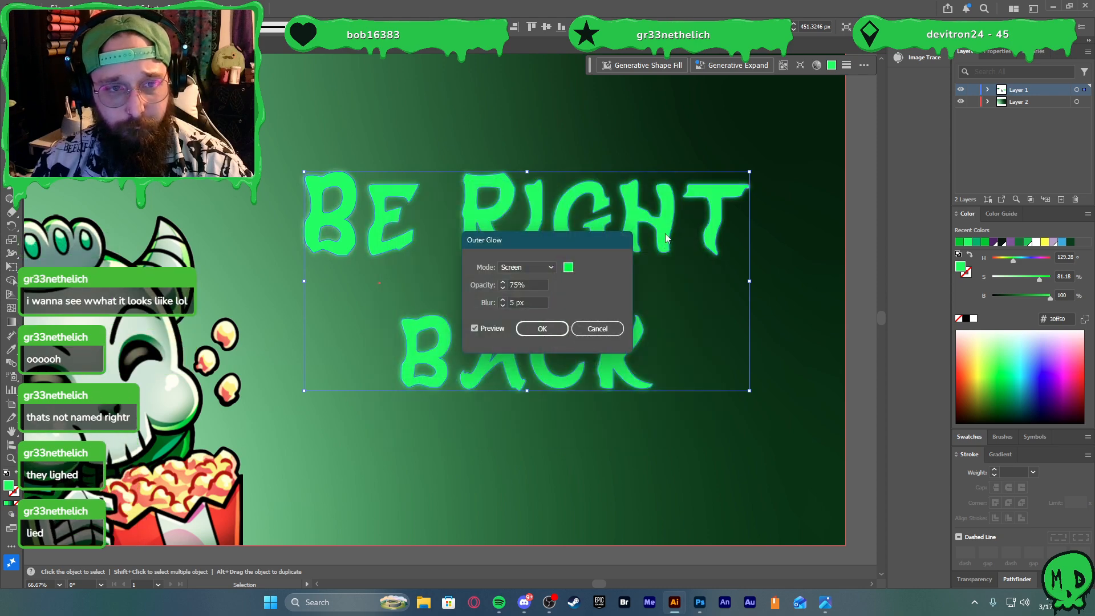
Try a larger blur, return it to 5 px, raise the glow opacity to about 81% and apply the effect
click(505, 302)
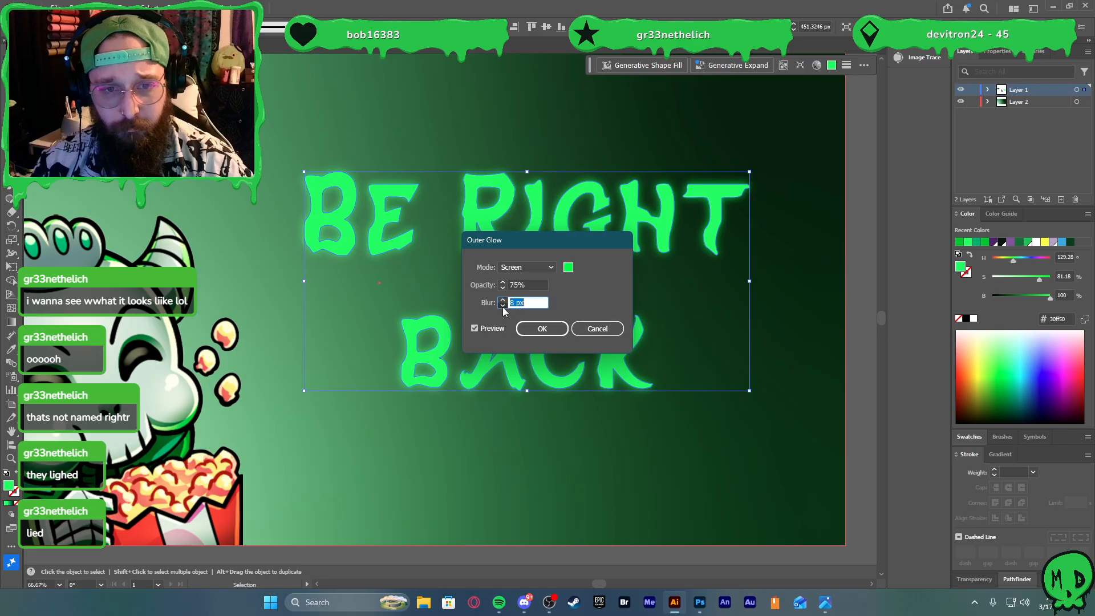
click(502, 282)
click(502, 283)
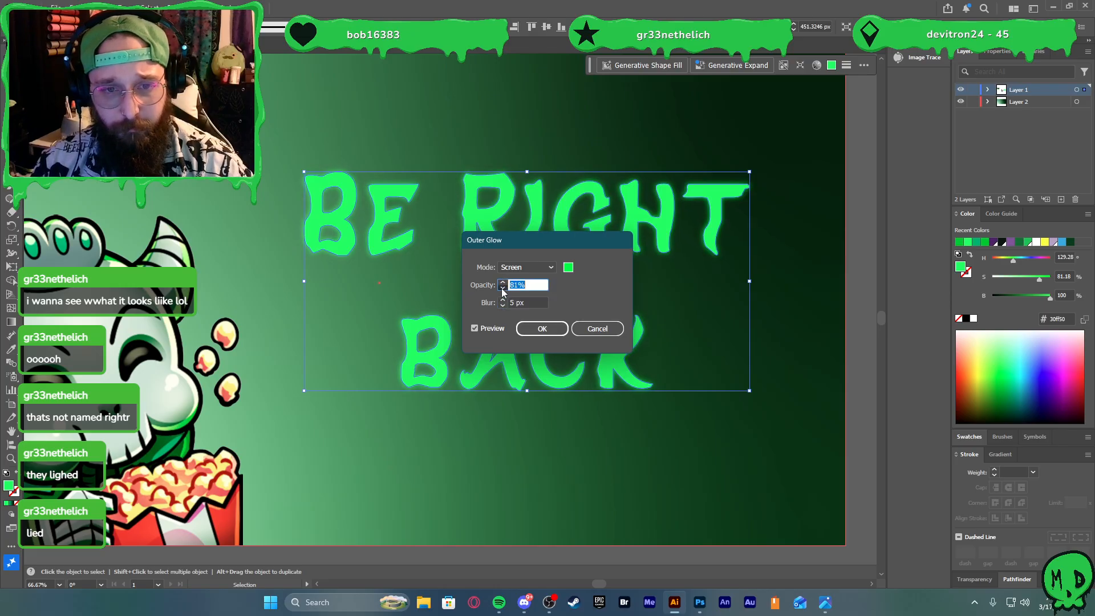
click(541, 328)
click(834, 285)
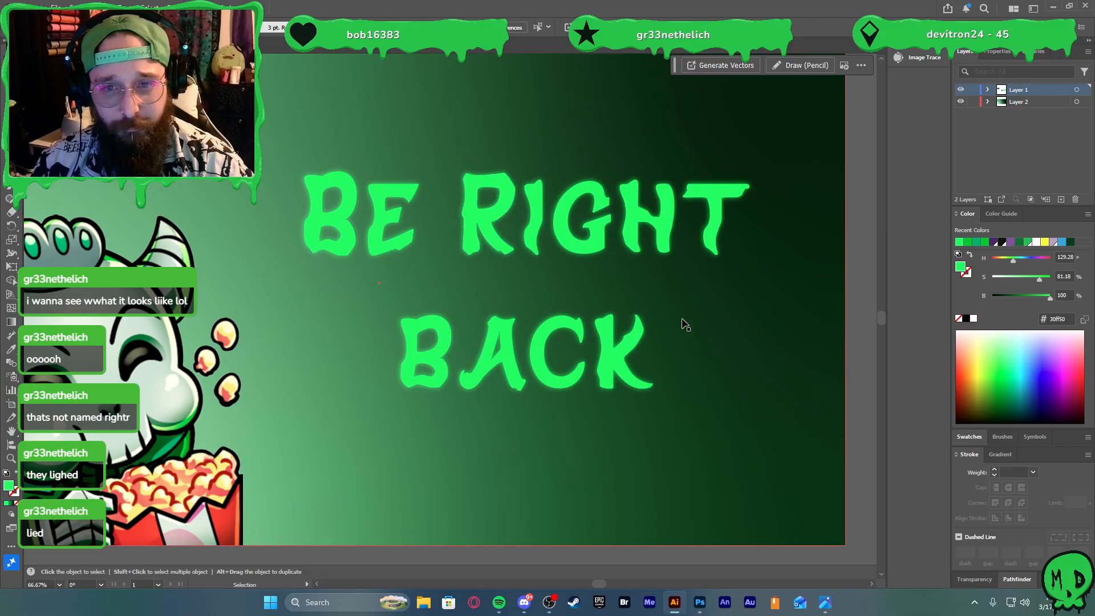
Draw a curved highlight with the Pen tool in the lower bowl of the first B and fill it with light green 8aff9c
scroll(682, 321, down, 2)
scroll(682, 346, left, 1)
scroll(668, 322, up, 2)
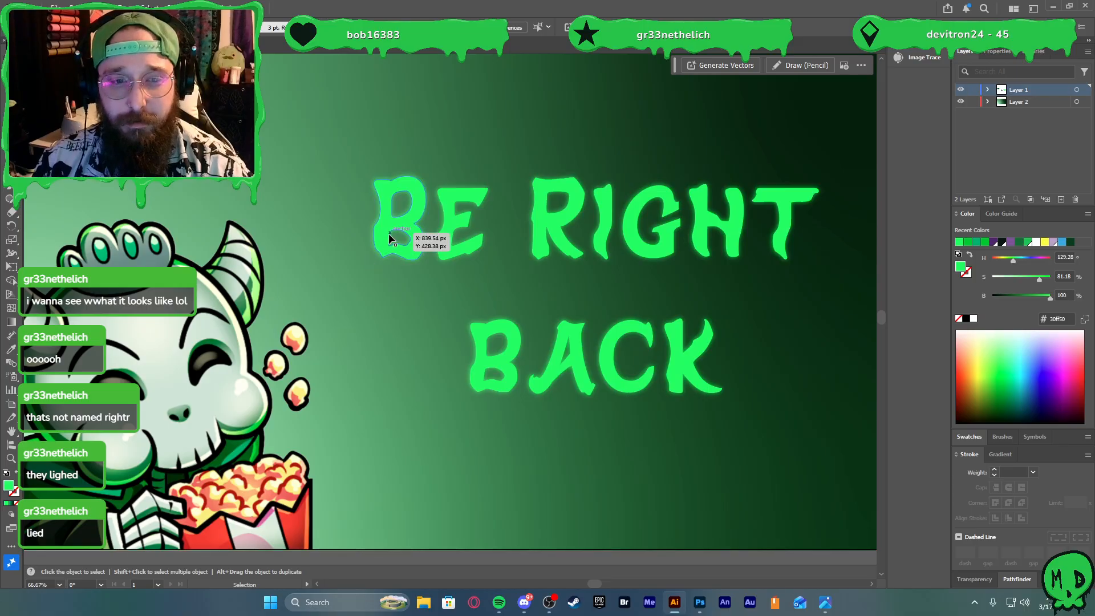
scroll(394, 239, up, 4)
click(556, 311)
key(p)
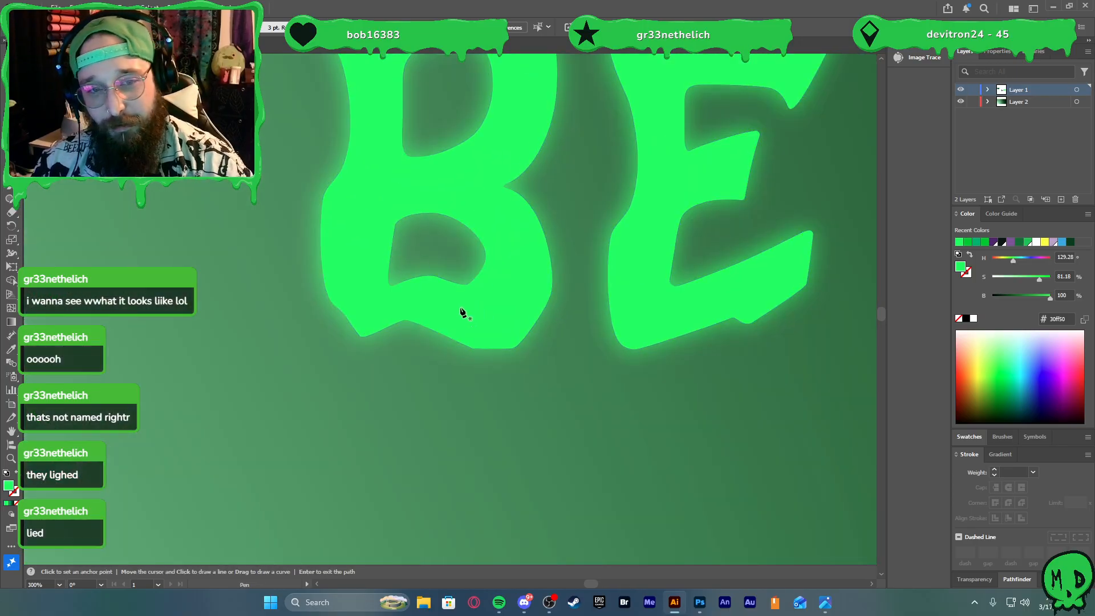
click(463, 307)
drag(504, 272, 514, 242)
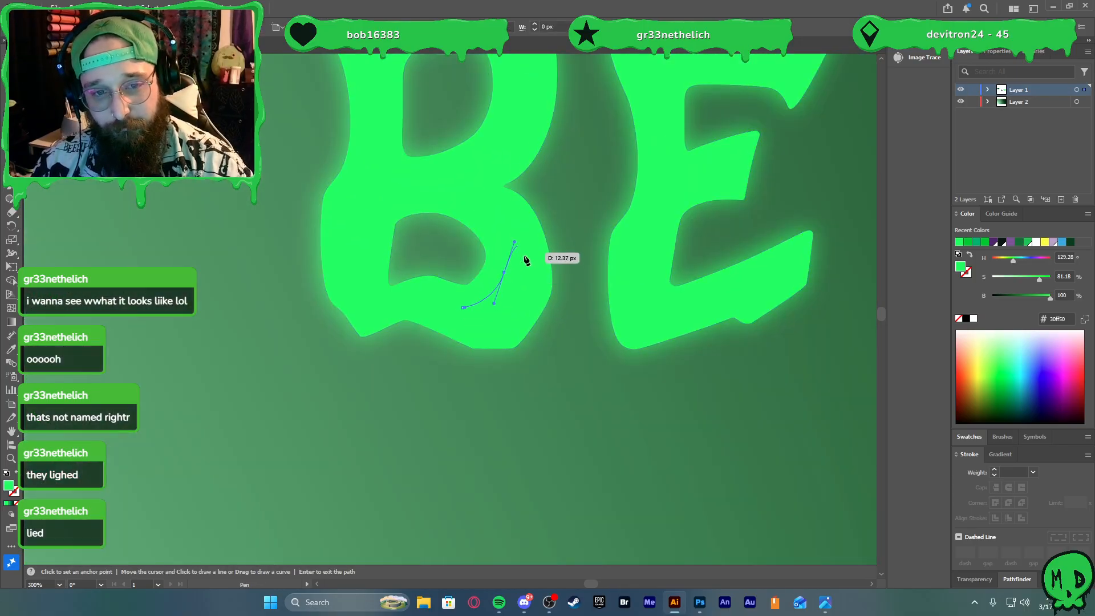
drag(528, 283, 461, 318)
click(463, 308)
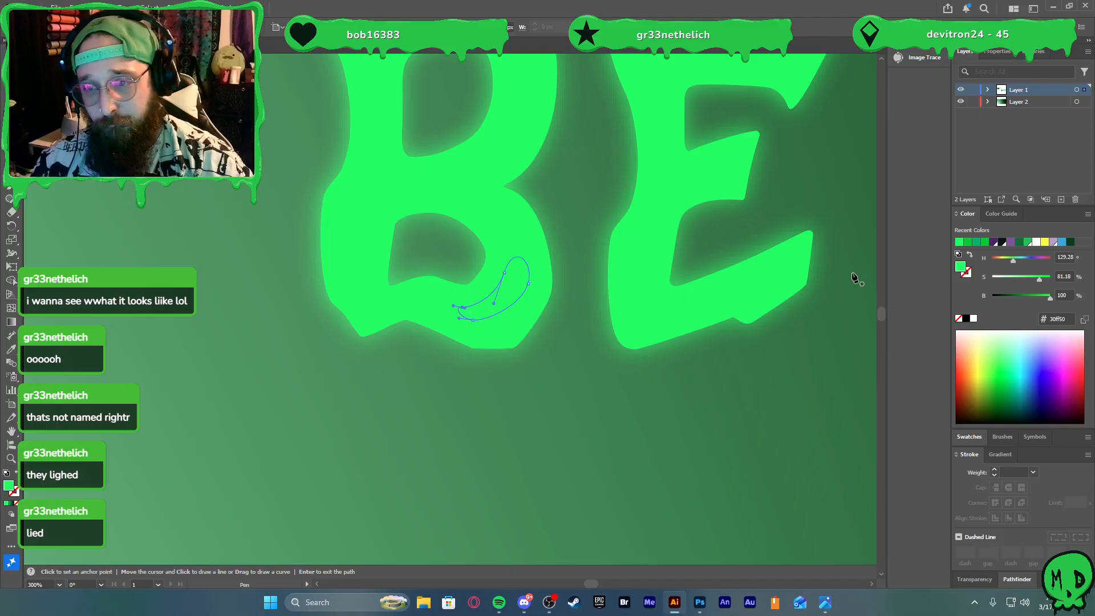
click(1017, 277)
Draw a thin light green crescent highlight along the upper outer curve of the first B
scroll(491, 254, down, 2)
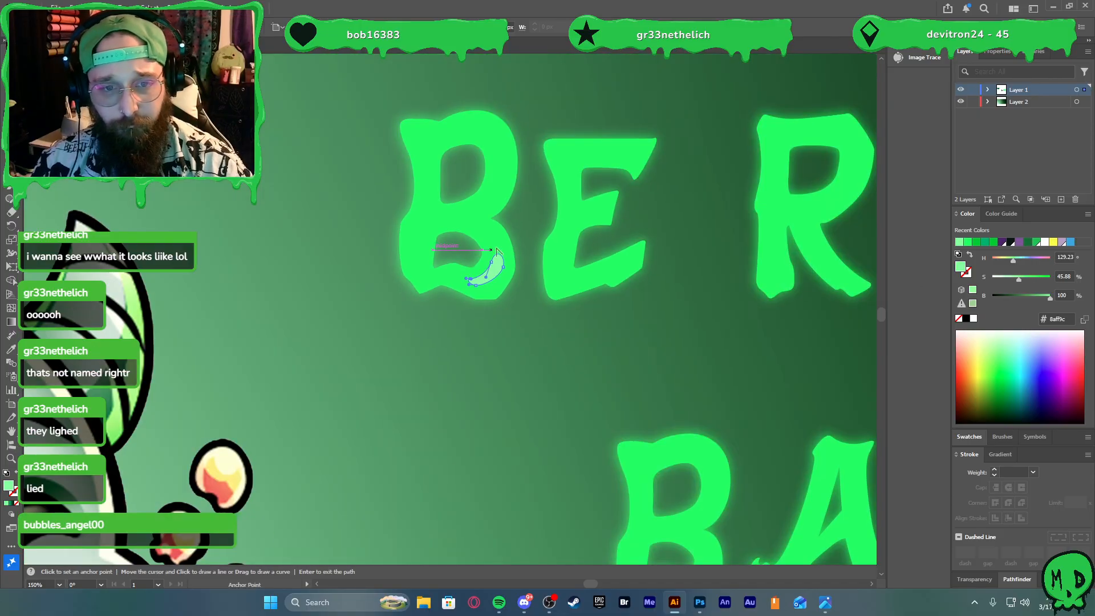
scroll(482, 169, up, 1)
scroll(482, 168, up, 2)
key(p)
click(472, 89)
drag(512, 125, 525, 151)
mouse_move(493, 85)
mouse_down()
mouse_move(467, 75)
mouse_move(474, 91)
mouse_up()
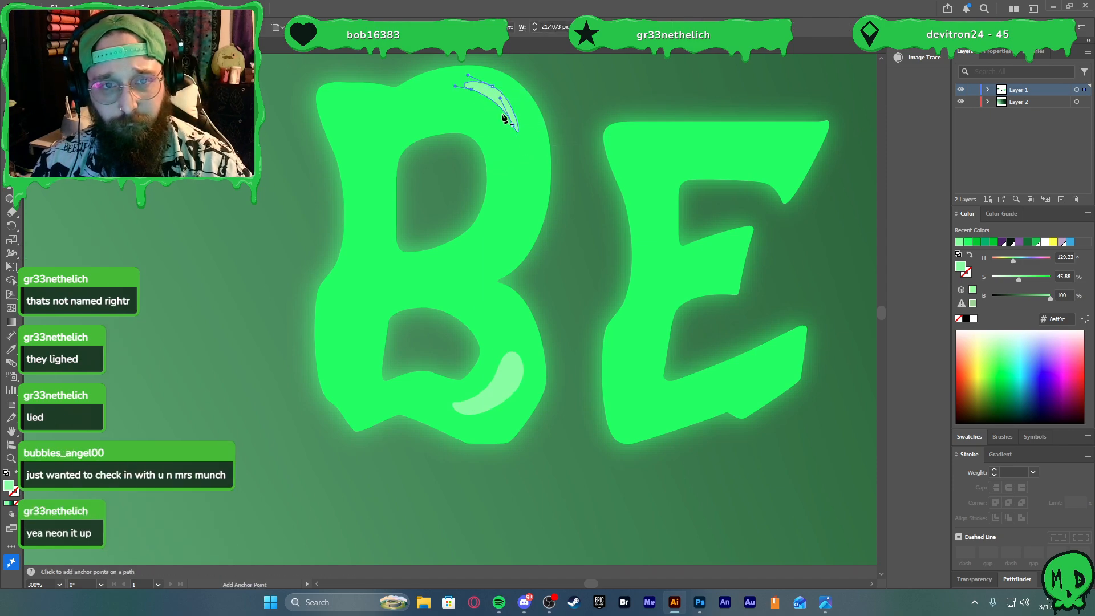
Draw a small light green teardrop highlight in the upper-left corner of the first B
key(a)
scroll(650, 204, right, 1)
key(p)
mouse_move(313, 93)
mouse_down()
mouse_move(301, 98)
mouse_move(323, 117)
mouse_move(307, 96)
mouse_up()
key(v)
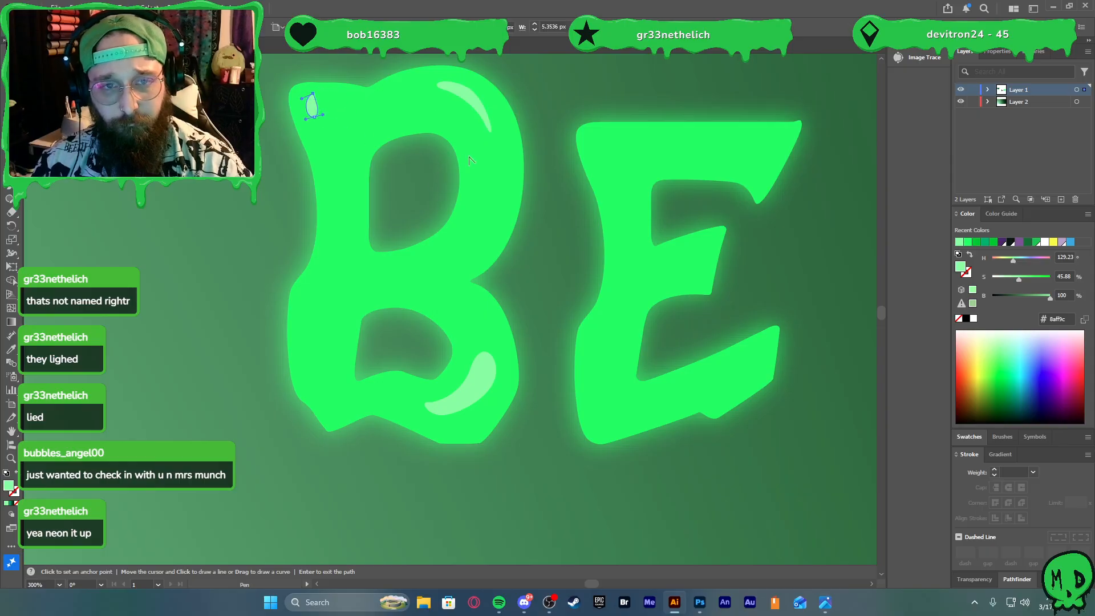
Copy the B's teardrop and crescent highlights onto the E, placing the crescent rotated in its lower-left corner
scroll(468, 156, down, 1)
scroll(540, 142, down, 2)
scroll(565, 132, left, 2)
scroll(593, 122, right, 3)
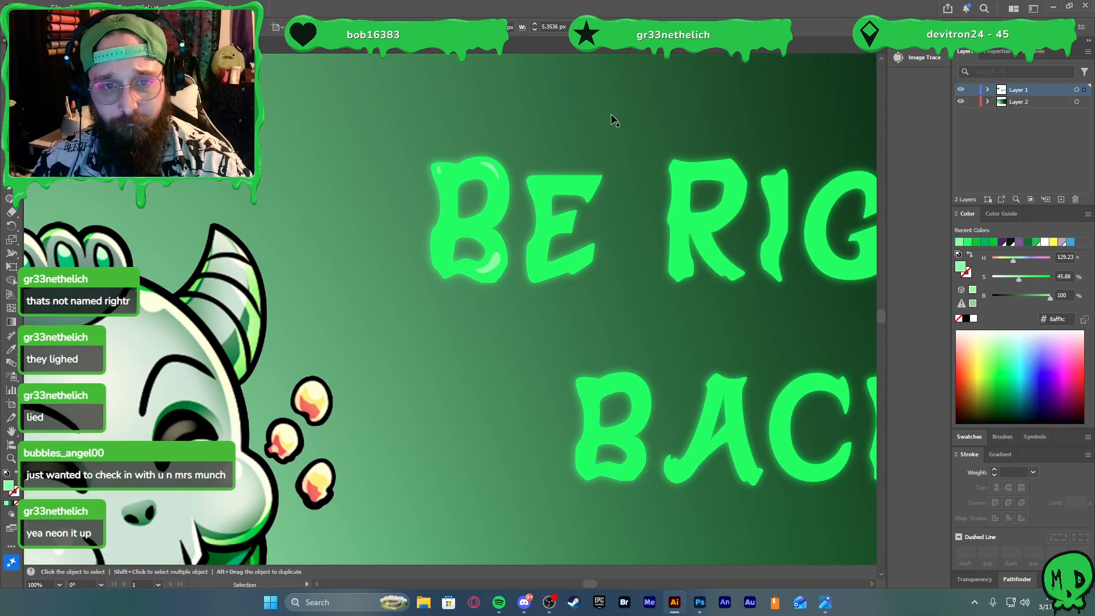
scroll(612, 118, up, 2)
click(378, 407)
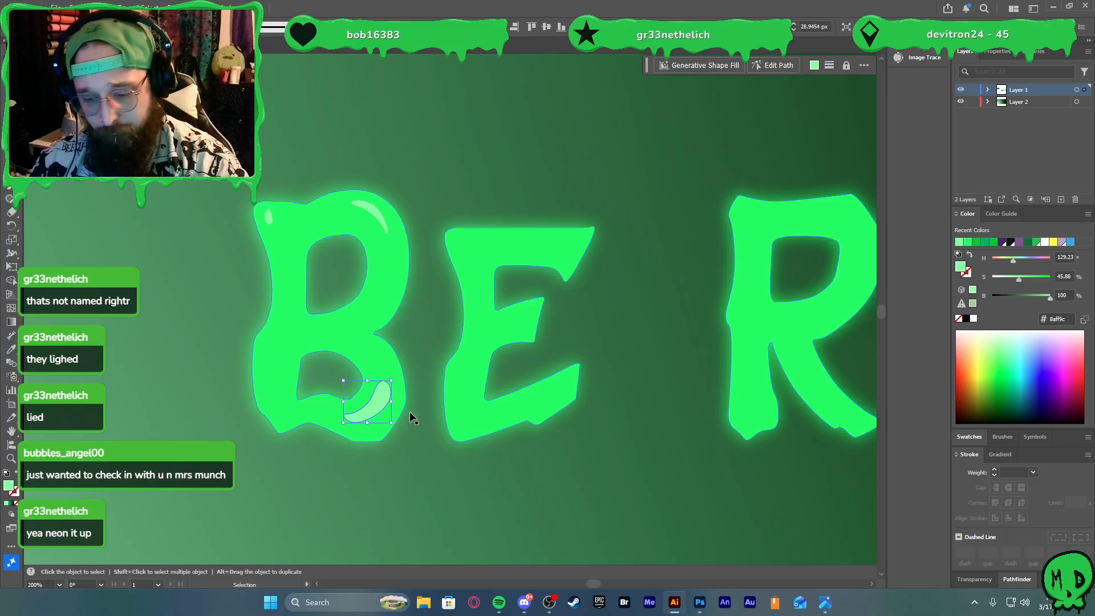
drag(273, 221, 432, 300)
key(ctrl+z)
drag(376, 212, 387, 449)
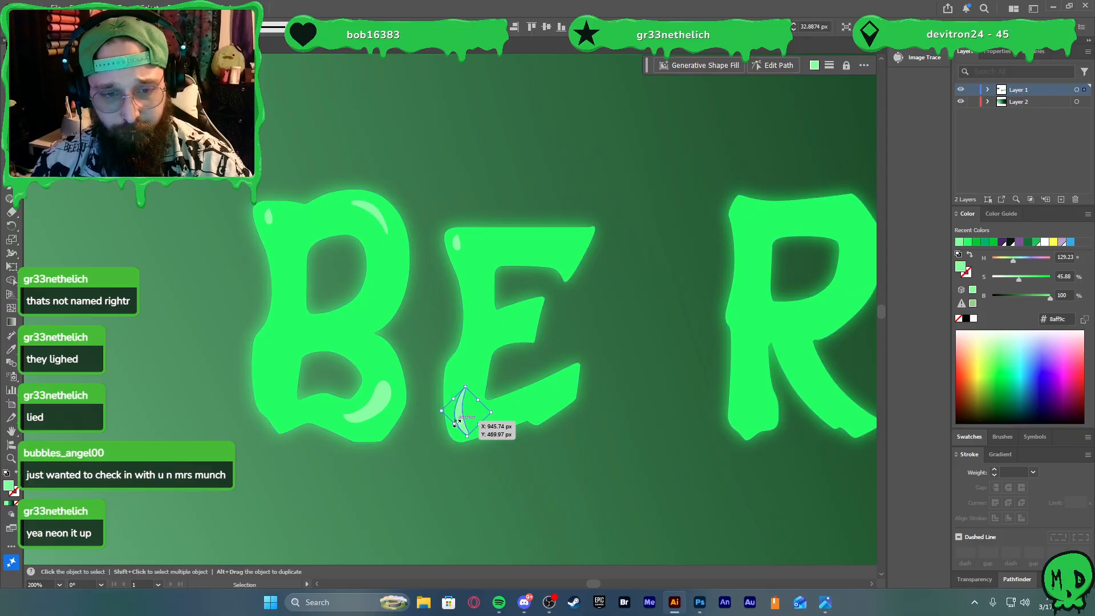
drag(460, 417, 457, 414)
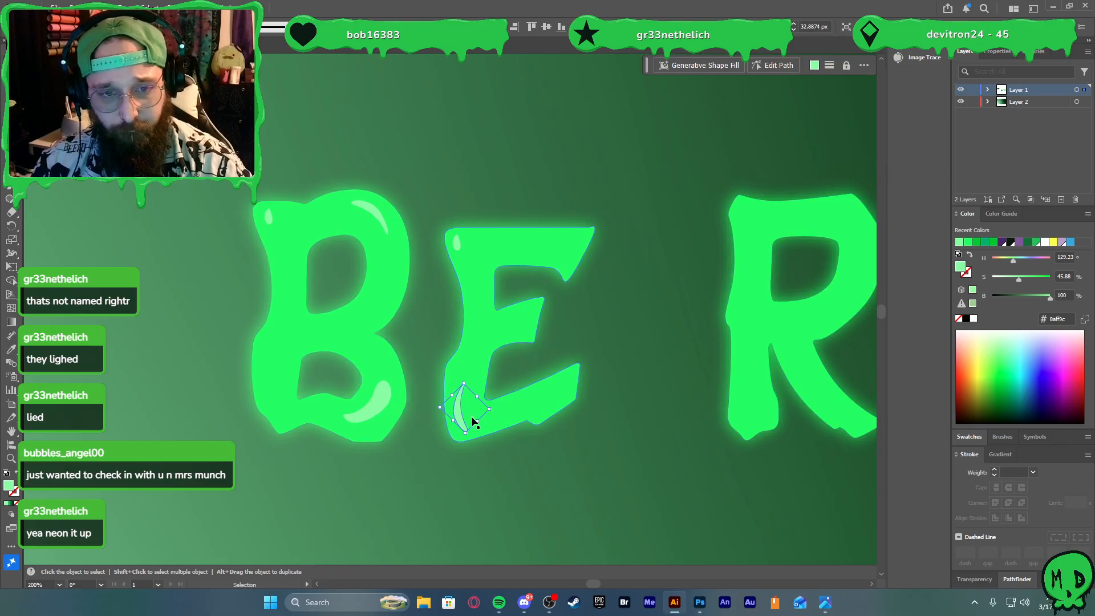
Delete all the light green highlight shapes from the B and the E
click(375, 409)
key(Delete)
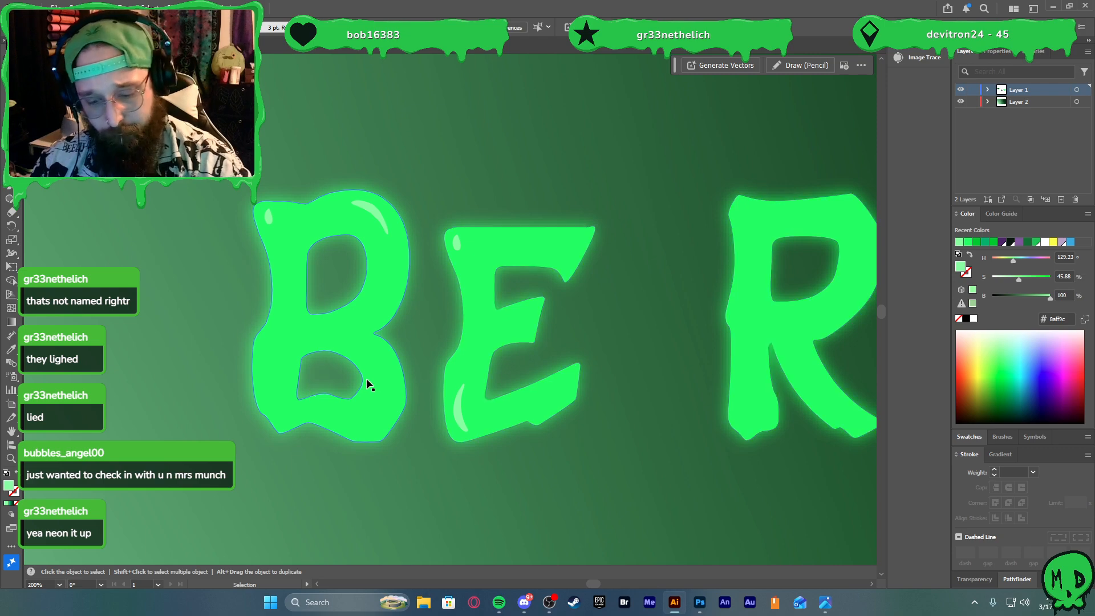
key(p)
scroll(267, 355, up, 2)
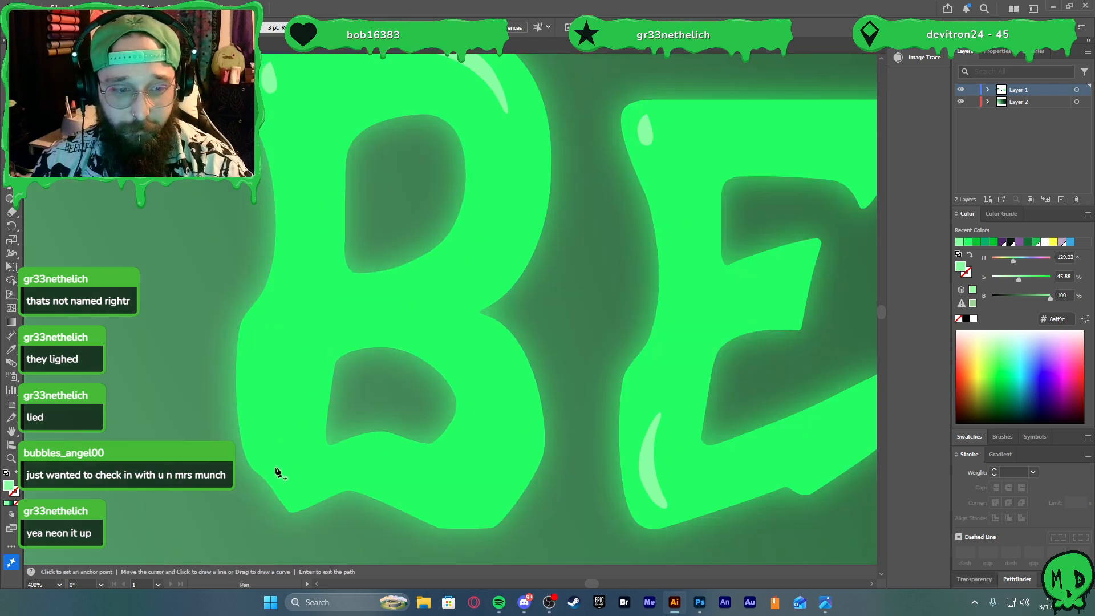
scroll(397, 427, down, 2)
key(Return)
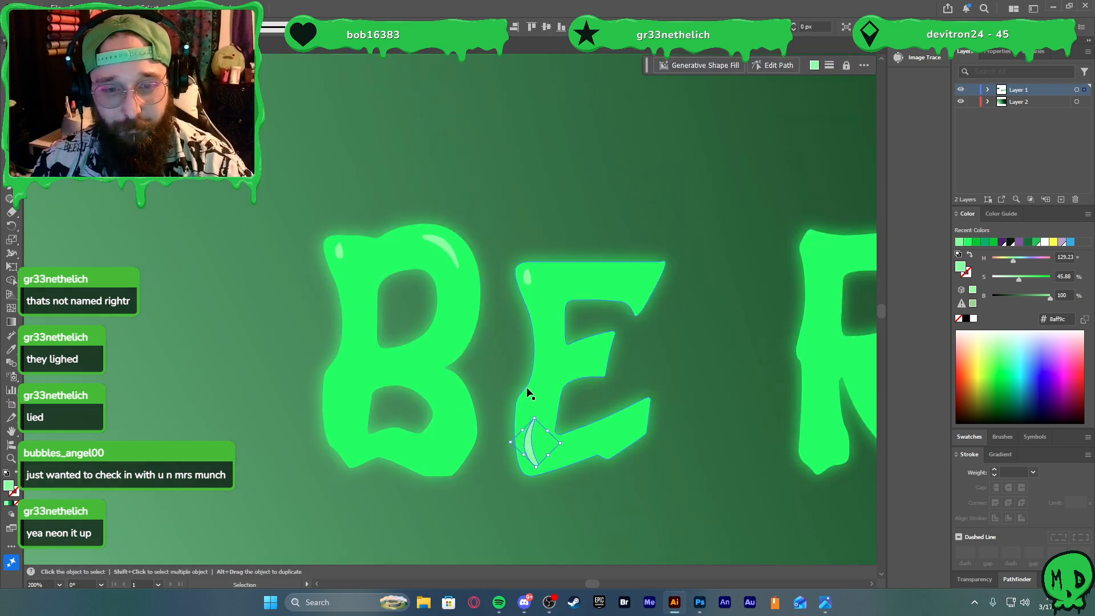
key(v)
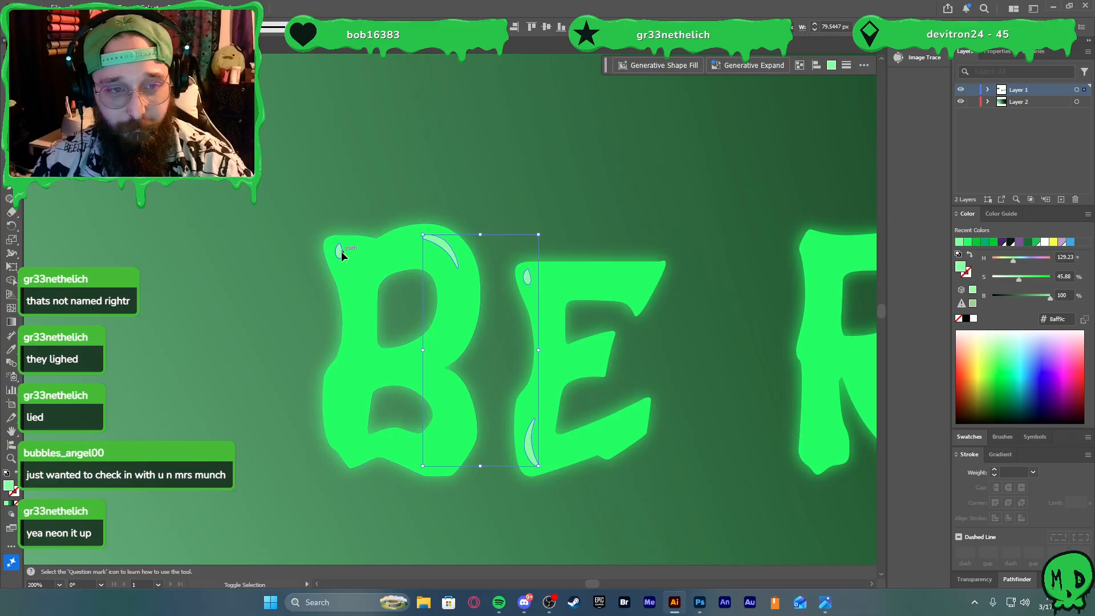
click(515, 338)
scroll(502, 326, down, 1)
scroll(502, 327, down, 1)
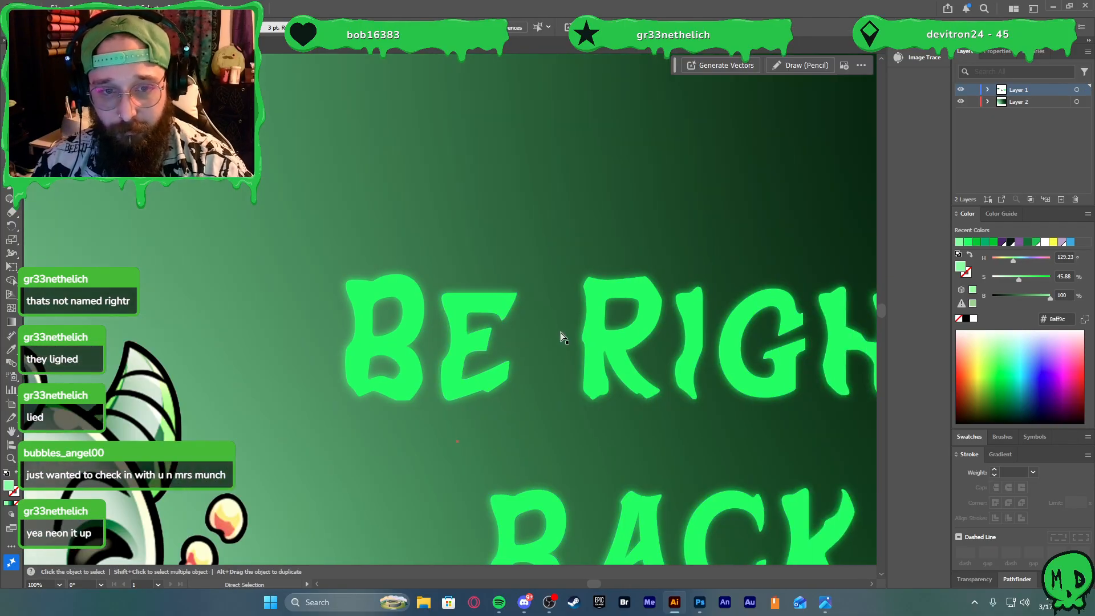
Select the whole green title lettering and give it a black fill with a white stroke
key(a)
key(ctrl+a)
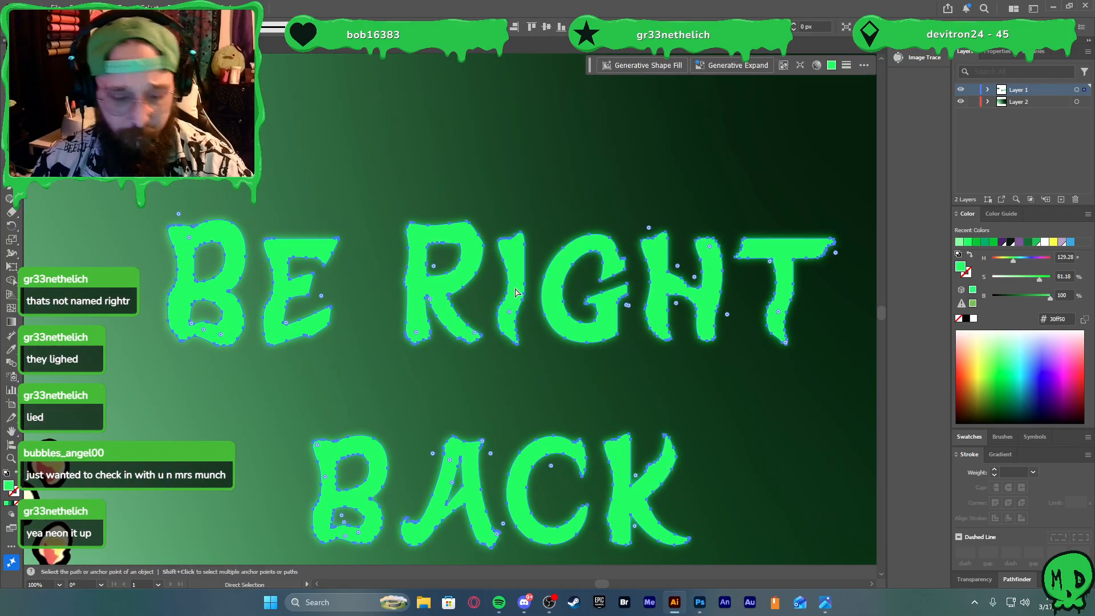
key(v)
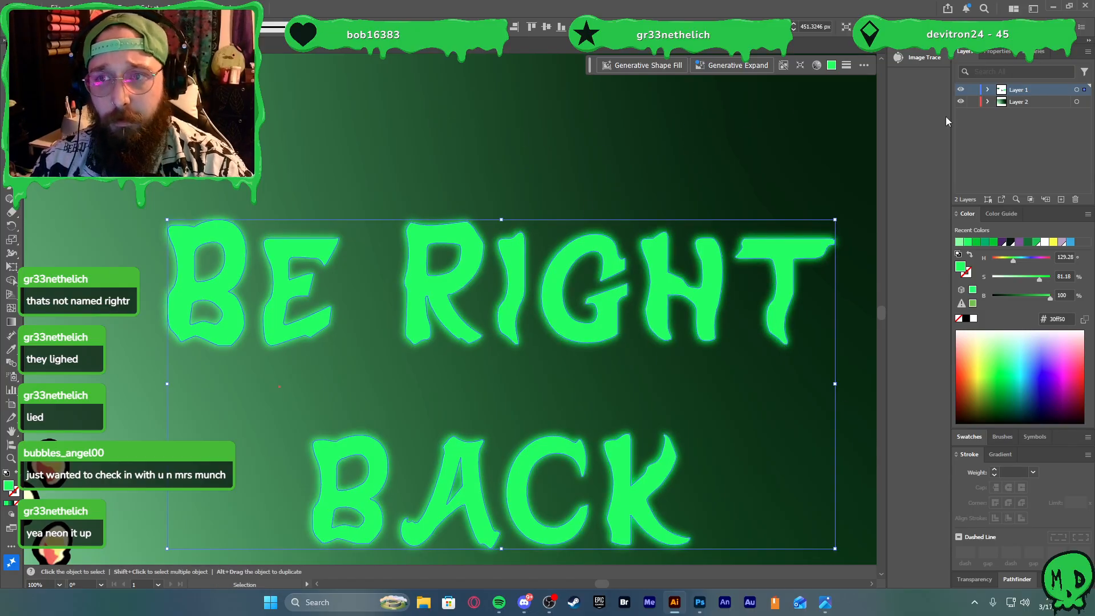
click(987, 90)
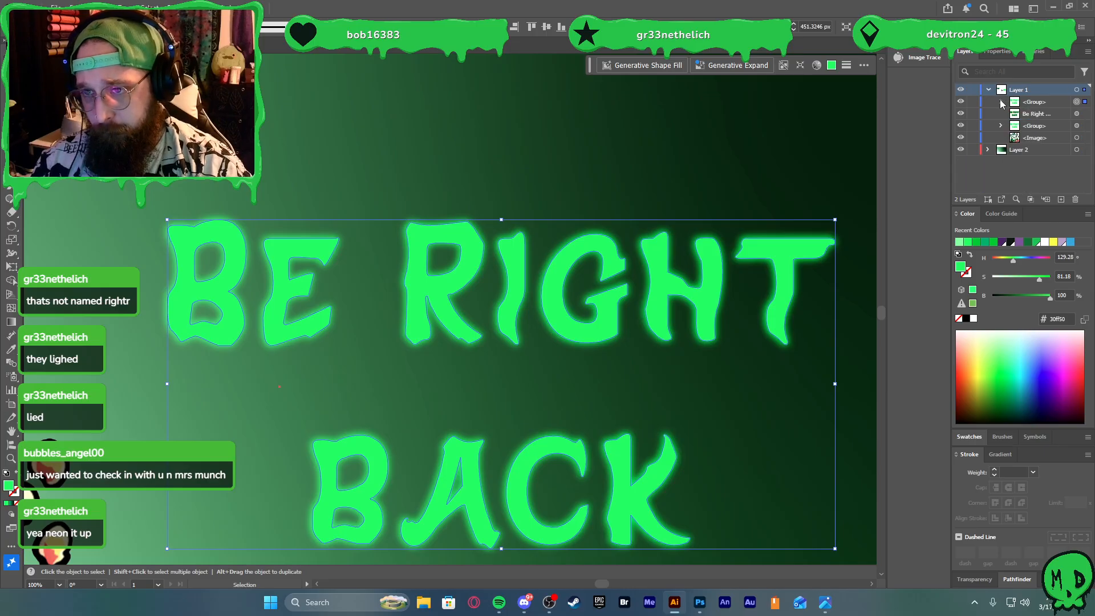
click(176, 7)
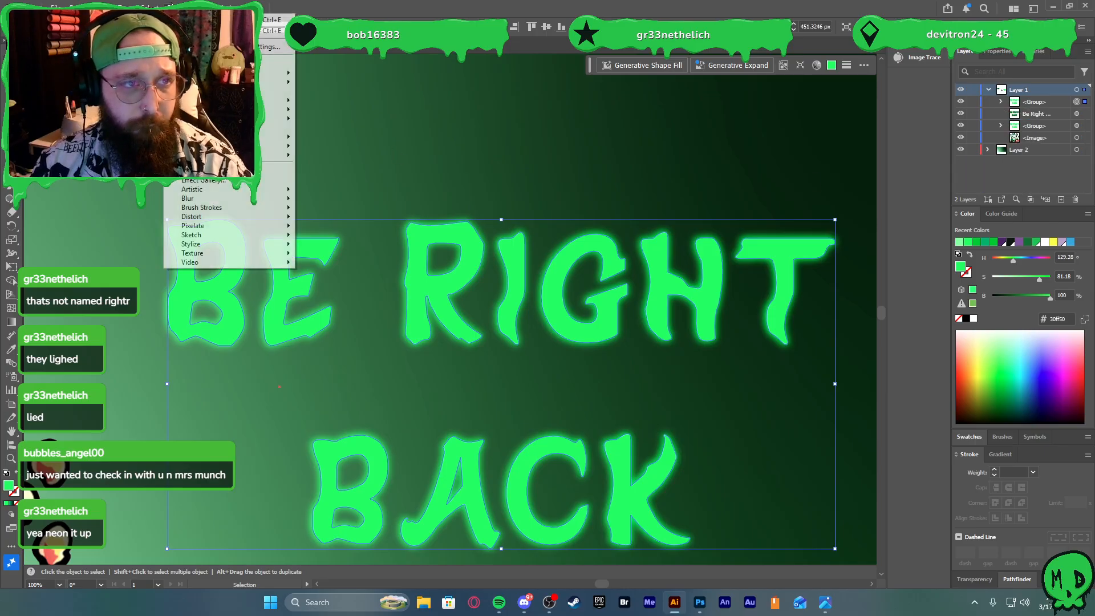
click(445, 7)
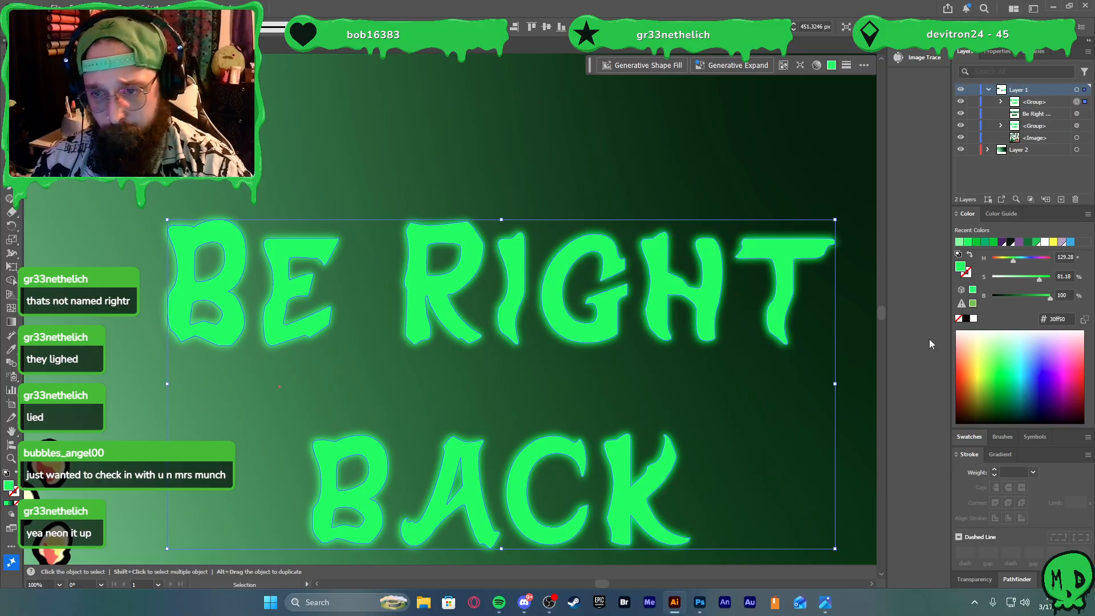
click(959, 320)
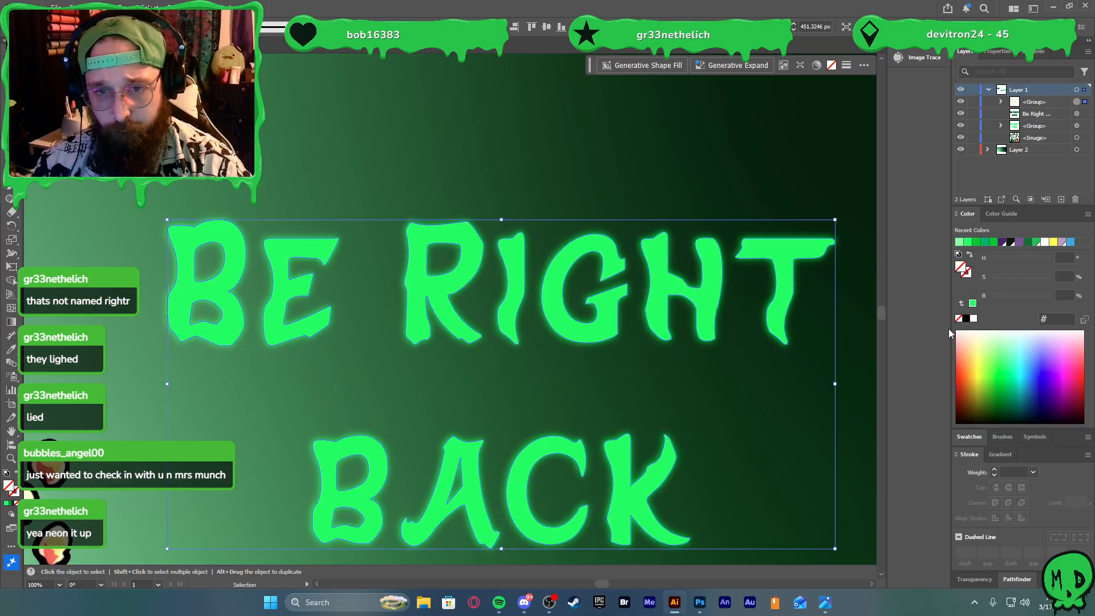
click(966, 320)
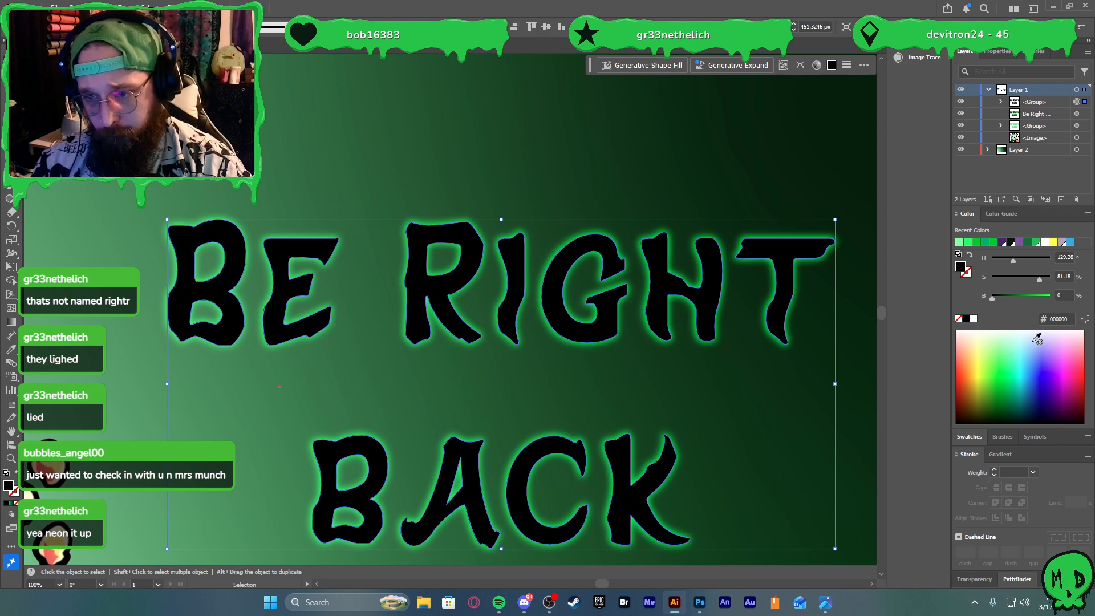
click(974, 319)
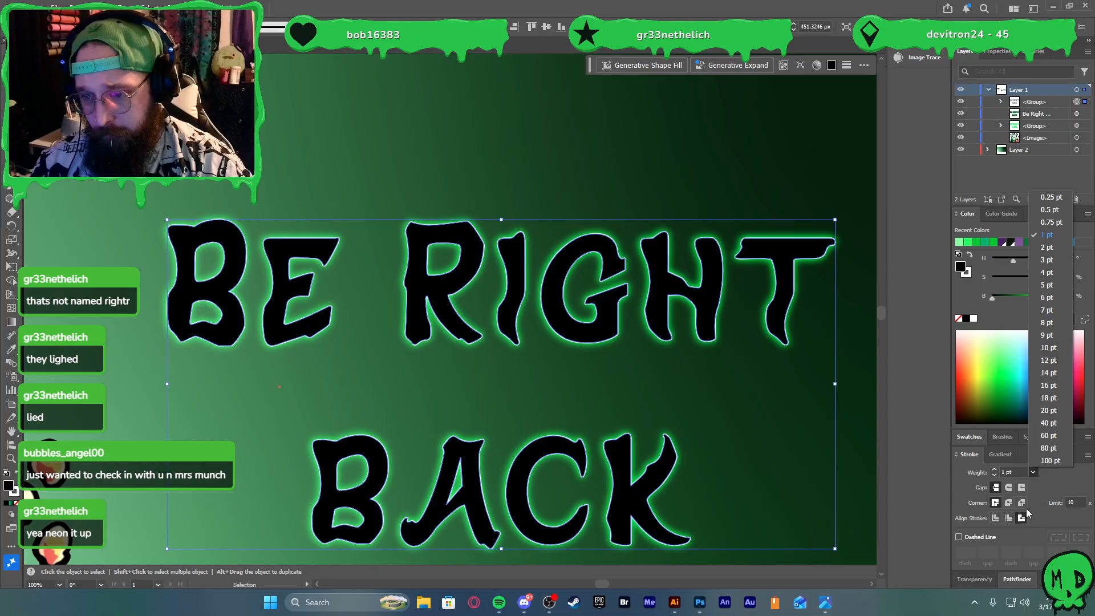
Set the lettering's stroke to 8 pt, aligned inside with round caps and corners, and swap the fill and stroke colours
click(1007, 518)
click(1032, 472)
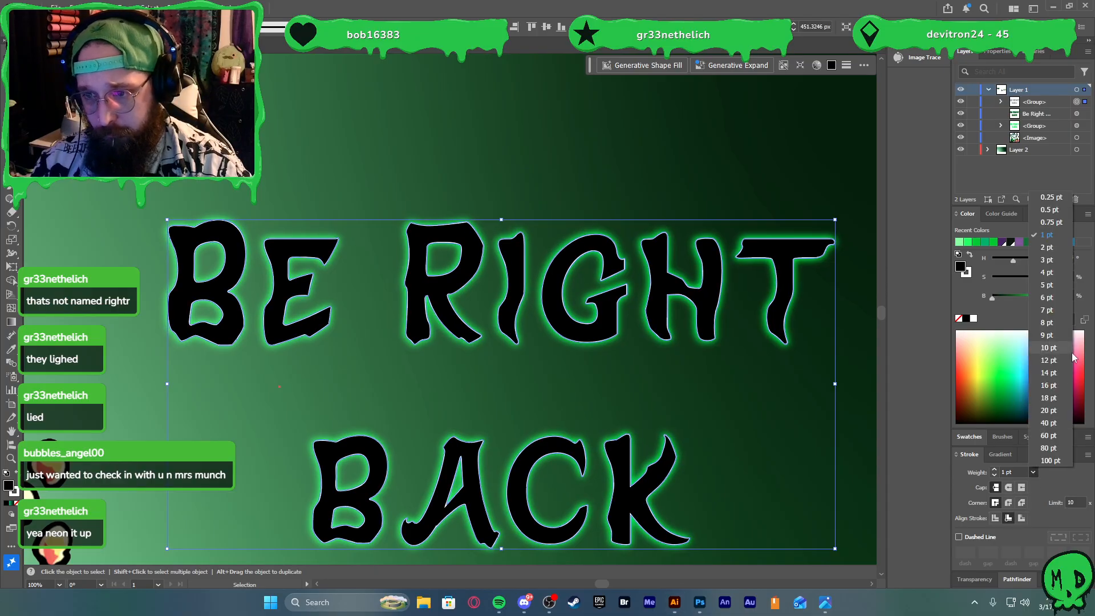
click(1053, 347)
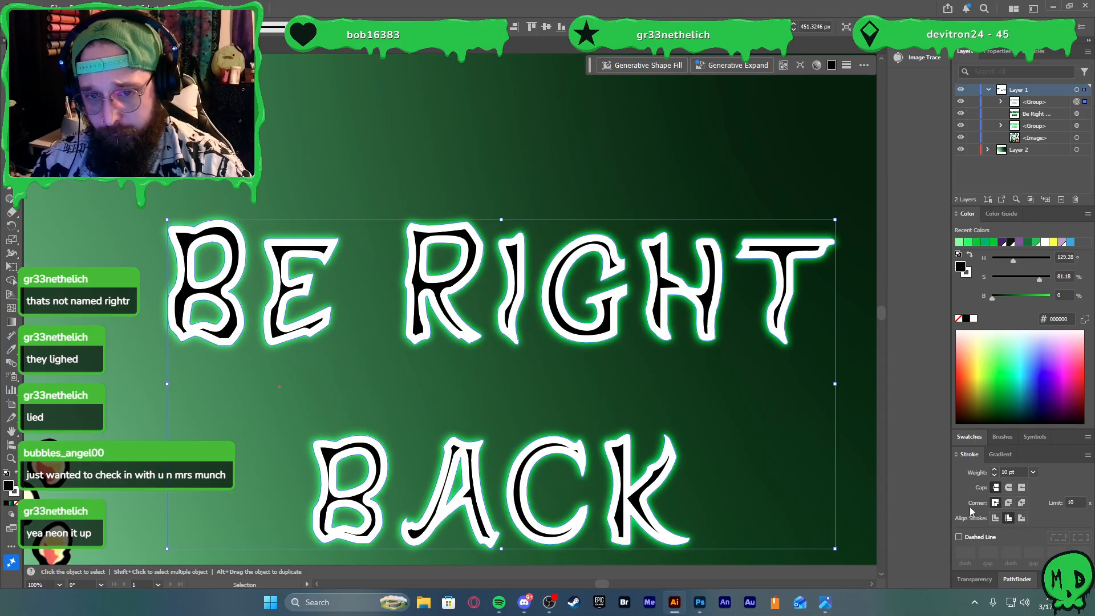
click(1032, 472)
click(1049, 332)
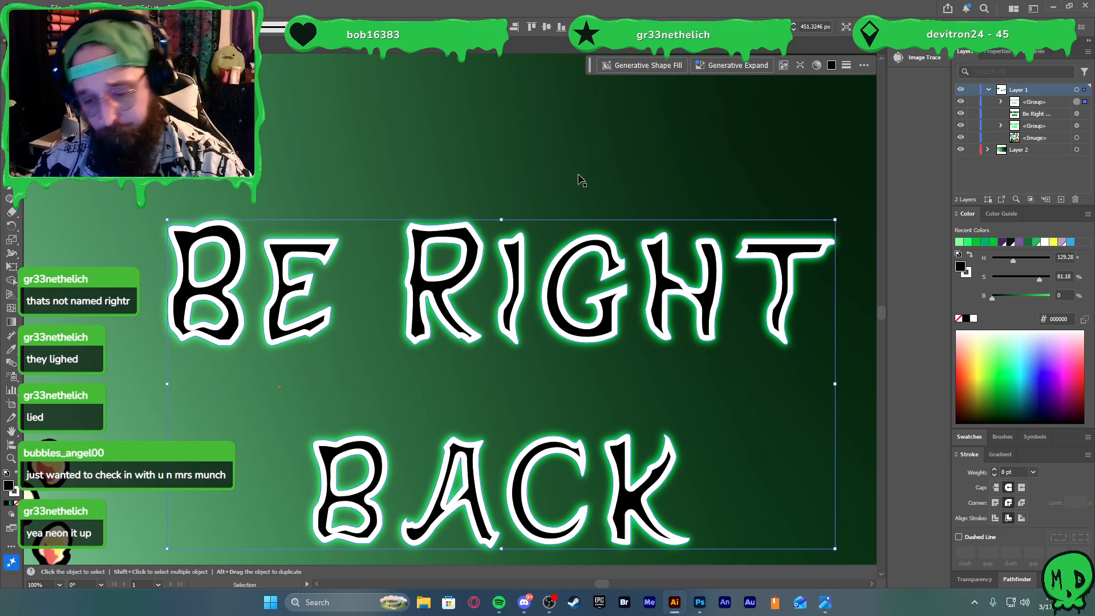
key(shift+x)
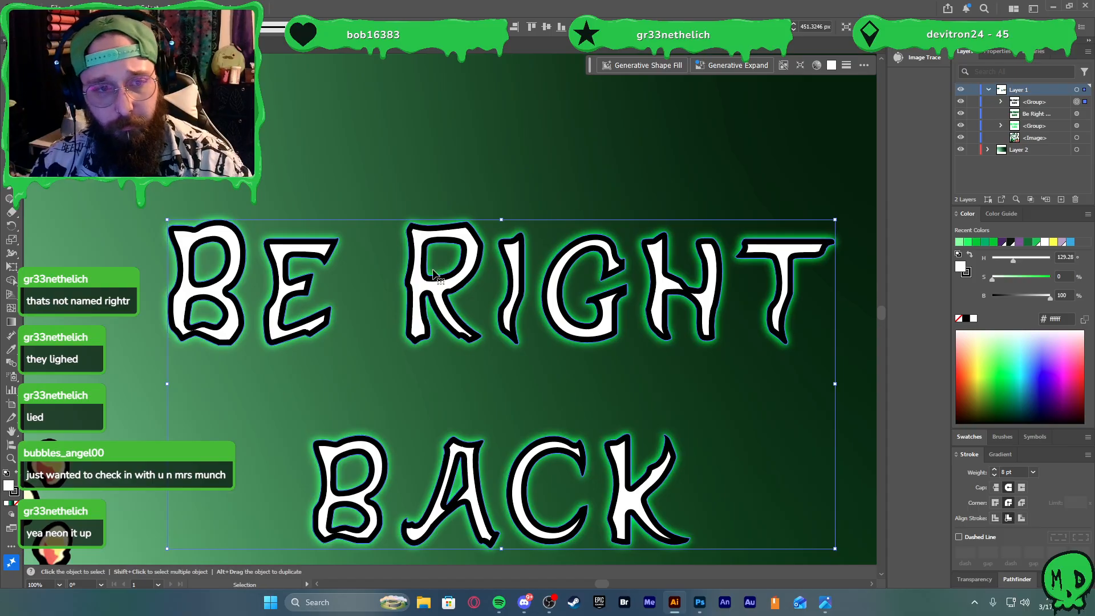
Expand the title lettering's appearance and split it into separate pieces with Pathfinder Divide
click(96, 8)
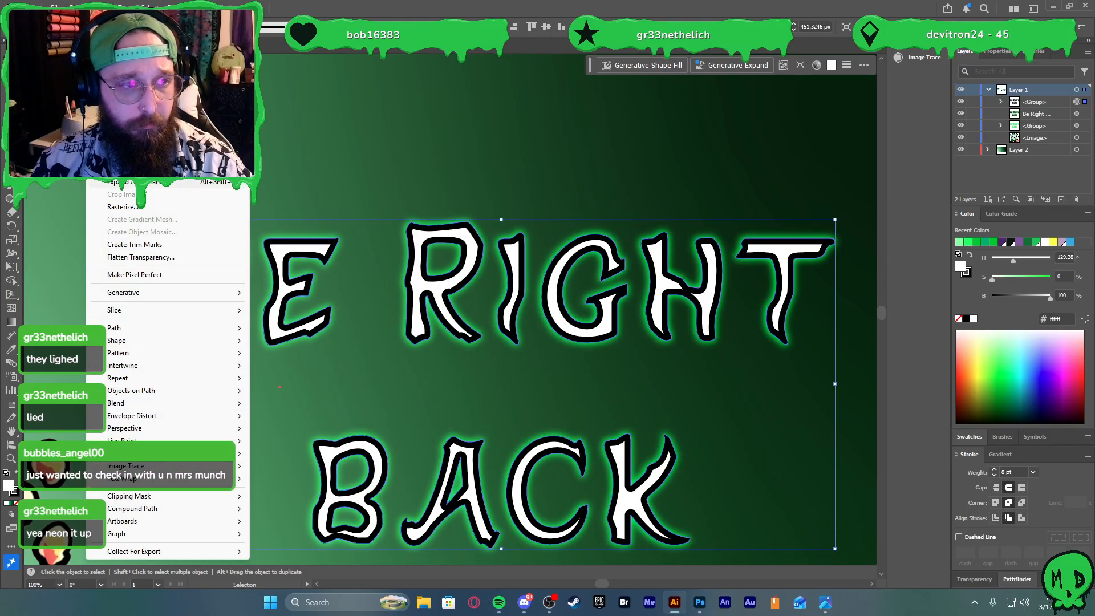
click(151, 181)
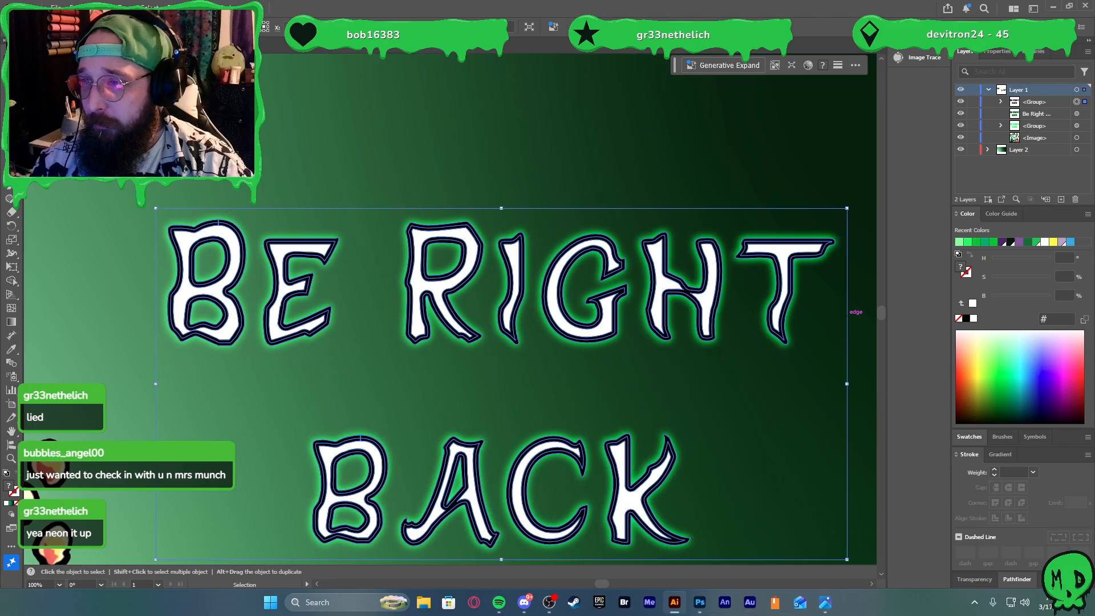
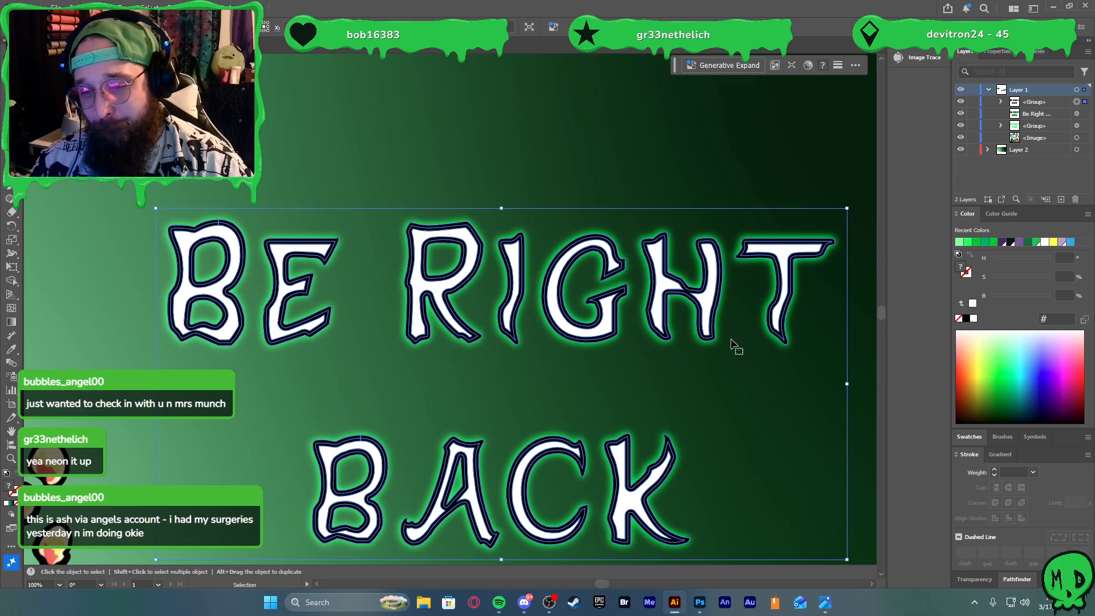
click(1007, 577)
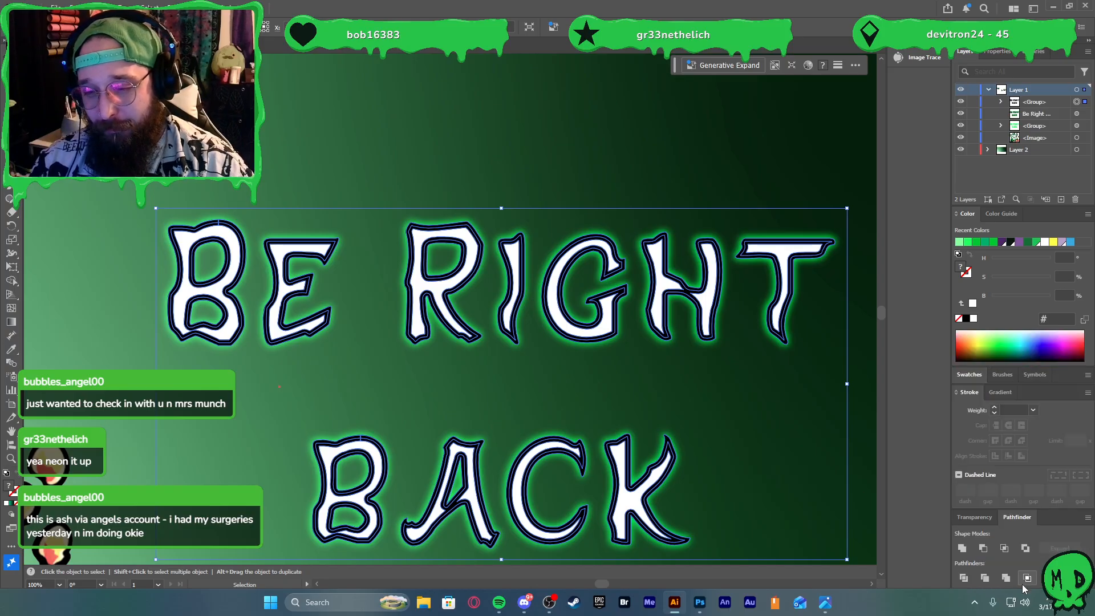
click(963, 577)
Isolate the divided lettering group and delete all its black outline pieces, keeping the white inner shapes
double_click(714, 308)
click(720, 297)
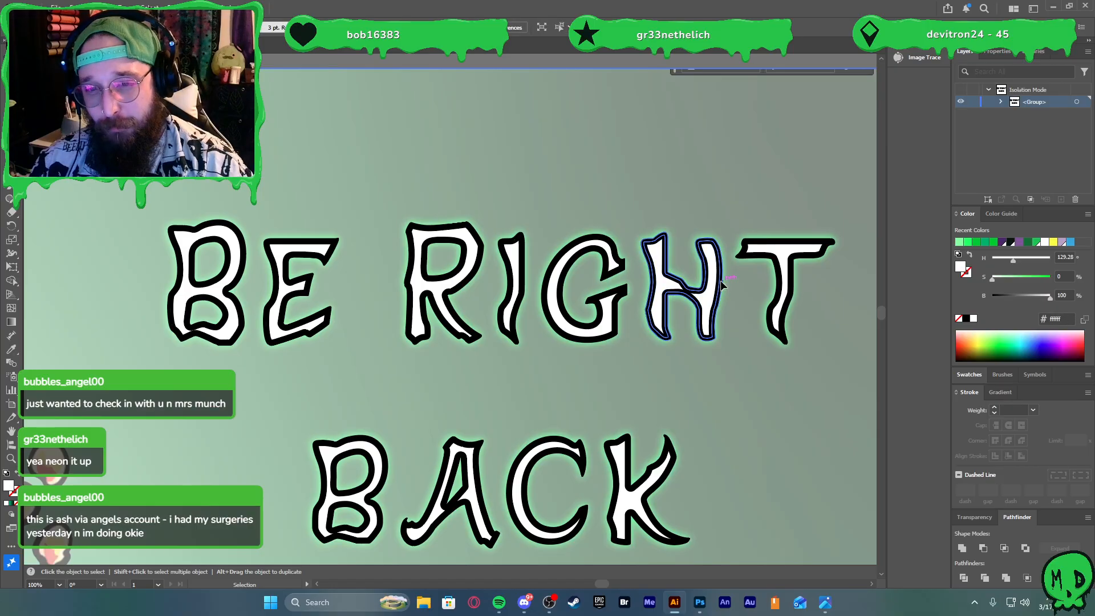
click(724, 283)
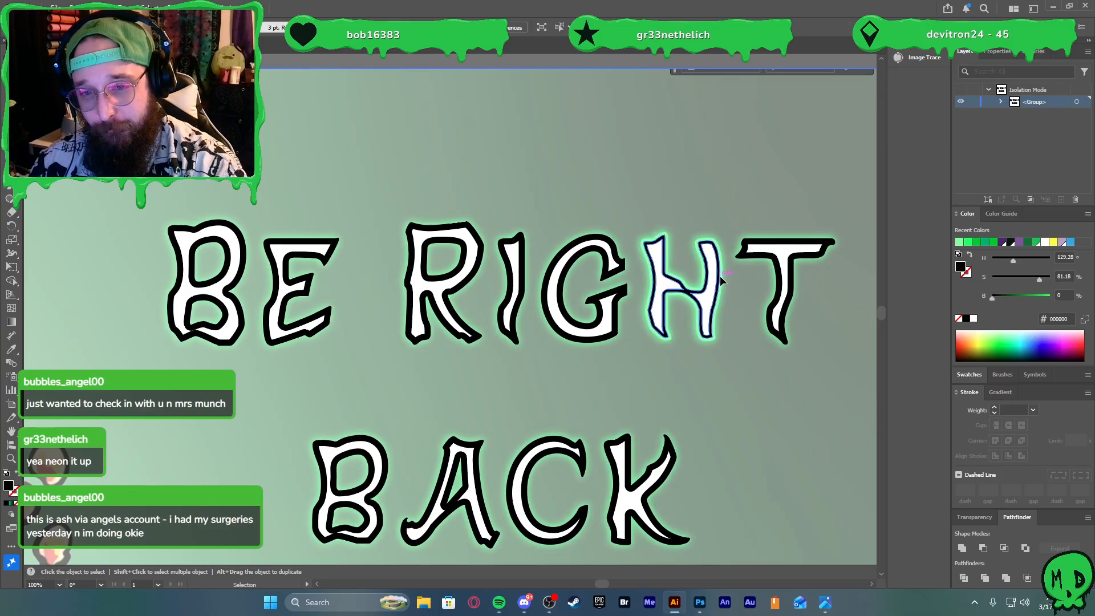
key(ctrl+a)
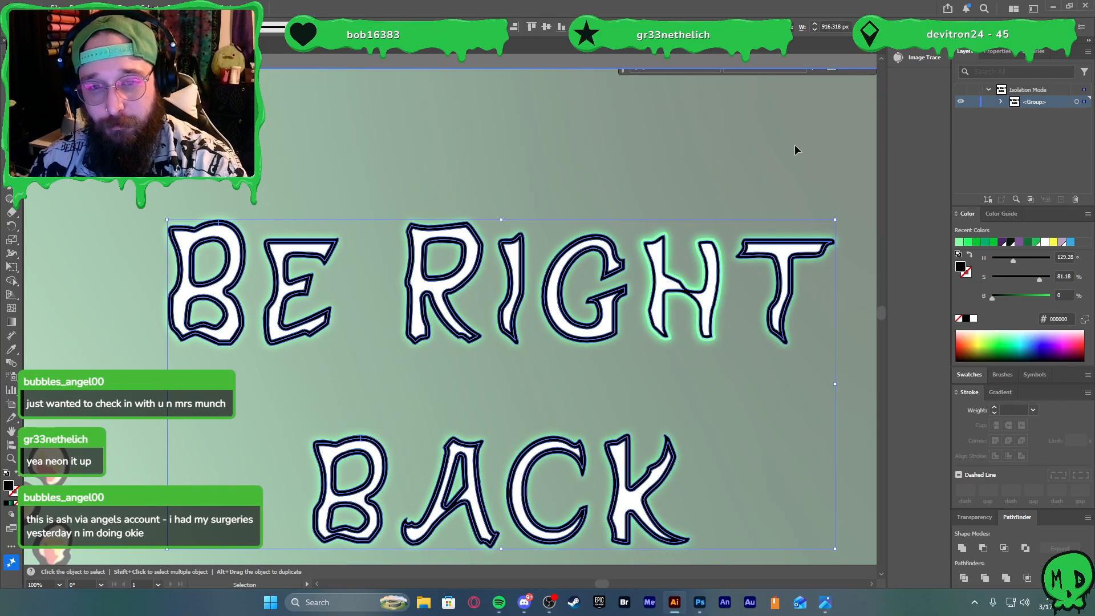
key(Delete)
double_click(618, 183)
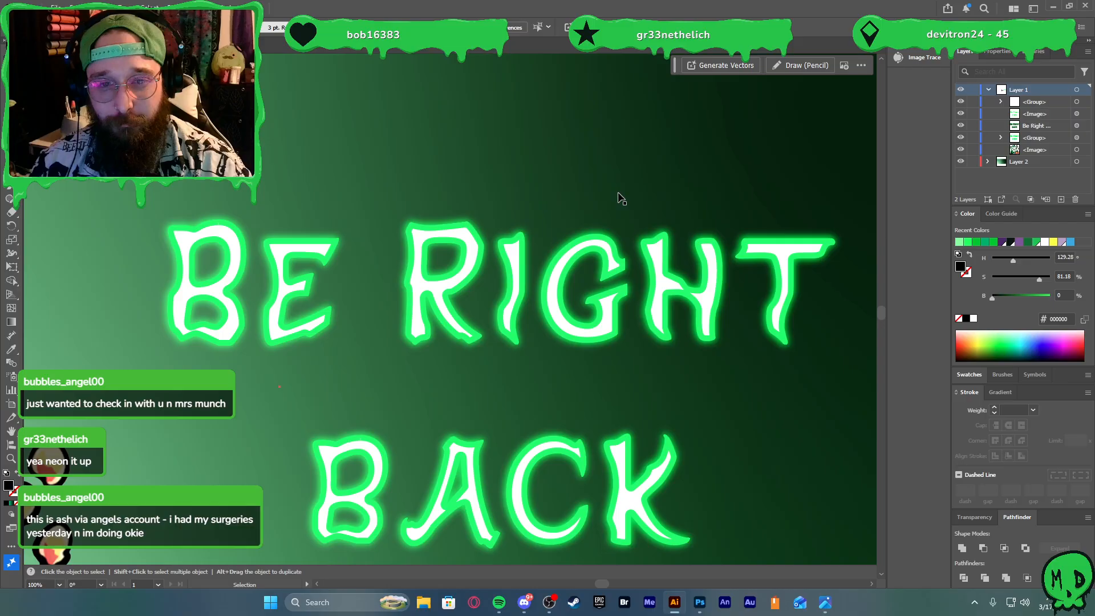
Recolour the white inner letter shapes to a pale green, bfffc9
click(616, 261)
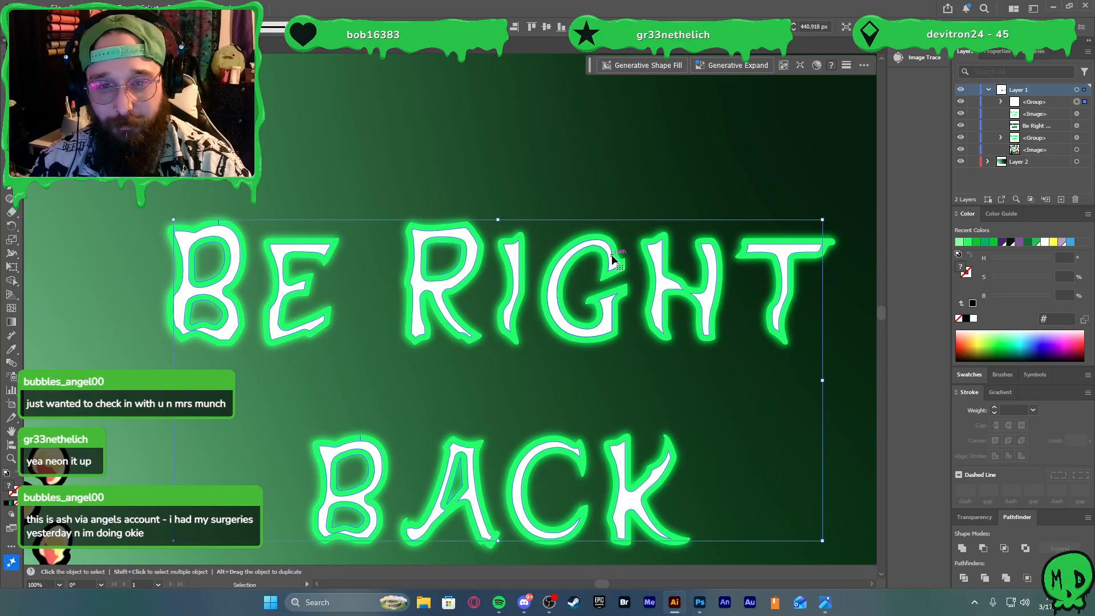
click(959, 242)
drag(1008, 284, 997, 284)
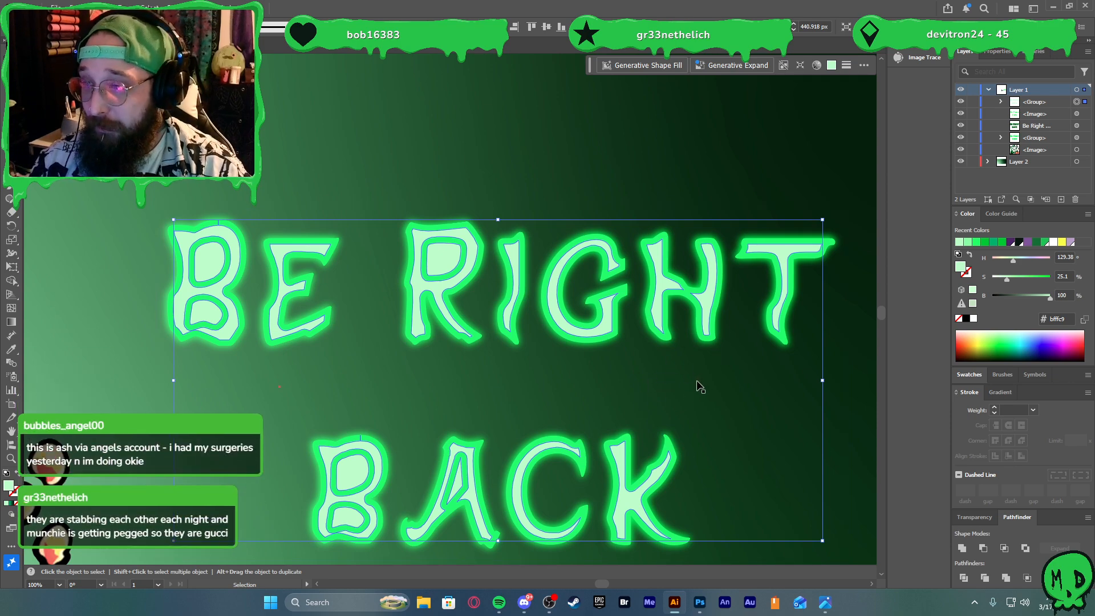
Within the pale green group, delete the filled counter shapes inside both Bs, the A and the R
scroll(552, 446, down, 1)
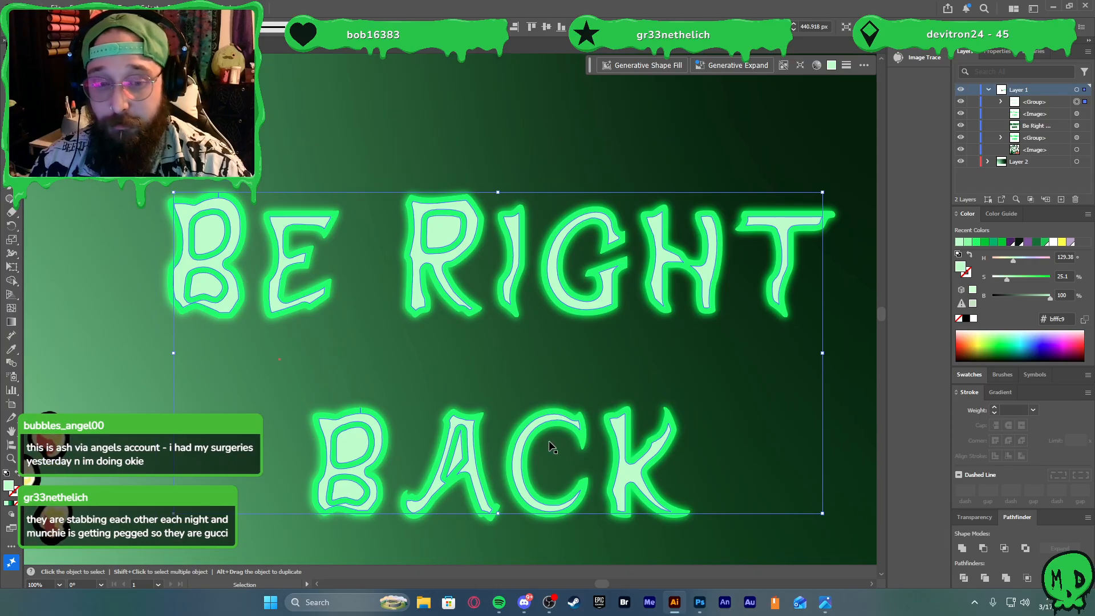
scroll(438, 473, up, 2)
click(340, 398)
click(268, 436)
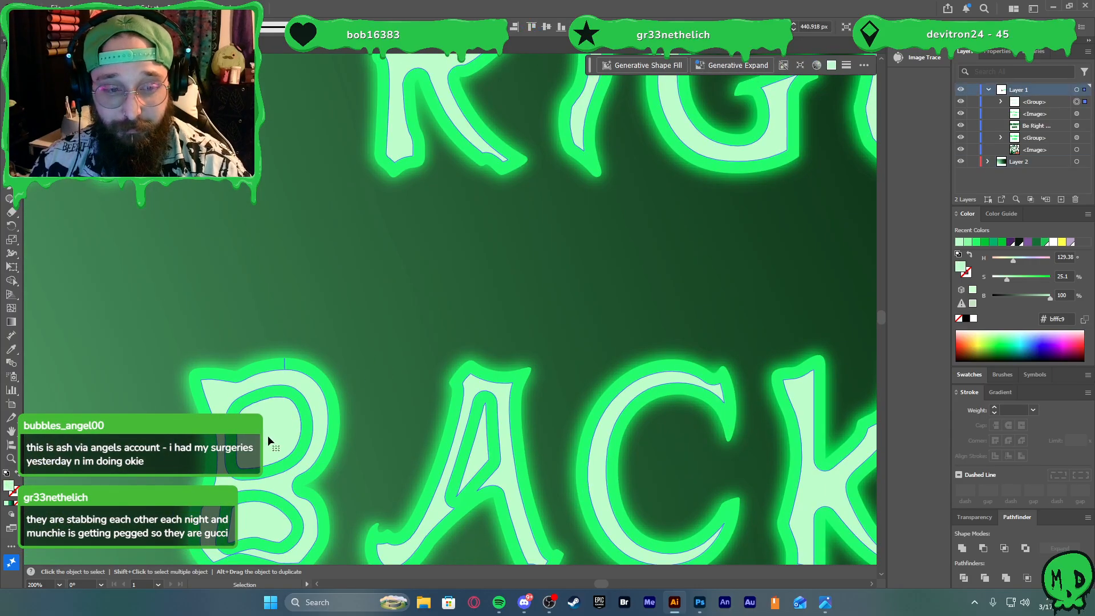
double_click(269, 435)
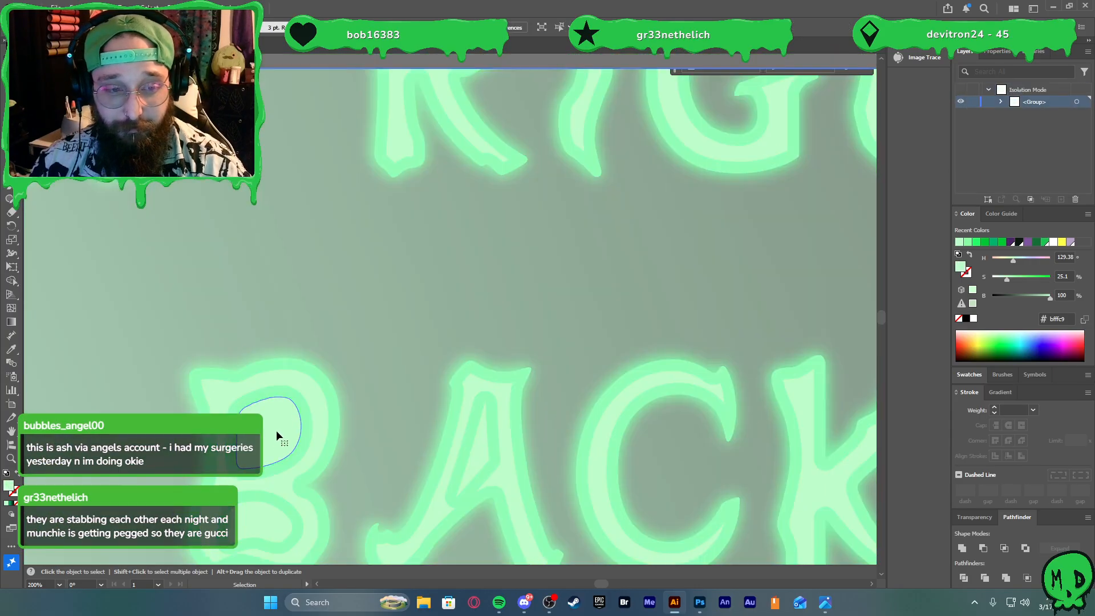
shift+click(276, 521)
shift+click(487, 458)
scroll(457, 443, down, 3)
scroll(307, 295, up, 2)
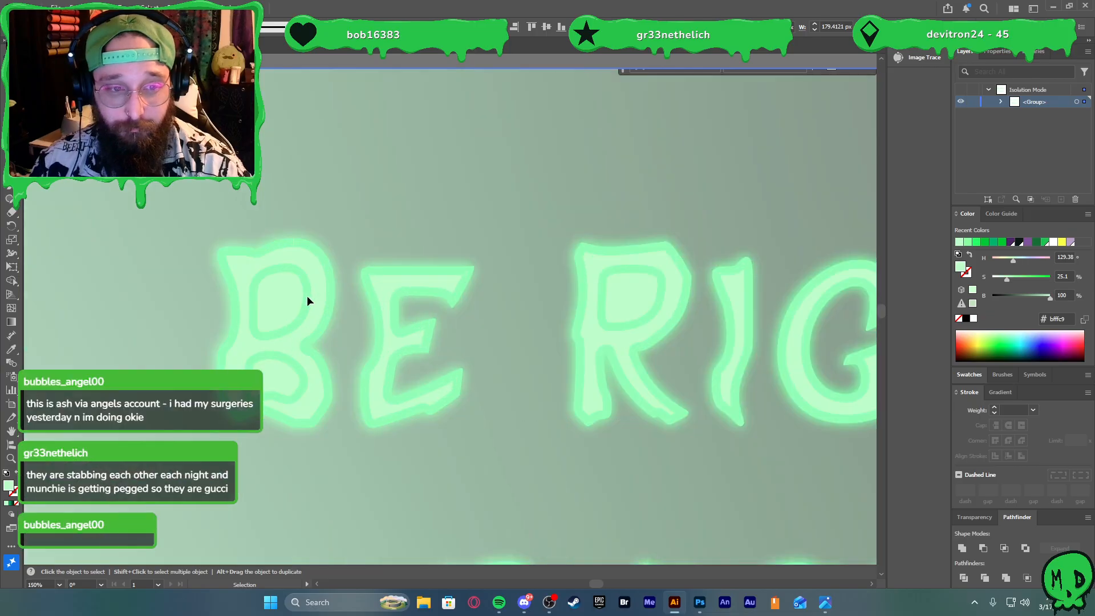
shift+click(292, 305)
shift+click(289, 381)
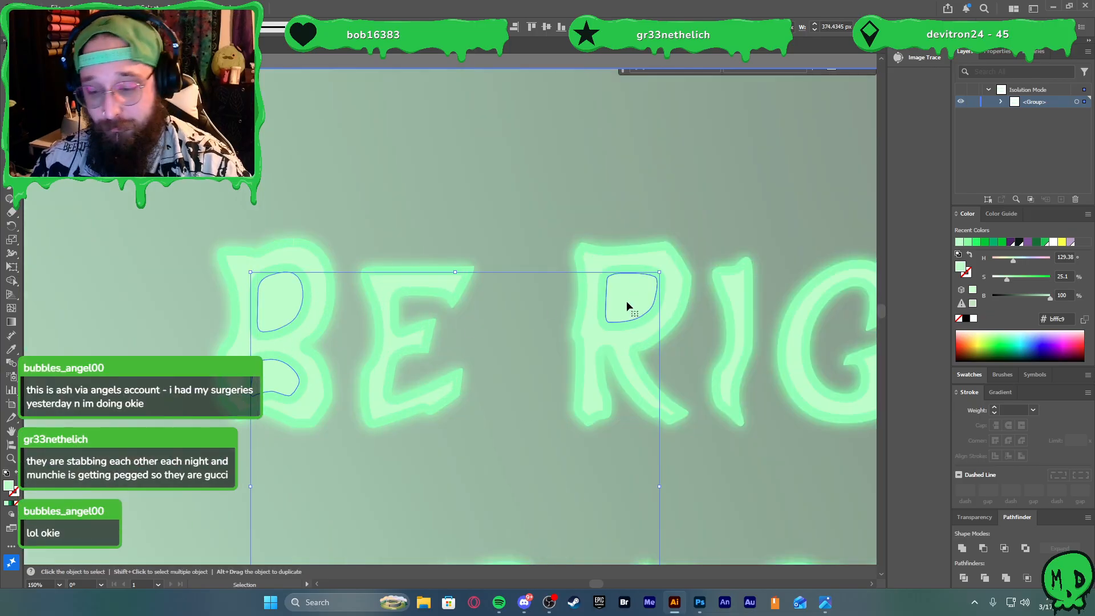
key(Delete)
scroll(630, 335, down, 3)
scroll(633, 360, right, 2)
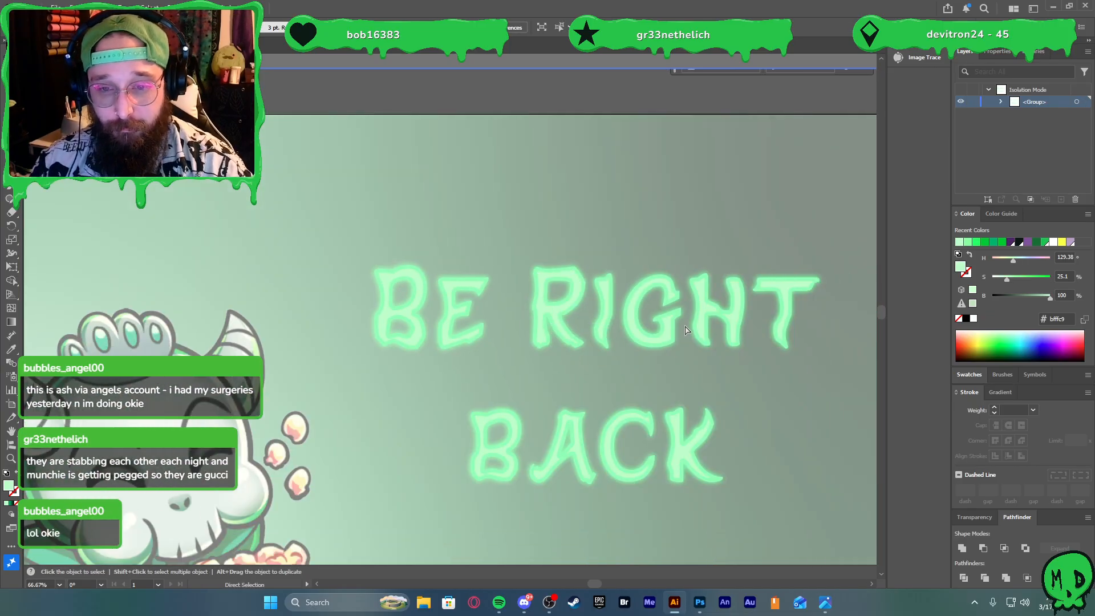
double_click(706, 234)
Add a dark outline stroke to the pale green inner letter shapes
scroll(704, 285, right, 1)
scroll(702, 296, up, 1)
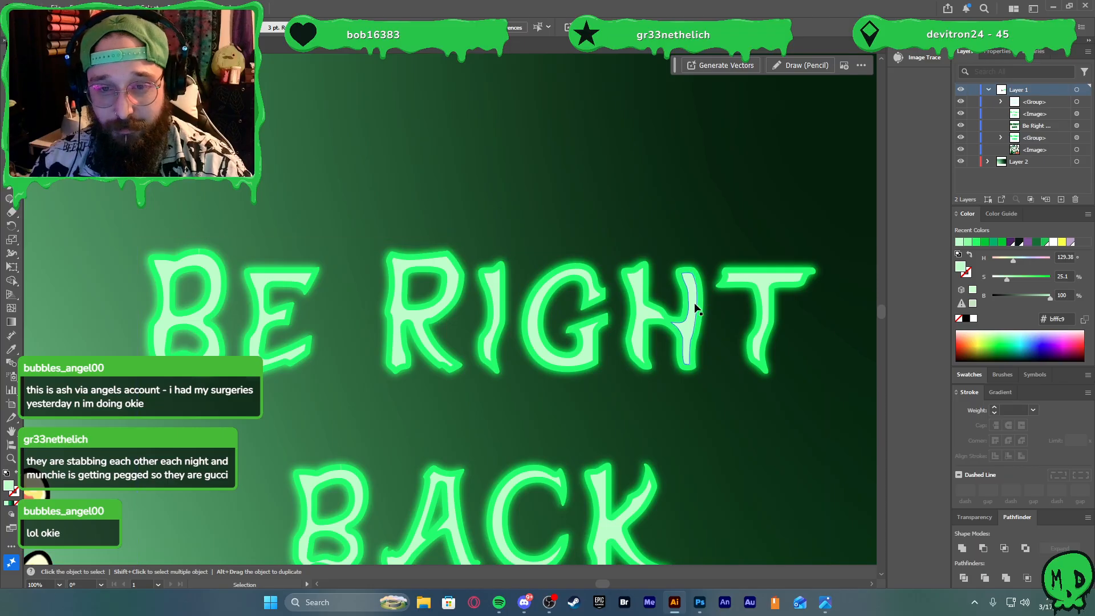
click(702, 307)
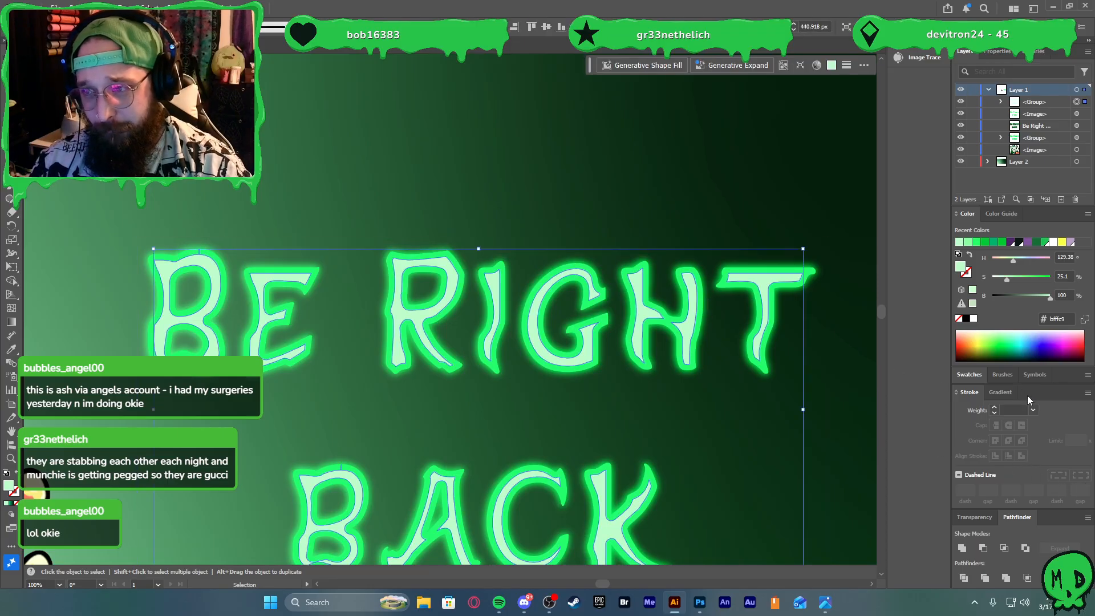
scroll(704, 361, down, 1)
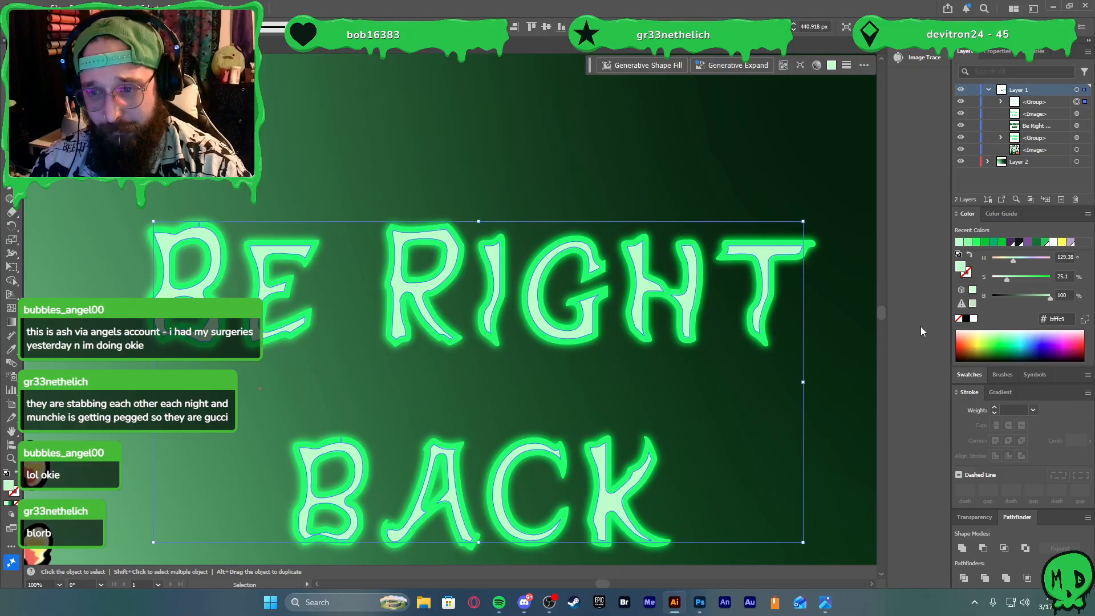
key(x)
click(972, 305)
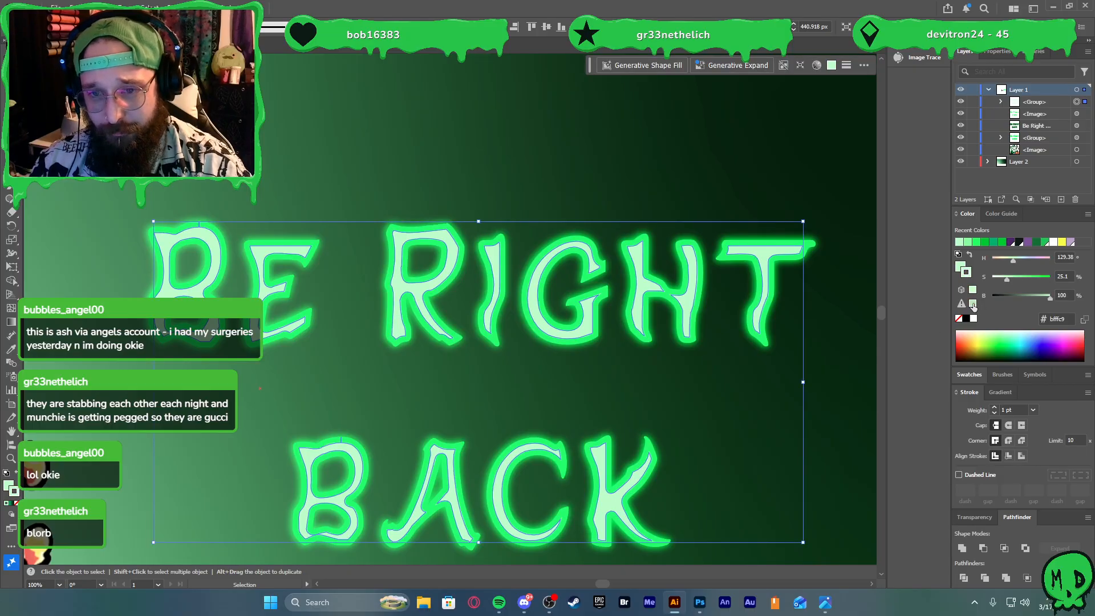
key(x)
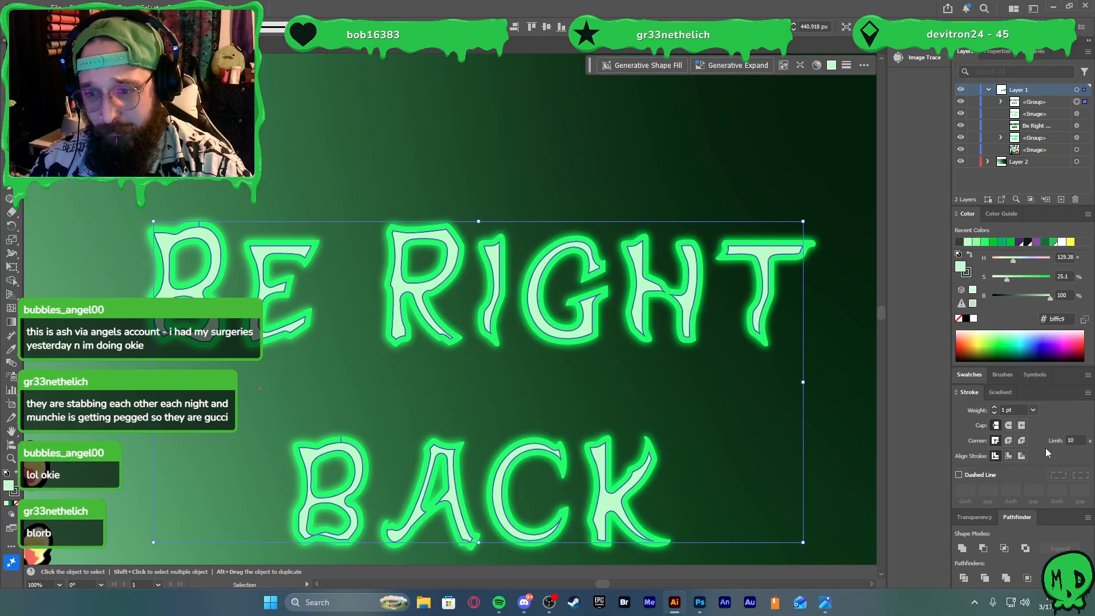
Set the inner shapes' stroke to 4 pt, aligned inside with round caps and corners
click(1008, 457)
click(1008, 425)
click(1012, 440)
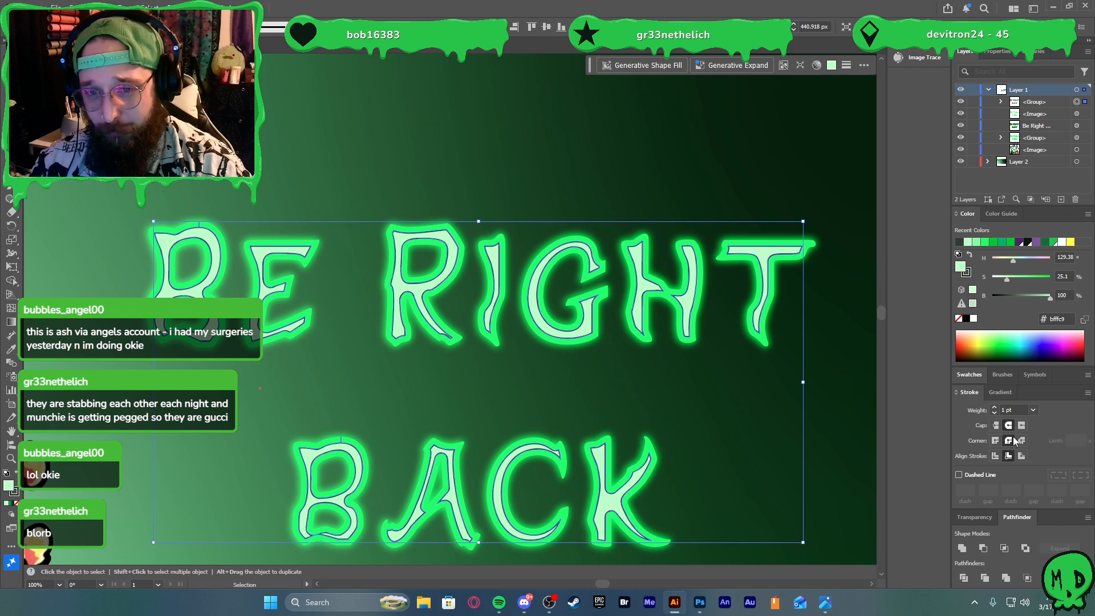
click(1034, 409)
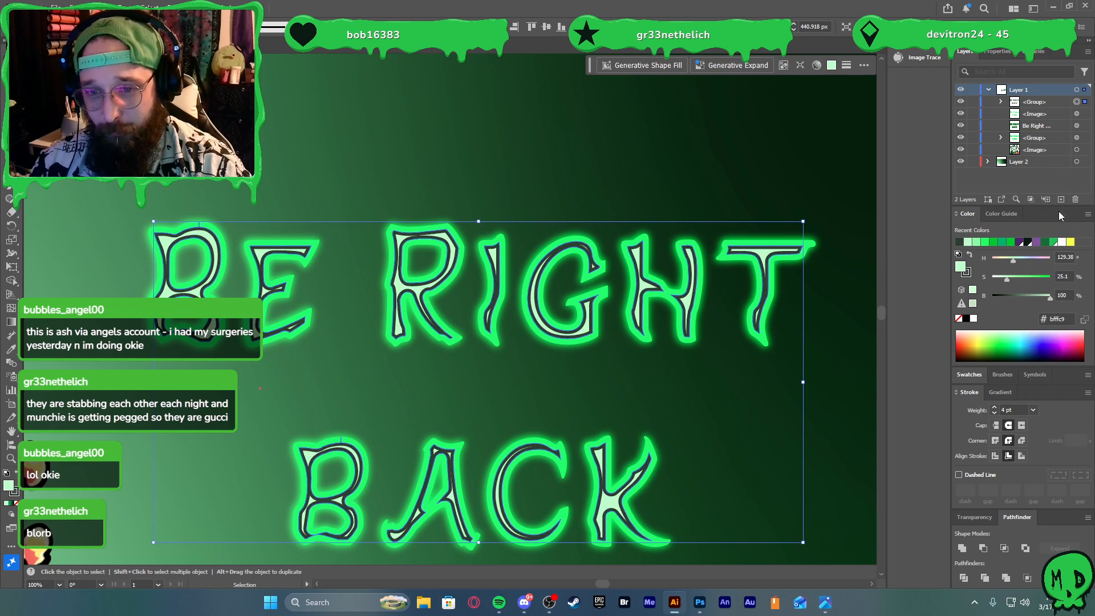
Reduce the inner letter shapes' stroke to 2 pt and expand their fills and strokes into separate shapes
click(1059, 211)
click(994, 413)
click(994, 413)
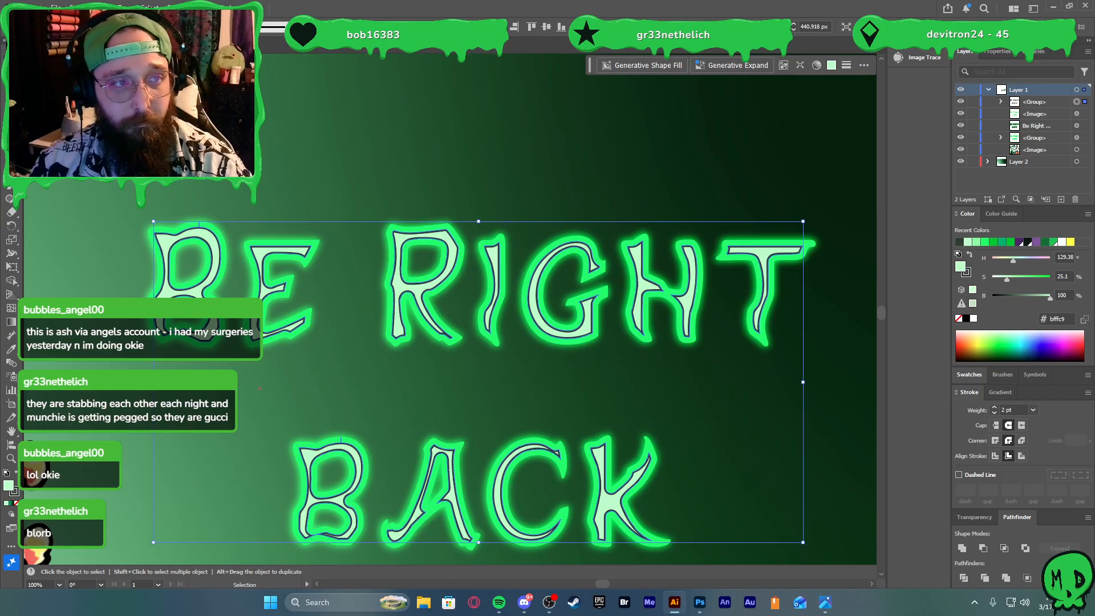
click(97, 7)
click(134, 164)
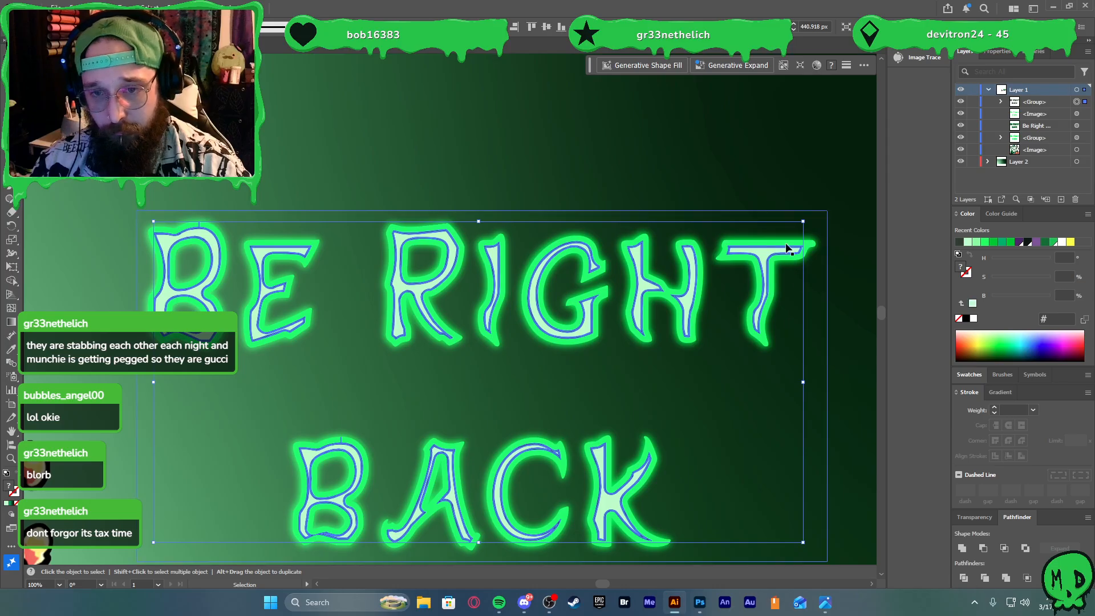
Within the expanded inner letter group, delete all the dark outline shapes
double_click(773, 251)
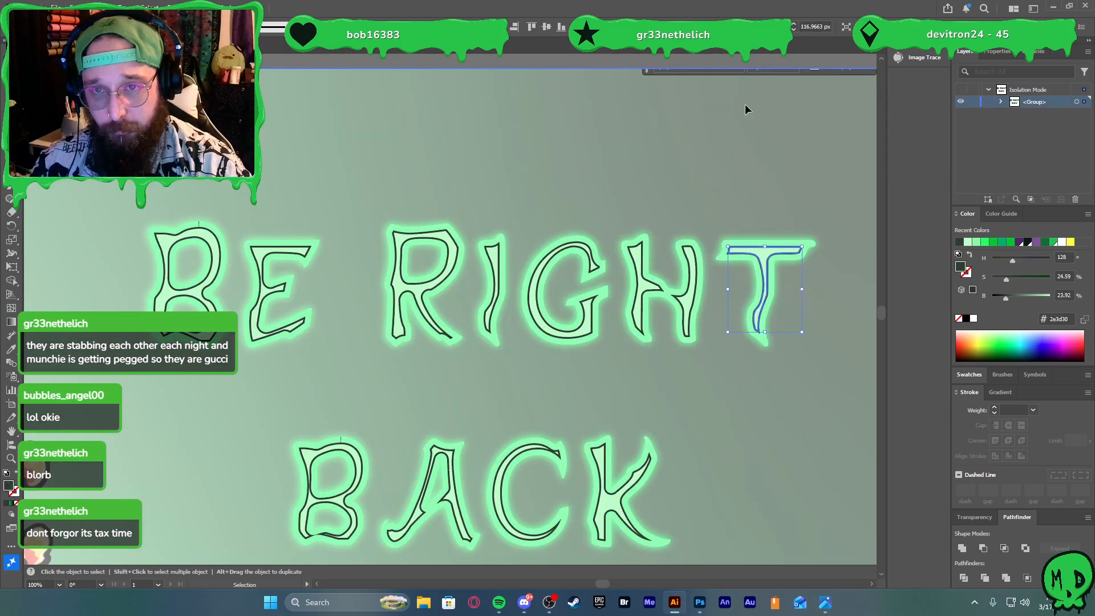
key(ctrl+a)
click(812, 194)
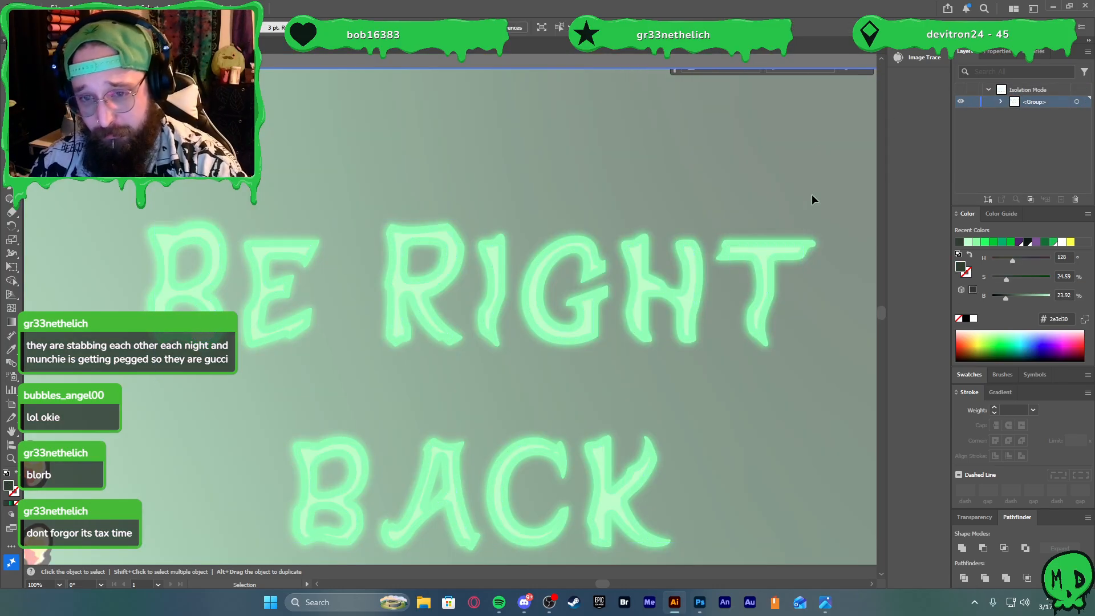
double_click(780, 204)
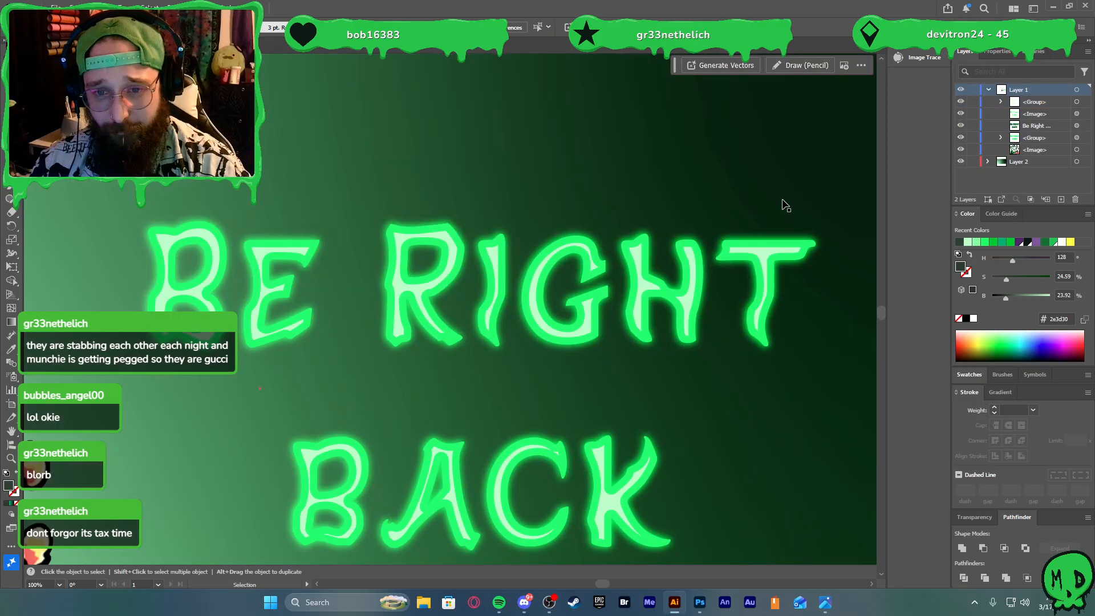
Within the inner letter group, delete the leftover unfilled counter paths in both Bs and the R
click(770, 253)
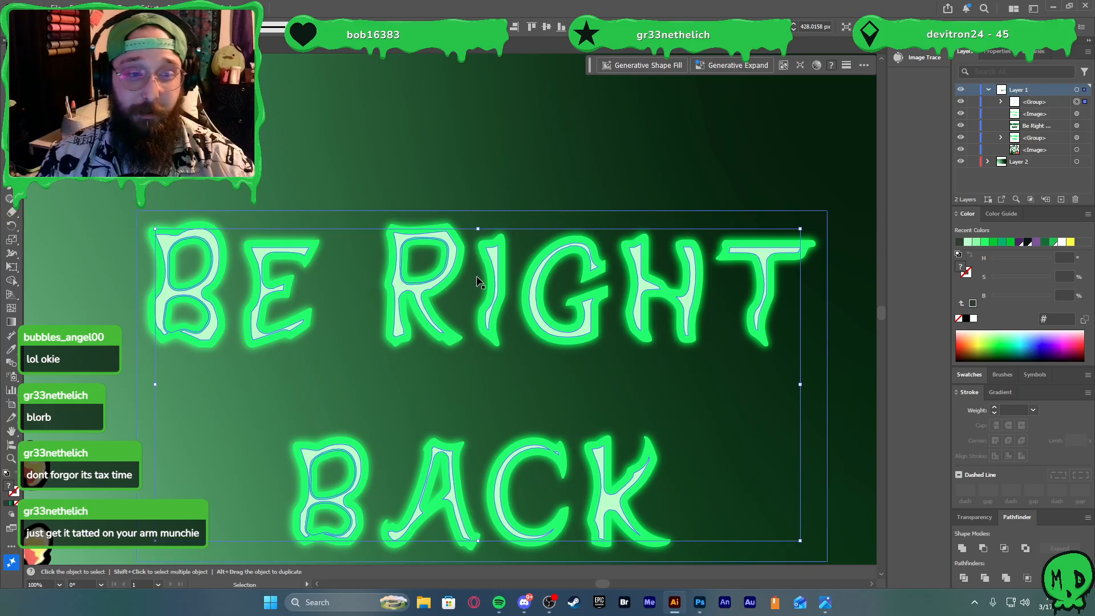
double_click(439, 254)
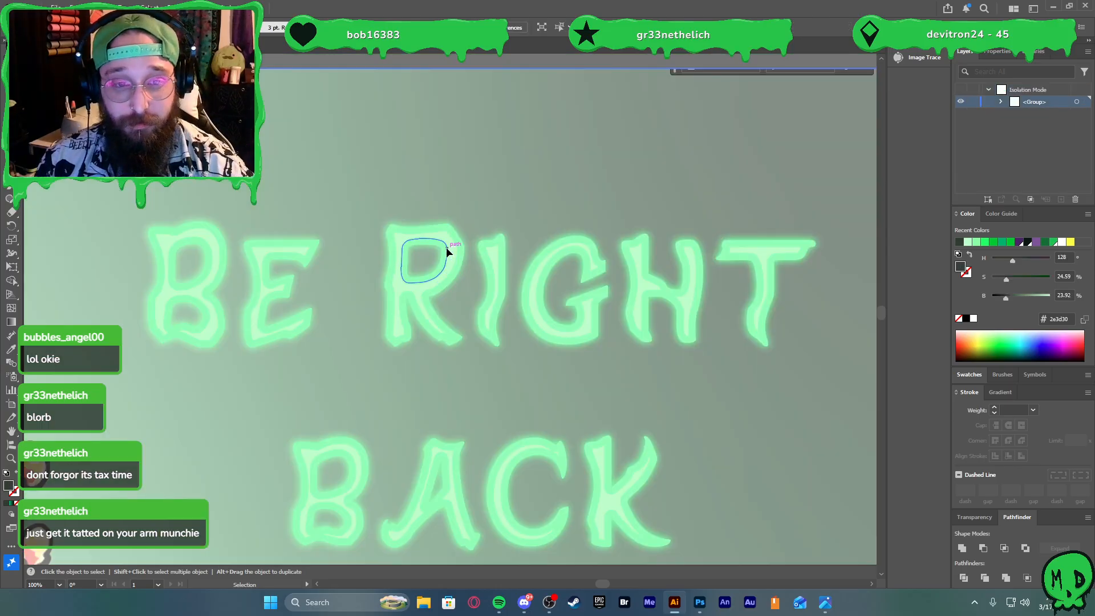
click(451, 253)
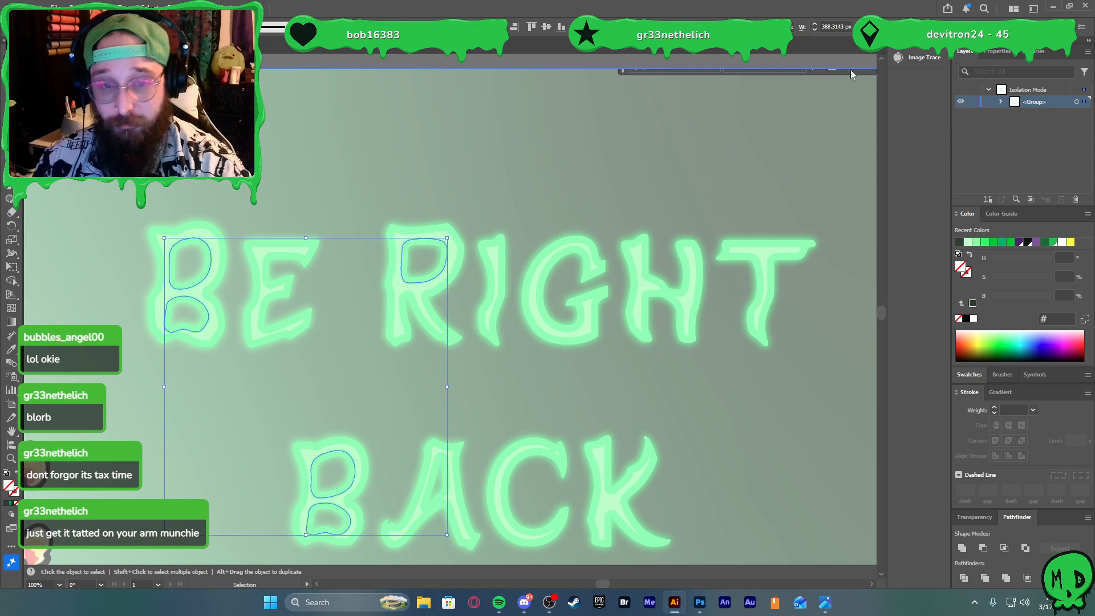
click(841, 120)
double_click(709, 190)
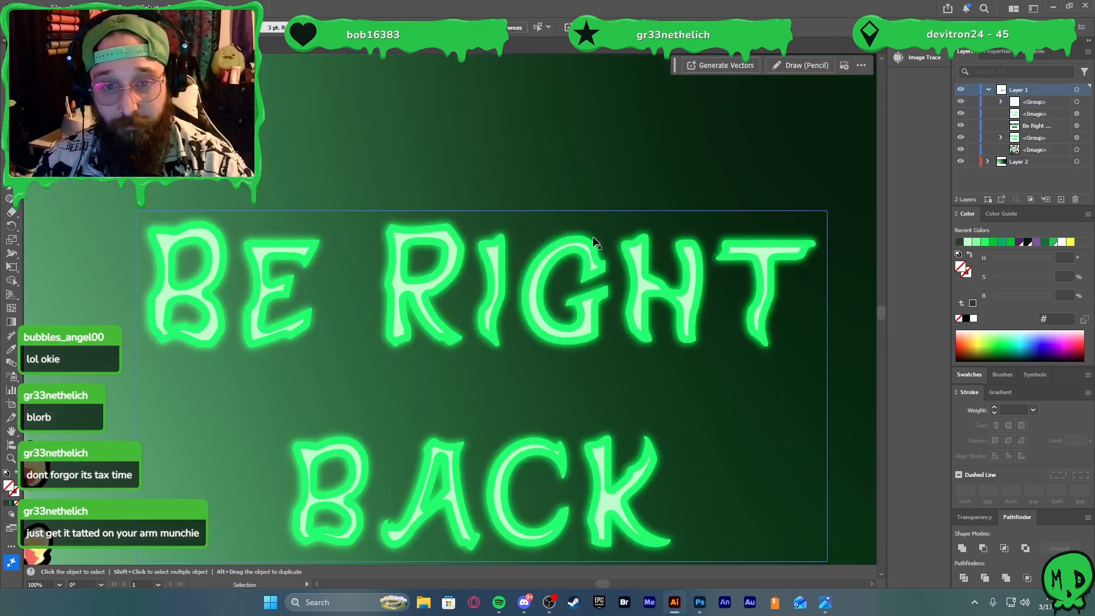
Apply a white Outer Glow to the pale green inner letter group, in Screen mode at 80% opacity with 5 px blur
click(545, 259)
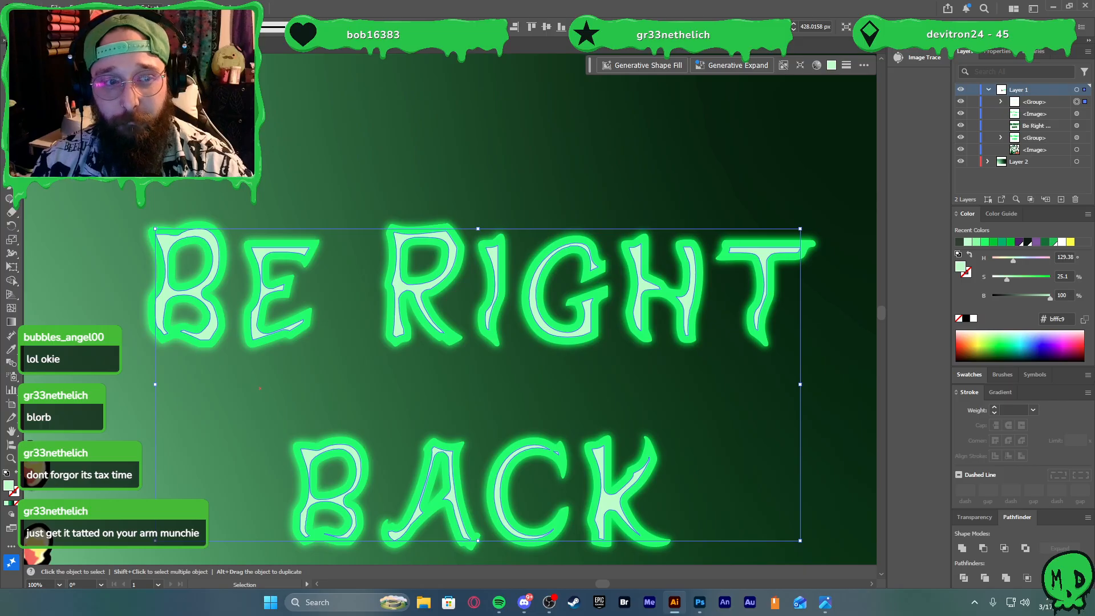
click(149, 8)
click(172, 8)
click(150, 7)
mouse_move(172, 8)
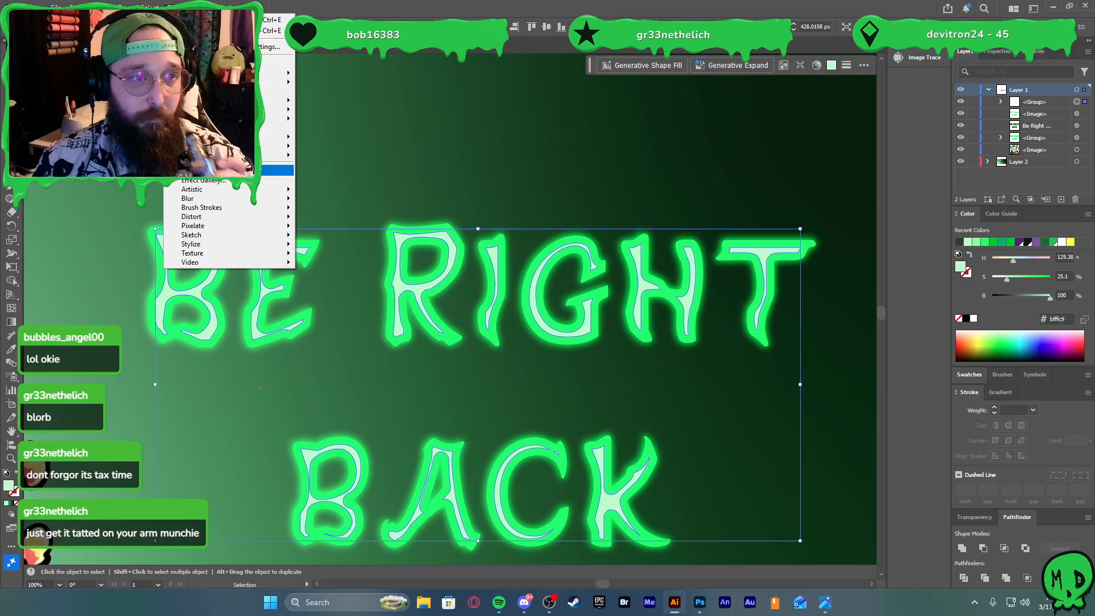
mouse_move(280, 137)
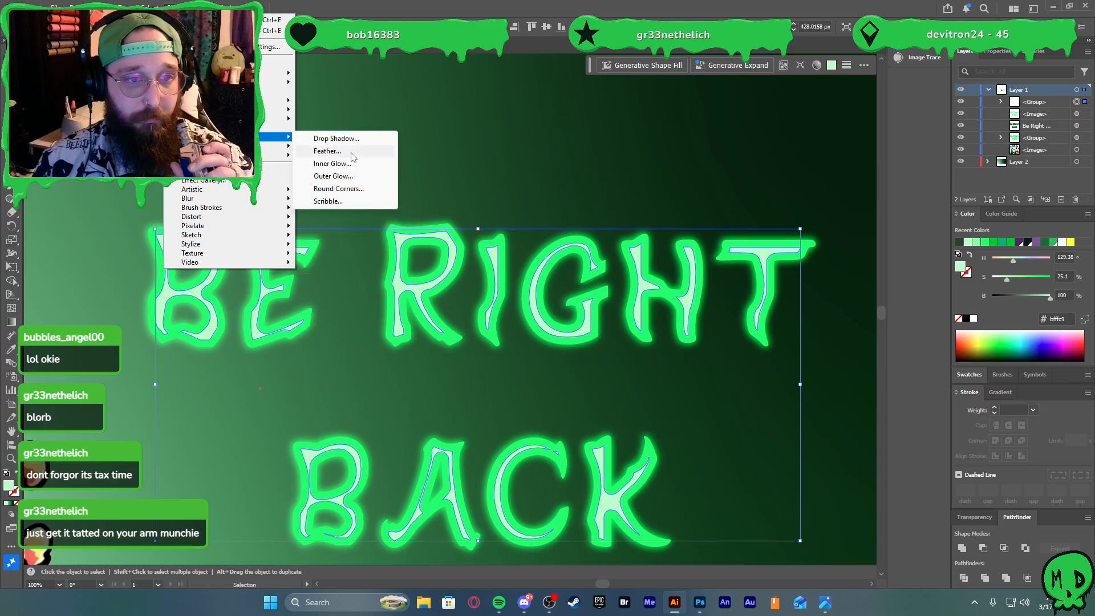
click(341, 176)
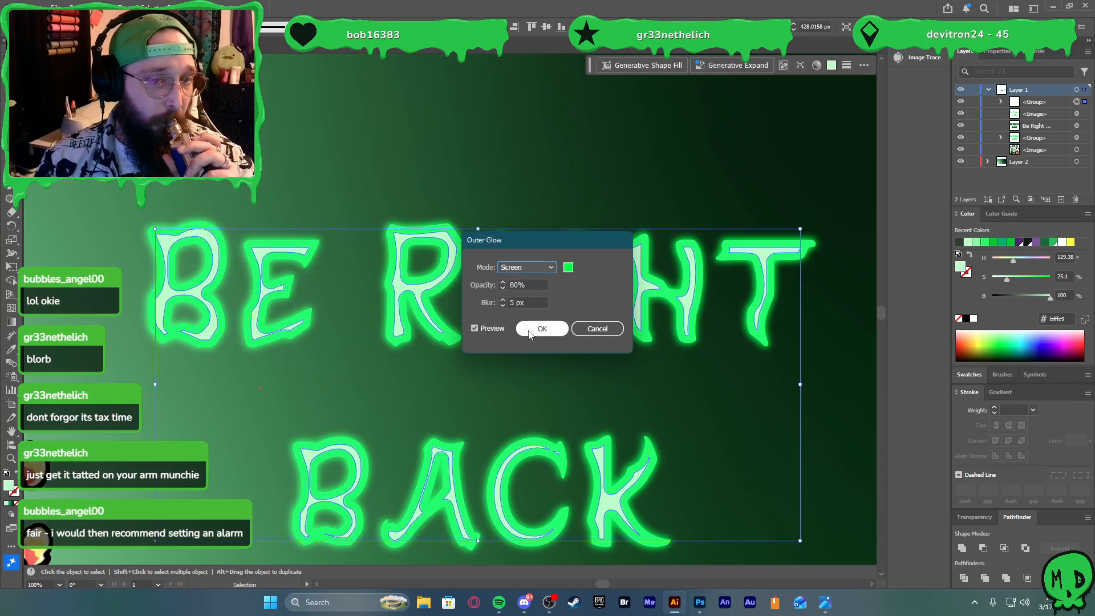
click(568, 267)
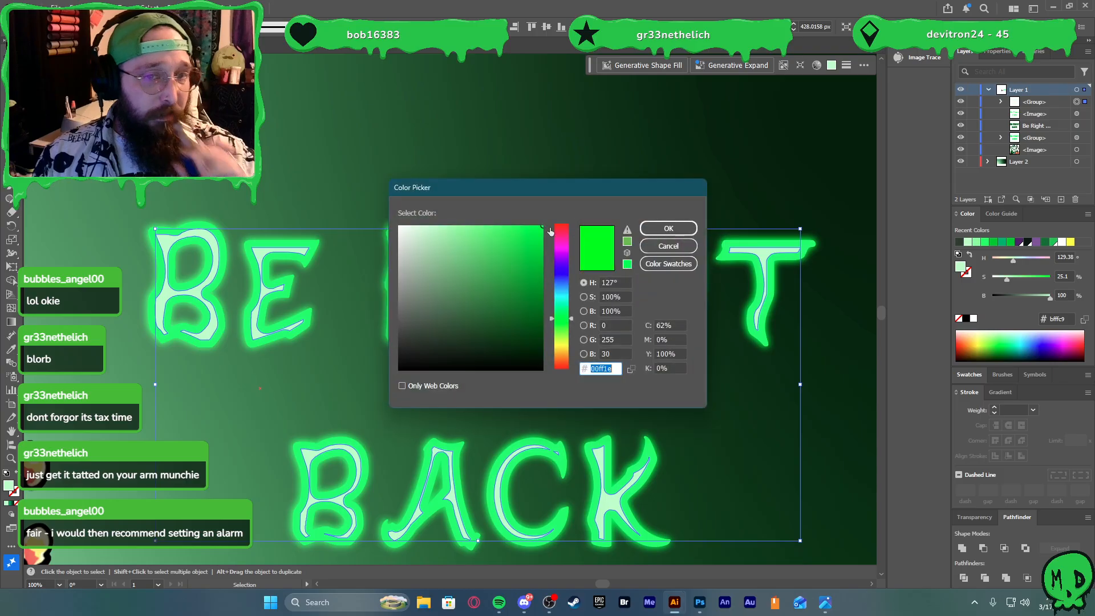
drag(406, 230, 386, 221)
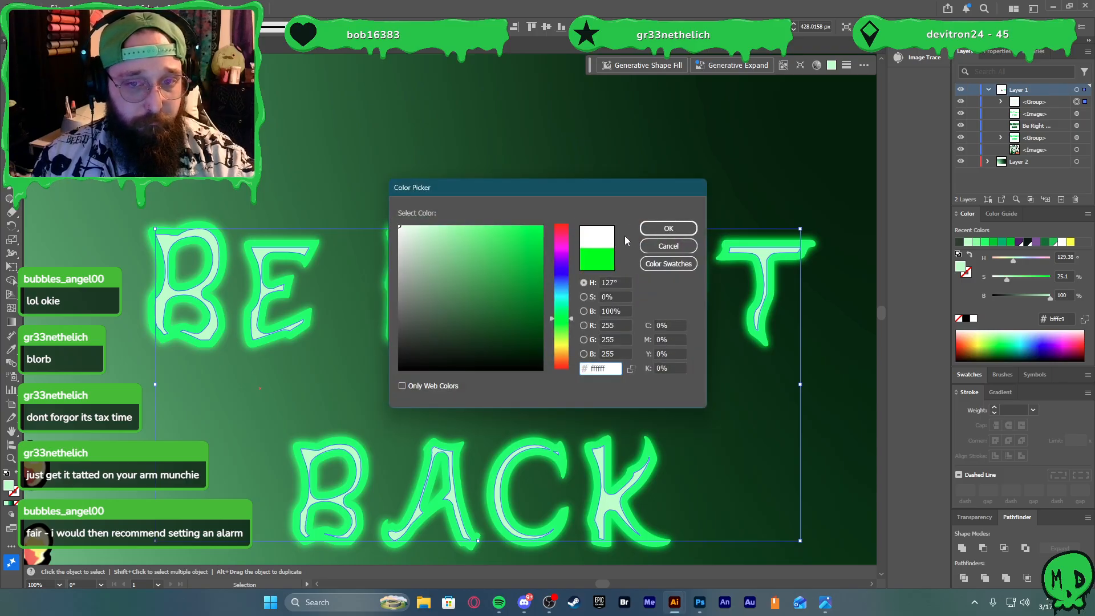
click(667, 229)
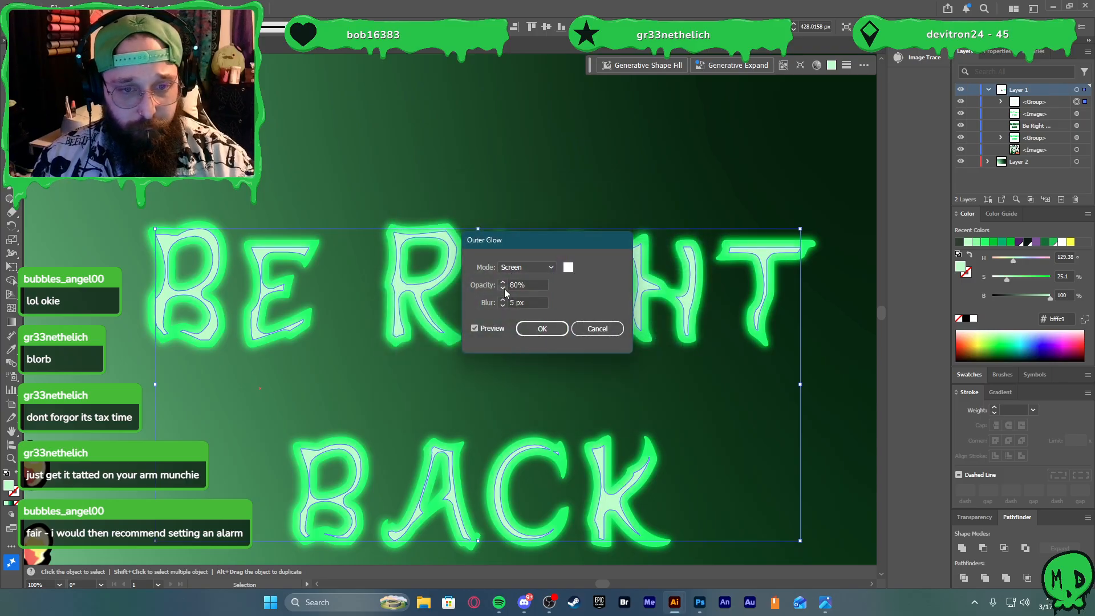
click(542, 328)
click(513, 187)
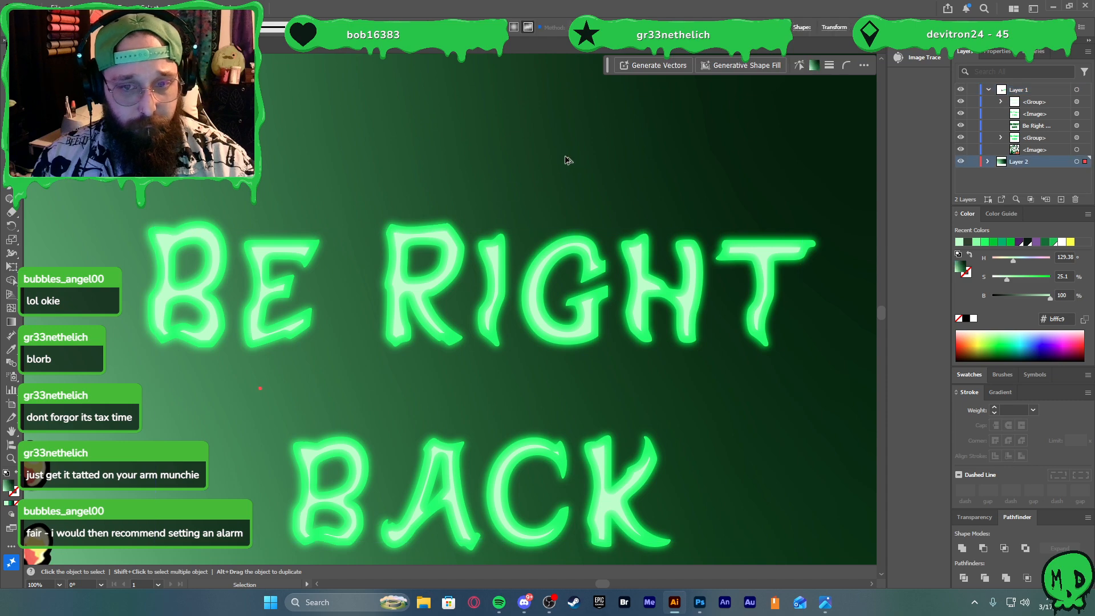
Select the pale green inner letter group and open the colour swatches for it
scroll(566, 158, down, 4)
scroll(540, 166, up, 2)
scroll(463, 182, up, 2)
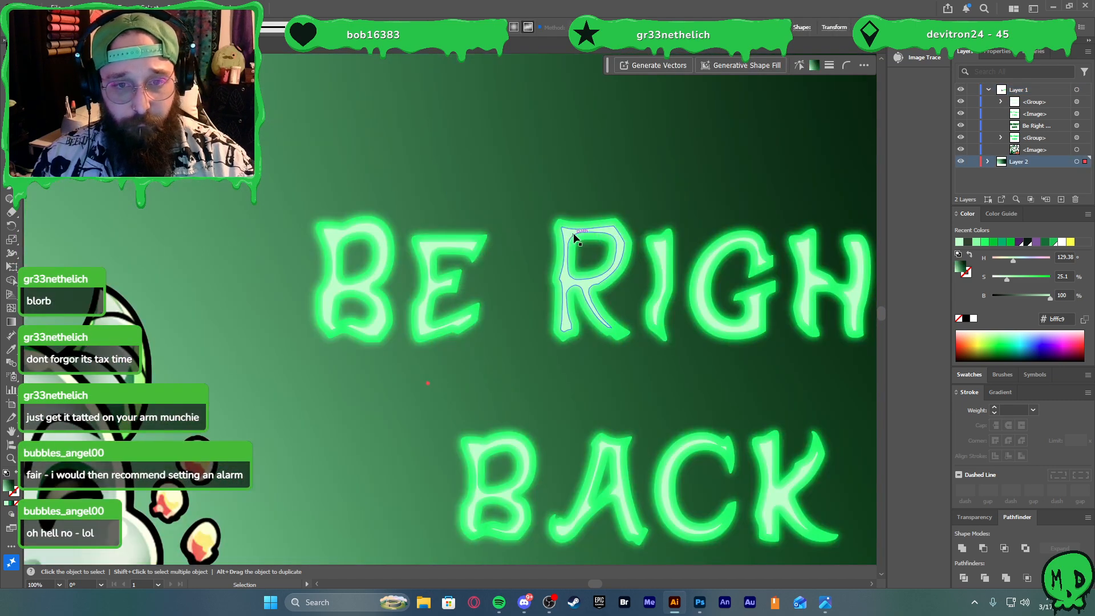
click(574, 237)
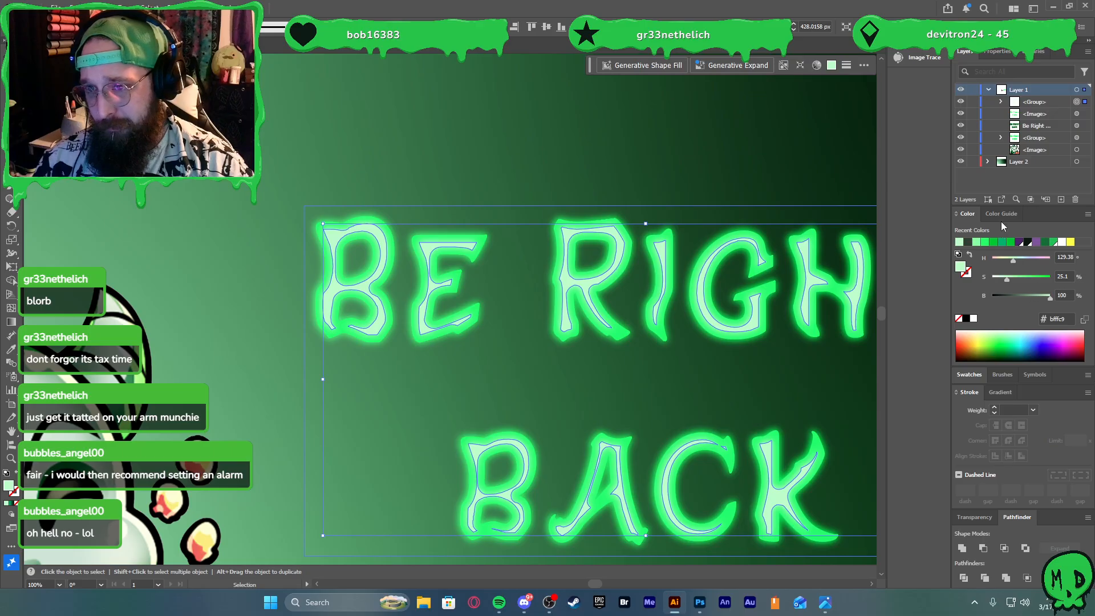
click(967, 375)
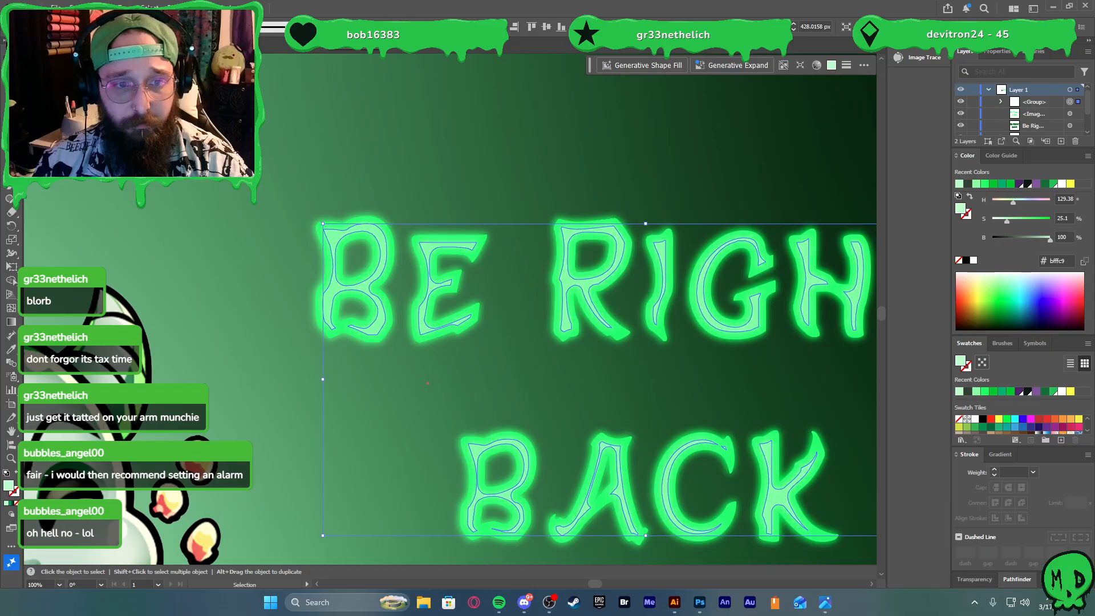
click(404, 87)
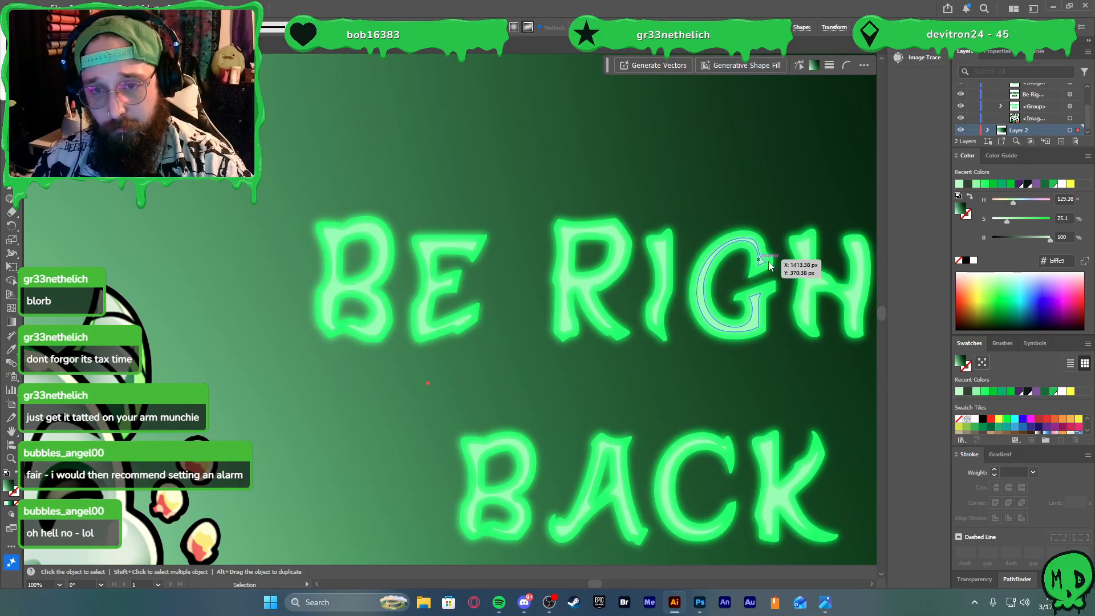
Select the glowing title together with its inner highlights and enlarge it proportionally to about 1150 px wide beside the popcorn emote
scroll(741, 196, down, 2)
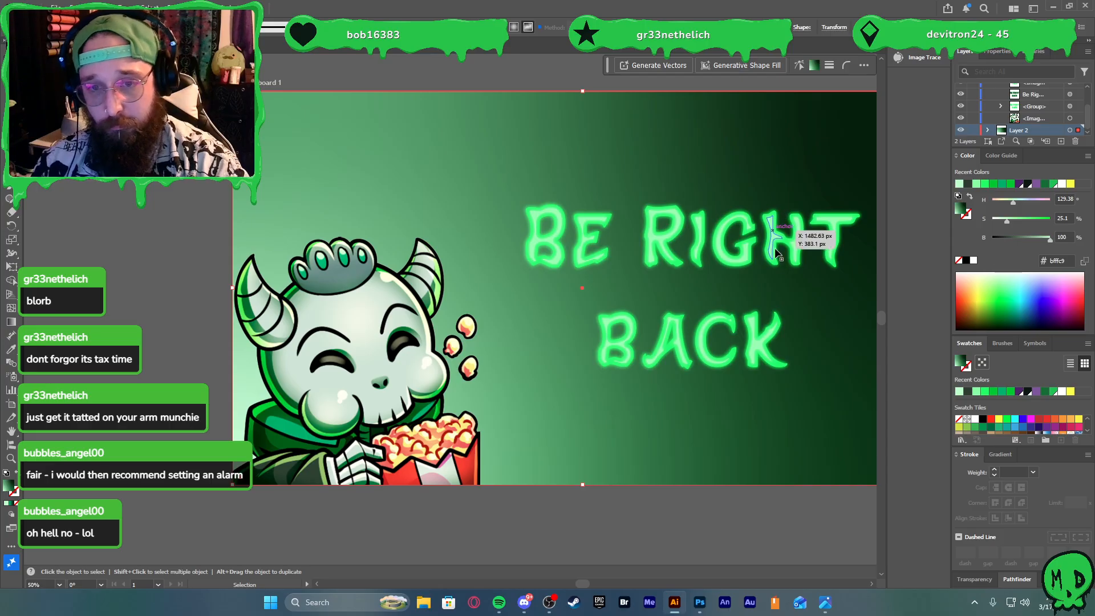
key(ctrl+0)
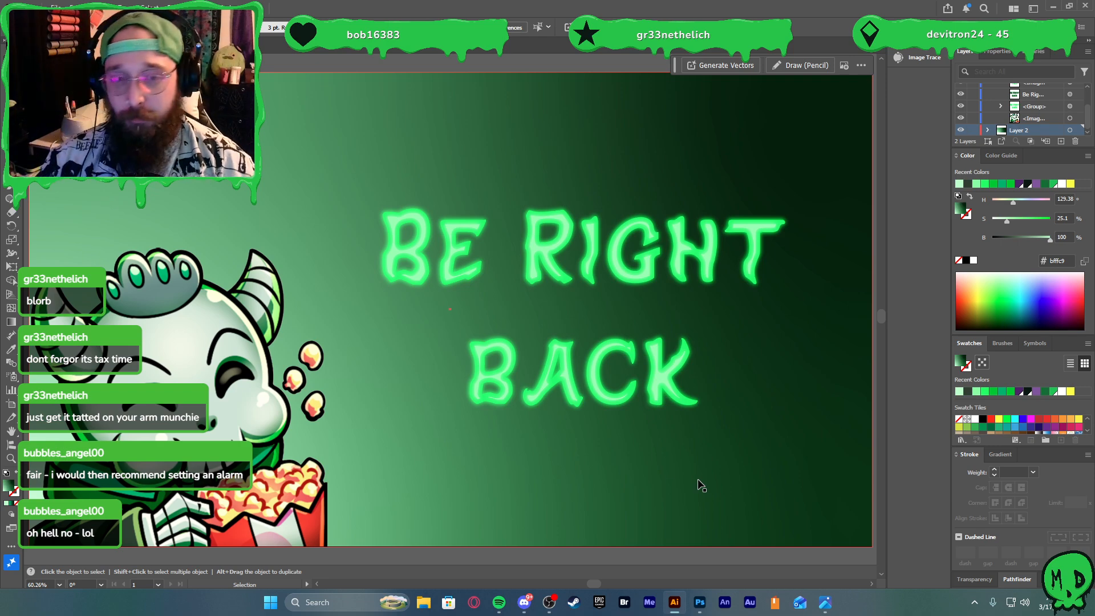
scroll(596, 370, down, 3)
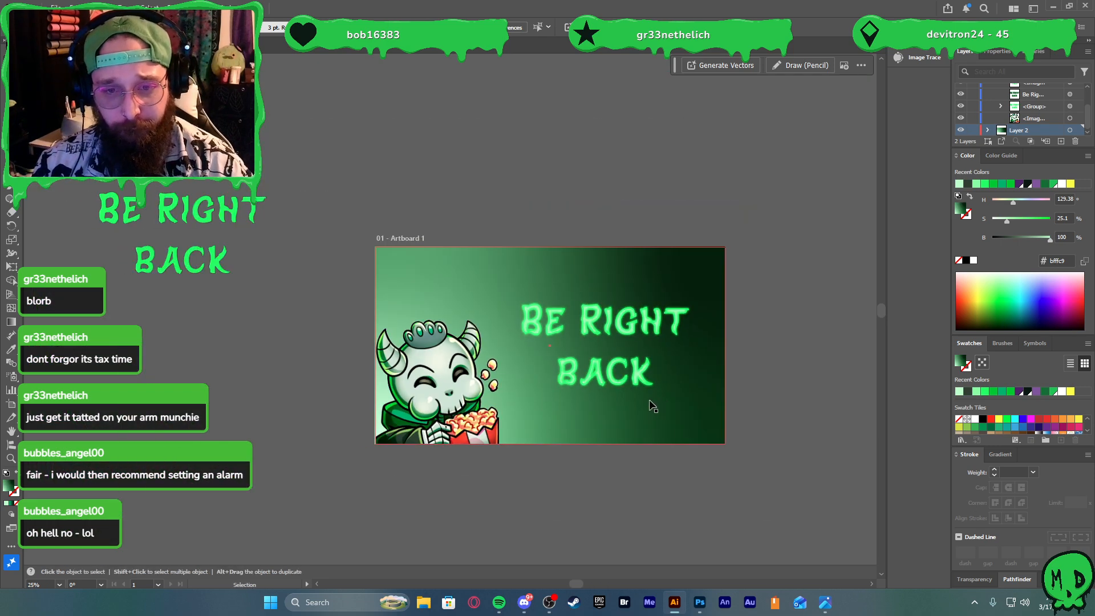
scroll(651, 401, up, 1)
scroll(663, 403, up, 1)
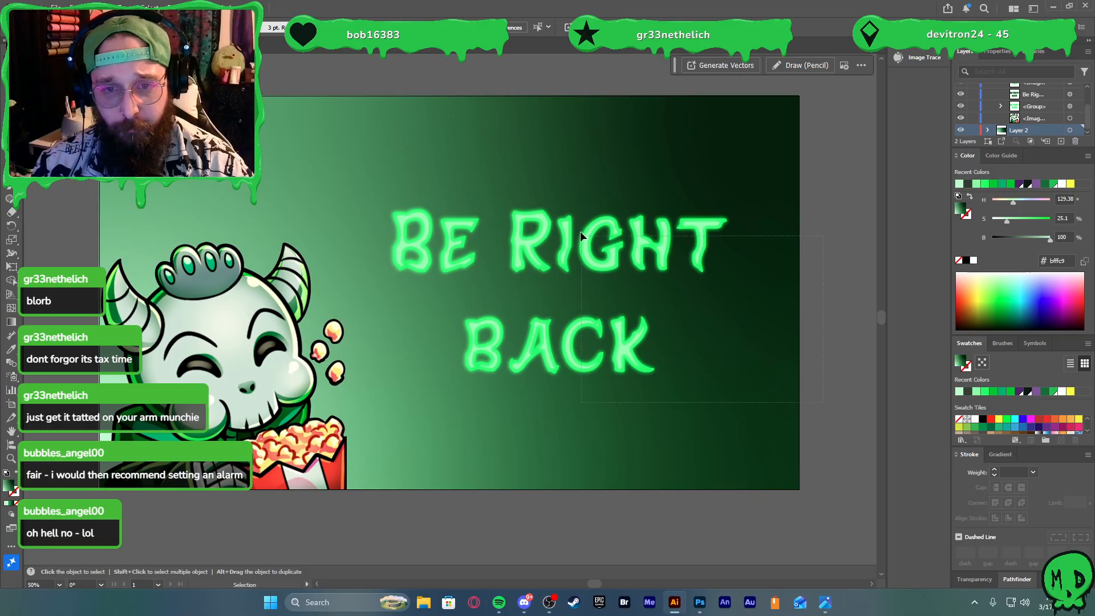
click(713, 233)
drag(732, 204, 770, 185)
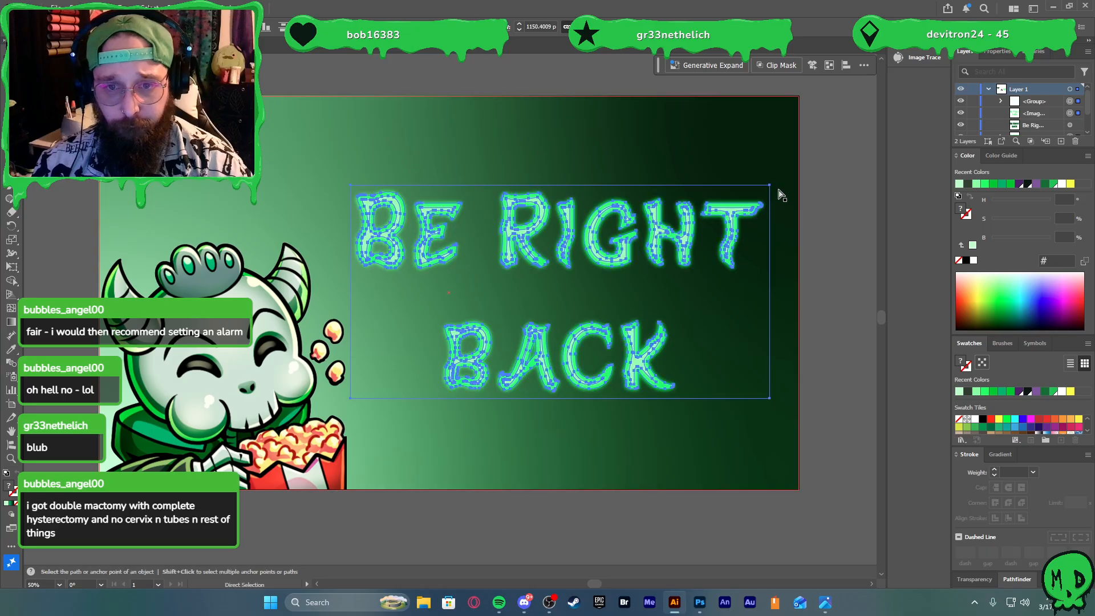
key(ctrl+z)
key(ctrl+shift+z)
click(822, 234)
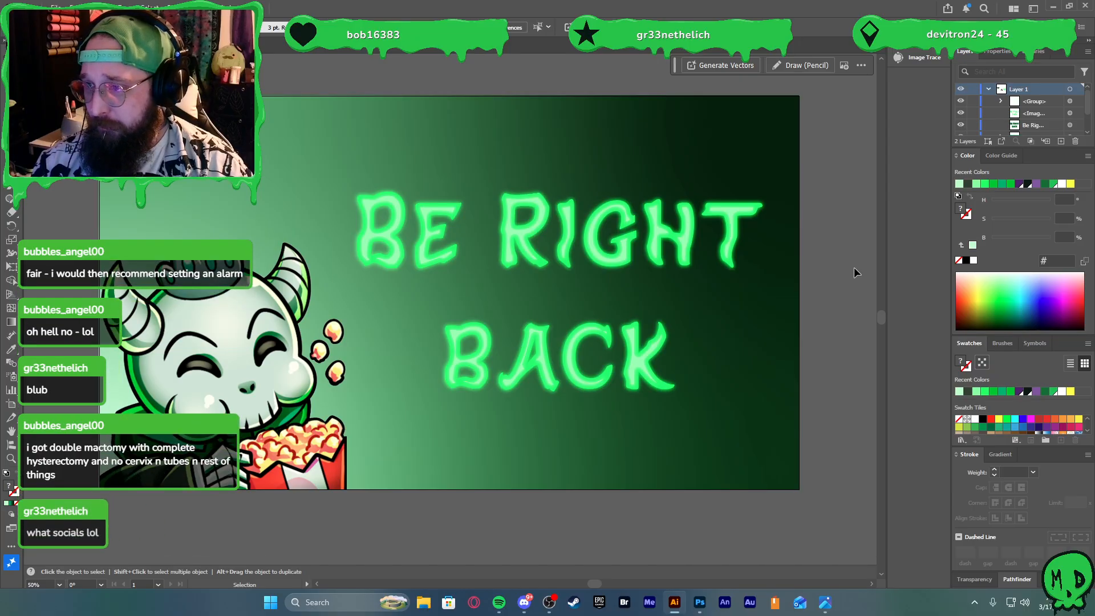
scroll(732, 282, down, 1)
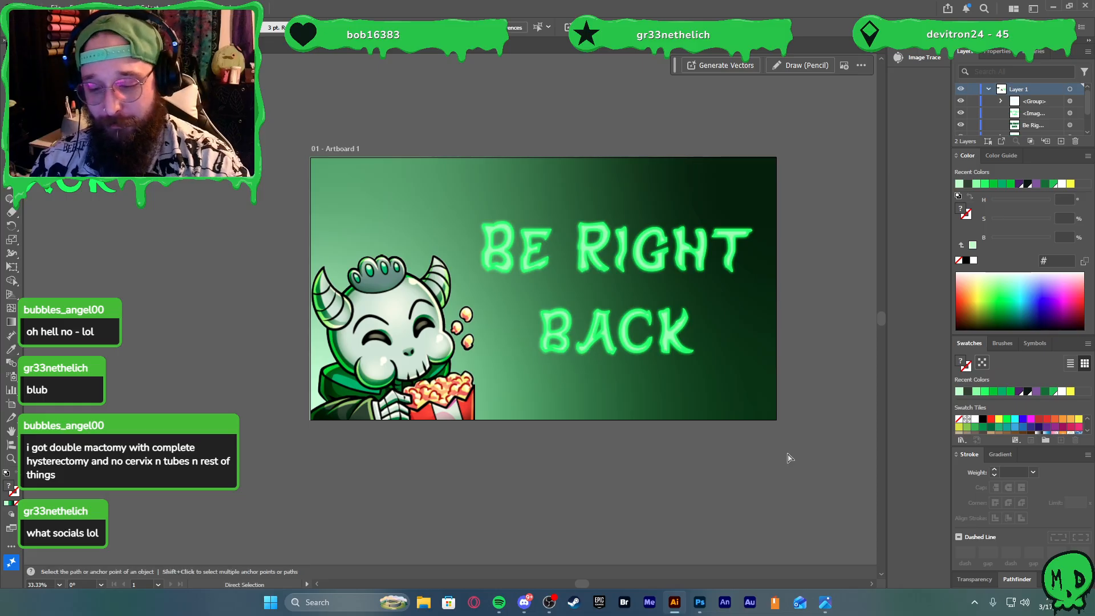
key(ctrl+0)
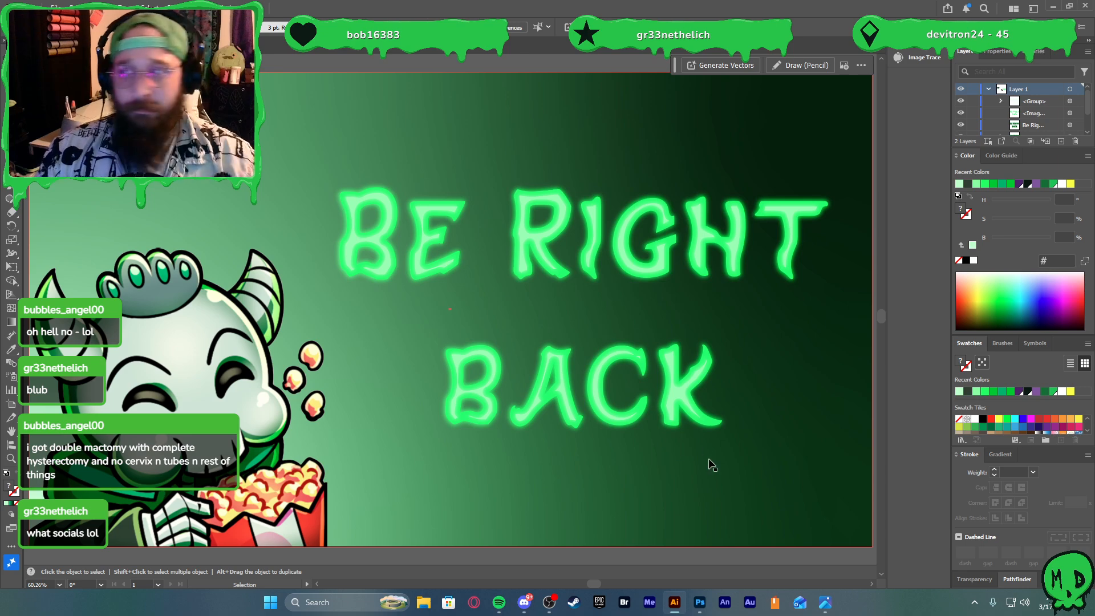
click(653, 272)
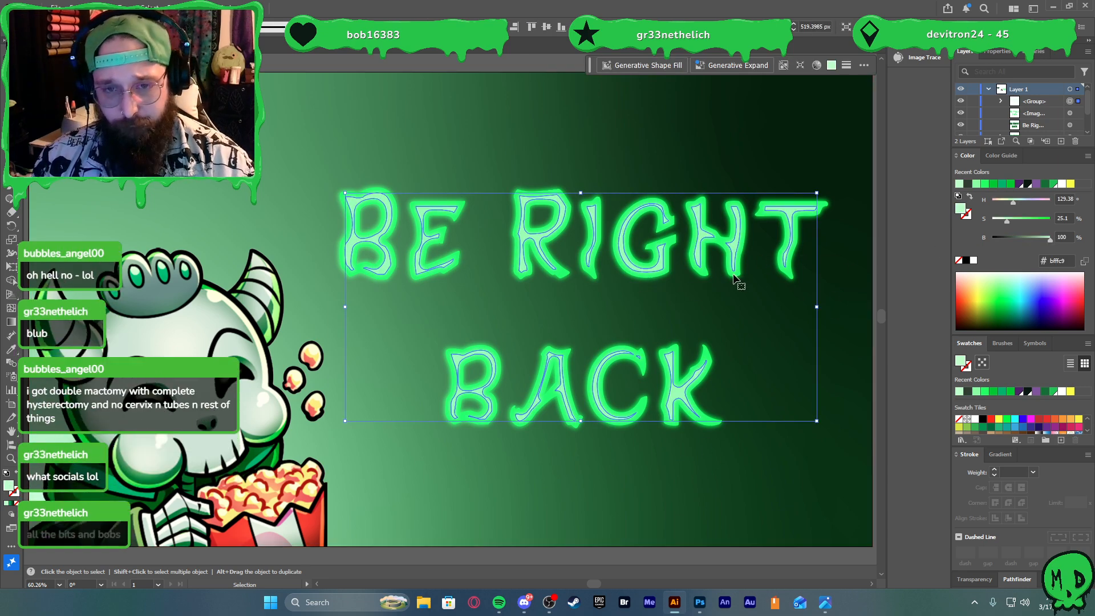
click(700, 283)
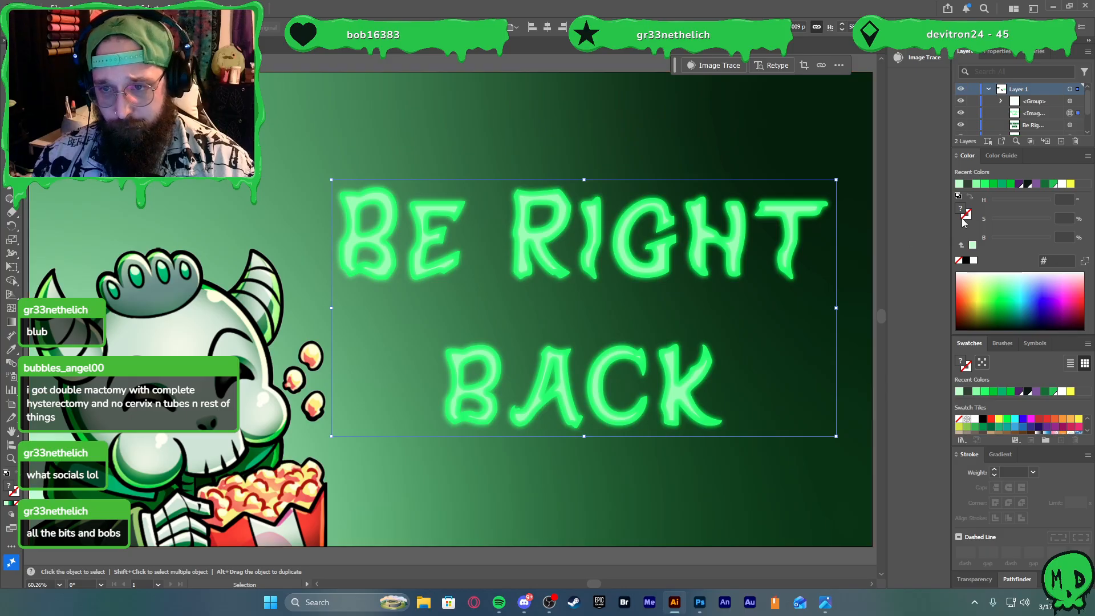
double_click(794, 285)
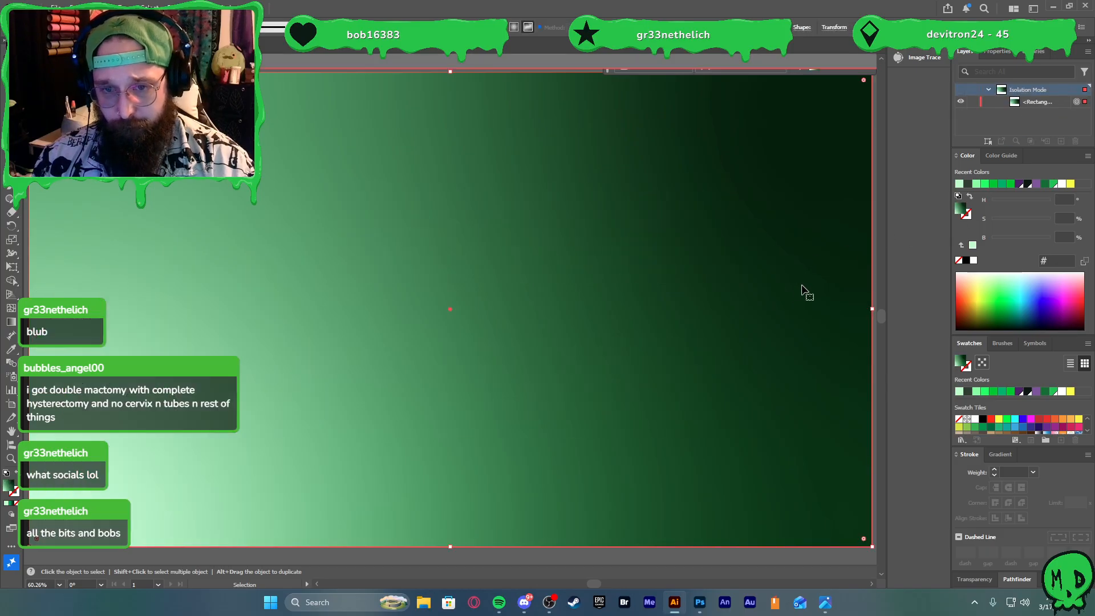
click(708, 67)
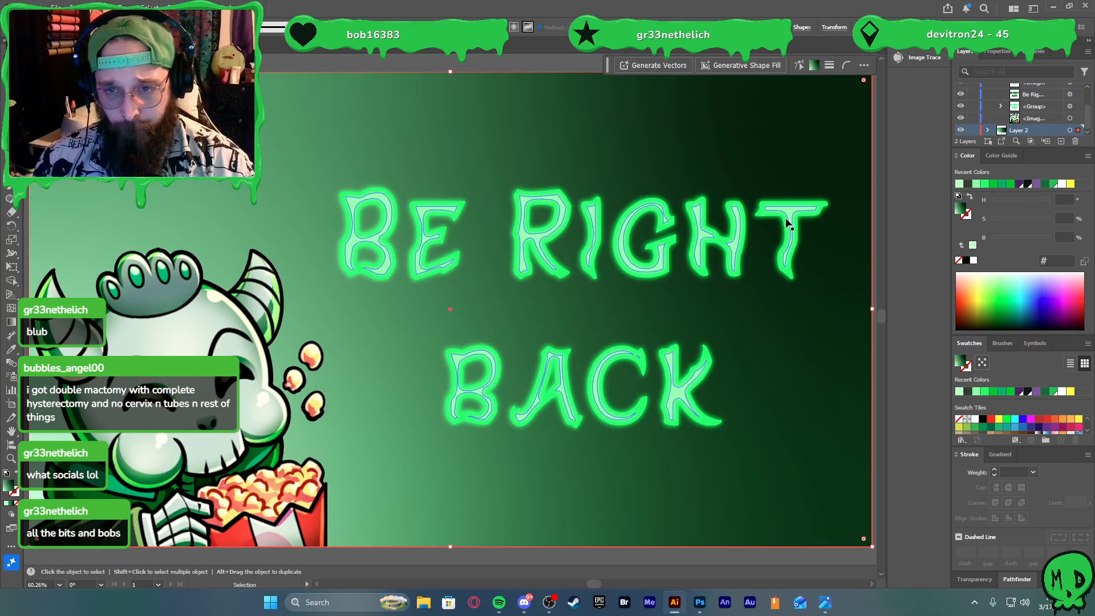
click(780, 200)
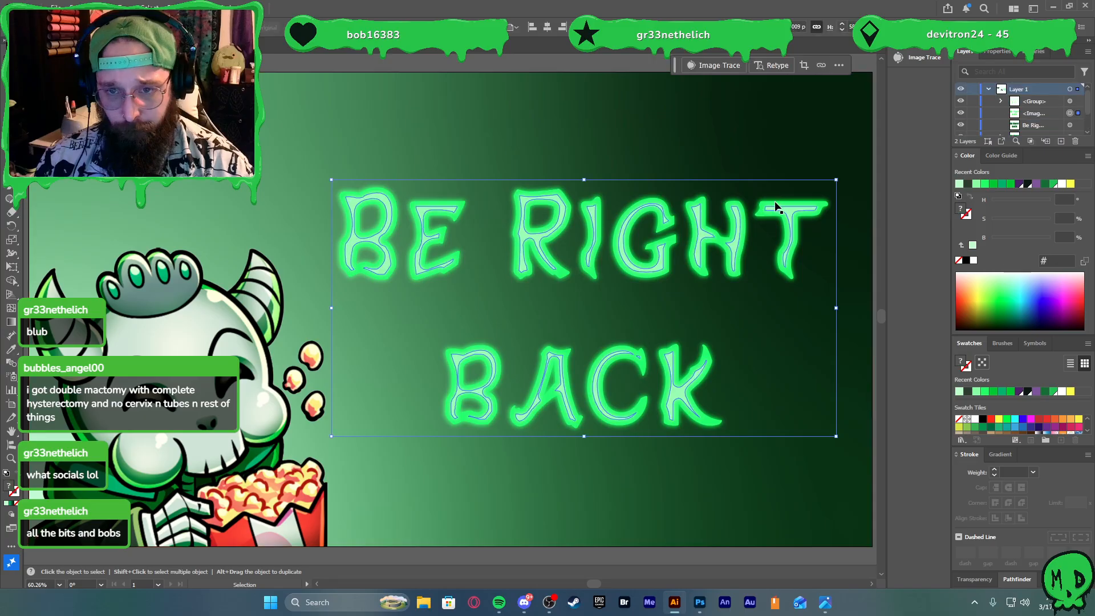
double_click(778, 207)
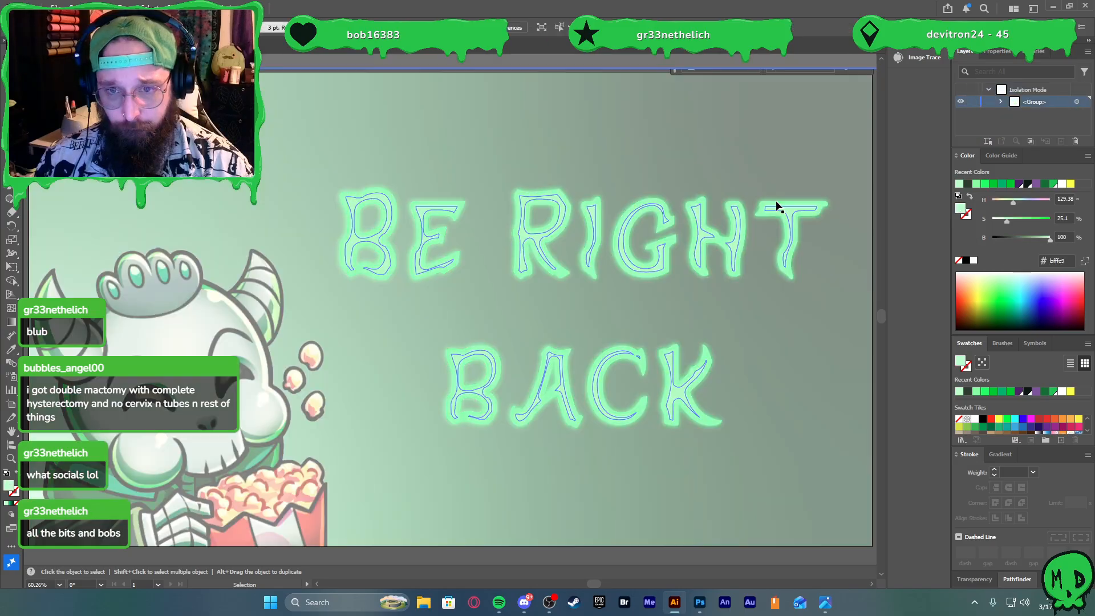
Select the pale green inner letter group and lock it in place
click(766, 203)
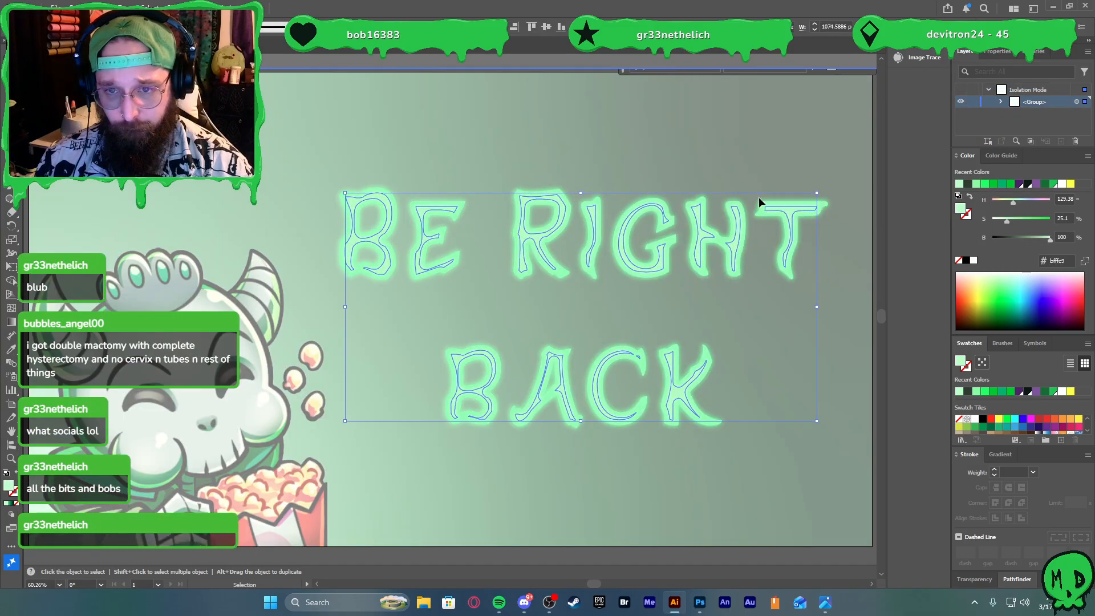
double_click(751, 180)
click(789, 206)
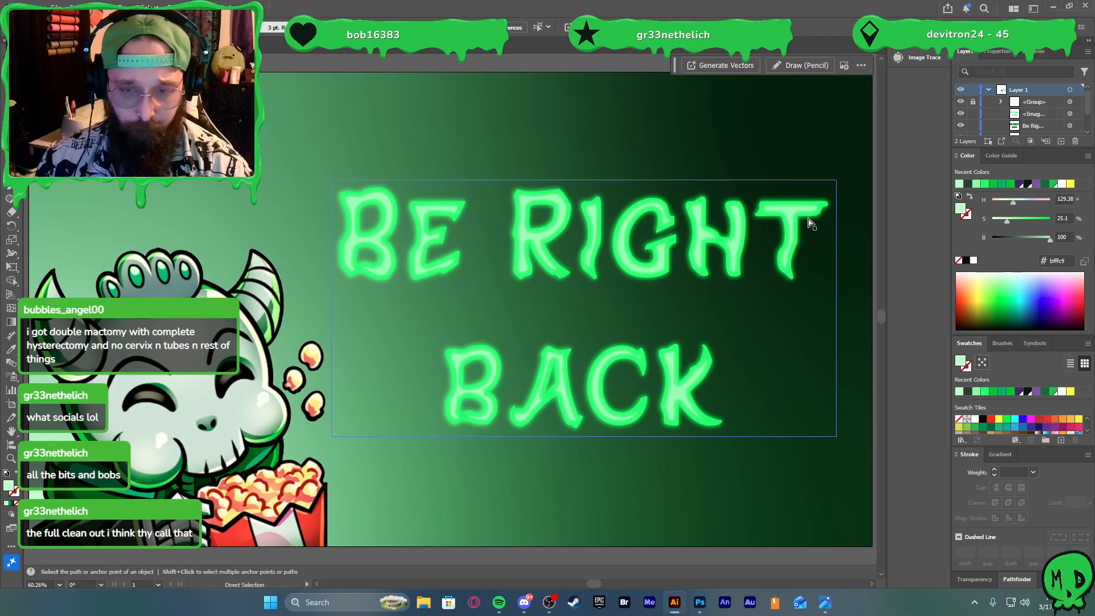
double_click(792, 205)
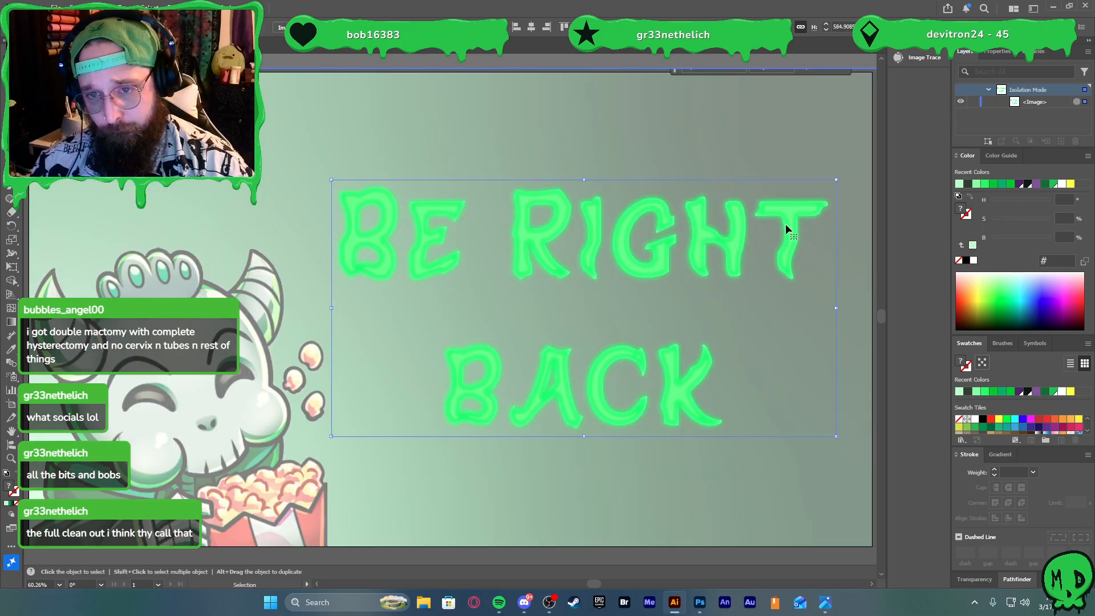
drag(792, 220, 768, 256)
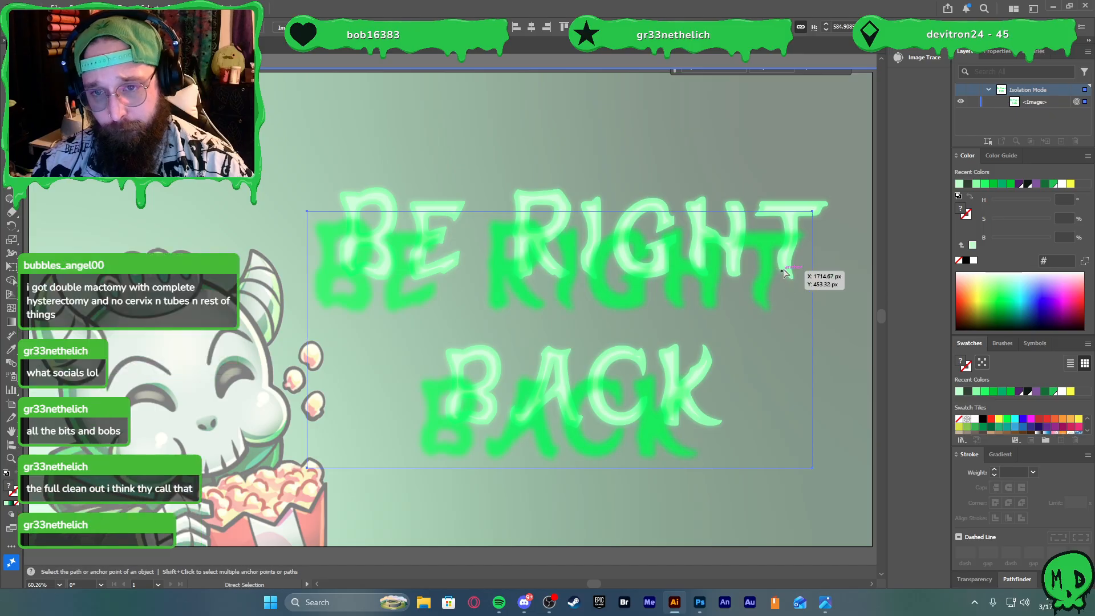
key(ctrl+z)
Lock the blurred green glow image lying between the inner highlights and the solid title letters
key(ctrl+2)
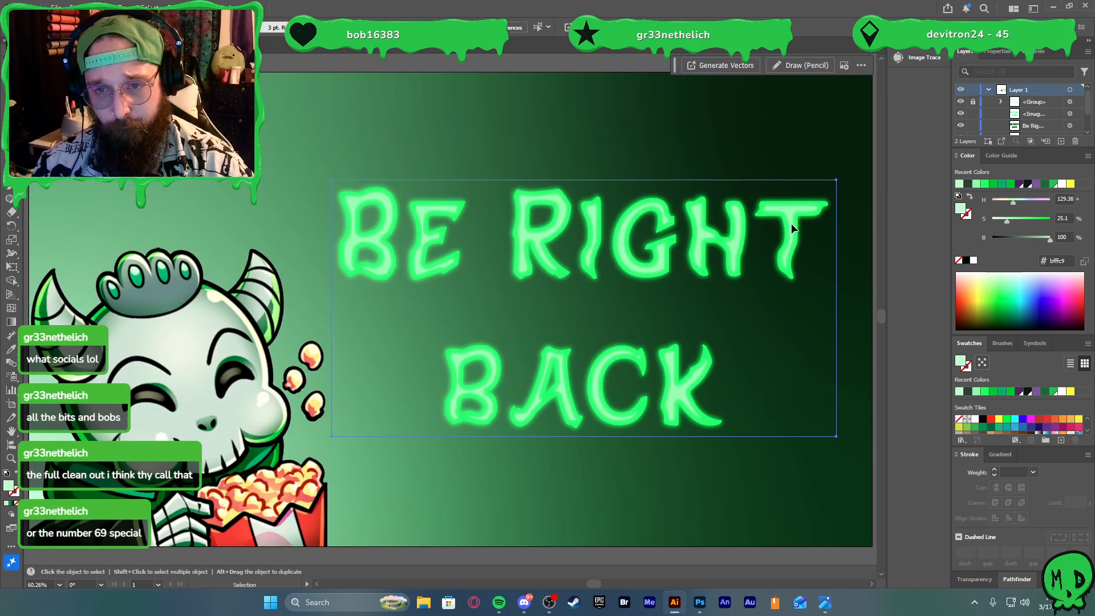
key(ctrl+2)
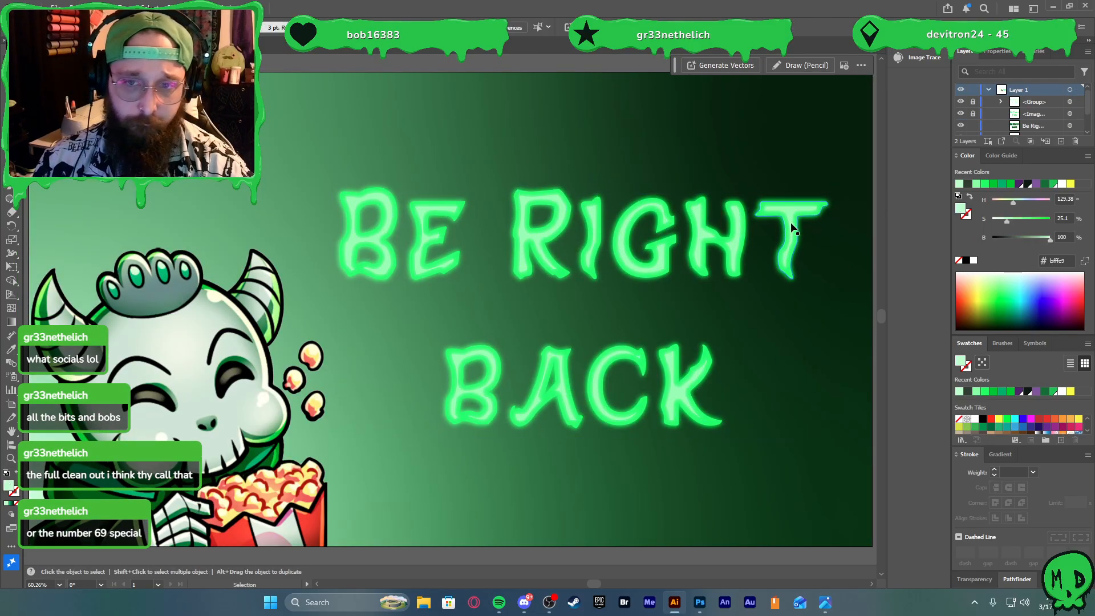
Isolate the solid green title letters, select them all and darken their fill to about 91% brightness
double_click(794, 228)
click(788, 228)
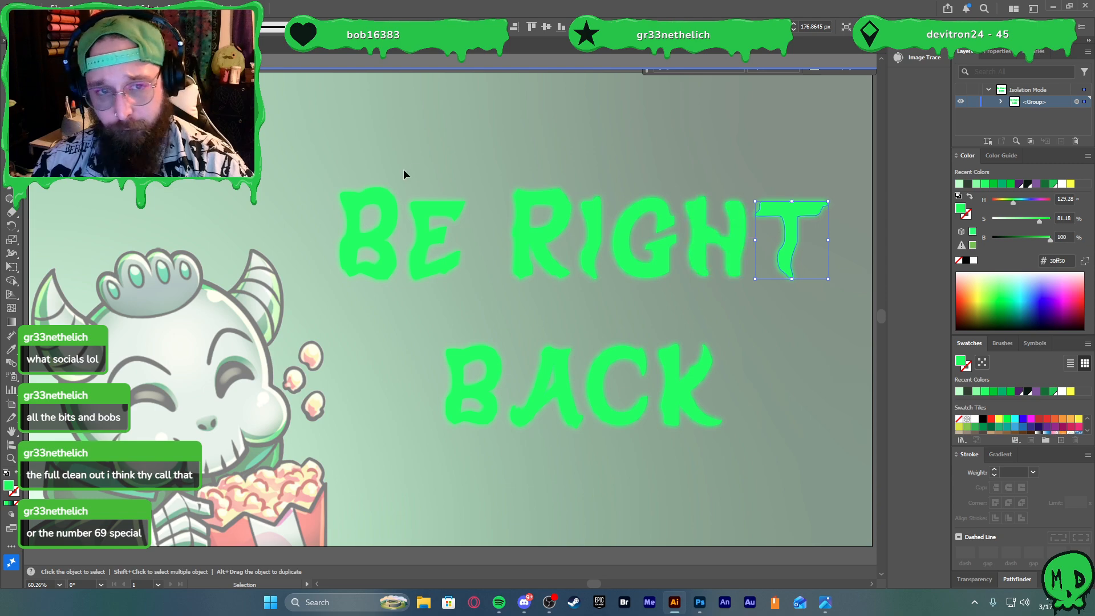
key(ctrl+a)
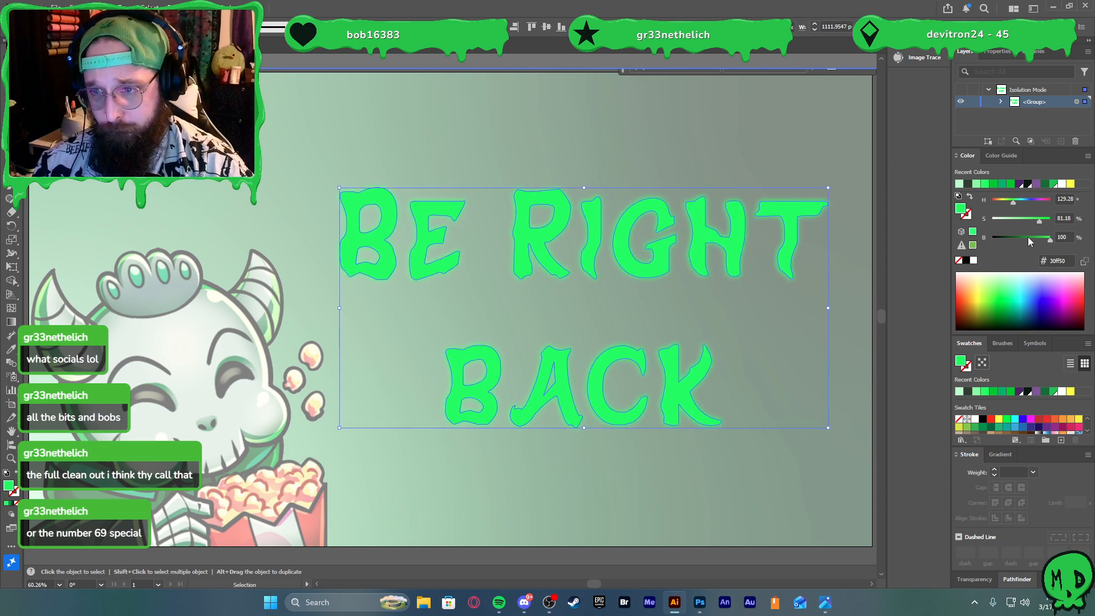
drag(1045, 242, 1045, 242)
double_click(815, 135)
scroll(769, 140, down, 2)
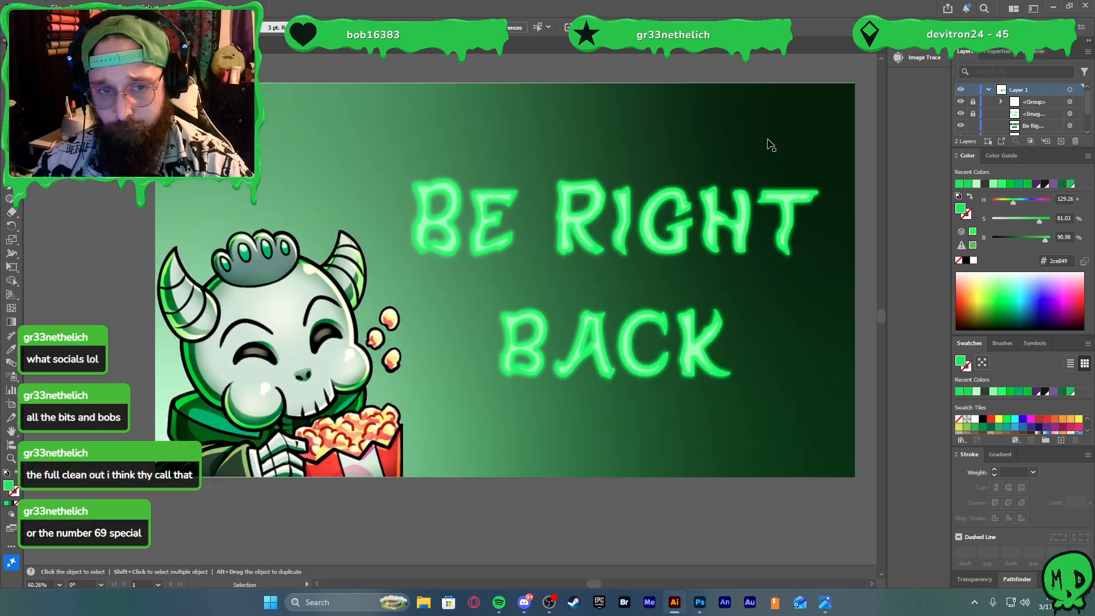
scroll(818, 163, up, 1)
click(815, 170)
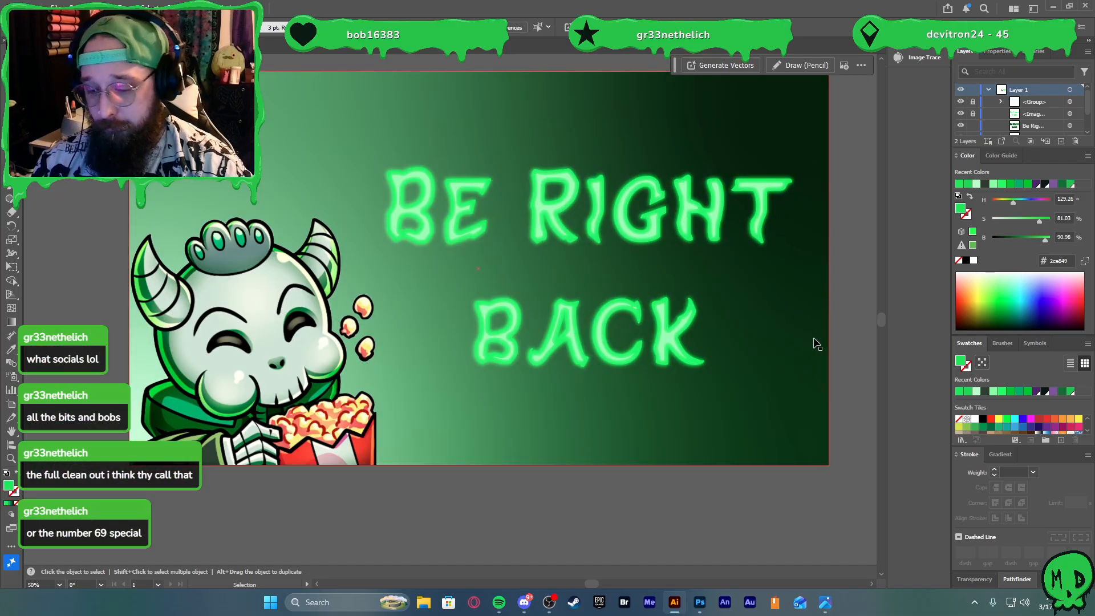
key(a)
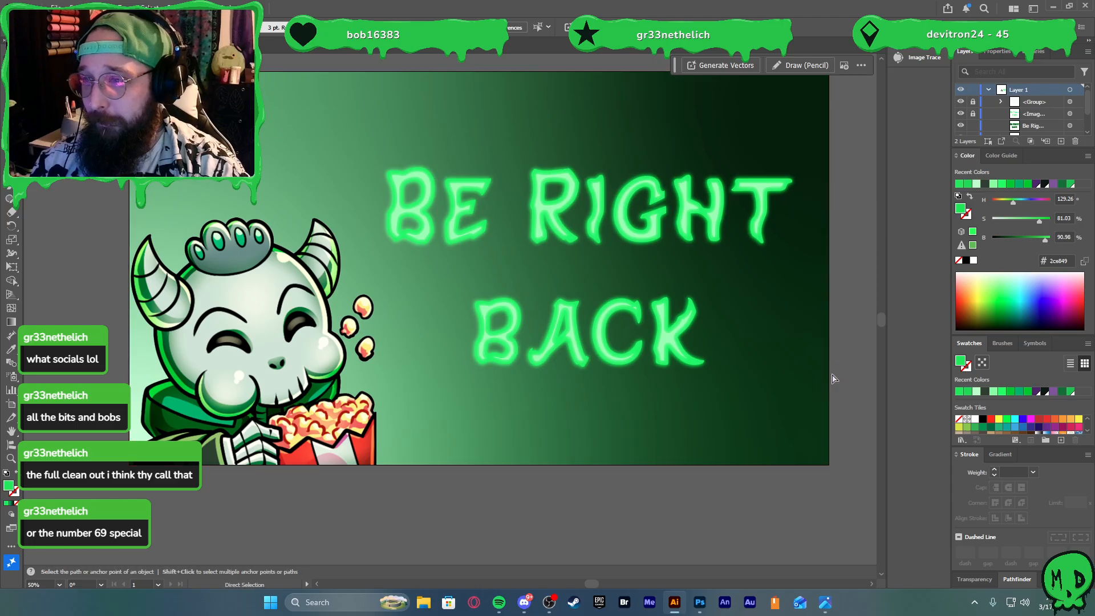
key(ctrl+0)
key(v)
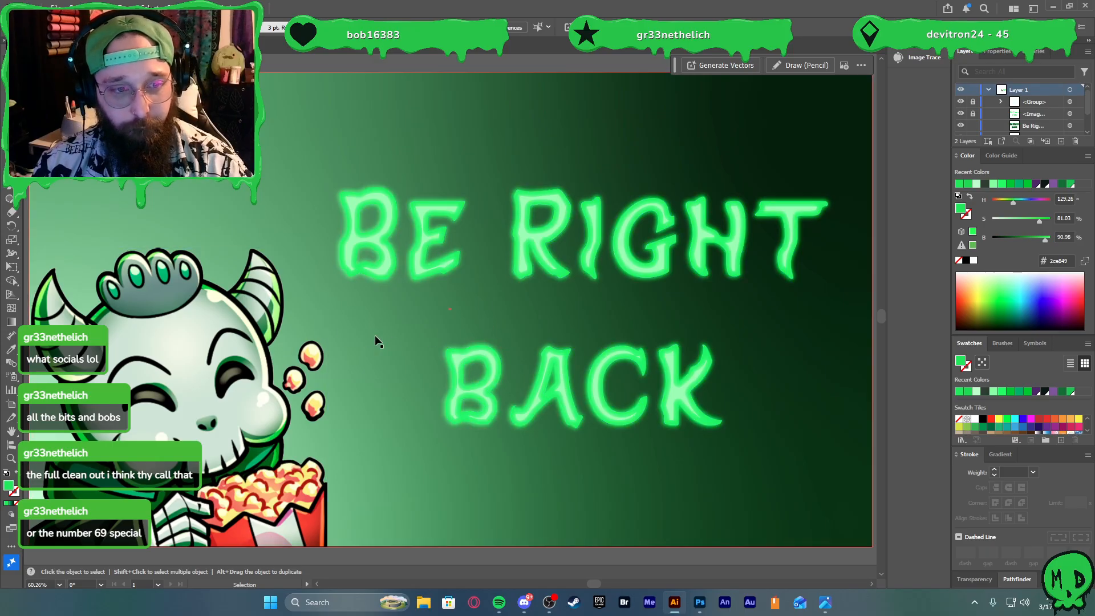
Save the document as BRB in Adobe Illustrator format, accepting the default Illustrator options
key(ctrl+s)
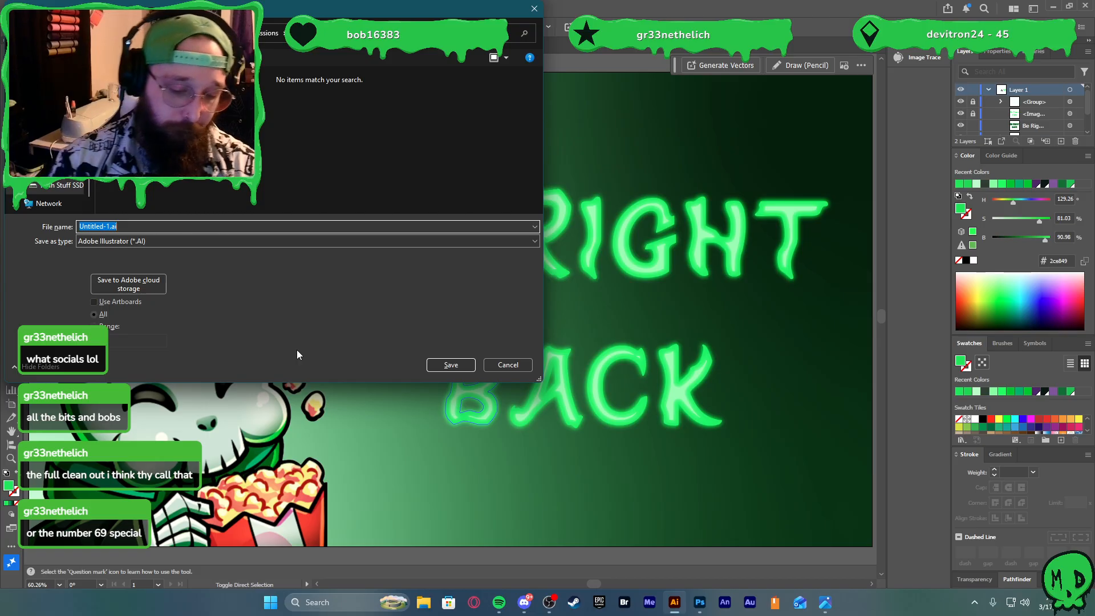
text(BRB)
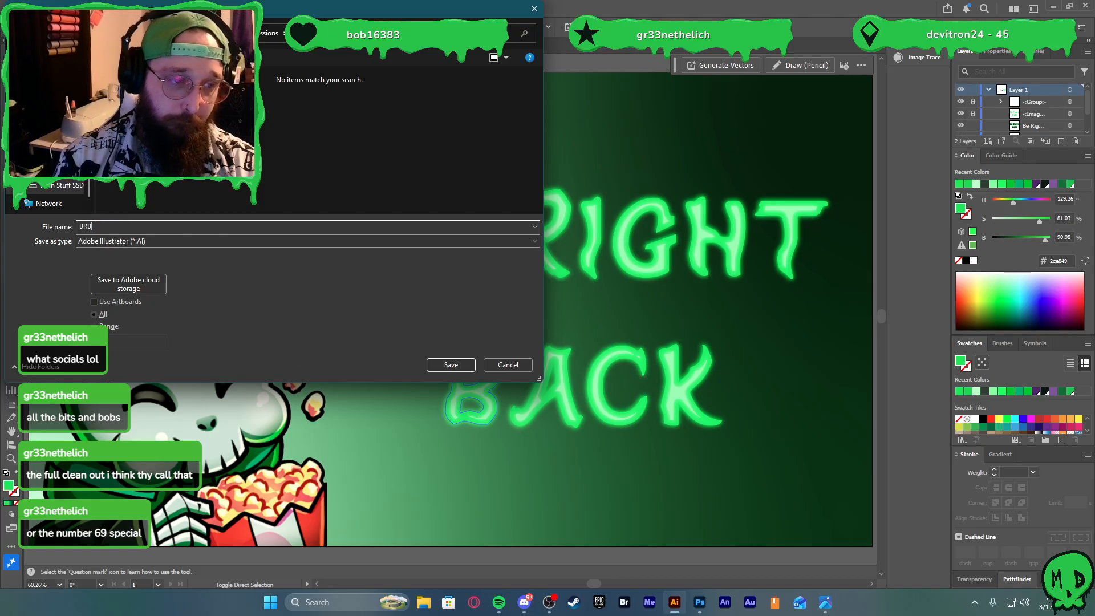
key(Return)
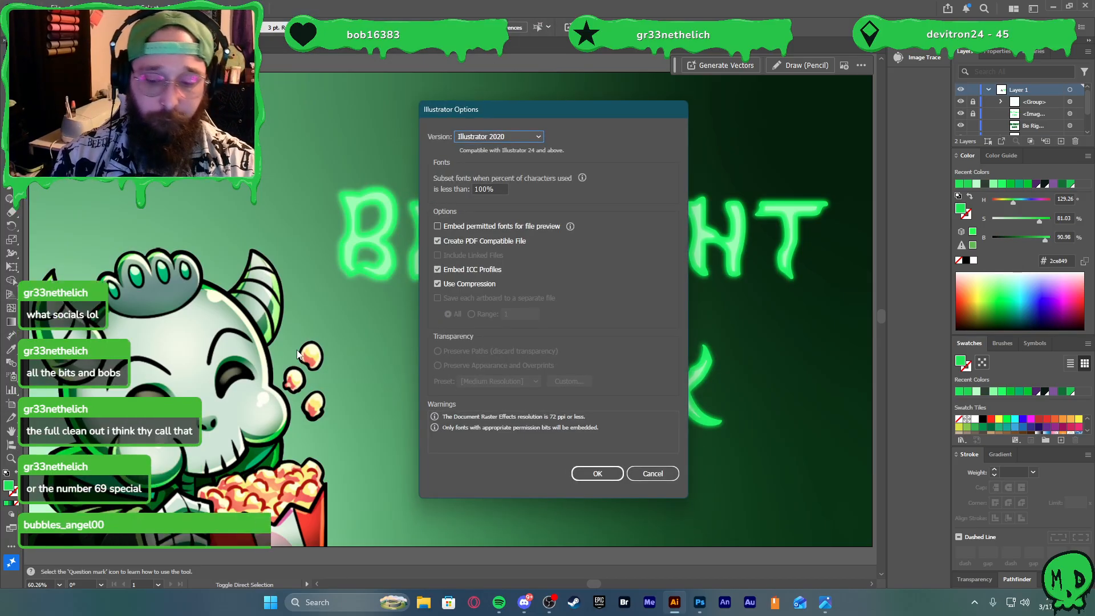
key(Return)
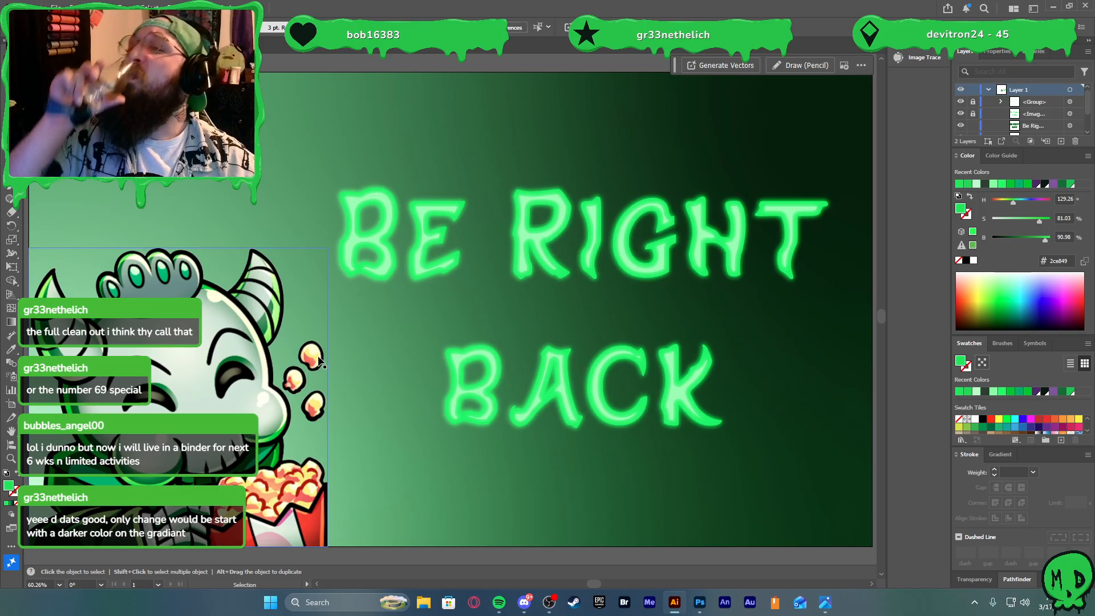
Select the green gradient background rectangle behind the emote and title
key(a)
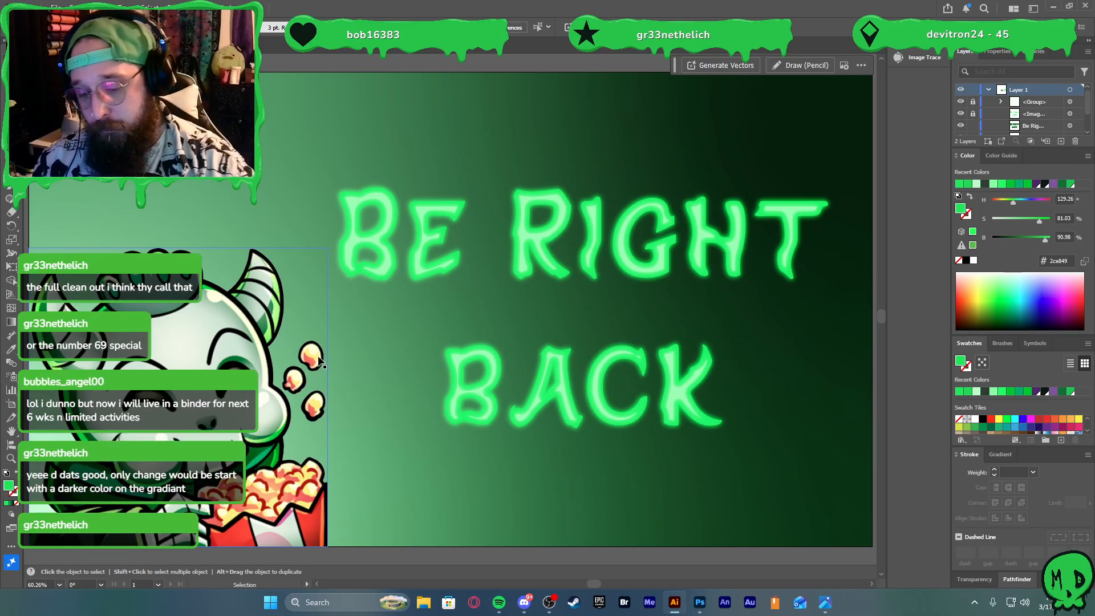
key(v)
scroll(317, 271, down, 2)
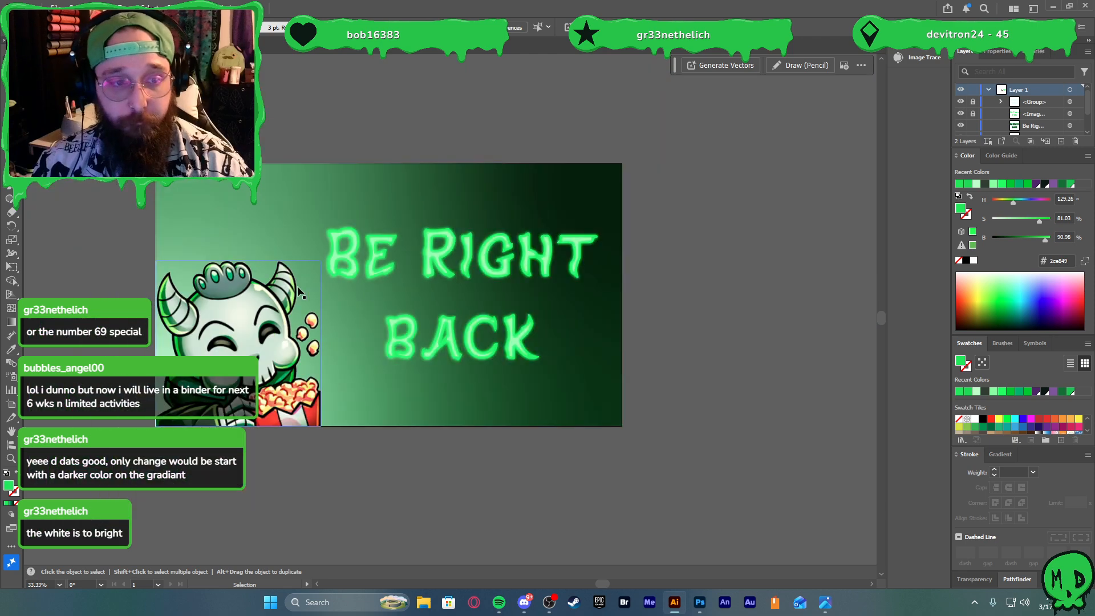
drag(221, 225, 219, 225)
scroll(219, 393, left, 2)
scroll(219, 397, up, 1)
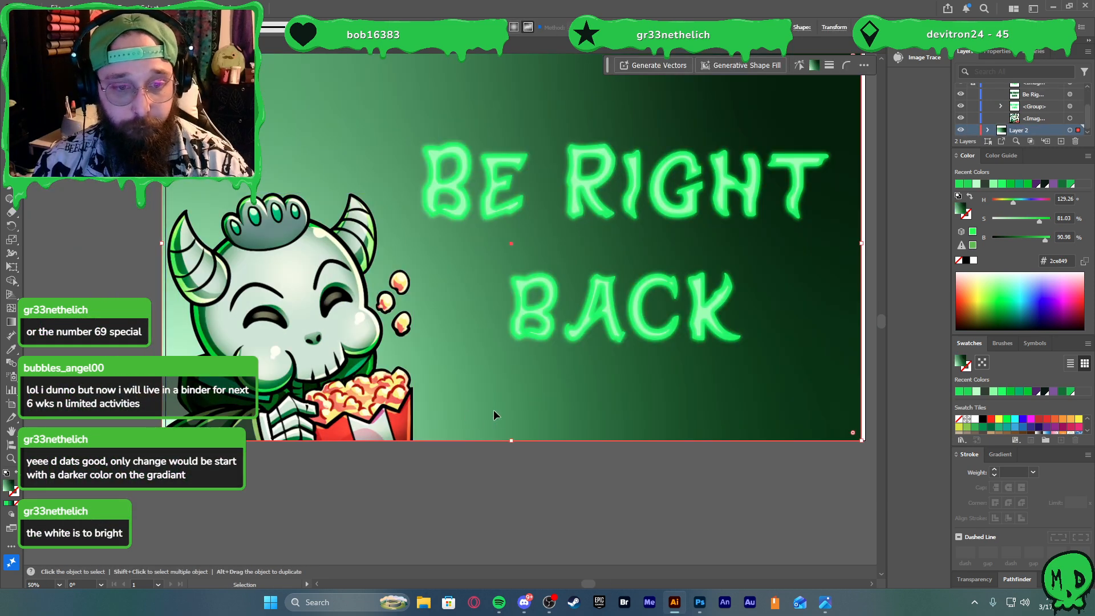
Recolor the lower-left color point of the background's freeform gradient to saturation 49.75% and brightness 78.82% (#65c97d)
double_click(462, 414)
double_click(458, 467)
scroll(474, 446, down, 1)
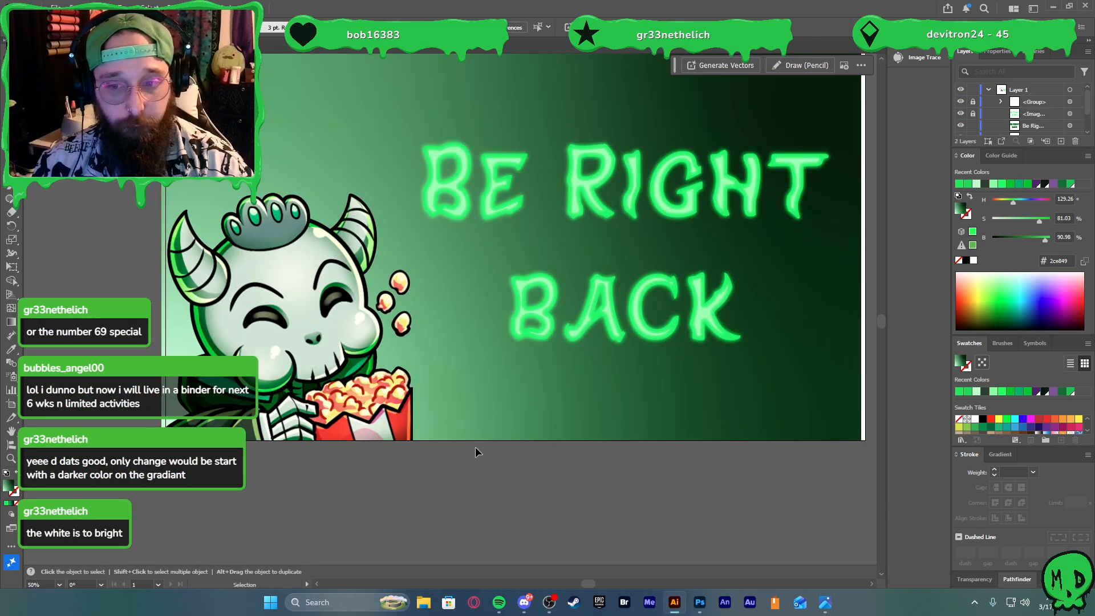
click(517, 431)
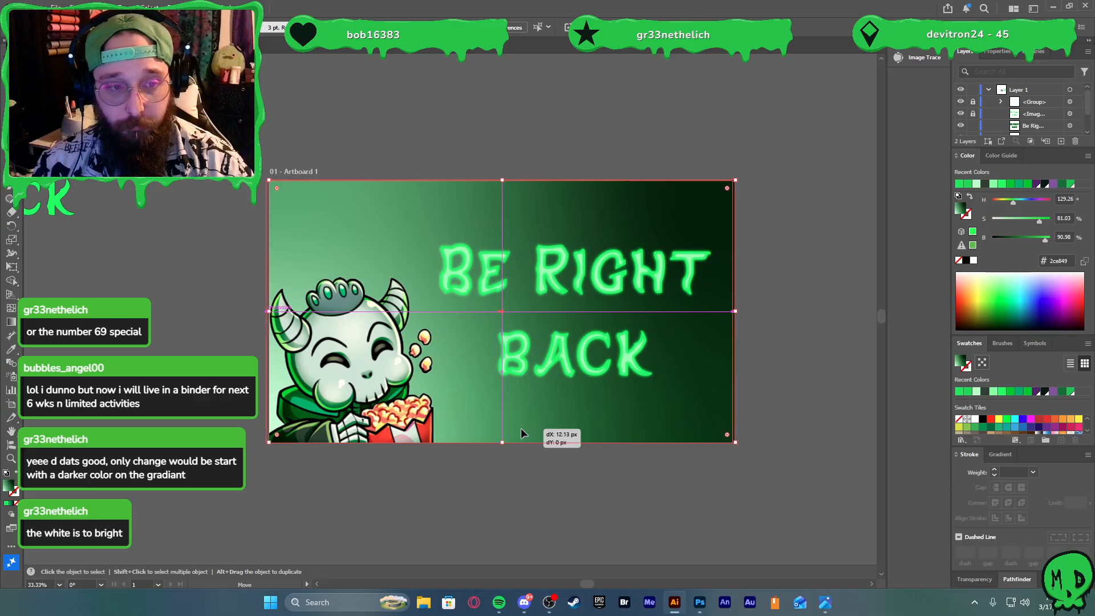
key(g)
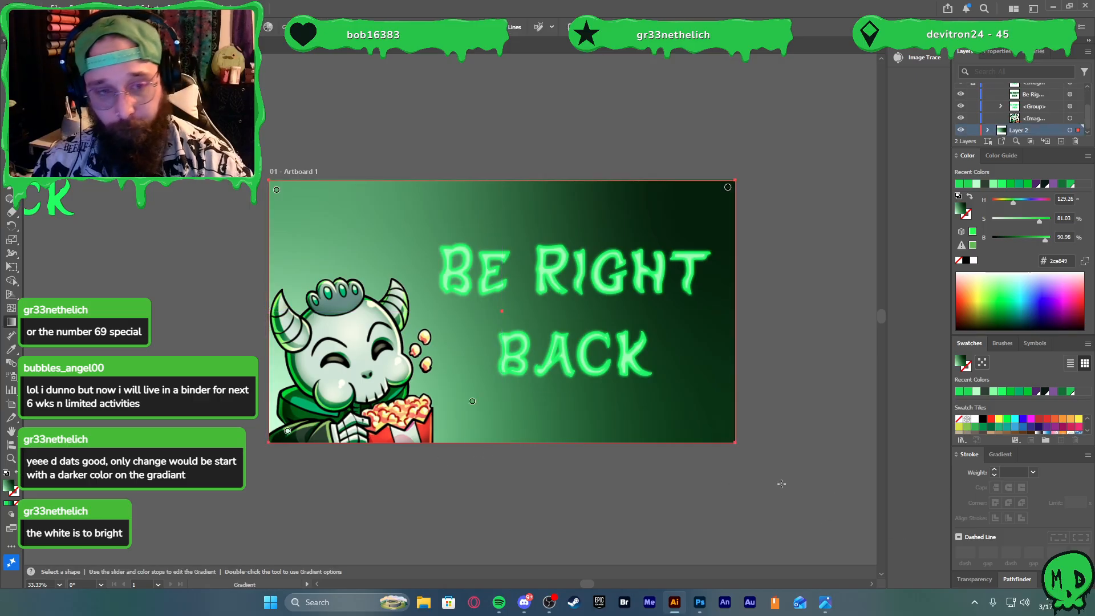
click(287, 431)
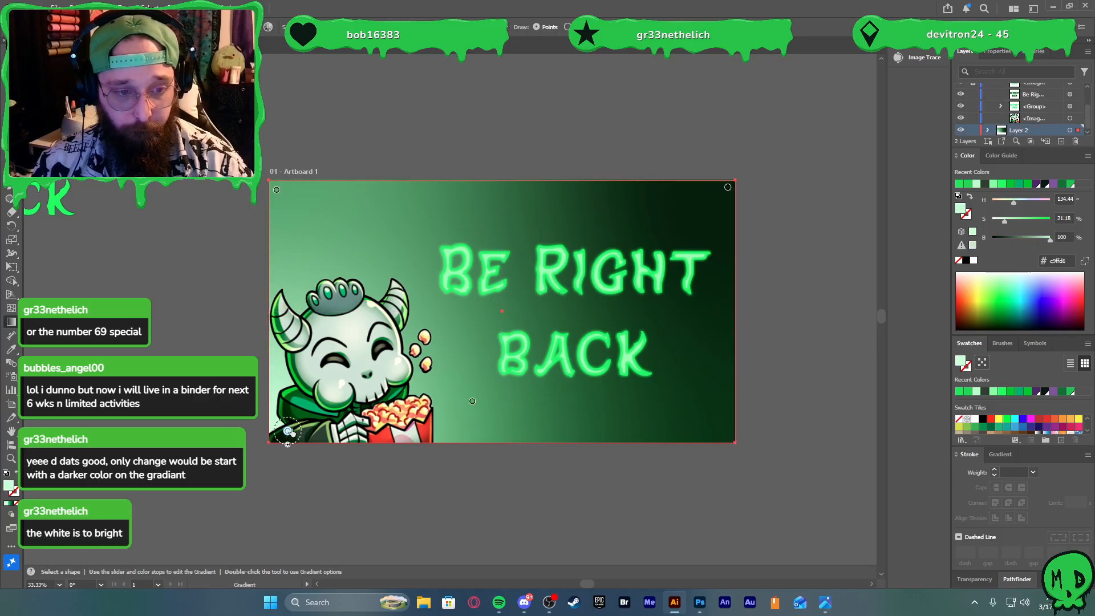
double_click(287, 432)
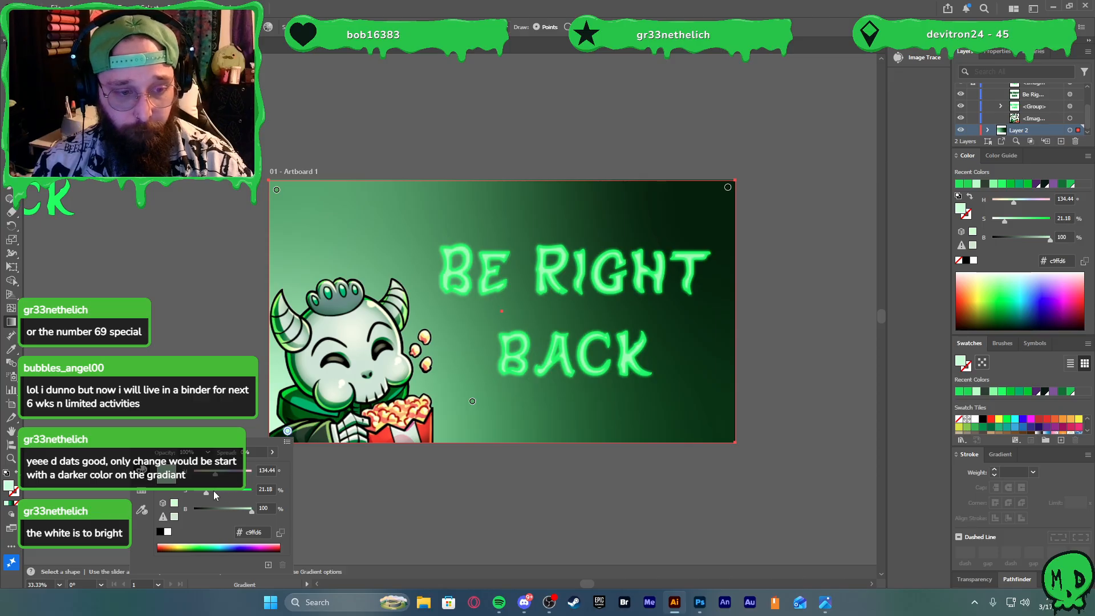
drag(213, 490, 223, 491)
click(240, 509)
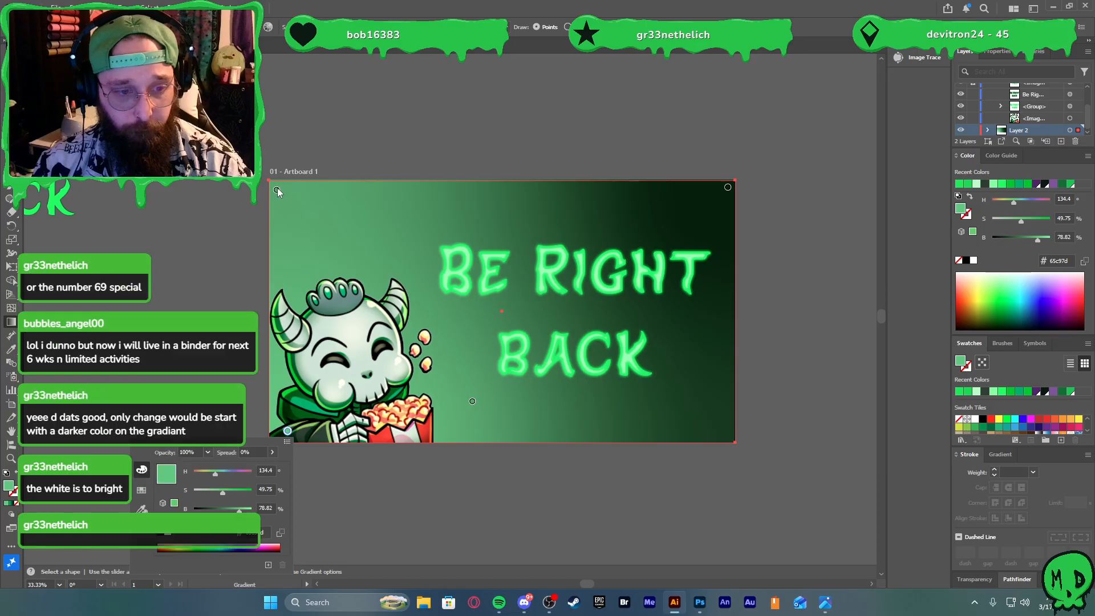
Pull the lower-middle gradient color point in beside the popcorn bucket and remove the lower-left color point
click(288, 431)
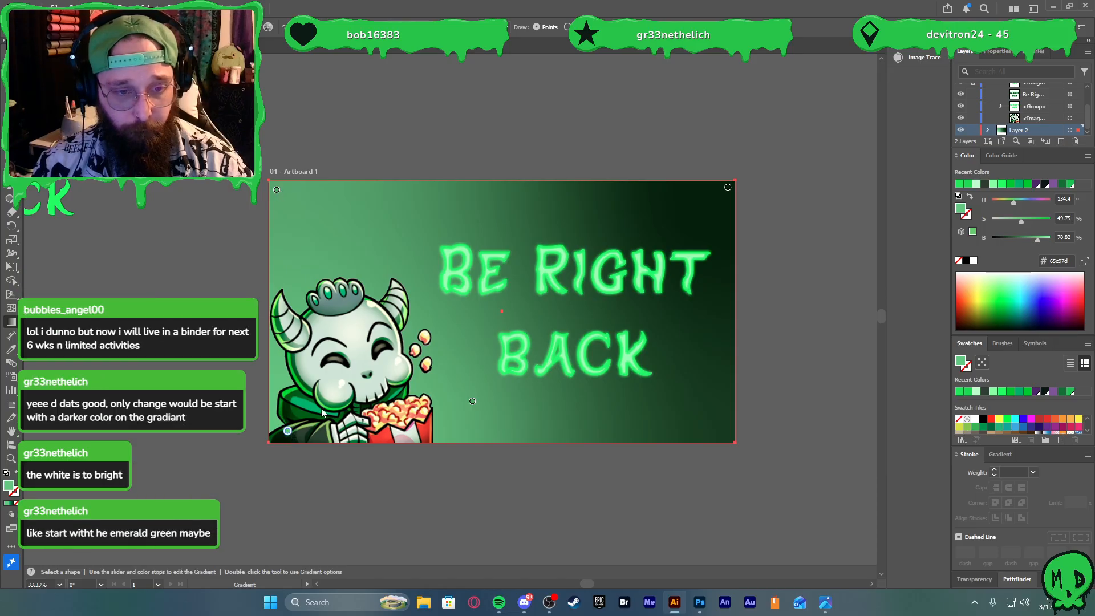
drag(288, 431, 350, 398)
drag(472, 402, 432, 390)
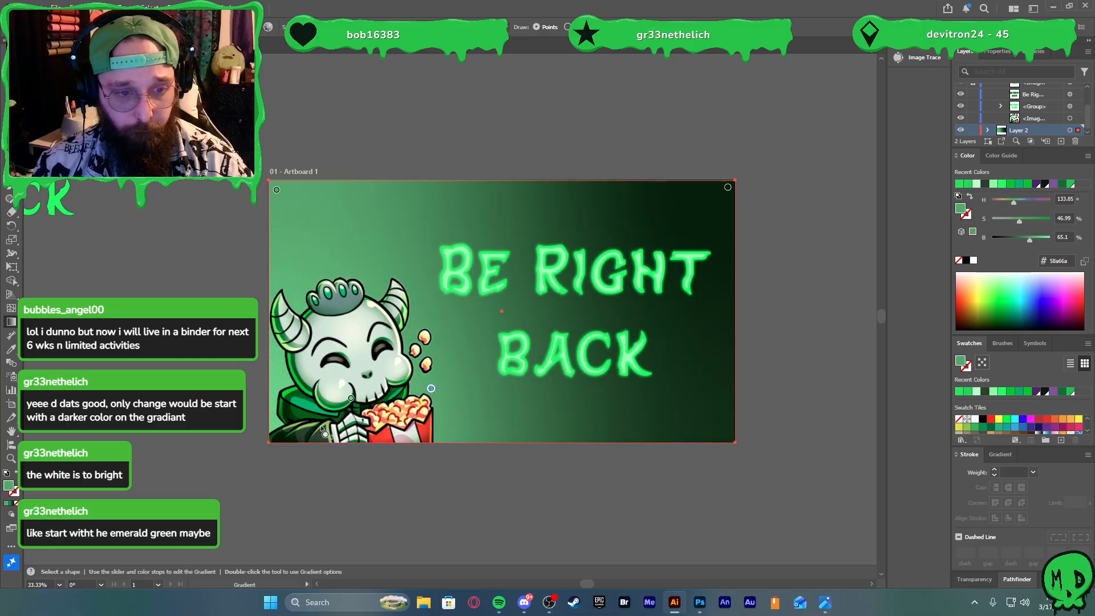
drag(351, 398, 292, 427)
double_click(292, 426)
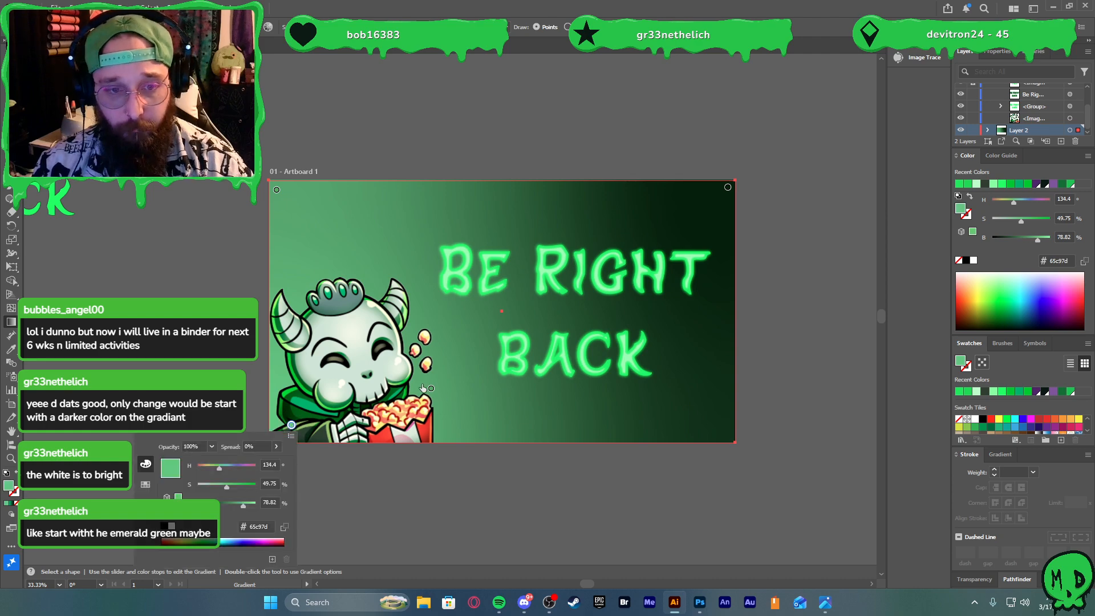
click(339, 470)
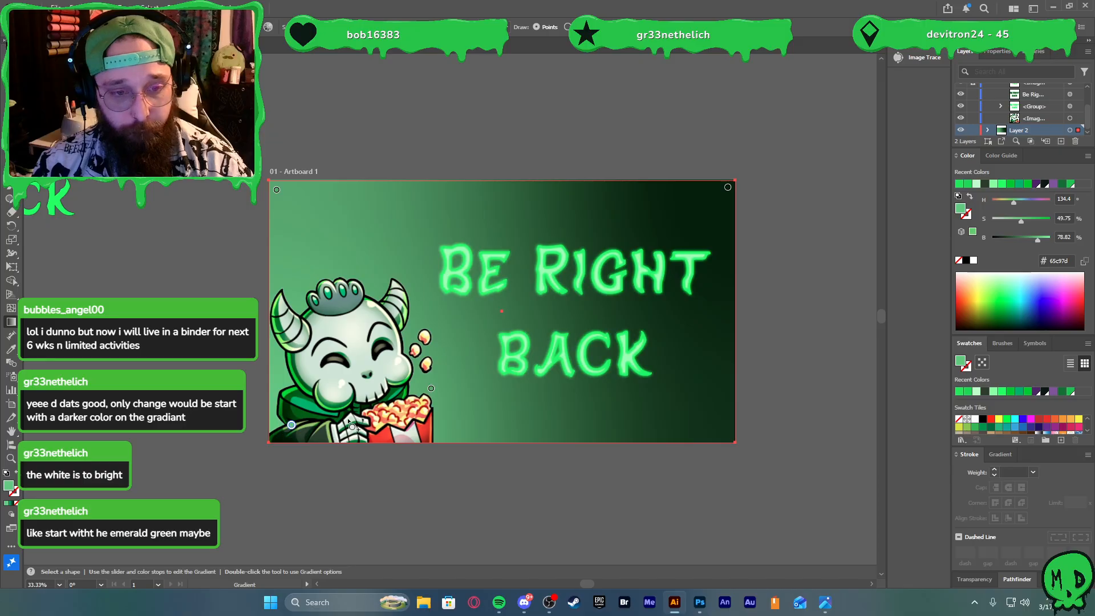
drag(291, 425, 306, 418)
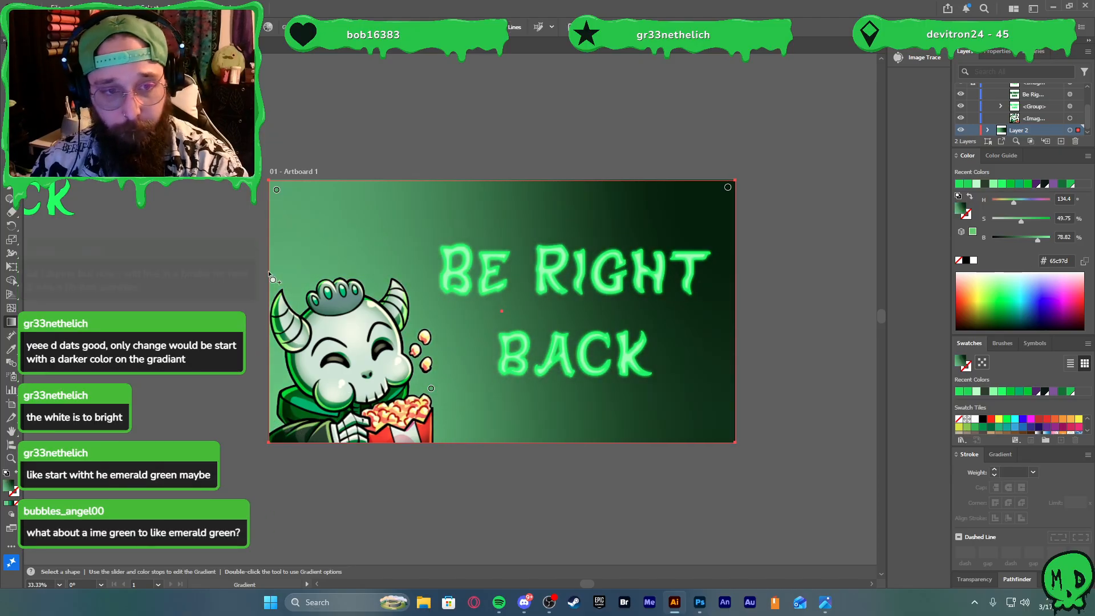
Move the color point beside the popcorn bucket into the lower-left corner and shift the upper-left point slightly inward
click(278, 192)
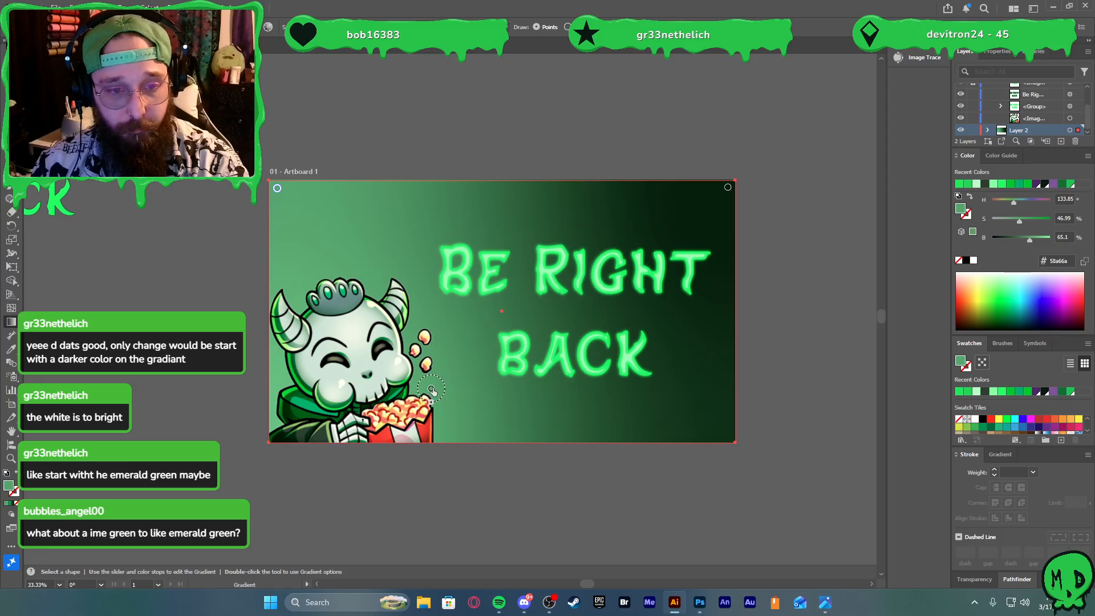
drag(431, 389, 296, 435)
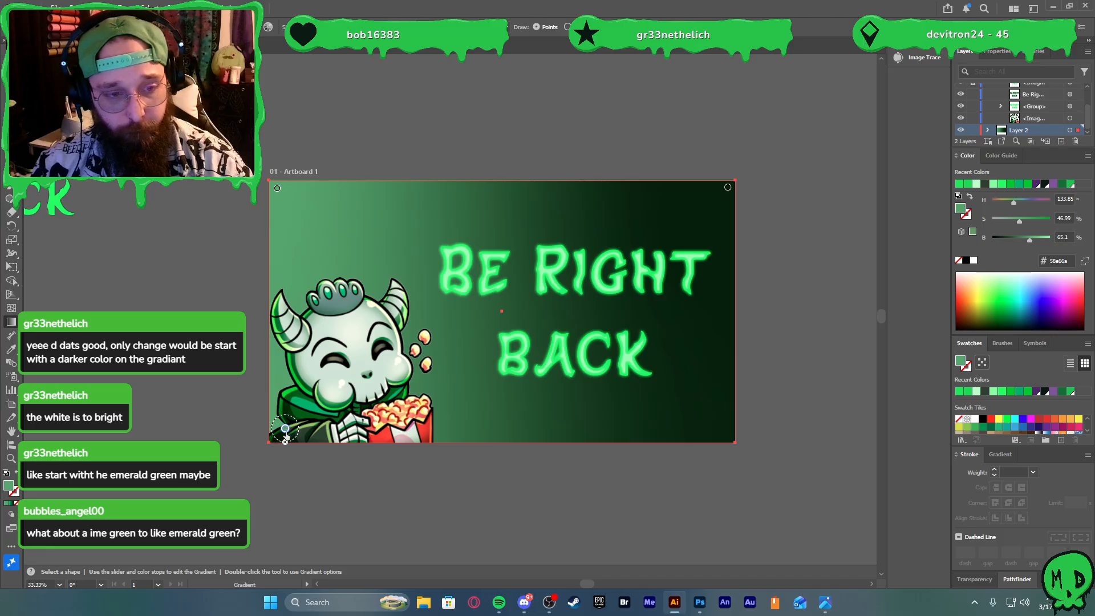
click(285, 430)
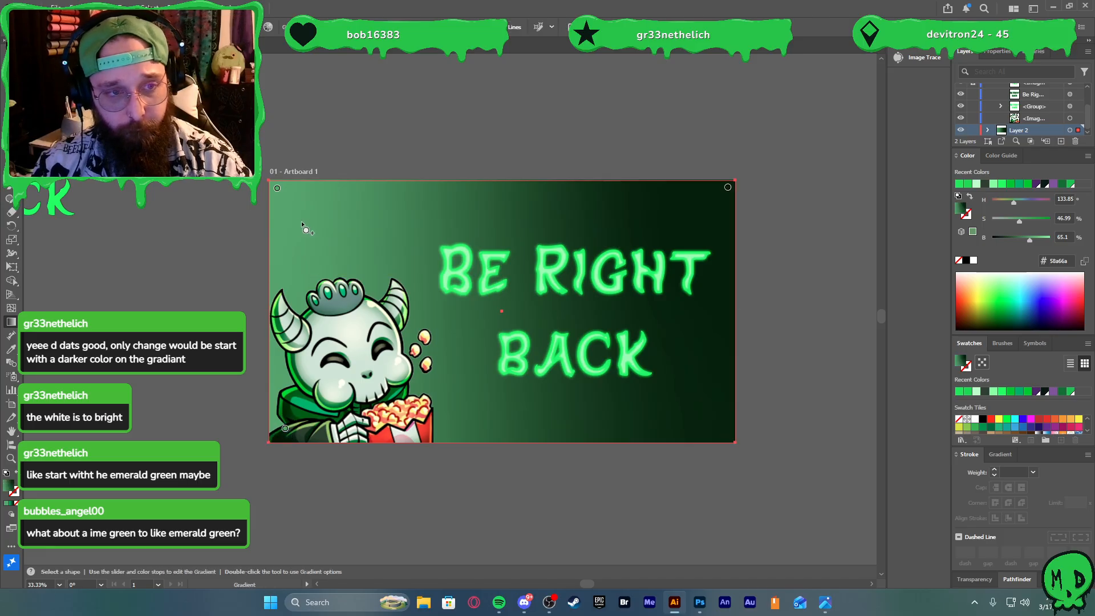
click(277, 191)
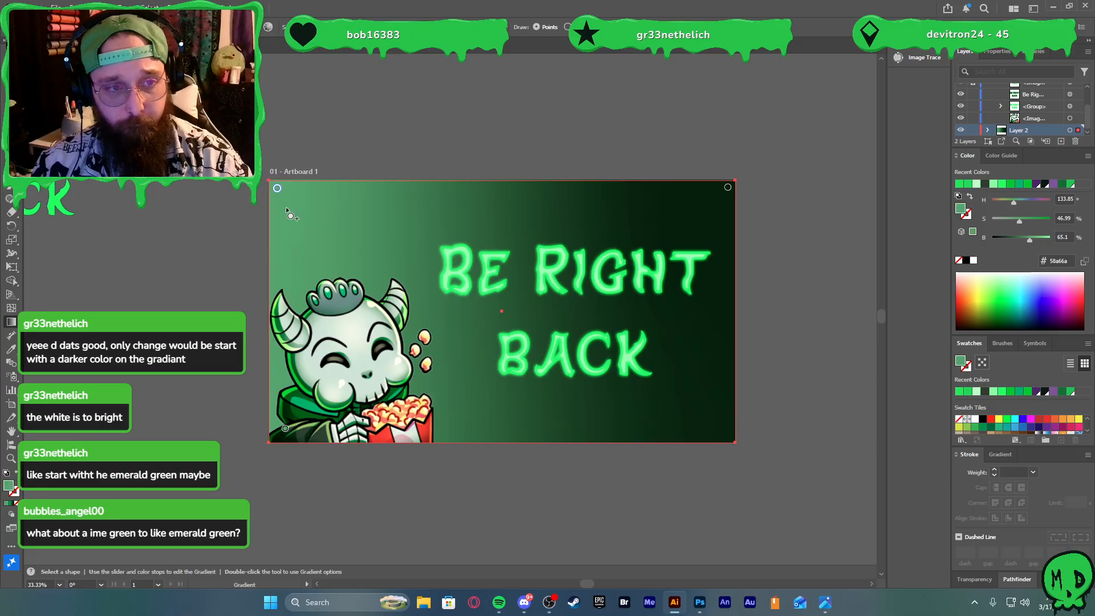
mouse_move(277, 191)
mouse_down()
mouse_move(303, 344)
mouse_move(384, 244)
mouse_move(435, 269)
mouse_move(440, 288)
mouse_move(288, 200)
mouse_up()
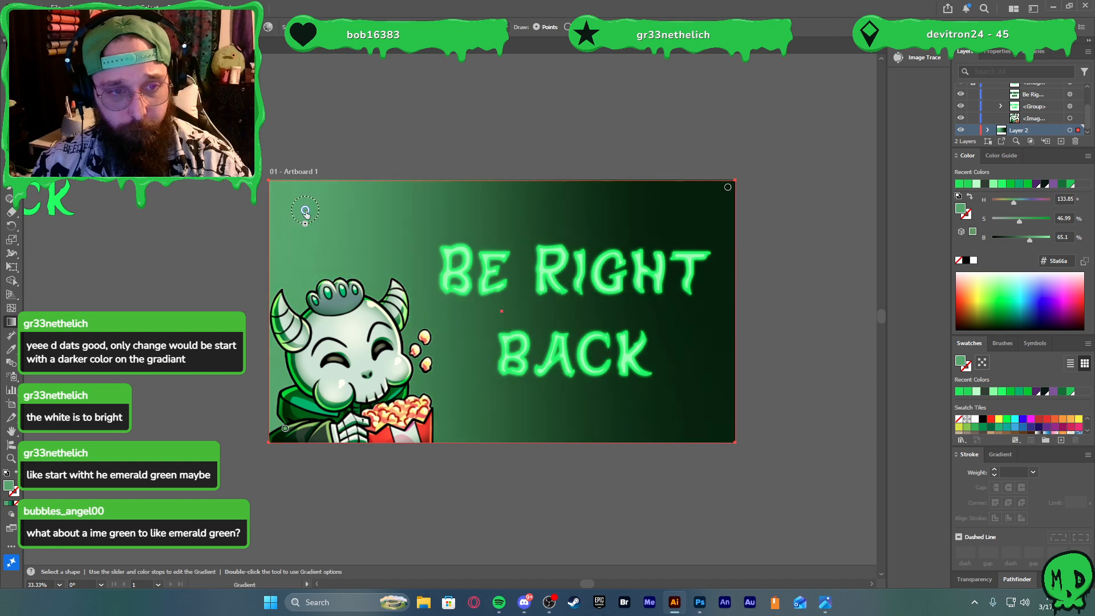
click(318, 223)
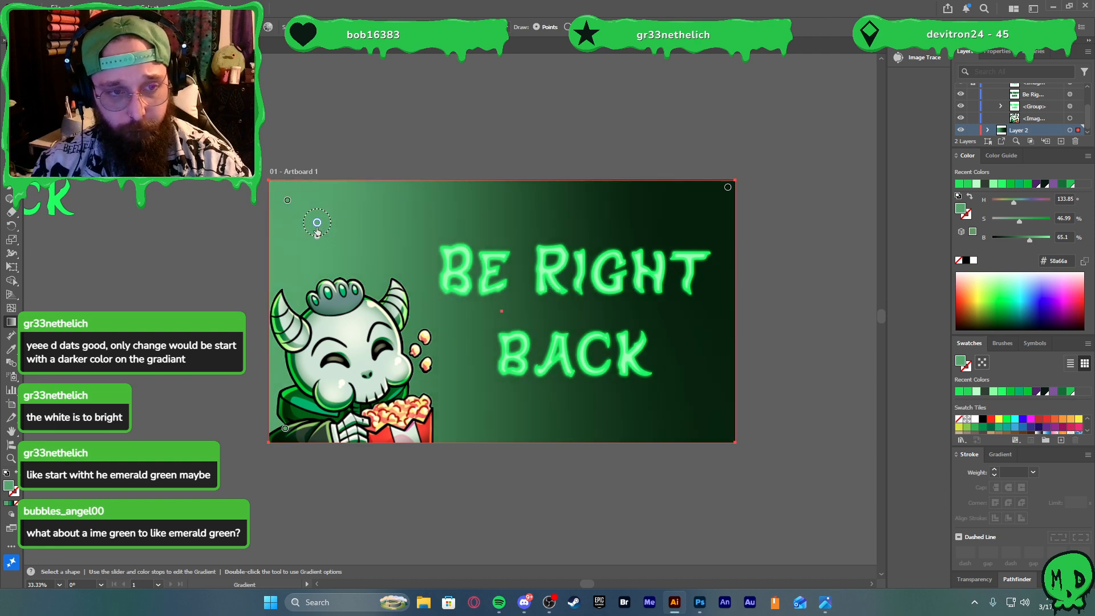
key(v)
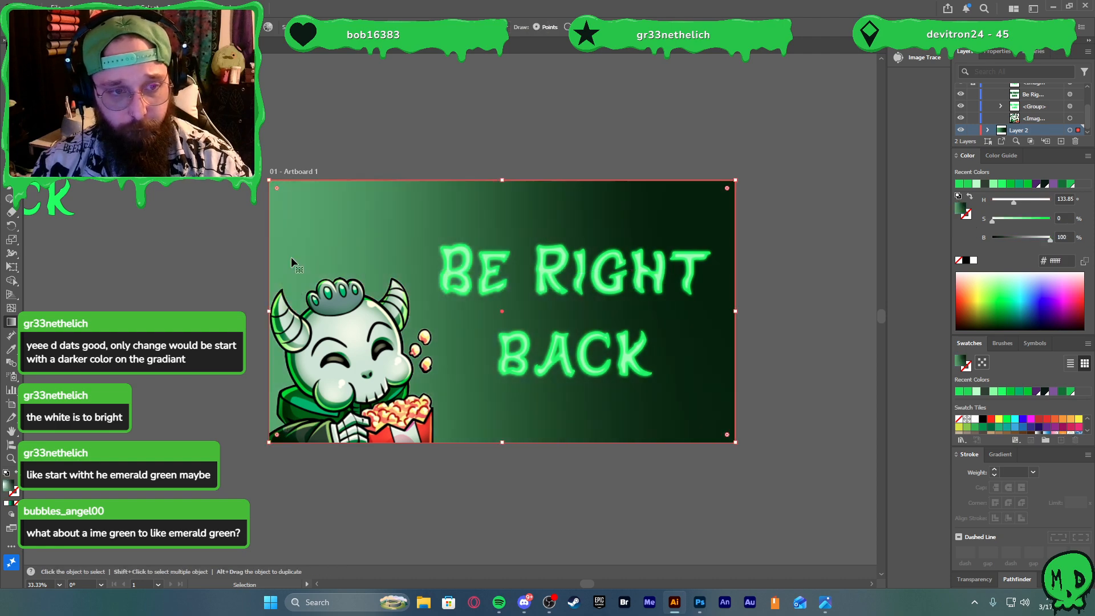
key(g)
click(304, 216)
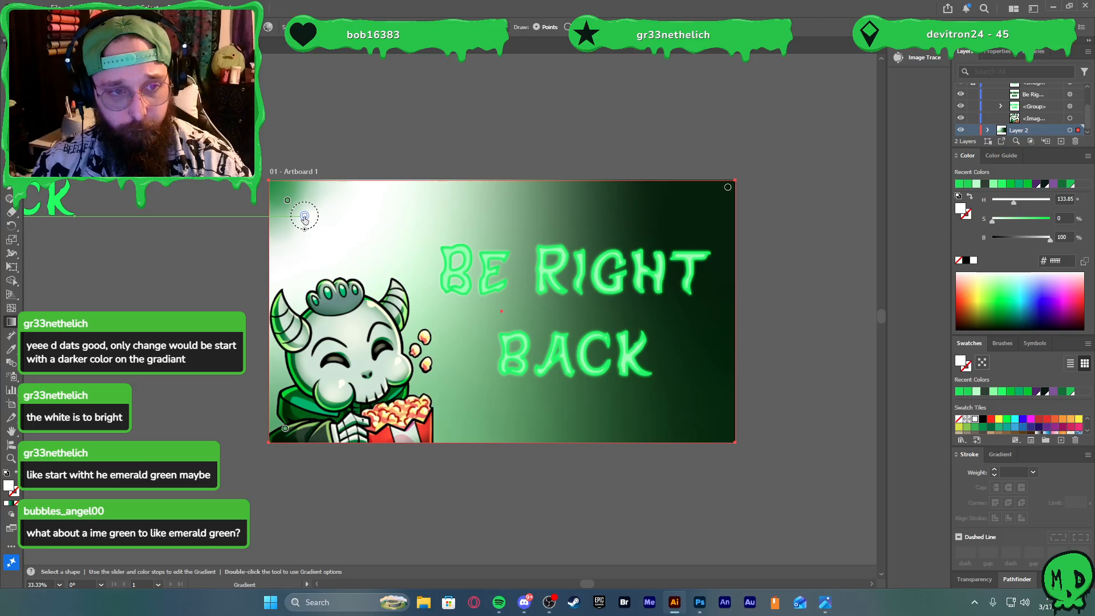
drag(304, 217, 463, 325)
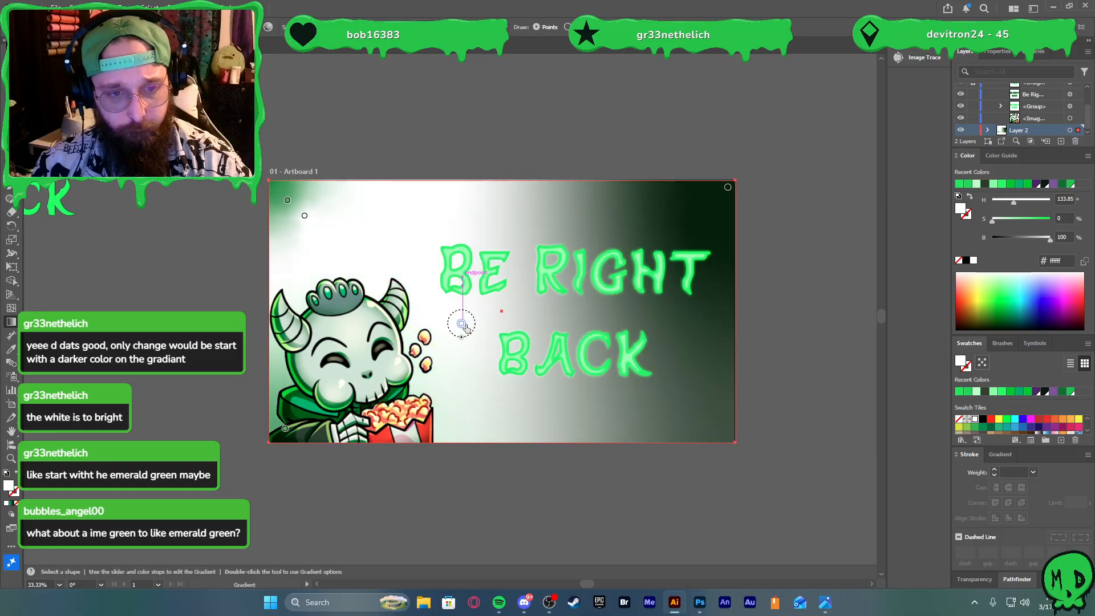
key(ctrl+z)
key(ctrl+z)
Add a gradient color point near the artboard's center, set its brightness to 45.1%, and place it just below the word "BE"
click(288, 200)
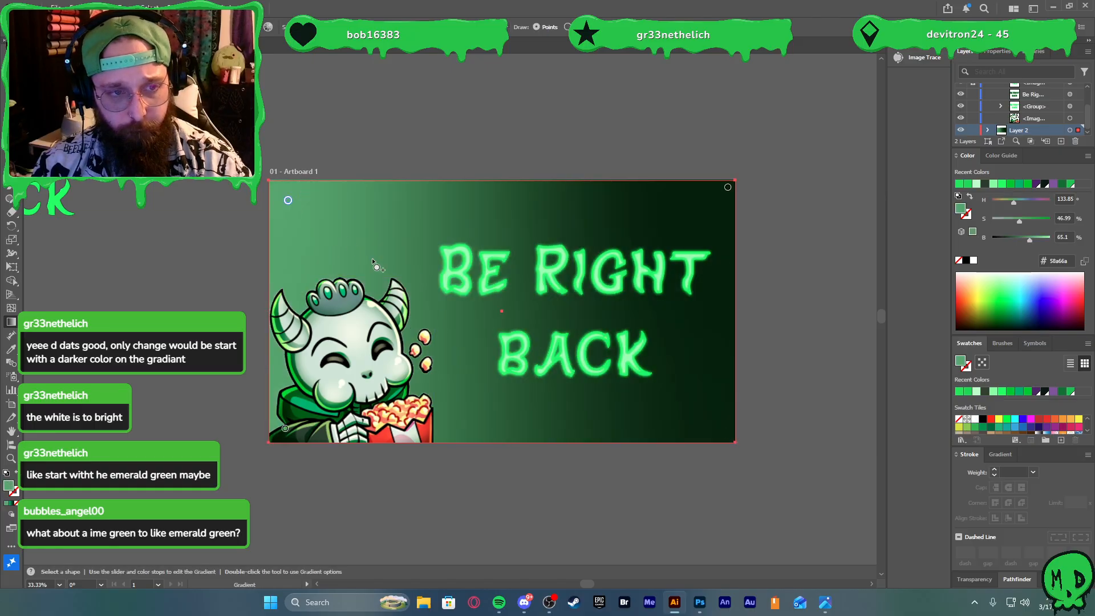
click(459, 323)
double_click(460, 323)
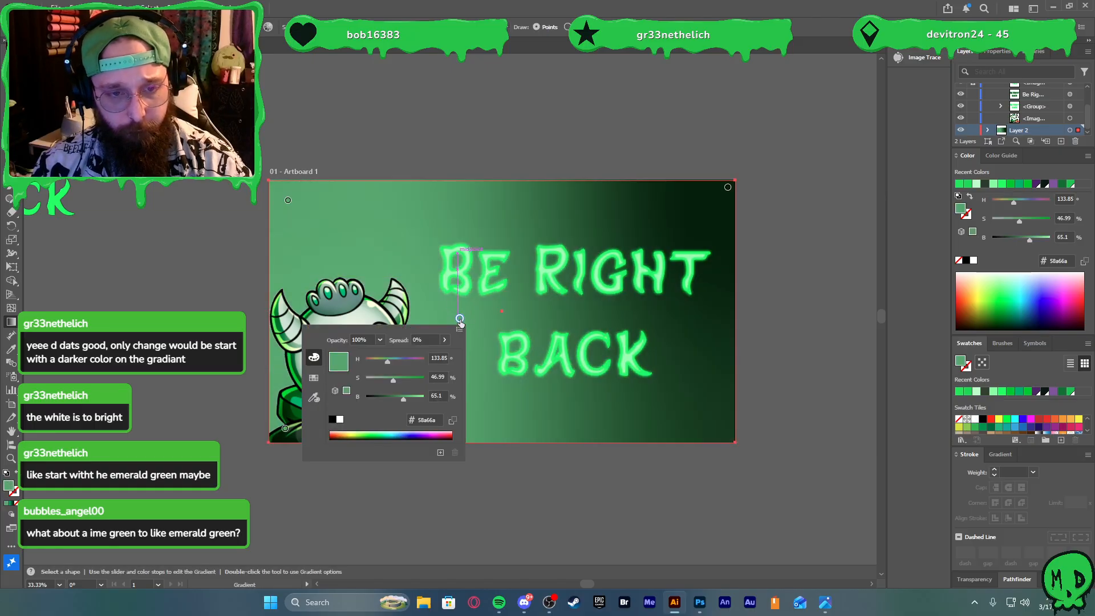
click(391, 397)
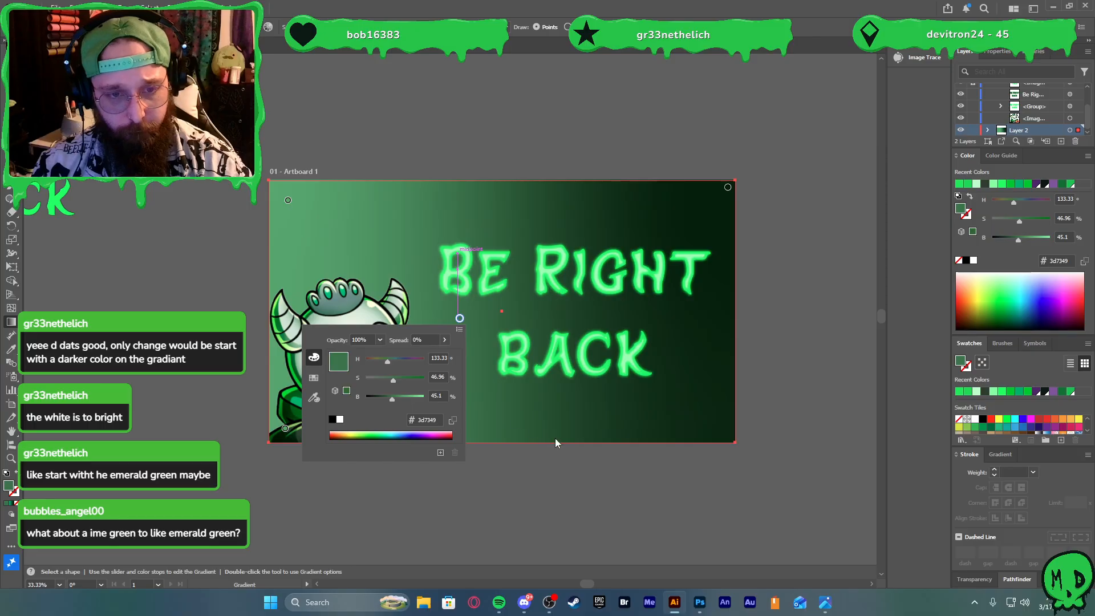
click(492, 393)
drag(459, 317, 513, 295)
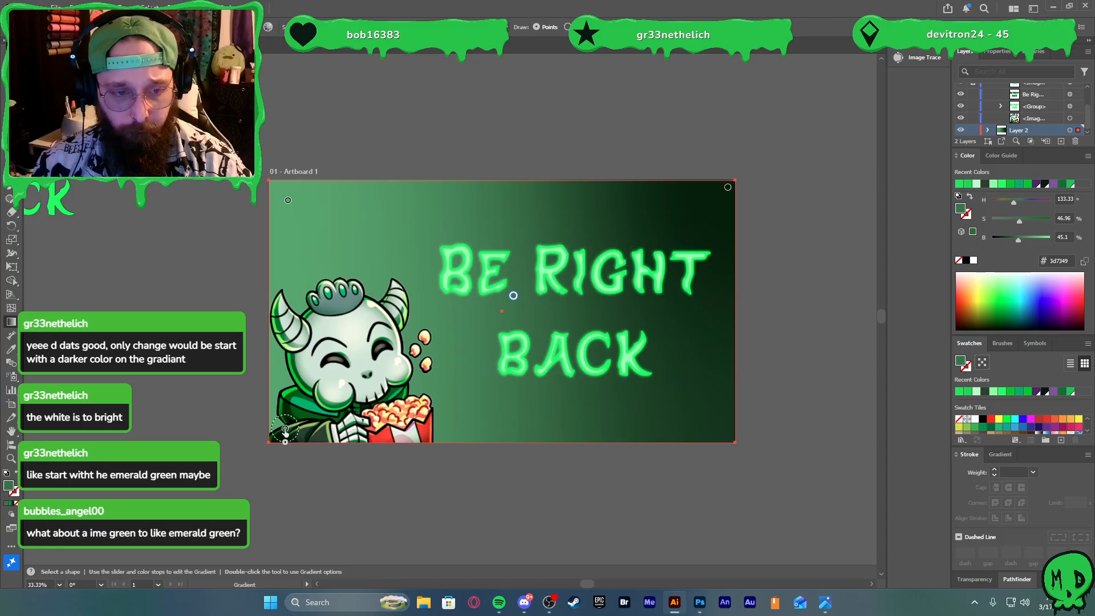
Replace the two light color points on the background's left side with dark green #3d7349 points in the upper-left and lower-left corners
click(285, 429)
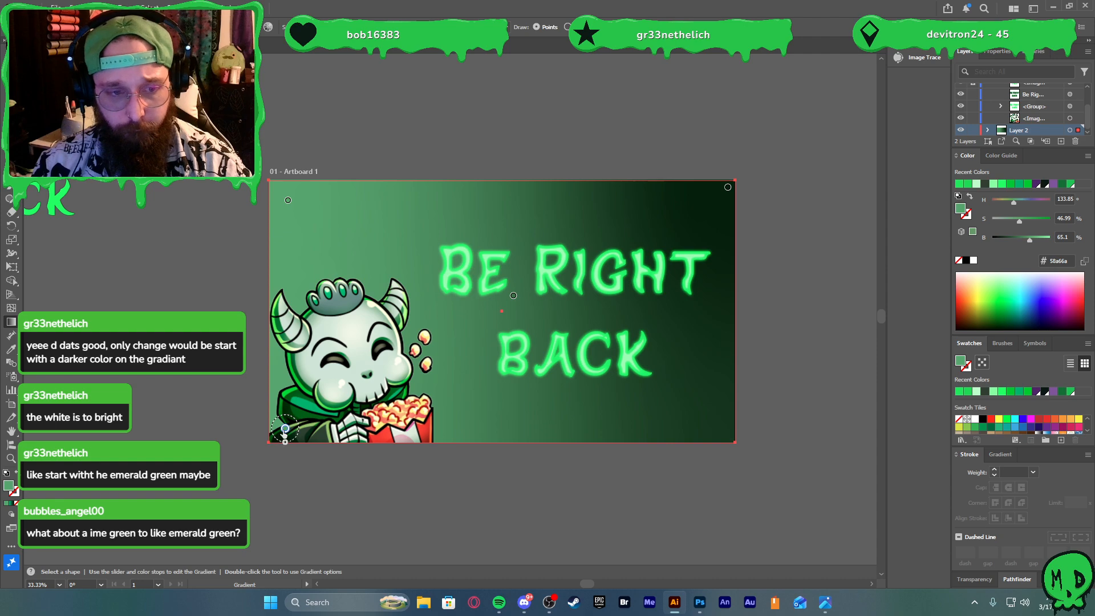
drag(284, 431, 268, 442)
drag(288, 202, 270, 177)
click(290, 202)
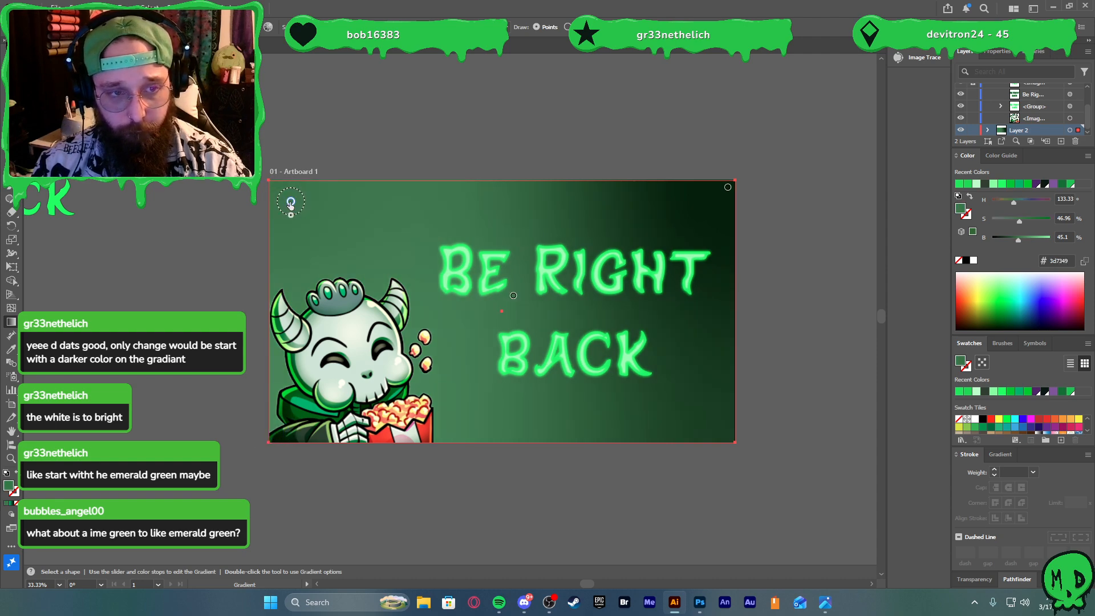
drag(291, 205, 277, 195)
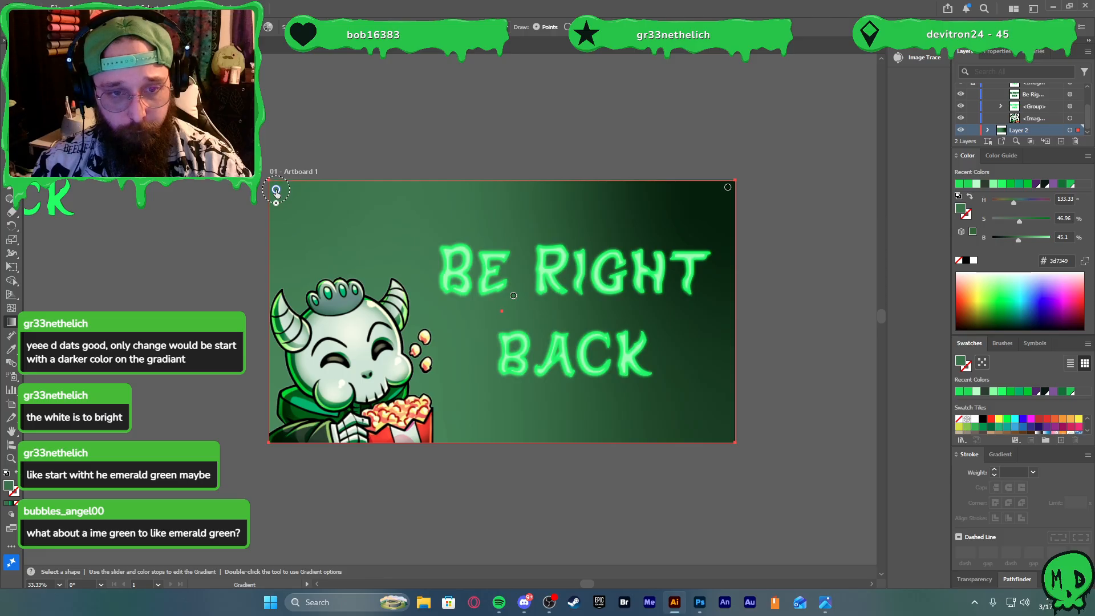
click(447, 424)
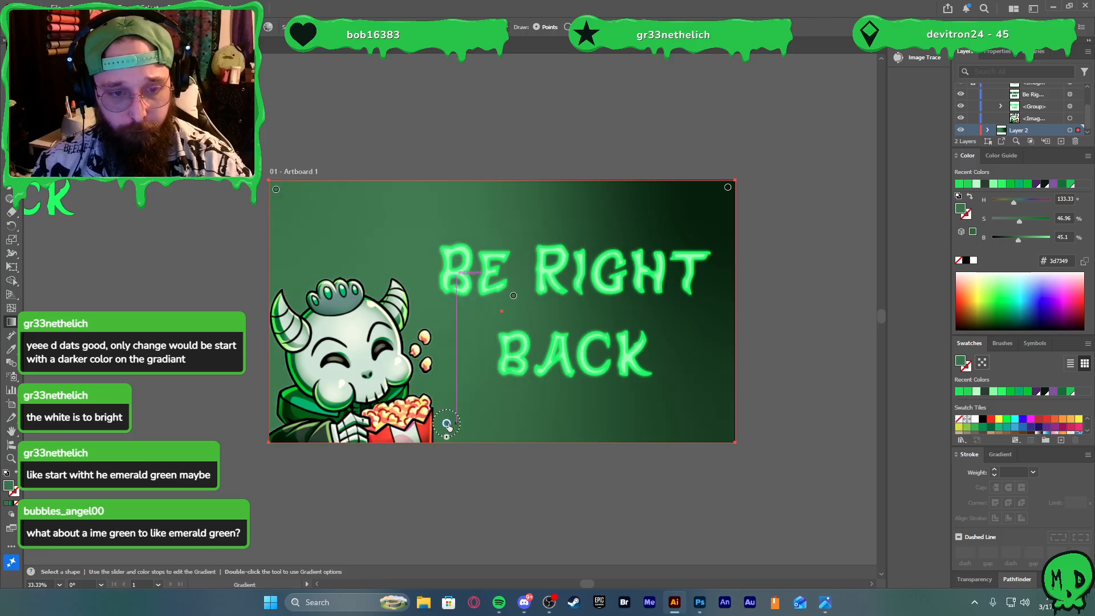
drag(446, 423, 272, 439)
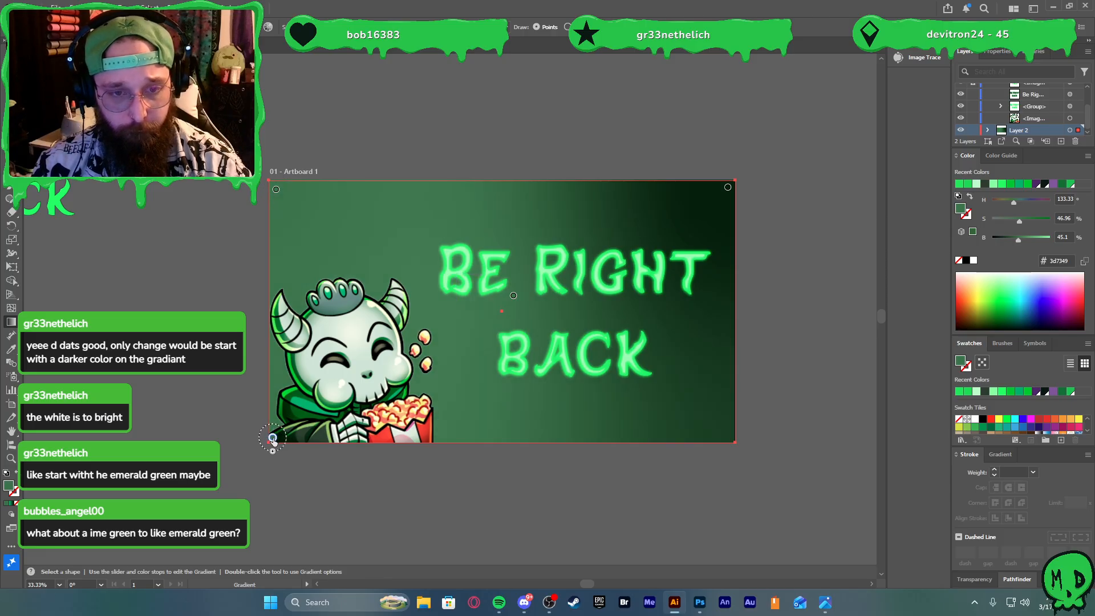
Set the lower-left corner color point to saturation 74.67% and brightness 58.82% (#26963f)
double_click(273, 438)
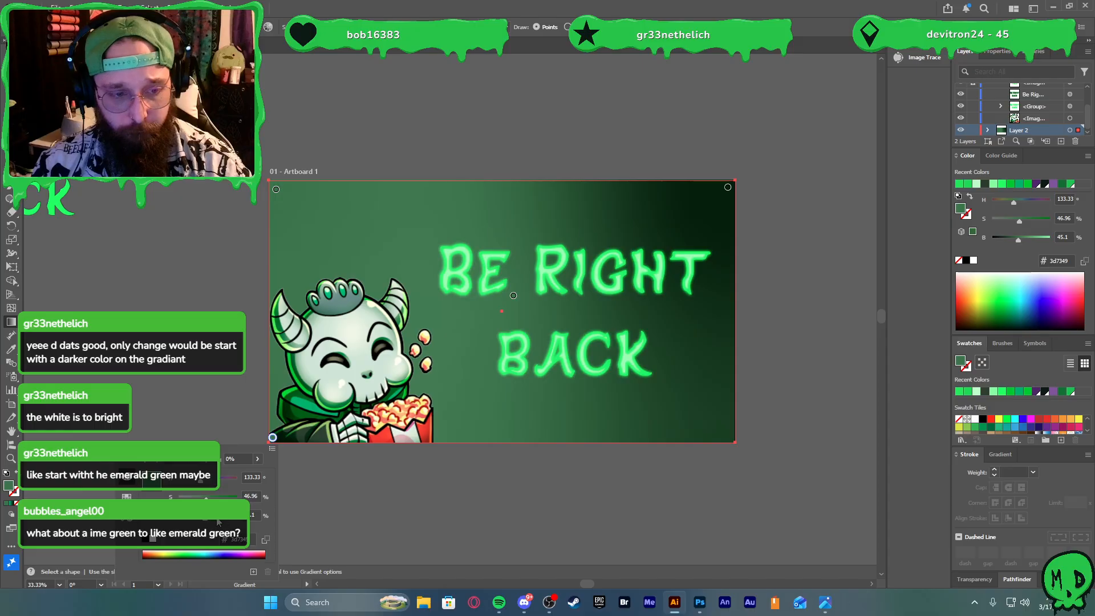
click(222, 496)
click(213, 517)
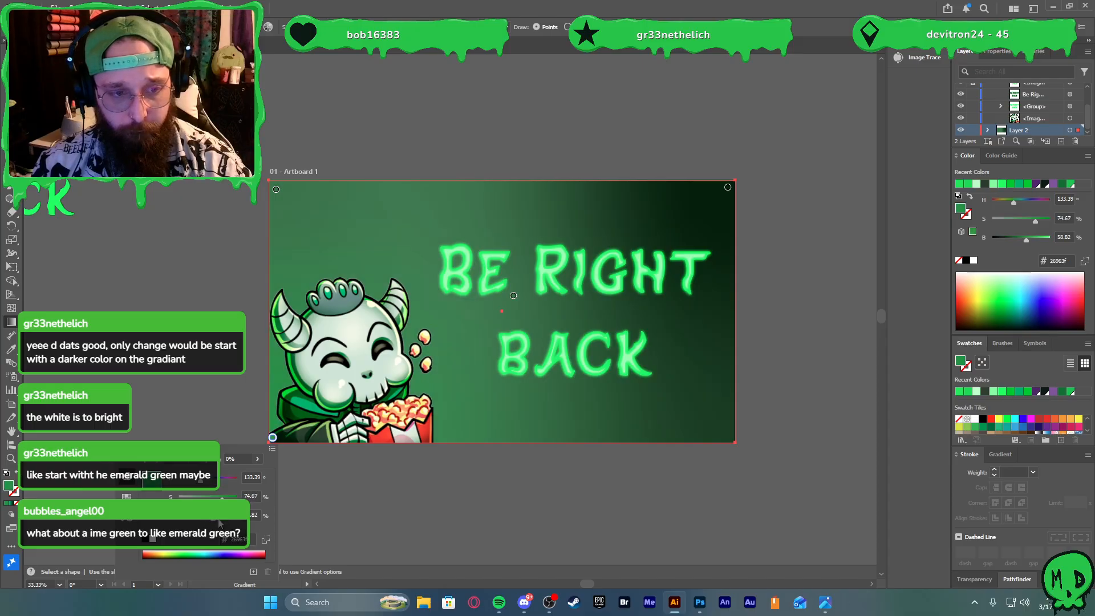
Set the central gradient color point to saturation 84.06% and brightness 27.06% (#0b4517), and finish editing the gradient
double_click(514, 296)
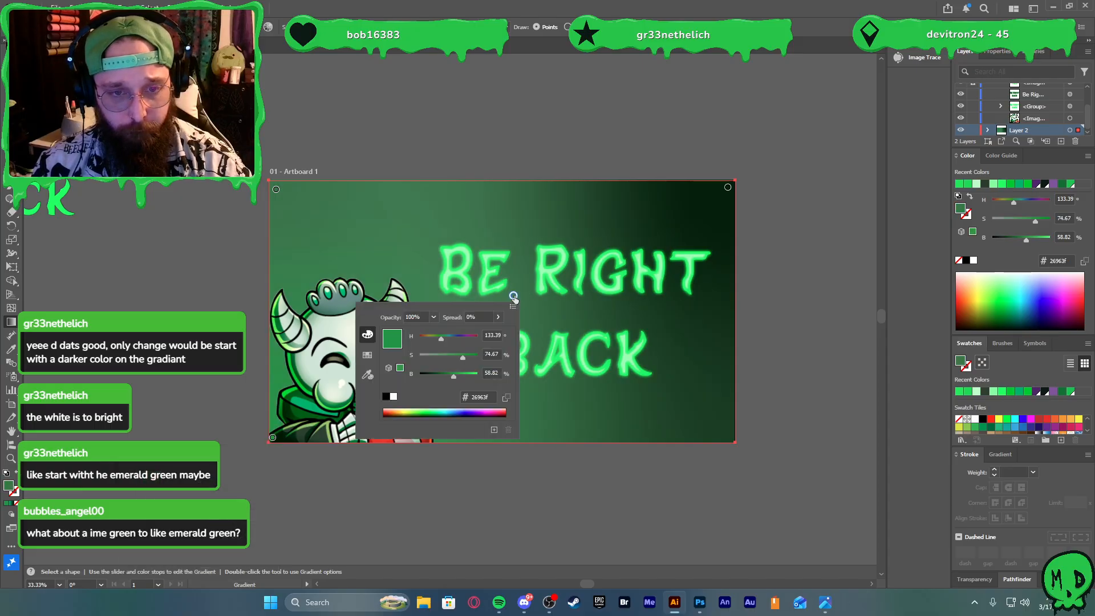
drag(477, 357, 468, 357)
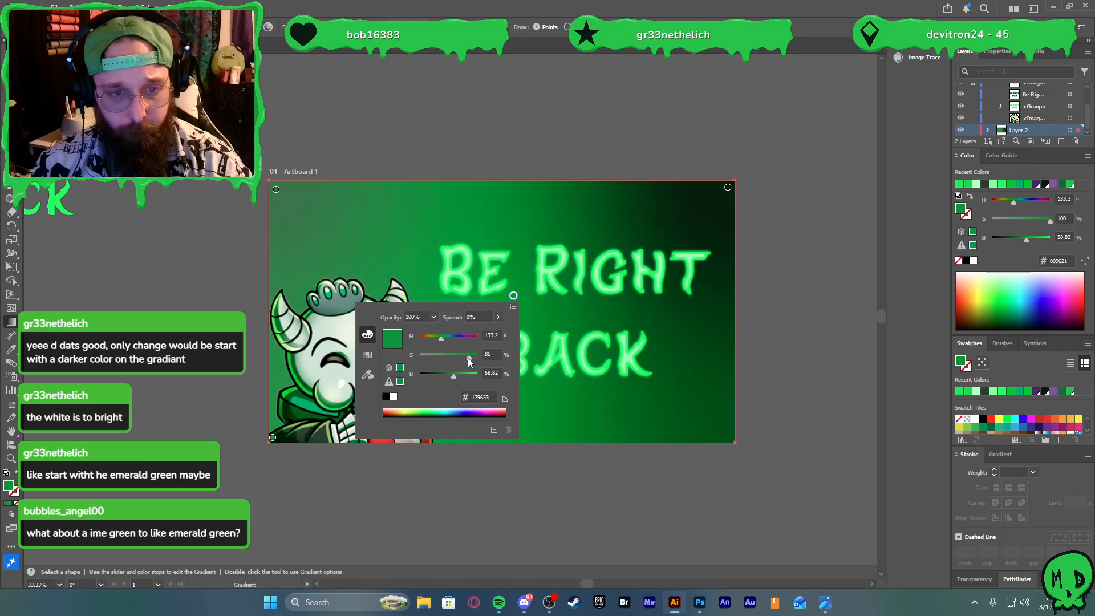
click(444, 375)
drag(440, 374, 435, 371)
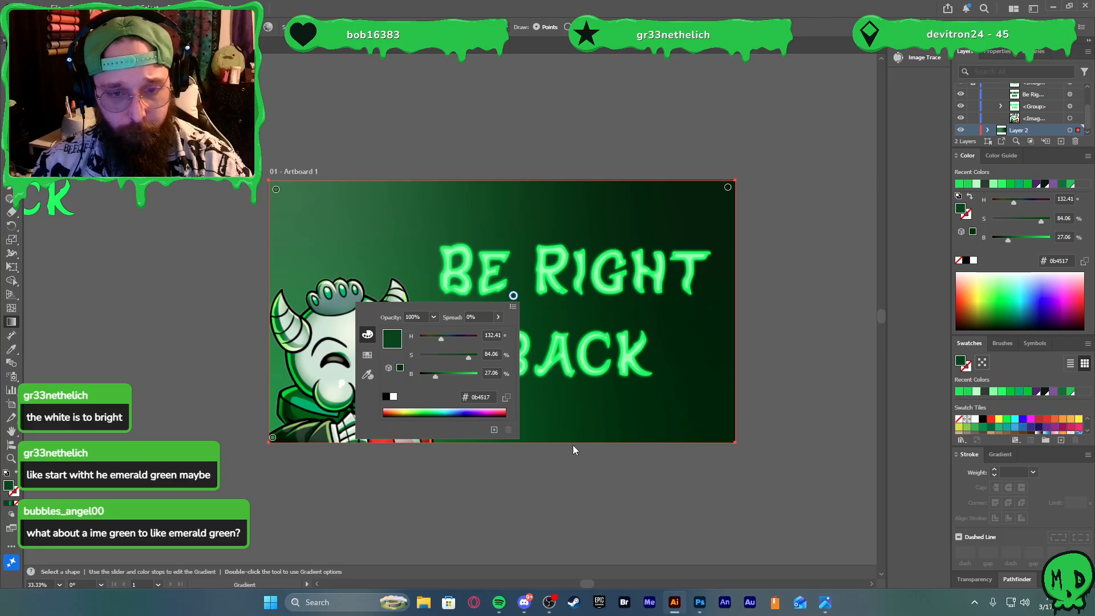
click(647, 485)
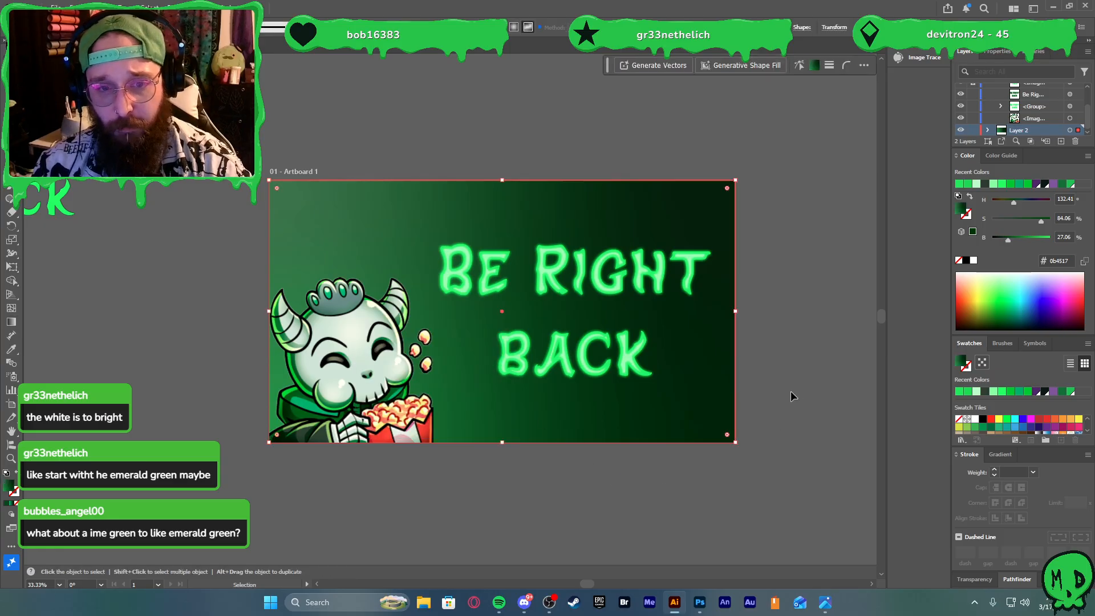
Save the document as a new Adobe Illustrator file named "Starting"
key(v)
key(ctrl+0)
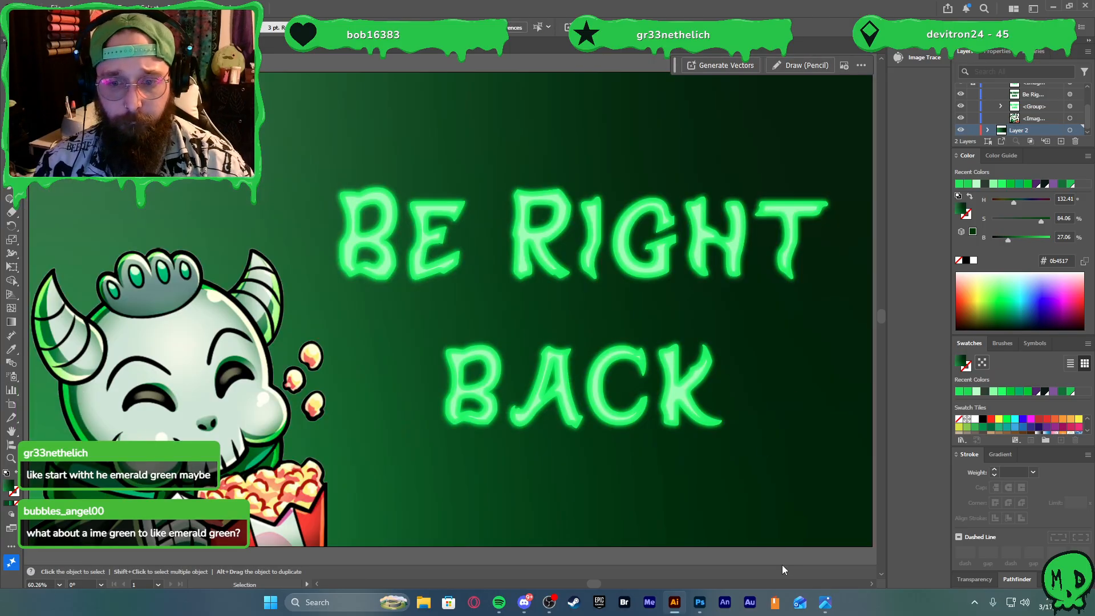
key(v)
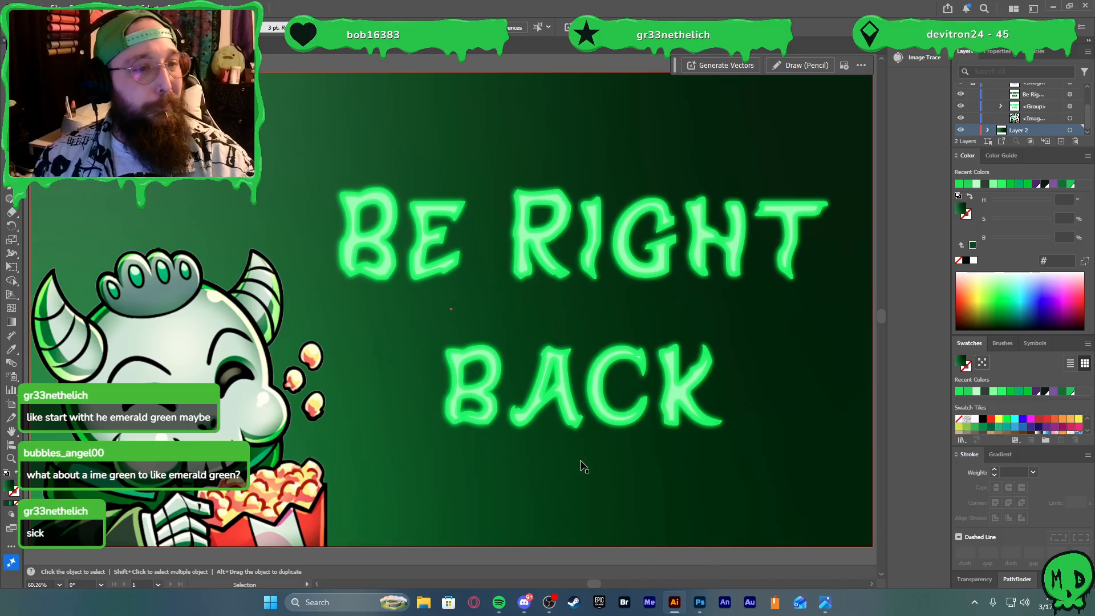
scroll(534, 448, down, 1)
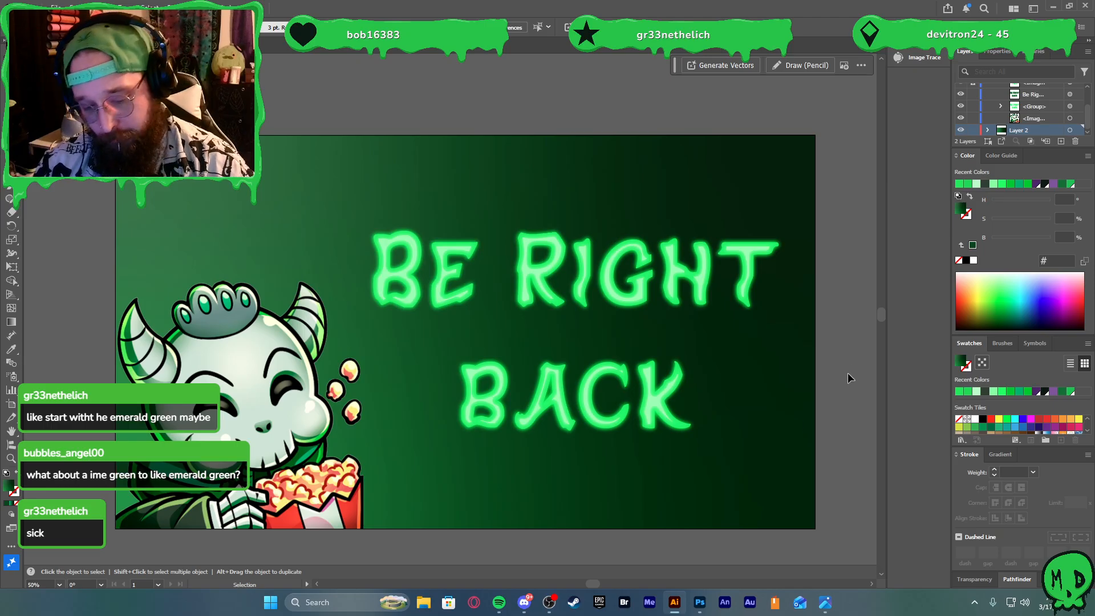
key(ctrl+shift+s)
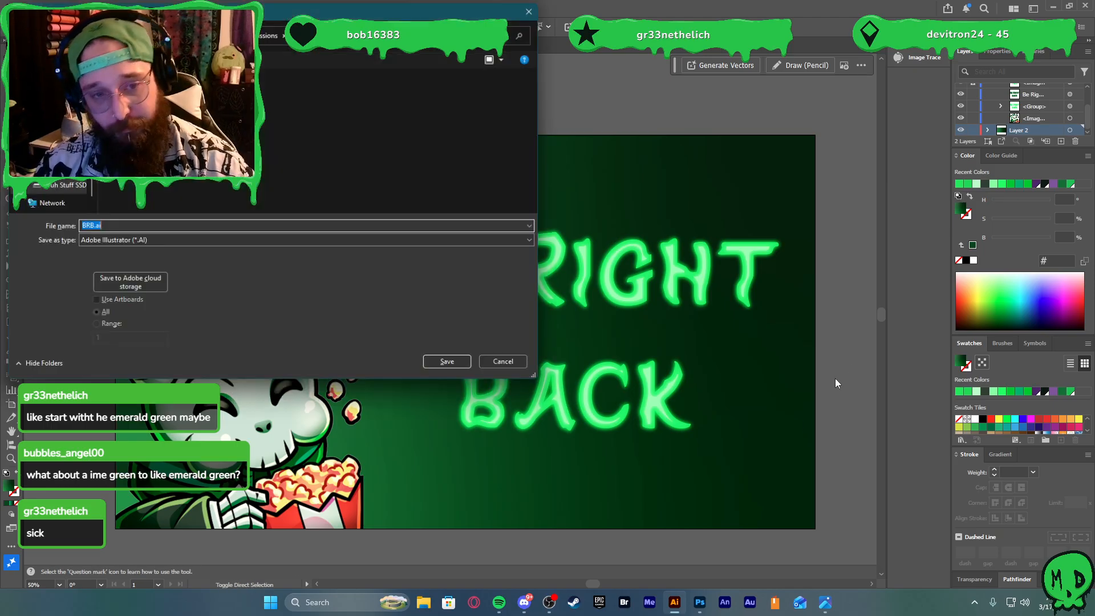
text(S)
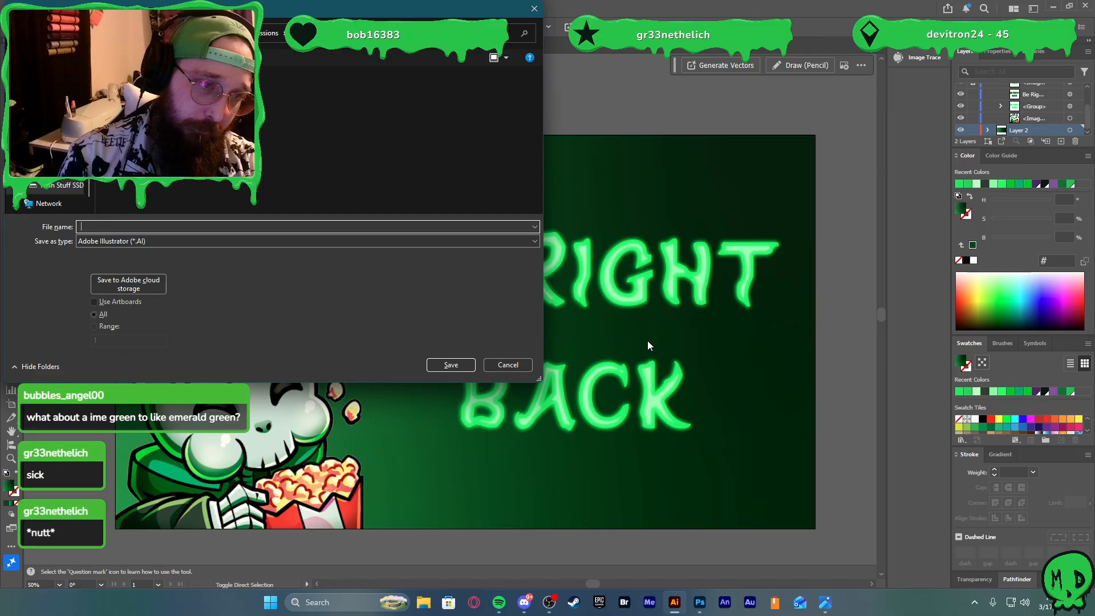
text(tarting)
key(Return)
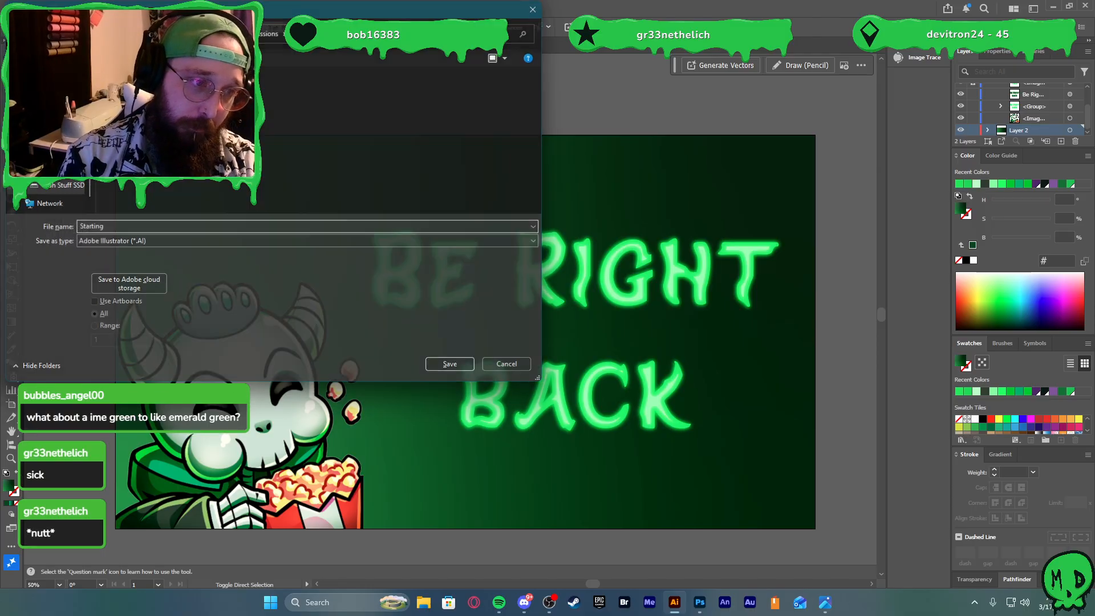
key(Return)
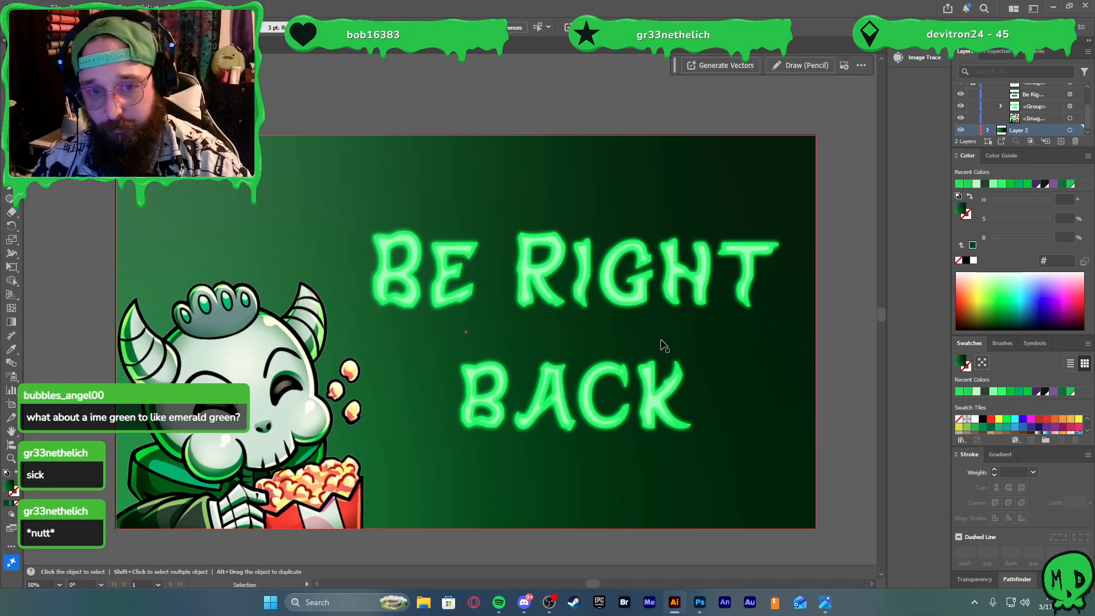
Remove the stroke from the plain editable "Be Right Back" text and move the text just above the artboard
scroll(561, 311, down, 2)
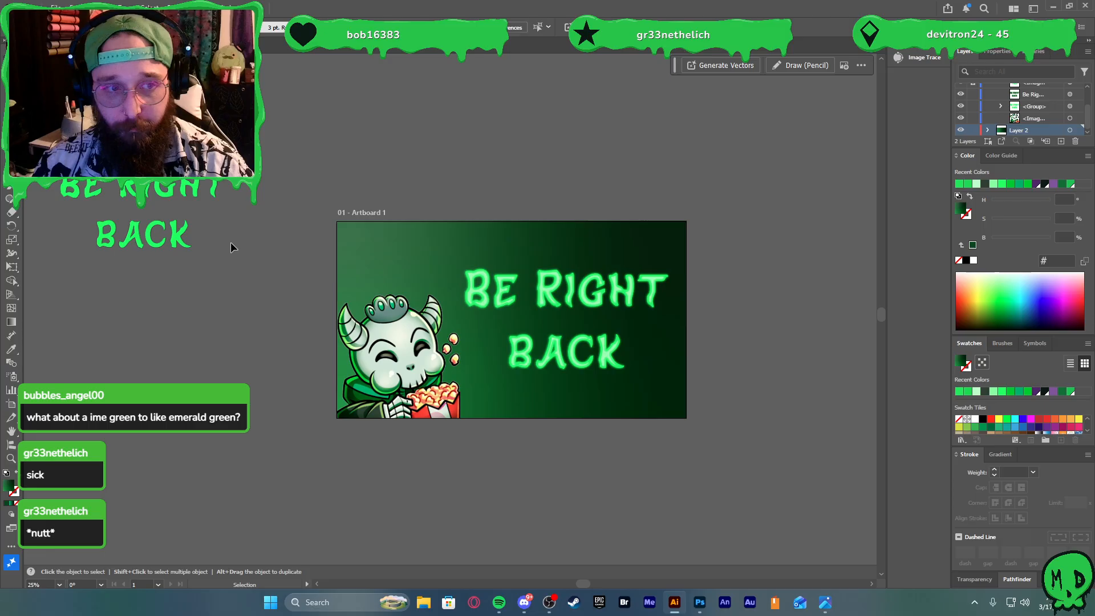
click(182, 246)
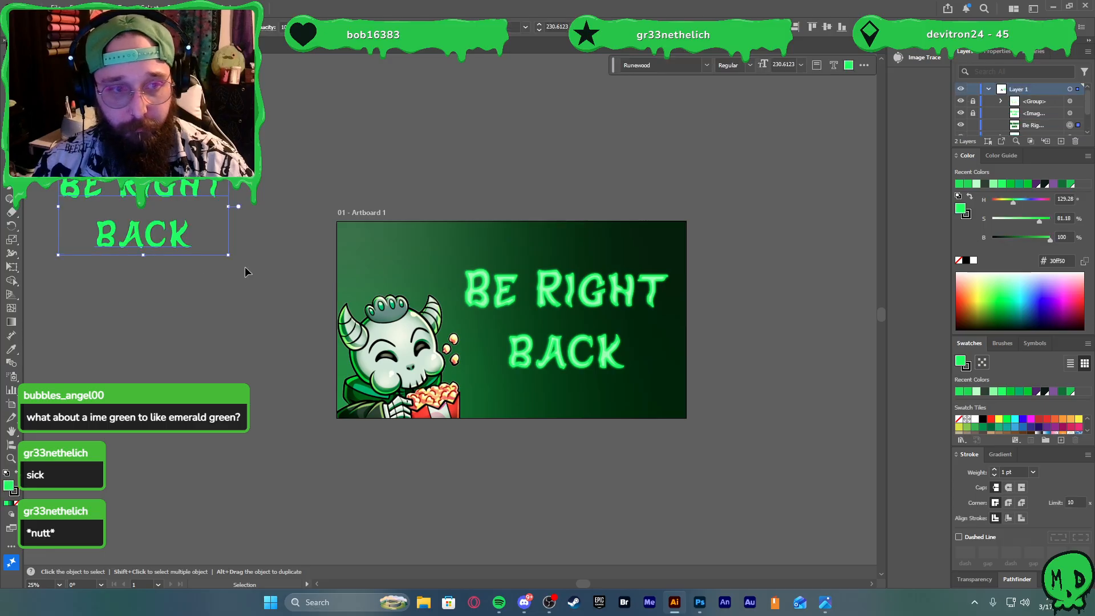
click(959, 261)
drag(227, 170, 688, 127)
scroll(581, 215, up, 1)
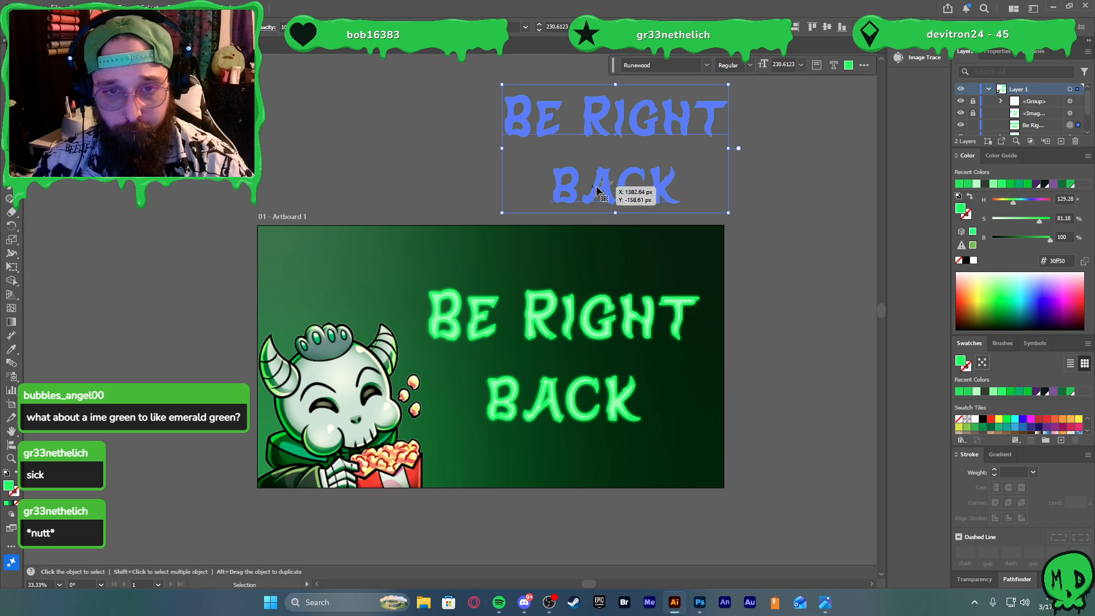
drag(597, 189, 526, 189)
Unlock all objects and move the artboard's solid and glowing "Be Right Back" artwork into the empty area left of the artboard
drag(540, 317, 147, 101)
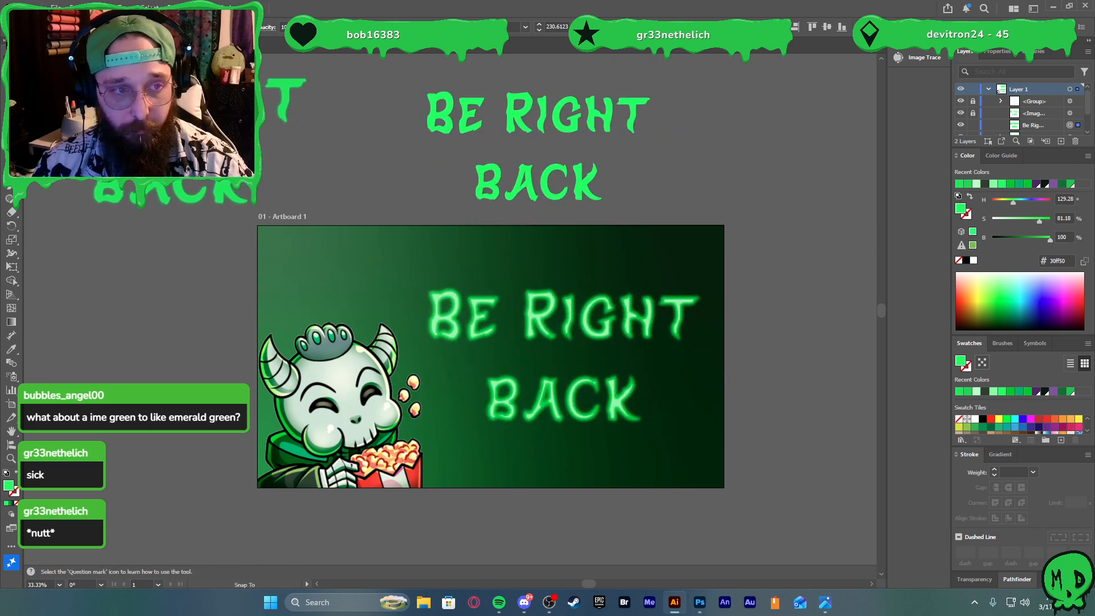
key(ctrl+alt+2)
drag(474, 312, 47, 300)
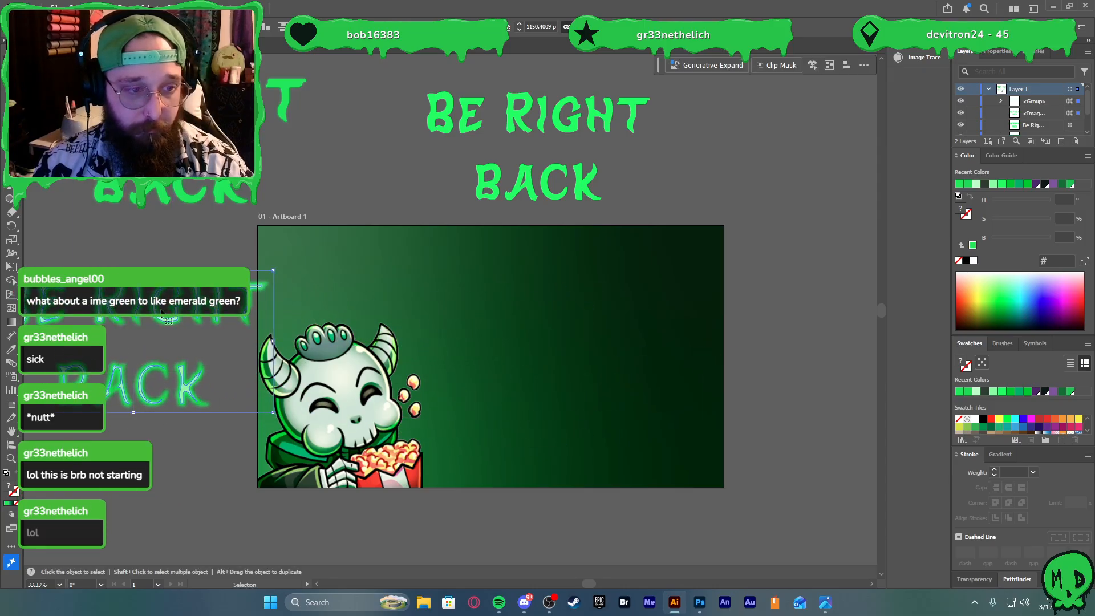
drag(162, 311, 170, 277)
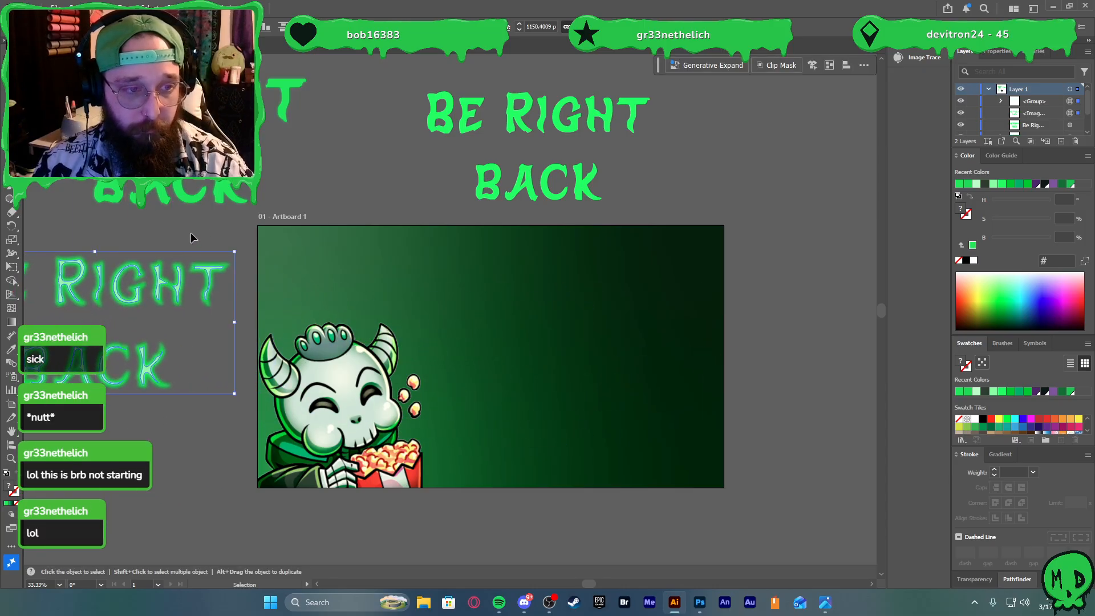
drag(219, 195, 171, 213)
click(312, 176)
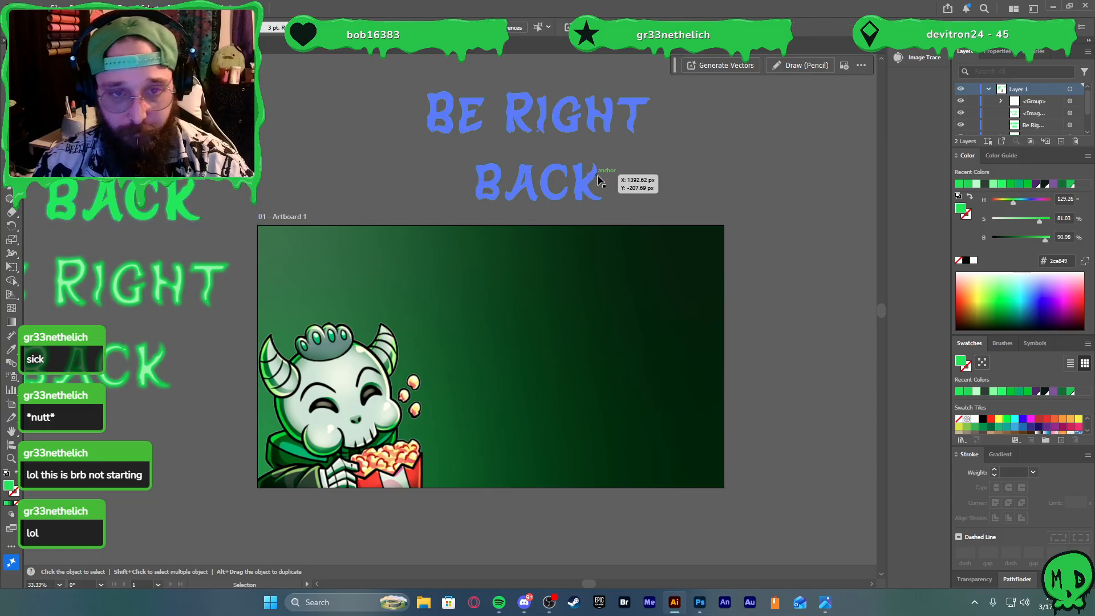
Move the plain editable text onto the artboard beside the skull character and enlarge it to about 281 pt
drag(587, 188, 616, 413)
drag(679, 310, 767, 280)
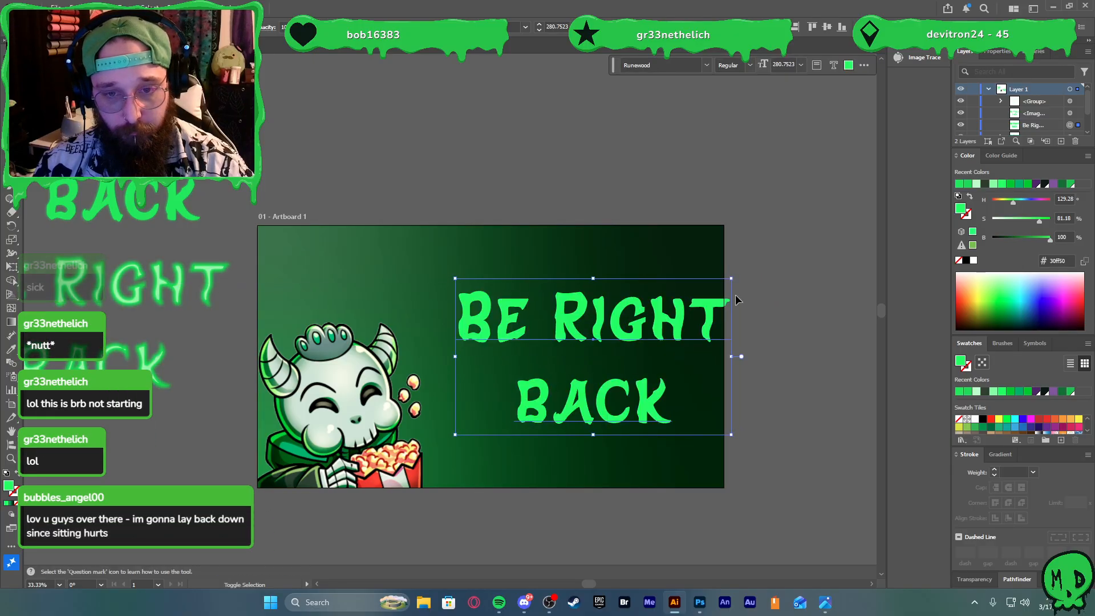
drag(679, 311, 654, 312)
Replace the text's wording with "Starting" on the first line and "Soon" on the second
double_click(654, 315)
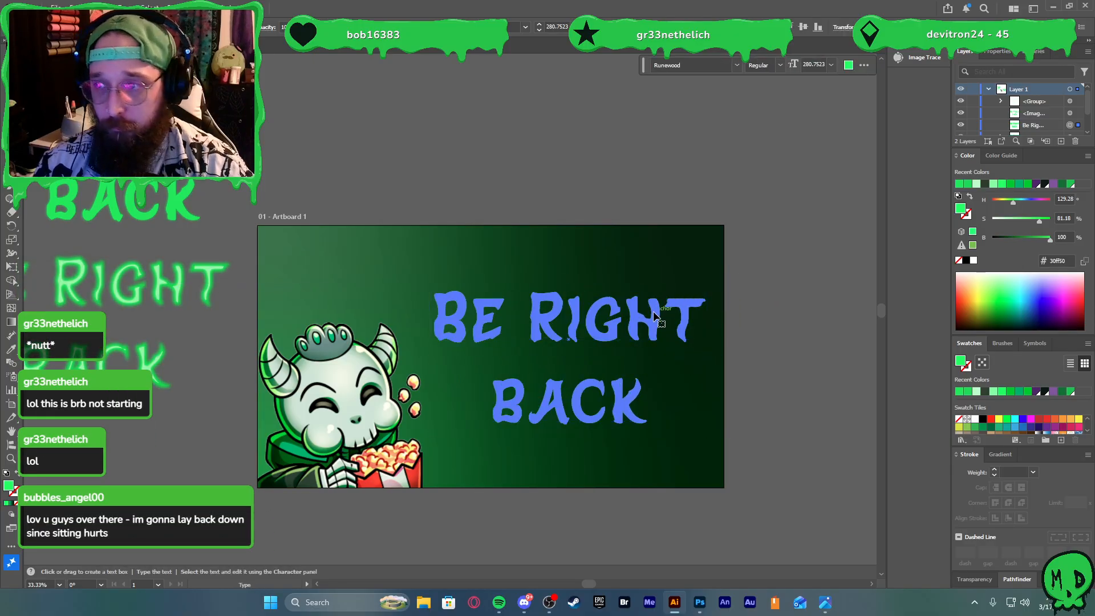
triple_click(679, 321)
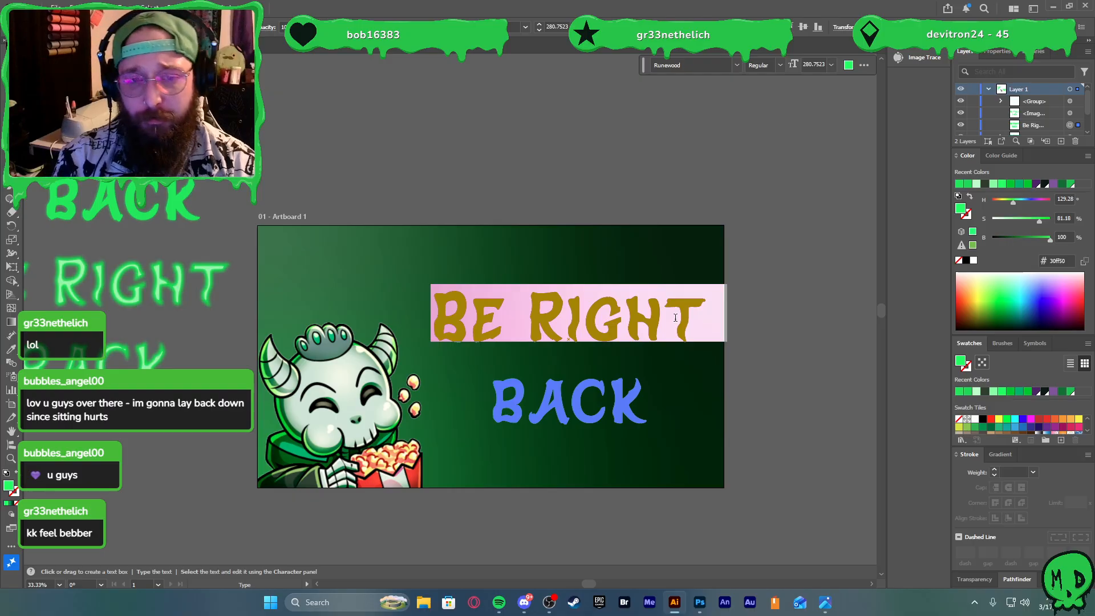
text(STARTING)
key(Return)
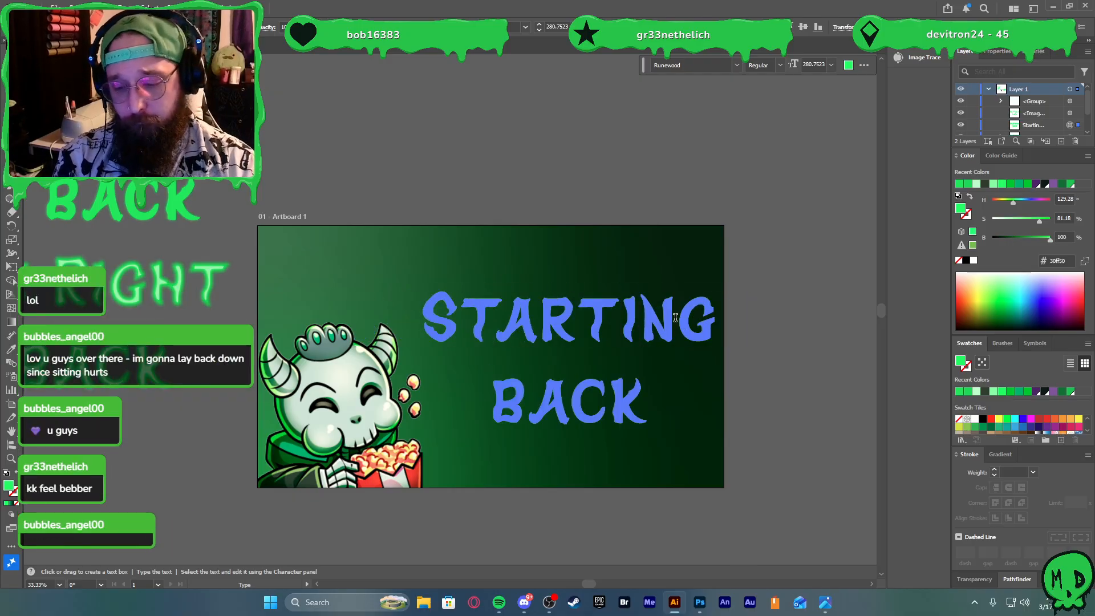
key(shift+End)
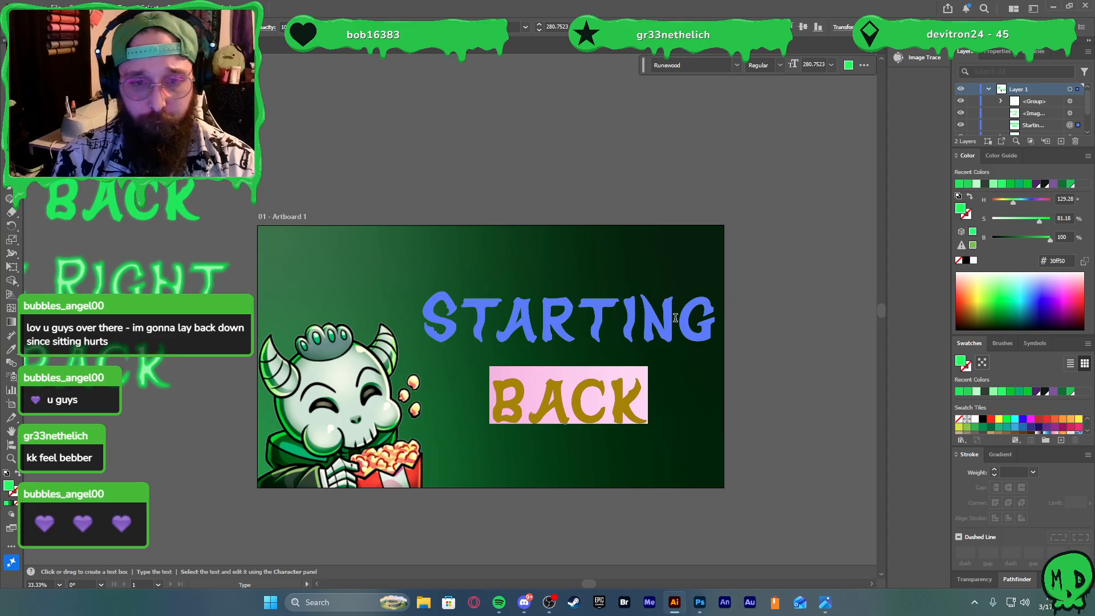
text(SOON)
key(Escape)
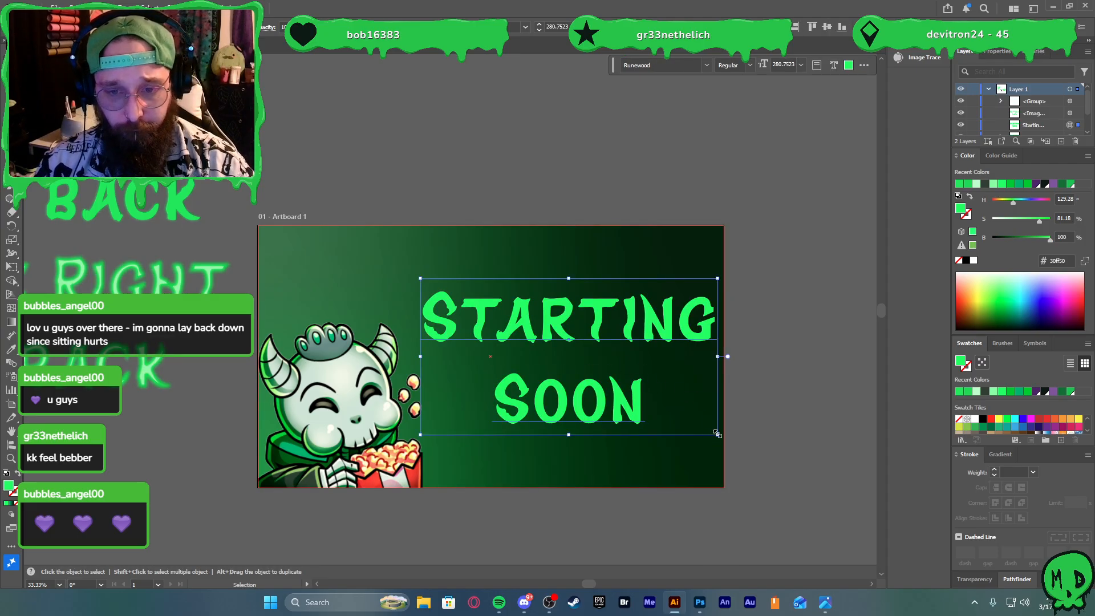
Shrink the "Starting Soon" text to about 272 pt and center it vertically on the artboard
drag(718, 433, 709, 428)
click(759, 426)
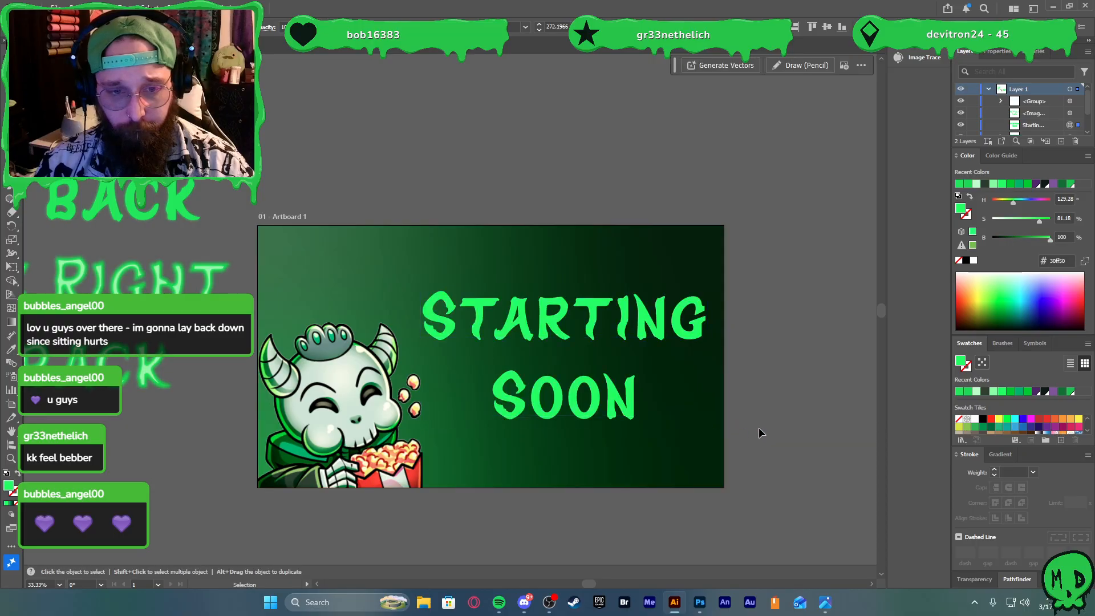
click(625, 406)
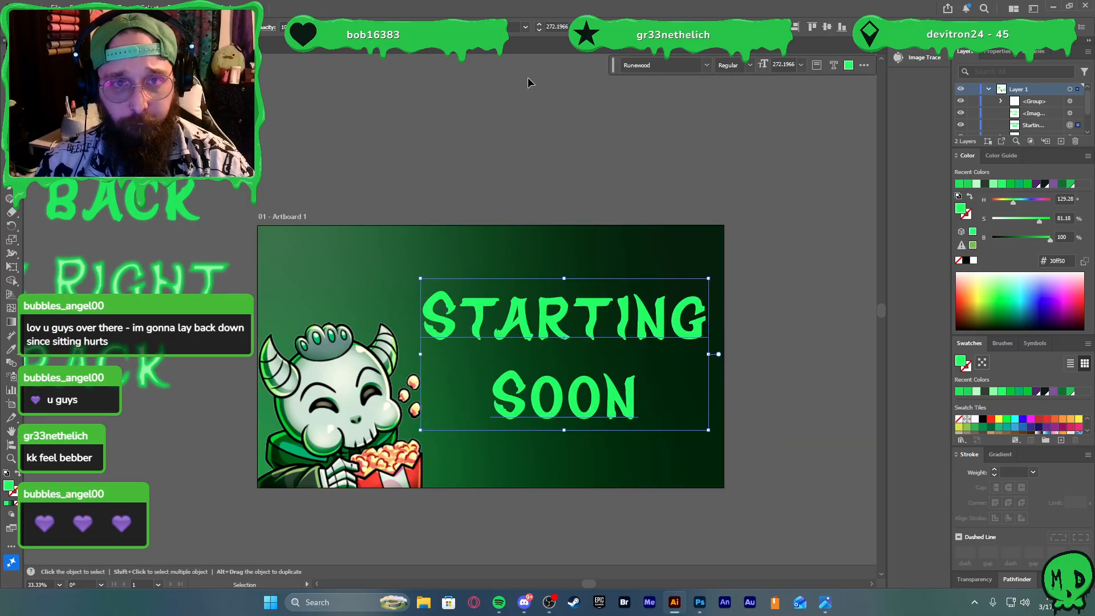
click(812, 29)
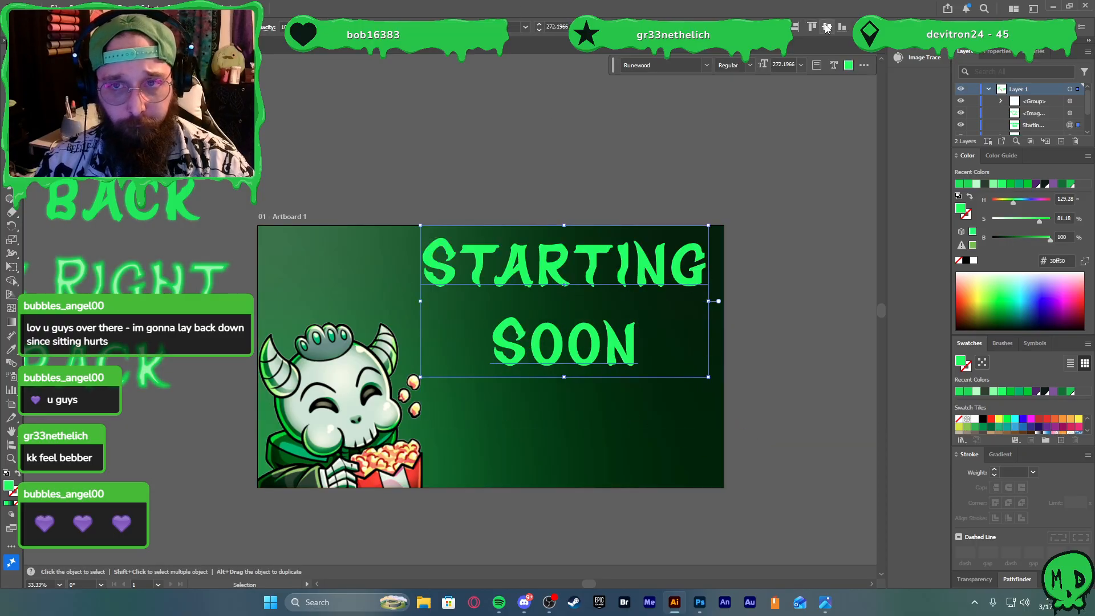
click(827, 27)
click(806, 205)
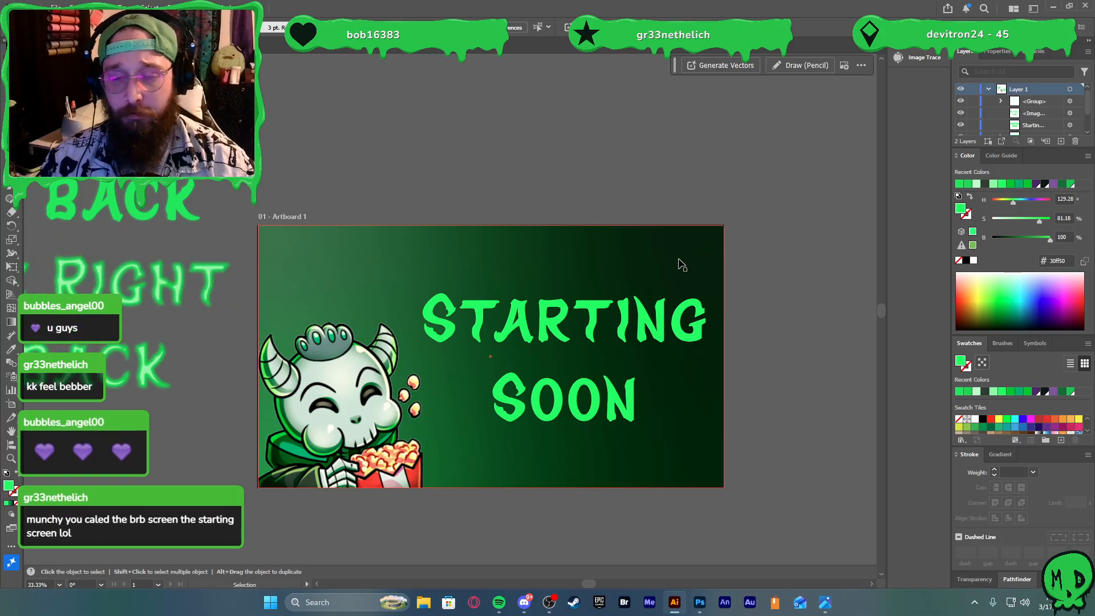
click(363, 359)
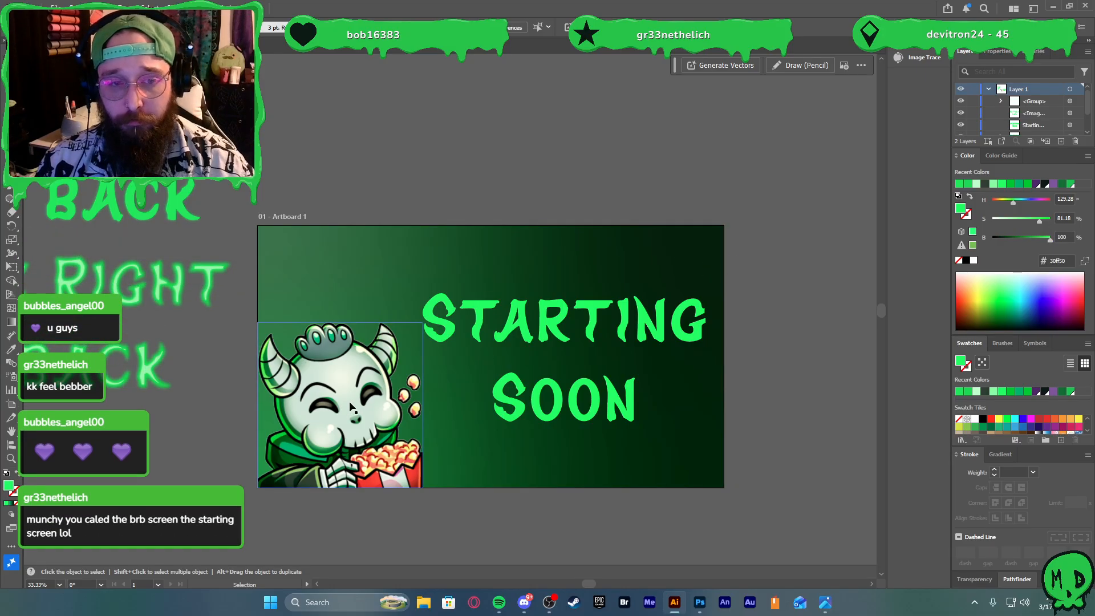
click(225, 260)
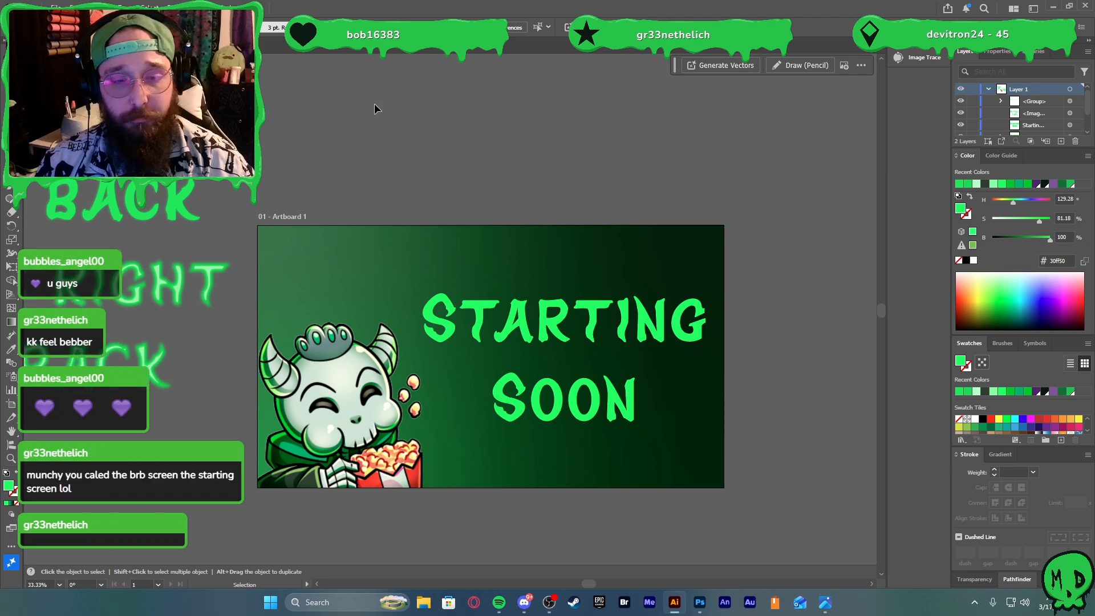
click(422, 606)
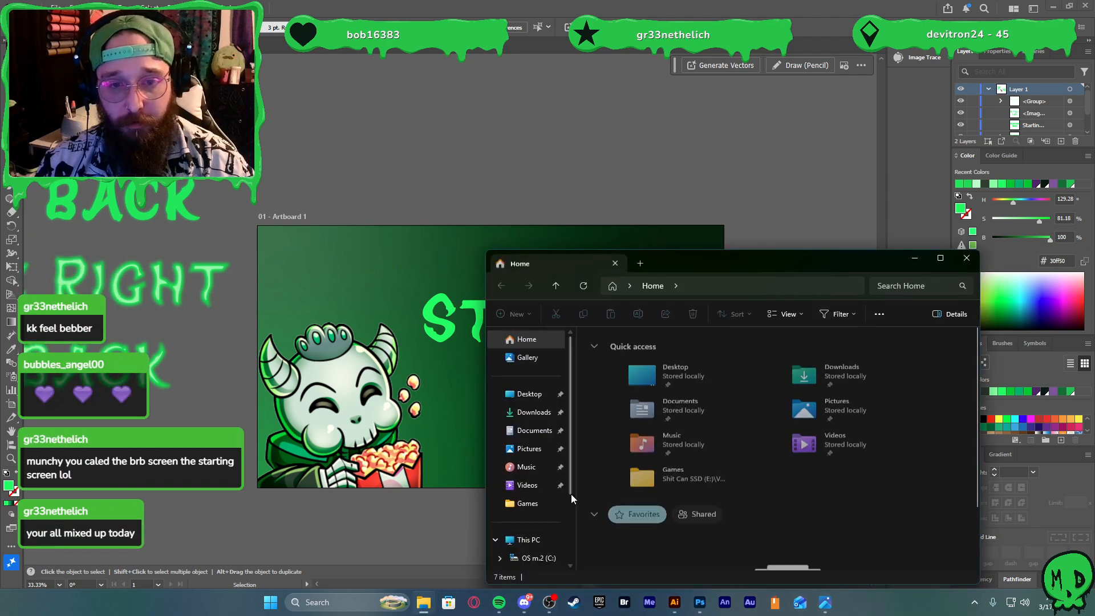
click(968, 260)
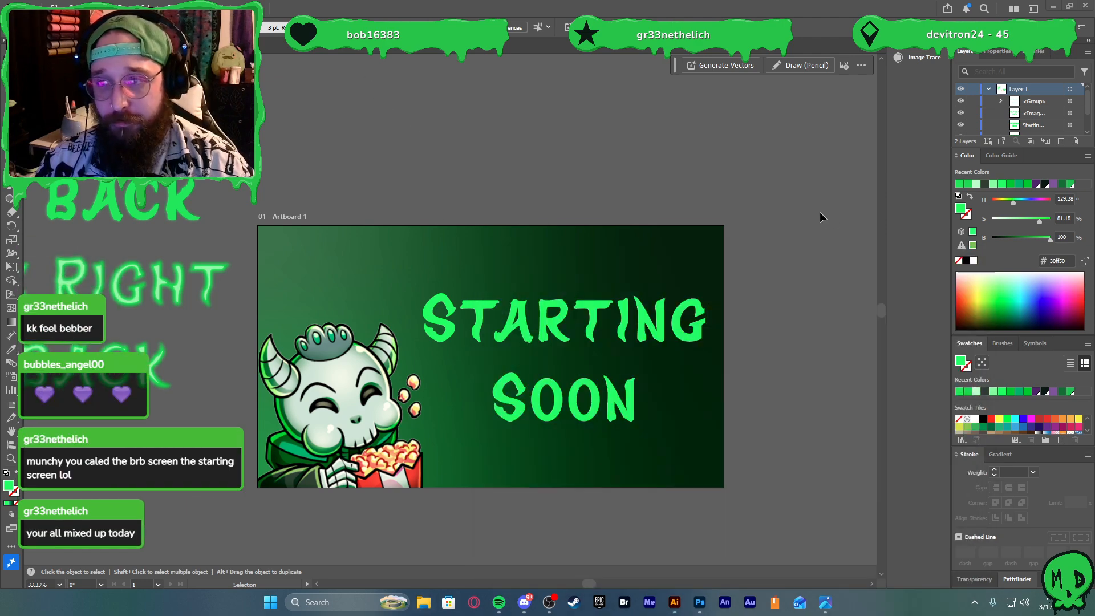
click(340, 433)
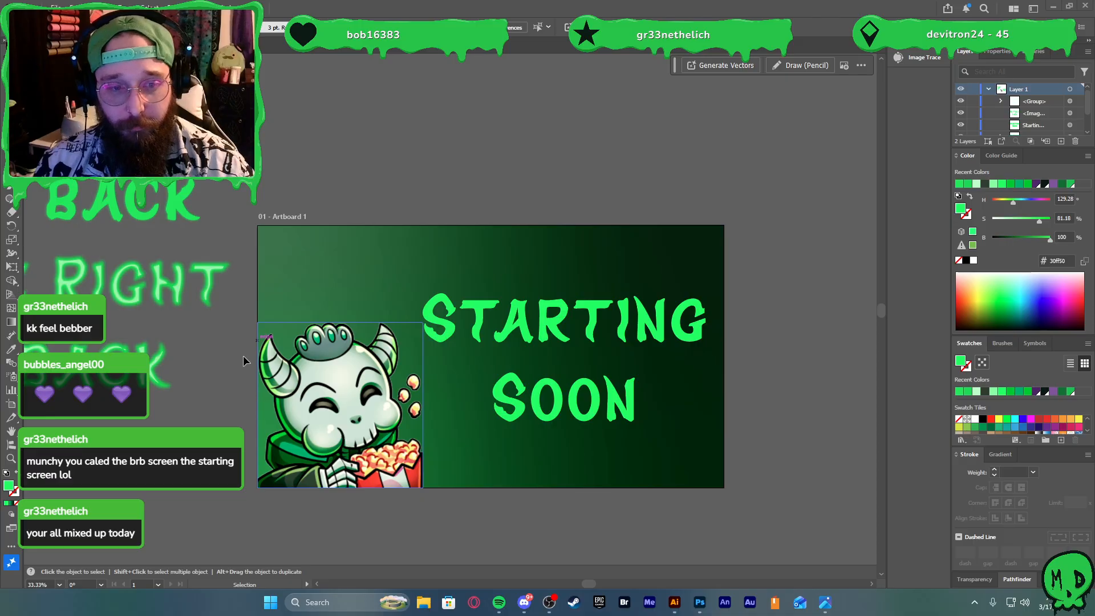
click(819, 460)
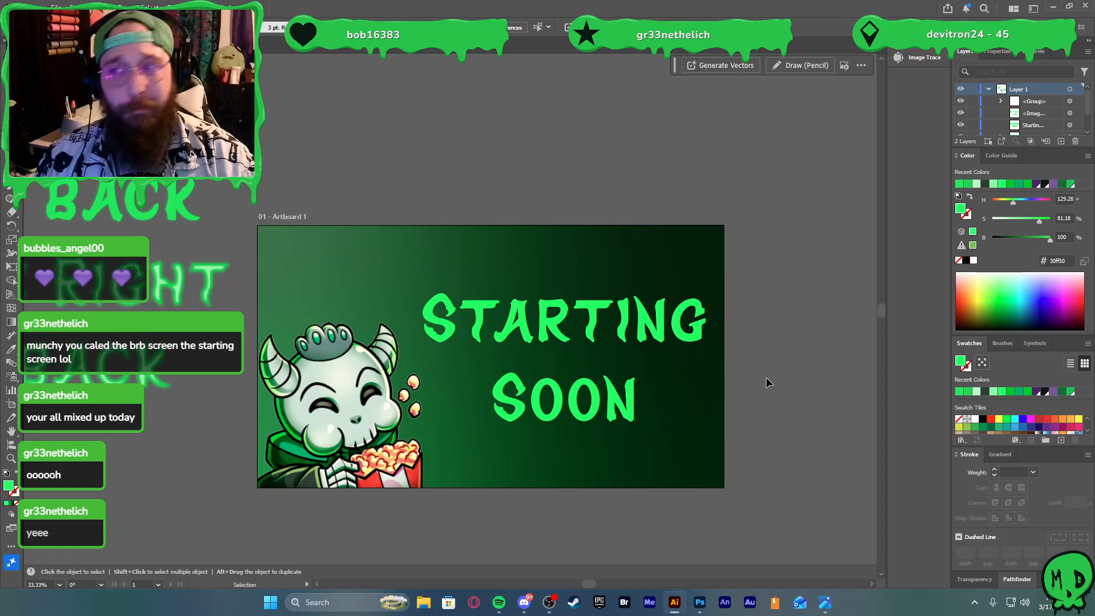
Collapse the contents of Layer 1 in the layer list
scroll(305, 513, up, 3)
scroll(324, 468, down, 2)
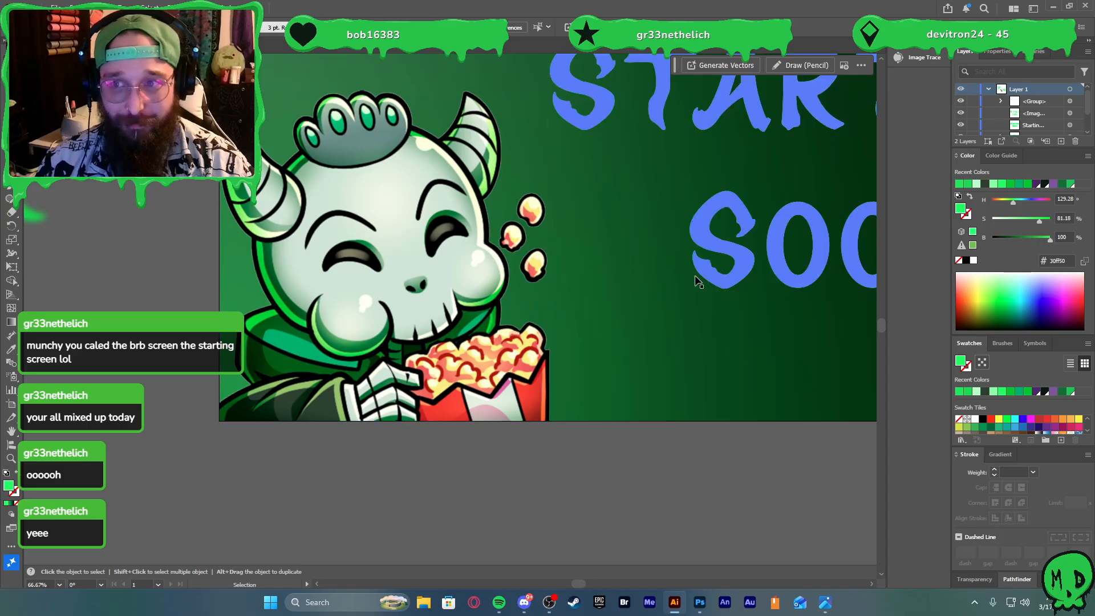
click(987, 90)
Expand the "Starting Soon" text on the artboard into vector shapes, with both object and fill included
scroll(778, 242, down, 2)
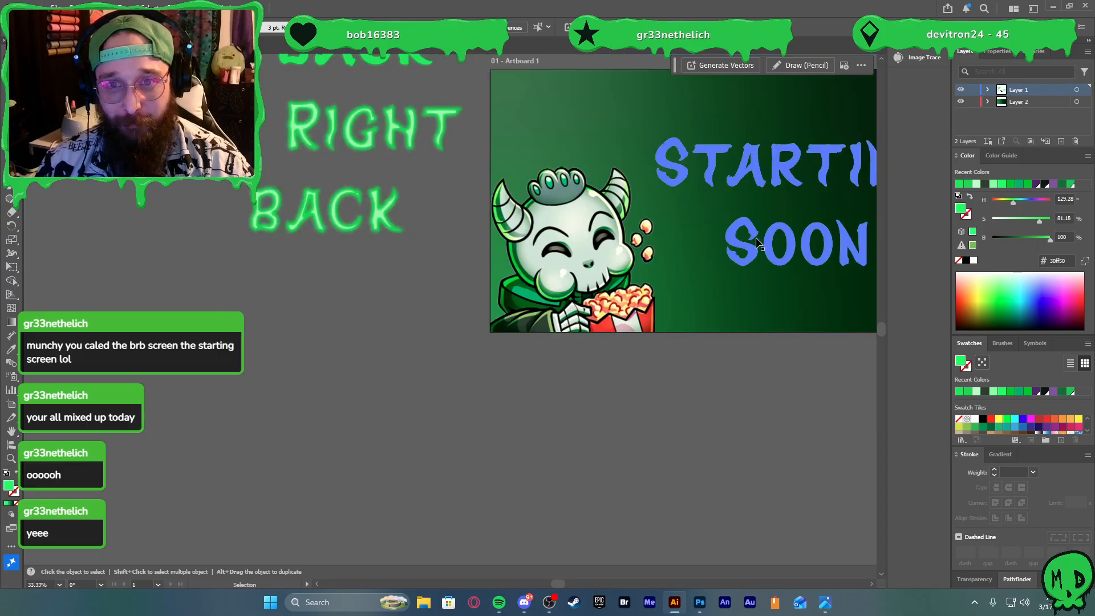
scroll(764, 217, right, 4)
scroll(720, 211, right, 2)
scroll(725, 221, up, 3)
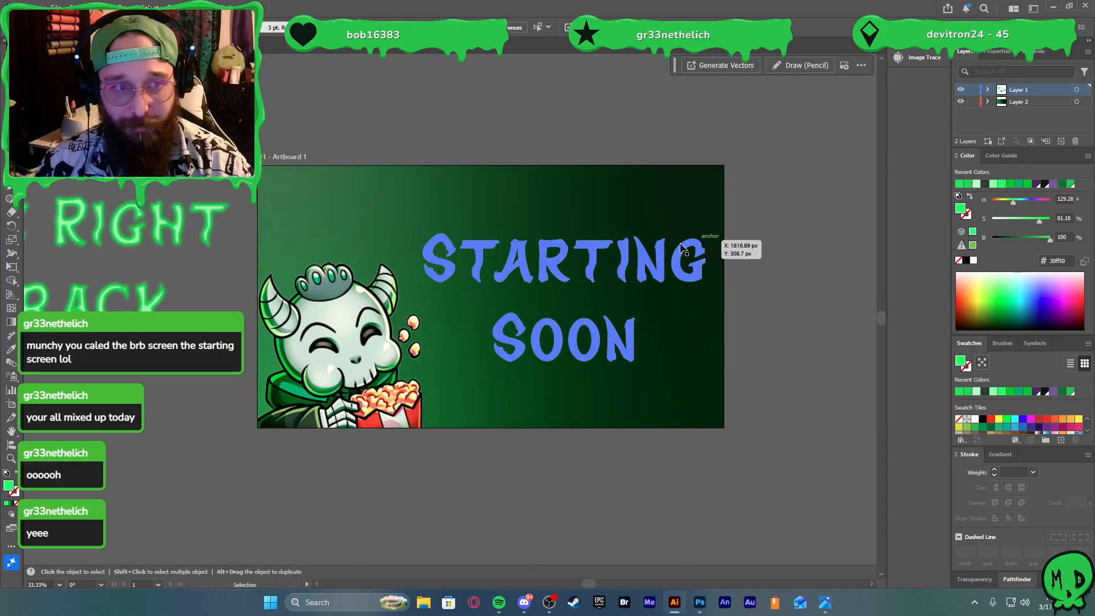
click(590, 299)
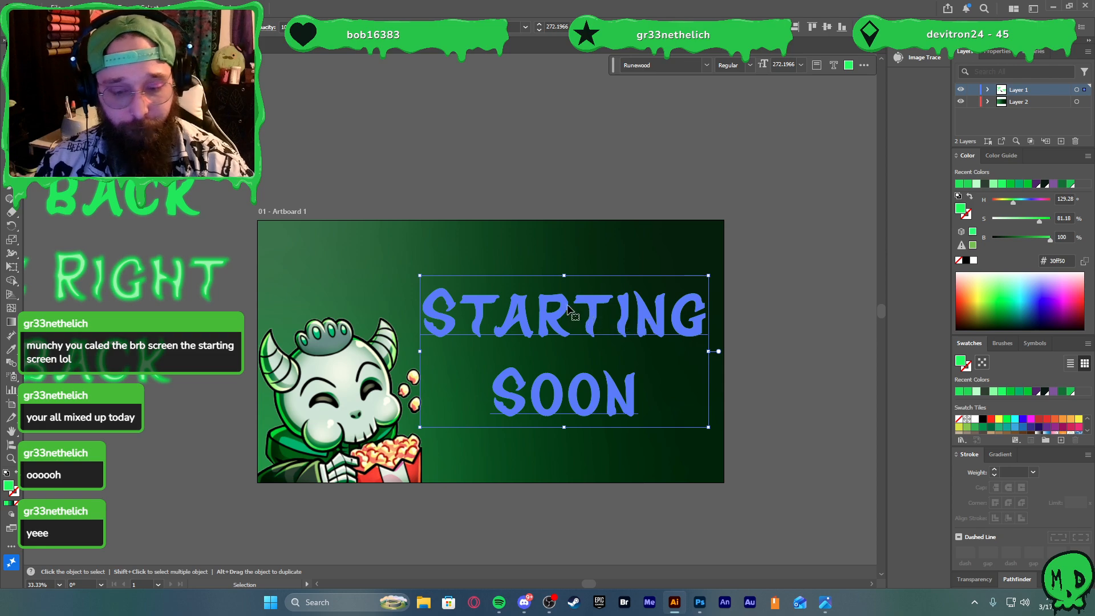
click(98, 8)
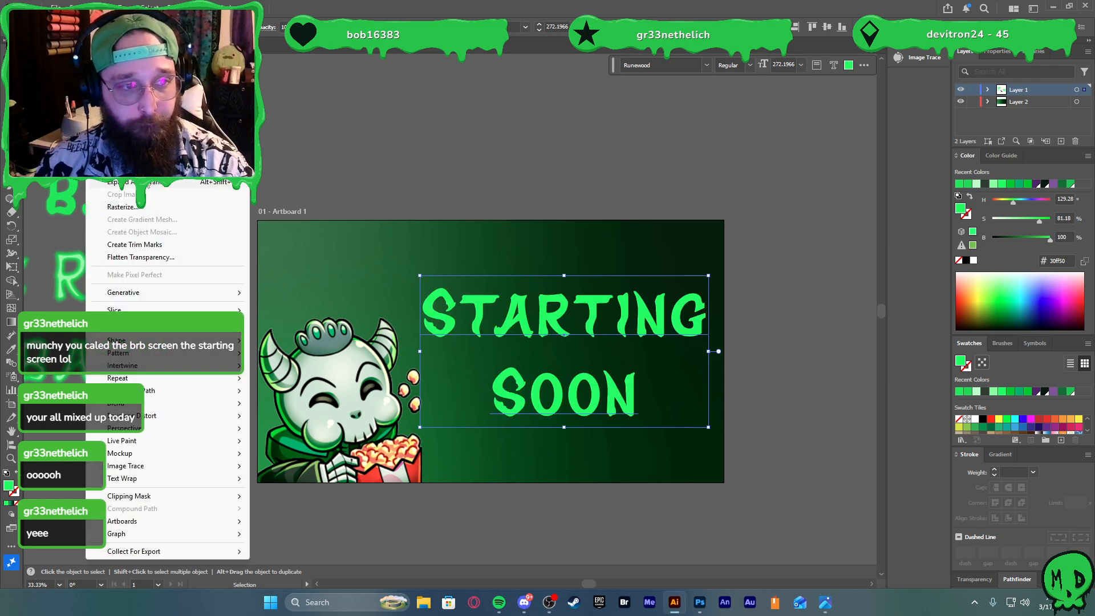
click(148, 183)
click(99, 8)
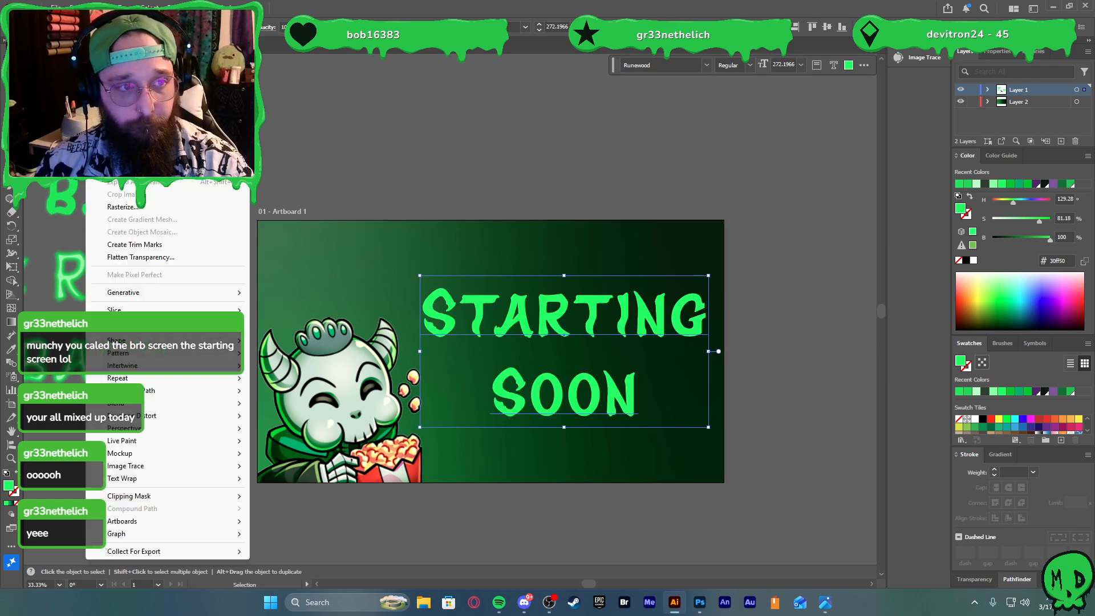
click(114, 169)
key(Return)
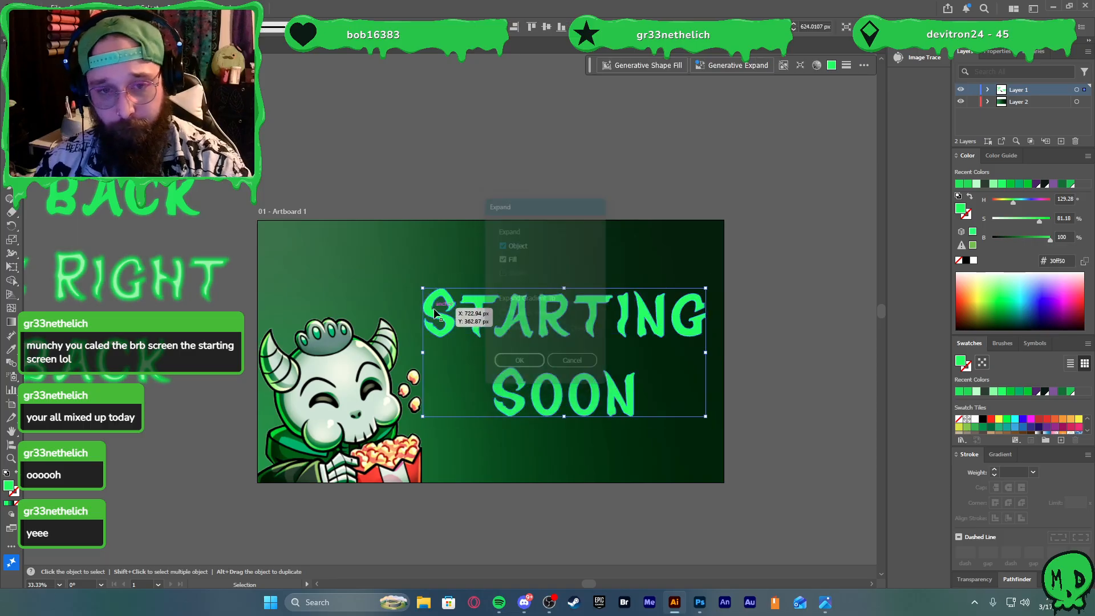
Recolor the expanded "Starting Soon" lettering to green 2ce849 by sampling it with the Eyedropper, and deselect it
key(i)
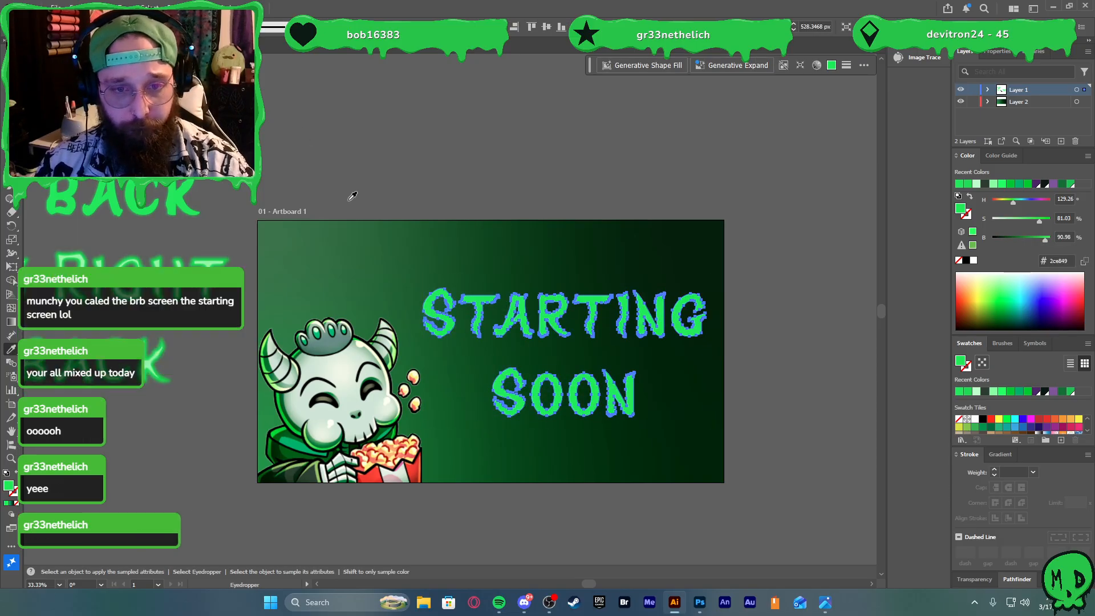
key(v)
click(747, 334)
scroll(689, 328, up, 3)
scroll(509, 313, down, 2)
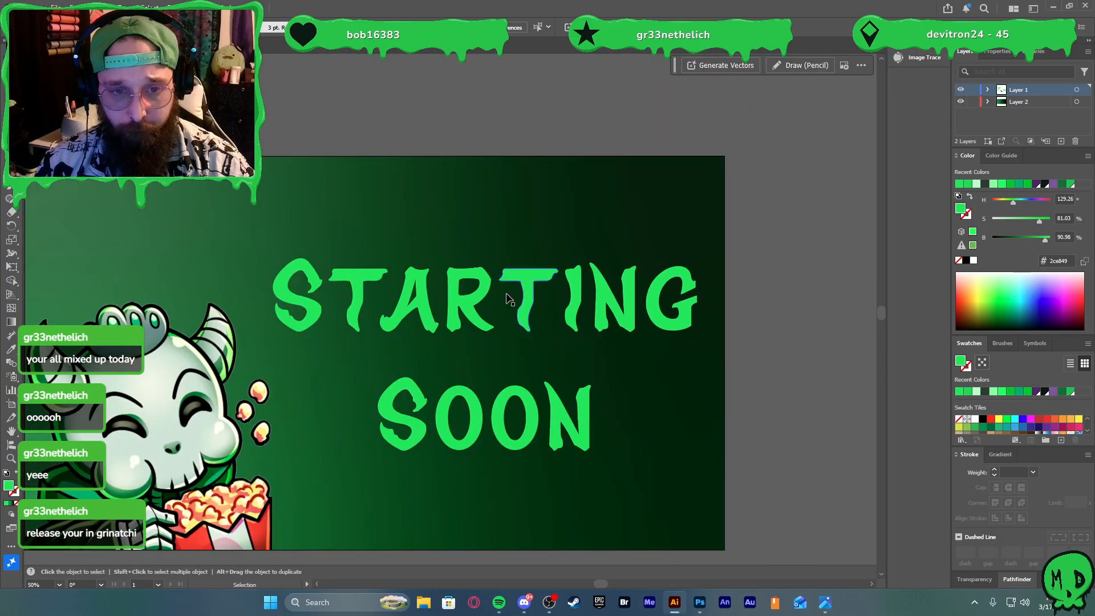
Apply an Outer Glow to the "Starting Soon" lettering in bright green, Screen mode, 80% opacity and 7 px blur
click(509, 313)
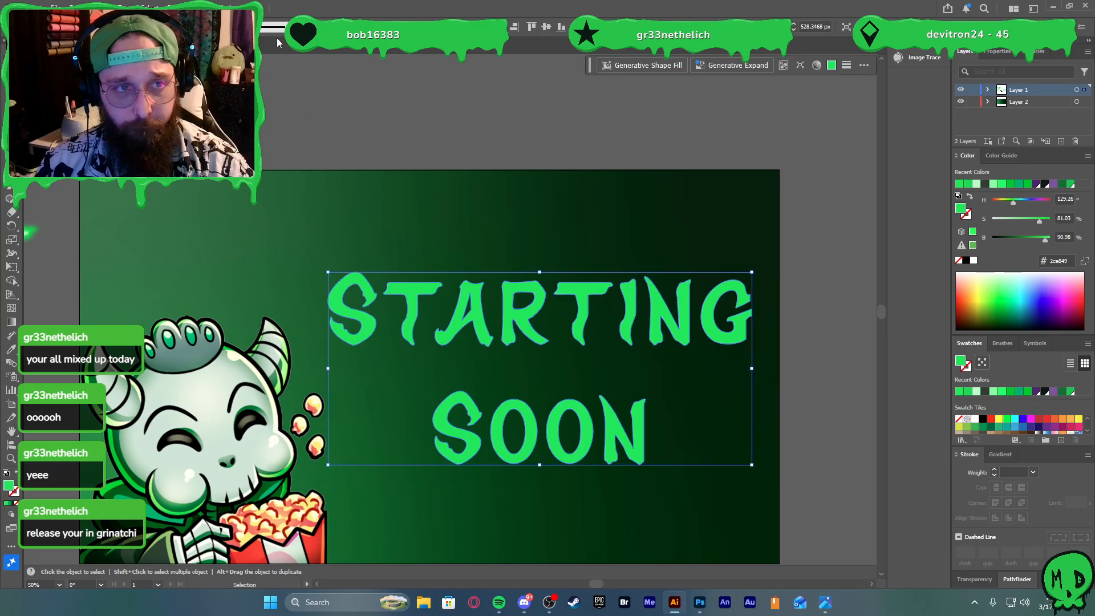
click(174, 7)
mouse_move(282, 137)
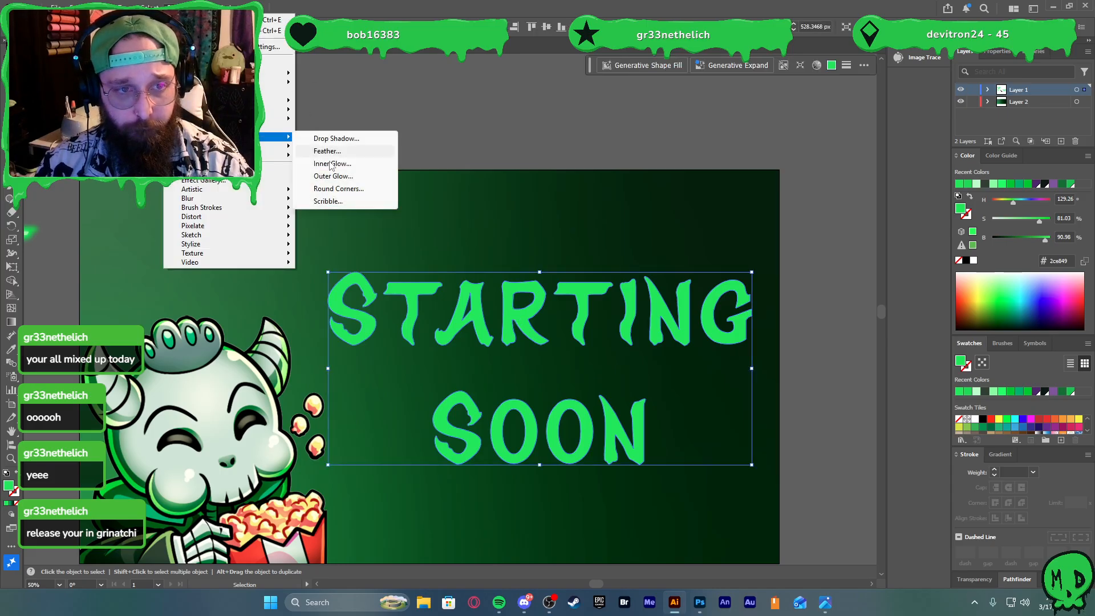
click(336, 176)
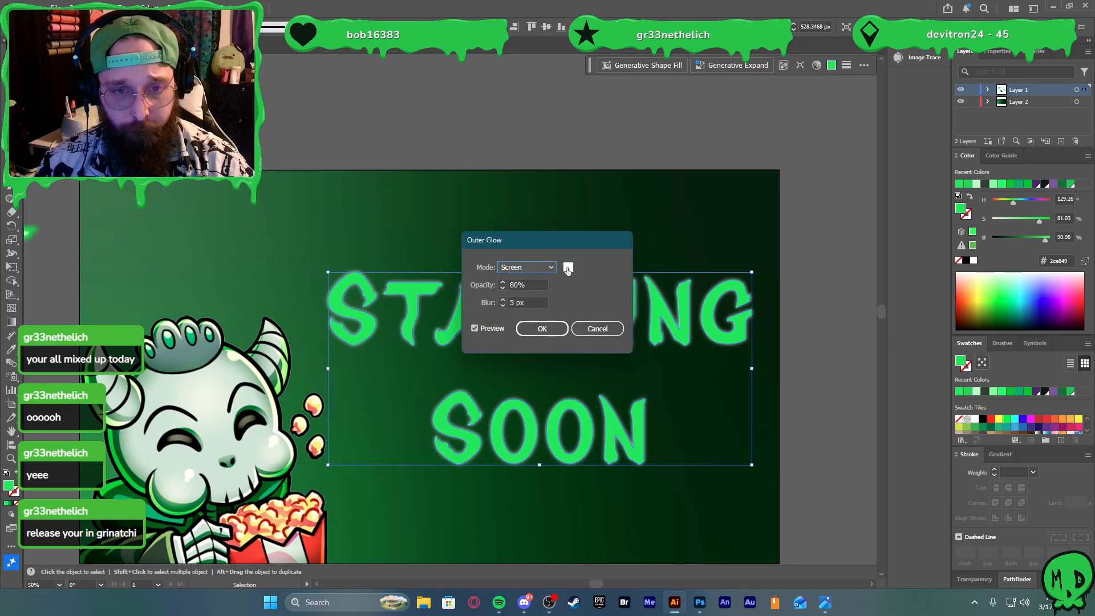
click(567, 268)
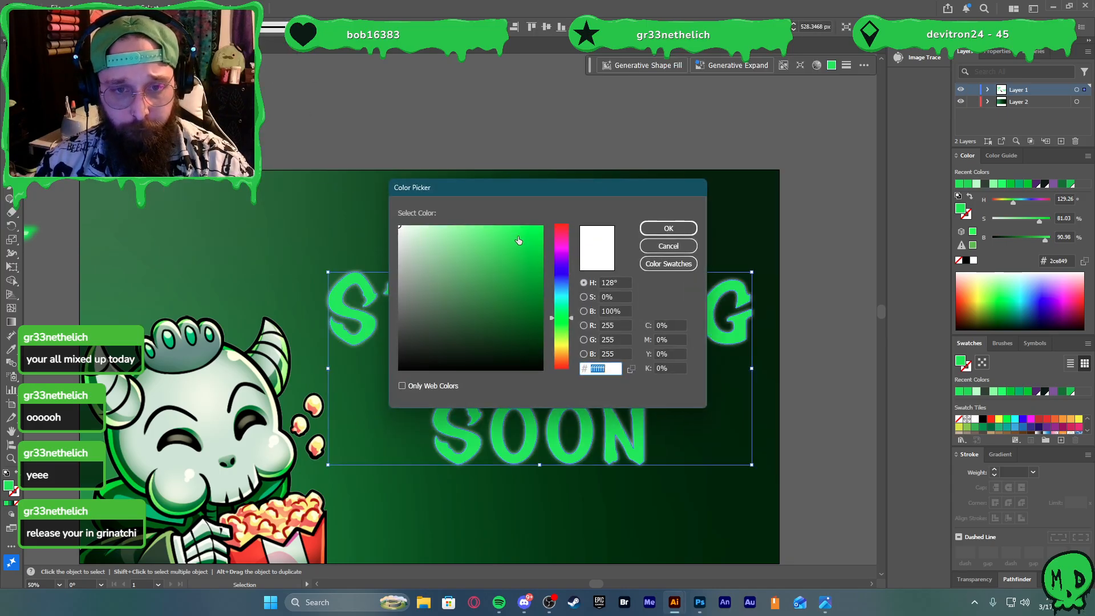
click(643, 229)
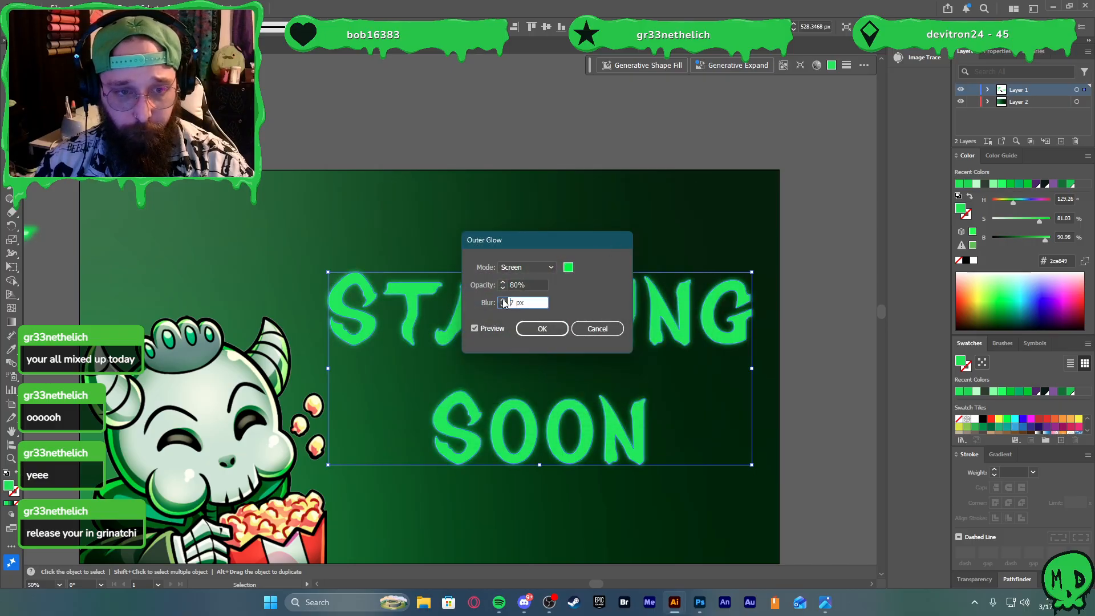
click(543, 330)
click(847, 343)
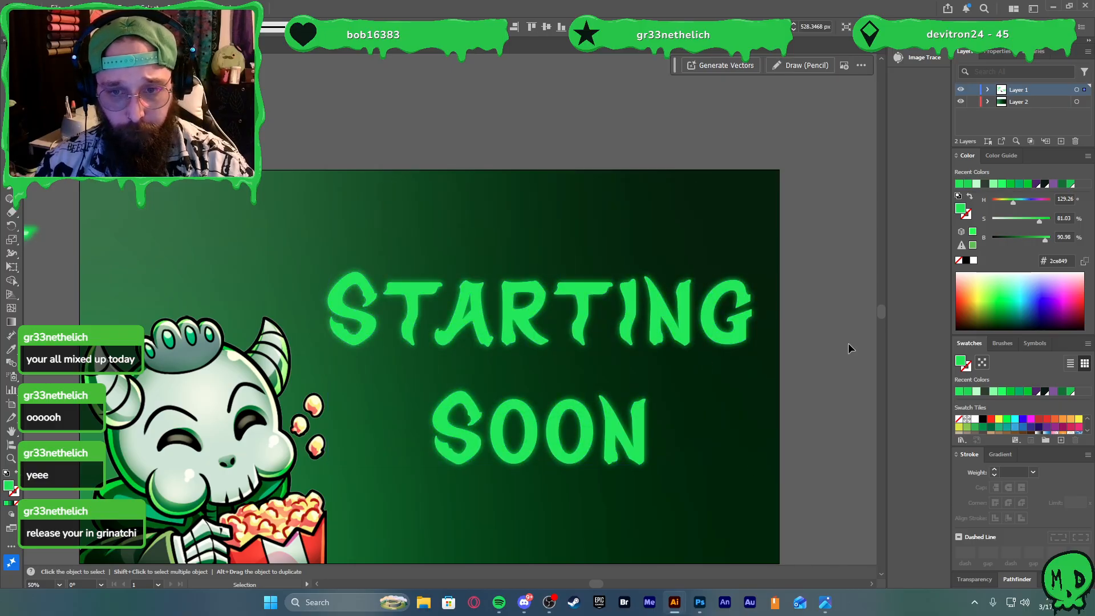
Try the plain "Be Right Back" lettering on the artboard to compare it with "Starting Soon", and undo the move
scroll(776, 320, down, 2)
scroll(782, 328, up, 1)
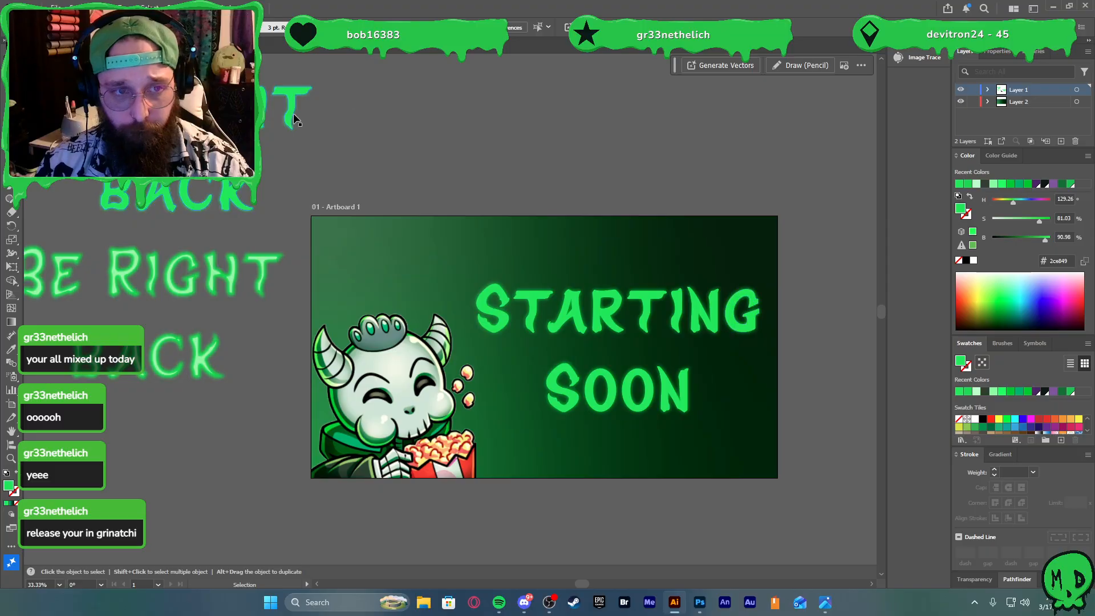
drag(288, 117, 543, 259)
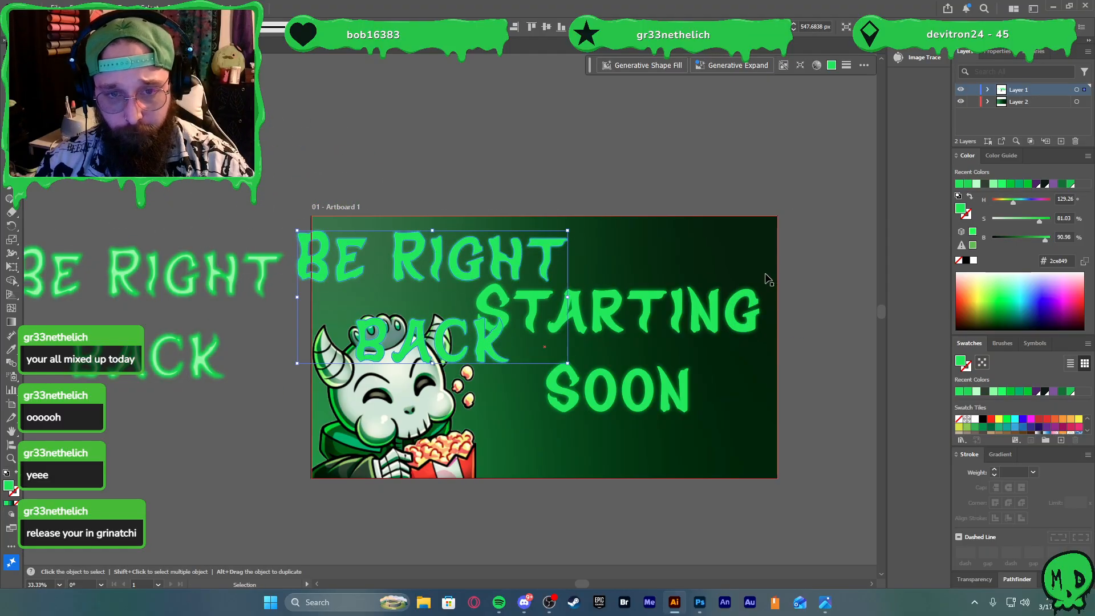
scroll(549, 277, up, 4)
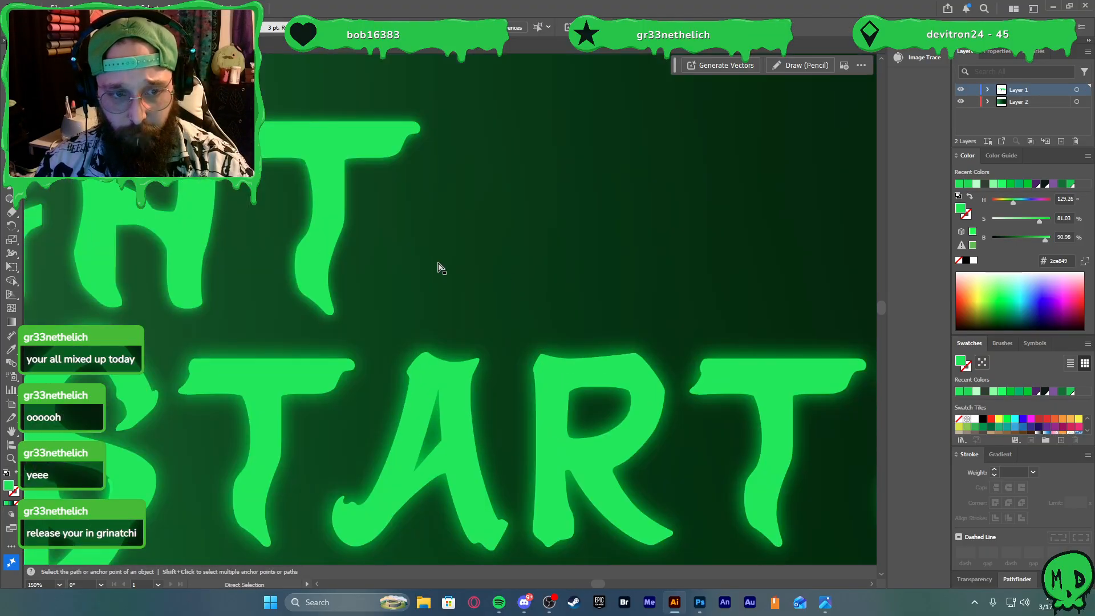
key(ctrl+z)
scroll(443, 266, down, 5)
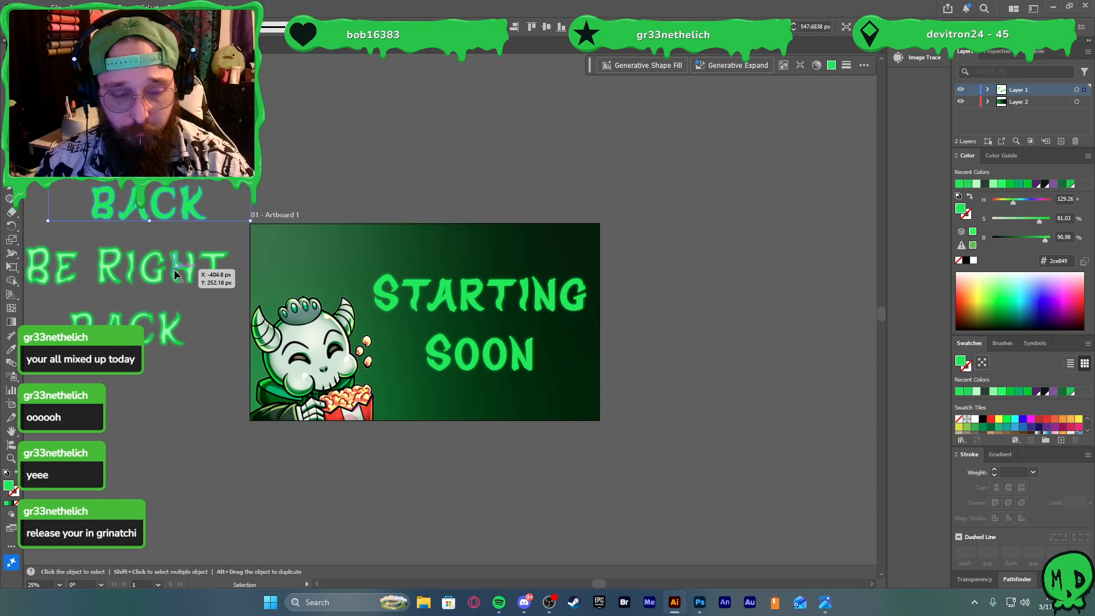
Recolor the "Starting Soon" lettering to pale green bfffc9 by sampling the glowing "Be Right Back" lettering with the Eyedropper
scroll(485, 307, up, 2)
click(477, 305)
key(a)
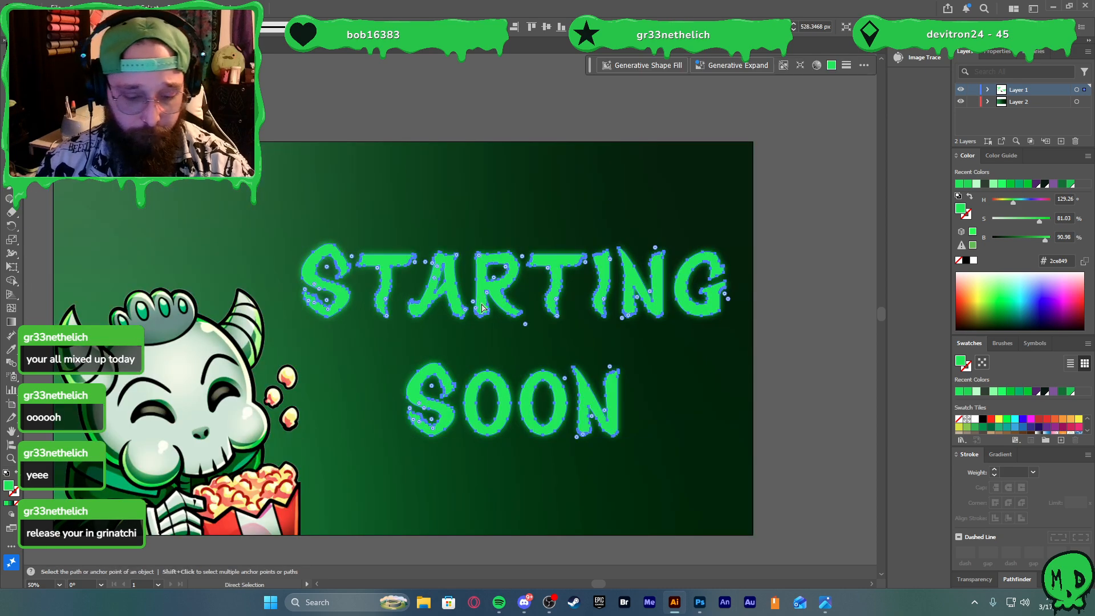
key(v)
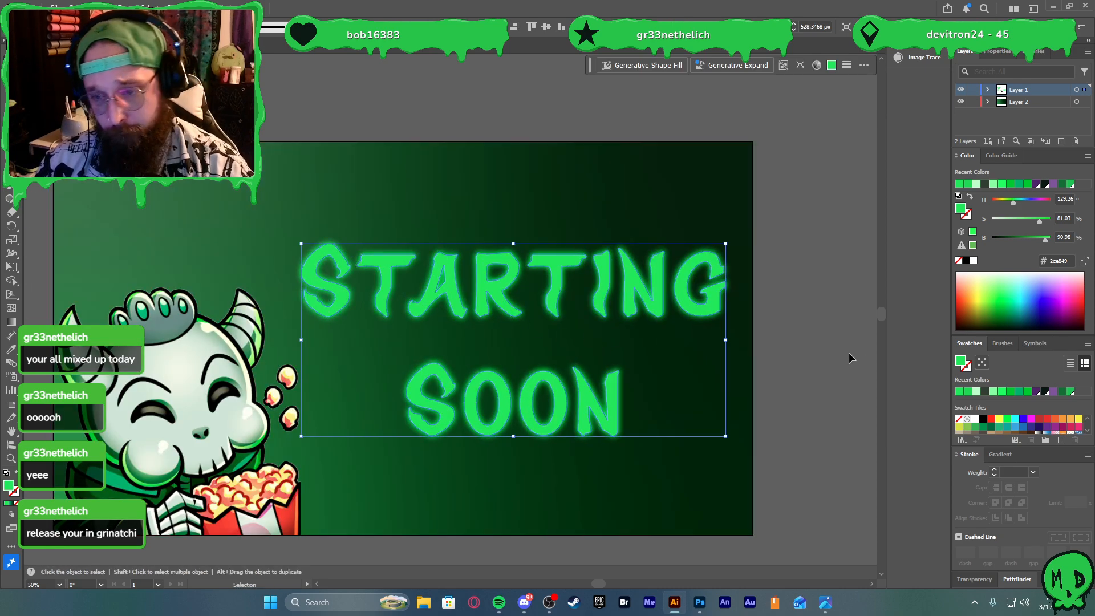
scroll(817, 315, down, 2)
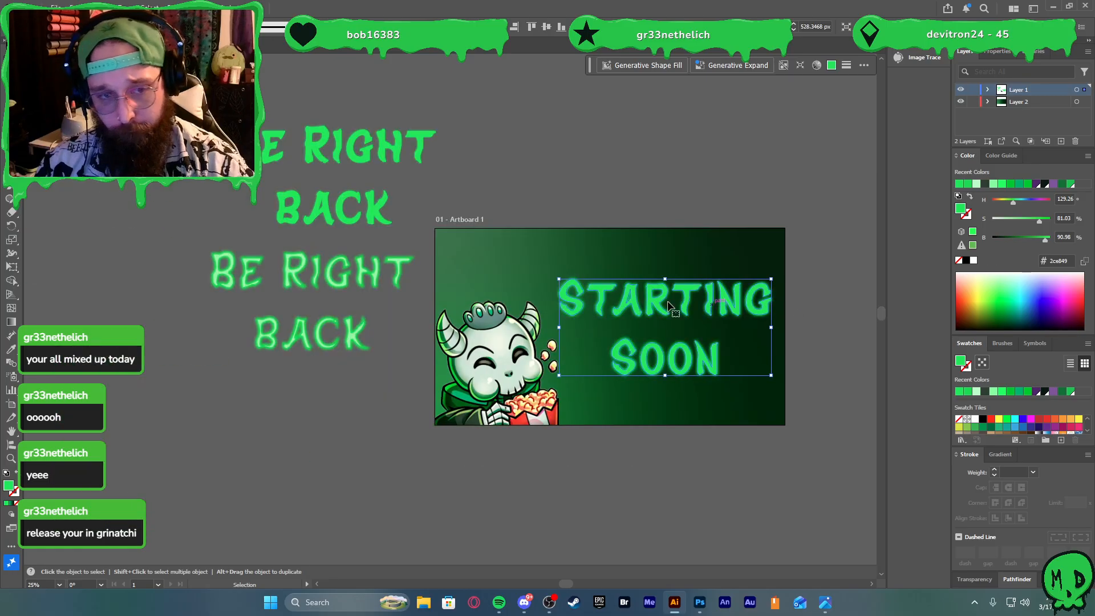
key(i)
click(333, 273)
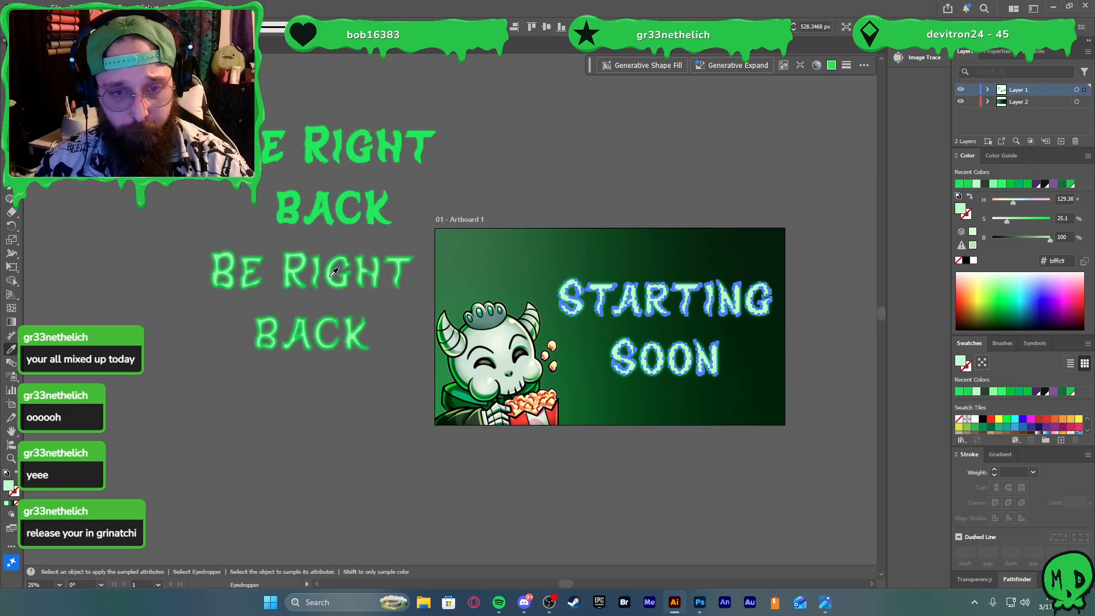
scroll(680, 303, up, 3)
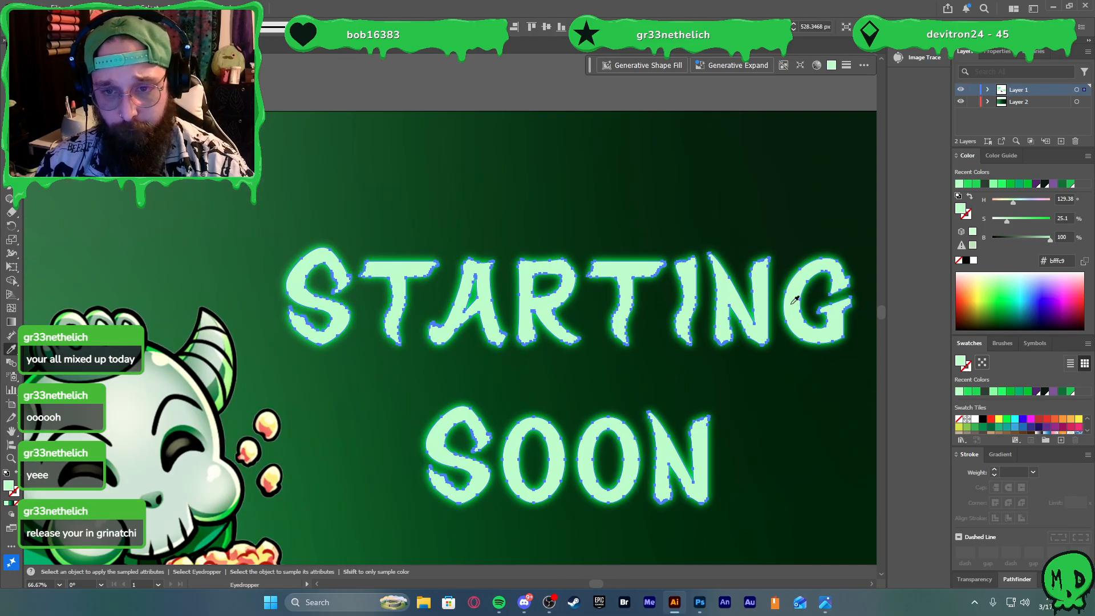
Give the lettering a black fill and a pale green 8 pt stroke aligned to the inside, with round caps and corners
click(966, 260)
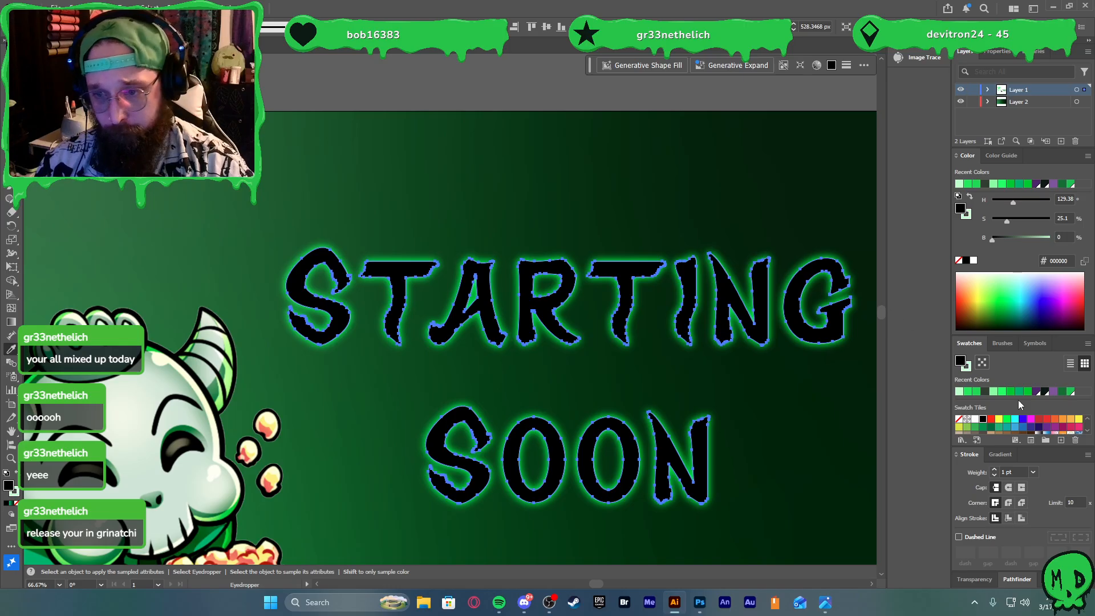
click(1008, 519)
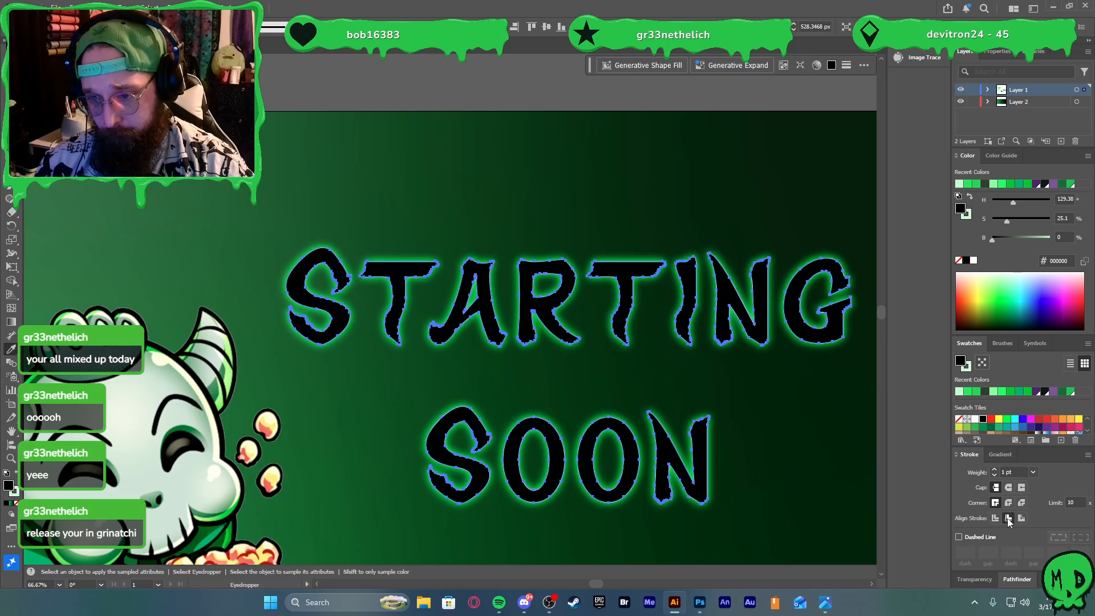
click(1032, 472)
click(1056, 297)
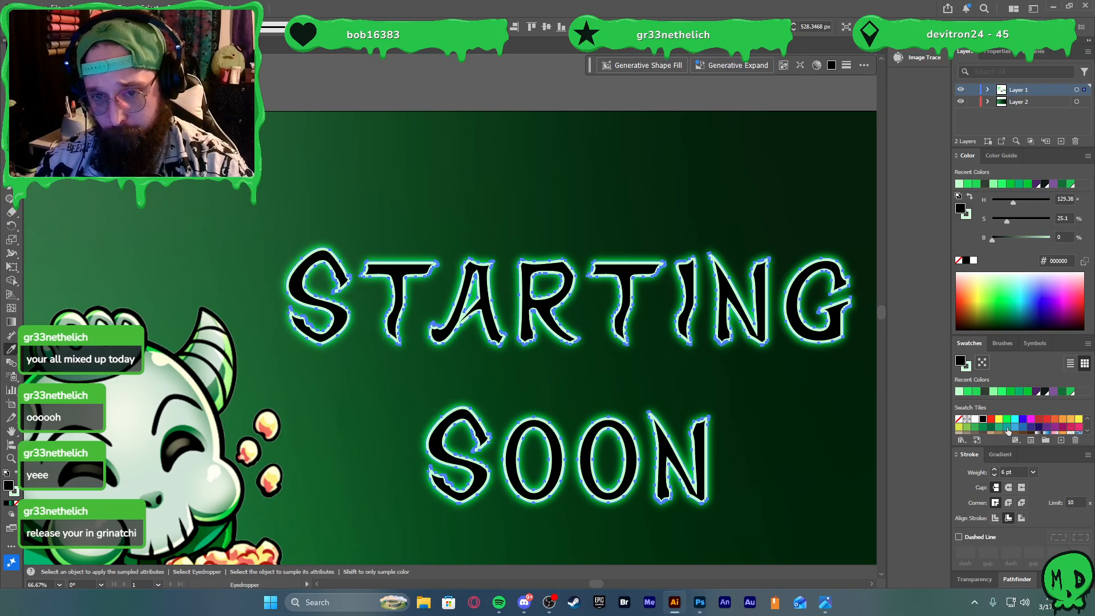
click(993, 468)
click(994, 468)
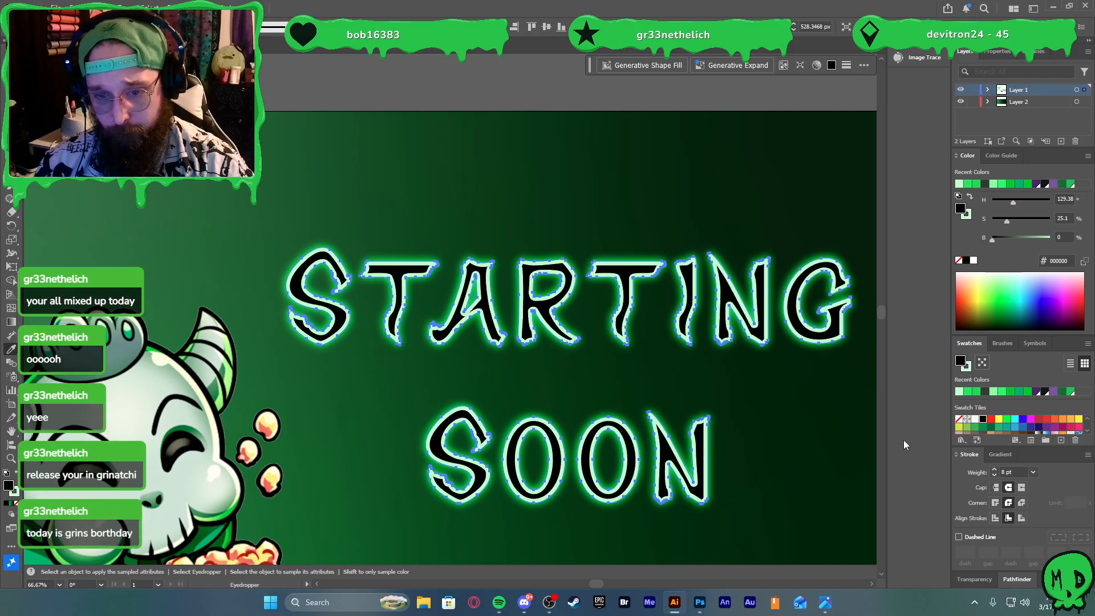
Increase the stroke weight of the "Starting Soon" lettering to 9 pt
scroll(703, 227, down, 1)
scroll(701, 228, right, 3)
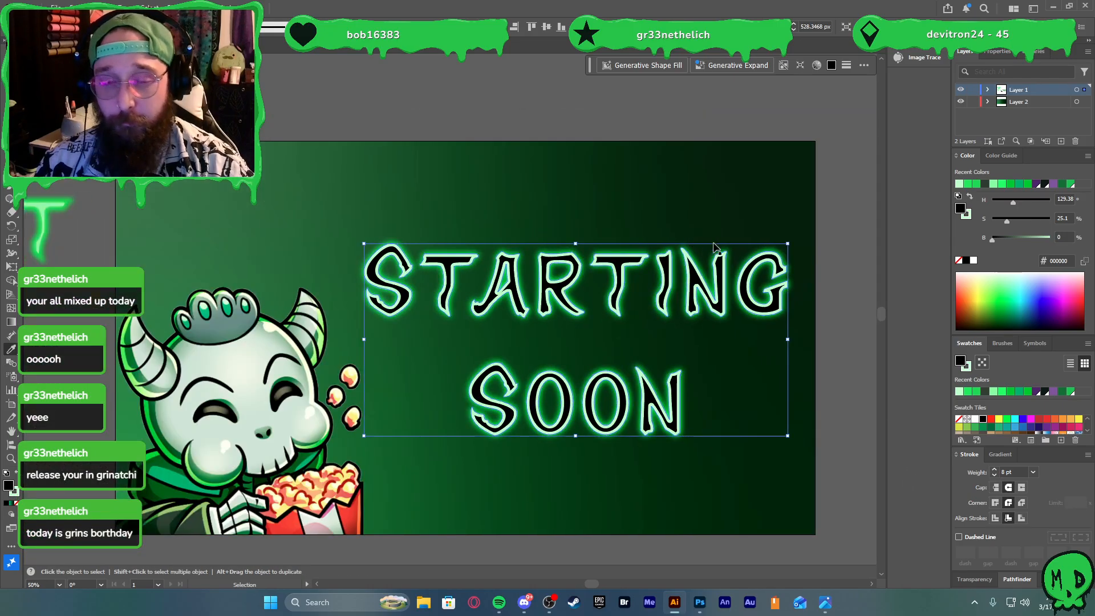
scroll(664, 272, left, 2)
scroll(624, 304, up, 1)
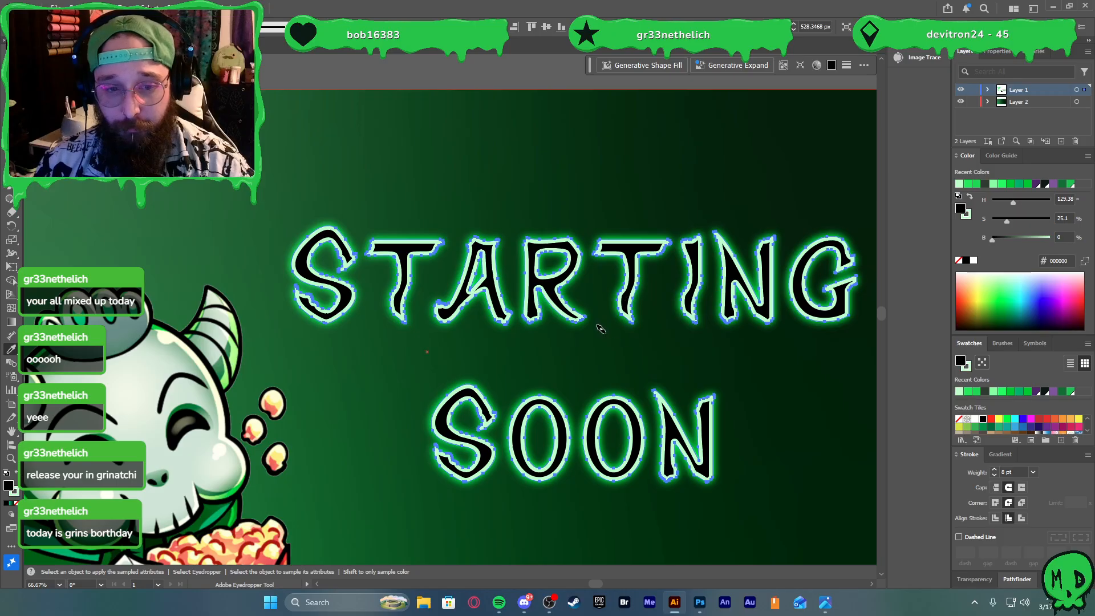
scroll(600, 329, down, 1)
scroll(586, 342, up, 1)
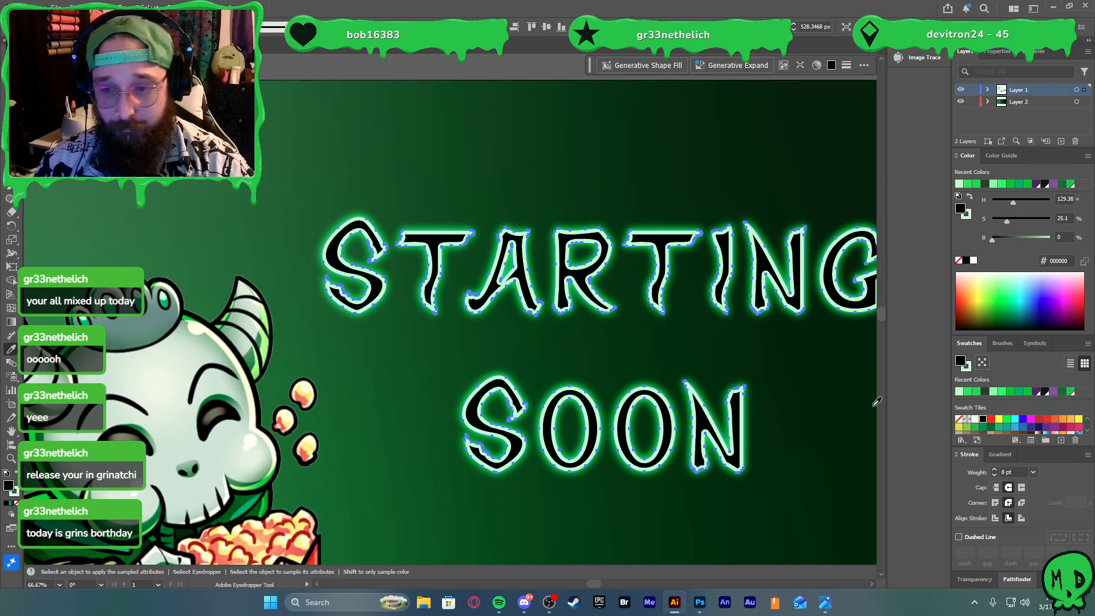
click(994, 469)
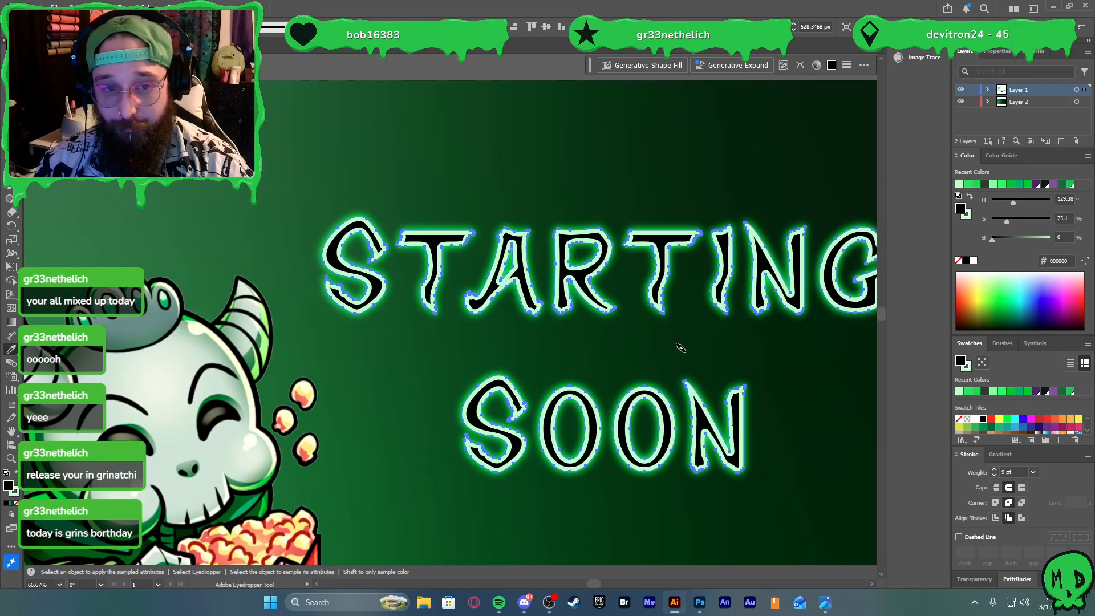
scroll(682, 345, down, 1)
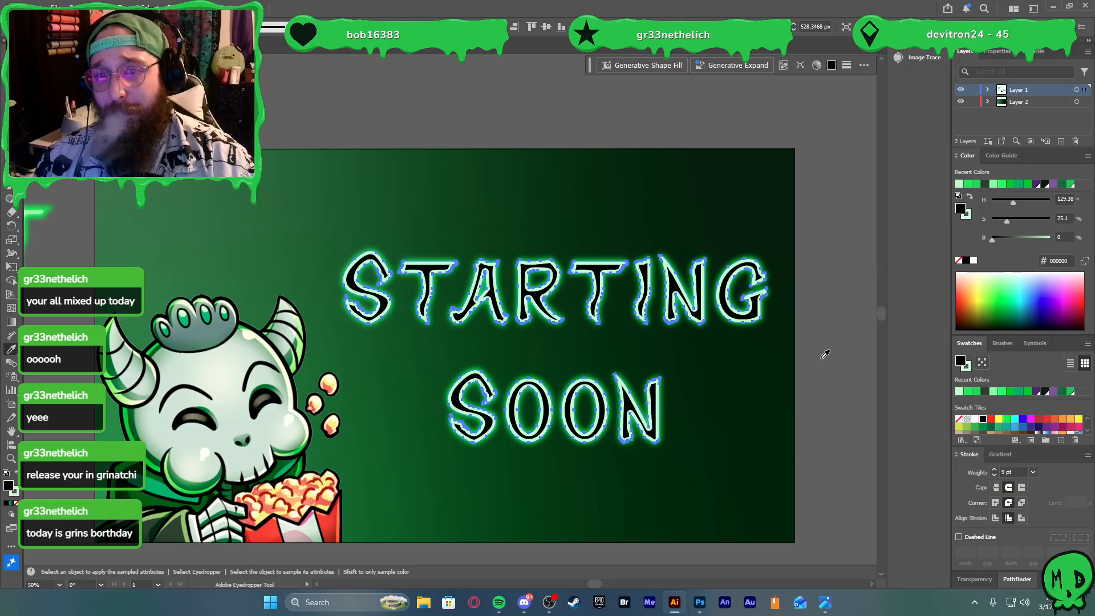
Swap the lettering's fill and stroke for a pale green fill with a black outline, and thicken the outline to 10 pt
key(shift+x)
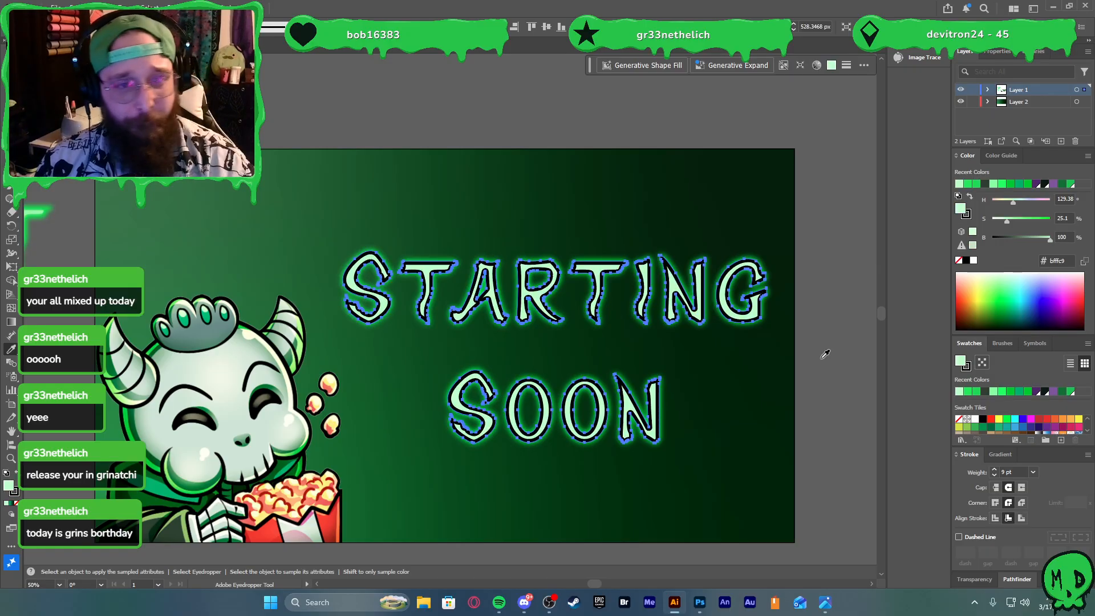
scroll(717, 312, down, 1)
key(v)
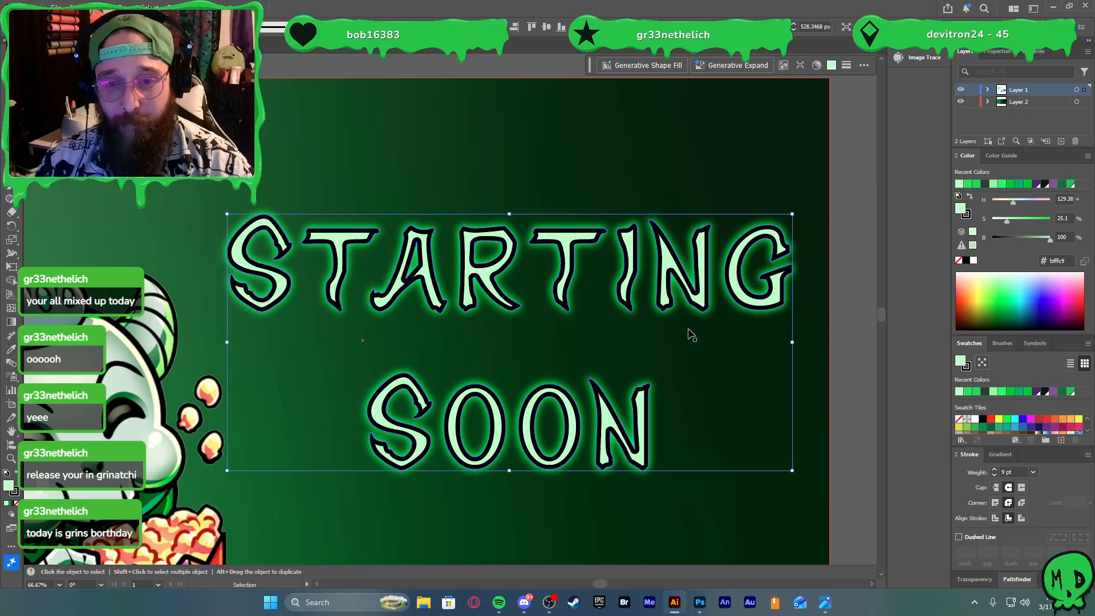
scroll(690, 335, left, 2)
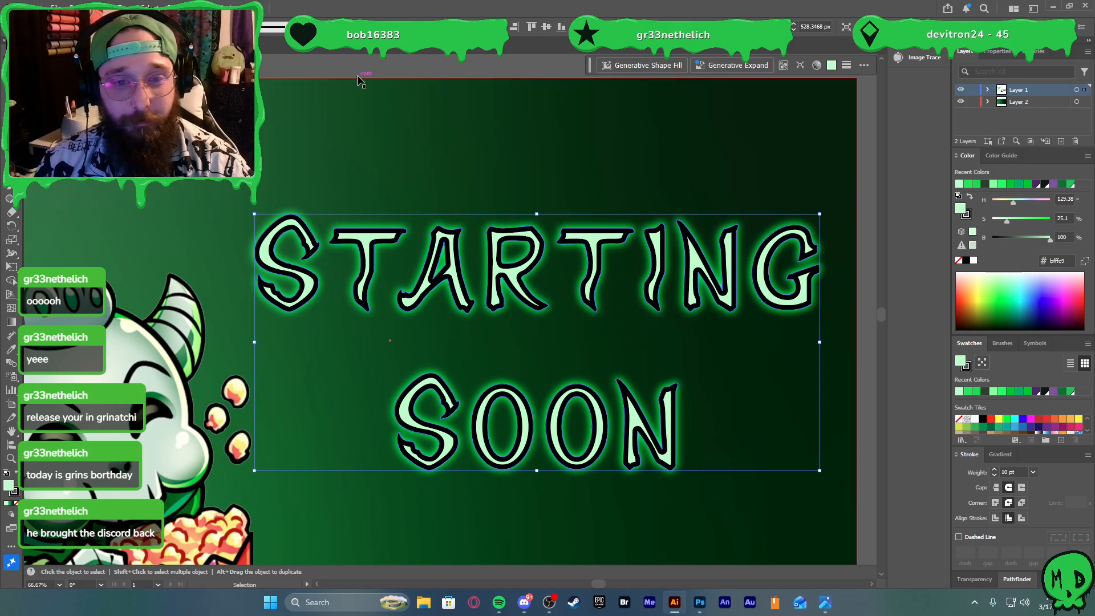
Expand the appearance of the outlined "Starting Soon" lettering and split its overlapping shapes with the Pathfinder Divide operation
click(99, 7)
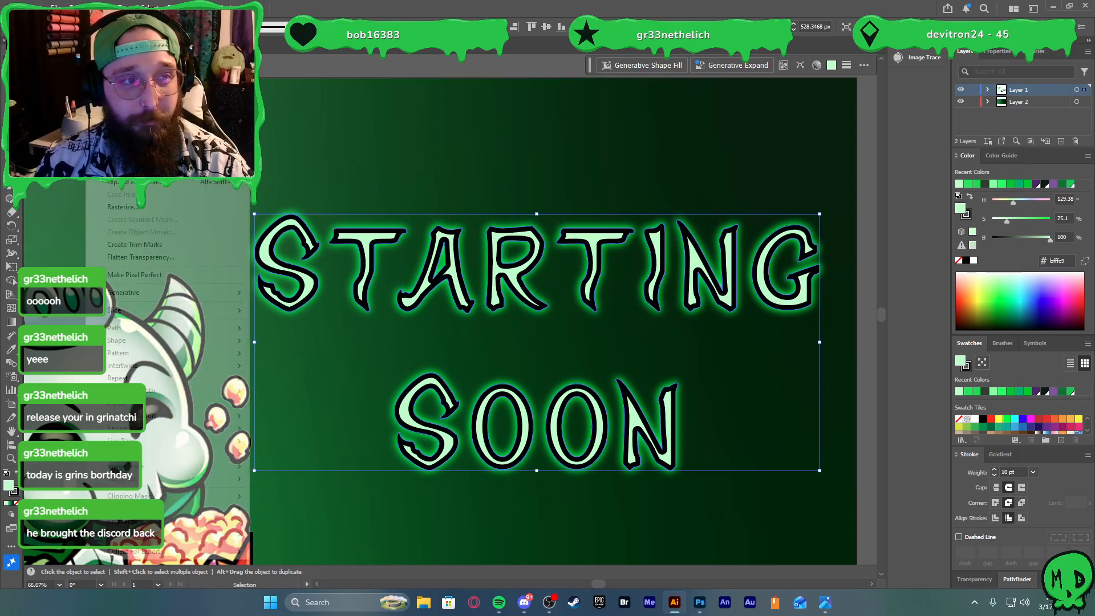
click(173, 182)
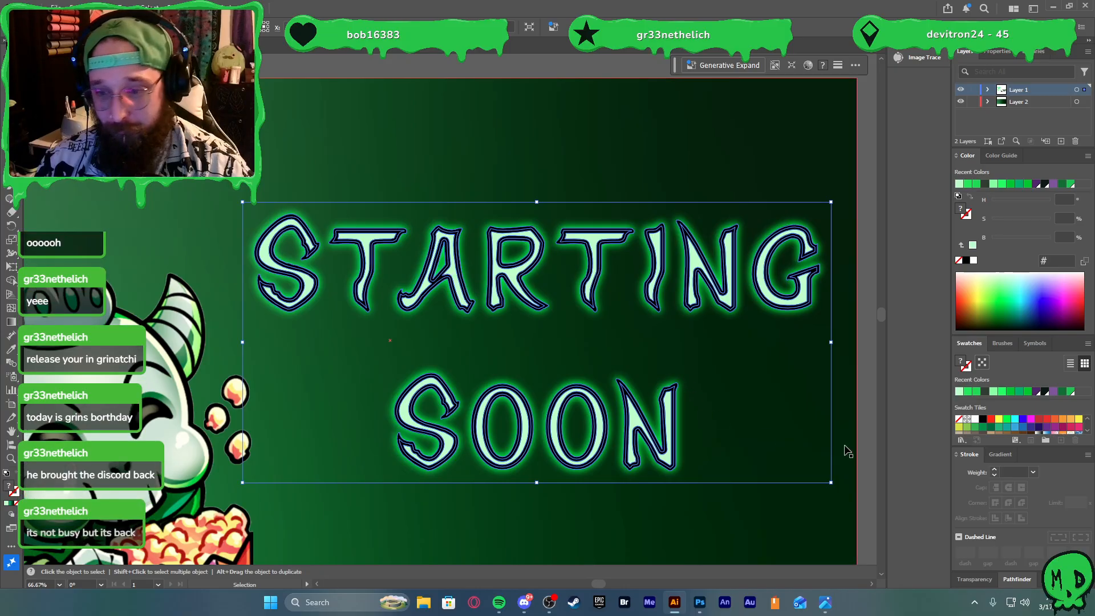
click(1026, 578)
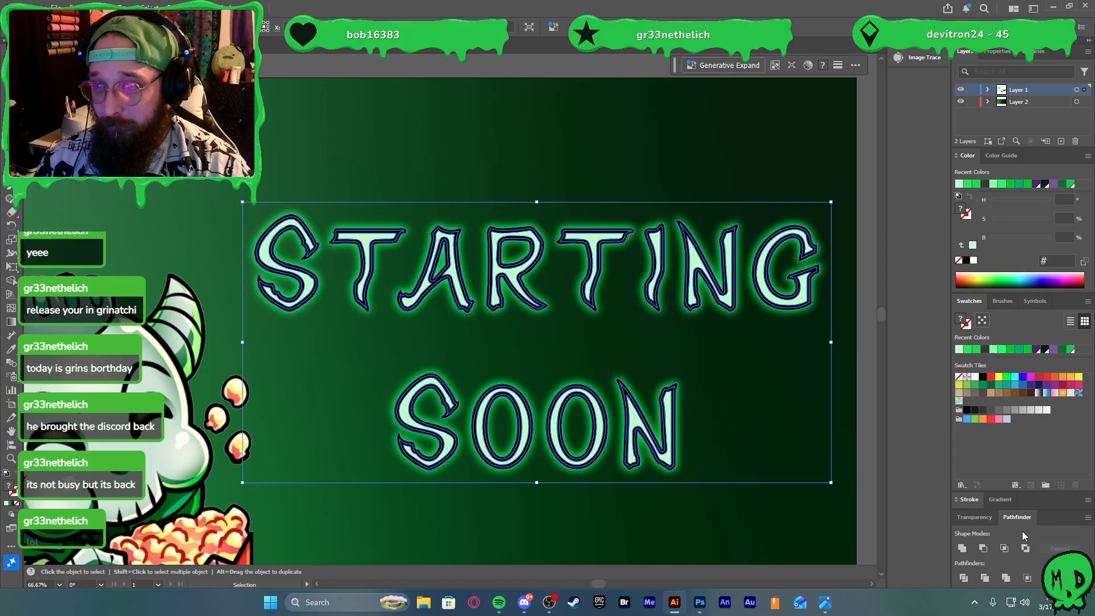
click(962, 577)
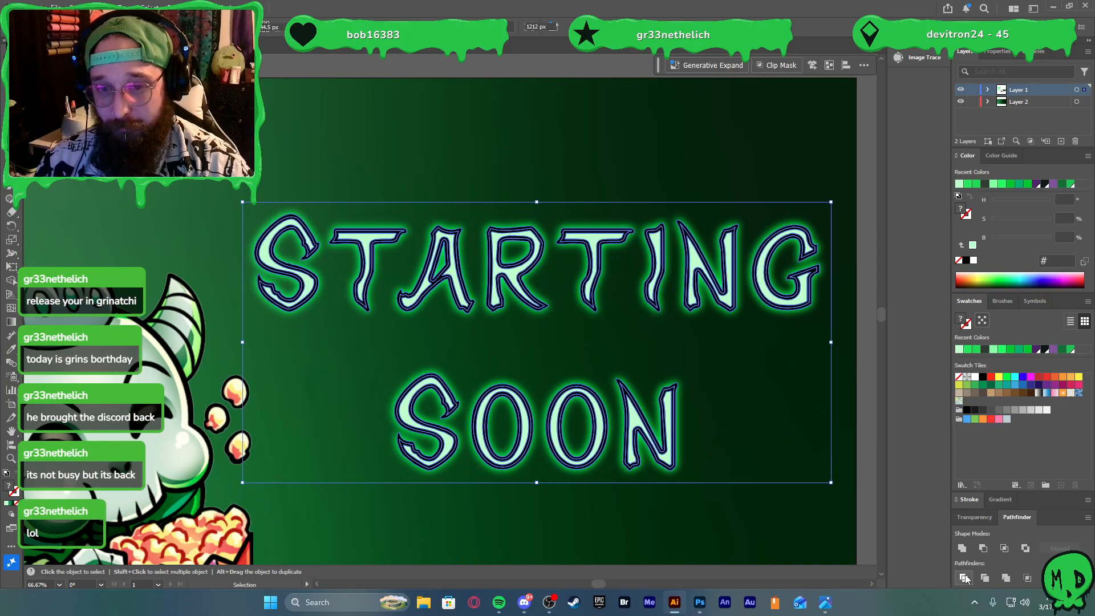
Isolate the group of black outline shapes in the lettering, delete all of them, and leave isolation mode
double_click(599, 241)
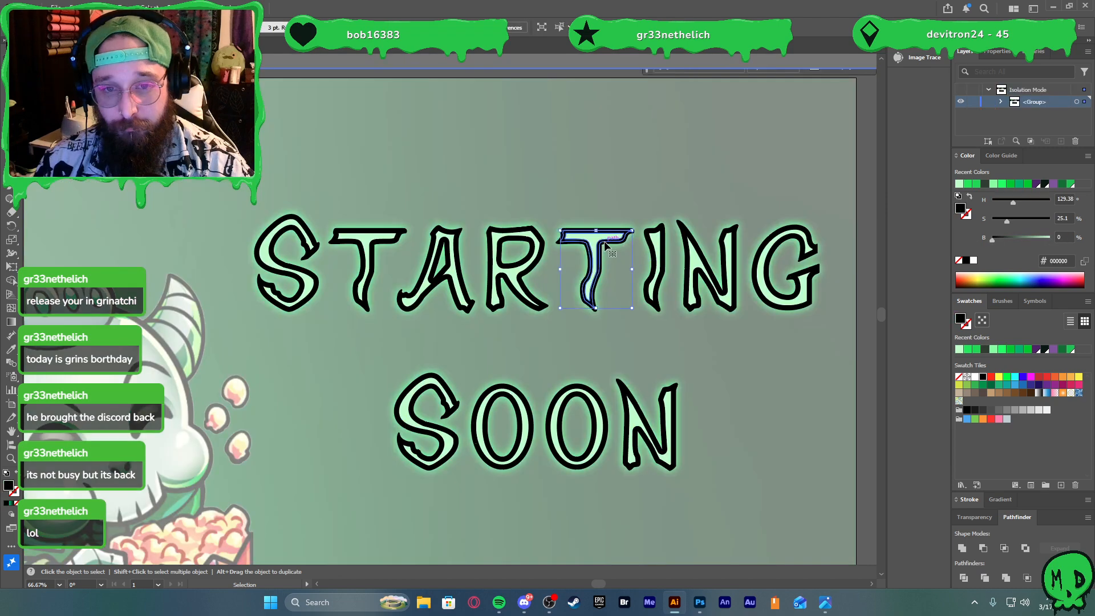
key(ctrl+a)
key(Delete)
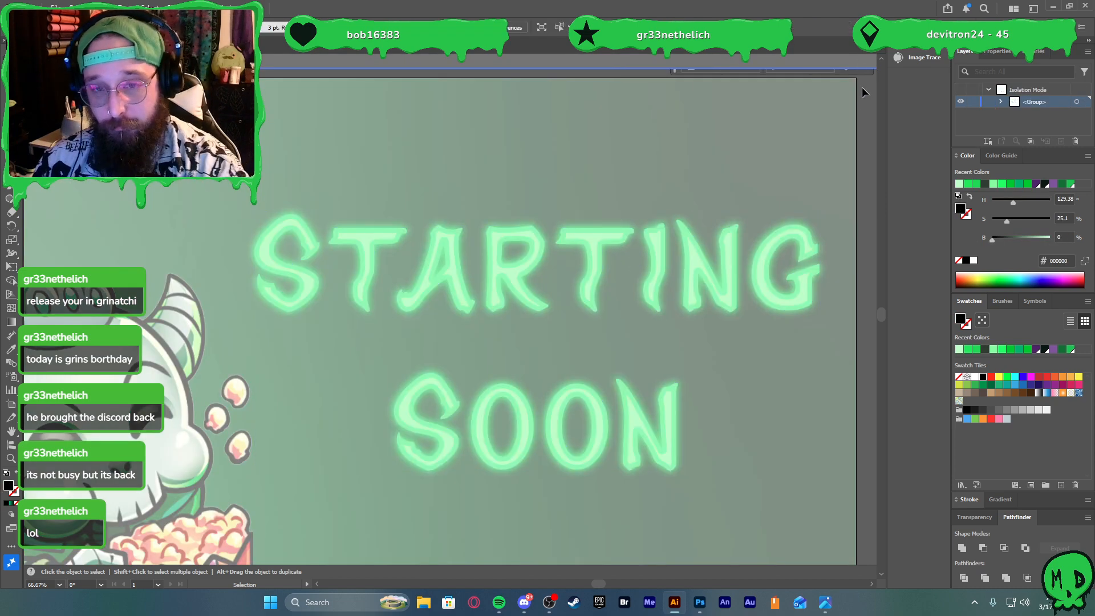
double_click(867, 189)
scroll(805, 181, down, 1)
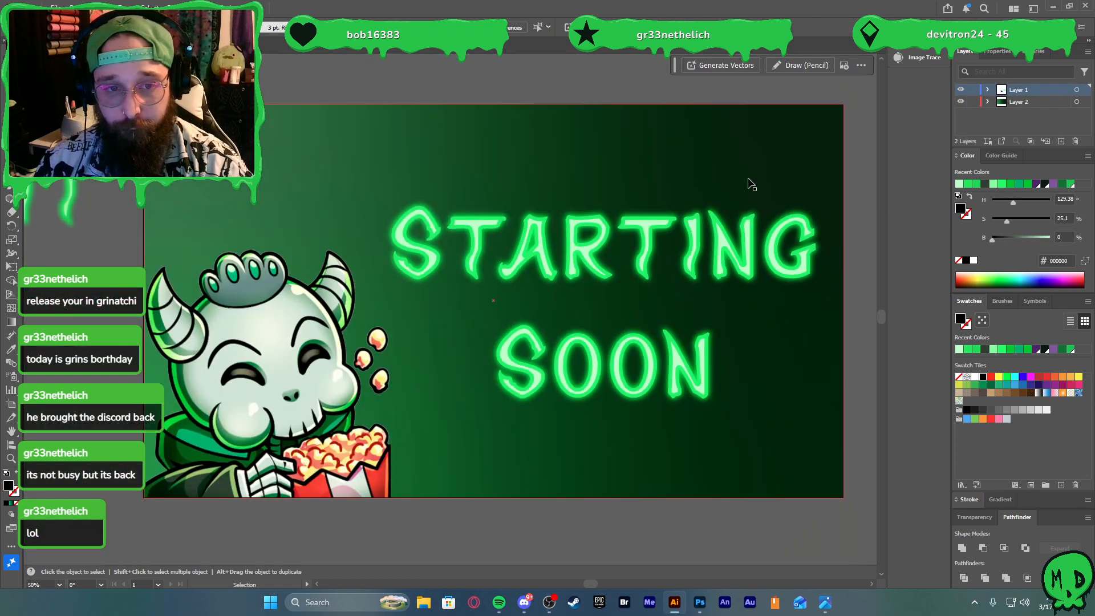
Apply an Outer Glow to the pale inner letter shapes with Screen mode, color a6ffac, 80% opacity and 5 px blur
click(479, 239)
scroll(450, 245, left, 4)
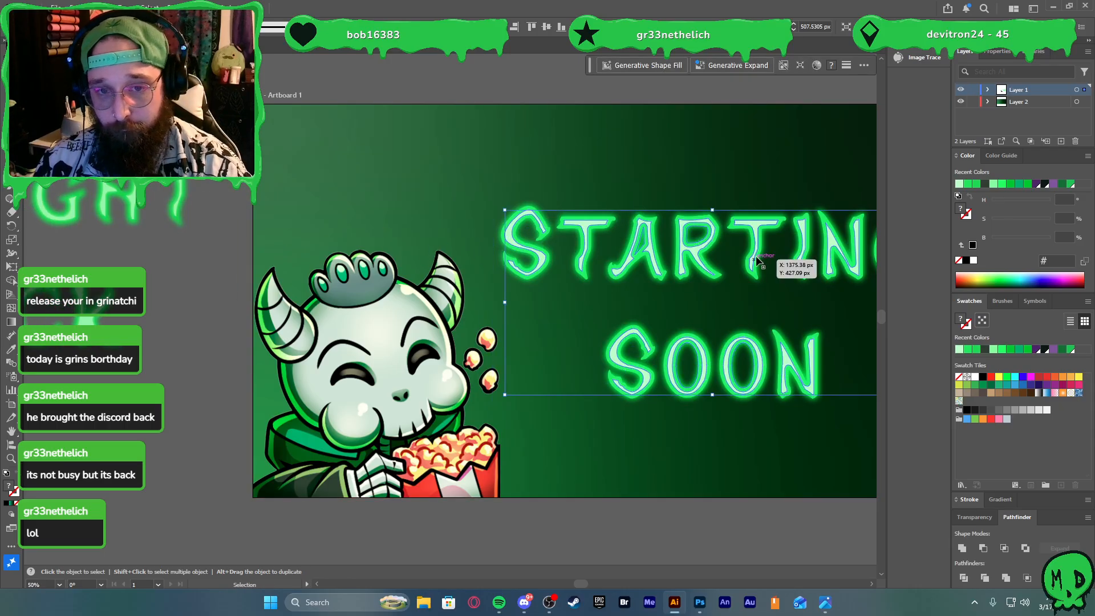
key(a)
scroll(759, 251, up, 3)
scroll(759, 250, down, 1)
key(v)
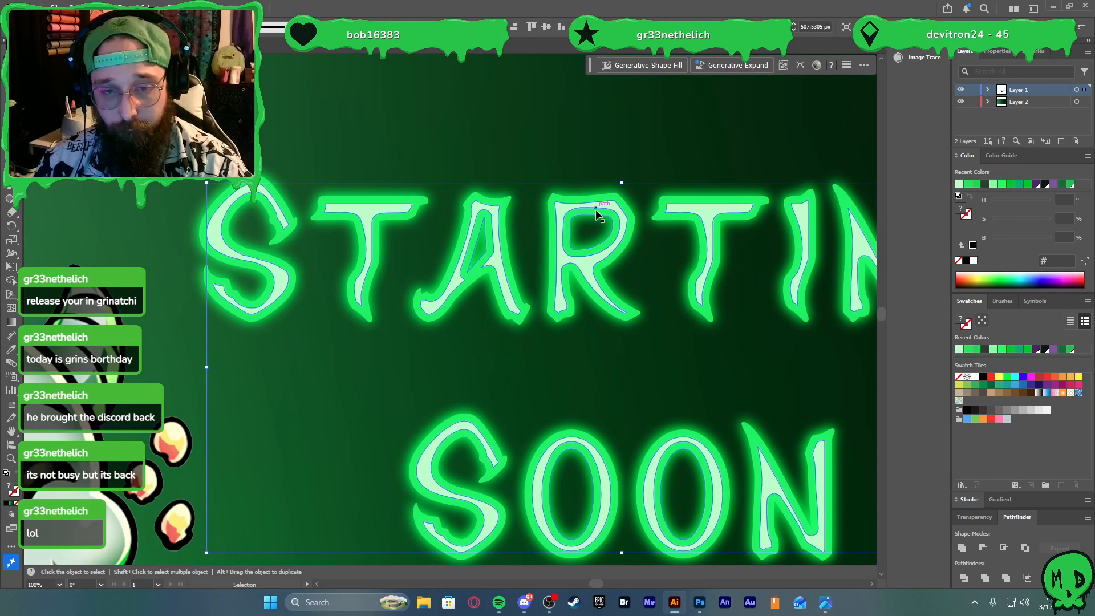
click(174, 7)
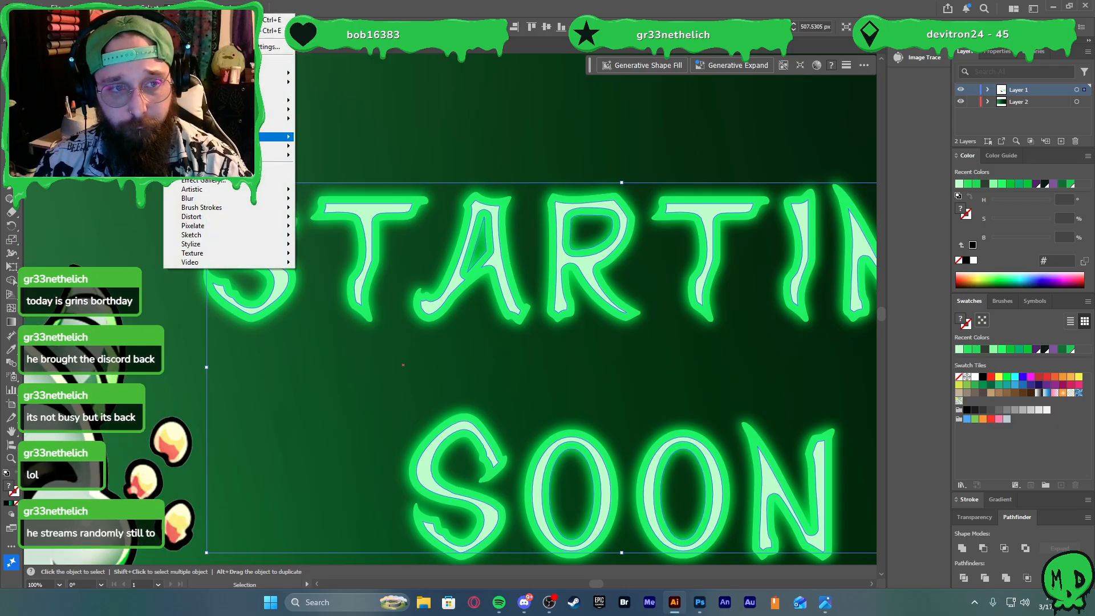
mouse_move(280, 137)
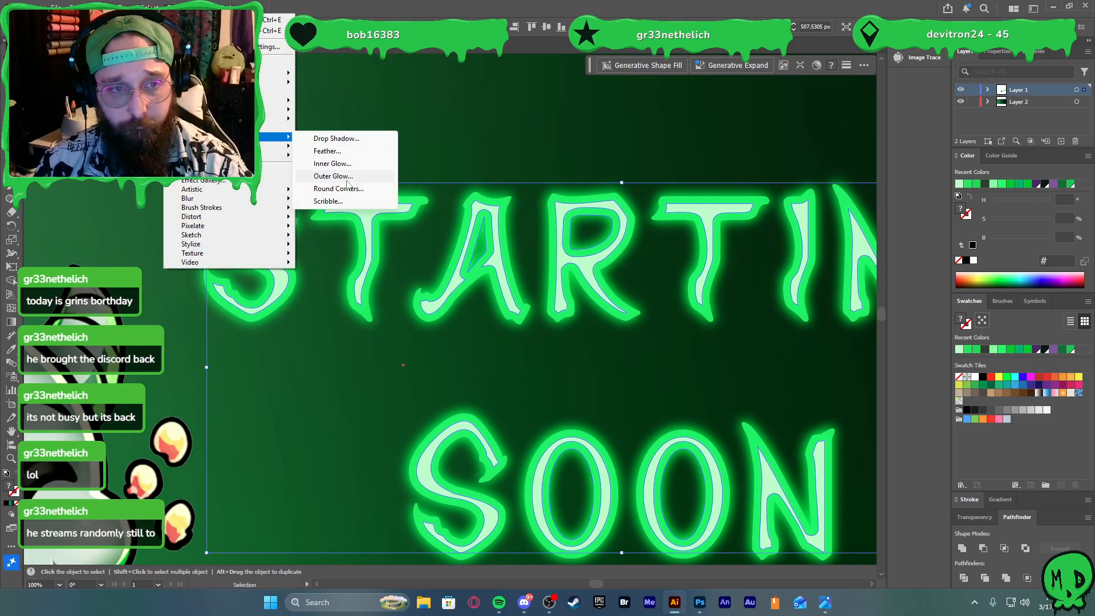
click(336, 177)
click(569, 271)
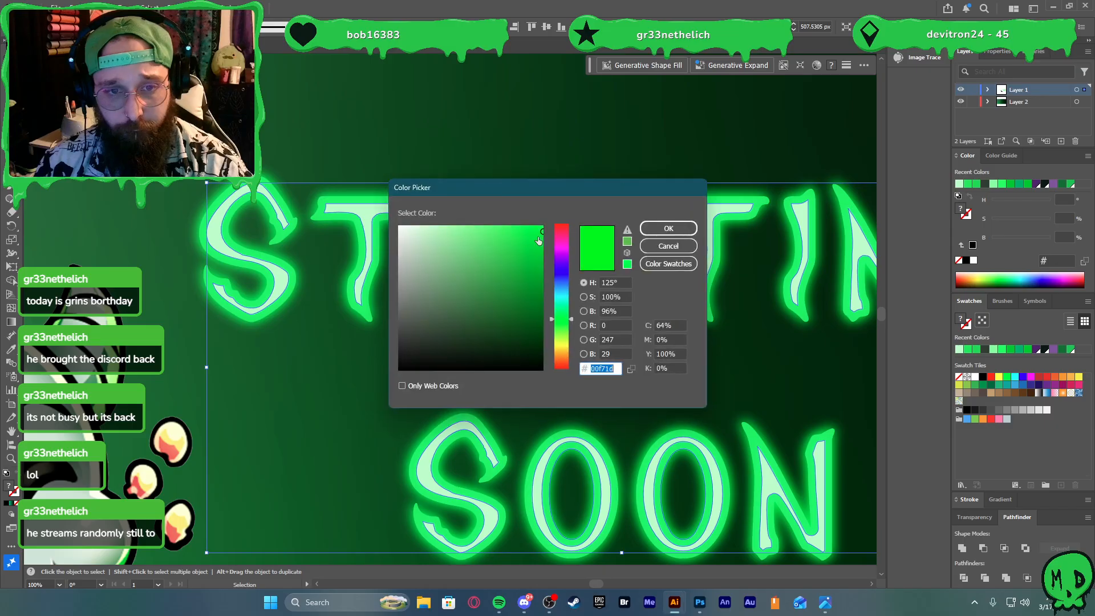
drag(540, 239, 448, 217)
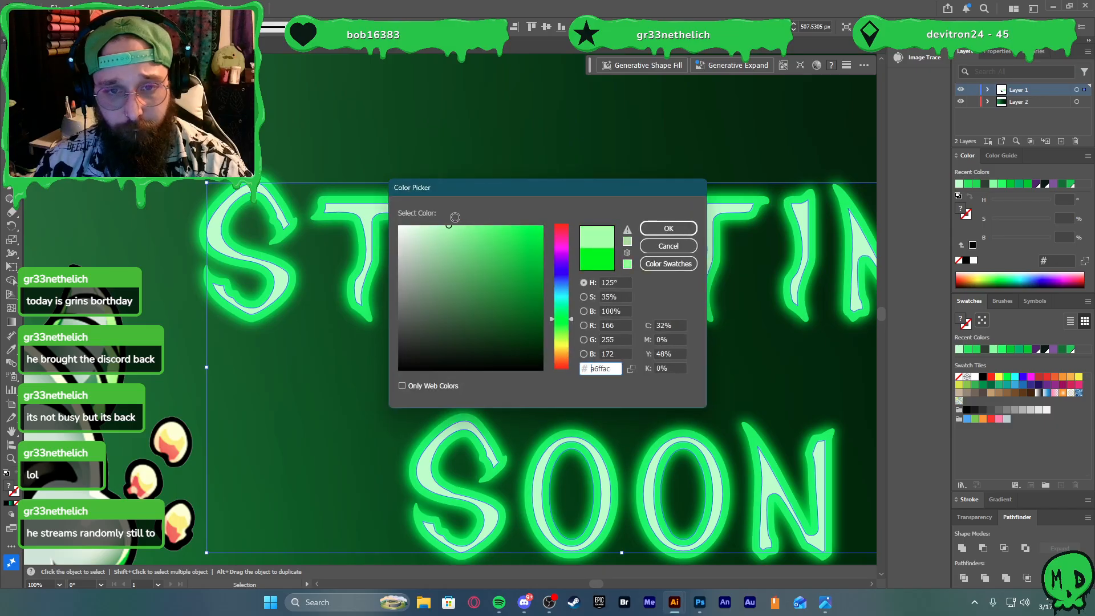
click(661, 229)
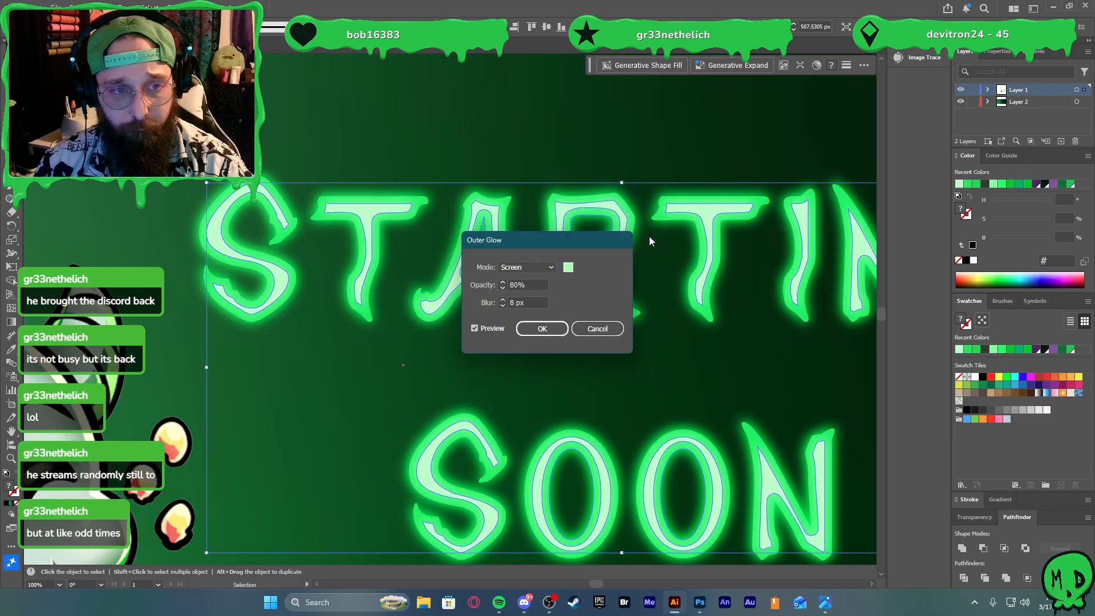
click(503, 305)
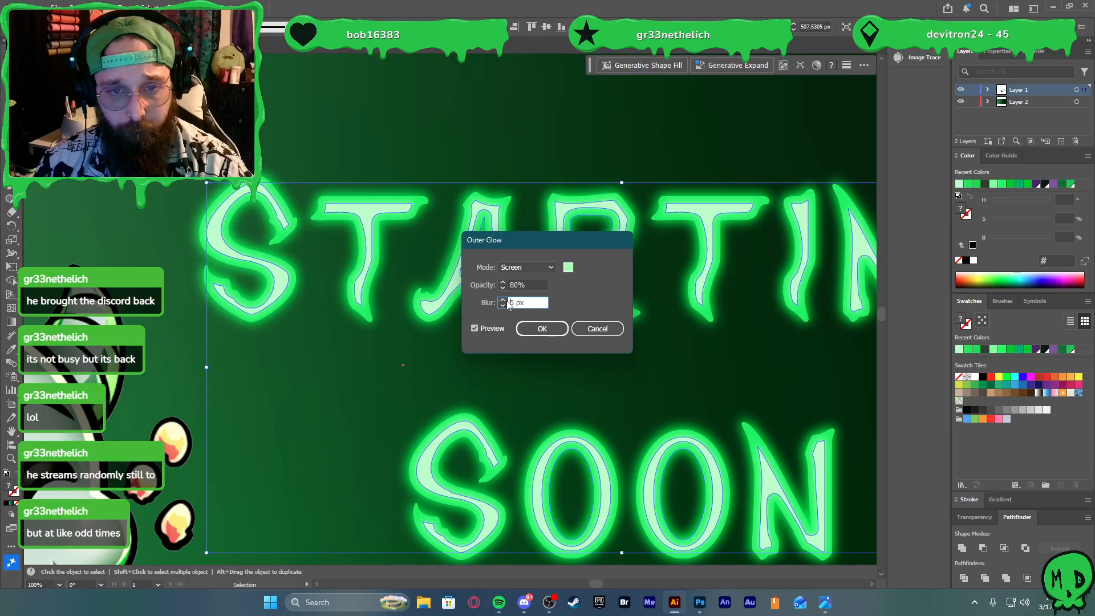
click(542, 328)
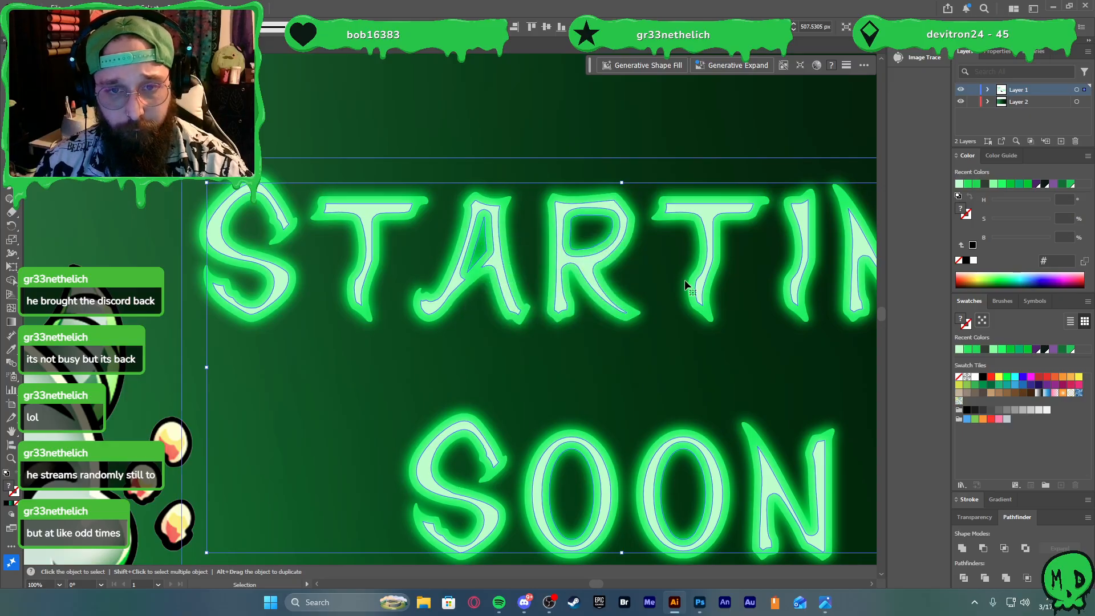
Lower the opacity of the pale inner shapes of the "Starting Soon" lettering so they blend into the green glow
key(a)
scroll(684, 279, down, 1)
scroll(741, 290, right, 3)
key(v)
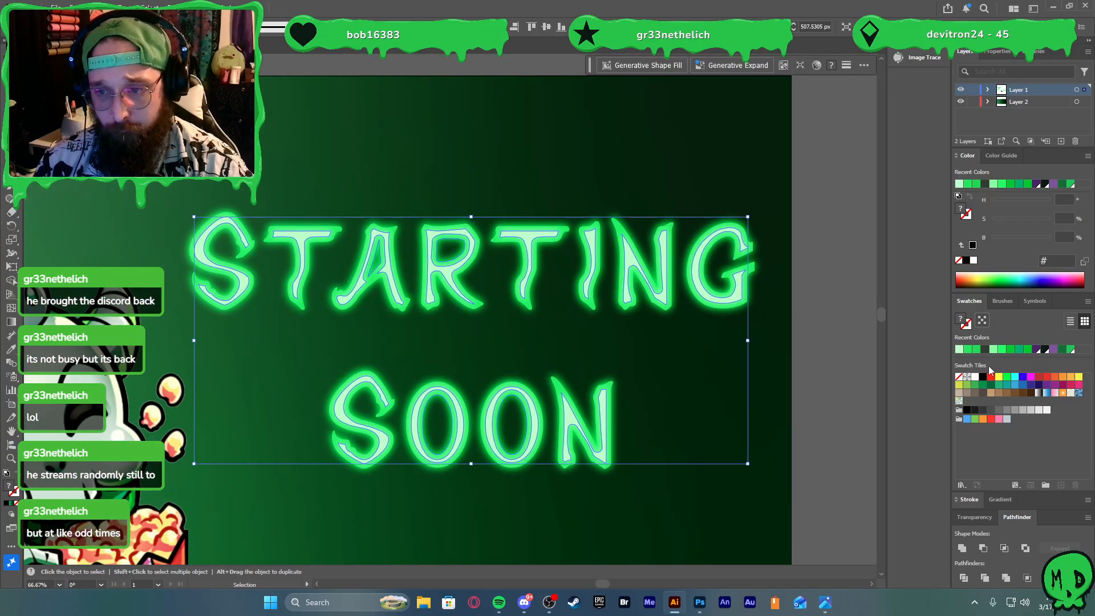
click(372, 28)
drag(385, 47, 359, 48)
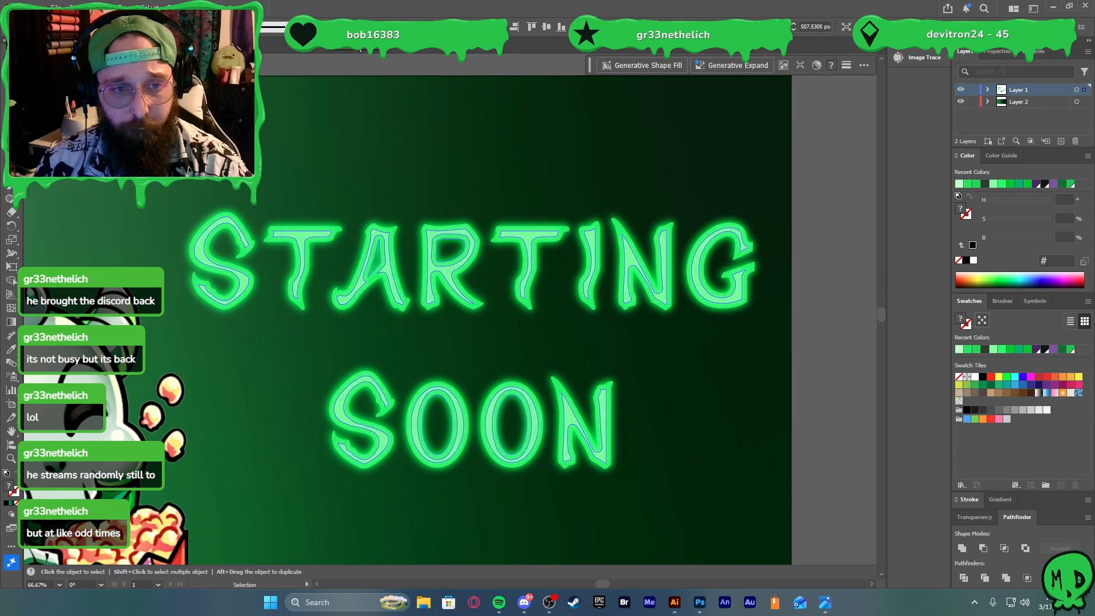
click(835, 215)
scroll(821, 214, down, 2)
scroll(812, 221, up, 1)
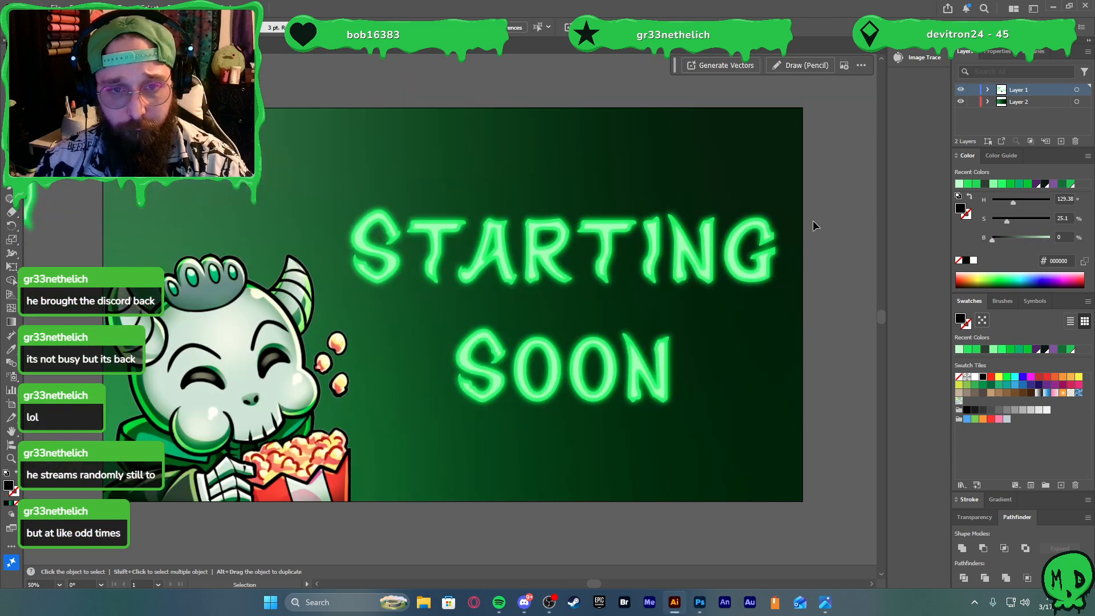
Delete both leftover "Be Right Back" lettering copies beside the artboard and fit the artboard in view
scroll(813, 371, down, 1)
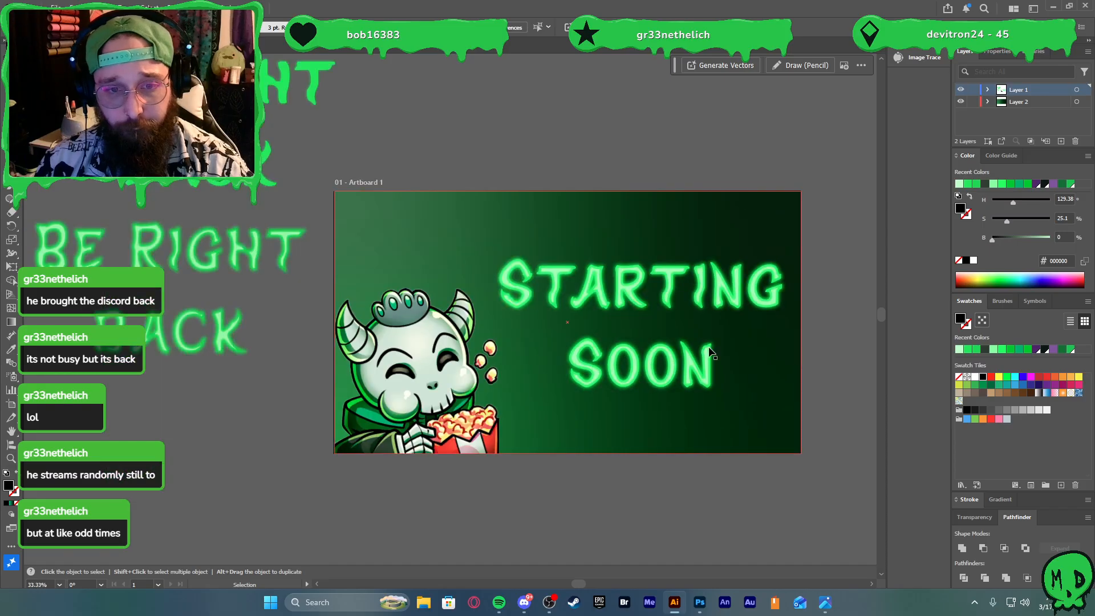
drag(247, 435, 177, 142)
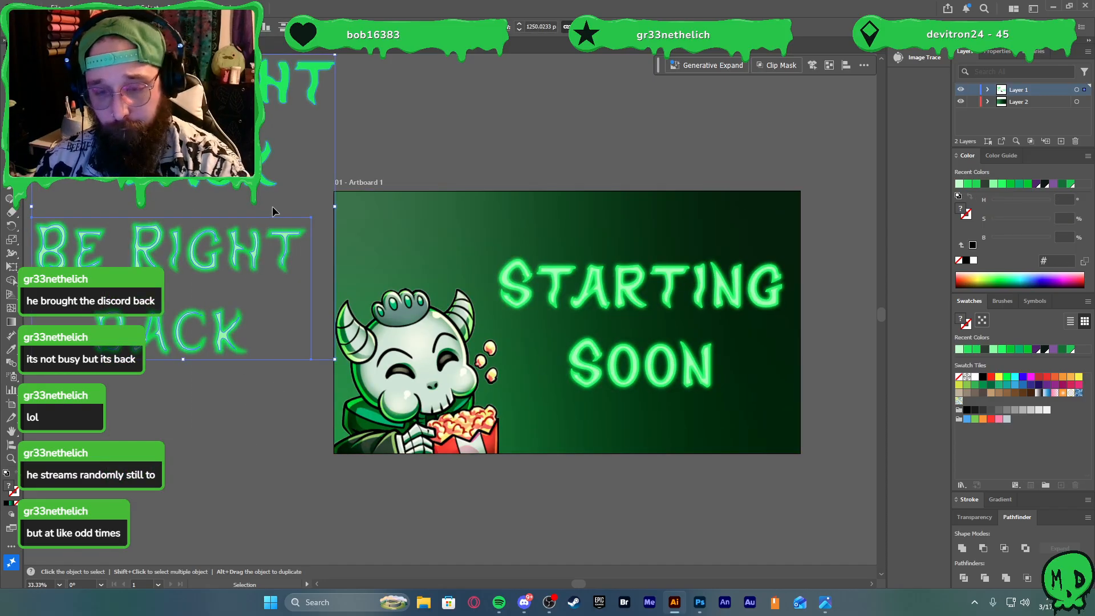
key(Delete)
click(570, 286)
key(ctrl+0)
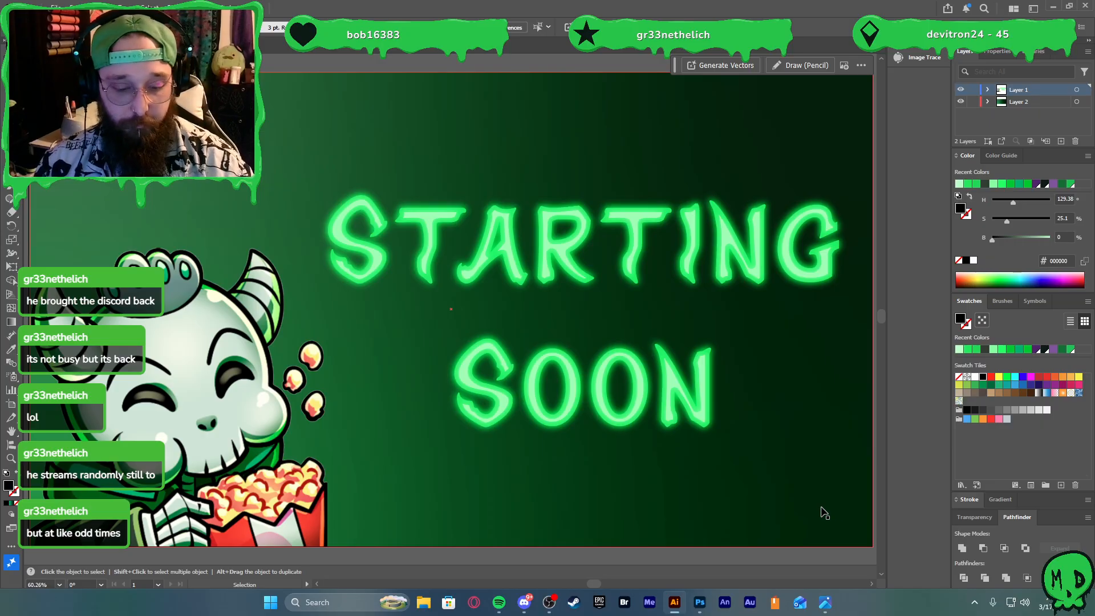
Examine the skull character and the adjacent edge of the artboard up close
scroll(644, 447, down, 1)
scroll(298, 436, left, 1)
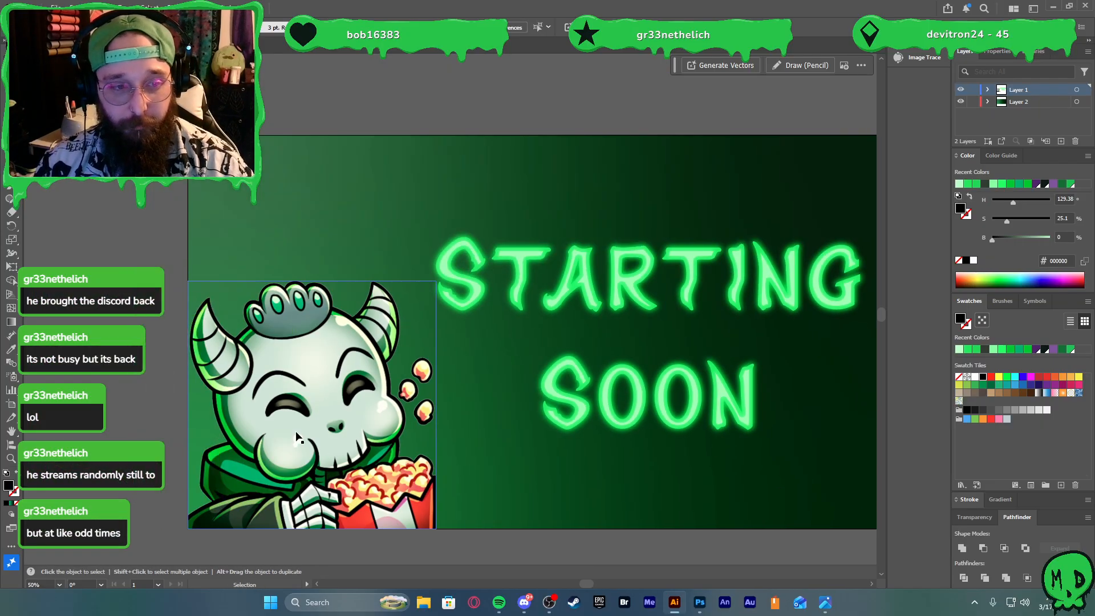
scroll(204, 384, up, 2)
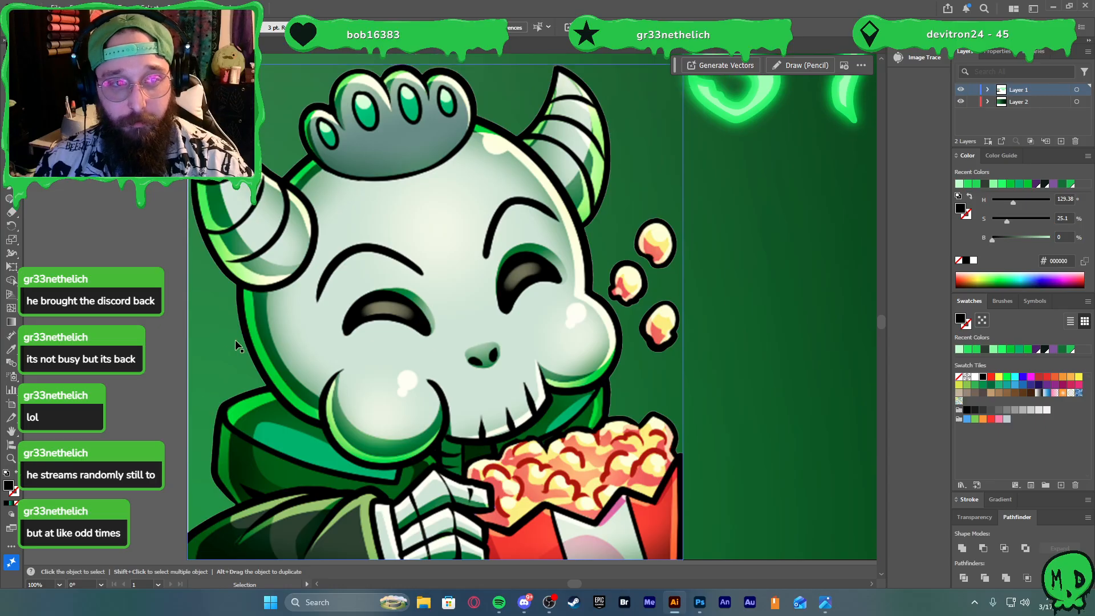
scroll(268, 336, up, 1)
scroll(357, 119, up, 1)
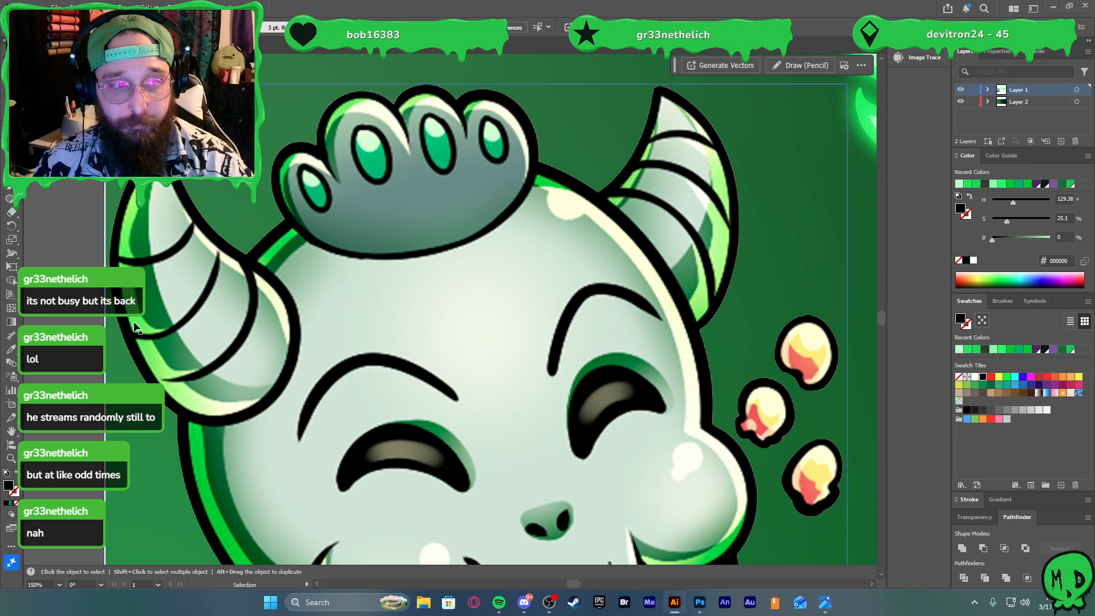
scroll(228, 325, down, 2)
scroll(228, 325, down, 2)
Enlarge the green gradient background slightly beyond all edges of the "Starting Soon" artboard and save the file
click(315, 215)
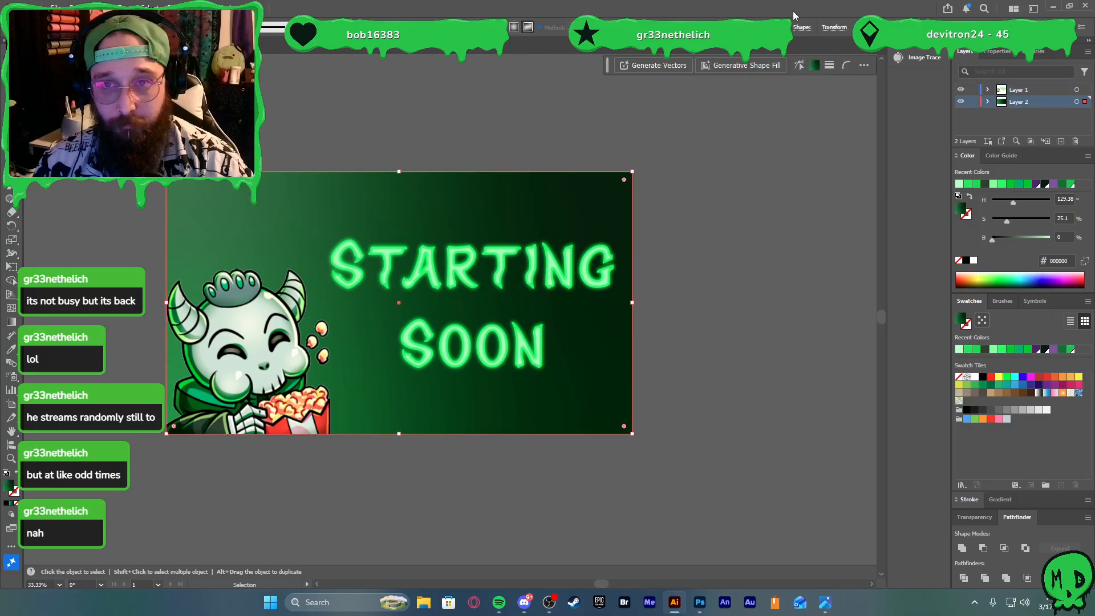
click(743, 185)
scroll(606, 190, up, 5)
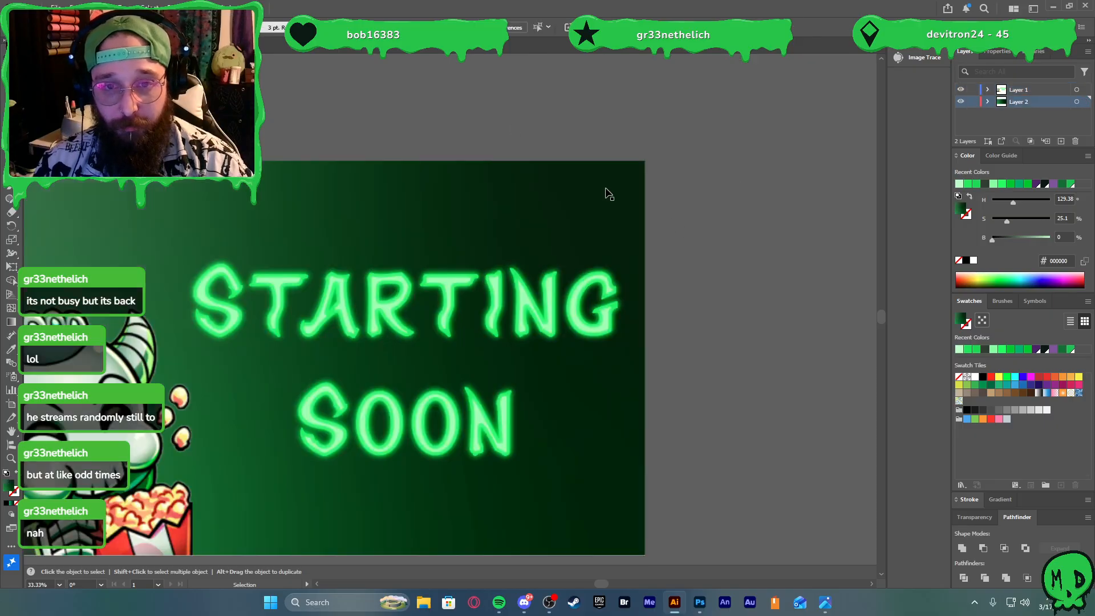
scroll(718, 192, down, 2)
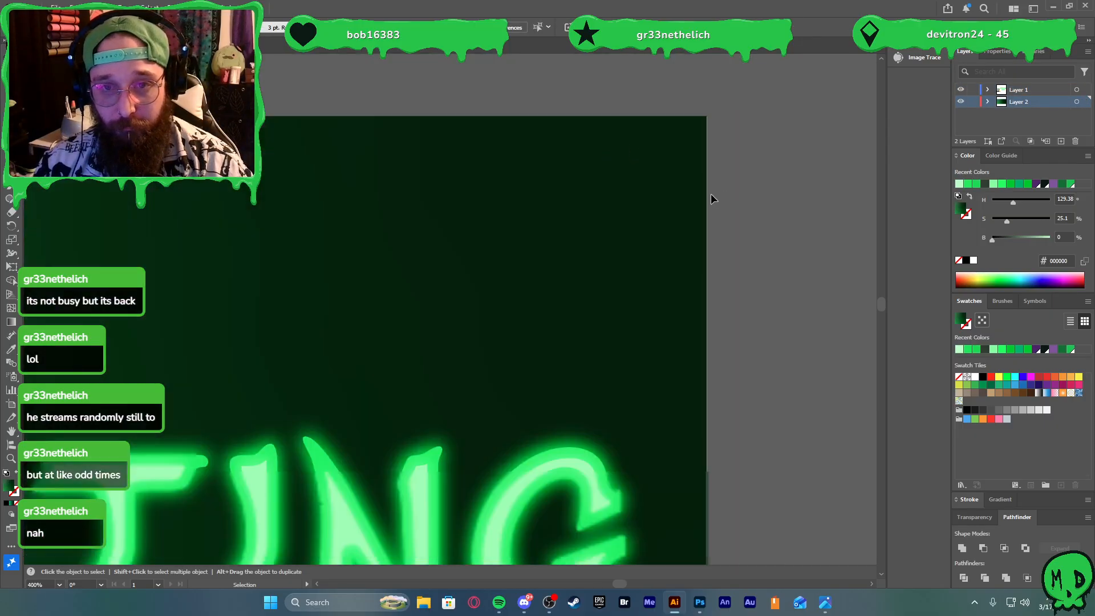
click(677, 191)
double_click(677, 191)
drag(708, 142, 724, 132)
double_click(772, 187)
scroll(771, 186, down, 2)
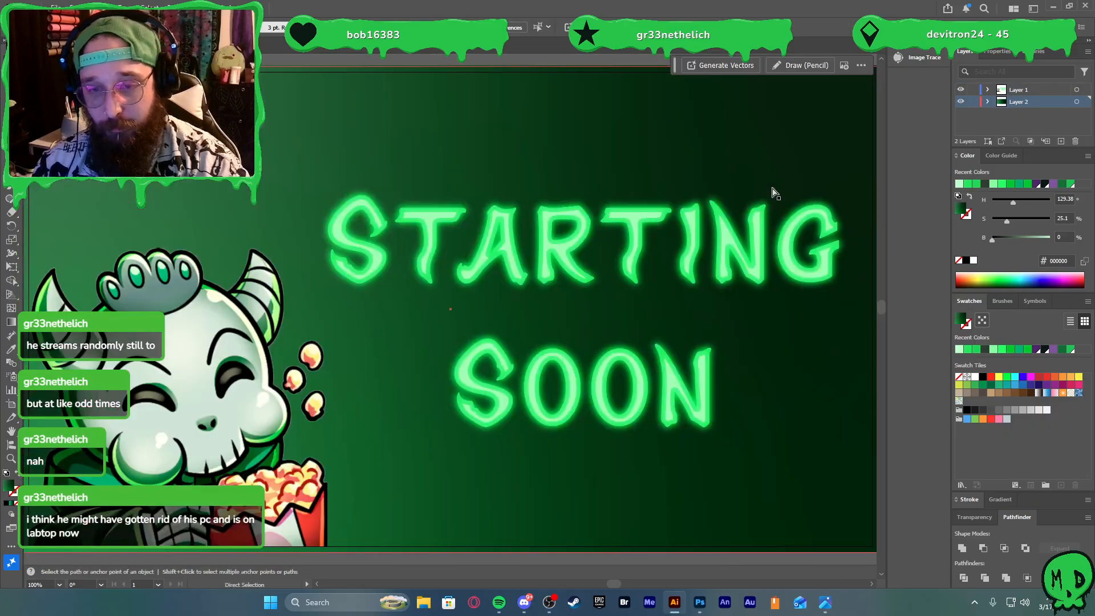
click(693, 308)
key(ctrl+s)
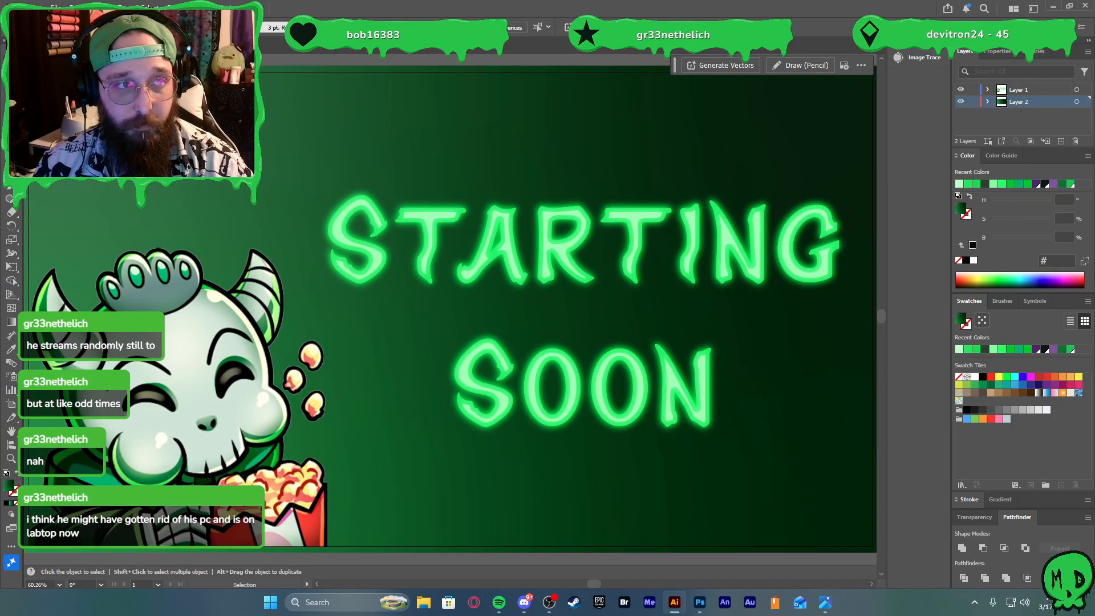
Reopen the "Be Right Back" screen document from the recently used files
click(55, 7)
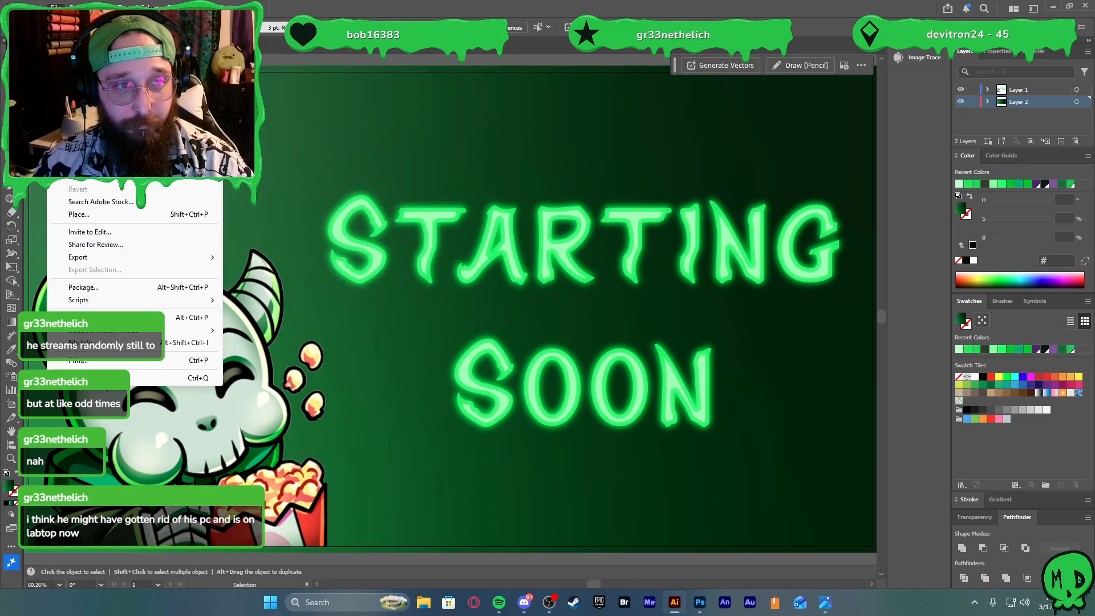
mouse_move(114, 58)
click(290, 63)
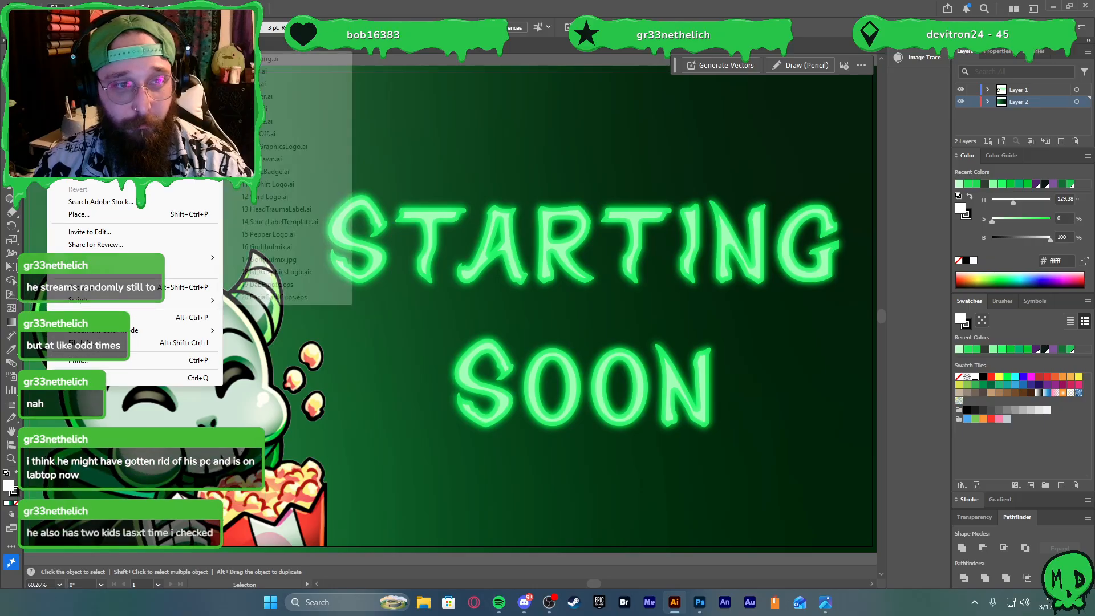
click(273, 75)
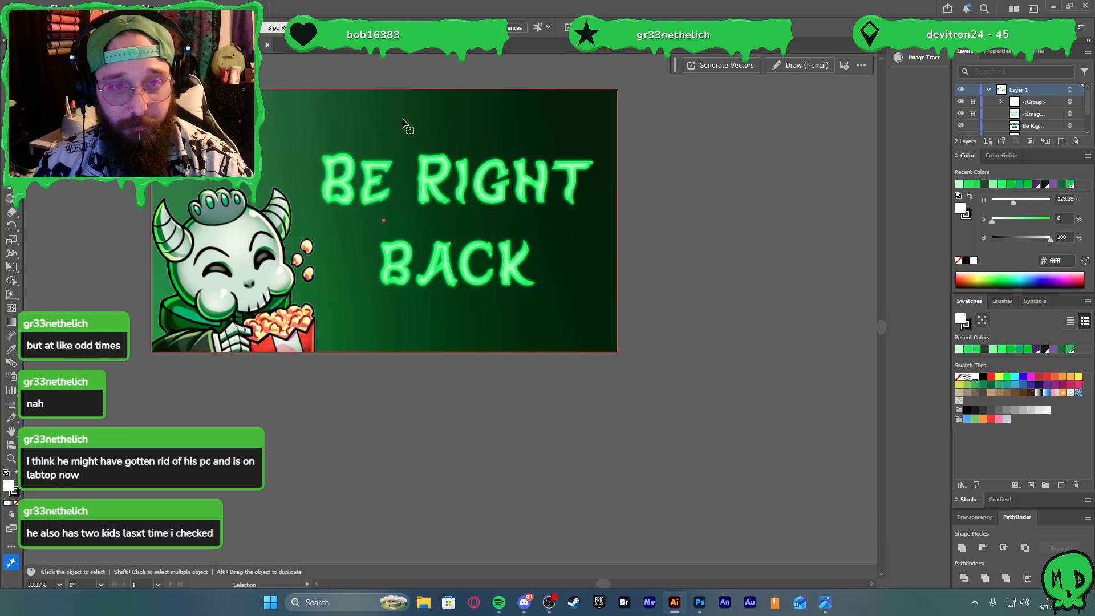
Enlarge the green gradient background of the "Be Right Back" screen slightly beyond all edges of its artboard
click(609, 92)
drag(617, 90, 625, 80)
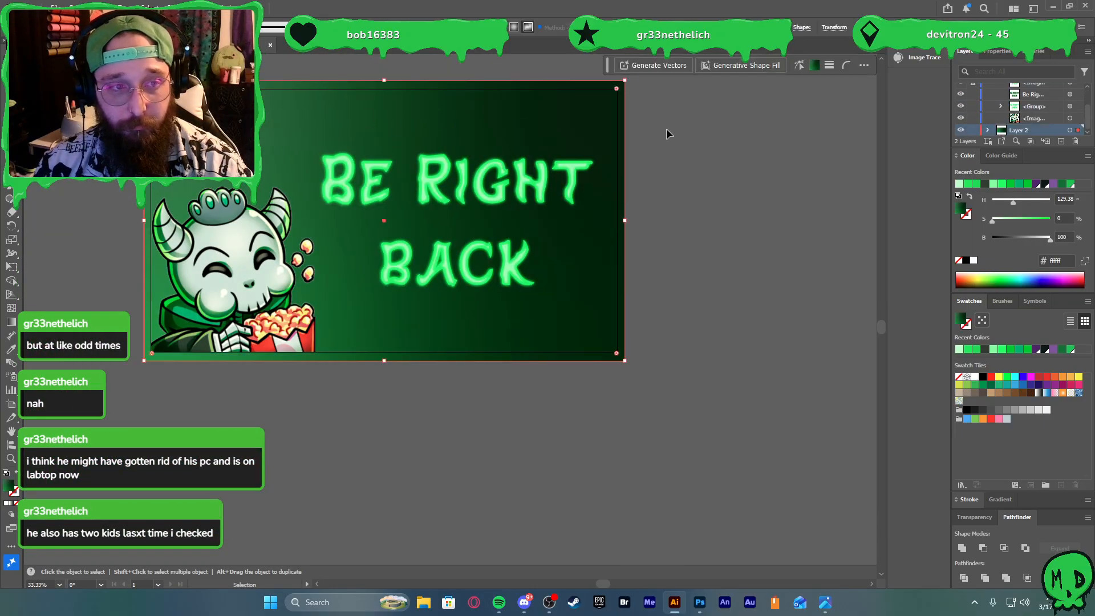
click(700, 184)
Save the "Be Right Back" file and return to the "Starting Soon" document
key(a)
key(ctrl+s)
click(108, 45)
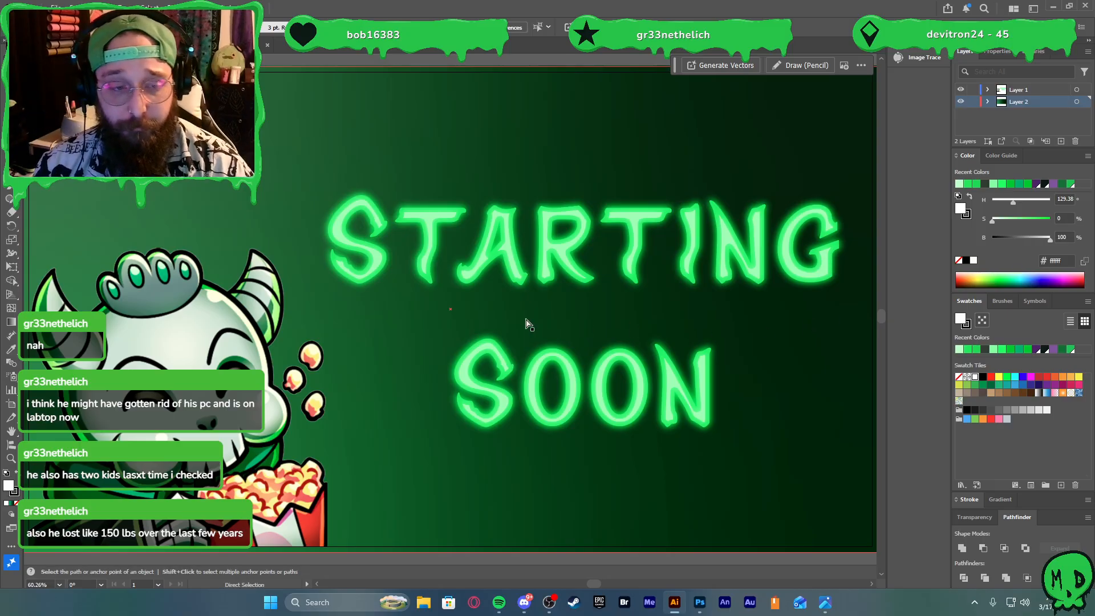
Add a new layer above Layer 1 for tracing over the skull character
scroll(290, 391, left, 3)
scroll(257, 428, left, 2)
scroll(135, 406, up, 3)
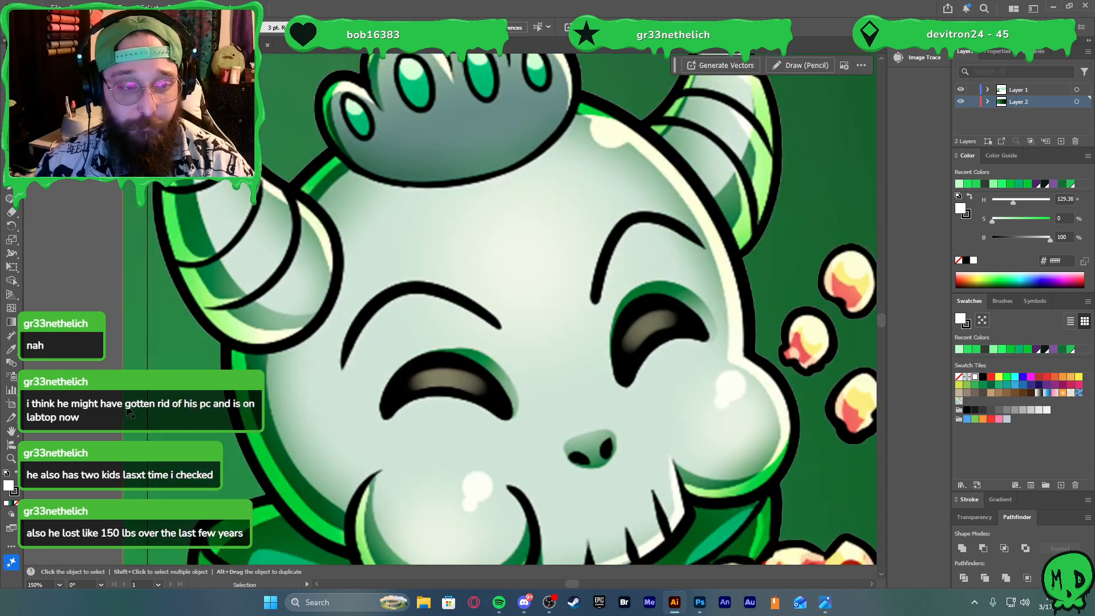
key(p)
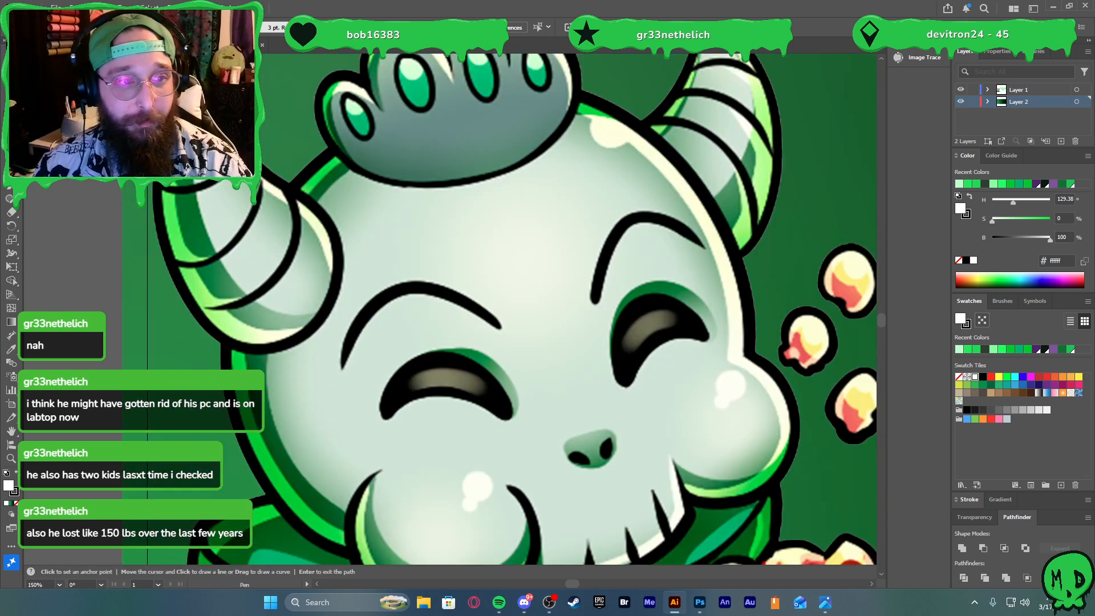
click(1031, 93)
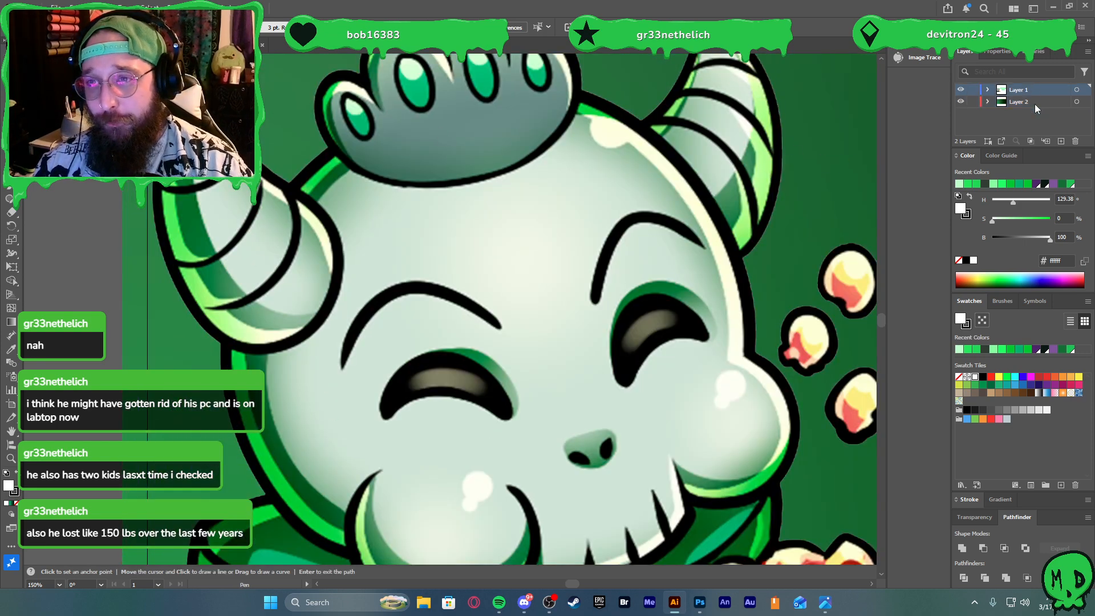
click(1060, 142)
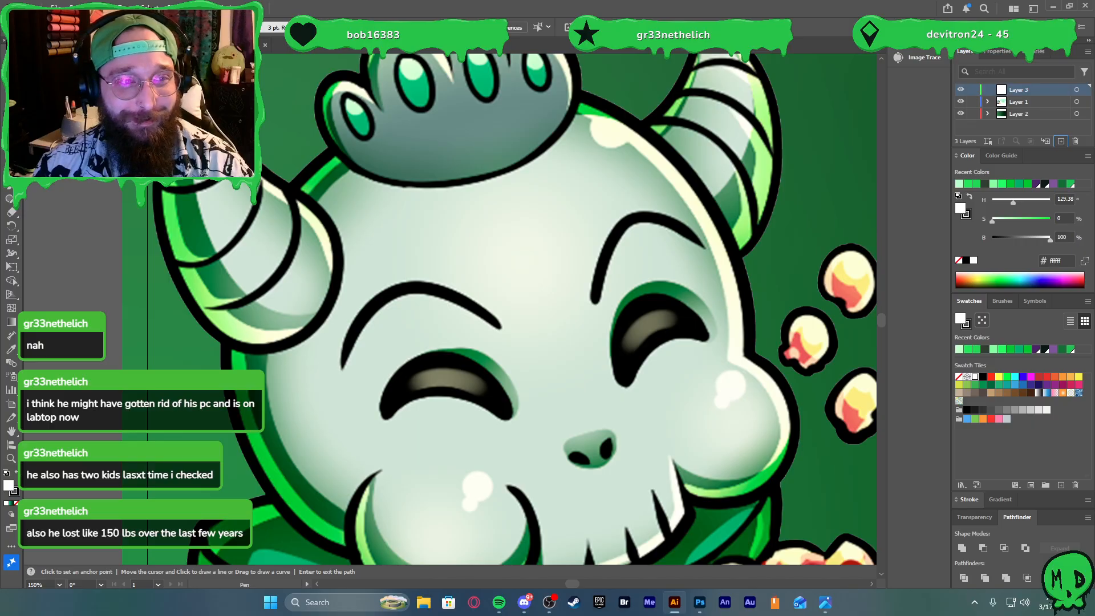
Trace a closed outline around the skull's left horn with the Pen tool, following its curves up to the tip
click(187, 166)
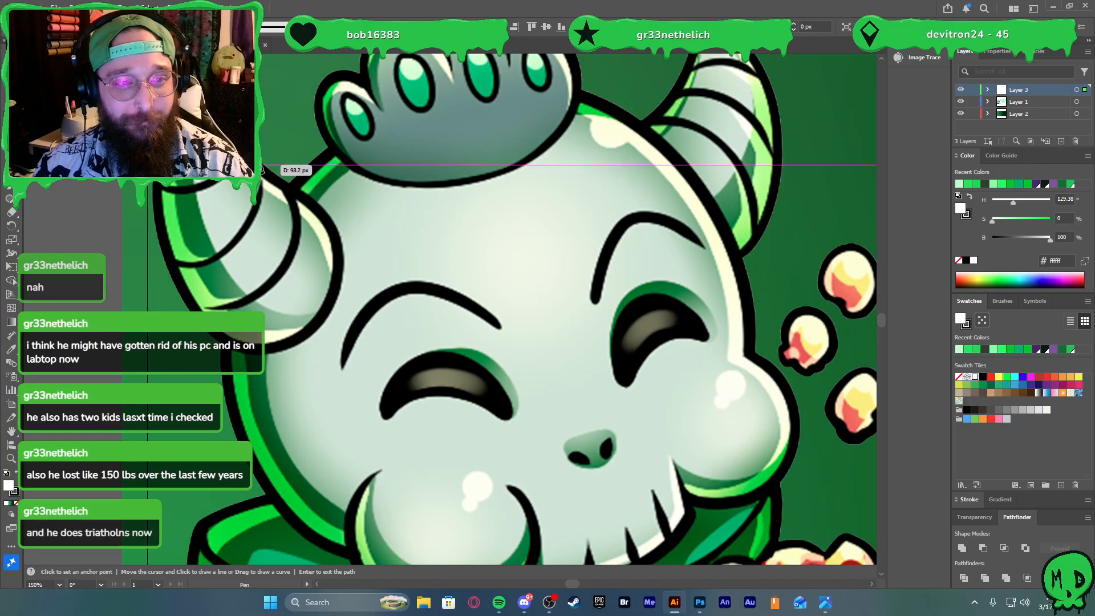
click(304, 203)
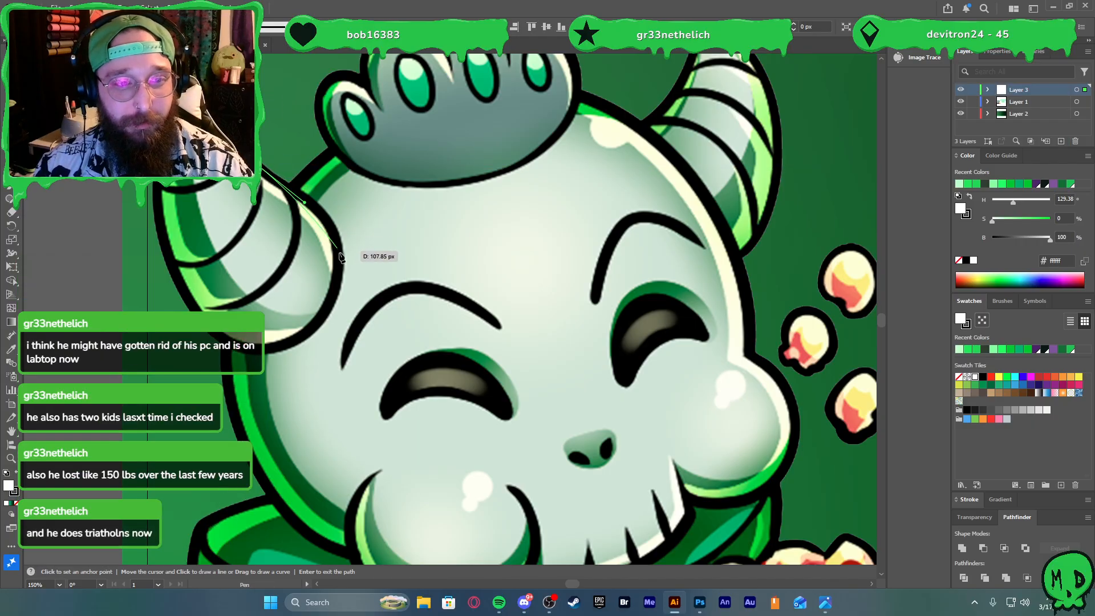
drag(336, 259, 340, 314)
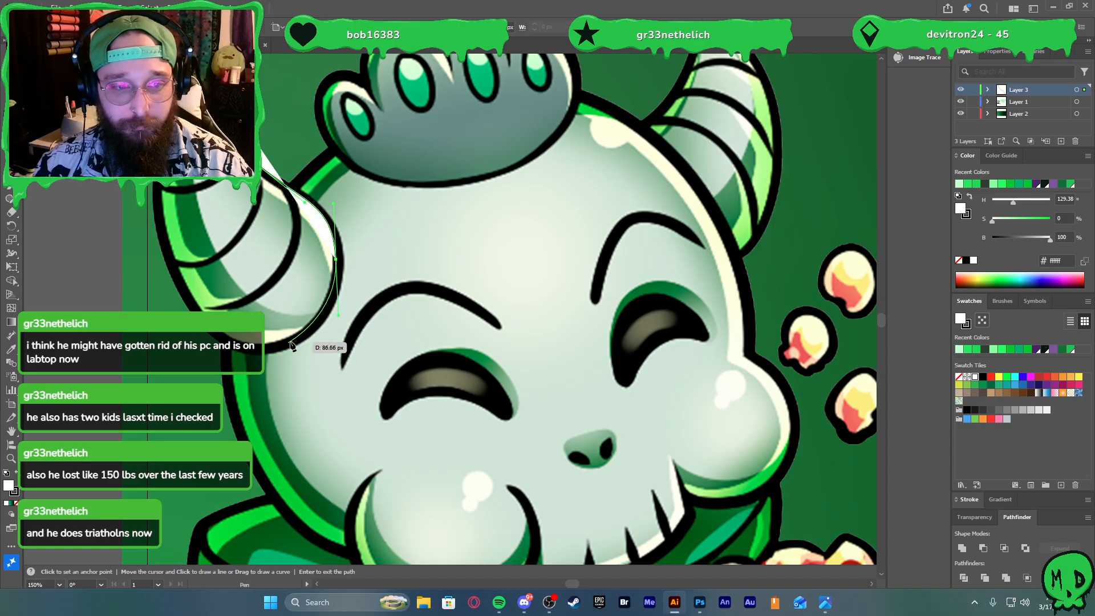
drag(287, 343, 281, 349)
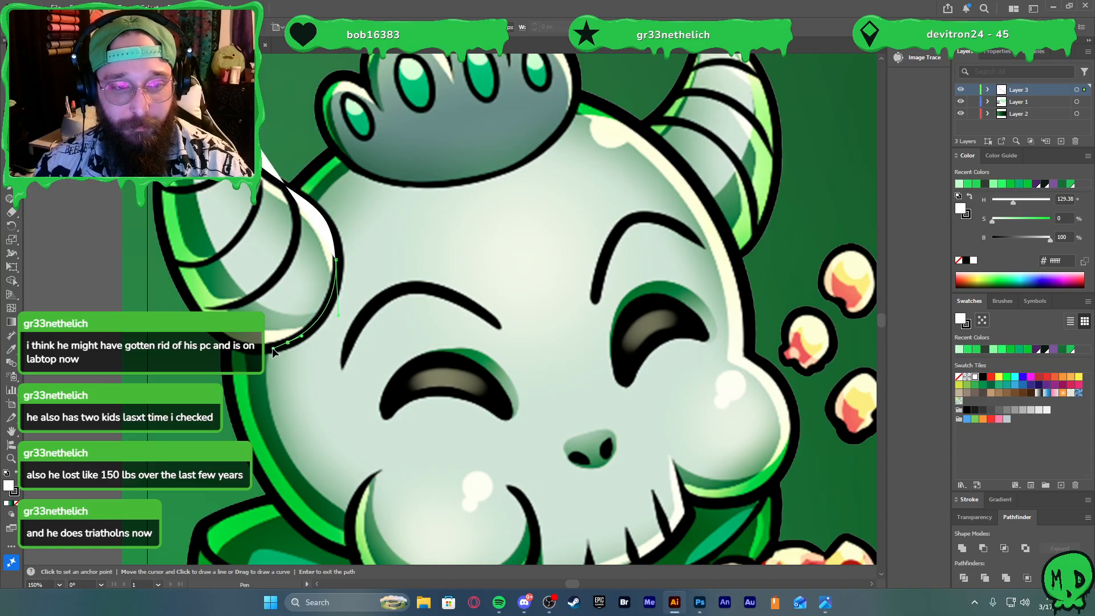
click(272, 347)
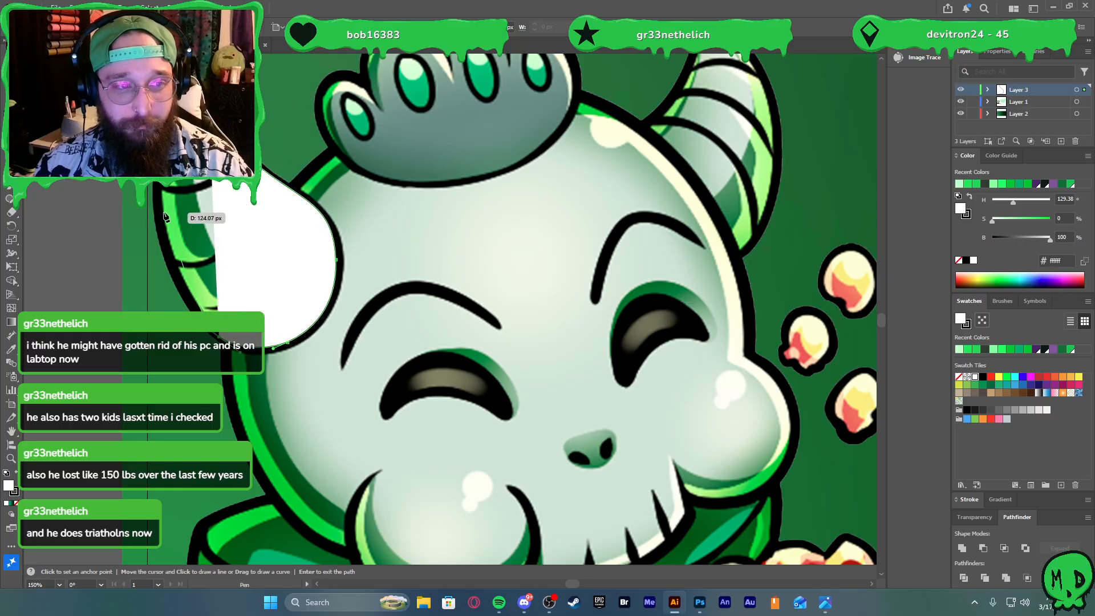
drag(160, 204, 164, 279)
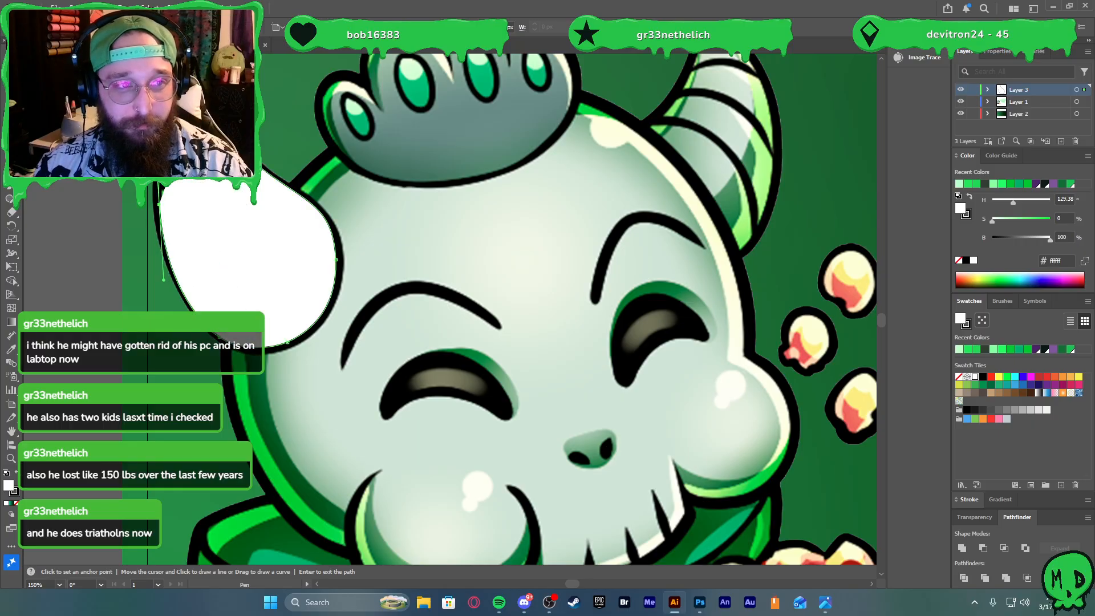
scroll(161, 436, up, 5)
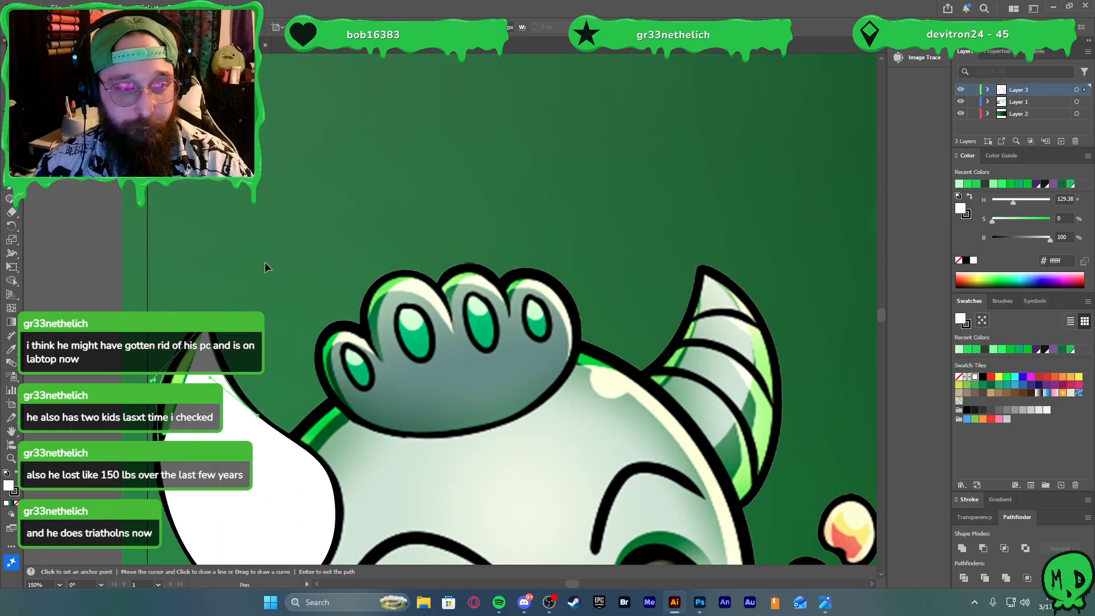
drag(230, 296, 232, 298)
scroll(280, 266, down, 1)
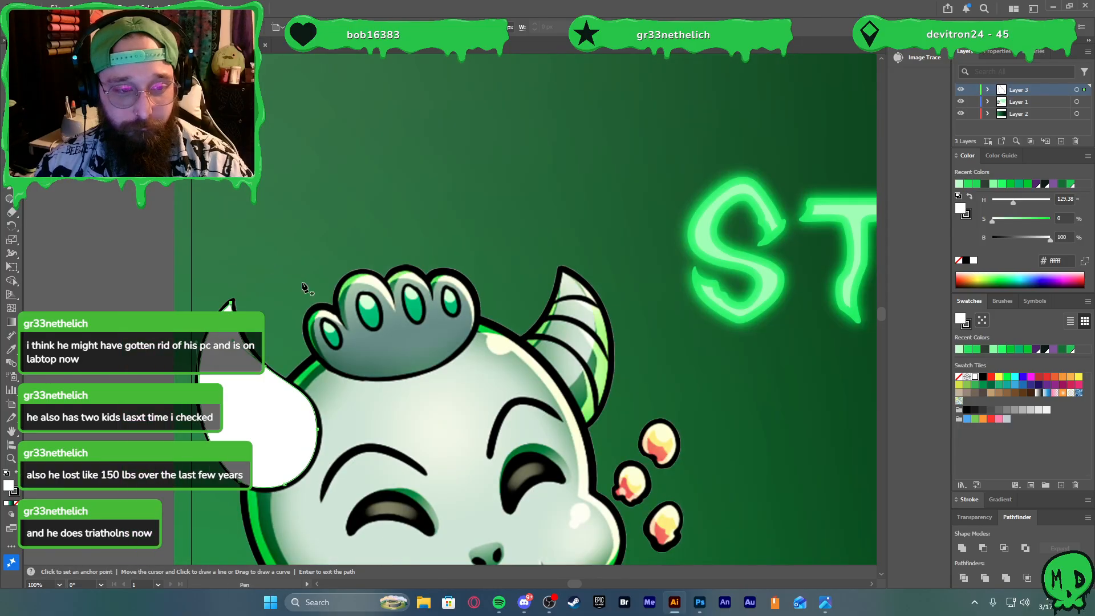
Remove the fill from the left horn outline and give it a magenta stroke
key(shift+x)
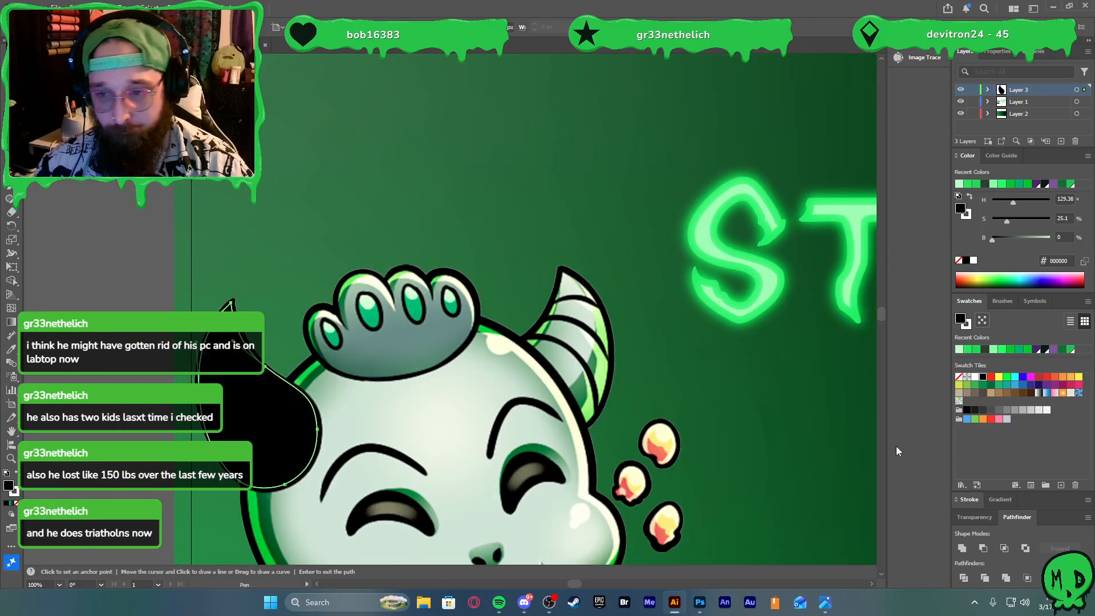
click(958, 260)
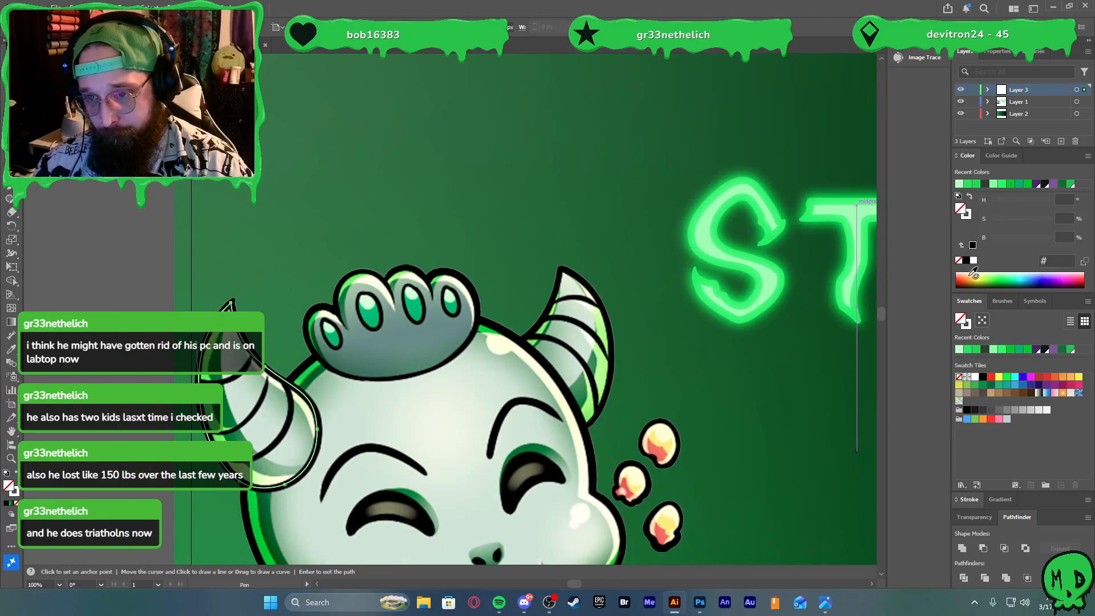
click(1024, 384)
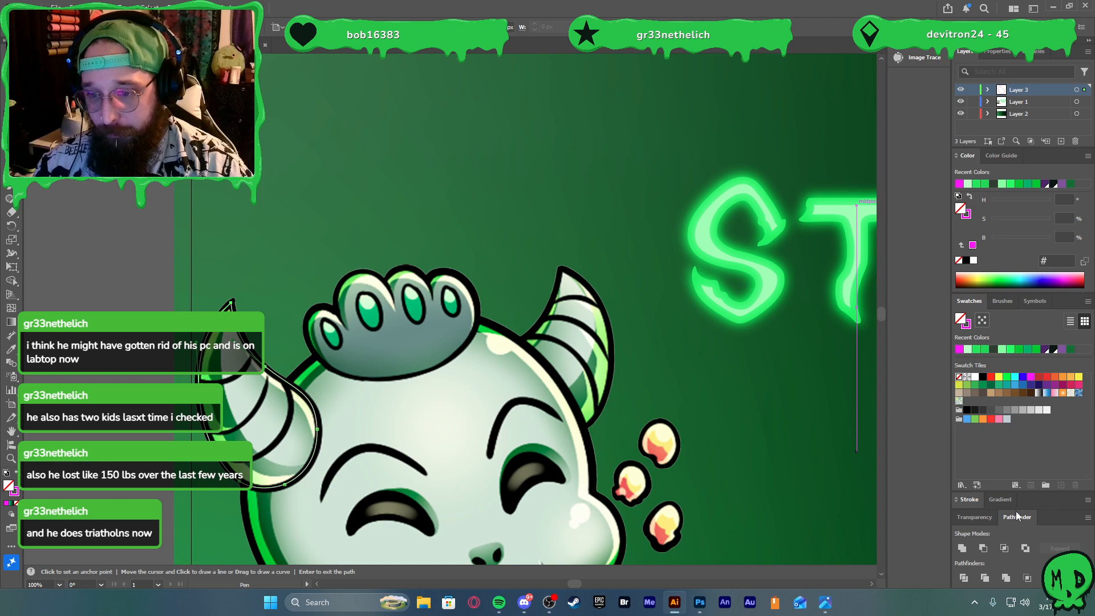
Set the left horn outline's stroke to a 7 pt weight with a round corner join
click(969, 499)
click(993, 469)
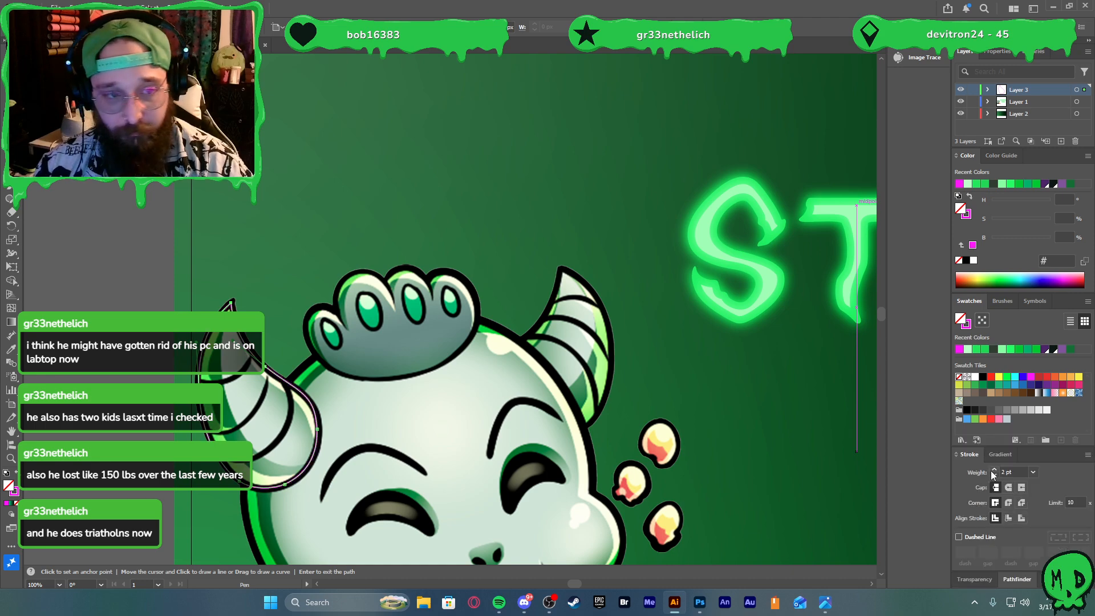
click(993, 469)
click(993, 469)
click(993, 469)
click(993, 469)
click(1008, 502)
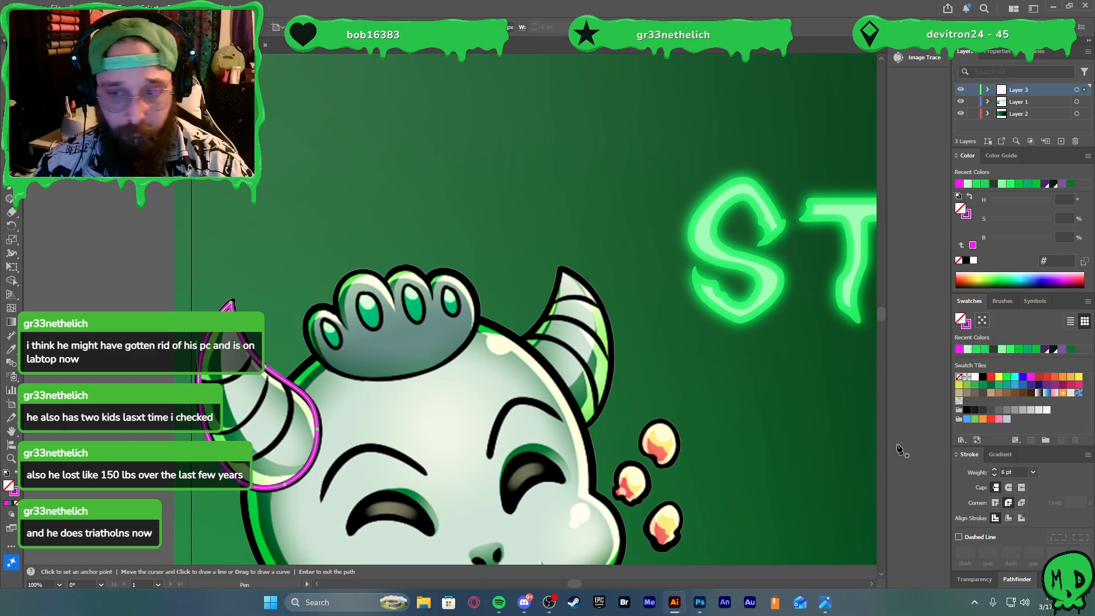
click(993, 470)
Deselect the horn outline and lock Layer 1 and Layer 2
scroll(541, 427, down, 1)
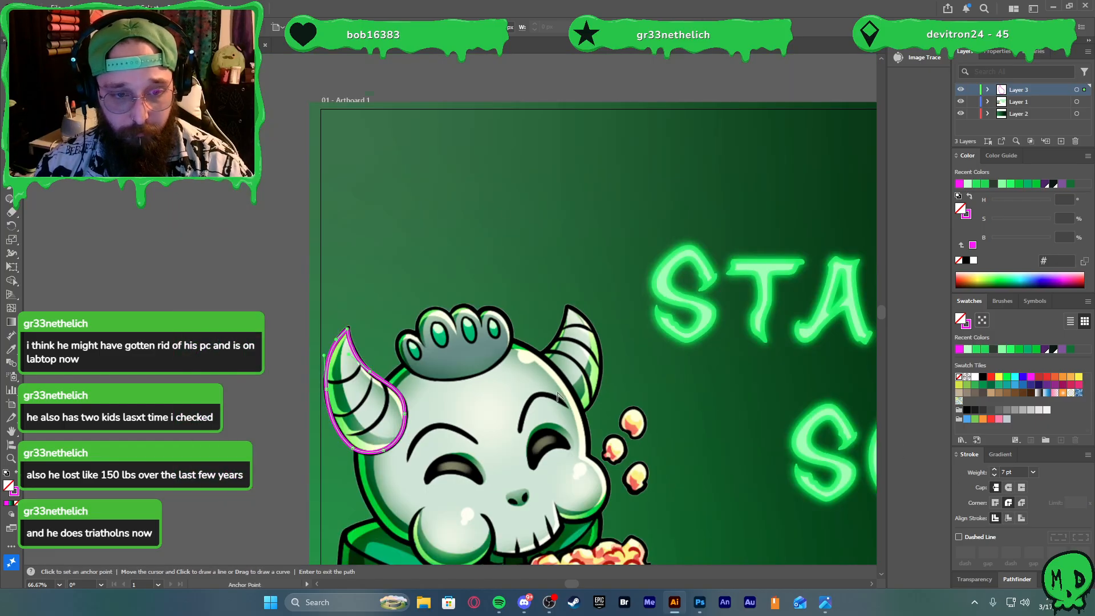
scroll(533, 406, up, 3)
scroll(482, 313, down, 1)
scroll(415, 323, left, 5)
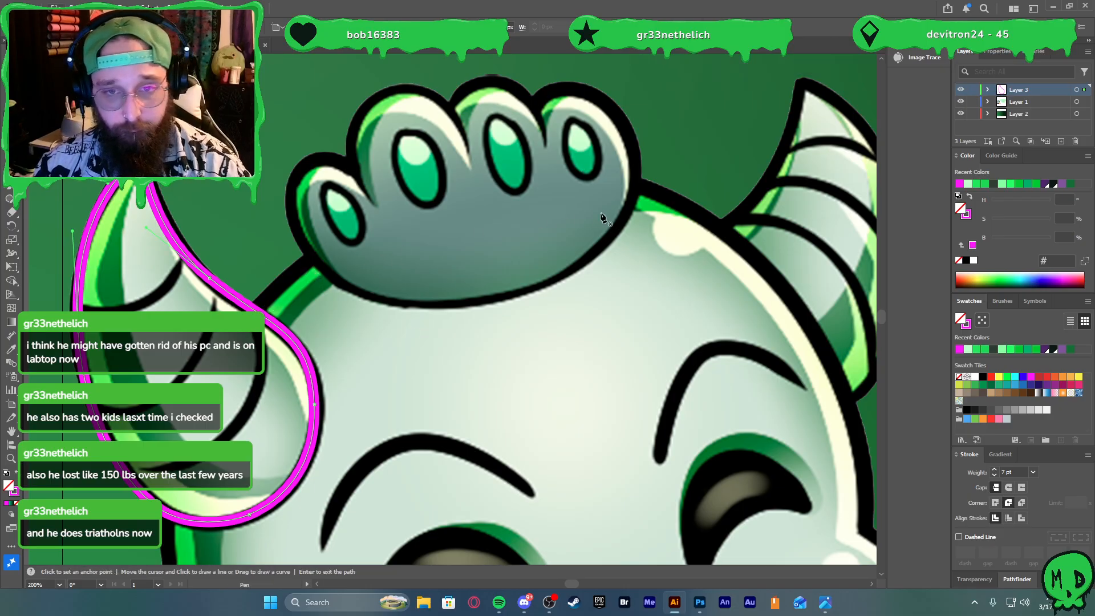
scroll(727, 230, down, 2)
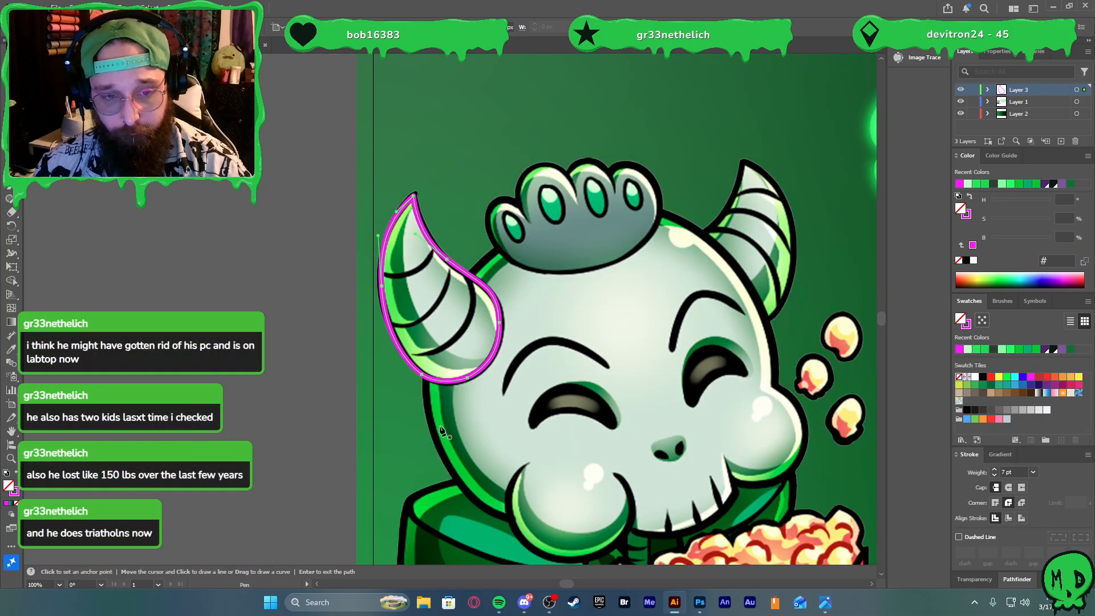
key(v)
click(336, 415)
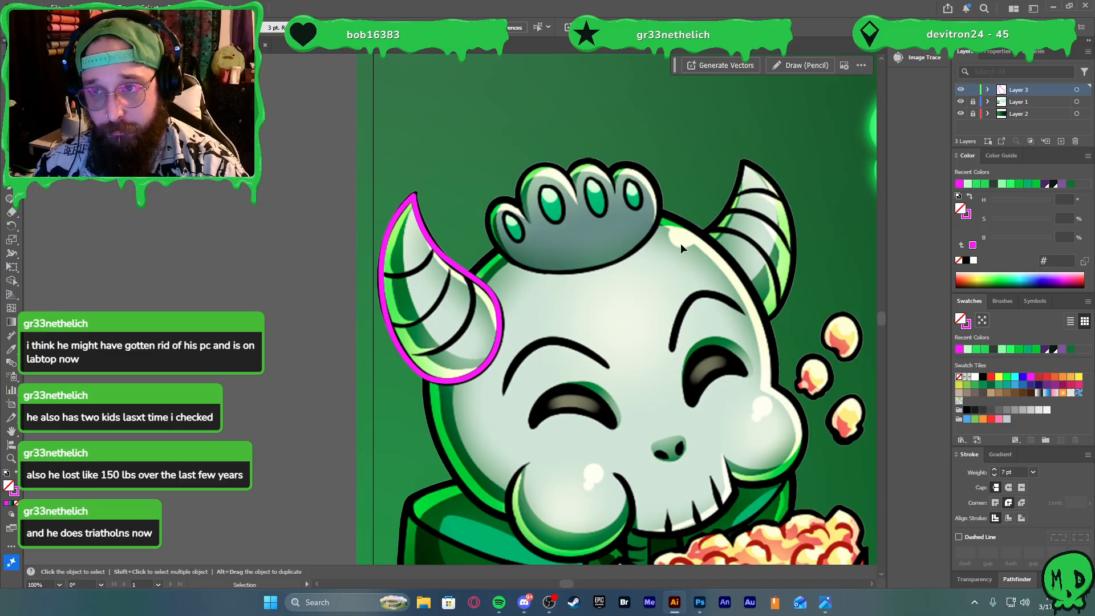
Start the skull outline at the base of the left horn and curve it down the skull's left side with the Pen tool
scroll(684, 249, down, 1)
scroll(690, 257, left, 2)
scroll(652, 276, right, 3)
key(p)
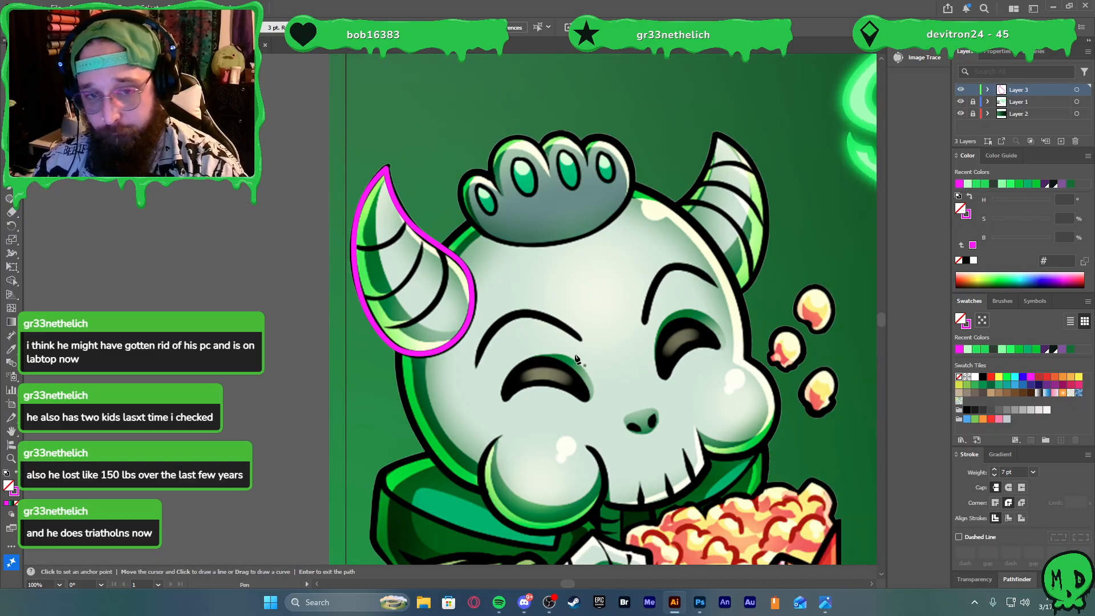
scroll(614, 314, down, 1)
scroll(513, 354, right, 2)
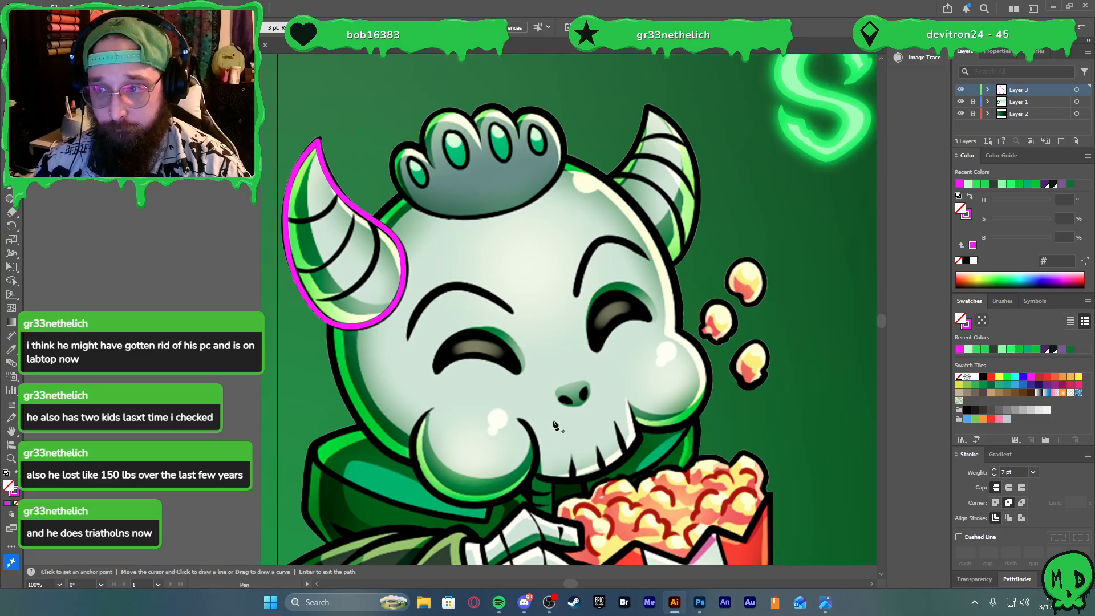
scroll(392, 392, up, 1)
click(276, 279)
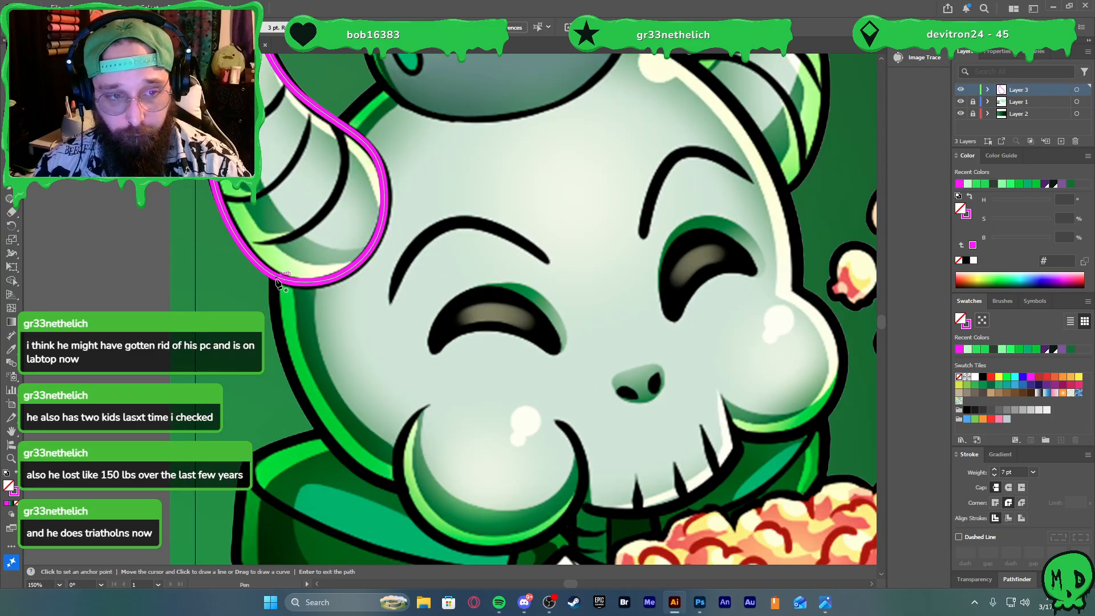
drag(318, 427, 366, 484)
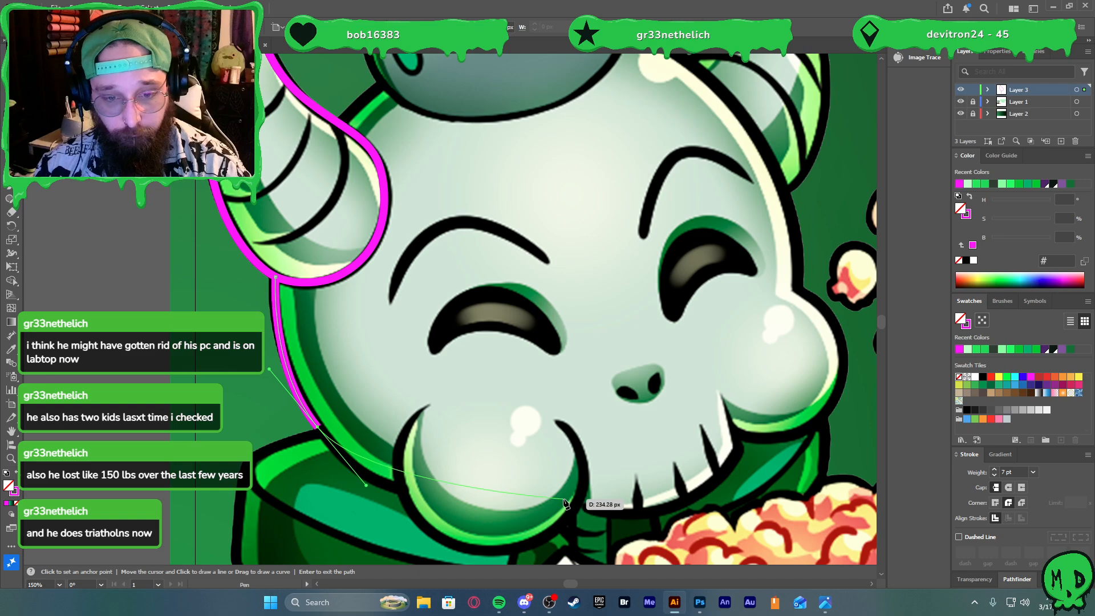
drag(567, 495, 686, 470)
drag(720, 480, 722, 481)
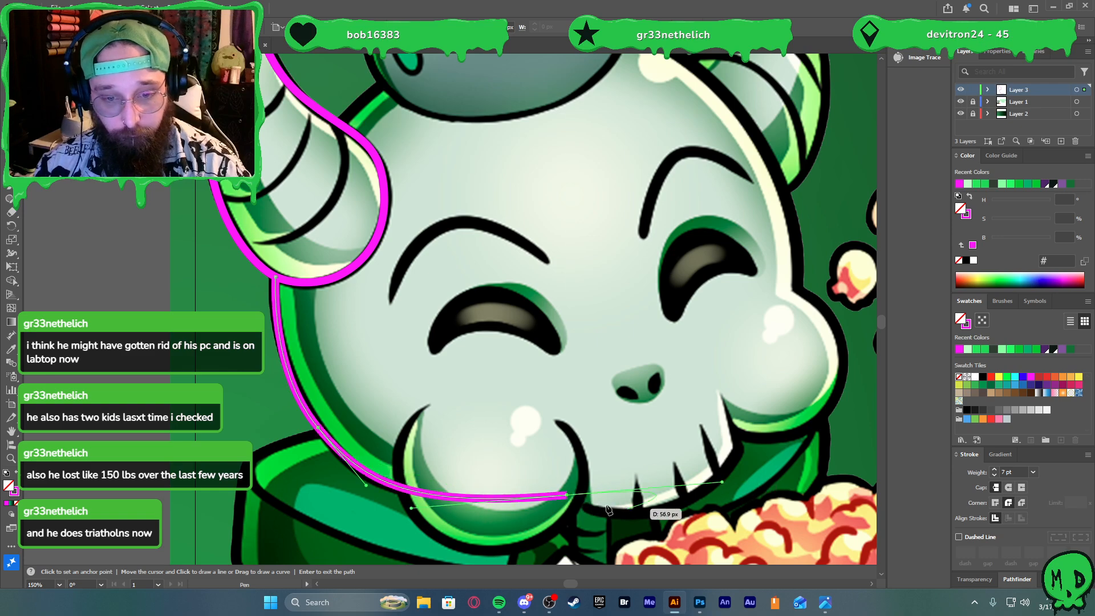
key(ctrl+z)
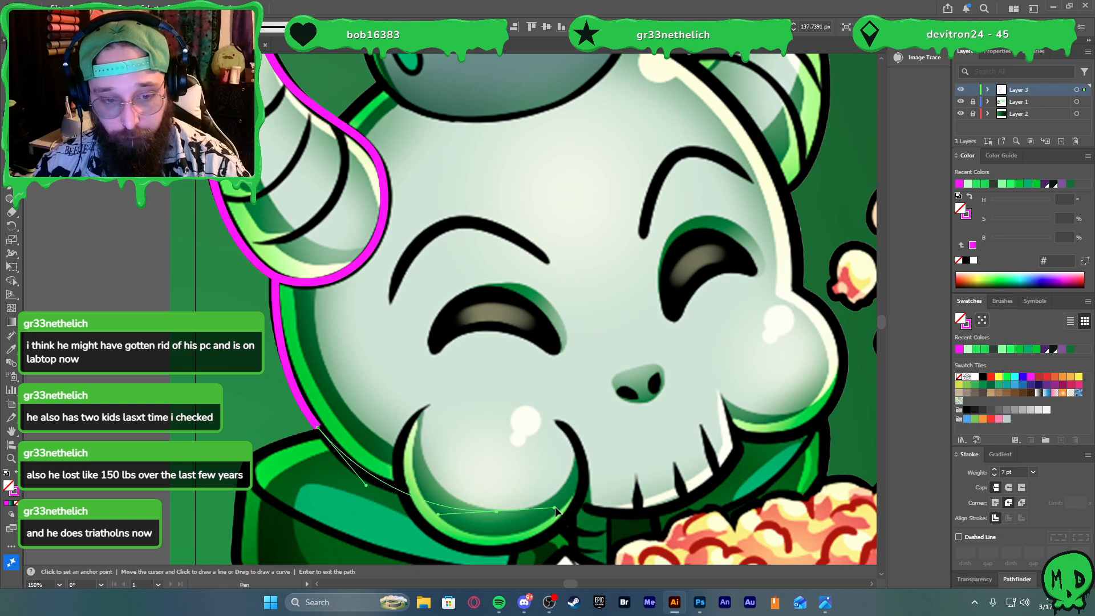
Continue the skull outline beneath the left cheek and around the jaw to the inner corner of the right cheek
drag(556, 510, 576, 537)
click(570, 496)
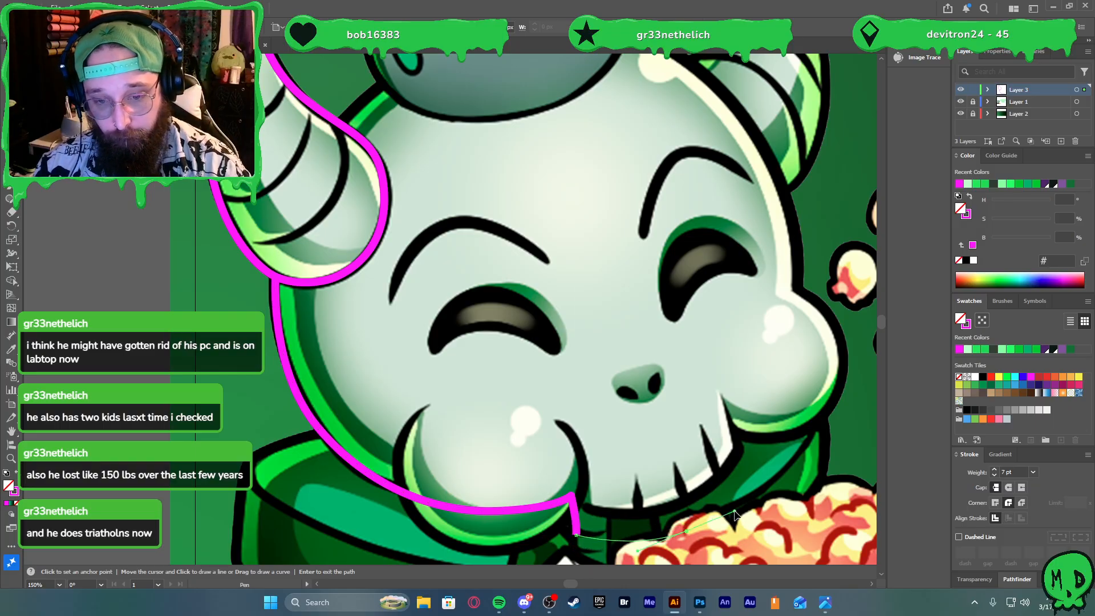
drag(748, 479, 736, 438)
click(734, 429)
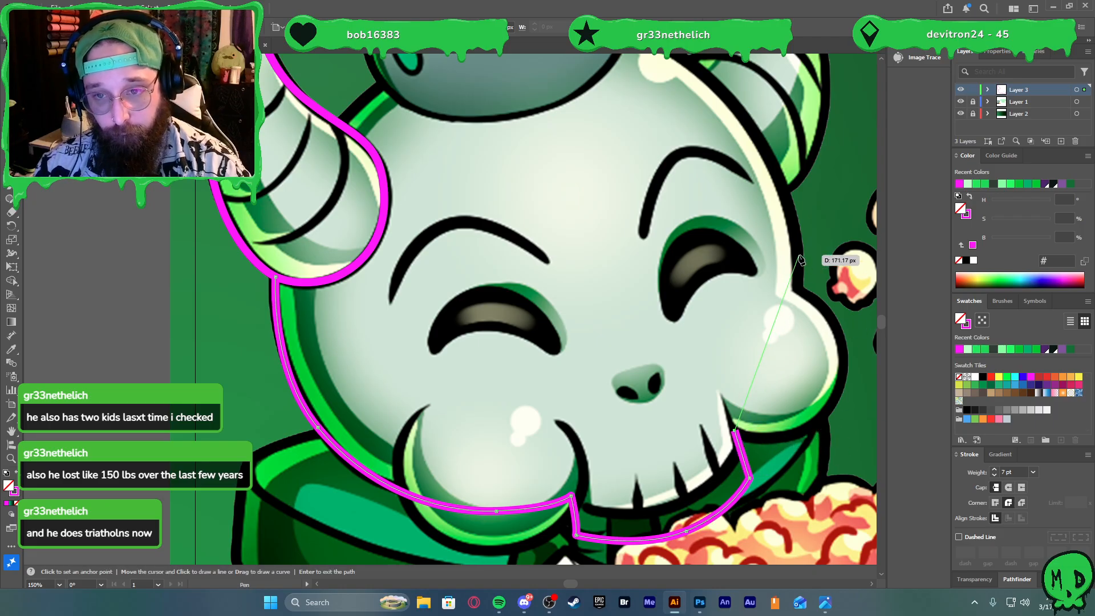
Complete the skull outline up the right side and across the crown to the left horn, and deselect it
drag(800, 259, 782, 141)
scroll(740, 188, up, 4)
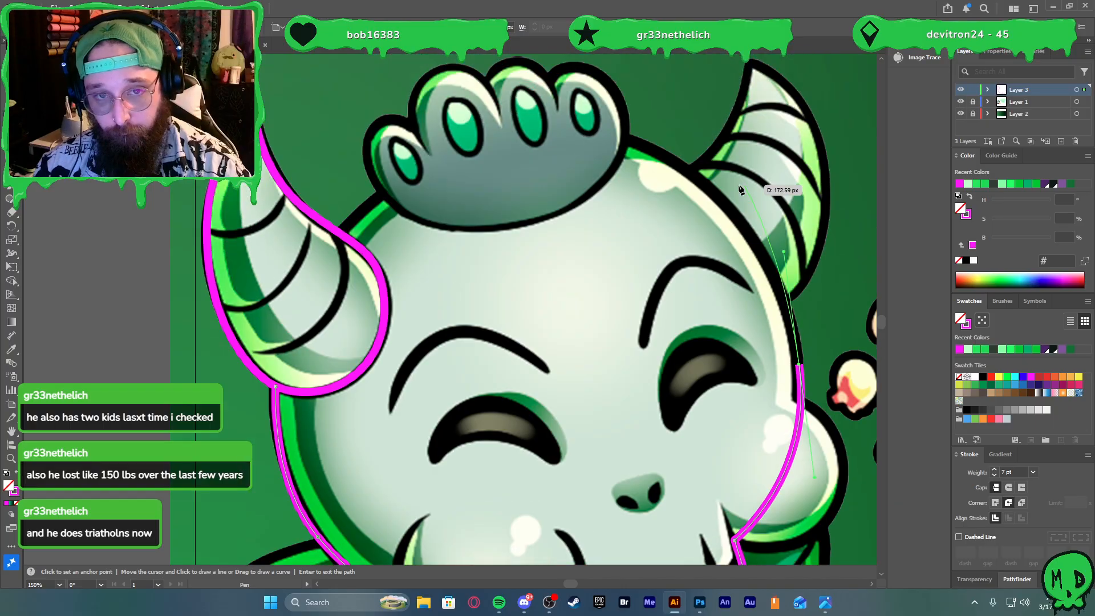
scroll(739, 188, up, 1)
drag(629, 153, 557, 132)
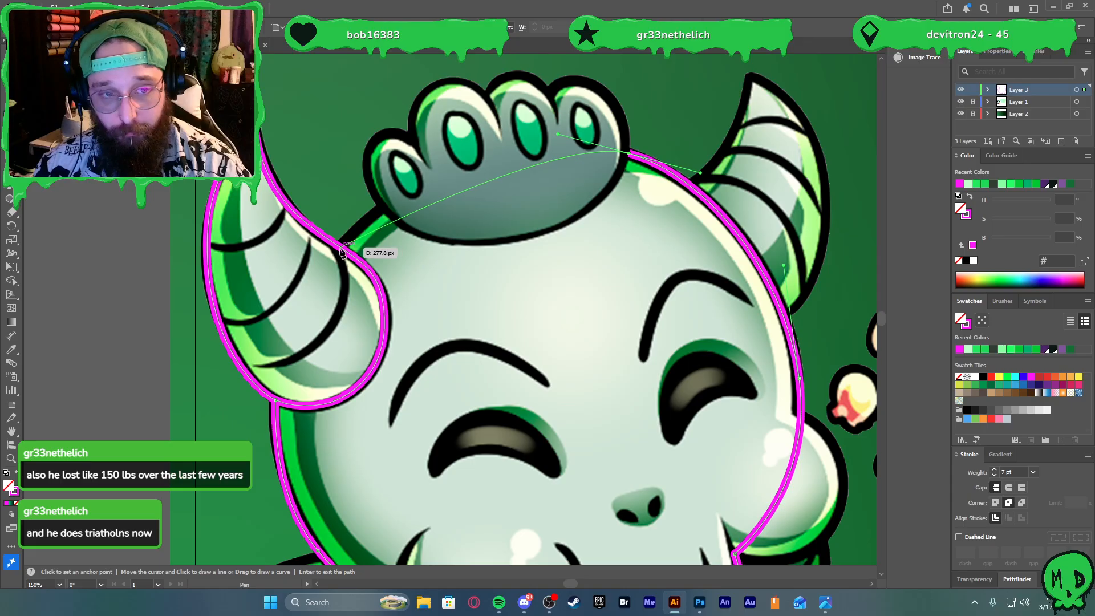
drag(341, 248, 279, 342)
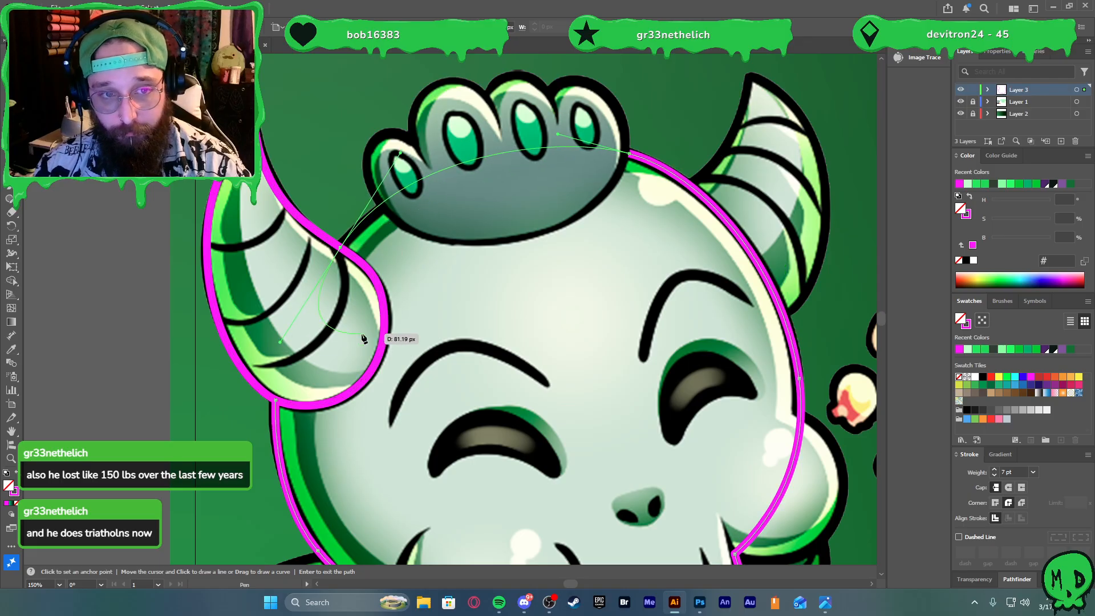
key(v)
scroll(437, 287, down, 2)
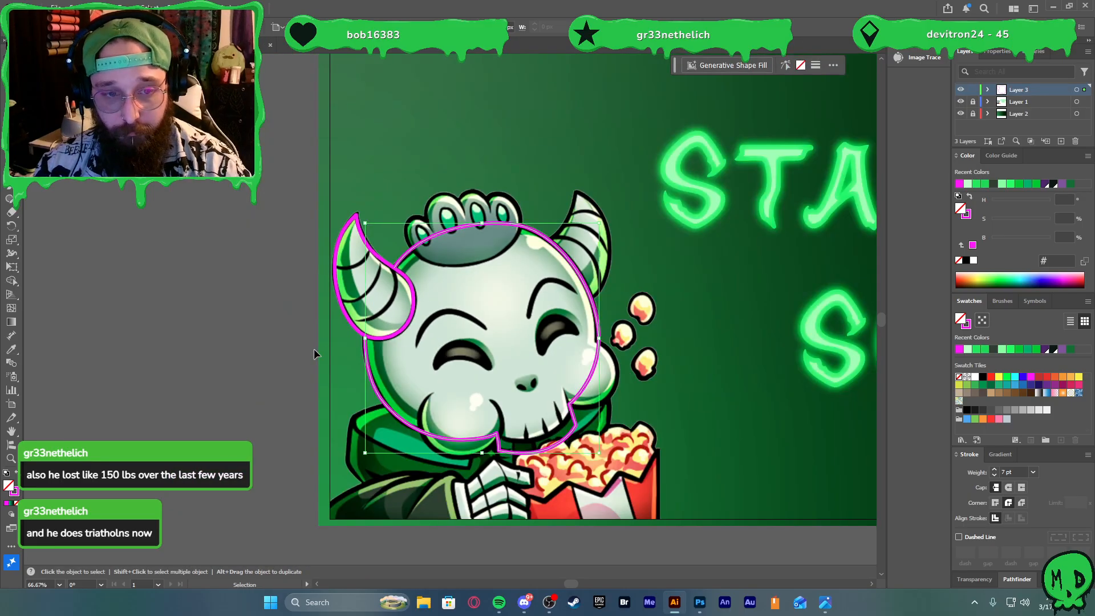
click(319, 363)
Trace the right horn with the Pen tool from its inner base over the tip to its outer base on the skull, and deselect it
scroll(596, 188, up, 3)
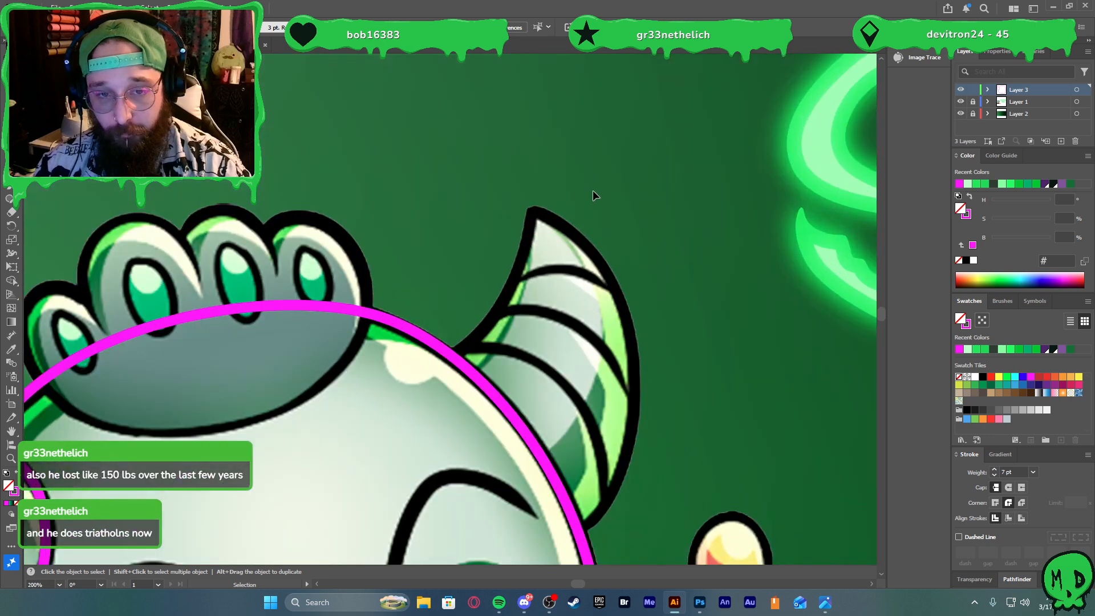
key(p)
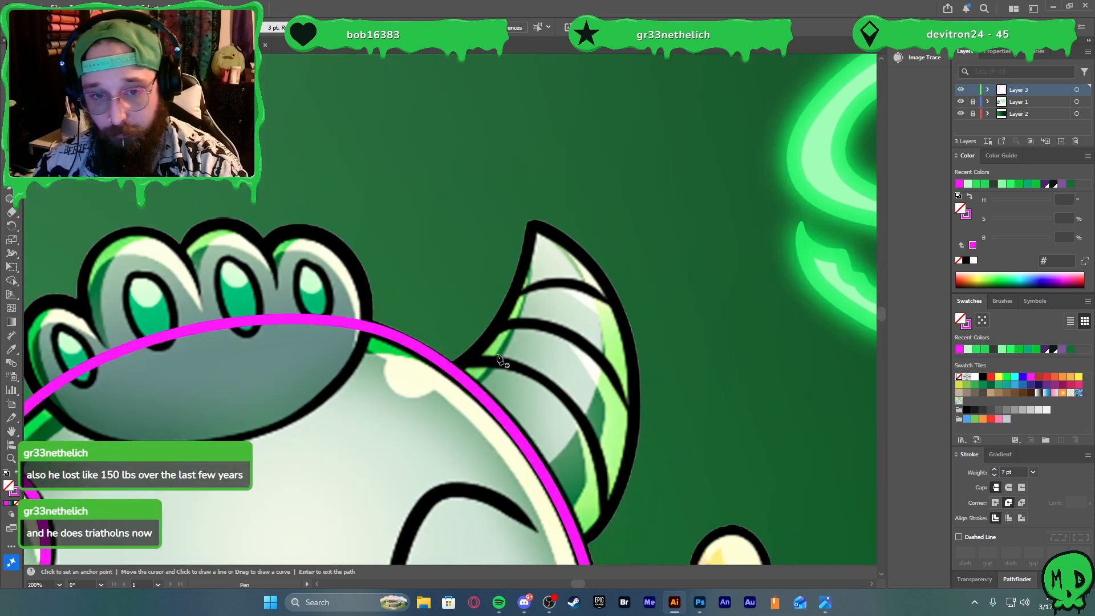
click(452, 370)
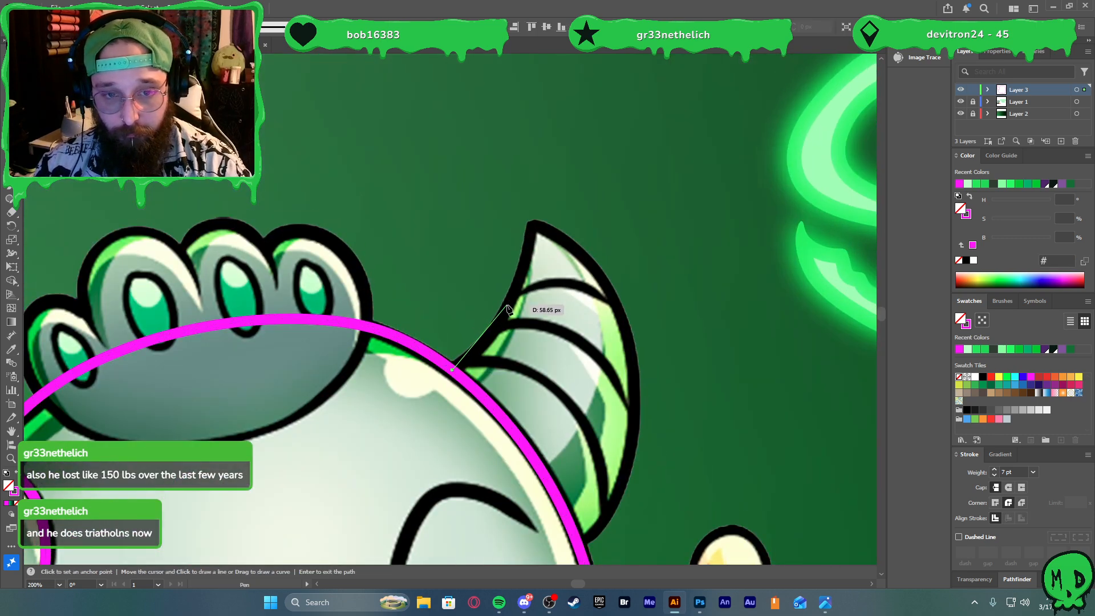
drag(525, 270, 525, 266)
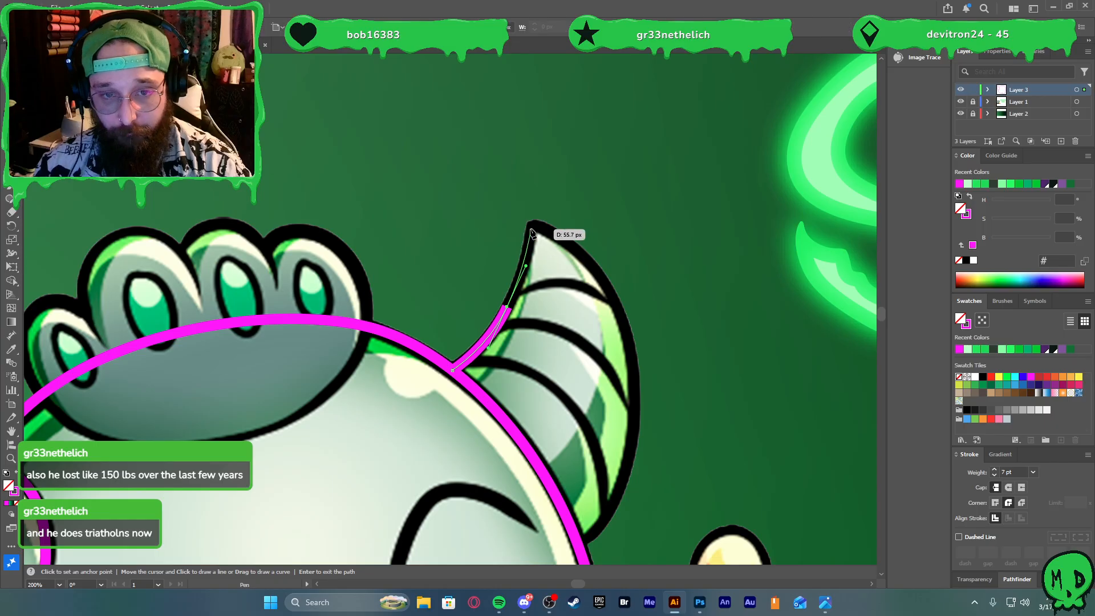
click(529, 227)
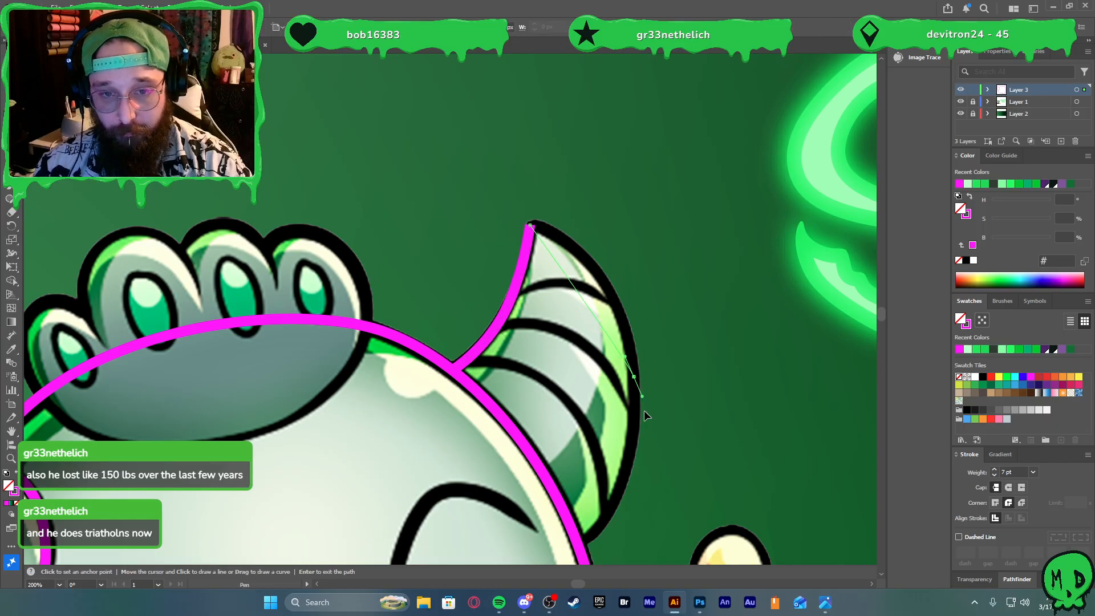
drag(634, 376, 645, 514)
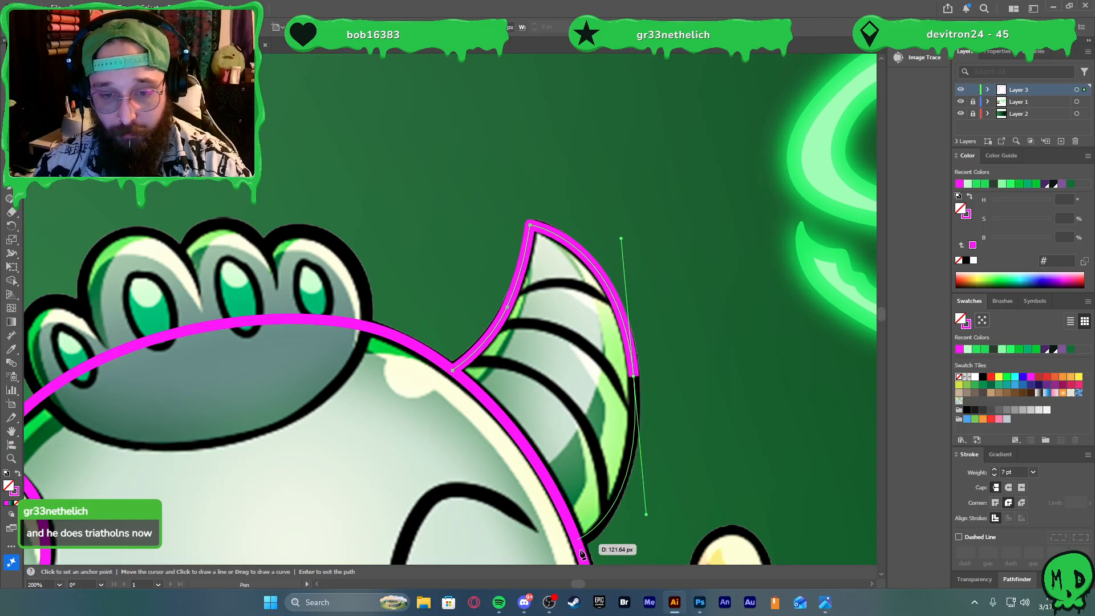
scroll(604, 454, down, 2)
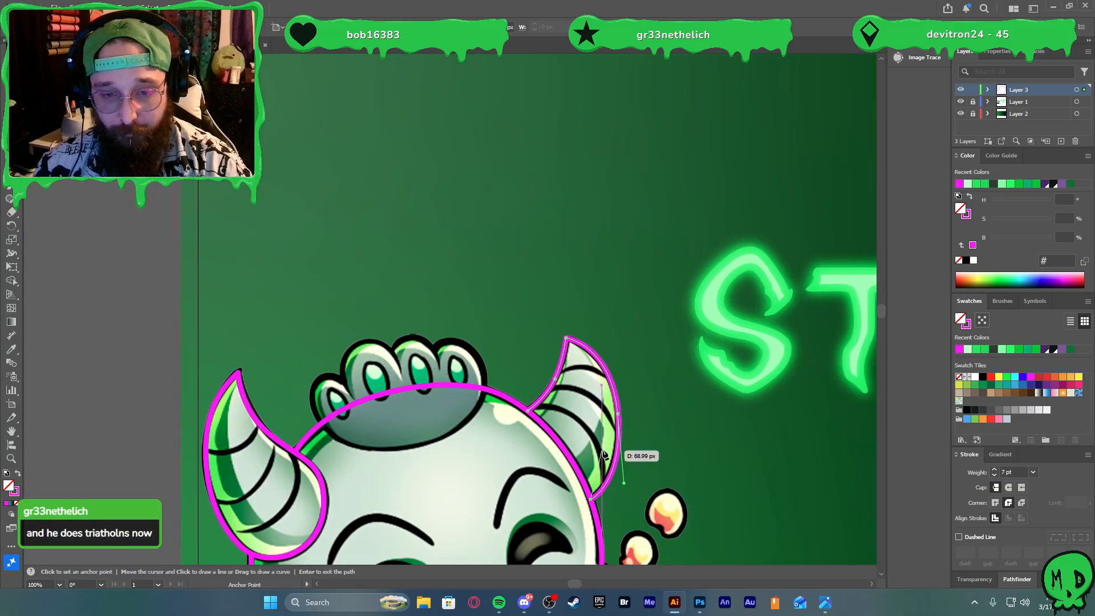
scroll(603, 454, down, 3)
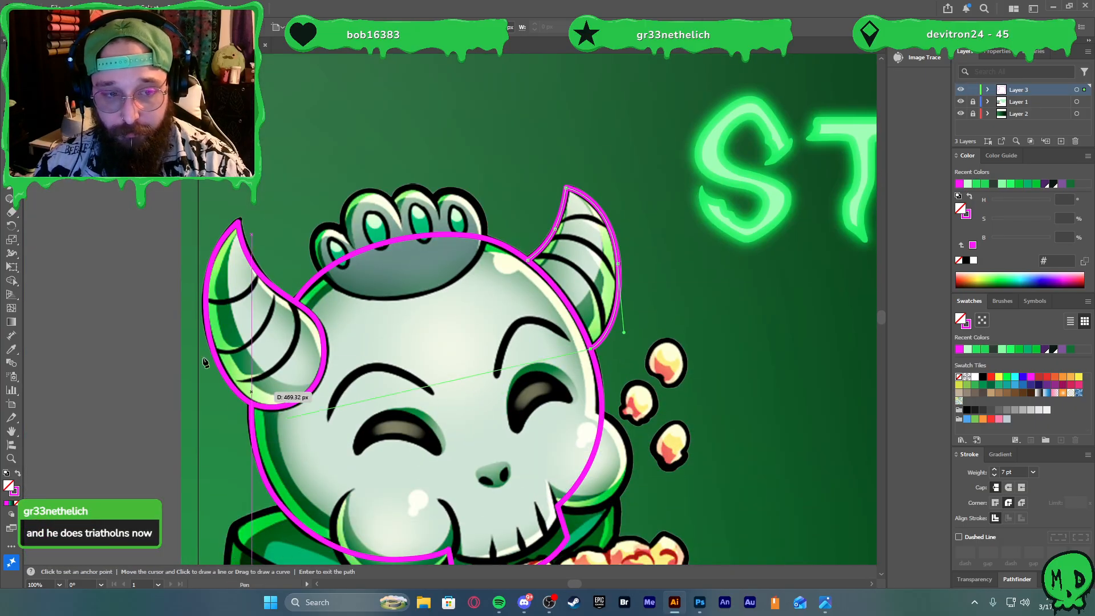
key(v)
click(150, 316)
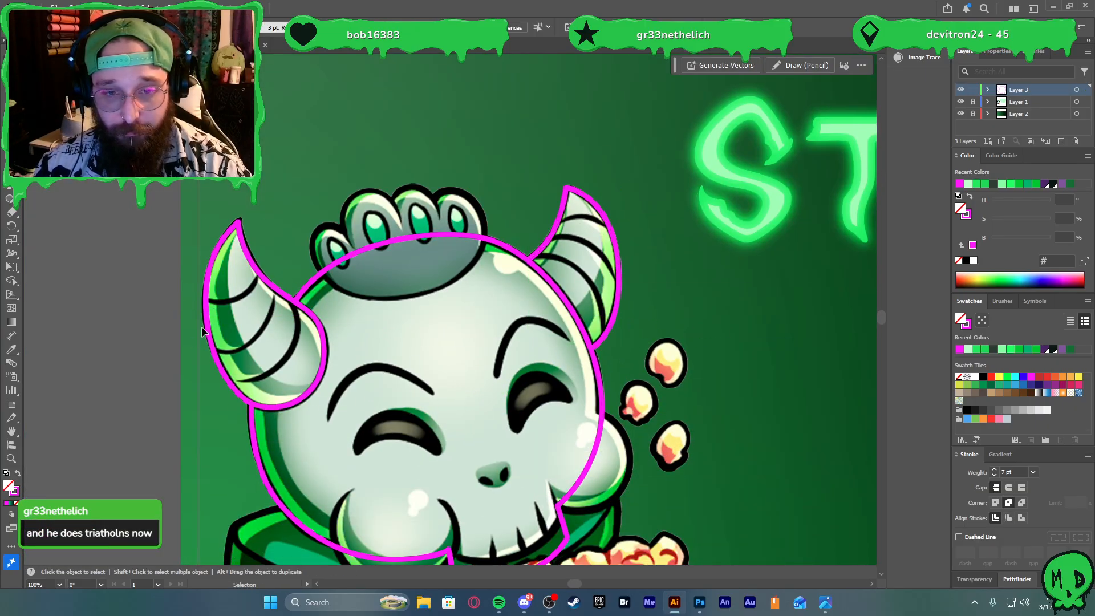
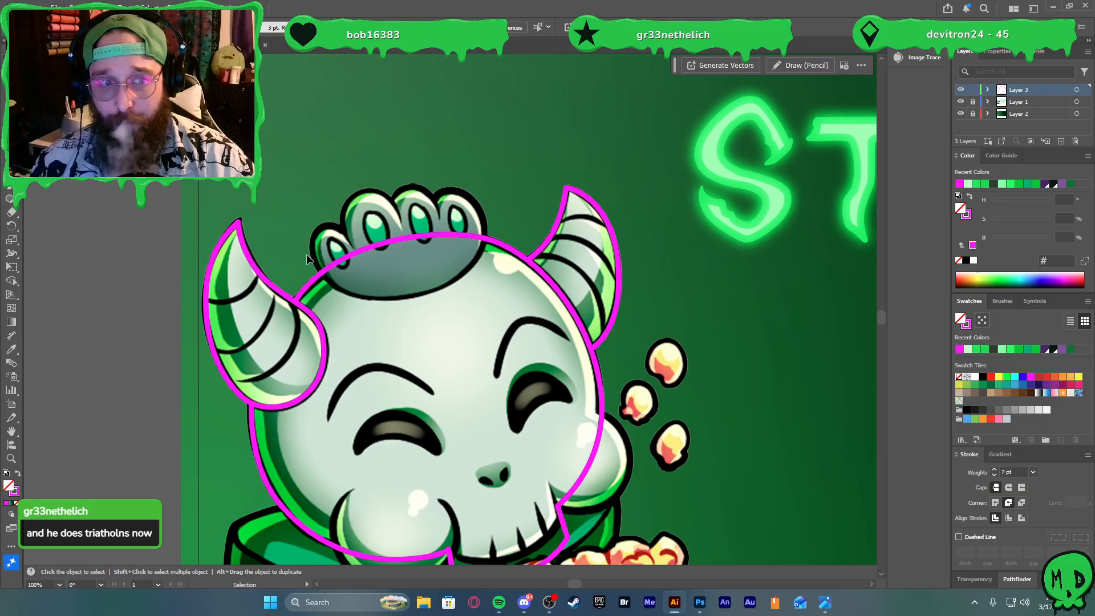
Start the crest outline at the middle of its lower edge and curve it up the right side and over the rightmost lobe
scroll(306, 254, up, 2)
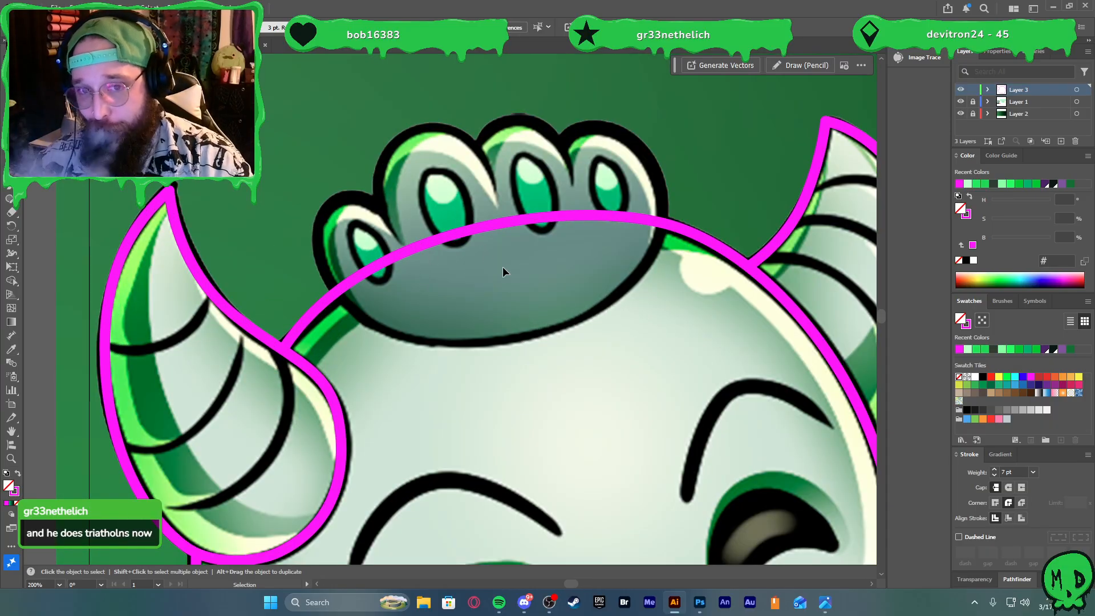
key(p)
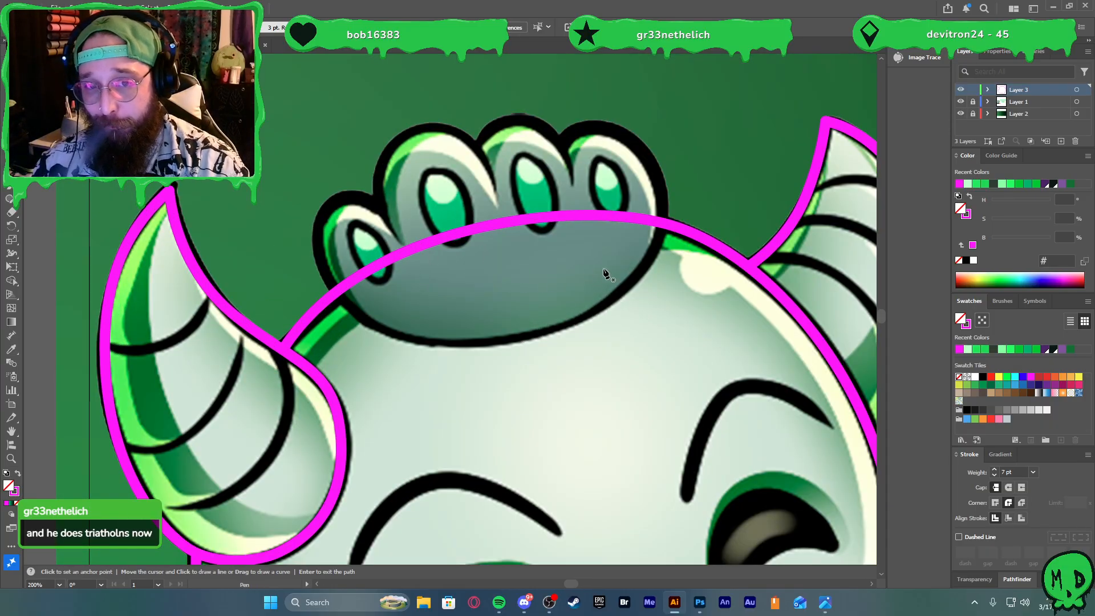
click(543, 331)
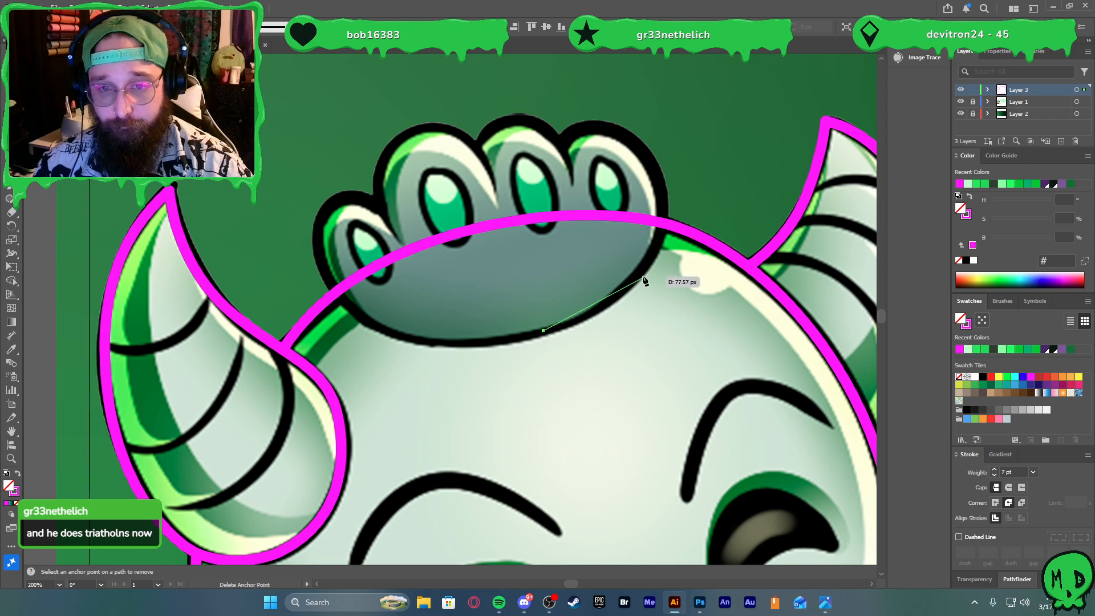
drag(643, 266, 656, 255)
drag(689, 212, 689, 206)
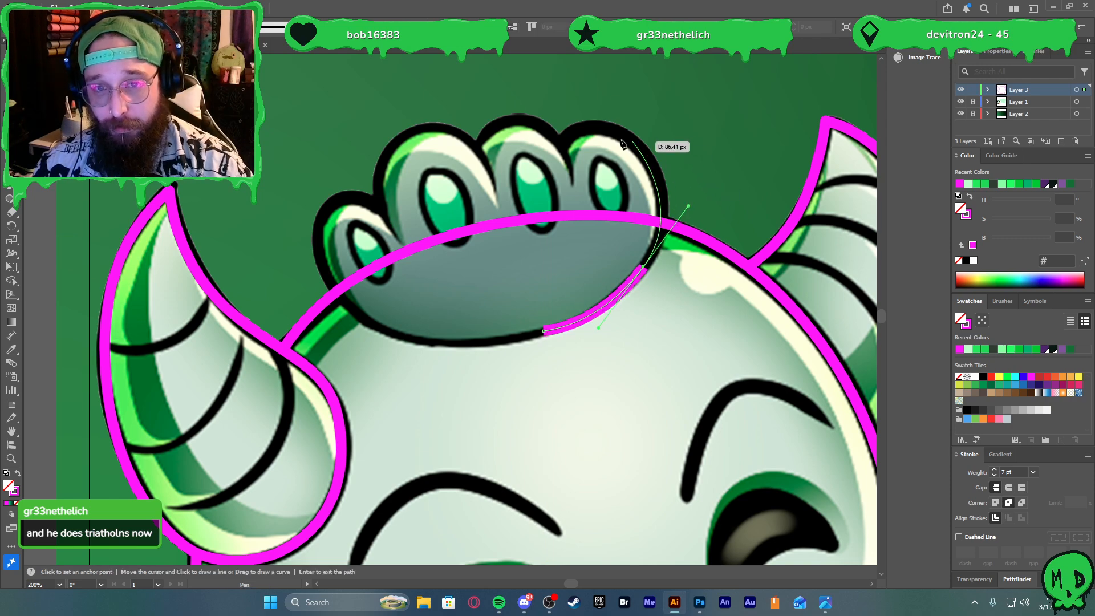
drag(626, 138, 558, 161)
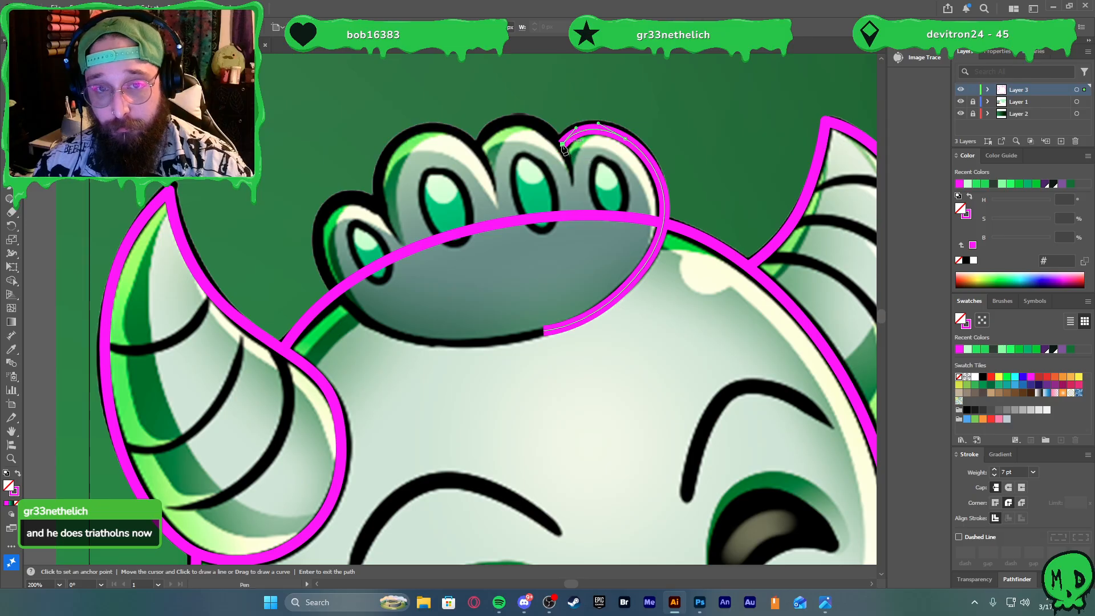
Continue the crest outline over the two middle lobes to the notch beside the leftmost lobe, redrawing the first curve
drag(513, 121, 481, 125)
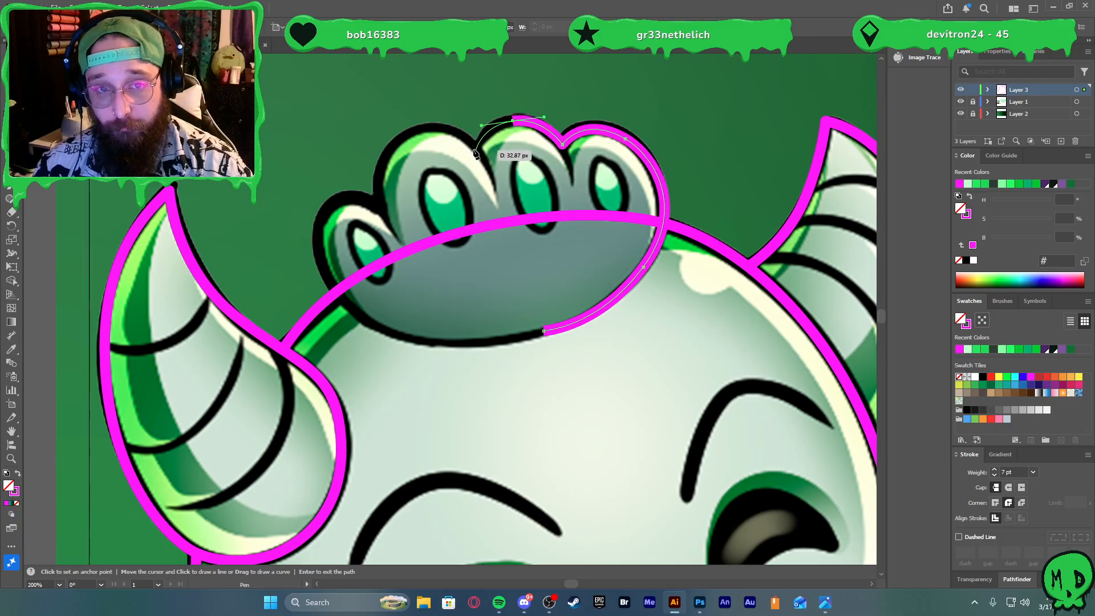
key(ctrl+z)
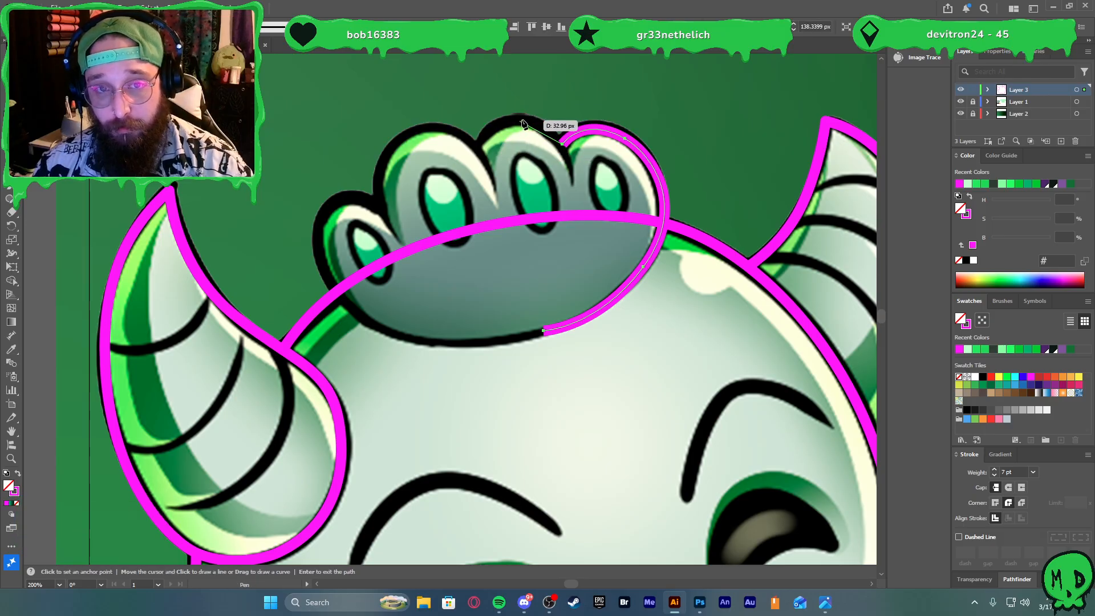
mouse_move(523, 120)
mouse_down()
mouse_move(487, 122)
mouse_move(497, 121)
mouse_up()
click(473, 146)
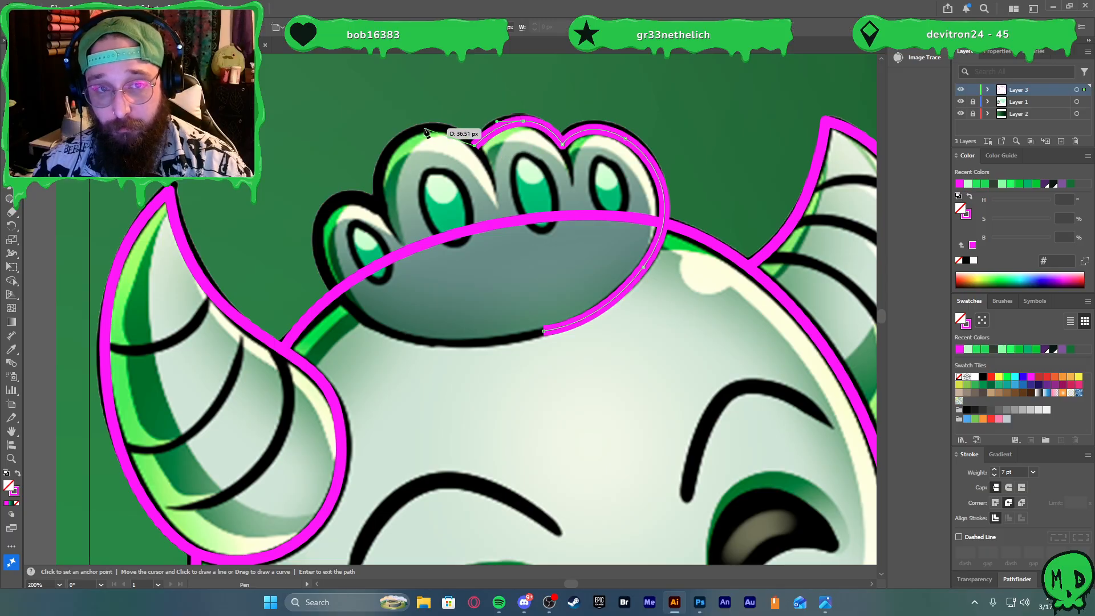
click(425, 130)
mouse_move(377, 207)
mouse_down()
mouse_move(391, 248)
mouse_move(380, 249)
mouse_up()
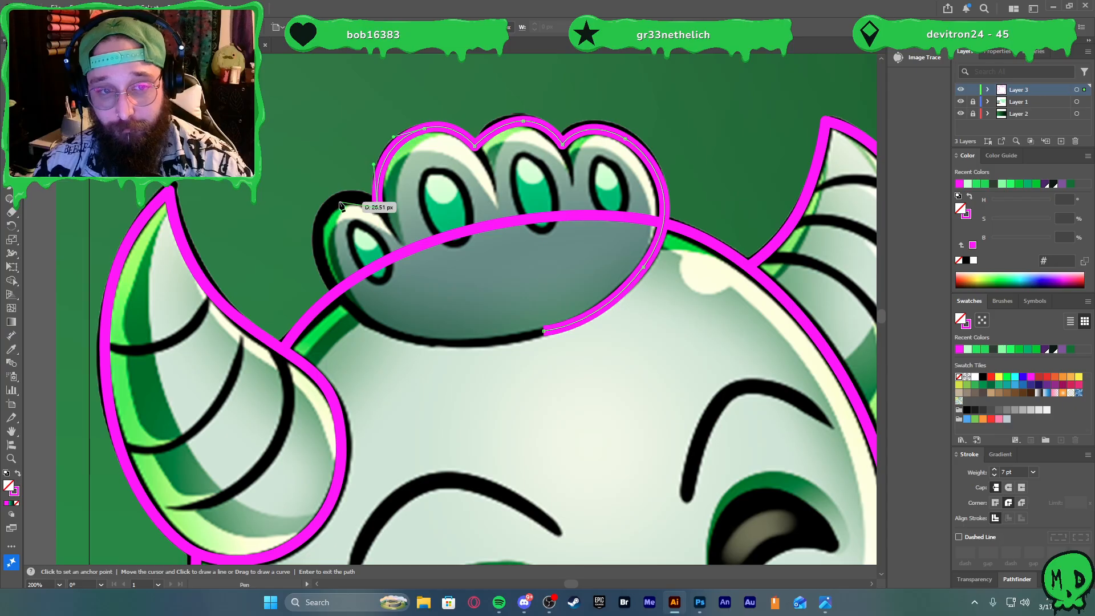
Close the crest outline around the leftmost lobe and along the lower edge, and adjust the handle at its closing anchor point
drag(341, 202, 319, 211)
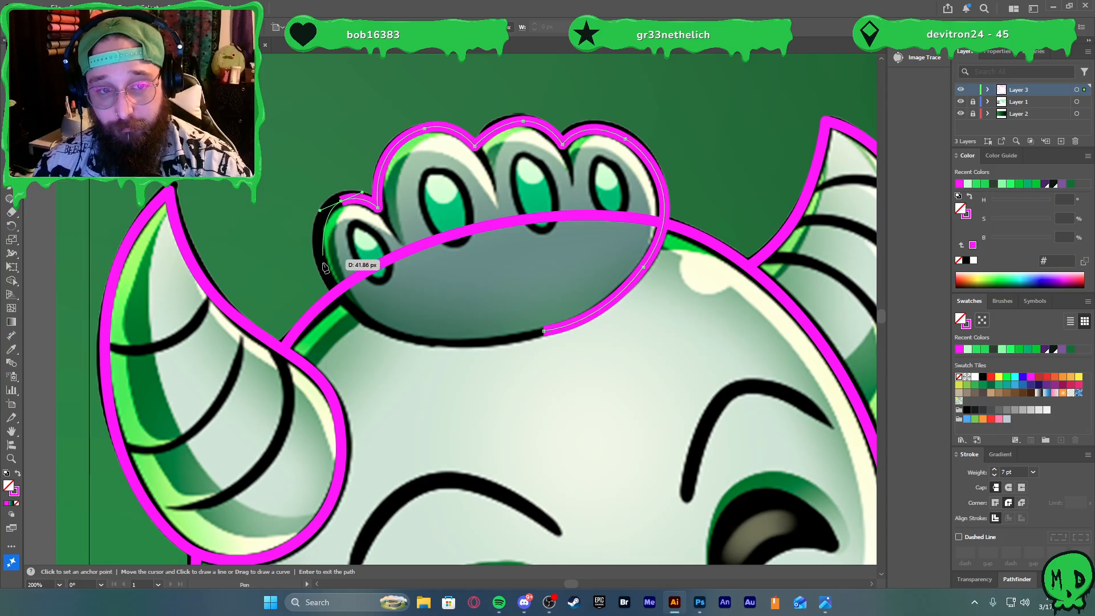
drag(325, 277, 343, 312)
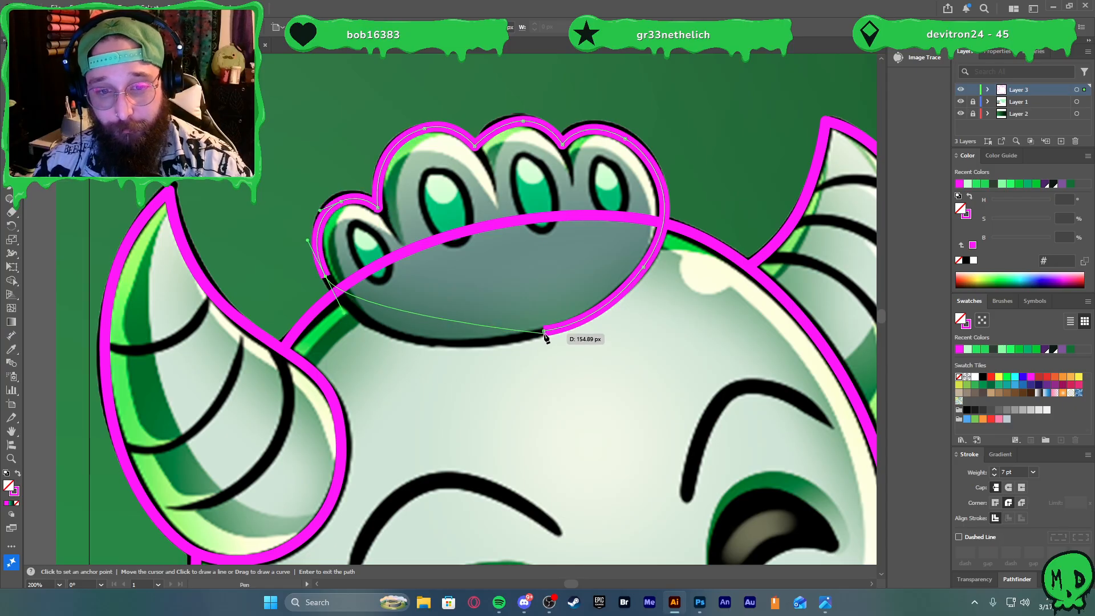
drag(544, 330, 697, 299)
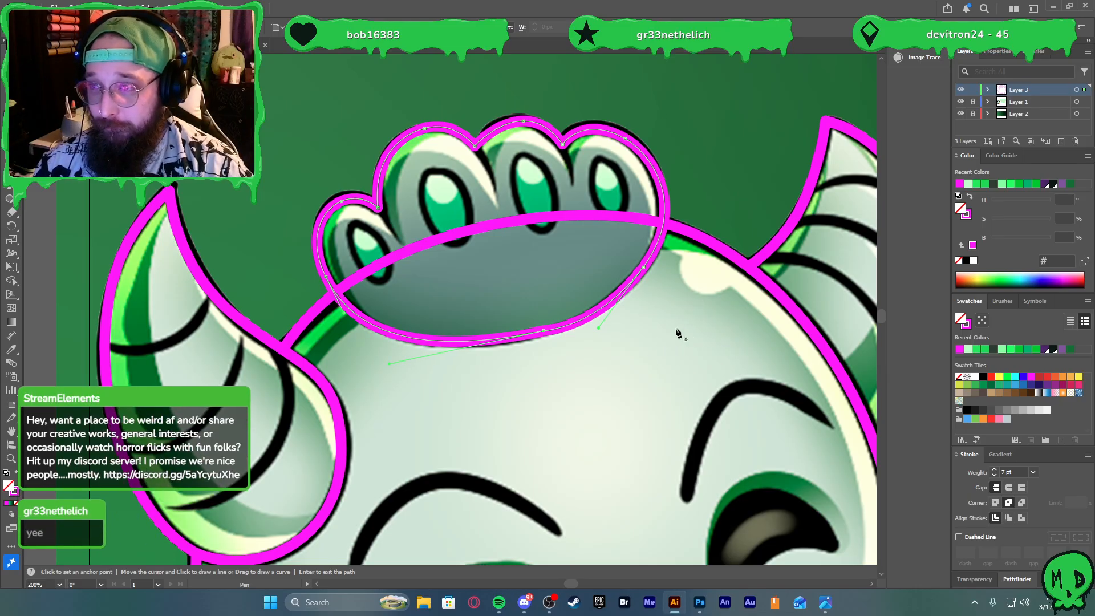
key(a)
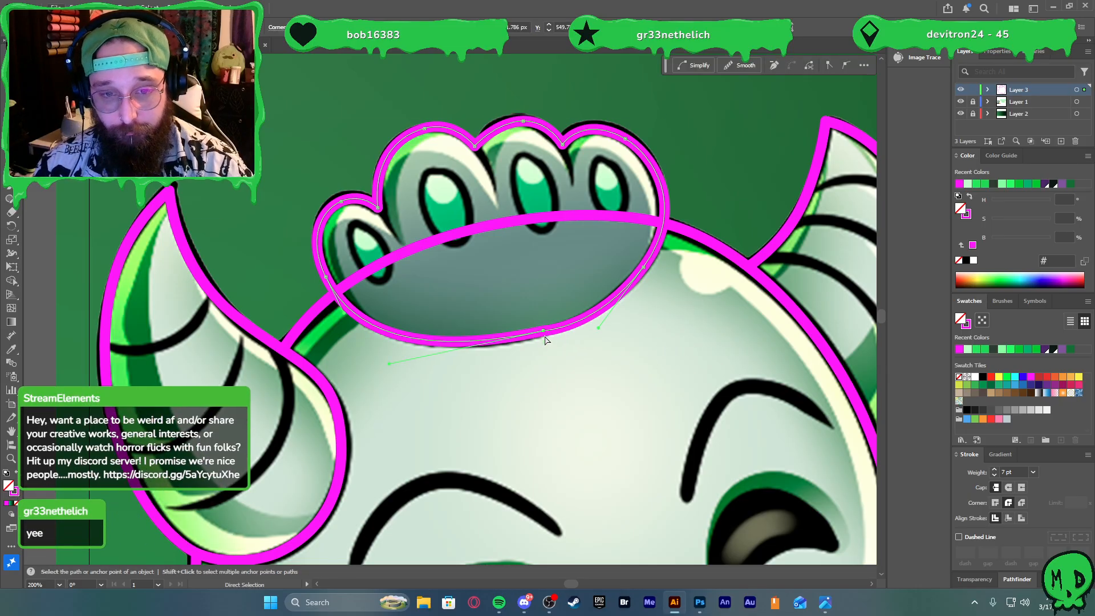
click(544, 331)
drag(545, 343, 616, 557)
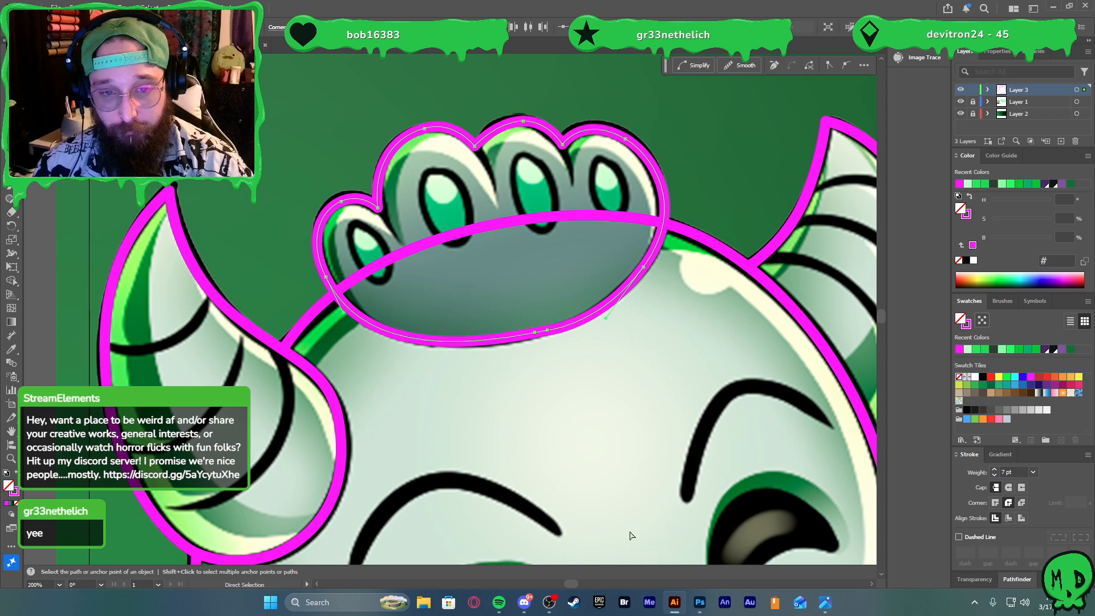
Remove the part of the skull outline that crosses the crest, keeping the full crest outline, and deselect both shapes
key(ctrl+minus)
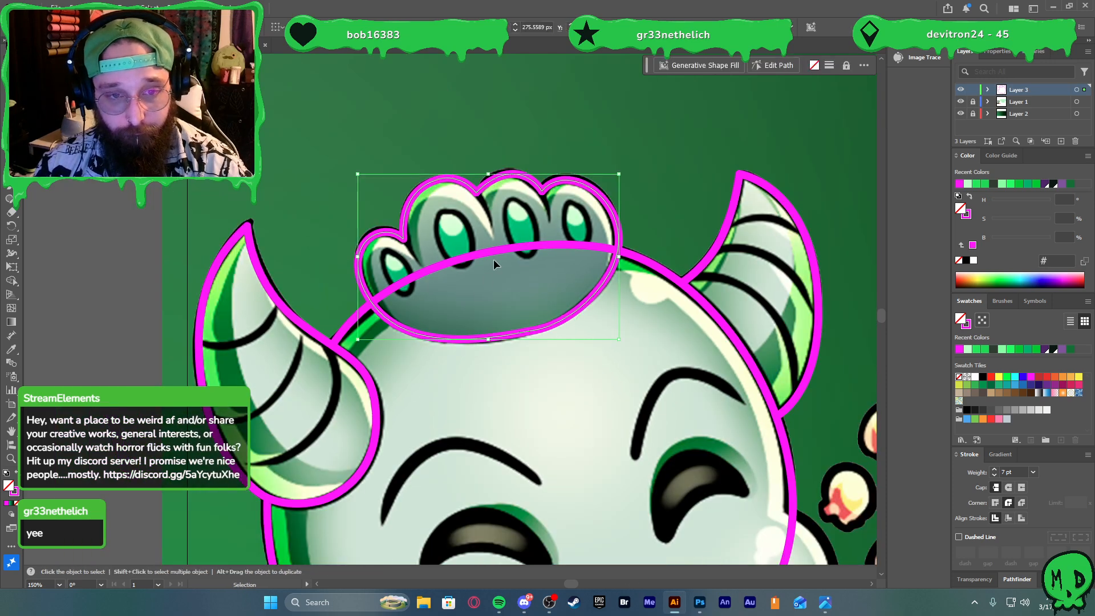
click(589, 289)
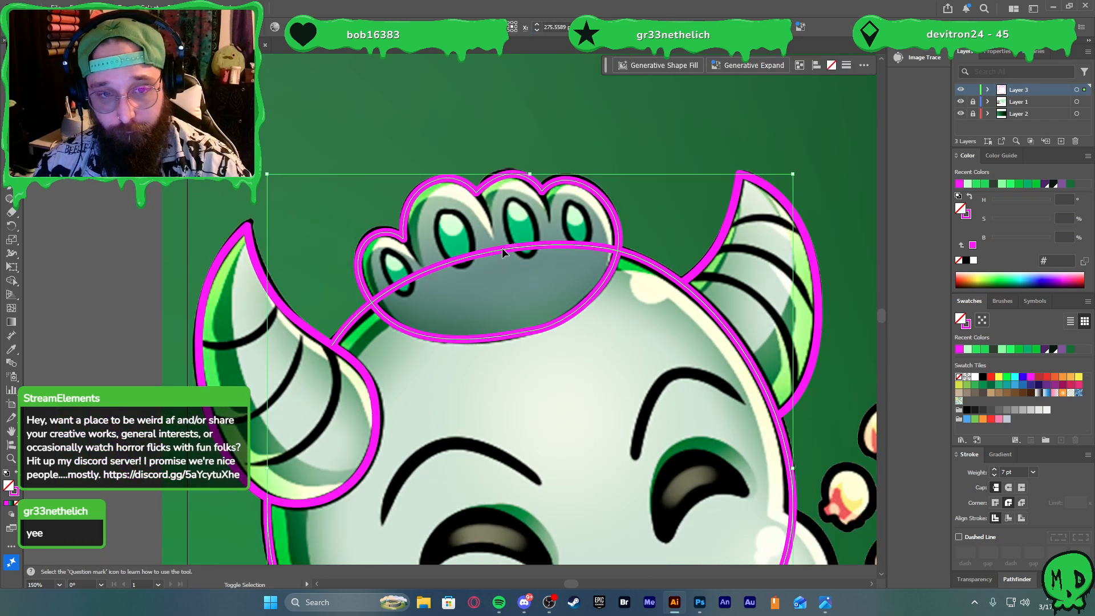
click(591, 292)
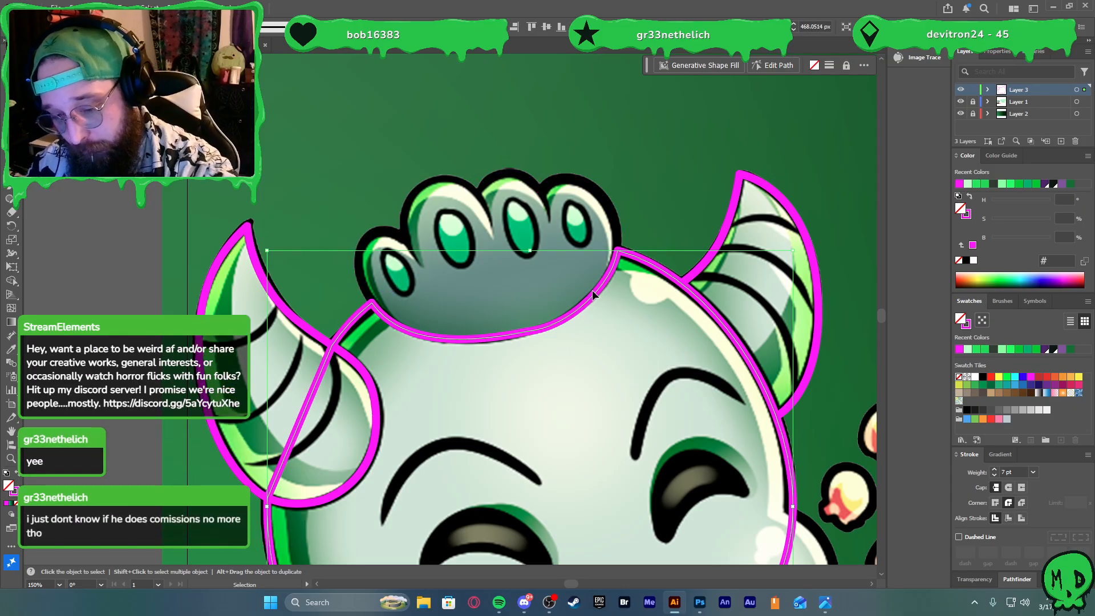
key(ctrl+z)
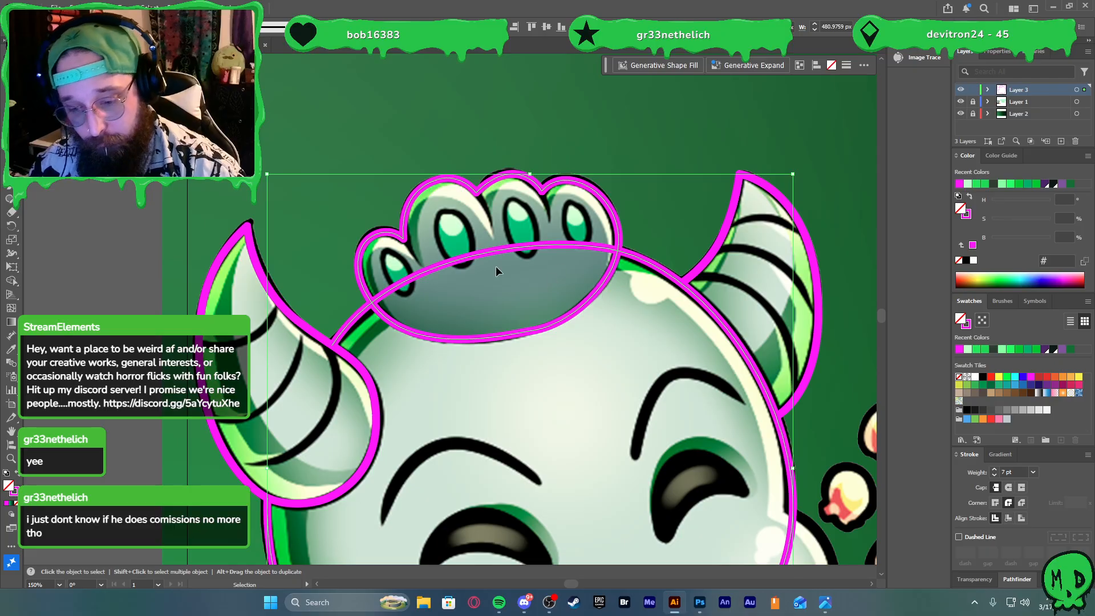
key(shift+m)
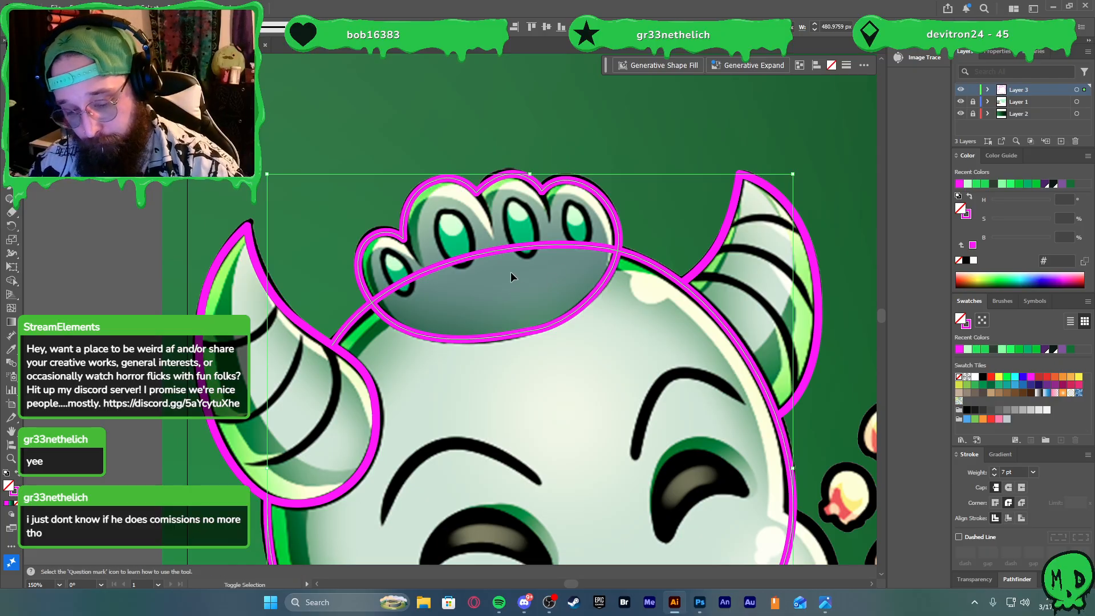
drag(495, 248, 552, 264)
key(v)
click(667, 206)
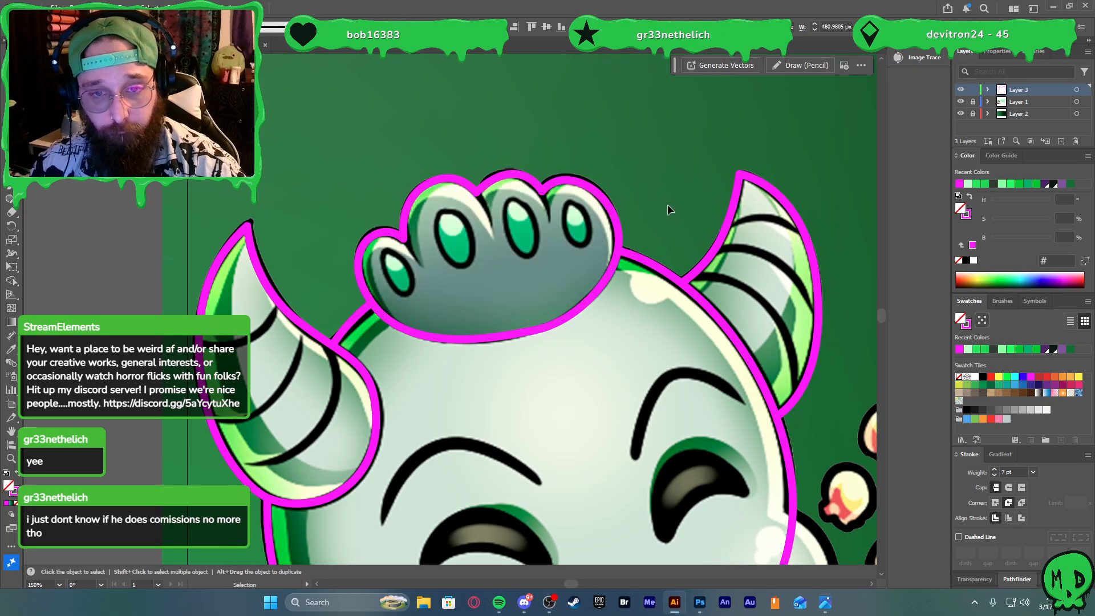
Start the sleeve outline at the cloak's far left edge and curve it along the upper edge to the notch before the cuff
scroll(666, 225, down, 2)
scroll(707, 279, down, 2)
scroll(752, 414, up, 1)
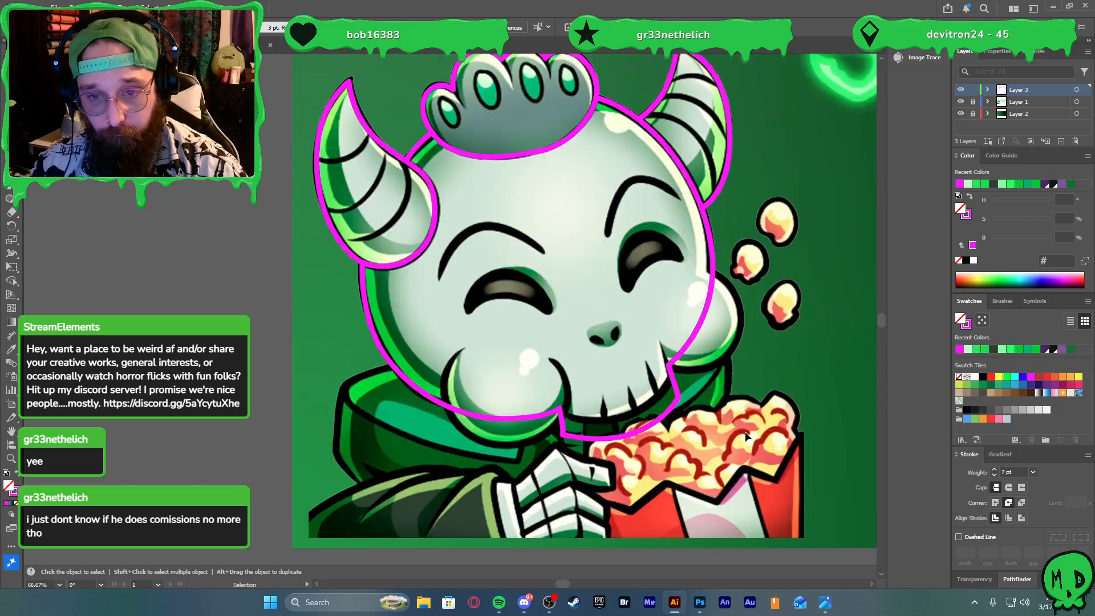
scroll(711, 439, down, 1)
scroll(539, 447, up, 1)
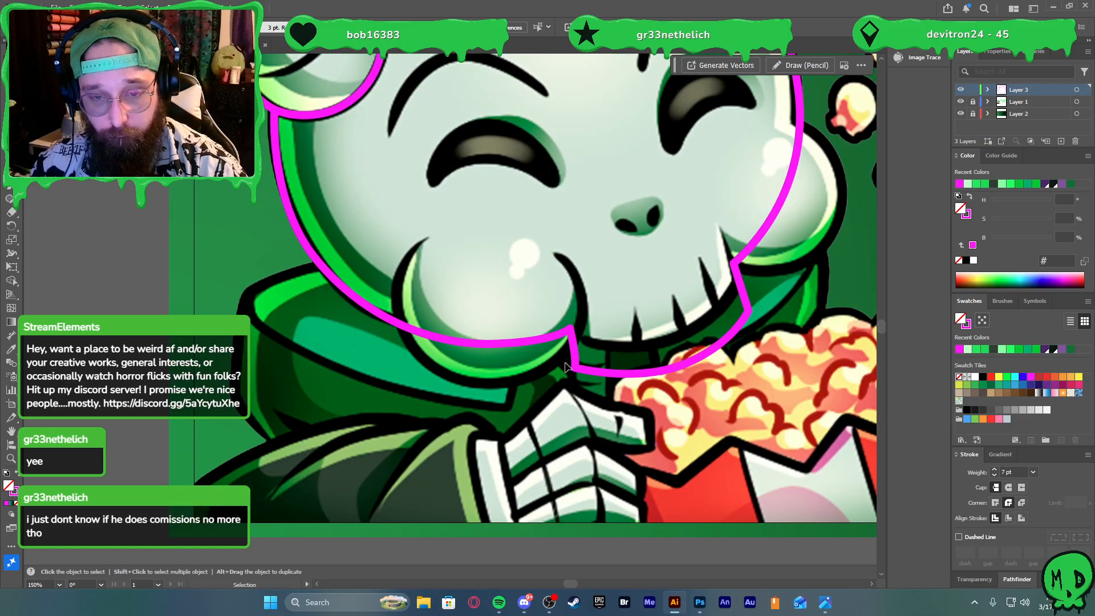
scroll(521, 393, down, 2)
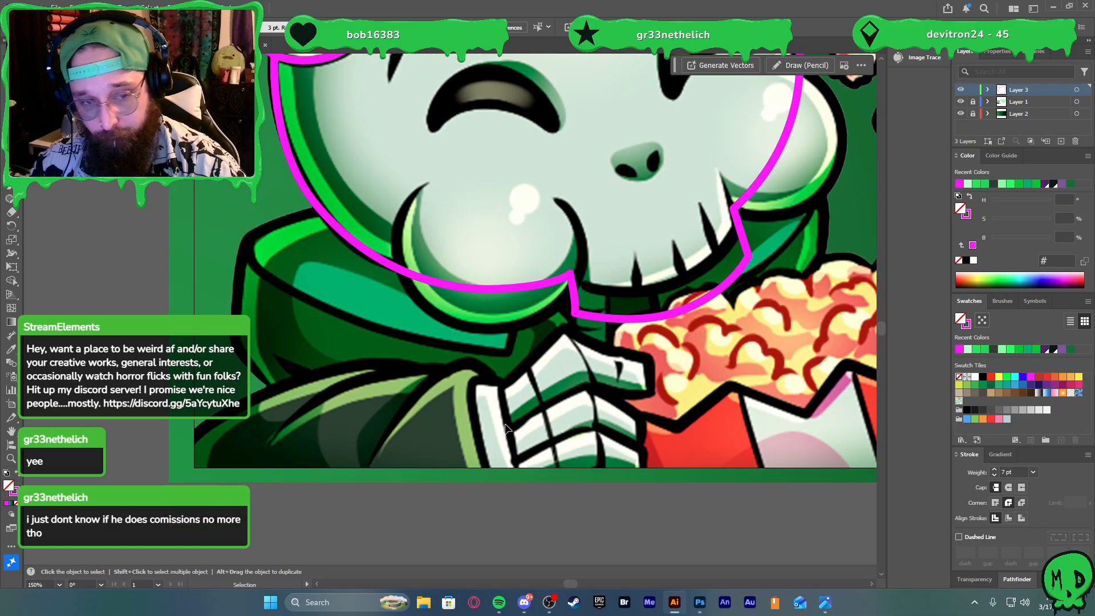
key(p)
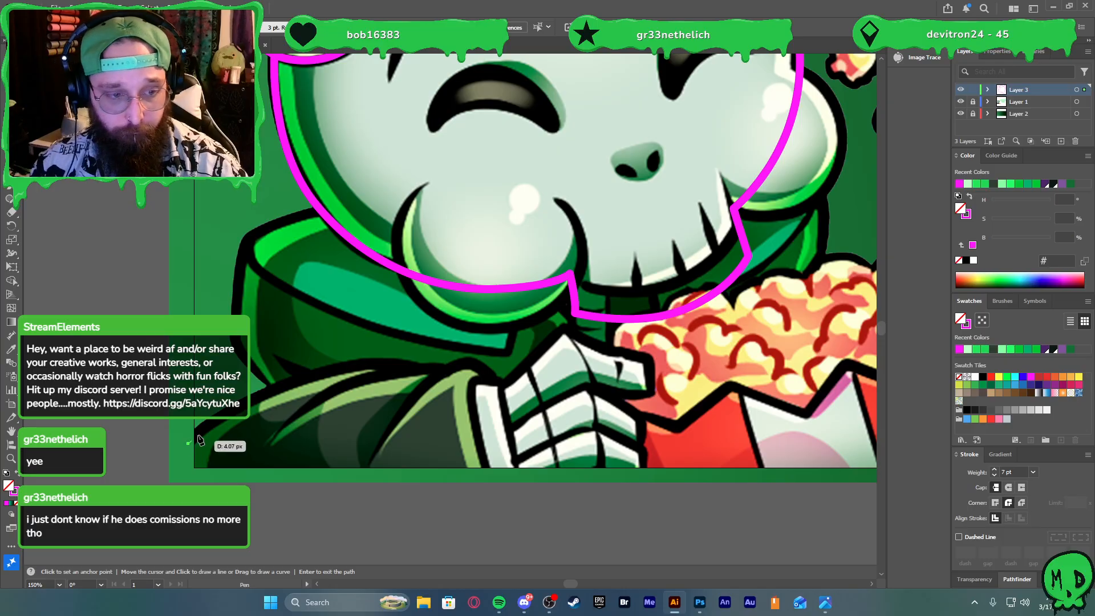
drag(200, 439, 339, 374)
drag(406, 358, 416, 357)
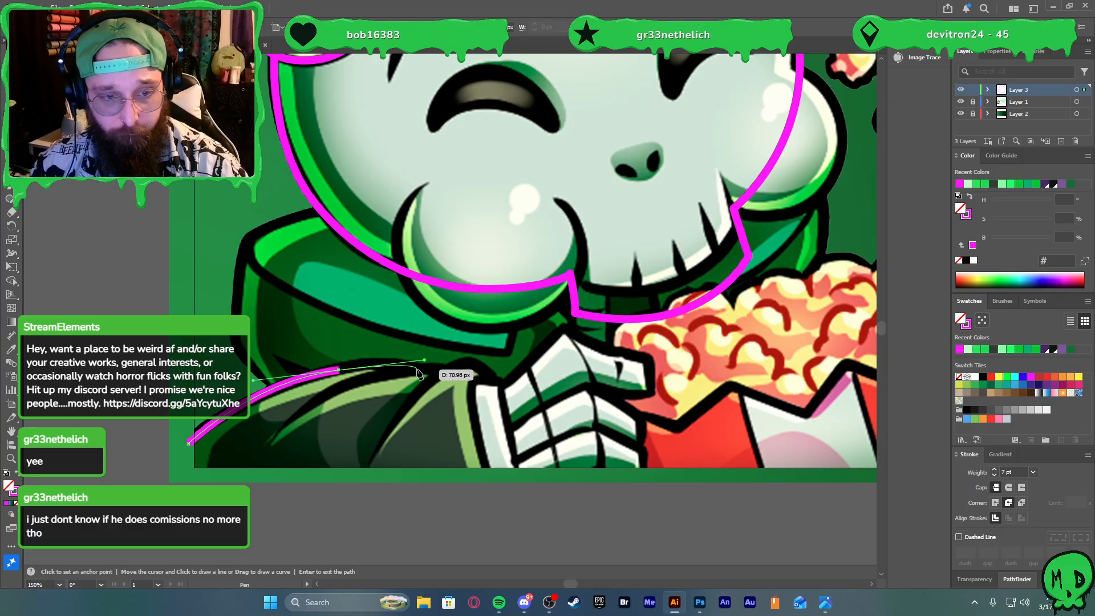
key(ctrl+z)
mouse_move(300, 377)
mouse_down()
mouse_move(368, 362)
mouse_move(434, 373)
mouse_up()
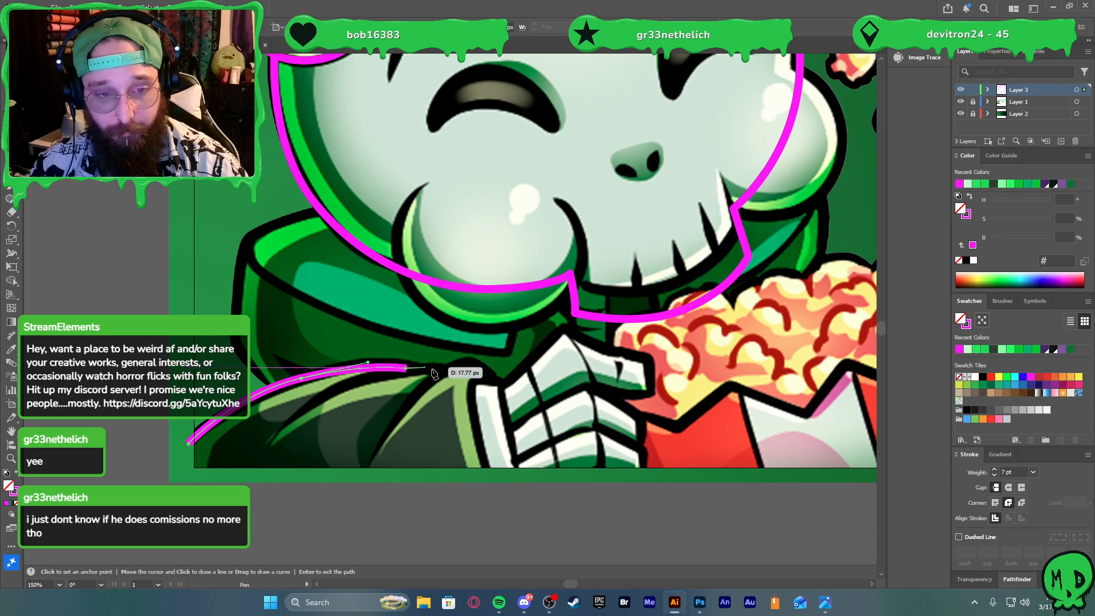
click(442, 370)
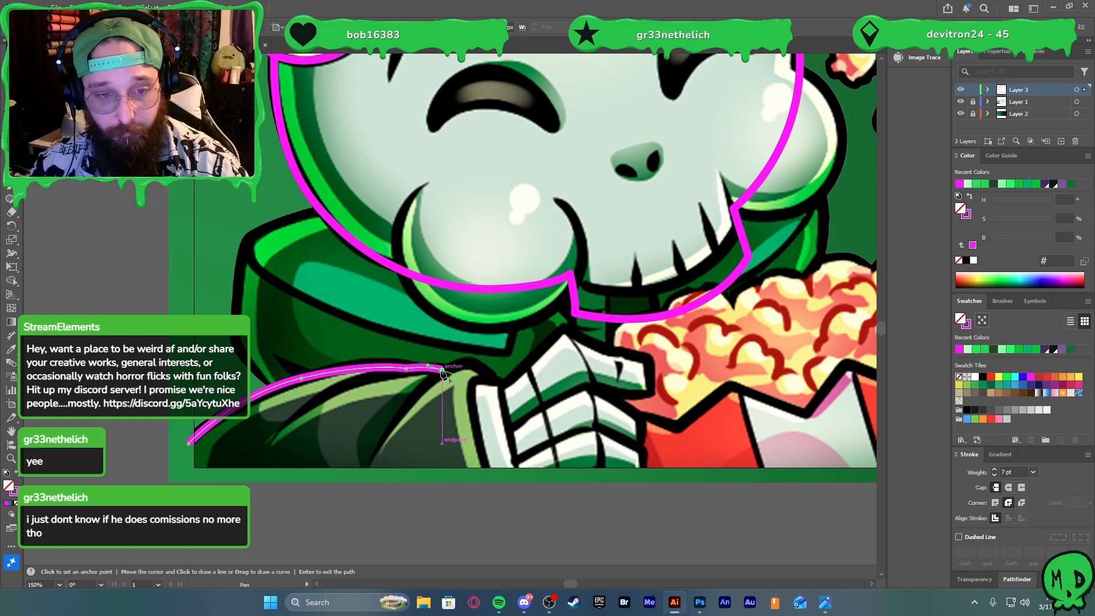
Continue the sleeve outline around the cuff fold and down the cuff edge, and close it below the artwork's lower edge
drag(491, 380, 509, 406)
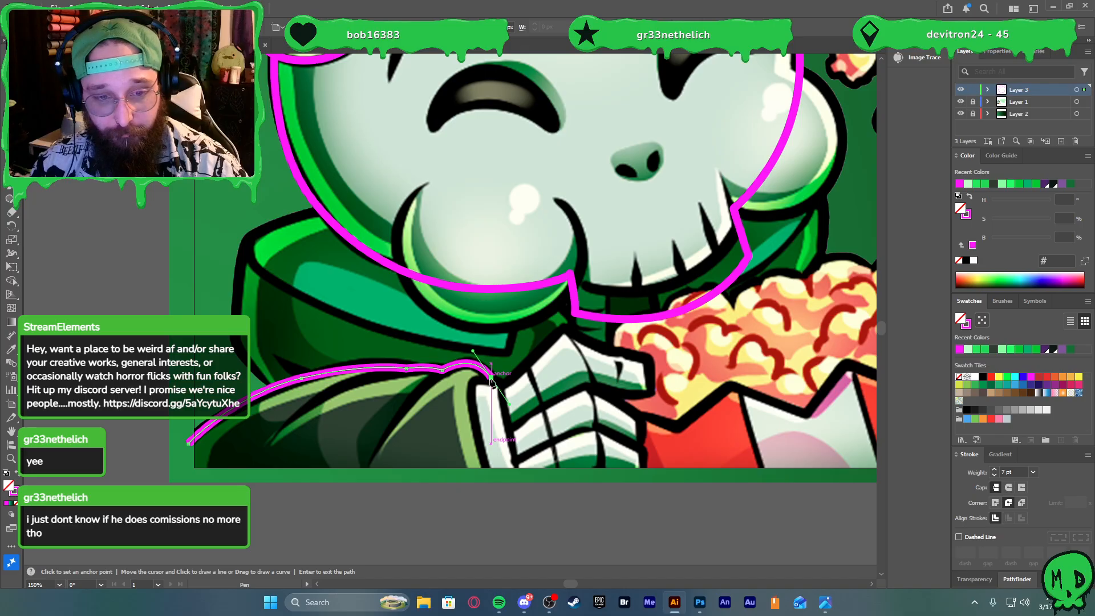
click(471, 386)
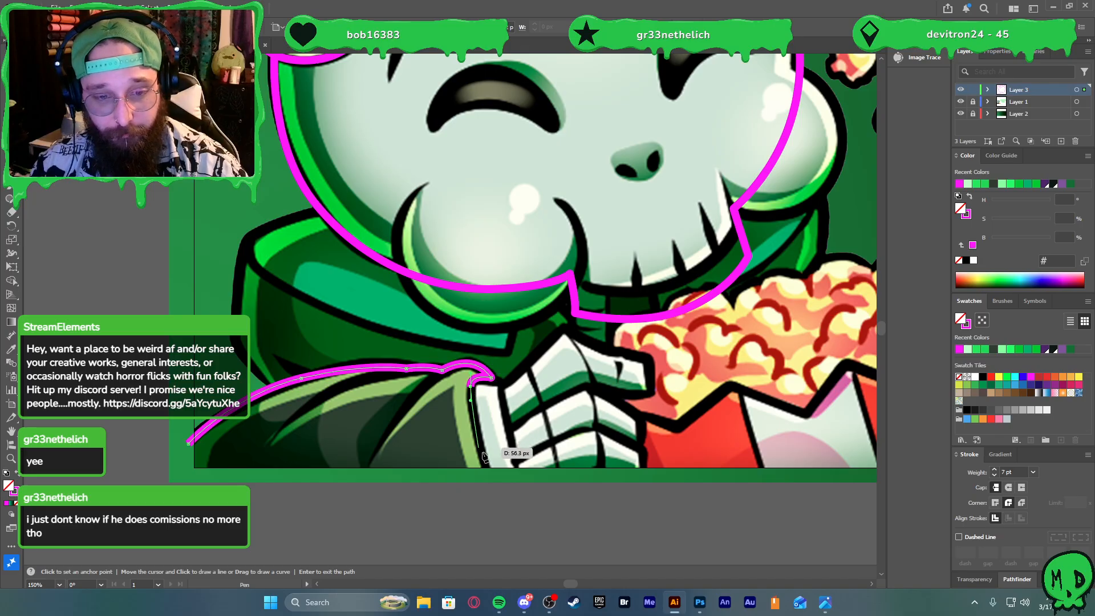
click(487, 470)
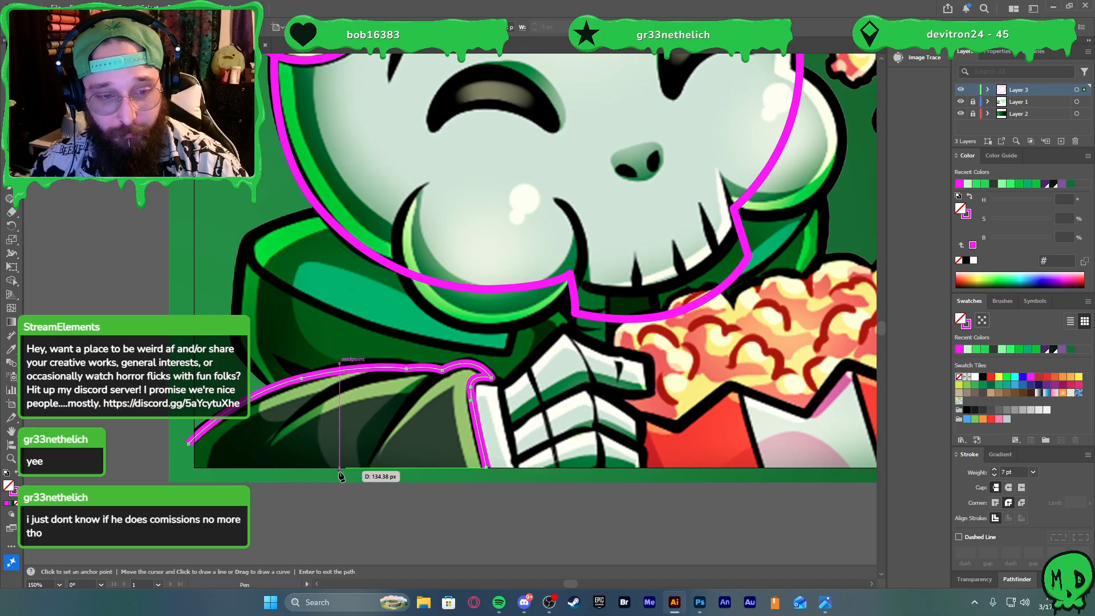
key(ctrl+z)
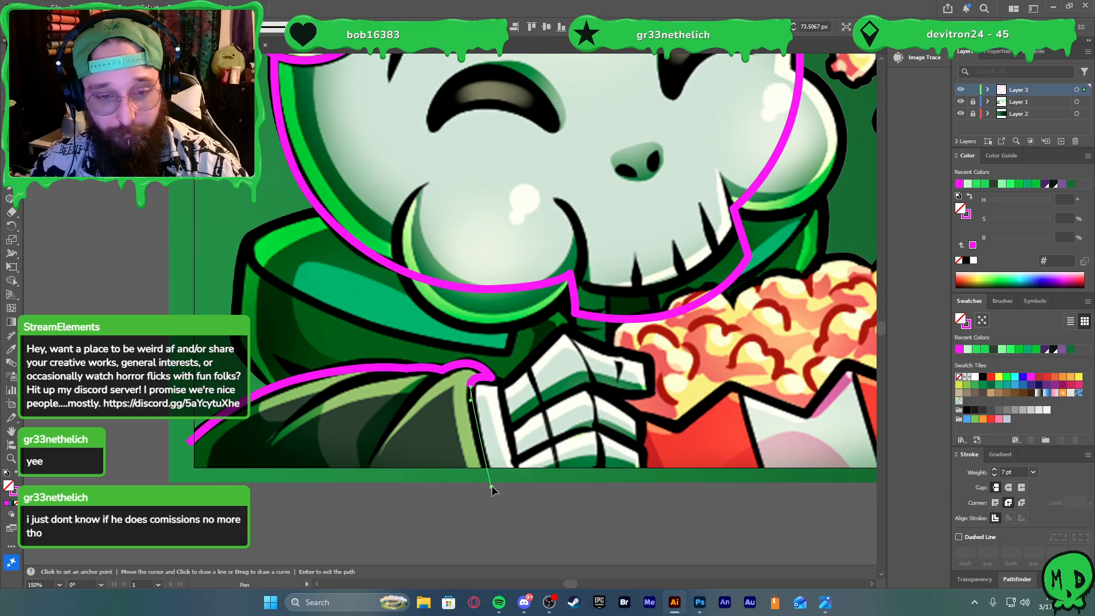
click(490, 485)
click(187, 484)
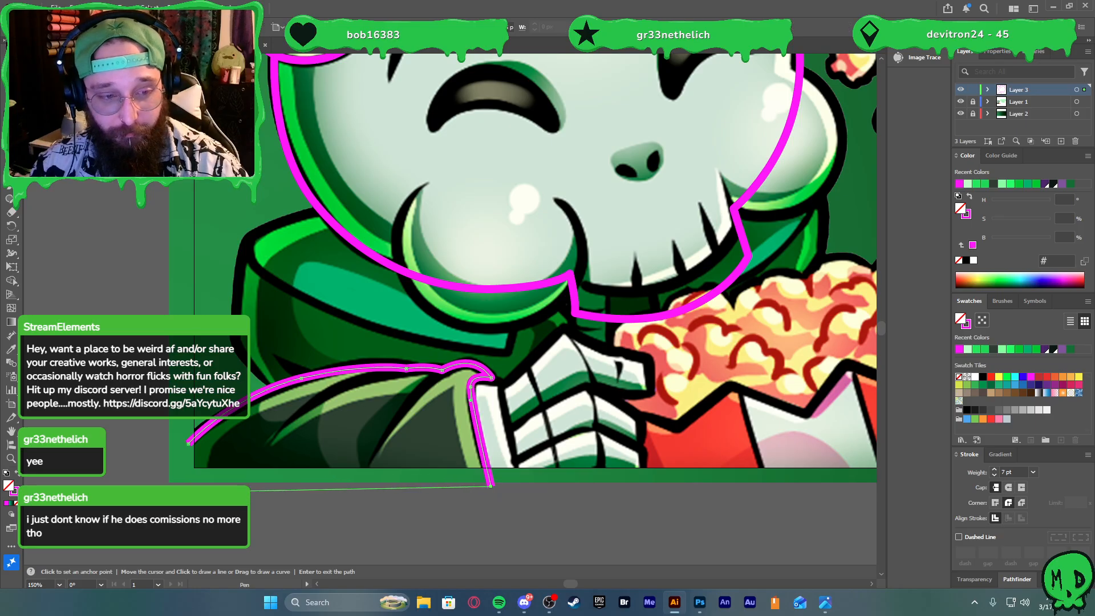
click(188, 443)
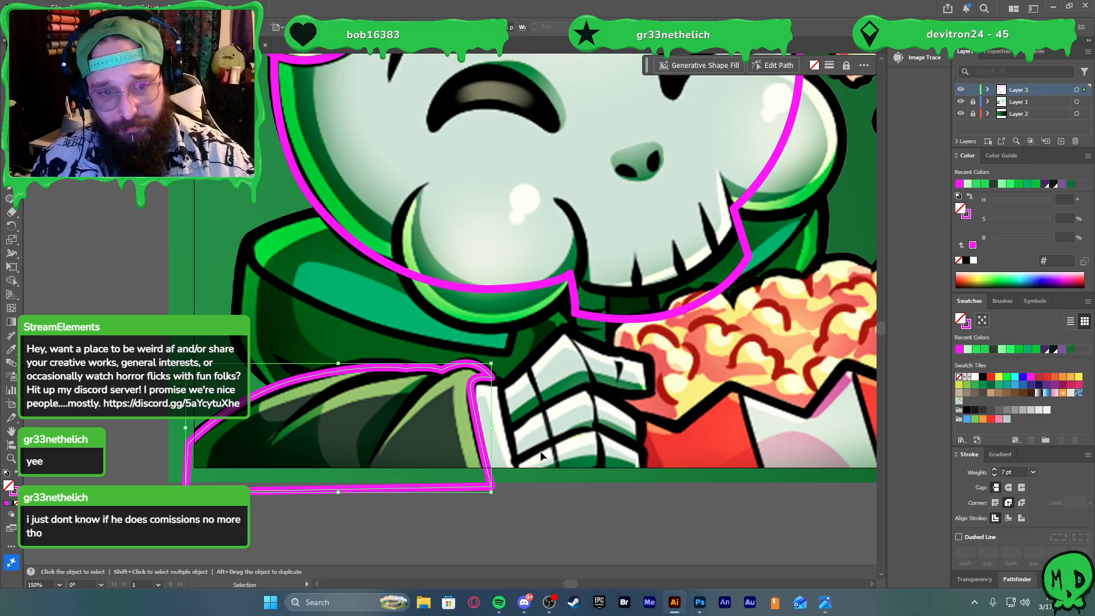
Start the hand outline at the tip of the cuff fold with a short curve to the upper corner of the wrist
scroll(528, 406, up, 3)
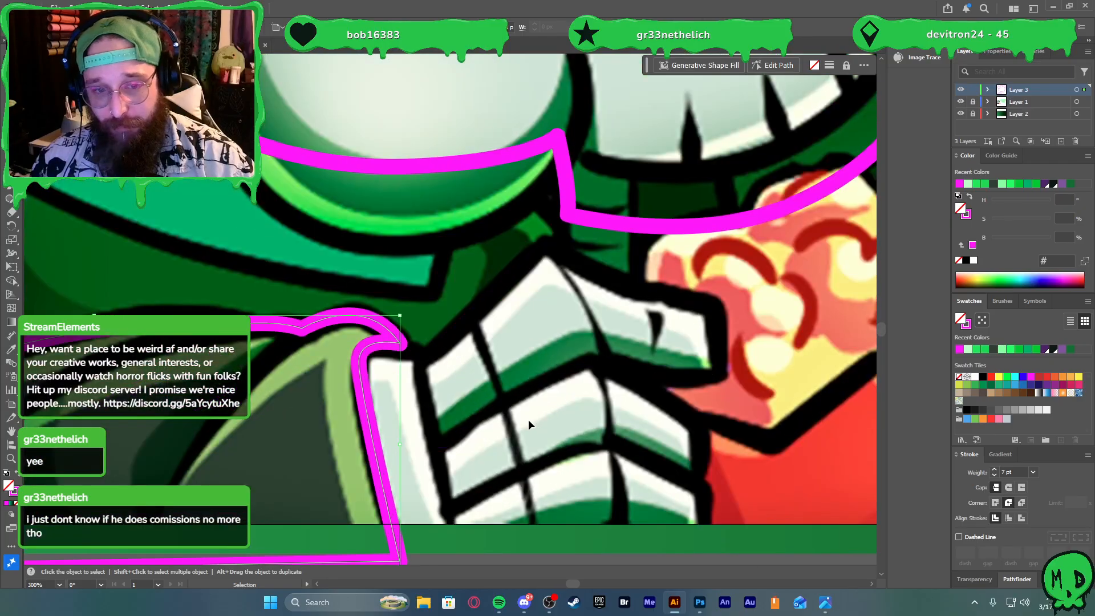
key(p)
key(v)
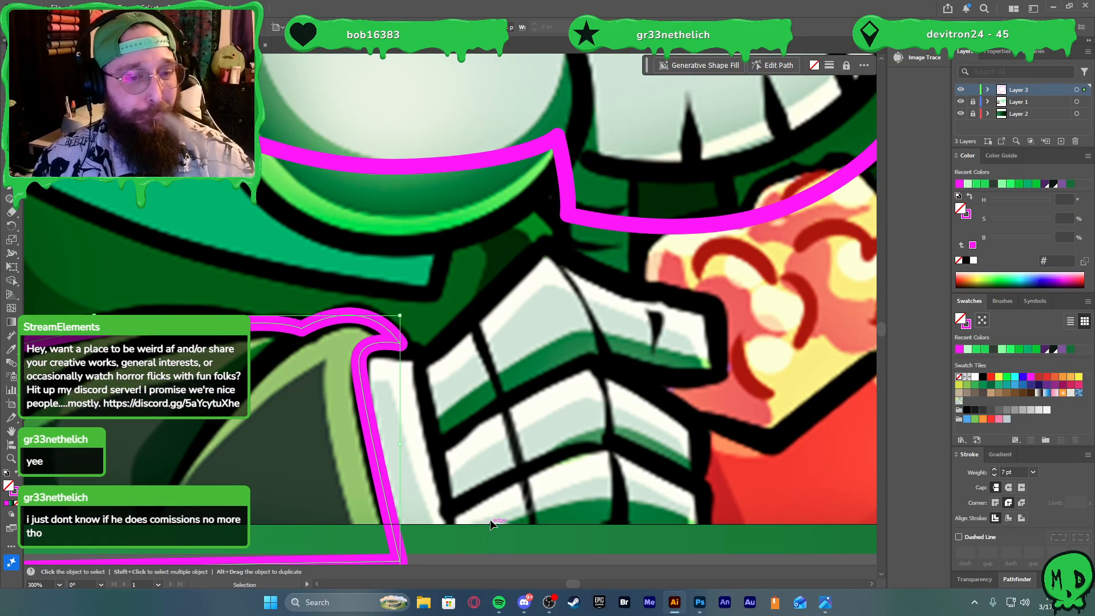
scroll(490, 522, down, 2)
key(p)
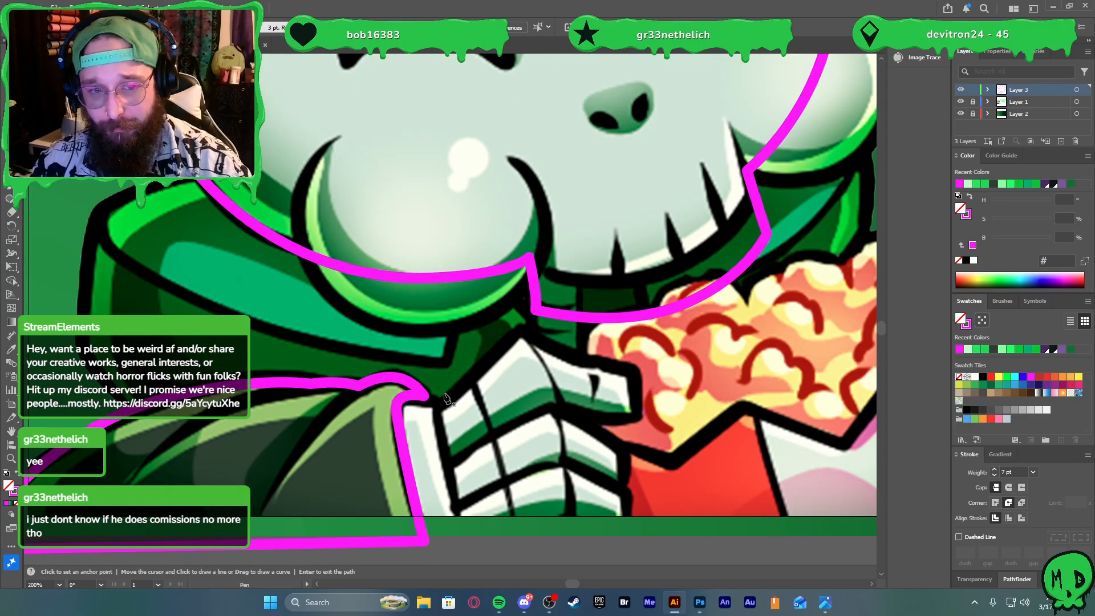
scroll(399, 399, up, 3)
click(394, 393)
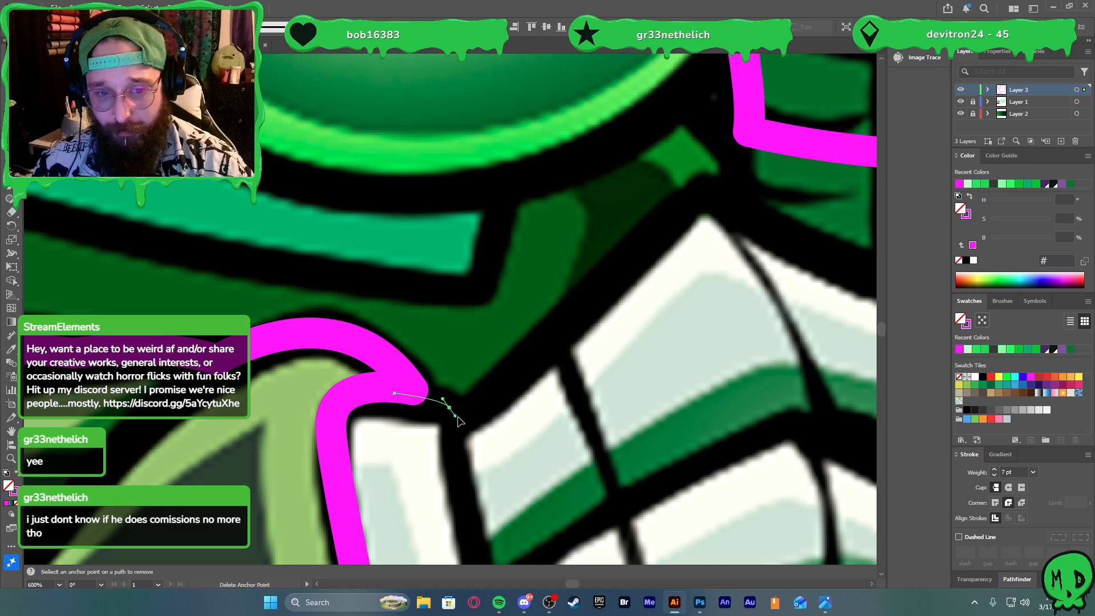
mouse_move(450, 407)
mouse_down()
mouse_move(493, 421)
mouse_move(466, 420)
mouse_up()
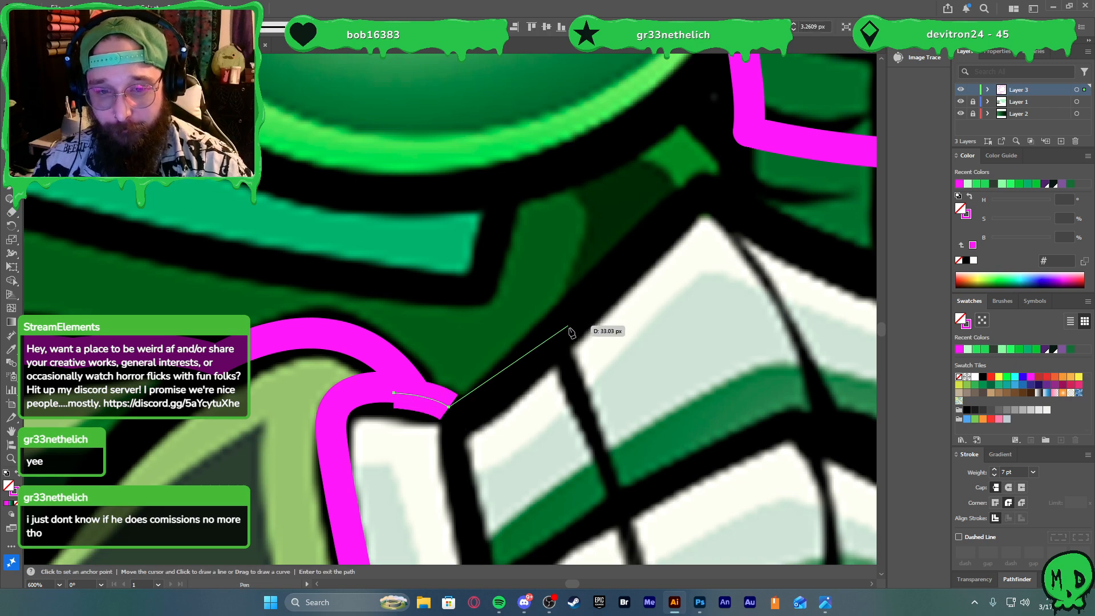
scroll(580, 329, down, 2)
scroll(579, 329, right, 1)
key(ctrl+z)
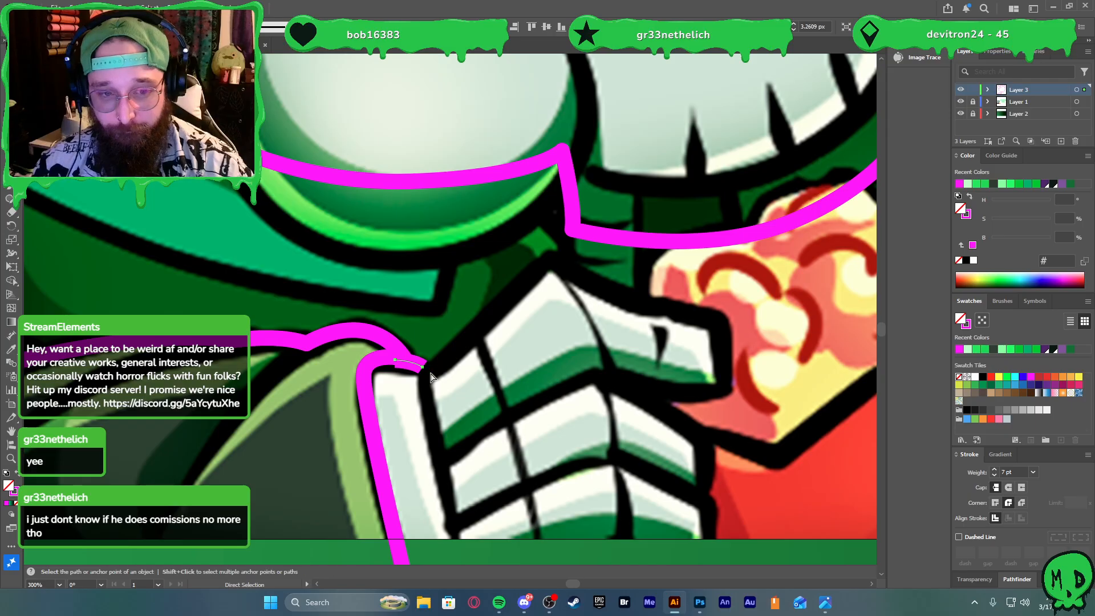
click(427, 373)
key(ctrl+z)
drag(426, 375, 433, 386)
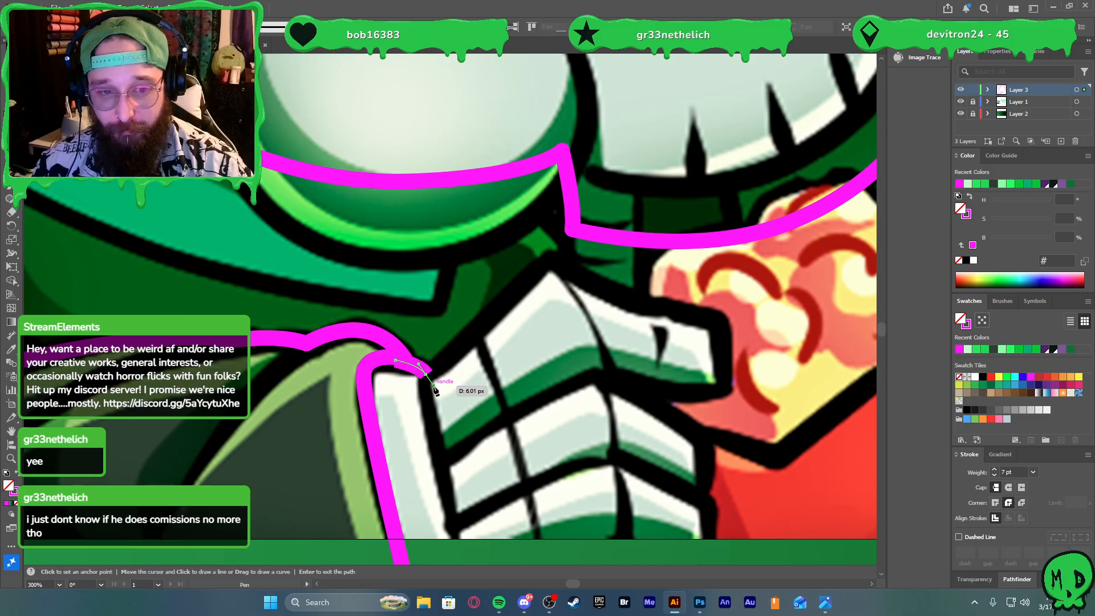
Continue the hand outline over the top knuckle, around the fingertip and back to the gap below the top finger
click(549, 259)
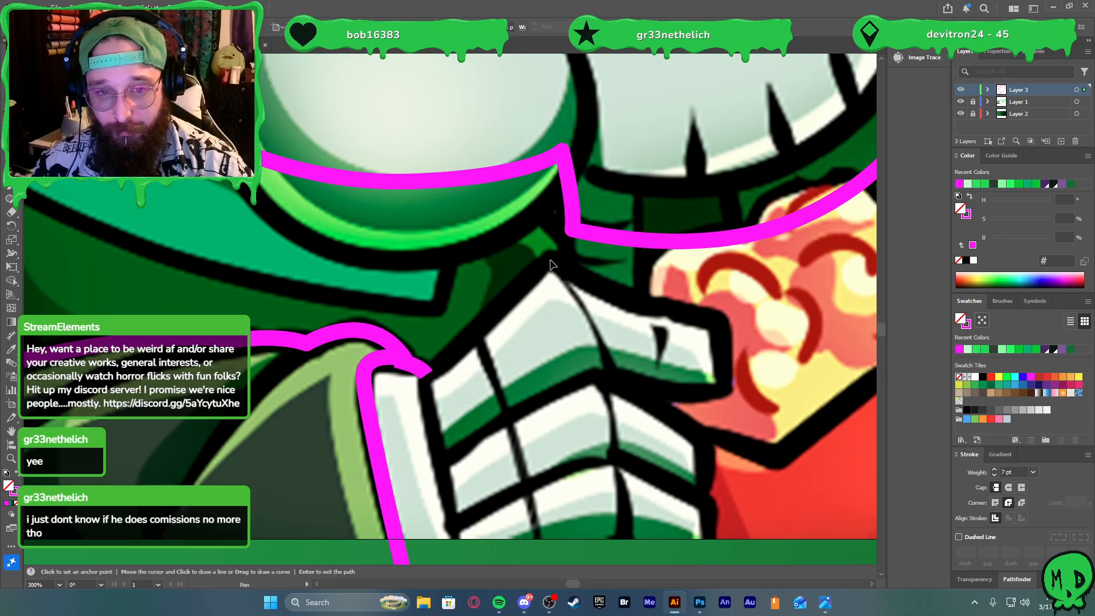
click(640, 304)
click(665, 307)
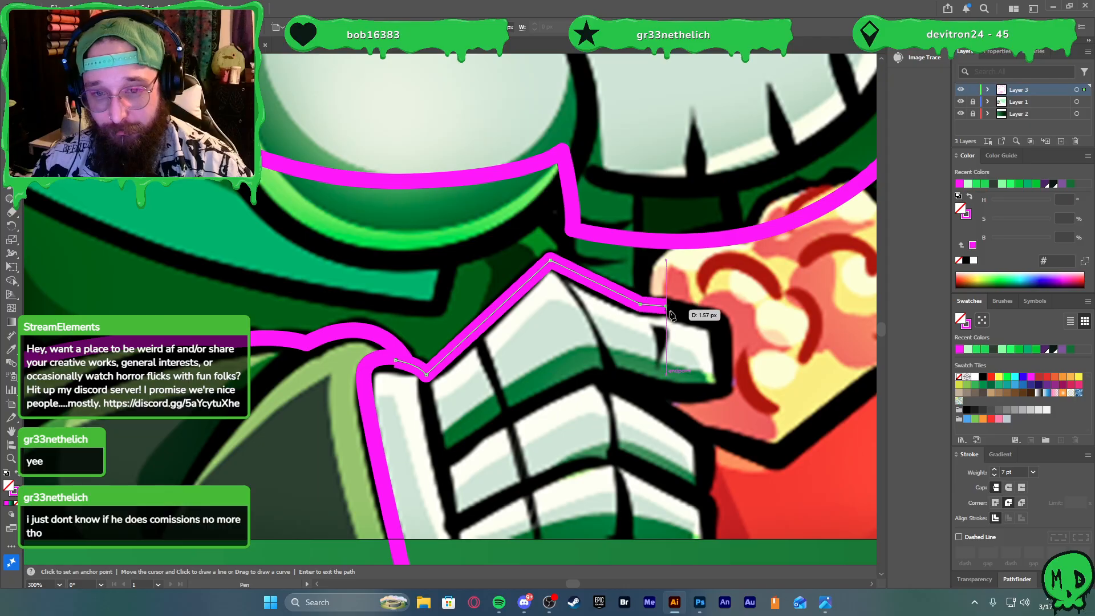
click(719, 321)
click(721, 388)
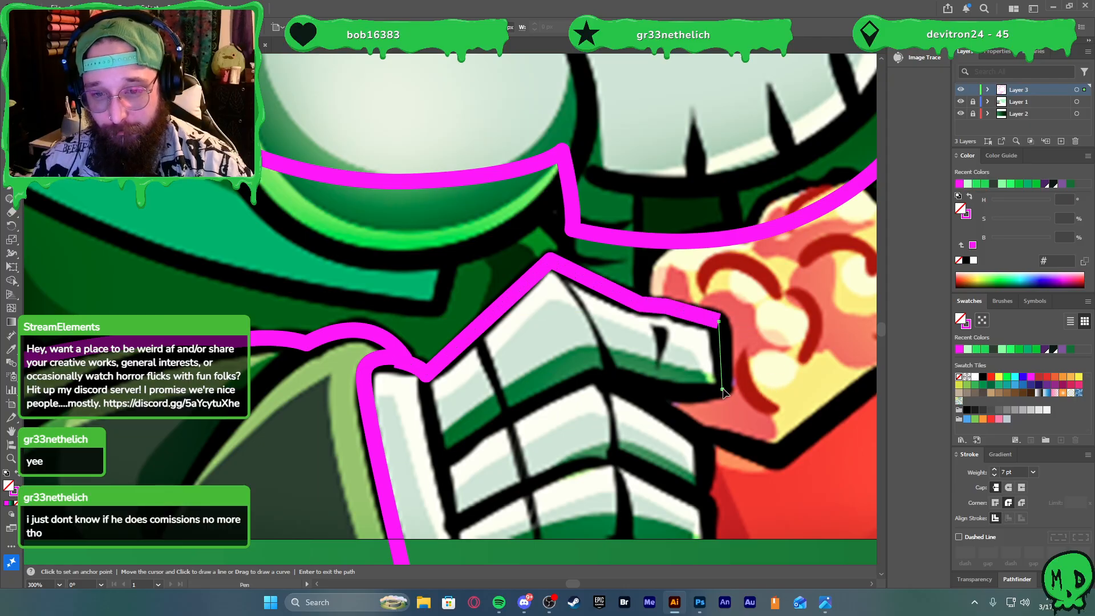
click(672, 400)
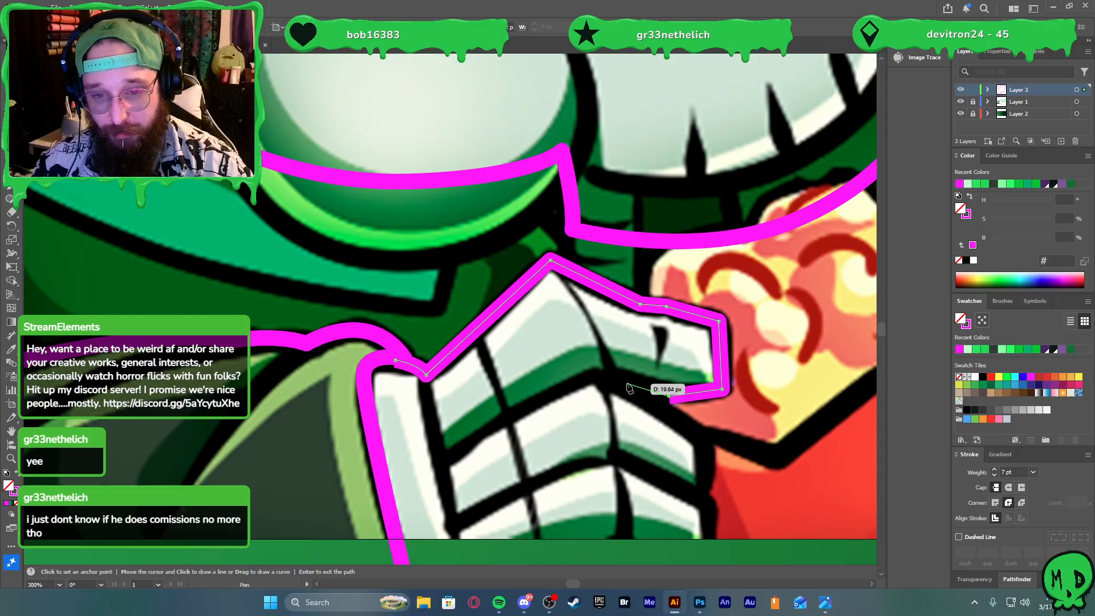
click(620, 381)
Extend the hand outline down the lower fingertips and below the artwork to the cuff's lower corner, and deselect it
click(700, 439)
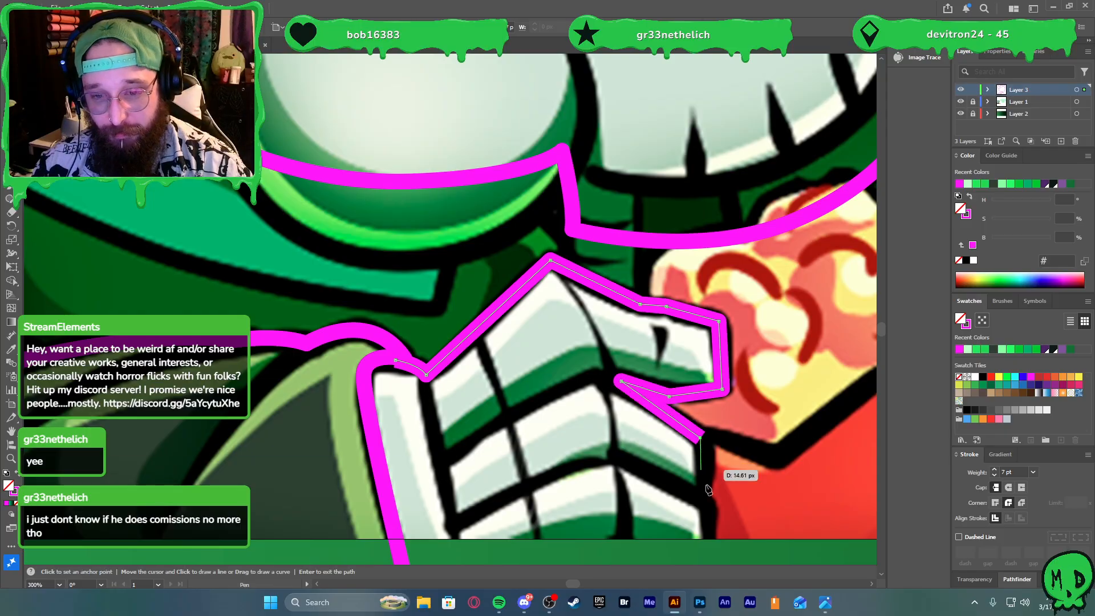
drag(700, 495, 708, 524)
key(Return)
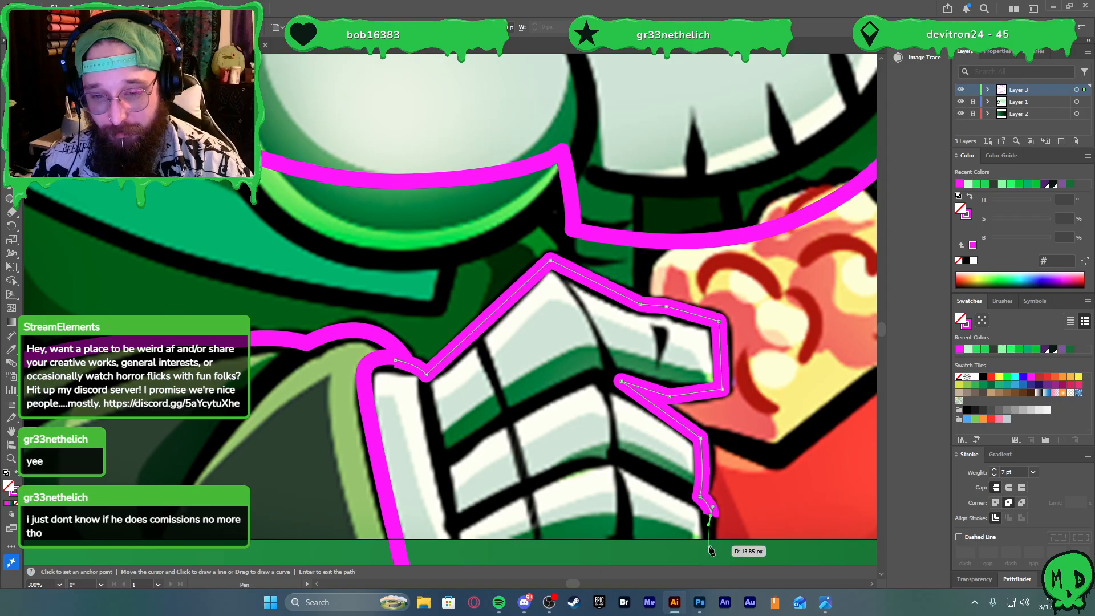
click(710, 551)
scroll(581, 509, down, 1)
scroll(481, 537, down, 1)
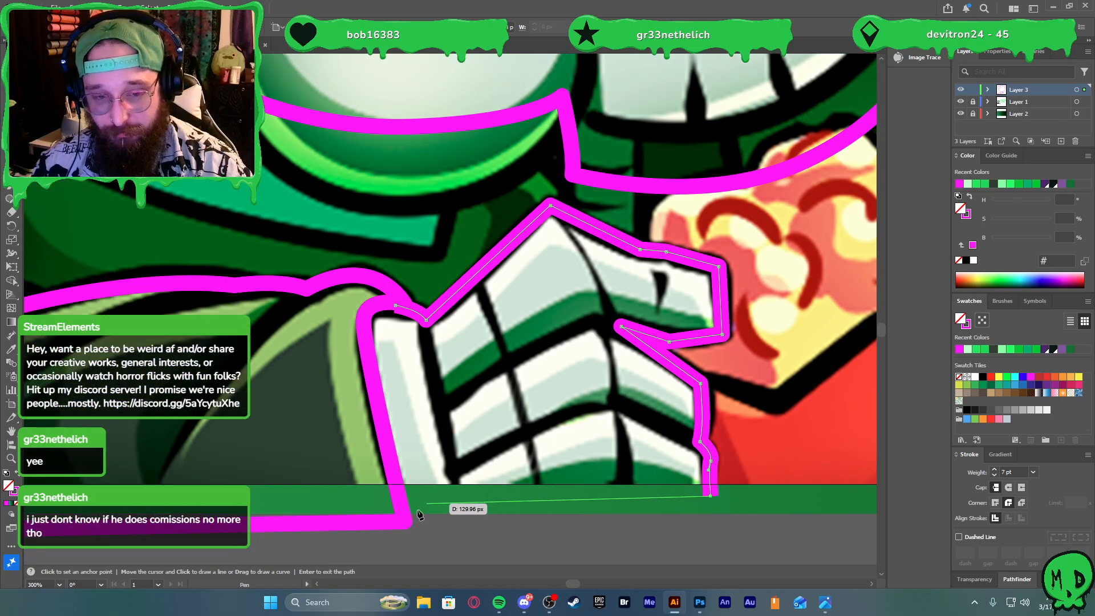
click(403, 509)
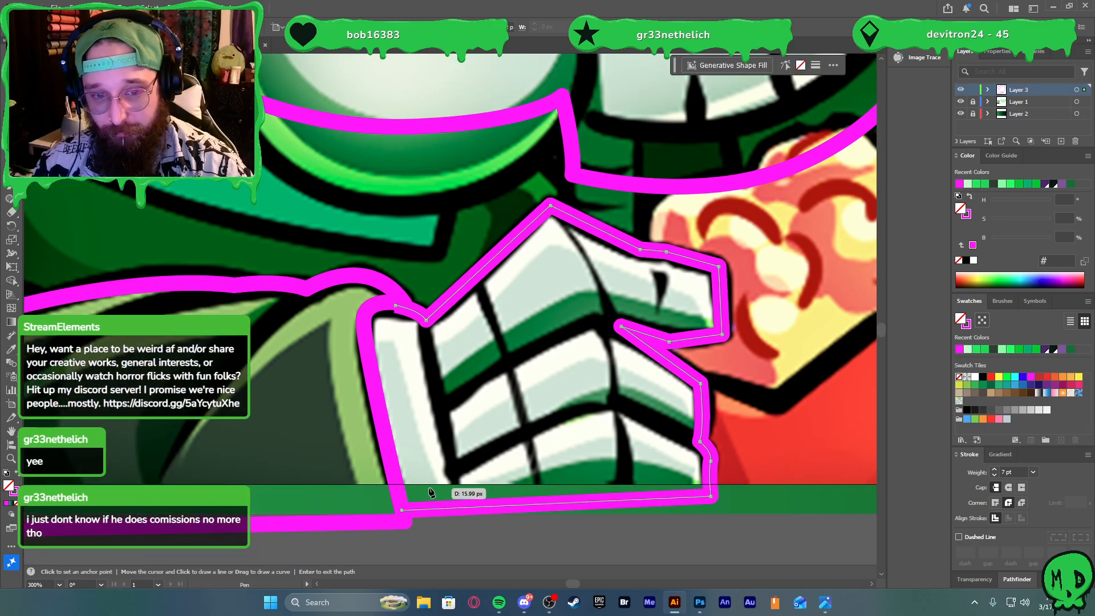
key(v)
key(a)
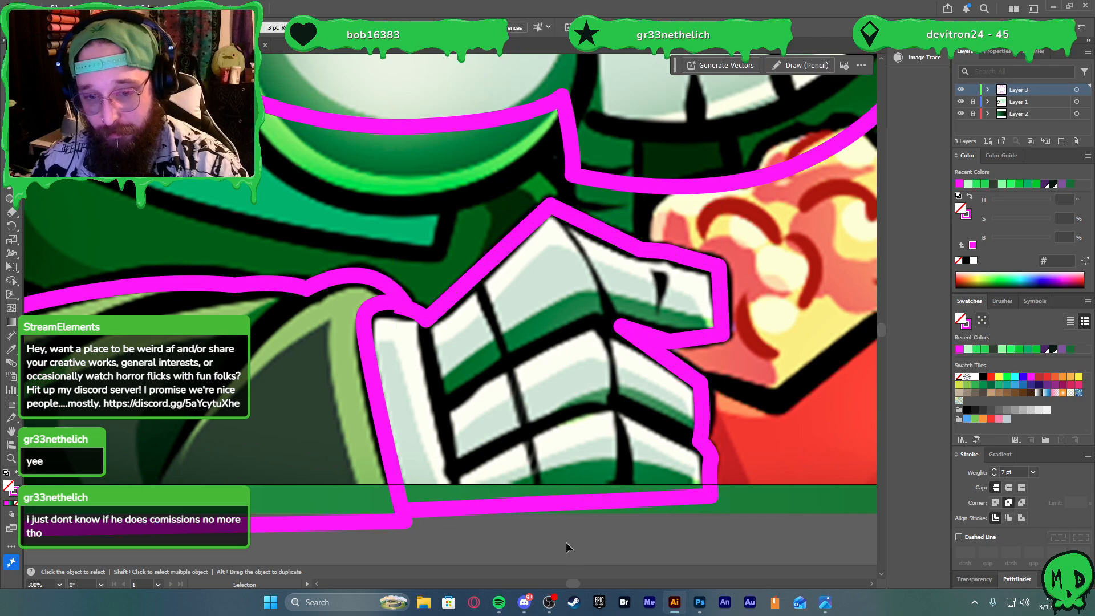
Move the hand outline's starting anchor point onto the cuff outline, and deselect the path
scroll(397, 308, up, 4)
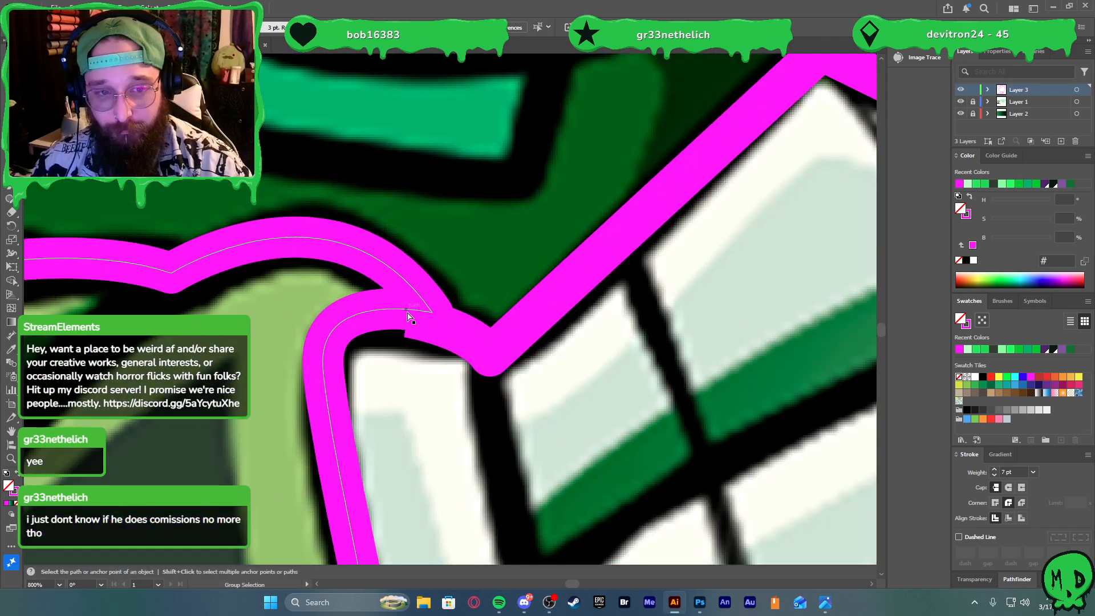
drag(407, 317, 411, 305)
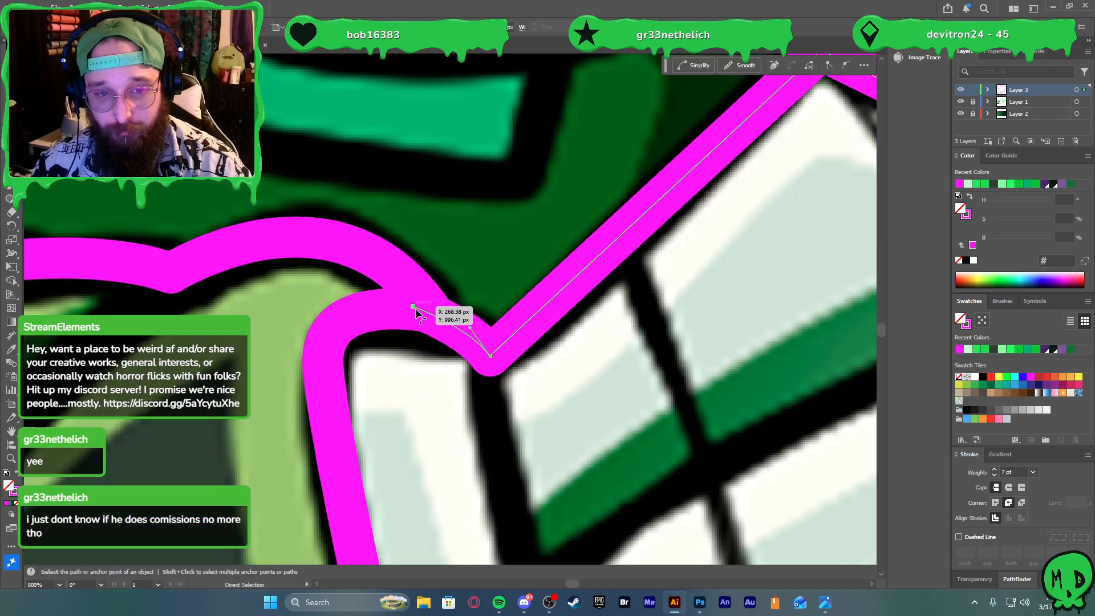
scroll(424, 331, down, 2)
scroll(442, 368, down, 4)
key(p)
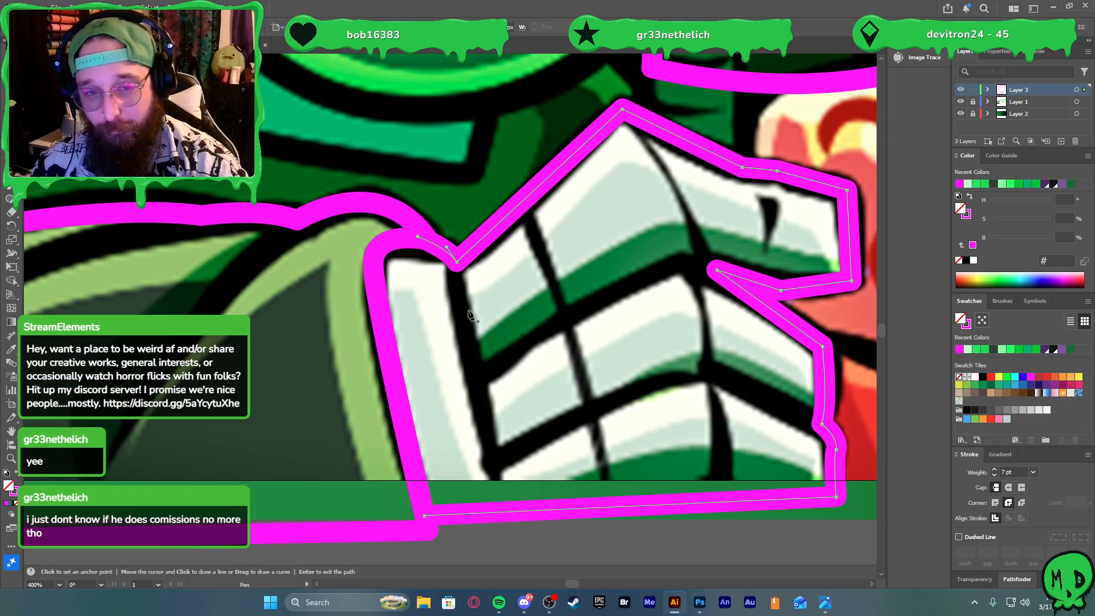
ctrl+click(521, 543)
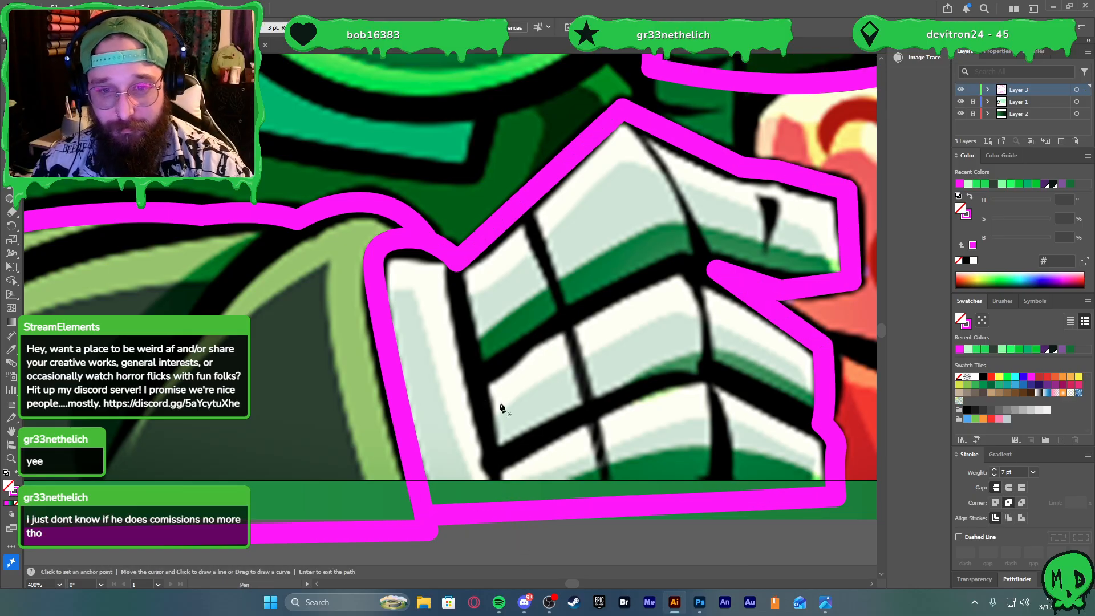
Draw a line from the wrist's upper corner down to the hand outline's lower edge, separating the wrist from the fingers
click(456, 262)
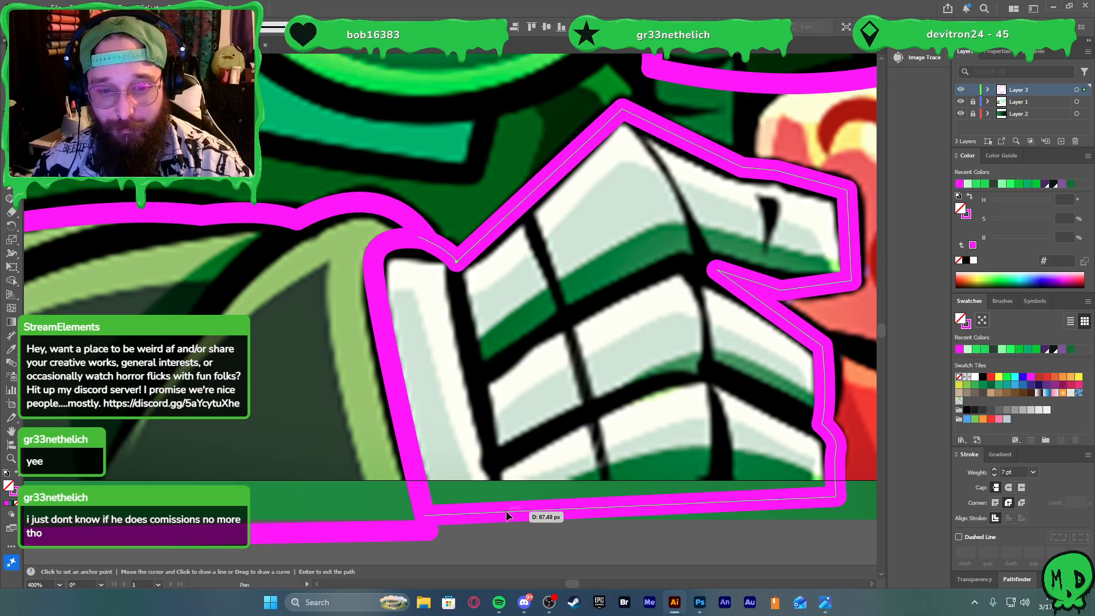
drag(506, 512, 516, 532)
ctrl+click(597, 549)
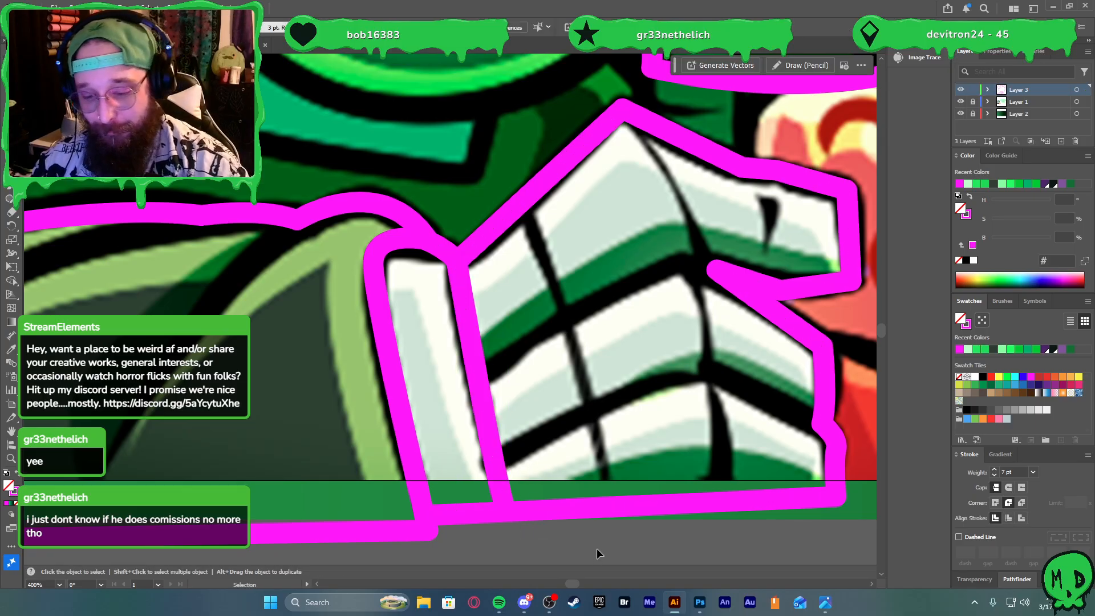
Draw a curved line from the wrist line along the lower edge of the top finger to the hand outline's notch
click(476, 373)
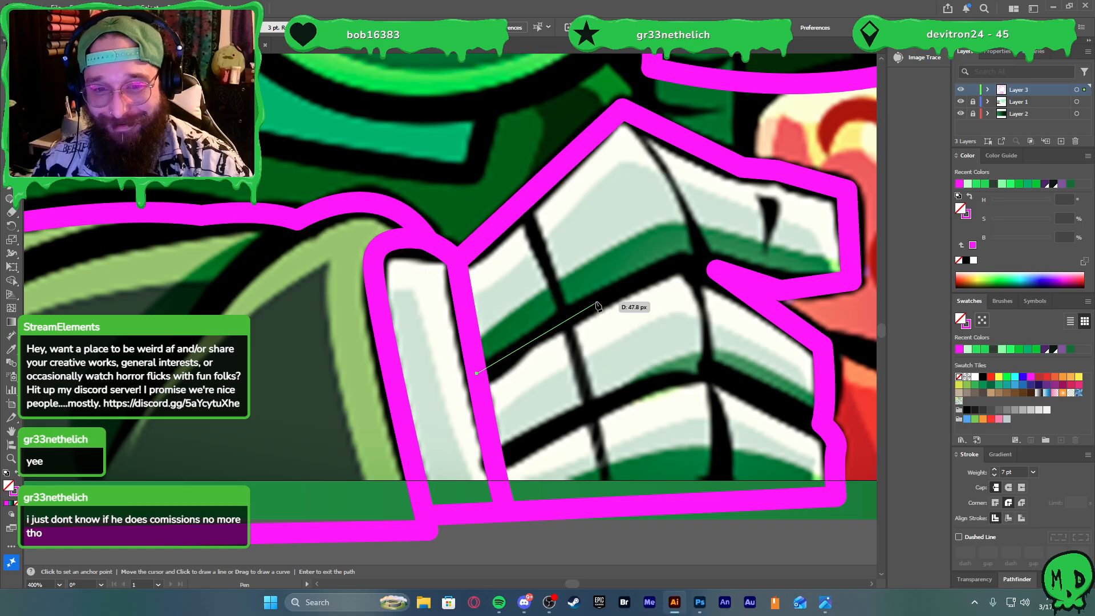
drag(685, 261, 723, 262)
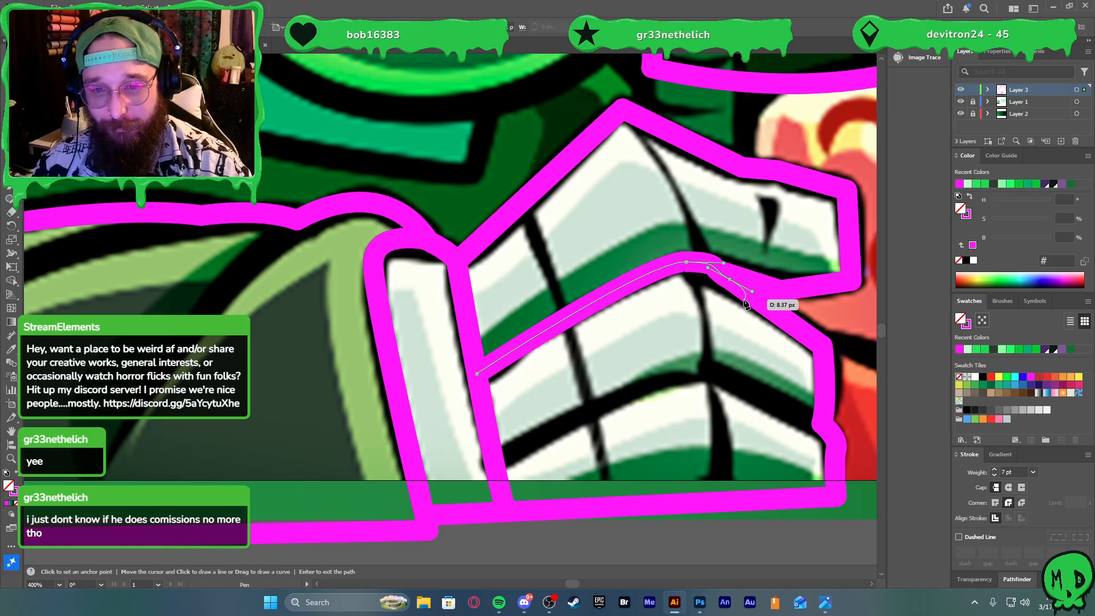
key(v)
key(p)
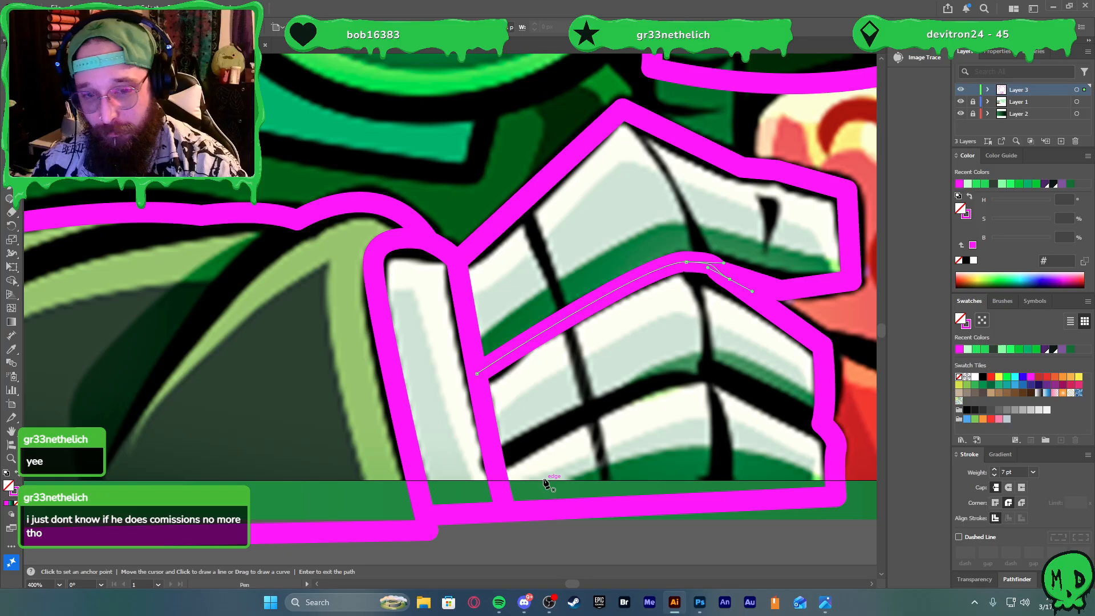
Draw a curved line between the lower two fingers, from the wrist line to the outer hand outline, and deselect it
click(494, 465)
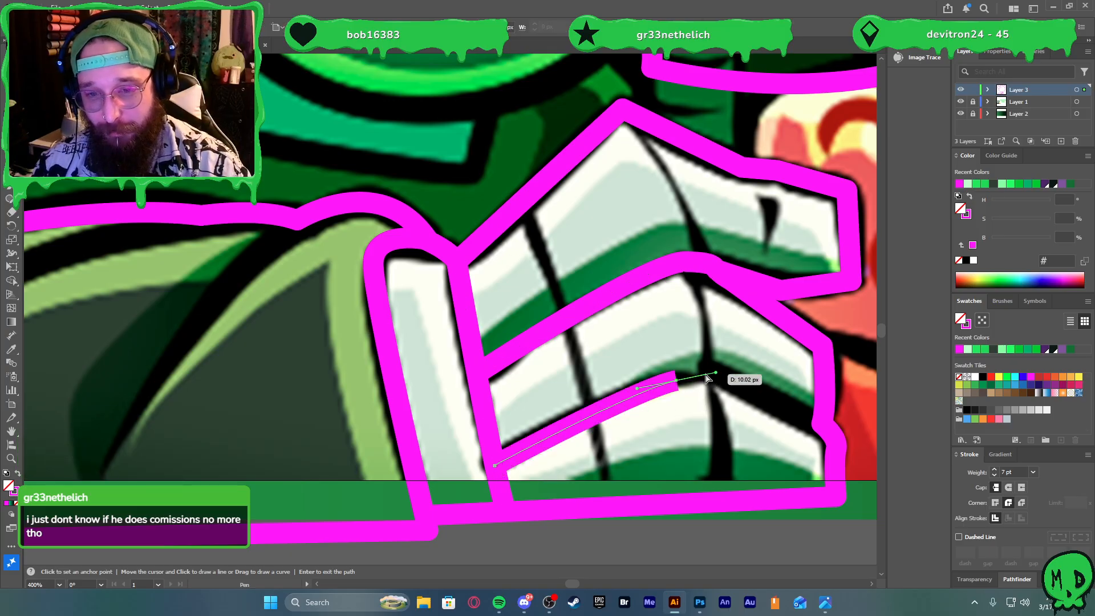
drag(709, 375, 783, 379)
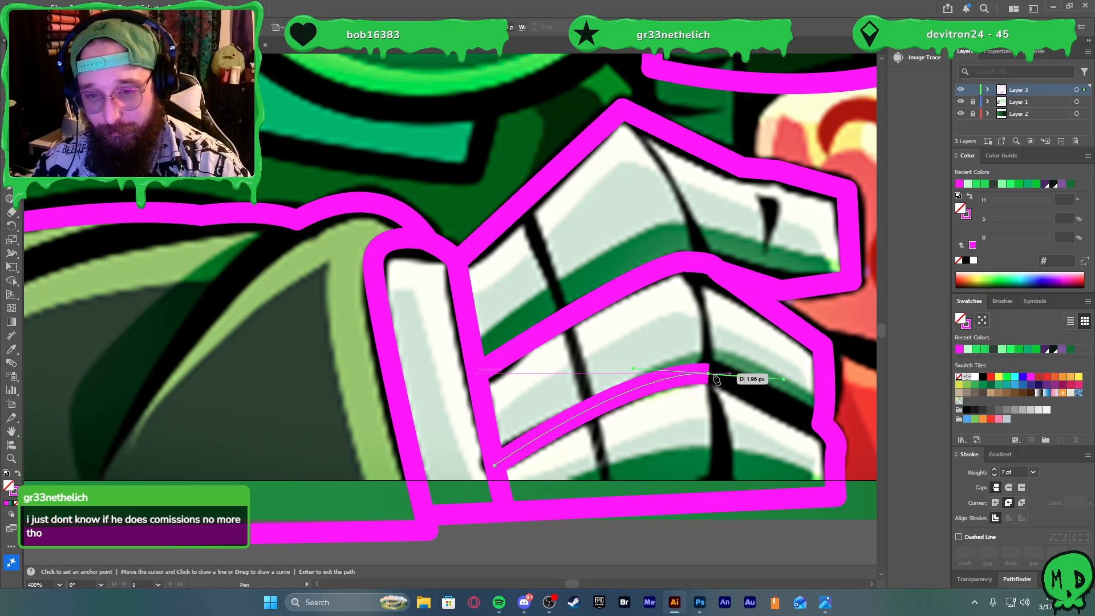
click(821, 423)
key(v)
click(829, 533)
scroll(821, 525, down, 3)
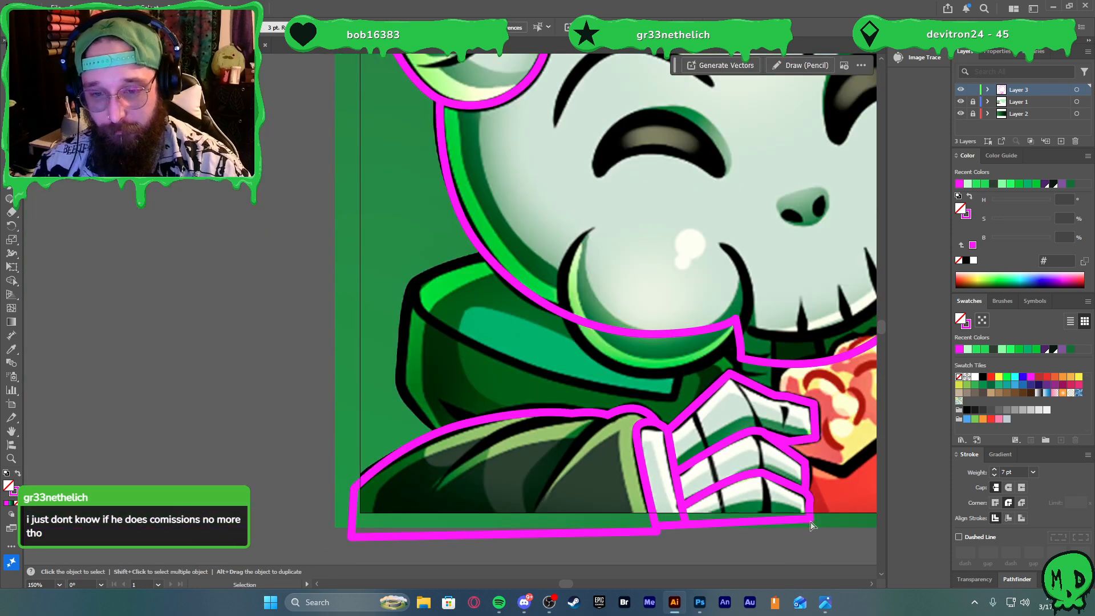
scroll(798, 504, right, 3)
scroll(790, 497, down, 2)
scroll(781, 498, right, 2)
key(a)
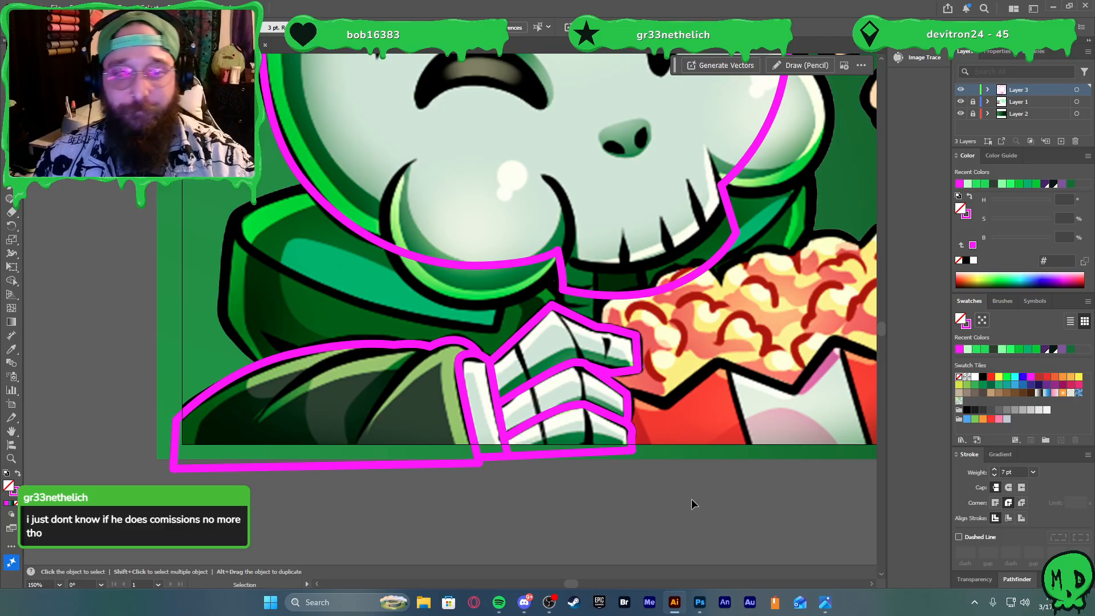
scroll(392, 436, up, 1)
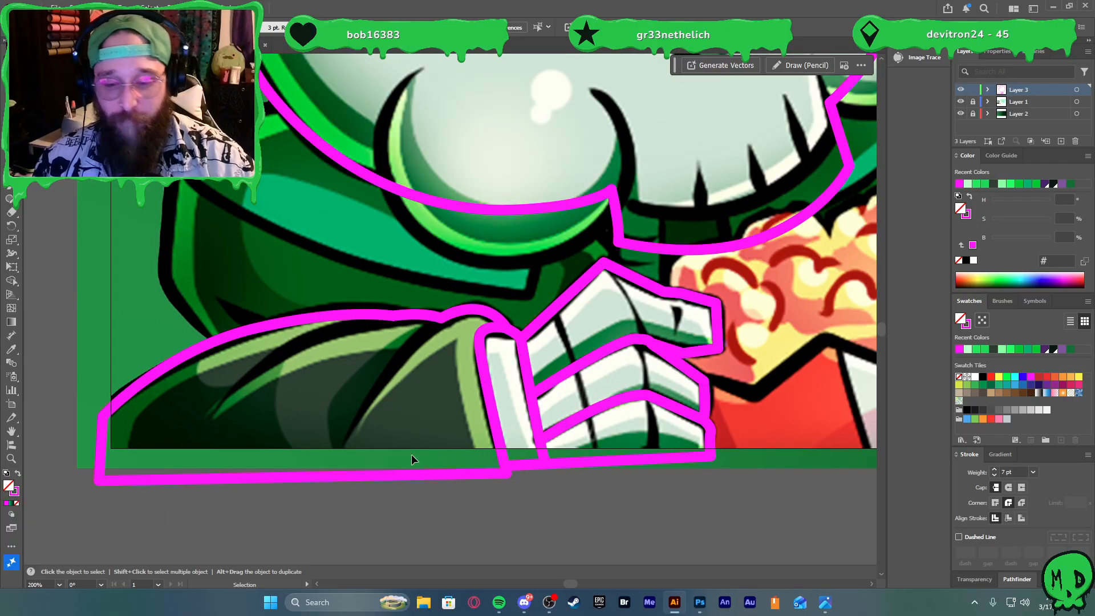
key(p)
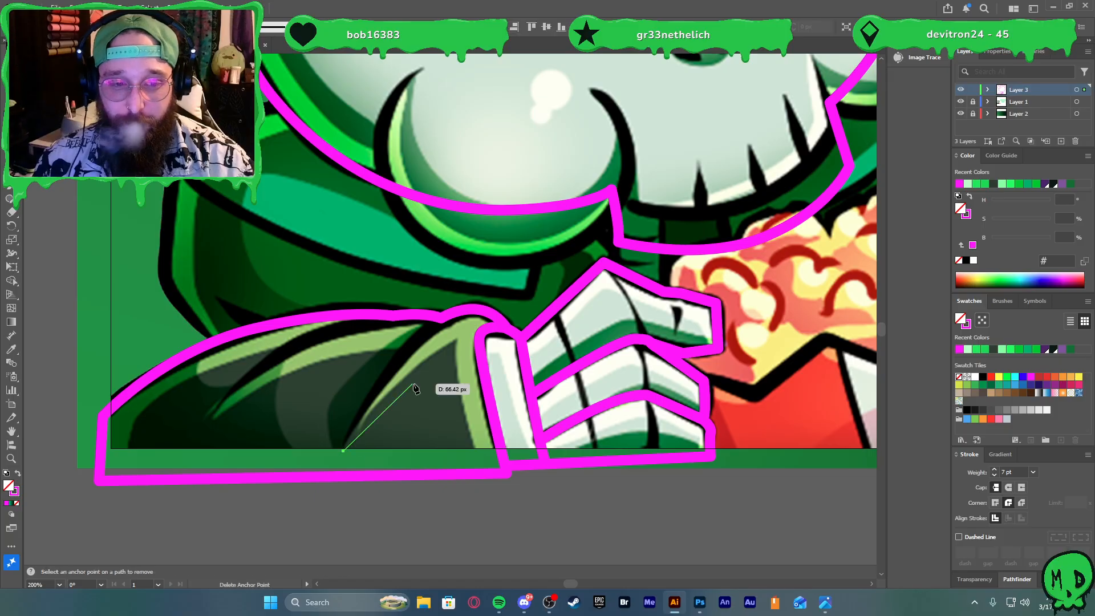
scroll(420, 386, down, 1)
Trace the collar's left outer edge from the skull outline down to the sleeve, round its lower corner, and deselect it
scroll(343, 367, up, 3)
scroll(334, 365, up, 2)
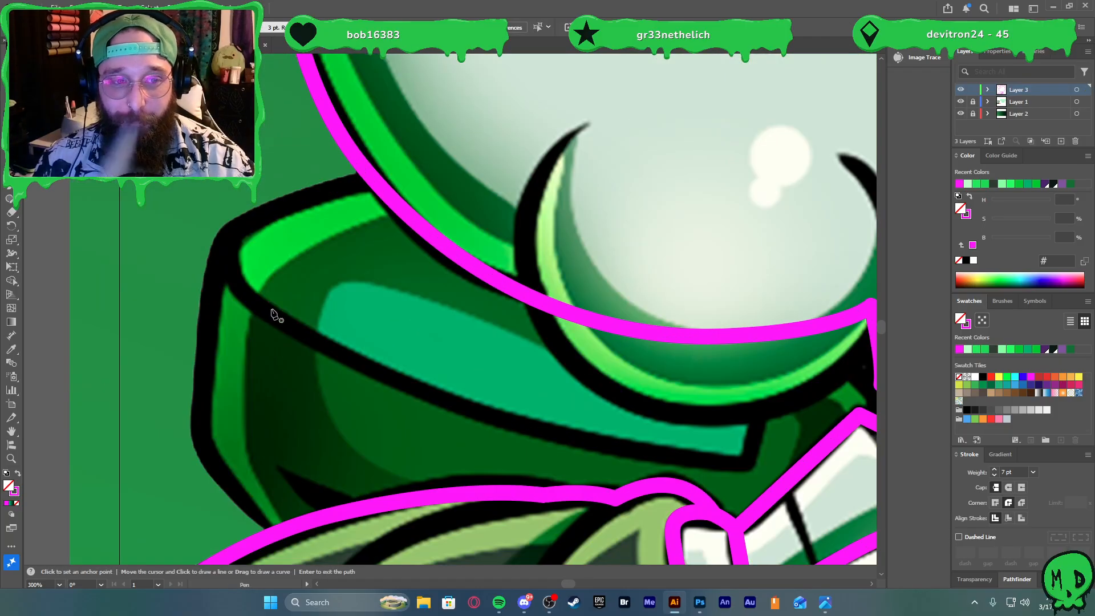
click(372, 179)
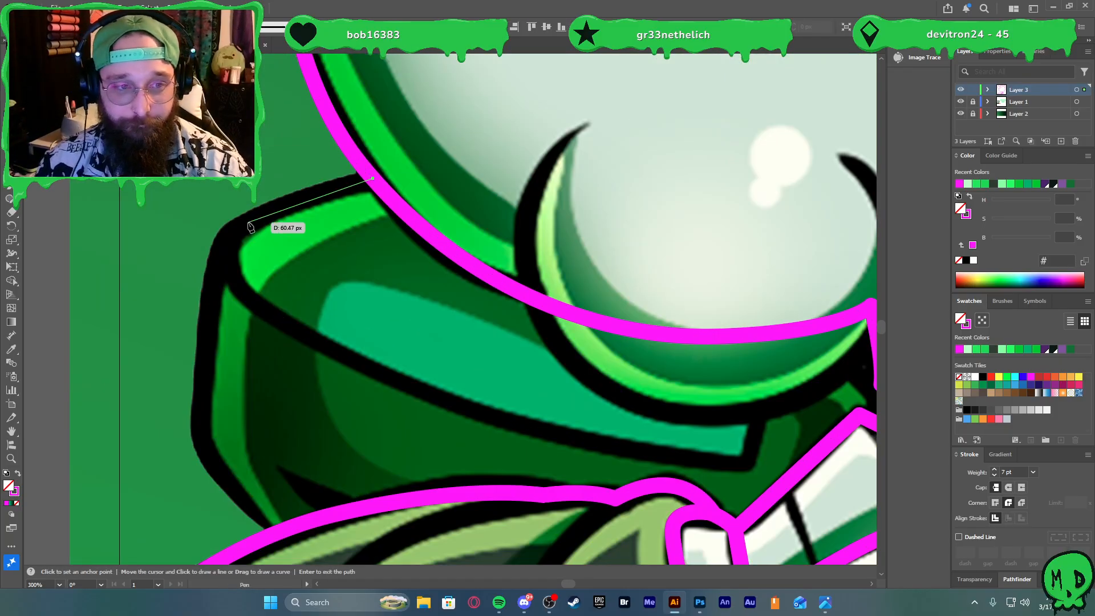
drag(204, 262, 203, 262)
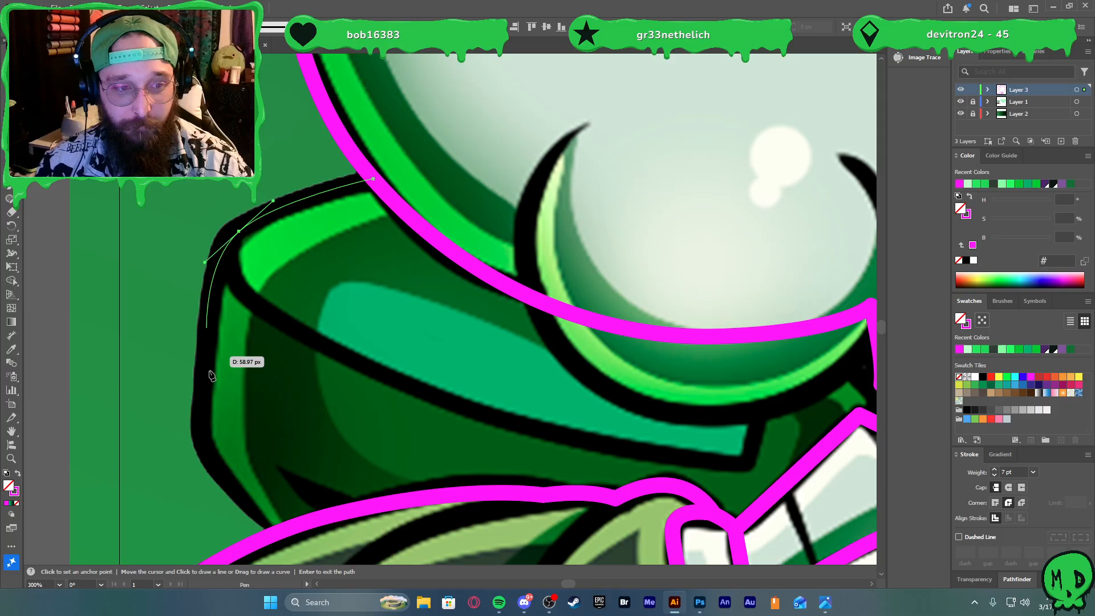
click(196, 437)
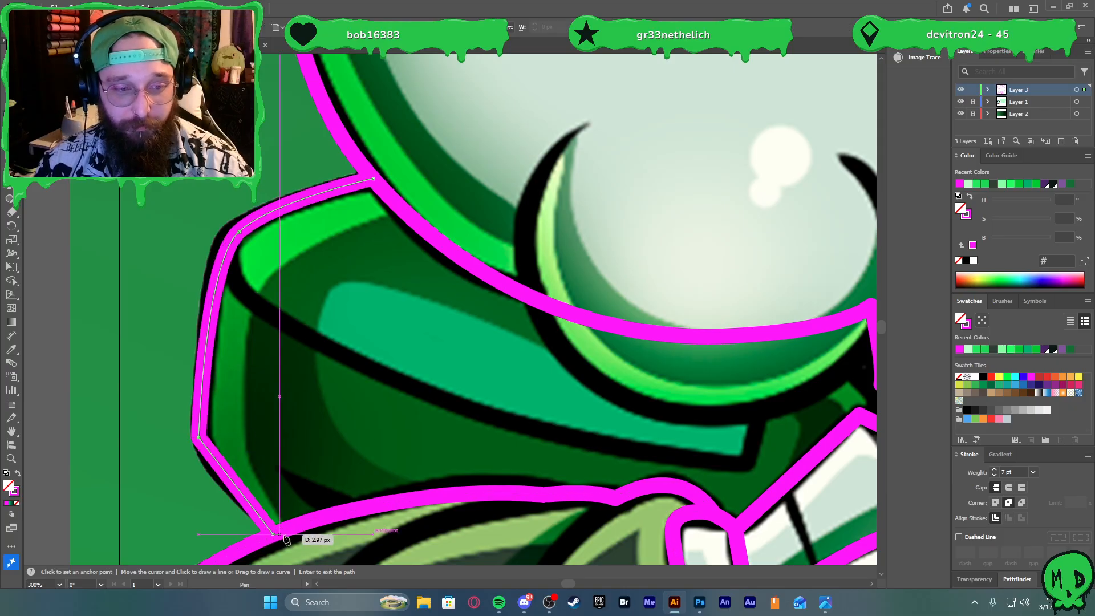
drag(283, 533, 327, 559)
key(a)
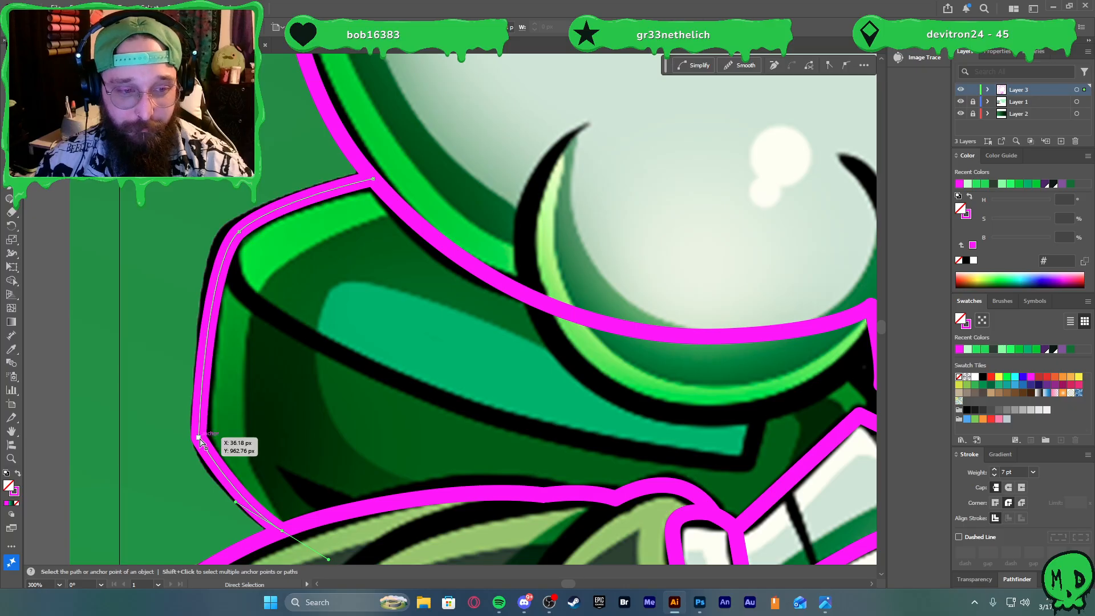
scroll(214, 421, down, 2)
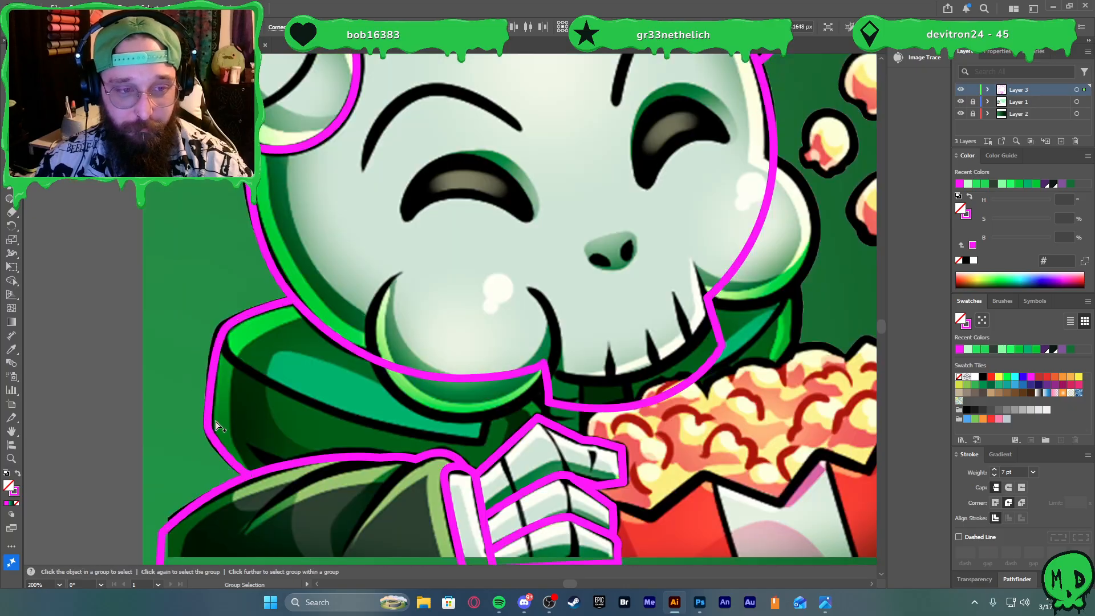
key(v)
click(138, 378)
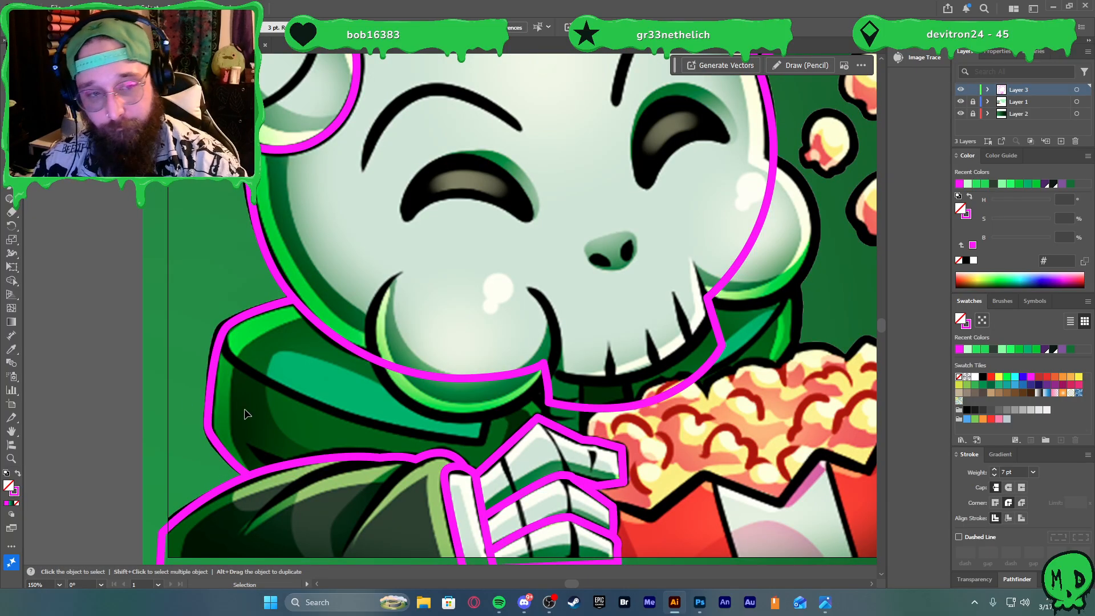
Trace the collar's fold from its upper-left corner down to the inner tip and arch it over towards the top knuckle
key(p)
click(224, 329)
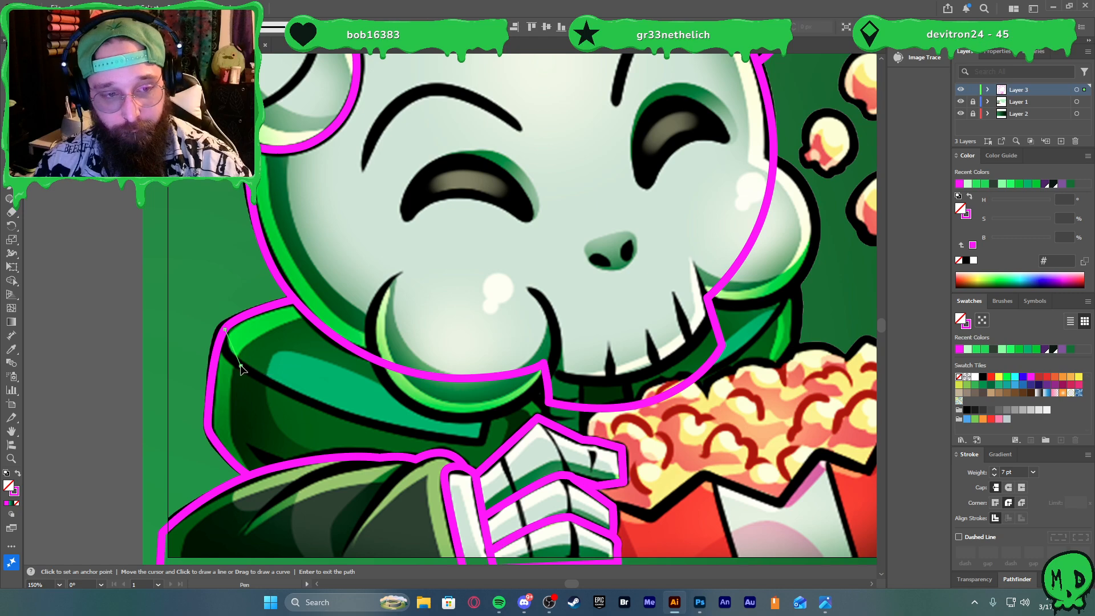
drag(380, 426, 437, 443)
click(478, 443)
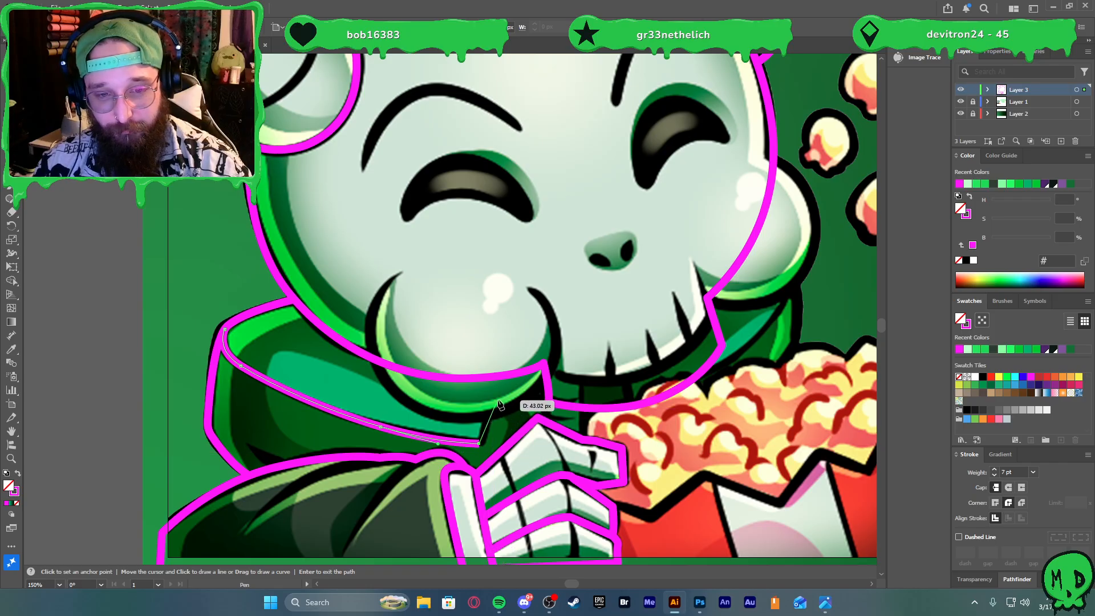
drag(497, 402, 552, 429)
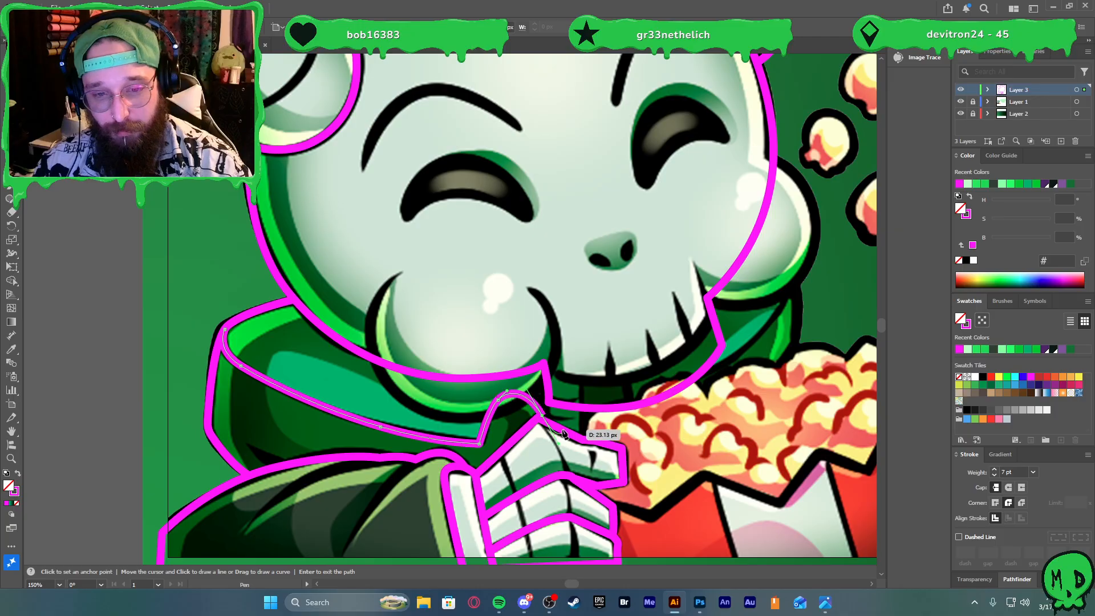
Extend the collar's fold line past the top knuckle towards the popcorn, end the path and deselect it
scroll(553, 428, up, 4)
click(528, 393)
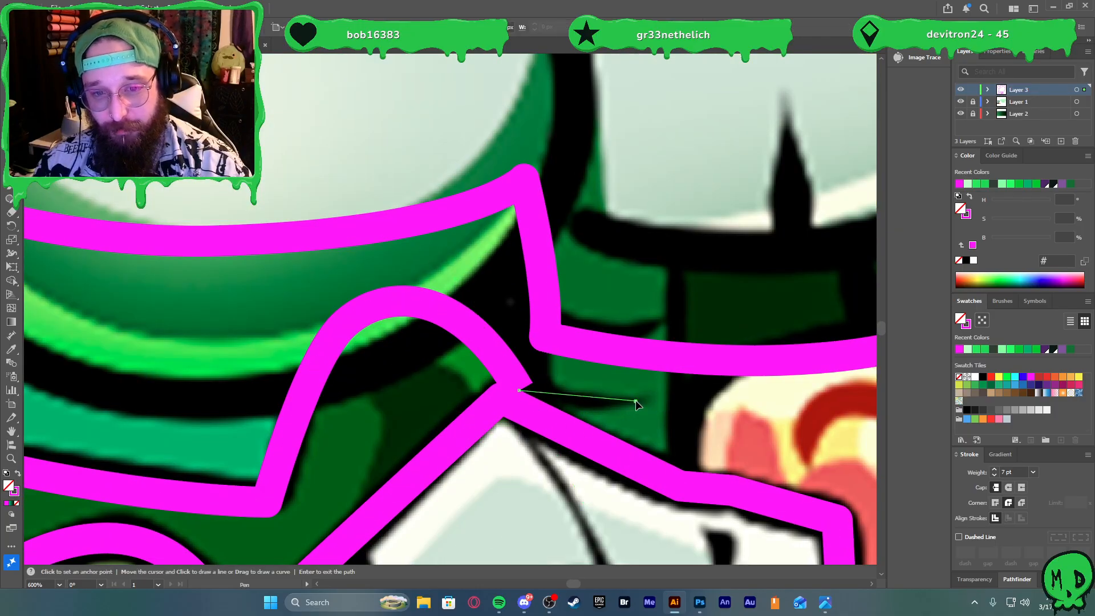
drag(634, 400, 701, 393)
key(v)
scroll(658, 408, down, 4)
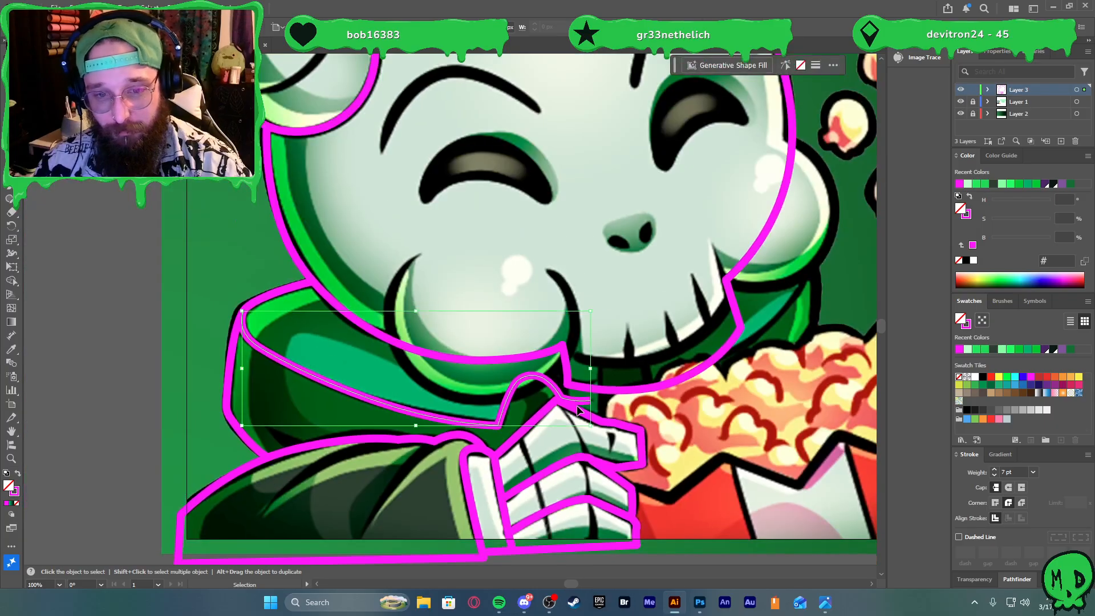
scroll(579, 402, up, 1)
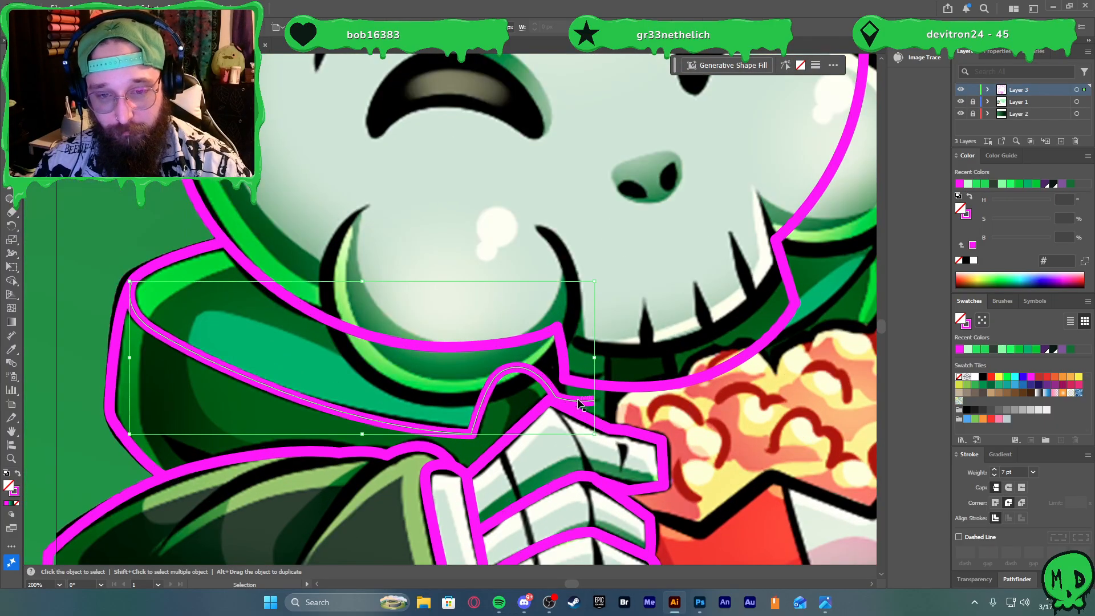
scroll(858, 431, down, 2)
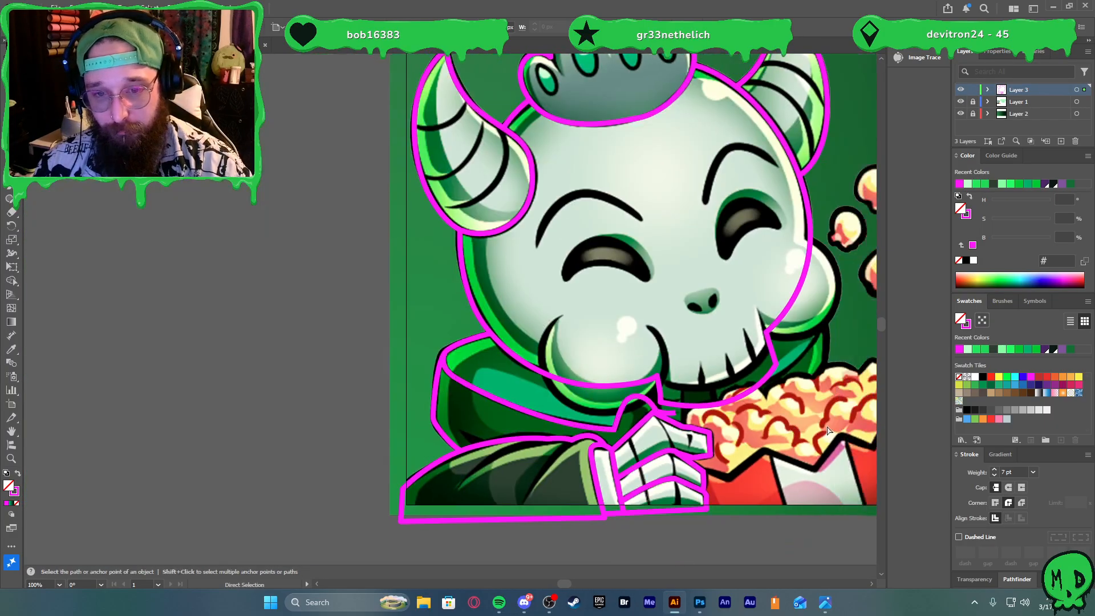
key(a)
click(222, 407)
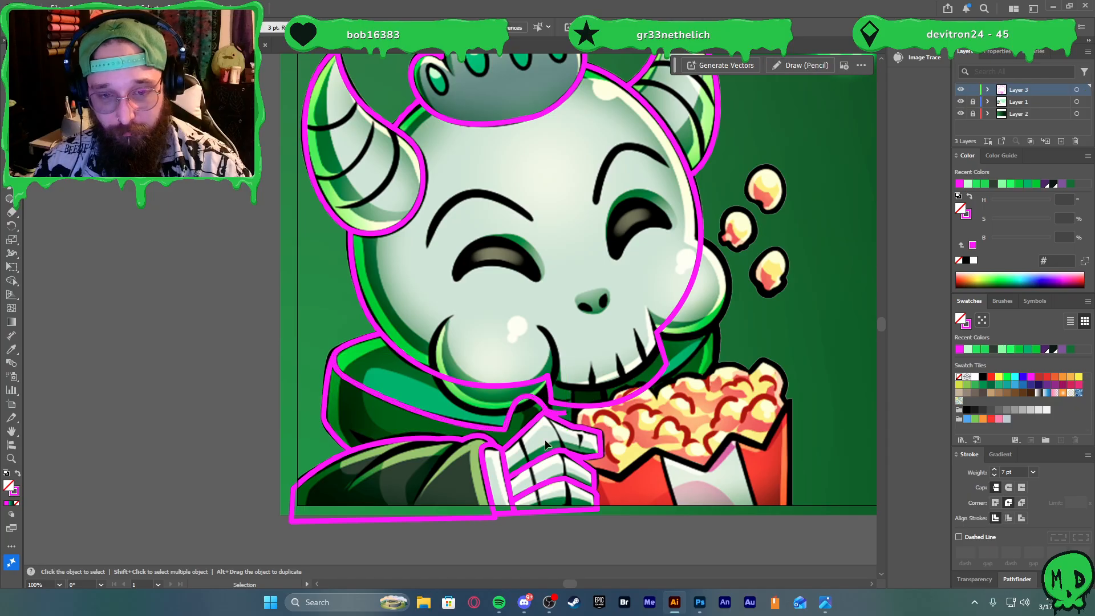
click(535, 402)
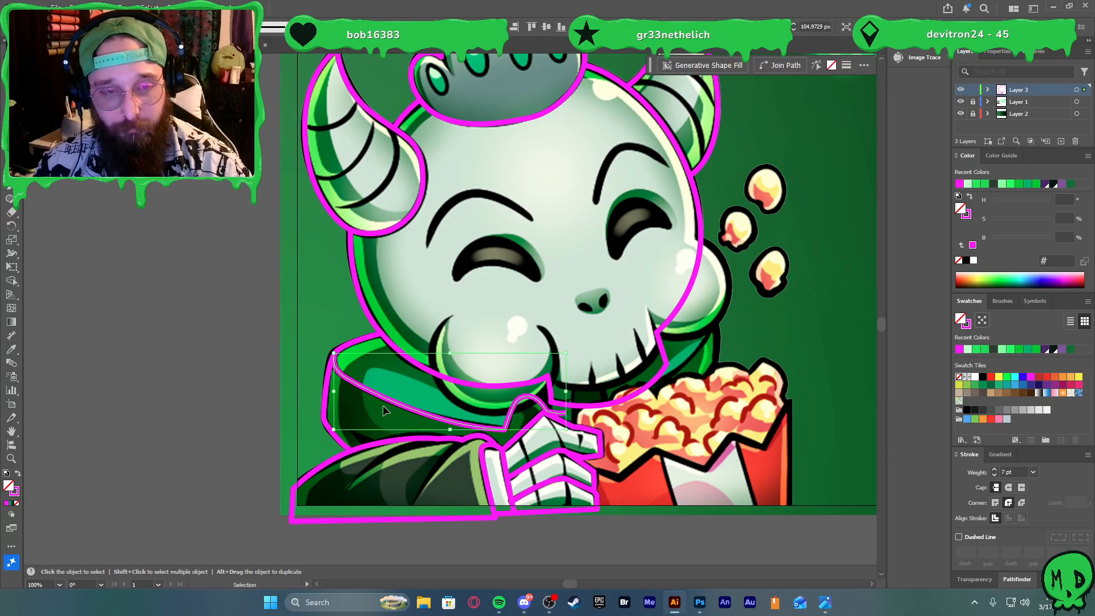
click(736, 350)
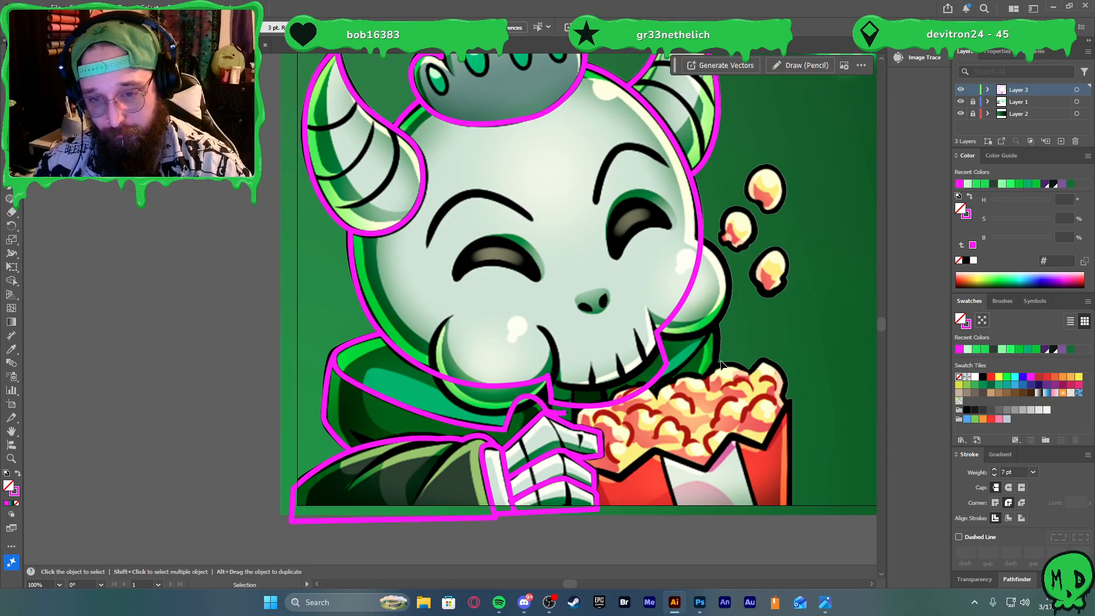
Trace the collar's right edge from the skull outline across the cheek and down to the top of the popcorn
scroll(722, 365, up, 1)
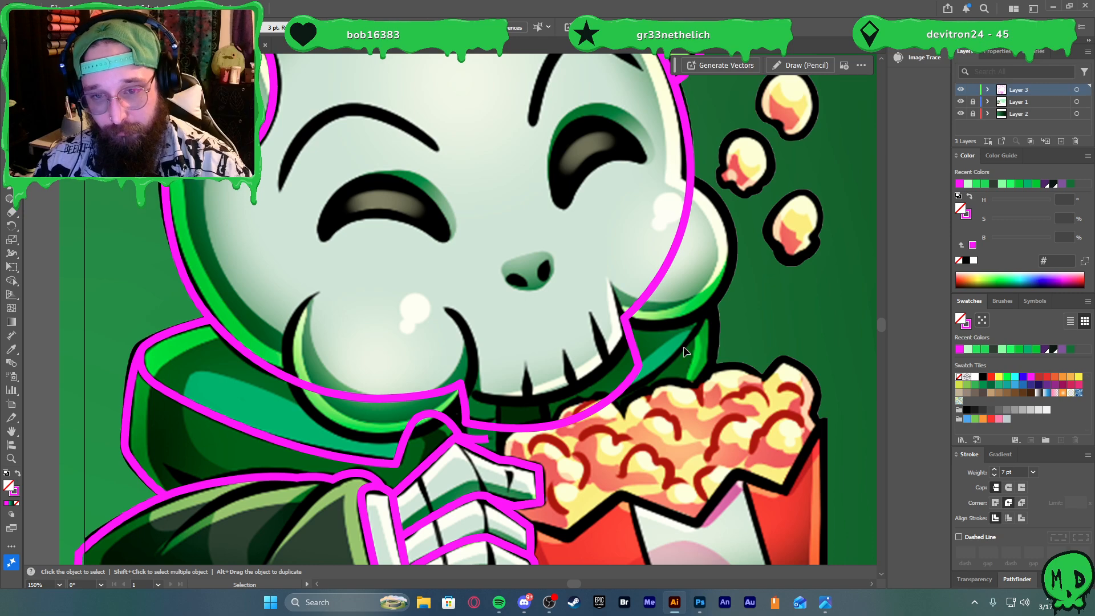
key(p)
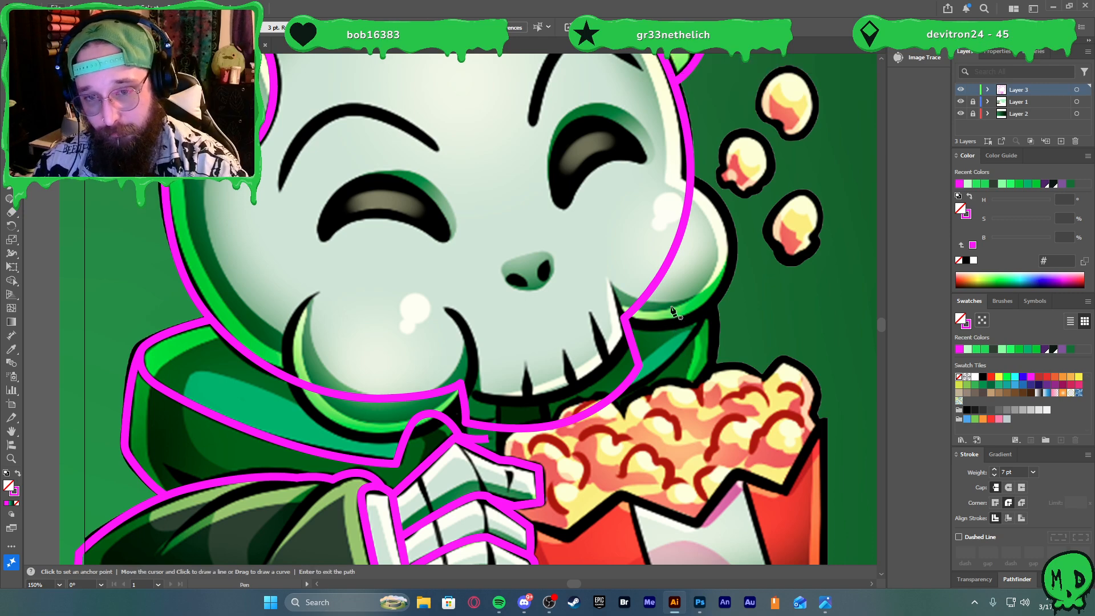
click(666, 267)
drag(712, 295, 719, 313)
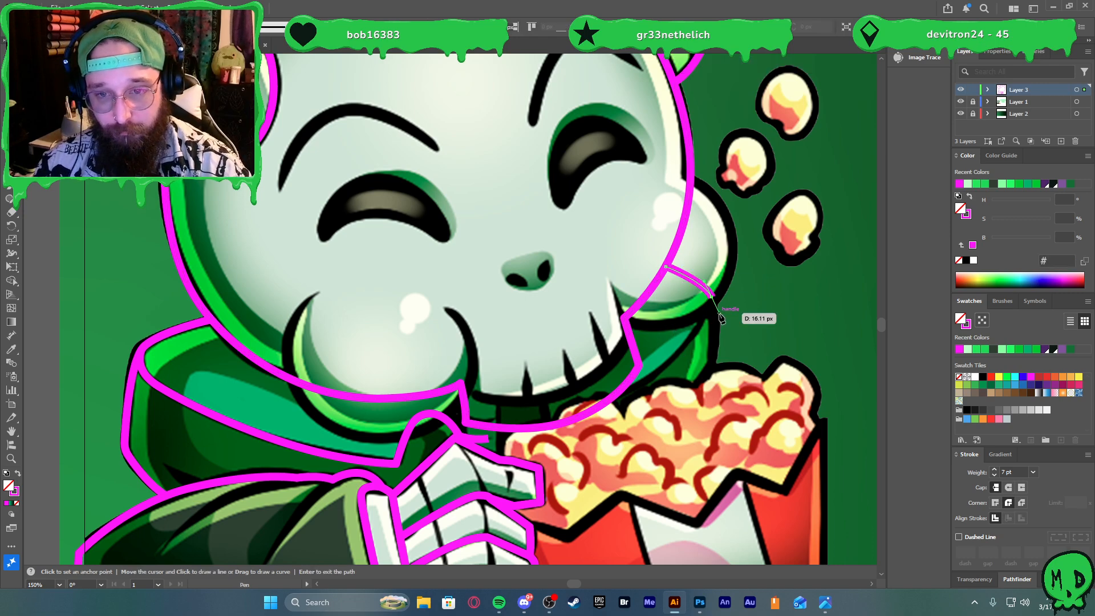
click(714, 367)
click(696, 382)
Round the lower corner of the collar's right outline to a radius of about 34 px, and deselect the path
key(a)
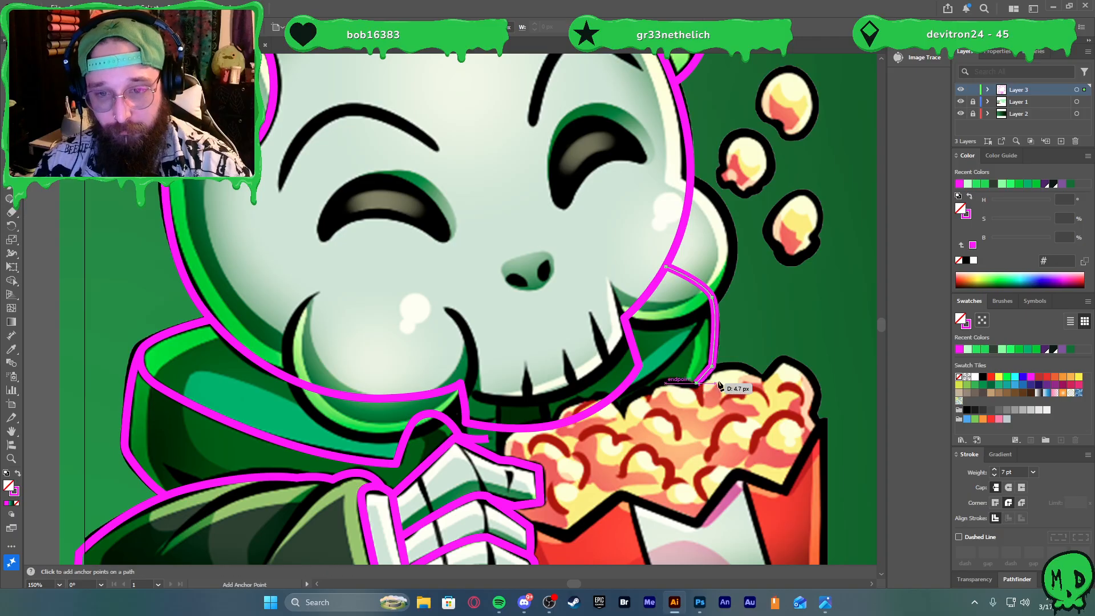
click(709, 366)
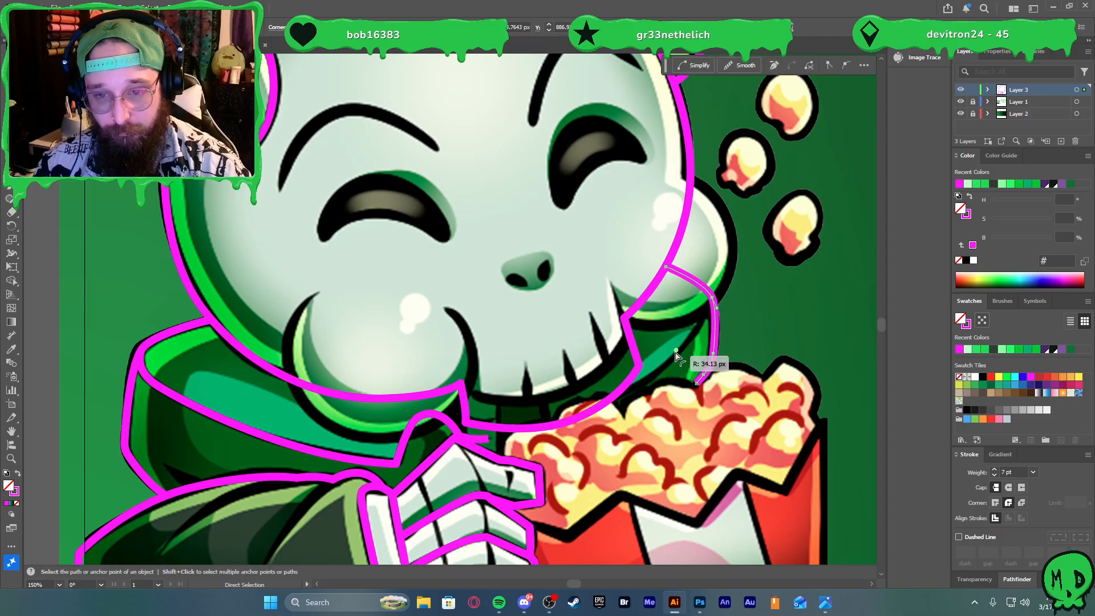
key(v)
click(760, 347)
Select all the magenta character outlines, expand their strokes into filled magenta shapes, and deselect them
key(ctrl+0)
key(a)
scroll(724, 334, right, 1)
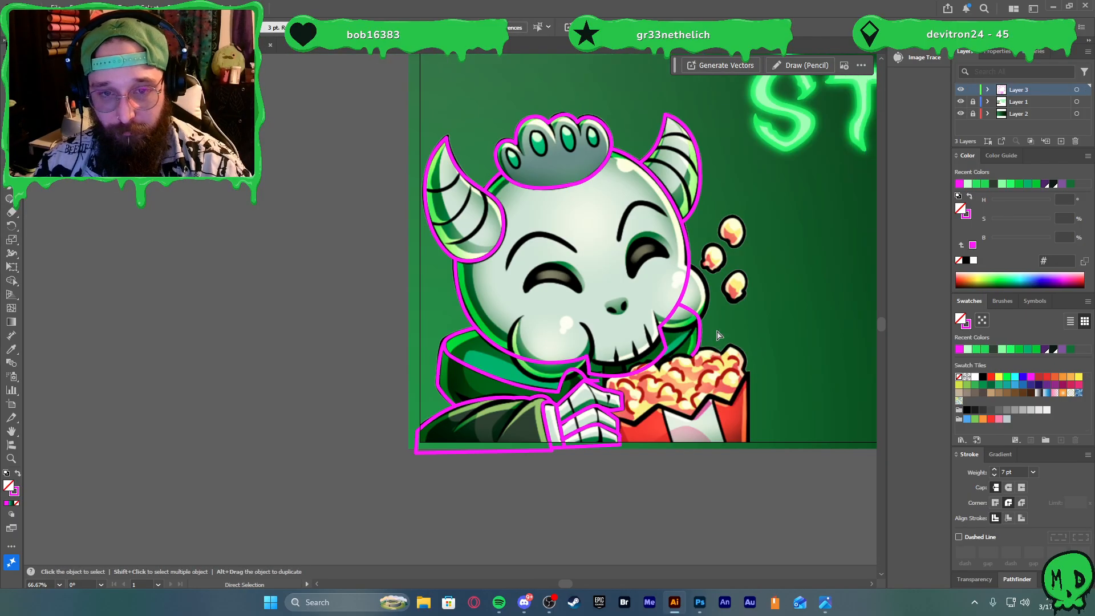
scroll(513, 412, up, 2)
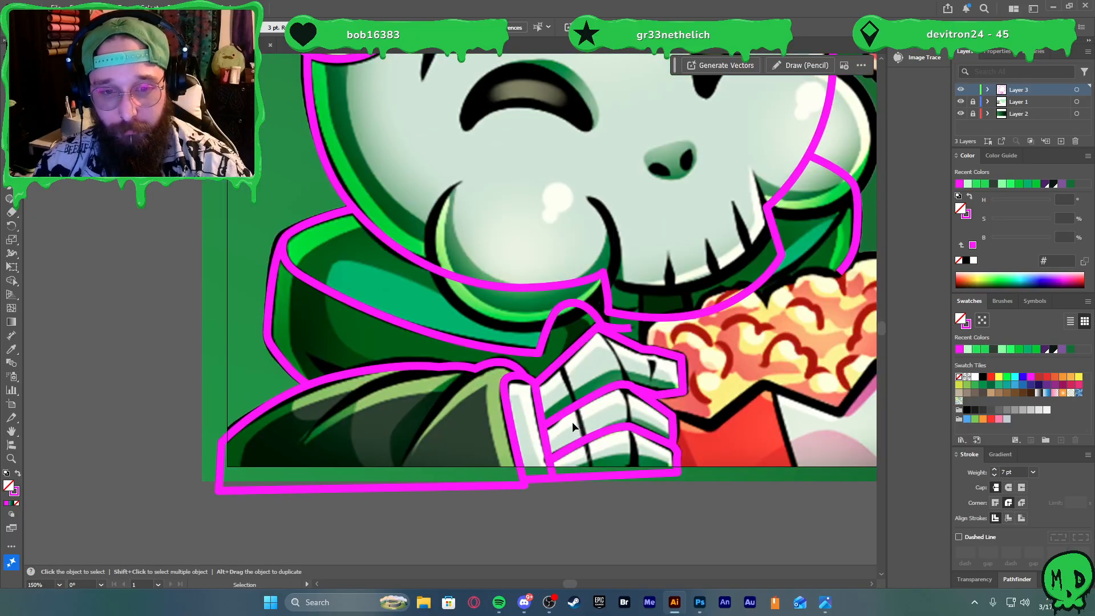
click(588, 315)
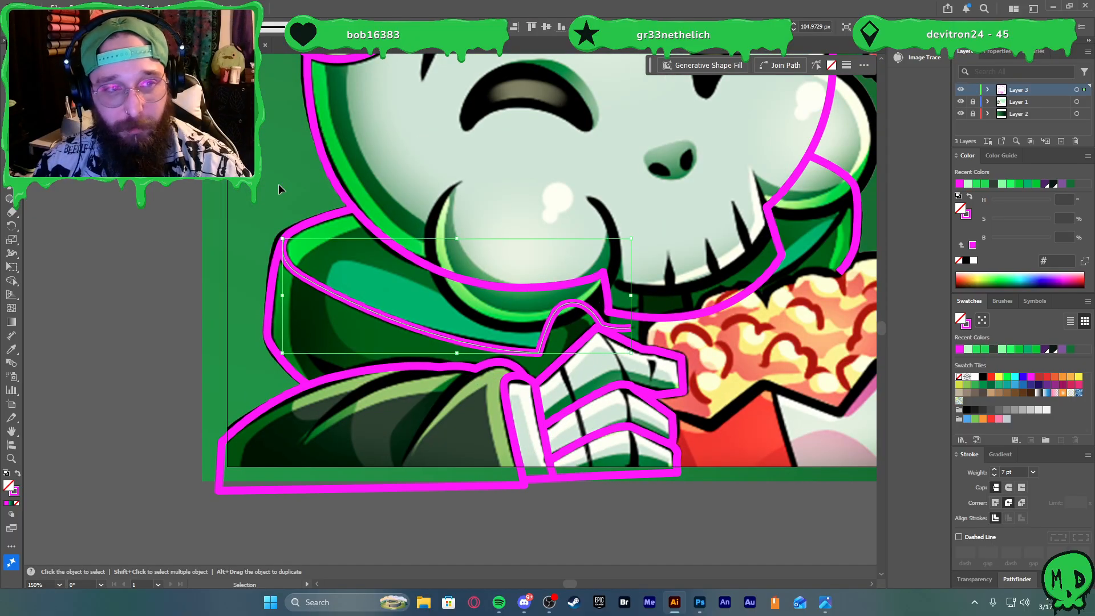
scroll(221, 149, down, 2)
scroll(283, 227, up, 4)
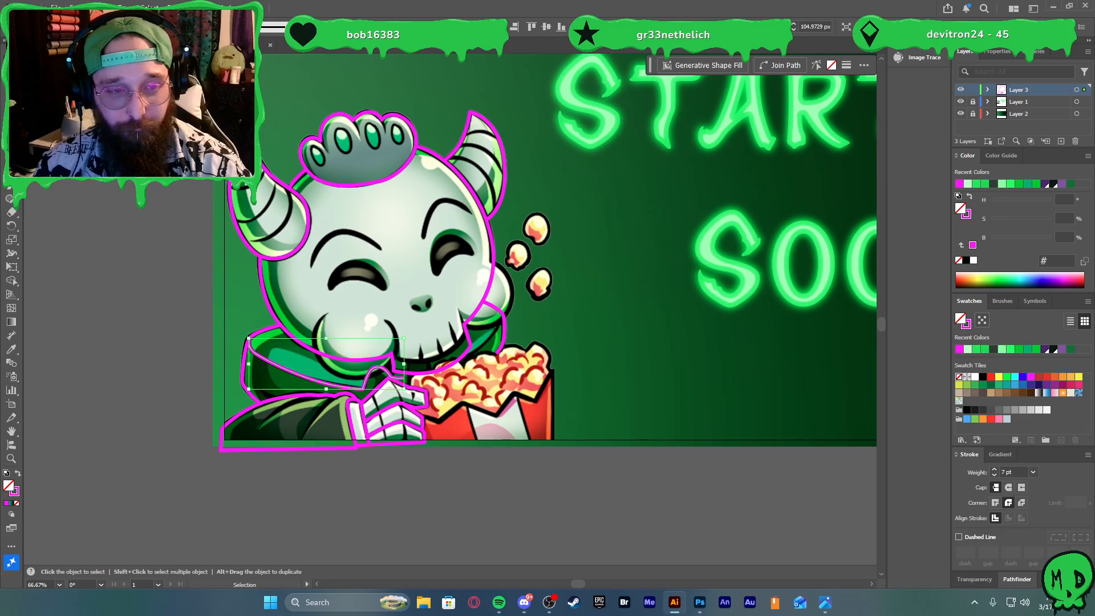
scroll(194, 126, up, 2)
scroll(196, 130, down, 3)
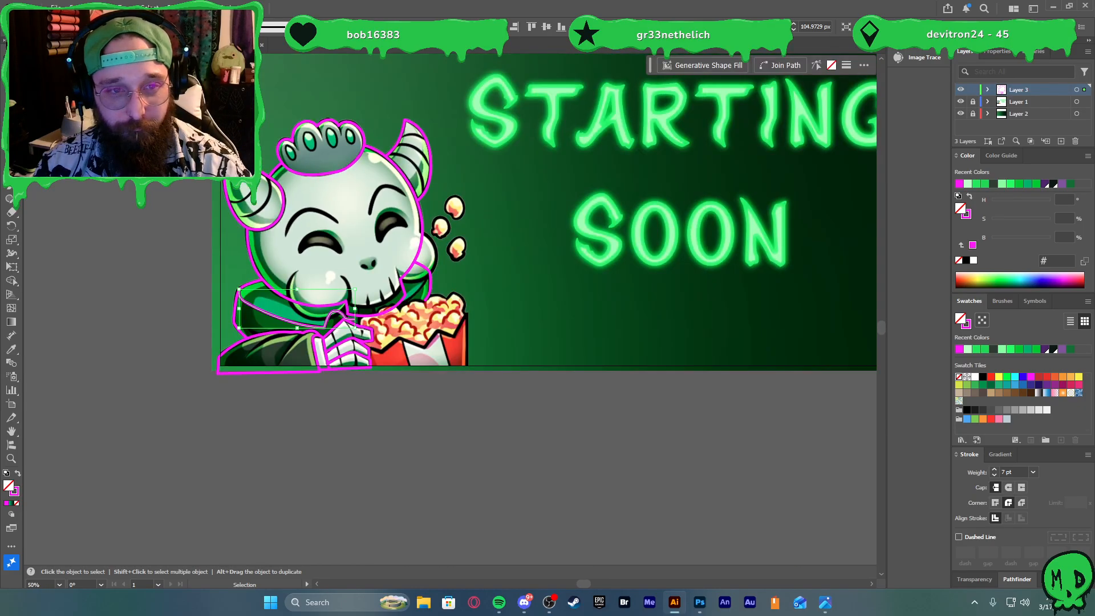
click(447, 406)
scroll(288, 348, up, 1)
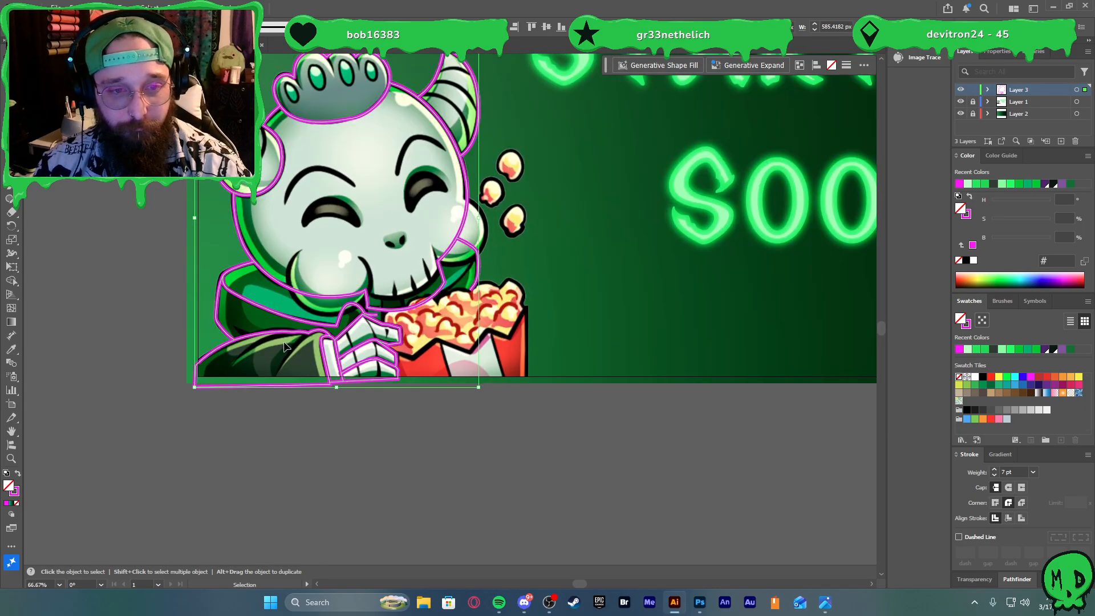
click(98, 7)
click(111, 166)
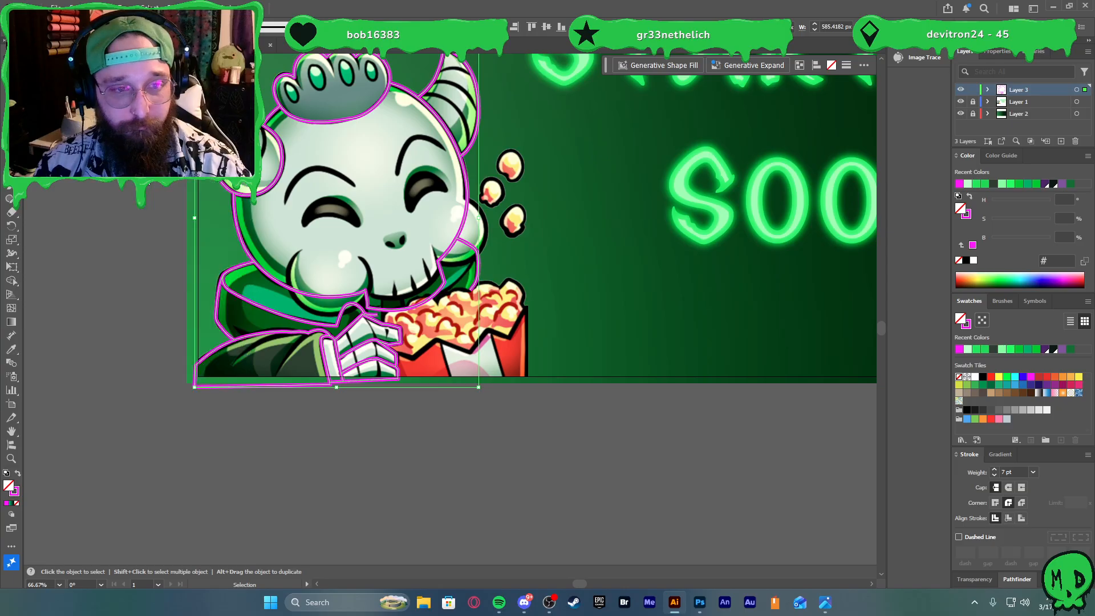
click(534, 370)
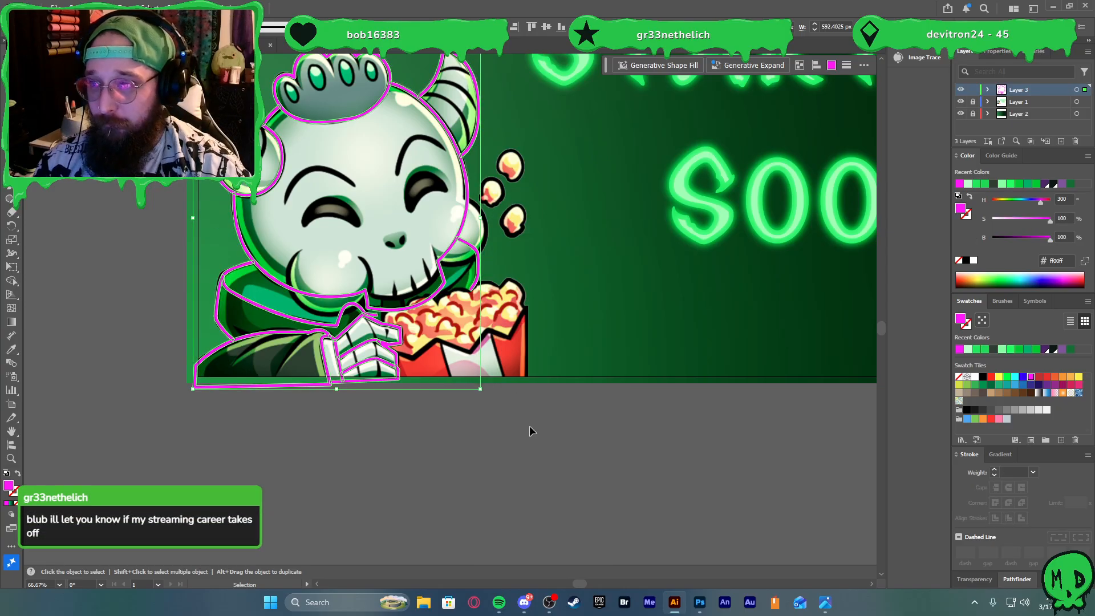
click(412, 448)
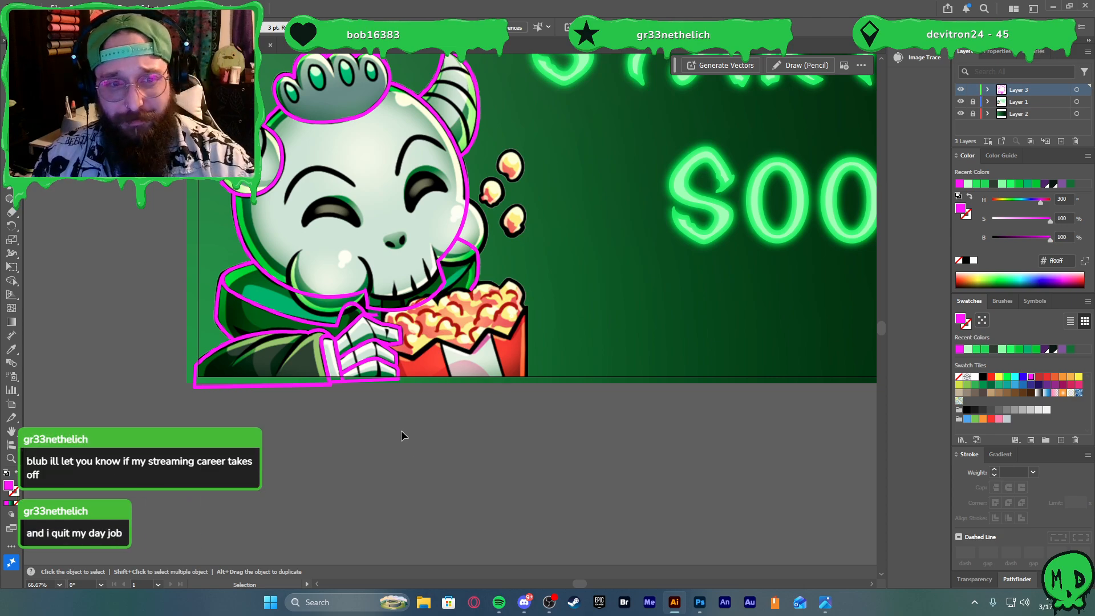
Delete the upper corner anchor at the popcorn-side end of the collar's fold line to taper that end
scroll(372, 314, up, 8)
click(366, 286)
key(a)
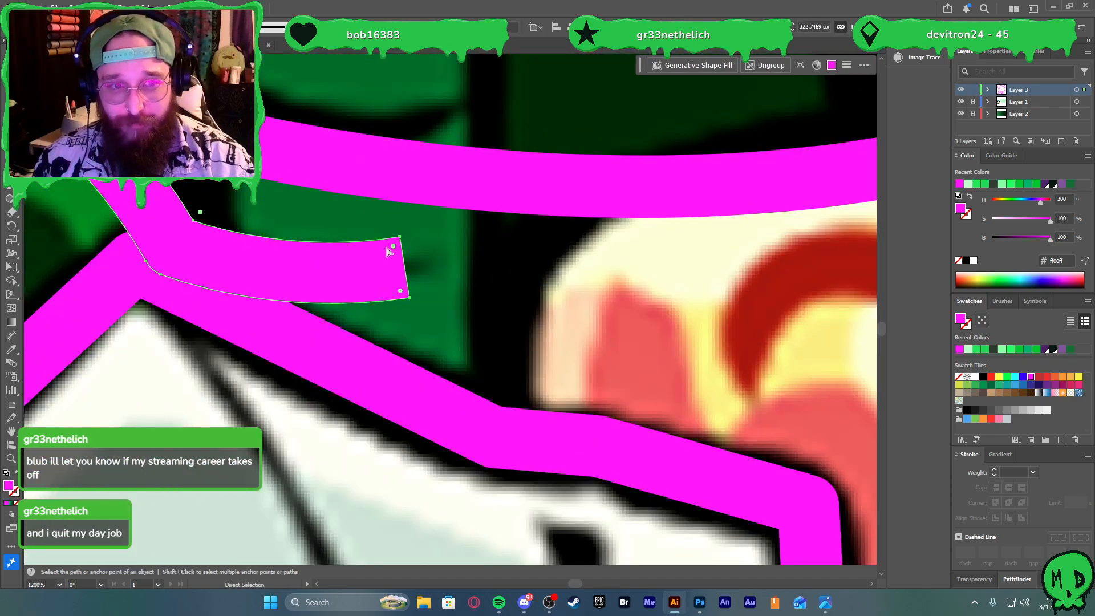
key(minus)
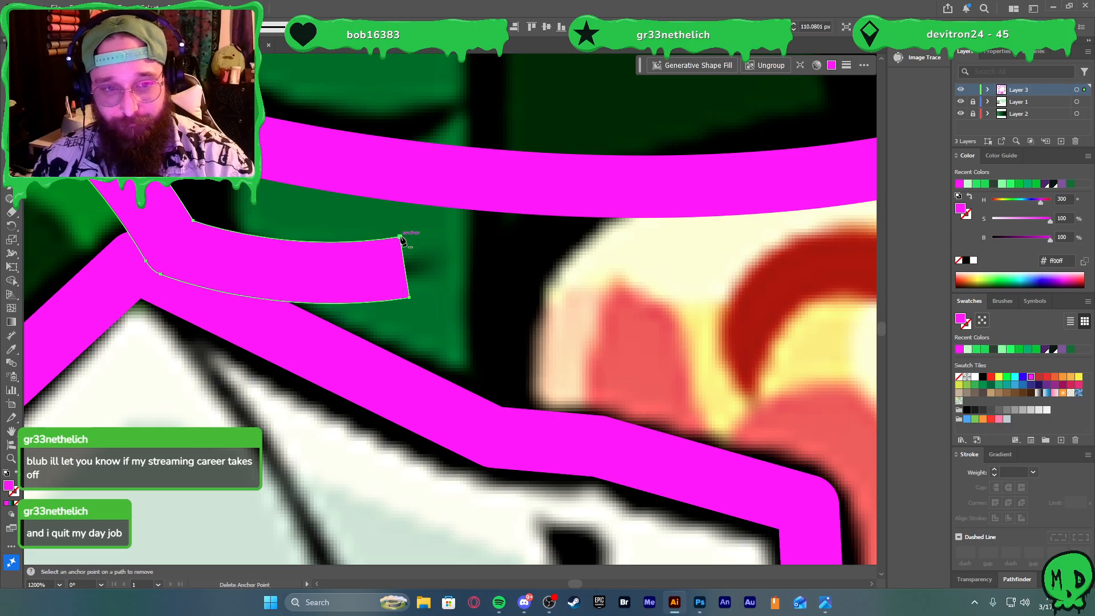
click(400, 239)
key(a)
Move the fold line's tip slightly up and outward, reshape its curves into a smooth taper, and deselect it
click(409, 298)
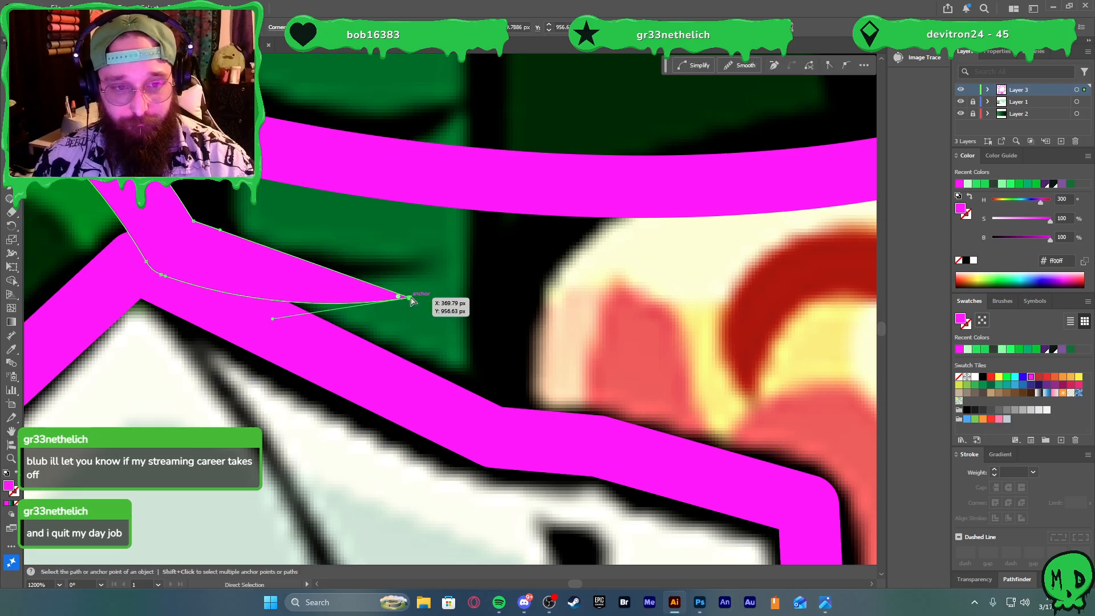
drag(410, 300, 431, 263)
drag(306, 285, 289, 297)
drag(220, 229, 246, 255)
scroll(331, 284, down, 5)
key(v)
click(463, 487)
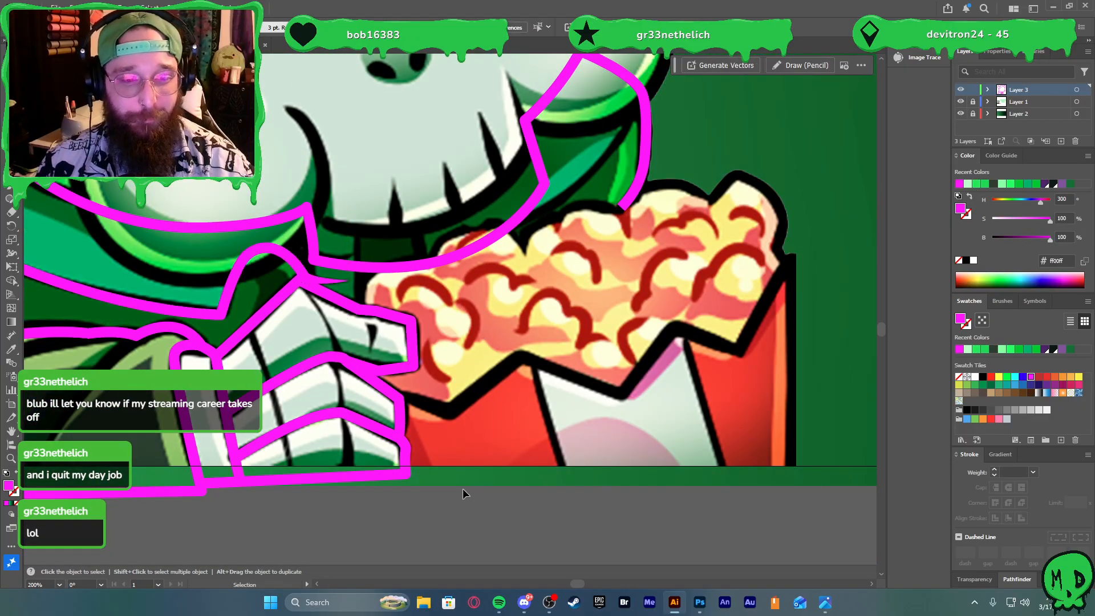
Trace the inner edge of the left horn's lowest stripe from the horn outline near the skull down to its pointed end
scroll(433, 496, down, 2)
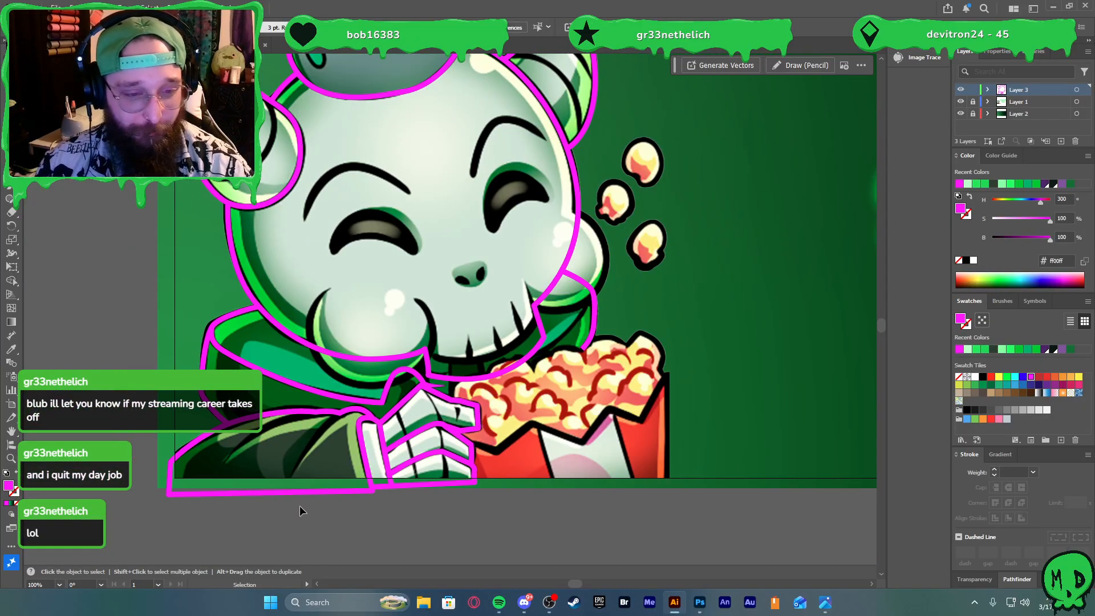
scroll(289, 494, up, 3)
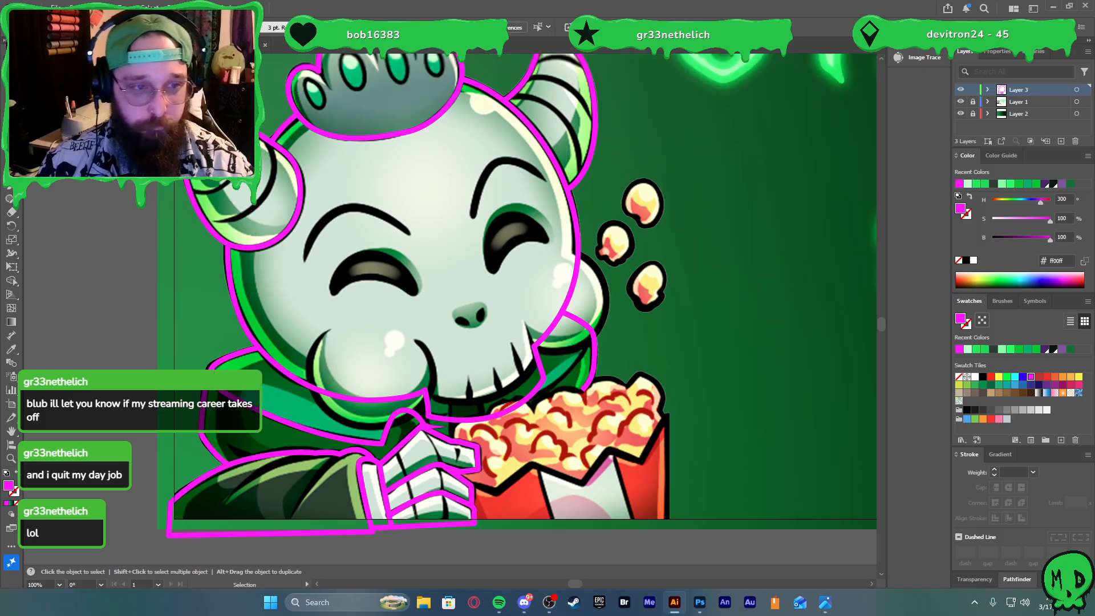
scroll(278, 217, up, 3)
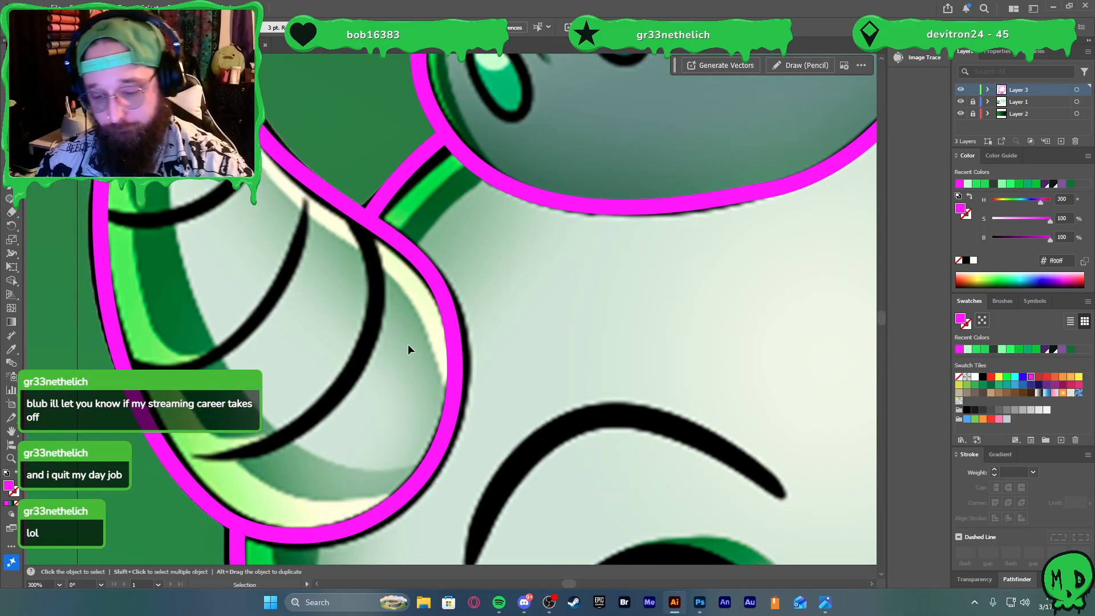
key(p)
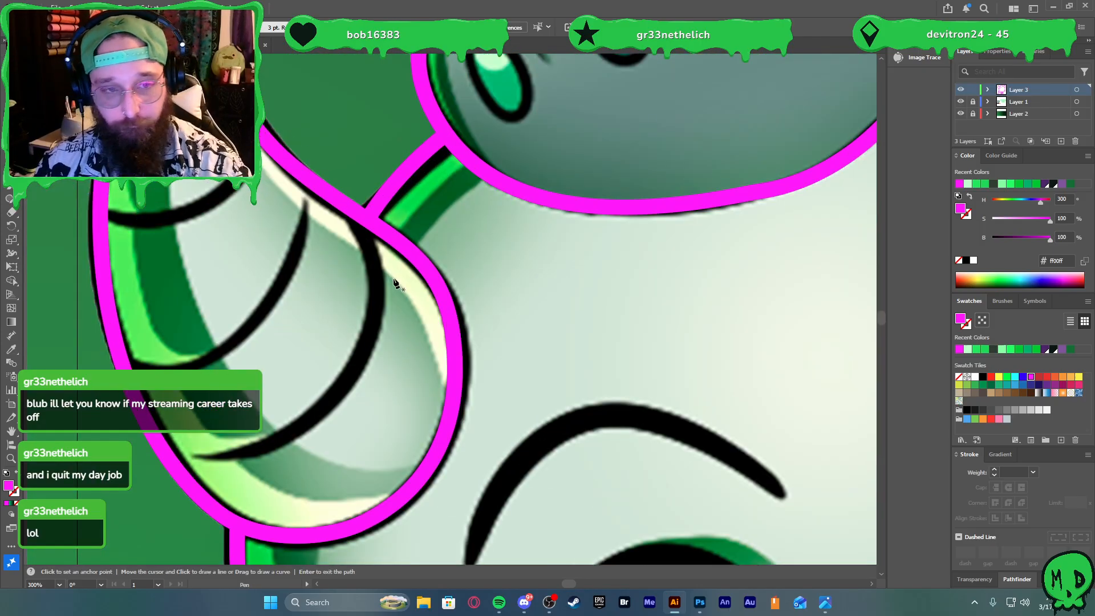
click(344, 208)
drag(357, 337, 322, 403)
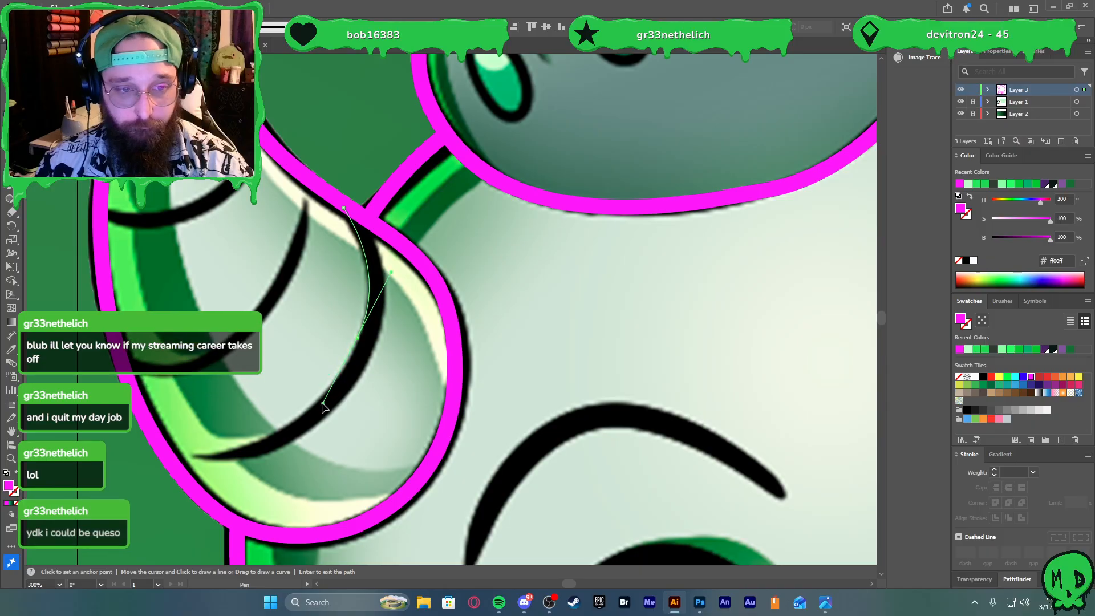
right_click(321, 403)
drag(189, 453, 110, 454)
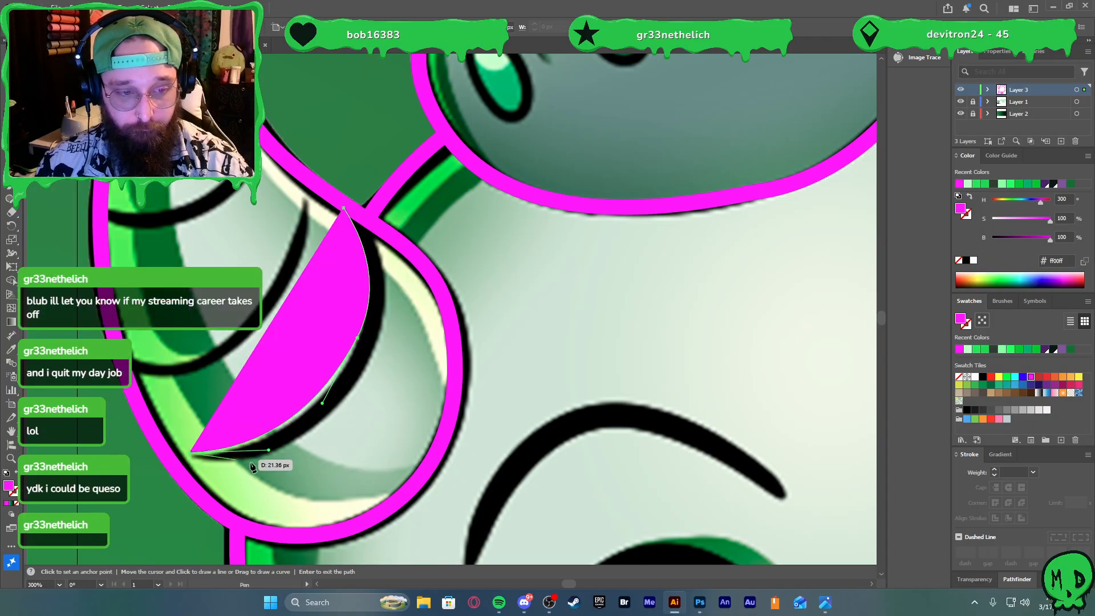
Trace the lowest stripe's outer edge back up to the horn outline and close it as a filled magenta crescent
drag(298, 439, 358, 409)
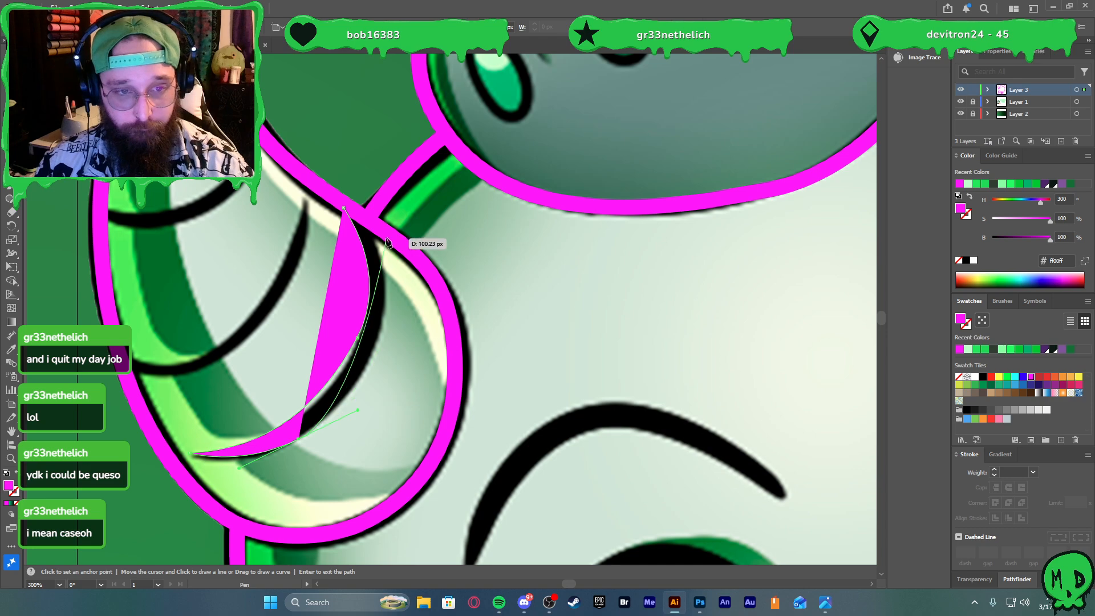
drag(382, 236, 364, 191)
drag(347, 155, 347, 155)
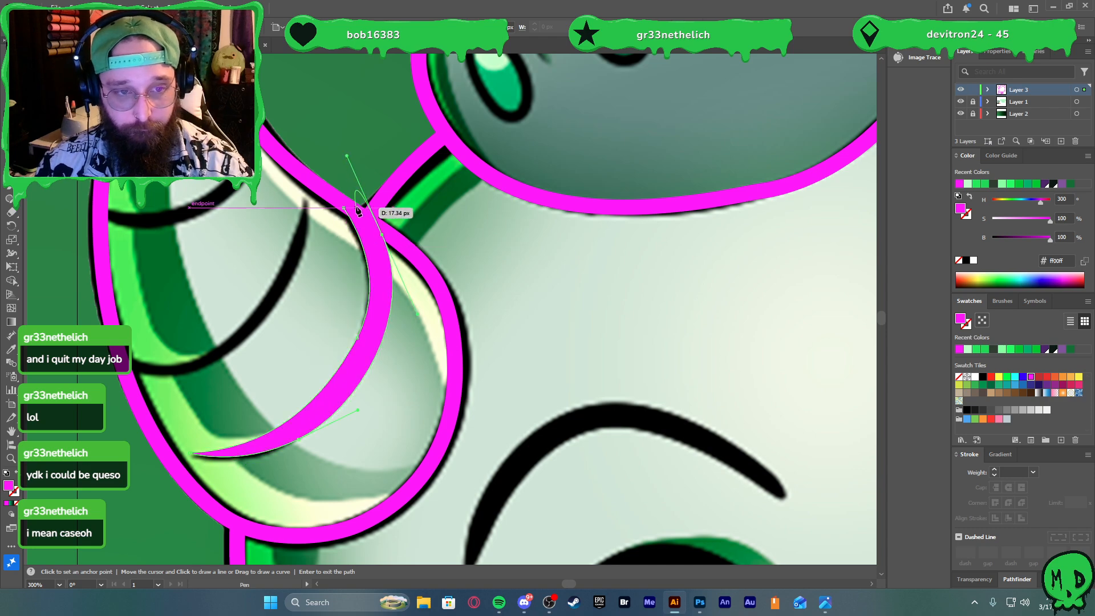
click(345, 210)
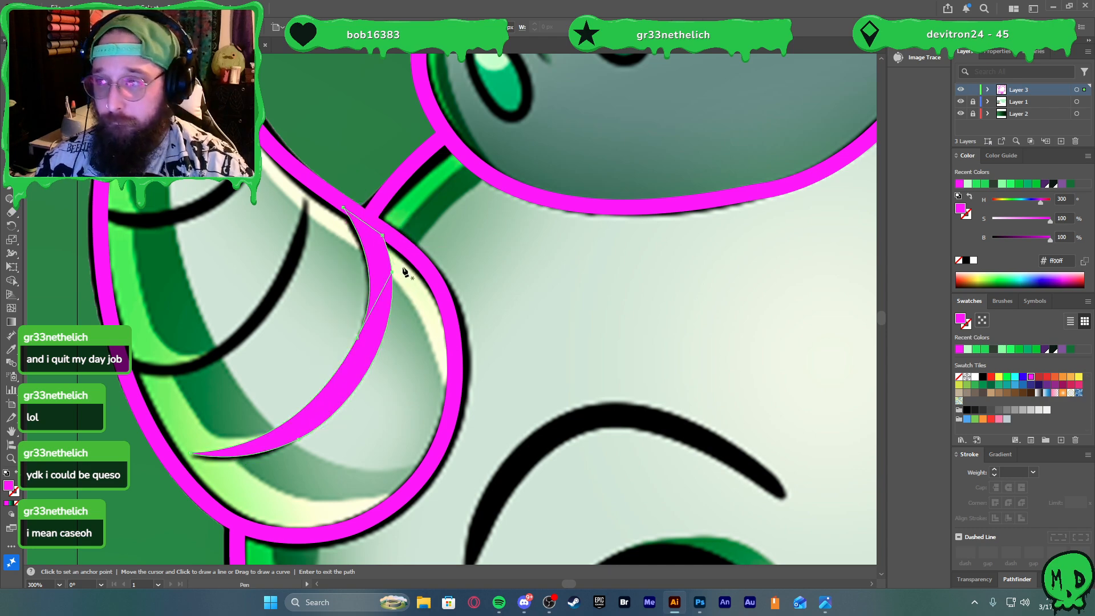
Trace the left horn's middle stripe as a closed magenta crescent, from its pointed upper end to the horn's outer outline
scroll(261, 265, up, 1)
scroll(261, 265, up, 3)
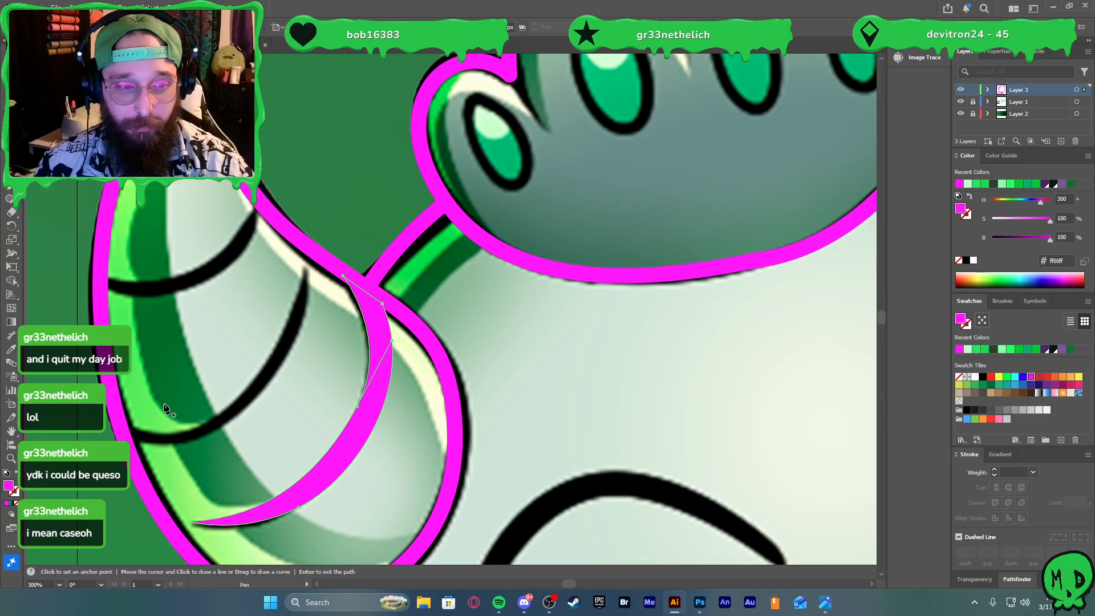
ctrl+click(302, 269)
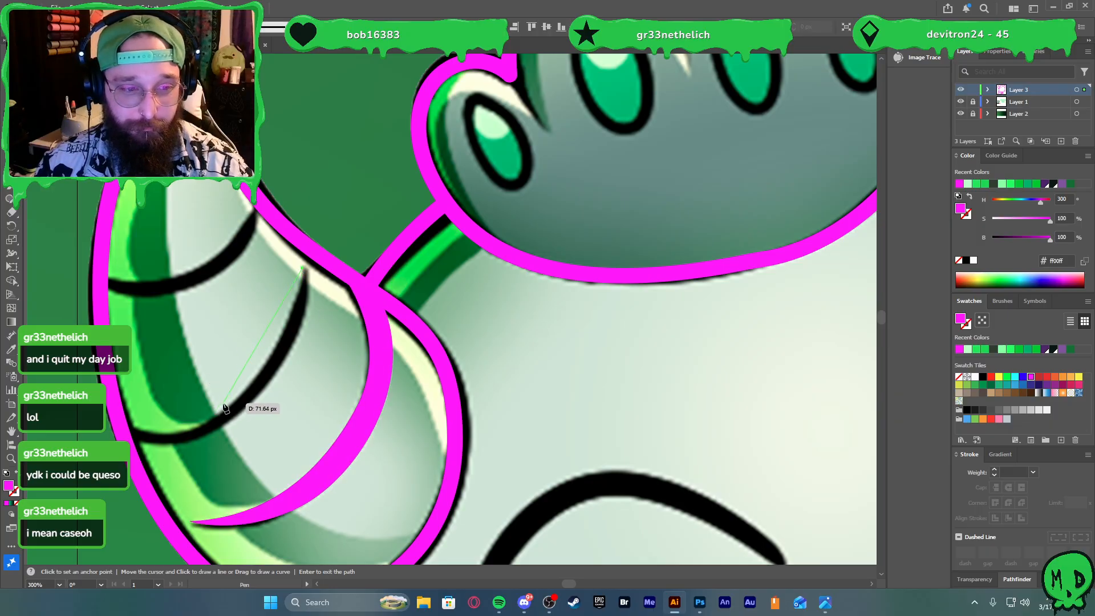
drag(152, 441, 250, 405)
click(119, 422)
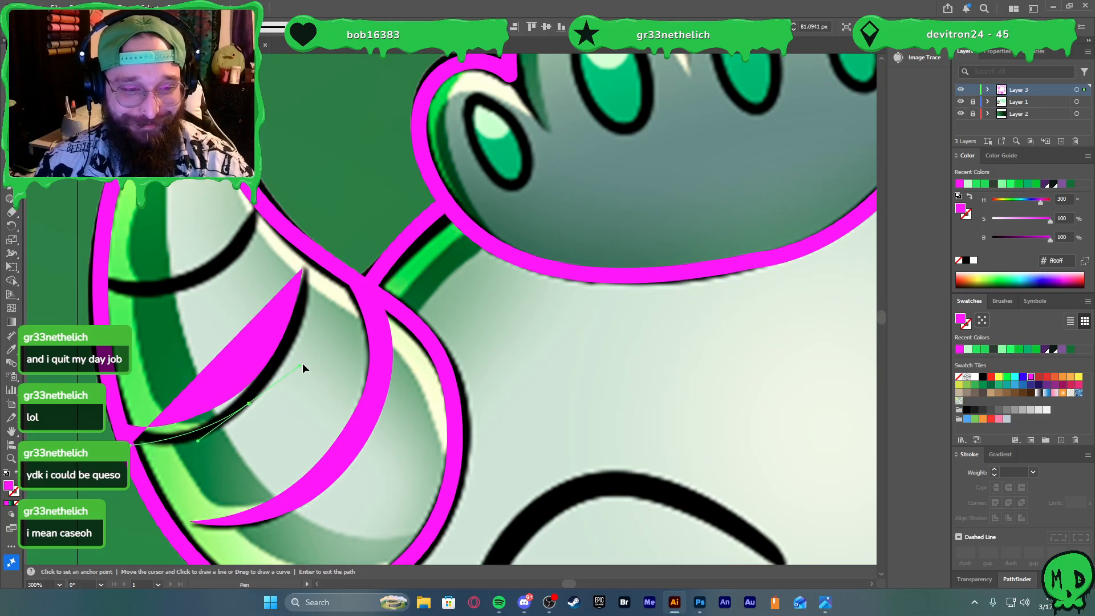
click(302, 269)
key(a)
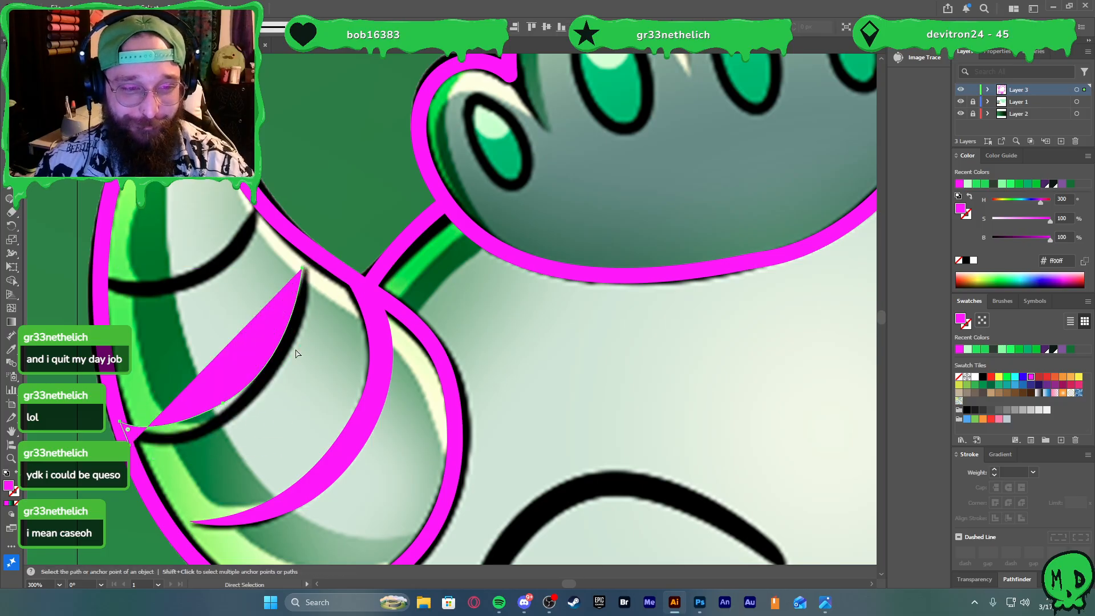
key(p)
drag(240, 417, 301, 369)
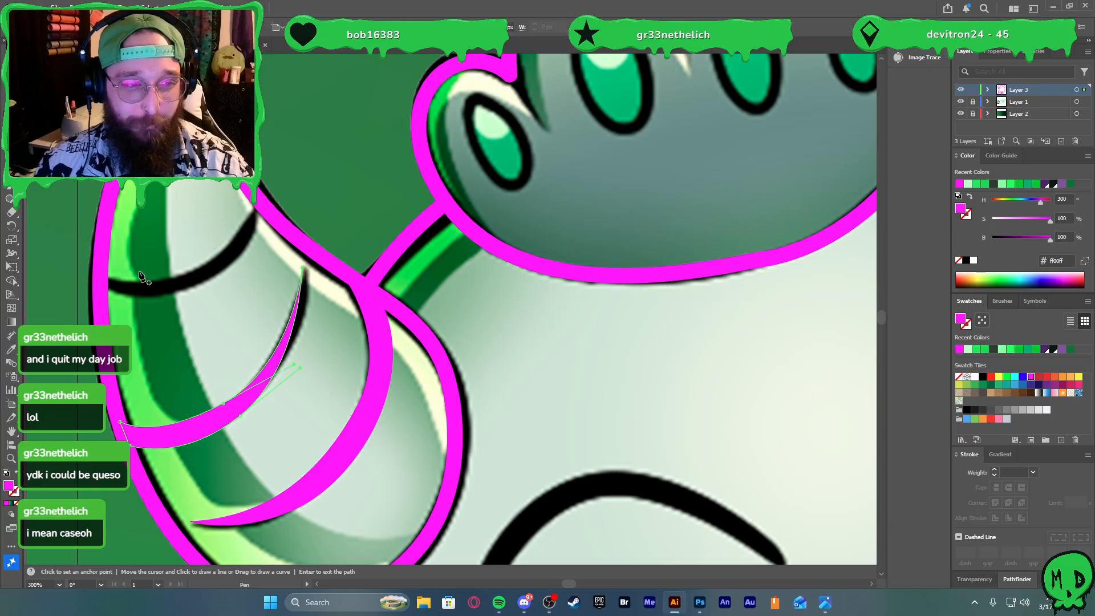
Trace the left horn's upper stripe as a closed magenta crescent, redoing its lower curve, and deselect it
drag(102, 269, 168, 279)
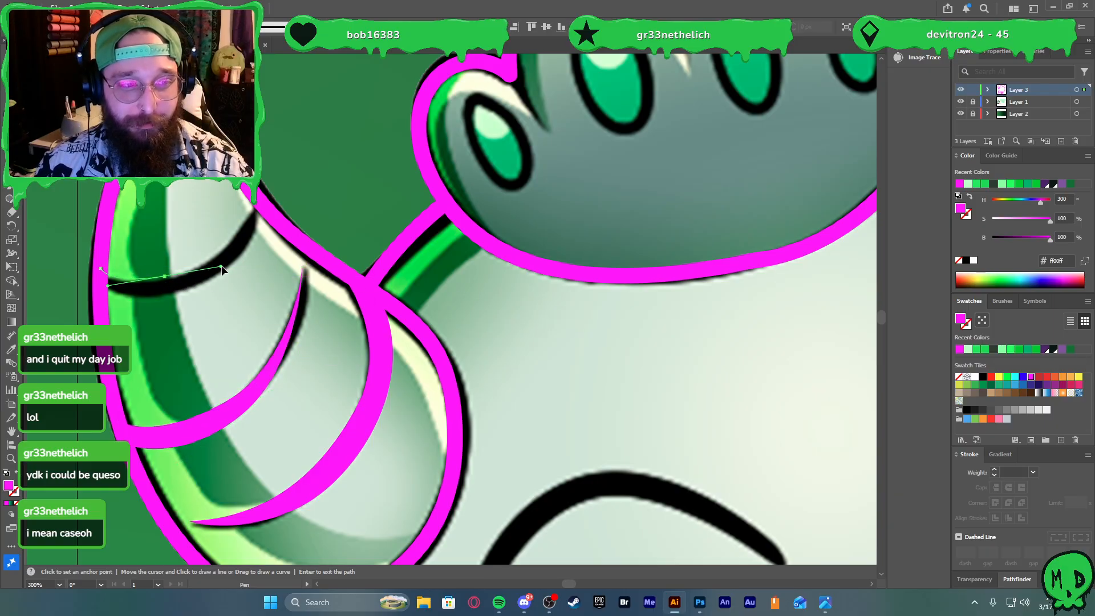
drag(253, 207, 232, 255)
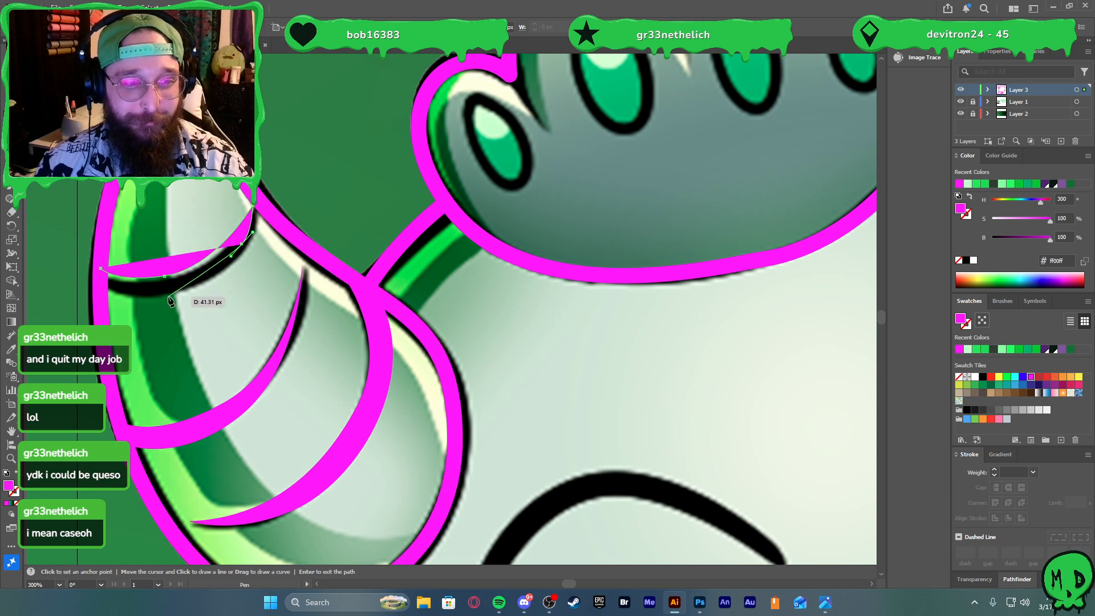
key(ctrl+z)
drag(174, 293, 100, 316)
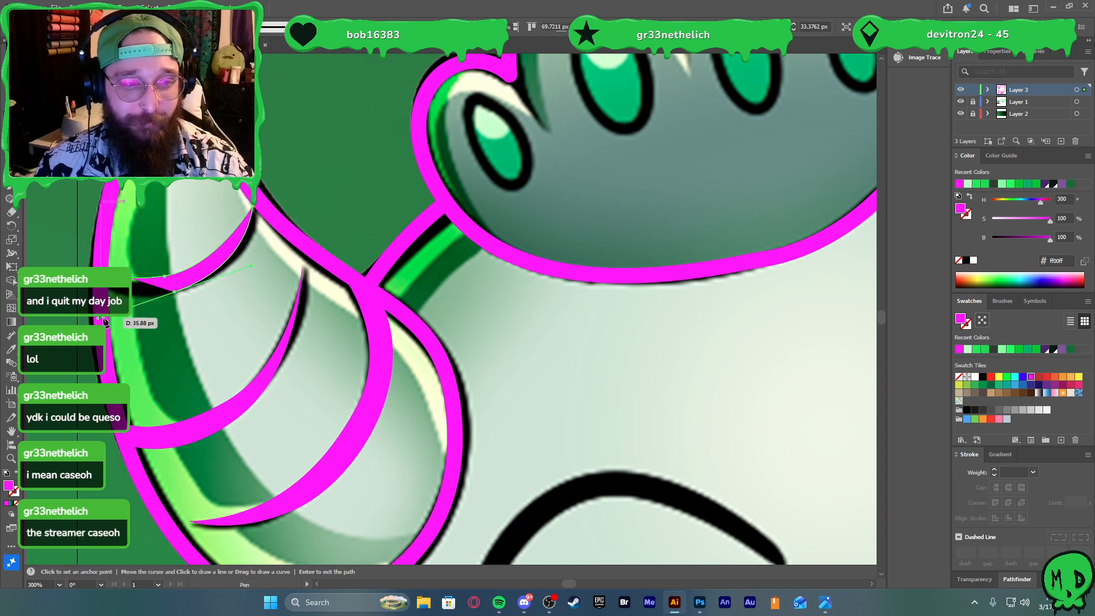
key(ctrl+z)
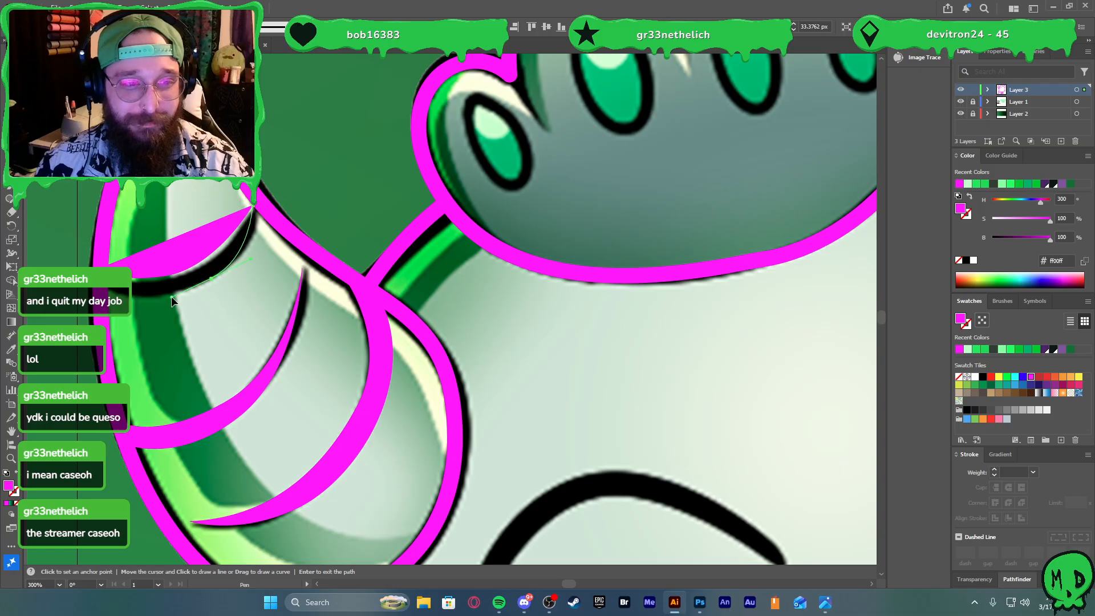
drag(170, 302, 86, 273)
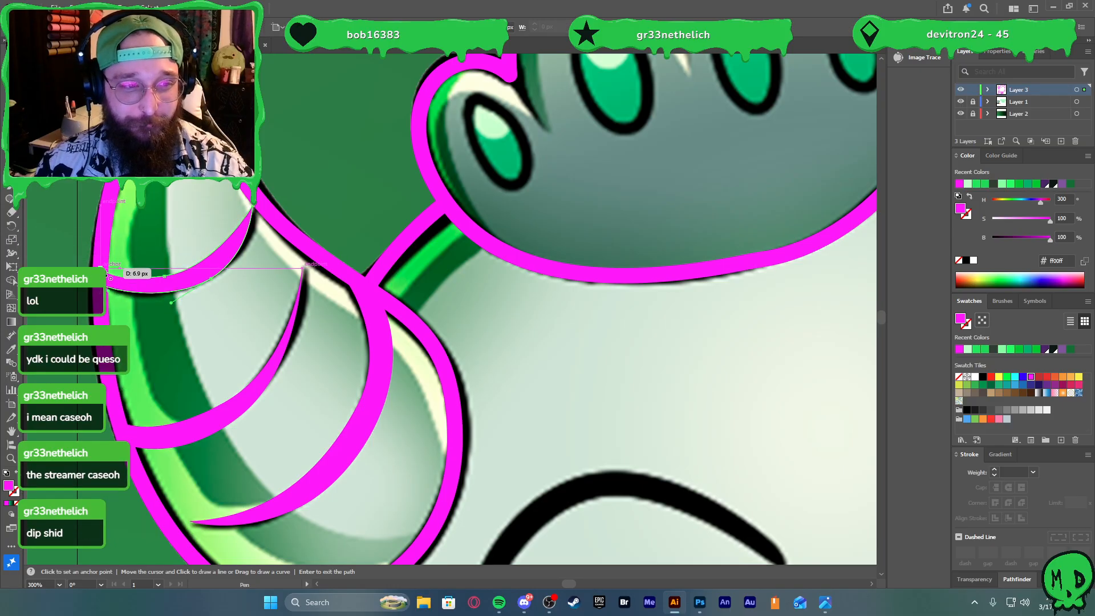
click(107, 276)
key(v)
scroll(120, 267, down, 4)
click(106, 359)
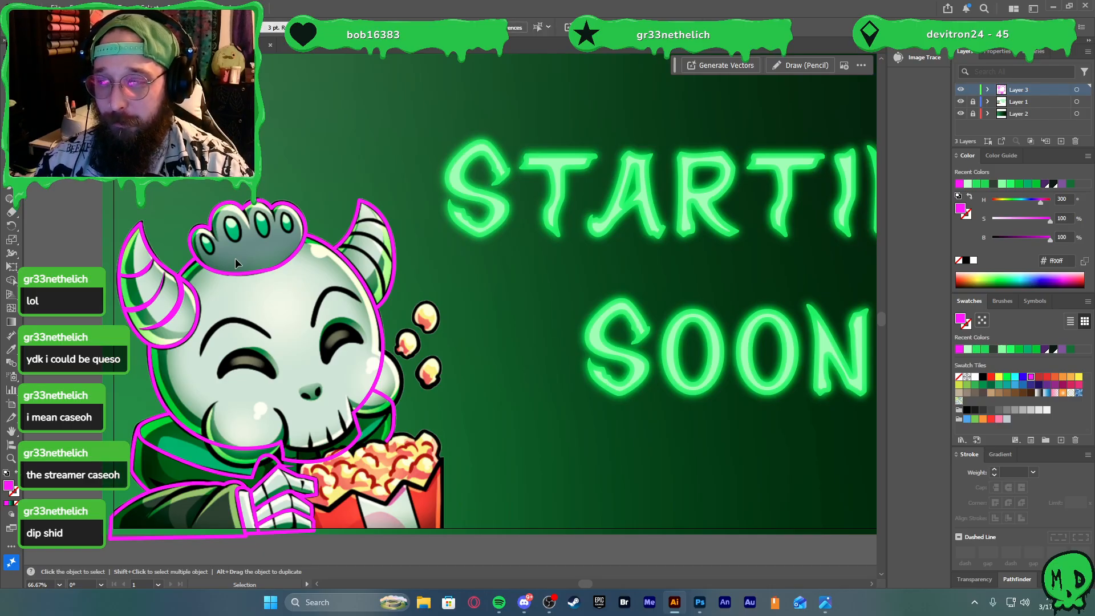
Trace the right horn's lowest stripe as a closed magenta crescent, running from the skull outline down to the horn's outer edge
scroll(313, 216, up, 1)
scroll(409, 262, up, 3)
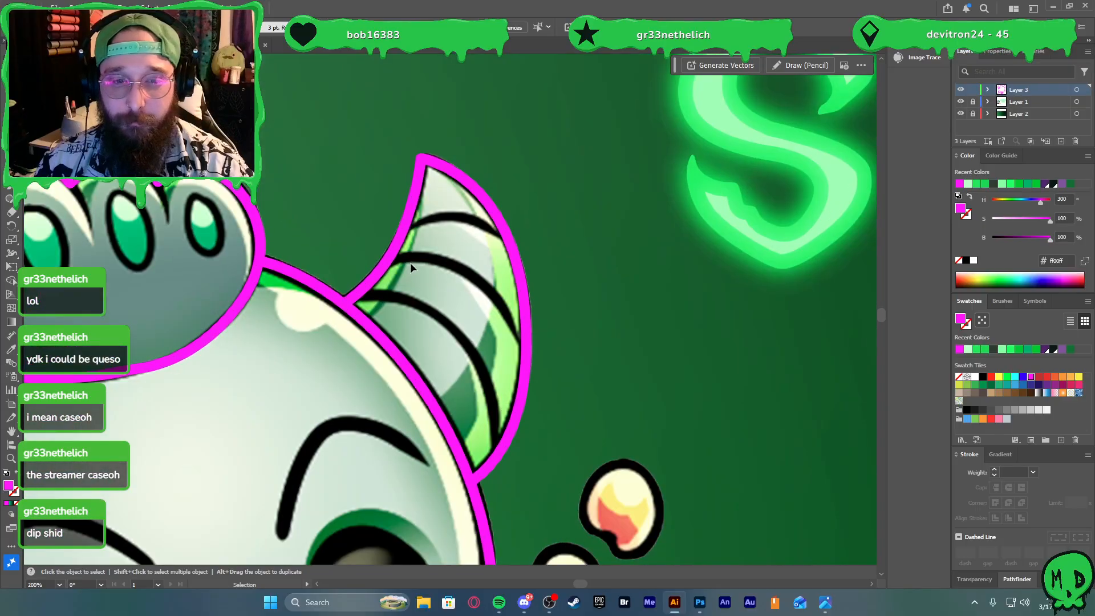
key(p)
click(326, 312)
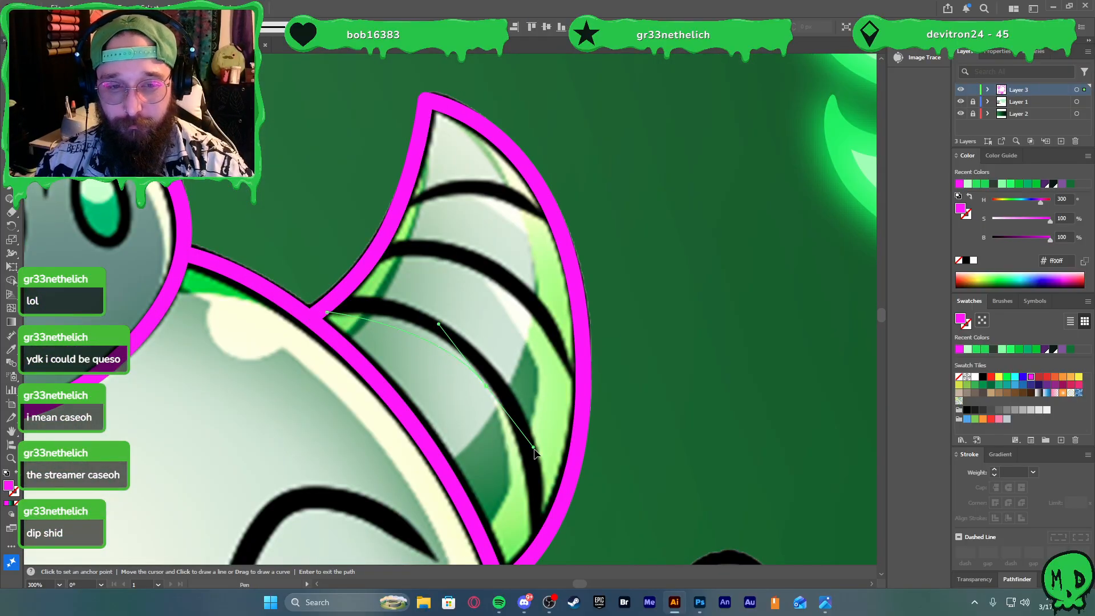
drag(543, 472, 544, 474)
click(533, 546)
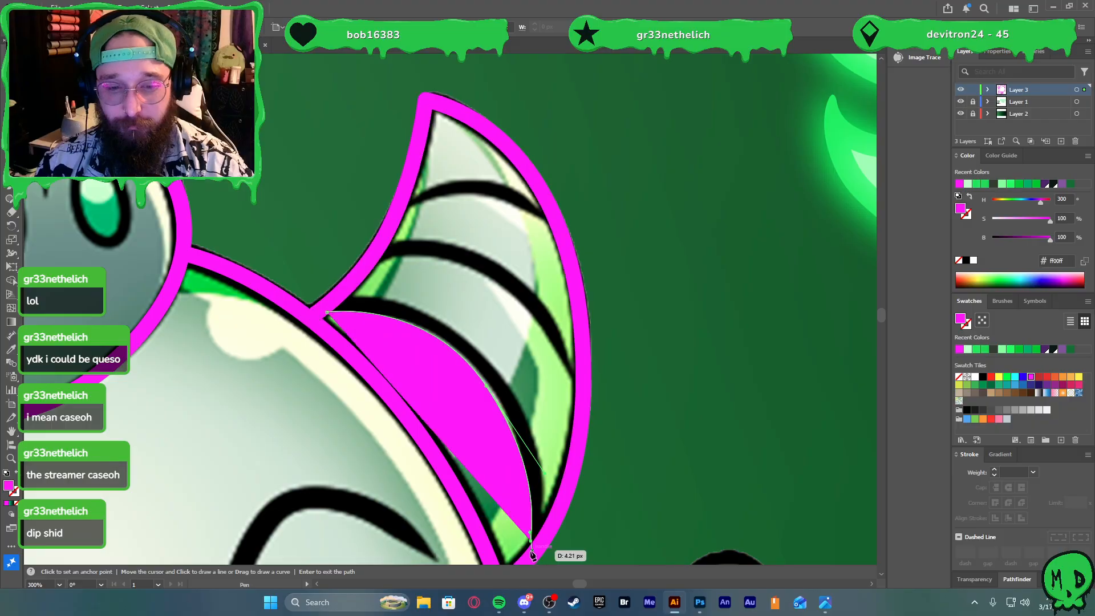
key(ctrl+z)
click(528, 553)
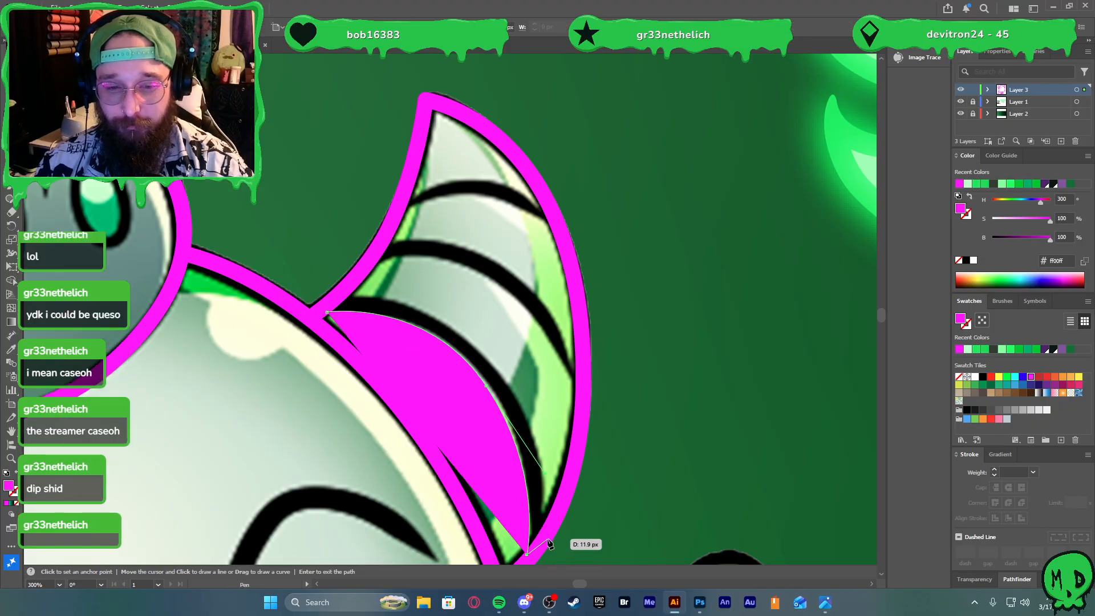
drag(507, 382, 454, 324)
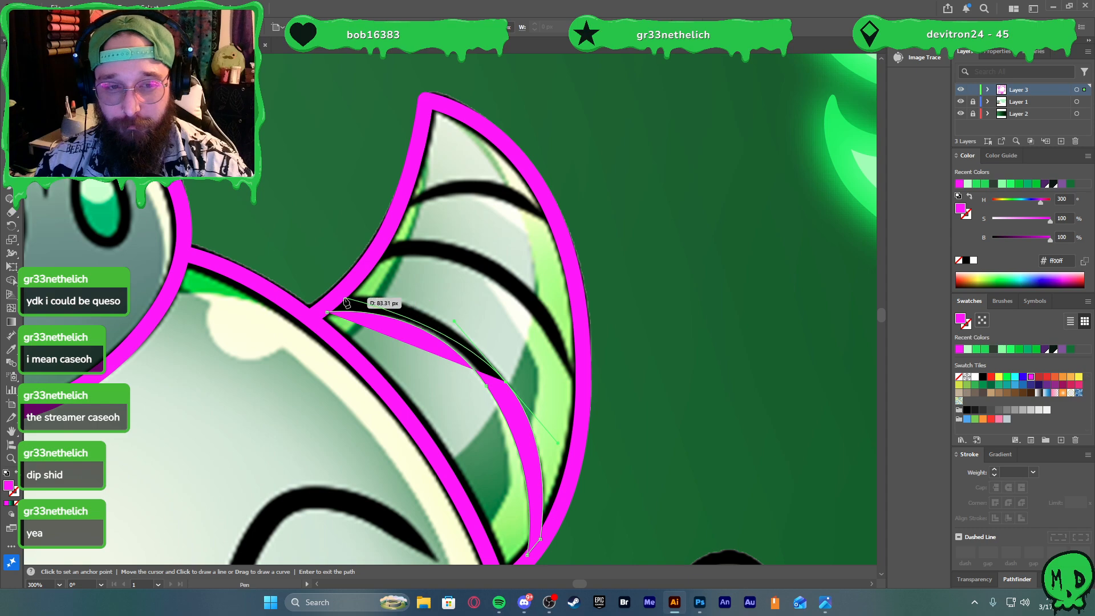
drag(345, 298, 428, 296)
click(345, 299)
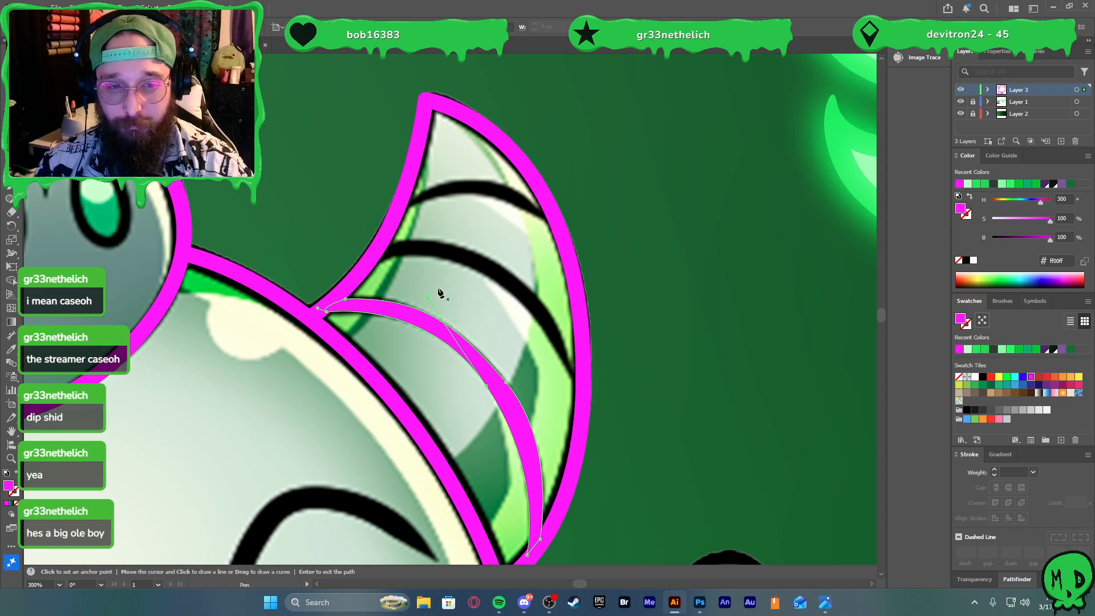
Trace the right horn's middle stripe as a closed magenta crescent between the horn's inner and outer outlines
click(372, 261)
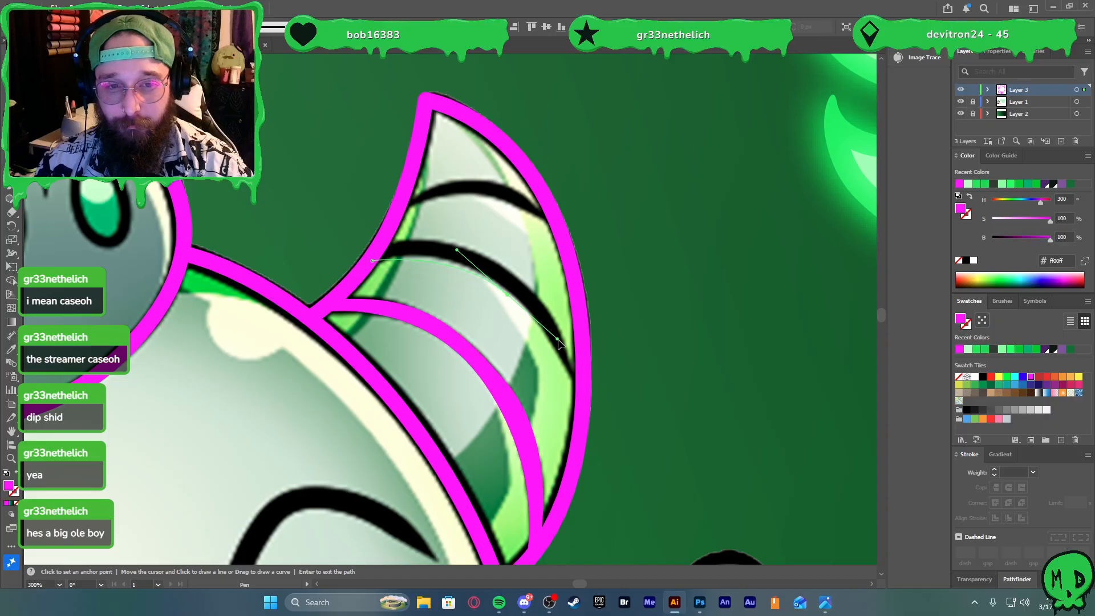
click(574, 378)
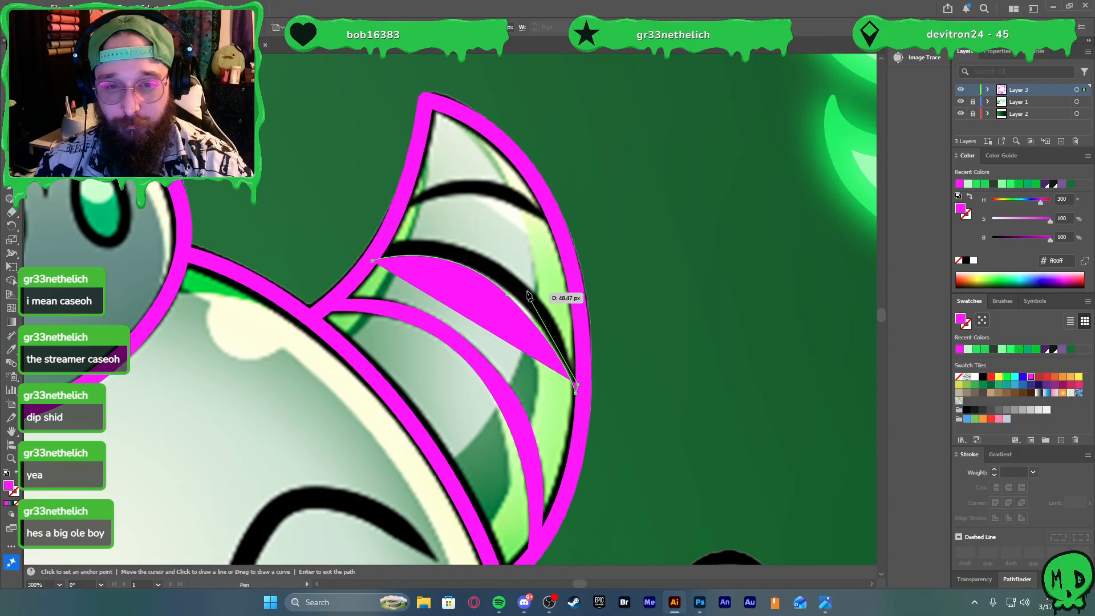
click(384, 246)
drag(352, 257, 350, 259)
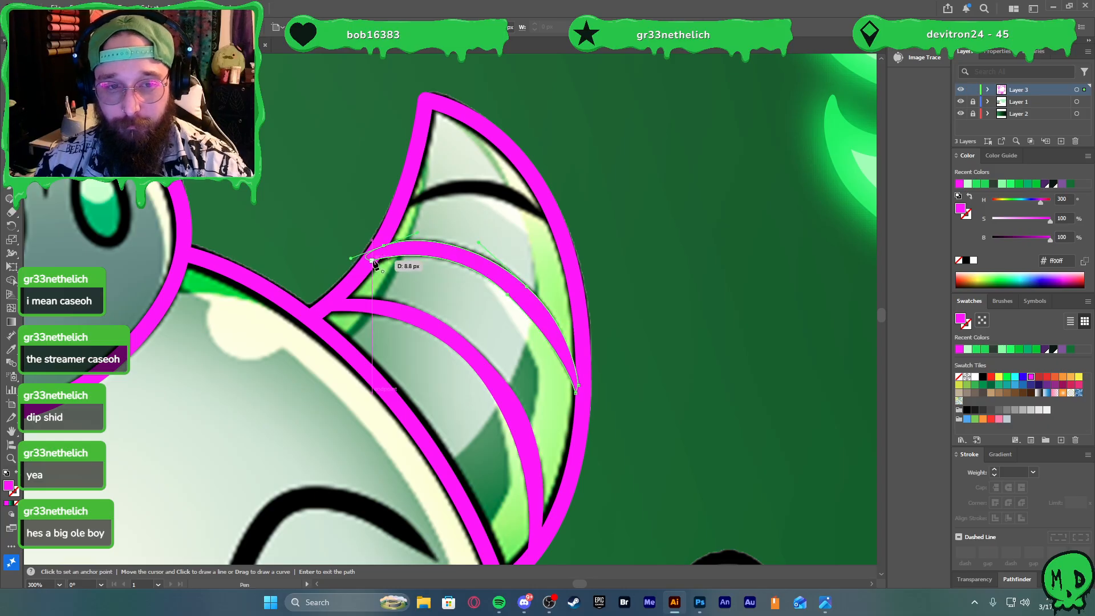
click(371, 261)
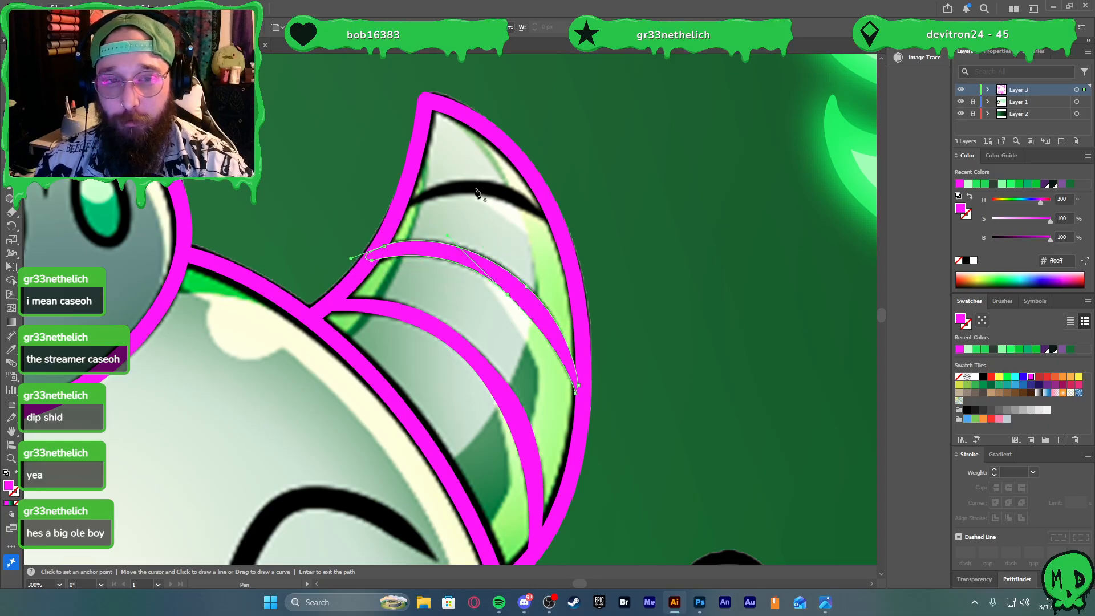
Trace the right horn's upper stripe as a closed magenta crescent spanning the horn's two outlines, and deselect it
alt+scroll(467, 196, up, 1)
click(378, 219)
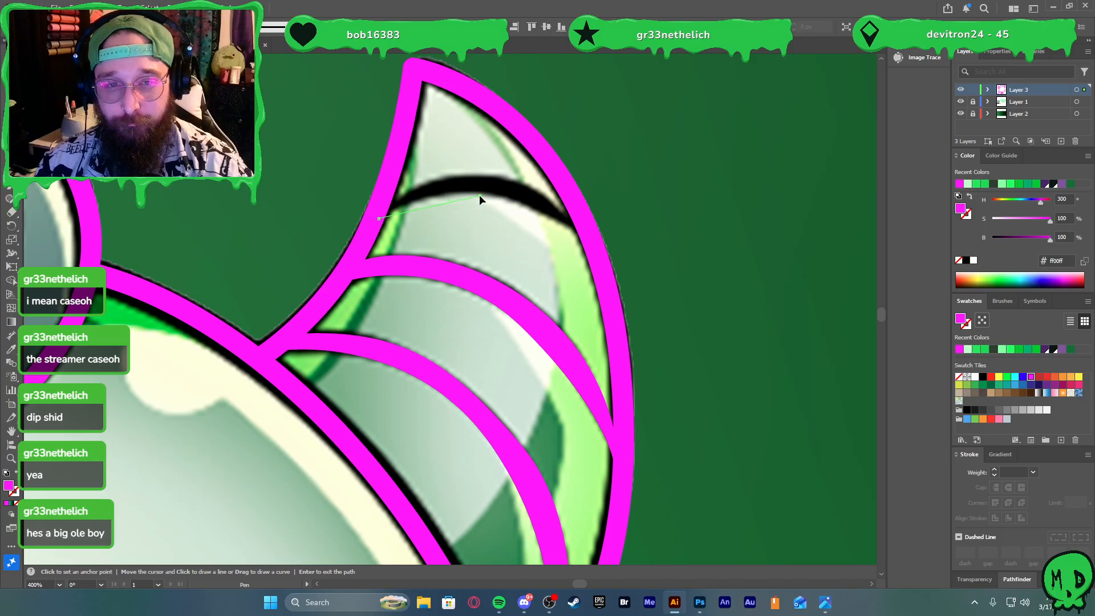
click(577, 228)
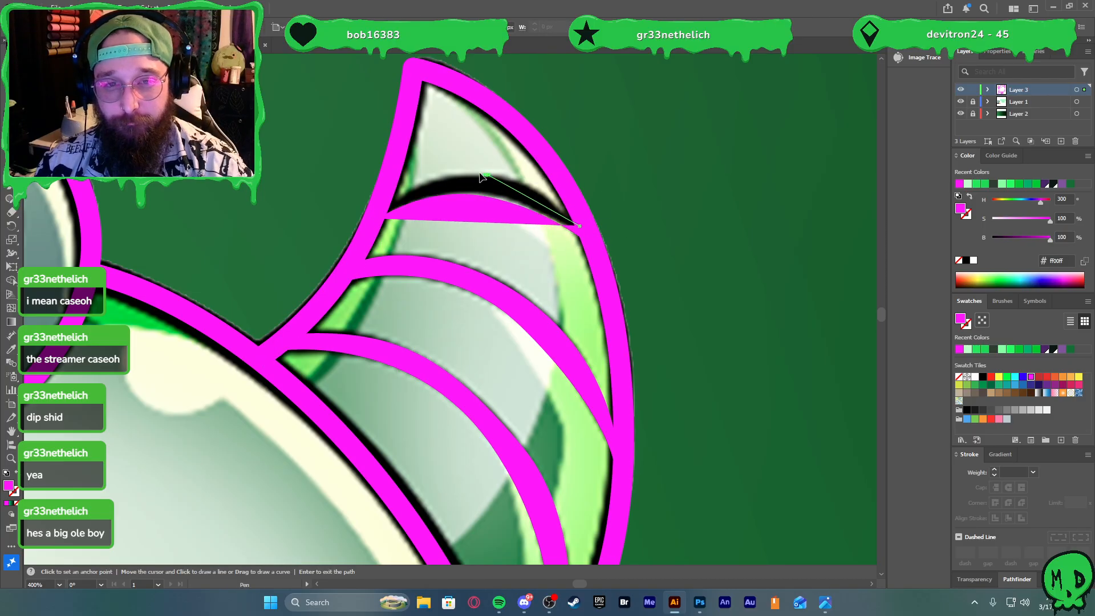
drag(485, 174, 426, 165)
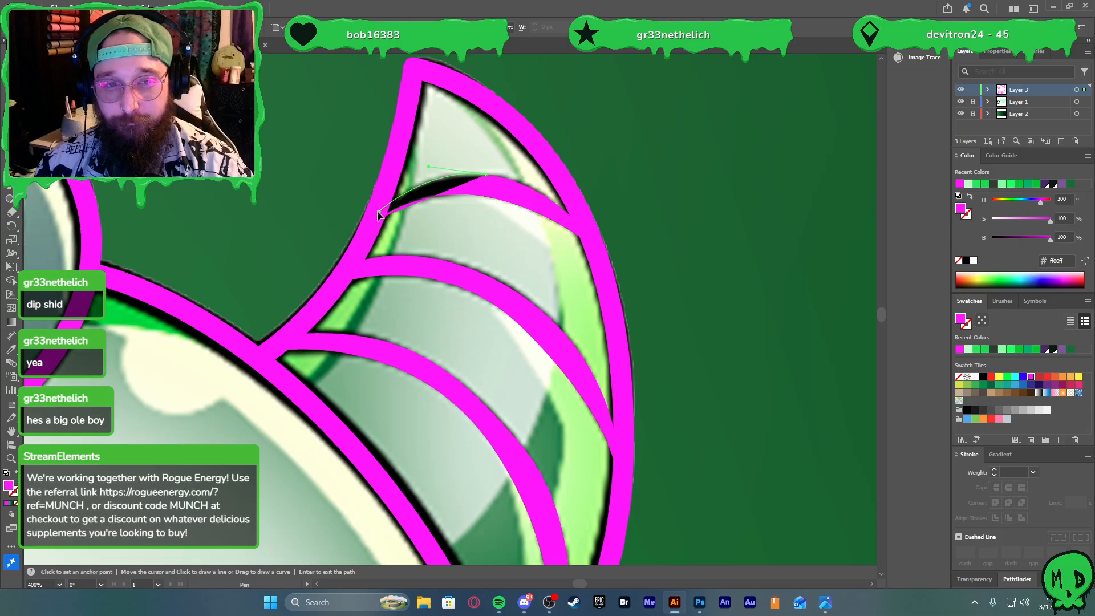
drag(378, 211, 379, 217)
key(v)
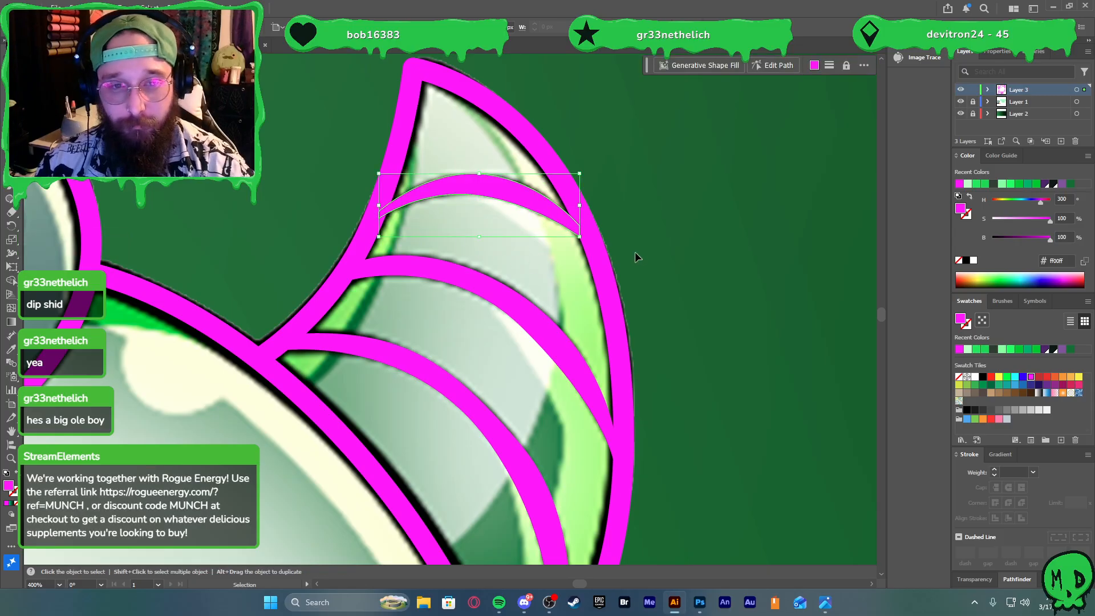
click(634, 251)
Trace the second green oval from the left on the skull's crown as a closed magenta shape with the Pen tool
scroll(642, 261, down, 4)
scroll(637, 285, down, 4)
key(a)
scroll(438, 253, left, 2)
key(v)
scroll(438, 253, up, 5)
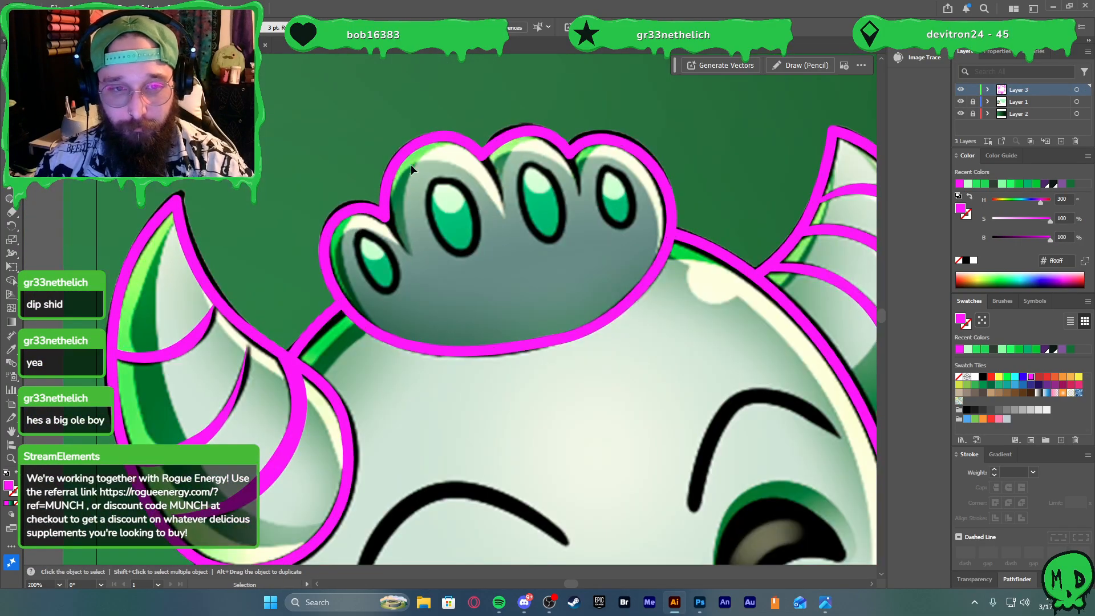
key(l)
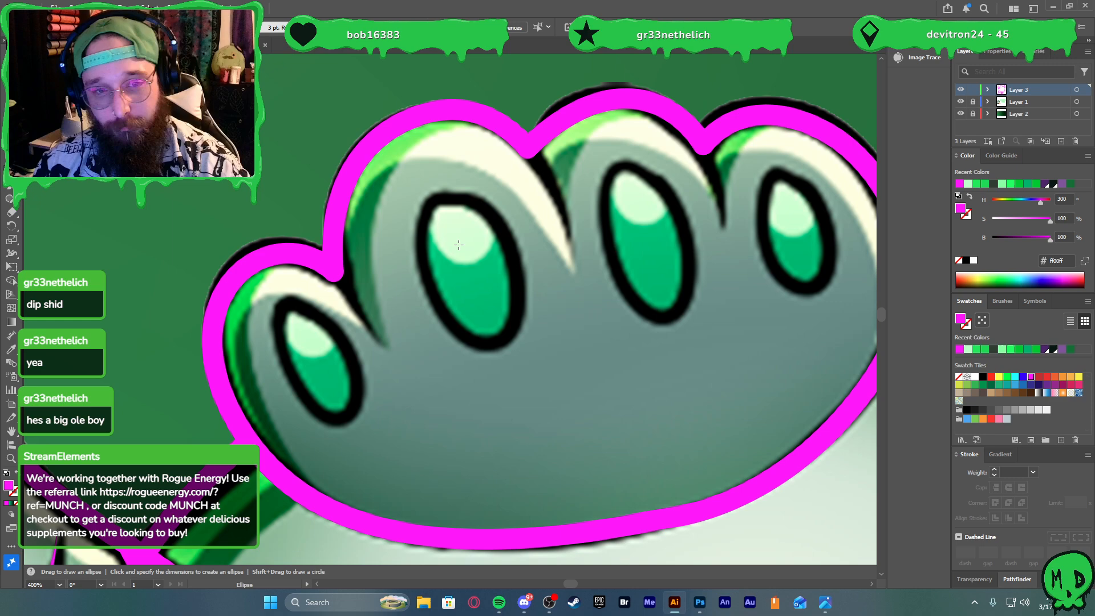
key(p)
click(425, 262)
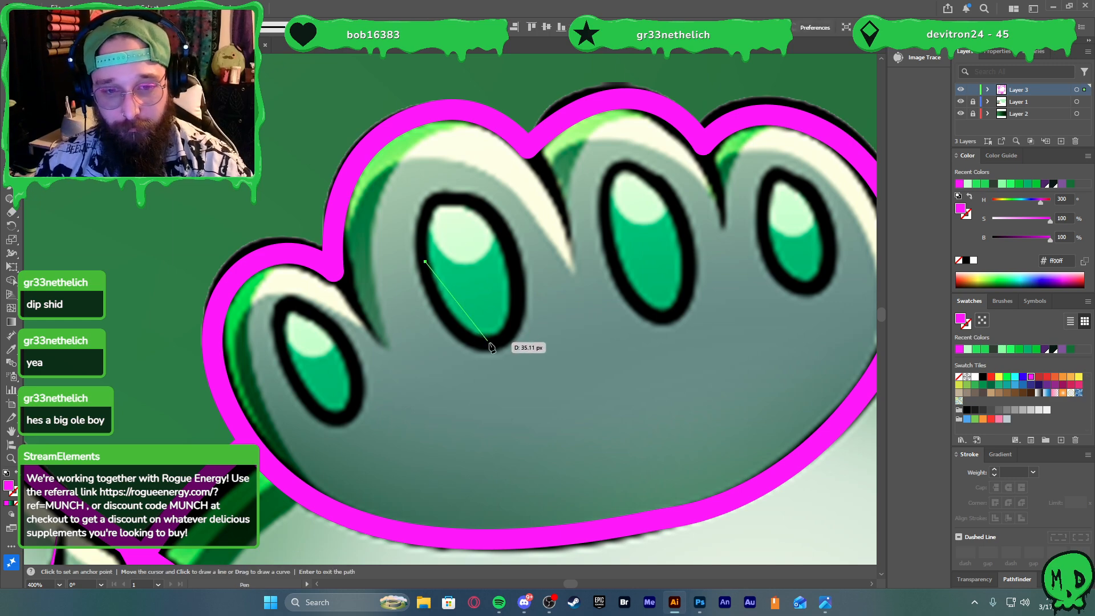
drag(528, 351, 542, 344)
drag(491, 211, 463, 196)
drag(425, 261, 449, 350)
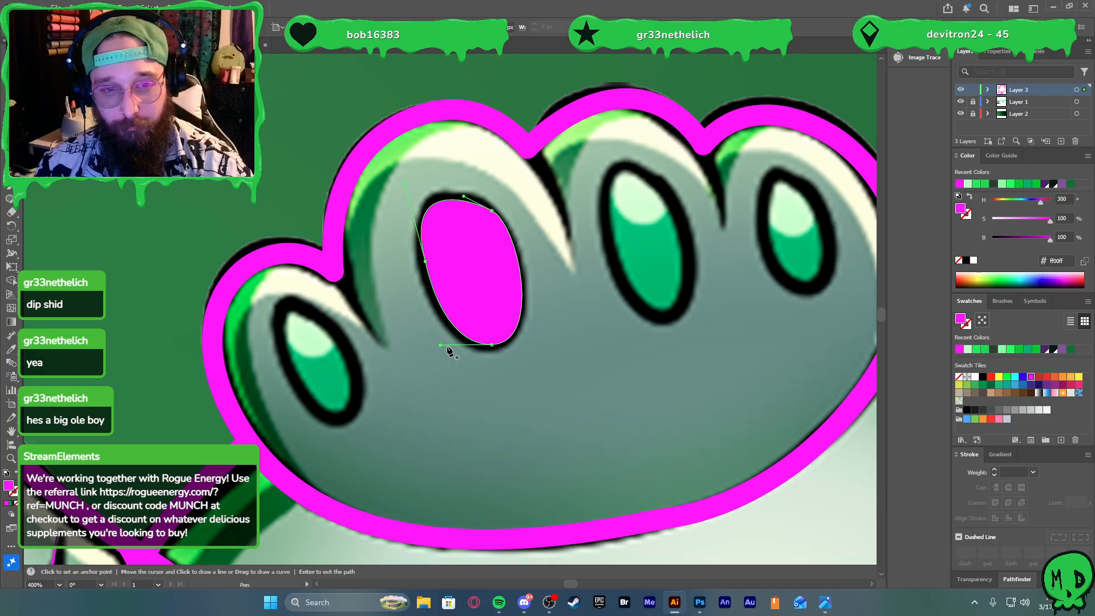
Swap the traced oval's magenta fill to its stroke and set the stroke weight to 5 pt
key(shift+x)
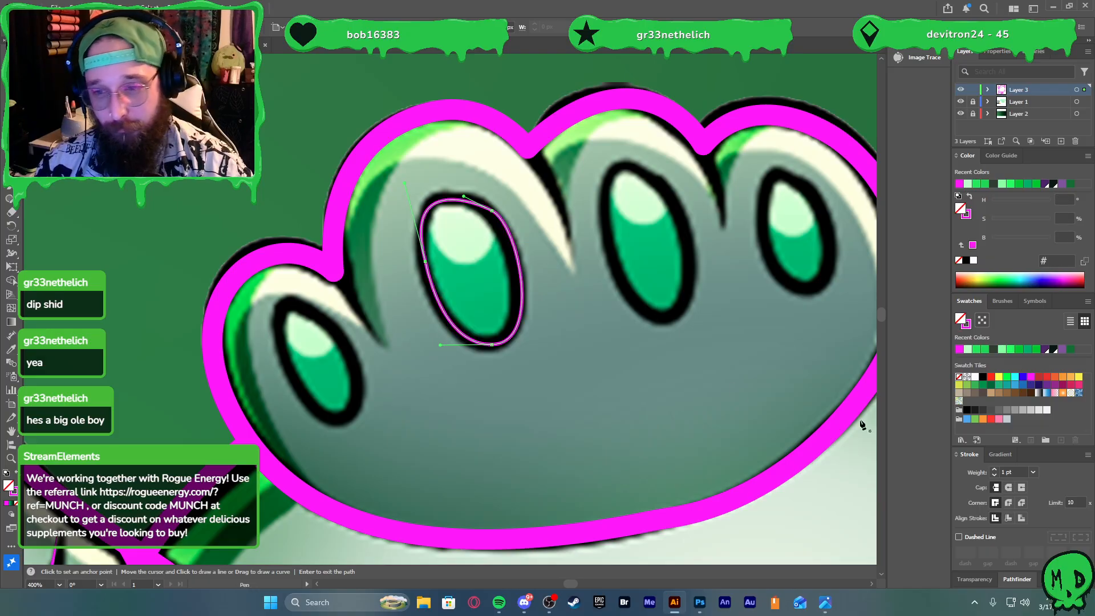
click(994, 469)
click(994, 470)
click(993, 470)
click(993, 470)
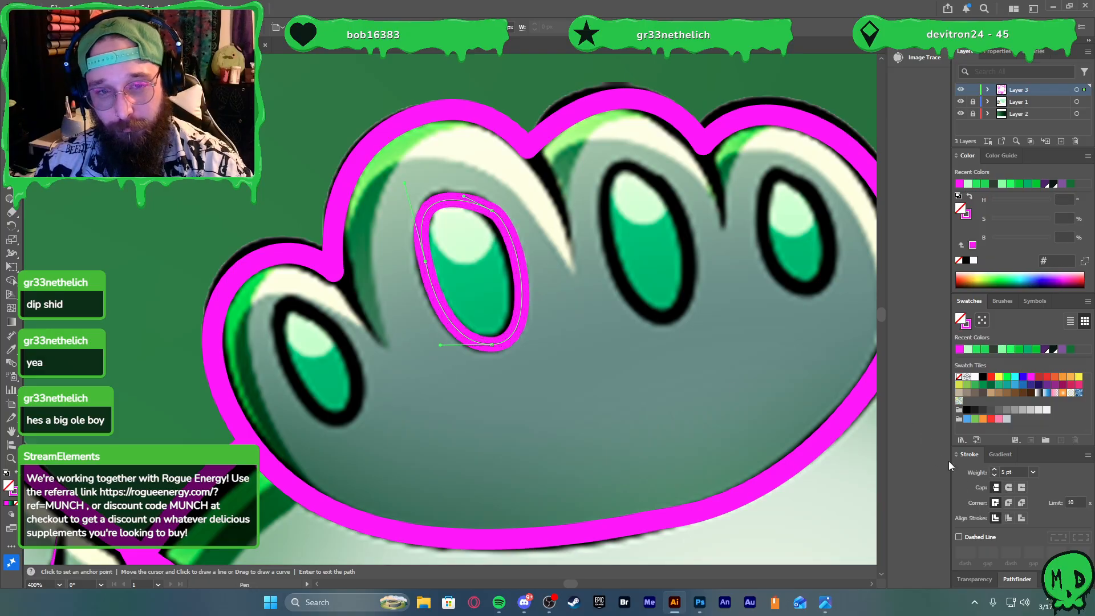
Reshape the upper-right curve of the oval outline so it follows the black line art
key(a)
click(492, 211)
drag(513, 223, 515, 240)
Copy the oval outline onto the crown's two ovals to its right, and shorten the rightmost copy to fit
key(v)
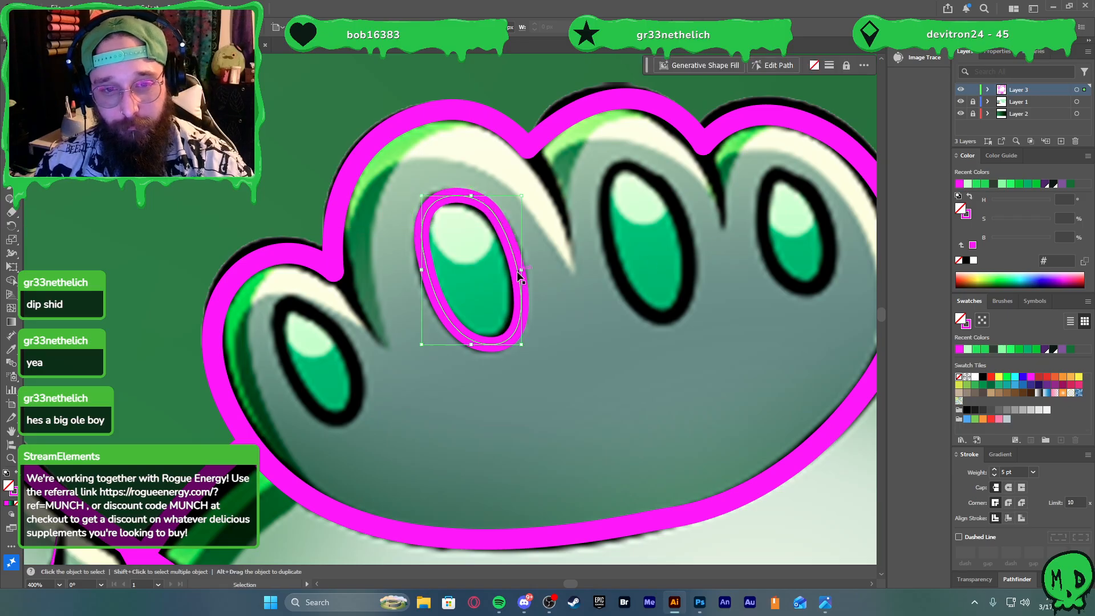
drag(514, 259, 692, 245)
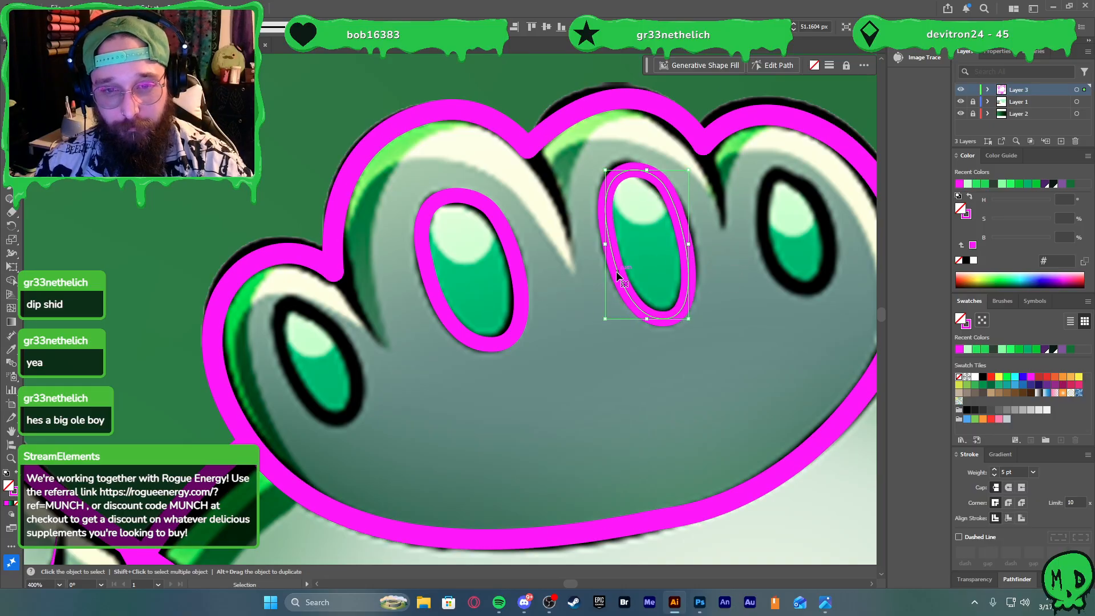
drag(616, 272, 758, 245)
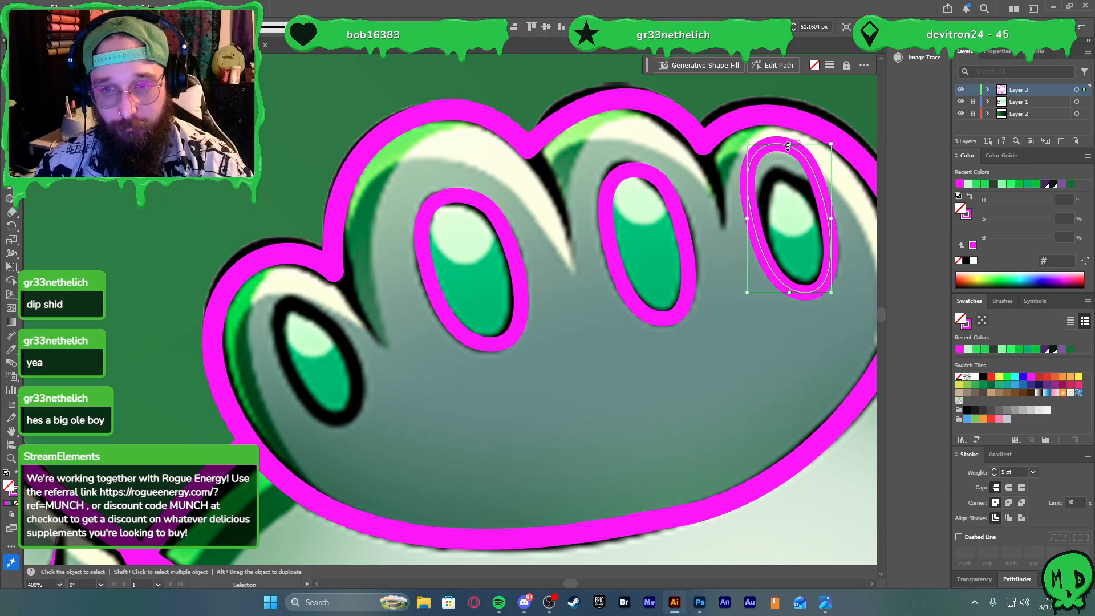
drag(787, 146, 788, 180)
Copy the shortened outline onto the crown's leftmost oval, rotate it to fit, reshape its upper-right curve and deselect it
drag(748, 236, 306, 396)
drag(361, 301, 352, 356)
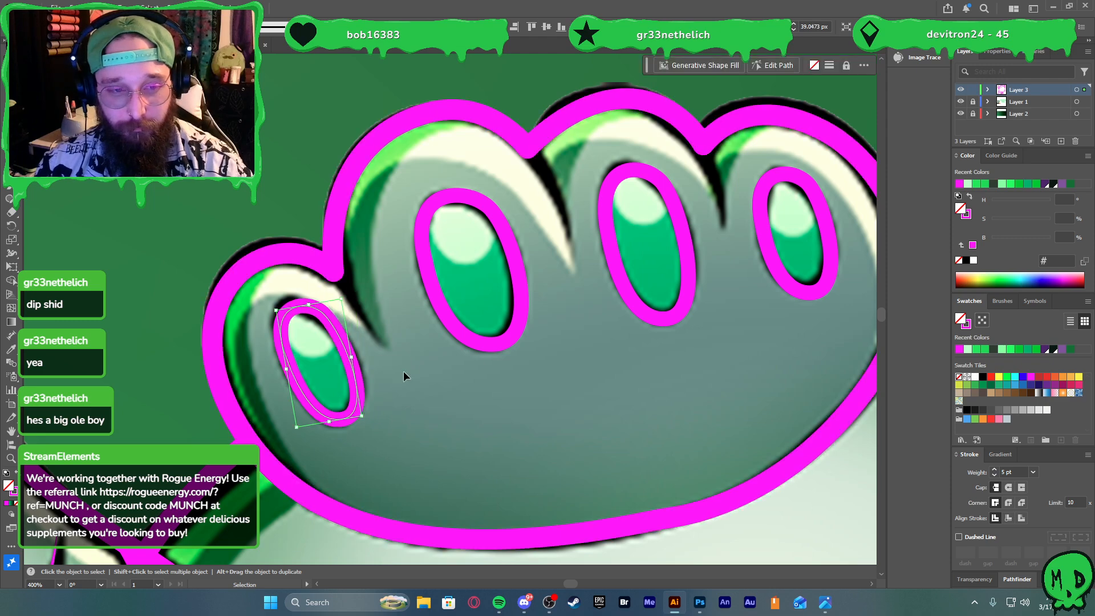
key(a)
click(334, 334)
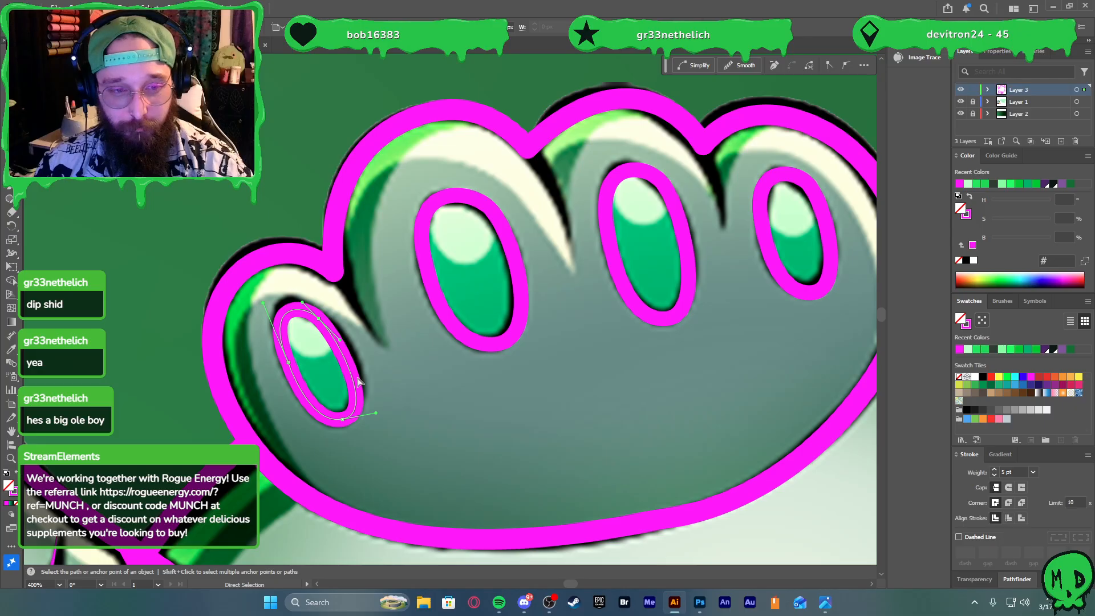
drag(341, 343, 356, 348)
key(v)
scroll(678, 263, down, 4)
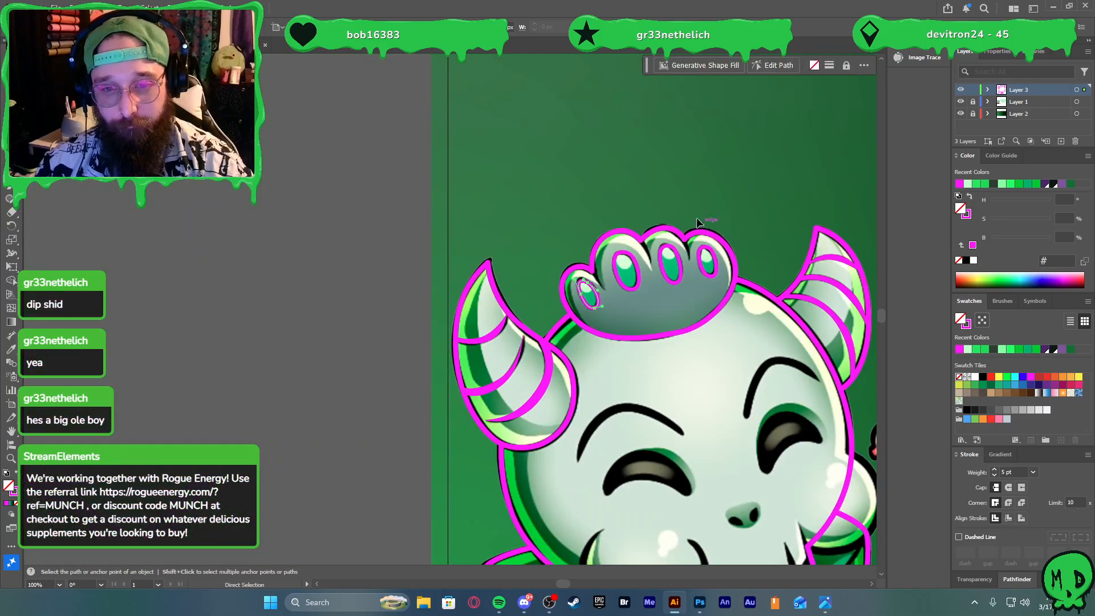
click(302, 250)
scroll(297, 250, down, 2)
scroll(297, 276, down, 2)
scroll(368, 306, right, 1)
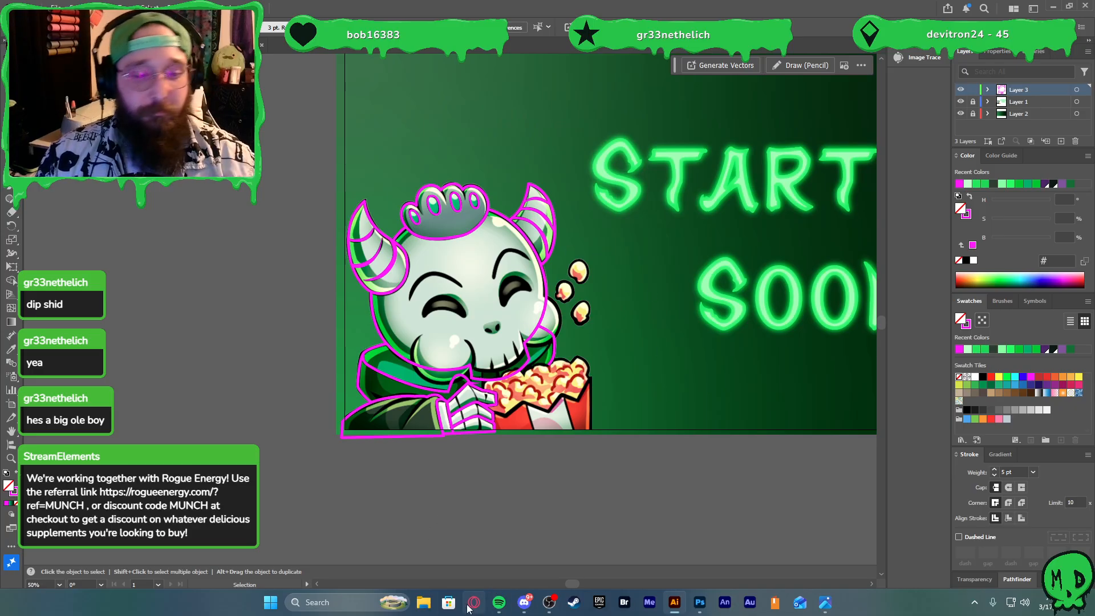
Switch to File Explorer and look through Stream Doodles > Commissions > Fish > Overlays on the F: drive for character reference art
click(423, 602)
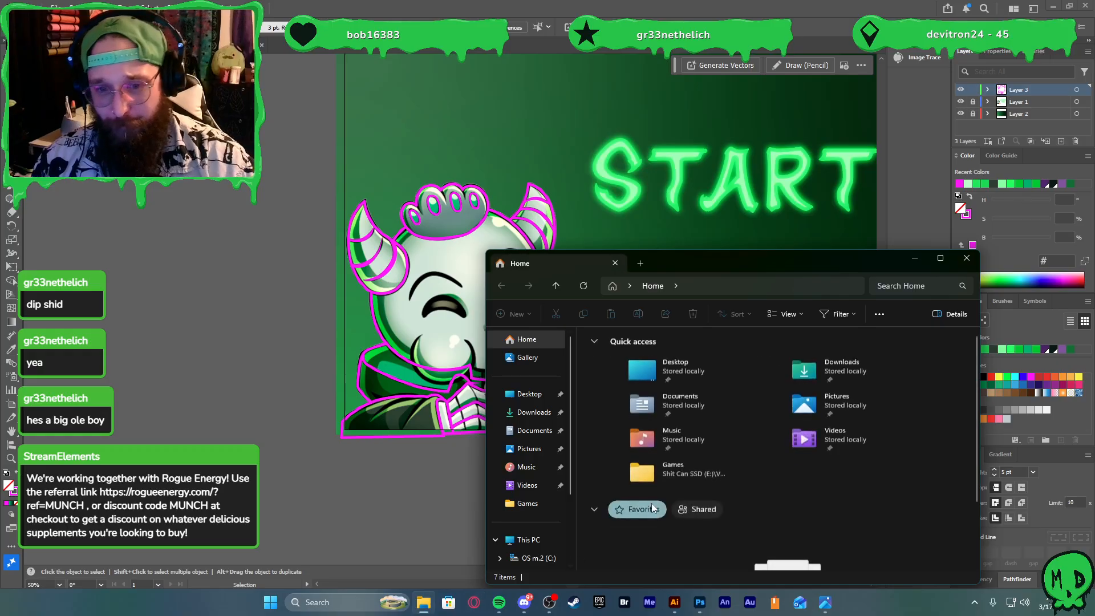
scroll(520, 459, down, 3)
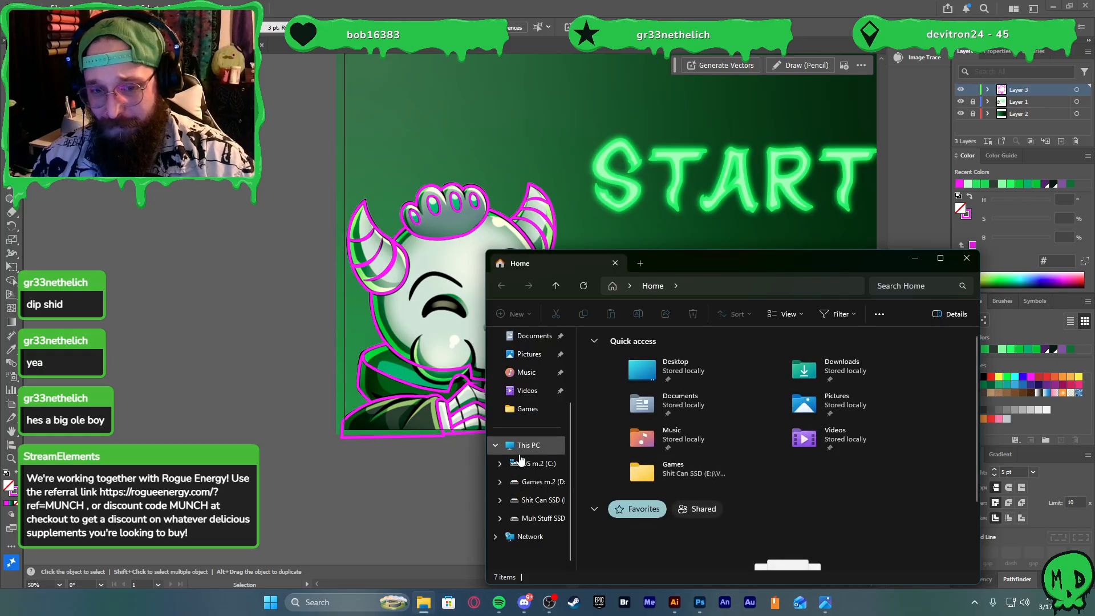
click(551, 501)
click(542, 517)
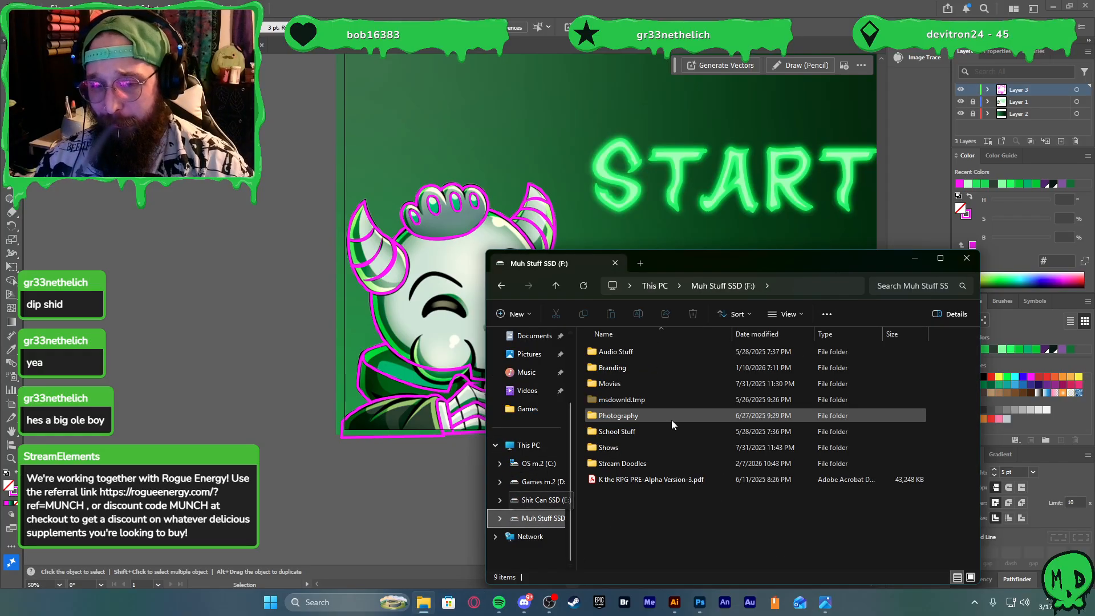
double_click(633, 463)
double_click(626, 362)
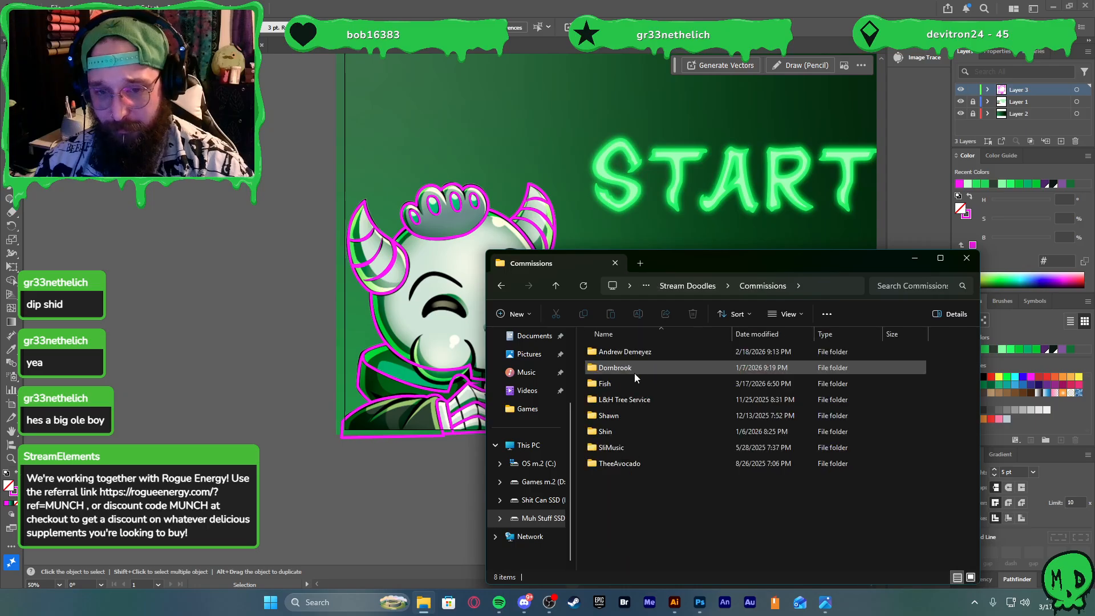
double_click(618, 385)
double_click(622, 364)
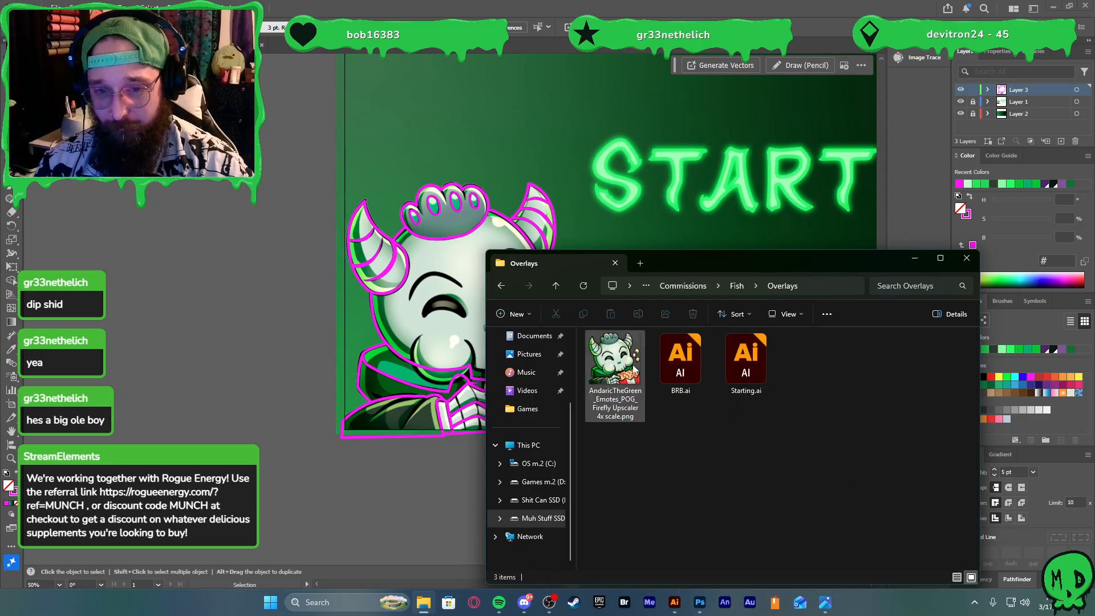
Open the reference image Fish1.png from the drive-download folder in Downloads
click(501, 286)
scroll(510, 342, up, 2)
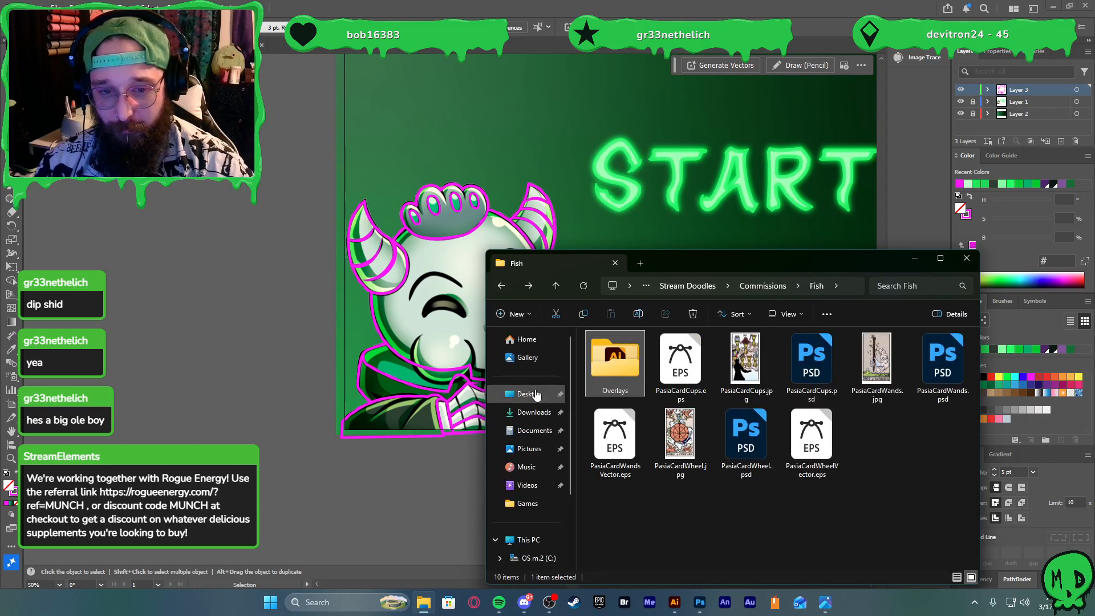
click(534, 412)
double_click(650, 370)
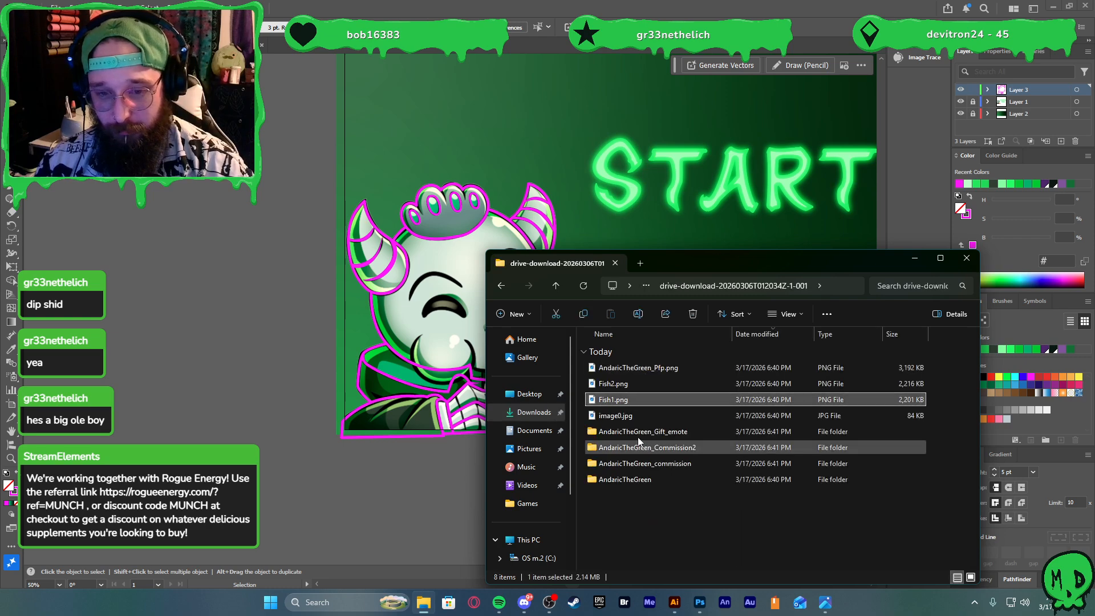
click(627, 402)
double_click(628, 401)
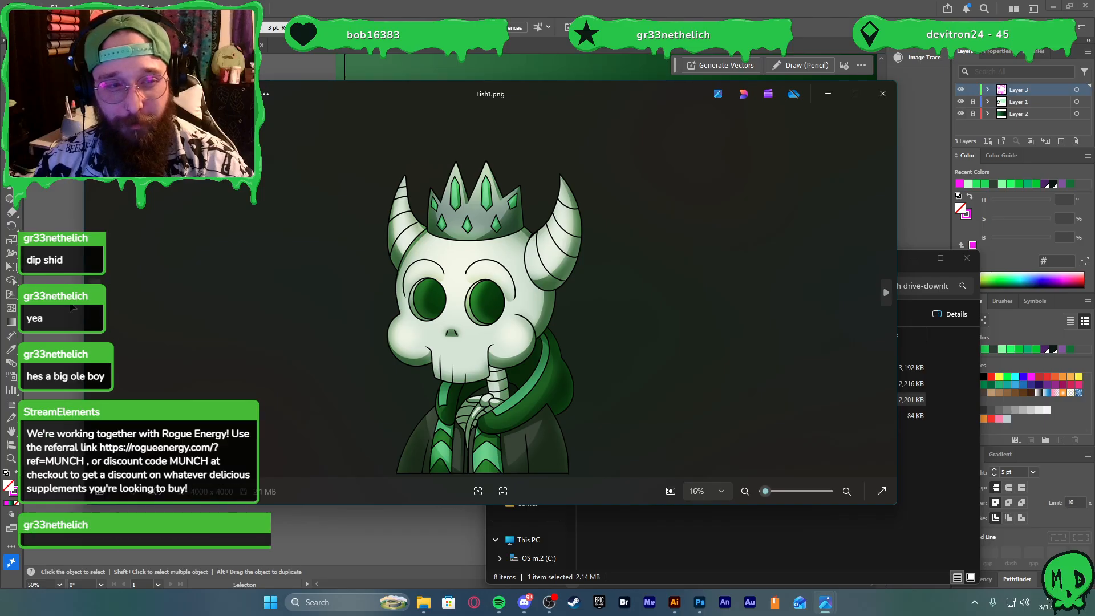
Compare AndaricTheGreen_Pfp.png with Fish1.png in the image viewer and close the viewer
click(94, 292)
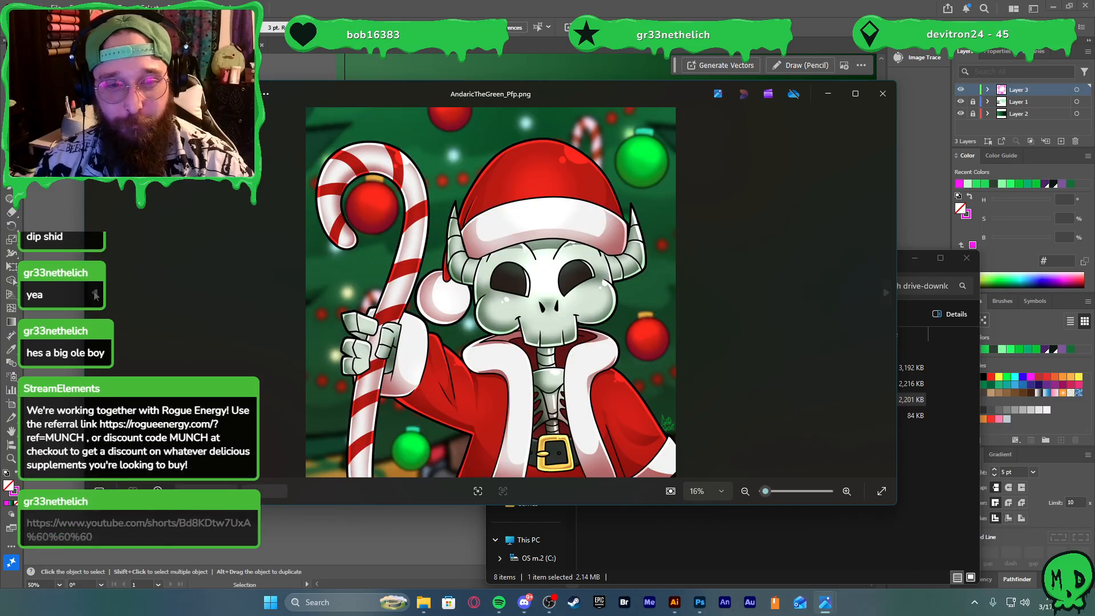
click(886, 292)
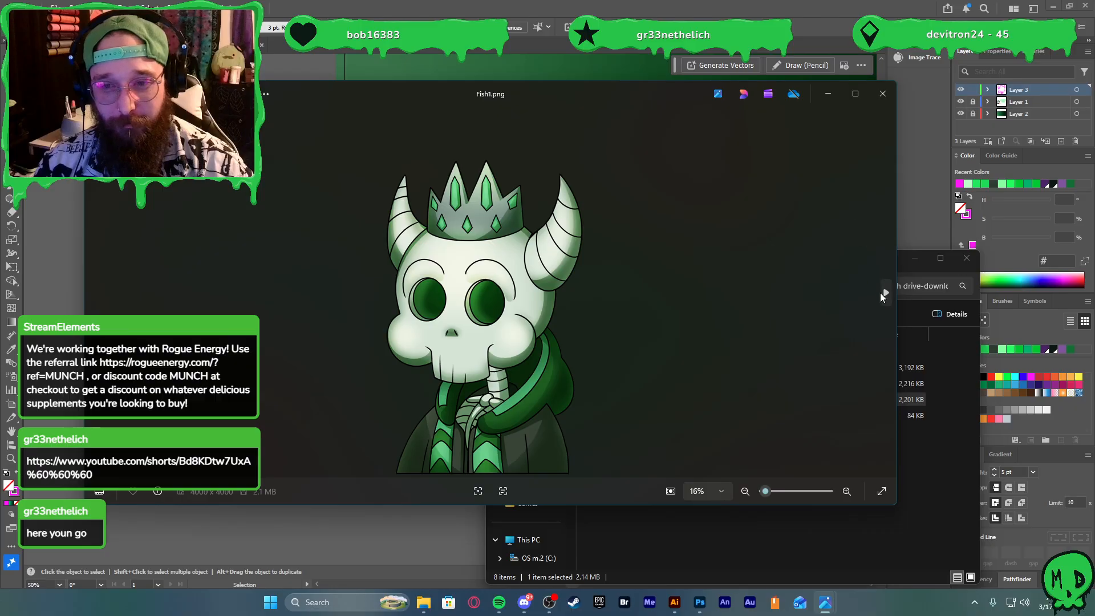
click(884, 293)
click(880, 95)
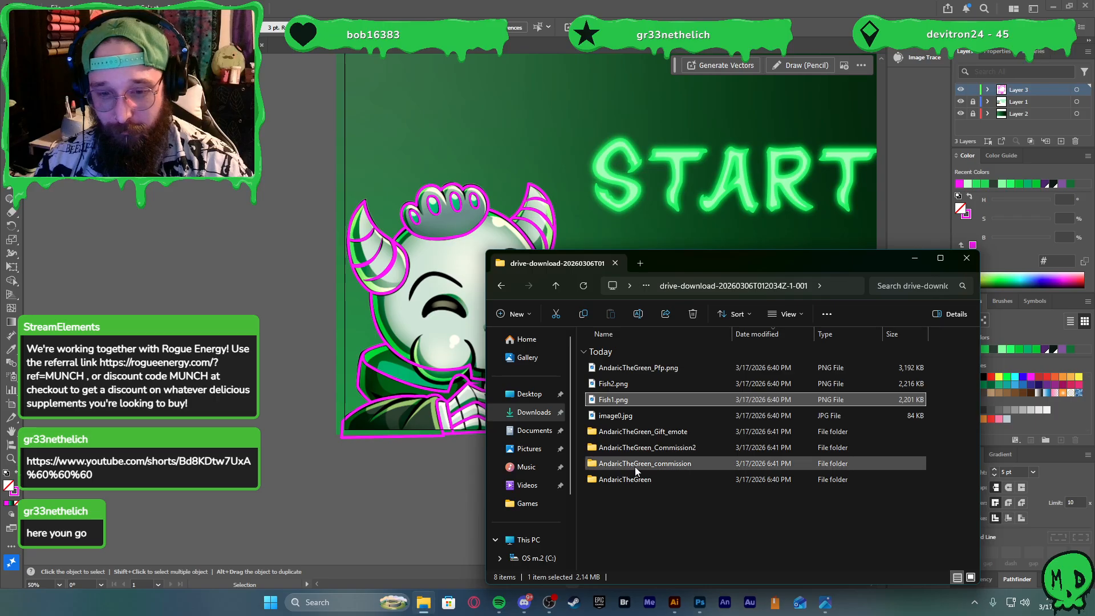
Browse the nested AndaricTheGreen folders, preview Fjump_112.gif in Ani-Emotes, and return to the parent folder
double_click(626, 480)
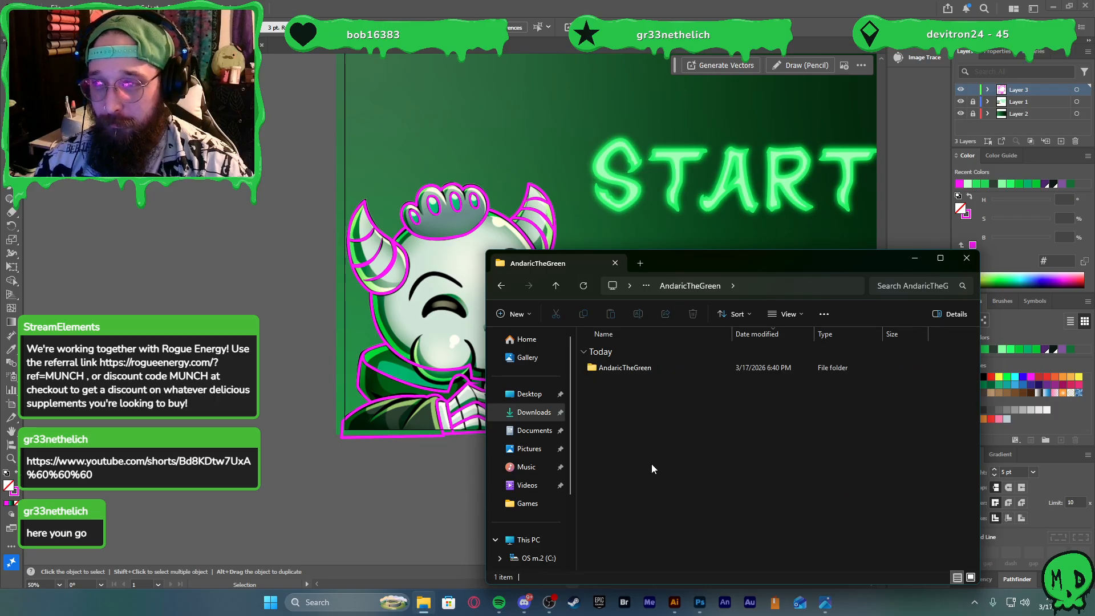
double_click(635, 368)
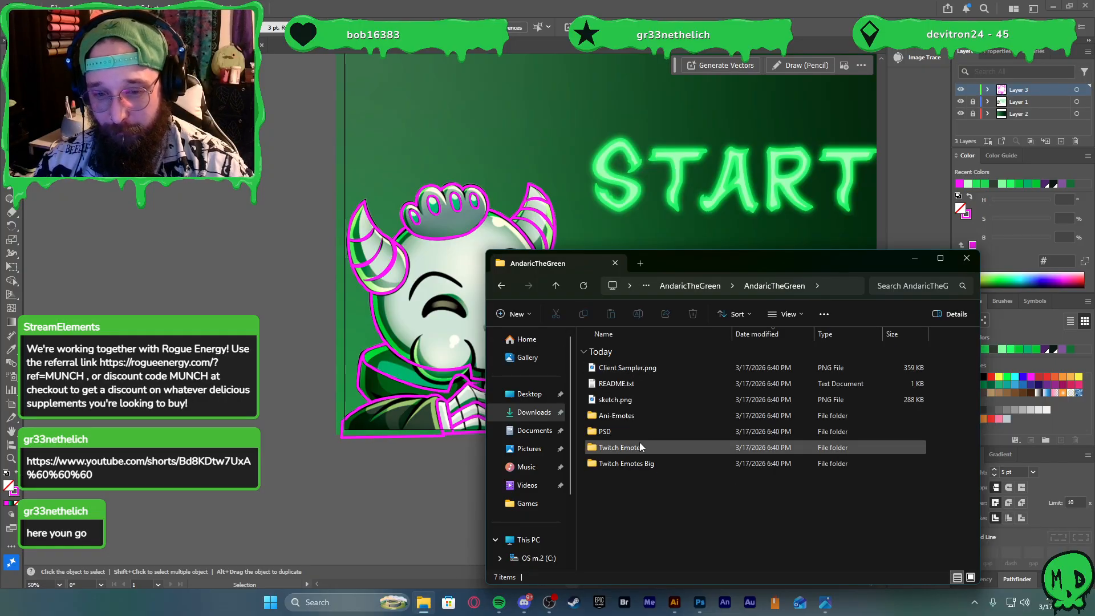
double_click(622, 416)
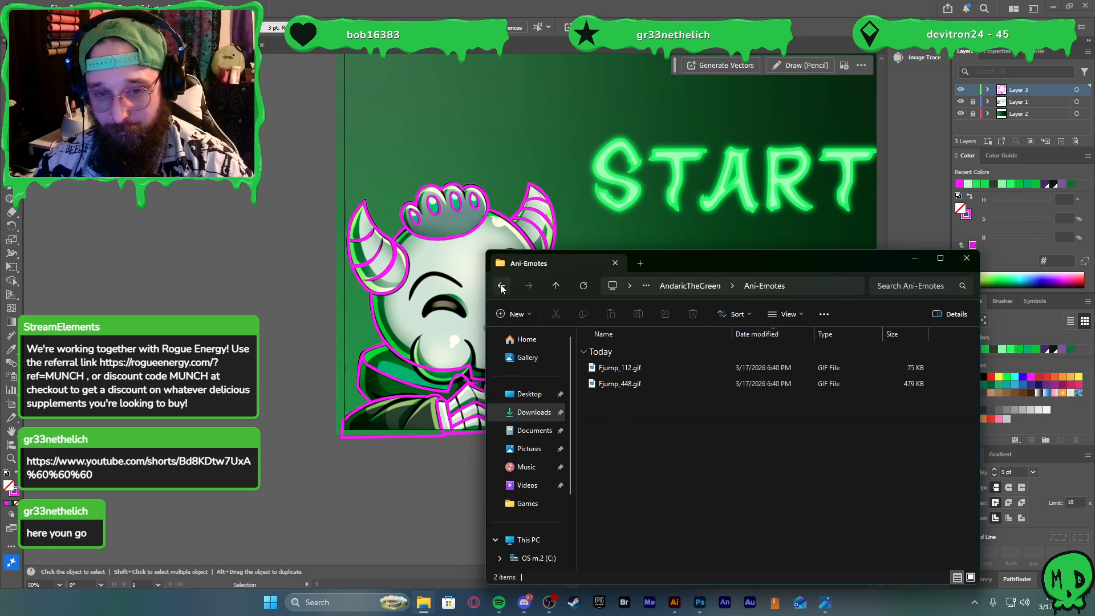
double_click(613, 371)
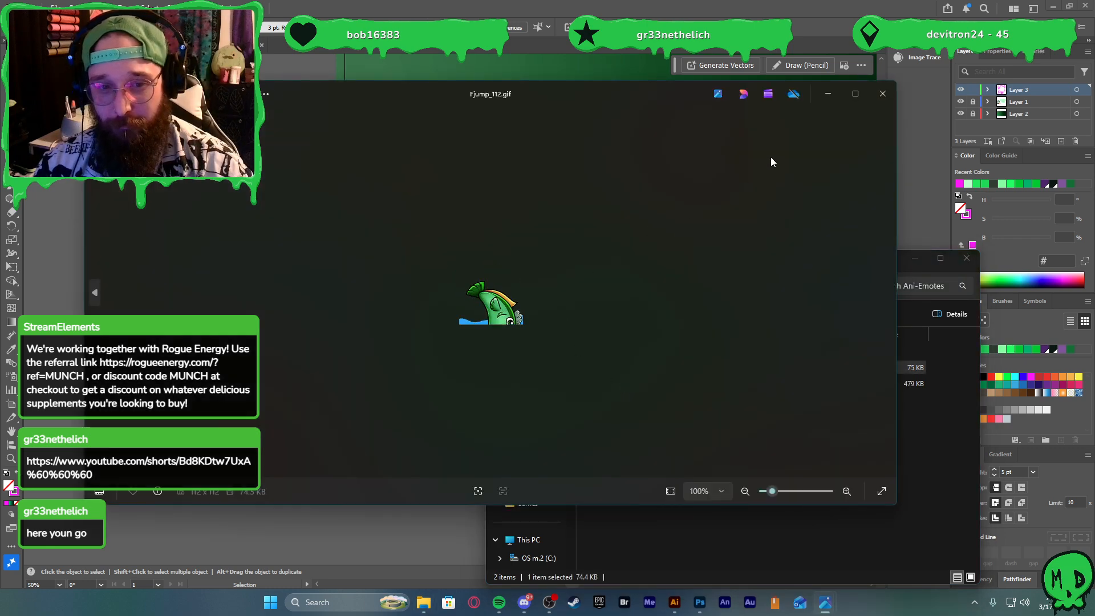
click(882, 93)
click(501, 285)
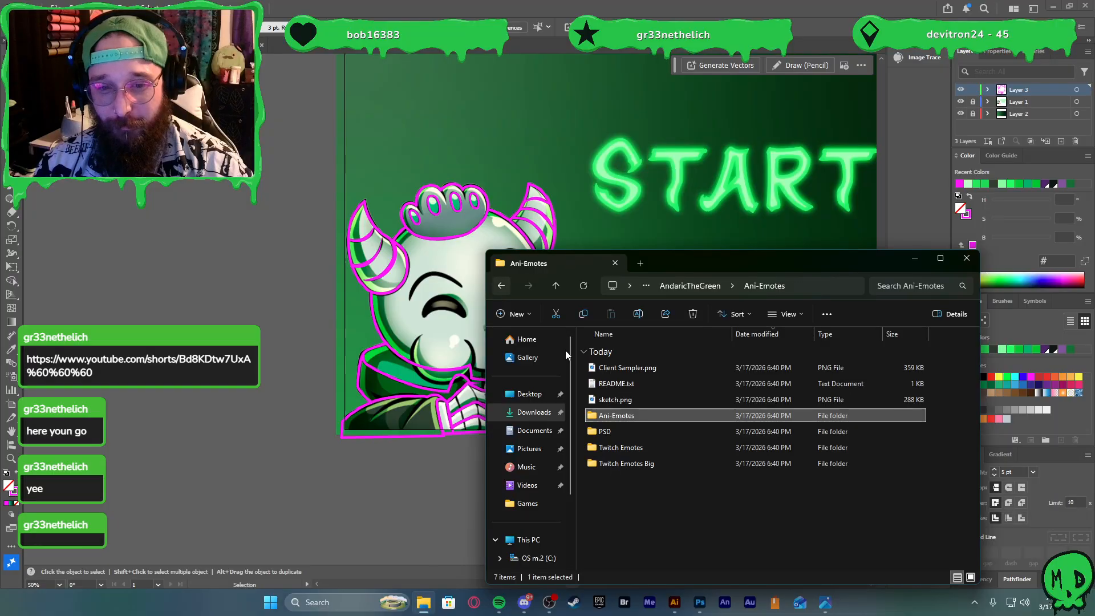
Preview the POG emote from the Twitch Emotes Big folder and close the preview
click(638, 463)
double_click(637, 465)
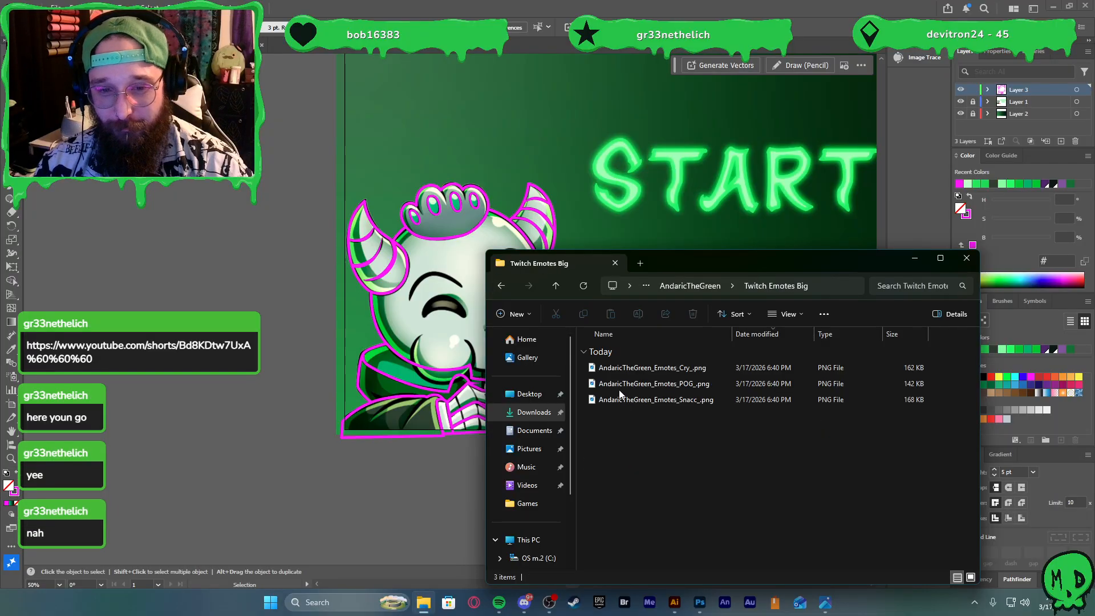
click(638, 368)
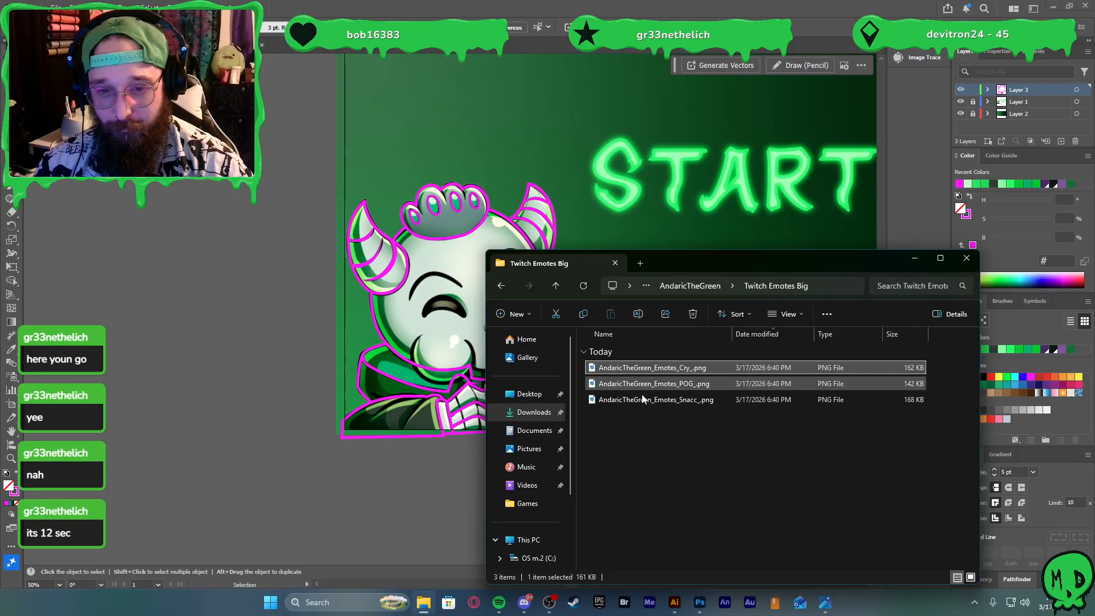
double_click(643, 385)
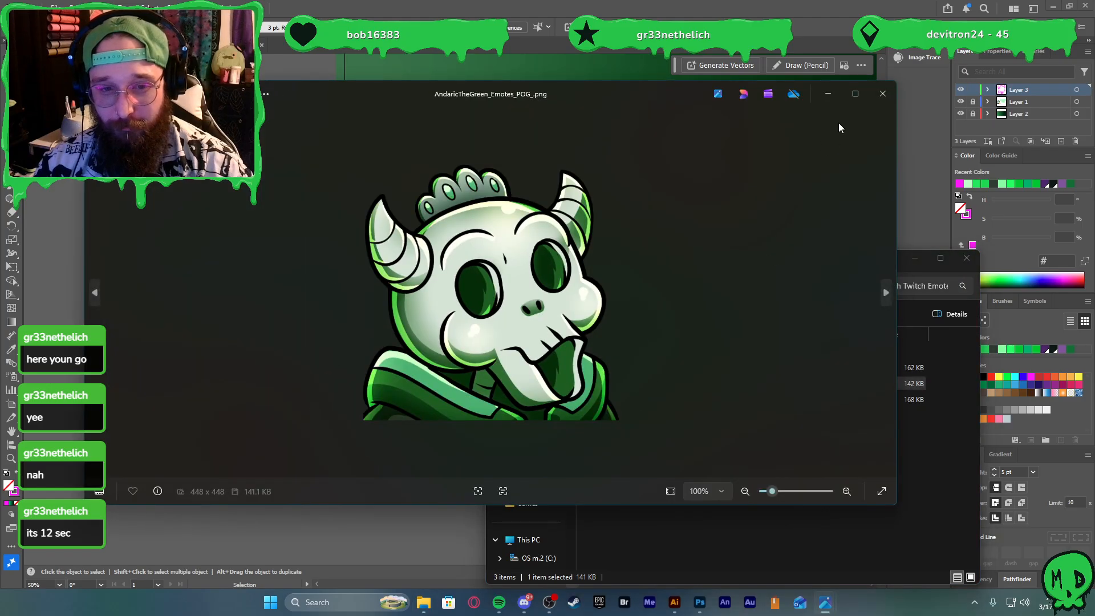
click(883, 94)
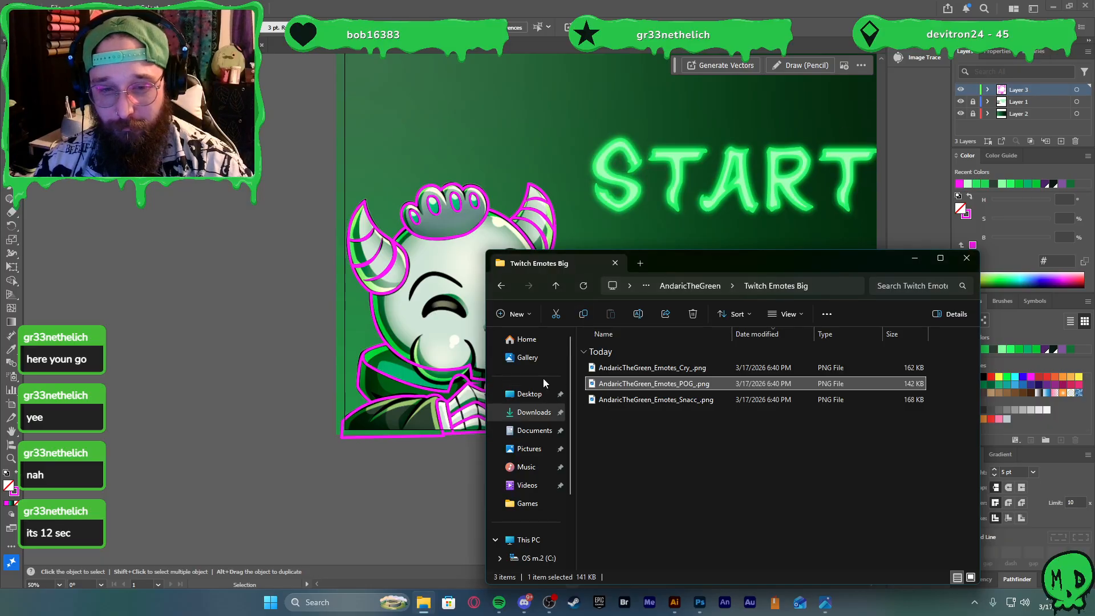
Reopen AndaricTheGreen_Emotes_POG_.png as a reference, close the File Explorer window, and move the image off the artwork
double_click(642, 386)
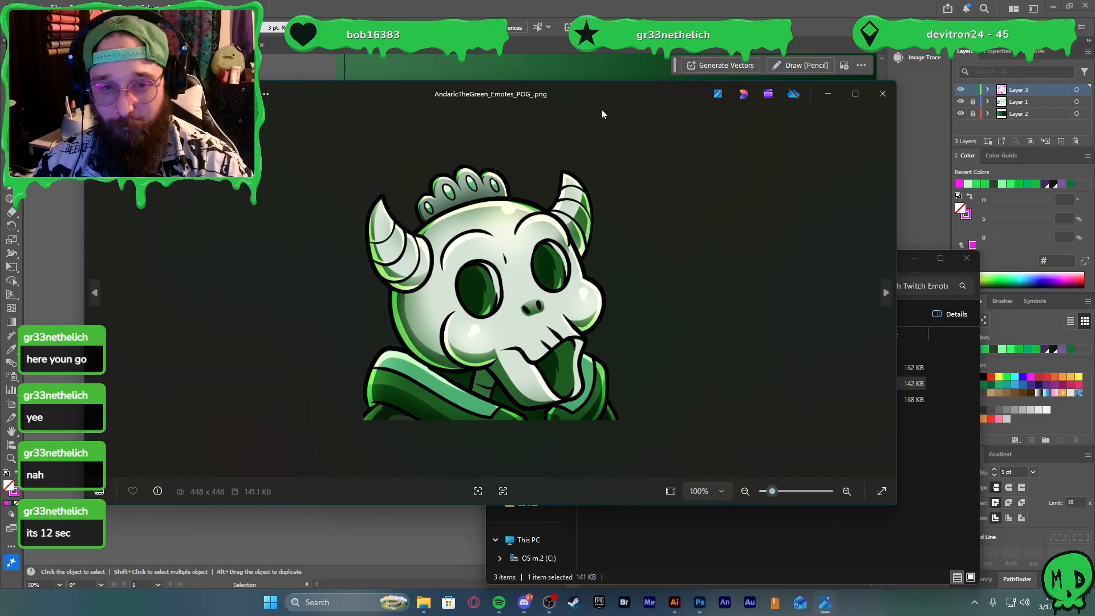
click(966, 259)
drag(643, 97, 1094, 291)
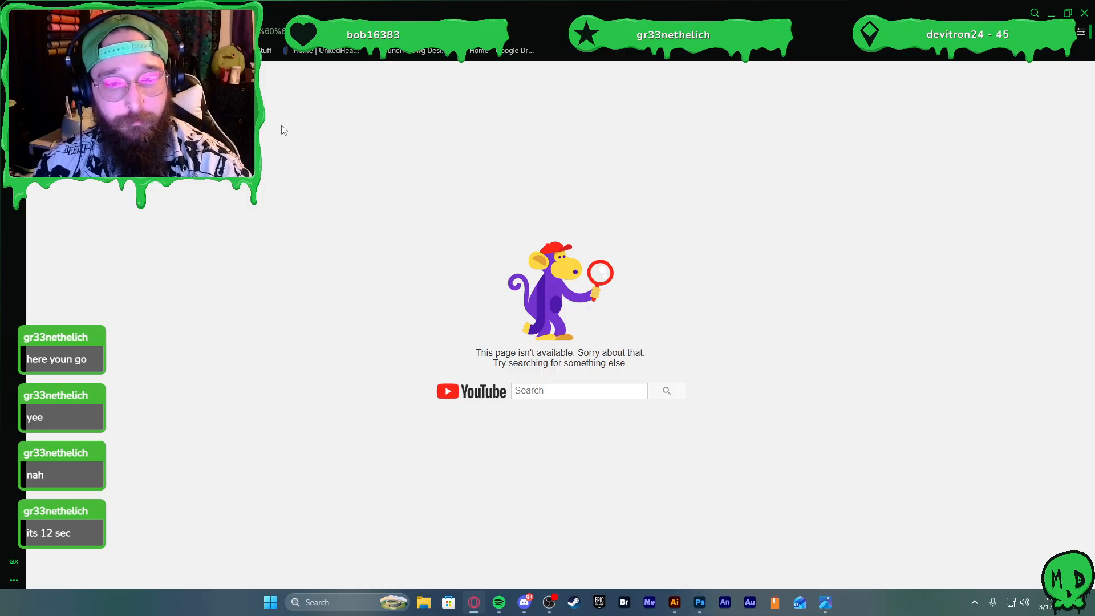
Leave the unavailable YouTube page, view the linked Short in the browser, and return to Illustrator
click(236, 12)
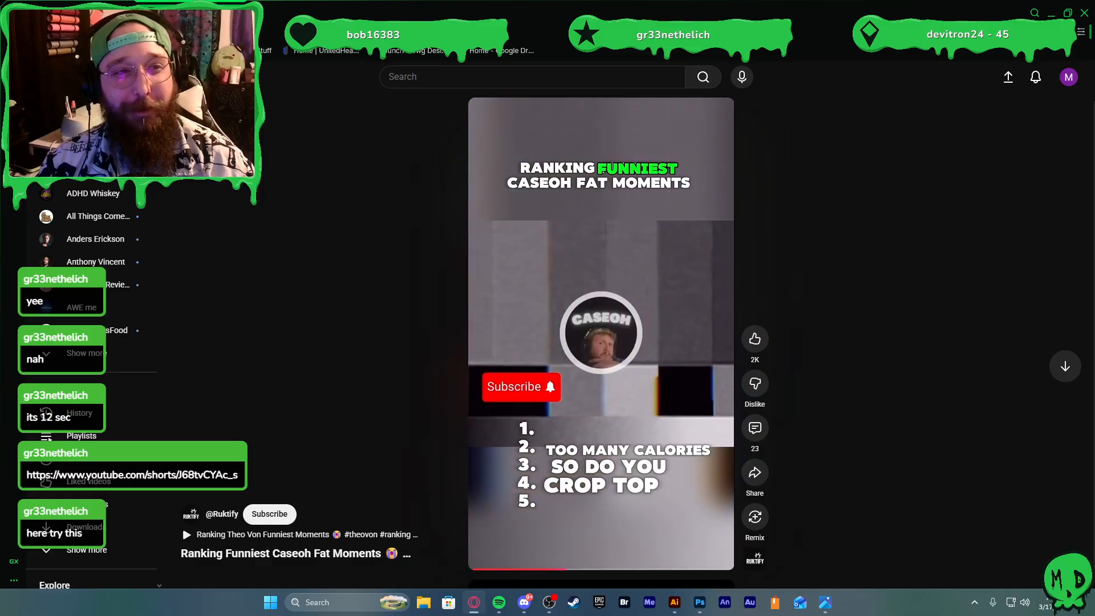
click(383, 5)
click(1050, 13)
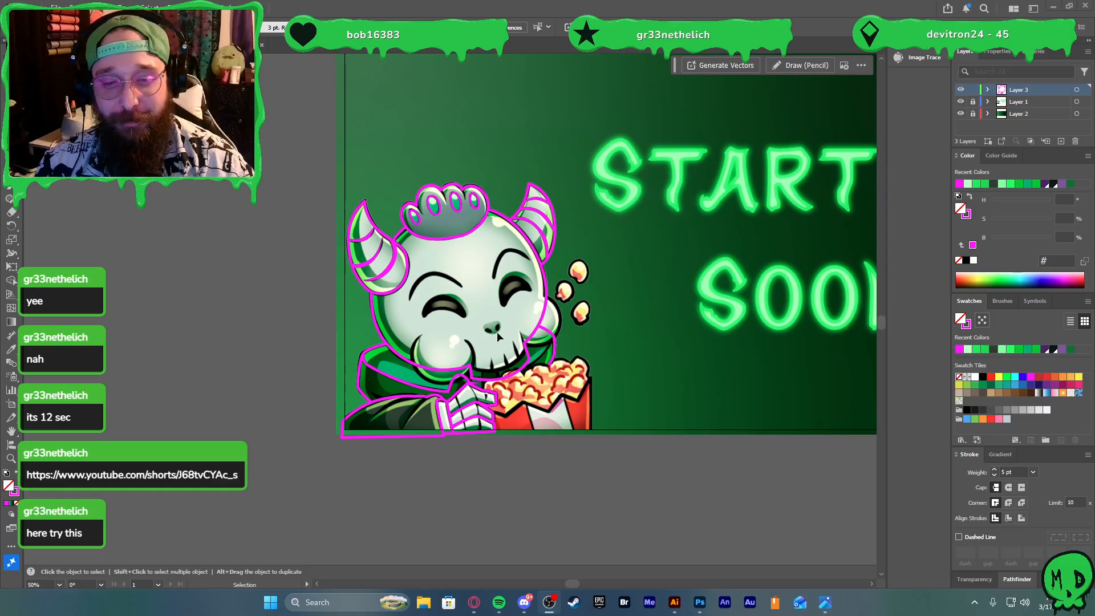
Trace the skull's left cheek with the Pen tool, curving from its upper tip under the cheek to the jaw notch
scroll(468, 345, up, 3)
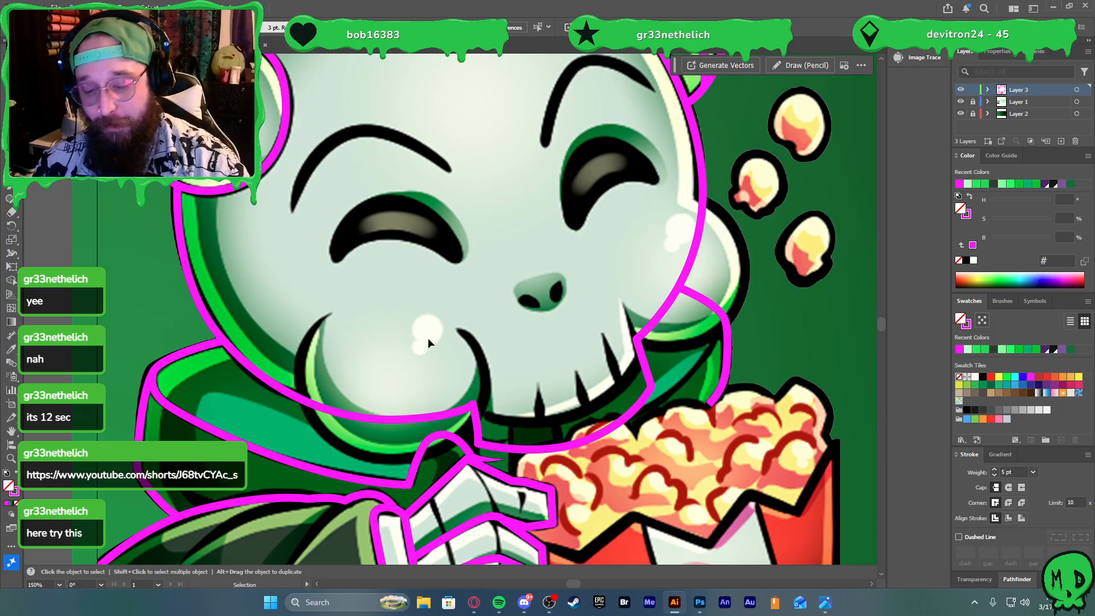
key(p)
click(327, 310)
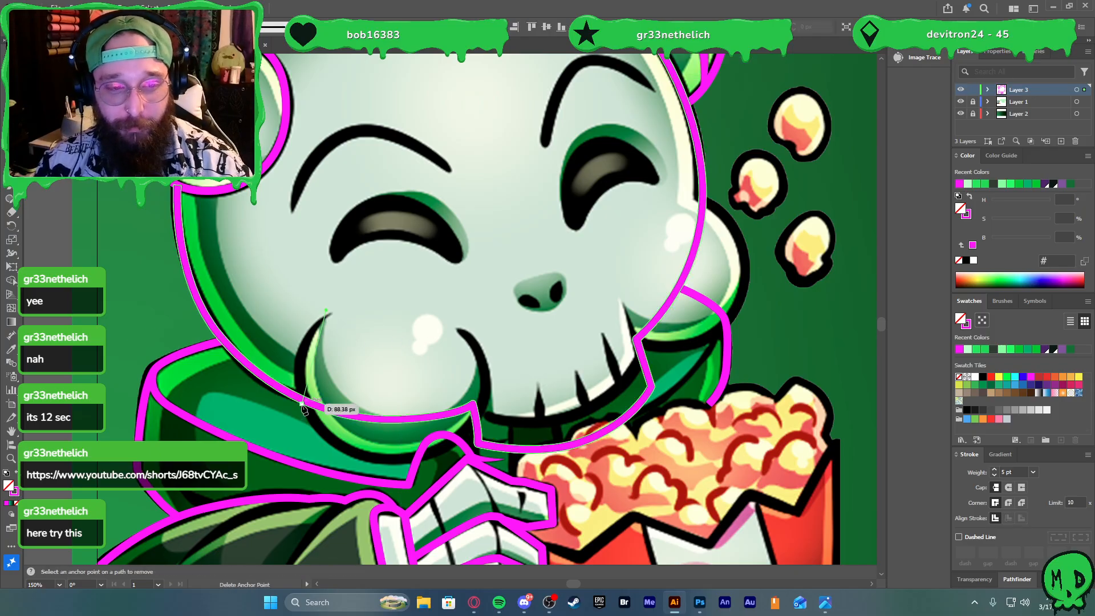
drag(332, 459, 334, 461)
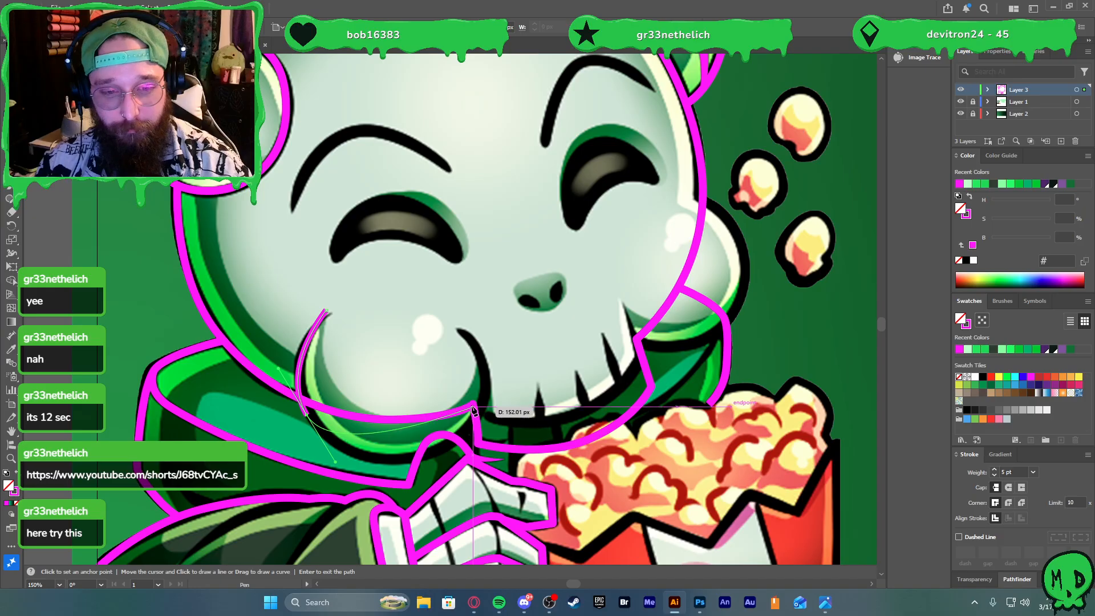
drag(473, 407, 491, 333)
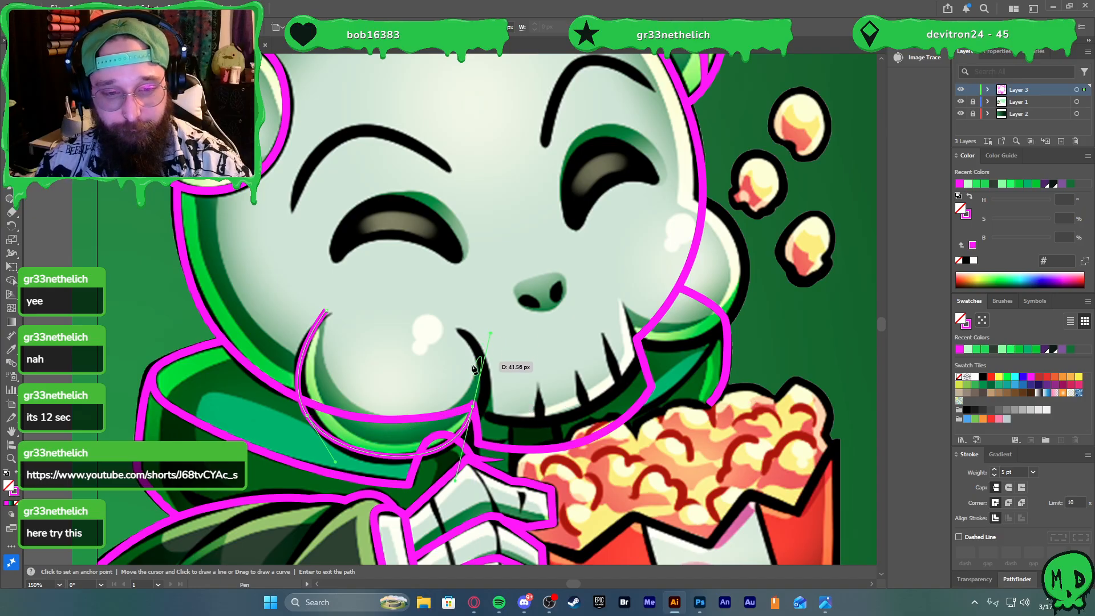
Reshape the left cheek outline by moving its upper end anchor inward and adjusting the side curve to fit the artwork
key(v)
key(a)
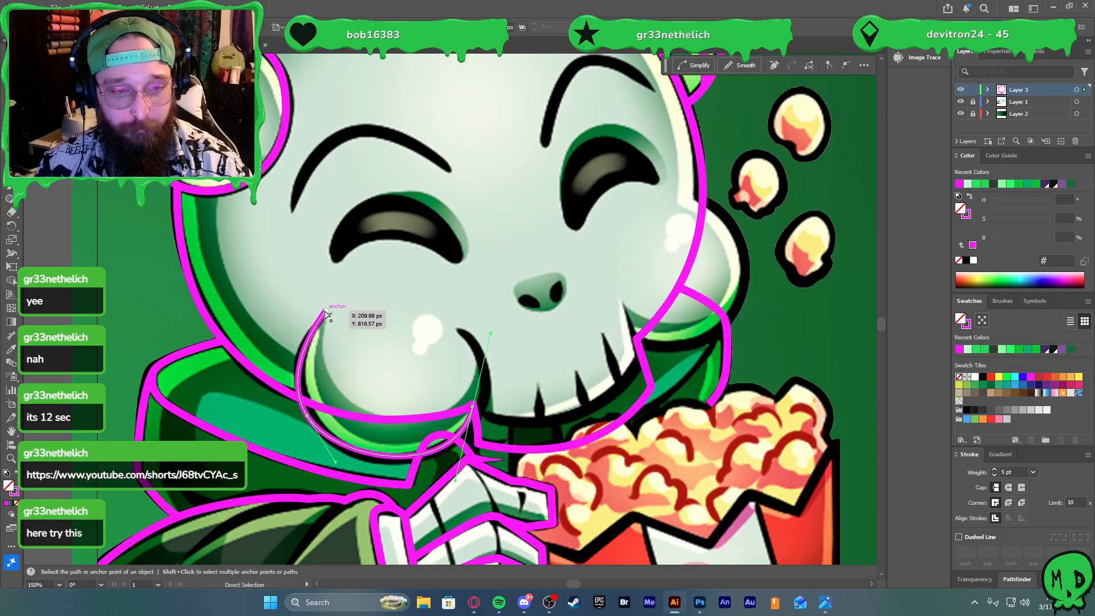
drag(326, 313, 334, 324)
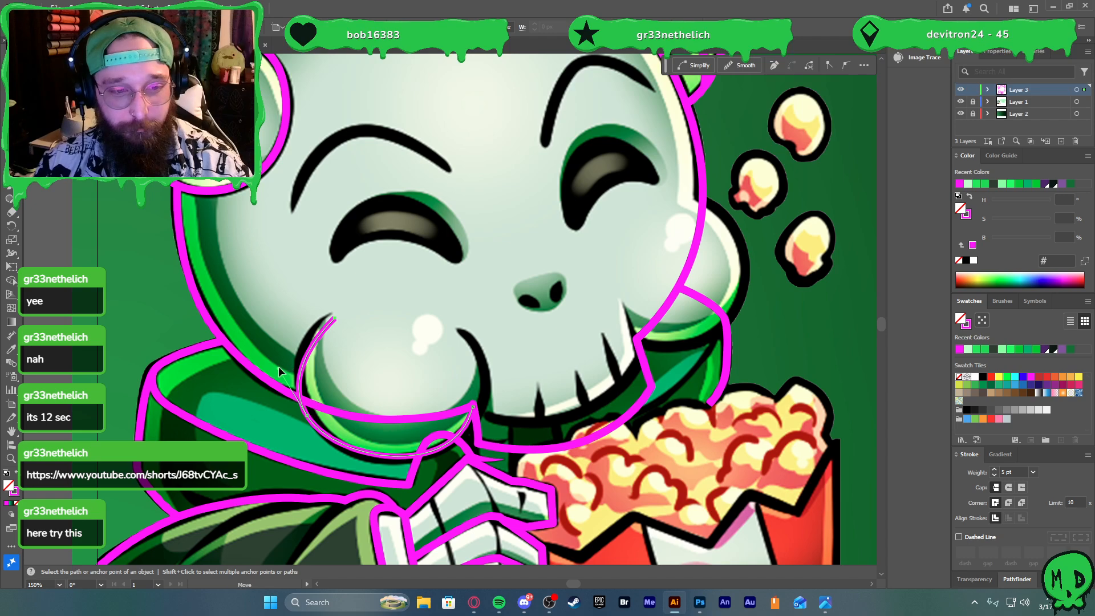
drag(278, 369, 279, 354)
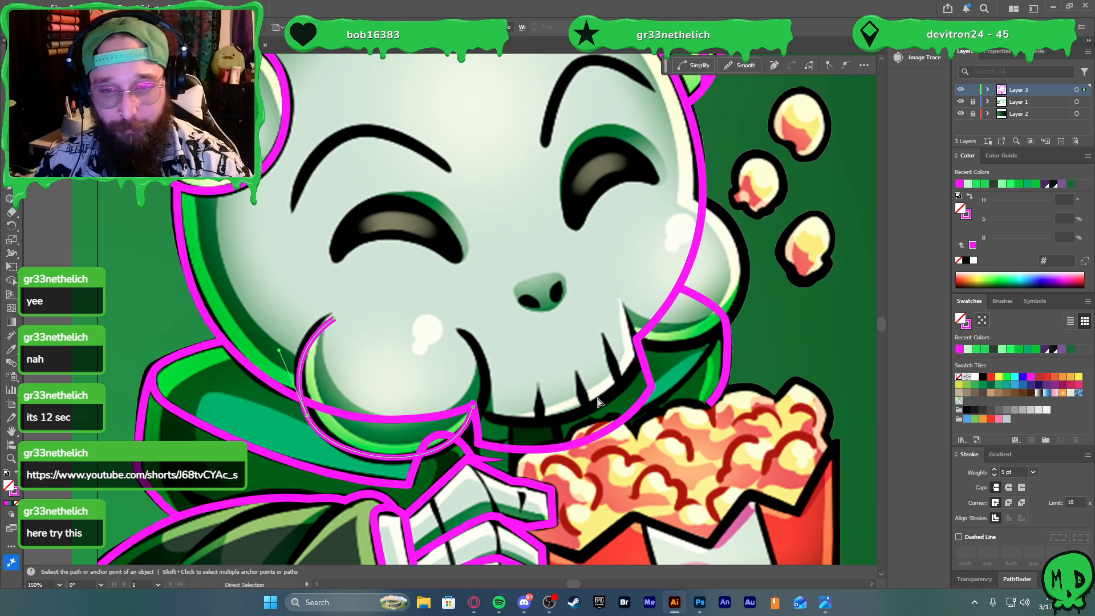
Trace the underside of the skull's right cheek with a curved Pen path from the jaw corner to the collar
key(p)
click(634, 350)
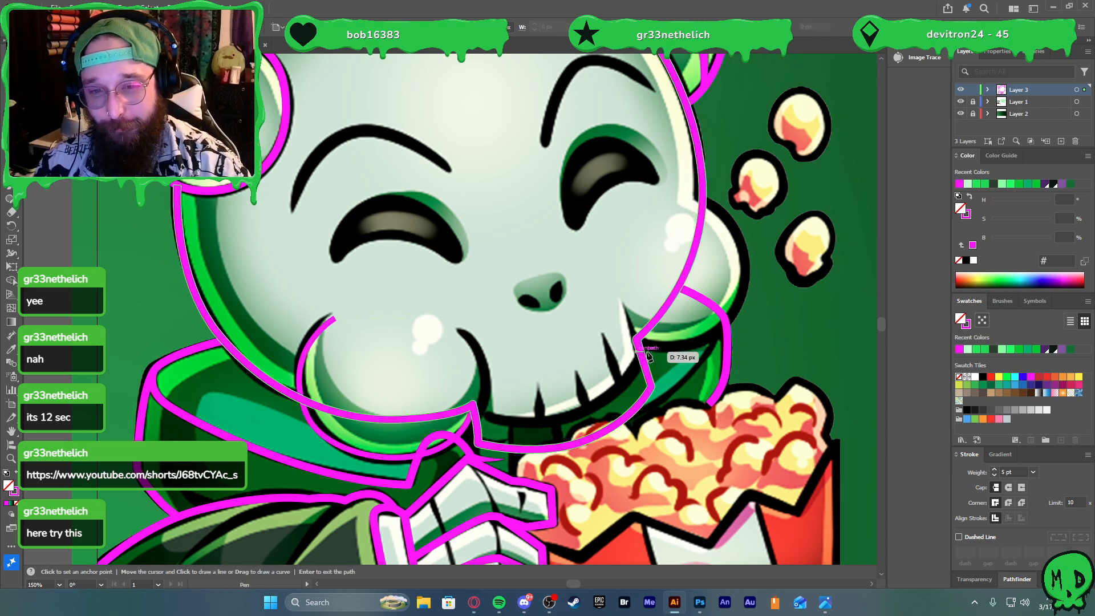
drag(704, 325, 723, 282)
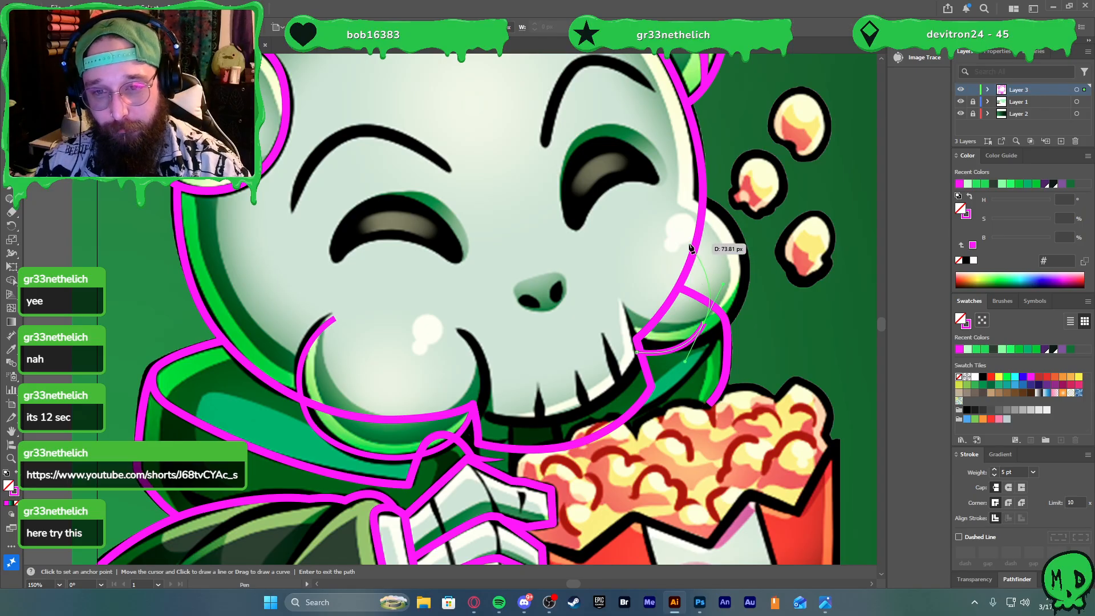
key(a)
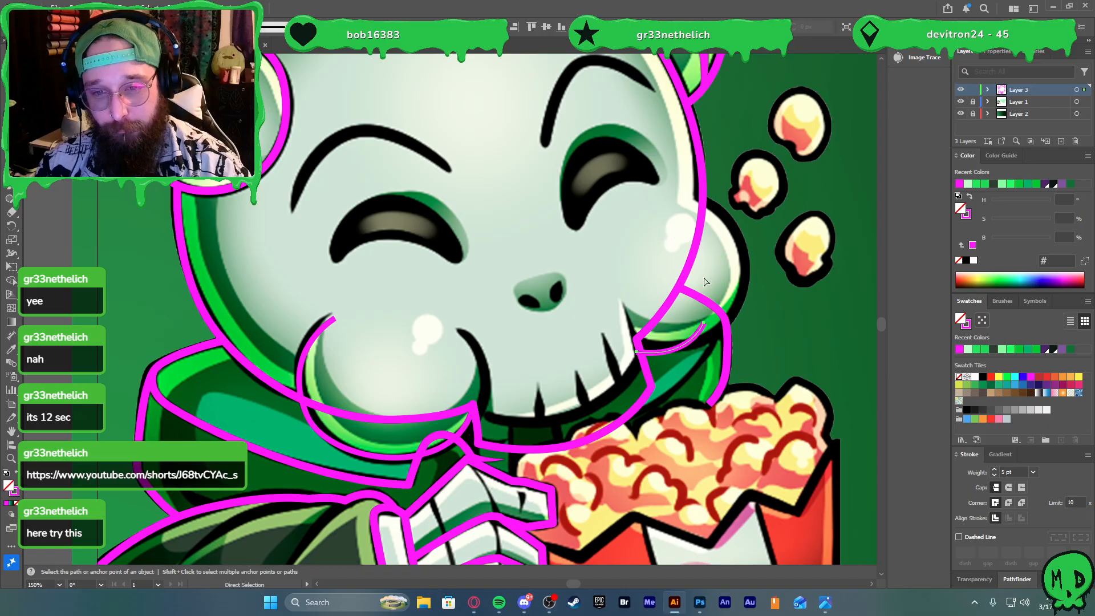
Undo the last segment and redraw the magenta curve around the right cheek with the Pen tool, ending inside the face outline
key(ctrl+z)
drag(710, 328, 731, 295)
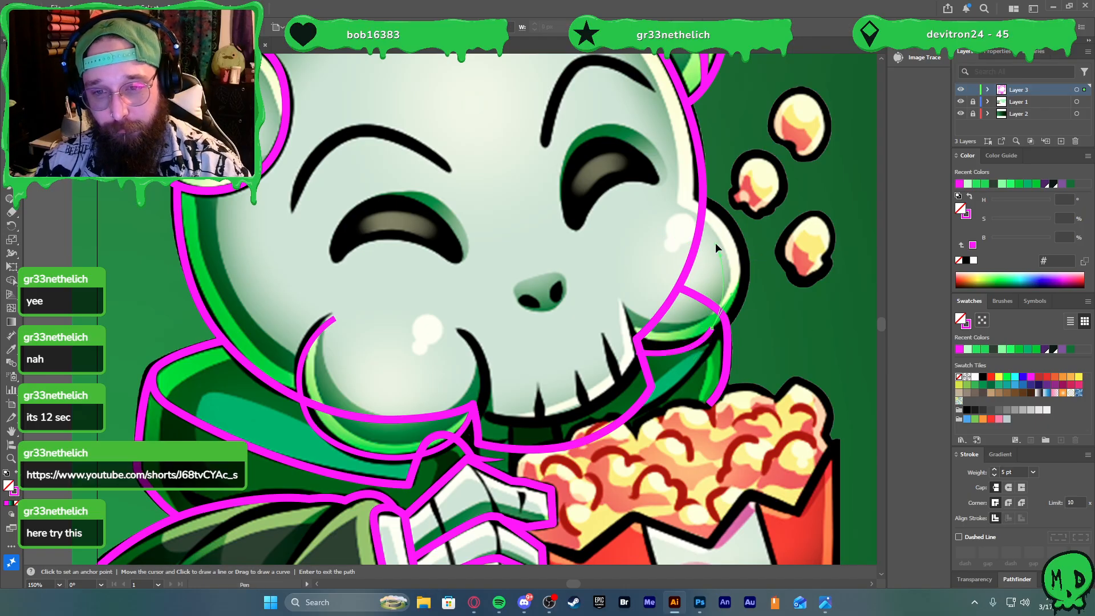
click(707, 232)
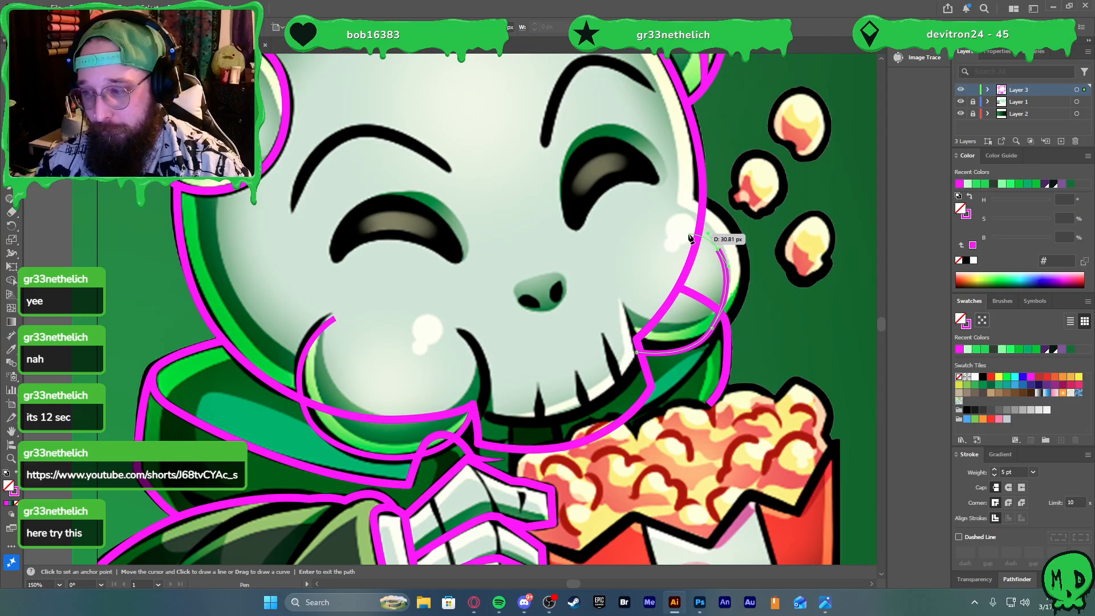
click(687, 231)
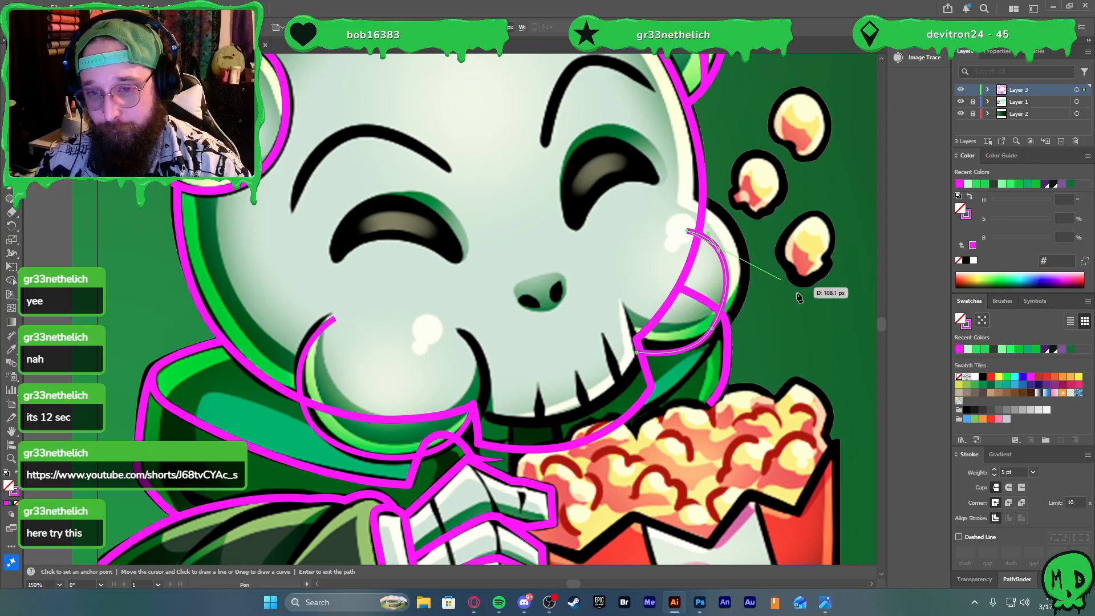
key(v)
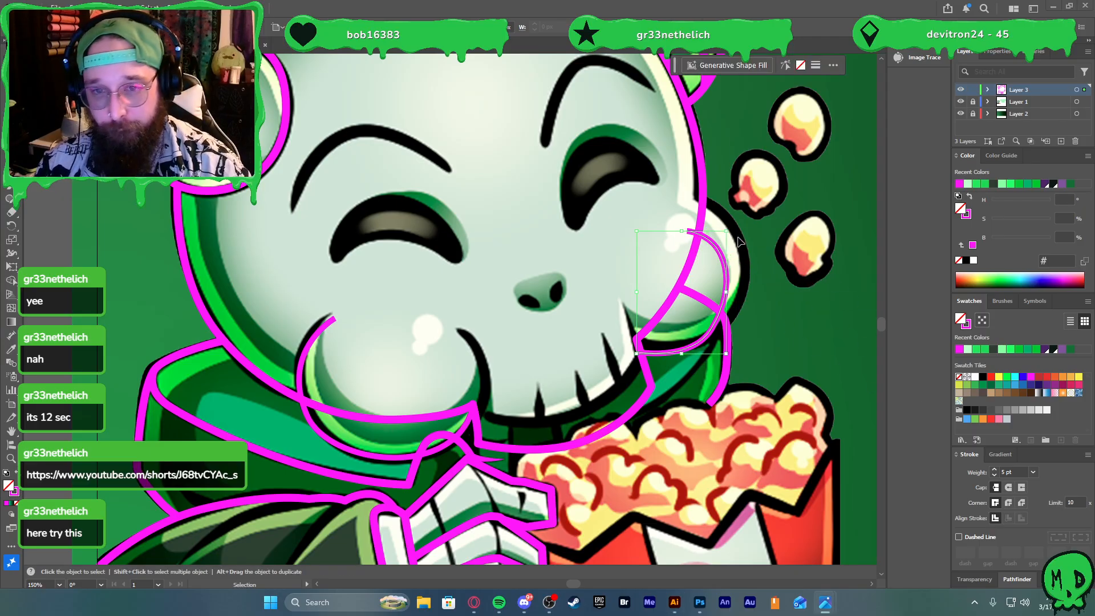
Move both endpoints of the right cheek curve onto the face outline, one at the cheek highlight and one at the jaw corner
key(a)
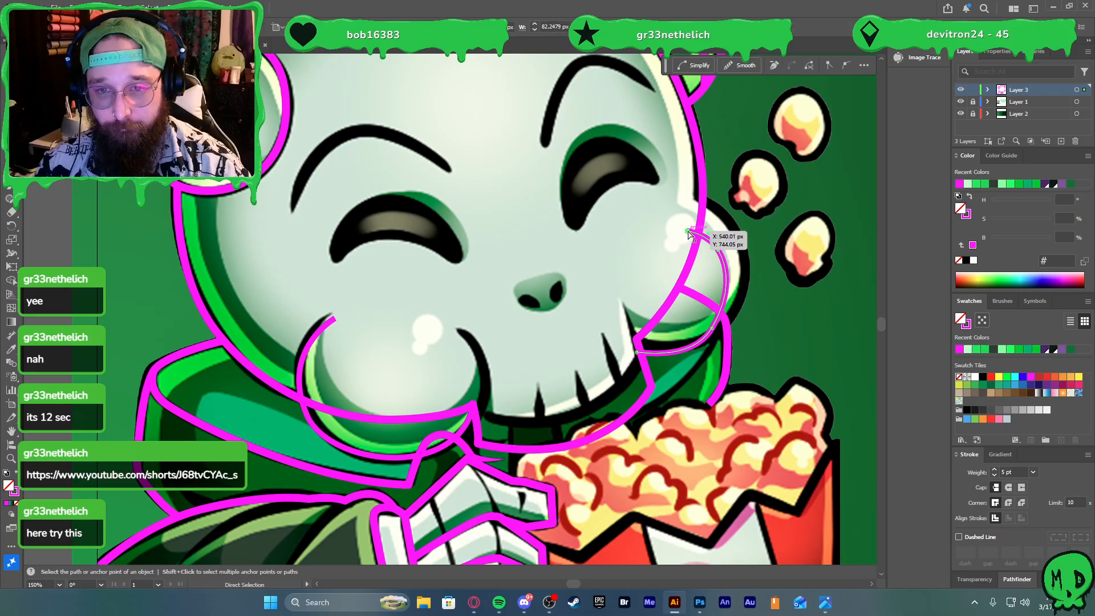
drag(690, 231, 699, 235)
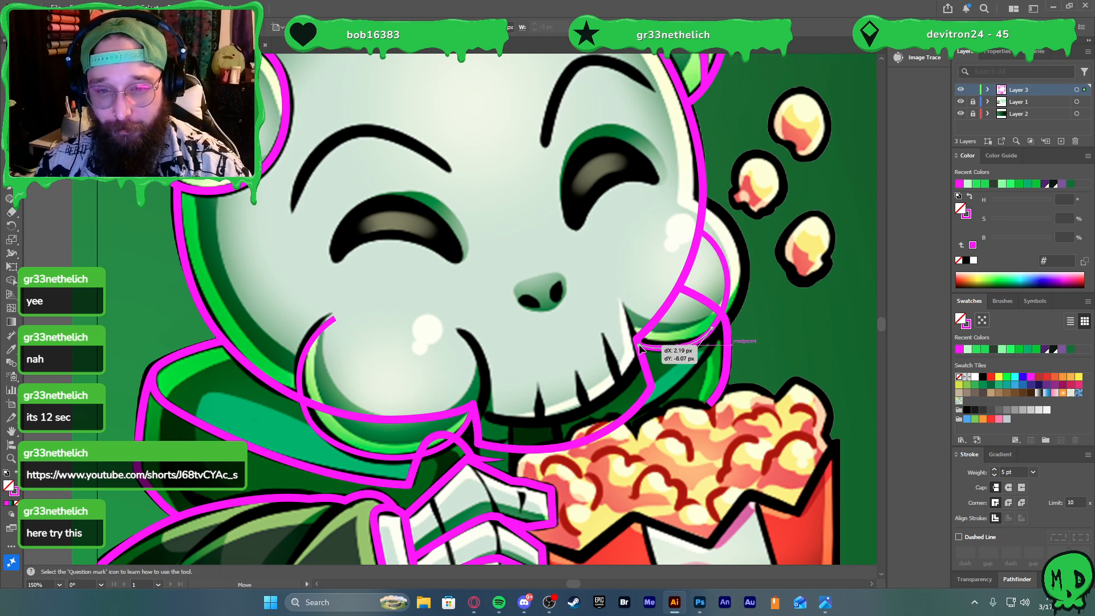
key(v)
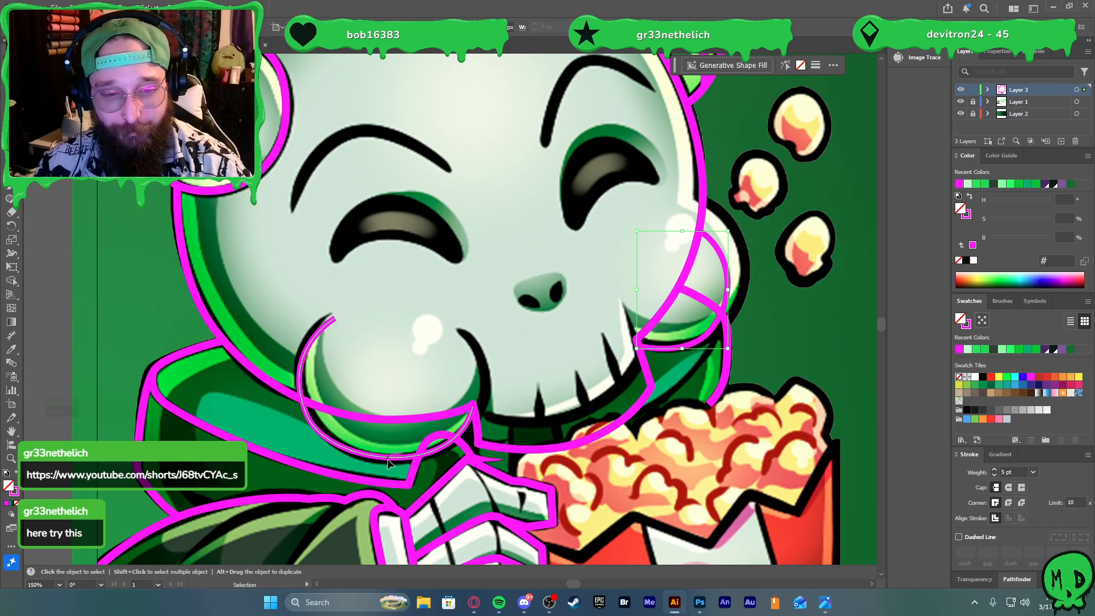
Set the stroke weight of both cheek curves to 8 pt
click(388, 458)
shift+click(510, 425)
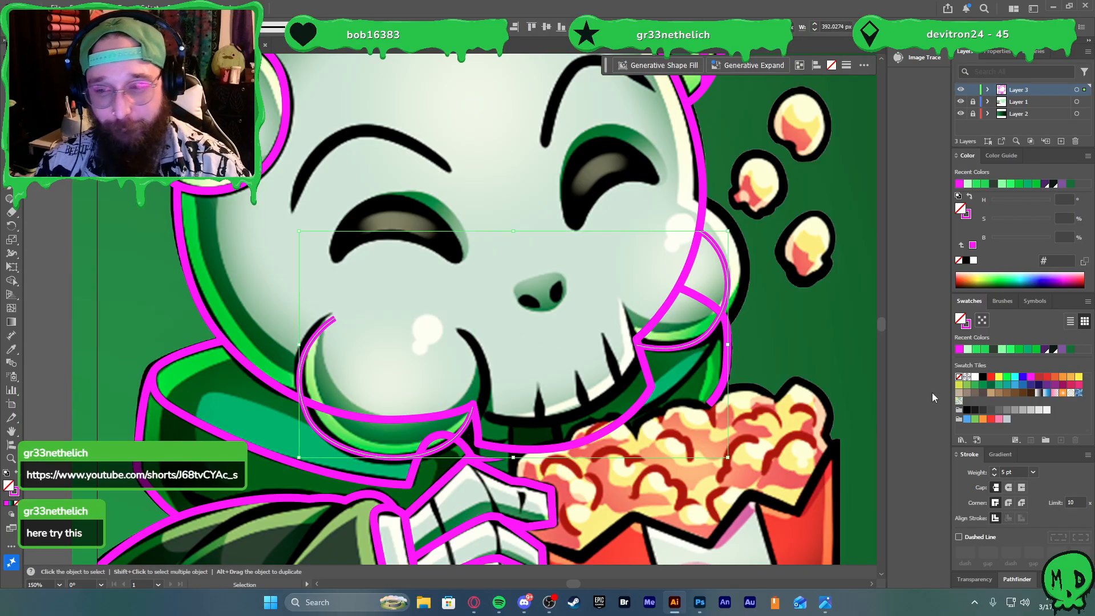
click(994, 470)
click(994, 471)
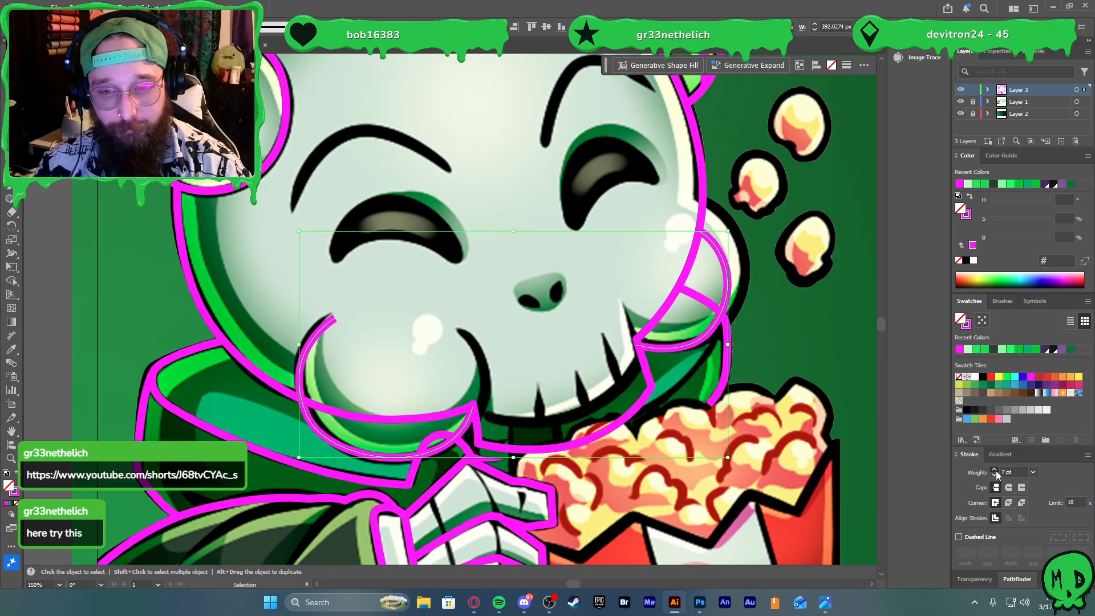
click(995, 470)
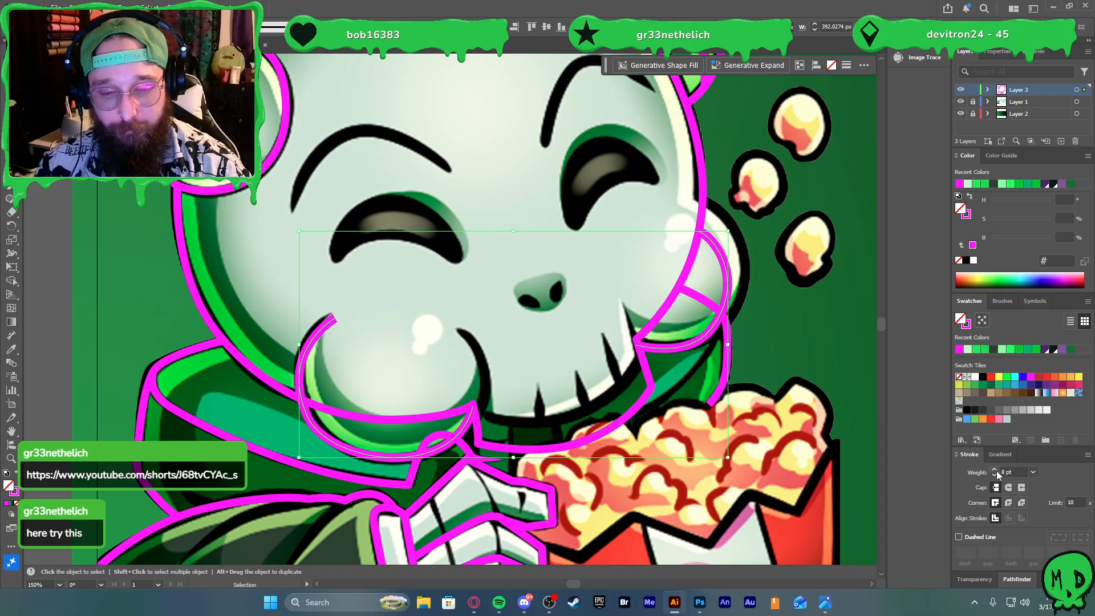
Expand the fill and stroke of both cheek curves into shapes
click(112, 5)
click(155, 182)
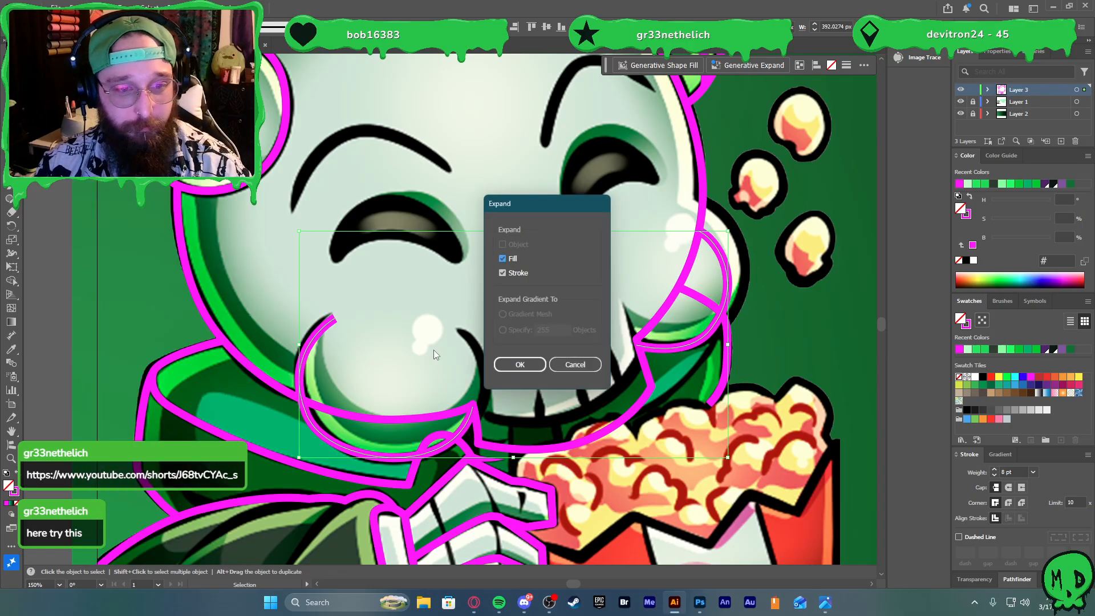
click(514, 364)
Taper the squared upper end of the left cheek outline to a point by removing its surplus anchor points
scroll(297, 336, up, 3)
key(a)
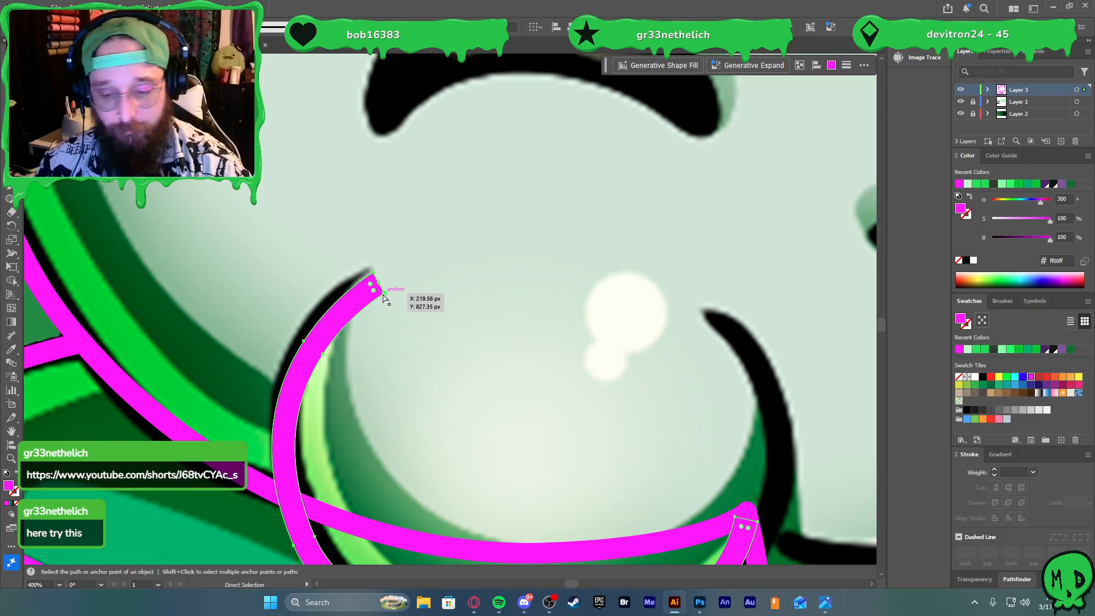
key(plus)
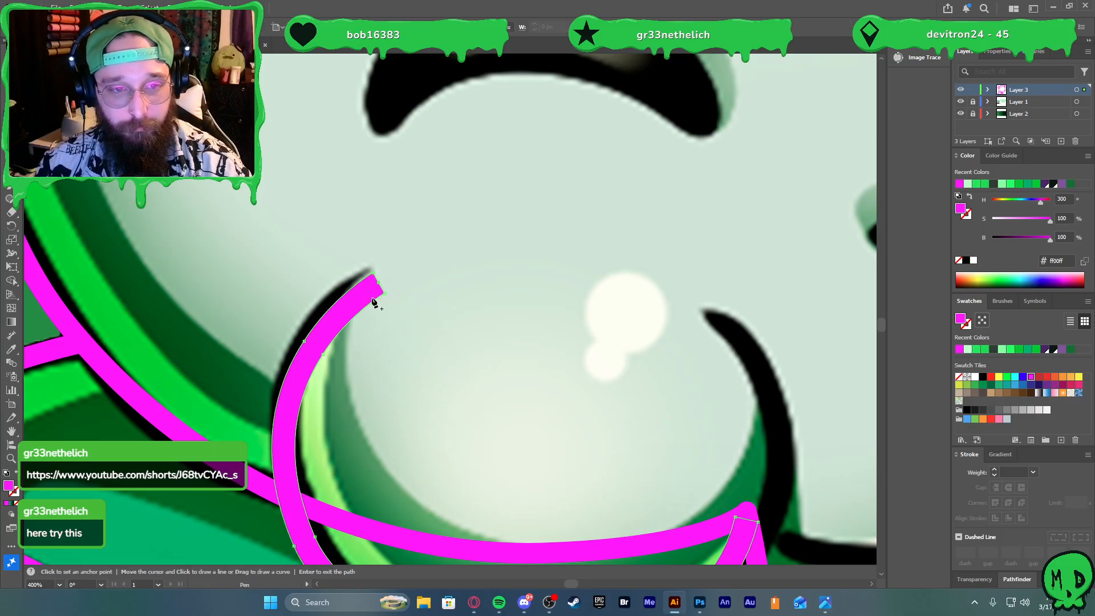
click(380, 287)
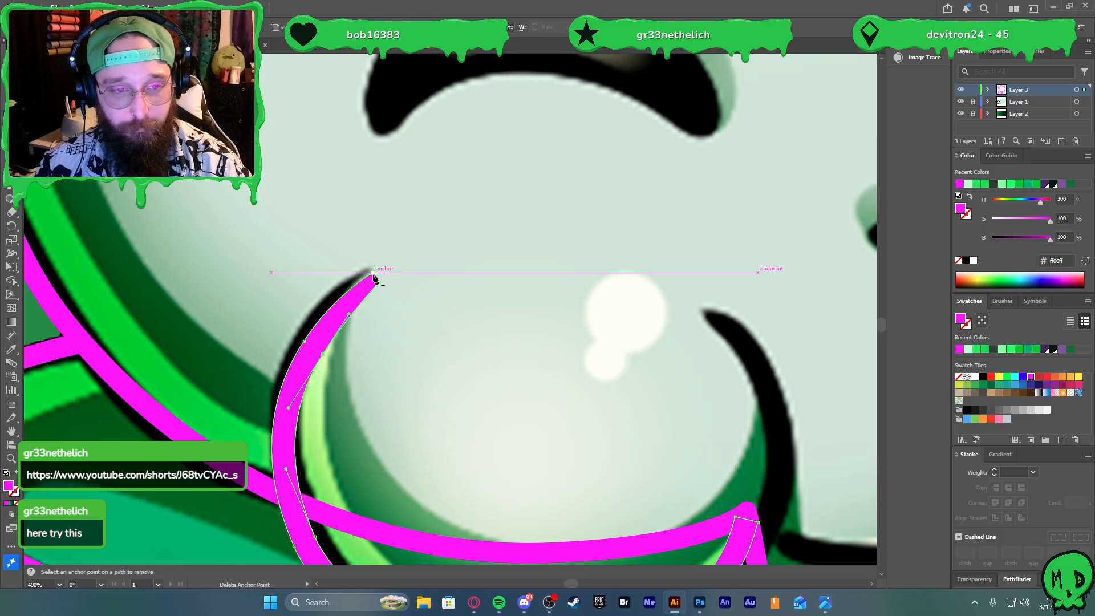
click(373, 273)
key(p)
scroll(384, 289, down, 3)
drag(741, 233, 674, 232)
scroll(674, 233, up, 1)
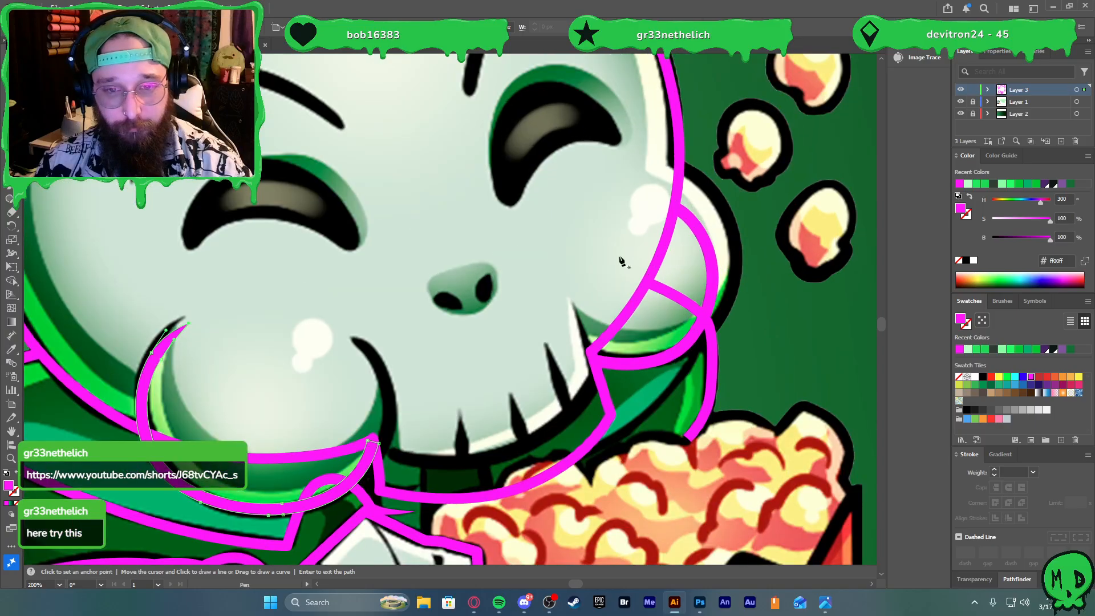
Nudge the left cheek outline slightly right so its lower end overlaps the face outline's peak beside the mouth
key(v)
scroll(480, 312, down, 1)
scroll(445, 328, left, 1)
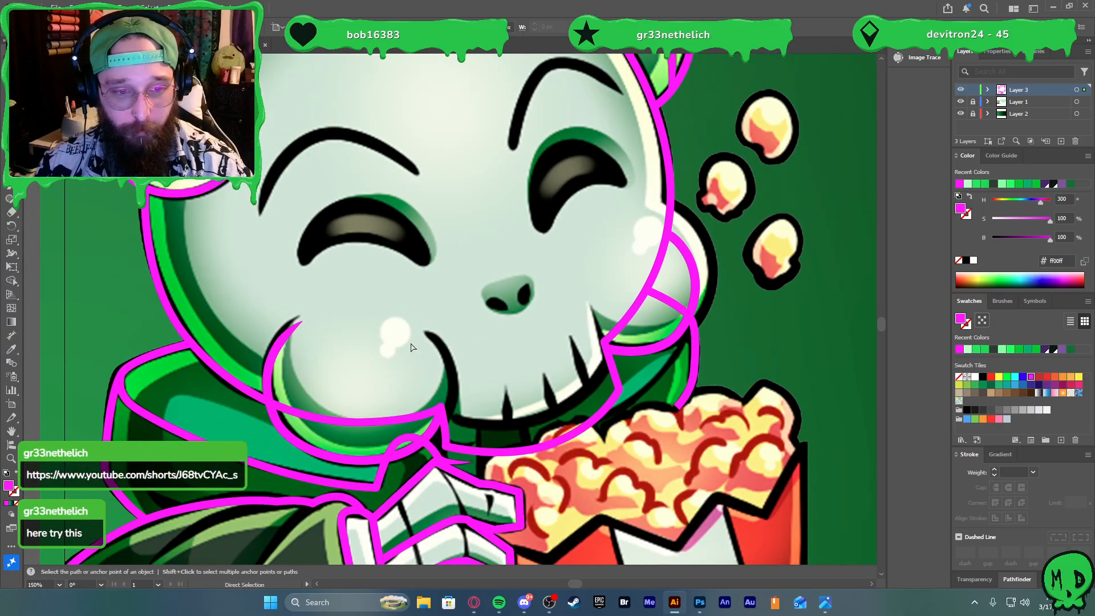
click(390, 420)
scroll(439, 424, up, 4)
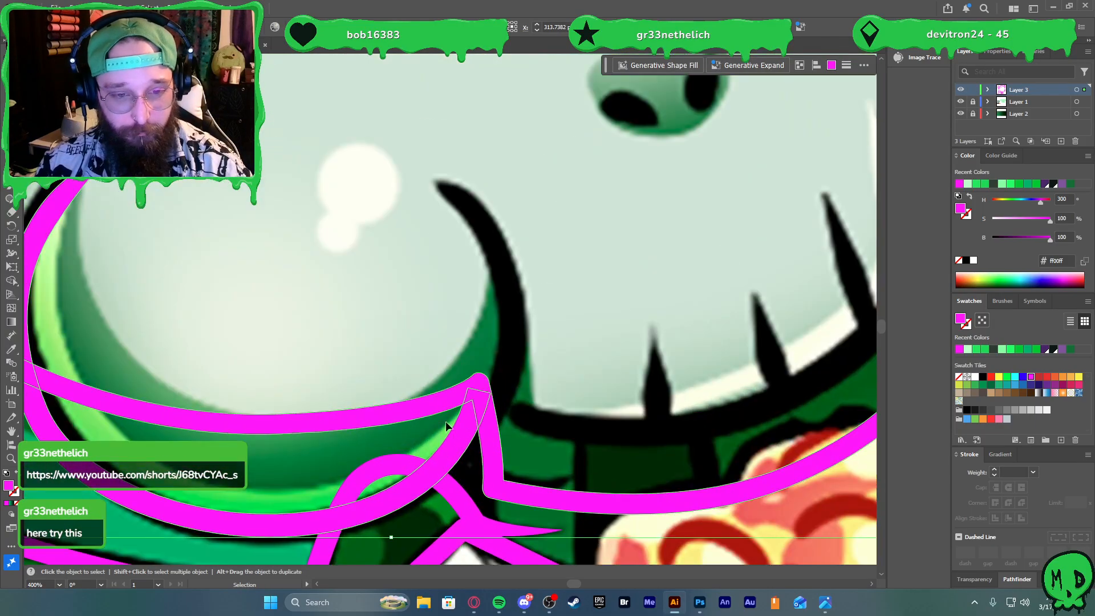
click(502, 399)
click(476, 422)
mouse_move(476, 422)
mouse_down()
mouse_move(473, 412)
mouse_move(469, 420)
mouse_up()
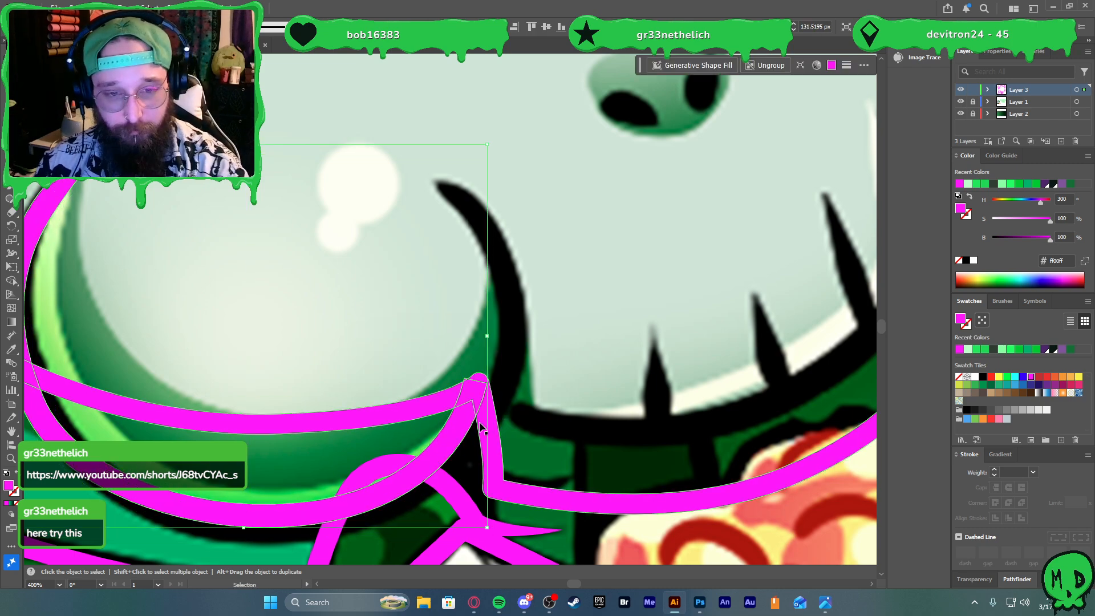
key(Right)
key(Right)
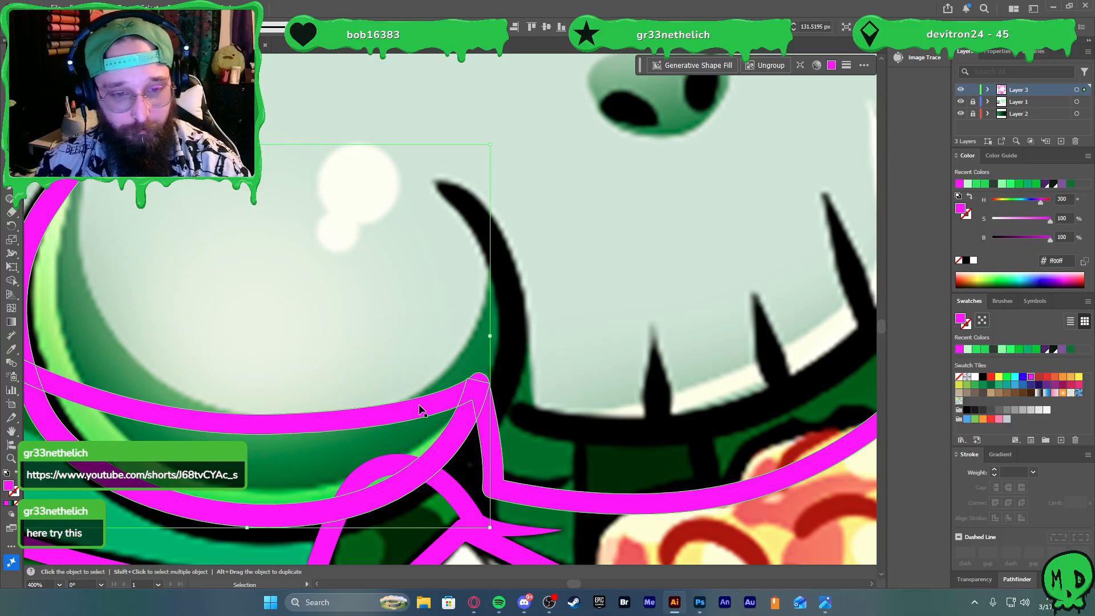
Delete the face outline segment crossing the left cheek with the Shape Builder tool
shift+click(419, 405)
key(shift+m)
alt+click(406, 412)
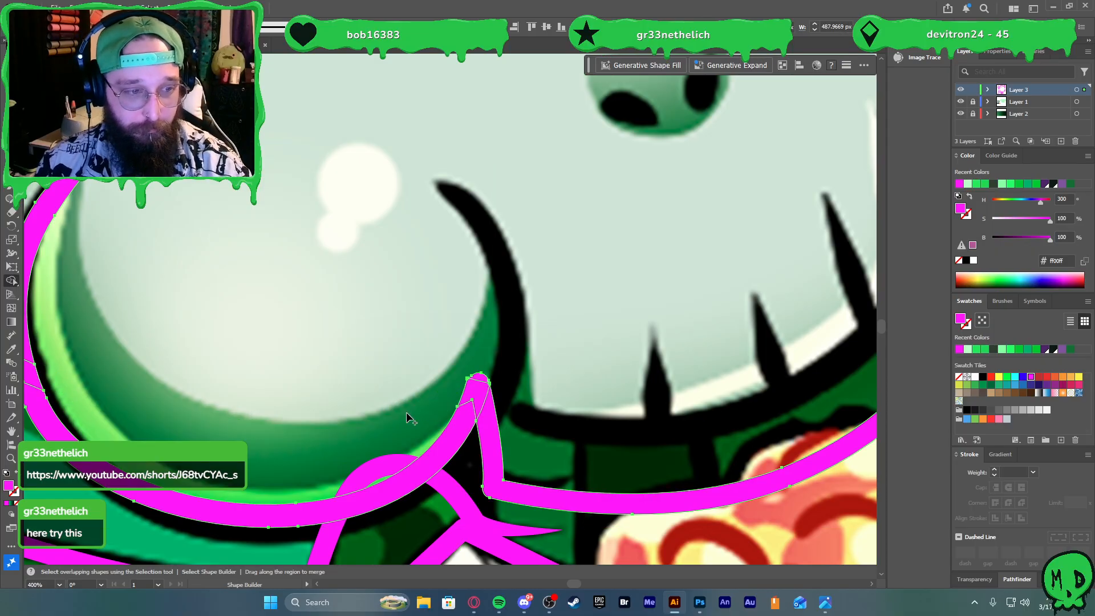
key(v)
scroll(381, 385, down, 4)
click(672, 359)
scroll(556, 260, up, 1)
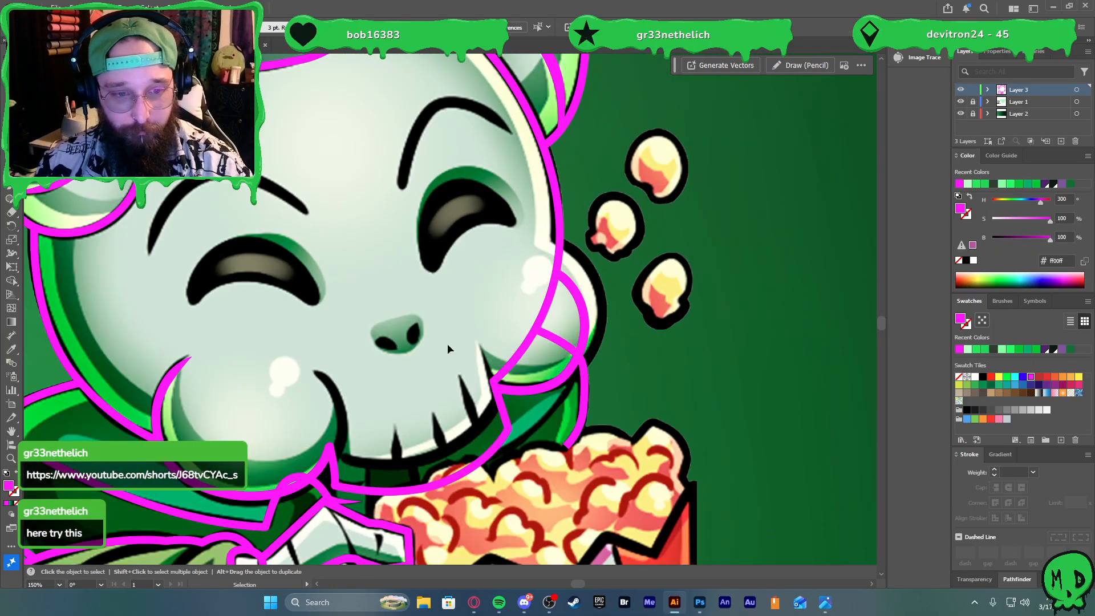
Narrow the left cheek outline's end at the peak beside the mouth by moving its corner anchor toward the opposite corner
scroll(335, 426, up, 6)
scroll(289, 471, down, 2)
click(277, 484)
key(a)
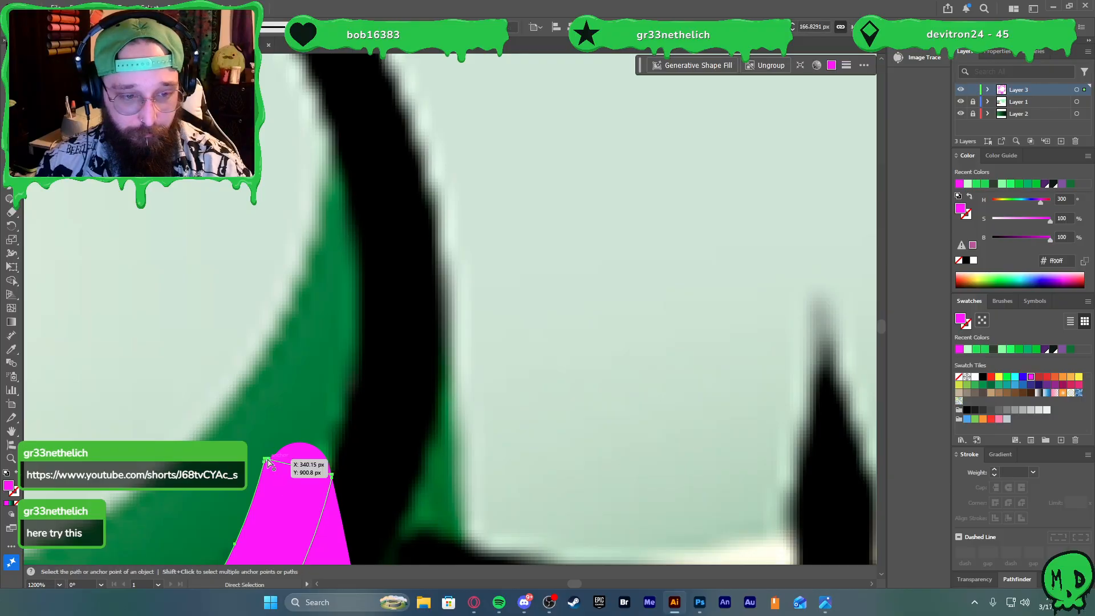
click(266, 460)
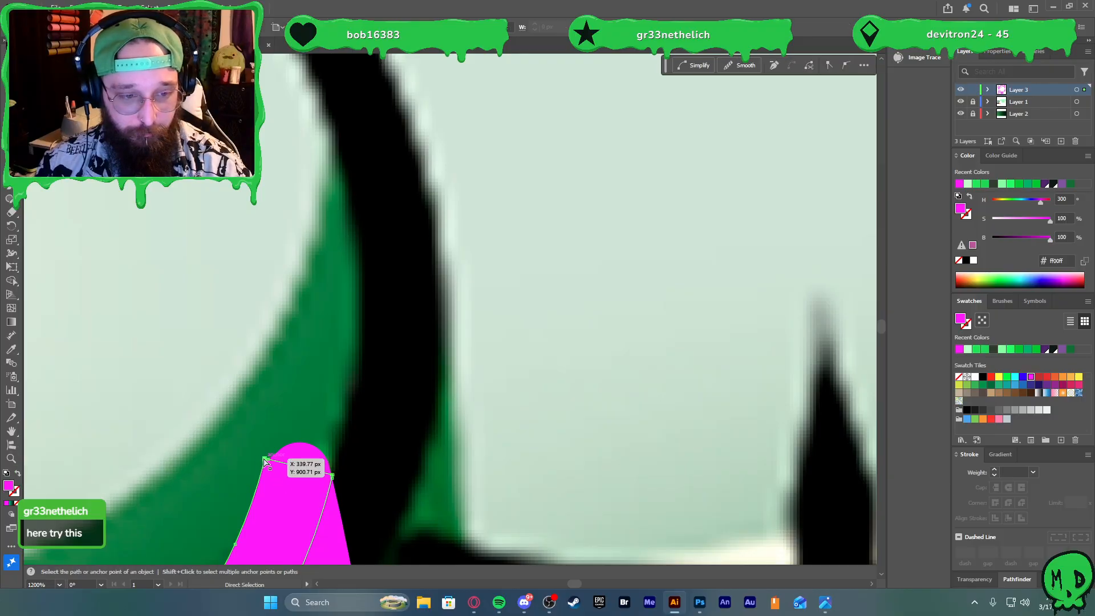
drag(265, 459, 325, 473)
scroll(317, 457, down, 6)
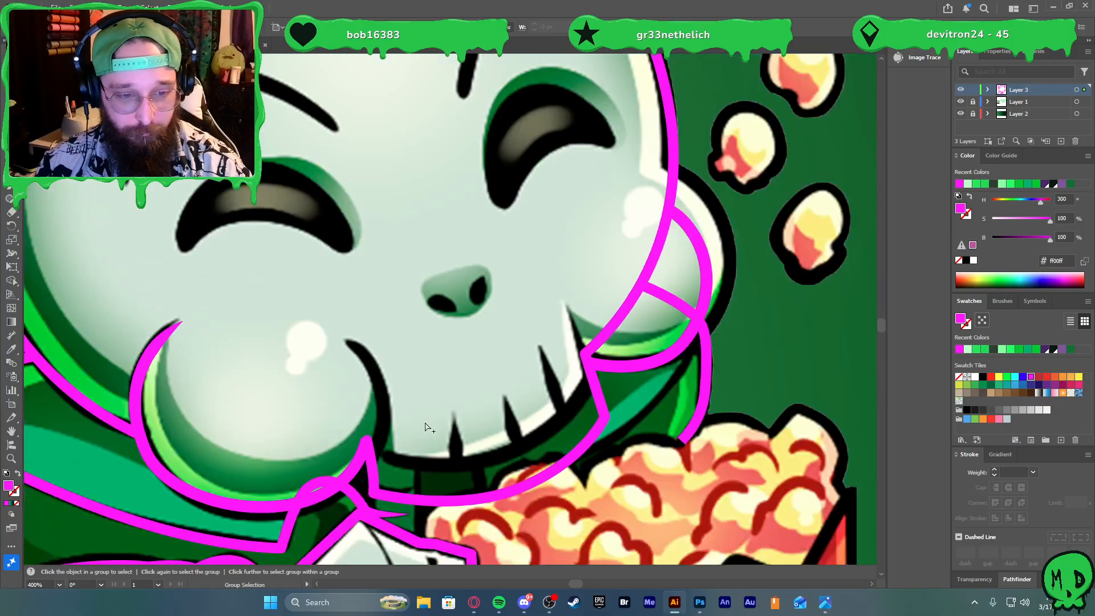
Delete the hood outline segment that crosses inside the right cheek with the Shape Builder tool
scroll(541, 422, up, 3)
key(v)
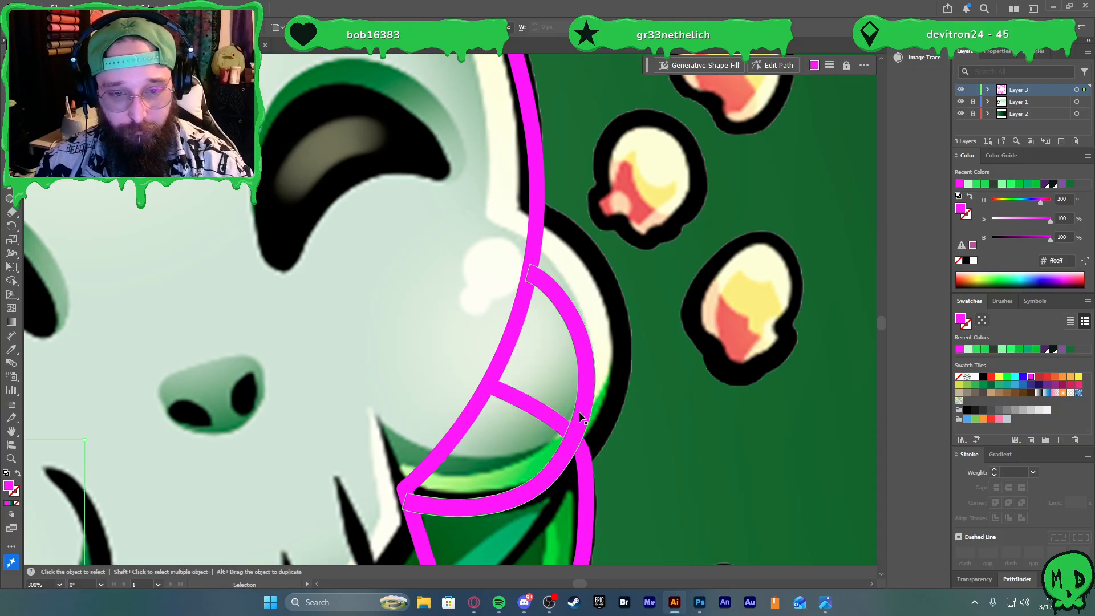
click(562, 459)
shift+click(545, 415)
key(shift+m)
alt+click(541, 417)
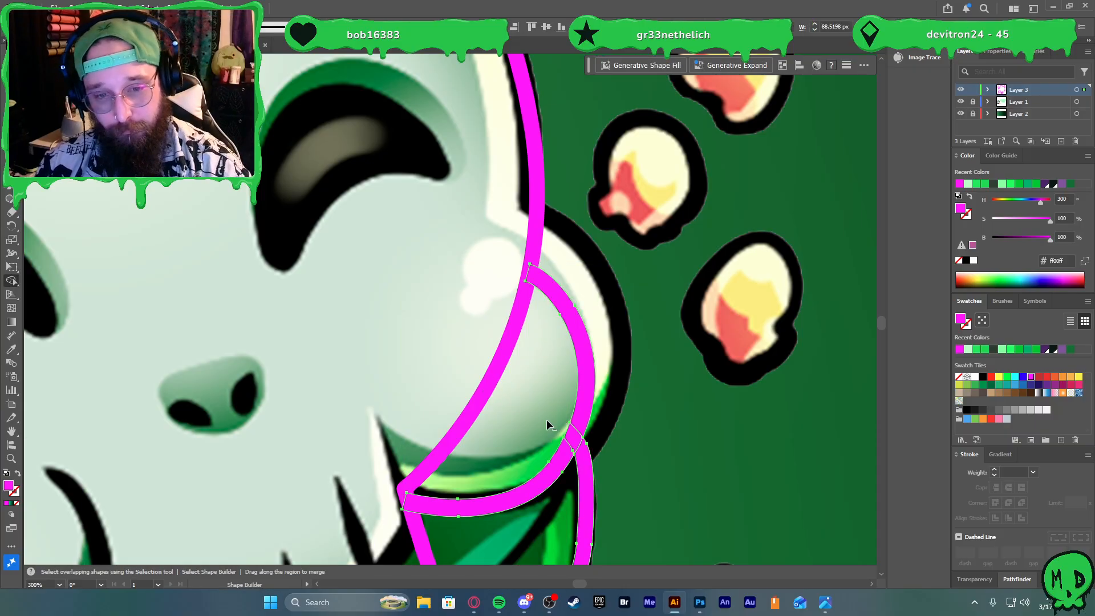
key(v)
click(623, 421)
scroll(618, 417, down, 5)
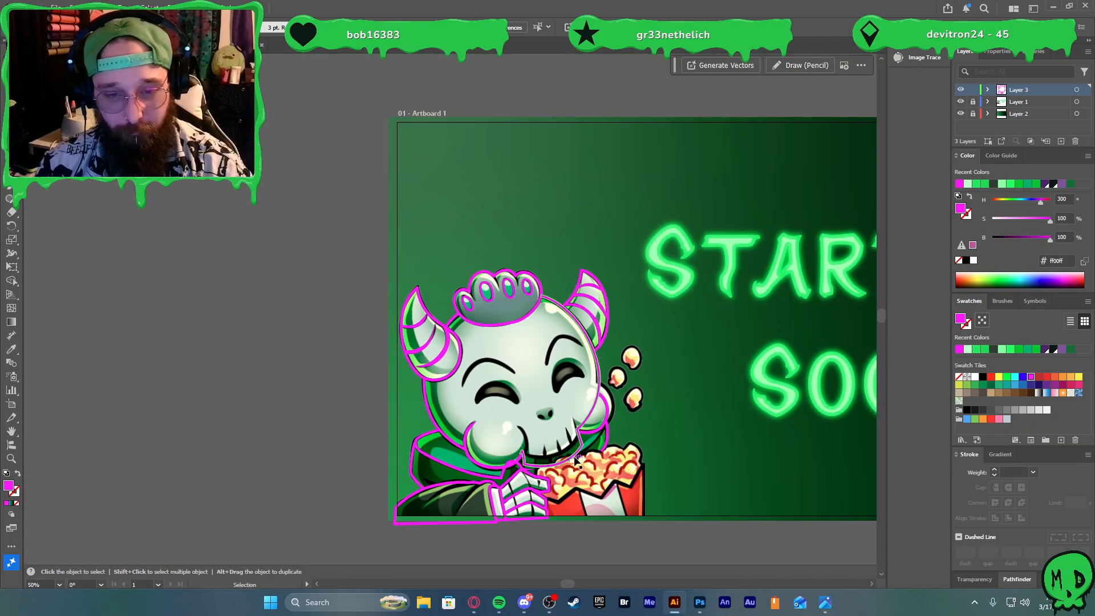
Hide and show Layer 2, and inspect the traced outlines around the skull's face
click(961, 114)
click(961, 114)
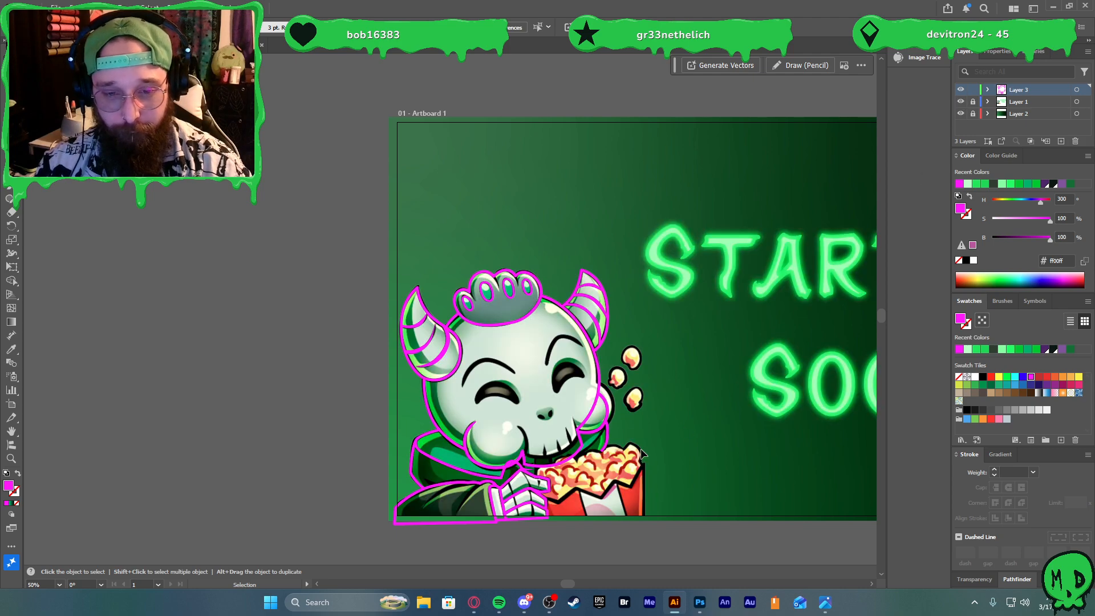
scroll(530, 517, up, 2)
scroll(585, 313, up, 3)
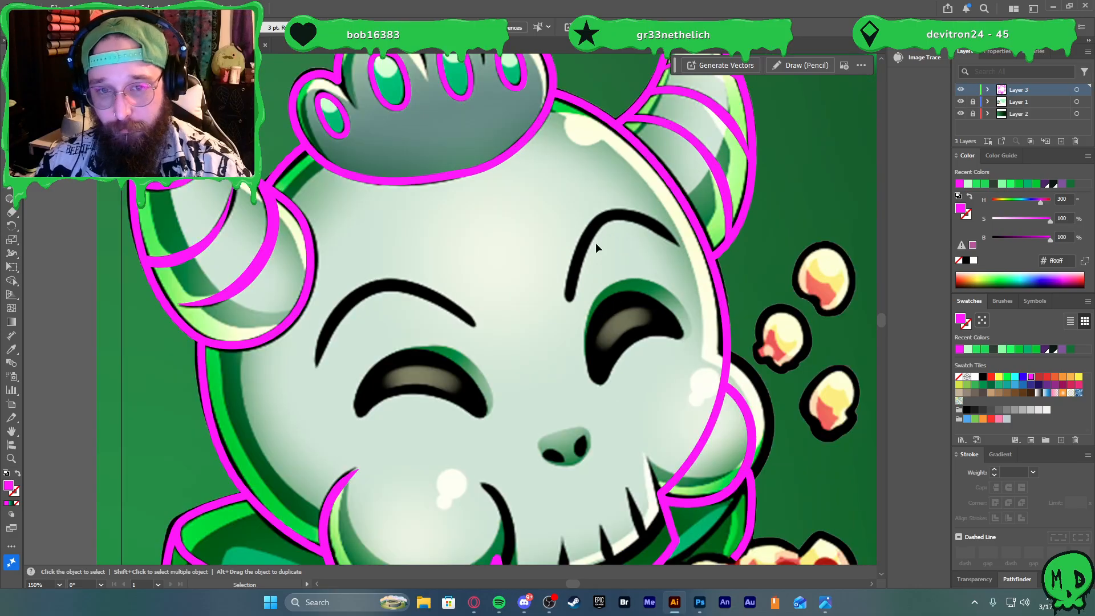
scroll(595, 242, up, 1)
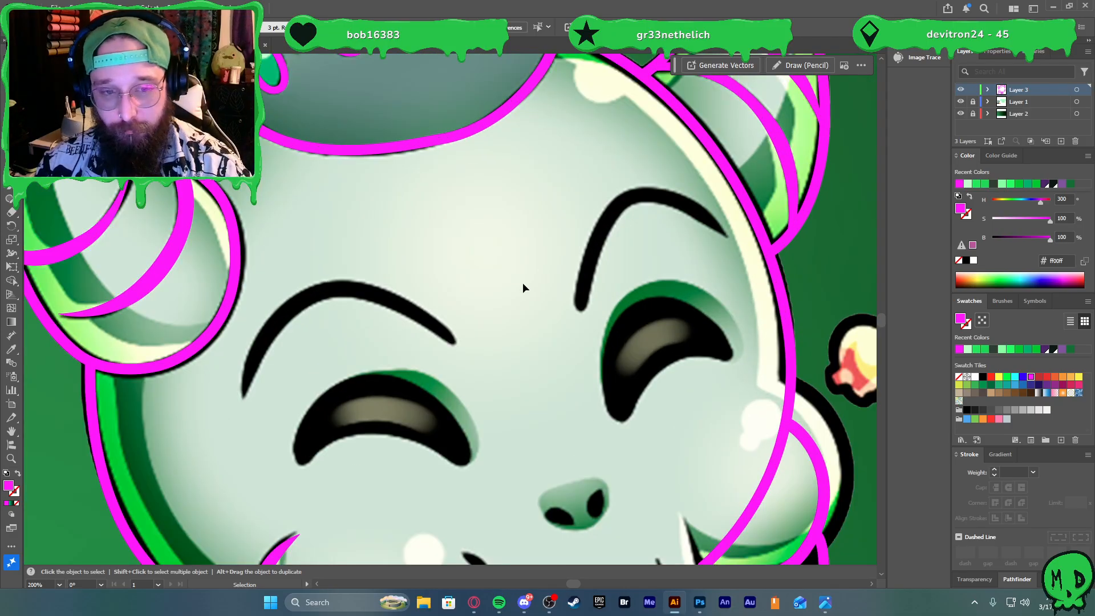
key(p)
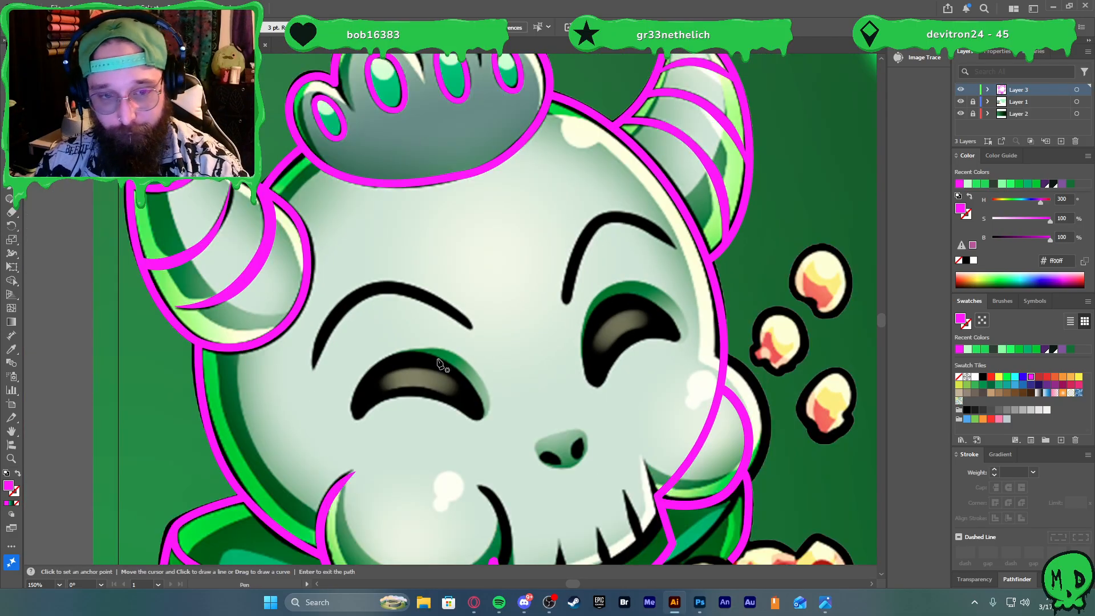
key(v)
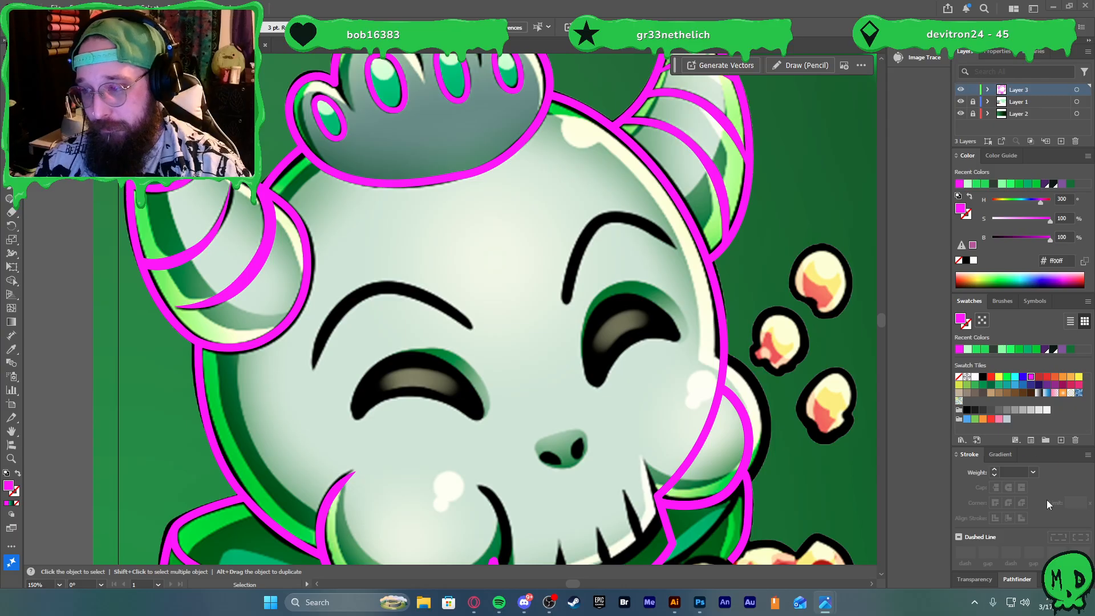
Place the open-mouthed skull character image beside the popcorn character and embed it in the document
drag(567, 394, 661, 477)
scroll(504, 328, down, 3)
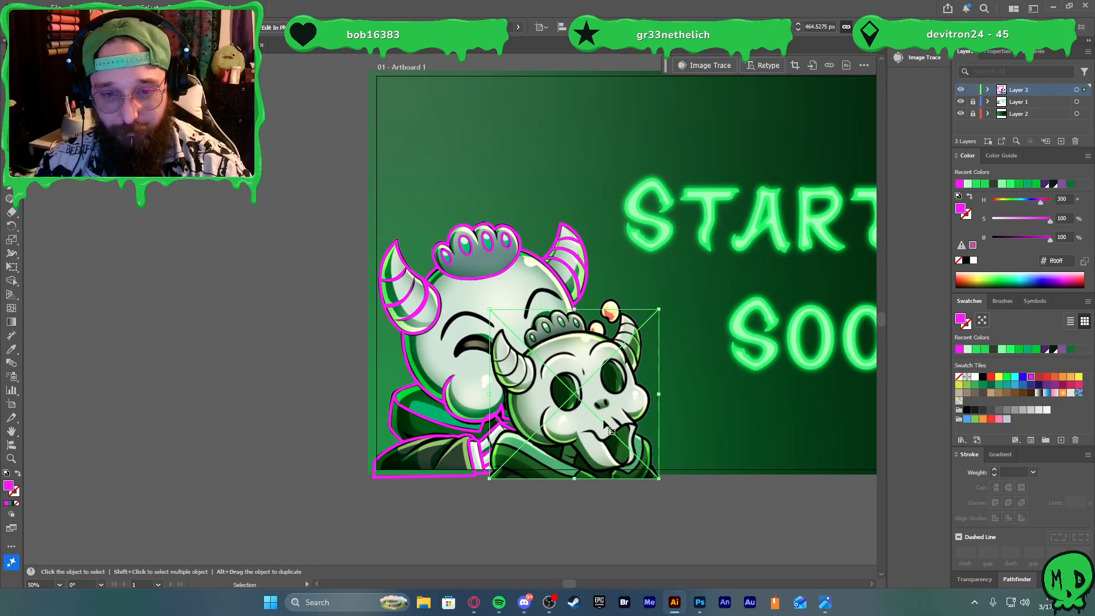
drag(604, 427, 763, 388)
scroll(741, 391, right, 3)
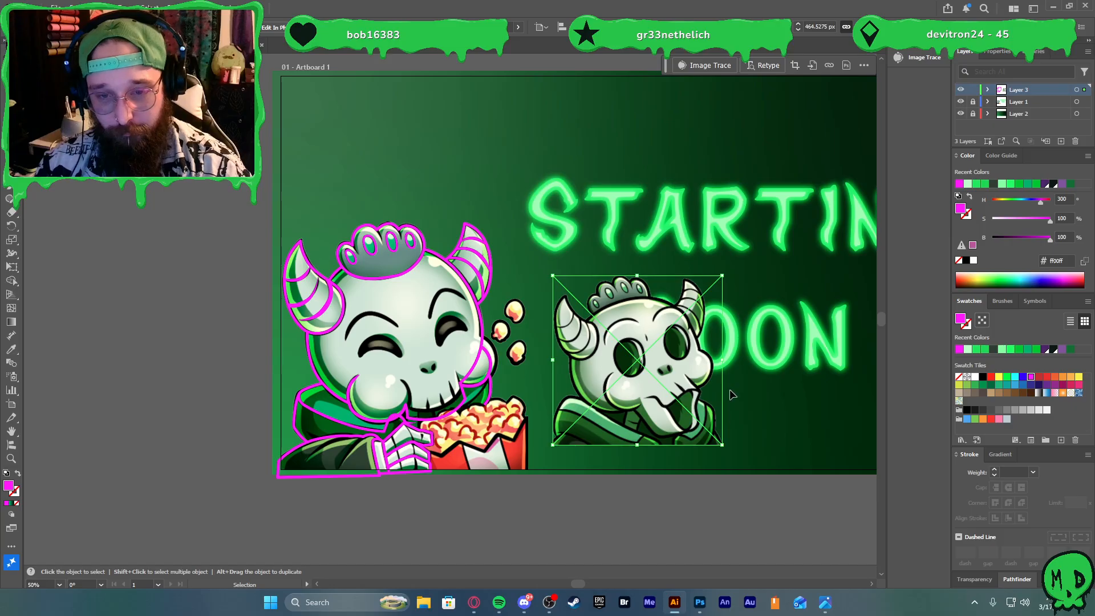
click(242, 27)
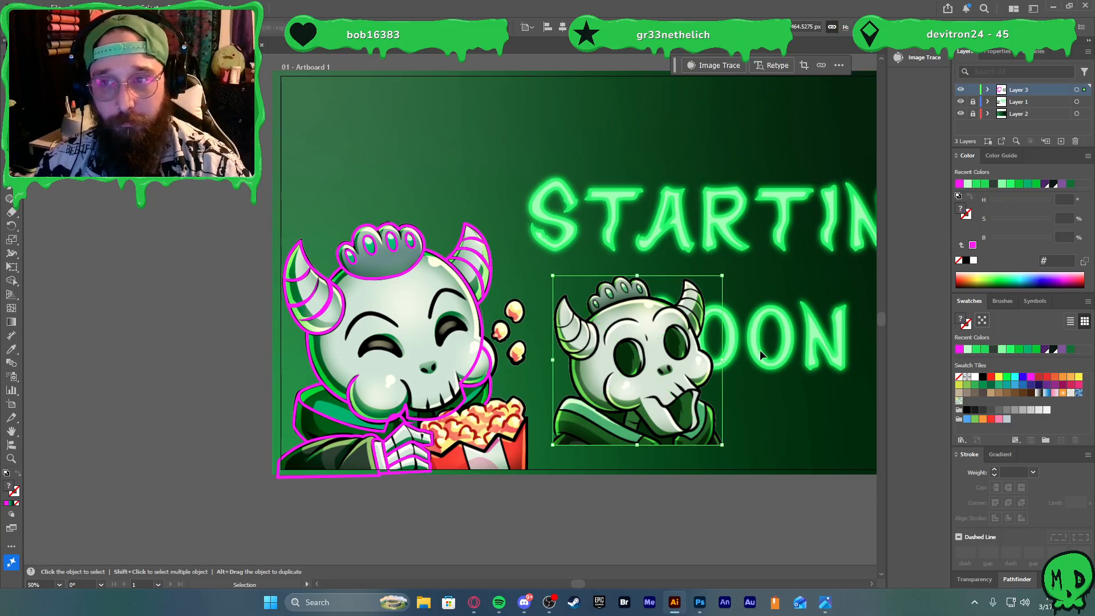
Trace a closed curved path around the left eye socket of the open-mouthed skull with the Pen tool
scroll(672, 403, up, 4)
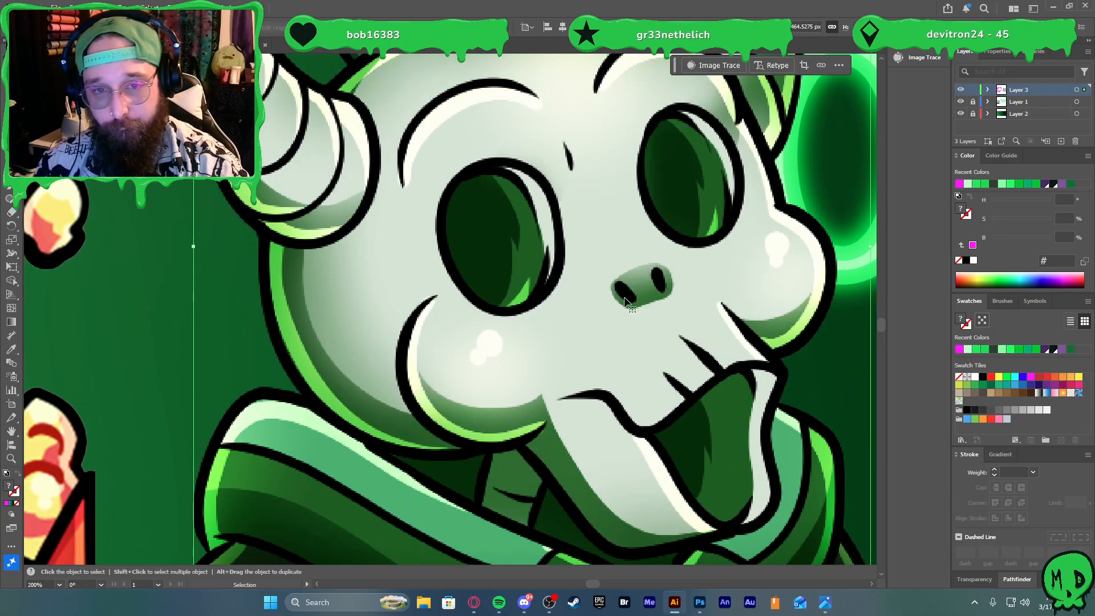
key(p)
scroll(602, 258, up, 2)
scroll(602, 257, up, 2)
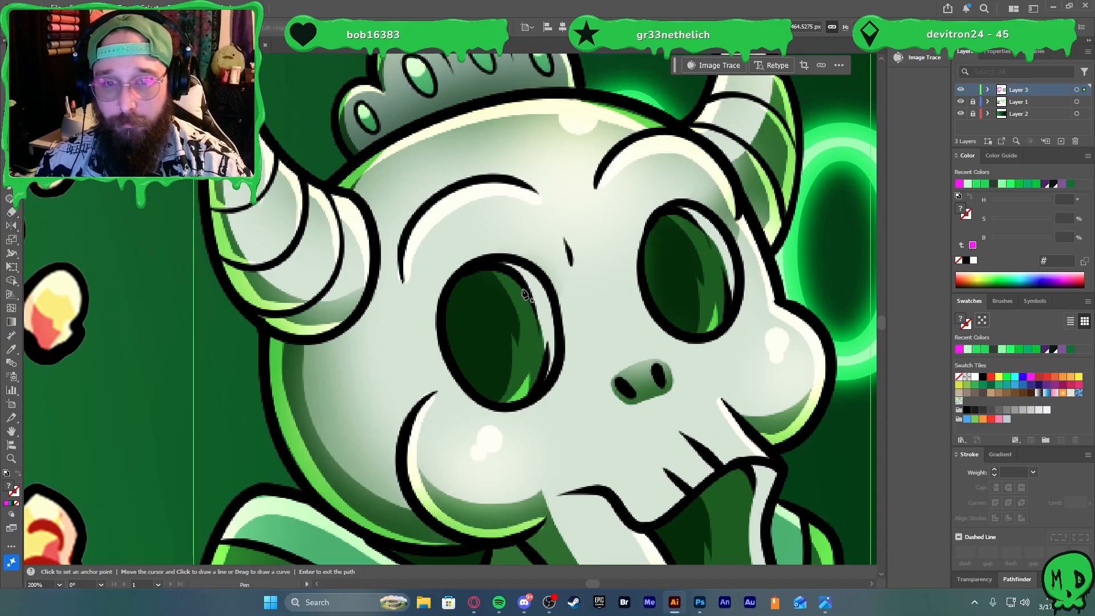
click(558, 324)
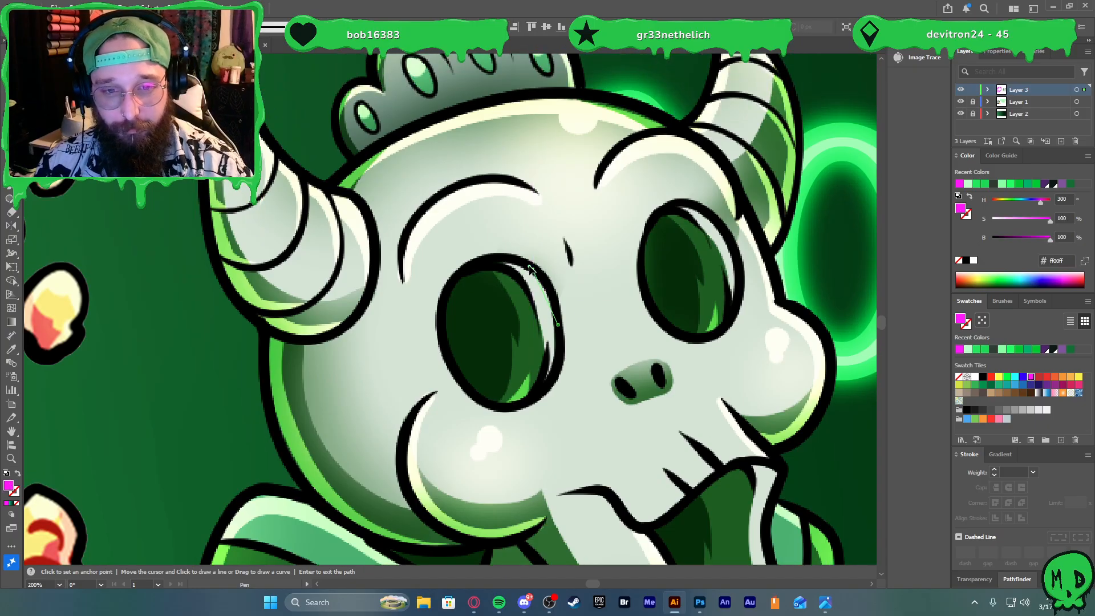
drag(506, 253, 505, 251)
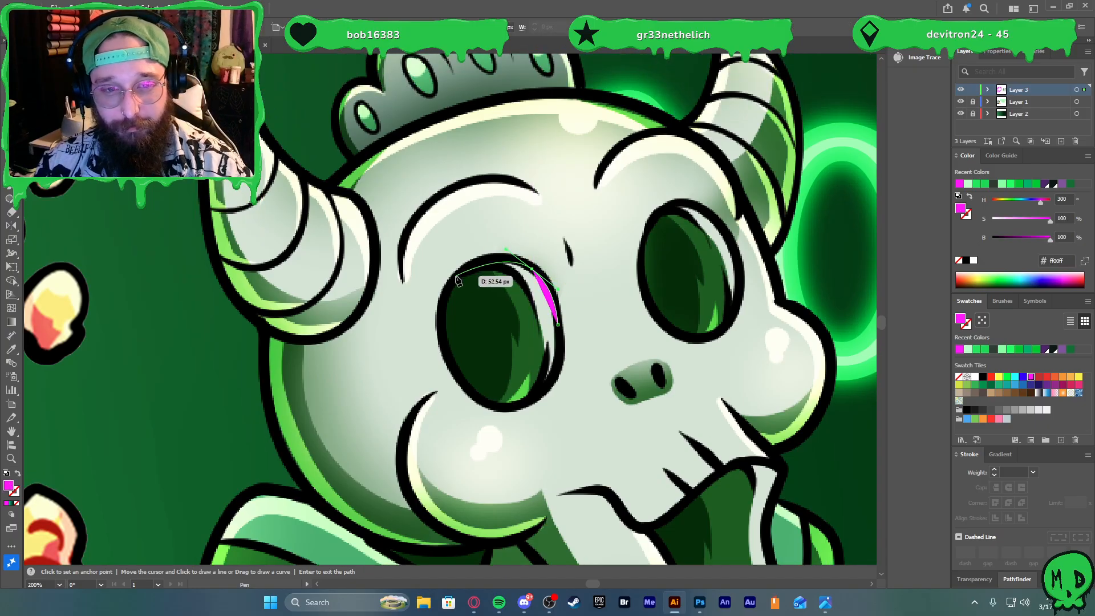
drag(455, 276, 440, 295)
drag(456, 376, 455, 387)
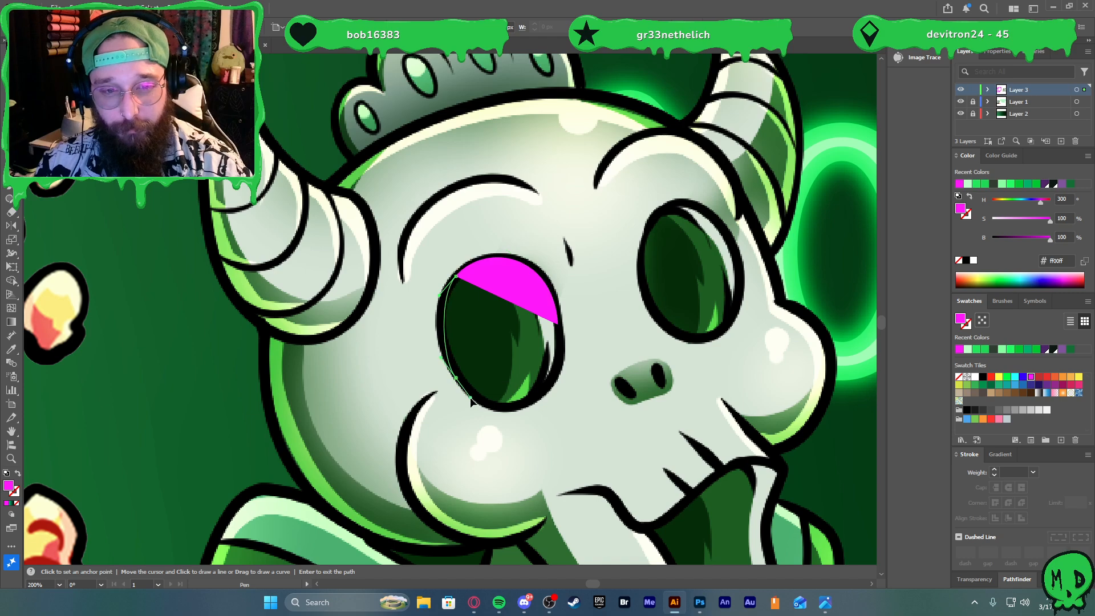
drag(479, 423, 478, 421)
click(542, 395)
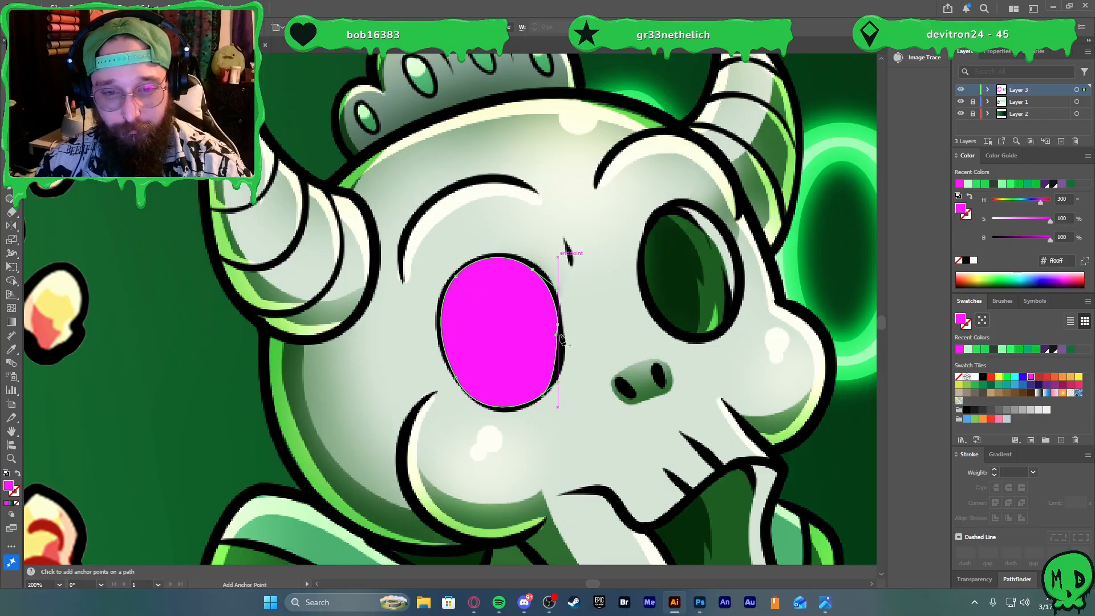
click(557, 328)
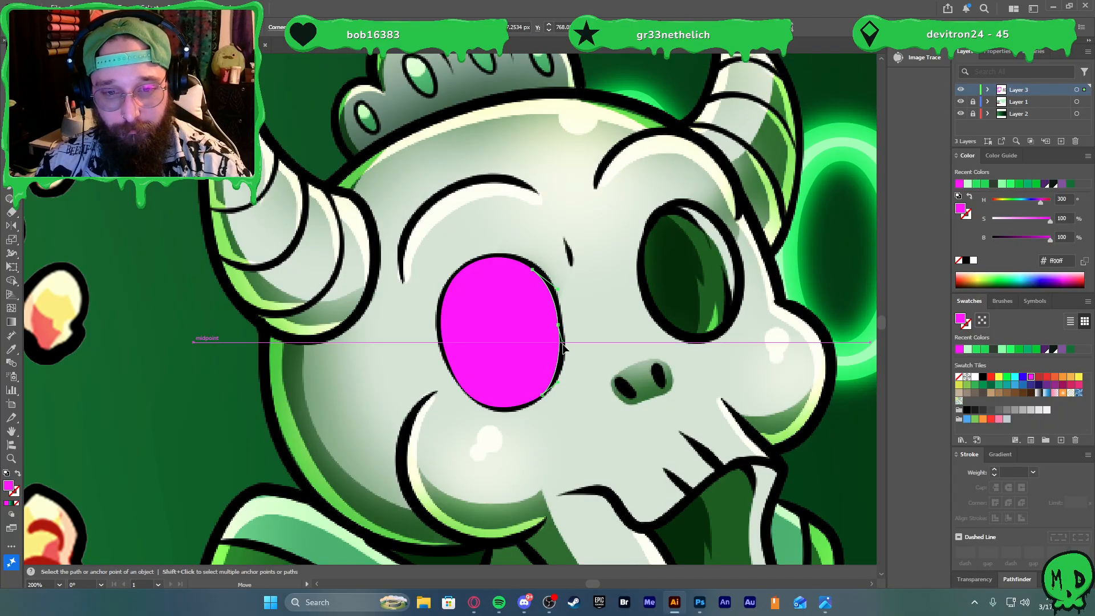
Swap the left eye path's magenta fill to its stroke and set the stroke weight to 6 pt
key(shift+x)
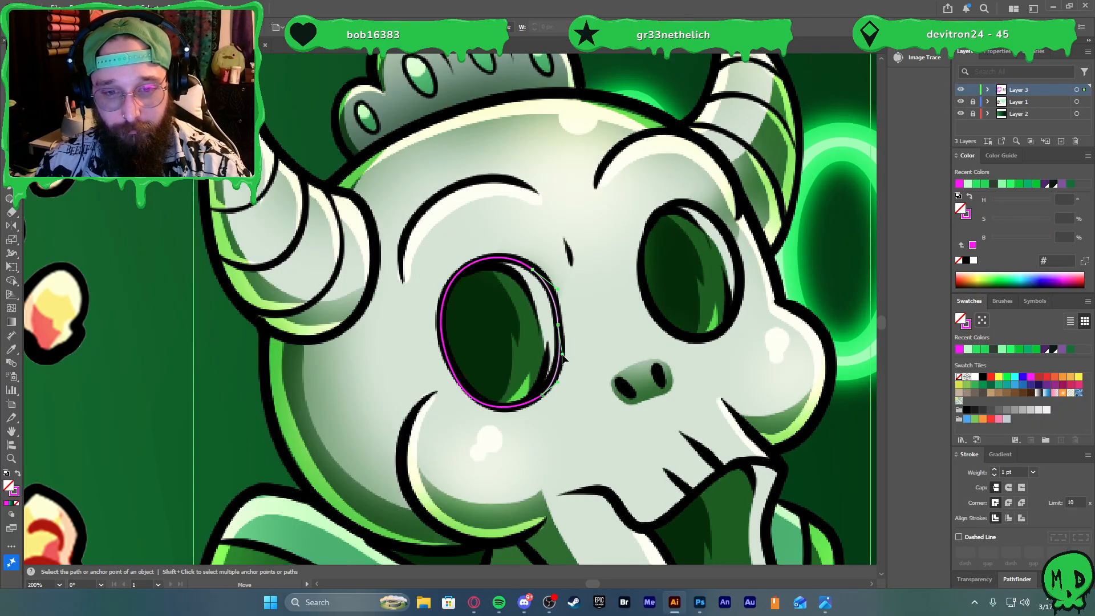
click(1032, 472)
click(1048, 298)
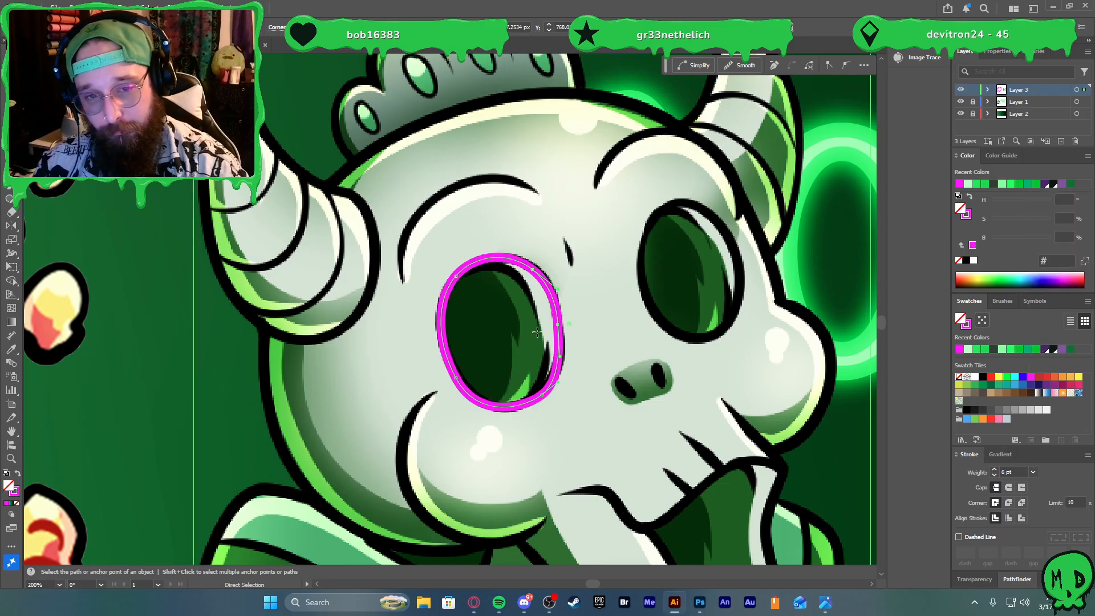
Draw a magenta-filled crescent along the inner upper edge of the left eye outline, tapering to a point beside the white highlight
key(l)
scroll(509, 279, up, 2)
scroll(512, 302, down, 3)
scroll(523, 287, up, 1)
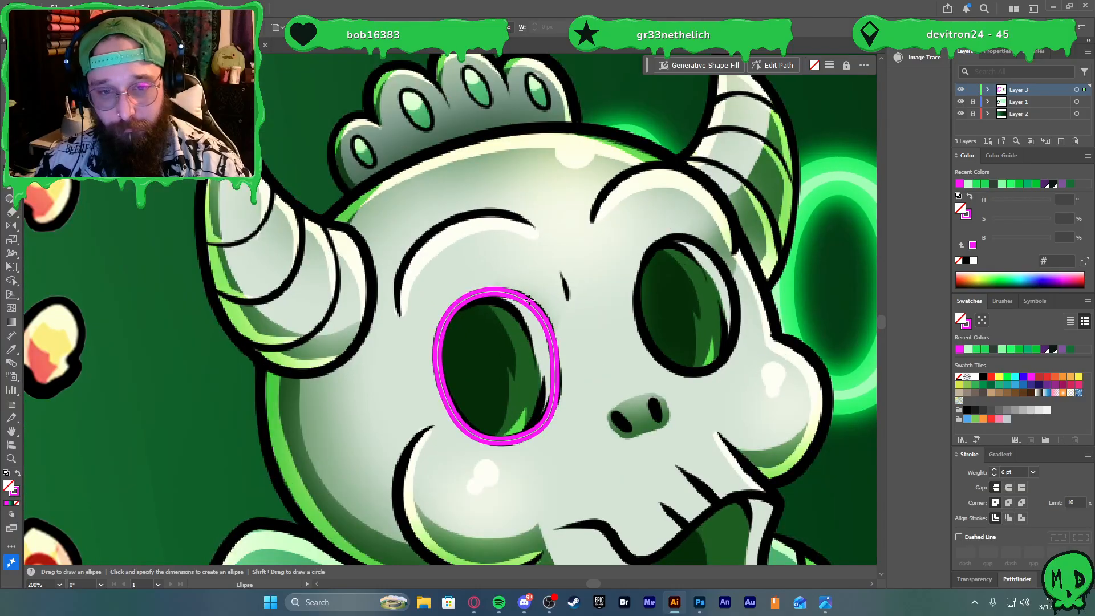
key(shift+c)
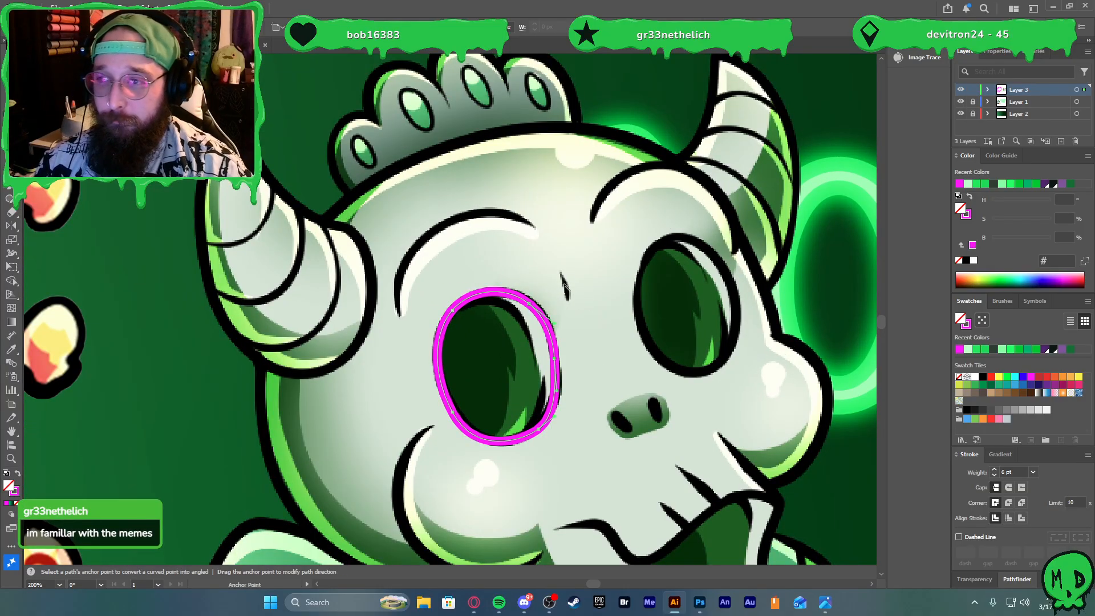
scroll(565, 288, up, 1)
key(p)
click(512, 380)
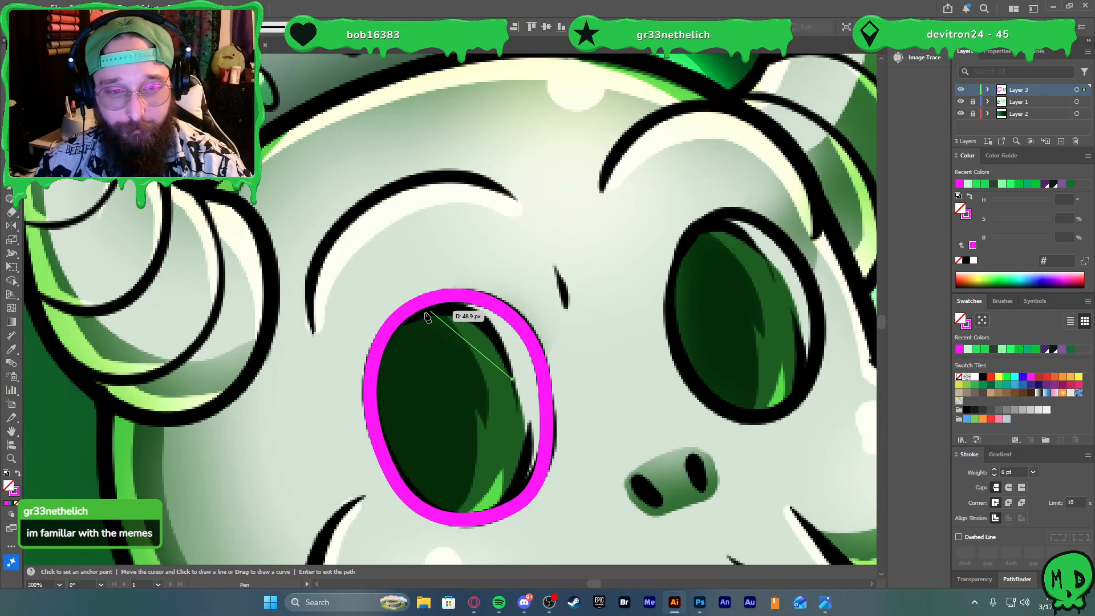
drag(397, 318, 433, 297)
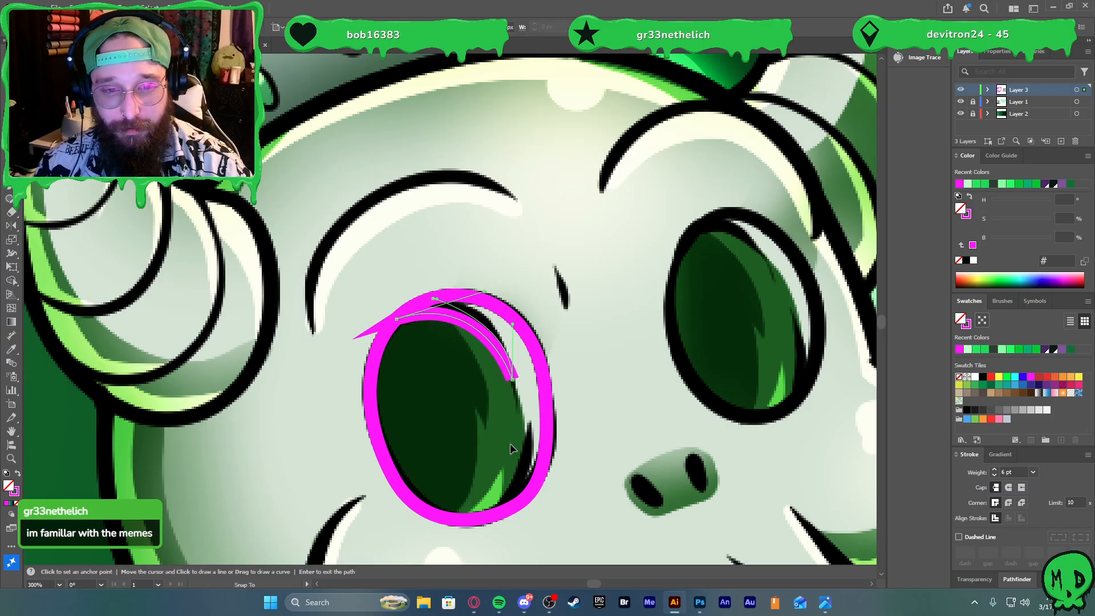
drag(529, 478, 530, 477)
key(shift+x)
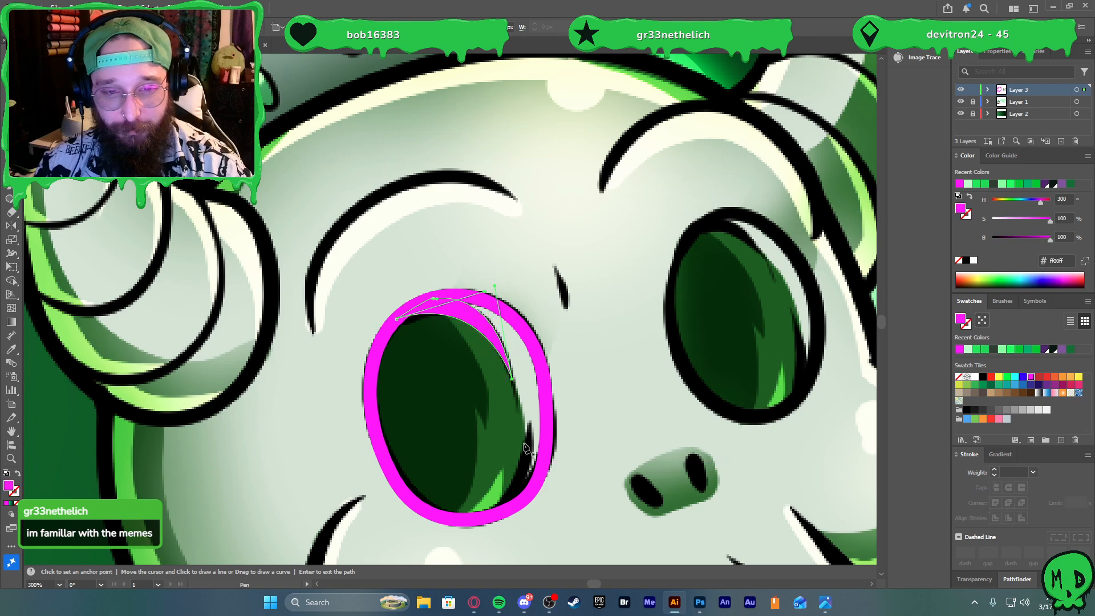
key(v)
Draw a second magenta-filled crescent along the inner lower right edge of the eye outline, tapering upward to a point
key(p)
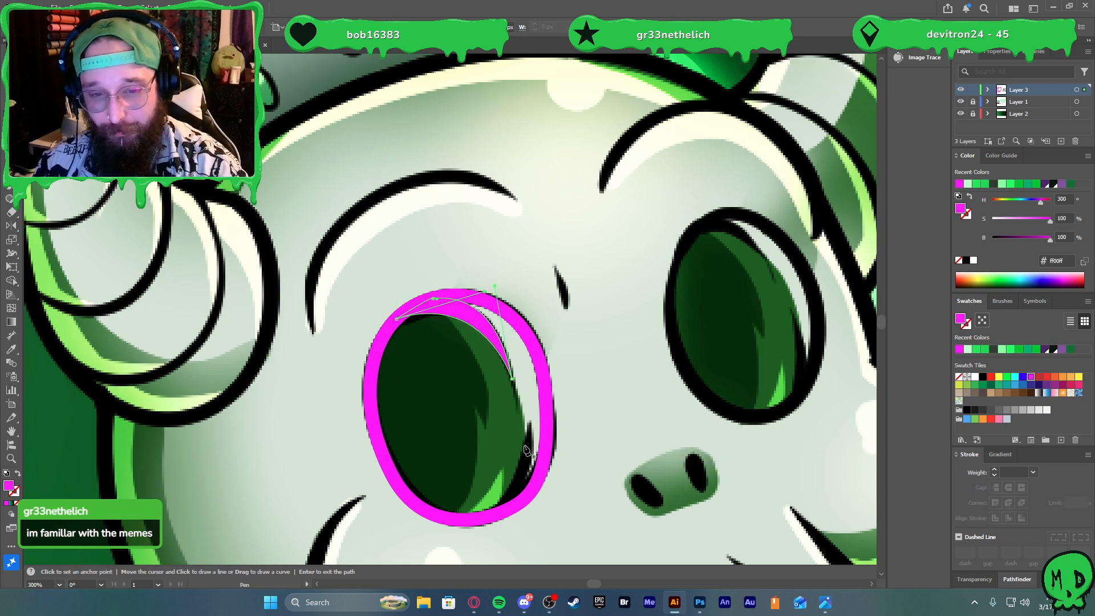
click(529, 425)
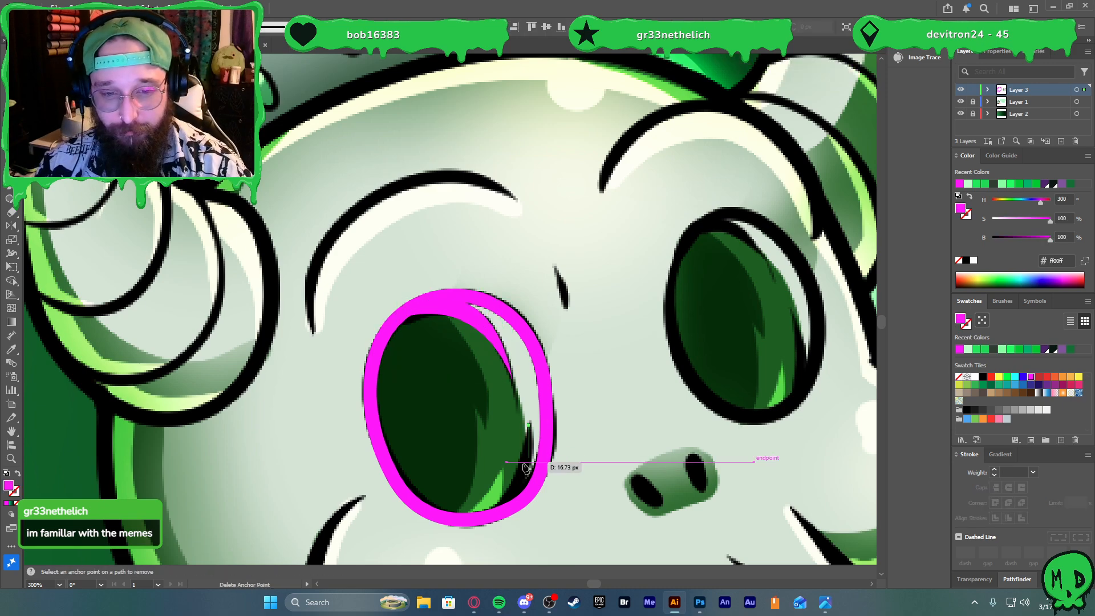
drag(483, 517, 454, 532)
click(485, 518)
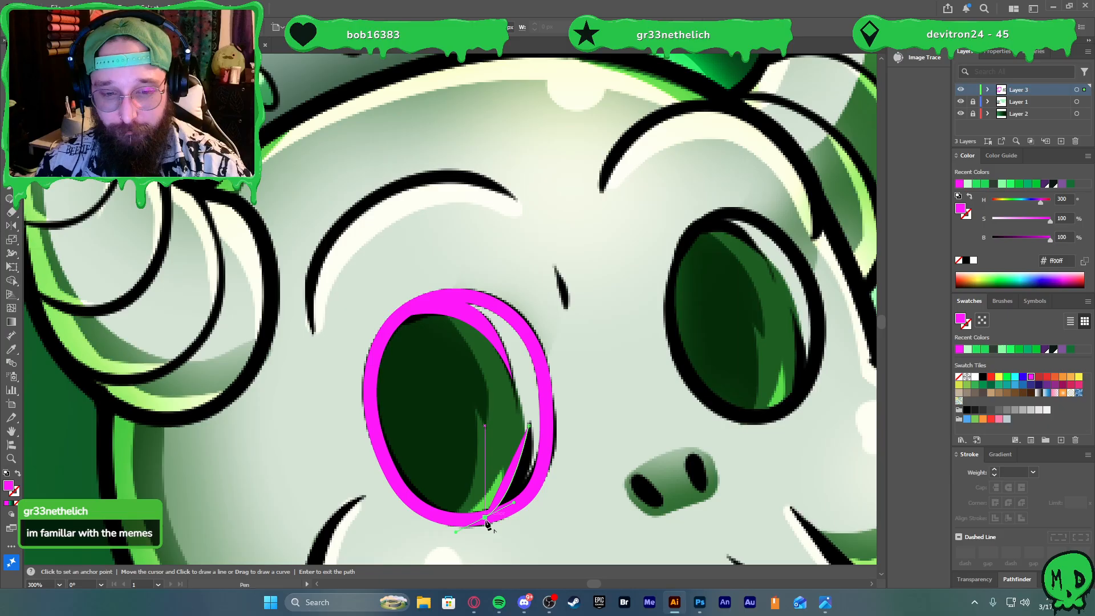
click(512, 507)
drag(529, 425, 530, 429)
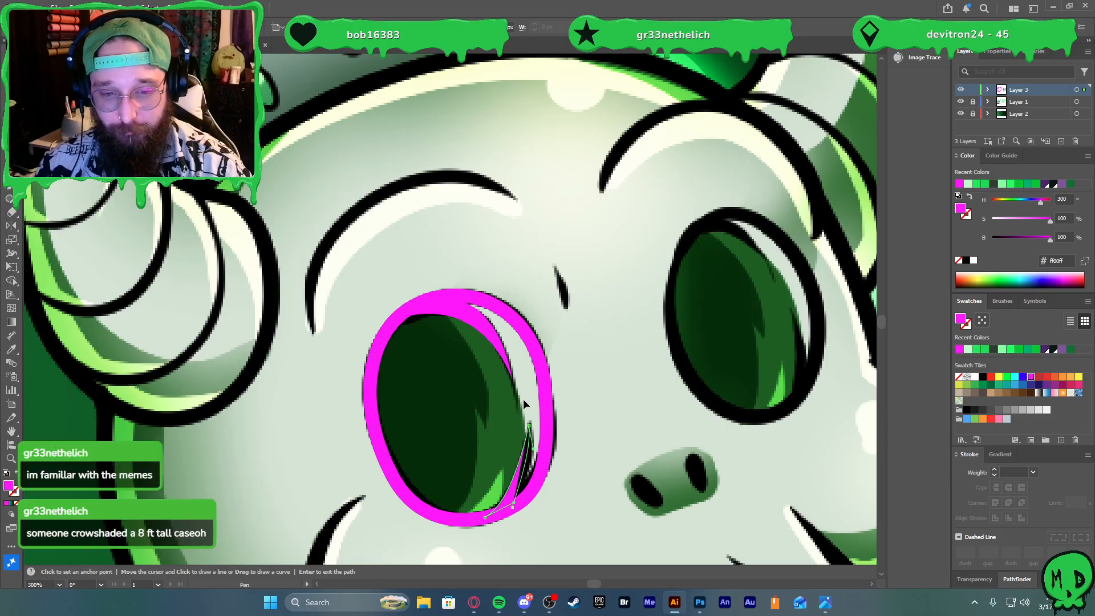
drag(518, 360, 521, 356)
key(v)
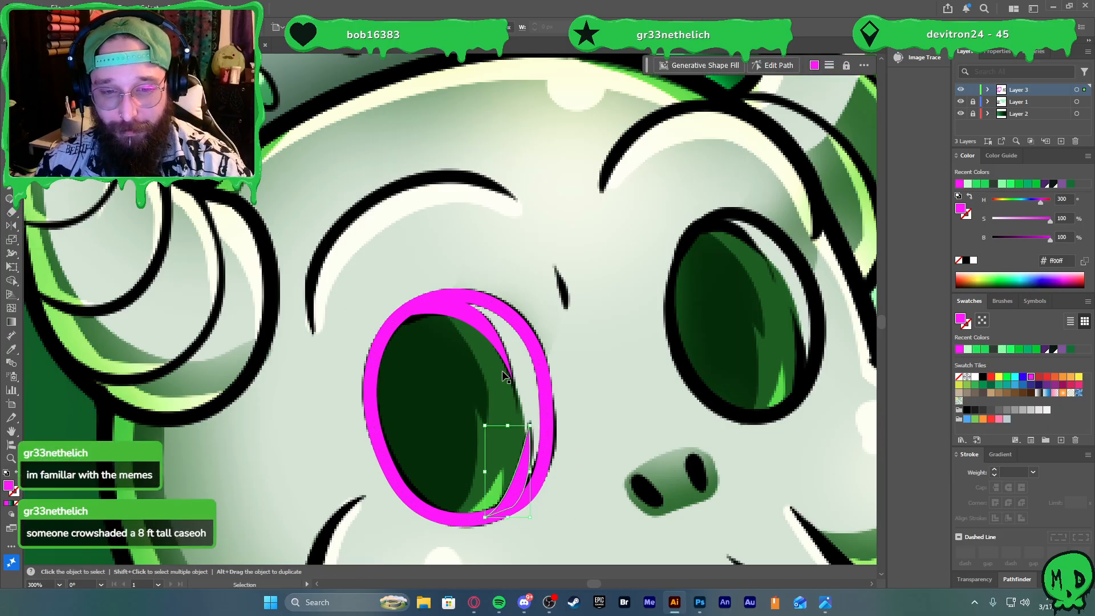
Expand the eye outline's stroke into a filled shape and select it together with the two inner crescents
click(541, 362)
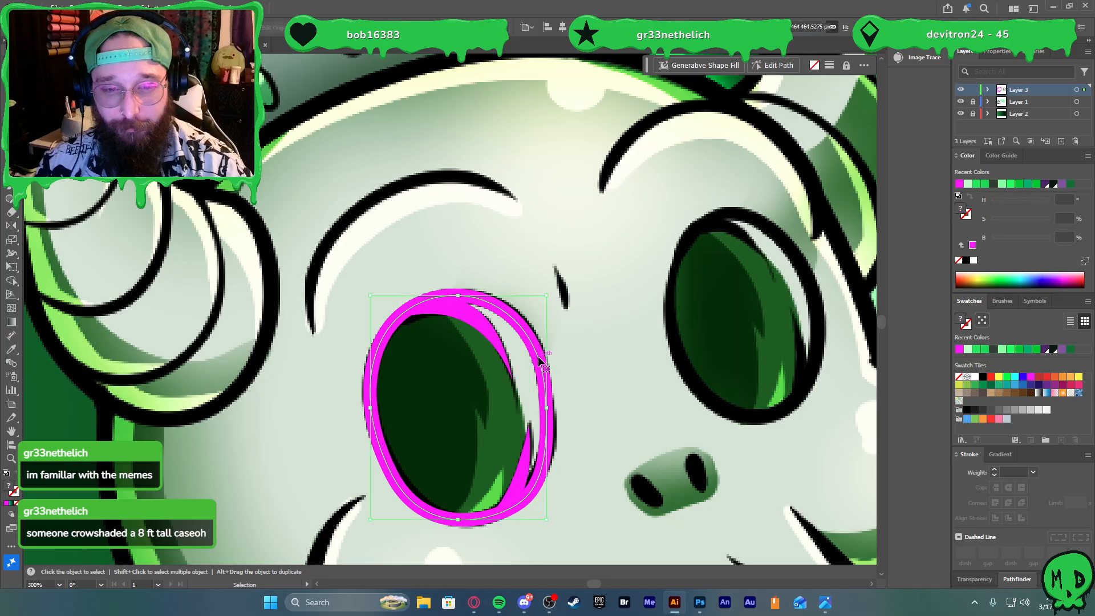
click(96, 7)
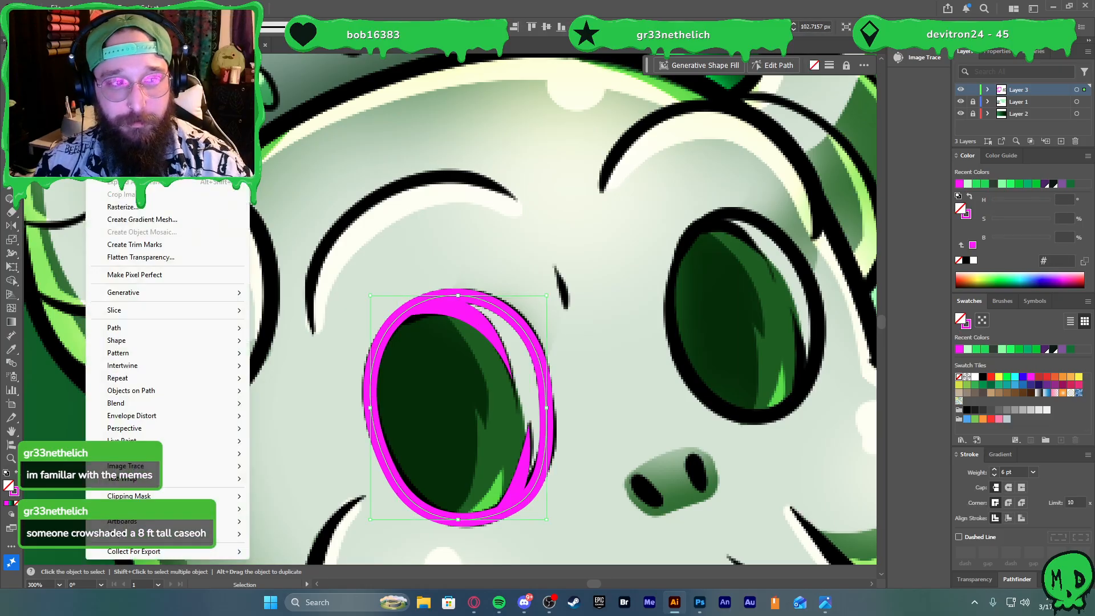
click(114, 169)
click(519, 363)
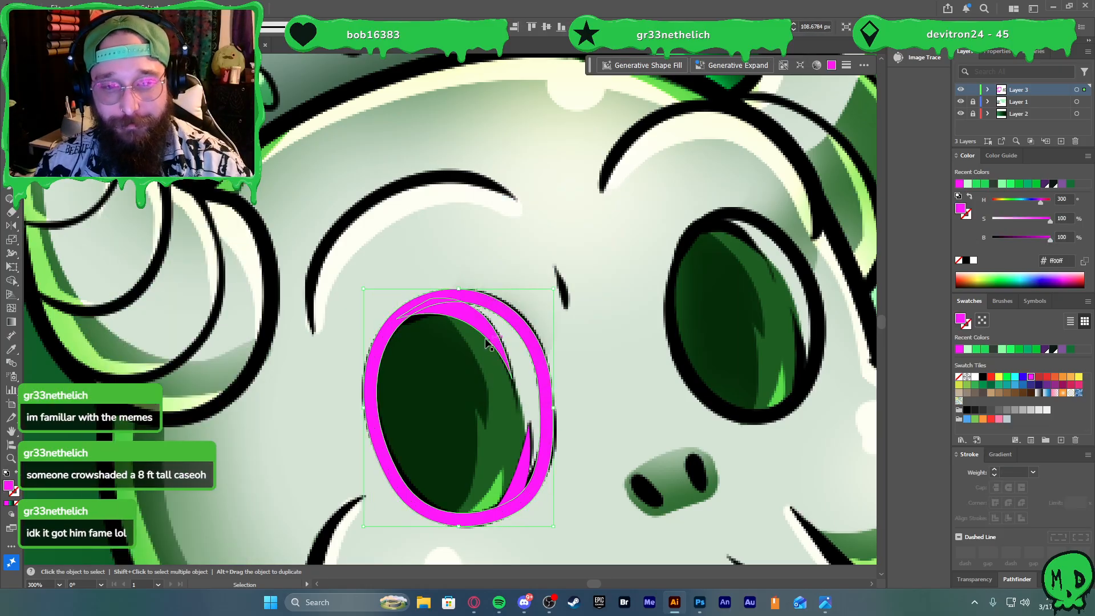
key(a)
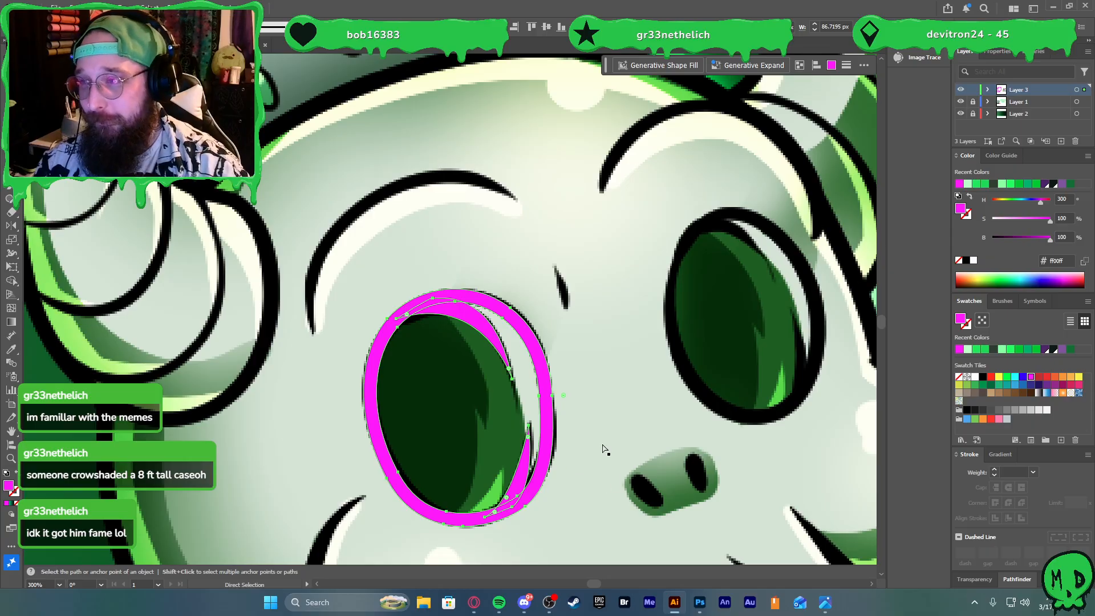
Copy the traced eye shapes onto both closed eyes of the popcorn skull, enlarged to suit its face
key(v)
scroll(570, 415, down, 4)
scroll(551, 436, down, 1)
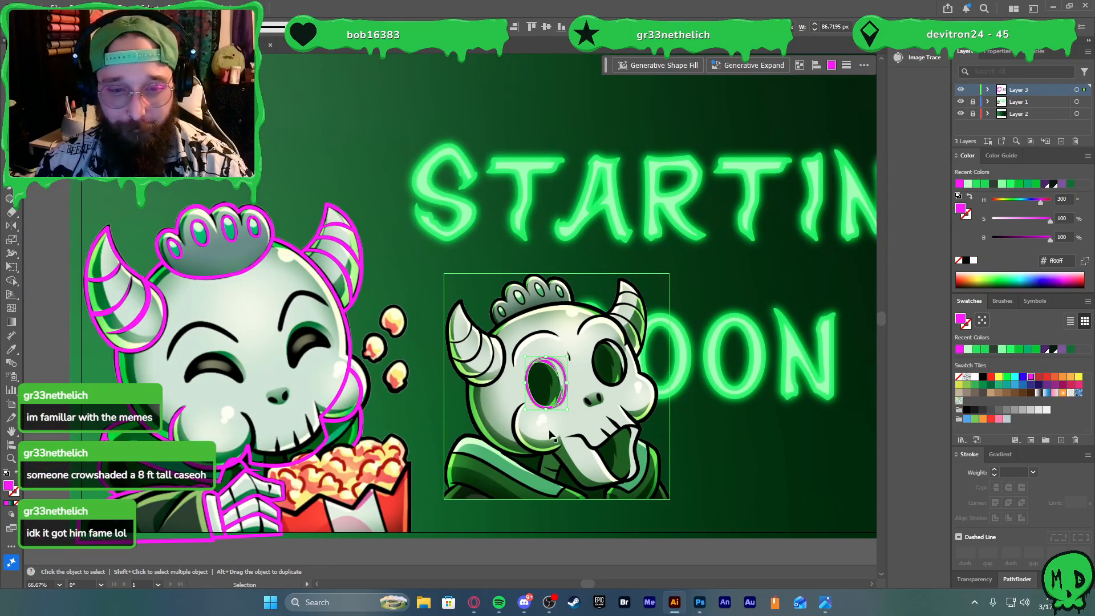
drag(555, 408, 458, 330)
scroll(239, 391, up, 2)
scroll(458, 330, down, 1)
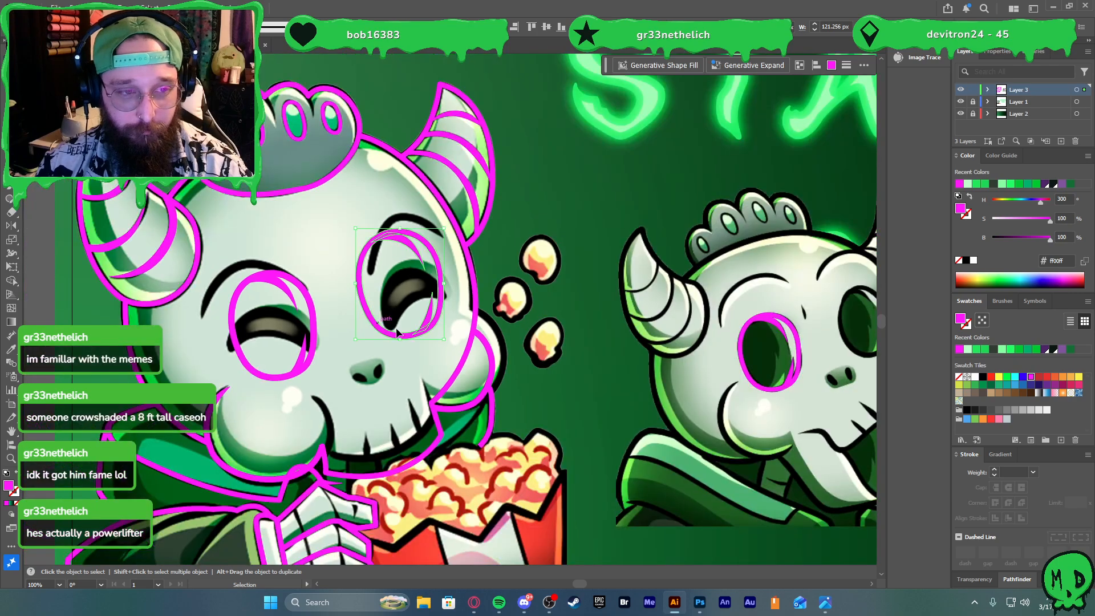
scroll(286, 285, up, 2)
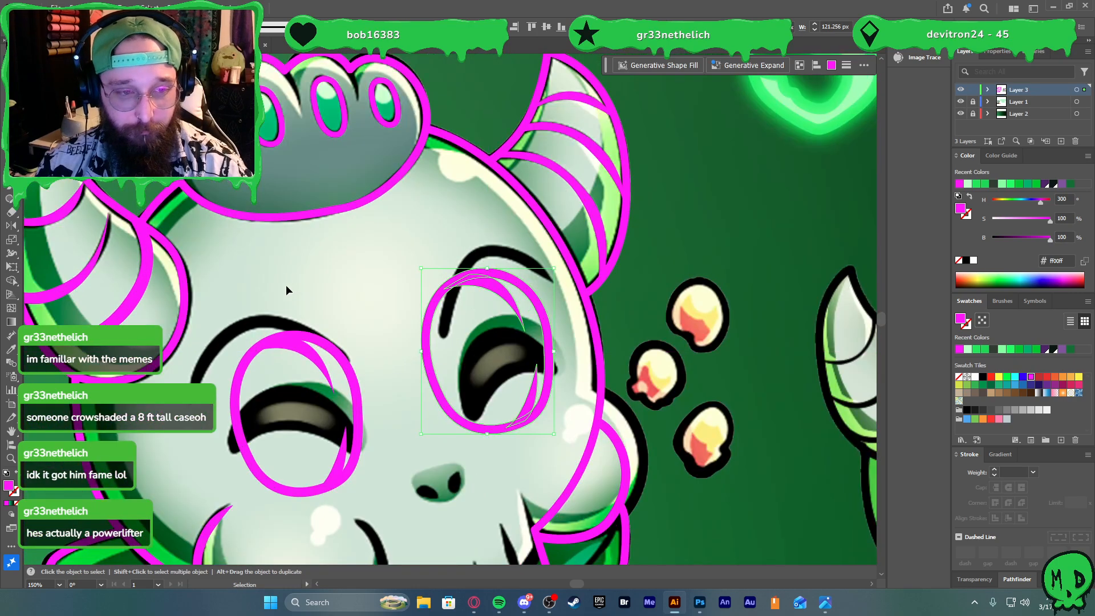
key(period)
key(p)
click(201, 358)
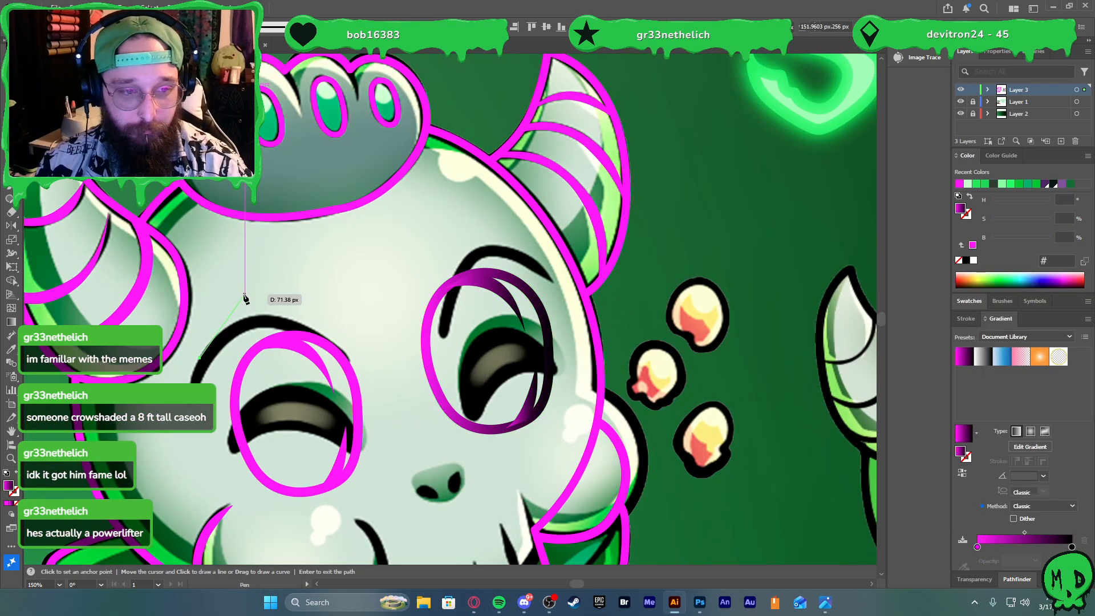
key(ctrl+z)
key(ctrl+z)
click(206, 359)
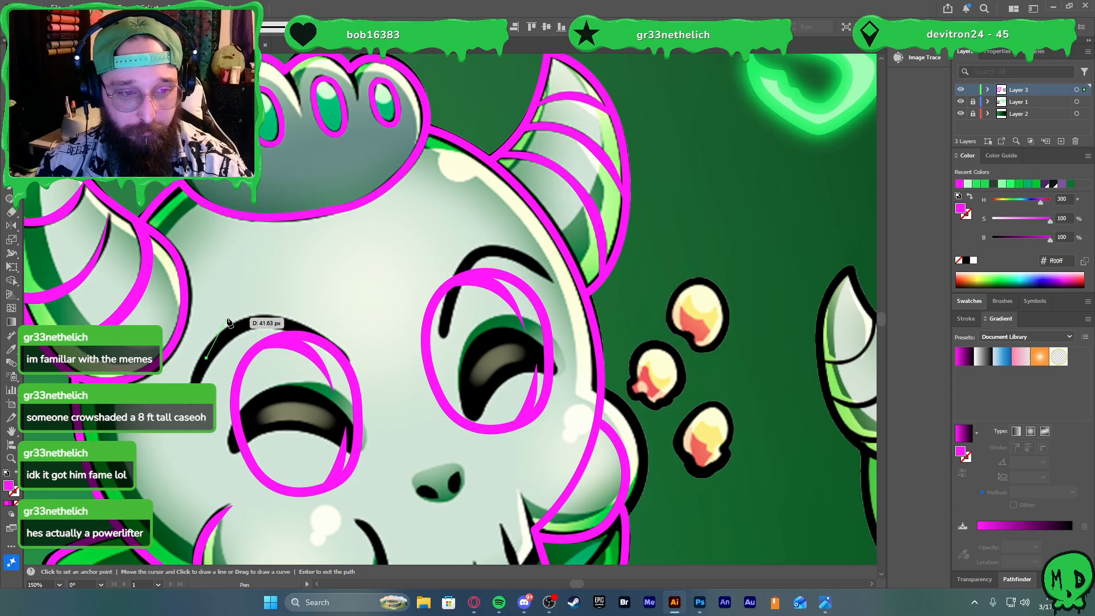
drag(238, 317, 260, 301)
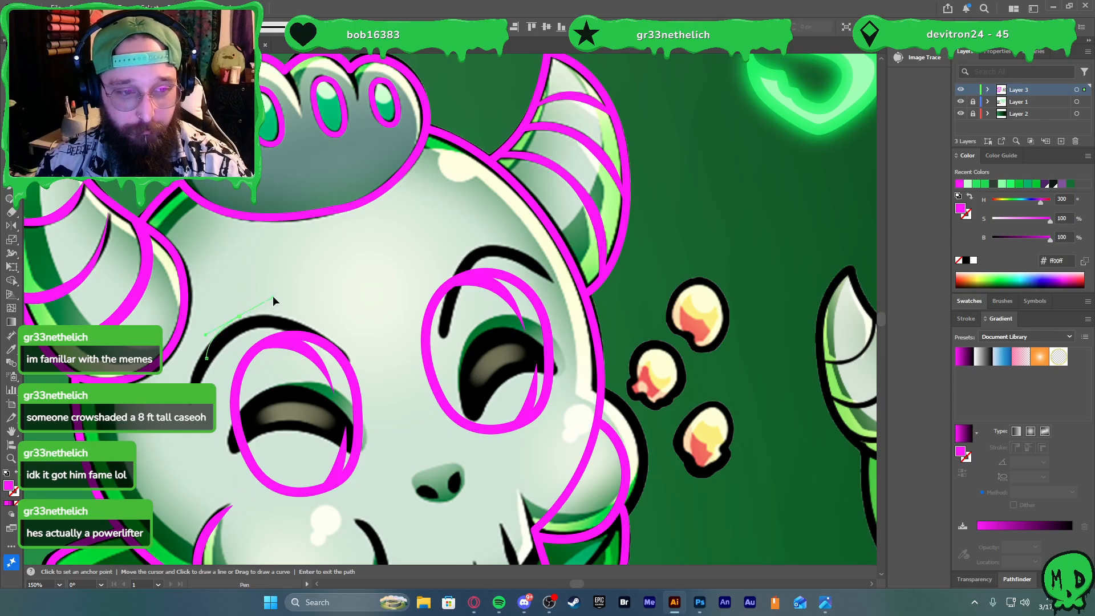
drag(346, 313, 361, 347)
key(ctrl+z)
key(ctrl+z)
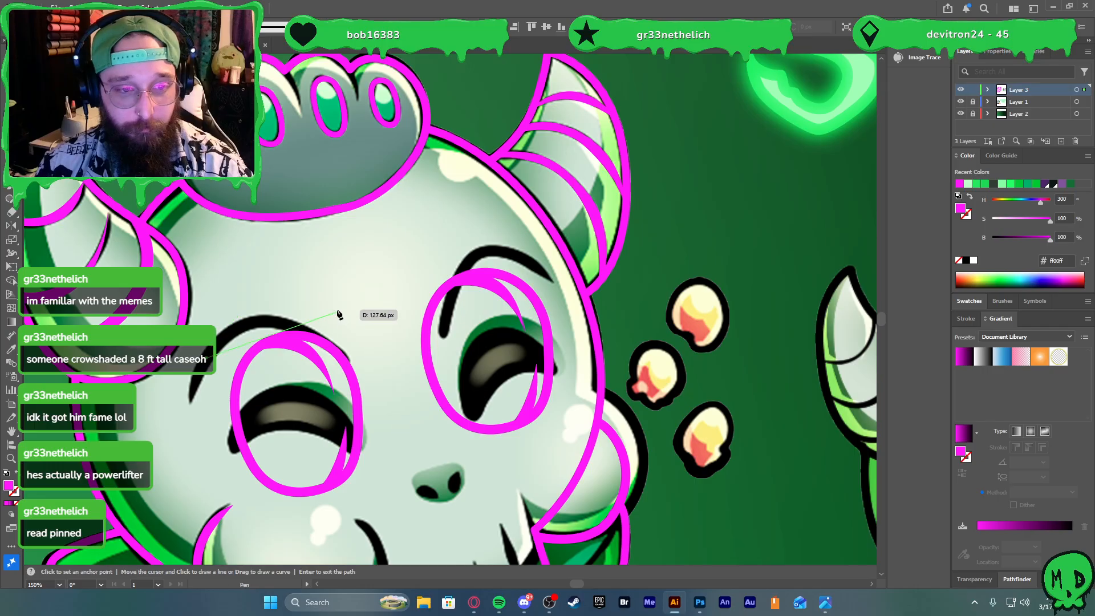
key(ctrl+z)
Draw an open arched brow path above the popcorn skull's left eye, with a magenta stroke and no fill
click(341, 311)
drag(297, 298, 271, 294)
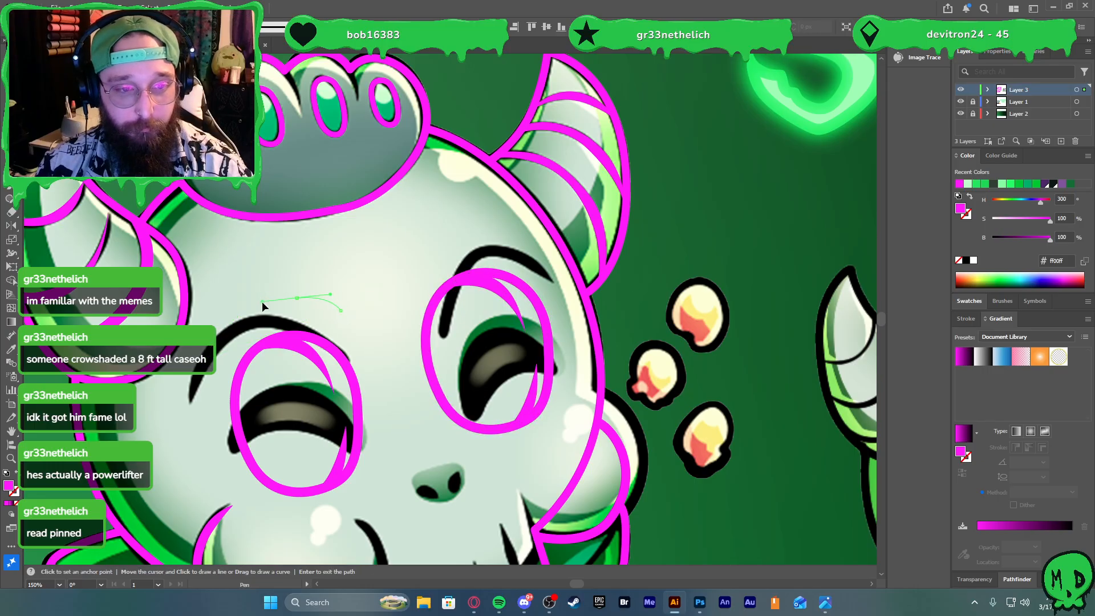
click(214, 322)
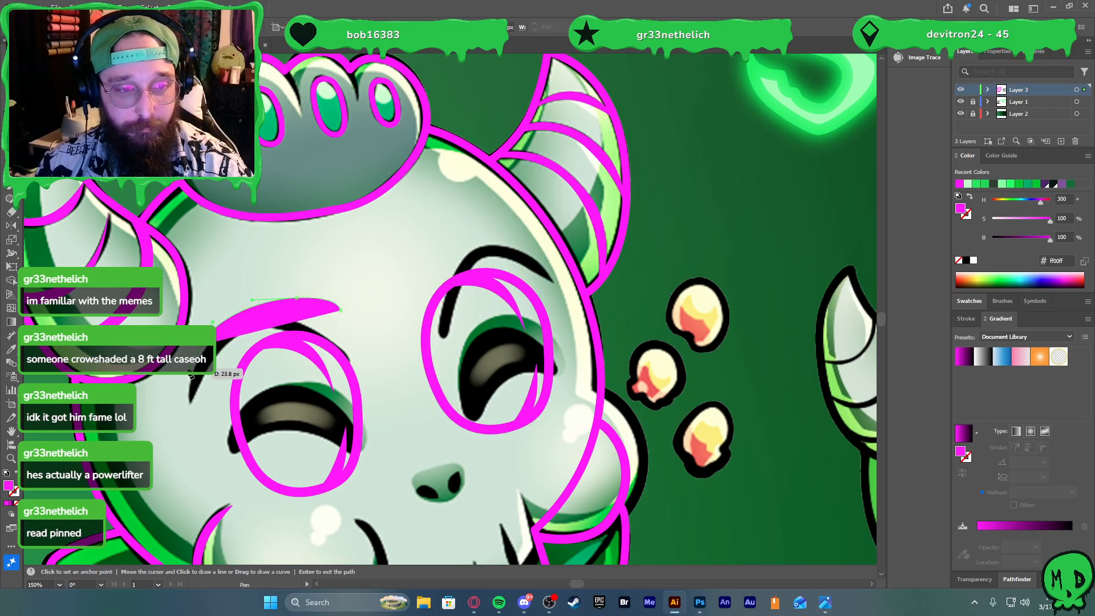
drag(195, 402, 210, 411)
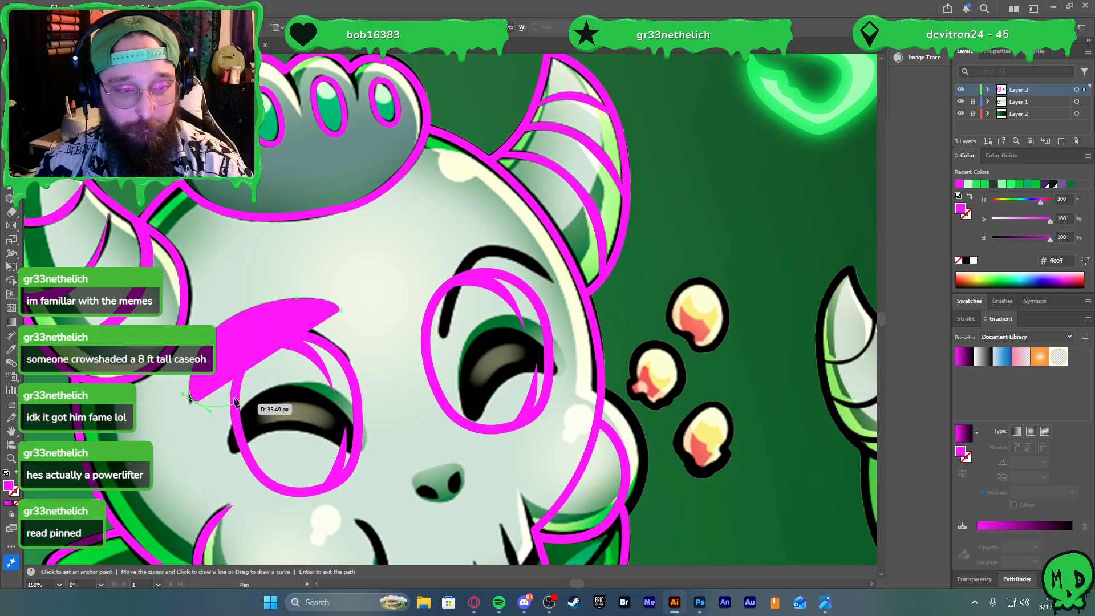
key(shift+x)
key(v)
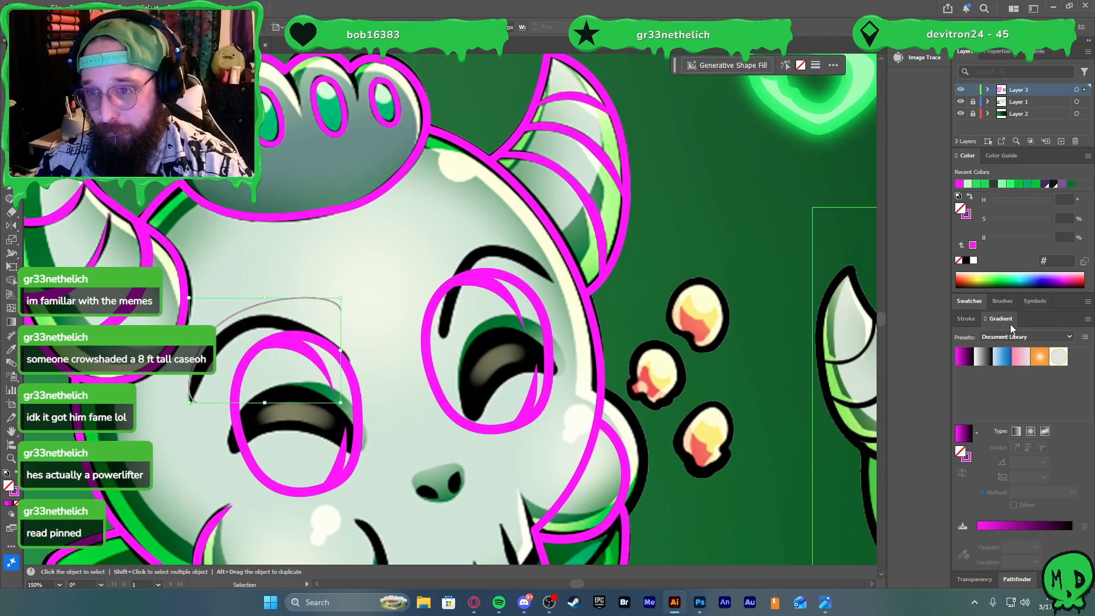
Set the left brow path's stroke weight to 10 pt
click(966, 319)
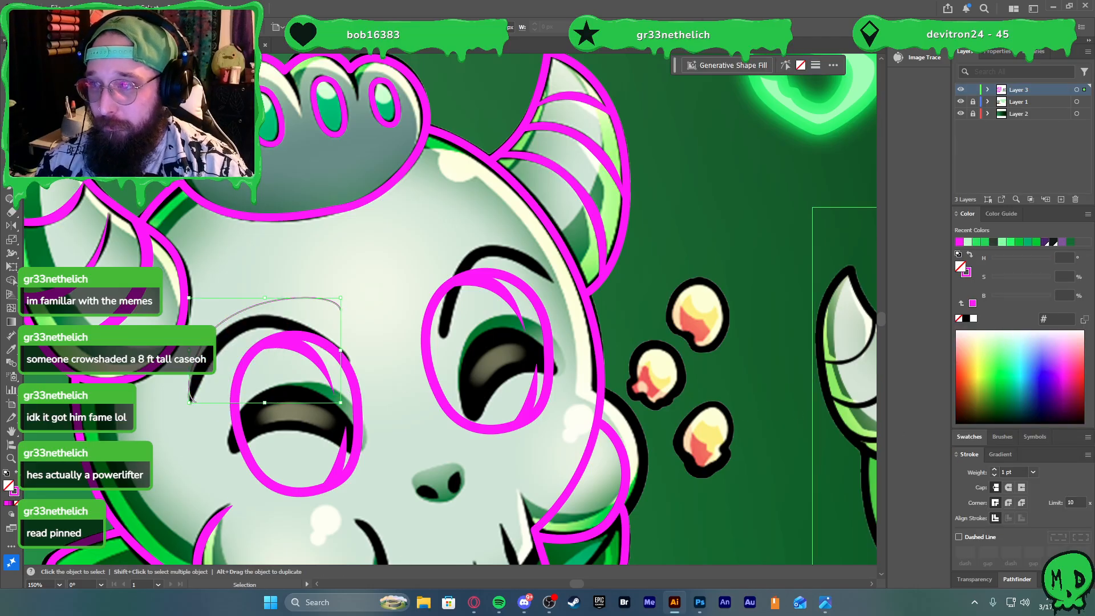
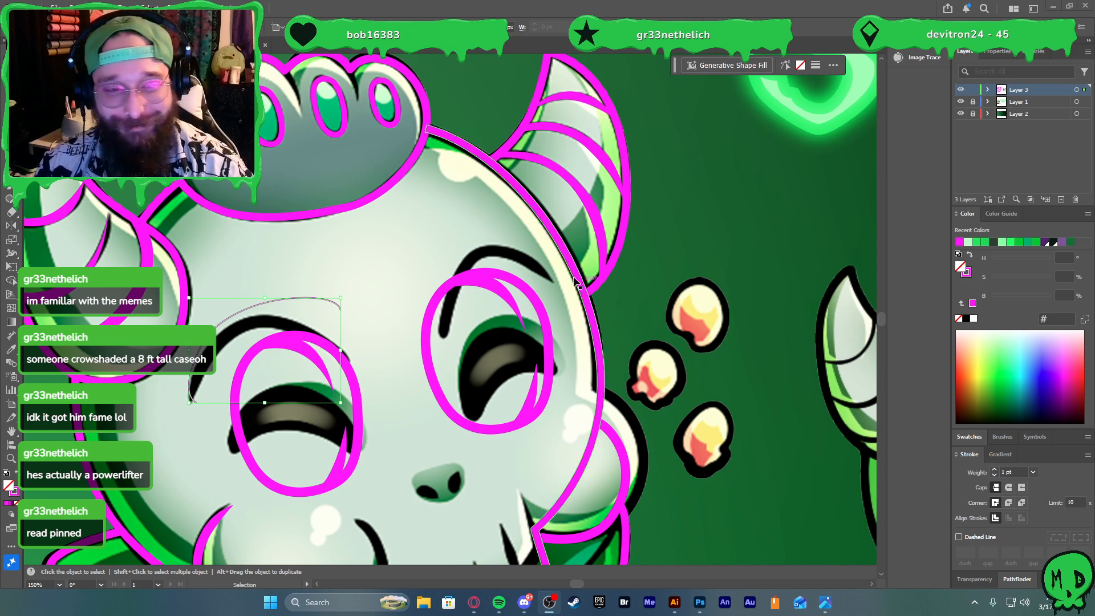
click(1033, 472)
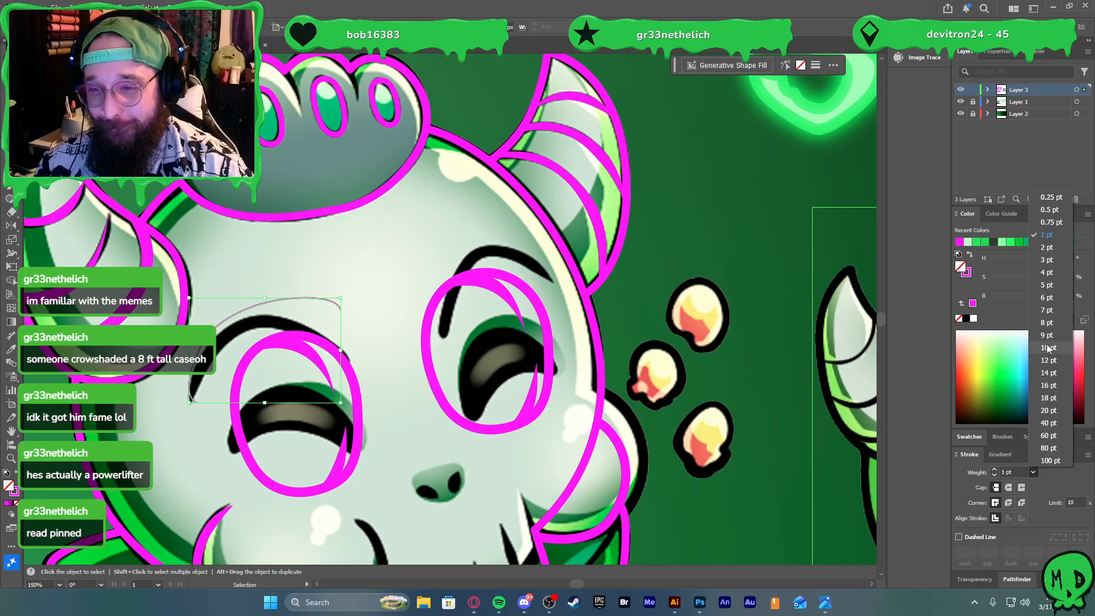
click(1047, 323)
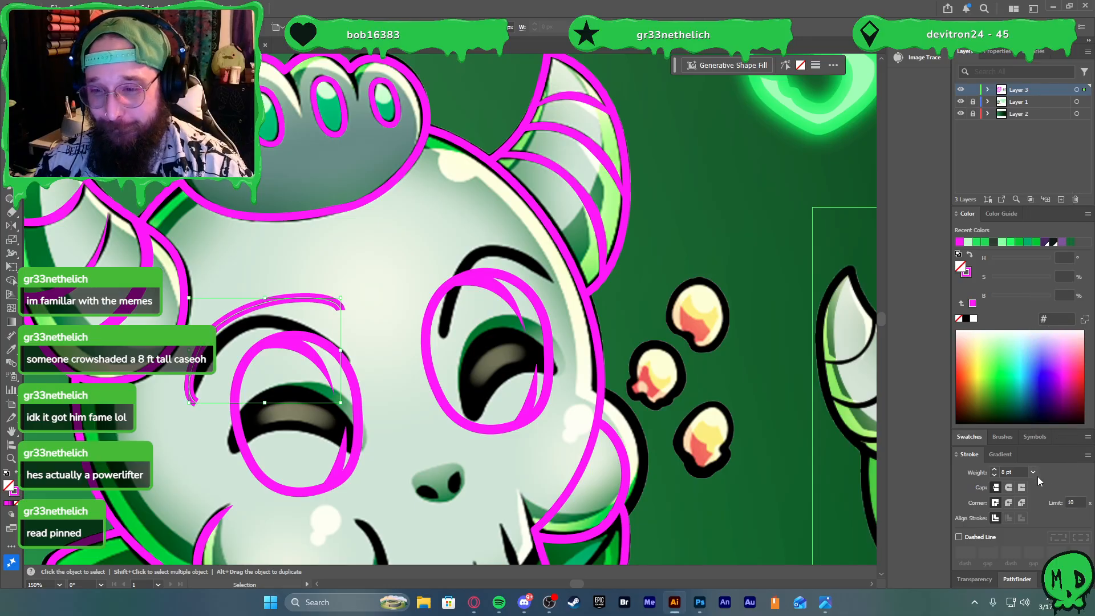
click(1033, 472)
click(1045, 334)
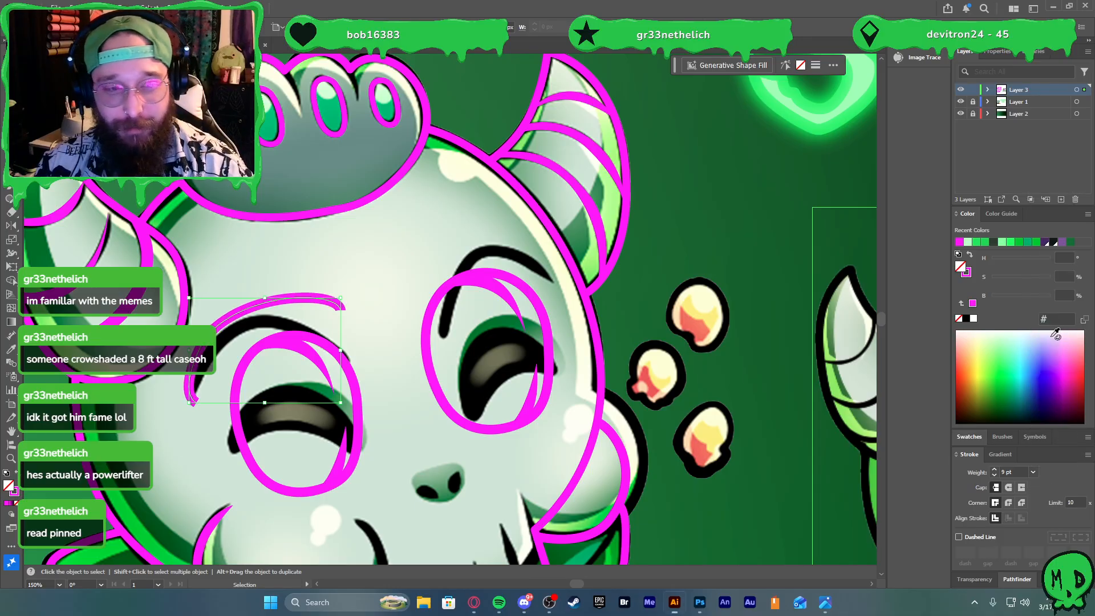
click(1030, 472)
click(1044, 347)
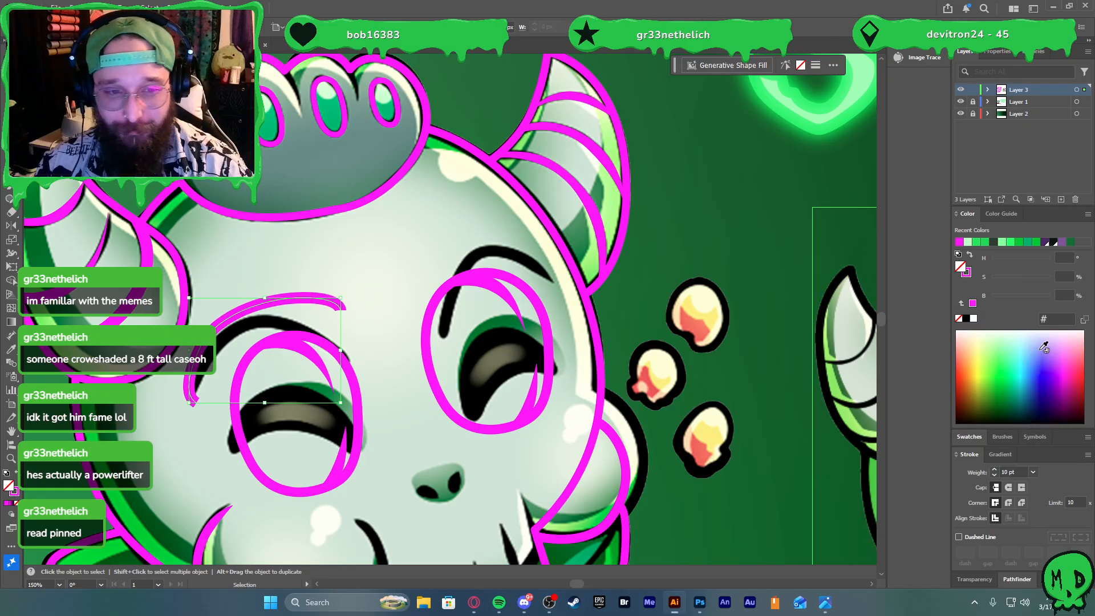
Reshape the lower outer part of the left brow by bending its curve slightly outward
scroll(157, 386, up, 2)
scroll(274, 393, left, 3)
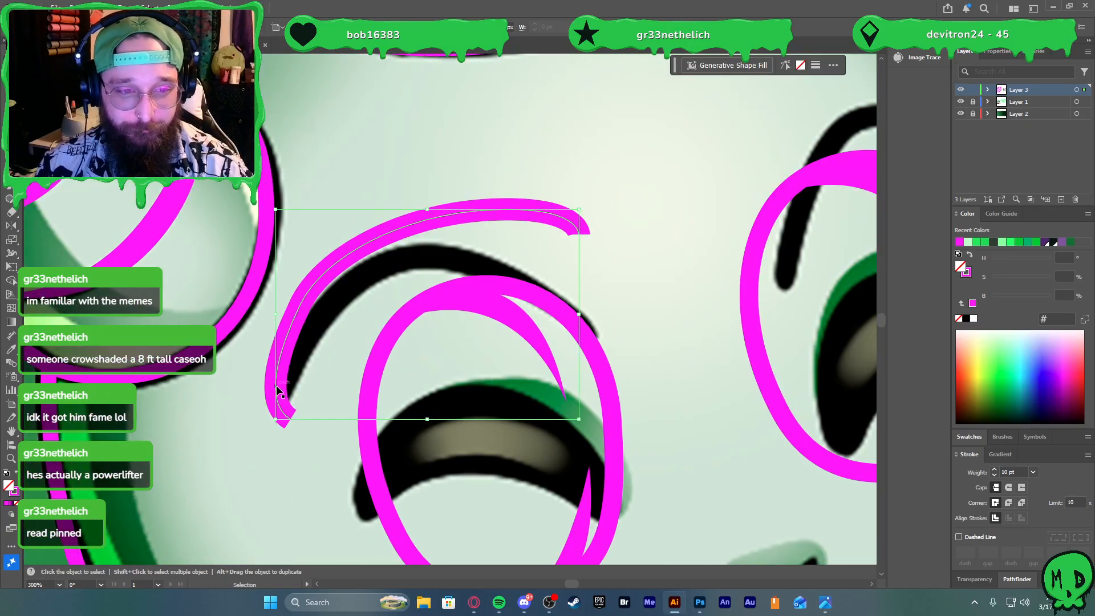
key(a)
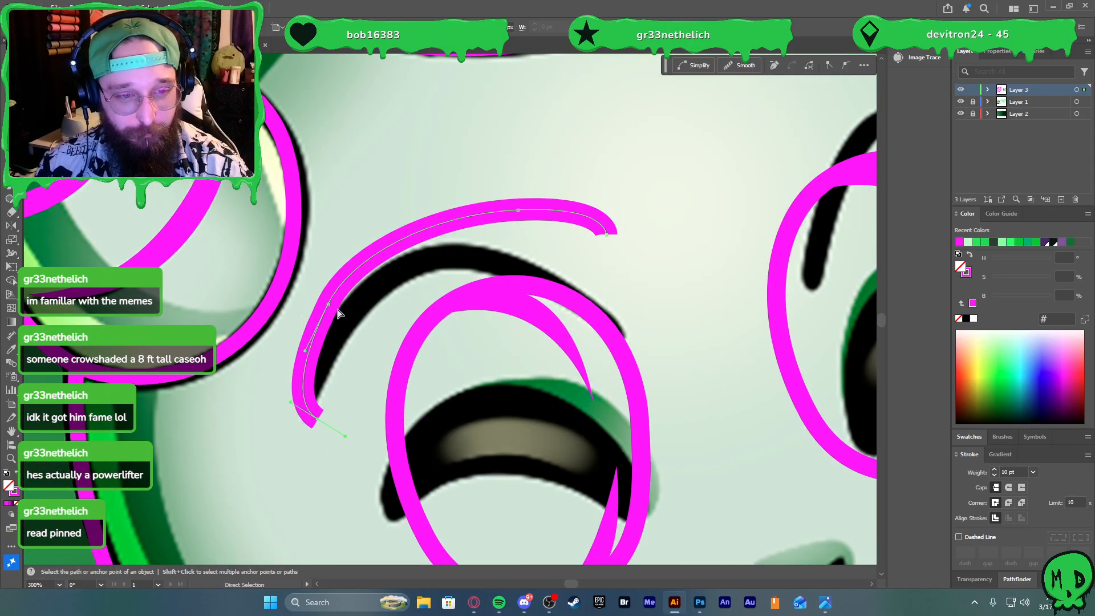
click(329, 307)
drag(305, 354, 291, 356)
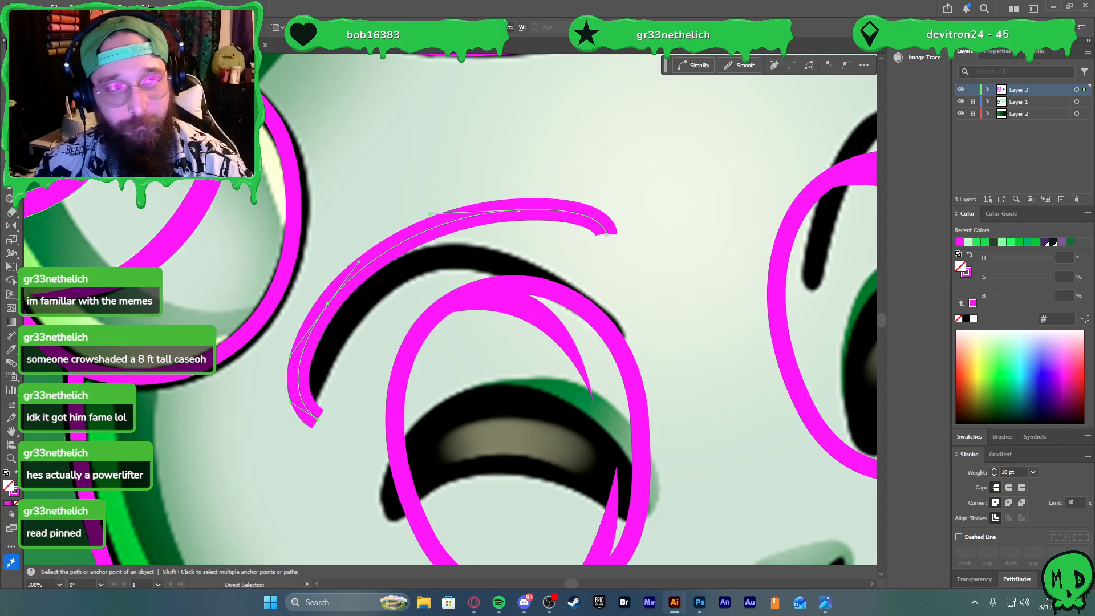
Expand the left brow's fill and stroke into a filled shape
click(96, 8)
click(114, 171)
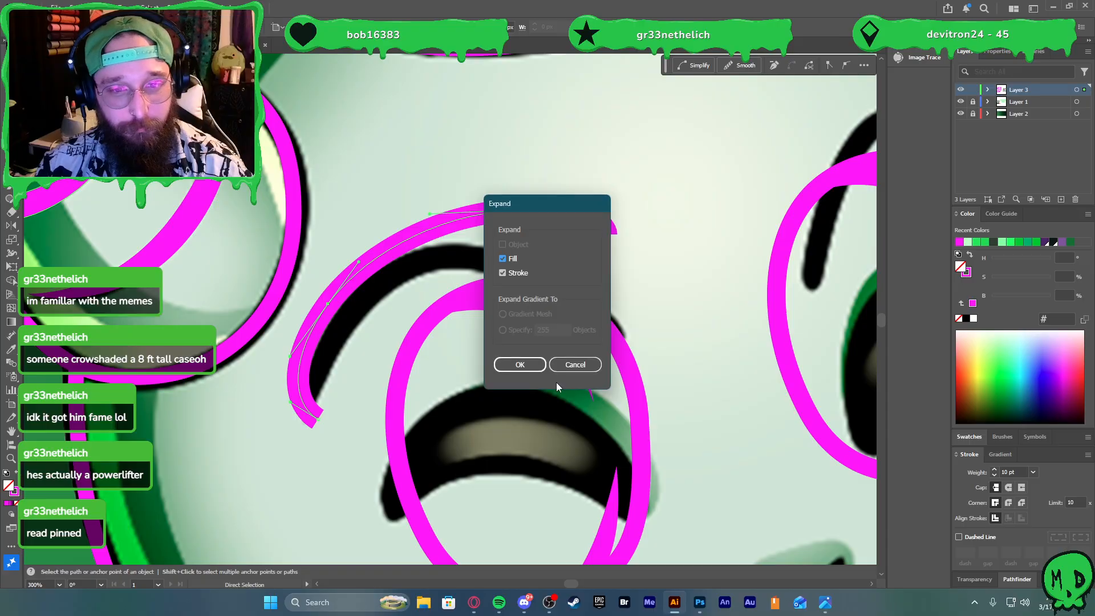
click(516, 364)
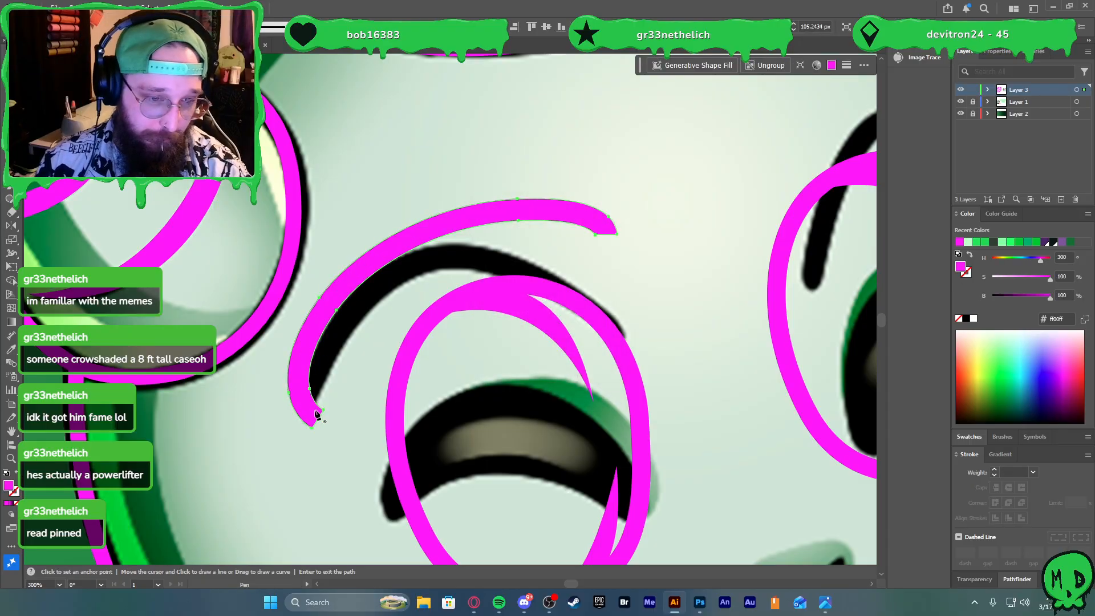
Remove the tip anchor at the left brow's lower end and round the outer corner of its upper end
key(p)
key(ctrl+z)
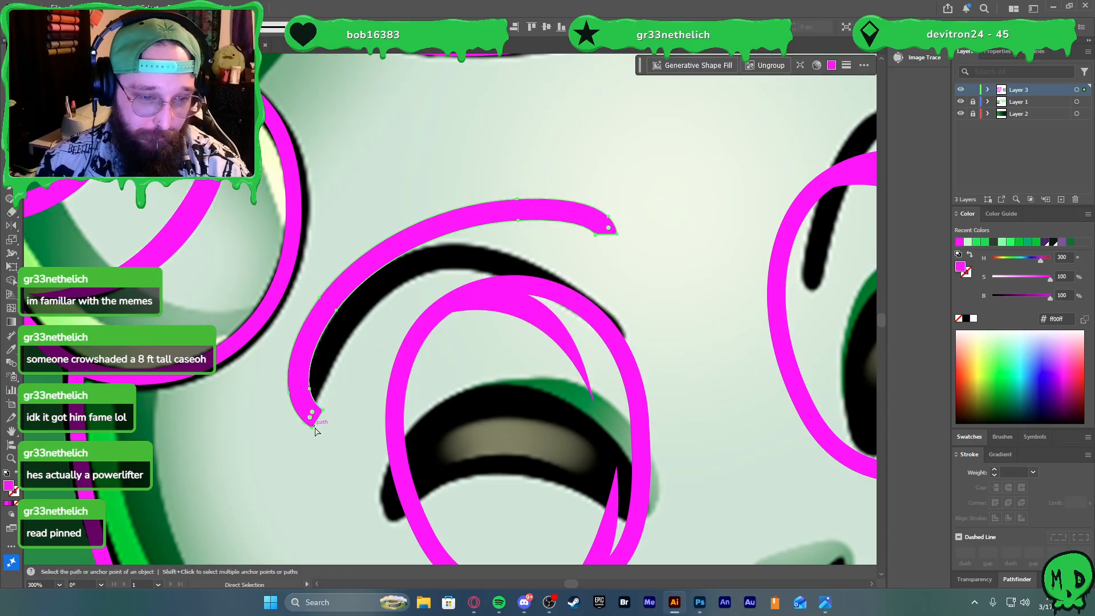
click(312, 428)
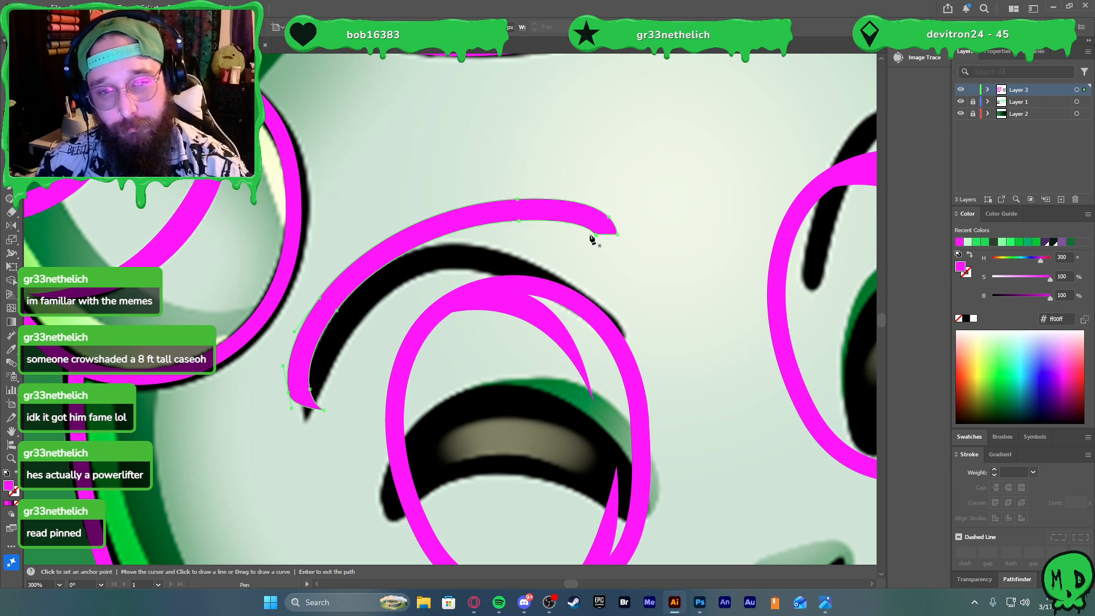
key(a)
click(617, 233)
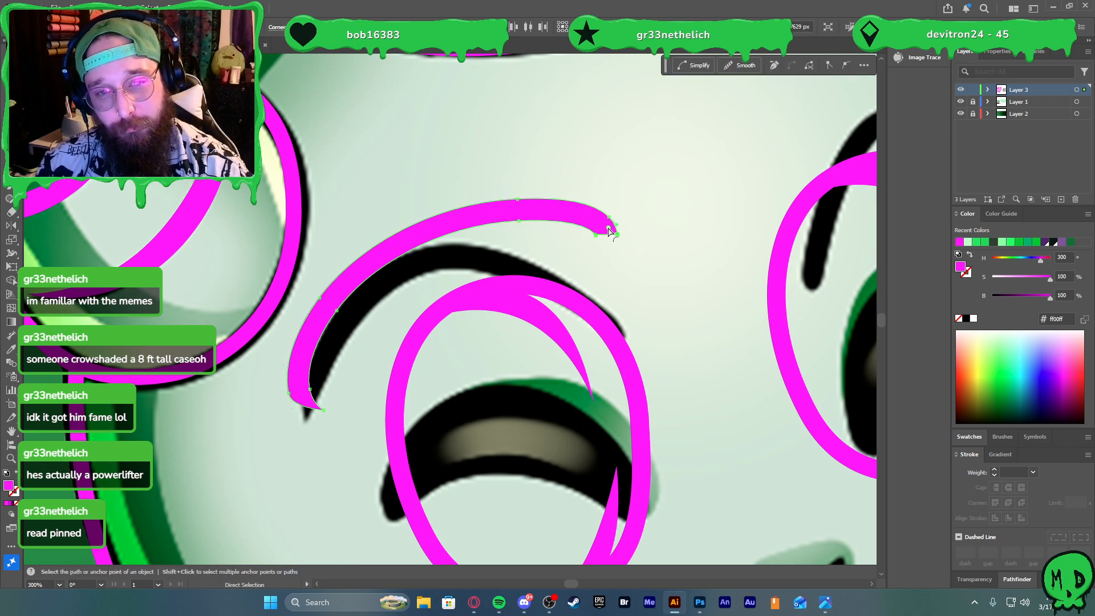
click(654, 257)
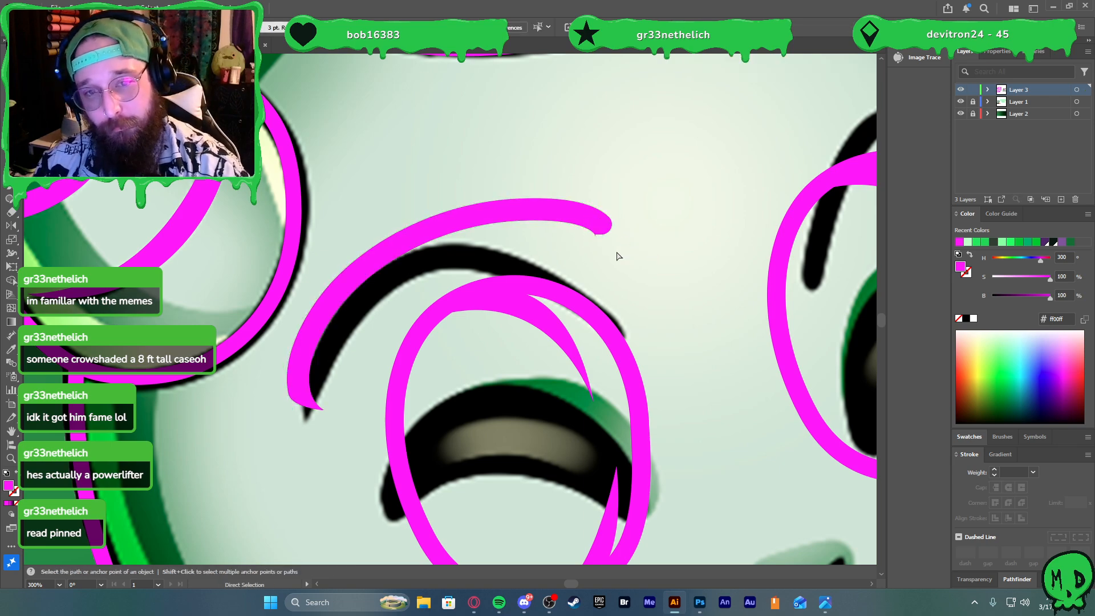
Remove the stray anchor that forms a tiny spike on the underside of the left brow's rounded end
scroll(615, 251, down, 3)
scroll(615, 246, up, 8)
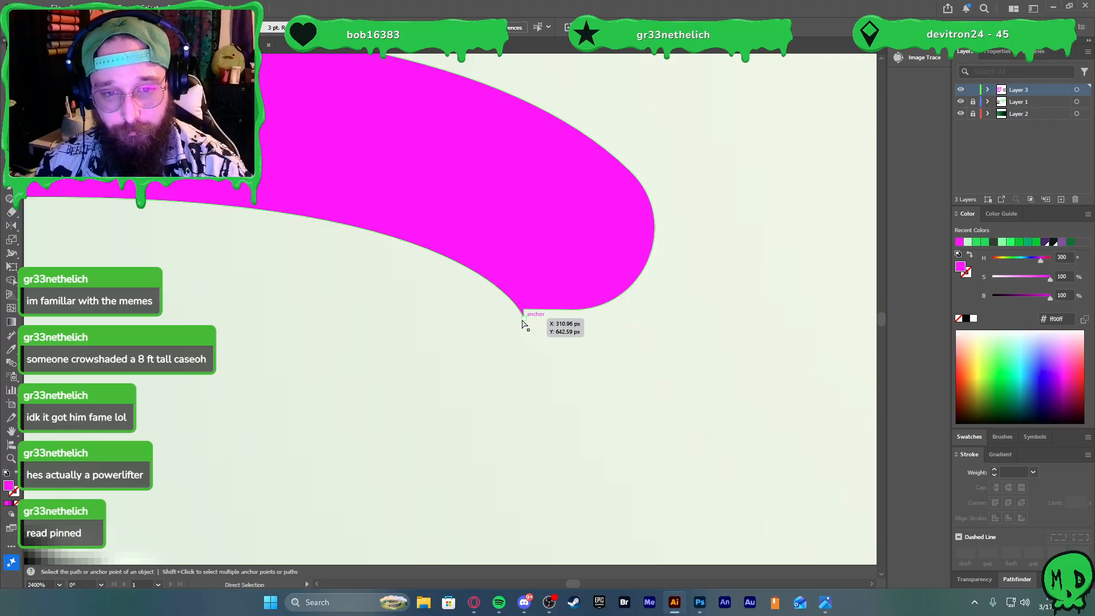
click(524, 315)
key(plus)
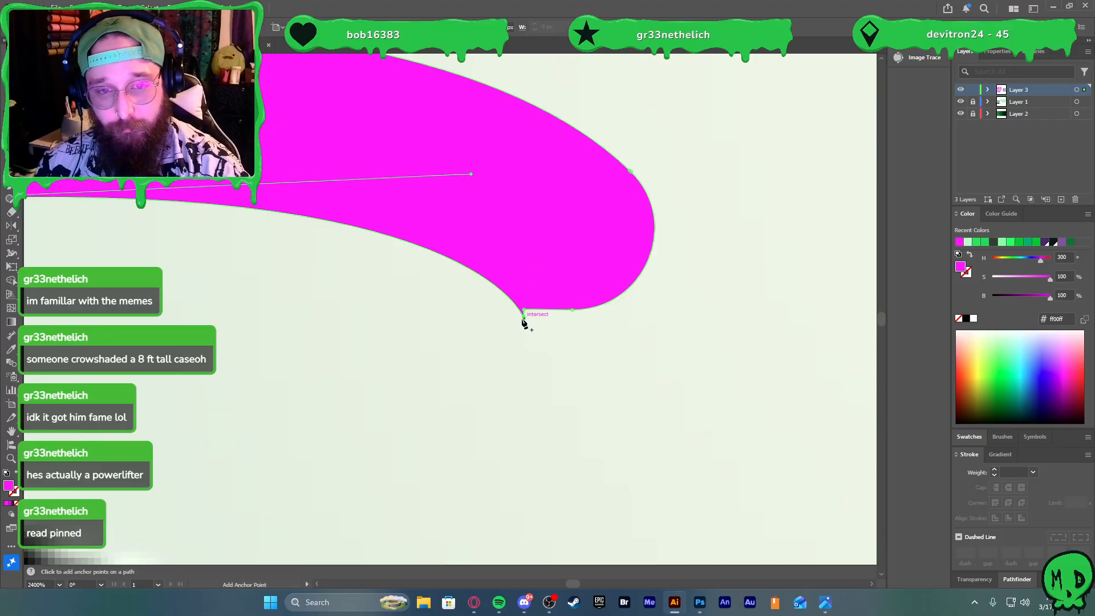
click(523, 319)
click(632, 316)
key(p)
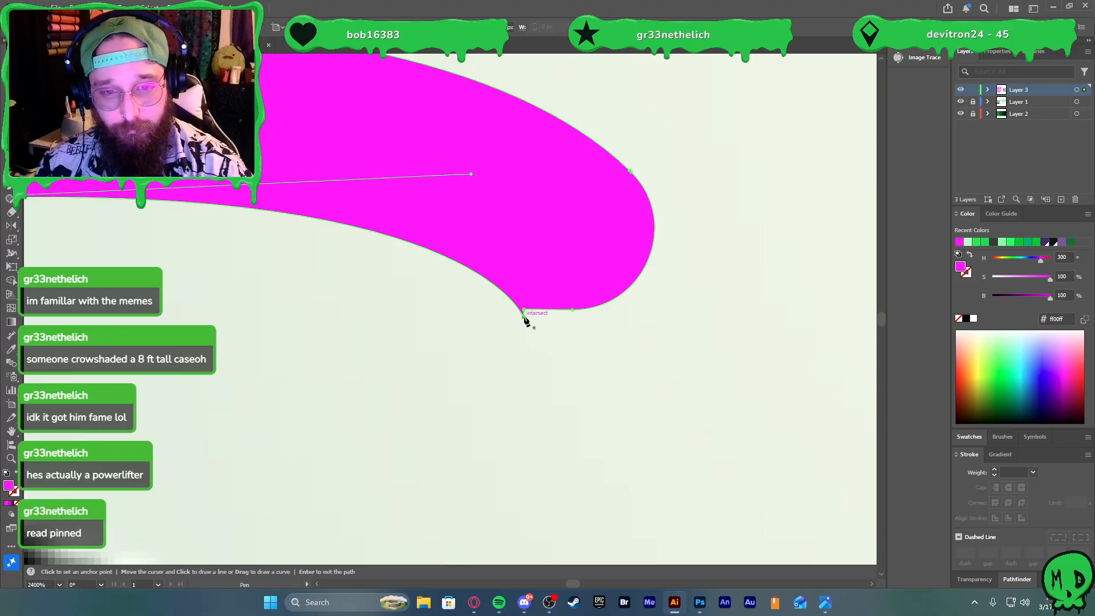
key(v)
click(543, 290)
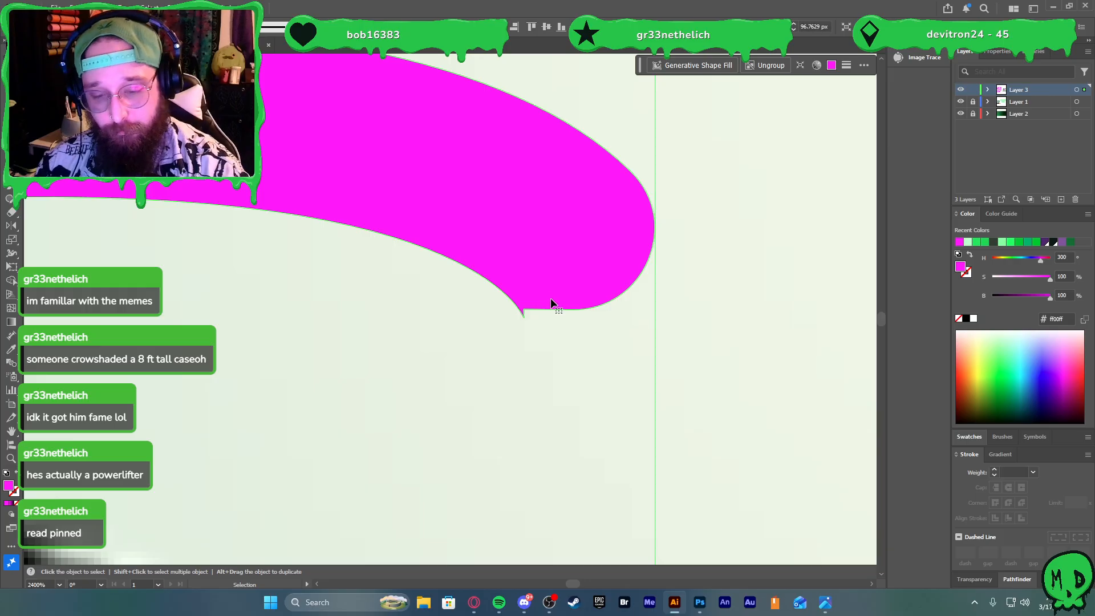
key(p)
click(523, 317)
key(ctrl+minus)
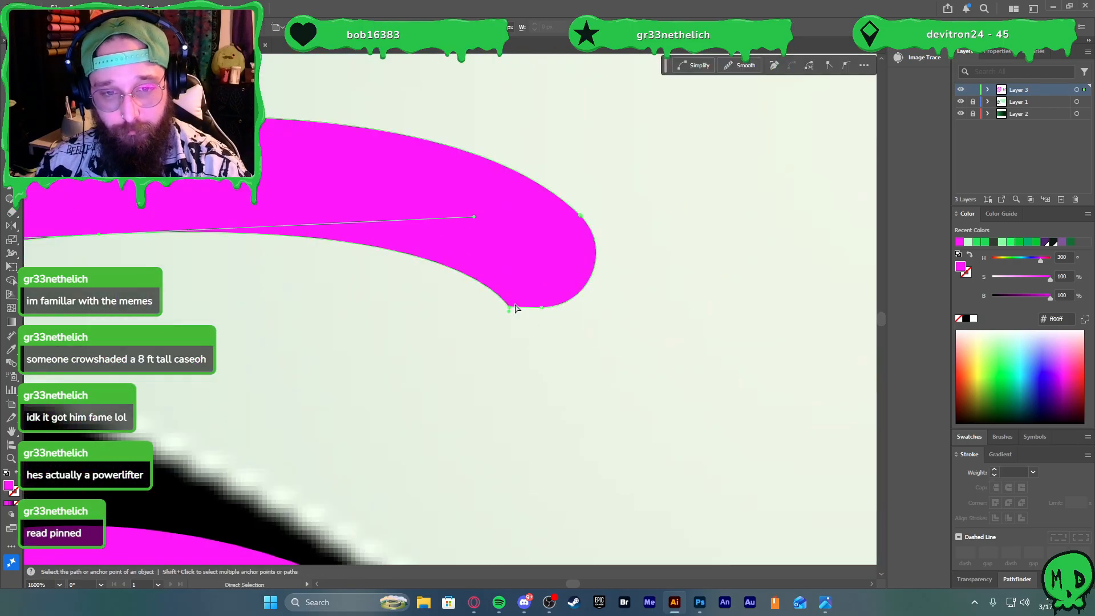
Round the remaining sharp corner on the underside of the left brow's inner end and deselect the shape
click(509, 309)
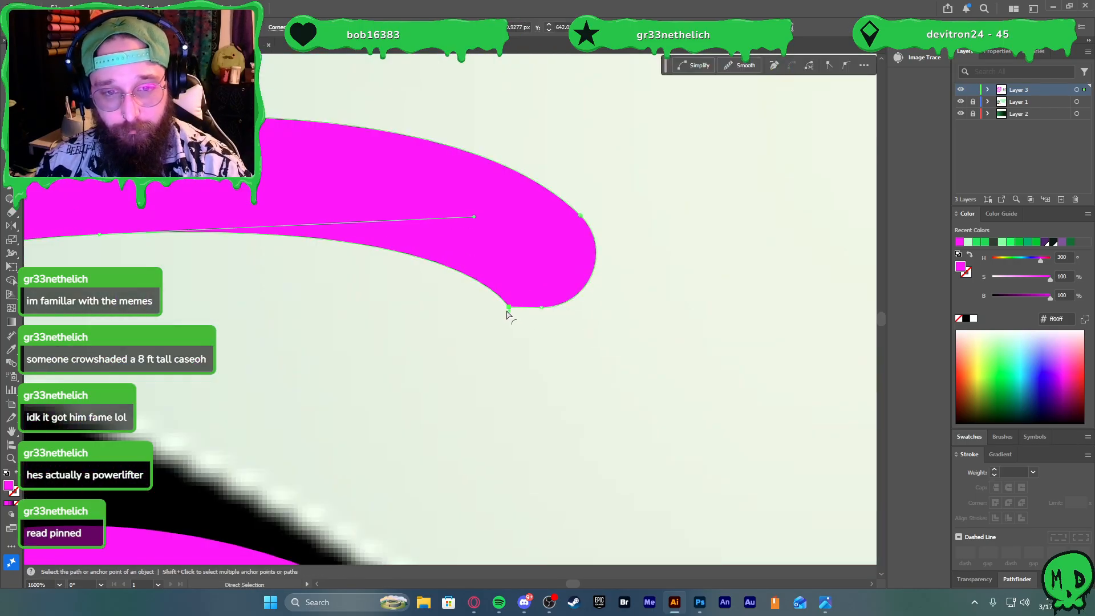
scroll(494, 331, up, 5)
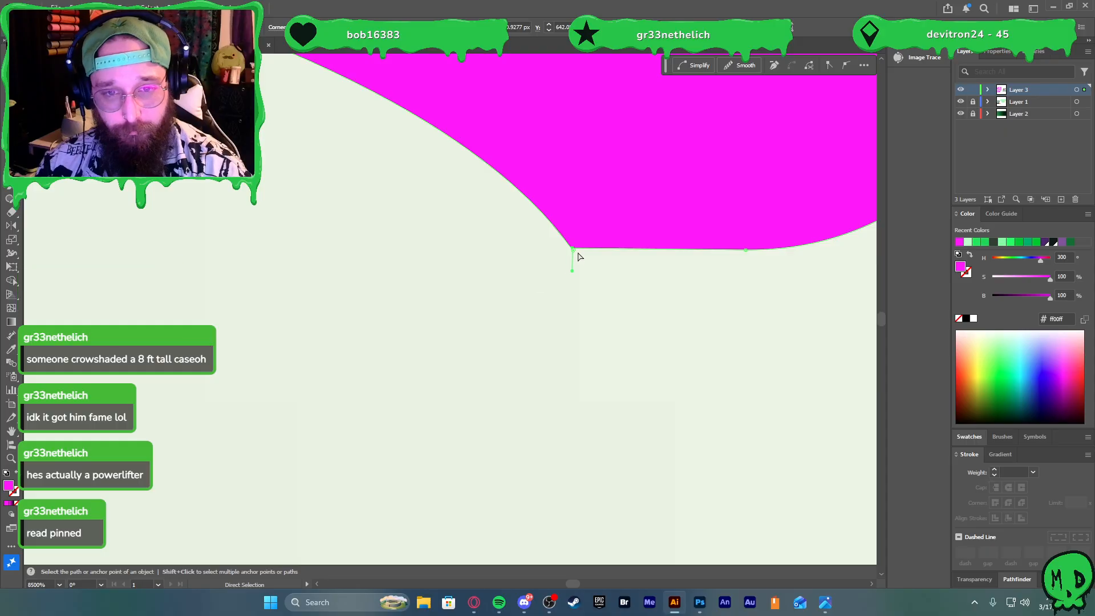
drag(574, 255, 843, 110)
scroll(625, 246, down, 4)
scroll(628, 247, down, 12)
key(v)
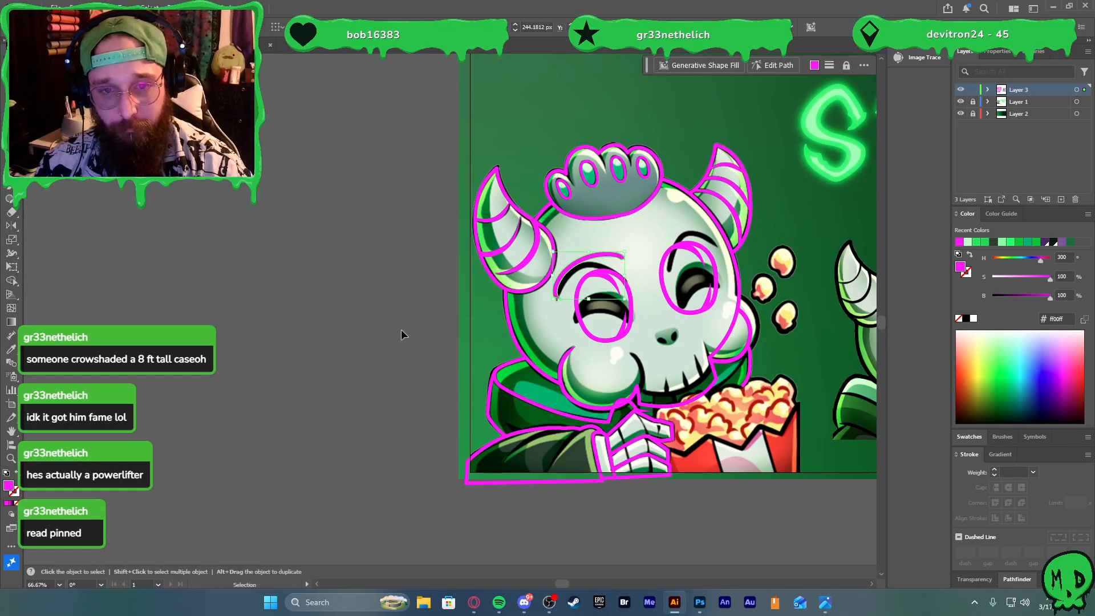
click(401, 329)
Draw an open arched brow path above the popcorn skull's right eye, with a magenta stroke and no fill
scroll(570, 257, right, 3)
scroll(651, 213, up, 2)
scroll(483, 288, right, 1)
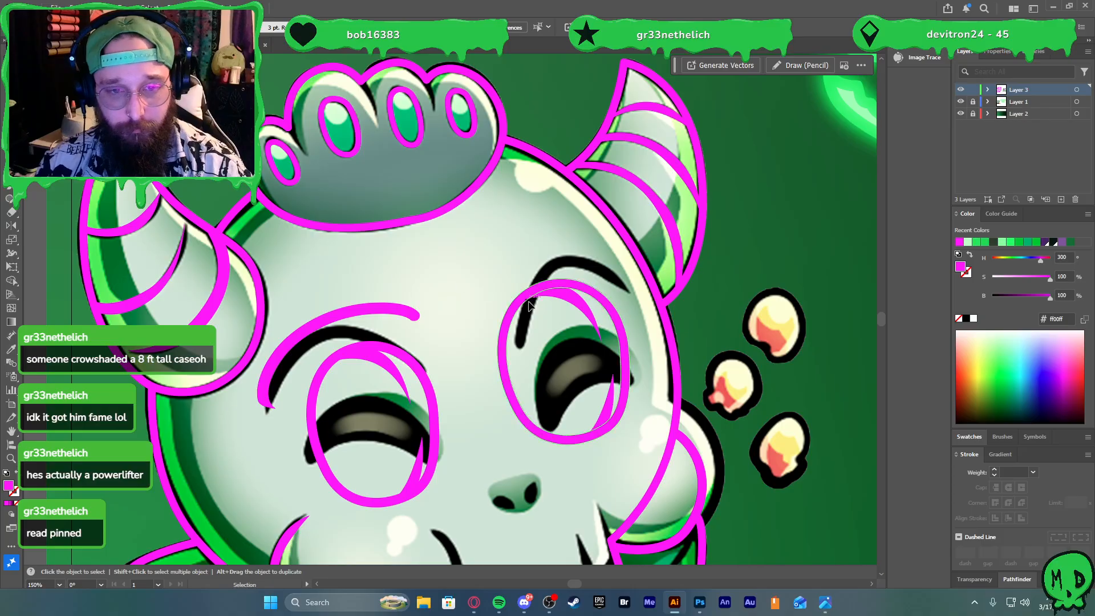
key(p)
key(shift+c)
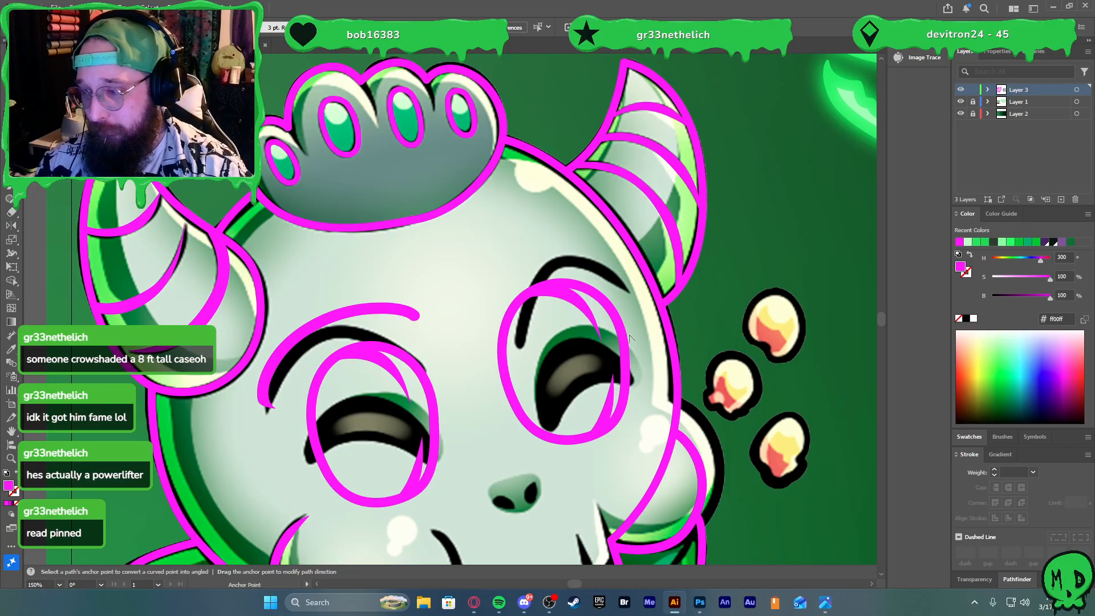
scroll(616, 319, down, 8)
scroll(583, 302, up, 3)
scroll(548, 328, up, 6)
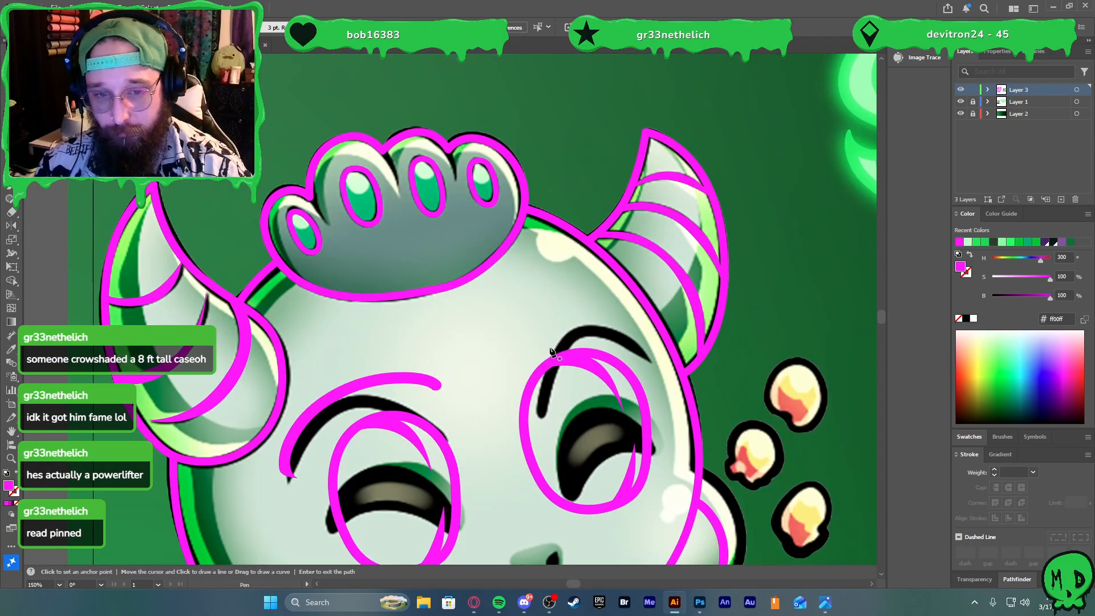
key(p)
drag(479, 383, 509, 327)
drag(543, 293, 543, 291)
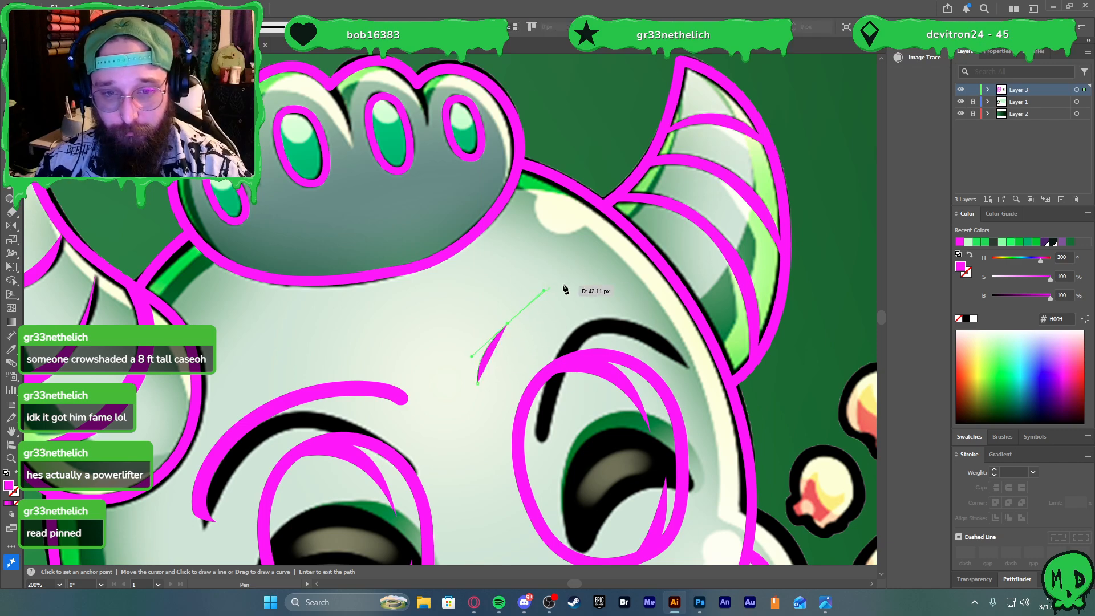
drag(645, 293, 665, 315)
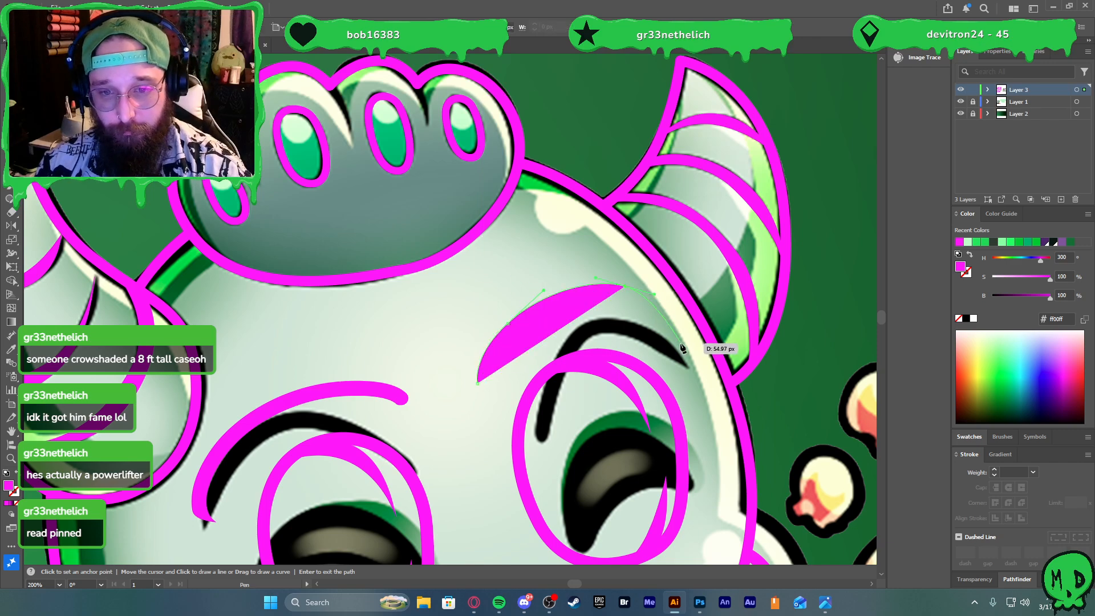
drag(662, 367, 666, 373)
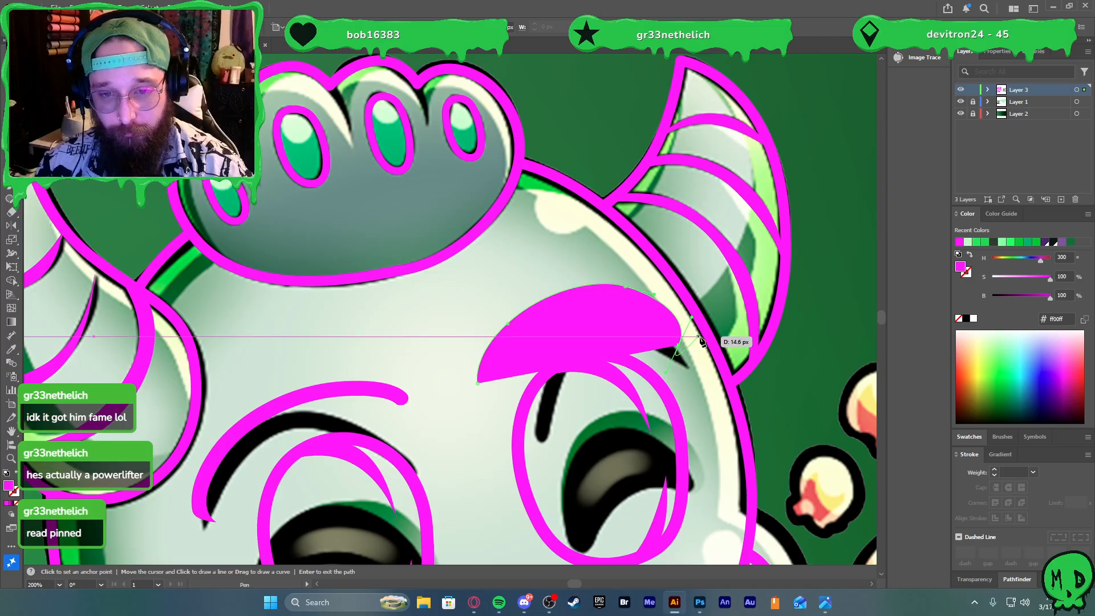
key(shift+x)
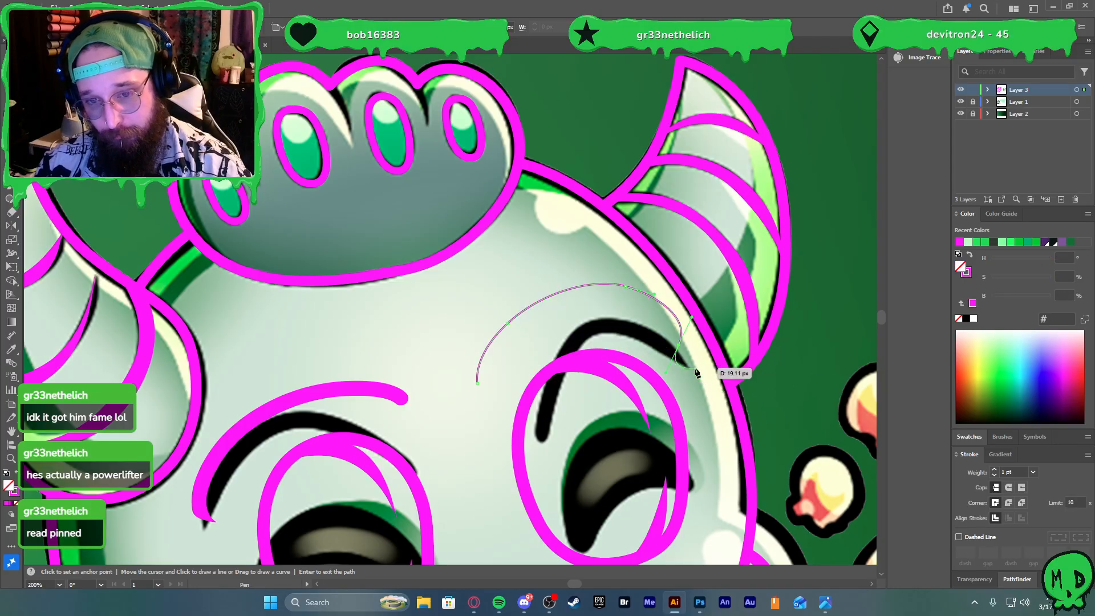
key(v)
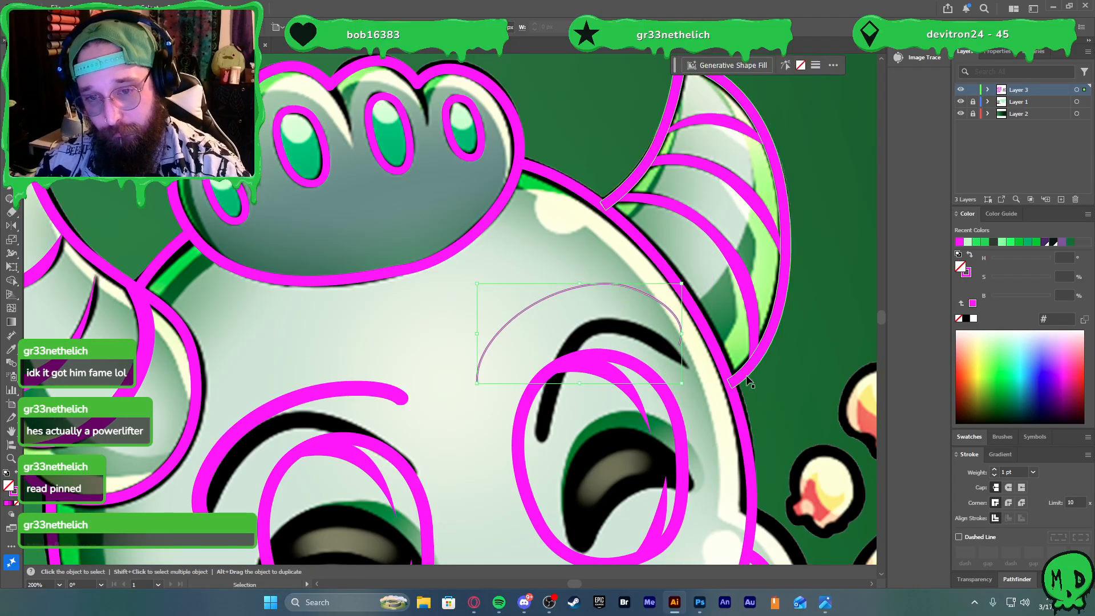
Give the right brow path a 9 pt stroke and expand its fill and stroke into a filled shape
click(1032, 472)
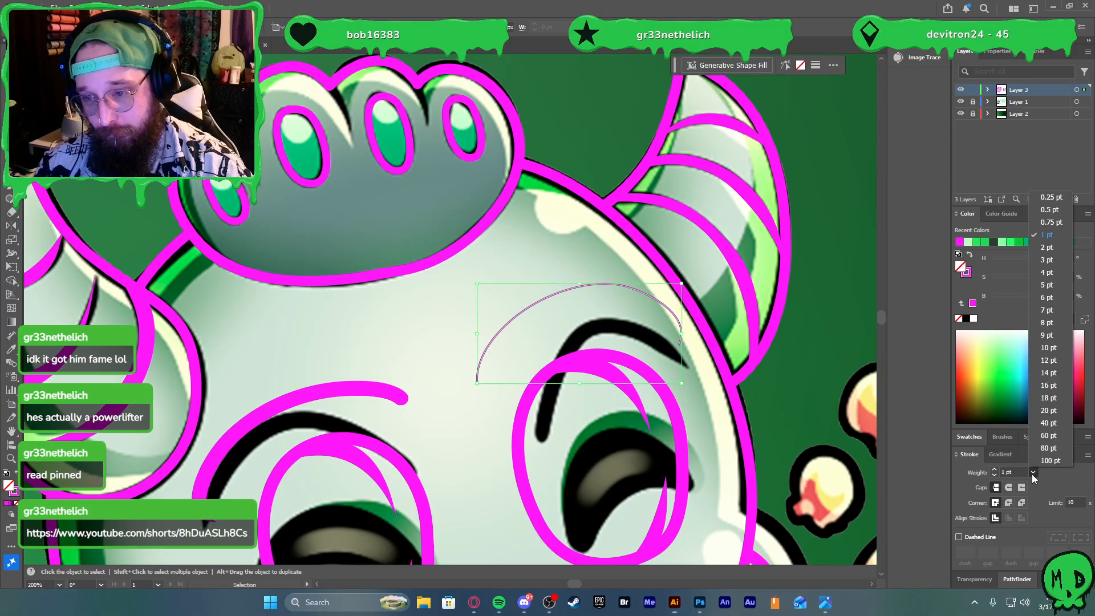
click(1048, 347)
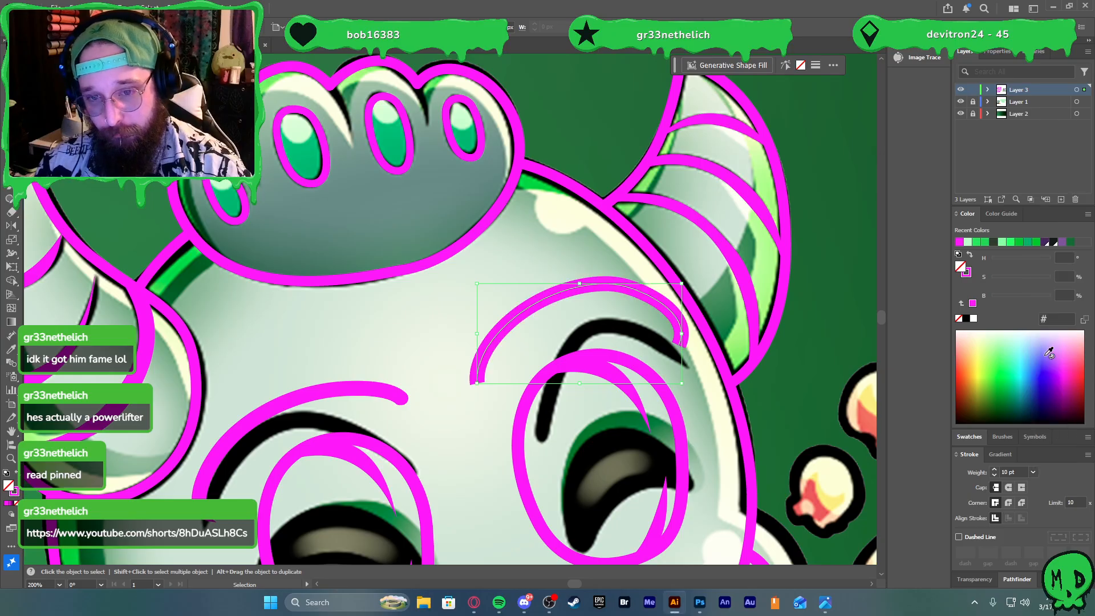
click(1032, 472)
click(1051, 335)
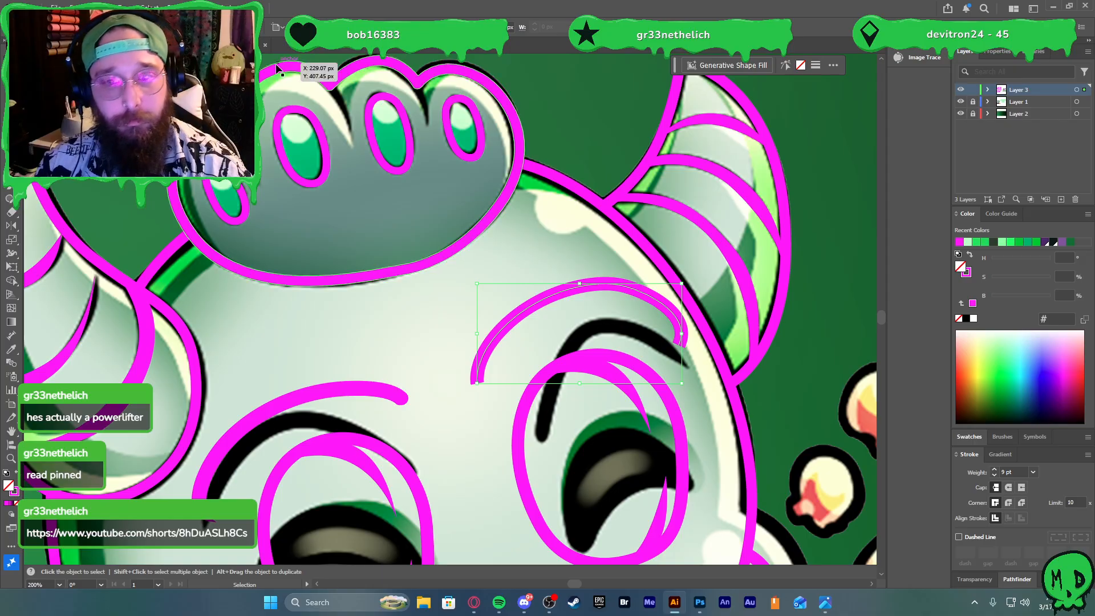
click(99, 8)
click(120, 170)
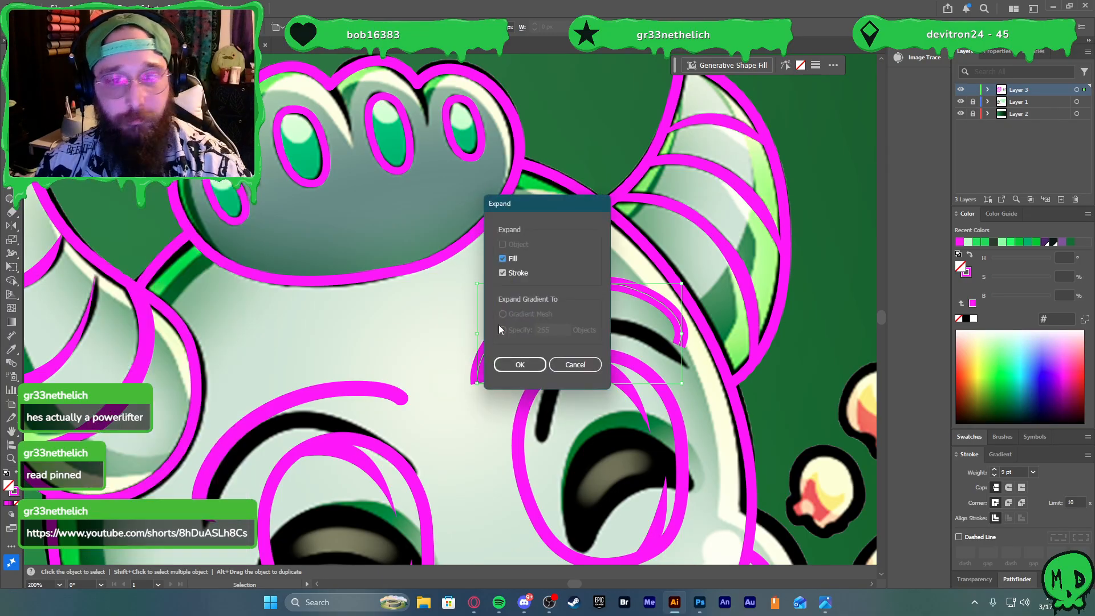
click(543, 363)
Remove one corner anchor at the right brow's outer end so that the end tapers to a point
scroll(688, 345, up, 4)
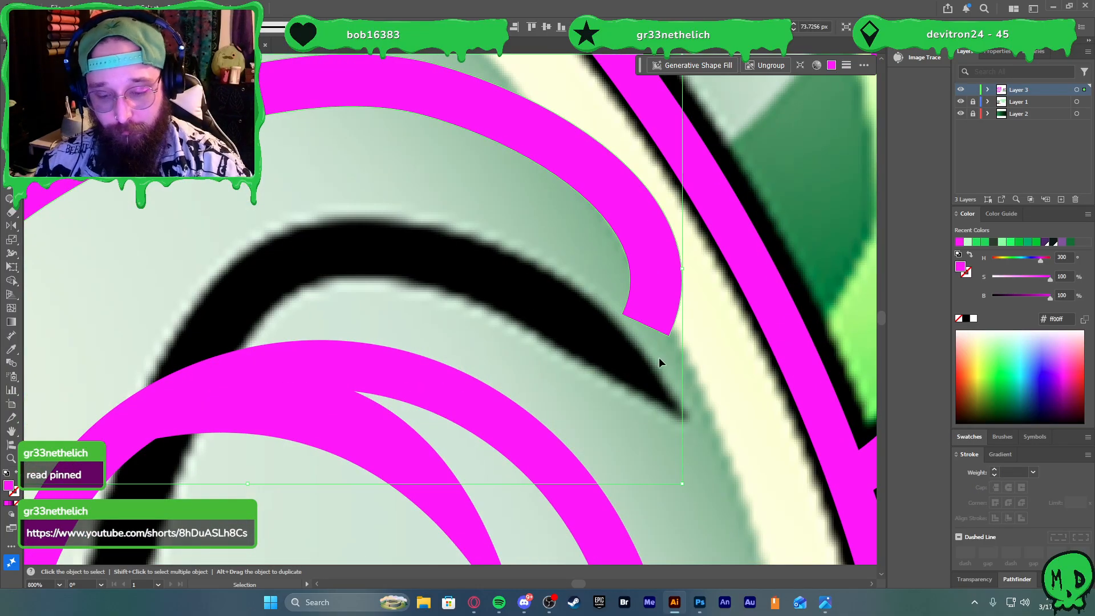
key(p)
alt+scroll(648, 361, down, 2)
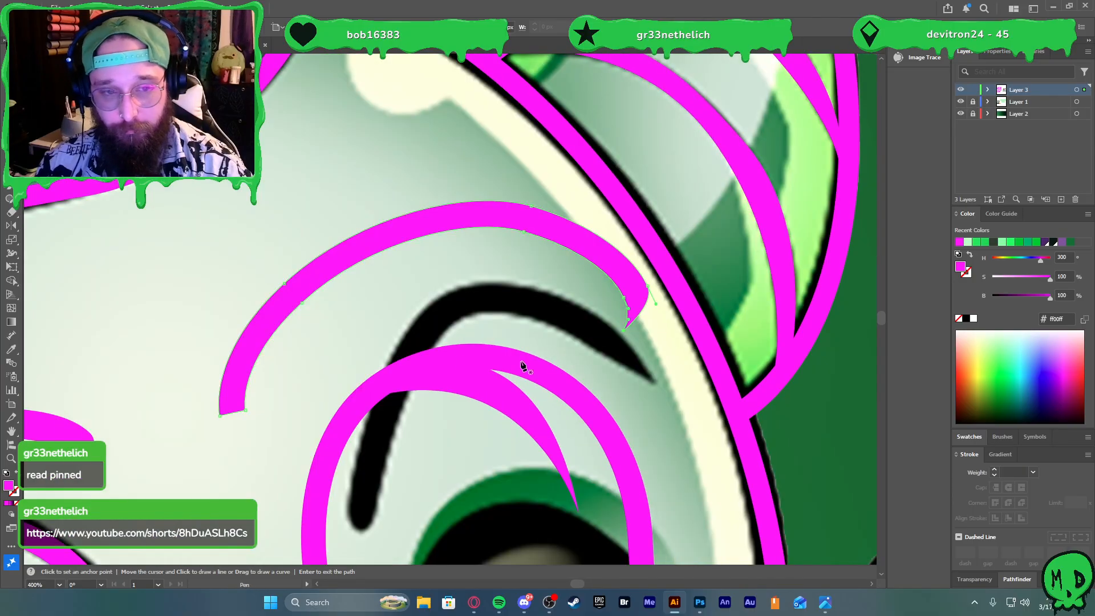
Round both corners at the right brow's inner lower end fully and deselect the shape
key(a)
alt+scroll(199, 399, up, 3)
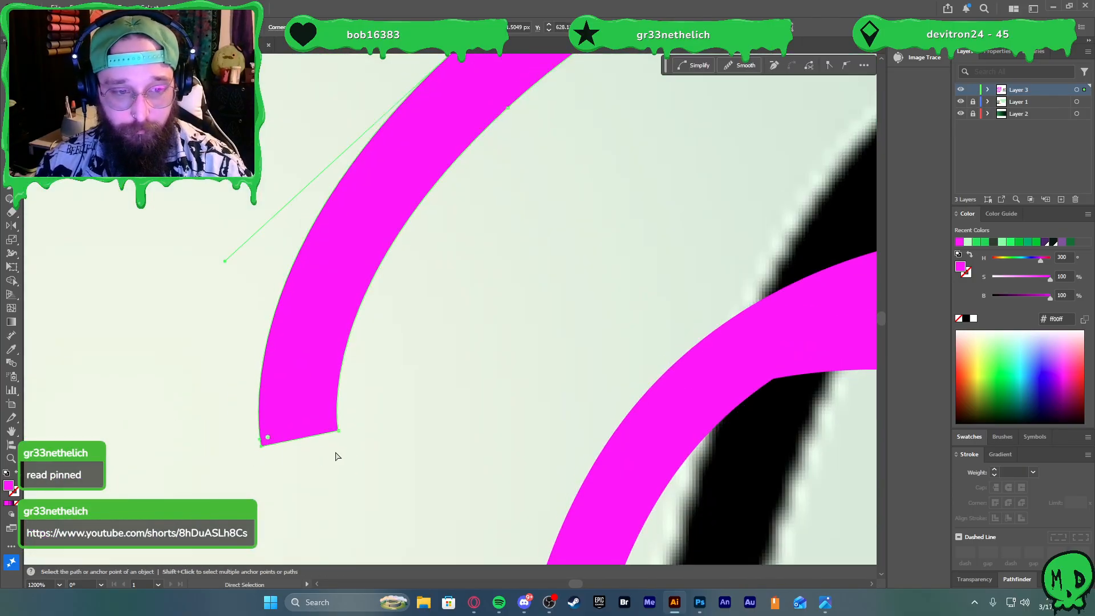
shift+click(339, 431)
drag(329, 424, 255, 339)
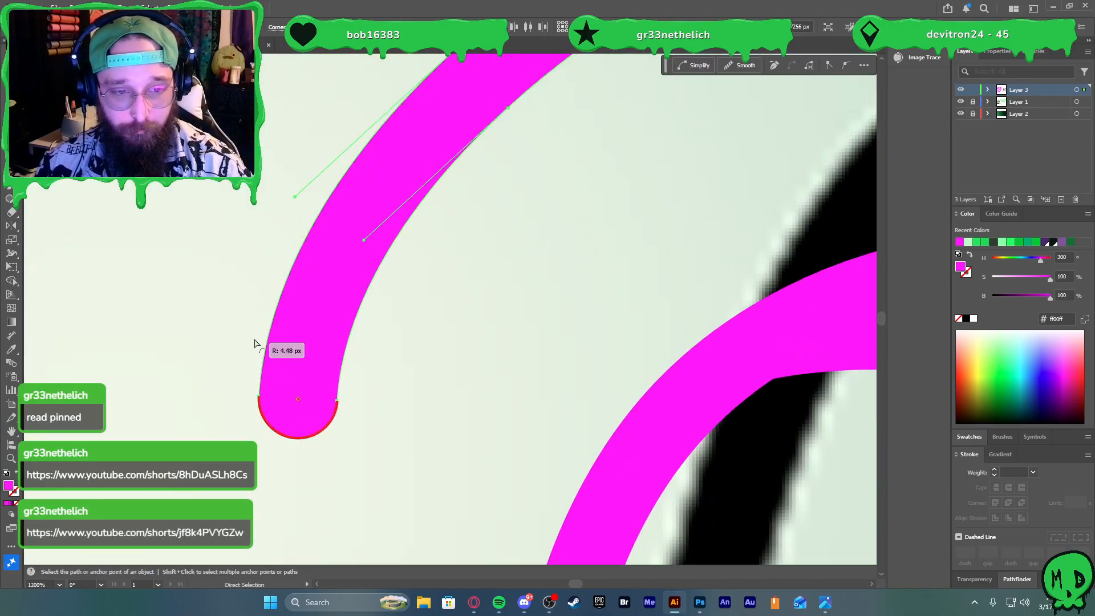
key(v)
click(440, 381)
alt+scroll(439, 381, down, 8)
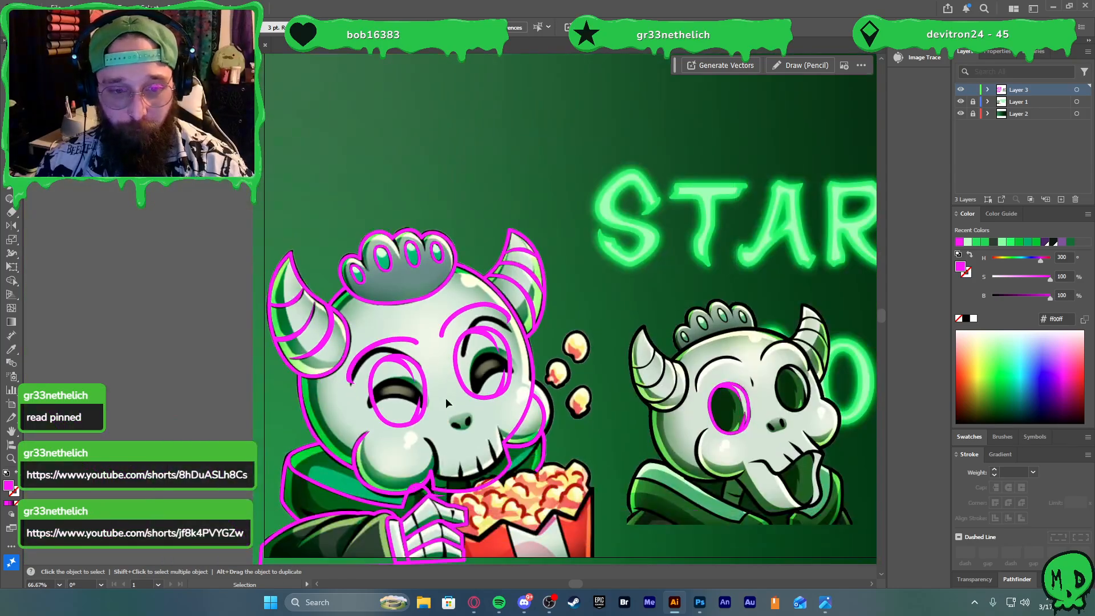
Draw a narrow magenta-filled triangular spike rising from the jaw outline beside the leftmost tooth gap
key(p)
alt+scroll(443, 401, up, 4)
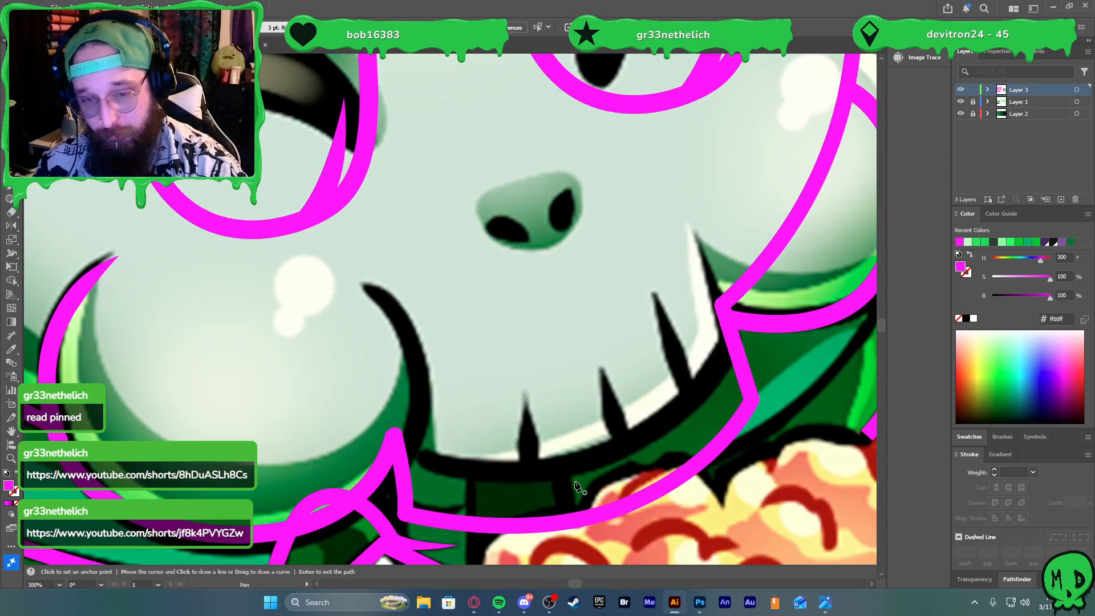
click(509, 524)
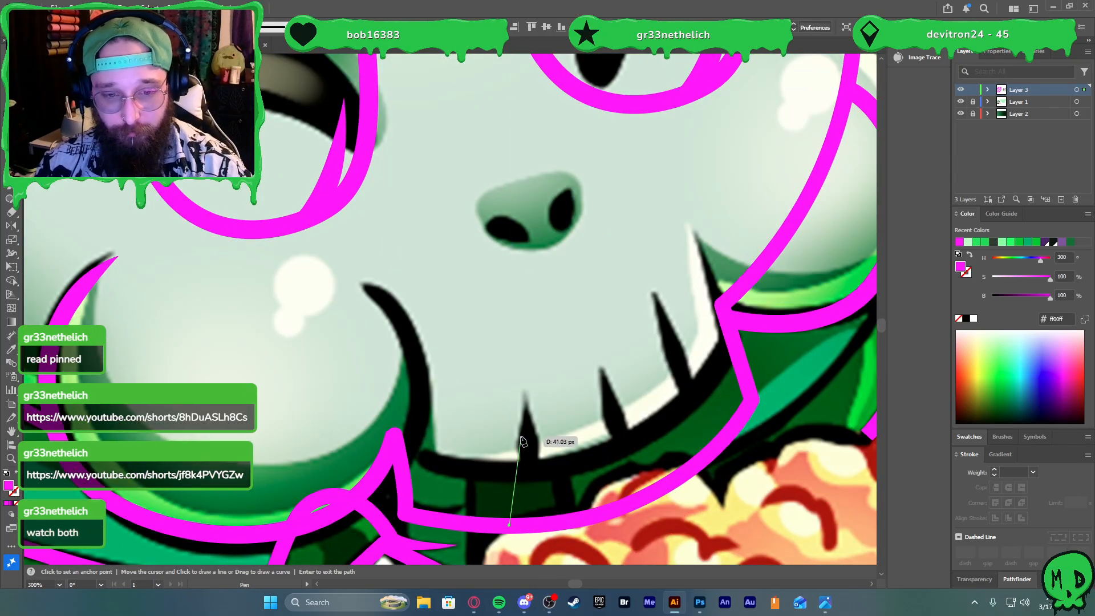
click(516, 435)
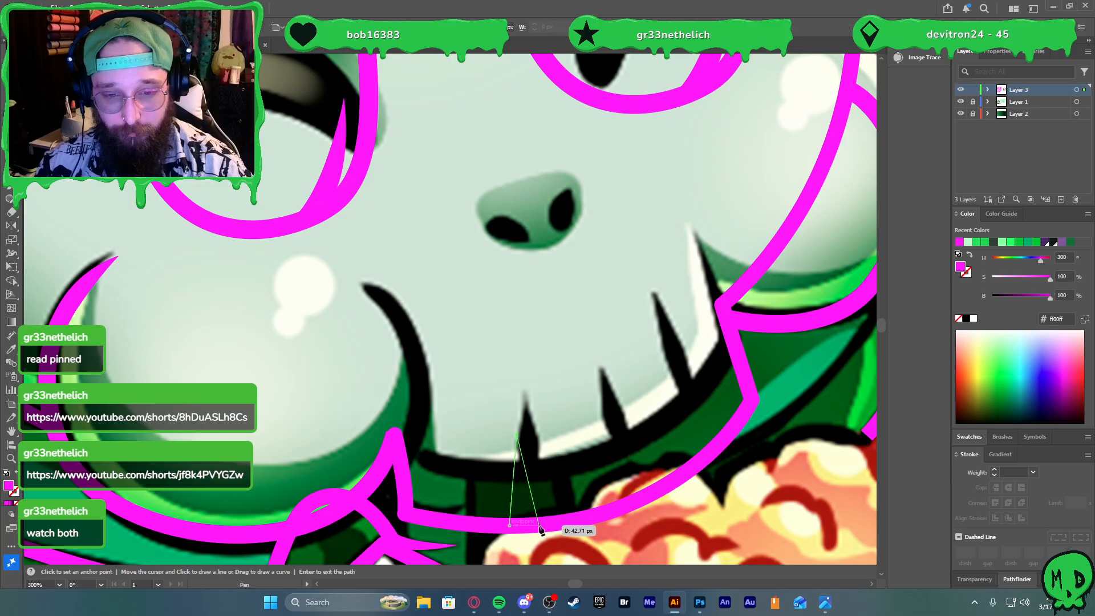
click(536, 523)
click(510, 525)
Draw two taller magenta-filled triangular spikes on the jaw outline beside the middle and right tooth gaps
click(606, 514)
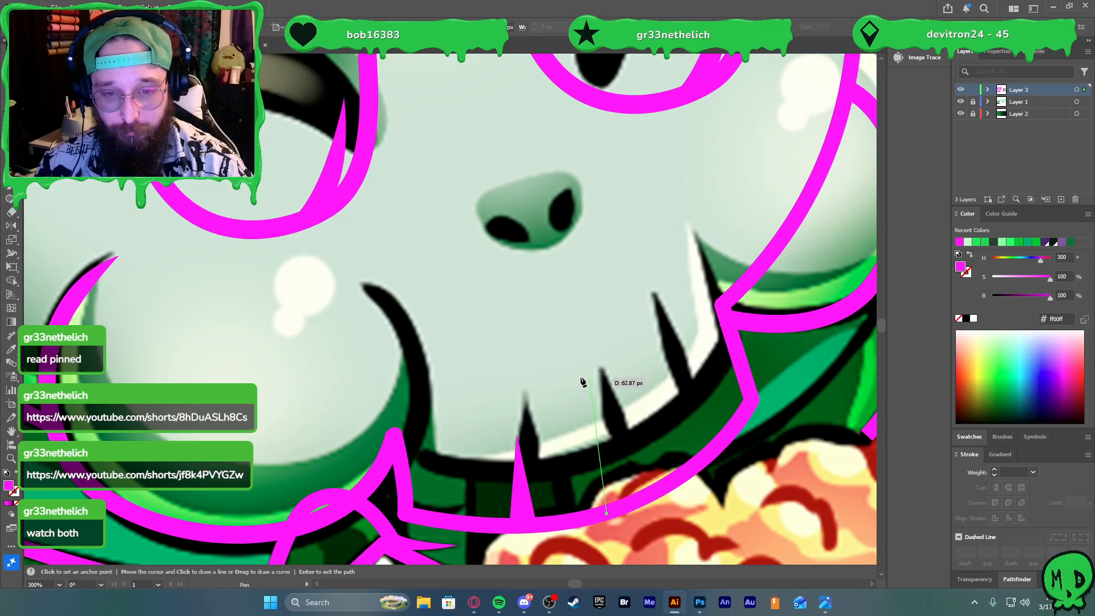
click(580, 354)
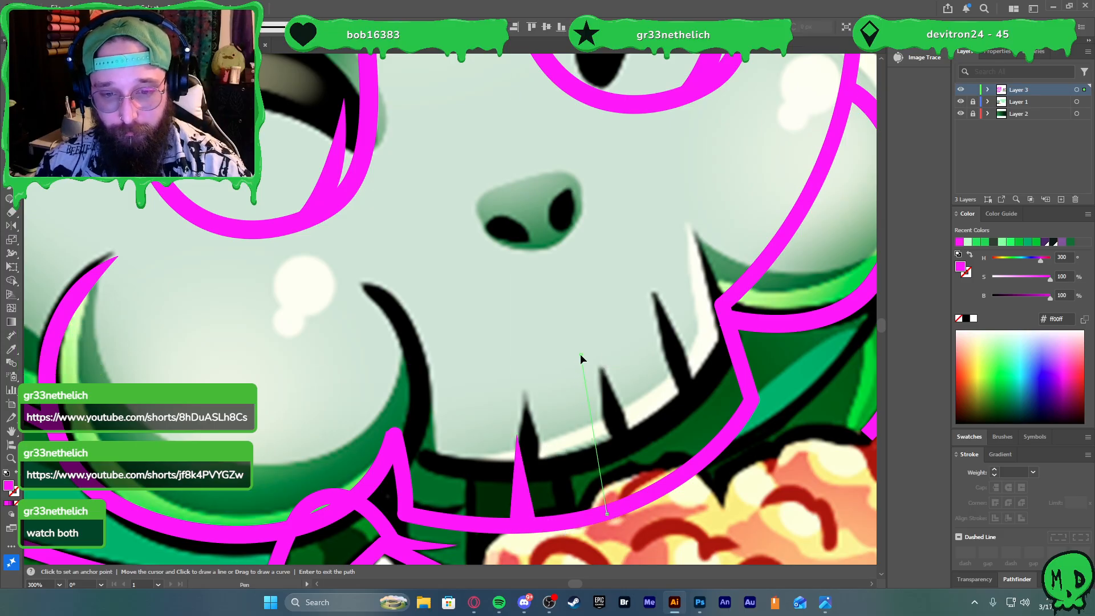
click(646, 495)
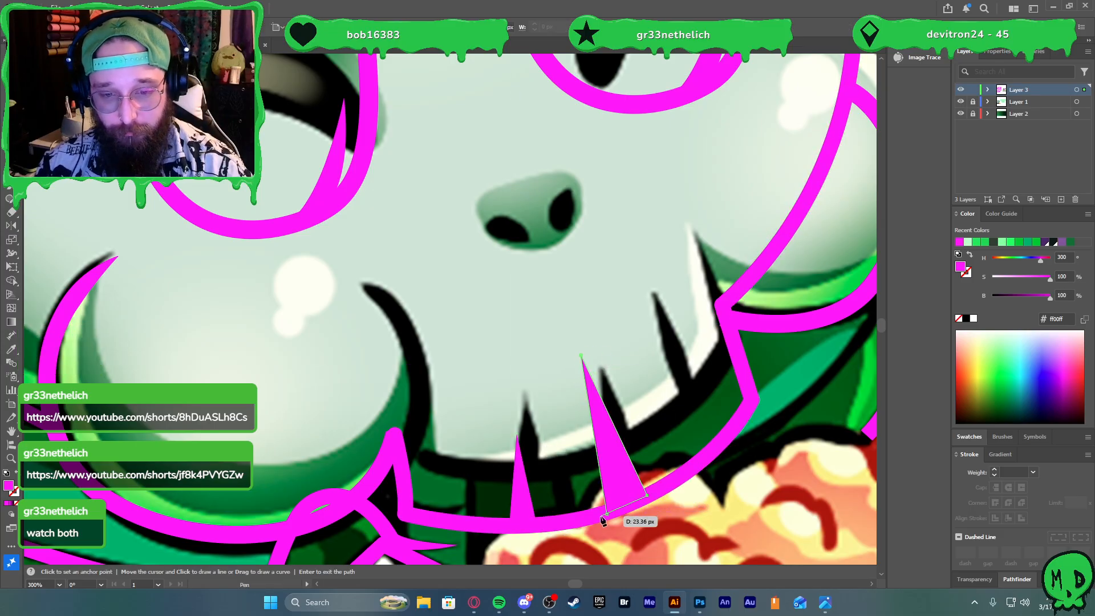
click(700, 459)
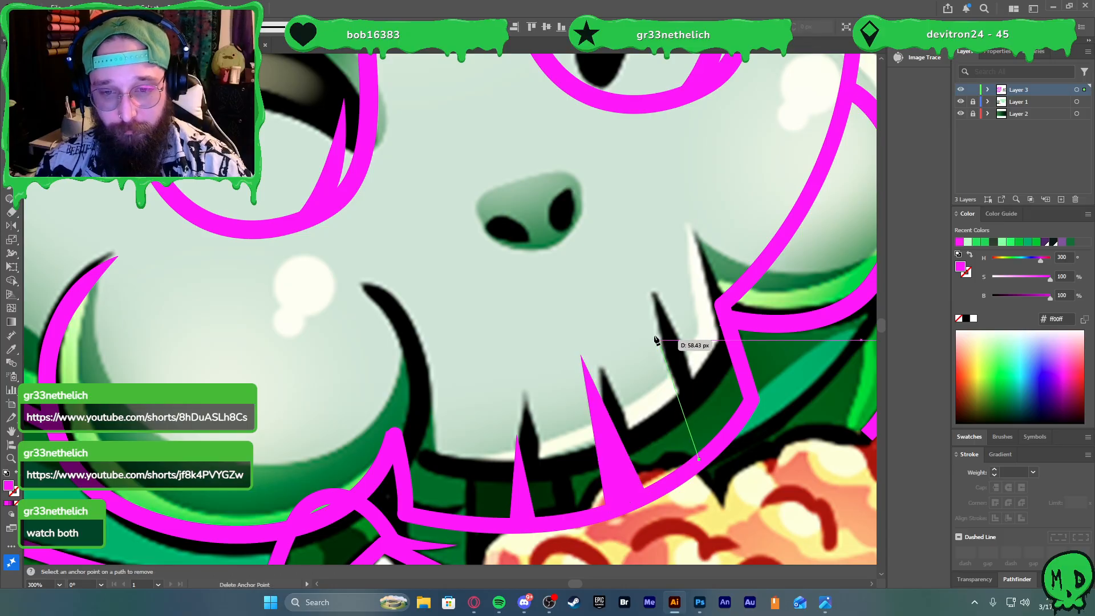
click(641, 307)
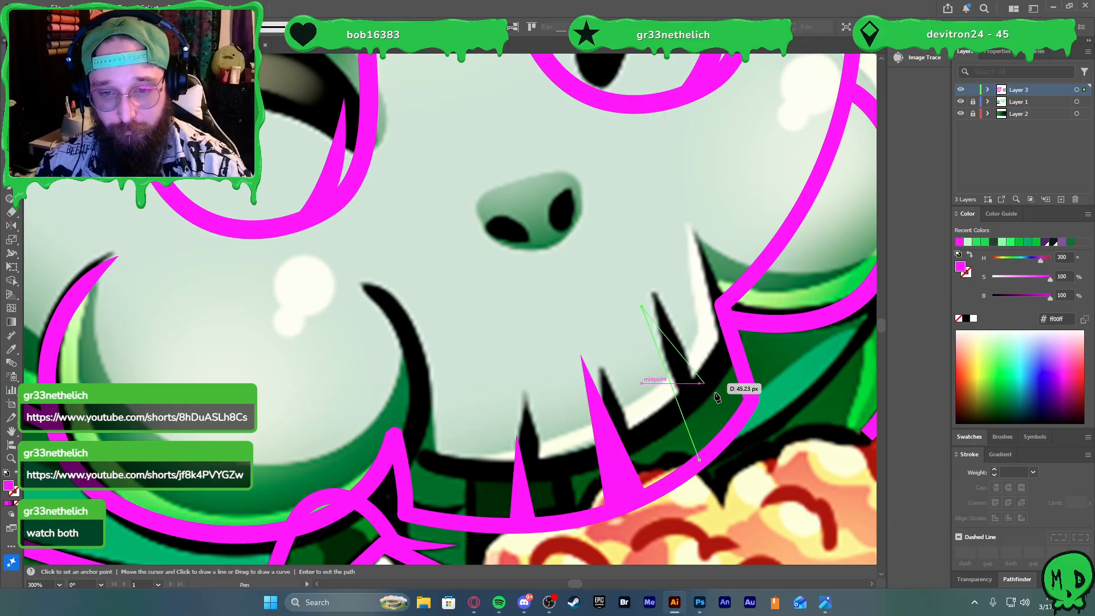
click(727, 434)
click(699, 459)
Trace both nostrils of the skull's nose with curved magenta-filled shapes and leave the Pen tool
scroll(623, 415, down, 4)
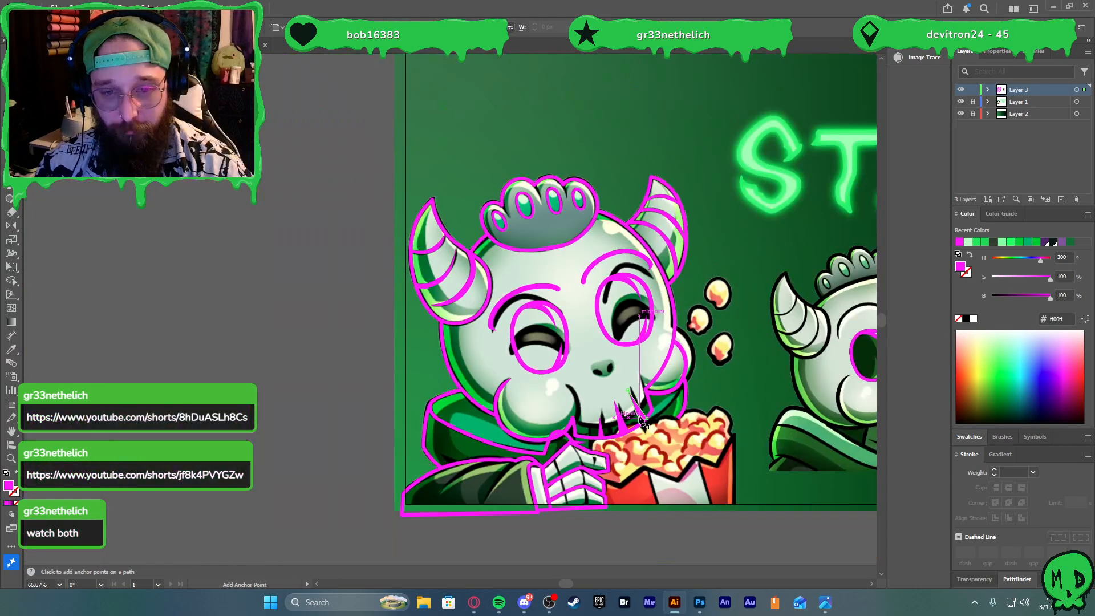
scroll(644, 425, up, 5)
click(634, 321)
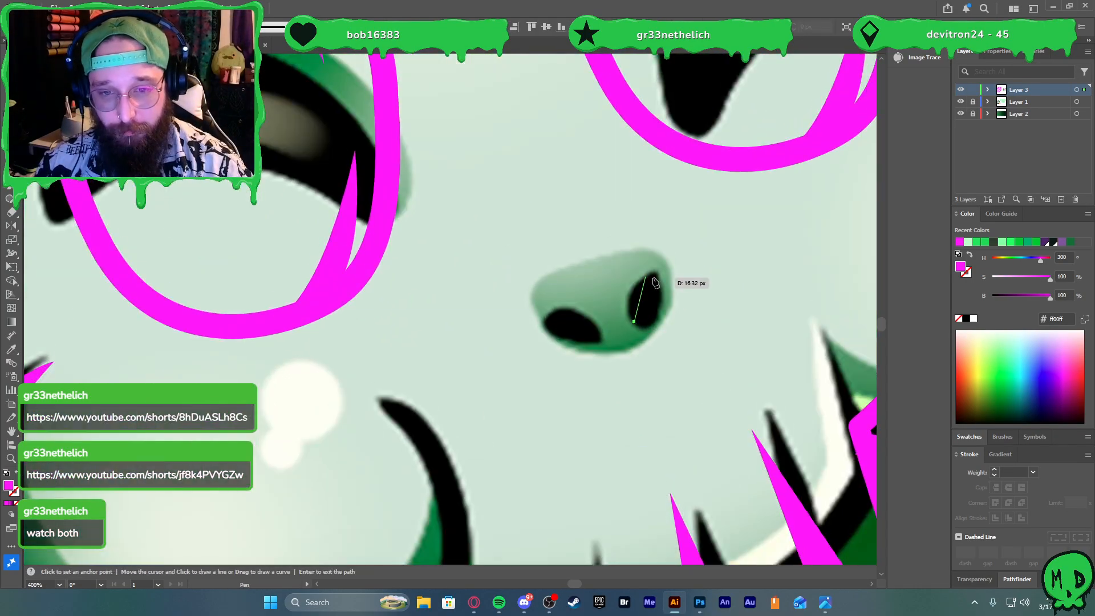
drag(634, 321, 638, 330)
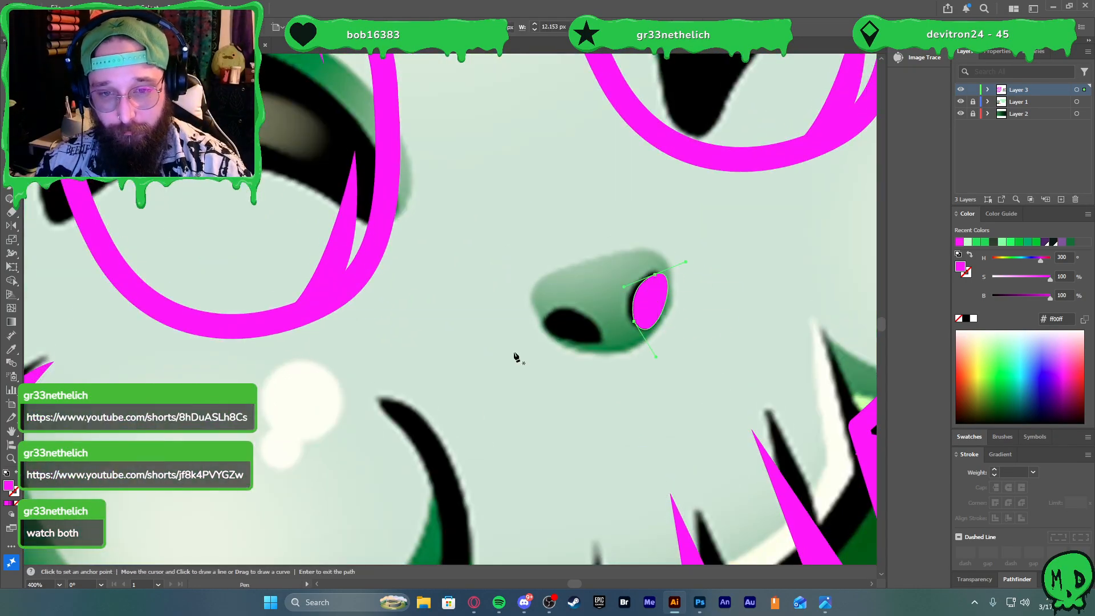
drag(544, 314, 526, 331)
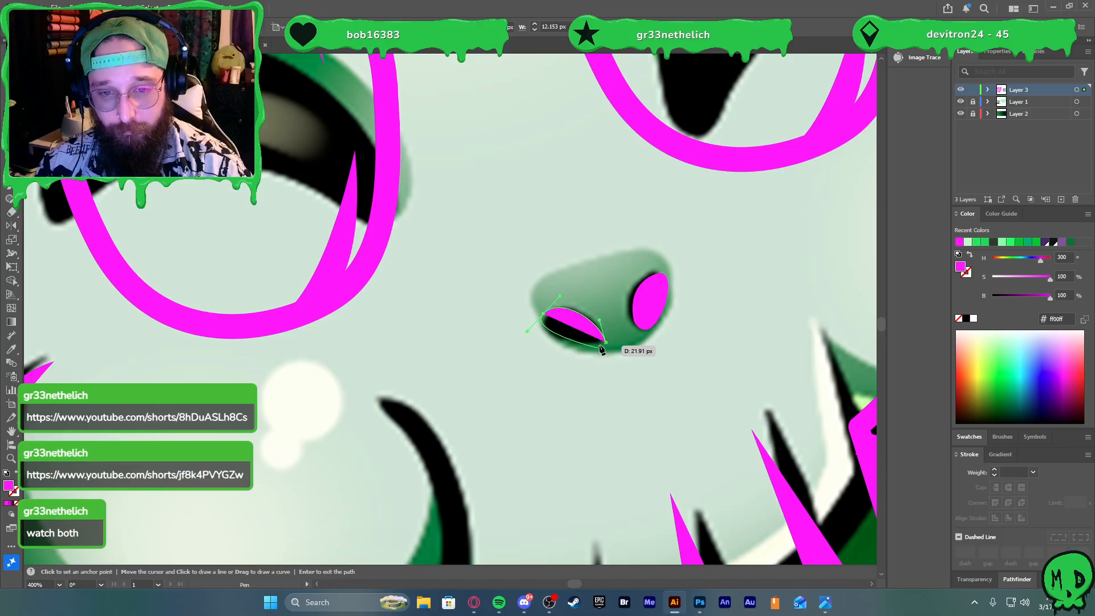
key(v)
scroll(678, 368, down, 5)
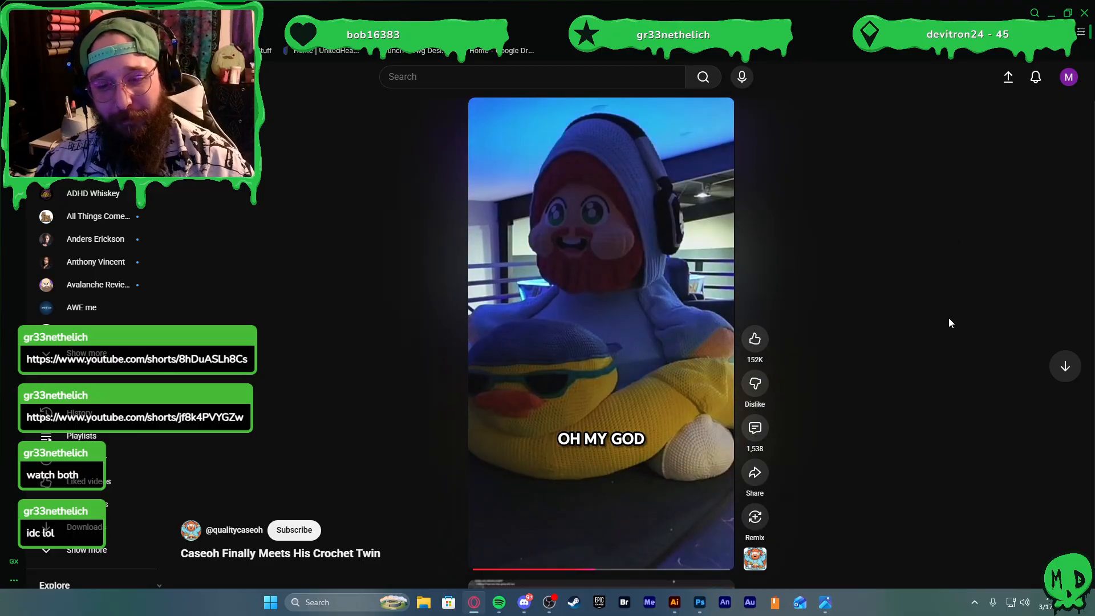
View the crochet Shorts in the browser, pause playback and return to the Illustrator artwork
click(558, 297)
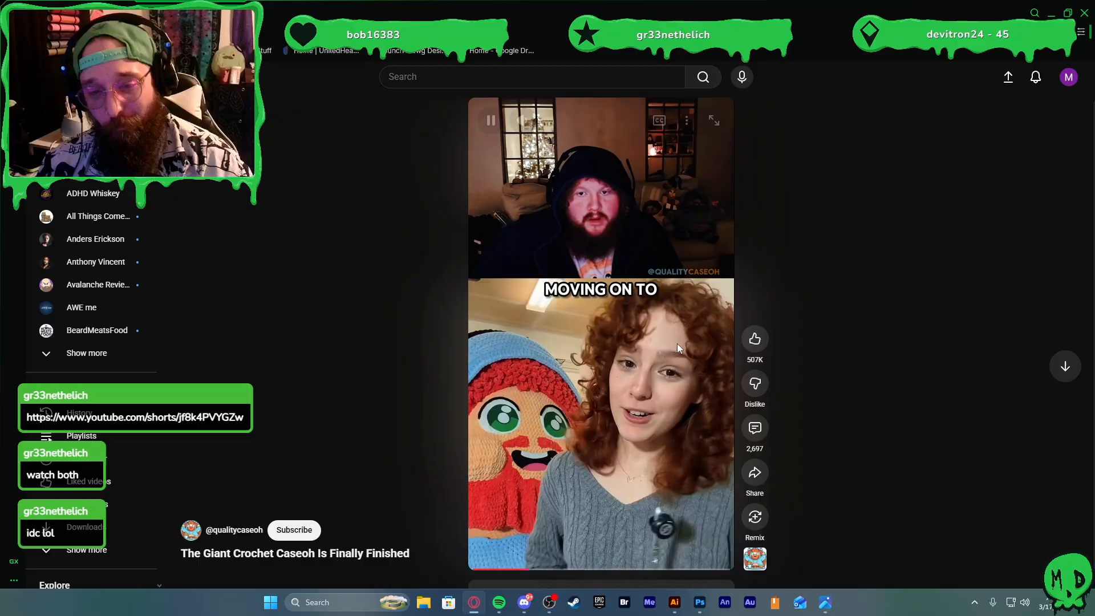
click(593, 323)
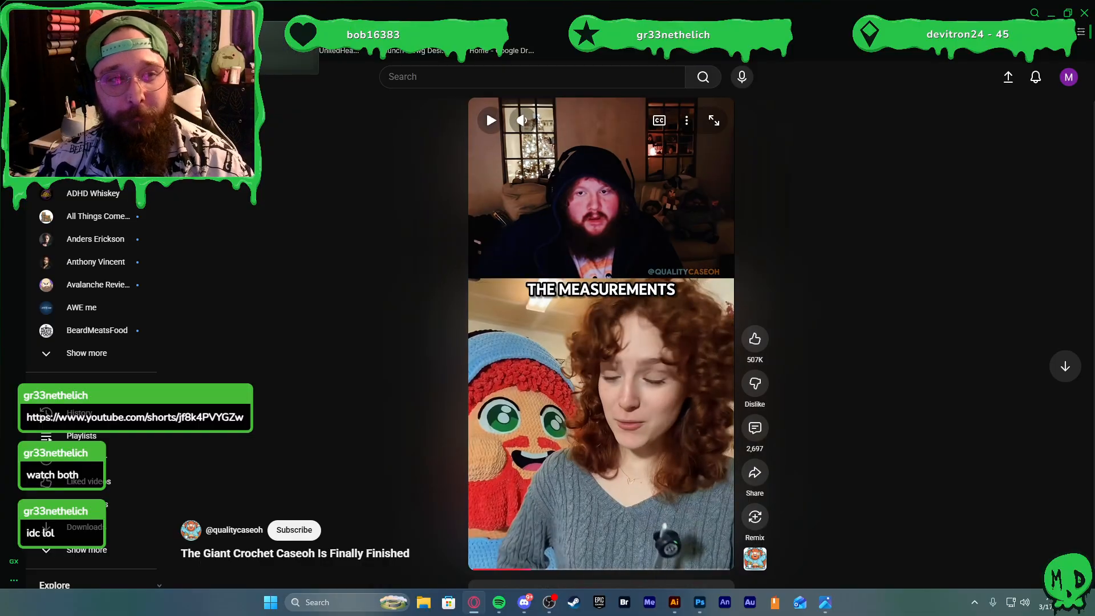
click(86, 9)
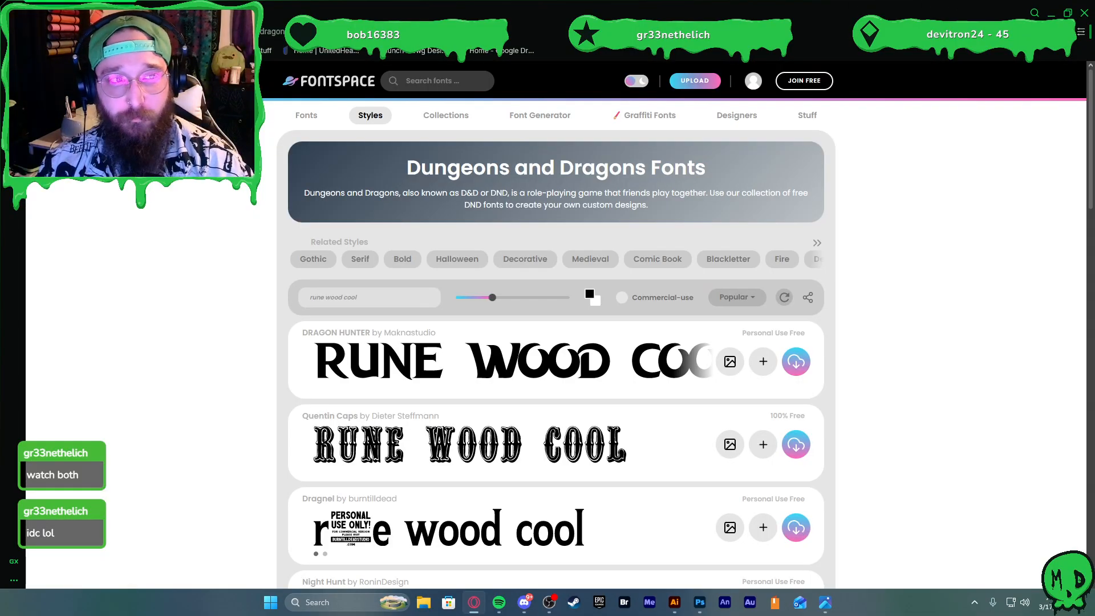
key(ctrl+t)
click(1051, 13)
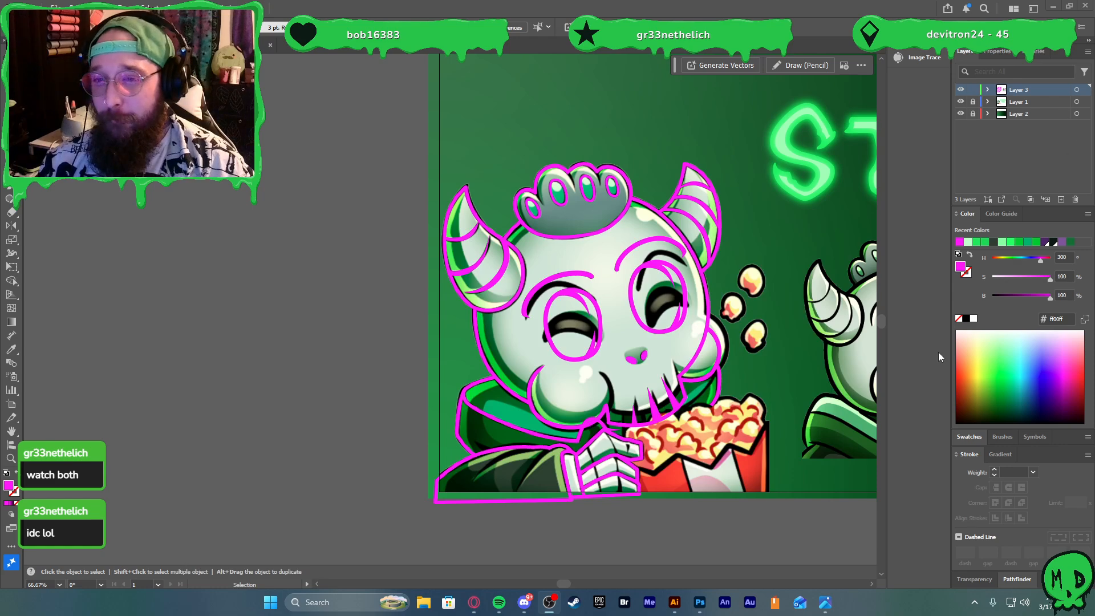
click(678, 538)
scroll(679, 519, right, 4)
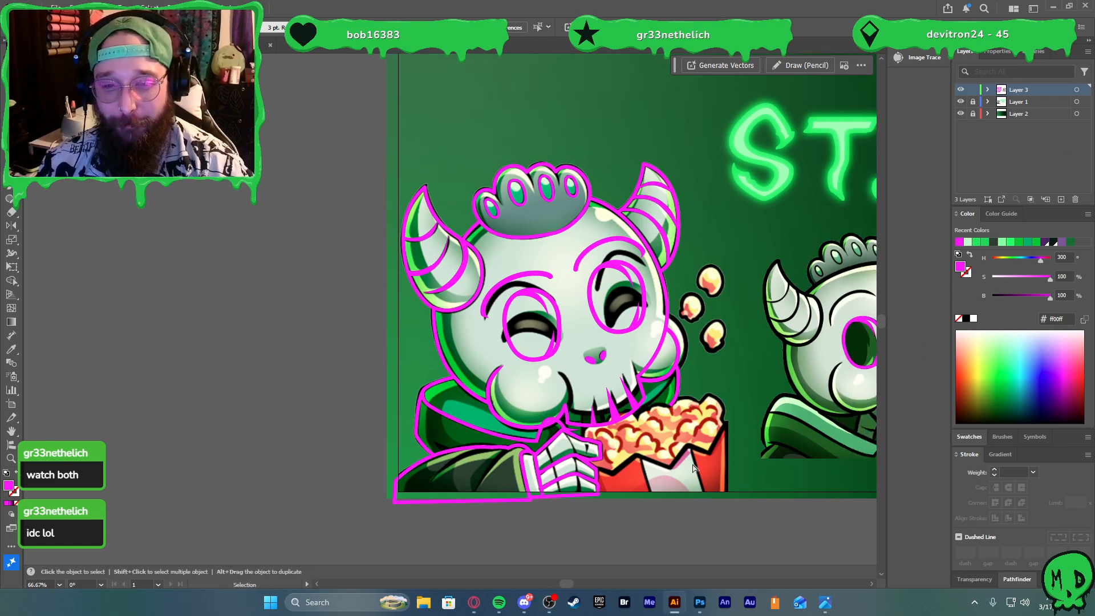
scroll(735, 488, right, 1)
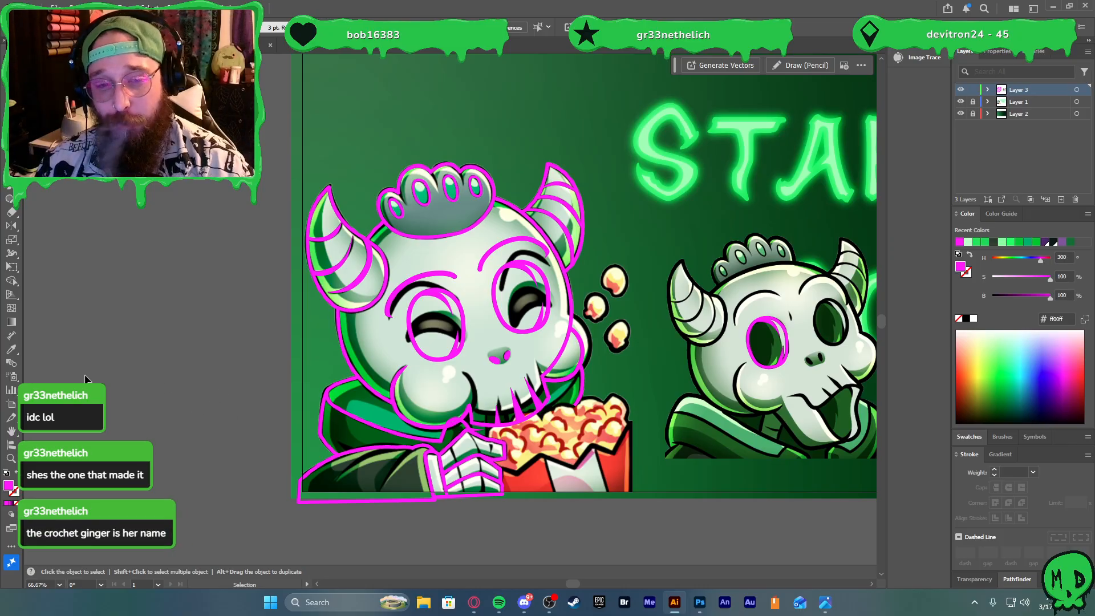
scroll(477, 384, up, 2)
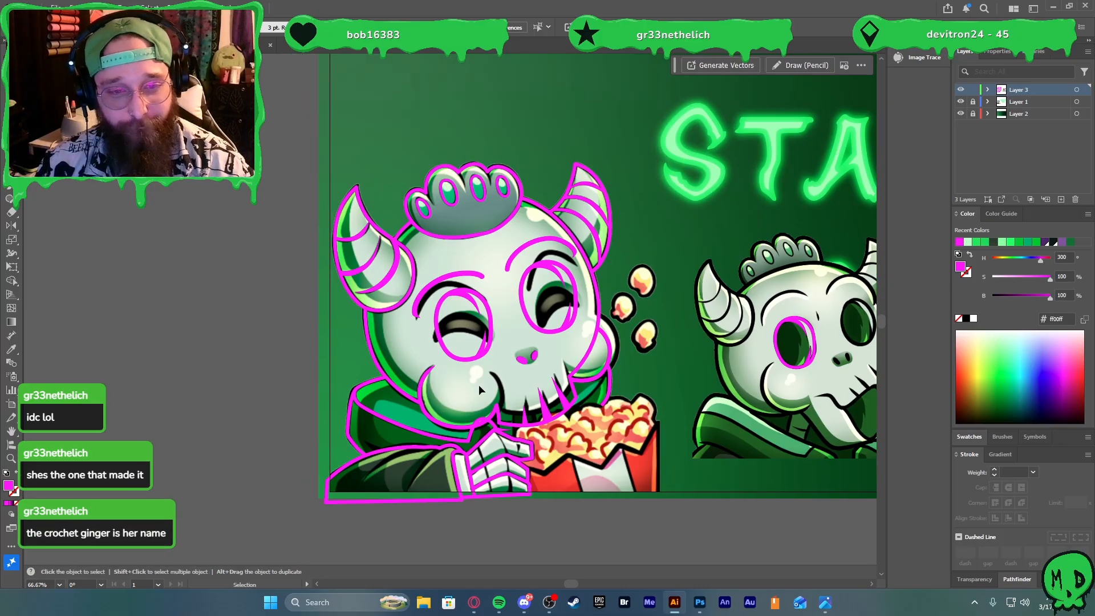
scroll(483, 401, down, 2)
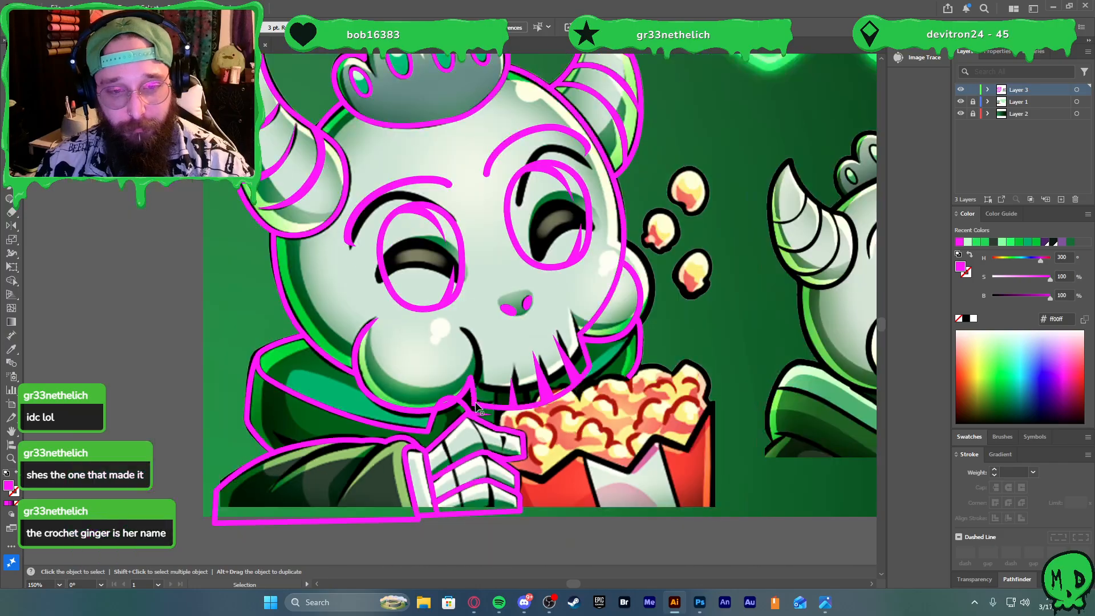
Try to clean up the crossing of the cheek outline and the collar outline above the hand with Shape Builder
scroll(399, 416, up, 3)
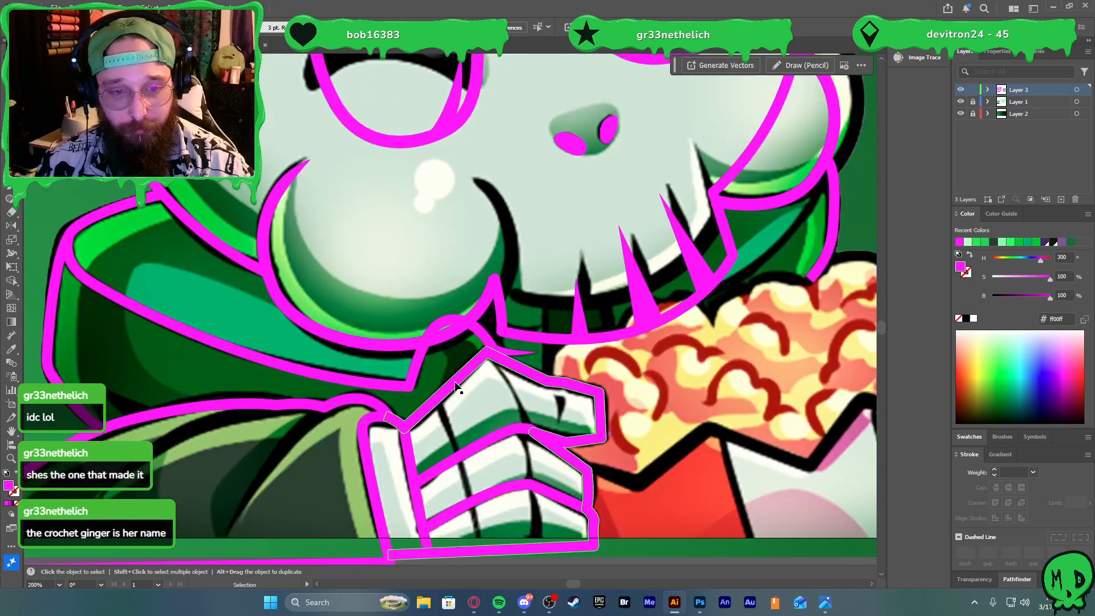
click(446, 295)
shift+click(446, 293)
key(ctrl+z)
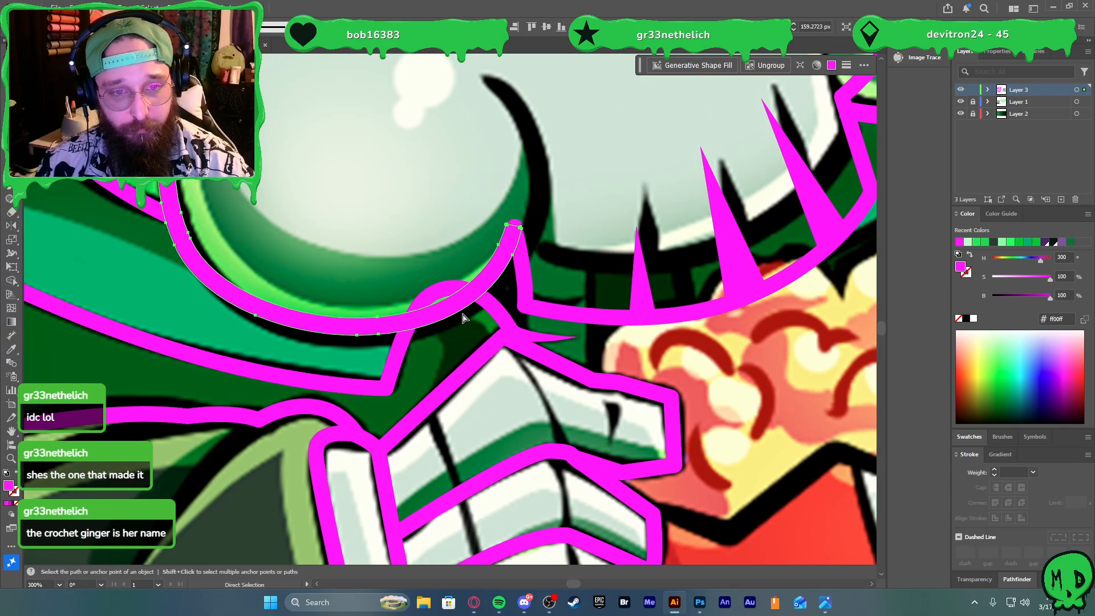
click(448, 310)
shift+click(440, 297)
key(shift+m)
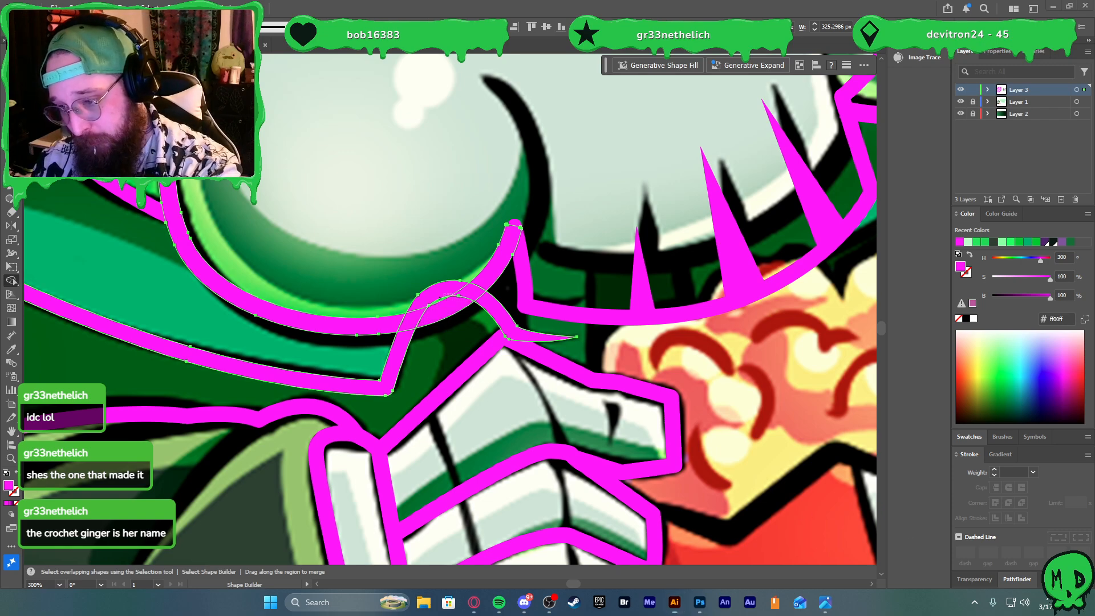
key(v)
click(454, 324)
scroll(450, 329, down, 4)
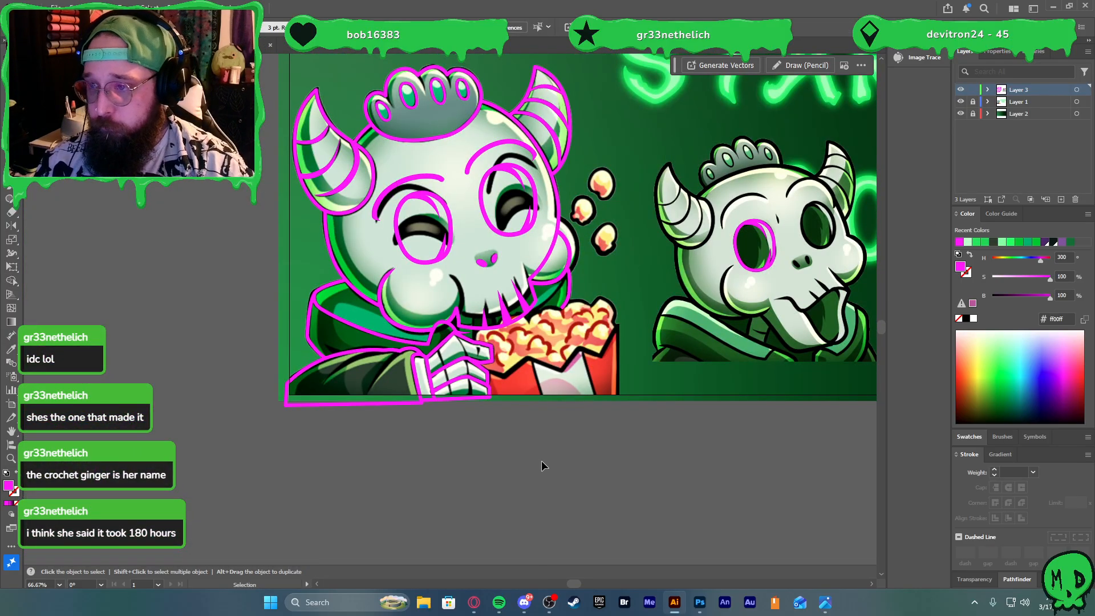
scroll(345, 410, up, 3)
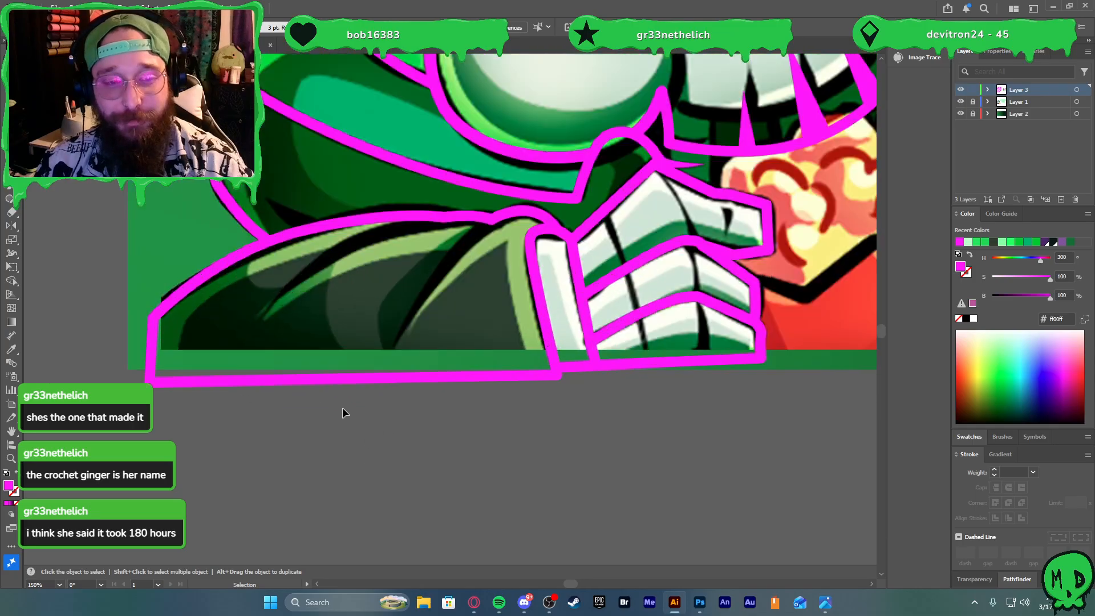
Trace the upper sleeve fold with a tapered, curved magenta-filled shape running from the sleeve outline down into the sleeve
scroll(272, 252, up, 1)
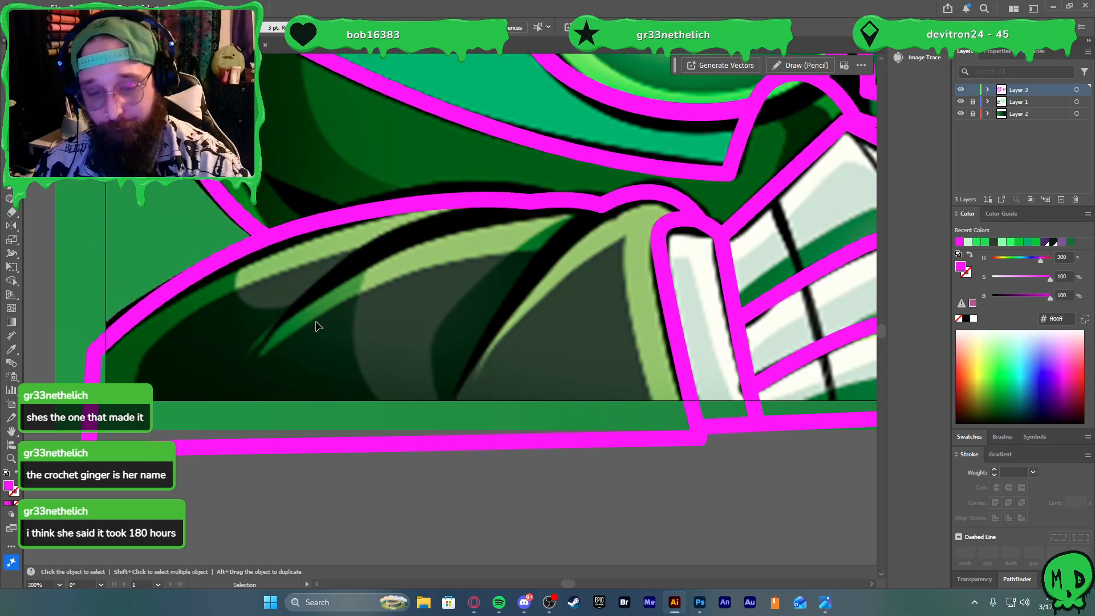
key(p)
click(257, 354)
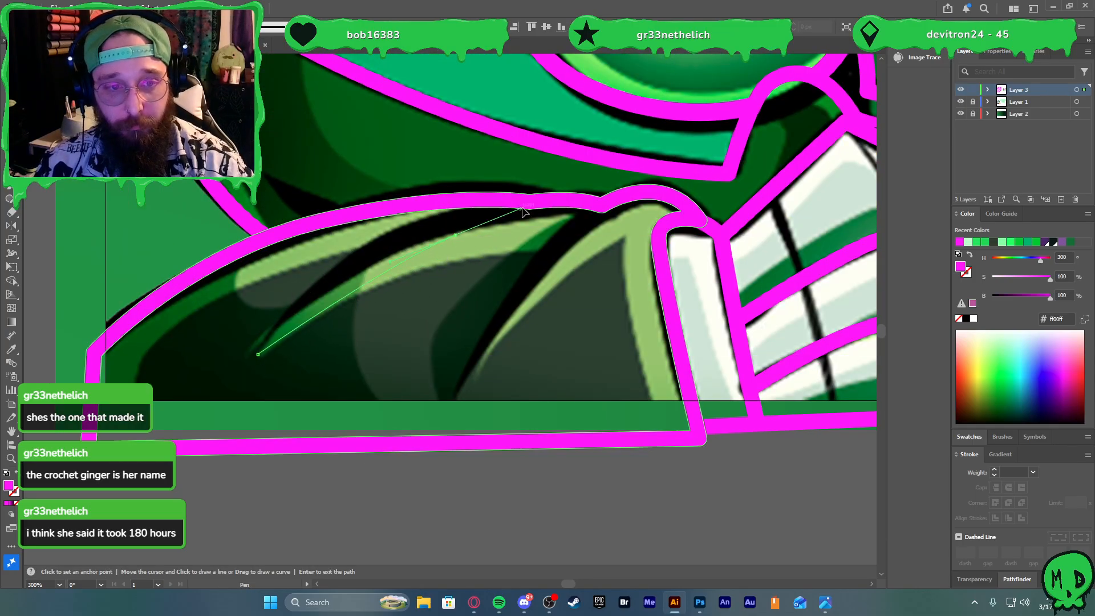
mouse_move(600, 212)
mouse_down()
mouse_move(587, 208)
mouse_move(616, 214)
mouse_move(583, 201)
mouse_up()
click(475, 200)
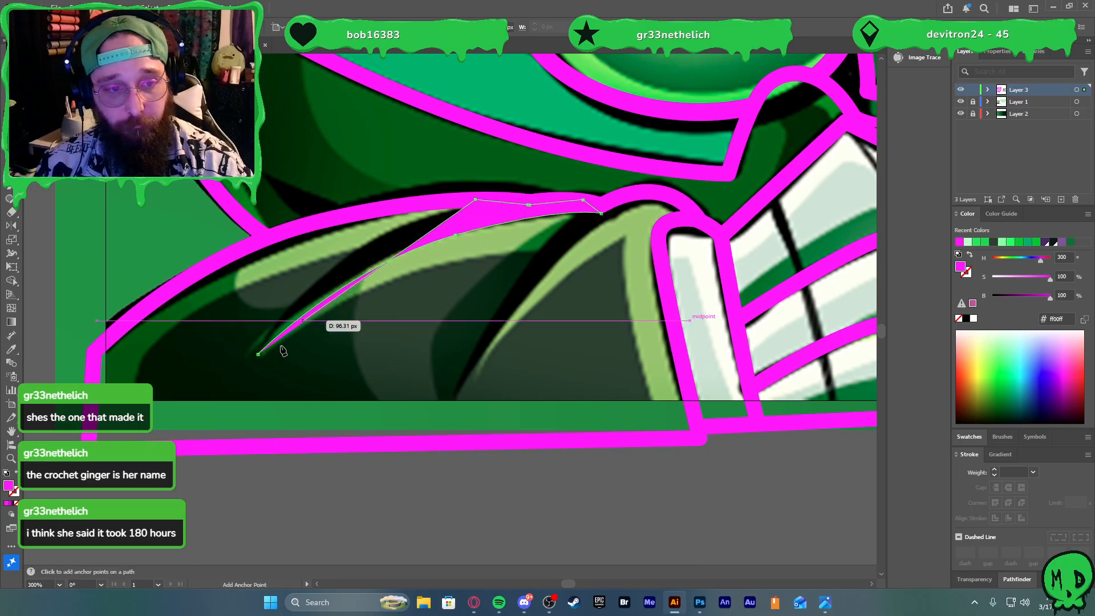
drag(257, 354, 186, 478)
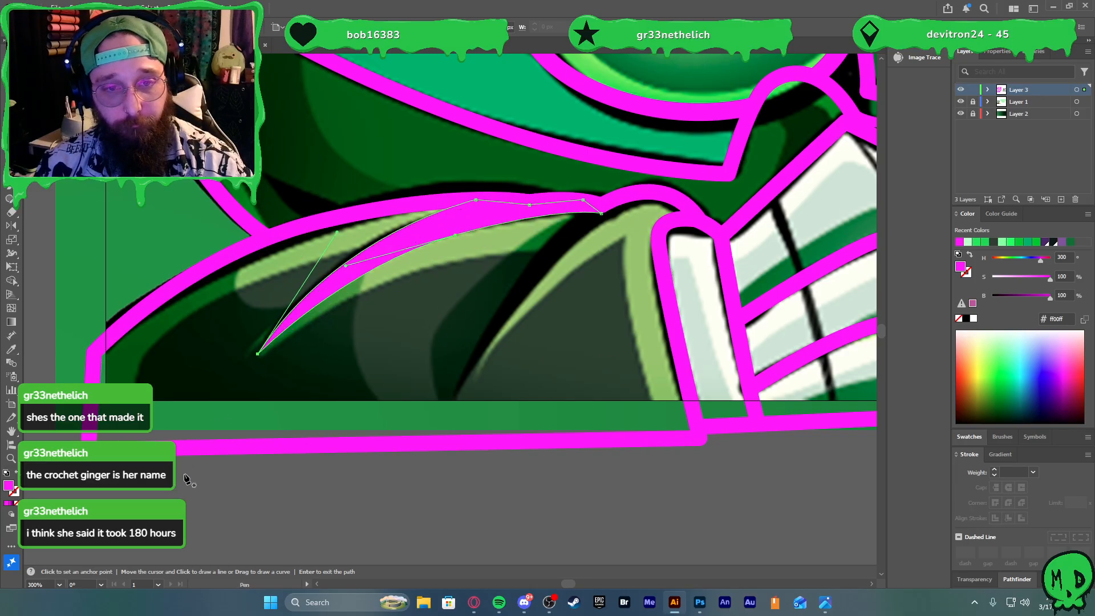
Trace the second sleeve fold beside the cuff with a tapered magenta-filled curve reaching the sleeve's lower edge, and deselect it
click(450, 408)
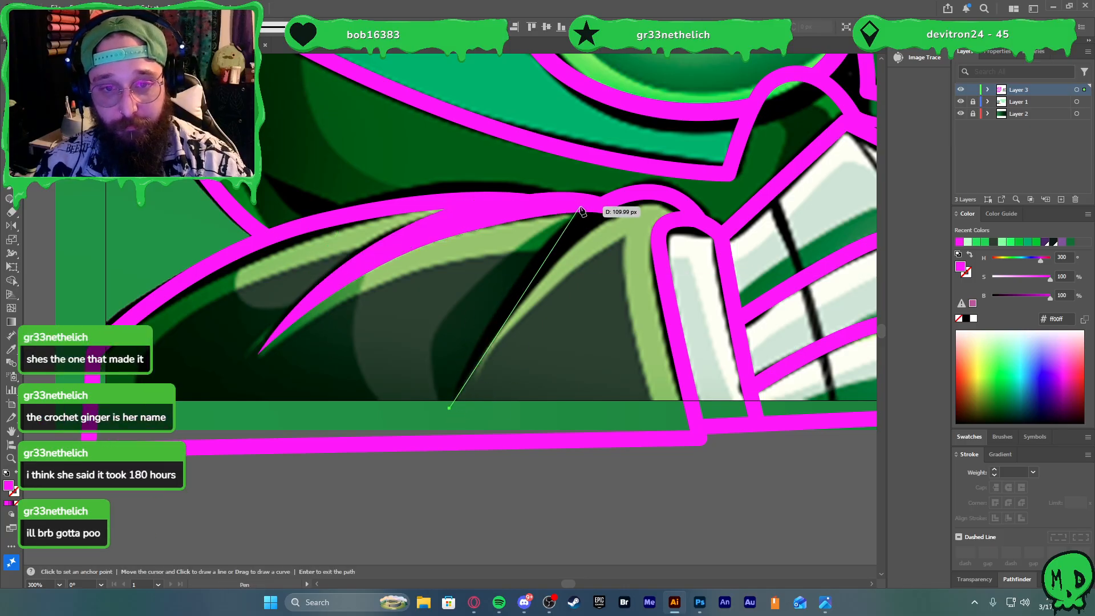
drag(578, 208, 674, 205)
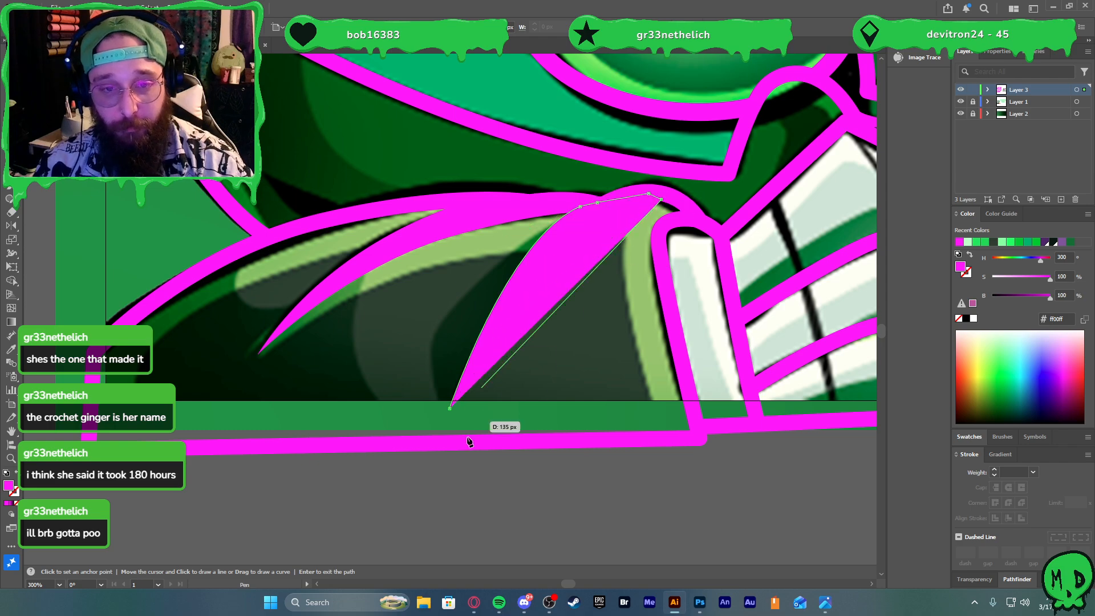
click(450, 409)
scroll(394, 459, down, 5)
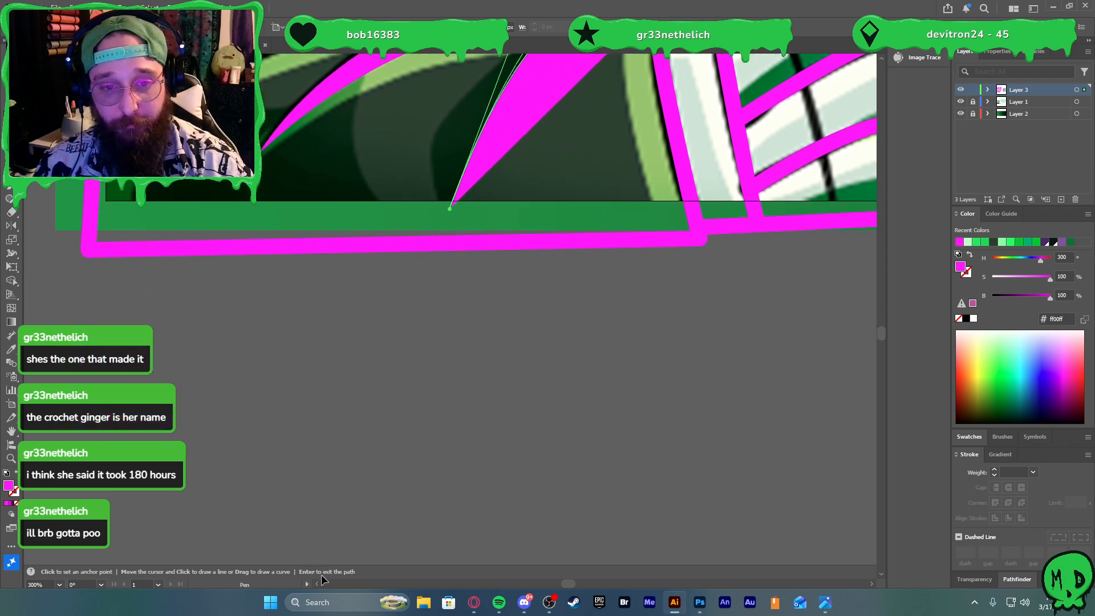
scroll(378, 408, down, 3)
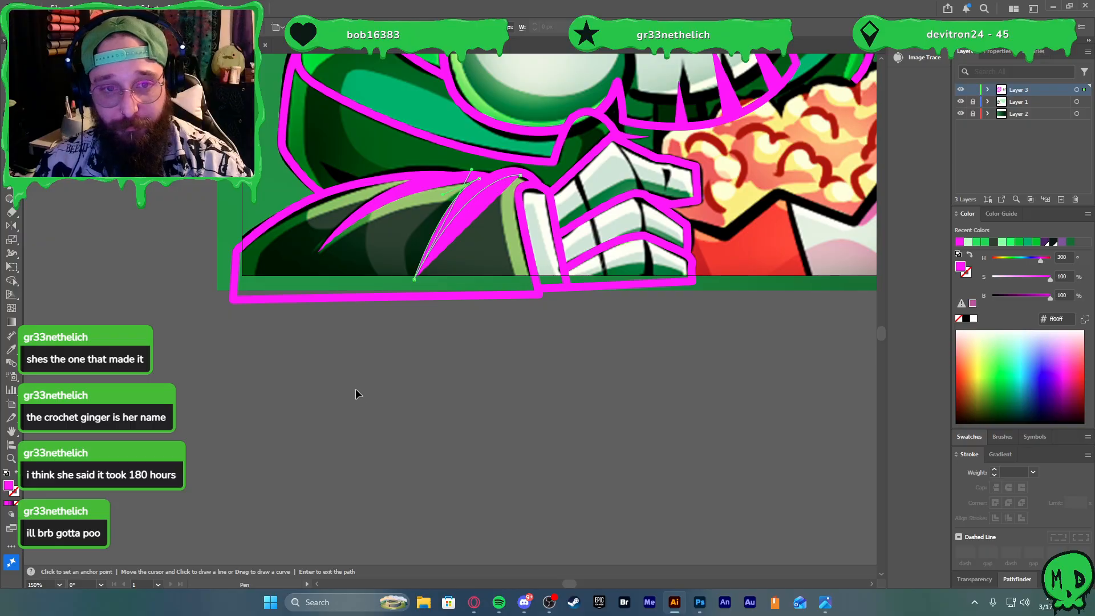
key(v)
scroll(383, 354, up, 3)
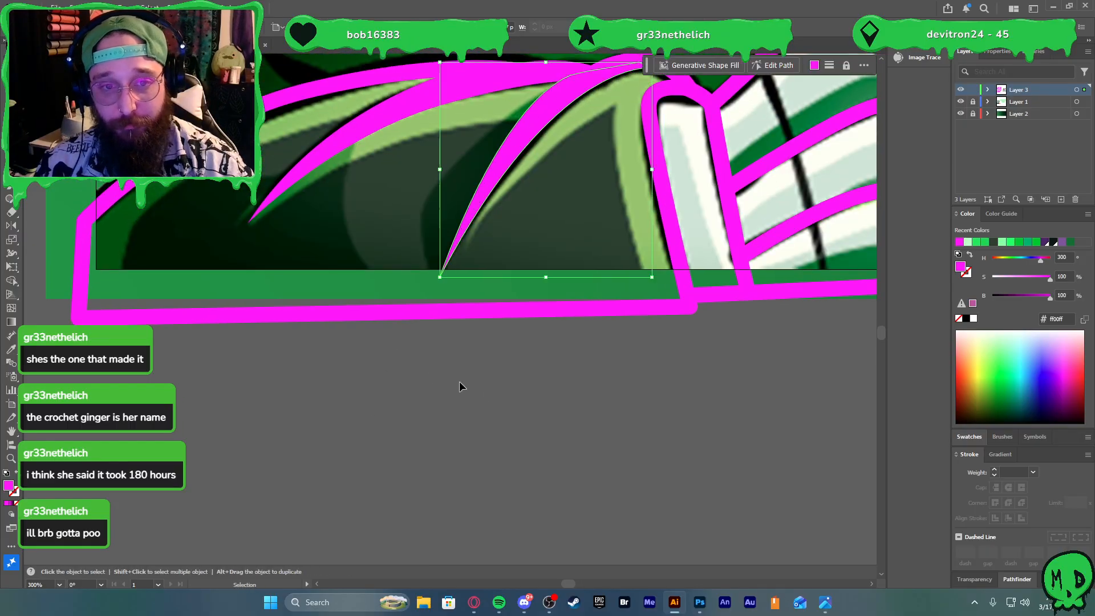
scroll(485, 384, down, 2)
scroll(512, 402, right, 1)
scroll(513, 412, up, 1)
key(a)
click(511, 415)
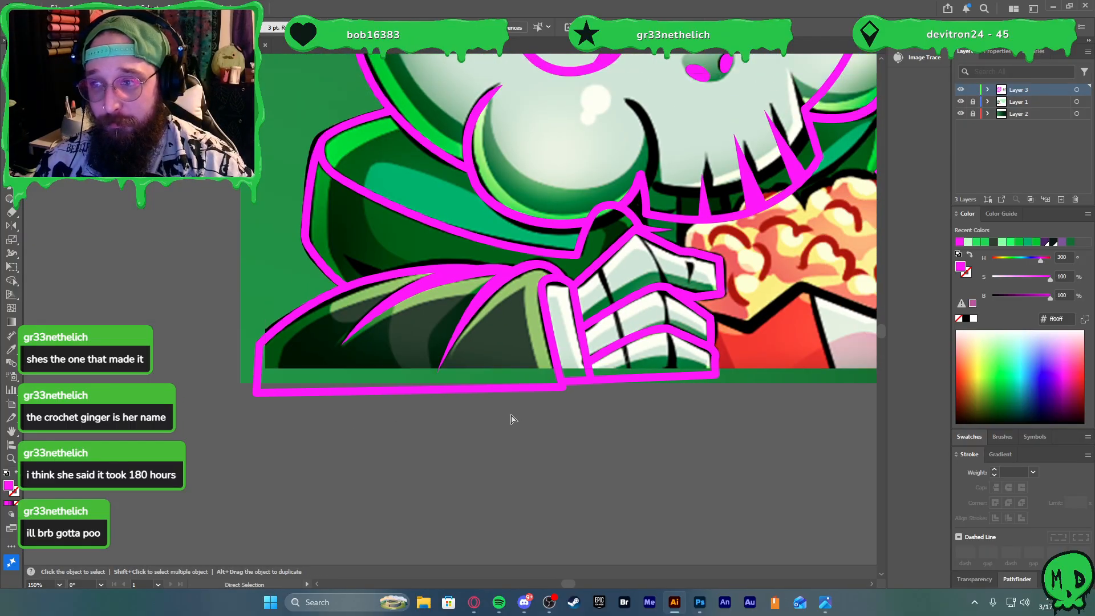
Draw a narrow magenta-filled strip over the wrist-side joint line of the hand's top finger
scroll(496, 427, right, 1)
key(v)
scroll(450, 443, right, 1)
scroll(478, 342, up, 4)
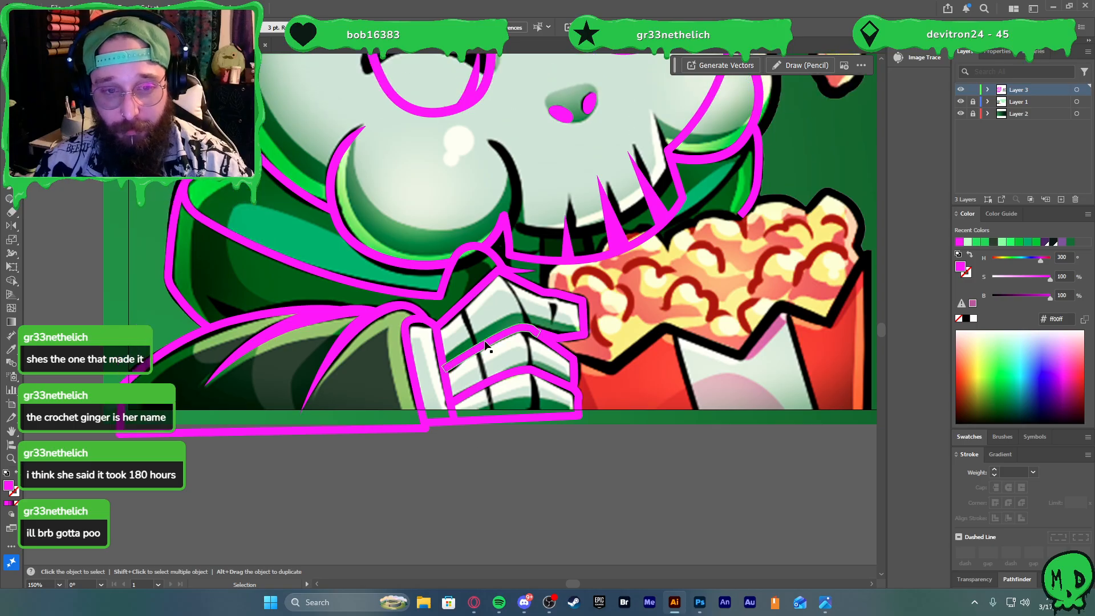
key(p)
click(424, 291)
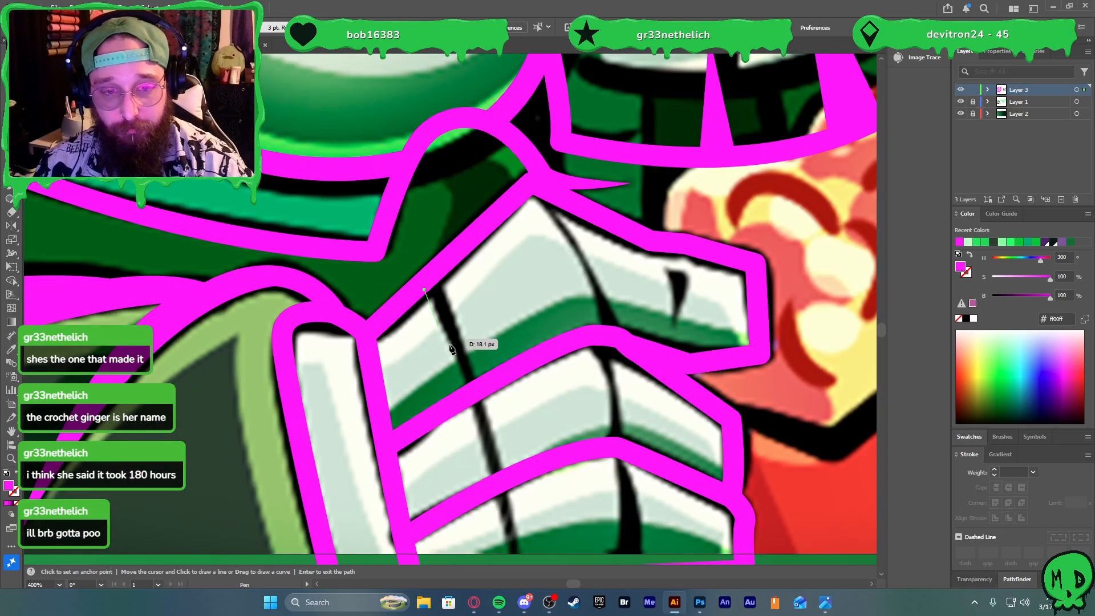
click(467, 388)
click(440, 270)
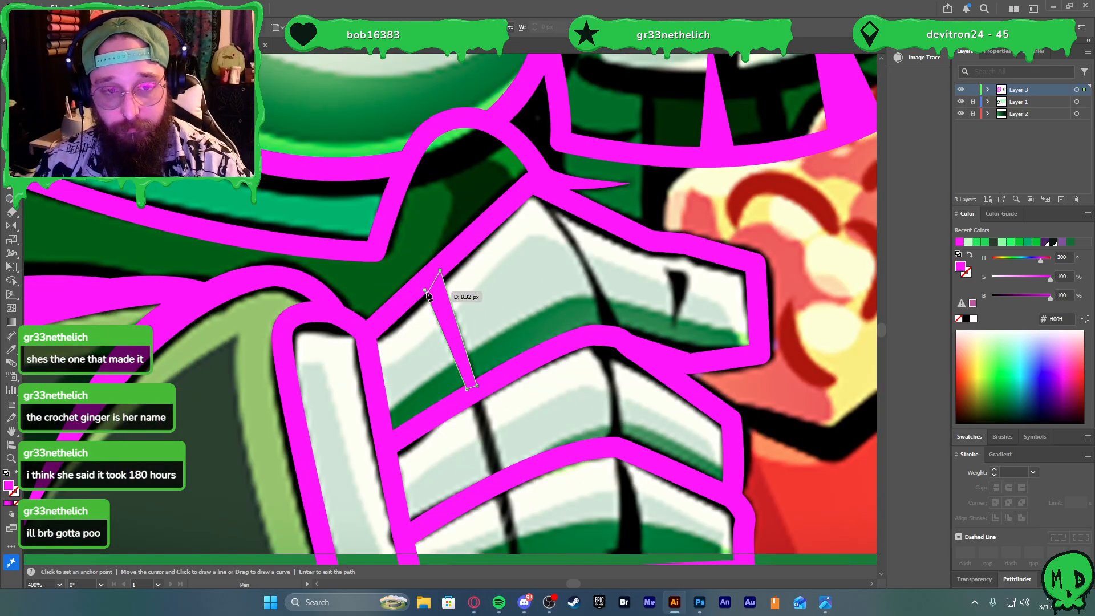
key(Return)
Trace the knuckle joint of the top finger with a curved magenta-filled strip widening towards the finger's lower outline
click(532, 195)
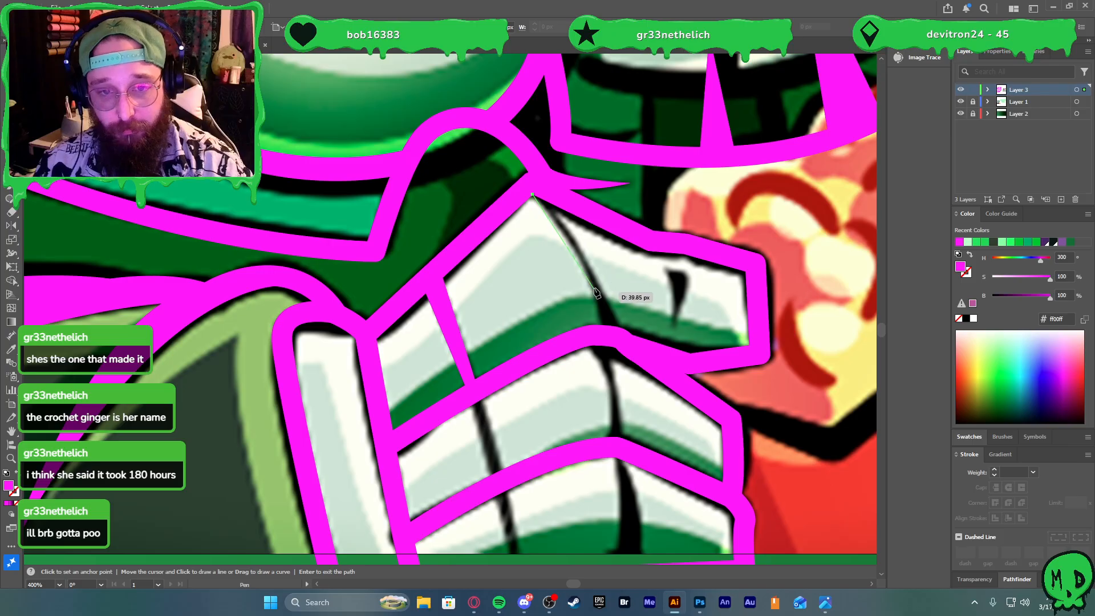
click(594, 293)
click(598, 330)
click(625, 333)
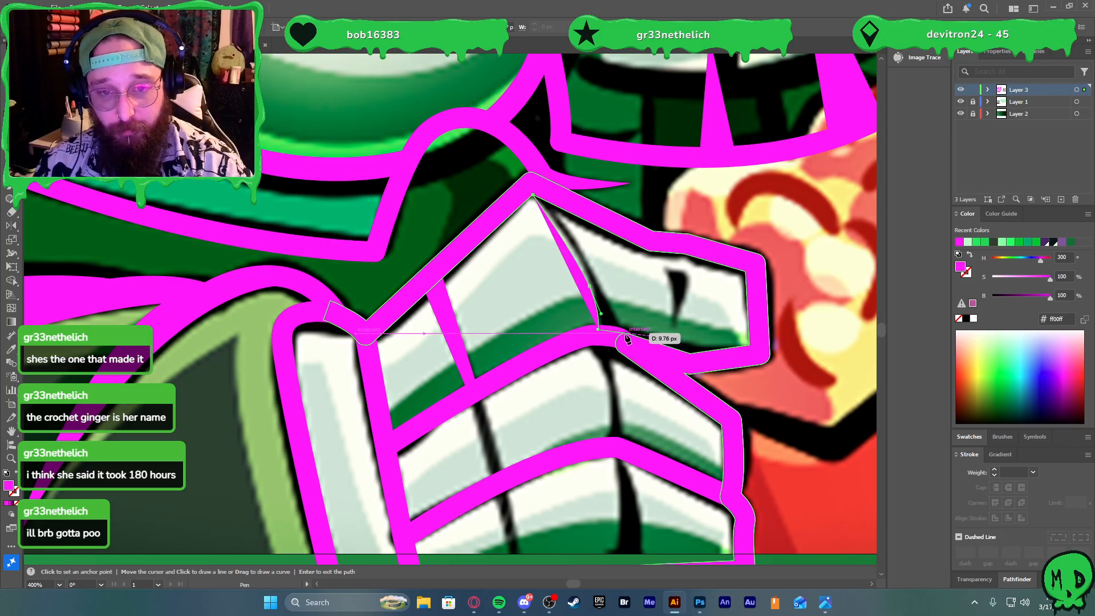
click(547, 197)
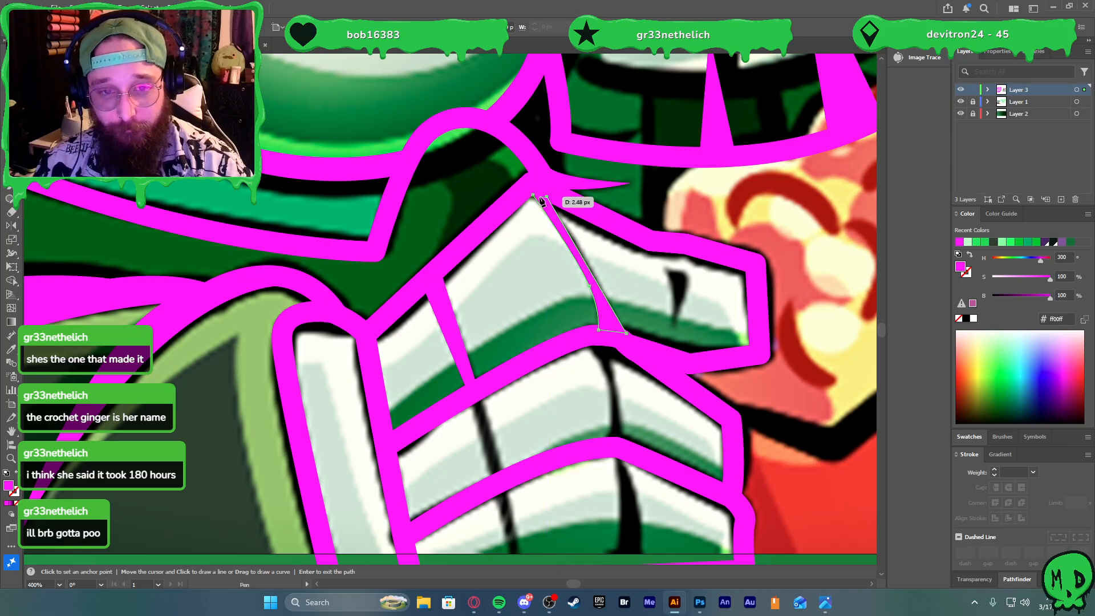
click(531, 194)
Trace the small black wedge near the tip of the top finger with a magenta-filled shape
click(661, 271)
drag(674, 325, 670, 341)
click(684, 282)
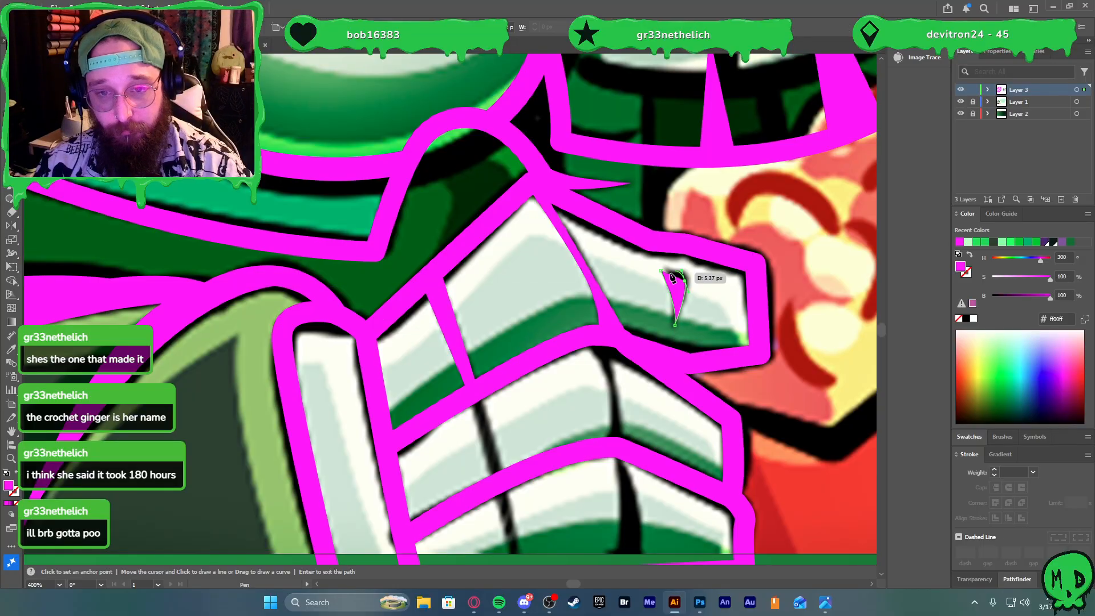
drag(646, 265, 646, 262)
Trace the knuckle joint of the middle finger with a curved magenta-filled shape between its upper and lower outlines
scroll(662, 310, down, 1)
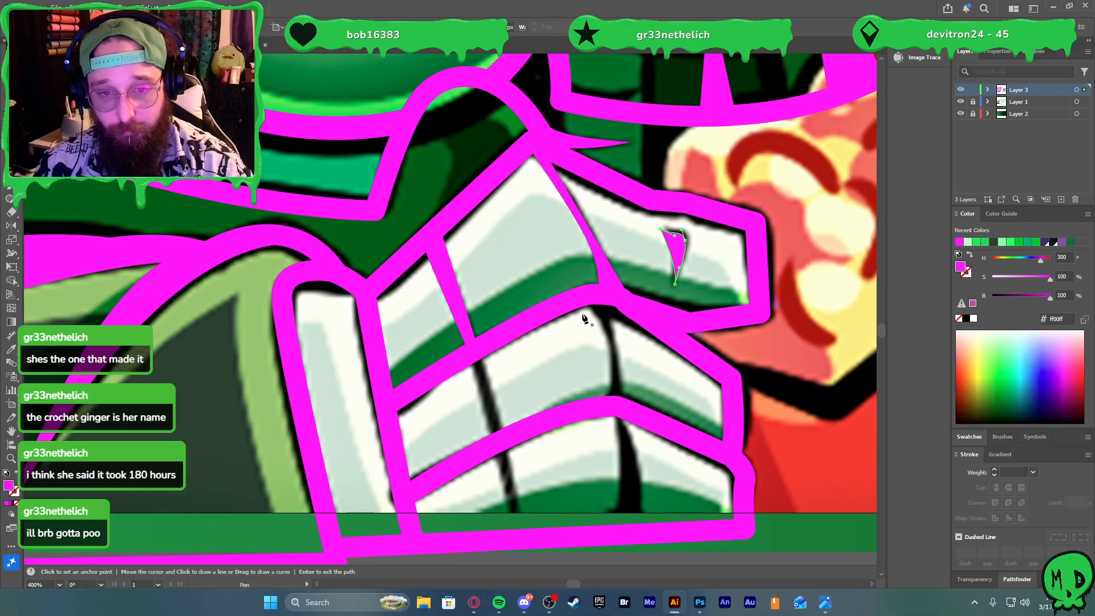
click(588, 305)
drag(603, 399, 602, 412)
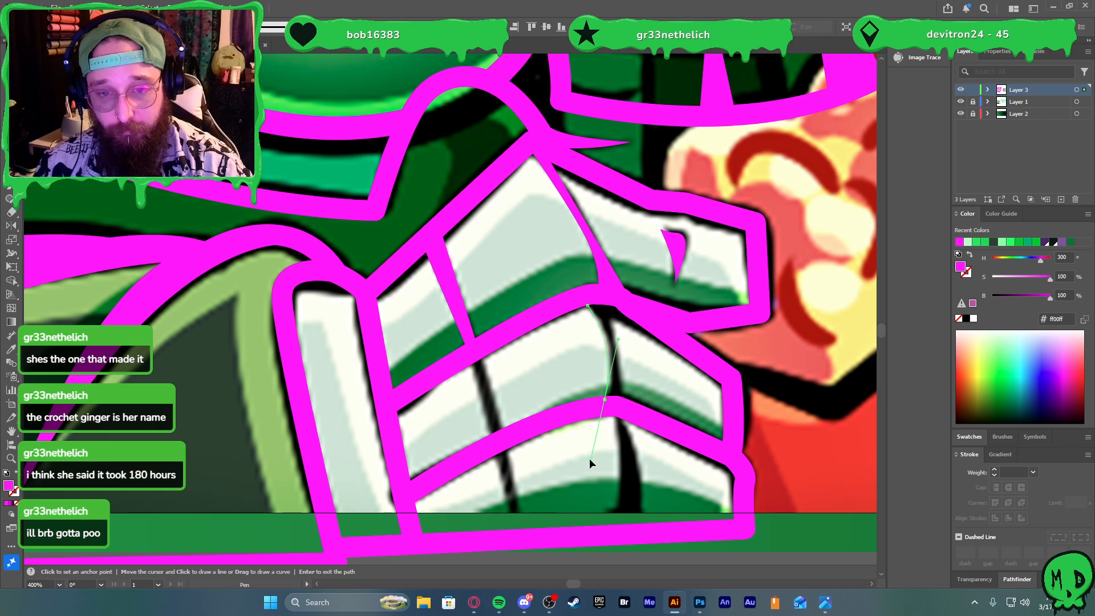
click(619, 403)
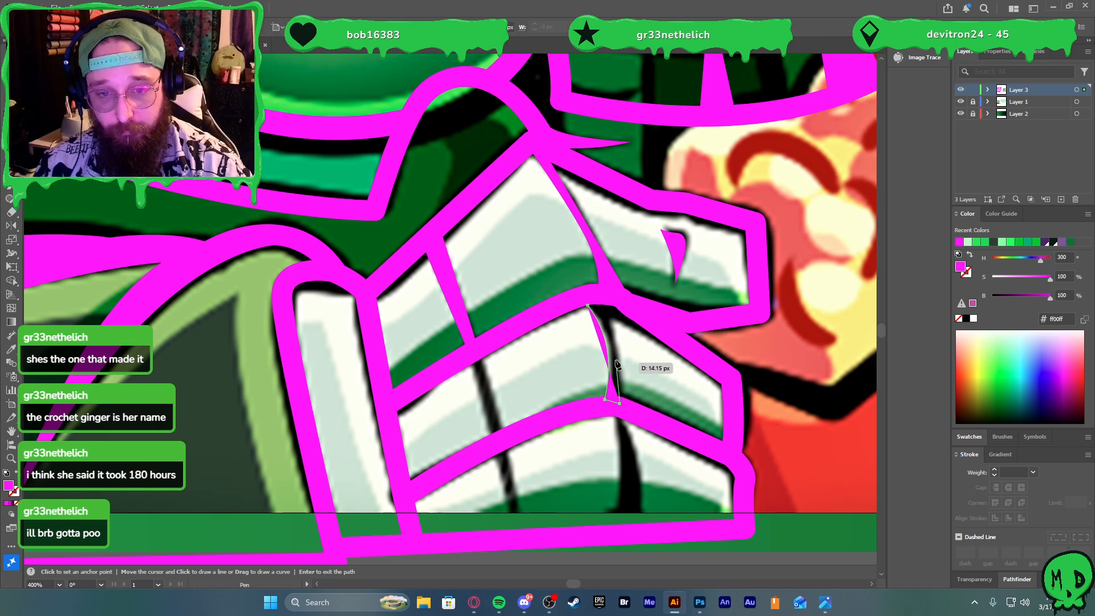
click(610, 299)
click(587, 305)
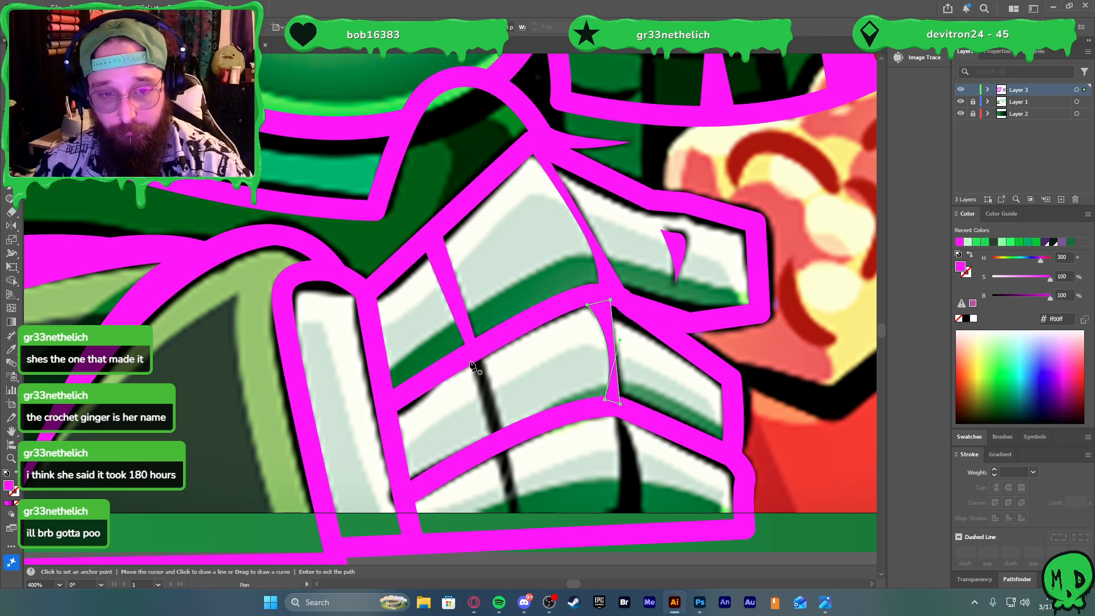
Draw a narrow magenta-filled strip over the wrist-side joint line of the middle finger
click(471, 361)
click(493, 442)
click(510, 438)
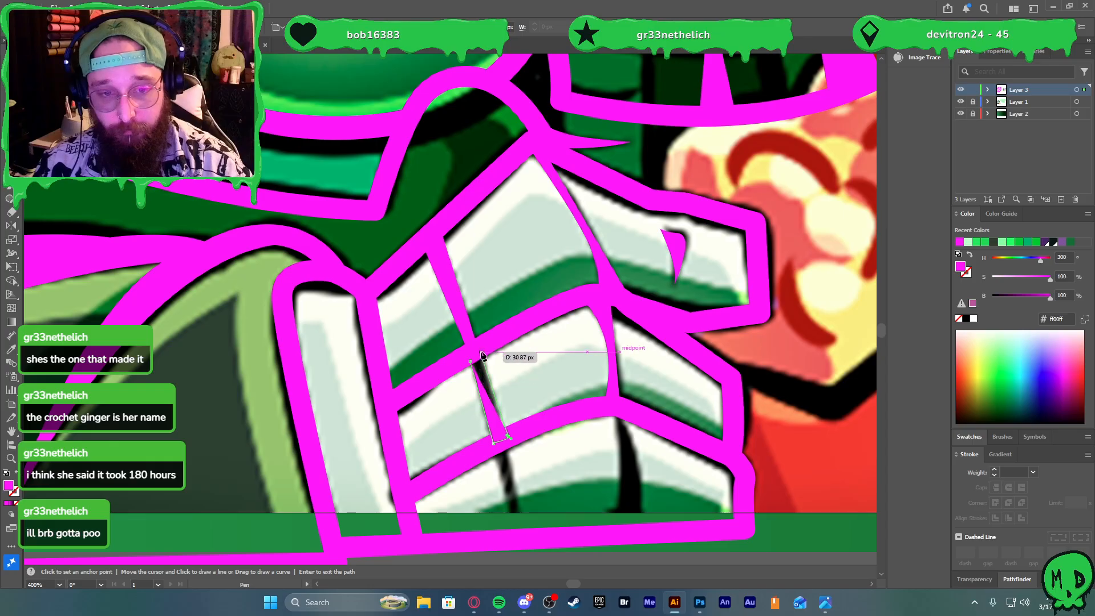
click(481, 354)
Draw a magenta-filled strip over the wrist-side joint line of the lowest finger, down to the hand's bottom outline
scroll(509, 414, down, 1)
click(496, 425)
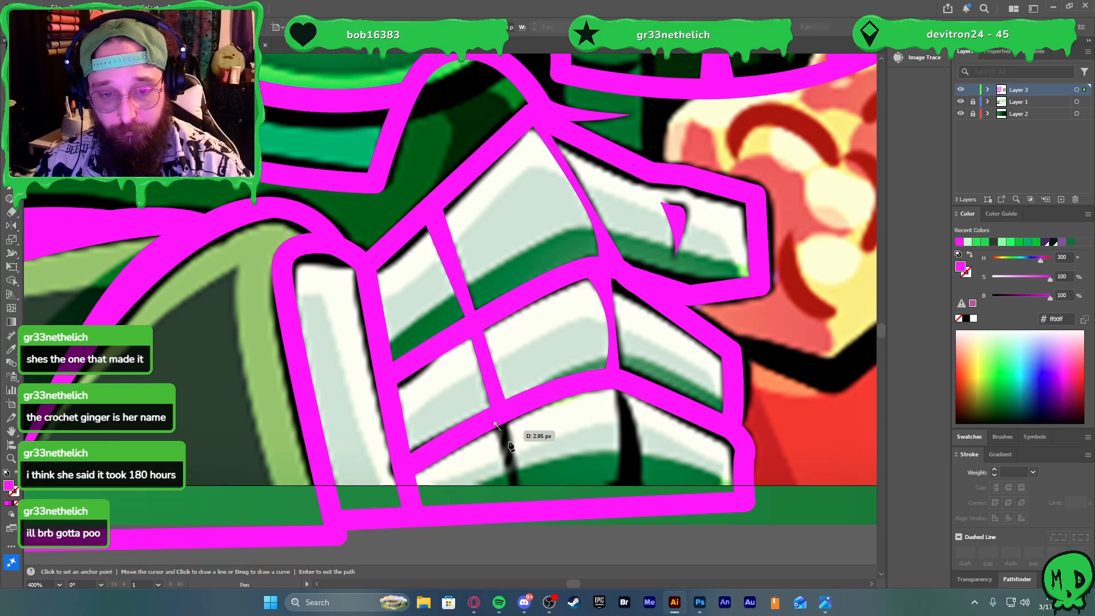
click(506, 513)
click(521, 513)
click(508, 413)
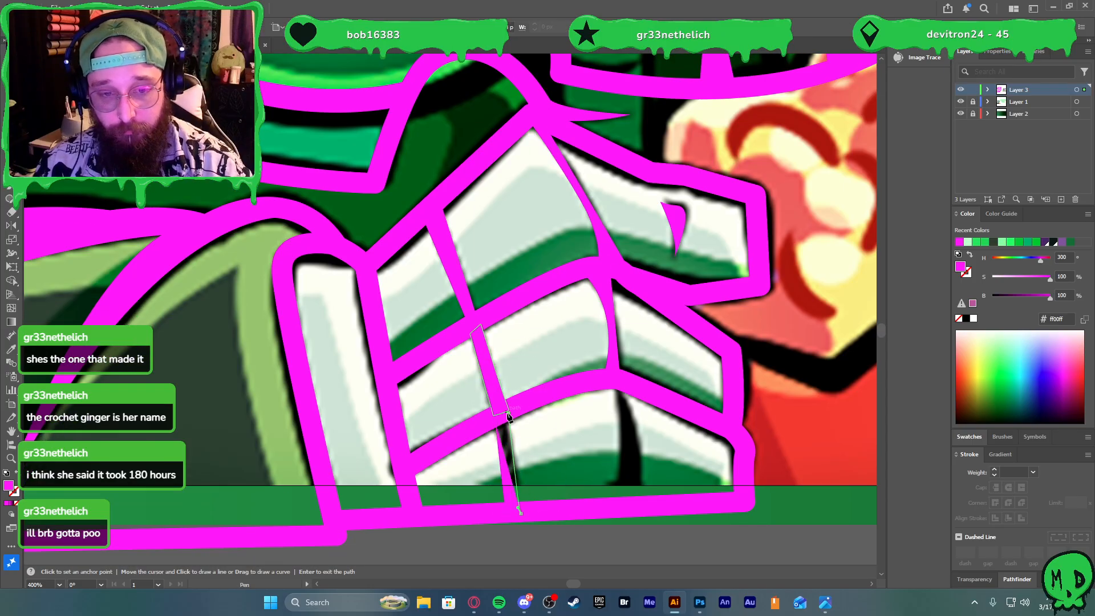
click(495, 424)
Trace the knuckle joint of the lowest finger with a curved magenta-filled shape, leave the Pen tool and deselect
click(612, 383)
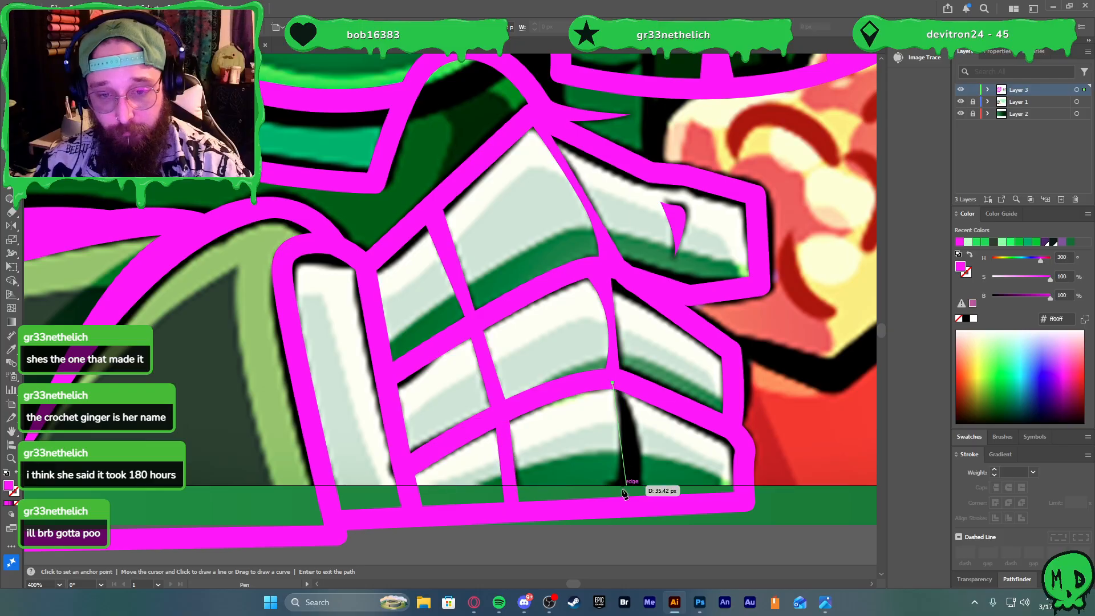
drag(606, 505, 573, 535)
click(606, 505)
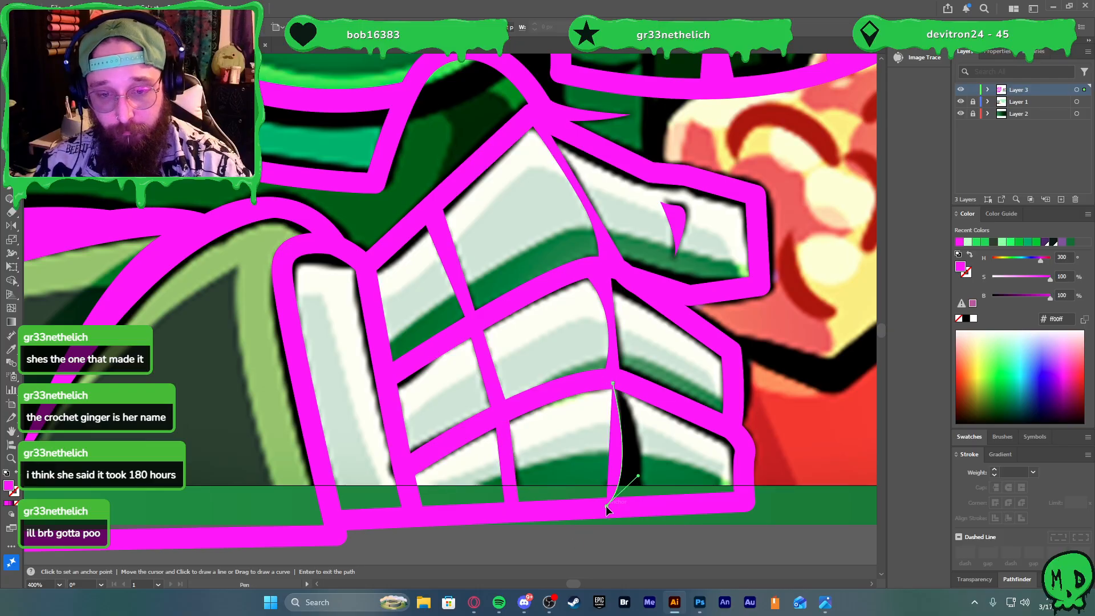
click(643, 504)
drag(620, 382, 599, 365)
click(613, 382)
key(v)
scroll(571, 397, down, 3)
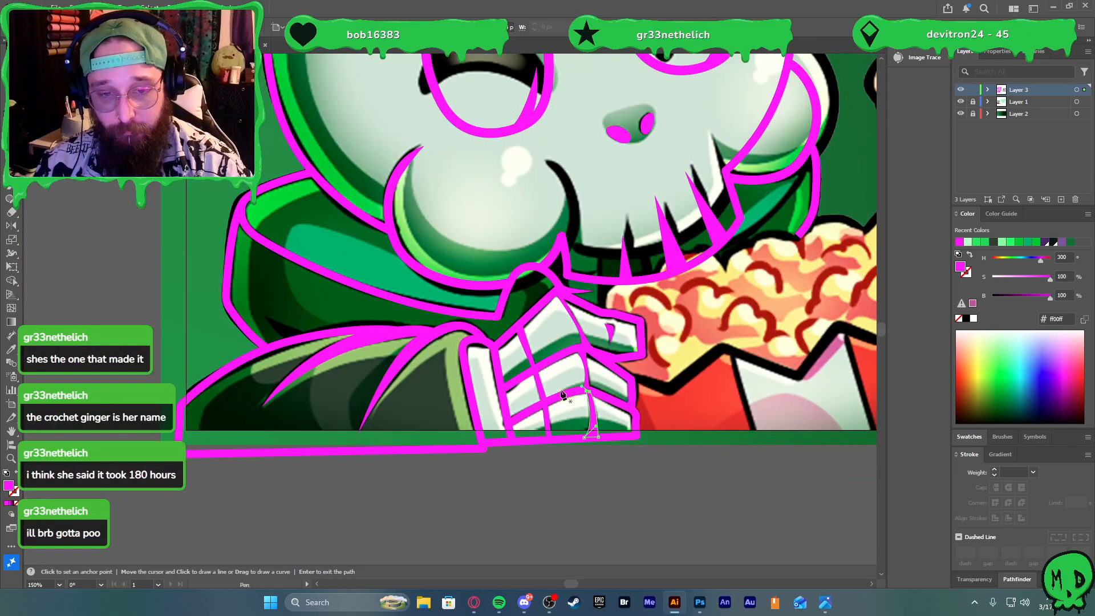
click(613, 476)
Toggle the visibility of Layer 1 off and on to check the traced outlines of the whole character
scroll(573, 461, down, 2)
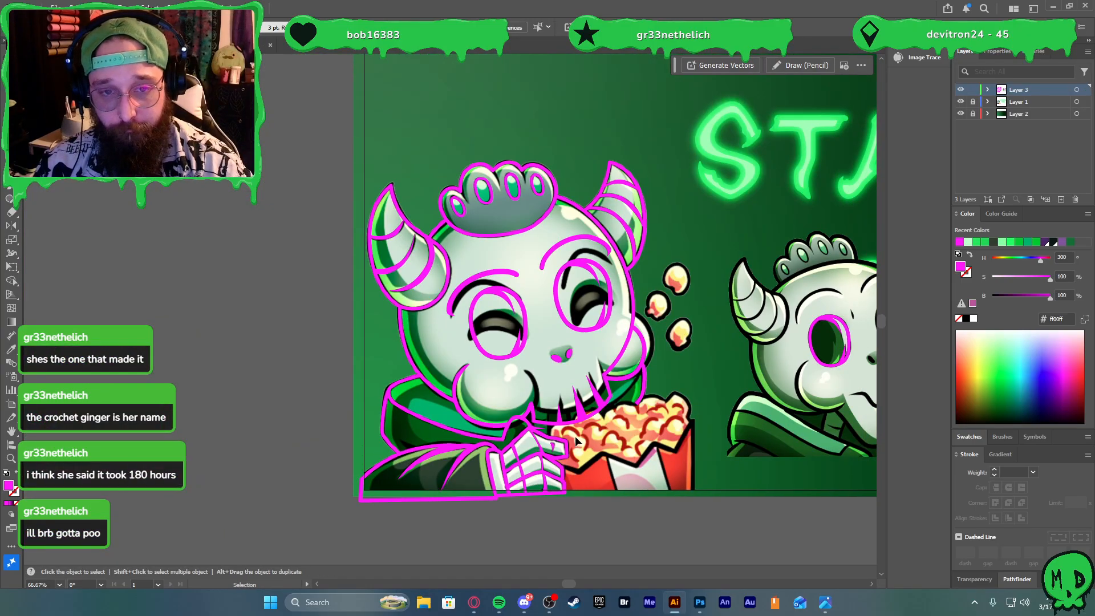
click(960, 102)
click(960, 102)
Draw a Pen path around the popcorn bucket, from beside the hand over the popcorn top, down the right side and below the artboard edge
scroll(618, 425, up, 1)
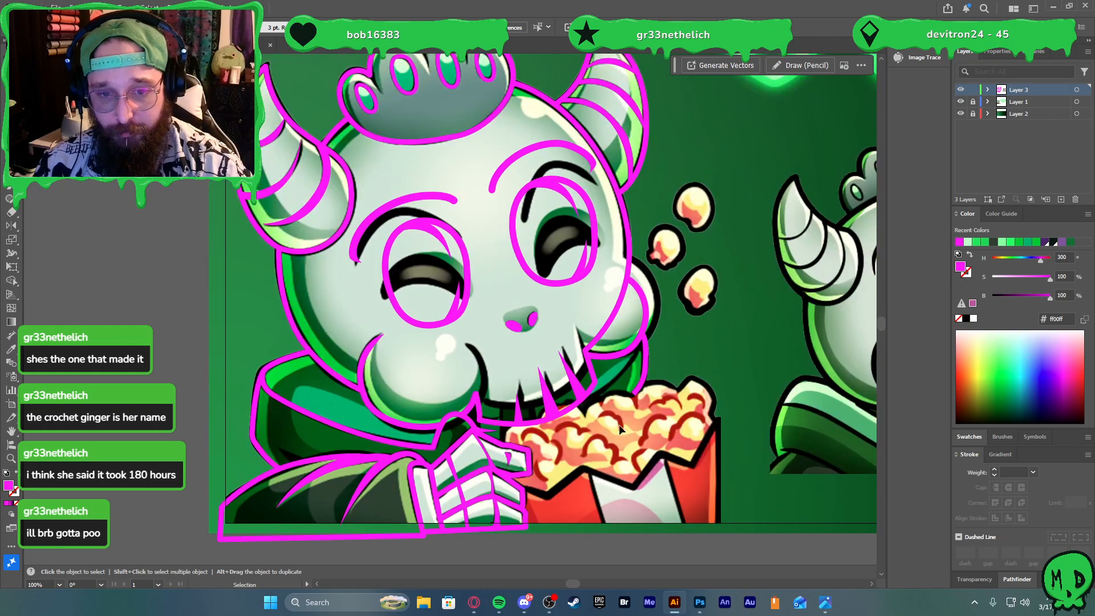
key(p)
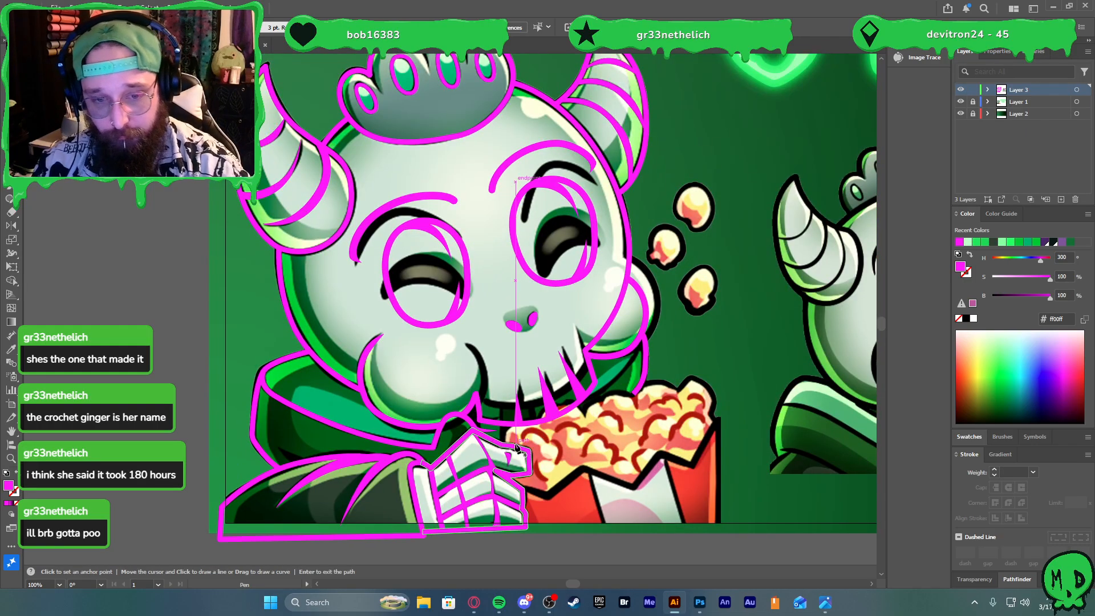
click(515, 447)
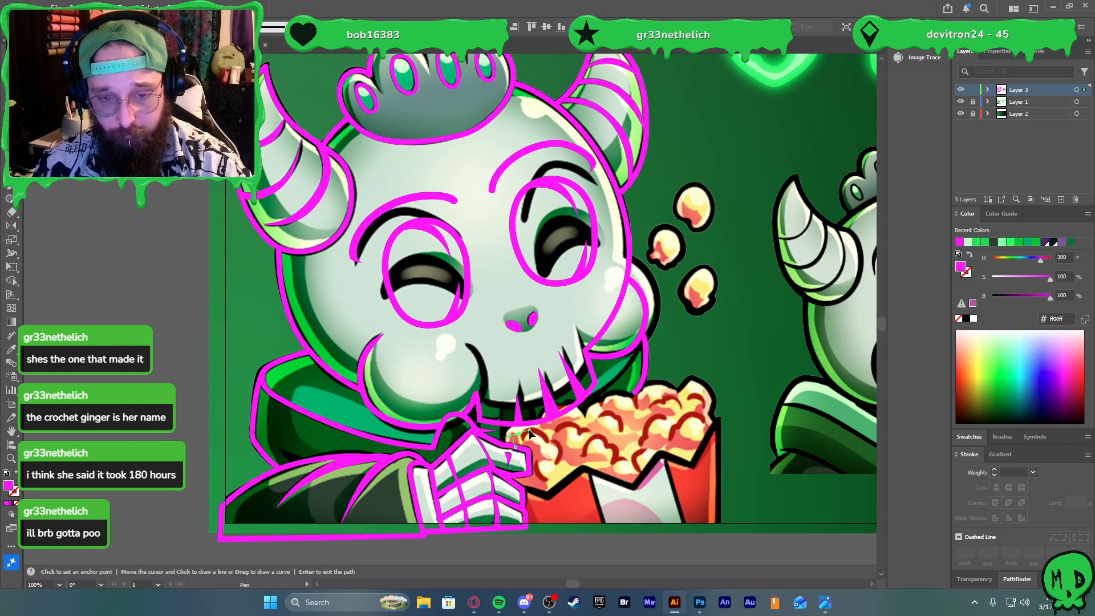
drag(528, 436, 542, 434)
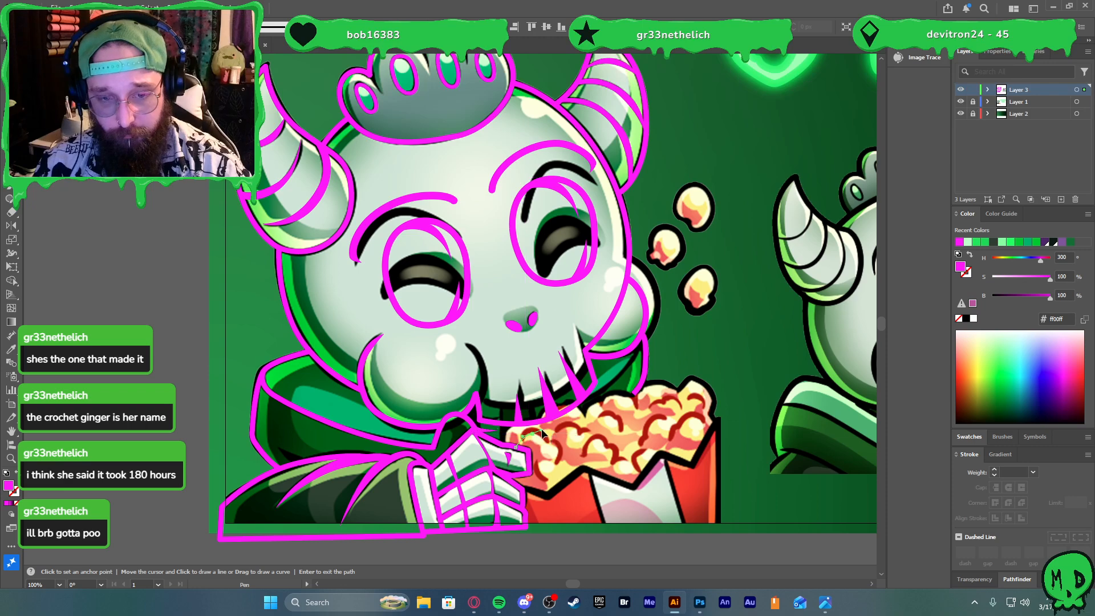
click(667, 380)
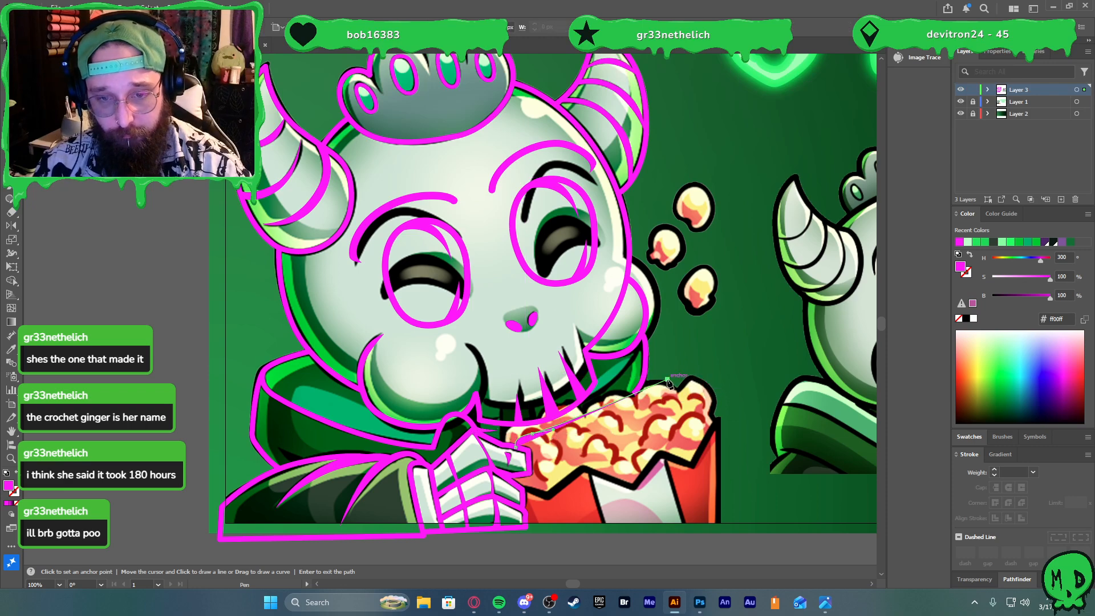
drag(682, 406, 686, 439)
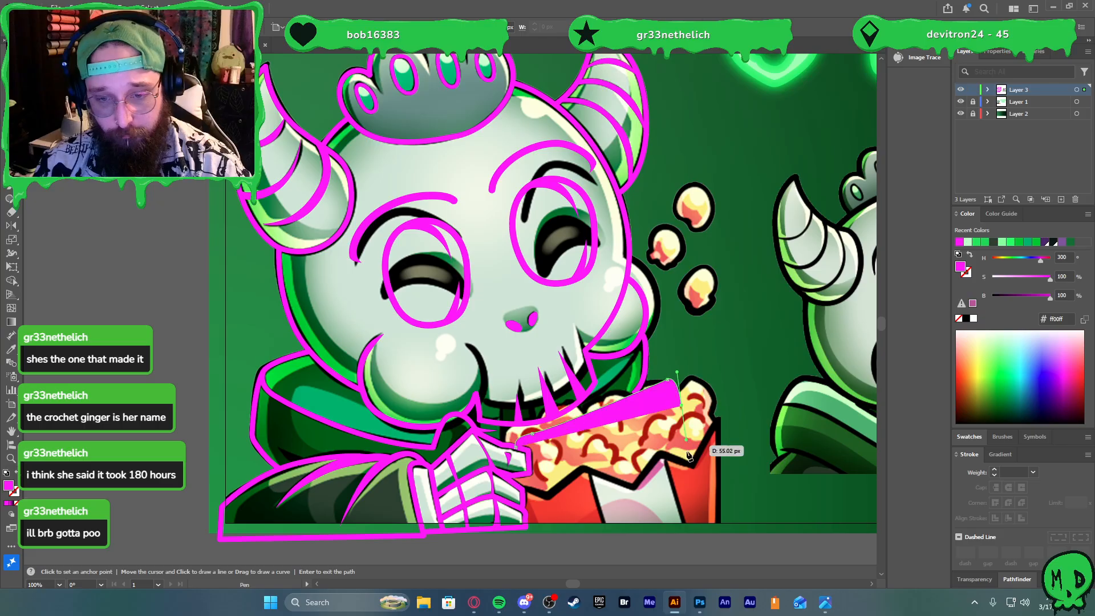
click(696, 521)
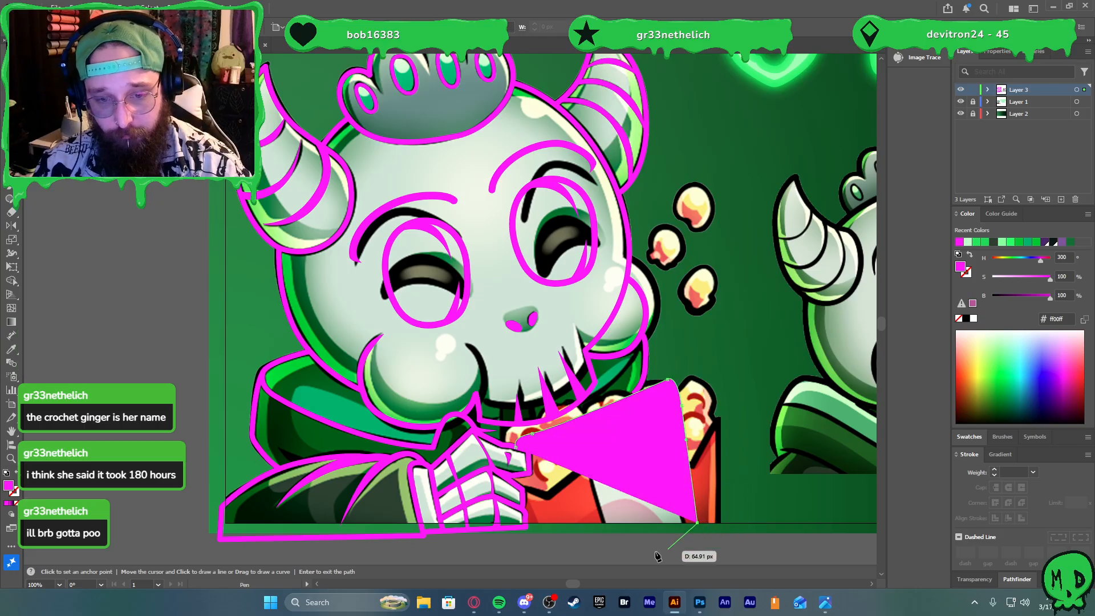
click(520, 549)
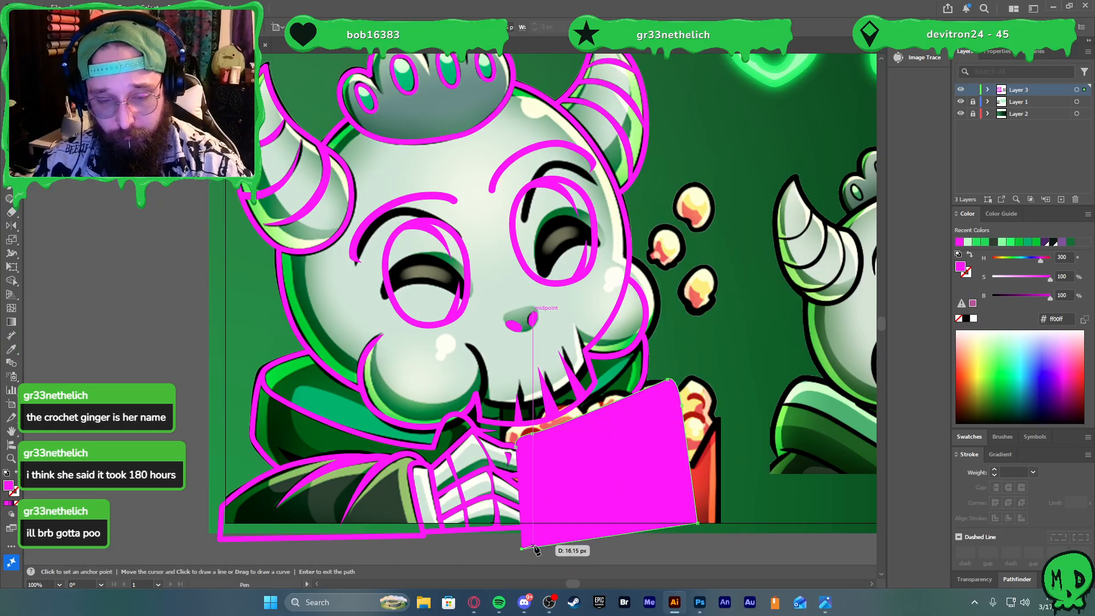
Swap the bucket path's magenta fill to an outline, set the stroke weight to 10 pt, and deselect it
key(shift+x)
key(c)
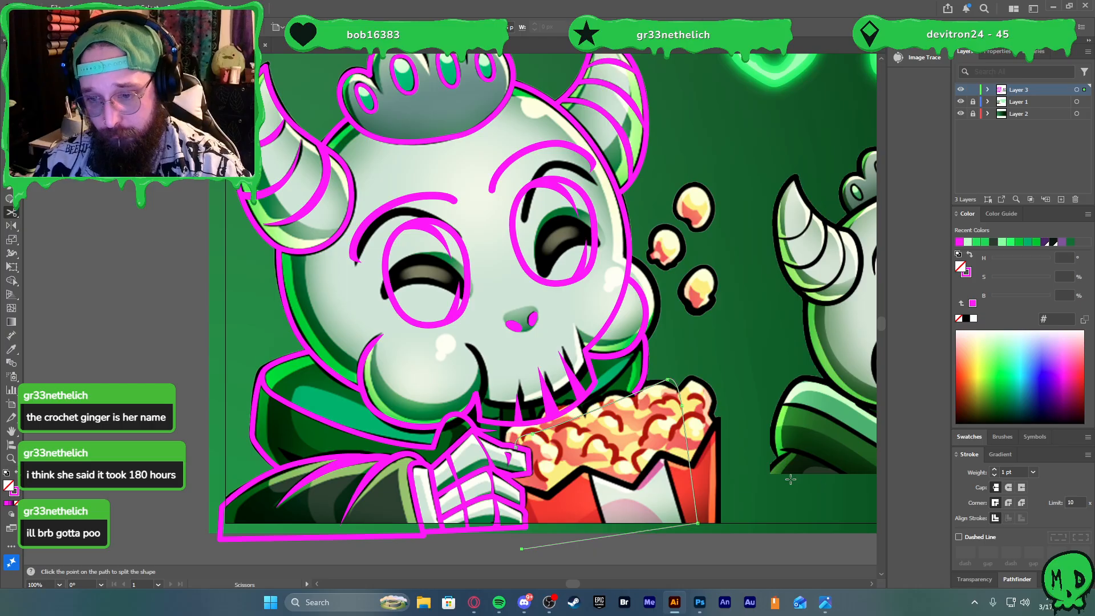
key(v)
click(1030, 472)
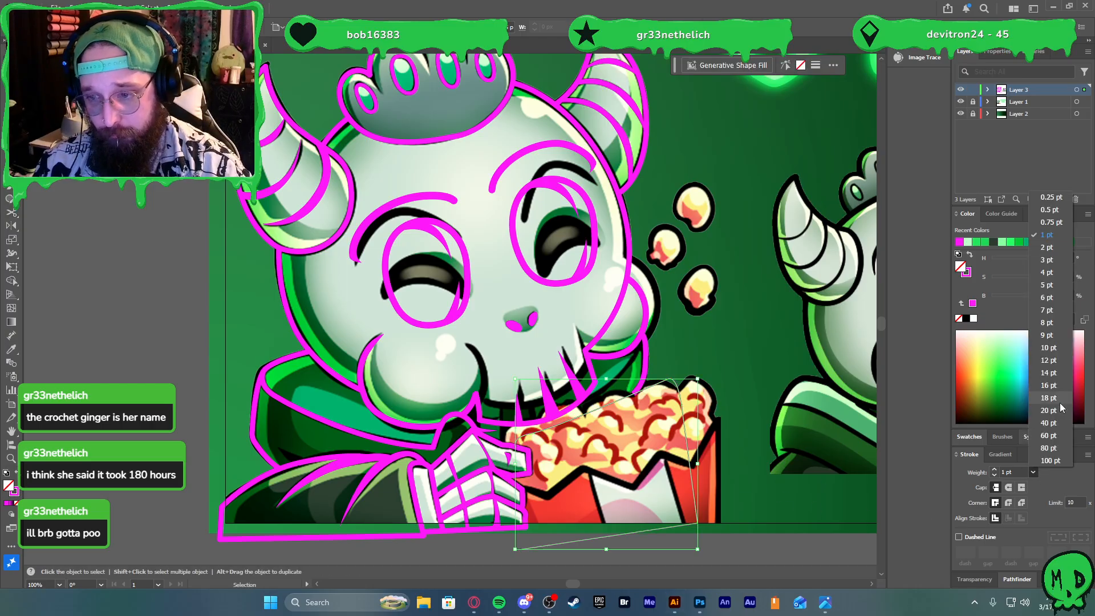
click(1047, 347)
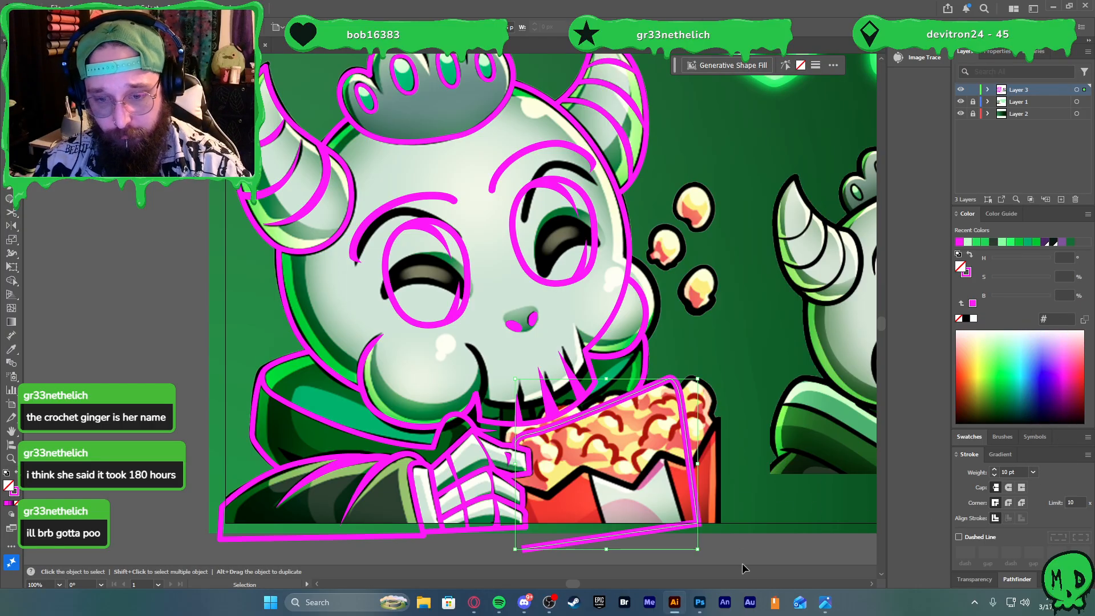
click(734, 554)
Adjust the anchors and curve at the bucket outline's upper-right bend and move its lower-right corner slightly down past the artboard edge
scroll(553, 449, down, 1)
scroll(582, 448, up, 2)
key(a)
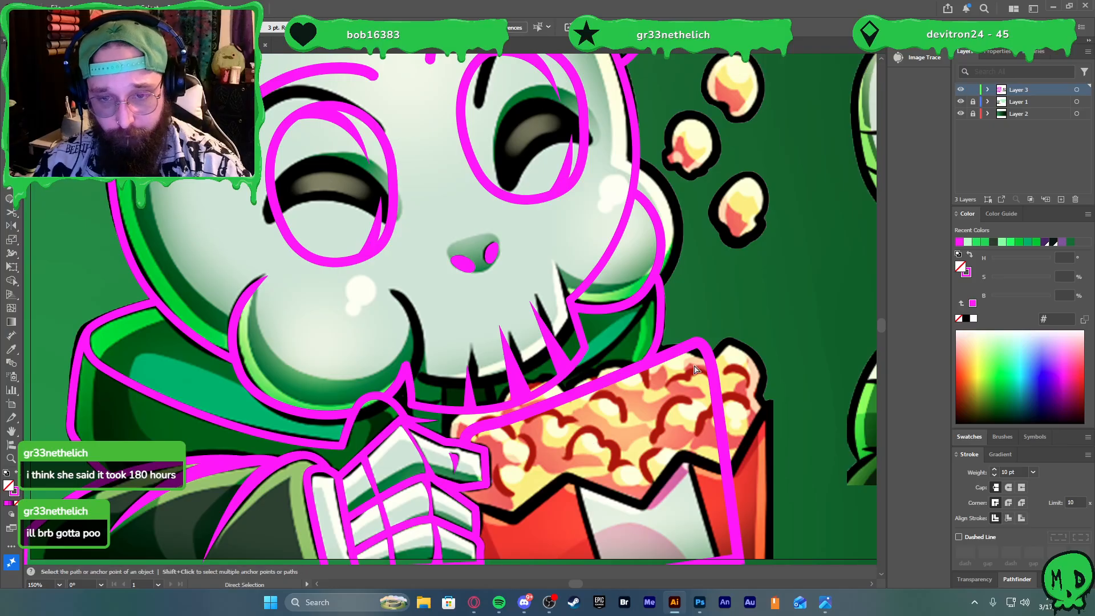
click(697, 349)
drag(707, 332, 707, 332)
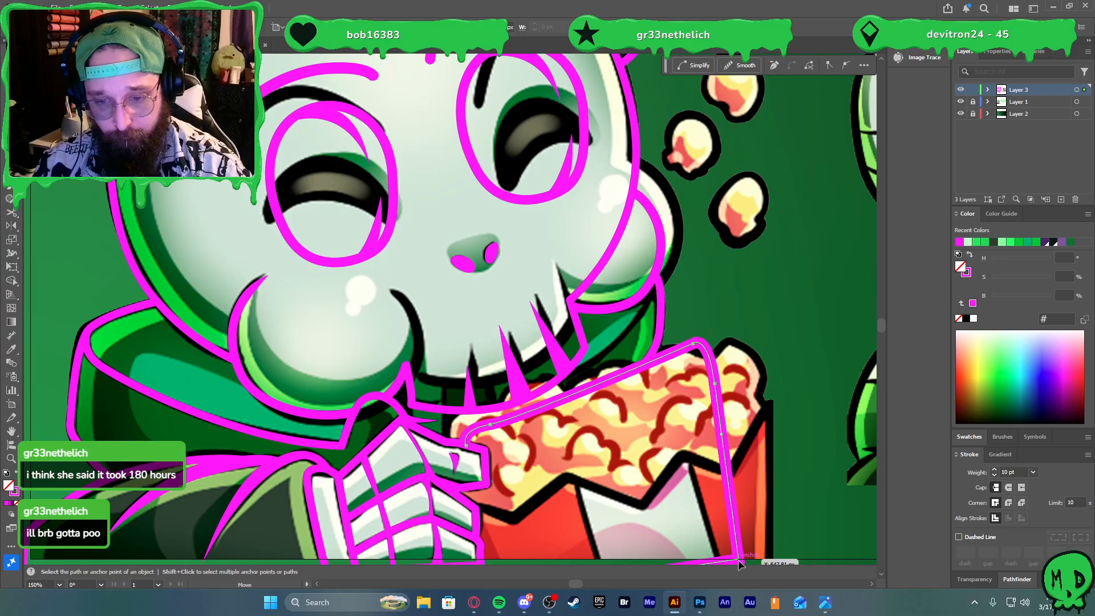
drag(721, 384, 728, 381)
key(ctrl+minus)
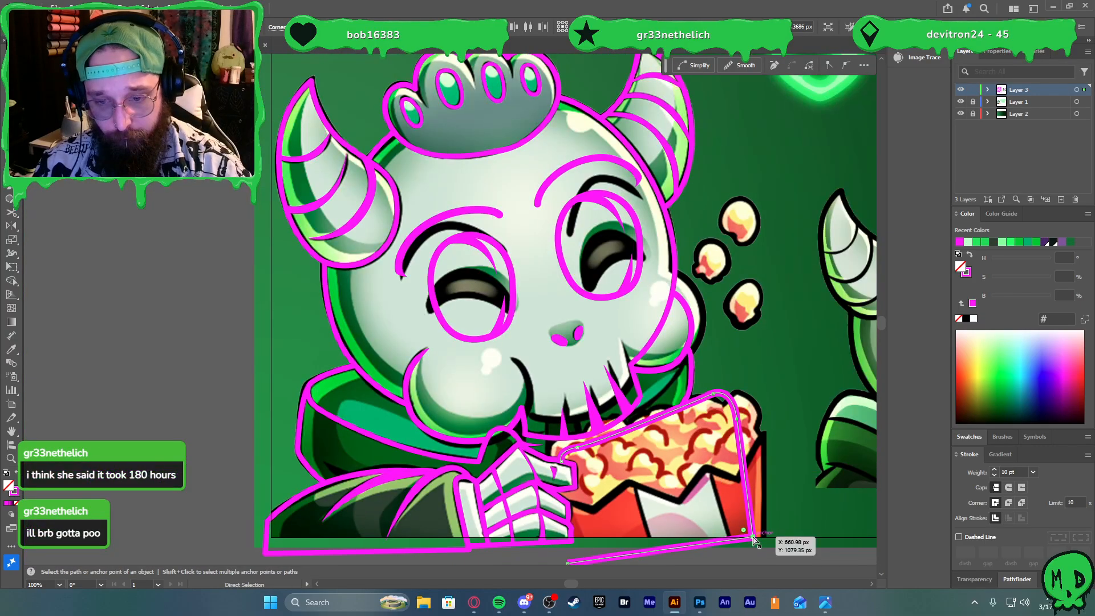
click(758, 546)
click(753, 536)
drag(752, 537, 755, 546)
key(v)
scroll(769, 546, down, 3)
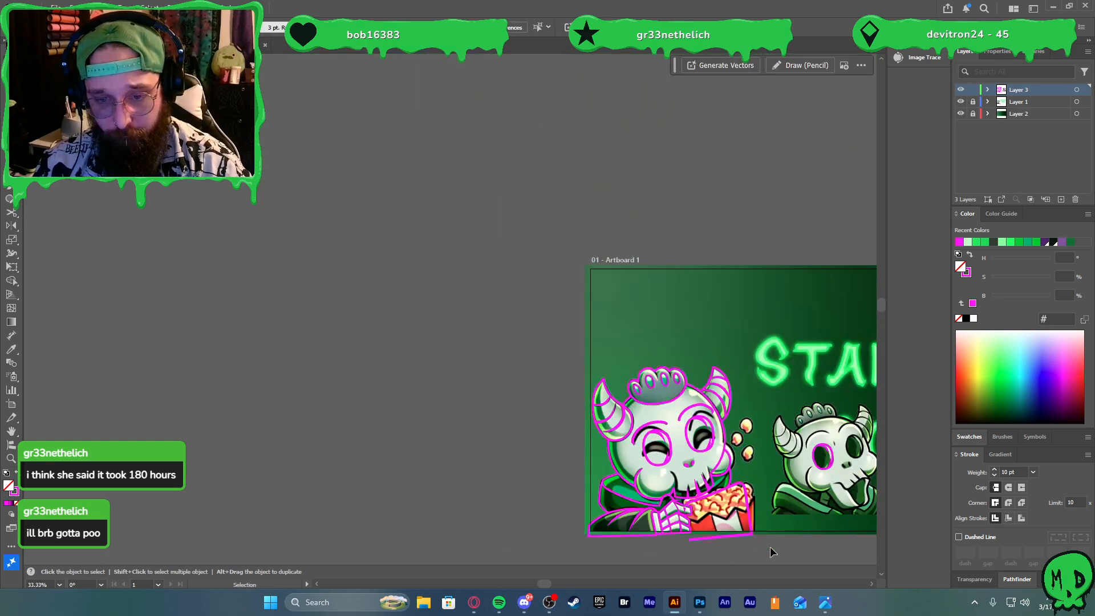
Draw a small circle with a 6 pt magenta stroke over the popcorn and place a copy directly below it
scroll(694, 505, up, 4)
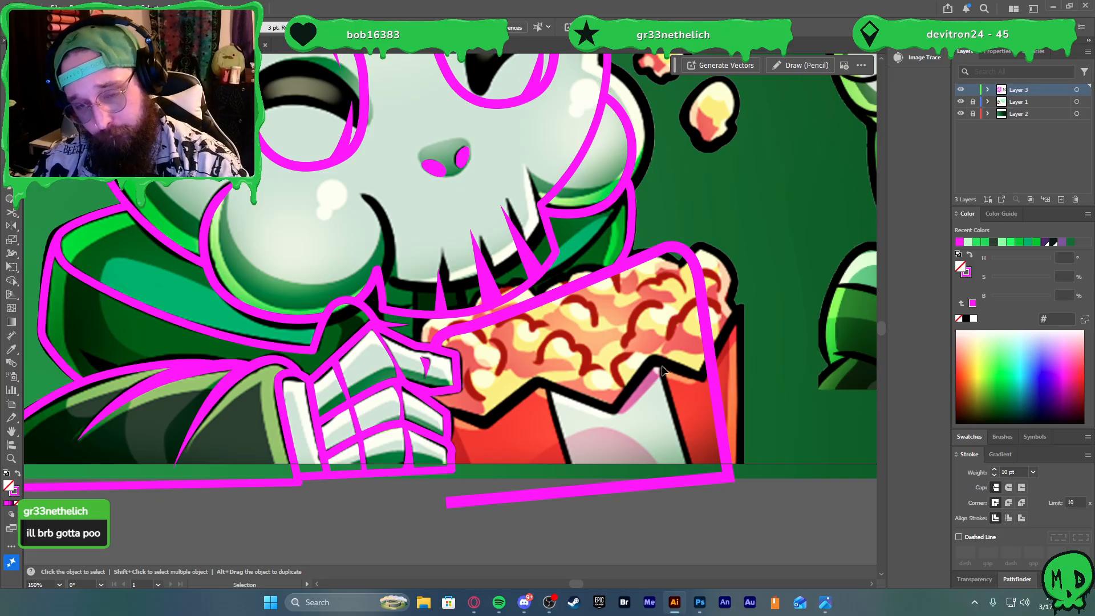
key(l)
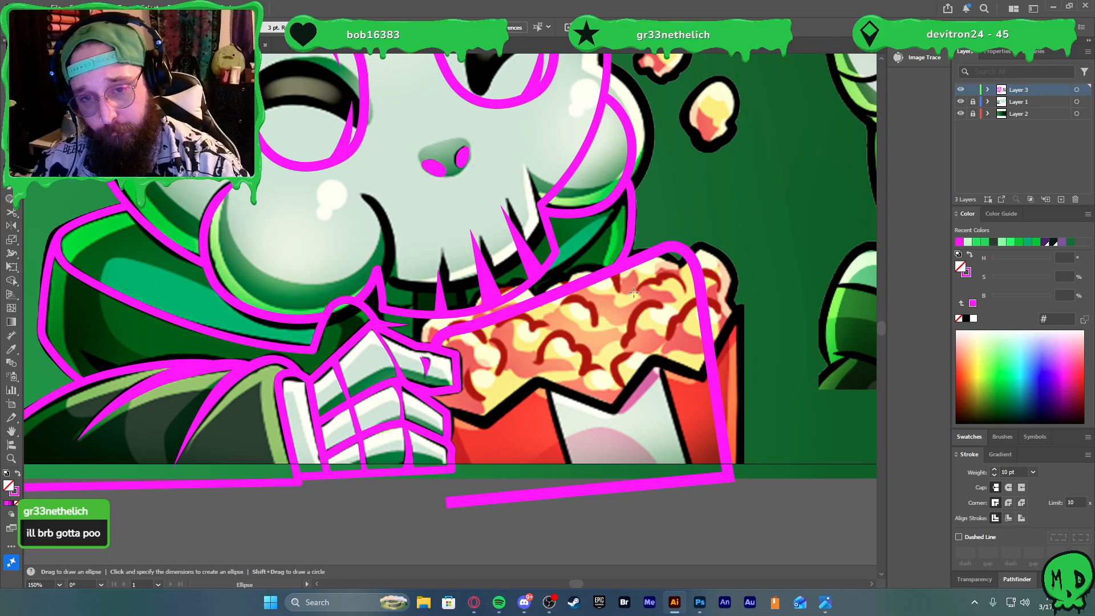
mouse_move(650, 291)
mouse_down()
mouse_move(688, 328)
mouse_move(666, 321)
mouse_up()
key(v)
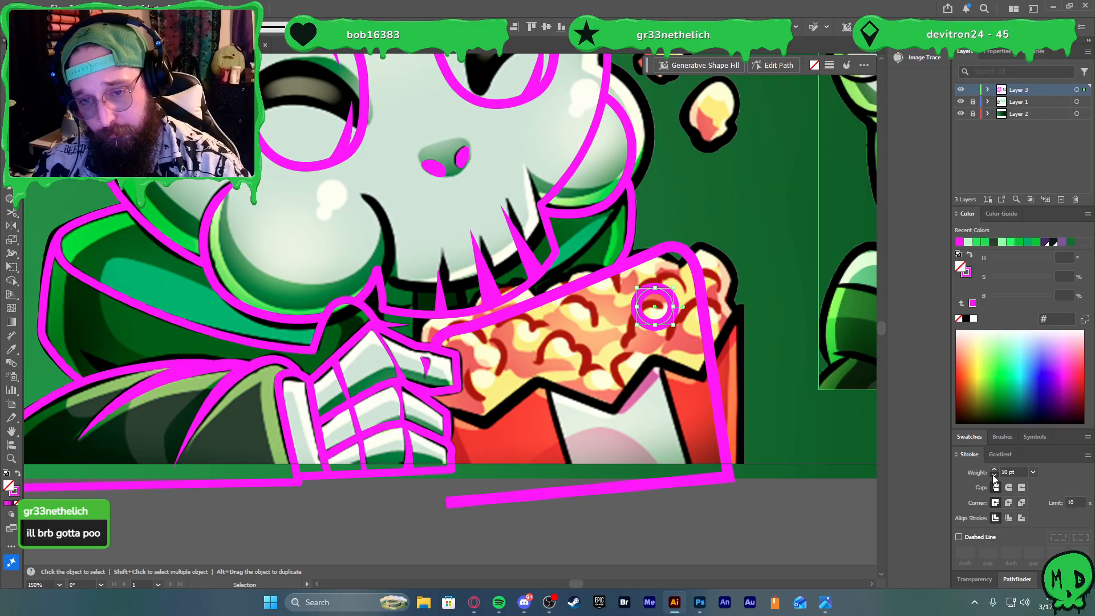
key(l)
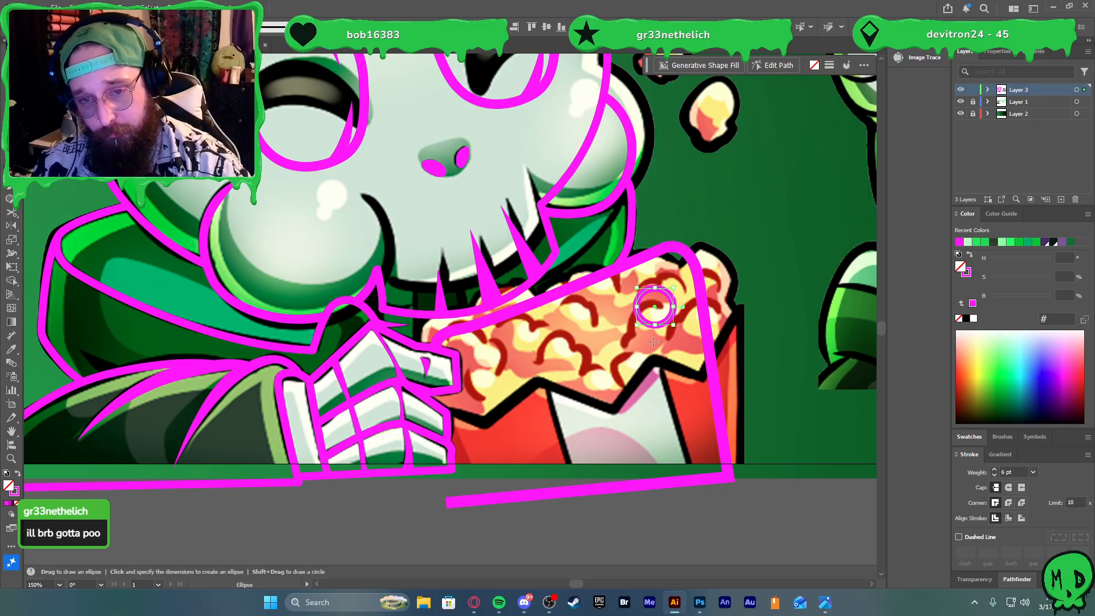
key(v)
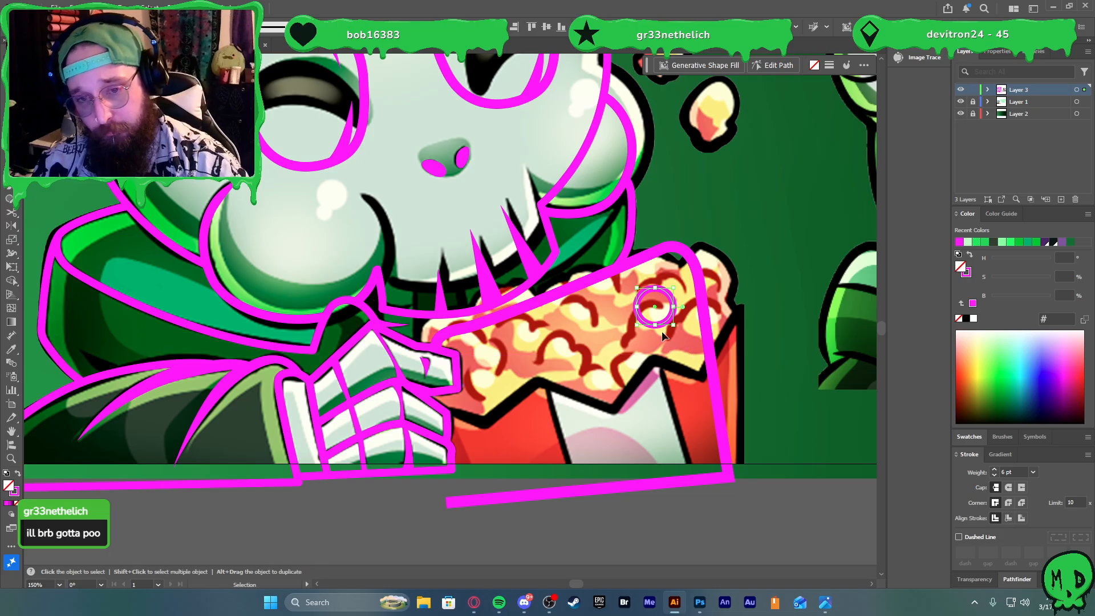
drag(666, 327, 676, 383)
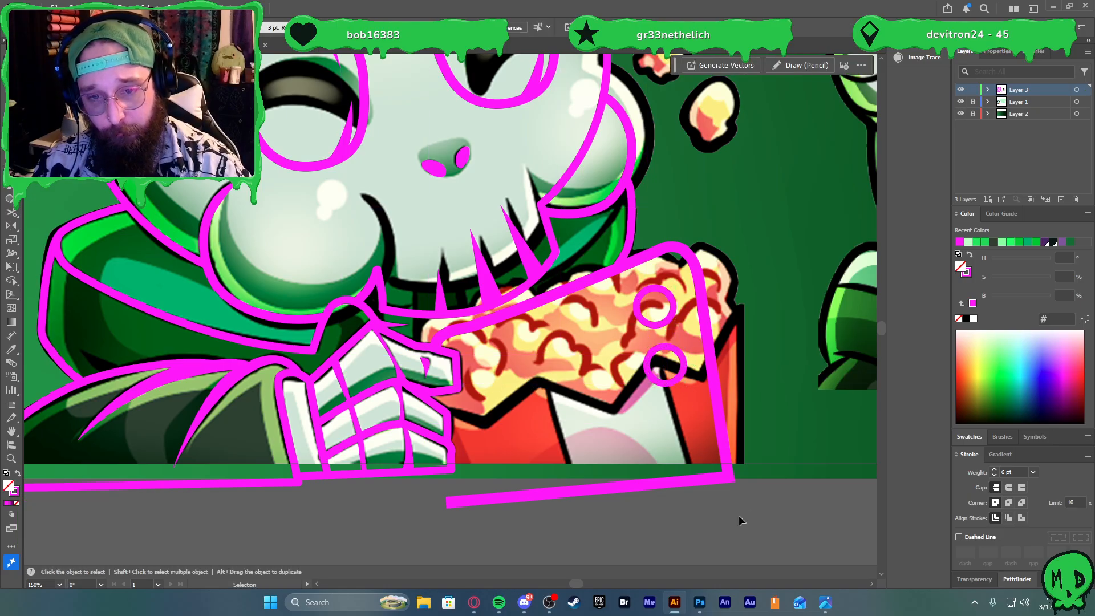
Extend the open lower-left end of the bucket outline up to the hand's bottom outline and deselect
scroll(679, 307, up, 4)
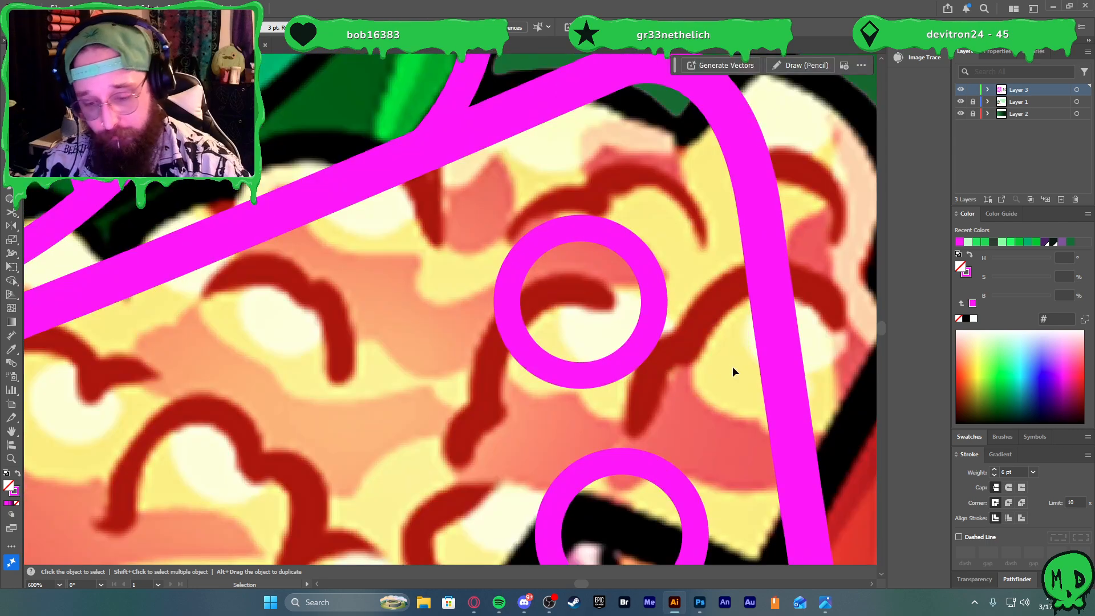
scroll(606, 340, down, 5)
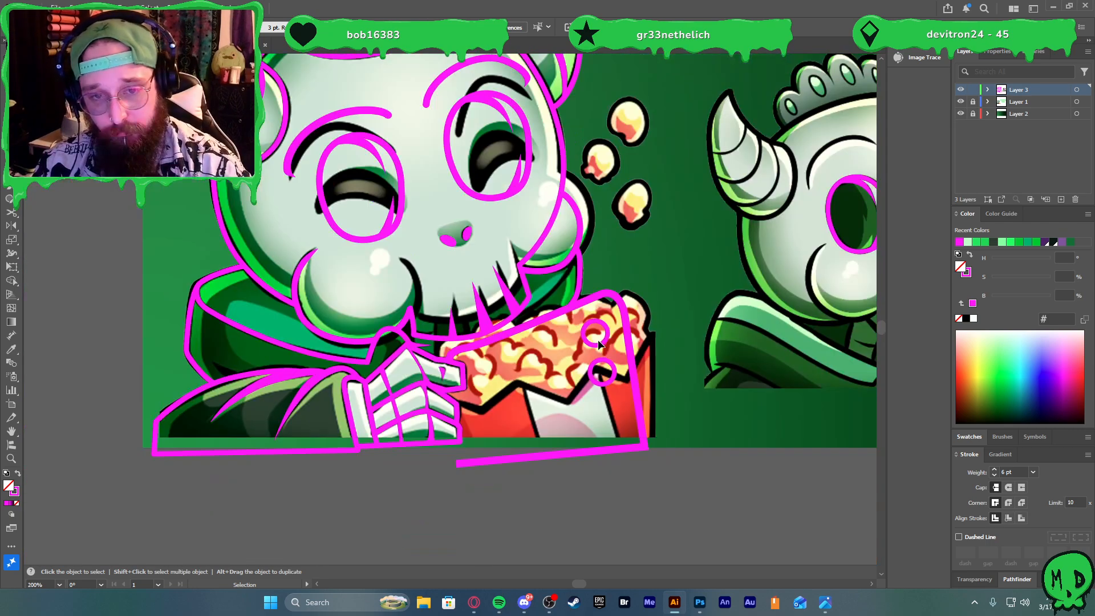
scroll(520, 412, up, 2)
scroll(522, 395, down, 2)
scroll(528, 405, left, 1)
key(v)
scroll(522, 468, left, 1)
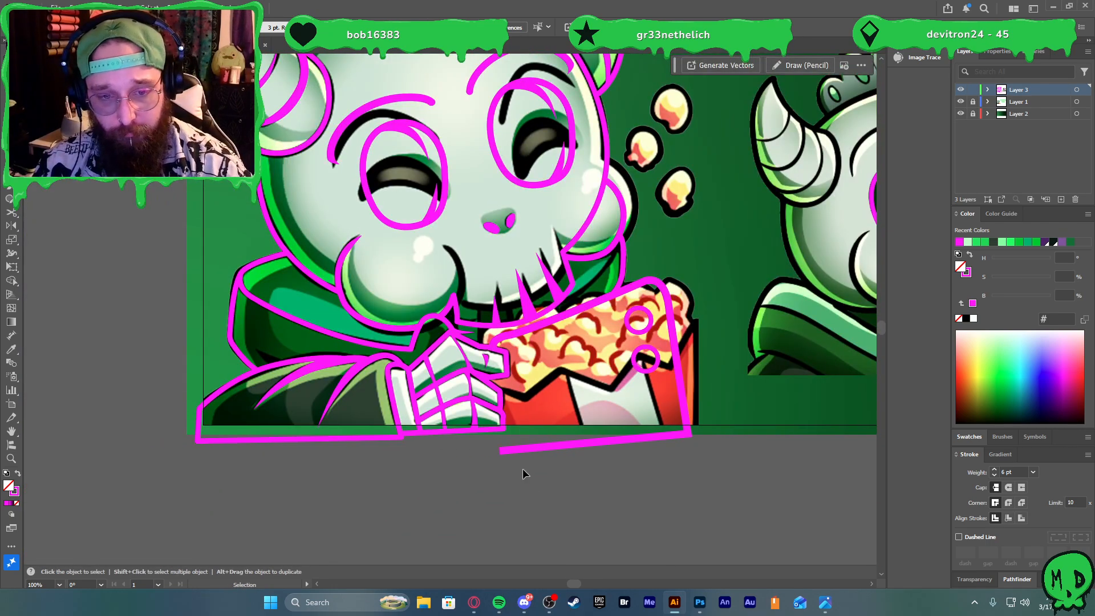
click(536, 449)
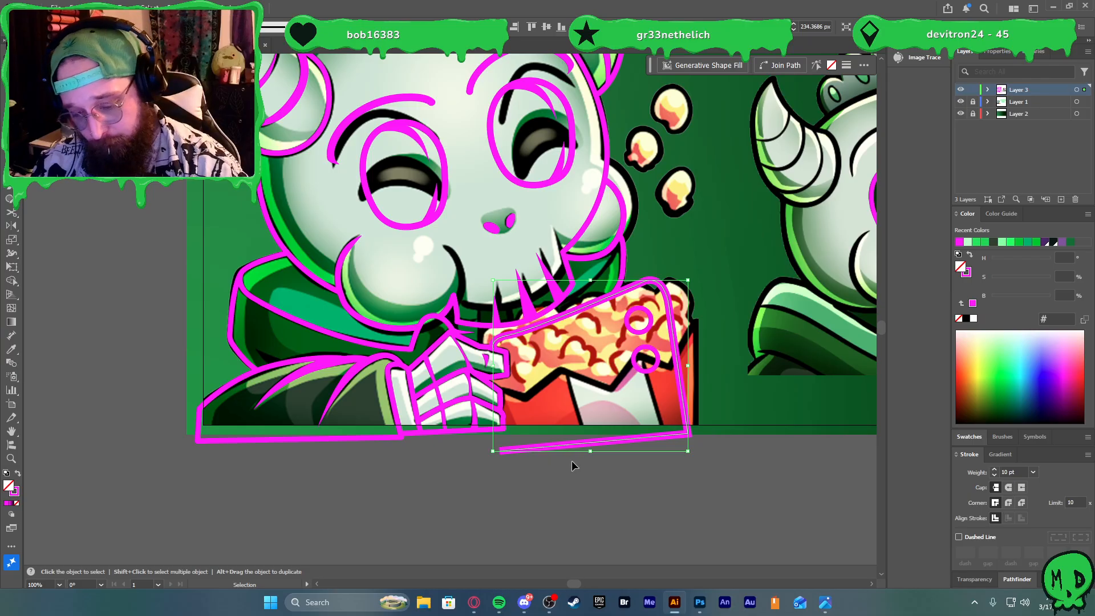
key(p)
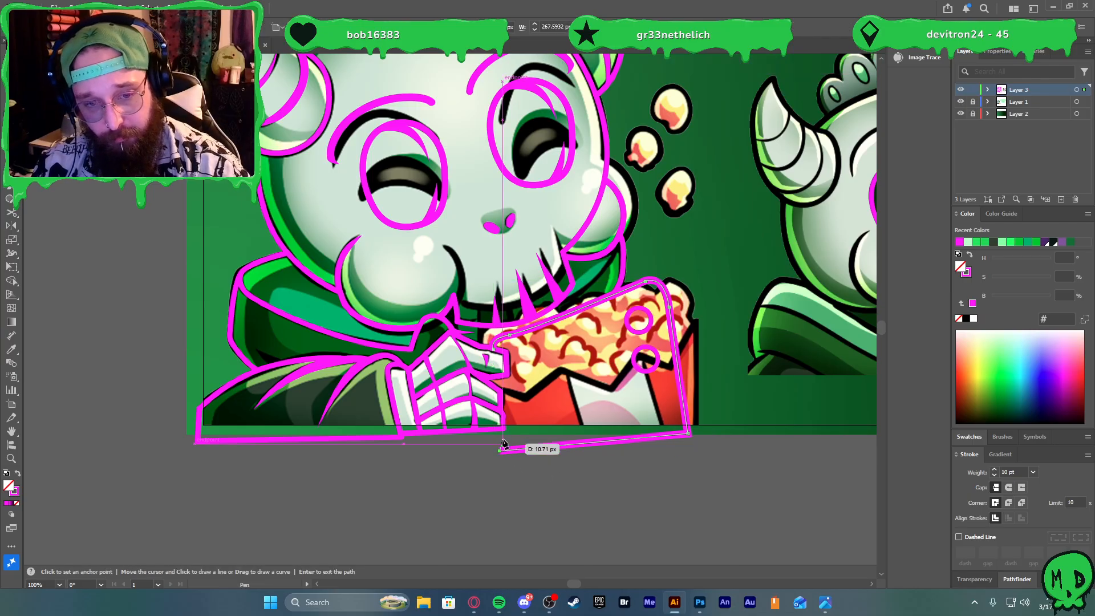
key(v)
click(510, 467)
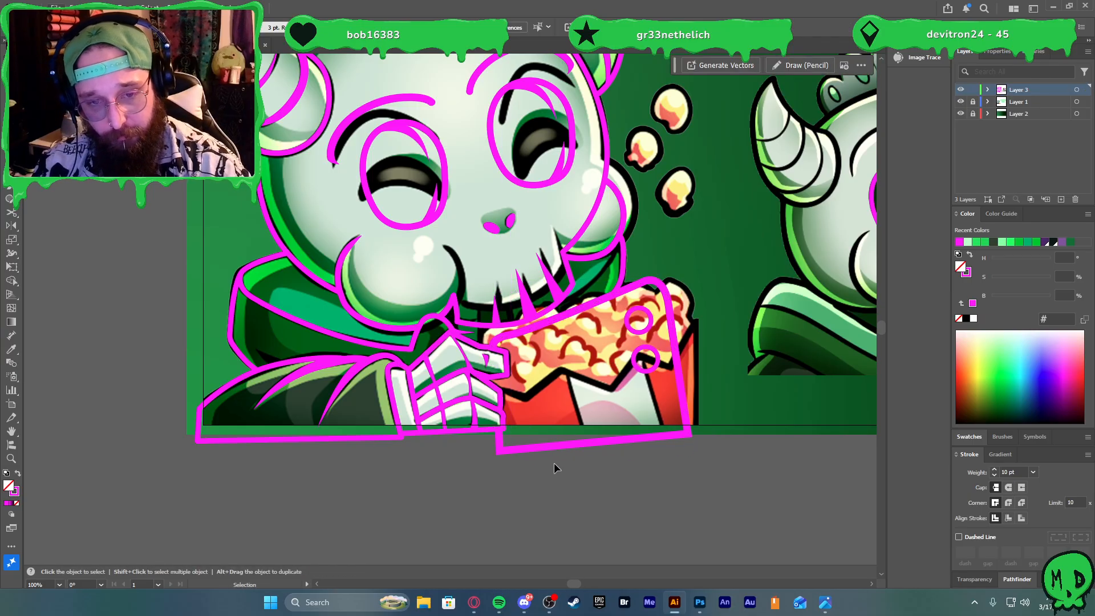
scroll(554, 465, down, 1)
scroll(558, 458, up, 1)
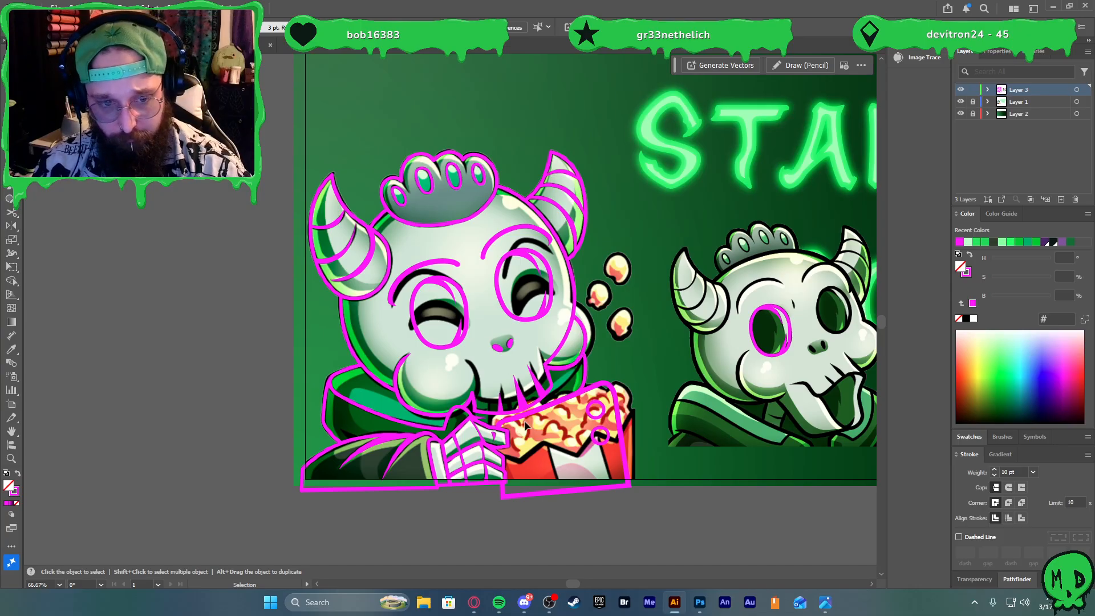
scroll(320, 453, up, 4)
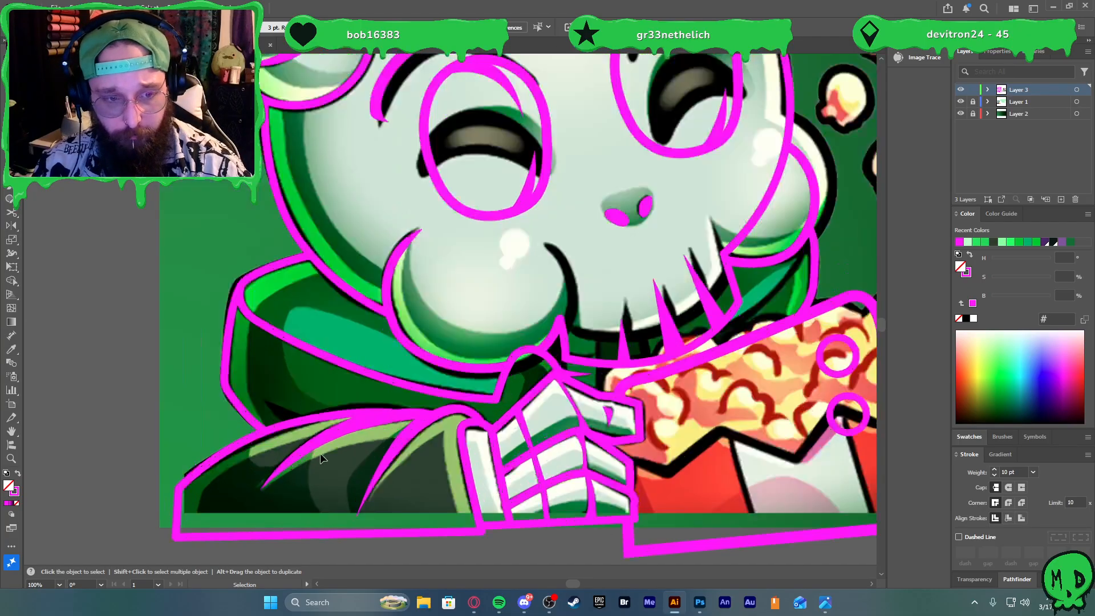
key(p)
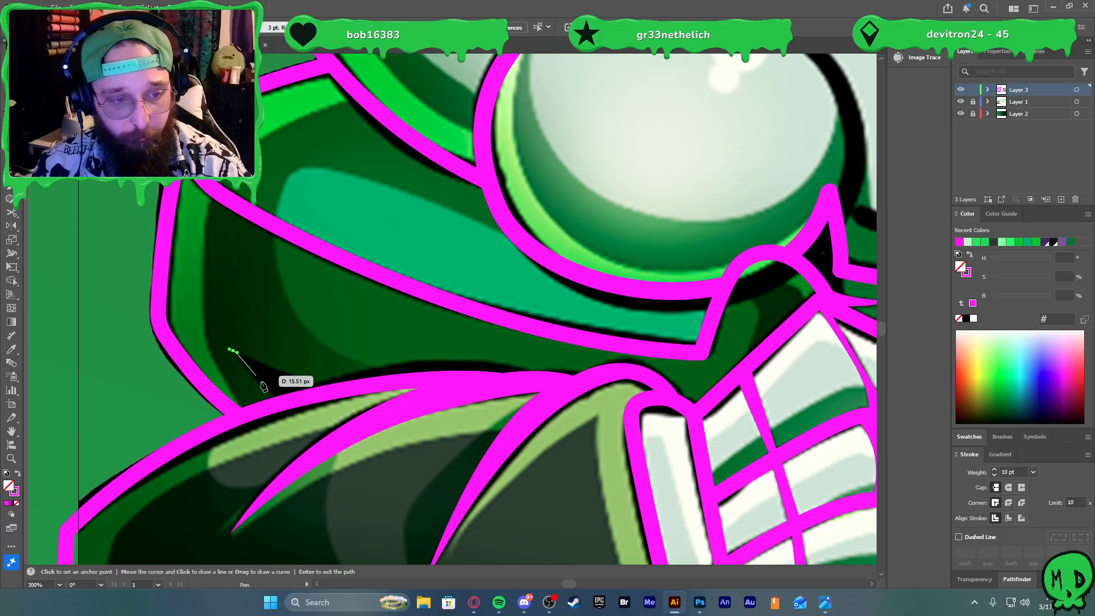
drag(292, 398, 324, 412)
key(ctrl+z)
key(ctrl+z)
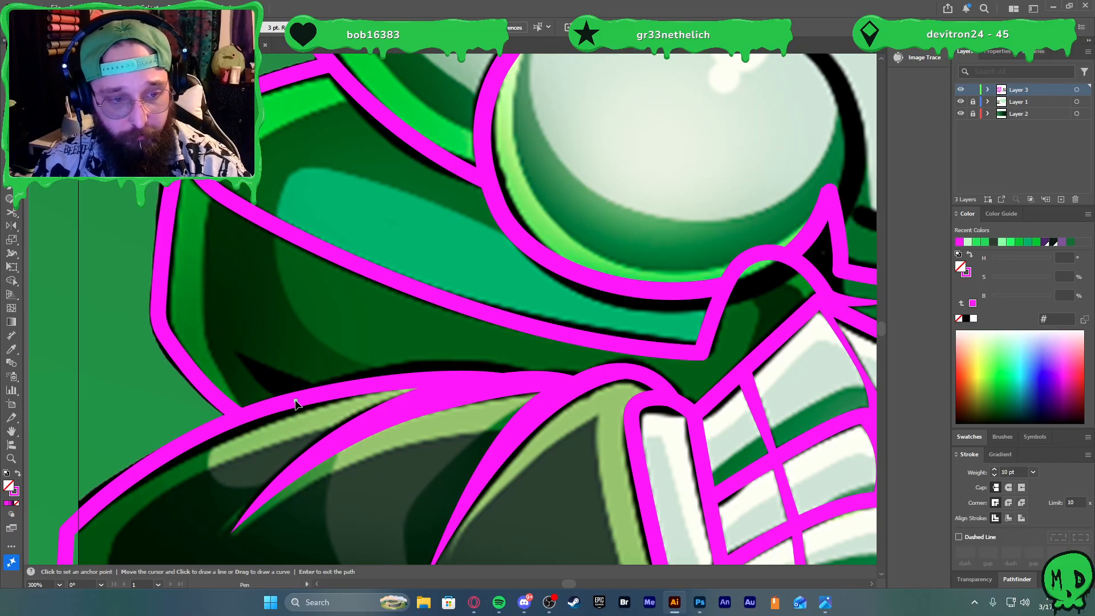
Draw a small pointed magenta-filled shape over the black hood crease just above the sleeve's top outline
click(295, 400)
drag(242, 356, 215, 321)
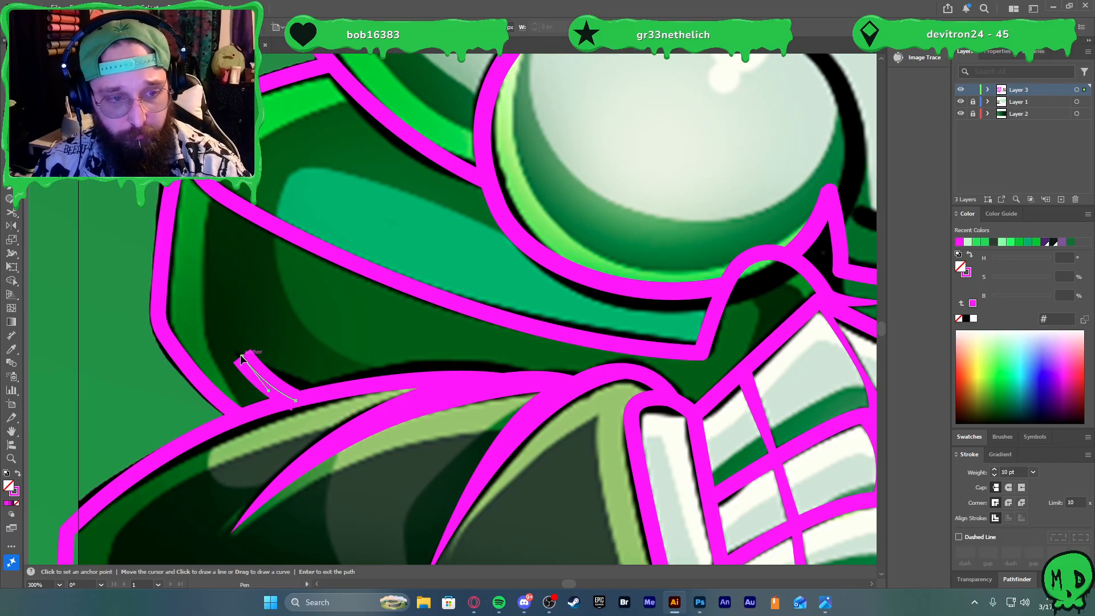
click(242, 357)
click(329, 390)
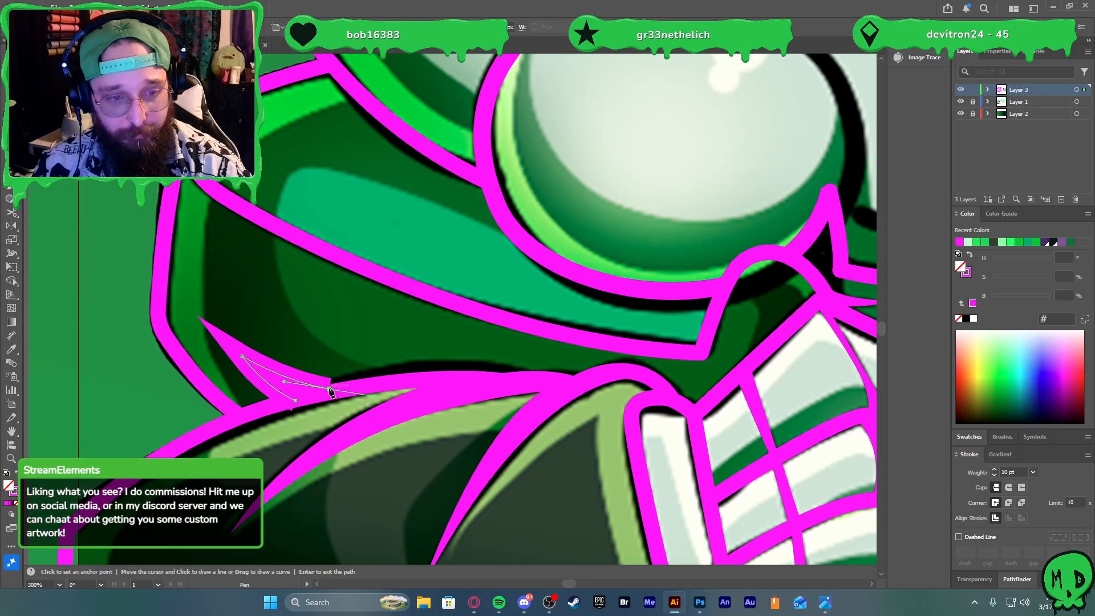
click(329, 389)
click(295, 401)
key(shift+x)
scroll(414, 401, down, 2)
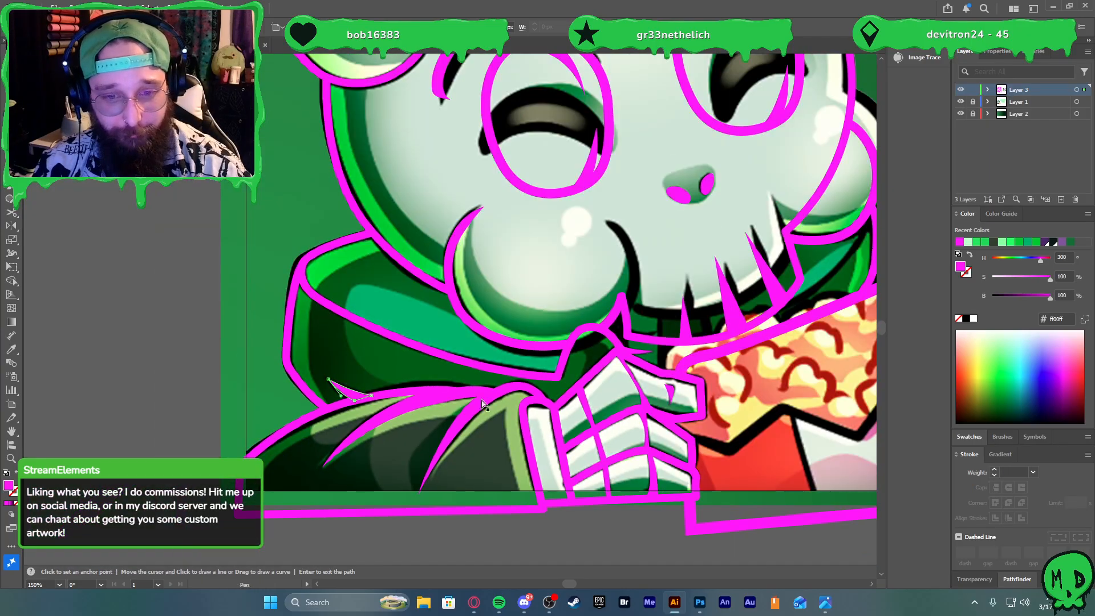
scroll(484, 404, right, 1)
scroll(648, 383, right, 1)
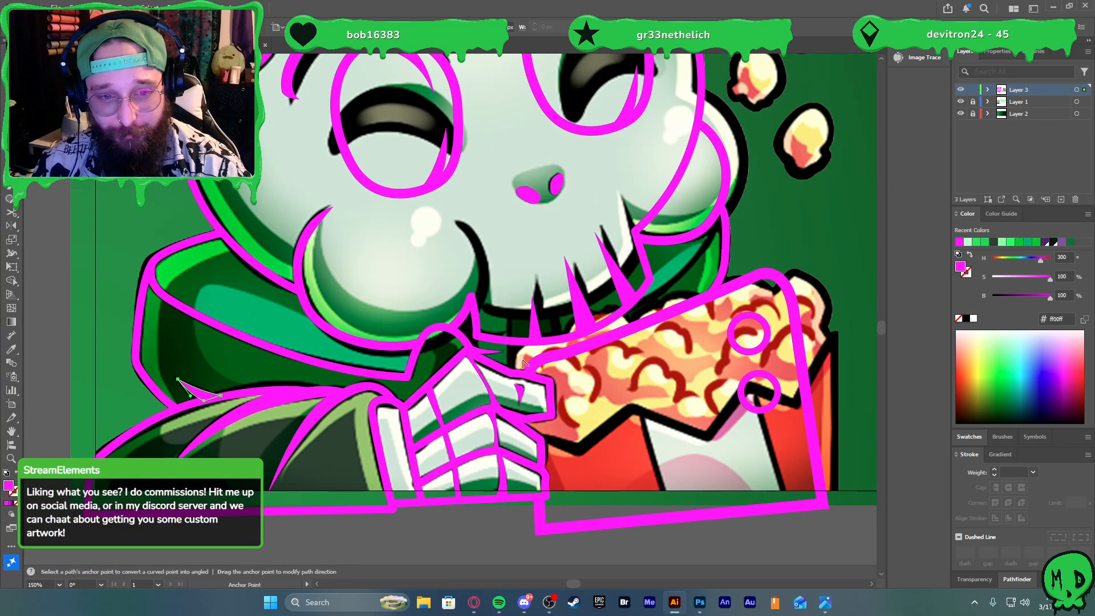
Draw a short, nearly vertical magenta line with an 8 pt stroke from the jaw outline down to the hand's top outline
scroll(523, 362, up, 3)
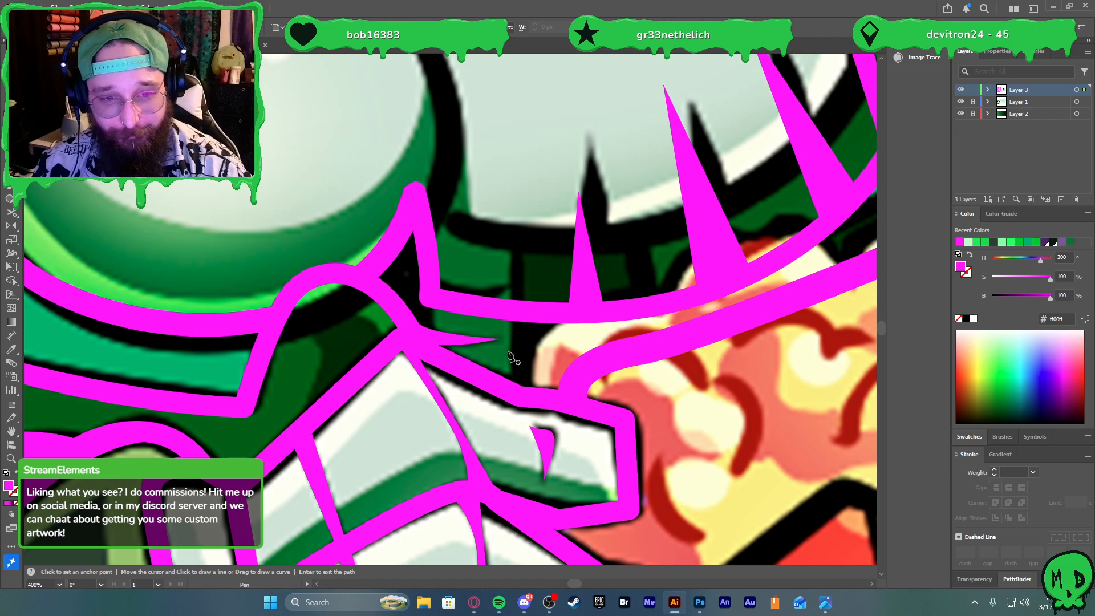
click(558, 312)
drag(571, 426, 571, 426)
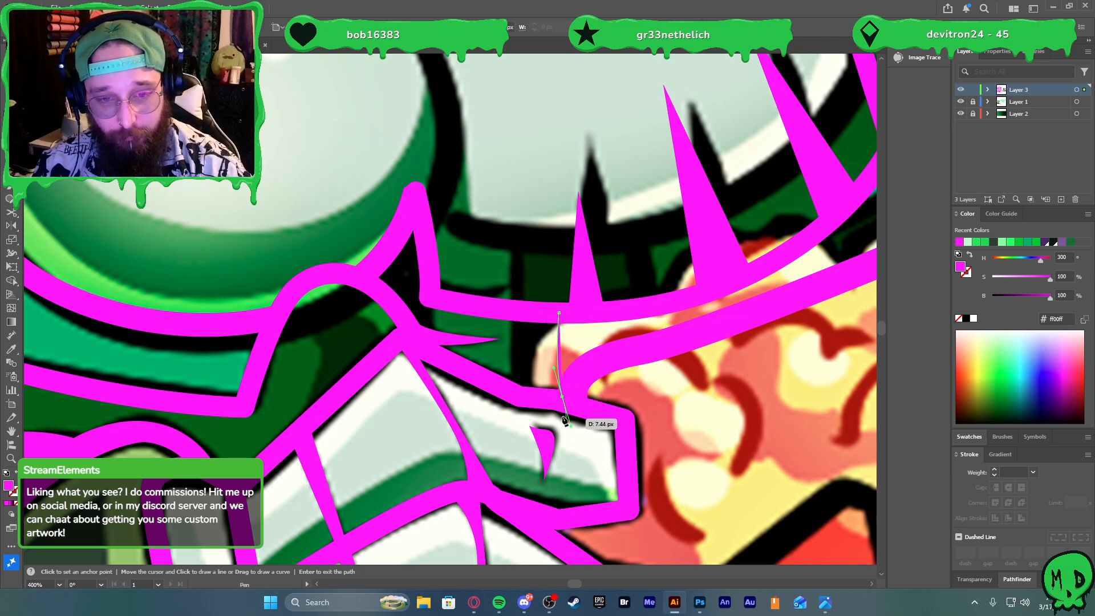
key(v)
key(shift+x)
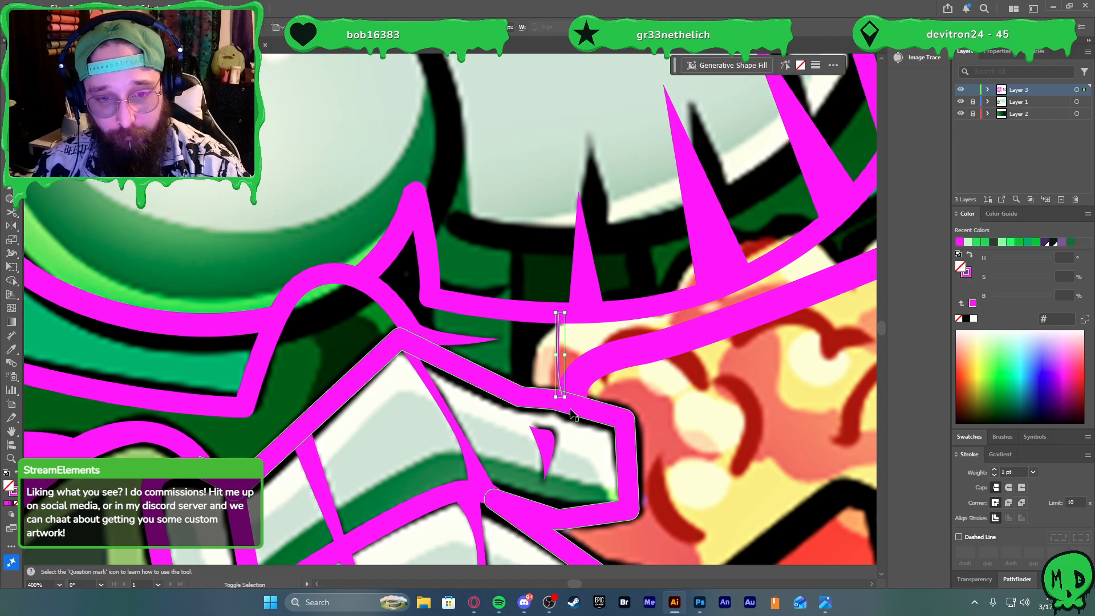
click(1033, 472)
click(1059, 340)
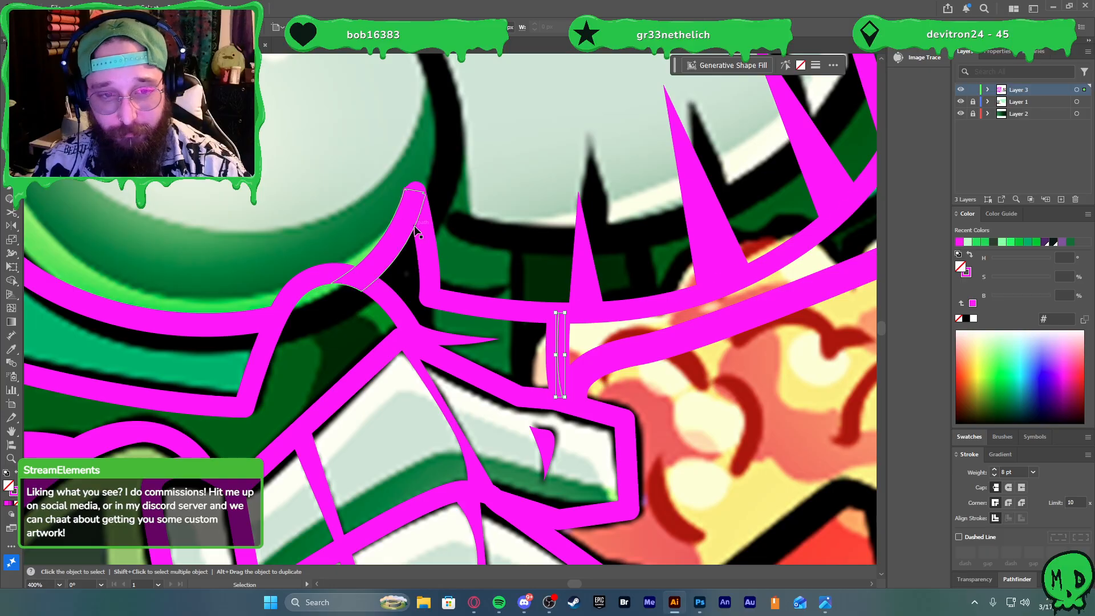
Draw a slightly curved line with an 8 pt magenta stroke from the pointed hood peak down to the top of the hand
key(minus)
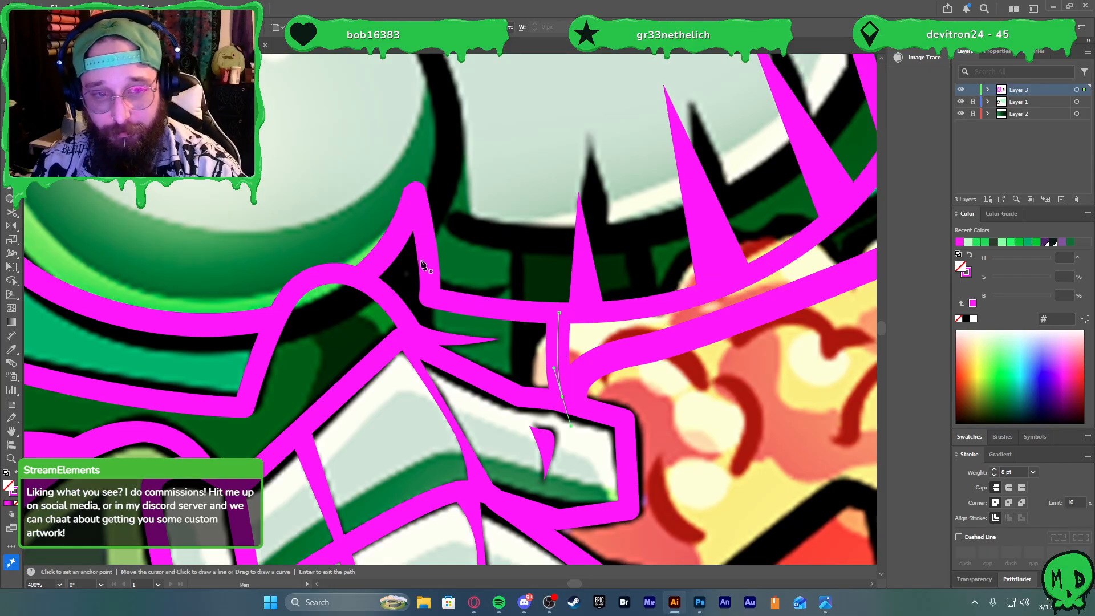
key(p)
click(417, 221)
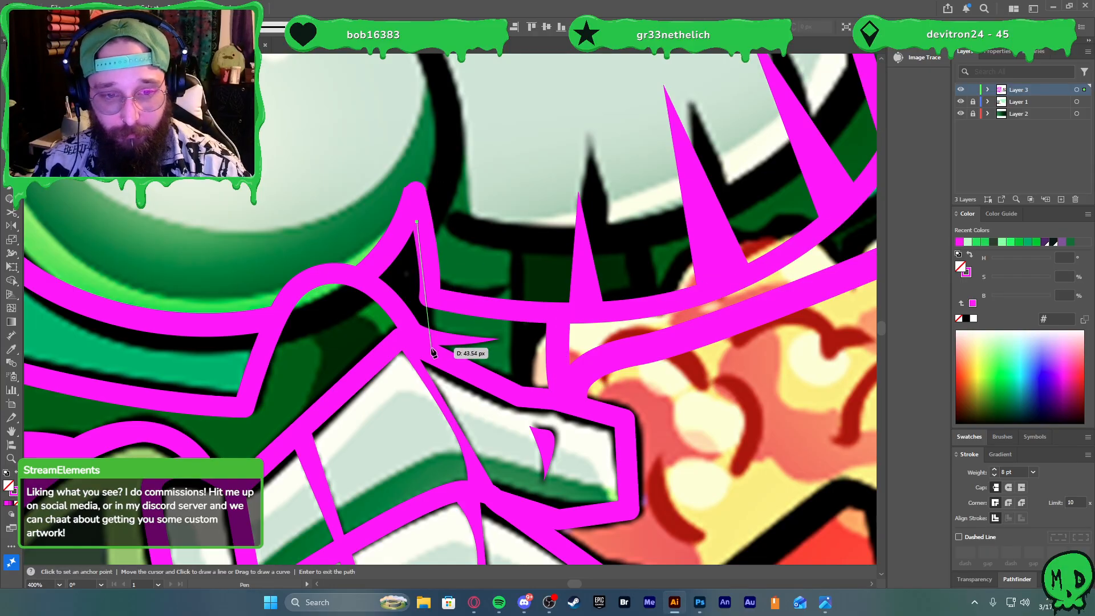
drag(431, 349, 473, 390)
key(v)
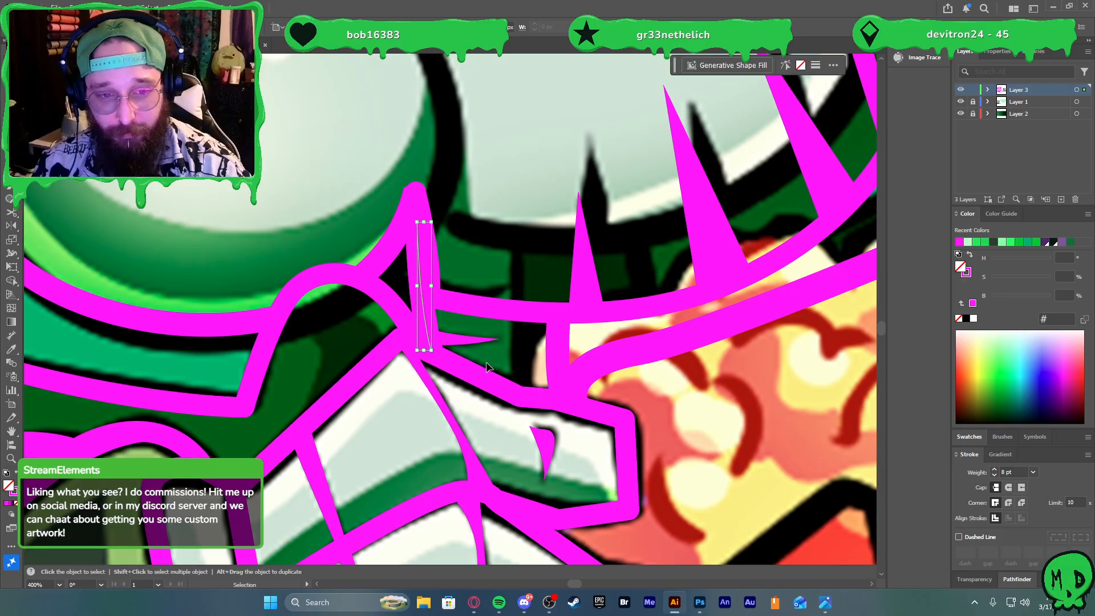
Move the new line beside the hood peak slightly left over the arch outline and shorten it at both ends
key(ctrl+1)
scroll(524, 387, up, 5)
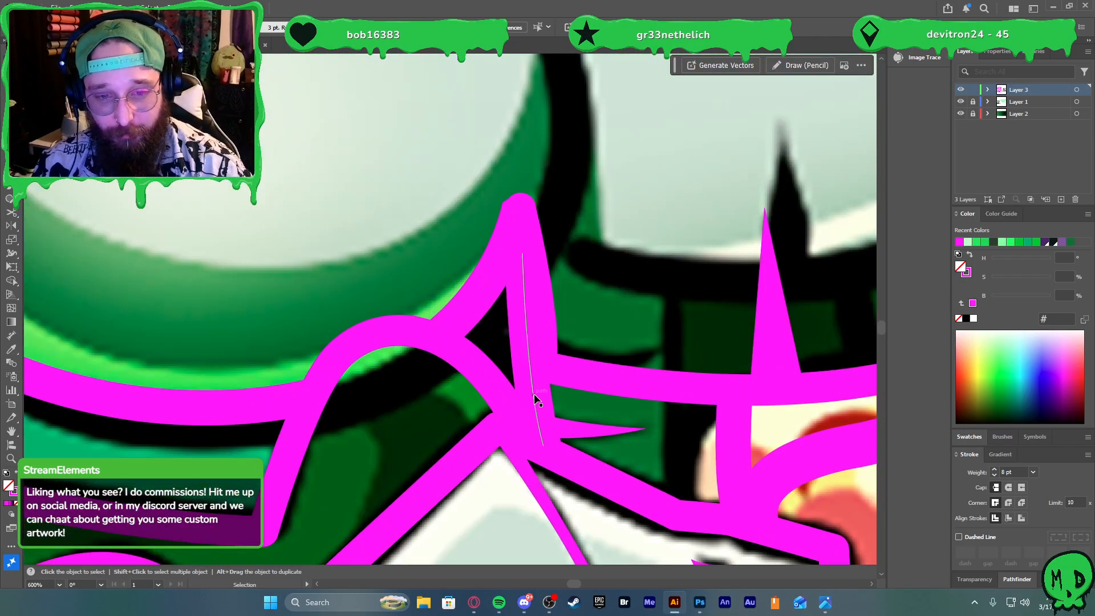
double_click(533, 392)
click(570, 401)
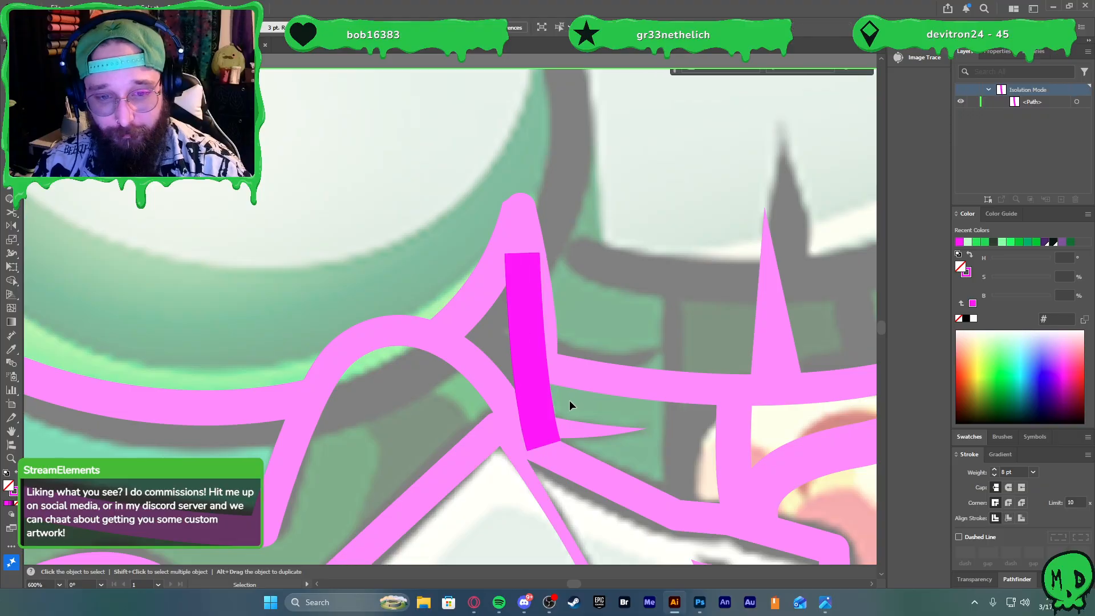
double_click(569, 400)
drag(524, 394, 488, 395)
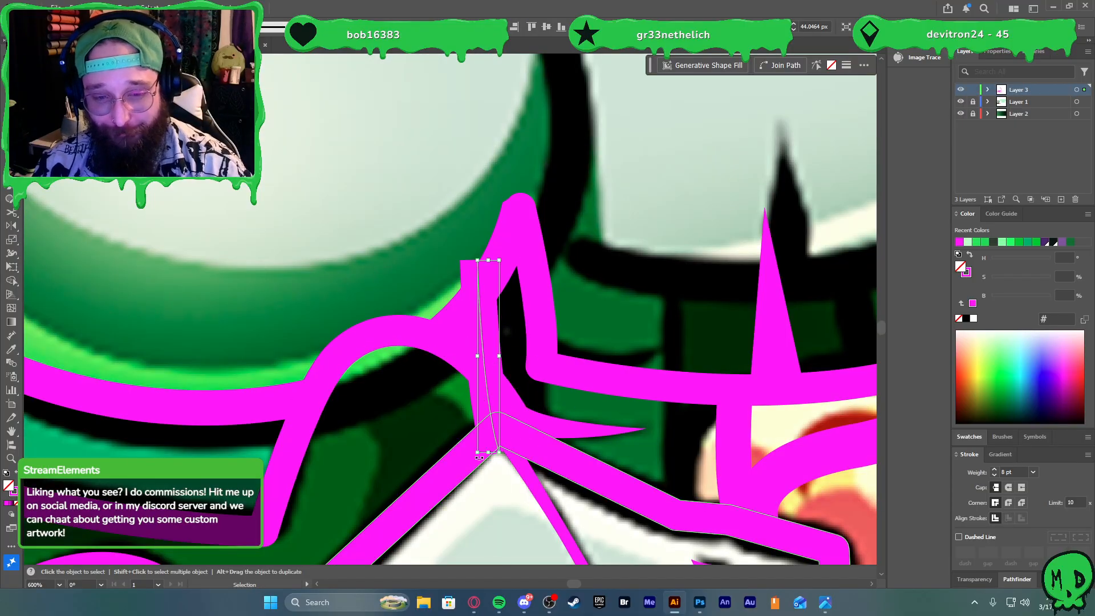
mouse_move(488, 453)
mouse_down()
mouse_move(486, 428)
mouse_move(488, 437)
mouse_up()
drag(488, 261, 489, 290)
scroll(505, 360, down, 3)
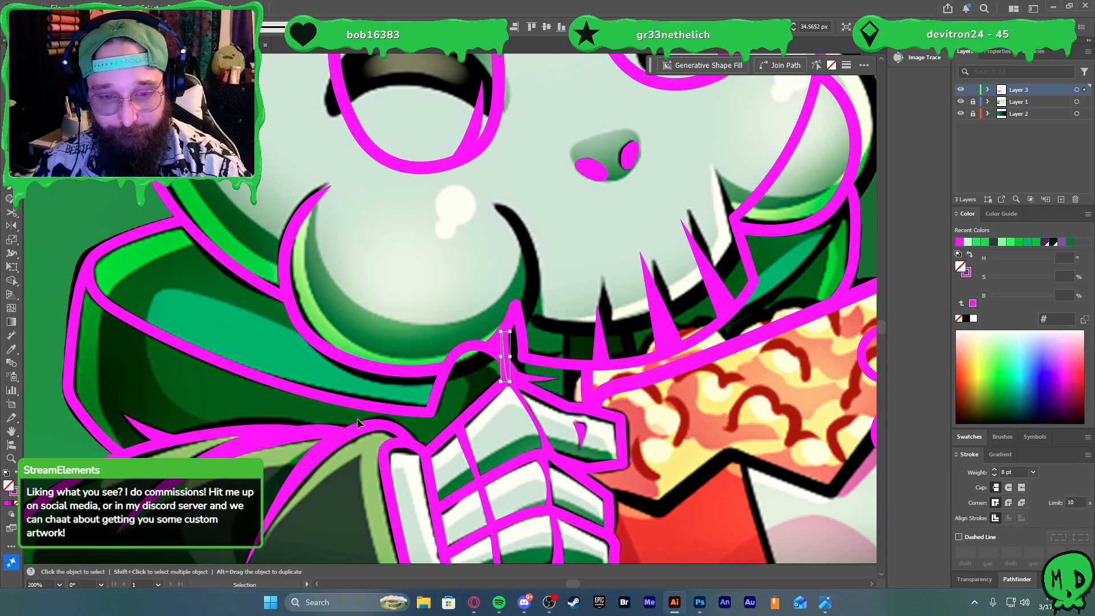
Expand the line's fill and stroke and use Shape Builder to remove the piece sticking out inside the hood arch
scroll(486, 375, up, 2)
scroll(486, 376, up, 2)
click(98, 8)
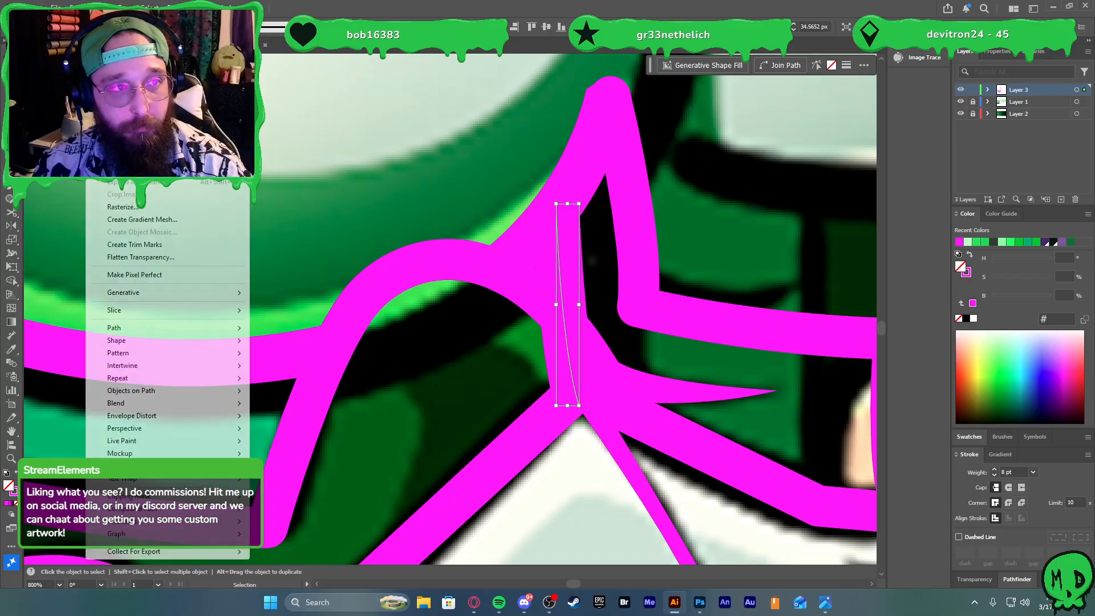
click(120, 168)
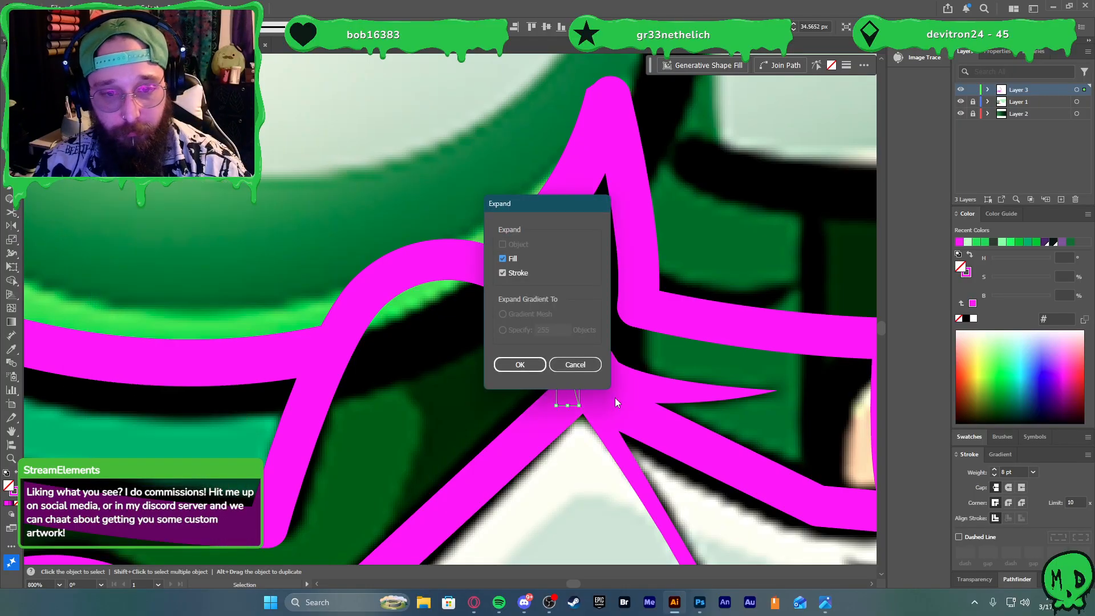
click(509, 365)
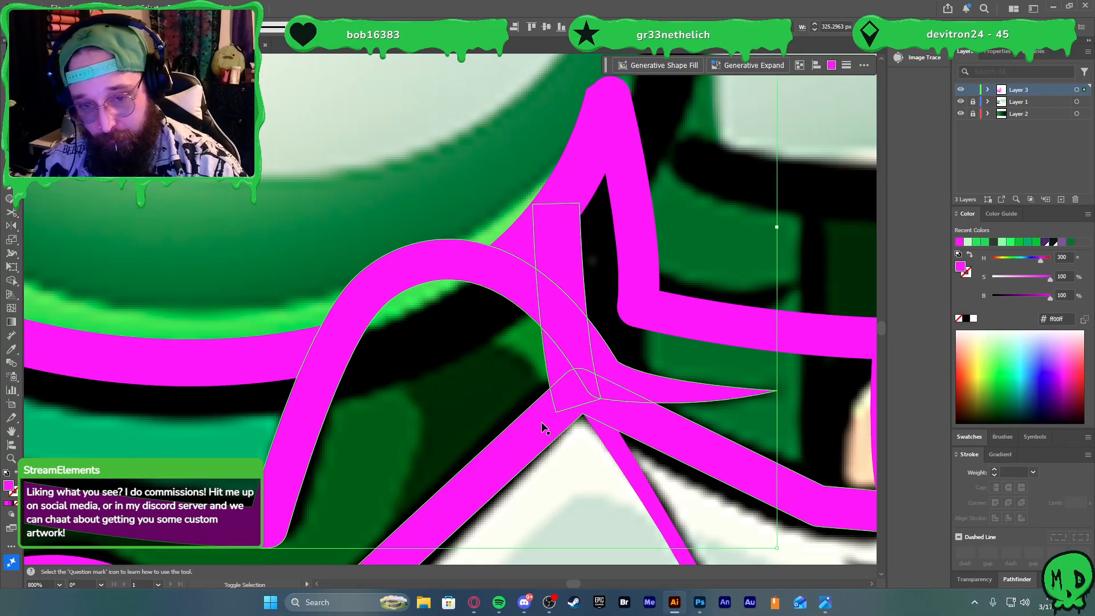
key(shift+m)
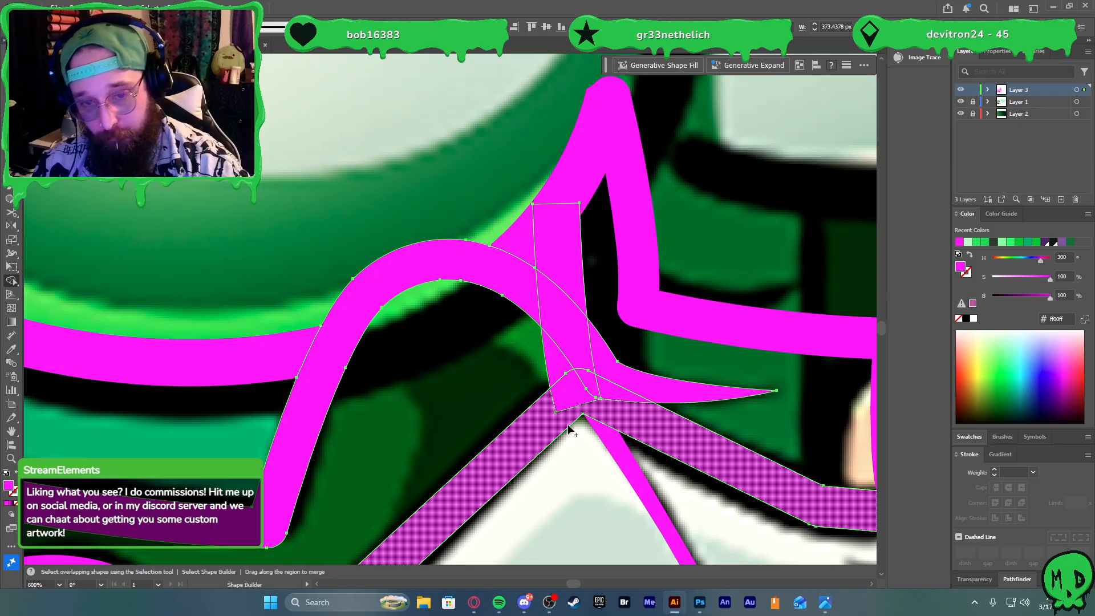
alt+click(556, 367)
key(v)
click(494, 376)
Draw the lower edge of a magenta-filled hood fold from the bucket's top outline up to the hood outline below the right cheek
scroll(494, 376, down, 6)
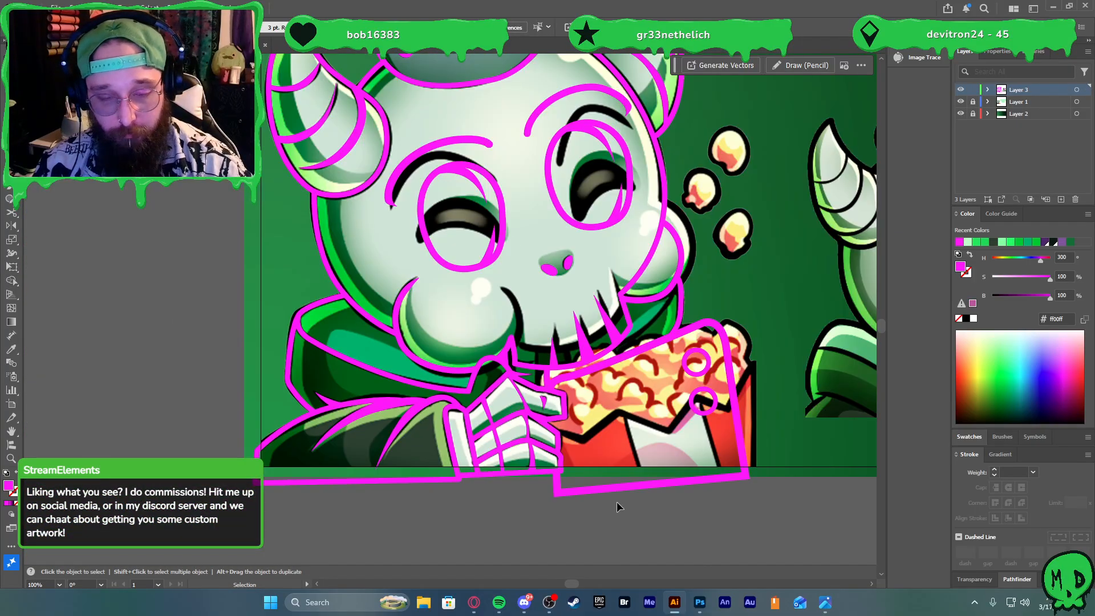
scroll(673, 511, down, 3)
scroll(635, 520, up, 4)
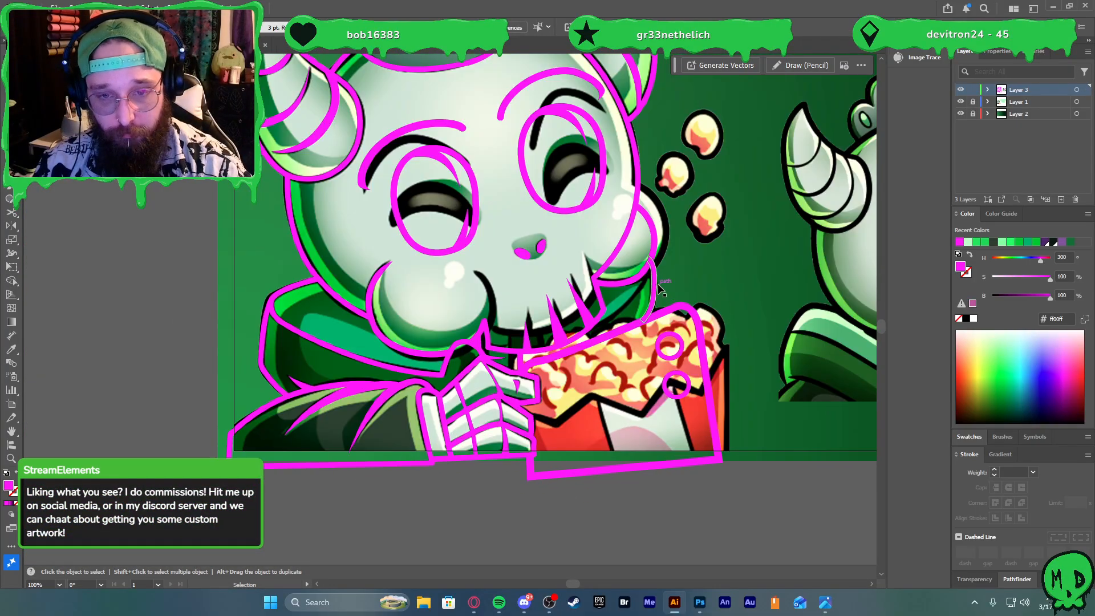
scroll(660, 290, up, 4)
key(p)
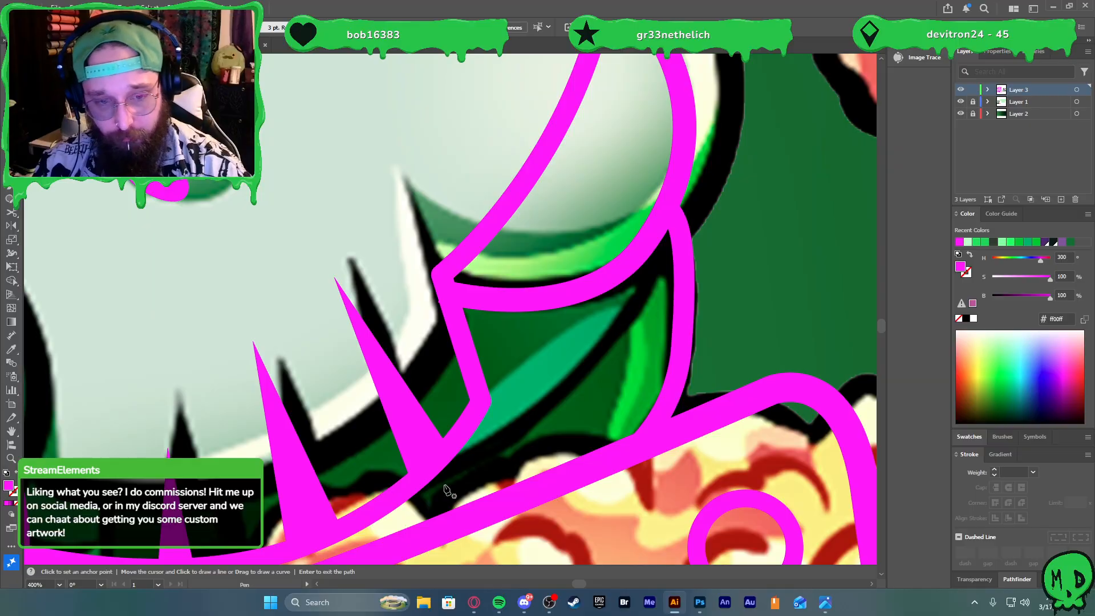
scroll(447, 494, down, 3)
scroll(462, 479, down, 2)
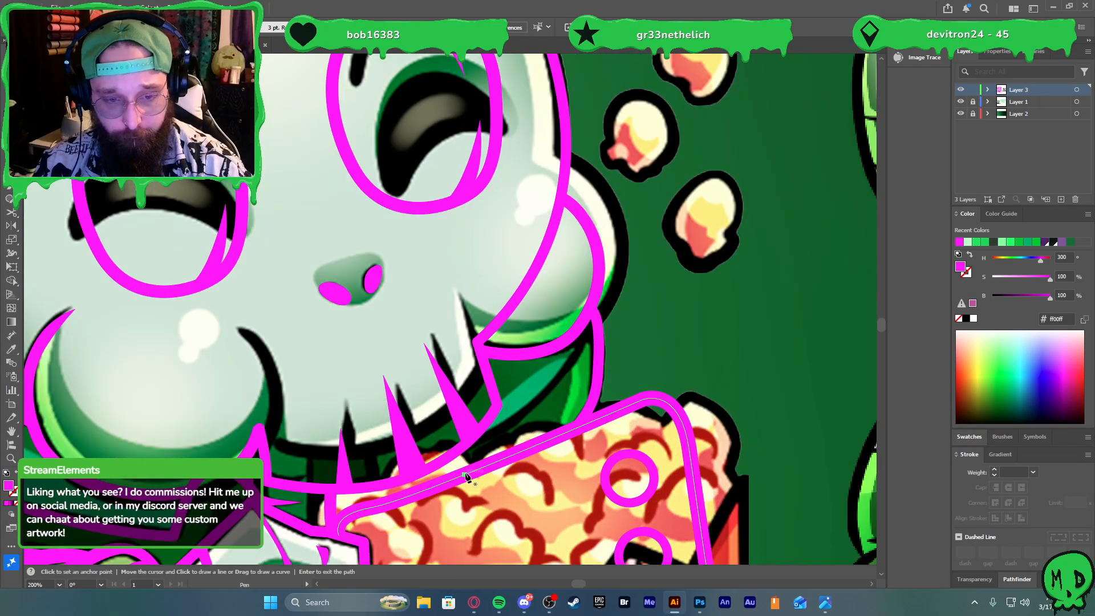
click(465, 474)
drag(493, 438, 508, 427)
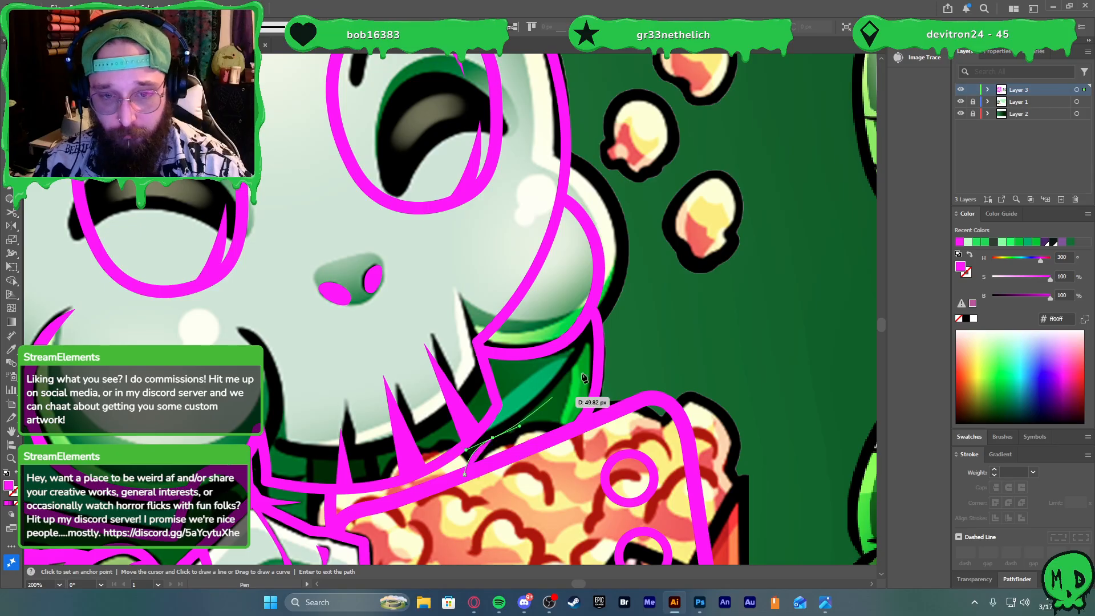
drag(596, 324, 604, 276)
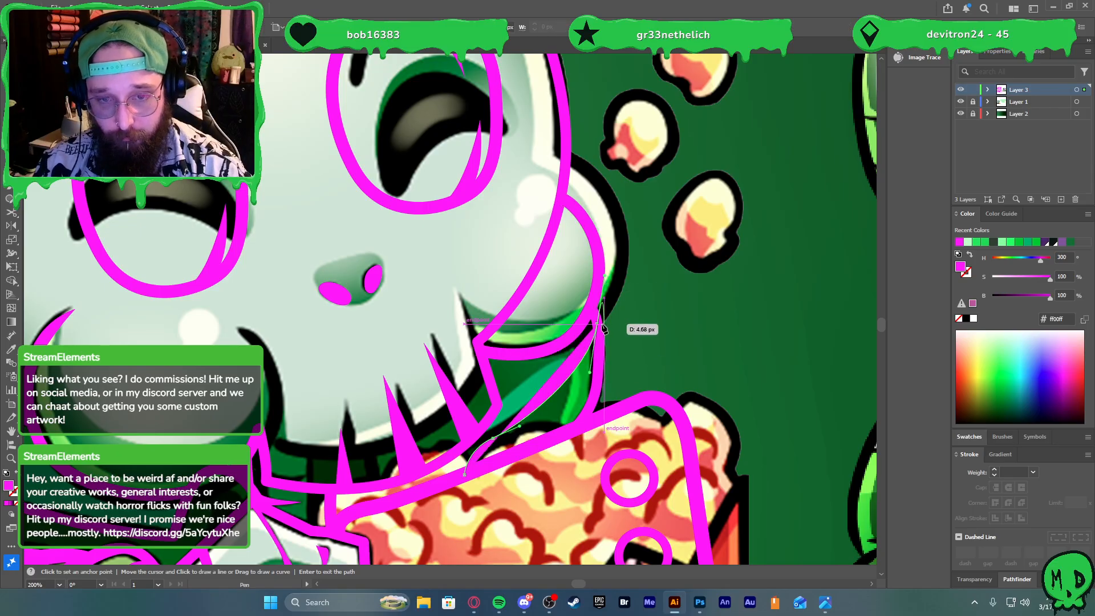
click(597, 323)
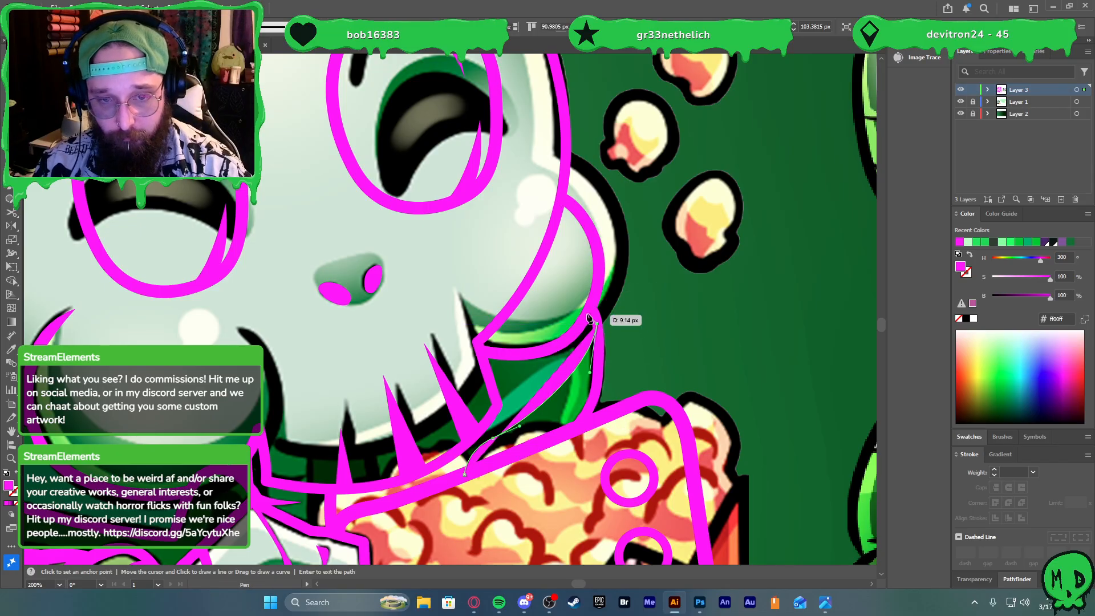
Trace the fold's upper edge back down to the bucket's top outline and close the filled shape
click(587, 313)
drag(553, 381, 469, 437)
key(ctrl+z)
key(ctrl+z)
scroll(491, 431, up, 2)
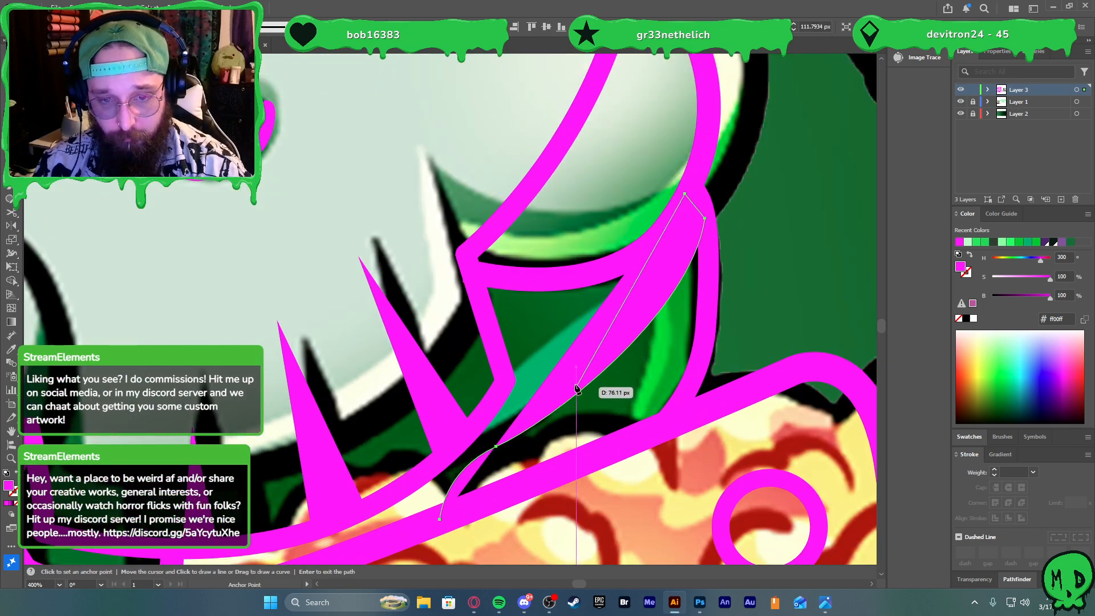
drag(584, 372, 480, 461)
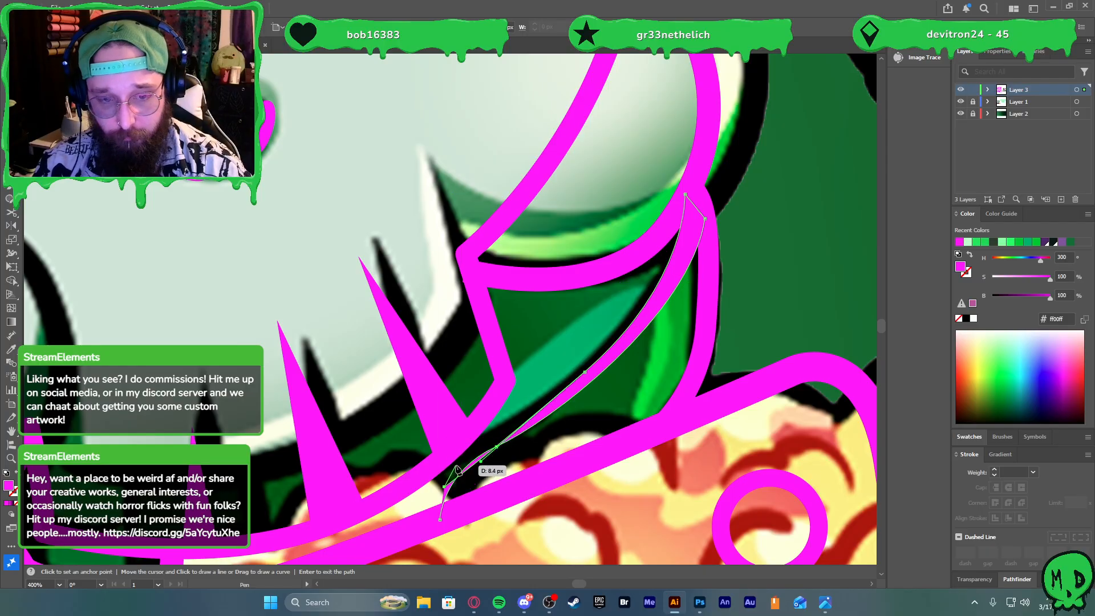
key(ctrl+z)
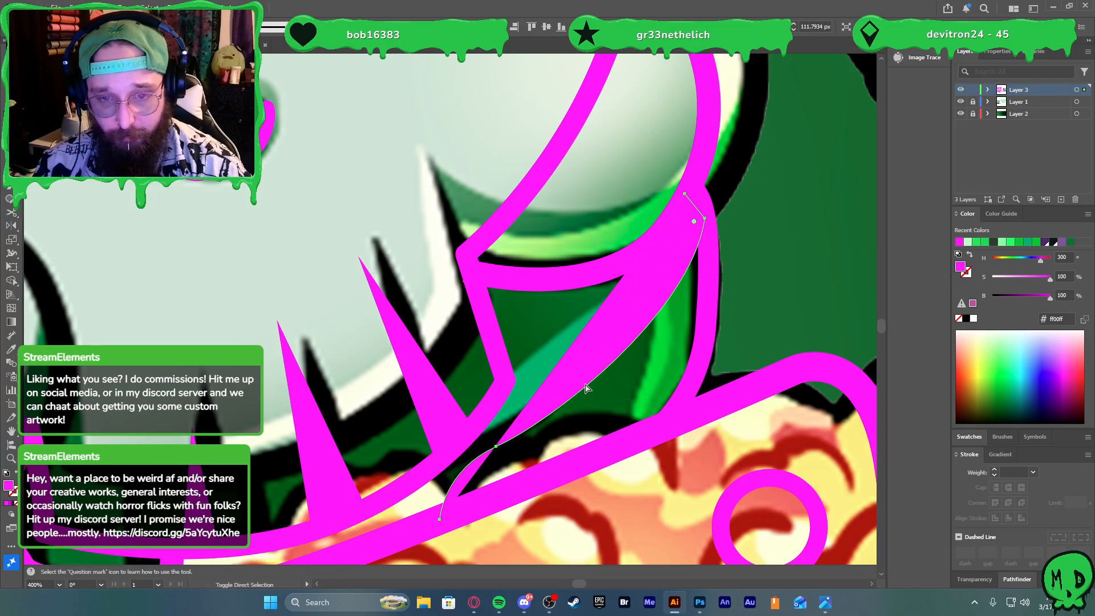
key(ctrl+shift+z)
drag(446, 476, 431, 516)
click(439, 519)
Adjust the curve of the fold's upper edge near its lower end and deselect the shape
key(a)
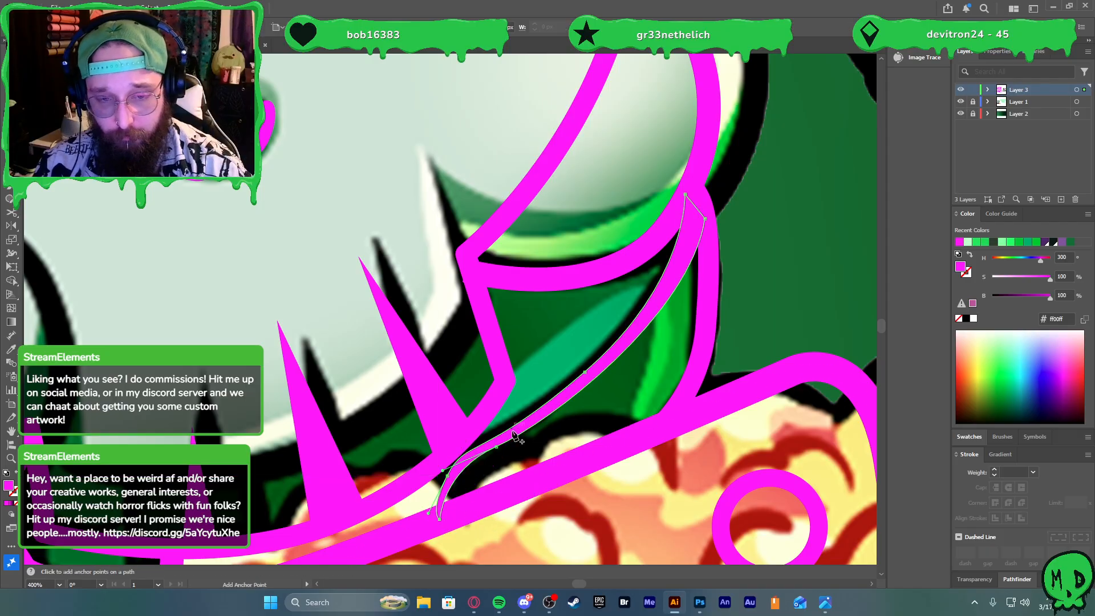
click(584, 373)
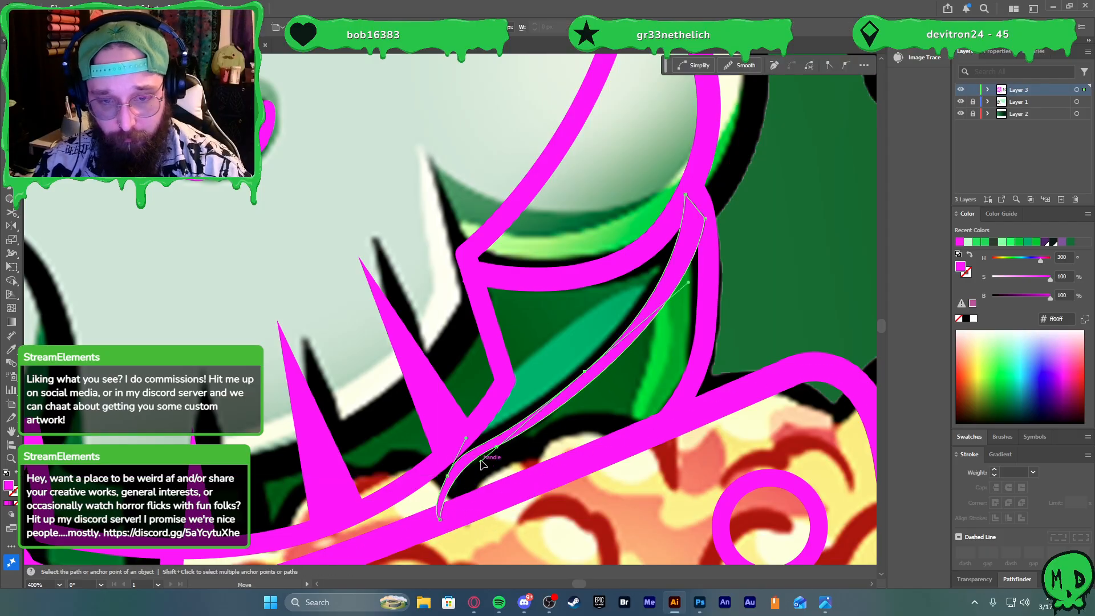
drag(481, 465, 512, 444)
key(v)
click(788, 310)
scroll(789, 311, down, 4)
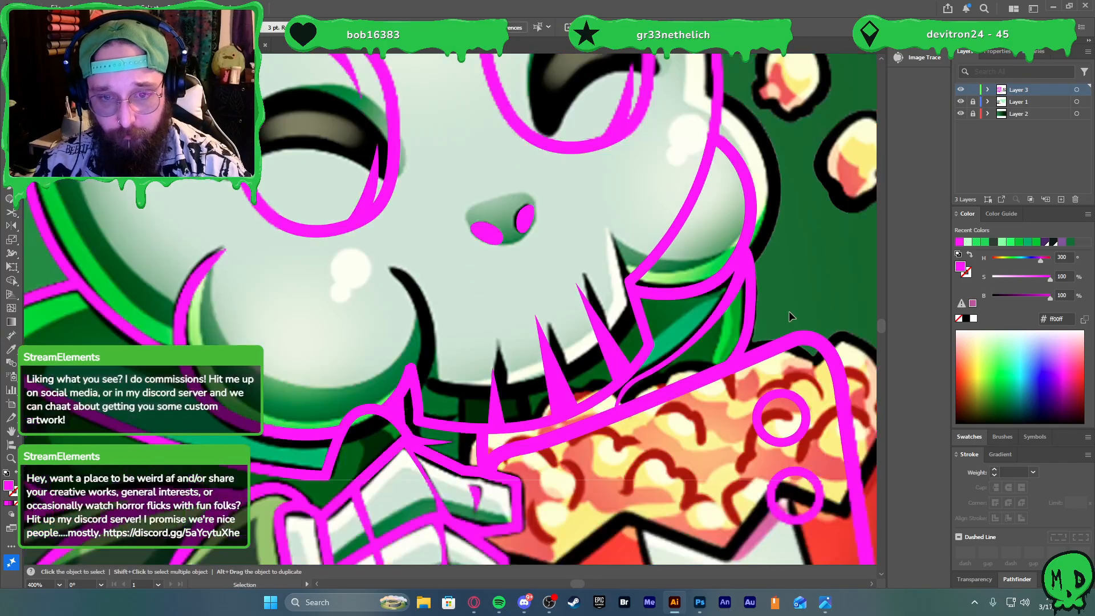
Hide Layer 1 and examine the magenta outlines without the reference artwork
click(960, 101)
scroll(733, 245, down, 3)
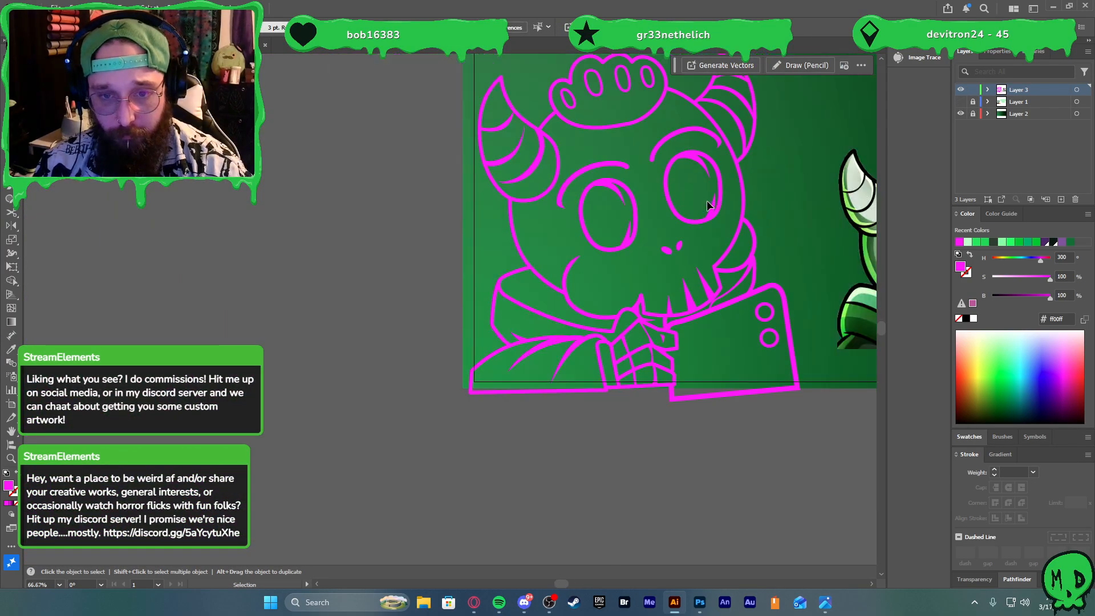
key(a)
scroll(688, 323, up, 2)
scroll(683, 333, right, 2)
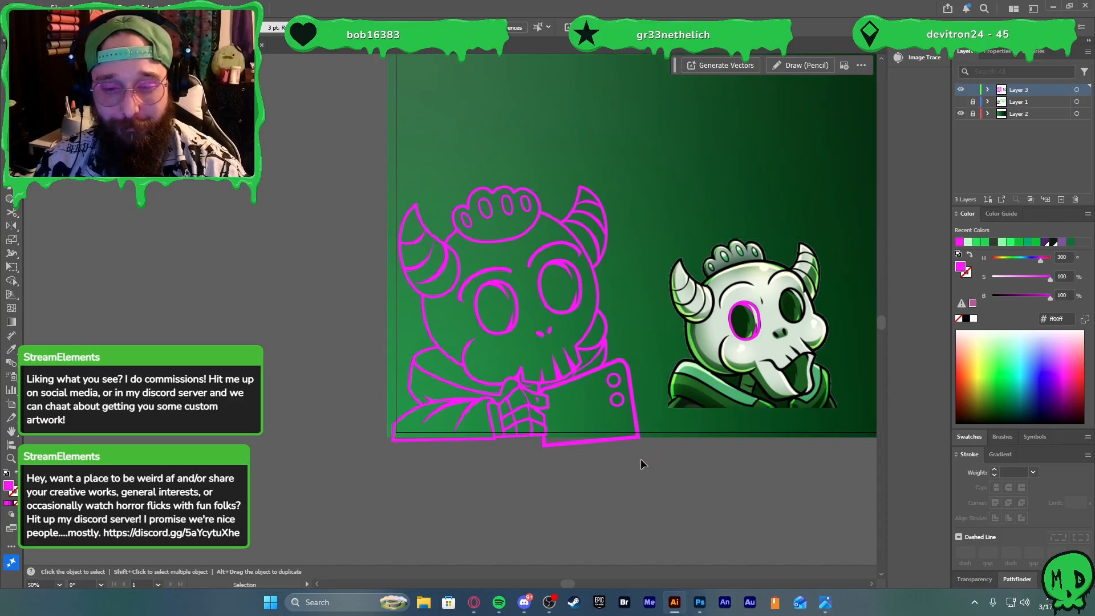
Refine the right hood fold by shifting its upper-edge middle and lower anchors and adjusting the curve handles
scroll(580, 369, up, 6)
key(a)
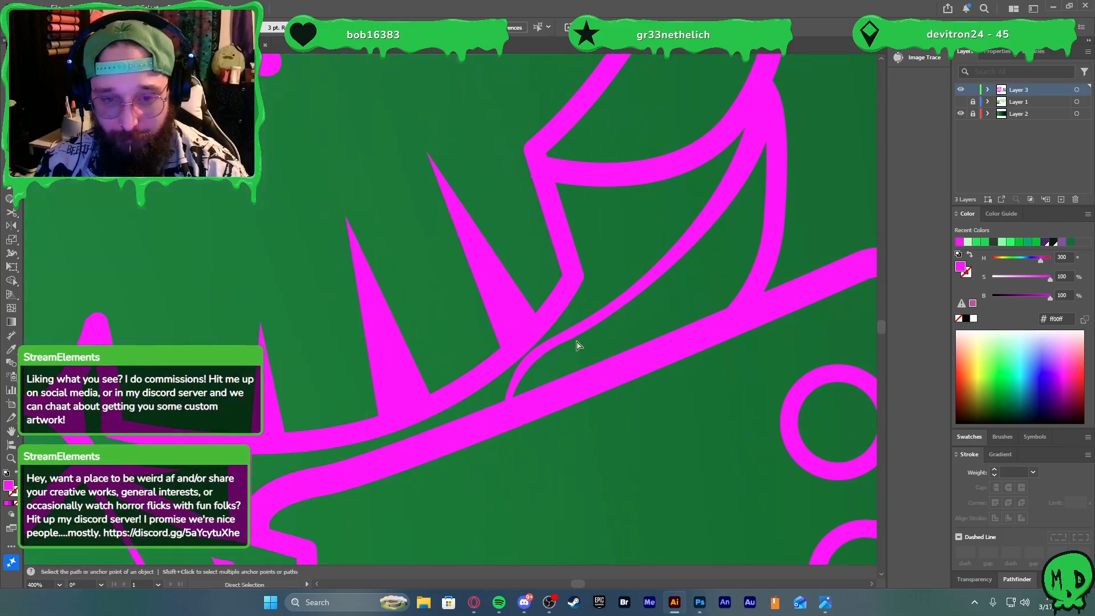
click(580, 330)
drag(652, 267, 650, 260)
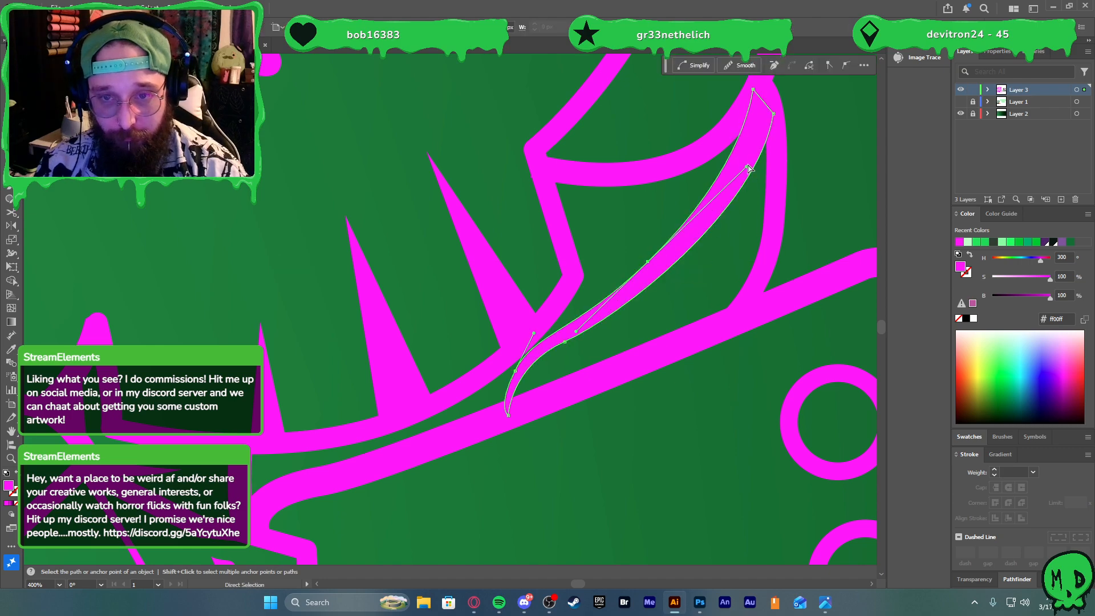
drag(747, 169, 759, 156)
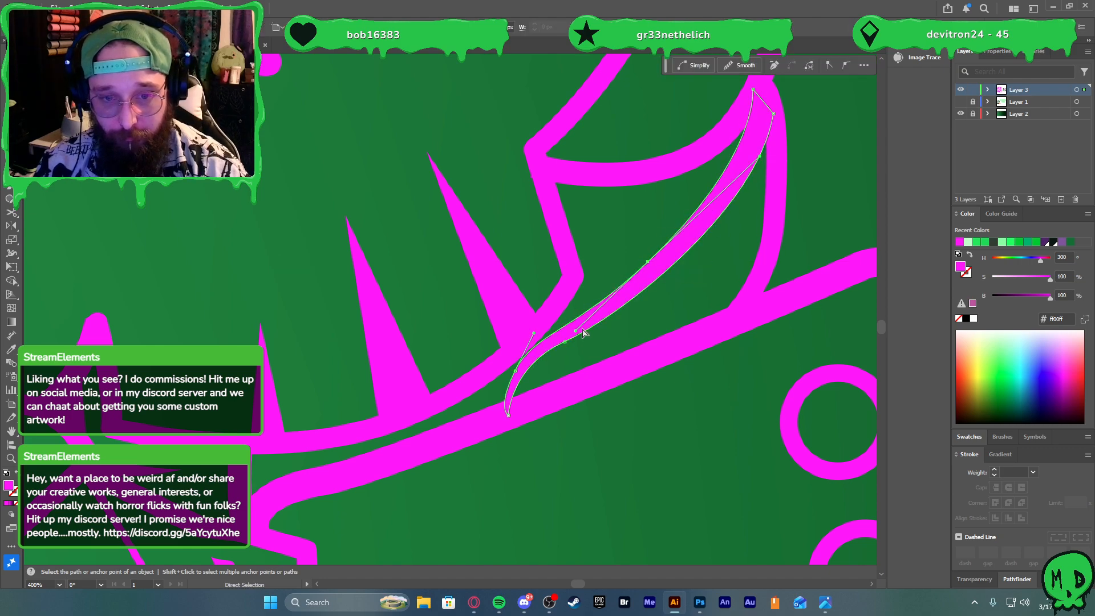
mouse_move(577, 332)
mouse_down()
mouse_move(560, 326)
mouse_move(568, 329)
mouse_up()
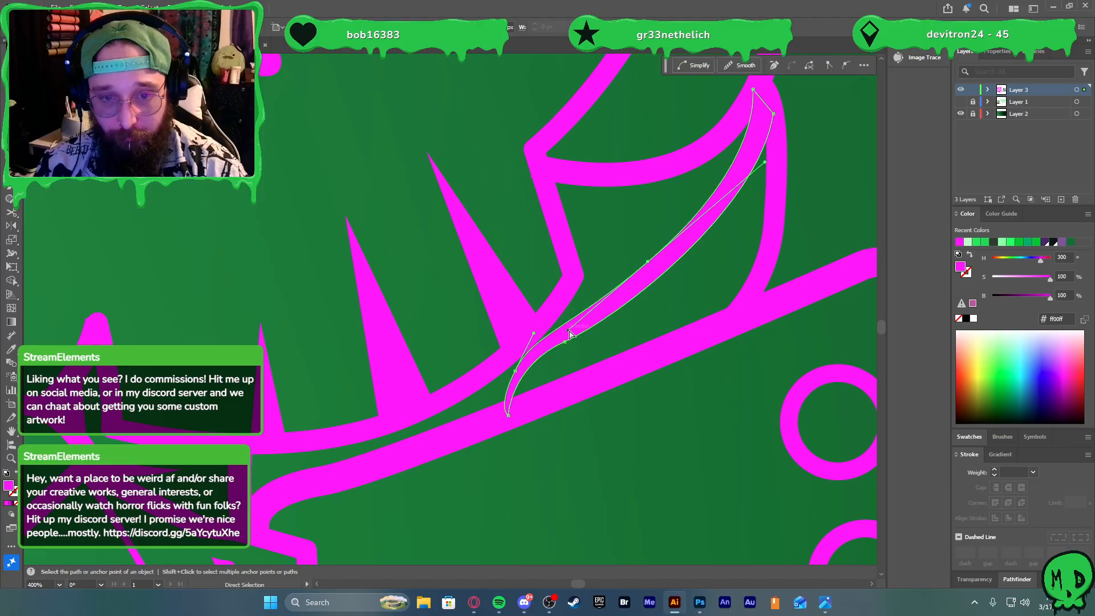
drag(515, 366, 507, 375)
scroll(531, 361, down, 3)
key(v)
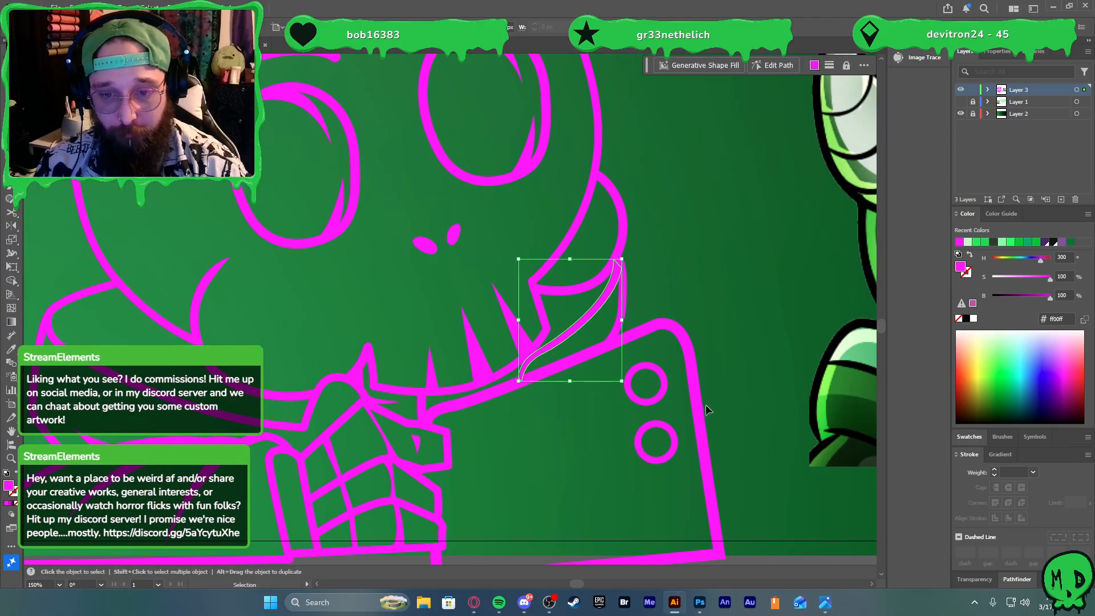
Delete the small skull reference image beside the traced character and the magenta eye outlines drawn over it
click(706, 407)
key(ctrl+0)
key(a)
scroll(616, 402, down, 2)
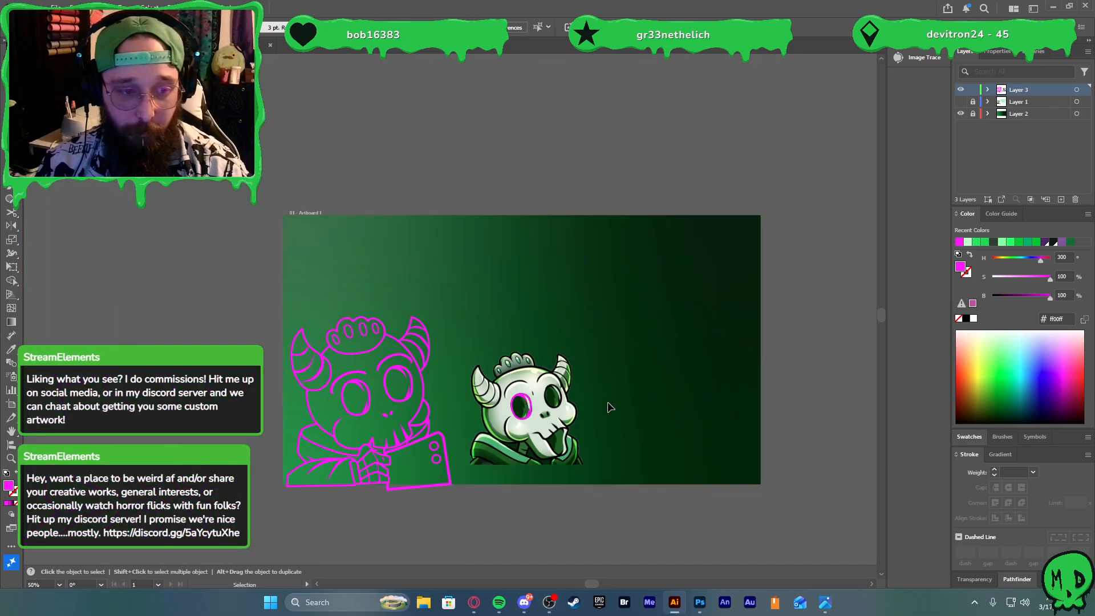
scroll(490, 445, left, 1)
scroll(483, 453, down, 2)
scroll(445, 474, up, 4)
key(v)
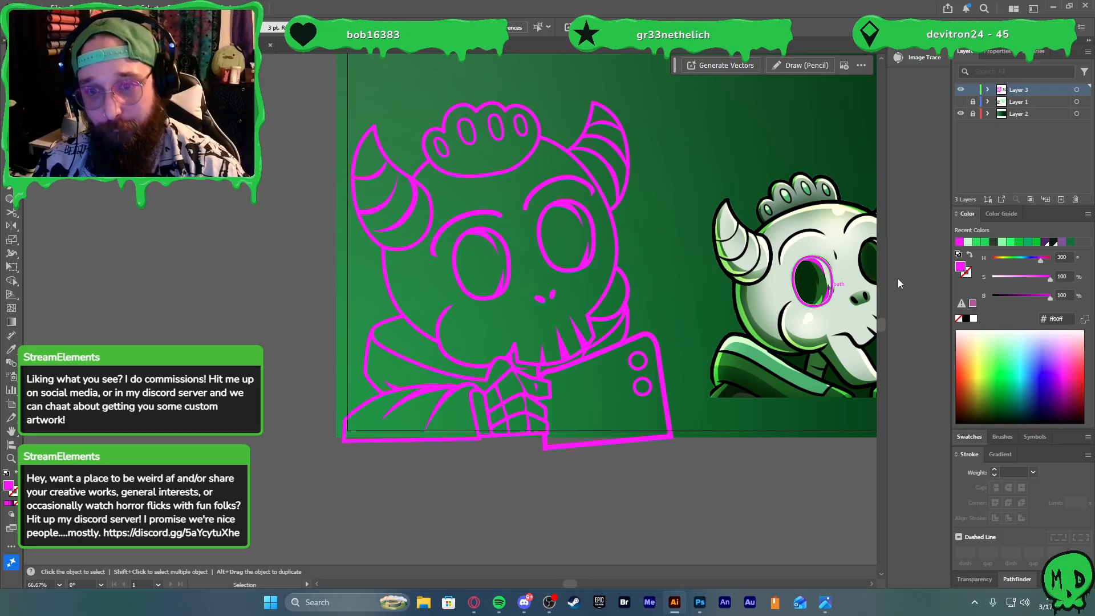
click(853, 274)
key(Delete)
drag(836, 484, 746, 224)
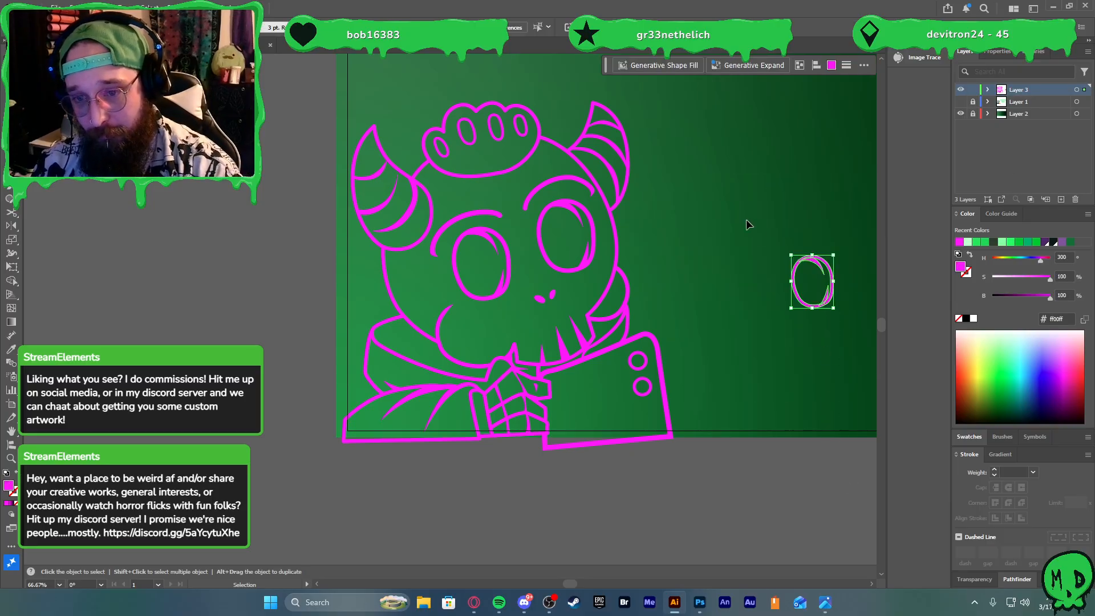
key(Delete)
key(ctrl+minus)
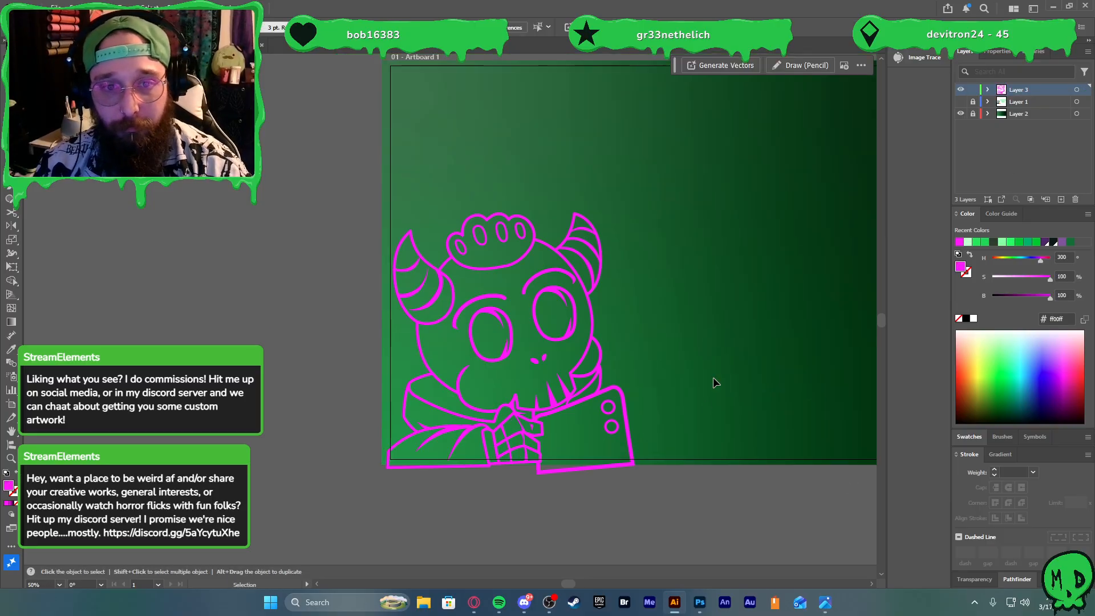
Expand all of the character's magenta line art into filled shapes
key(ctrl+a)
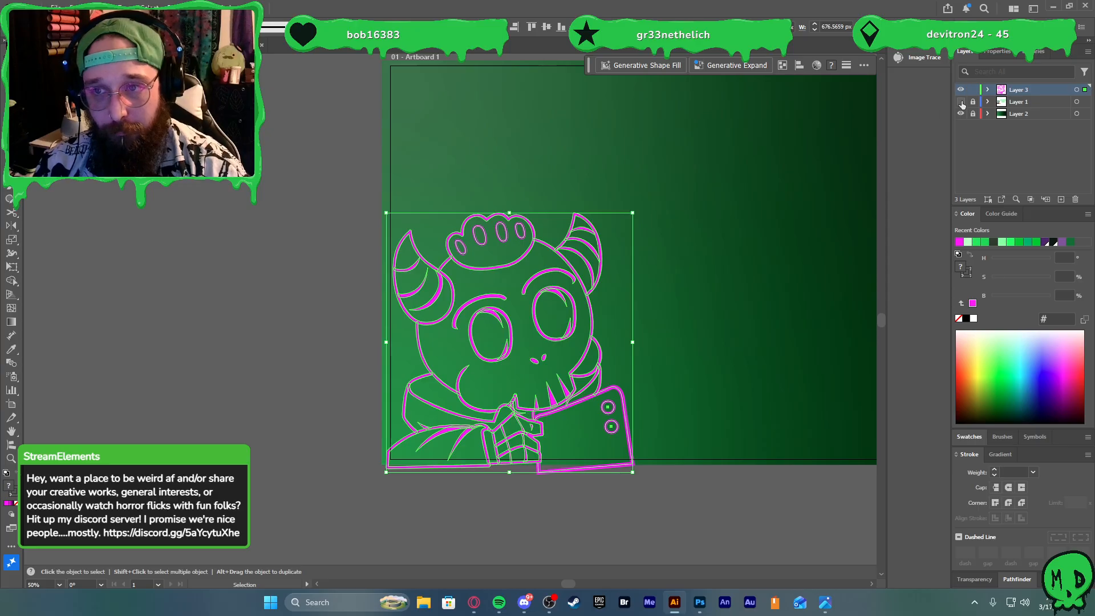
click(961, 101)
click(961, 101)
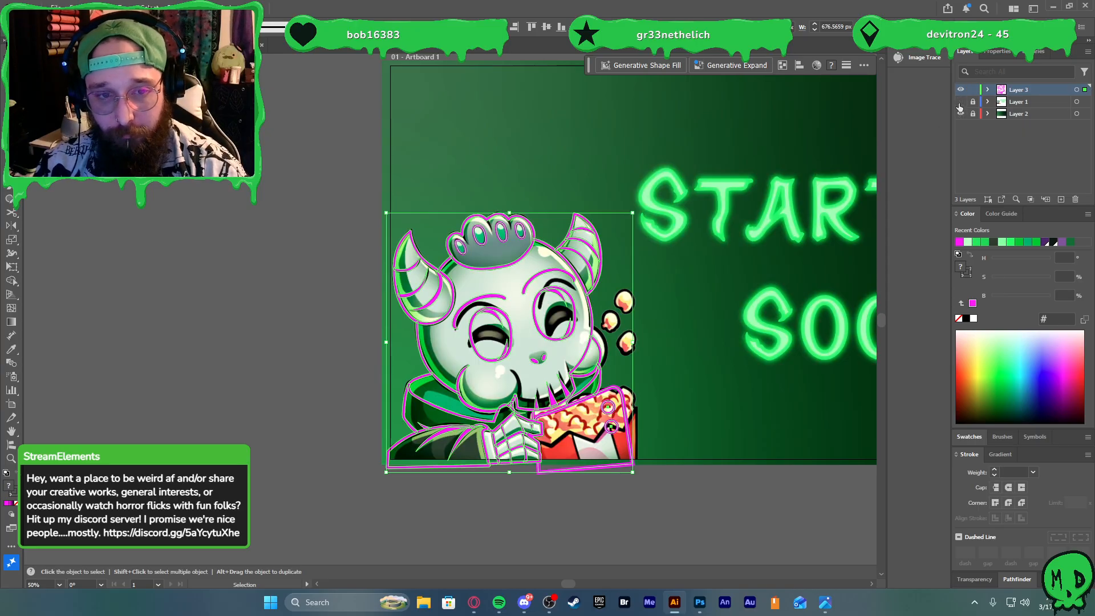
click(96, 7)
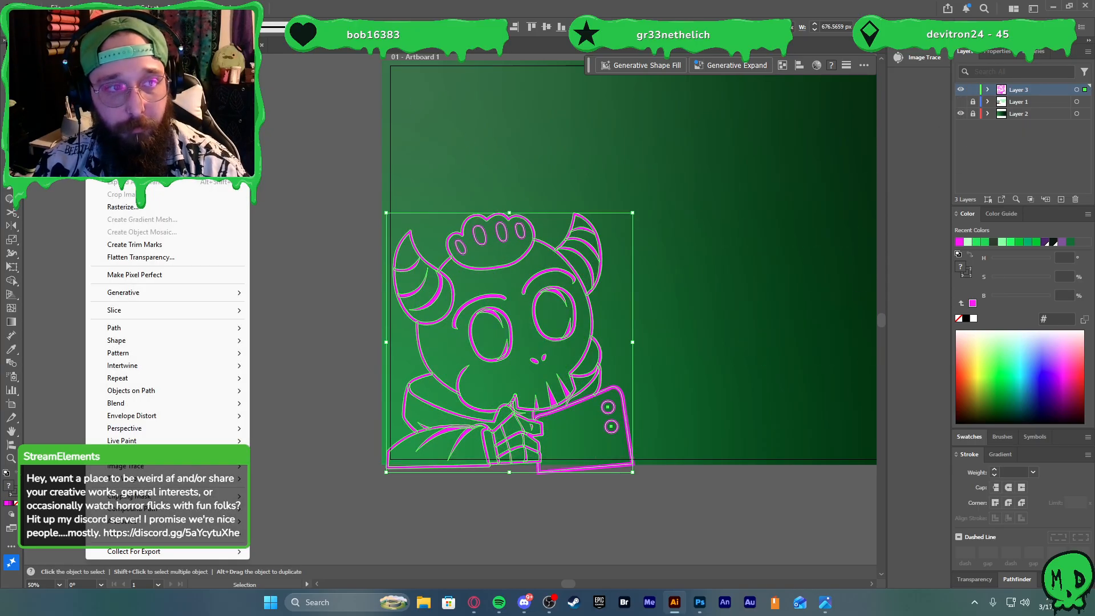
click(131, 170)
click(516, 366)
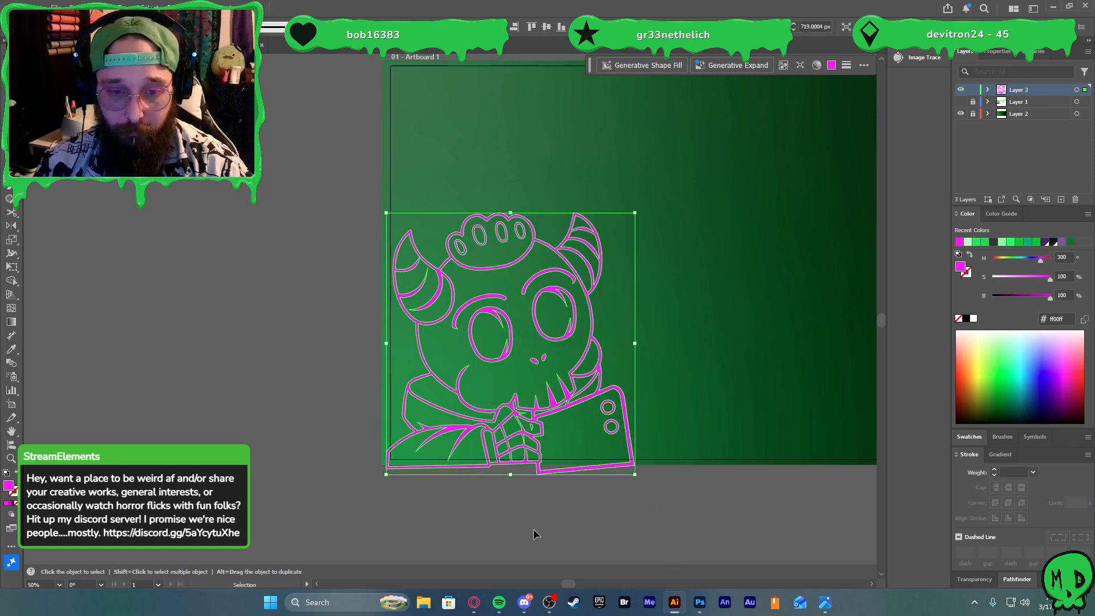
Fill the expanded line art with black (#000000) and deselect it
scroll(551, 536, up, 1)
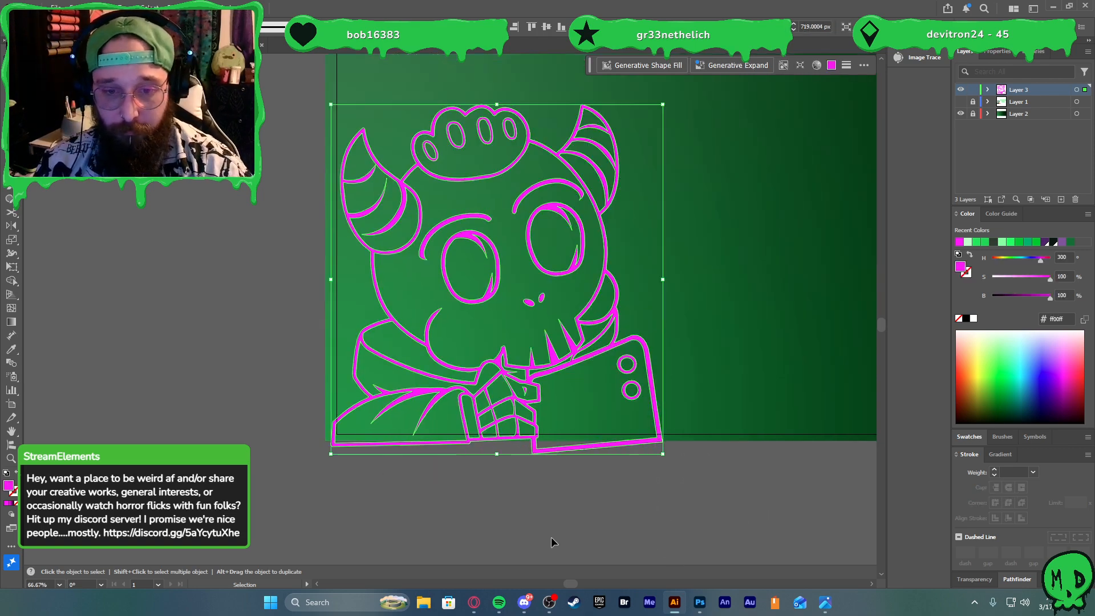
click(966, 319)
click(614, 525)
scroll(614, 509, down, 1)
scroll(614, 491, right, 3)
scroll(612, 476, down, 1)
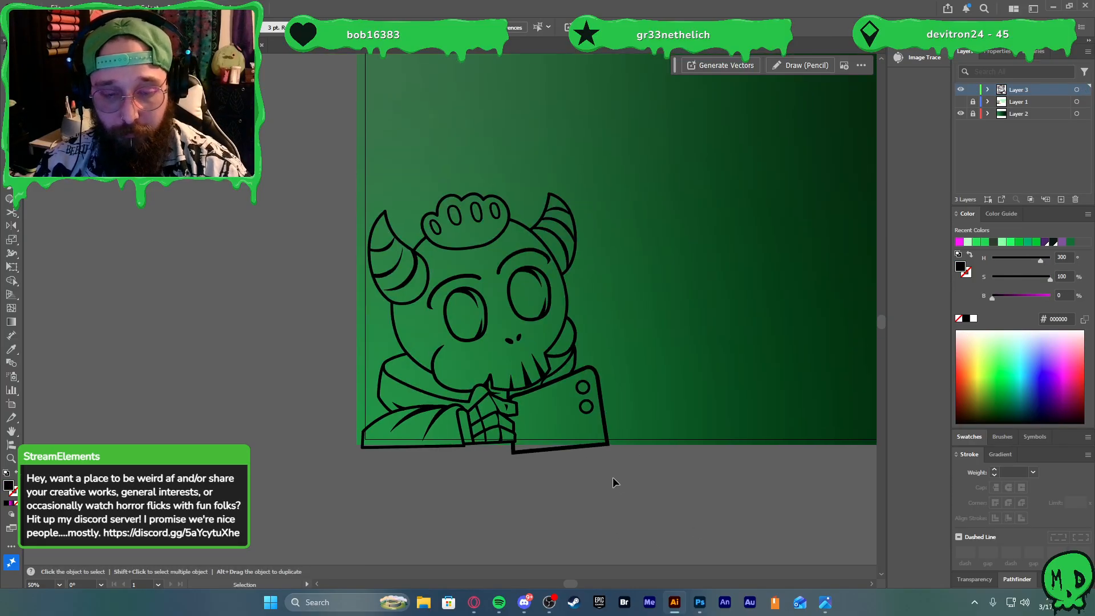
scroll(612, 476, up, 3)
scroll(612, 477, right, 2)
Show and unlock Layer 1, and move the popcorn skull reference image off the artboard's left side
click(506, 433)
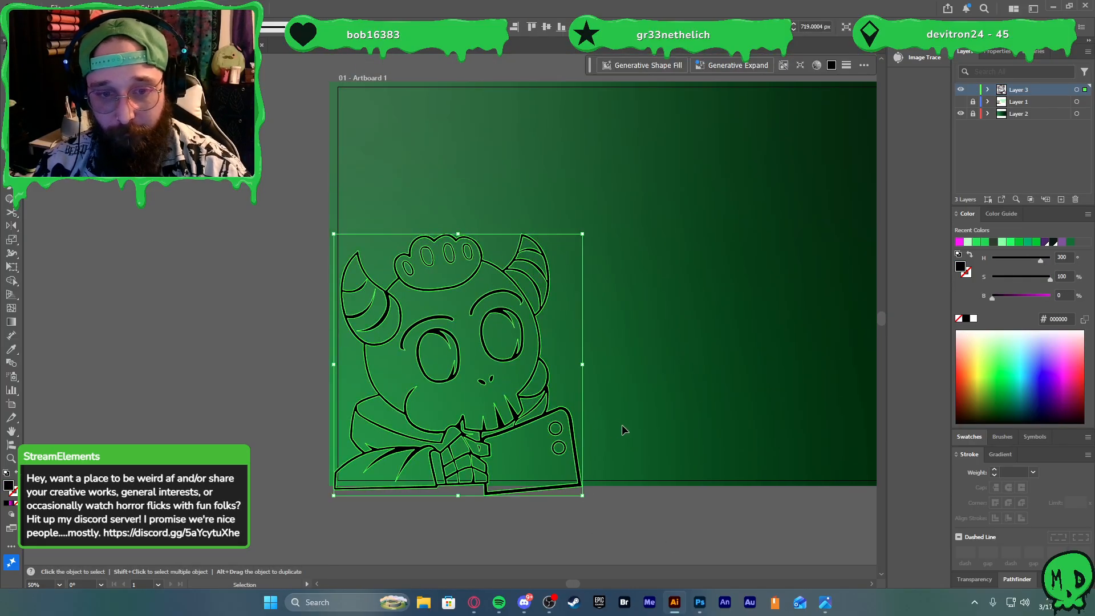
click(961, 101)
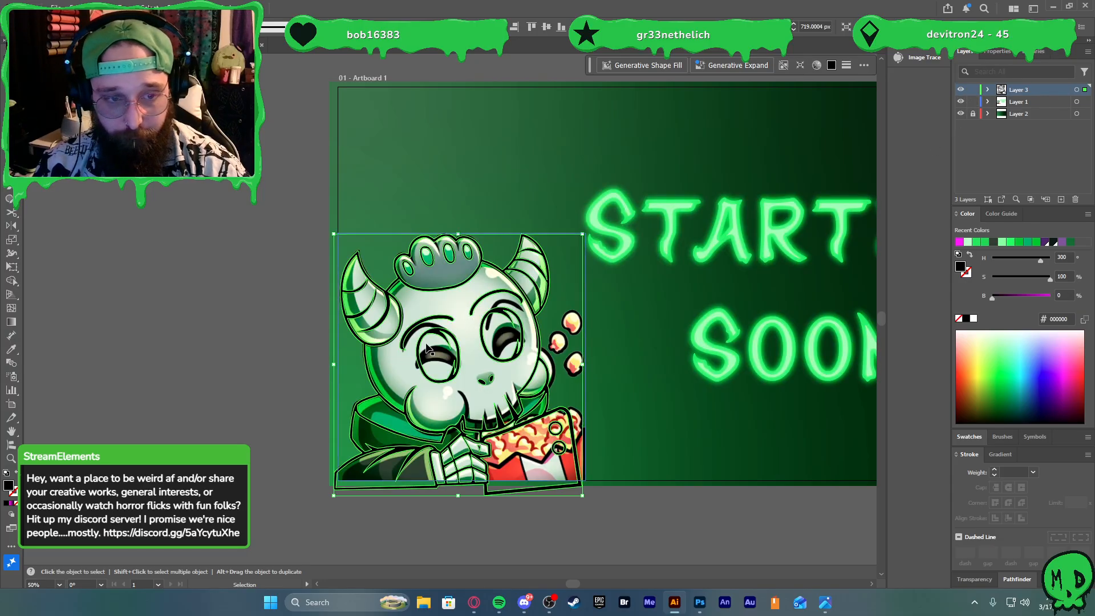
scroll(452, 310, up, 3)
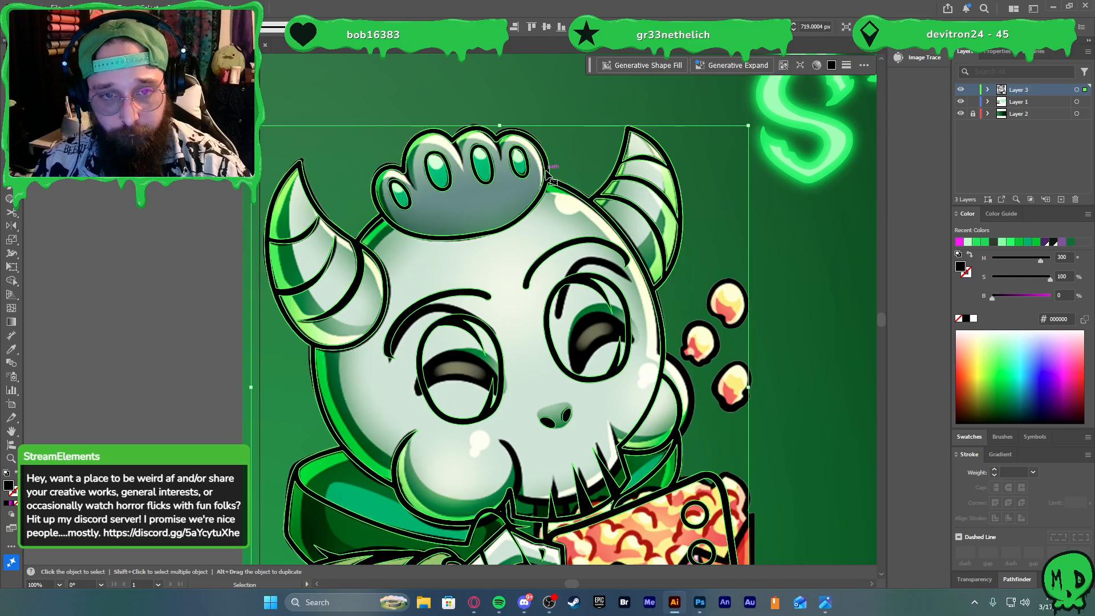
double_click(547, 171)
scroll(526, 239, down, 3)
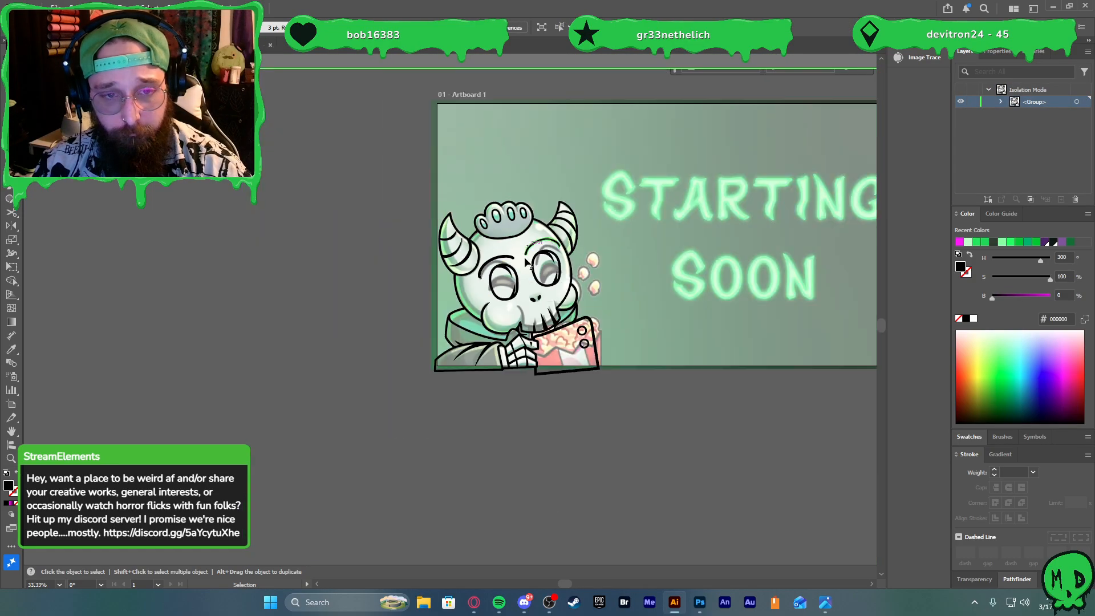
key(Escape)
click(477, 303)
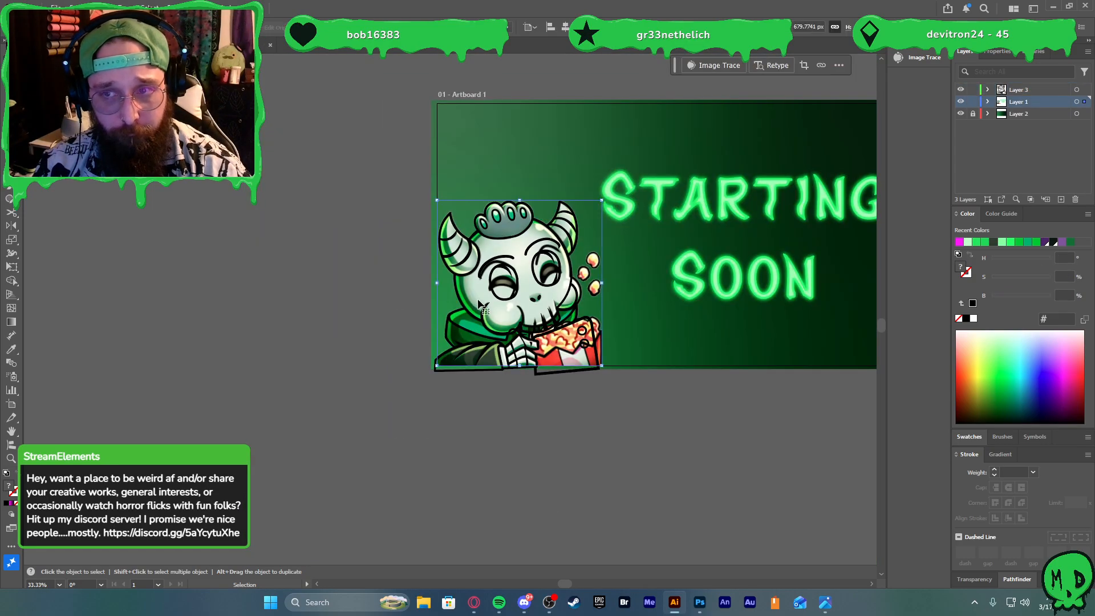
drag(478, 301, 297, 300)
click(440, 383)
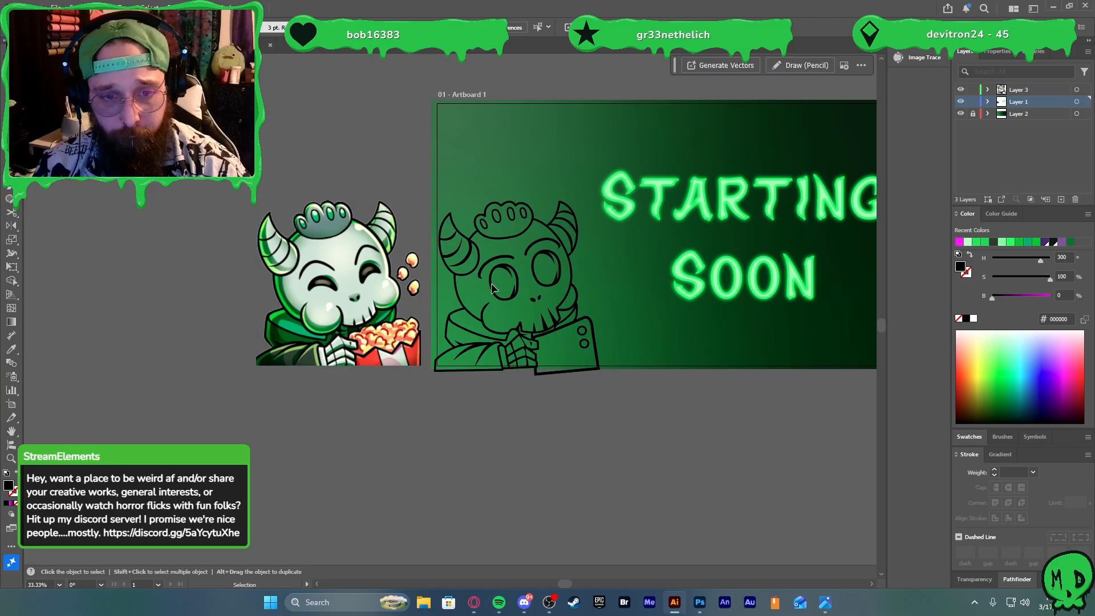
Lock Layer 1 and split the selected line art into its black lines and separate enclosed regions
scroll(503, 276, up, 1)
scroll(522, 293, right, 1)
click(571, 296)
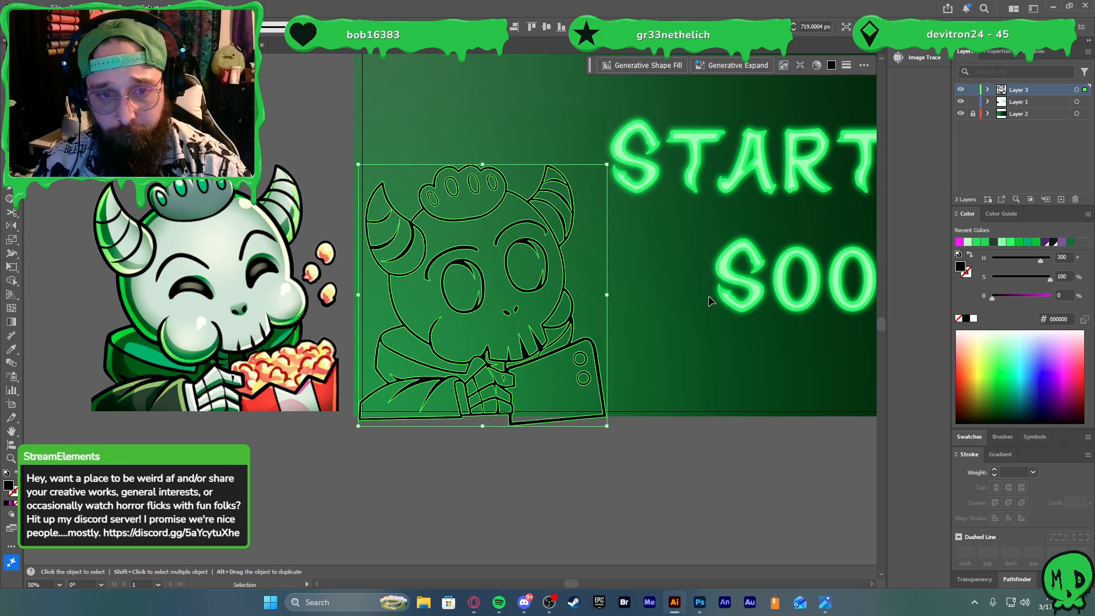
click(972, 103)
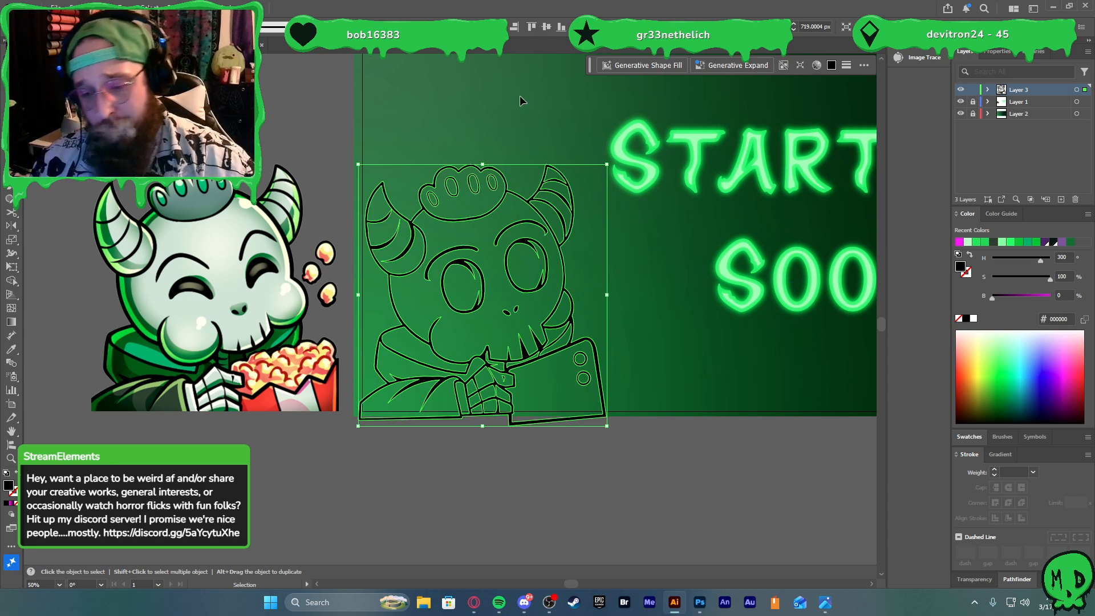
key(ctrl+alt+x)
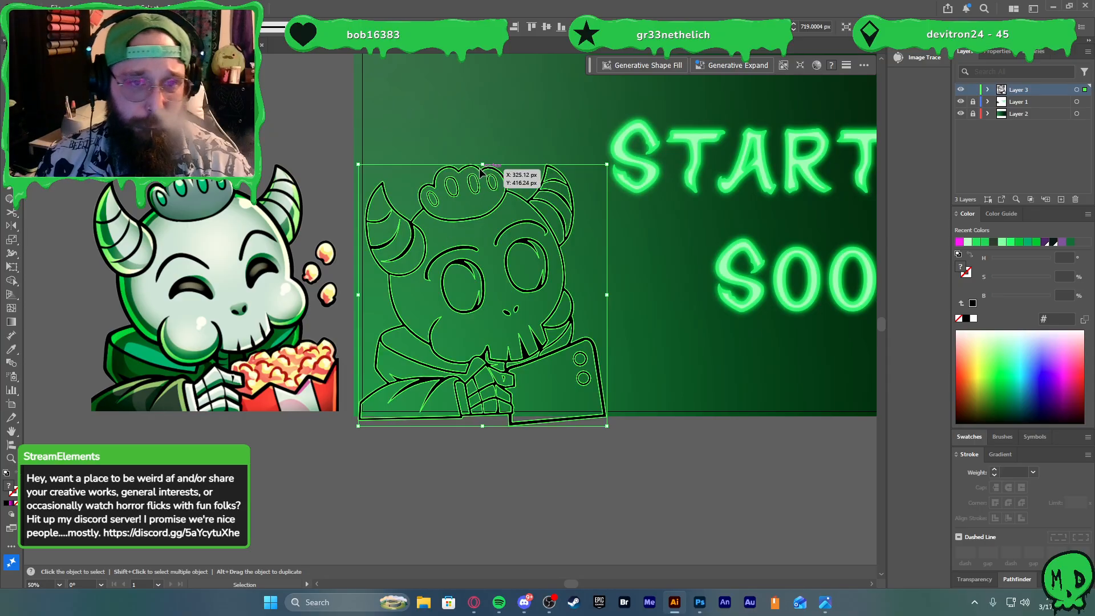
Fill every enclosed region inside the character group with magenta, excluding the black lines, and leave isolation mode
double_click(497, 202)
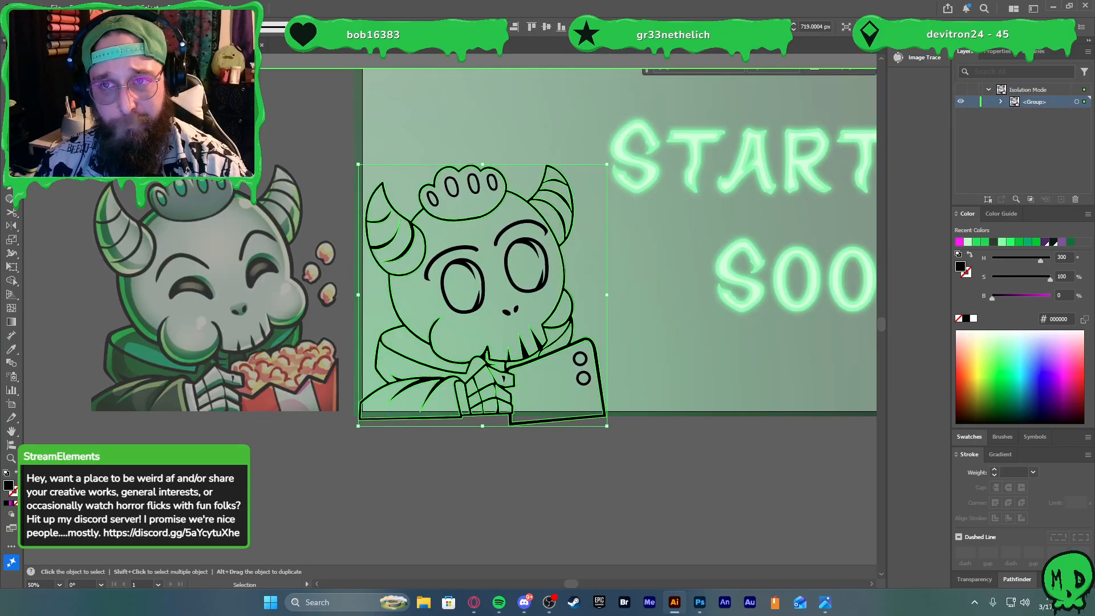
key(ctrl+a)
shift+click(427, 230)
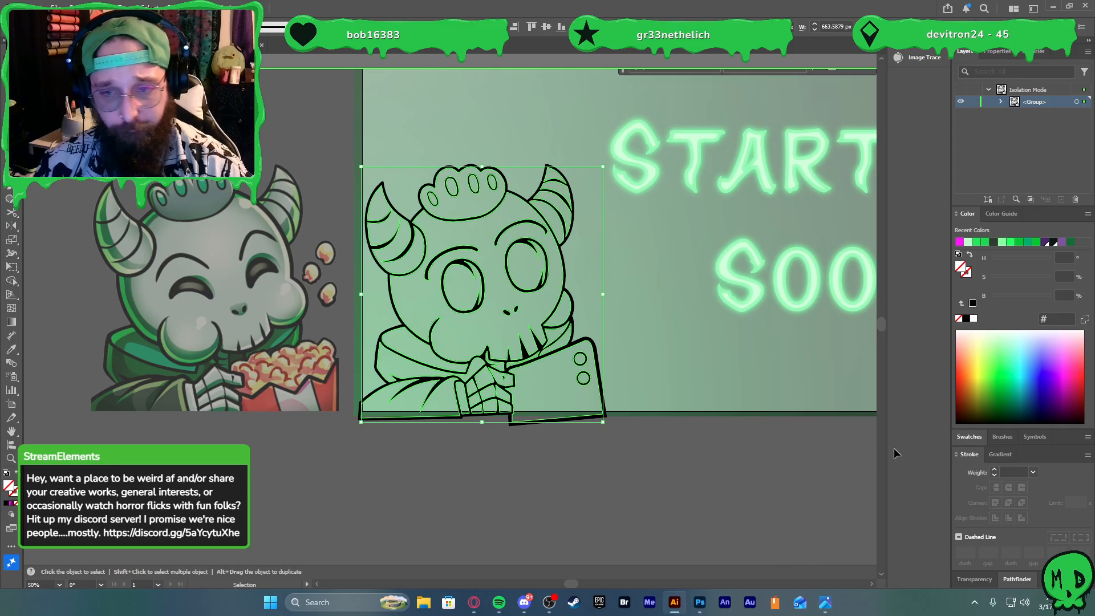
click(961, 244)
double_click(654, 506)
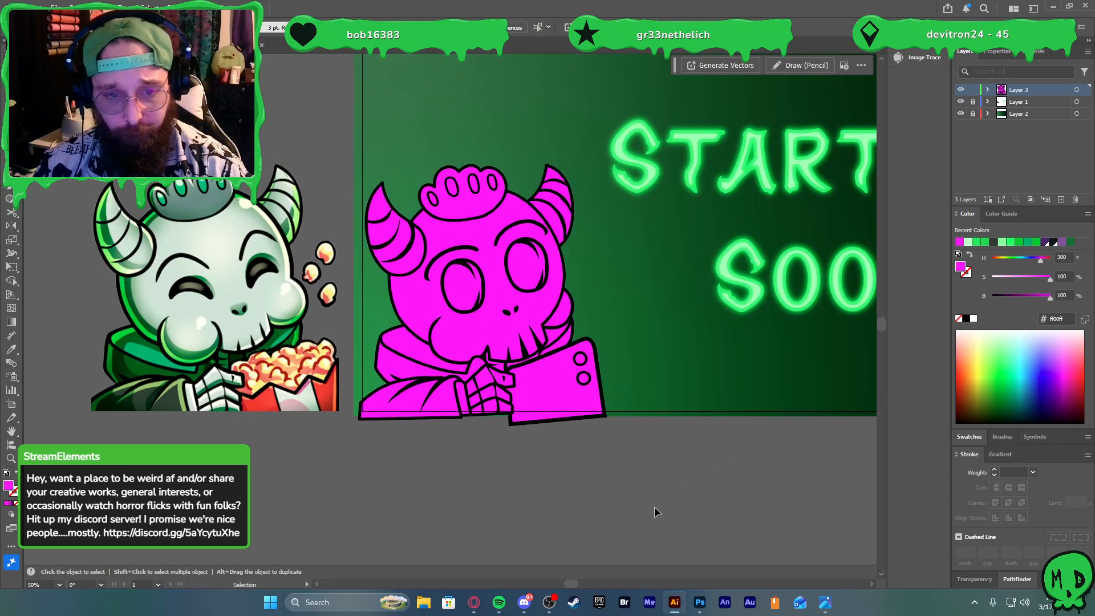
Ungroup the character artwork into individual shapes and deselect them
scroll(654, 506, left, 2)
click(536, 326)
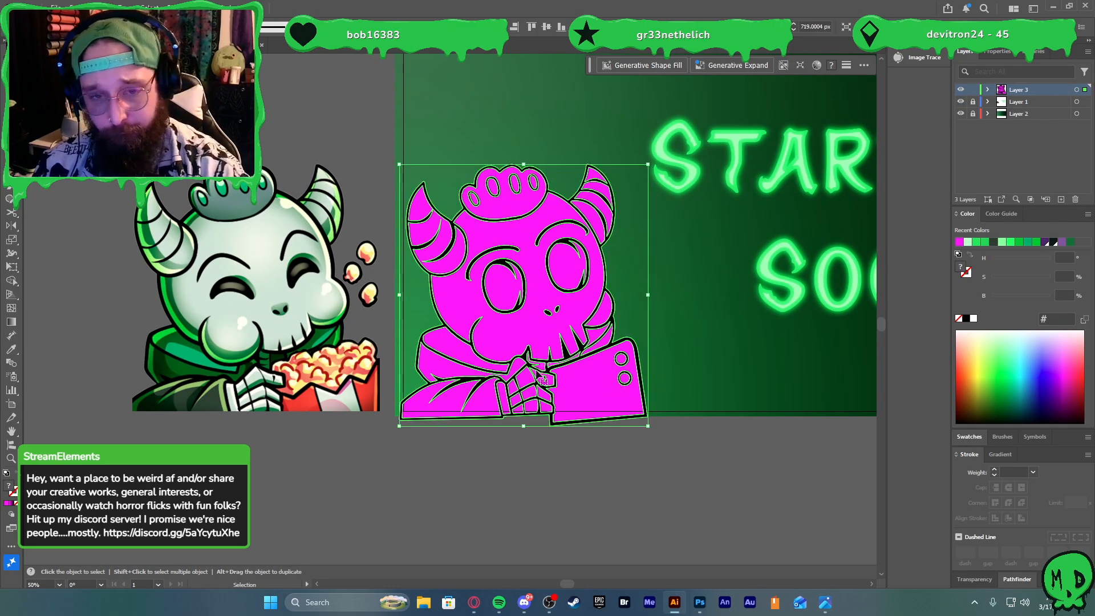
key(ctrl+shift+g)
click(555, 455)
Fill the skull, horn and hand regions with the pale bone colour #d0e5d5 sampled from the reference skull
click(518, 340)
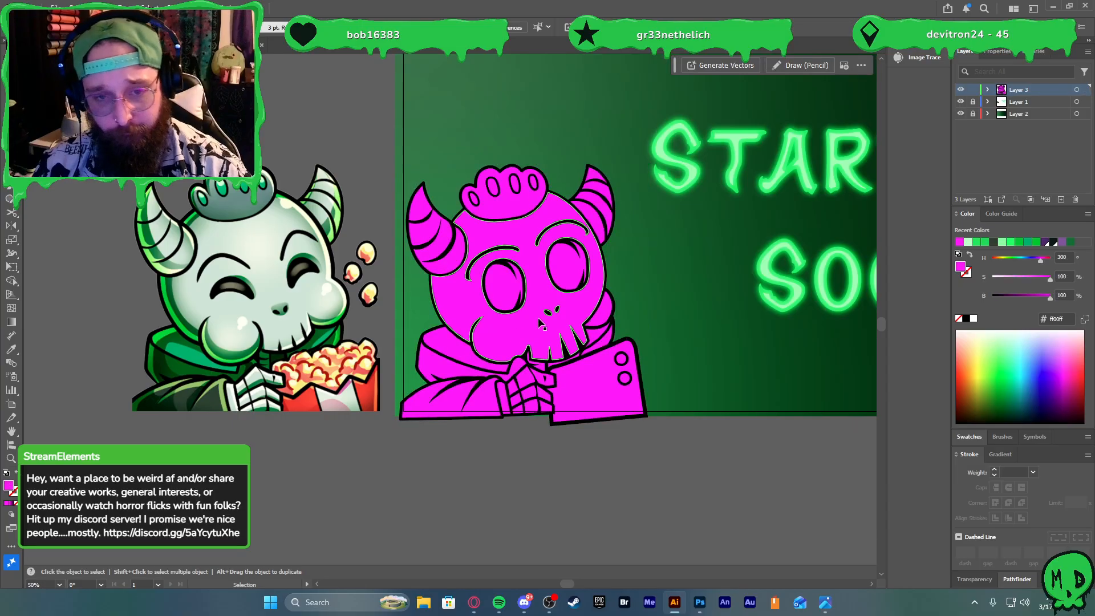
shift+click(442, 240)
shift+click(594, 204)
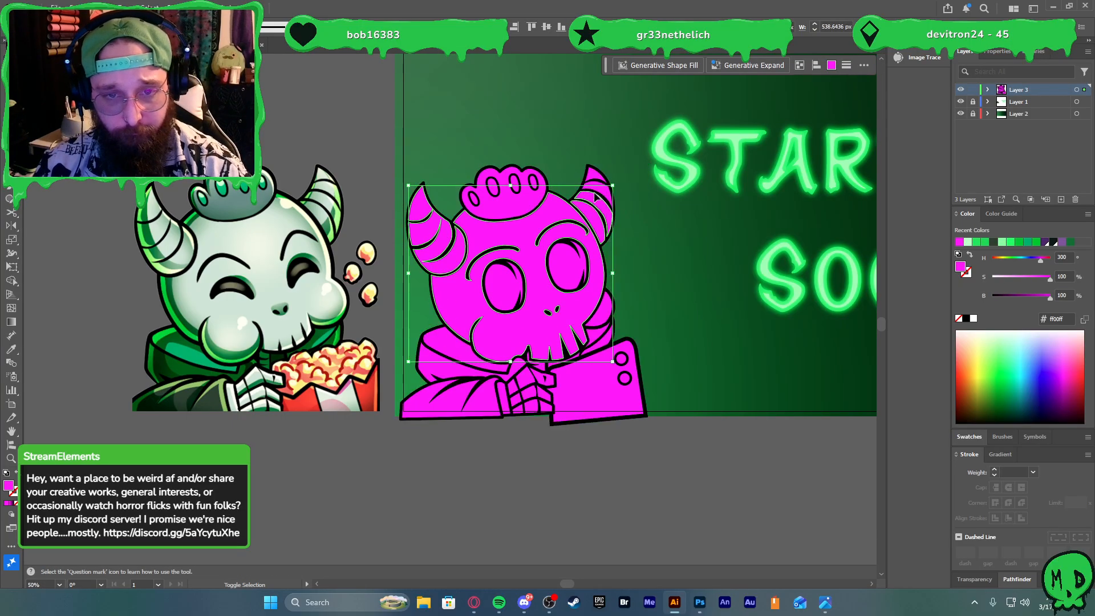
shift+click(594, 189)
shift+click(594, 175)
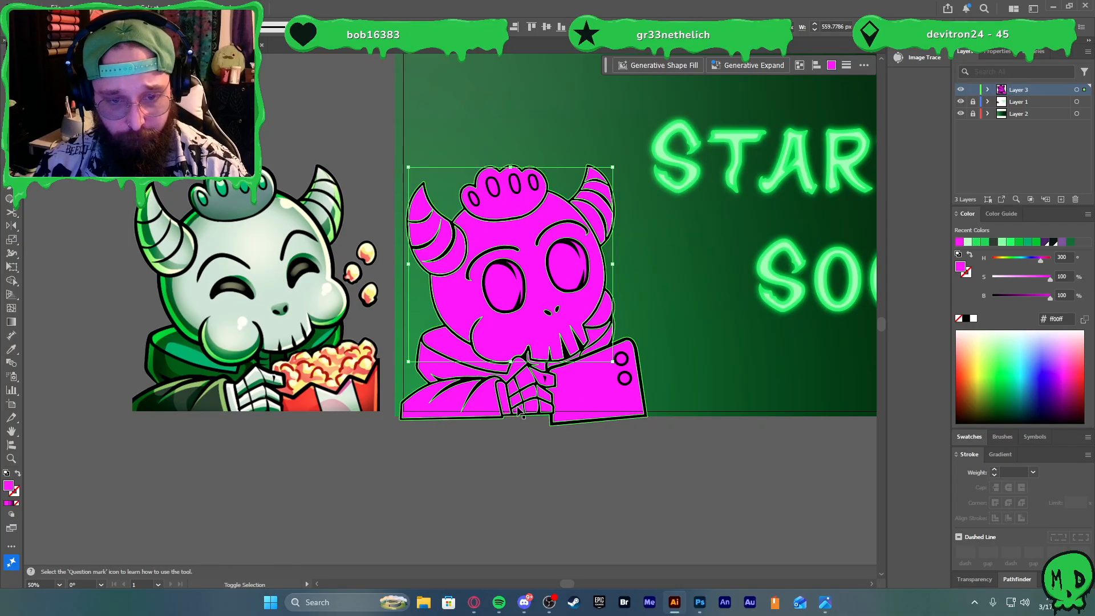
scroll(455, 385, up, 4)
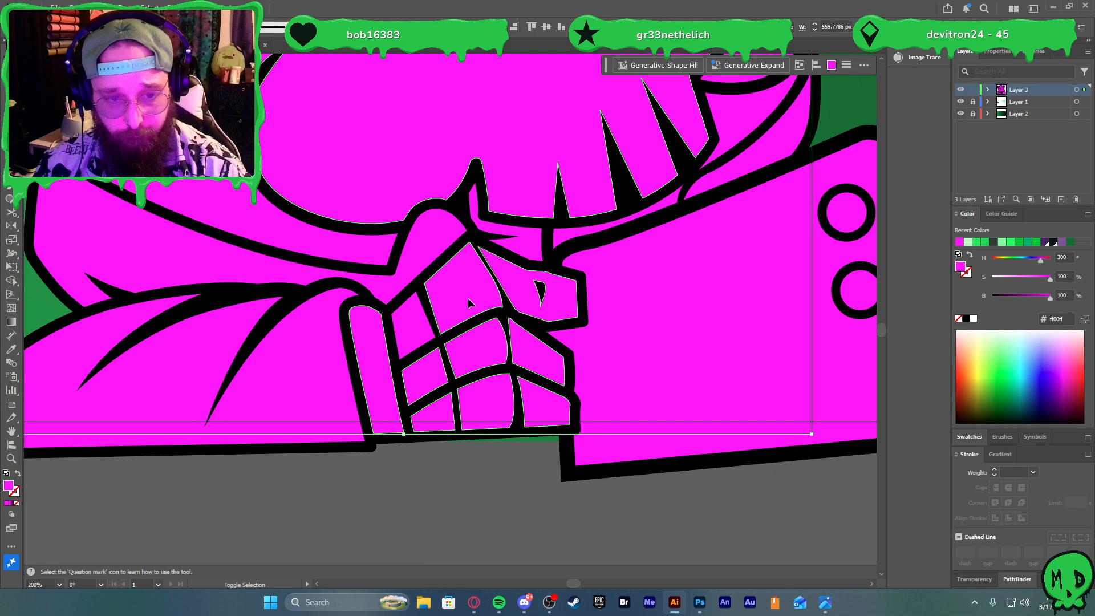
scroll(509, 283, down, 4)
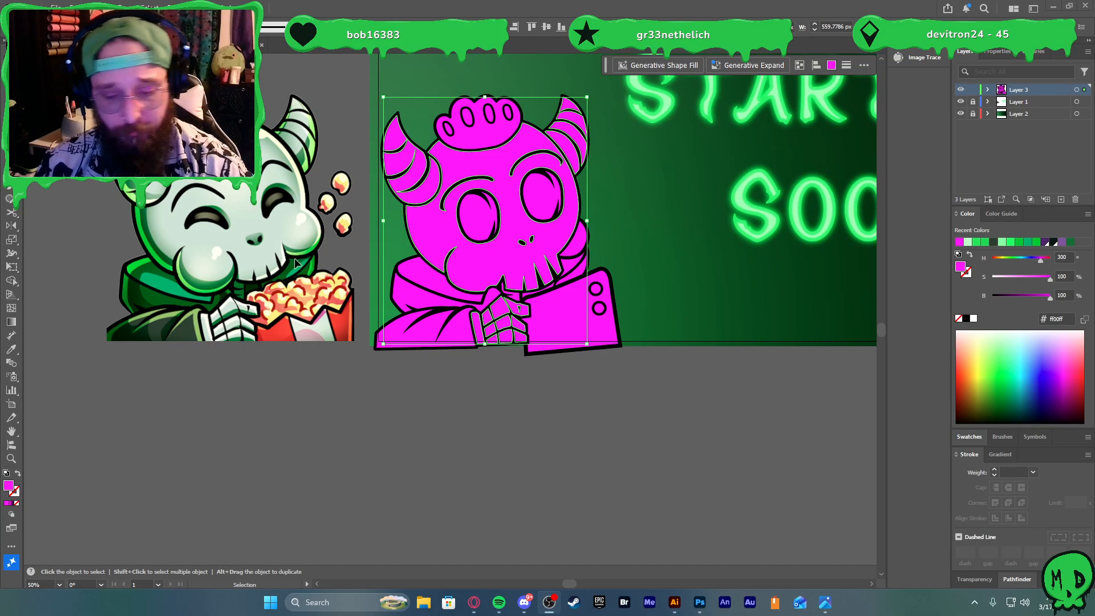
click(484, 257)
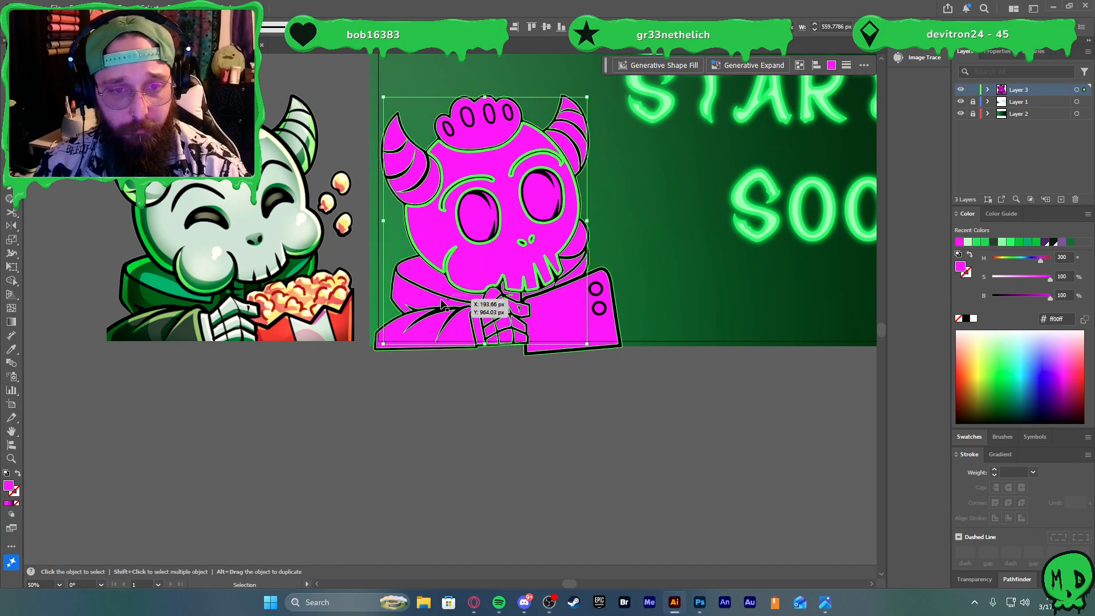
key(i)
click(180, 236)
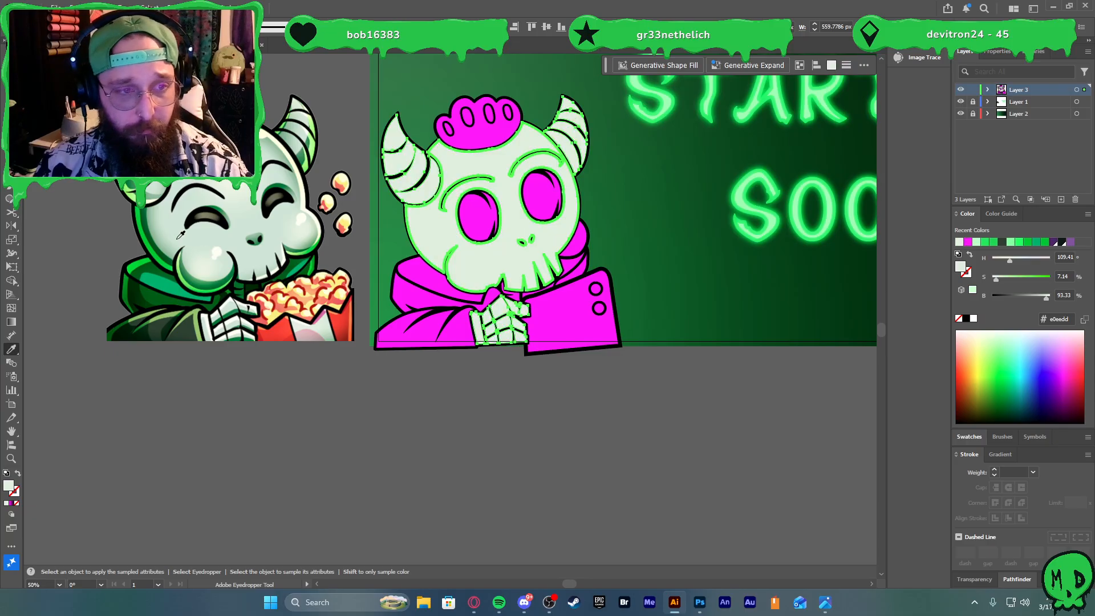
key(v)
scroll(354, 168, up, 2)
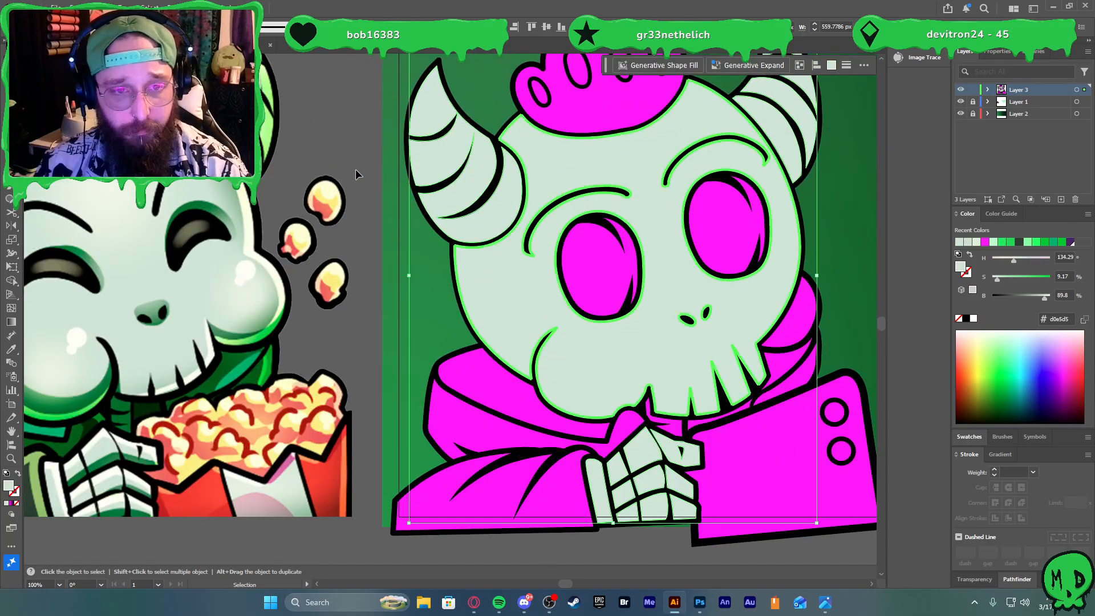
scroll(354, 174, down, 1)
scroll(353, 178, left, 1)
click(552, 466)
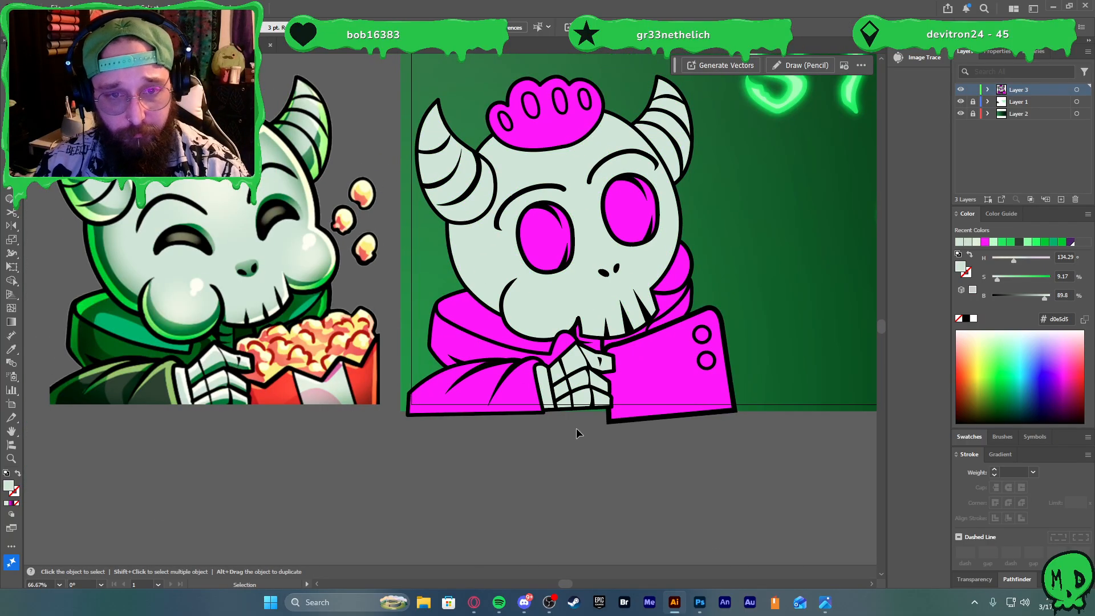
Draw a closed crescent with the Pen tool along the inner right side of the line-art skull's left eye
scroll(556, 242, down, 1)
scroll(555, 241, right, 5)
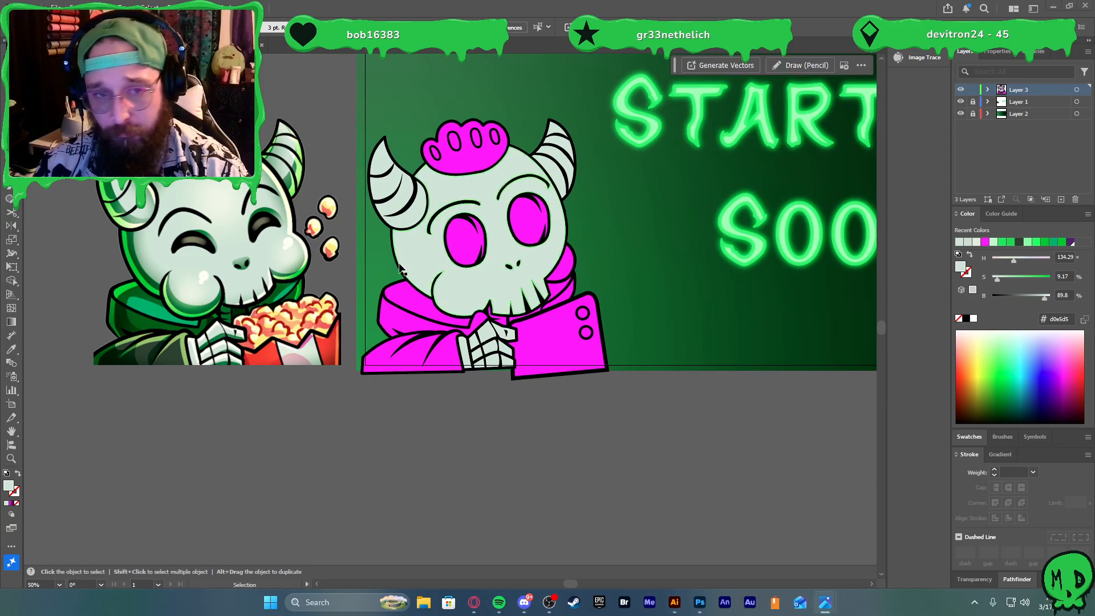
scroll(460, 234, up, 2)
scroll(430, 265, up, 2)
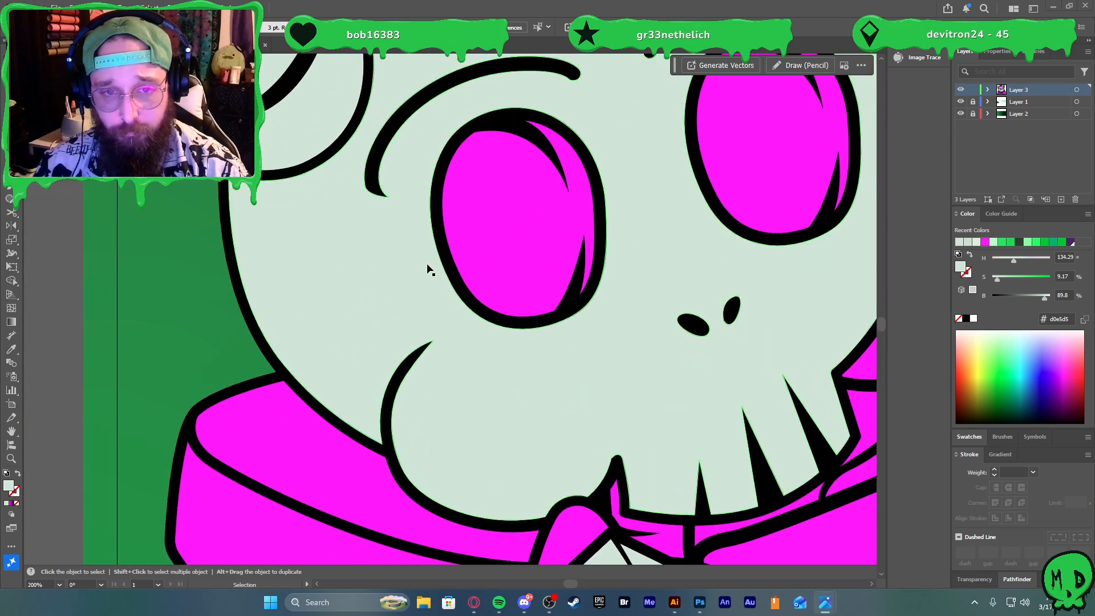
click(521, 227)
key(p)
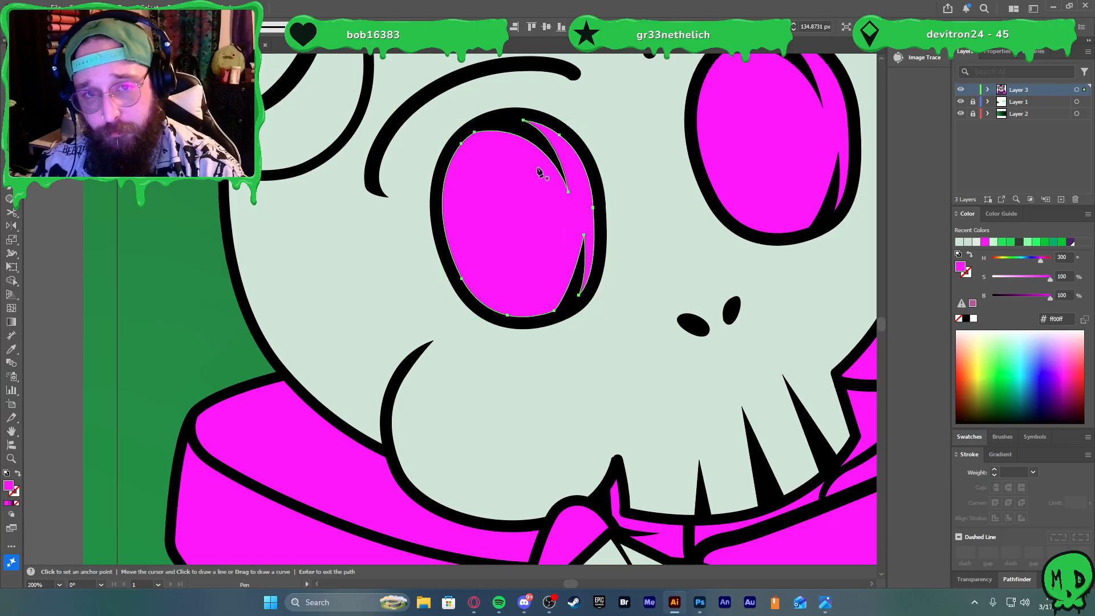
key(v)
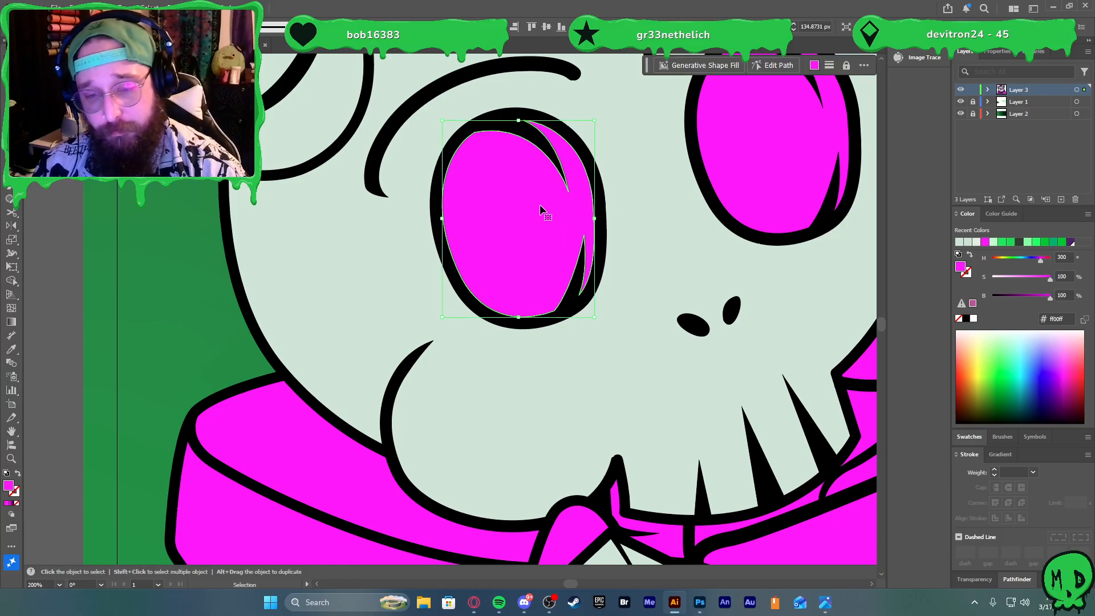
key(p)
click(530, 135)
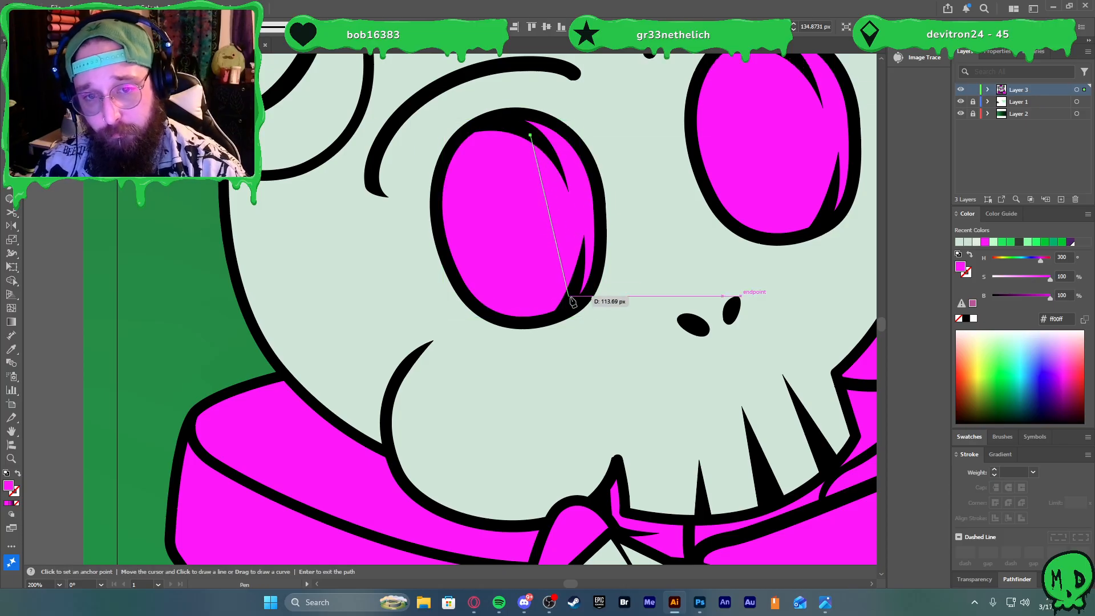
drag(570, 296, 554, 345)
key(ctrl+z)
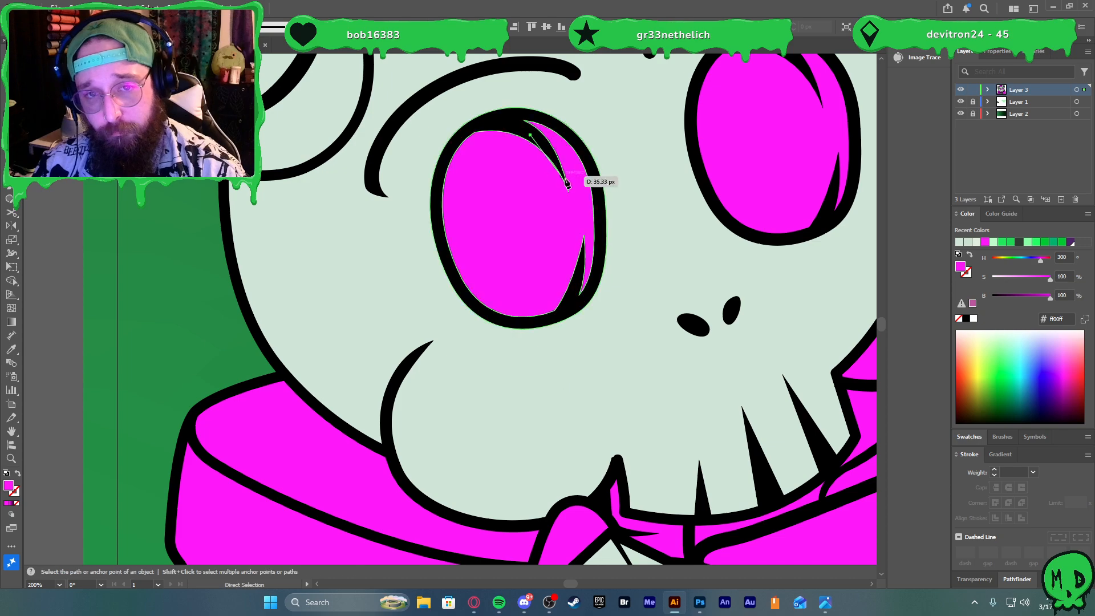
drag(573, 272, 572, 295)
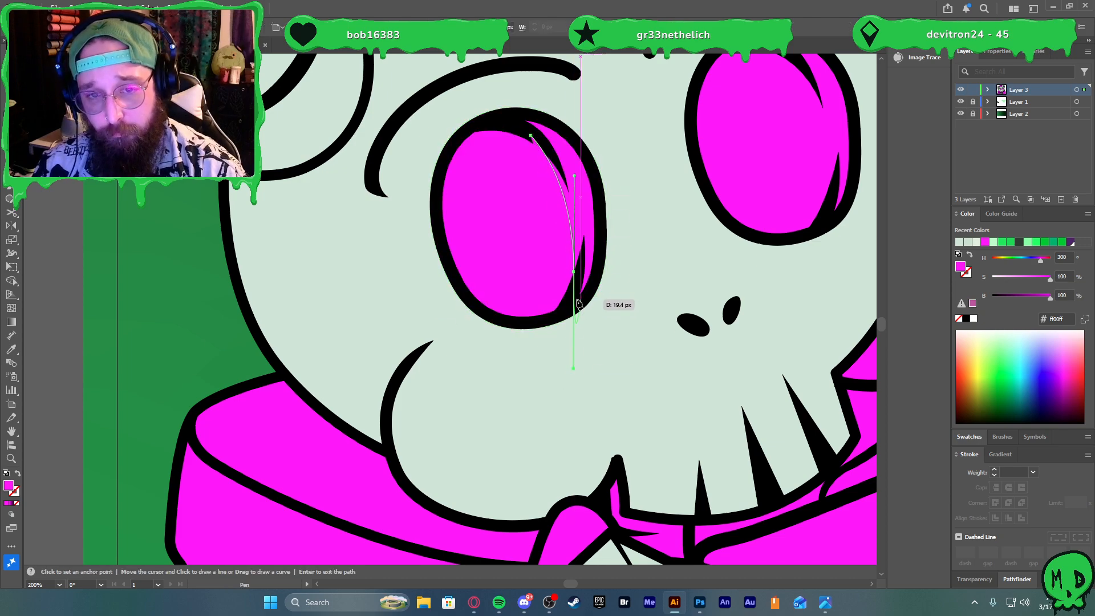
click(584, 297)
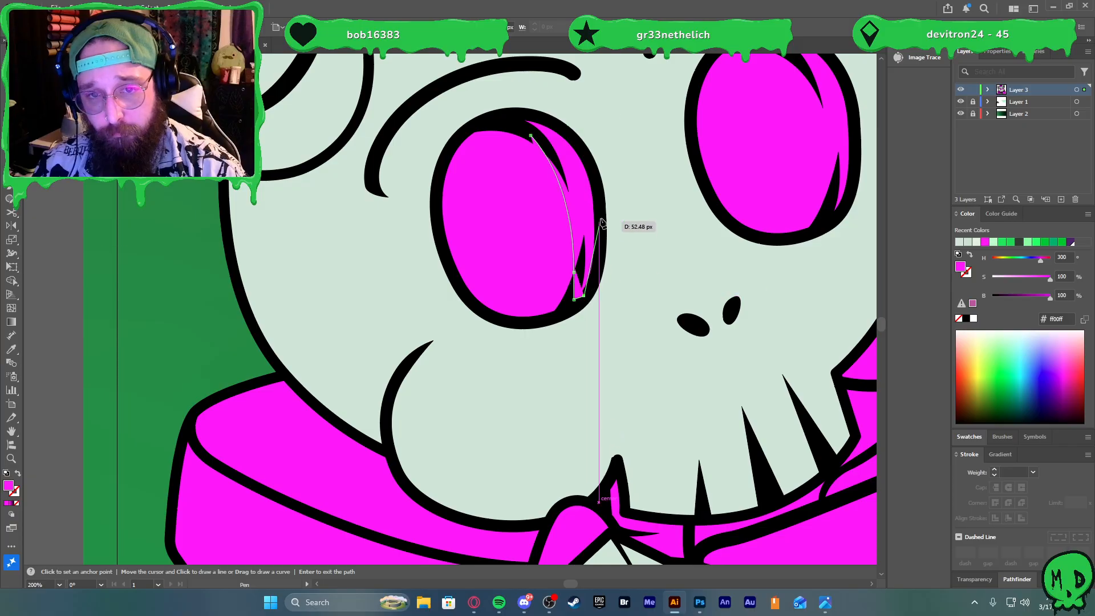
drag(599, 217, 592, 145)
drag(526, 115, 484, 113)
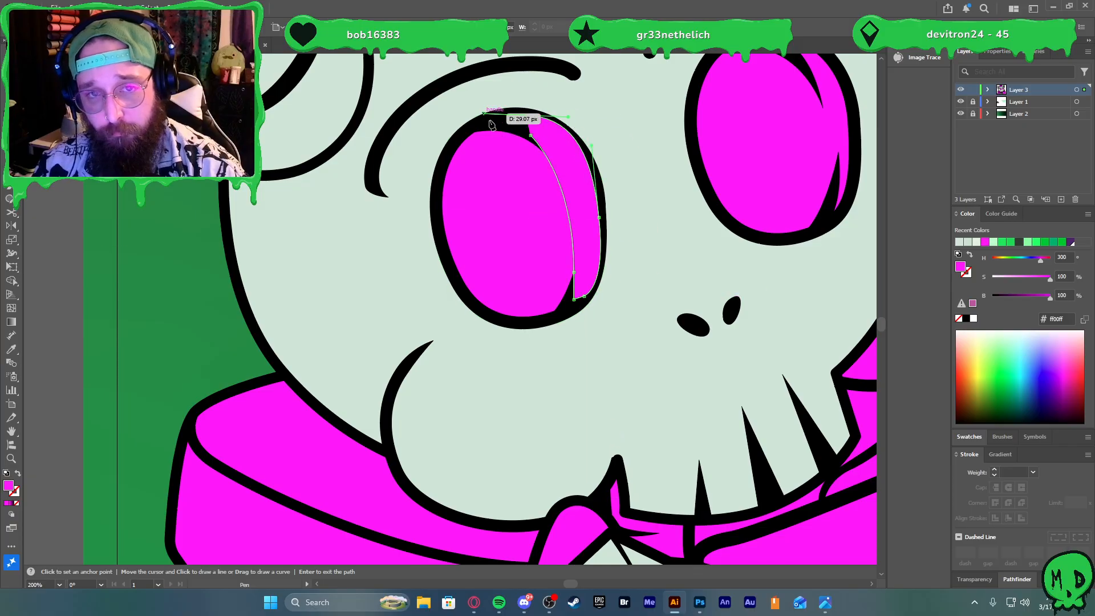
click(527, 136)
Fill the crescent with the skull's bone colour #d0e5d5 and send it behind the black line art
key(i)
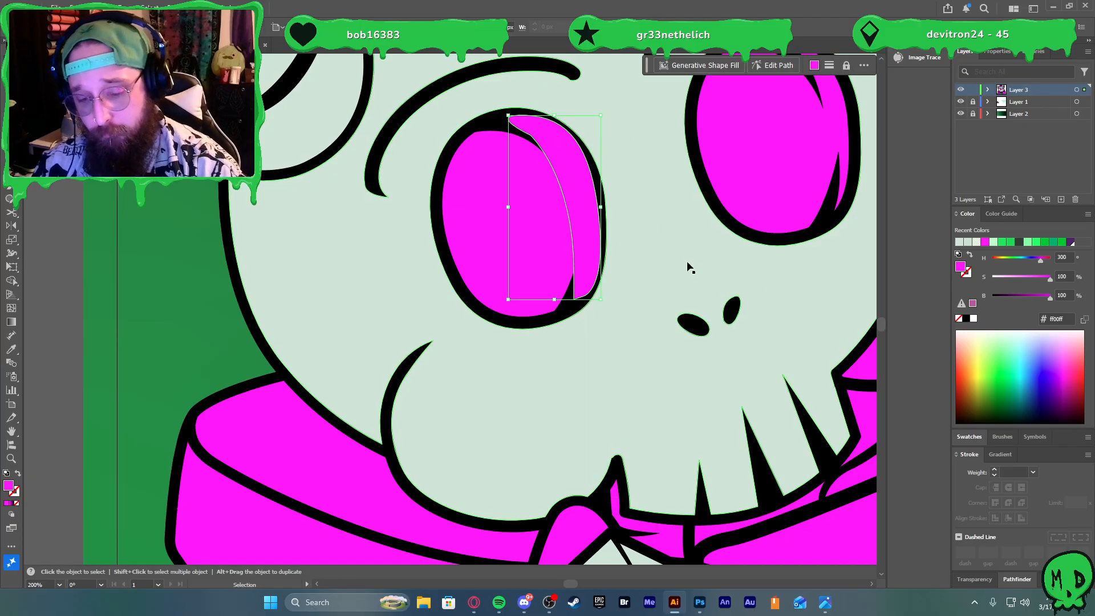
click(678, 211)
key(ctrl)
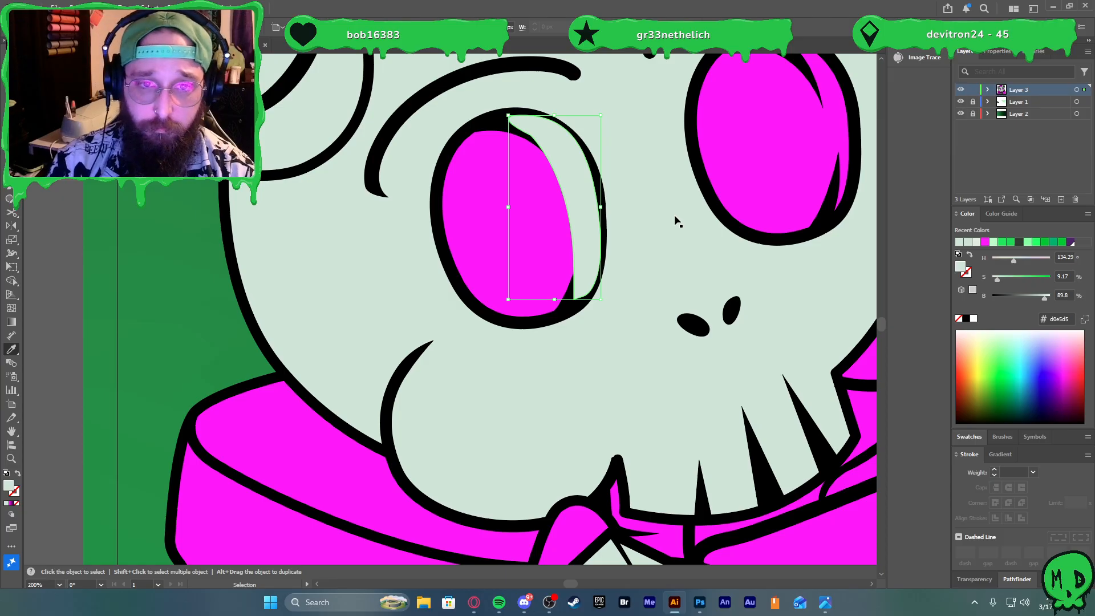
key(ctrl+shift+bracketleft)
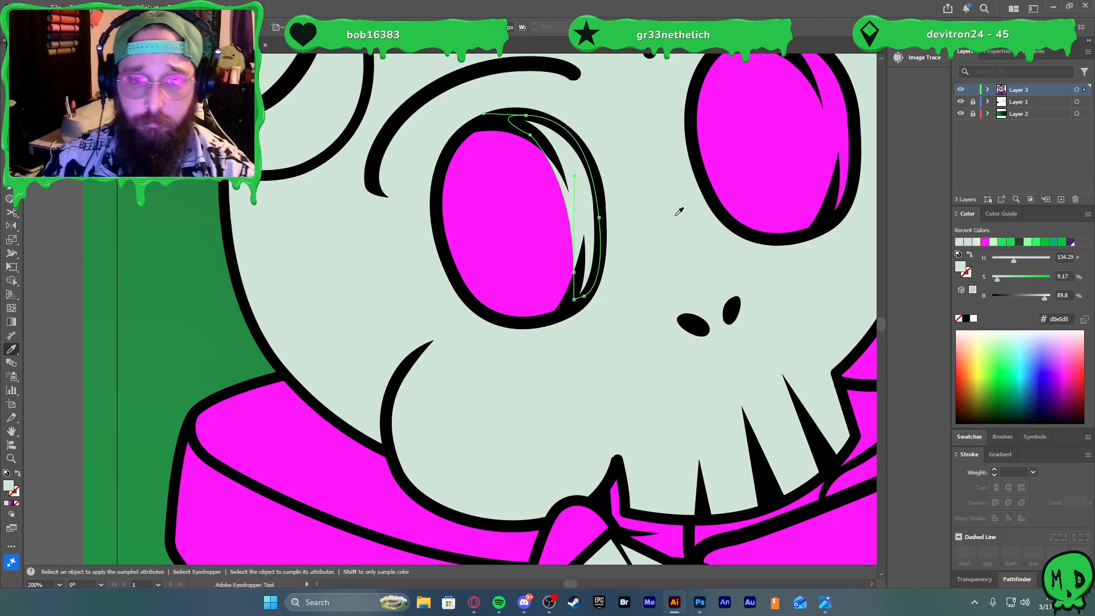
Reshape the inner edge of the left eye's crescent by adjusting its curve, and deselect it
scroll(538, 201, down, 4)
scroll(560, 207, up, 5)
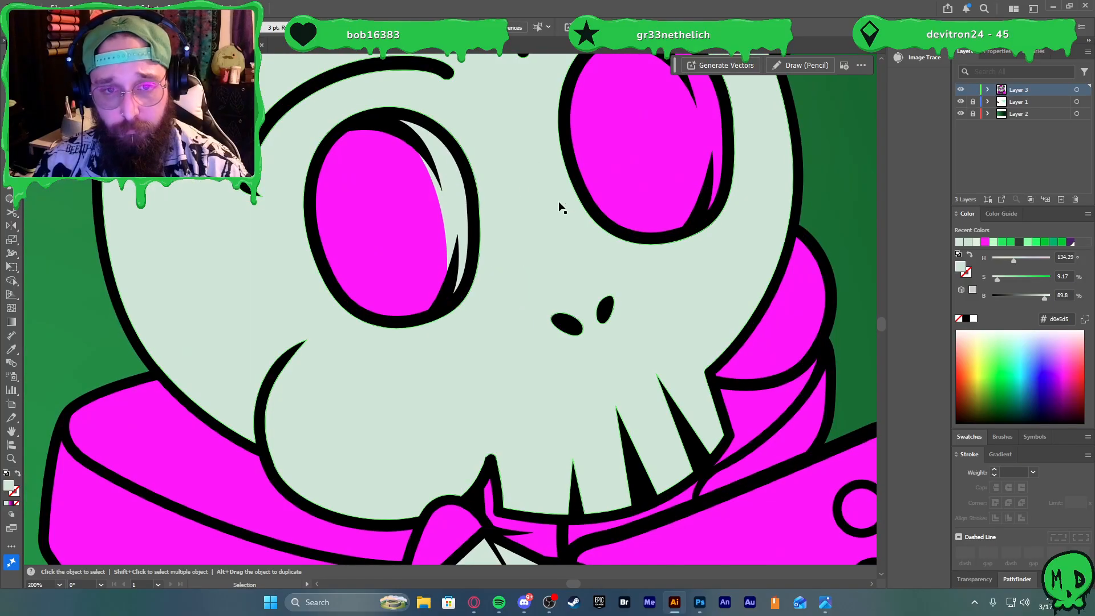
key(a)
click(374, 123)
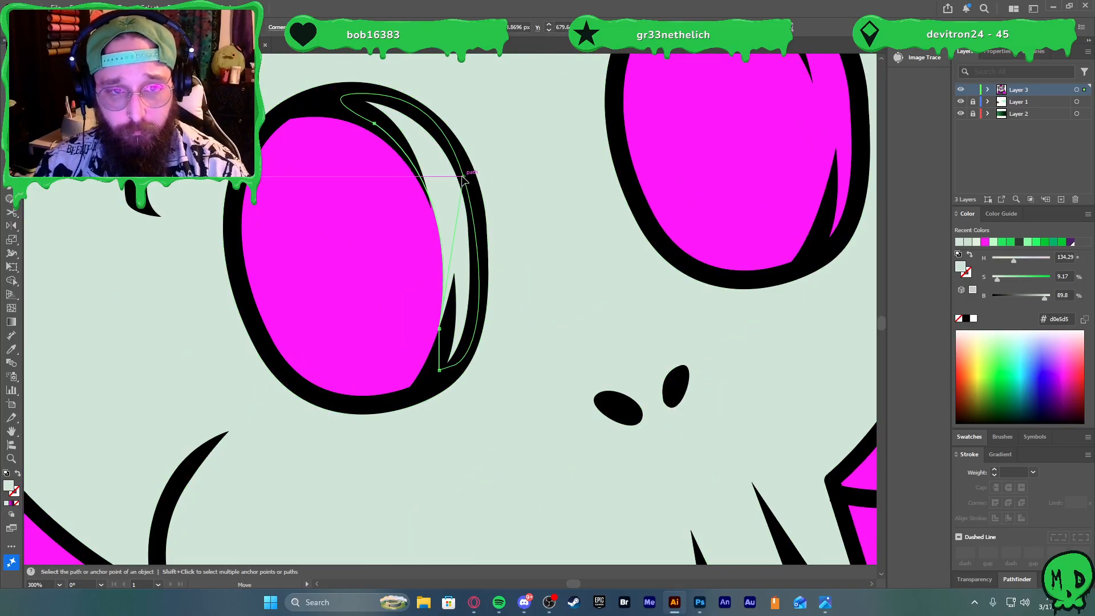
scroll(482, 207, down, 2)
click(696, 507)
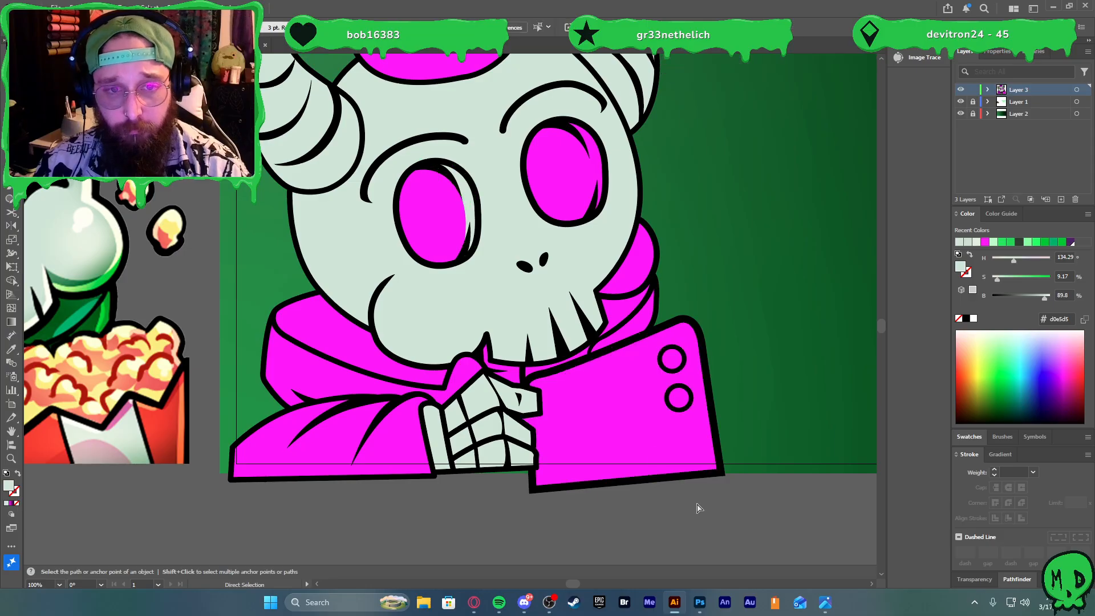
Place a copy of the bone-coloured crescent along the inner right side of the right eye and deselect it
scroll(563, 224, left, 1)
scroll(571, 194, up, 1)
scroll(573, 195, up, 2)
scroll(630, 227, up, 1)
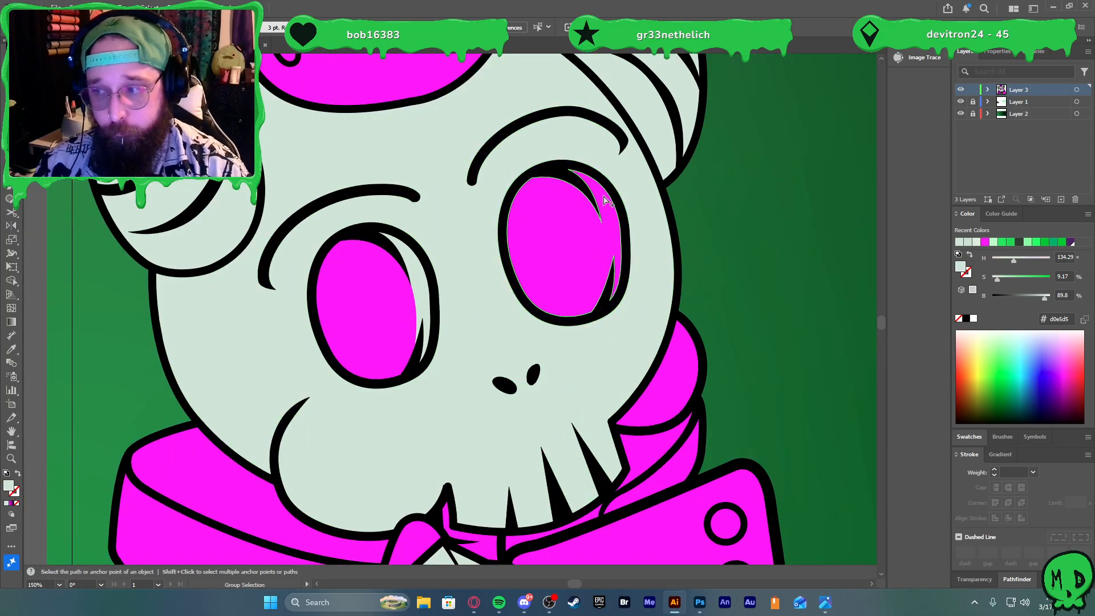
key(v)
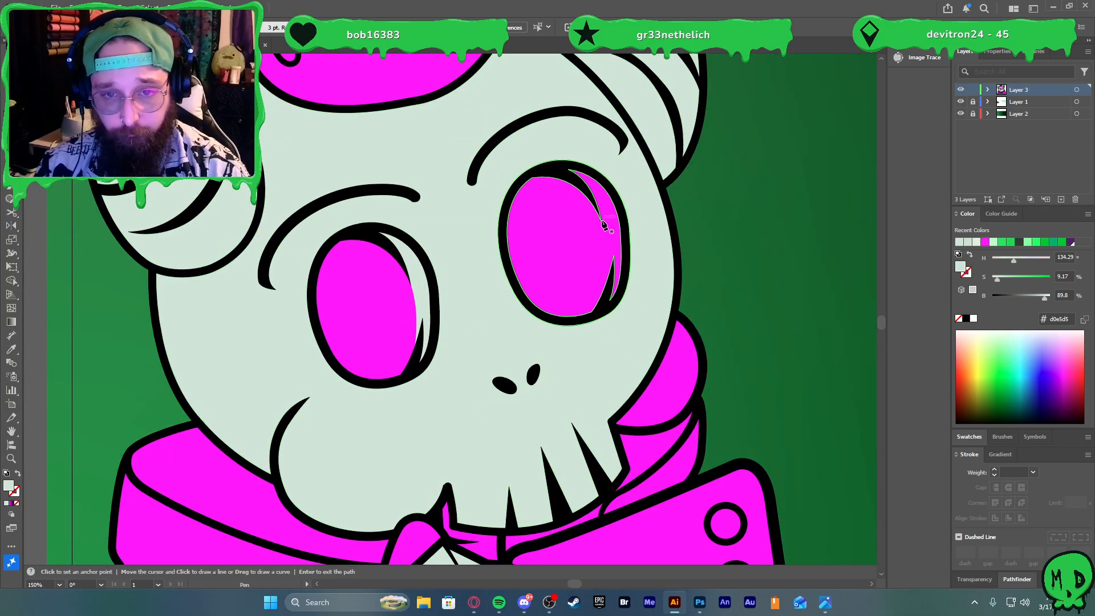
click(425, 303)
alt+drag(425, 304, 636, 259)
scroll(635, 259, down, 2)
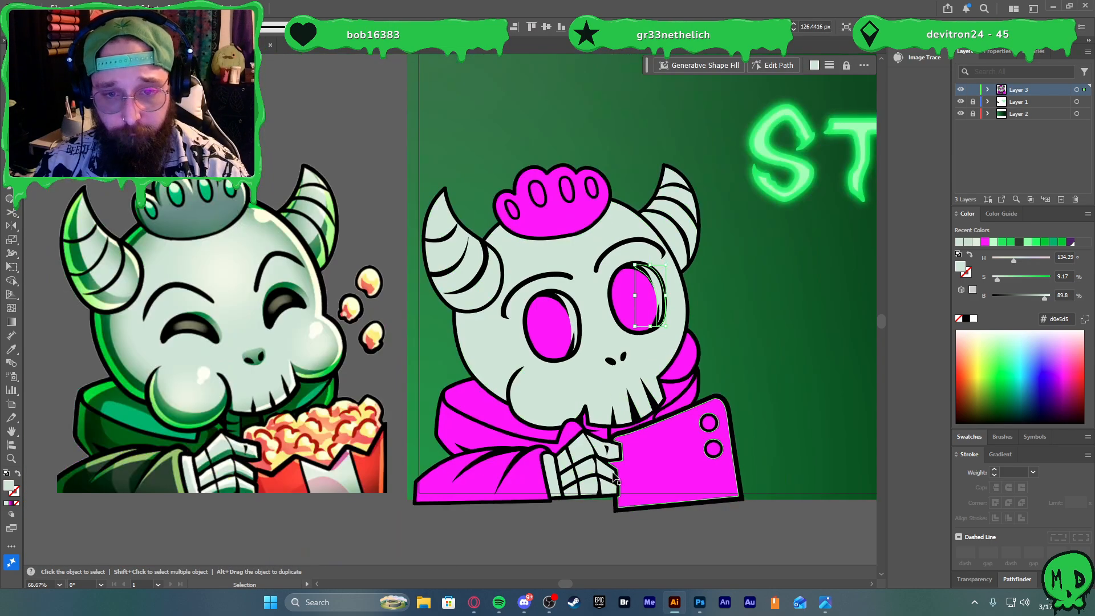
click(611, 537)
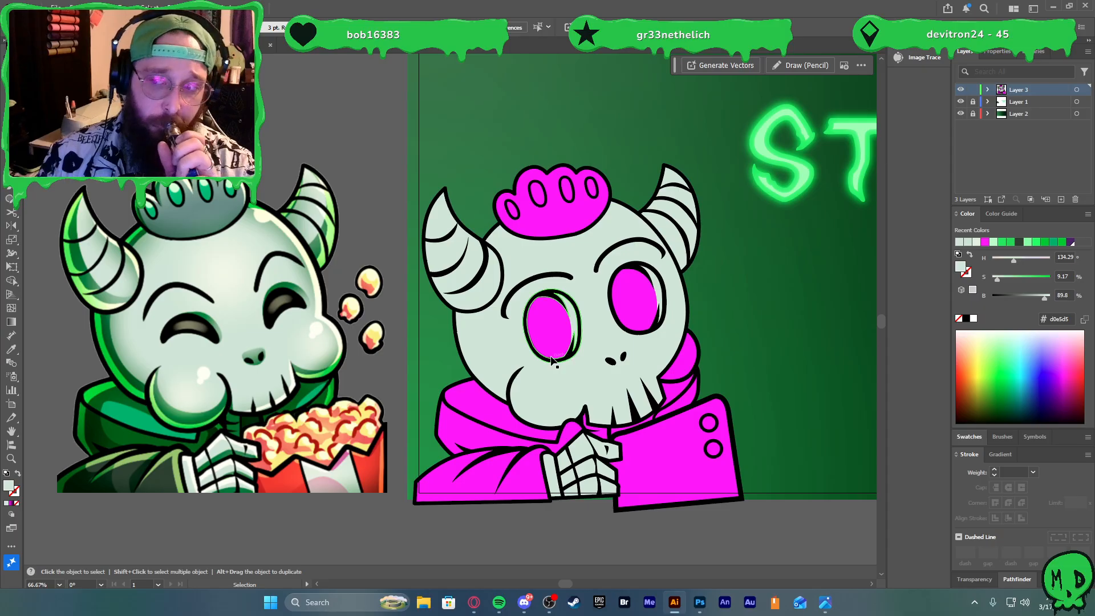
Fill both magenta eye interiors with the dark green #005e07 sampled from the reference hood, and deselect them
click(538, 330)
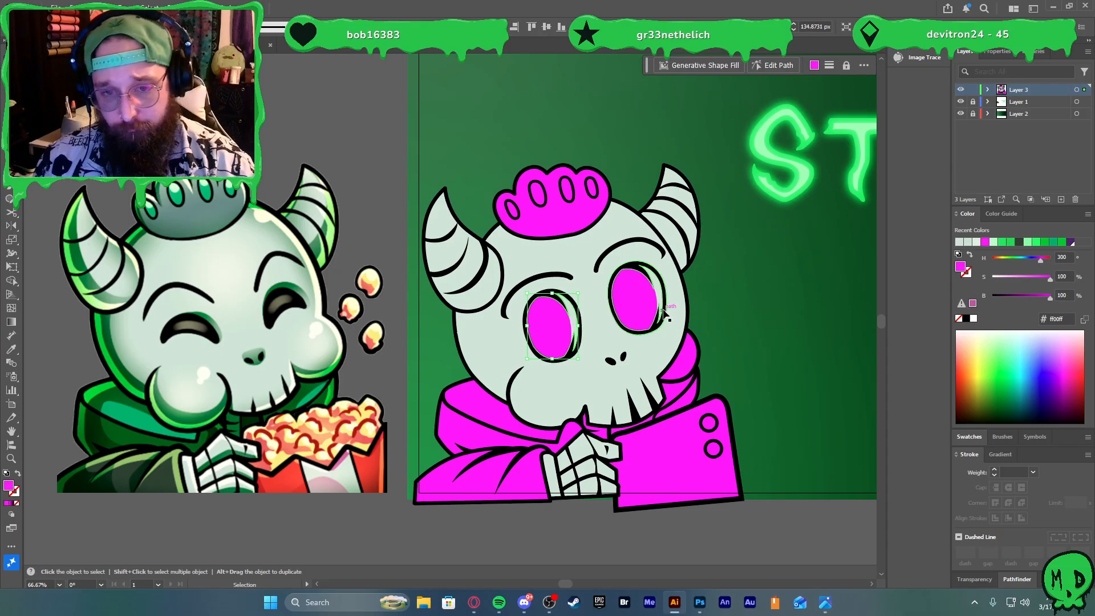
shift+click(636, 305)
key(i)
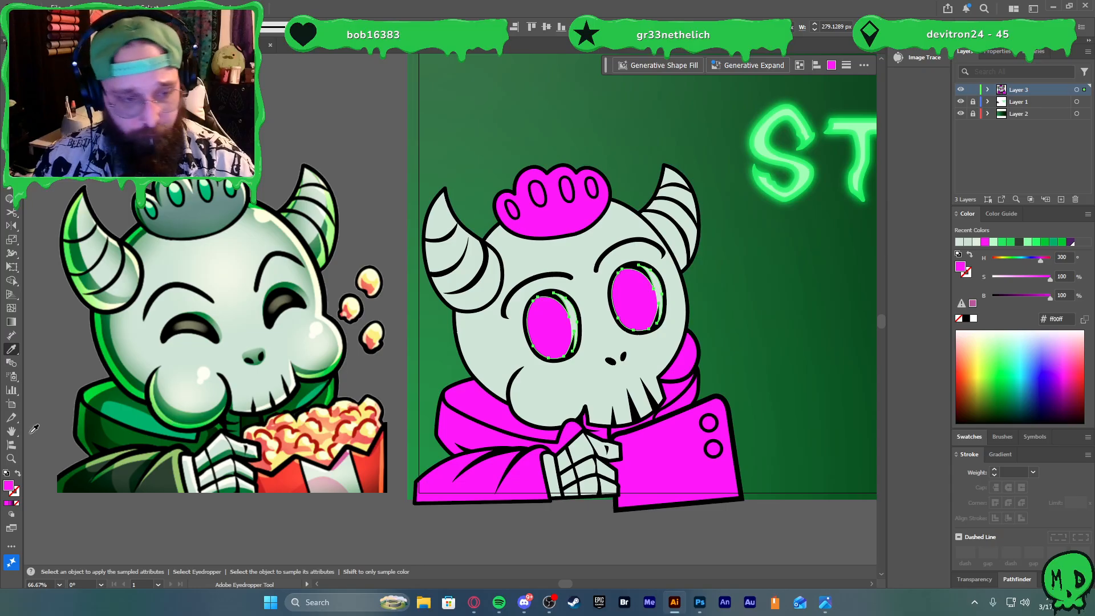
click(128, 435)
key(v)
click(333, 545)
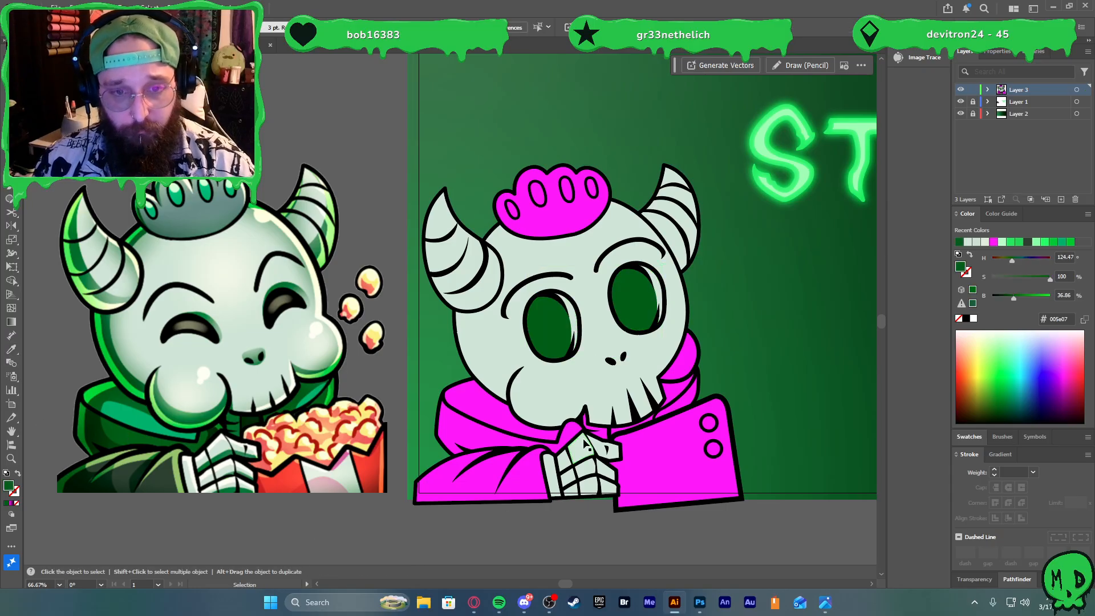
Fill the crown on top of the skull with the grey-green #698f88 sampled from the reference crown
click(550, 225)
key(i)
click(185, 206)
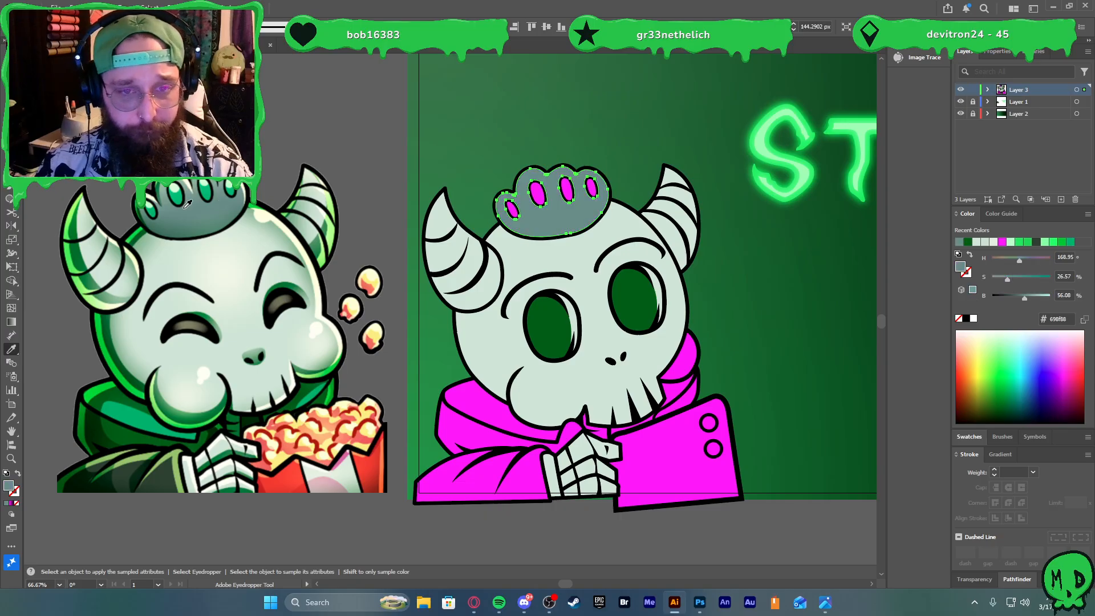
key(v)
Fill the cloak sleeve with the dark grey-green #2c4030 sampled from the reference sleeve
click(527, 477)
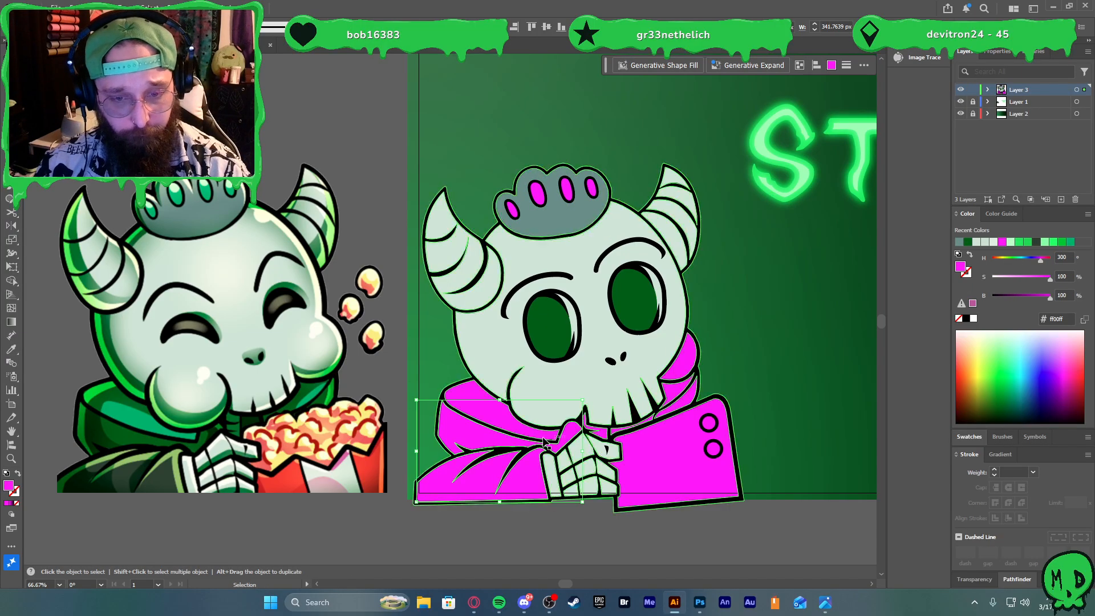
shift+click(514, 438)
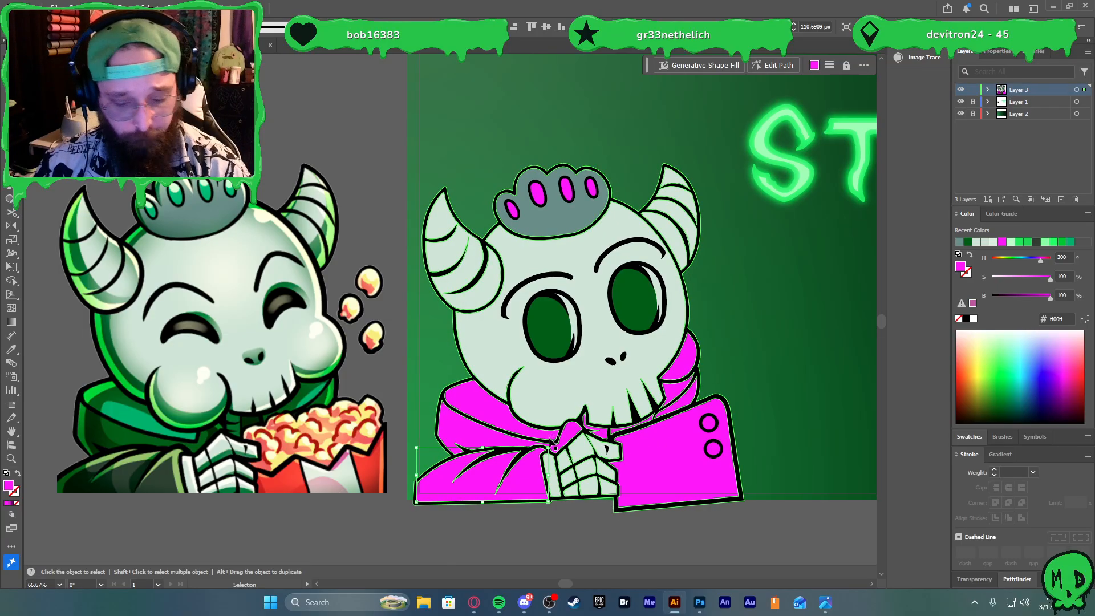
click(164, 483)
key(v)
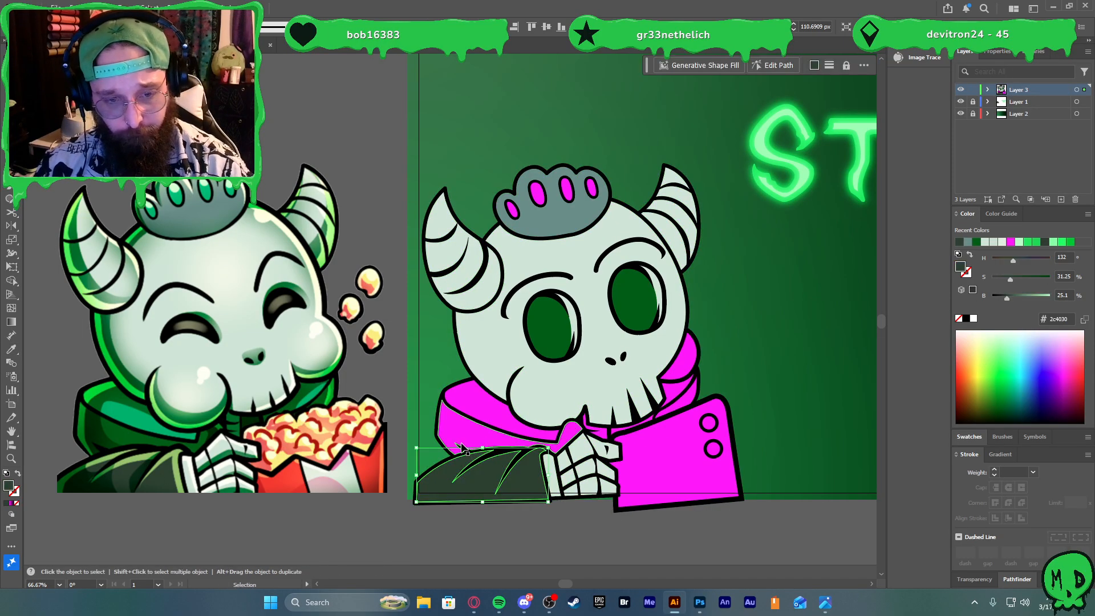
Fill the outer hood sections on both sides of the skull with the sleeve's dark grey-green #2c4030
click(510, 437)
shift+click(673, 404)
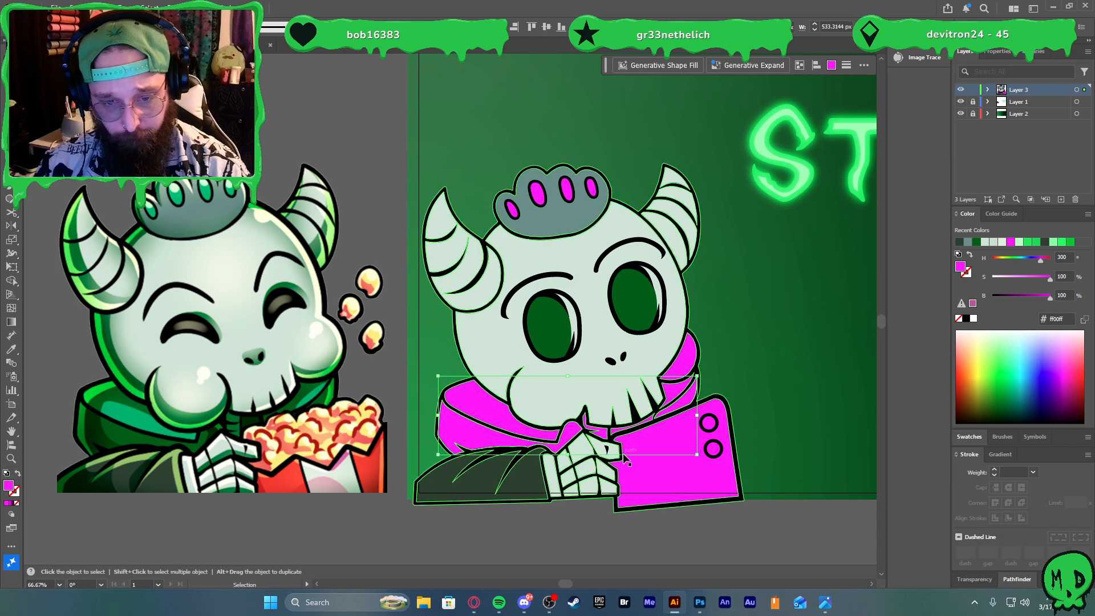
key(i)
click(133, 437)
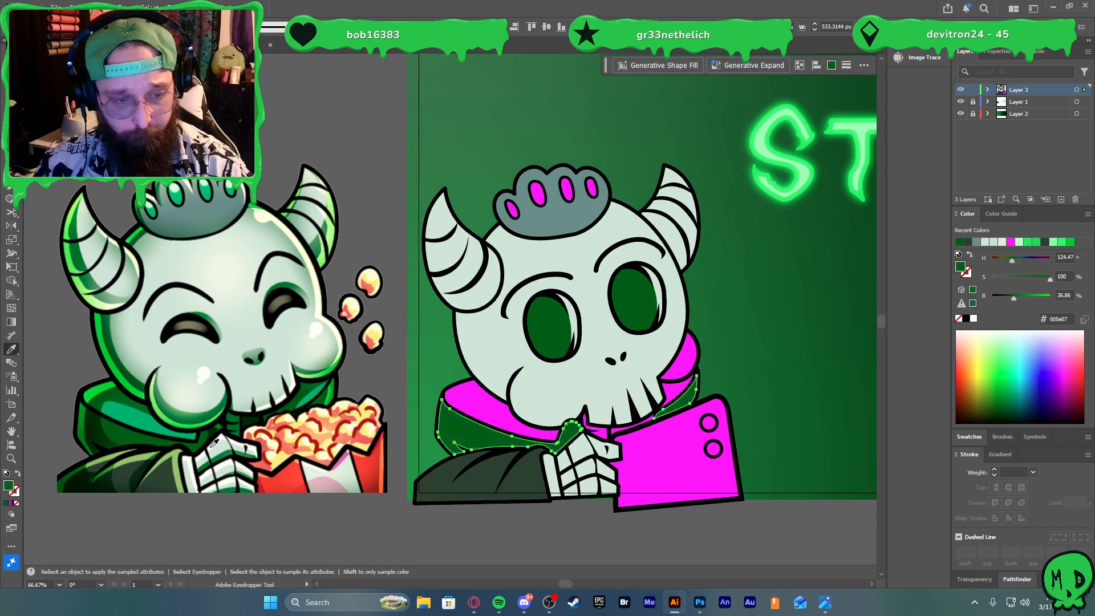
key(v)
key(i)
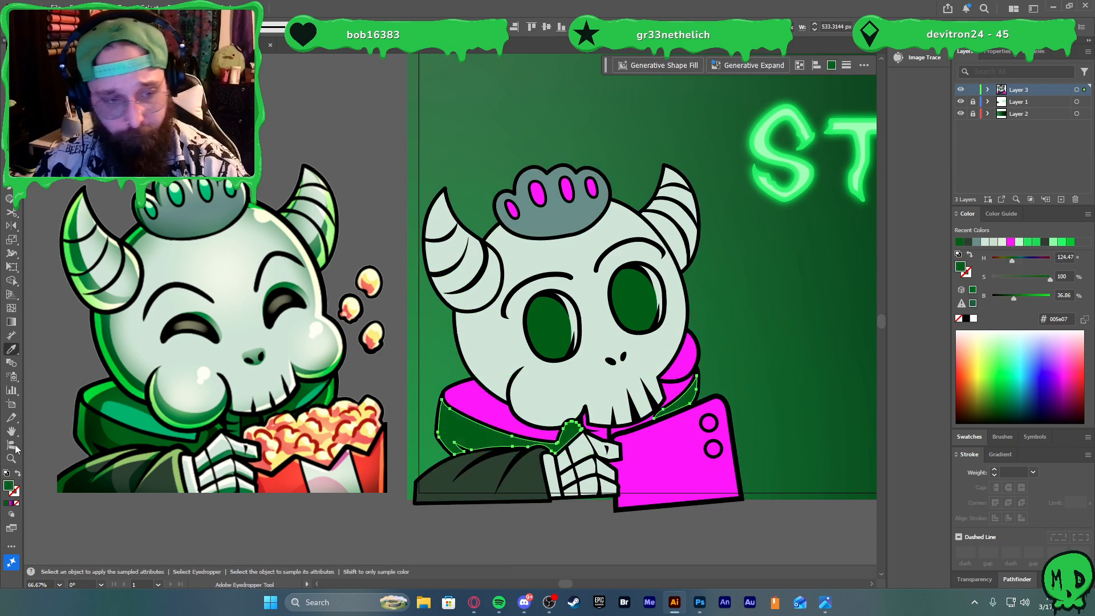
click(91, 434)
click(513, 479)
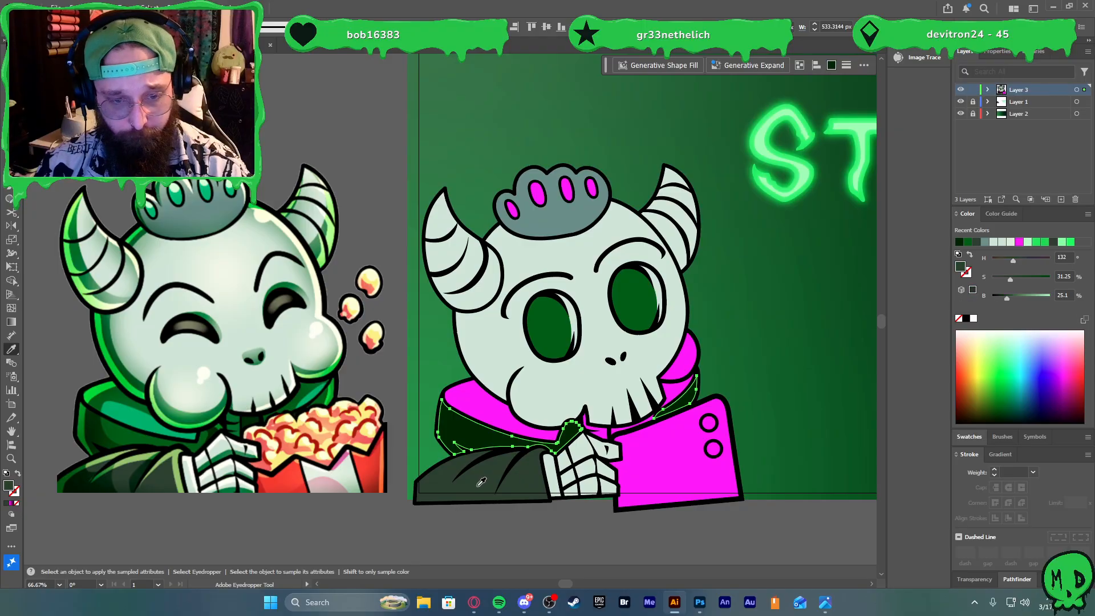
key(v)
click(490, 420)
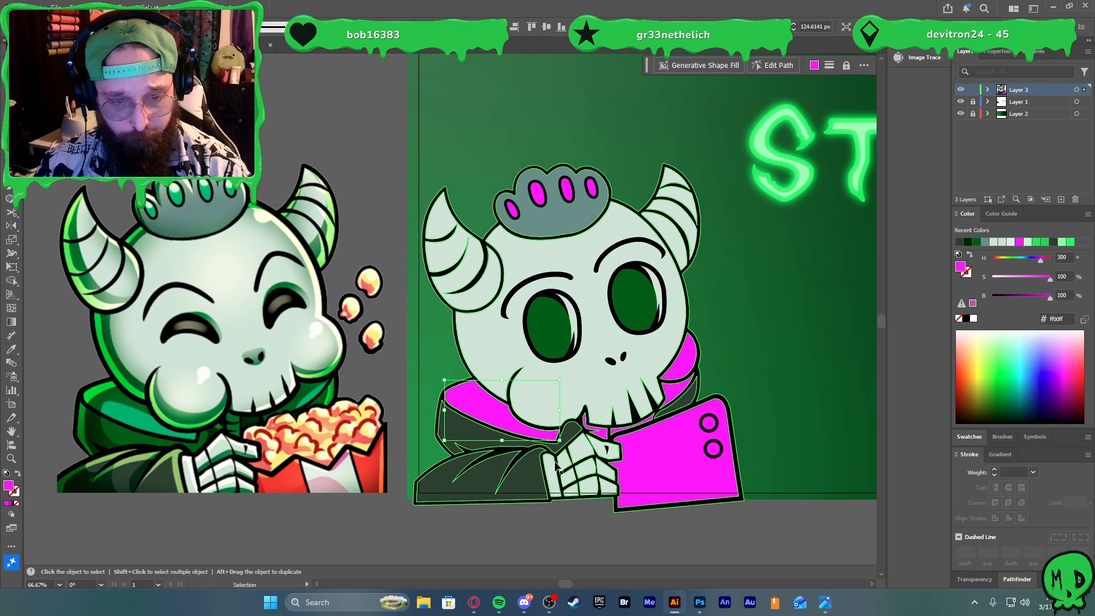
scroll(661, 418, up, 2)
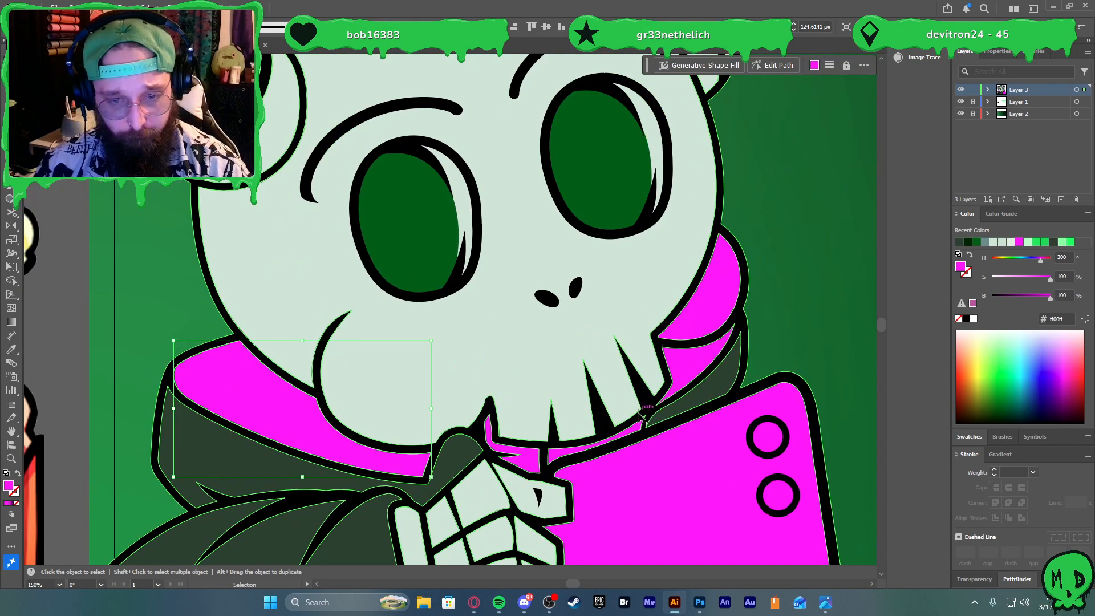
scroll(628, 422, down, 2)
scroll(630, 431, up, 1)
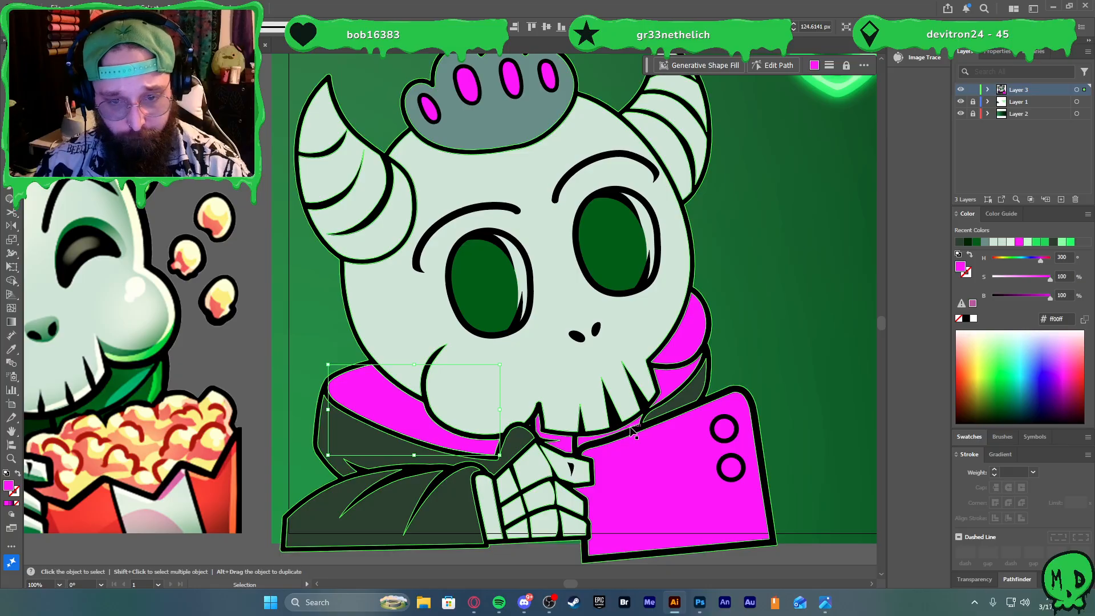
scroll(631, 431, up, 2)
click(661, 408)
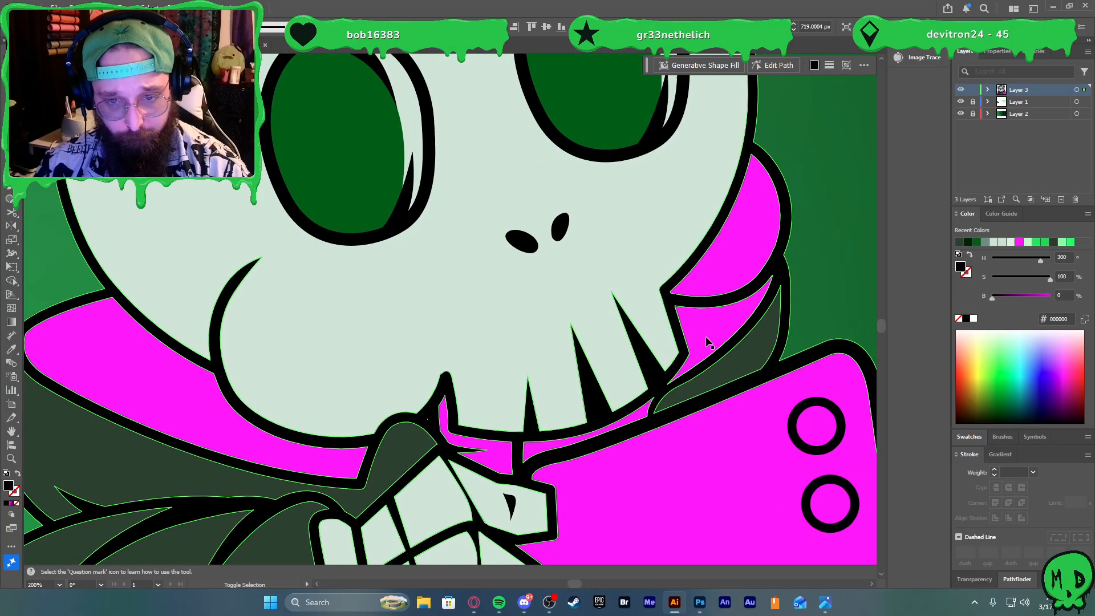
click(671, 423)
scroll(669, 380, down, 2)
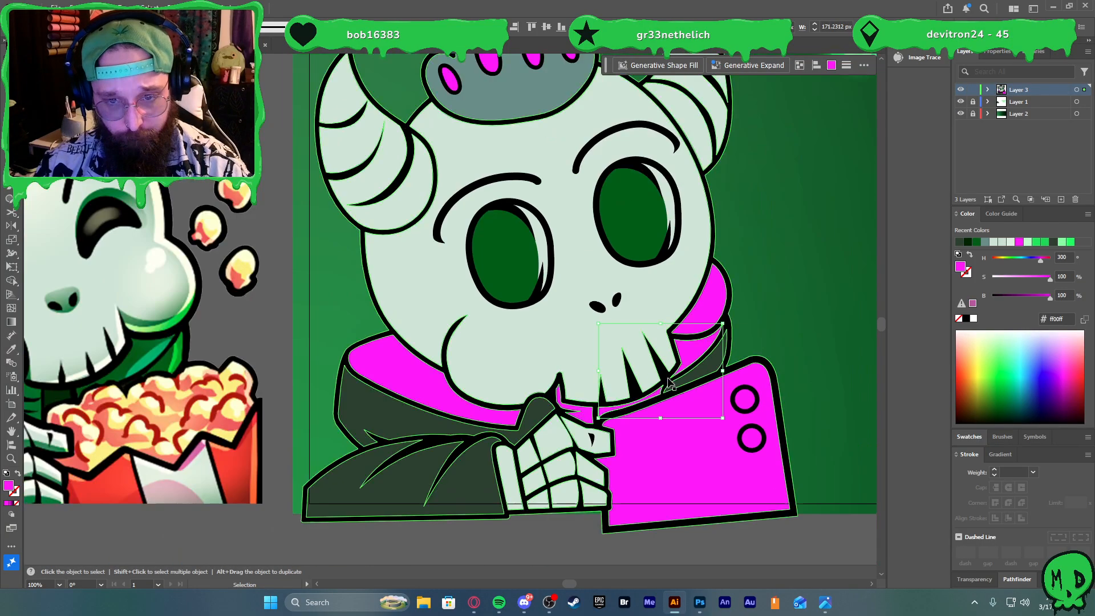
scroll(647, 445, left, 1)
Fill the rounded cheek section behind the skull, above the cleaver-side hood, with the pale colour sampled from the skull
click(719, 310)
key(i)
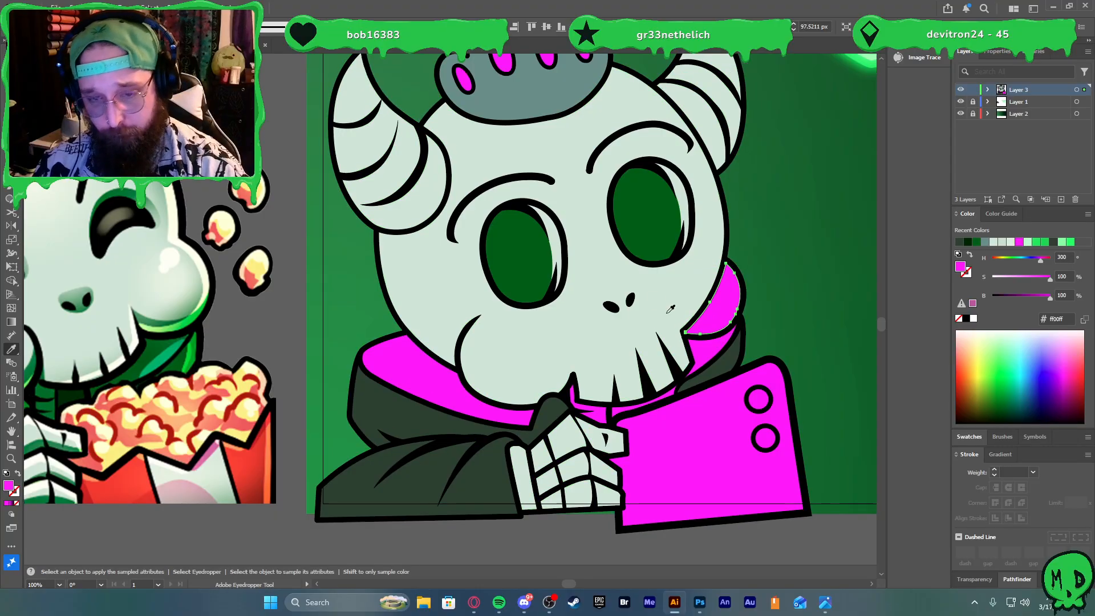
click(654, 283)
key(v)
Fill the inner hood pieces between the jaw and the cleaver with the very dark green #002800 sampled from the reference, and deselect them
click(705, 351)
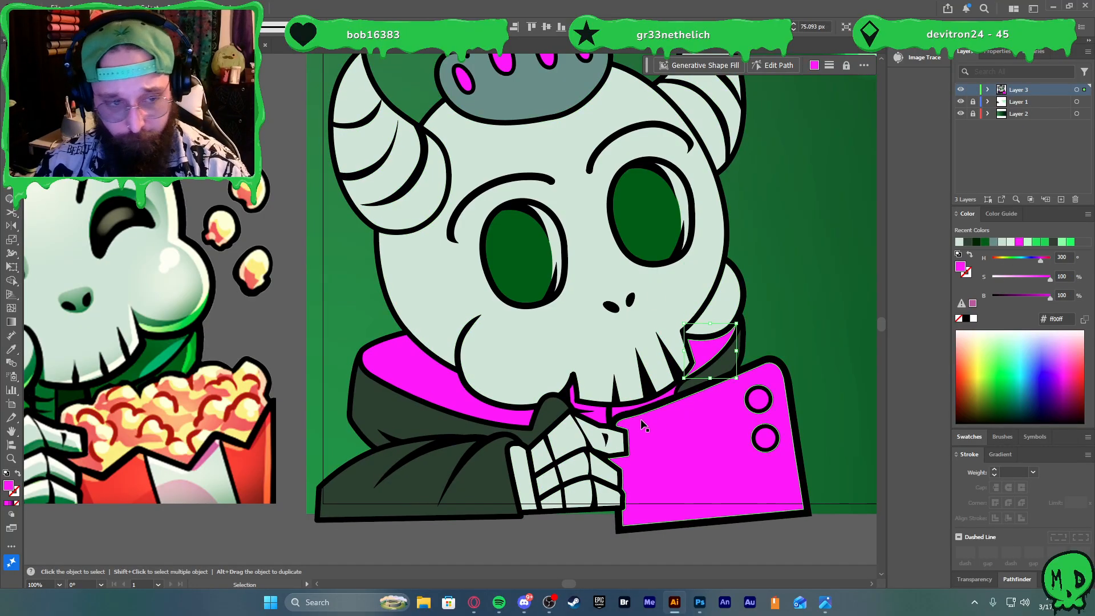
scroll(643, 425, down, 1)
scroll(645, 420, up, 2)
scroll(646, 415, up, 1)
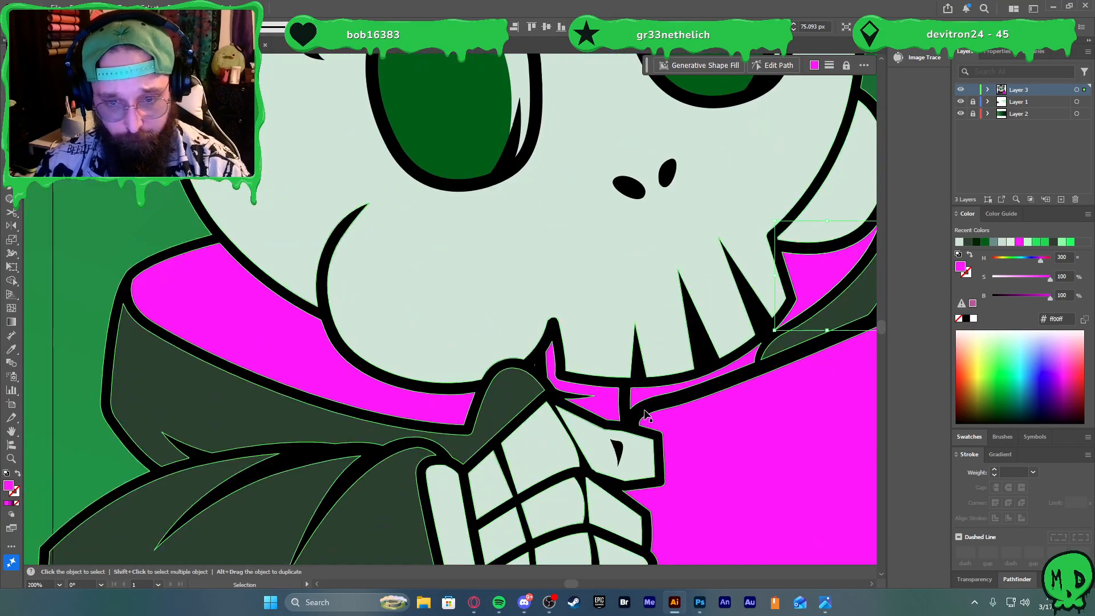
scroll(646, 417, down, 2)
key(i)
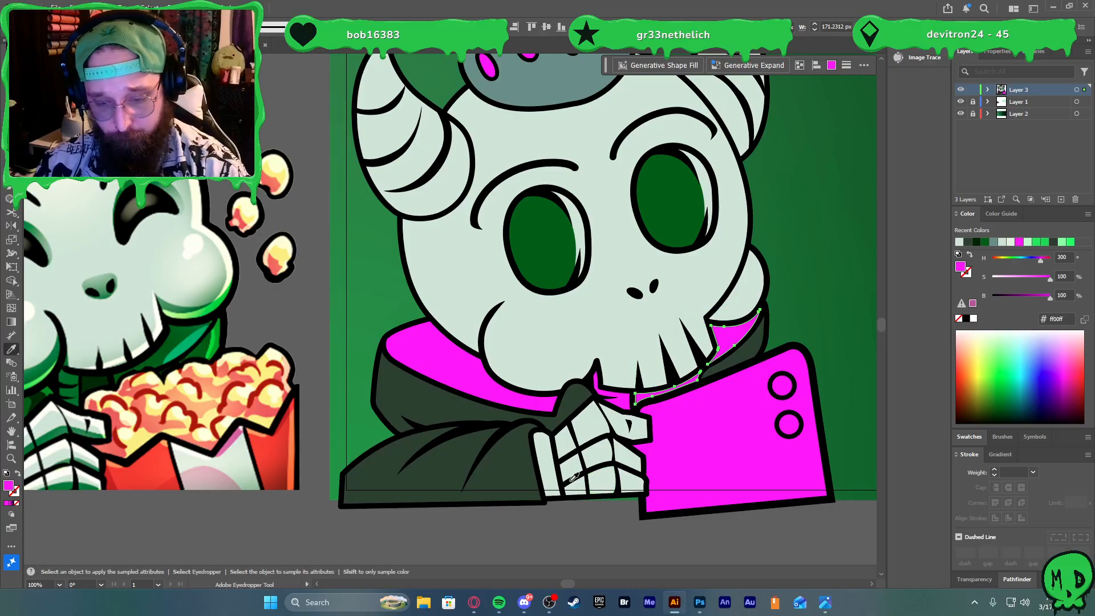
click(459, 414)
scroll(451, 450, down, 1)
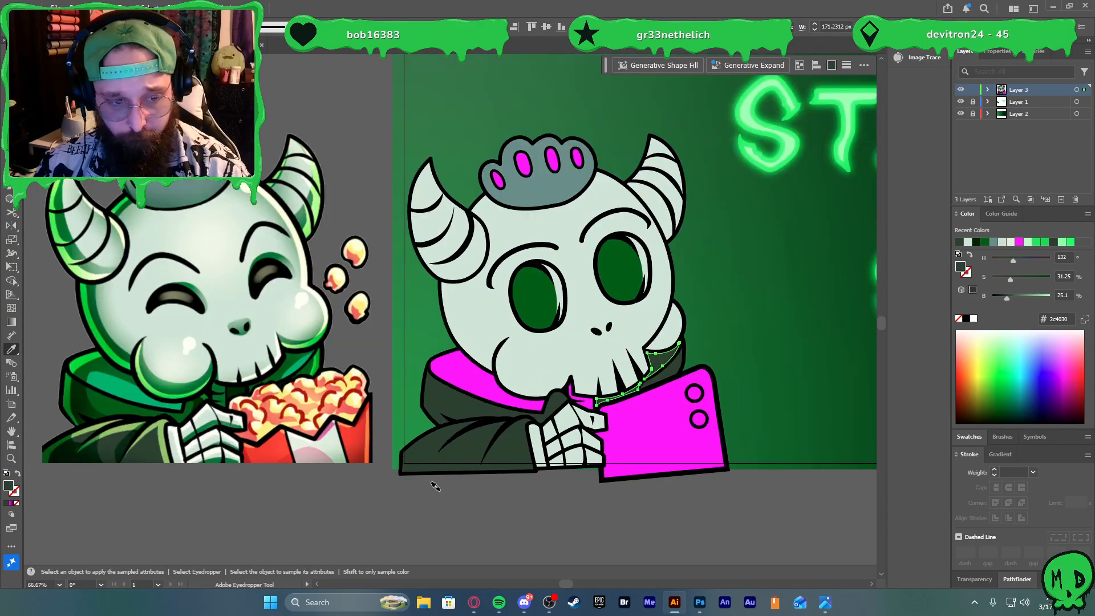
click(558, 533)
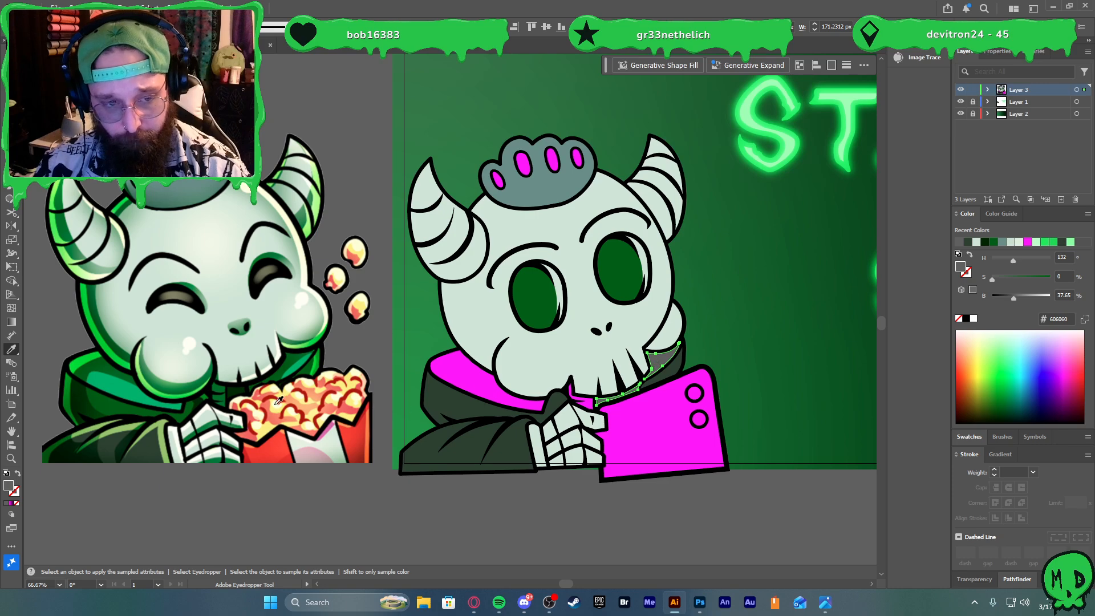
click(248, 393)
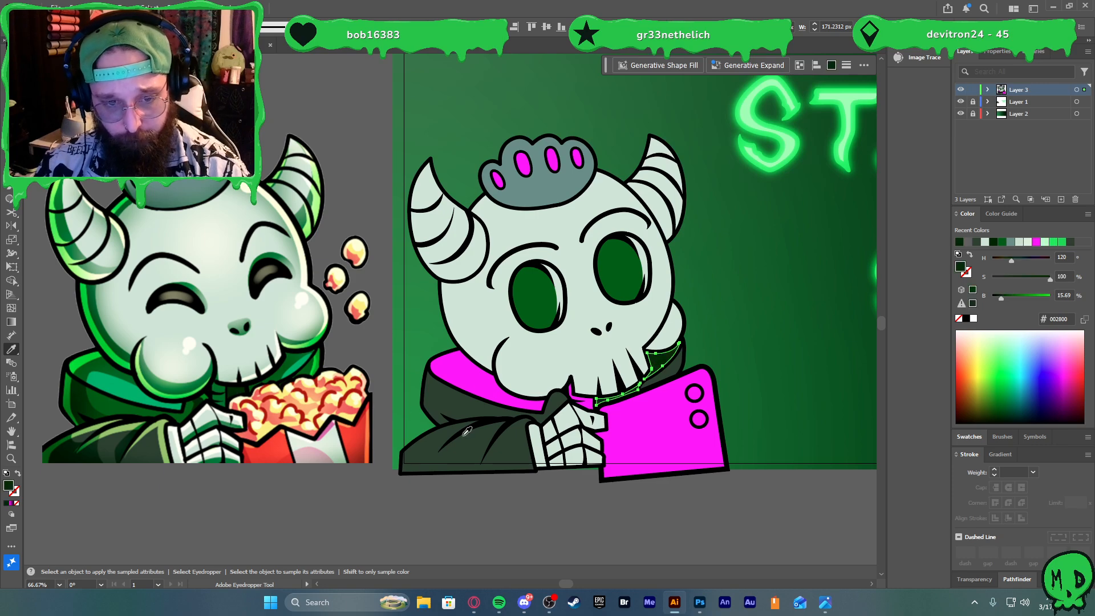
key(v)
click(575, 500)
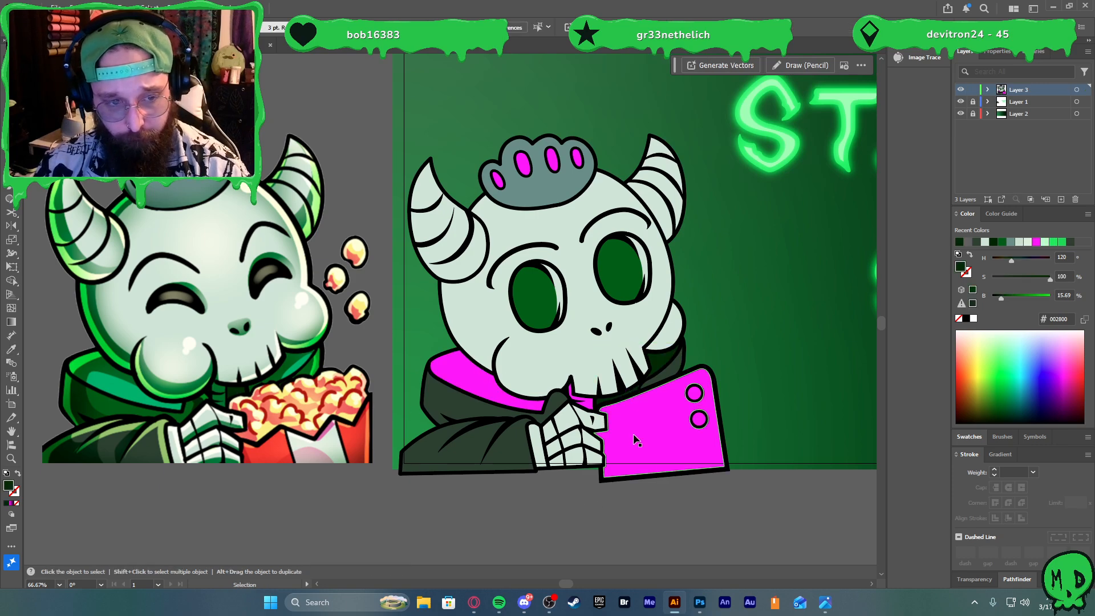
Fill the large inner hood sections on both sides of the jaw with the green #005d0f sampled from the reference hood, and deselect them
click(661, 365)
click(657, 361)
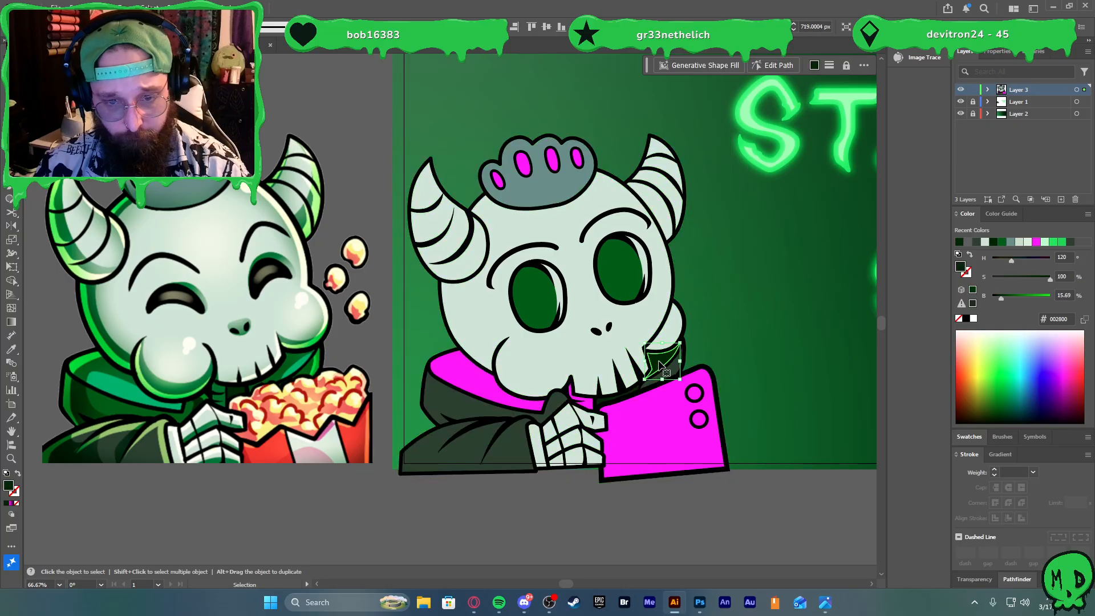
shift+click(484, 390)
key(i)
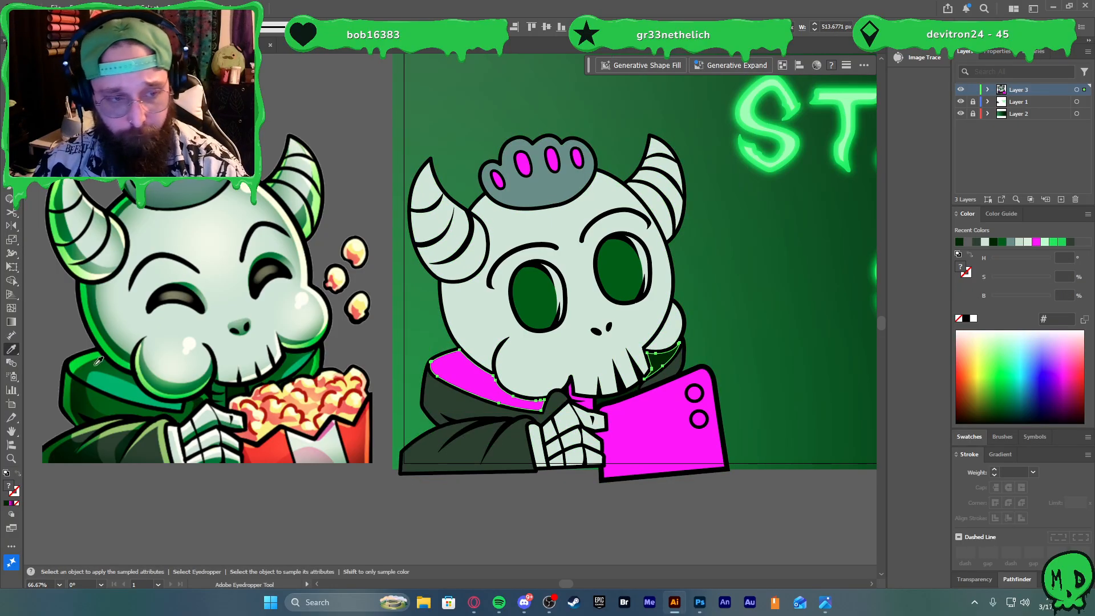
click(98, 359)
key(v)
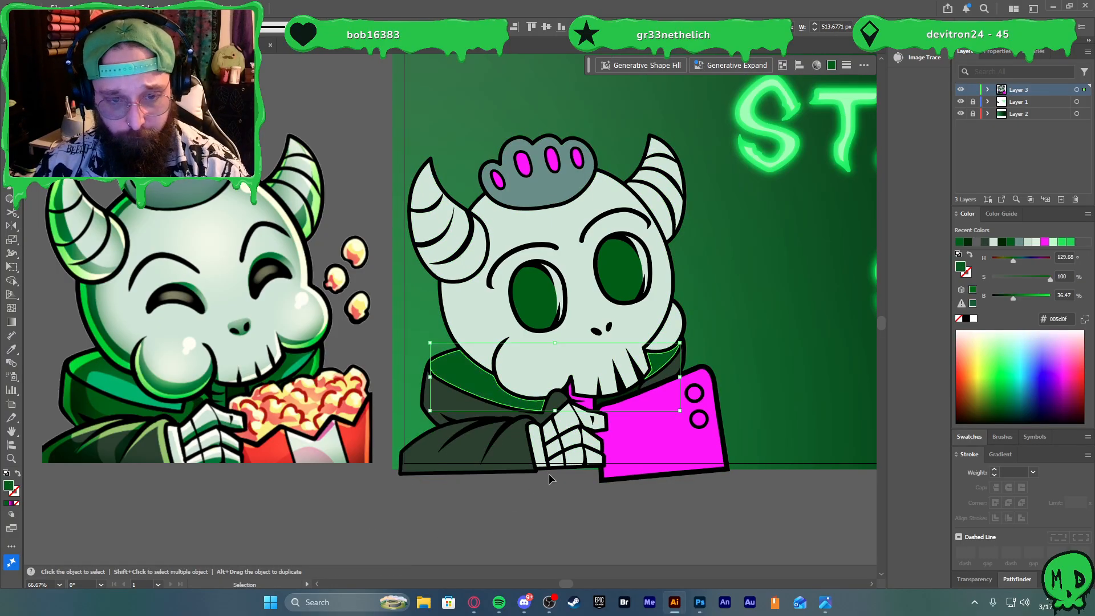
click(548, 474)
Fill the small magenta inner hood piece between the jaw and the hand with the green #006d20 sampled from the reference
click(588, 410)
click(585, 407)
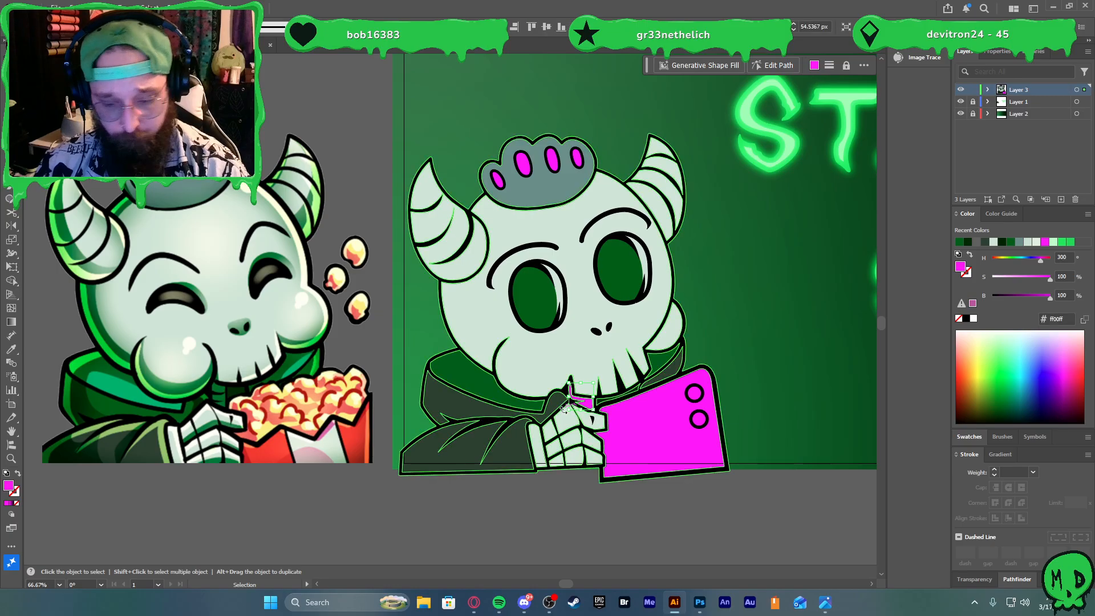
key(i)
click(226, 387)
key(v)
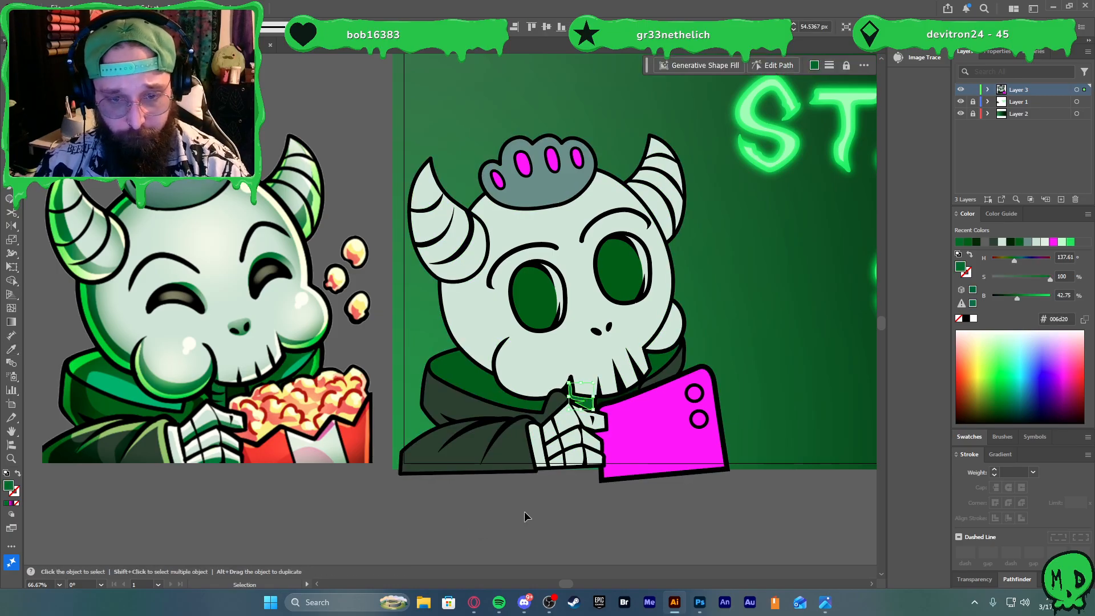
click(567, 522)
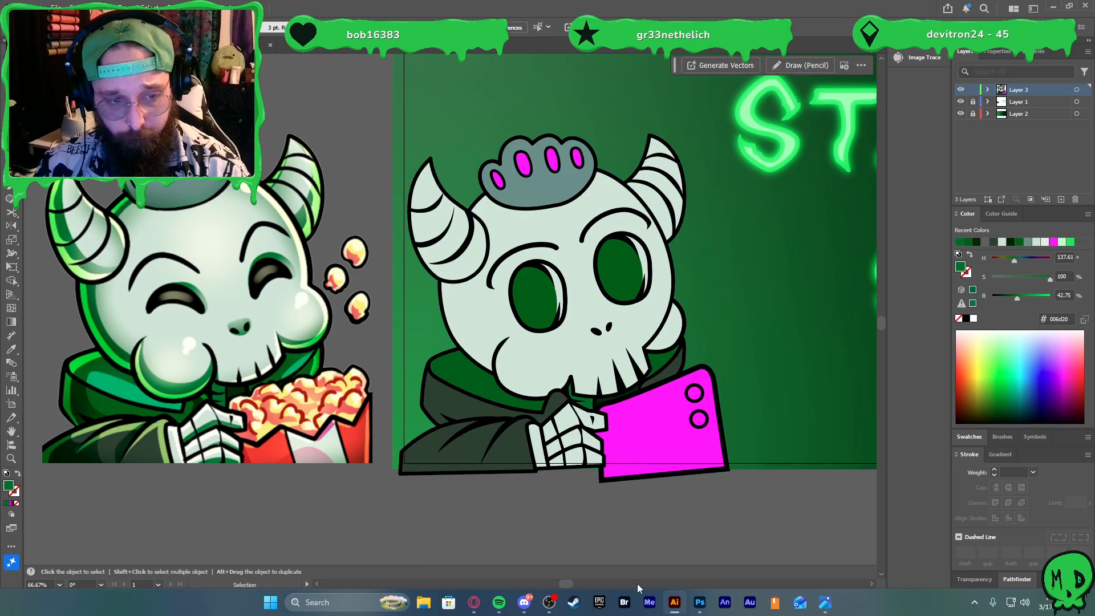
Fill the cleaver blade with the crown's grey-green, then raise its brightness to about 72% and reduce its saturation
click(665, 436)
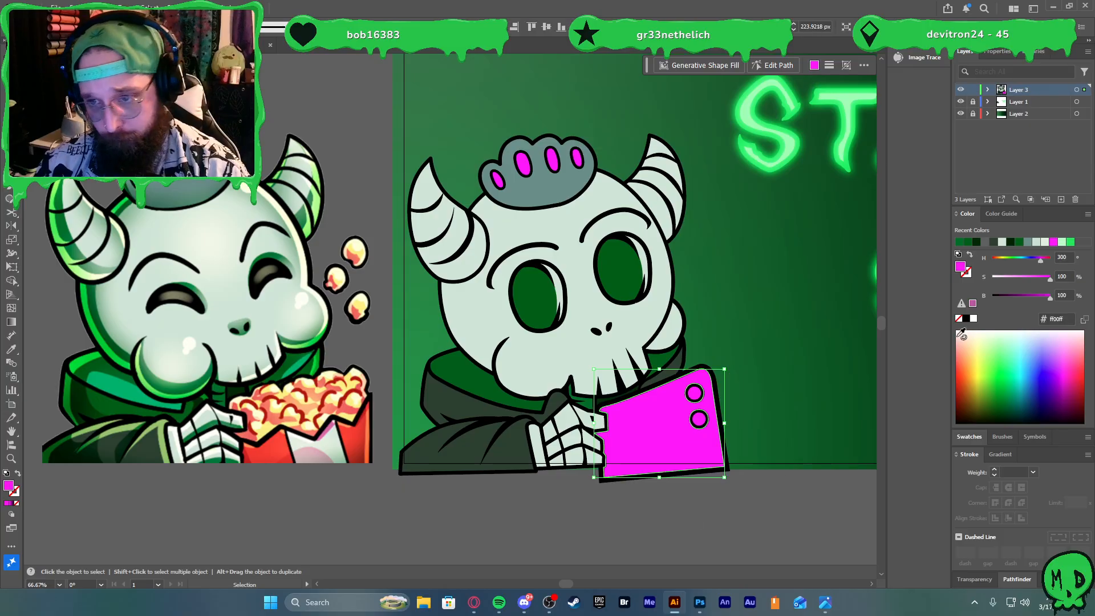
click(1025, 245)
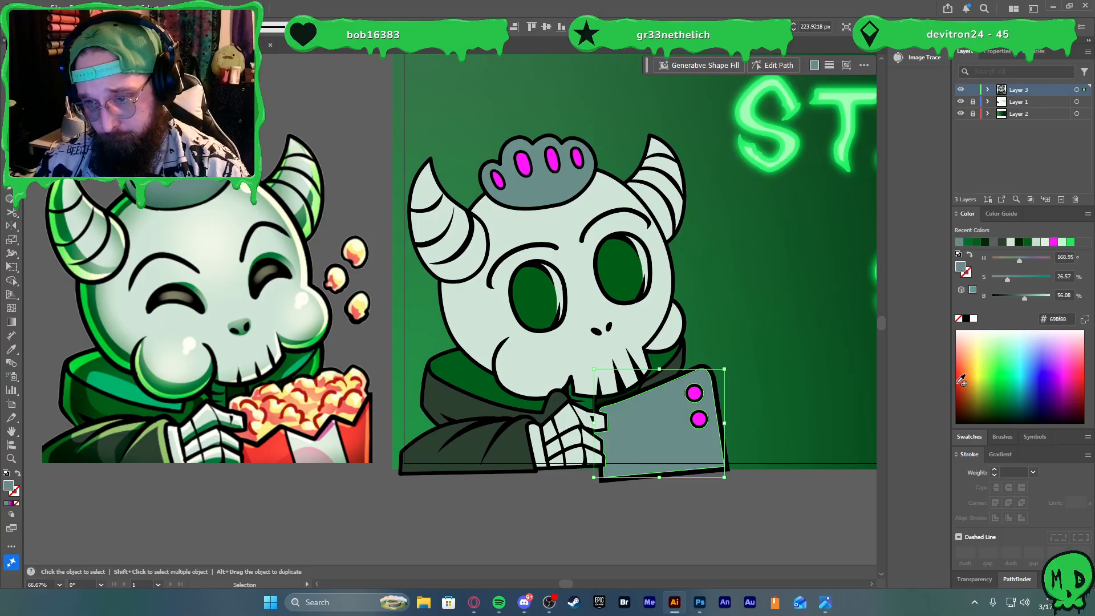
click(1034, 295)
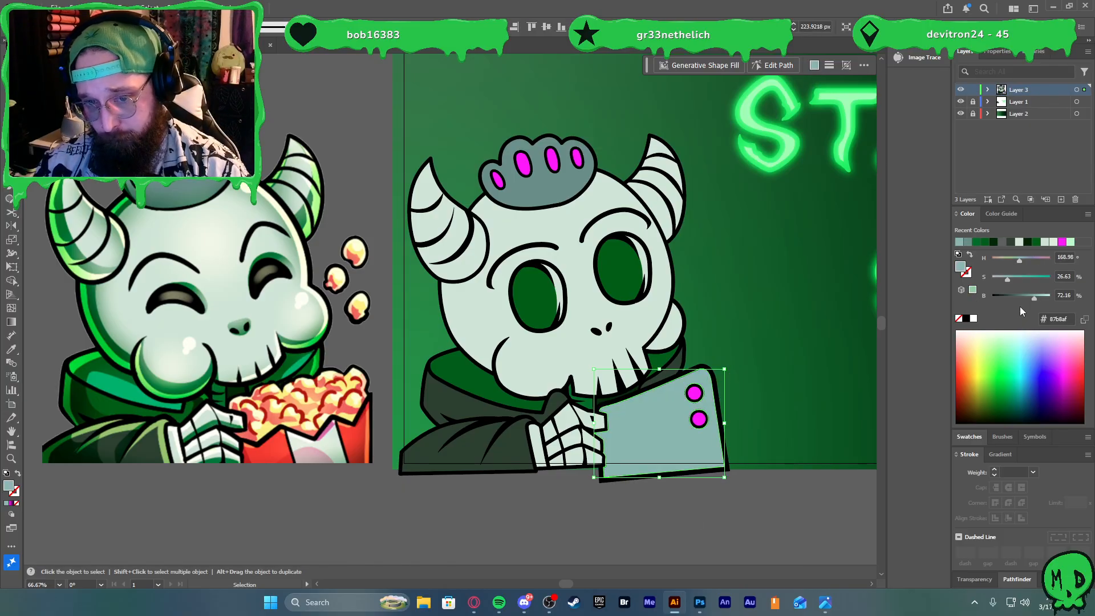
drag(1006, 279, 999, 280)
Fill both round magenta holes in the cleaver blade with the grey #606060 and deselect them
click(700, 393)
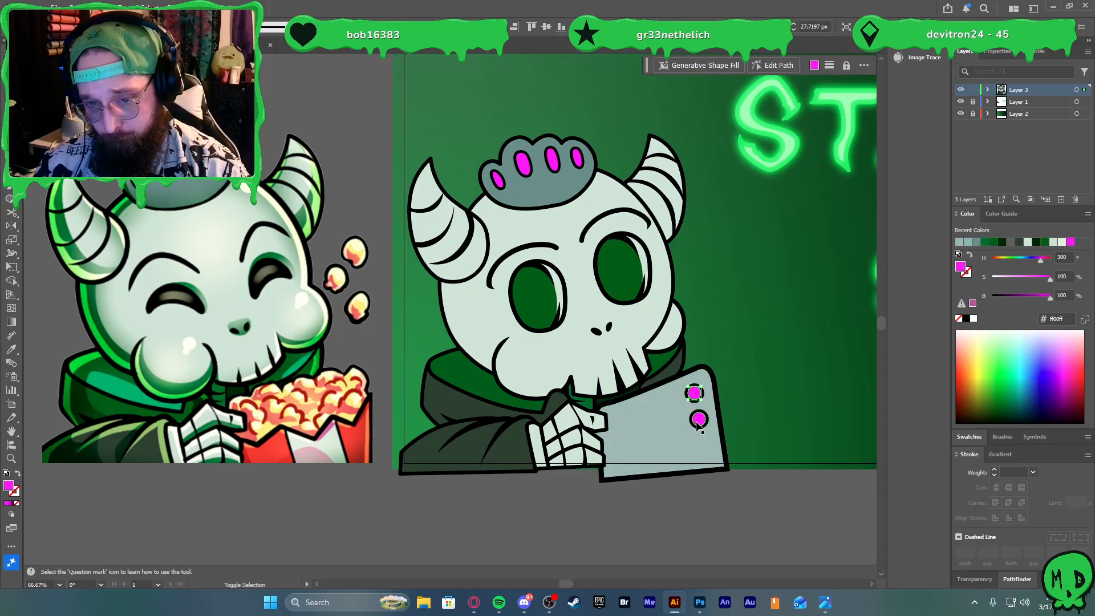
click(1009, 241)
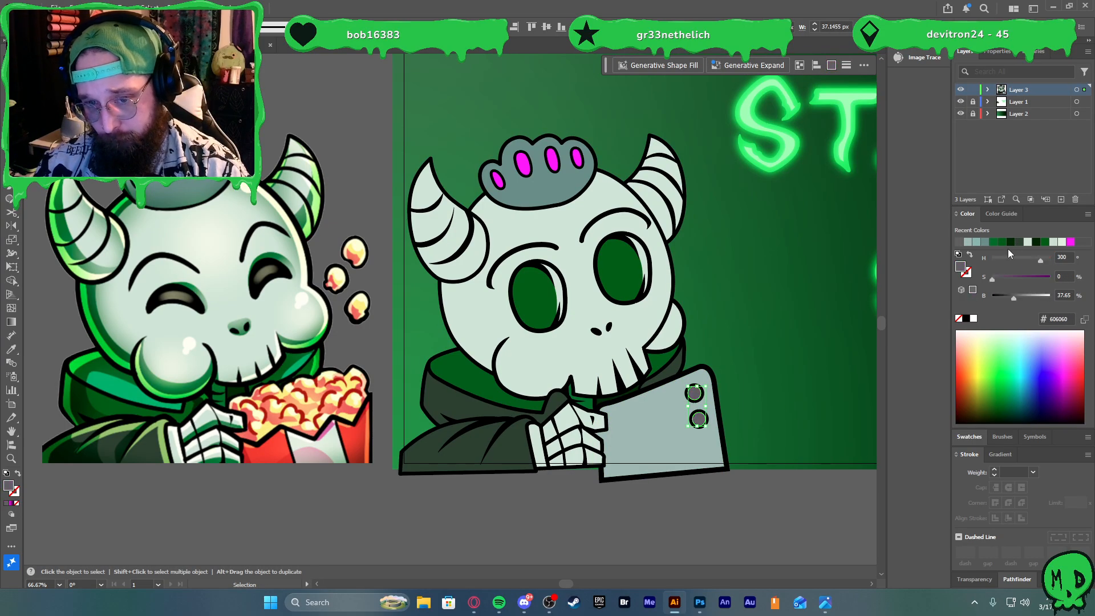
click(789, 525)
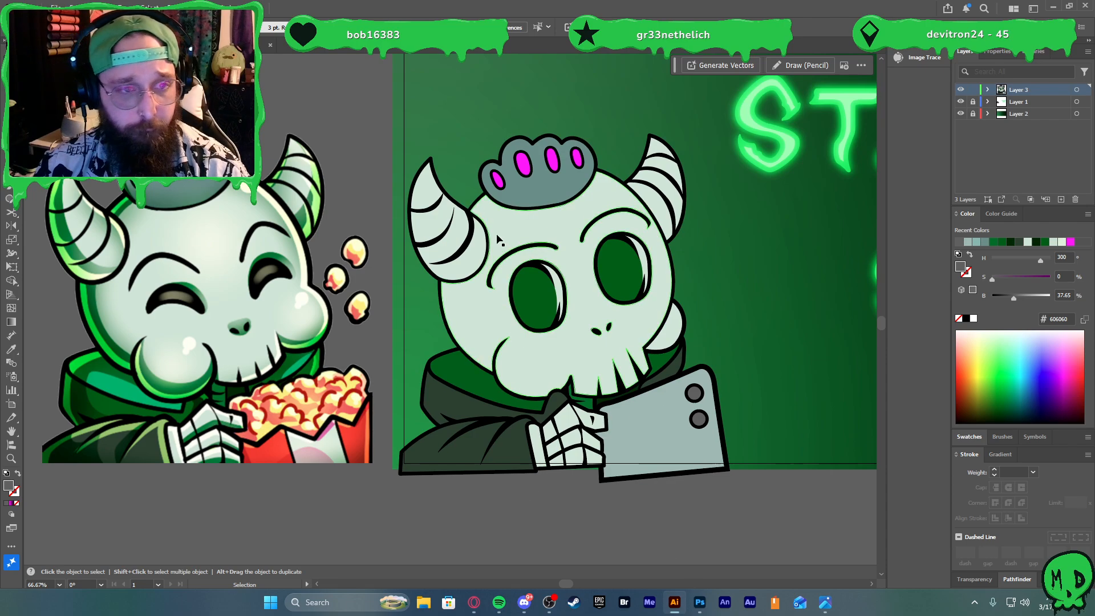
Fill the four magenta ovals on the crown with the bright green #00b86b sampled from the reference's inner hood, and deselect them
click(499, 181)
shift+click(523, 164)
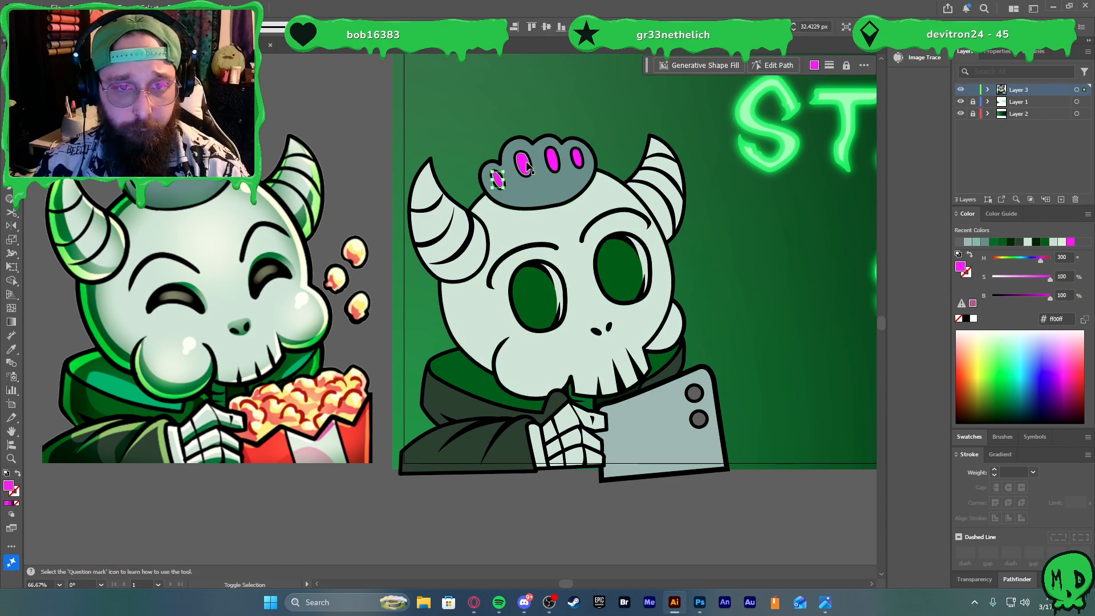
shift+click(576, 159)
key(i)
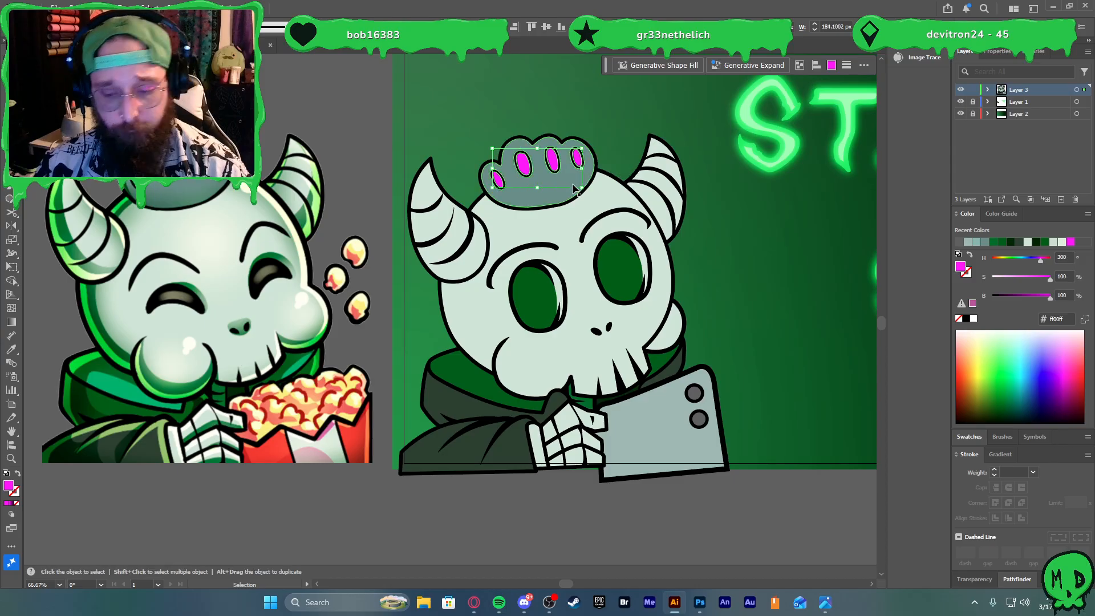
click(108, 386)
key(v)
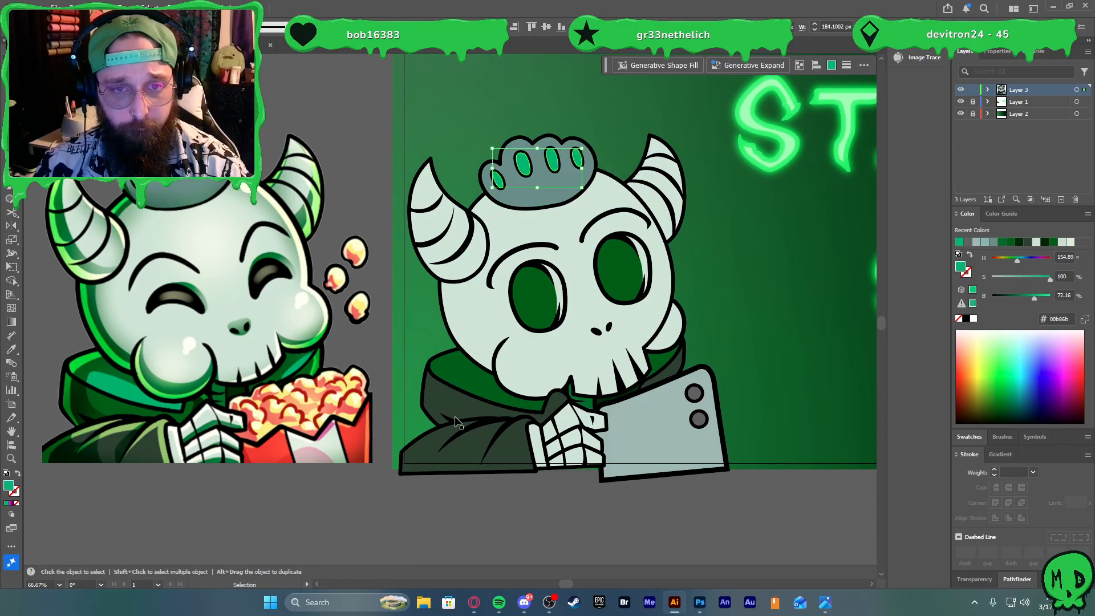
click(657, 508)
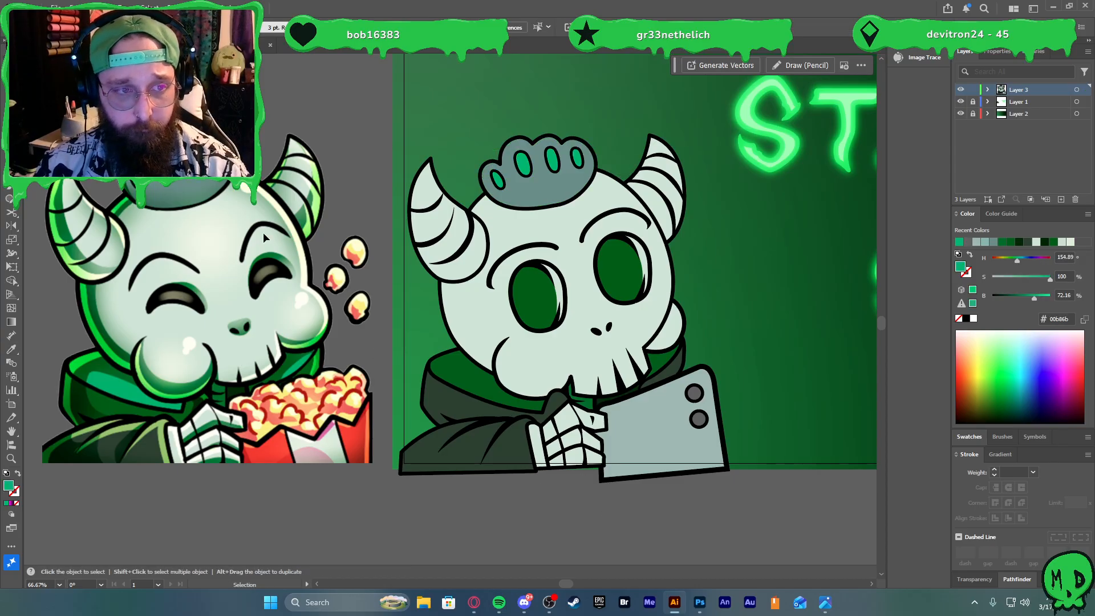
Draw a pointed crease with the Pen tool below the notch between the crown's first and second lobes and fill it with the outline's black
scroll(335, 111, up, 1)
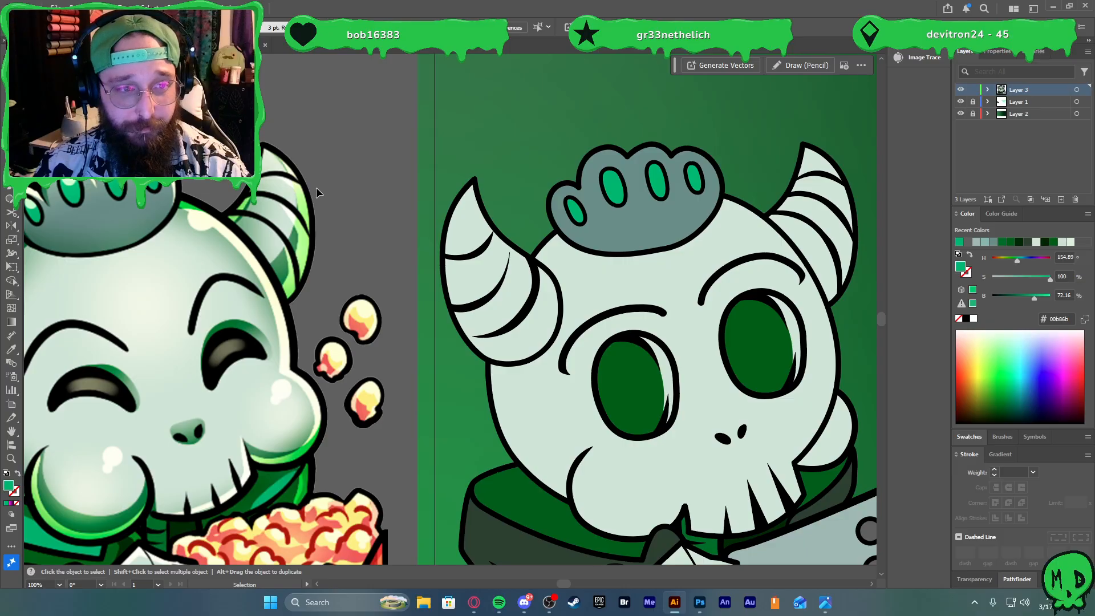
scroll(316, 187, down, 1)
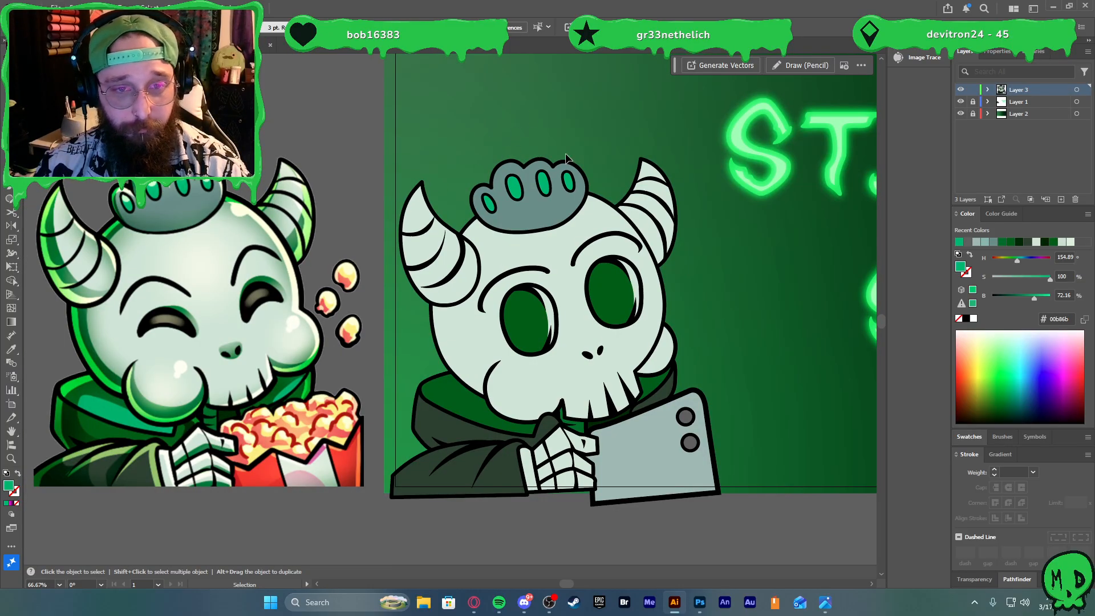
scroll(566, 152, up, 4)
key(p)
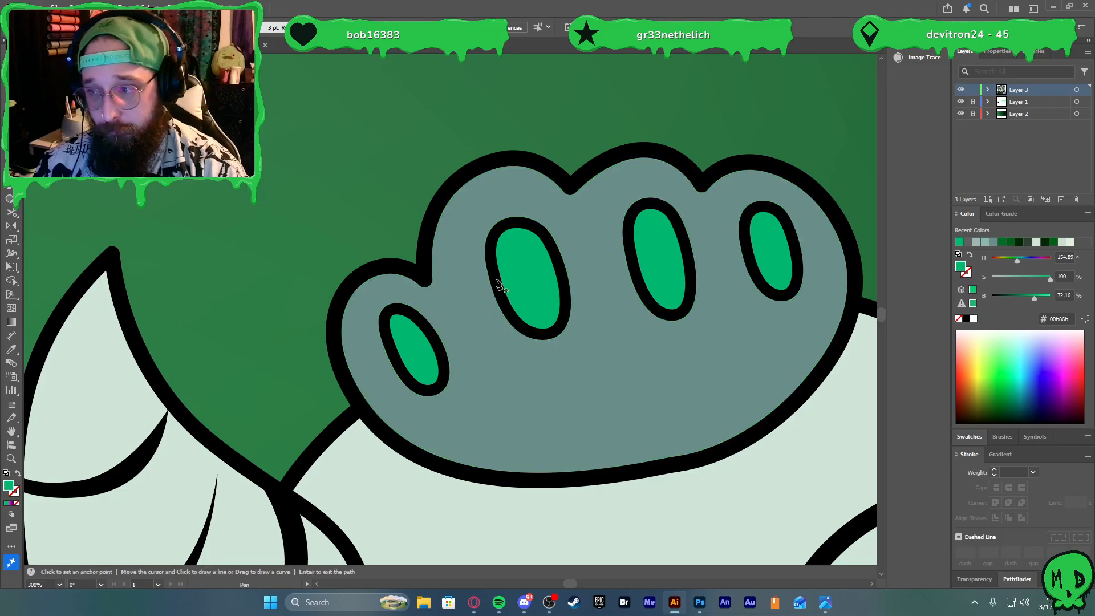
scroll(445, 308, down, 5)
key(shift+c)
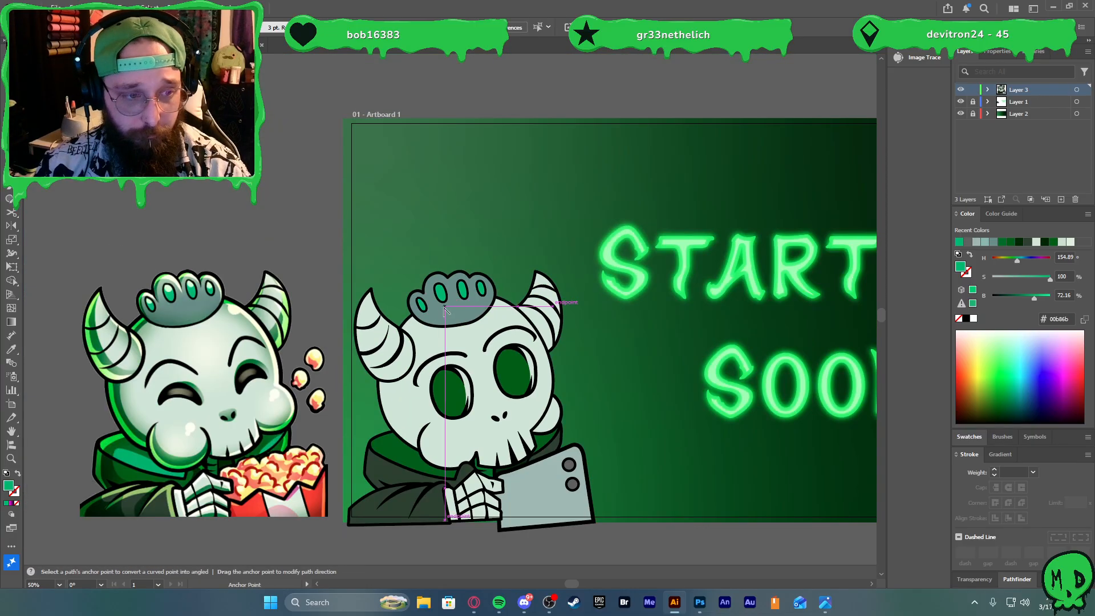
scroll(445, 309, up, 7)
key(p)
click(380, 207)
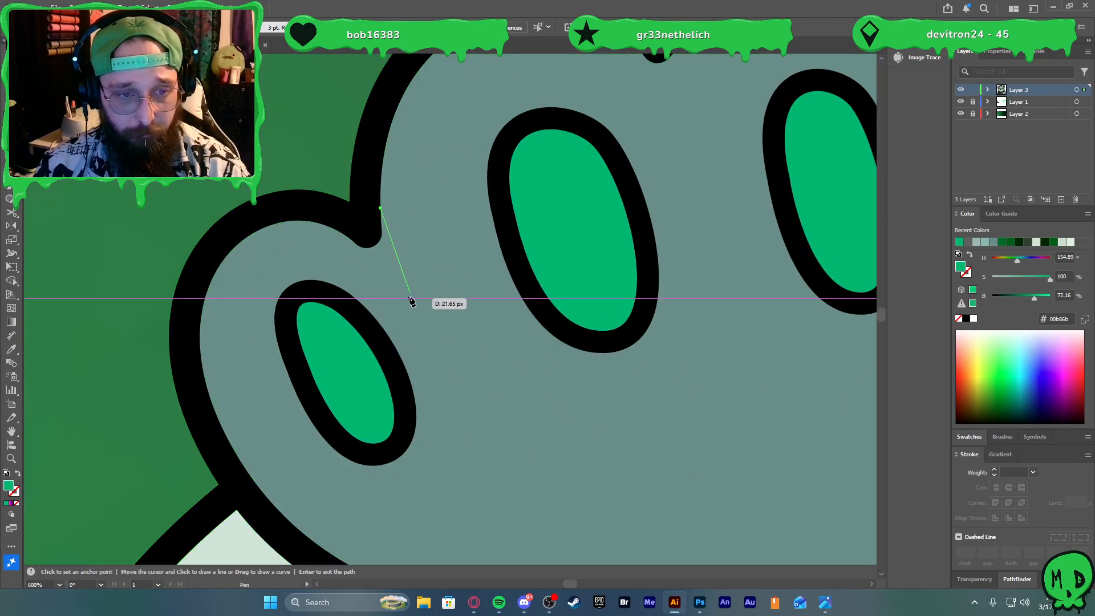
drag(410, 298, 432, 342)
click(410, 299)
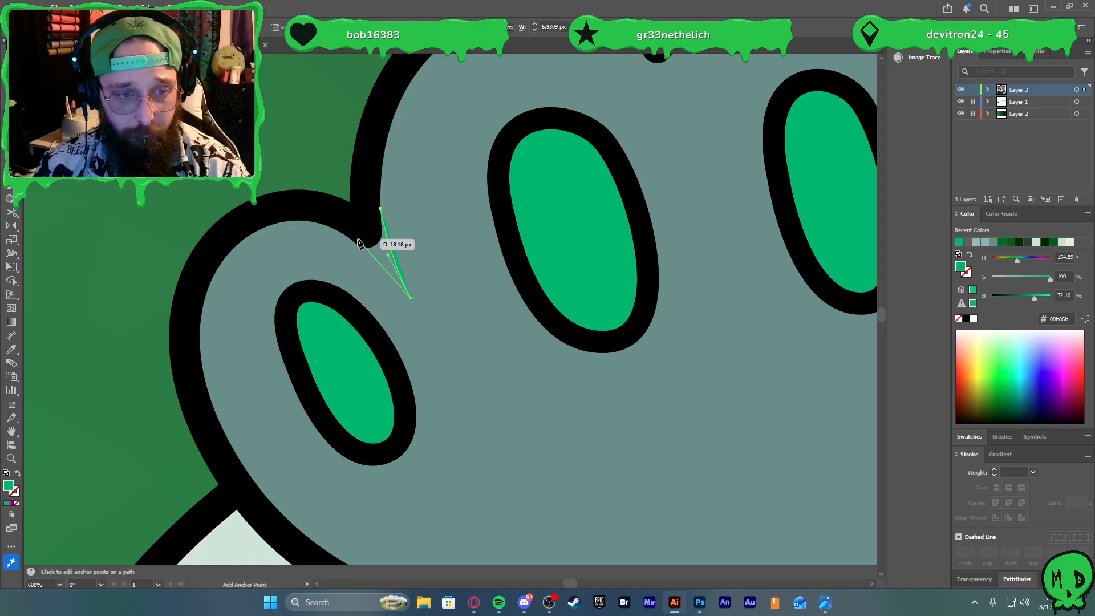
drag(355, 244, 341, 219)
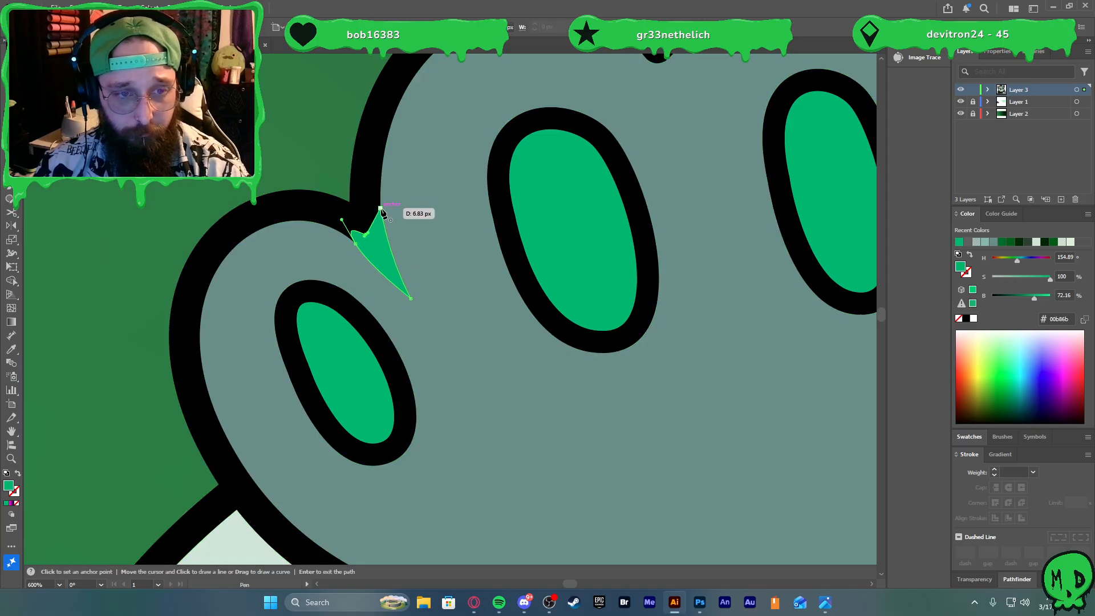
click(379, 210)
key(i)
click(366, 196)
scroll(366, 195, down, 10)
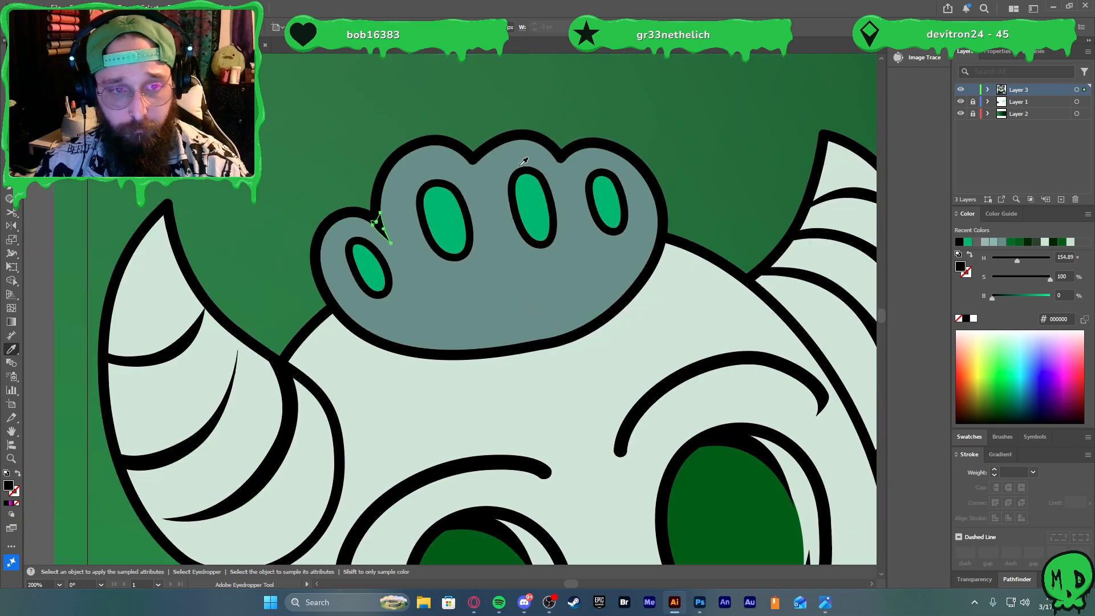
Draw a curved, tapering black crease below the notch between the crown's second and third lobes
scroll(468, 172, up, 8)
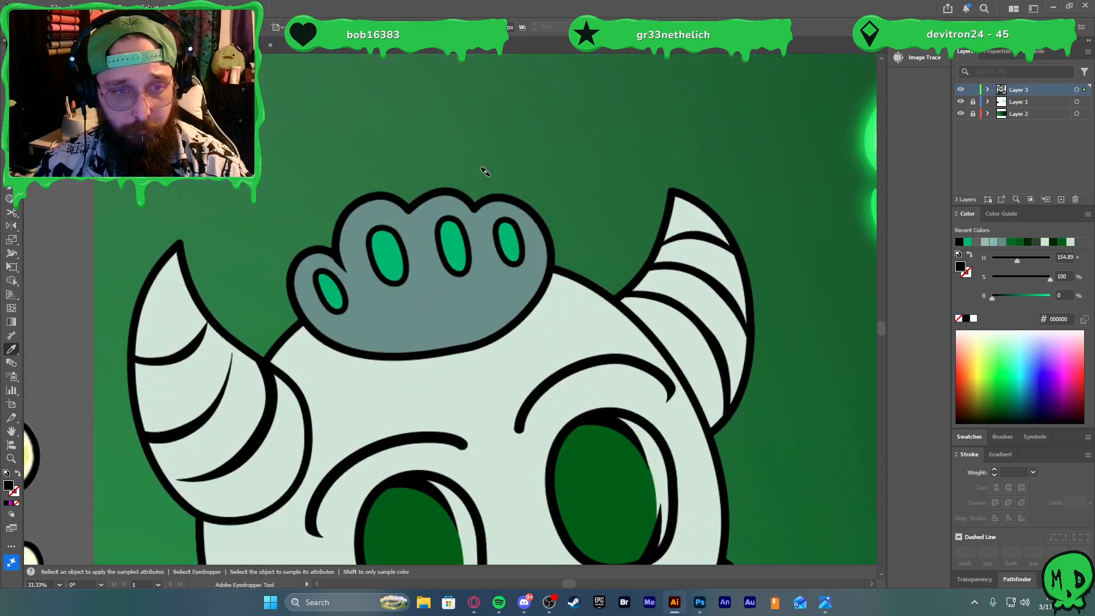
key(p)
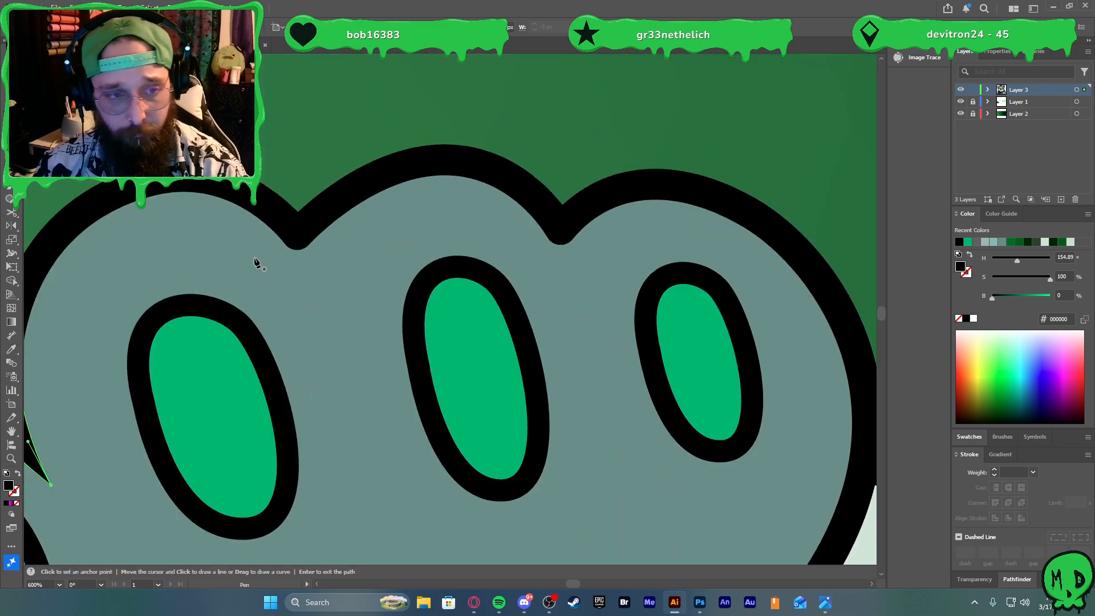
click(281, 239)
drag(333, 349, 333, 372)
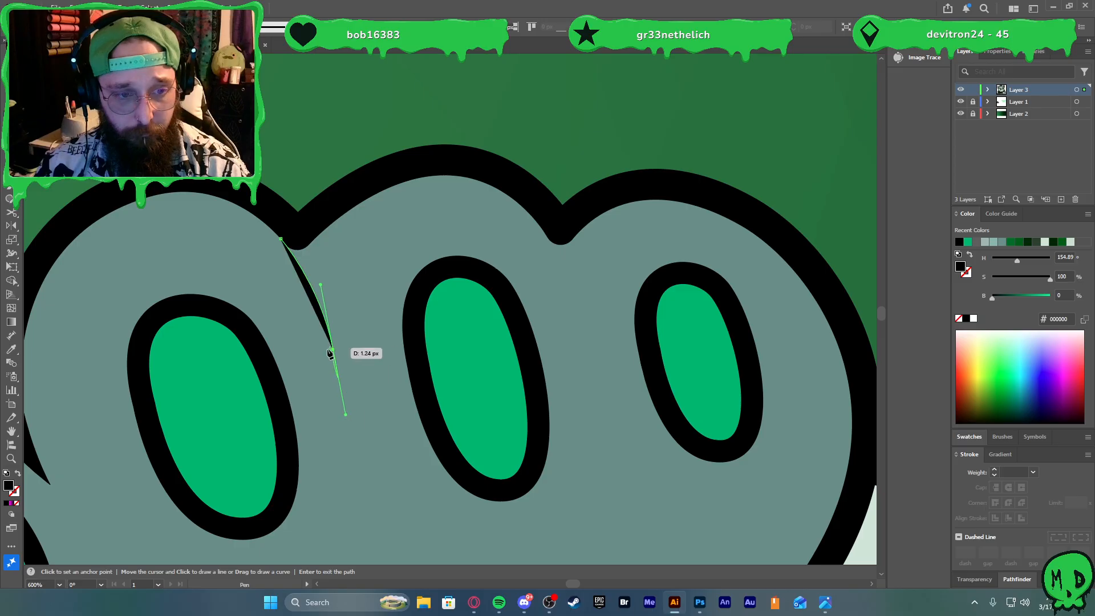
drag(297, 212, 262, 172)
click(297, 212)
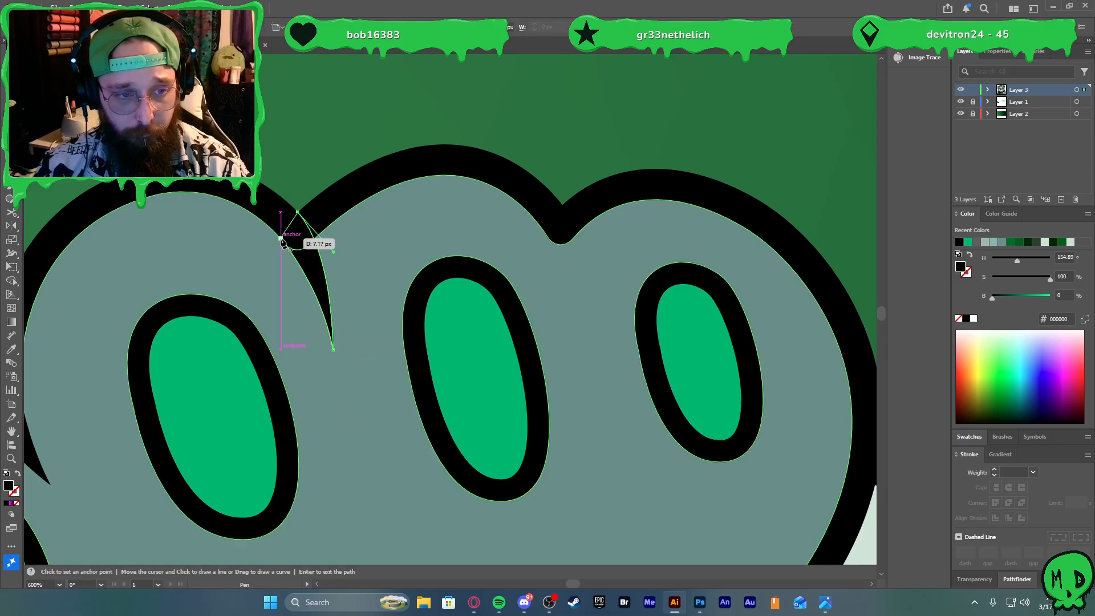
drag(281, 238, 321, 285)
scroll(329, 248, down, 4)
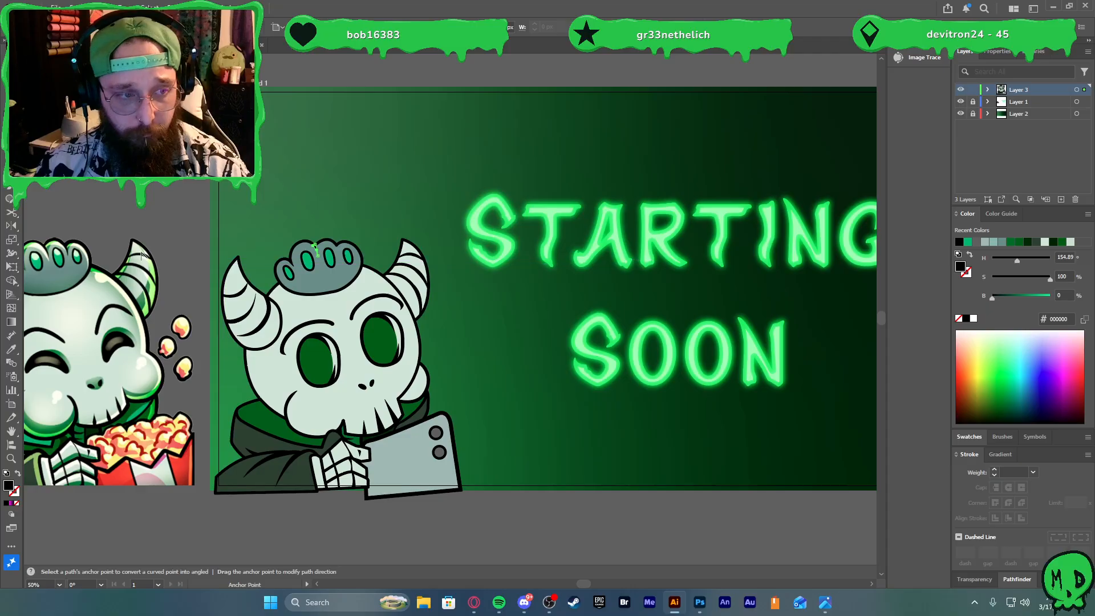
Draw a matching tapered black crease below the notch between the crown's third and fourth lobes and deselect it
scroll(195, 257, up, 3)
scroll(558, 226, up, 3)
click(717, 227)
scroll(758, 260, up, 1)
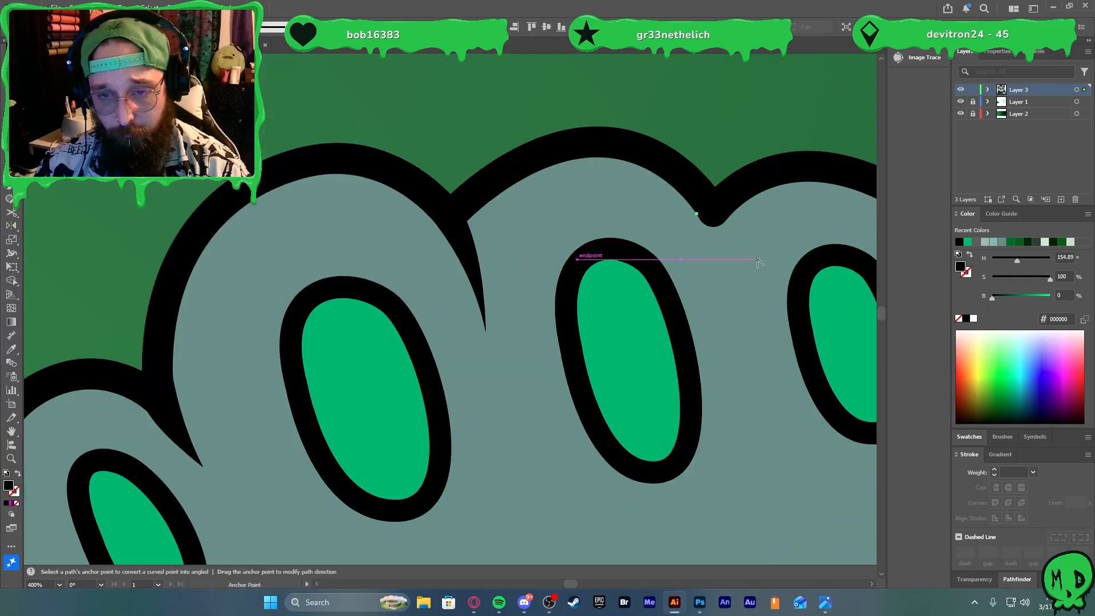
scroll(758, 261, up, 1)
key(p)
drag(724, 315, 737, 383)
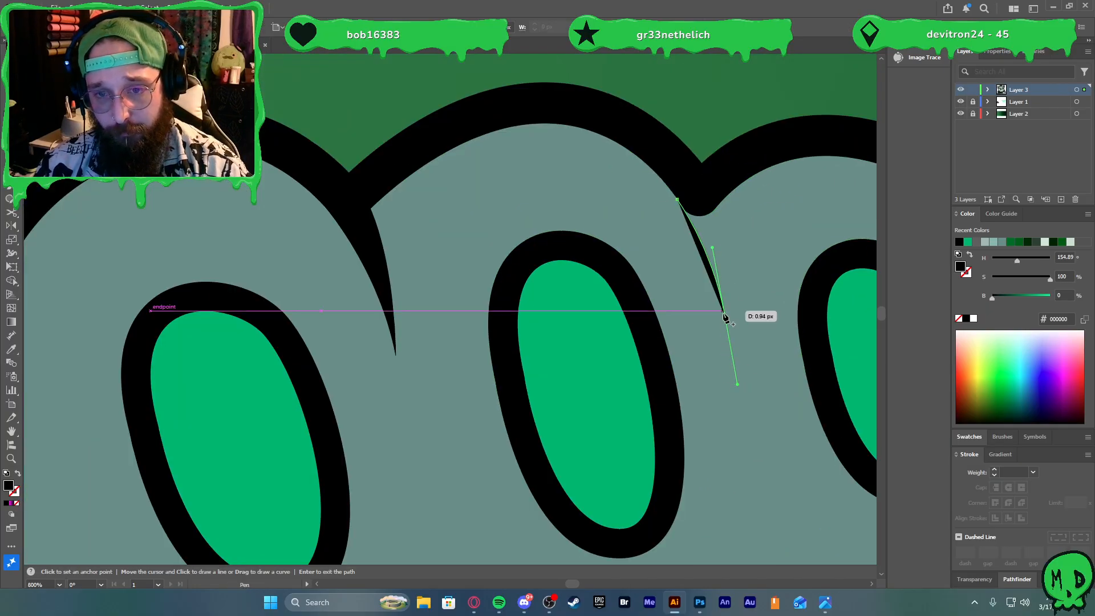
drag(700, 164, 678, 131)
click(700, 163)
click(677, 199)
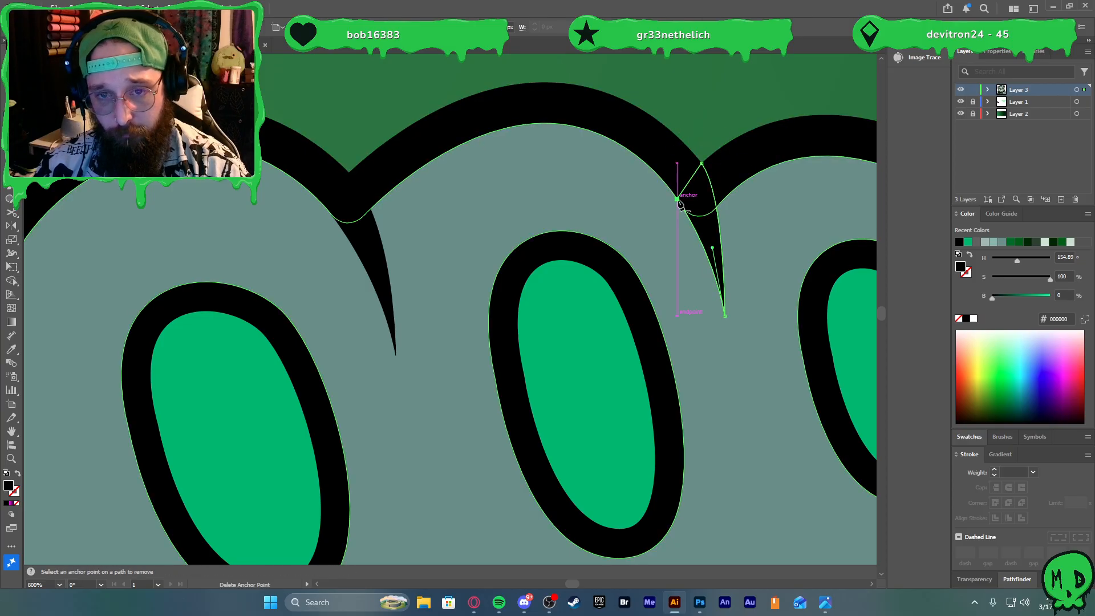
scroll(666, 228, down, 5)
key(a)
click(253, 203)
scroll(252, 203, down, 1)
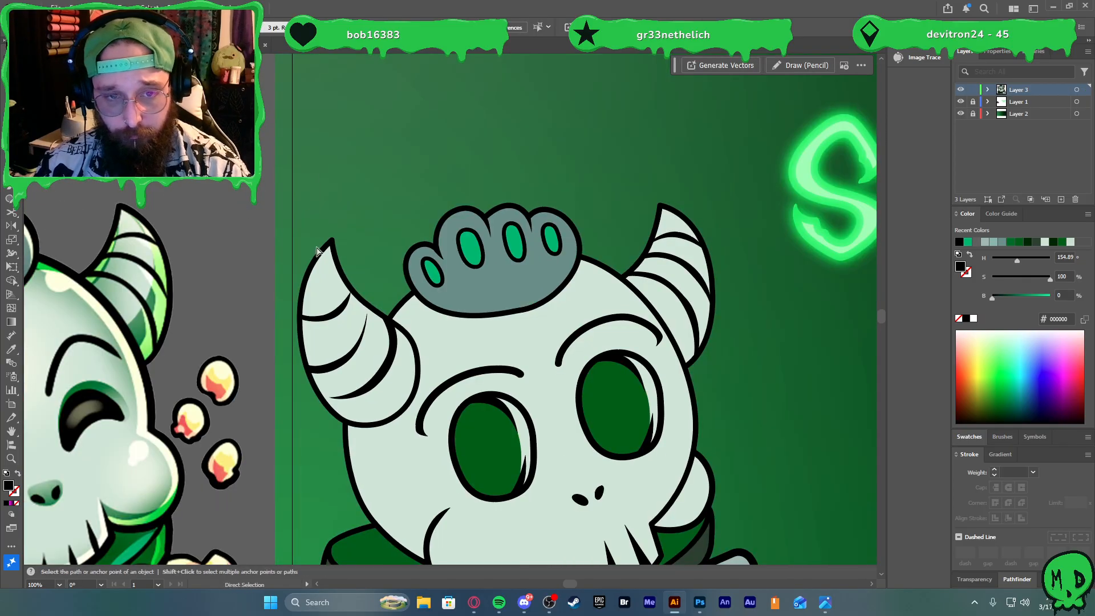
Draw a black circle over the top of the crown's second green oval and trim away the part outside the oval with Shape Builder
drag(221, 326, 295, 255)
scroll(294, 255, down, 1)
drag(188, 274, 286, 270)
key(v)
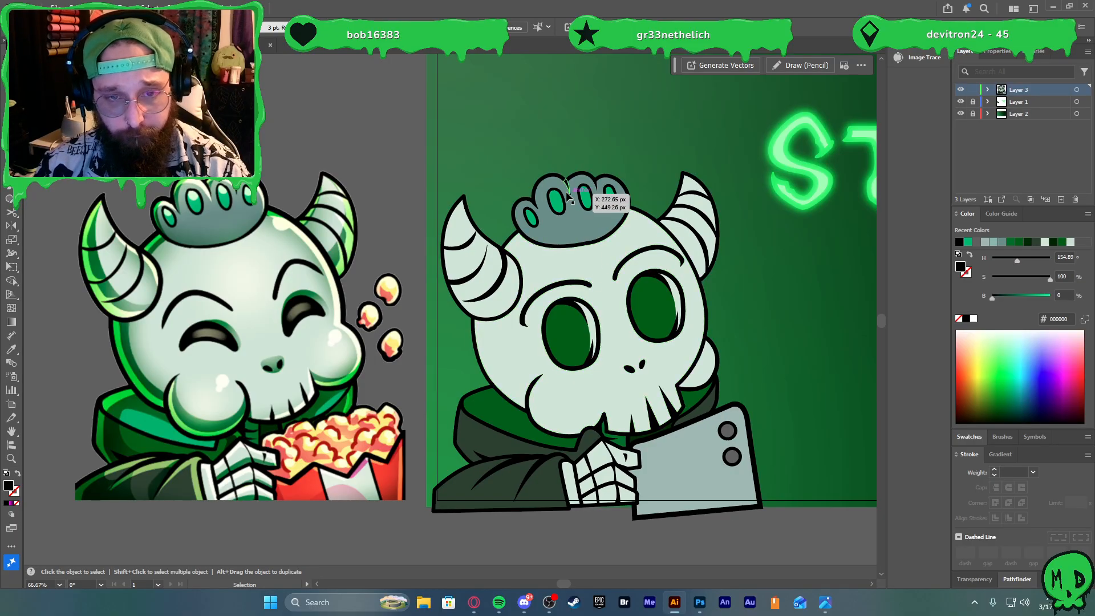
scroll(567, 195, up, 4)
key(p)
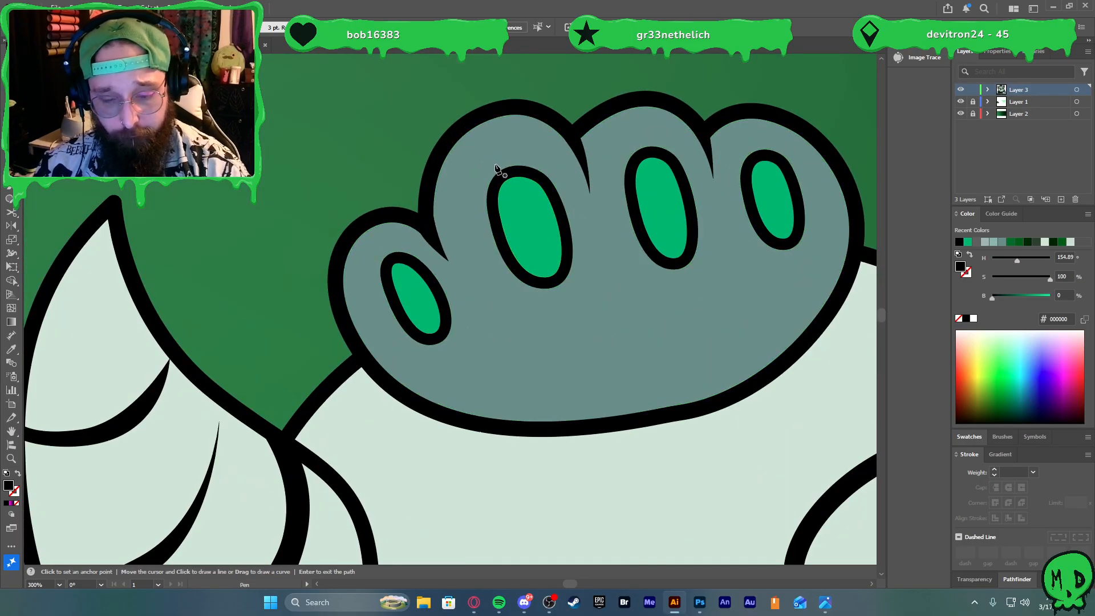
key(l)
drag(497, 158, 560, 221)
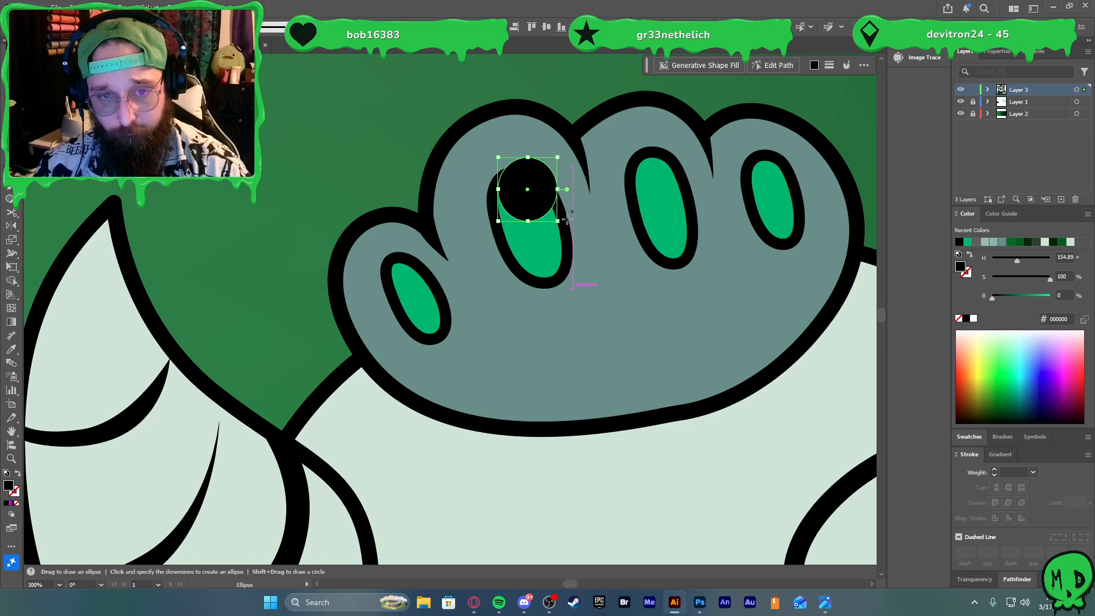
ctrl+shift+click(538, 239)
key(shift+m)
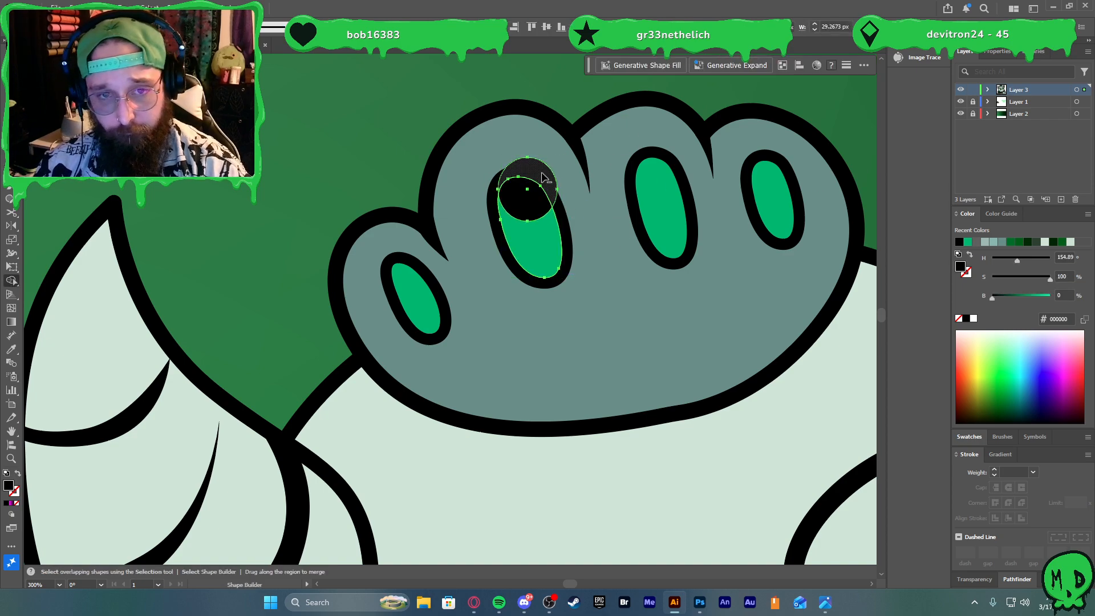
alt+click(535, 167)
key(v)
scroll(558, 229, down, 2)
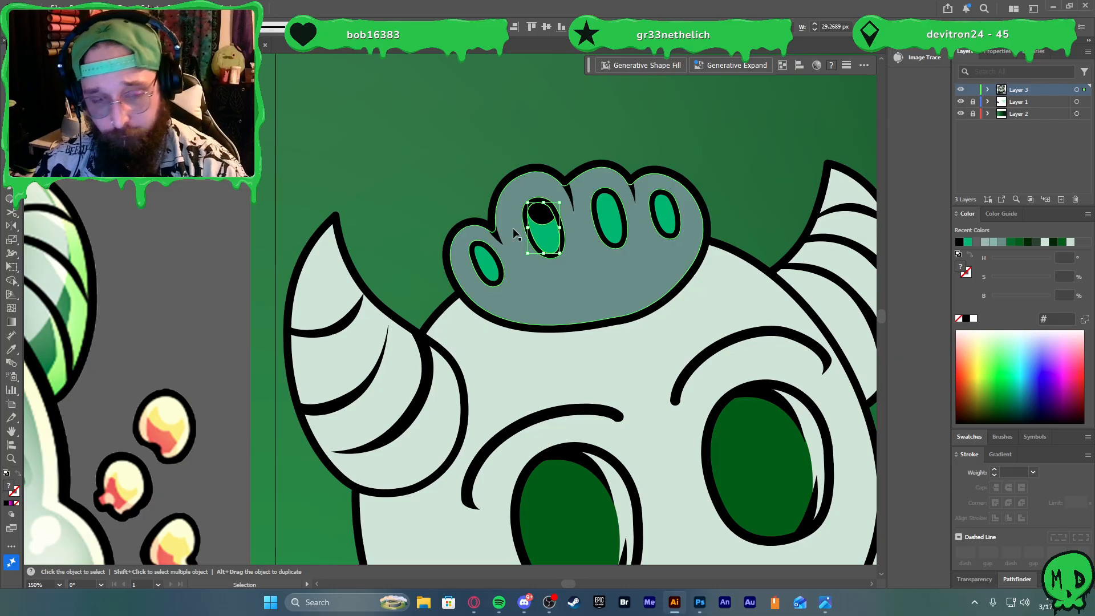
Draw black ellipses over the tops of the crown's first, third and fourth green ovals
key(l)
scroll(512, 227, down, 2)
scroll(498, 211, up, 3)
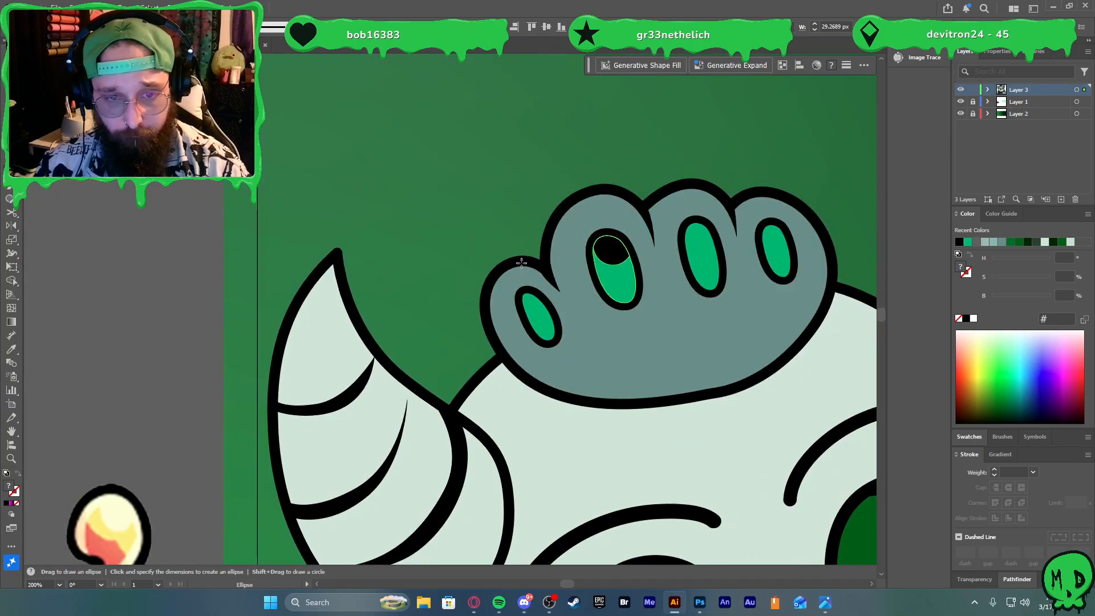
drag(513, 276, 793, 241)
Trim the black ellipses on the fourth, third and first crown ovals to the oval shapes with Shape Builder
key(v)
shift+click(781, 259)
key(shift+m)
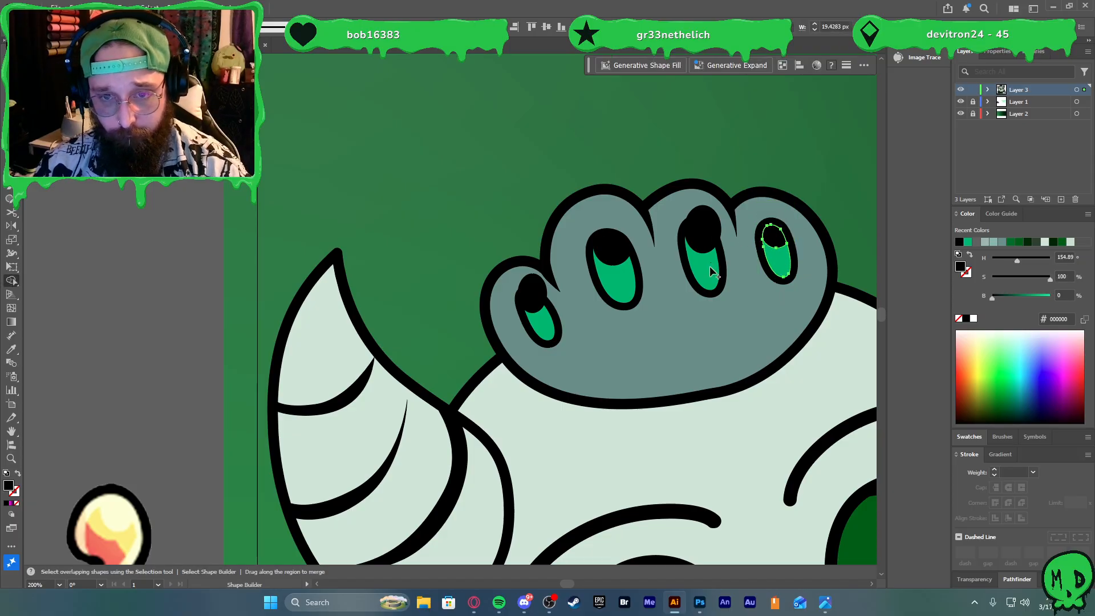
key(v)
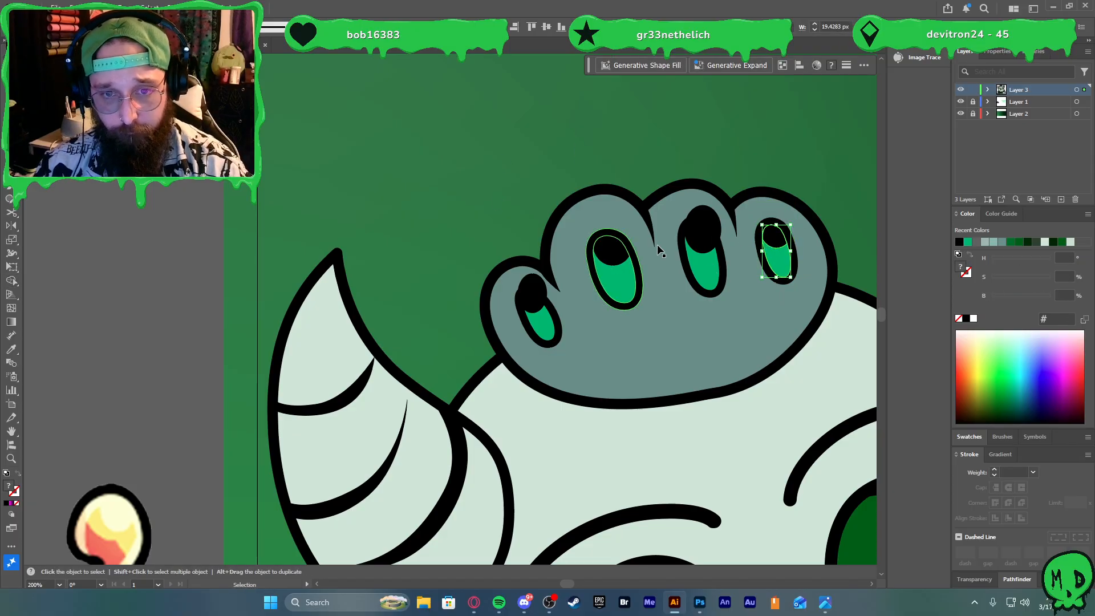
click(708, 251)
key(shift+m)
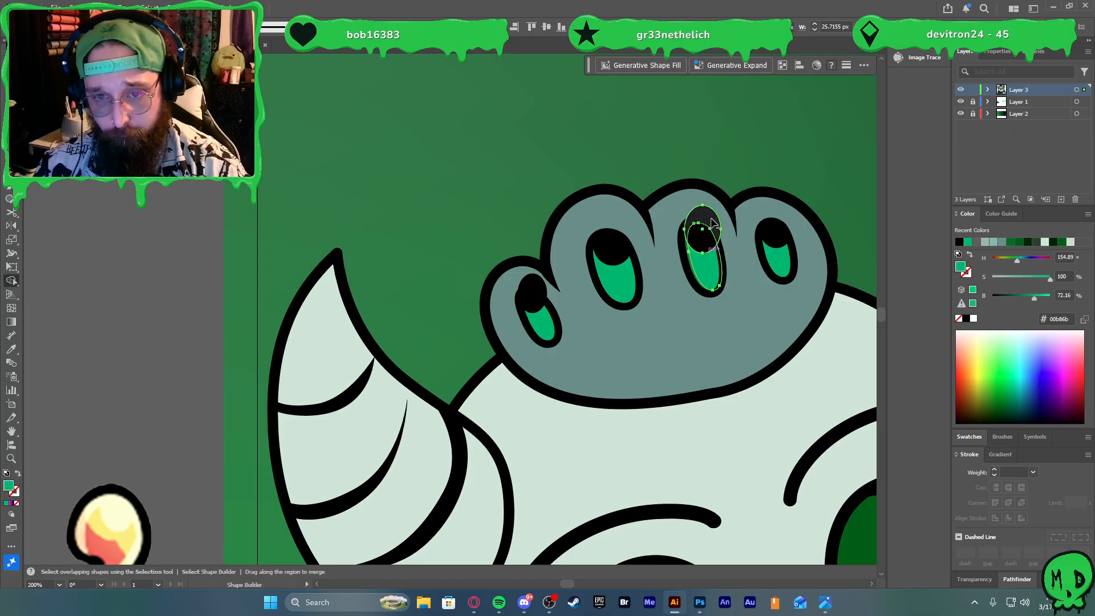
key(v)
click(533, 294)
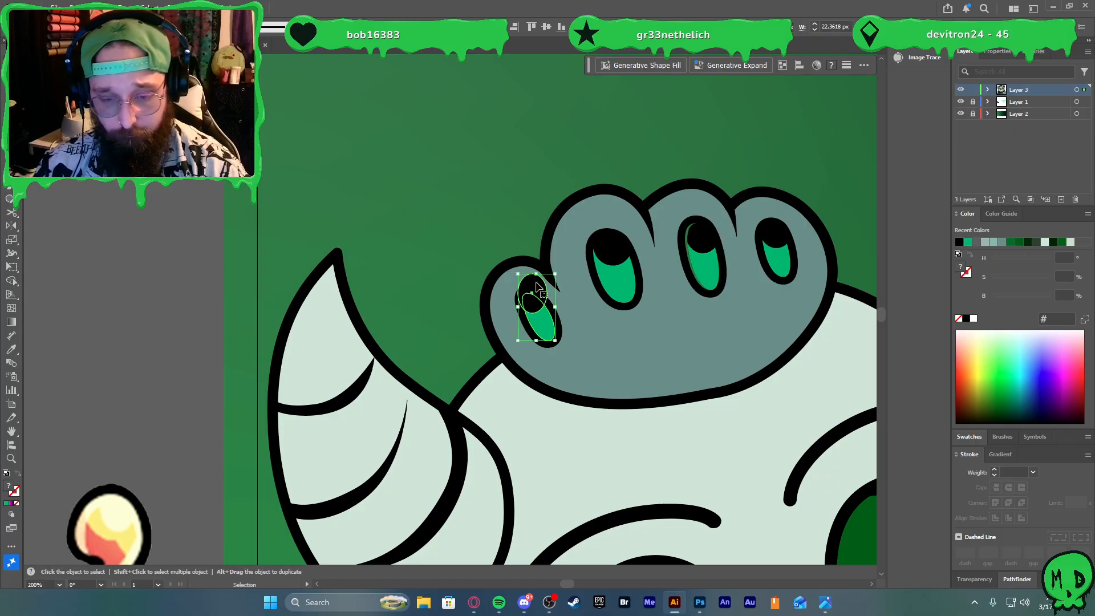
key(shift+m)
alt+click(533, 281)
key(v)
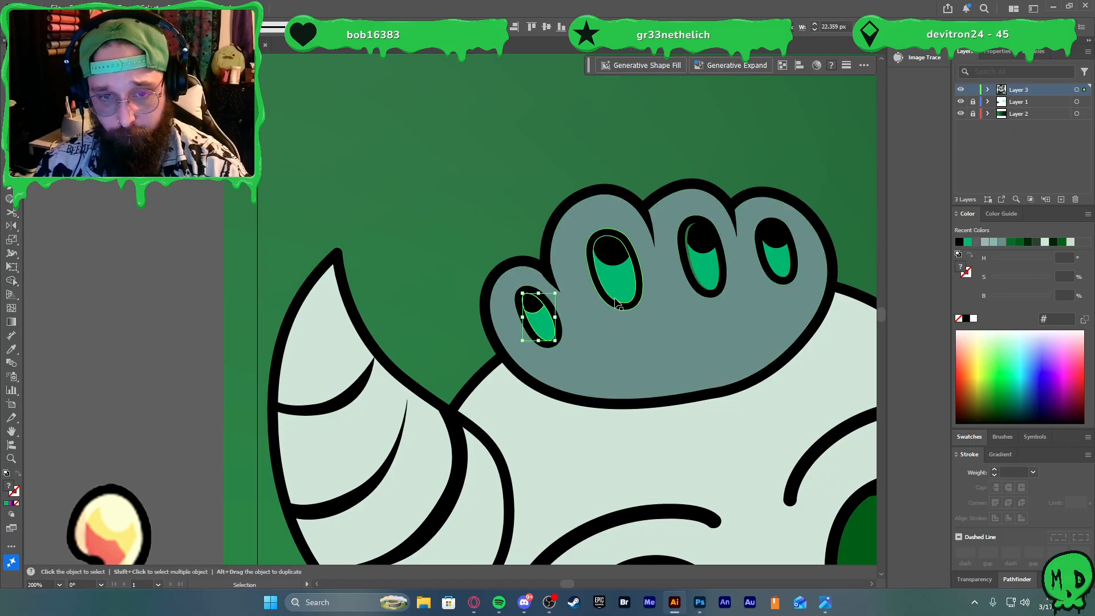
Nudge the third crown oval's green fill slightly left so it sits correctly inside its black outline
click(611, 250)
shift+click(533, 304)
shift+click(700, 239)
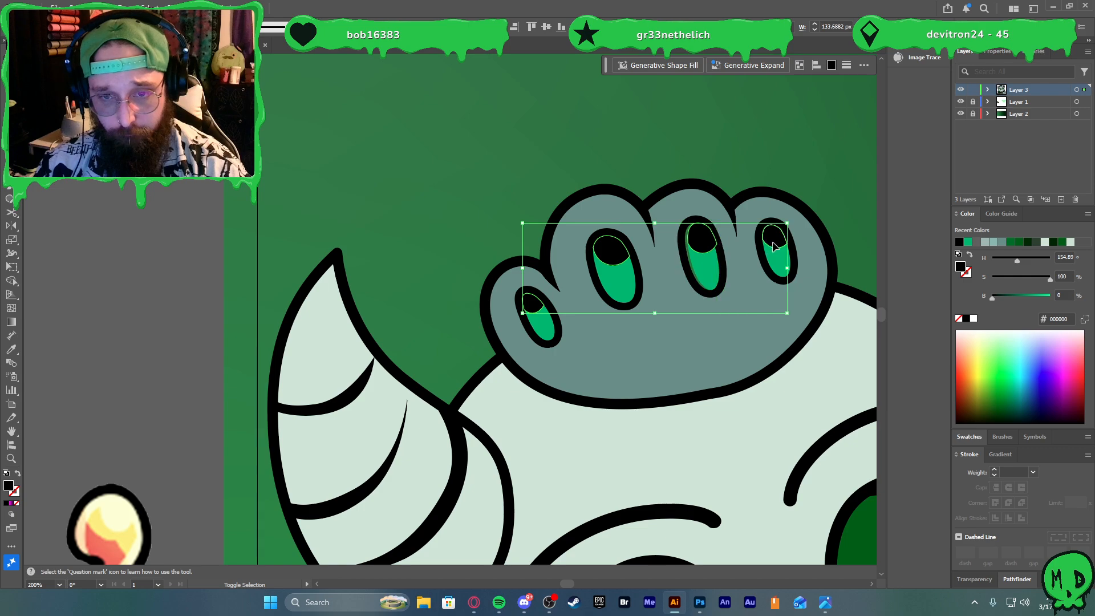
scroll(711, 248, up, 3)
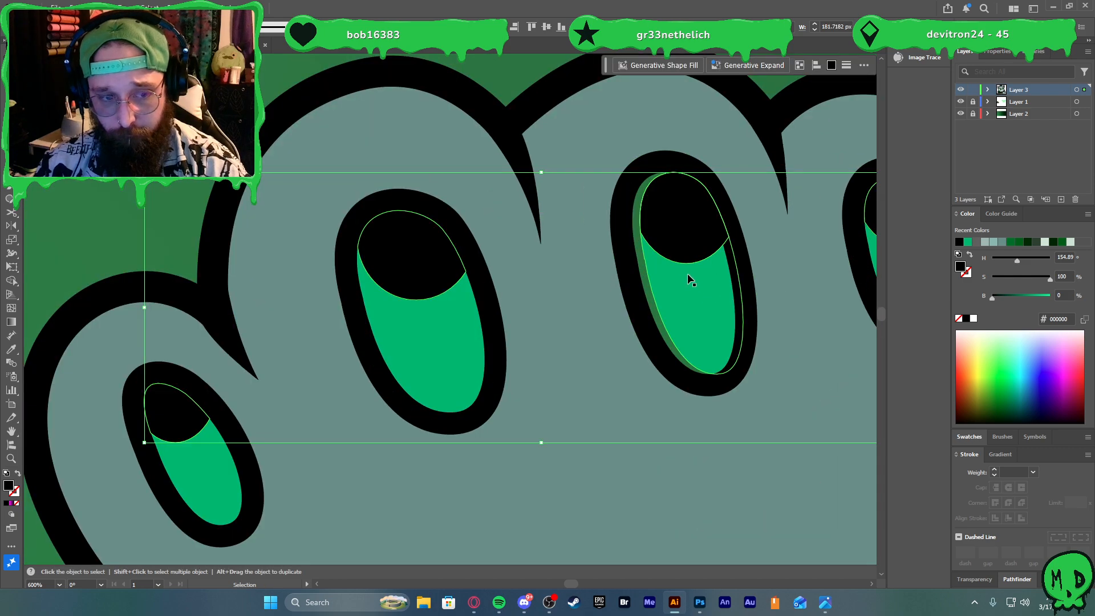
scroll(686, 273, right, 3)
click(593, 244)
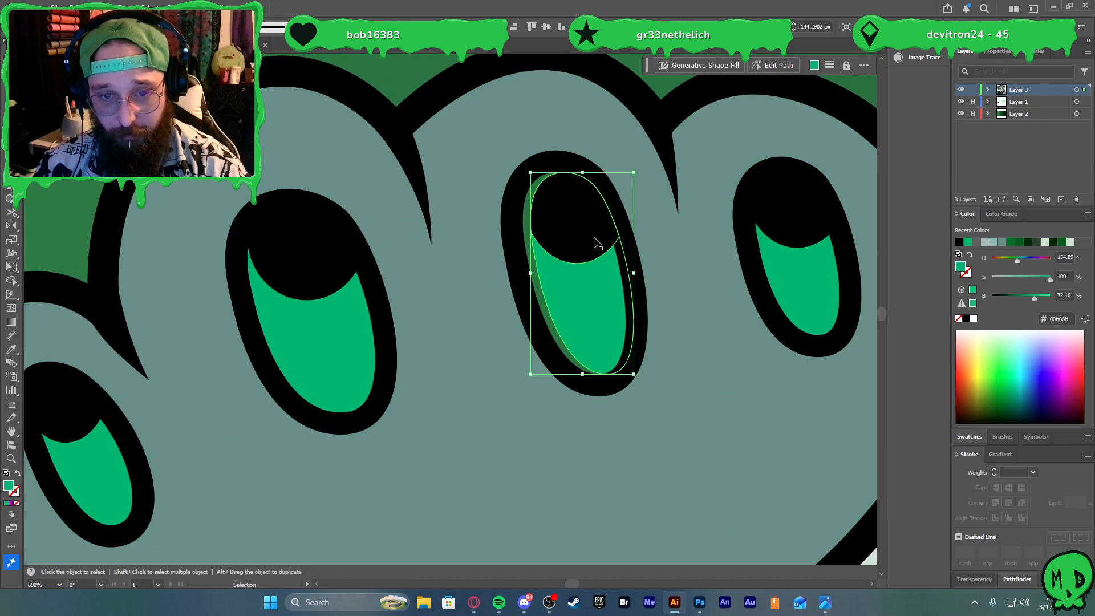
drag(587, 245, 581, 242)
scroll(615, 267, down, 2)
Fill the four black caps on the crown ovals with the pale mint #d6ffd2 sampled from the reference's oval highlight, and deselect them
click(341, 348)
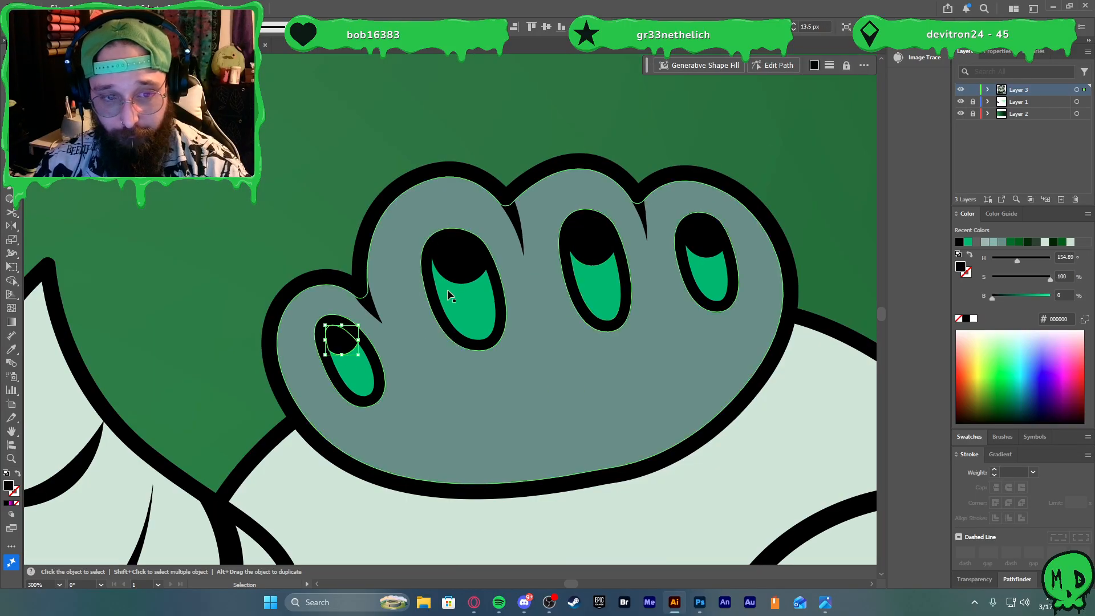
shift+click(456, 265)
shift+click(593, 240)
shift+click(704, 254)
scroll(703, 268, down, 5)
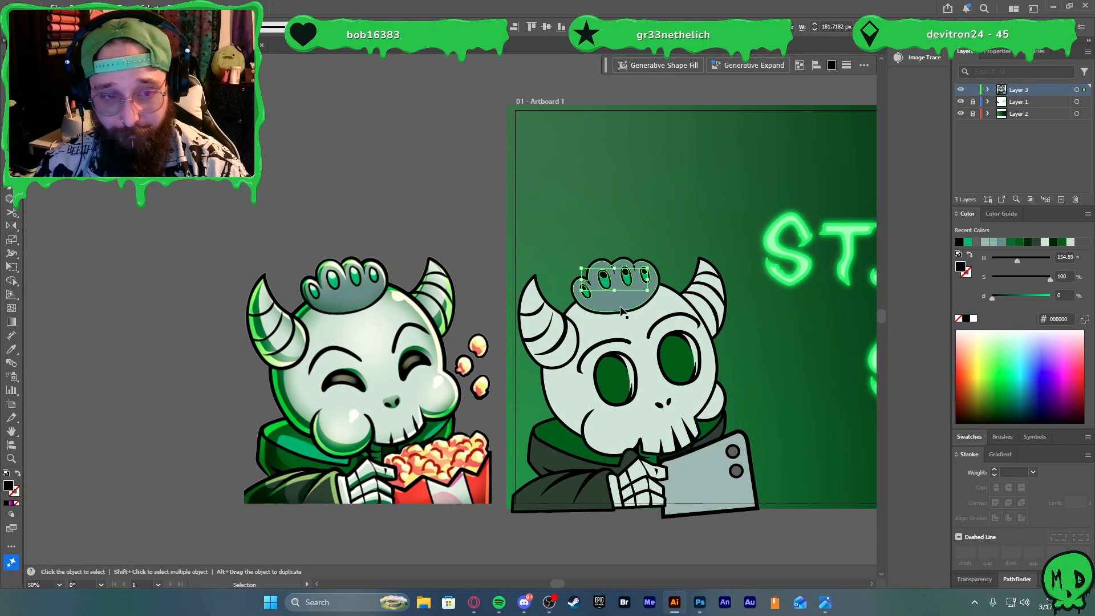
key(i)
scroll(323, 279, up, 4)
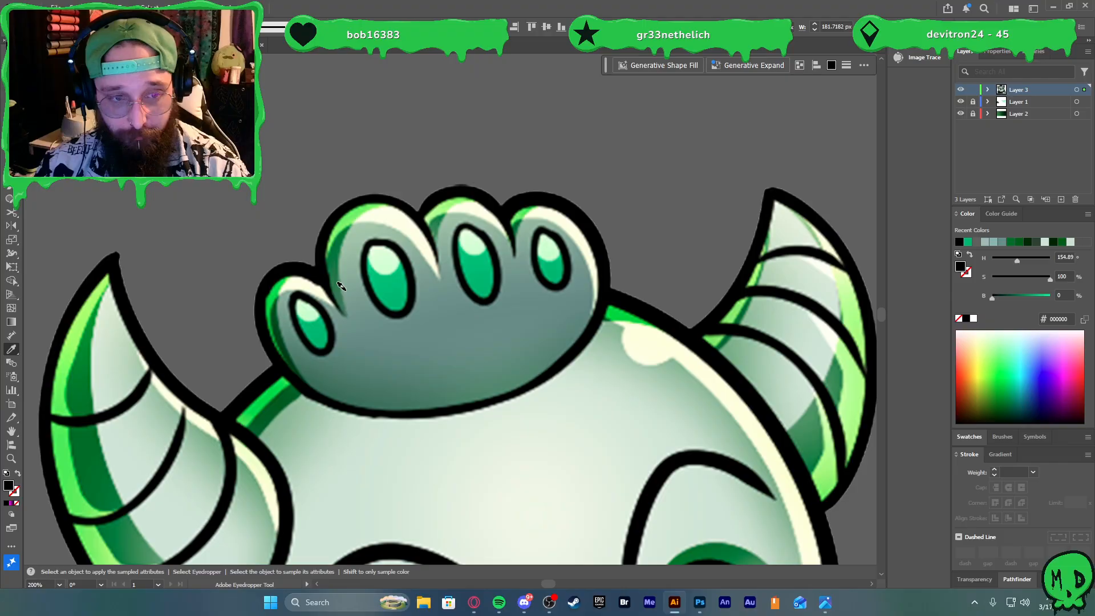
click(383, 261)
key(v)
scroll(399, 281, down, 4)
scroll(440, 231, up, 2)
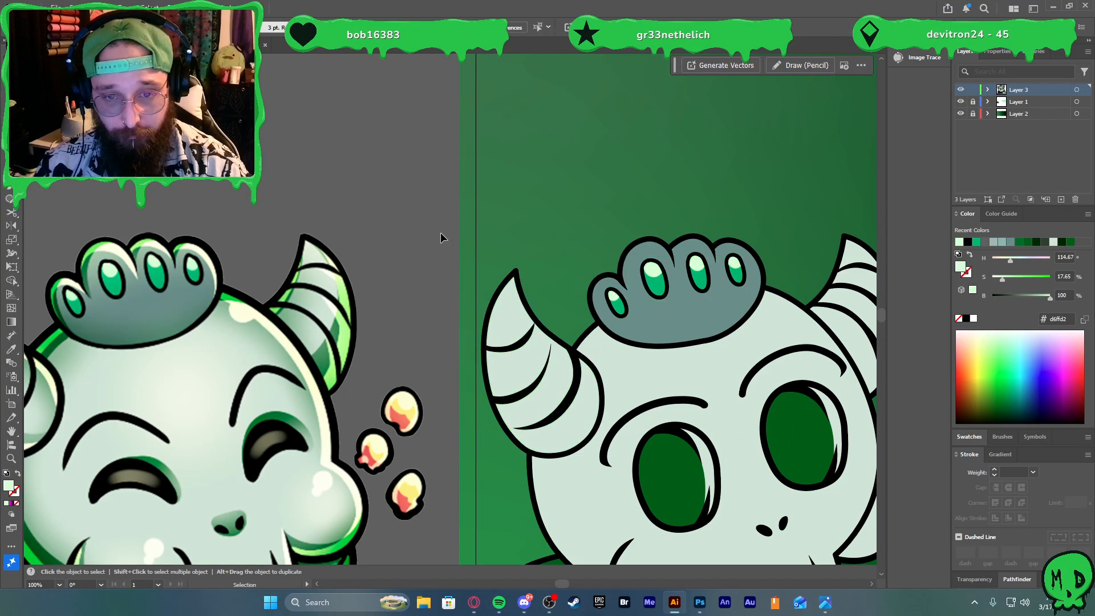
Draw a closed curved shadow shape with a jagged inner edge over the left half of the skull's left eye
scroll(548, 340, down, 3)
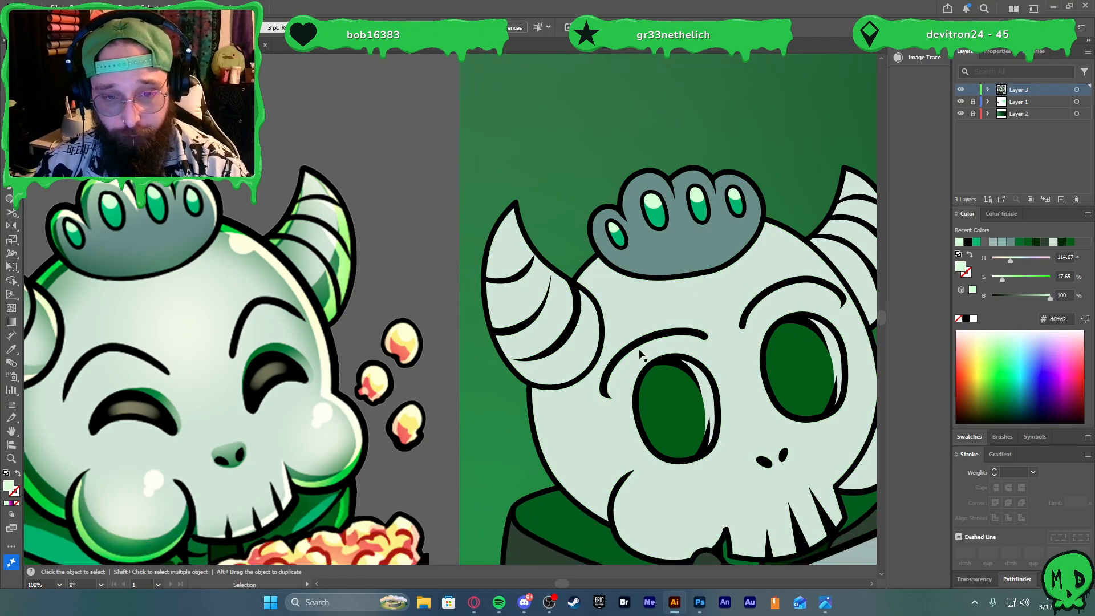
scroll(548, 339, down, 3)
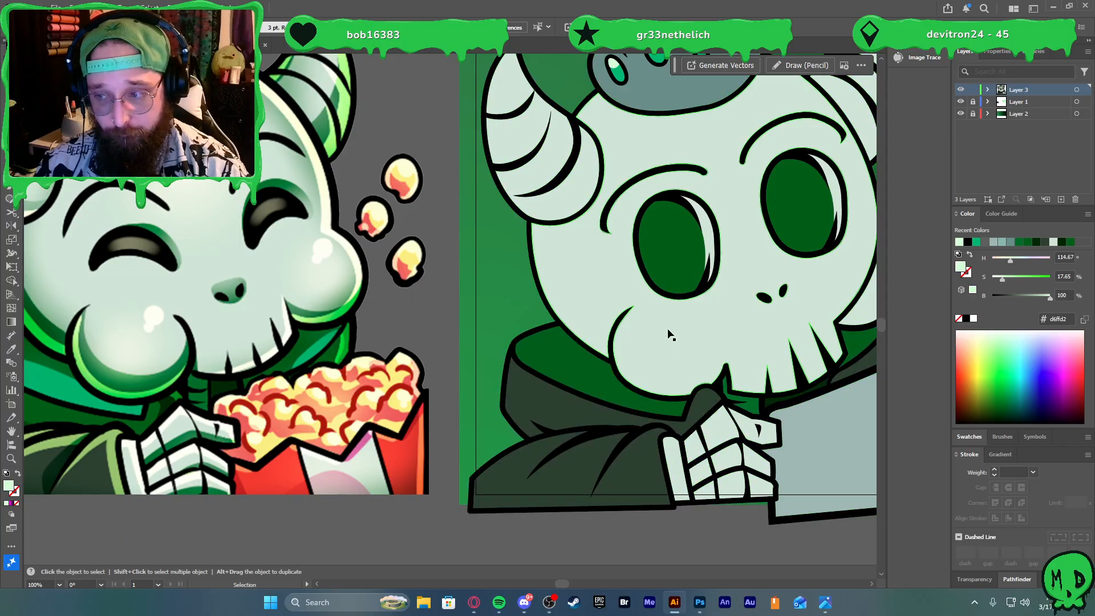
scroll(733, 250, up, 1)
key(ctrl+shift+a)
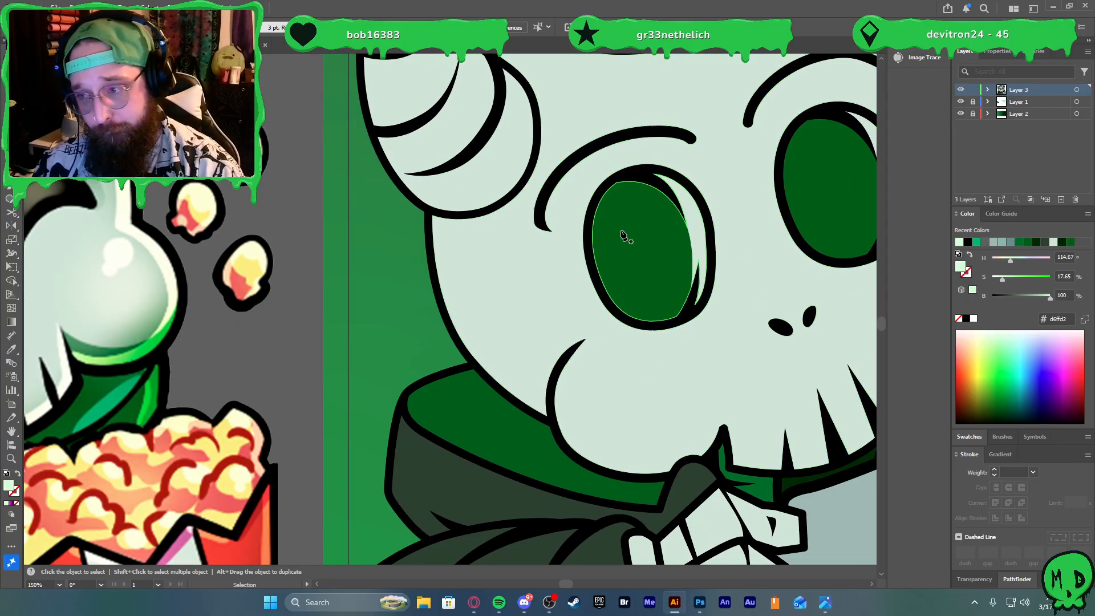
key(p)
click(605, 184)
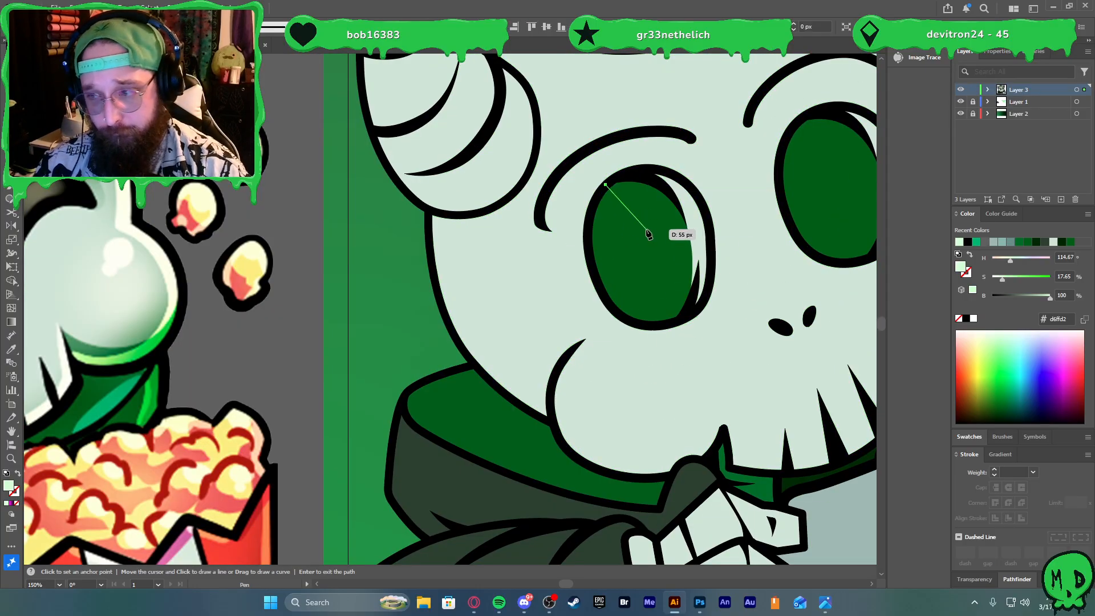
drag(668, 293, 668, 293)
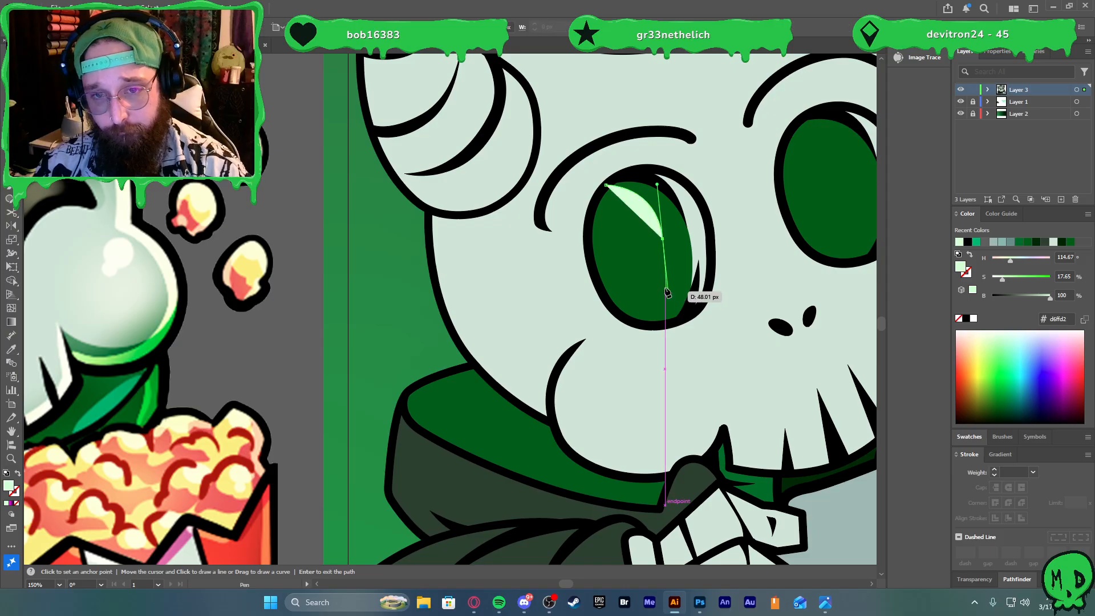
click(655, 240)
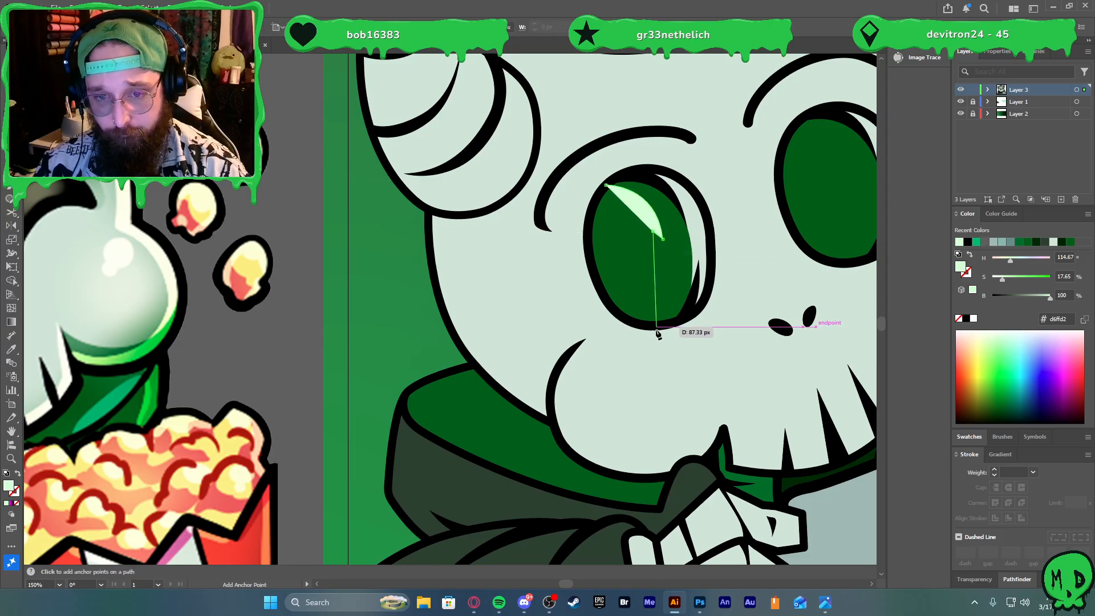
drag(653, 325, 636, 369)
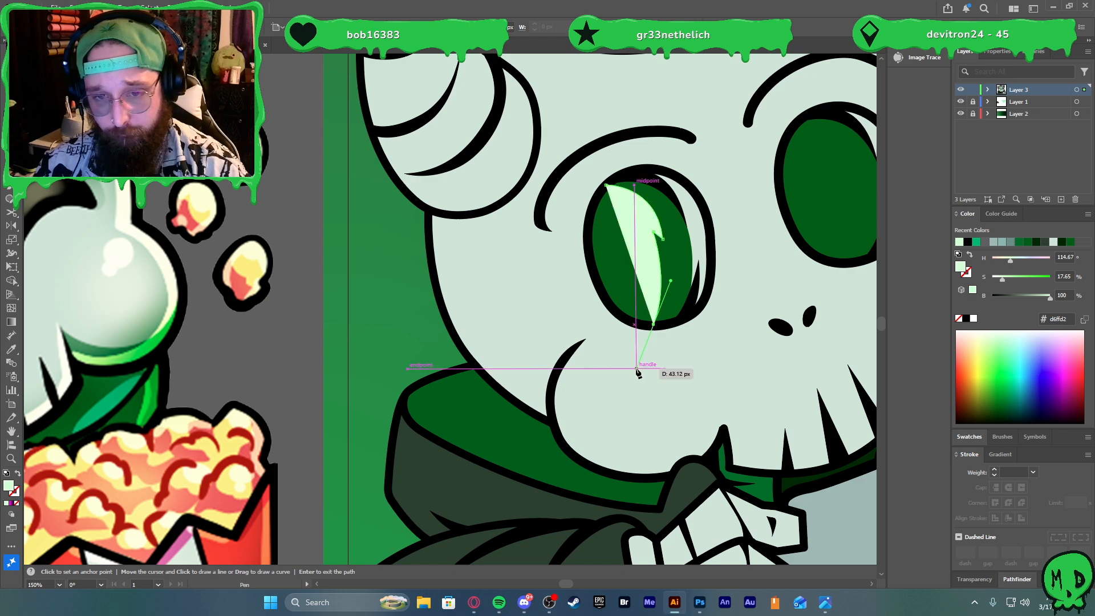
click(627, 318)
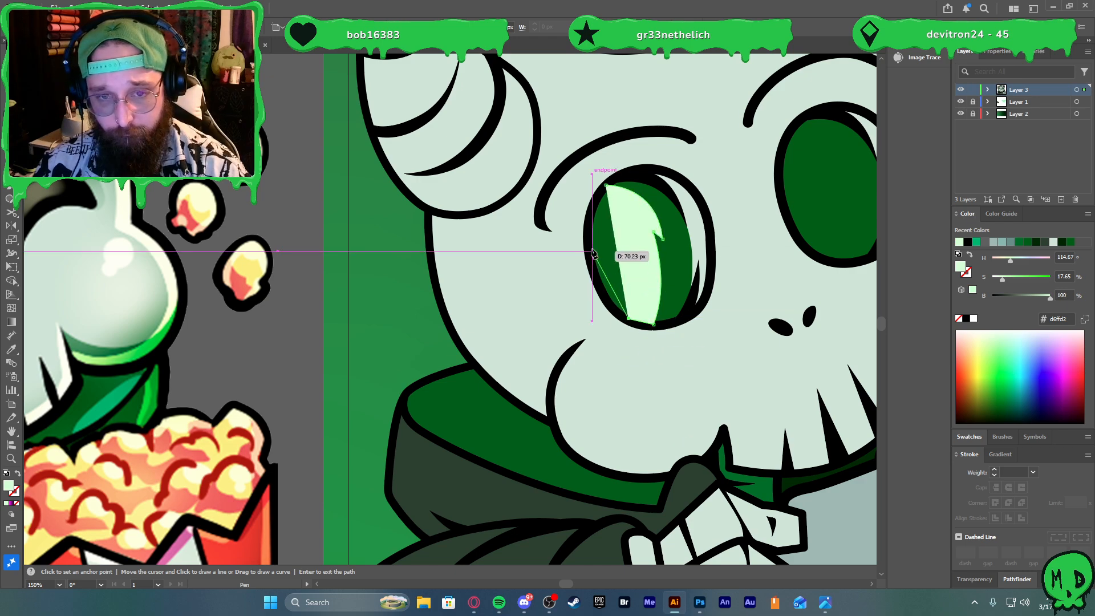
drag(593, 180, 620, 179)
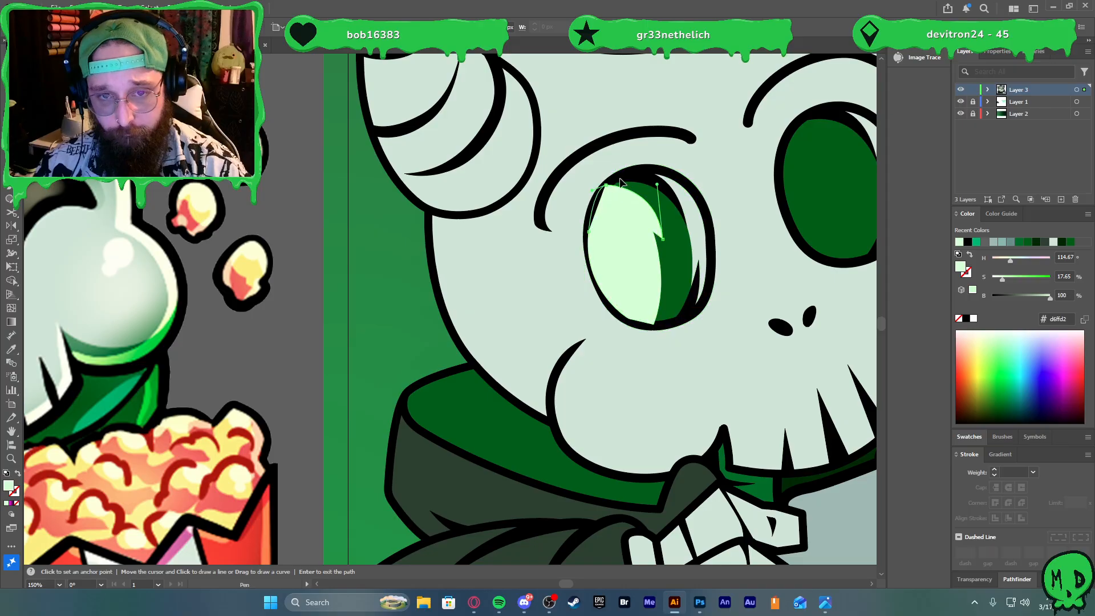
key(a)
drag(805, 162, 657, 222)
key(p)
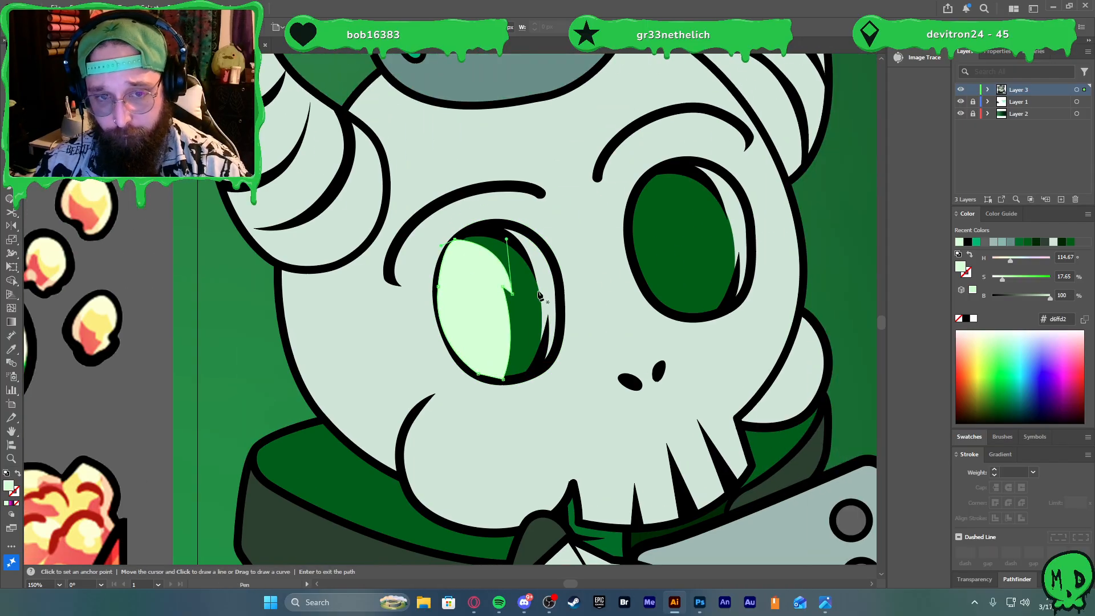
Fill the left eye's shadow shape with the very dark green #001702 sampled from the reference character's sleeve
key(v)
scroll(562, 393, down, 3)
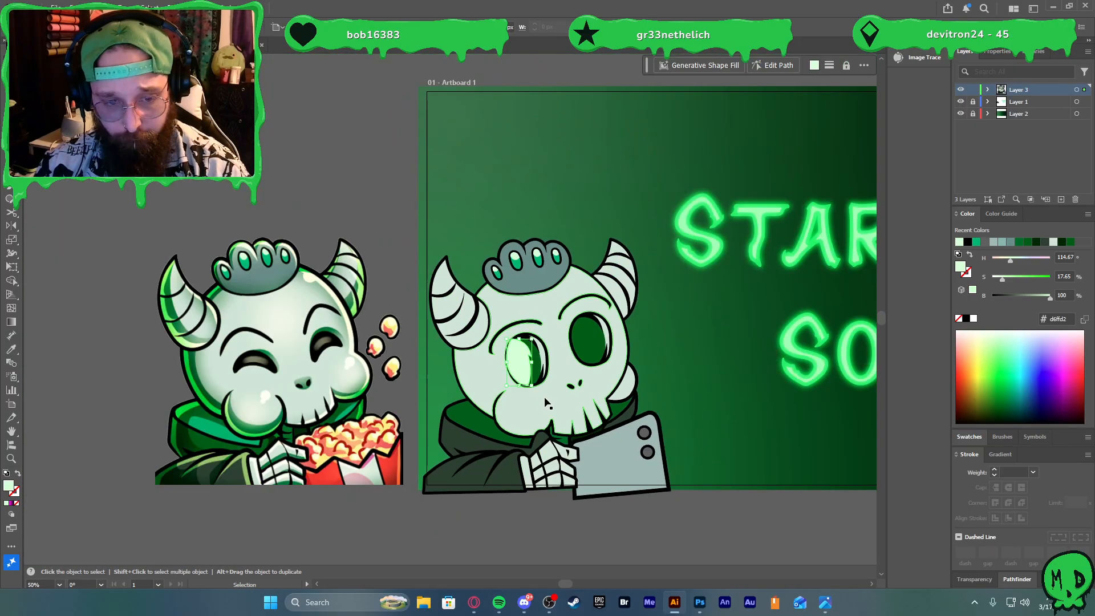
key(i)
scroll(222, 454, up, 3)
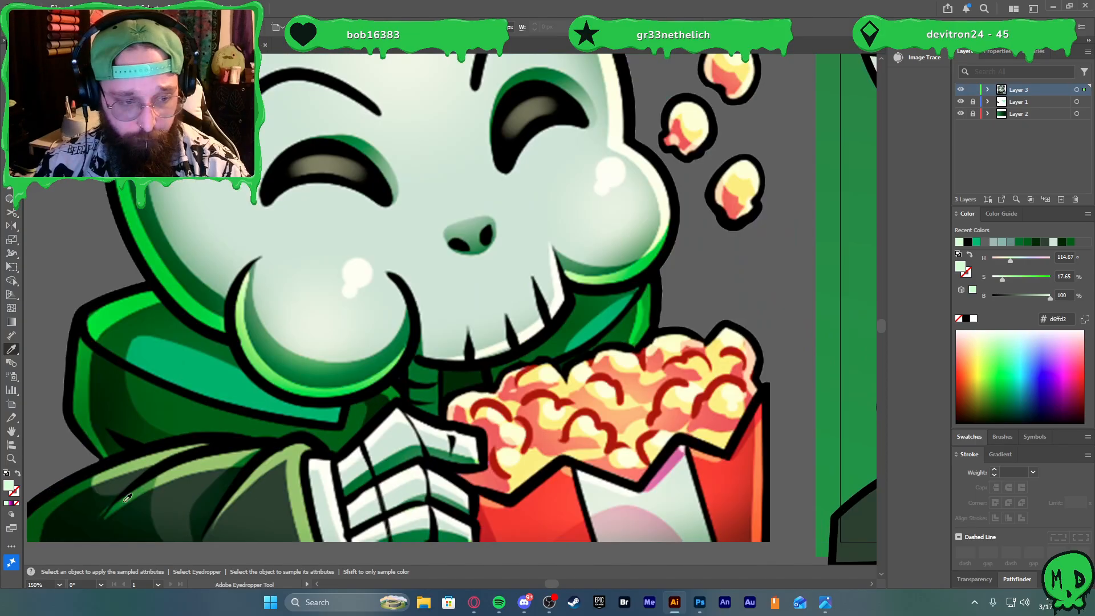
click(80, 508)
scroll(413, 470, down, 4)
scroll(606, 428, up, 3)
key(v)
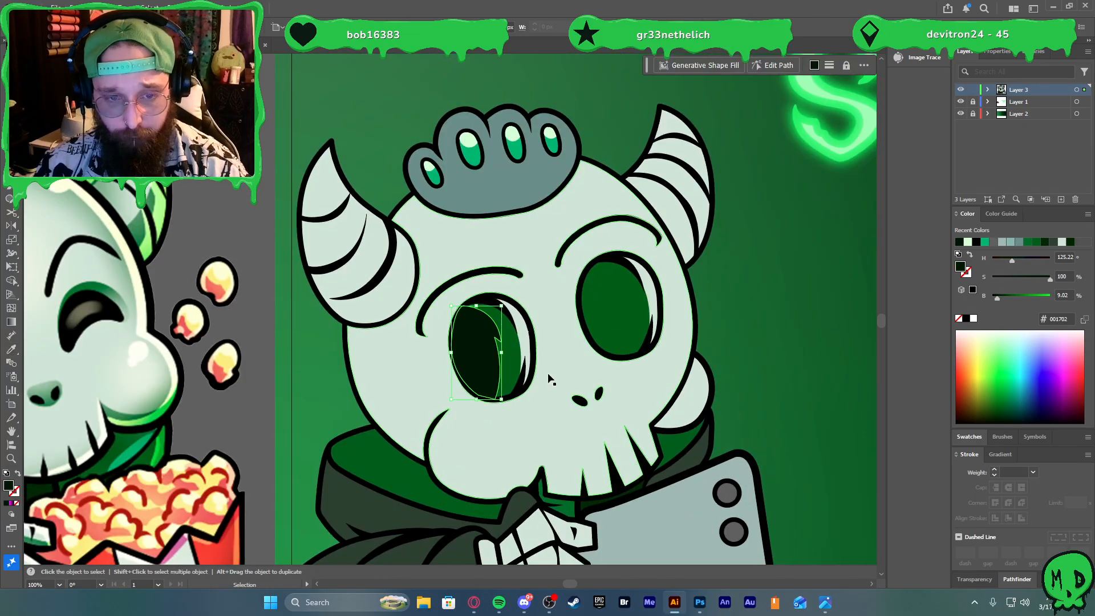
Bring the left eye's black outline in front of its shadow, and copy the shadow onto the right eye beneath that eye's outline
scroll(571, 377, up, 1)
click(499, 281)
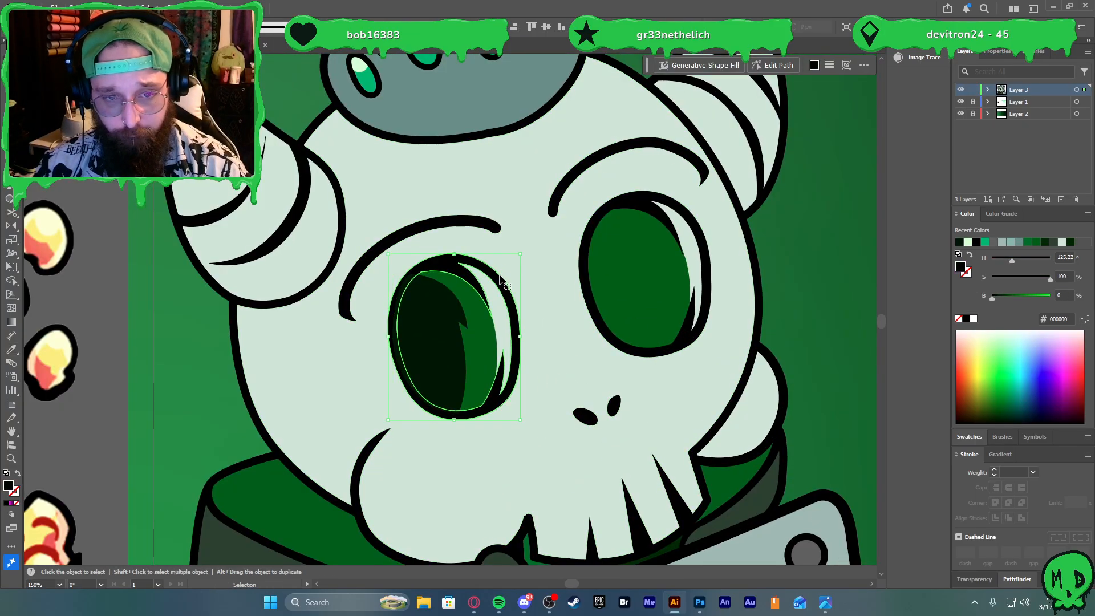
key(a)
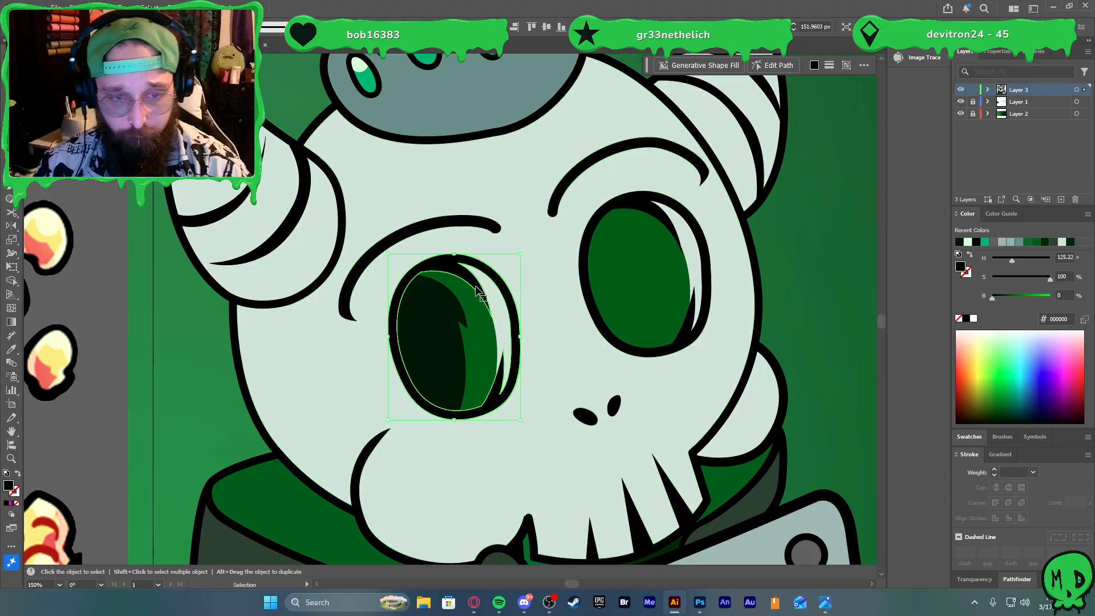
click(447, 310)
drag(447, 311, 634, 257)
click(642, 204)
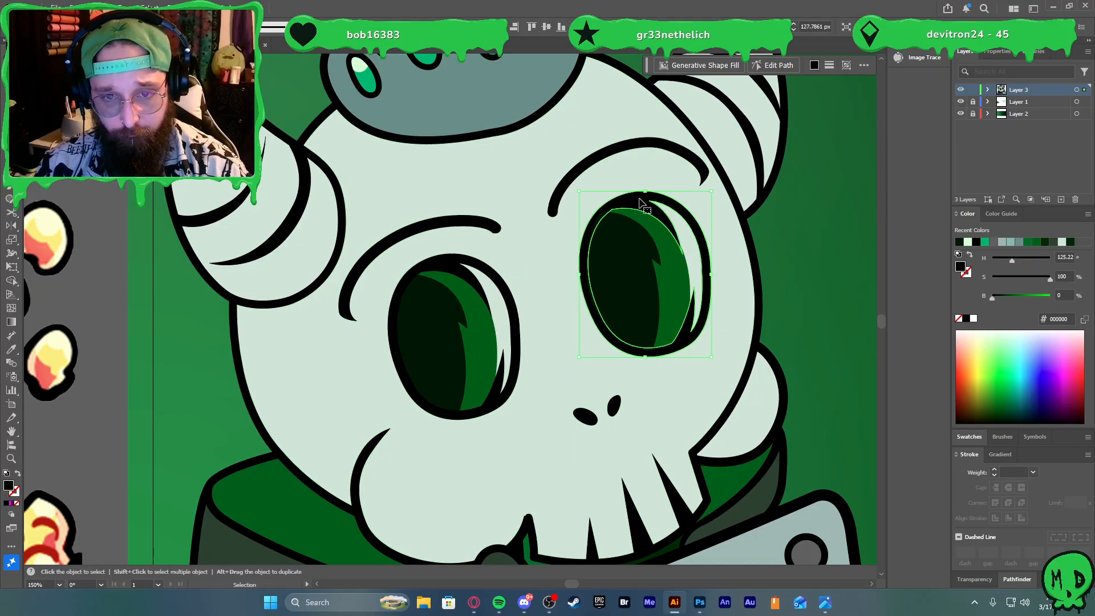
key(v)
scroll(643, 204, down, 3)
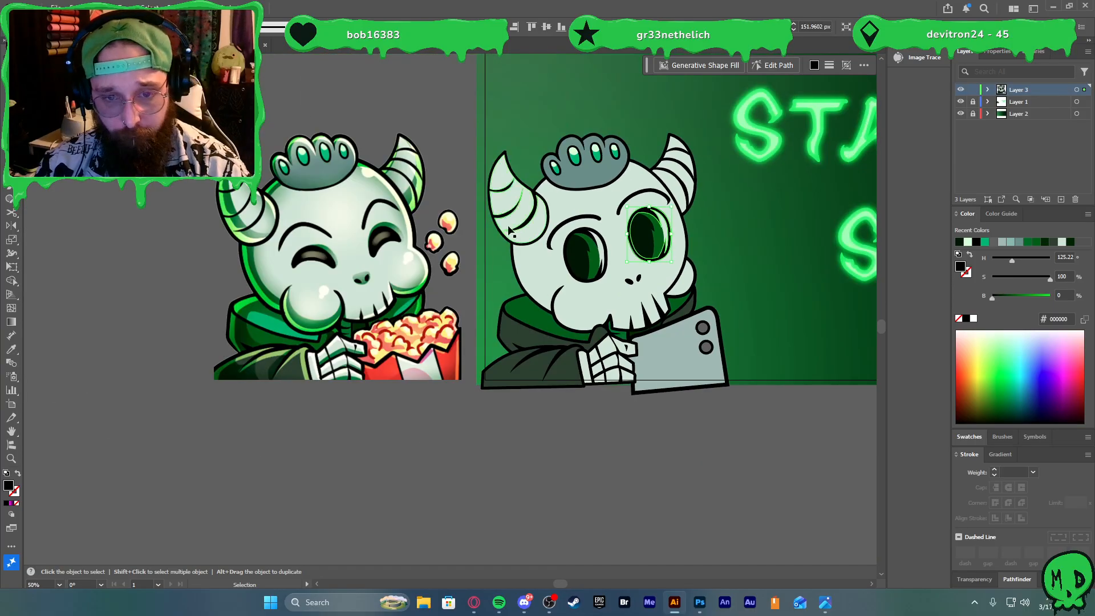
click(444, 158)
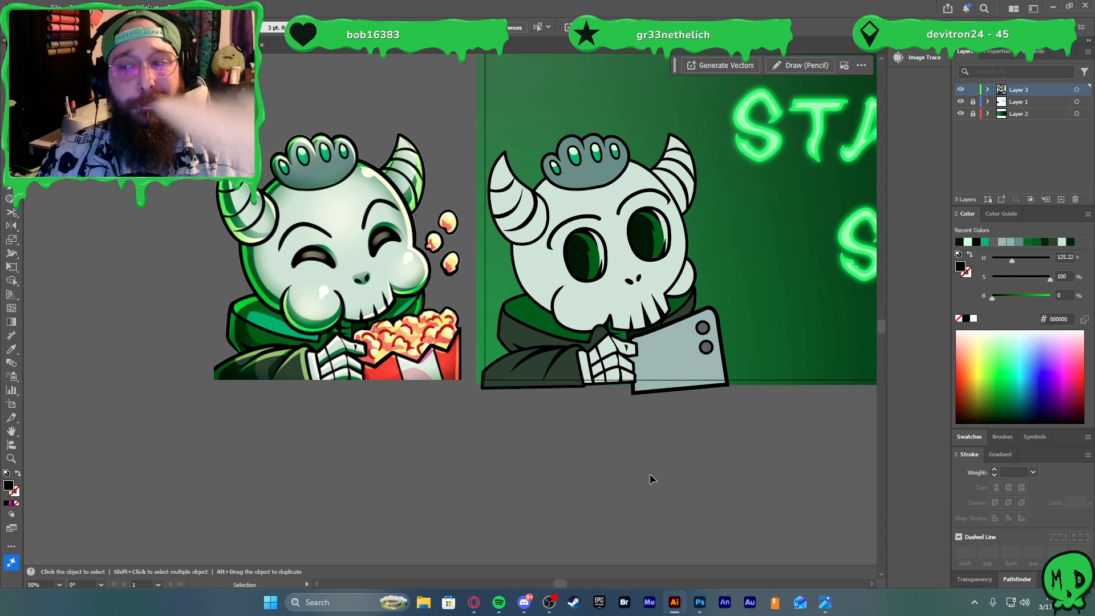
scroll(497, 333, up, 1)
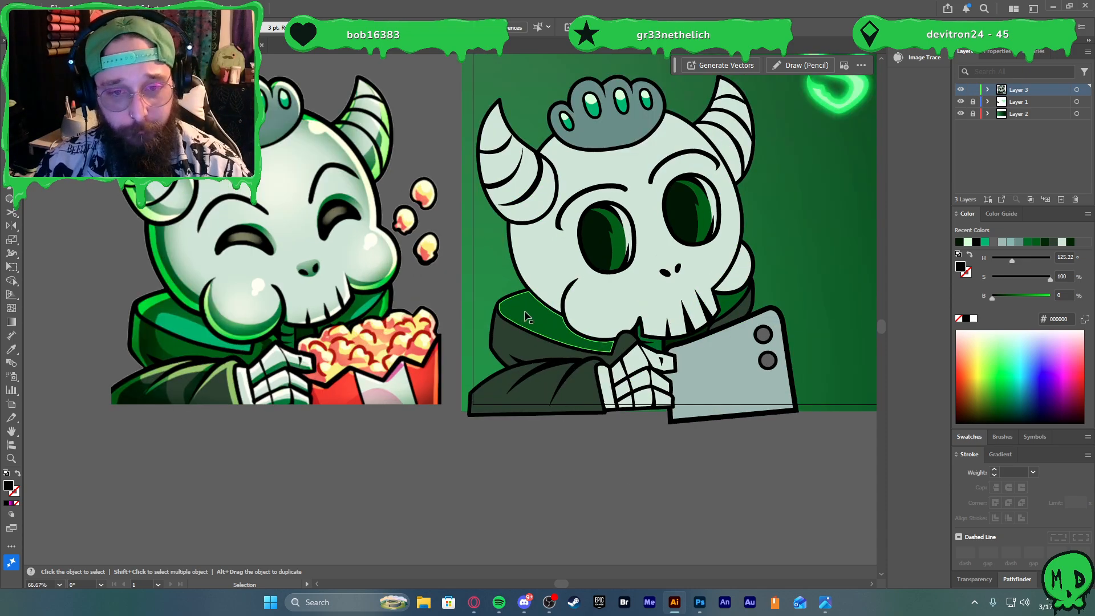
scroll(579, 425, up, 1)
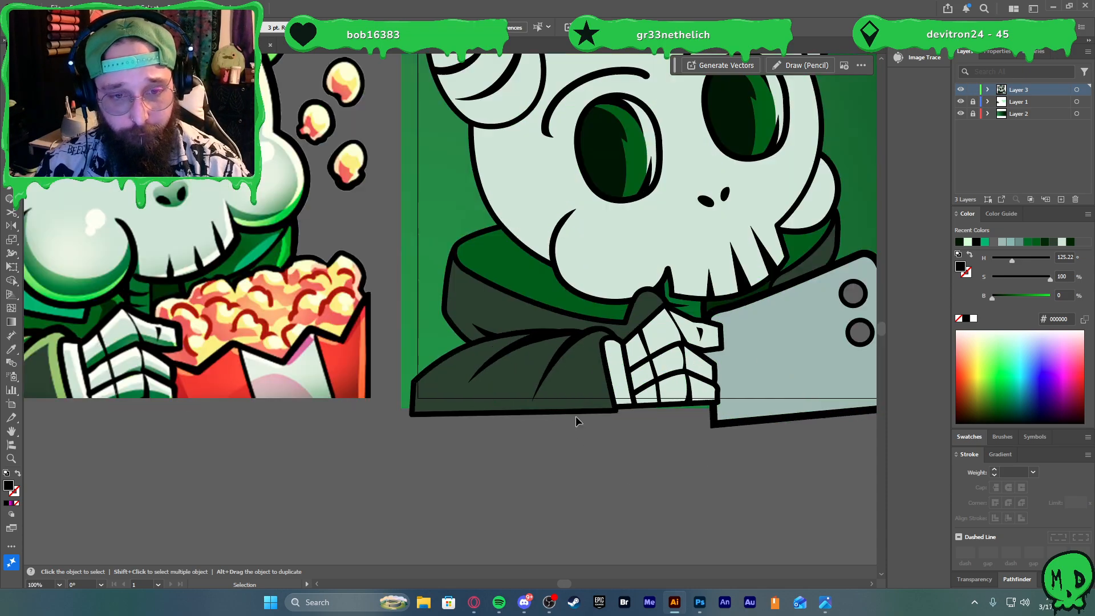
scroll(582, 407, up, 2)
scroll(615, 378, down, 2)
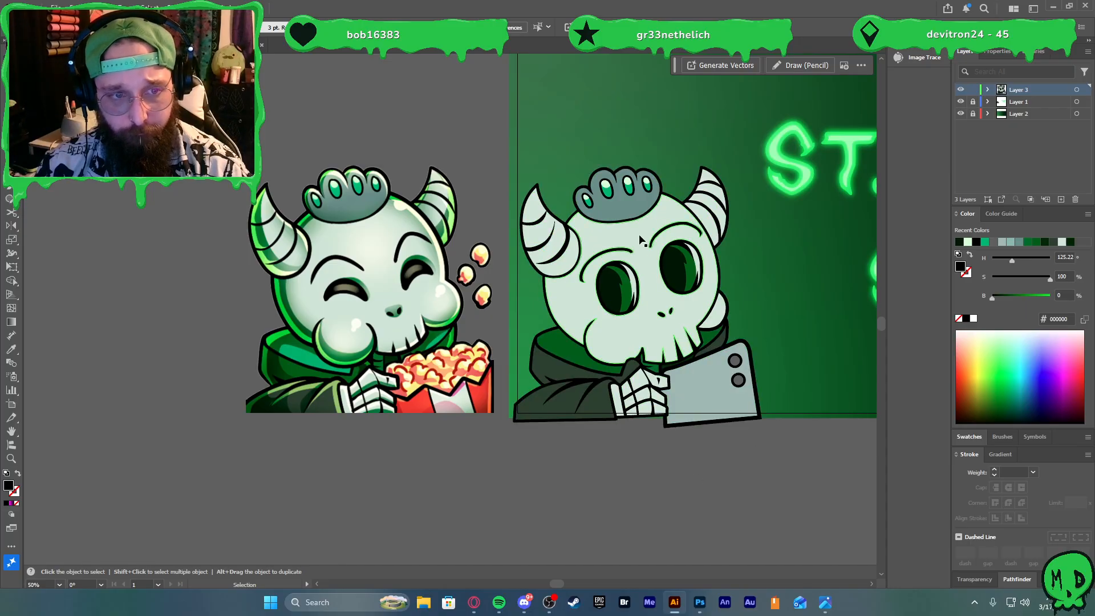
scroll(633, 171, up, 2)
scroll(570, 197, down, 1)
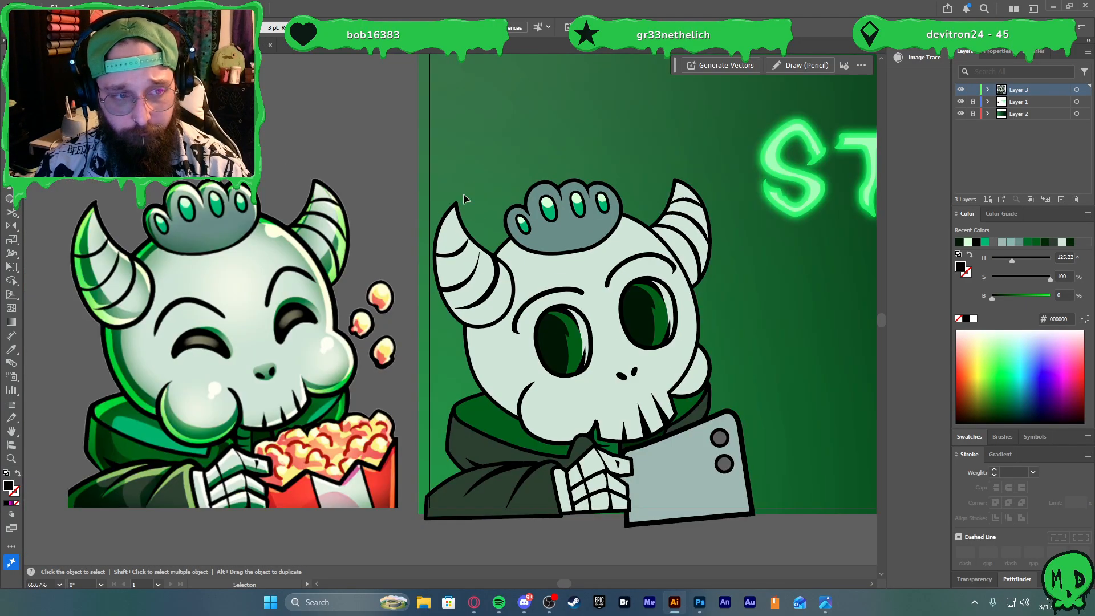
Draw a closed black crescent thickening the left edge of the leftmost, smallest bump of the grey crown on the skull
scroll(467, 186, up, 3)
key(p)
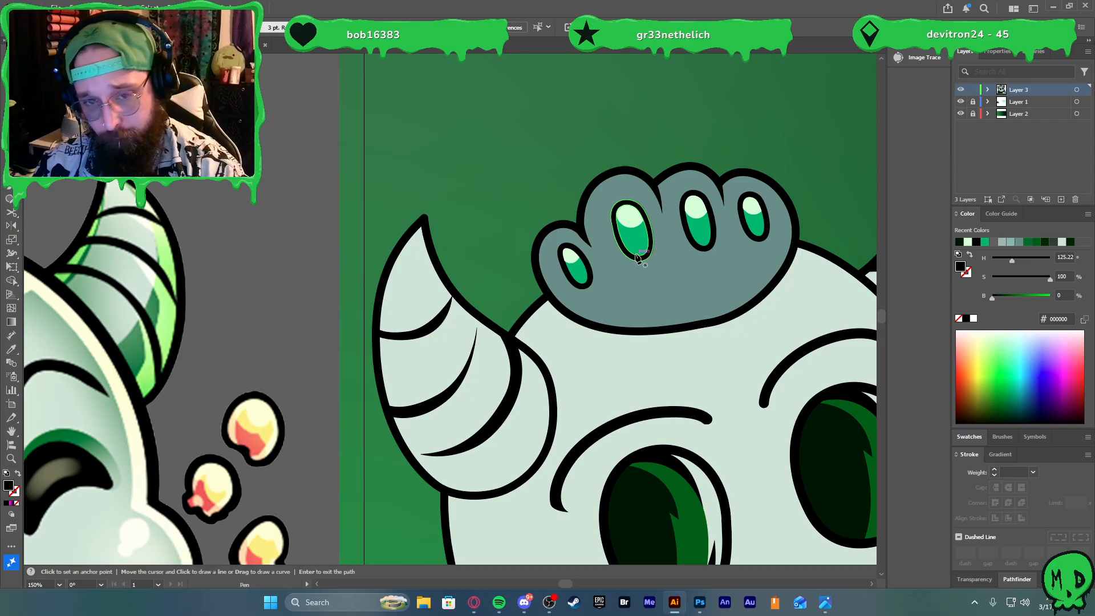
click(558, 229)
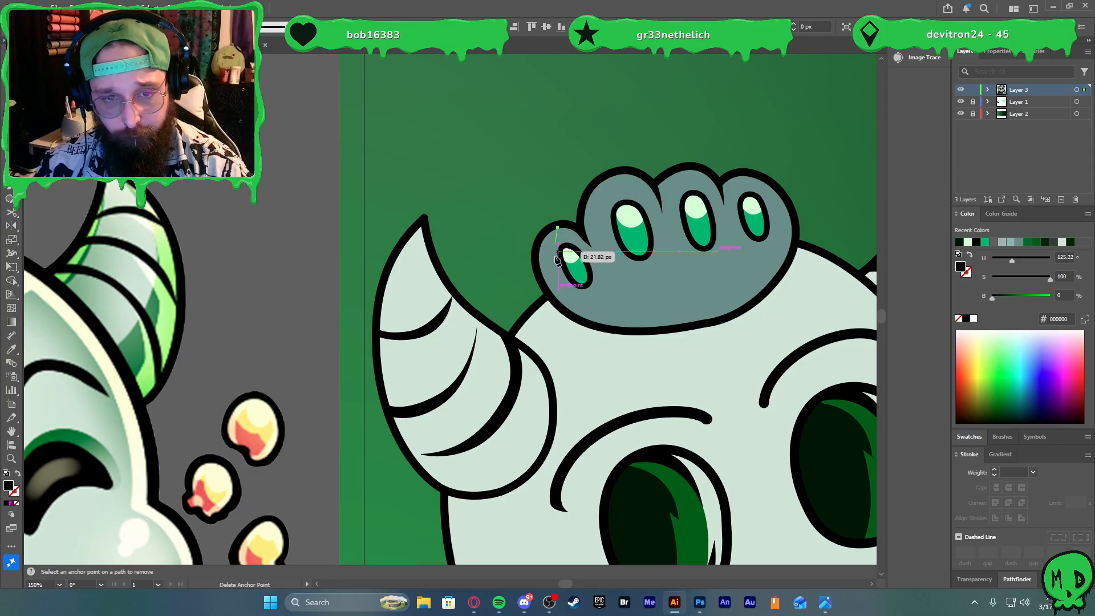
drag(563, 304, 590, 350)
click(563, 304)
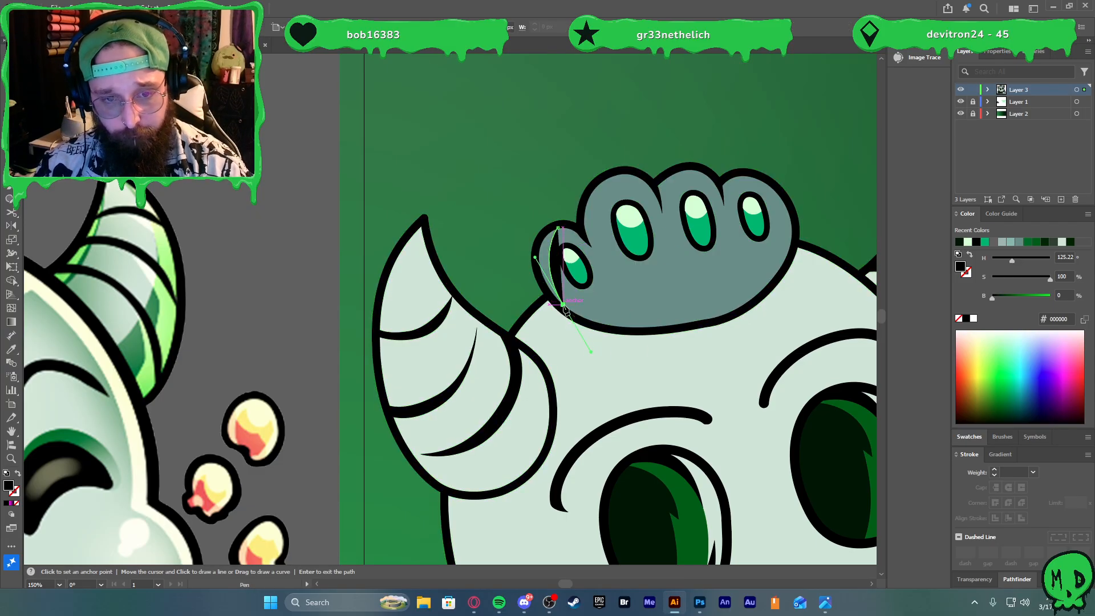
drag(538, 266, 543, 235)
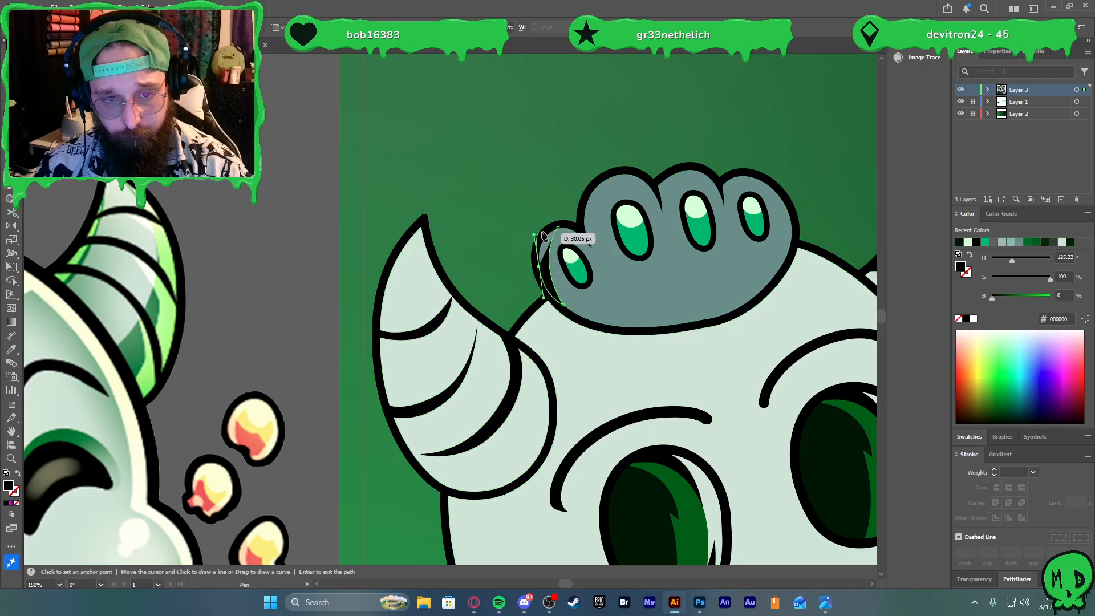
click(558, 228)
key(v)
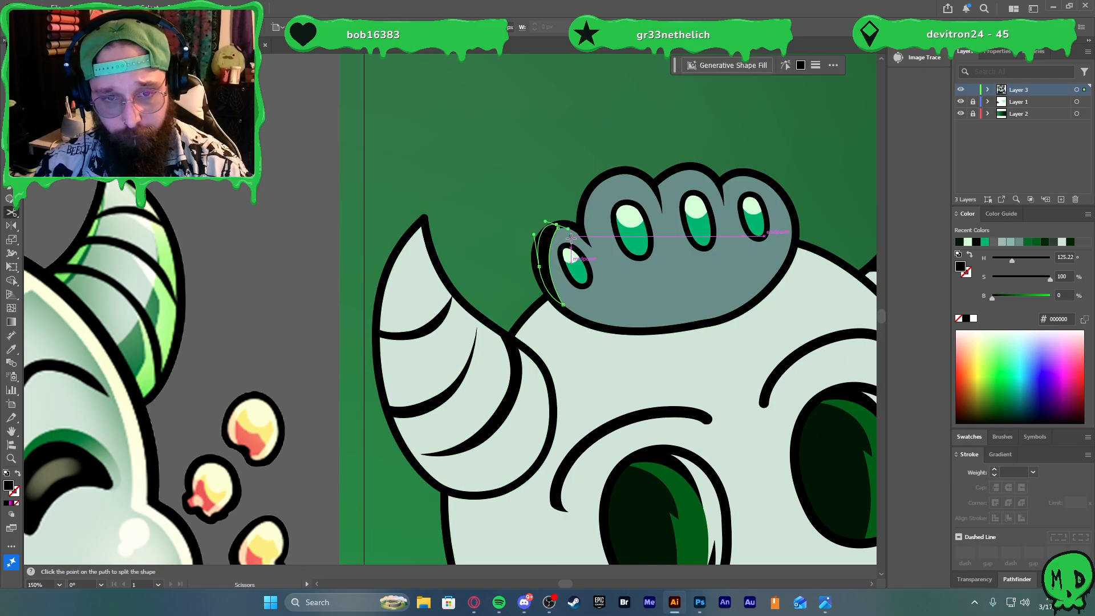
key(p)
scroll(598, 251, down, 2)
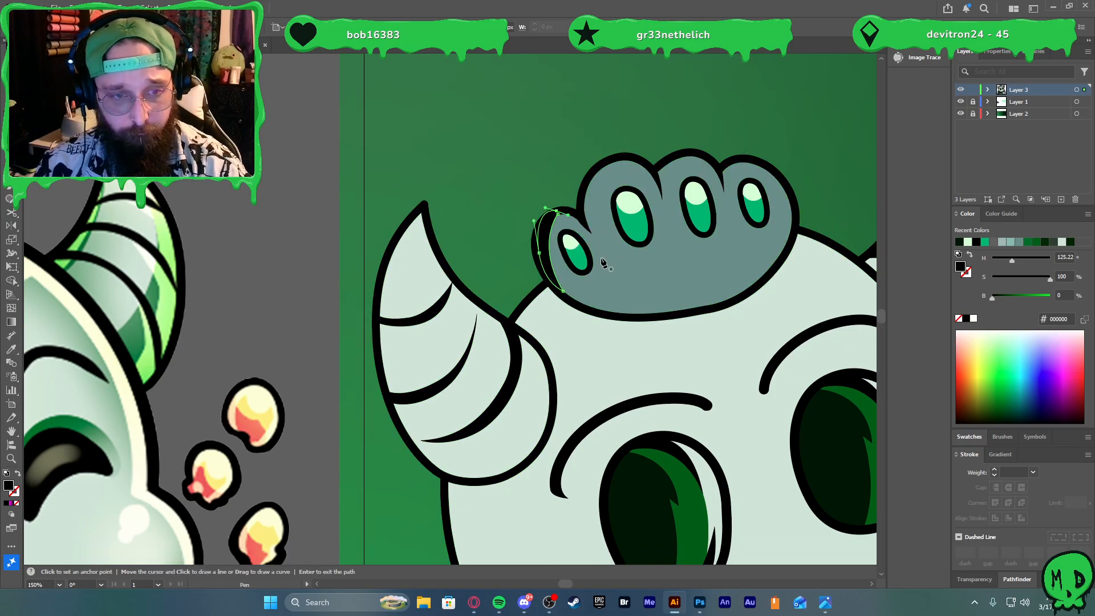
scroll(615, 234, up, 2)
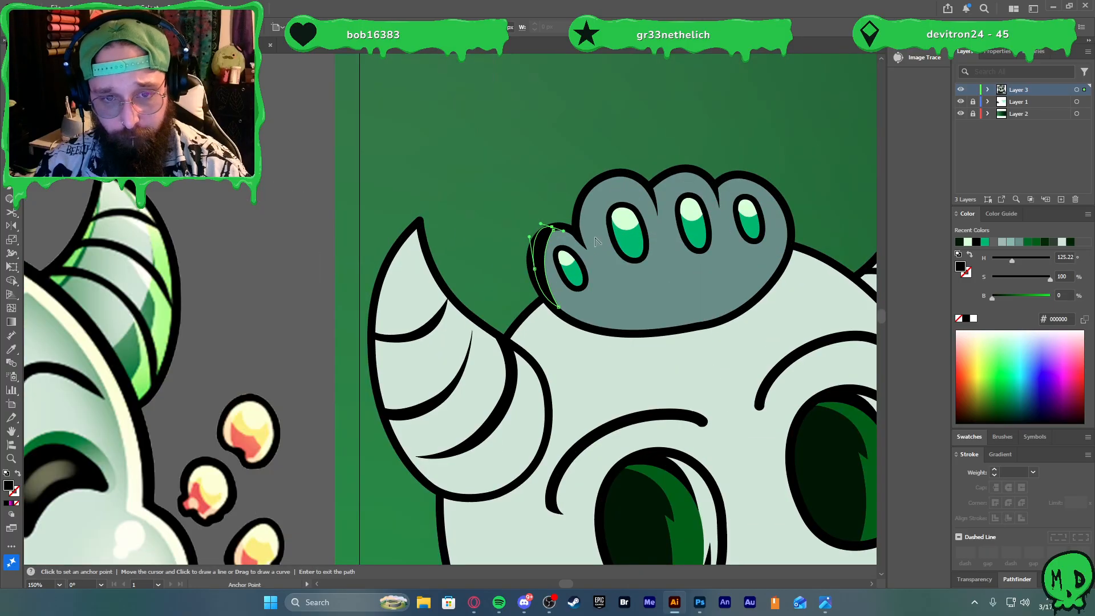
scroll(609, 198, down, 1)
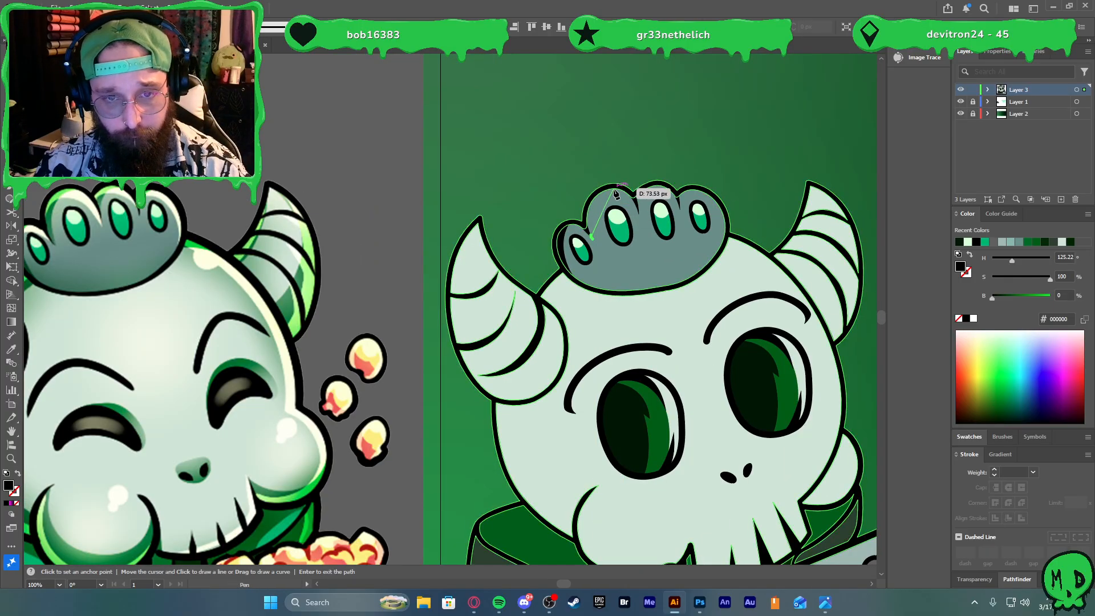
drag(613, 186, 630, 203)
key(ctrl+z)
scroll(601, 185, up, 3)
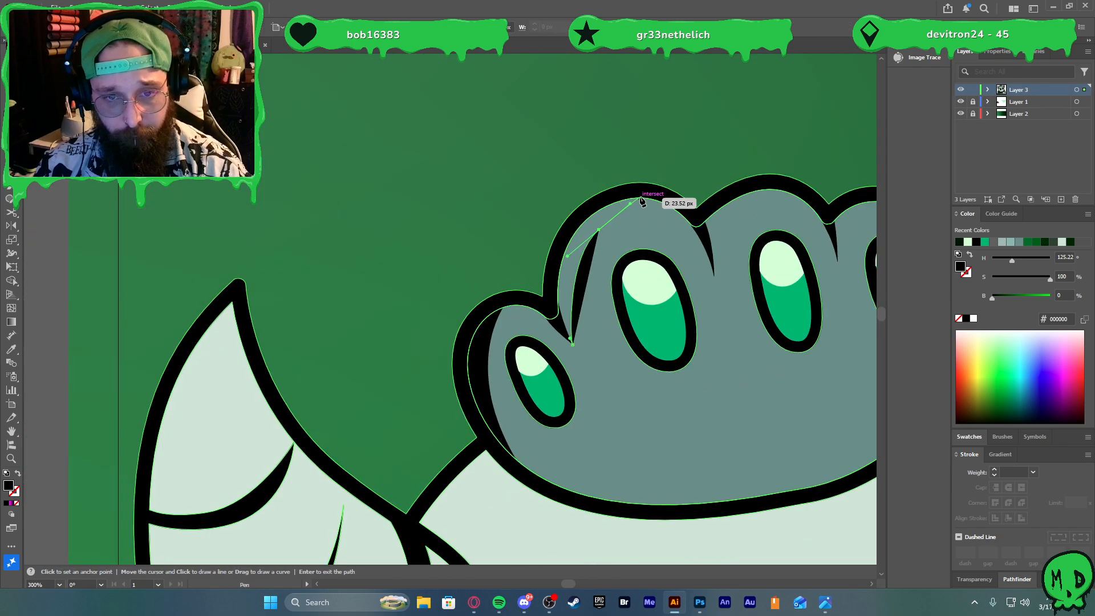
key(ctrl+z)
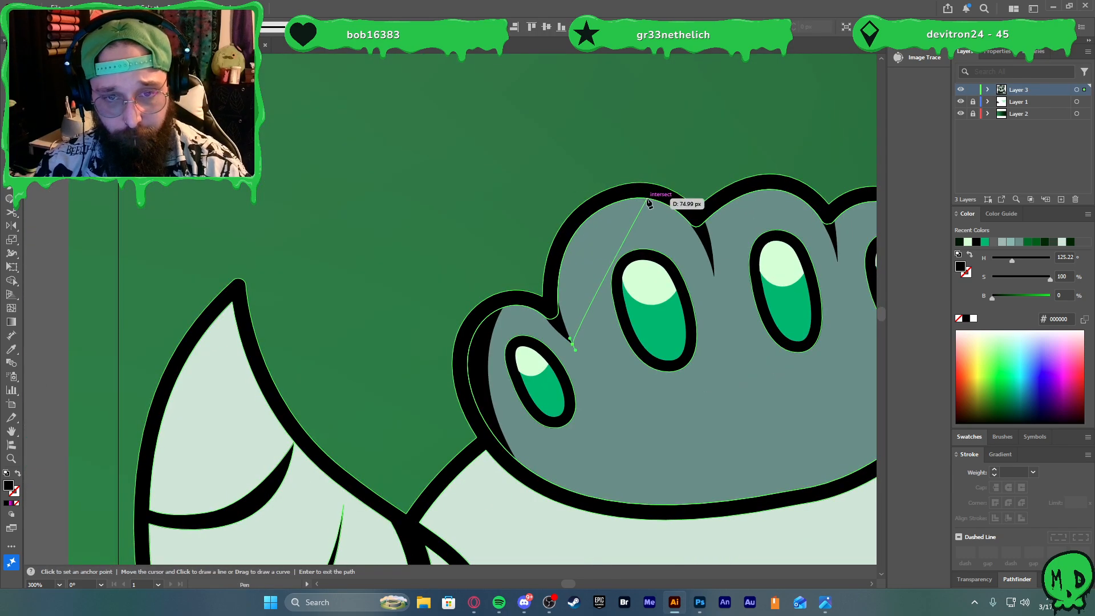
Draw a closed black shape thickening the left side of the crown's second bump, curving from its crease to its peak
drag(647, 198, 732, 178)
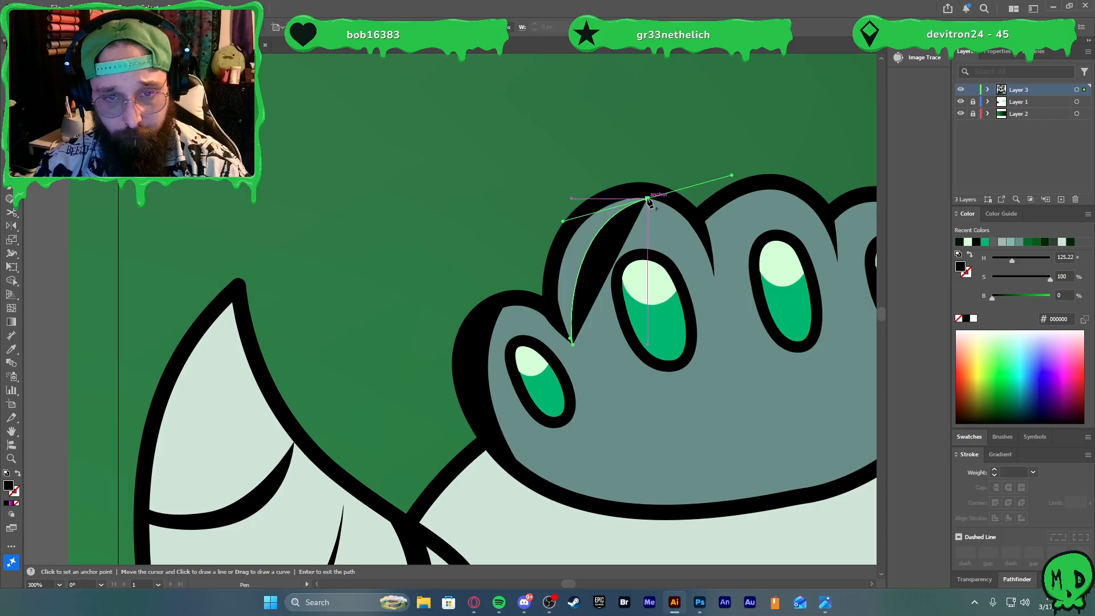
click(561, 190)
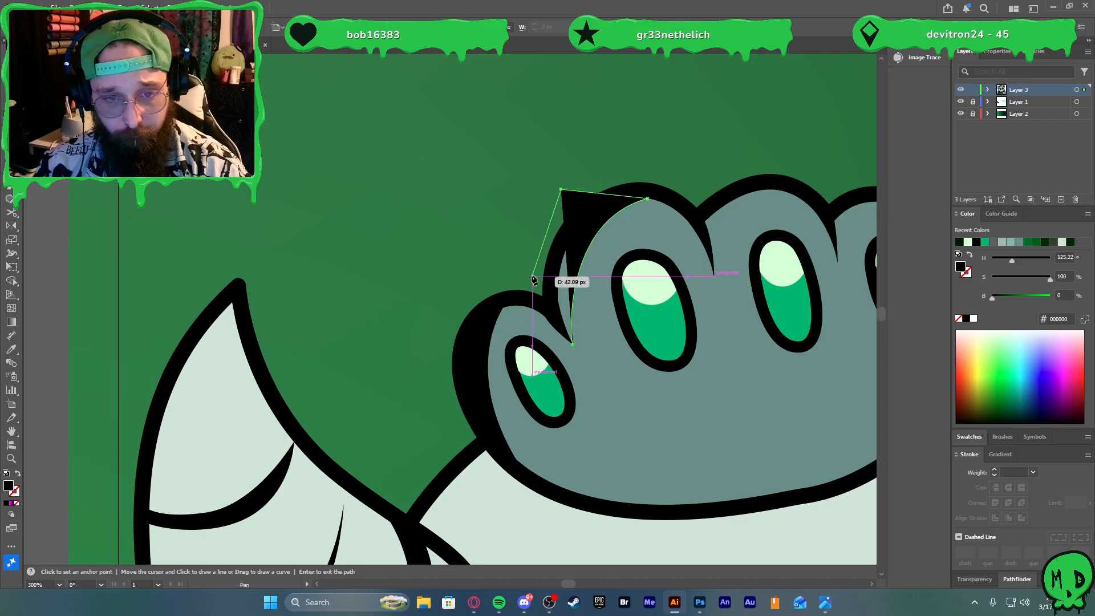
click(572, 343)
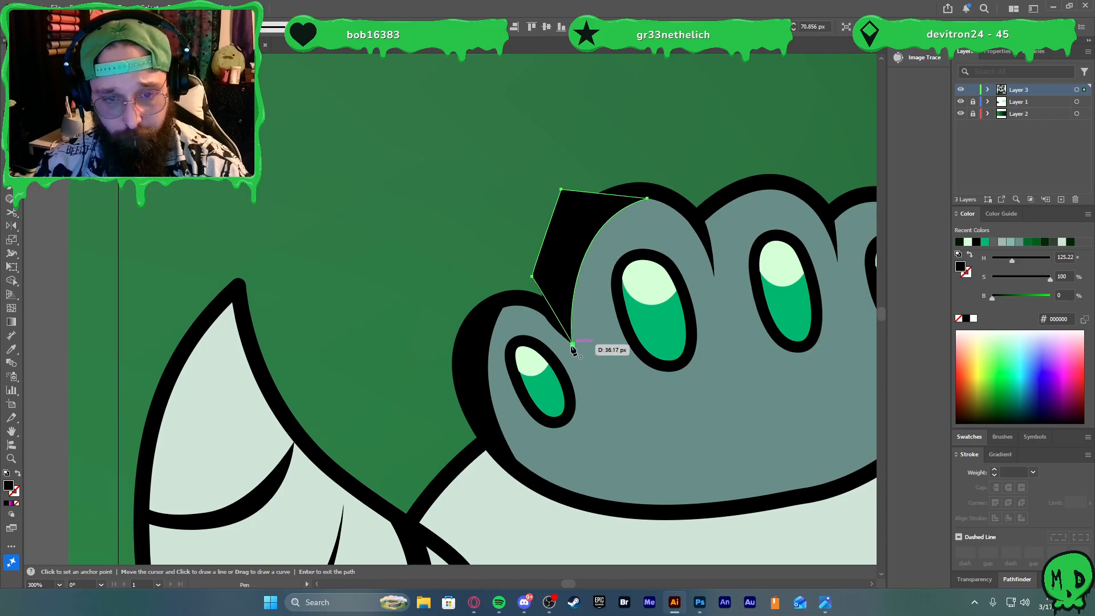
Draw a closed black shape along the left side of the crown's third bump, curving from its crease up to its peak
scroll(677, 288, down, 5)
scroll(664, 334, up, 4)
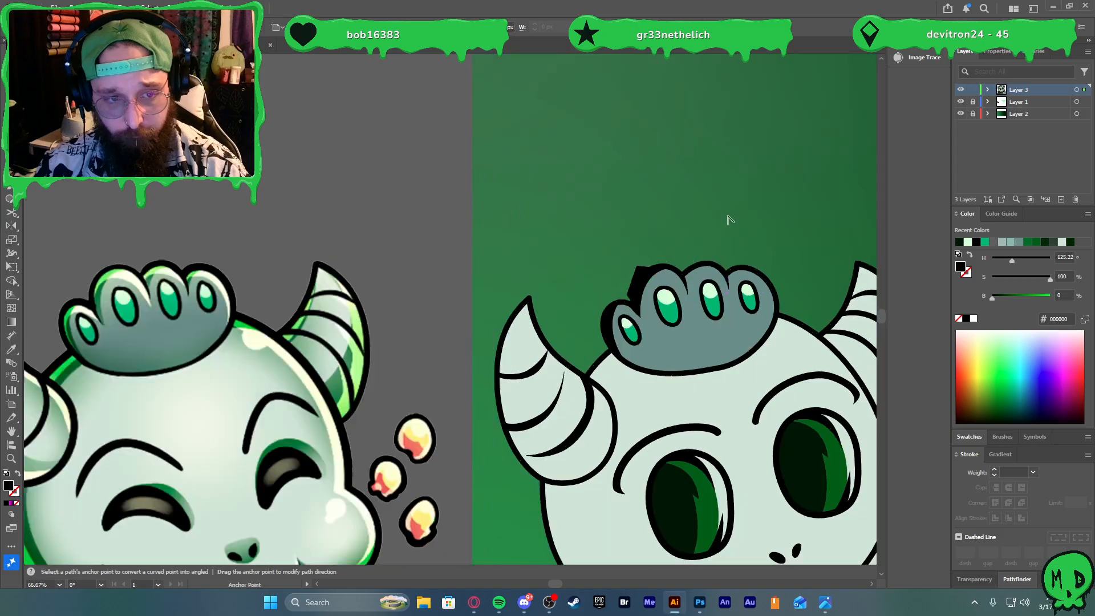
click(645, 368)
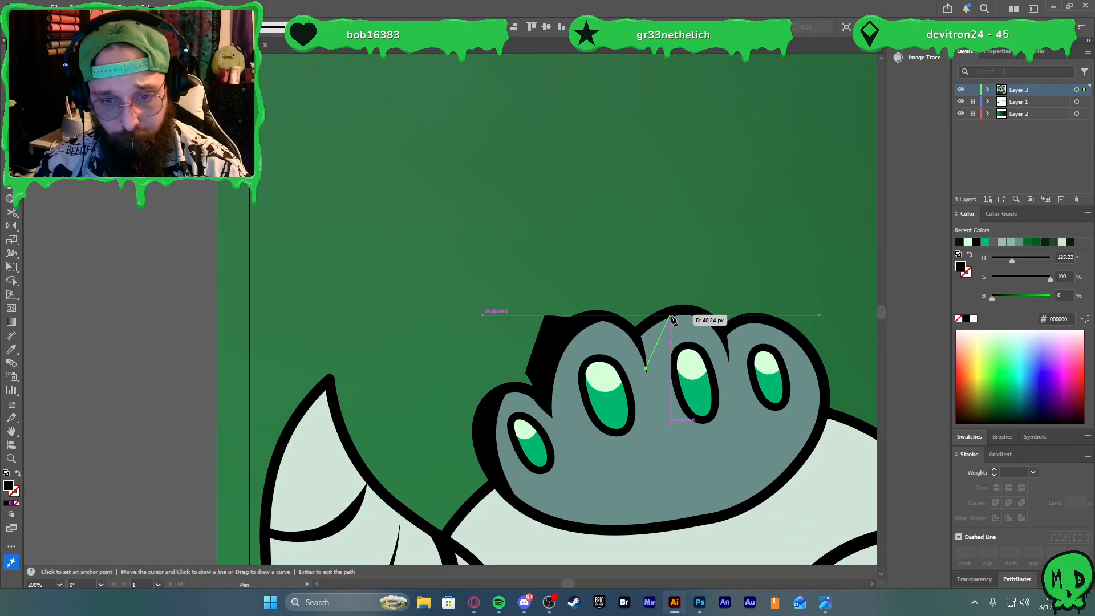
mouse_move(674, 315)
mouse_down()
mouse_move(698, 310)
mouse_move(664, 312)
mouse_up()
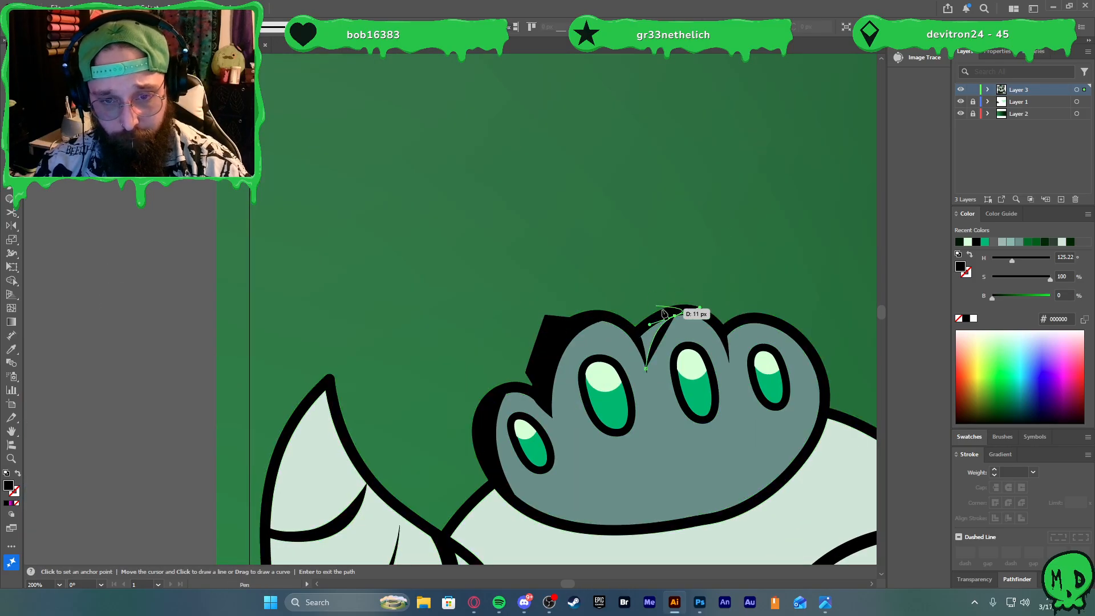
click(649, 305)
click(636, 333)
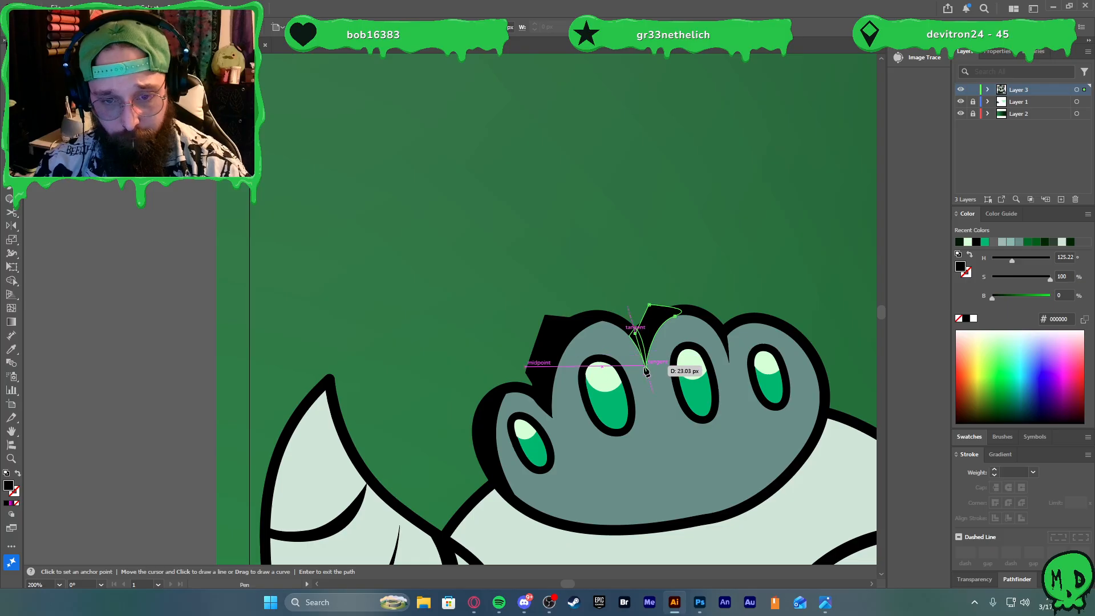
click(646, 369)
key(v)
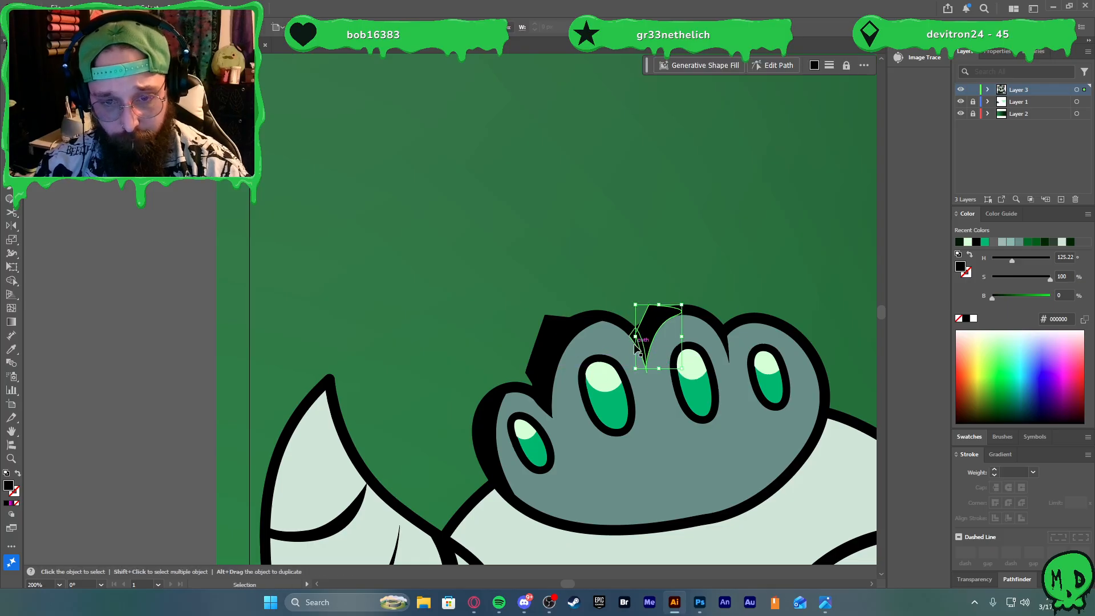
shift+click(544, 411)
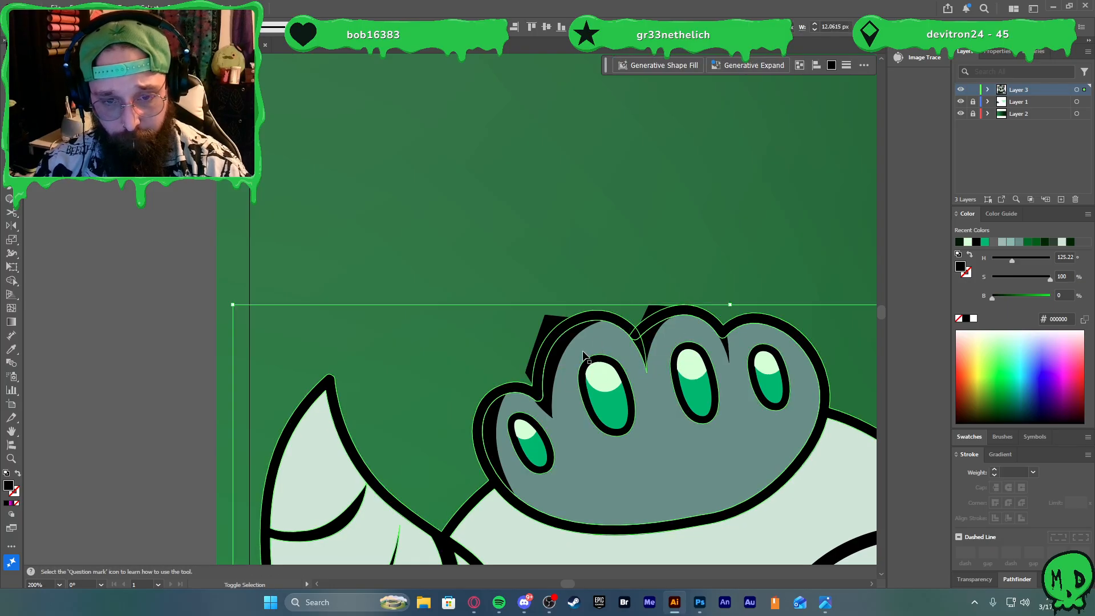
shift+click(526, 394)
shift+click(536, 392)
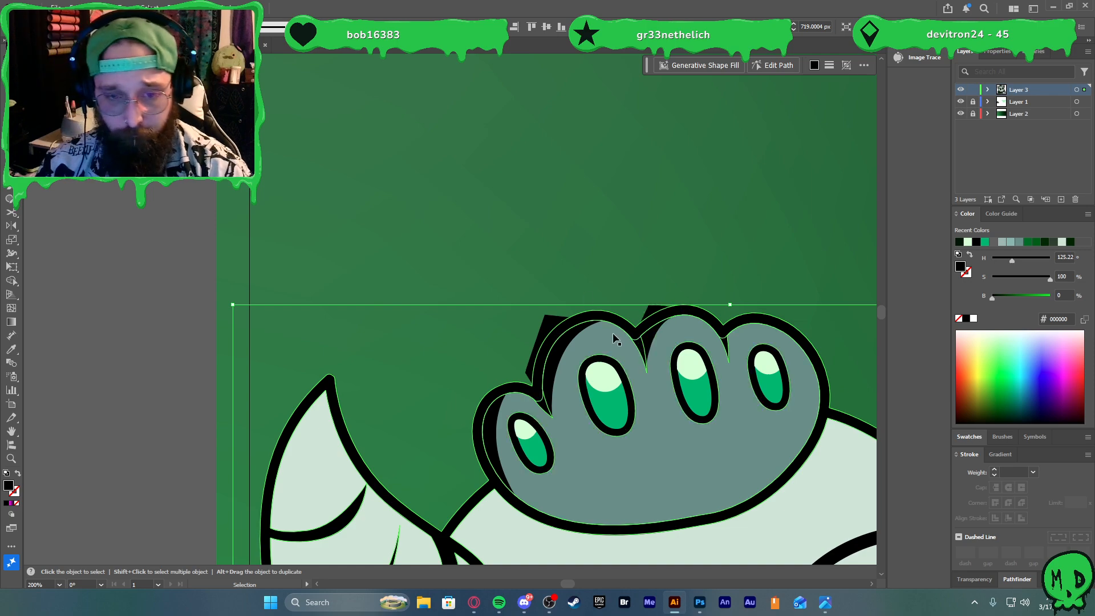
scroll(612, 333, down, 1)
click(348, 414)
scroll(342, 419, down, 2)
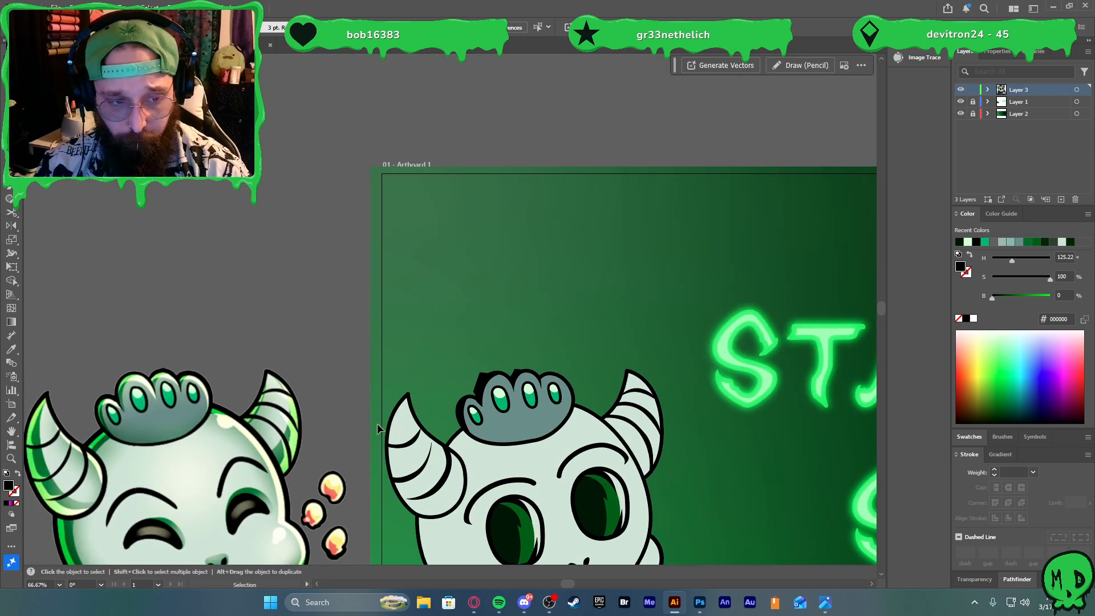
Draw a closed black shape along the left side of the crown's fourth bump, from its crease to its peak and beyond the outline
scroll(535, 403, up, 5)
key(p)
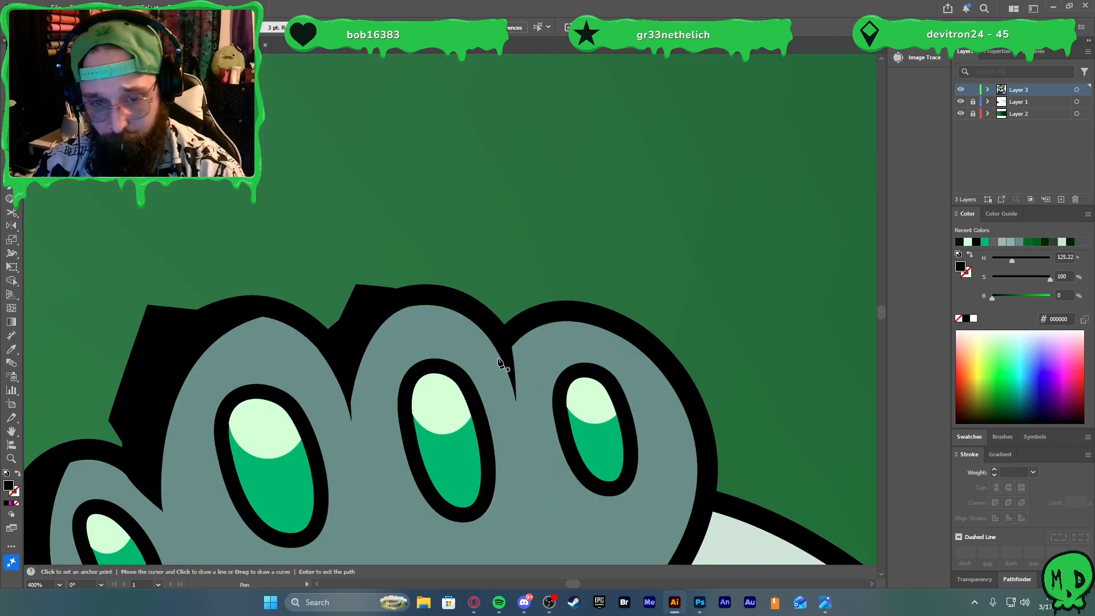
click(516, 399)
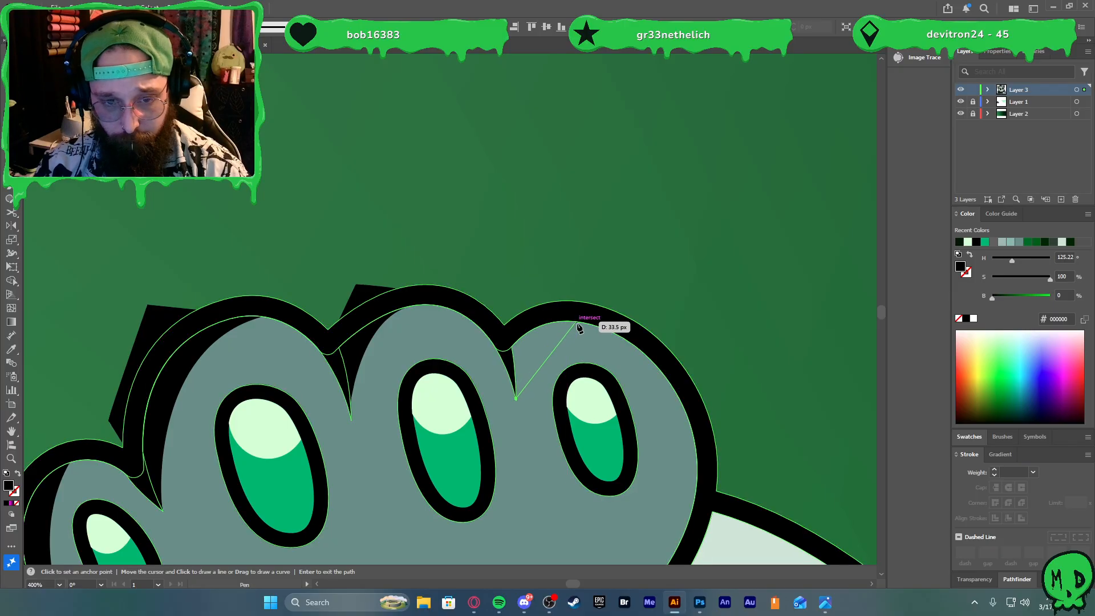
drag(579, 322, 627, 314)
click(549, 276)
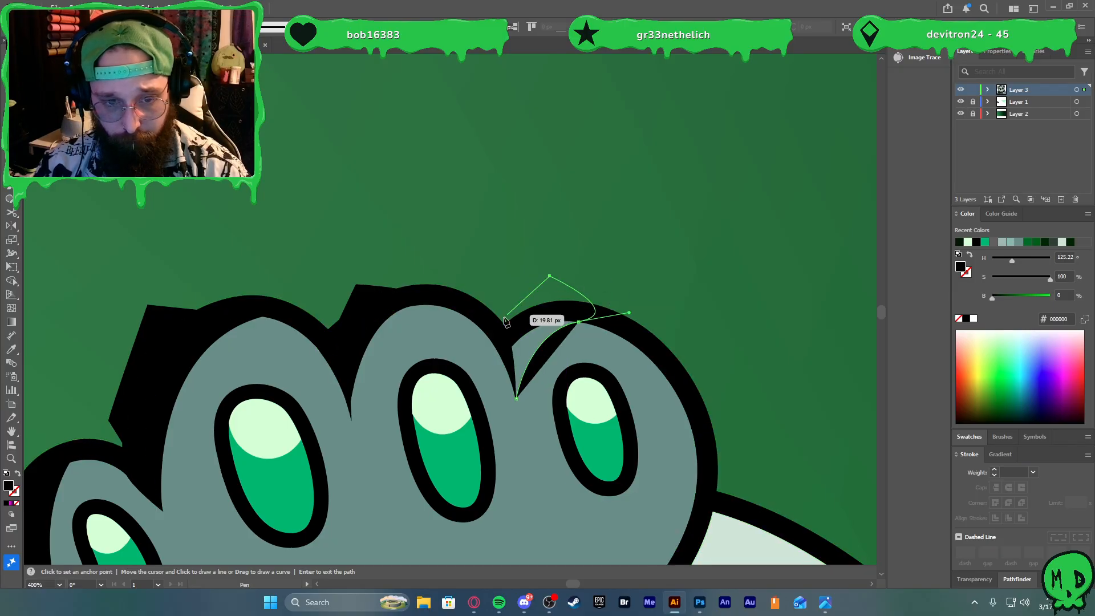
click(500, 339)
click(516, 399)
key(v)
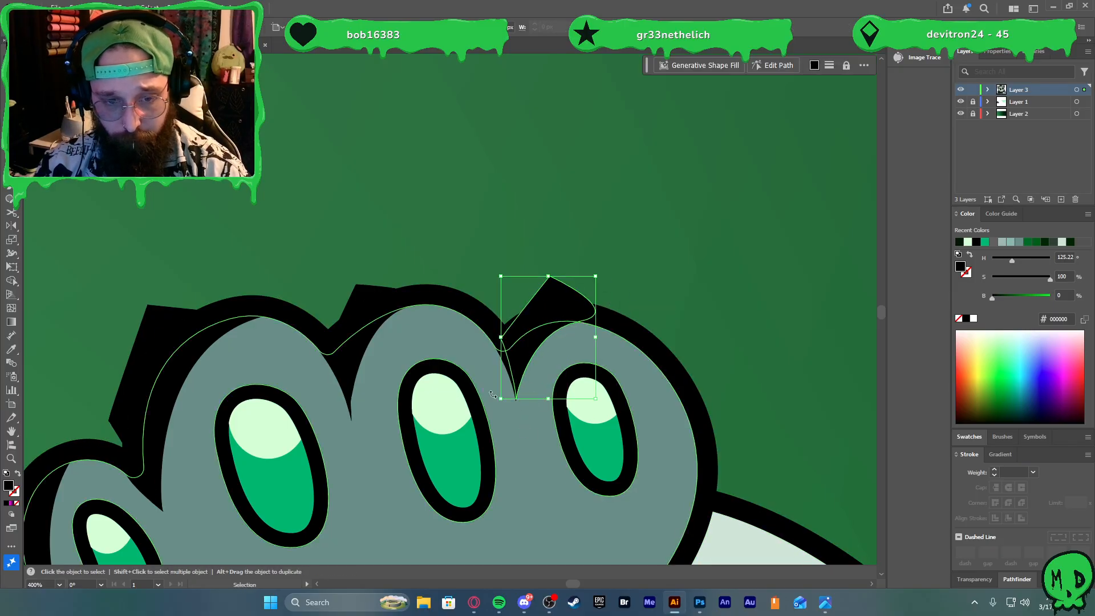
Trim the four black bump shapes to the grey crown's edge with Shape Builder, removing the parts that stick out past it
scroll(398, 357, down, 1)
scroll(285, 456, left, 4)
scroll(228, 463, down, 4)
scroll(207, 463, left, 5)
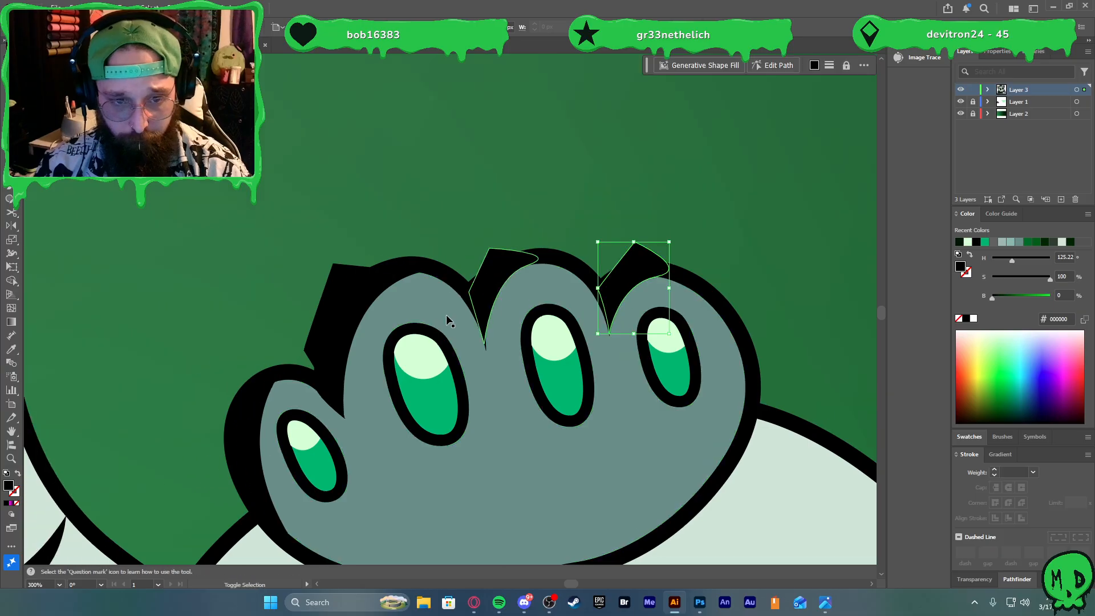
shift+click(490, 282)
shift+click(332, 318)
shift+click(323, 463)
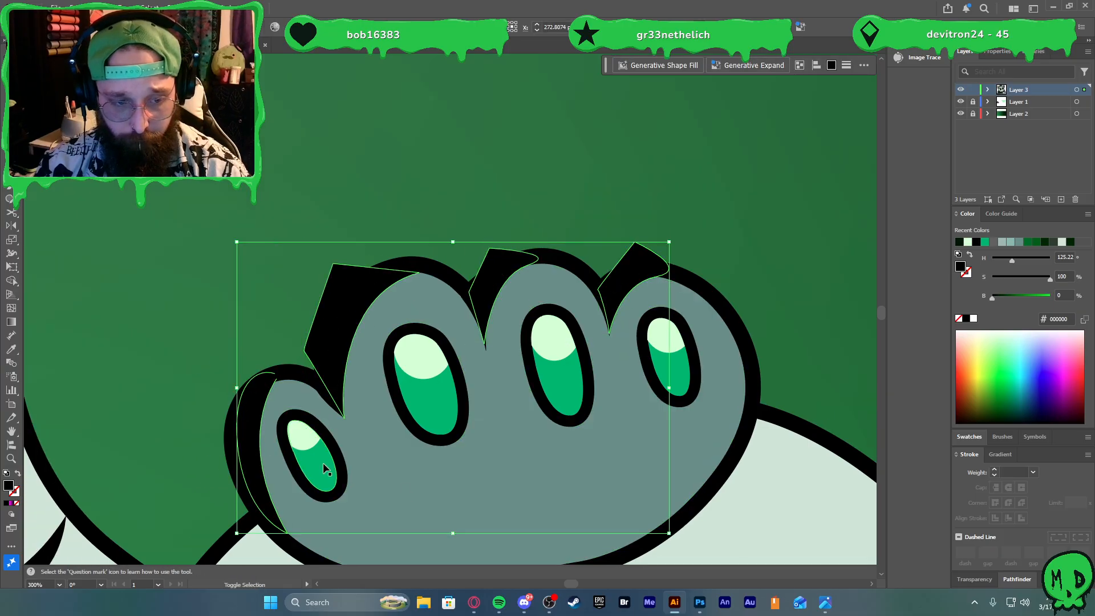
key(shift+m)
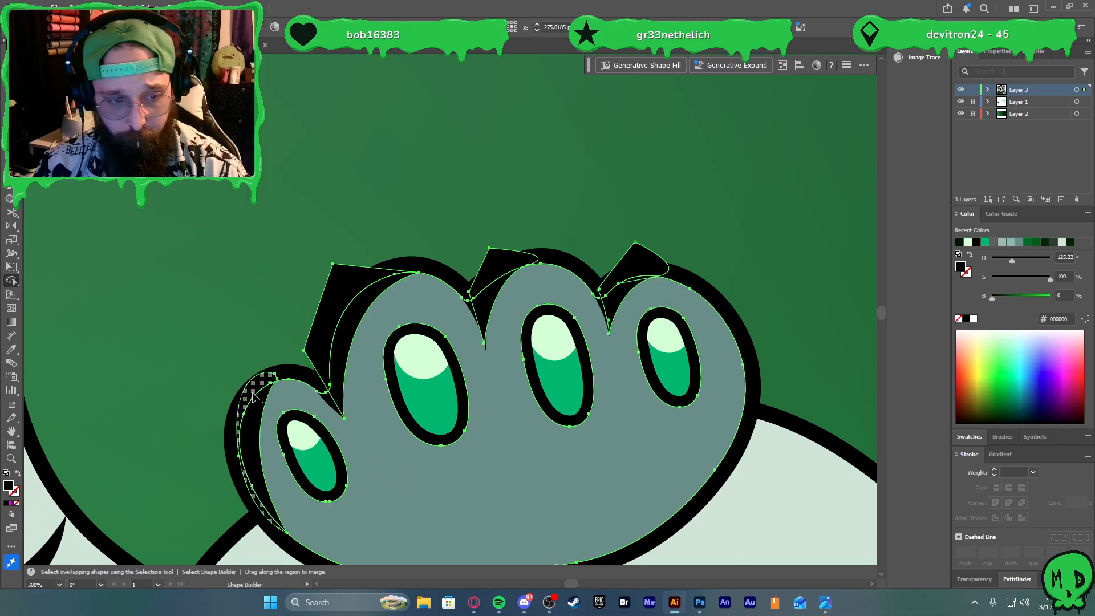
alt+click(343, 294)
alt+click(494, 266)
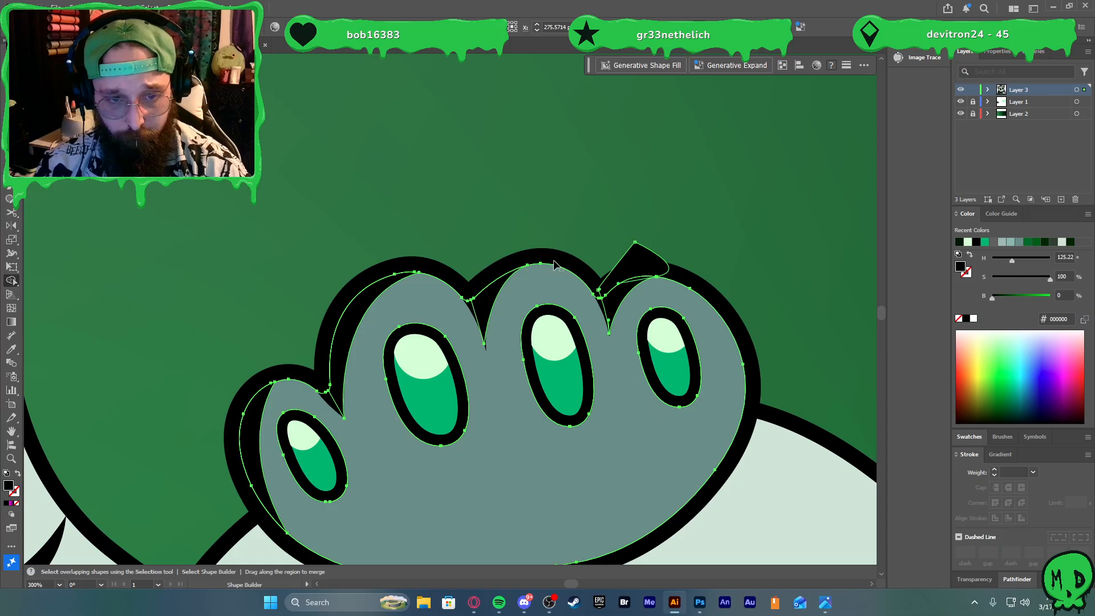
alt+click(634, 264)
key(v)
click(728, 253)
scroll(676, 258, down, 2)
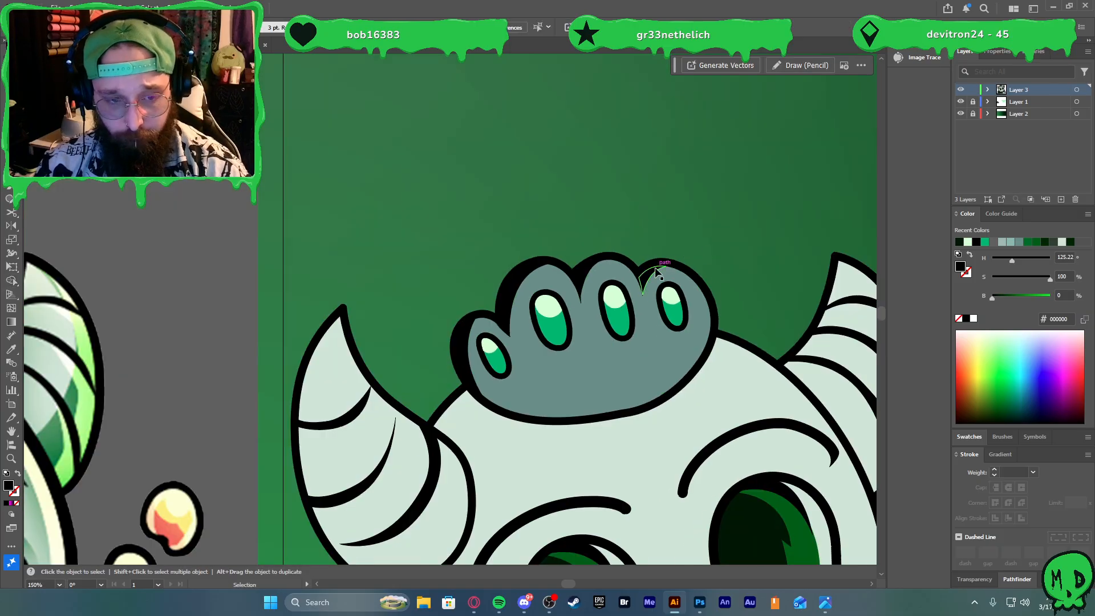
Fill the four crown shading shapes with green #167740 sampled from the shaded side of the reference crown's second bump
click(468, 352)
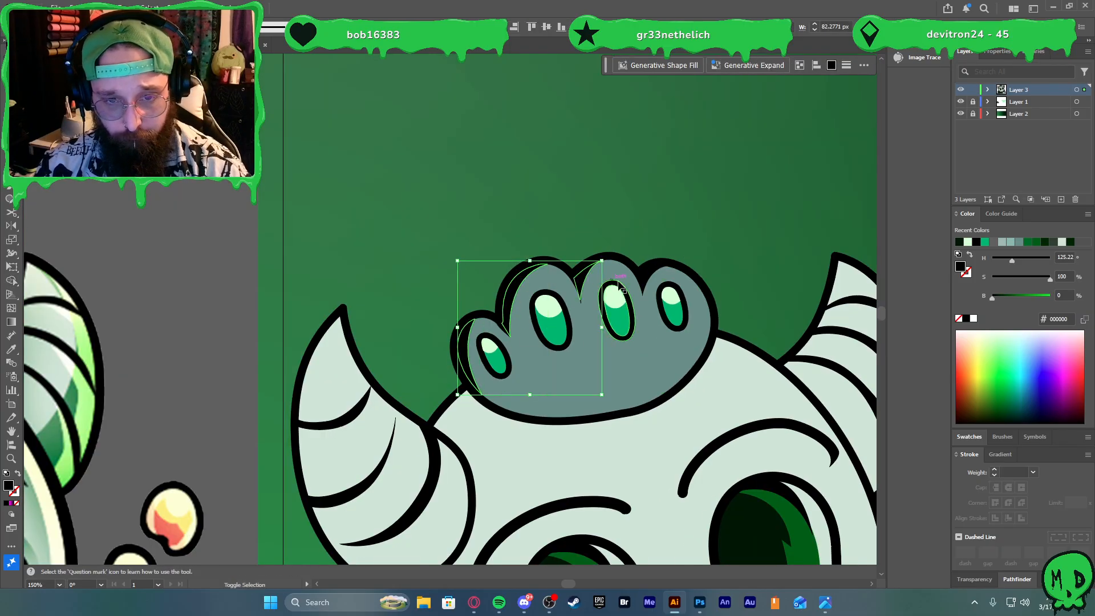
shift+click(643, 279)
scroll(610, 305, down, 3)
drag(610, 306, 665, 305)
scroll(342, 319, up, 5)
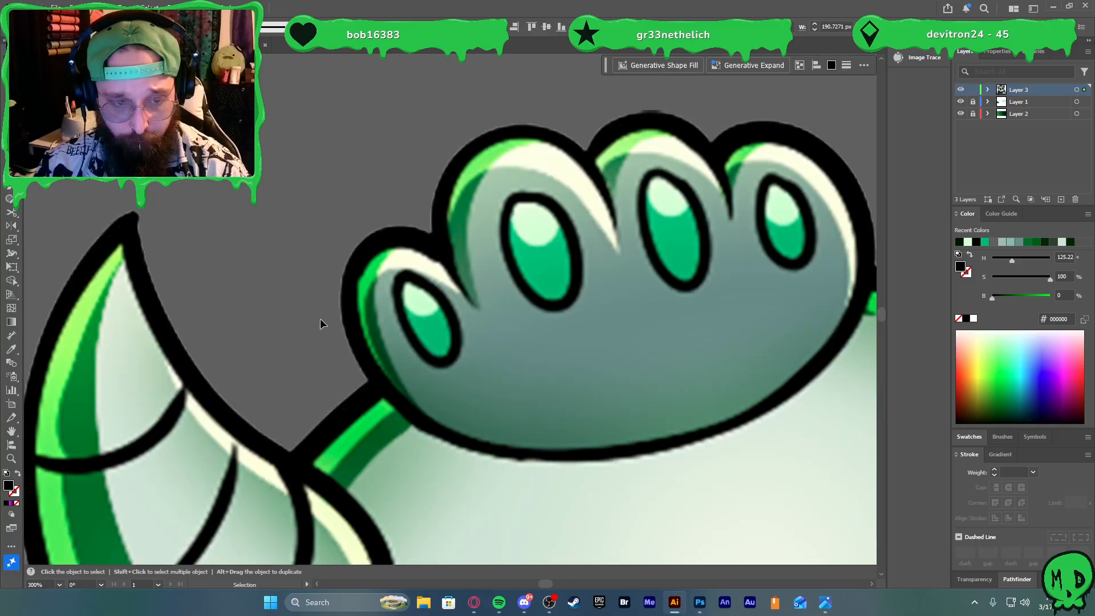
key(i)
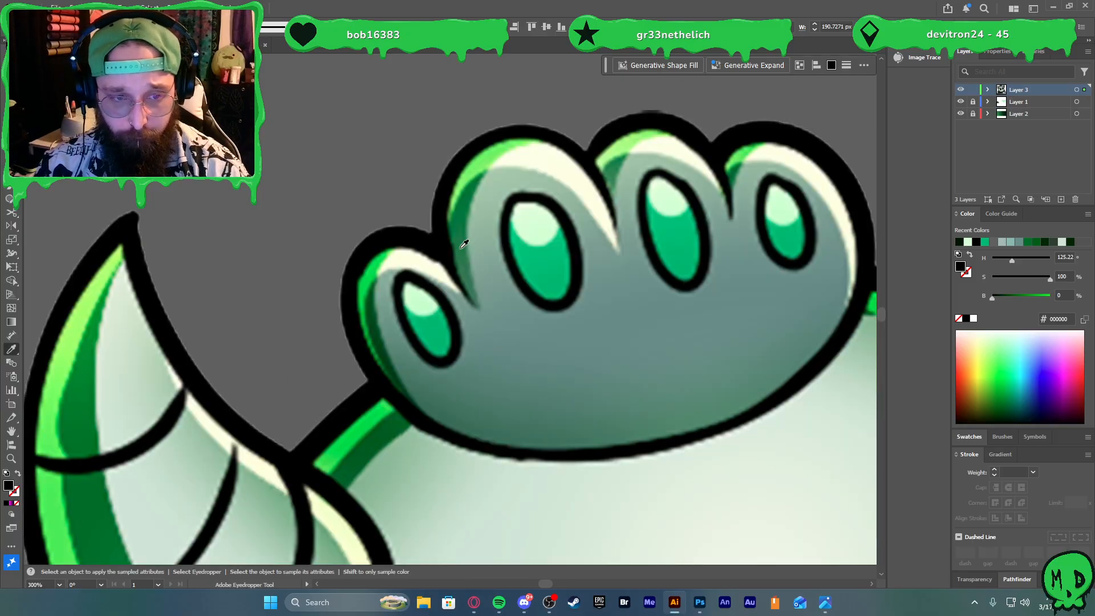
click(462, 229)
key(v)
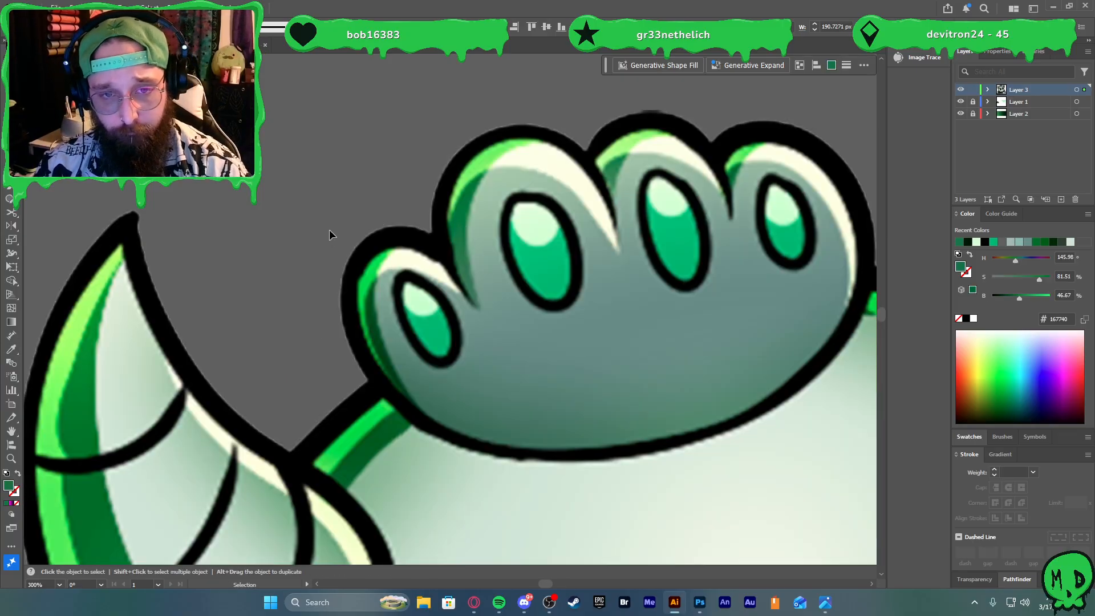
scroll(333, 229, down, 4)
scroll(684, 183, up, 1)
click(502, 203)
scroll(502, 203, down, 1)
scroll(581, 232, right, 1)
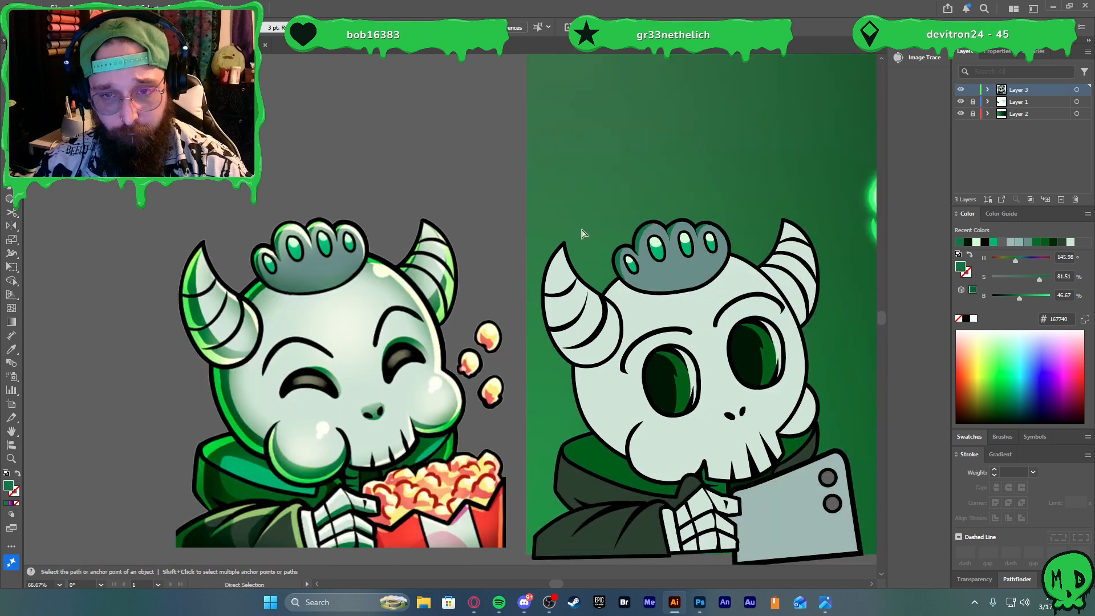
scroll(582, 233, right, 1)
scroll(654, 218, up, 1)
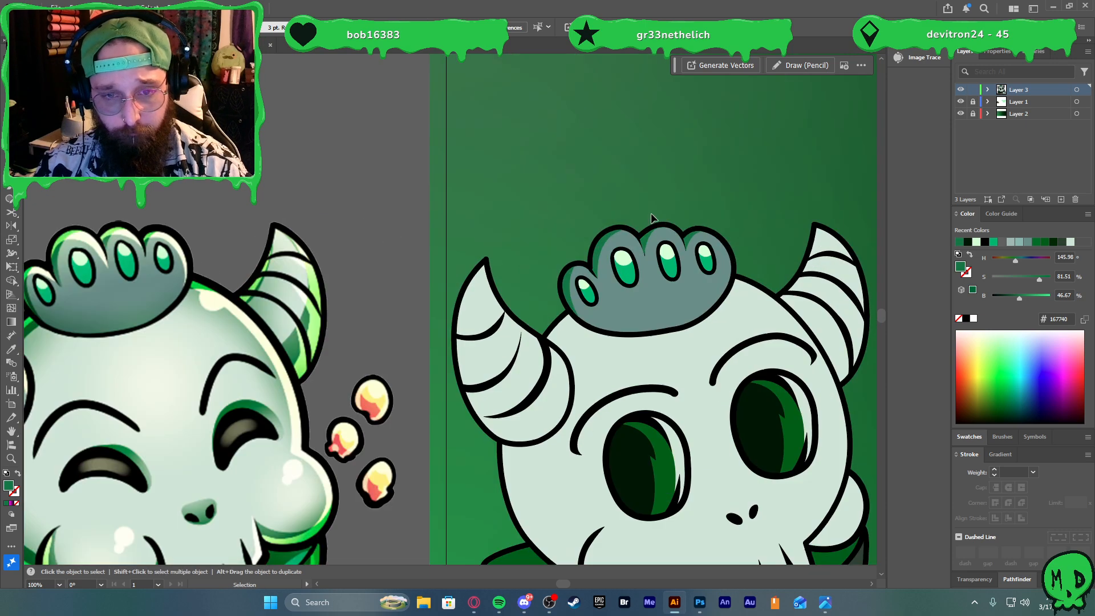
Fill the four crown shading shapes with dark green #003d14 sampled from the left edge of the reference crown's smallest bump
click(567, 299)
shift+click(602, 267)
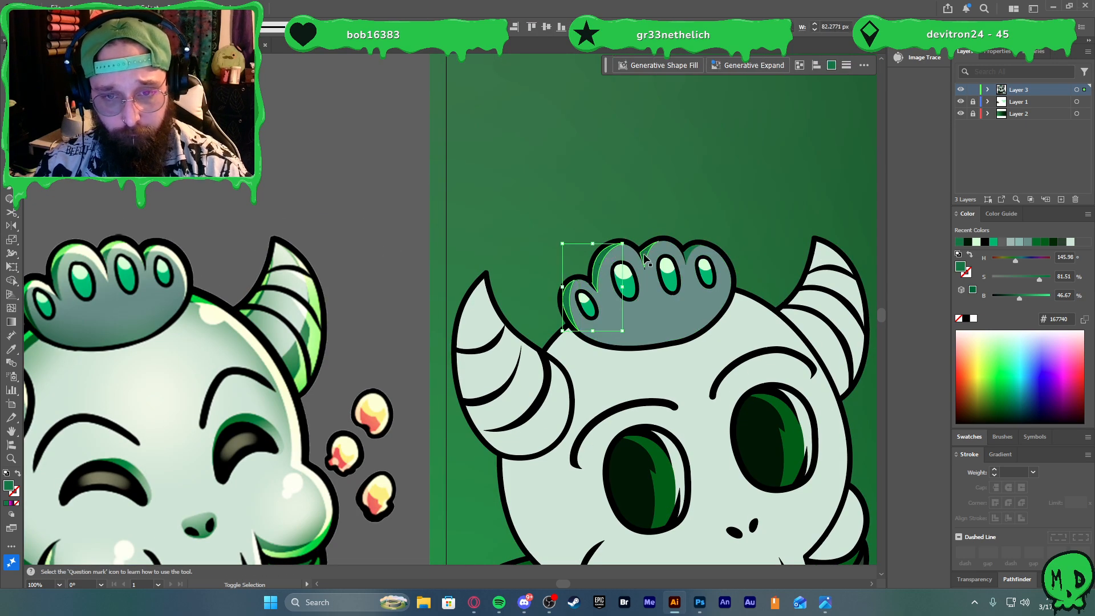
shift+click(648, 258)
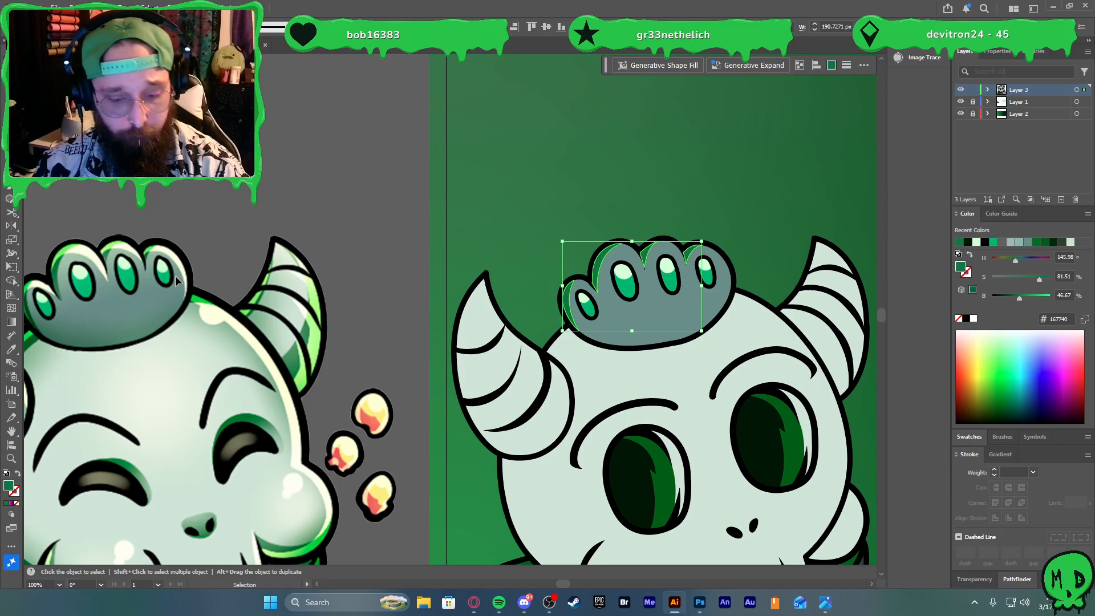
key(i)
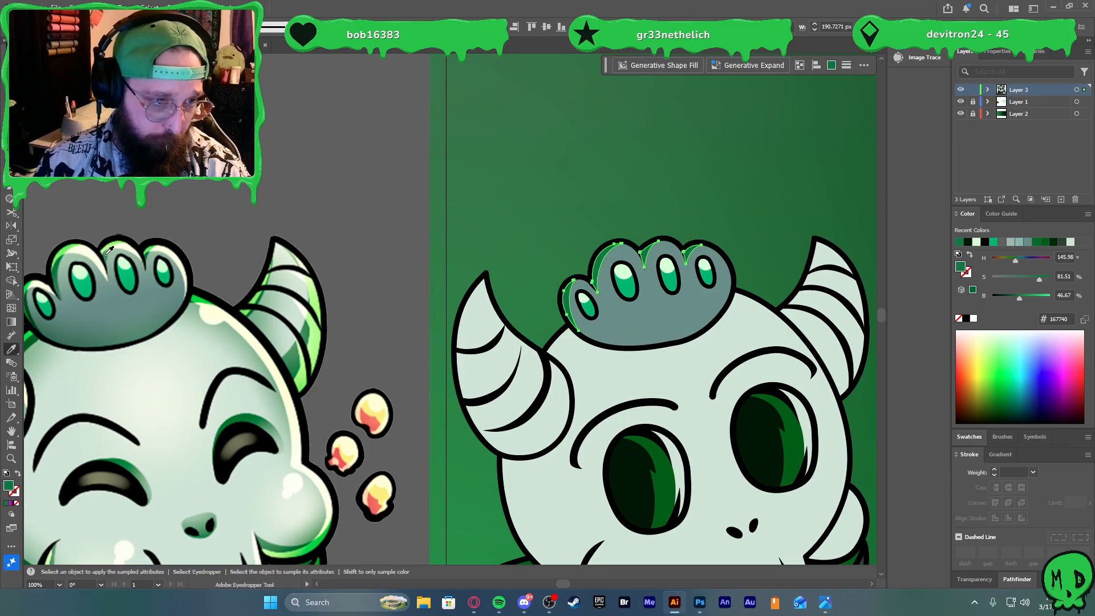
click(112, 250)
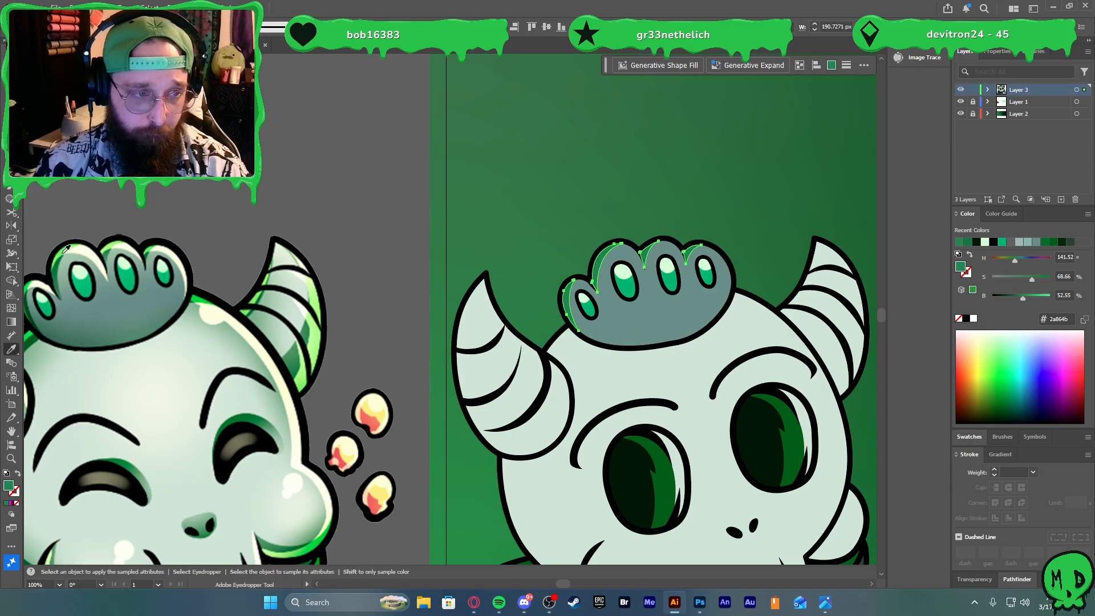
scroll(91, 262, left, 2)
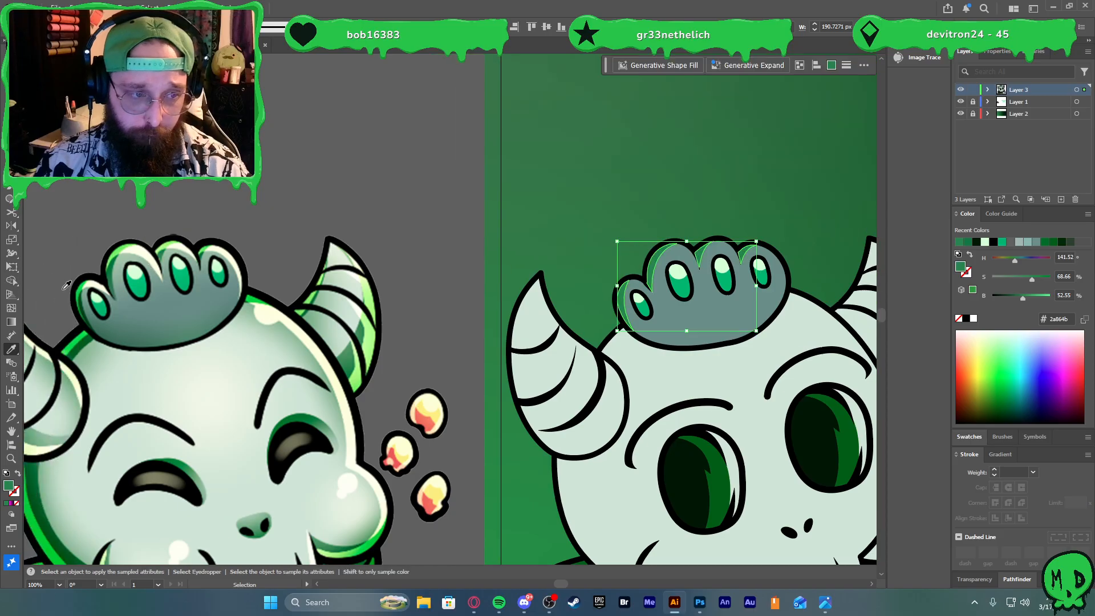
click(87, 309)
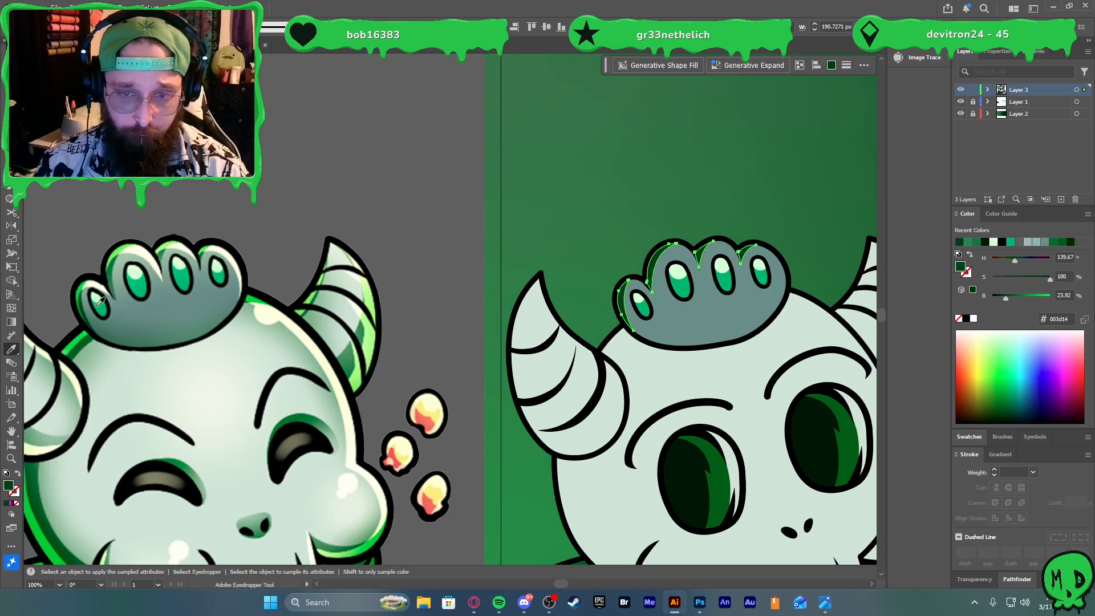
scroll(658, 264, up, 1)
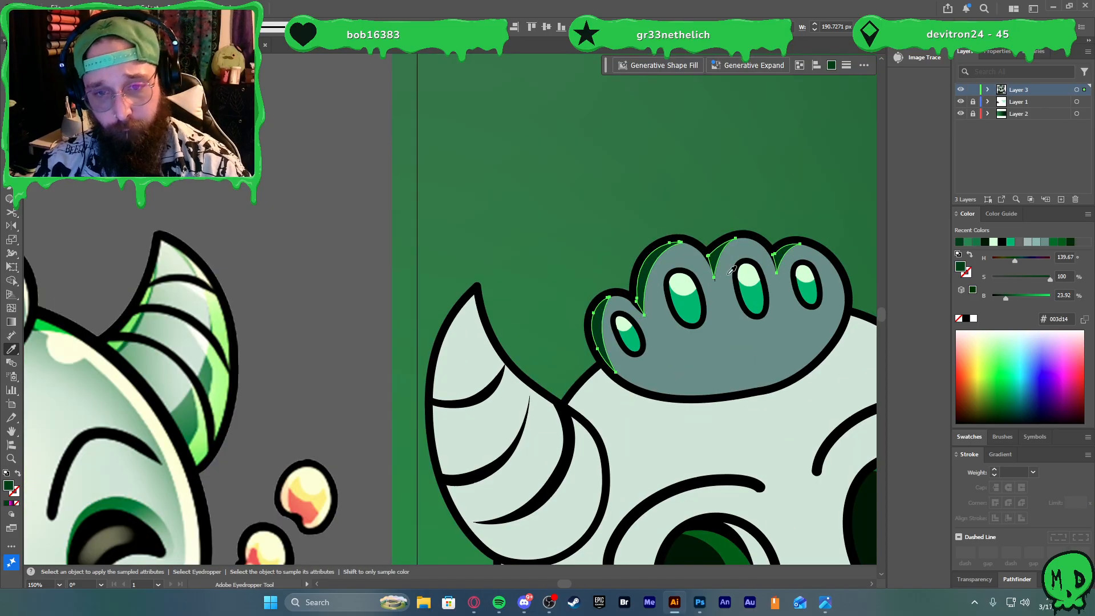
key(v)
scroll(513, 293, down, 1)
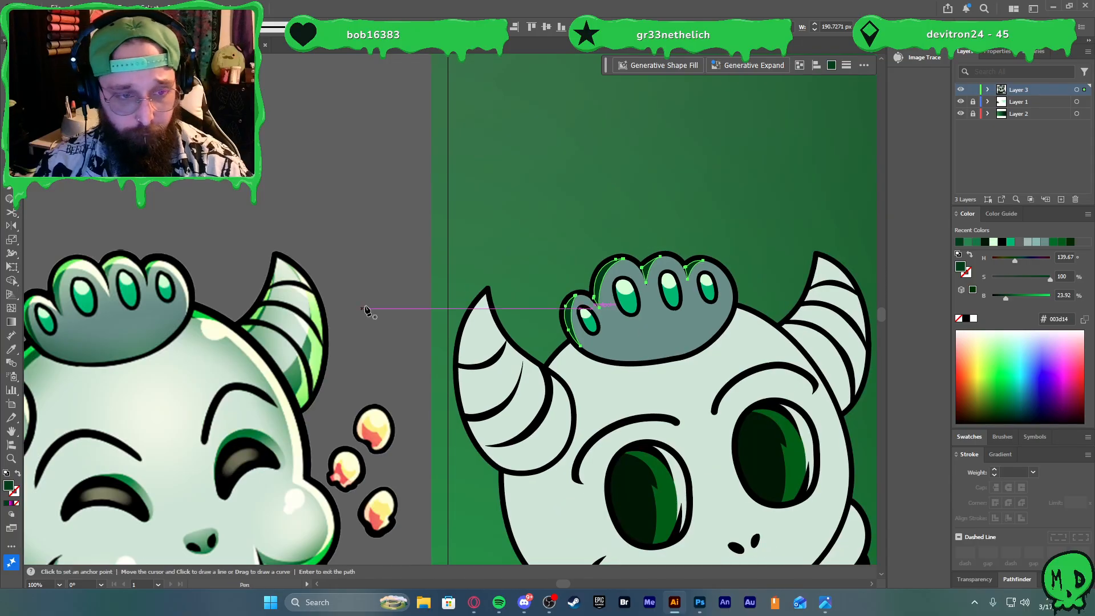
click(369, 310)
Draw a closed dark green #003d14 shape over the top left of the crown's first bump, ending at the crease beside the second bump
scroll(552, 309, up, 3)
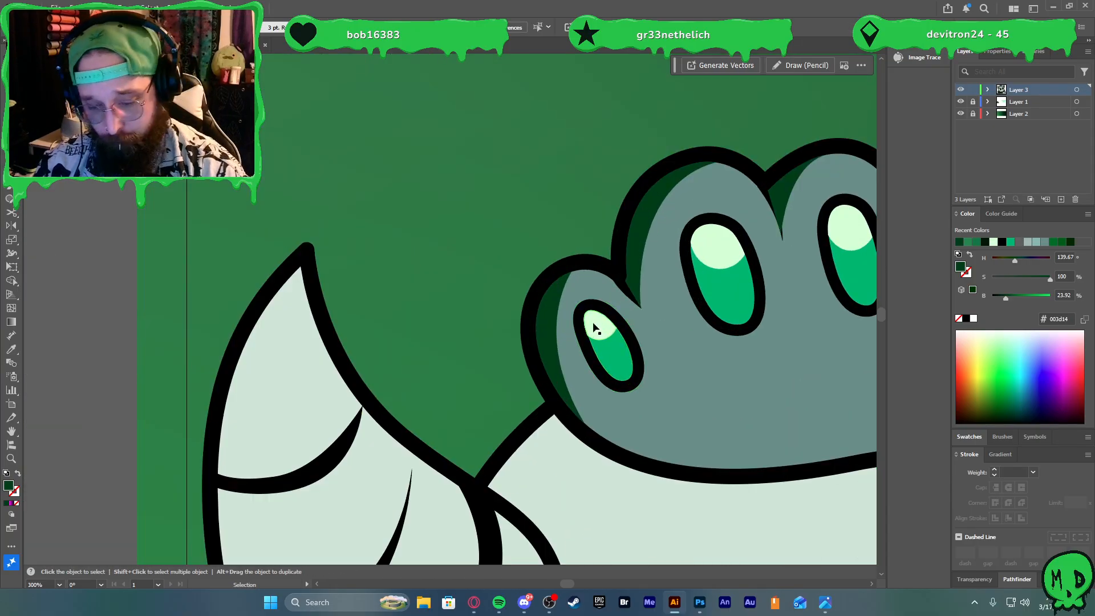
key(p)
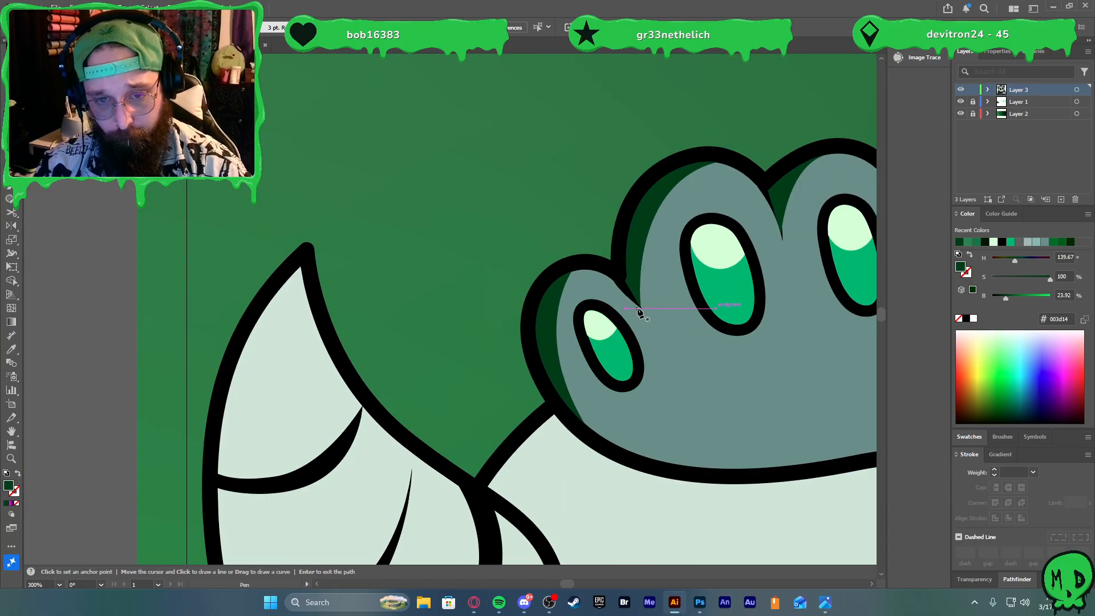
click(638, 310)
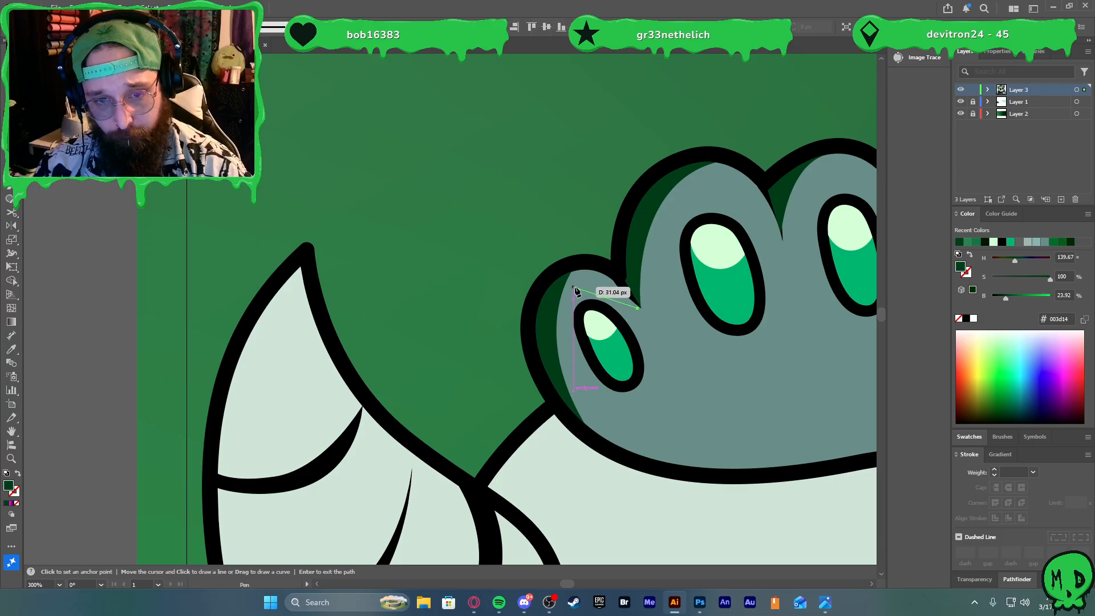
drag(572, 285, 541, 298)
drag(546, 371, 551, 387)
click(525, 347)
drag(552, 275, 579, 260)
click(608, 265)
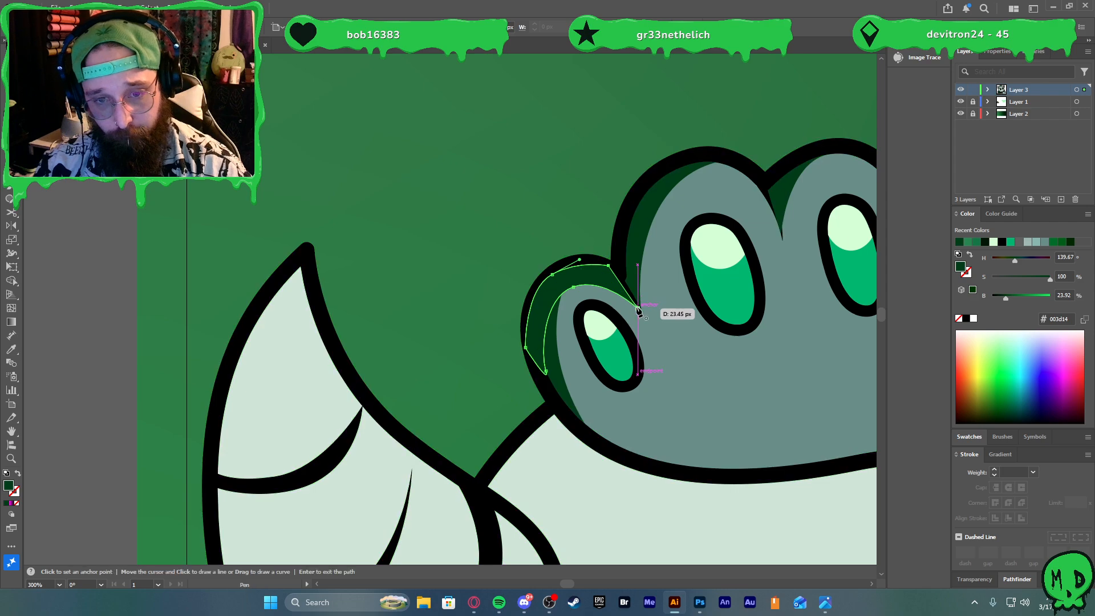
click(638, 308)
Move the first bump shape's end anchor onto the tip of the crease between the first and second bumps
key(a)
scroll(631, 309, up, 5)
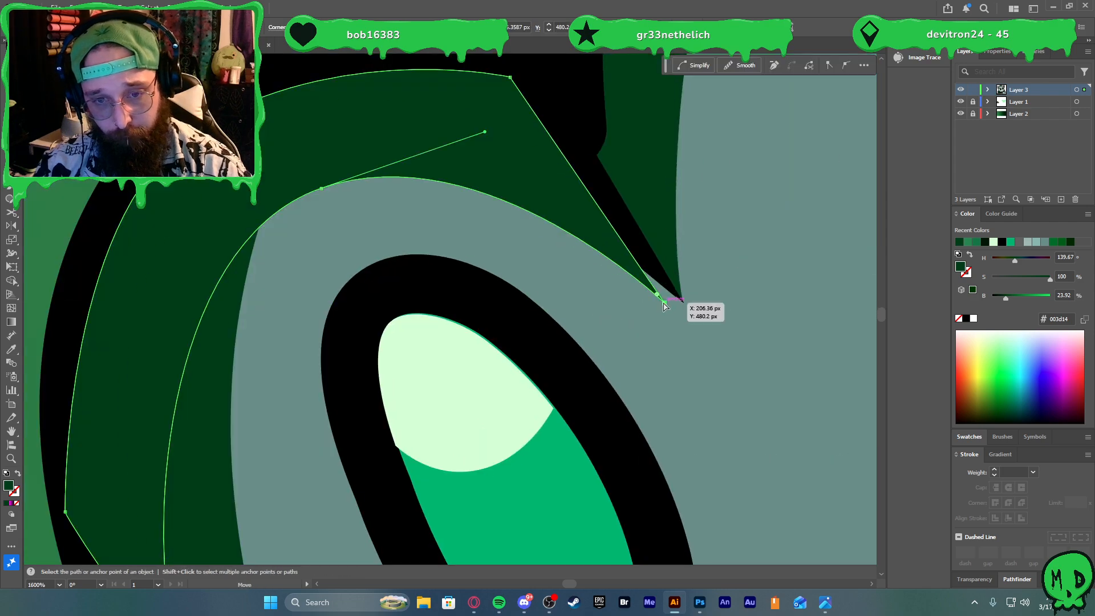
drag(664, 302, 688, 302)
scroll(687, 302, down, 6)
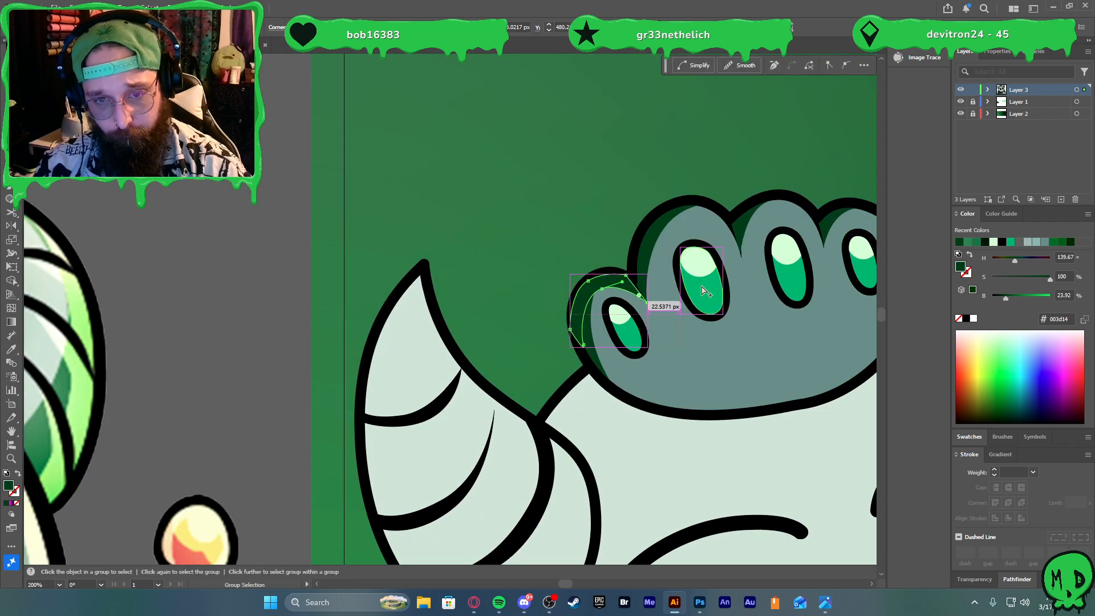
Draw a closed dark green shape arching over the crown's second bump, from its left side to the next crease and beyond the outline
key(shift+c)
scroll(706, 281, down, 3)
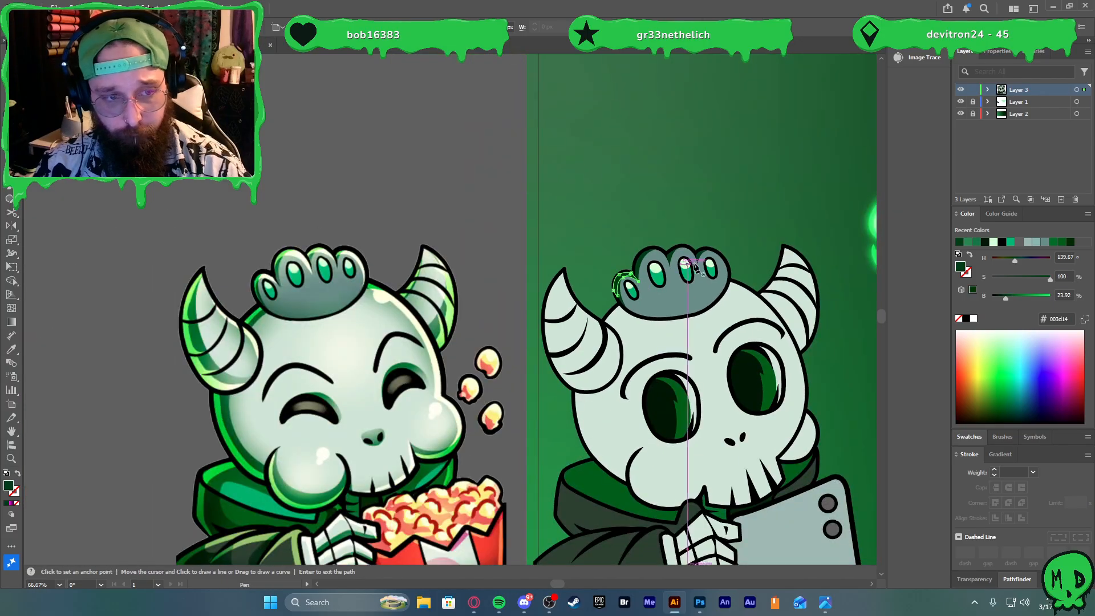
scroll(701, 253, up, 4)
key(p)
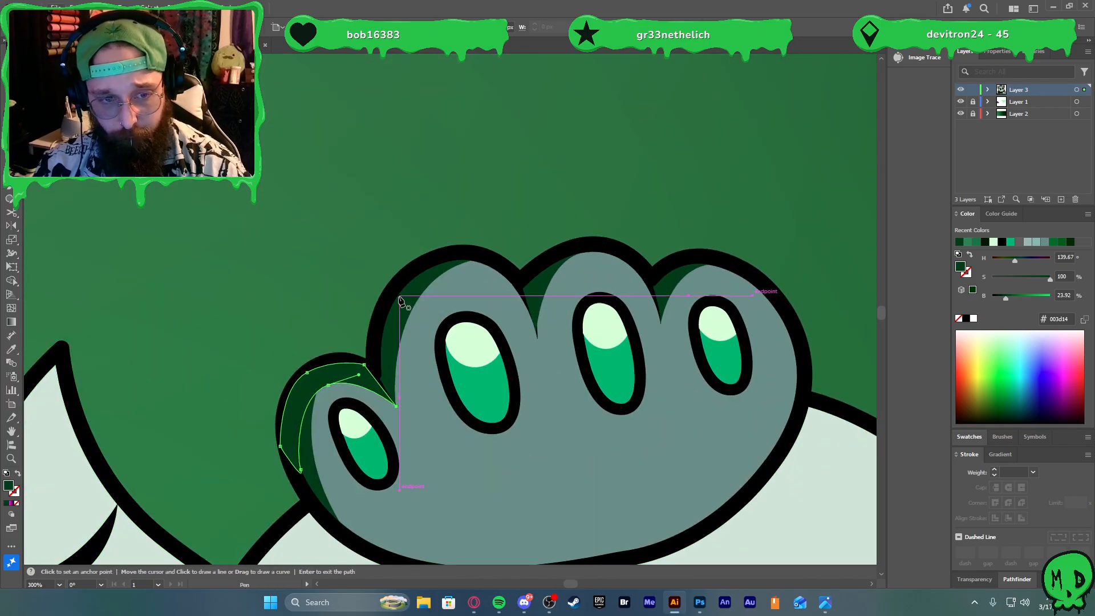
click(399, 297)
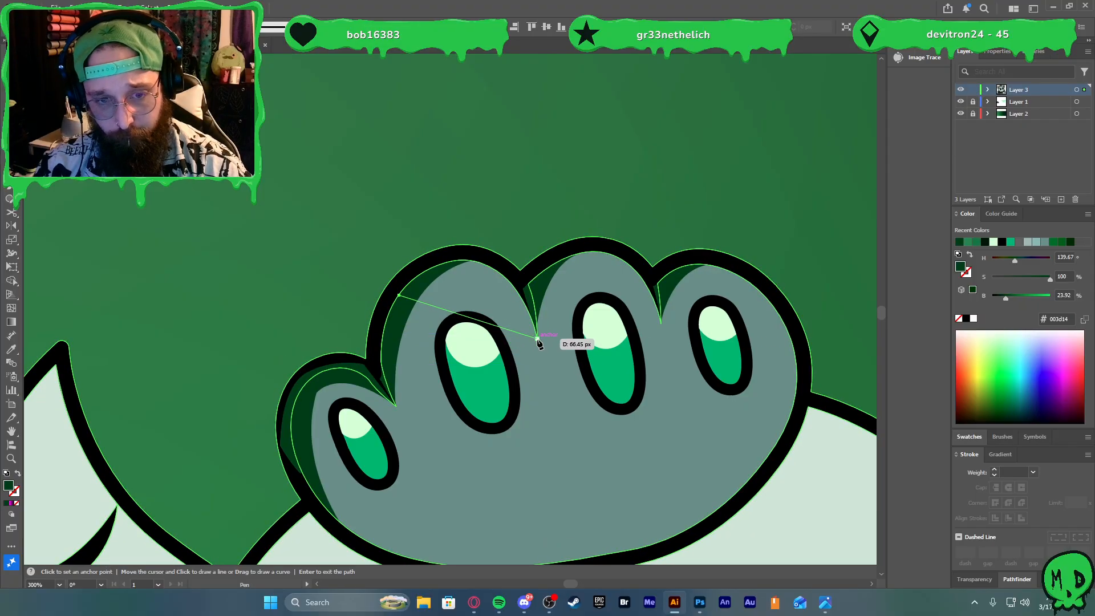
drag(537, 340, 562, 392)
drag(593, 442, 592, 440)
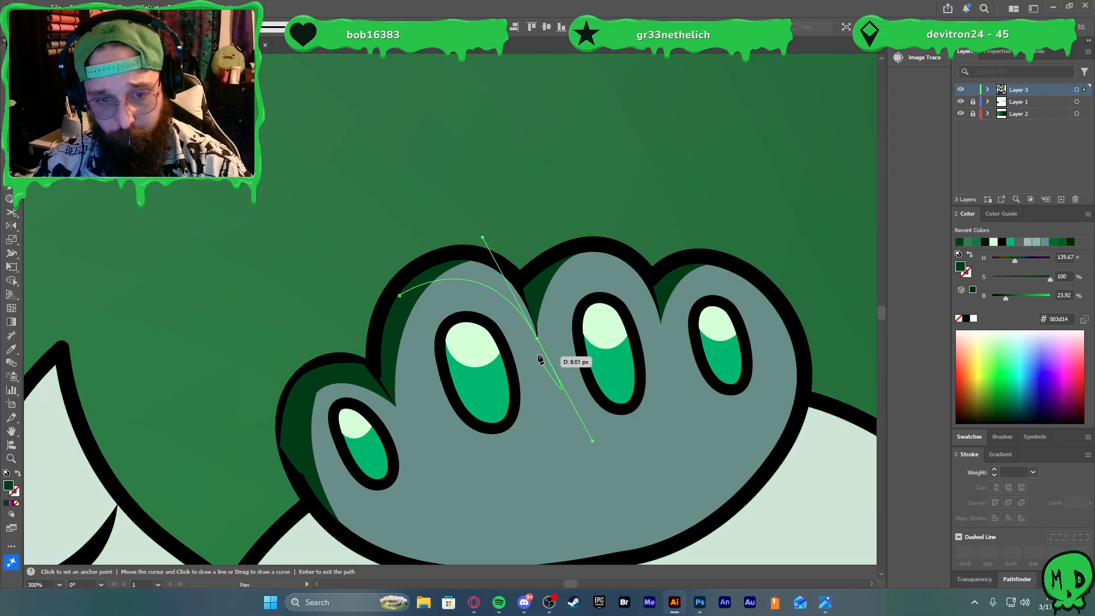
click(537, 339)
click(519, 241)
click(442, 219)
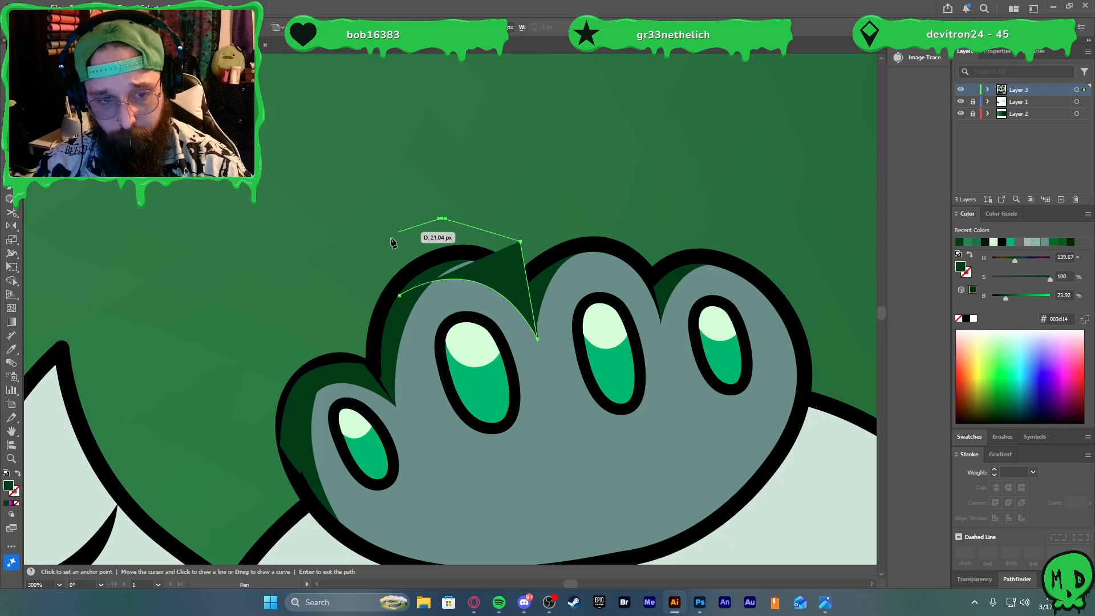
drag(390, 239, 387, 256)
click(399, 295)
Bring the character's black outline to the front, above the new crown shapes
key(v)
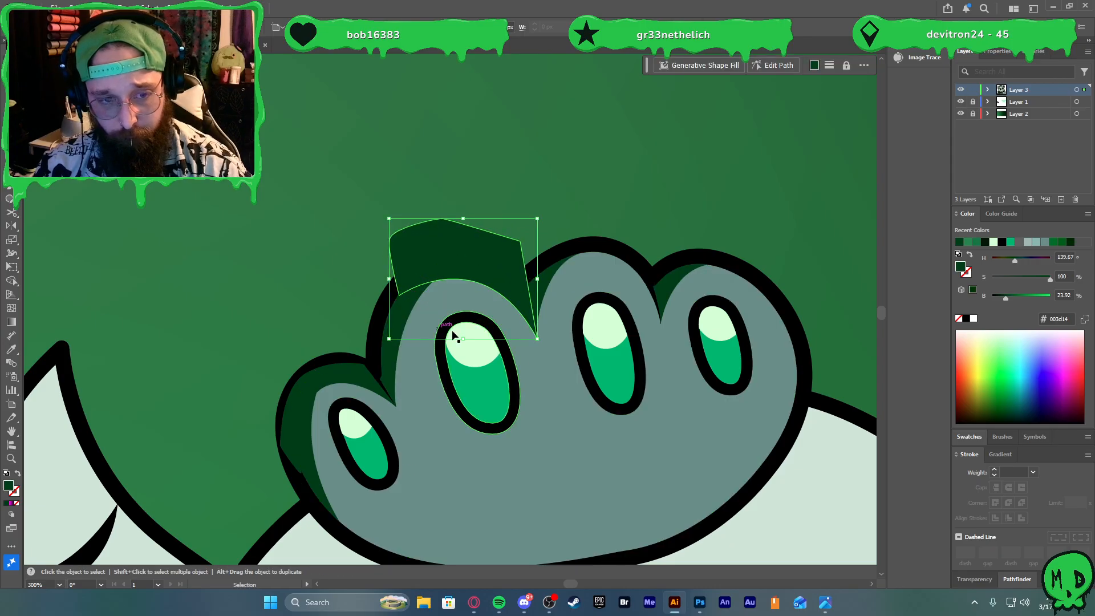
click(389, 313)
key(ctrl+shift+bracketright)
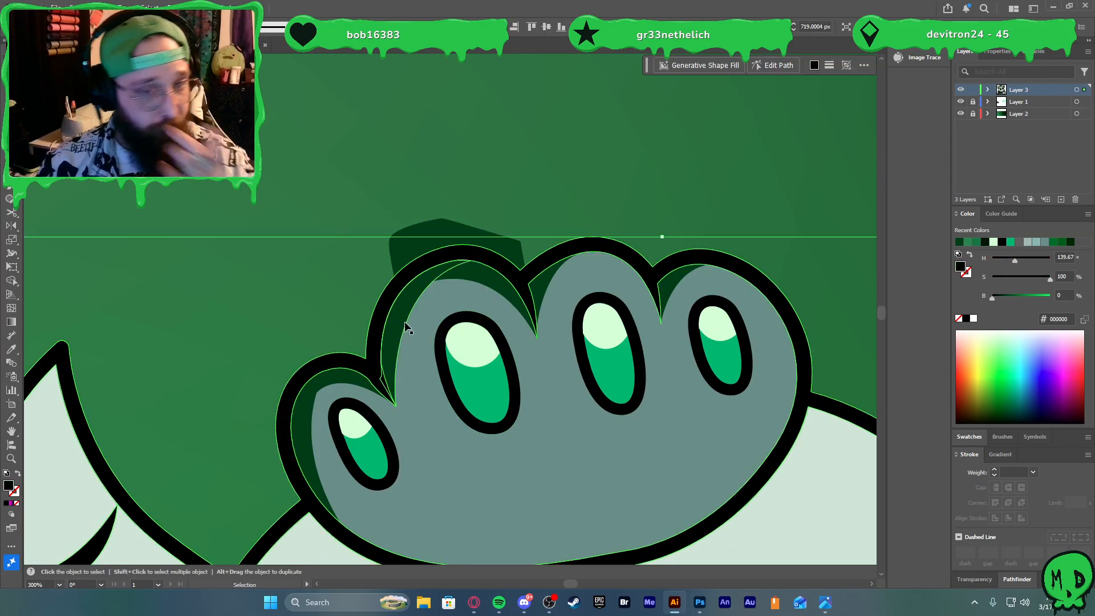
click(419, 235)
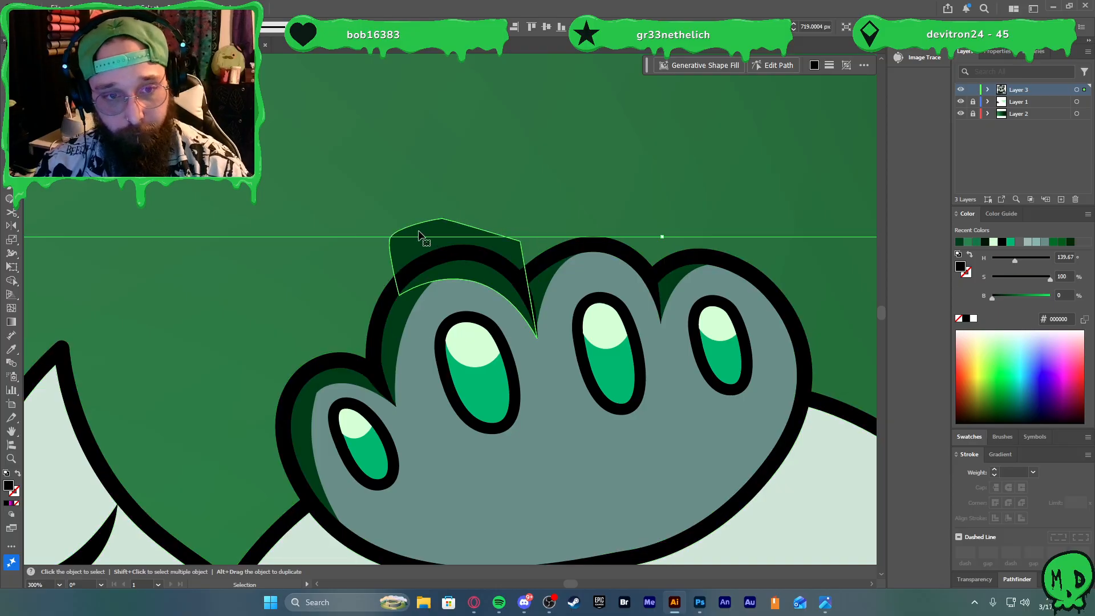
Set the first bump's new shape to Overlay blending and fill it with pale green #d6ffd2
click(357, 378)
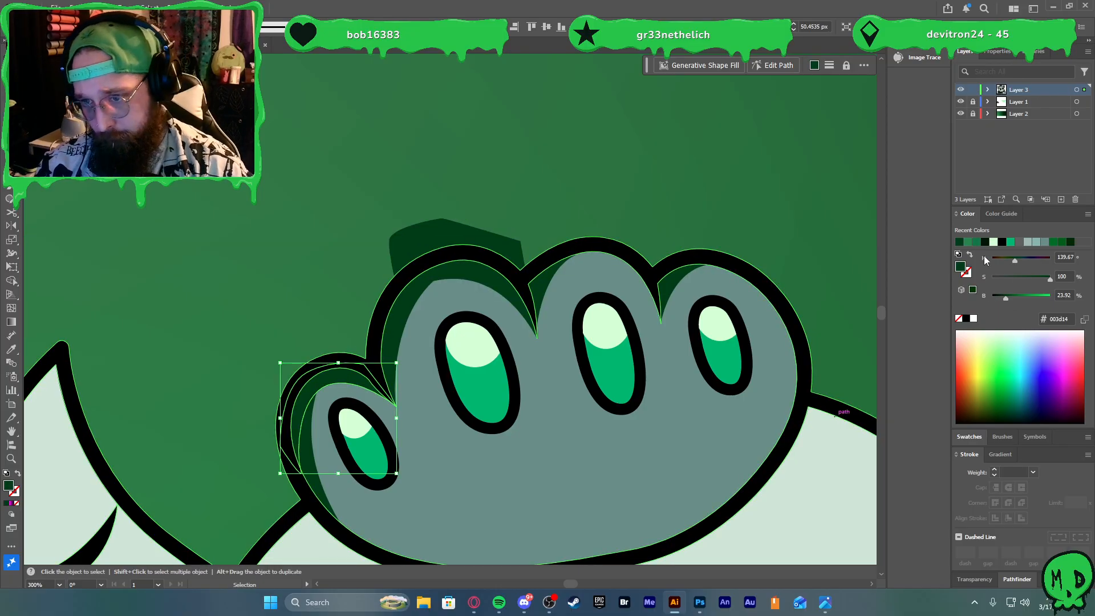
click(1010, 242)
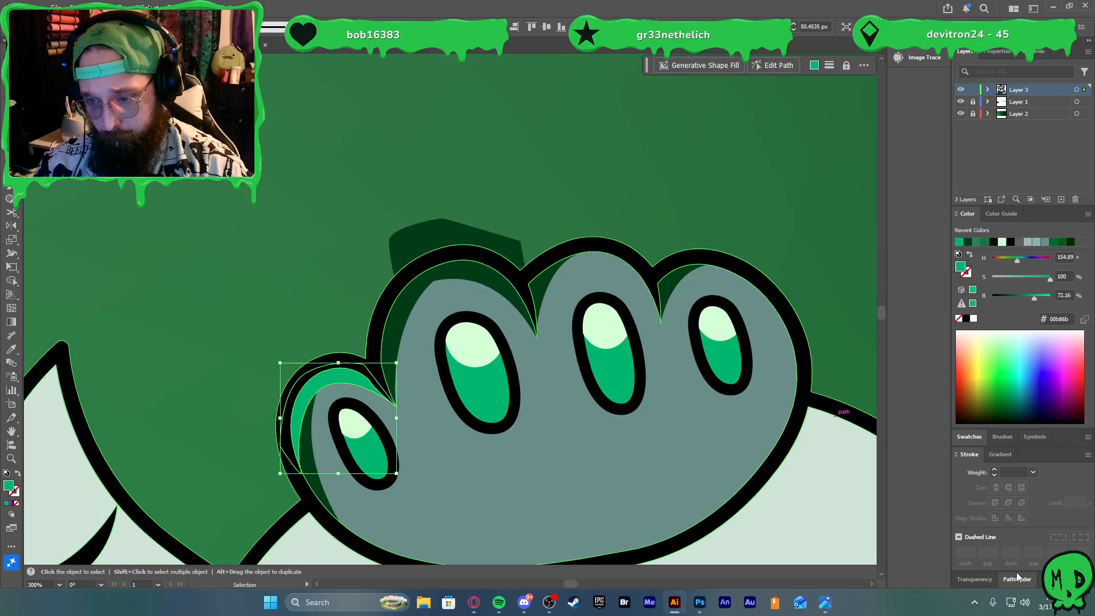
click(986, 584)
click(995, 539)
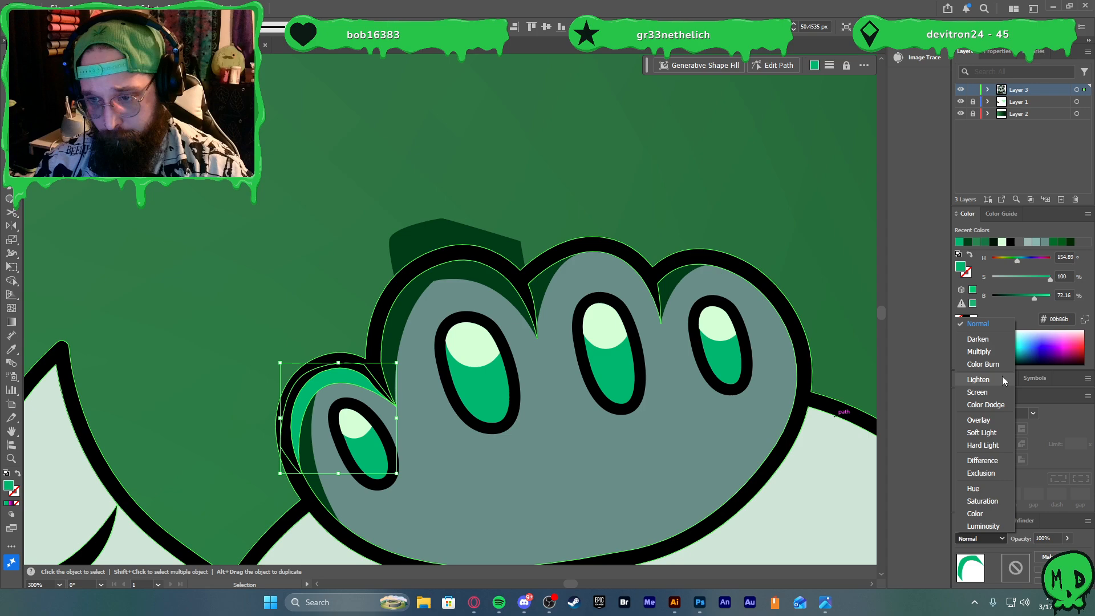
click(978, 420)
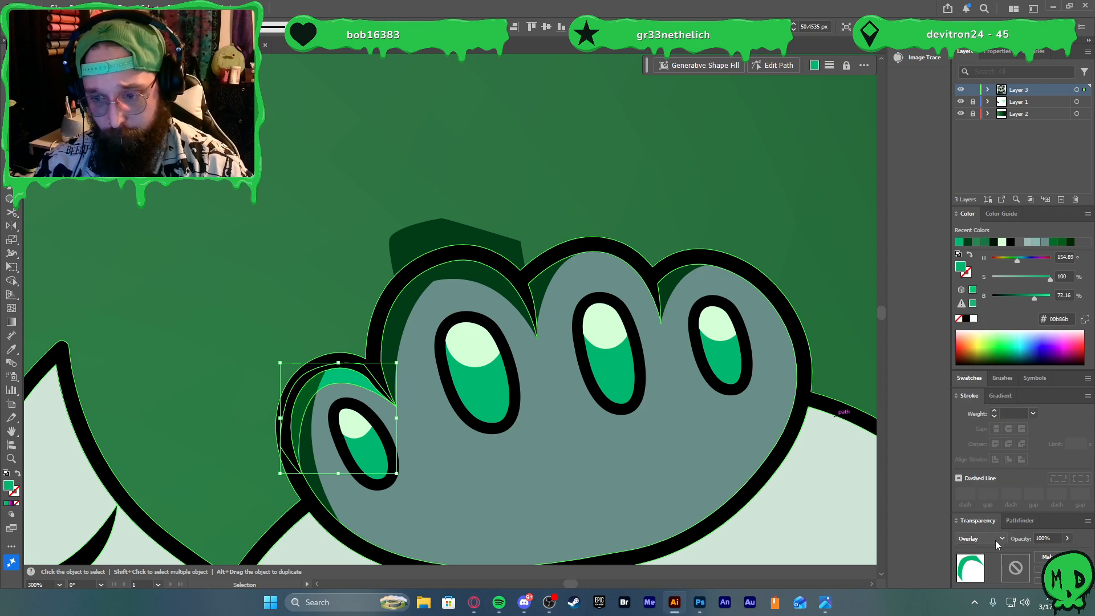
click(1001, 242)
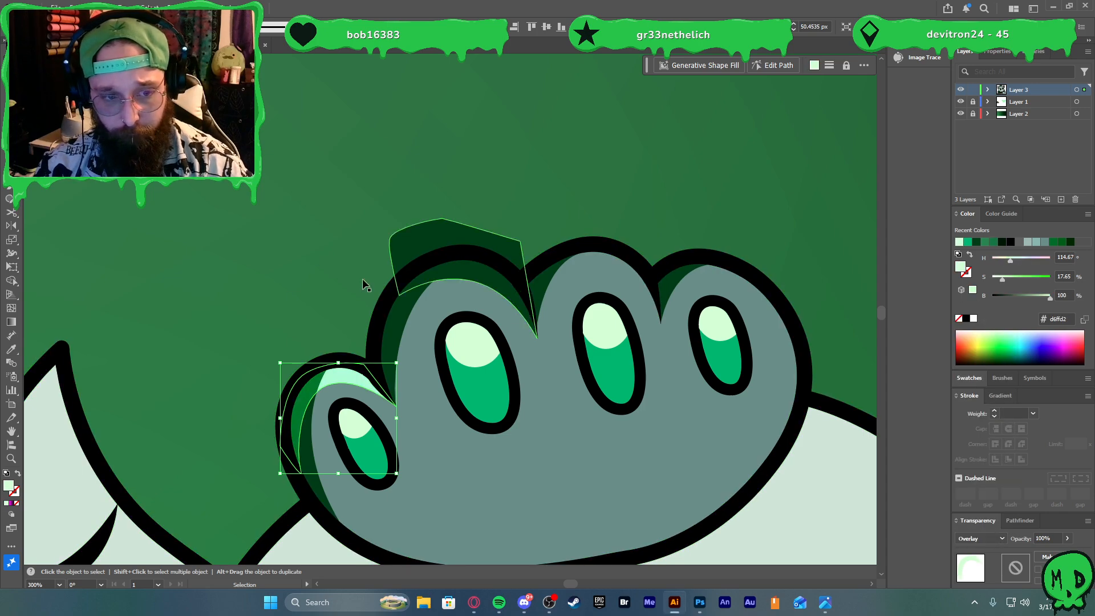
click(304, 289)
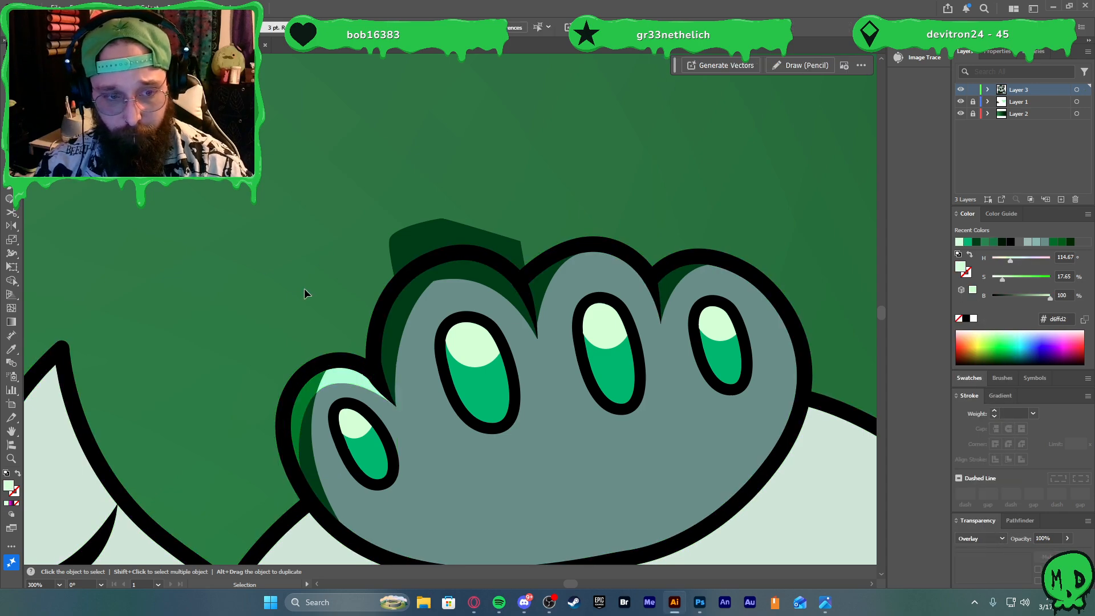
Copy the first bump highlight's pale green fill and Overlay blending to the second bump's shape with the Eyedropper
click(476, 274)
key(i)
click(346, 387)
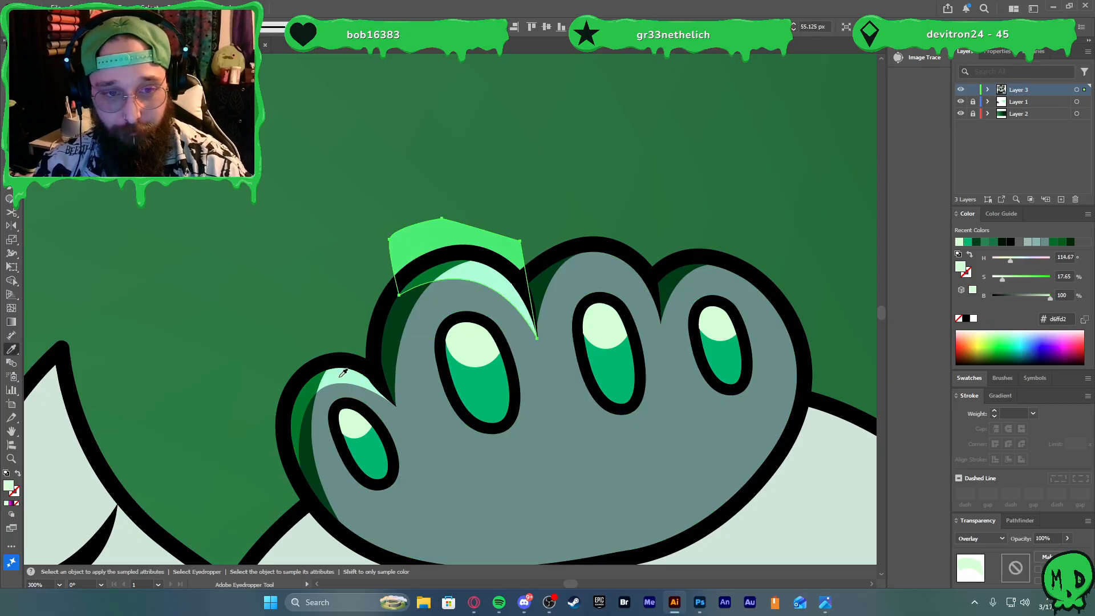
key(v)
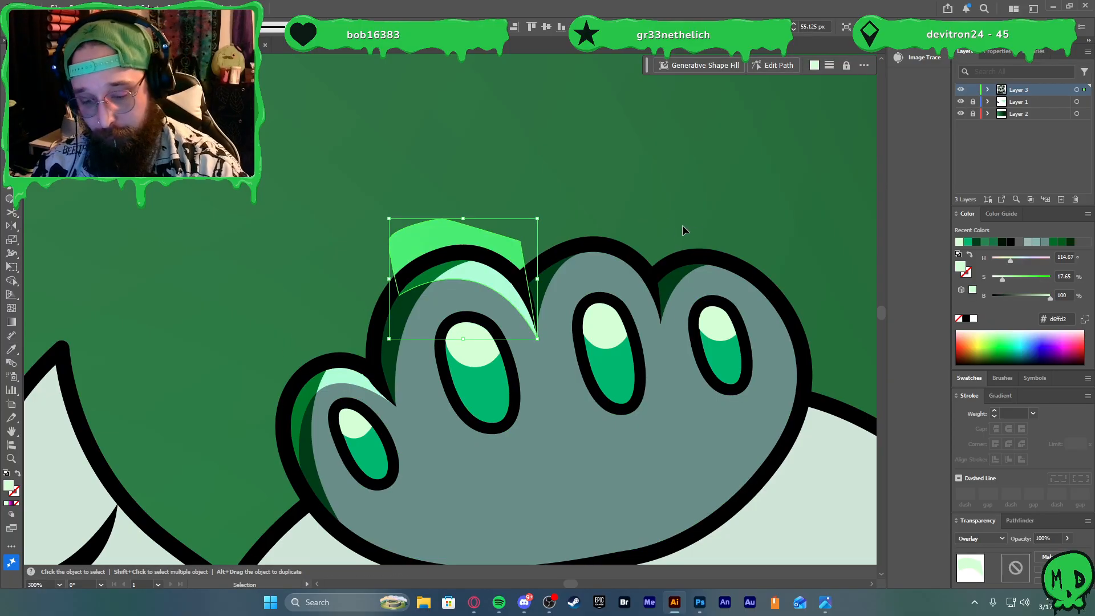
Draw a closed pale green highlight shape over the crown's third bump, curving between its two creases and extending above the outline
key(p)
scroll(613, 275, down, 3)
scroll(627, 280, left, 1)
scroll(645, 284, right, 1)
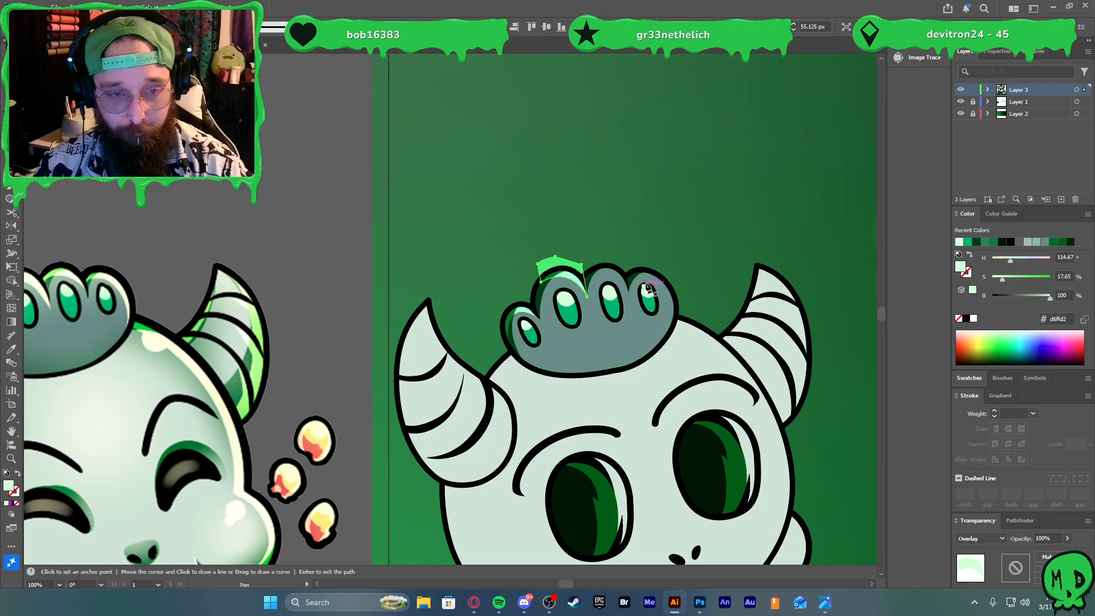
scroll(646, 285, up, 3)
click(561, 333)
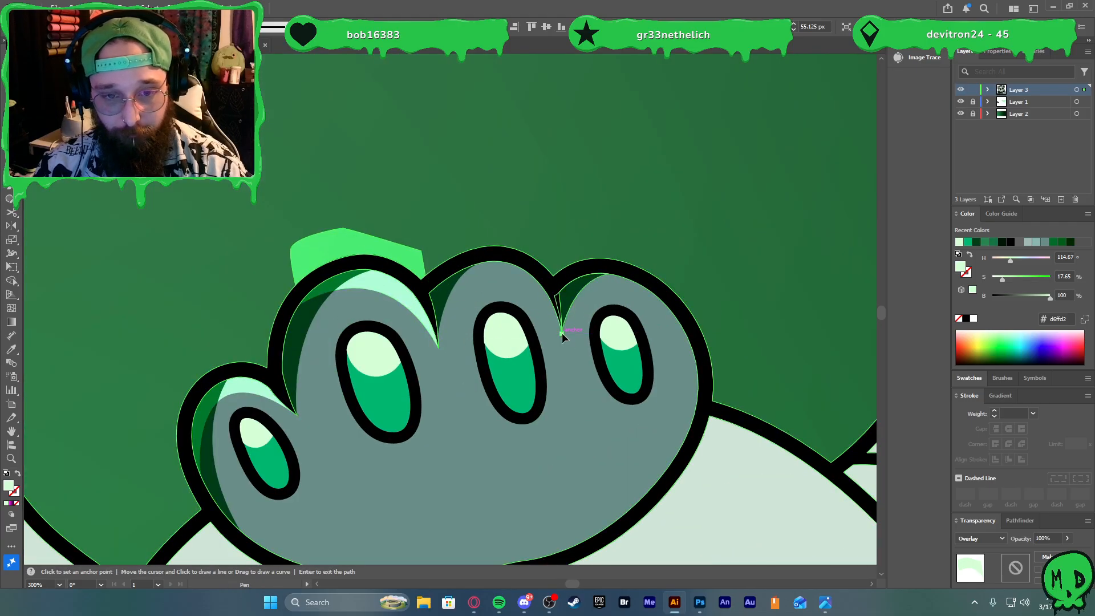
scroll(457, 270, down, 3)
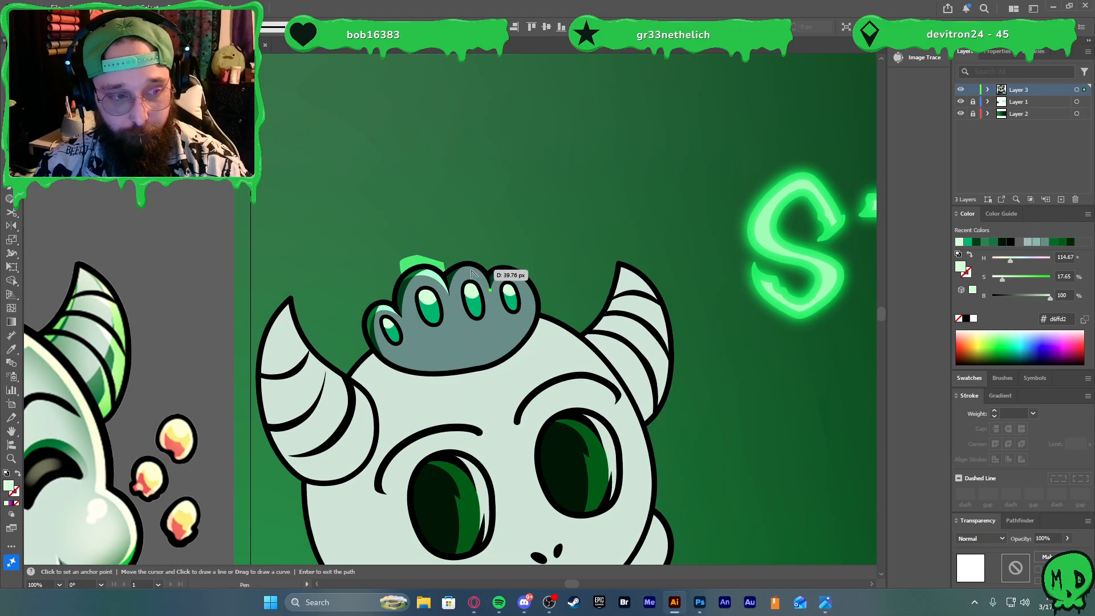
scroll(507, 273, down, 2)
scroll(521, 273, up, 5)
scroll(332, 279, up, 1)
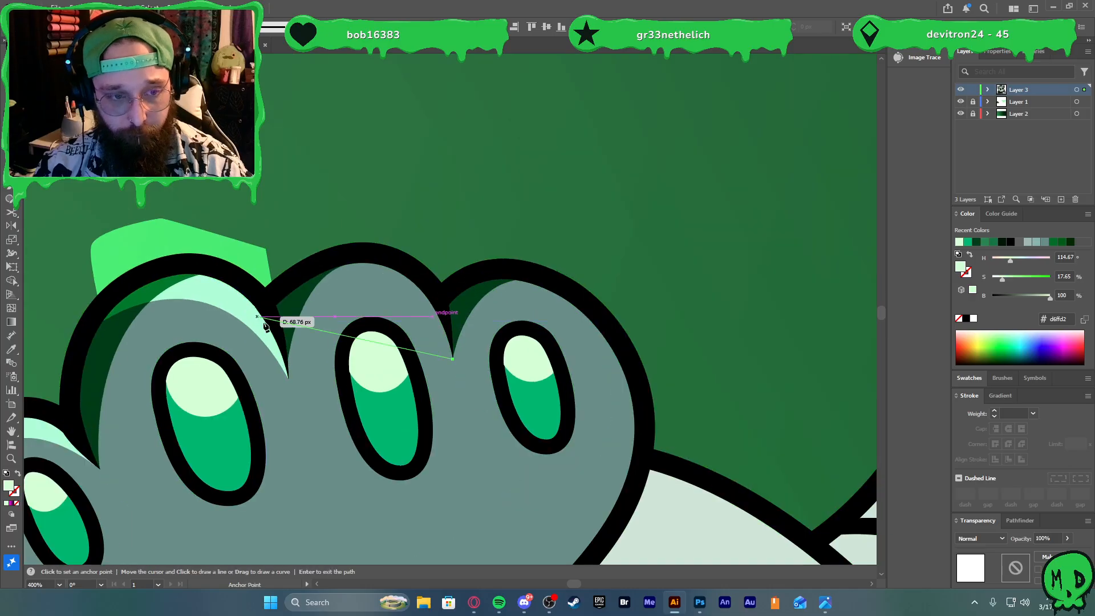
drag(293, 307, 171, 408)
click(280, 317)
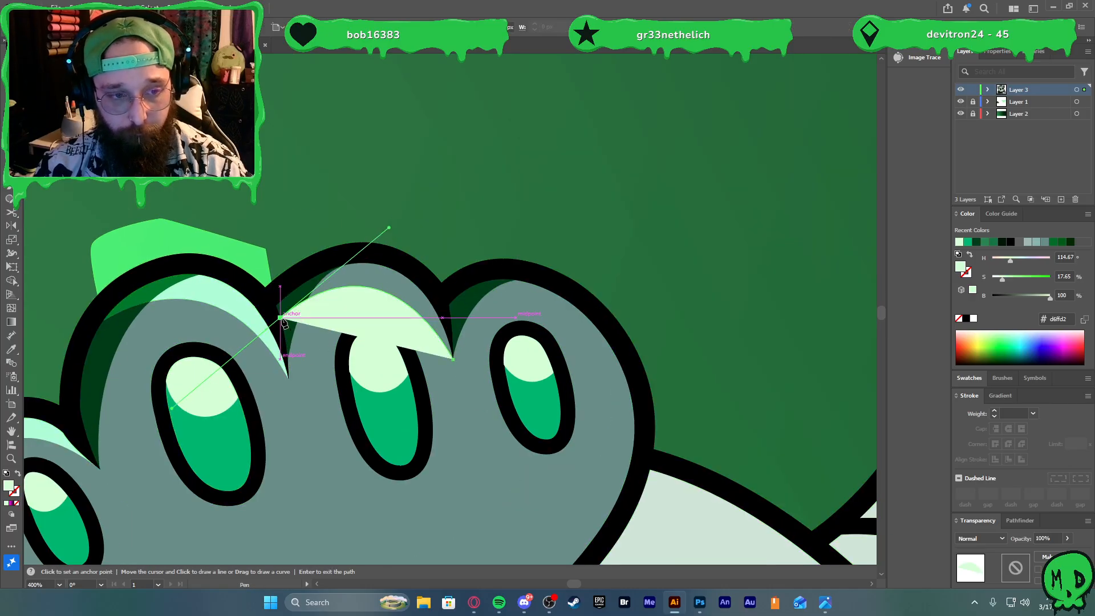
click(269, 288)
click(344, 212)
click(438, 223)
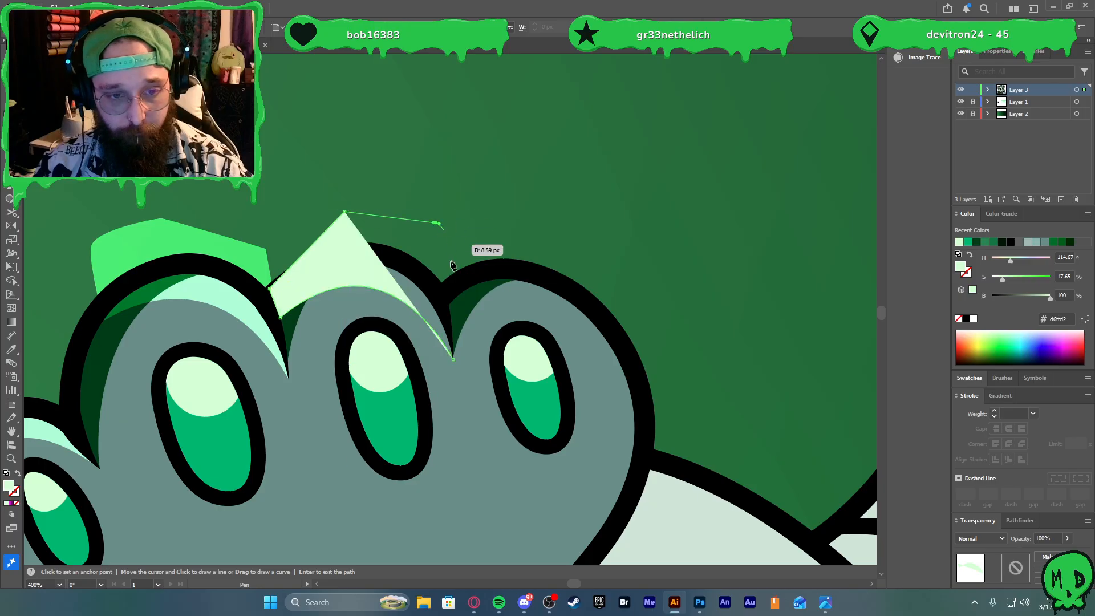
click(443, 299)
click(453, 358)
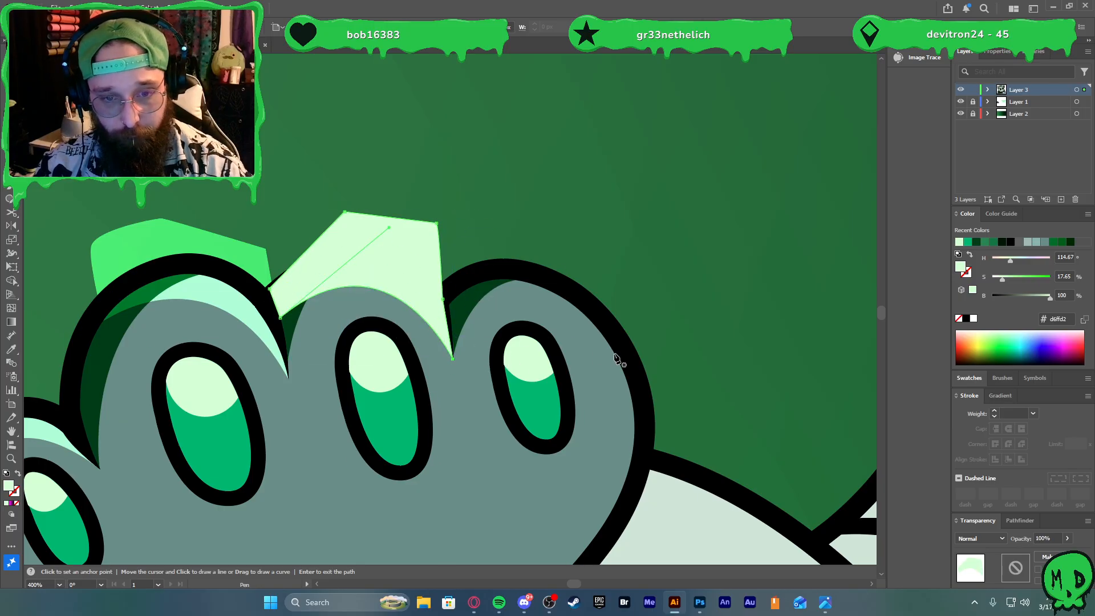
Draw a pale green highlight shape over the crown's fourth bump, from its crease around to the crown's lower right side, beyond the outline
scroll(614, 358, down, 5)
scroll(595, 395, up, 4)
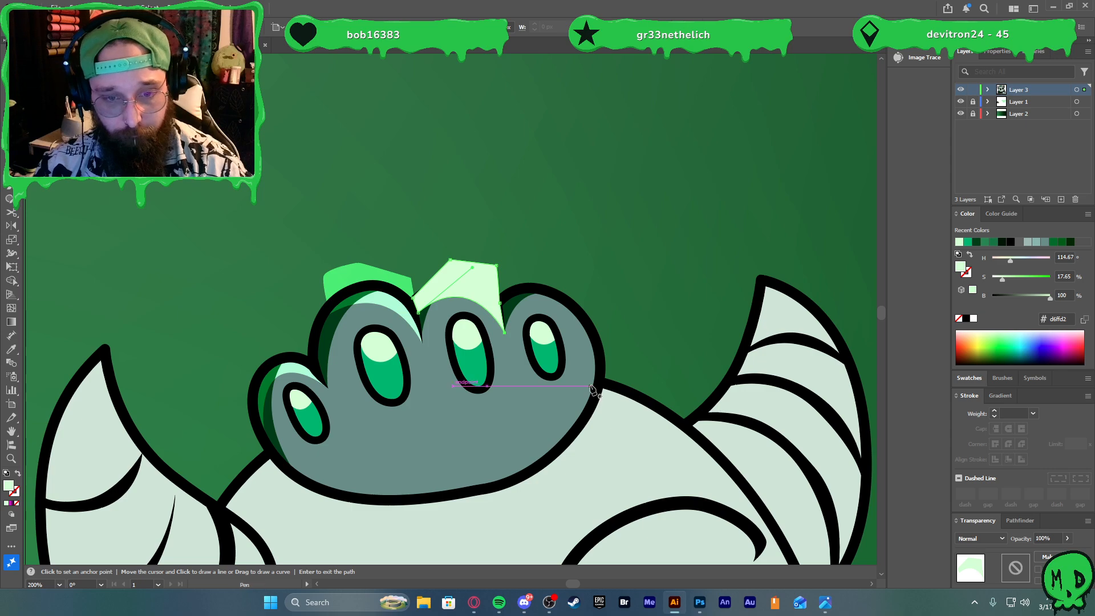
drag(596, 384, 546, 301)
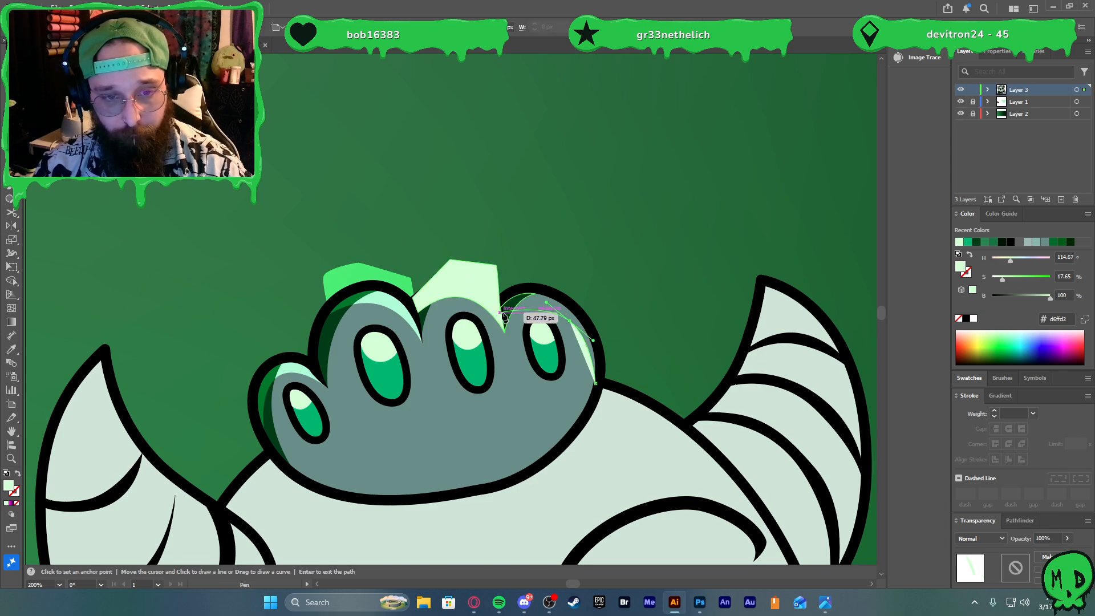
mouse_move(501, 308)
mouse_down()
mouse_move(494, 276)
mouse_move(502, 315)
mouse_up()
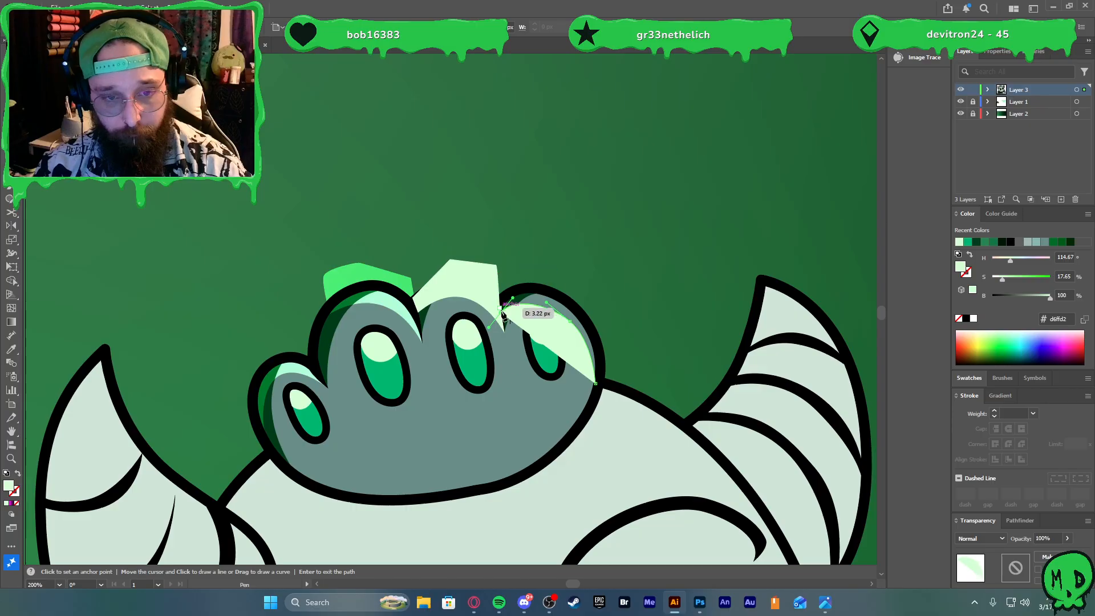
click(493, 275)
drag(536, 267, 553, 272)
drag(590, 293, 605, 313)
drag(611, 352, 605, 359)
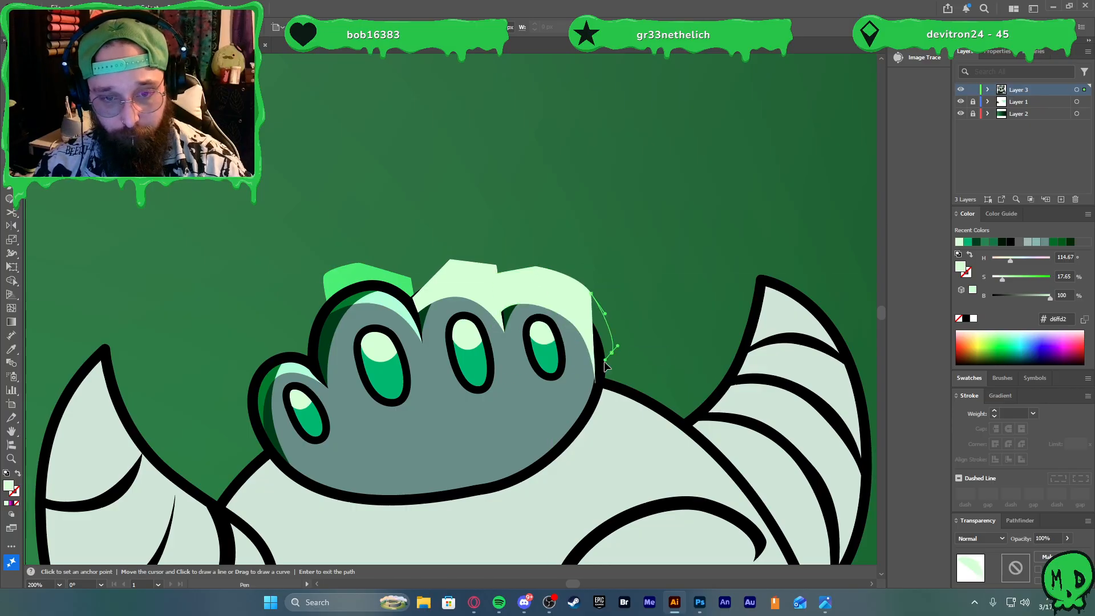
Trim the parts of the bump highlights that extend beyond the crown's base shape with the Shape Builder
key(v)
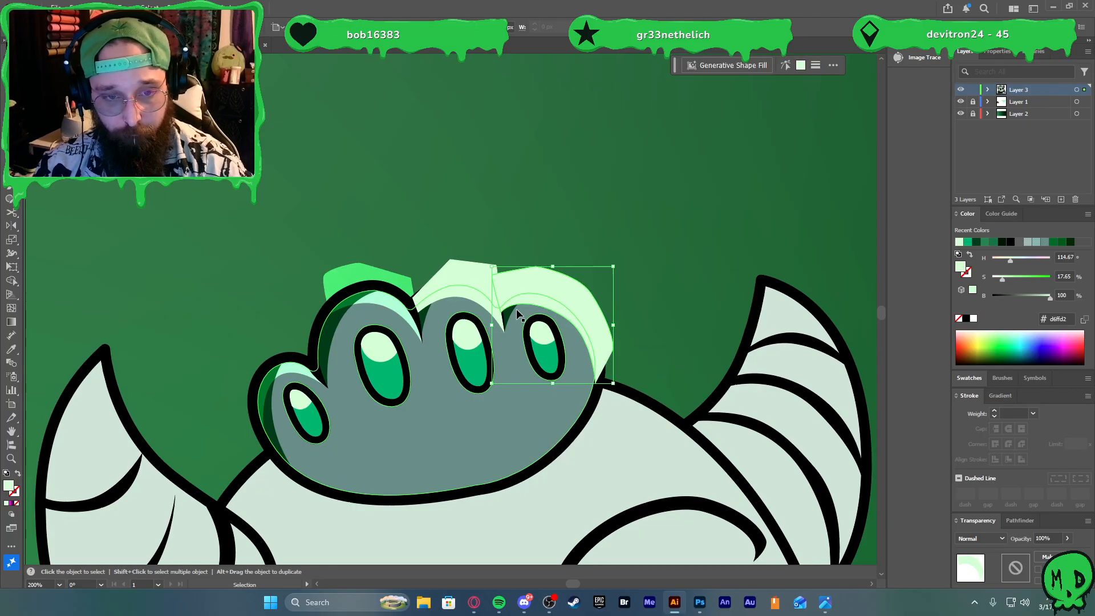
shift+click(472, 281)
shift+click(436, 379)
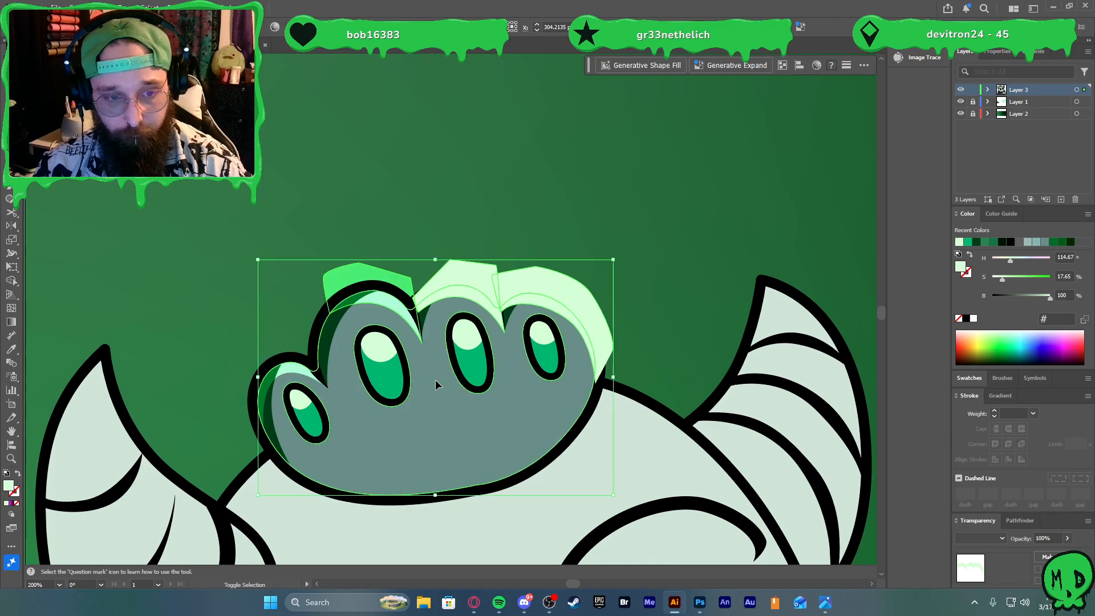
key(shift+m)
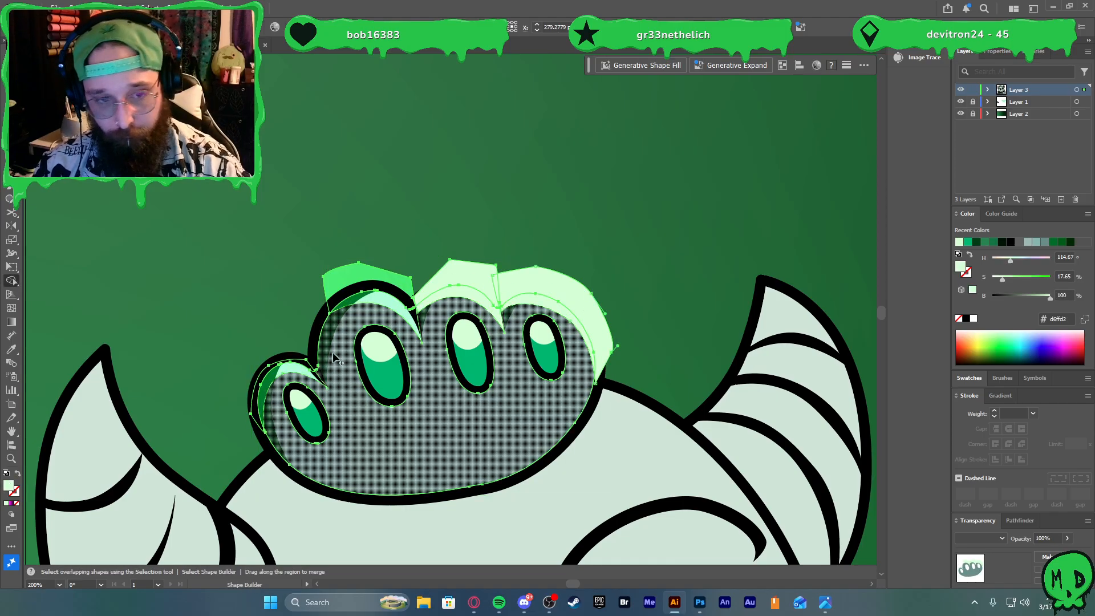
alt+click(534, 285)
alt+click(484, 276)
alt+click(387, 285)
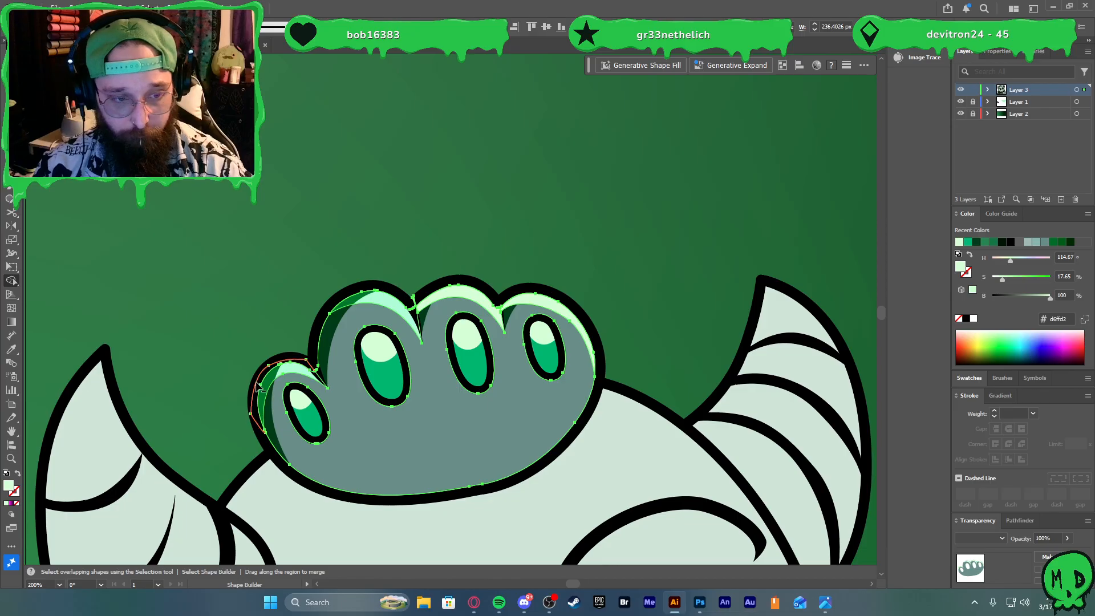
alt+click(259, 386)
Delete the stray pale sliver over the outline crease between the crown's second and third bumps
key(v)
click(480, 256)
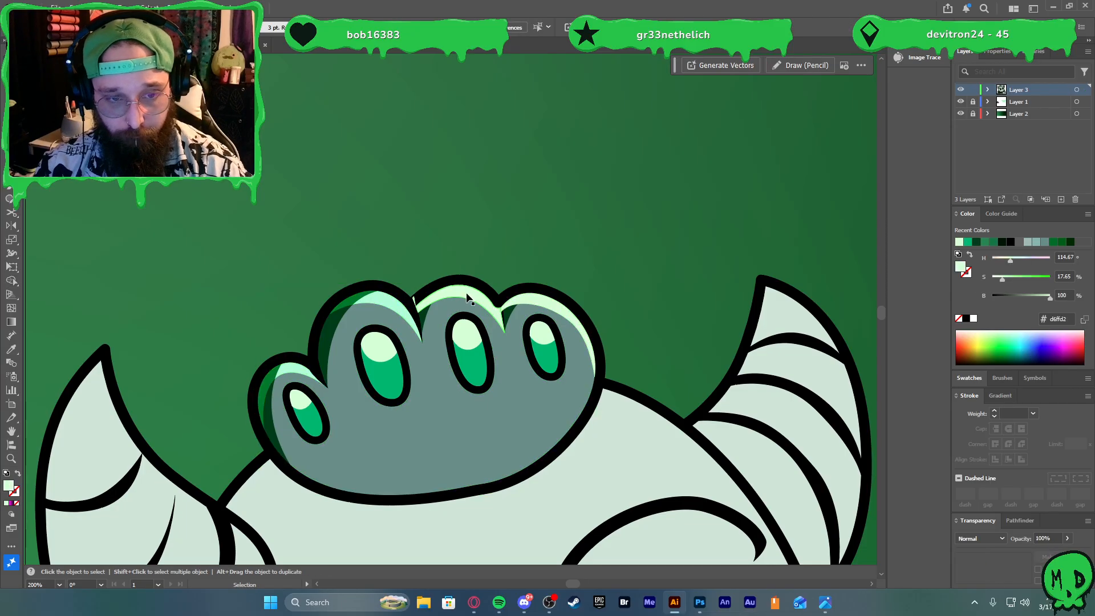
click(503, 302)
scroll(410, 298, up, 4)
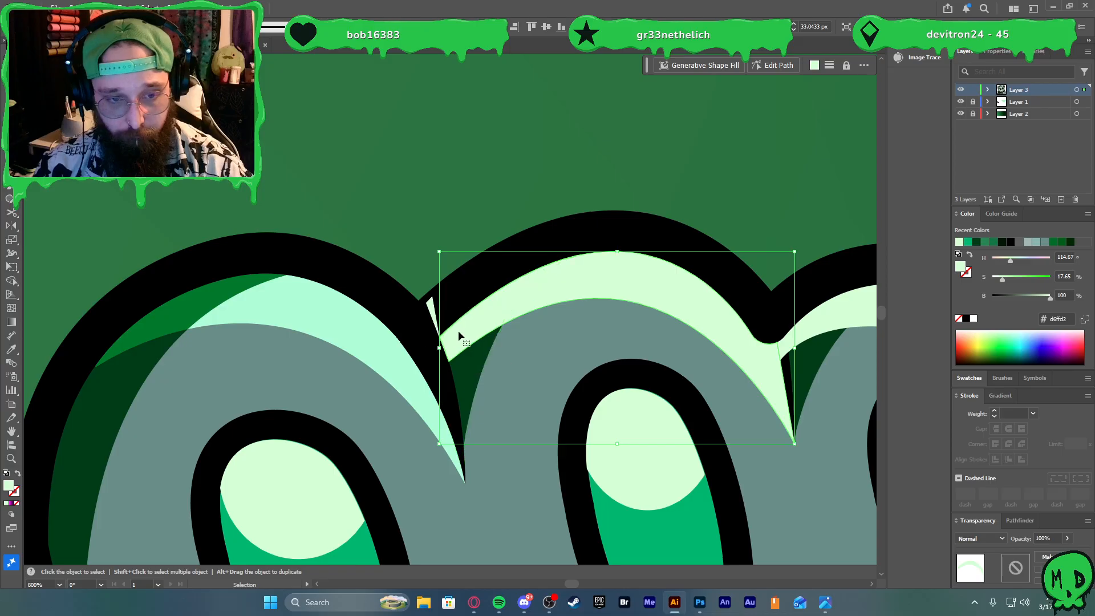
click(445, 352)
click(431, 305)
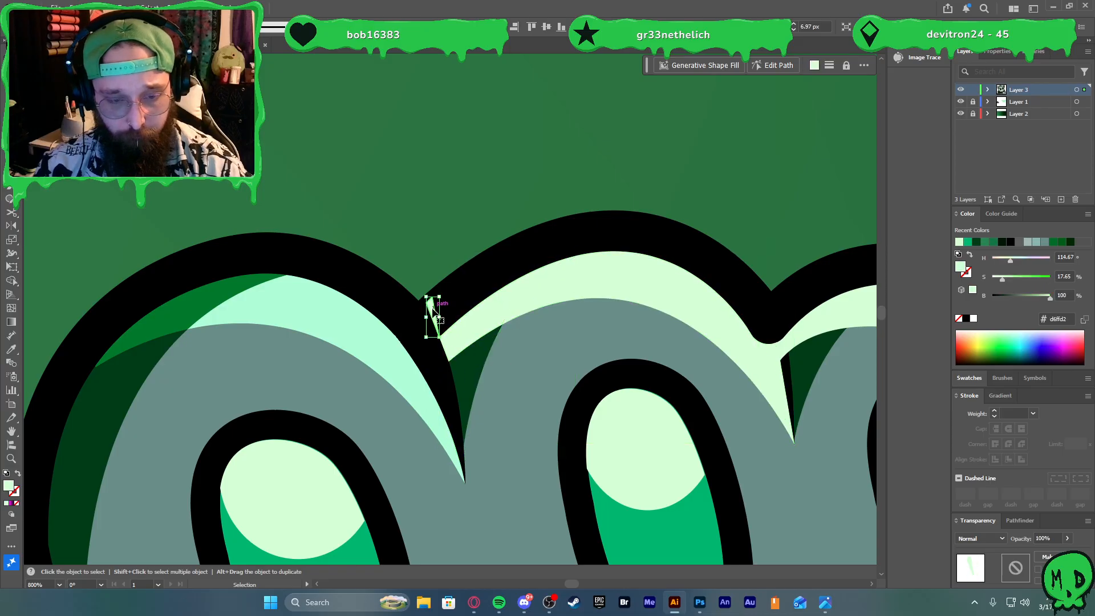
key(Delete)
Copy the second bump highlight's pale green fill and Overlay blending to the third and fourth bump highlights with the Eyedropper
click(478, 326)
scroll(512, 341, down, 3)
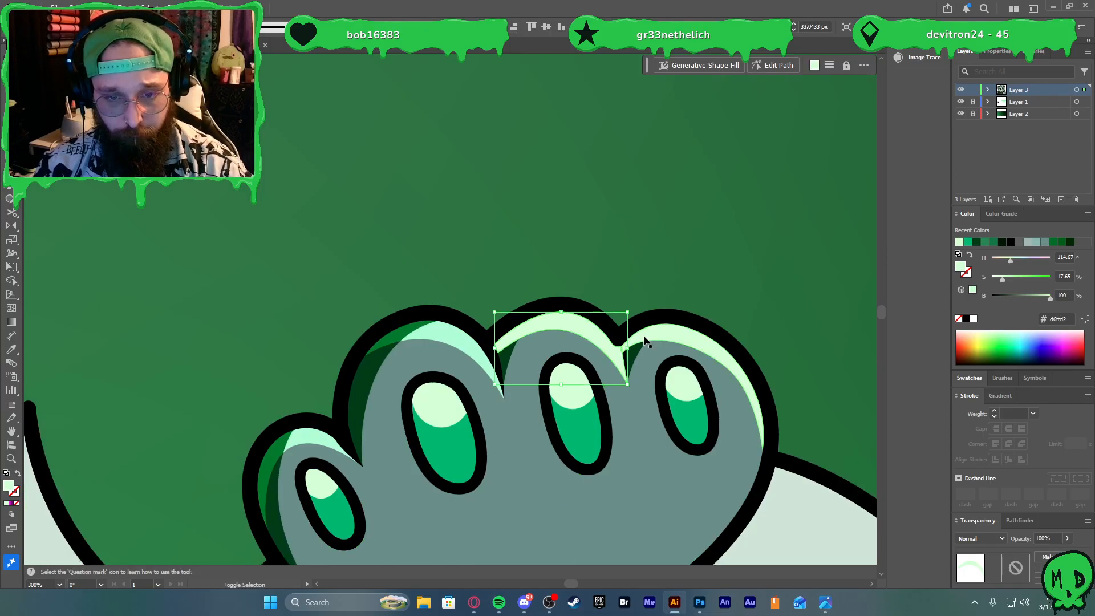
shift+click(644, 342)
key(i)
click(459, 336)
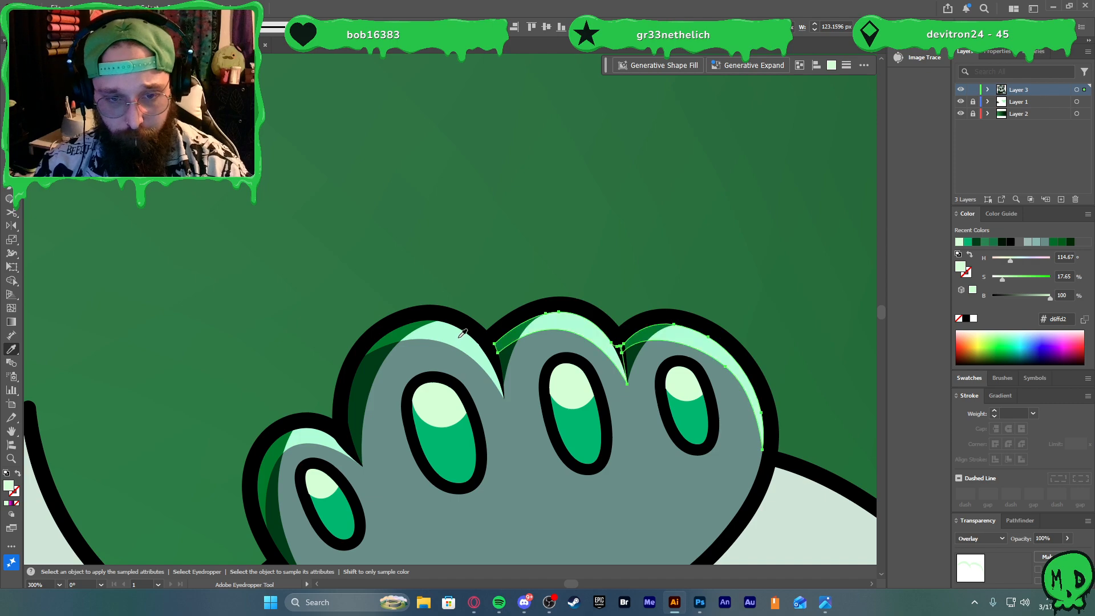
key(v)
click(609, 334)
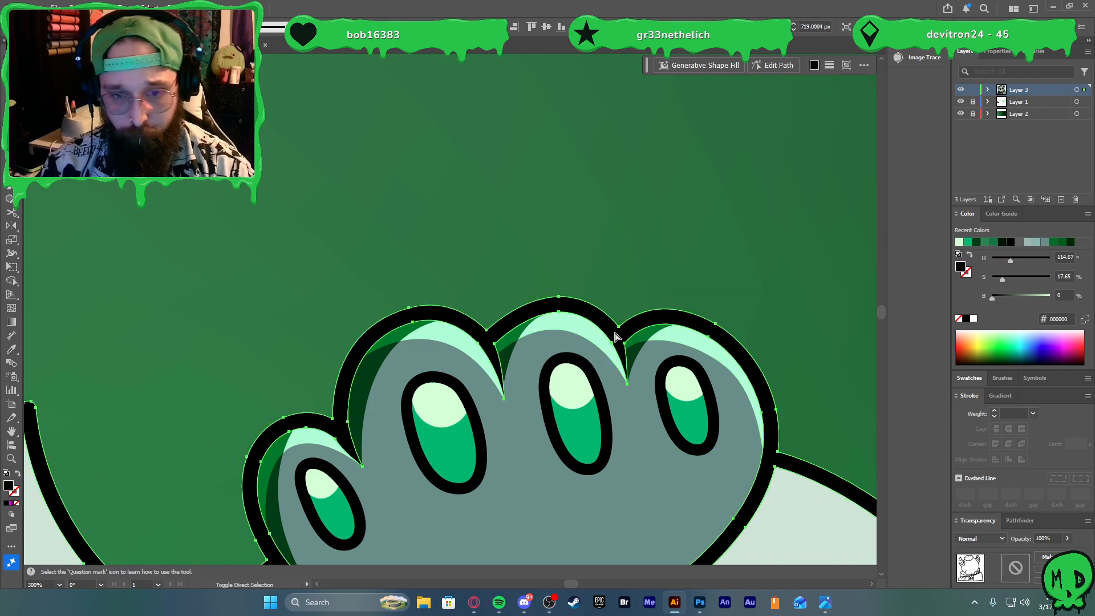
click(543, 242)
Select all shapes sharing the pale green highlight fill on the crown's bumps and gems and fill them with white
scroll(485, 244, down, 2)
scroll(485, 244, down, 3)
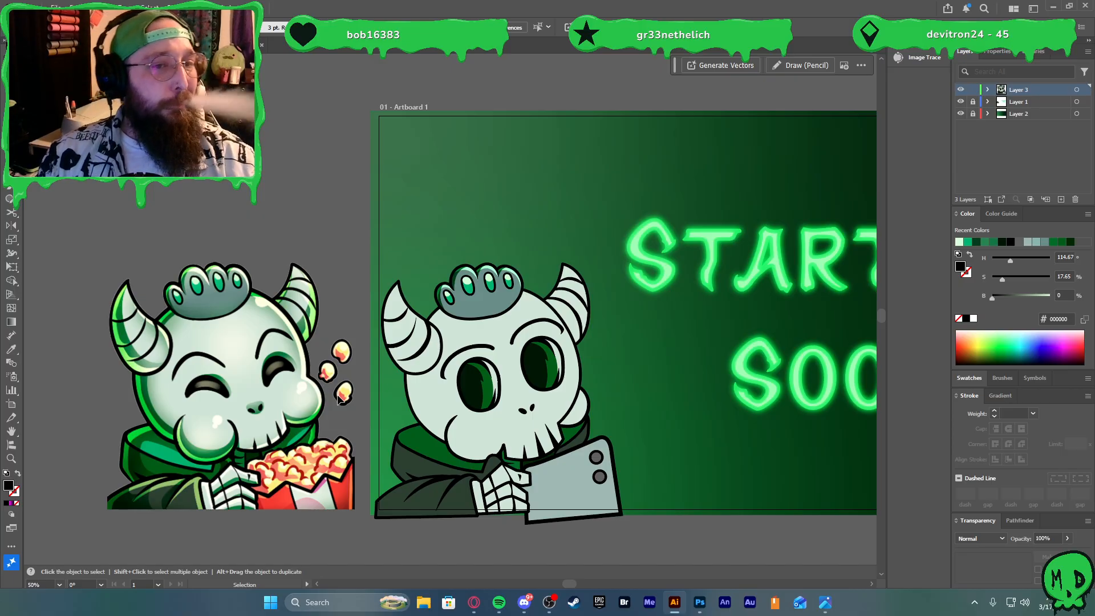
scroll(504, 275, up, 4)
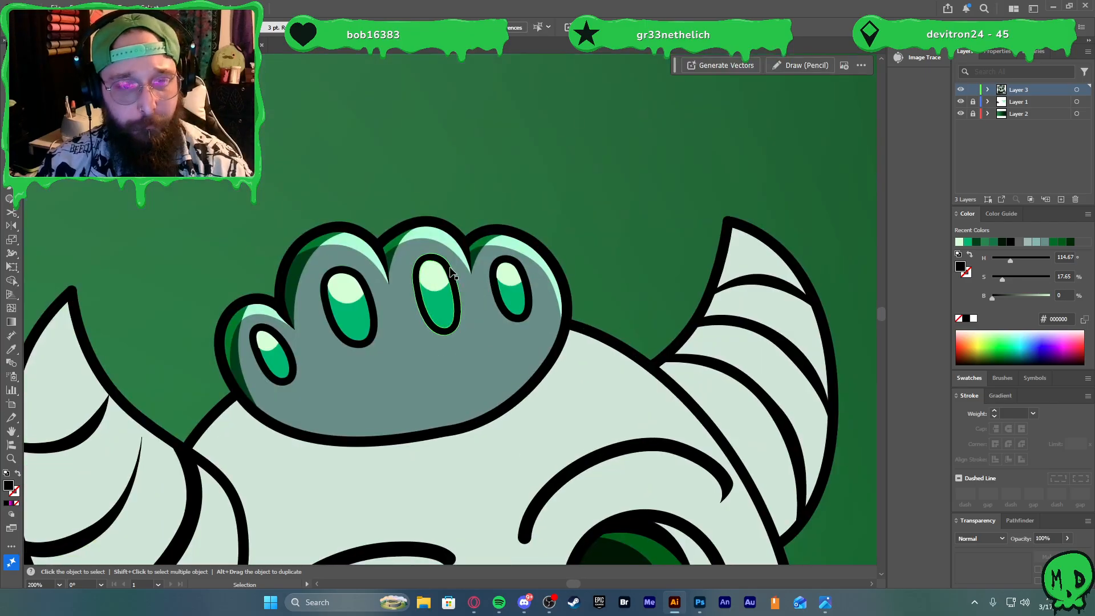
click(363, 244)
click(863, 27)
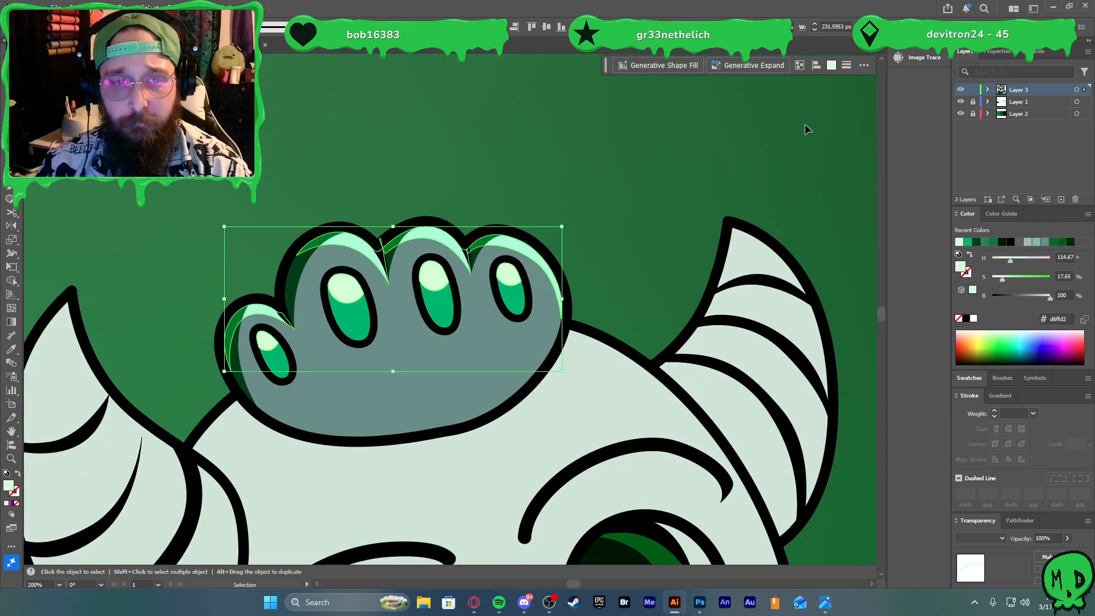
click(973, 318)
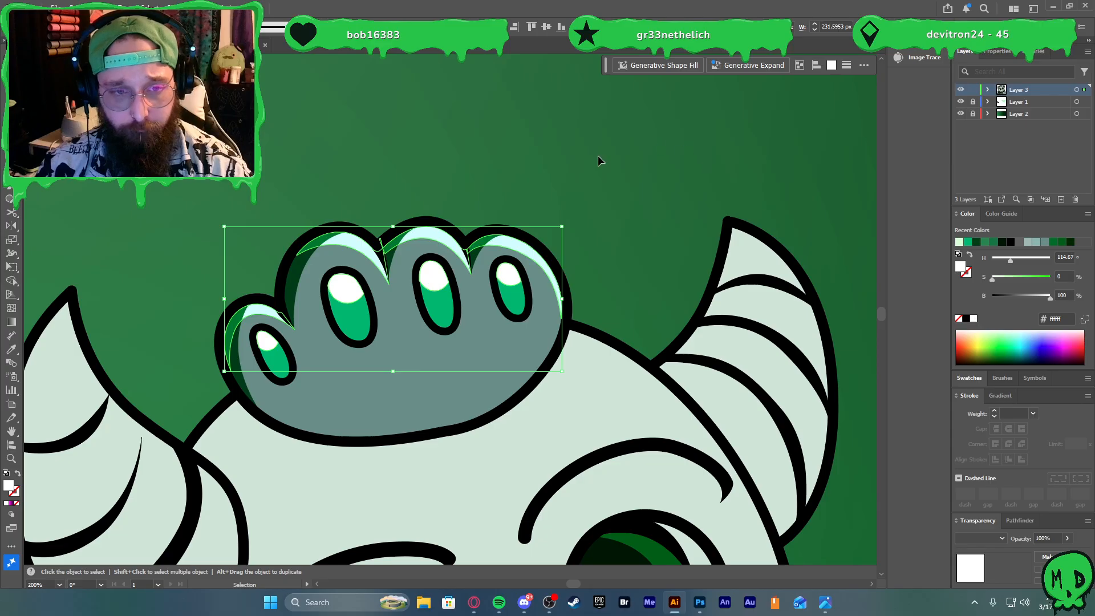
Try Hard Light and Soft Light blending on the crown's white bump highlights
scroll(564, 175, down, 2)
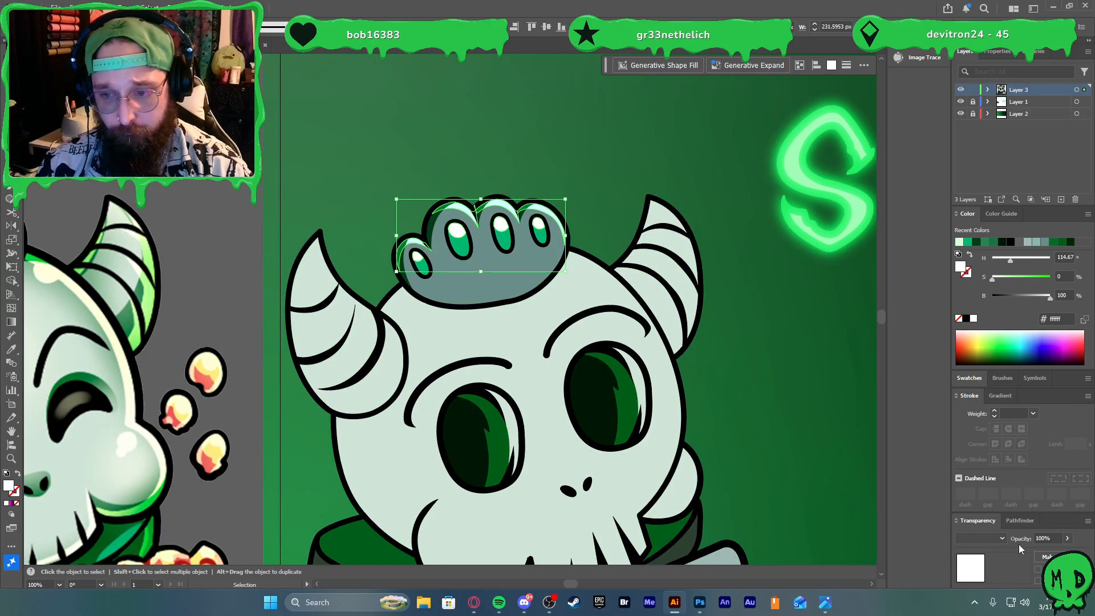
click(994, 540)
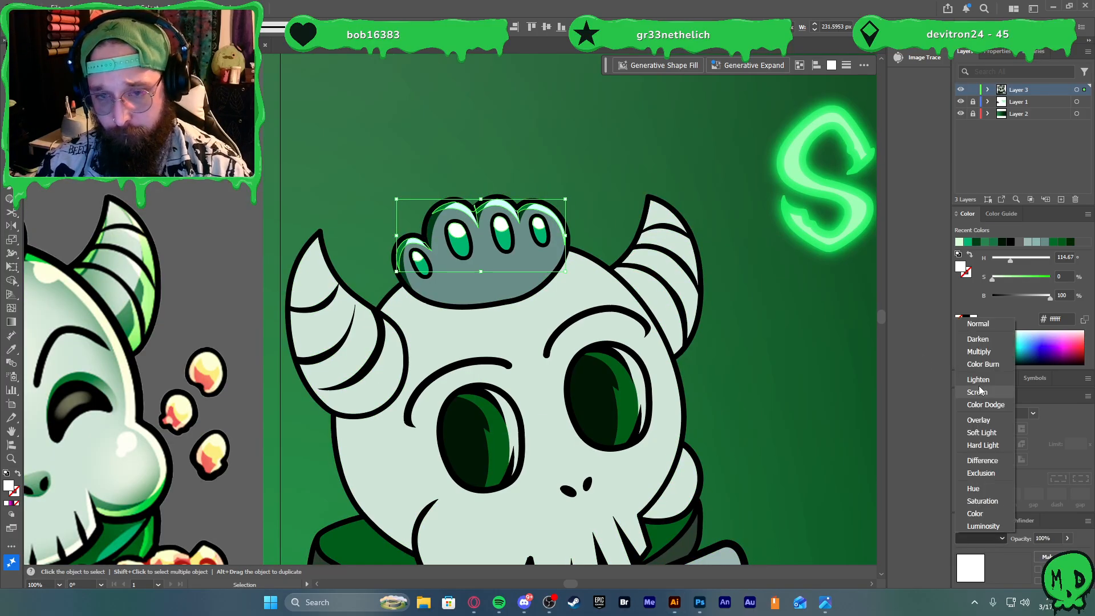
click(995, 444)
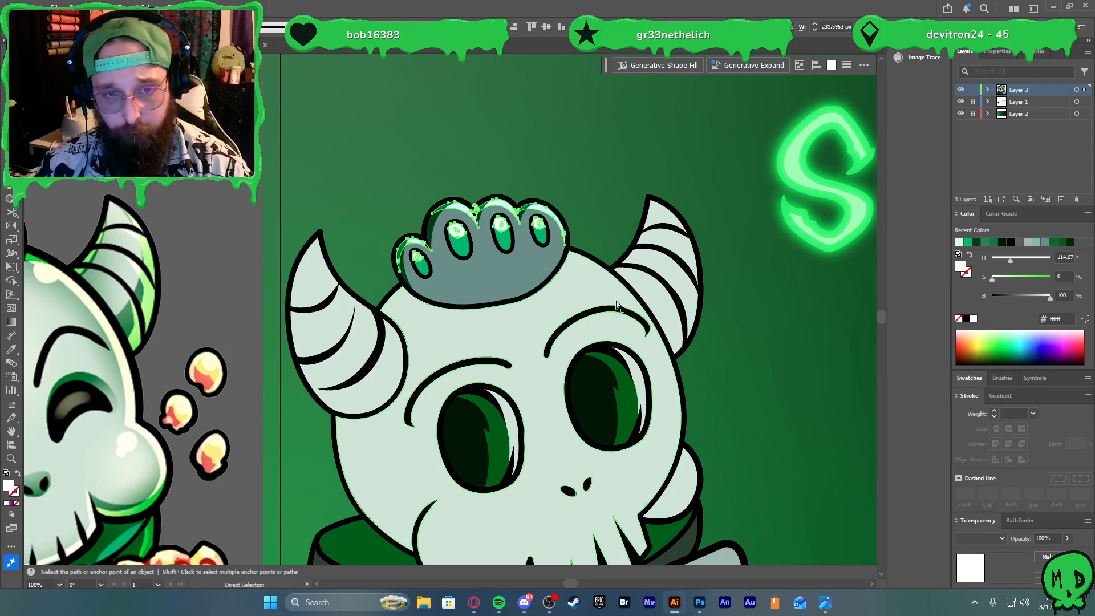
click(456, 214)
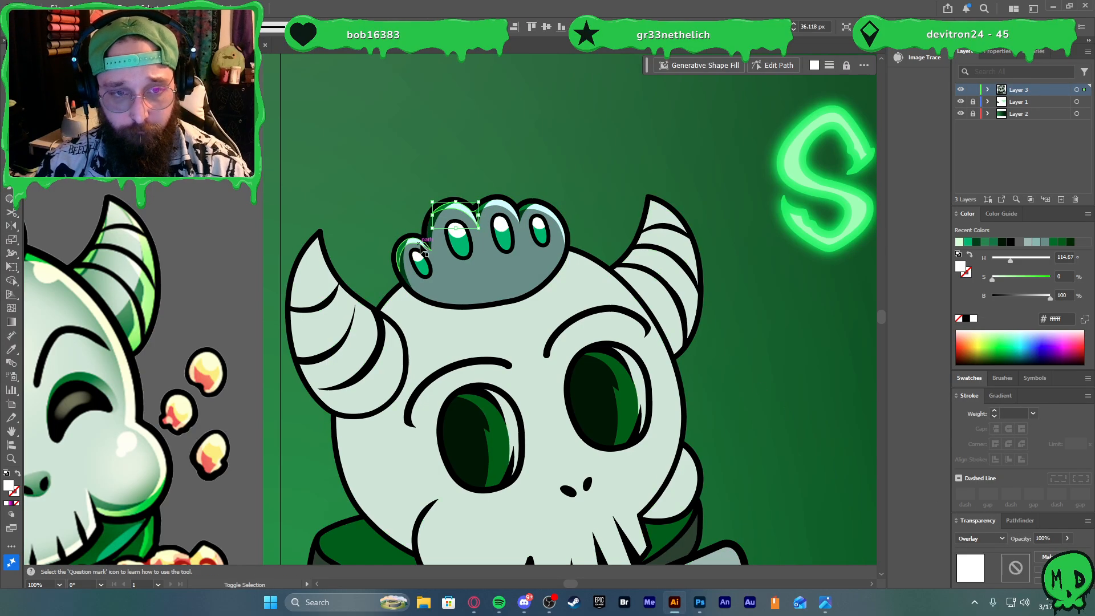
shift+click(421, 249)
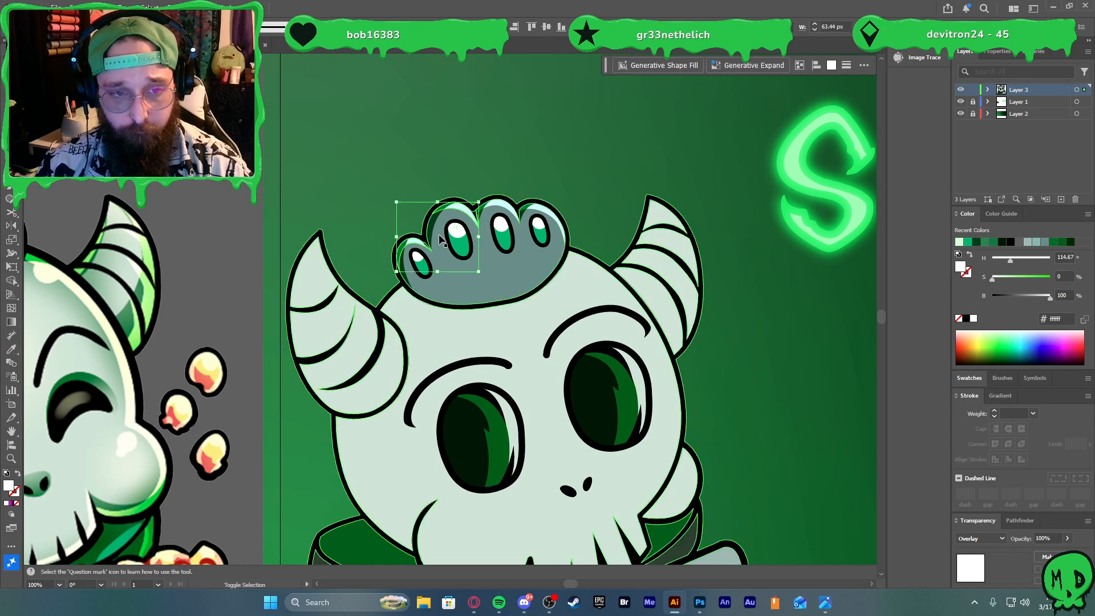
shift+click(540, 211)
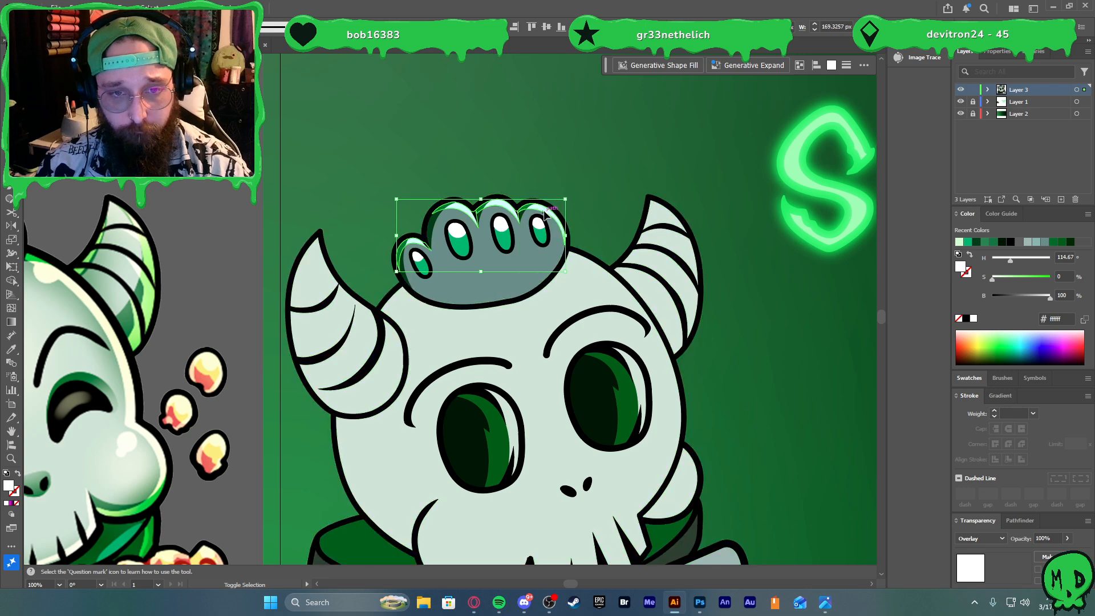
click(989, 538)
click(984, 445)
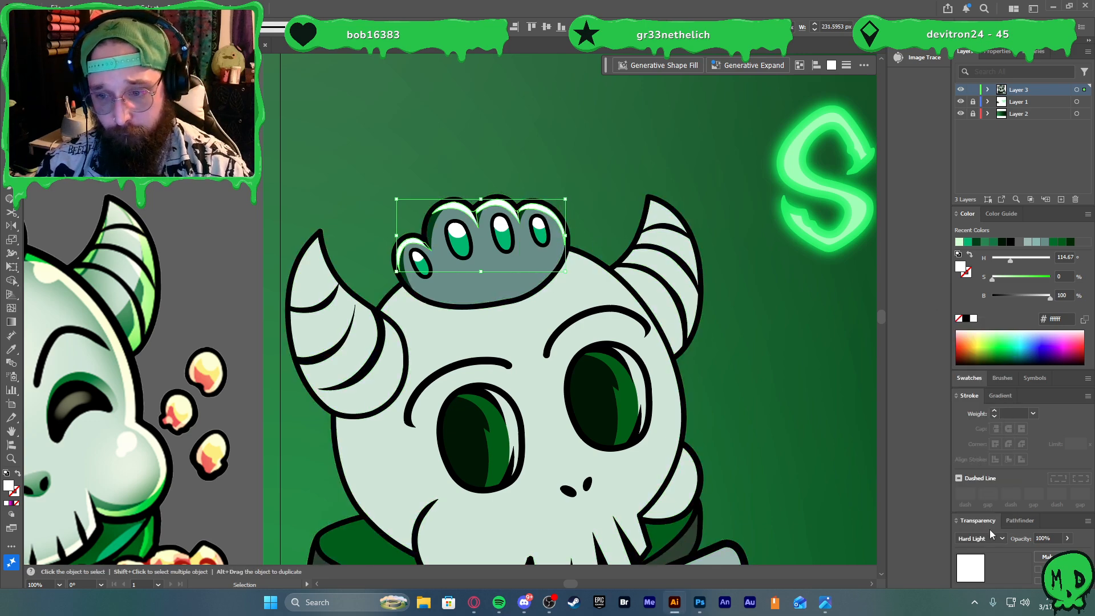
click(991, 534)
click(976, 432)
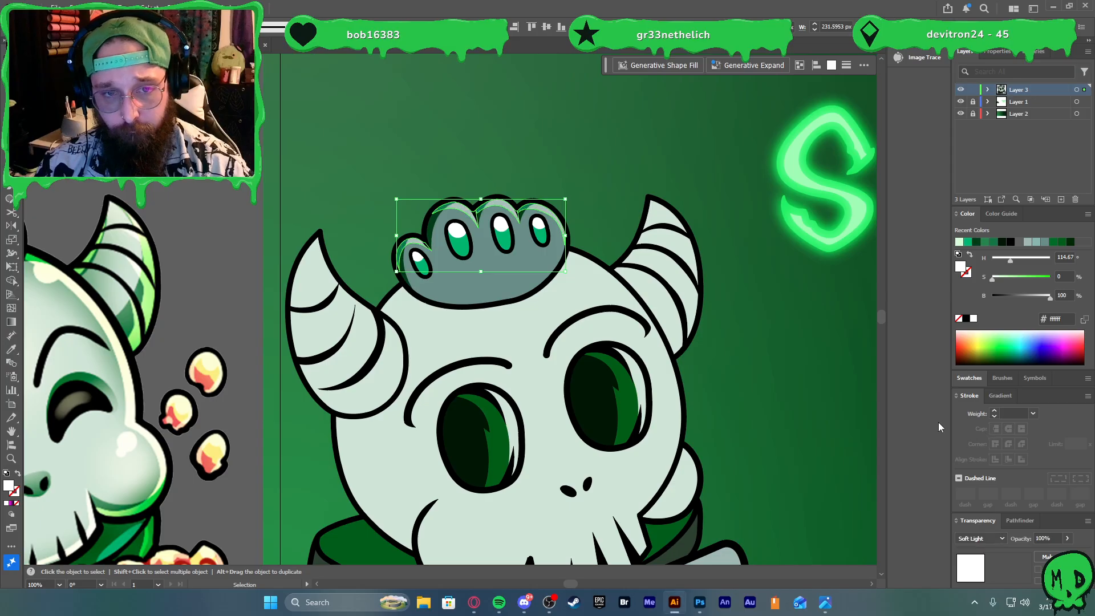
Try Color Dodge, Screen and Lighten blending on the crown's bump highlights
click(990, 538)
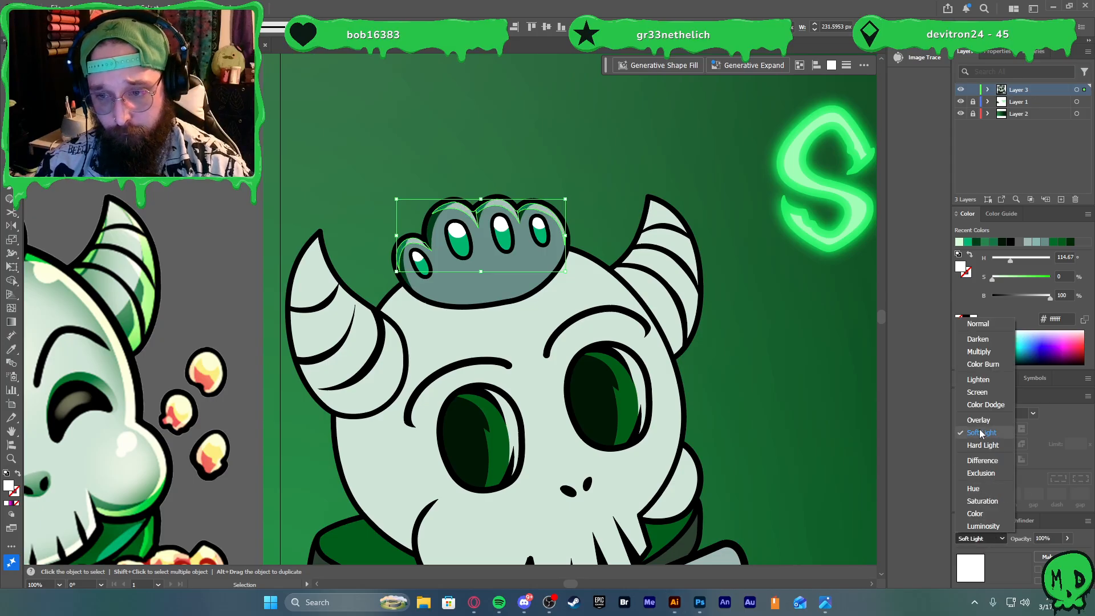
click(985, 405)
click(981, 539)
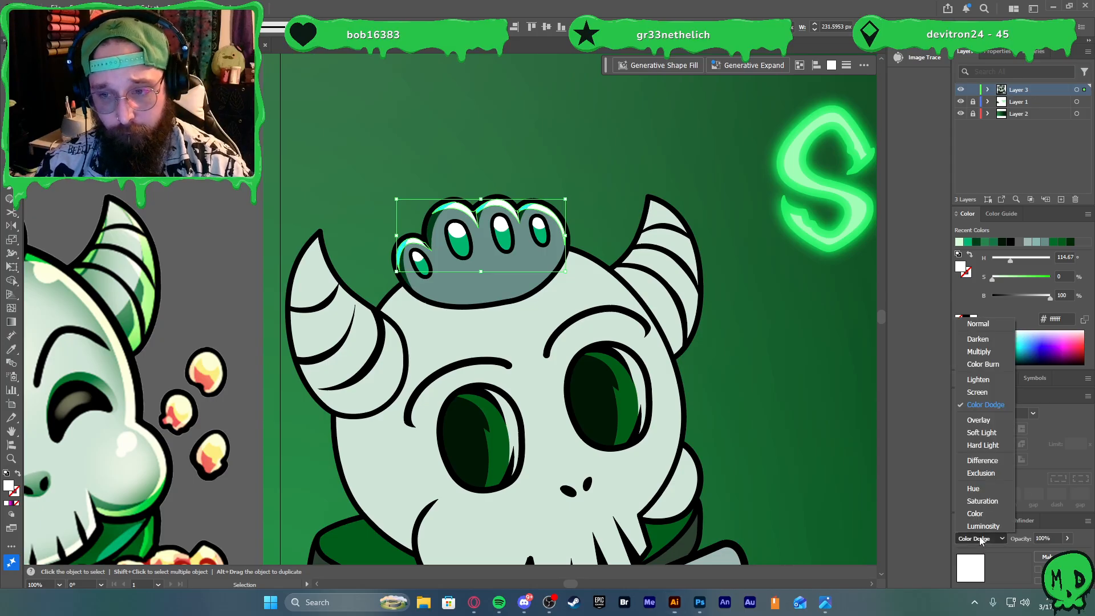
click(992, 393)
click(983, 539)
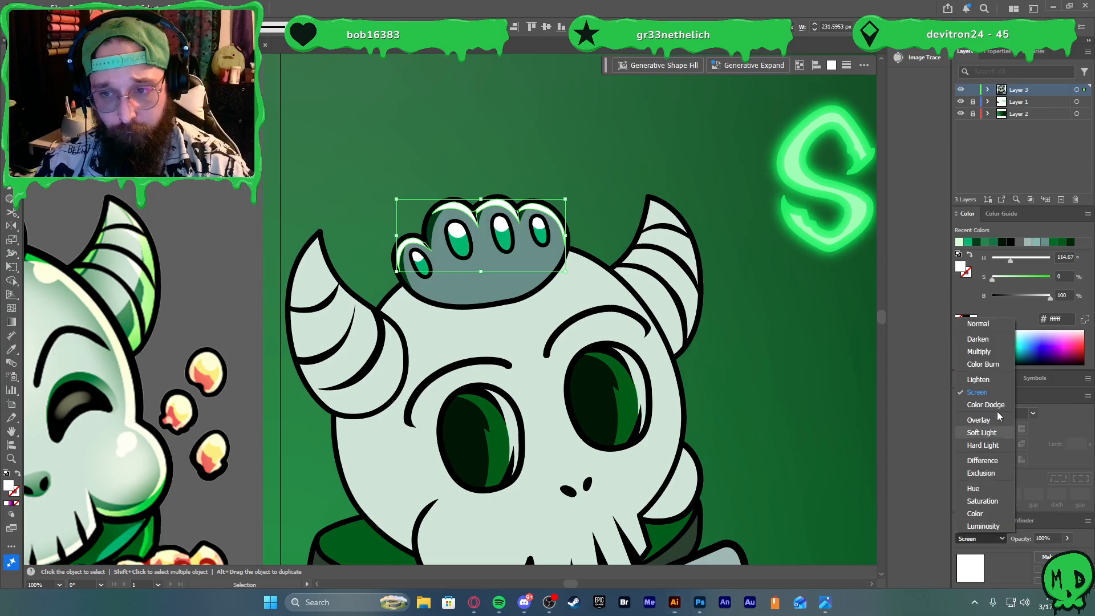
click(986, 378)
click(986, 538)
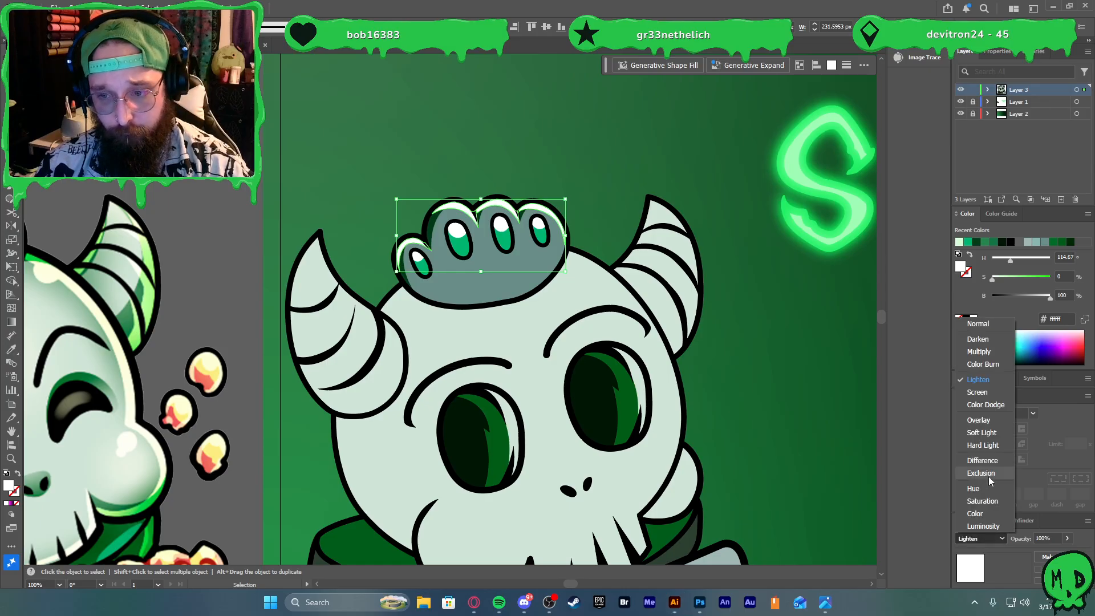
key(Escape)
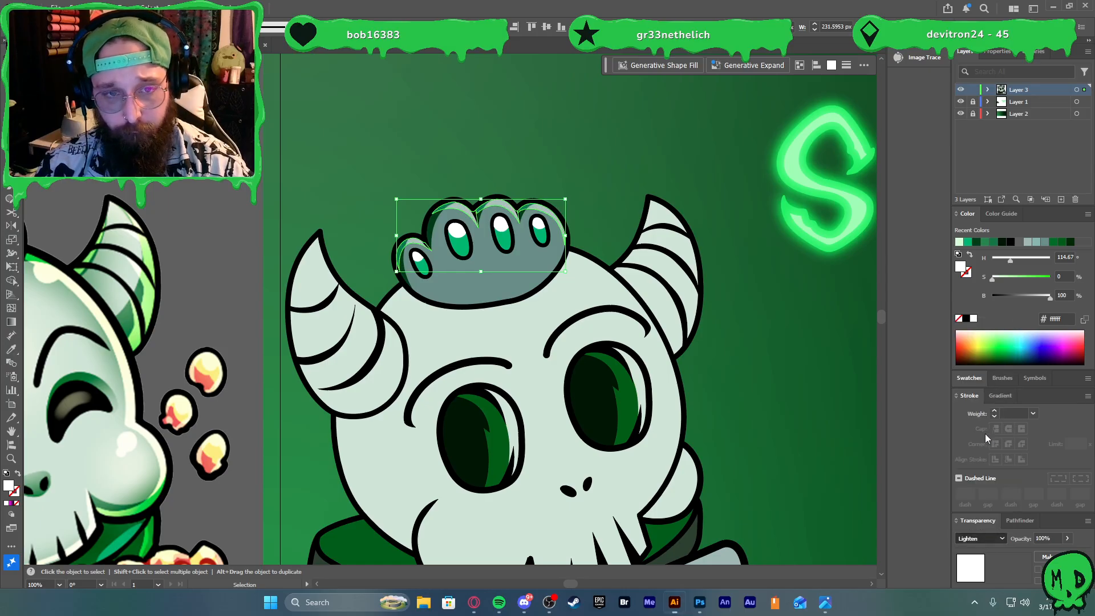
Set the crown's bump highlights to Overlay blending and compare the character with the reference emote
click(983, 538)
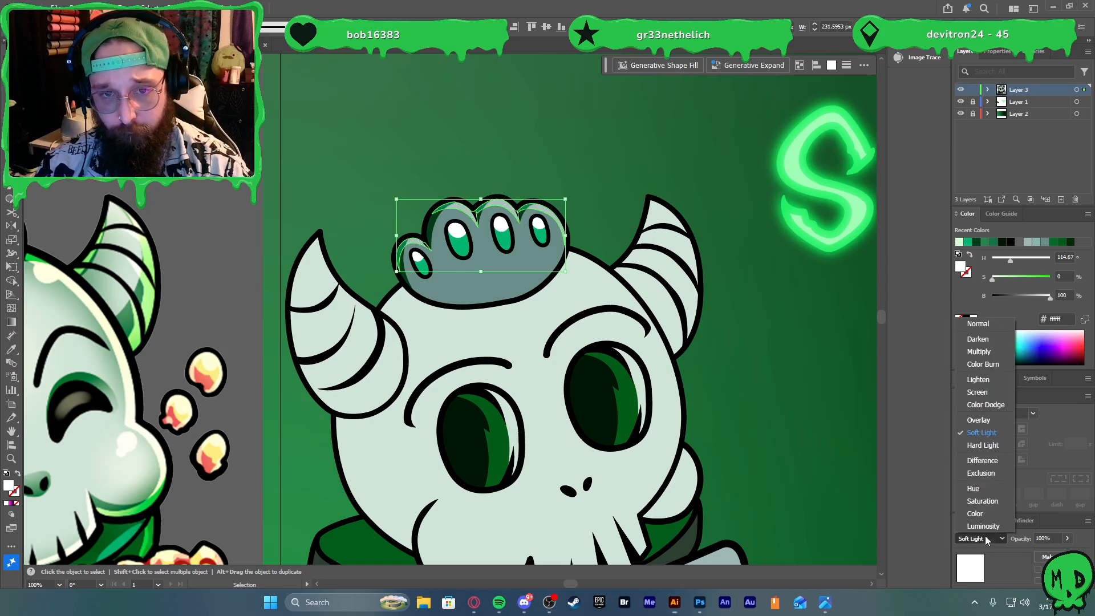
click(981, 422)
click(240, 173)
scroll(240, 174, down, 2)
scroll(245, 170, left, 5)
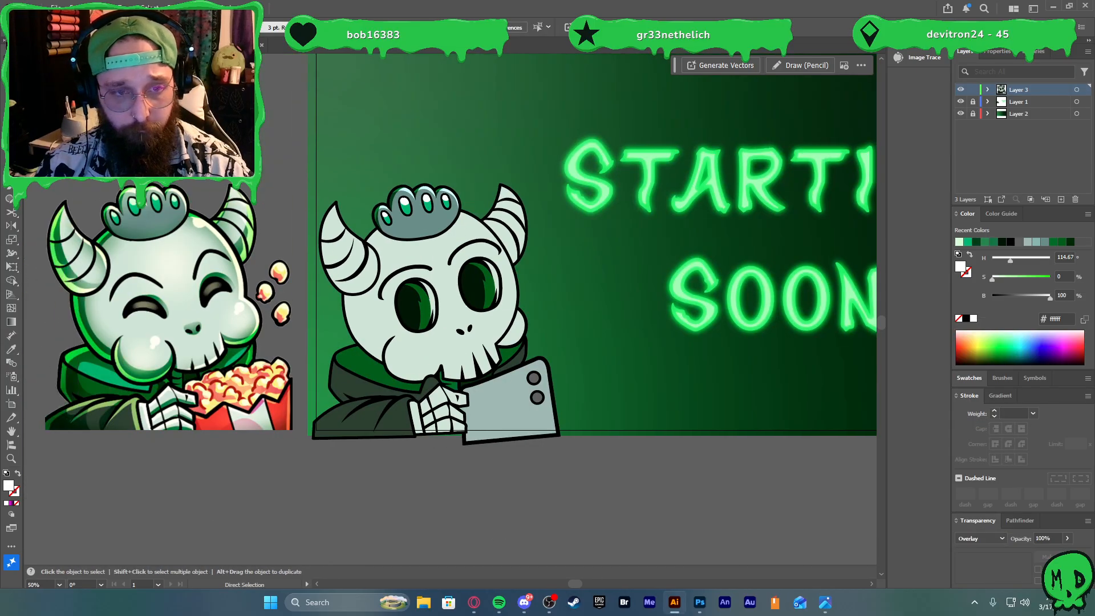
scroll(292, 140, up, 1)
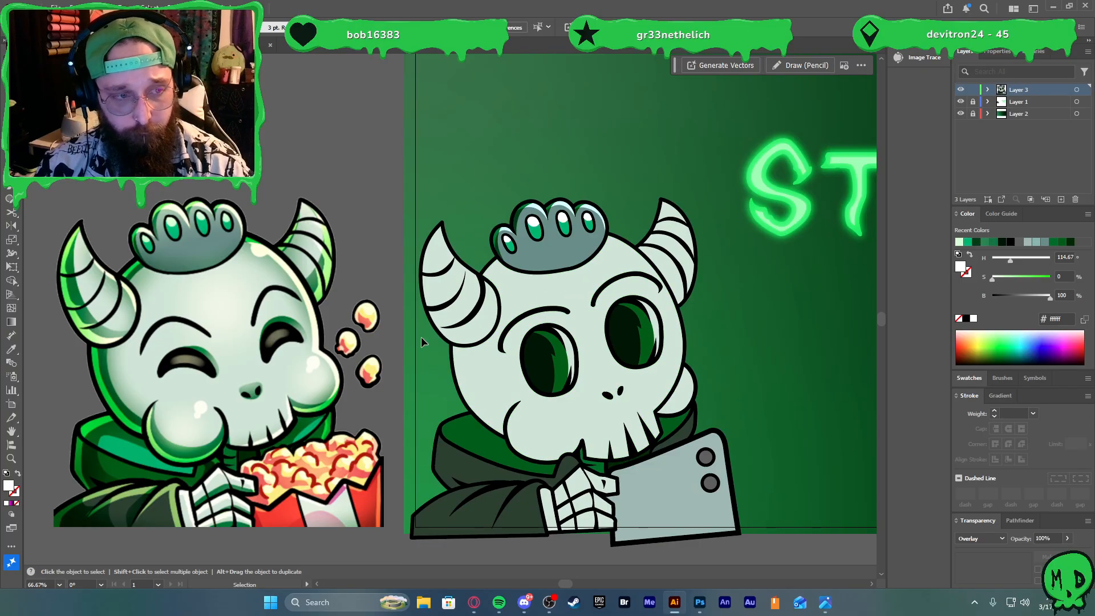
Draw a closed white shape along the skull's upper edge between the left horn and the crown, overlapping the outline
scroll(458, 239, up, 4)
key(p)
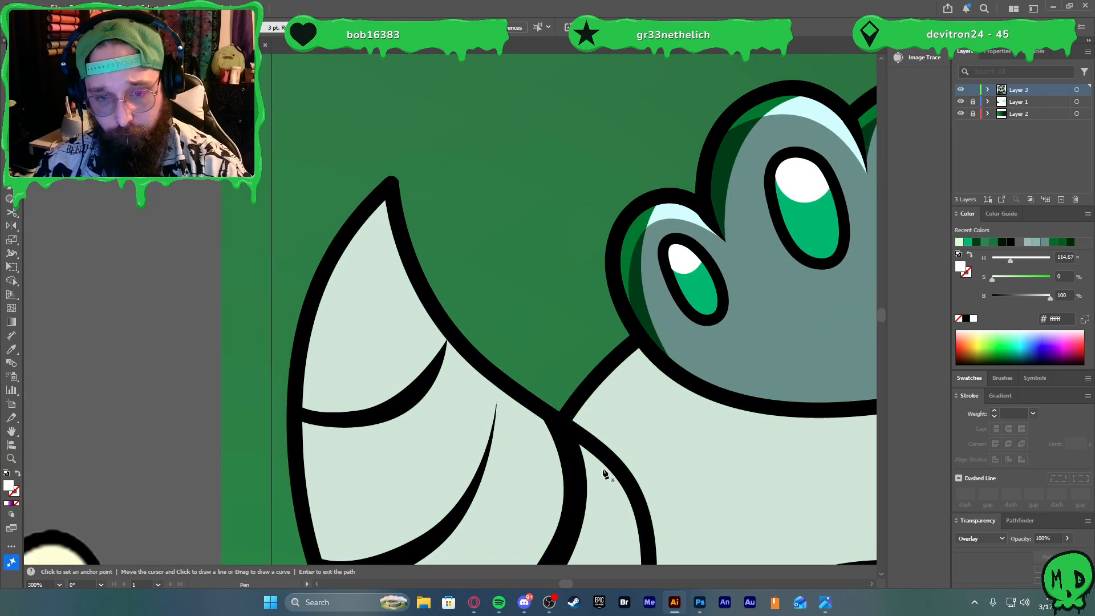
click(587, 443)
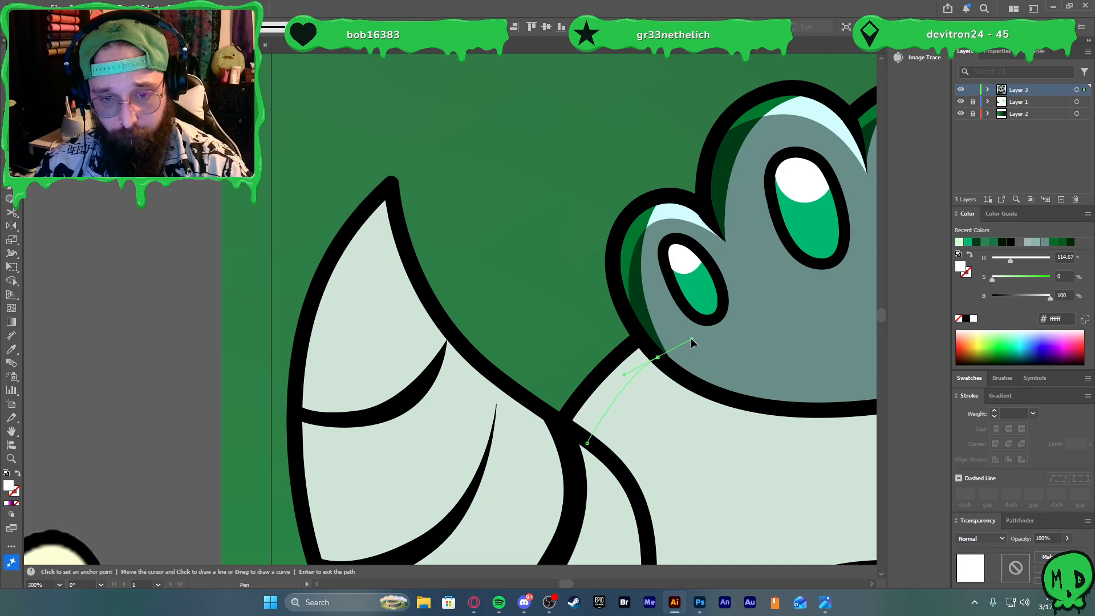
drag(692, 342, 691, 342)
click(636, 342)
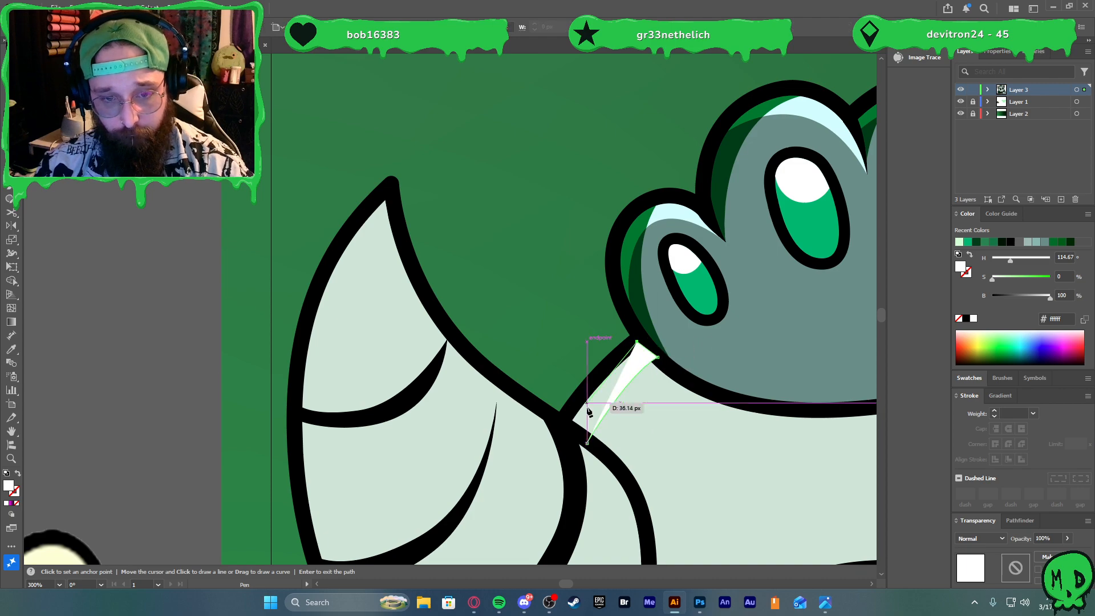
drag(565, 421, 566, 450)
click(587, 444)
key(ctrl+minus)
key(ctrl+minus)
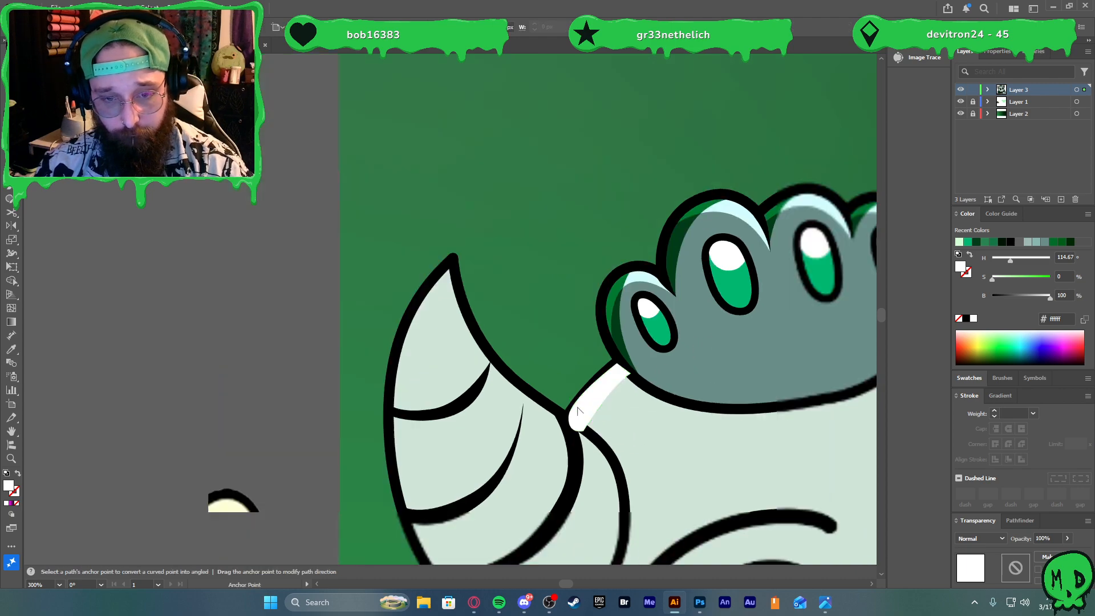
scroll(531, 406, left, 10)
scroll(531, 405, left, 4)
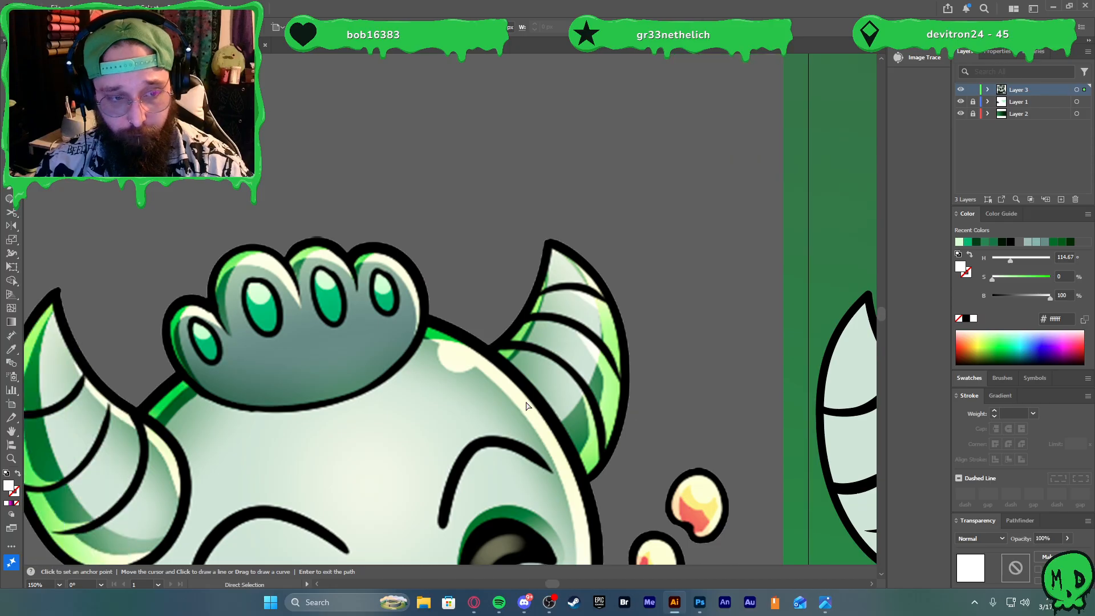
Draw a second closed white band along the inner side of the first one, between the left horn and the crown
scroll(684, 442, right, 8)
scroll(775, 429, up, 2)
scroll(741, 428, right, 3)
scroll(673, 426, up, 2)
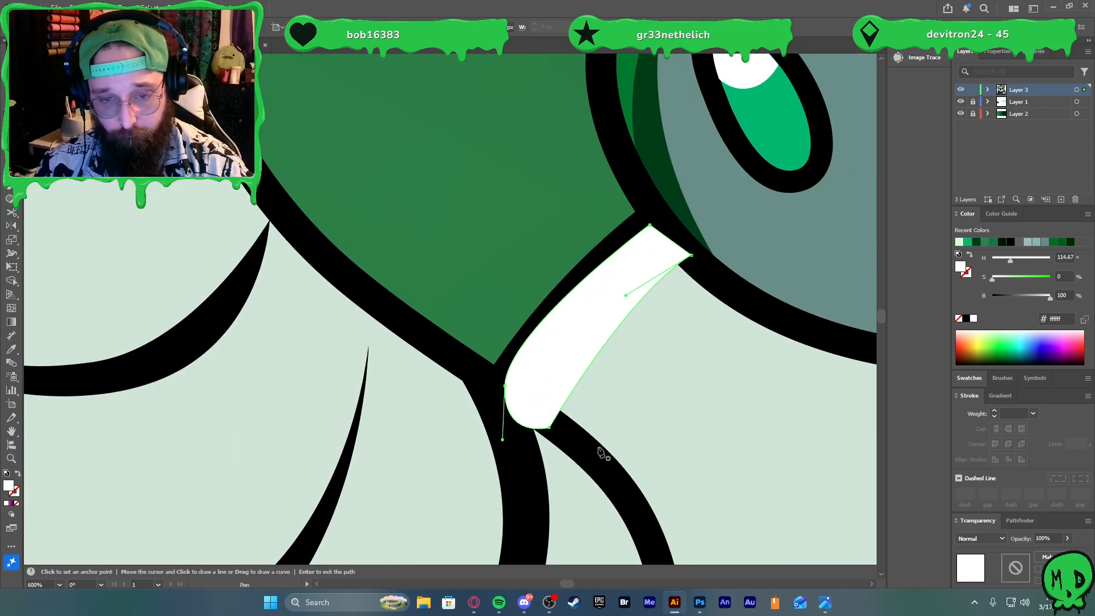
click(591, 459)
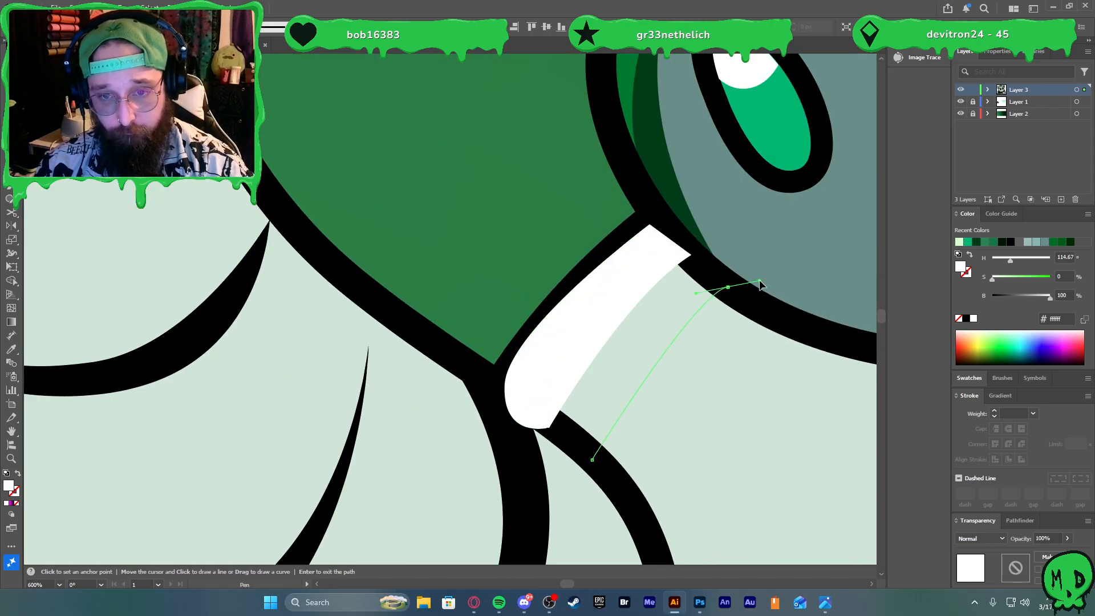
drag(760, 281, 777, 272)
click(727, 286)
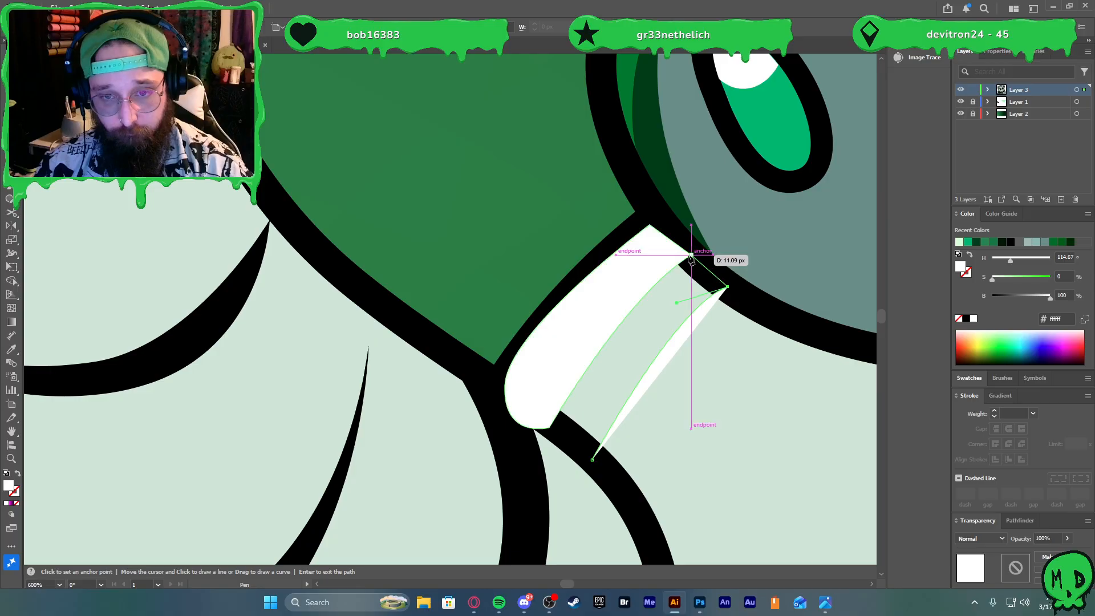
click(691, 257)
drag(546, 419, 542, 486)
drag(540, 426, 545, 421)
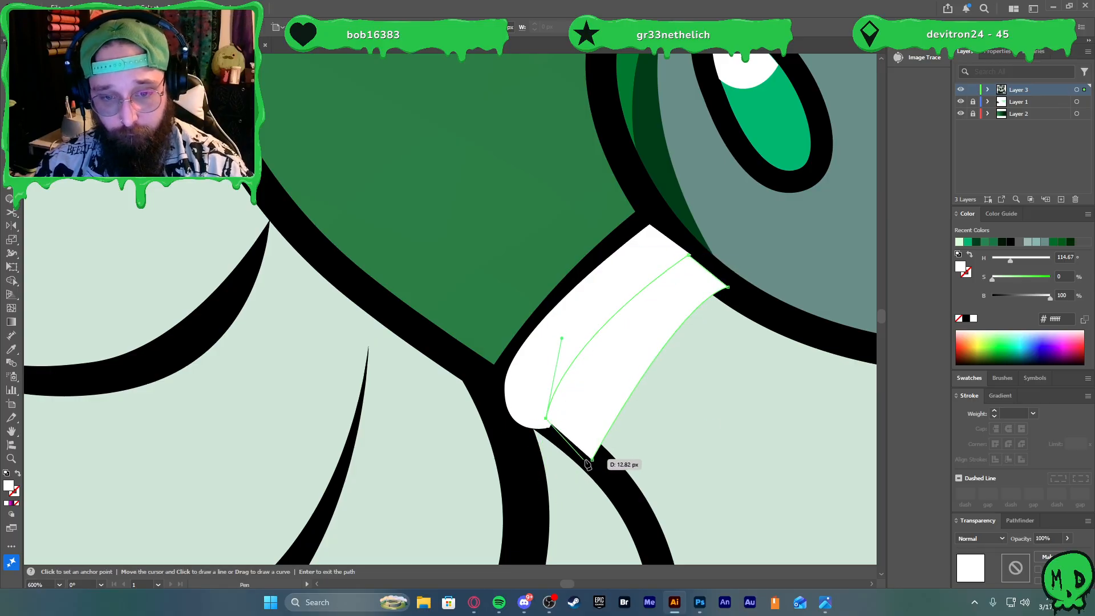
drag(593, 463, 592, 463)
Fill the inner band dark green (#005b17) and the outer band bright green (#00dc34), sampling both from the reference emote's skull edge
scroll(544, 409, down, 5)
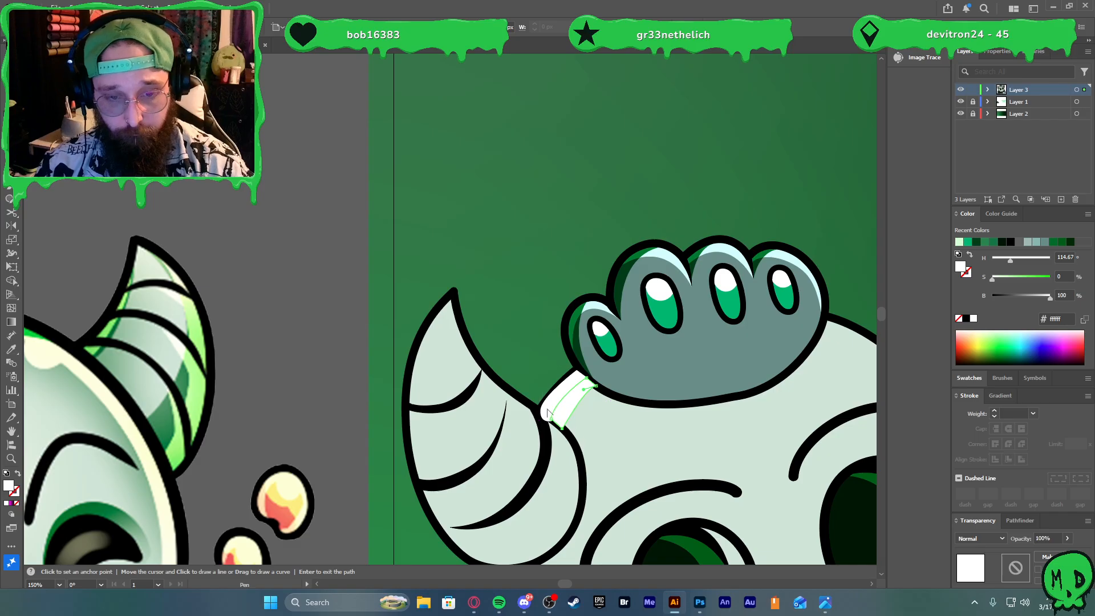
scroll(546, 410, down, 4)
scroll(503, 457, up, 2)
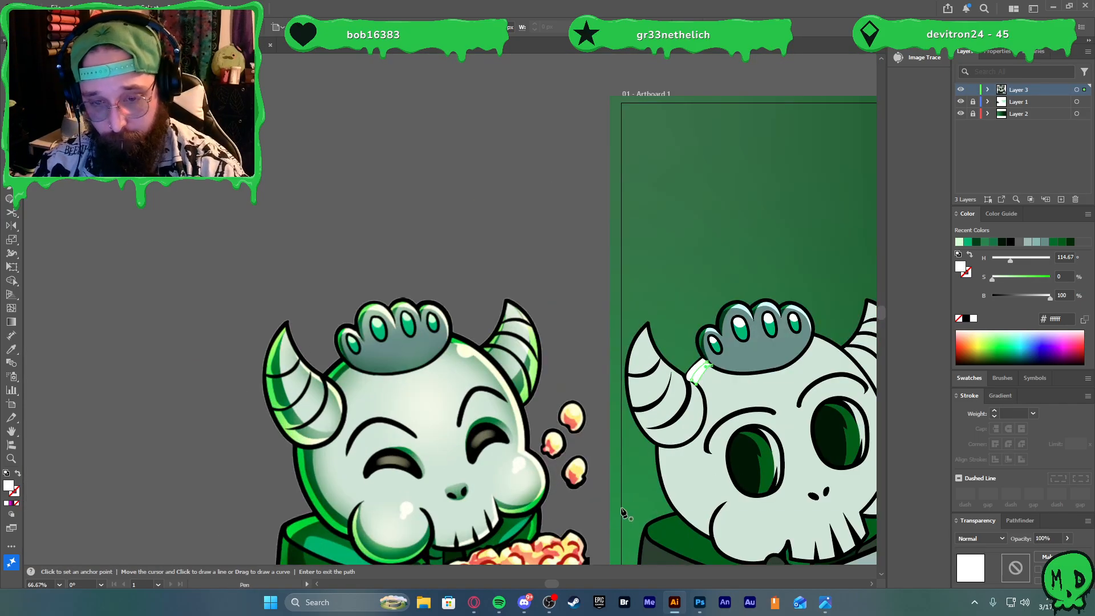
click(344, 368)
key(v)
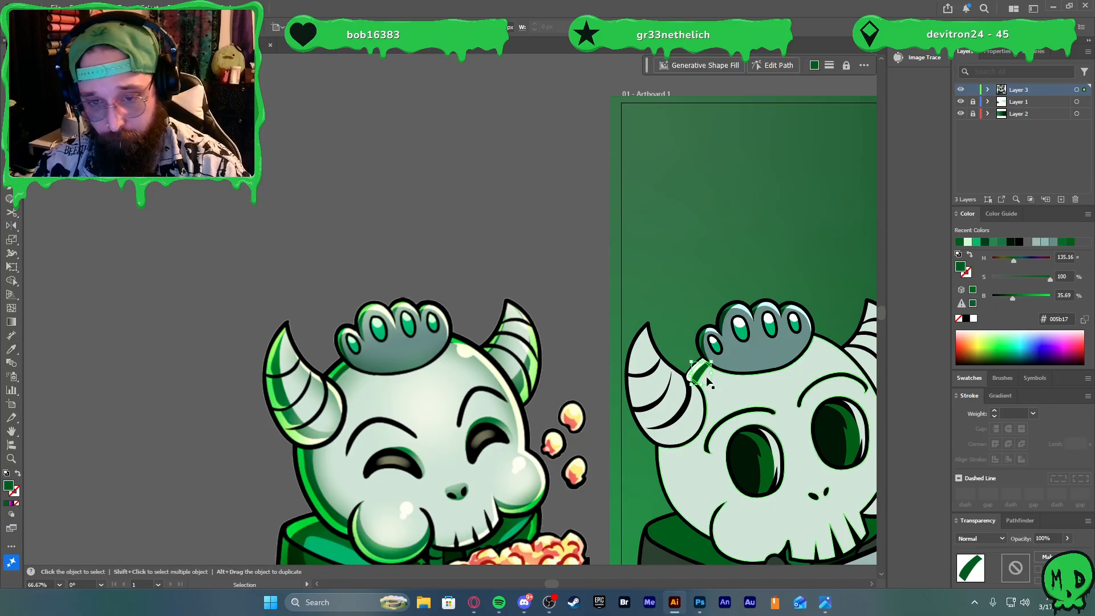
key(i)
click(492, 386)
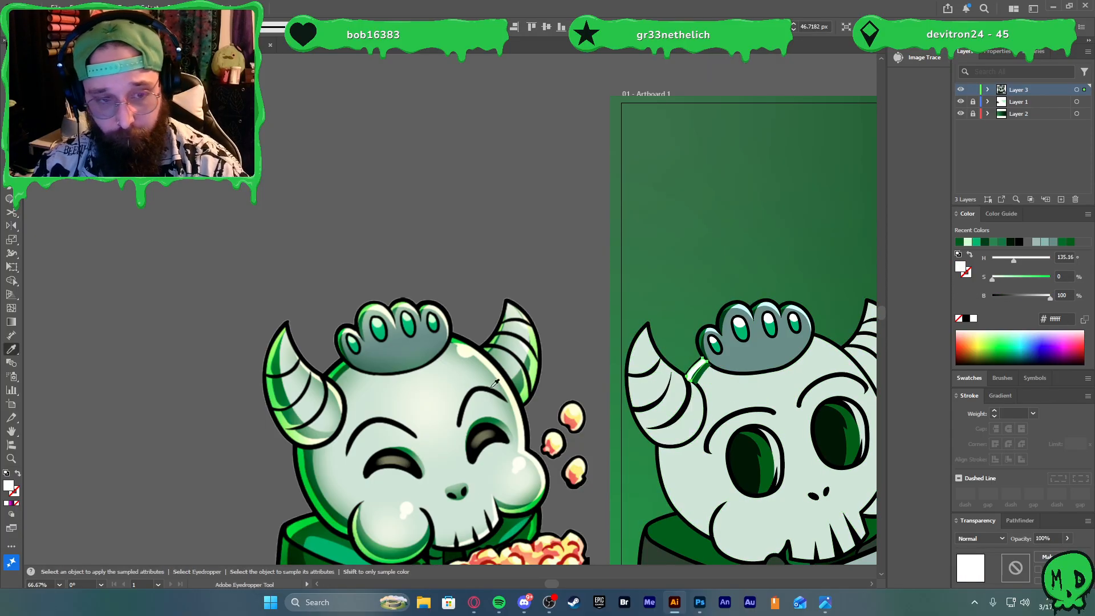
click(338, 367)
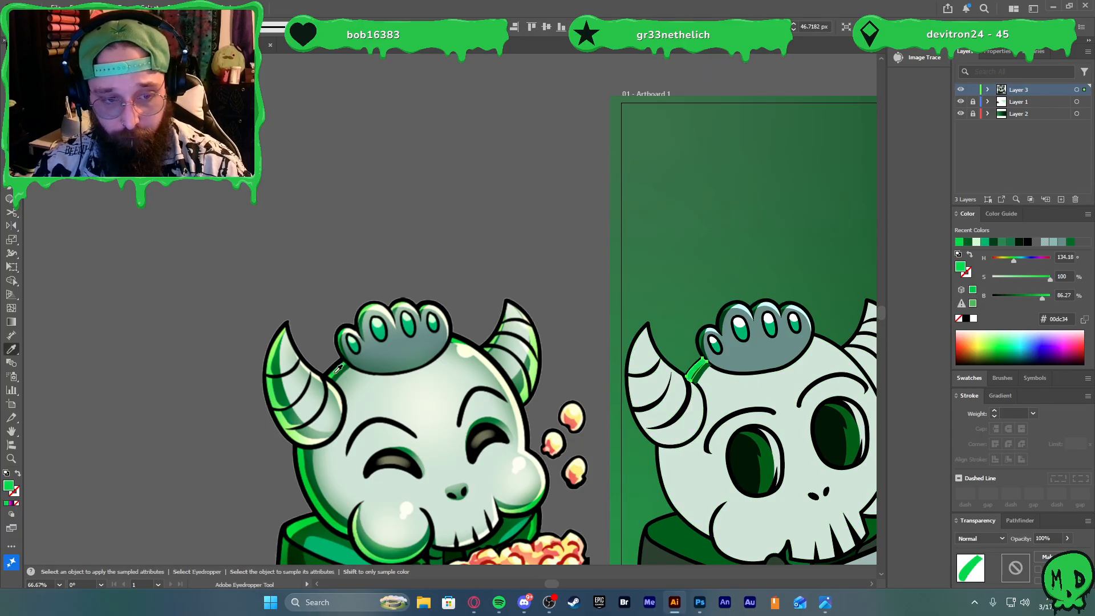
key(v)
scroll(707, 379, up, 3)
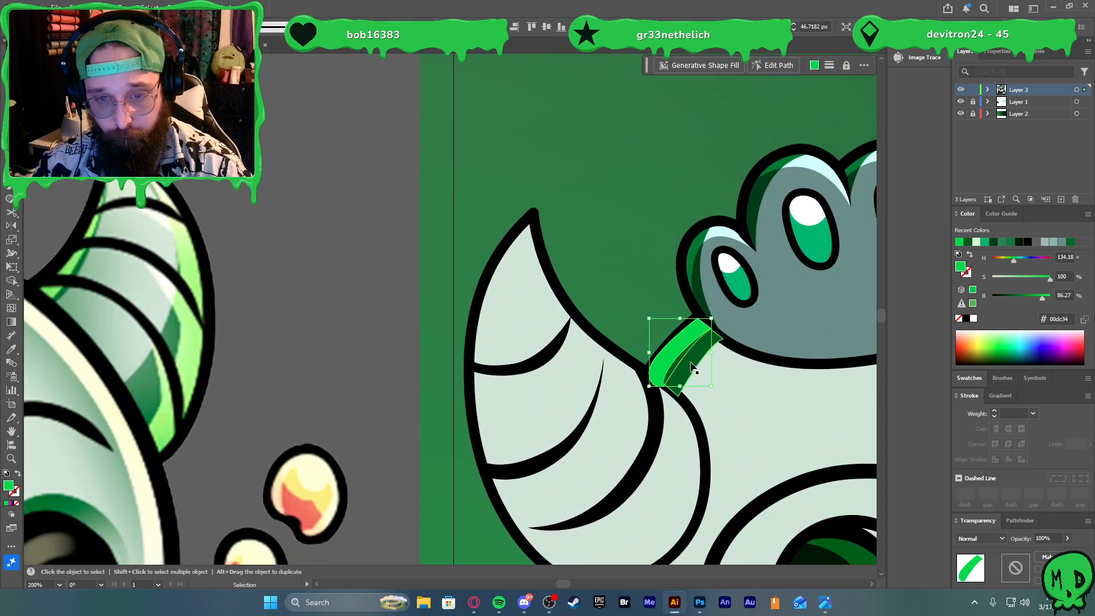
Bring the bright green band in front of the dark green one, and the black line art in front of both
click(680, 346)
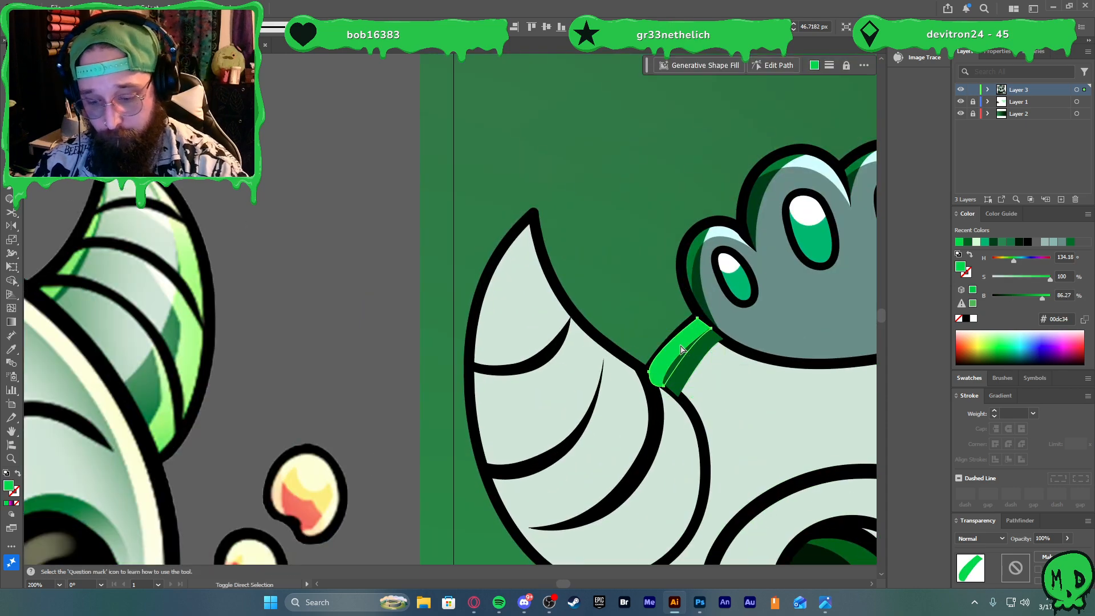
click(698, 409)
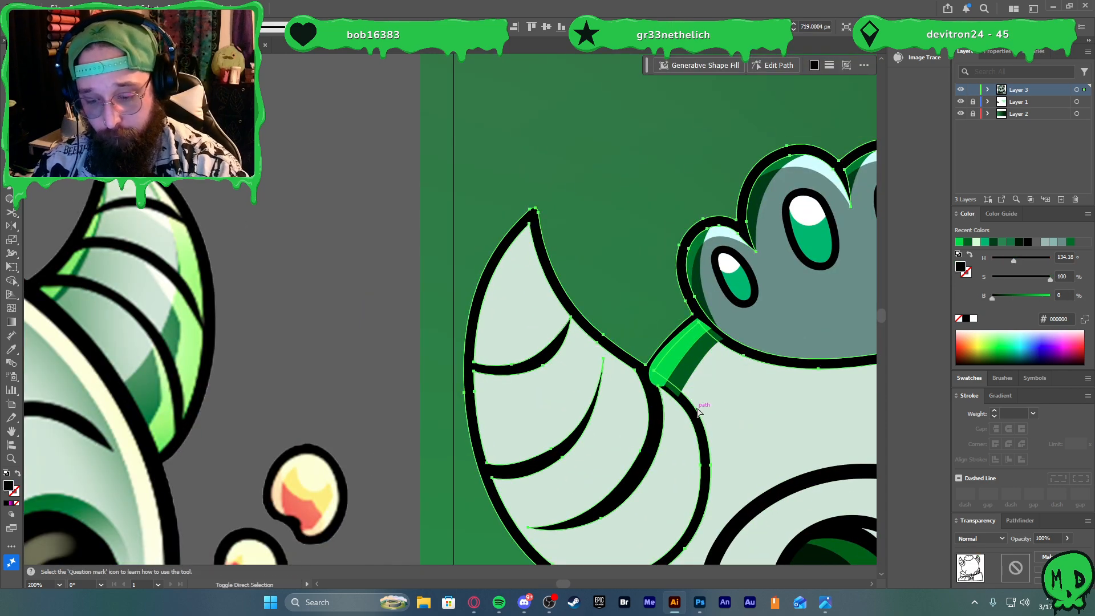
click(388, 323)
scroll(419, 343, down, 4)
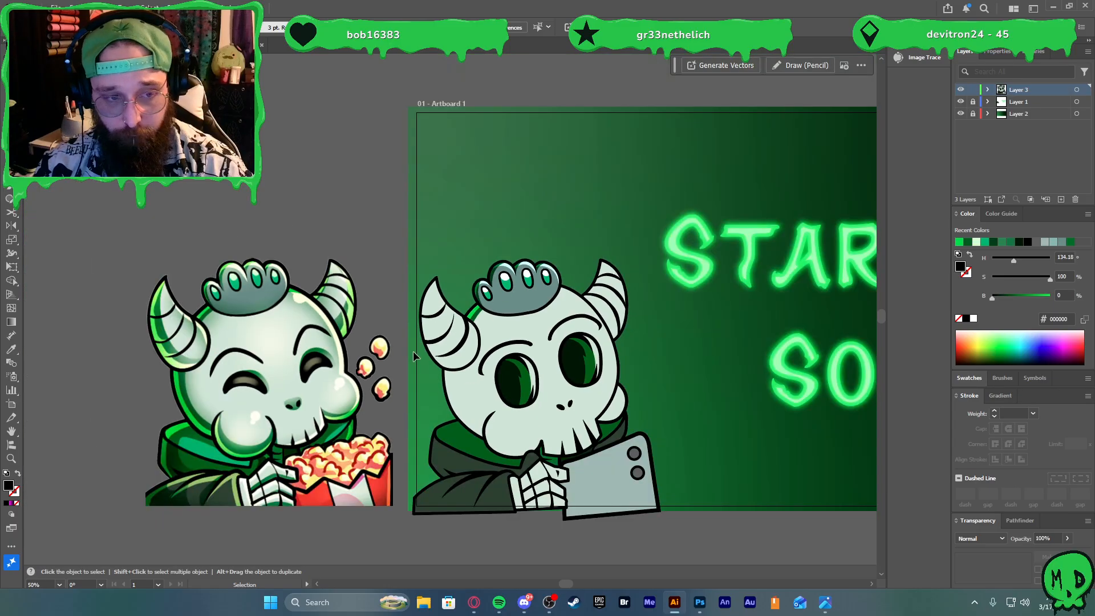
Draw a closed black shape along the skull's left edge from beneath the horn down to the cheek, extending past the outline
scroll(436, 419, up, 2)
scroll(422, 434, left, 3)
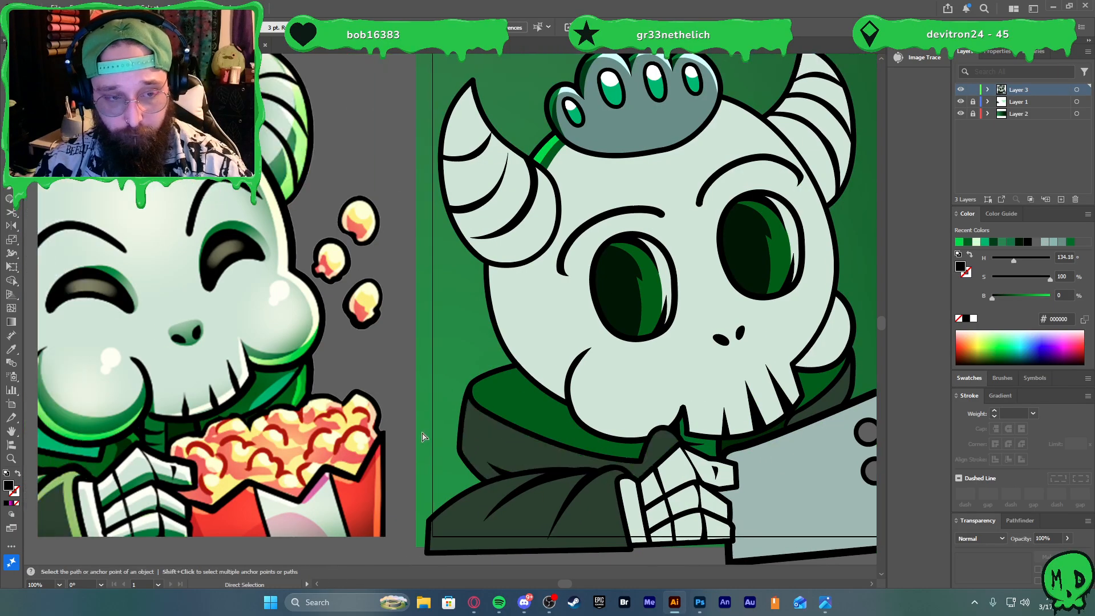
scroll(416, 442, left, 1)
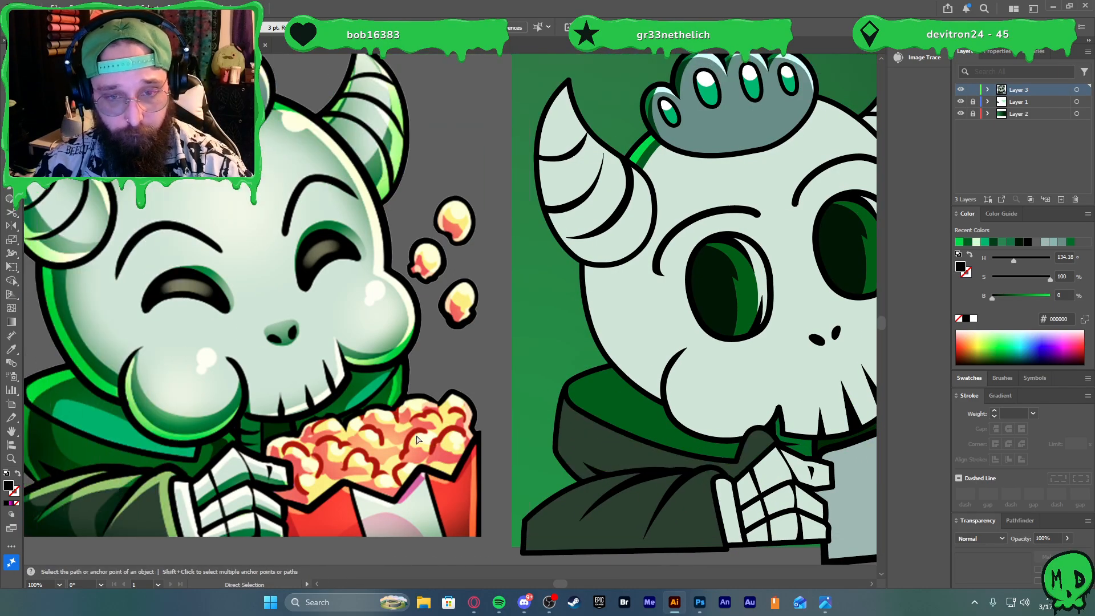
key(p)
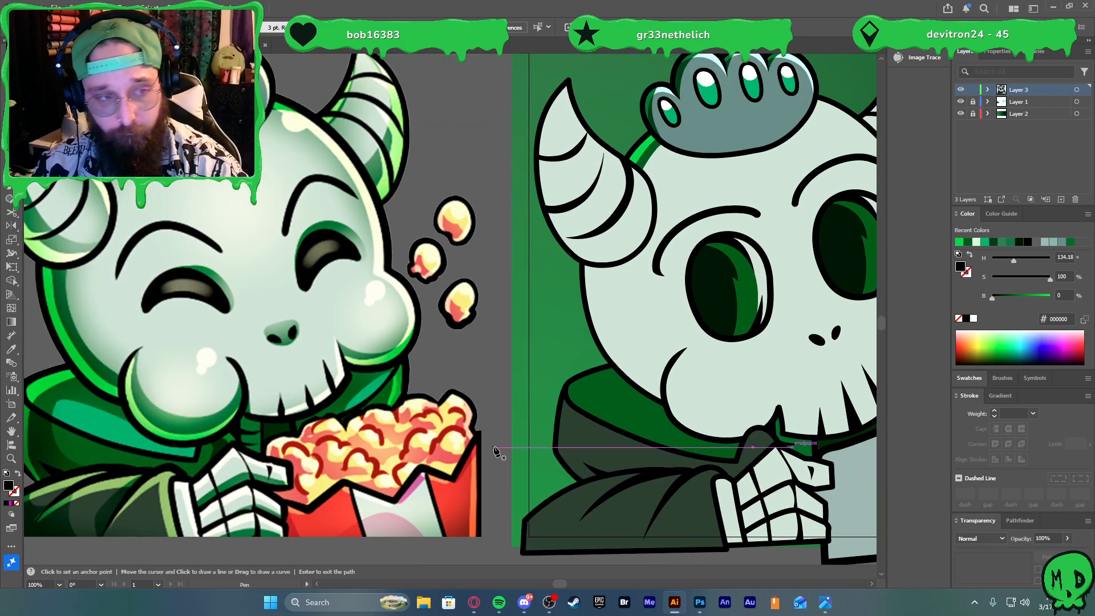
click(591, 264)
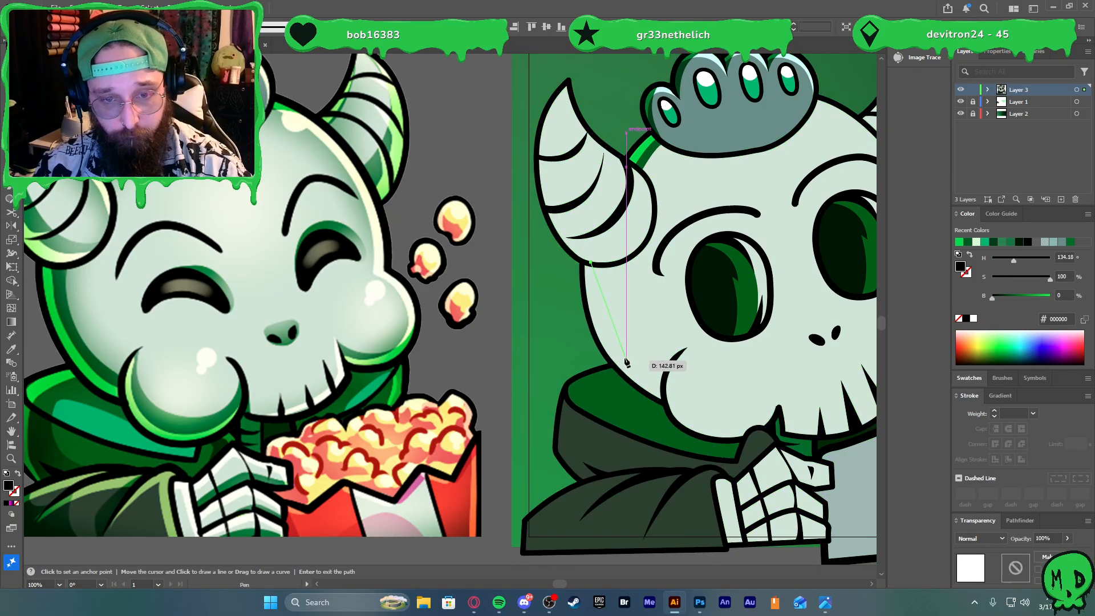
drag(620, 355, 661, 391)
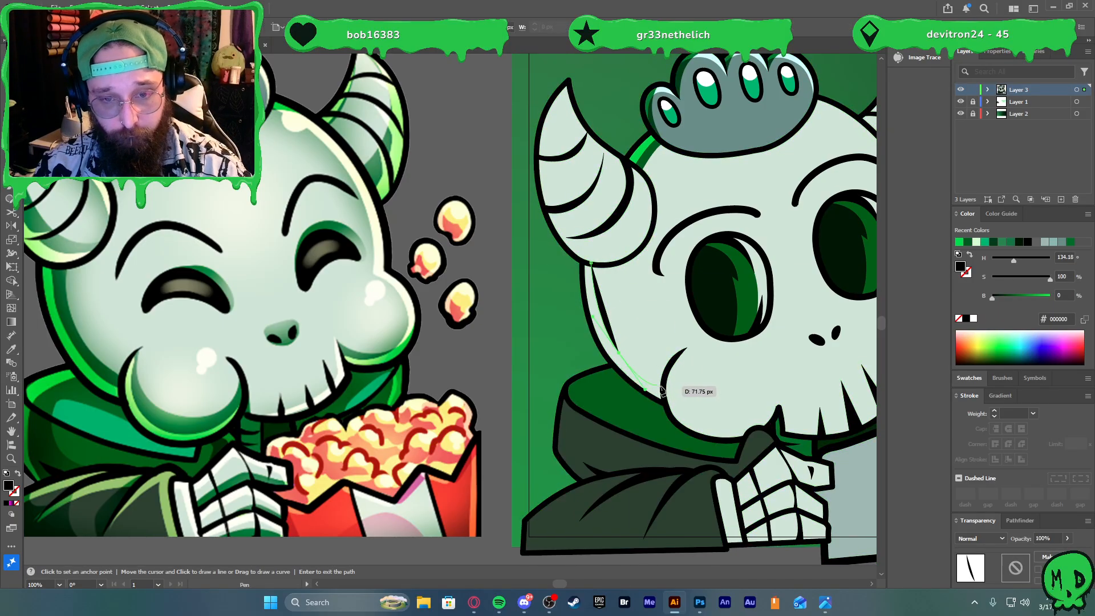
click(662, 391)
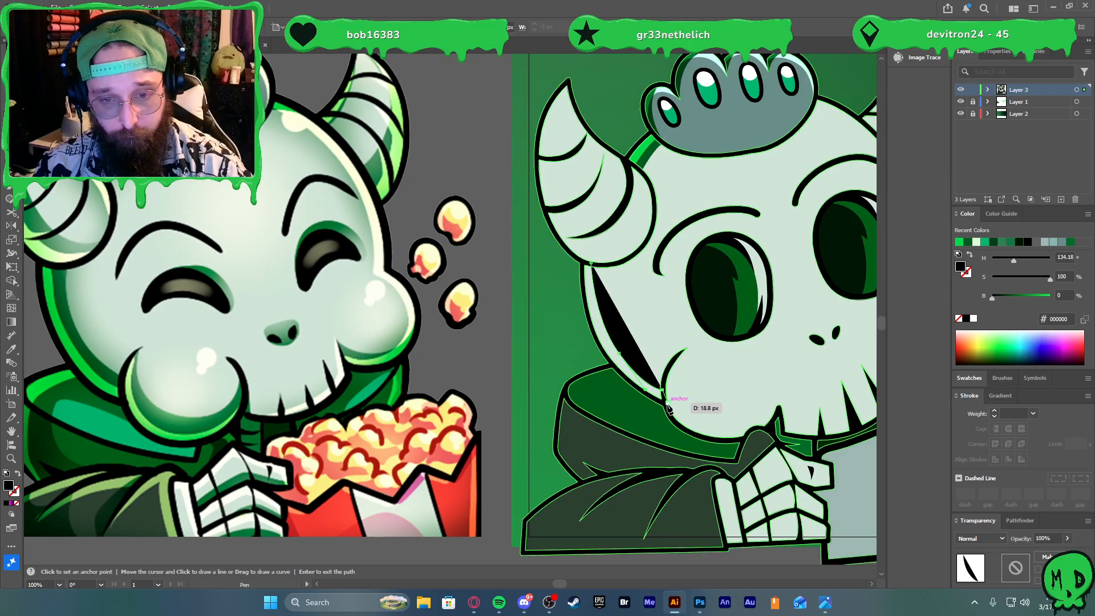
click(633, 403)
drag(568, 342, 564, 334)
click(544, 268)
click(582, 263)
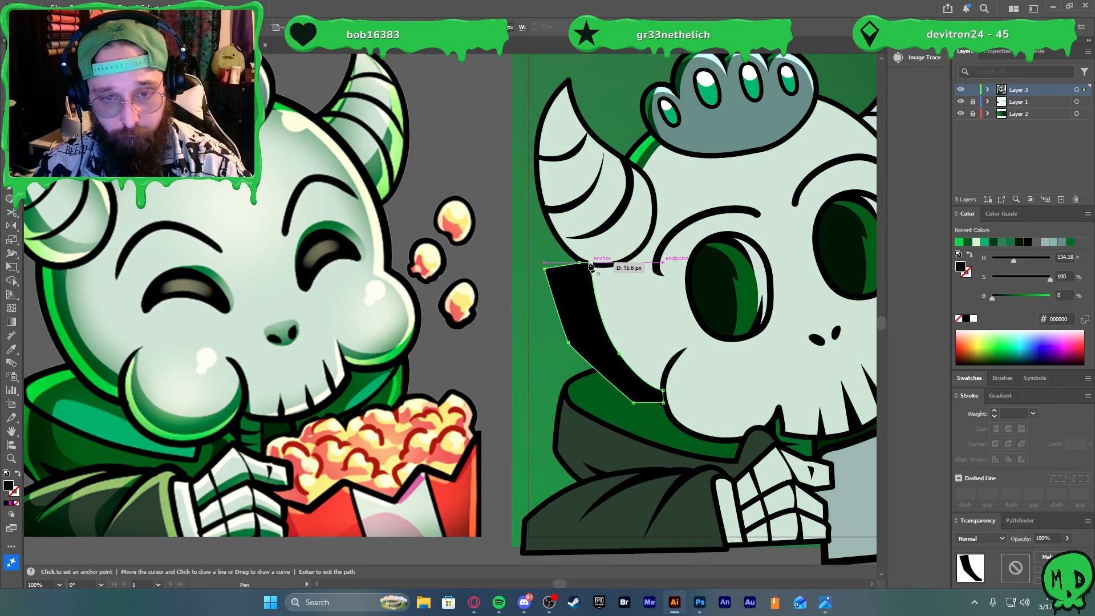
Trim the part of the black edge shape that lies outside the skull's base fill
key(v)
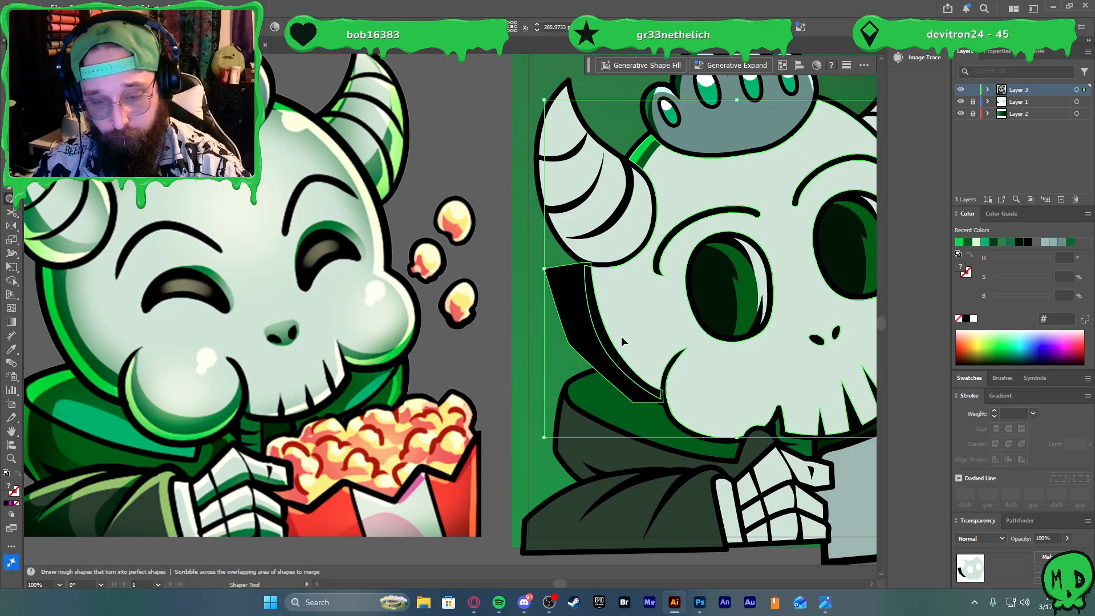
key(shift+m)
key(ctrl+a)
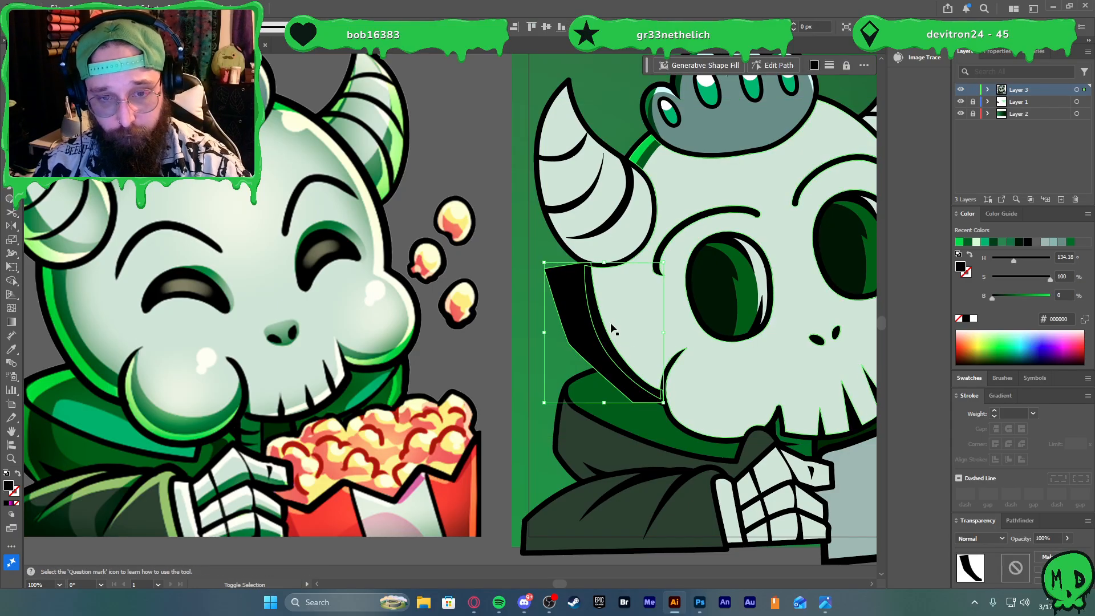
alt+click(584, 330)
key(b)
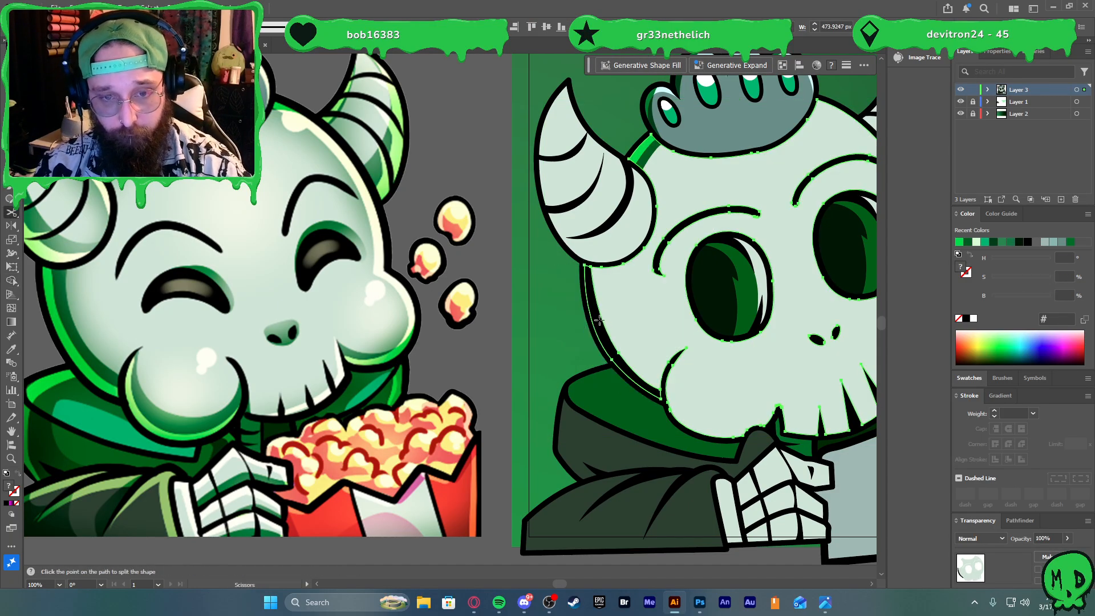
key(i)
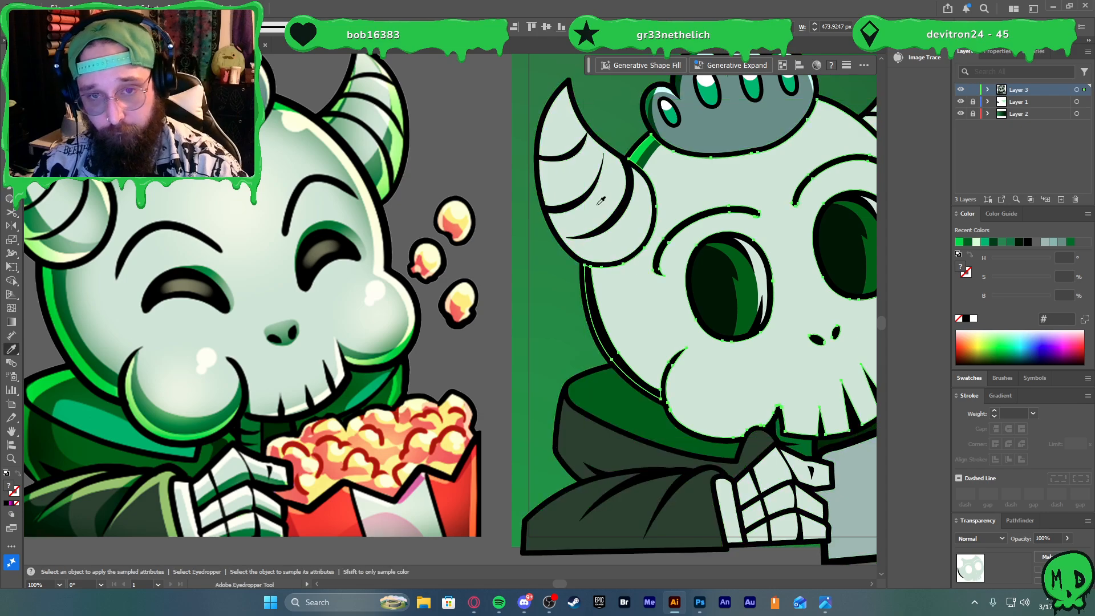
click(644, 151)
key(ctrl+z)
key(b)
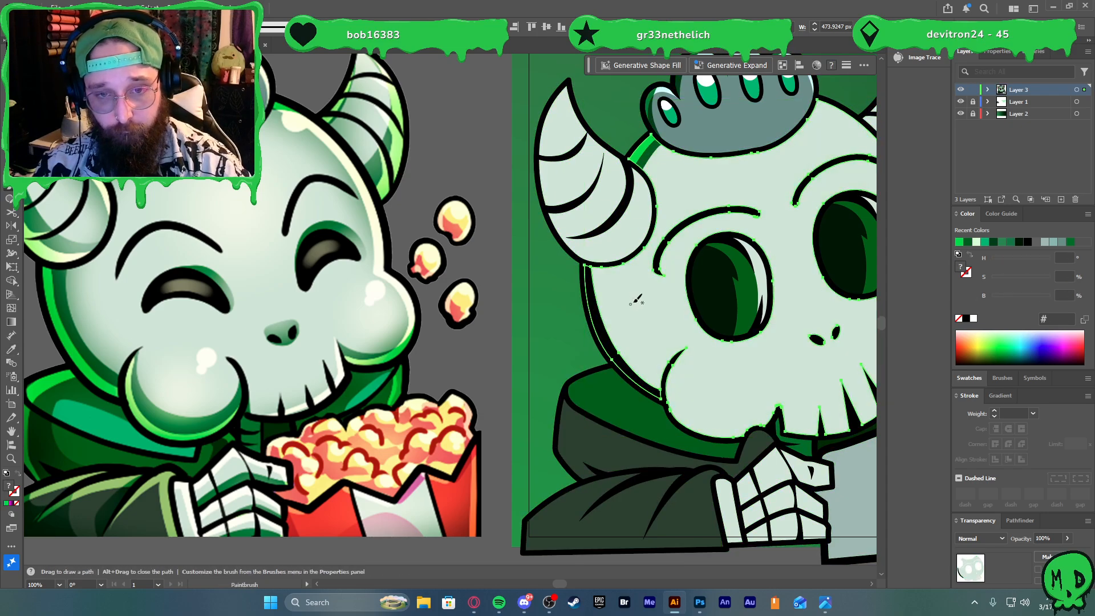
key(v)
Fill the trimmed band below the left horn with the bright green (#00dc34) of the band beside the crown
click(570, 306)
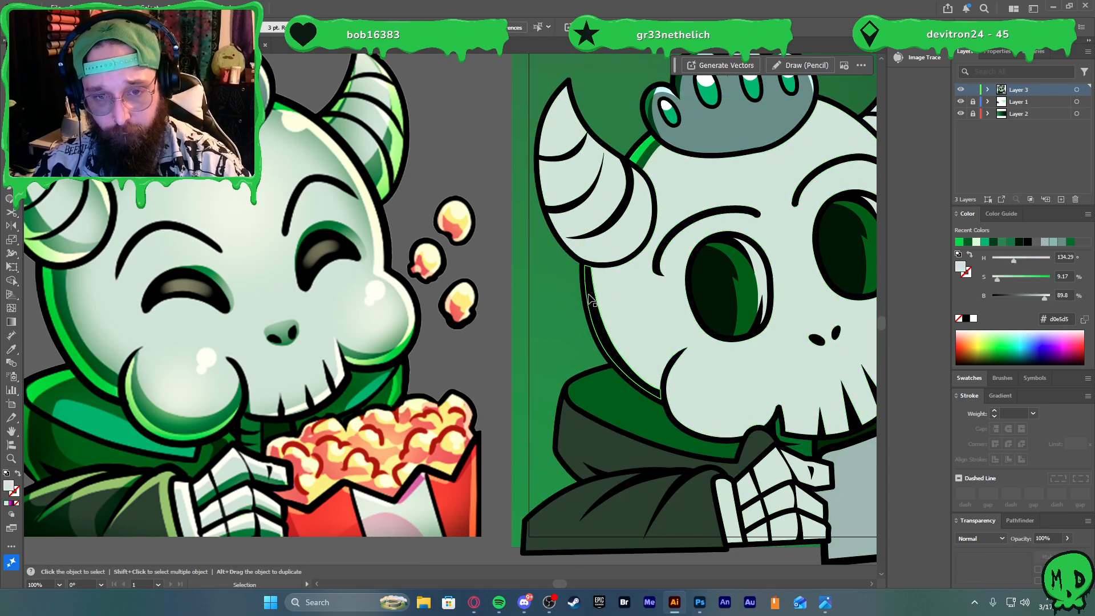
click(595, 305)
key(i)
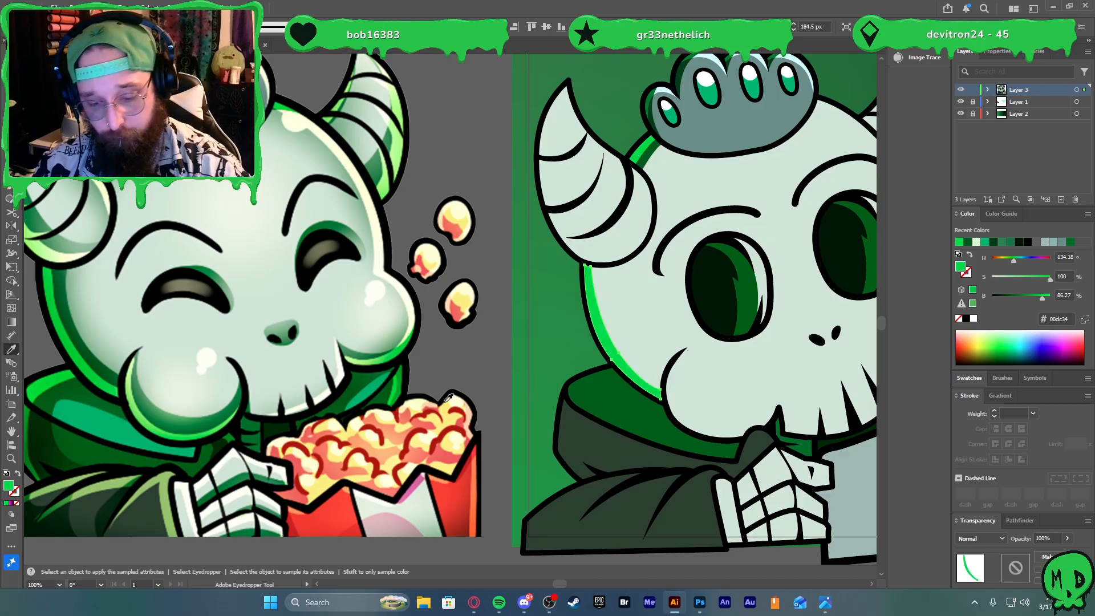
Draw a wider closed band from the left horn's base to the cheek, extending inward from the bright green band
key(p)
click(602, 267)
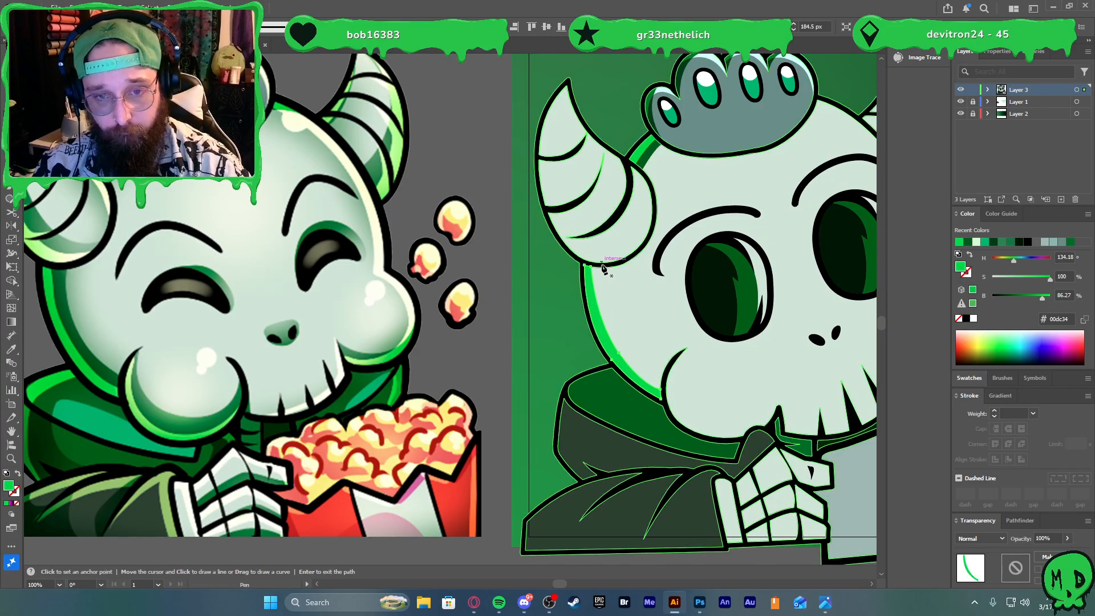
drag(661, 380, 716, 402)
click(662, 380)
click(661, 389)
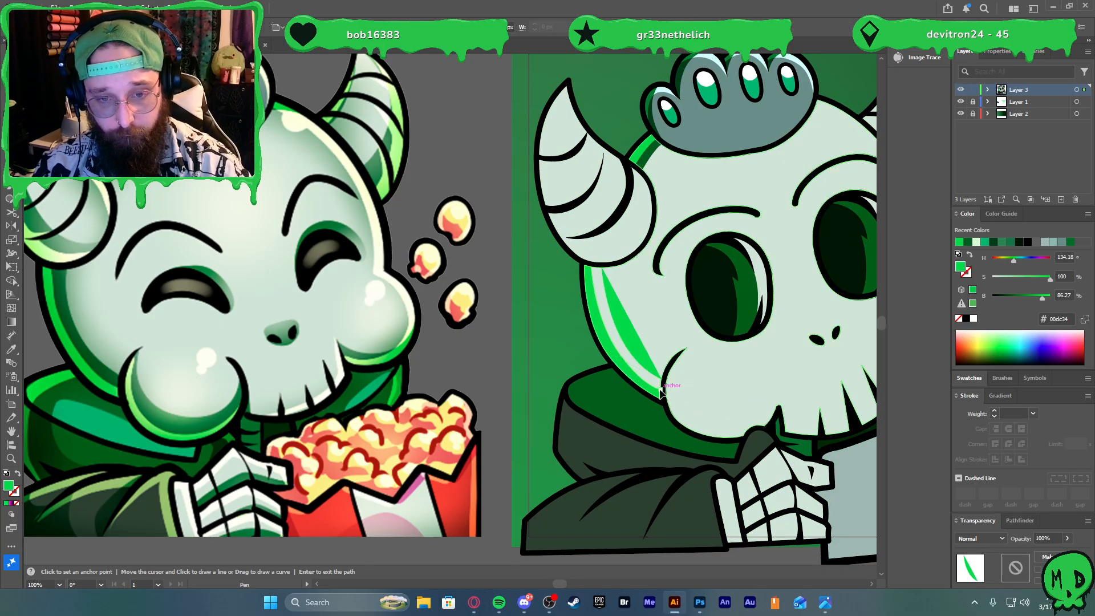
drag(609, 357, 588, 327)
mouse_move(602, 266)
mouse_down()
mouse_move(591, 303)
mouse_move(599, 270)
mouse_up()
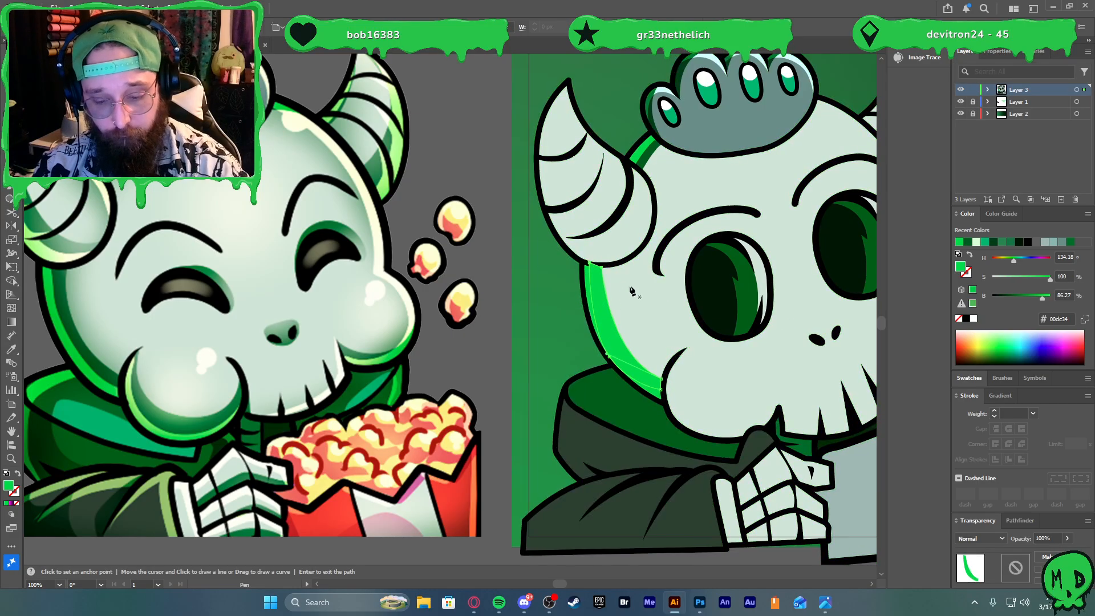
Fill the wider band with the dark green (#005b17) sampled from the inner band beside the crown
key(i)
click(651, 154)
key(v)
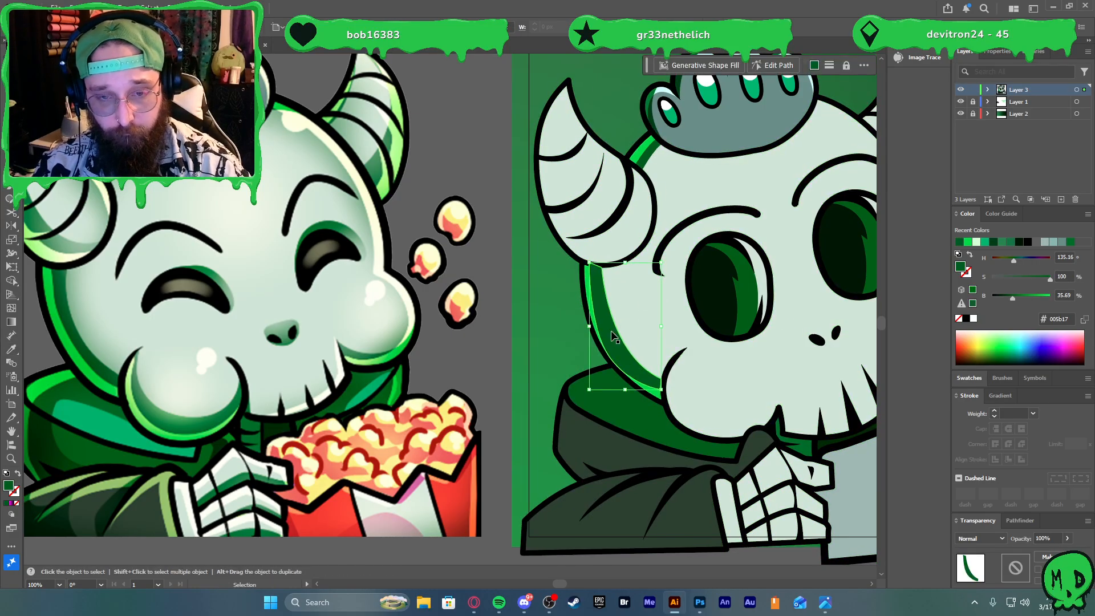
Bring the bright green band below the horn in front of the dark green one, and the black line art in front of both
click(586, 282)
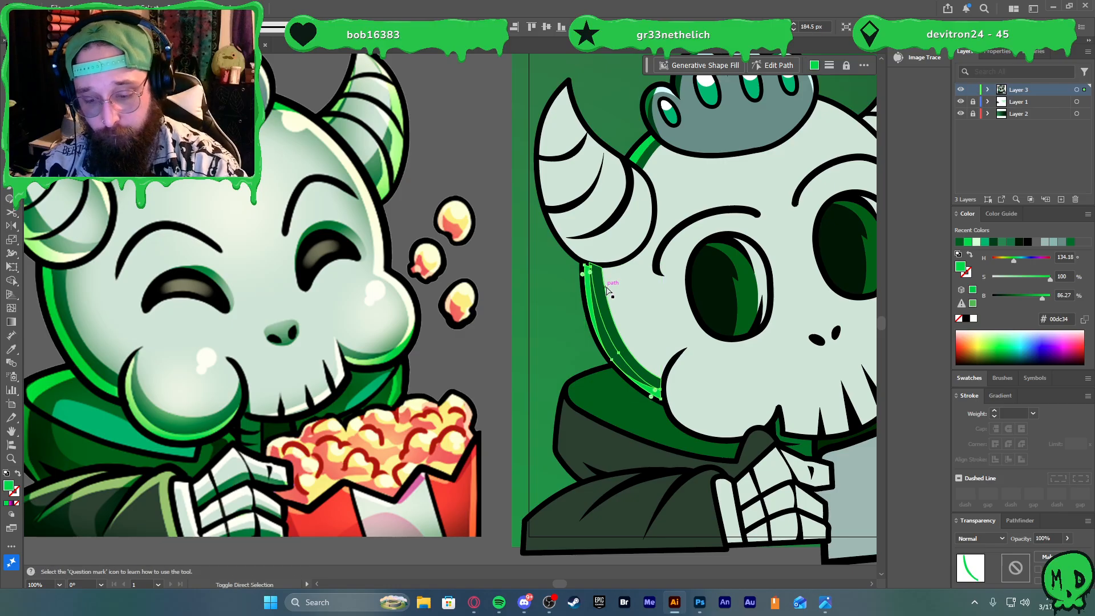
key(ctrl+])
click(495, 321)
scroll(525, 355, down, 1)
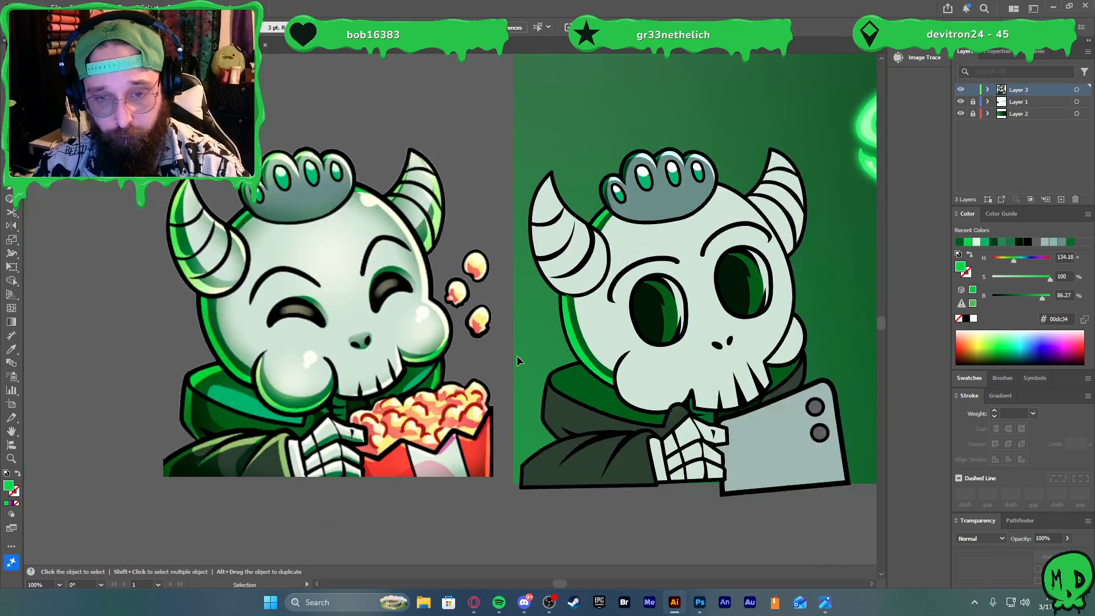
scroll(595, 373, right, 2)
scroll(549, 309, up, 3)
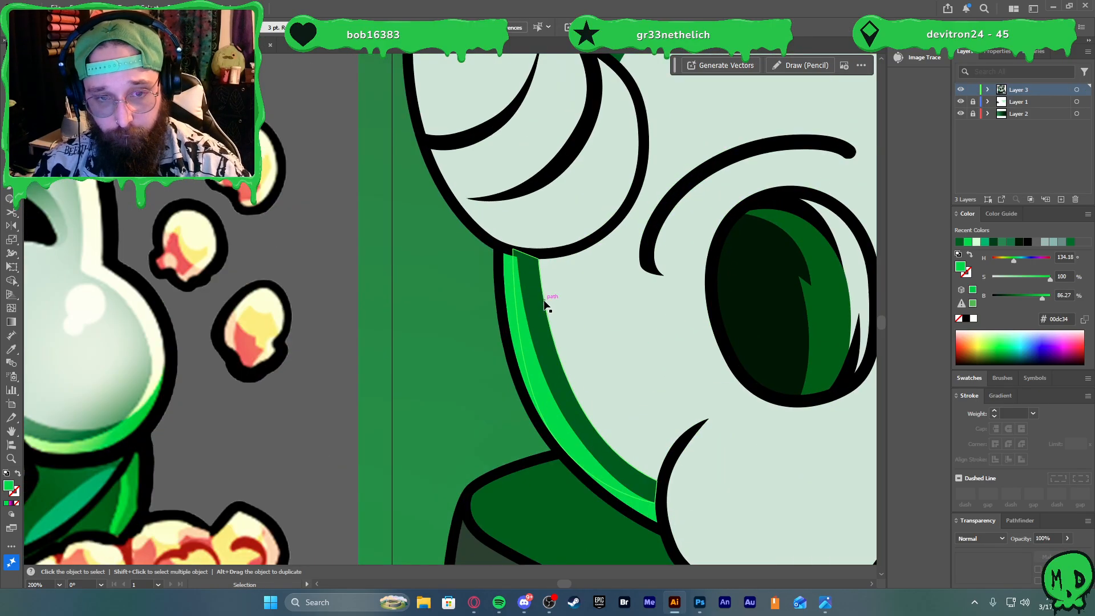
click(571, 256)
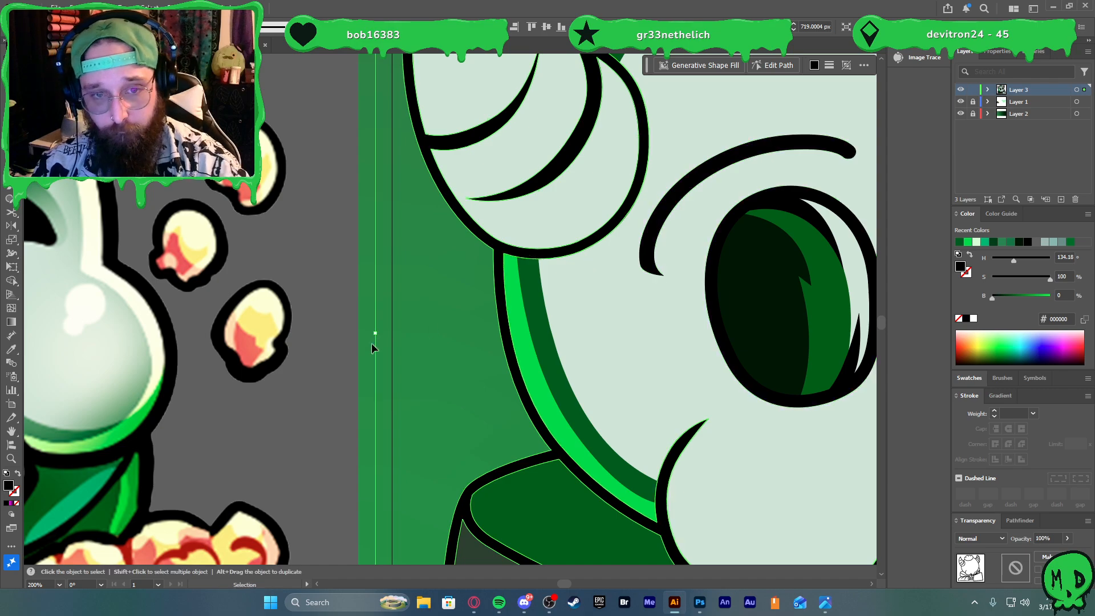
Draw a closed crescent along the lower edge of the skull's left cheek, from the cheek line to the notch beside the teeth
click(353, 342)
scroll(353, 342, down, 2)
scroll(364, 353, left, 1)
scroll(385, 367, down, 1)
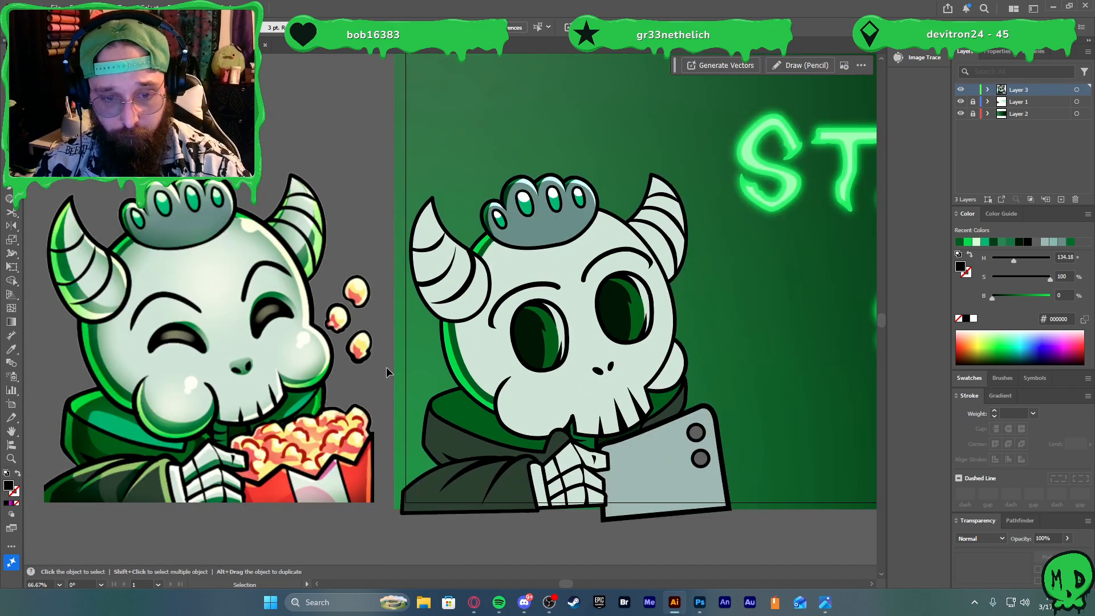
scroll(393, 376, right, 1)
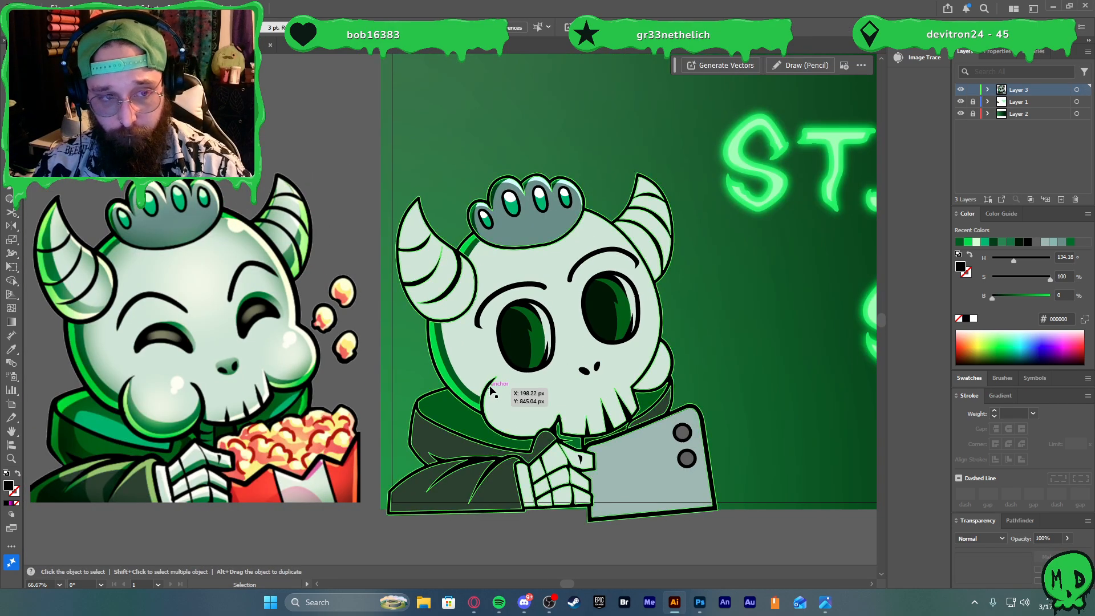
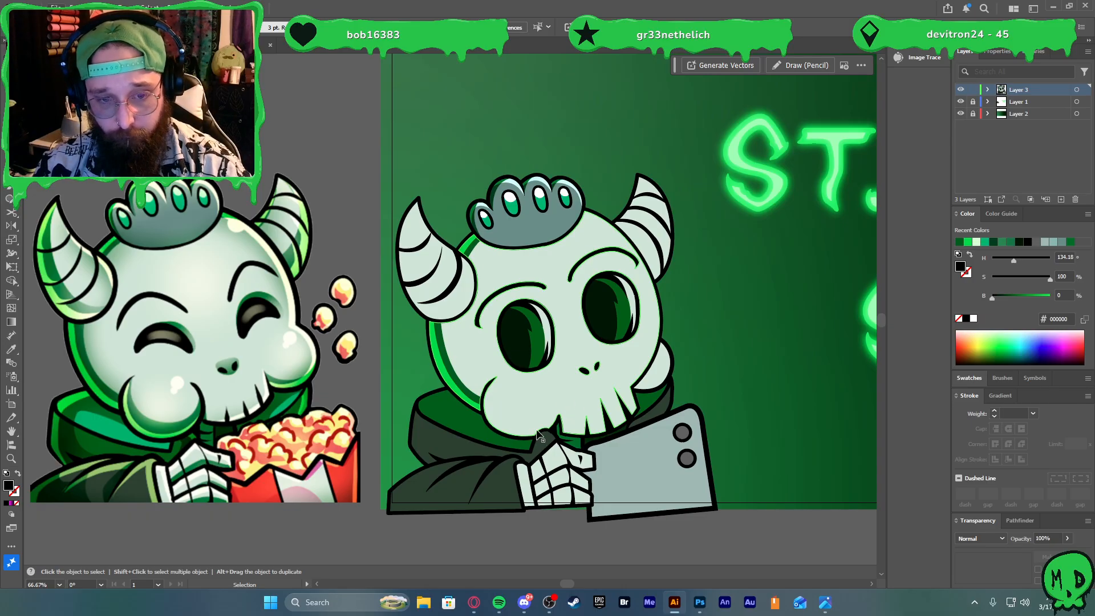
scroll(537, 434, up, 2)
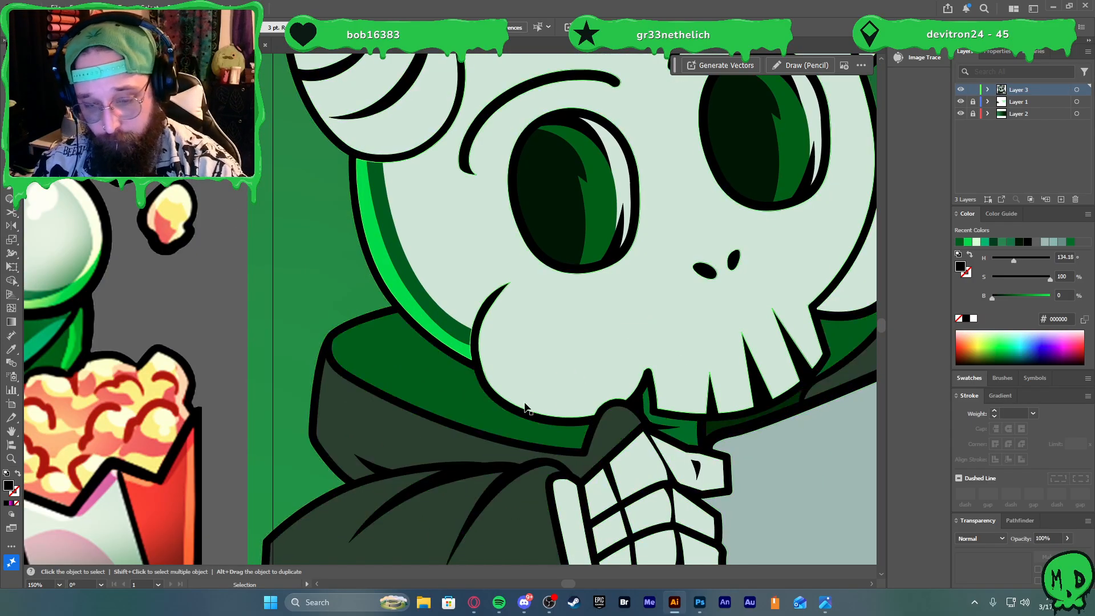
key(p)
scroll(497, 341, down, 2)
scroll(497, 340, up, 1)
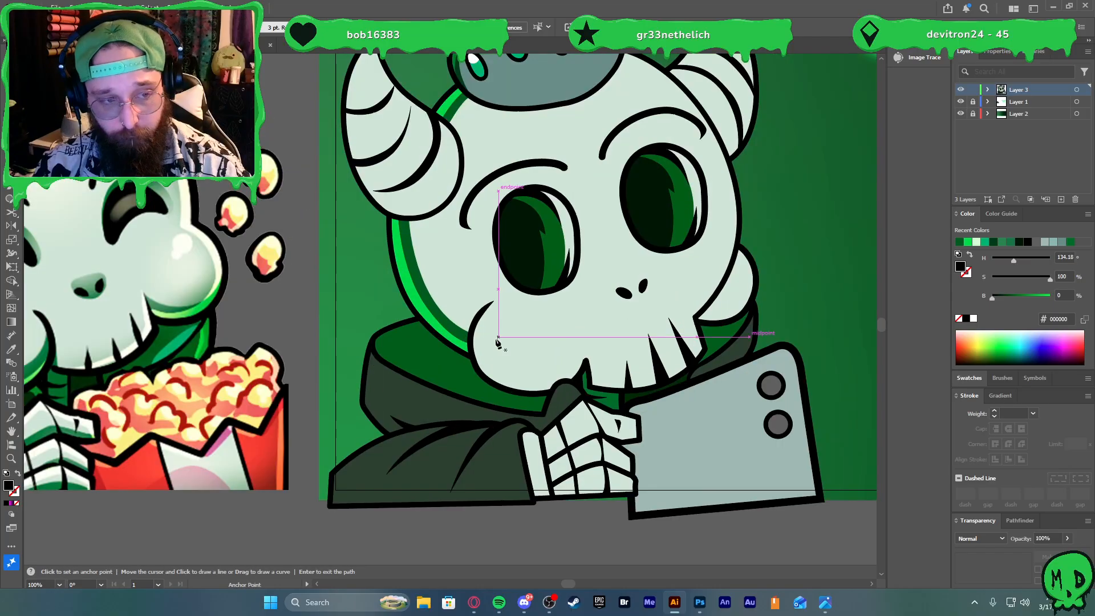
click(477, 321)
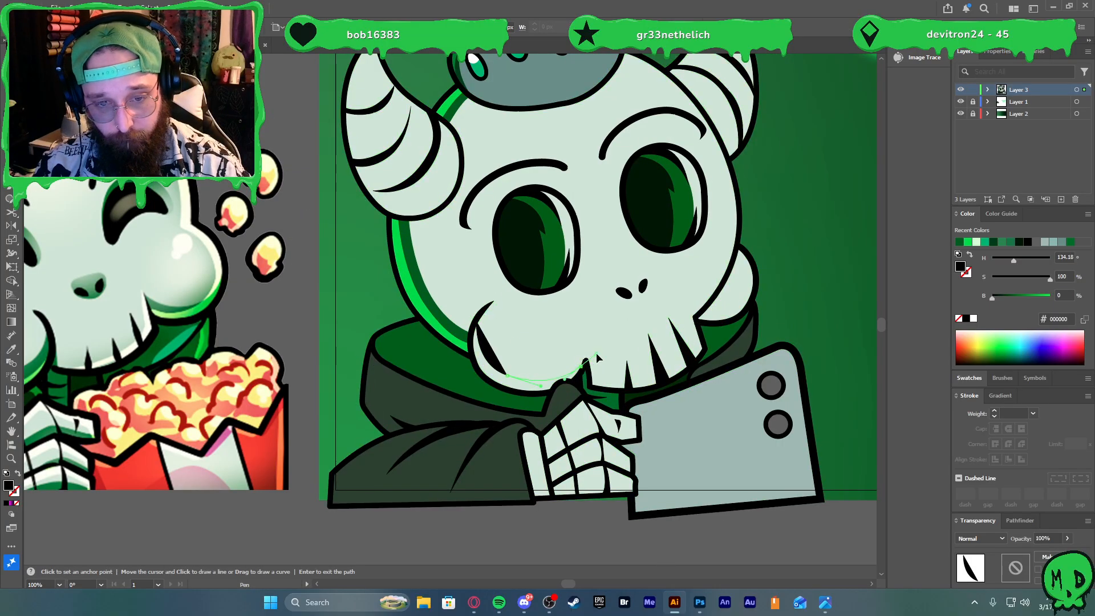
drag(582, 364, 593, 392)
scroll(579, 373, up, 2)
click(522, 411)
click(435, 395)
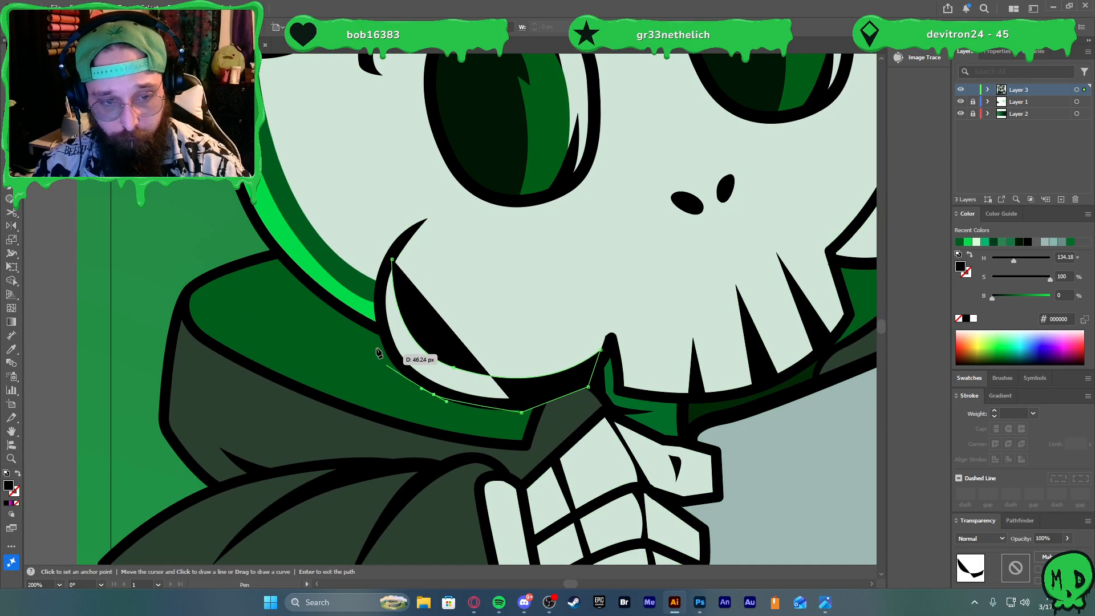
click(370, 339)
click(391, 261)
key(v)
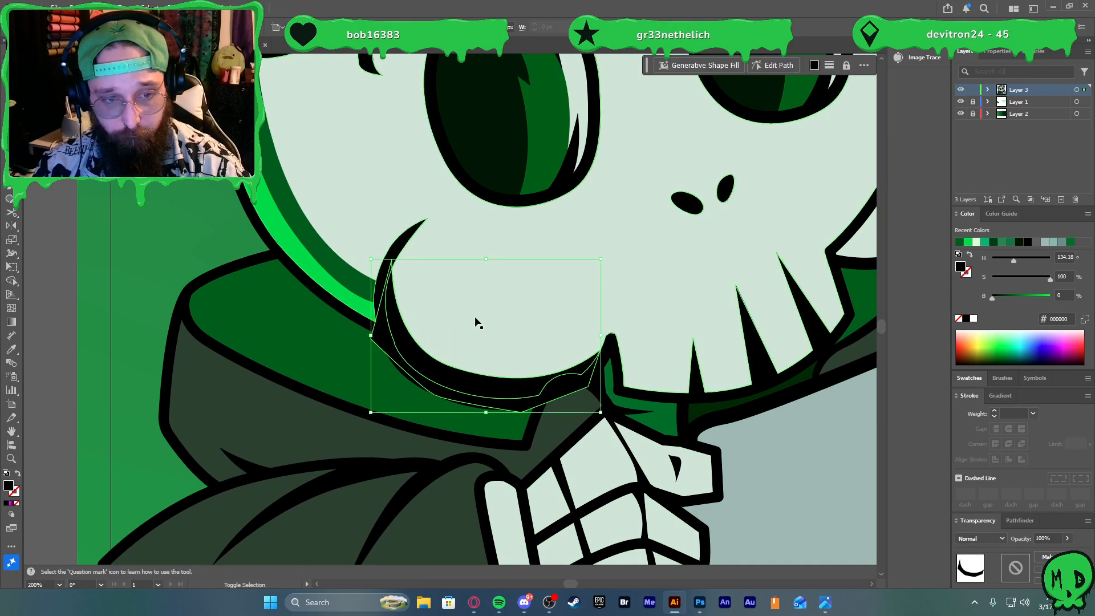
Adjust the crescent's outer left anchor point and trim the crescent to the skull shape with Shape Builder
key(a)
click(371, 339)
mouse_move(370, 339)
mouse_down()
mouse_move(387, 340)
mouse_move(385, 318)
mouse_move(386, 343)
mouse_move(373, 342)
mouse_up()
key(v)
shift+click(450, 343)
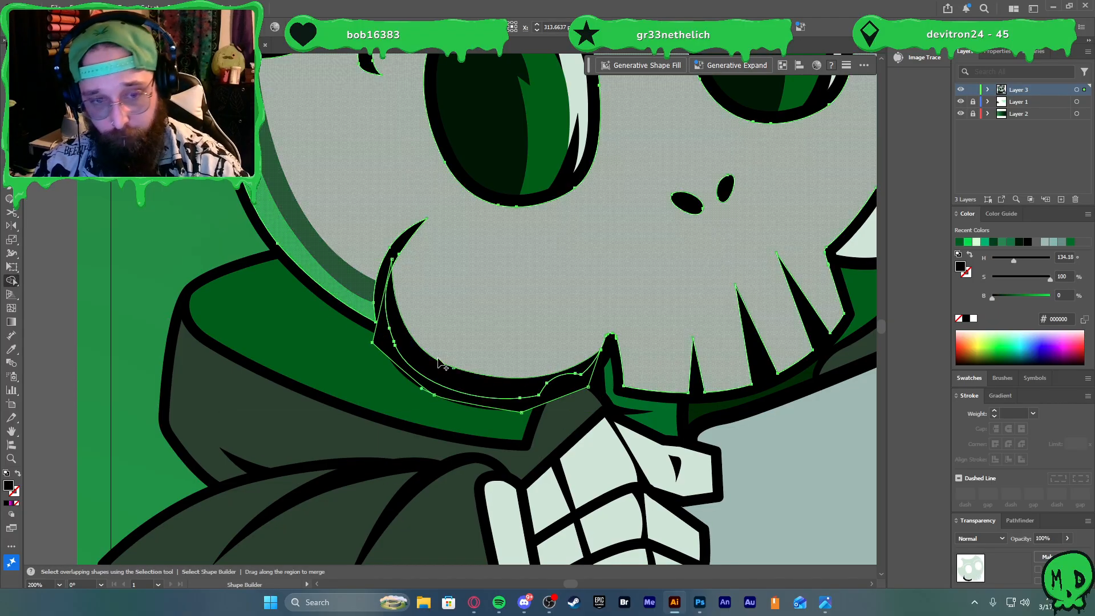
key(ctrl+minus)
key(ctrl+minus)
key(ctrl+minus)
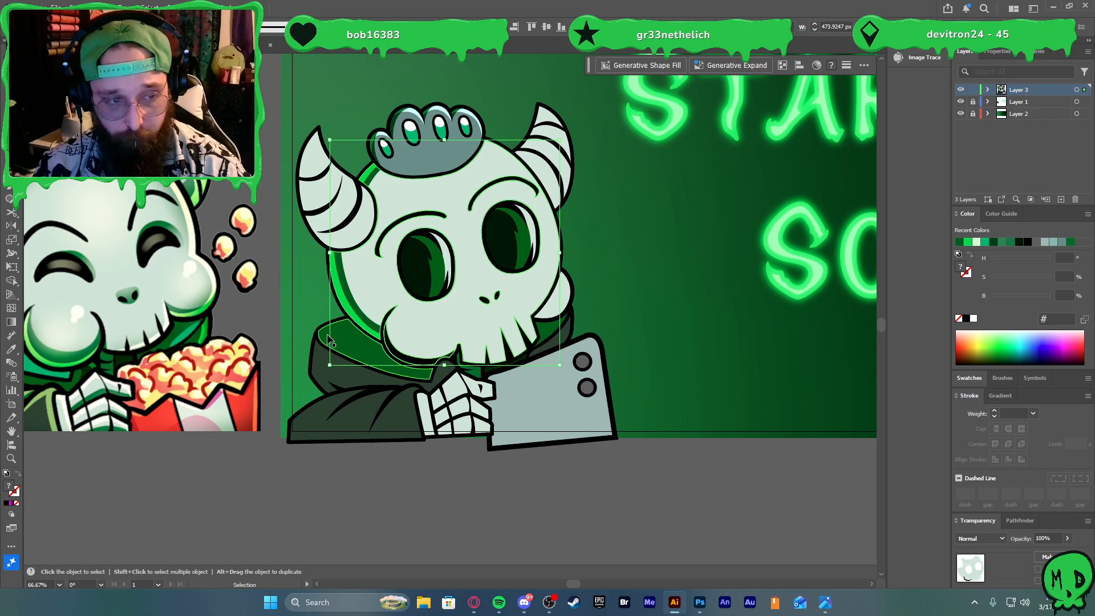
Try to fill the selected skull shapes with the bright green (#00dc34) sampled from the rim band, and undo the fill
scroll(329, 341, up, 2)
key(i)
click(389, 285)
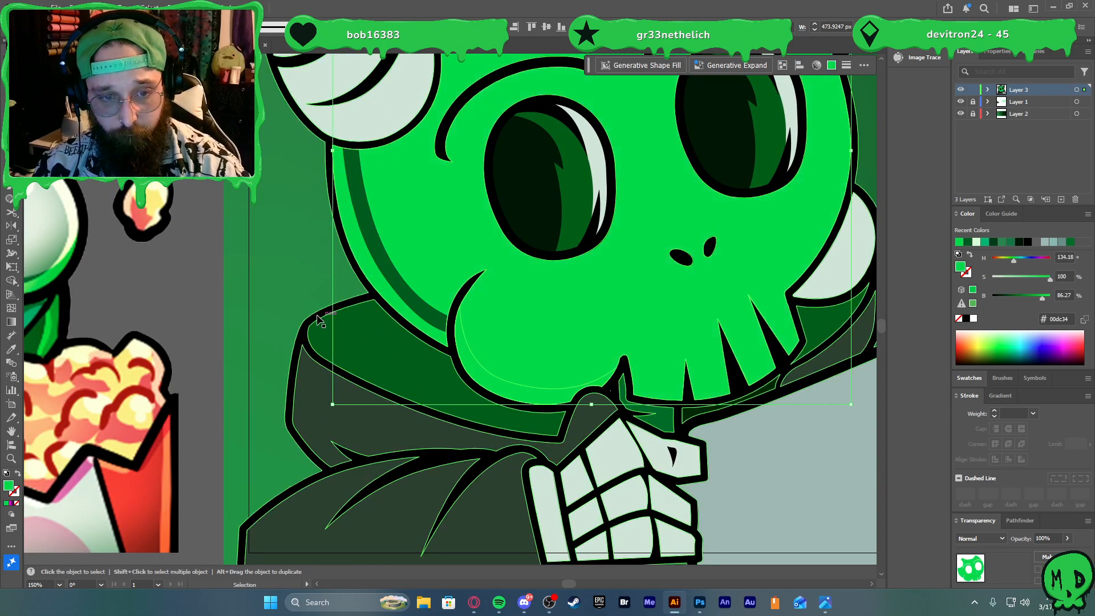
key(ctrl+z)
Fill only the cheek crescent with the bright green (#00dc34) sampled from the rim band
key(v)
click(392, 349)
click(448, 358)
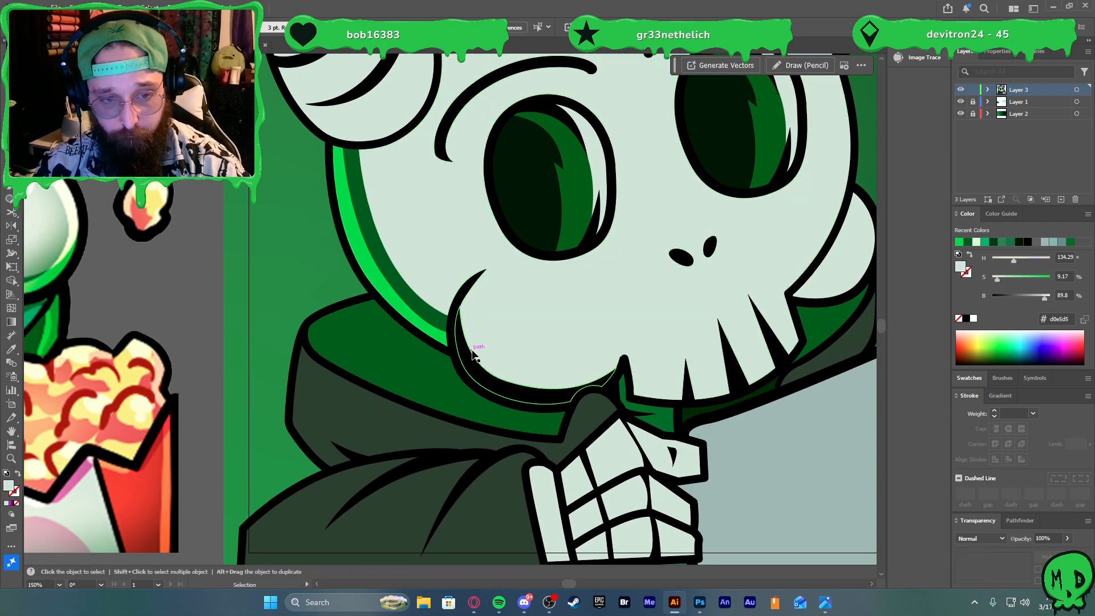
key(i)
click(401, 296)
key(v)
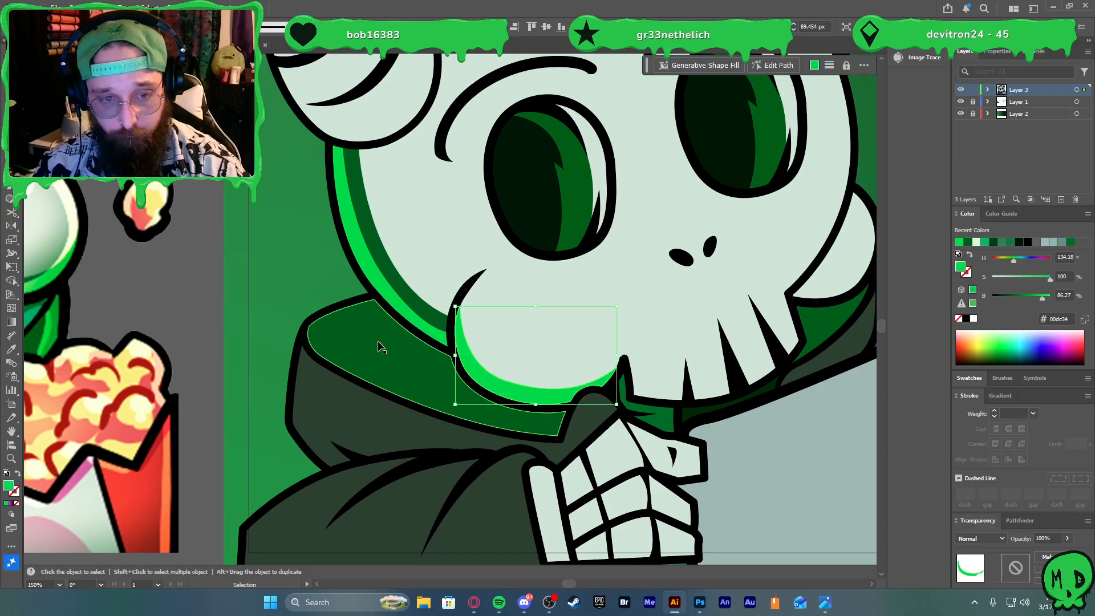
click(273, 301)
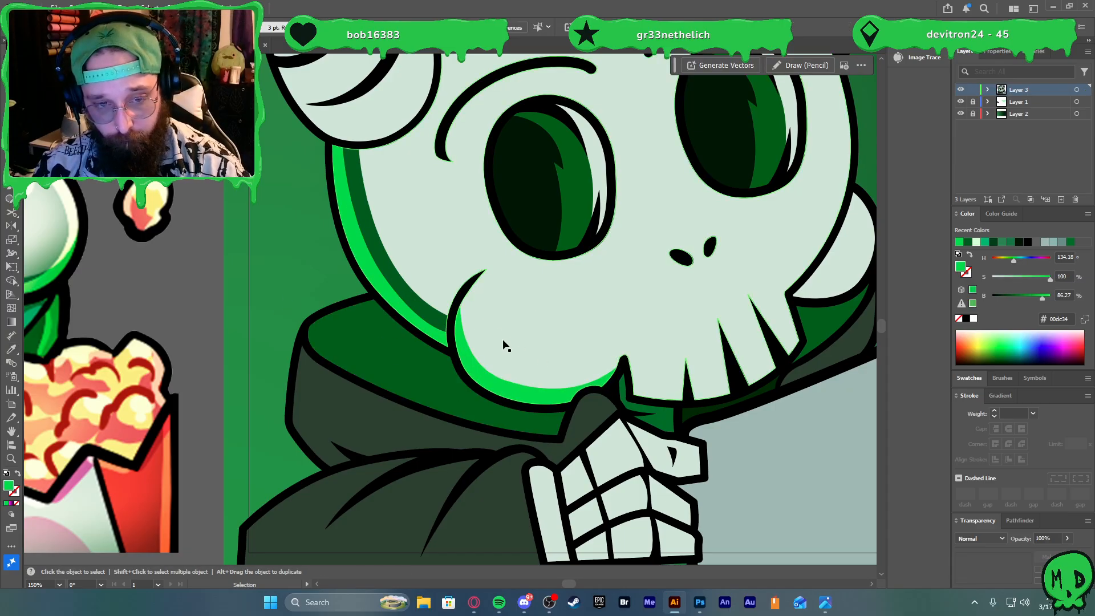
scroll(466, 335, down, 2)
scroll(466, 334, up, 5)
scroll(473, 345, down, 5)
scroll(498, 365, up, 2)
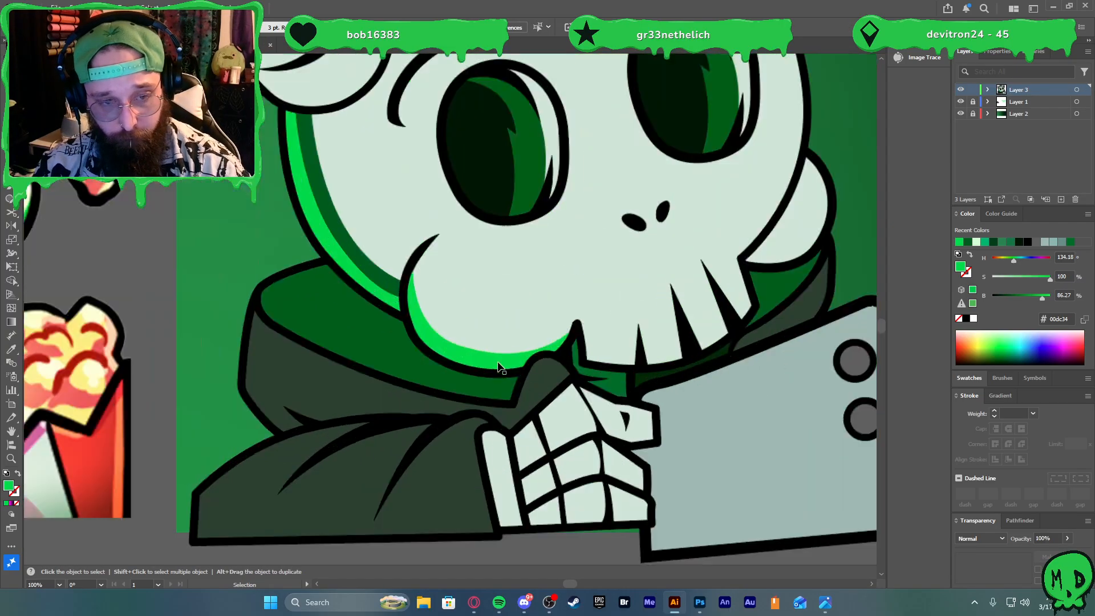
scroll(498, 365, up, 2)
key(a)
click(422, 331)
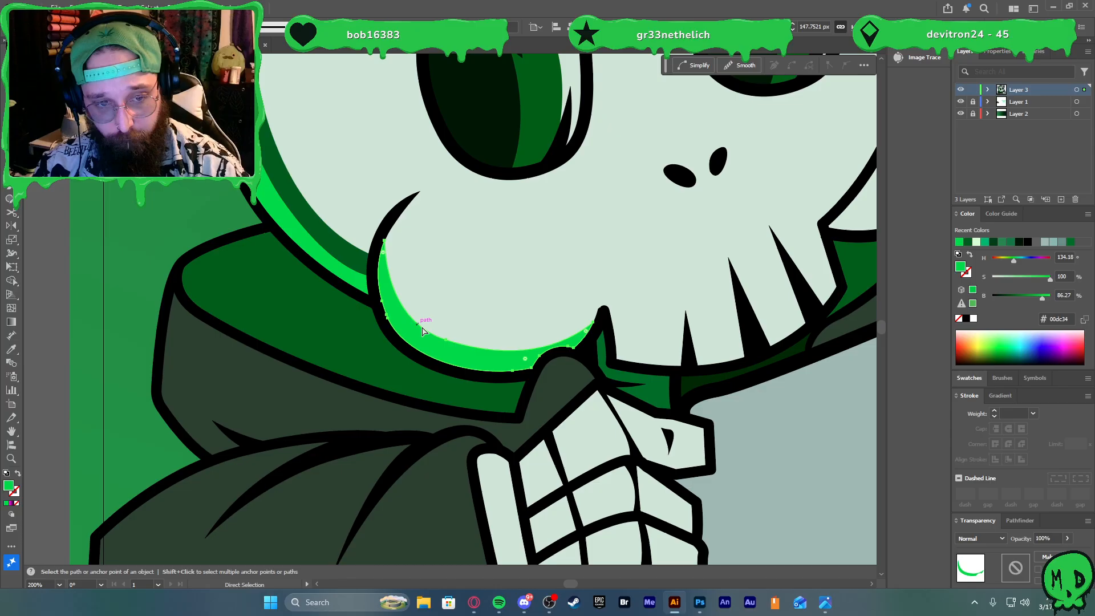
click(446, 344)
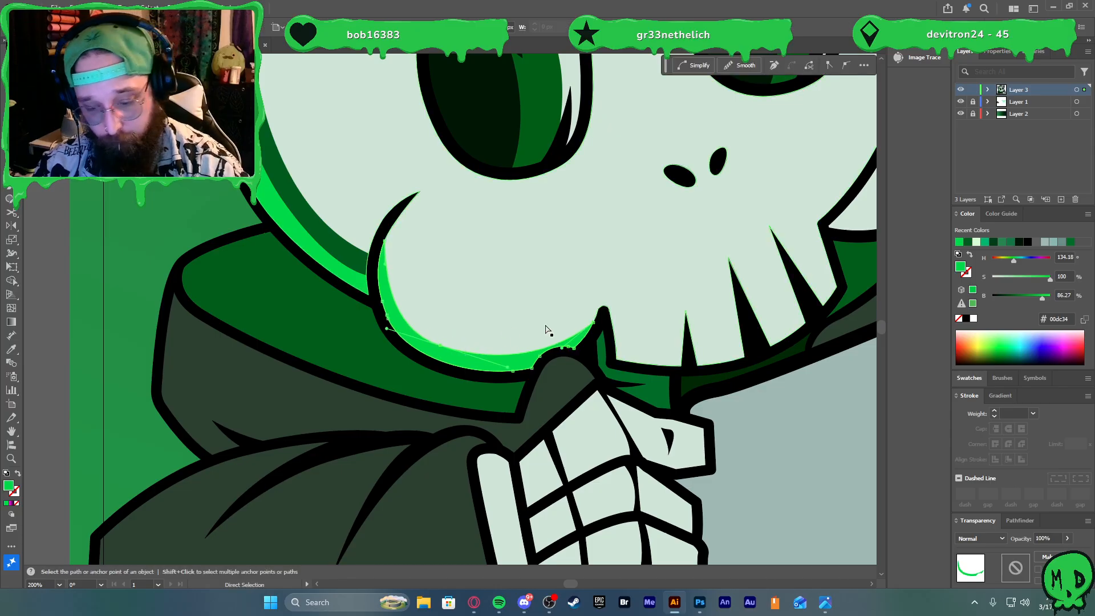
Draw a wider closed crescent over the bright green one, reaching further into the cheek from the cheek line to the notch
key(p)
click(397, 220)
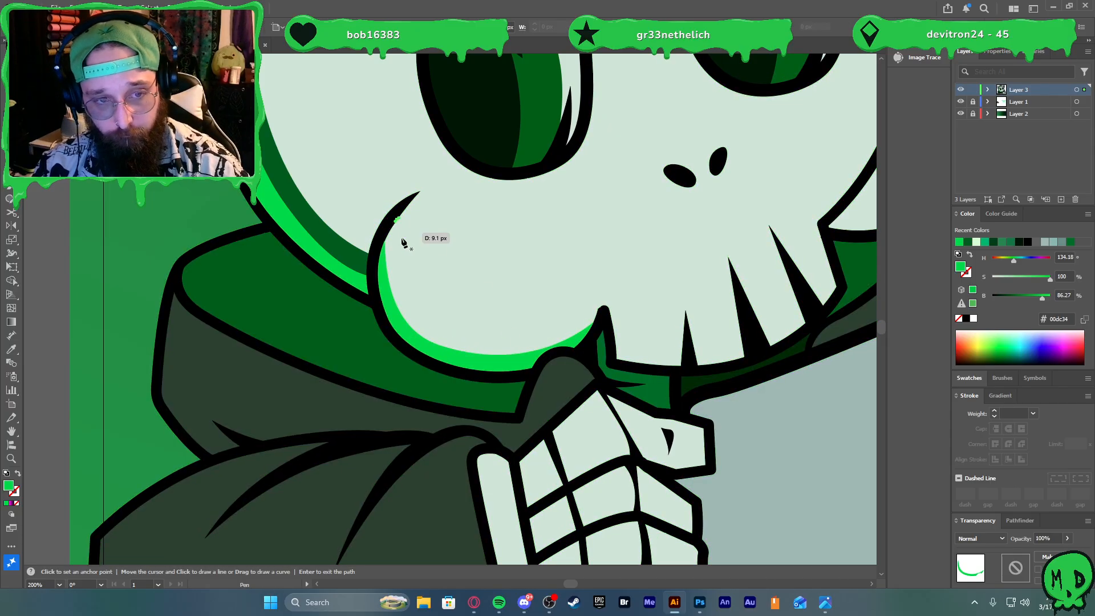
drag(482, 350, 482, 350)
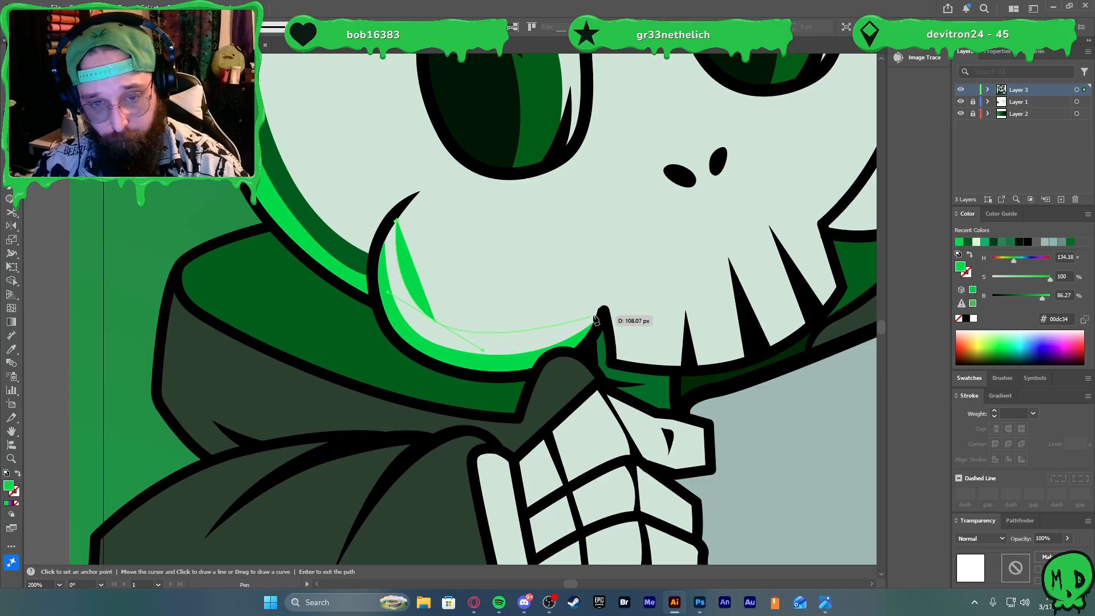
drag(599, 309, 631, 274)
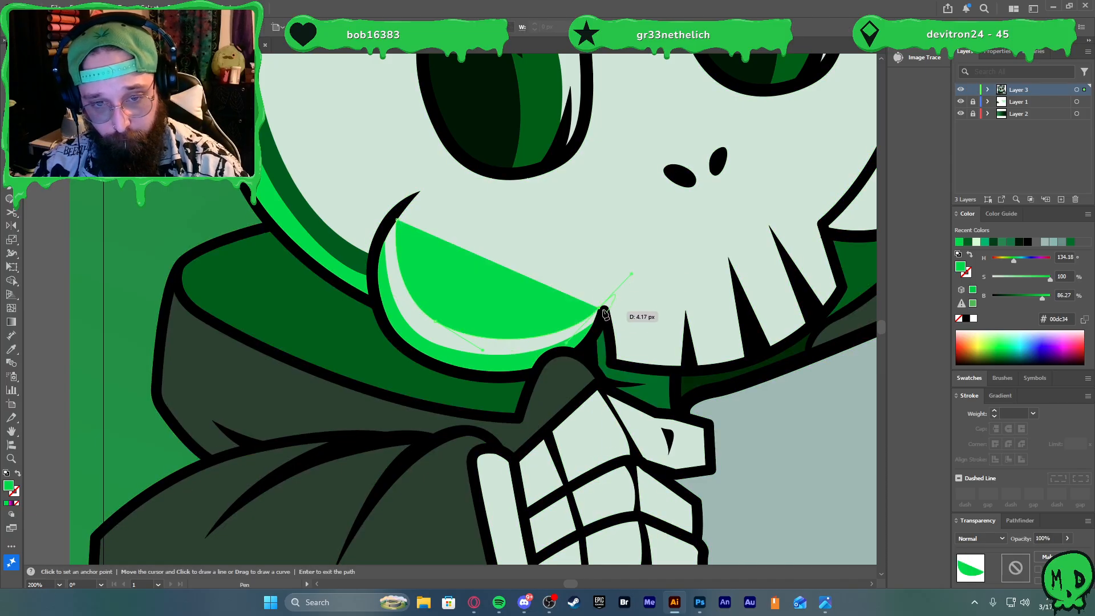
click(598, 308)
click(596, 330)
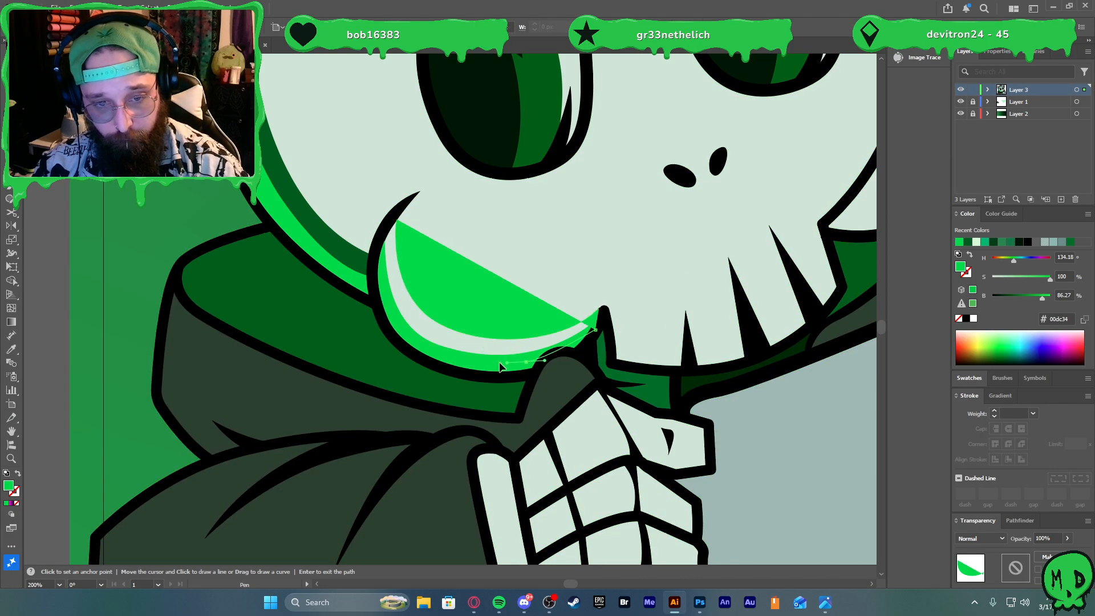
drag(525, 362, 482, 369)
drag(417, 341, 393, 321)
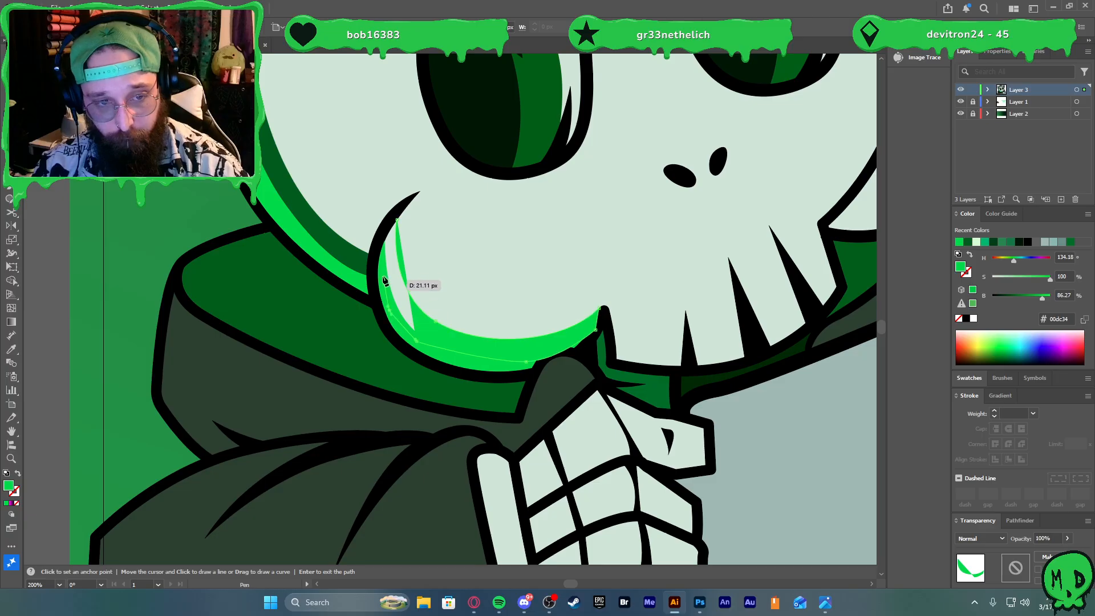
drag(384, 279, 377, 258)
click(397, 220)
key(v)
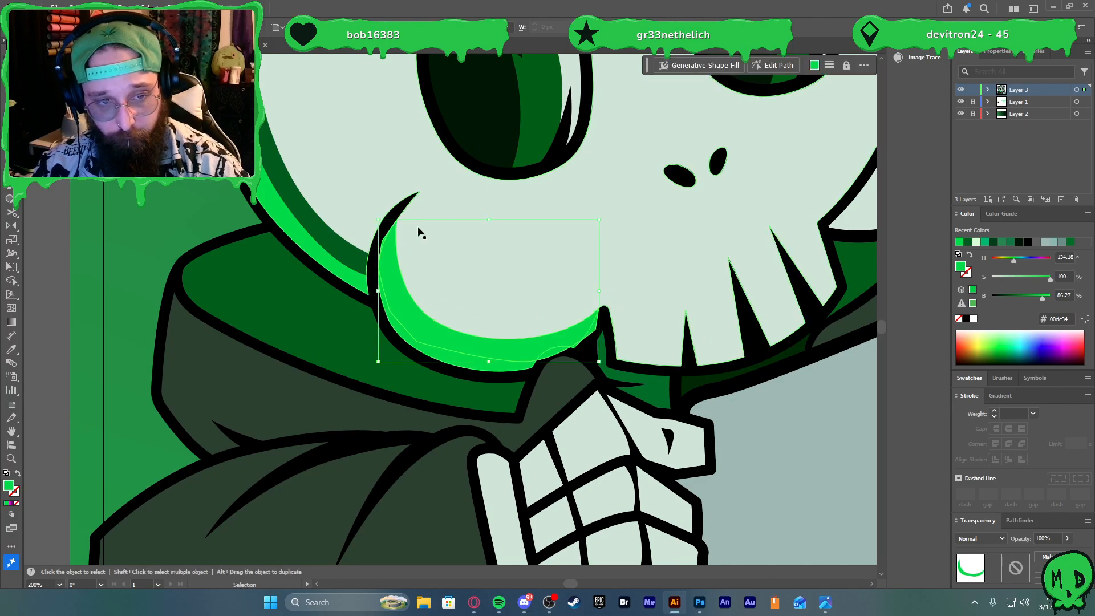
Trim the wider crescent against the skull shape with Shape Builder along the cheek's lower edge above the finger
shift+click(538, 298)
key(shift+m)
scroll(538, 298, up, 4)
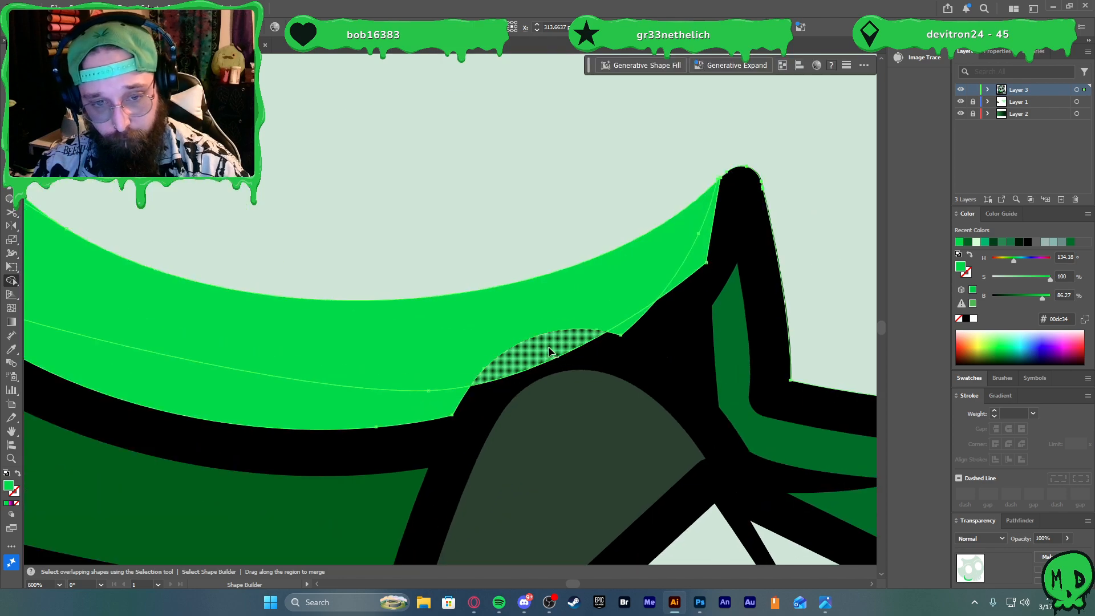
drag(549, 351, 603, 345)
key(v)
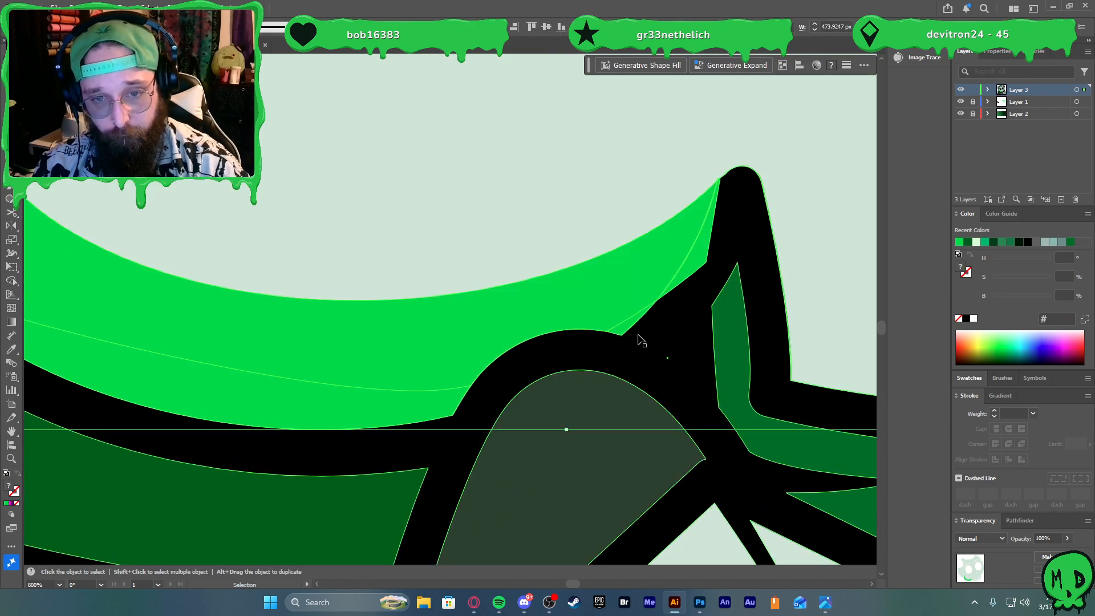
scroll(633, 342, down, 3)
Fill the wider cheek crescent with the dark green (#005b17) sampled from the inner rim band
click(368, 313)
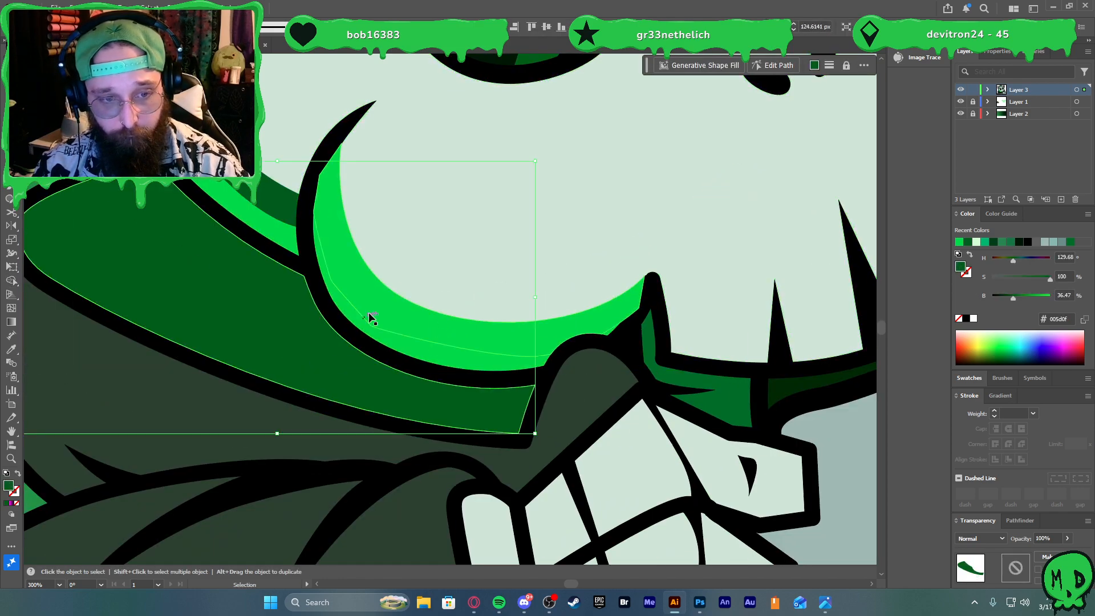
click(376, 300)
key(i)
click(336, 241)
key(v)
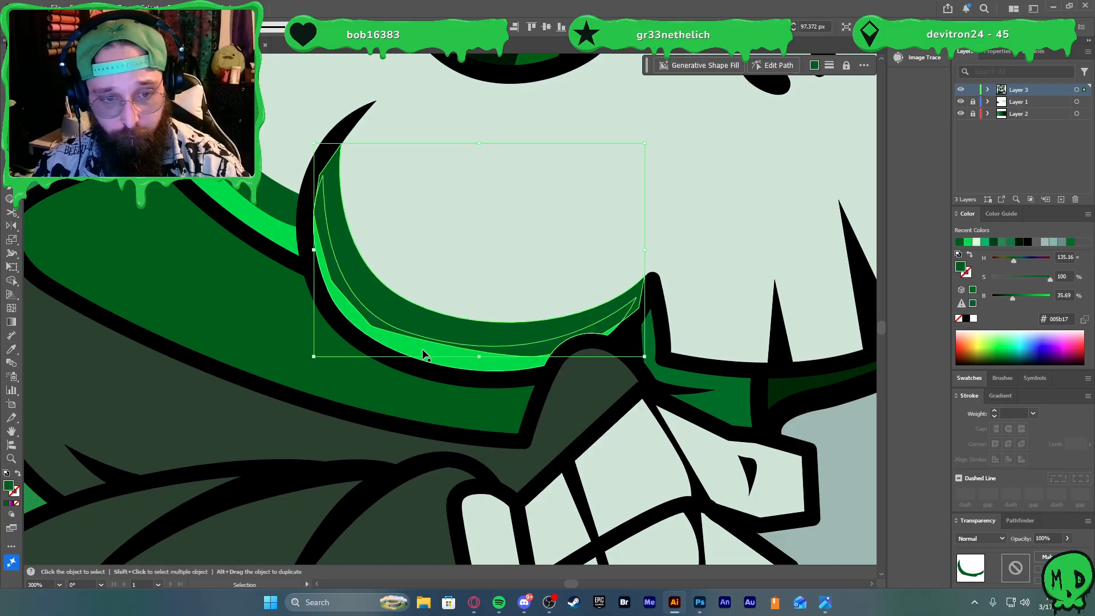
Bring the bright green cheek crescent in front of the dark green one, and the black line art in front of both
click(420, 347)
key(ctrl+shift+])
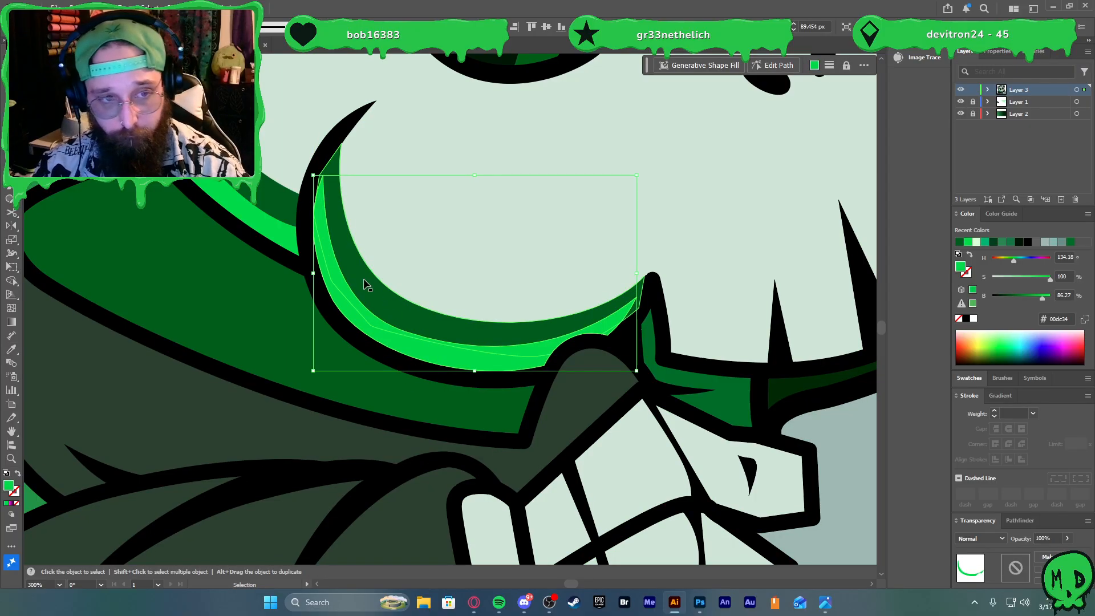
click(331, 148)
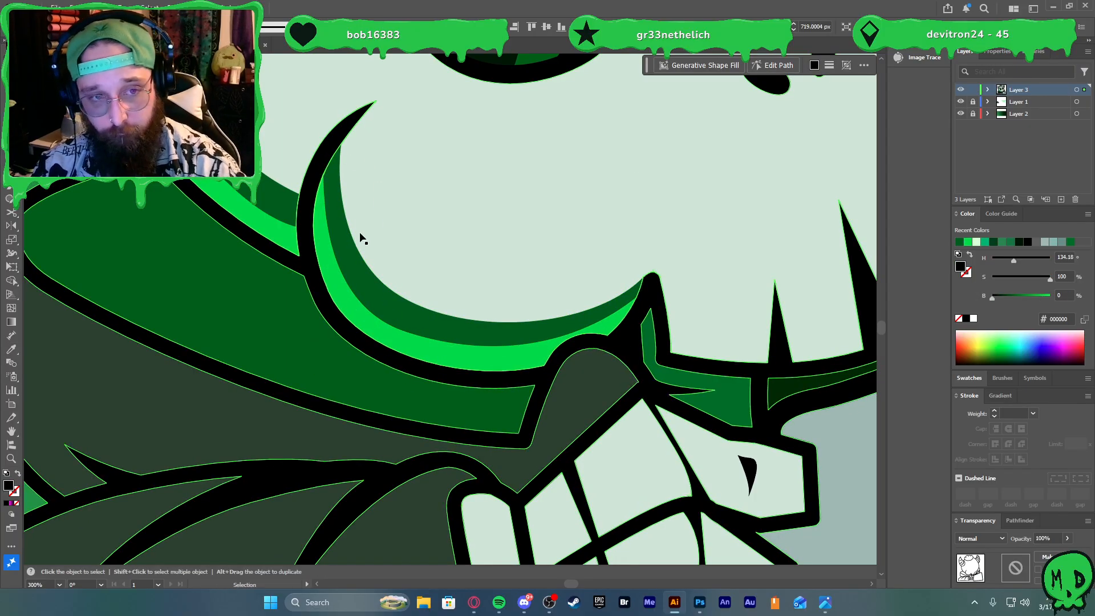
scroll(361, 237, down, 2)
click(84, 217)
Compare the character's cheek, rim and hood shading with the reference emote
scroll(84, 219, down, 2)
scroll(215, 289, left, 6)
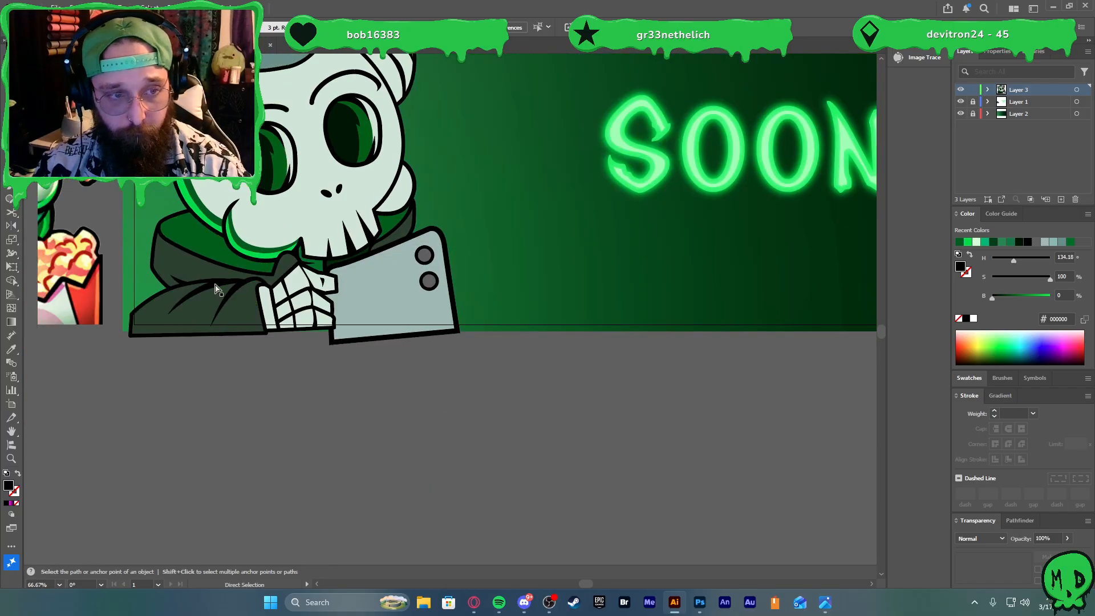
scroll(261, 333, up, 3)
scroll(261, 332, left, 4)
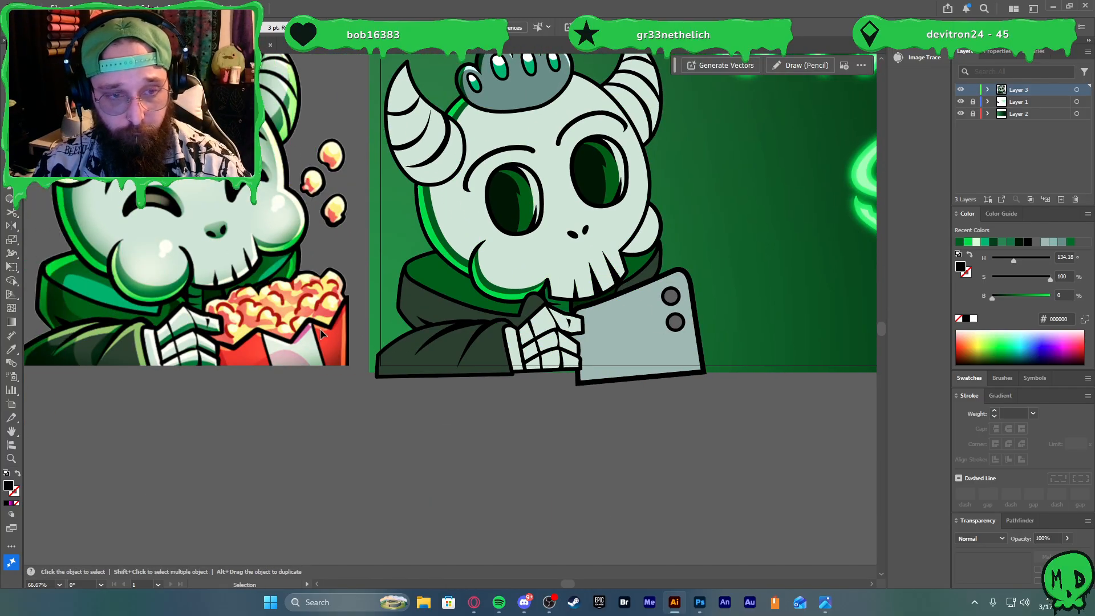
scroll(324, 335, up, 3)
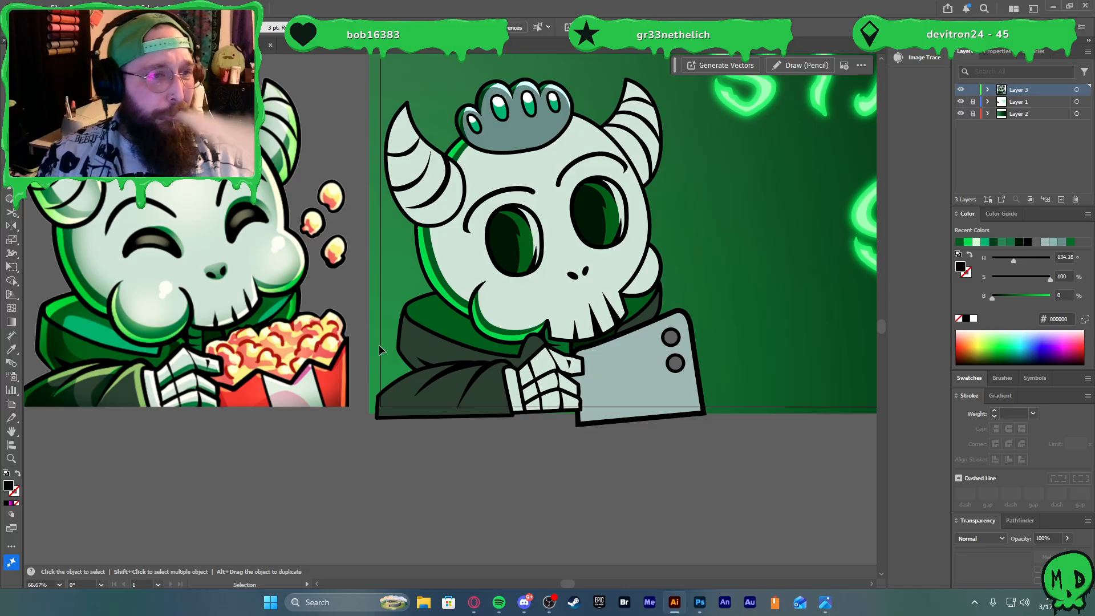
scroll(555, 350, up, 1)
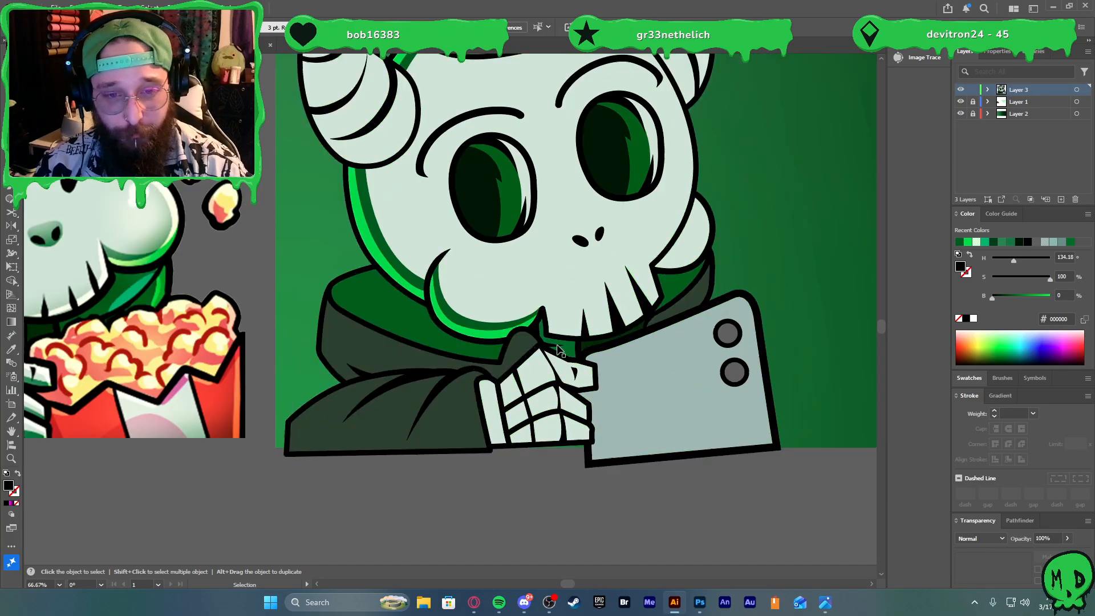
scroll(484, 368, down, 2)
scroll(523, 361, up, 1)
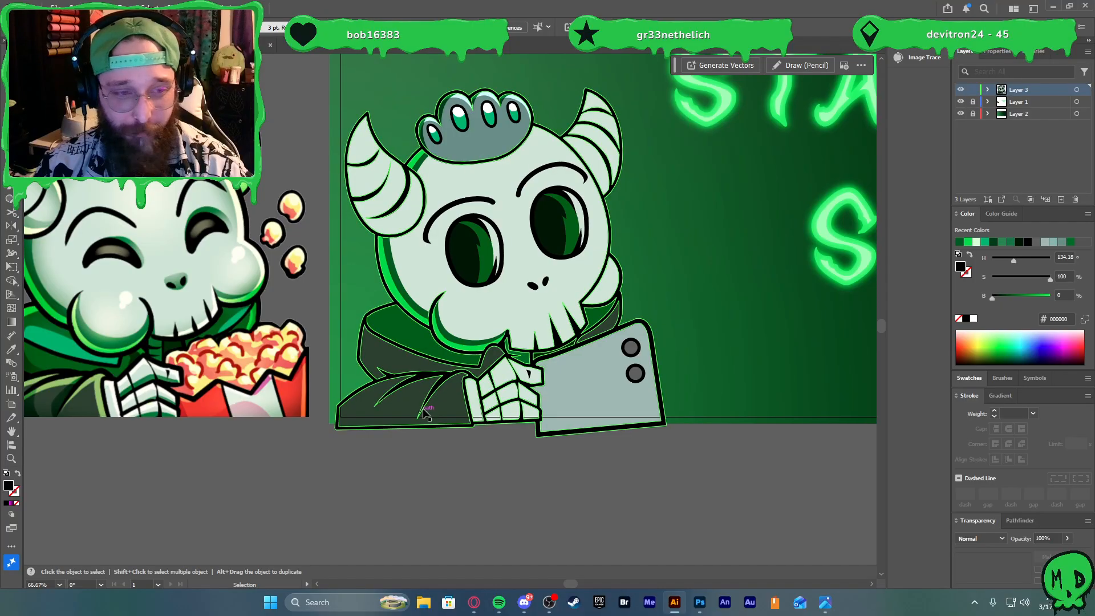
Examine the hood, cheek, chin and hand areas for parts still lacking shading, checking them against the reference emote
scroll(500, 373, up, 5)
key(p)
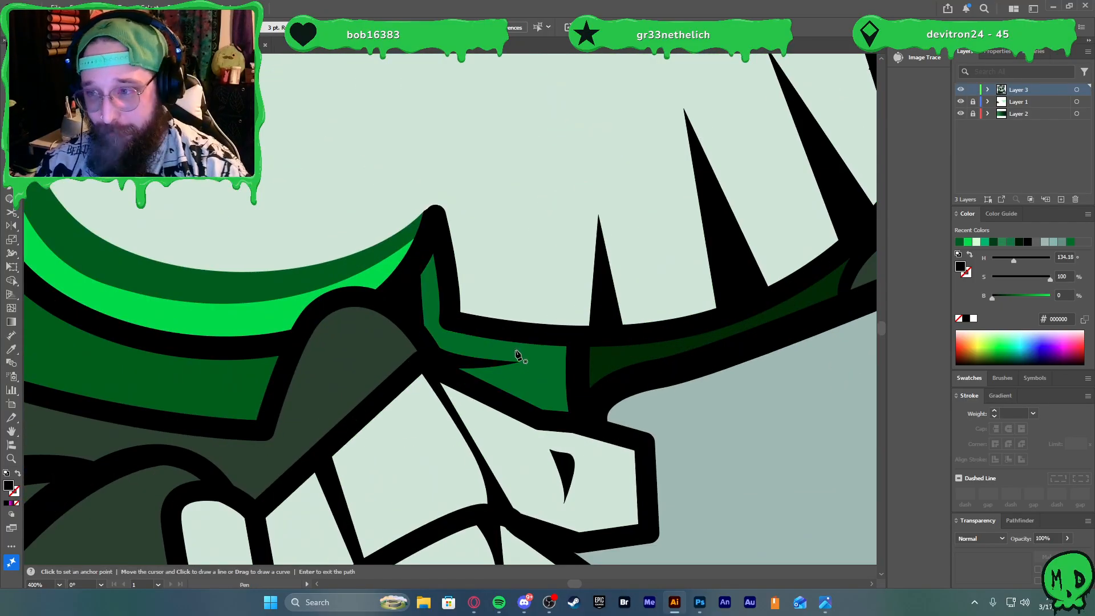
scroll(548, 355, down, 2)
scroll(475, 338, left, 1)
scroll(474, 337, up, 1)
scroll(478, 341, down, 1)
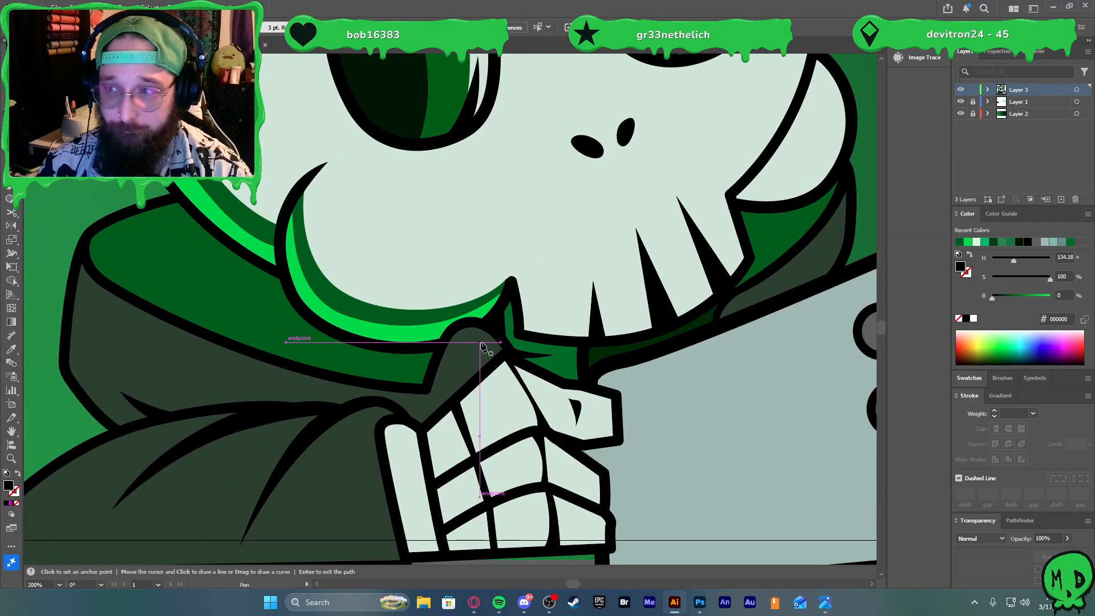
scroll(492, 349, down, 1)
scroll(479, 356, left, 2)
scroll(456, 358, left, 5)
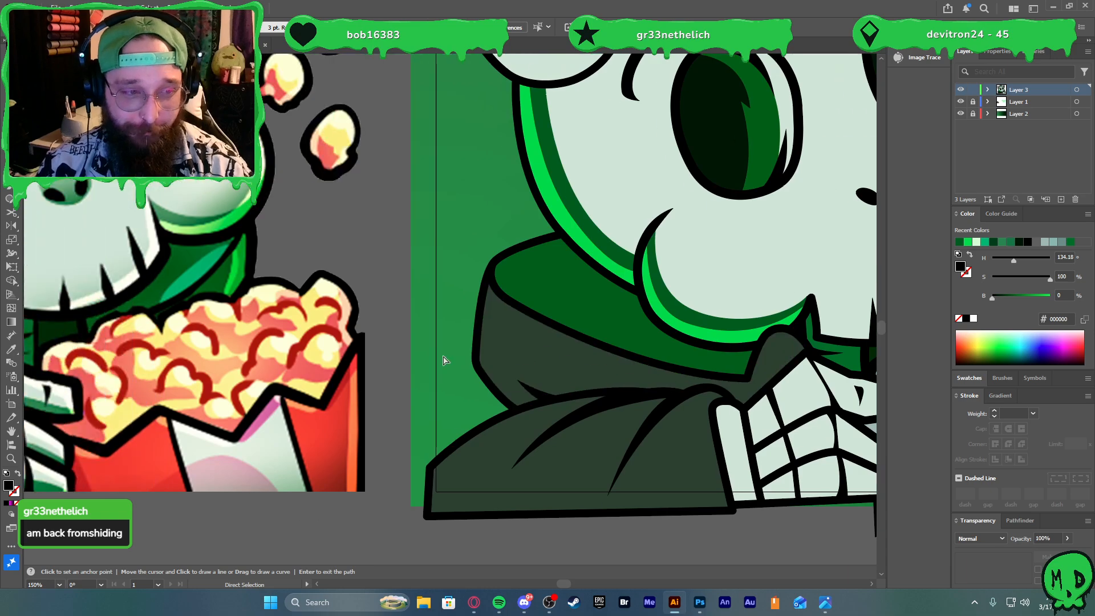
scroll(447, 362, right, 2)
scroll(820, 364, up, 1)
scroll(813, 358, right, 3)
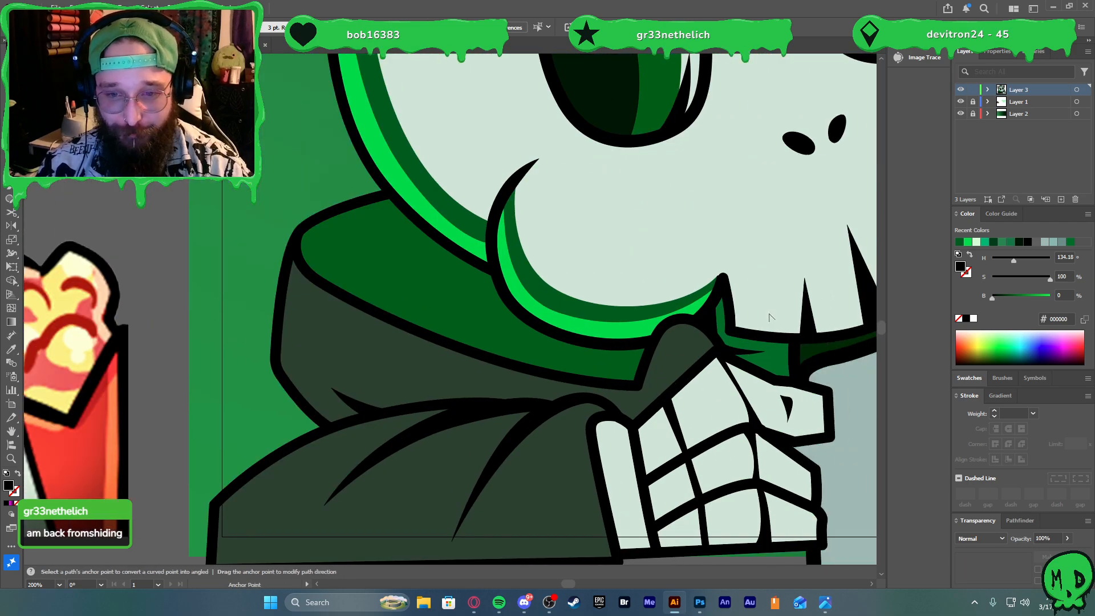
Draw a small curved shadow wedge beside the cheek spike at the jaw's edge and fill it with the cheek's dark green (#005b17)
scroll(773, 319, up, 3)
click(654, 223)
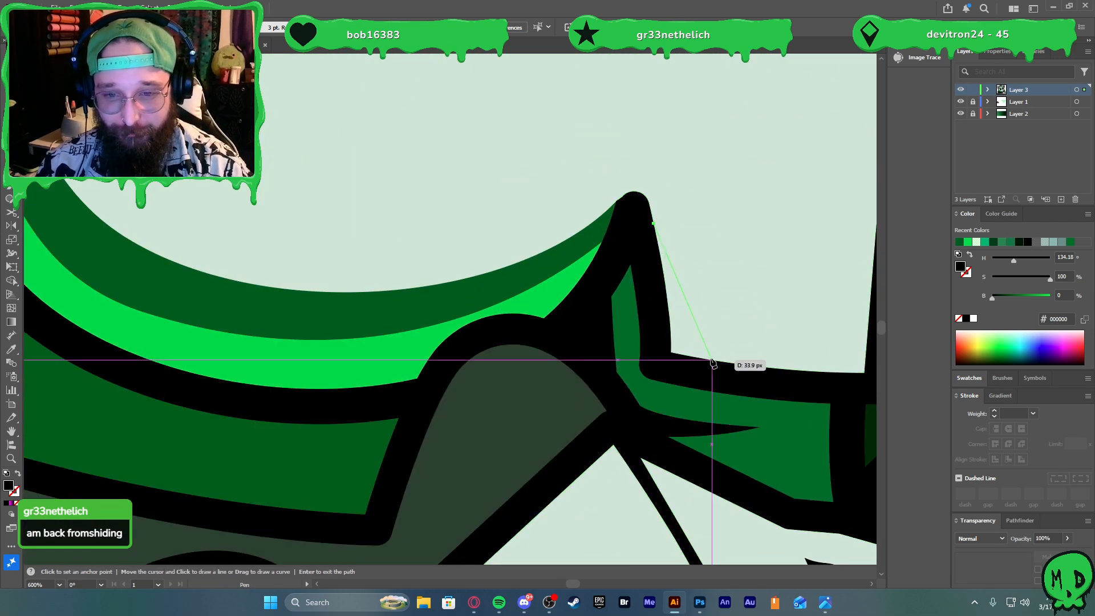
drag(711, 360, 717, 404)
drag(657, 364, 659, 321)
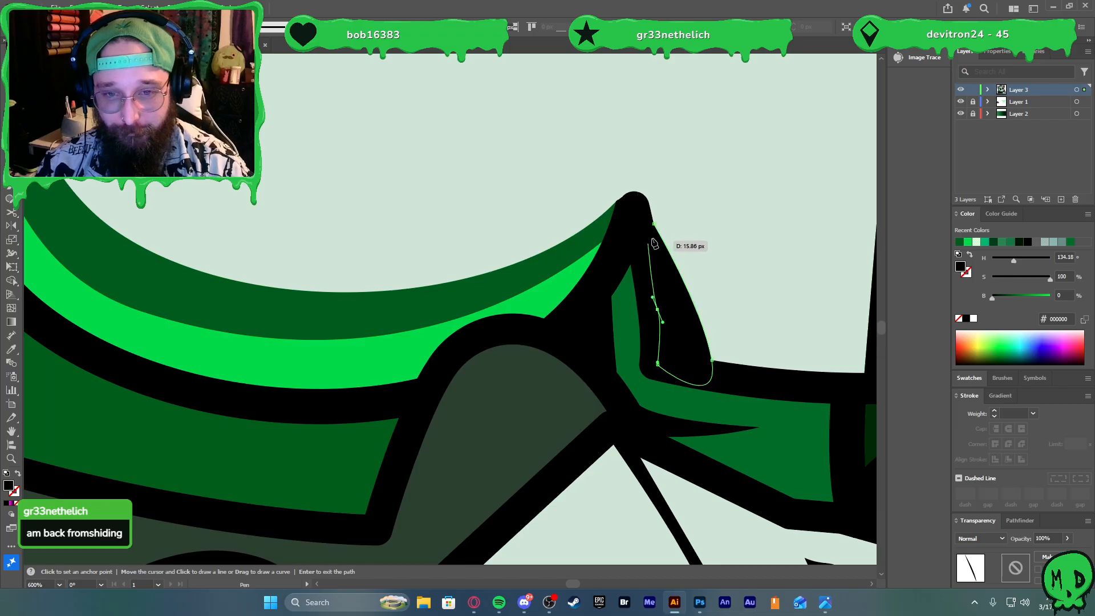
key(i)
click(526, 280)
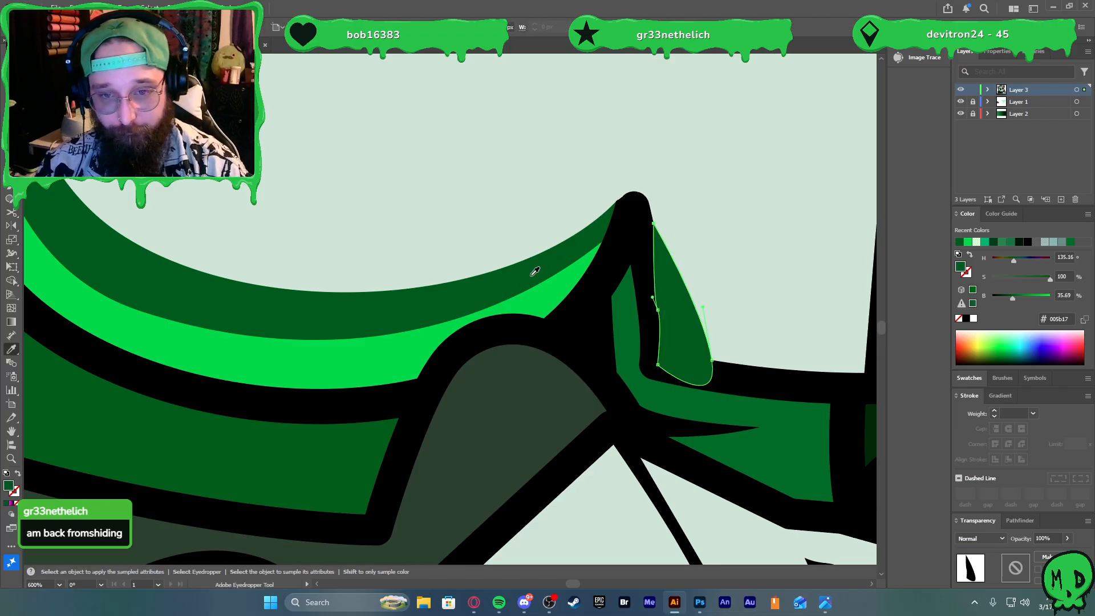
Bring the black line art in front of the new jaw shadow wedge
key(v)
click(744, 378)
key(ctrl+shift+bracketright)
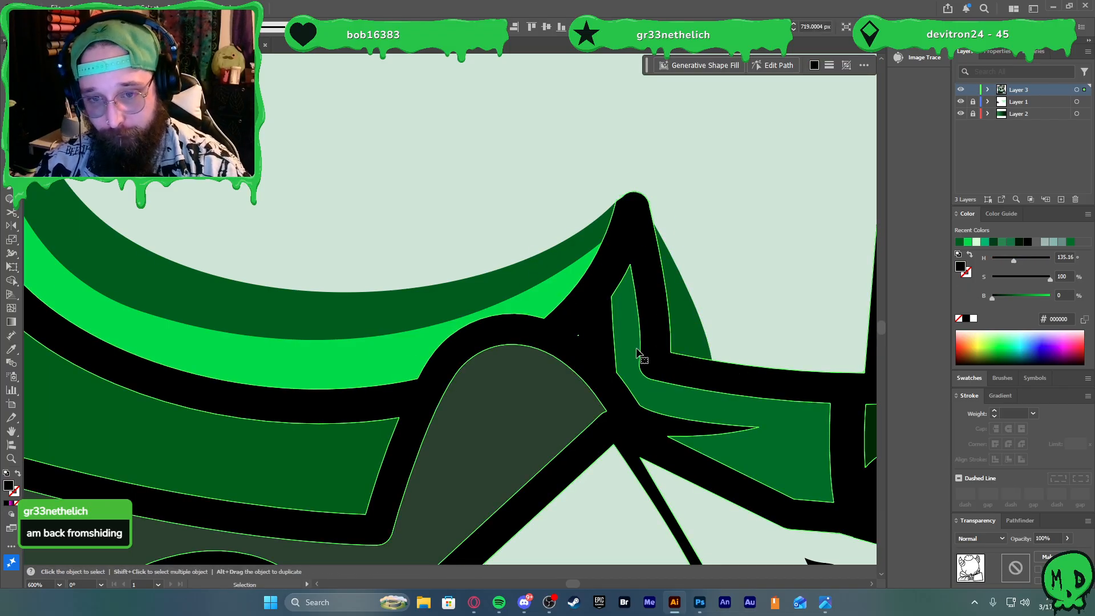
Draw the inner edge of a highlight shape with the Pen tool, curving across the teeth's lower ends up to the jaw corner beside the far cheek
scroll(530, 360, down, 5)
scroll(562, 311, up, 3)
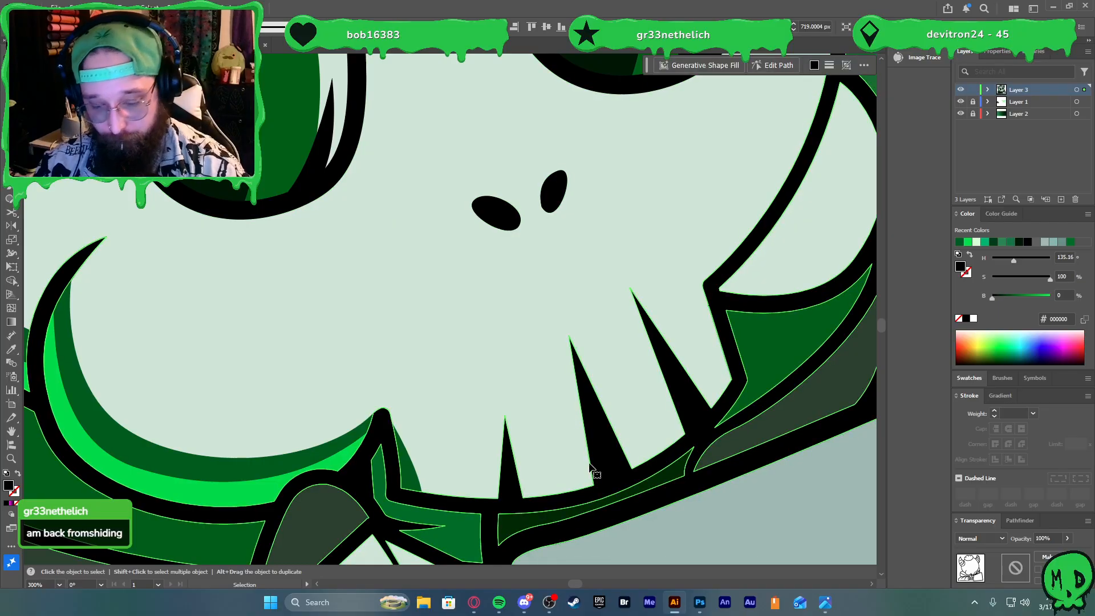
key(p)
click(466, 495)
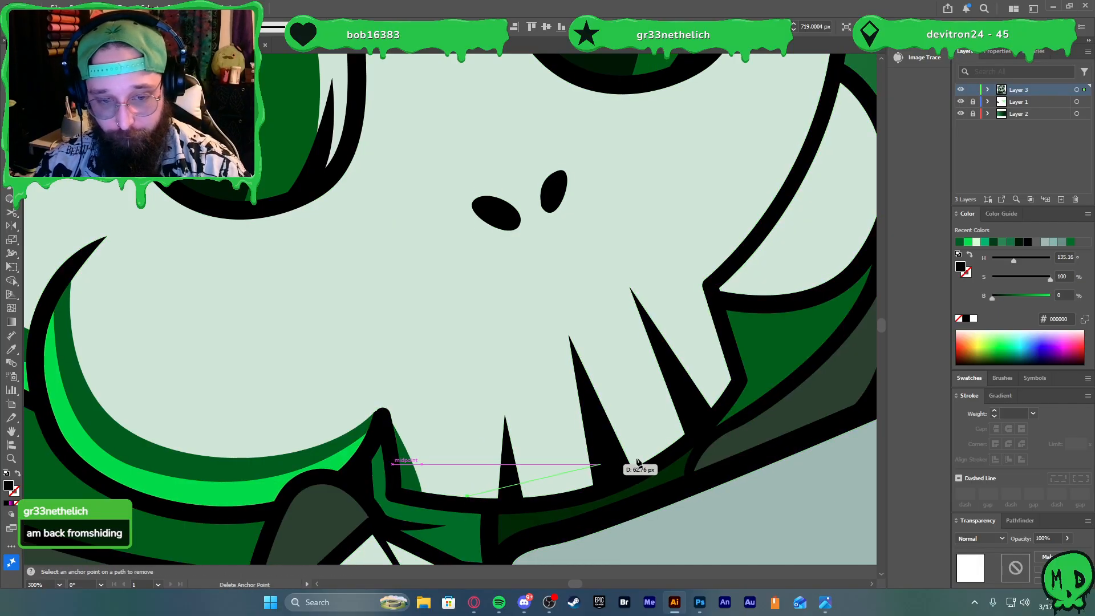
scroll(735, 365, down, 4)
scroll(692, 400, up, 3)
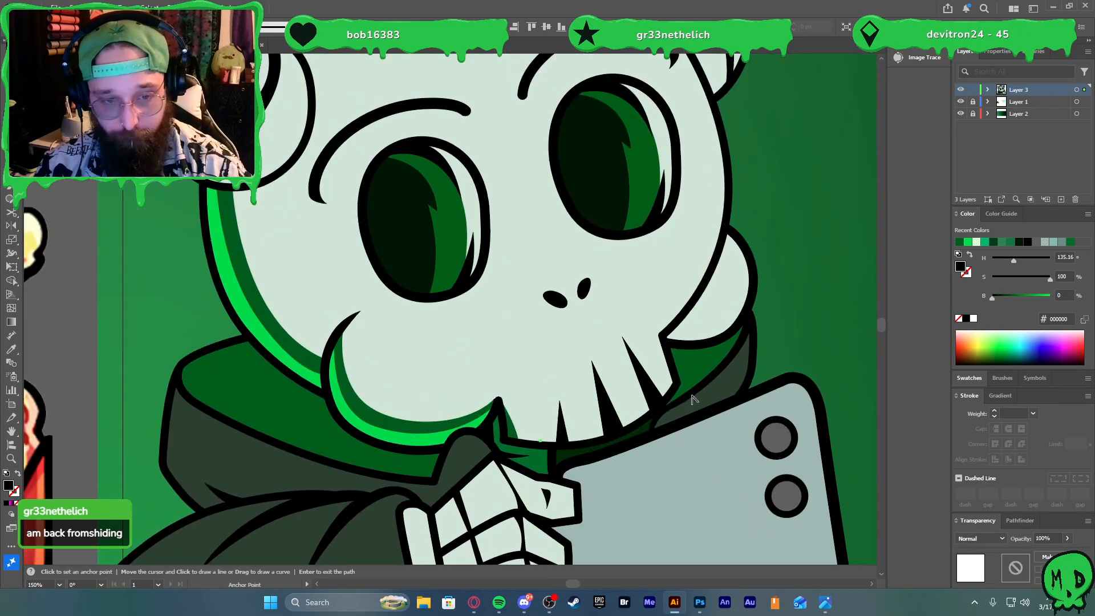
scroll(692, 398, up, 1)
drag(650, 379, 684, 347)
drag(700, 291, 702, 300)
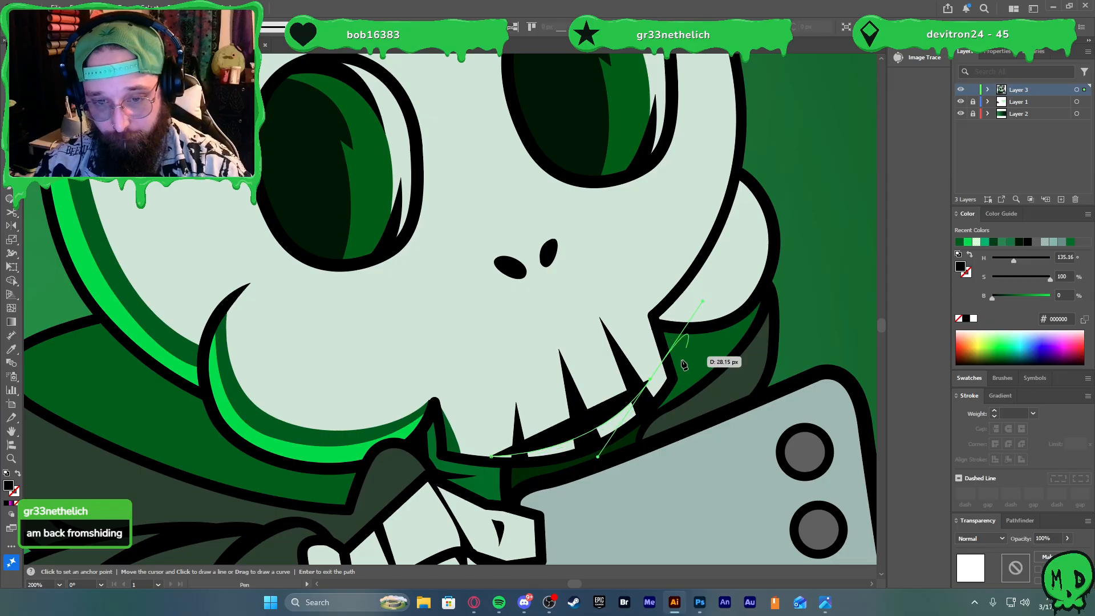
click(648, 317)
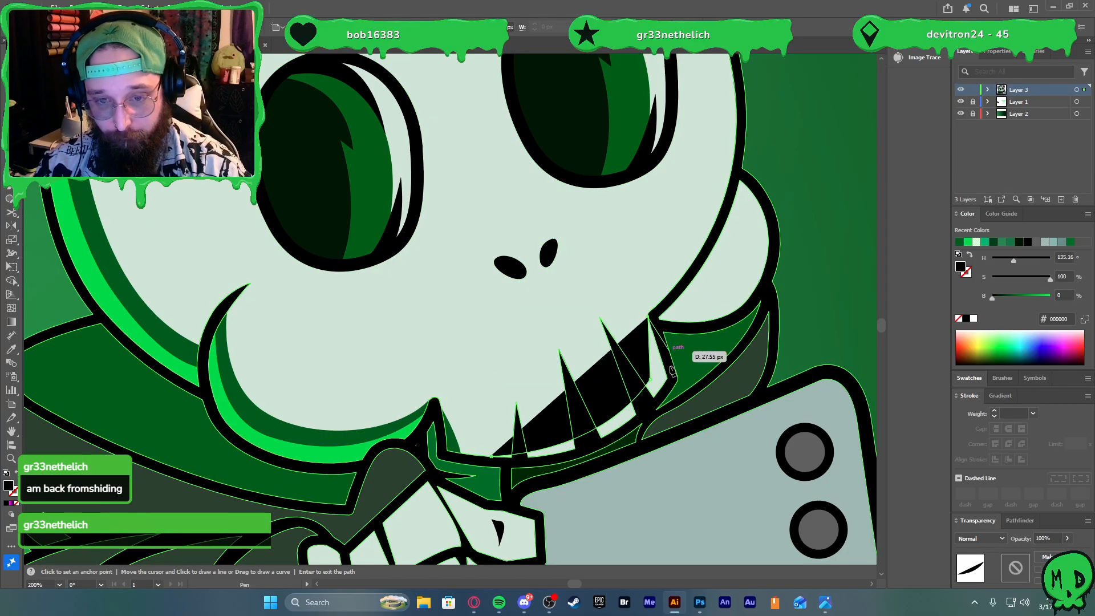
Close the teeth highlight shape by tracing its outer edge along the black outline of the jaw back to the starting point
click(666, 378)
click(670, 379)
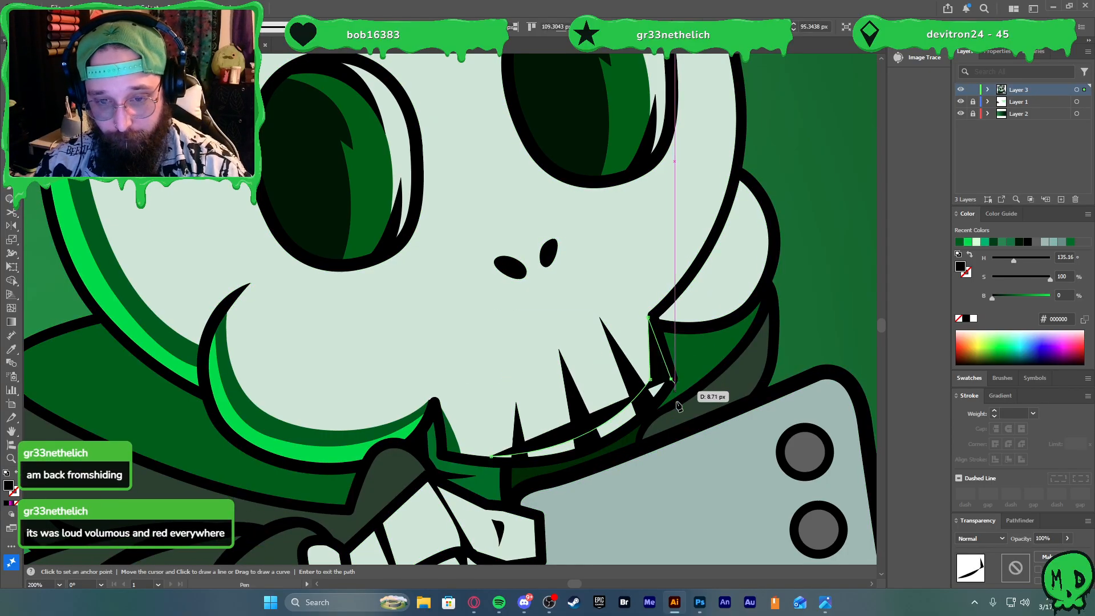
drag(489, 459, 341, 456)
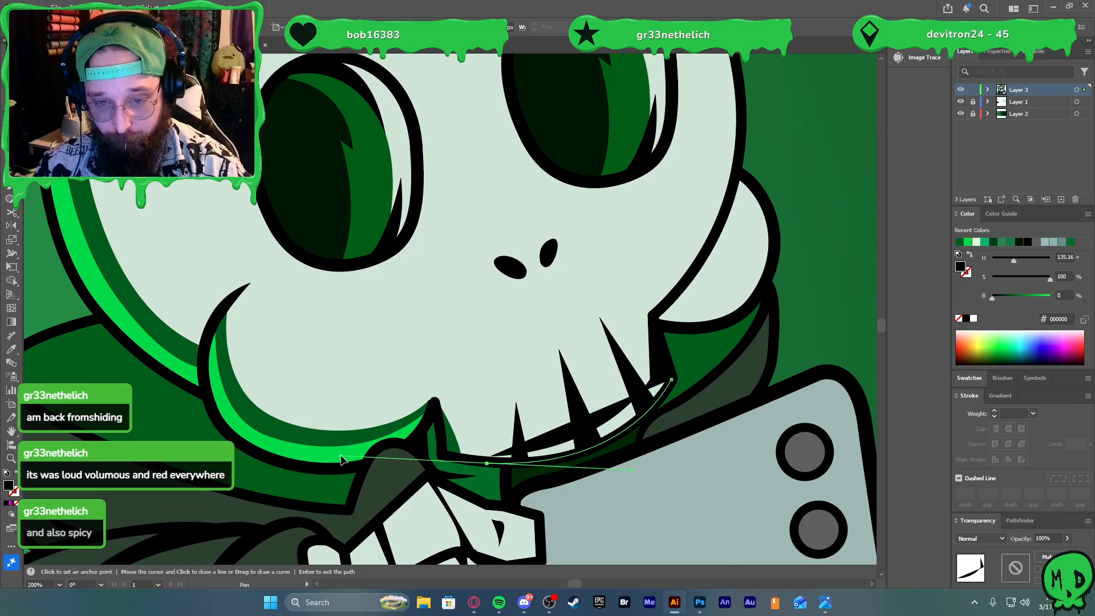
click(486, 463)
click(491, 457)
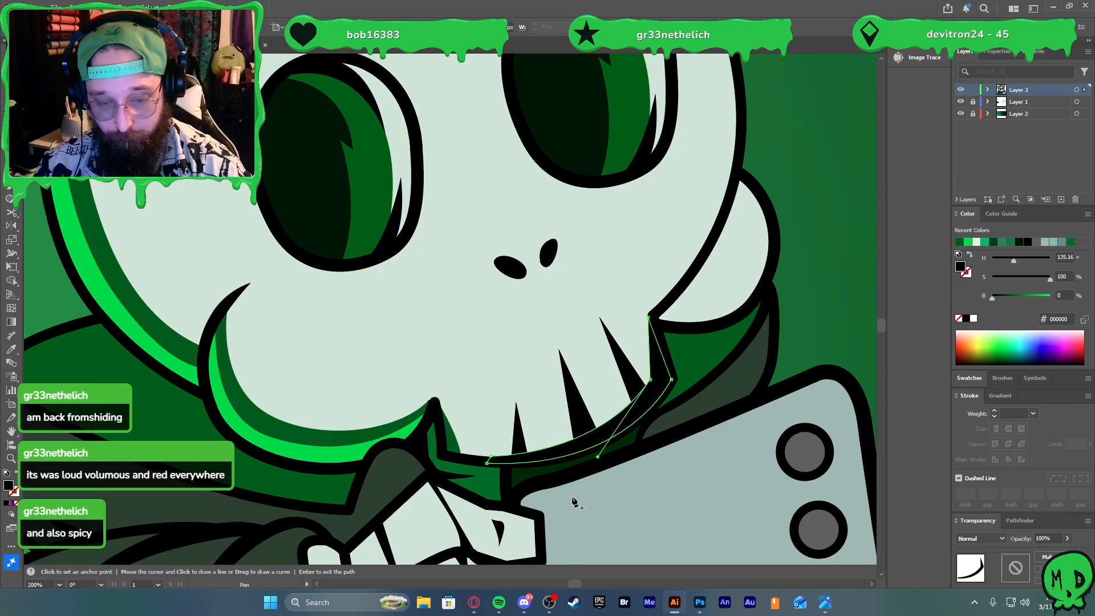
Fill the teeth highlight with cream (#ffffe7) and place it behind the black line art
key(i)
scroll(473, 400, down, 3)
scroll(399, 398, left, 4)
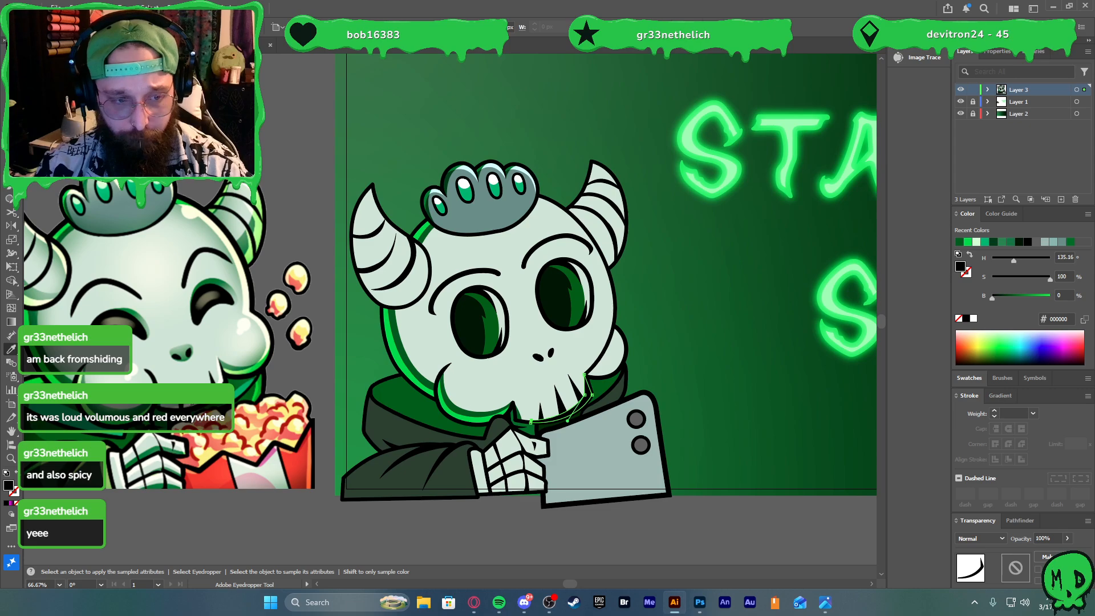
key(v)
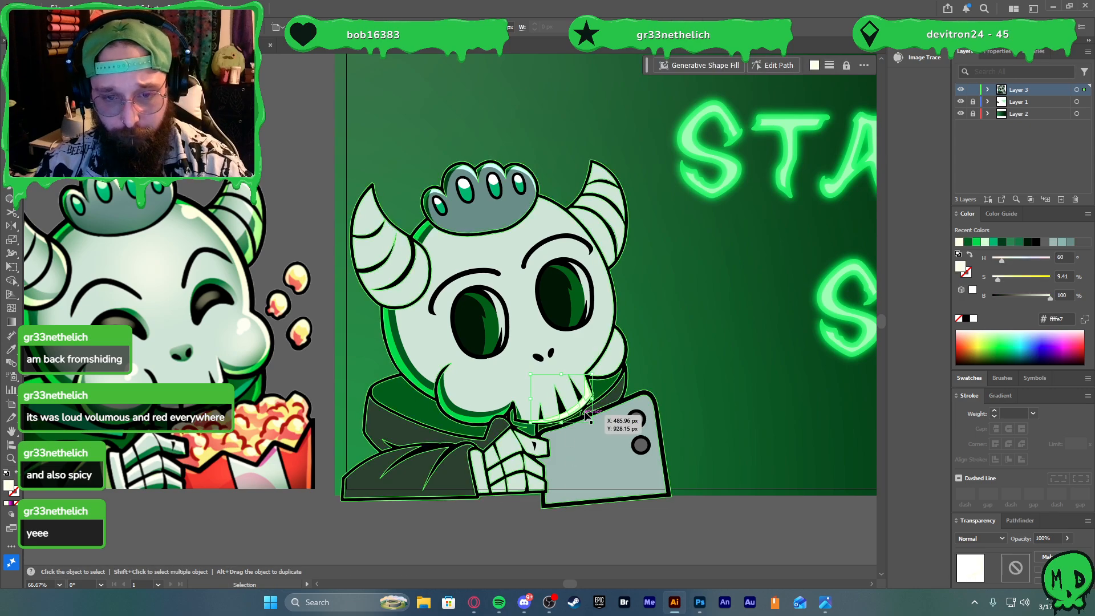
click(621, 341)
click(658, 521)
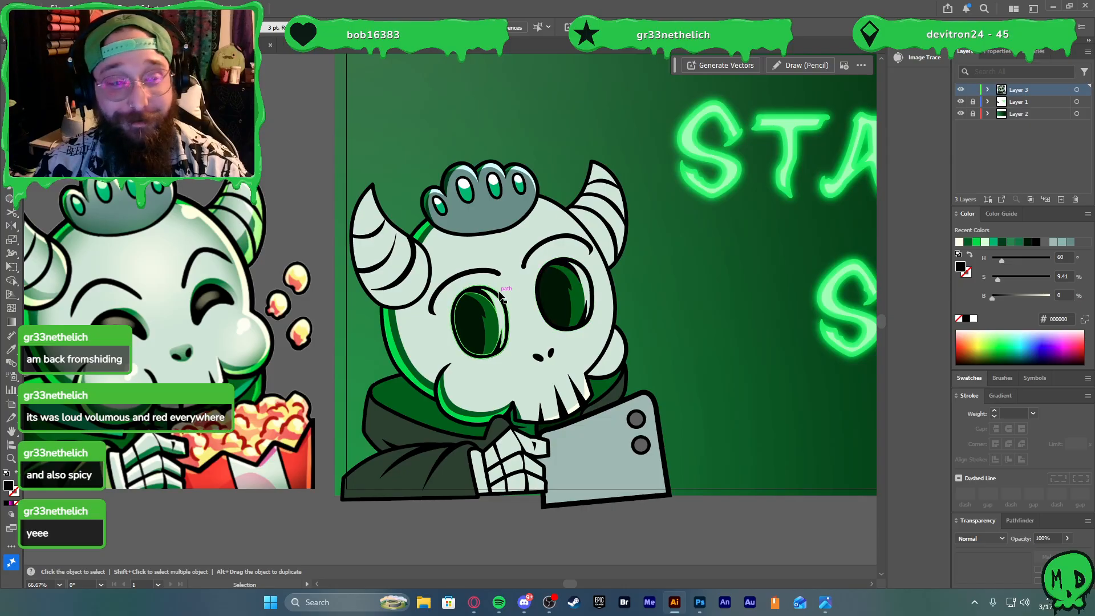
Draw the inner edge of a skull highlight with the Pen tool, curving from the crown past the far eye and around the far cheek bump
scroll(505, 214, up, 1)
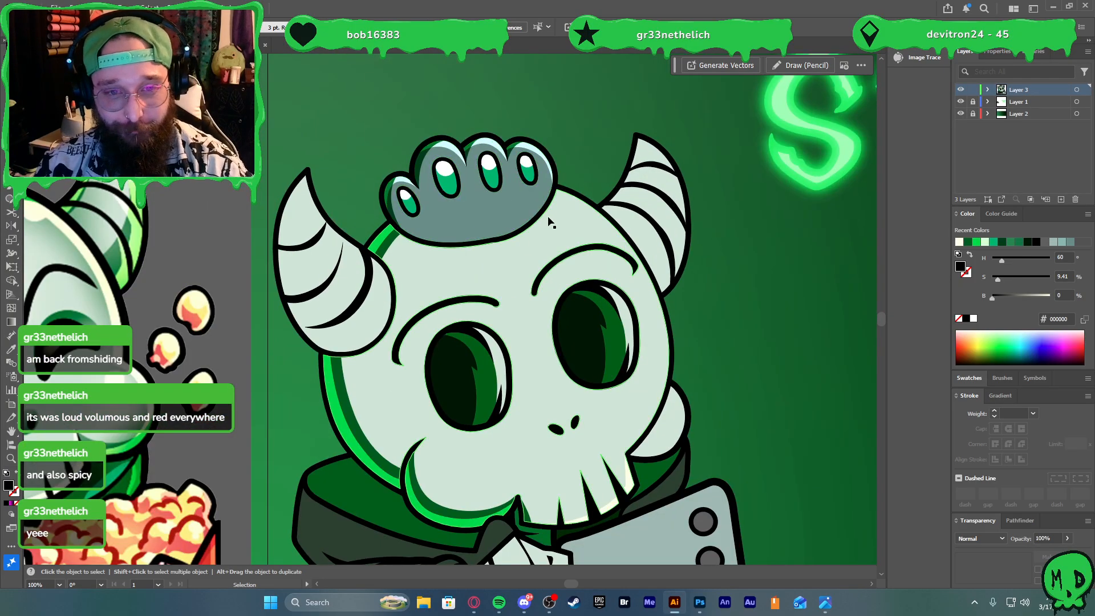
key(p)
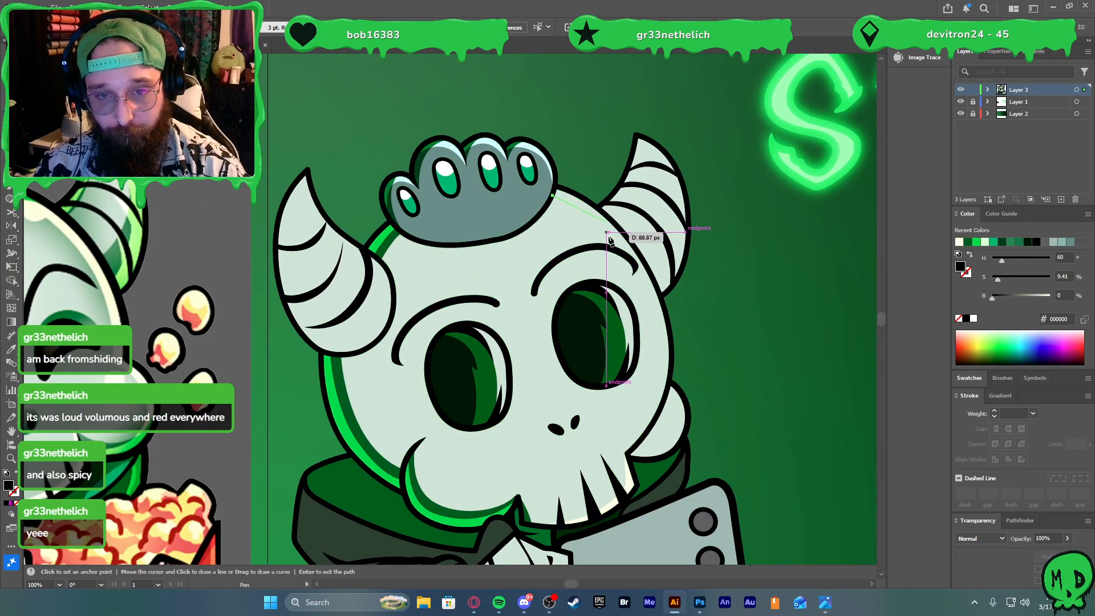
scroll(608, 245, down, 1)
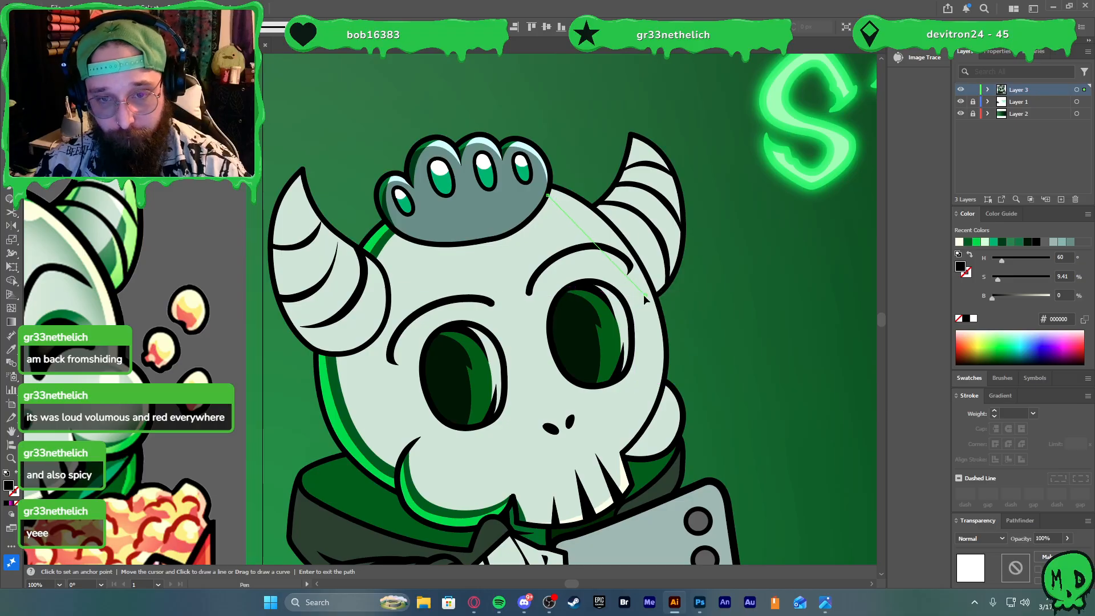
key(ctrl+z)
drag(644, 311, 674, 409)
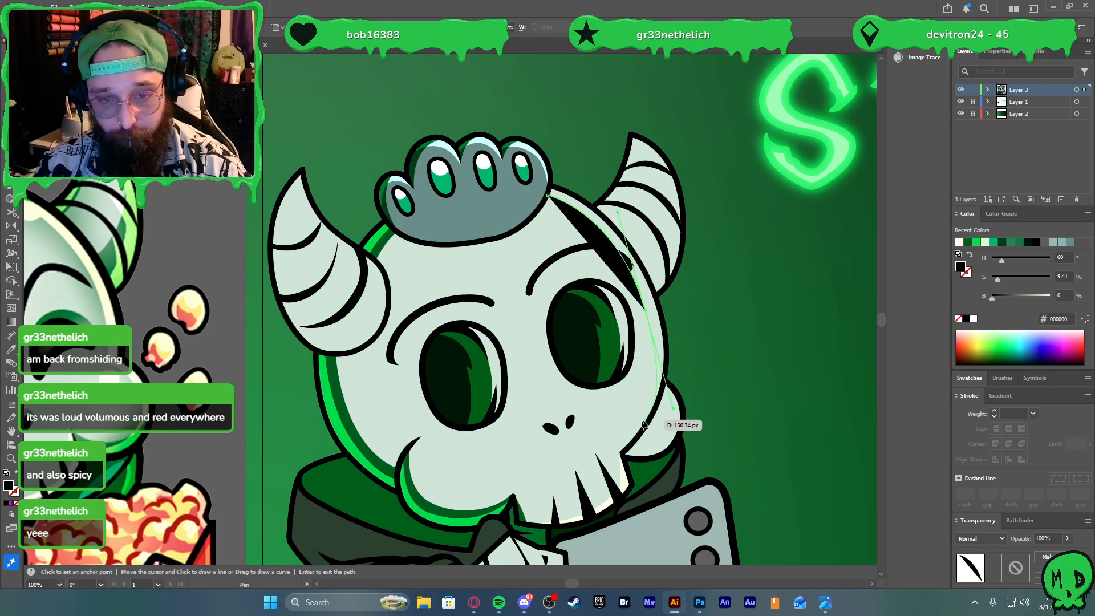
key(ctrl+z)
drag(655, 366, 649, 479)
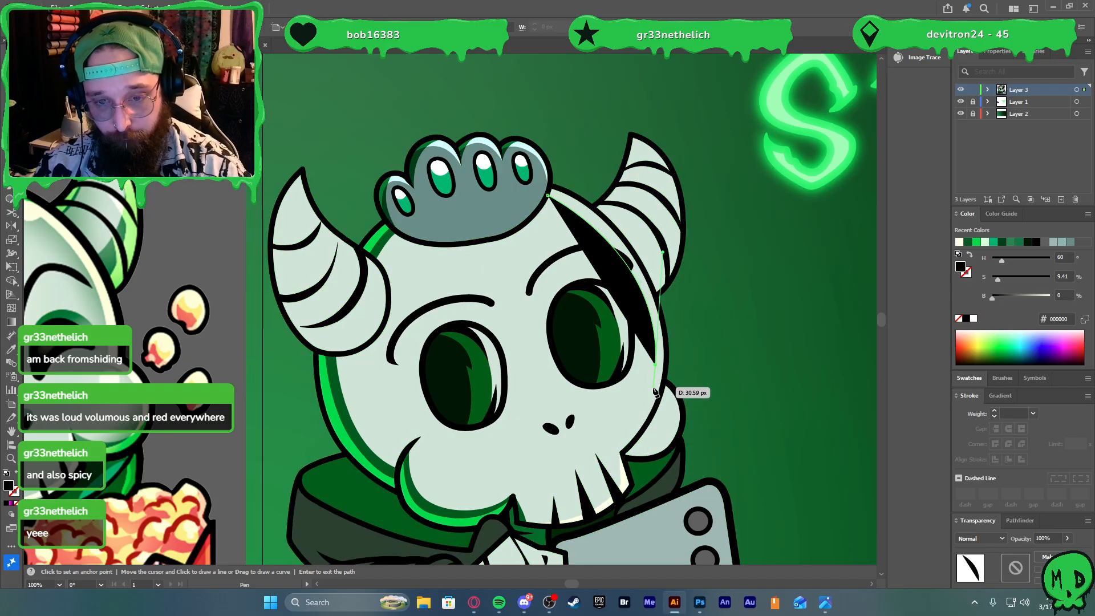
click(668, 442)
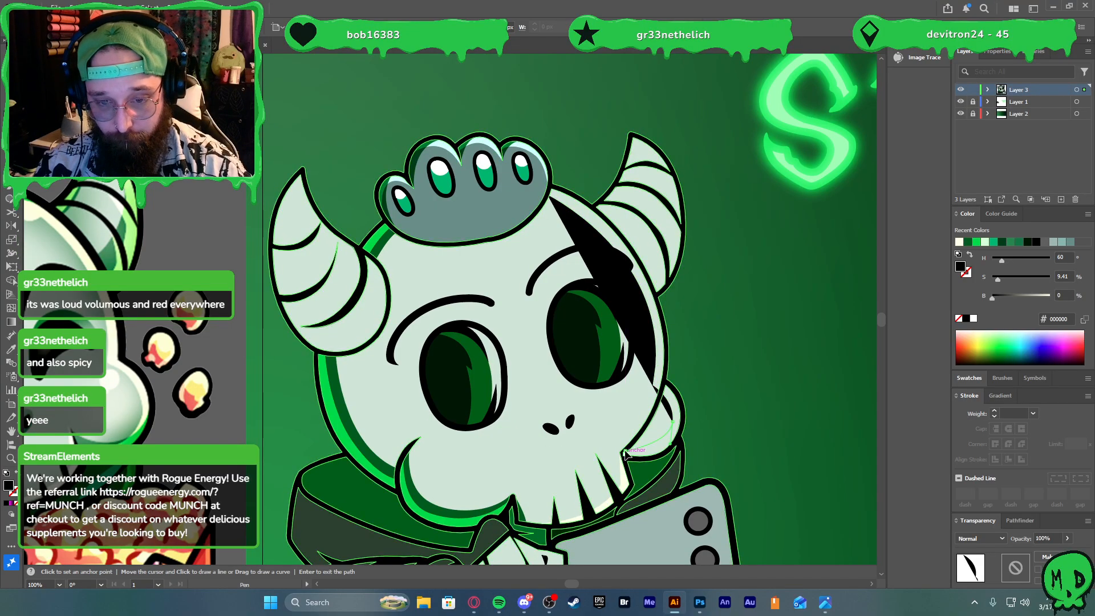
drag(625, 451, 610, 449)
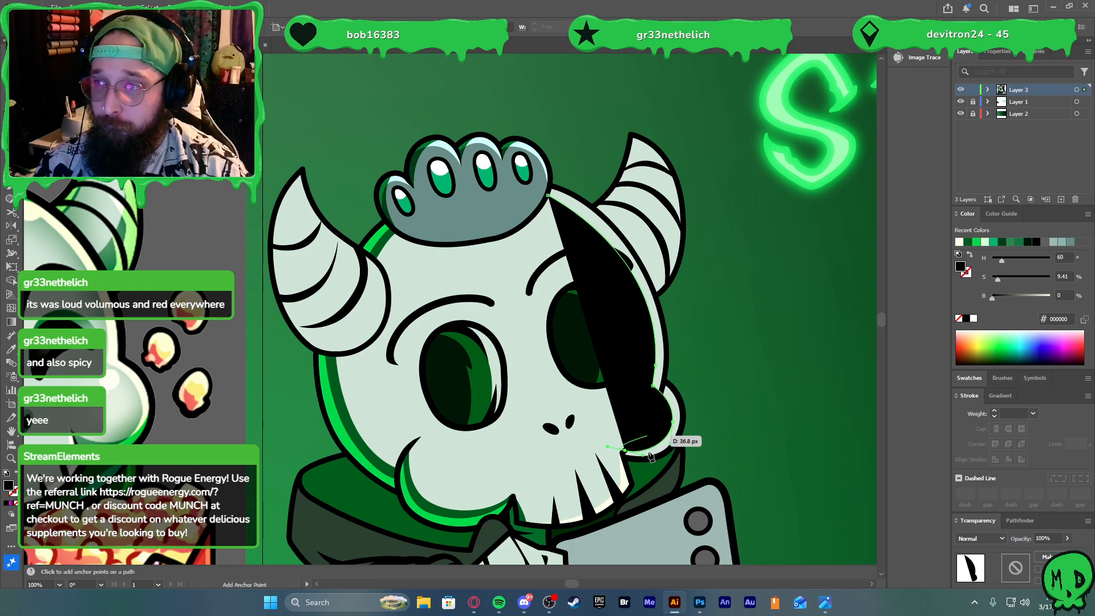
Run the highlight path from the jaw corner outside the far cheek and skull outline, back up to the crown
scroll(630, 505, up, 2)
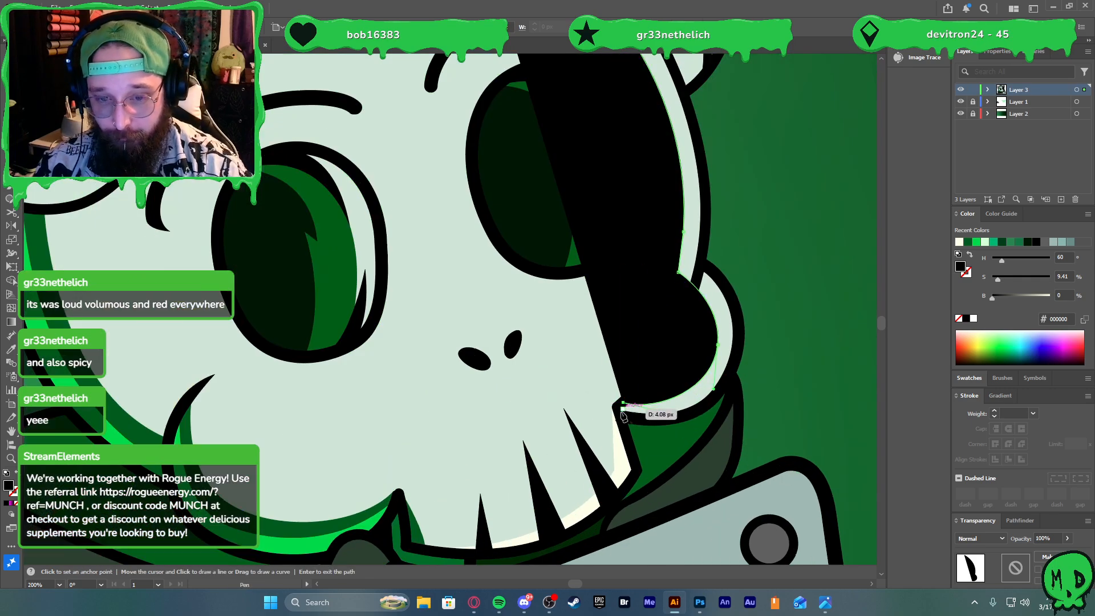
click(620, 415)
click(651, 435)
drag(788, 390, 807, 381)
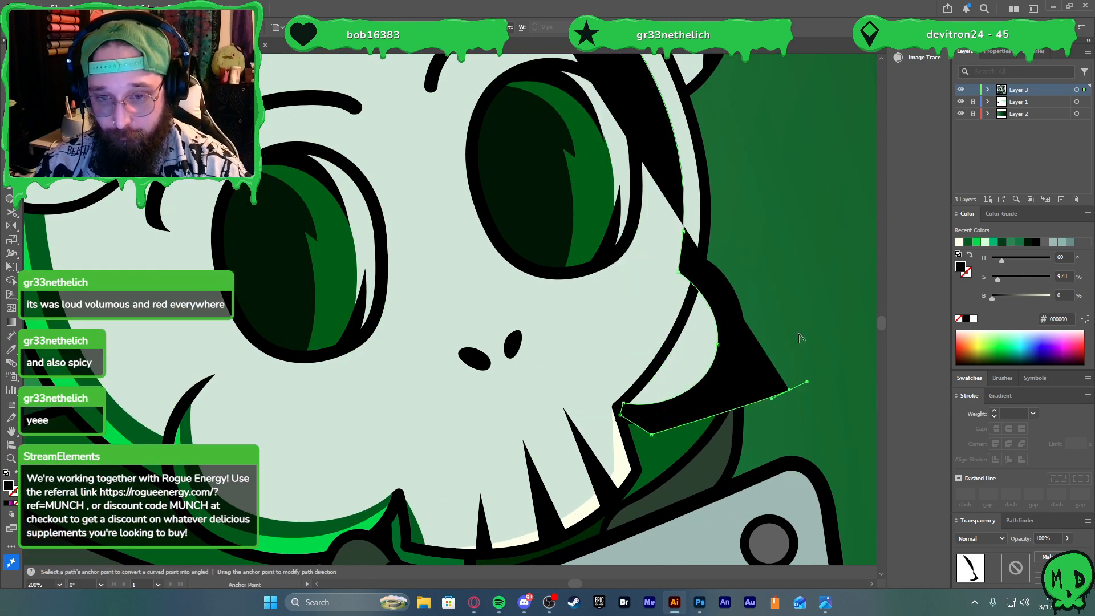
scroll(801, 338, up, 2)
scroll(781, 342, down, 4)
scroll(772, 327, up, 2)
click(737, 292)
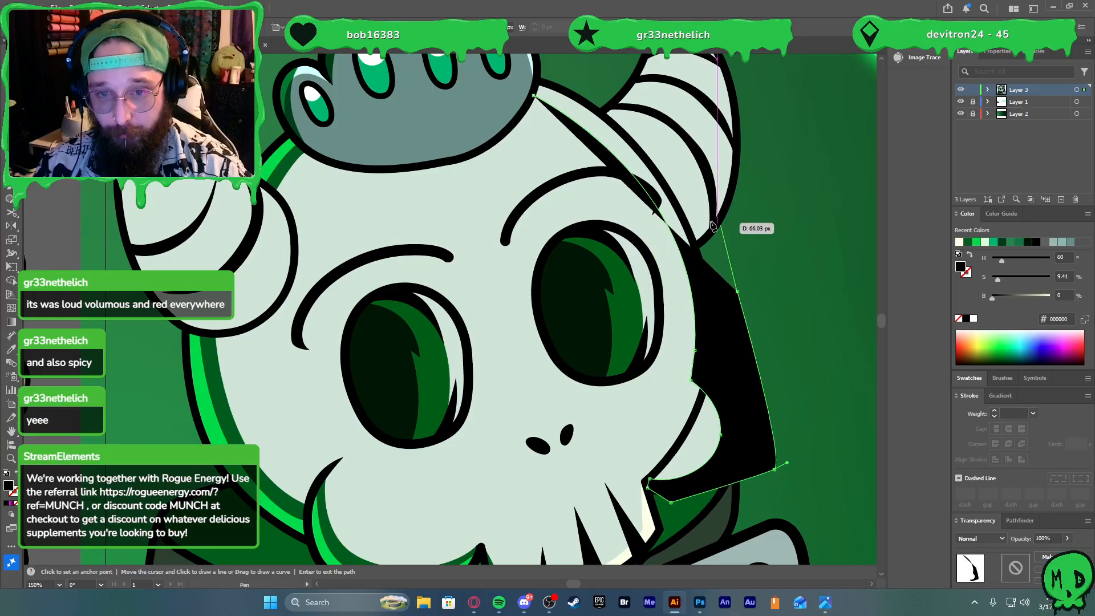
click(703, 214)
click(592, 87)
click(553, 74)
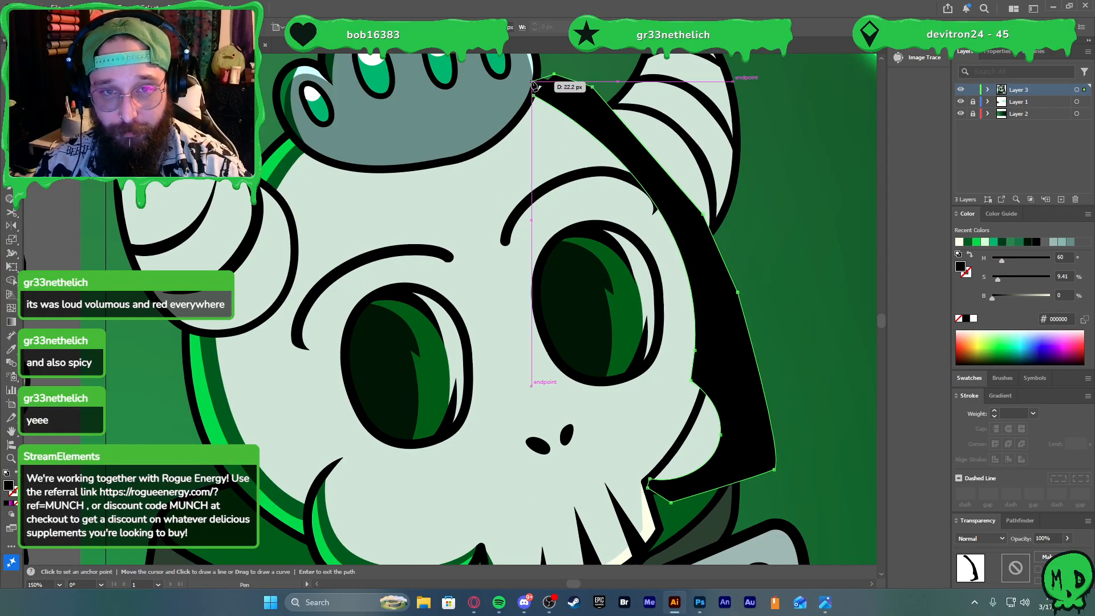
click(534, 83)
Fill the skull-side highlight with the cream (#ffffe7) sampled from the teeth highlight
scroll(573, 147, down, 1)
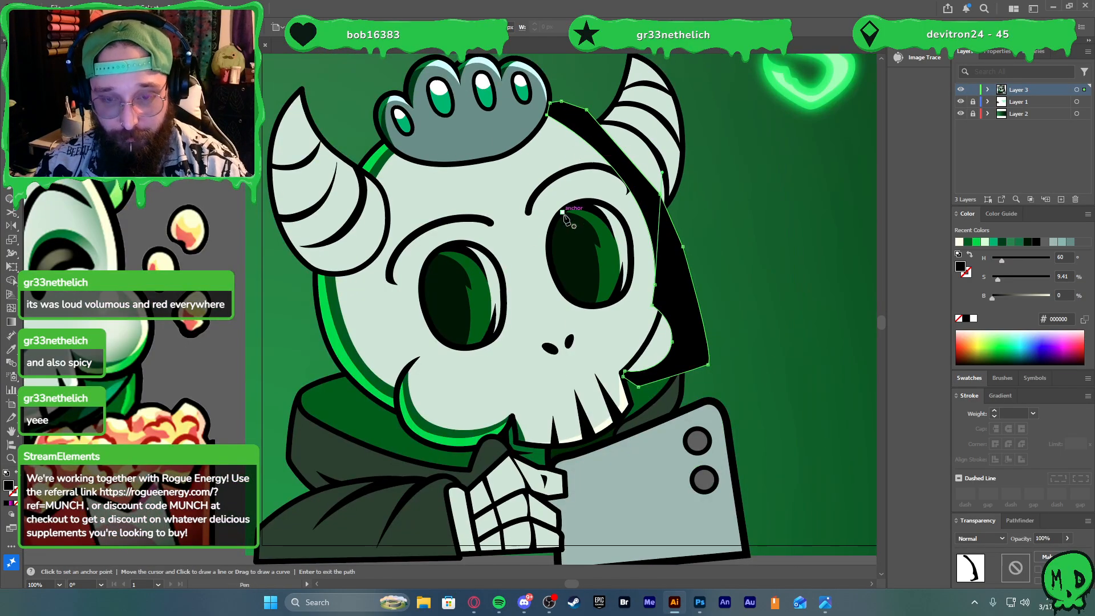
scroll(565, 215, up, 1)
key(i)
click(608, 463)
key(v)
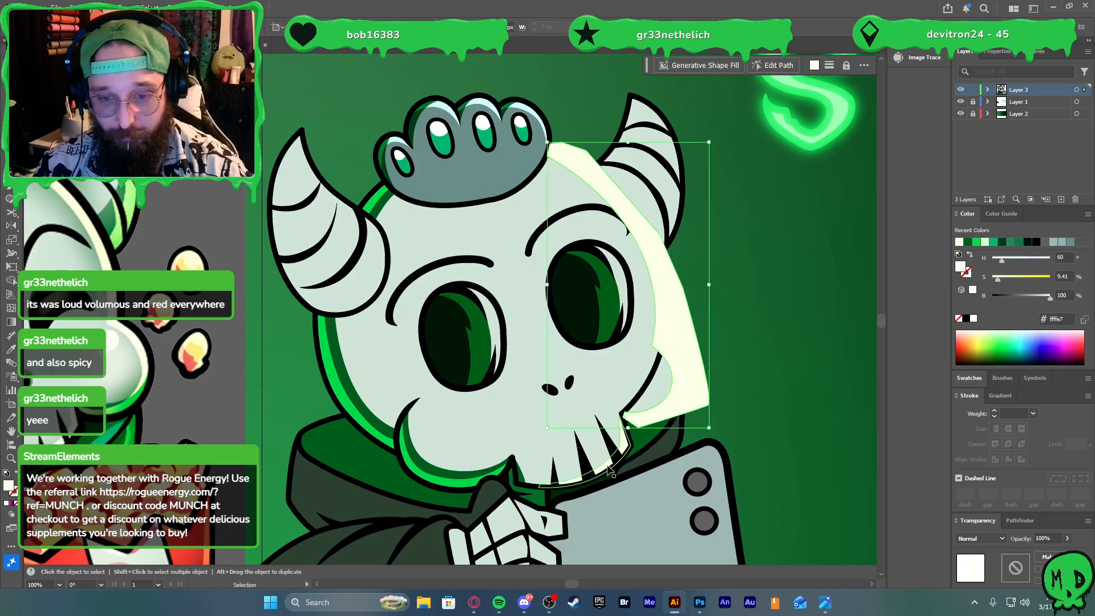
Trim the skull-side highlight with the Shape Builder where it overlaps the far horn
shift+click(679, 225)
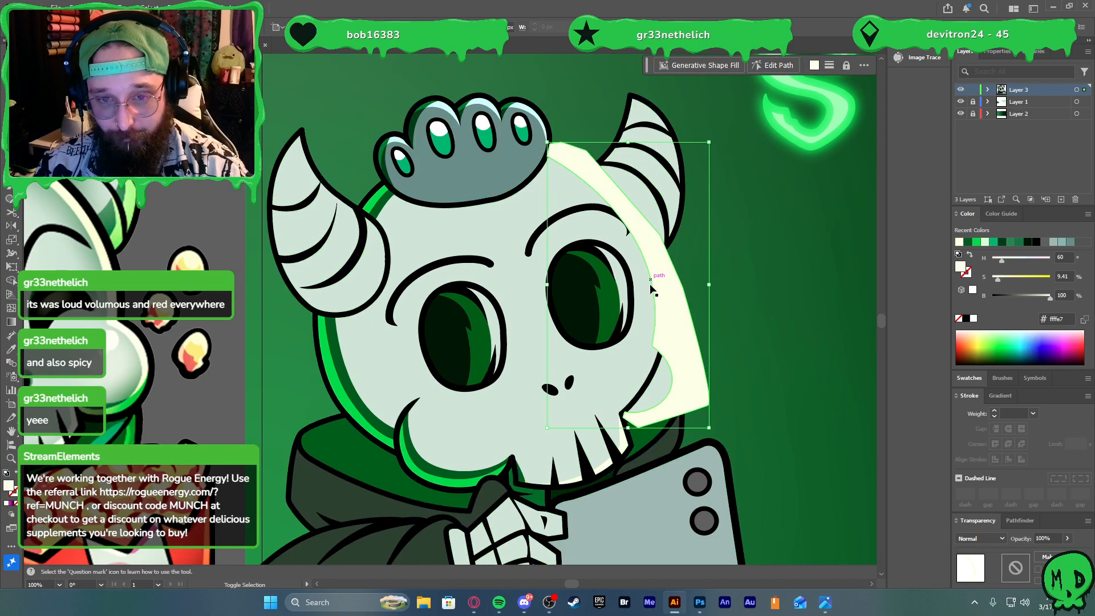
key(shift+m)
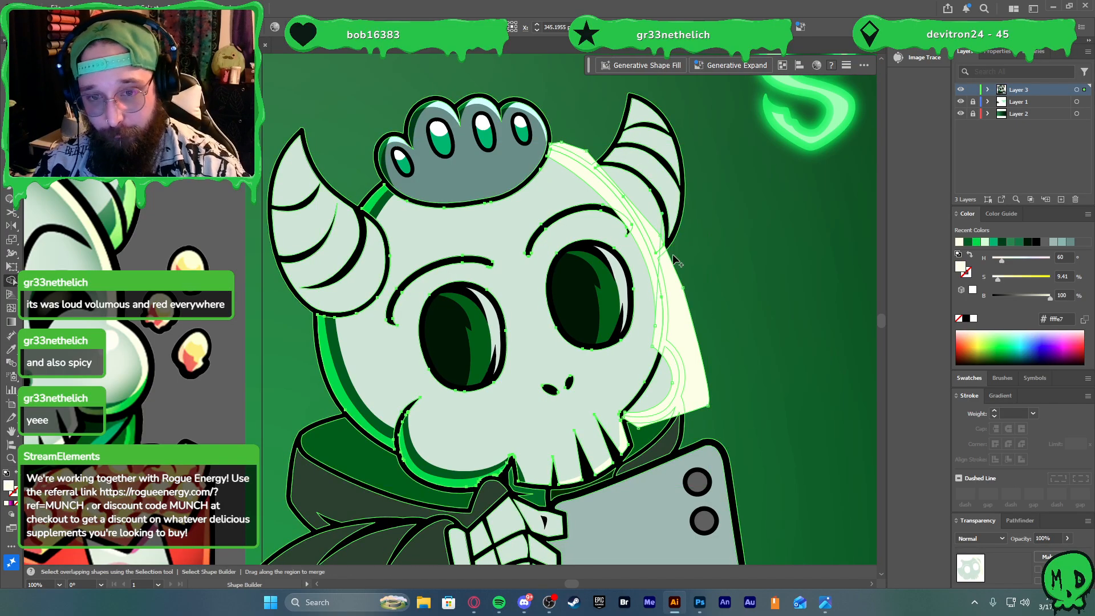
key(alt+v)
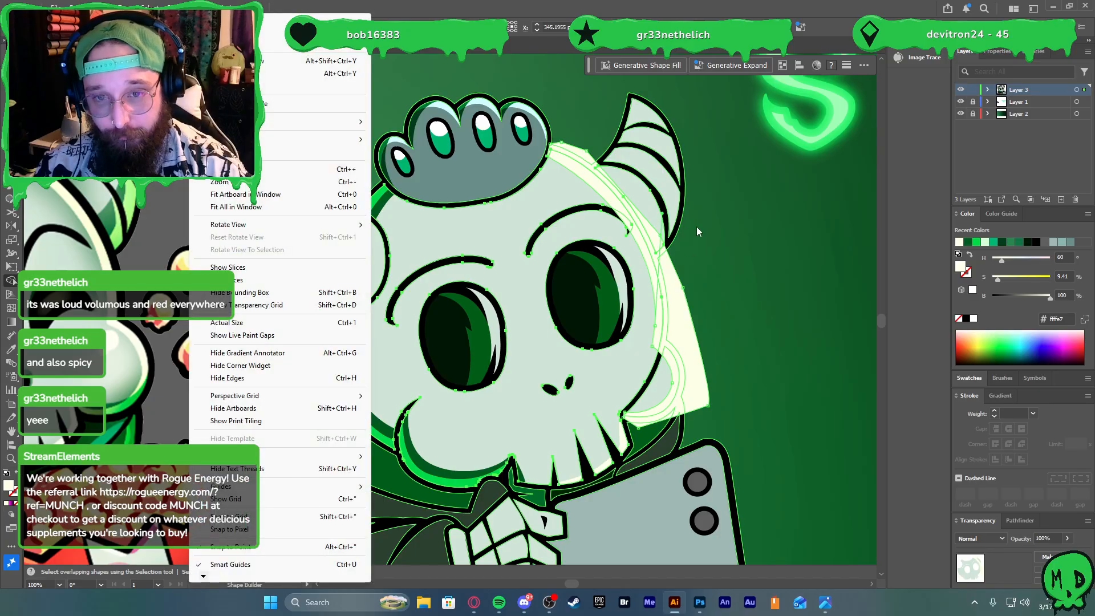
key(Escape)
key(v)
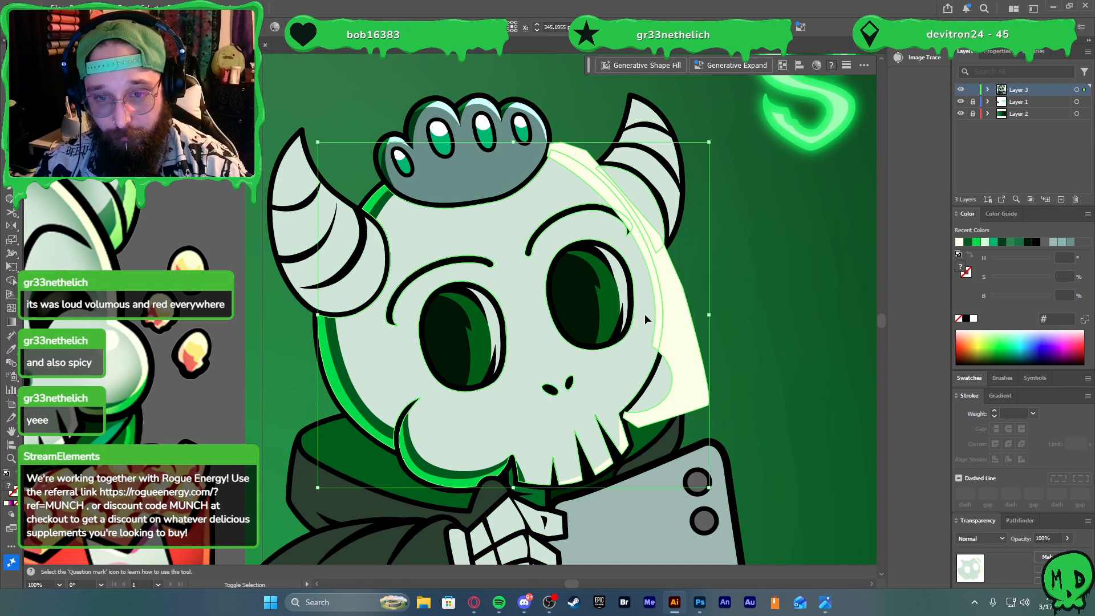
click(654, 229)
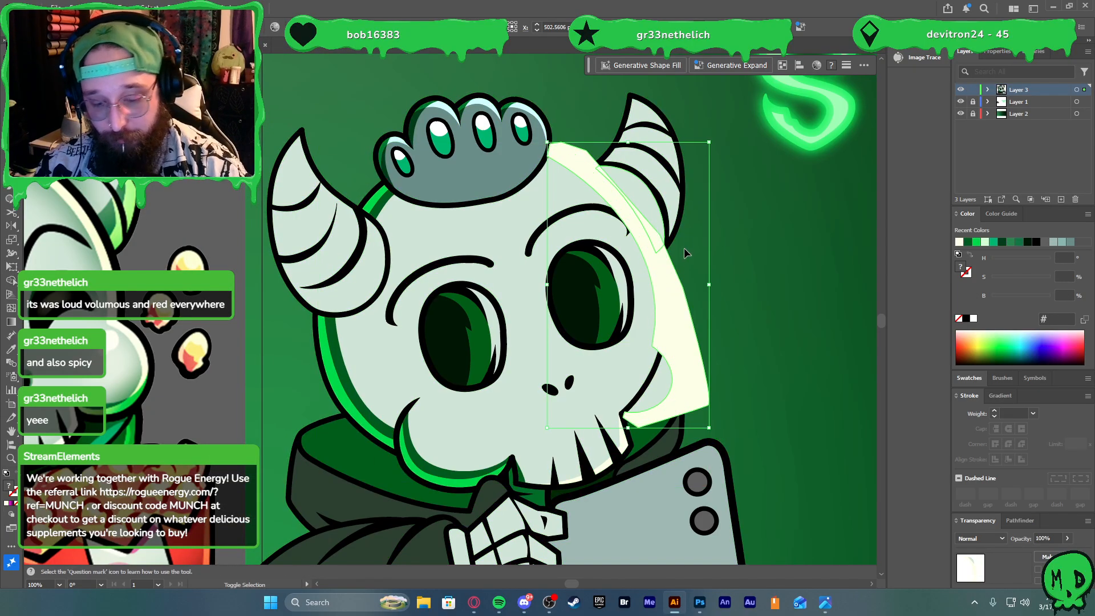
key(shift+m)
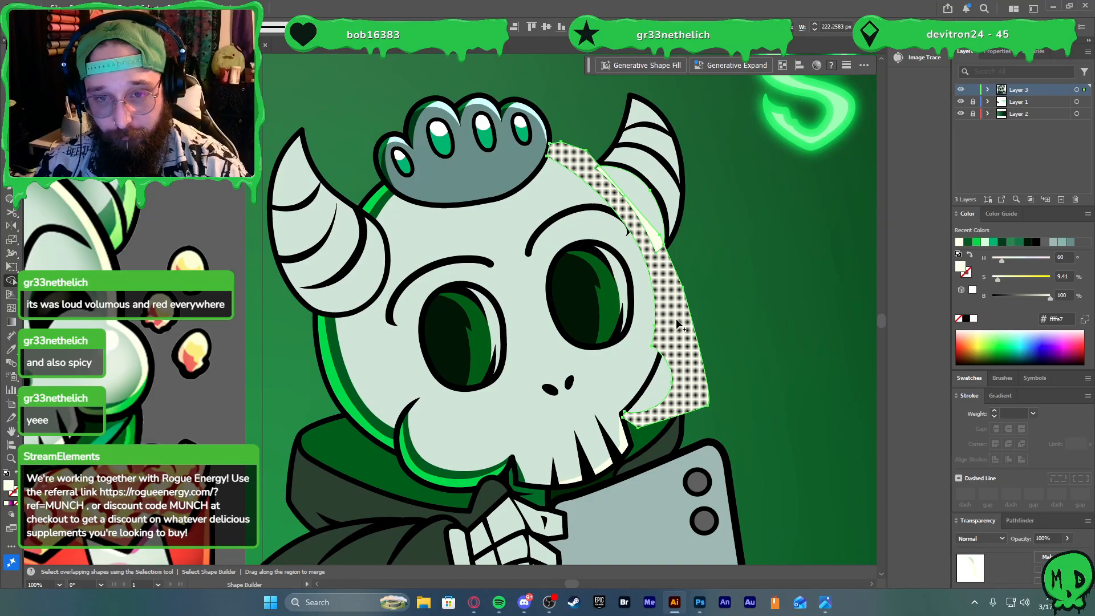
click(668, 334)
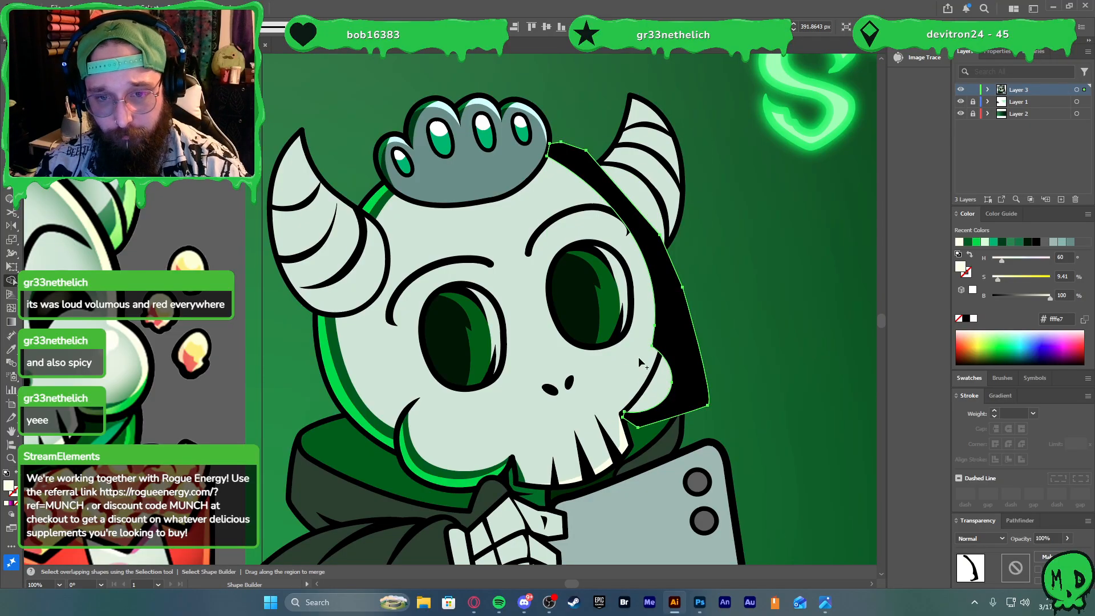
Remove the part of the highlight lying outside the skull and far cheek outline with the Shape Builder
key(v)
click(691, 352)
click(643, 345)
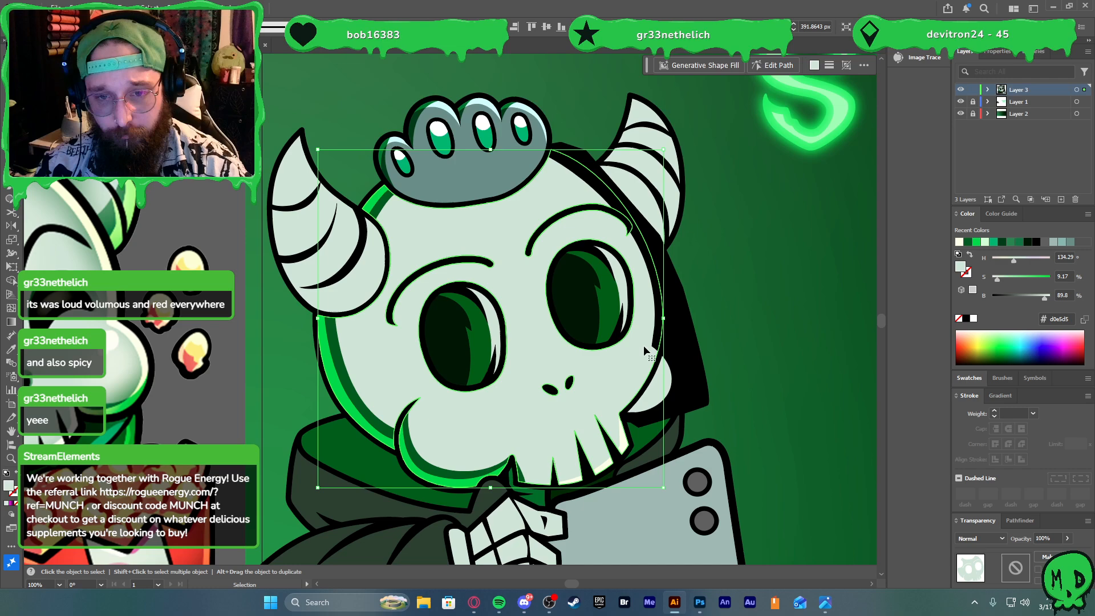
shift+click(685, 345)
key(shift+m)
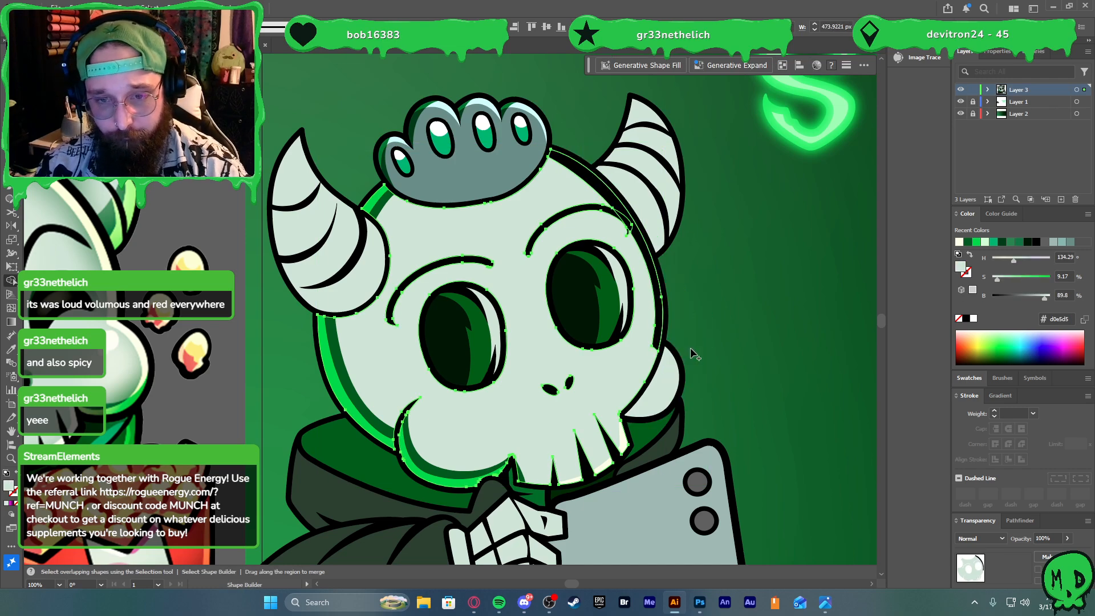
key(v)
key(shift+m)
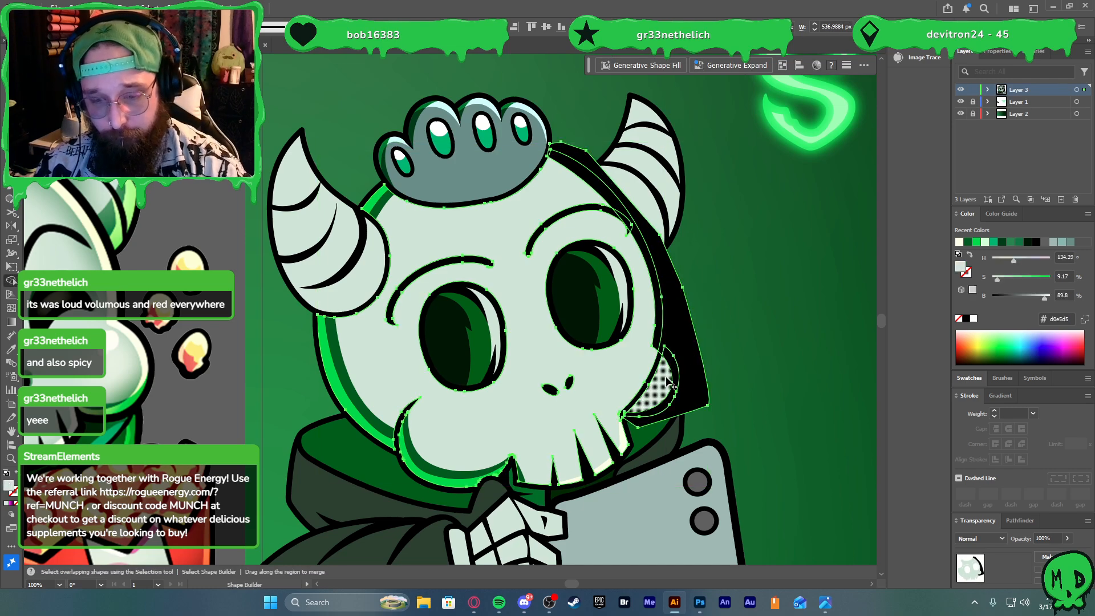
alt+click(684, 347)
key(v)
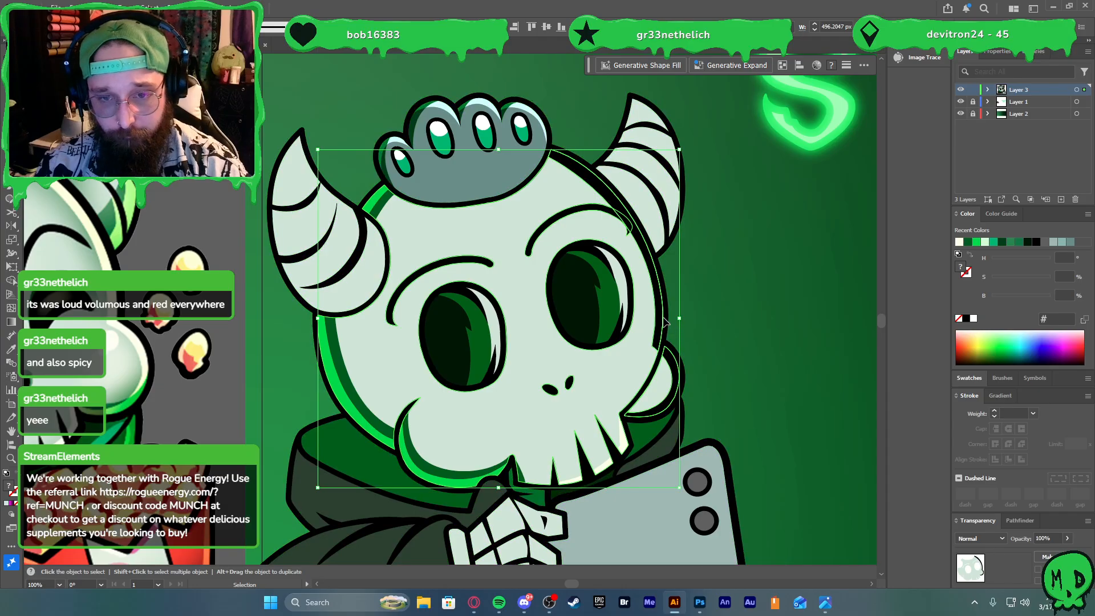
Recolour the trimmed skull and cheek highlight with the cream (#ffffe7) sampled from the teeth highlight
click(610, 414)
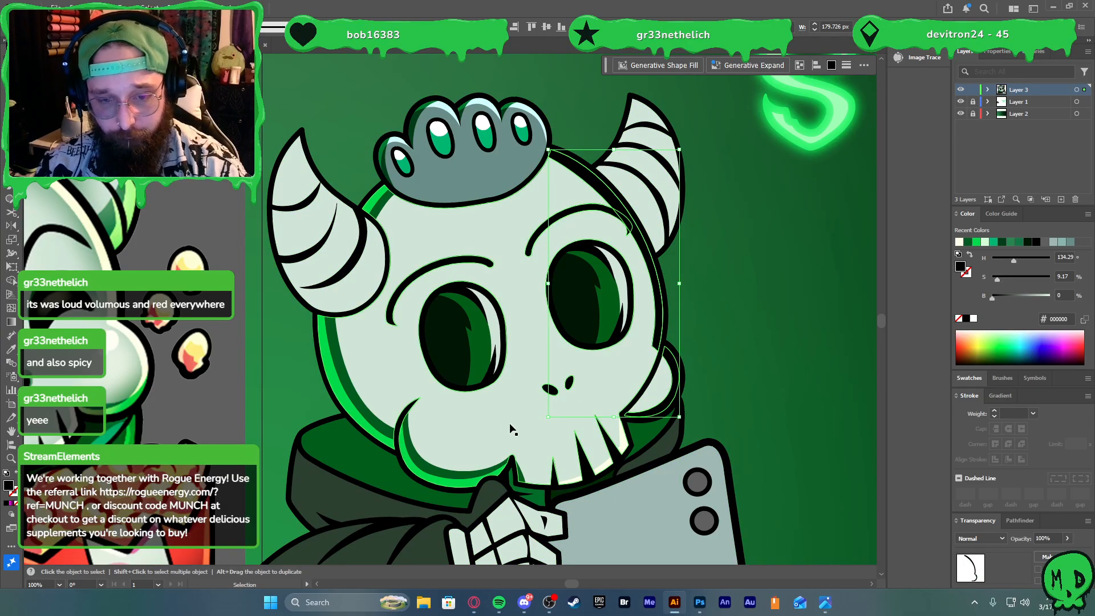
key(i)
click(599, 469)
key(v)
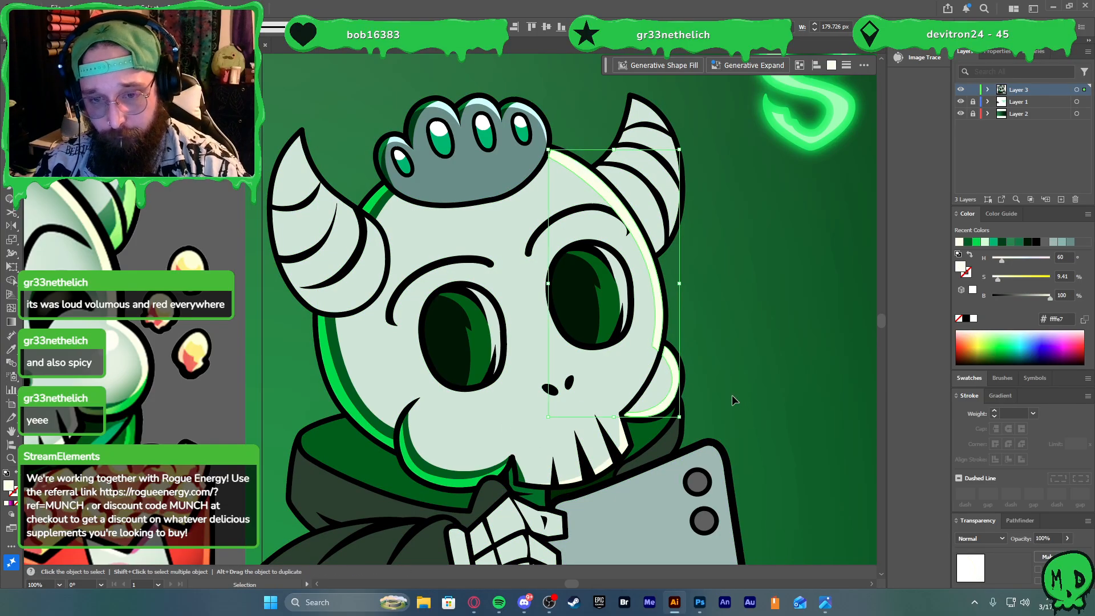
click(730, 393)
scroll(729, 382, down, 1)
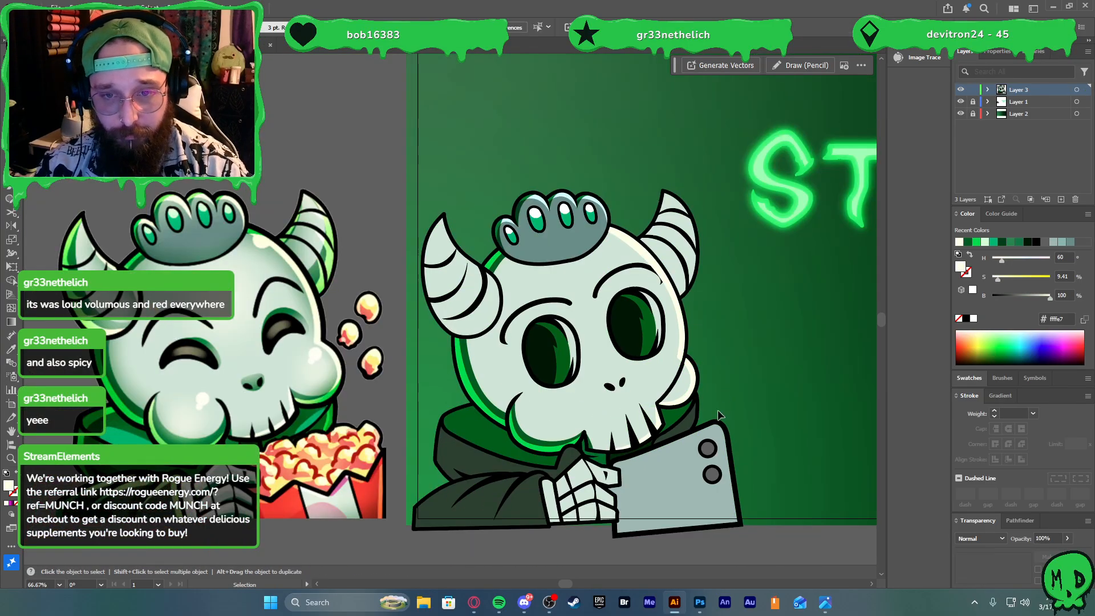
click(643, 267)
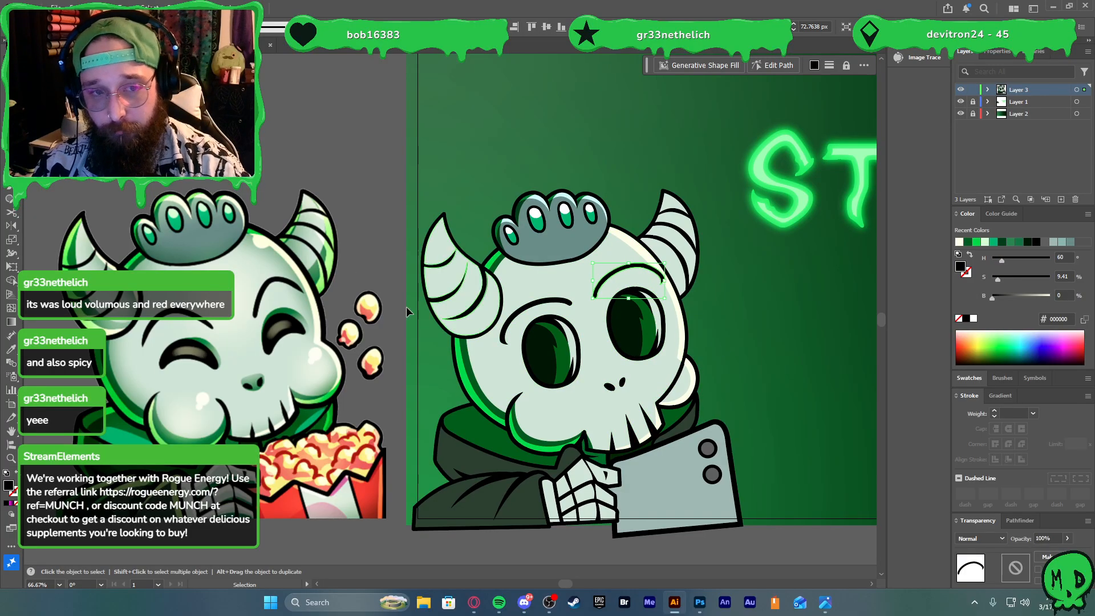
click(366, 202)
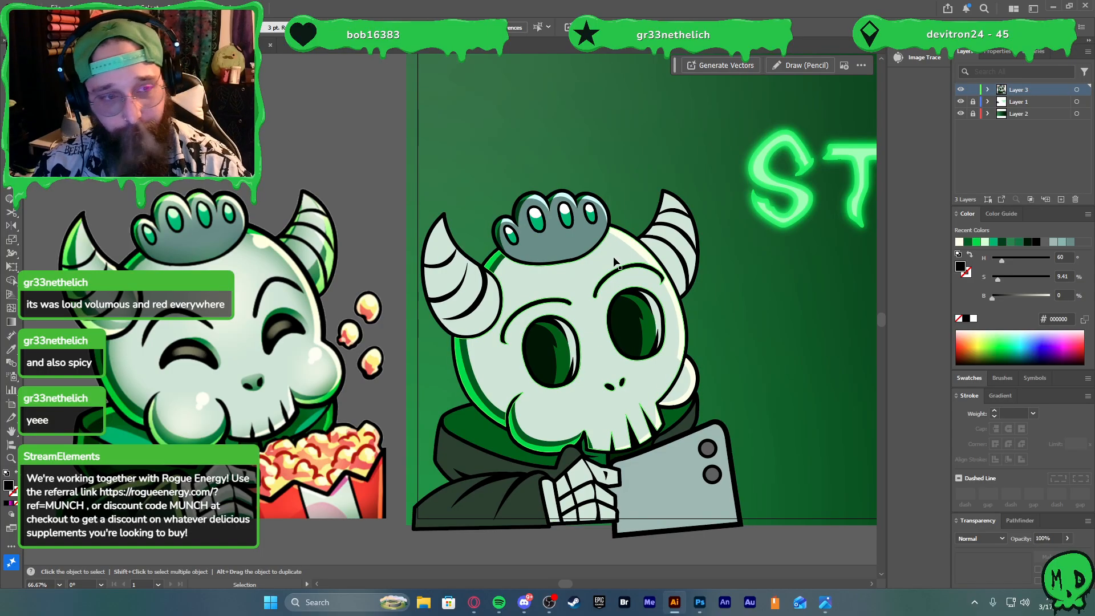
Draw a small circle on the inner edge of the skull highlight near the crown and unite it with the highlight
scroll(614, 263, up, 3)
key(l)
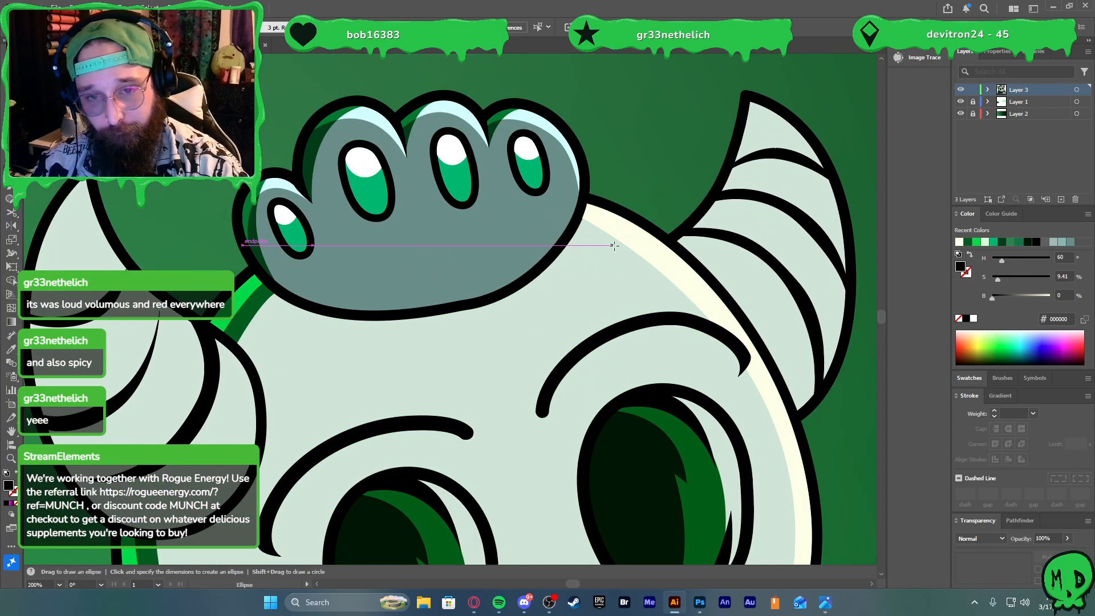
drag(609, 241, 640, 262)
key(v)
shift+click(673, 279)
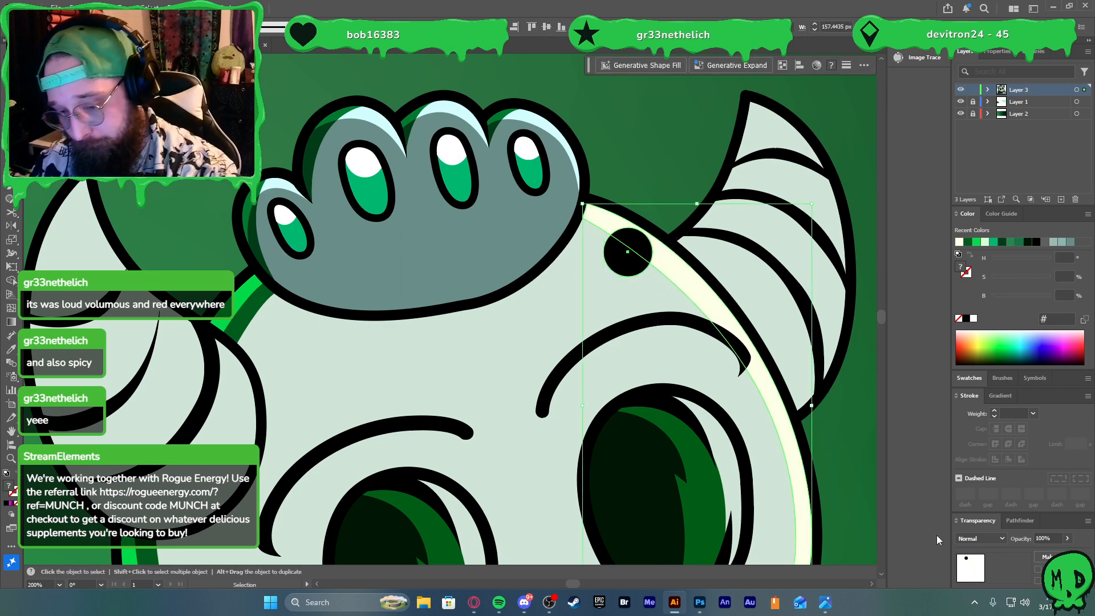
key(ctrl+4)
Fill the united skull highlight with the cream (#ffffe7) sampled from the far cheek highlight
key(i)
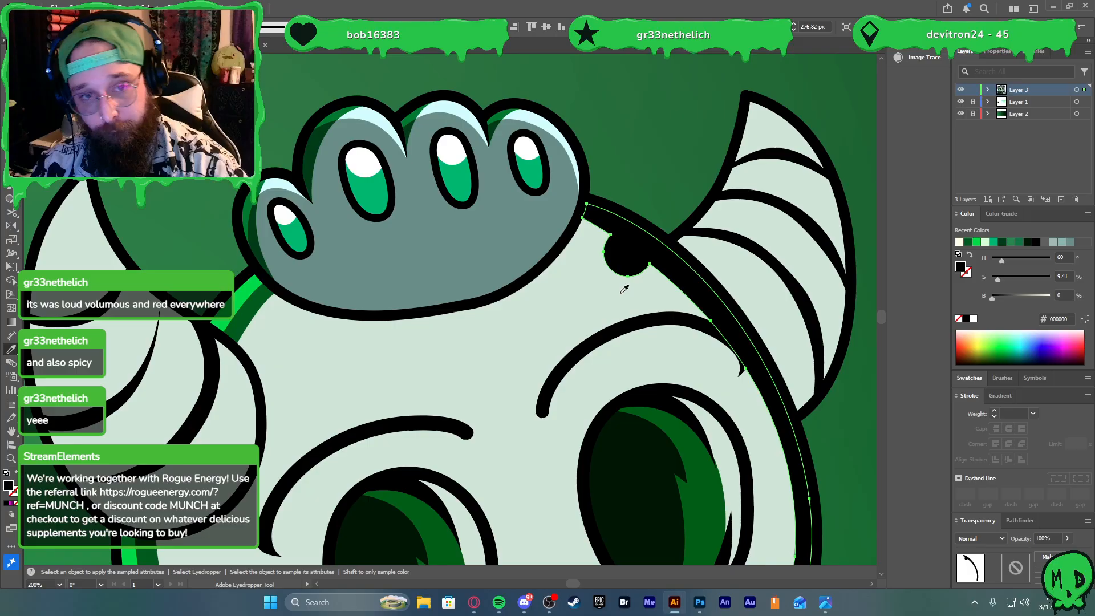
scroll(600, 363, down, 3)
right_click(600, 365)
click(552, 374)
scroll(645, 308, down, 1)
key(ctrl+z)
scroll(649, 315, down, 2)
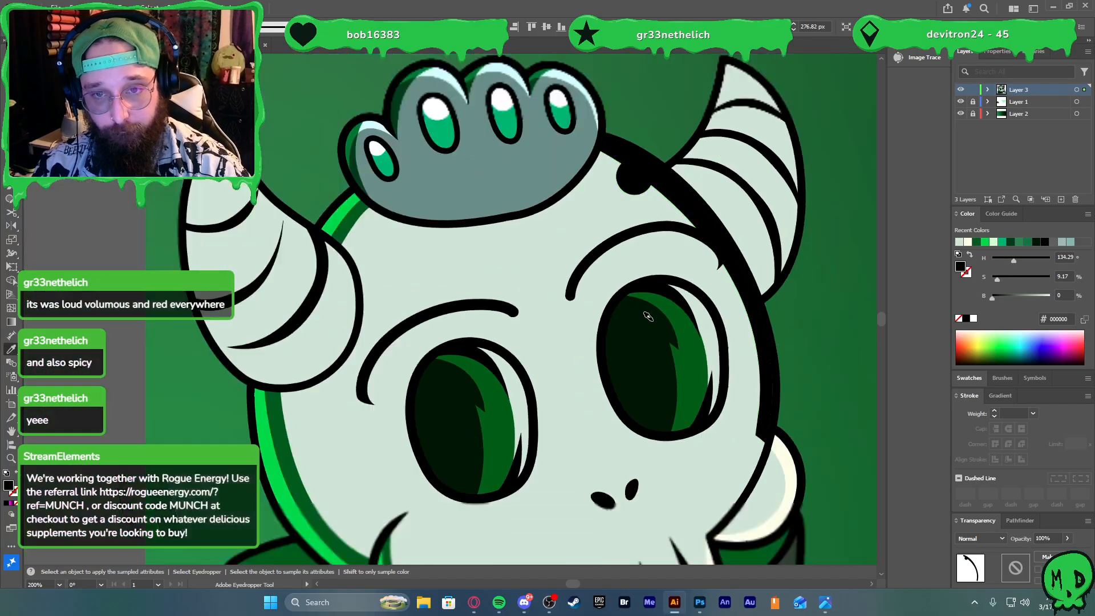
click(721, 460)
key(a)
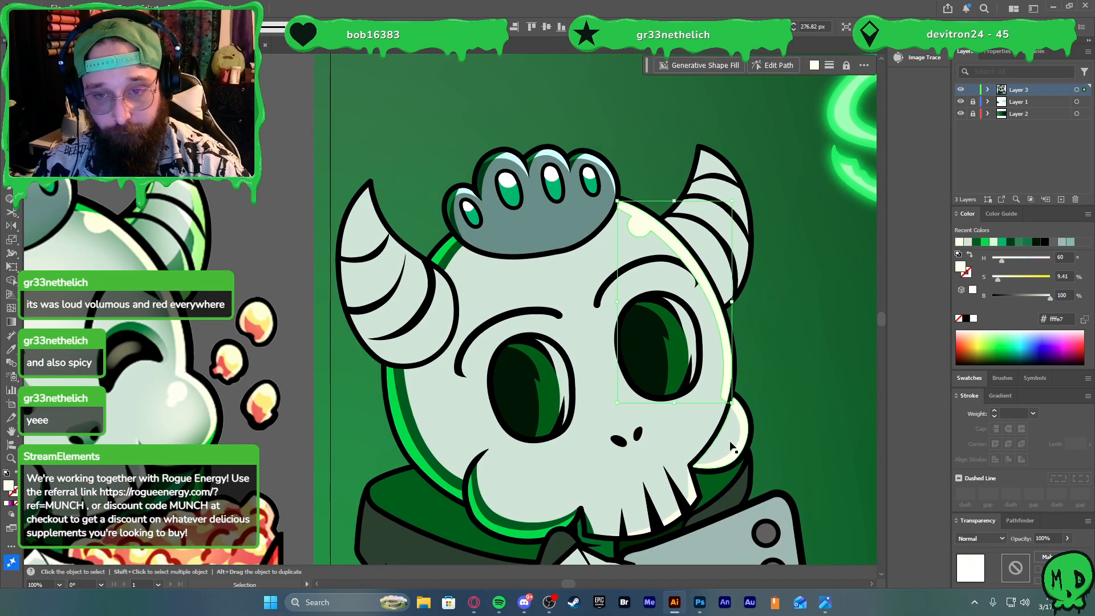
click(785, 416)
scroll(798, 446, left, 2)
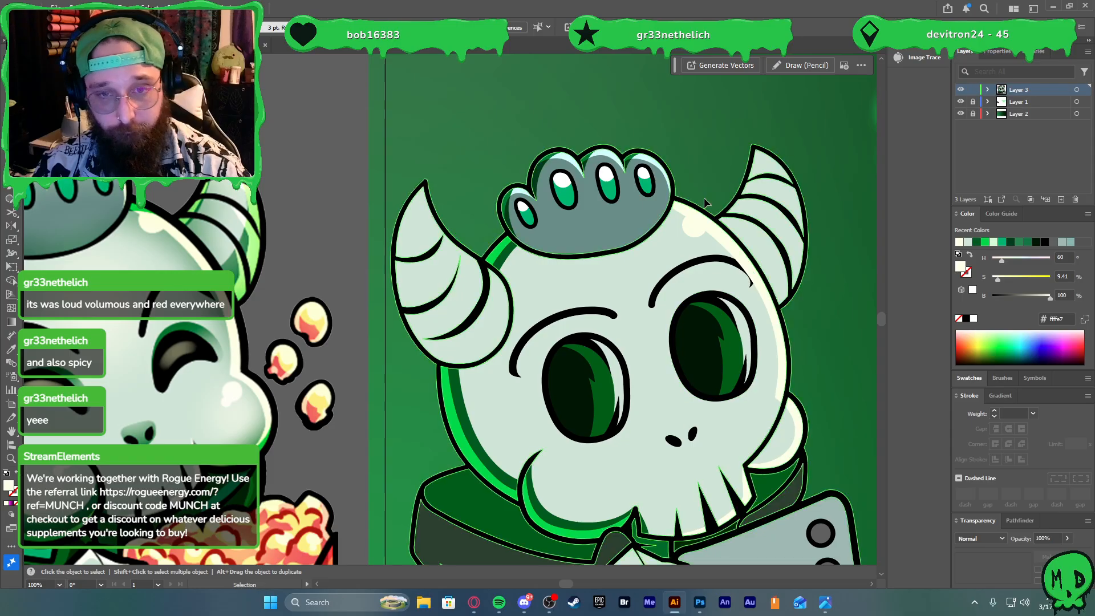
Draw a small wedge with the Pen tool where the skull highlight meets the crown's edge
scroll(716, 211, up, 2)
key(p)
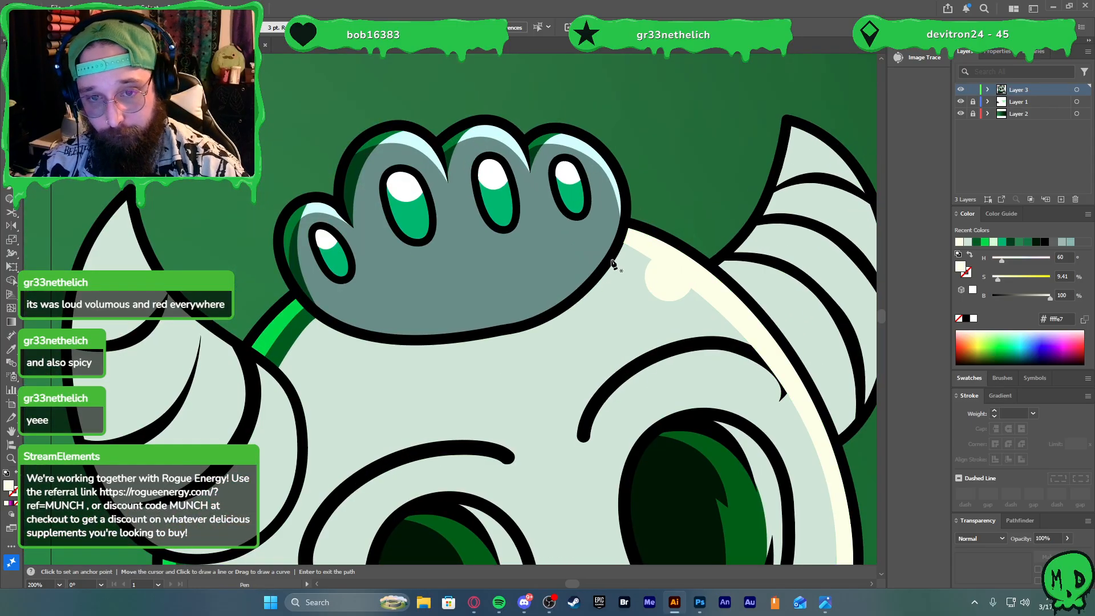
click(614, 261)
drag(672, 247, 714, 255)
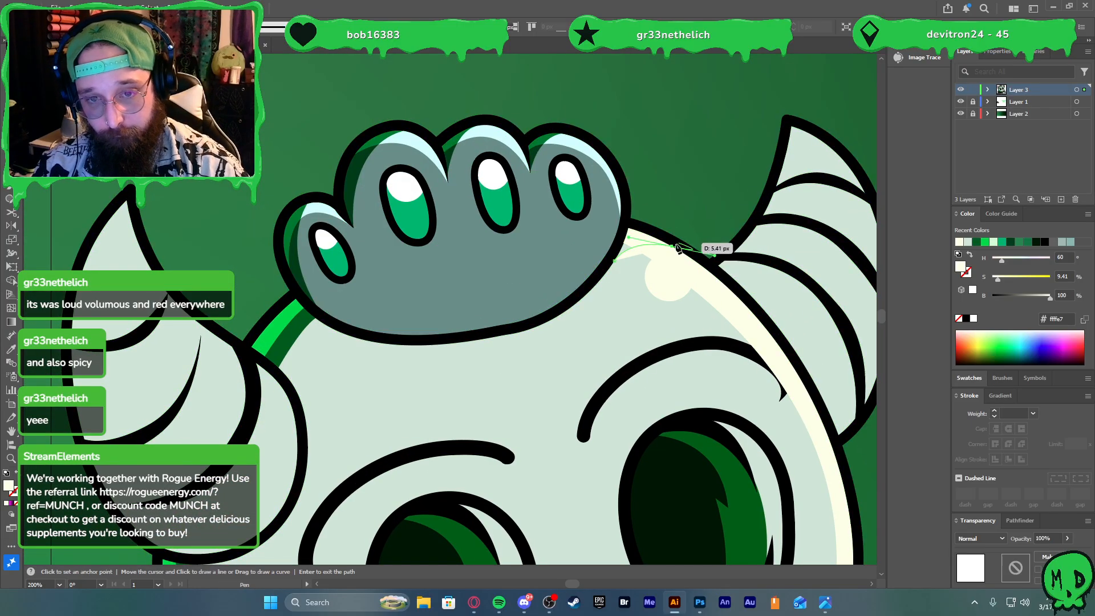
click(628, 224)
drag(614, 261, 620, 282)
key(ctrl+z)
key(v)
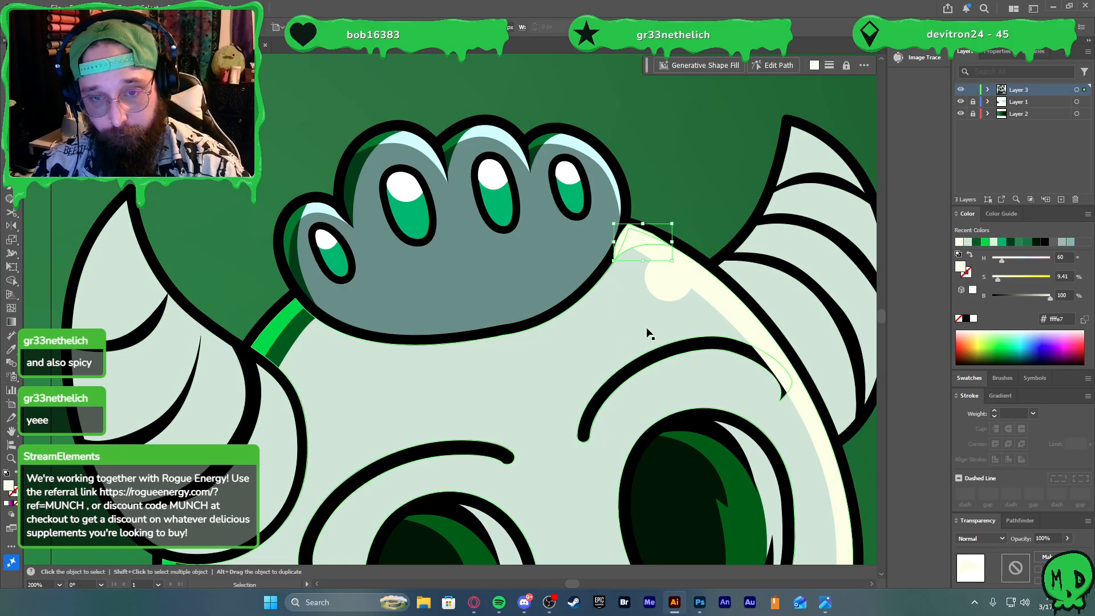
Fill the wedge beside the crown with the bright rim green (#00dc34) sampled from the skull's shaded side
scroll(587, 307, down, 3)
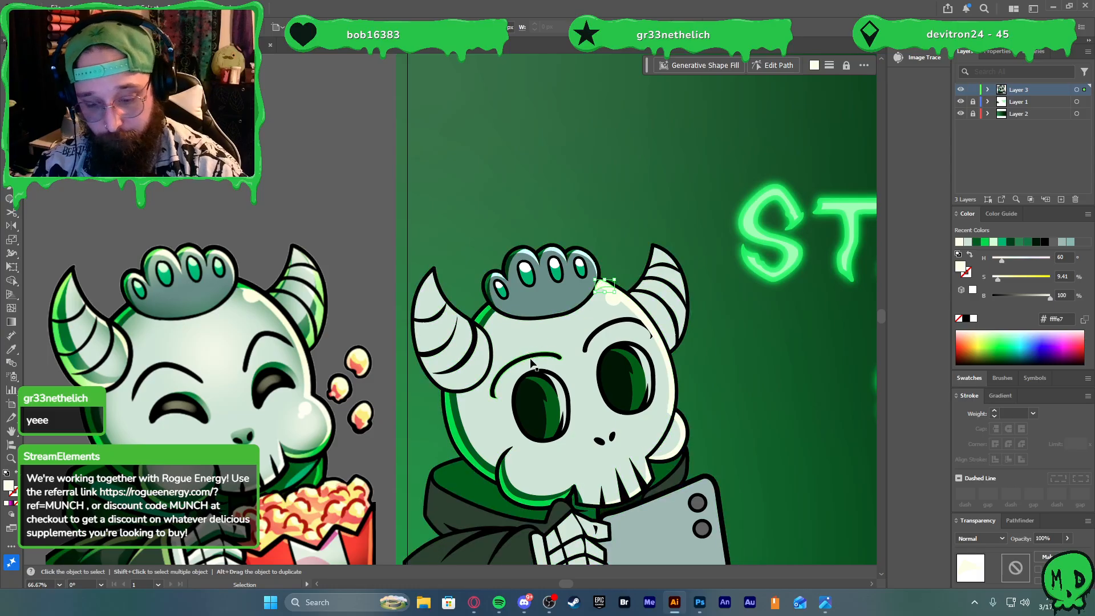
key(i)
click(480, 314)
key(v)
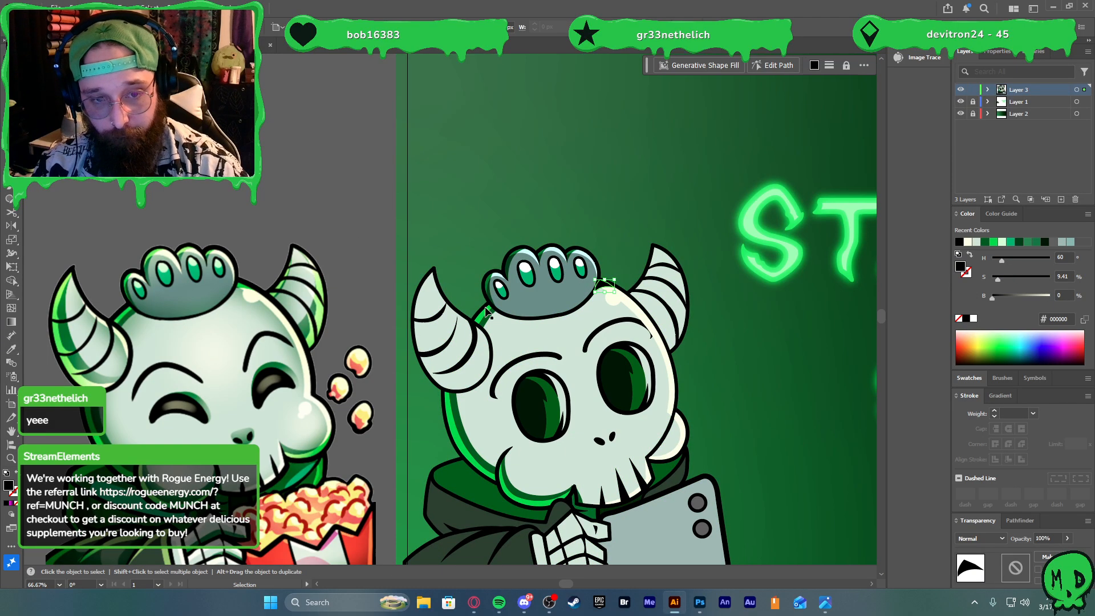
scroll(484, 308, up, 3)
key(i)
click(500, 344)
key(v)
scroll(452, 322, down, 1)
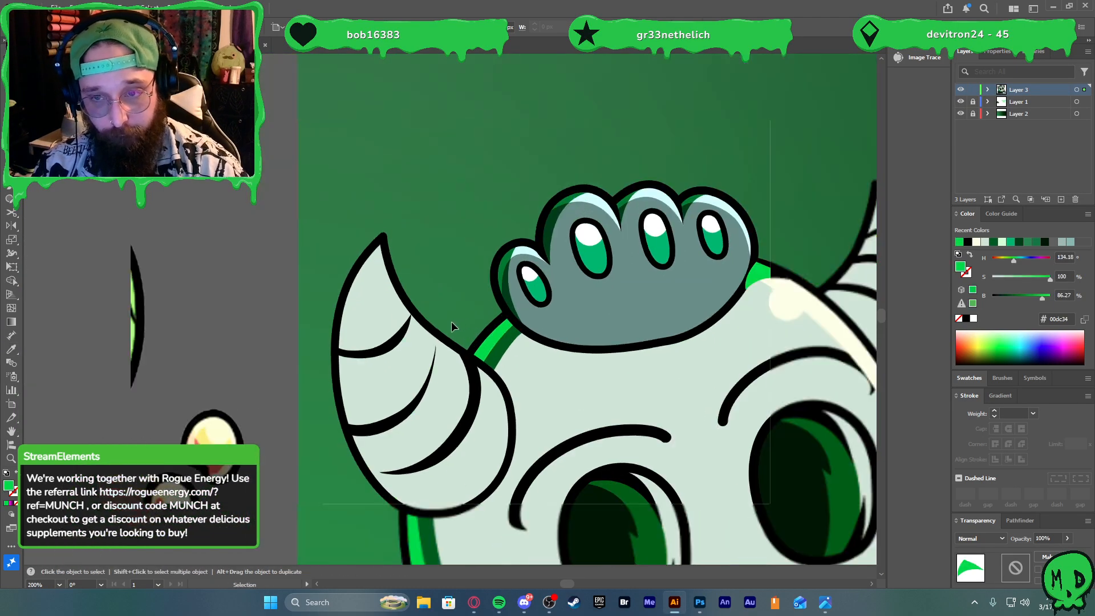
Bring the character's black line art in front of the green wedge beside the crown
scroll(452, 326, down, 2)
click(693, 291)
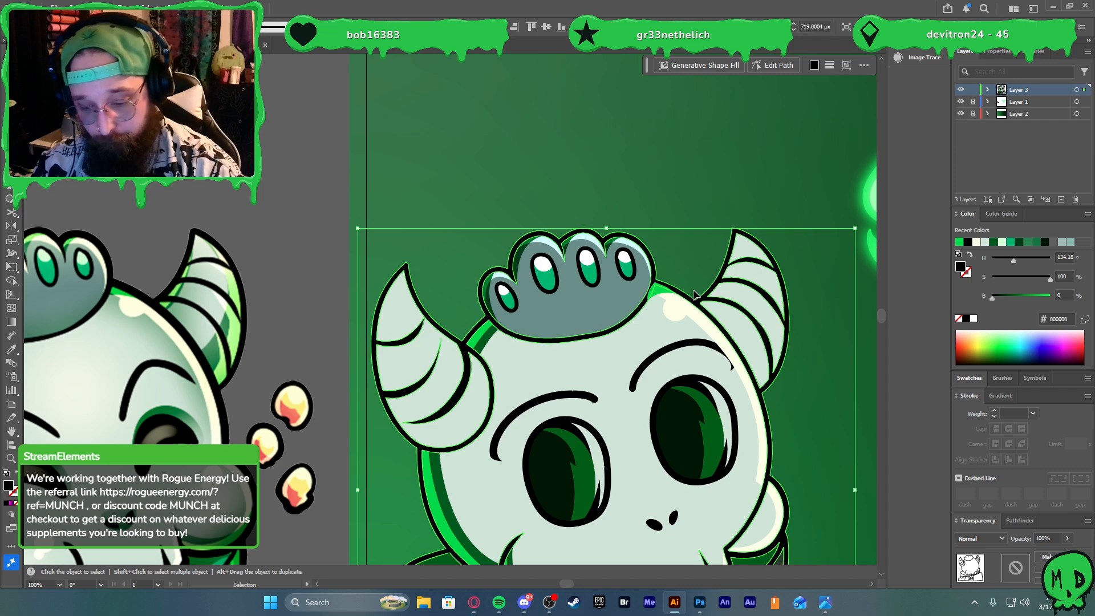
key(ctrl)
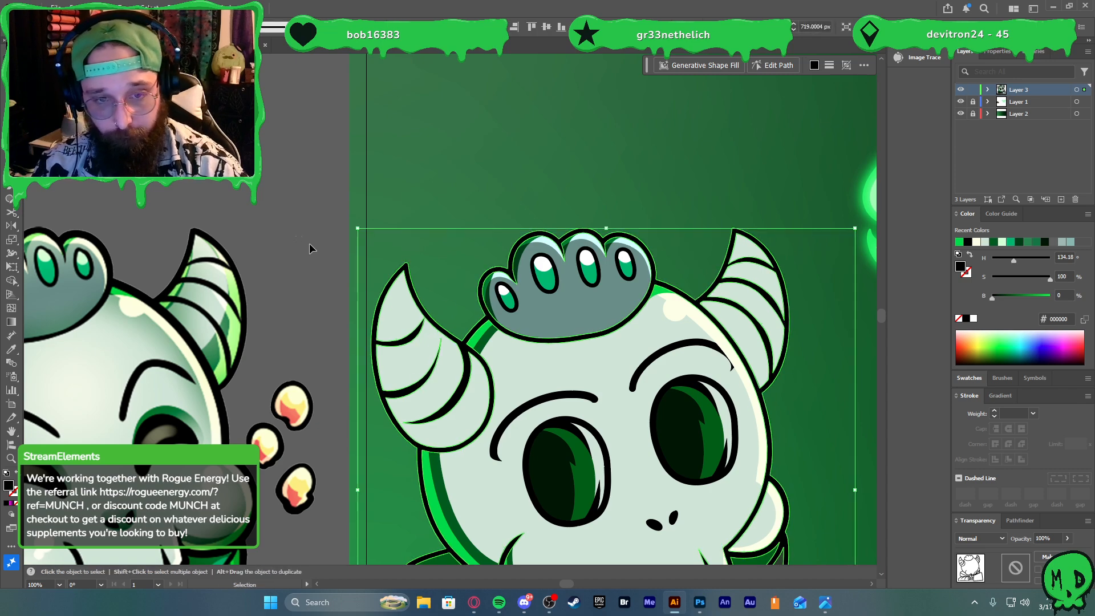
click(309, 249)
scroll(337, 240, down, 5)
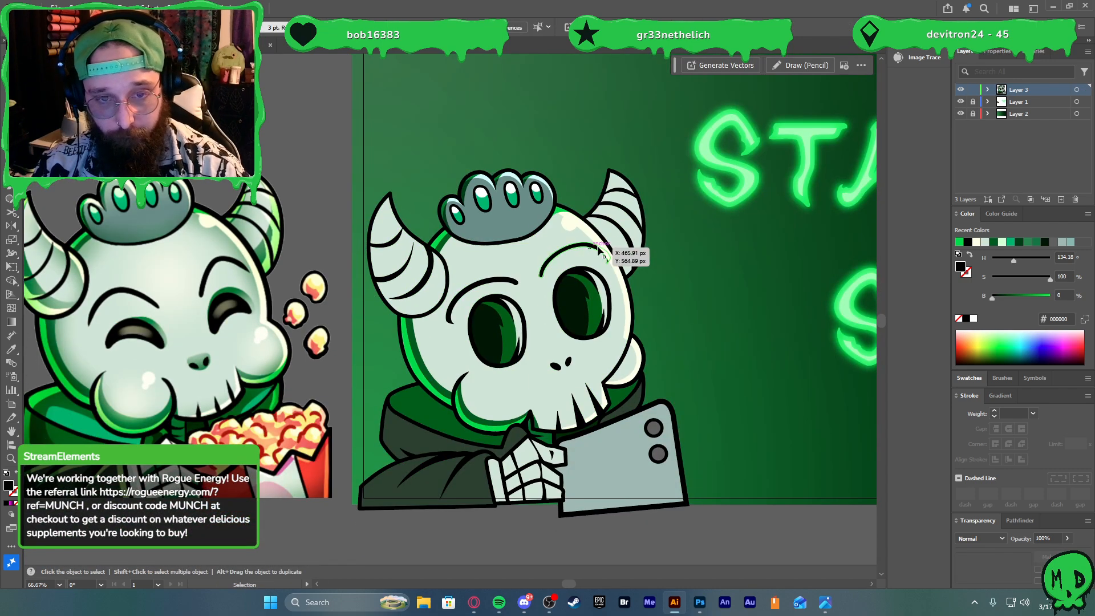
ctrl+click(593, 246)
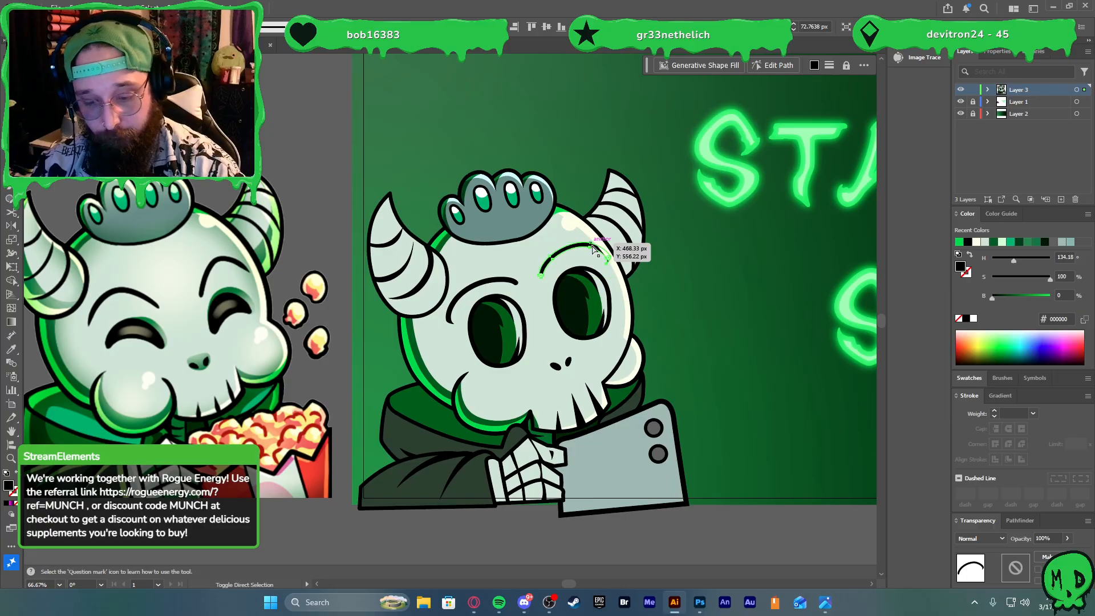
click(318, 242)
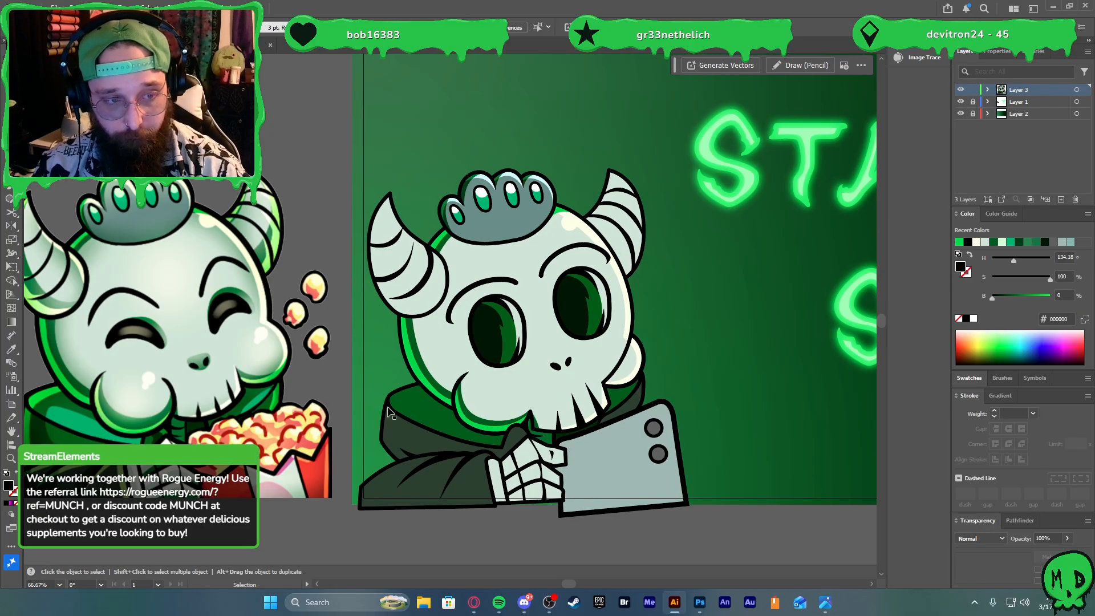
Draw two overlapping cream (#ffffe7) circles, one larger and one smaller, as a shine on the near cheek, matching the teeth highlight
scroll(473, 436, up, 3)
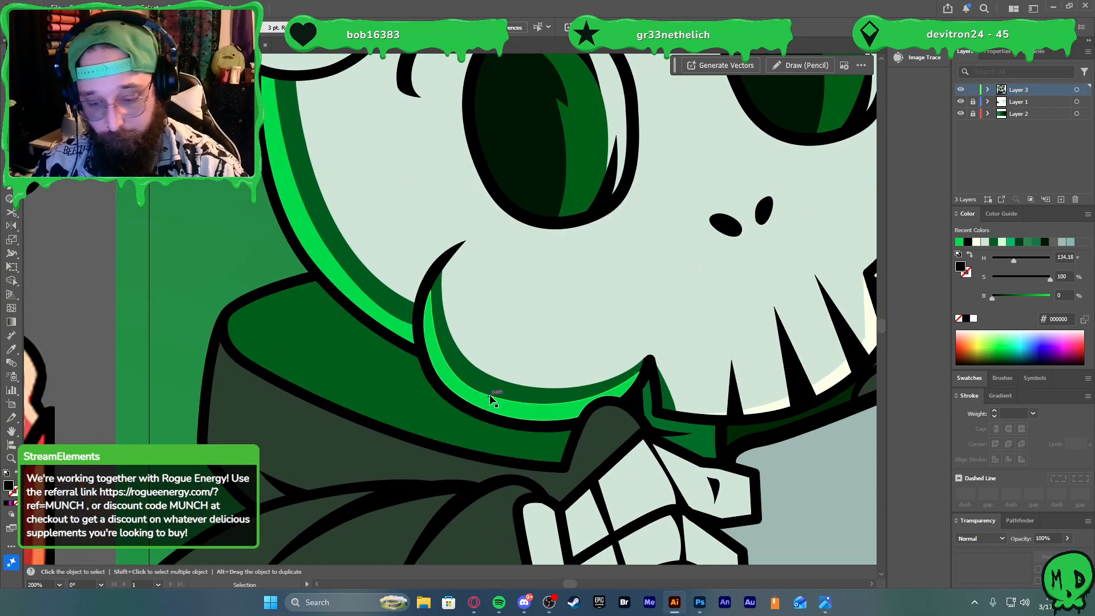
key(l)
key(v)
click(767, 406)
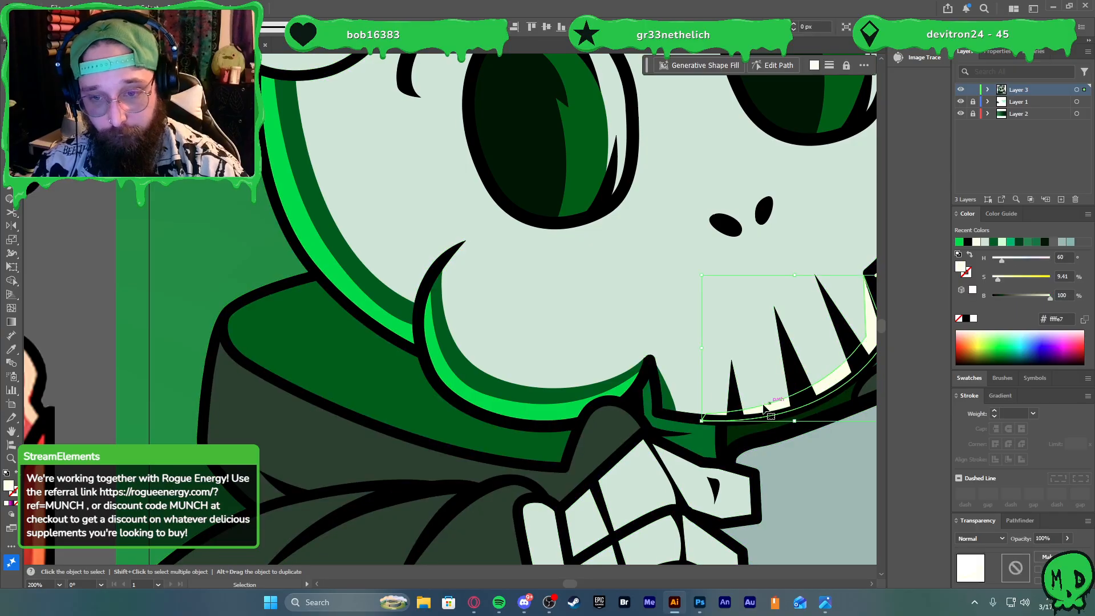
key(l)
mouse_move(538, 257)
mouse_down()
mouse_move(579, 298)
mouse_move(559, 310)
mouse_up()
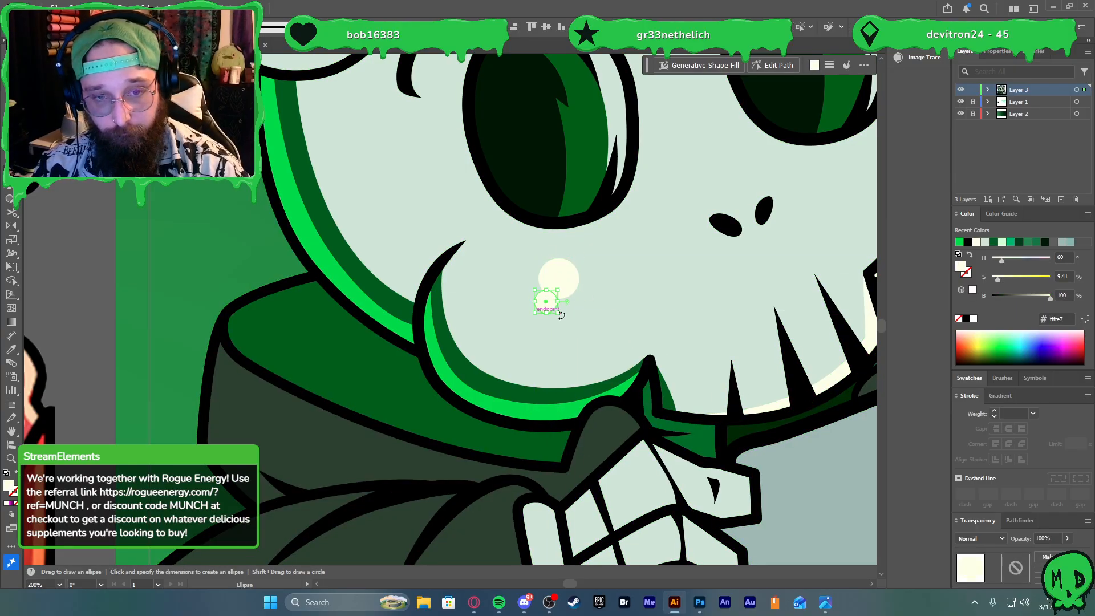
Add a small cream shine circle on the far cheek and bring the black line art in front of it
scroll(582, 313, down, 3)
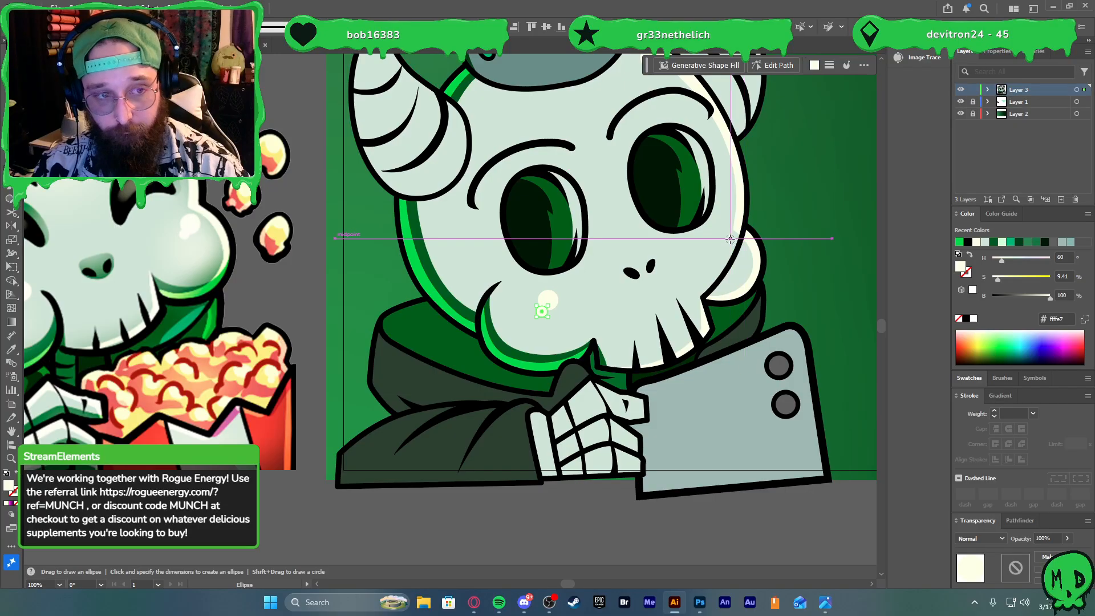
scroll(742, 235, up, 3)
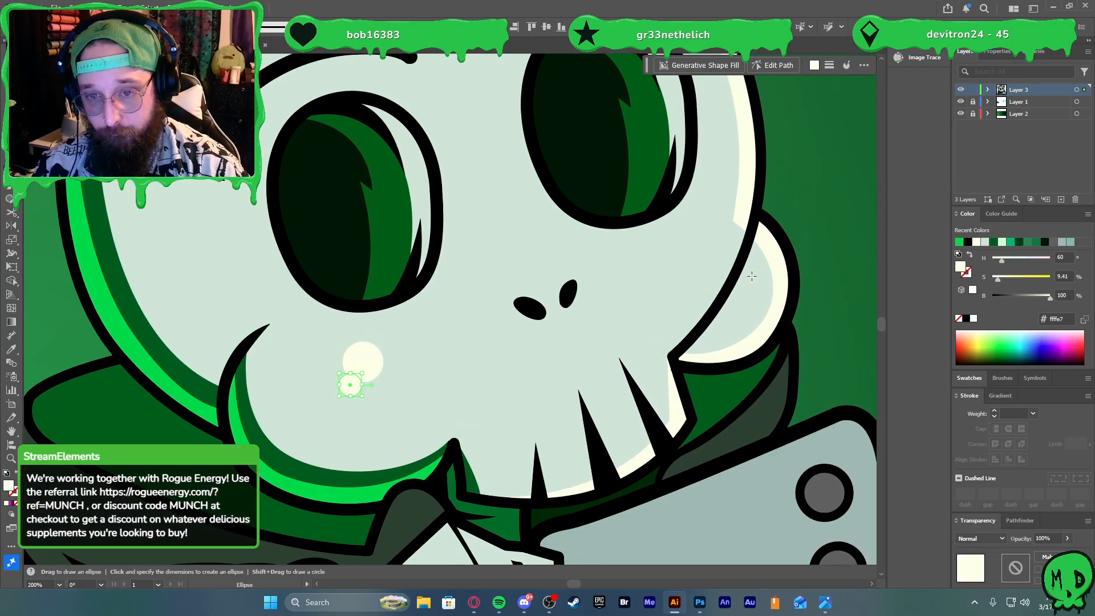
mouse_move(746, 267)
mouse_down()
mouse_move(762, 284)
mouse_move(747, 276)
mouse_up()
key(v)
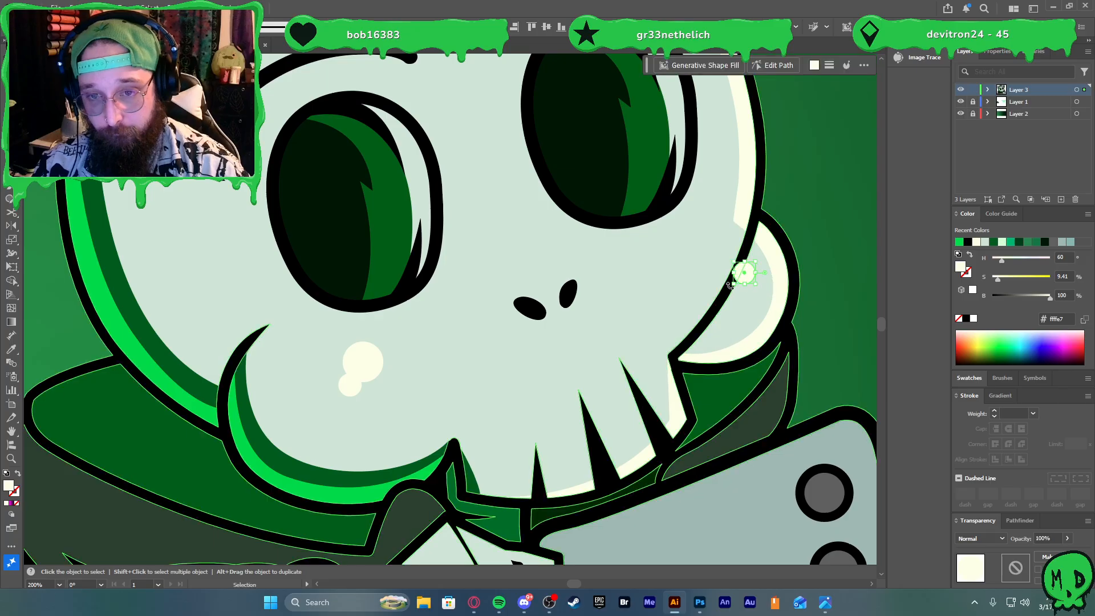
click(730, 293)
key(ctrl+shift+bracketright)
scroll(723, 321, down, 3)
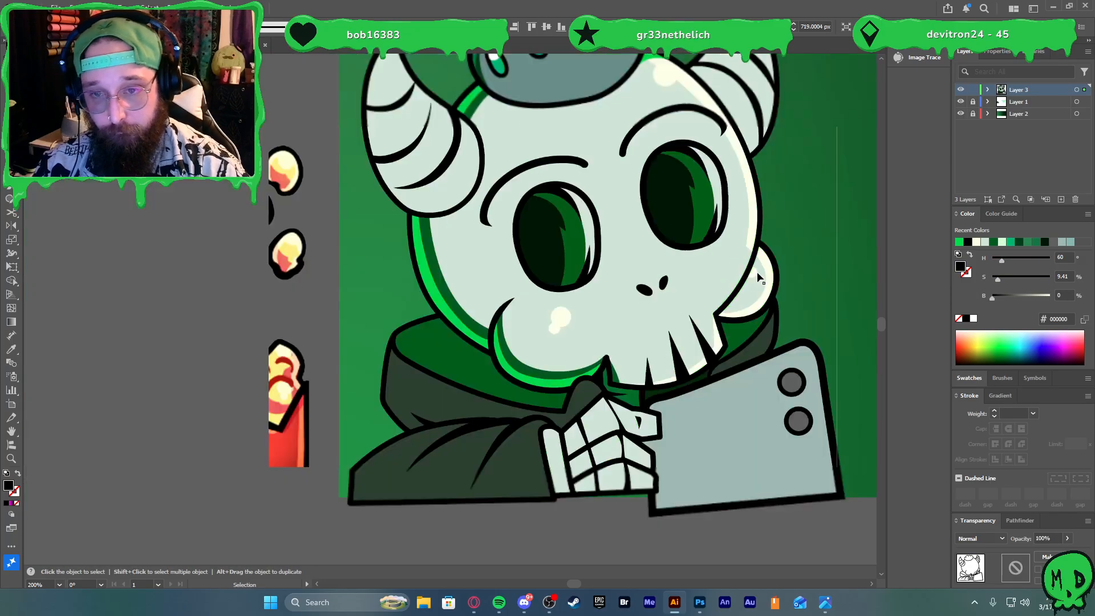
click(649, 492)
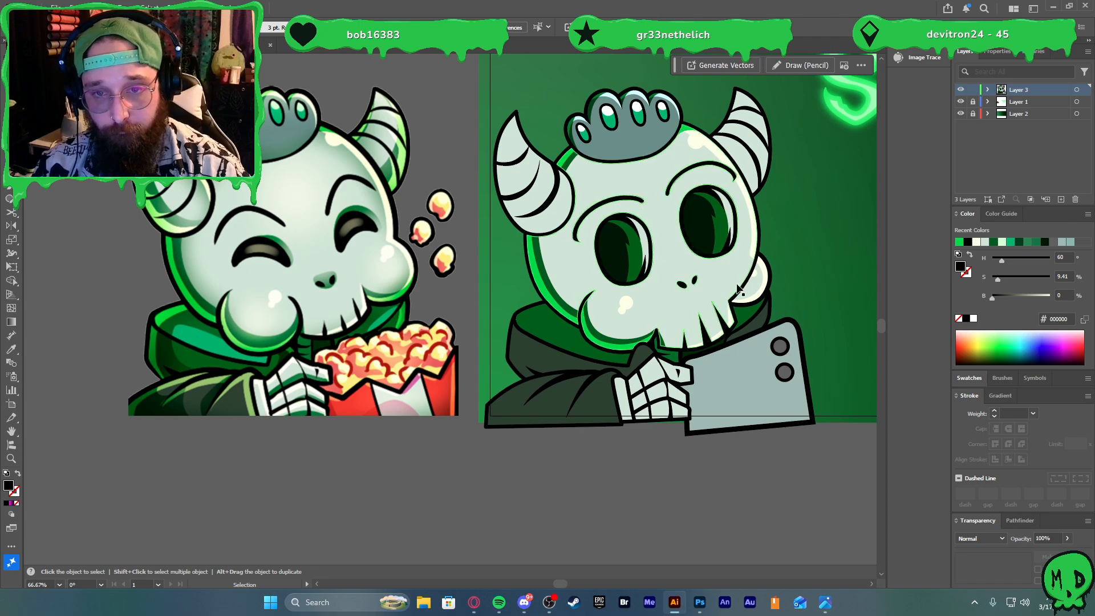
Draw a closed Pen shape over the inner edge of the left horn, from its upper curve down to its base beside the crown
scroll(518, 138, up, 1)
scroll(514, 160, down, 1)
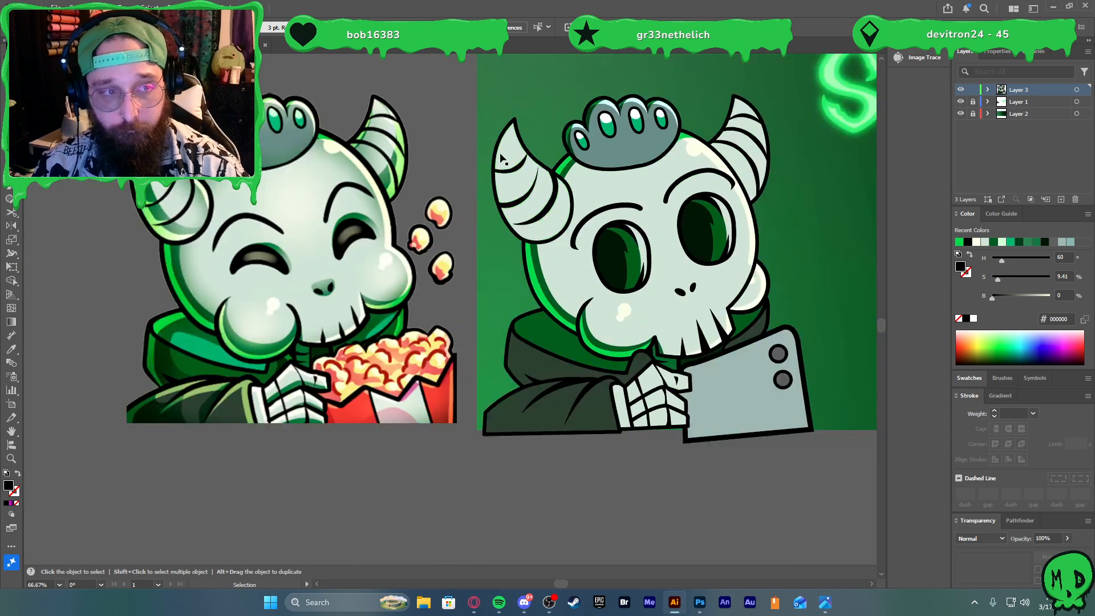
key(p)
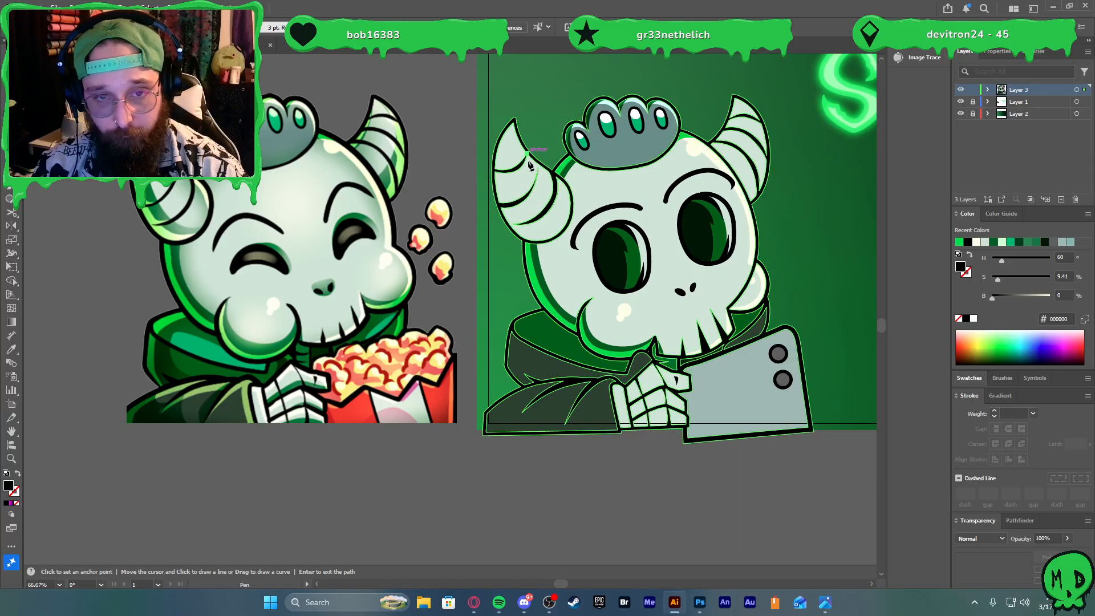
click(527, 154)
drag(551, 176, 564, 189)
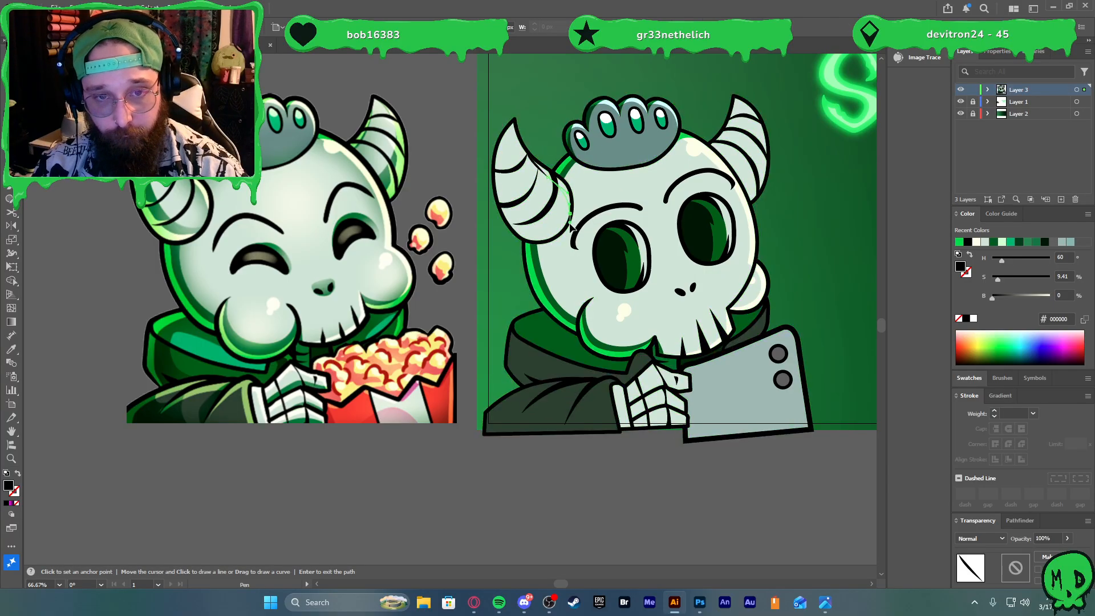
drag(570, 218, 574, 222)
click(566, 168)
click(550, 152)
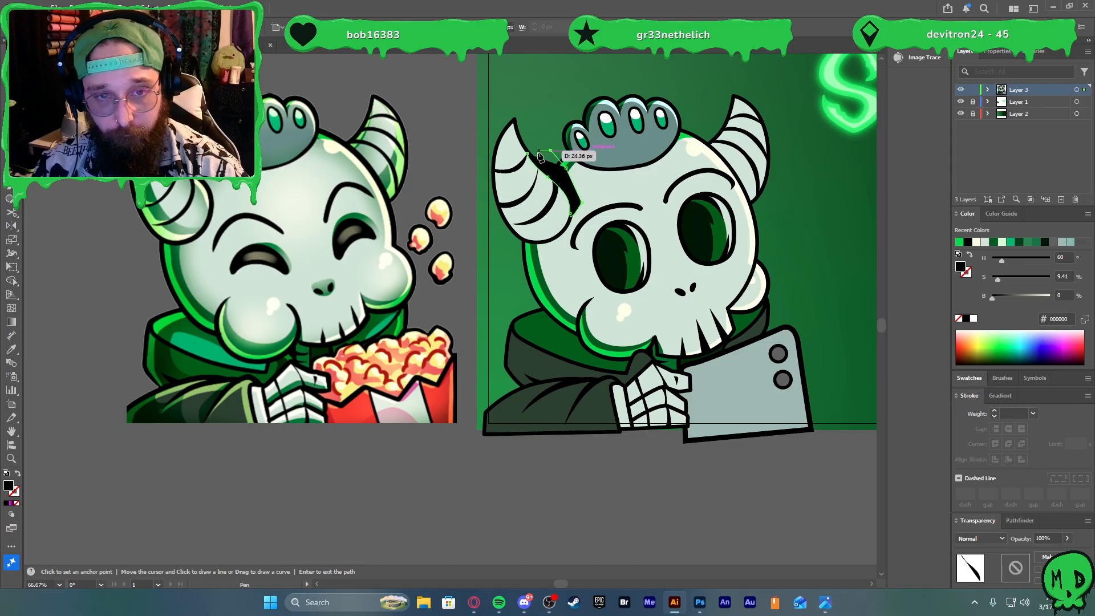
click(526, 154)
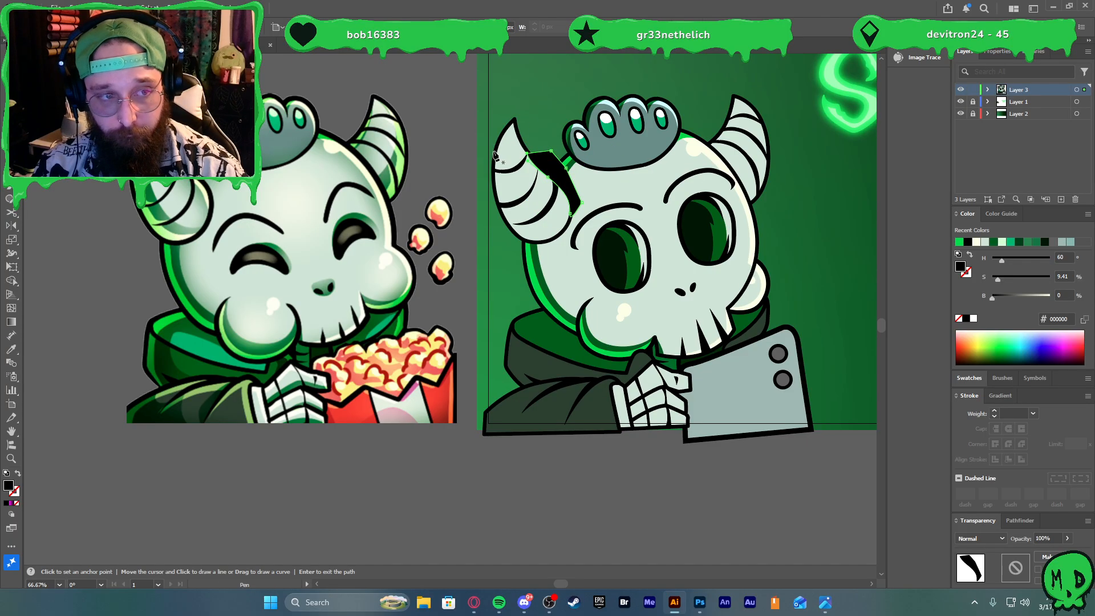
Draw a closed Pen shape along the left horn's outer edge, curving from the tip to the base and back around outside the outline
click(513, 123)
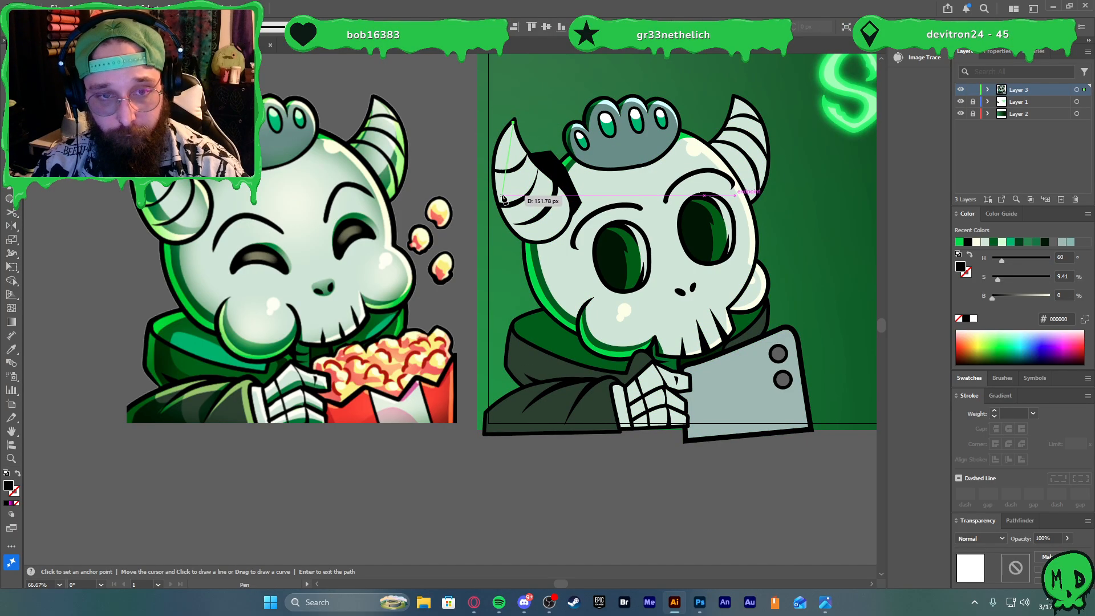
drag(502, 196, 508, 234)
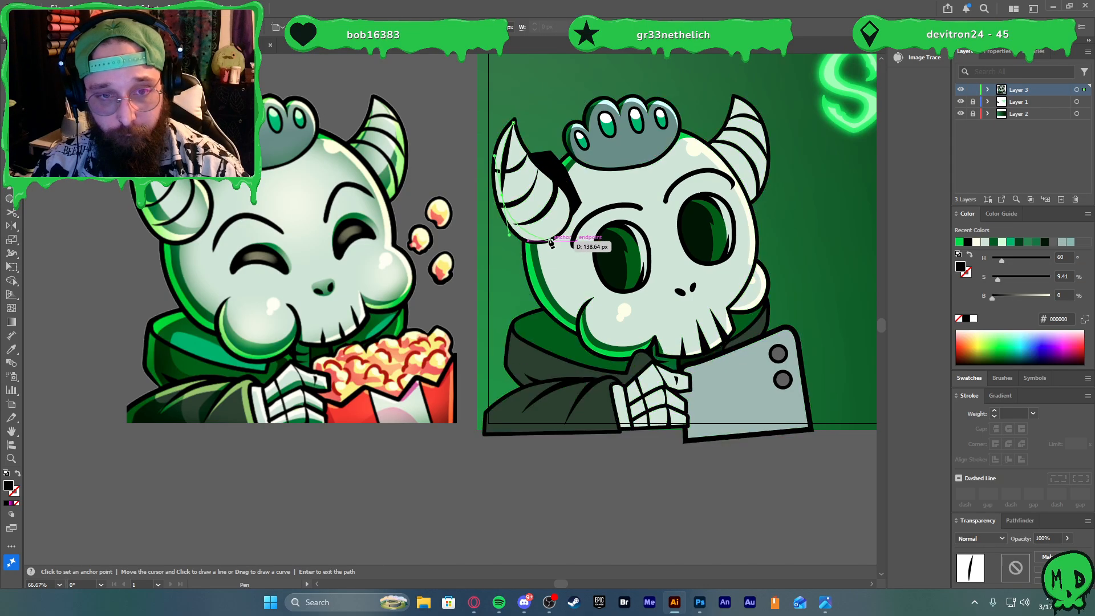
click(550, 242)
scroll(549, 240, up, 4)
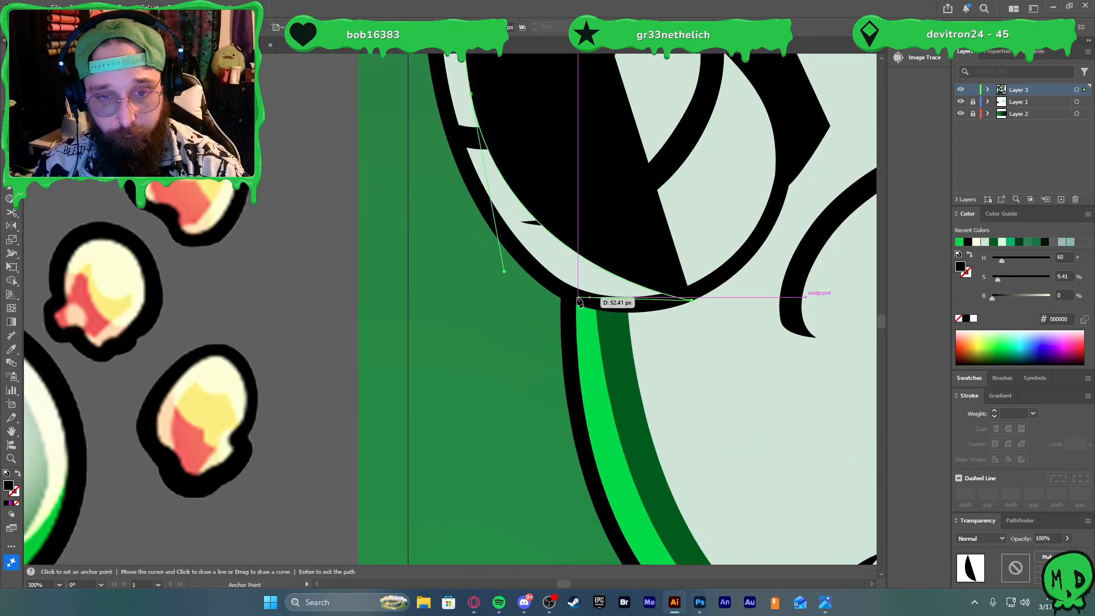
click(567, 297)
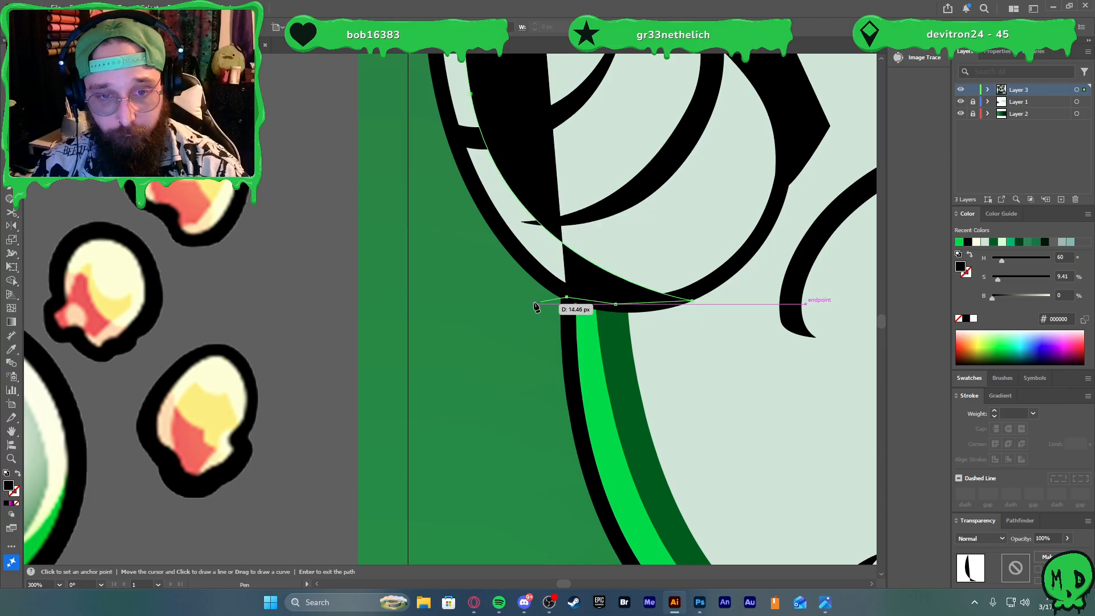
click(531, 304)
scroll(493, 260, down, 2)
click(425, 182)
scroll(434, 146, up, 2)
scroll(442, 152, up, 2)
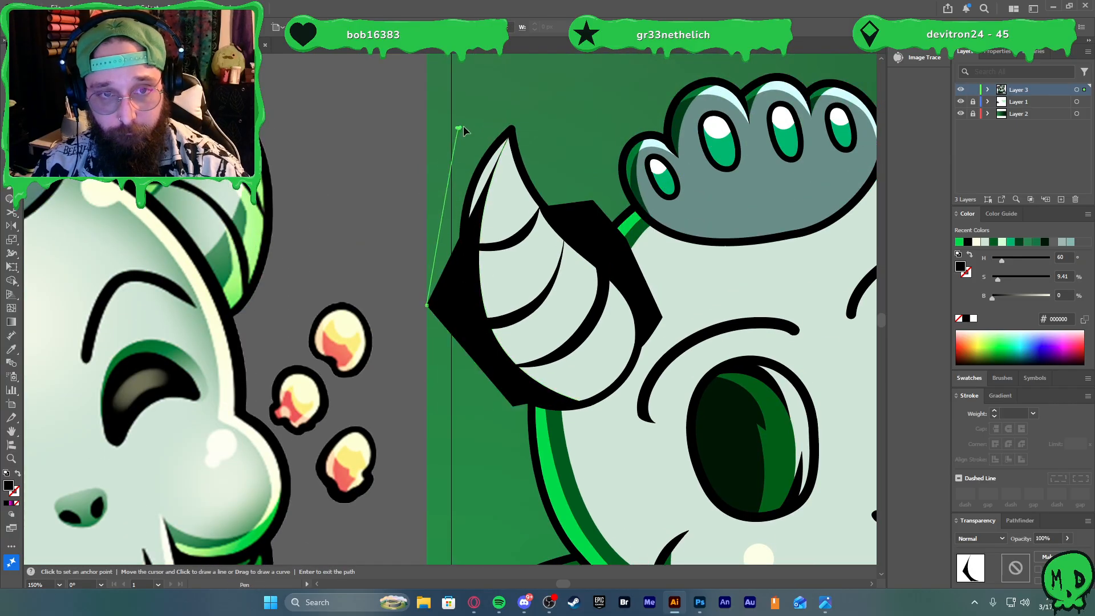
click(459, 127)
click(488, 123)
click(509, 137)
key(v)
Trim away the parts of both left horn shading shapes that lie outside the line art with Shape Builder
scroll(477, 212, down, 5)
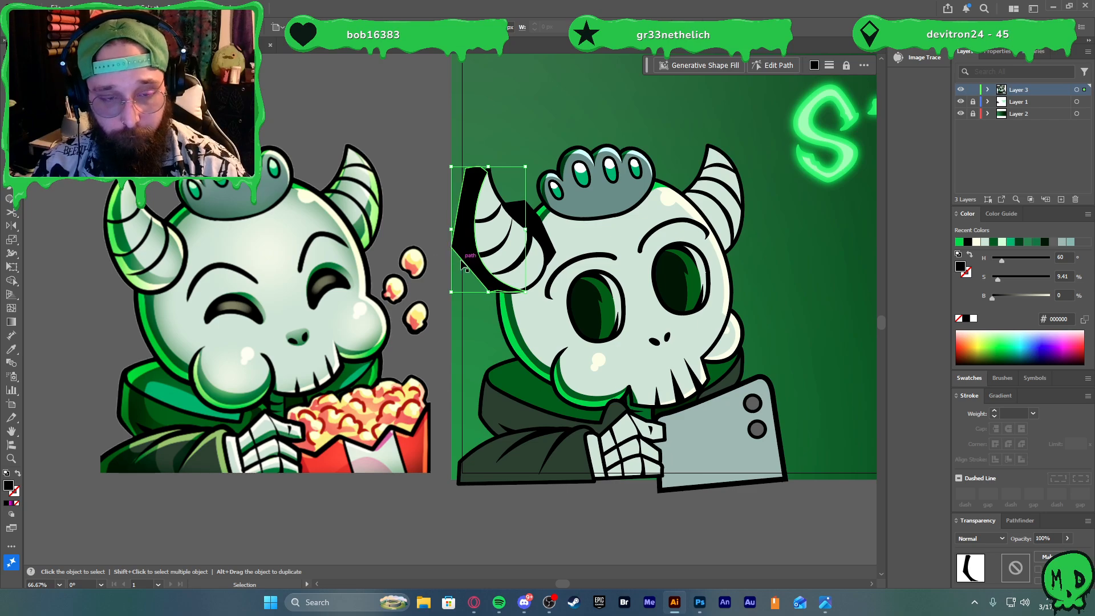
scroll(444, 199, up, 2)
scroll(444, 209, down, 2)
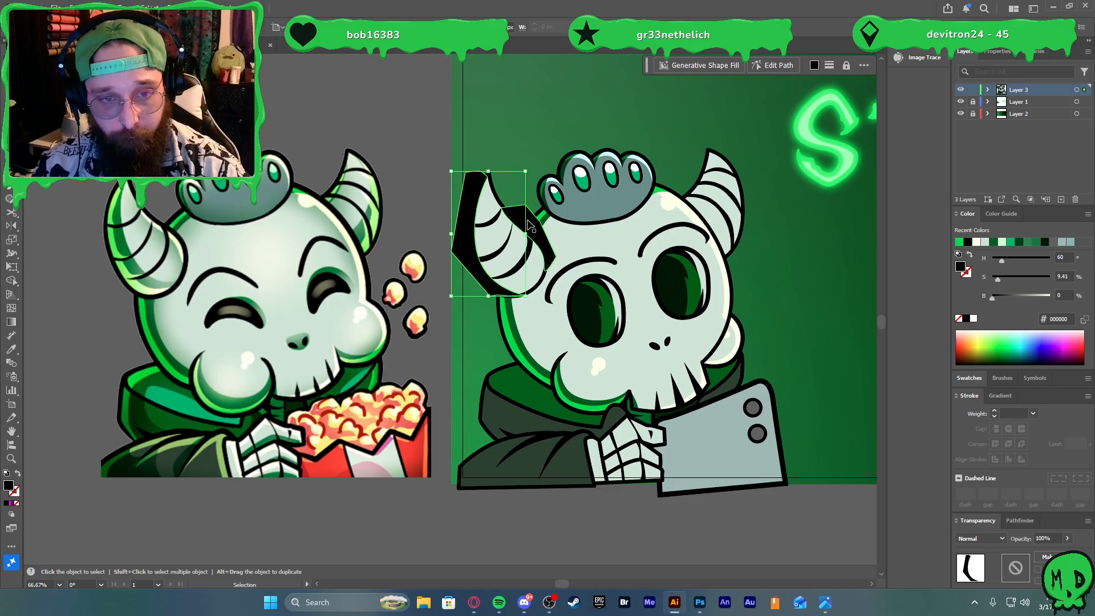
shift+click(510, 219)
key(shift+m)
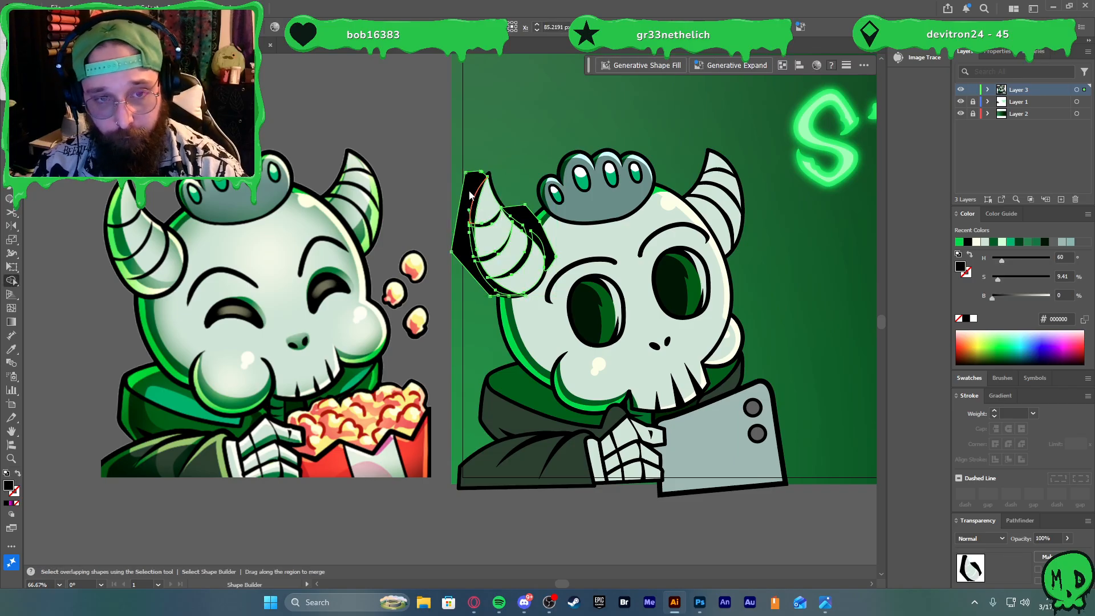
alt+click(469, 189)
alt+click(526, 218)
key(v)
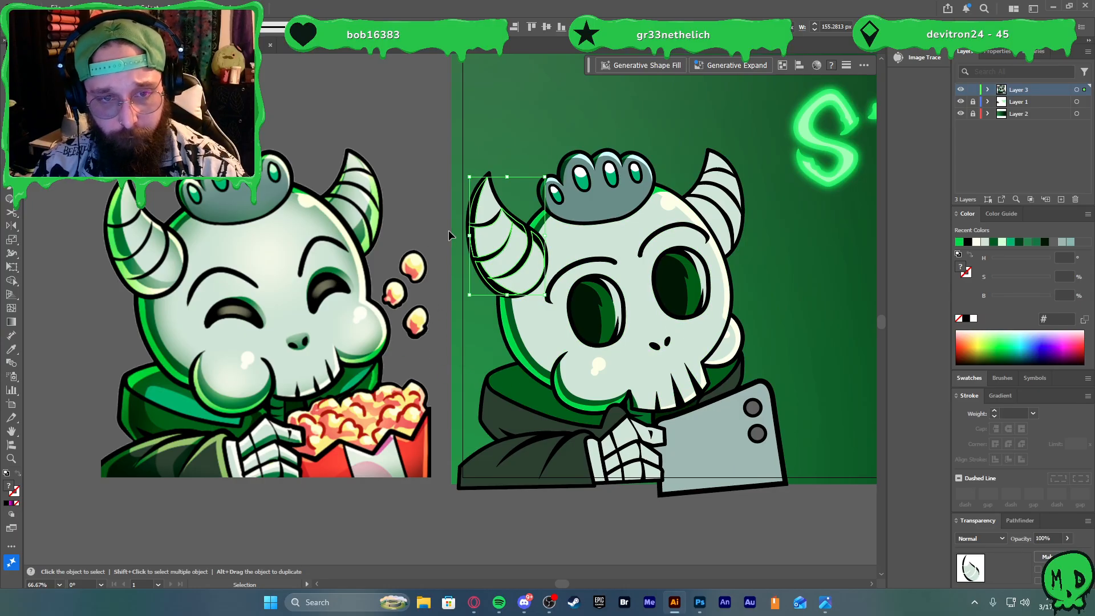
Fill the trimmed pieces along the left horn's inner edge with the cream (#ffffe7) sampled from the skull highlight
click(518, 231)
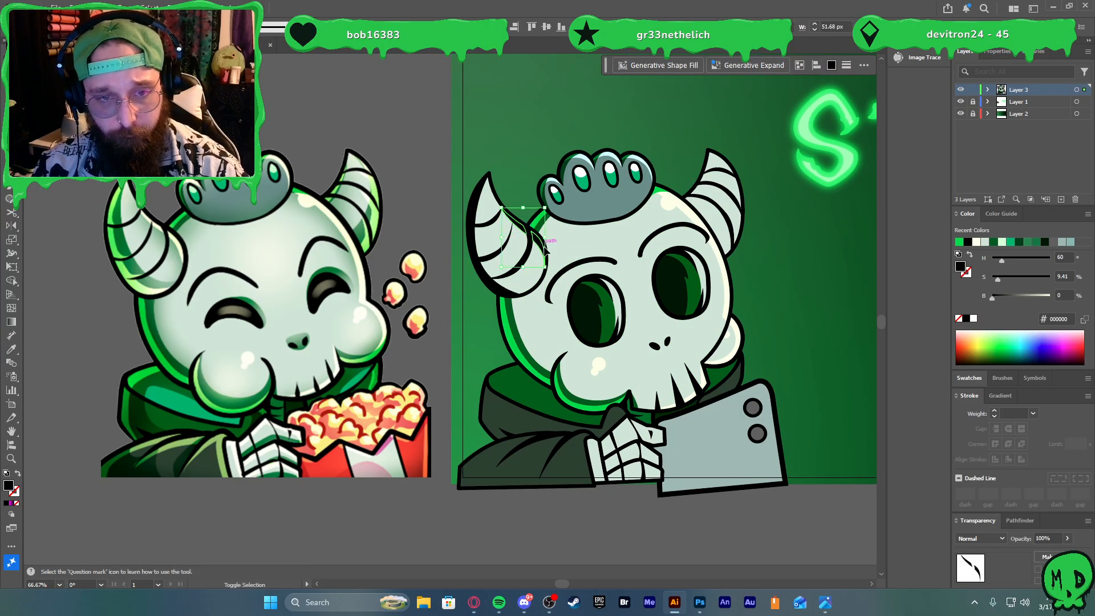
key(i)
click(664, 208)
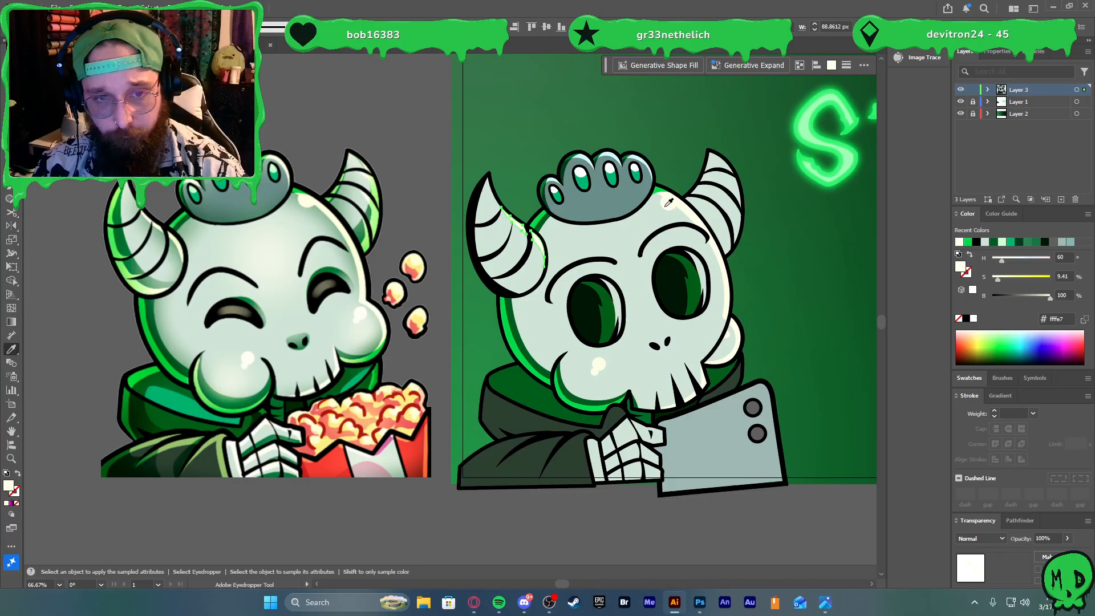
Fill the trimmed pieces along the left horn's outer edge with the bright rim green (#00dc34) sampled from the skull's rim
ctrl+click(514, 269)
ctrl+click(474, 241)
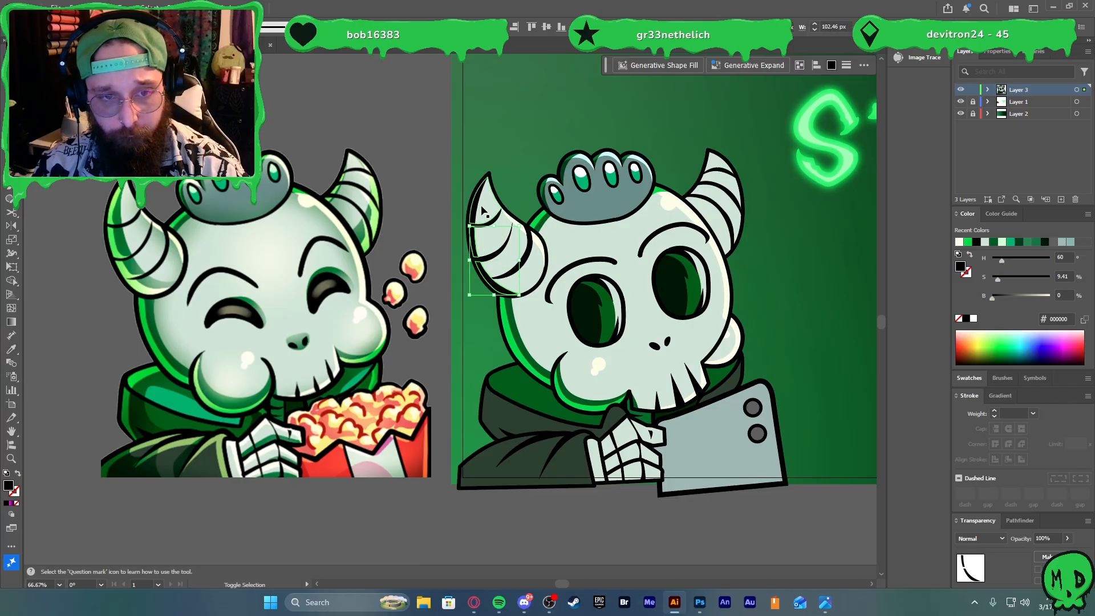
ctrl+click(477, 208)
key(i)
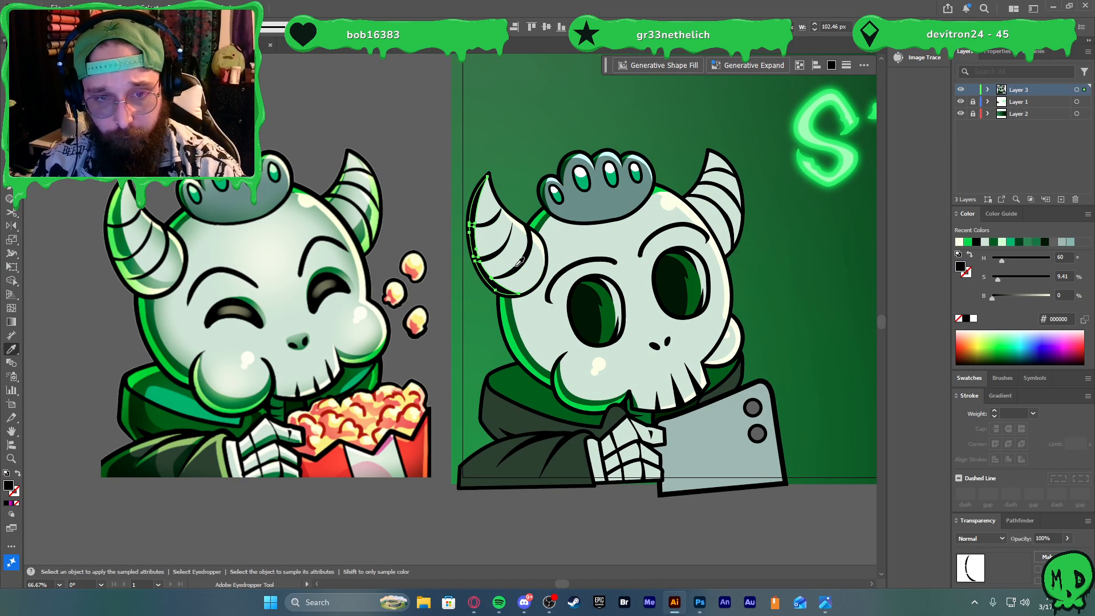
click(506, 315)
ctrl+click(441, 250)
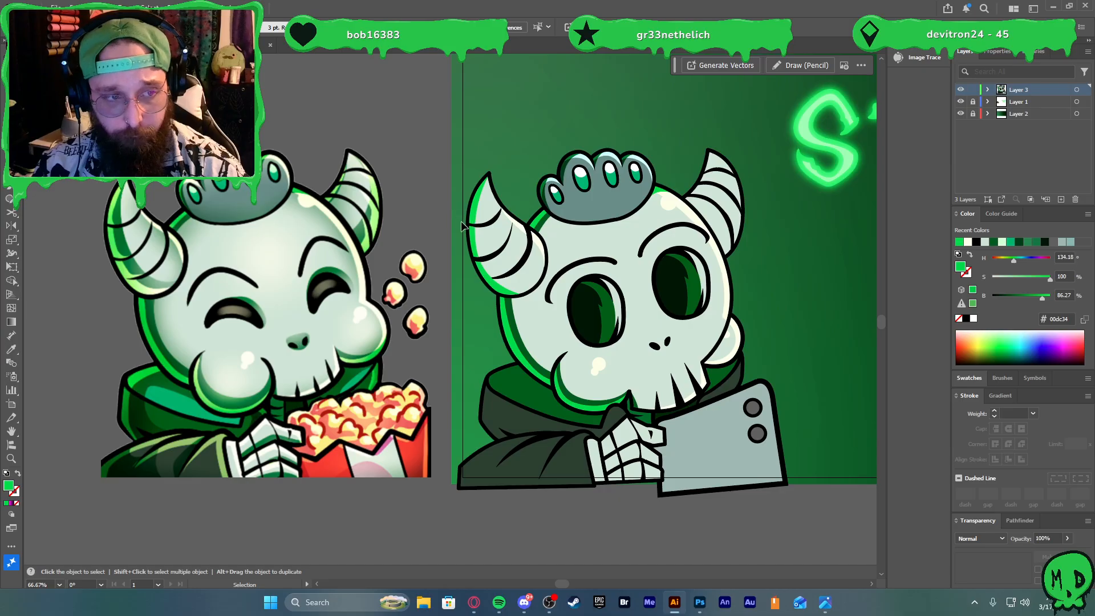
Draw a small bright green Pen wedge where the left horn's uppermost ridge line meets the green rim
scroll(462, 225, up, 2)
key(p)
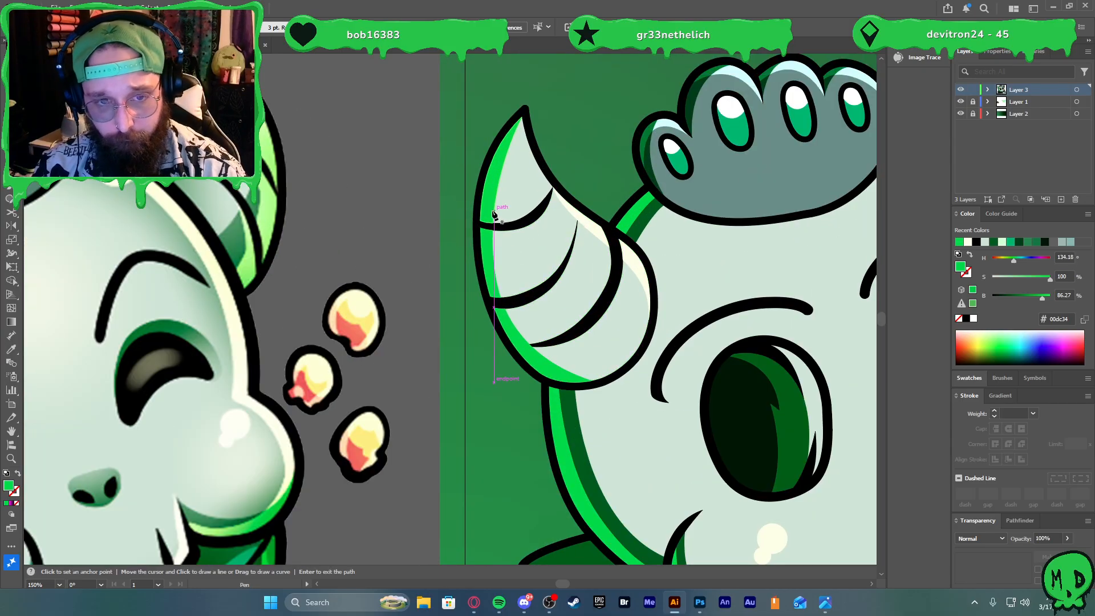
click(494, 210)
drag(501, 222, 506, 226)
scroll(507, 227, up, 4)
click(572, 239)
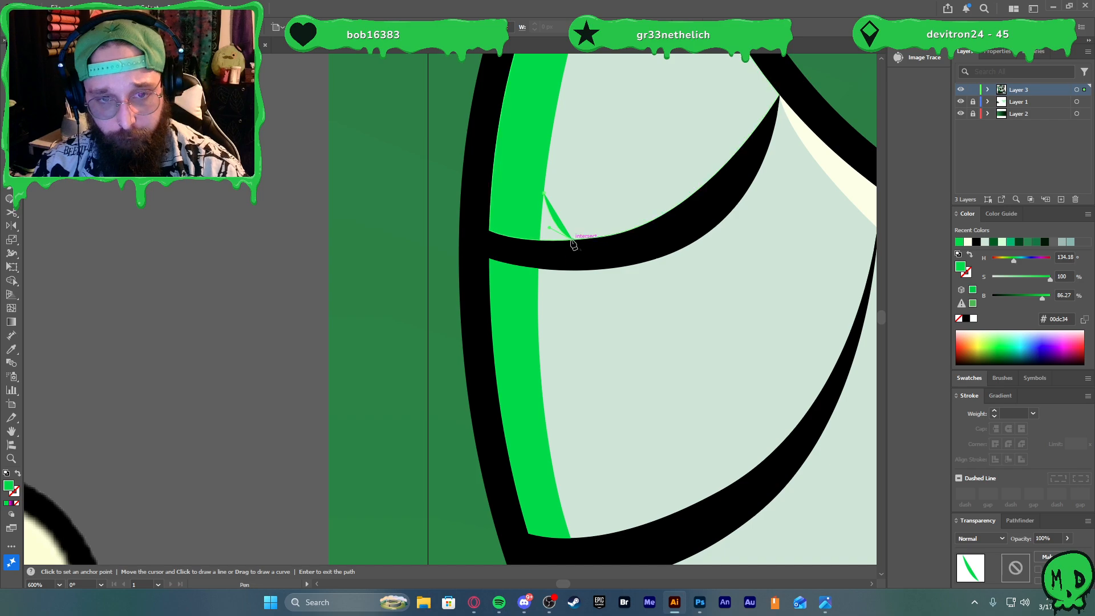
click(542, 195)
scroll(543, 254, down, 2)
Draw a matching bright green wedge where the left horn's middle ridge line meets the green rim
key(p)
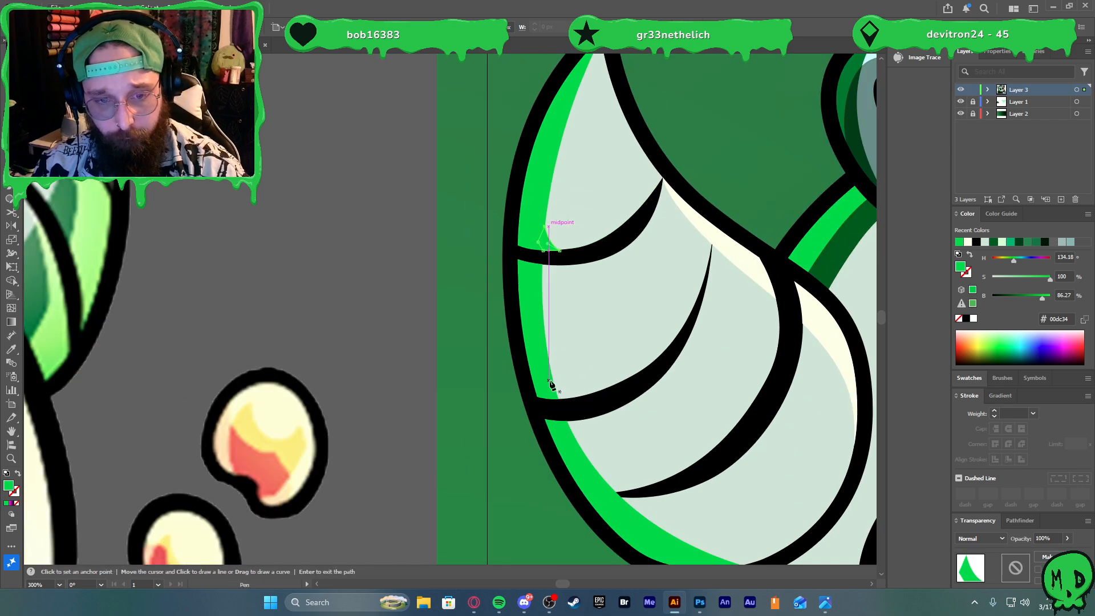
click(553, 380)
drag(586, 395, 523, 390)
scroll(567, 399, up, 3)
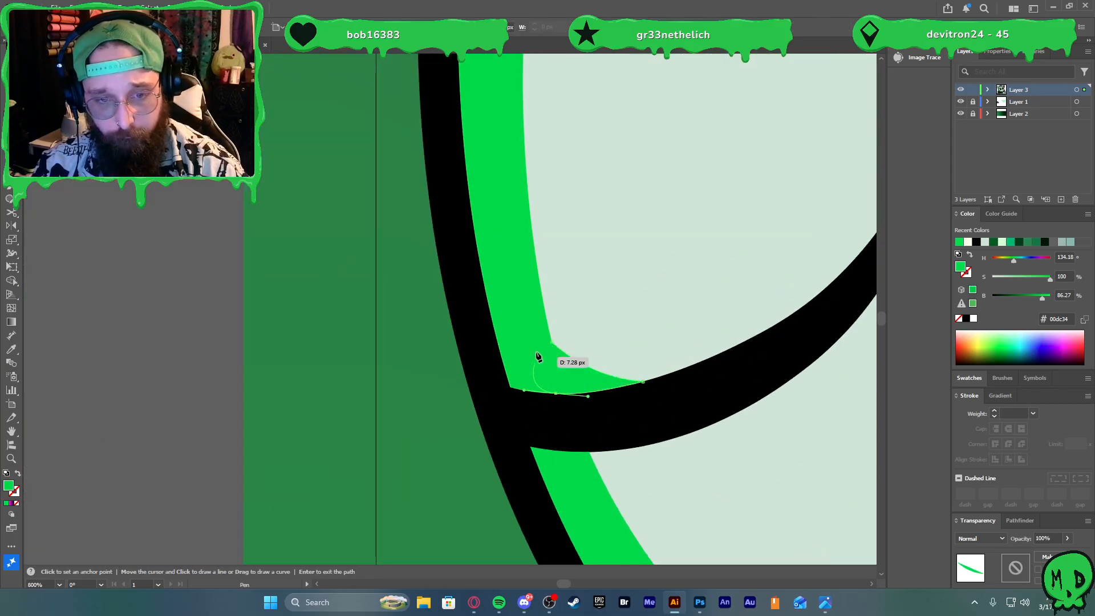
click(550, 343)
Draw a small bright green Pen wedge where the left horn's lowest ridge line meets the green rim
scroll(551, 343, down, 3)
scroll(649, 467, up, 3)
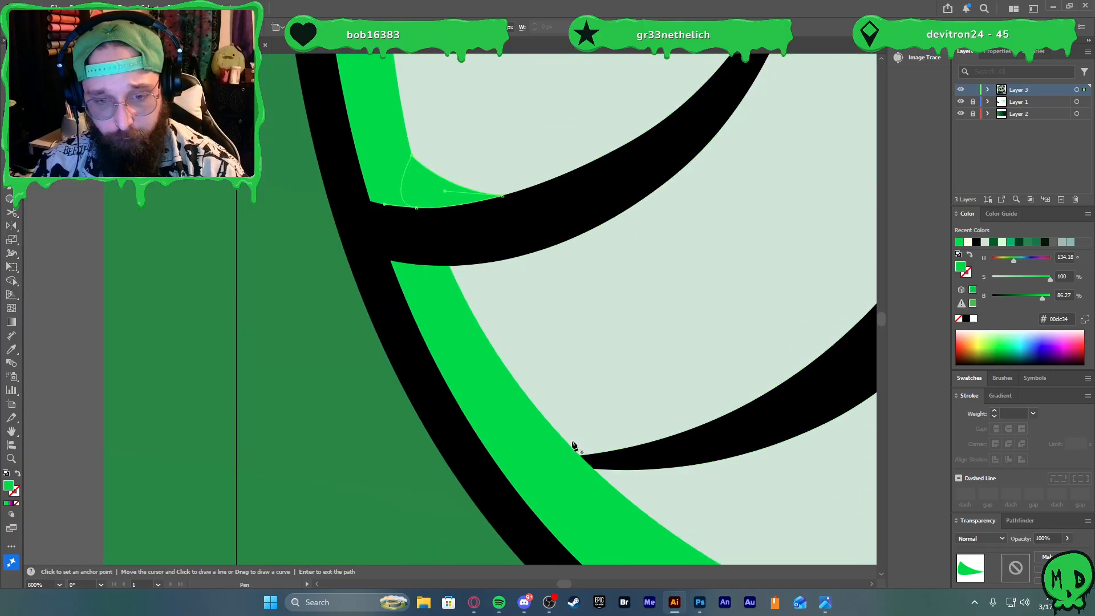
scroll(554, 428, down, 6)
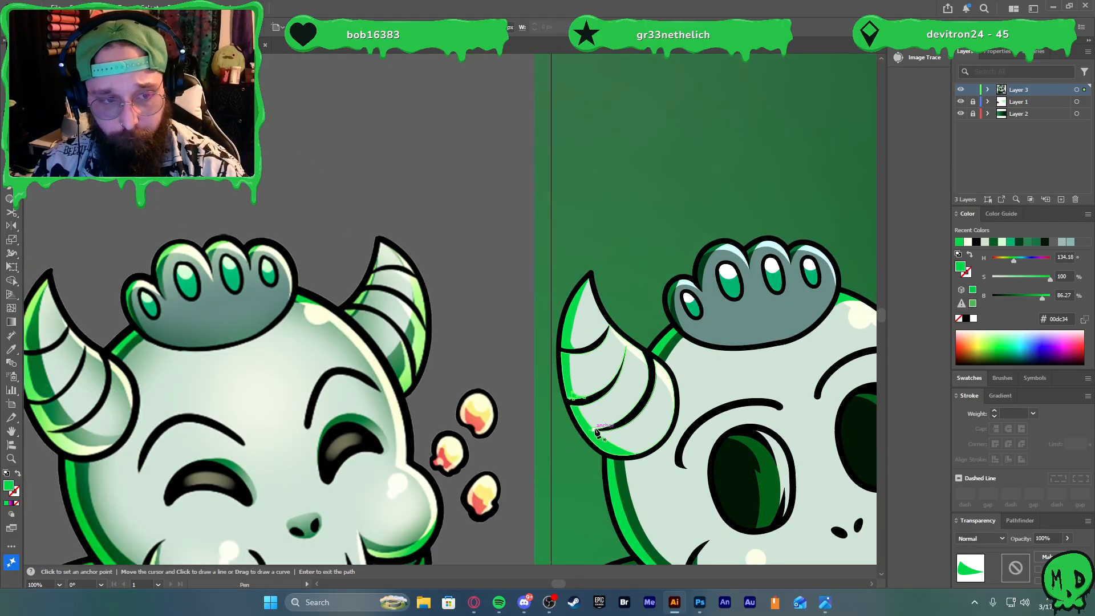
scroll(619, 462, up, 4)
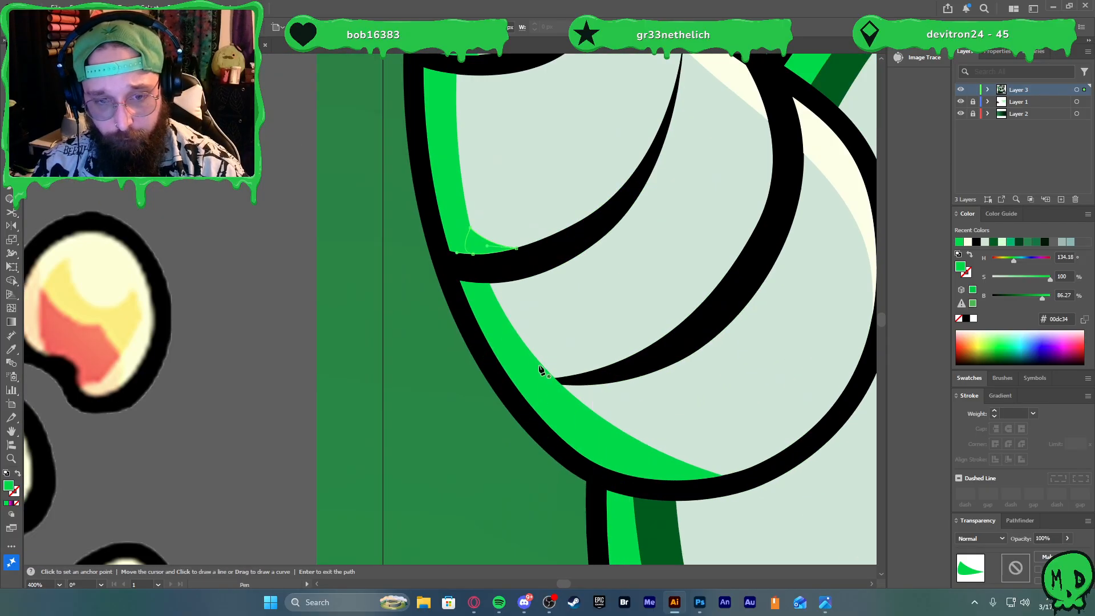
click(541, 361)
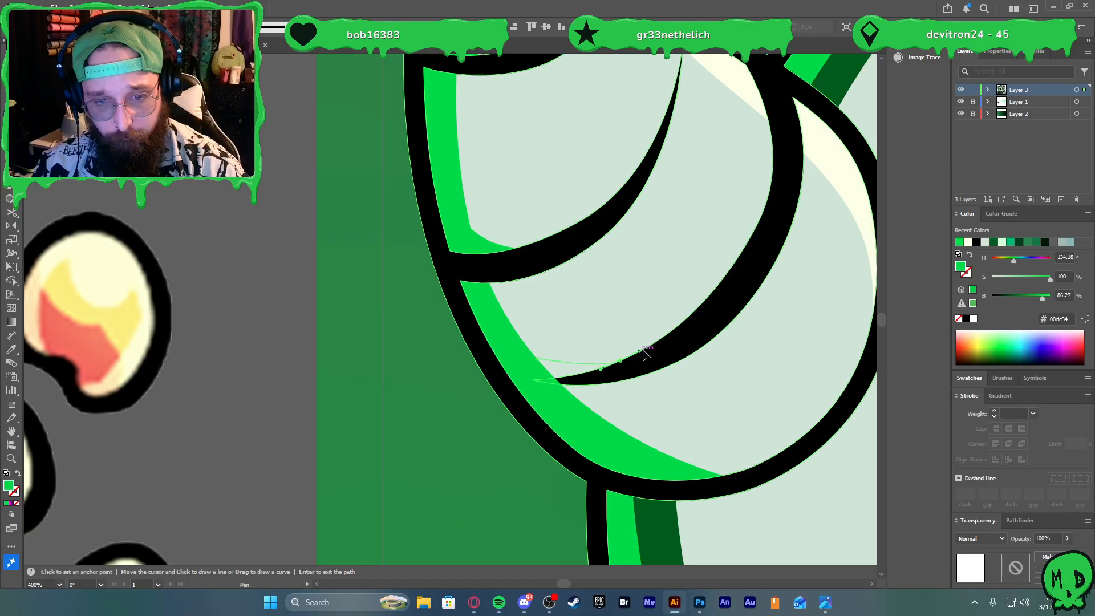
drag(643, 354, 670, 356)
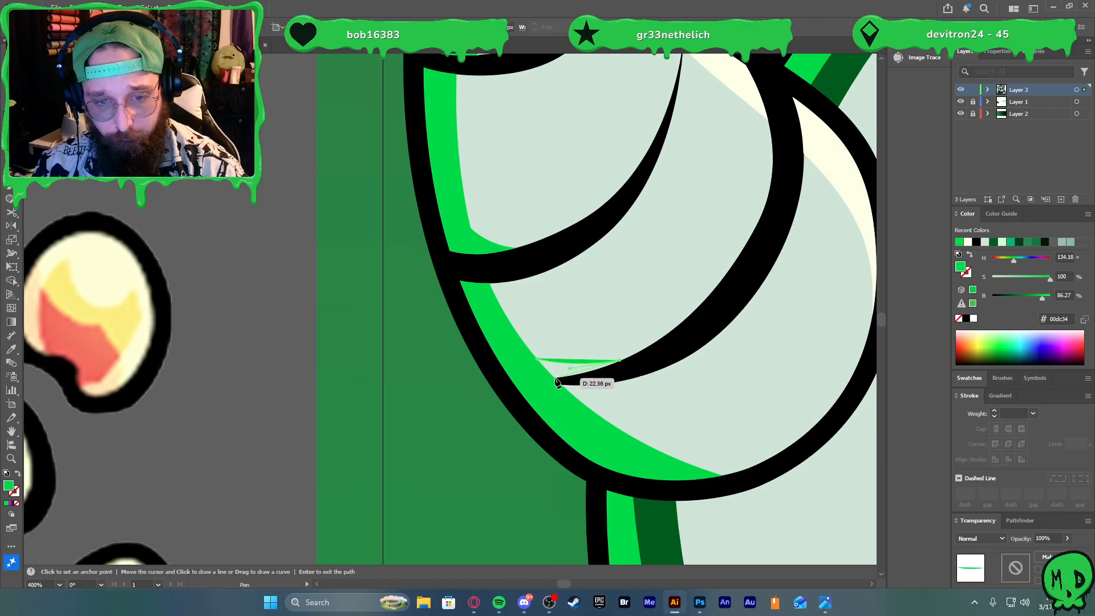
drag(555, 382, 528, 383)
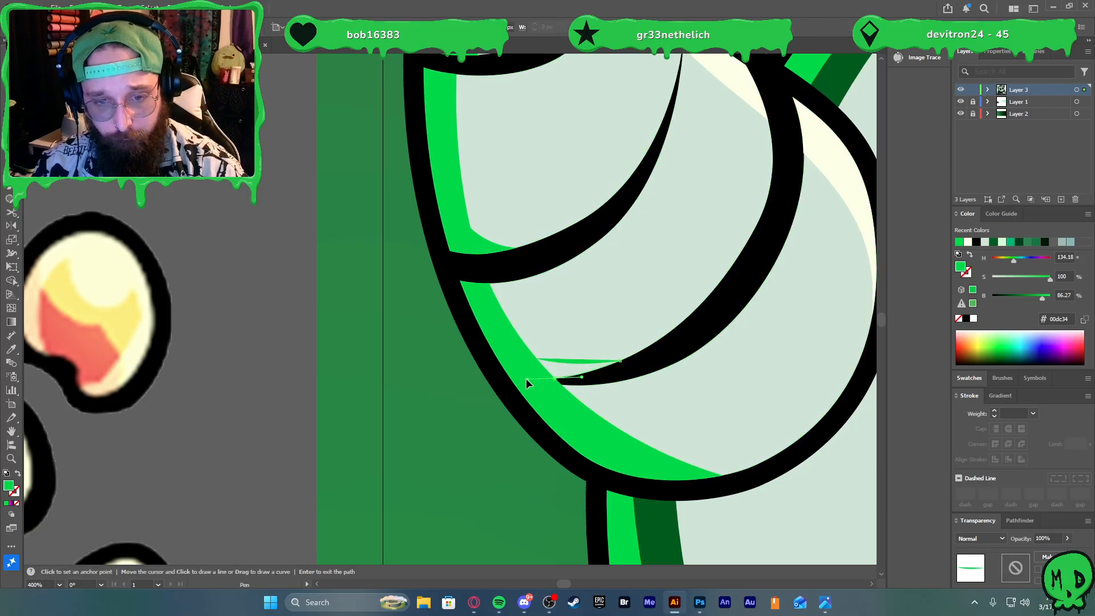
click(537, 359)
key(v)
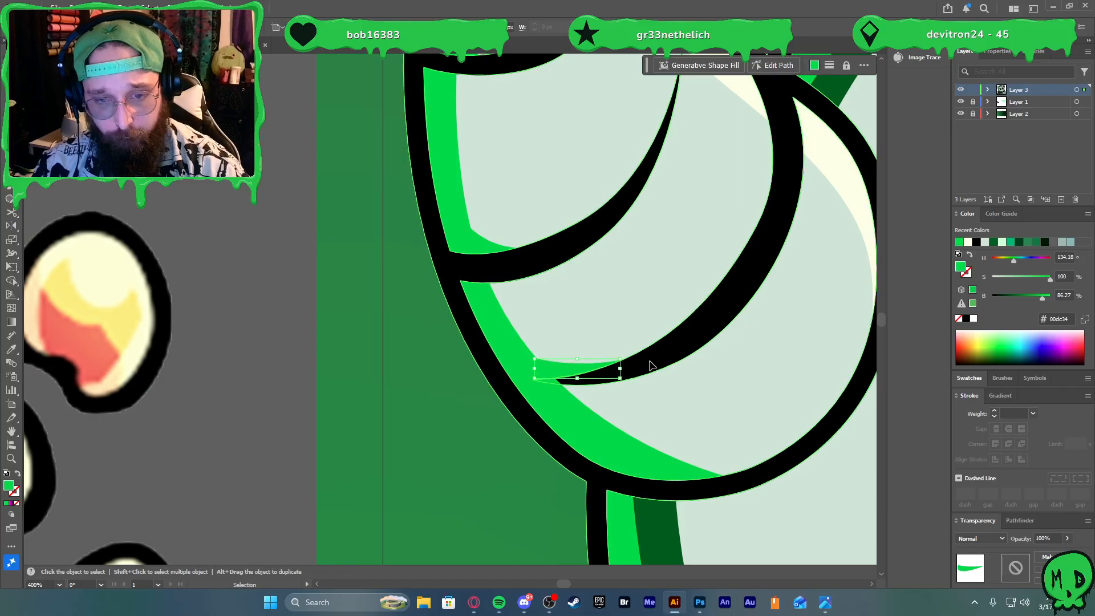
Bring the character's black line art to the front, above the new wedge on the left horn
click(650, 364)
key(ctrl+shift+])
click(276, 356)
scroll(278, 354, down, 2)
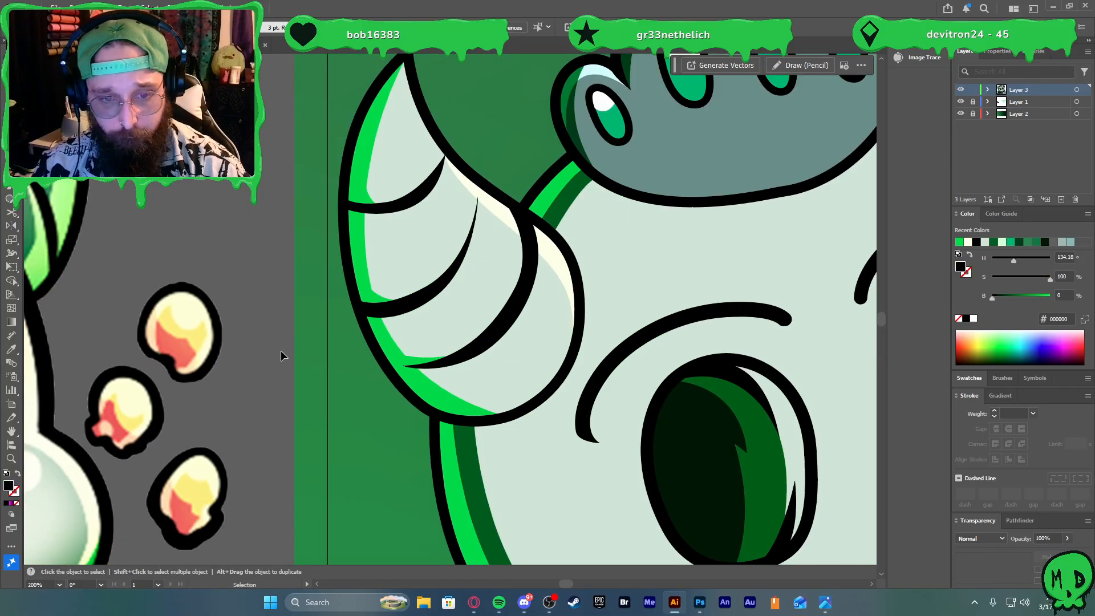
Combine the bright green rim pieces and ridge wedges along the left horn's outer edge into one object
drag(219, 359, 274, 354)
scroll(275, 353, down, 2)
key(a)
scroll(273, 357, left, 5)
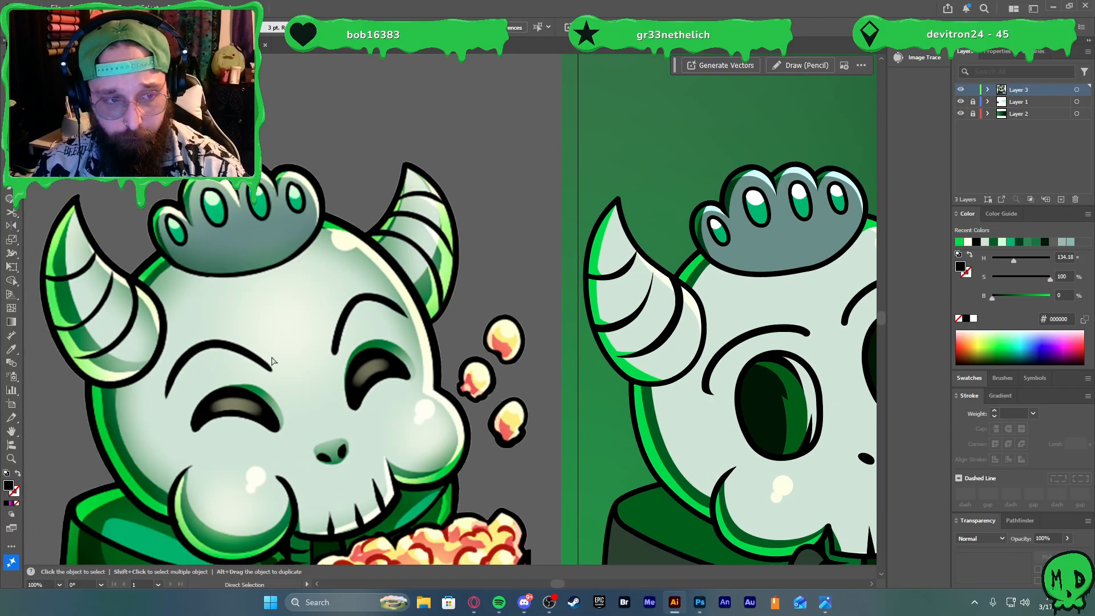
scroll(393, 340, right, 3)
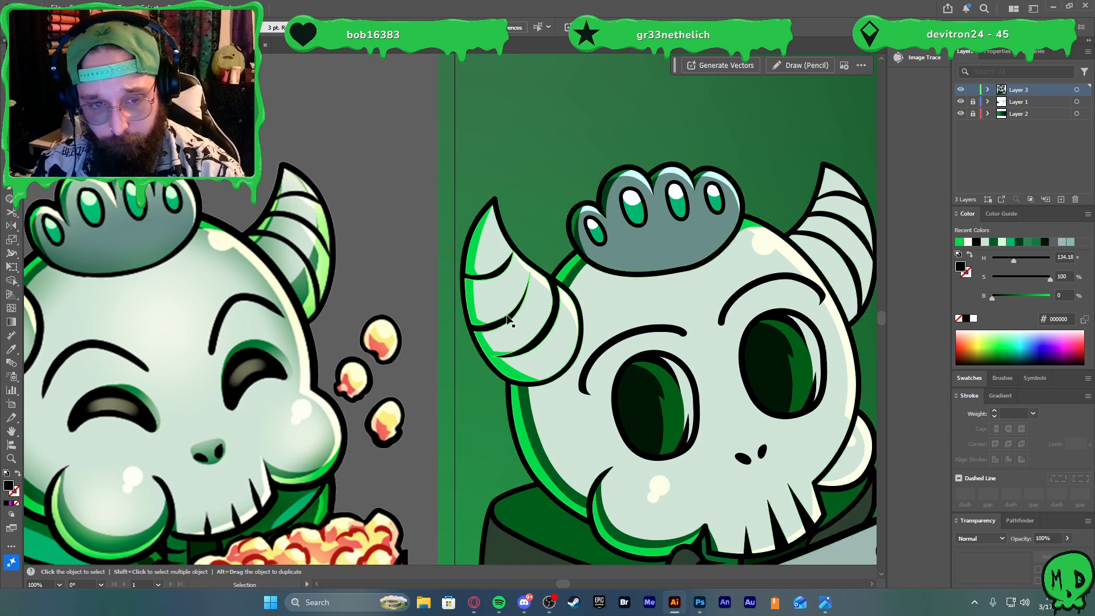
key(v)
scroll(500, 378, up, 3)
click(461, 363)
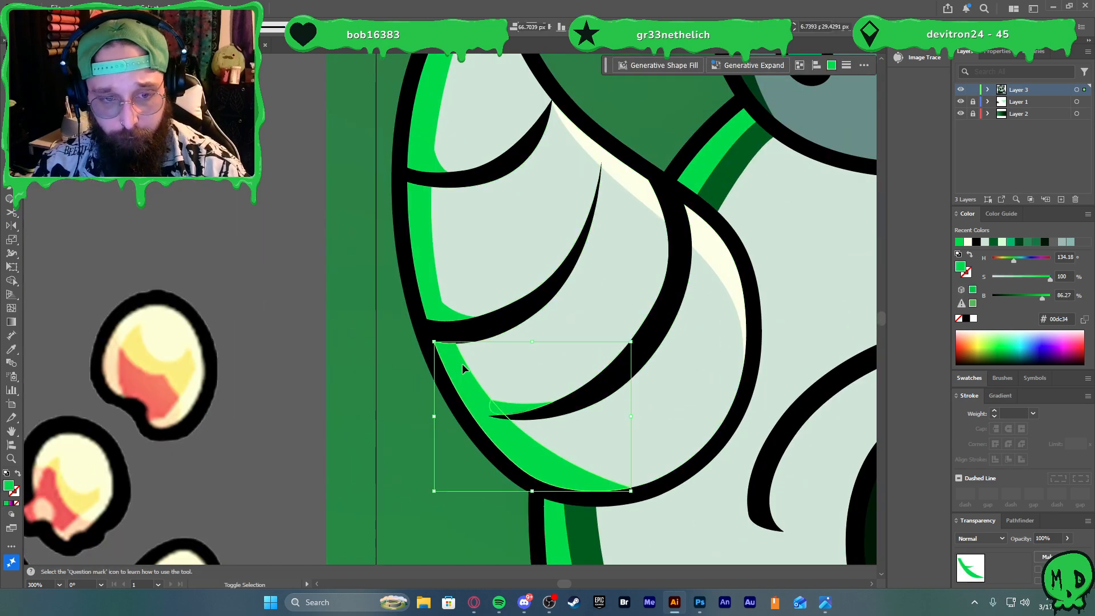
shift+click(447, 314)
shift+click(425, 136)
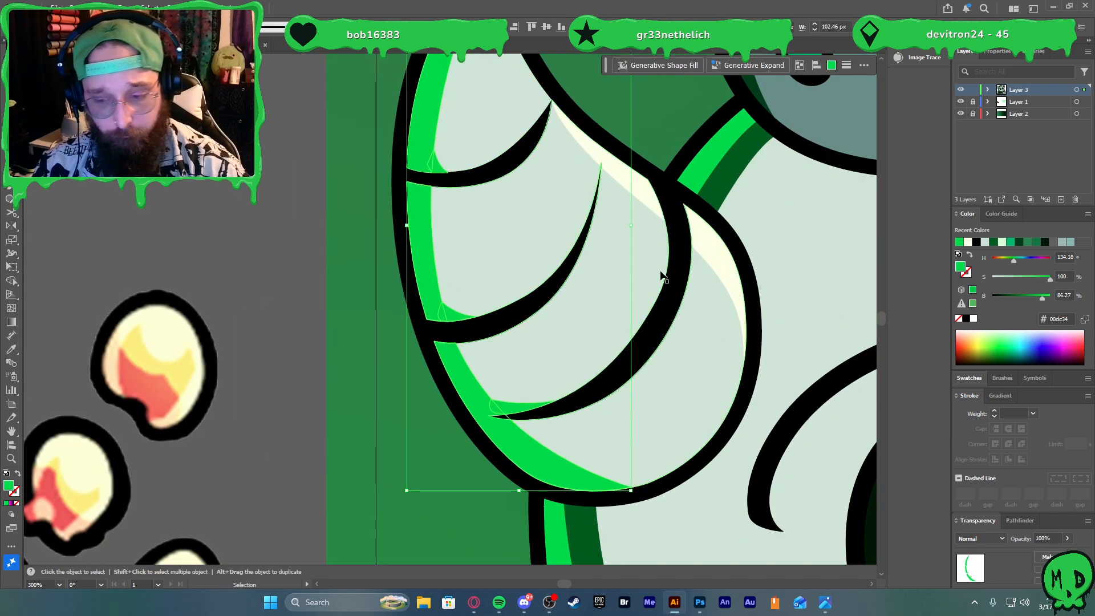
key(ctrl+4)
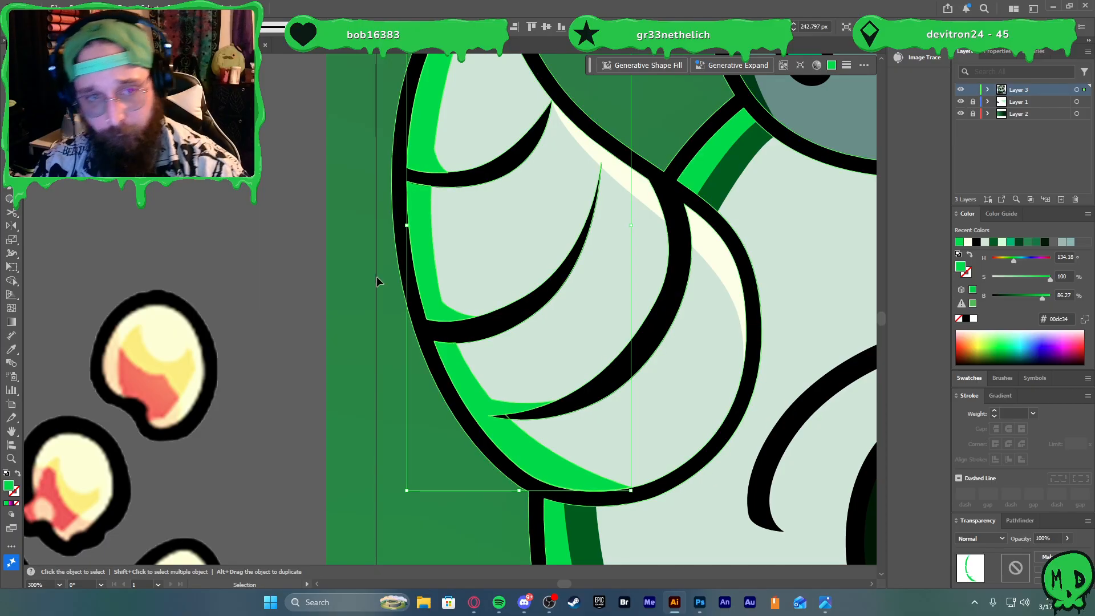
click(293, 238)
Draw a closed curved Pen shape for the shadow along the left horn's outer side, from near the tip to the base
scroll(361, 217, down, 2)
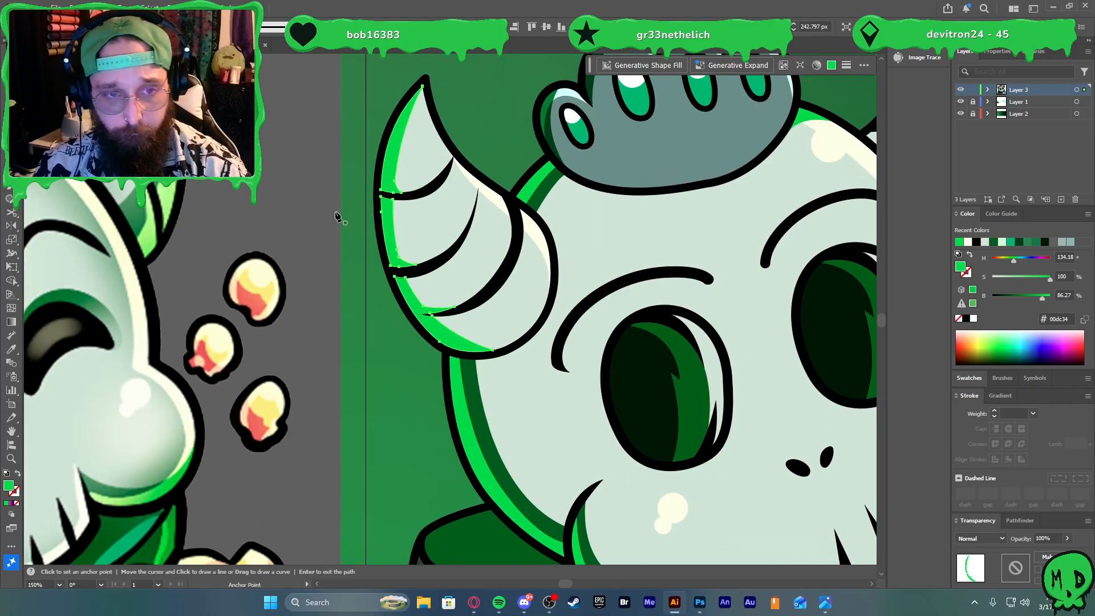
key(p)
scroll(425, 198, down, 1)
scroll(425, 198, left, 7)
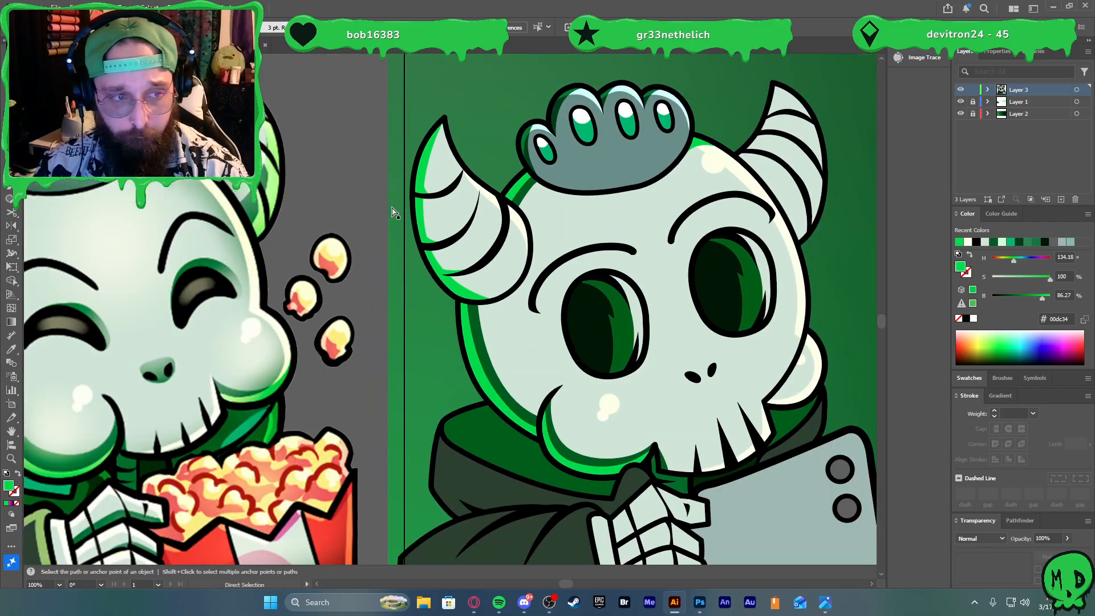
scroll(425, 202, right, 3)
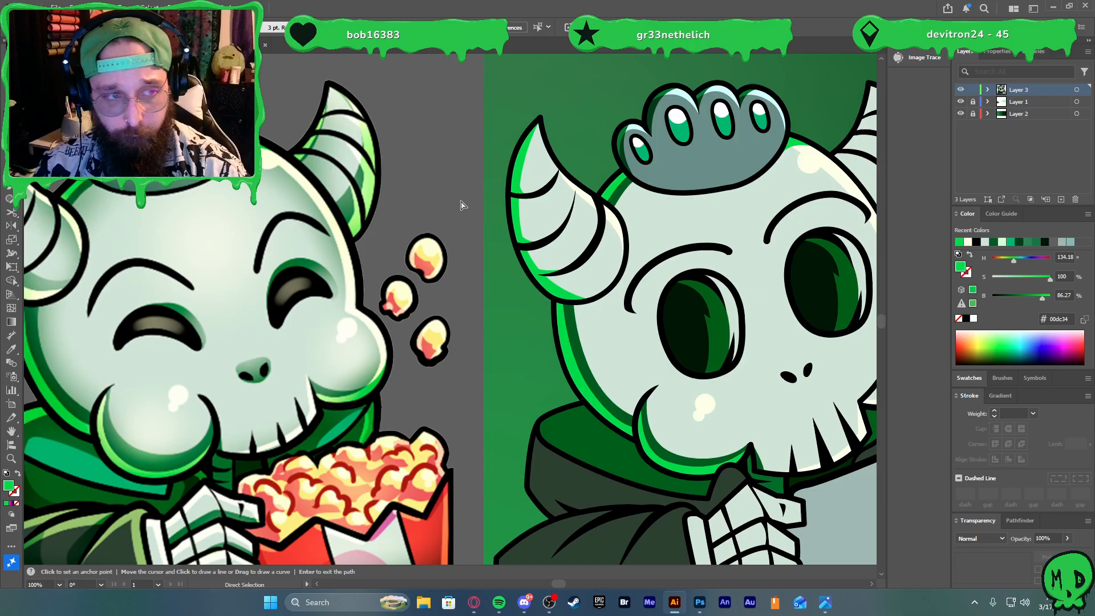
click(533, 135)
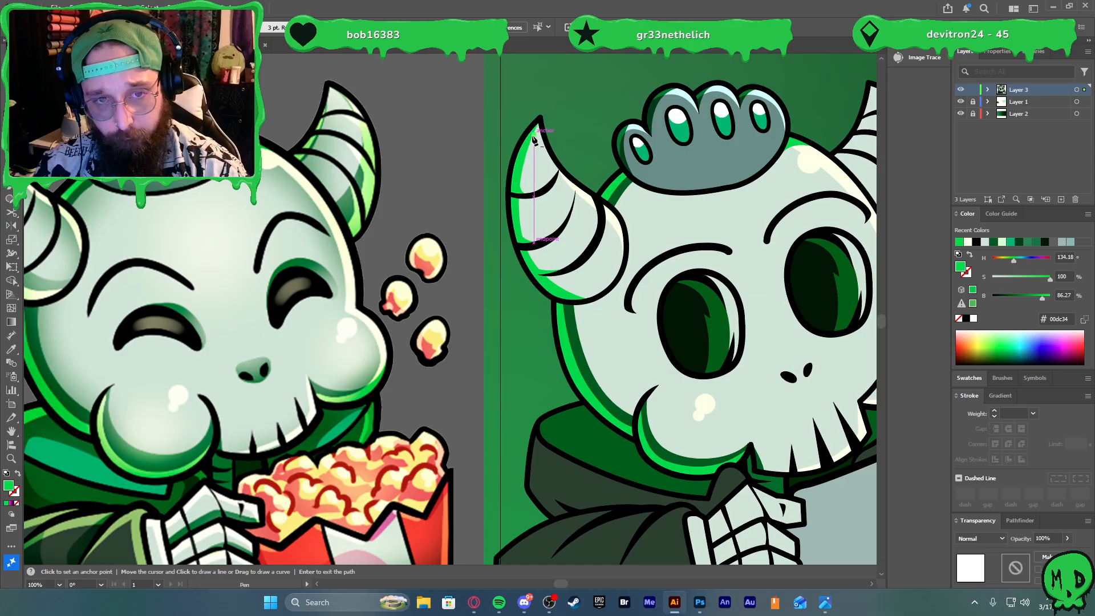
click(539, 240)
click(558, 278)
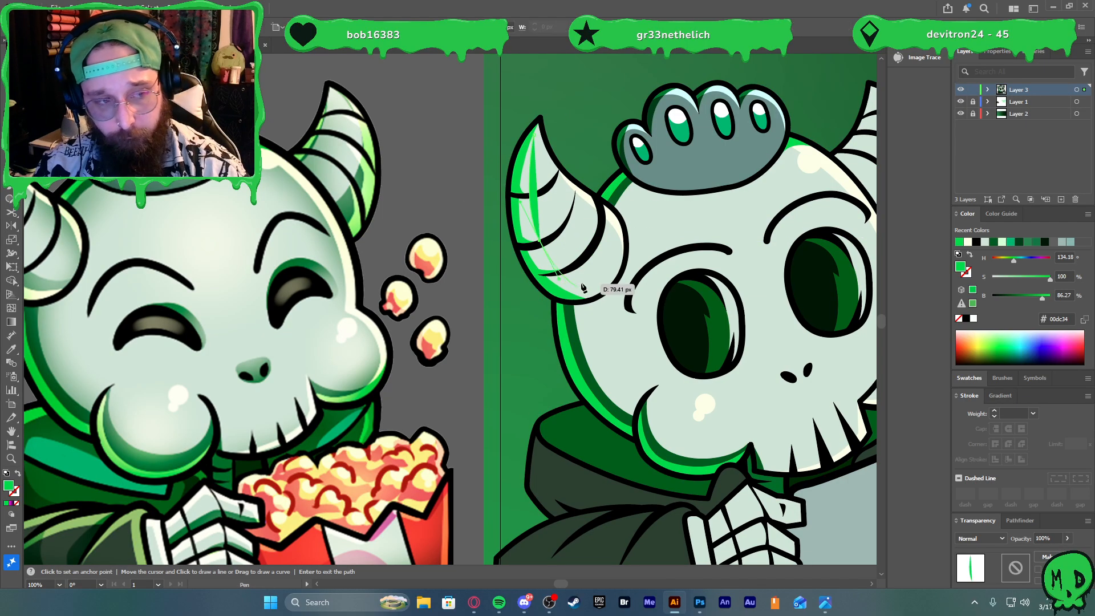
scroll(588, 286, down, 1)
scroll(595, 286, up, 2)
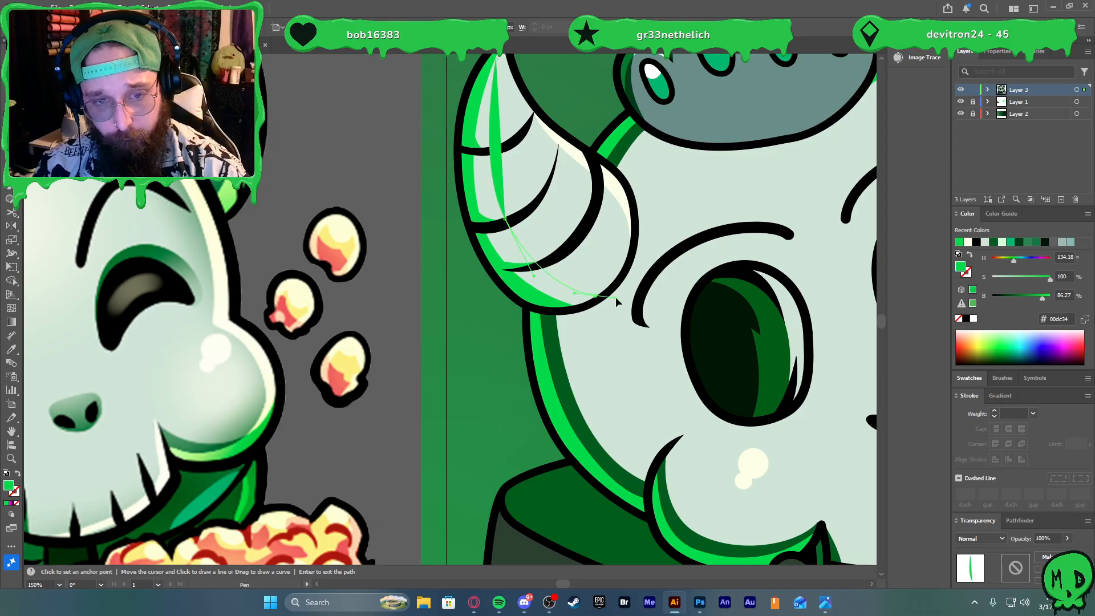
drag(616, 299, 614, 301)
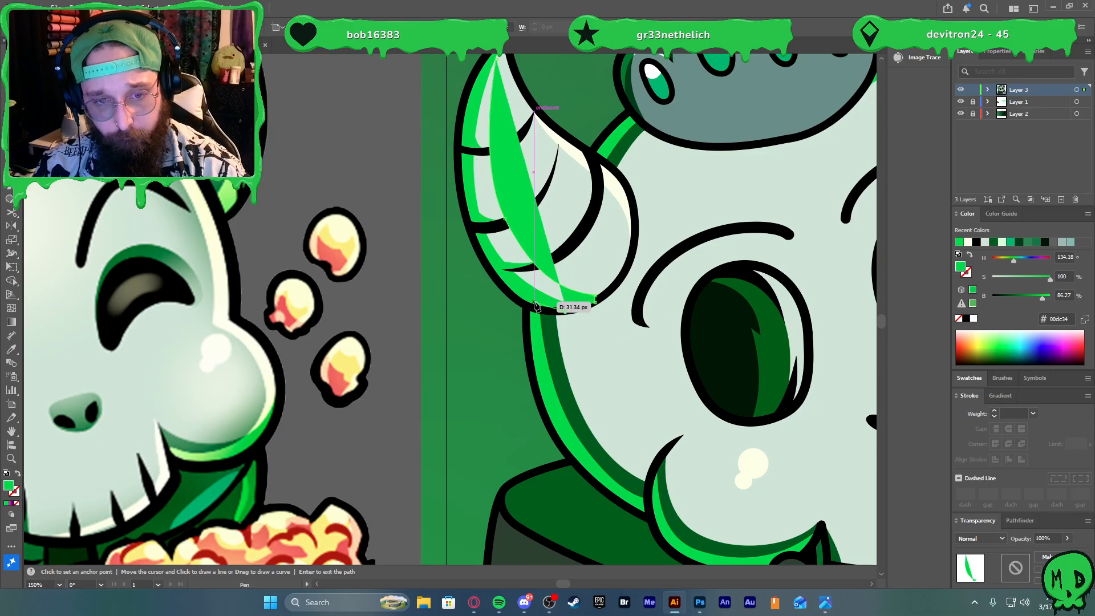
click(534, 302)
click(489, 253)
click(470, 194)
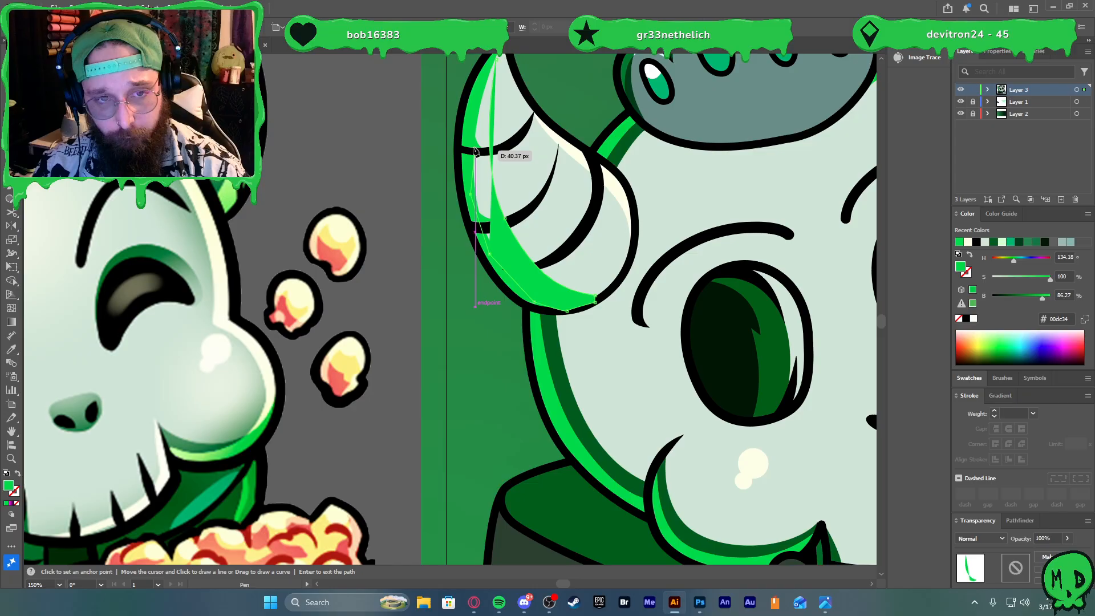
click(469, 117)
scroll(469, 116, up, 1)
click(495, 77)
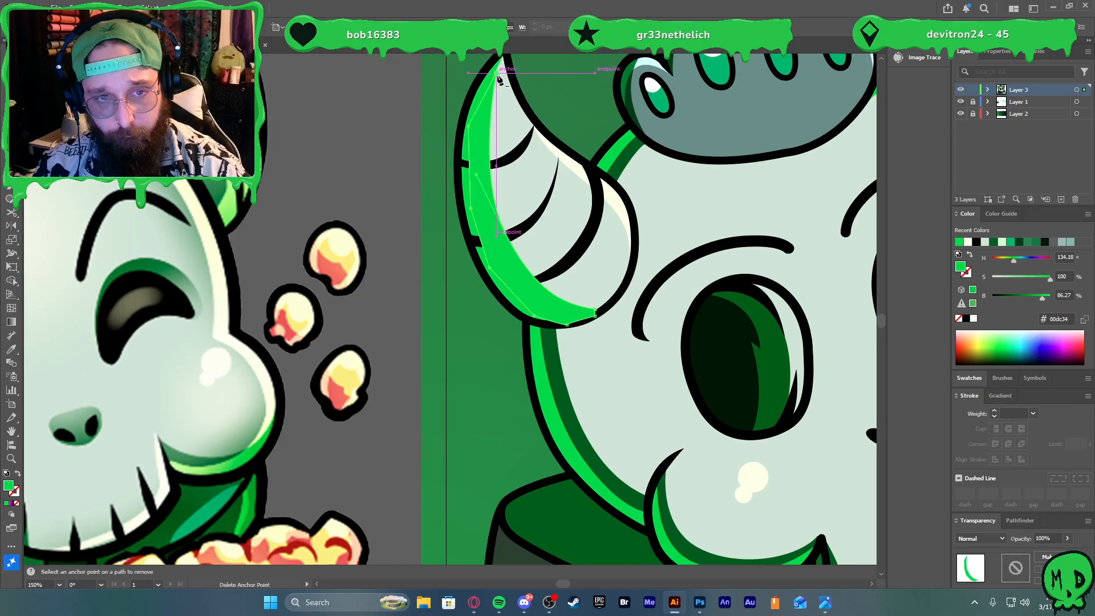
Fill the left horn's shadow shape with the dark green (#005b17) sampled from the skull's edge shading
key(i)
click(624, 163)
key(v)
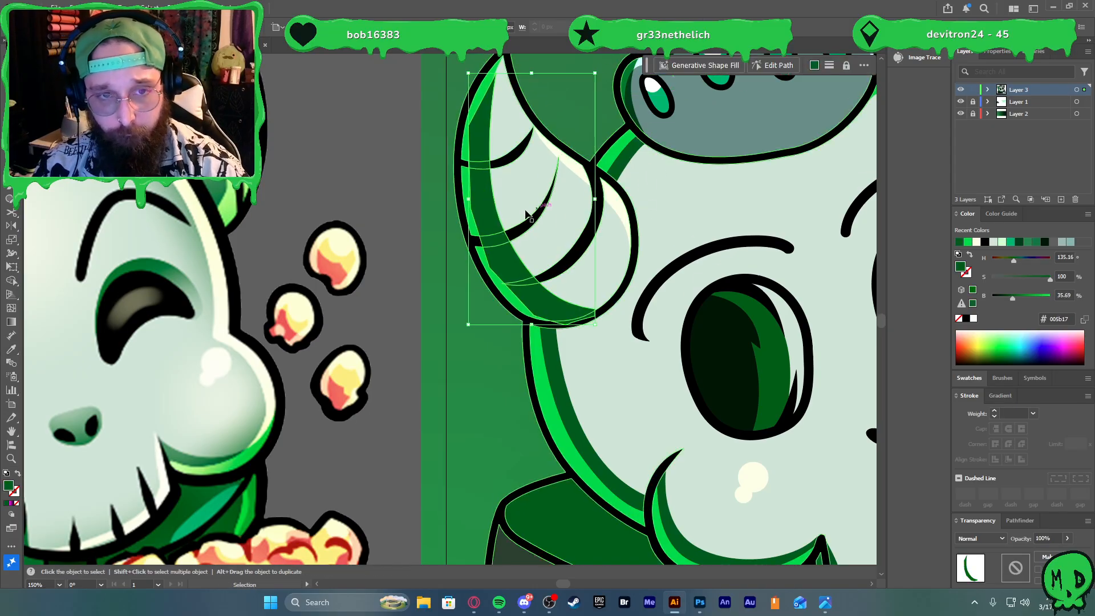
Bring the left horn's bright green rim above the dark shadow, and the black line art above both
click(466, 180)
click(467, 179)
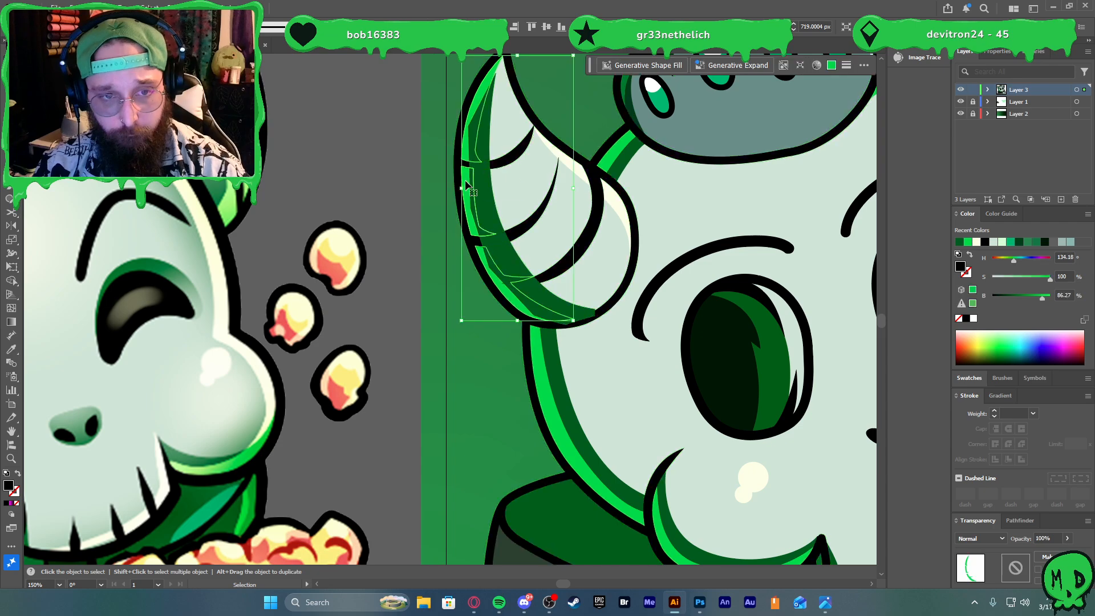
shift+click(459, 183)
key(shift+m)
key(ctrl+shift+bracketright)
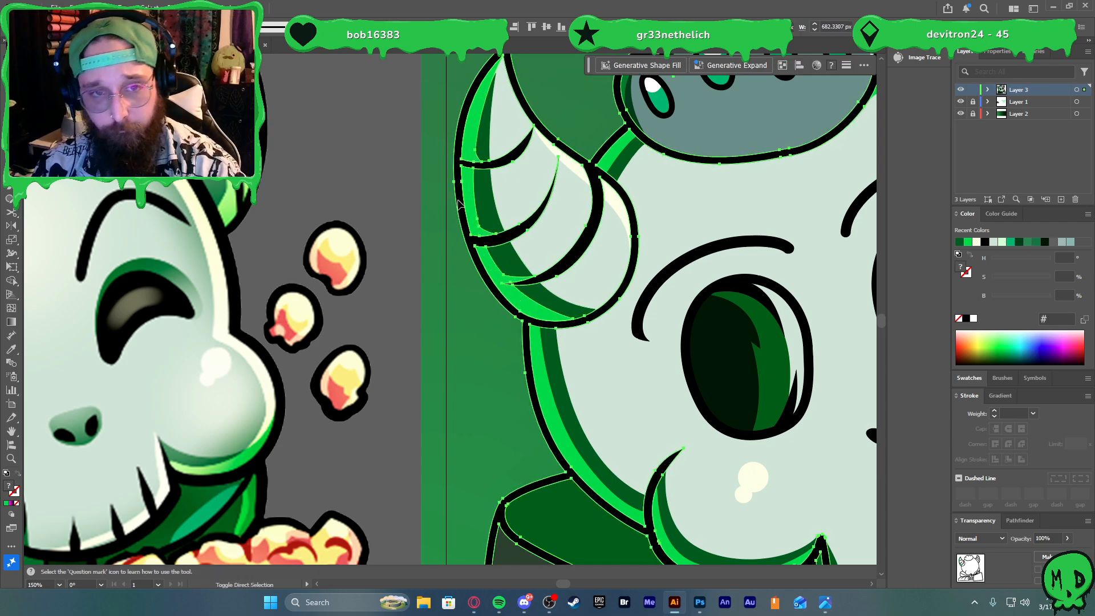
click(416, 197)
Compare the character's horns, hood, hand and grey device with the shading on the reference emote
scroll(415, 220, down, 4)
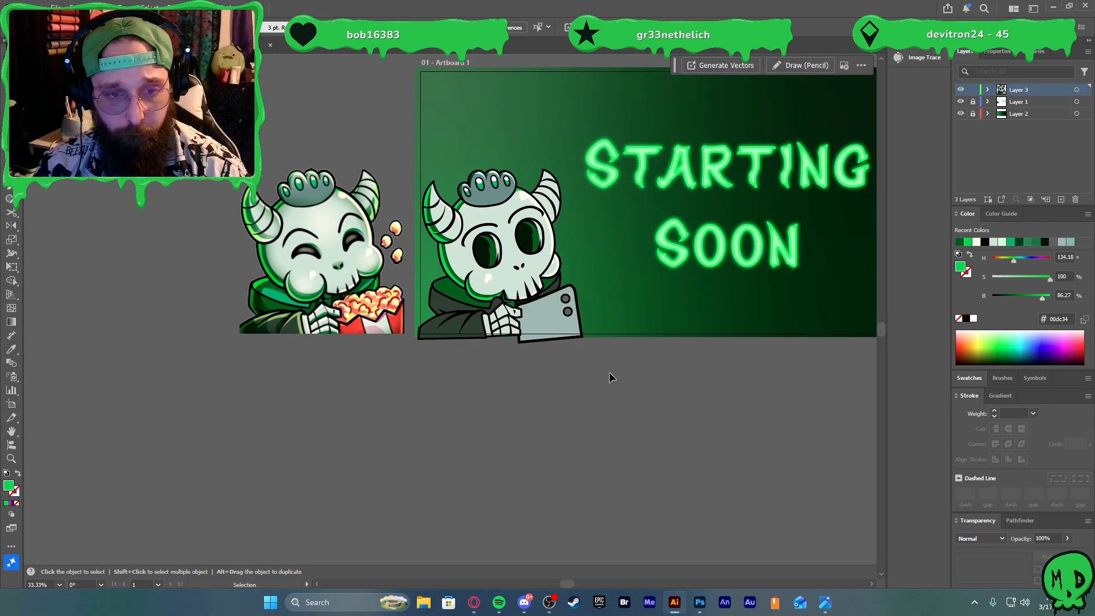
scroll(609, 376, up, 1)
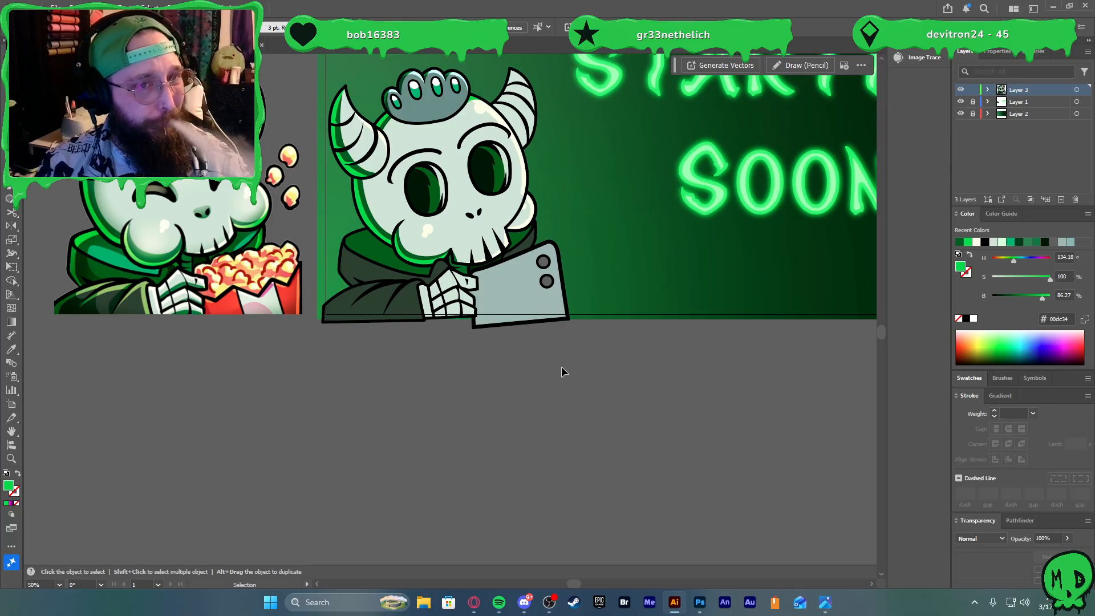
scroll(380, 321, up, 1)
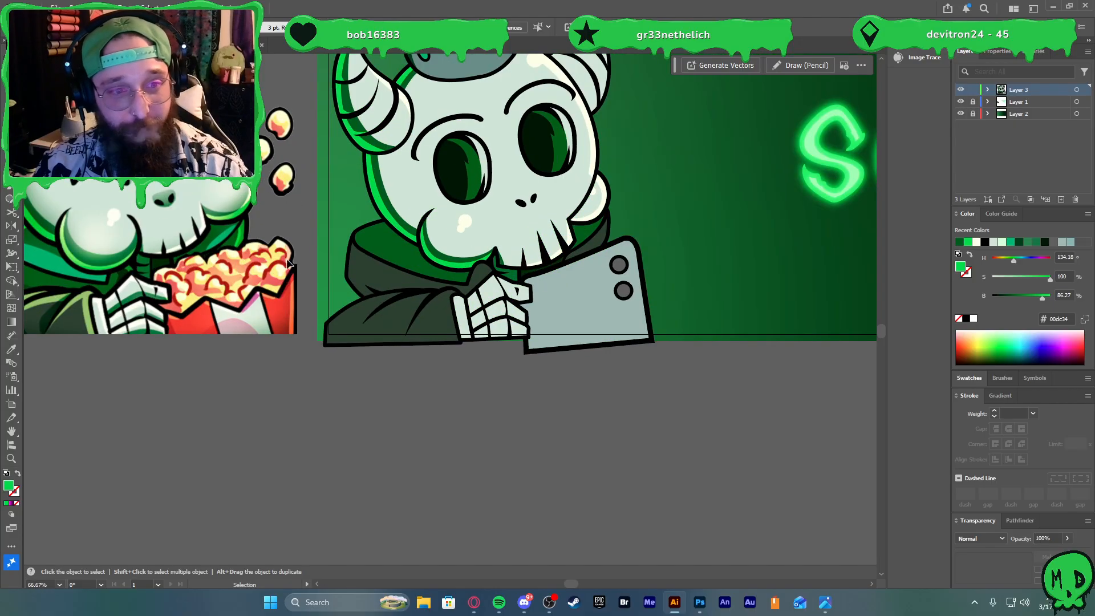
scroll(383, 336, left, 1)
scroll(382, 341, left, 2)
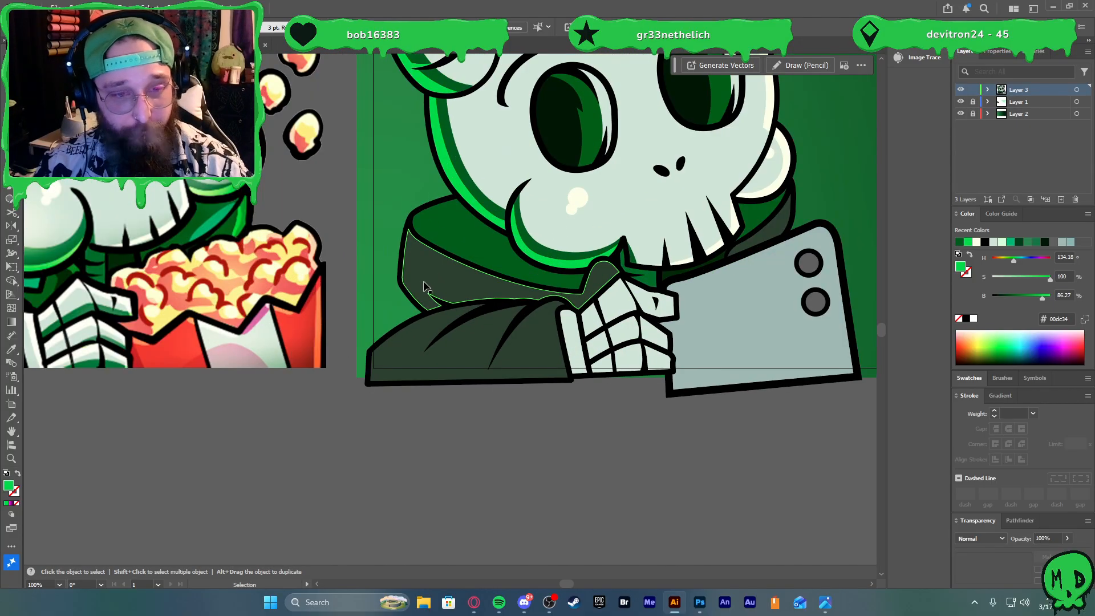
scroll(429, 285, left, 2)
scroll(657, 378, up, 5)
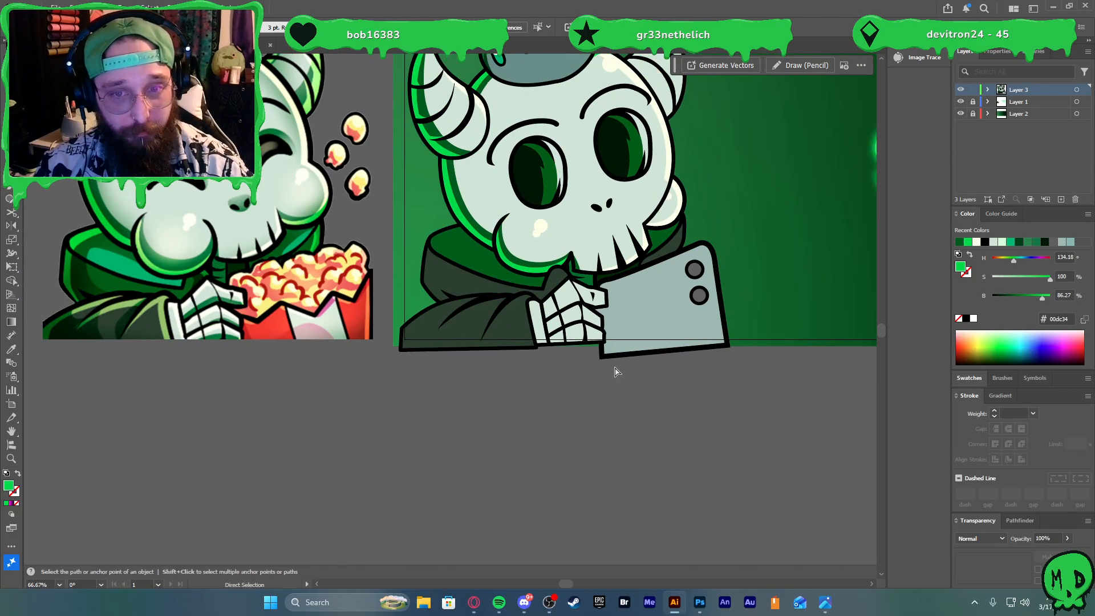
scroll(679, 287, down, 3)
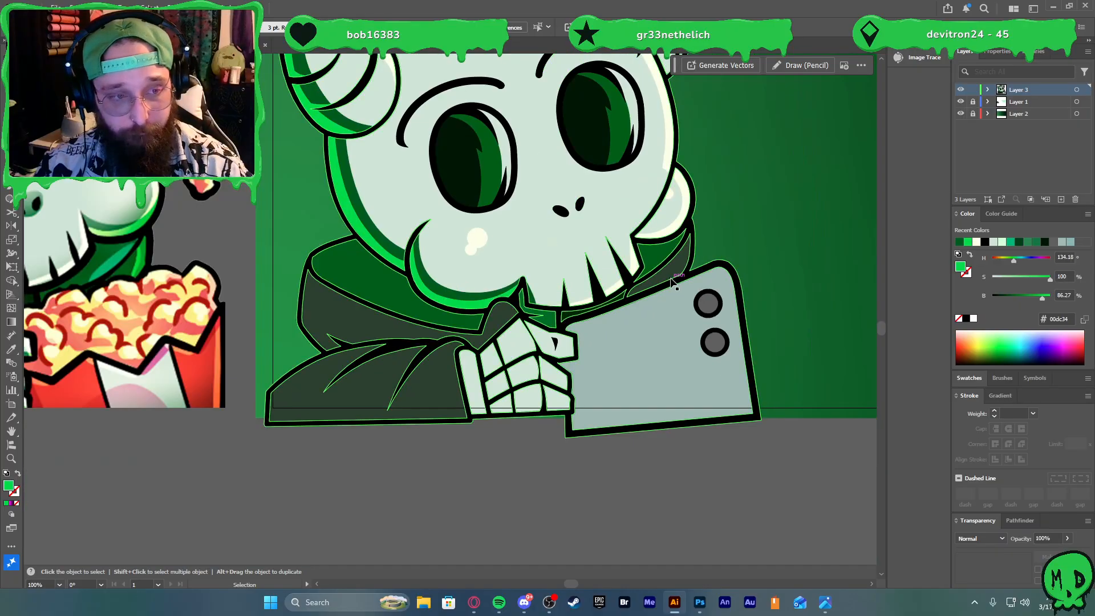
scroll(656, 274, down, 3)
scroll(679, 214, up, 3)
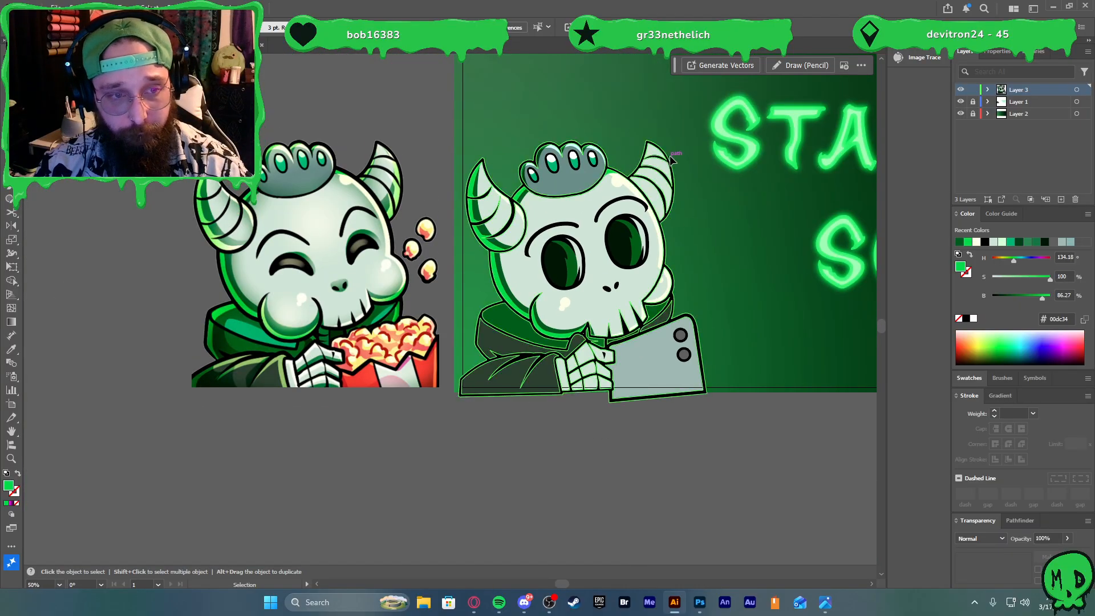
Draw a closed curved Pen shape in bright green (#00dc34) for the rim along the right horn's outer side, from near the tip to the base
key(p)
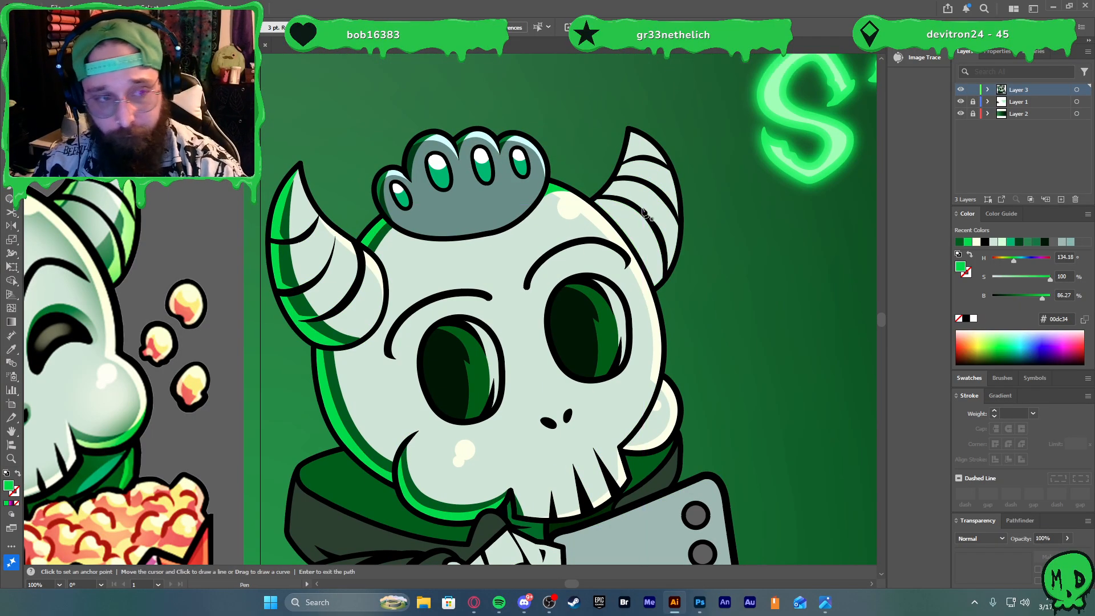
click(647, 143)
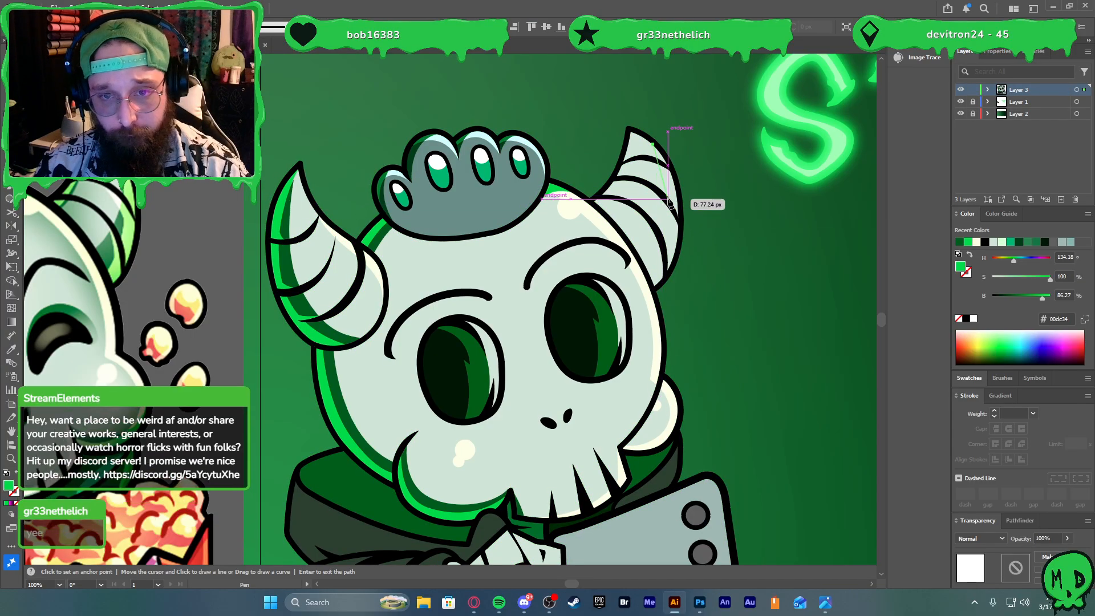
click(669, 216)
click(664, 271)
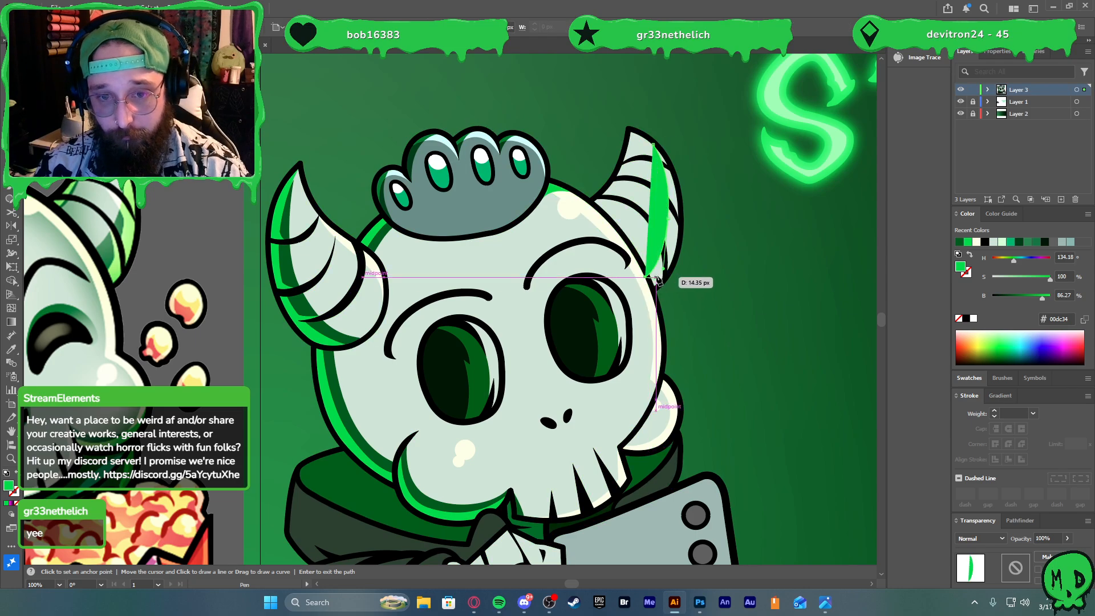
scroll(646, 276, up, 2)
drag(691, 256, 705, 166)
scroll(710, 214, up, 2)
click(689, 138)
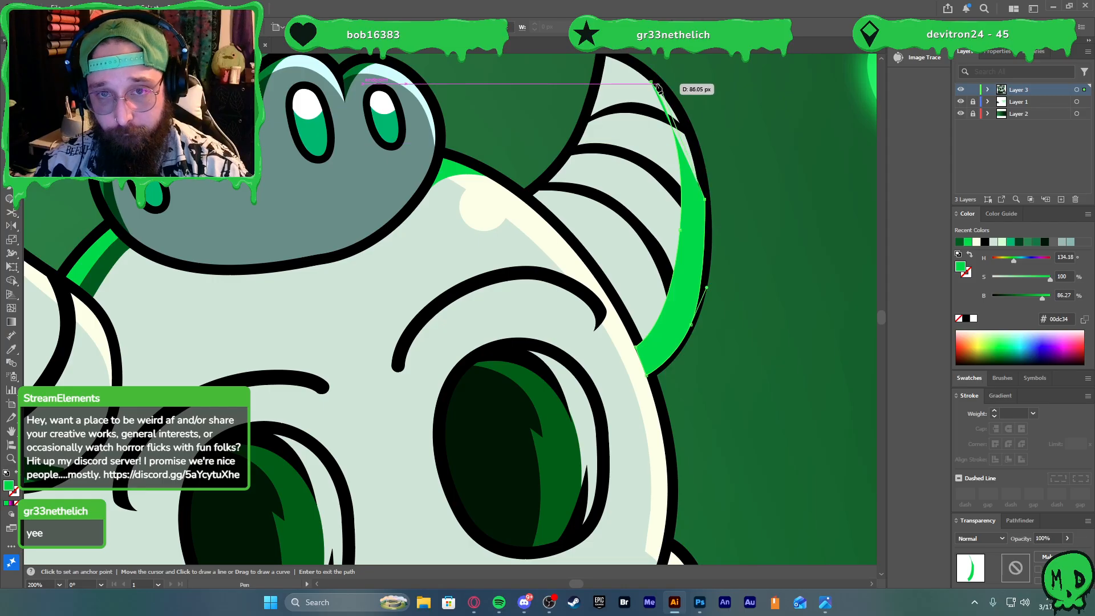
scroll(601, 92, up, 3)
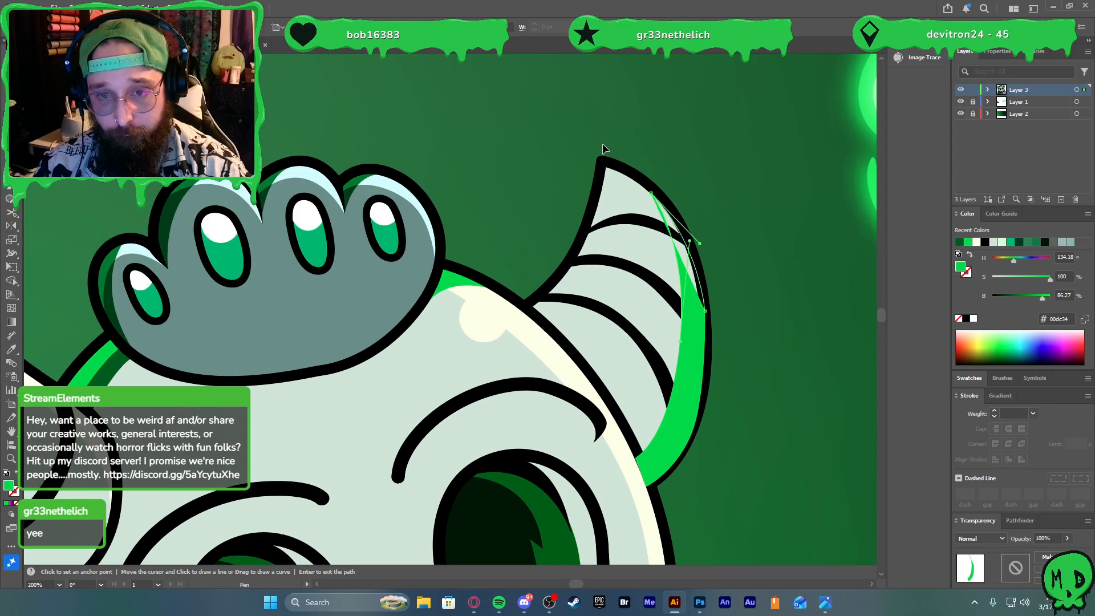
scroll(603, 148, down, 1)
scroll(598, 209, up, 1)
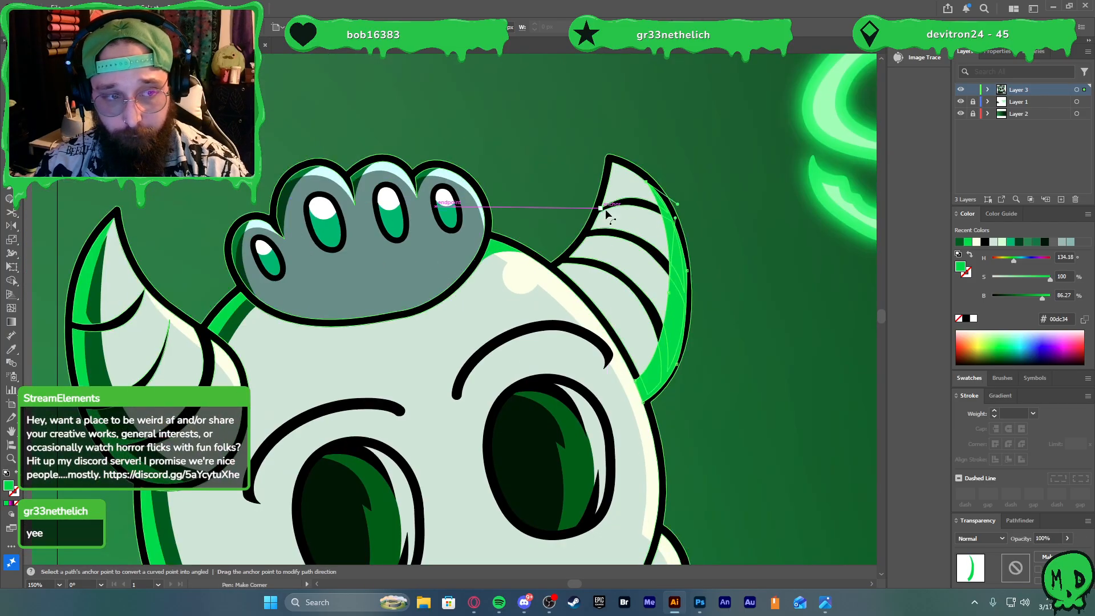
scroll(627, 248, down, 1)
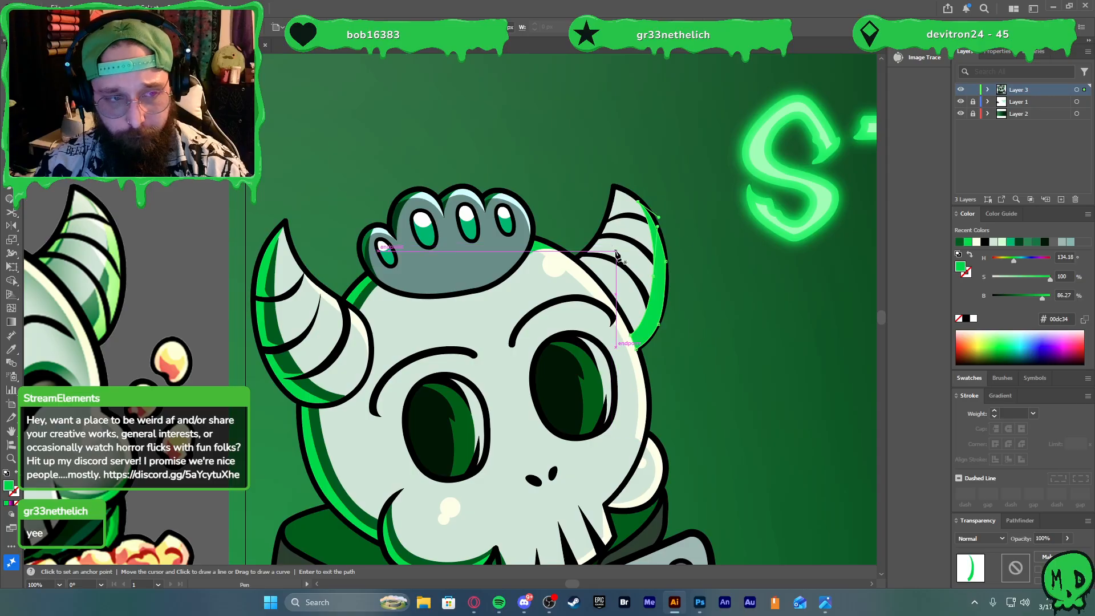
scroll(617, 255, up, 1)
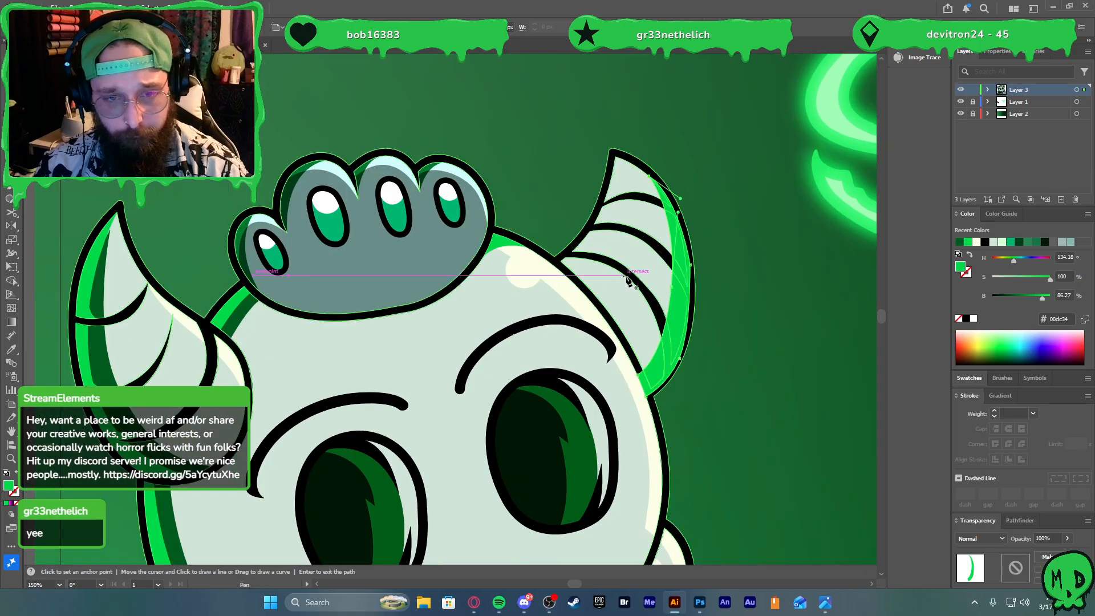
Draw three small pointed Pen wedges in the same green beneath the right horn's ridge lines, tapering inward from the rim
click(645, 203)
scroll(671, 210, up, 2)
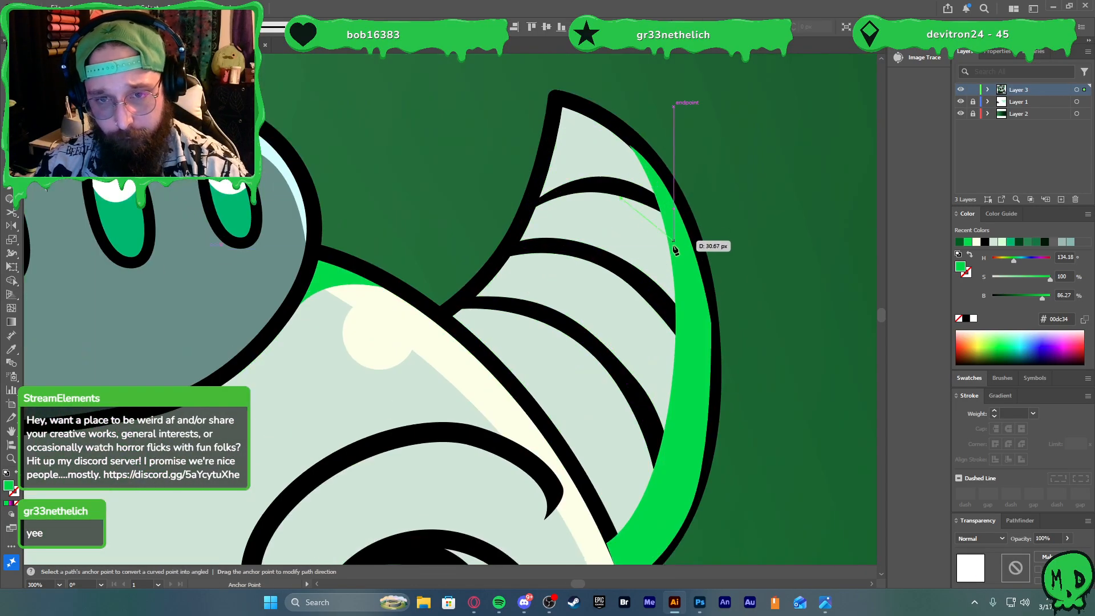
click(672, 219)
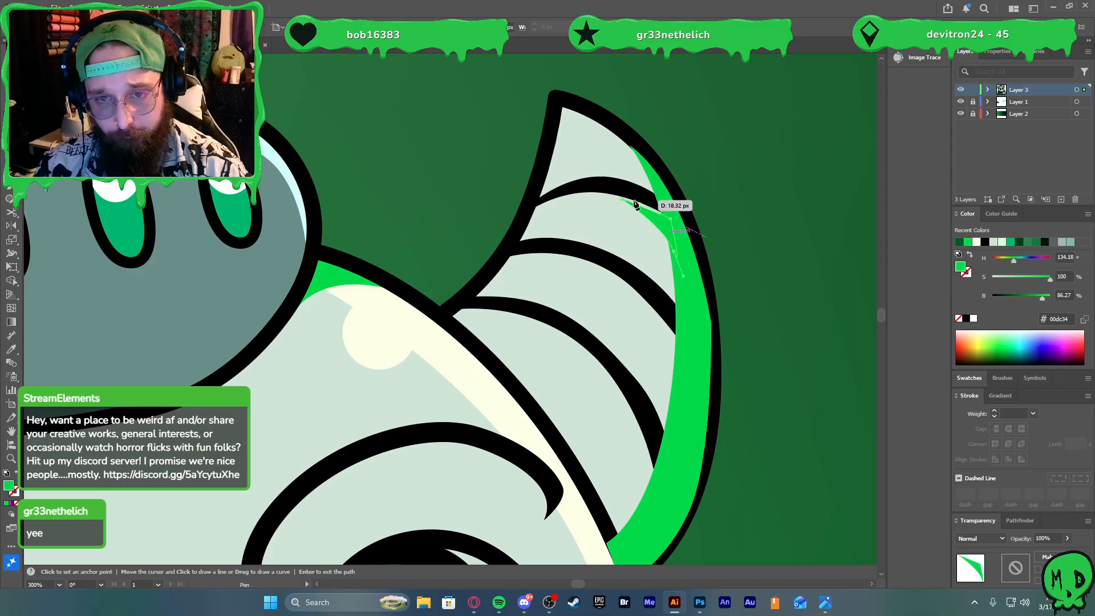
drag(602, 199, 586, 200)
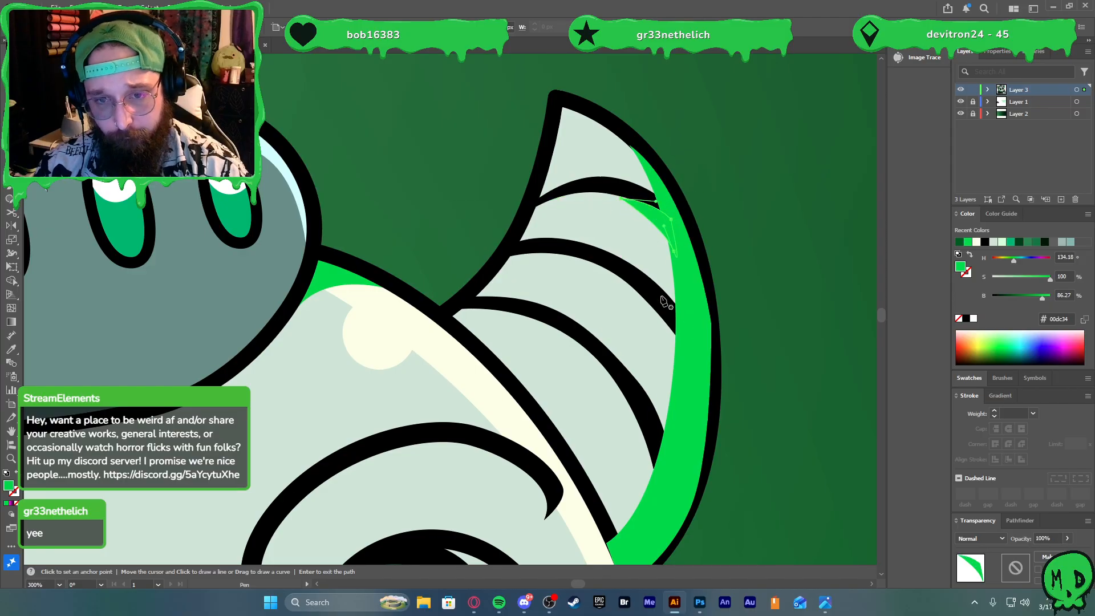
click(634, 290)
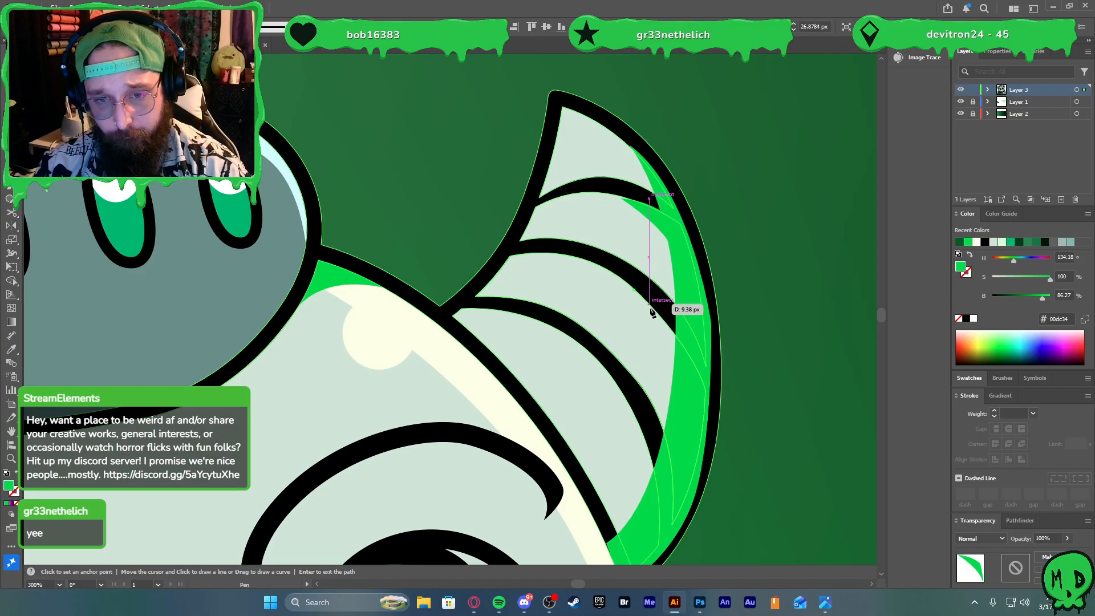
drag(674, 342, 676, 368)
click(680, 396)
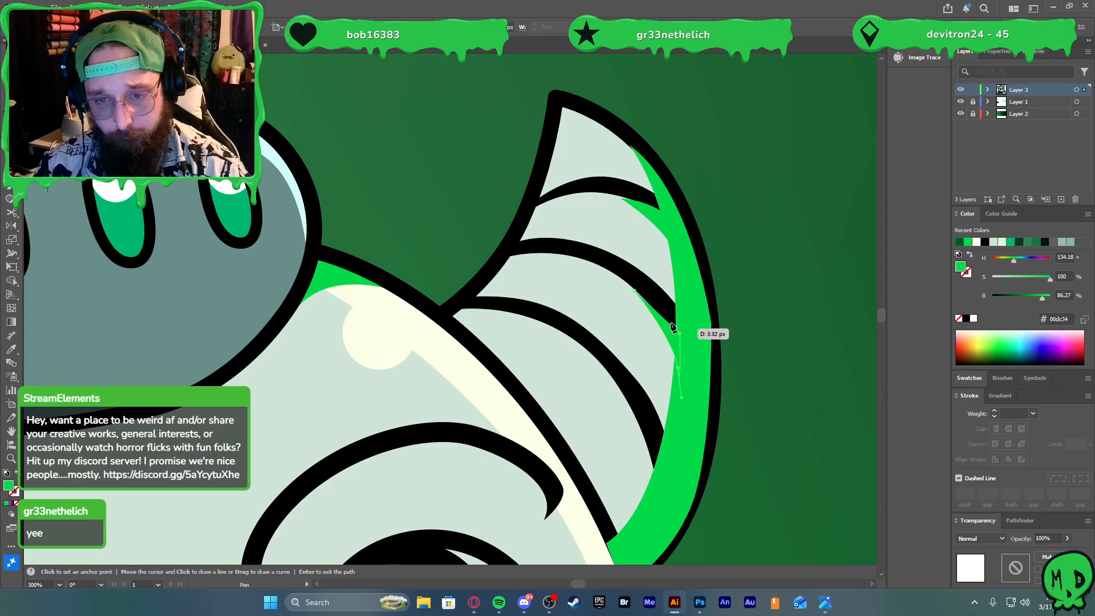
click(636, 292)
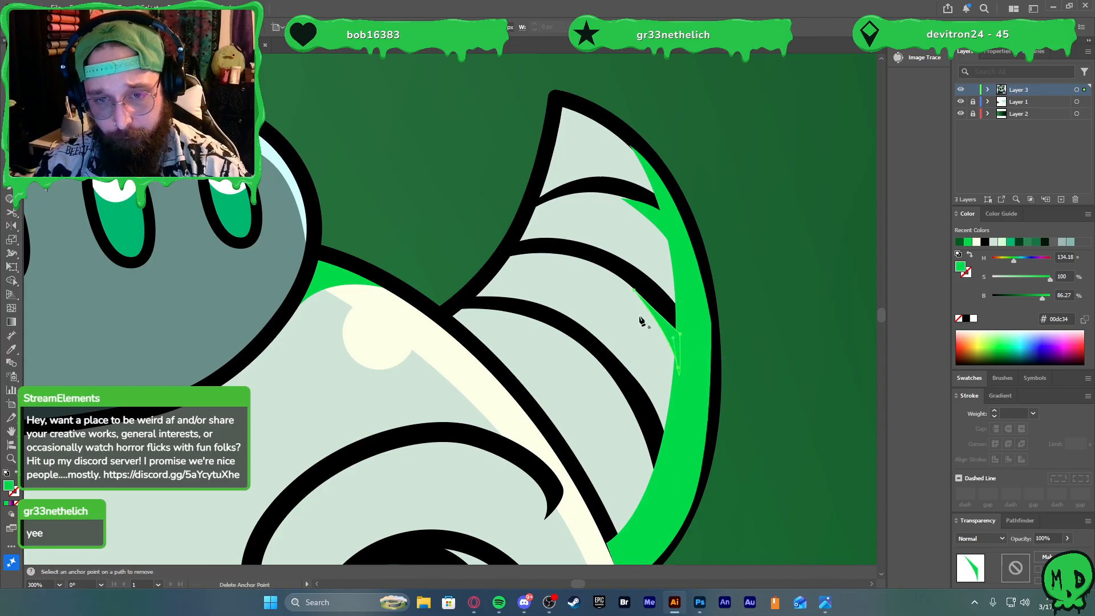
click(617, 384)
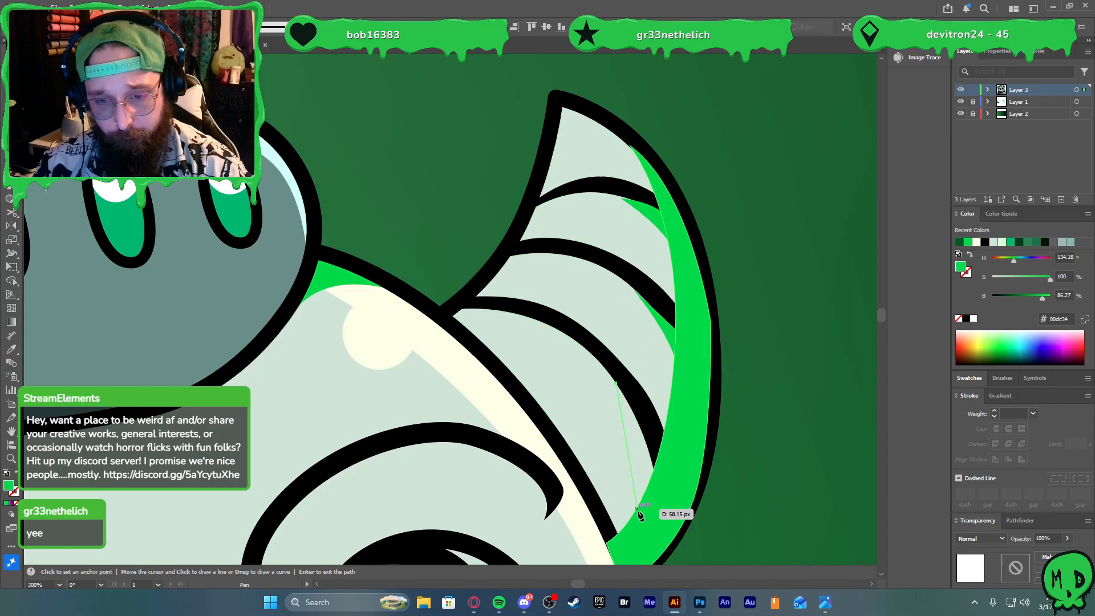
click(660, 468)
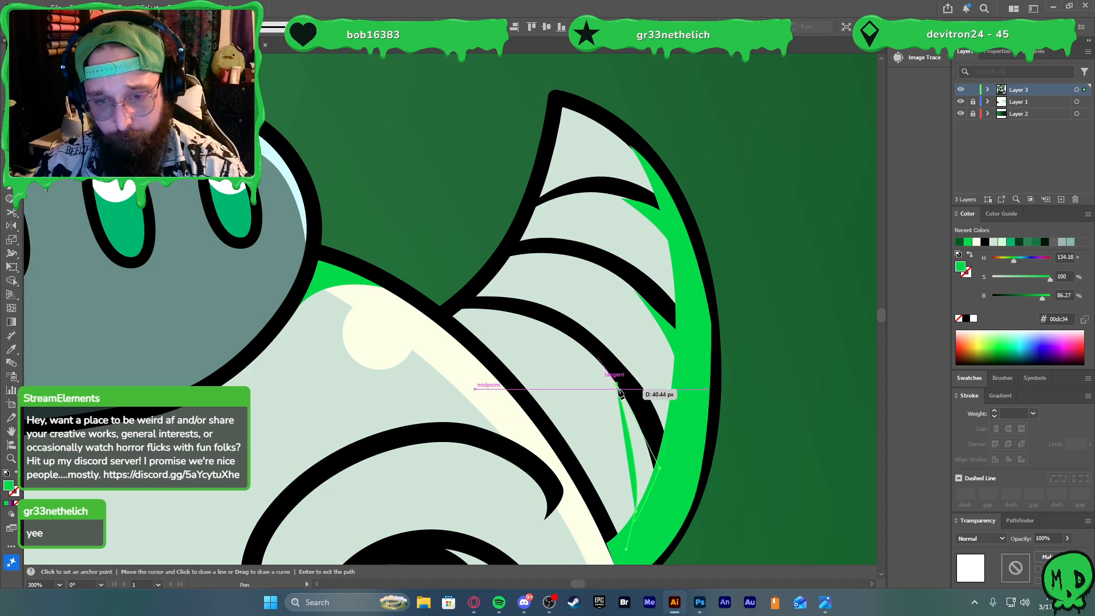
drag(616, 383, 602, 369)
Unite the right horn's green rim and its three wedges into one shape, and deselect it
scroll(605, 368, down, 2)
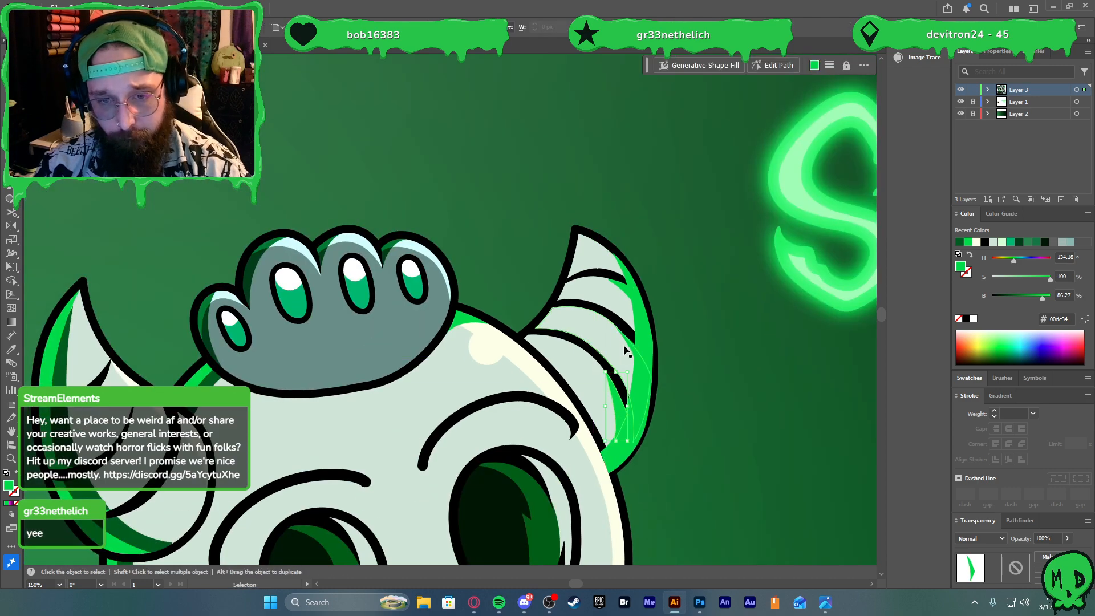
ctrl+shift+click(631, 347)
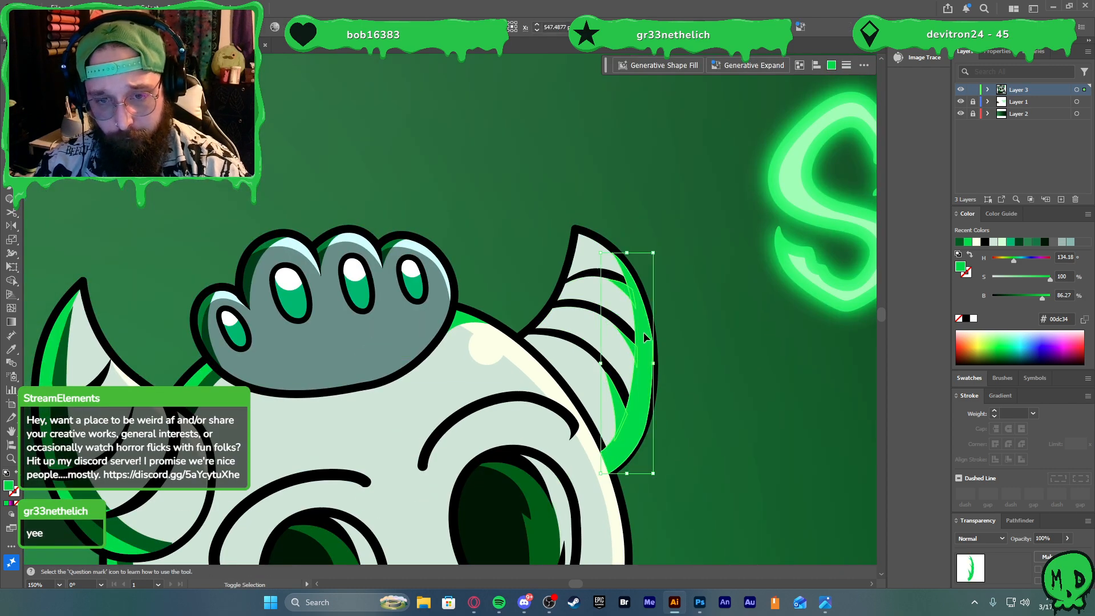
key(ctrl+4)
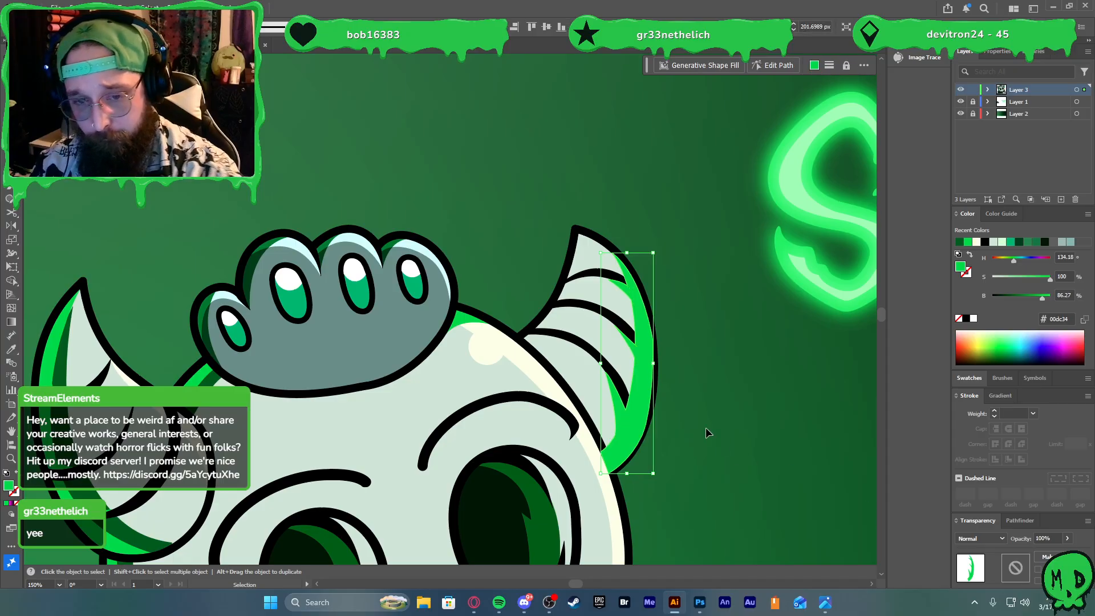
scroll(737, 405, down, 1)
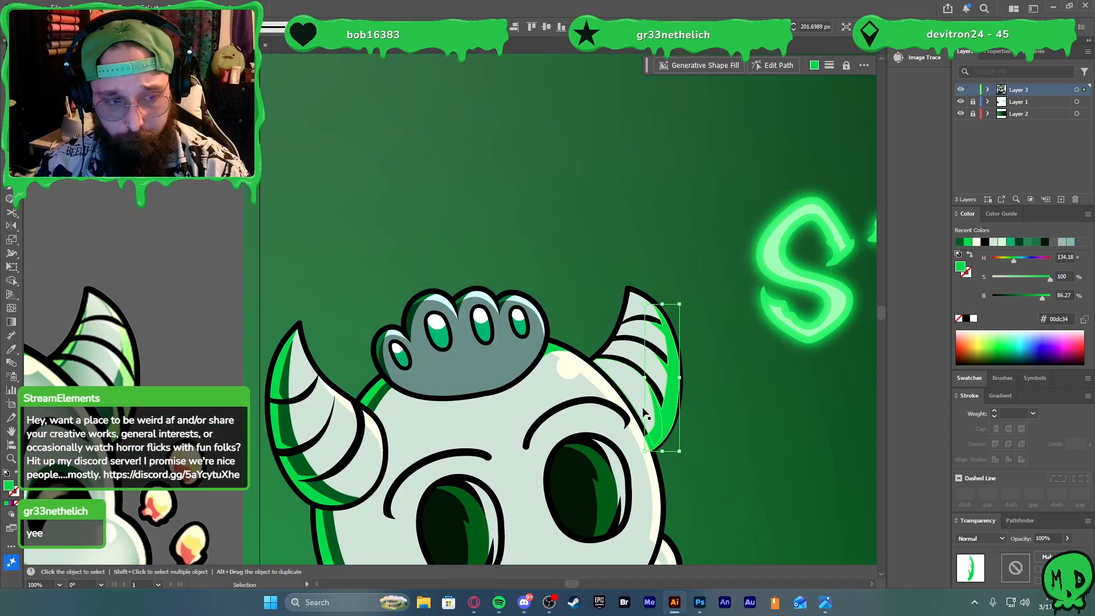
scroll(643, 411, up, 2)
key(plus)
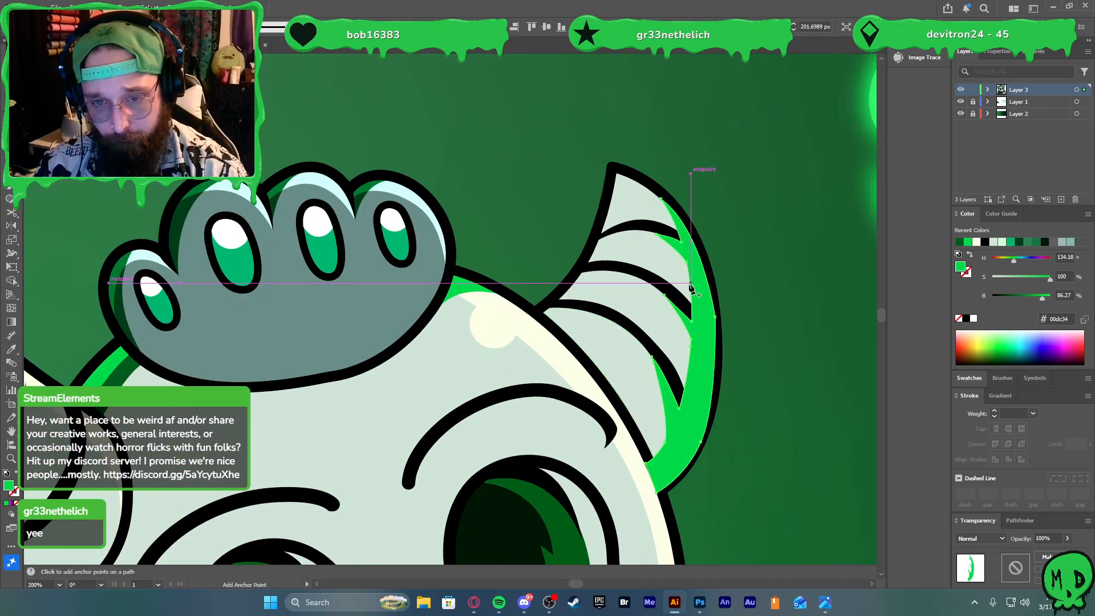
key(v)
click(758, 398)
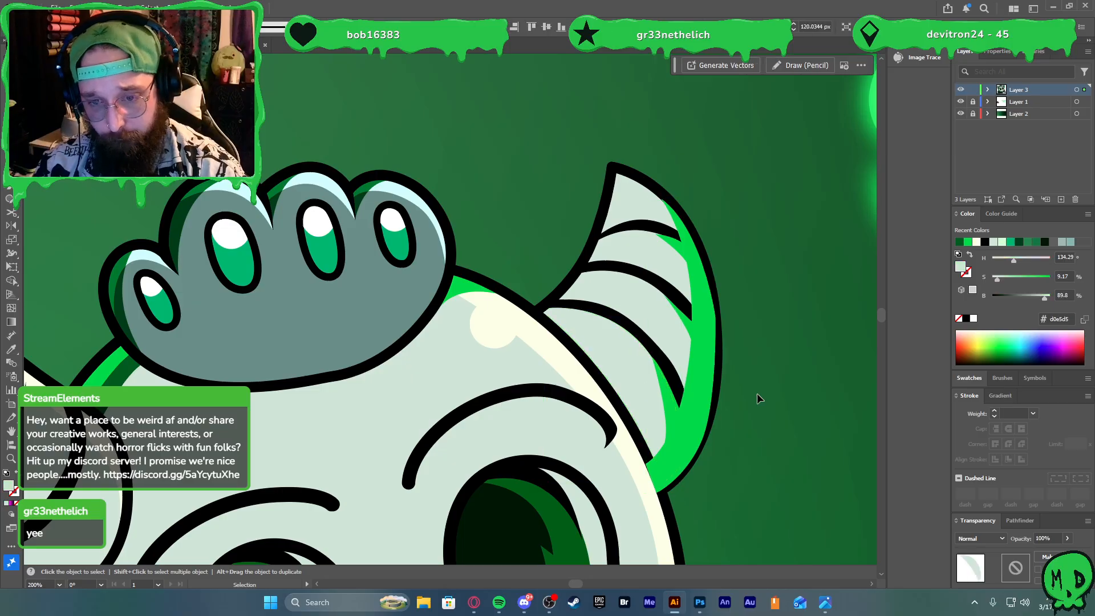
Draw a closed Pen shape for the shadow inside the right horn's green rim, from below the upper ridge line to the base
key(p)
click(687, 275)
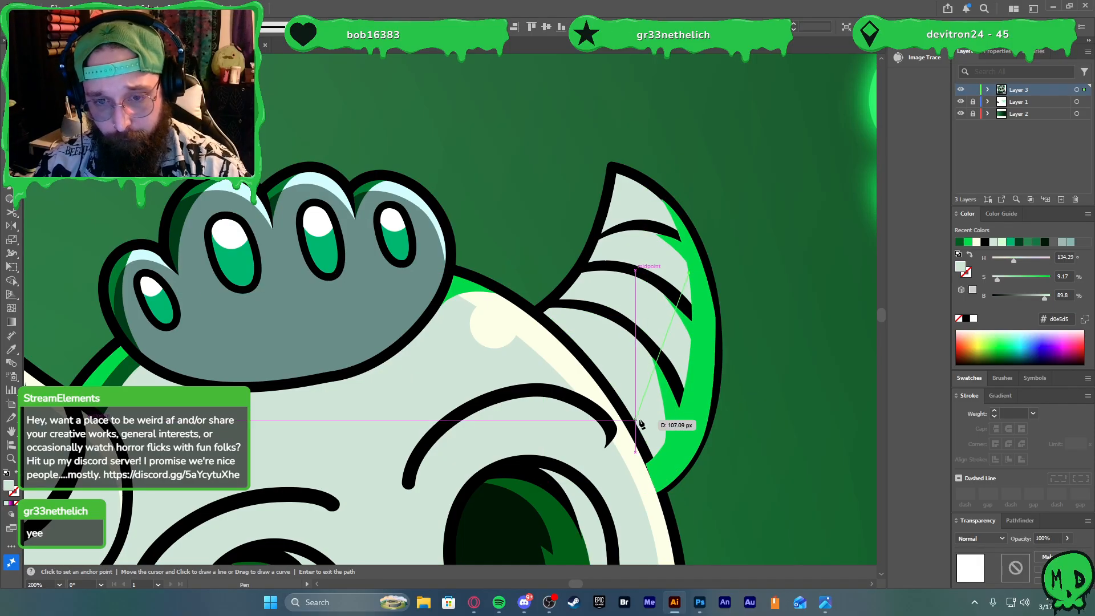
drag(635, 425, 579, 489)
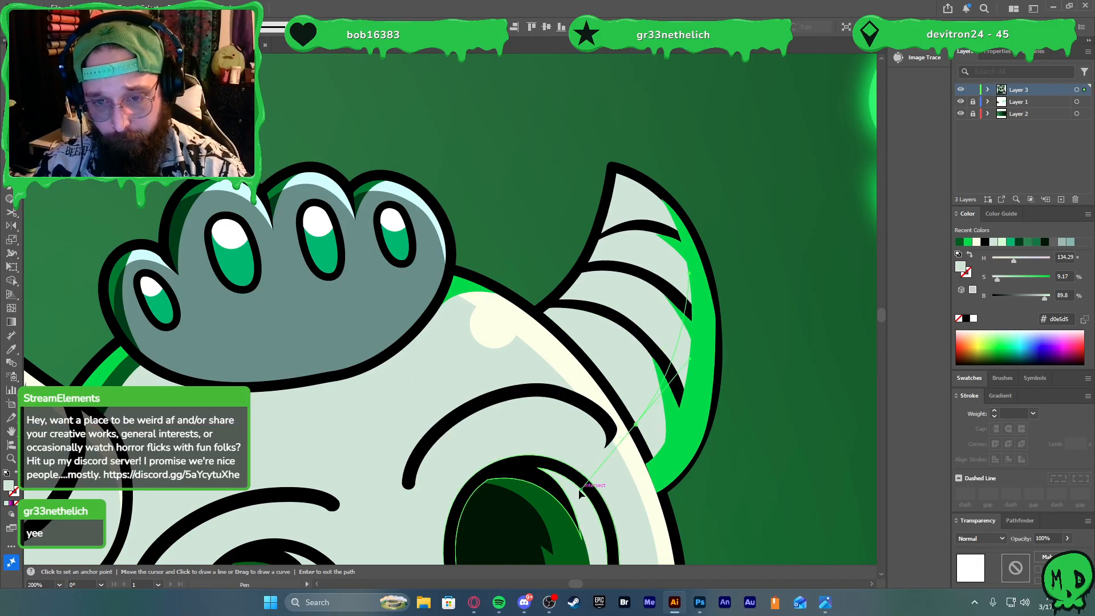
scroll(624, 435, down, 2)
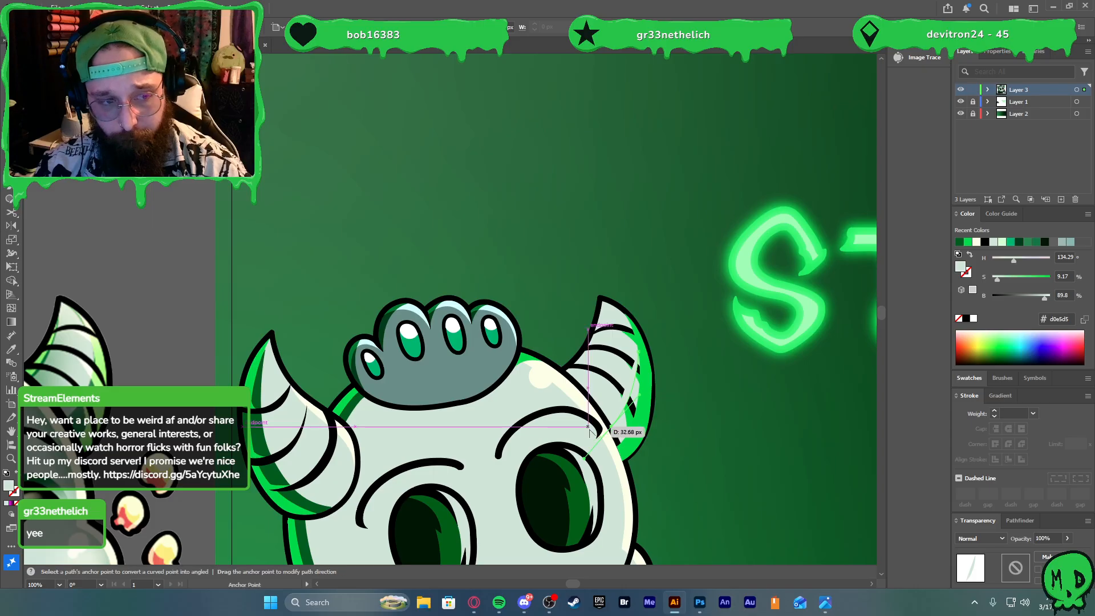
scroll(627, 436, up, 3)
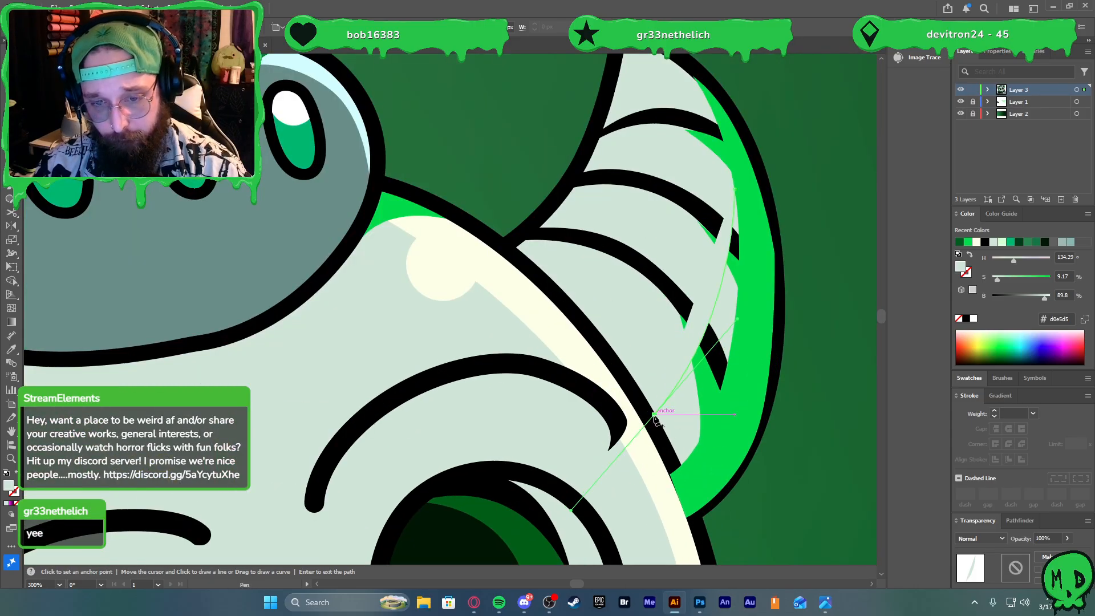
click(653, 416)
click(682, 479)
click(737, 403)
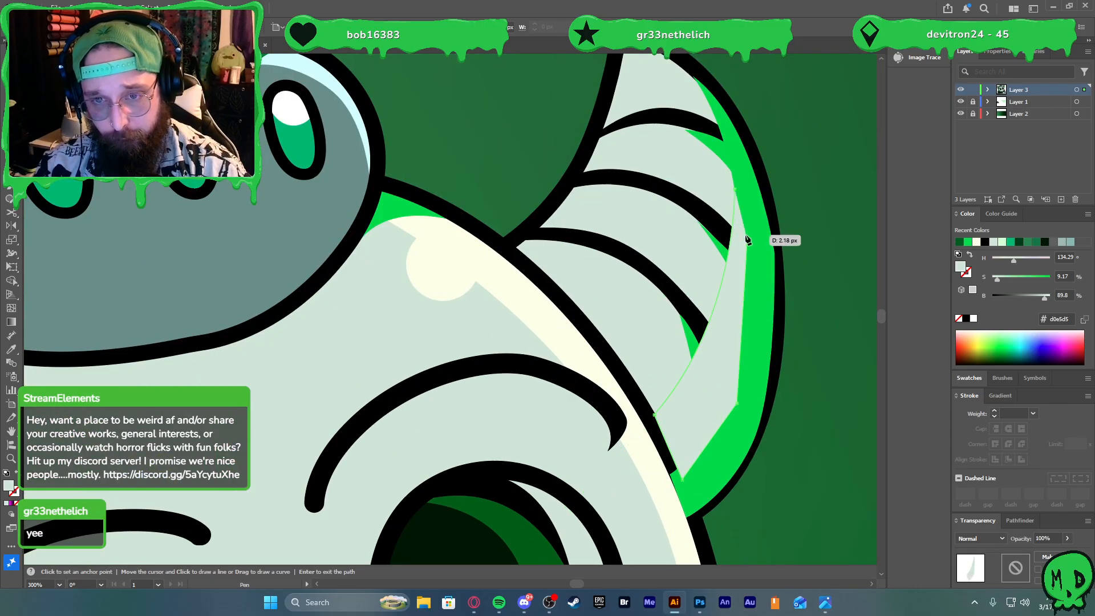
click(734, 189)
key(v)
scroll(709, 246, down, 2)
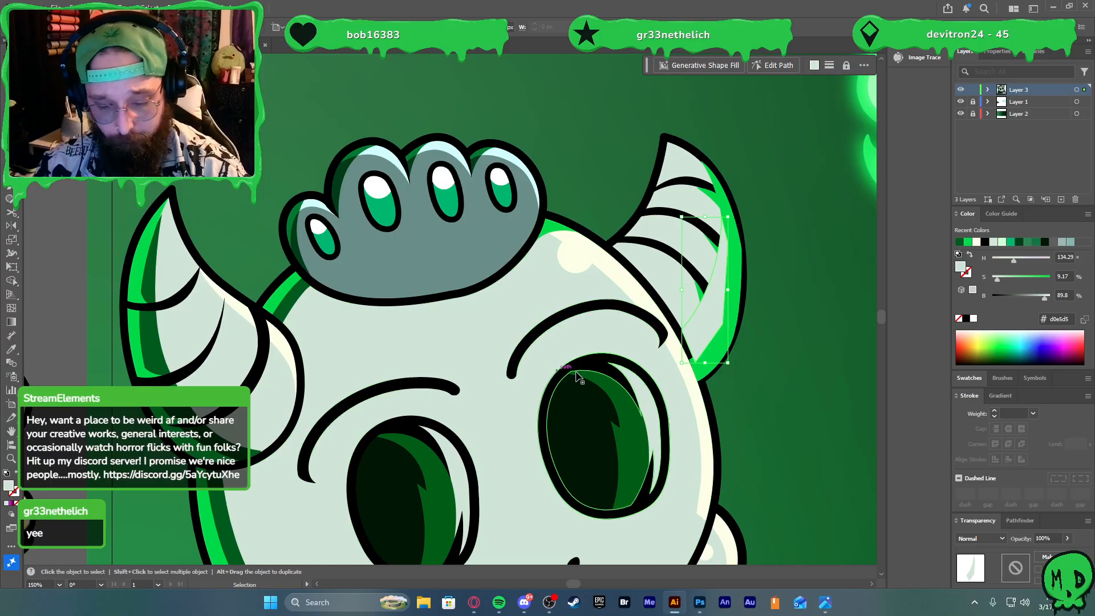
Fill the selected shape on the right horn with the left horn's bright green 00dc34 and bring the black outline in front of it
key(i)
click(150, 342)
key(v)
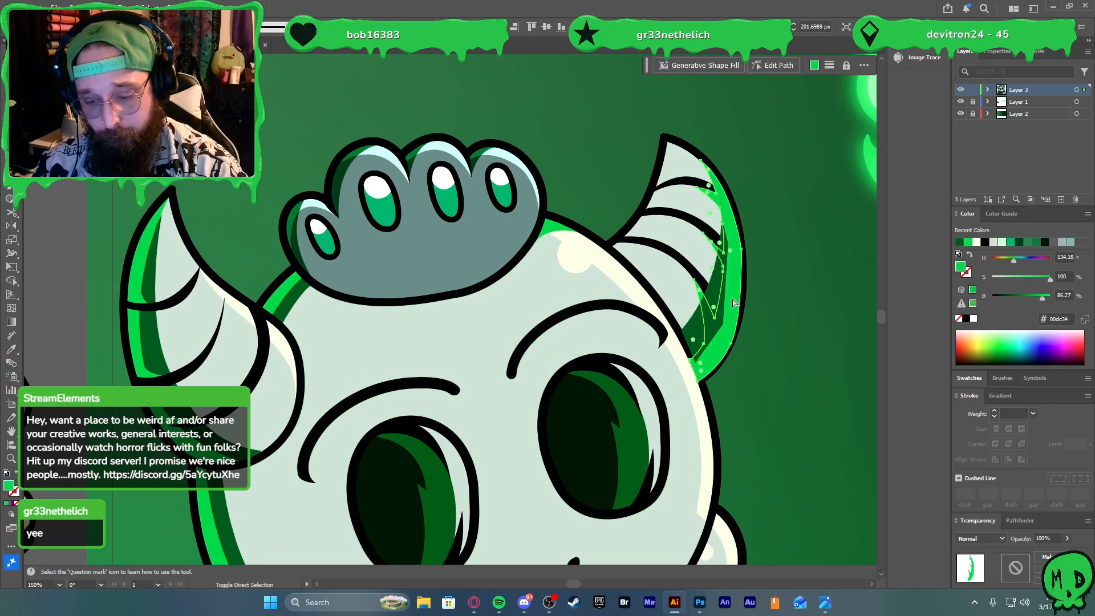
click(744, 291)
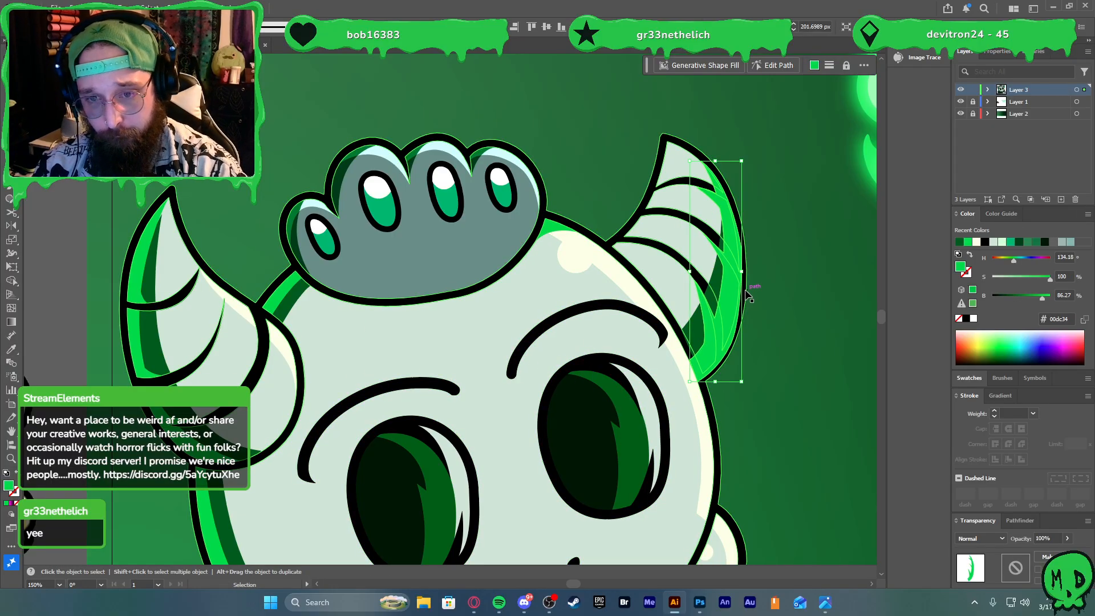
click(768, 390)
Nudge an anchor point on the inner edge of the right horn's bright green shading to refine its shape
scroll(760, 393, down, 2)
scroll(740, 391, up, 1)
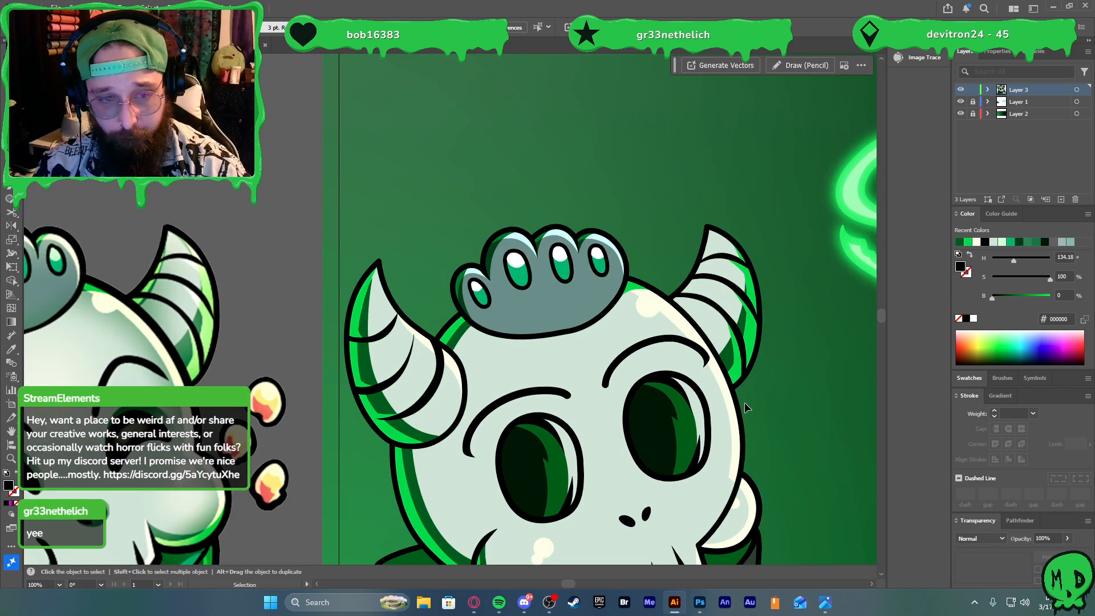
scroll(728, 335, up, 2)
key(a)
drag(766, 291, 765, 292)
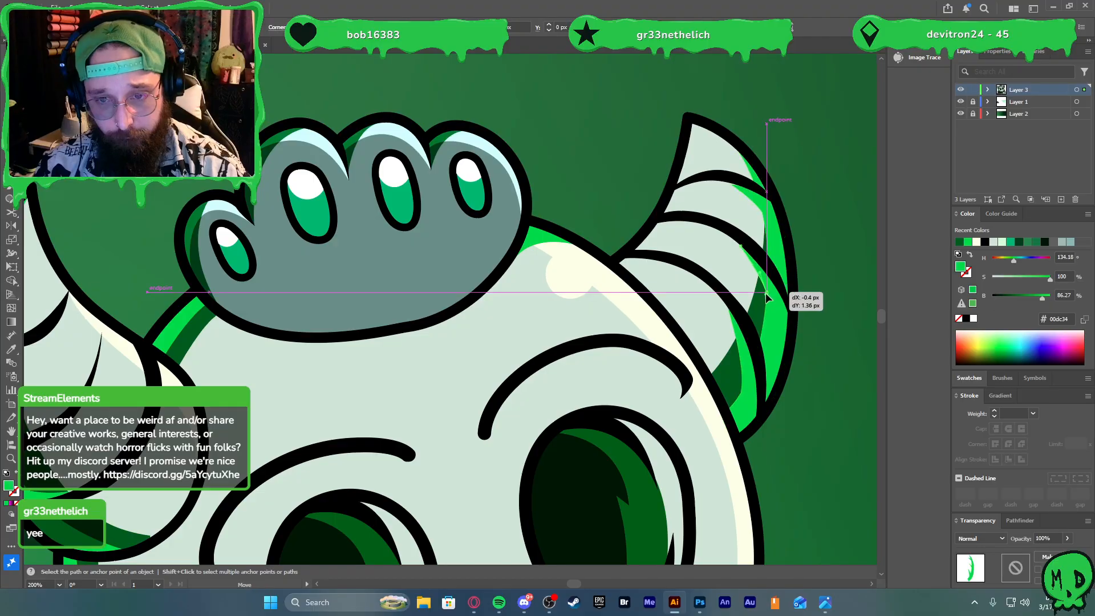
Select the bright green shading on both horns and try recolouring it with the crown gem's green 00b86b
scroll(738, 332, down, 1)
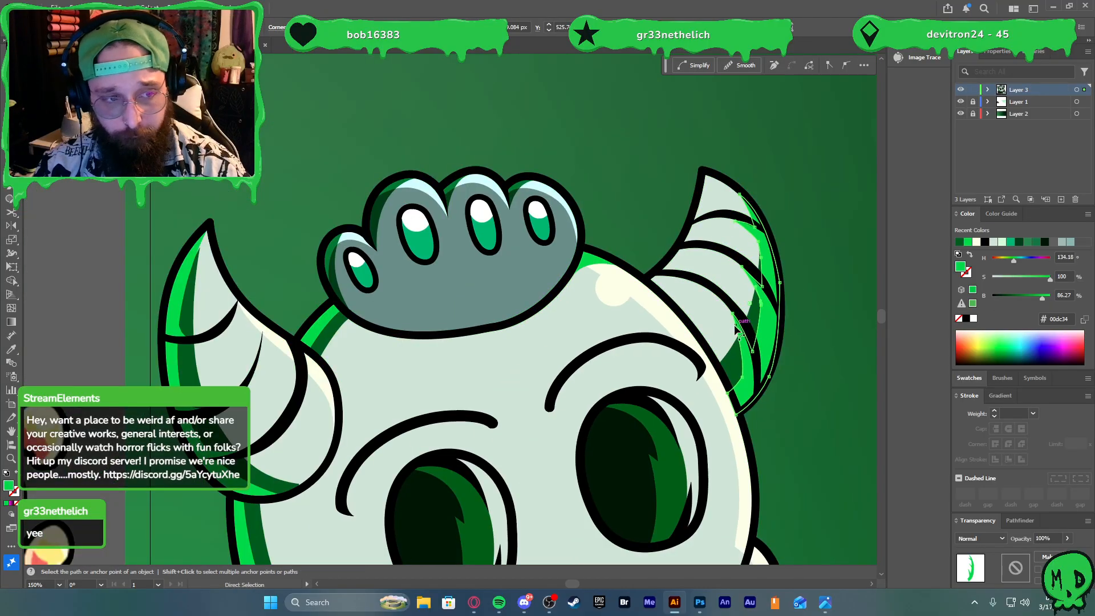
scroll(735, 331, down, 1)
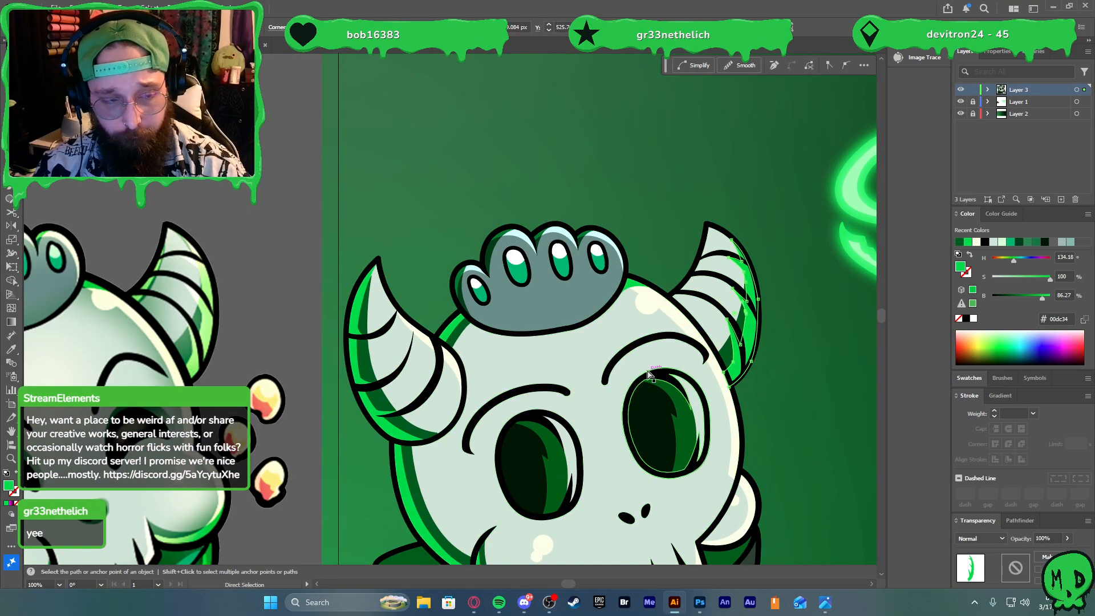
scroll(650, 365, down, 1)
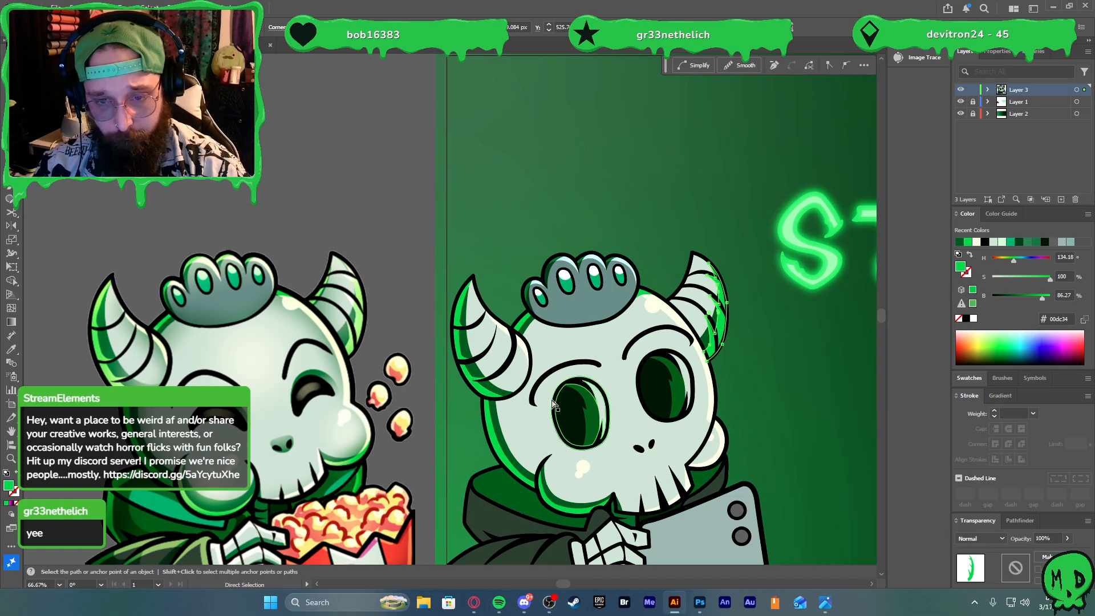
key(v)
shift+click(478, 389)
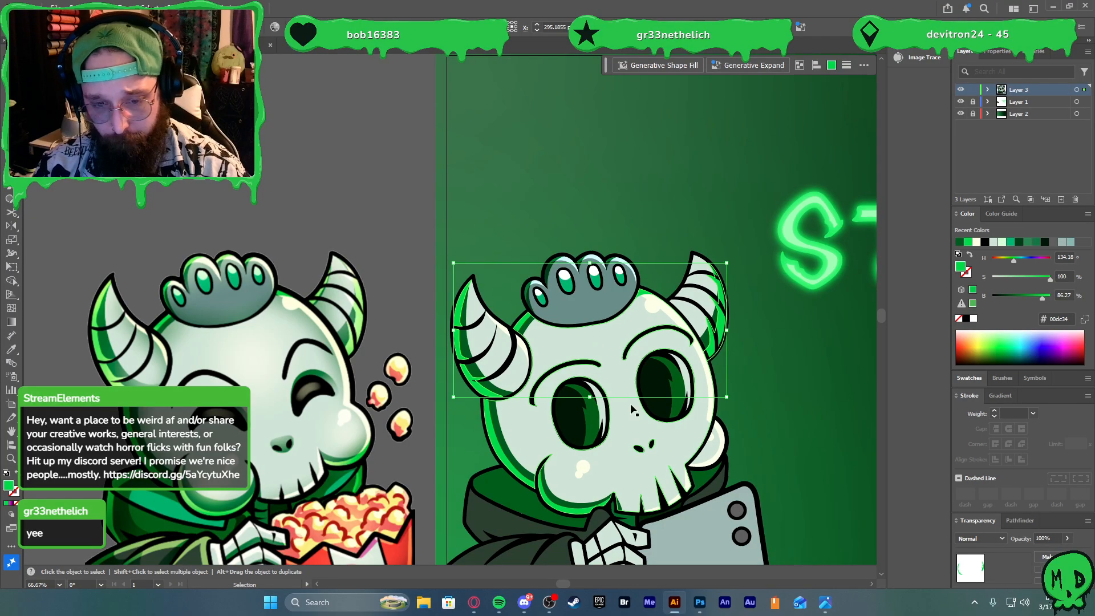
key(i)
click(549, 298)
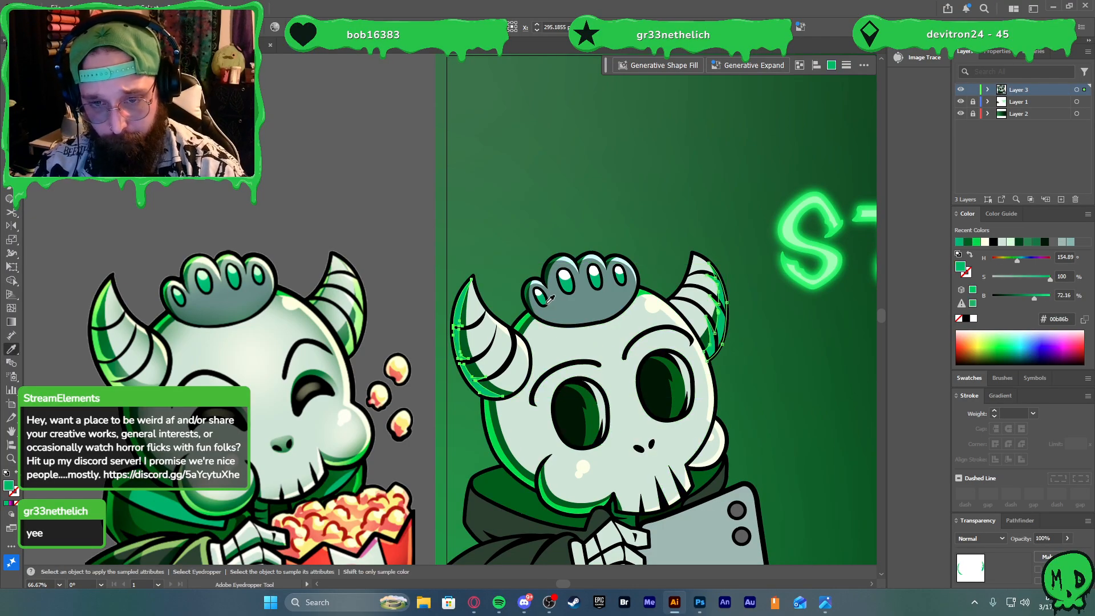
key(v)
key(ctrl+z)
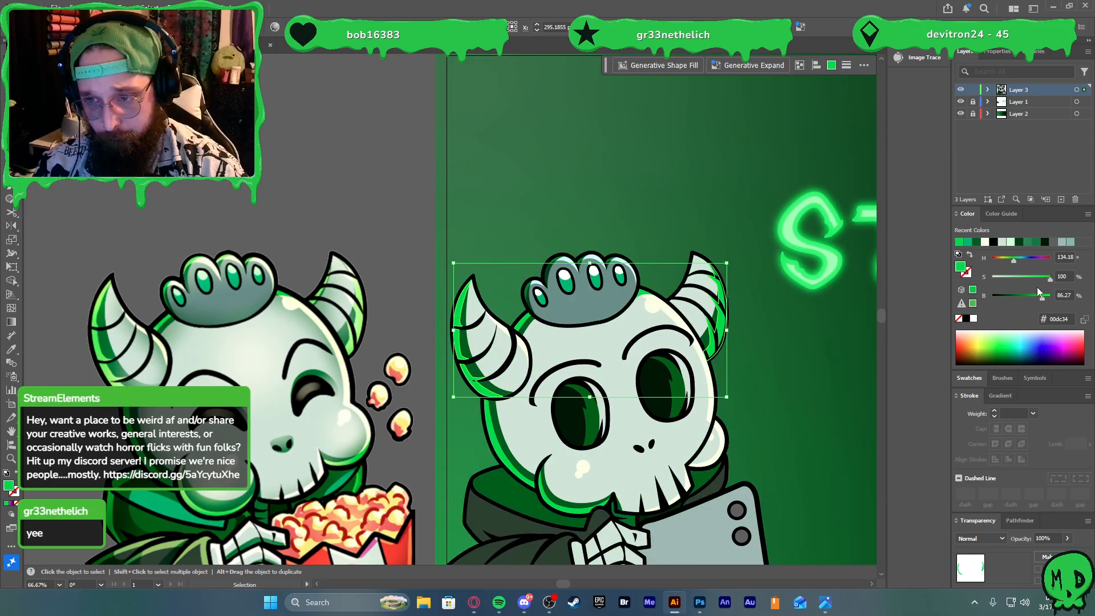
Lighten the selected shading on both horns to 5cff82 and deselect it
mouse_move(1046, 283)
mouse_down()
mouse_move(1058, 296)
mouse_move(1031, 286)
mouse_up()
click(397, 201)
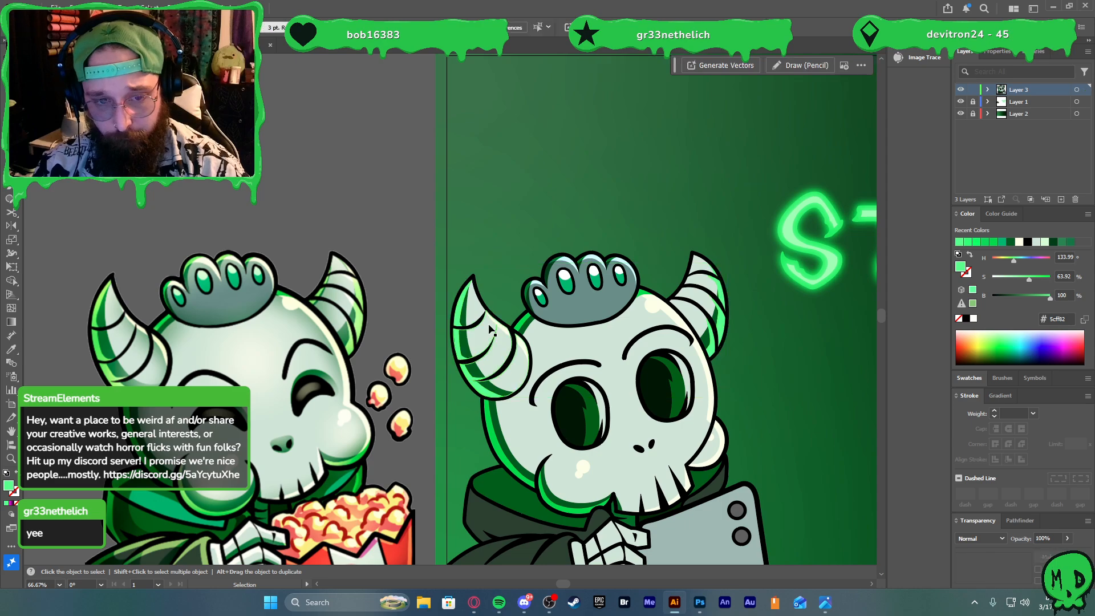
Draw a light green 5cff82 shape with the Pen tool along the right horn's inner edge near its base and curve its inner side
scroll(670, 240, up, 2)
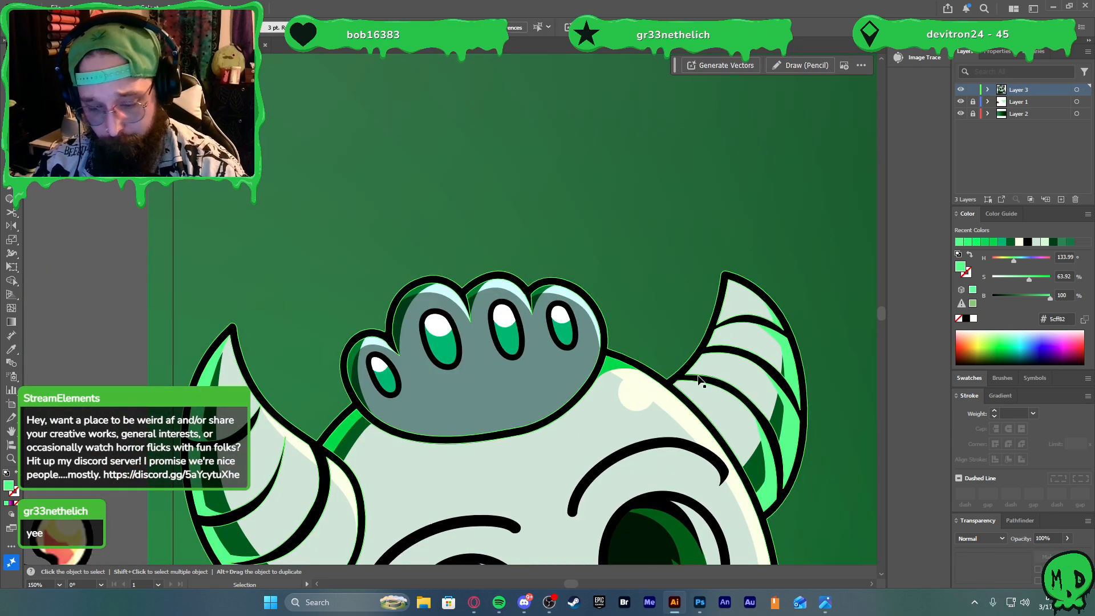
key(p)
click(712, 335)
drag(681, 392, 657, 404)
click(680, 393)
click(664, 383)
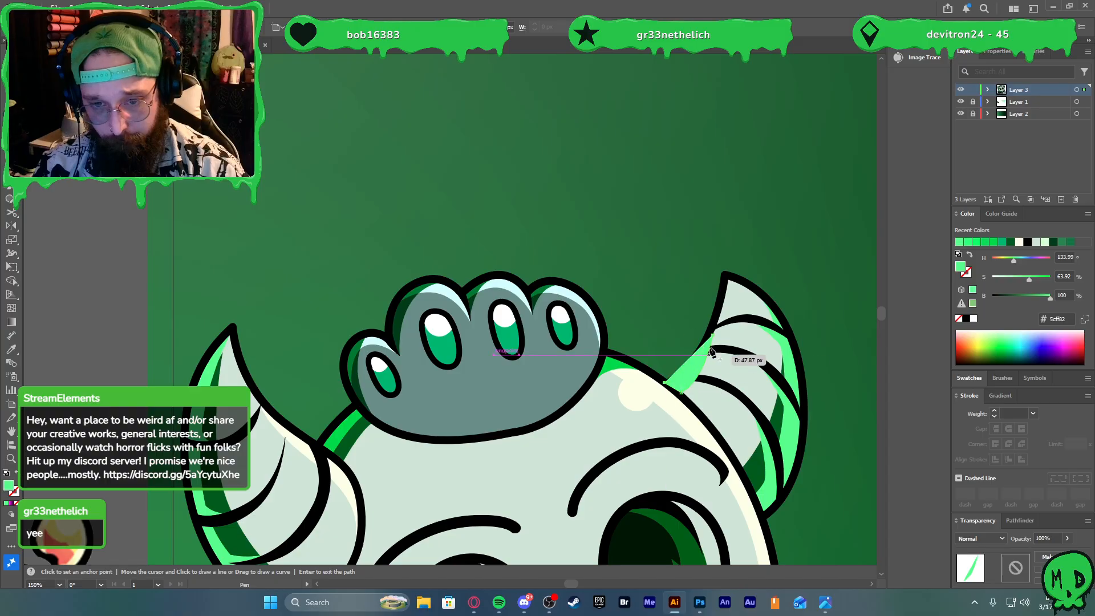
click(712, 335)
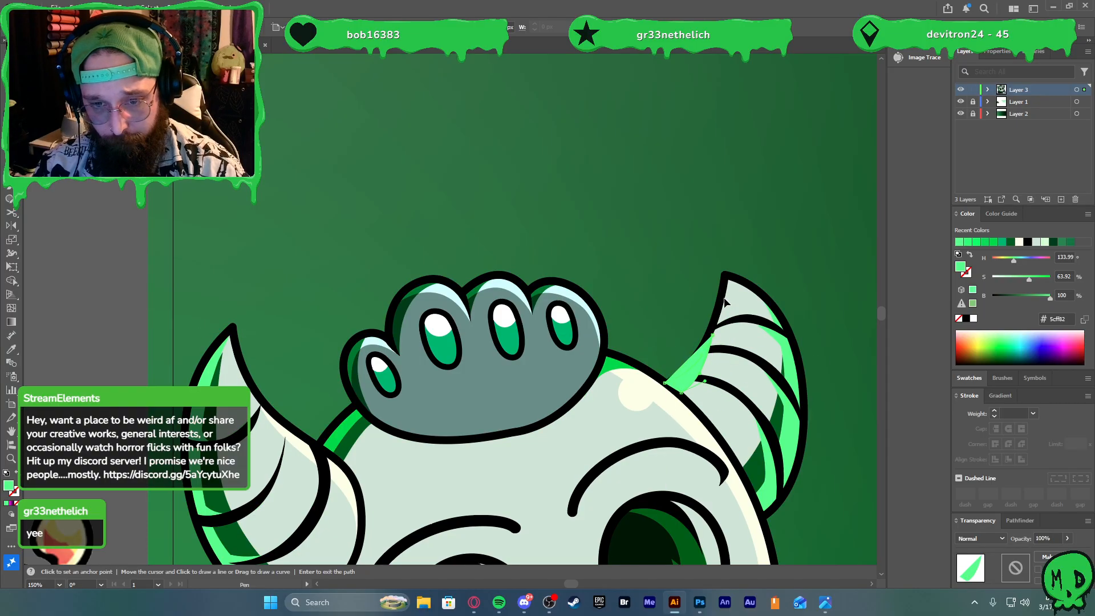
key(shift+c)
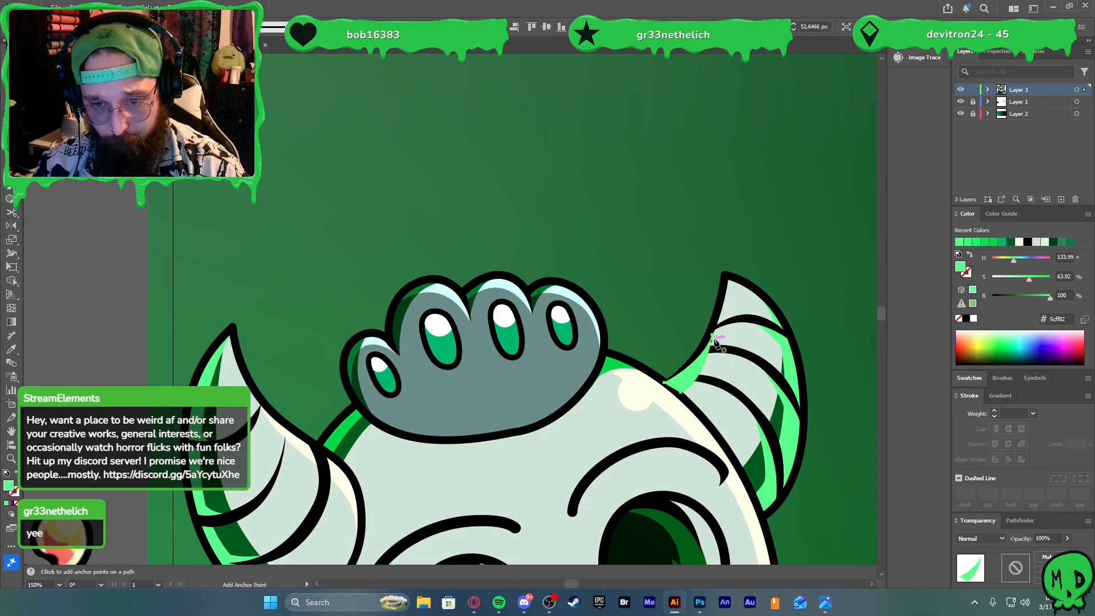
Draw a second, wider curved shape with the Pen tool over the light green one at the right horn's base
scroll(664, 356, down, 1)
scroll(664, 357, down, 1)
key(p)
scroll(696, 342, up, 2)
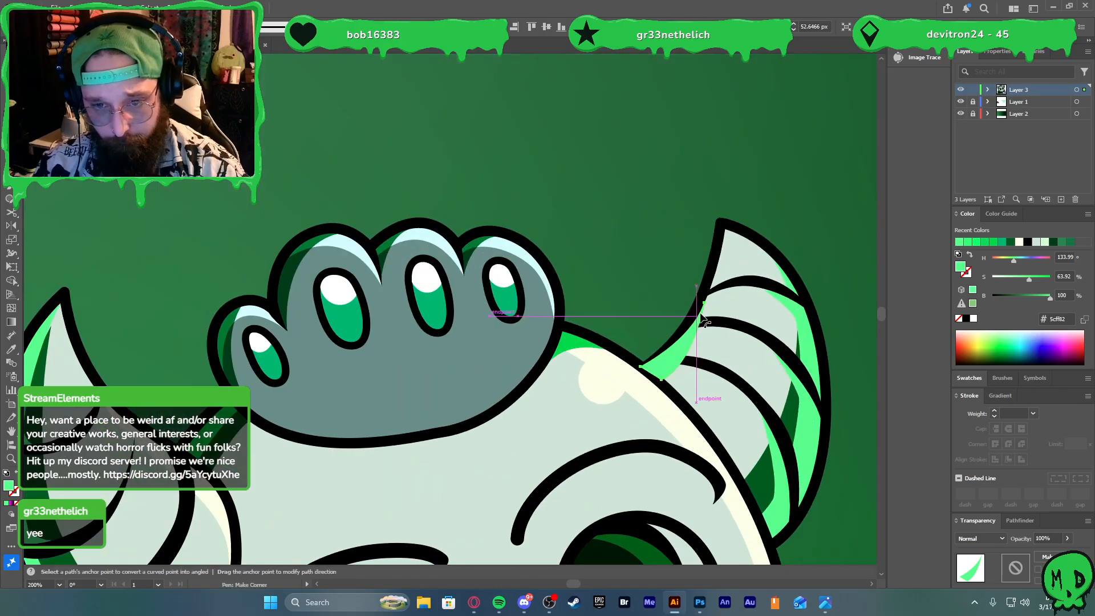
click(672, 388)
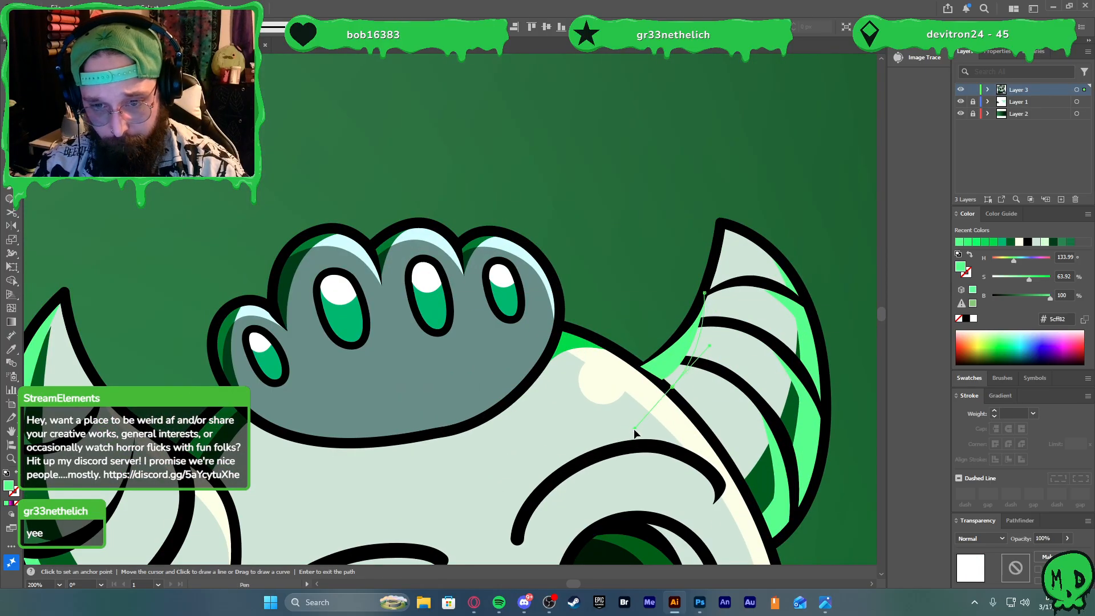
click(671, 387)
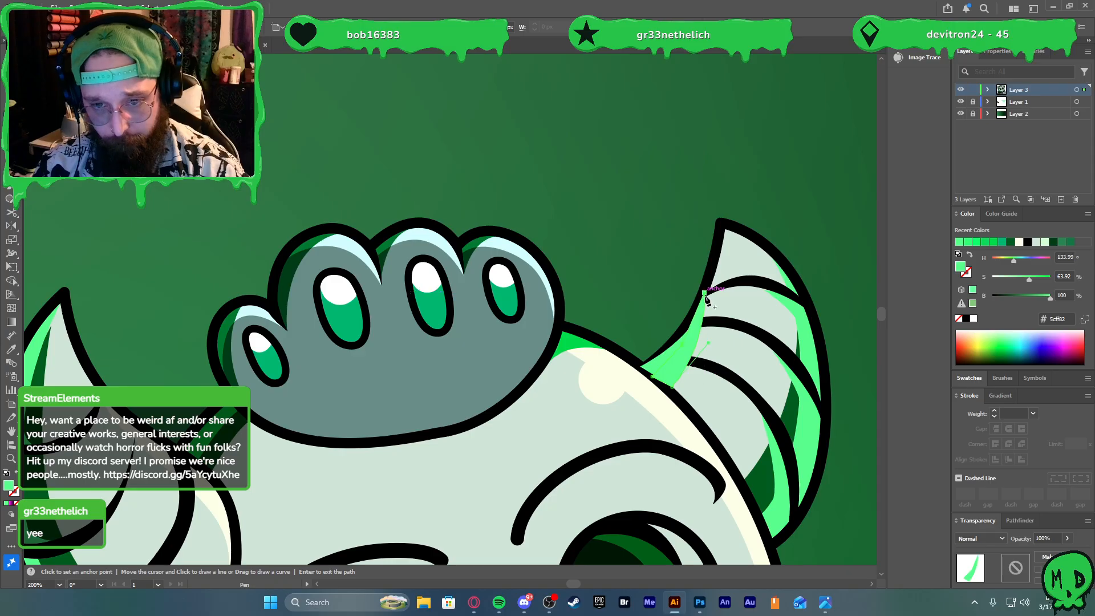
Fill the new shape with the horn's dark green 005b17 and stack it behind the light green shape and the black outline
key(i)
click(786, 414)
key(v)
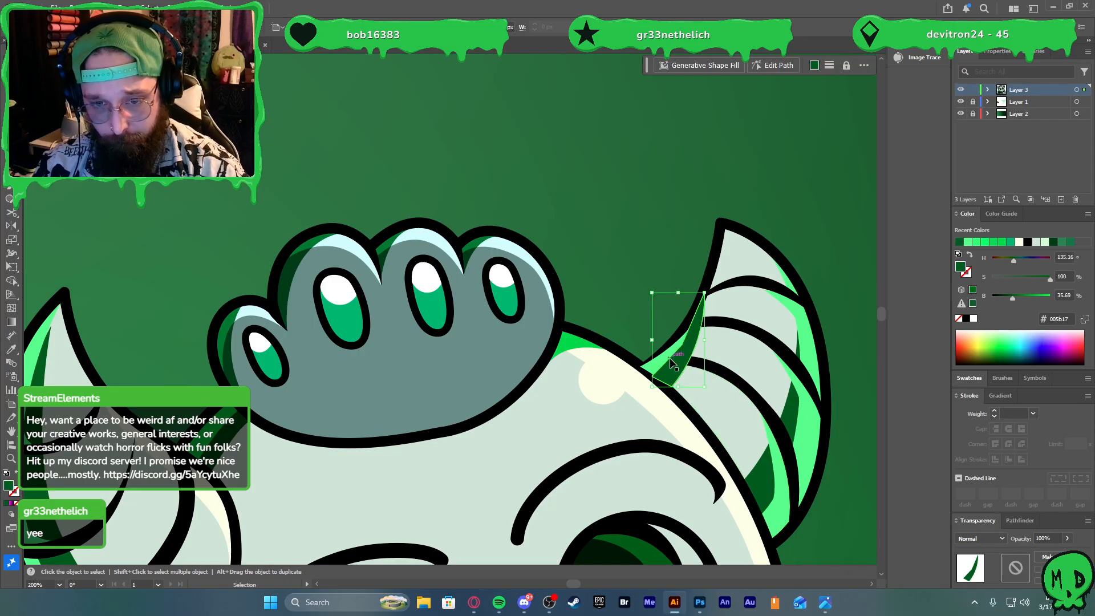
key(ctrl+z)
click(700, 274)
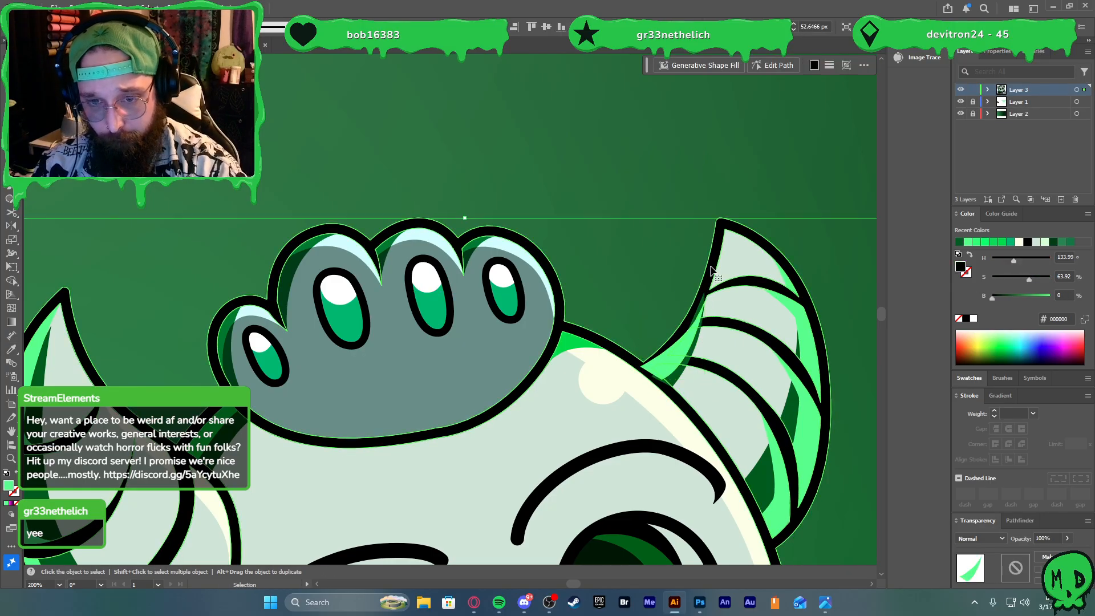
Draw a closed curved shadow shape with the Pen tool along the underside of the skull's right cheek
scroll(635, 261, down, 3)
scroll(623, 315, down, 2)
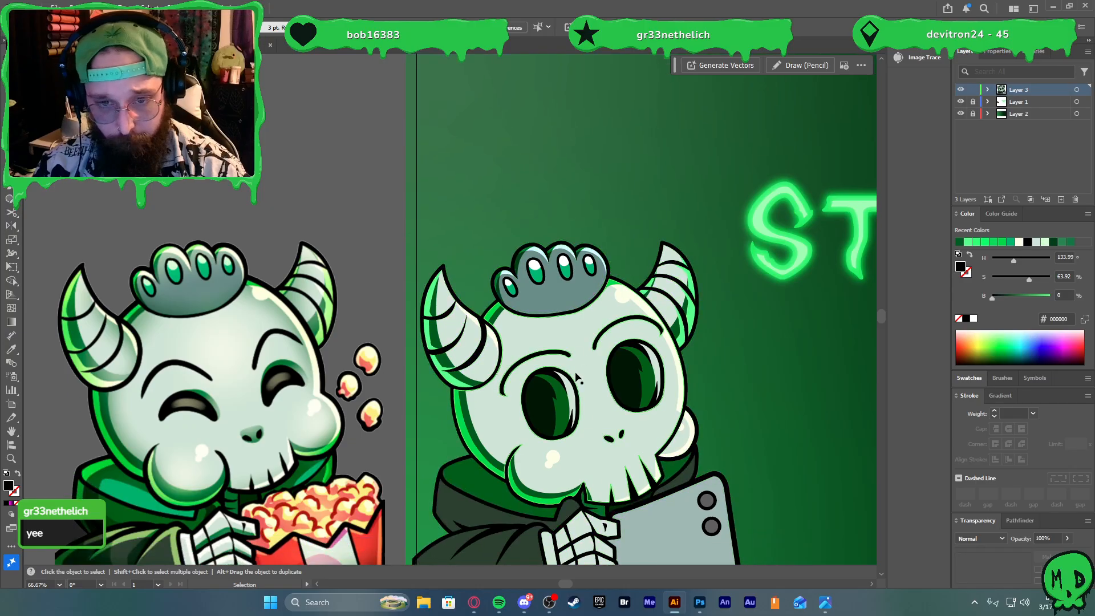
scroll(593, 399, down, 2)
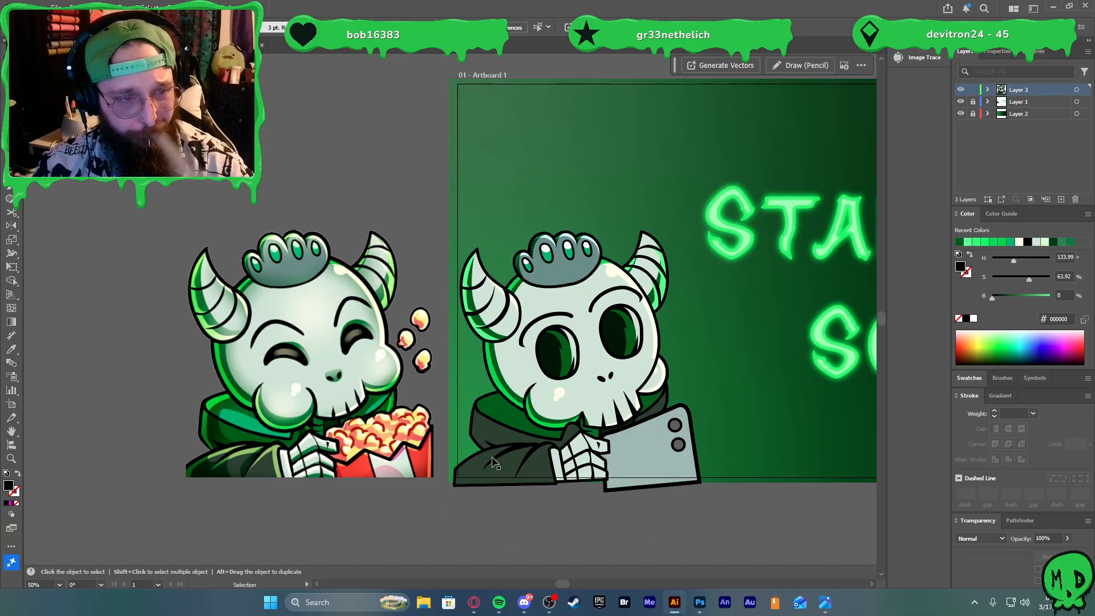
scroll(667, 530, down, 1)
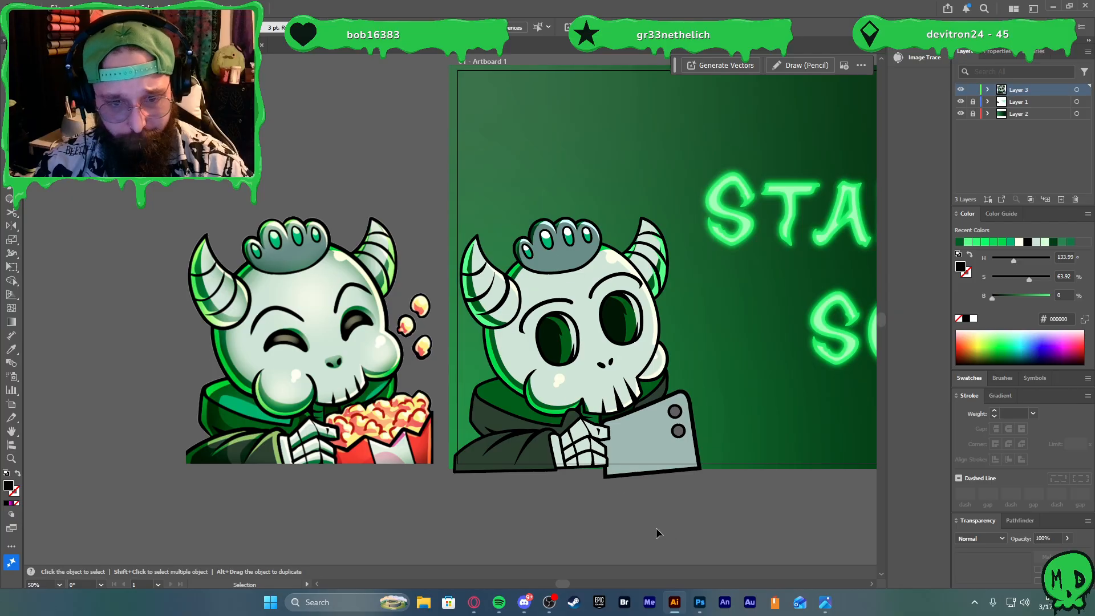
scroll(639, 378, up, 2)
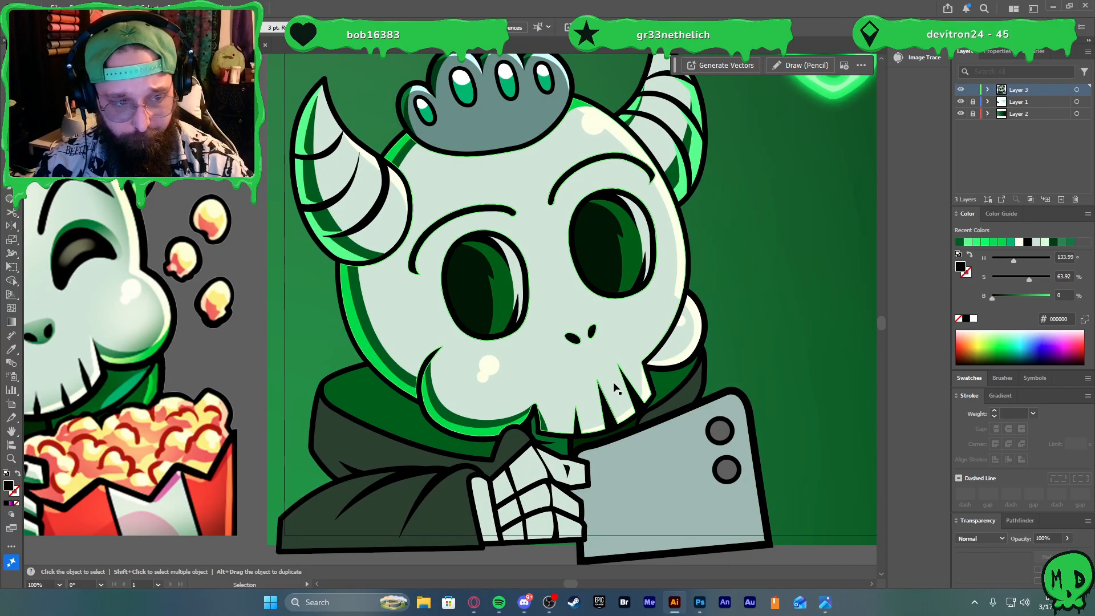
key(p)
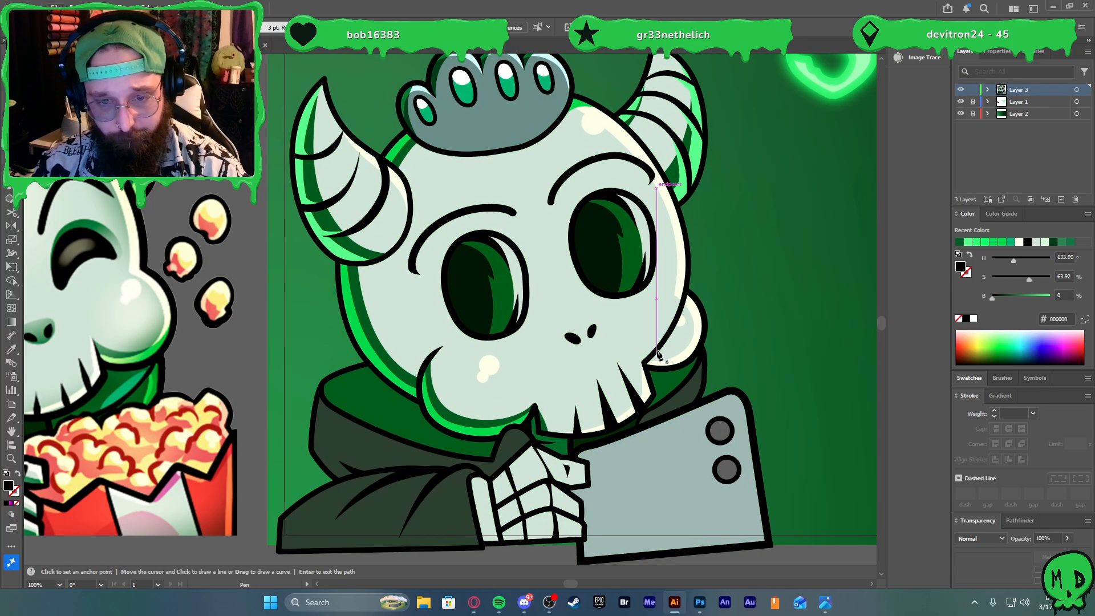
click(657, 353)
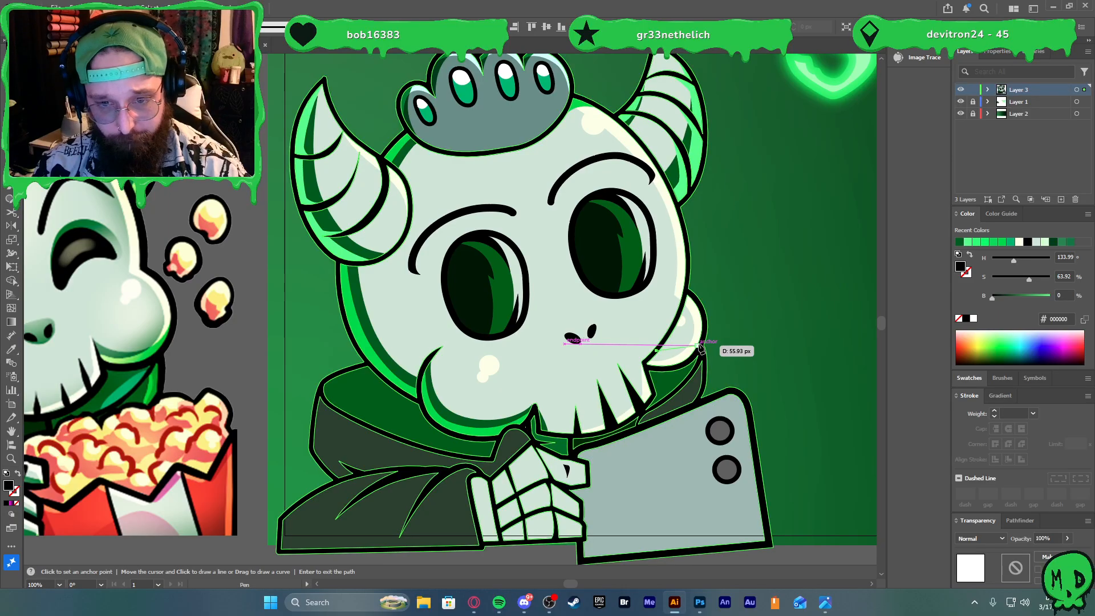
click(699, 346)
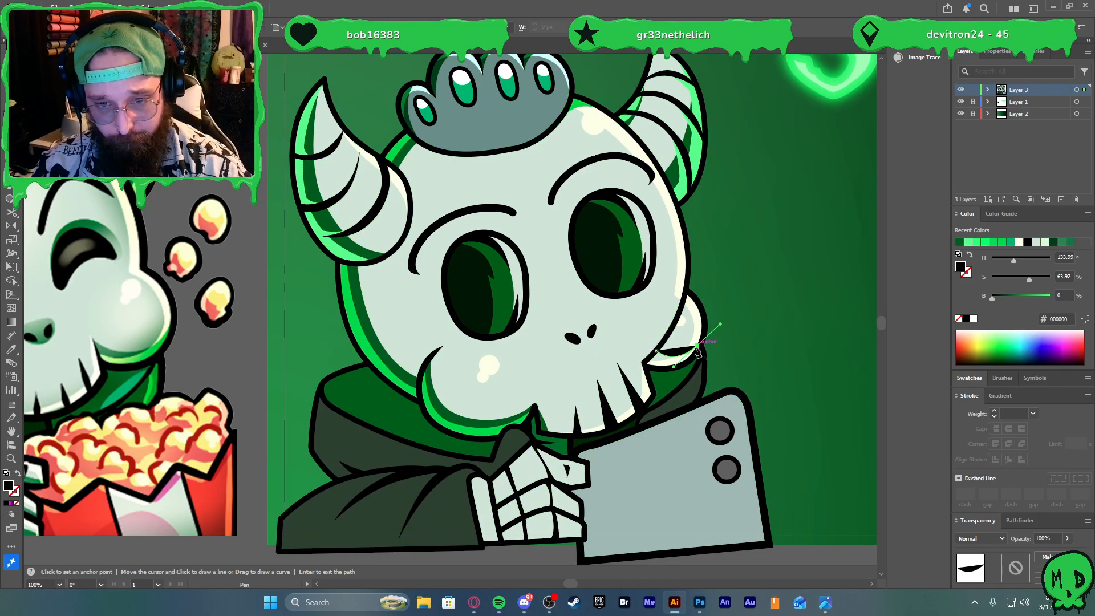
scroll(701, 347, up, 2)
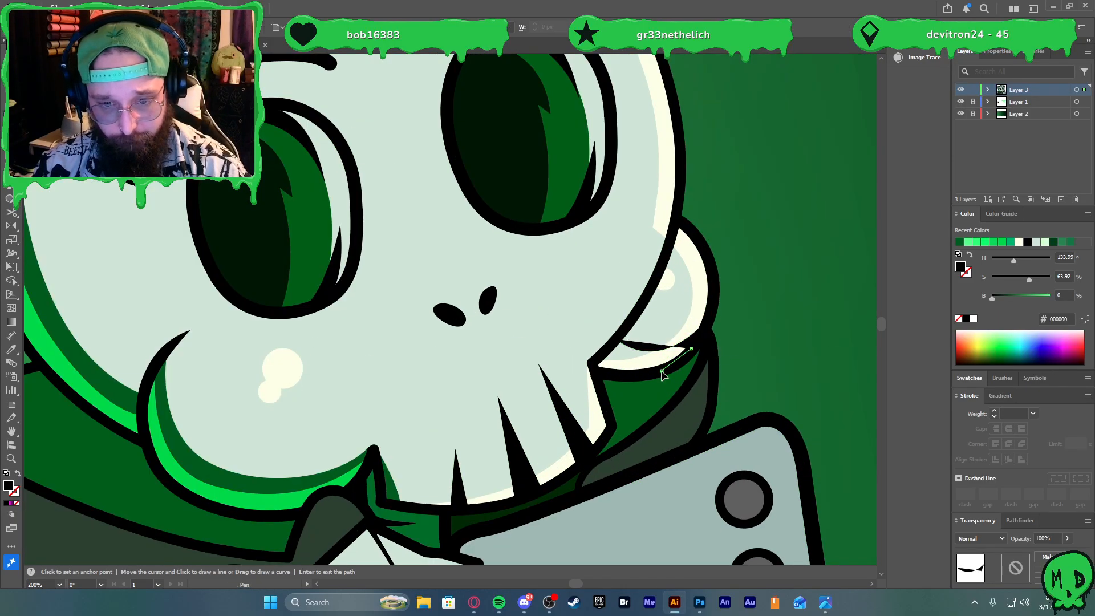
click(661, 371)
drag(595, 369, 577, 364)
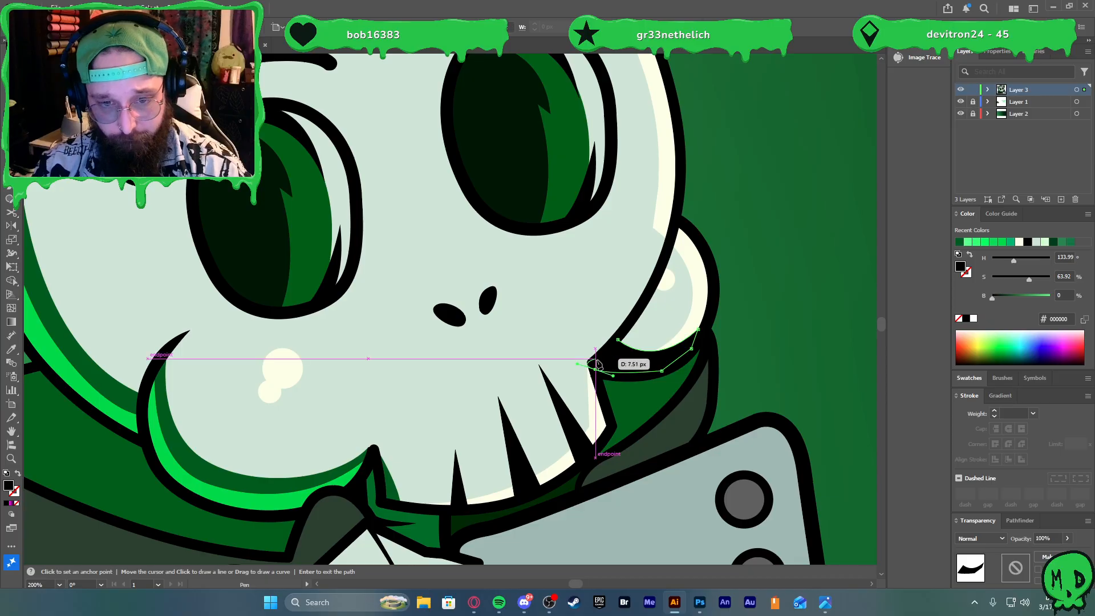
click(618, 340)
Fill the new cheek shadow with the dark green 005b17 sampled from the skull's shading
scroll(621, 341, down, 3)
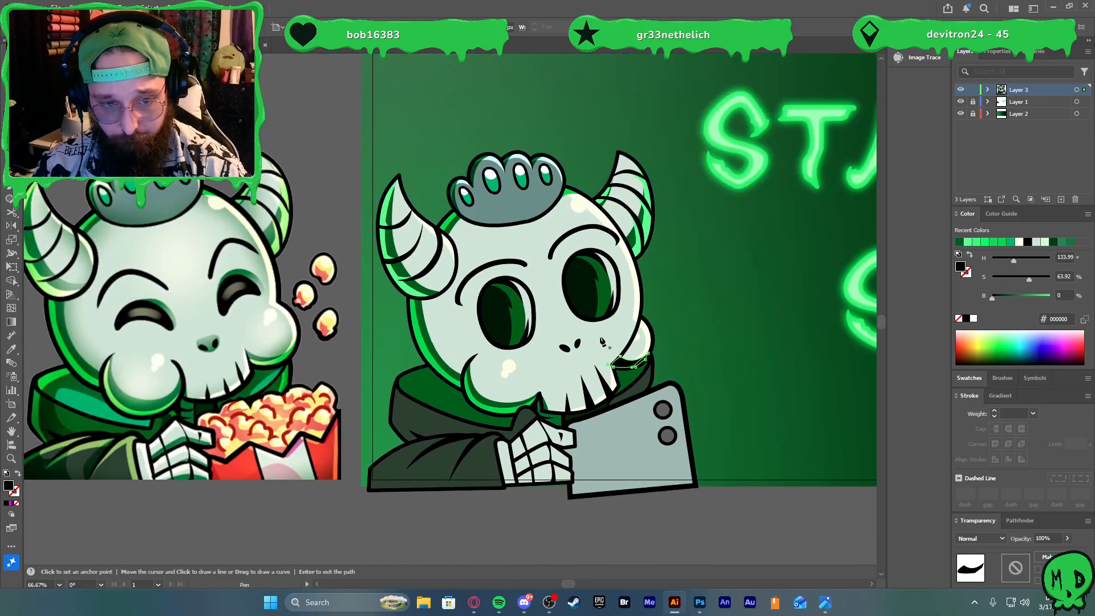
key(i)
click(430, 345)
key(v)
Set the right cheek's cream rim highlight to Overlay blending above the shadow and bring the black outline to the front
scroll(608, 353, up, 2)
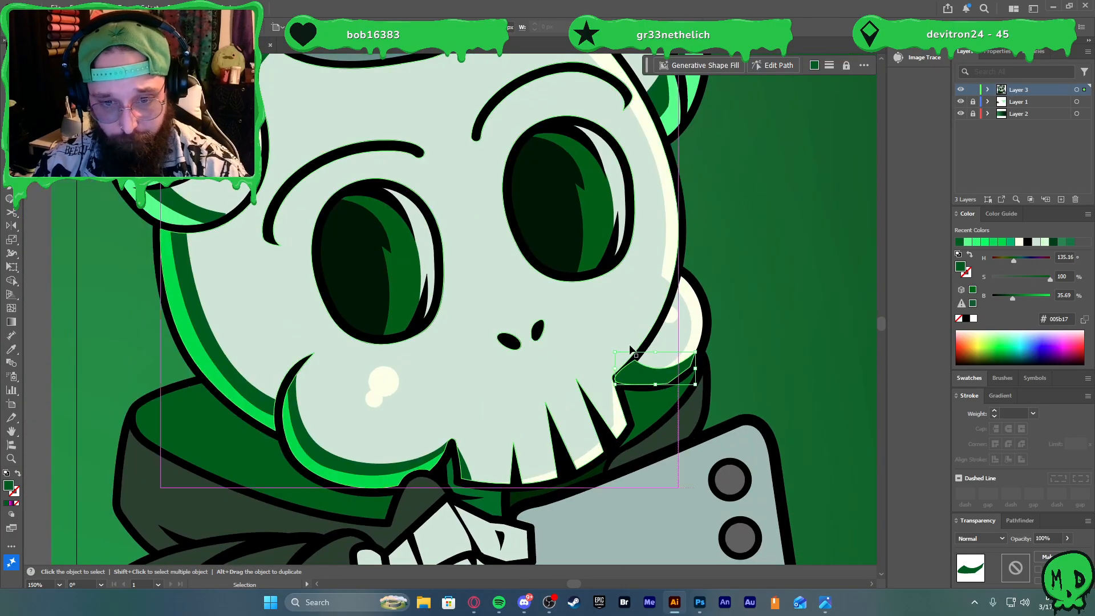
ctrl+click(692, 325)
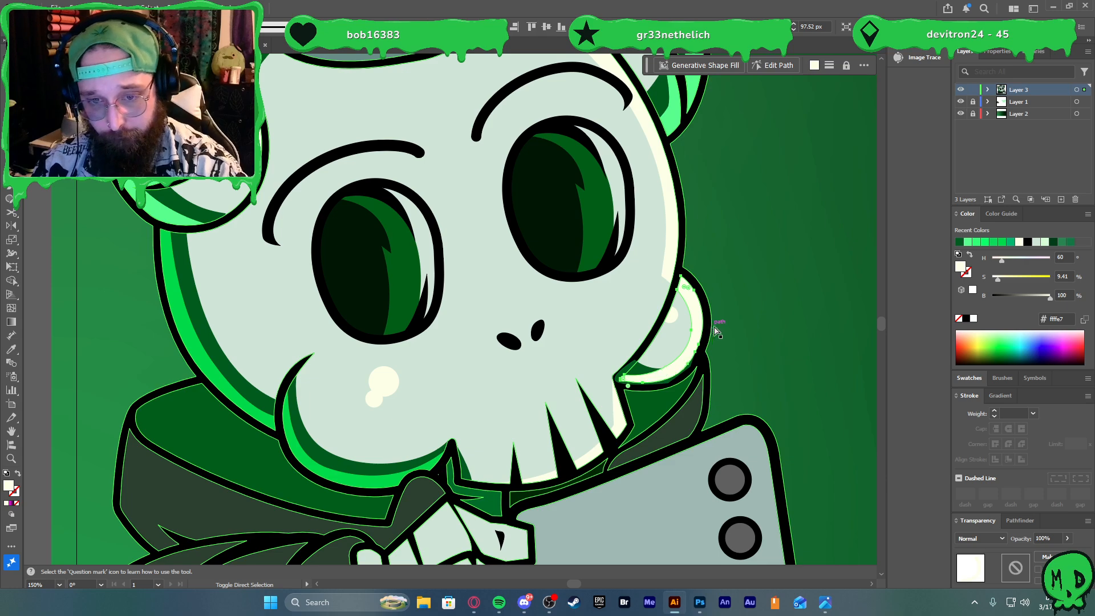
click(987, 538)
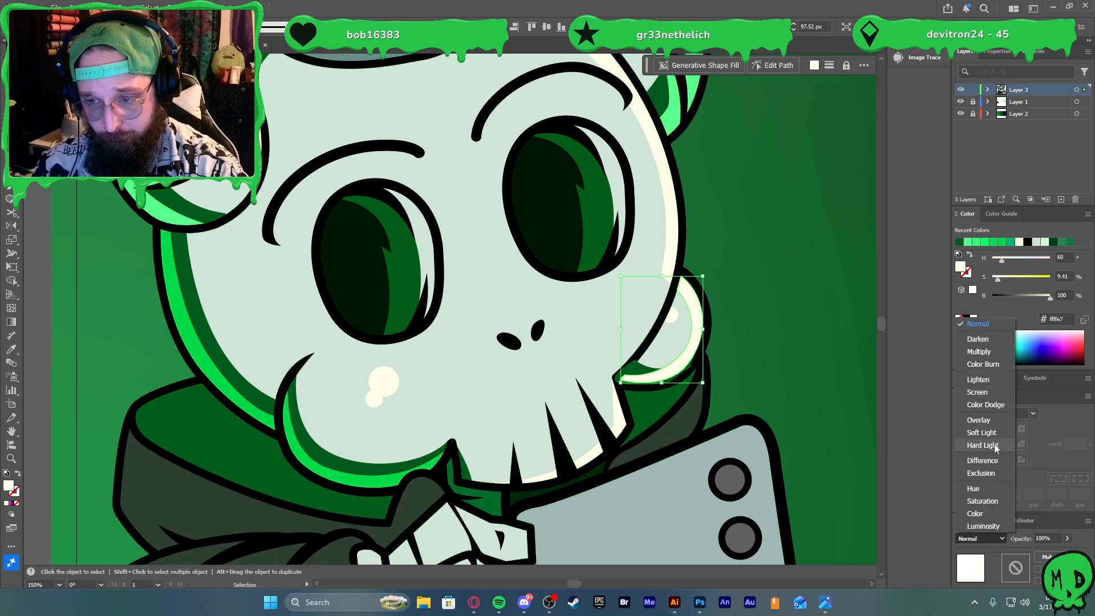
click(985, 421)
click(712, 322)
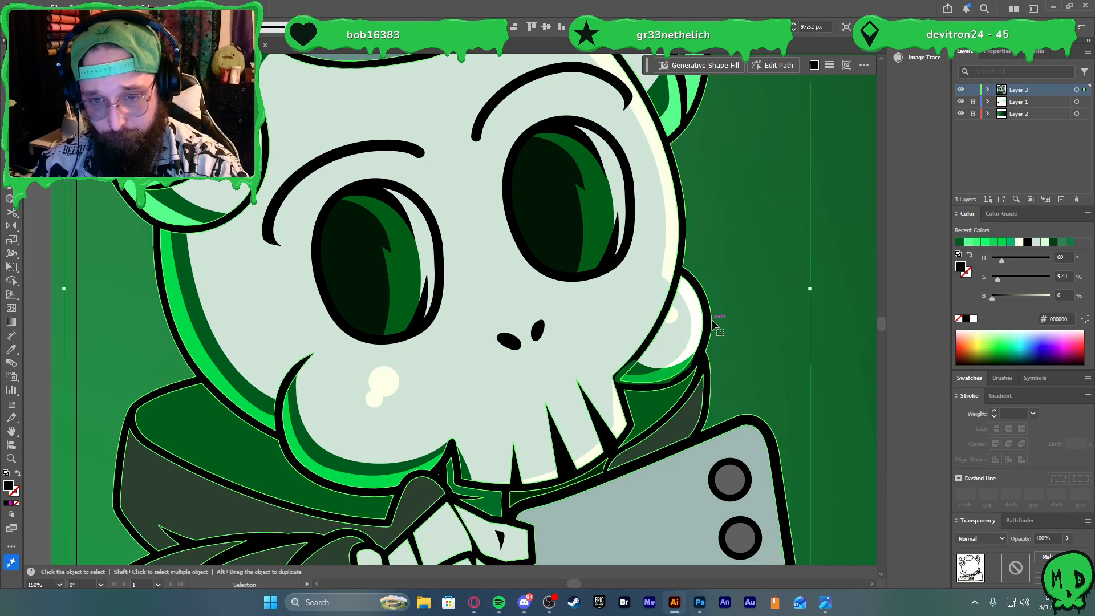
key(ctrl+shift+bracketright)
click(762, 329)
scroll(735, 341, down, 3)
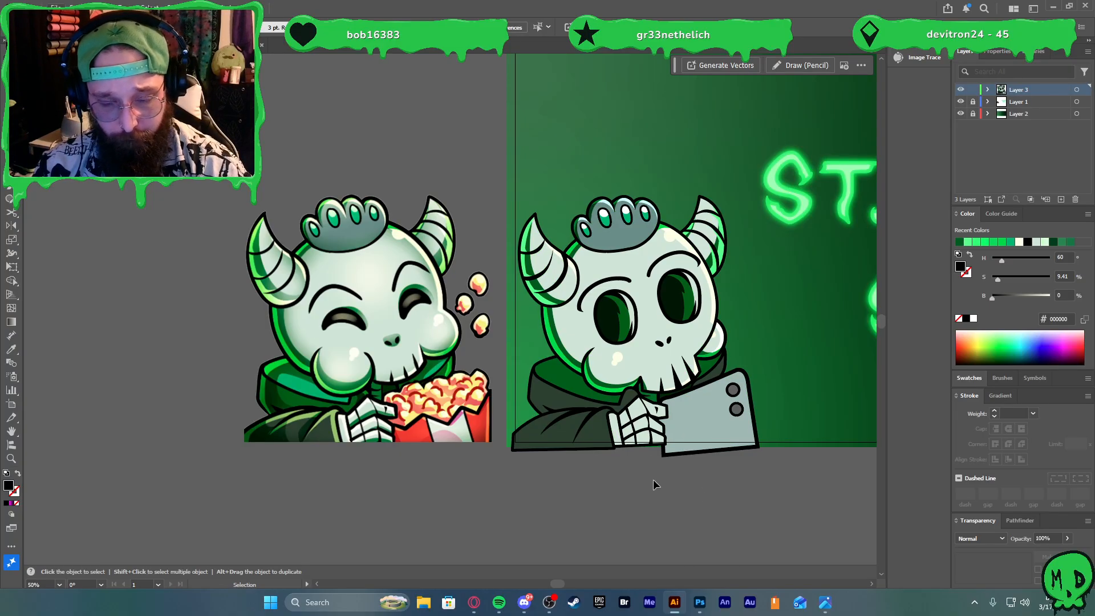
Recolor every shape sharing the skull's base fill with the pale green cbe2d1 sampled from the popcorn emote's jaw
click(648, 360)
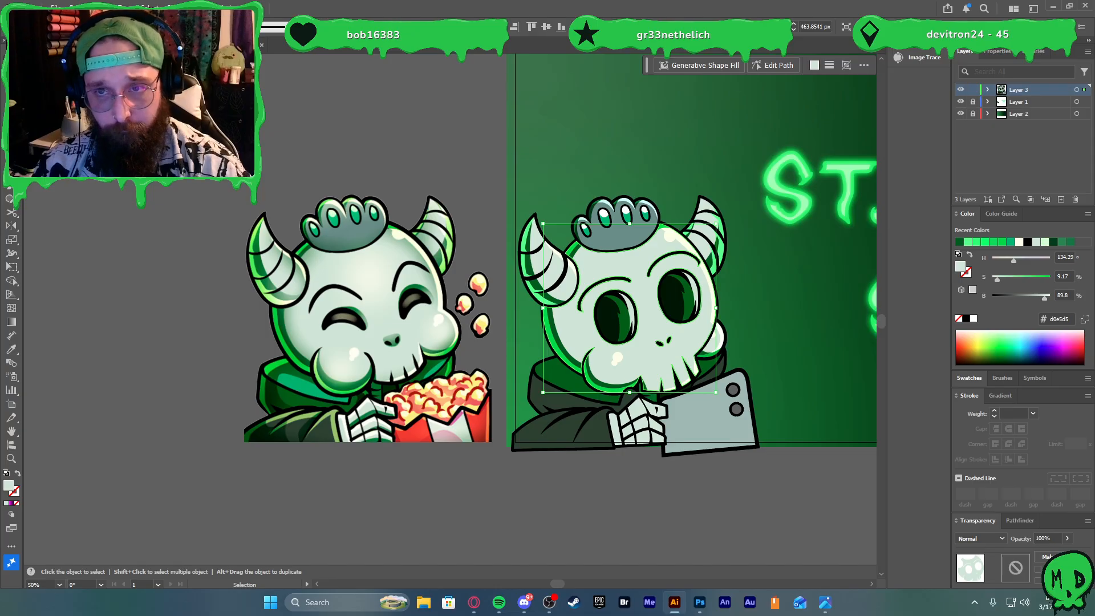
key(ctrl+6)
key(i)
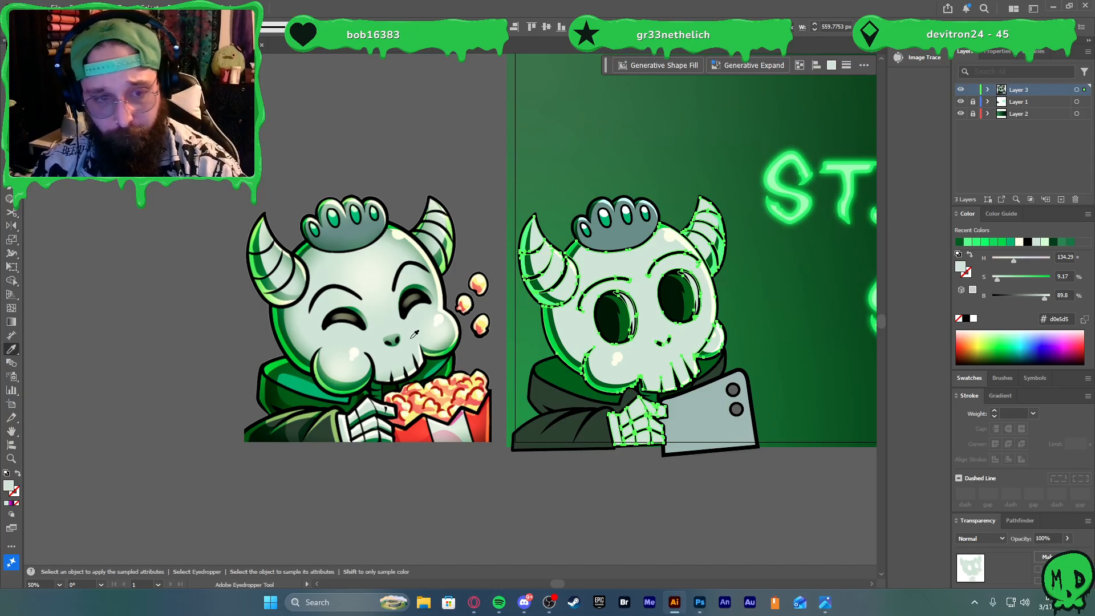
click(398, 372)
click(398, 370)
key(v)
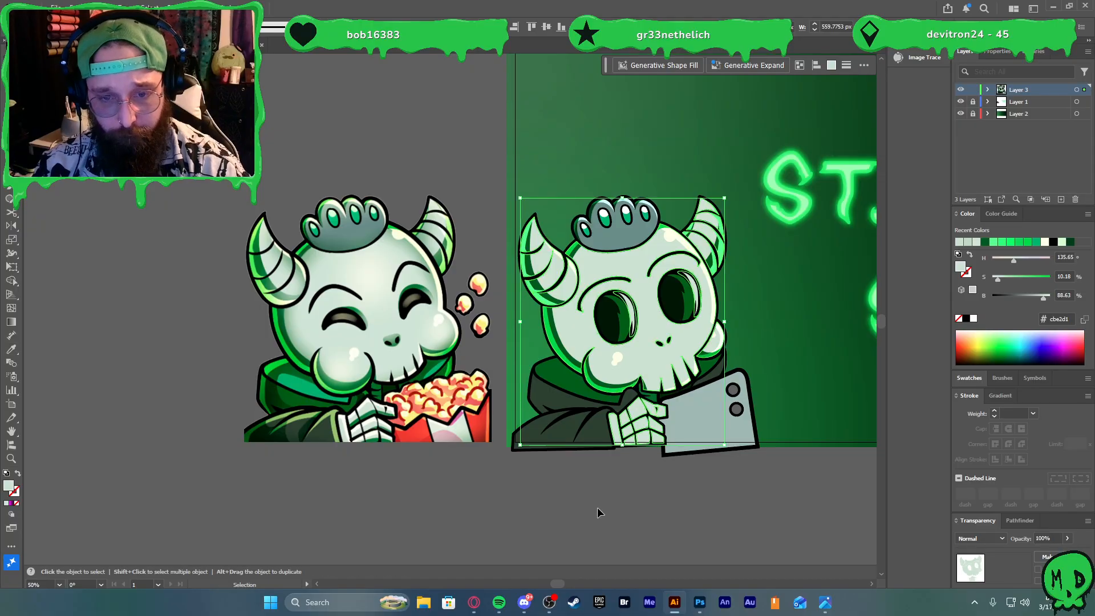
click(597, 509)
Begin a Pen shape over the hood below the left cheek, curving up from the sleeve and following the cheek's underside
drag(747, 517, 720, 519)
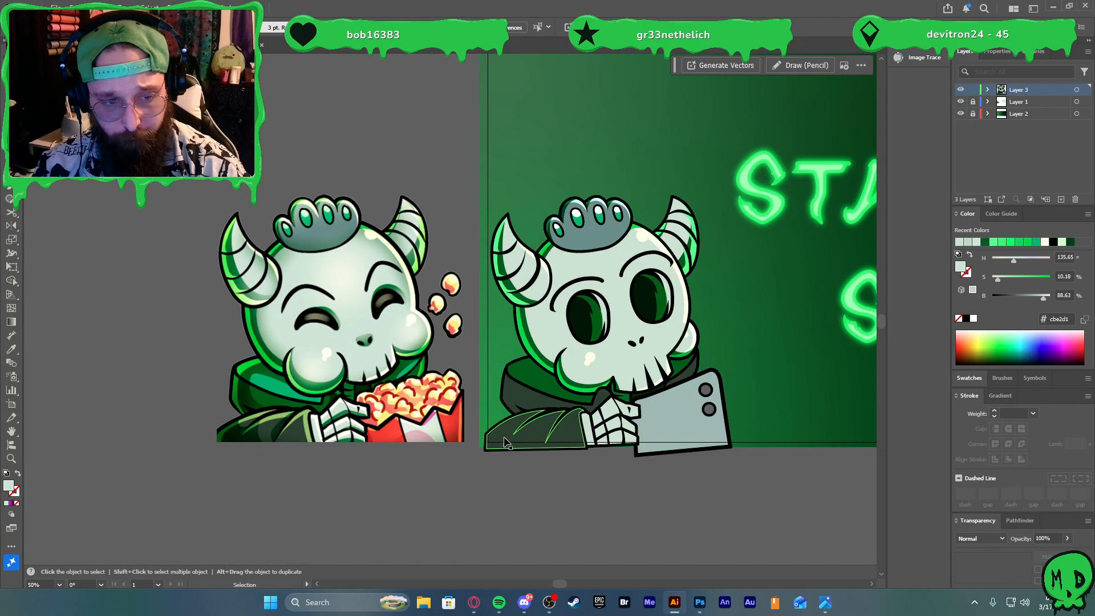
scroll(489, 430, up, 2)
scroll(516, 468, left, 2)
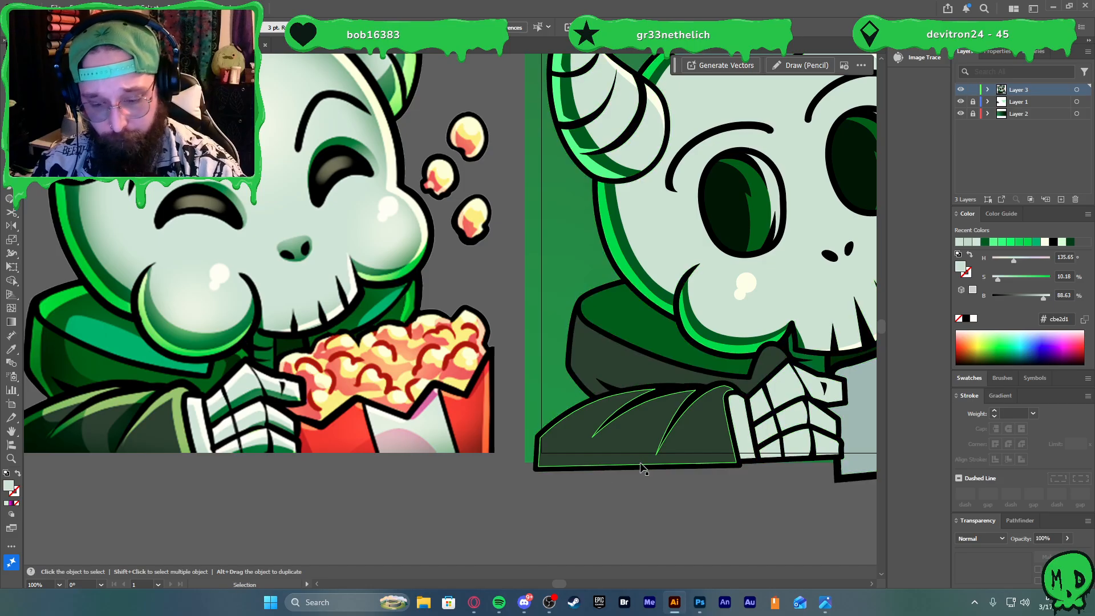
key(p)
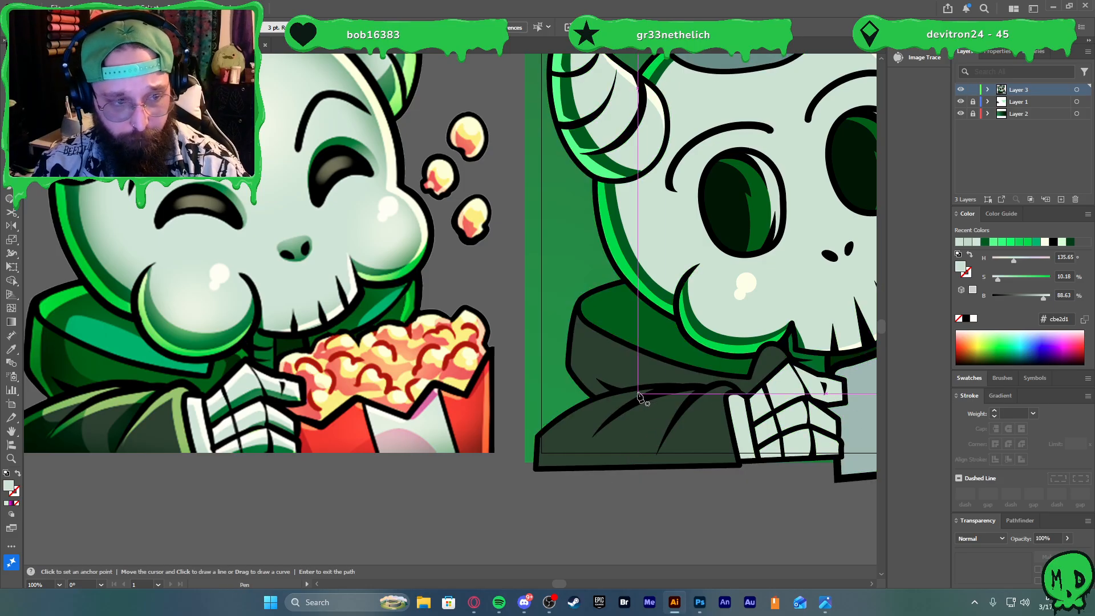
click(664, 387)
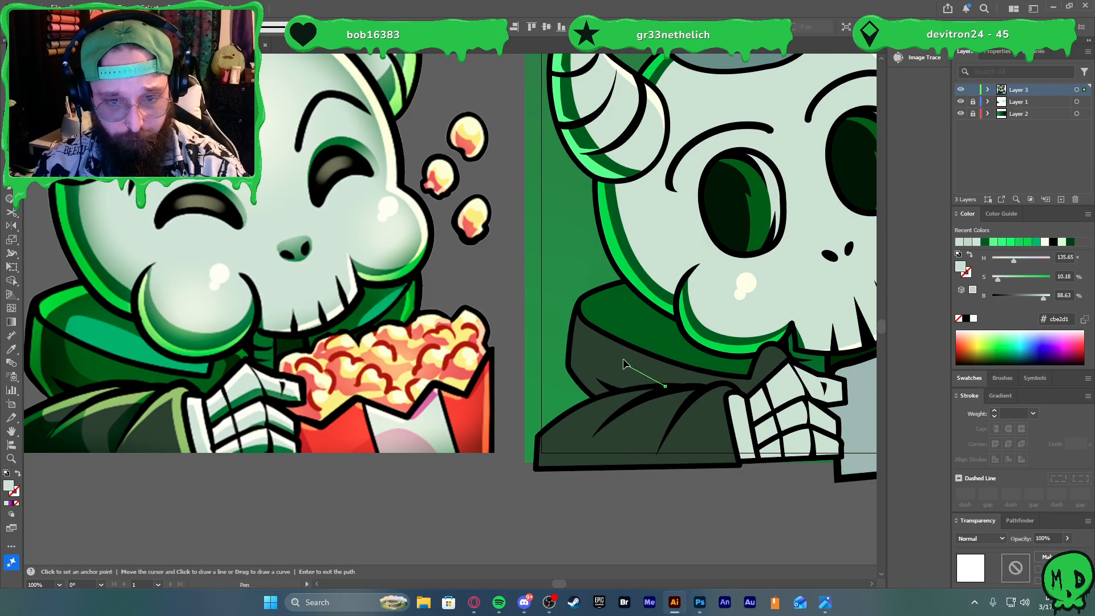
drag(626, 363, 714, 349)
key(ctrl+z)
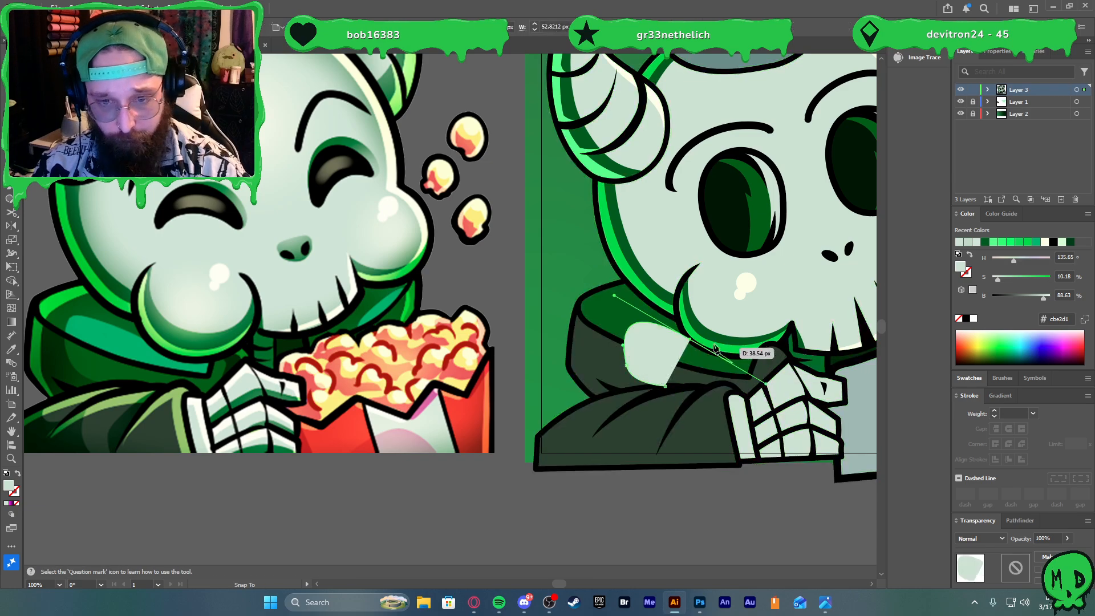
click(690, 339)
scroll(774, 357, up, 2)
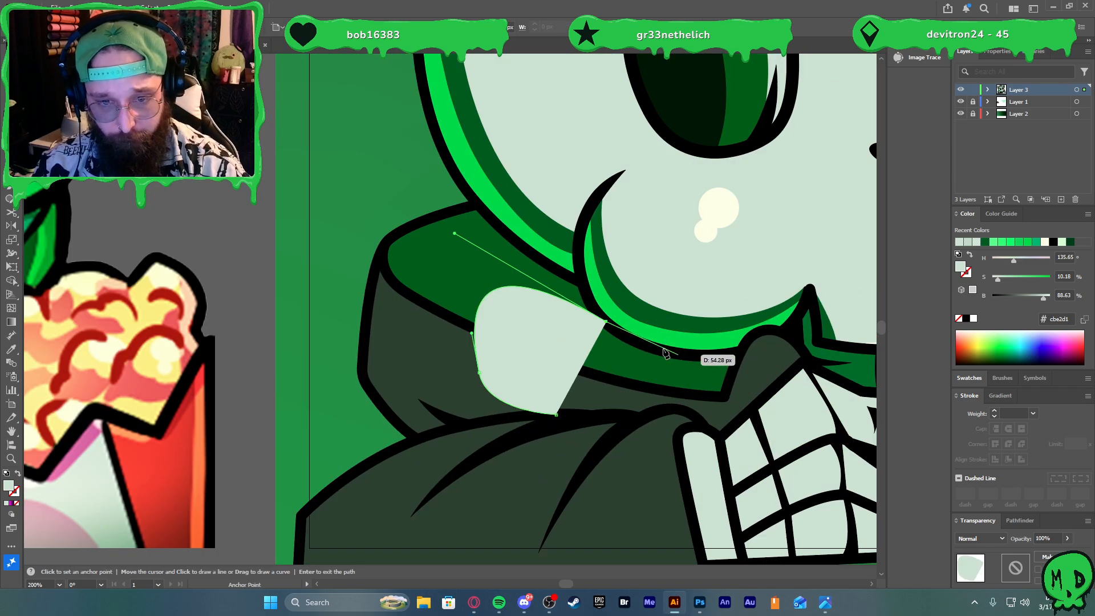
click(643, 344)
click(714, 355)
click(744, 350)
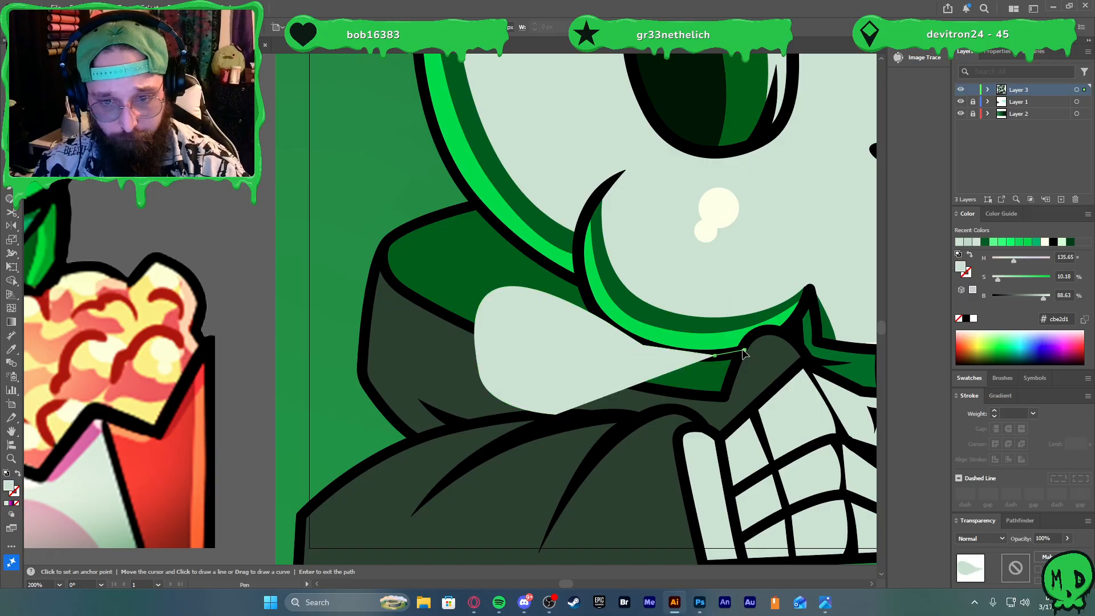
Continue the hood shape around the collar tip beside the hand and close it along the top of the sleeve
scroll(744, 354, down, 4)
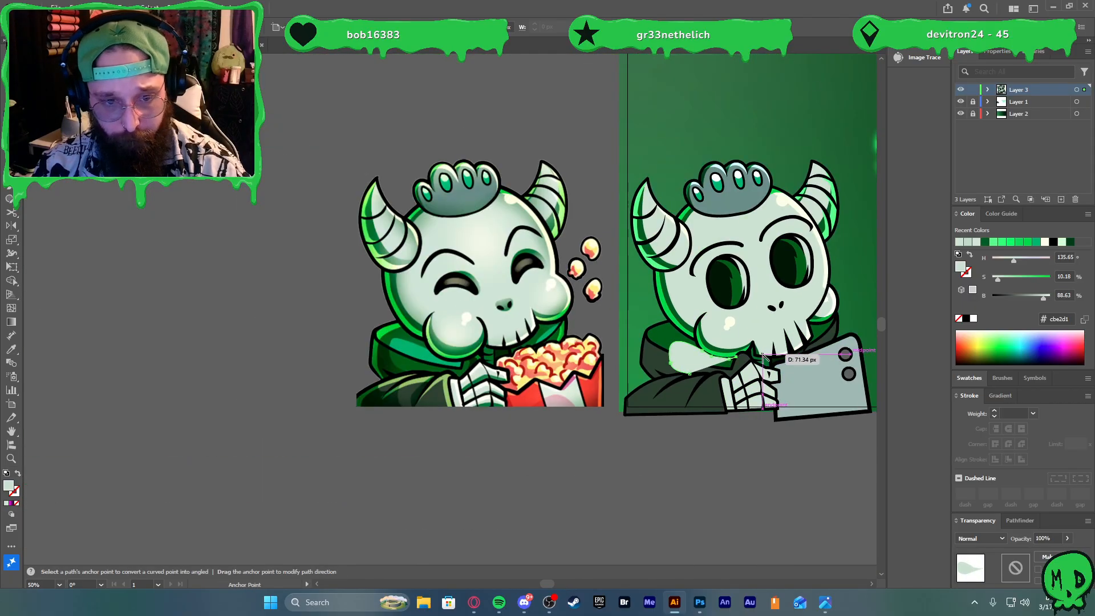
scroll(763, 357, up, 4)
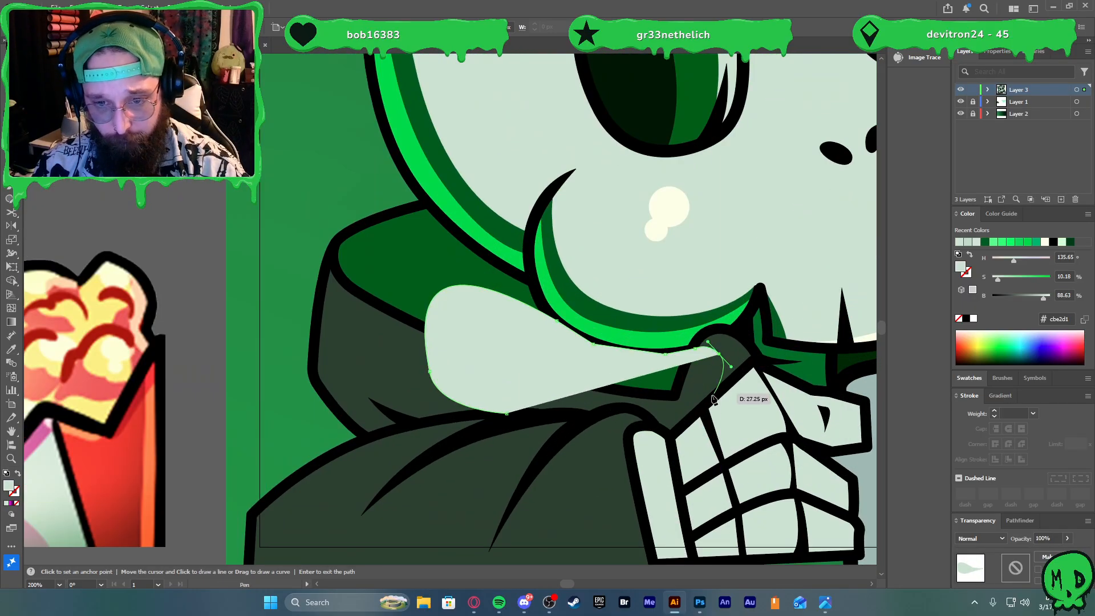
click(711, 399)
click(668, 435)
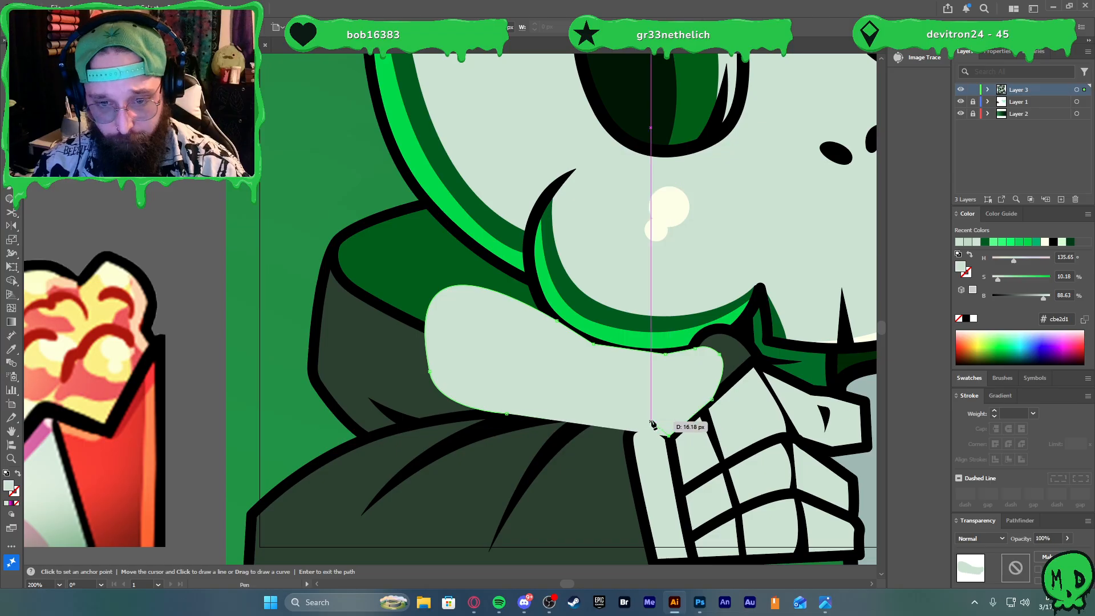
click(609, 427)
click(524, 432)
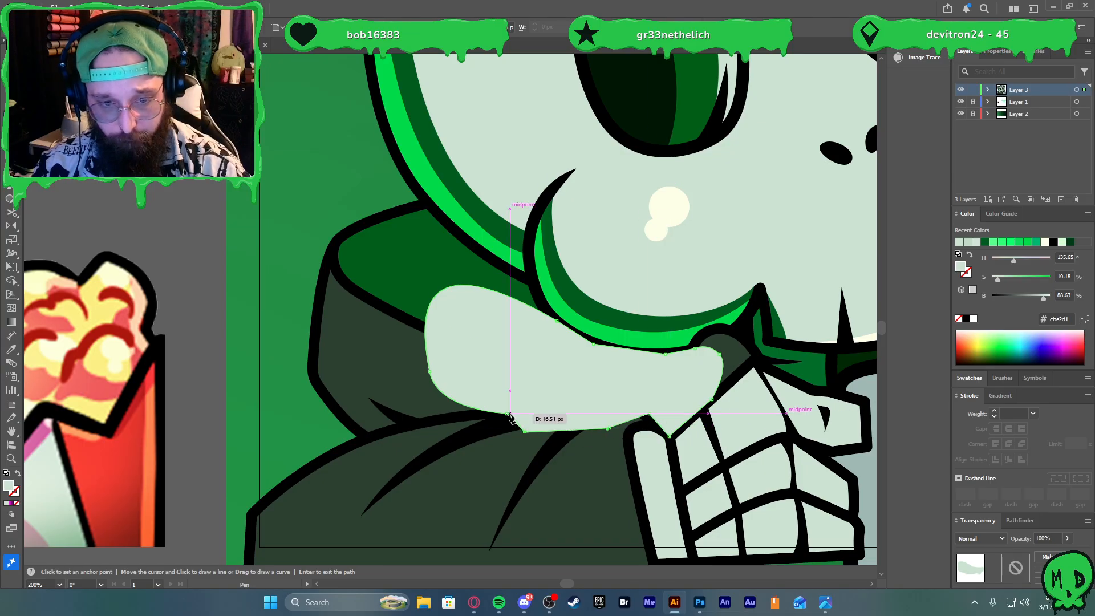
click(509, 415)
Trim the new hood shape to the collar's edges with the Shape Builder
key(v)
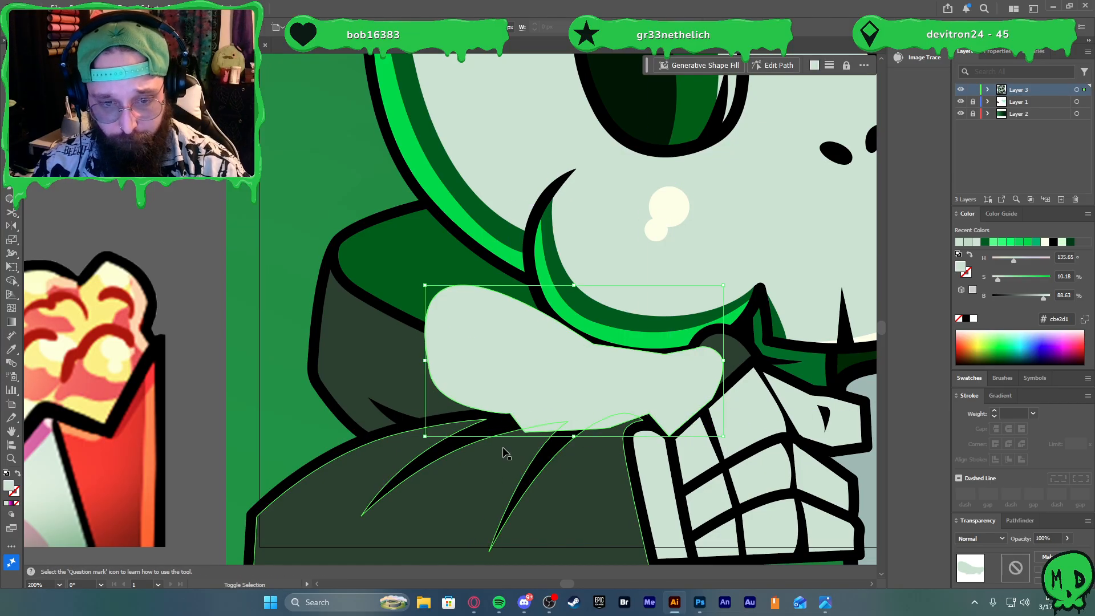
shift+click(479, 454)
key(shift+m)
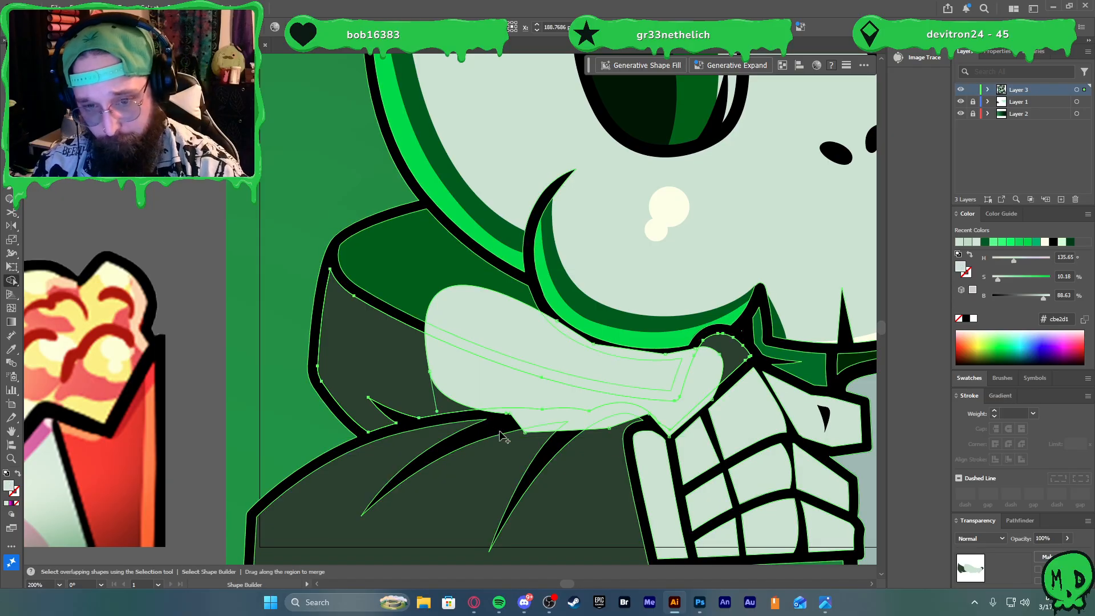
click(608, 410)
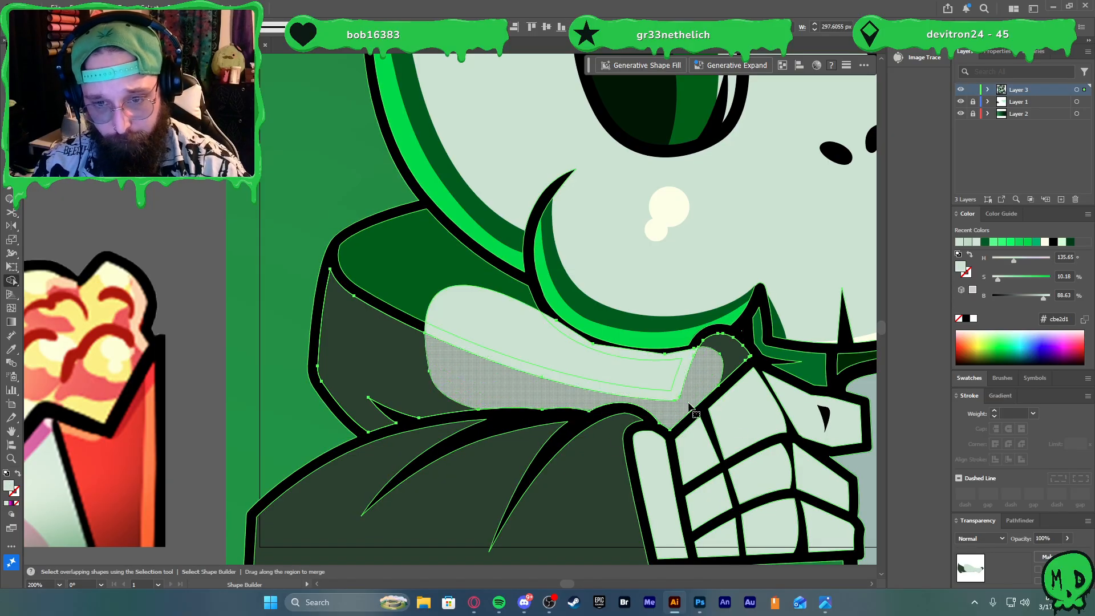
key(v)
Set the trimmed hood shape's blending mode to Overlay
scroll(622, 398, down, 2)
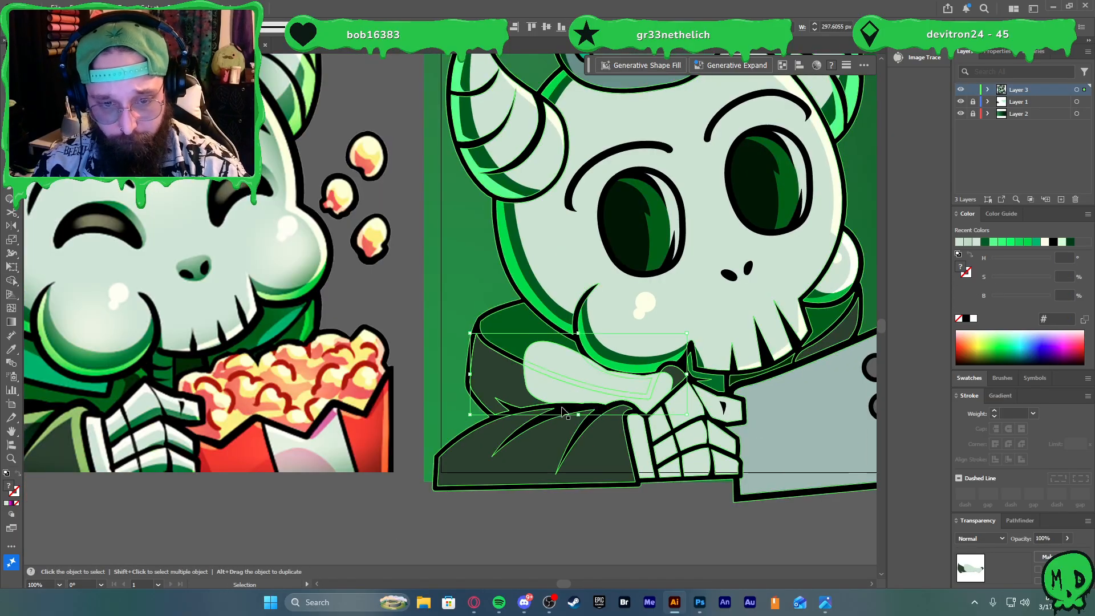
click(619, 385)
click(992, 538)
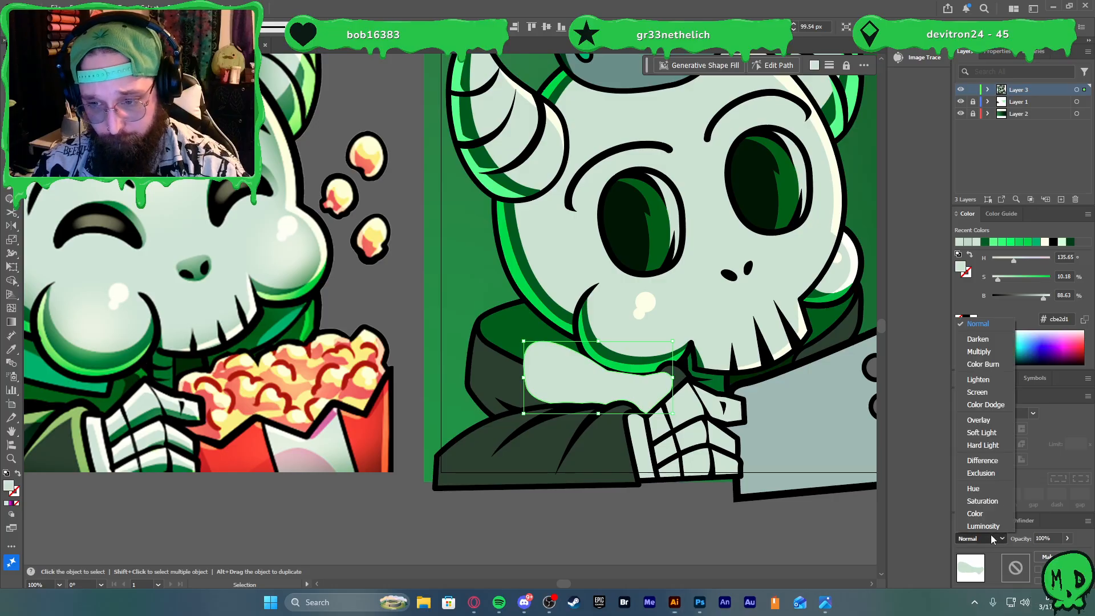
click(978, 420)
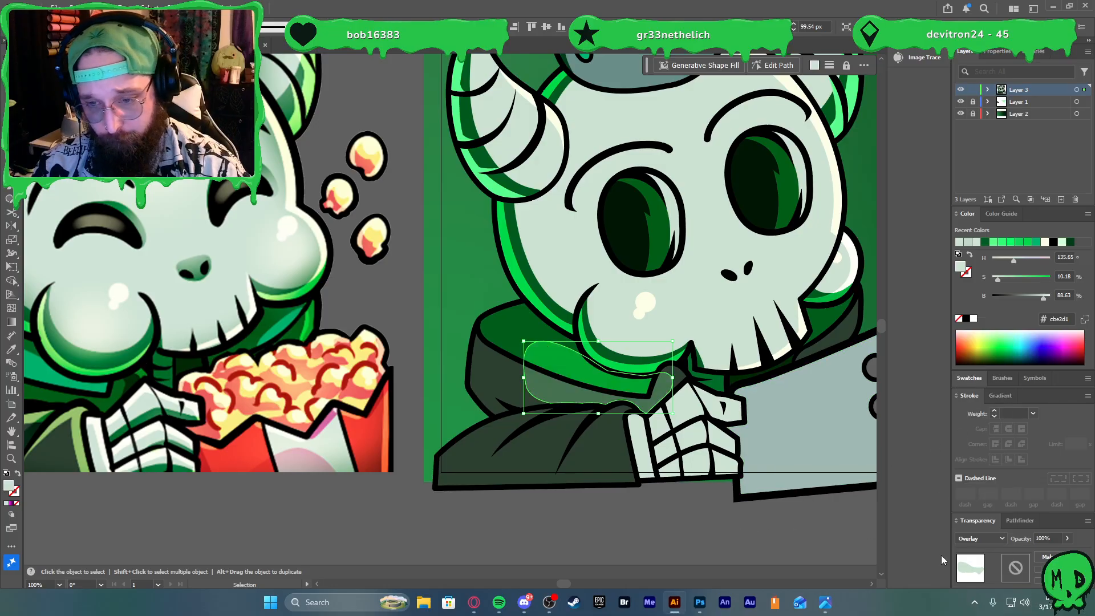
click(704, 522)
scroll(579, 519, left, 3)
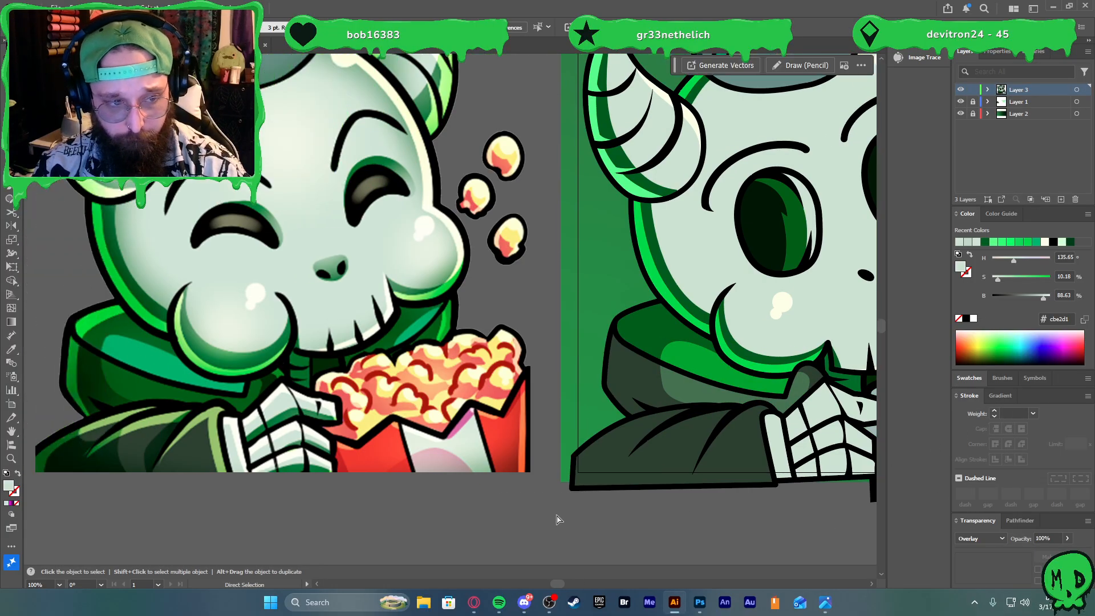
key(p)
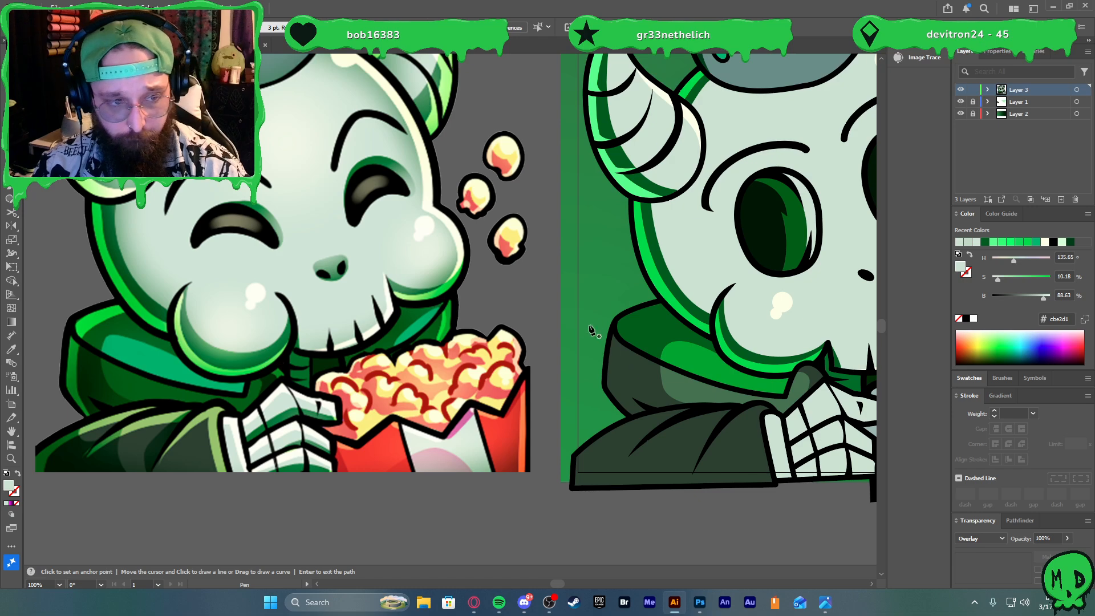
click(626, 341)
click(677, 313)
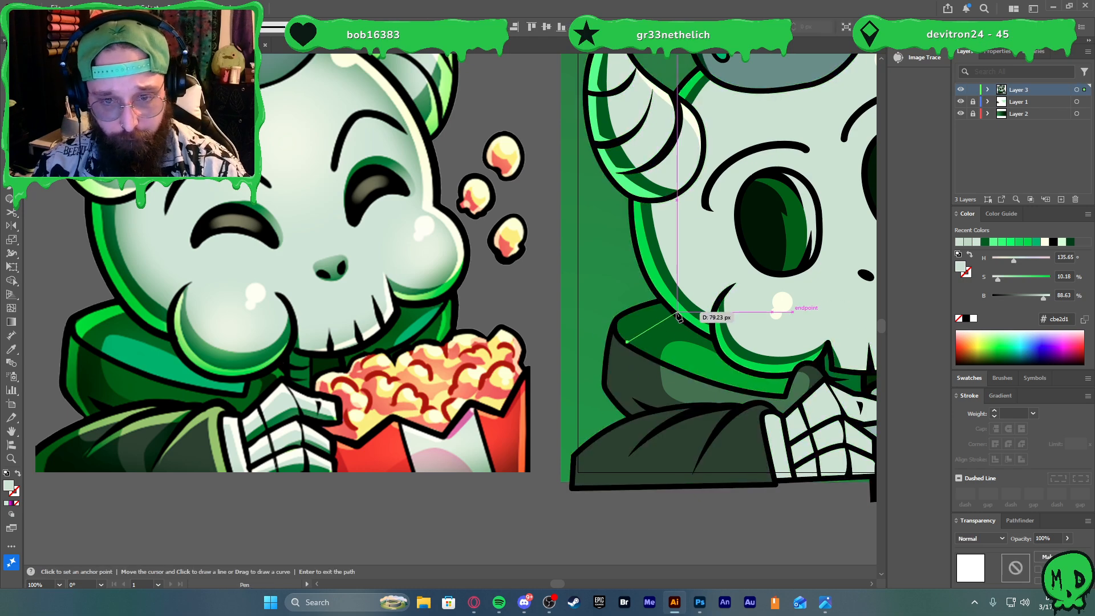
key(ctrl+z)
key(ctrl+z)
key(ctrl+z)
click(674, 312)
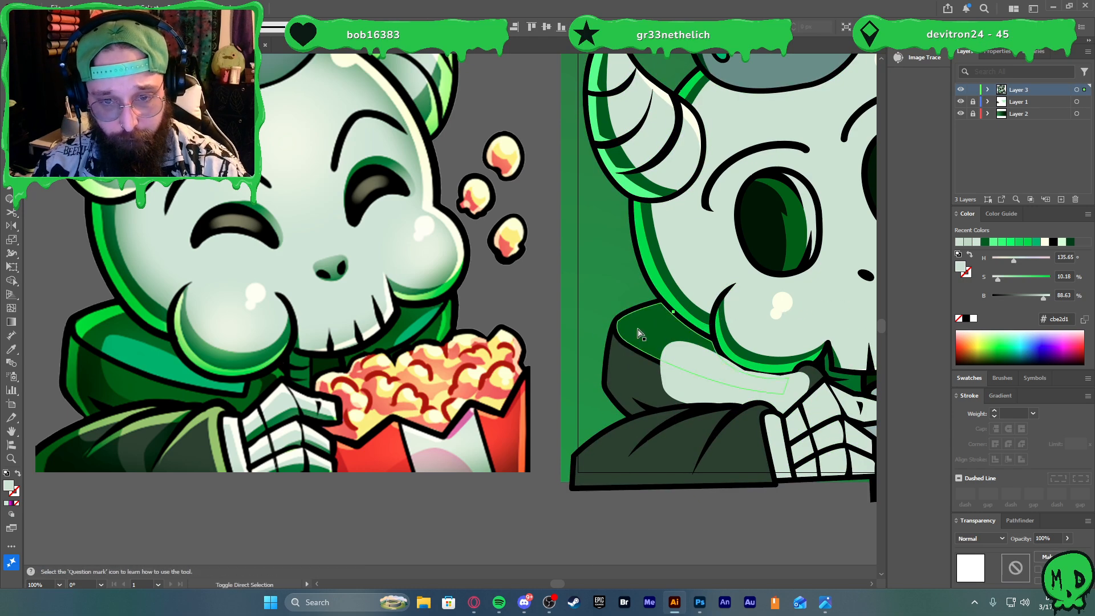
key(ctrl+z)
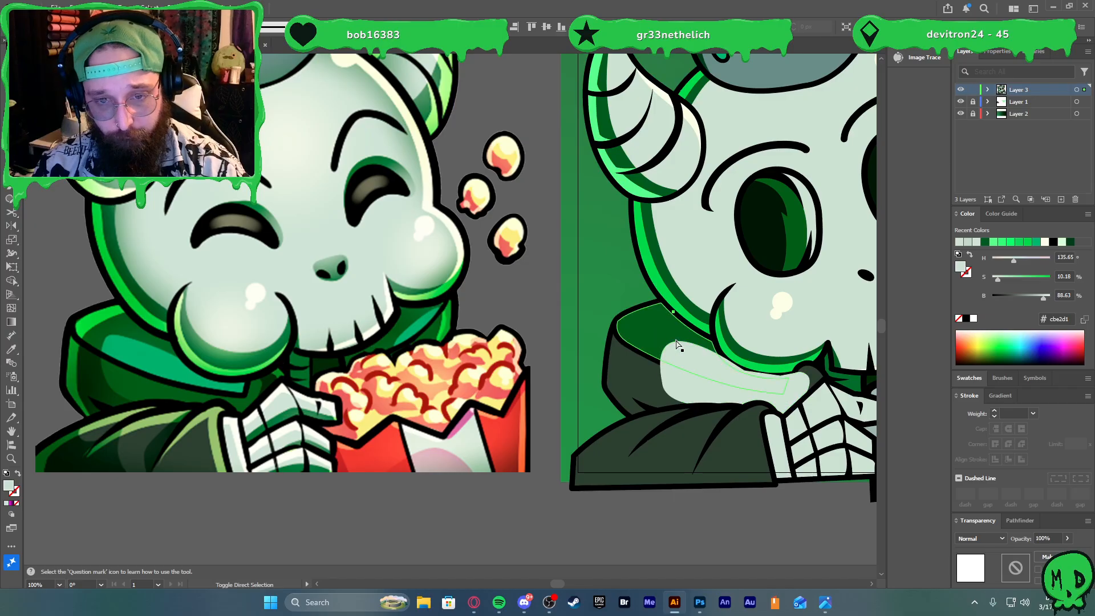
key(ctrl+z)
key(c)
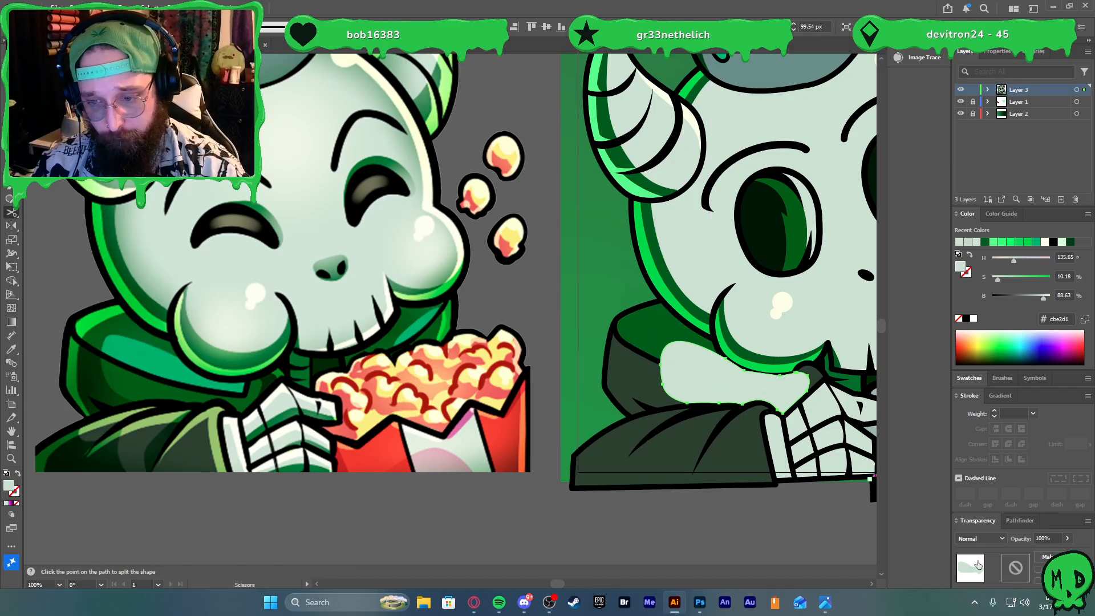
Reapply Overlay blending to the pale shape on the hood below the left cheek
click(979, 538)
click(987, 425)
key(v)
click(757, 538)
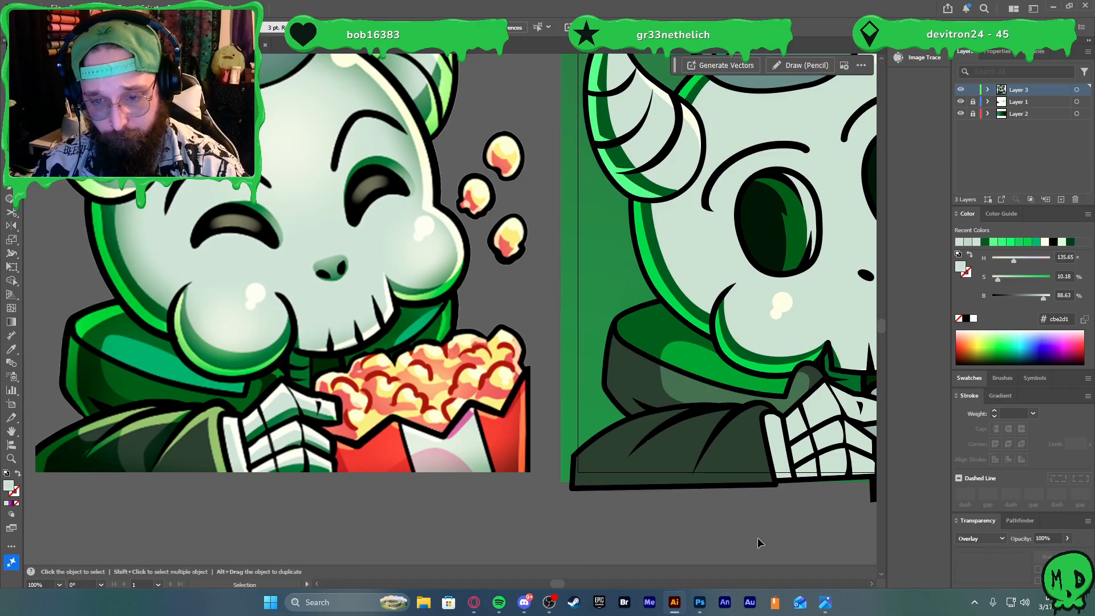
Draw a closed Pen shape overlapping the hood's outer left rim, from beside the skull down to the sleeve
key(p)
key(ctrl+a)
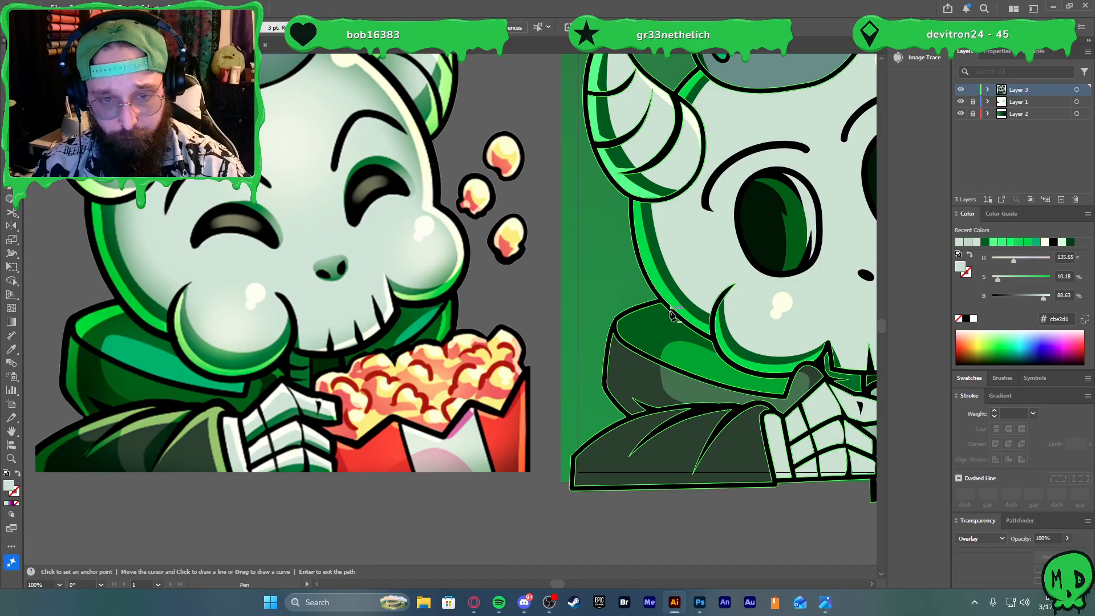
click(671, 314)
scroll(632, 328, up, 2)
drag(623, 346, 618, 376)
scroll(625, 376, down, 3)
scroll(610, 399, up, 2)
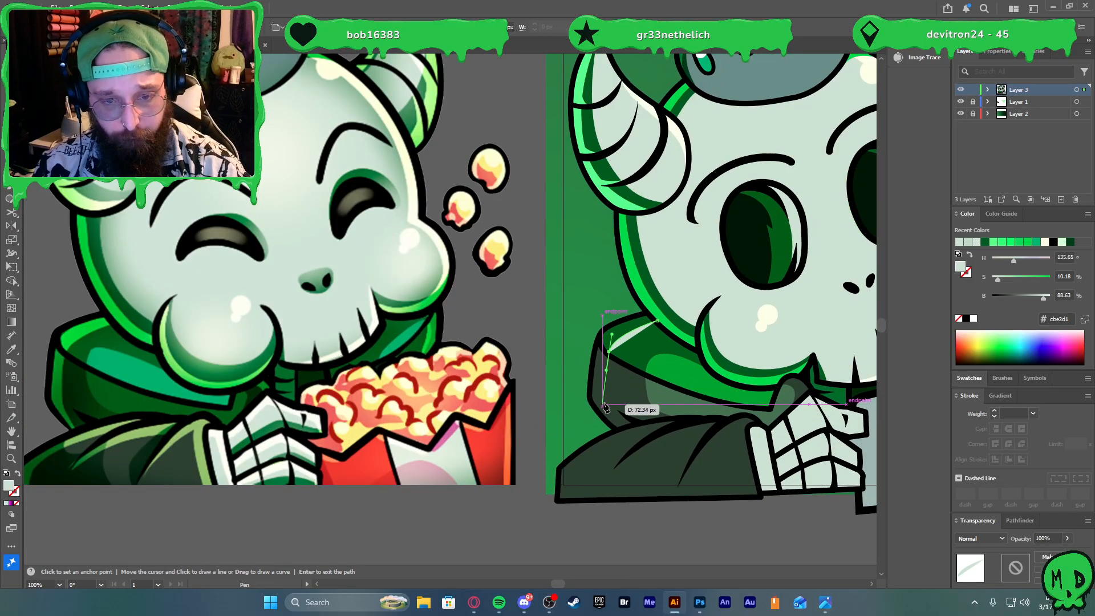
click(602, 401)
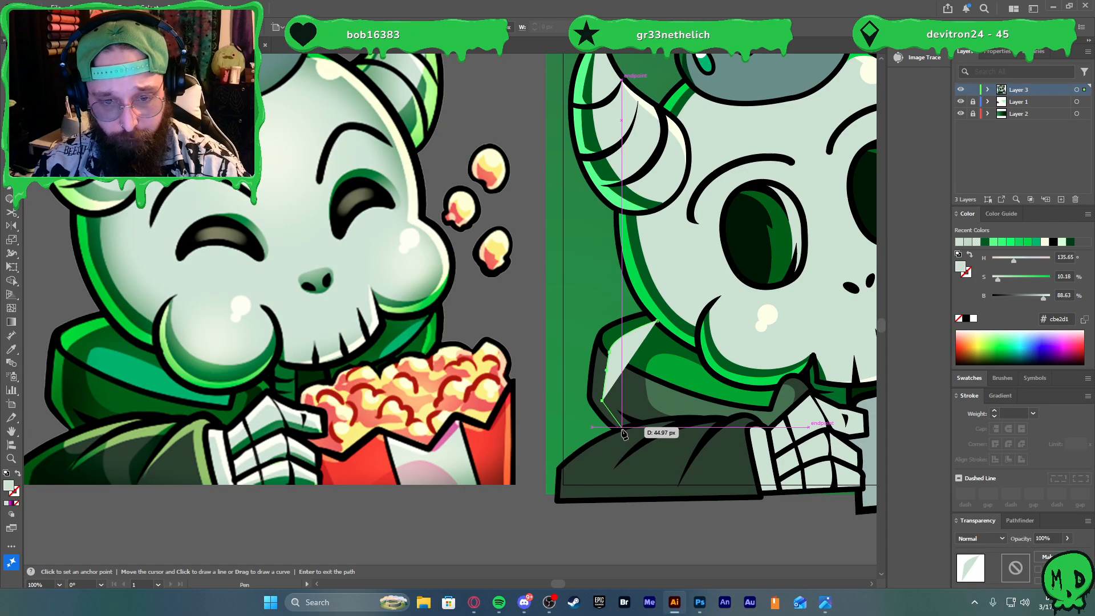
click(621, 427)
click(597, 432)
click(560, 385)
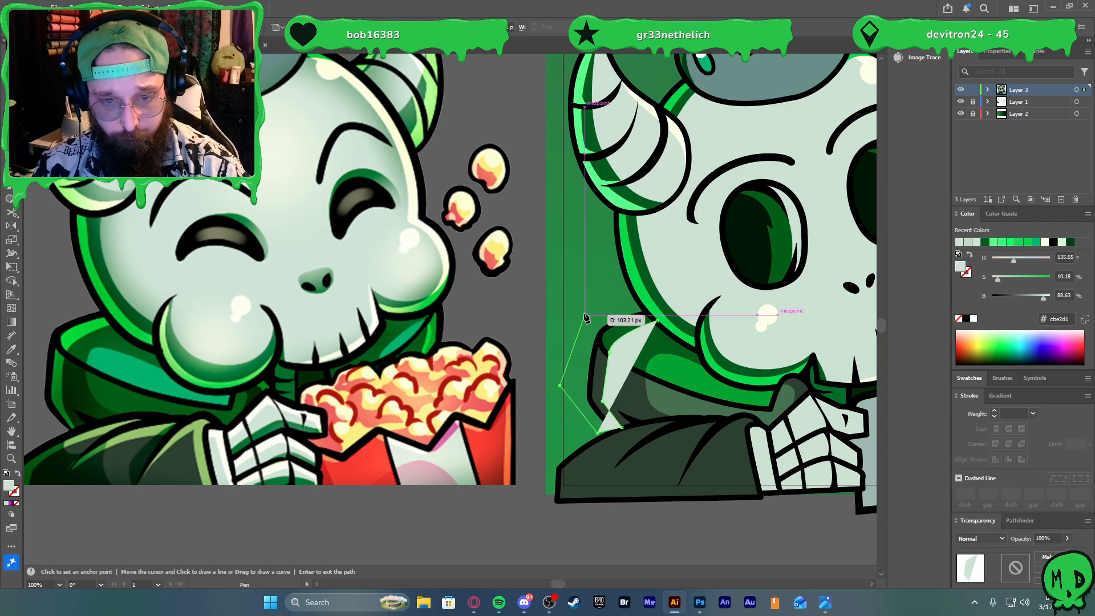
click(584, 313)
click(656, 320)
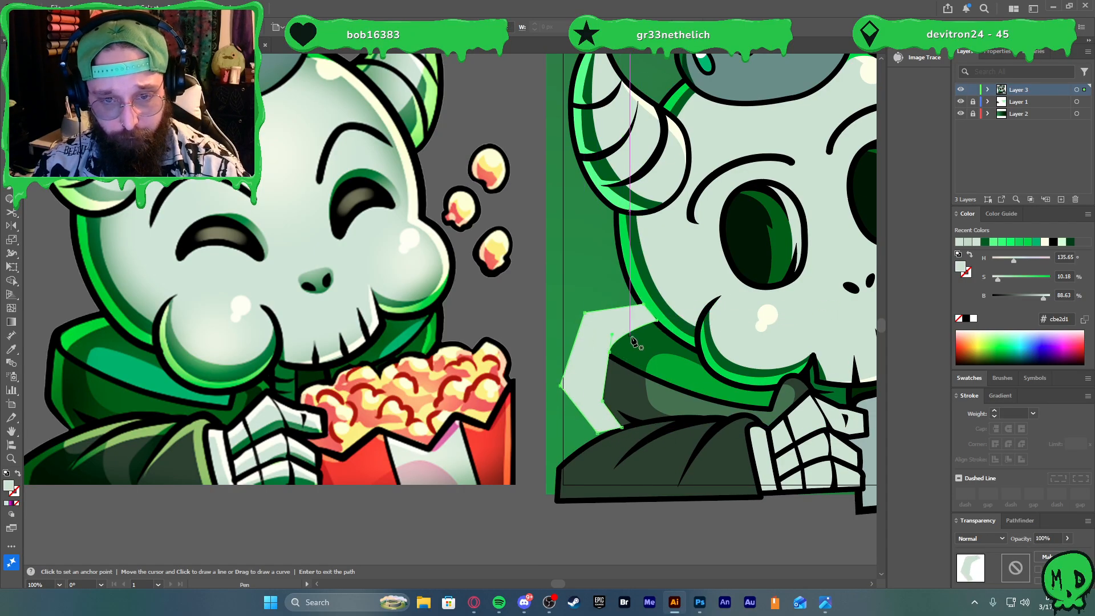
Cut away the part of the rim shape outside the hood's outline with the Shape Builder
key(v)
shift+click(624, 382)
shift+click(635, 351)
key(shift+m)
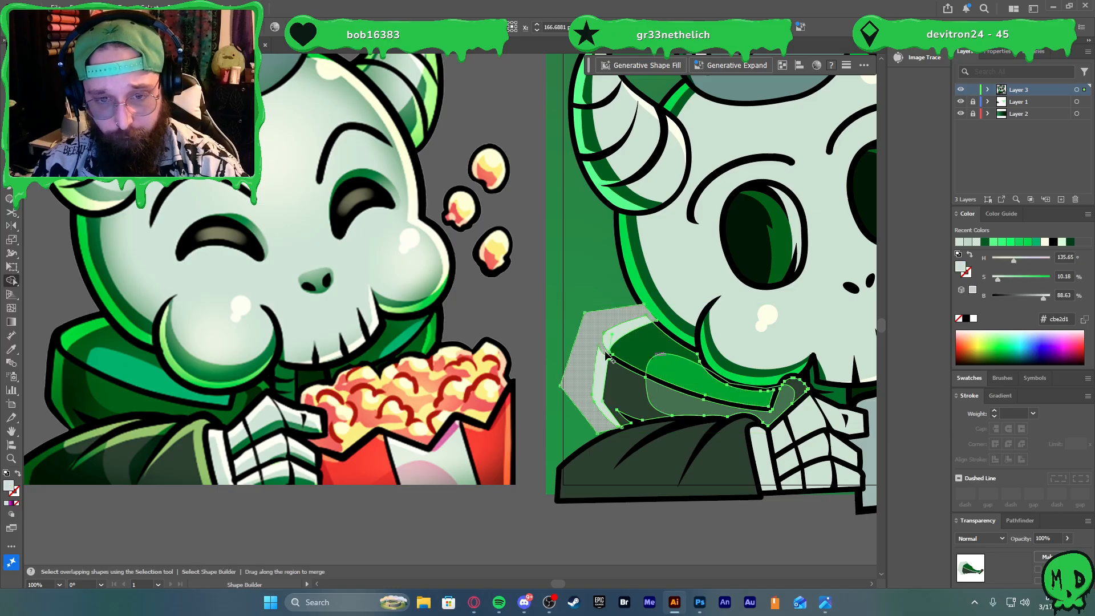
alt+click(593, 334)
key(v)
click(631, 512)
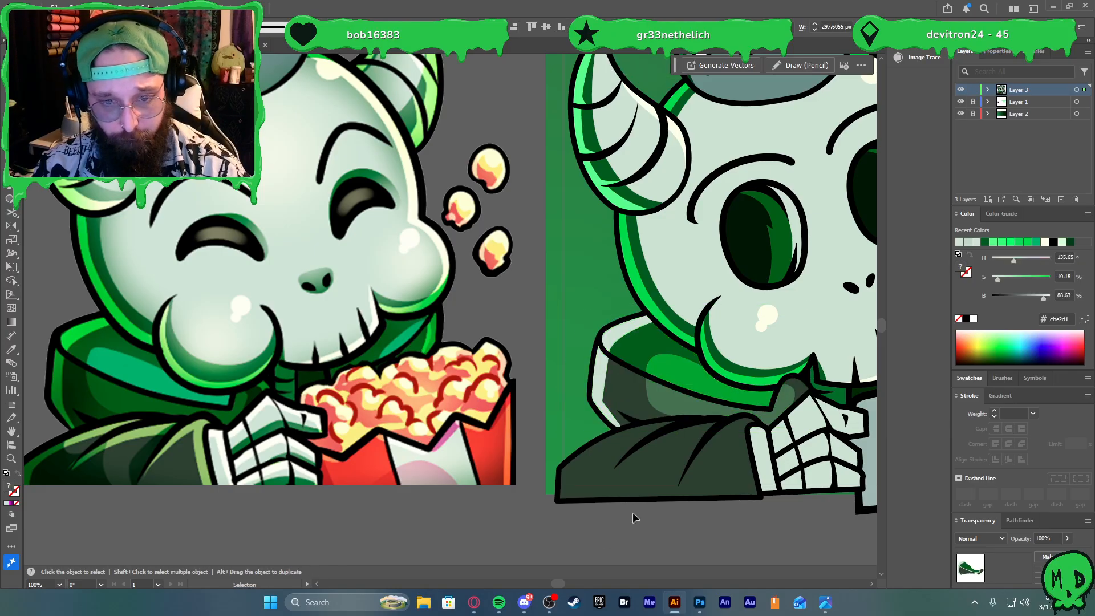
Fill both trimmed pieces of the hood's outer left rim with white and set their blending mode to Overlay
click(601, 377)
shift+click(624, 328)
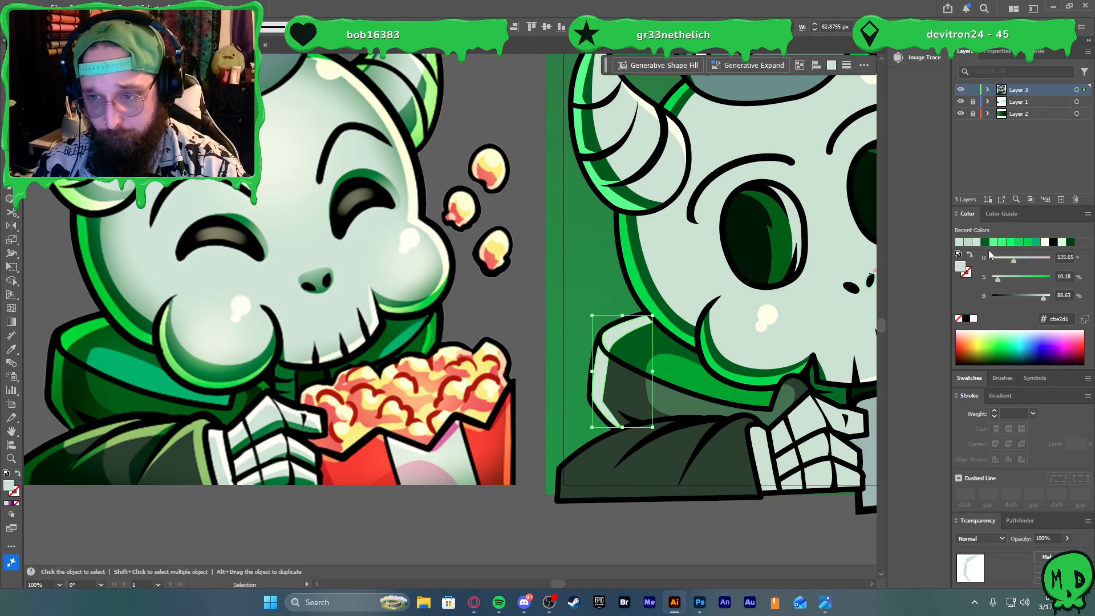
click(973, 318)
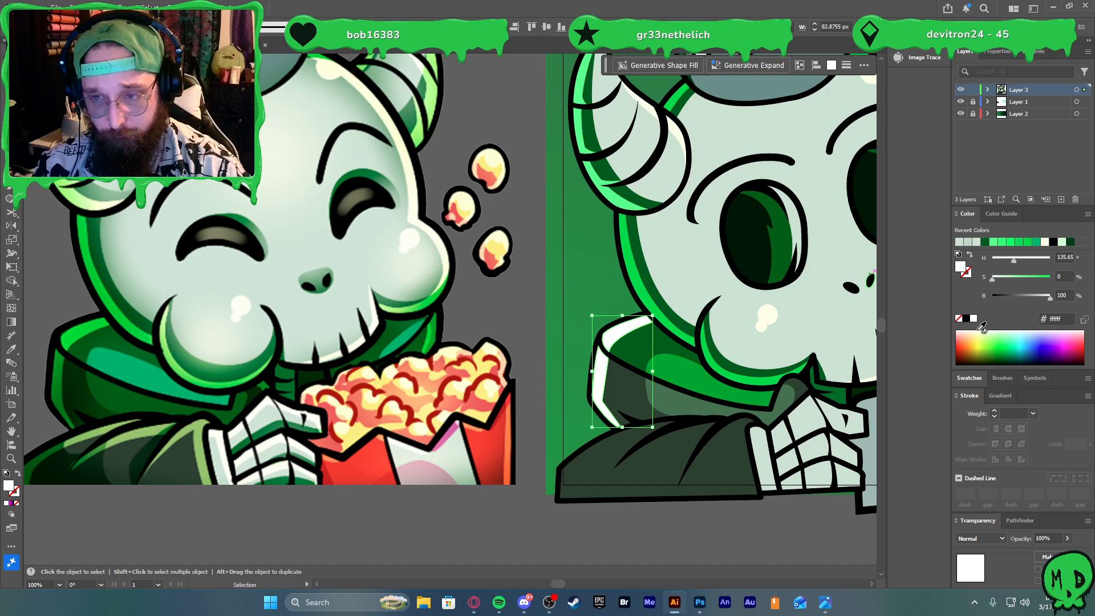
click(999, 537)
click(980, 423)
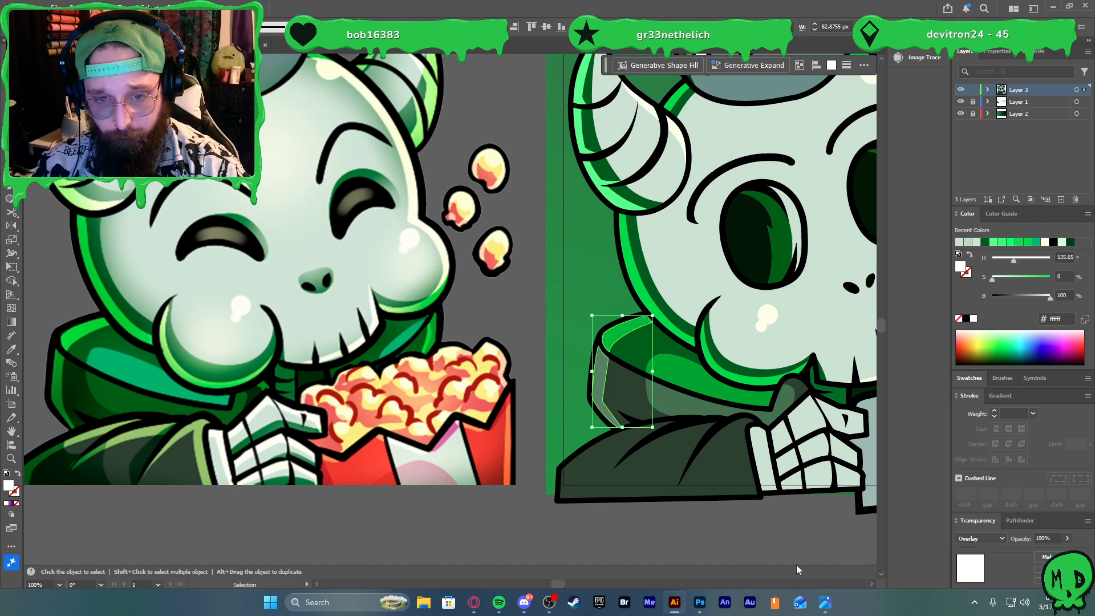
click(758, 531)
scroll(736, 536, down, 1)
scroll(740, 538, right, 1)
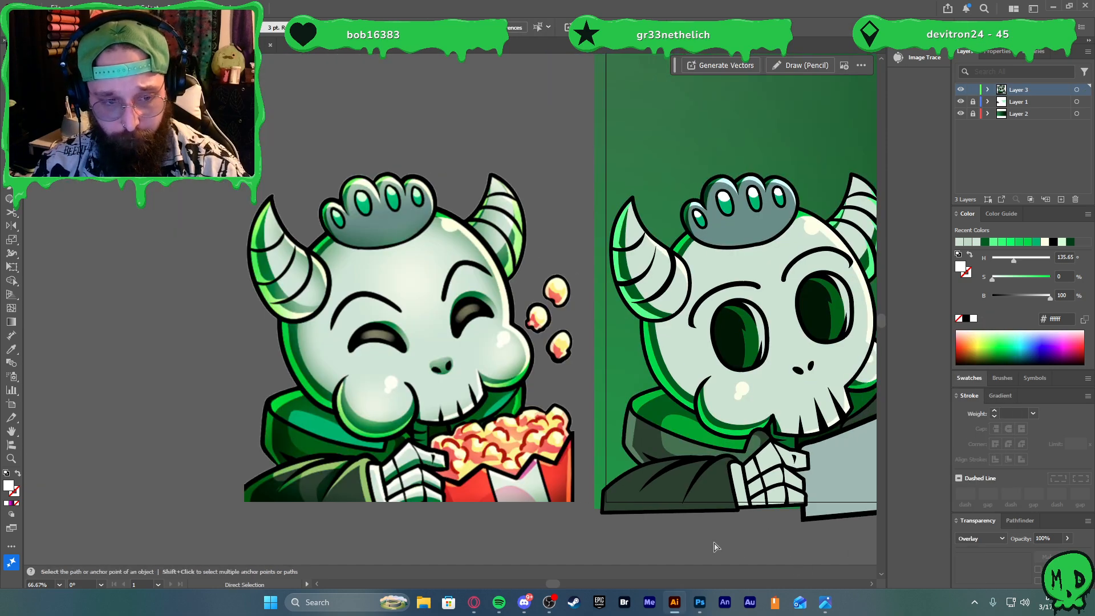
scroll(705, 538, right, 1)
scroll(696, 538, down, 3)
scroll(694, 536, left, 1)
scroll(694, 535, left, 1)
scroll(684, 524, right, 4)
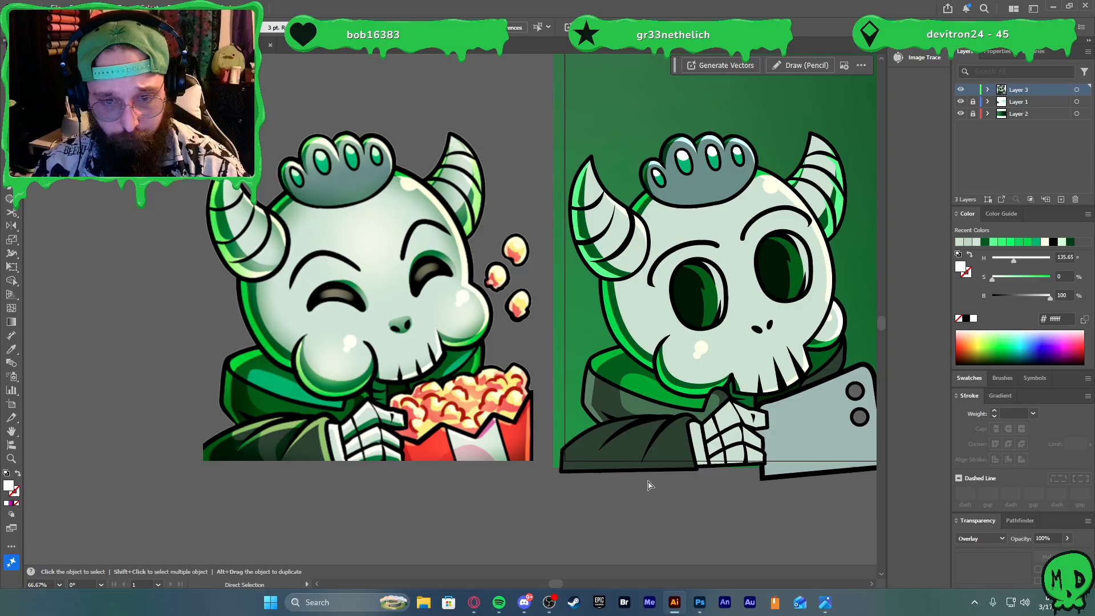
Recolor the lower left rim piece with the bright green sampled from the skull's left edge and set its blending mode to Overlay
click(590, 393)
key(i)
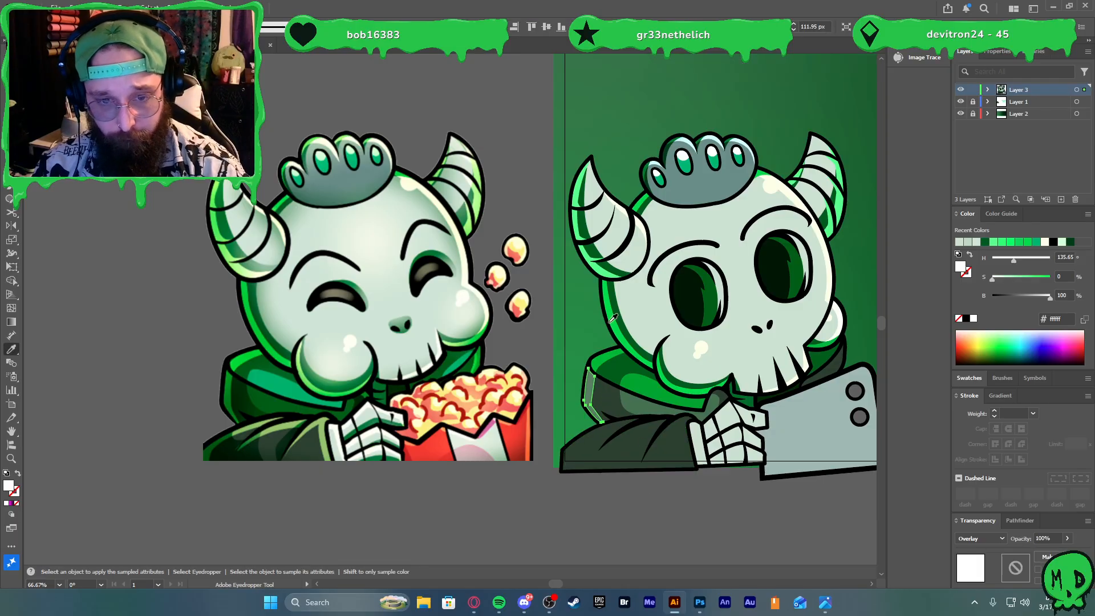
click(623, 323)
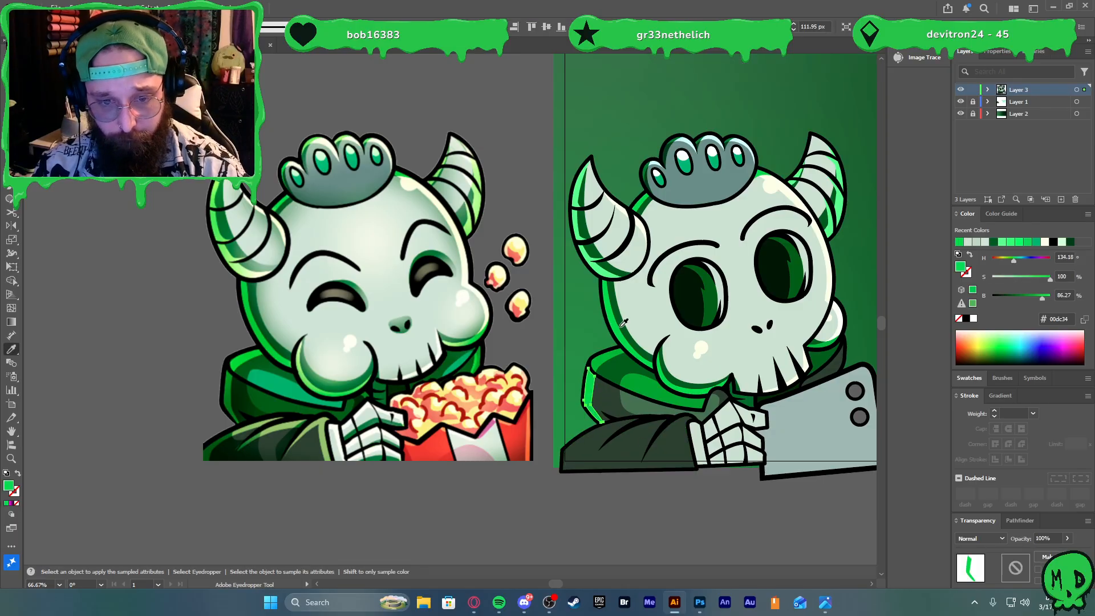
click(957, 534)
click(996, 423)
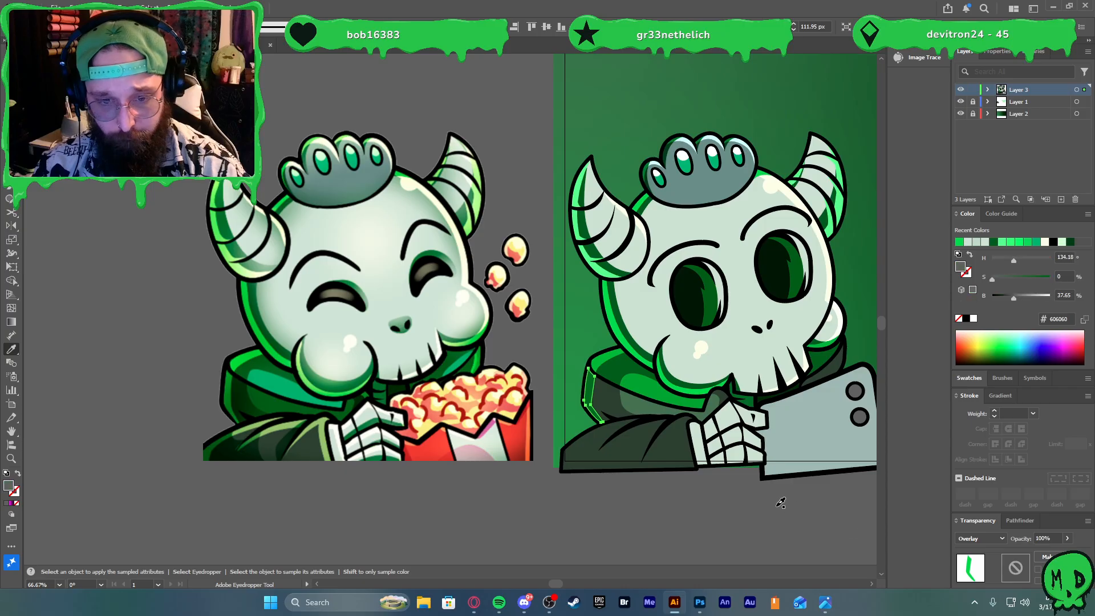
key(v)
click(741, 536)
scroll(719, 531, down, 1)
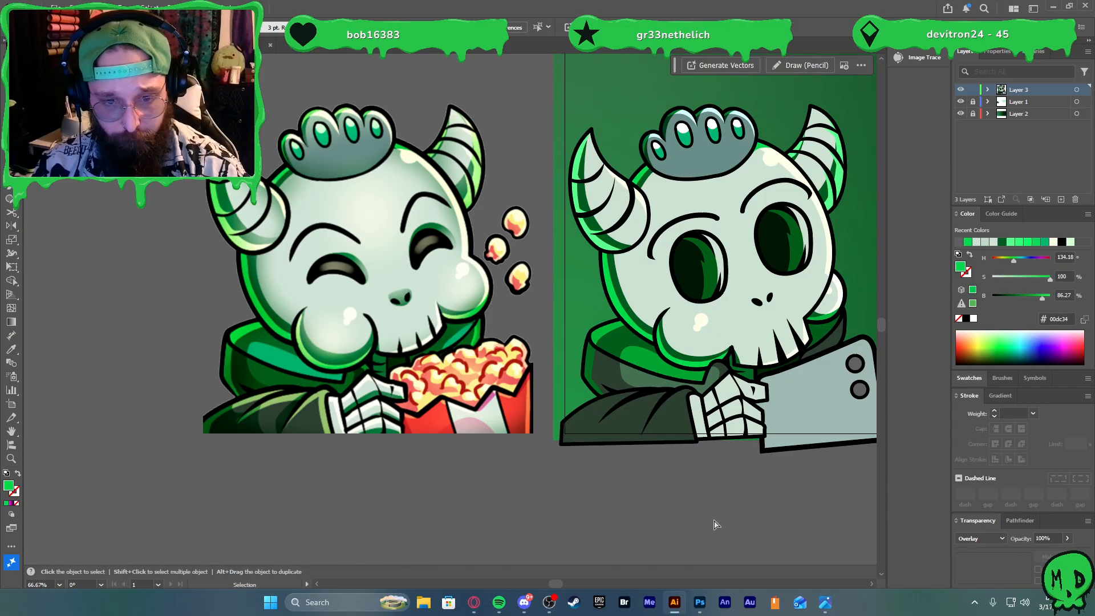
Draw a closed, curved leaf-shaped highlight with the Pen on the inner hood below the right cheek
scroll(724, 530, right, 1)
scroll(769, 353, up, 2)
scroll(747, 385, down, 2)
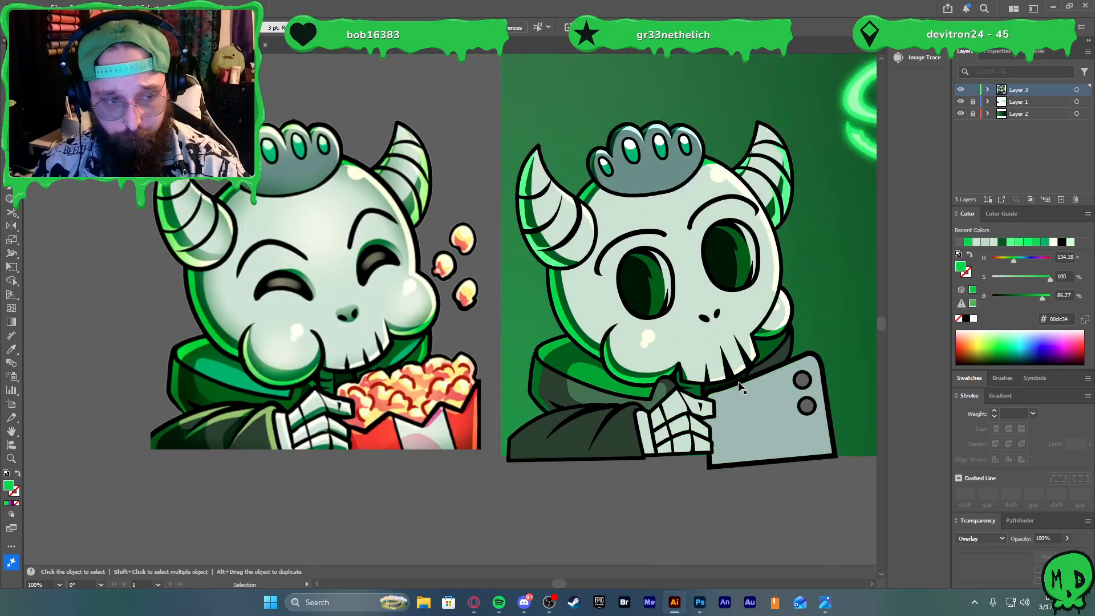
scroll(773, 348, up, 1)
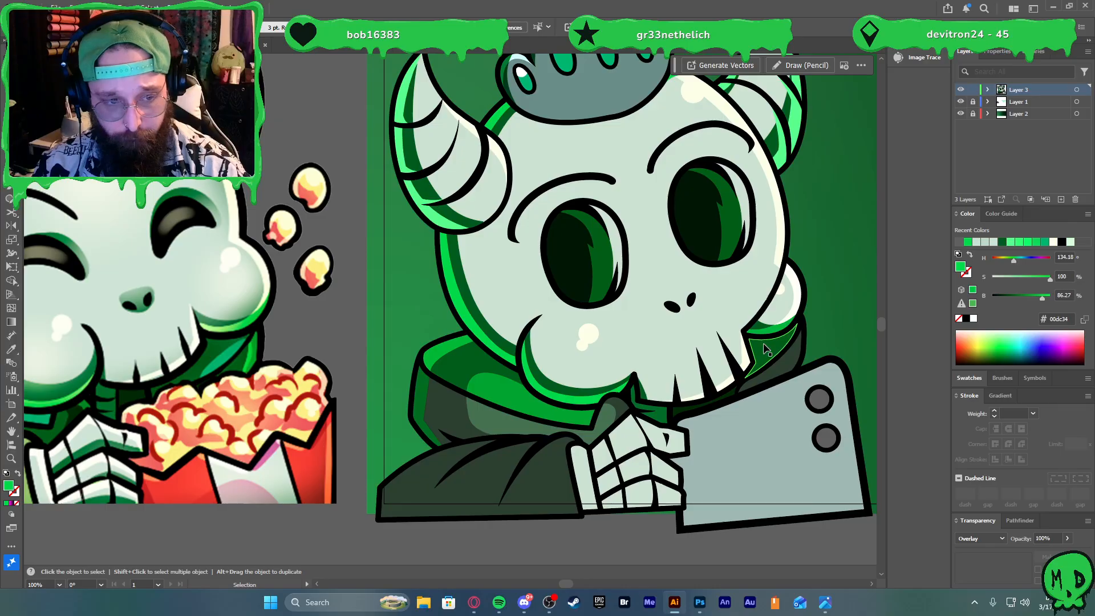
scroll(767, 349, up, 1)
scroll(761, 351, down, 1)
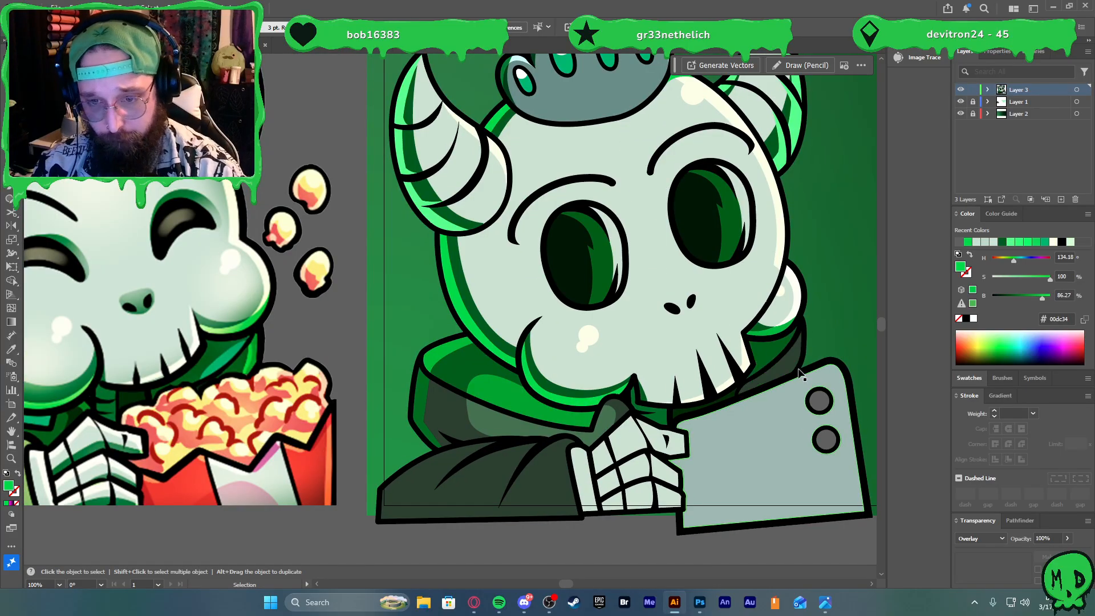
key(shift+c)
drag(756, 371, 762, 339)
scroll(795, 345, up, 2)
key(ctrl+z)
click(728, 399)
key(ctrl+z)
click(789, 336)
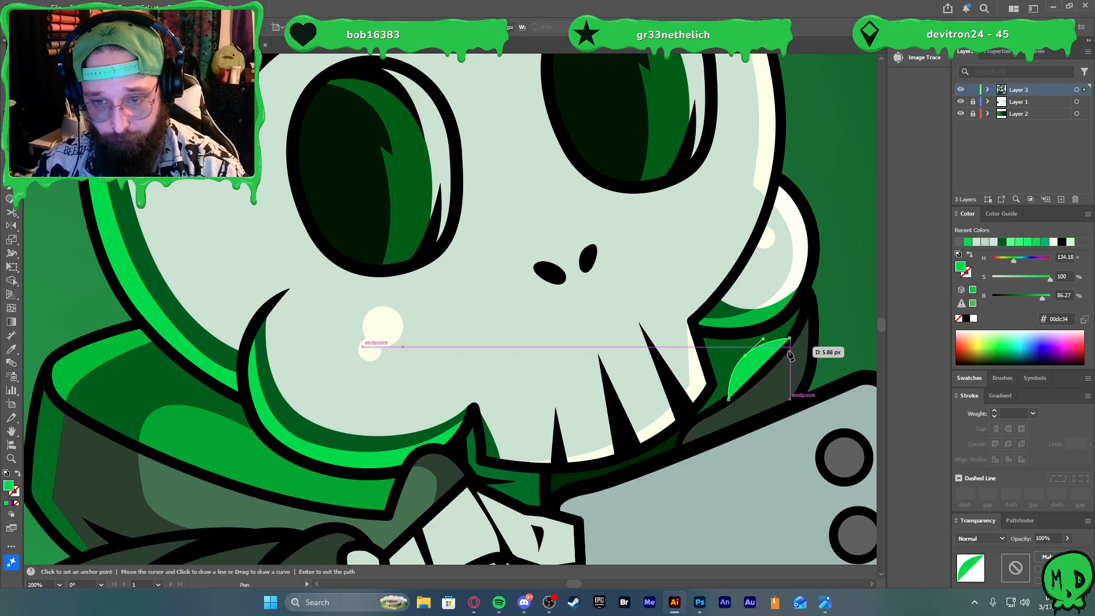
scroll(775, 358, down, 2)
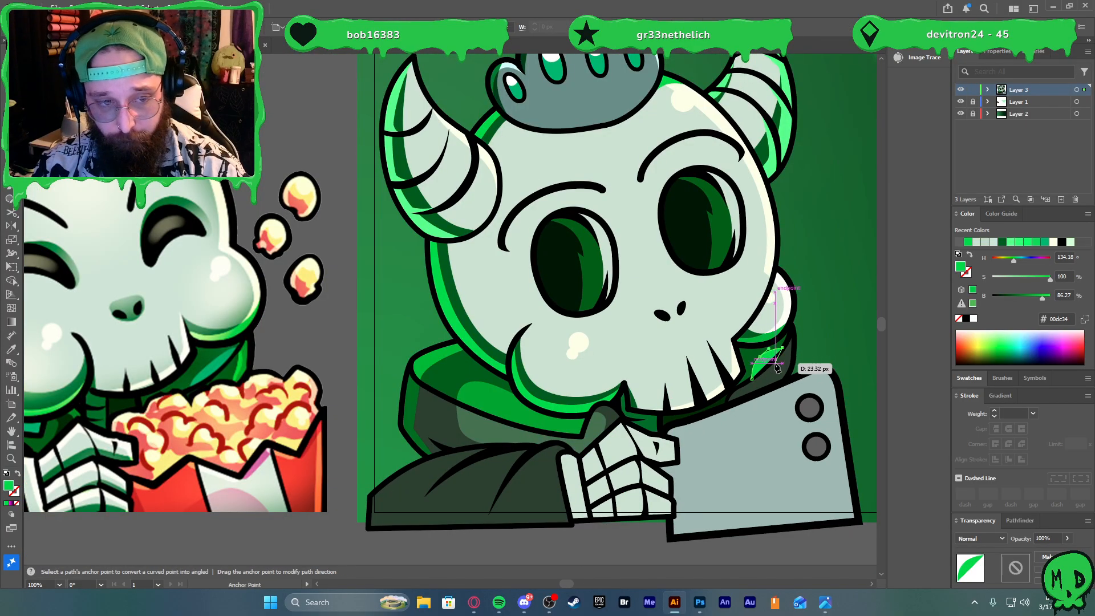
scroll(765, 371, up, 3)
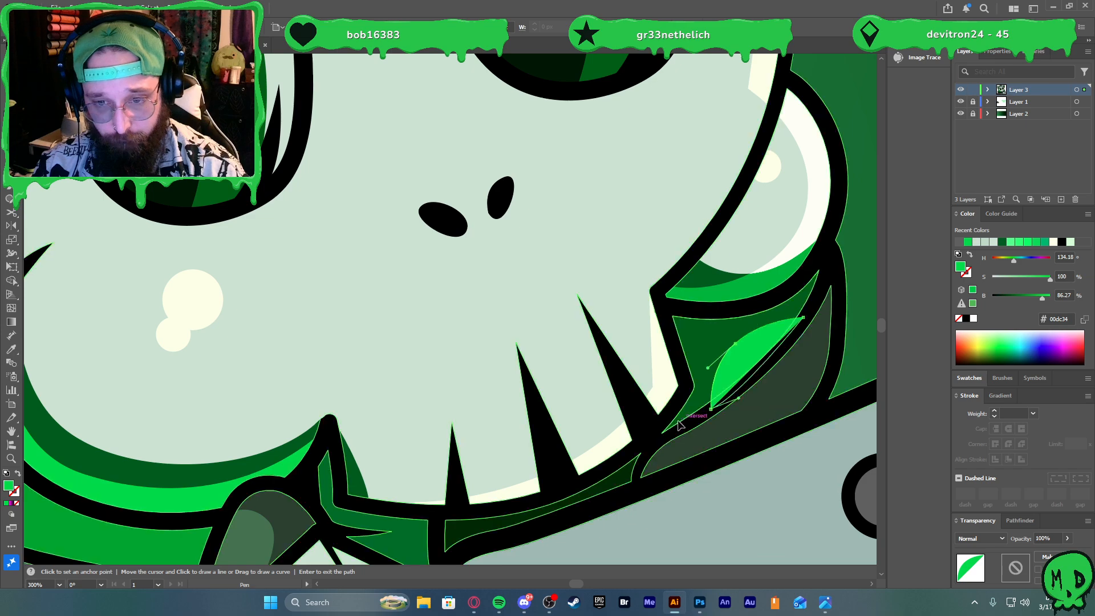
drag(710, 408, 757, 387)
Recolor the leaf-shaped highlight with the teal green sampled from an oval on the grey crown and set its blending mode to Overlay
click(966, 538)
click(983, 419)
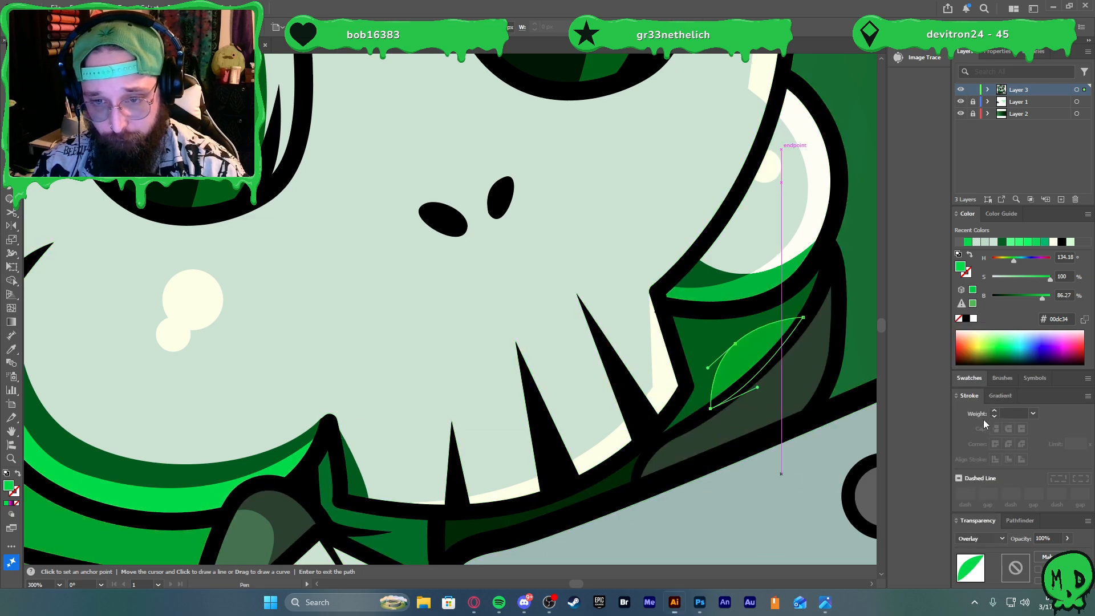
scroll(827, 426, down, 3)
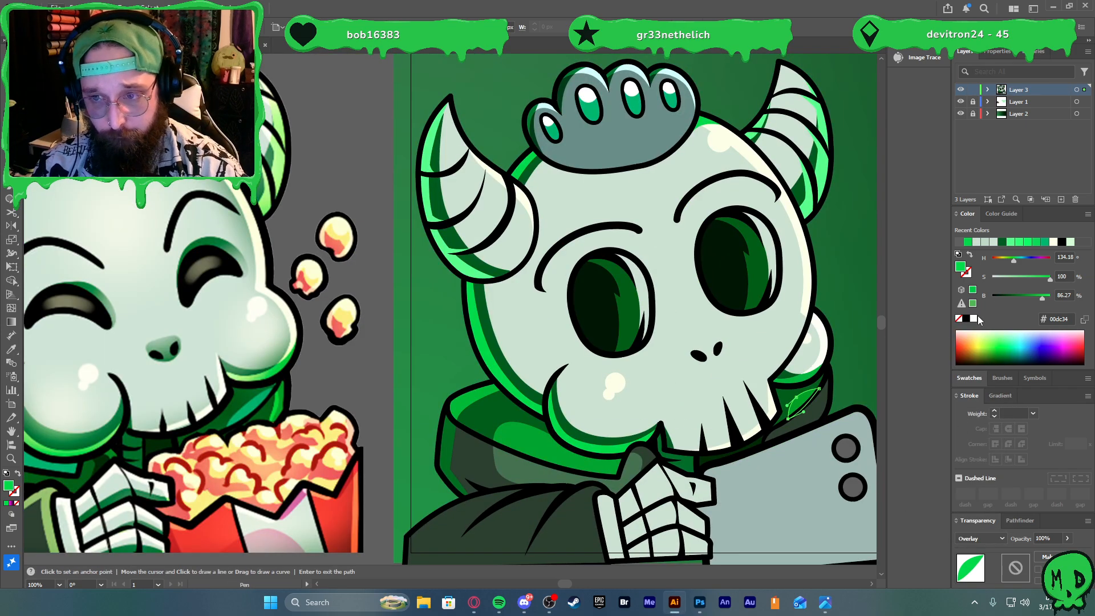
key(i)
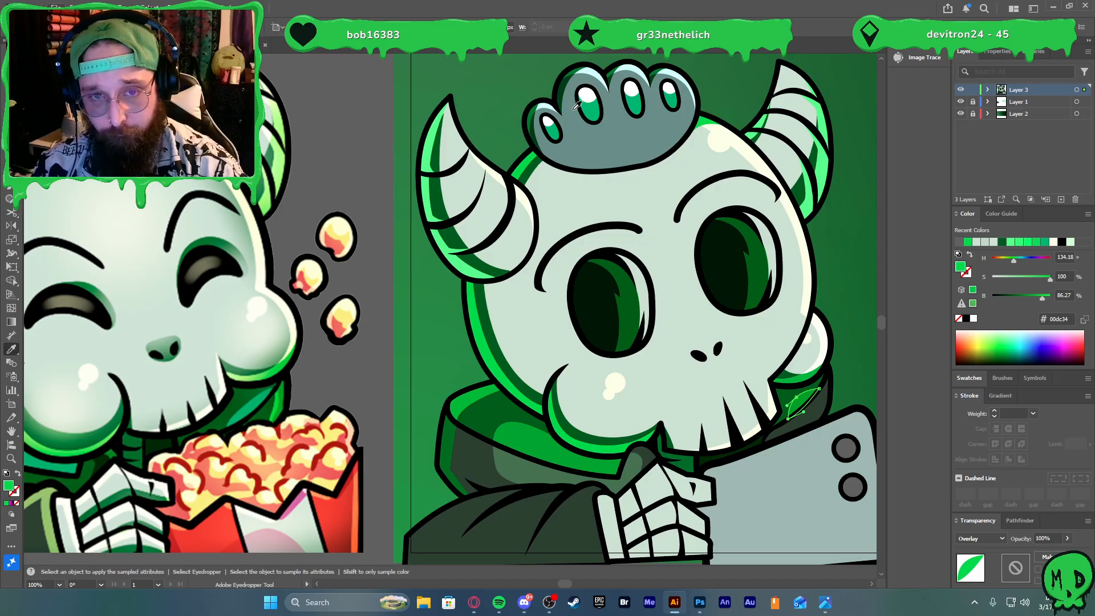
click(596, 109)
click(989, 538)
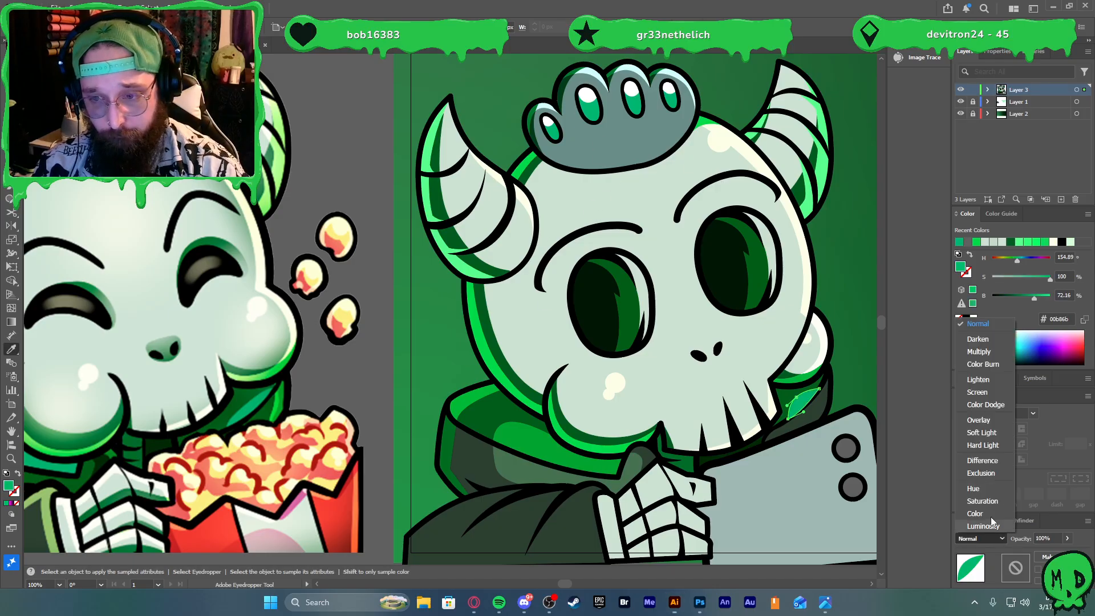
click(980, 423)
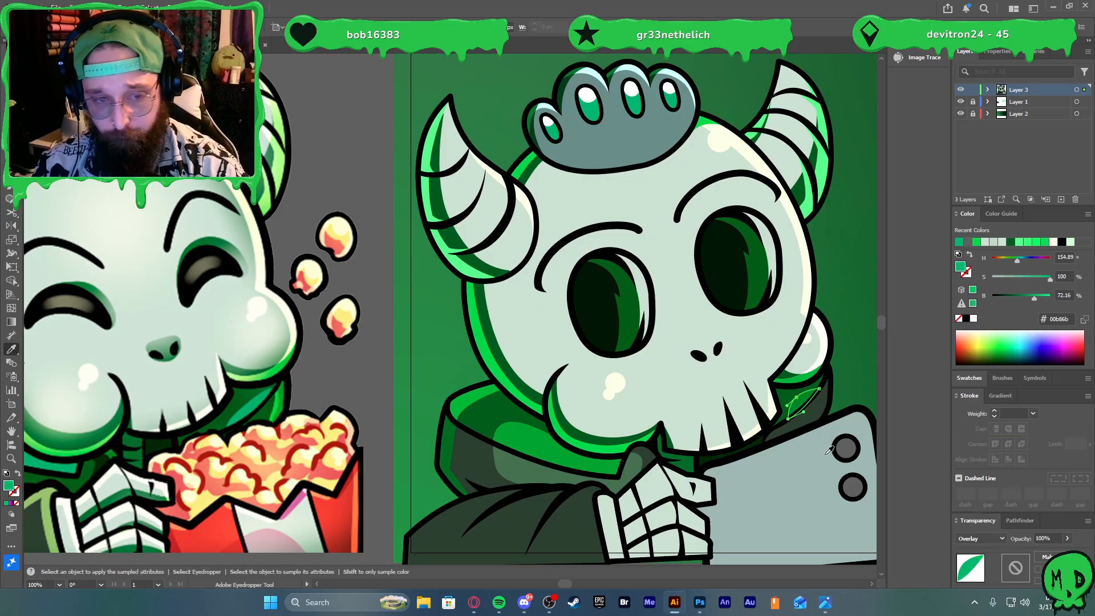
Draw a closed Pen strip along the hood's outer right edge, from below the cheek down to the cleaver
scroll(819, 421, up, 2)
key(p)
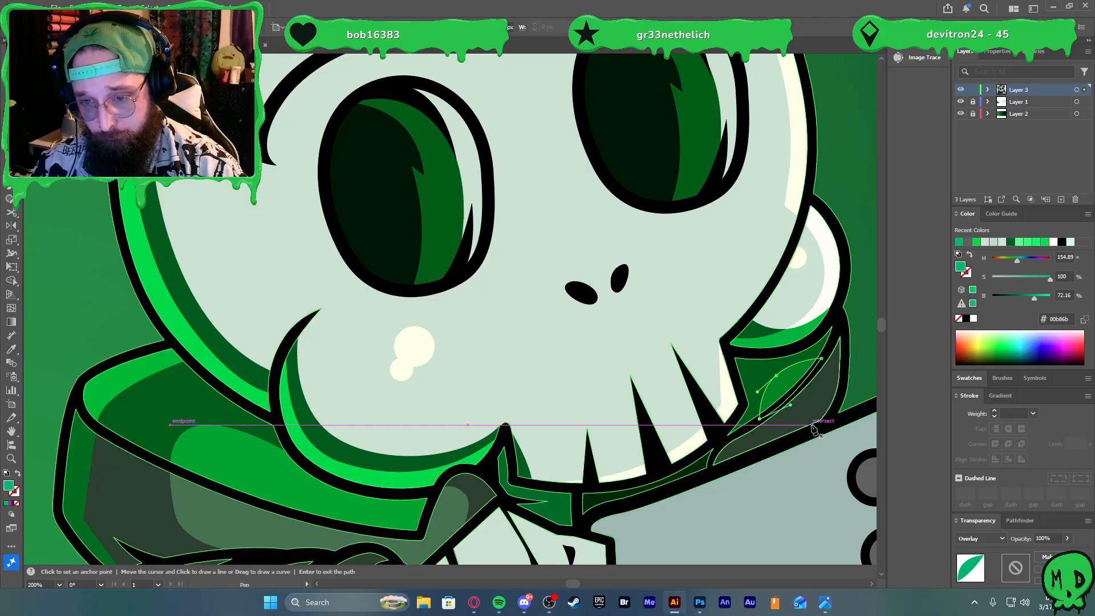
click(816, 427)
click(824, 359)
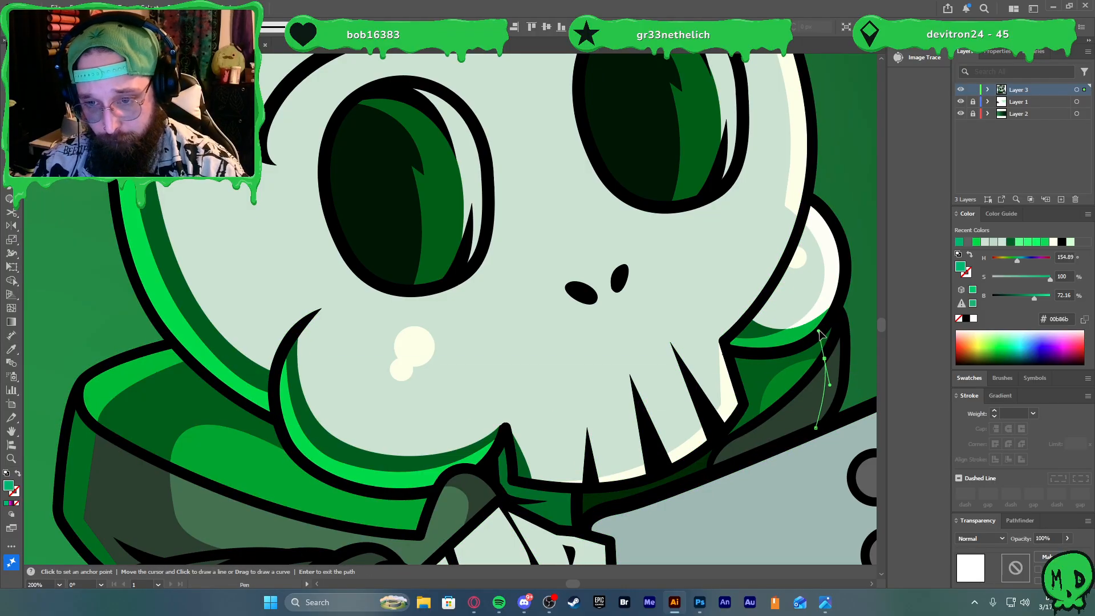
drag(823, 359, 822, 332)
click(839, 326)
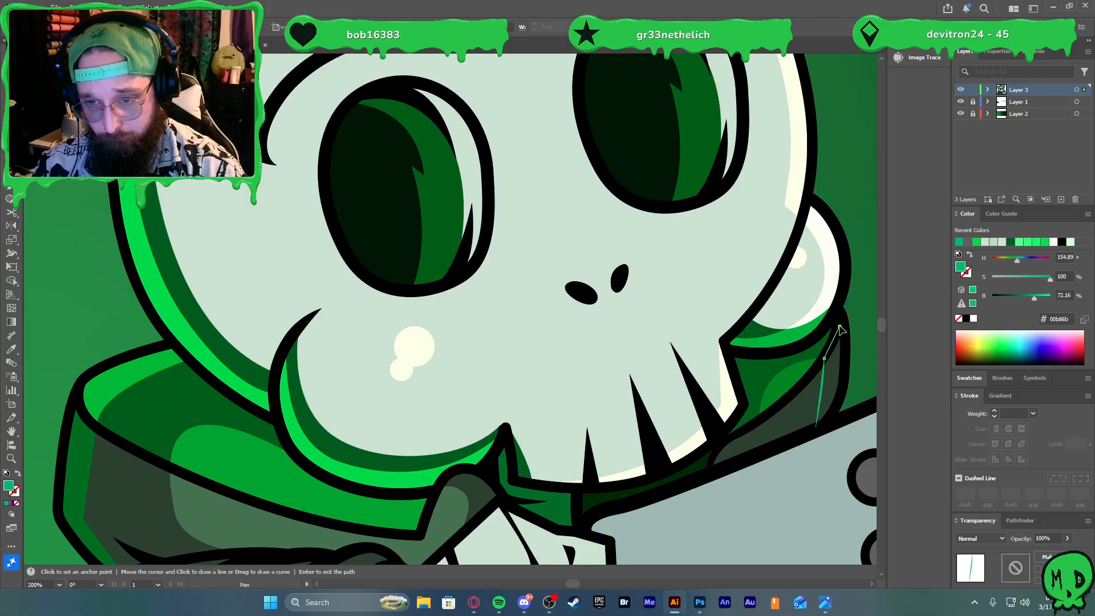
click(846, 346)
click(816, 428)
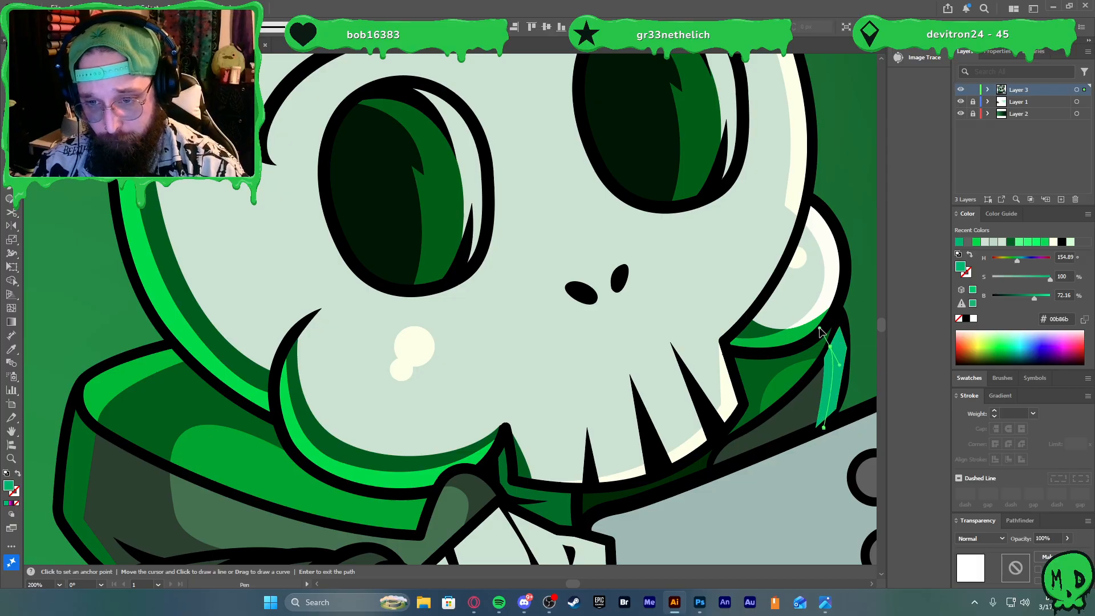
Draw a second, narrower curved Pen strip overlapping the inner side of the strip on the hood's right edge
drag(820, 331, 833, 356)
click(817, 363)
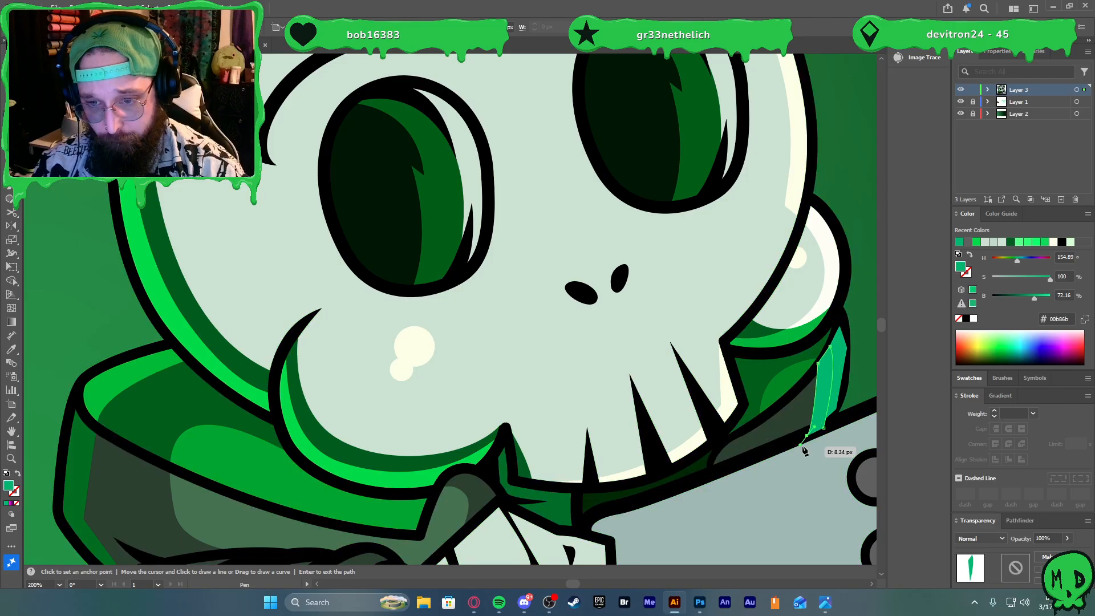
click(811, 434)
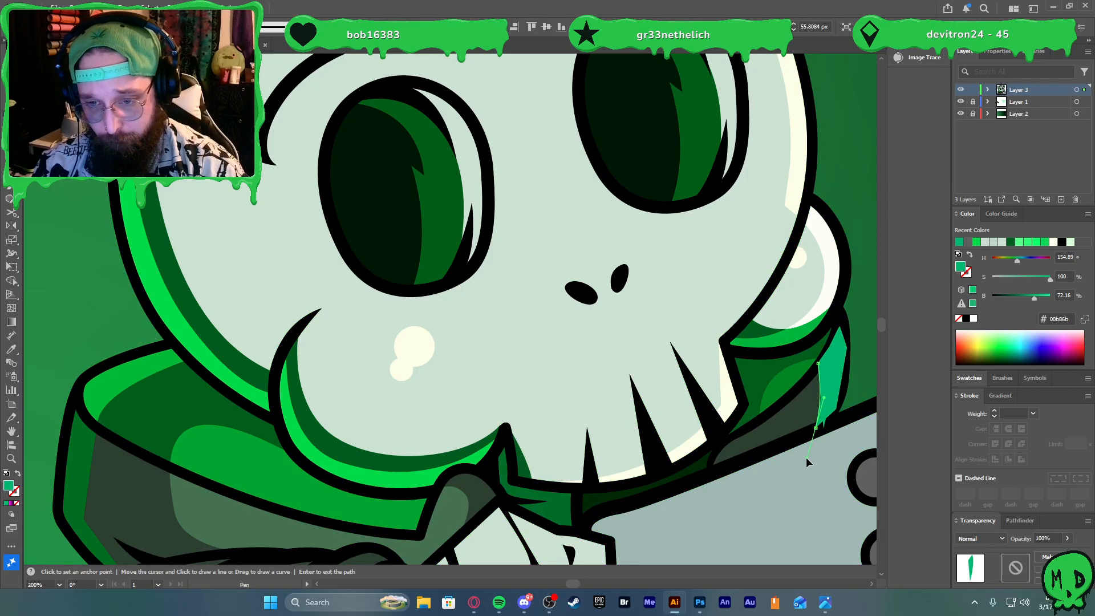
drag(806, 458, 805, 457)
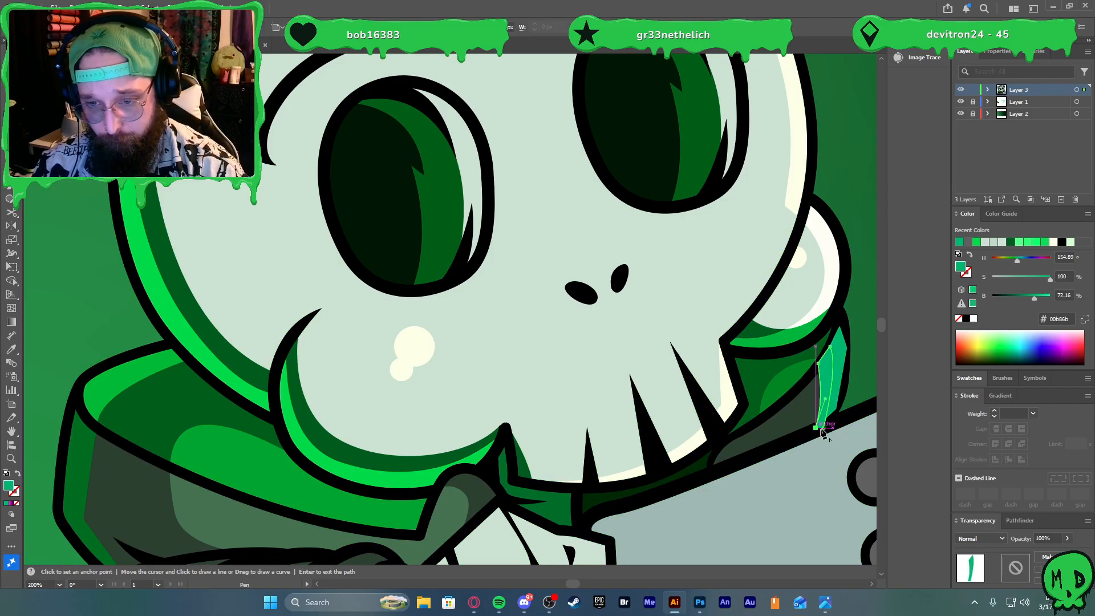
click(825, 431)
Set the blending mode of both strips on the hood's right edge to Overlay
key(v)
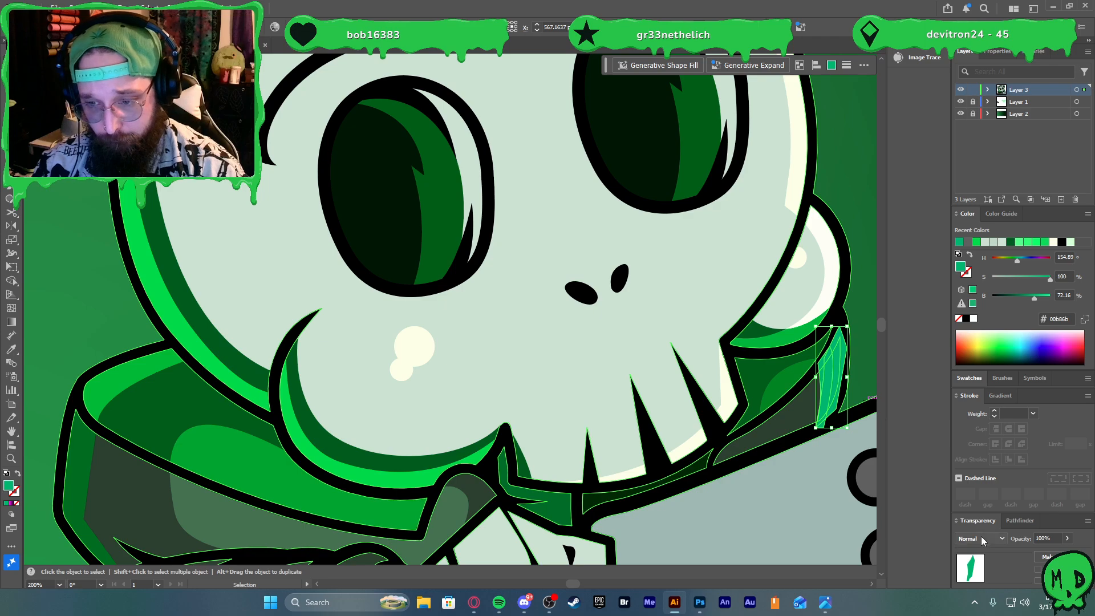
click(982, 541)
click(977, 419)
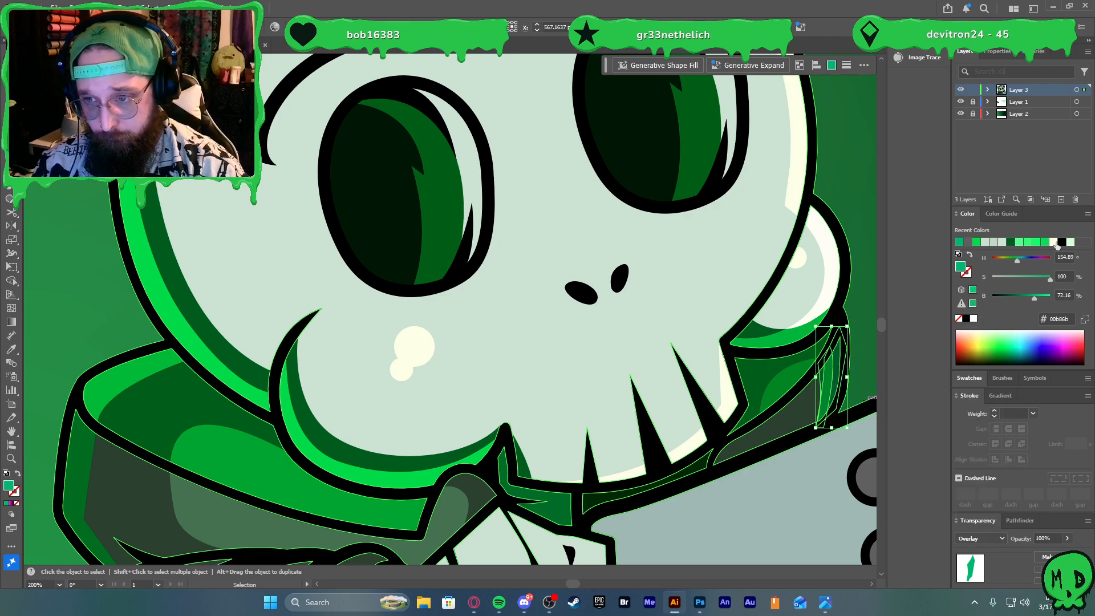
Try a white fill on both Overlay strips at the hood's right edge
click(974, 318)
click(858, 252)
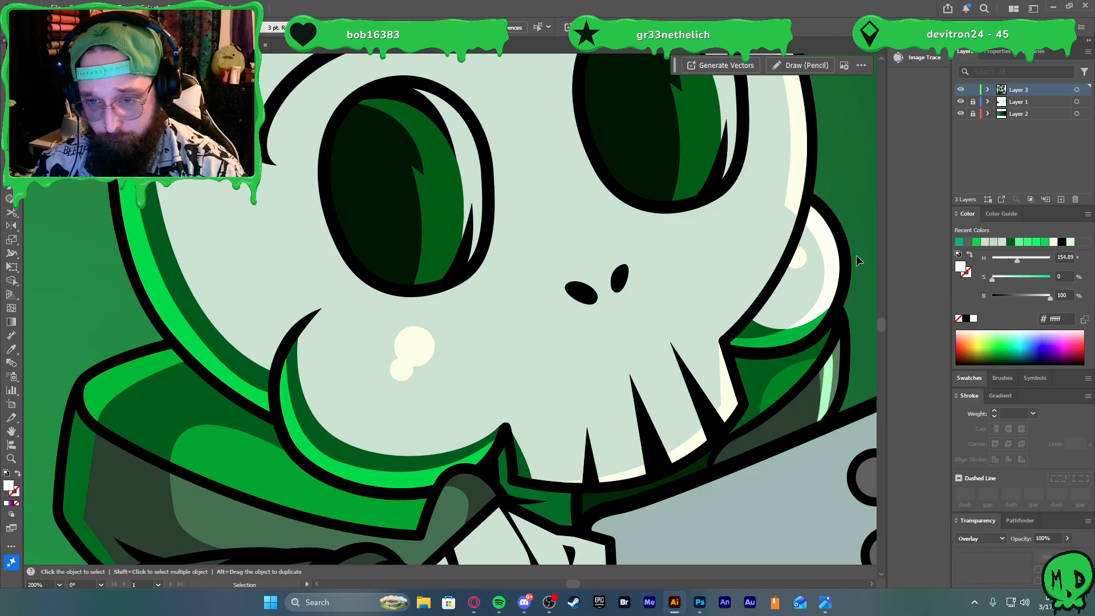
scroll(844, 276, down, 2)
scroll(847, 289, up, 1)
key(ctrl+z)
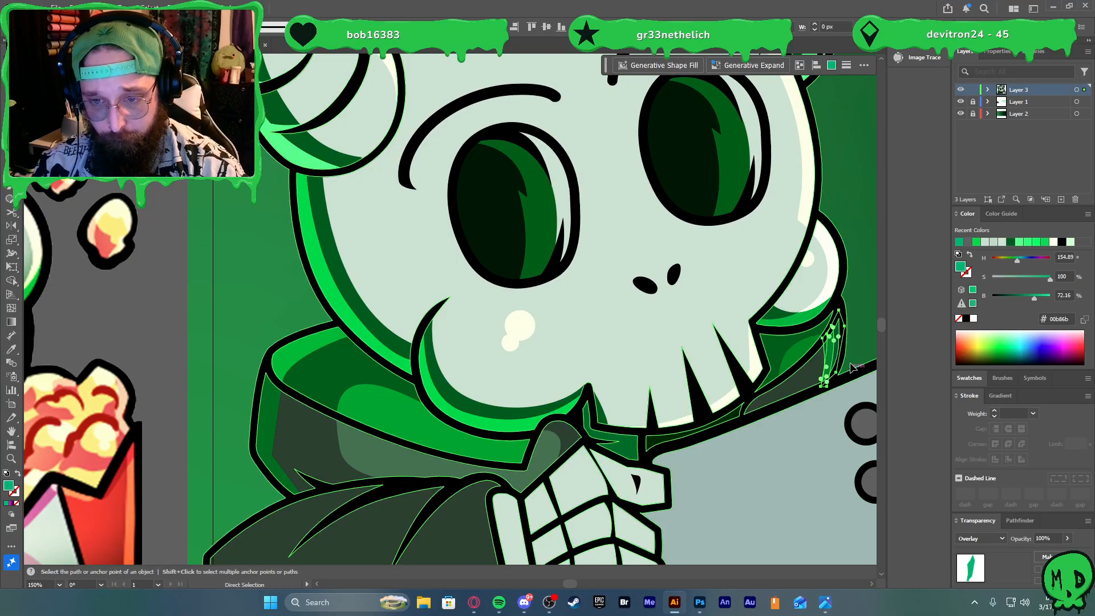
Reshape the inner edge of the wider strip on the hood's right side by moving its upper inner anchor outward and adjusting its curve handle
click(861, 324)
scroll(837, 341, up, 2)
scroll(840, 342, up, 2)
click(833, 371)
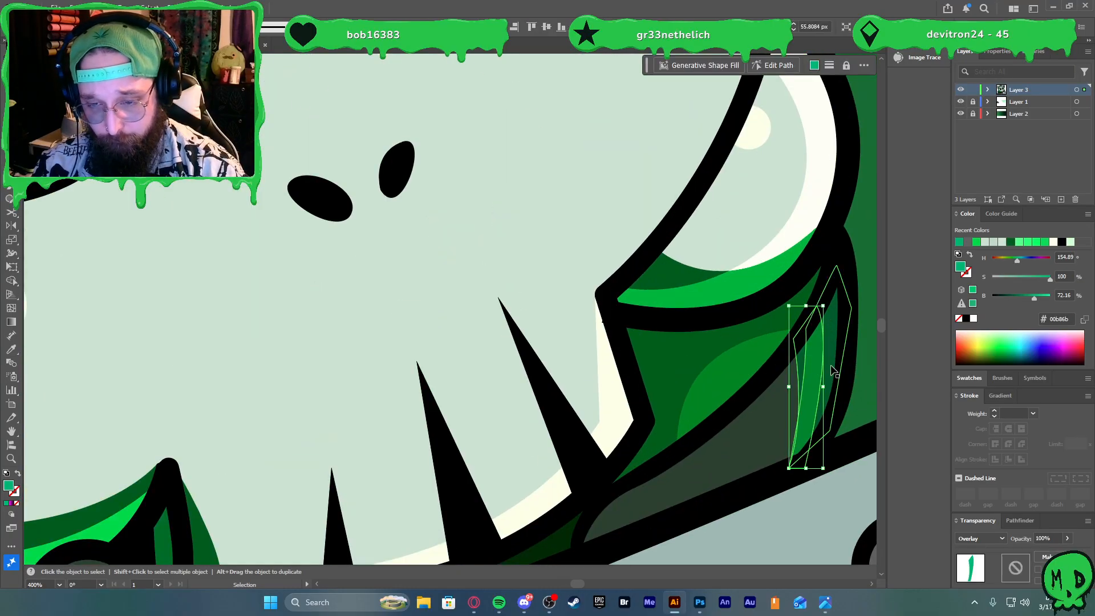
click(817, 362)
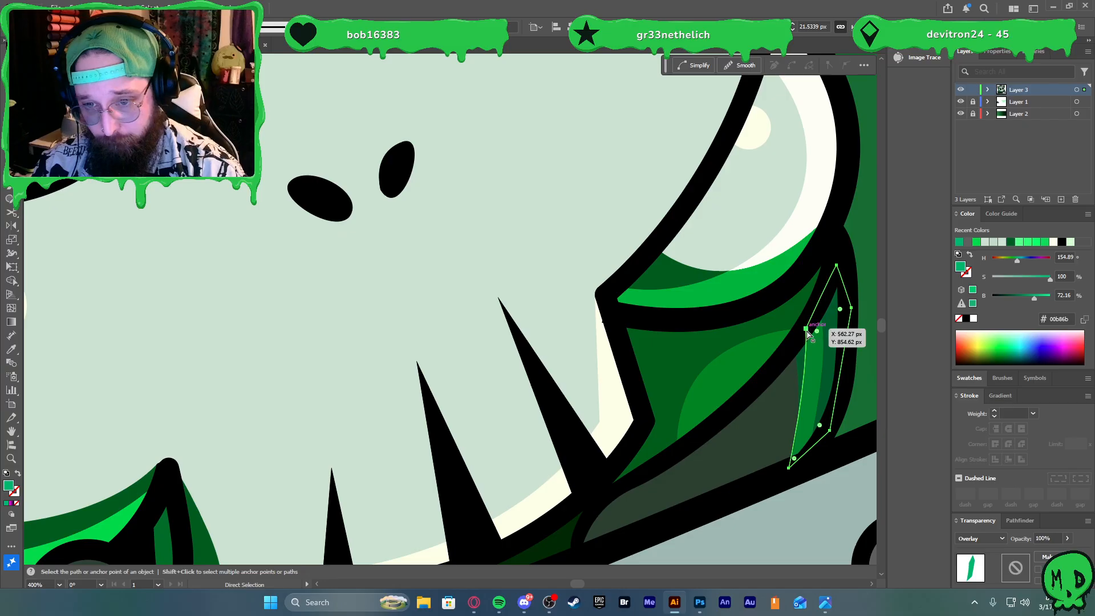
drag(804, 332, 793, 336)
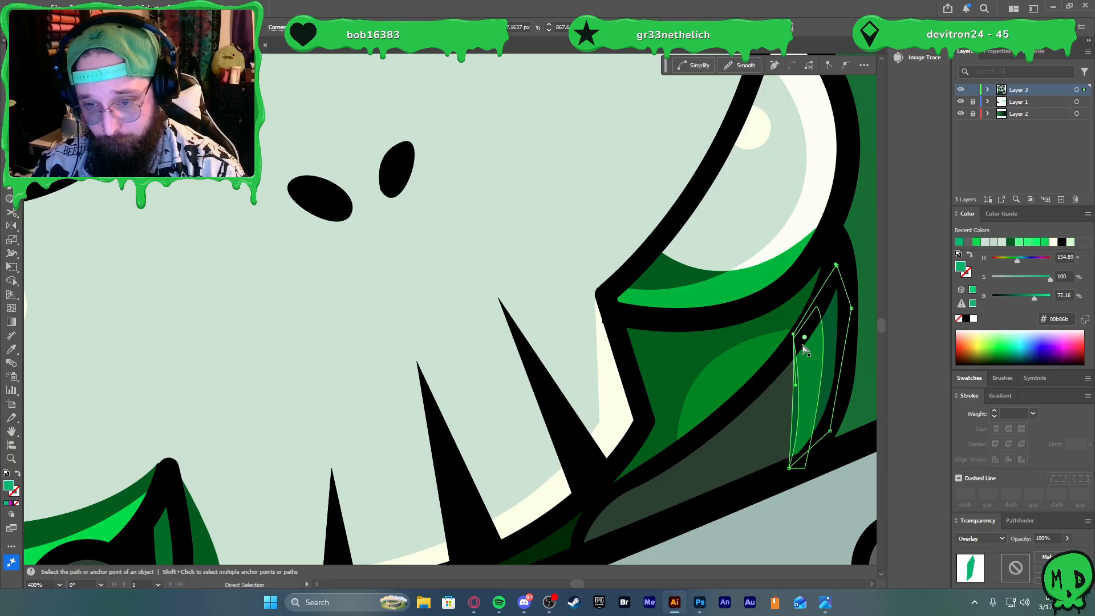
drag(797, 389, 862, 443)
key(v)
scroll(851, 427, down, 5)
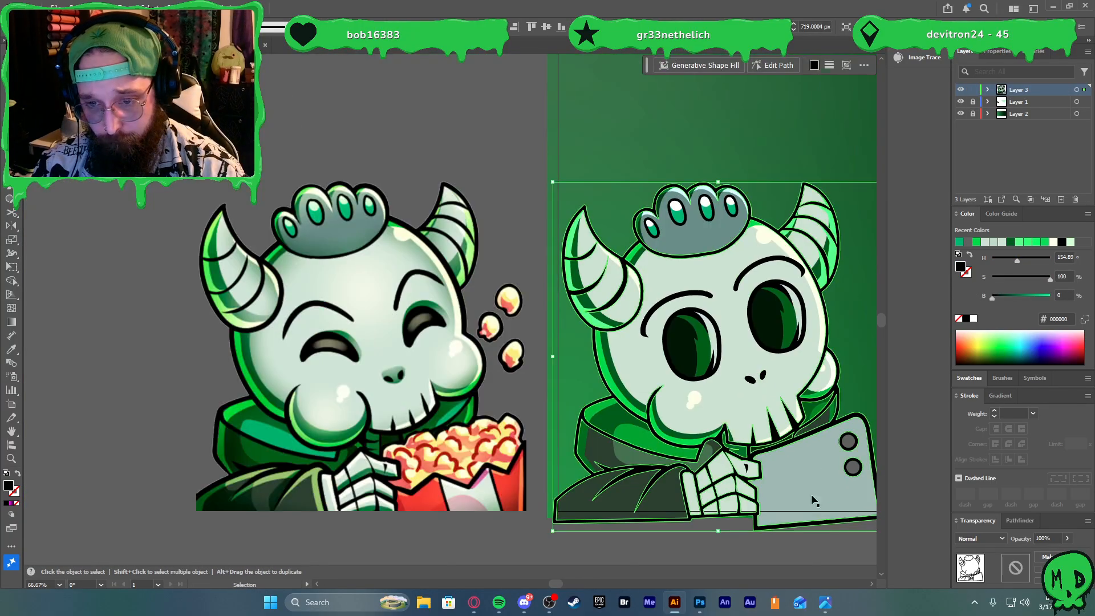
Load the sleeve's dark grey-green fill (2c4030) for a new Pen shape on the banner character
click(831, 558)
scroll(803, 501, down, 2)
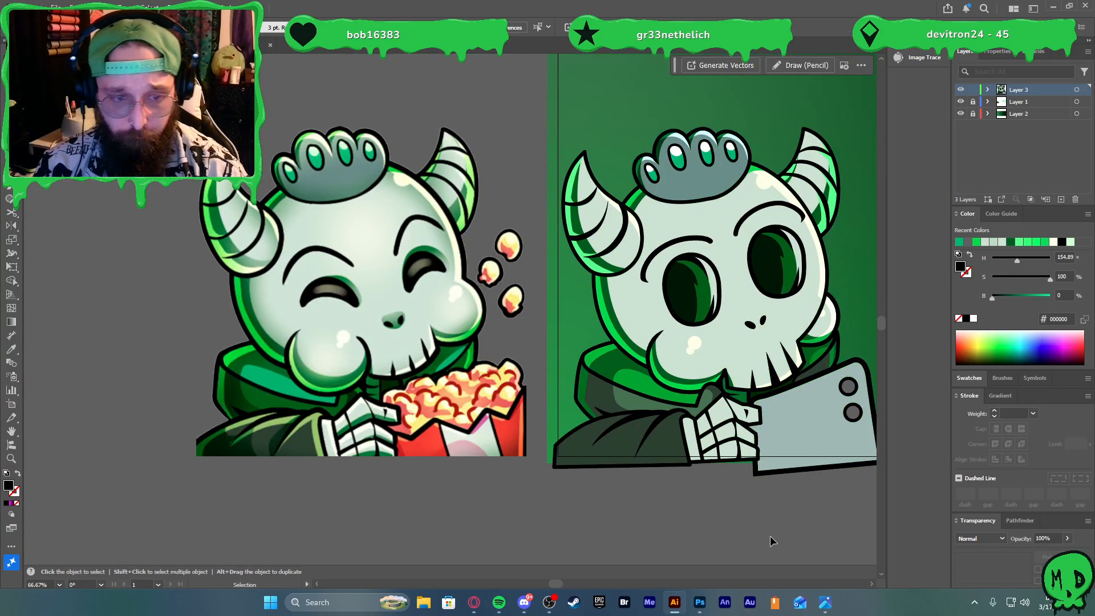
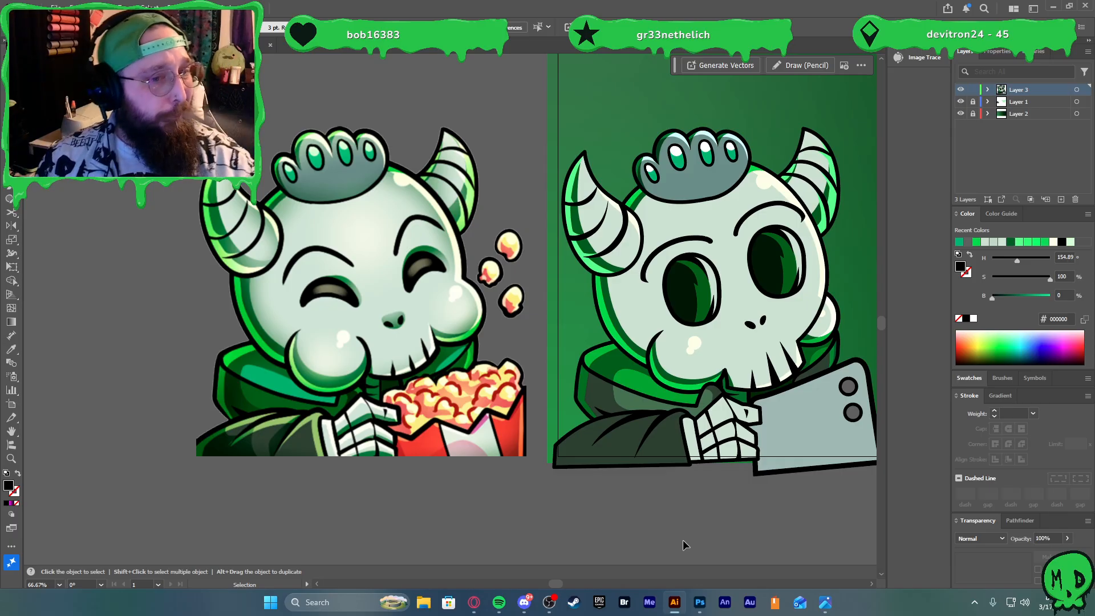
scroll(620, 525, up, 1)
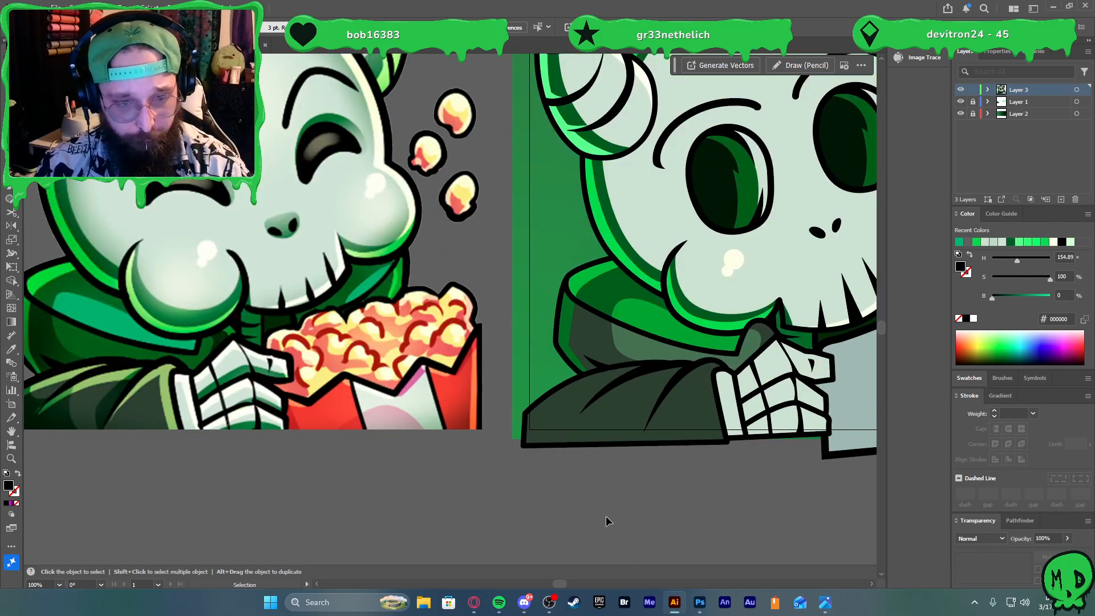
scroll(605, 518, left, 2)
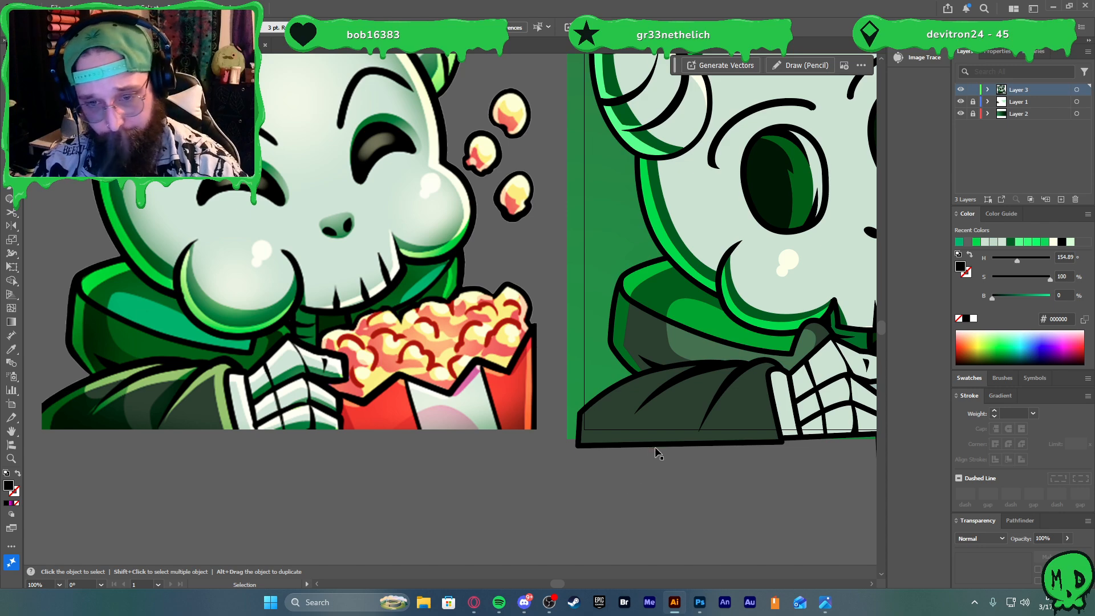
click(671, 431)
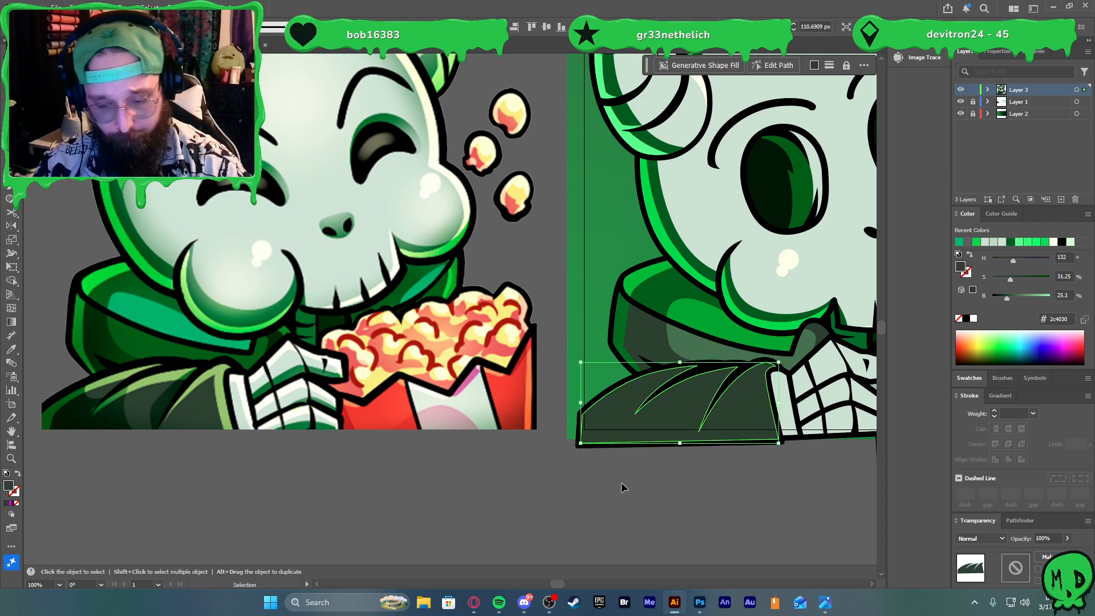
key(i)
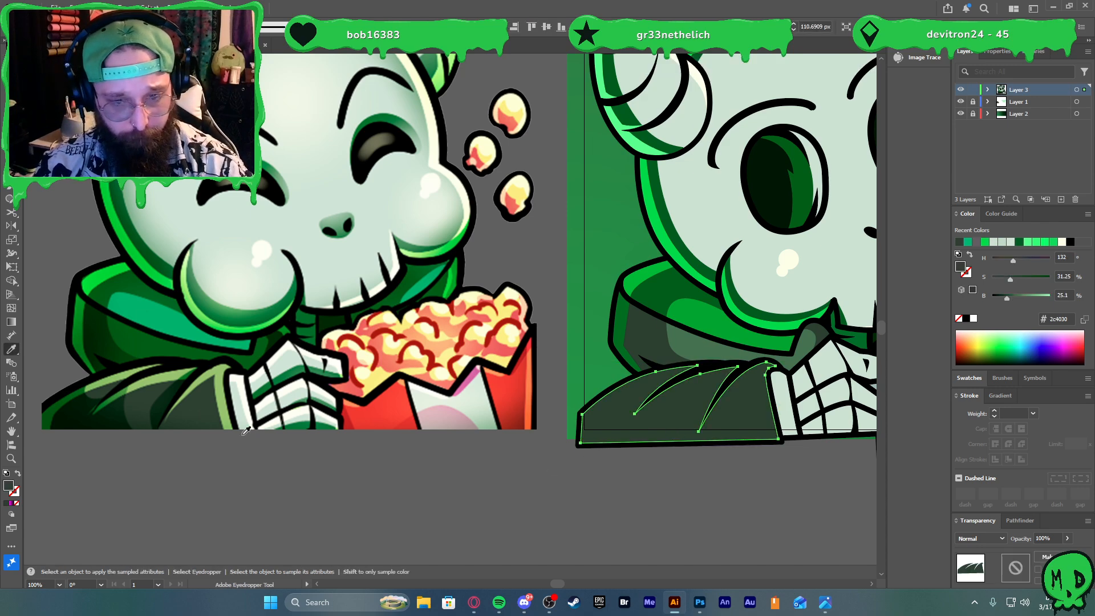
key(v)
click(547, 516)
key(p)
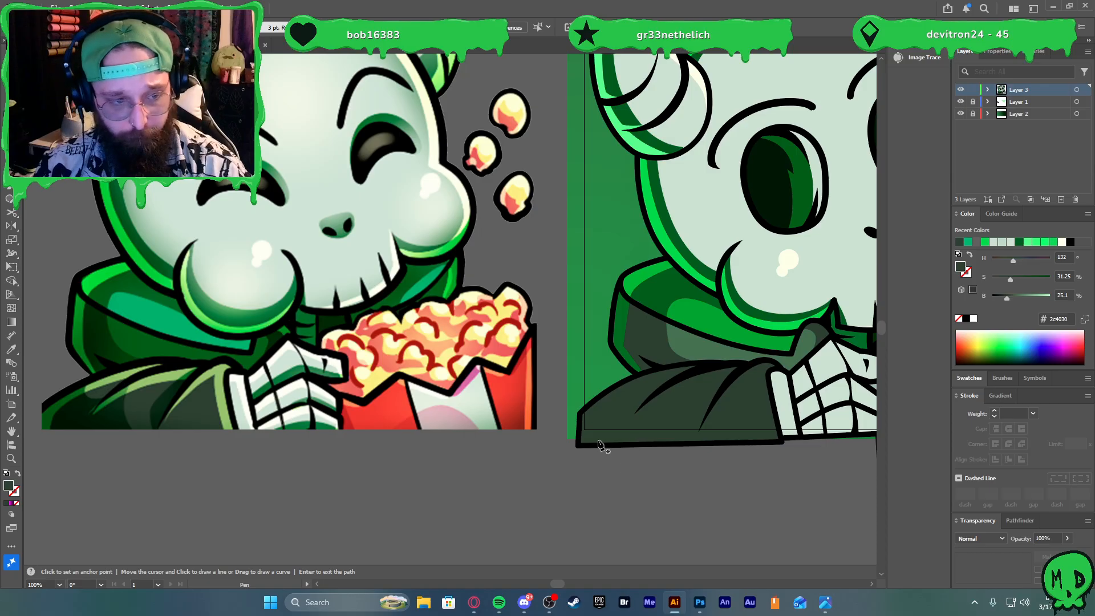
Draw a closed, curved Pen shape over the sleeve's lower outer part, rounding below the upper edge and first fold and extending past the outline
click(609, 386)
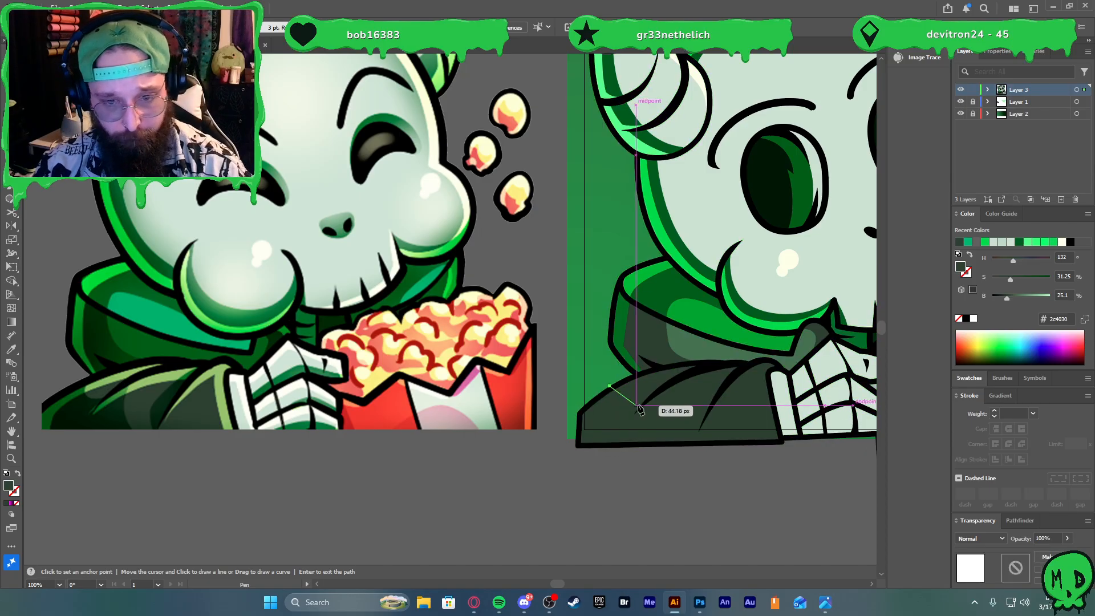
drag(648, 403, 689, 391)
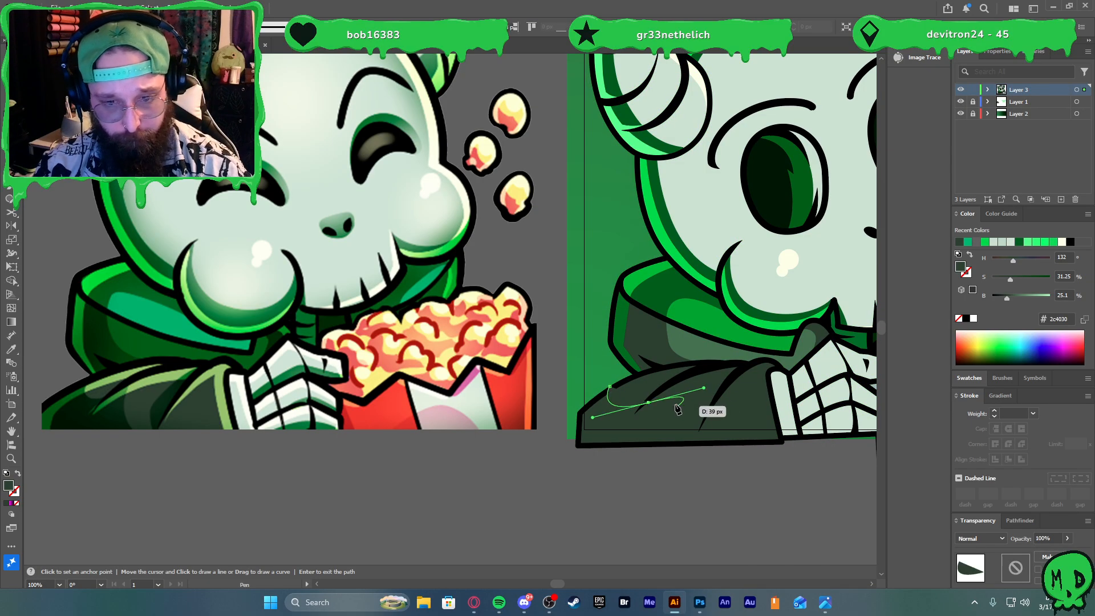
click(648, 402)
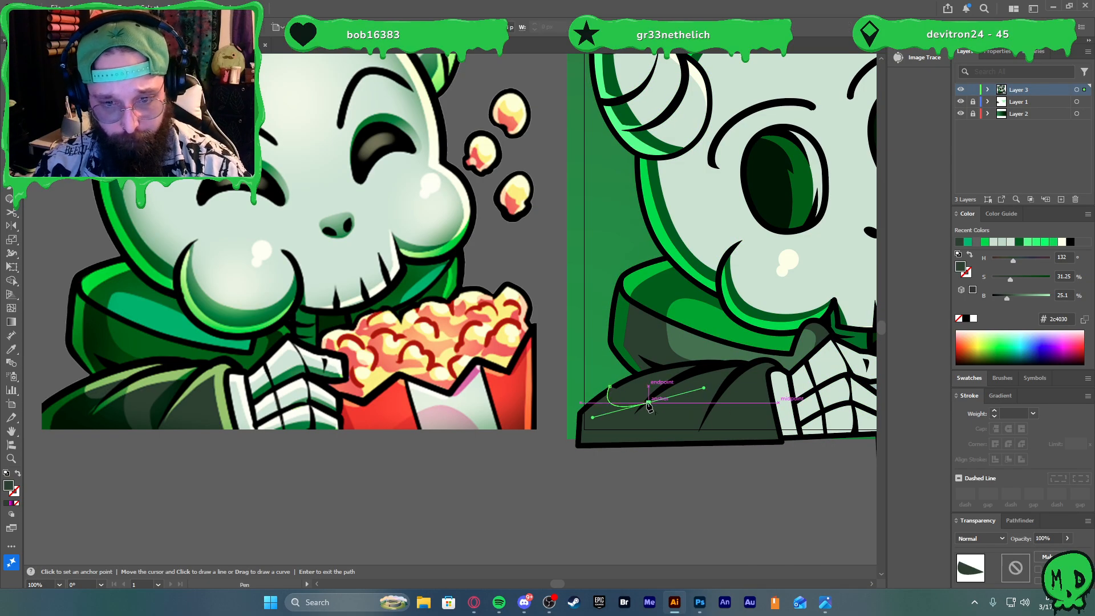
click(674, 382)
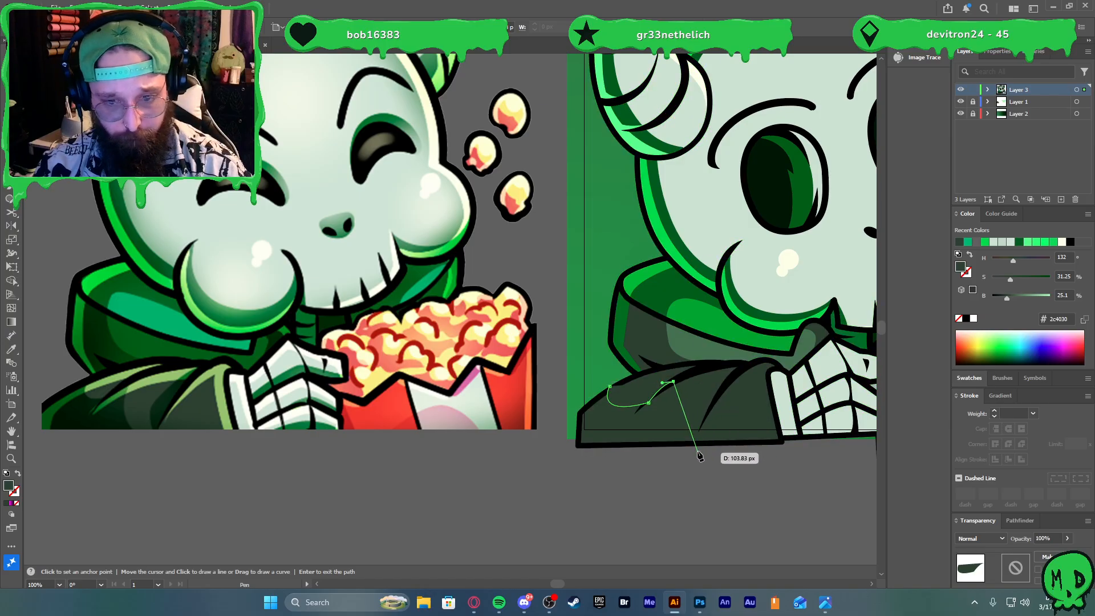
drag(683, 443, 719, 459)
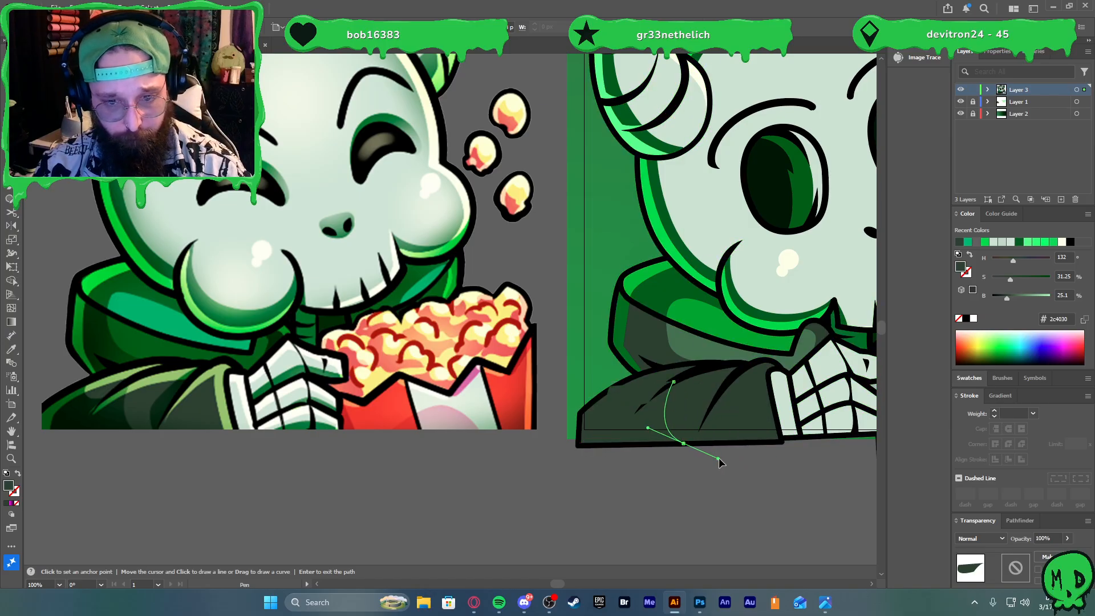
click(674, 480)
click(583, 476)
click(561, 410)
click(612, 388)
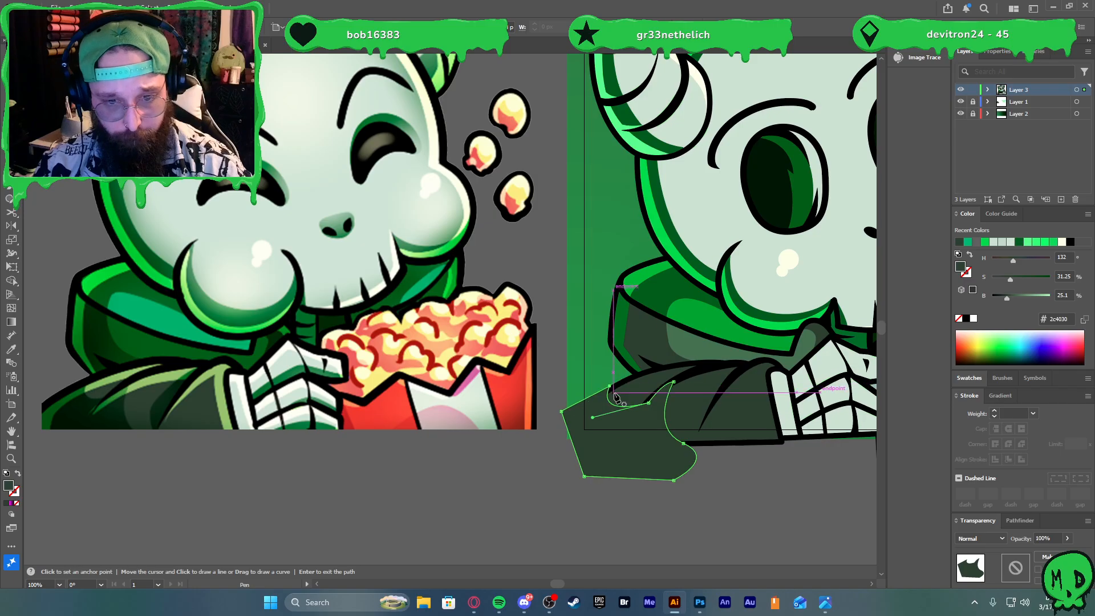
Trim the new shadow shape to the sleeve's outline with Shape Builder, removing the part that sticks out
key(ctrl)
key(shift+m)
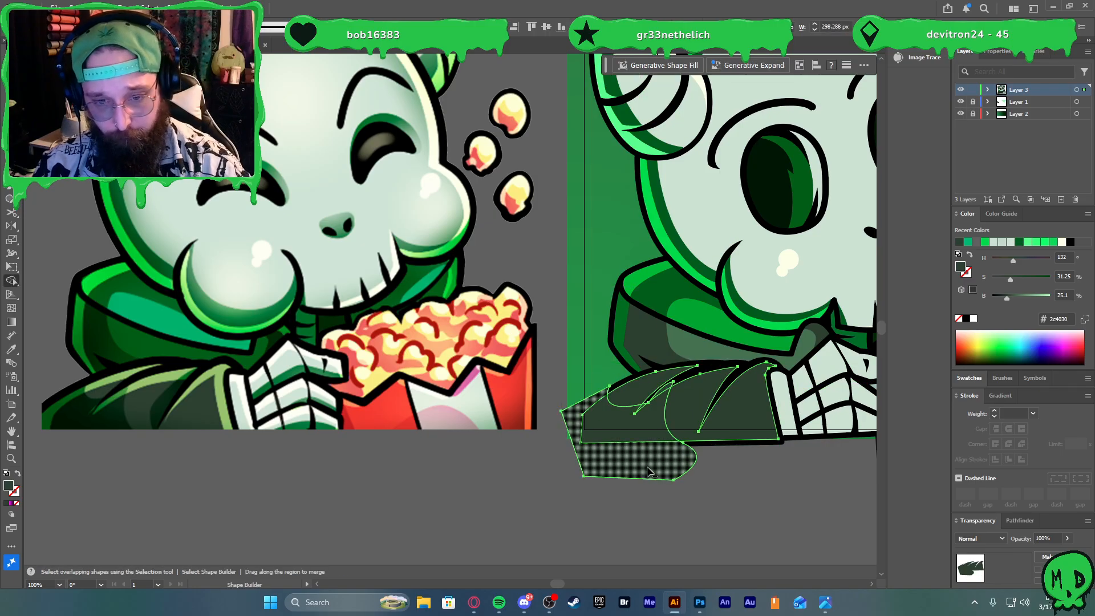
alt+click(648, 472)
key(v)
click(647, 497)
Set the blending mode of the sleeve's shadow shape to Multiply, trying a darker mode for comparison
click(648, 425)
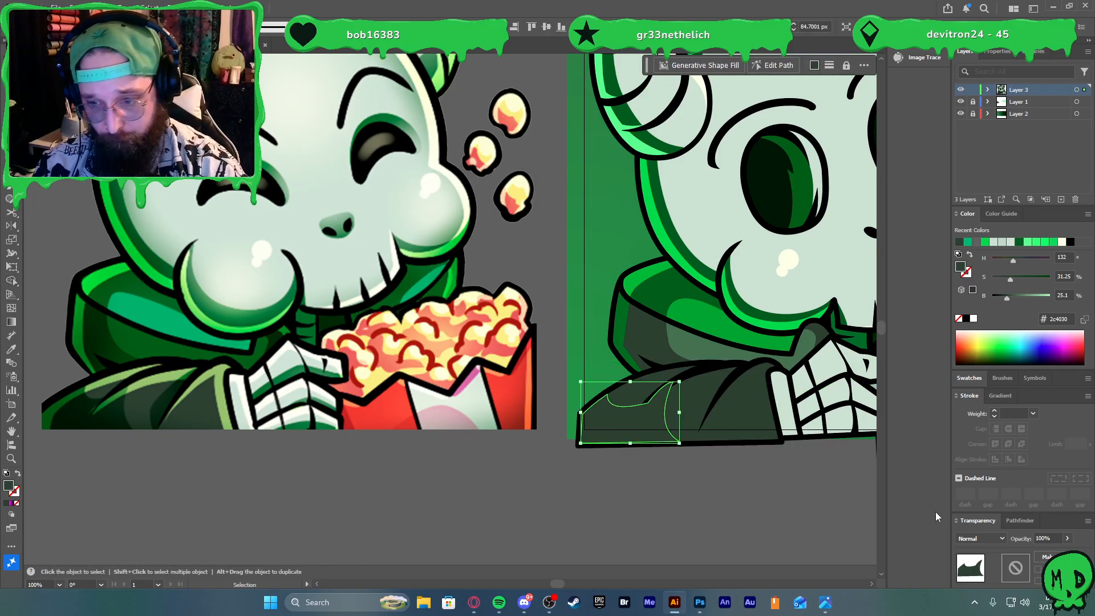
click(992, 539)
click(988, 353)
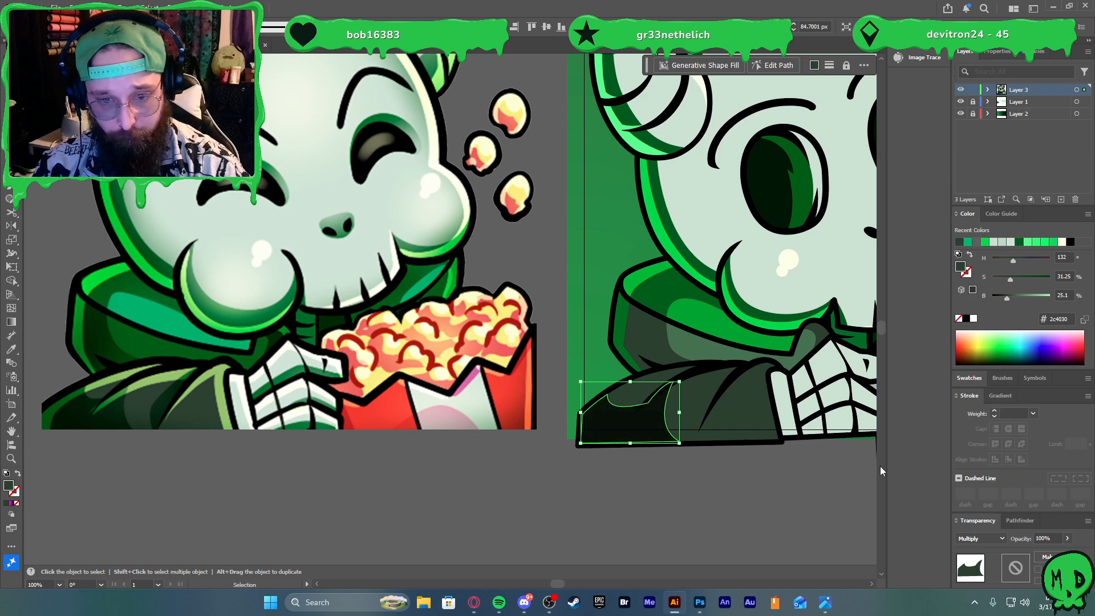
click(995, 538)
click(999, 361)
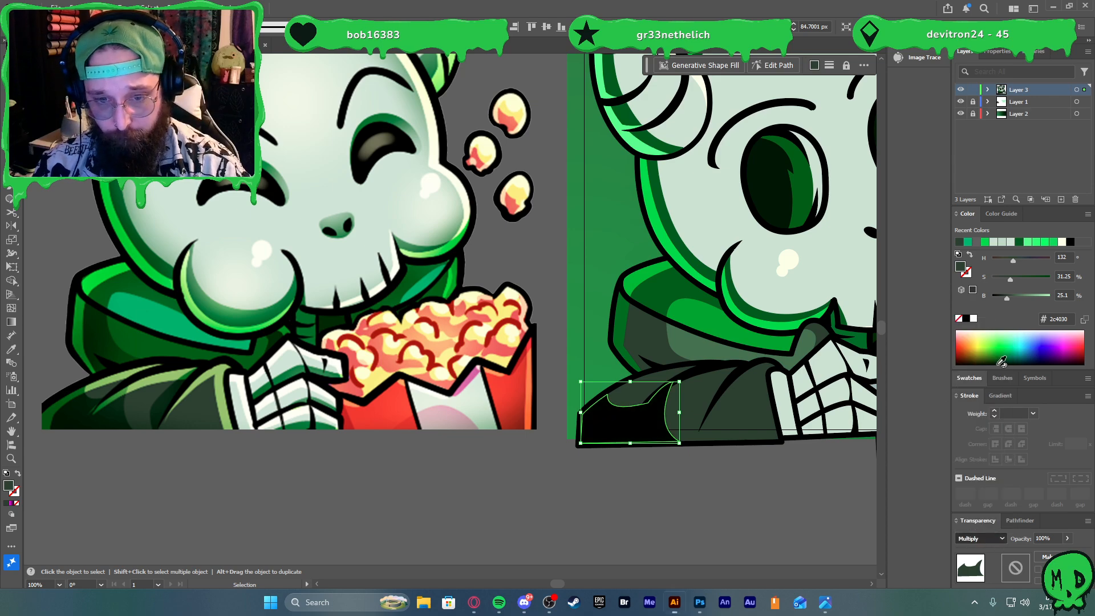
click(982, 538)
click(988, 352)
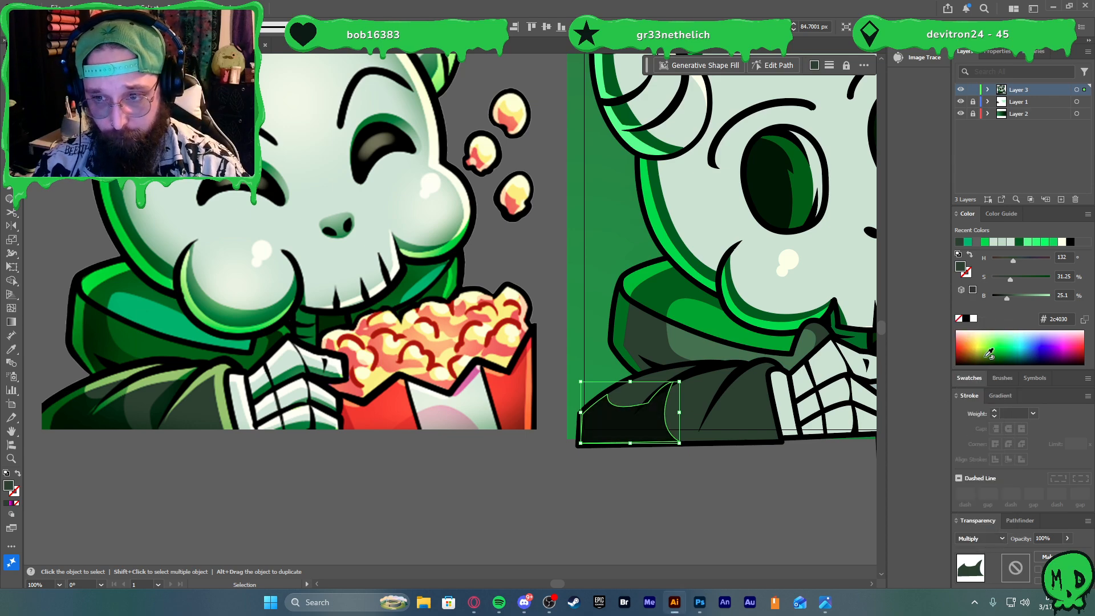
Lighten the sleeve shadow's fill by raising its brightness to 72.94%
key(i)
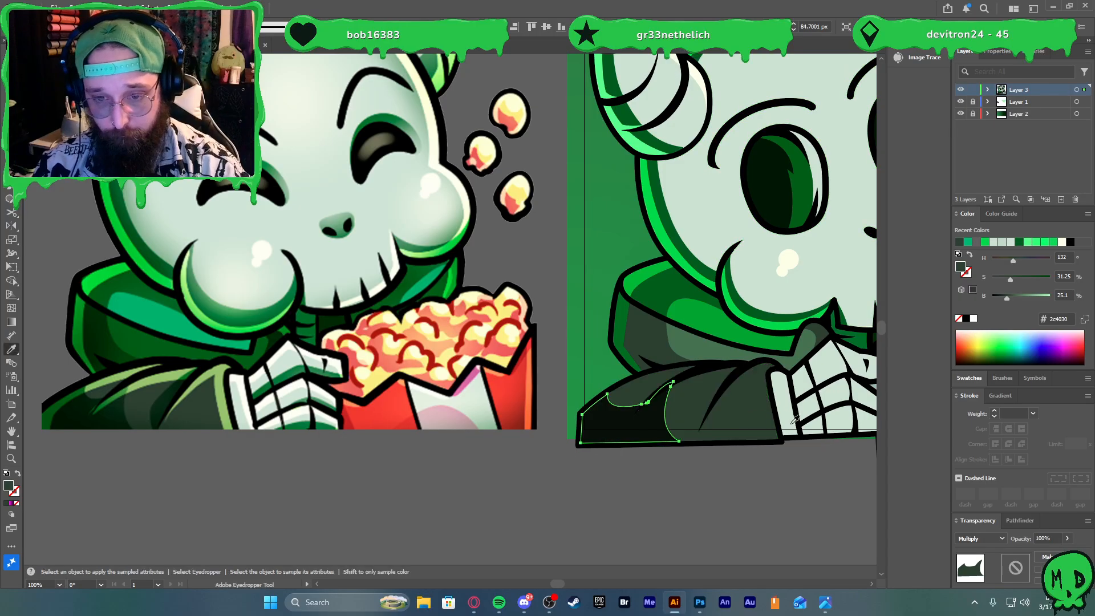
key(v)
drag(1006, 295, 1034, 304)
click(797, 490)
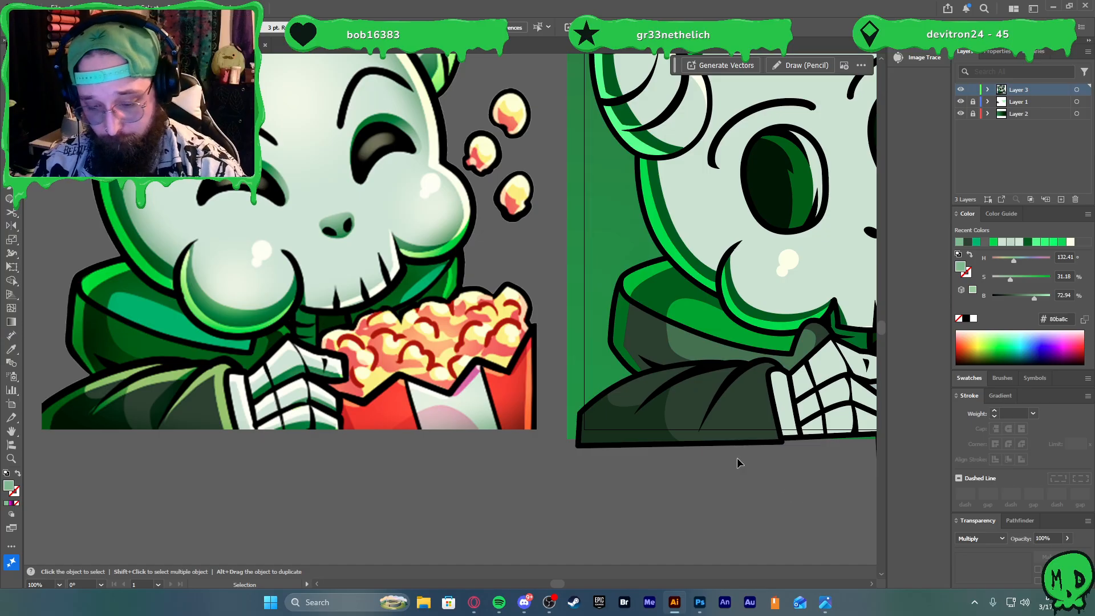
Draw a narrow, leaf-shaped Pen shadow along the outer side of the sleeve's second fold line
key(p)
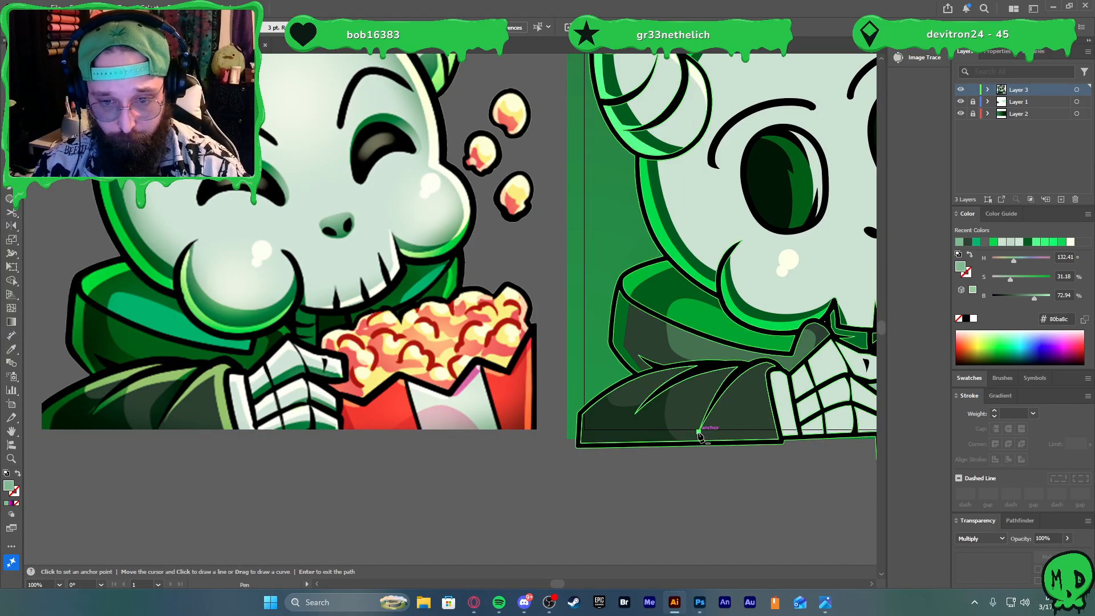
click(698, 431)
drag(697, 404, 745, 367)
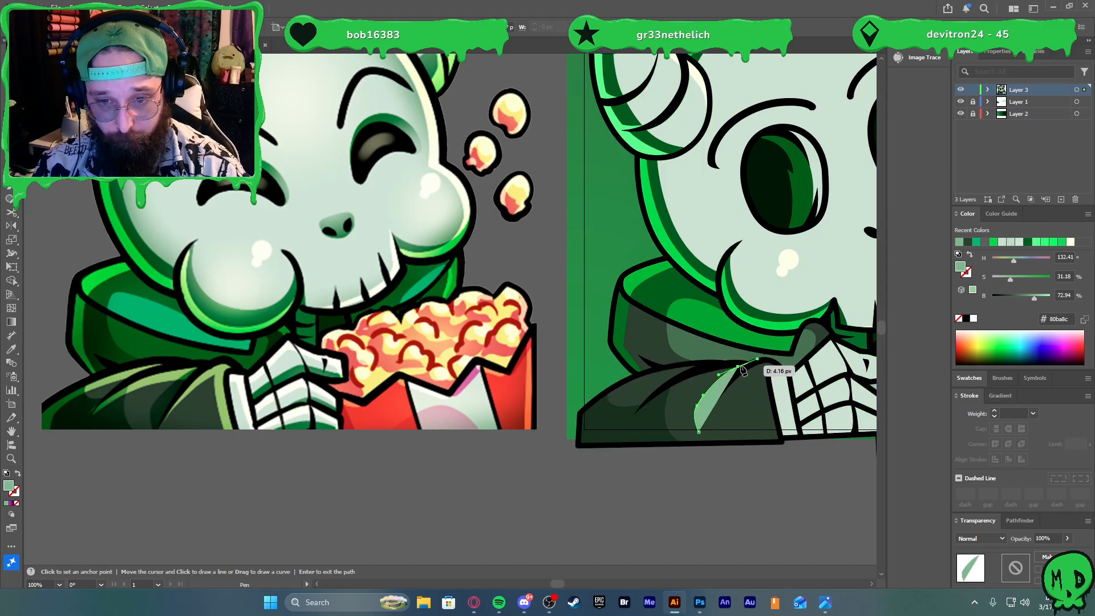
scroll(735, 376, up, 2)
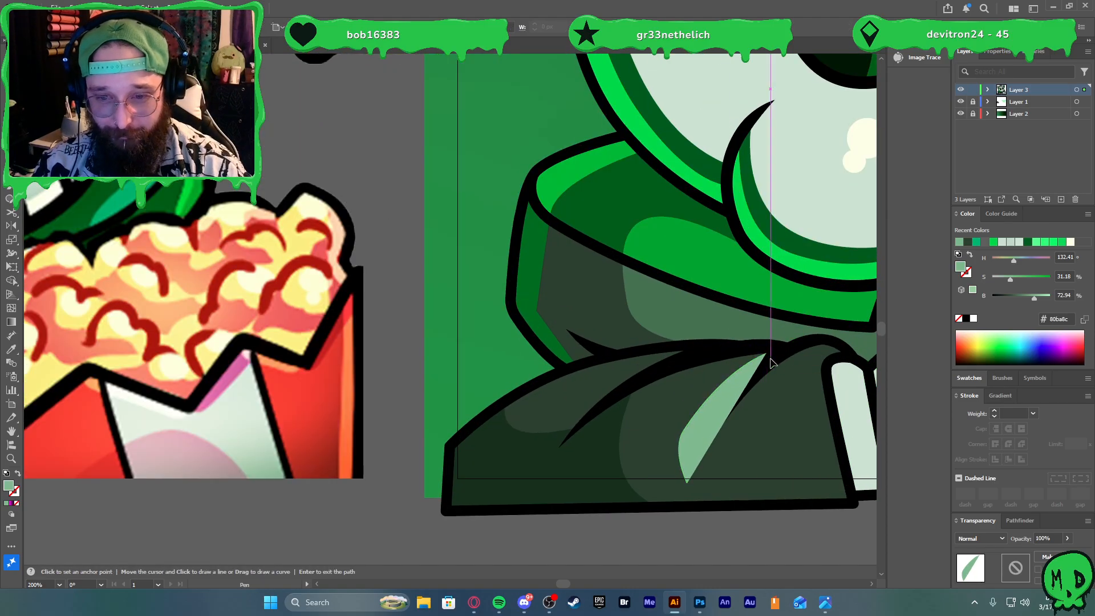
drag(687, 481, 670, 562)
scroll(708, 519, down, 1)
Apply the large sleeve shadow's Multiply appearance to the new fold shadow by sampling it with the Eyedropper
key(i)
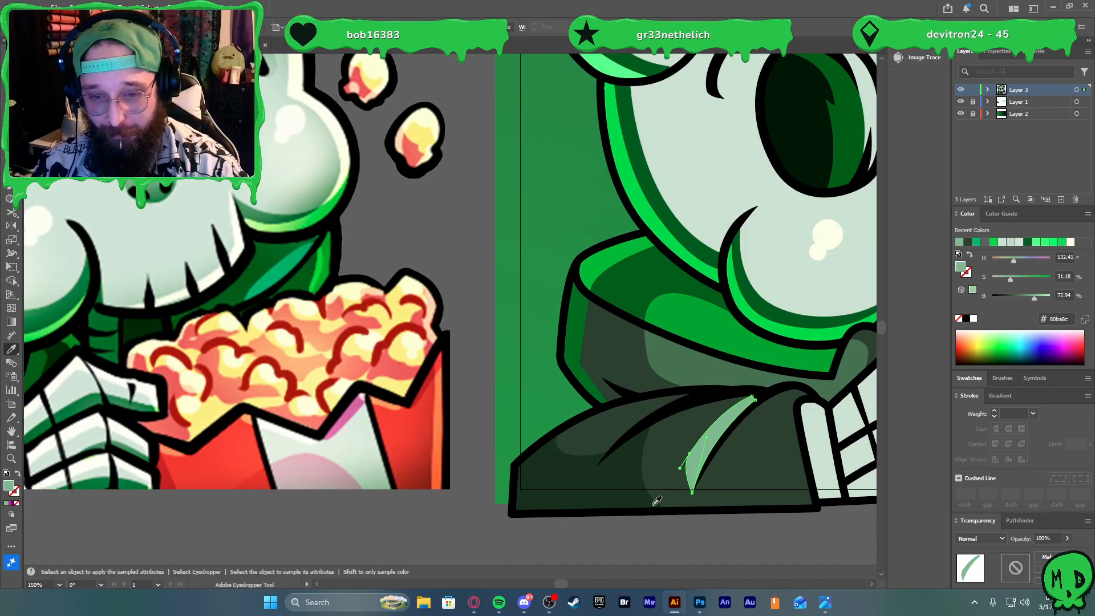
click(653, 505)
key(v)
click(701, 543)
scroll(707, 546, down, 2)
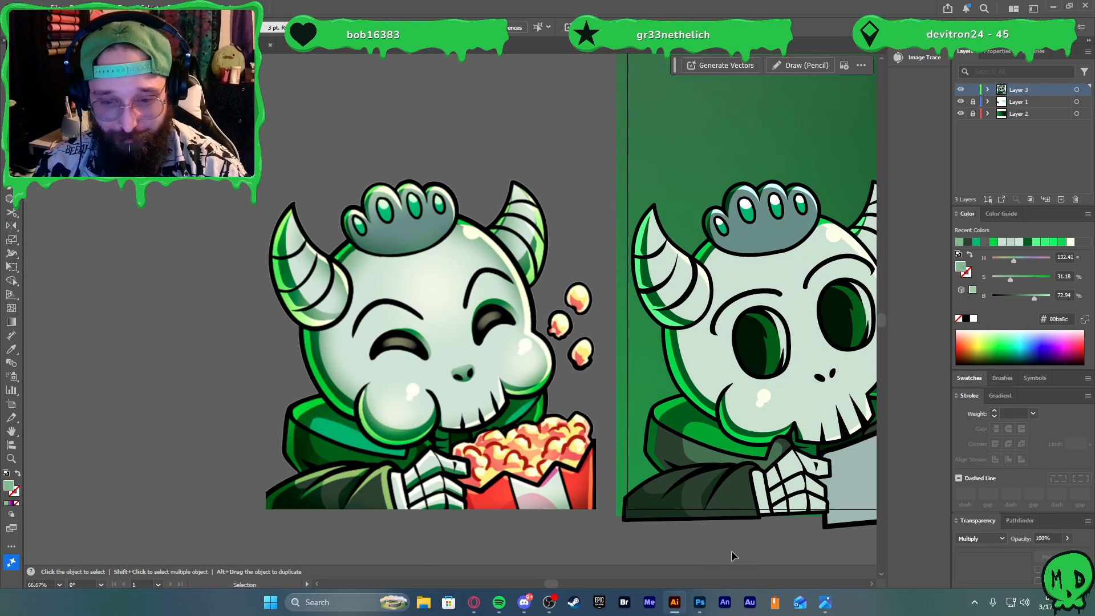
Draw a closed Pen strip following the sleeve's outer and upper edge, tapering near the first fold and overlapping beyond the outline
scroll(741, 555, up, 1)
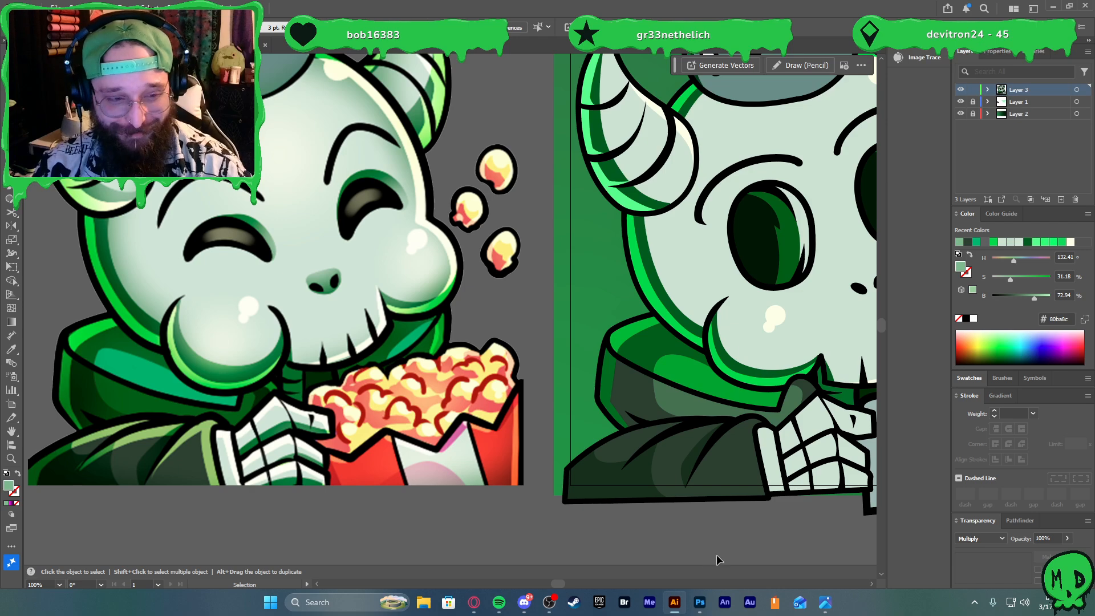
scroll(573, 495, left, 1)
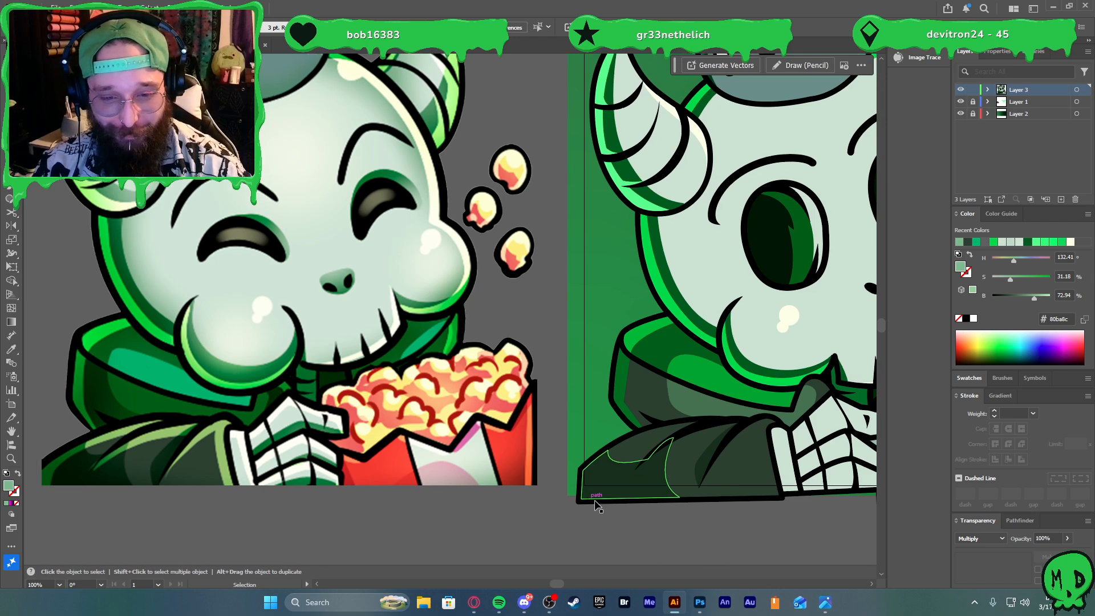
key(p)
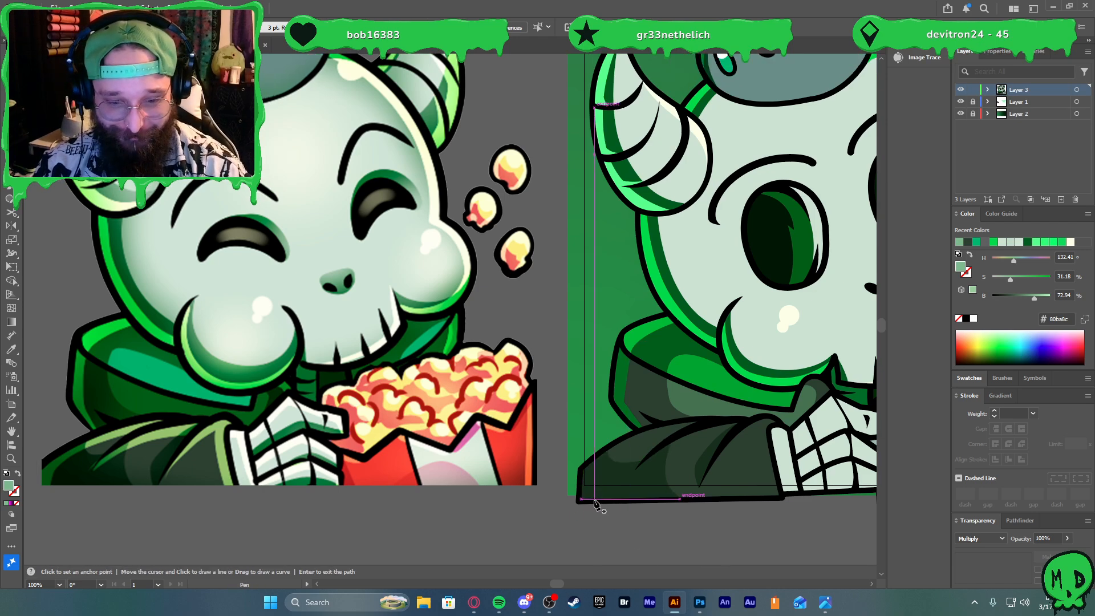
click(595, 500)
drag(595, 472, 606, 467)
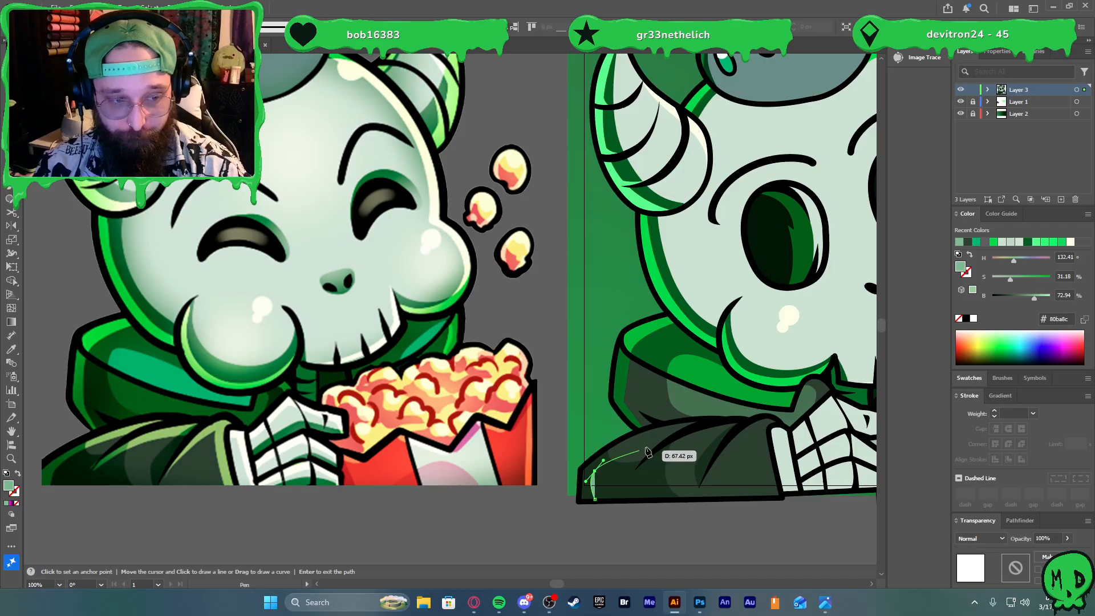
drag(675, 432, 707, 425)
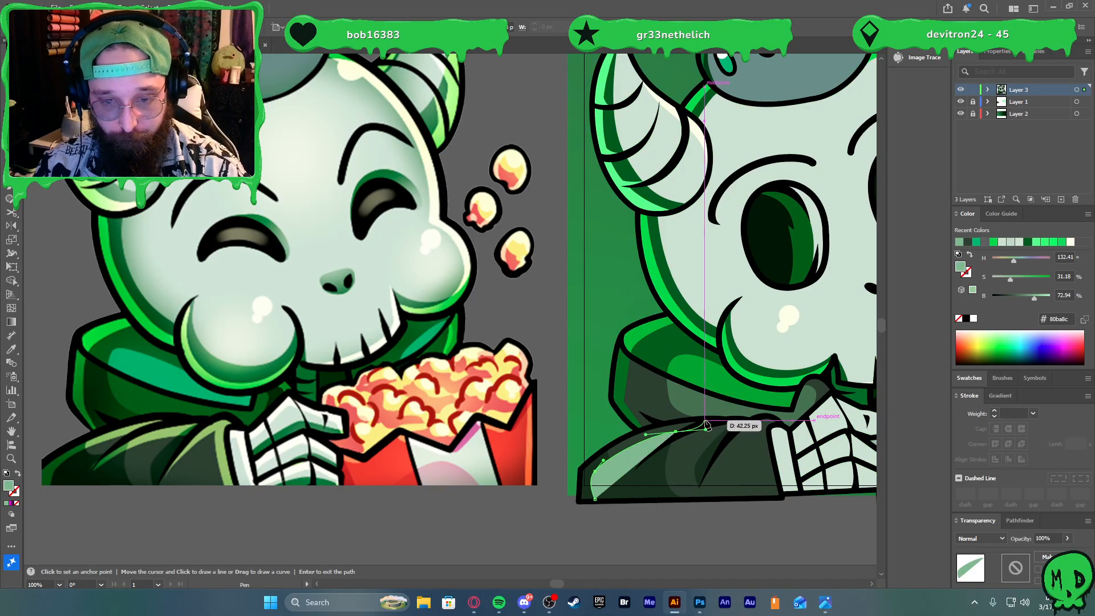
click(704, 420)
click(653, 407)
click(594, 428)
click(567, 464)
click(568, 510)
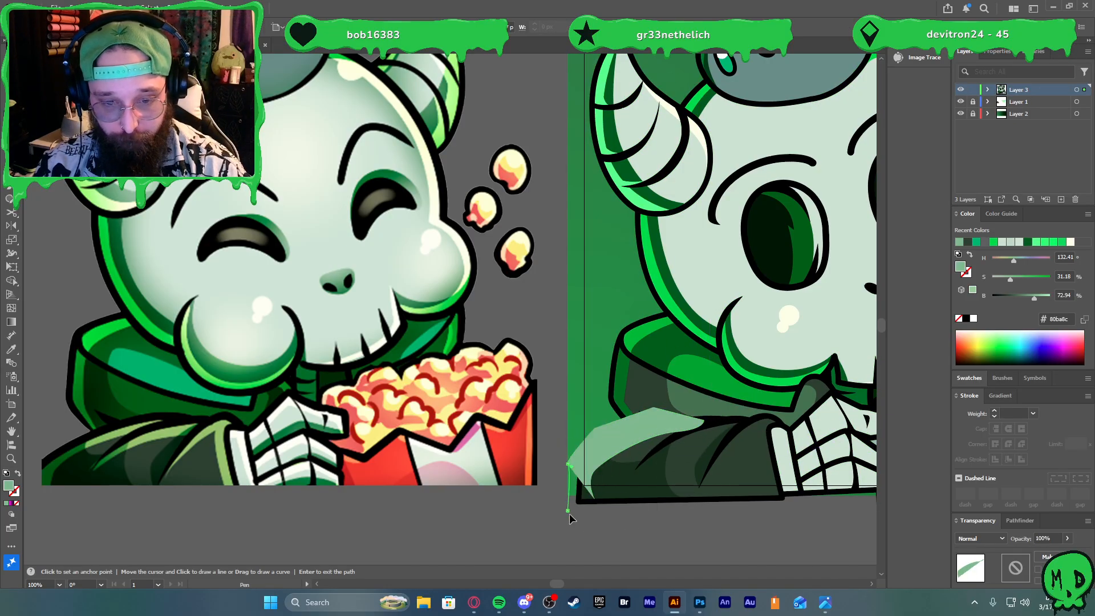
click(591, 519)
click(594, 500)
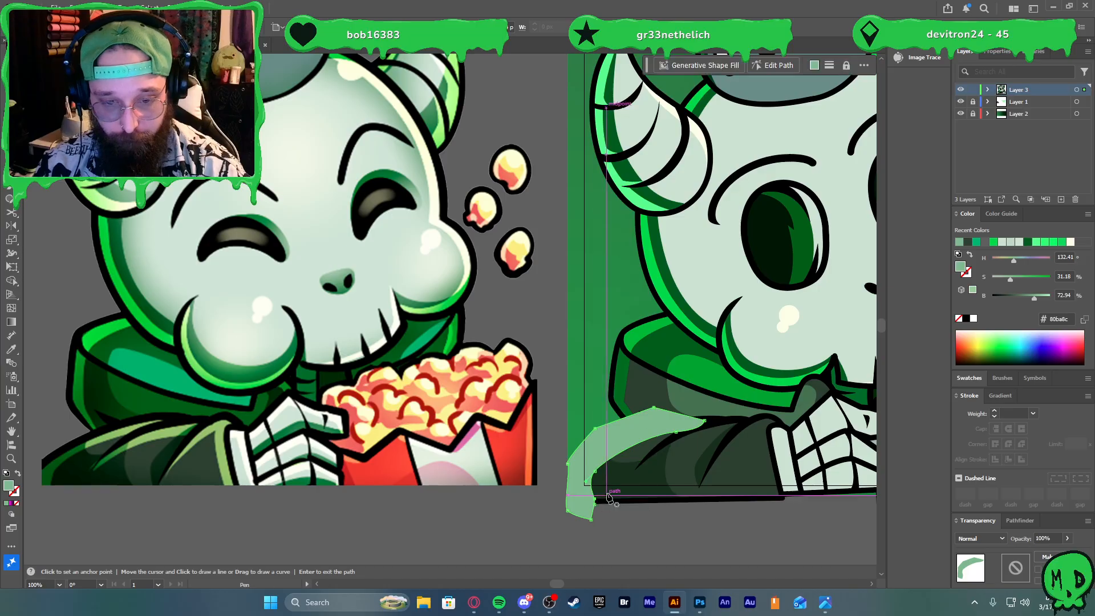
Trim the edge strip to the sleeve's outline with Shape Builder, removing the part outside the sleeve
key(v)
key(shift+m)
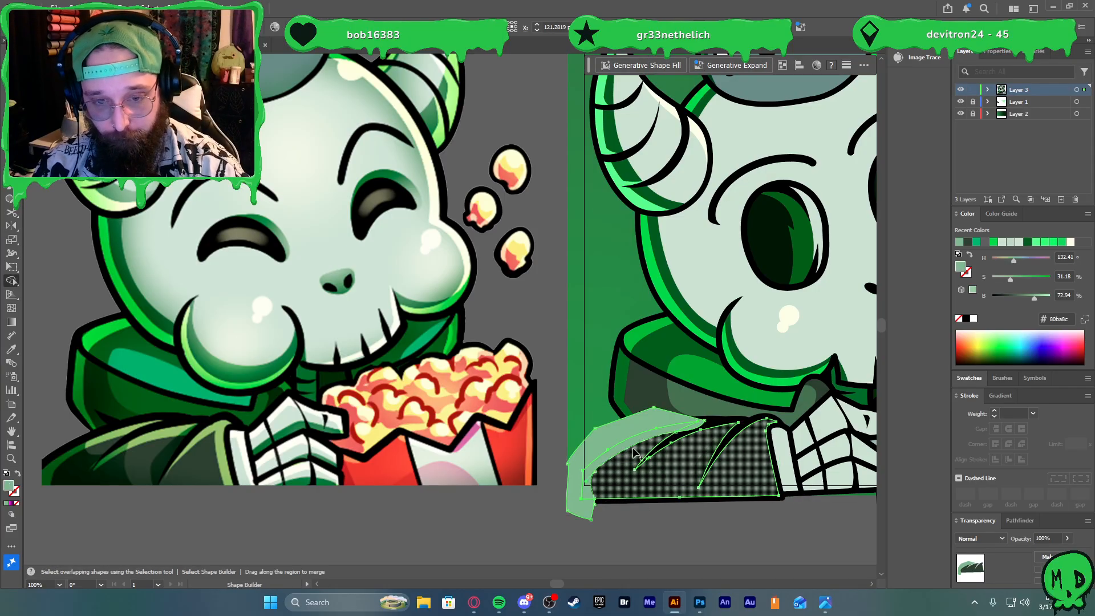
alt+click(578, 491)
key(b)
ctrl+click(644, 531)
key(v)
click(653, 493)
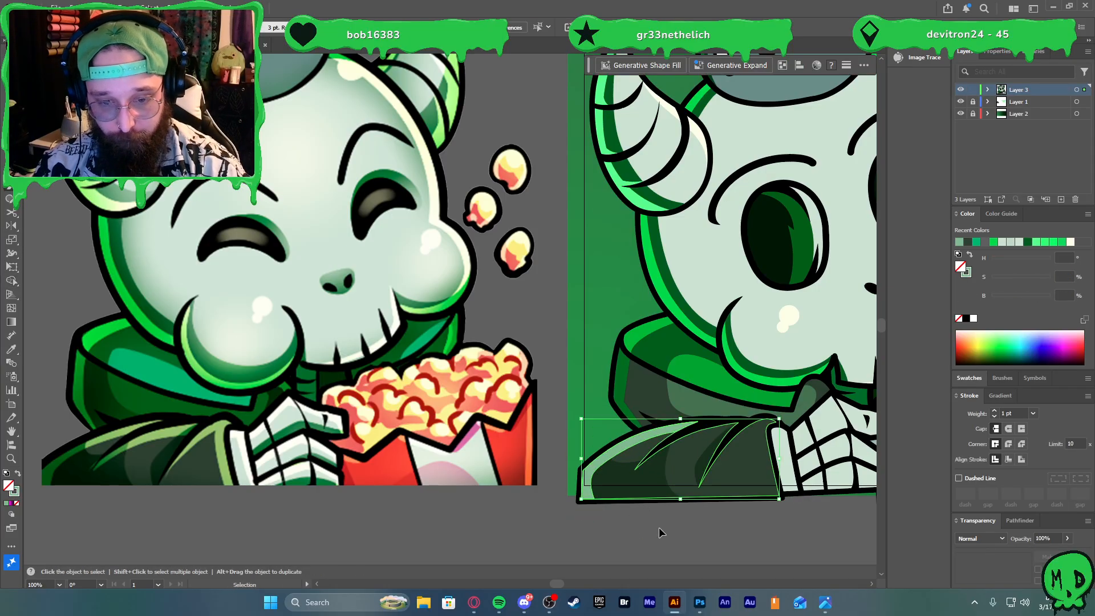
click(608, 449)
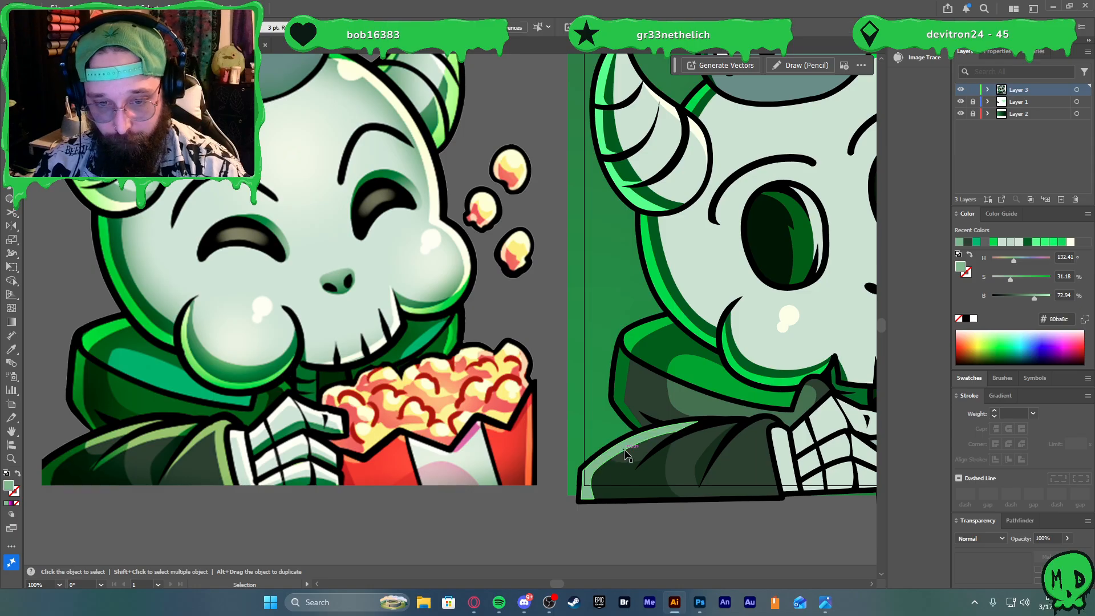
Set the sleeve's edge strip to Overlay blending and recolour it brighter green, 58e074, with 60.71% saturation and 87.84% brightness
click(970, 538)
click(983, 419)
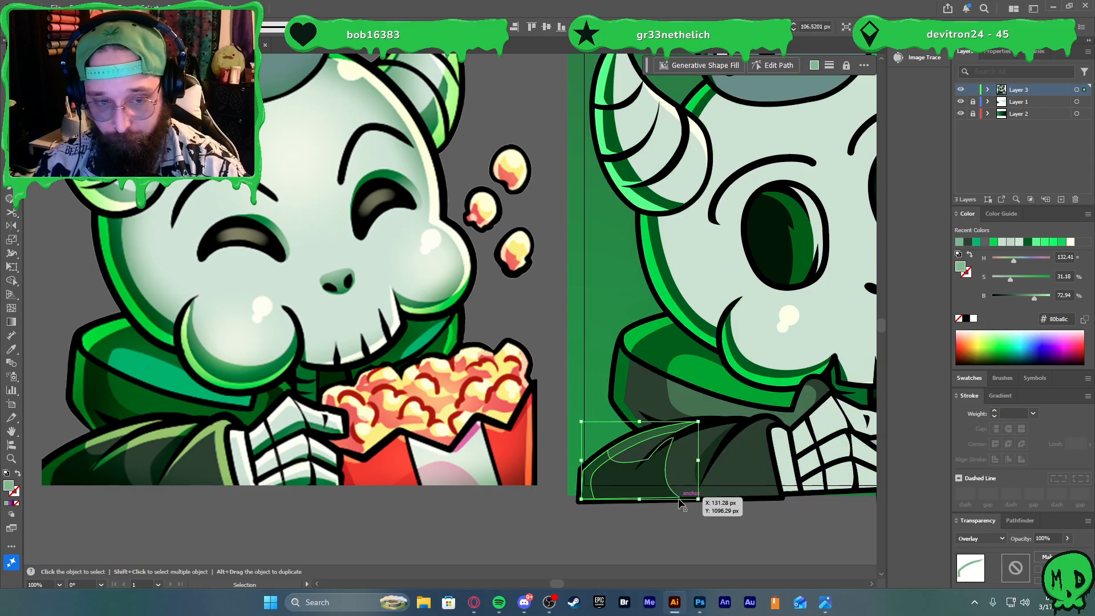
click(1028, 279)
click(1042, 297)
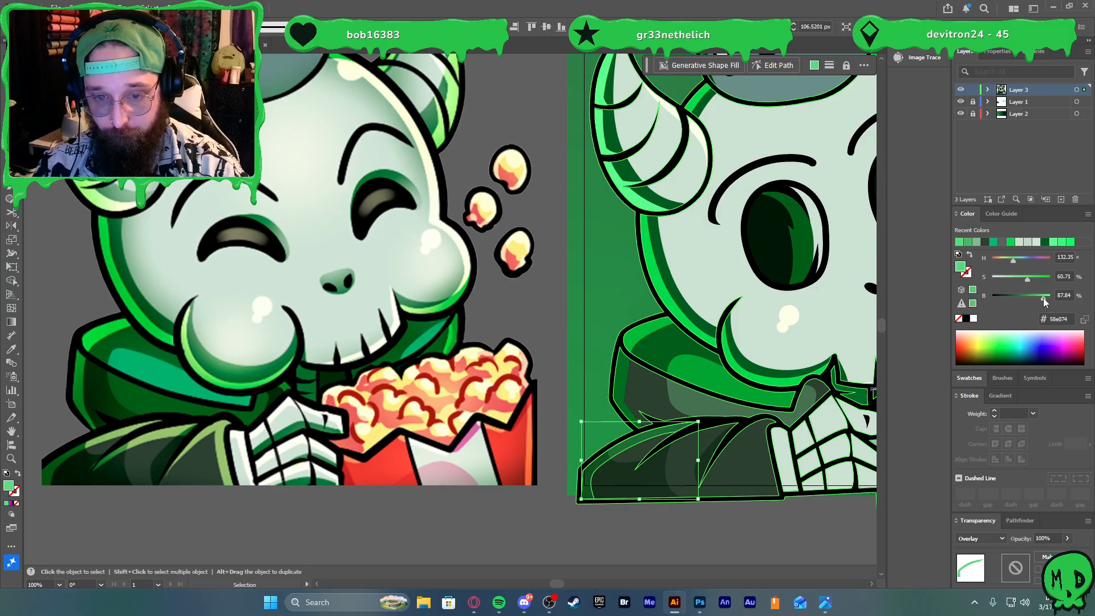
click(718, 550)
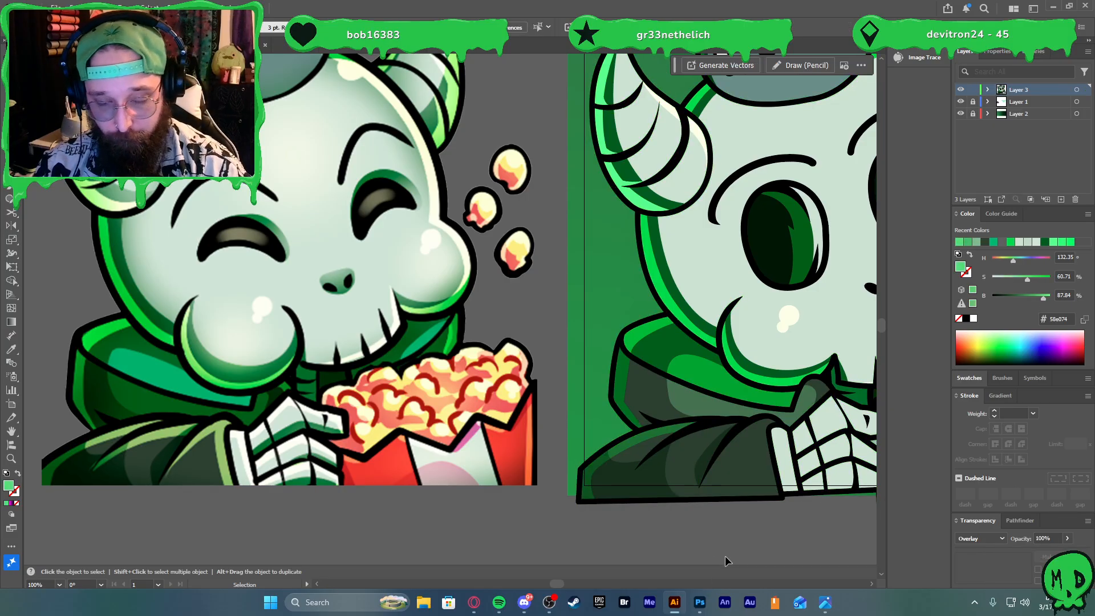
Draw a closed, tapering Pen highlight along the inner side of the sleeve's first fold, from its tip up to the top outline
key(p)
scroll(678, 480, up, 1)
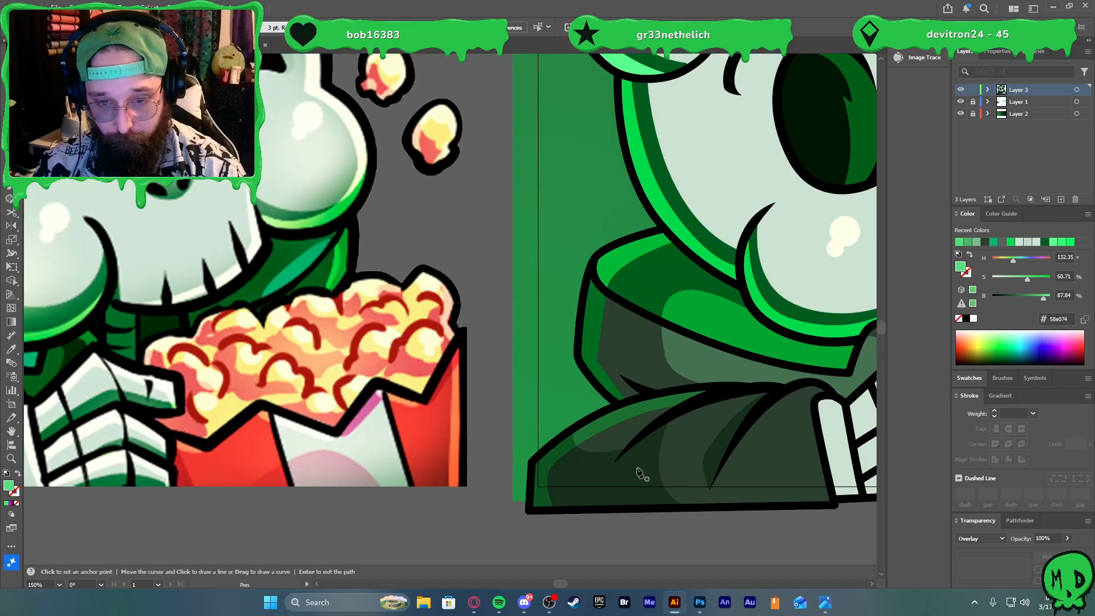
click(613, 463)
scroll(740, 417, down, 1)
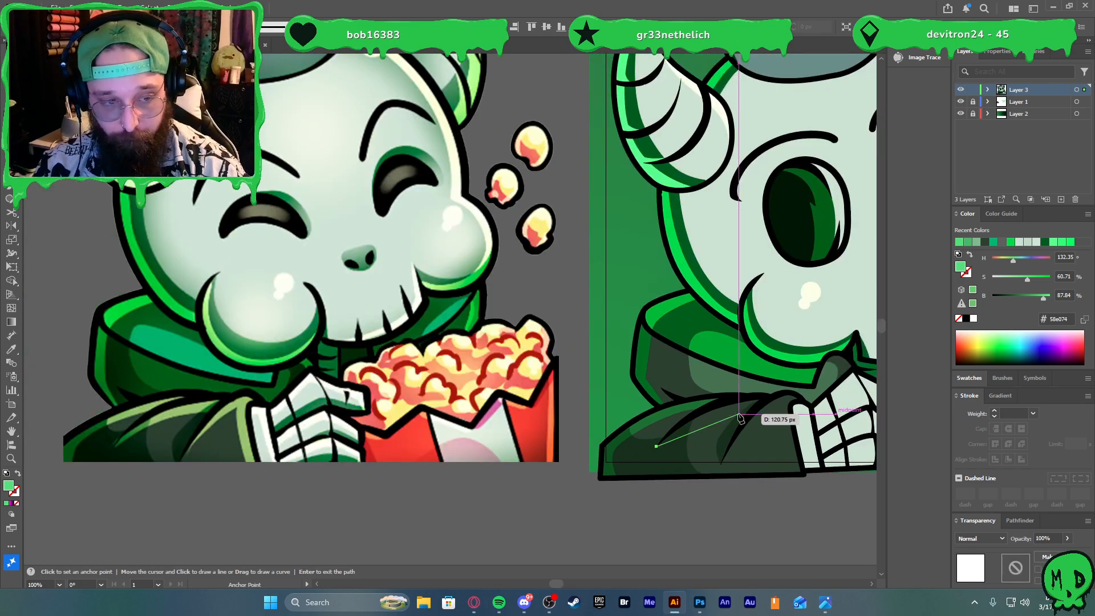
scroll(733, 414, up, 1)
drag(757, 412, 821, 410)
click(757, 412)
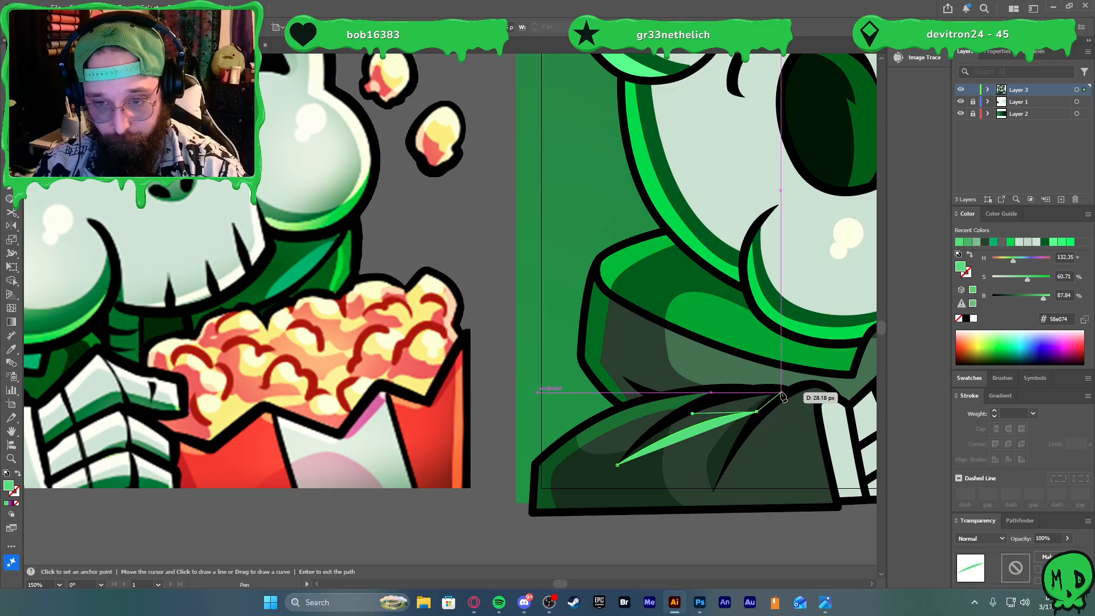
click(780, 392)
click(615, 465)
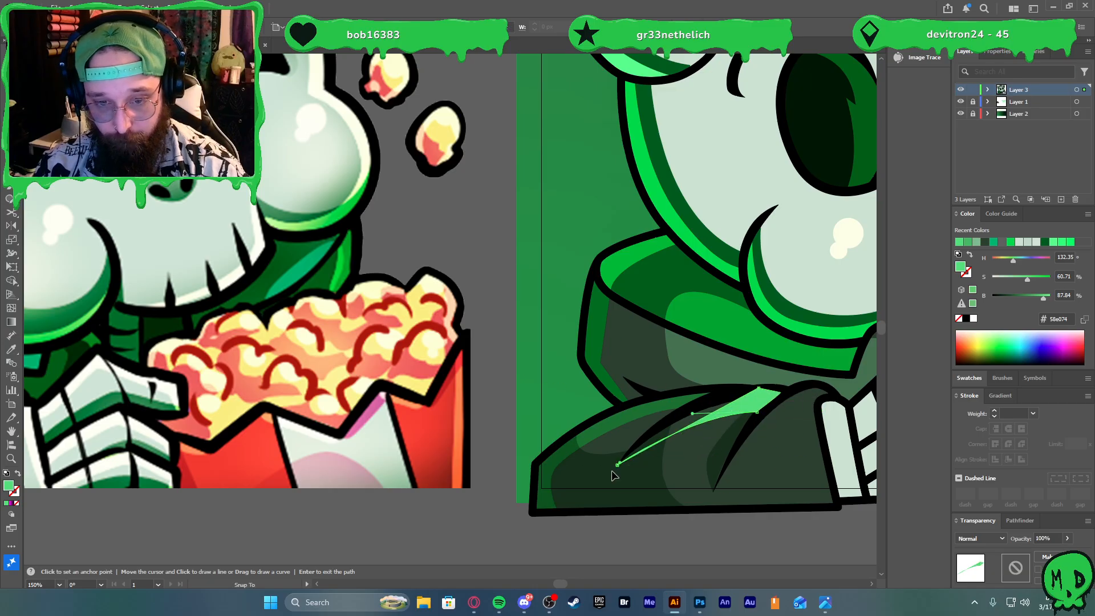
Apply the edge strip's Overlay appearance to the new fold highlight by sampling it with the Eyedropper
key(i)
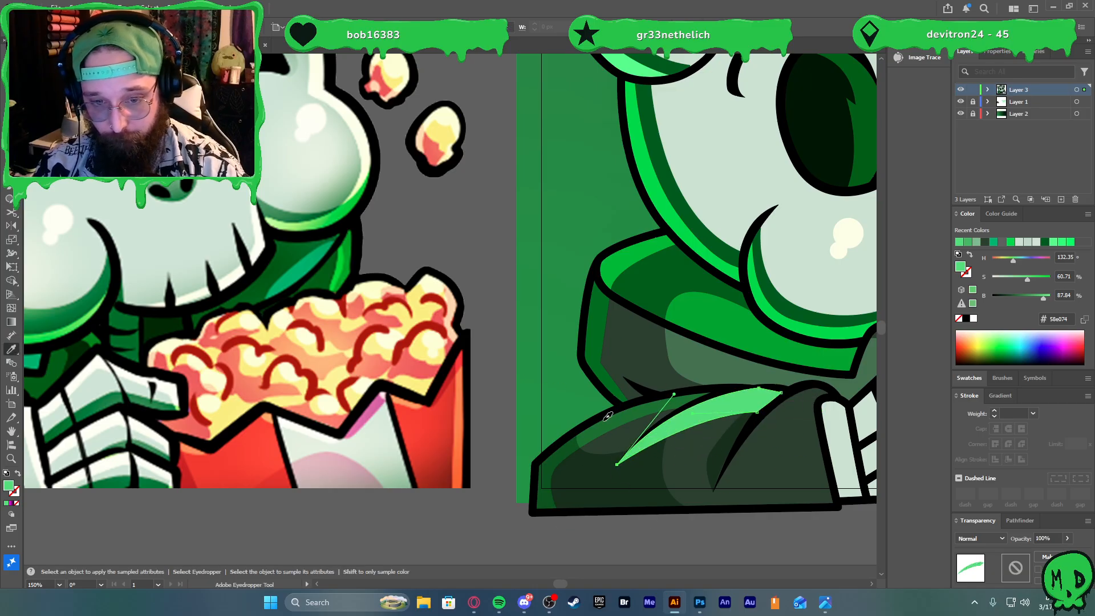
click(605, 420)
key(v)
click(674, 549)
scroll(674, 551, down, 1)
scroll(687, 554, right, 1)
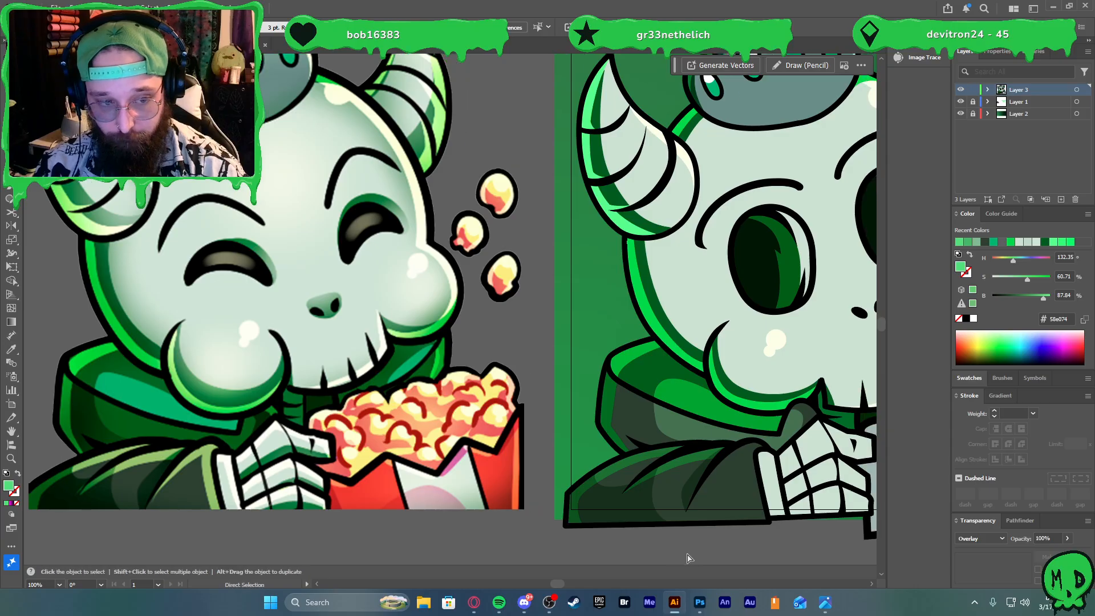
Start a Pen highlight at the second fold's tip, curving its inner edge up beside the fold and down past the cuff end's bottom outline
key(p)
scroll(718, 503, up, 1)
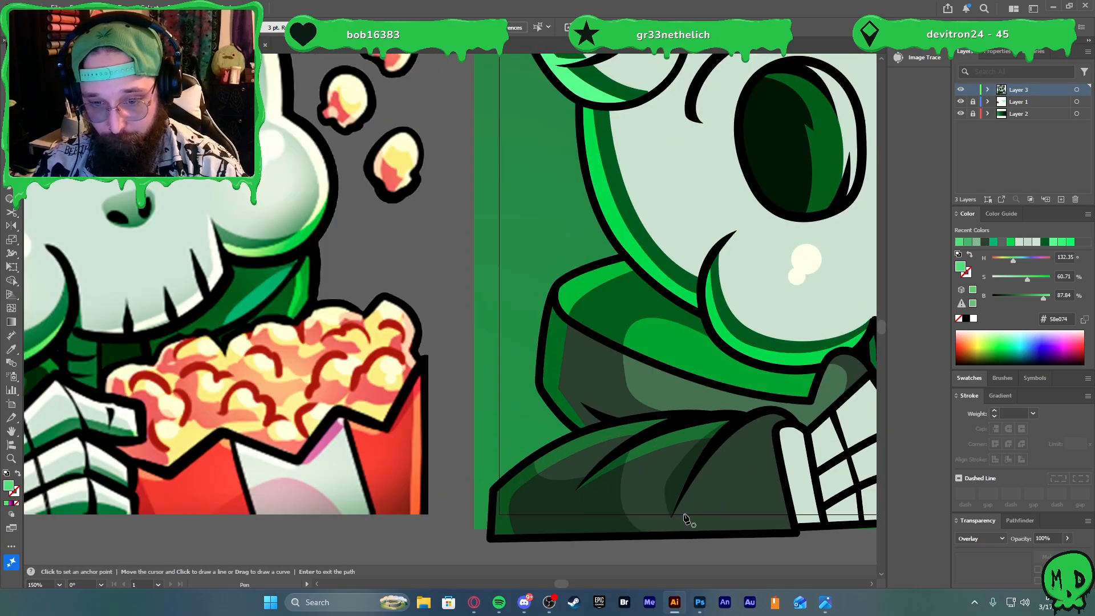
click(673, 512)
scroll(673, 512, down, 1)
scroll(710, 491, up, 1)
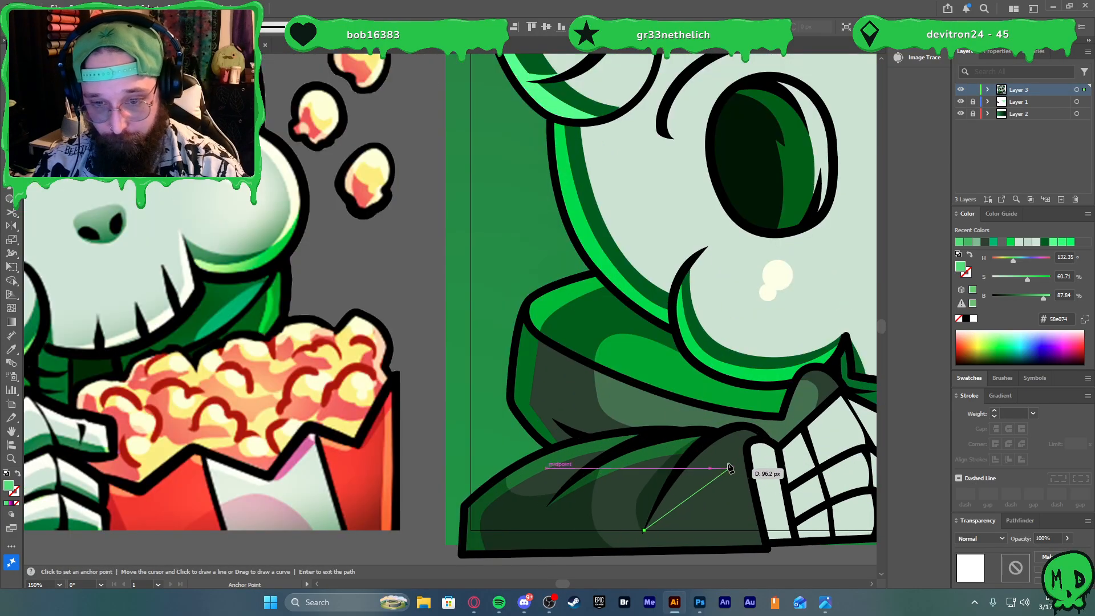
drag(724, 464, 747, 457)
click(722, 460)
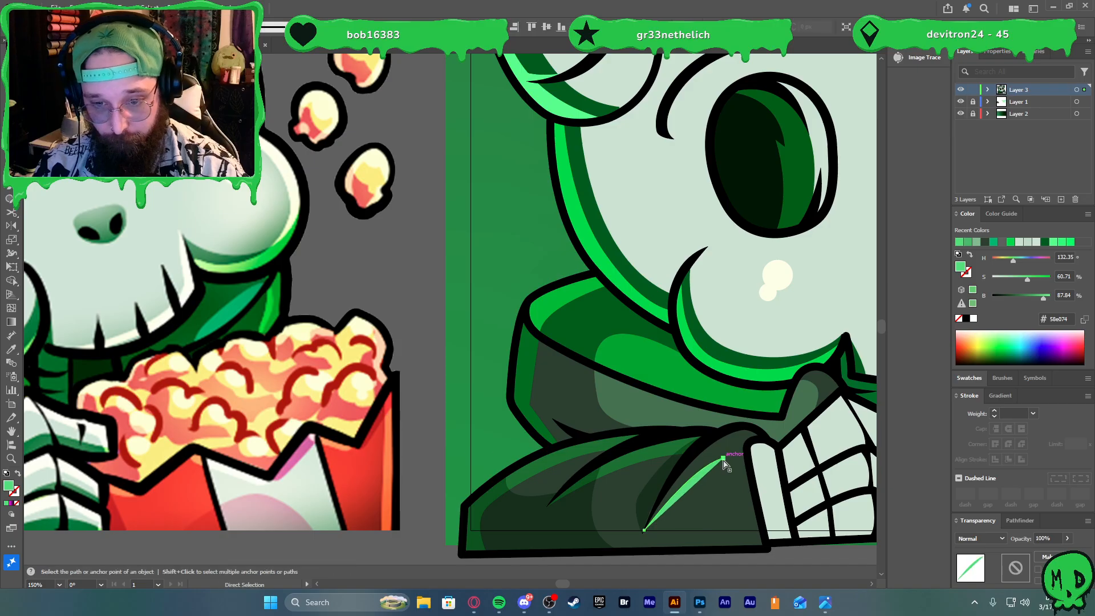
scroll(723, 467, down, 1)
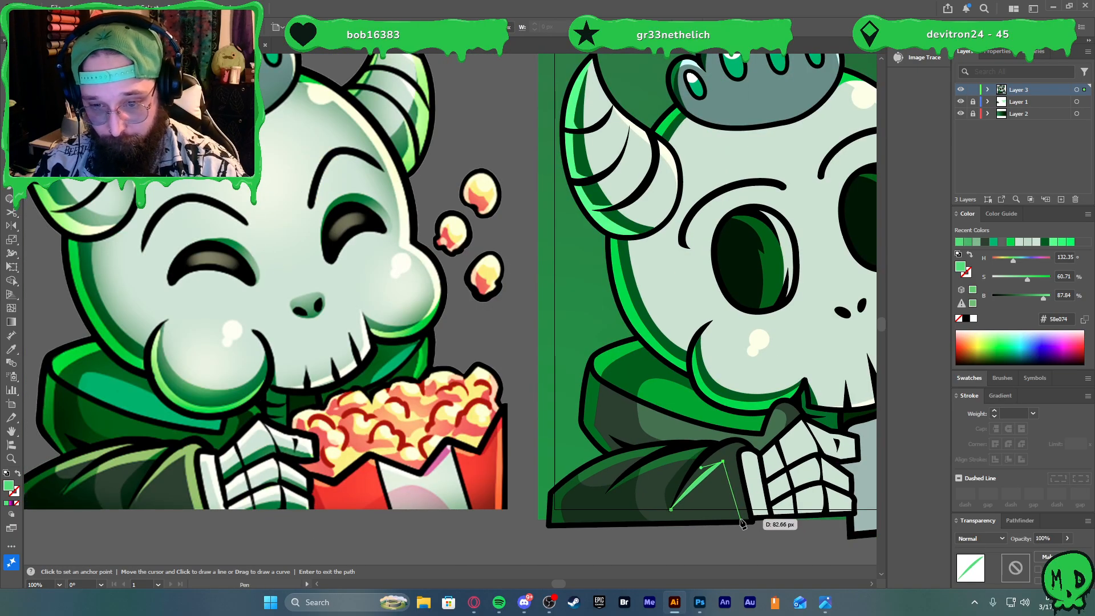
scroll(741, 521, up, 1)
drag(756, 539, 764, 531)
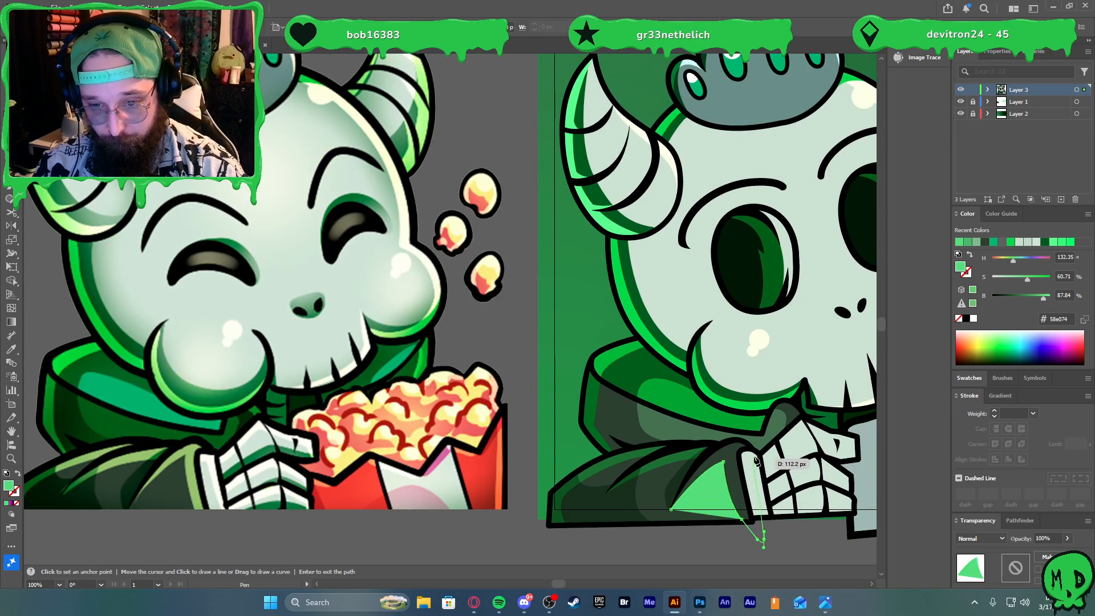
Complete the highlight by running its outer edge over the hand and sleeve top, following the second fold line back to the tip
click(754, 438)
click(728, 427)
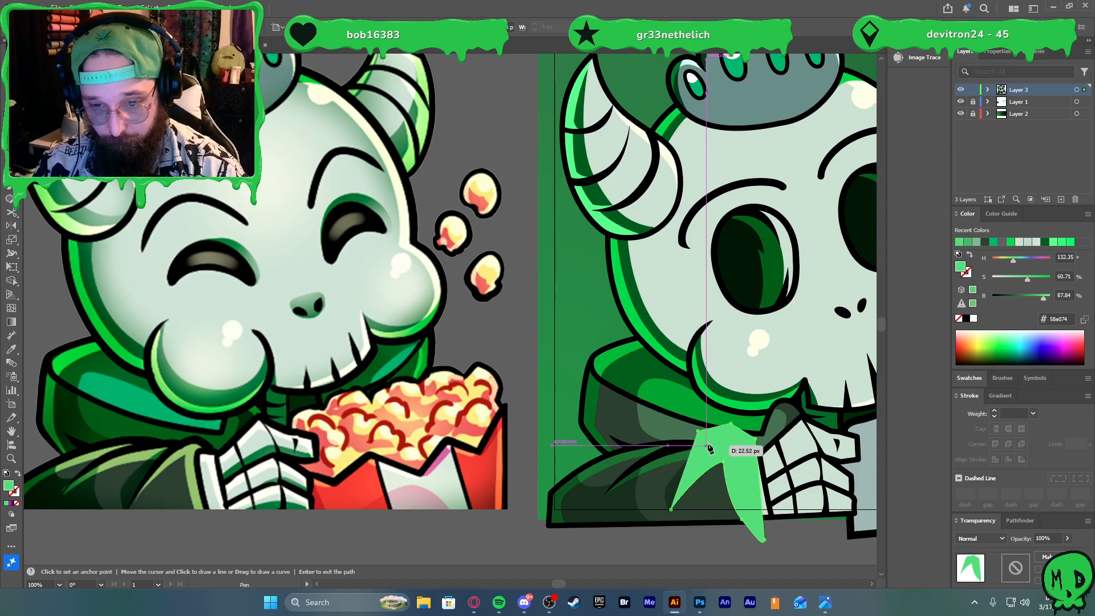
key(ctrl)
scroll(713, 447, up, 3)
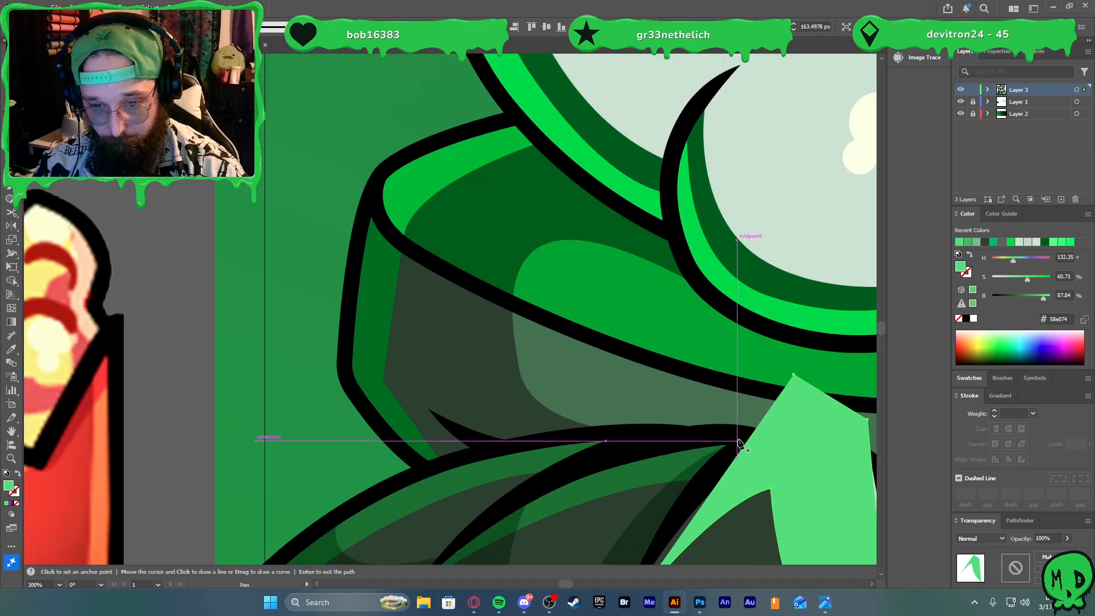
click(791, 376)
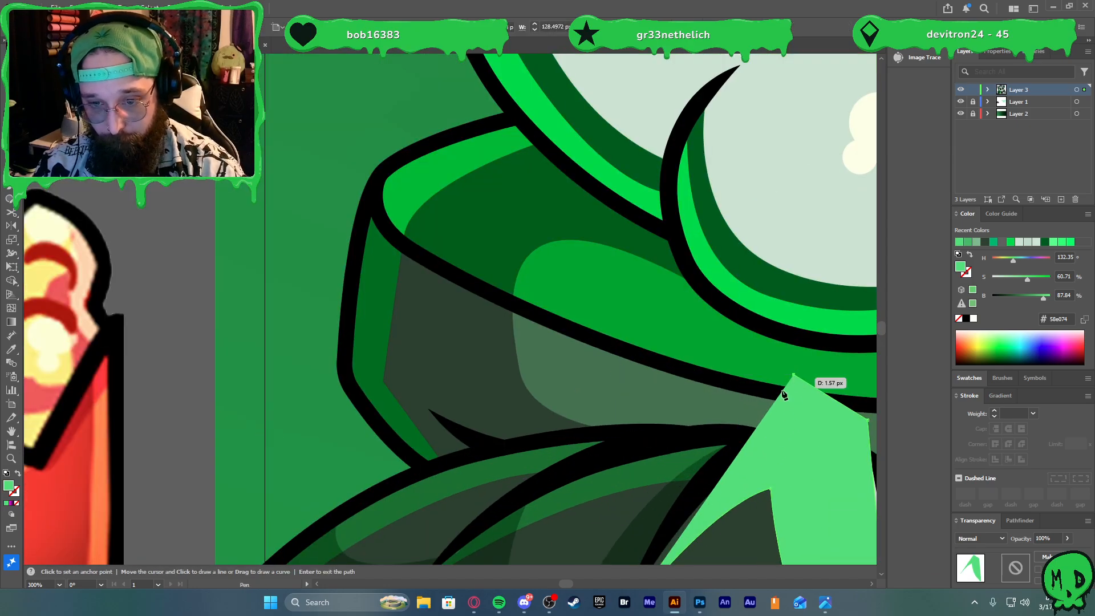
click(703, 485)
scroll(706, 505, down, 4)
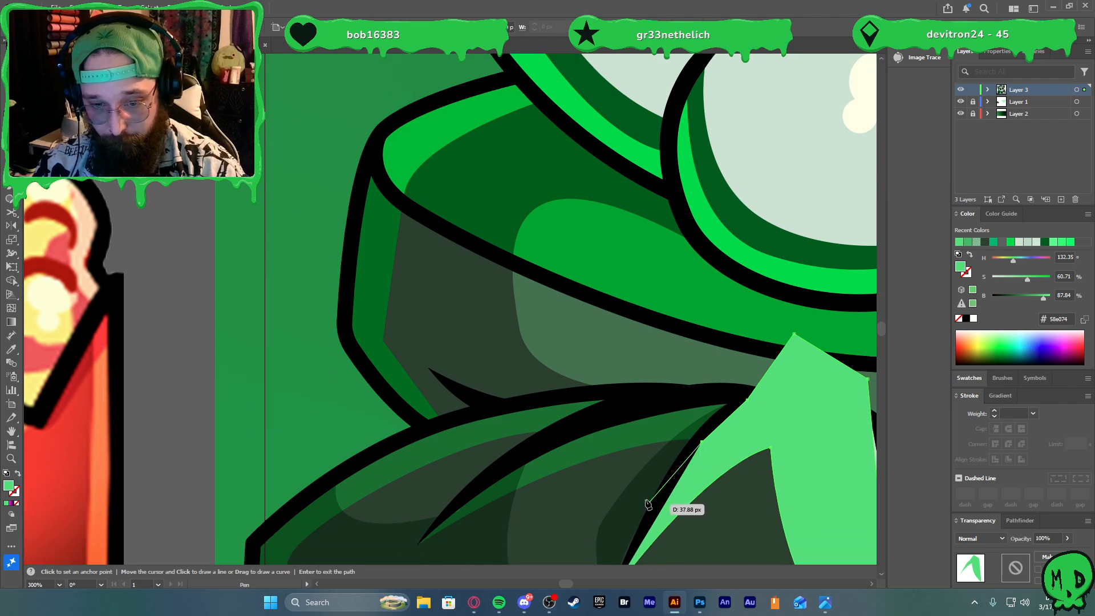
drag(614, 524, 645, 350)
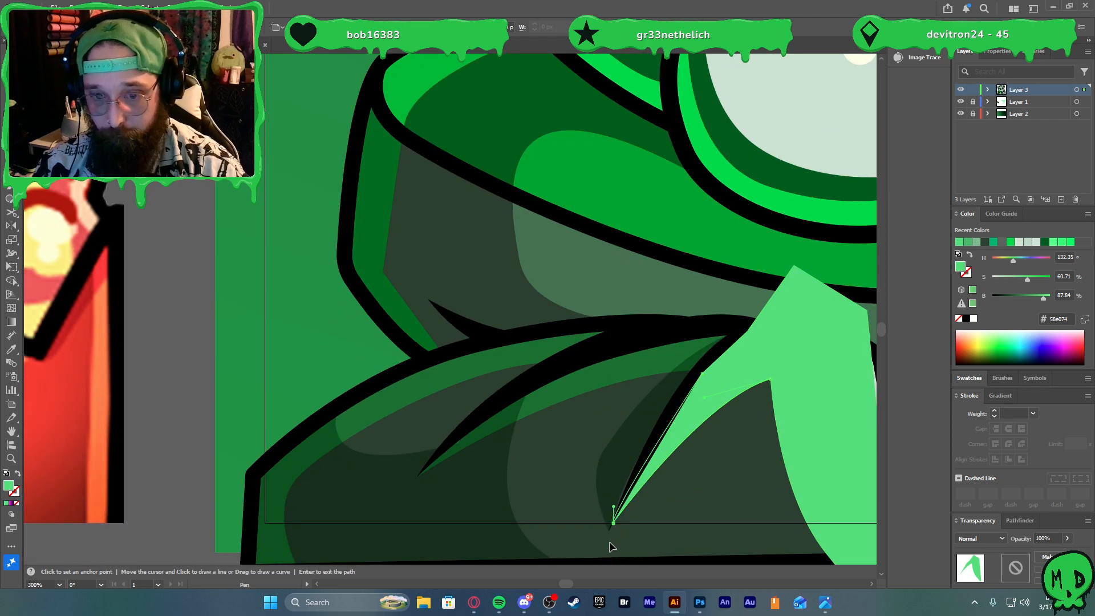
scroll(597, 521, down, 9)
key(Return)
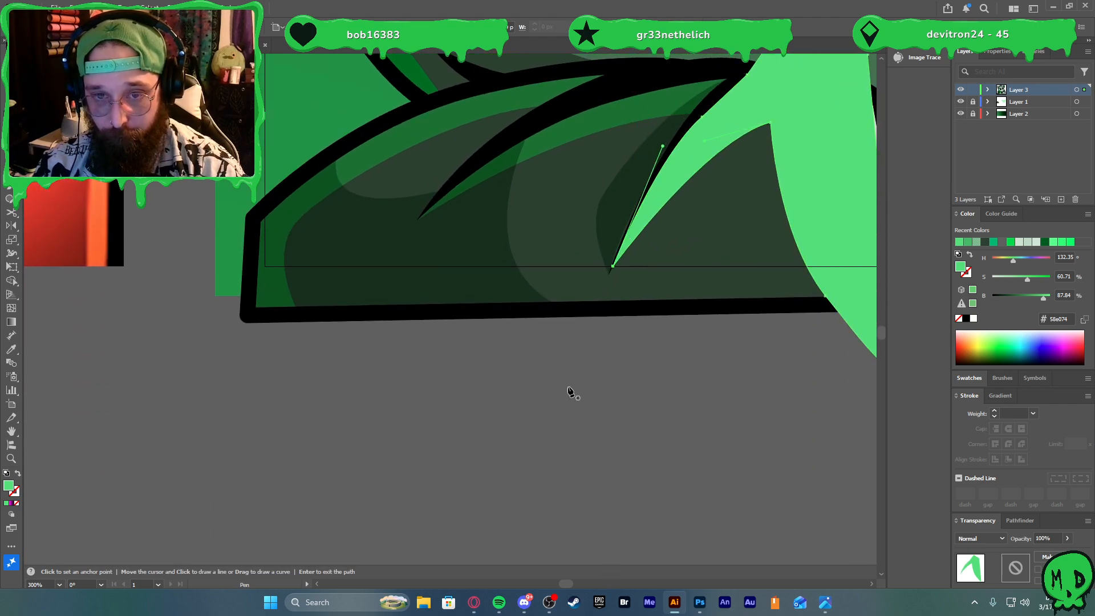
Trim the new highlight to the sleeve's outline with Shape Builder, removing the parts outside the sleeve
key(ctrl+1)
shift+click(630, 356)
key(ctrl+7)
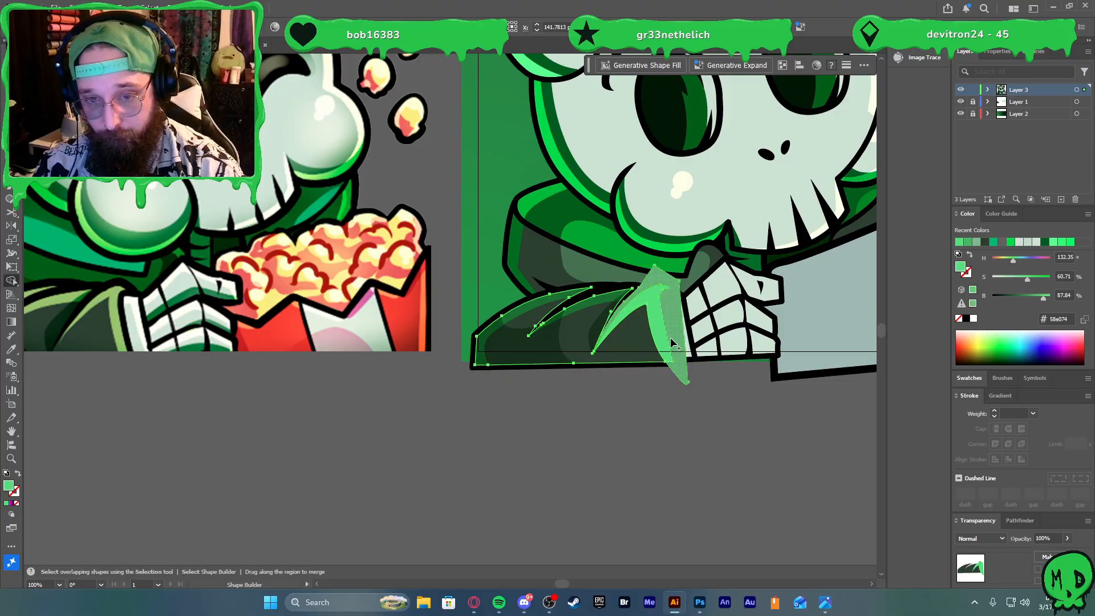
click(631, 407)
Give the trimmed highlight beside the cuff the other sleeve highlights' Overlay appearance by sampling with the Eyedropper
click(657, 338)
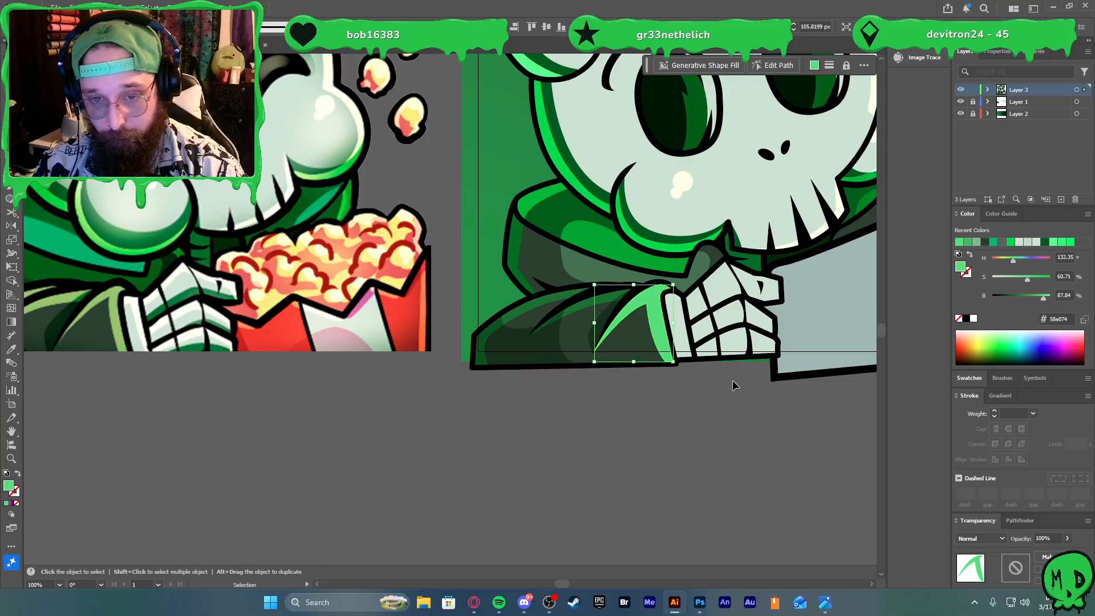
key(i)
click(608, 301)
key(v)
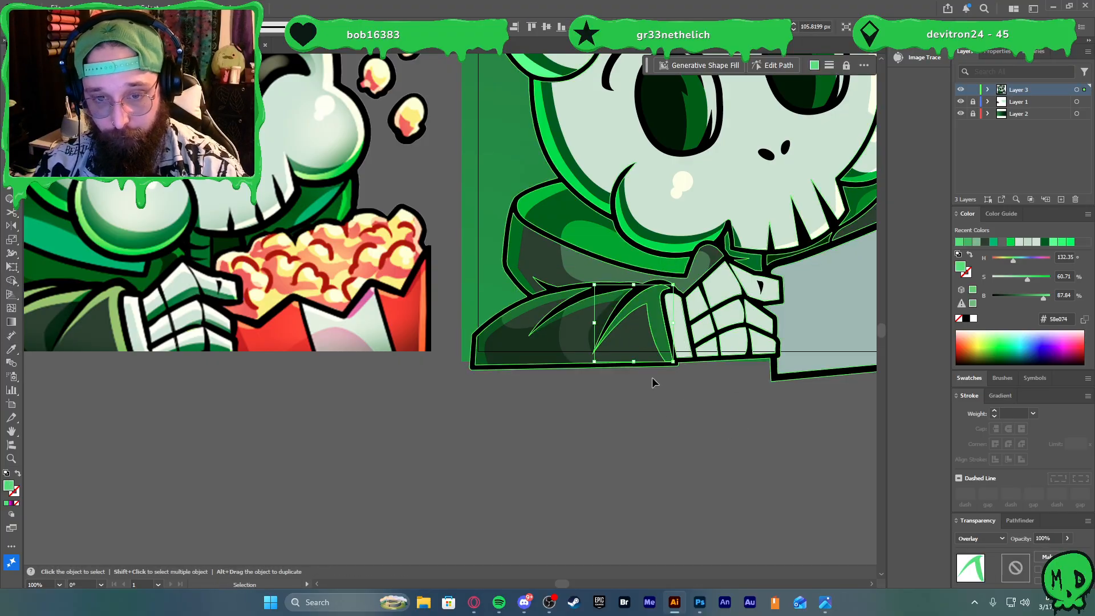
click(664, 410)
Recolour all the sleeve highlights together to a light yellow-green, c0ff92, with brightness at 100%
scroll(669, 417, down, 1)
scroll(670, 417, down, 1)
scroll(670, 419, right, 1)
scroll(694, 429, up, 2)
scroll(636, 384, up, 2)
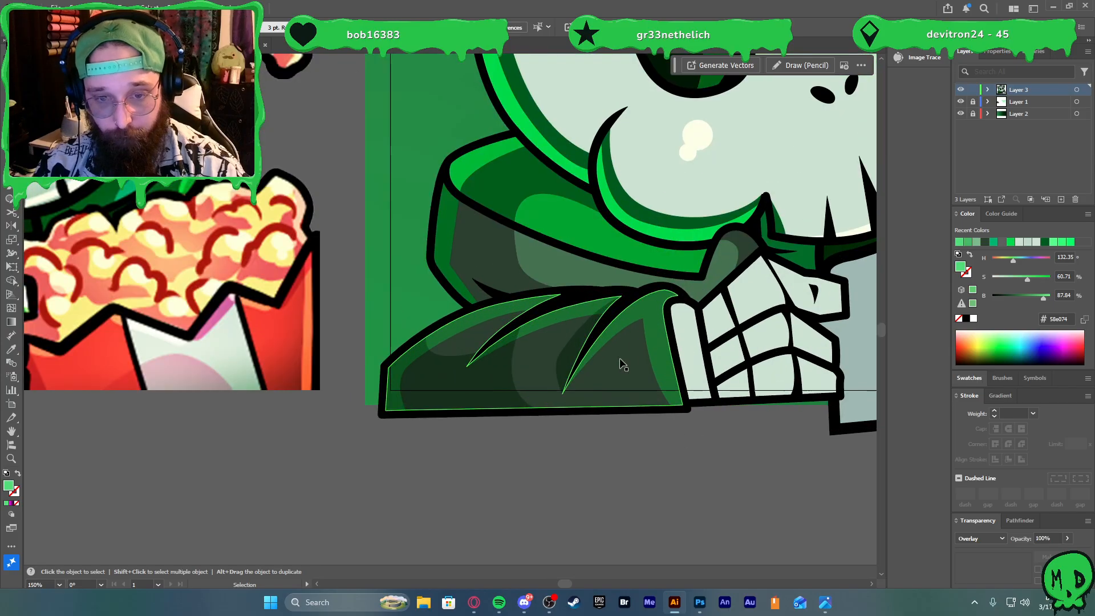
click(642, 310)
shift+click(516, 315)
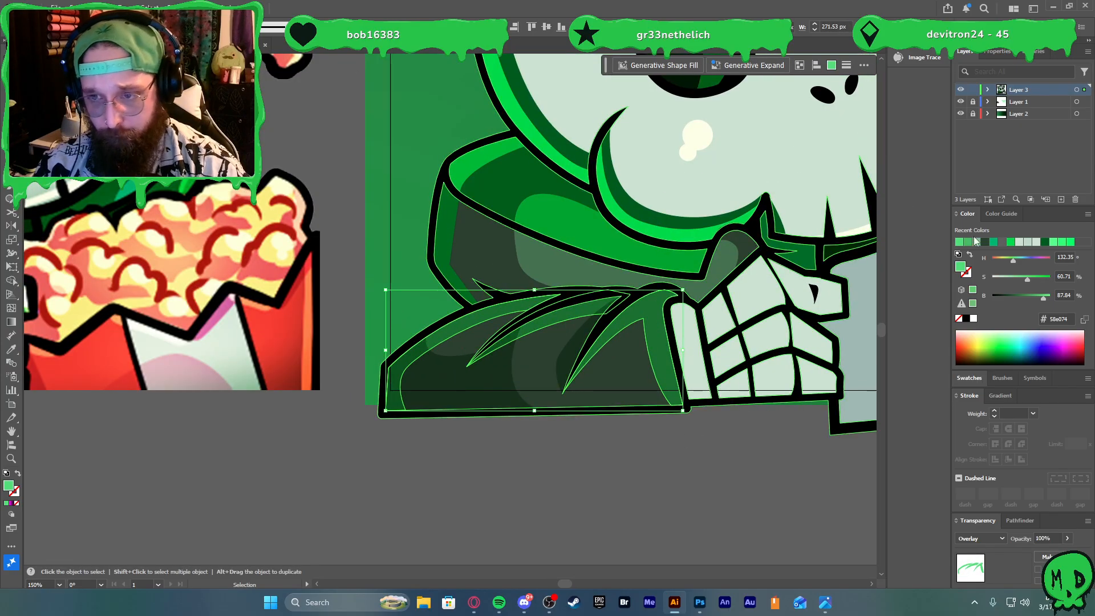
click(1007, 258)
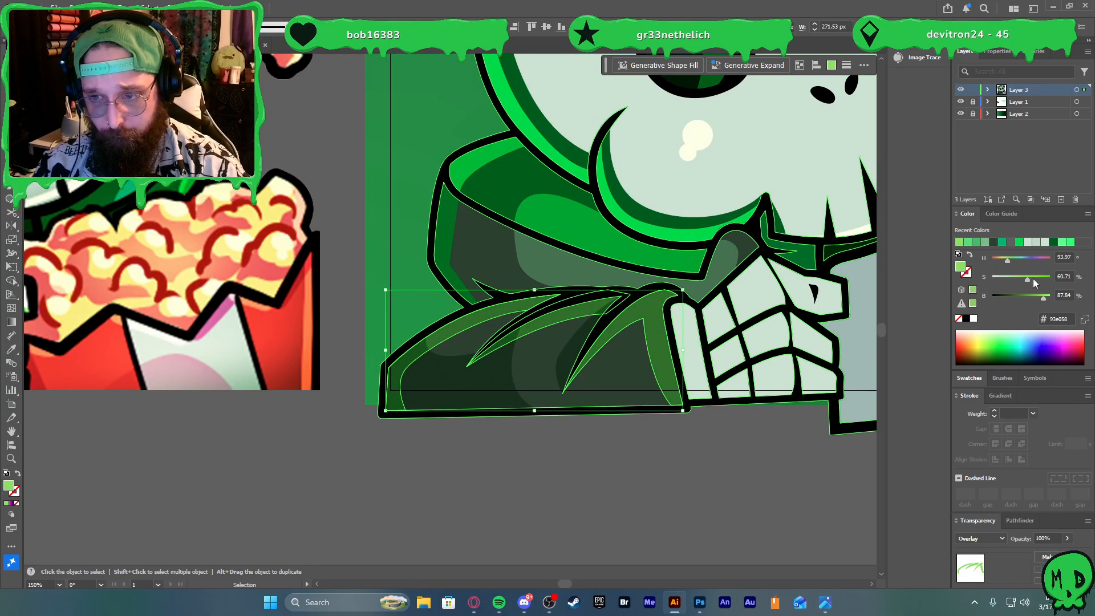
drag(1031, 279, 1017, 276)
click(1045, 296)
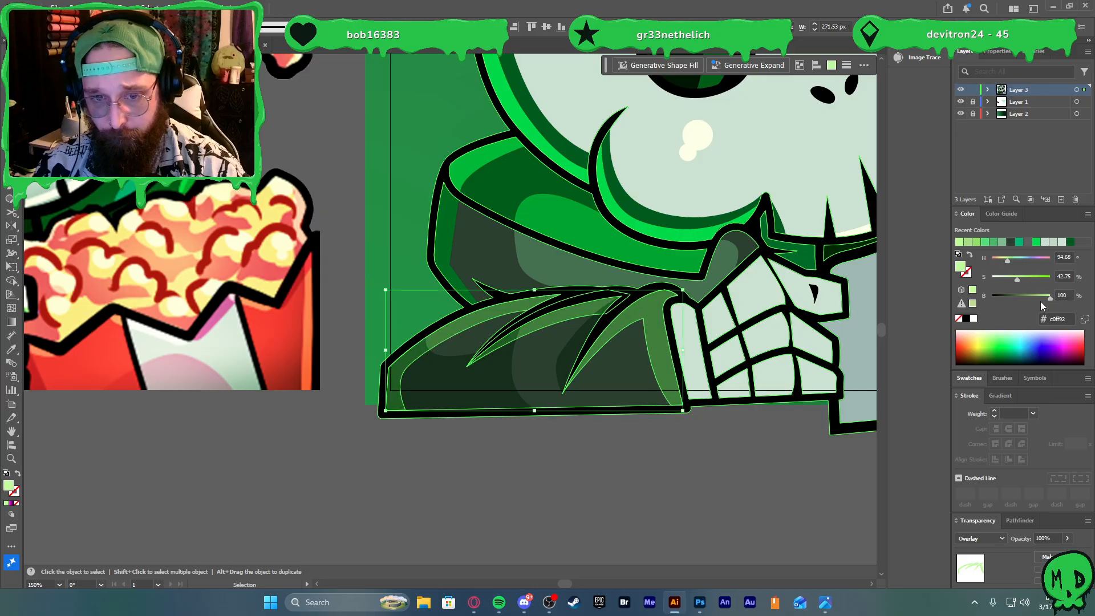
Shift the selected sleeve highlights to a pale yellow, fcff9e, with 38.04% saturation
click(1039, 276)
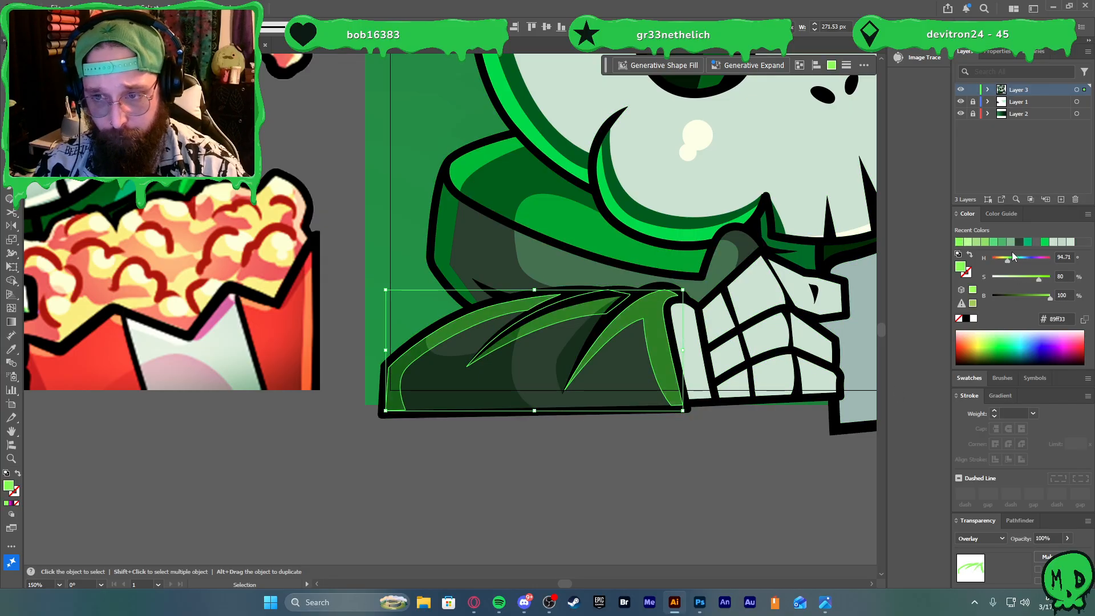
click(1003, 258)
click(1025, 278)
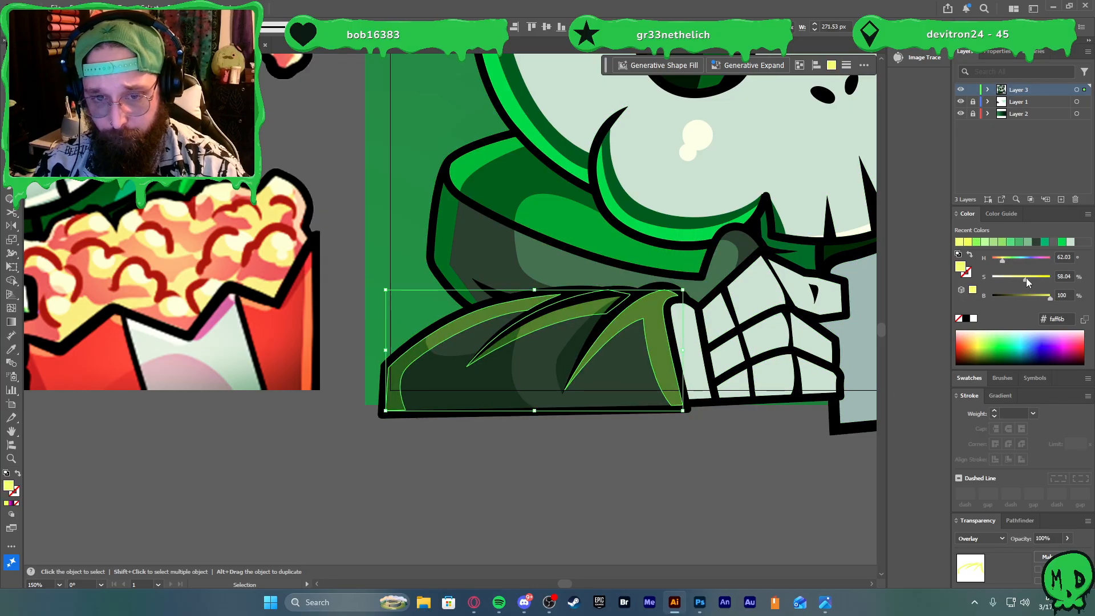
click(1014, 278)
click(736, 490)
Draw a highlight shape with the Pen tool along the cuff's upper end and the edge facing the hand
scroll(736, 486, down, 3)
scroll(719, 497, right, 2)
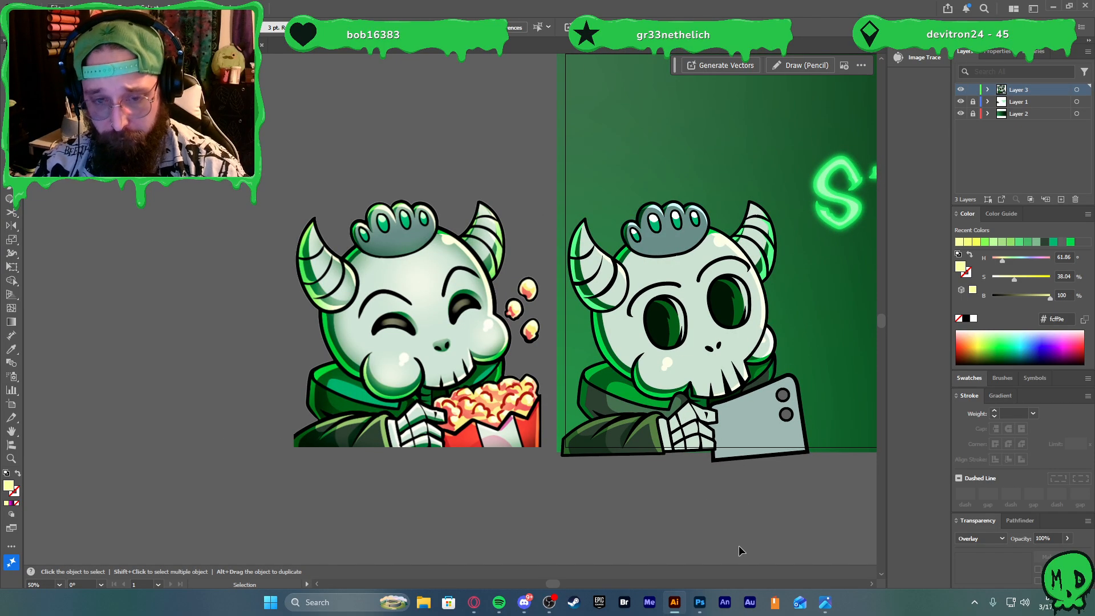
scroll(707, 498, up, 1)
scroll(656, 482, up, 1)
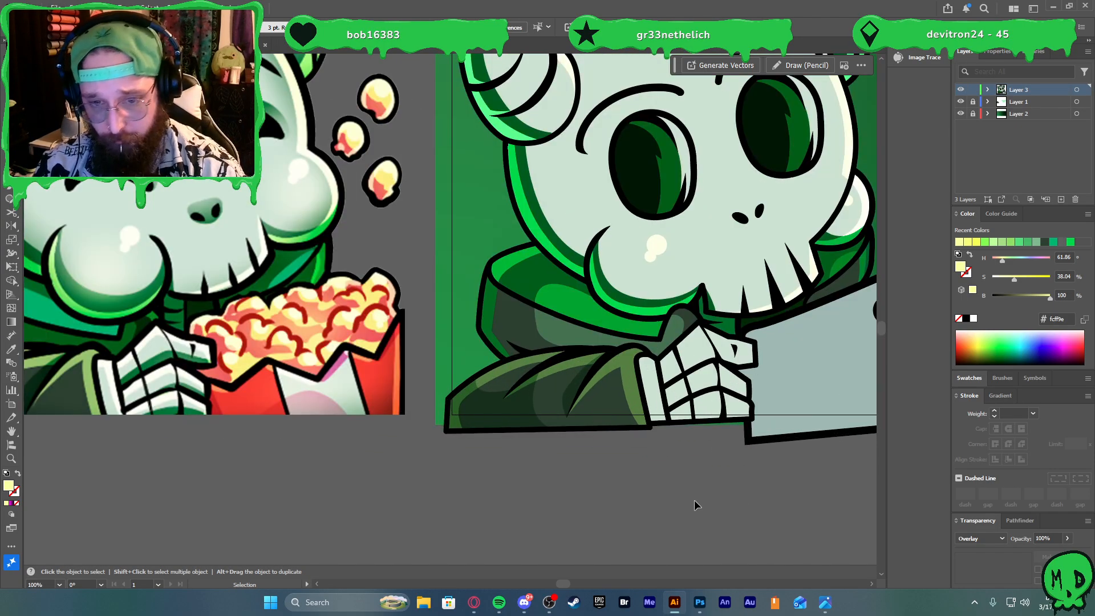
key(p)
scroll(676, 431, up, 1)
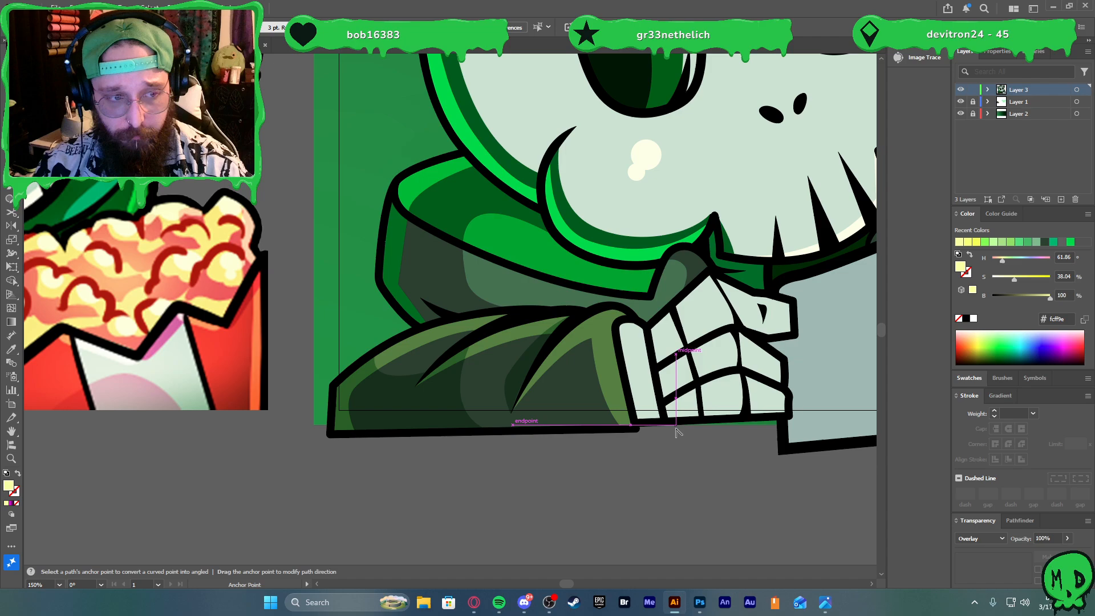
click(621, 343)
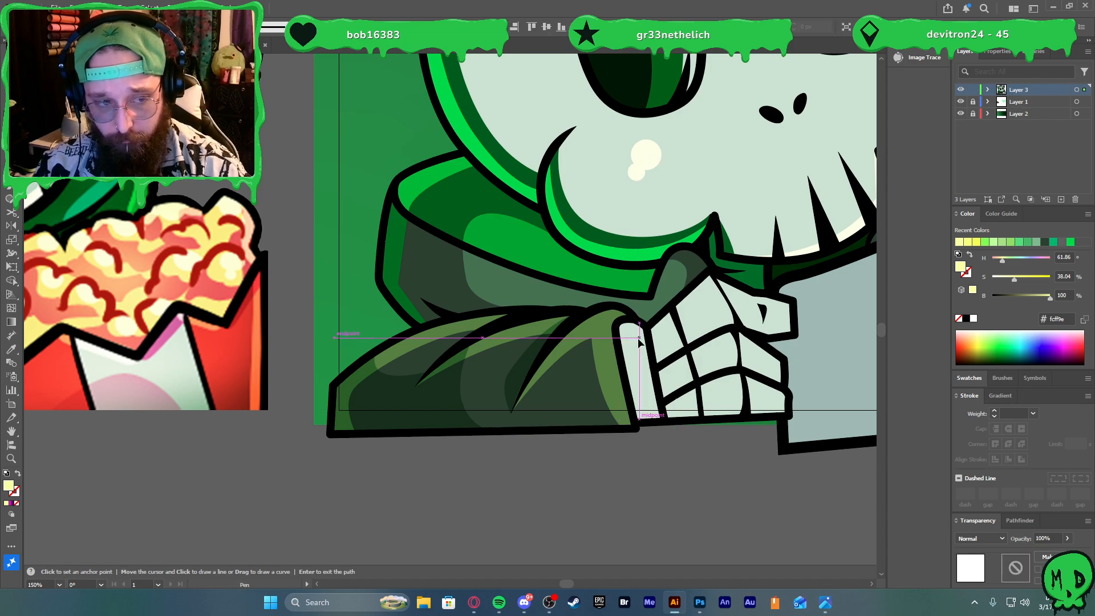
scroll(639, 341, down, 2)
scroll(656, 411, up, 1)
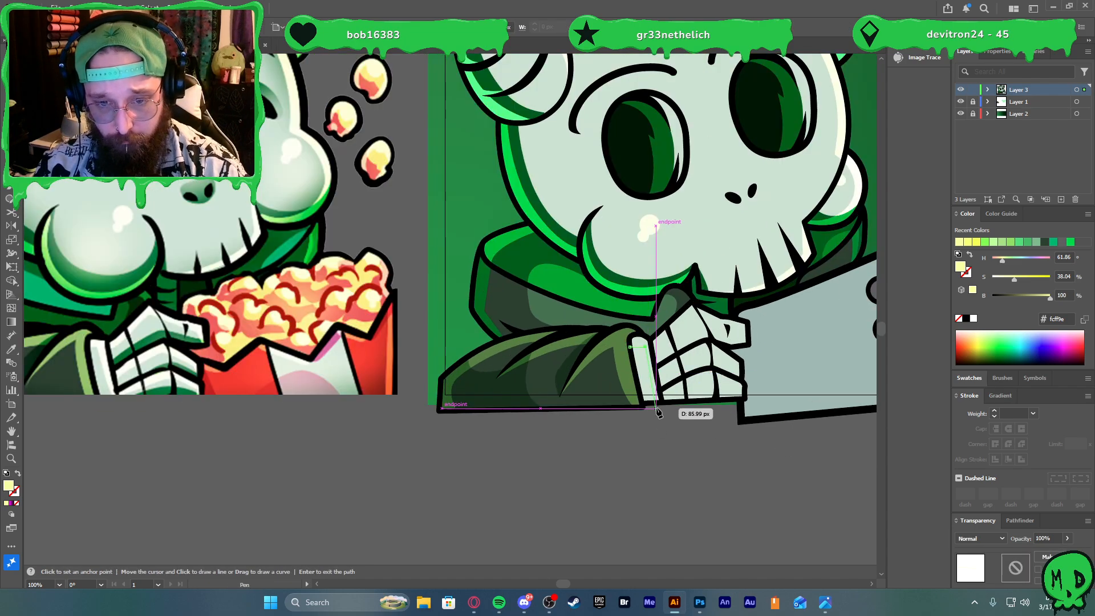
click(657, 407)
scroll(657, 408, up, 2)
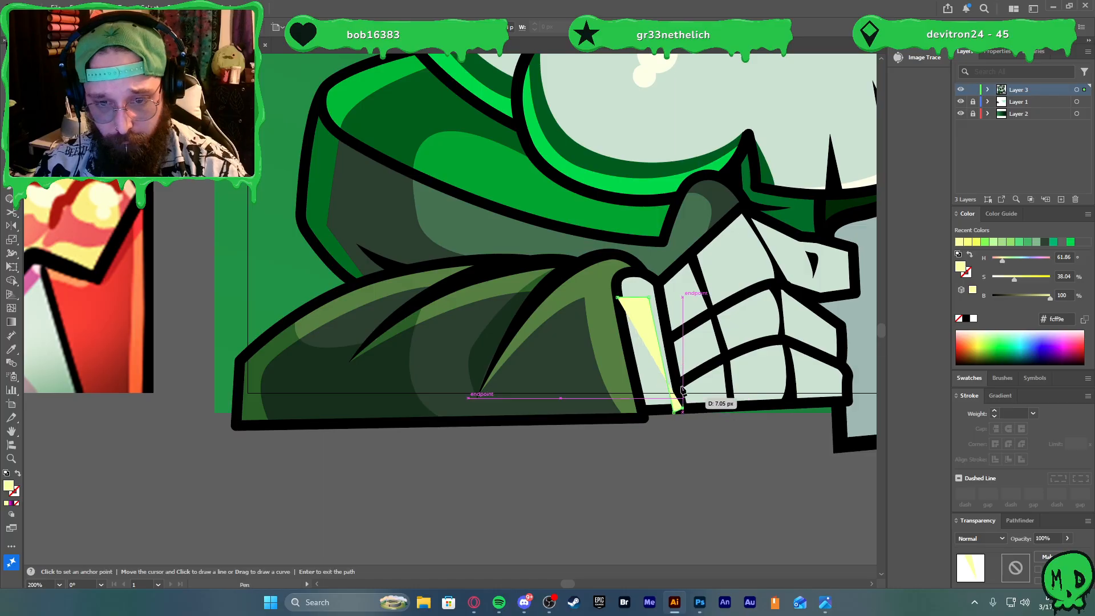
click(658, 276)
click(632, 272)
click(621, 277)
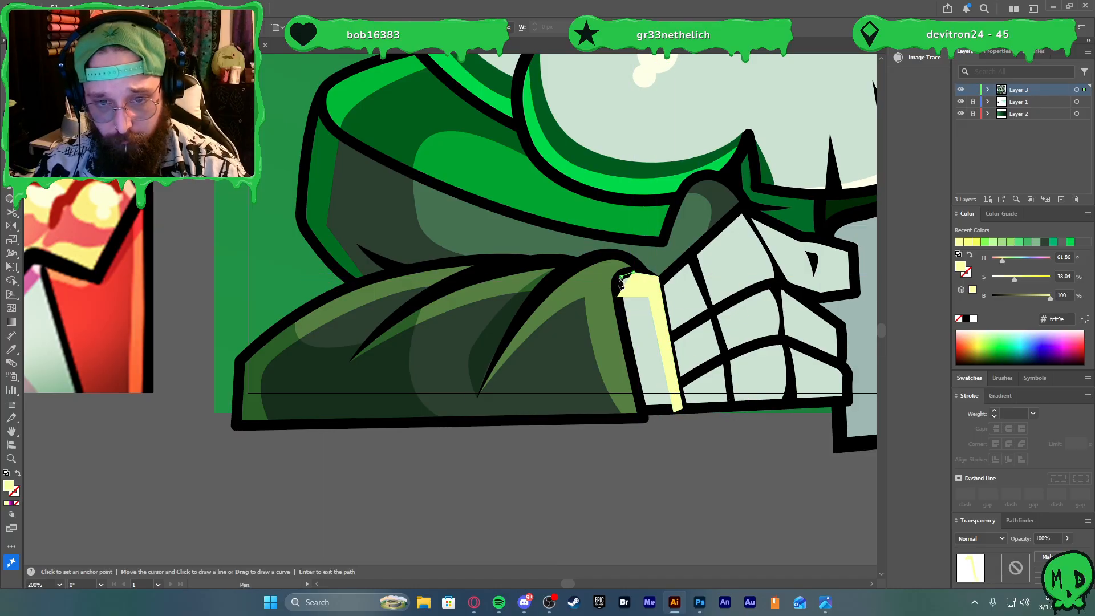
scroll(623, 310, down, 2)
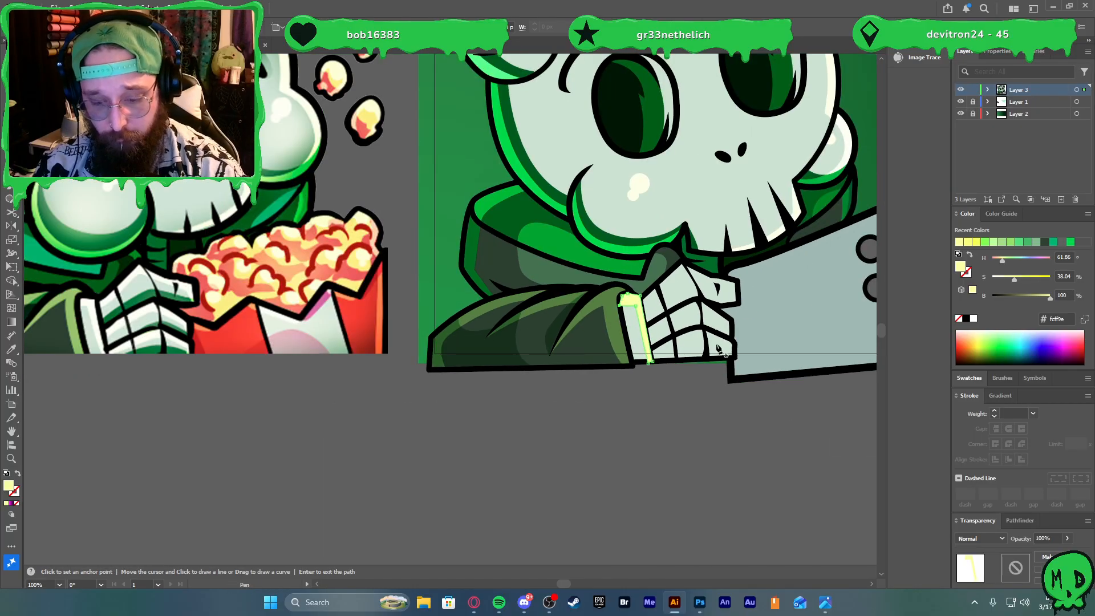
Fill the cuff highlight with the off-white ffffe7 of the cheek highlight by sampling with the Eyedropper
key(i)
click(648, 185)
key(v)
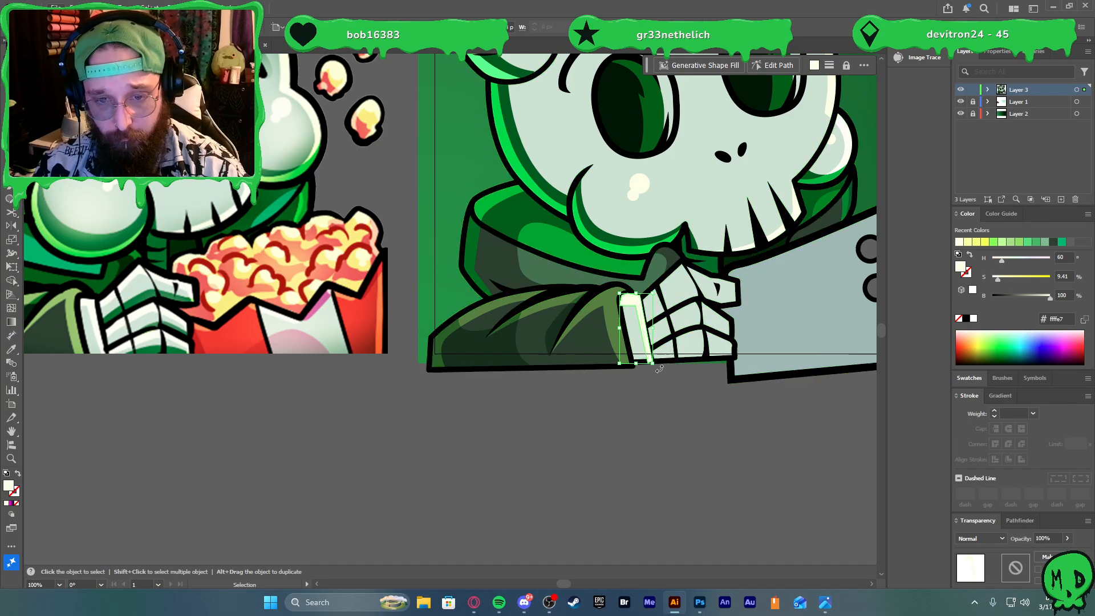
Draw an off-white highlight with the Pen tool along the hand's uppermost edge, from the cuff over the knuckle to the fingertip
scroll(655, 268, up, 2)
key(p)
scroll(677, 335, down, 2)
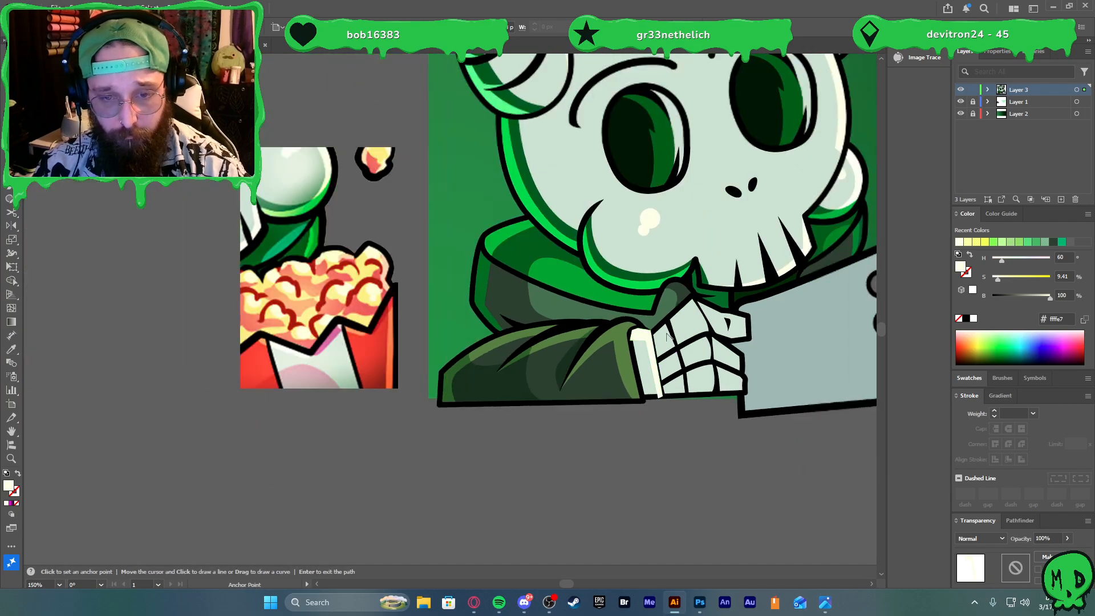
scroll(644, 321, up, 2)
click(664, 358)
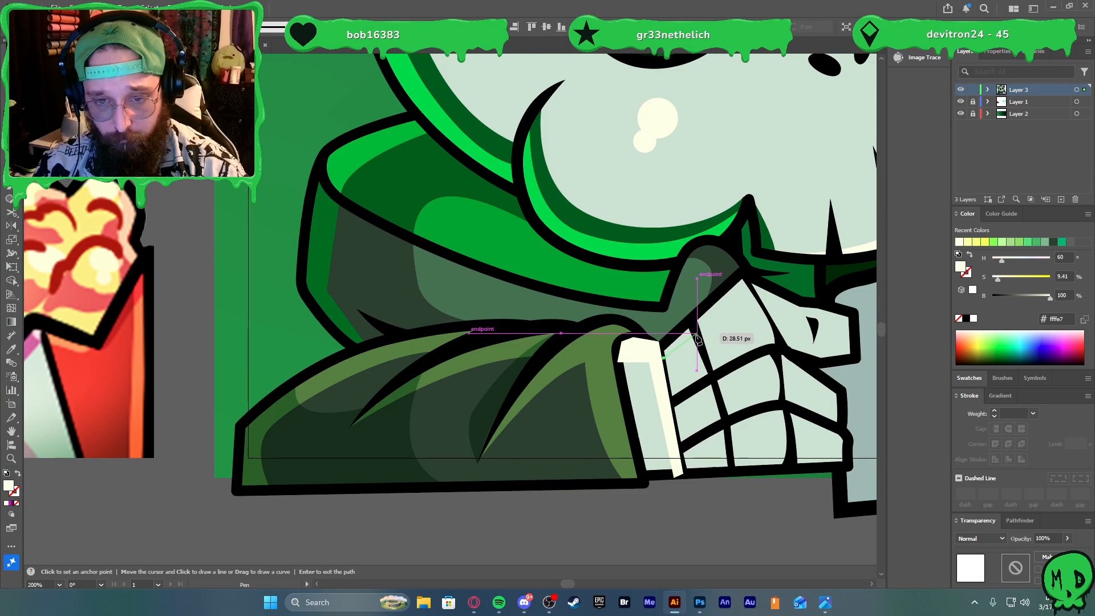
click(697, 337)
scroll(747, 297, down, 1)
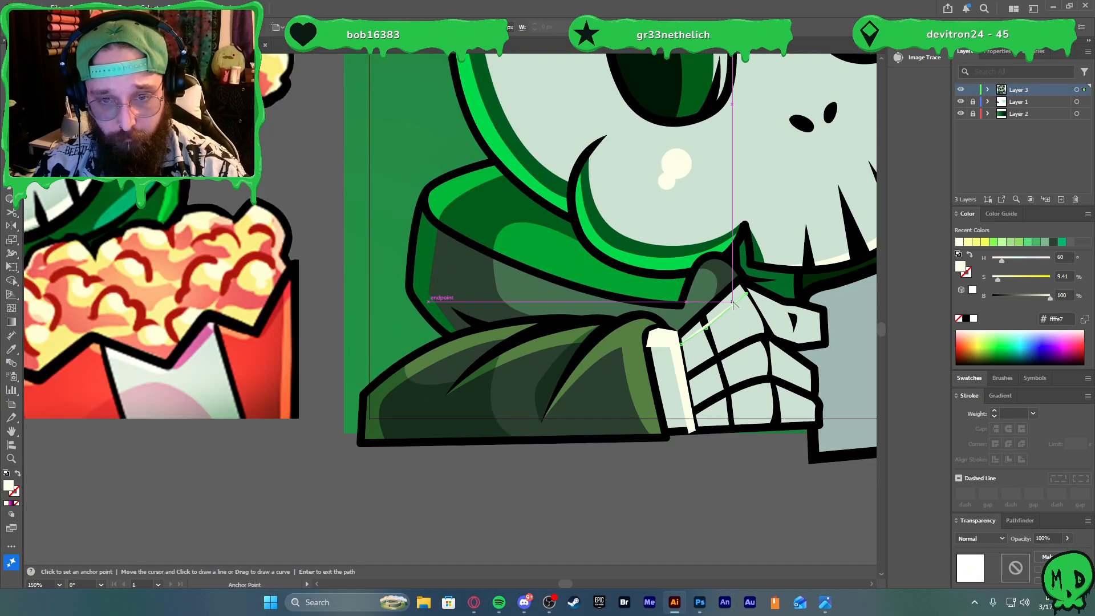
scroll(747, 298, up, 3)
scroll(744, 302, down, 3)
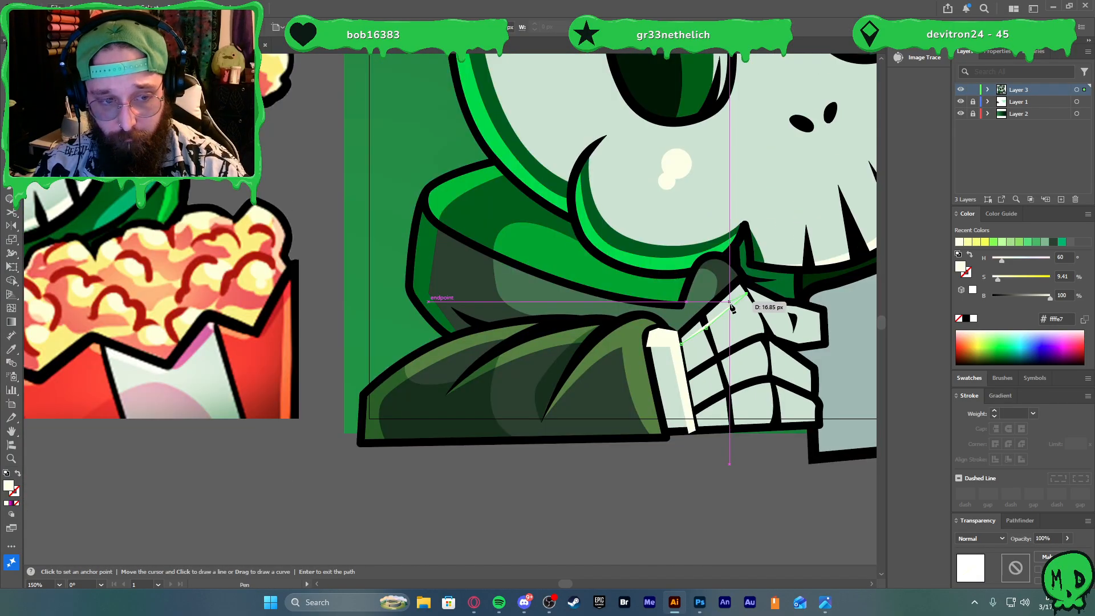
scroll(735, 314, left, 3)
scroll(726, 314, right, 4)
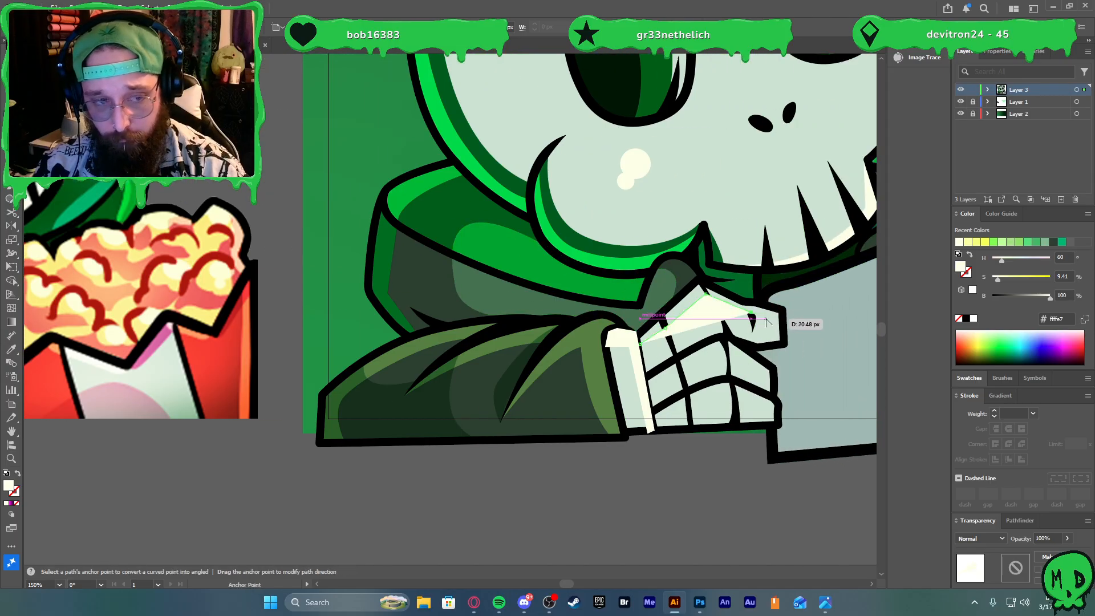
scroll(766, 320, down, 2)
scroll(766, 323, up, 2)
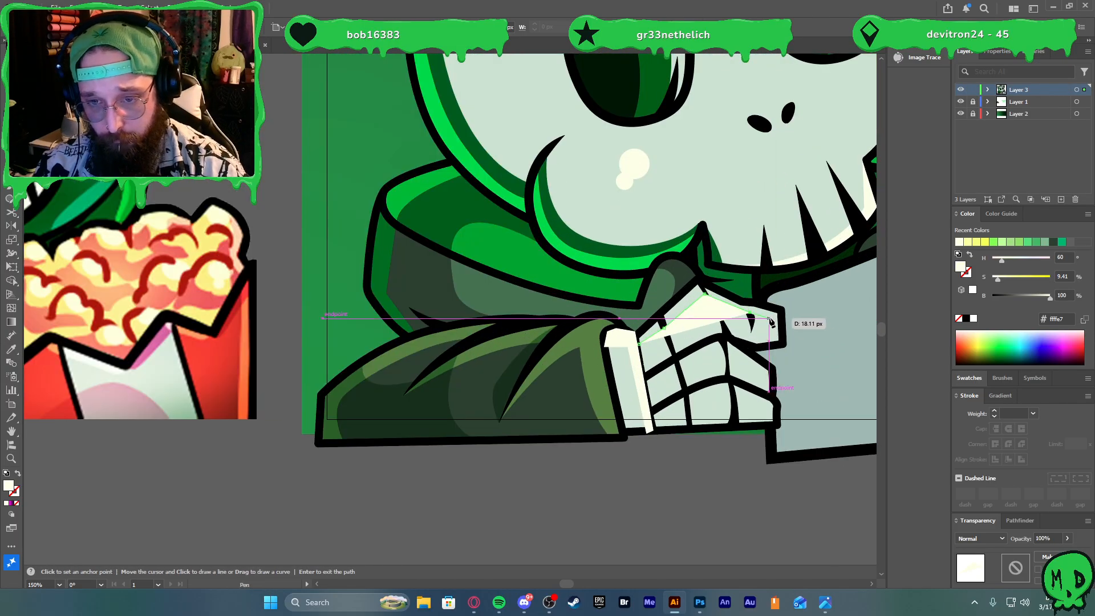
click(769, 319)
click(778, 340)
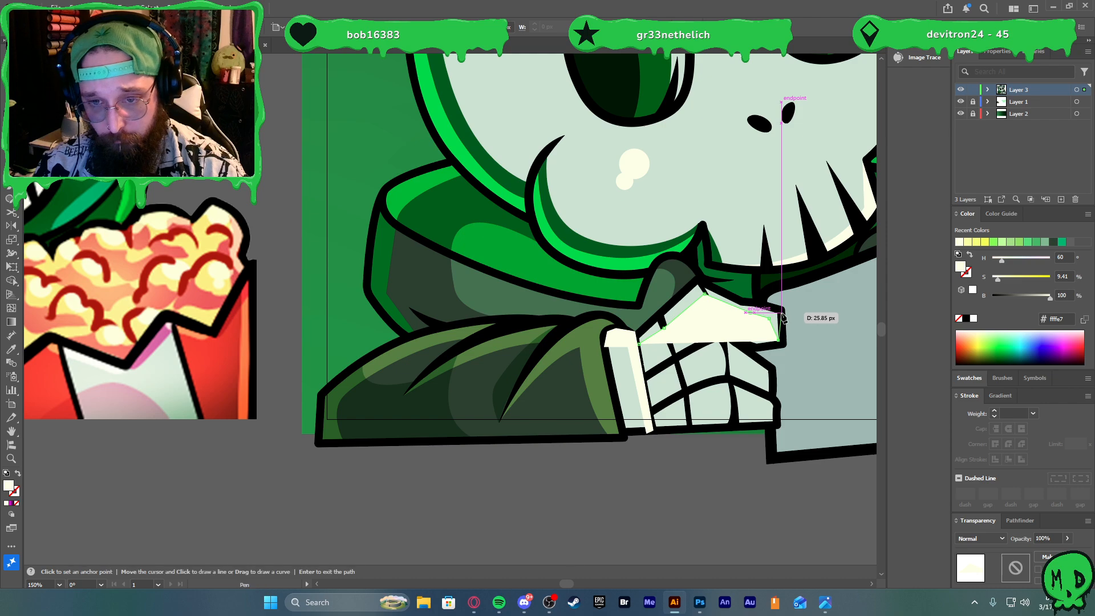
click(780, 311)
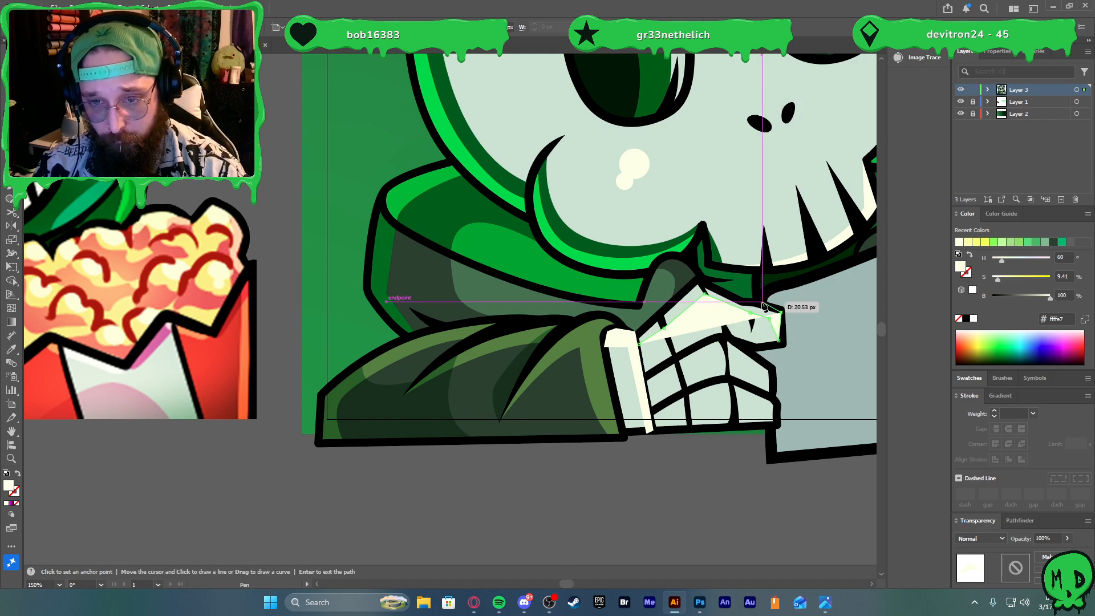
click(762, 301)
click(745, 304)
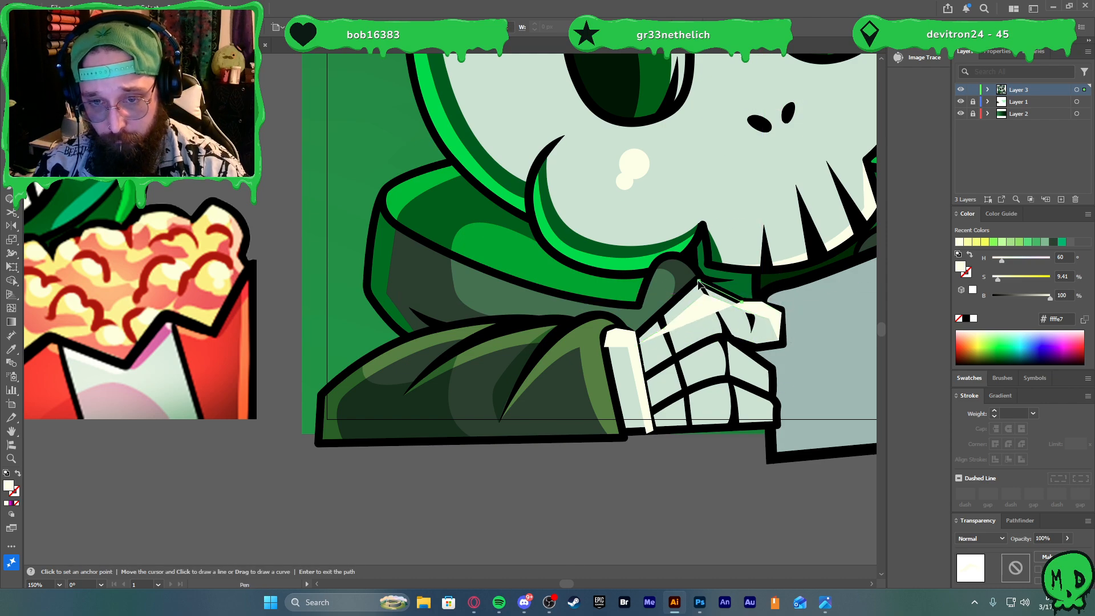
click(699, 281)
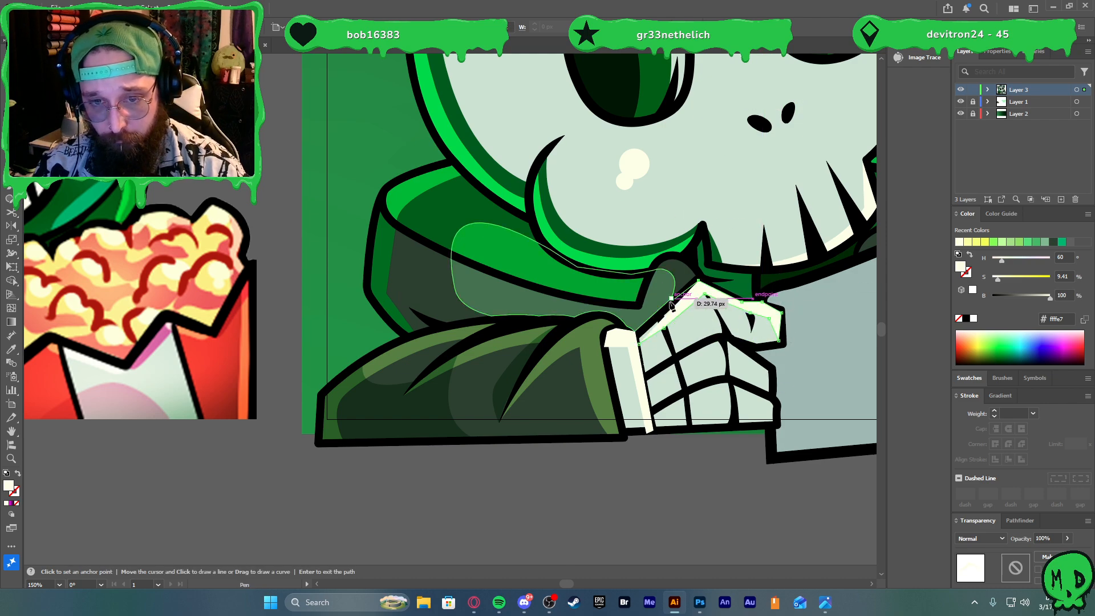
click(635, 332)
click(638, 344)
scroll(643, 359, down, 1)
scroll(654, 349, up, 1)
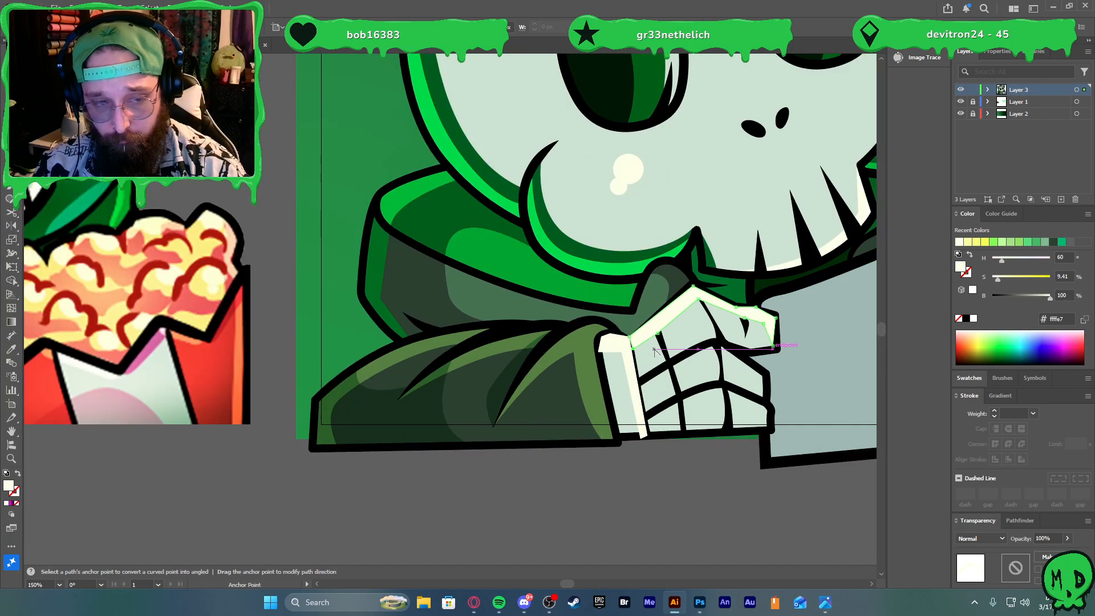
Draw a closed off-white highlight with the Pen tool along the upper edge of the middle finger, from the cuff to its tip
click(637, 396)
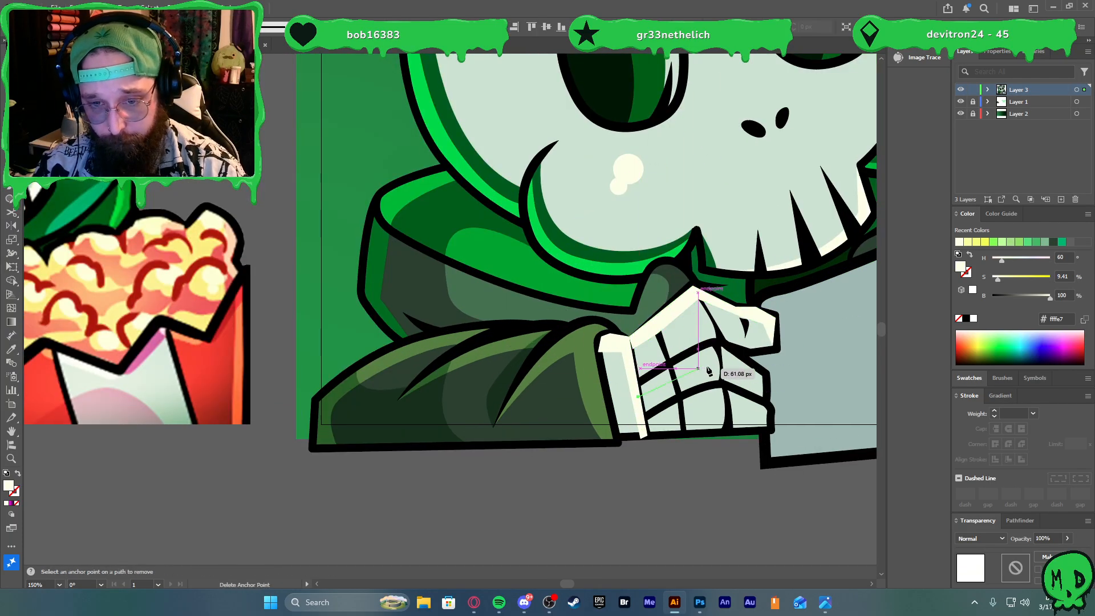
click(719, 357)
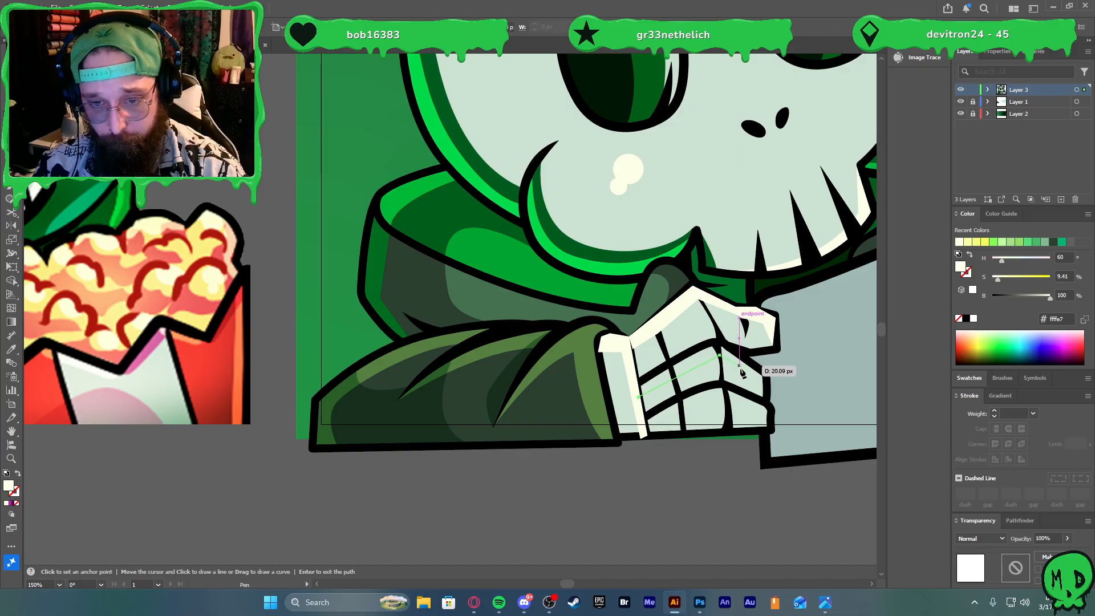
click(761, 379)
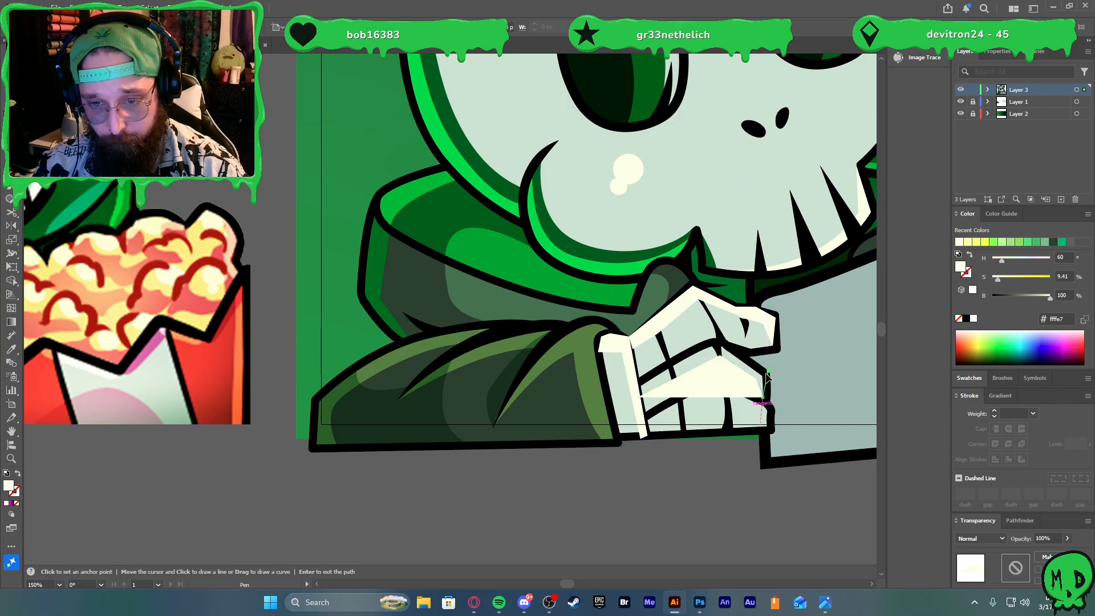
click(768, 371)
click(722, 342)
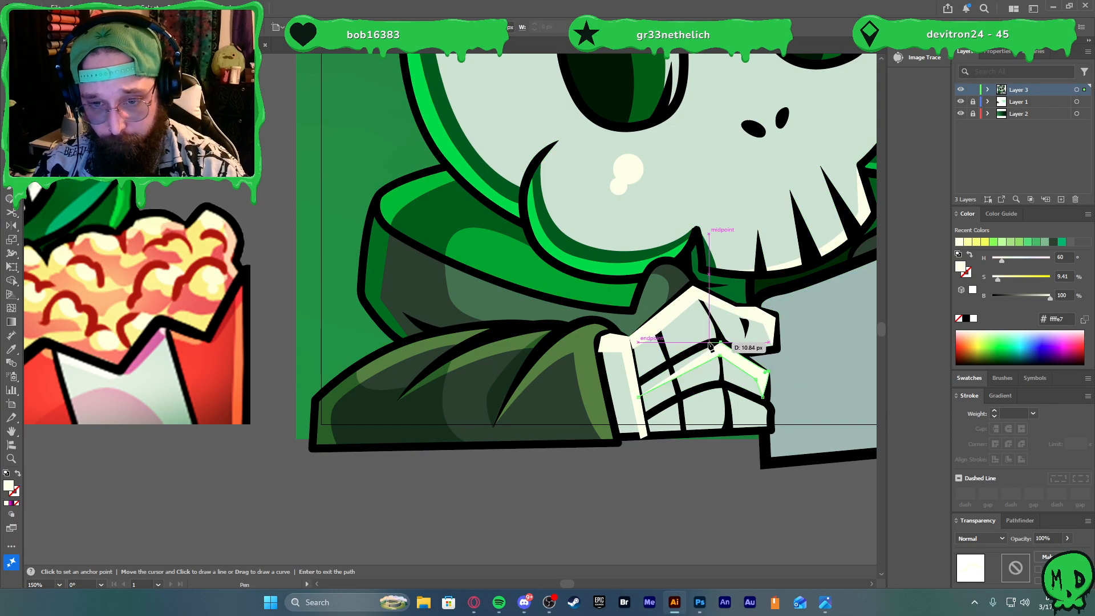
click(708, 342)
click(639, 384)
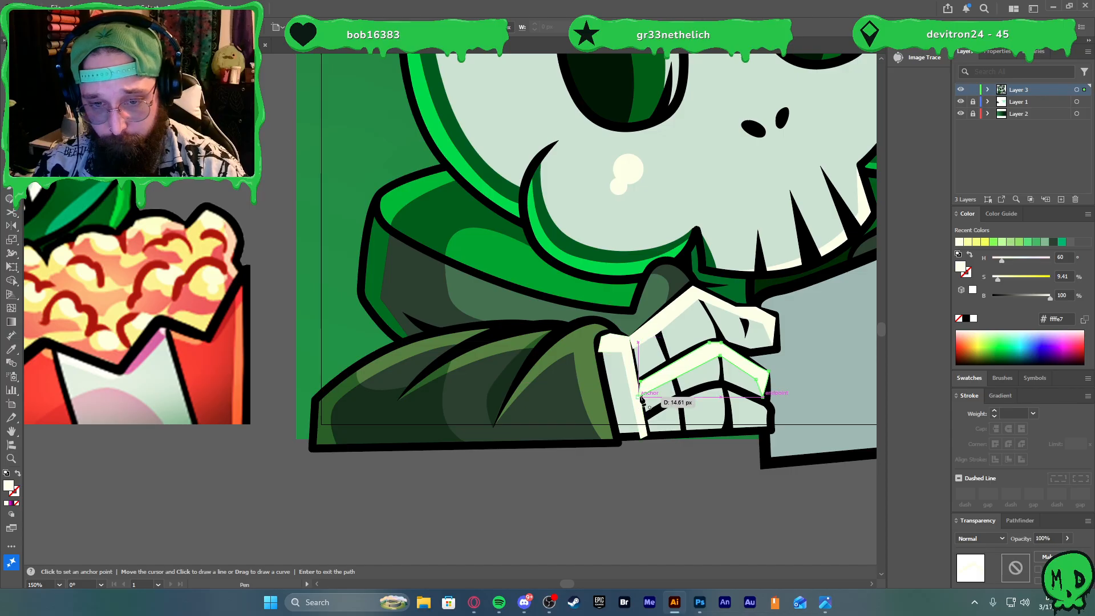
Draw an off-white highlight with the Pen tool along the upper edge of the lowest finger, from the cuff to its tip
key(ctrl+minus)
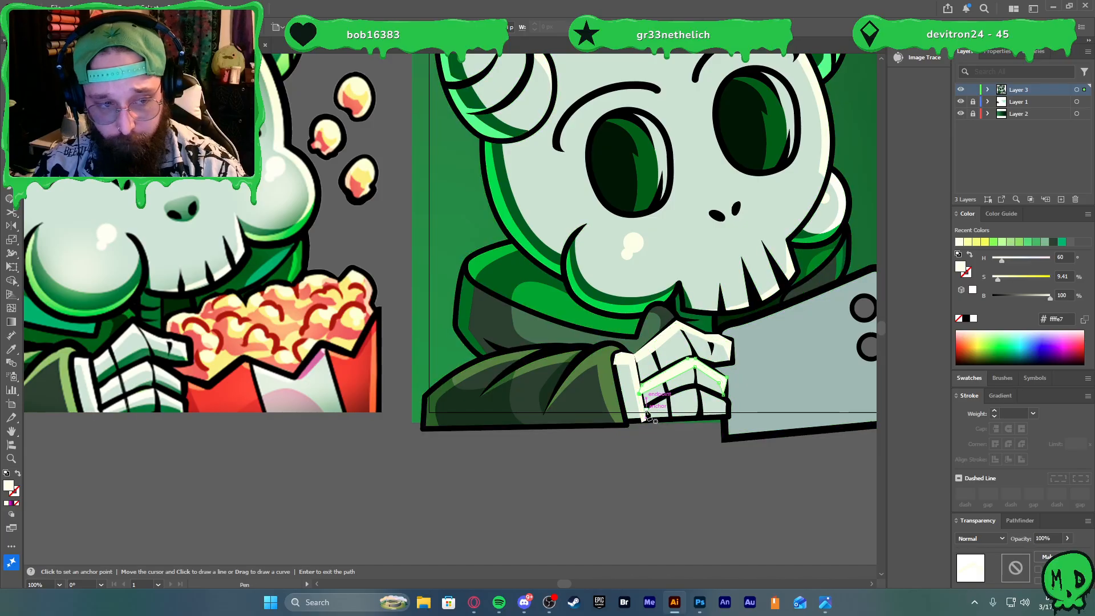
scroll(644, 399, up, 1)
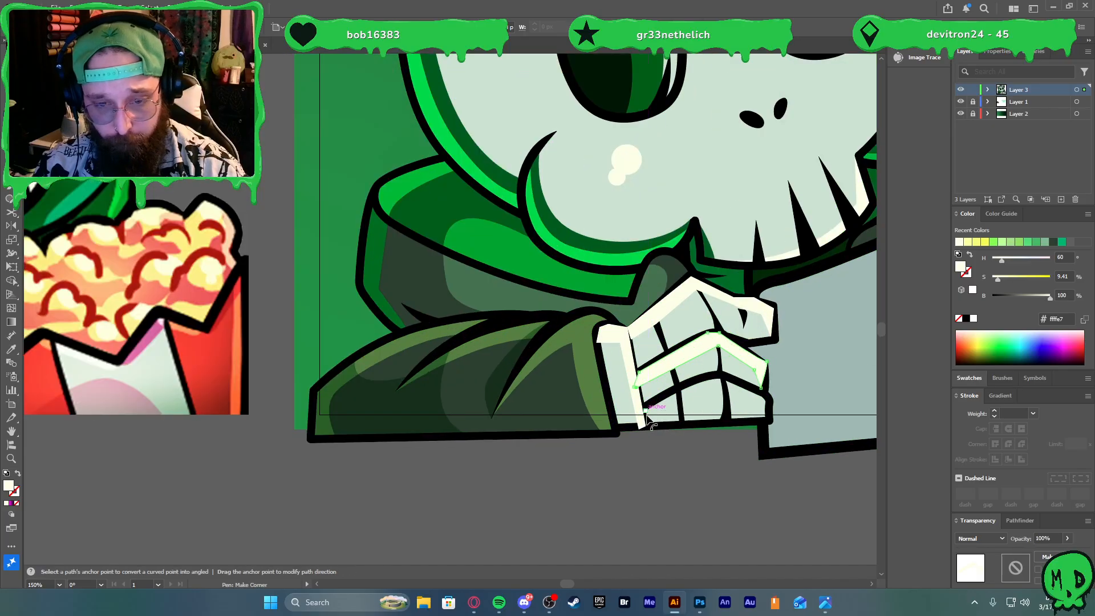
click(682, 402)
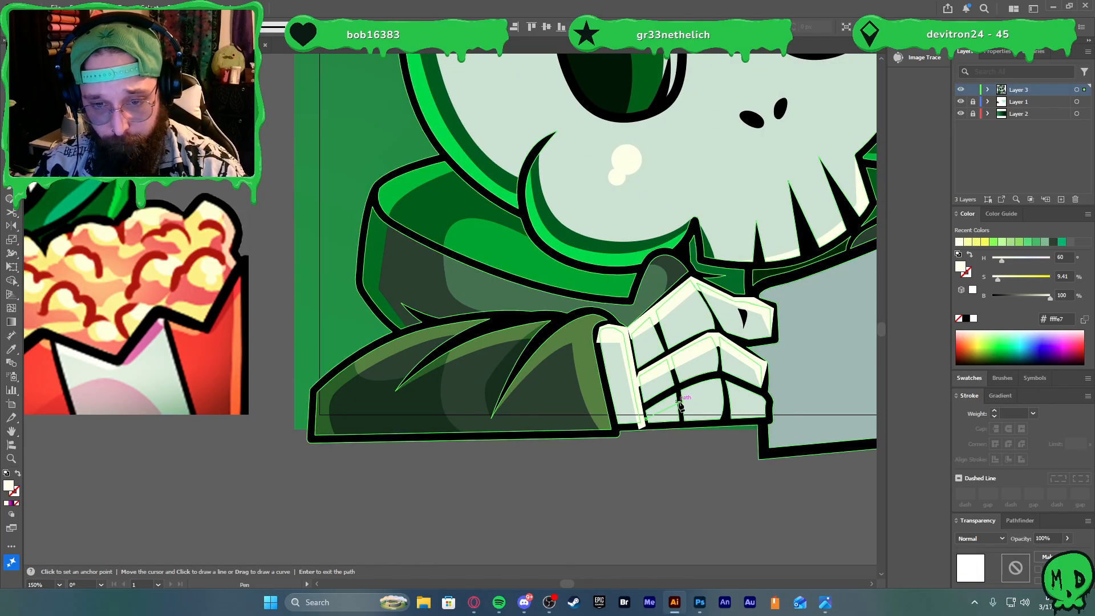
click(724, 391)
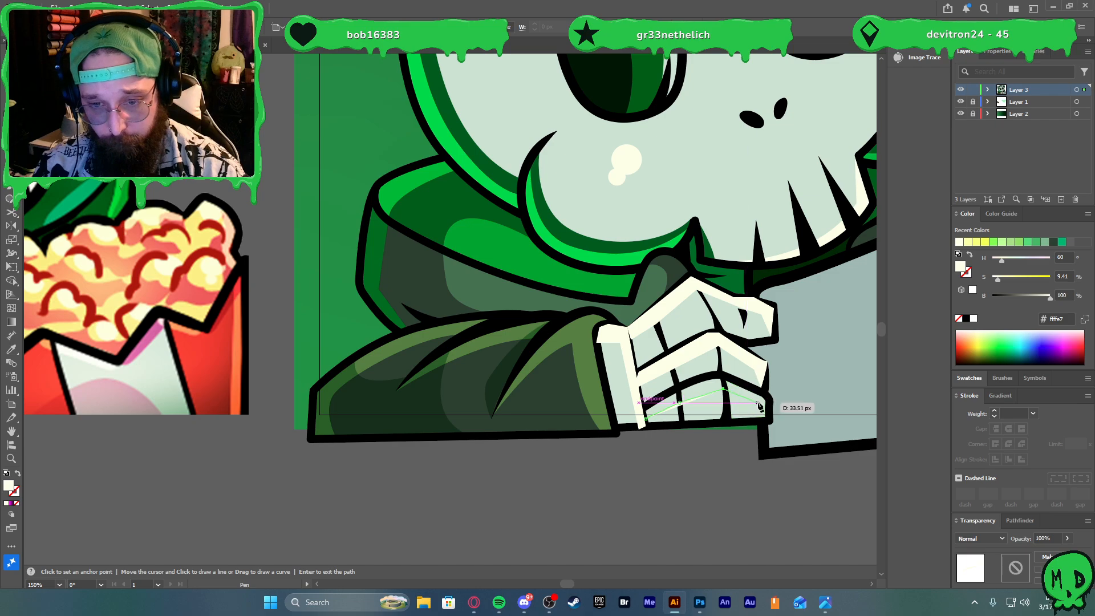
click(765, 417)
click(767, 397)
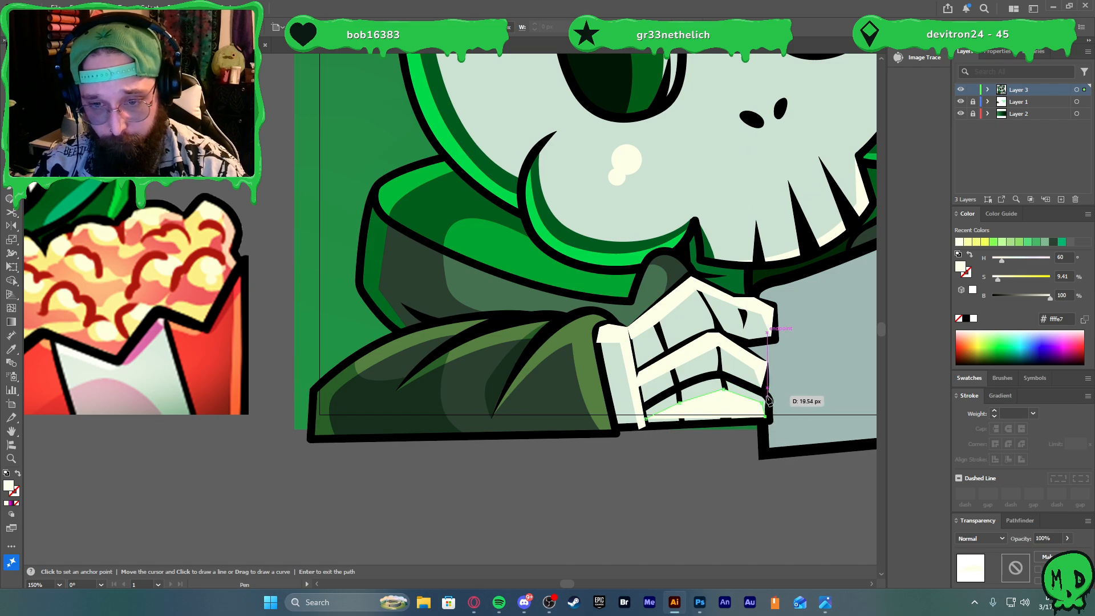
scroll(749, 392, up, 3)
click(686, 349)
click(649, 346)
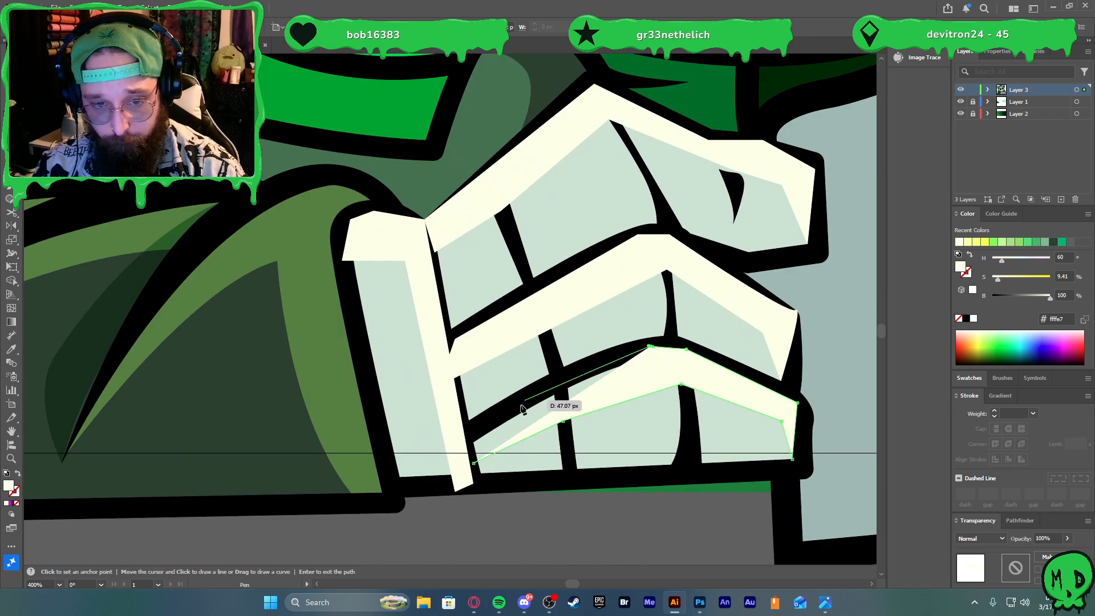
click(517, 407)
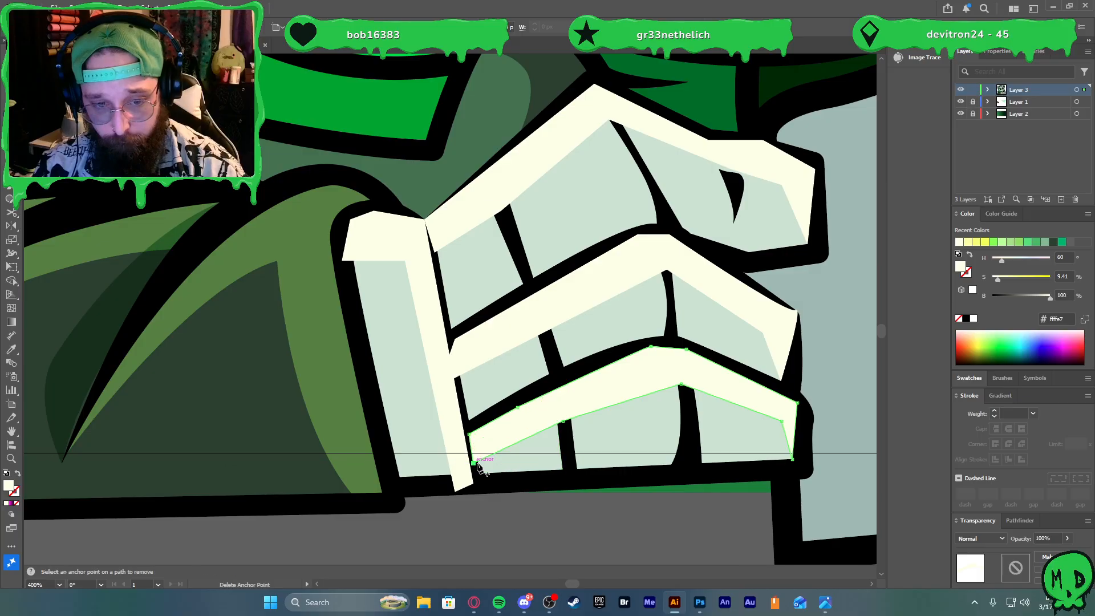
Bring the character's black line art to the front, above the new cuff and finger highlights, and deselect it
scroll(527, 412, down, 2)
scroll(523, 413, left, 2)
key(ctrl+a)
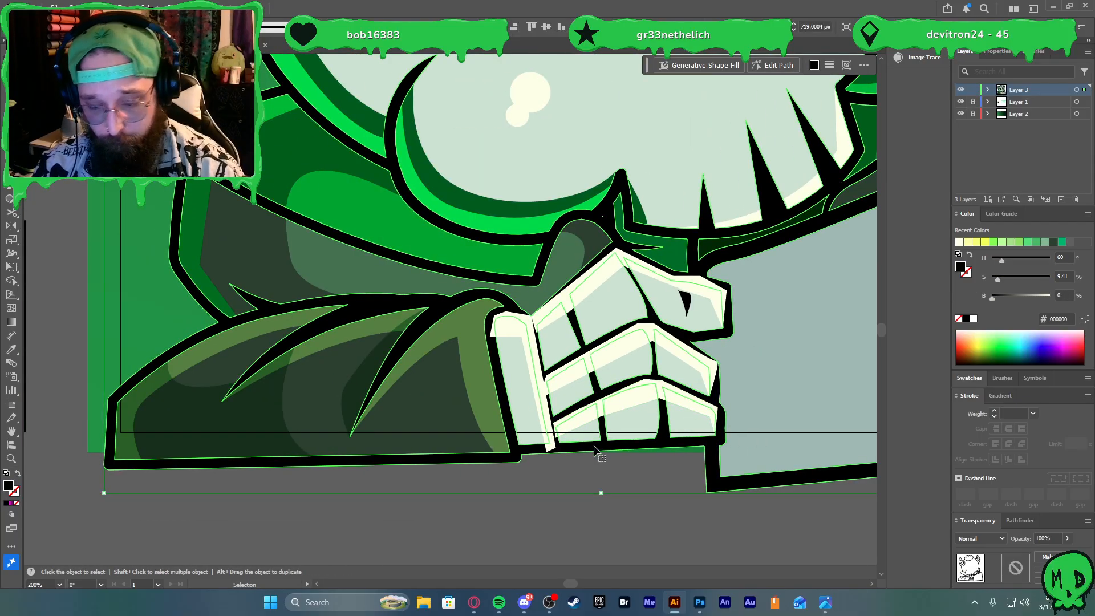
key(a)
key(ctrl+shift+])
click(612, 477)
scroll(602, 485, down, 1)
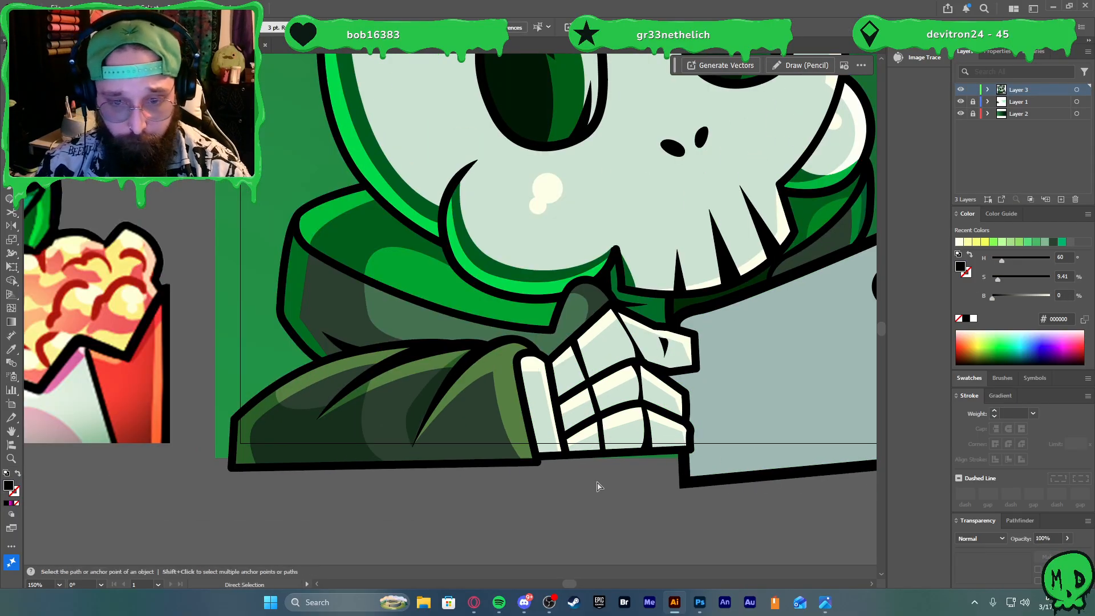
scroll(570, 475, left, 3)
scroll(548, 467, left, 4)
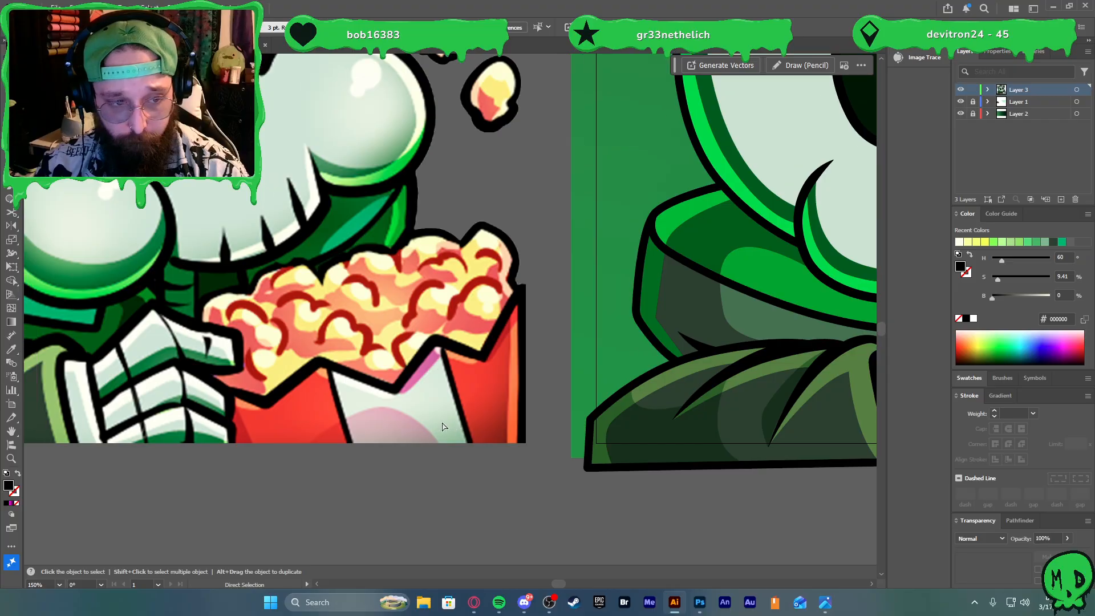
Draw a closed shadow shape with the Pen tool along the lower edge of the uppermost finger, from the cuff to its tip
scroll(491, 429, right, 3)
key(v)
scroll(712, 399, right, 2)
scroll(757, 382, up, 1)
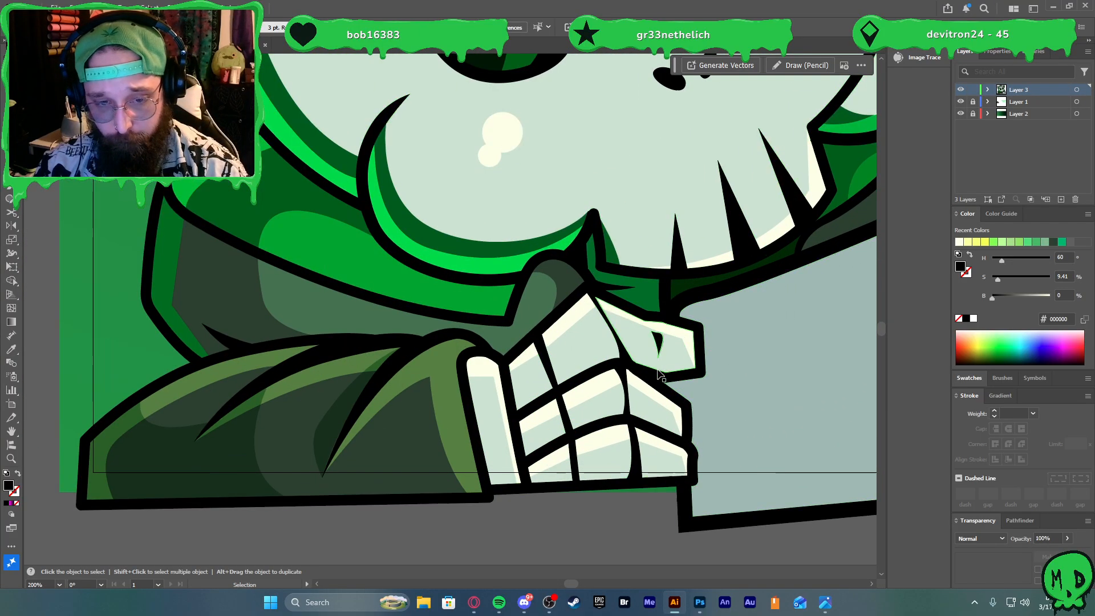
key(p)
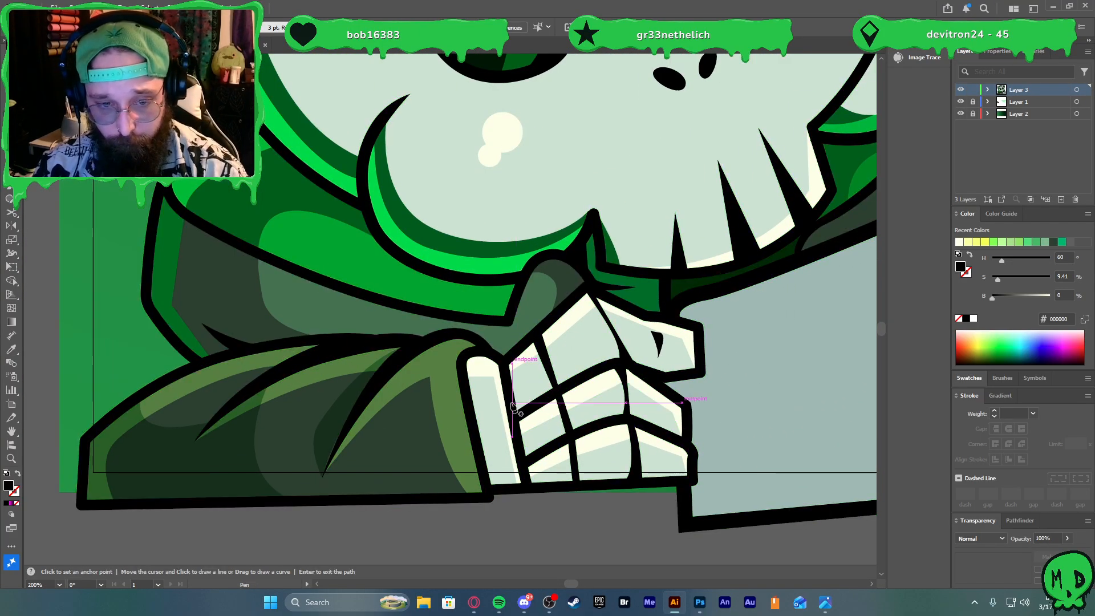
click(581, 358)
scroll(582, 358, down, 3)
scroll(606, 355, up, 2)
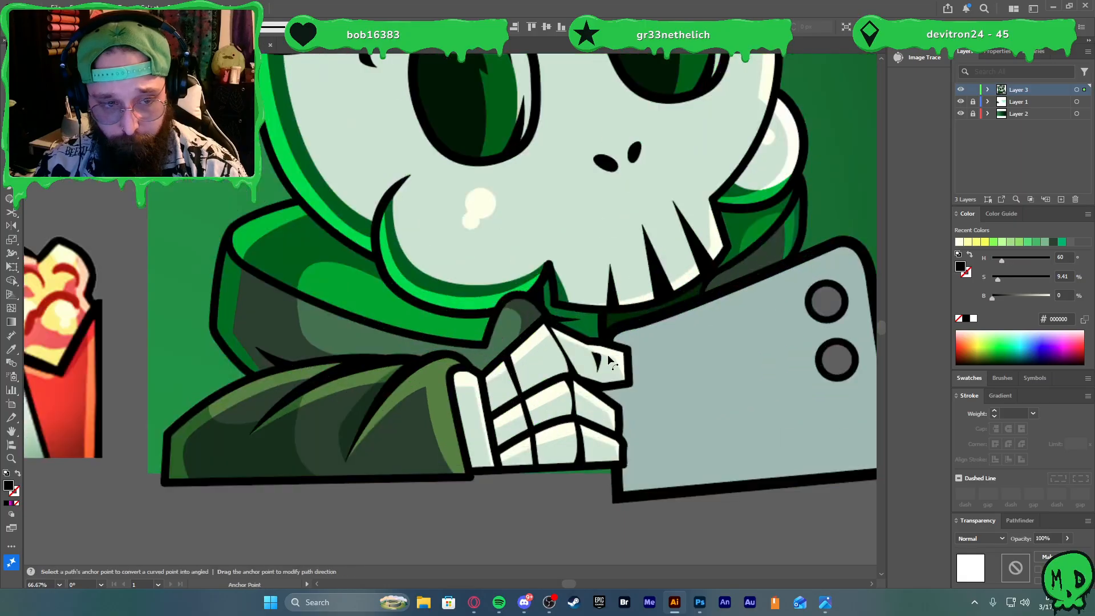
scroll(607, 356, up, 2)
drag(500, 373, 644, 416)
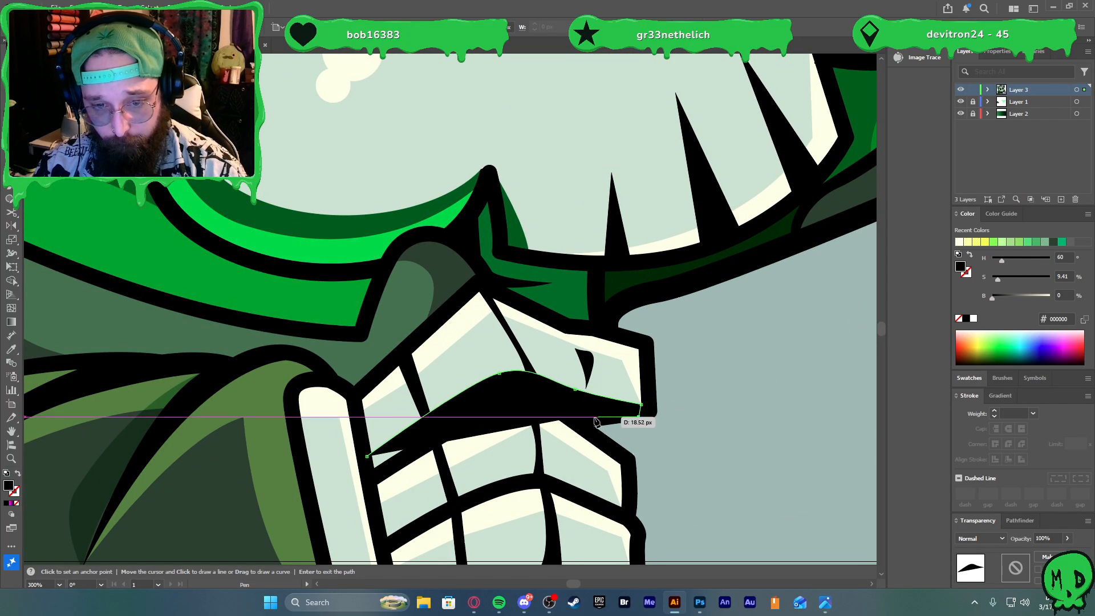
click(577, 417)
click(528, 402)
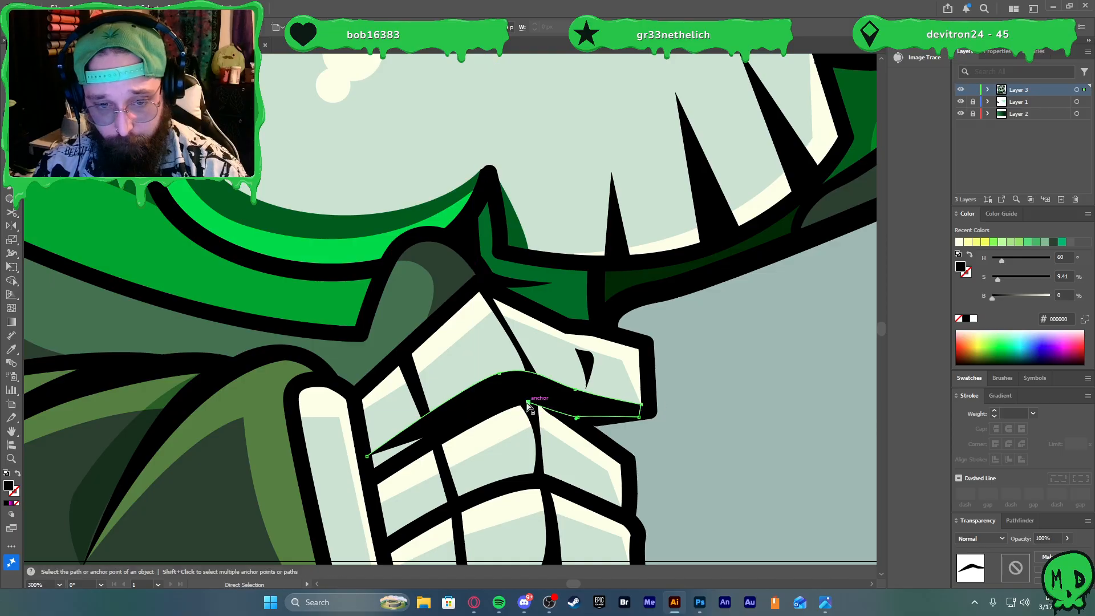
drag(528, 402, 525, 393)
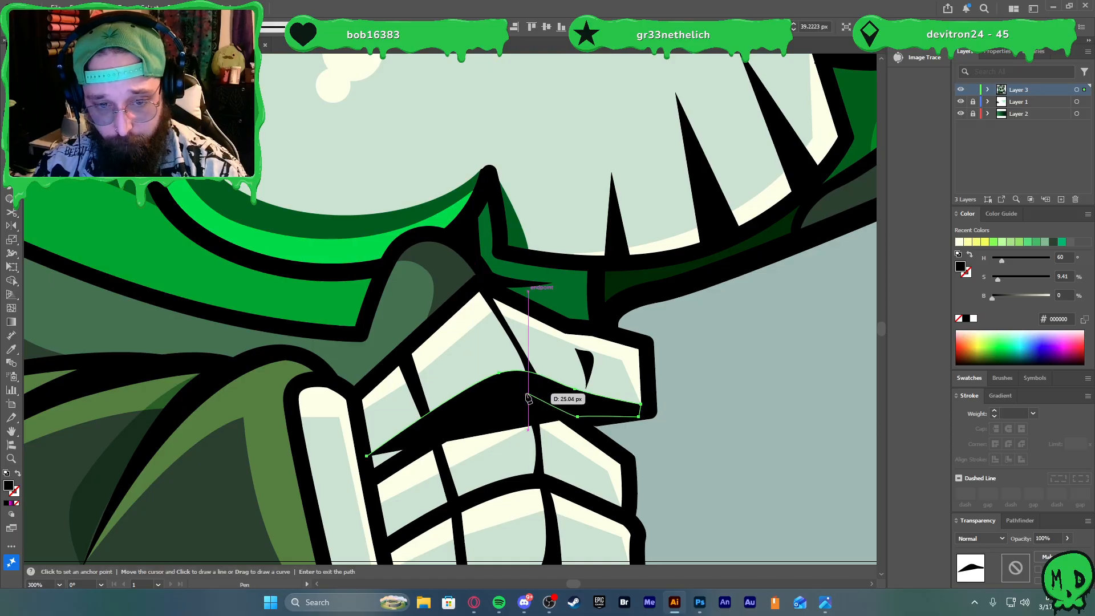
click(366, 483)
click(367, 456)
Fill the uppermost finger's shadow with the dark grey-green 2c4030 sampled from the sleeve with the Eyedropper
scroll(443, 439, down, 2)
key(i)
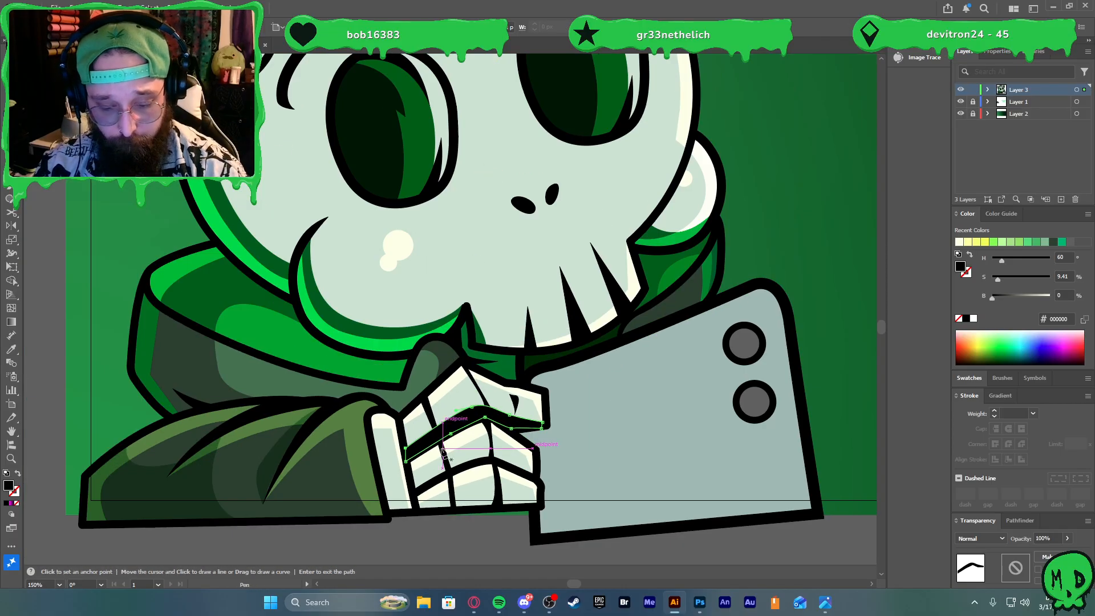
click(532, 360)
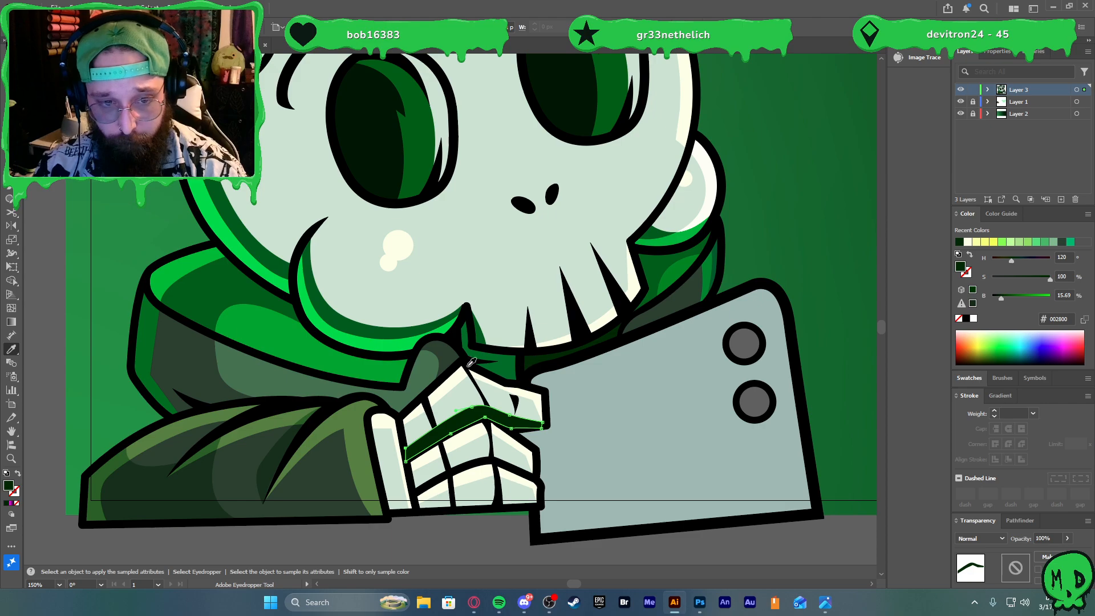
scroll(469, 364, down, 1)
click(437, 374)
scroll(422, 396, down, 1)
scroll(398, 407, left, 2)
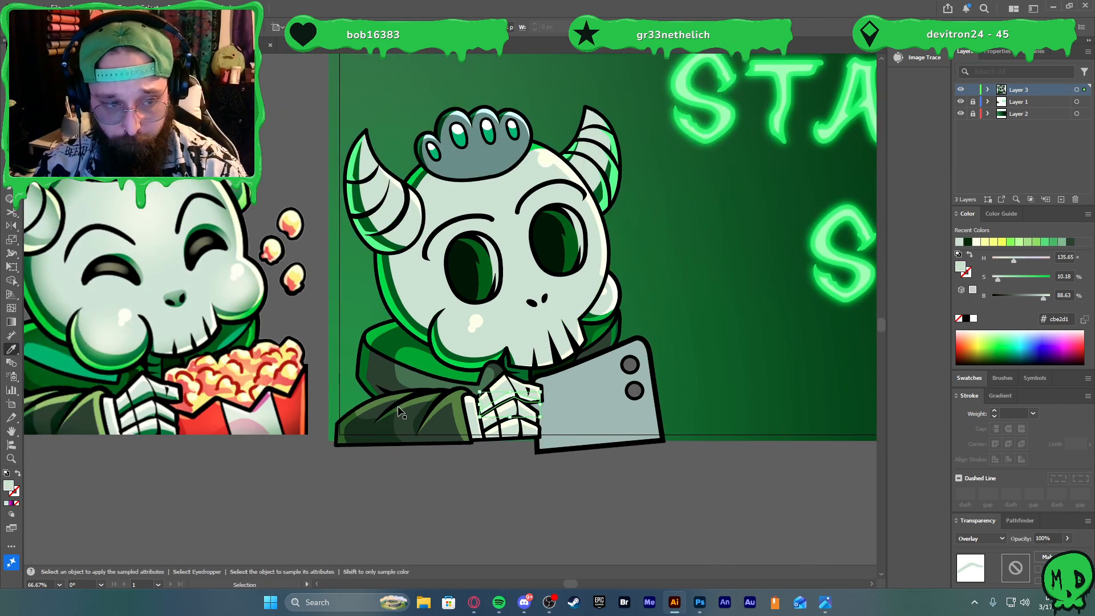
scroll(401, 411, left, 1)
click(511, 280)
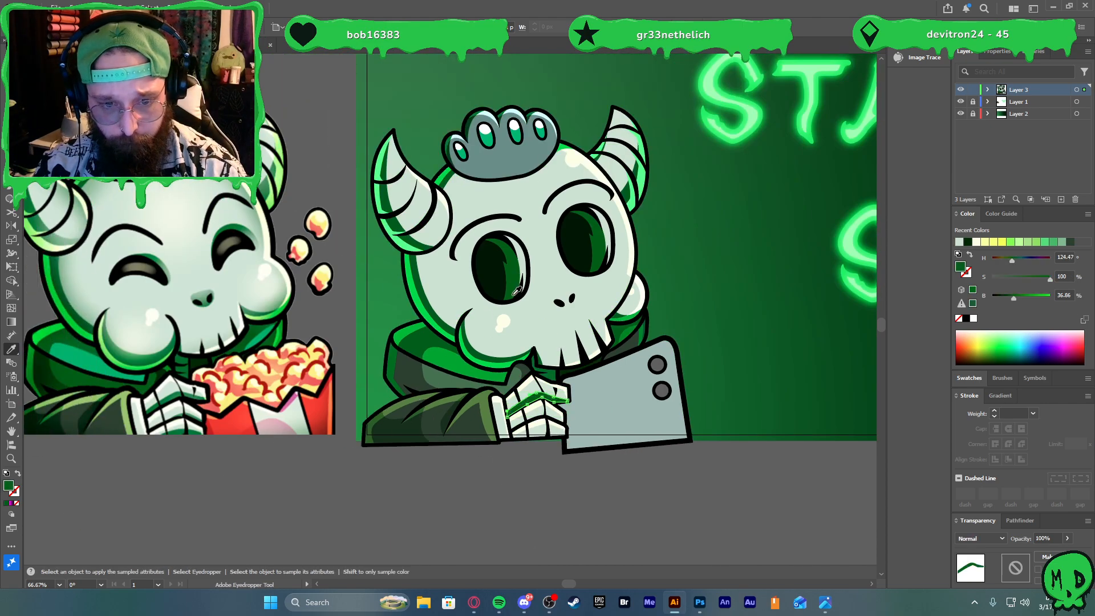
scroll(521, 436, up, 3)
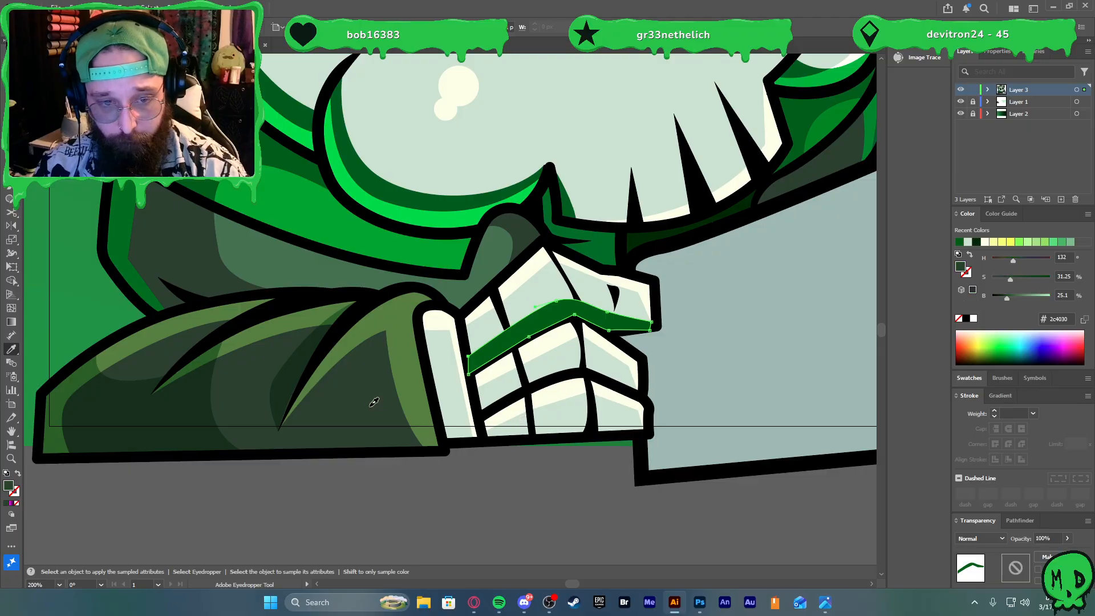
click(374, 402)
Draw a dark grey-green shadow with the Pen tool along the lower edge of the middle finger, from the knuckle to its tip
key(p)
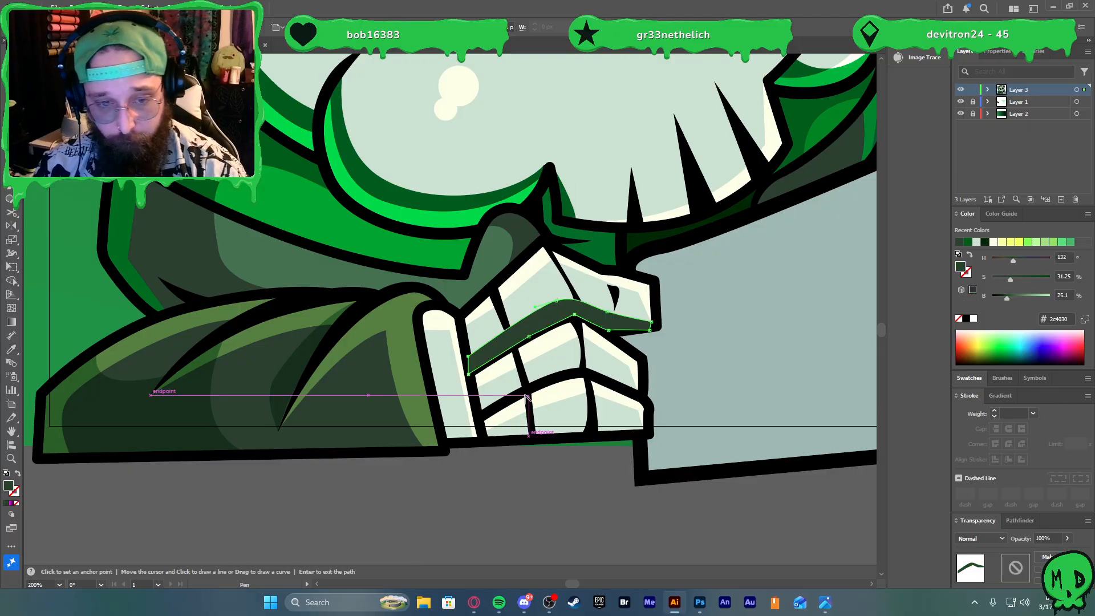
scroll(526, 397, down, 3)
scroll(542, 392, up, 4)
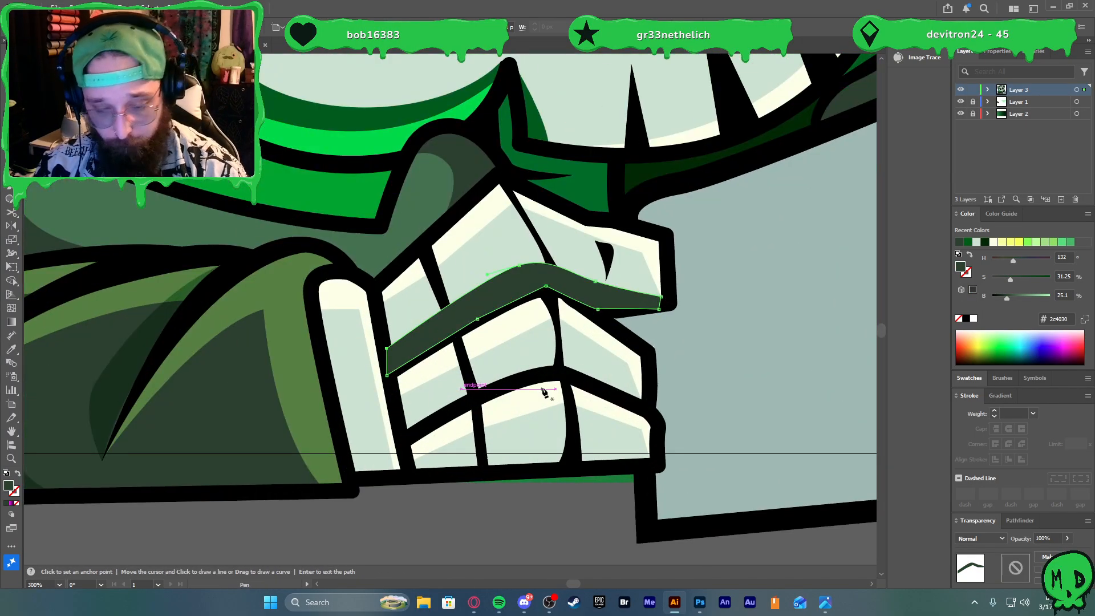
click(481, 389)
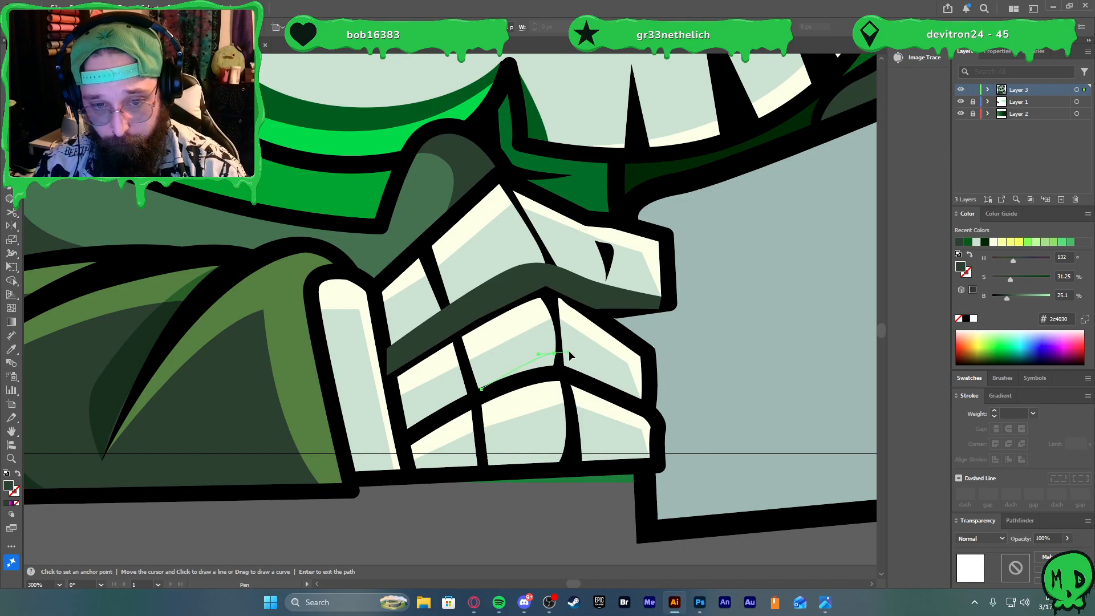
click(642, 400)
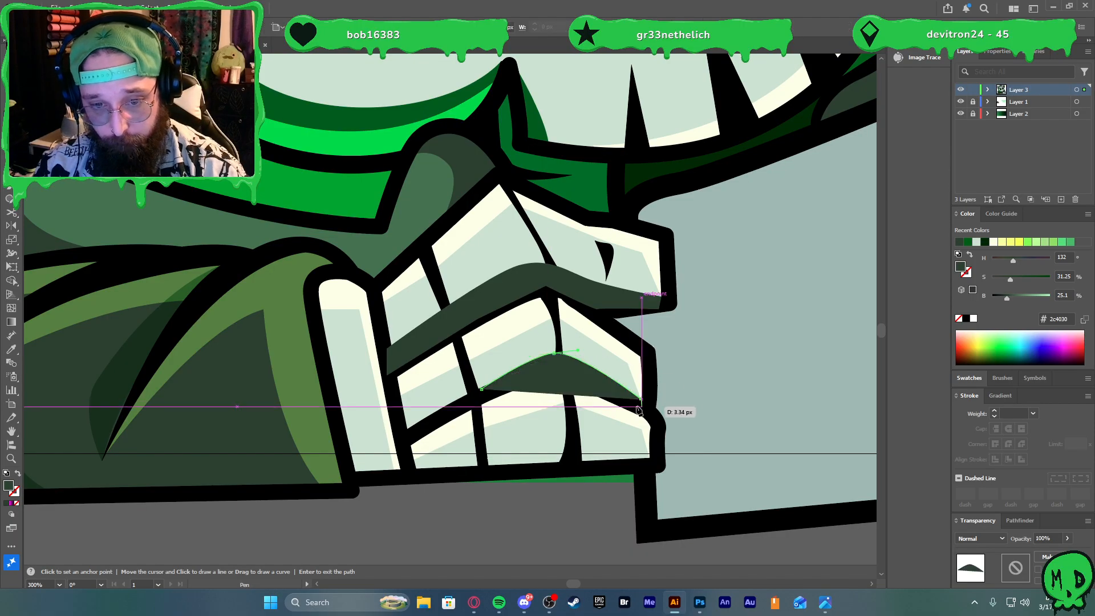
click(604, 390)
click(544, 372)
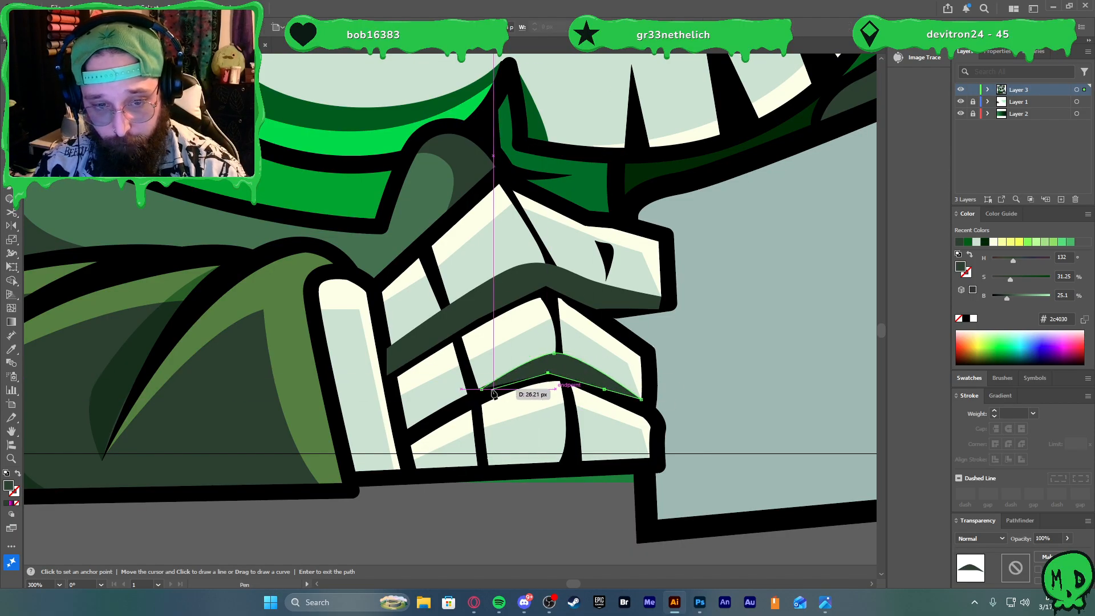
Draw a closed dark grey-green shadow with the Pen tool along the underside of the lowest finger
drag(444, 472, 527, 446)
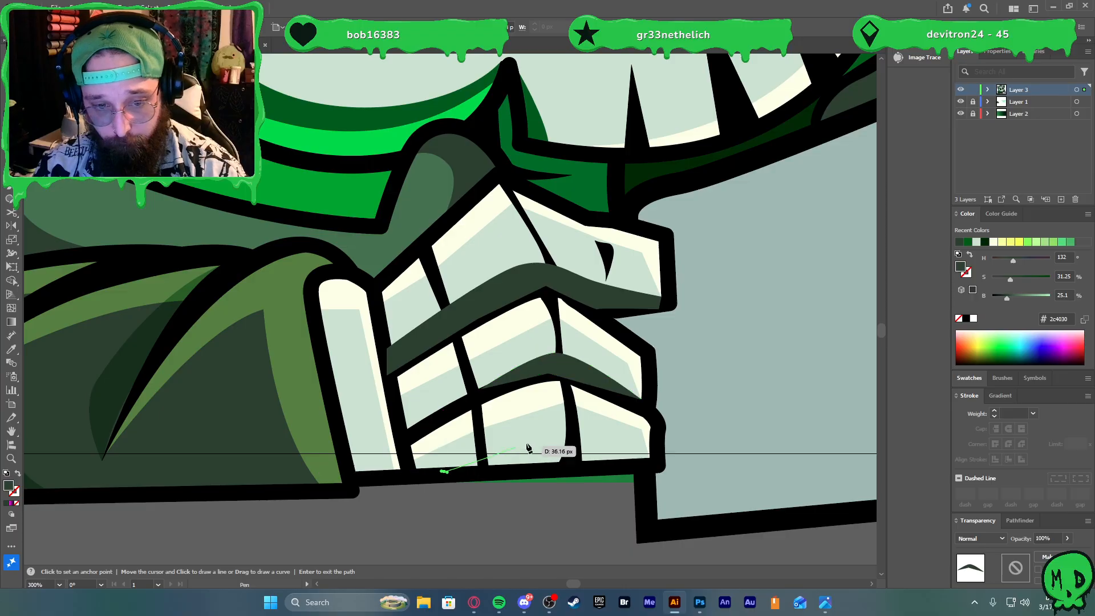
drag(648, 458, 654, 465)
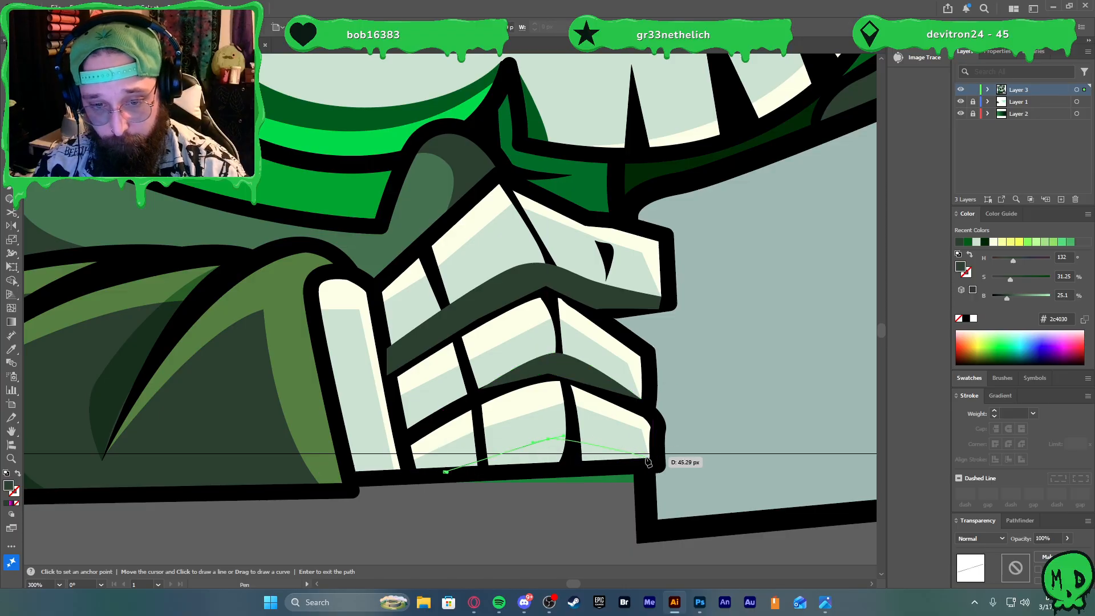
click(653, 461)
drag(586, 465, 582, 466)
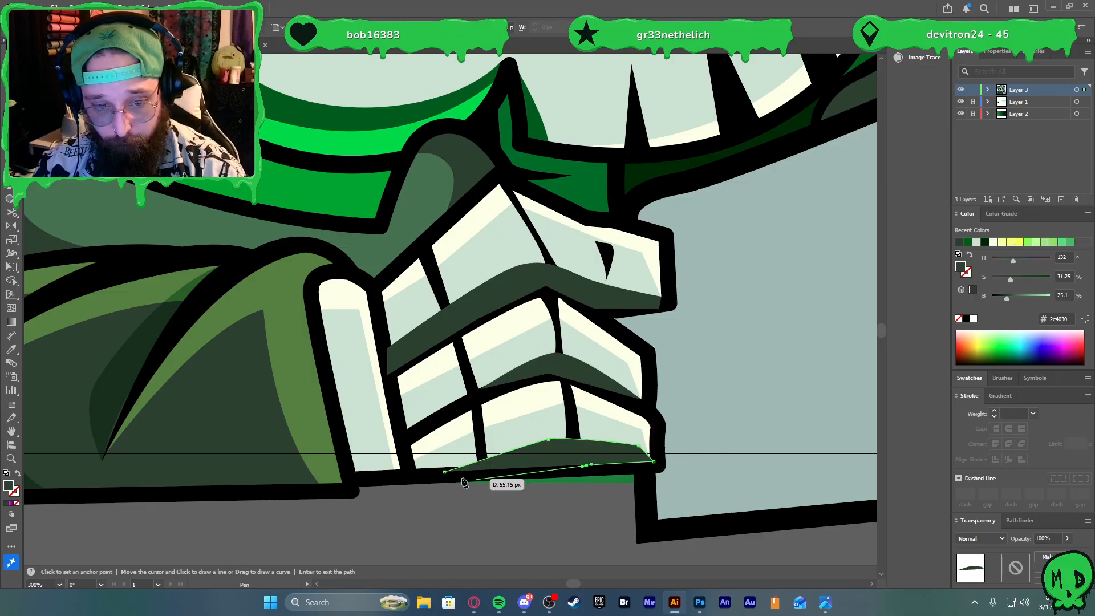
click(444, 471)
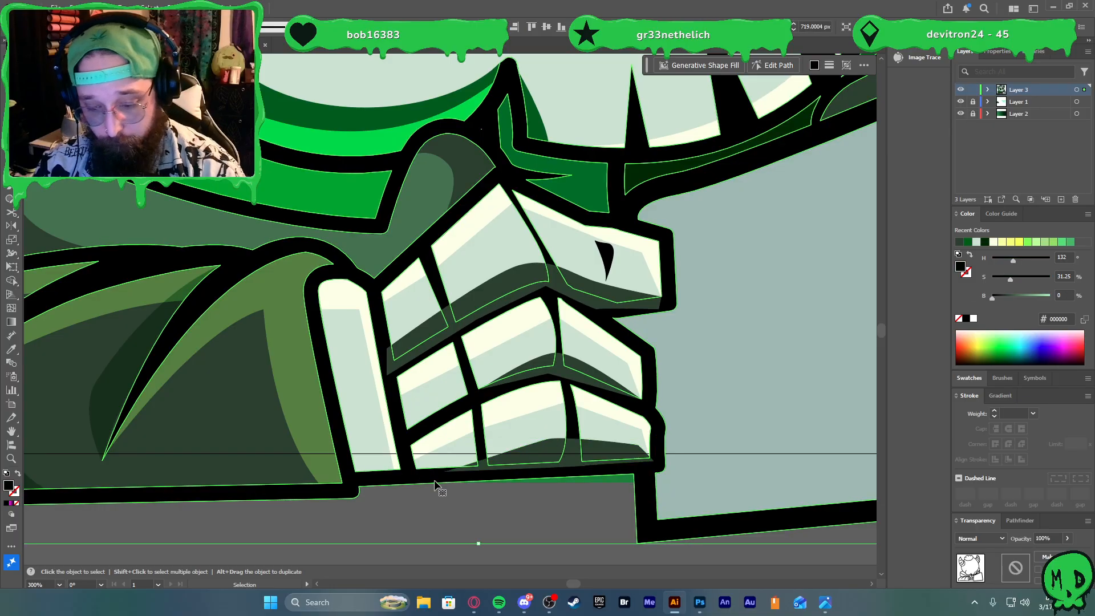
Bring the character's black line art in front of the new finger shadows and deselect it
key(v)
click(487, 524)
key(ctrl+0)
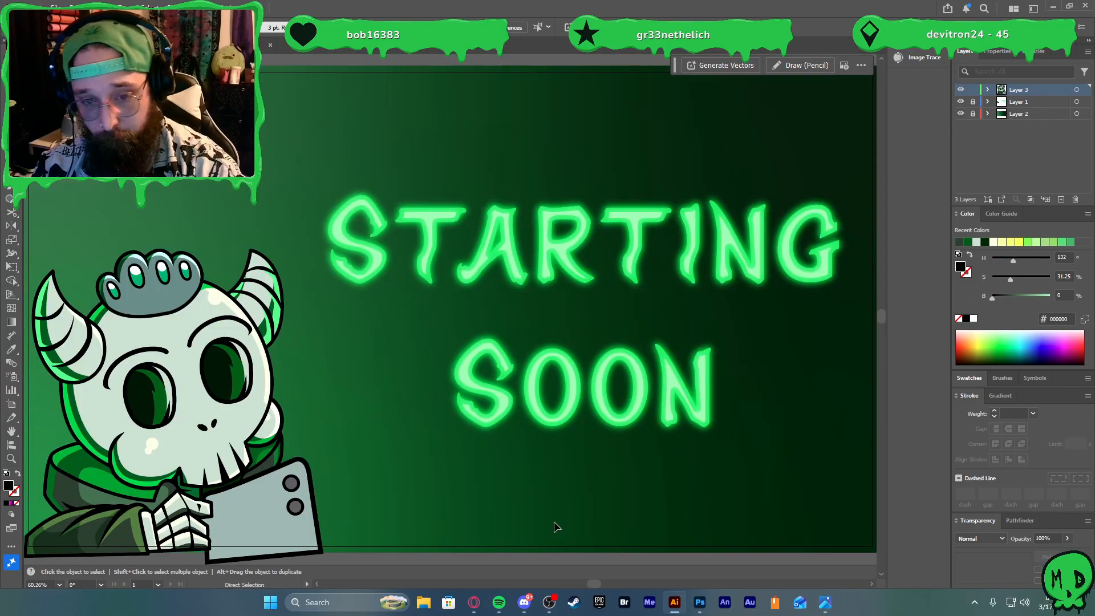
Select the three finger shadows together, lighten their fill to 4f7356 with 45.1% brightness, and deselect them
scroll(538, 497, down, 2)
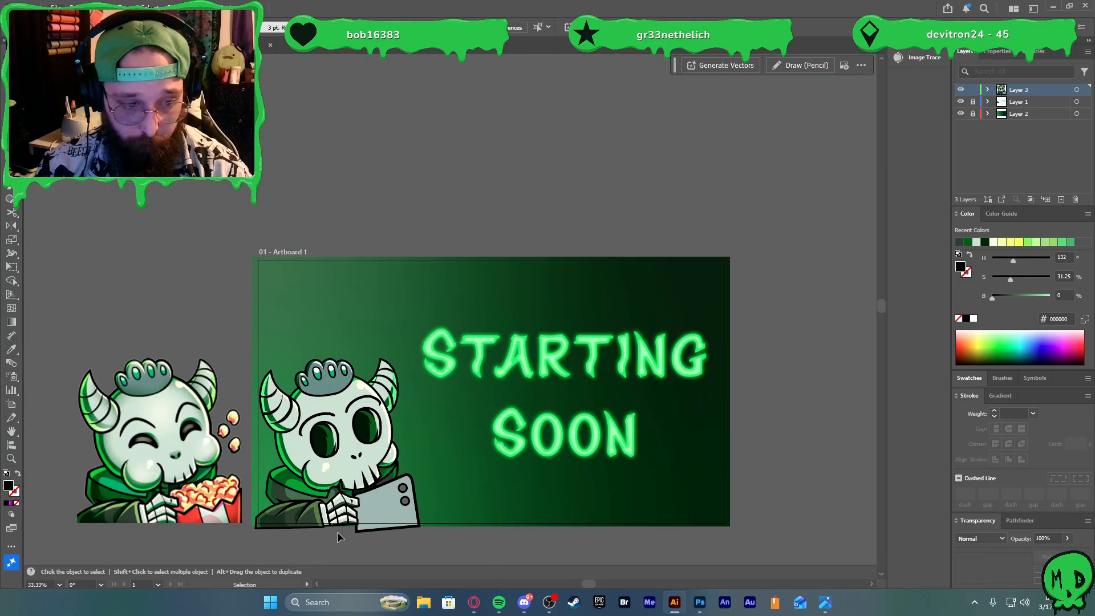
scroll(337, 531, up, 6)
click(671, 469)
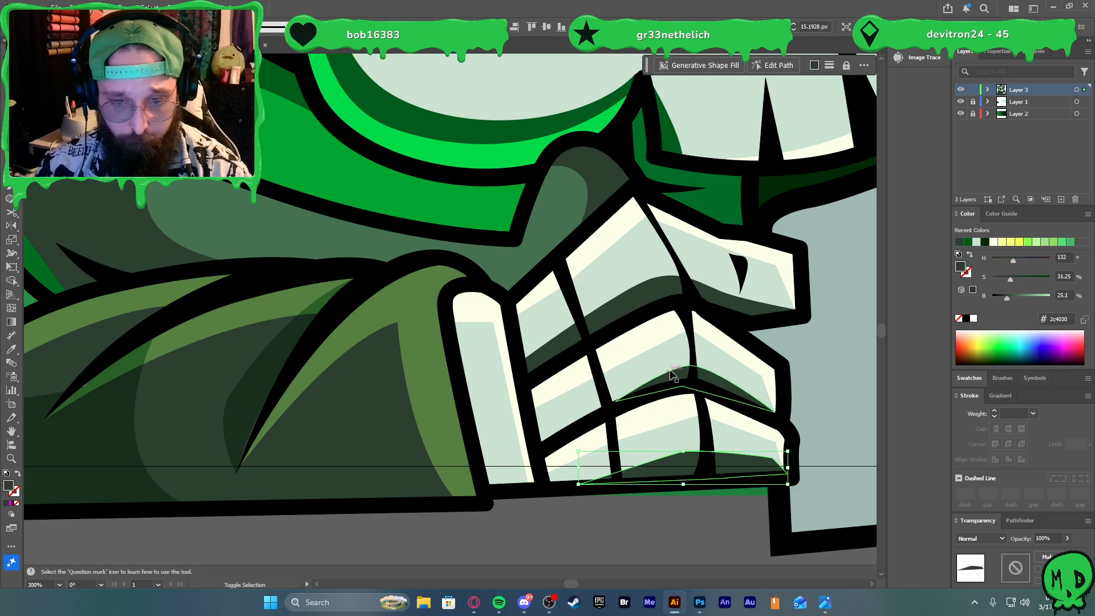
scroll(593, 357, down, 2)
scroll(593, 356, down, 3)
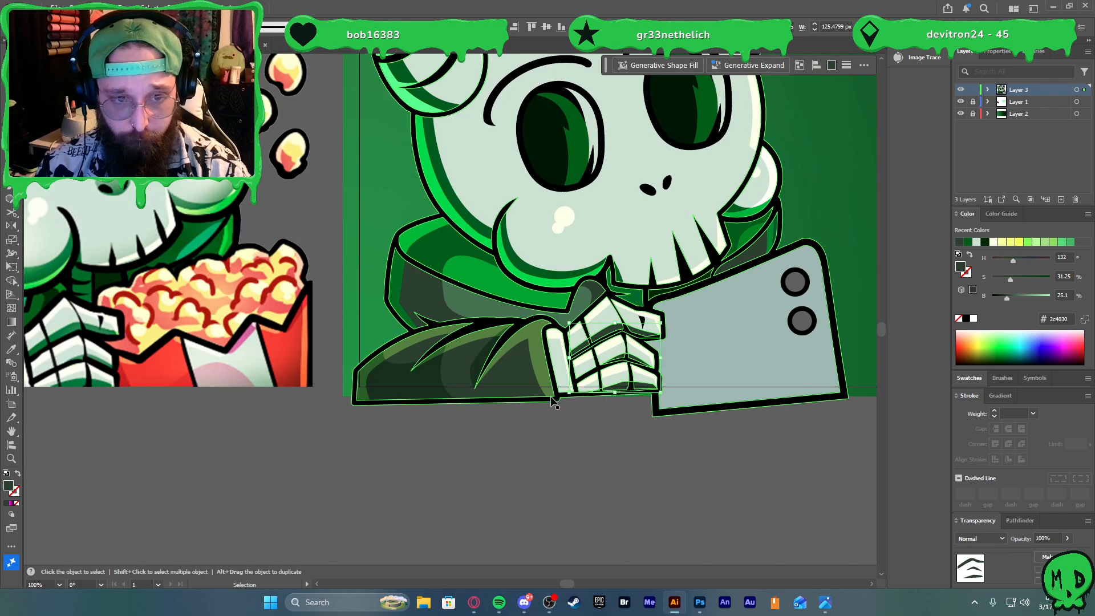
key(i)
click(490, 319)
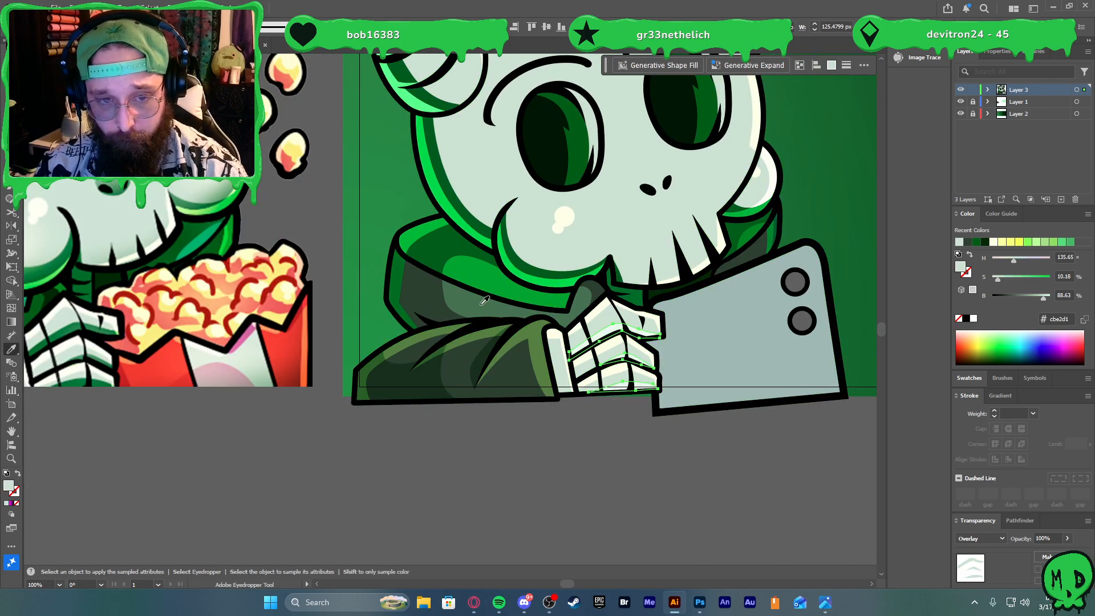
click(436, 296)
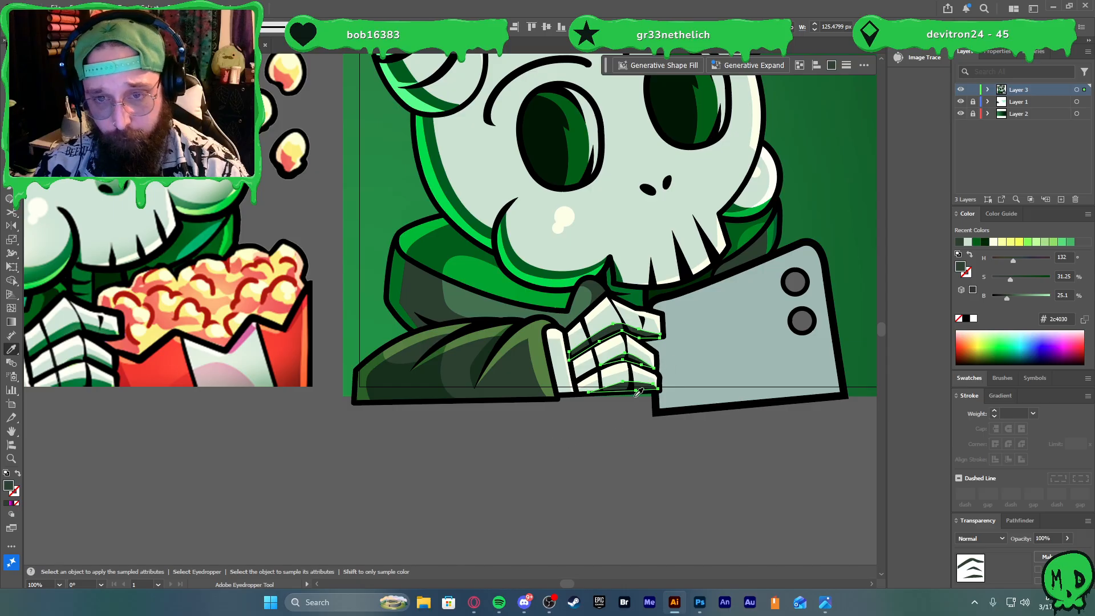
click(1022, 294)
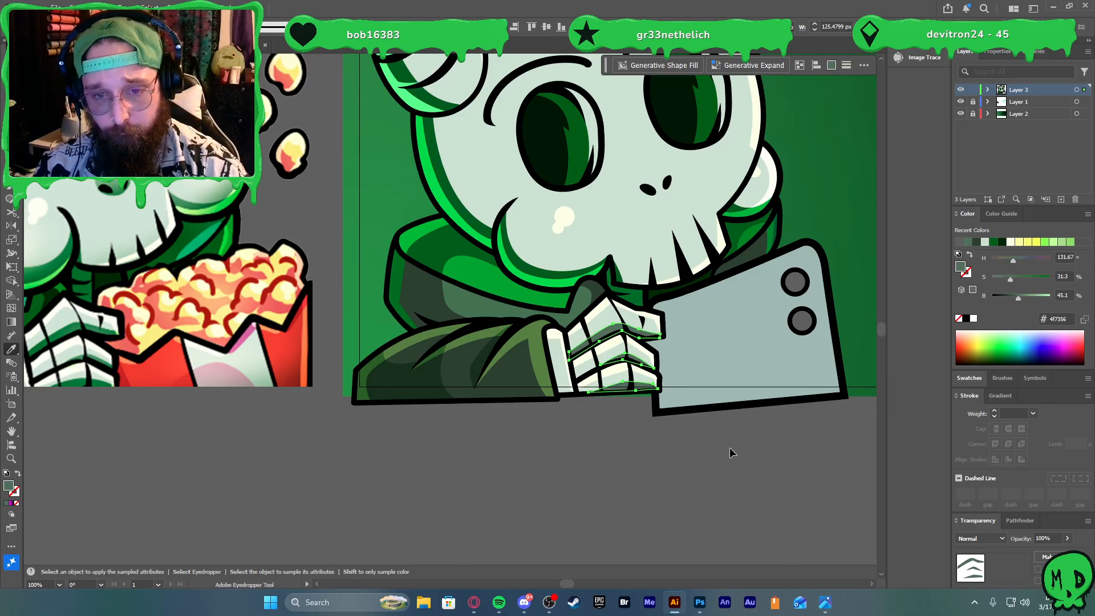
key(a)
scroll(688, 425, down, 1)
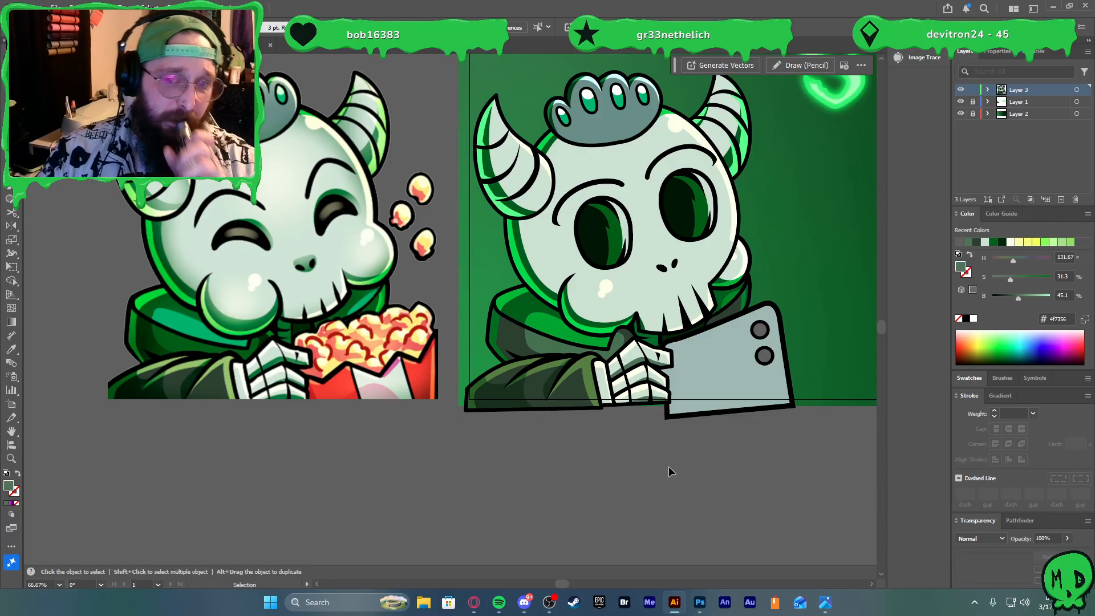
Draw a closed highlight shape with the Pen tool along the phone's upper edge, from the fingertip around the rounded corner, in the phone's grey-green
click(718, 383)
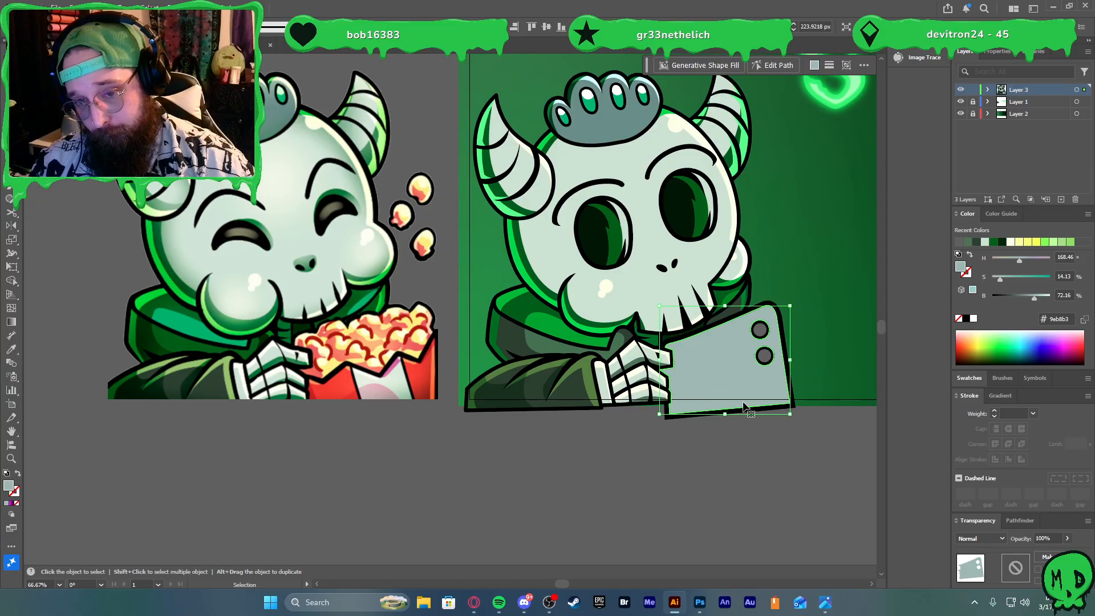
scroll(743, 406, up, 3)
key(p)
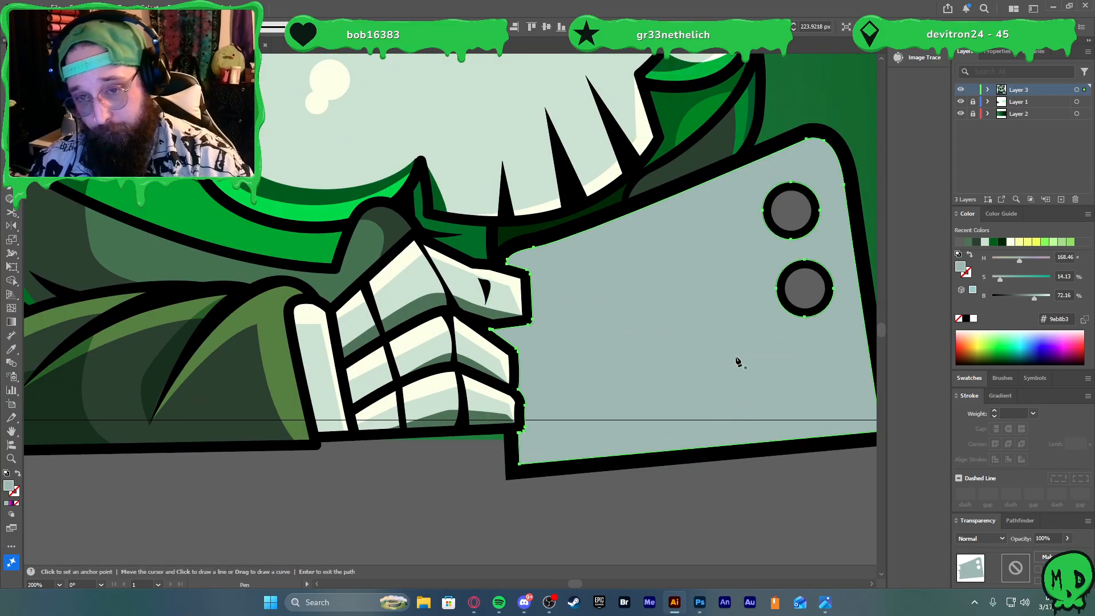
scroll(719, 342, down, 1)
scroll(705, 252, up, 1)
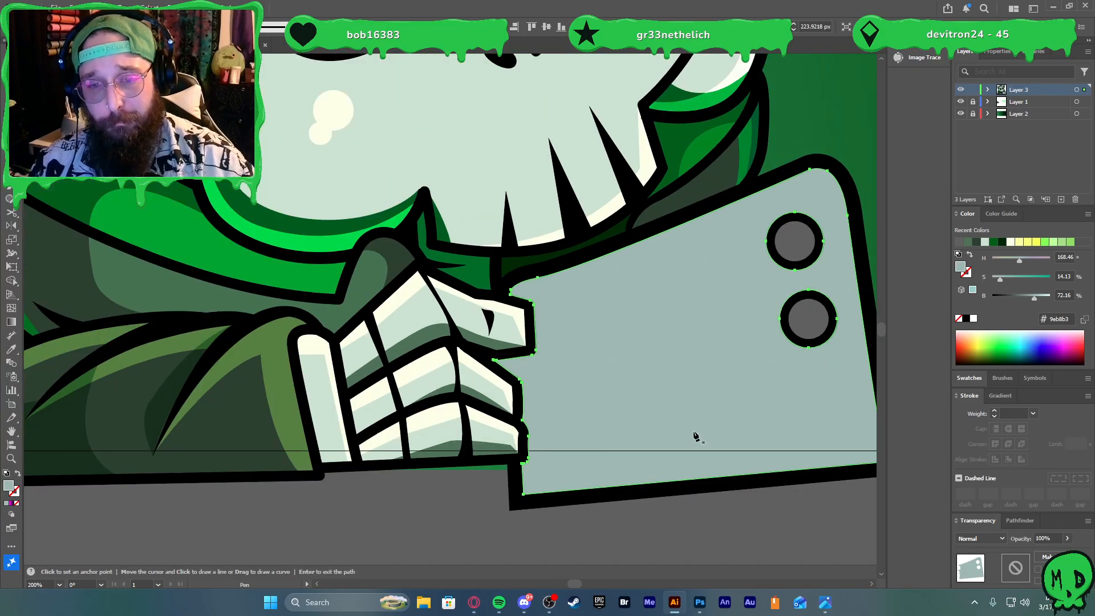
key(v)
click(715, 520)
scroll(715, 519, down, 1)
drag(781, 421, 717, 411)
key(p)
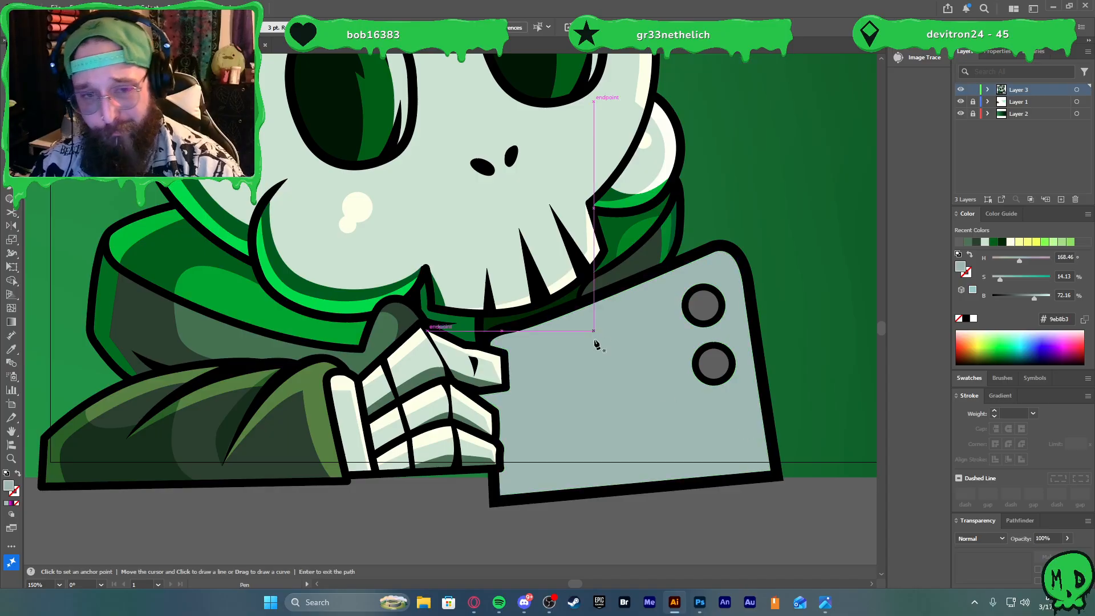
scroll(500, 348, up, 2)
click(495, 358)
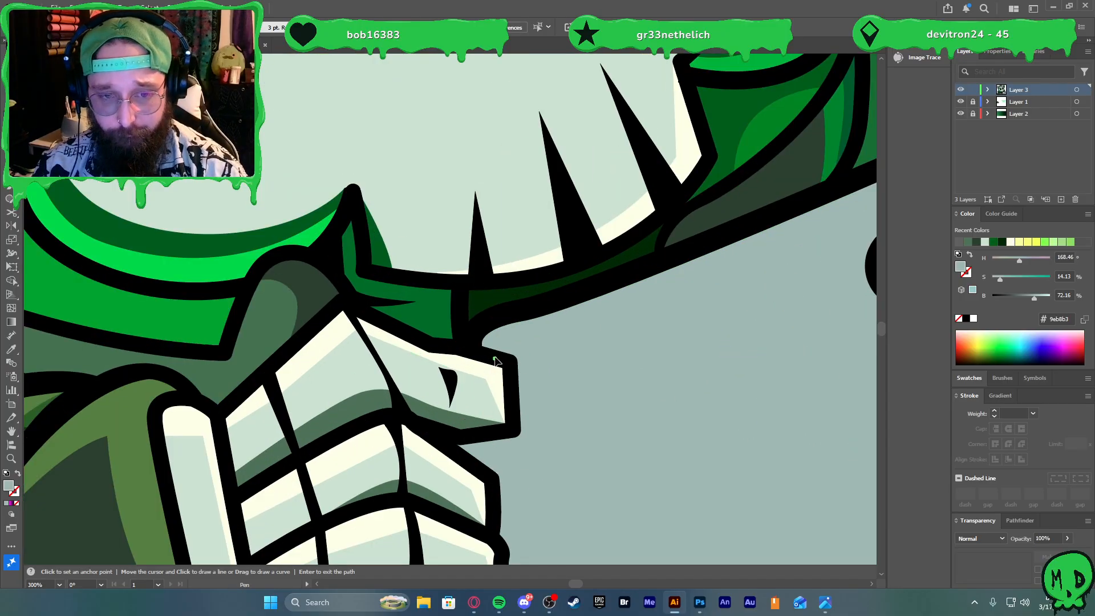
scroll(566, 335, down, 3)
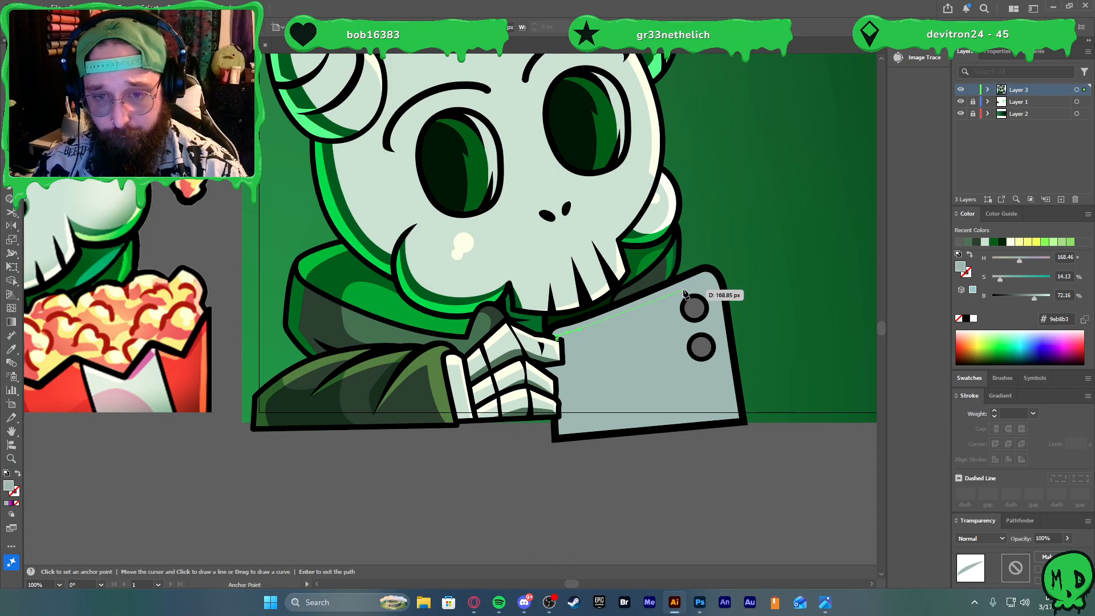
drag(721, 295, 726, 313)
click(729, 270)
click(704, 249)
click(593, 284)
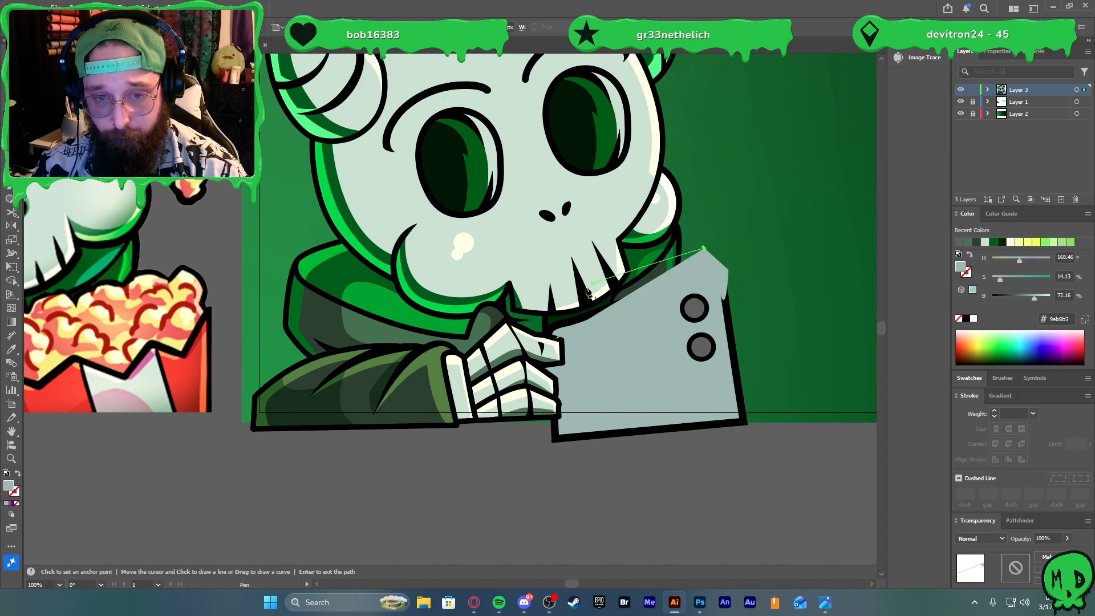
click(533, 315)
click(541, 336)
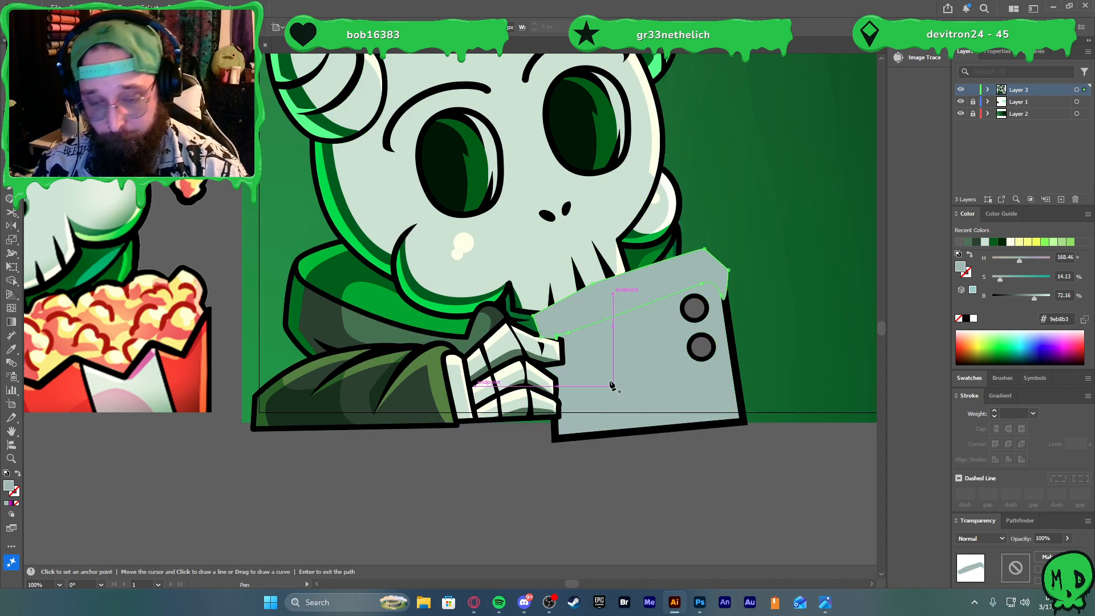
Fill the phone's edge shape with the cheek highlight's cream ffffe7 and trim its part outside the phone with Shape Builder
key(i)
click(469, 242)
key(v)
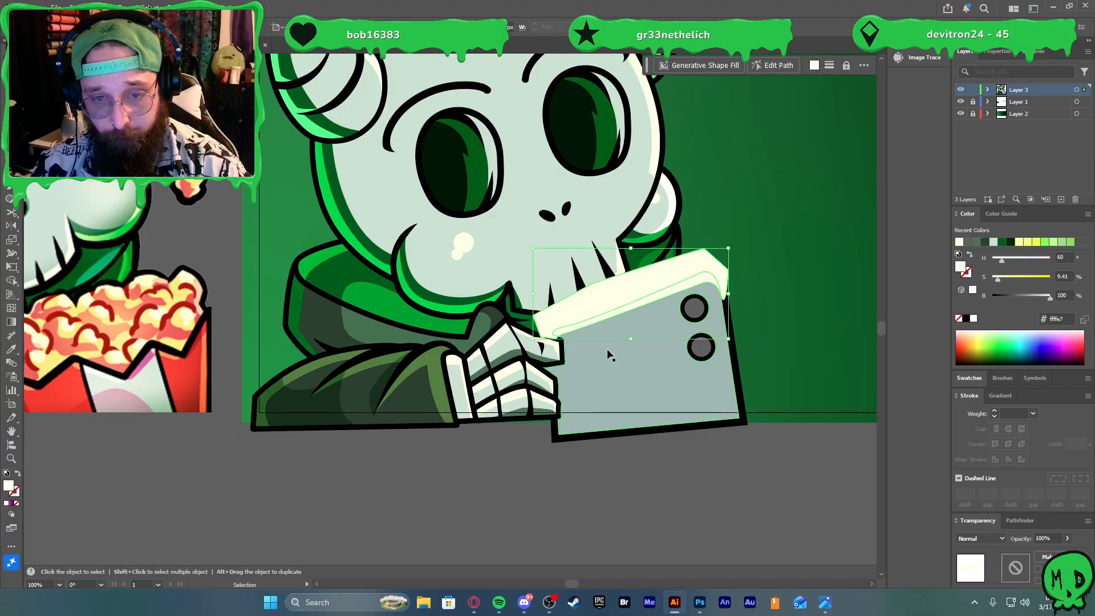
shift+click(655, 369)
key(shift+m)
alt+click(634, 284)
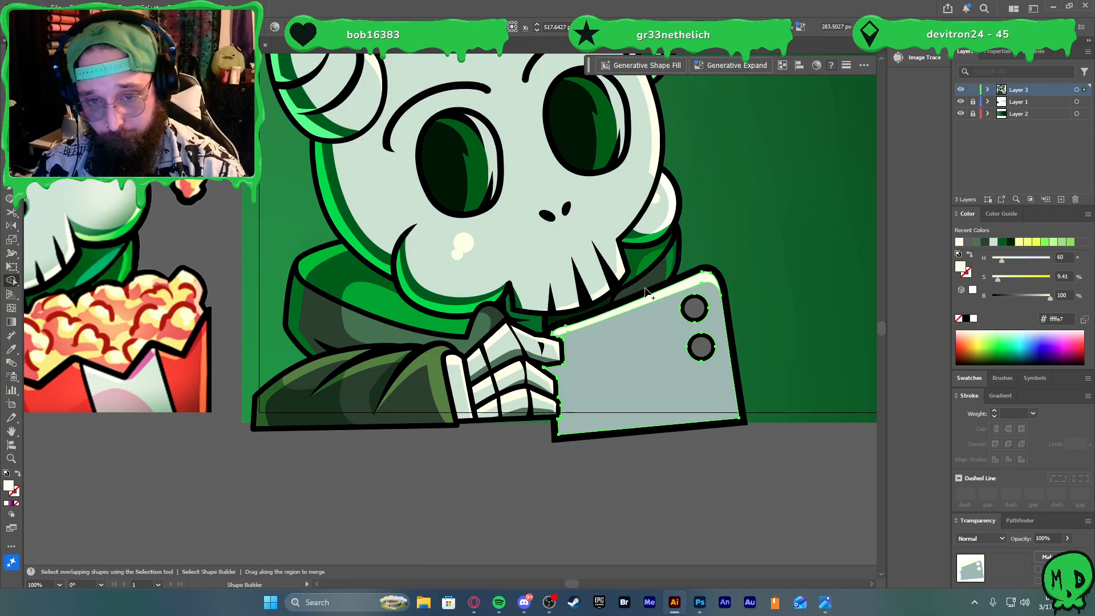
key(v)
click(685, 469)
Recolour the highlight along the phone's upper edge to the skull's pale green cbe2d1 and deselect it
scroll(634, 316, up, 1)
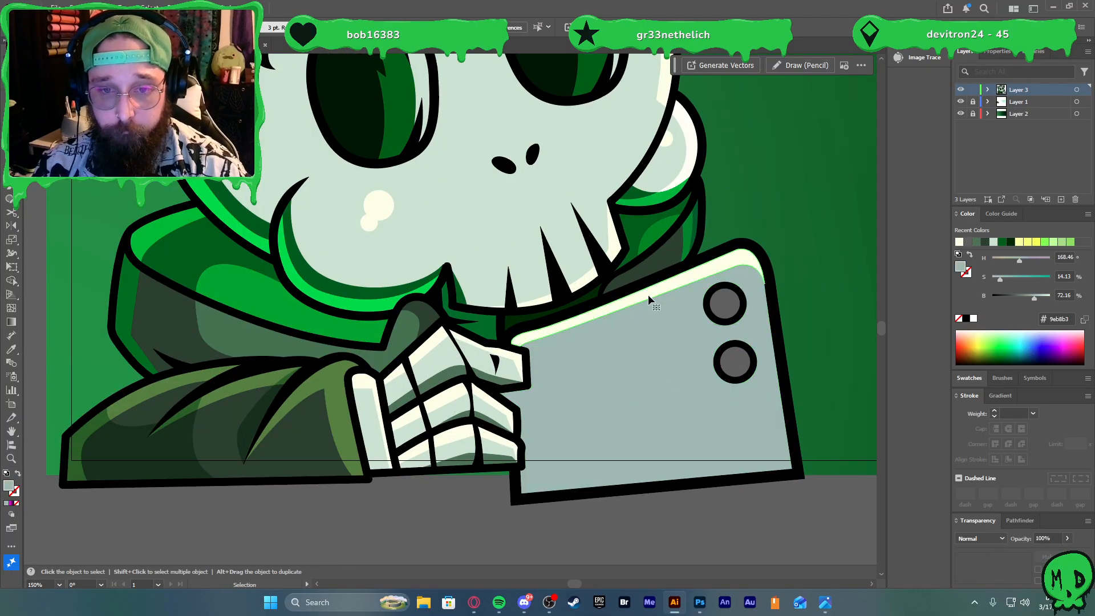
click(648, 295)
key(i)
click(517, 259)
key(v)
click(705, 537)
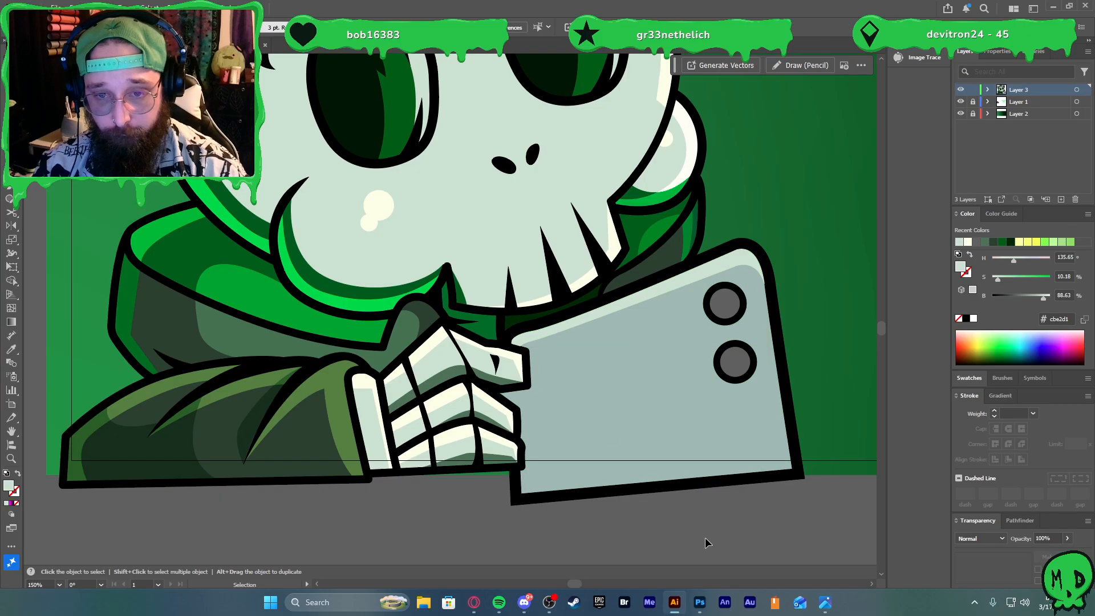
Draw a closed, curved highlight shape with the Pen tool over the phone's rounded upper corner
scroll(713, 274, up, 2)
key(p)
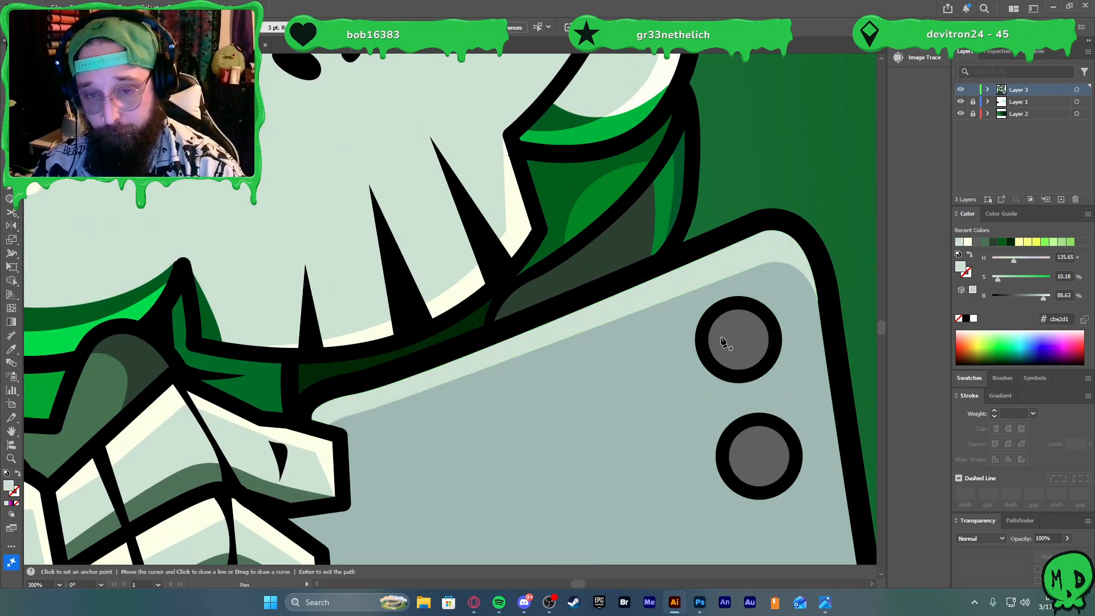
click(661, 274)
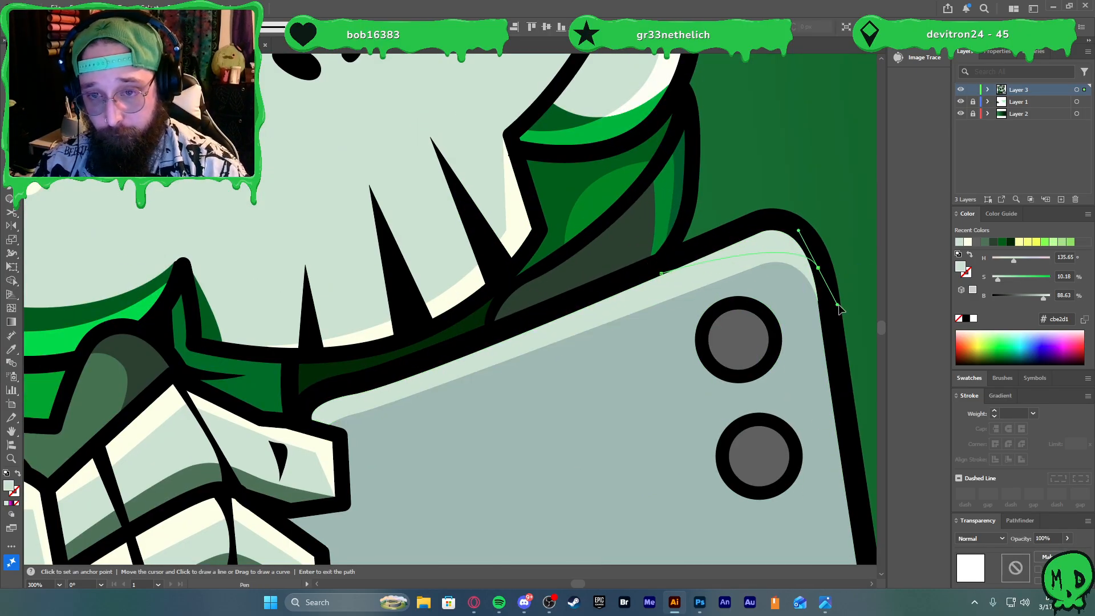
drag(838, 306, 841, 312)
click(818, 268)
click(788, 220)
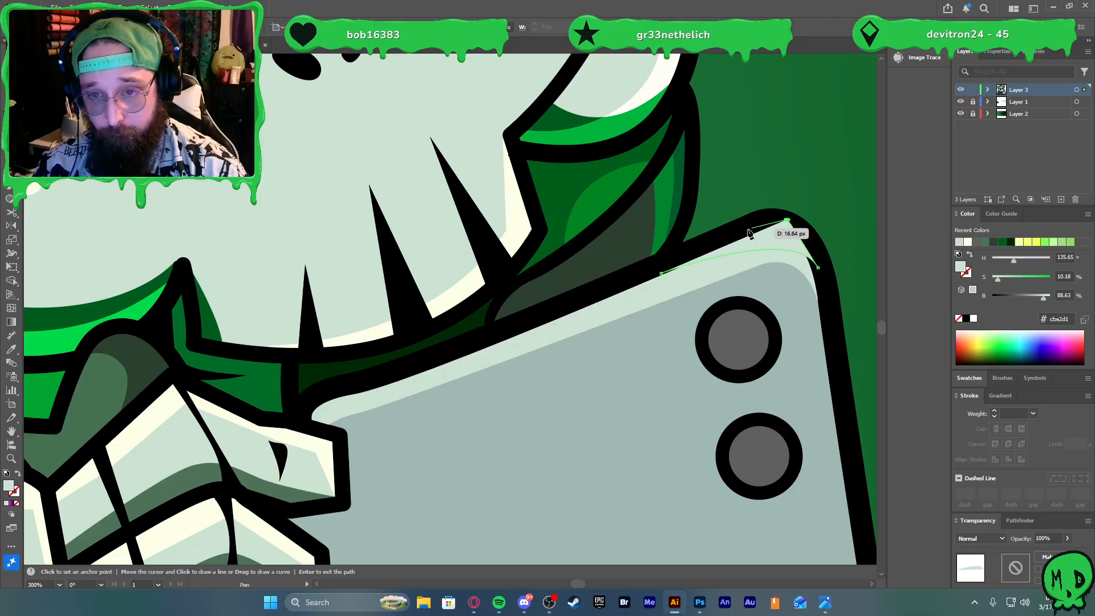
click(729, 233)
key(a)
key(p)
click(660, 274)
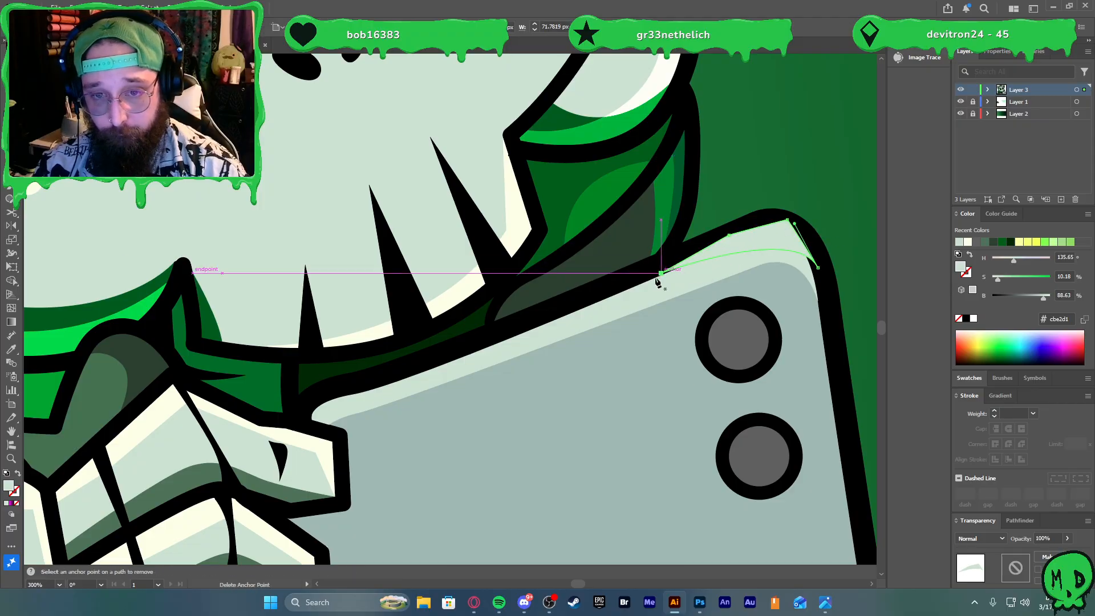
Draw a small closed highlight shape with the Pen tool at the phone's upper corner beside the index fingertip
click(312, 427)
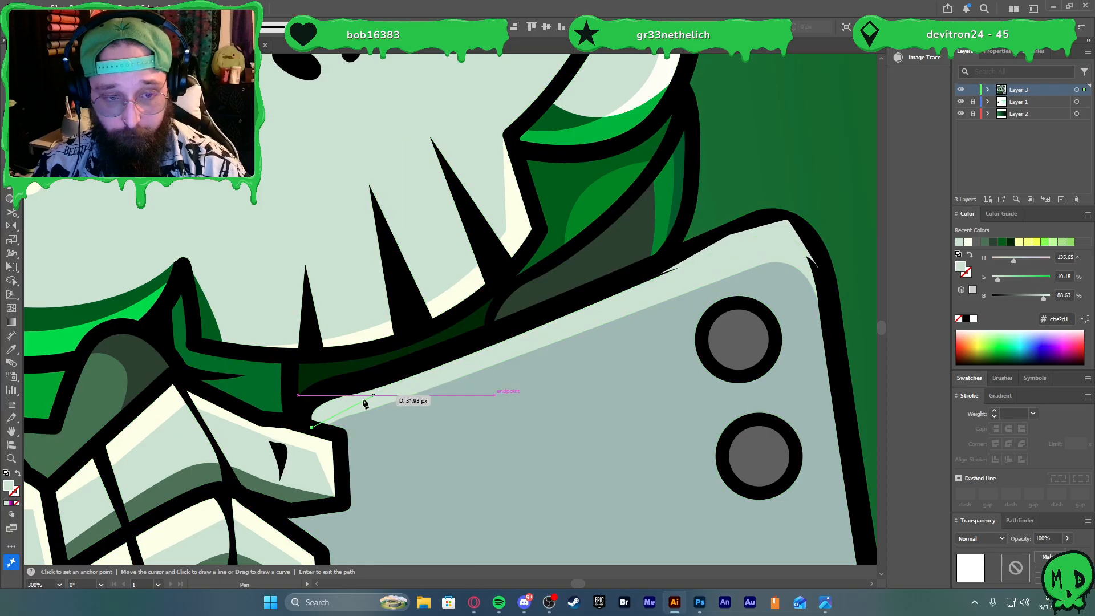
key(ctrl+z)
click(320, 433)
drag(335, 408, 354, 394)
click(320, 395)
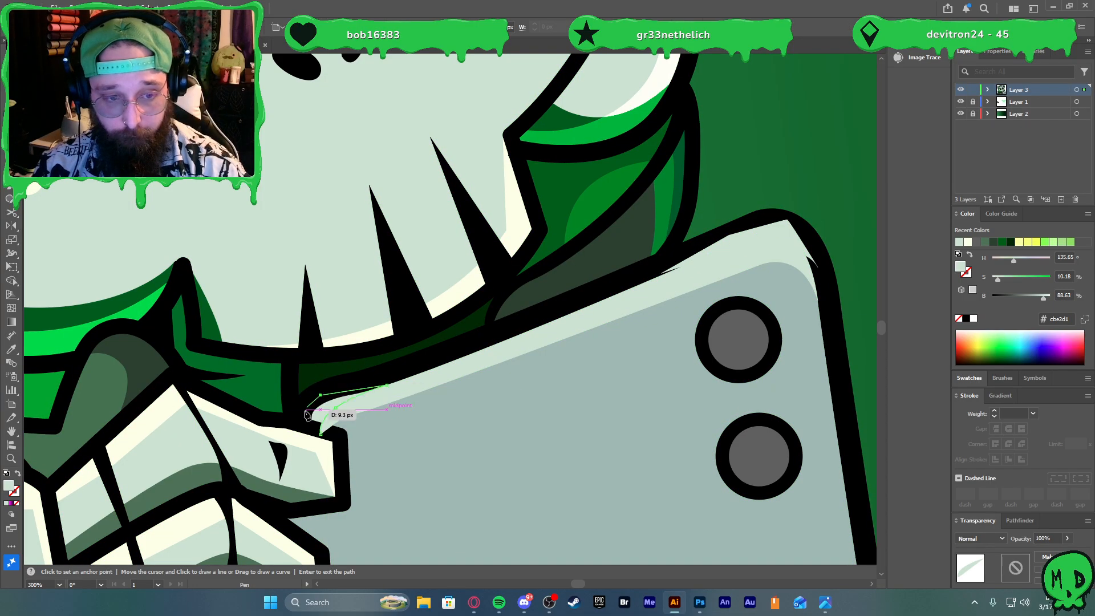
click(297, 411)
click(301, 424)
click(321, 434)
Fill both phone corner highlights with cream ffffe7 and bring the character's black line art in front of them
key(v)
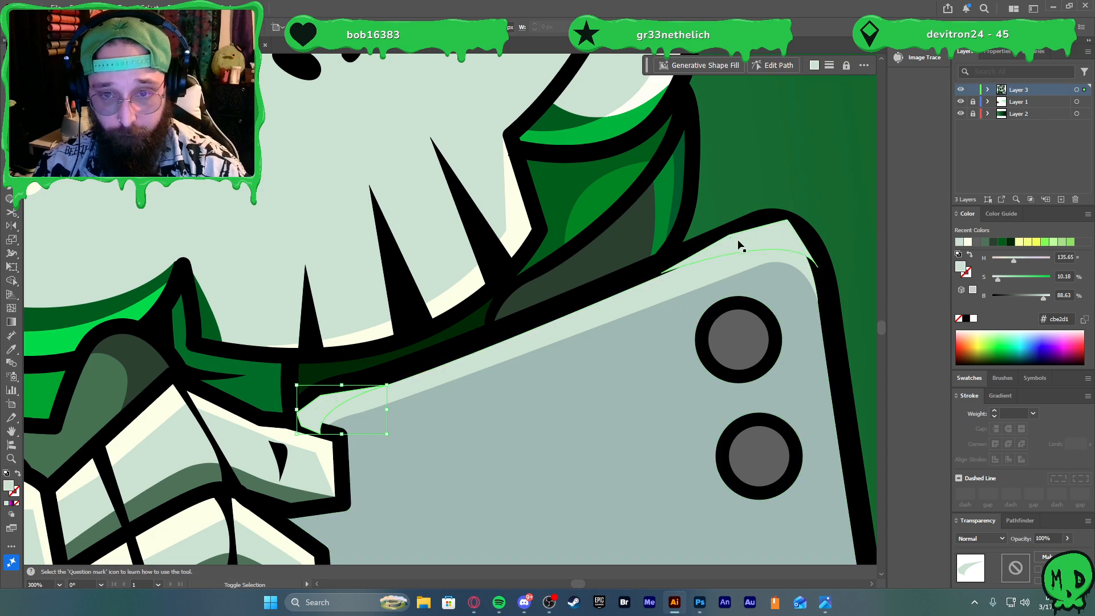
shift+click(740, 244)
key(i)
click(468, 287)
key(v)
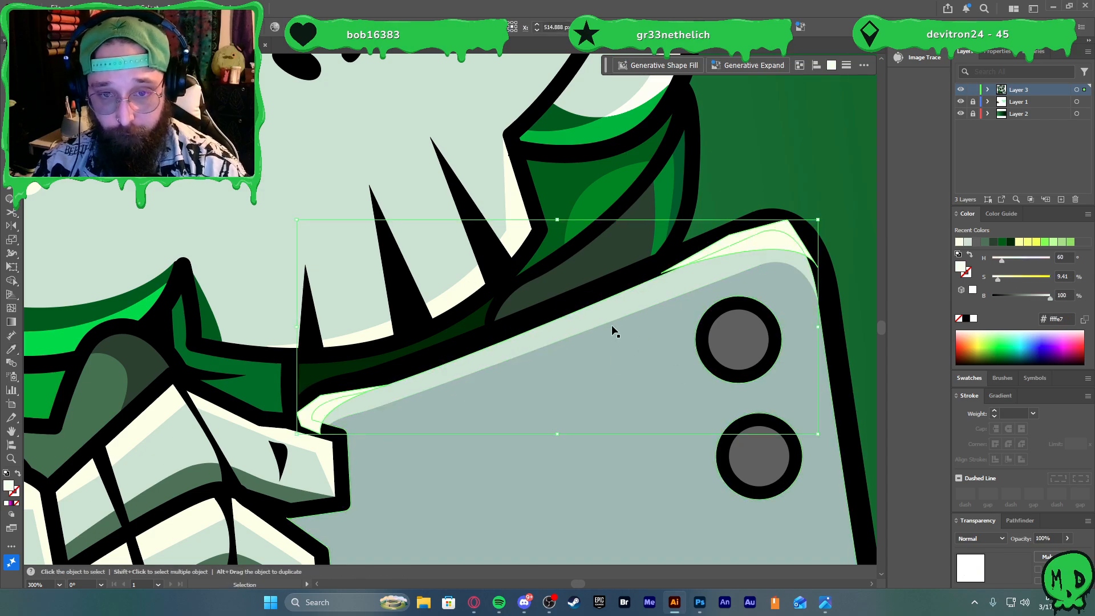
click(623, 290)
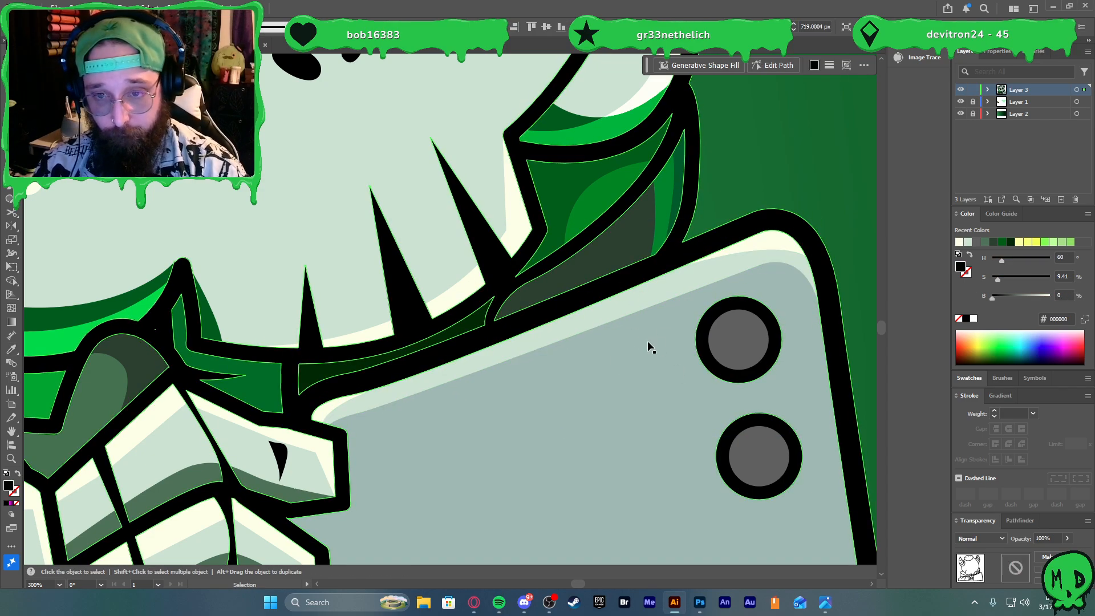
scroll(649, 341, down, 2)
scroll(675, 392, down, 1)
click(762, 515)
Draw an ellipse overlapping the top of the phone's upper camera lens and place a copy over the lower lens
scroll(724, 311, up, 3)
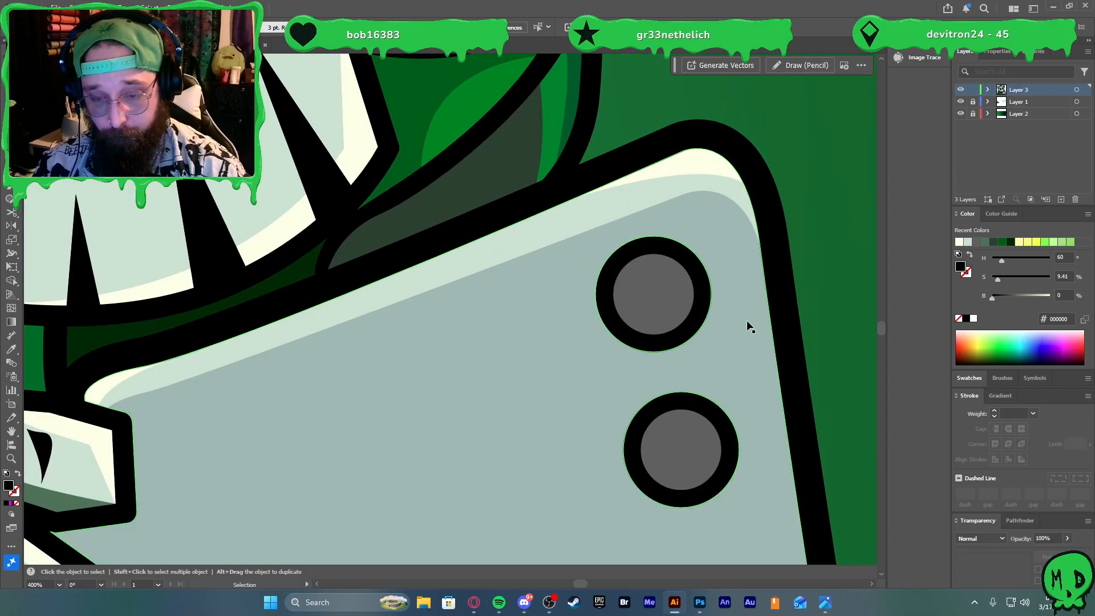
key(l)
drag(652, 277, 716, 420)
key(v)
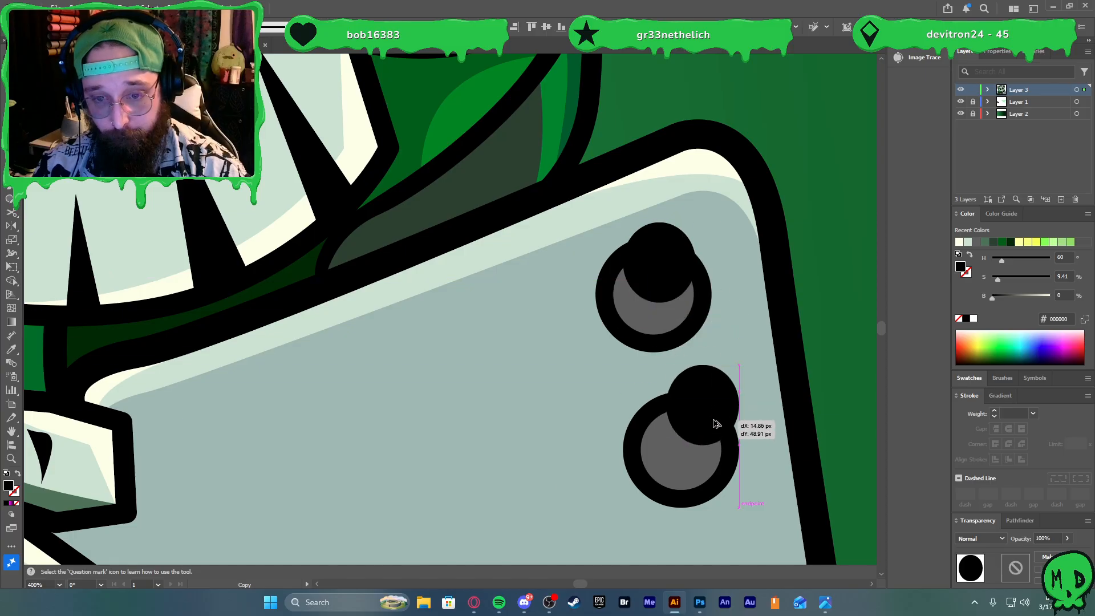
Select both ellipses with the grey lens circles and trim the parts outside the lenses with Shape Builder
shift+click(686, 310)
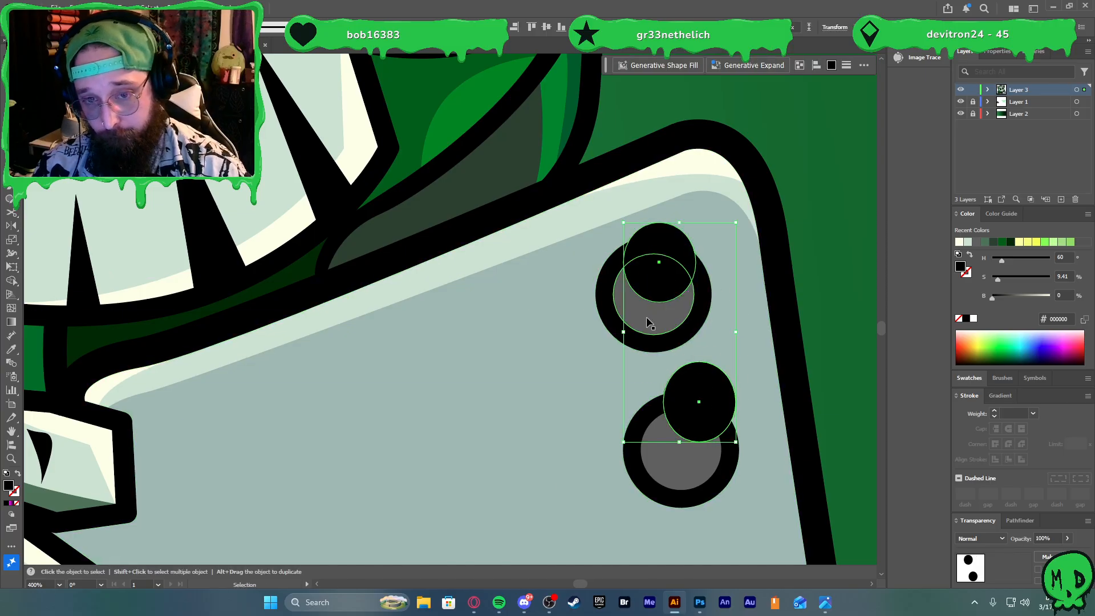
shift+click(666, 326)
shift+click(668, 457)
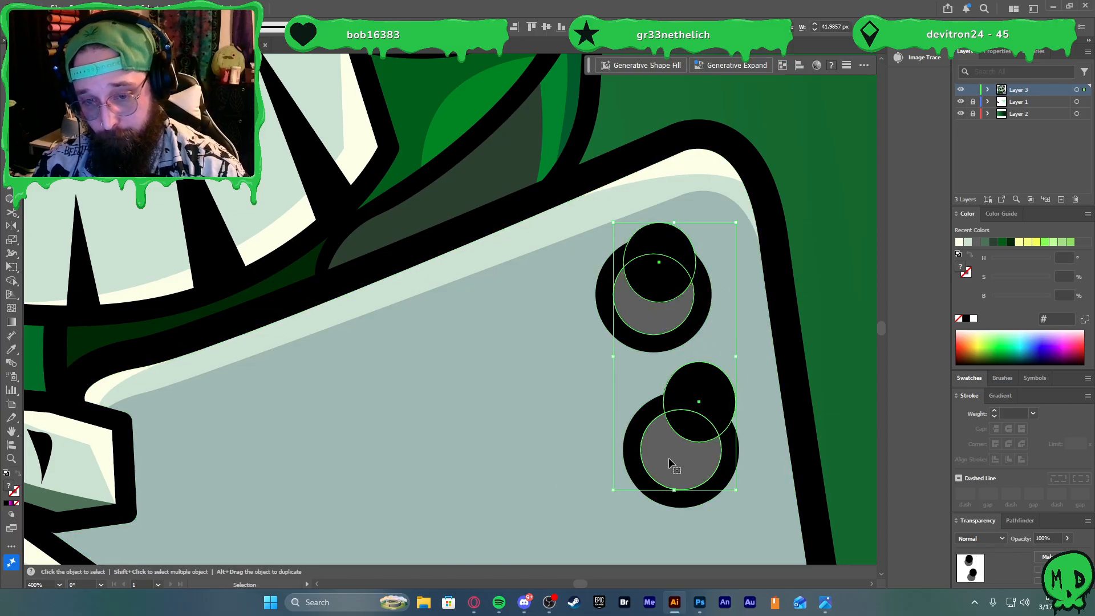
key(shift+m)
alt+click(700, 379)
alt+click(687, 254)
key(v)
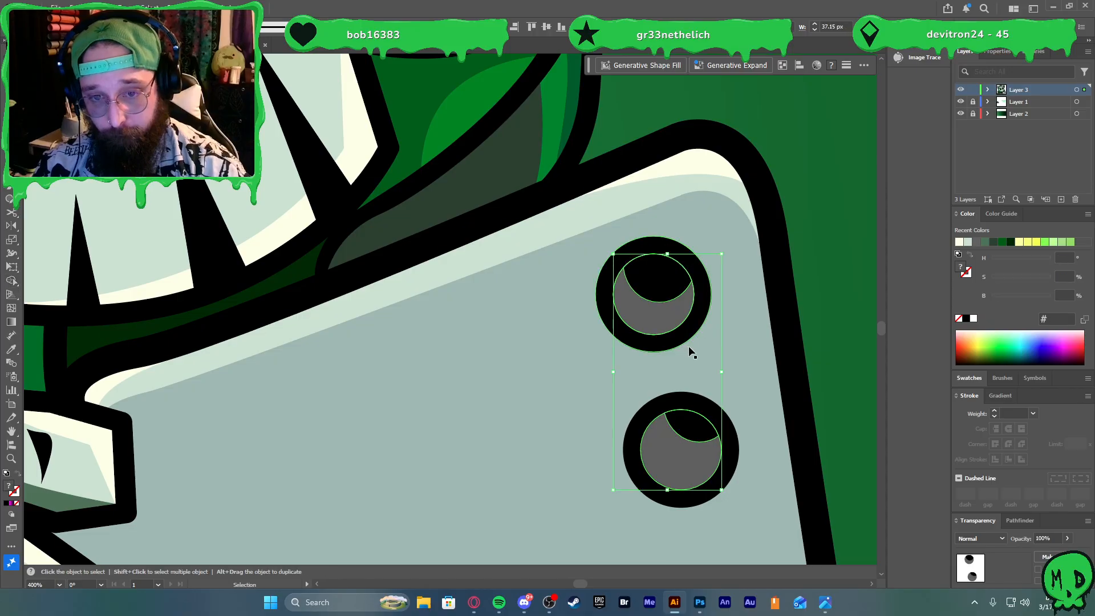
Fill both lens reflections with the phone's grey-green 9eb8b3 and set their blending mode to Soft Light
click(678, 292)
shift+click(692, 425)
key(ctrl+minus)
key(ctrl+minus)
key(ctrl+minus)
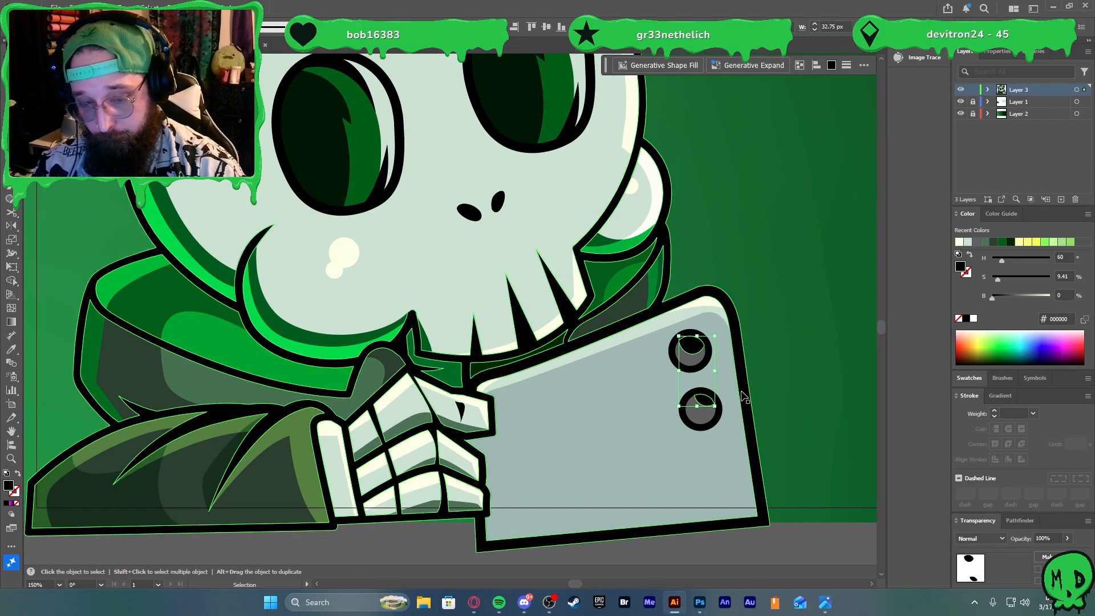
key(i)
click(655, 391)
click(982, 539)
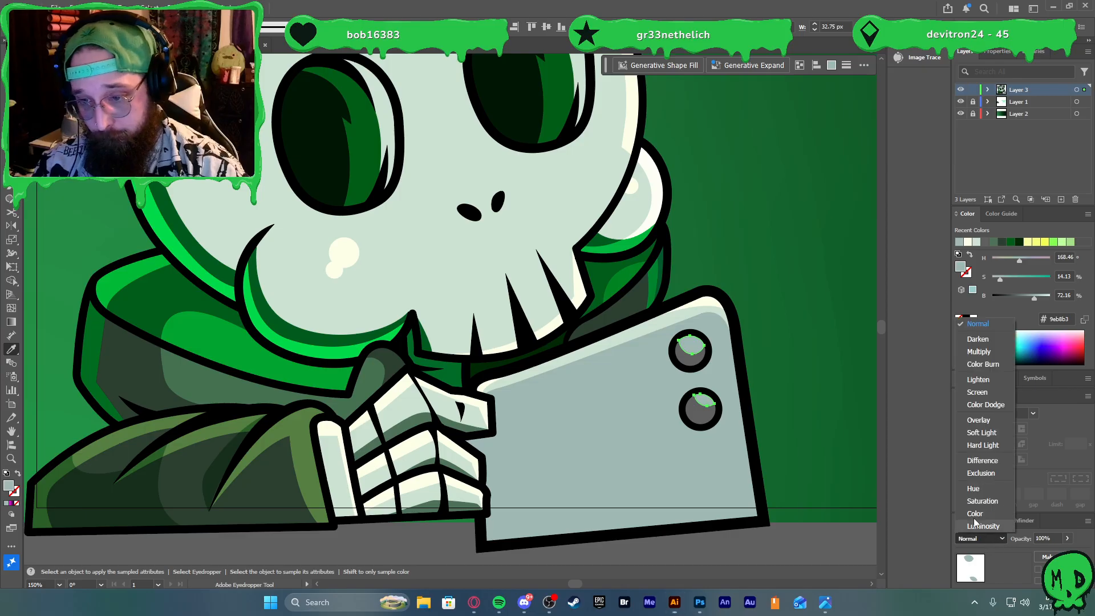
click(978, 352)
click(996, 538)
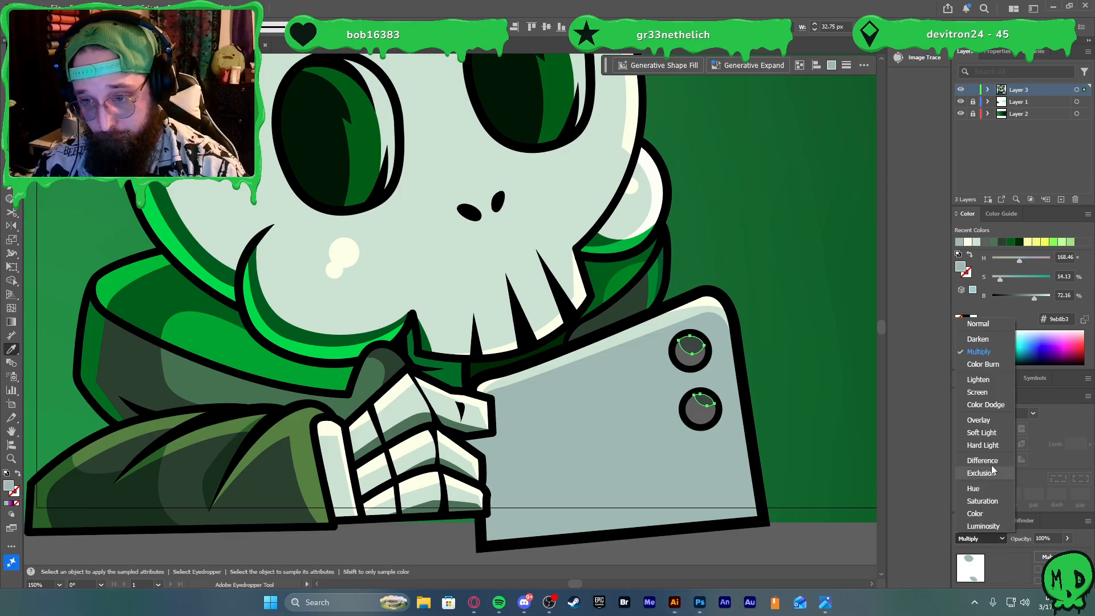
click(980, 433)
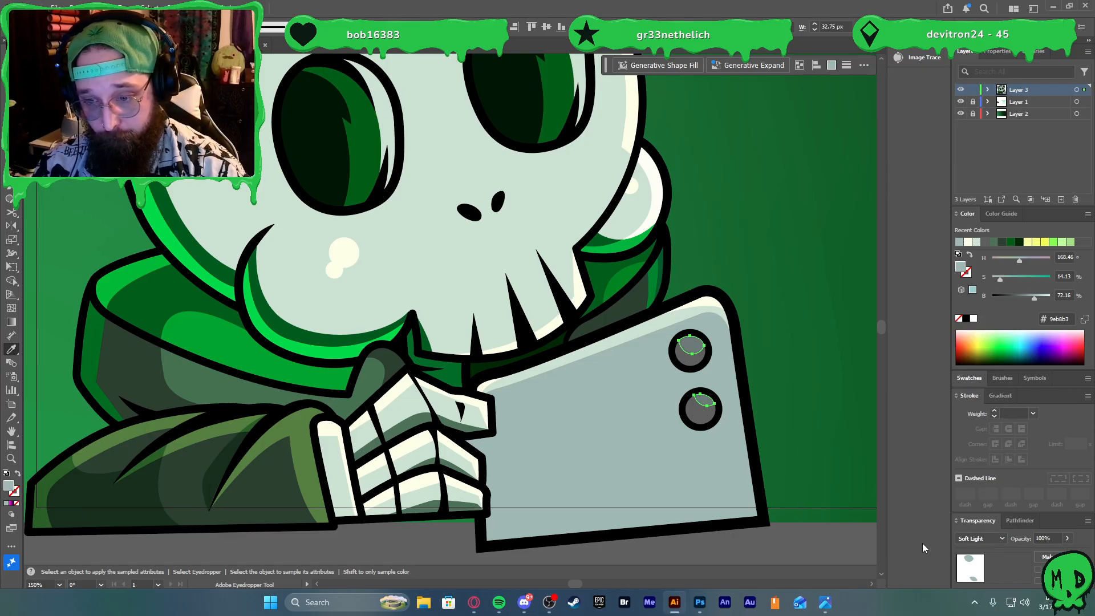
Draw a small round glint in grey-green on the upper camera lens and copy it onto the lower lens
scroll(719, 388, up, 3)
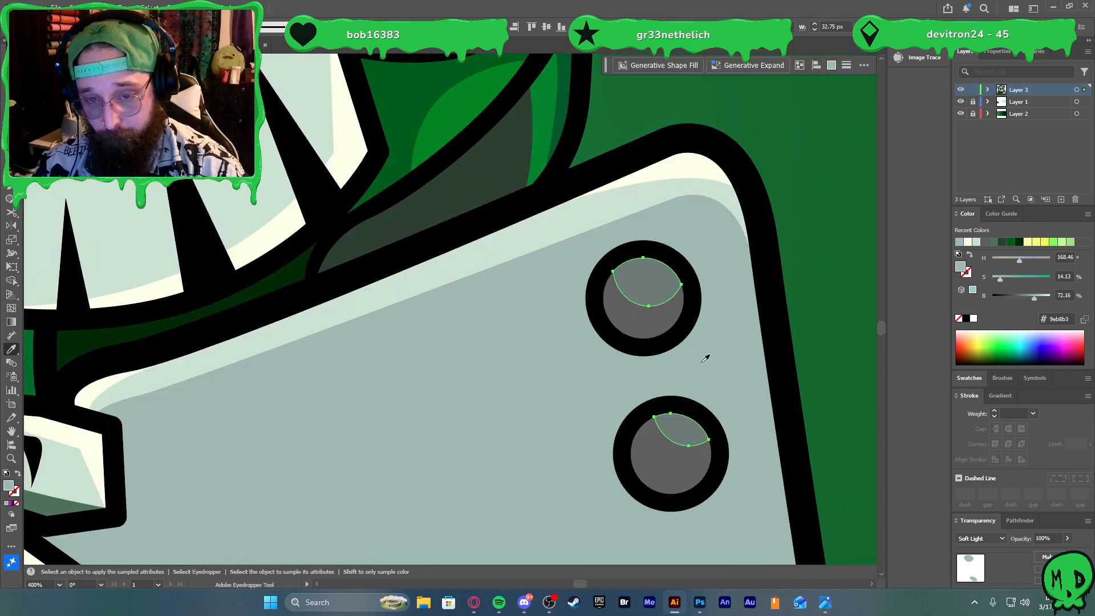
key(l)
drag(636, 259, 688, 421)
Trim the lower lens's glint to the lens edge with Shape Builder and deselect it
key(v)
shift+click(700, 443)
key(shift+m)
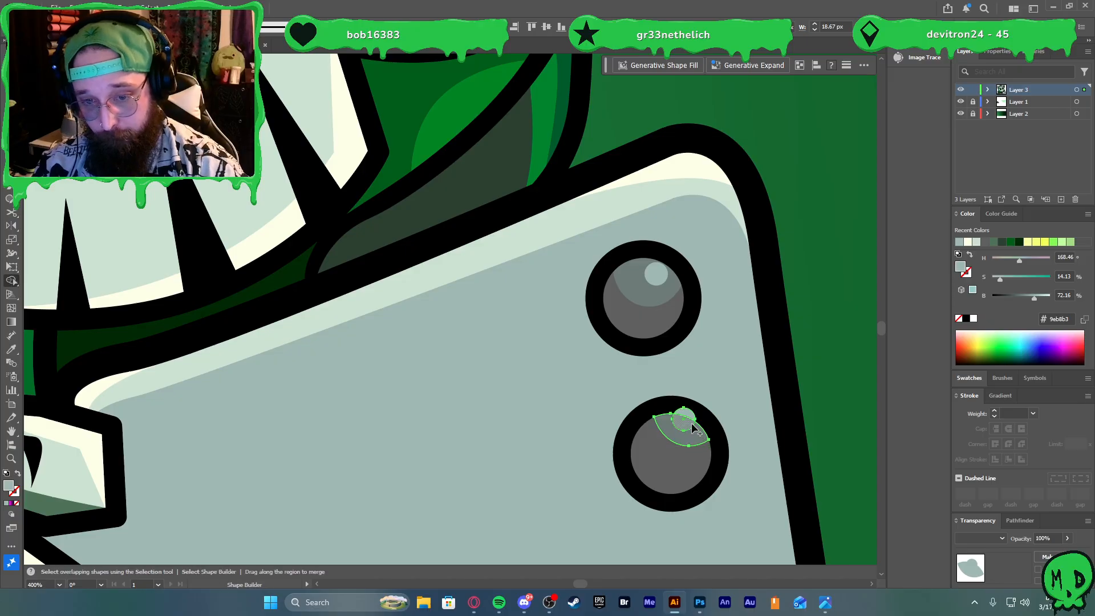
alt+click(688, 411)
key(v)
click(812, 381)
Draw a curved shadow in the phone's lower outer corner with the Pen tool and fill it with darker grey-green 657572
scroll(810, 381, down, 5)
scroll(833, 417, down, 1)
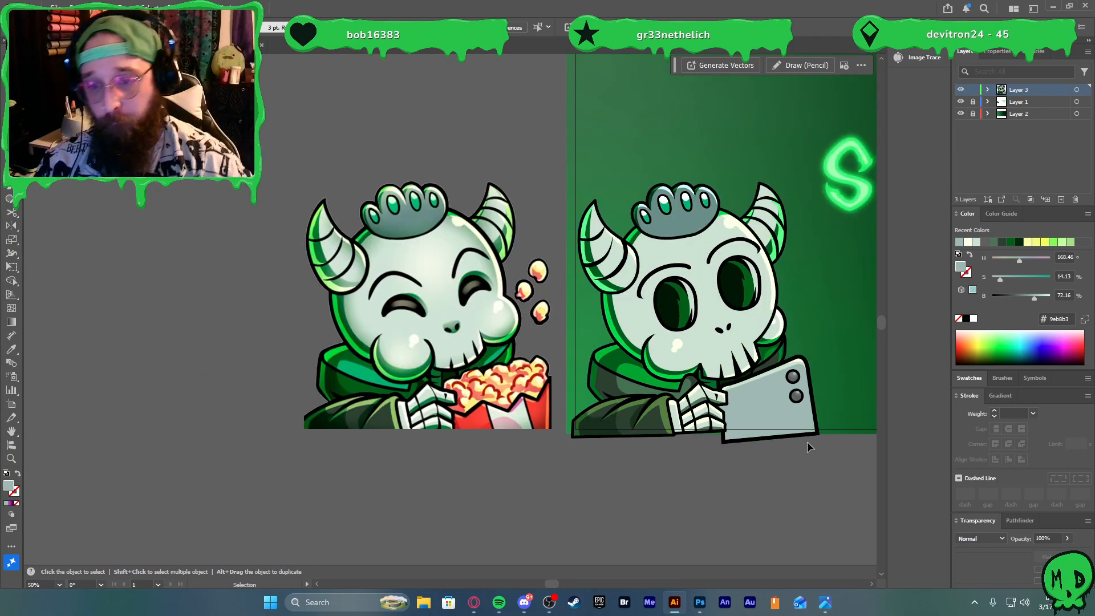
scroll(807, 442, up, 2)
key(p)
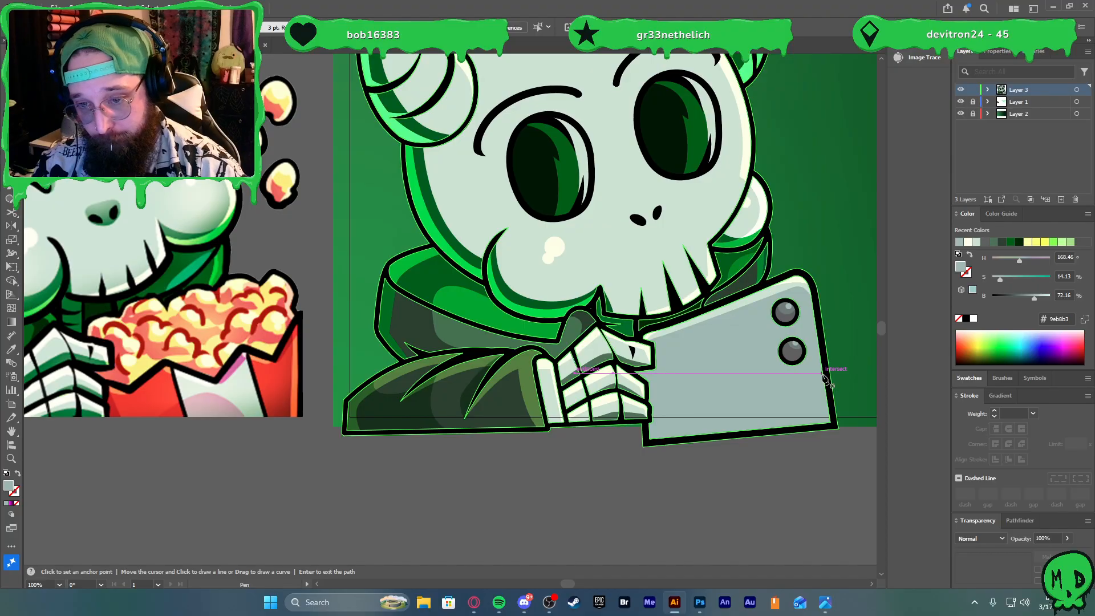
click(822, 374)
drag(814, 425, 802, 432)
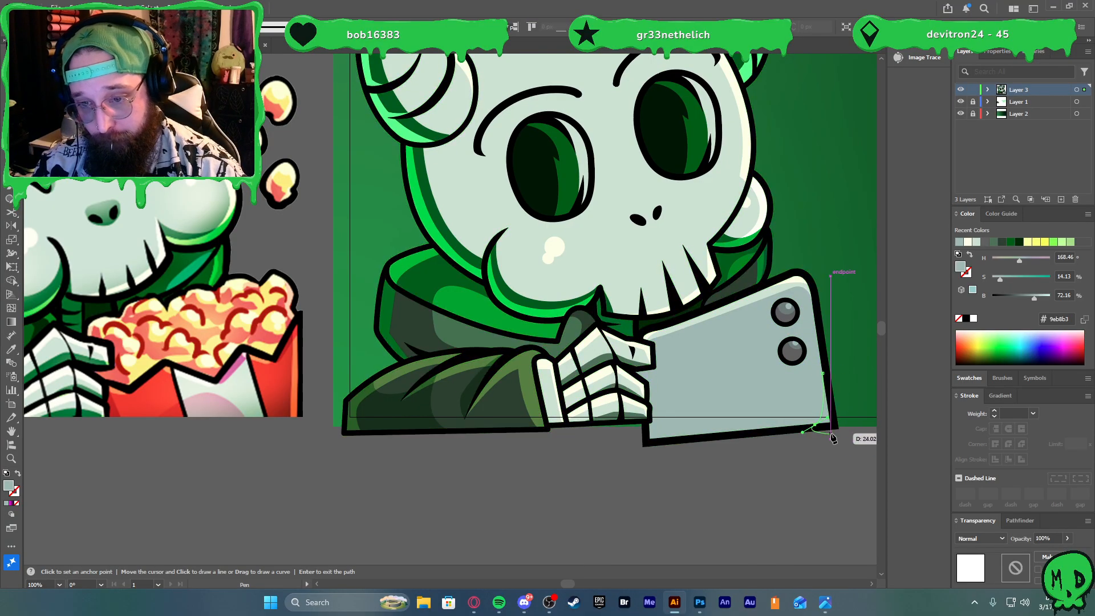
click(833, 427)
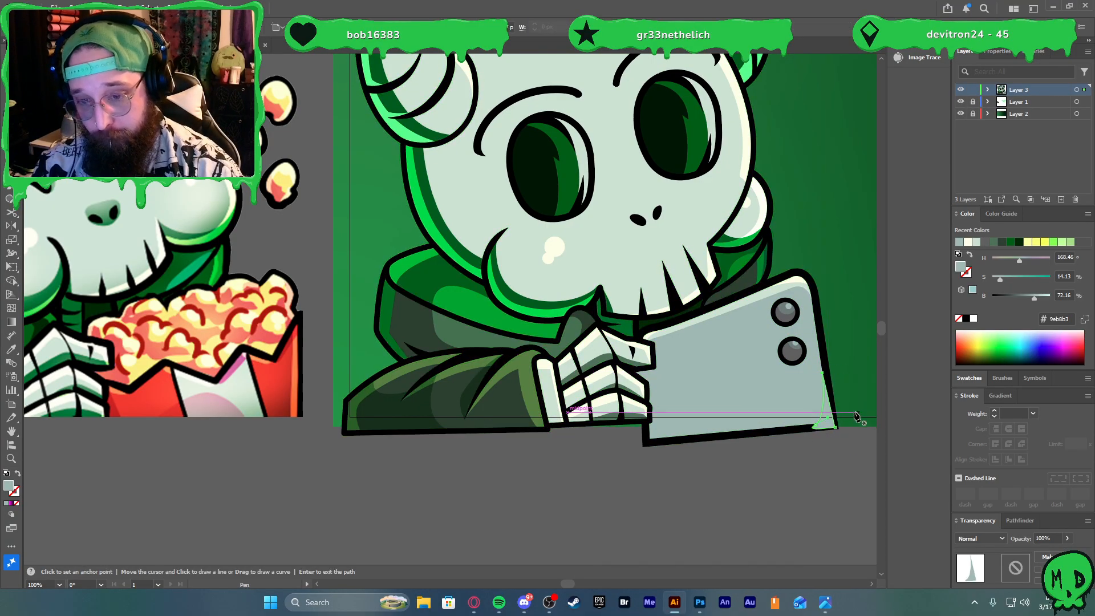
key(i)
key(v)
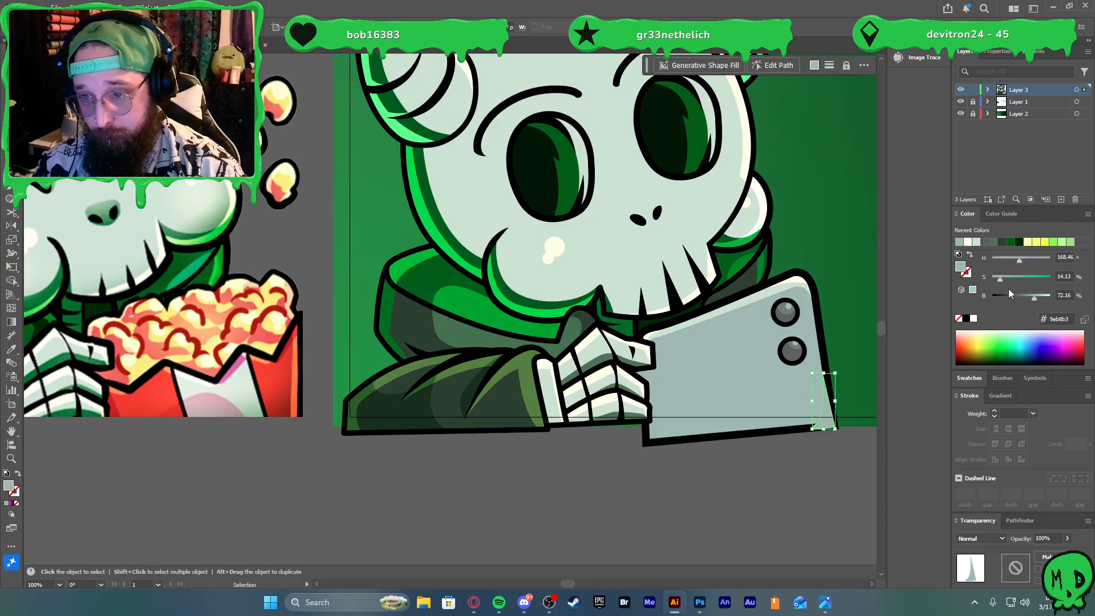
click(1018, 296)
click(802, 462)
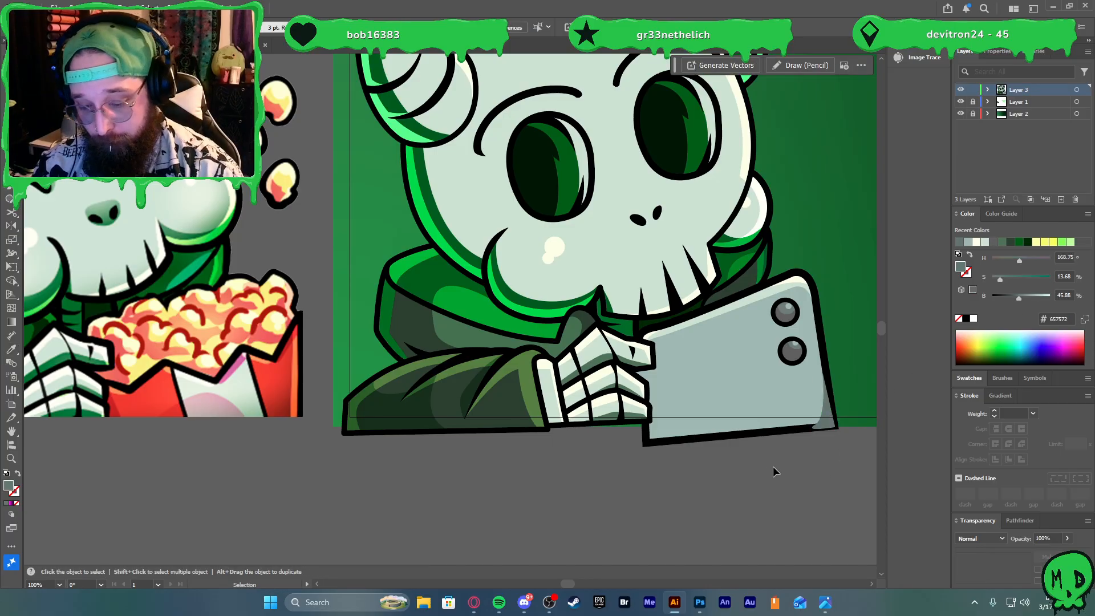
Draw a closed dark grey-green shadow shape on the phone following the finger outlines, from the top fingertip to the phone's lower edge
scroll(647, 376, up, 3)
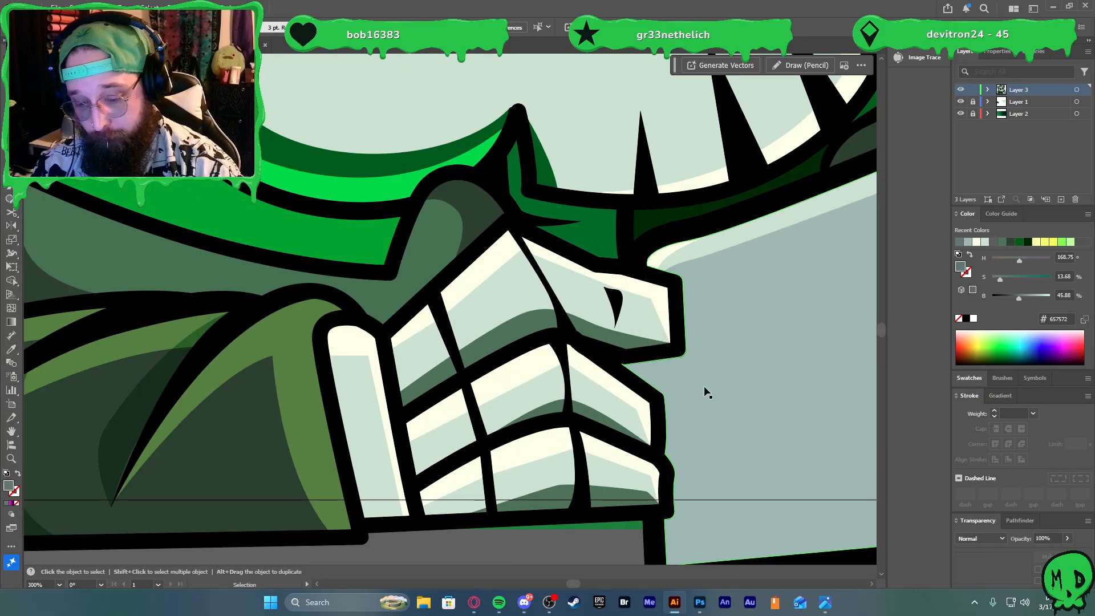
key(p)
click(676, 308)
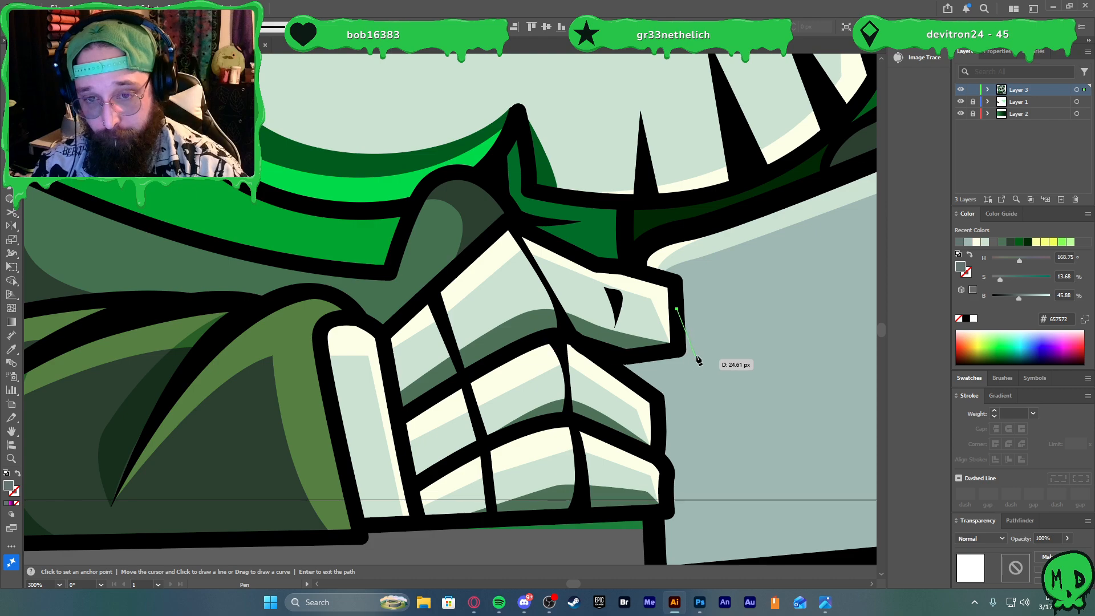
key(ctrl+z)
click(682, 287)
drag(695, 356, 657, 379)
drag(680, 415, 674, 534)
click(659, 536)
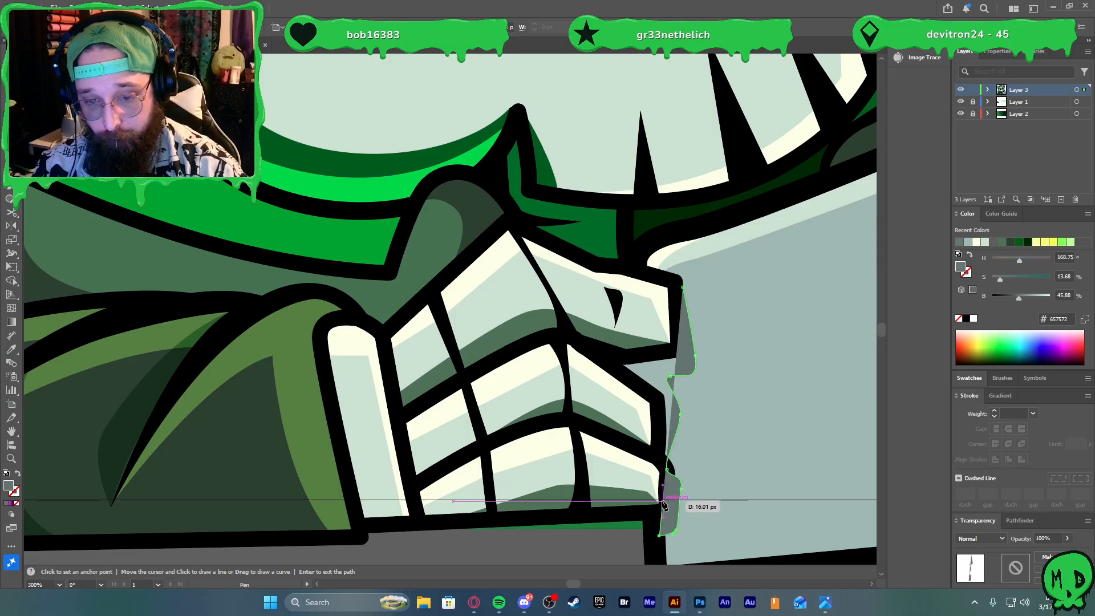
click(662, 502)
click(566, 332)
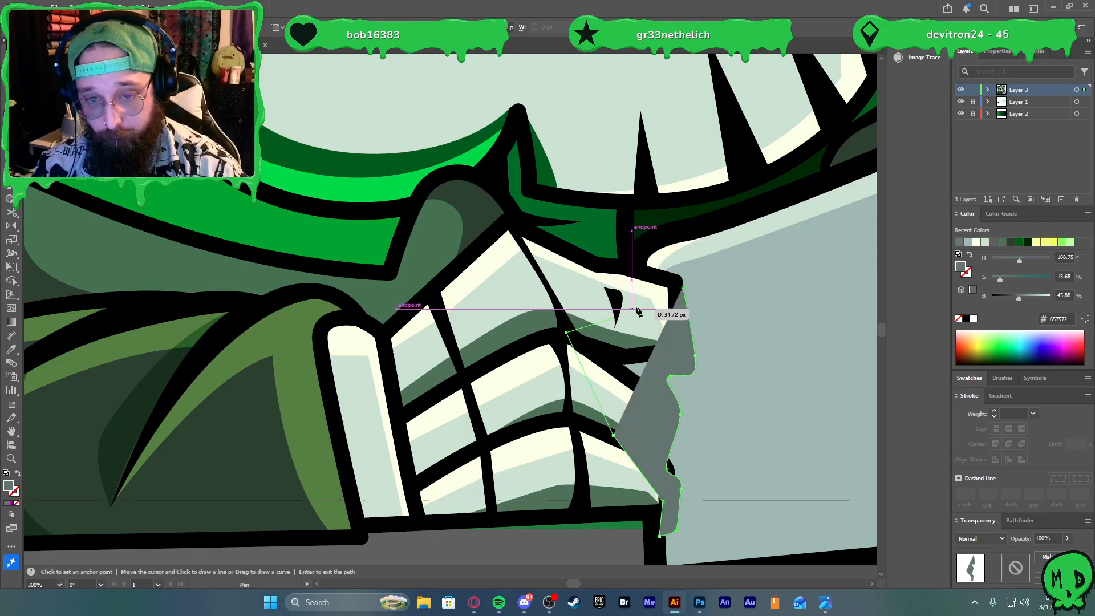
click(683, 287)
Select the finger shadow with the phone, remove the part overlapping the hand with Shape Builder, and deselect
key(v)
shift+click(729, 300)
key(shift+m)
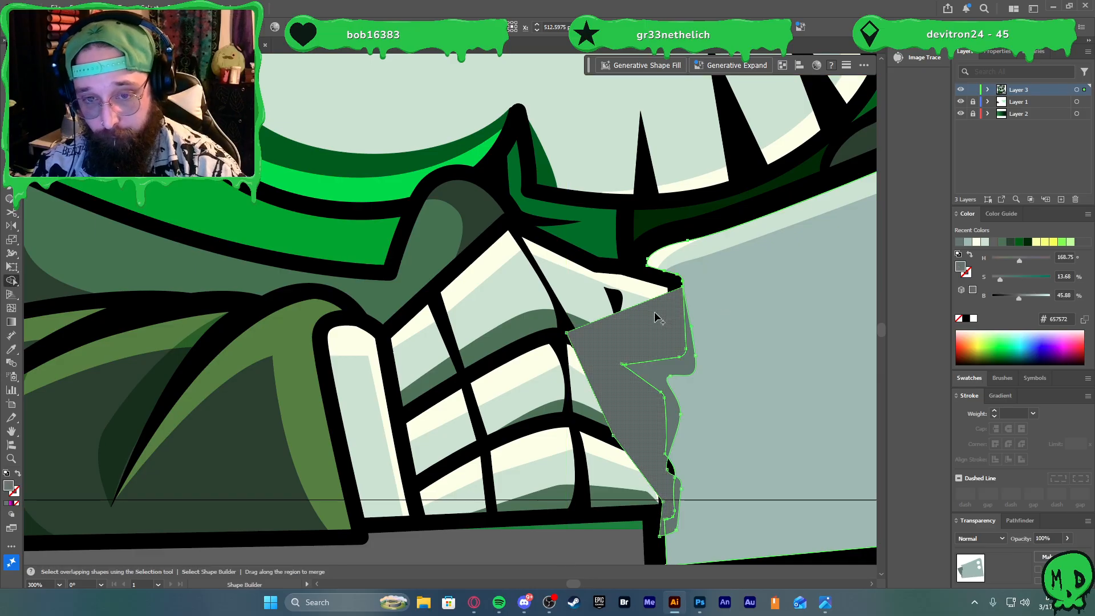
alt+click(654, 312)
key(v)
scroll(590, 500, down, 4)
click(665, 535)
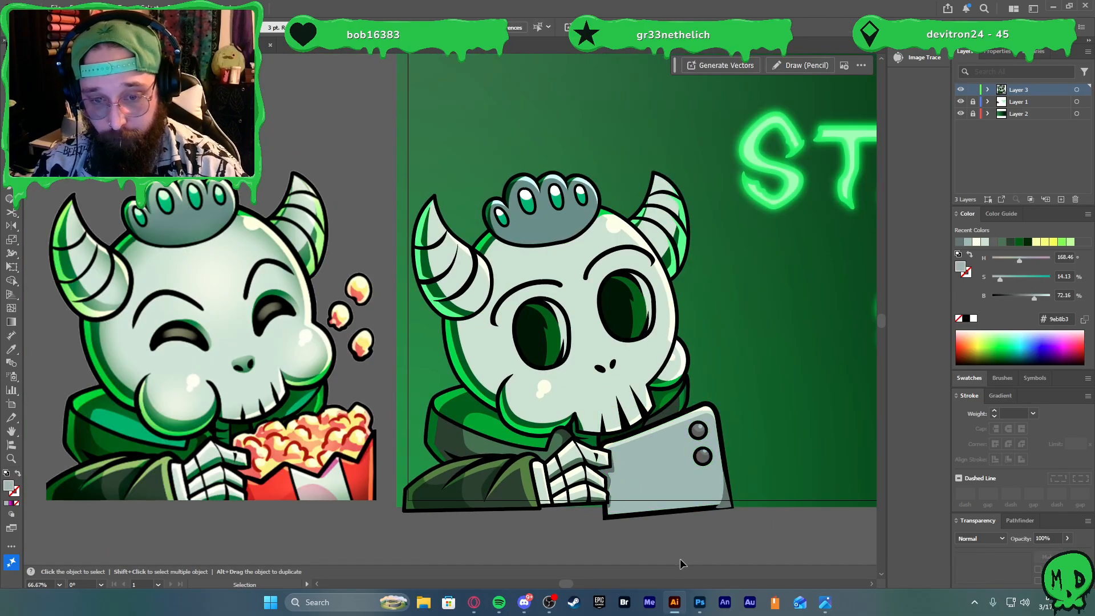
Unlock Layer 1 and delete the popcorn emote reference beside the artboard
scroll(598, 554, up, 1)
scroll(646, 539, down, 2)
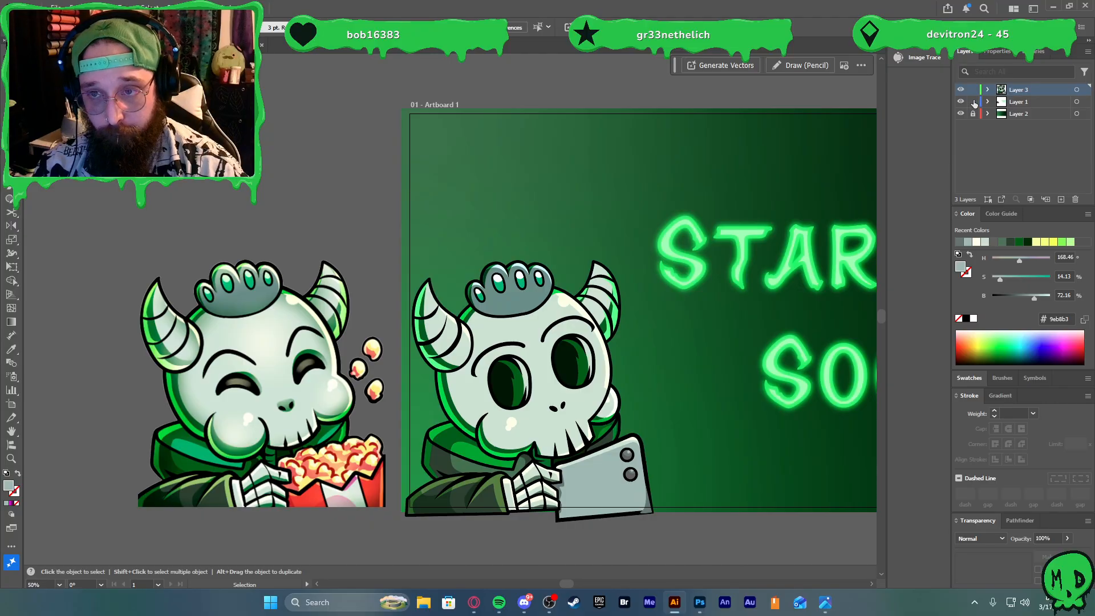
click(348, 339)
key(Delete)
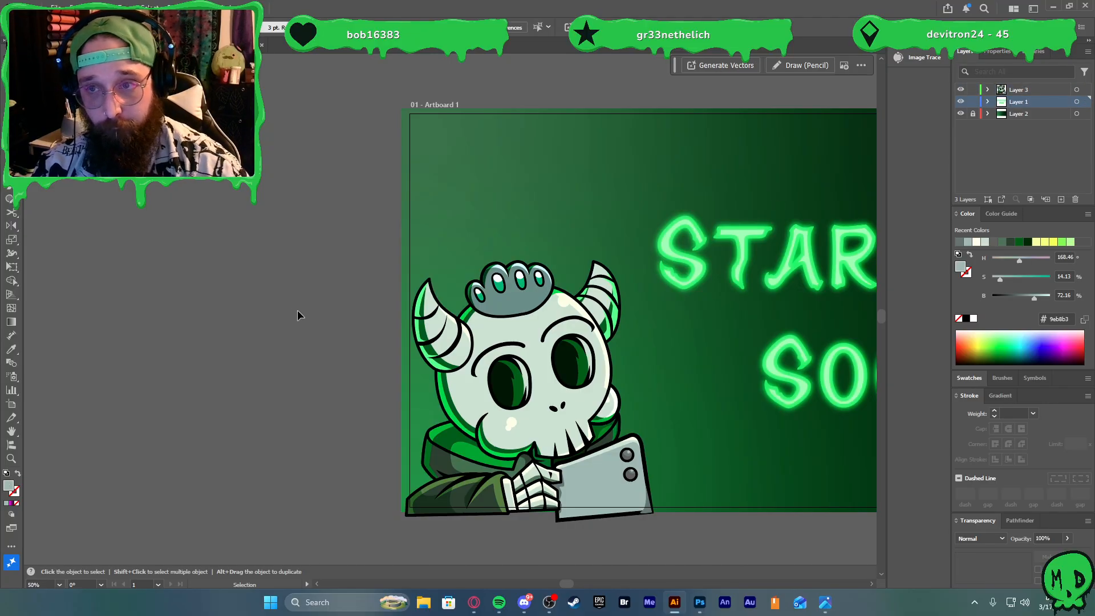
Examine the whole Starting Soon screen and compare it with the Be Right Back document
key(ctrl+0)
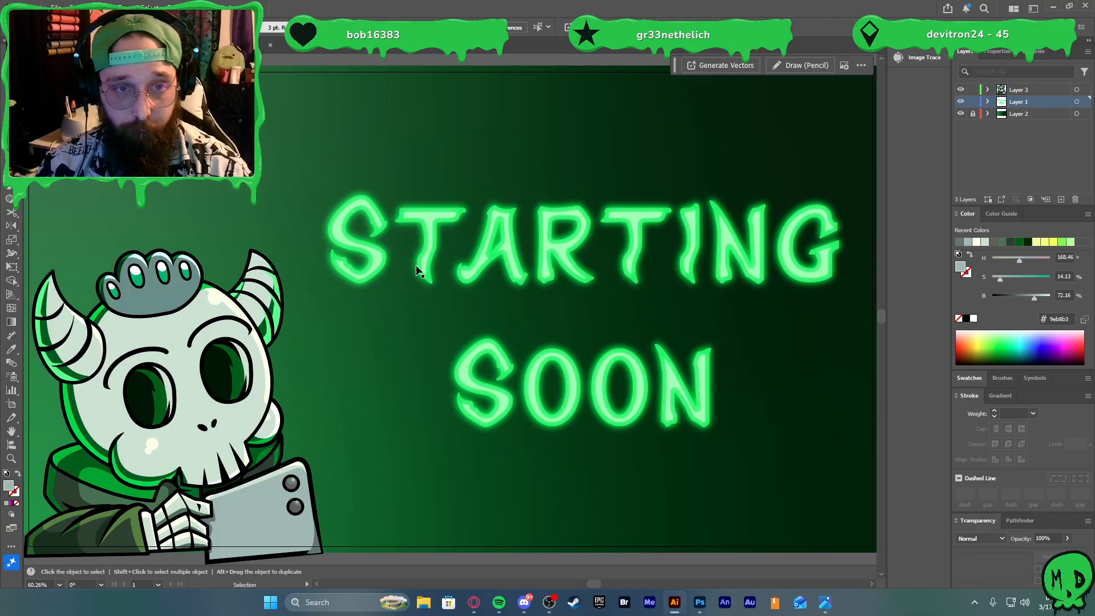
scroll(715, 532, down, 1)
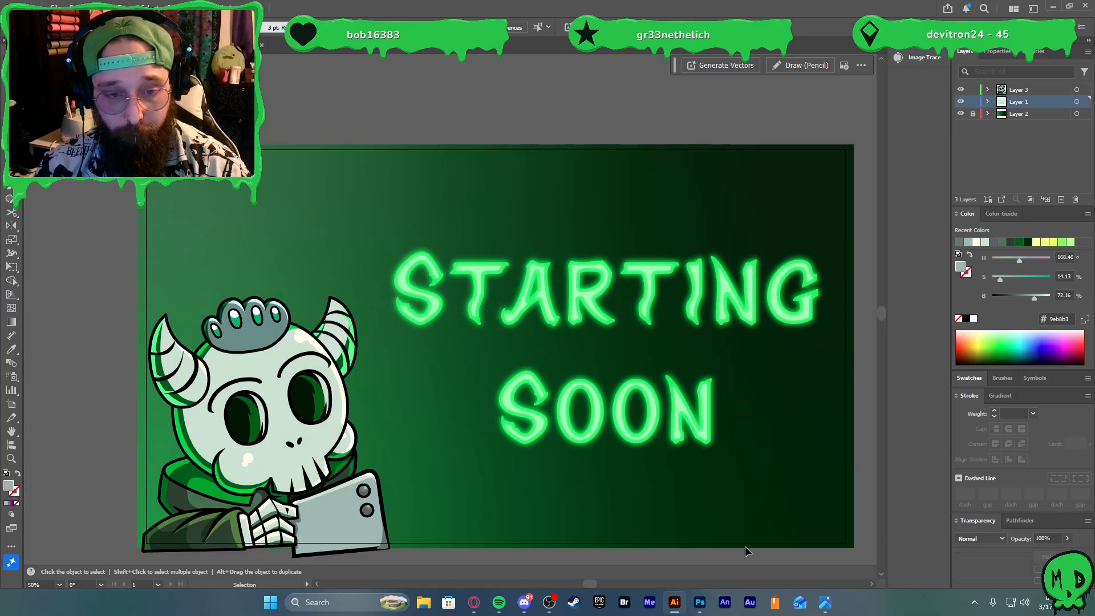
scroll(744, 545, down, 1)
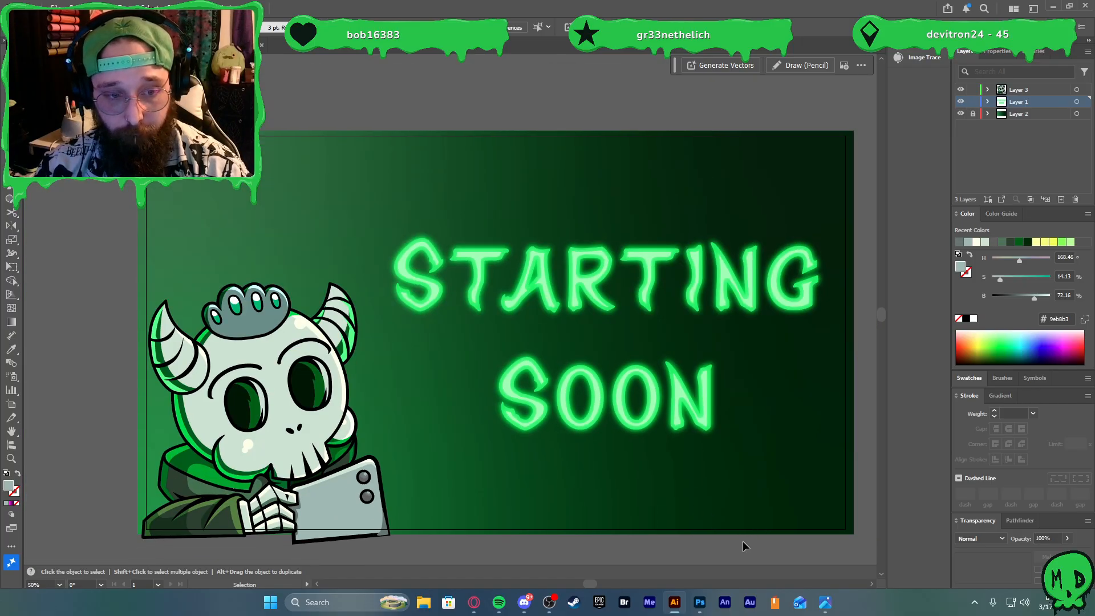
scroll(730, 539, right, 1)
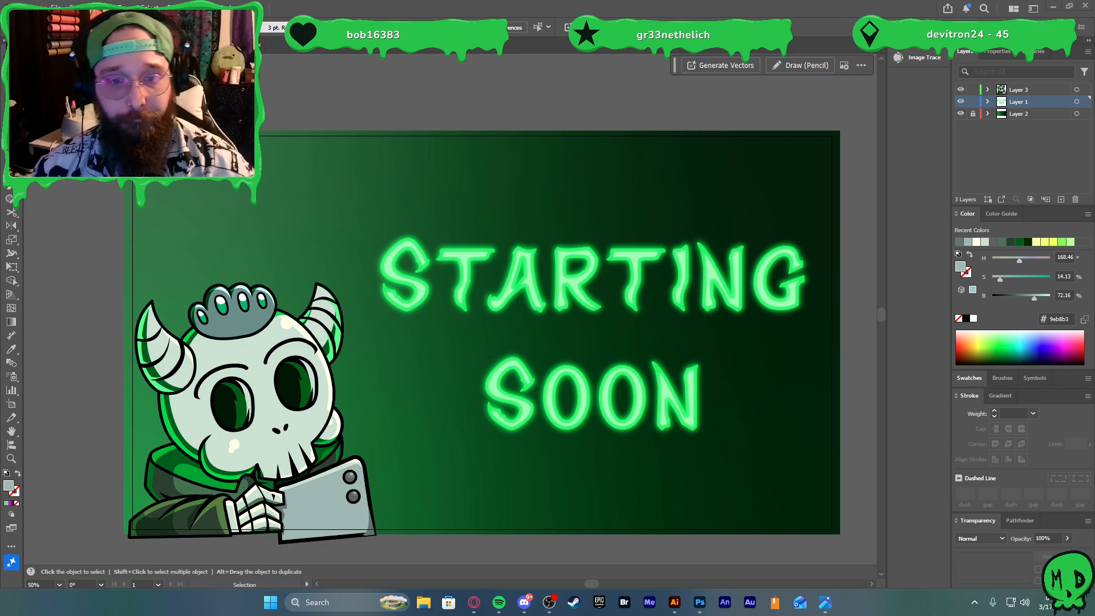
click(86, 245)
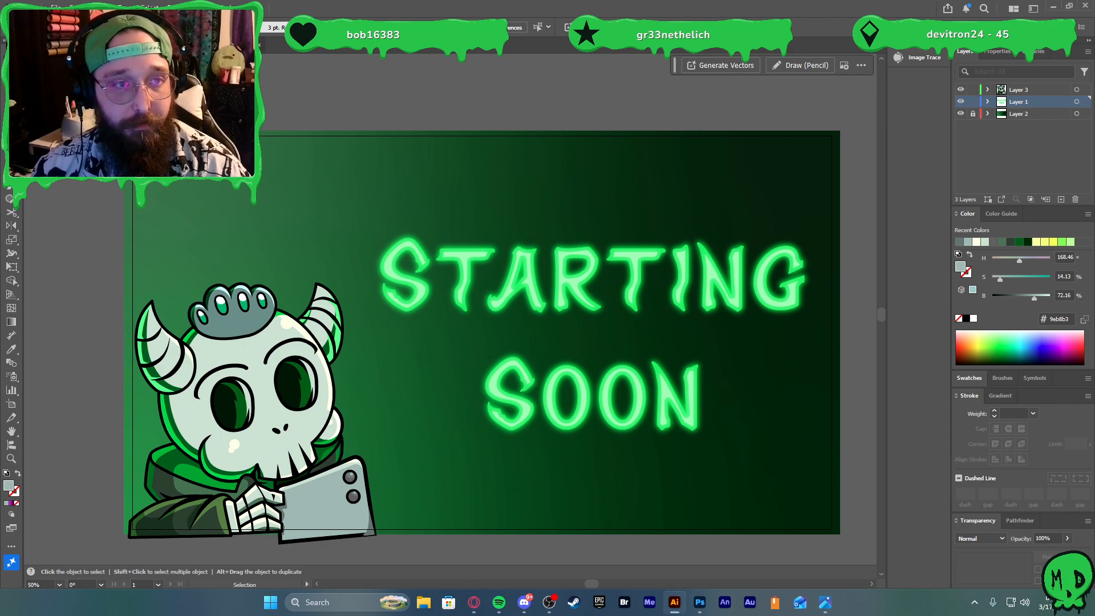
key(ctrl+Tab)
key(ctrl+0)
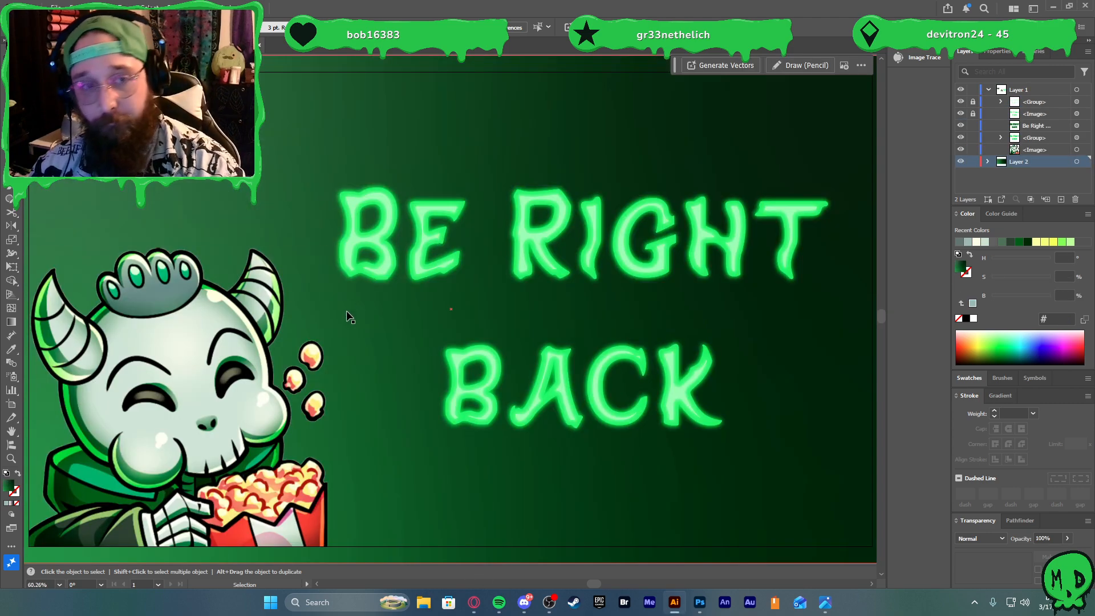
key(ctrl+minus)
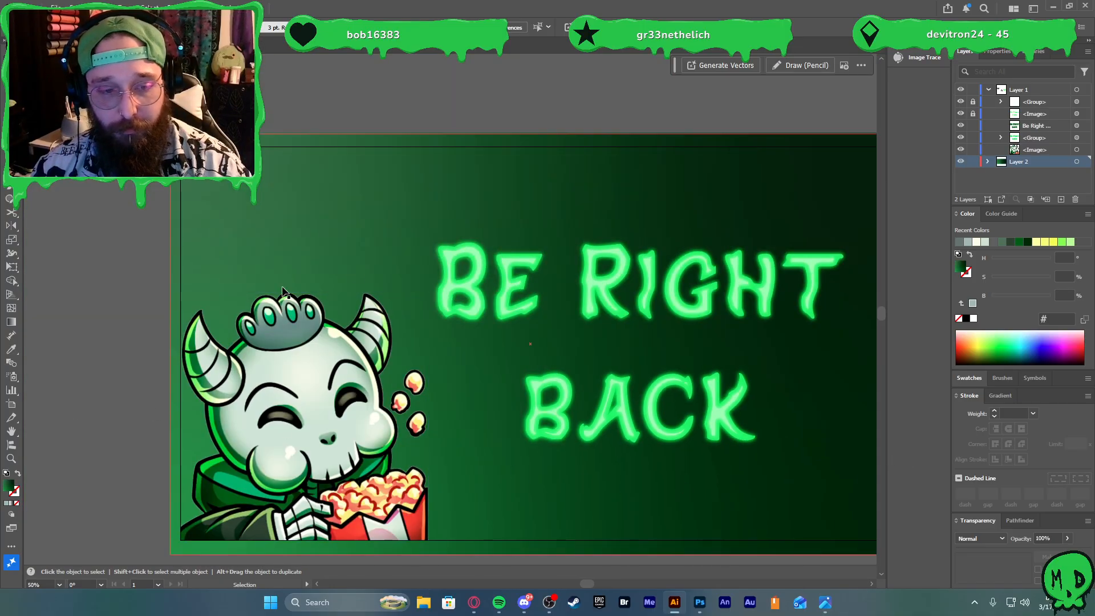
click(182, 46)
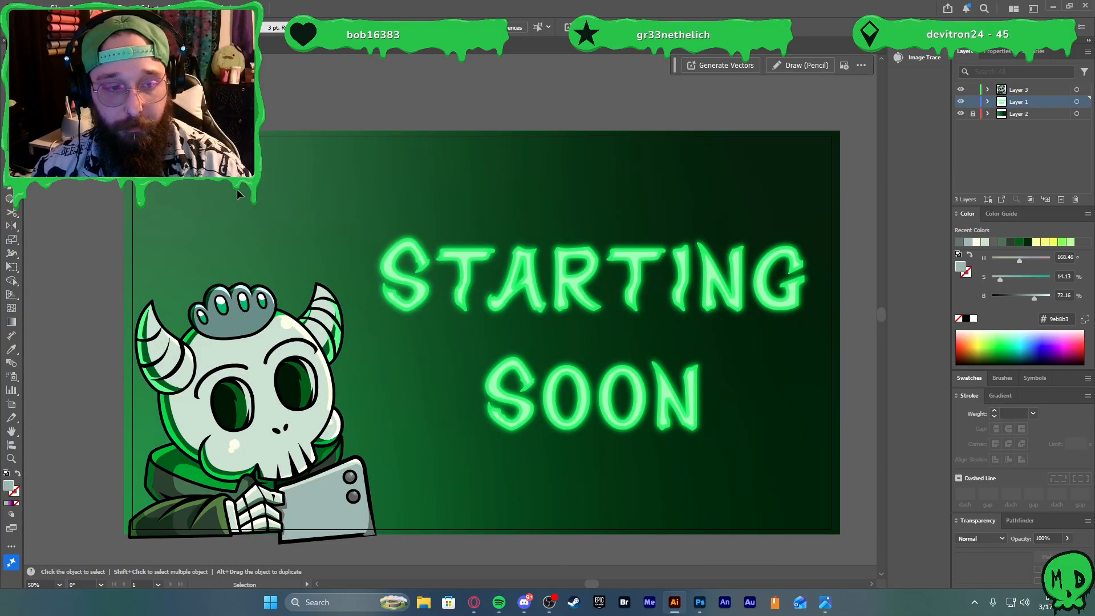
Switch to the Be Right Back document and export its artboard as BRB.jpg in RGB at quality 10 and 300 ppi
click(85, 46)
key(ctrl+0)
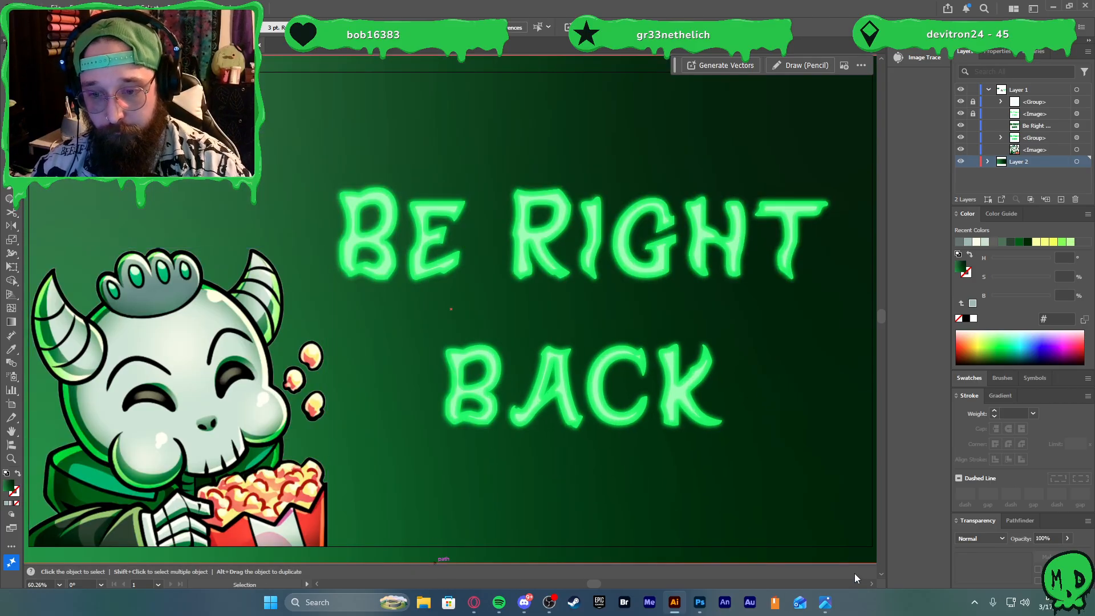
alt+scroll(765, 550, down, 1)
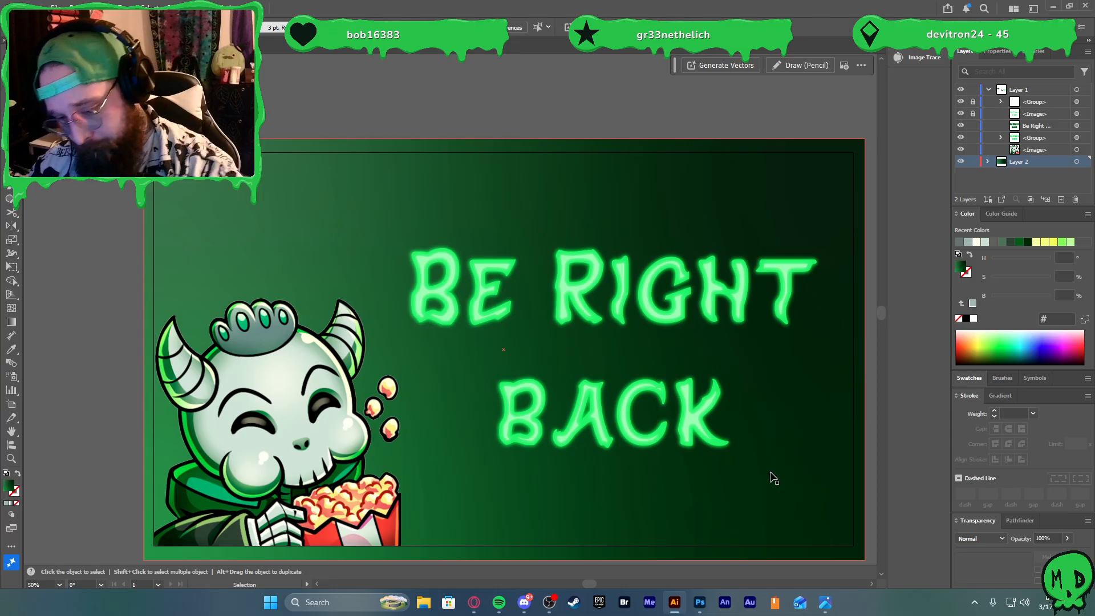
key(ctrl+shift+e)
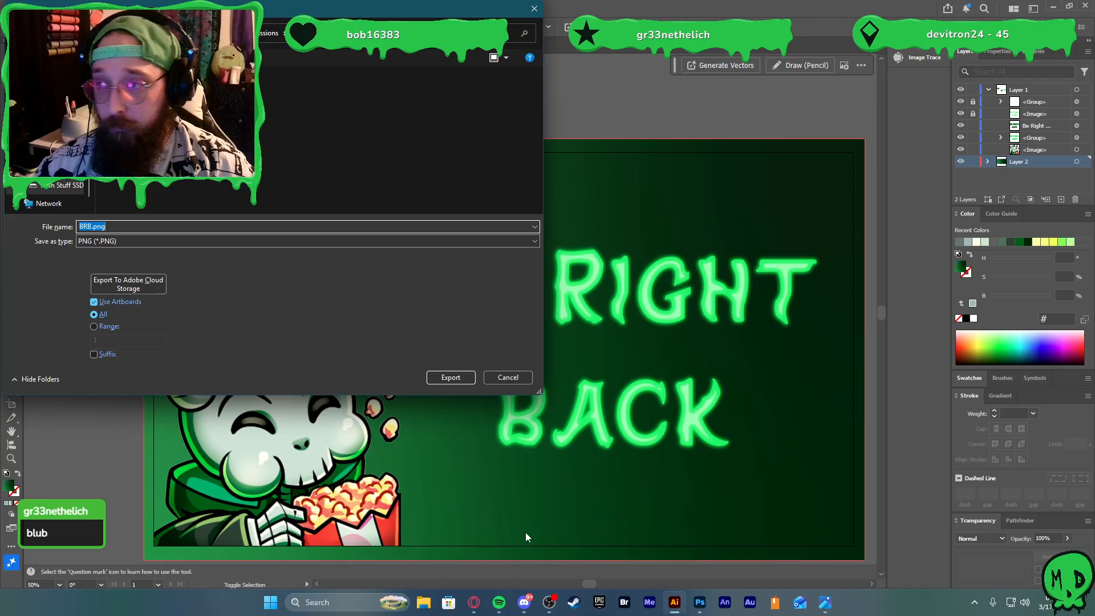
click(170, 244)
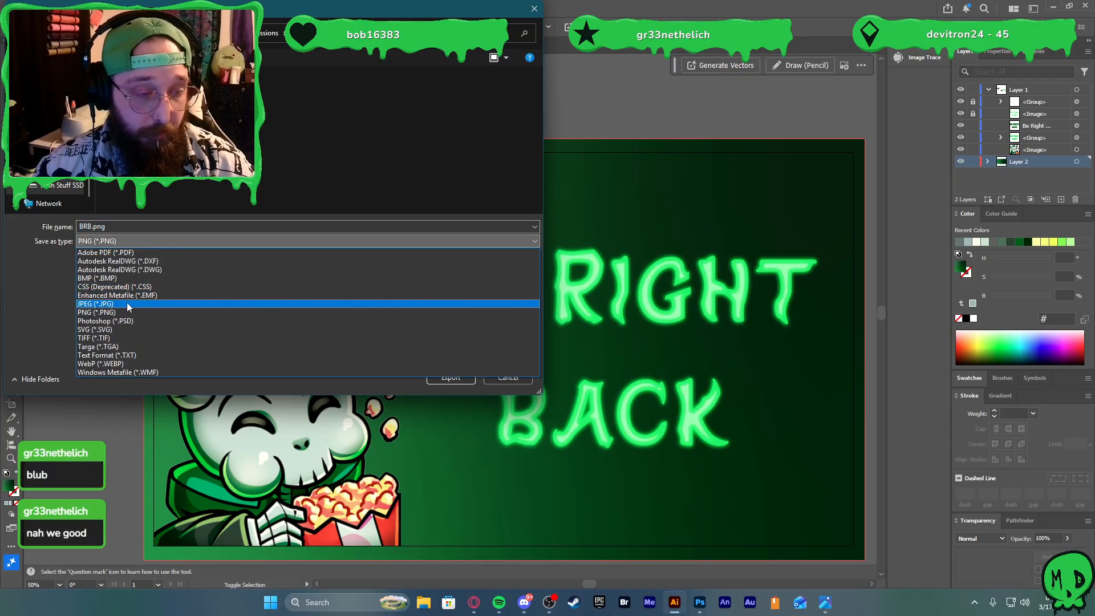
click(129, 305)
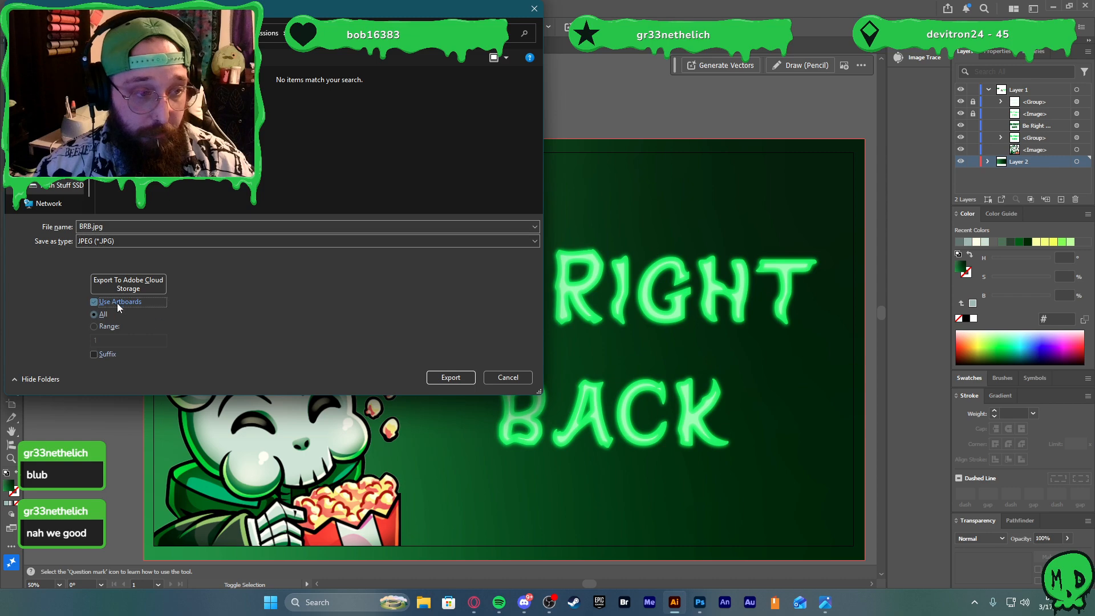
click(453, 377)
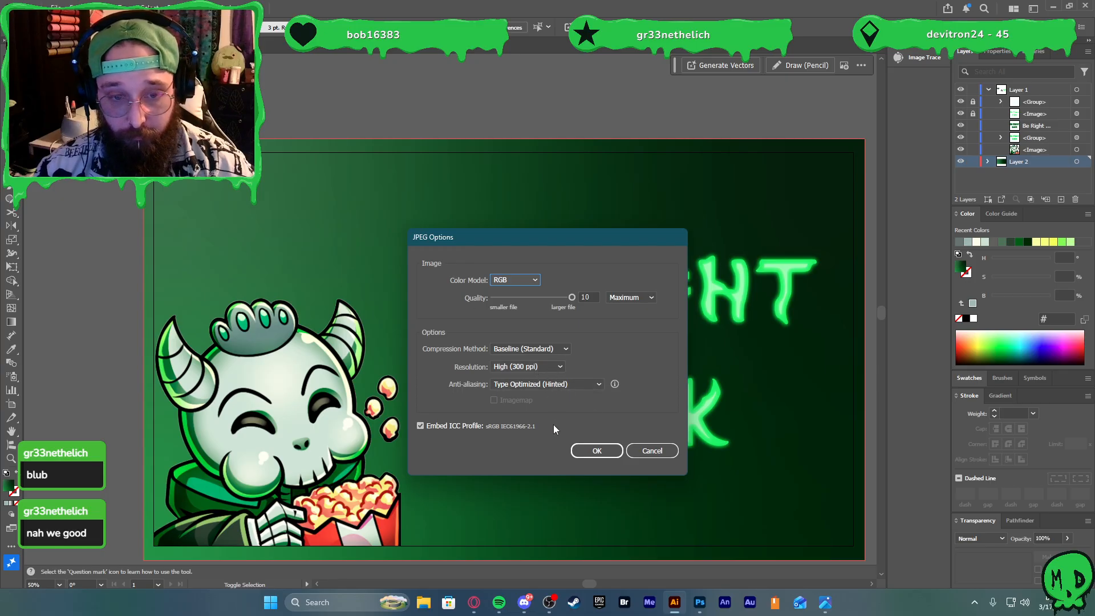
click(597, 451)
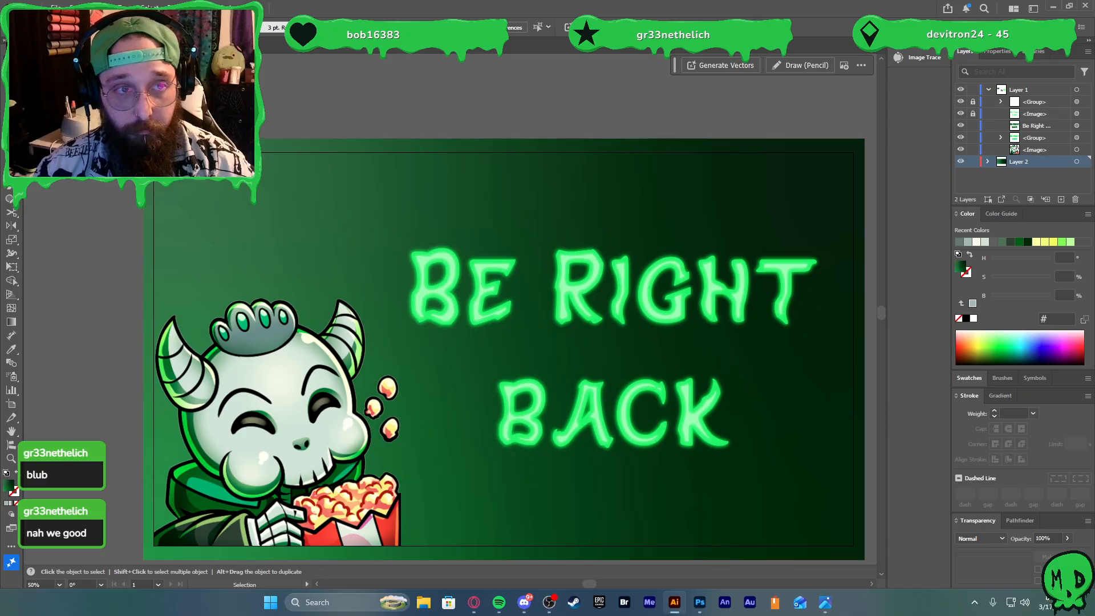
Switch to the Starting Soon document and export its artboard as Starting.jpg in RGB at quality 10 and 300 ppi
click(142, 47)
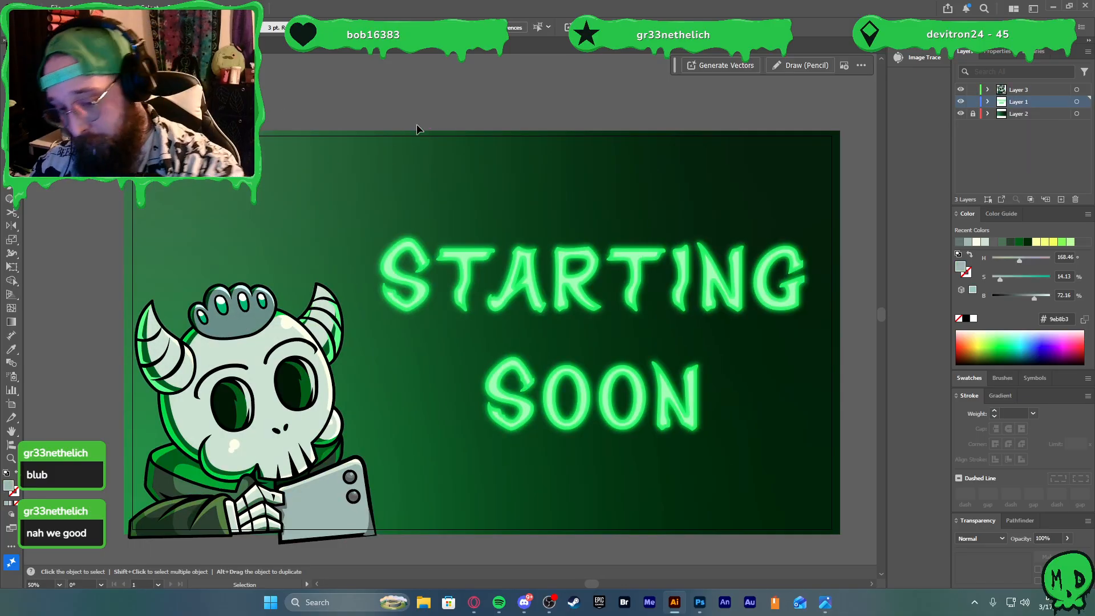
key(ctrl+alt+e)
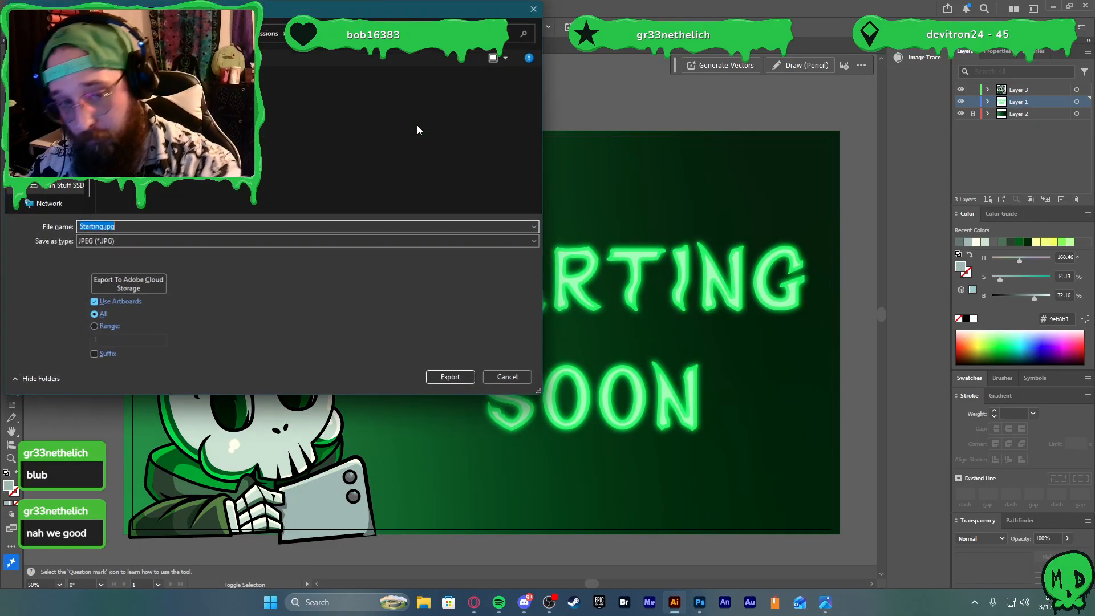
click(349, 241)
click(231, 303)
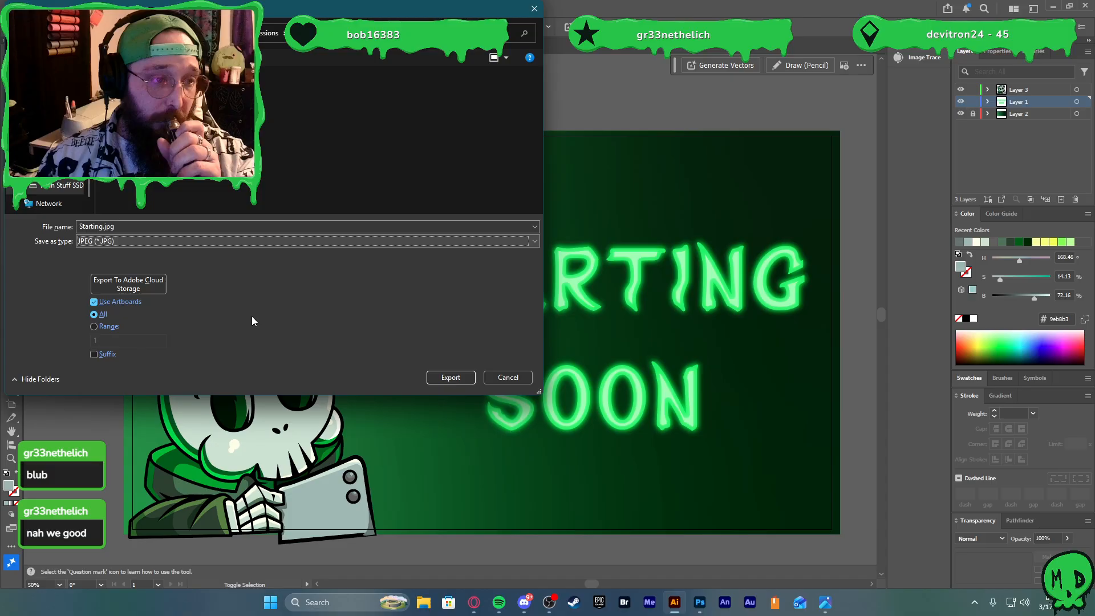
click(434, 380)
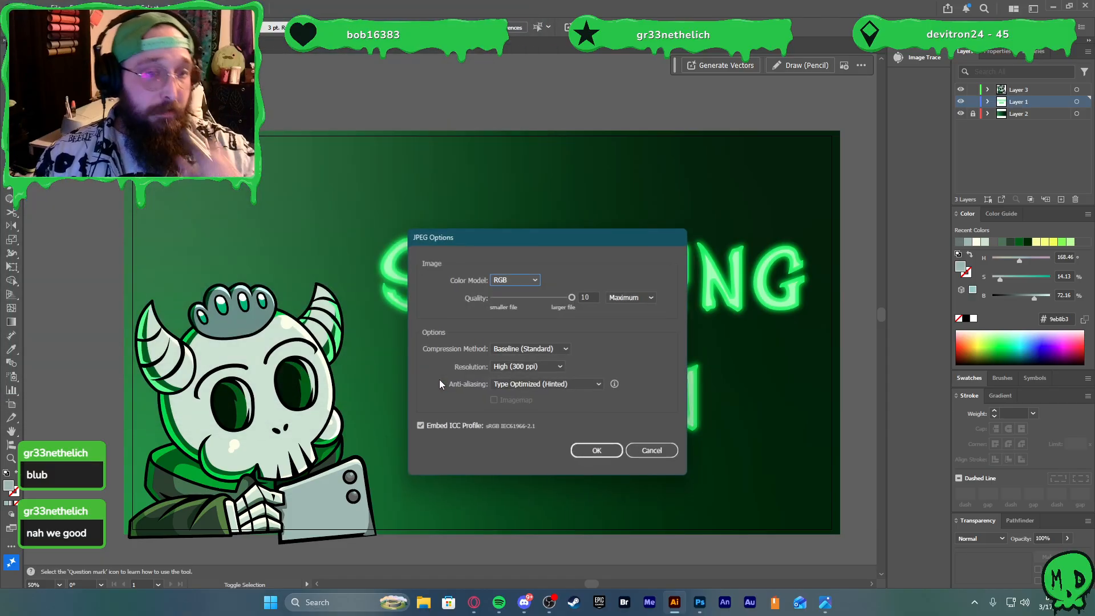
click(597, 450)
Switch to File Explorer and open the Stream Doodles > Commissions > Fish > Overlays folder on the Muh Stuff SSD drive
click(423, 602)
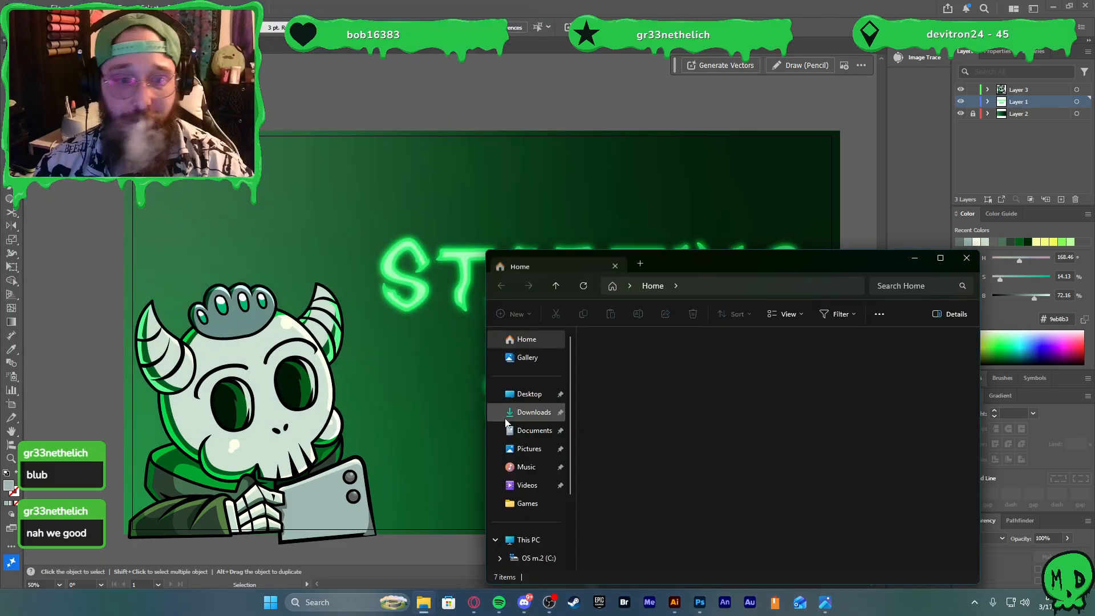
scroll(527, 445, down, 2)
click(541, 517)
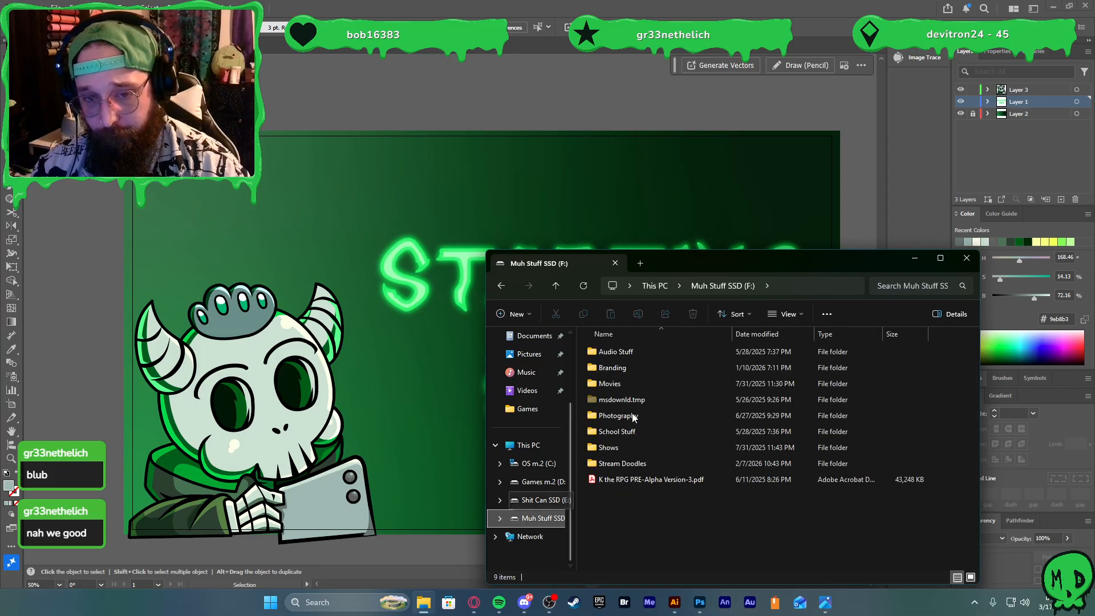
click(617, 468)
double_click(617, 467)
double_click(620, 348)
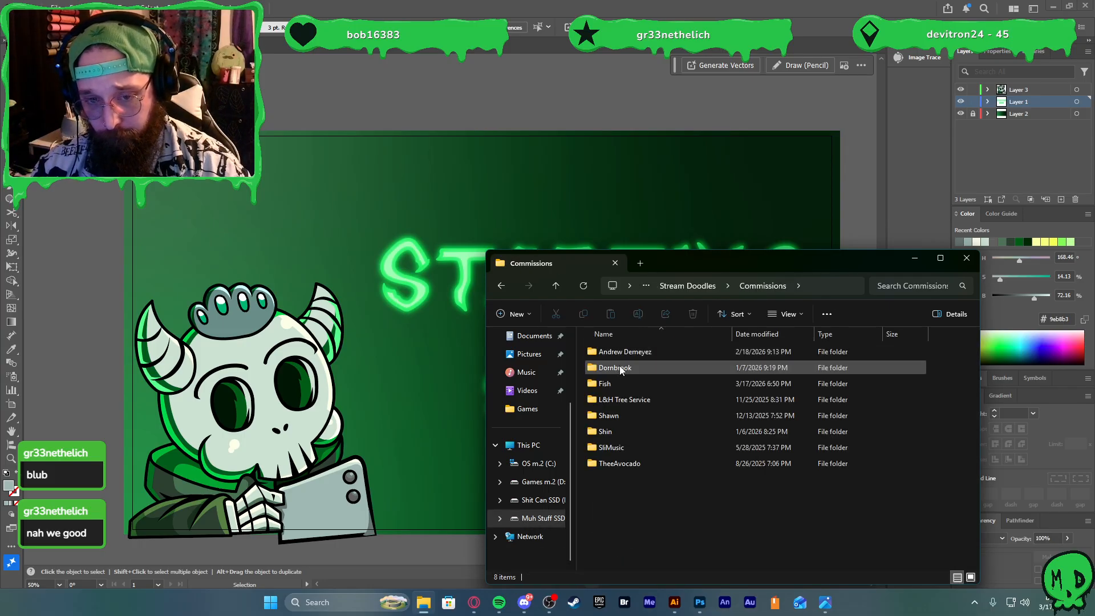
double_click(616, 385)
double_click(627, 373)
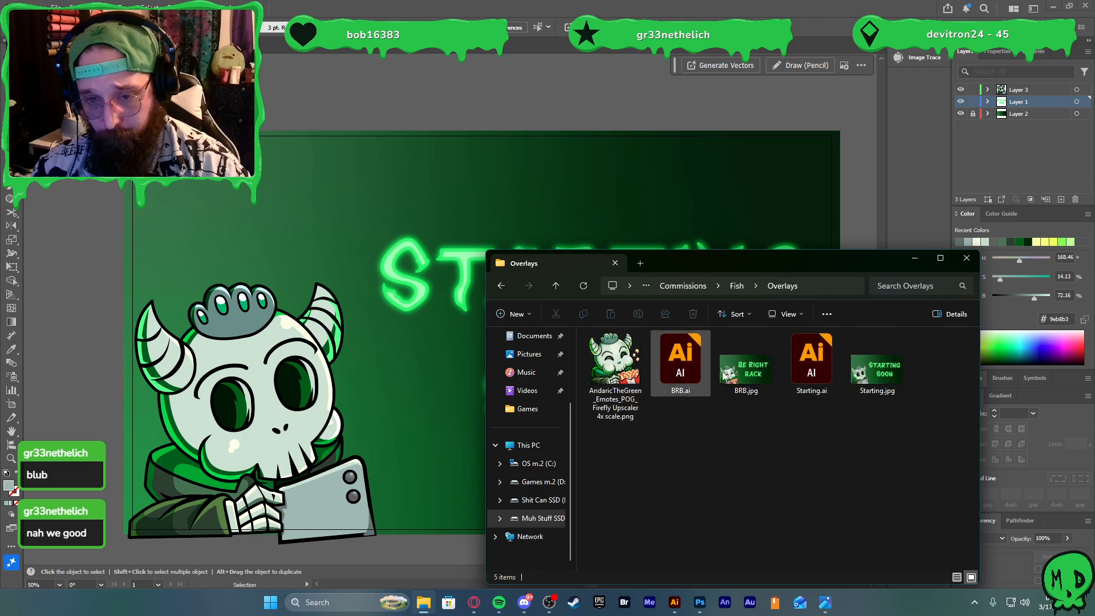
View the exported BRB.jpg and Starting.jpg full screen, compare them by alternating between them, and close the viewer
click(752, 378)
double_click(752, 378)
click(855, 94)
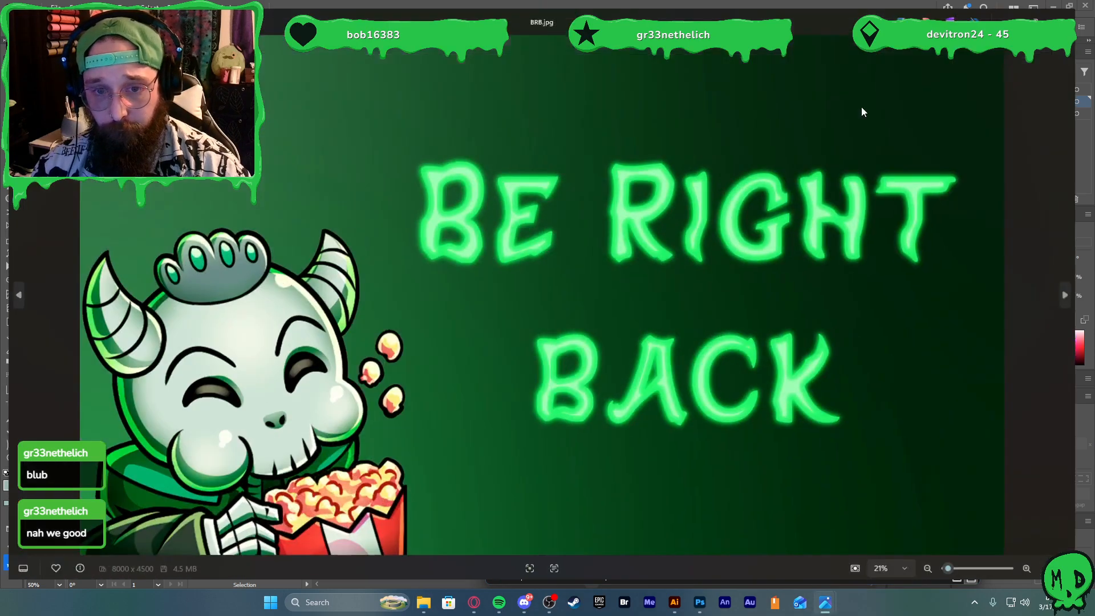
click(1084, 294)
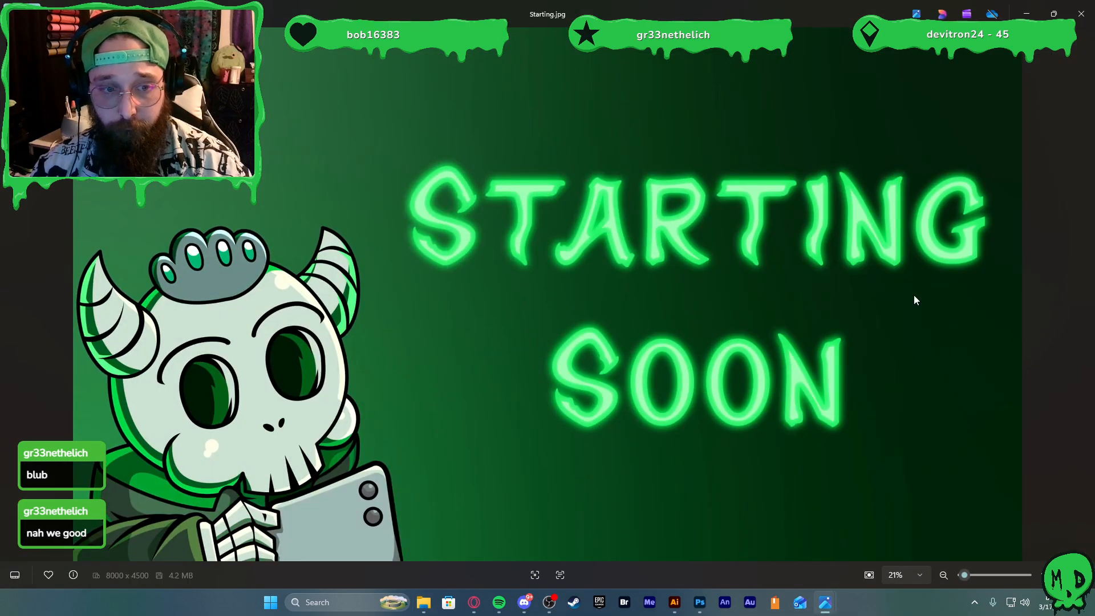
click(17, 294)
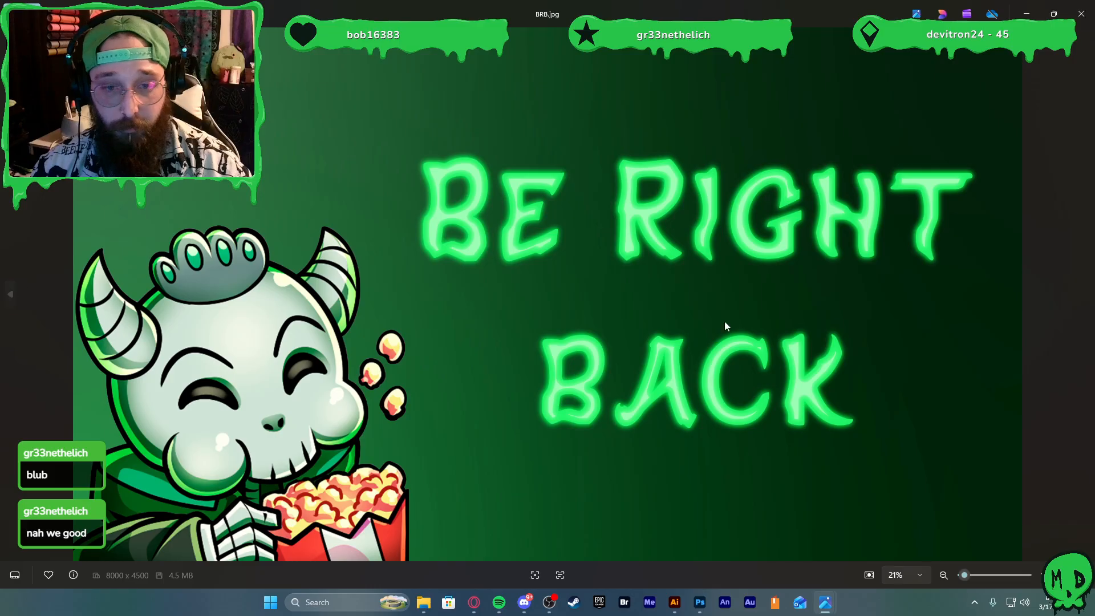
click(1083, 294)
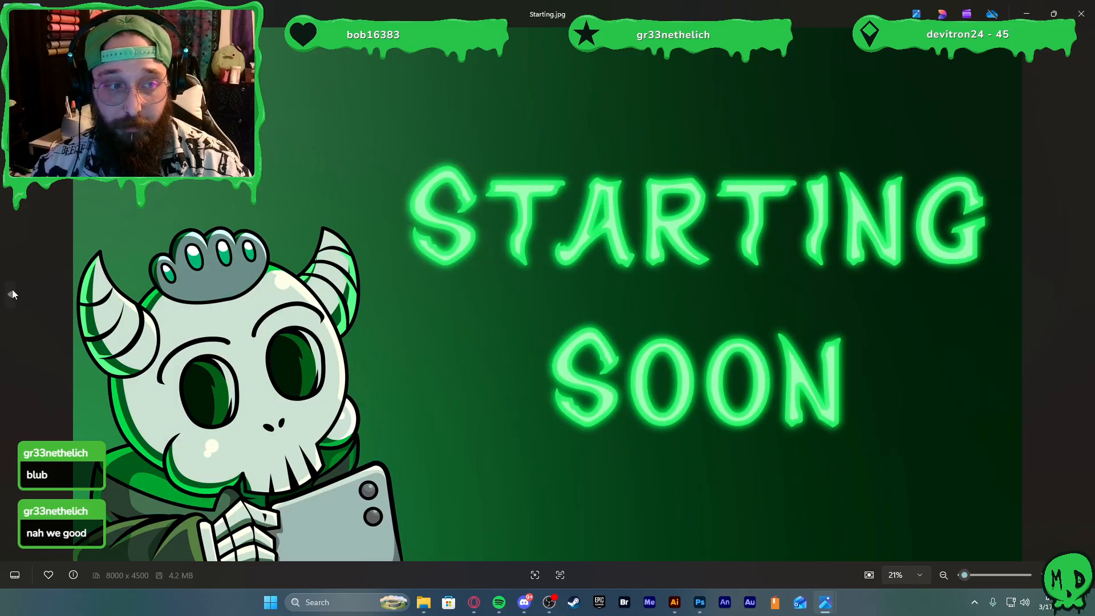
click(13, 294)
click(1086, 296)
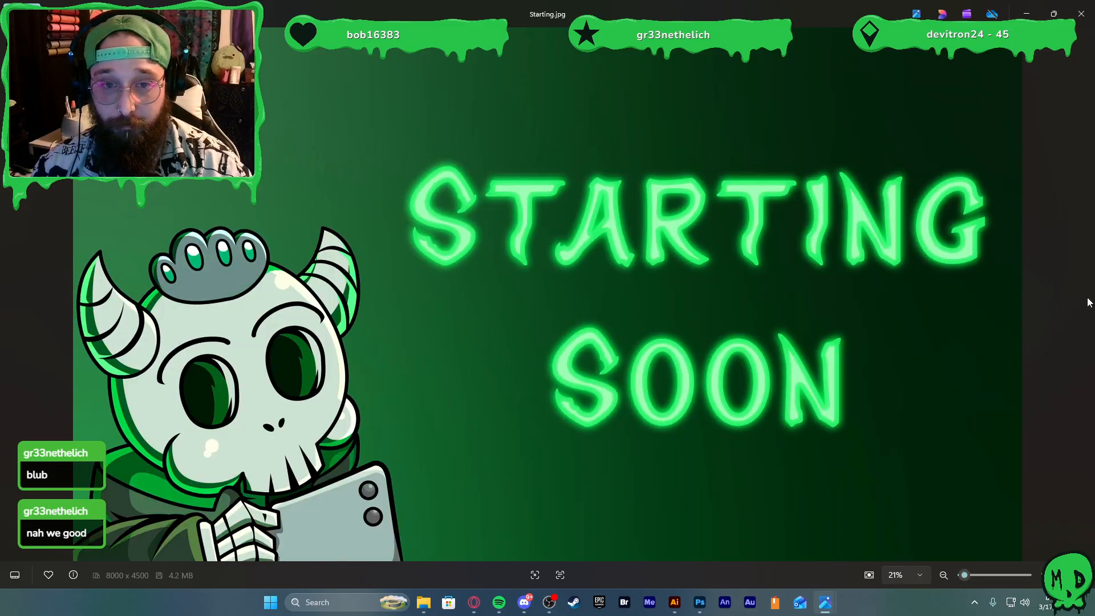
click(12, 294)
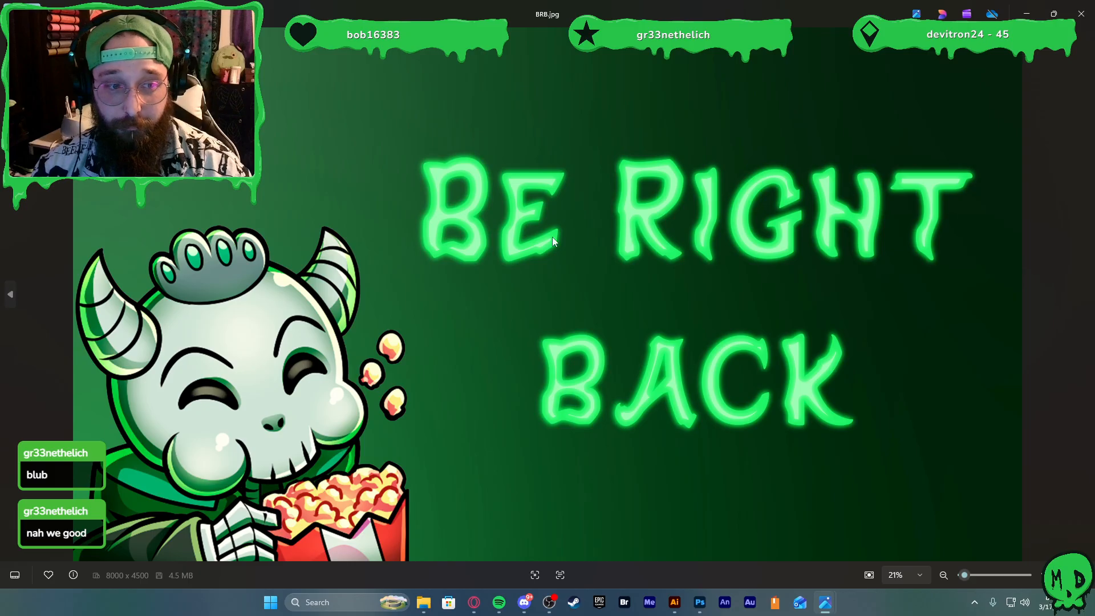
click(1084, 295)
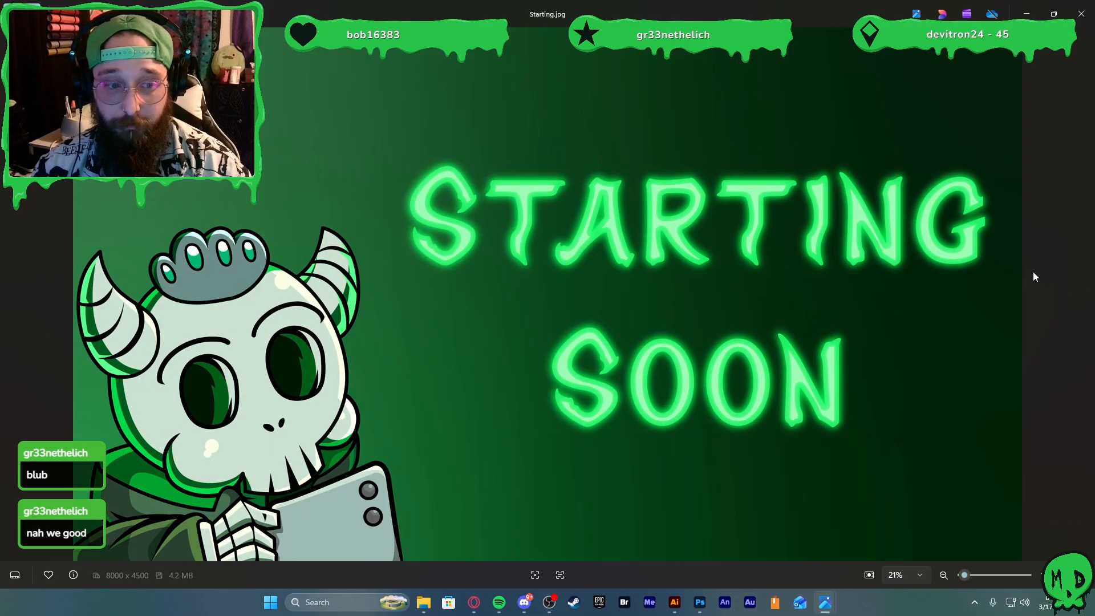
click(1079, 14)
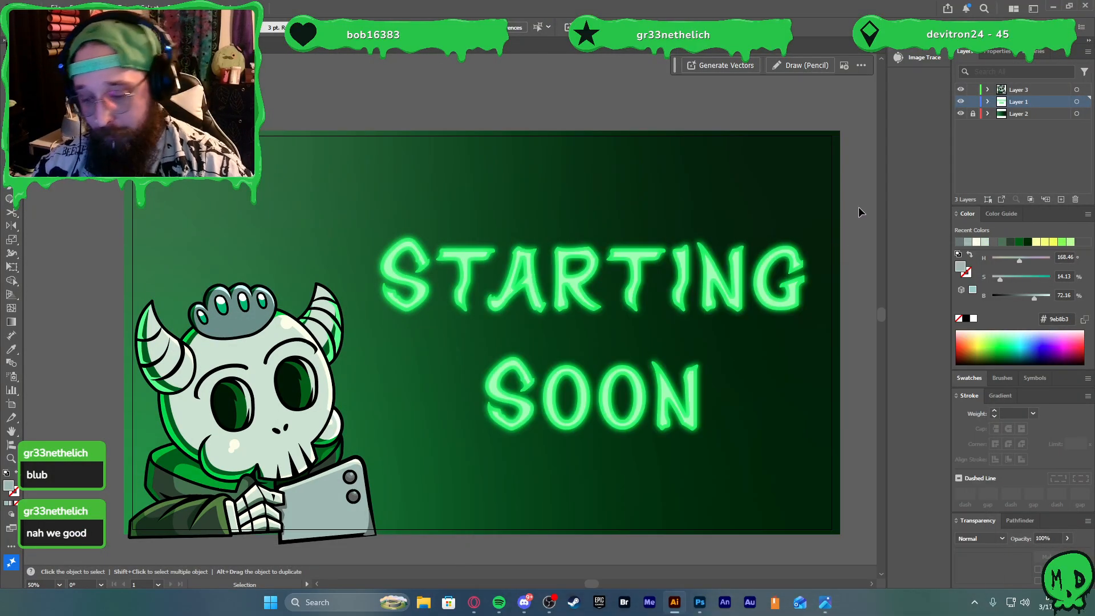
Save the Starting Soon document under a new file name in Illustrator 2020 format
scroll(859, 212, up, 1)
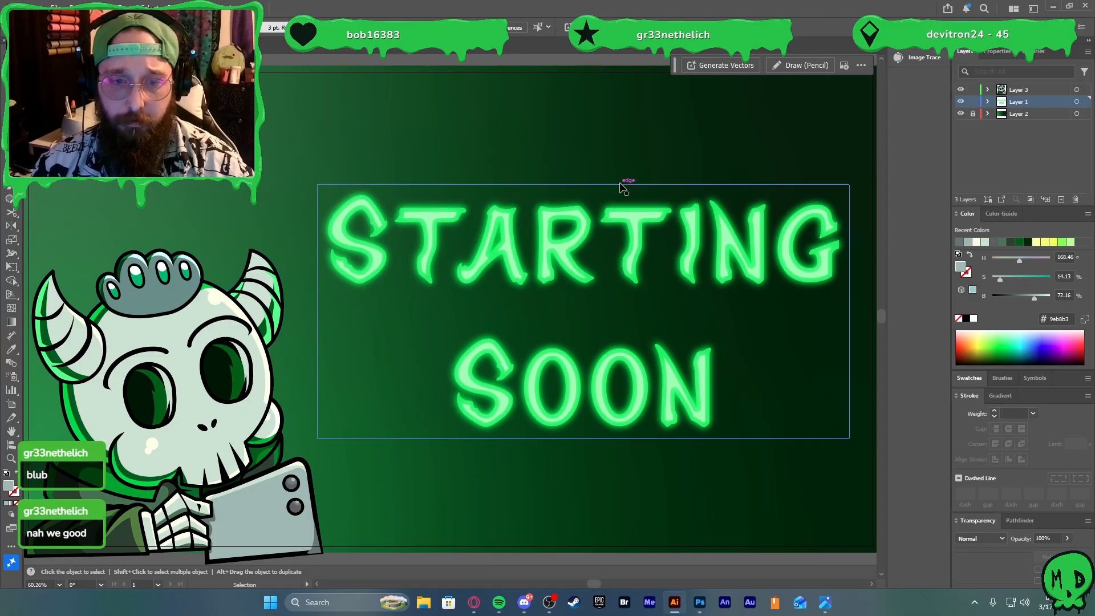
key(ctrl+shift+s)
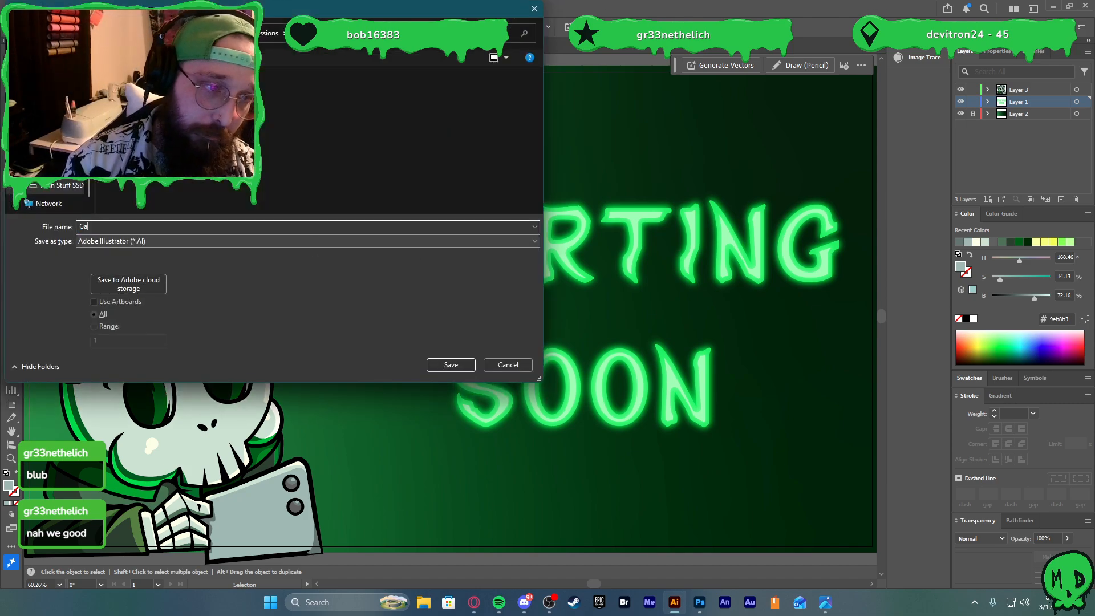
key(Return)
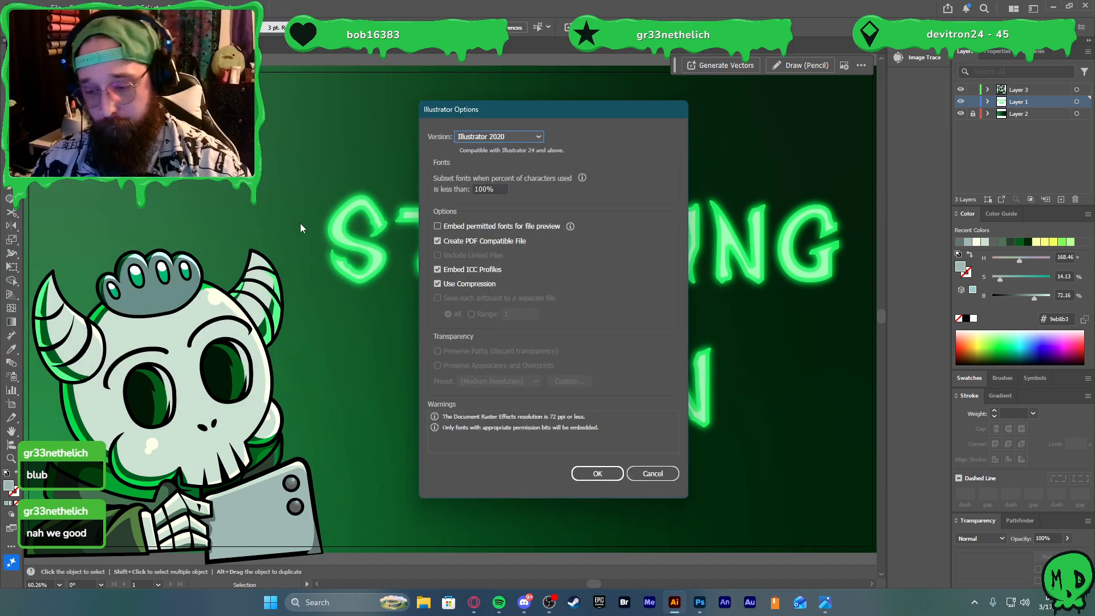
key(Escape)
key(ctrl+shift+s)
click(451, 364)
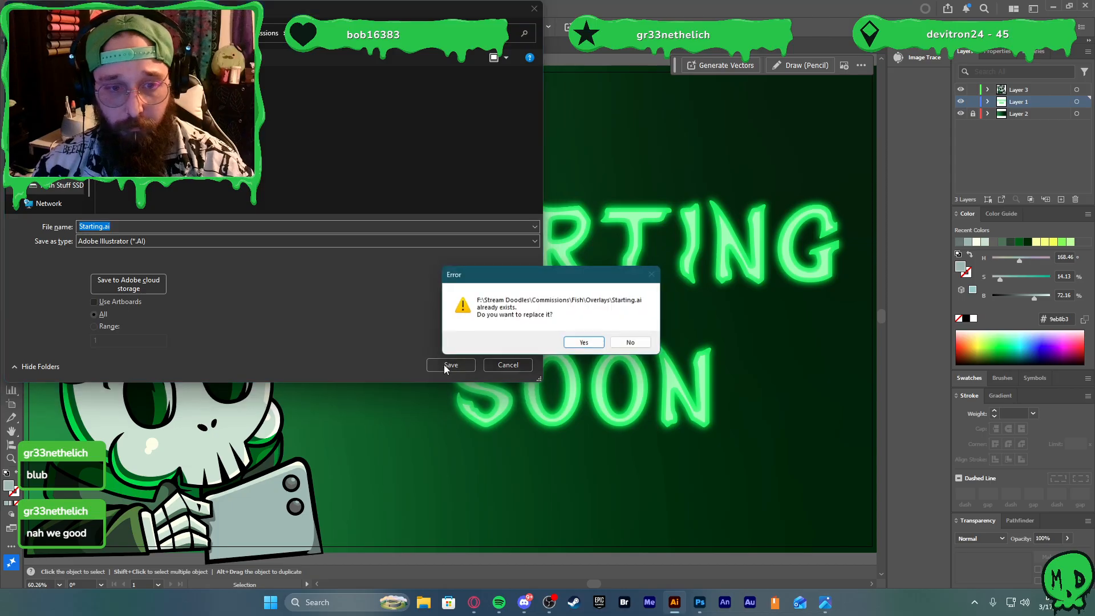
click(625, 345)
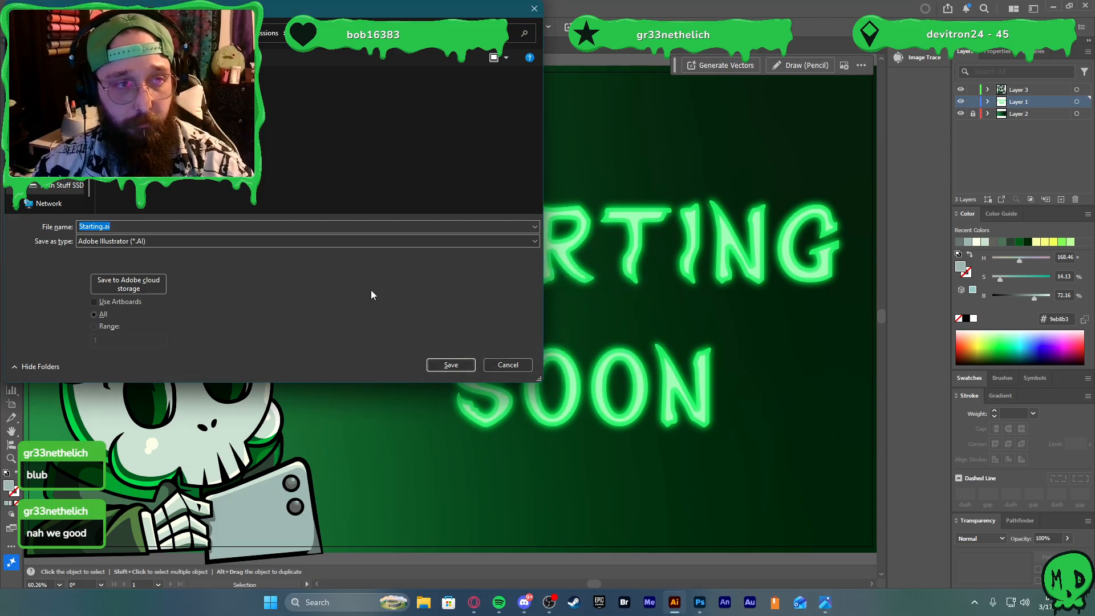
click(516, 367)
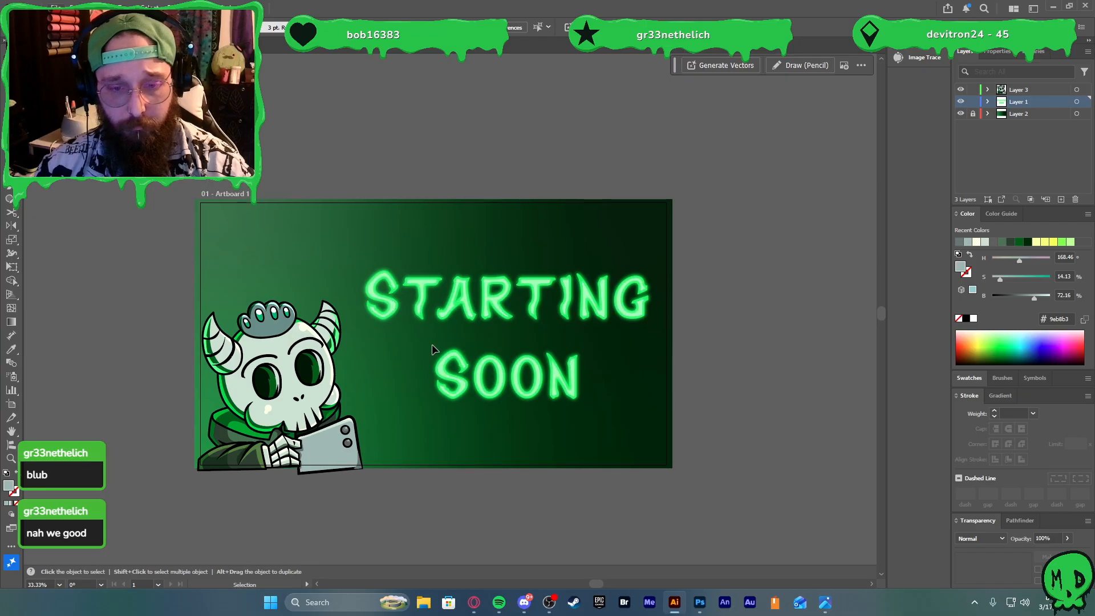
Delete the Starting Soon lettering from Layer 1 and remove Layer 3 with the skull character artwork
click(484, 388)
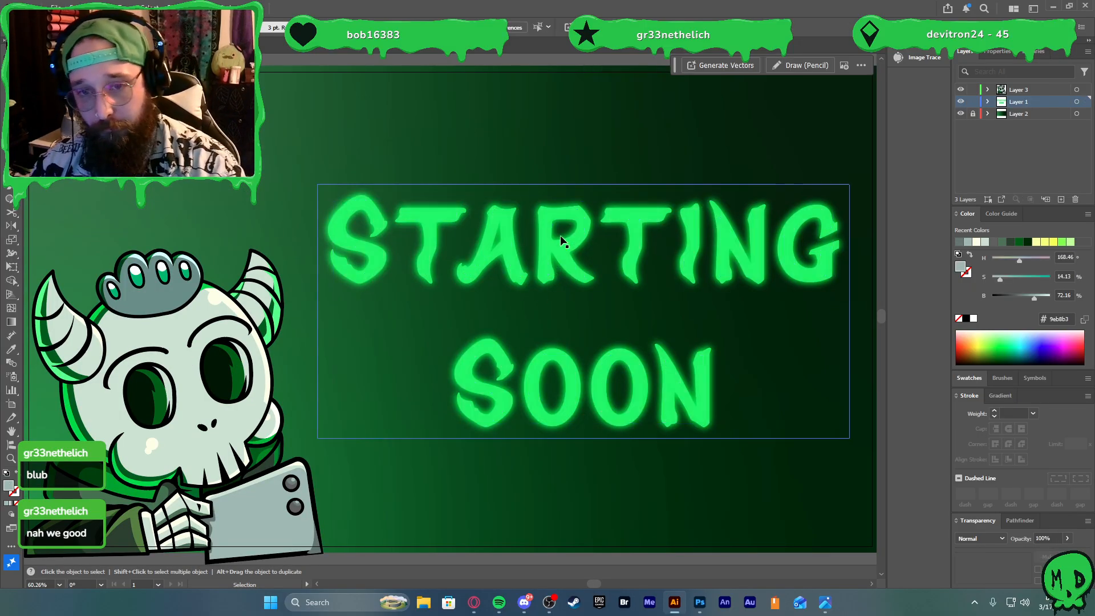
click(582, 322)
click(574, 241)
key(Delete)
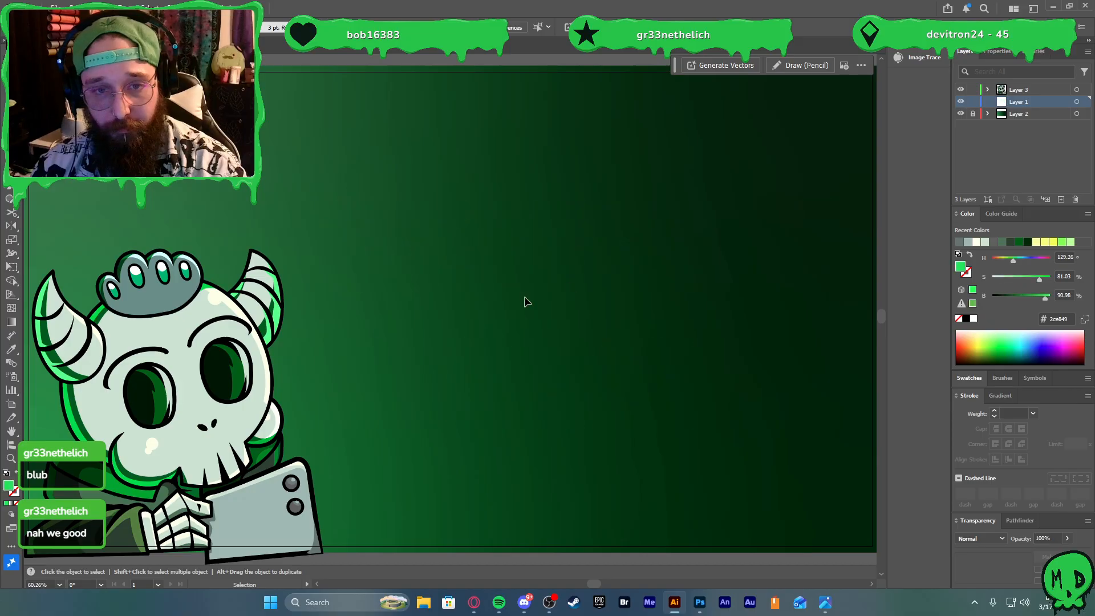
click(182, 362)
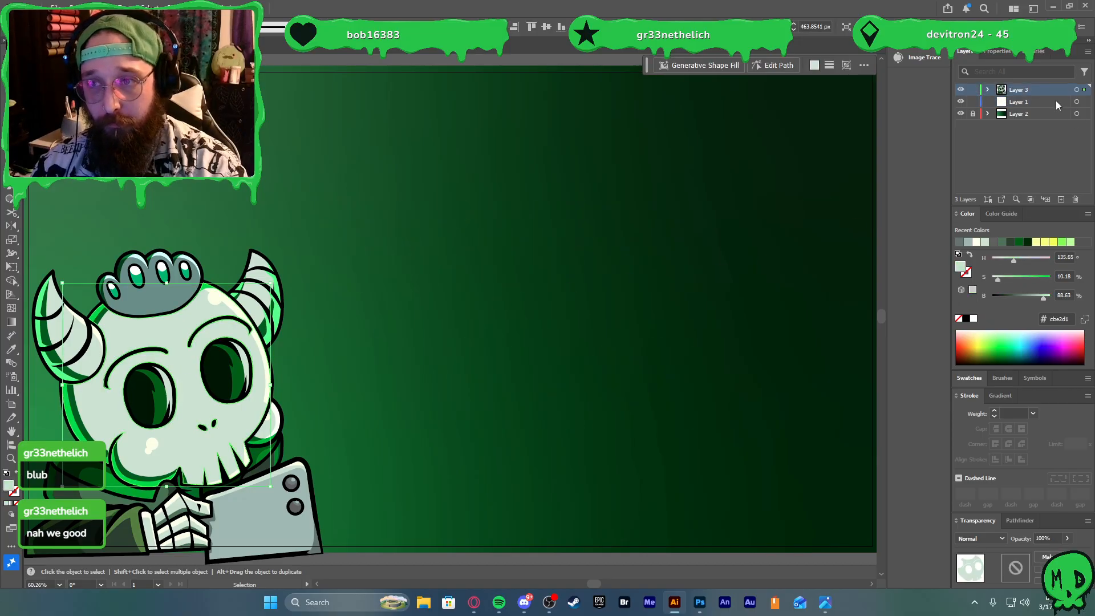
click(1075, 199)
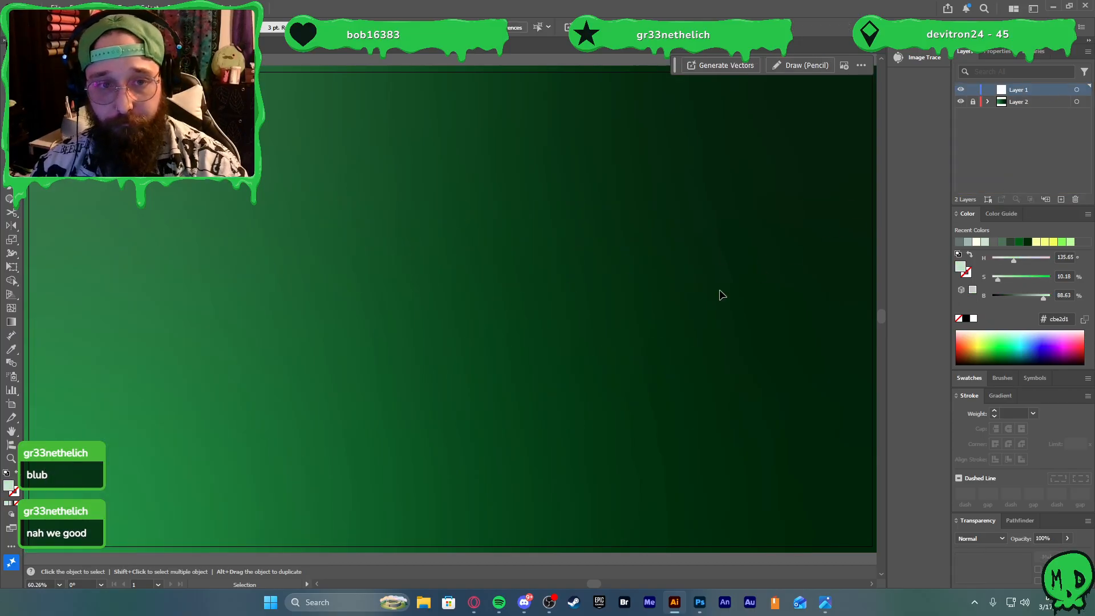
key(a)
key(v)
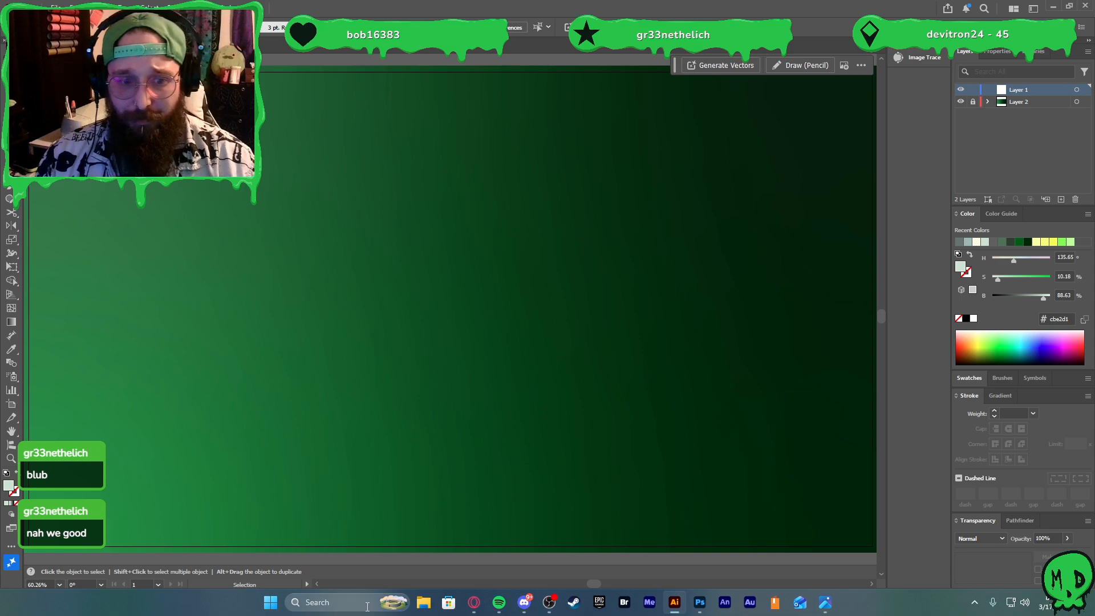
Switch to the web browser, search for "standard screen resolution ratio", read the results and close the browser
click(473, 602)
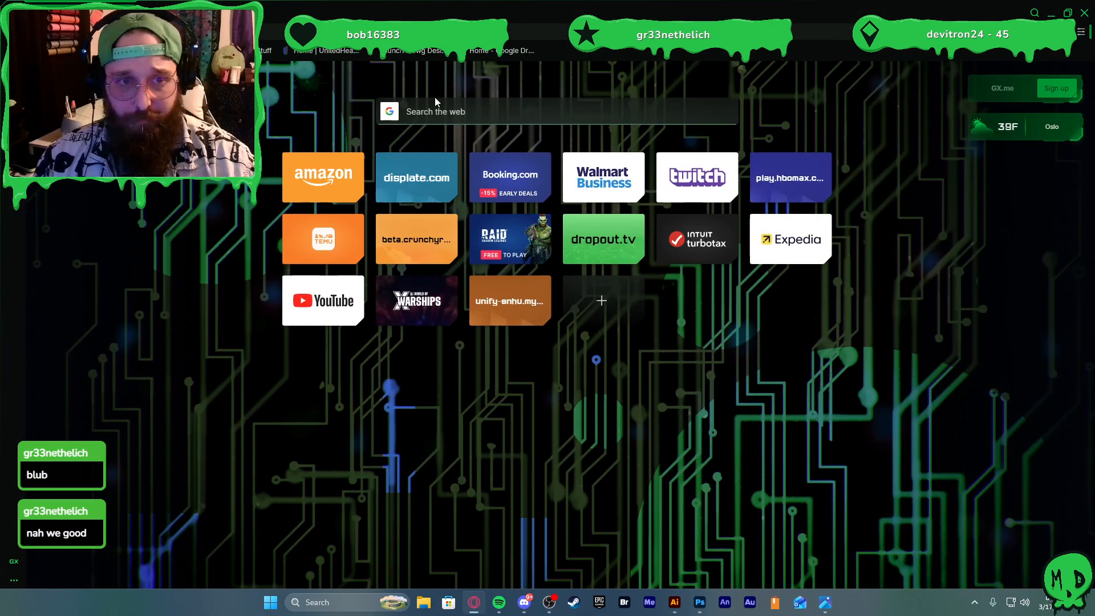
text(sstan)
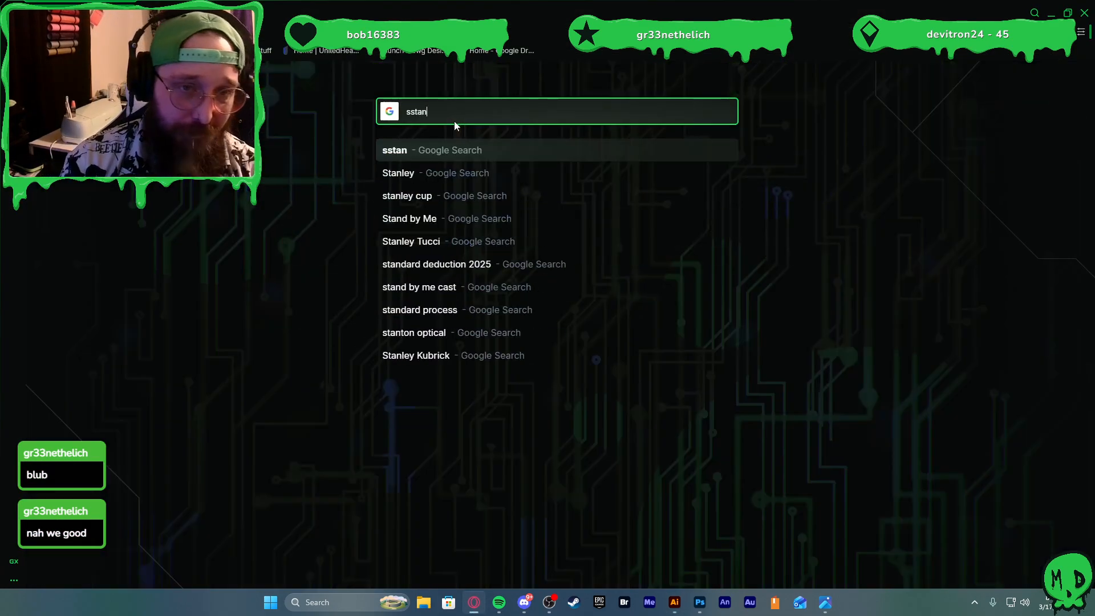
key(BackSpace)
key(BackSpace)
key(BackSpace)
key(BackSpace)
text(tandard st)
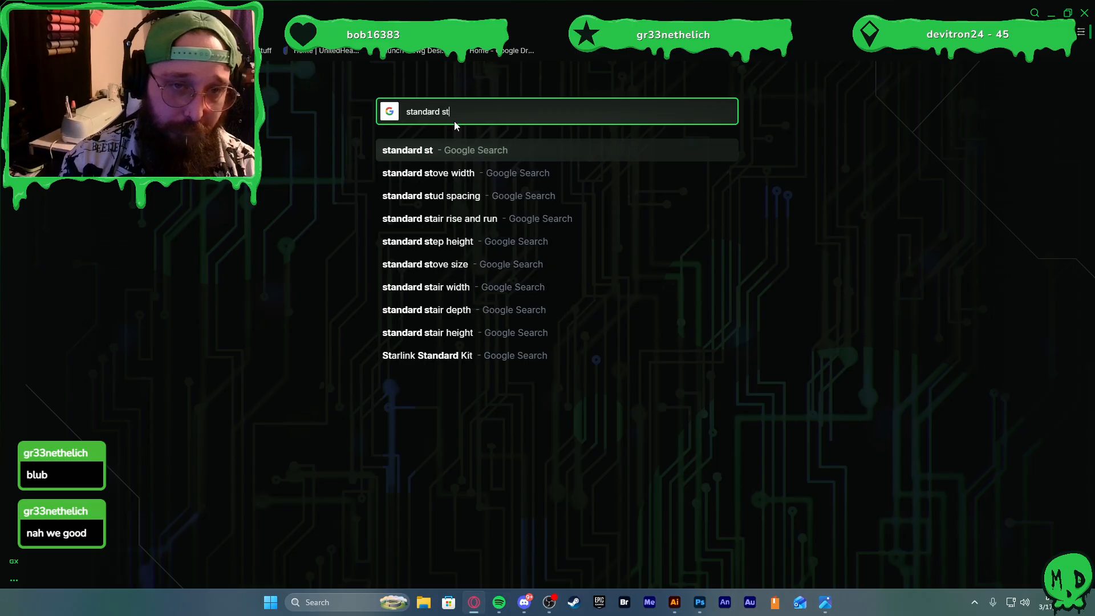
key(BackSpace)
text(creen ressol)
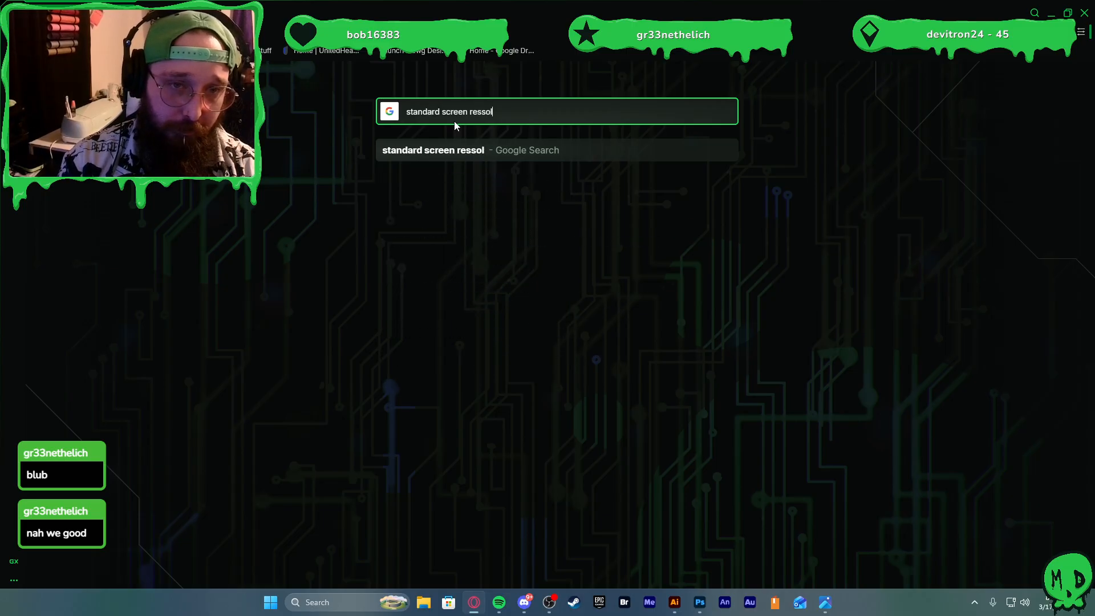
key(BackSpace)
text(olution ratio)
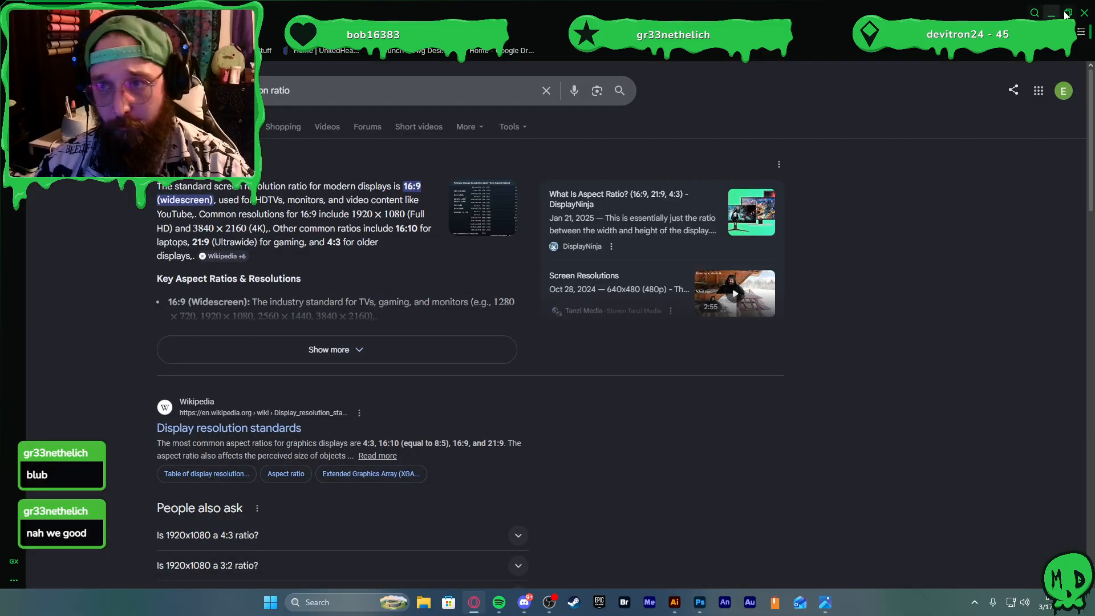
click(1083, 14)
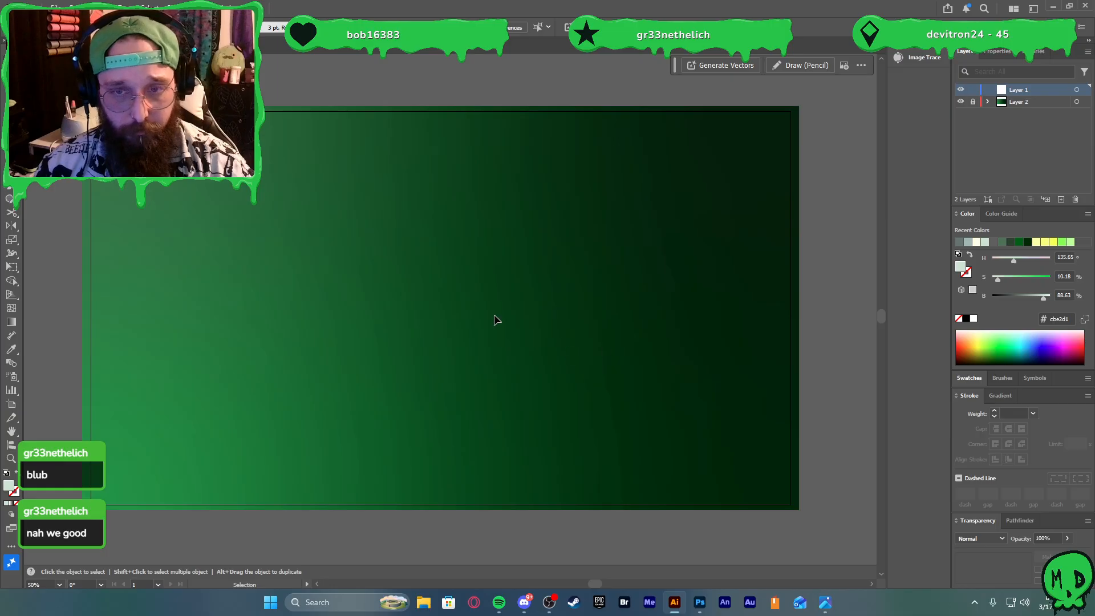
Draw a rectangle on Layer 1 and enter a width and height that make it nearly as large as the artboard
key(b)
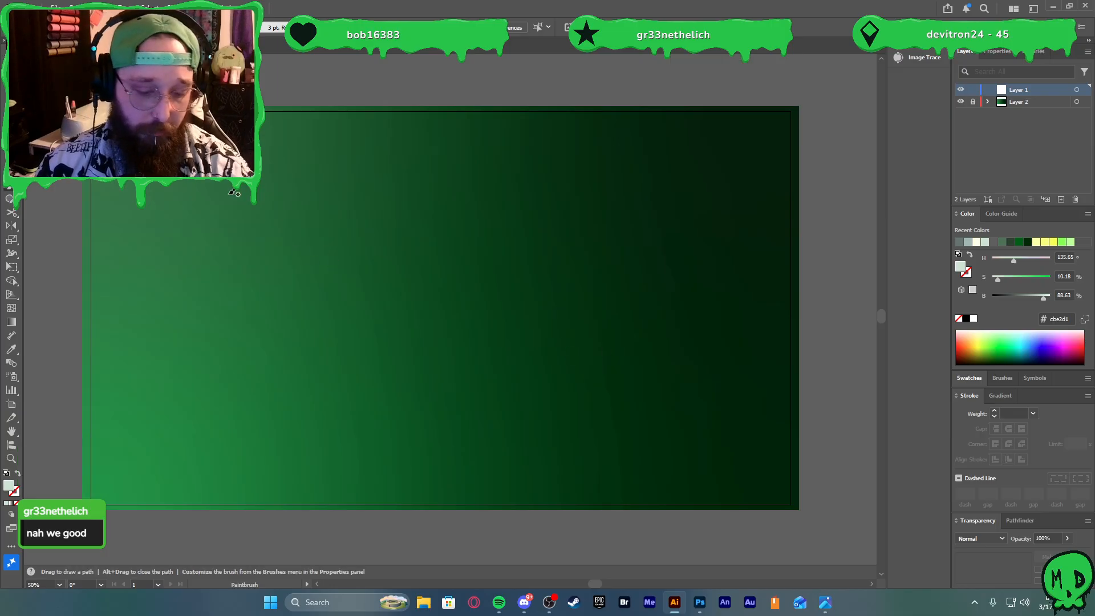
key(m)
drag(191, 158, 346, 286)
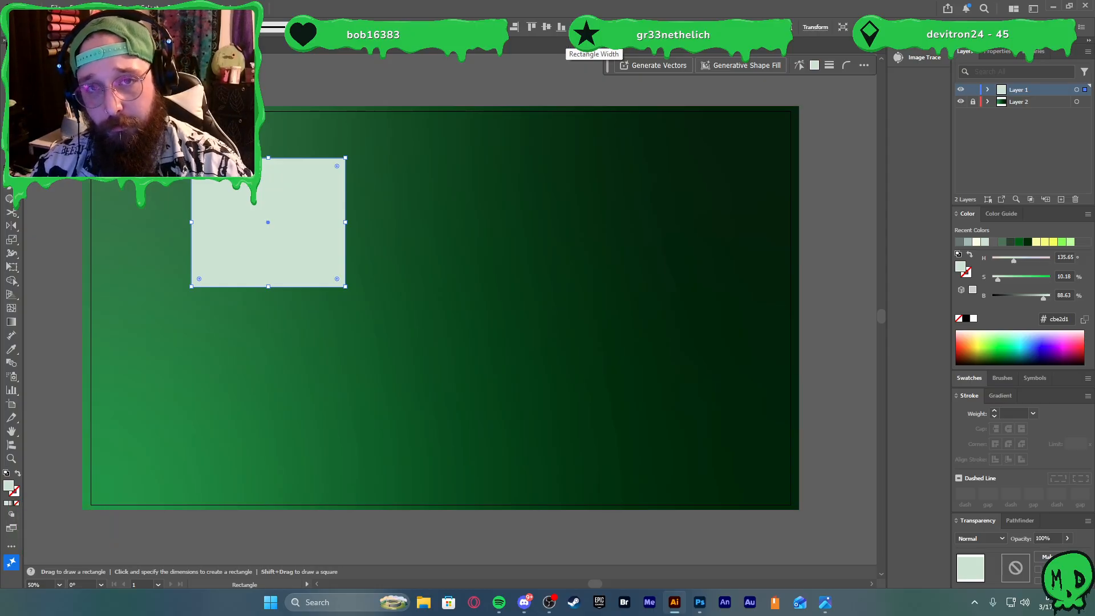
key(Return)
key(Return)
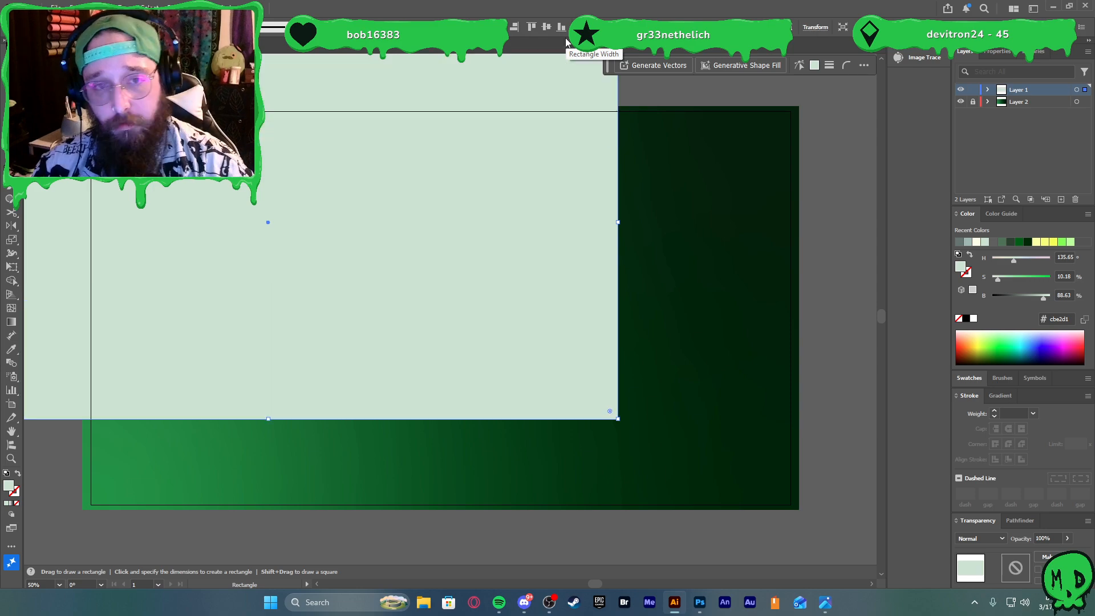
Align the rectangle with the artboard's upper-left corner and scale it down proportionally to roughly three quarters of the artboard width
key(v)
scroll(407, 193, down, 2)
drag(368, 192, 456, 235)
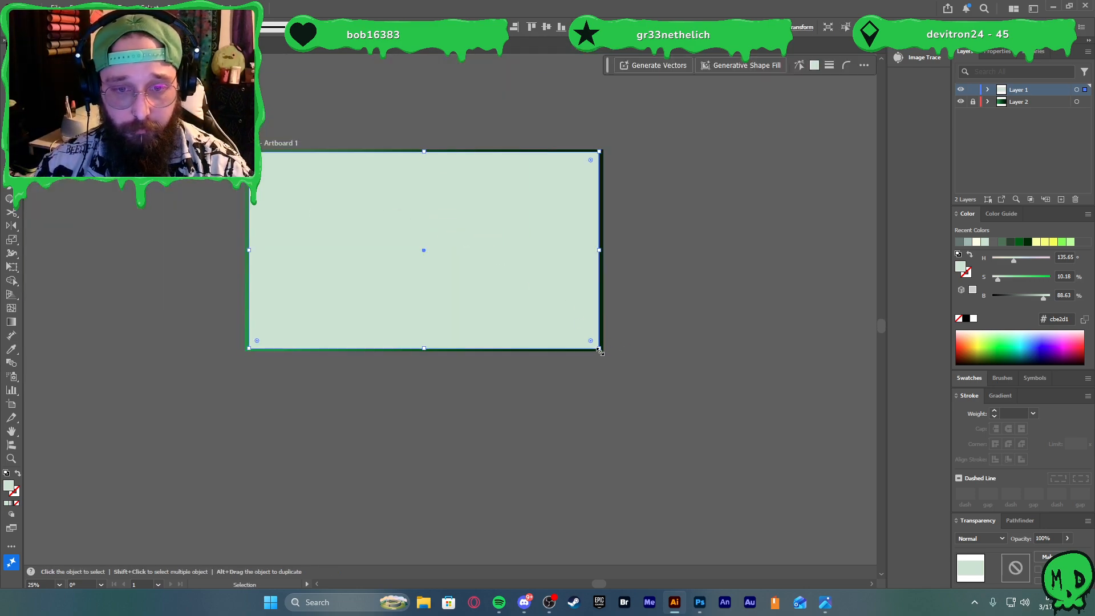
drag(600, 350, 522, 319)
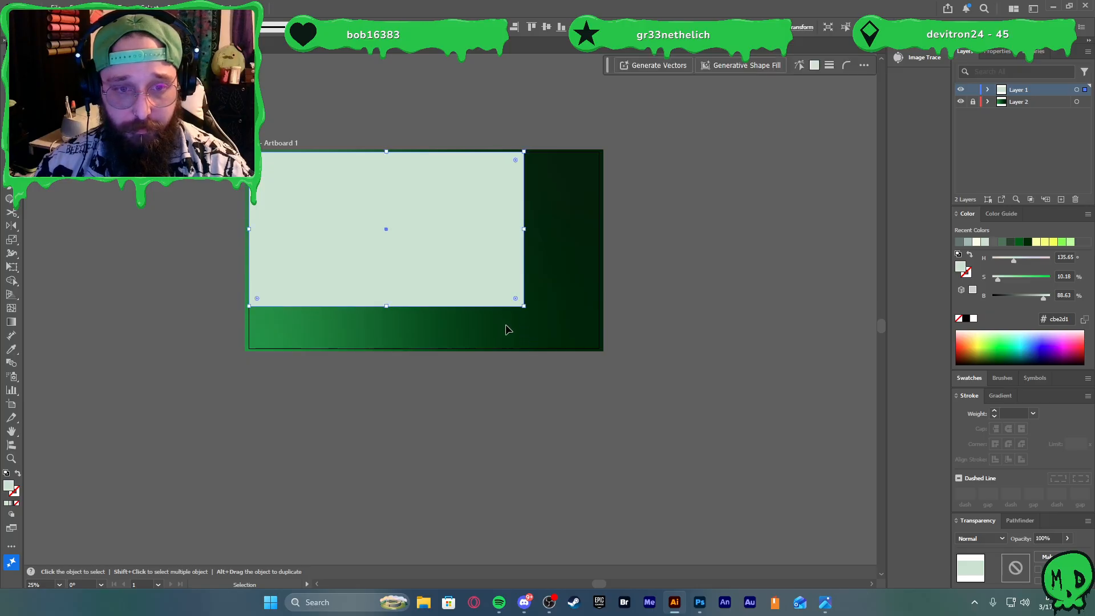
scroll(305, 238, up, 1)
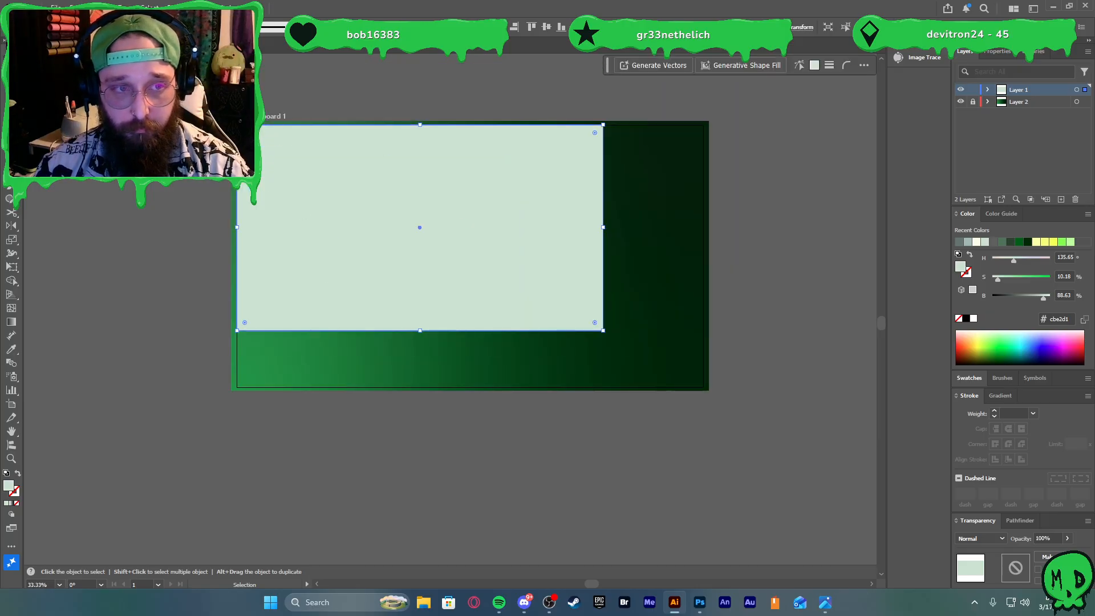
Shrink the pale rectangle proportionally from its upper-left corner and nudge it into place slightly inside the artboard's upper-left corner
mouse_move(237, 124)
mouse_down()
mouse_move(257, 136)
mouse_move(249, 131)
mouse_up()
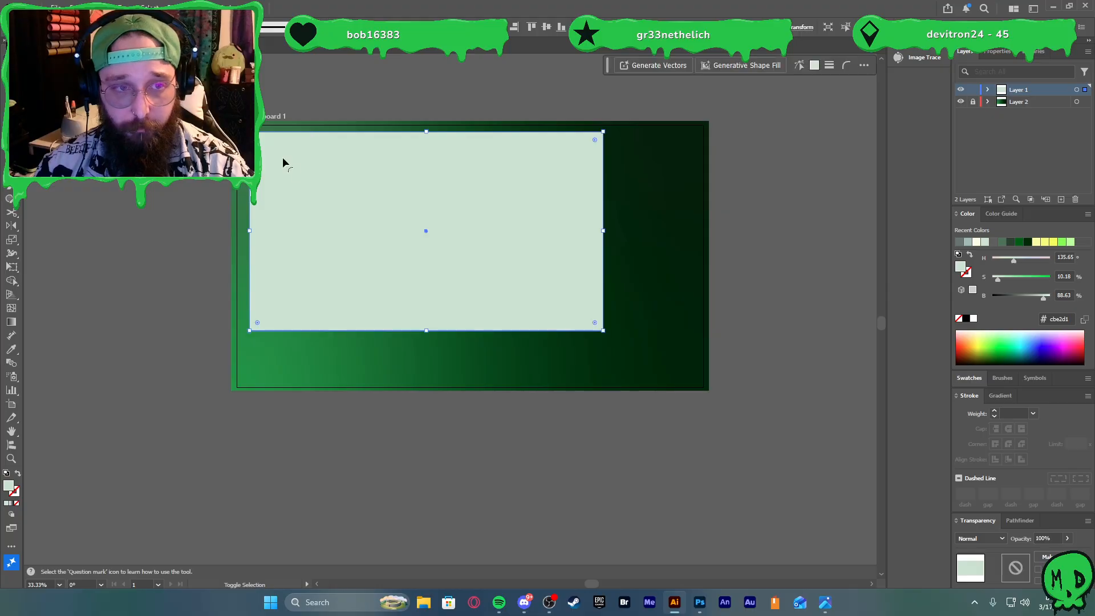
drag(308, 177, 302, 176)
scroll(266, 153, up, 2)
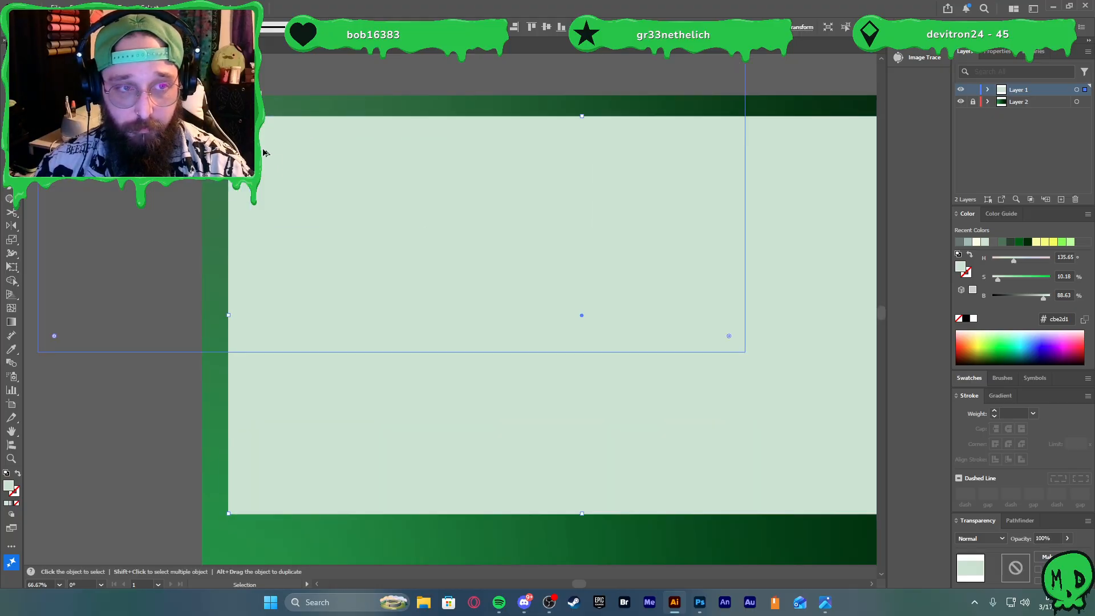
scroll(299, 171, down, 1)
scroll(363, 217, right, 1)
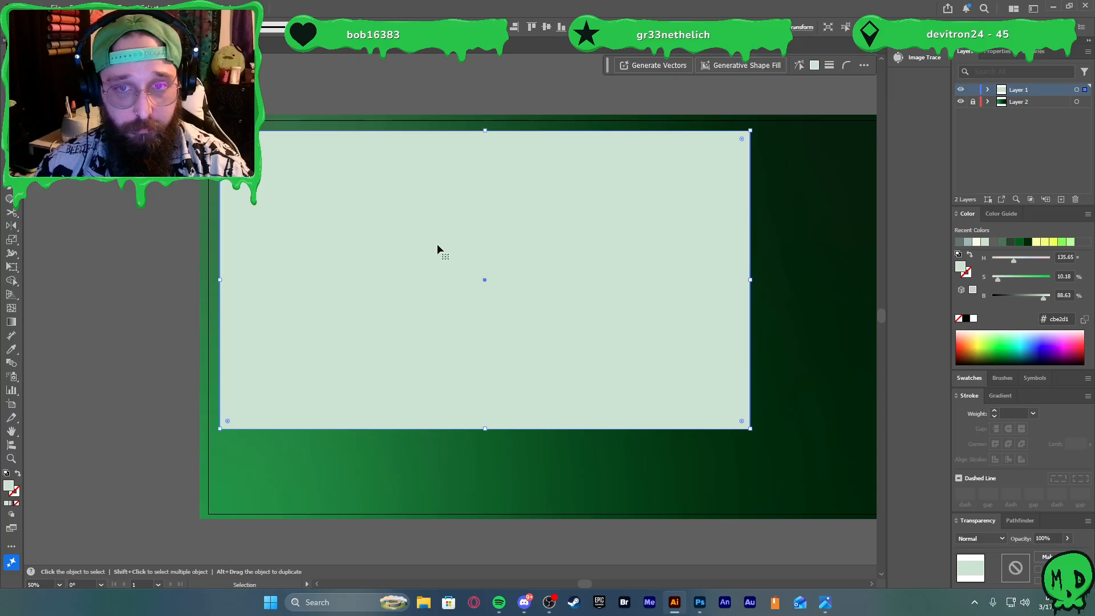
key(Left)
key(Left)
key(Left)
key(Left)
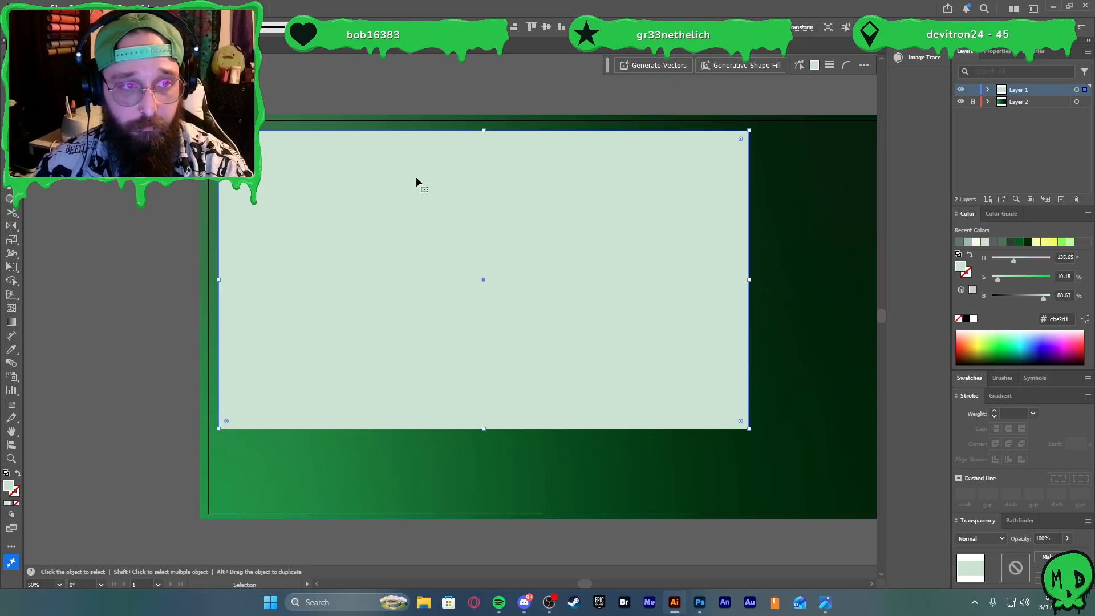
click(401, 103)
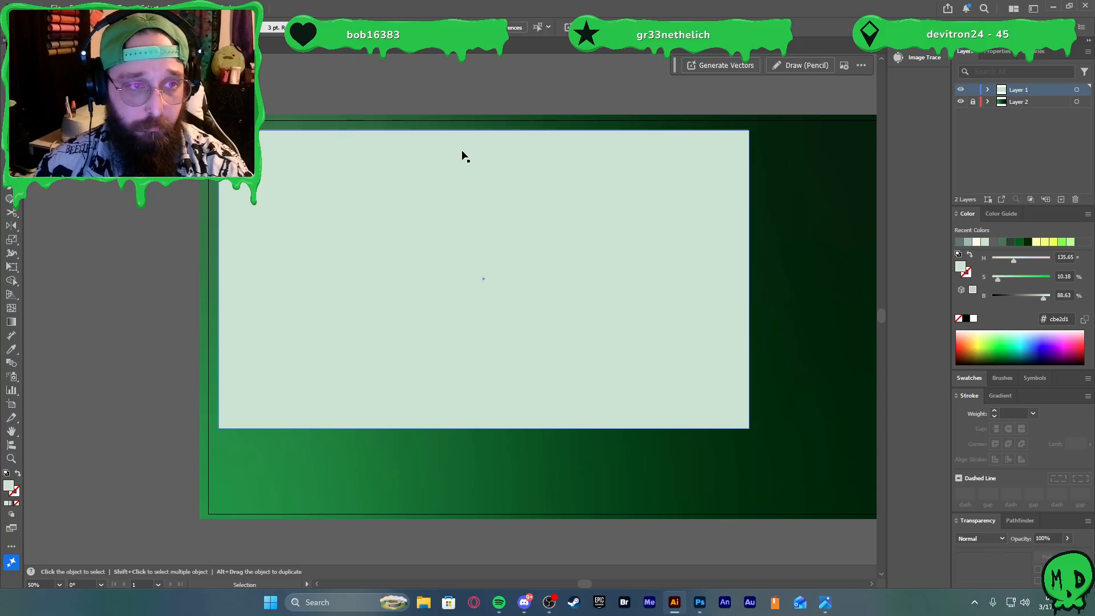
click(397, 186)
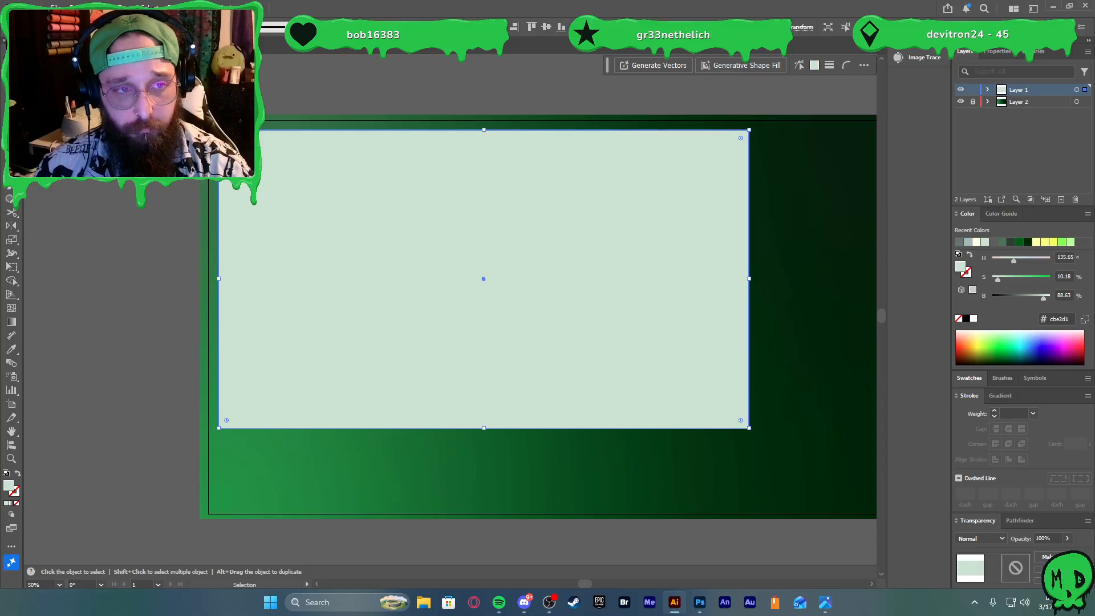
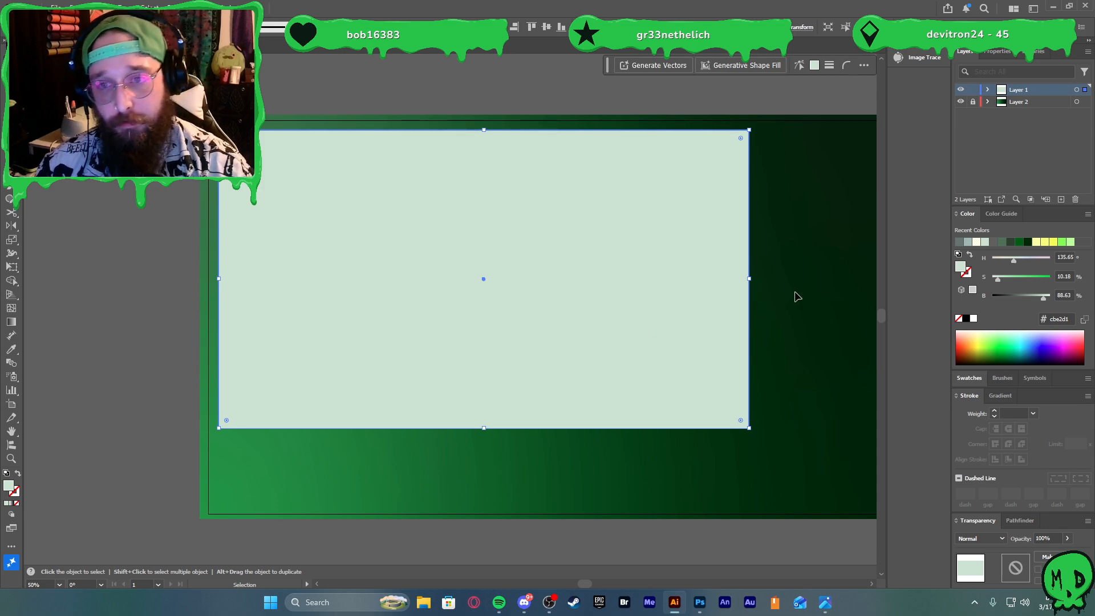
Unlock Layer 2 and place a duplicate of the green gradient background rectangle beside the artboard
scroll(775, 318, right, 3)
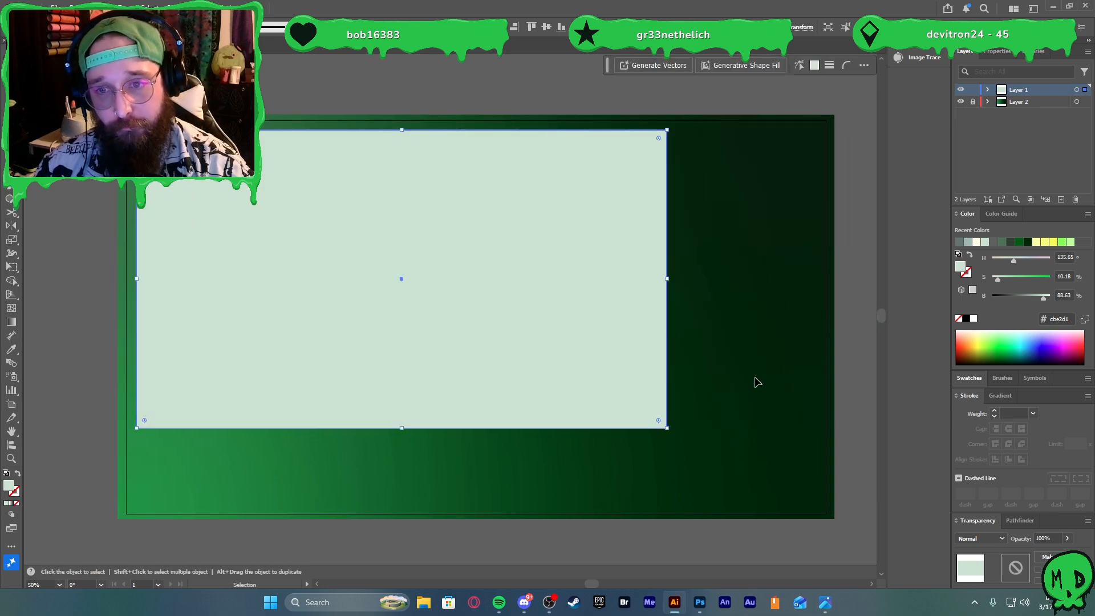
click(755, 371)
click(971, 103)
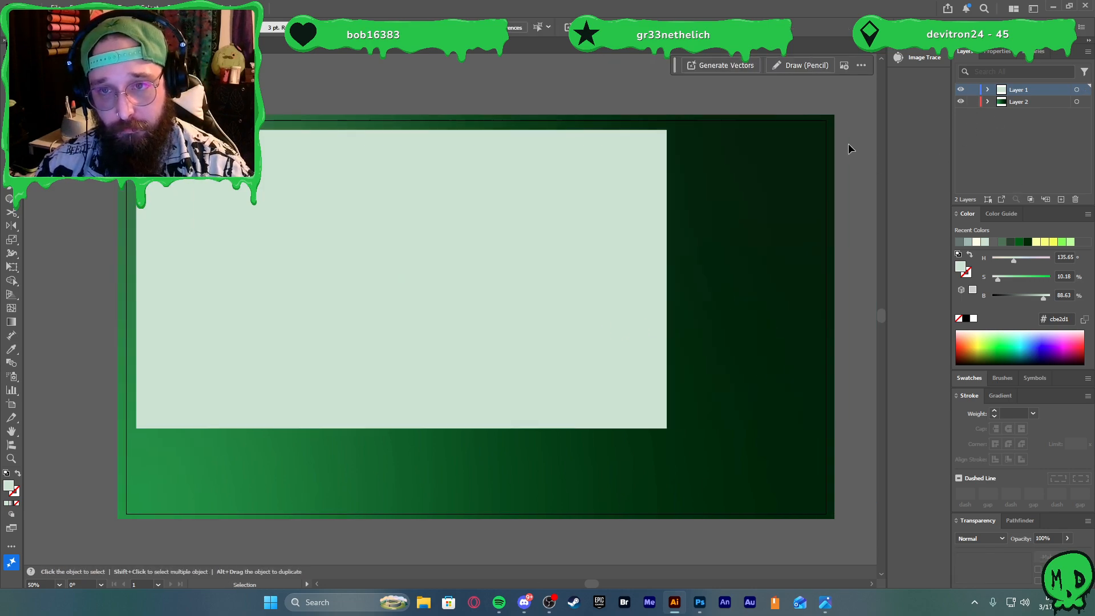
click(769, 191)
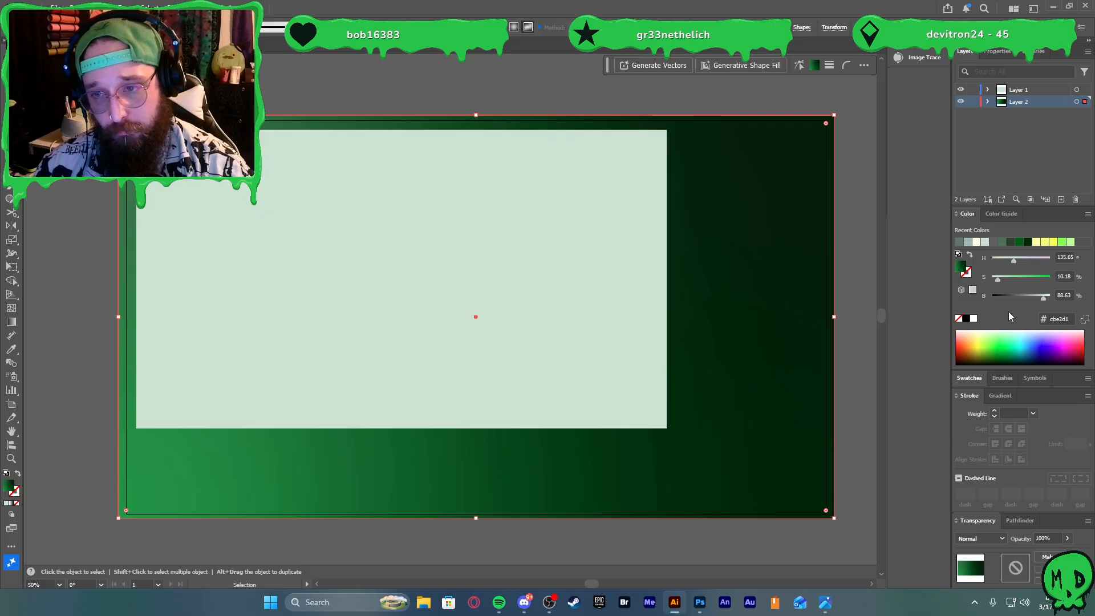
click(966, 319)
key(ctrl+z)
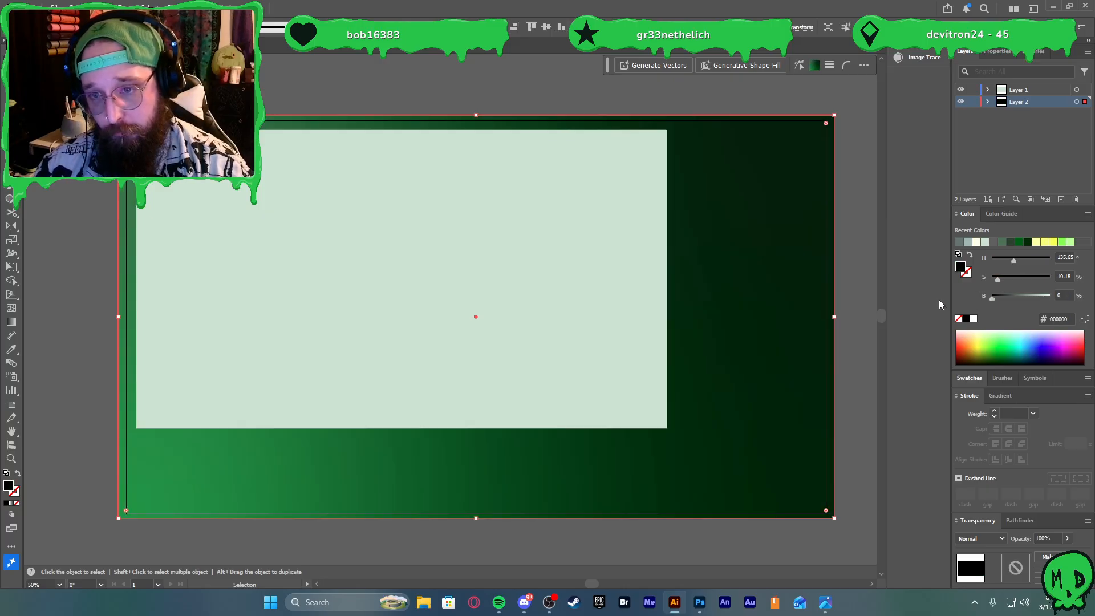
scroll(758, 301, down, 2)
drag(744, 291, 281, 238)
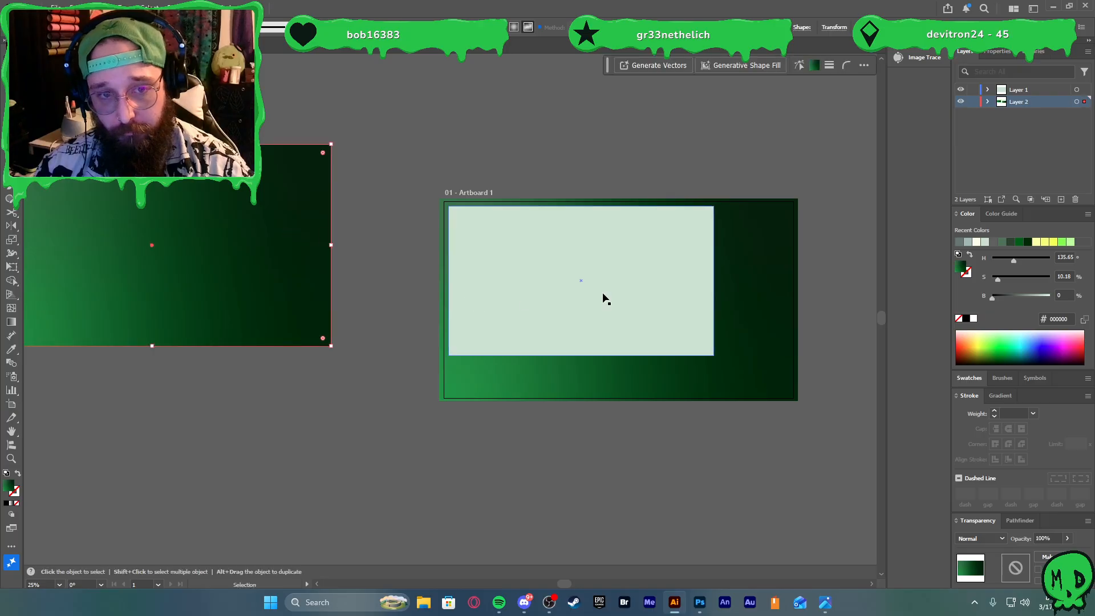
Move the background rectangle on the artboard from Layer 2 to Layer 1, keeping its position
scroll(766, 295, up, 2)
click(752, 300)
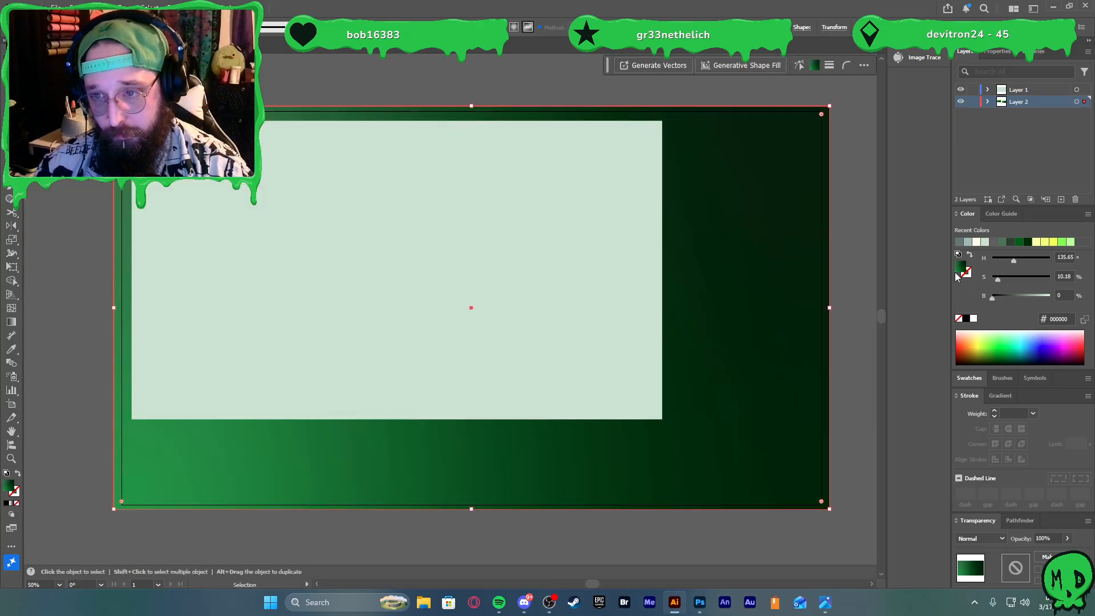
key(a)
key(Delete)
click(1028, 92)
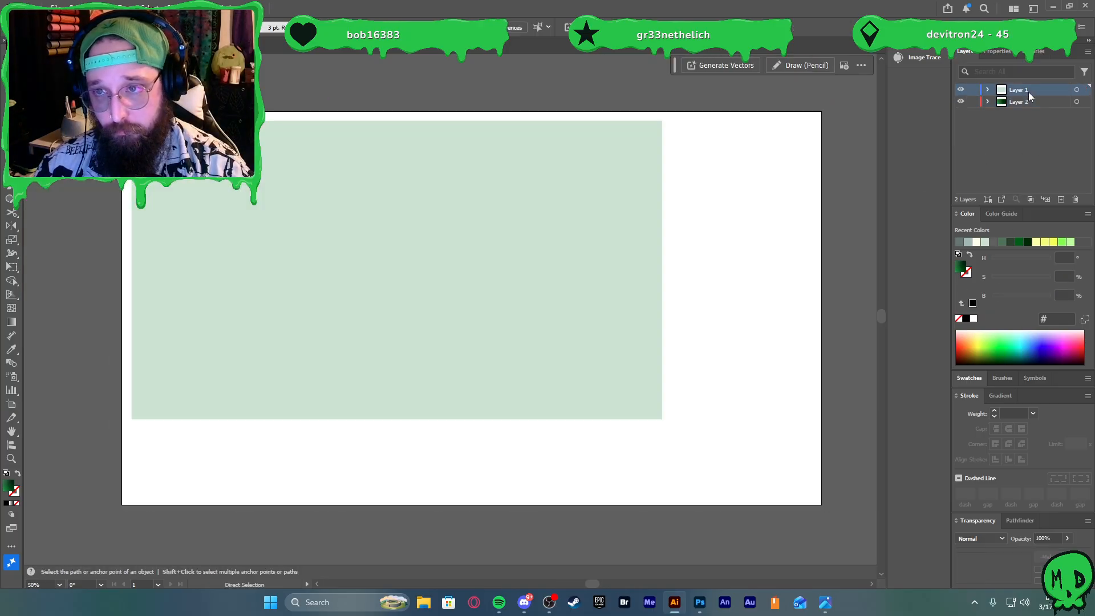
key(ctrl+z)
key(v)
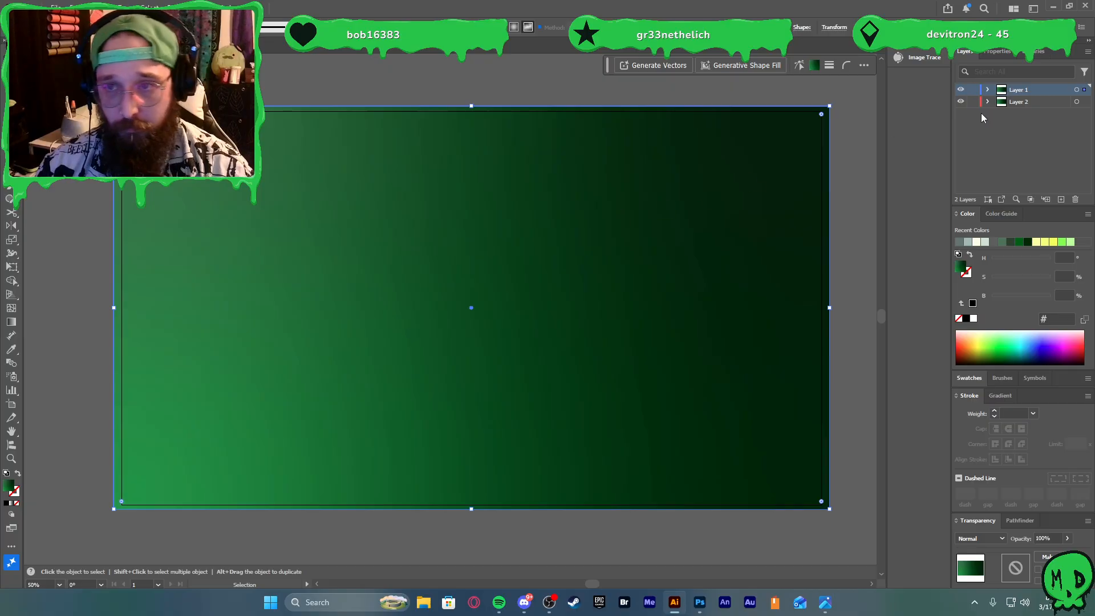
Send the gradient rectangle behind the pale rectangle on Layer 1 and fill it with black
key(ctrl+[)
key(ctrl+])
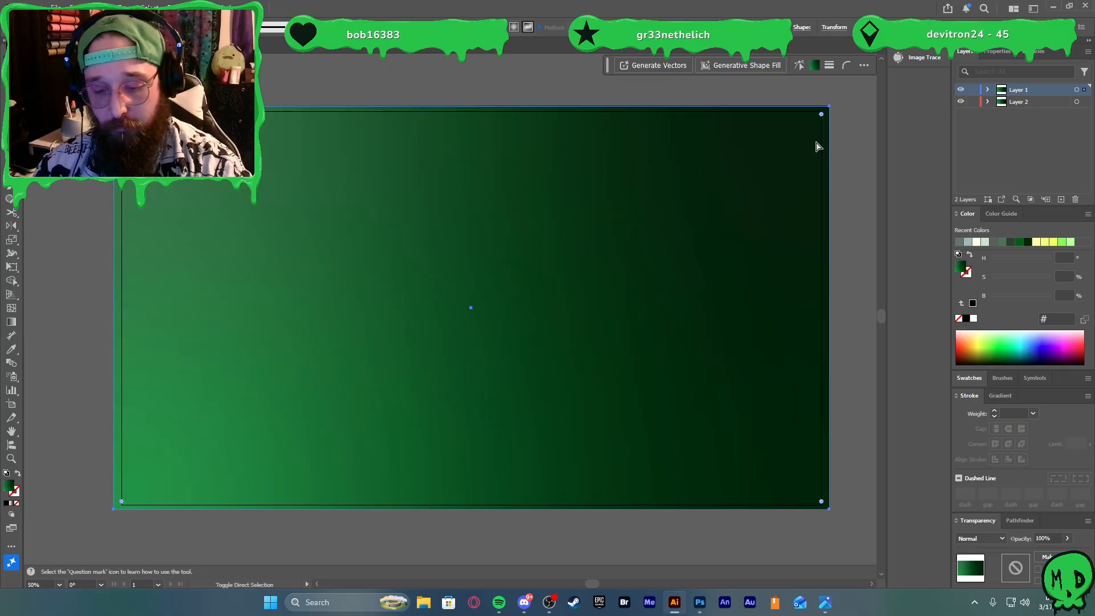
key(ctrl+[)
click(965, 318)
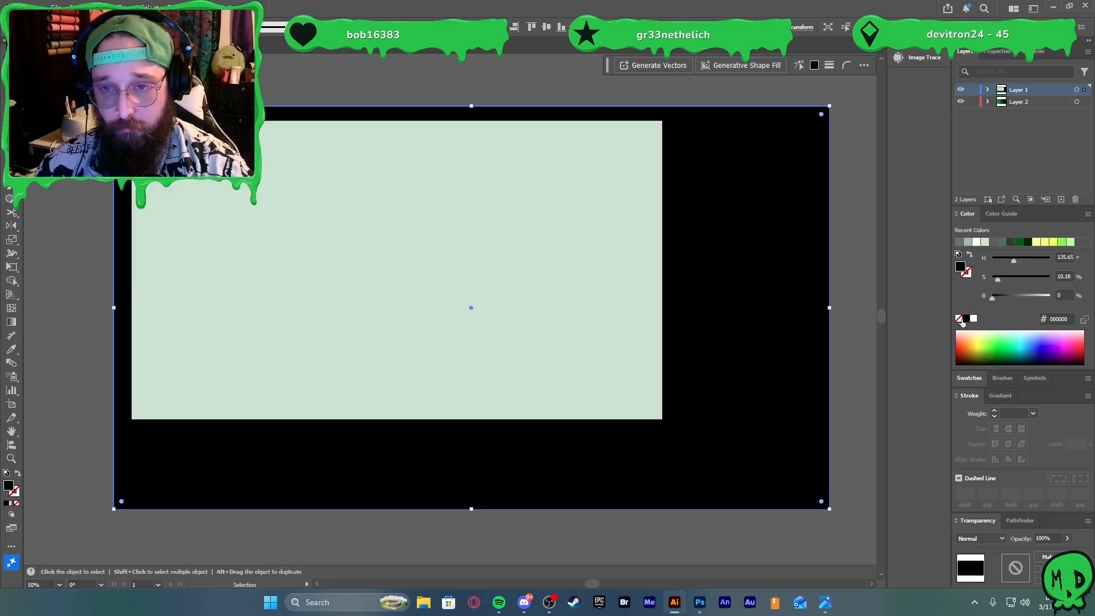
Resize the black rectangle so that it matches the artboard's width and height
shift+click(577, 292)
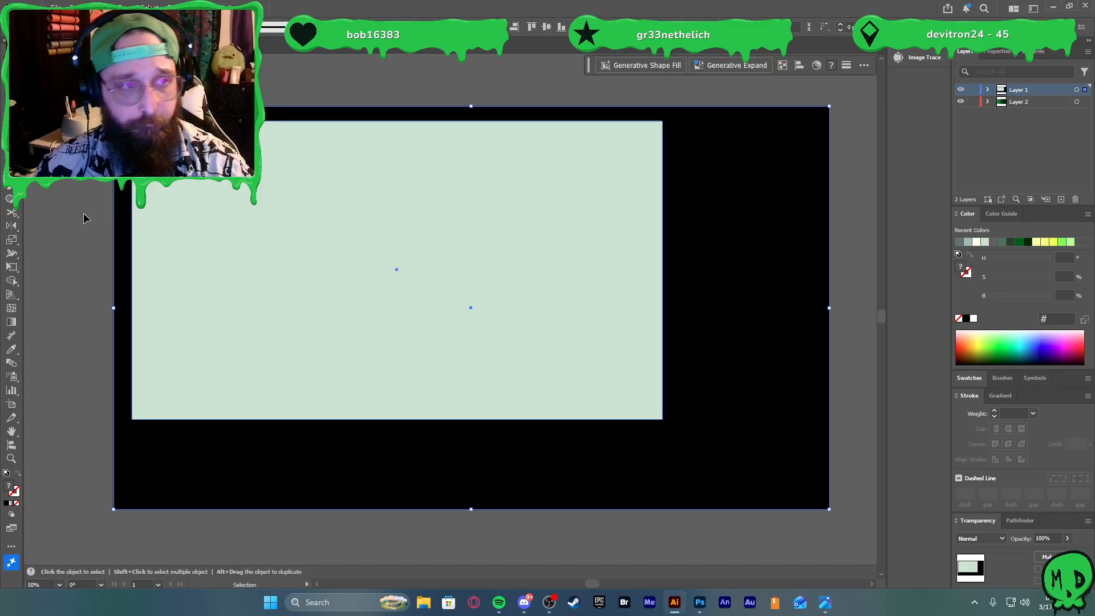
click(251, 231)
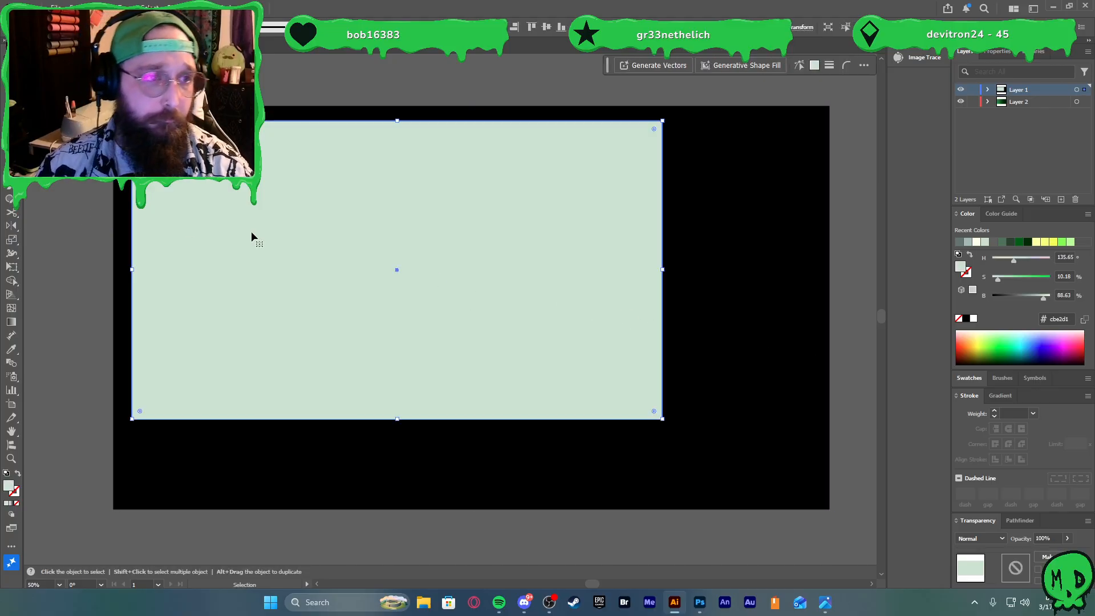
click(744, 272)
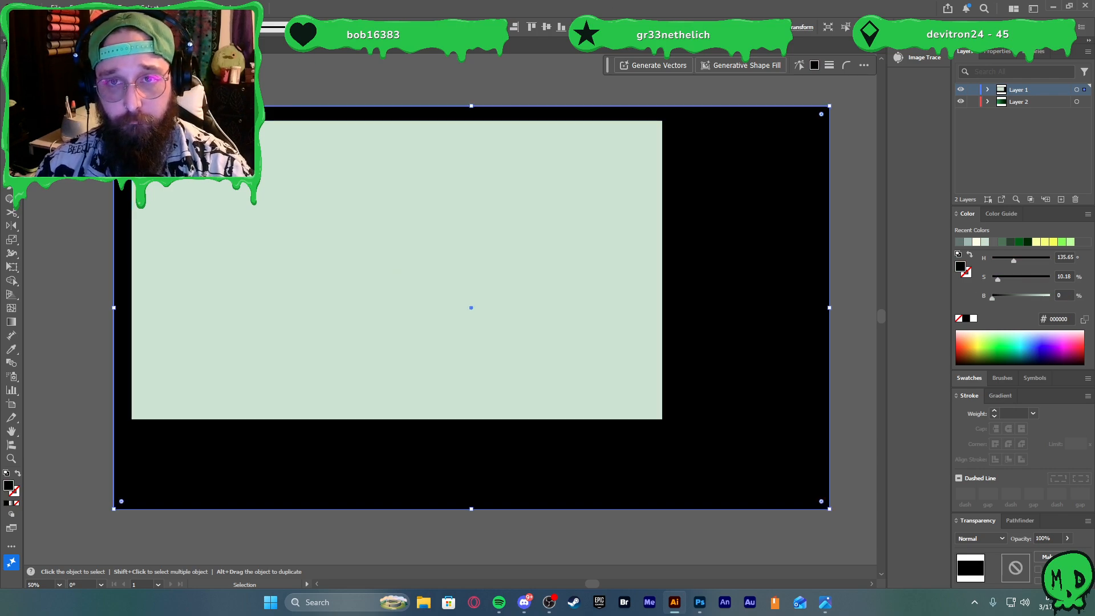
key(Return)
key(Return)
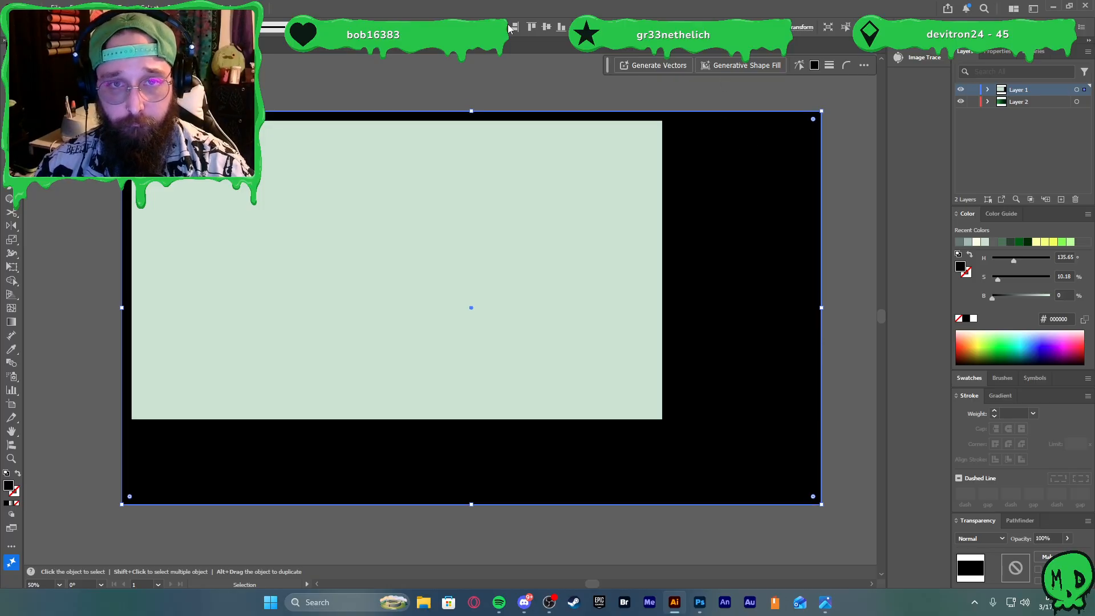
Cut the pale rectangle's area out of the black rectangle with the Shape Builder tool, leaving an open frame
click(491, 201)
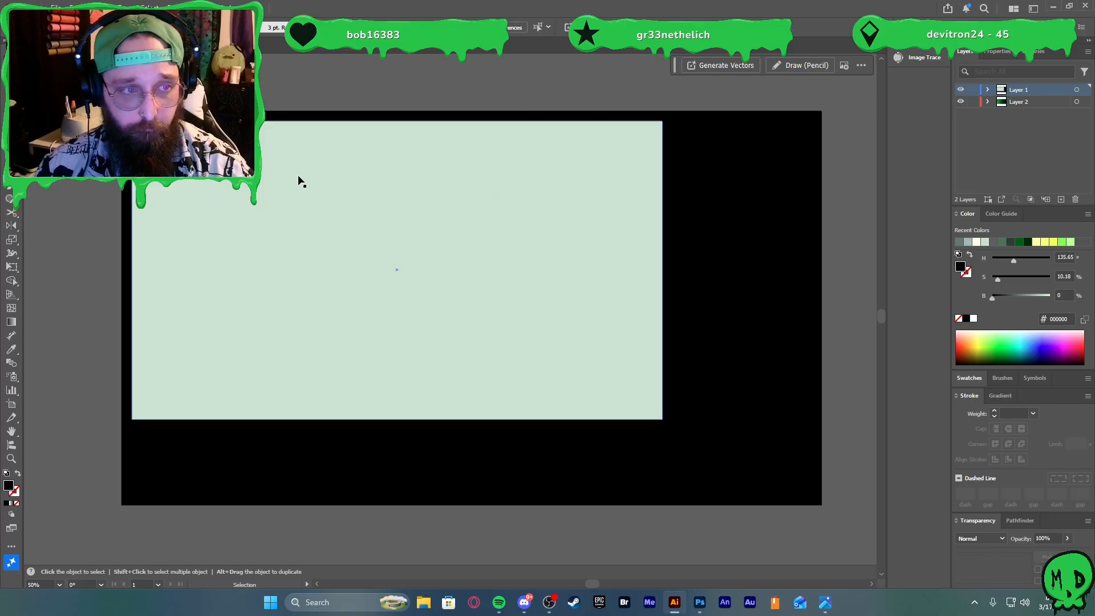
shift+click(775, 186)
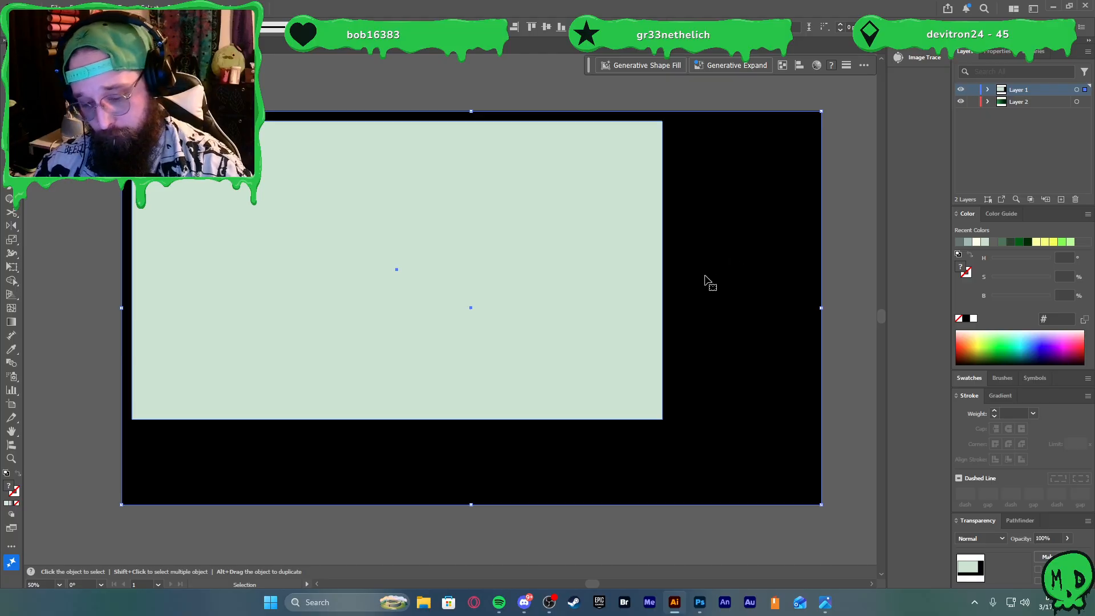
key(shift+m)
alt+click(599, 273)
key(v)
click(337, 129)
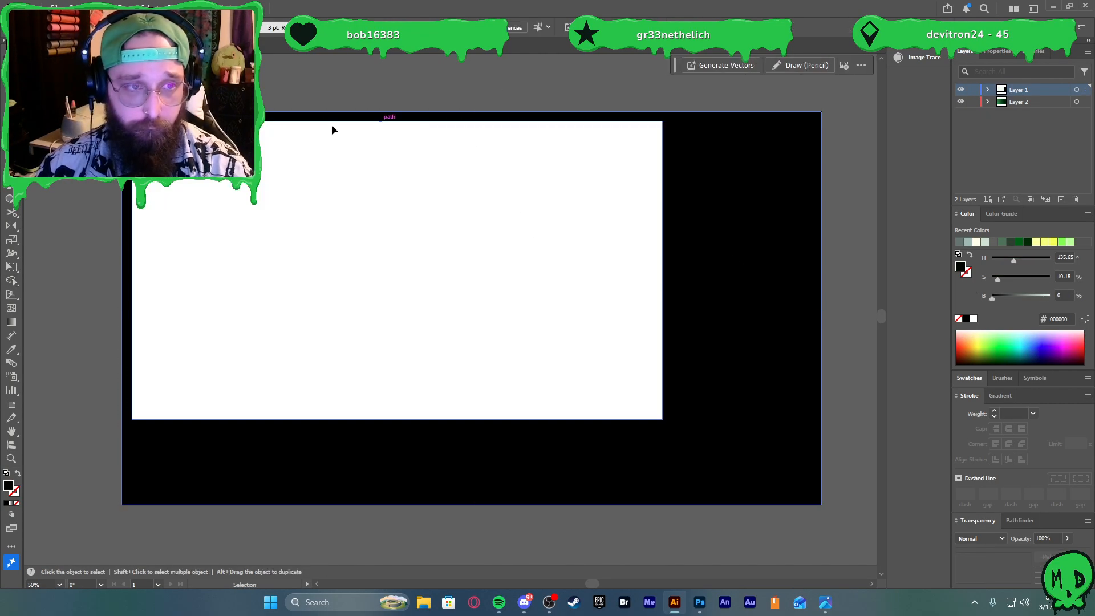
Select the corner anchor points of the black frame's rectangular opening with the Direct Selection tool
key(a)
click(132, 121)
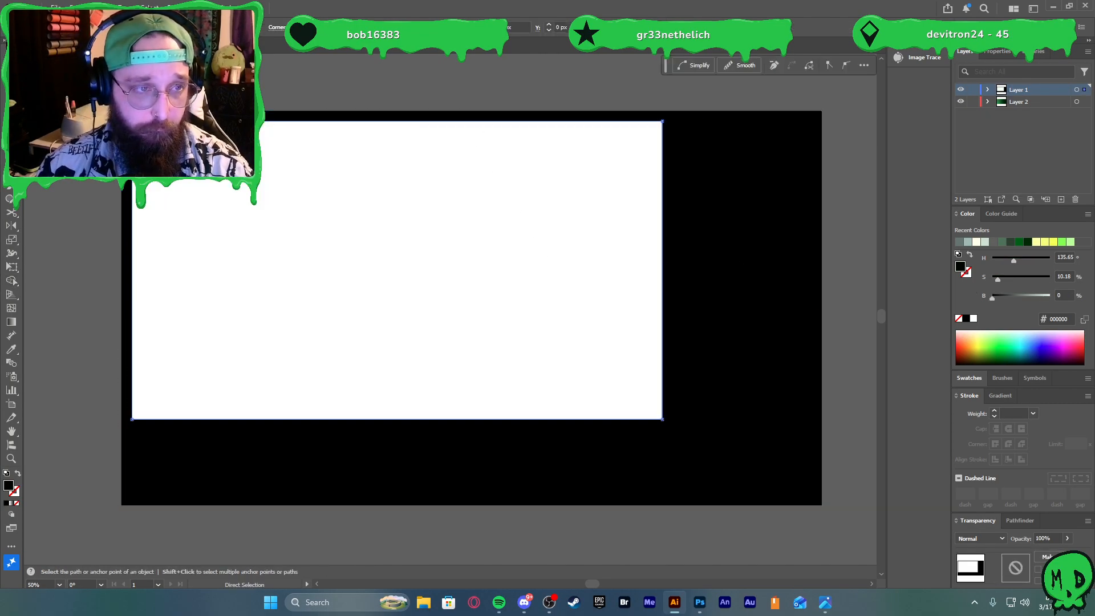
shift+click(662, 122)
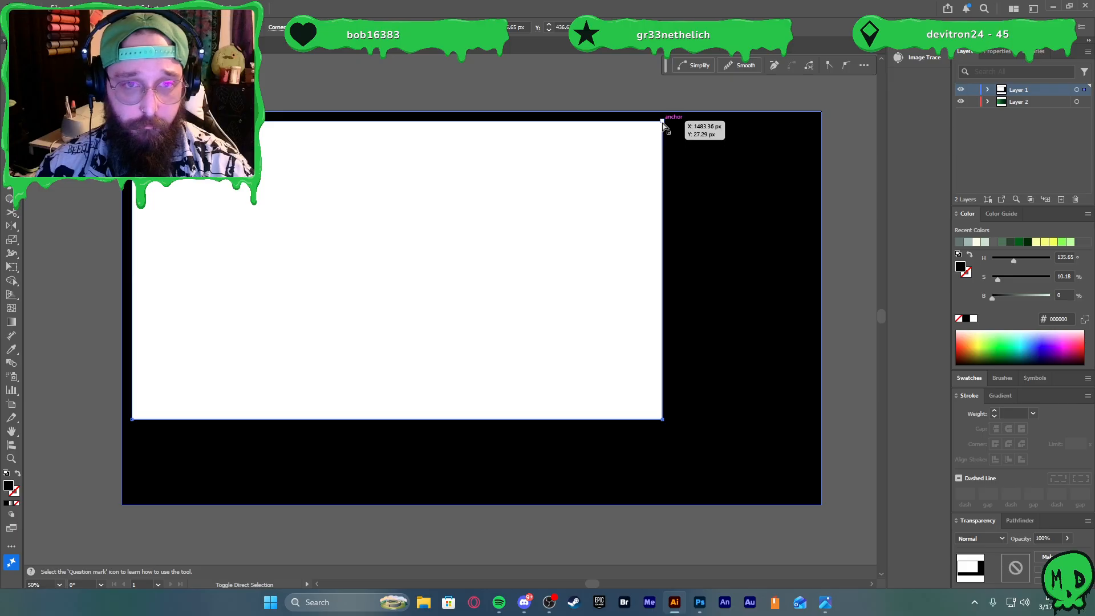
shift+click(662, 121)
shift+click(662, 419)
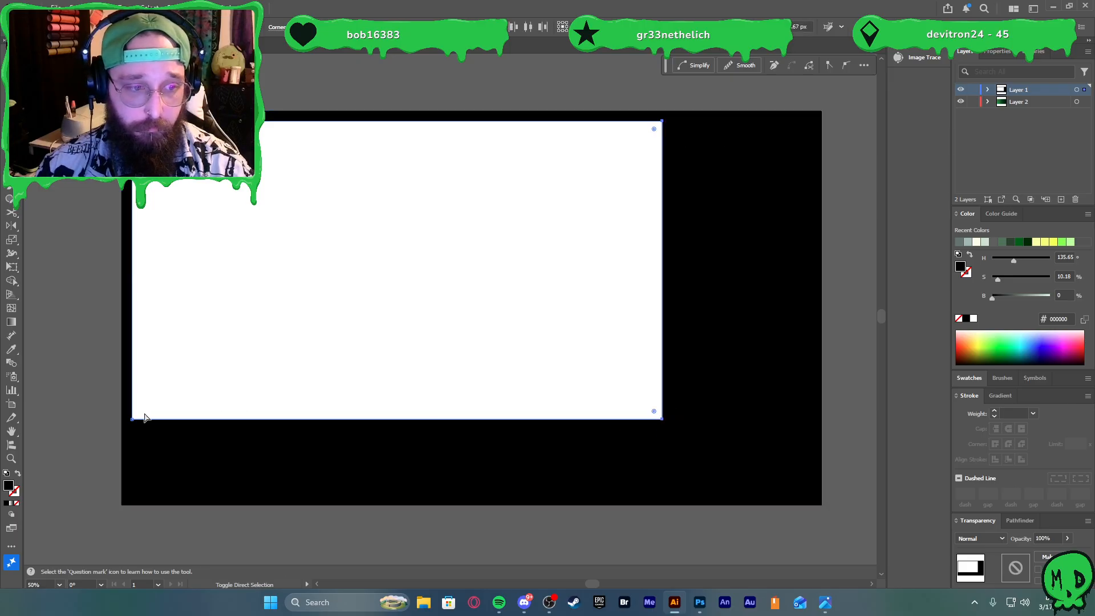
shift+click(132, 419)
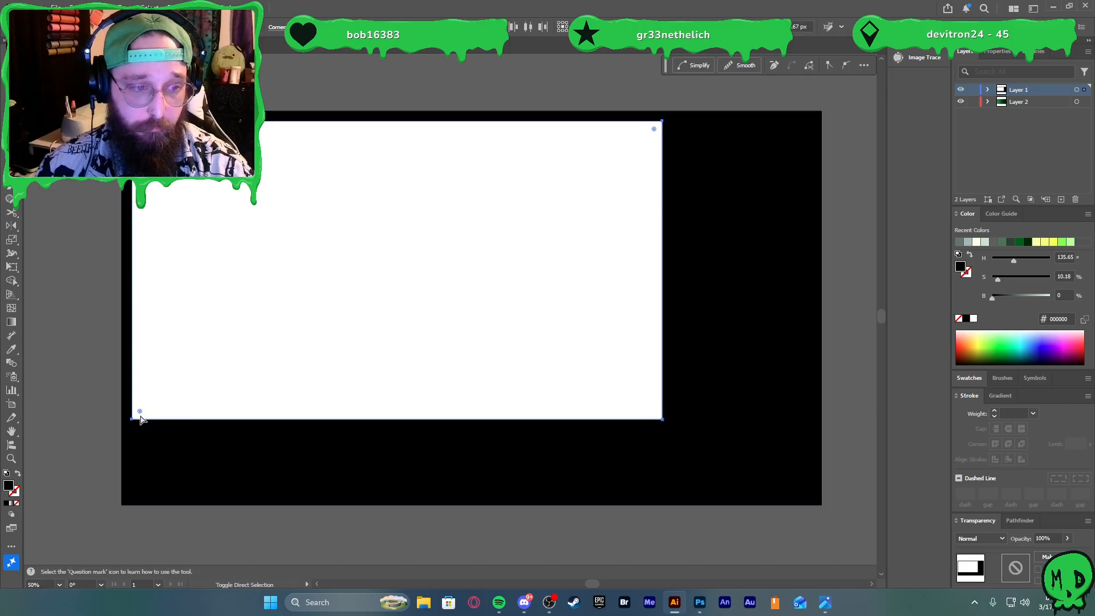
Slightly round the upper-right and lower-left corners of the white cutout in the black frame
drag(140, 411, 140, 420)
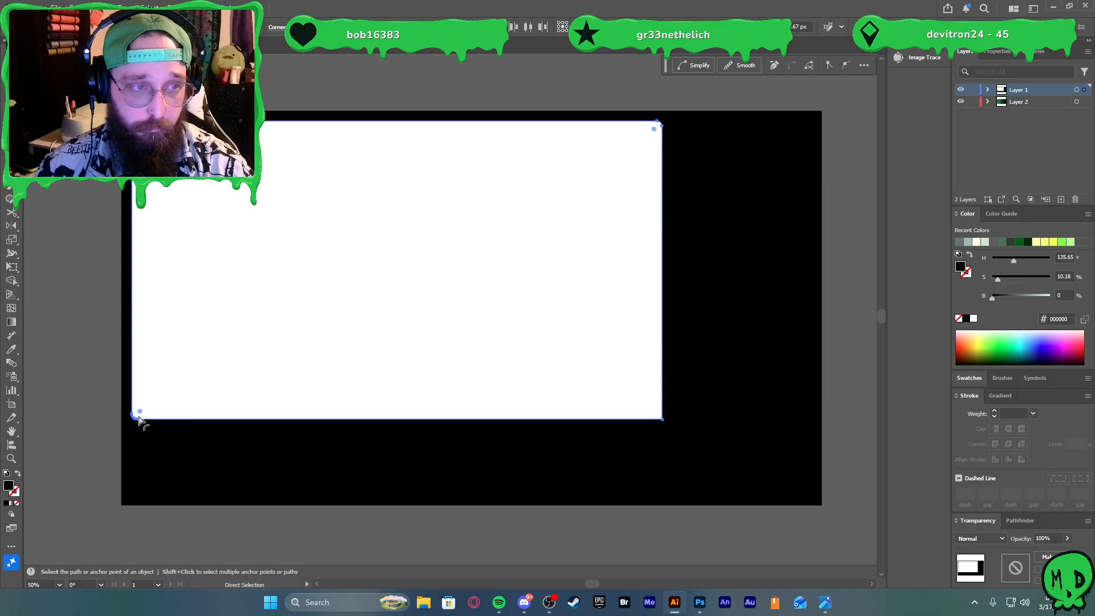
key(v)
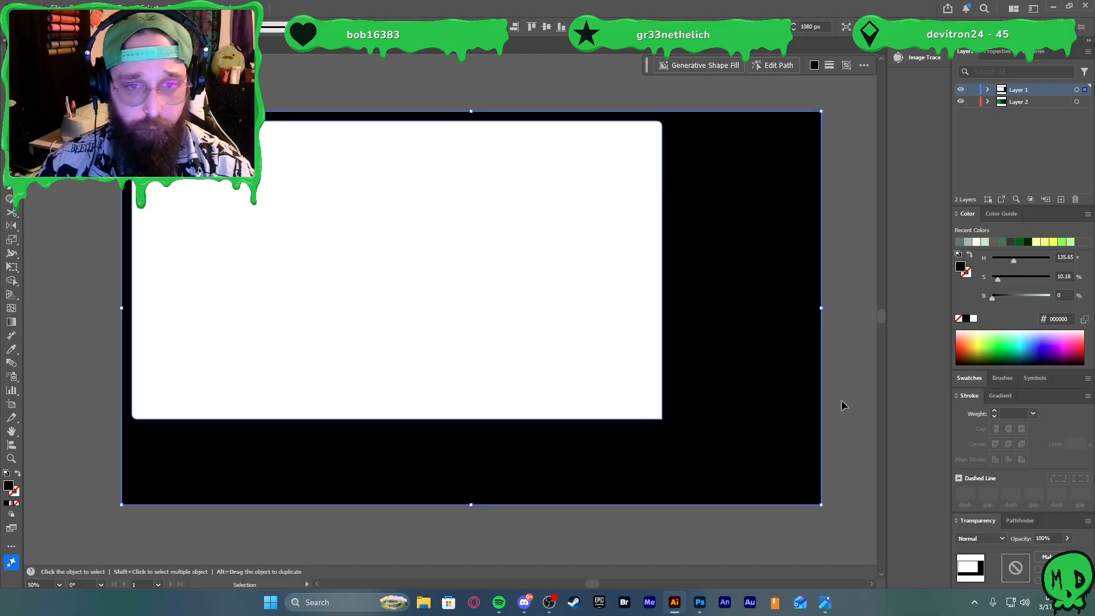
scroll(691, 372, down, 2)
scroll(626, 362, up, 1)
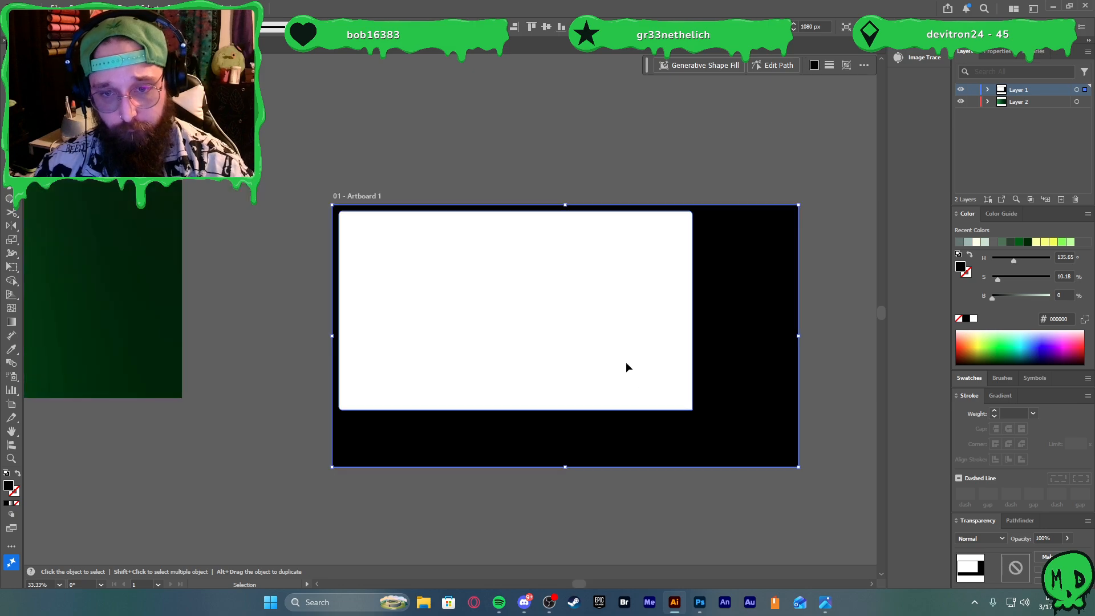
scroll(653, 342, up, 1)
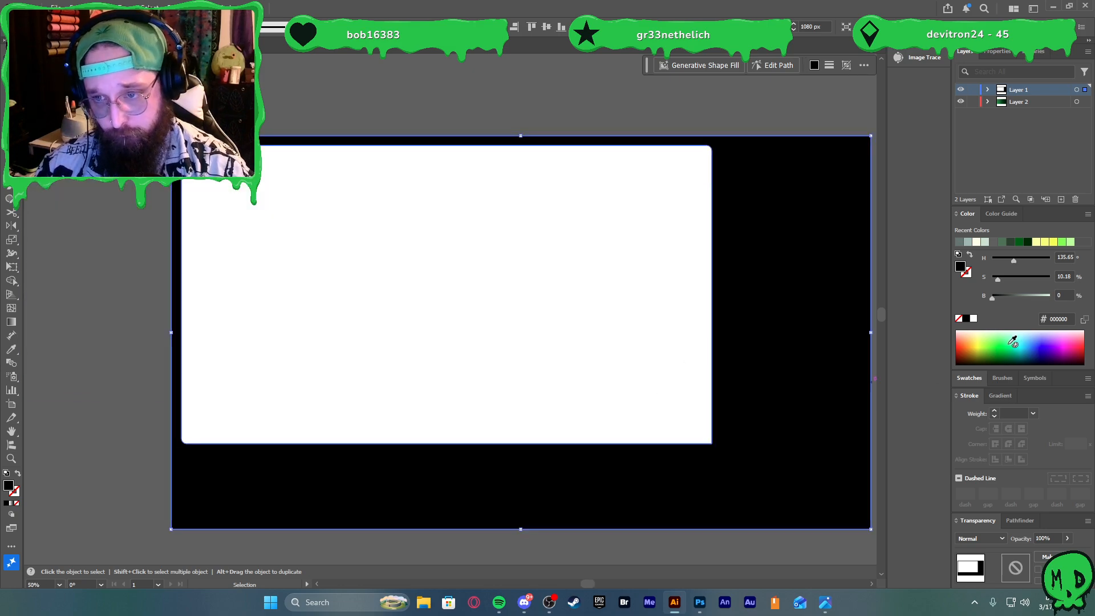
Copy the green rectangle's gradient fill onto the frame with the Eyedropper tool
key(x)
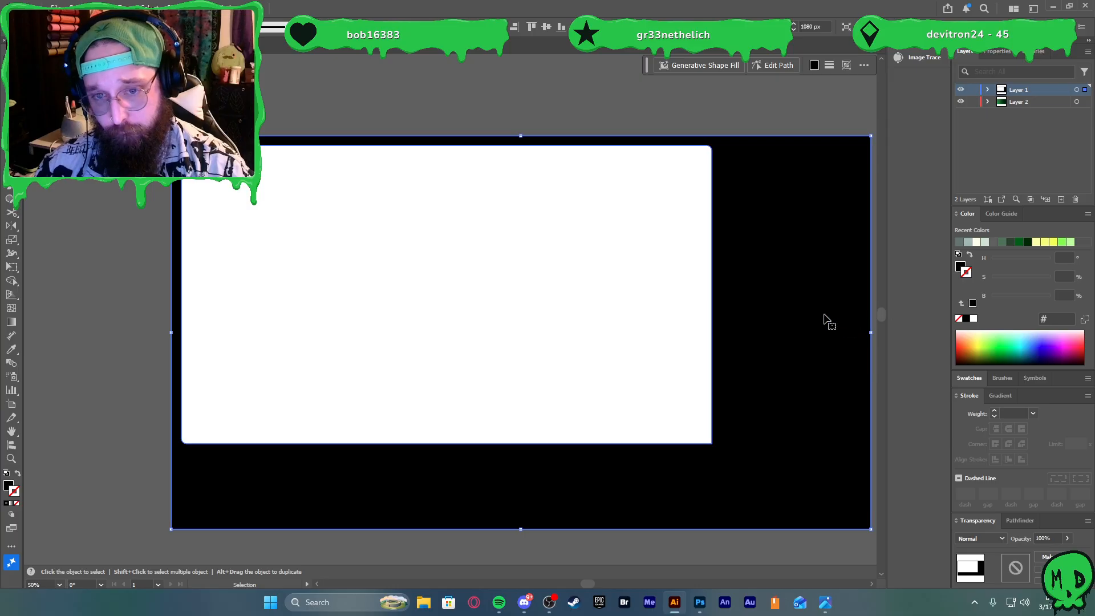
scroll(823, 317, down, 2)
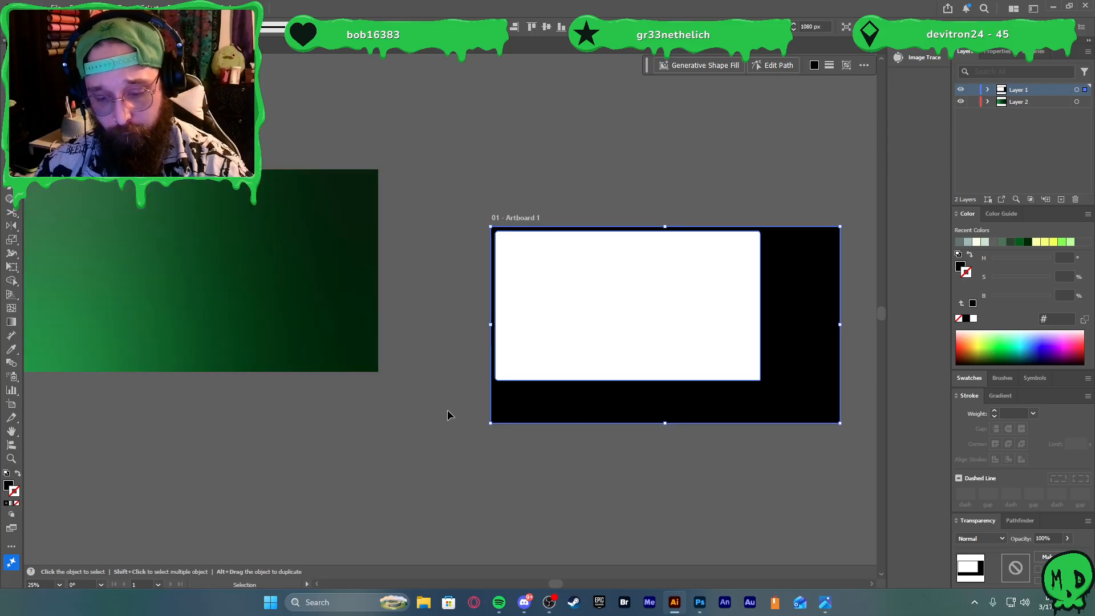
key(i)
click(328, 311)
click(698, 432)
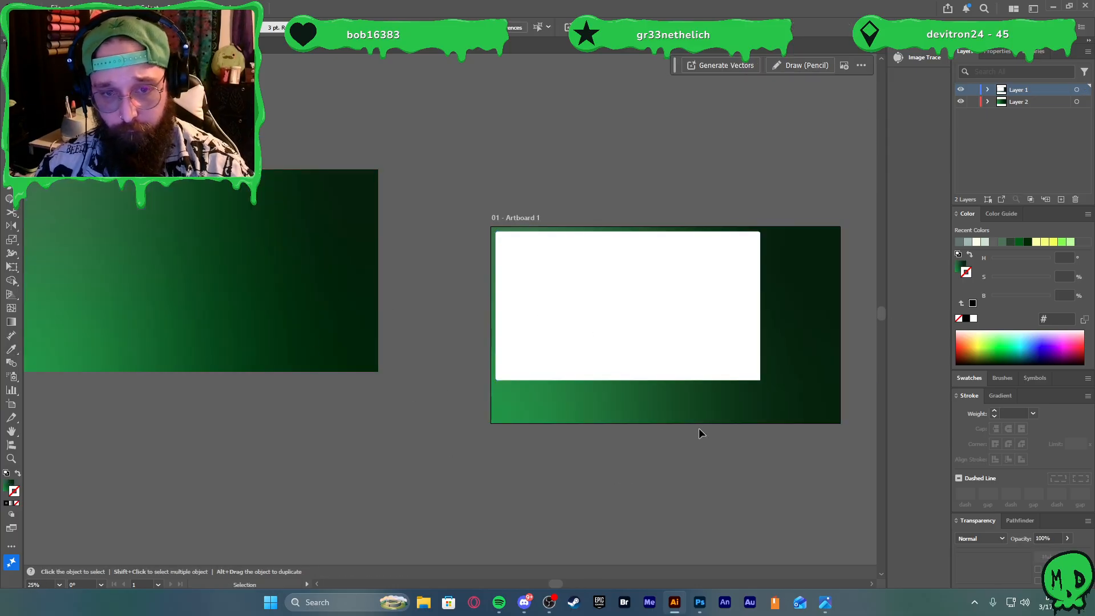
scroll(813, 319, up, 2)
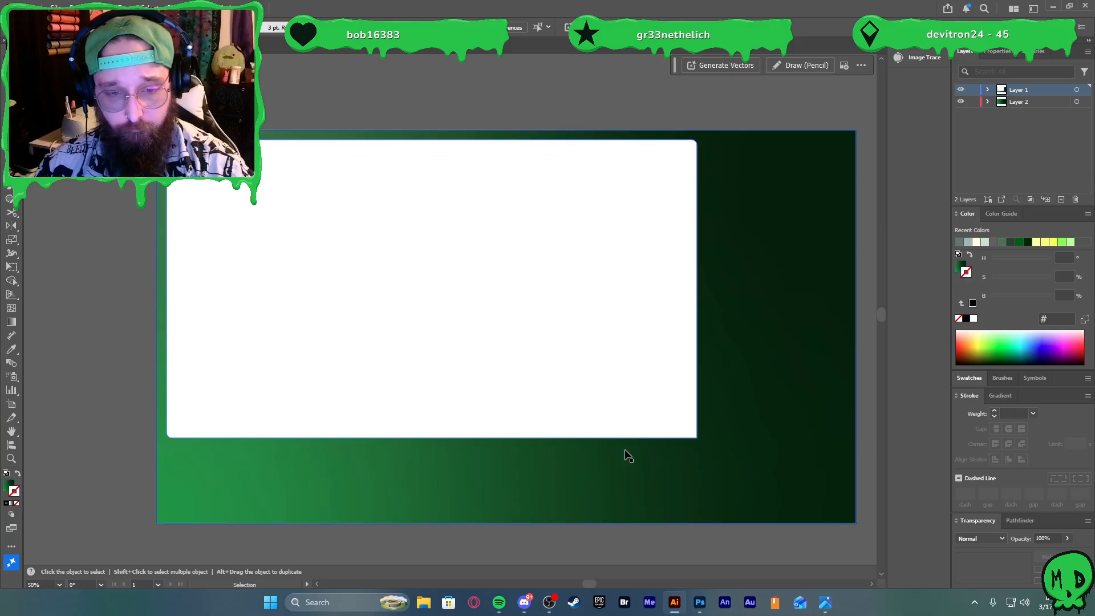
scroll(513, 422, up, 1)
Try radial and linear gradient types for the frame's fill
click(798, 362)
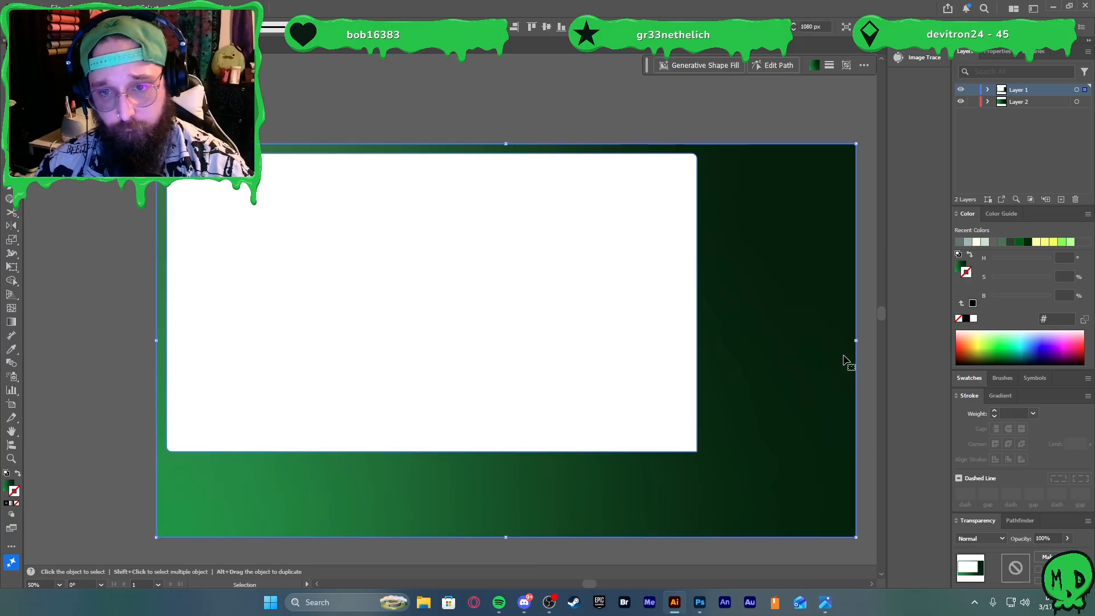
click(1000, 395)
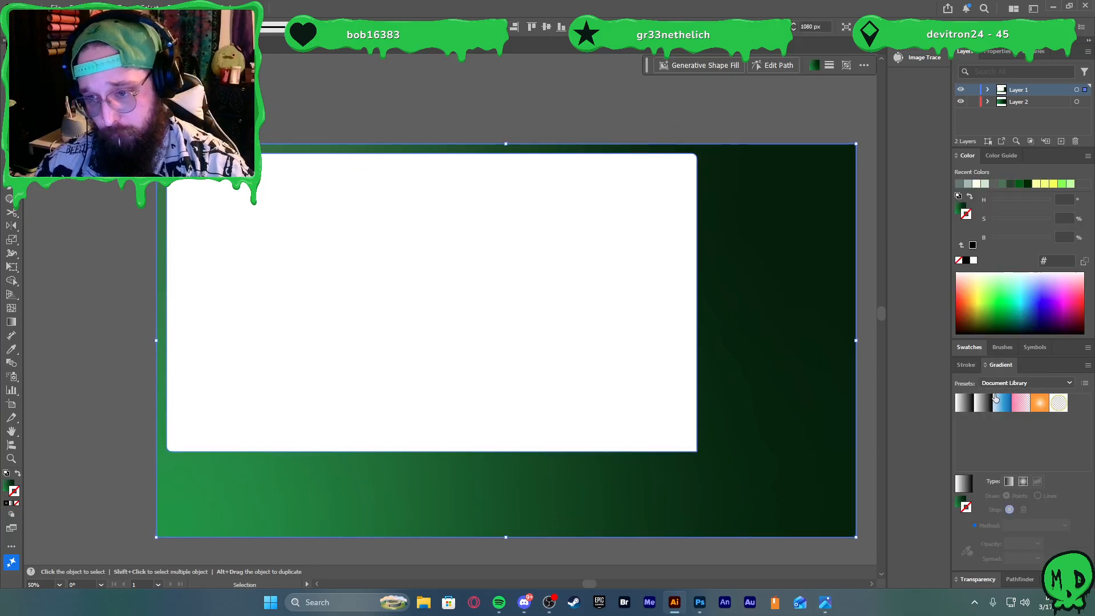
click(1019, 481)
key(ctrl+z)
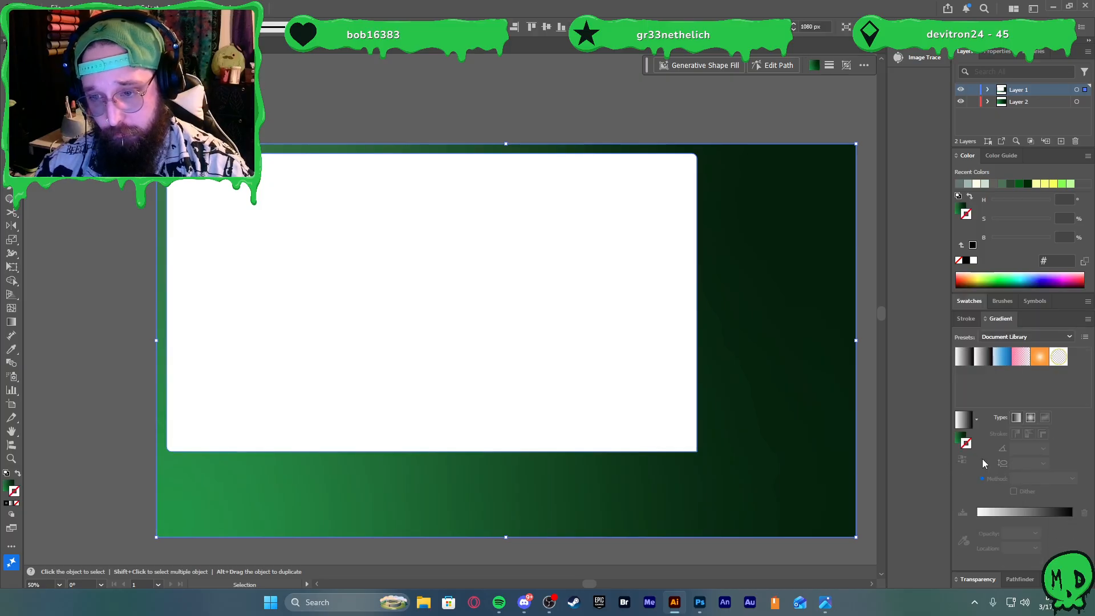
click(1009, 479)
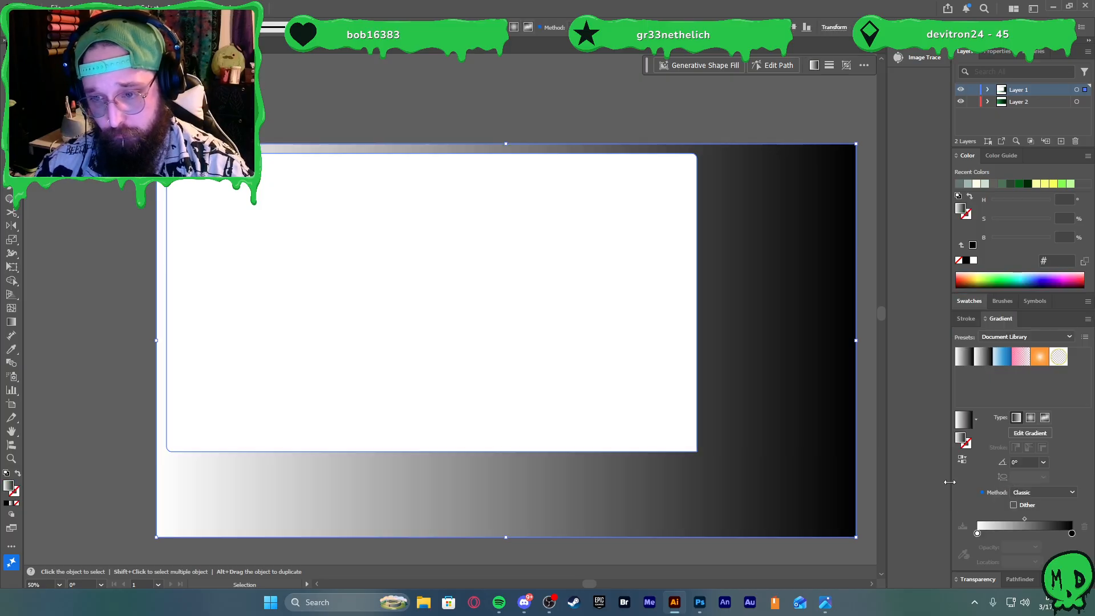
Examine the colour stops of the green rectangle's freeform gradient, including the centre and lower-left stops
scroll(803, 381, down, 1)
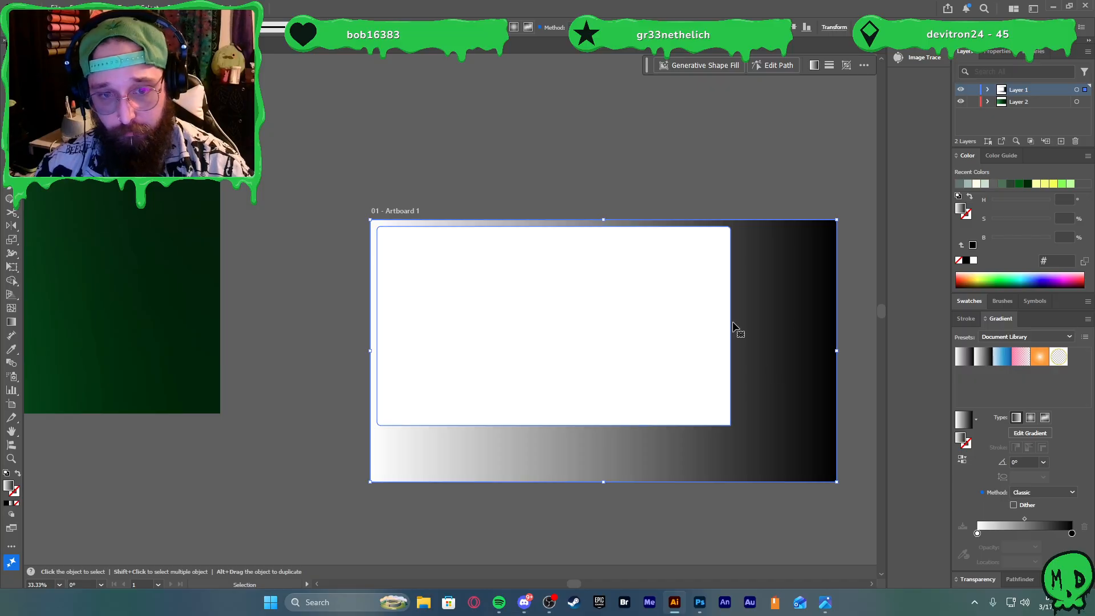
drag(149, 306, 273, 353)
scroll(223, 359, left, 4)
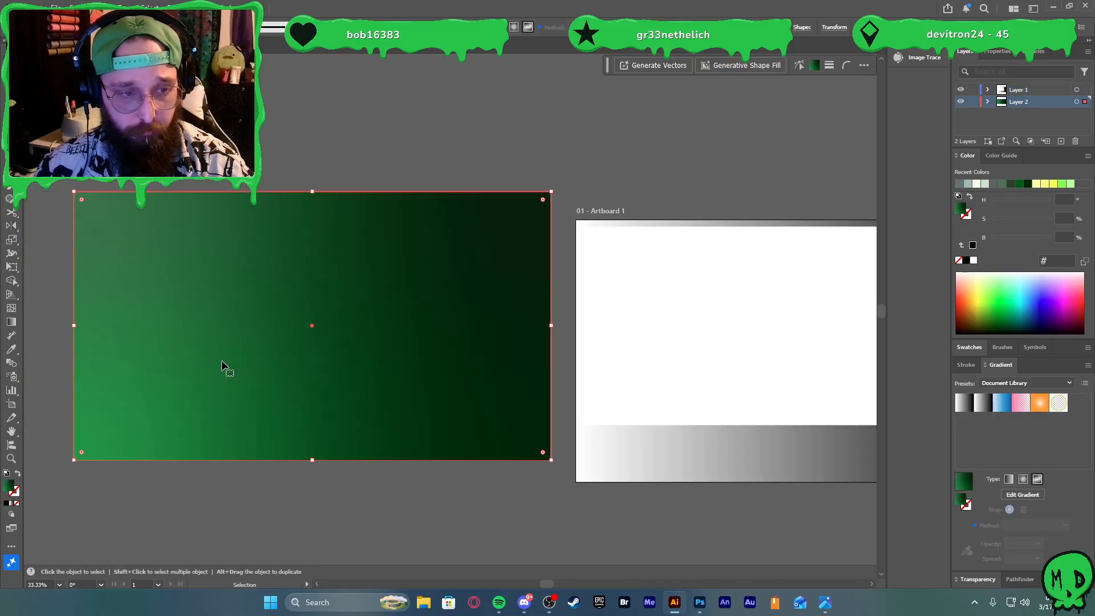
click(363, 495)
click(420, 432)
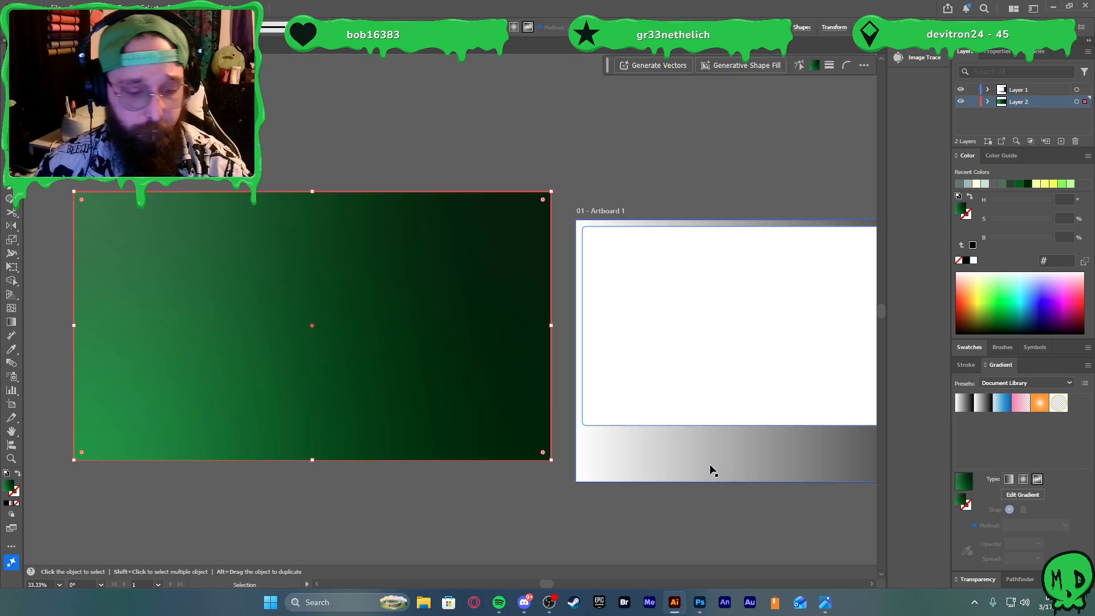
key(g)
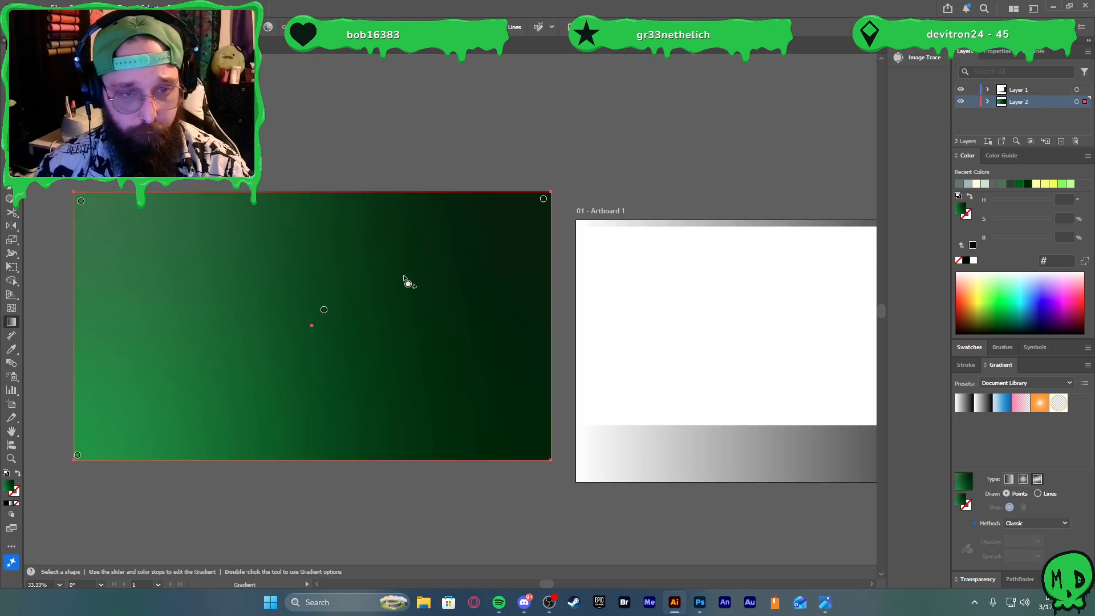
click(323, 316)
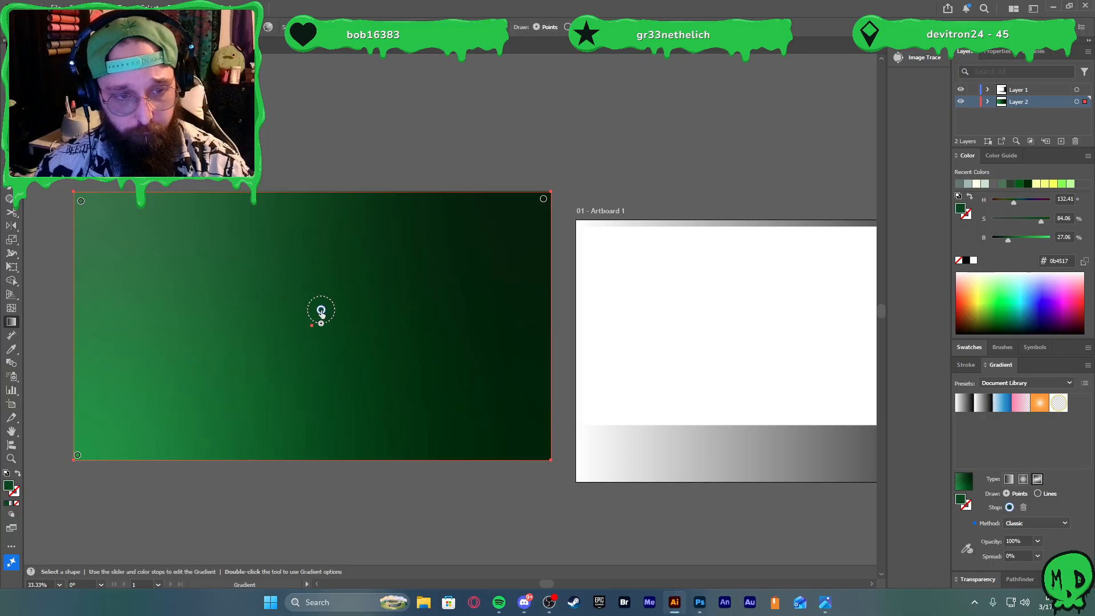
double_click(77, 455)
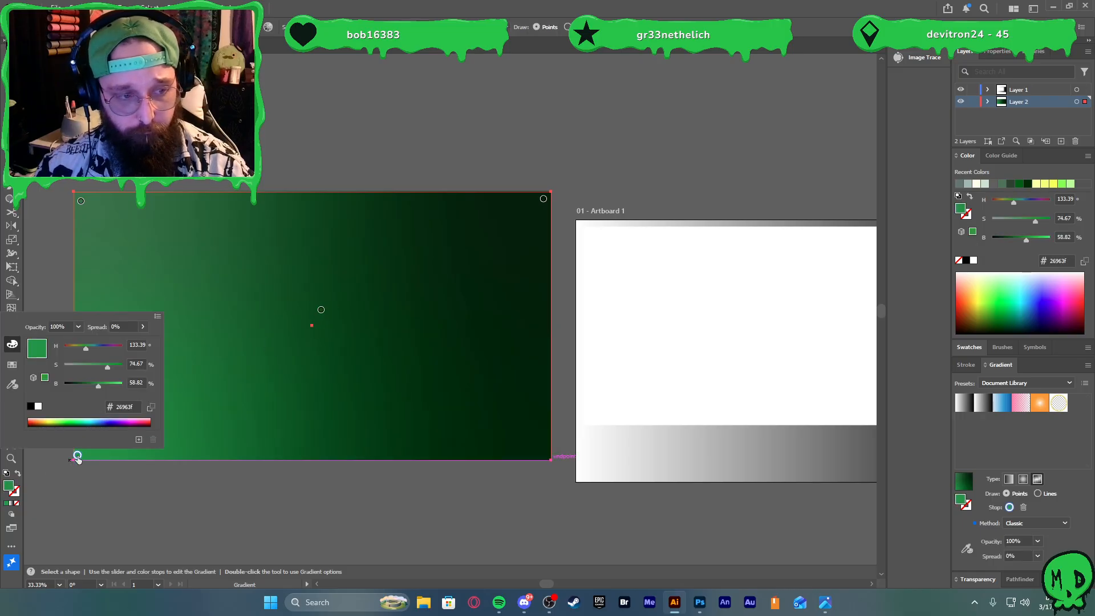
click(78, 457)
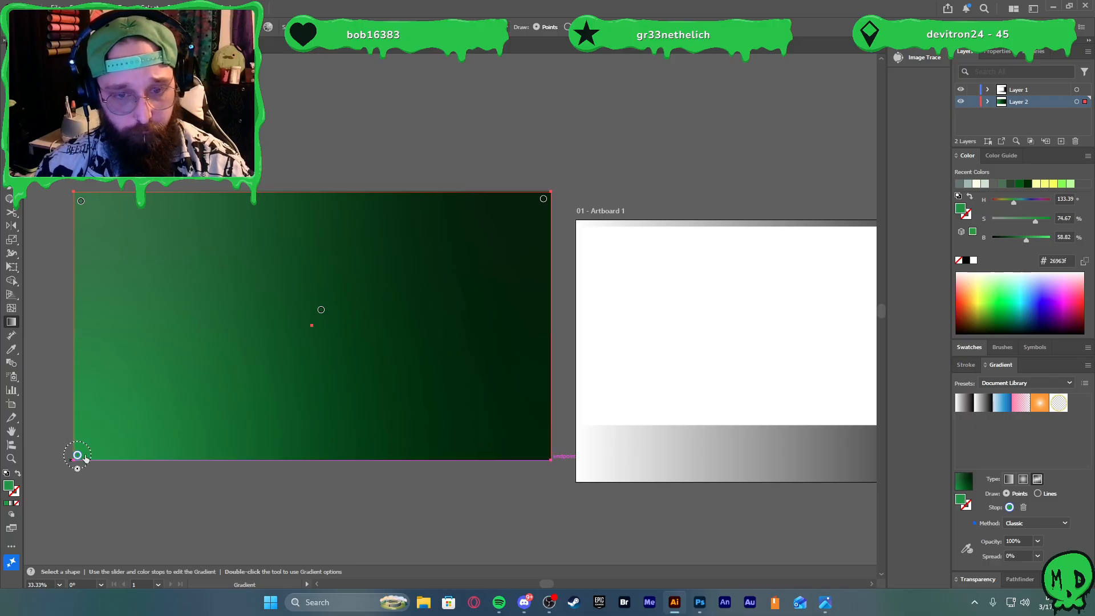
Apply the green rectangle's freeform gradient to the frame on Artboard 1 with the Eyedropper tool
scroll(340, 452, right, 4)
scroll(348, 471, left, 1)
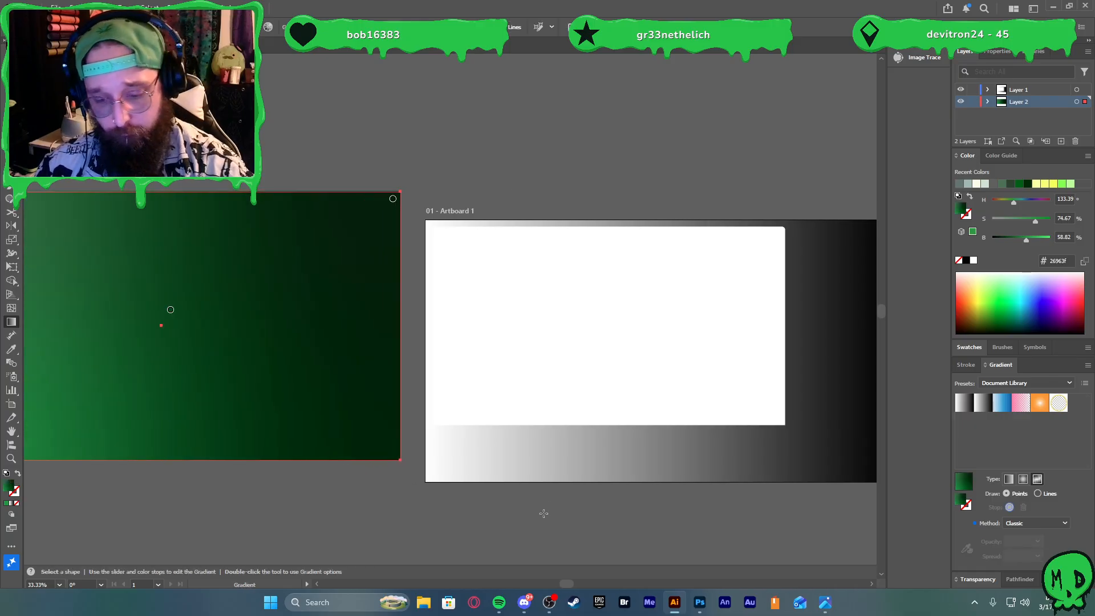
key(i)
ctrl+click(627, 467)
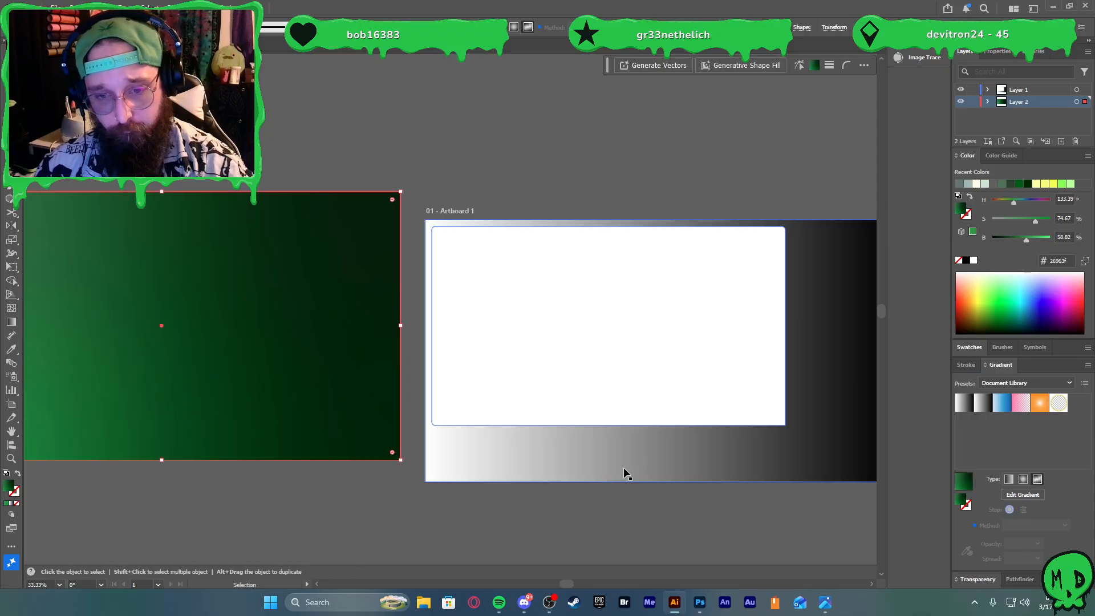
click(398, 431)
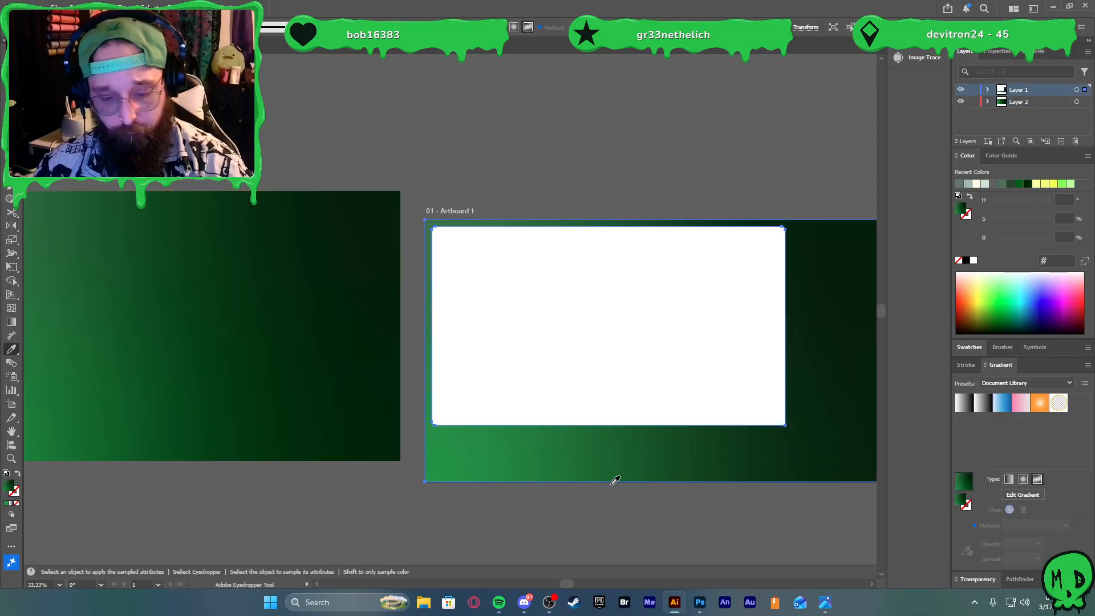
Move the frame gradient's lower-left bright green stop to the middle of the bottom edge and delete the upper-left stop
key(g)
scroll(518, 481, right, 2)
scroll(517, 481, right, 3)
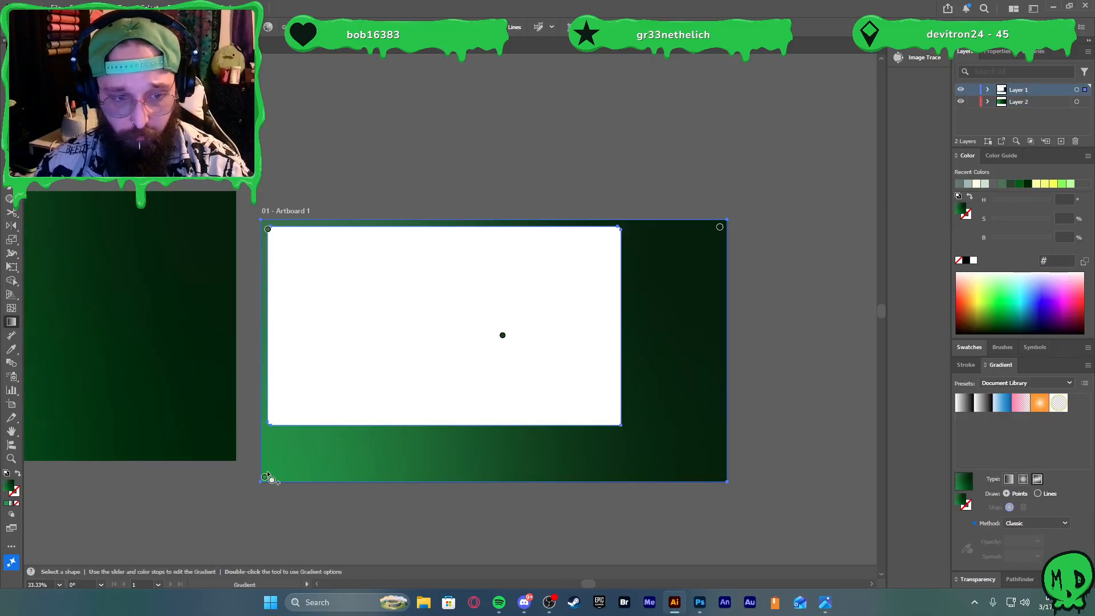
drag(265, 476, 489, 479)
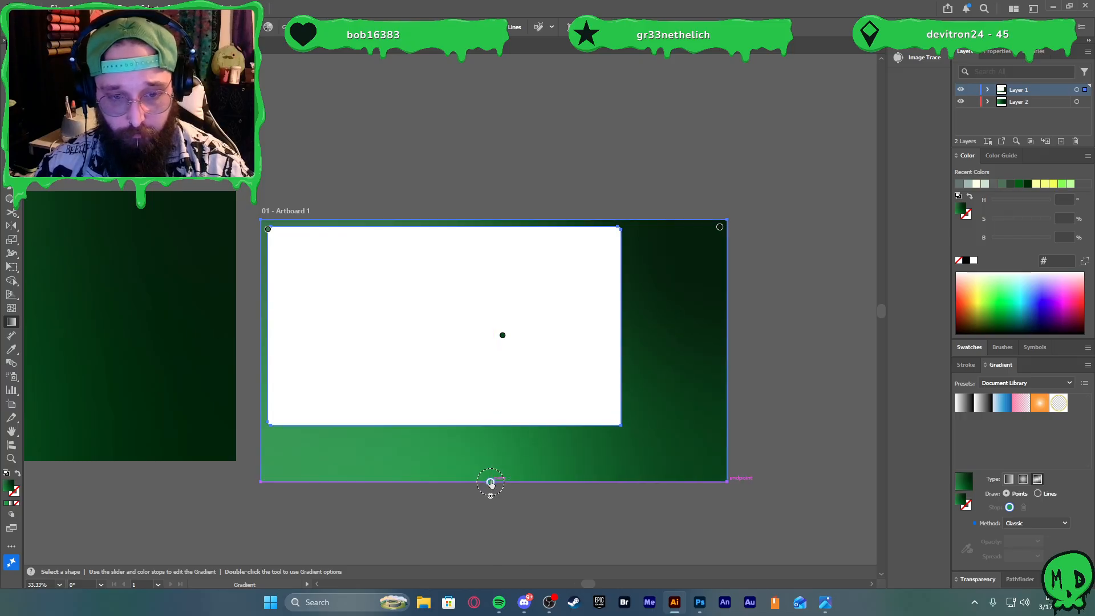
click(267, 230)
key(Delete)
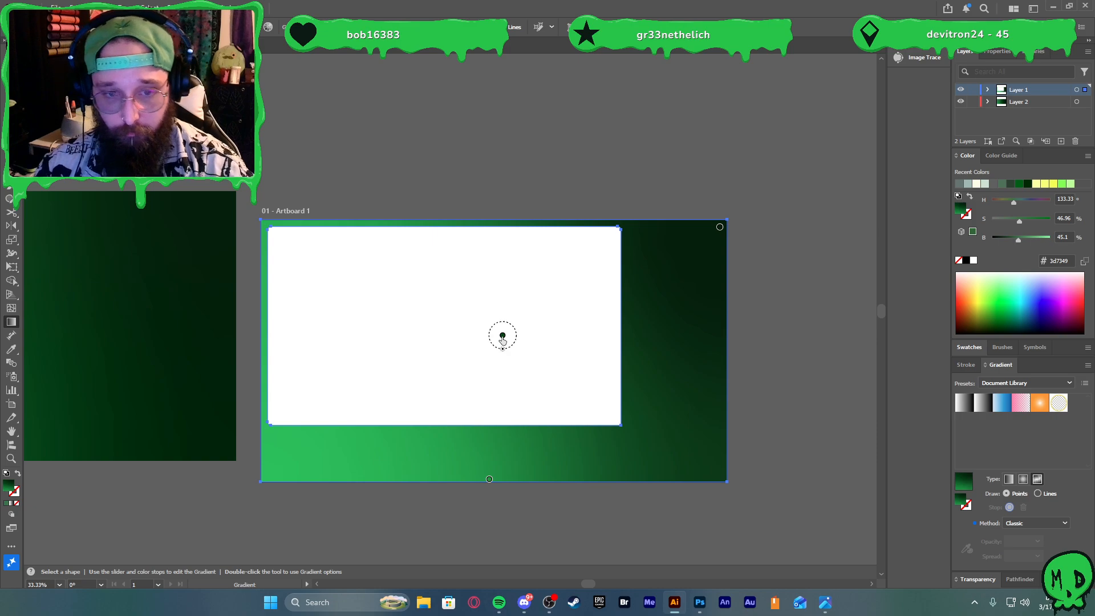
Lower the centre gradient stop, align the bottom stop beneath it, and move the upper-right dark stop to the middle of the top edge
drag(502, 336, 494, 361)
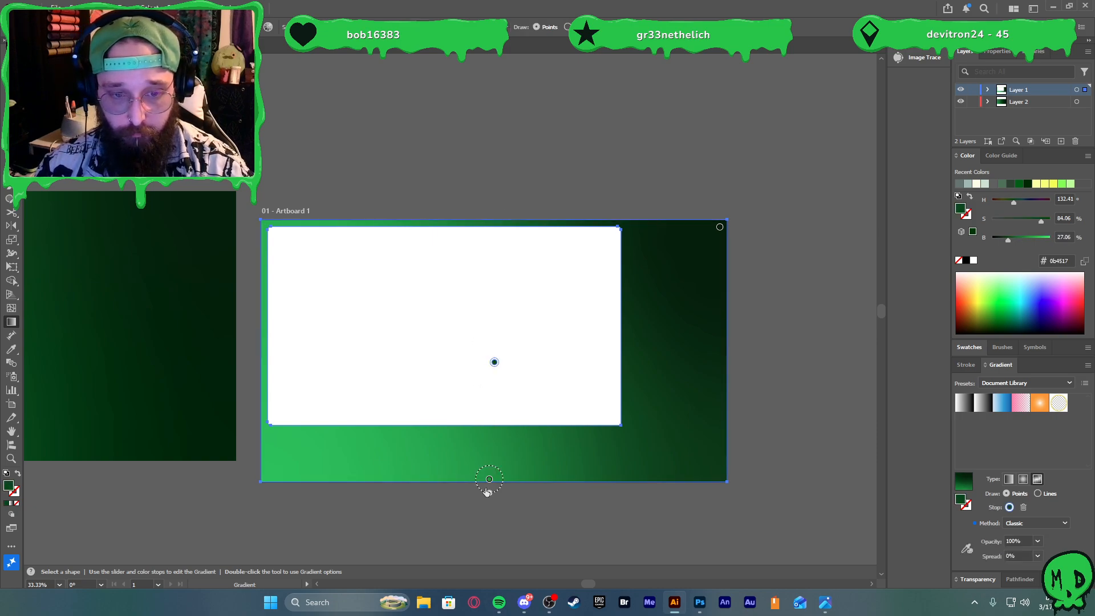
drag(489, 482, 494, 477)
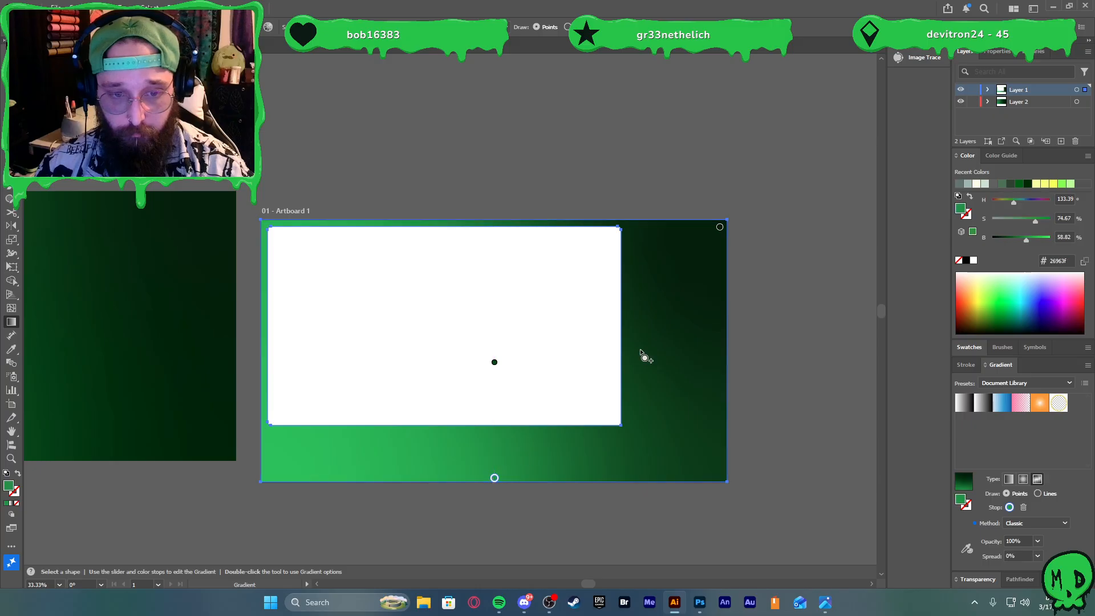
drag(716, 227, 494, 221)
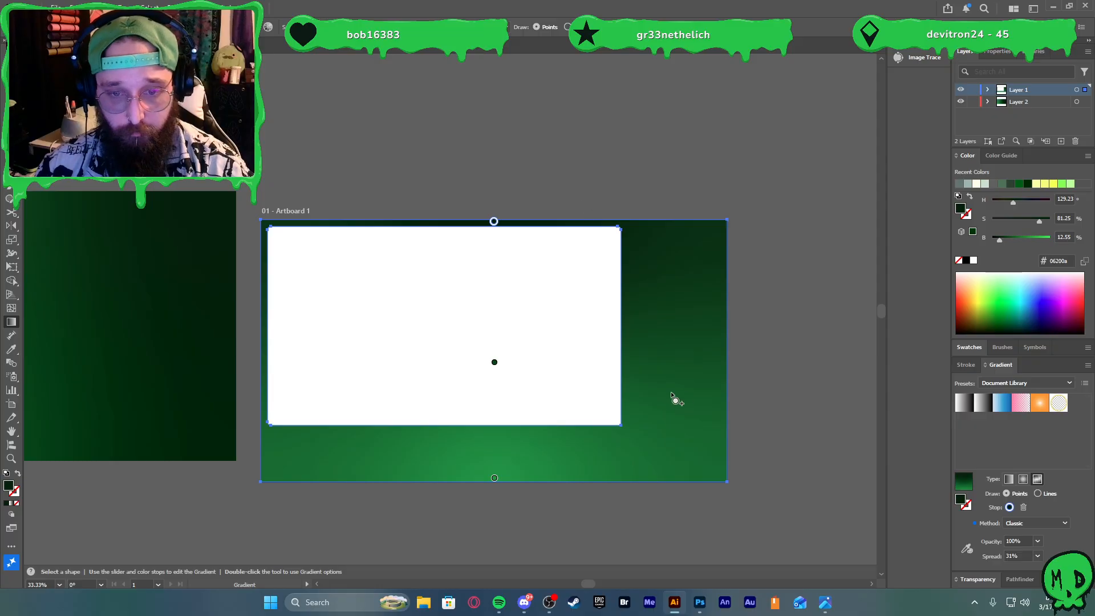
key(v)
click(767, 425)
scroll(623, 419, down, 2)
scroll(565, 408, up, 2)
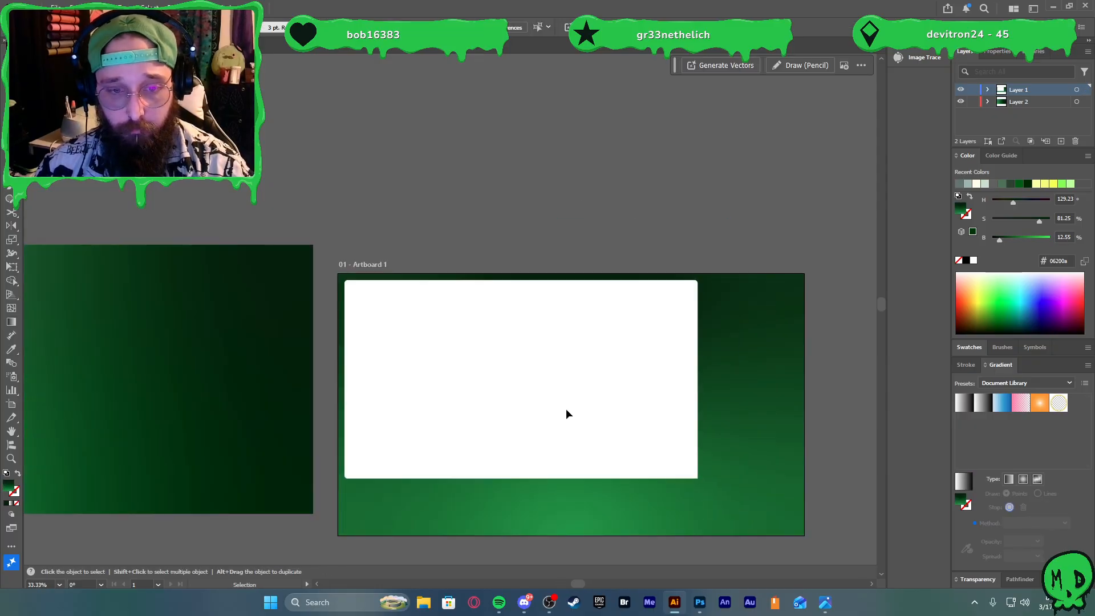
Try switching the frame's freeform fill to a linear gradient
click(759, 437)
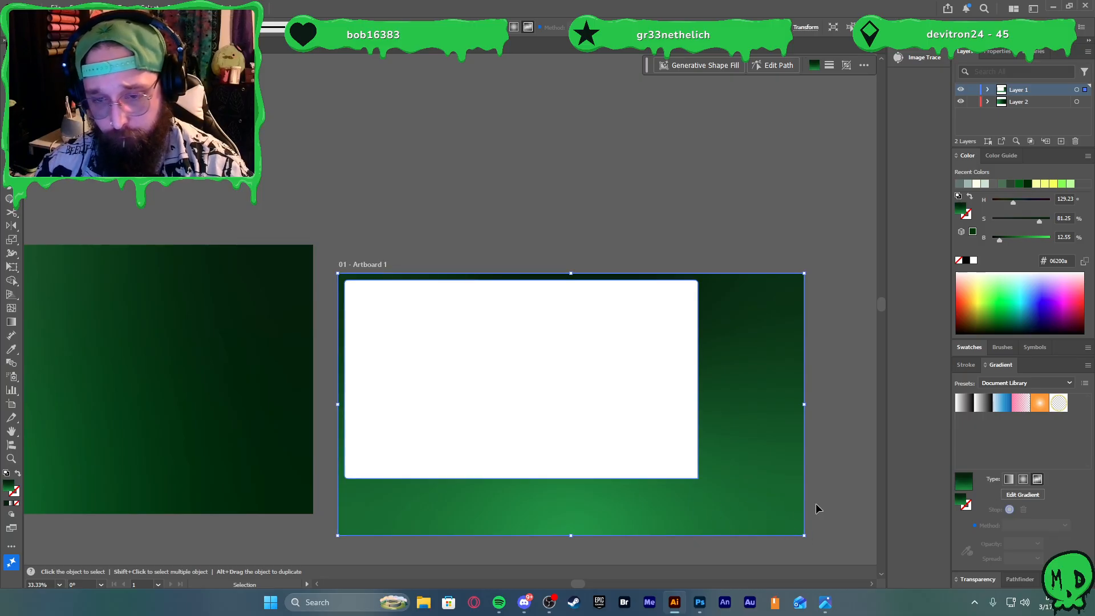
scroll(636, 435, down, 2)
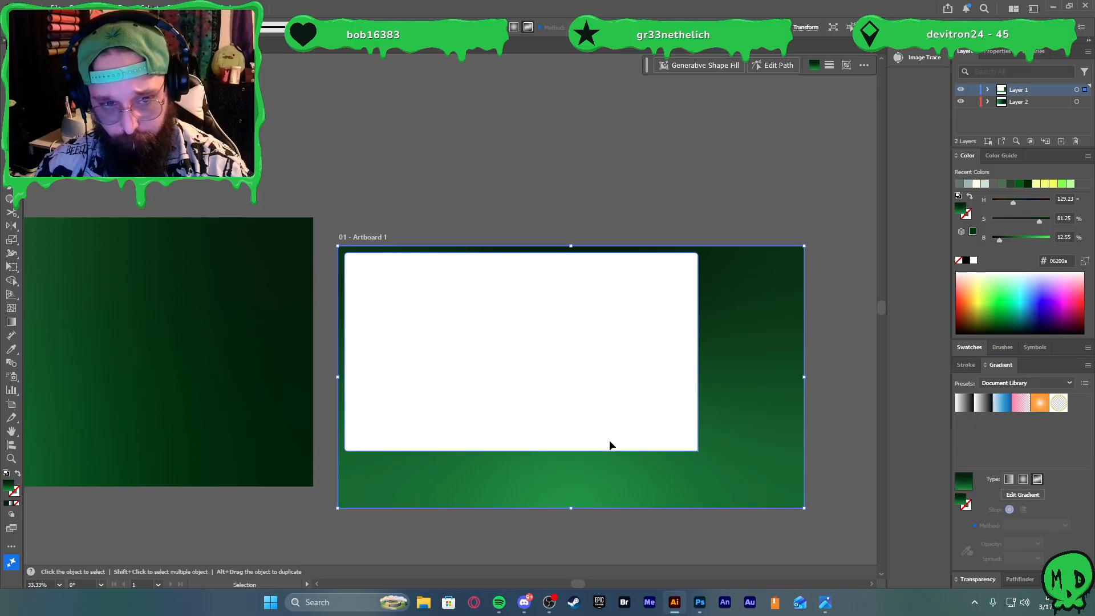
scroll(610, 443, right, 2)
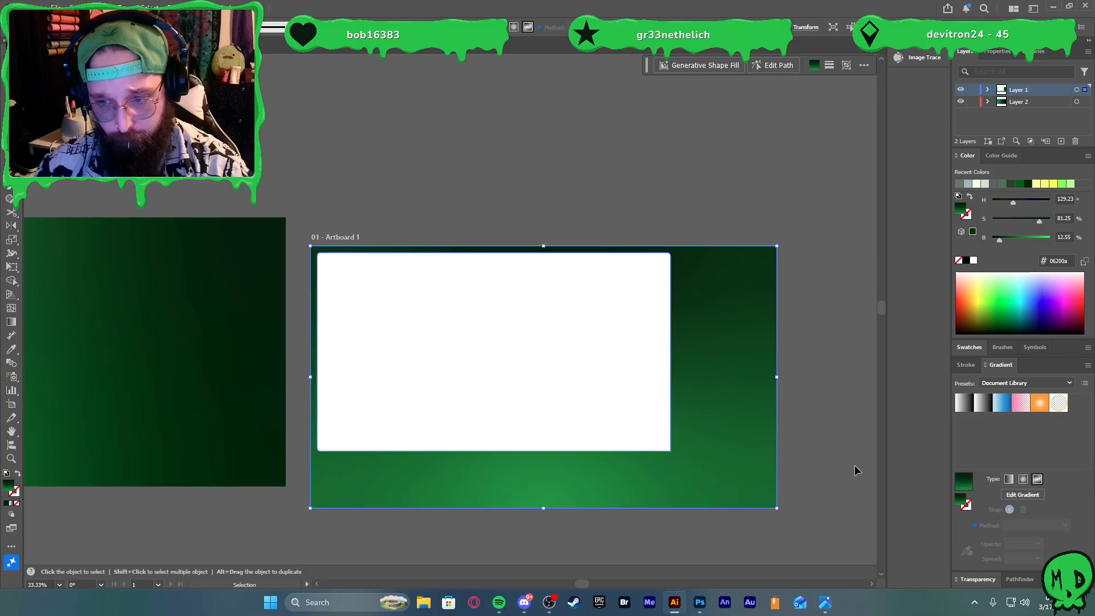
click(1008, 479)
key(ctrl+z)
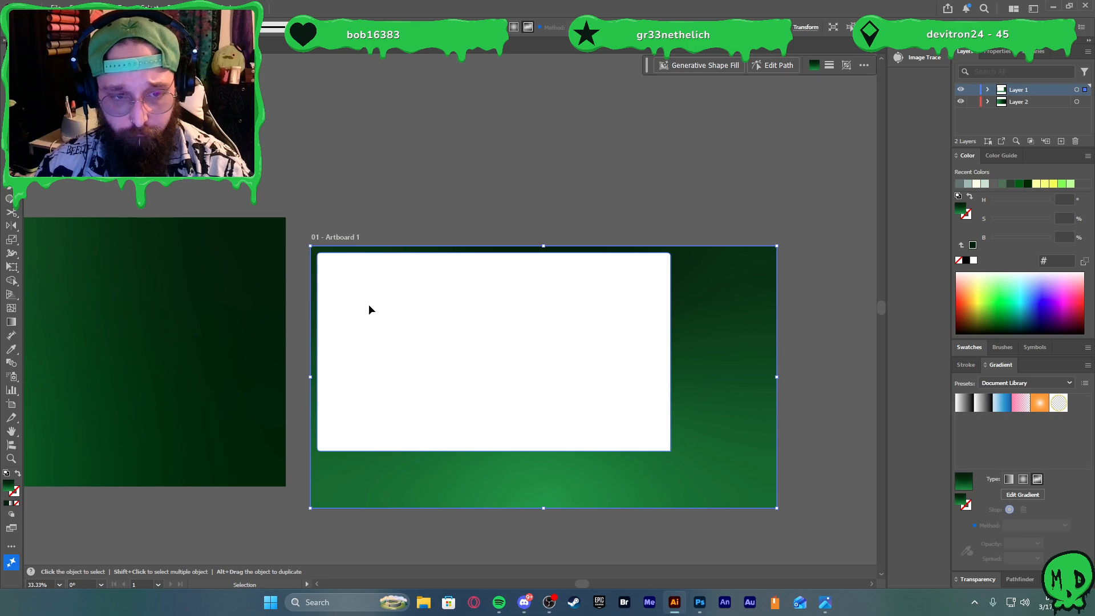
Isolate the frame's compound path on Artboard 1 and select the path of its cutout
key(a)
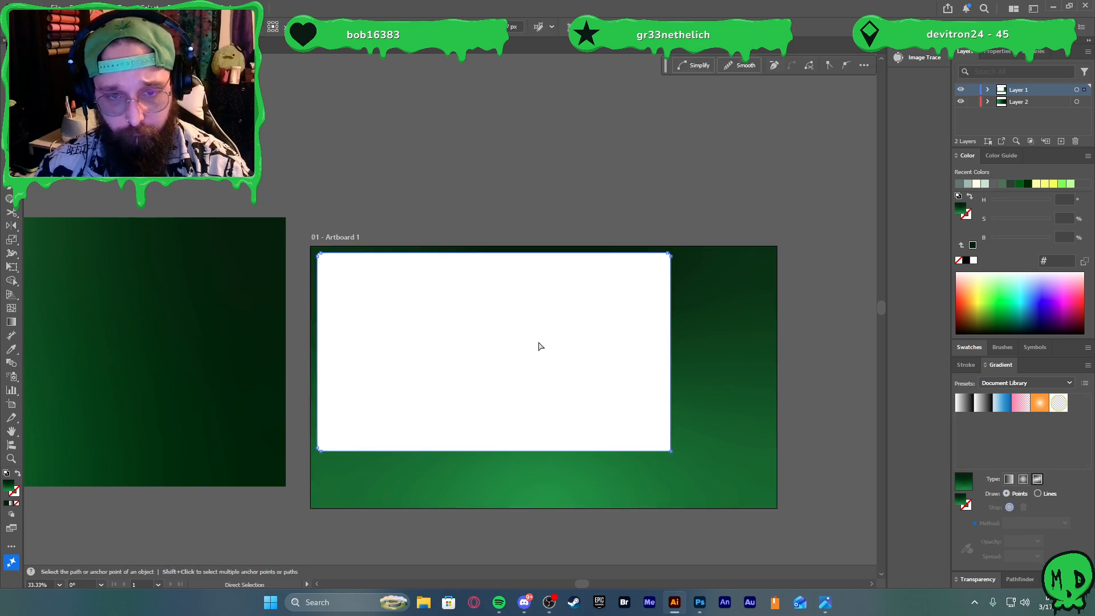
key(v)
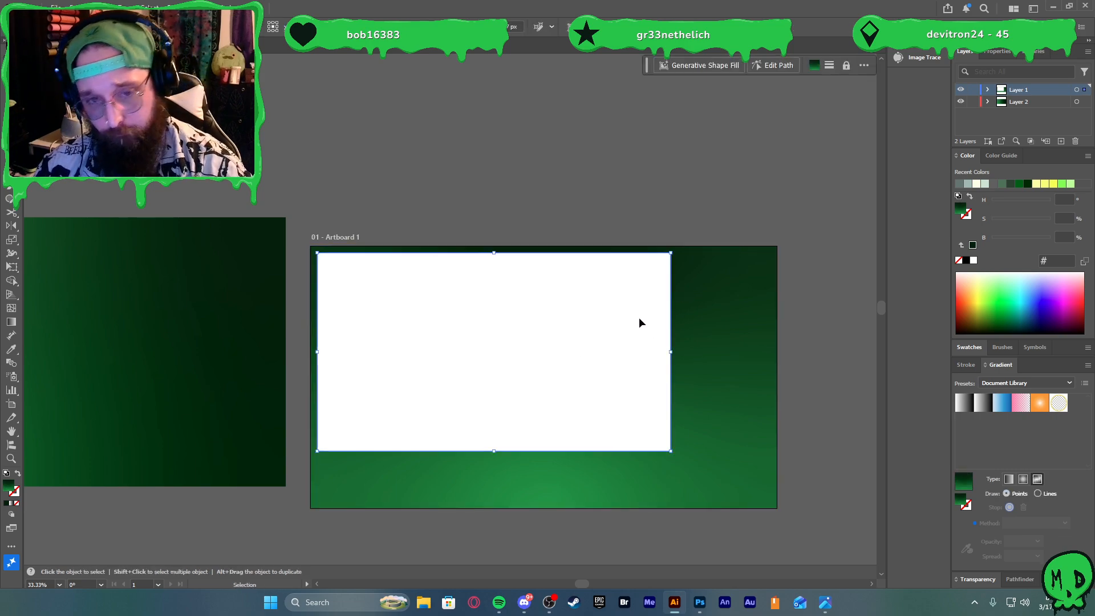
click(587, 255)
double_click(587, 254)
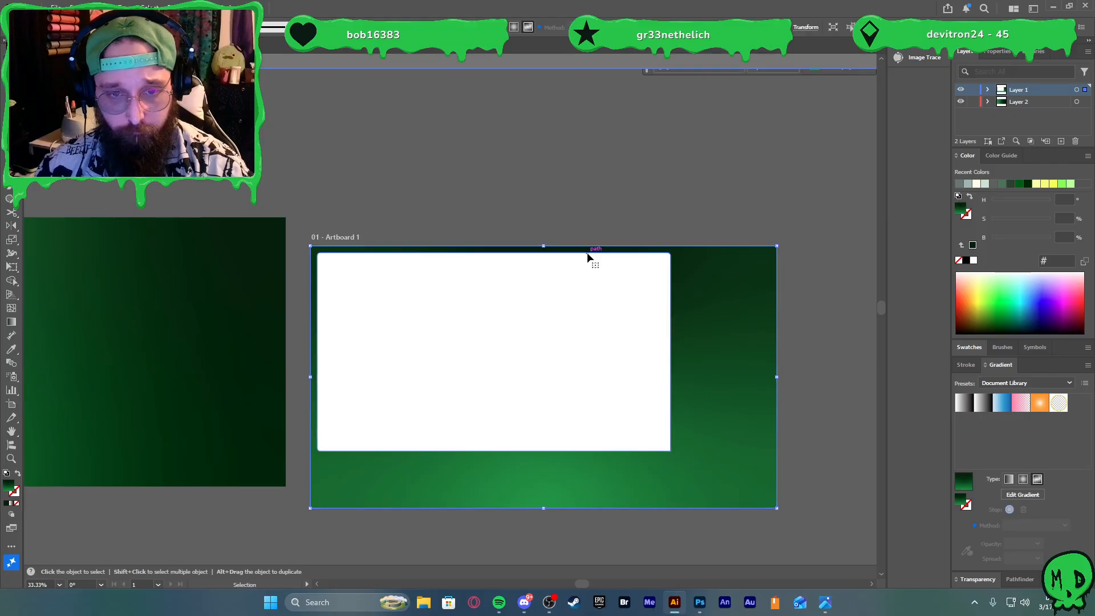
key(a)
click(634, 254)
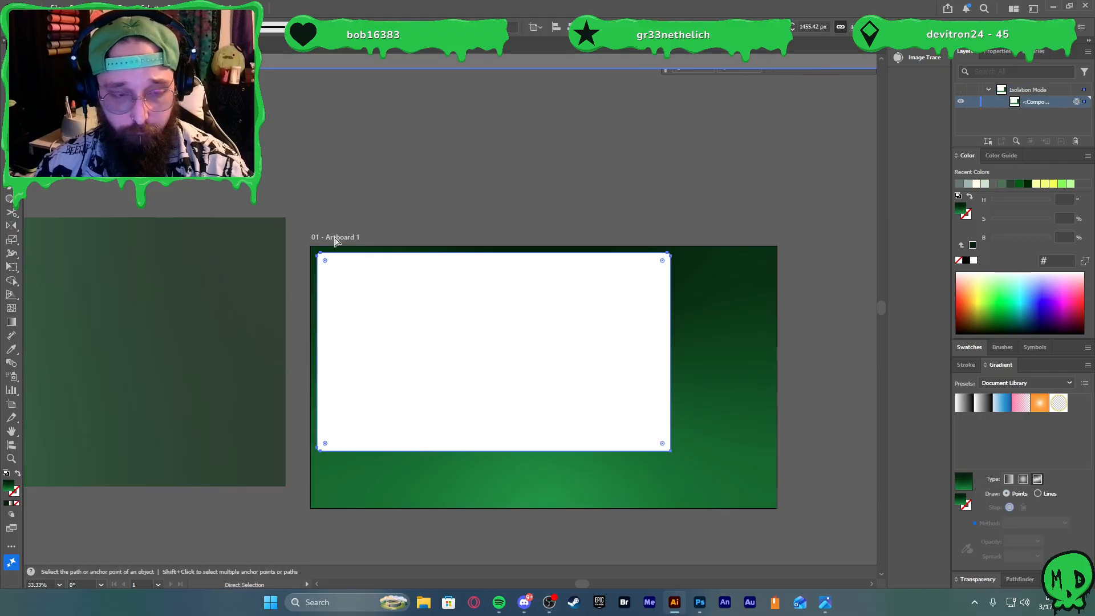
Try removing the cutout path from the isolated frame, and undo the removal
key(v)
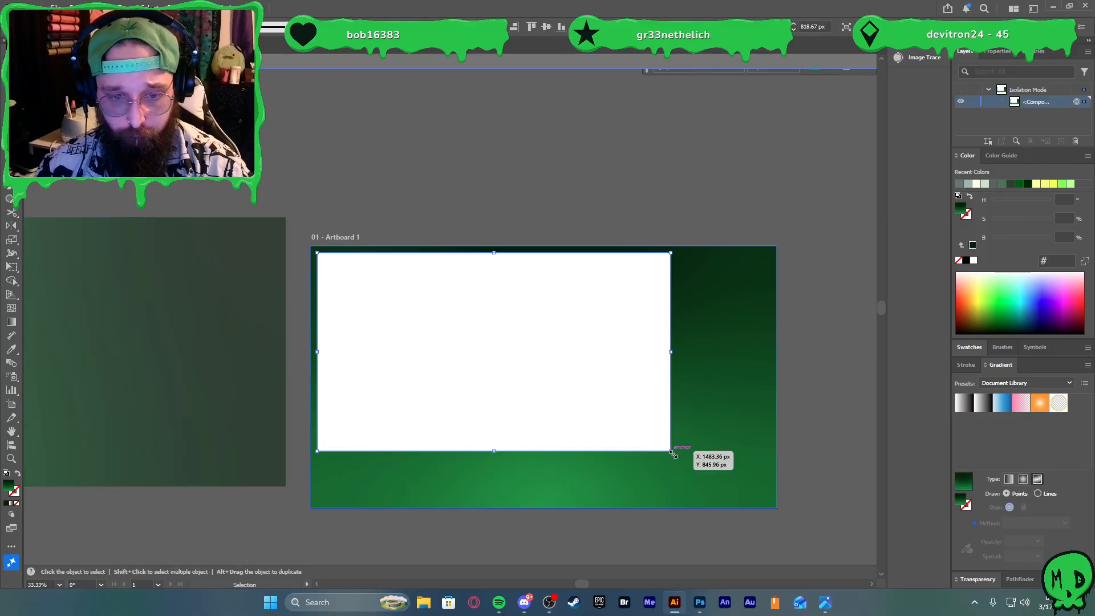
key(ctrl+z)
key(v)
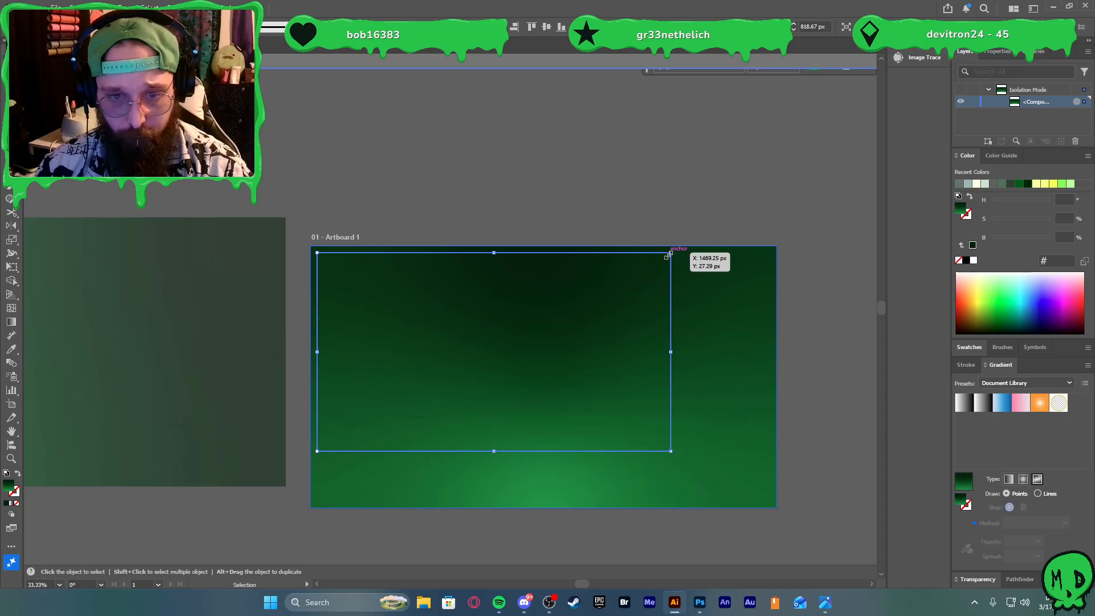
key(ctrl+z)
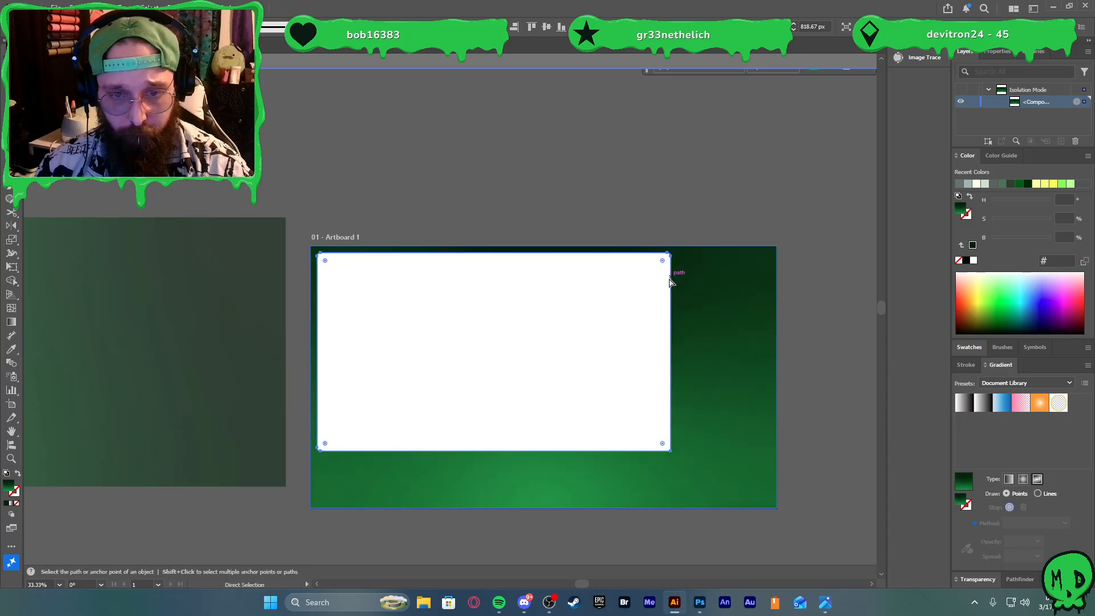
Select the isolated frame's outer path and give the frame a dark green 20 pt stroke
key(v)
click(648, 278)
click(703, 290)
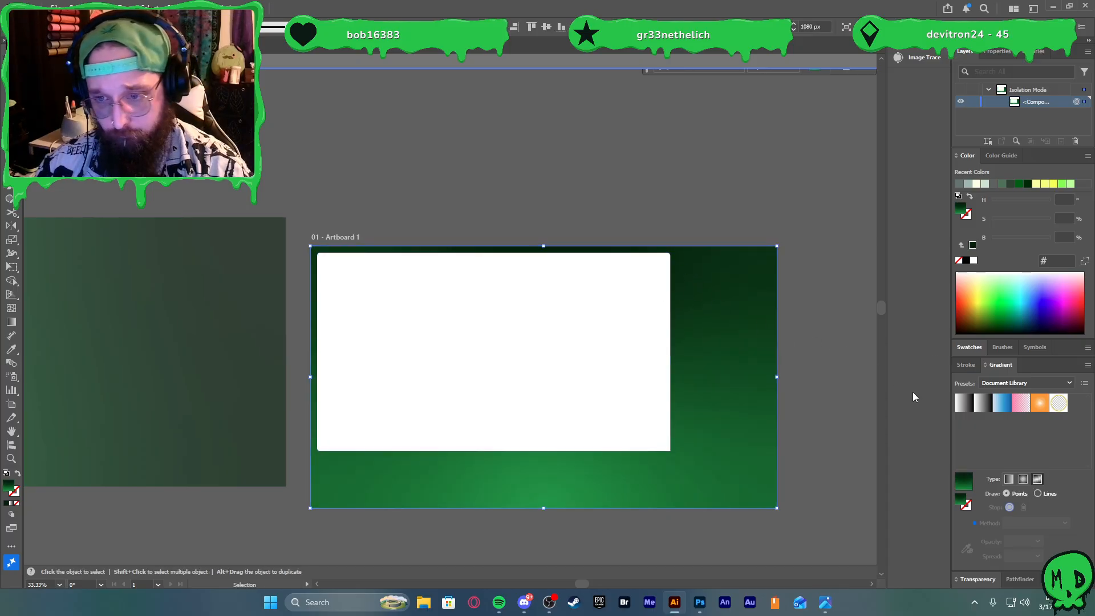
click(995, 329)
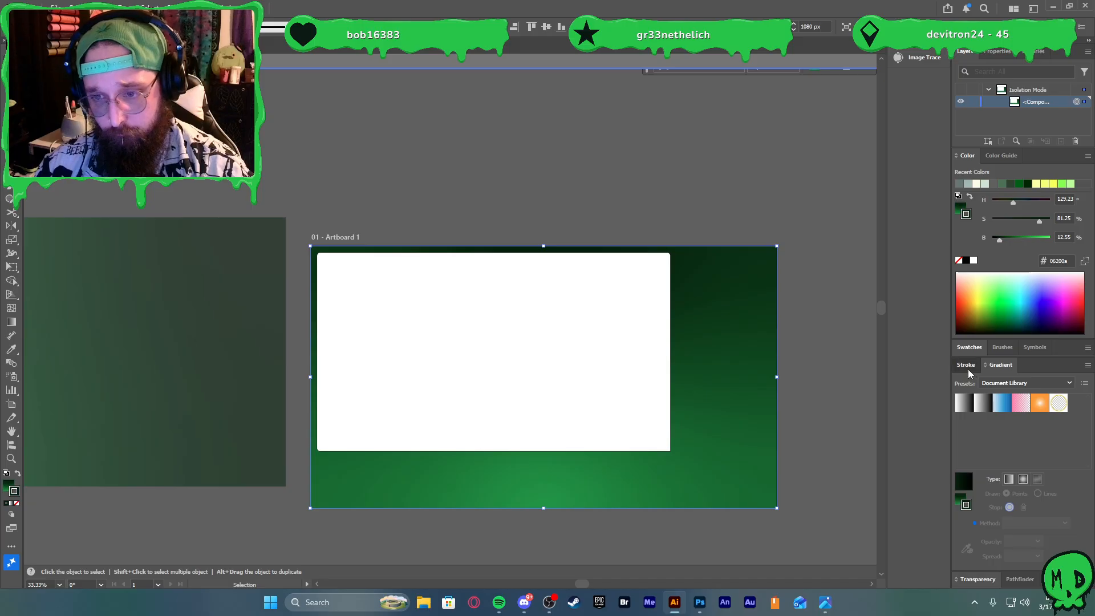
click(967, 367)
click(1032, 472)
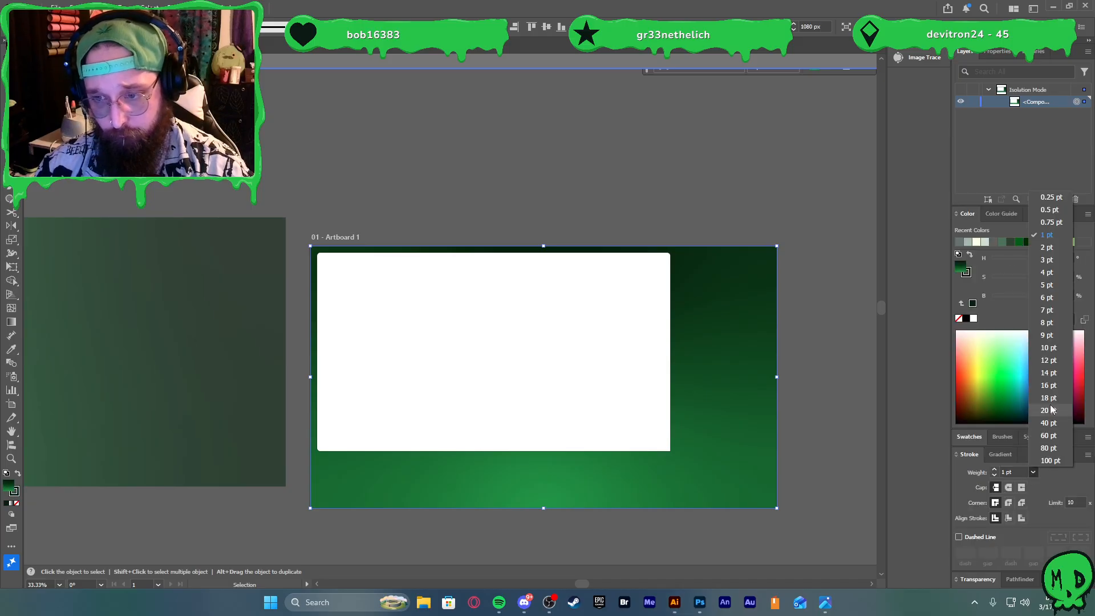
click(1049, 410)
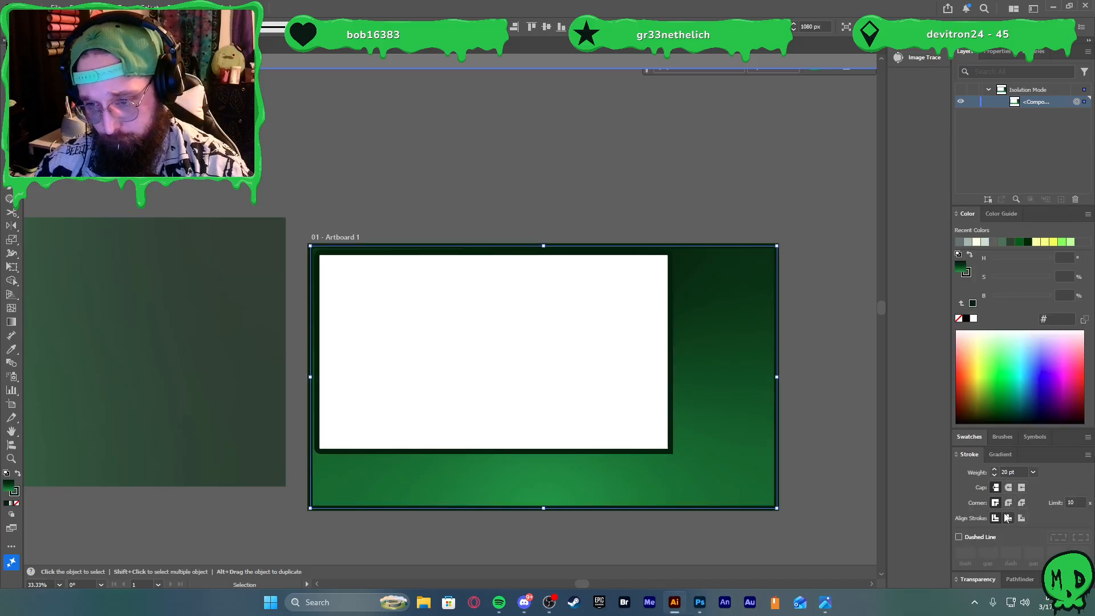
Give the frame's stroke round corners and round caps, trying outside alignment before aligning it to the inside
click(1009, 504)
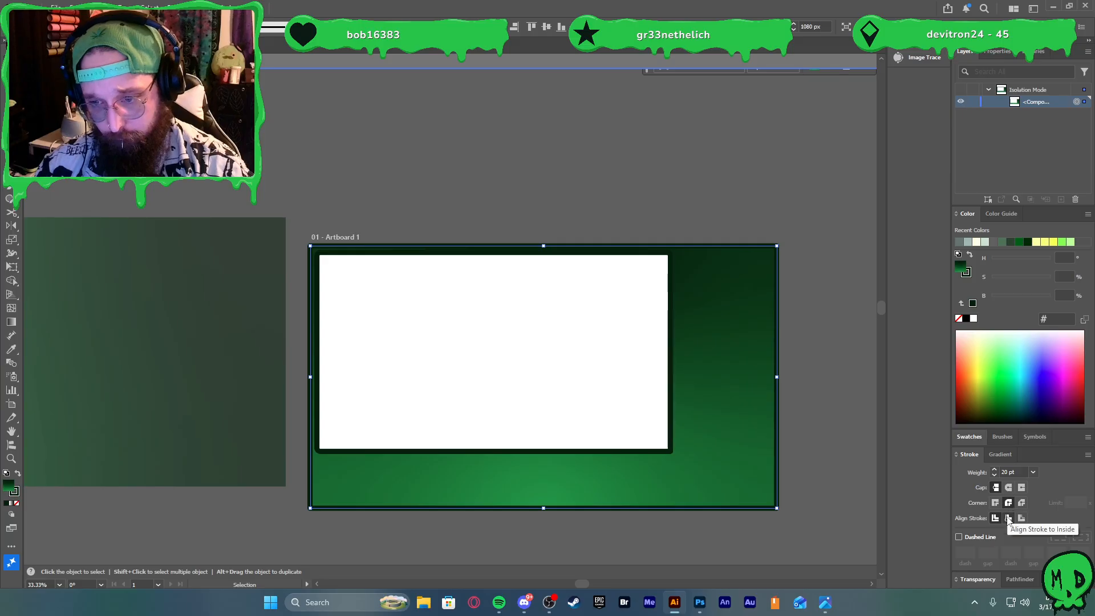
click(1021, 518)
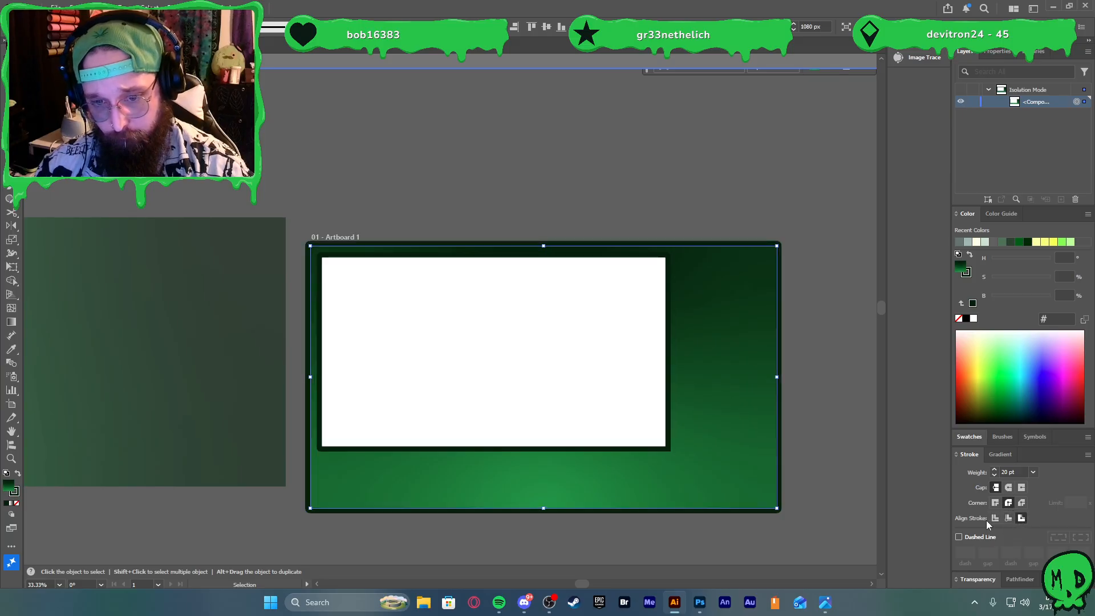
click(1008, 488)
scroll(645, 445, up, 1)
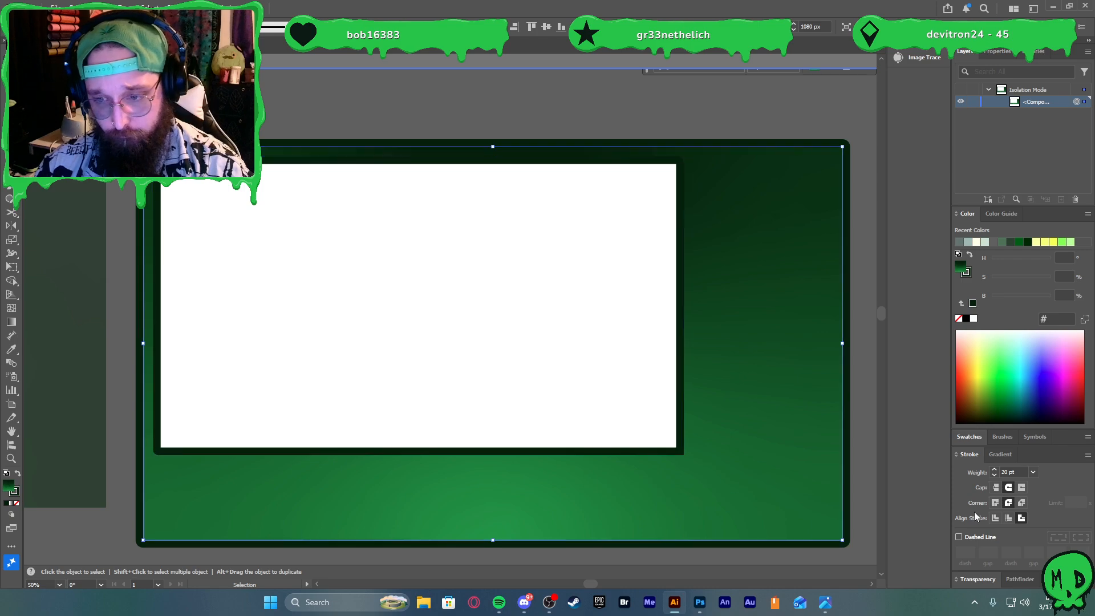
click(1008, 517)
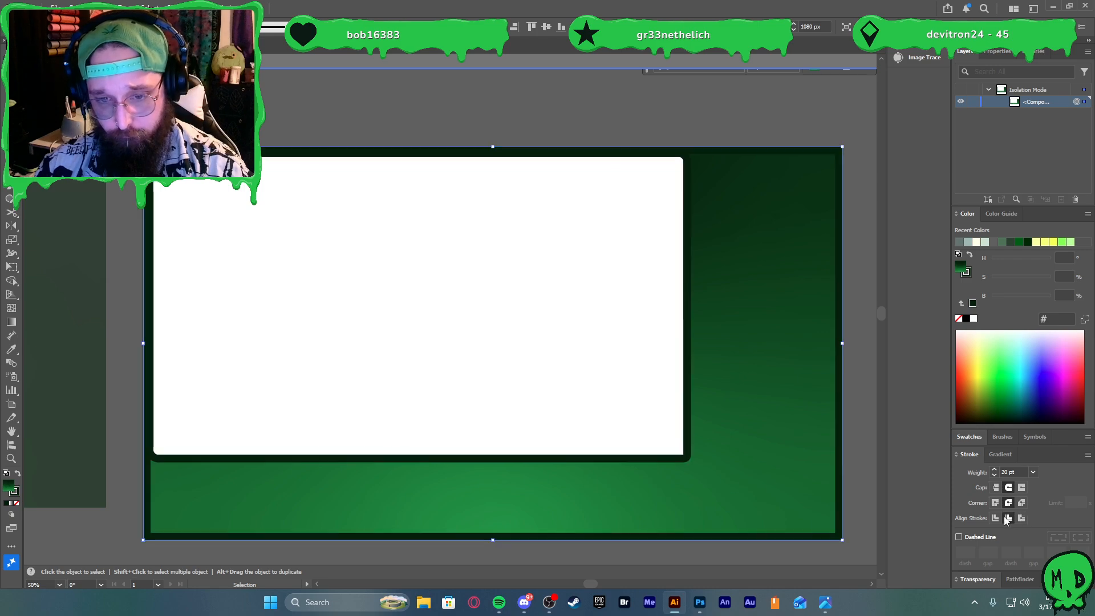
Leave isolation mode and round the cutout's lower-right corner to match its other corners
click(614, 381)
double_click(648, 403)
key(a)
click(684, 455)
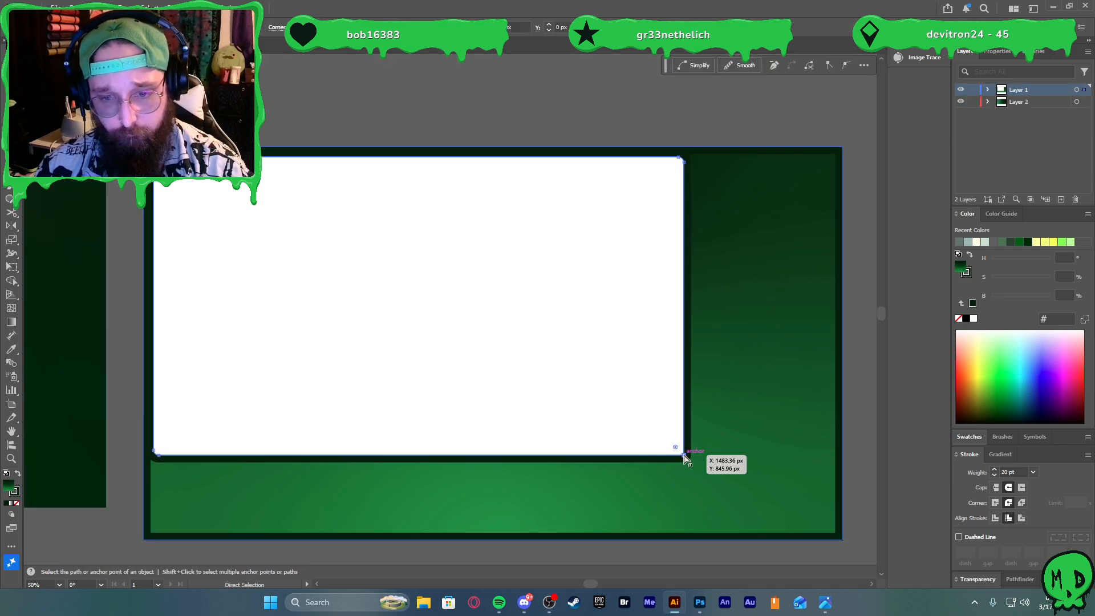
drag(675, 448, 679, 451)
scroll(688, 444, down, 1)
scroll(689, 446, left, 1)
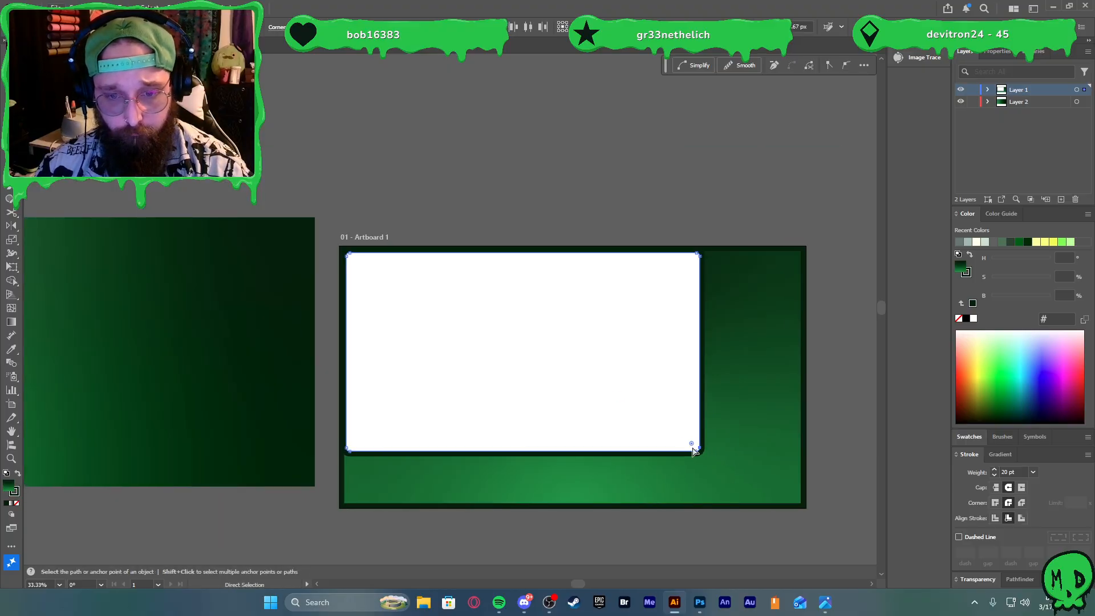
Align the frame's stroke to the outside and inspect the border around the cutout
click(1022, 518)
key(v)
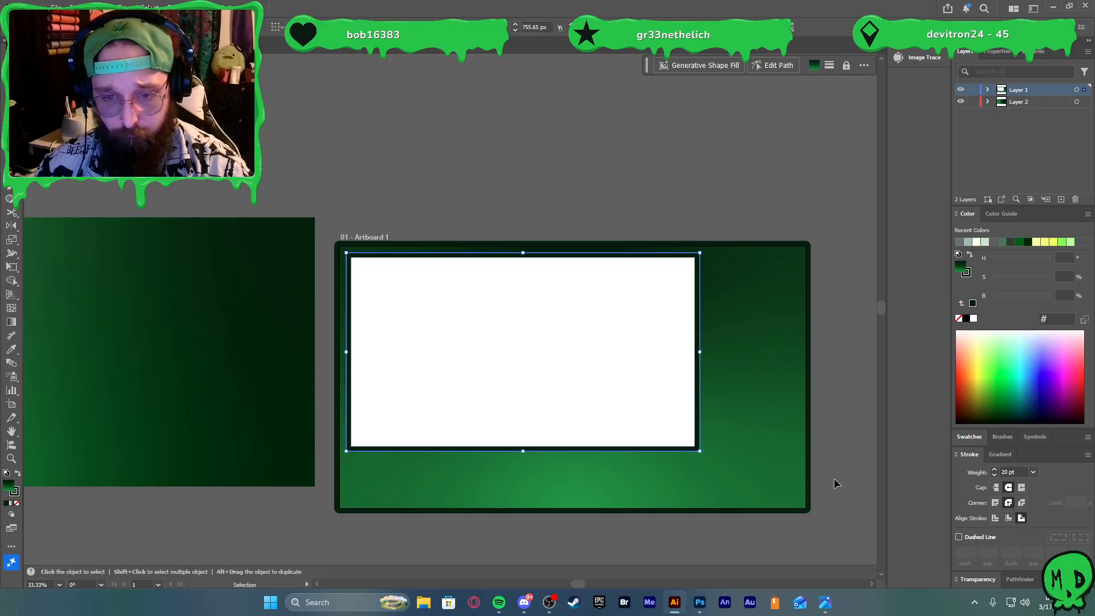
click(834, 460)
scroll(511, 381, up, 2)
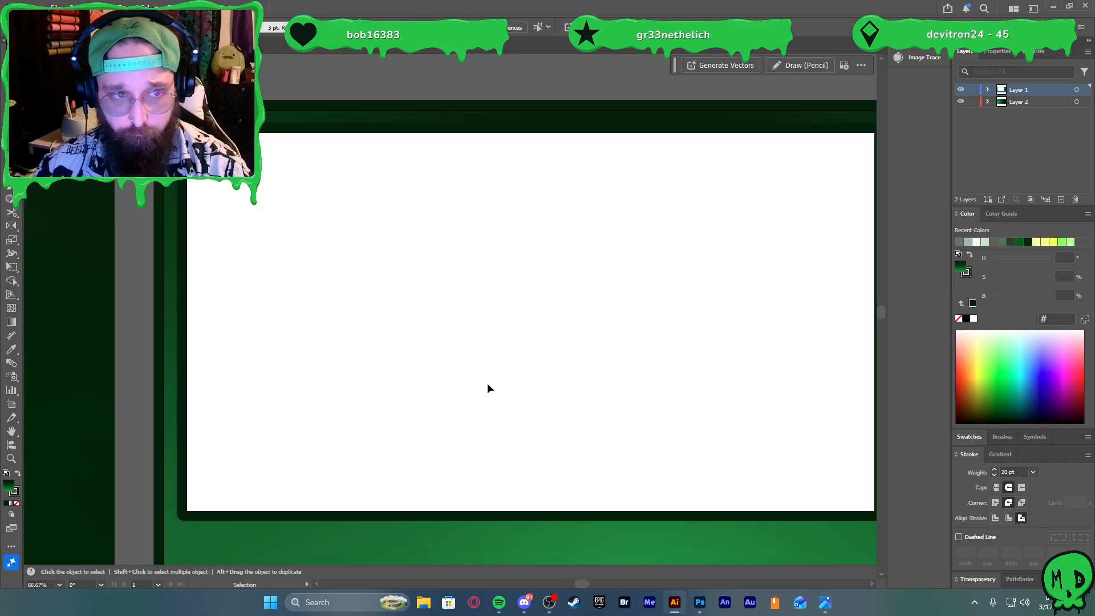
scroll(487, 382, down, 1)
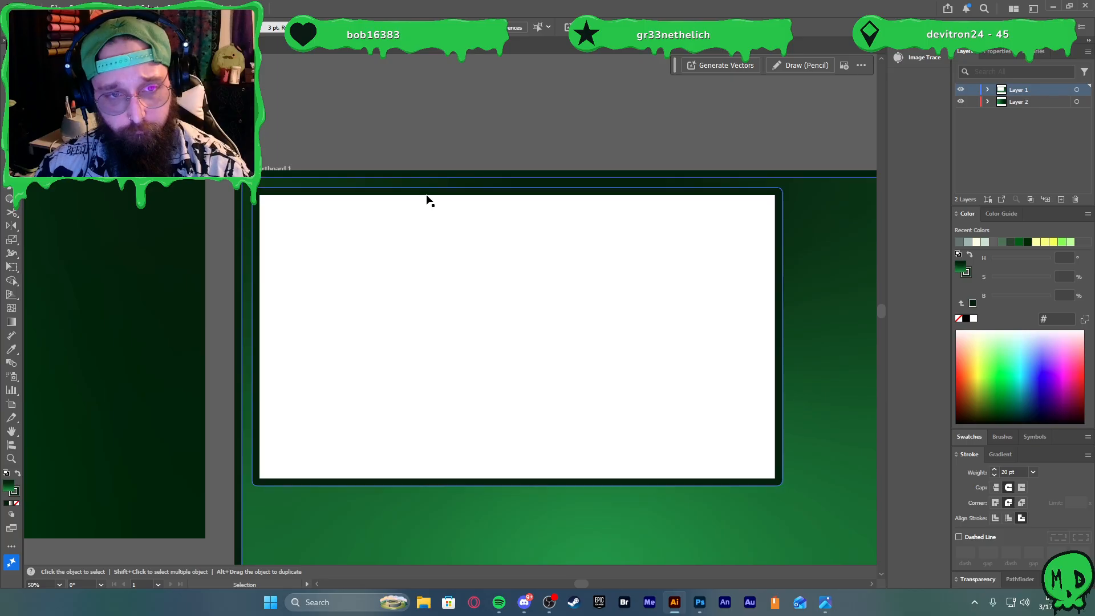
Undo the frame's 20 pt stroke settings and the cutout's corner rounding
click(442, 235)
key(a)
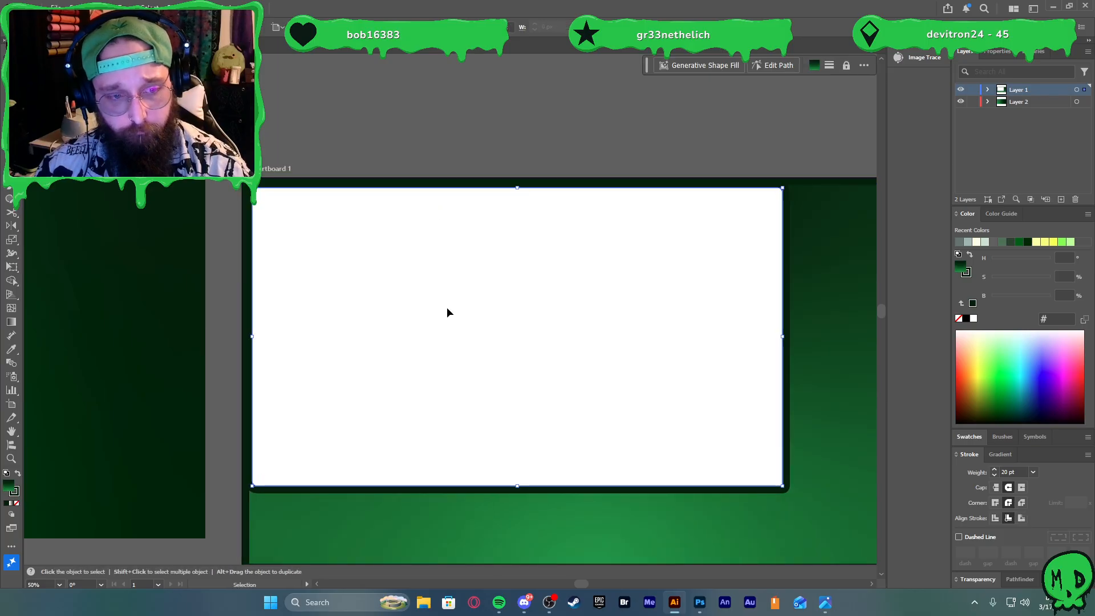
double_click(446, 319)
key(ctrl+z)
key(ctrl+z)
key(ctrl+z)
key(ctrl+z)
key(ctrl+z)
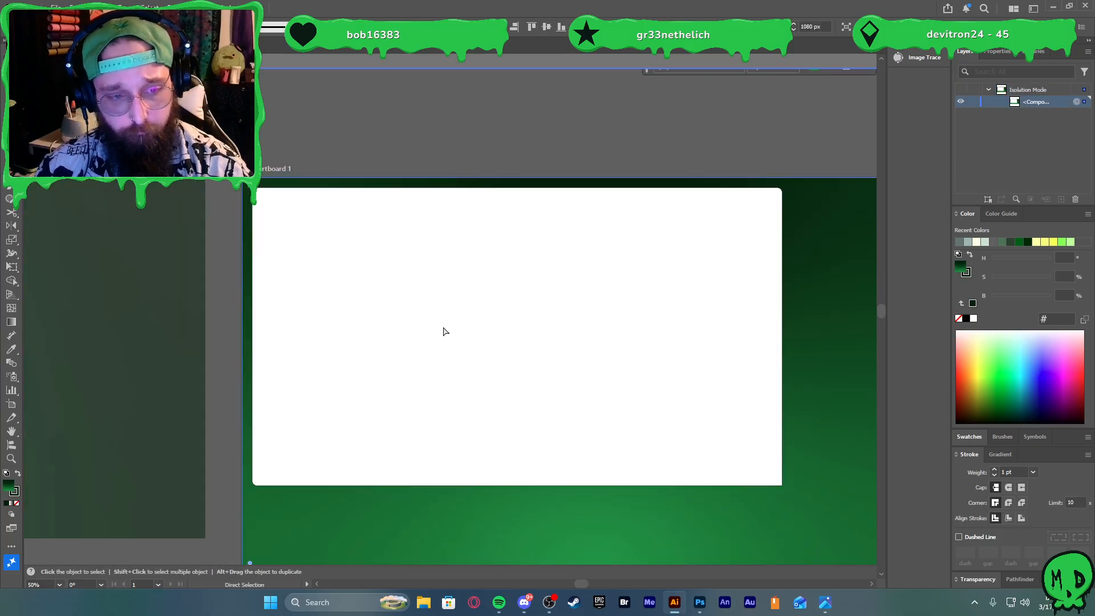
Round the lower-right corner of the isolated frame's cutout to match its other corners
click(353, 171)
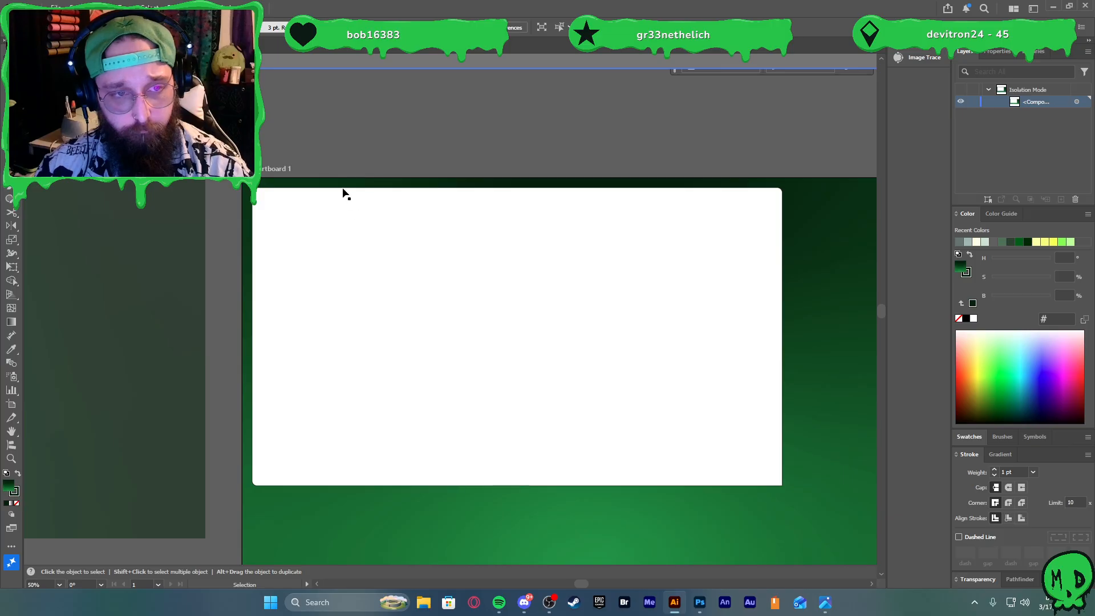
click(344, 194)
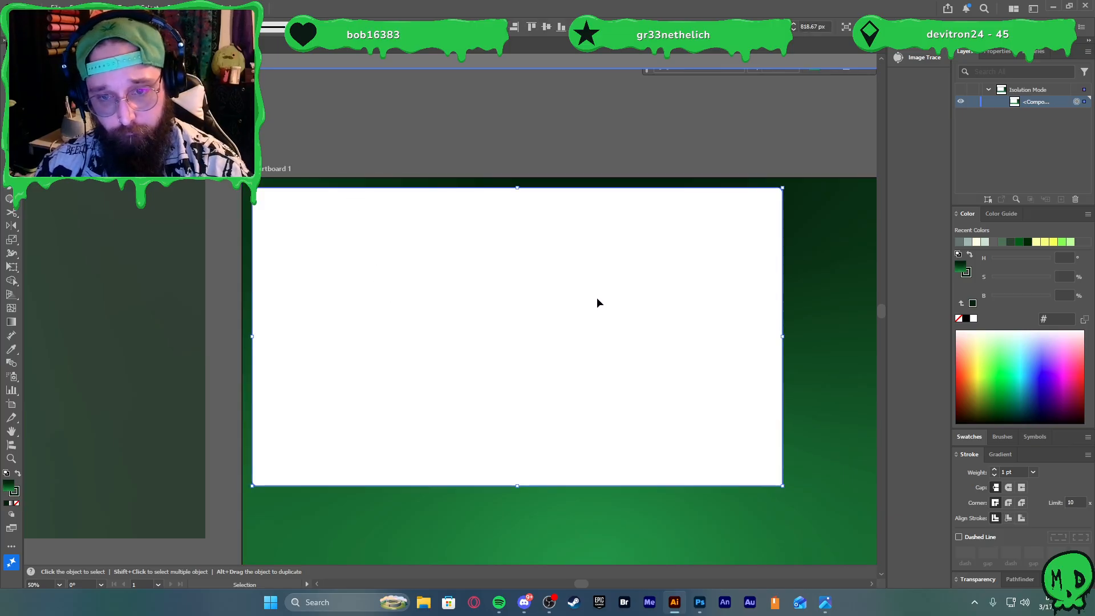
scroll(597, 296, down, 1)
scroll(694, 378, up, 1)
key(p)
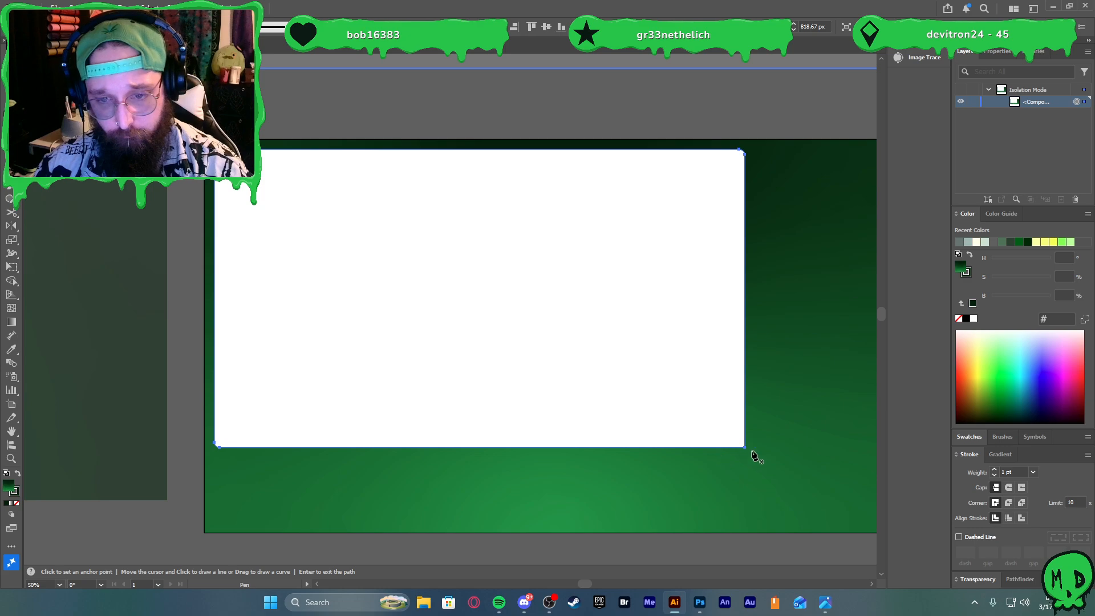
key(a)
drag(735, 439, 739, 444)
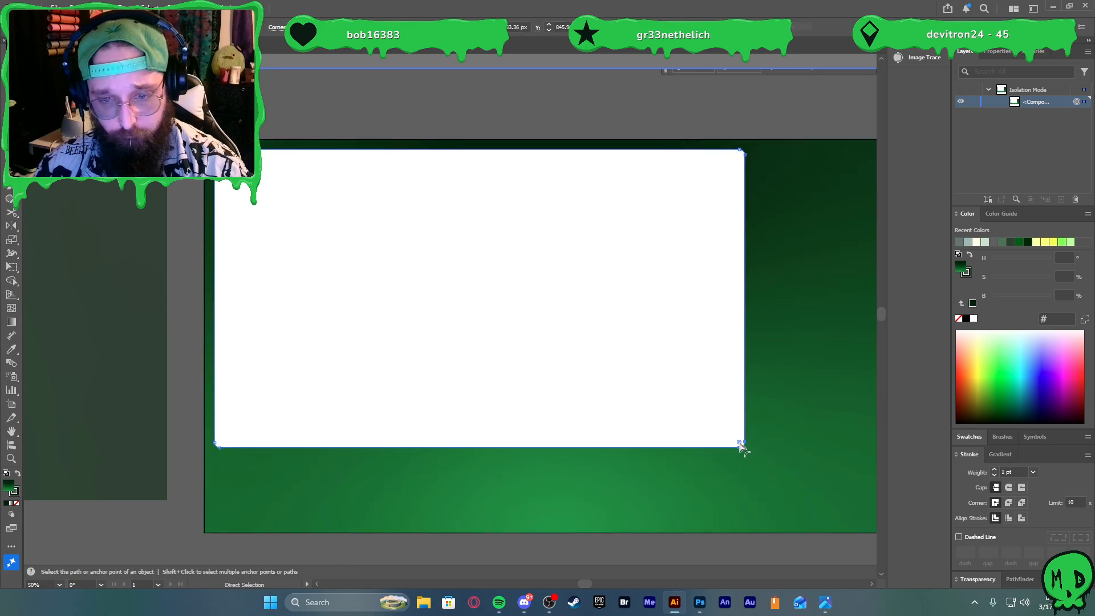
Remove the stroke from the isolated frame and exit isolation mode
click(747, 546)
key(p)
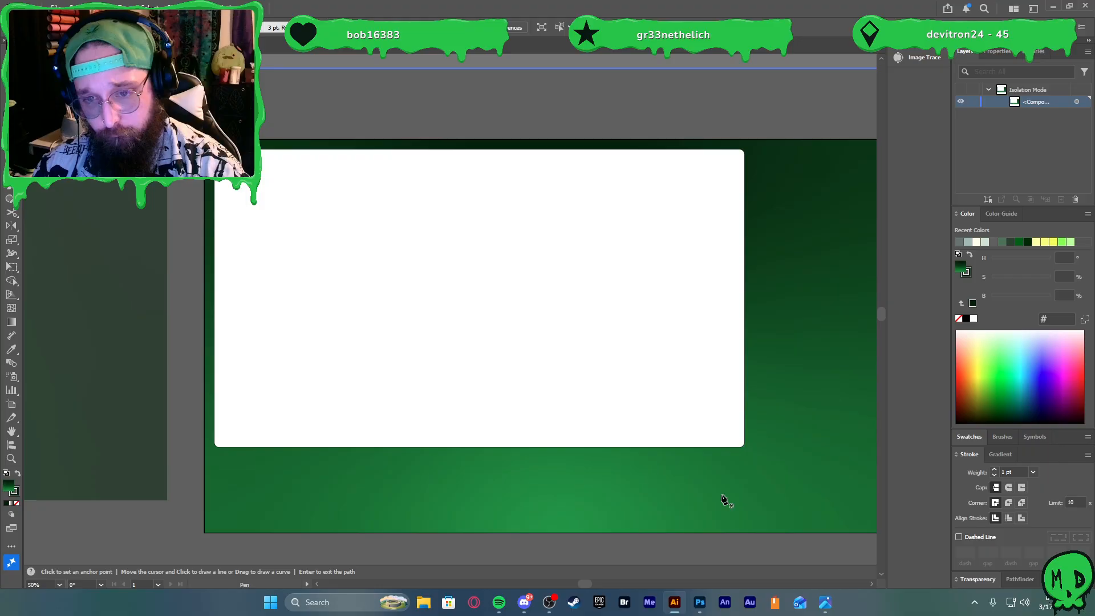
key(v)
click(821, 445)
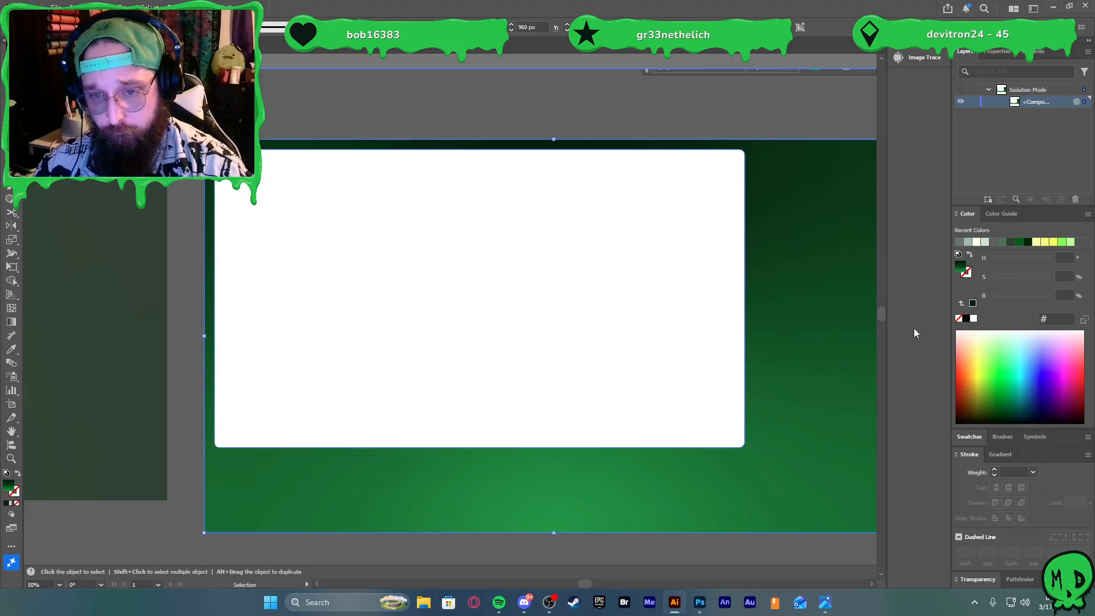
click(688, 308)
scroll(637, 342, right, 1)
double_click(557, 331)
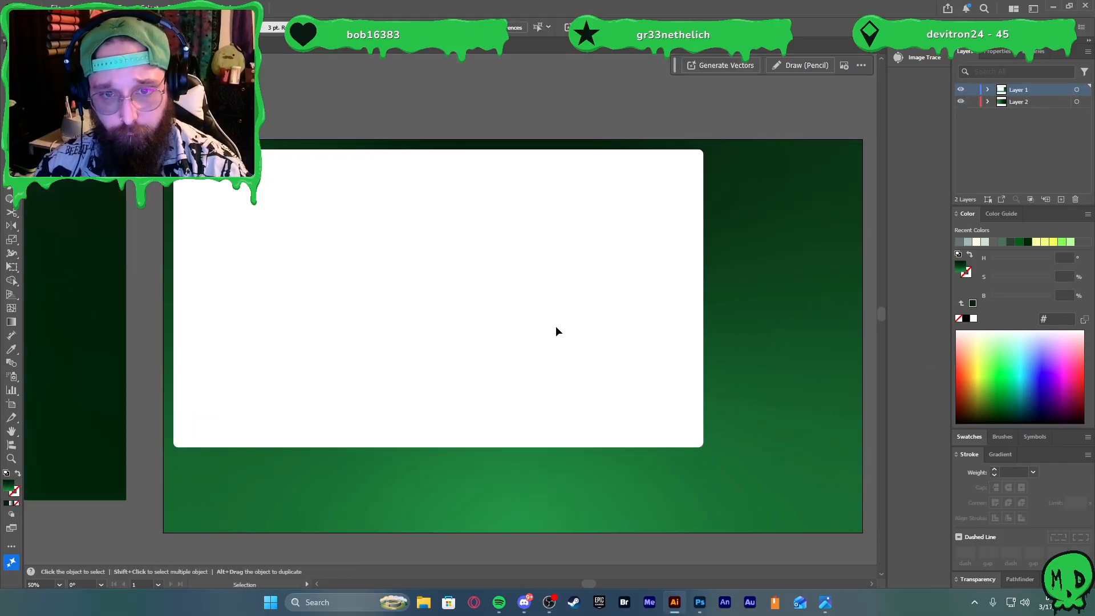
Draw a white rectangle with rounded corners over the cutout, enlarged slightly past the cutout's edges
scroll(556, 327, right, 1)
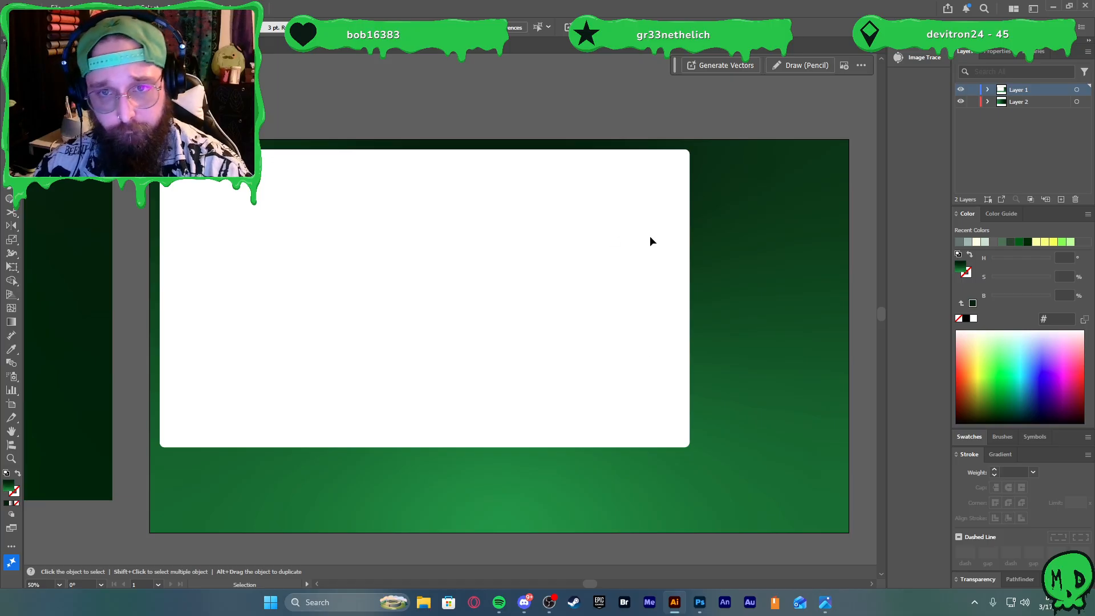
key(p)
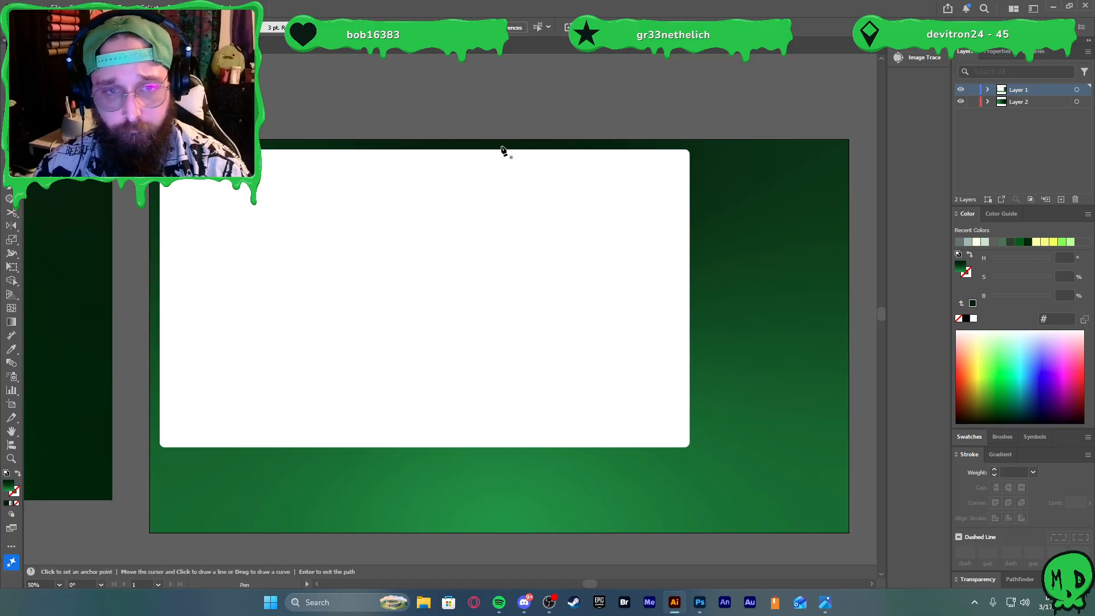
key(b)
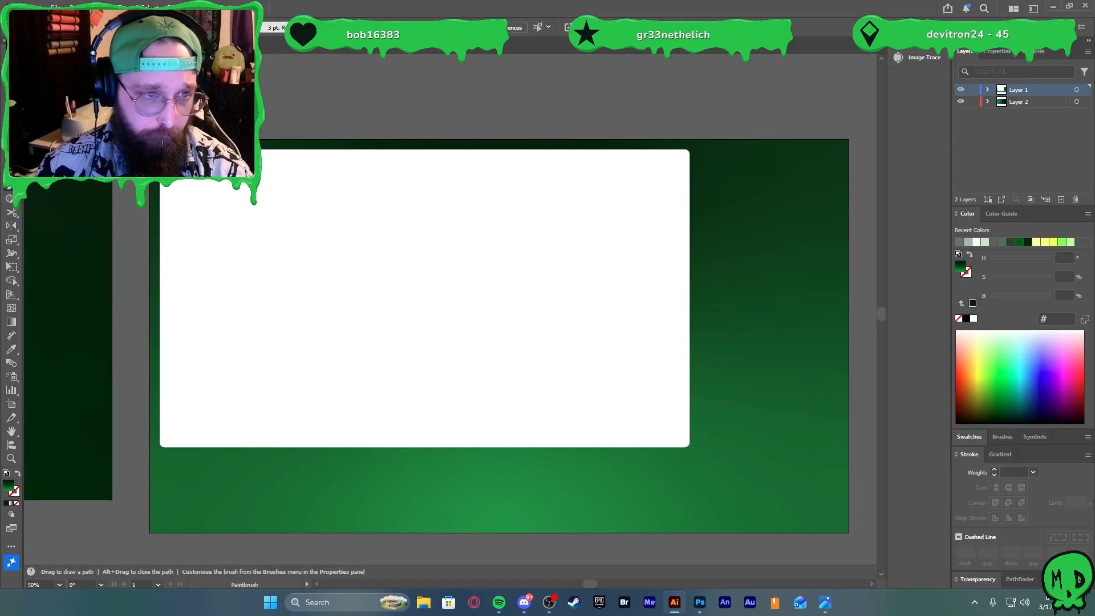
key(m)
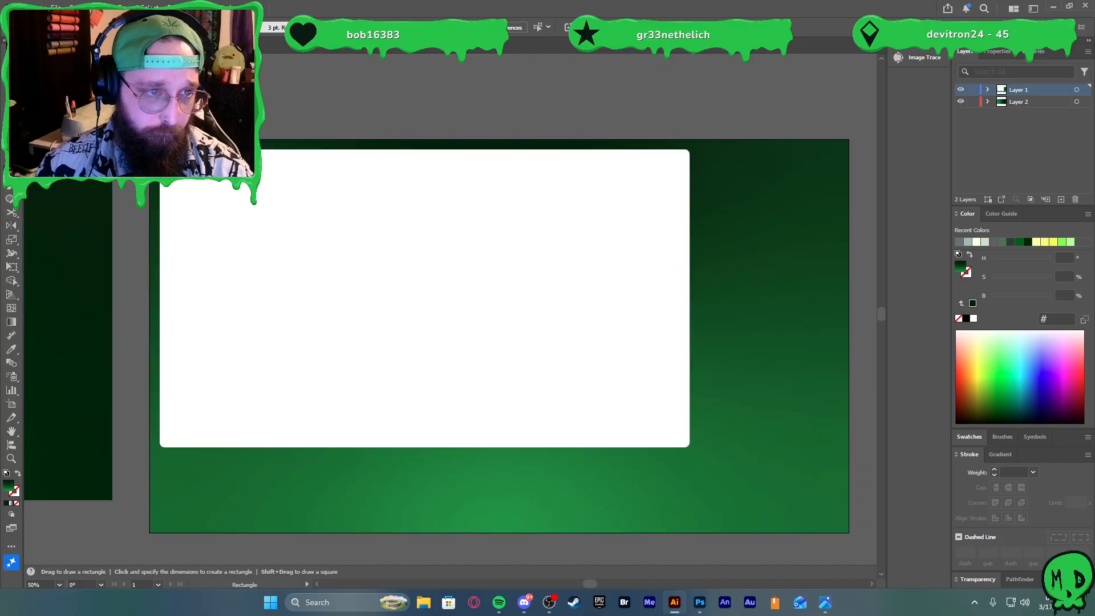
mouse_move(160, 150)
mouse_down()
mouse_move(266, 238)
mouse_move(612, 447)
mouse_move(687, 448)
mouse_up()
key(v)
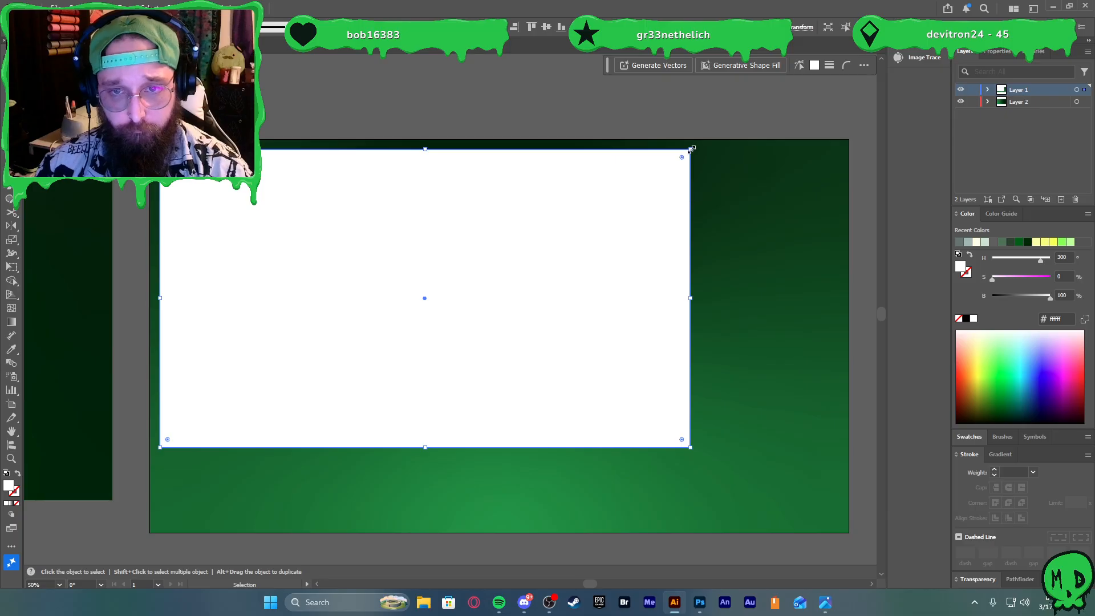
drag(689, 149, 692, 154)
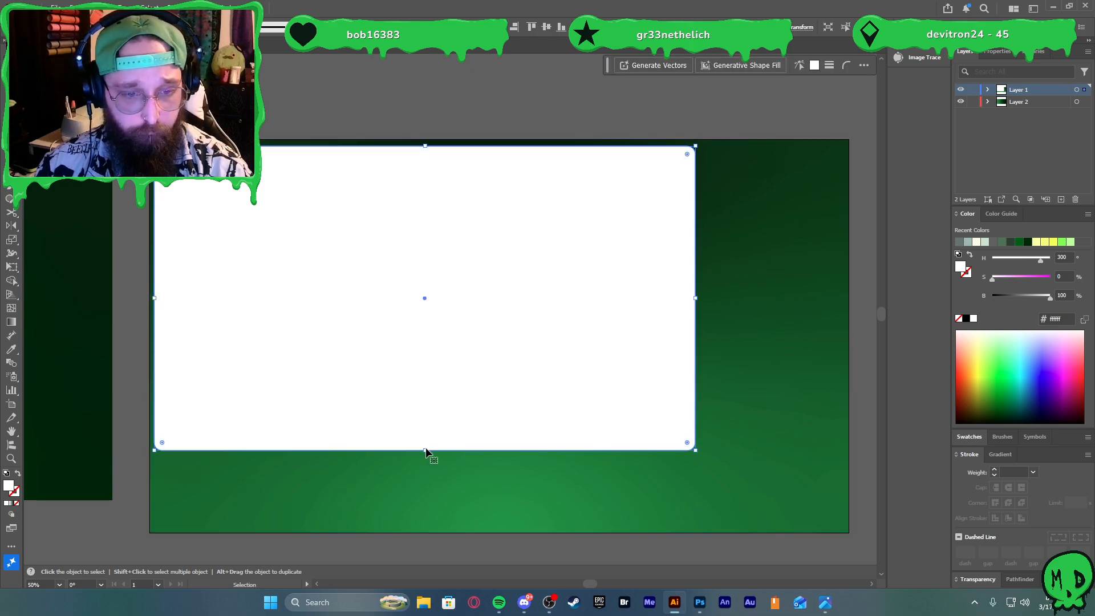
Stretch the white rectangle slightly taller from its centre and remove its area inside the cutout with Shape Builder, leaving a border
drag(425, 451, 425, 454)
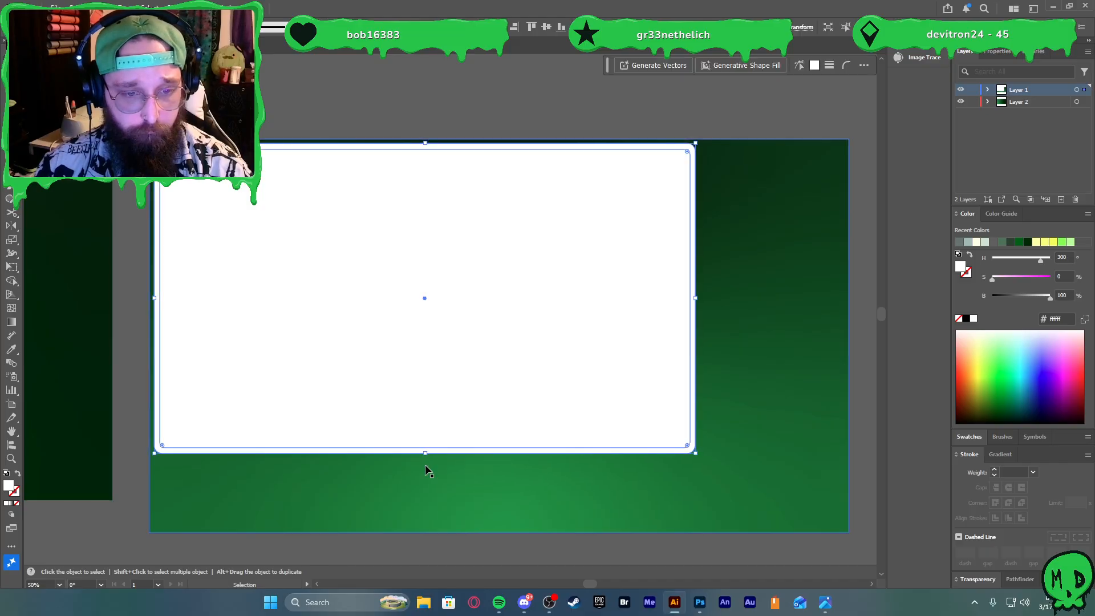
click(741, 232)
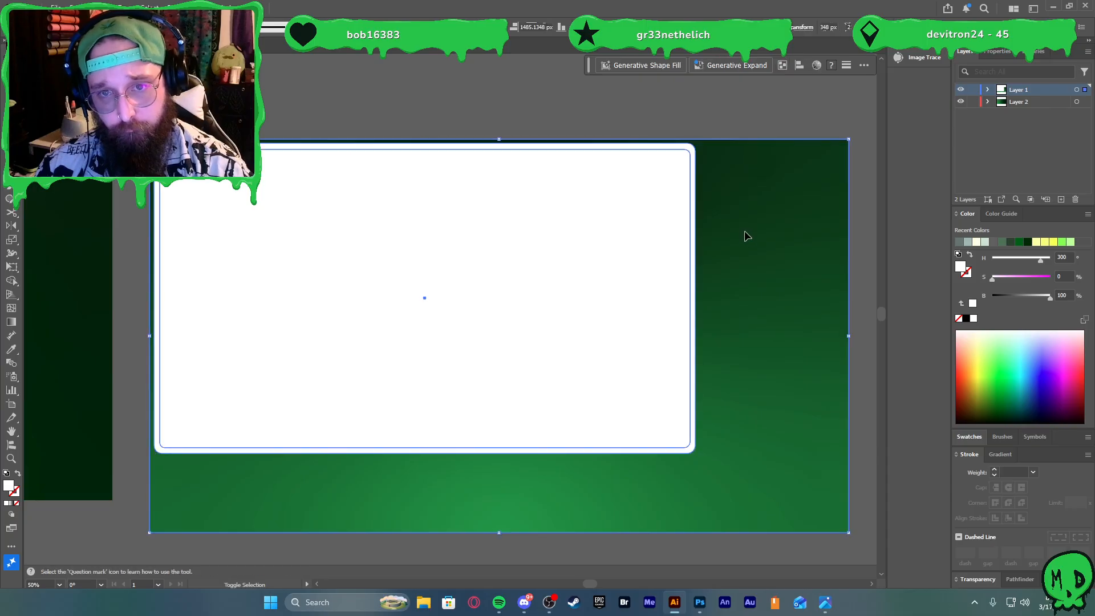
key(shift+m)
click(609, 249)
key(v)
click(726, 130)
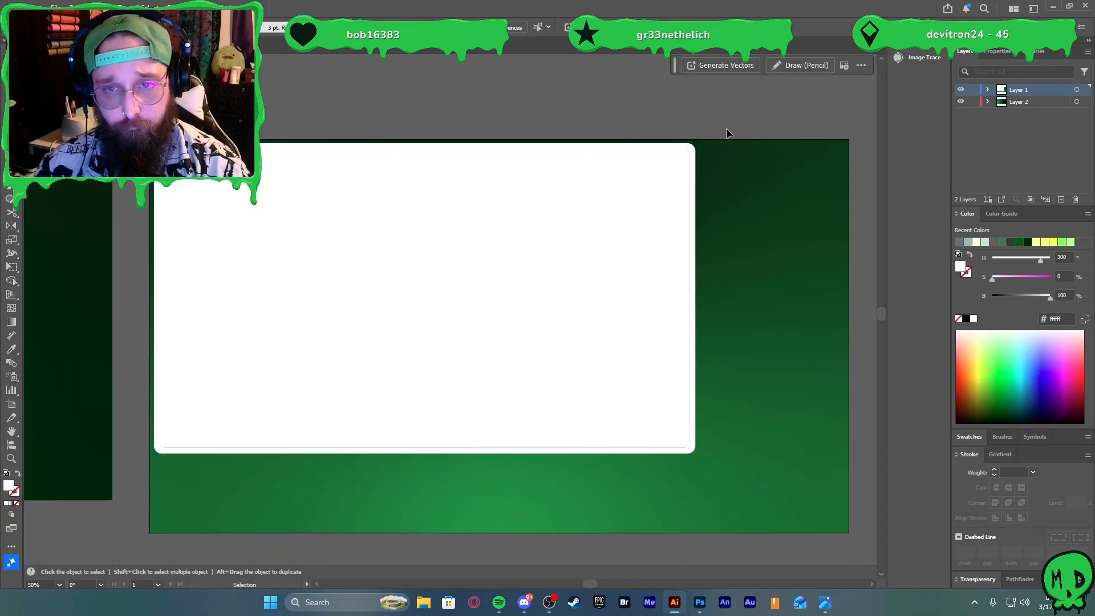
Fill the border around the cutout with dark green #005e07 and set its blend mode to Overlay
click(693, 153)
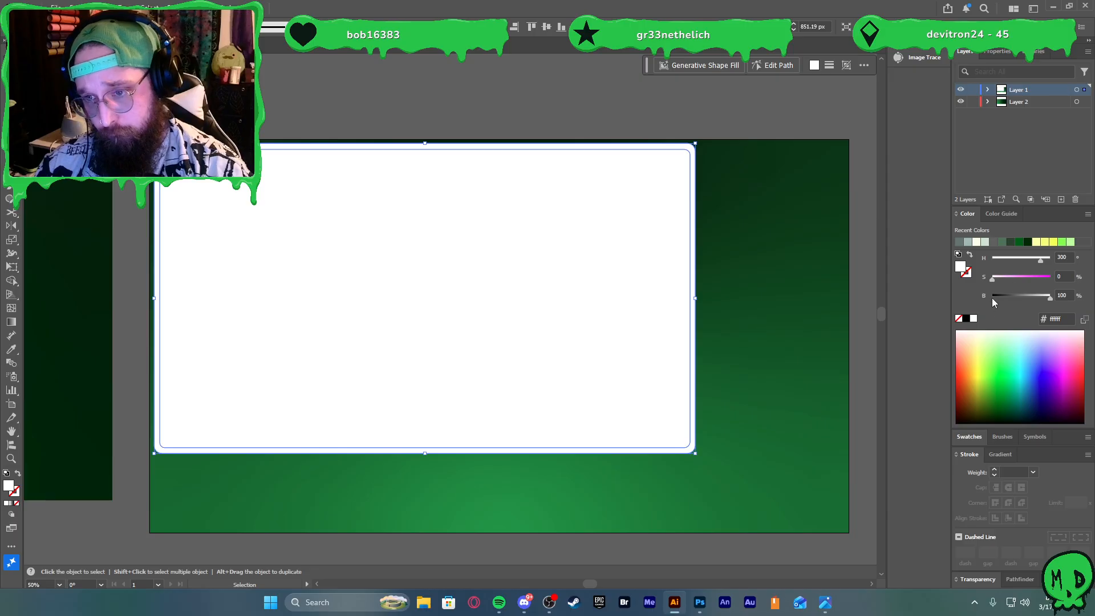
click(1018, 243)
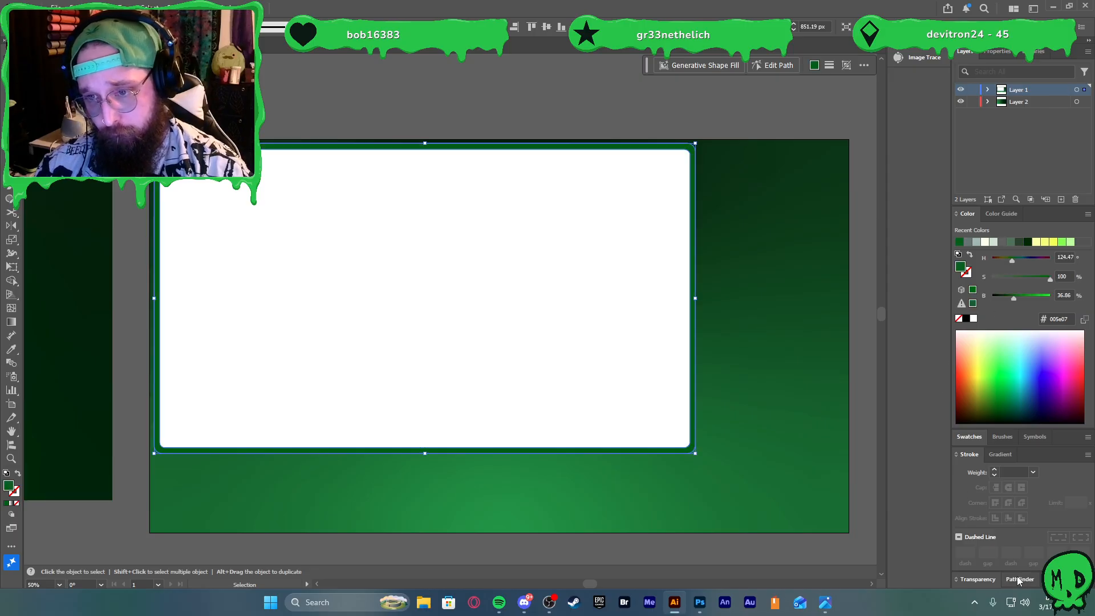
click(995, 580)
click(990, 538)
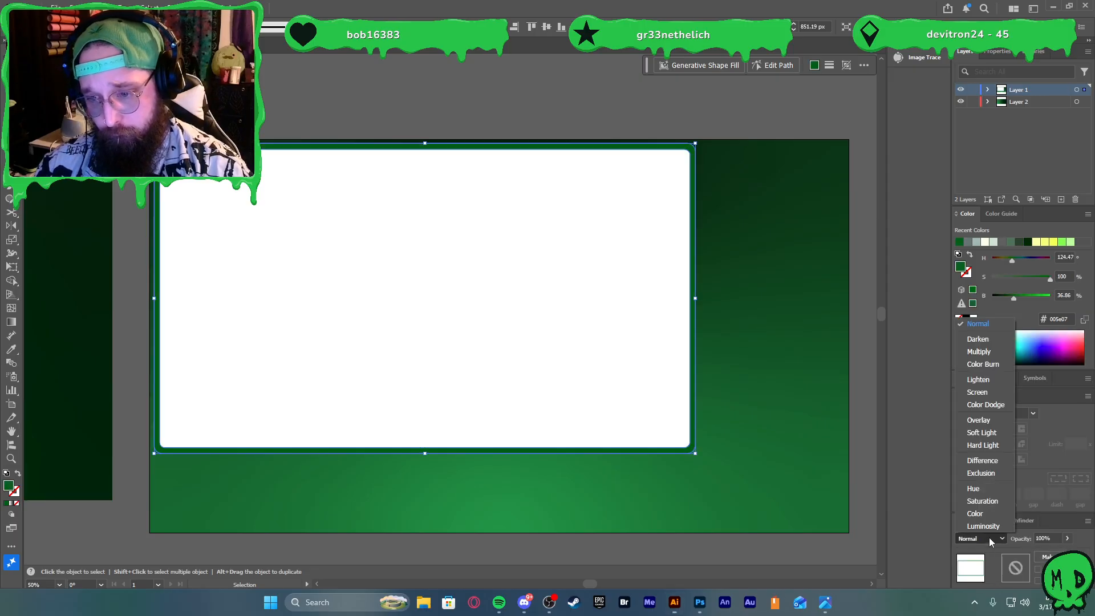
click(998, 422)
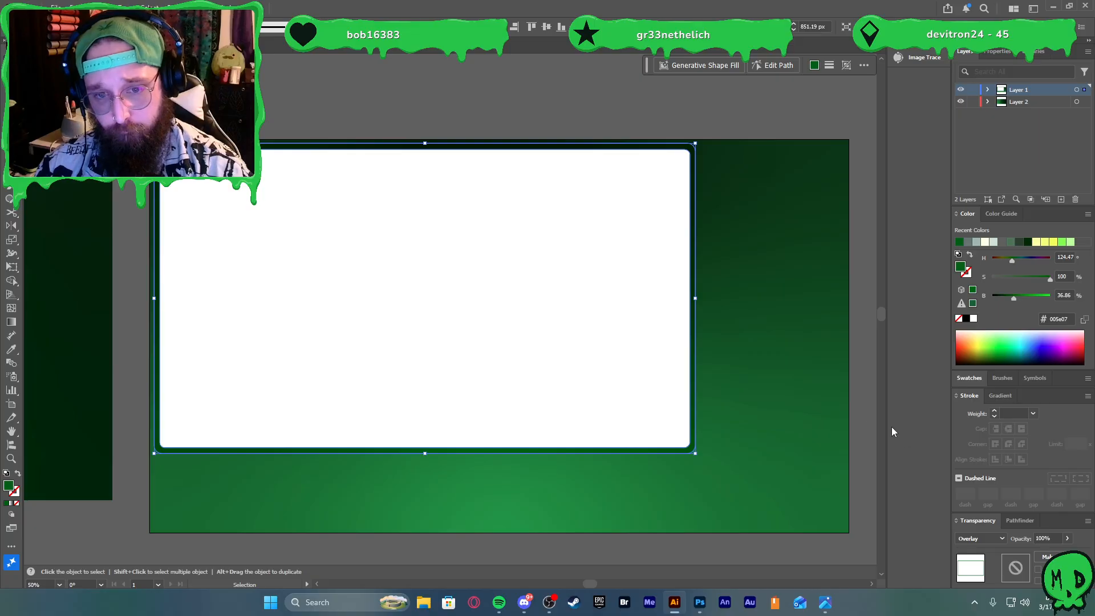
click(867, 395)
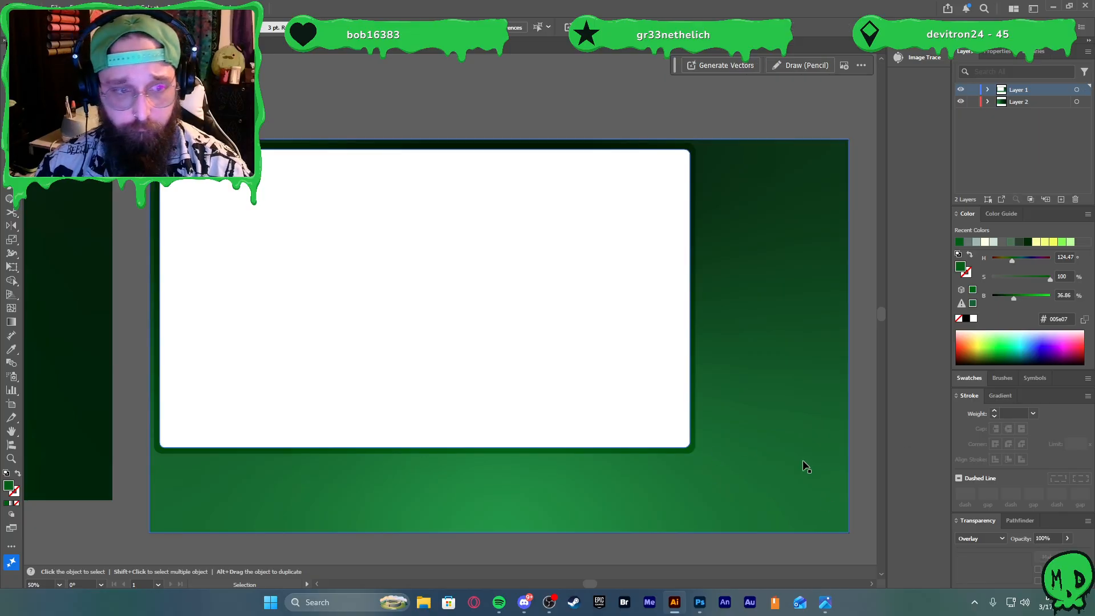
Brighten the border's green fill to #00d610
click(628, 447)
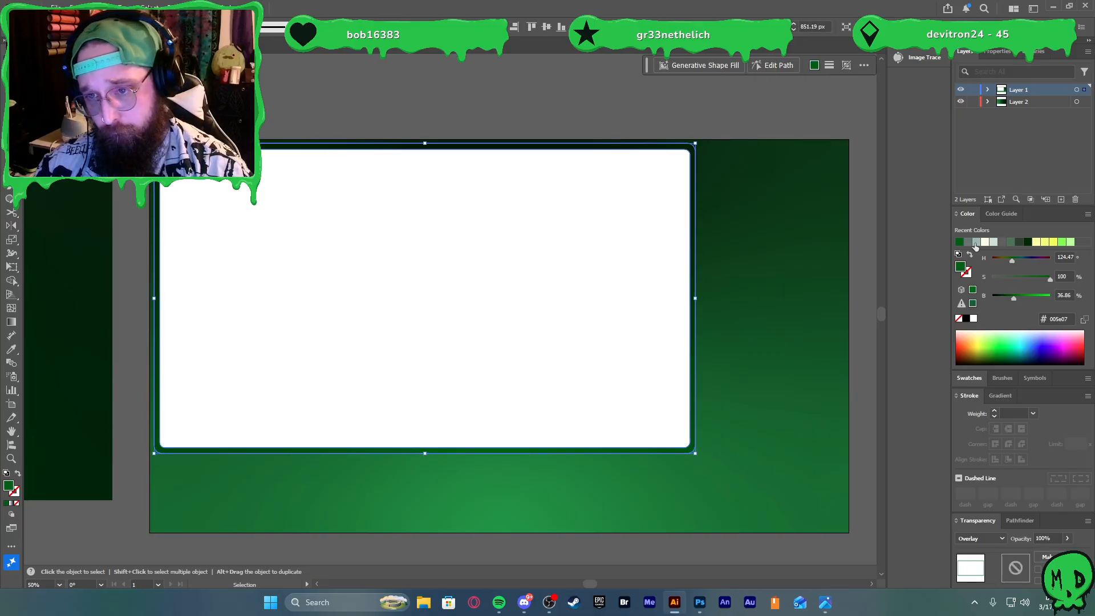
click(1032, 296)
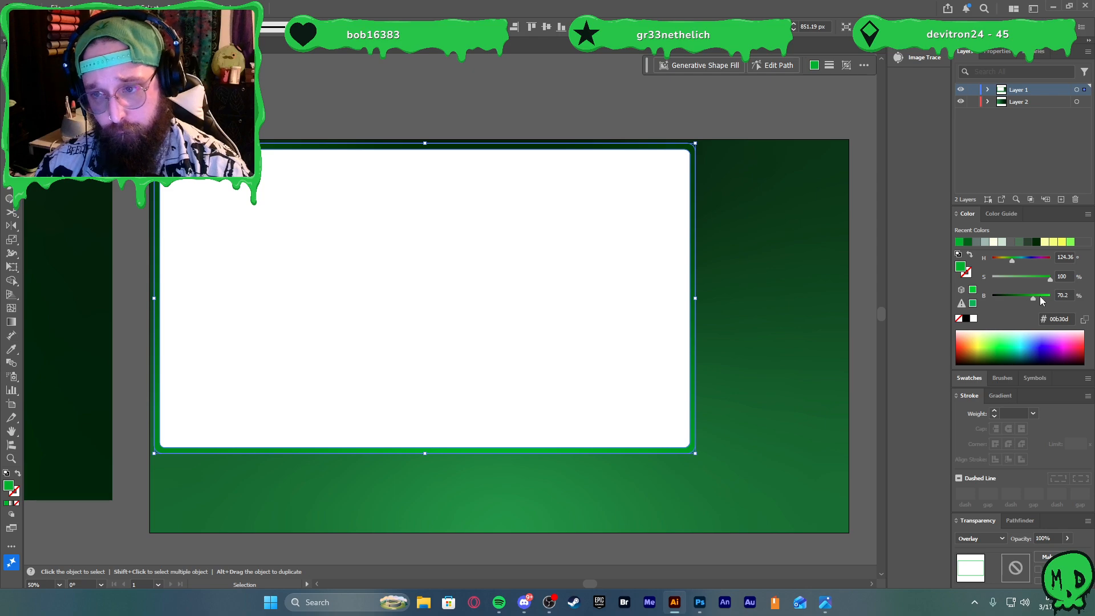
click(1040, 296)
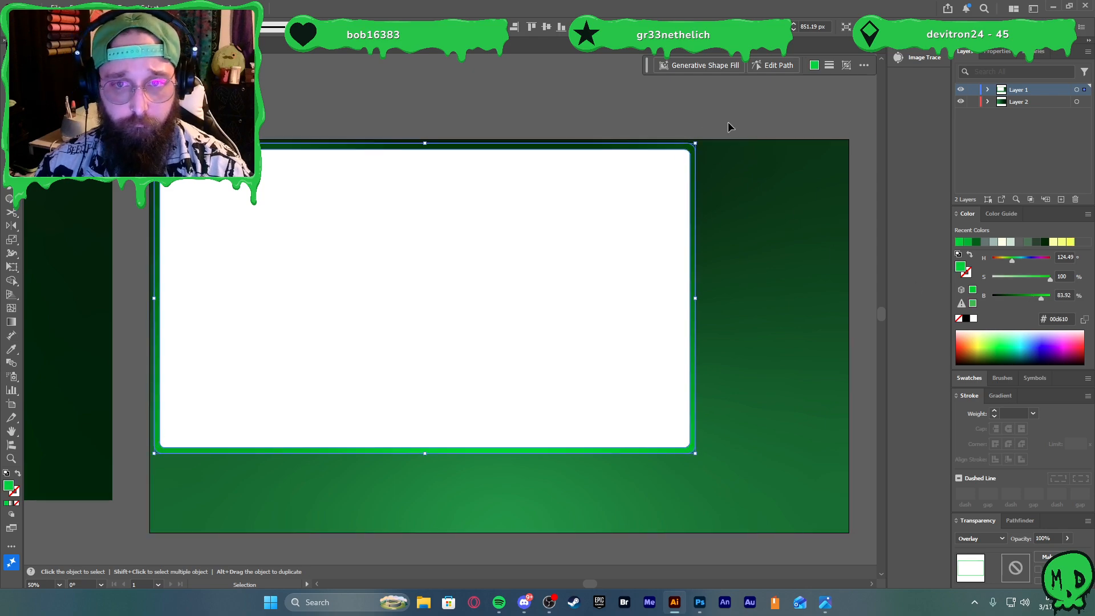
Apply the frame's green gradient to the border by sampling it, and set the border's blend mode to Hard Light
key(i)
click(793, 262)
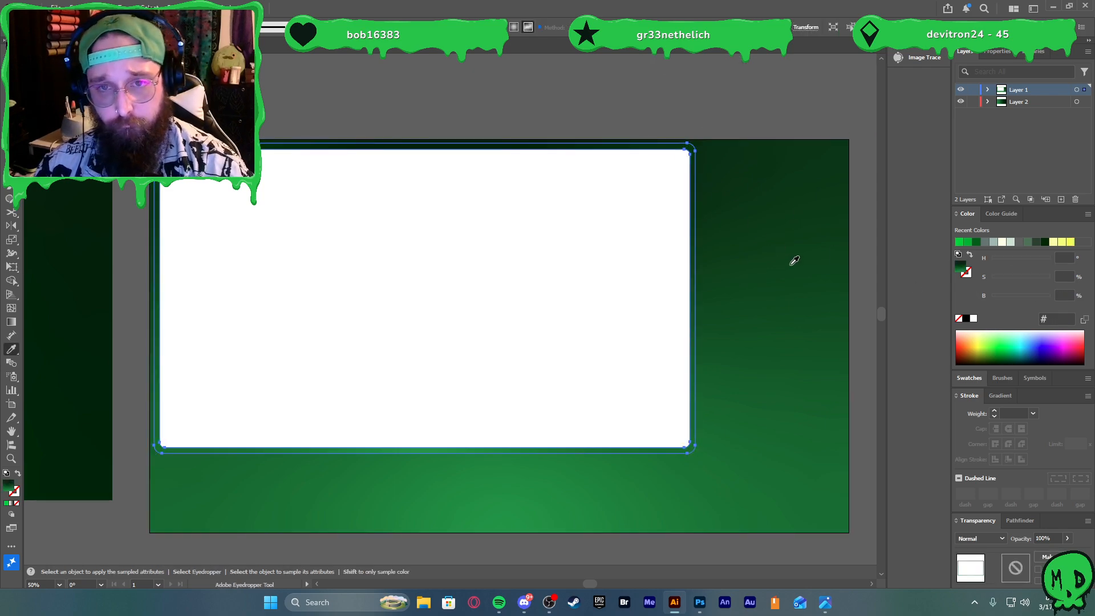
key(v)
click(980, 538)
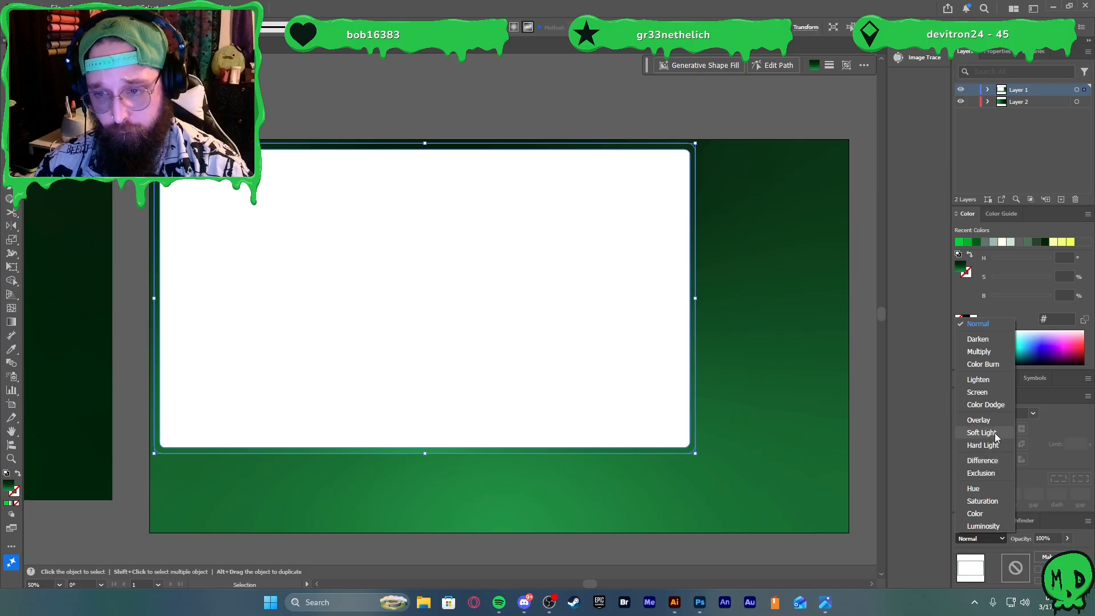
click(993, 445)
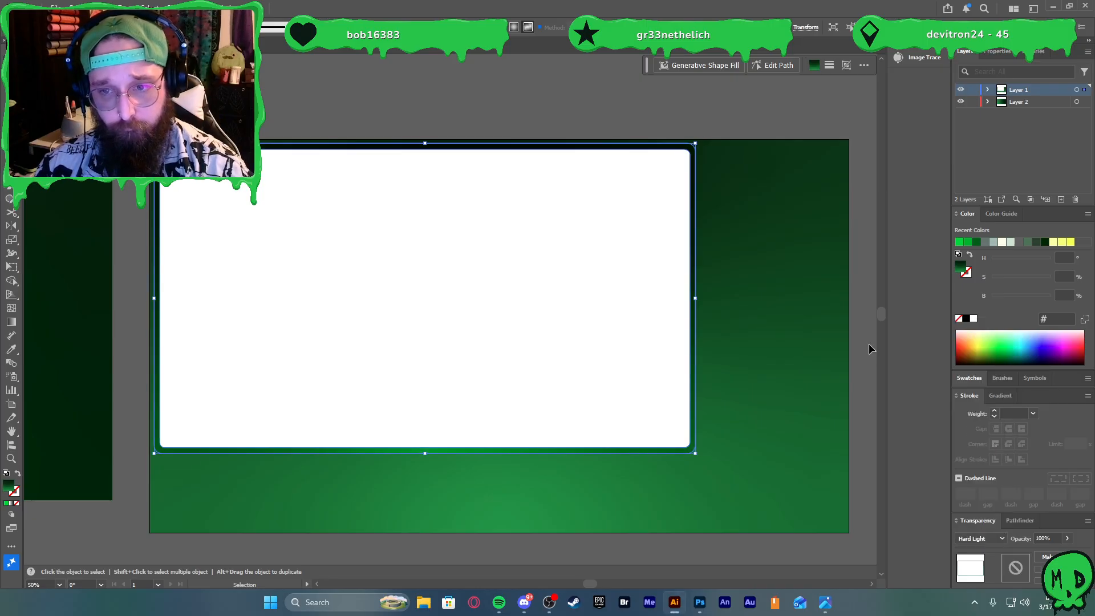
click(866, 378)
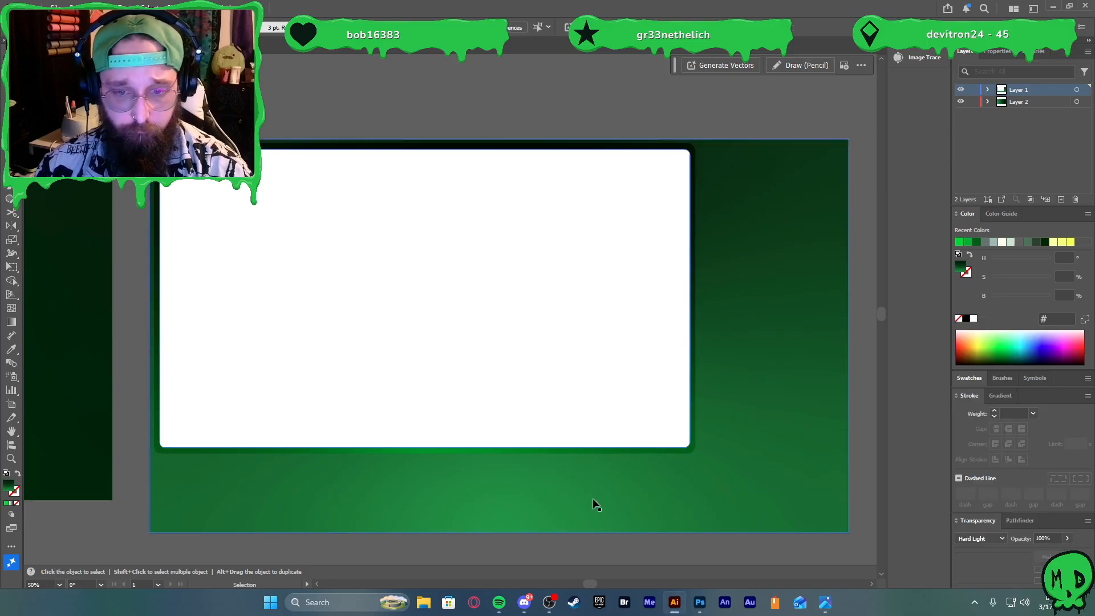
Draw a white four-sided highlight shape with the Pen tool over the border's lower part, with its upper two points level
scroll(671, 549, up, 2)
key(p)
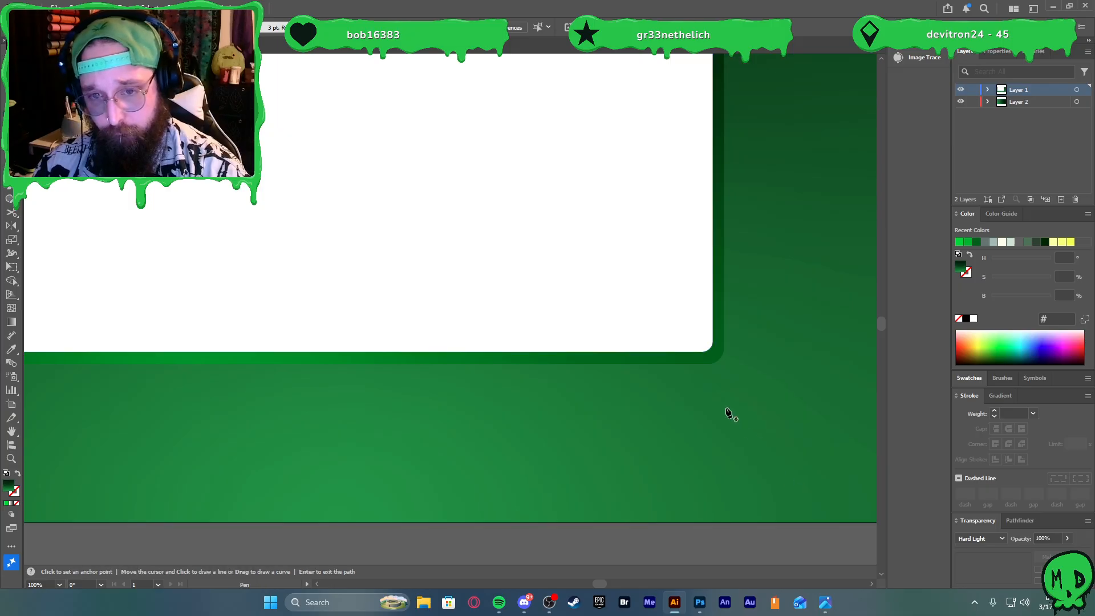
click(712, 219)
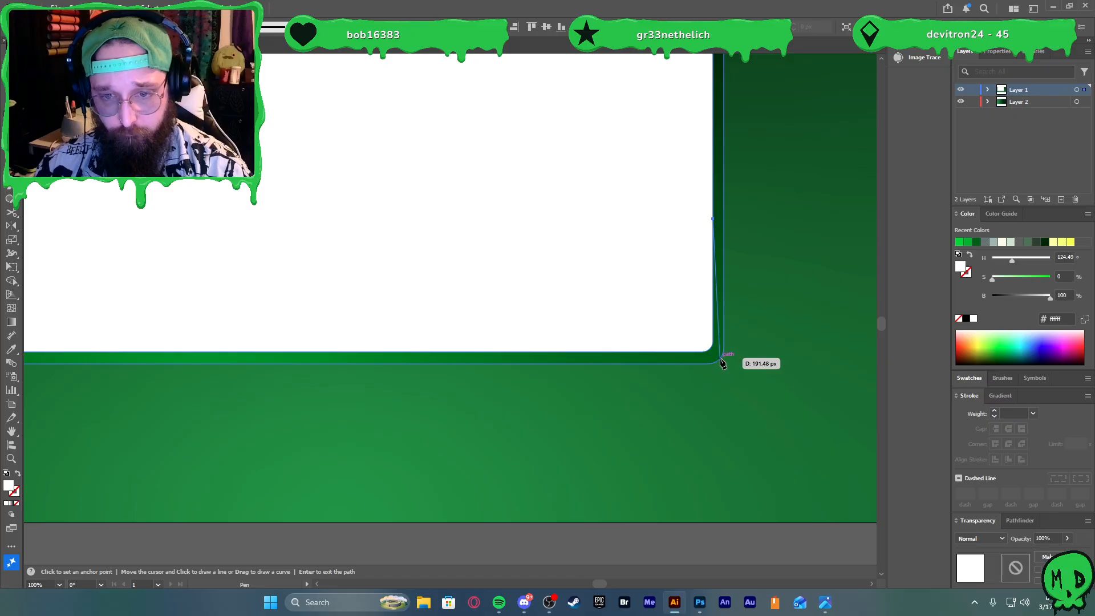
click(718, 359)
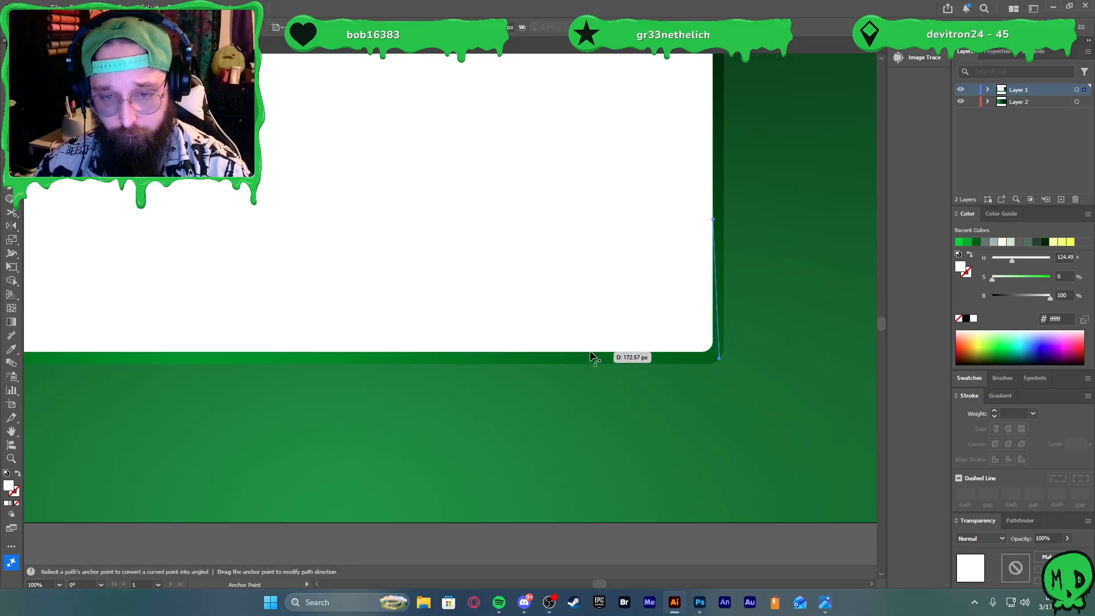
scroll(590, 356, down, 1)
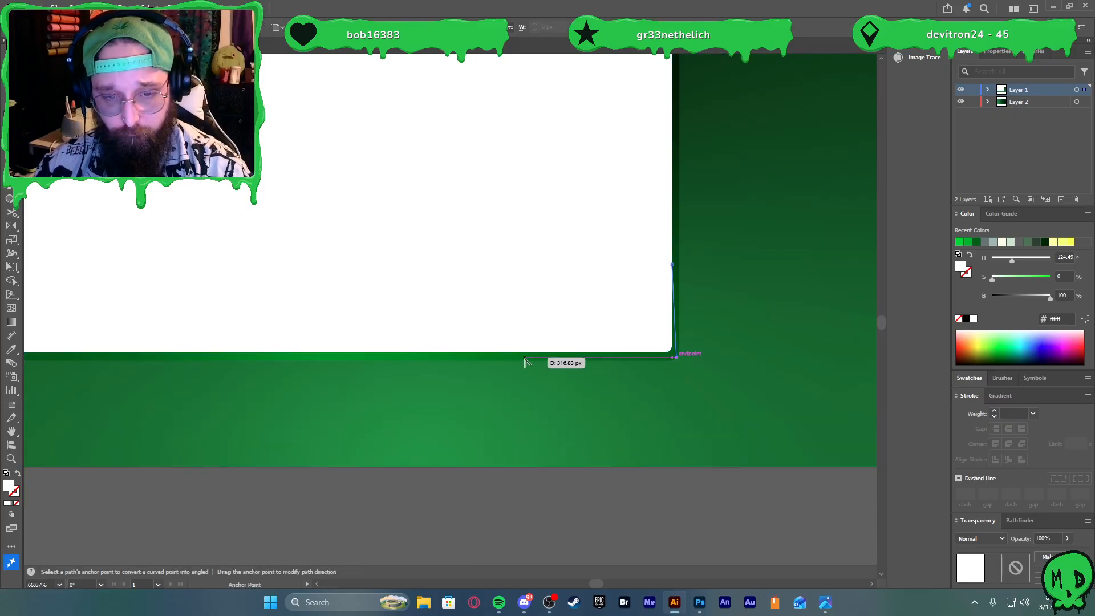
scroll(525, 359, down, 1)
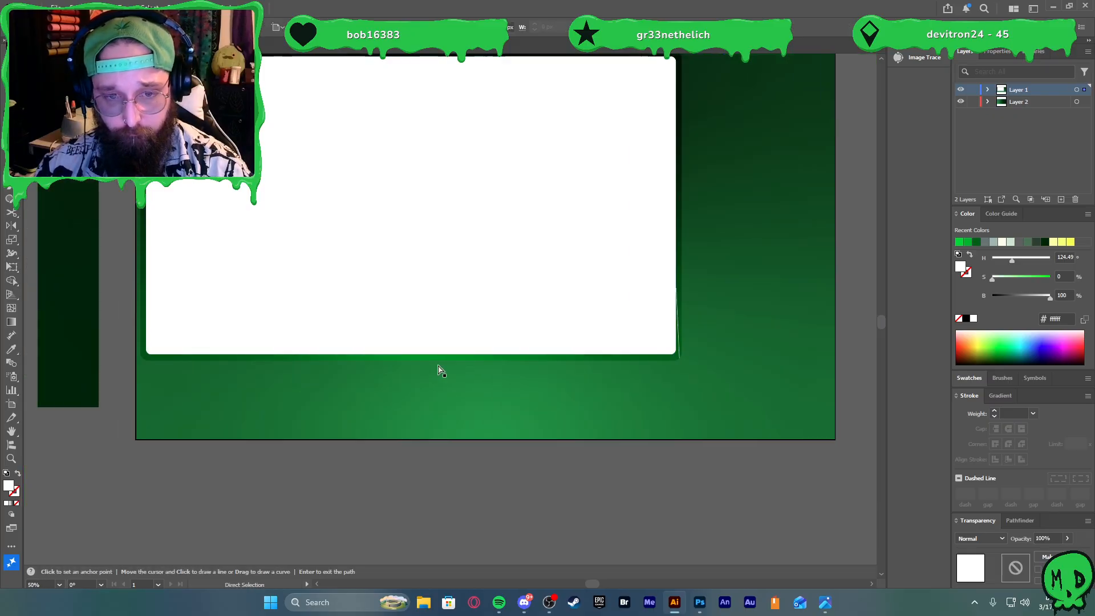
click(142, 359)
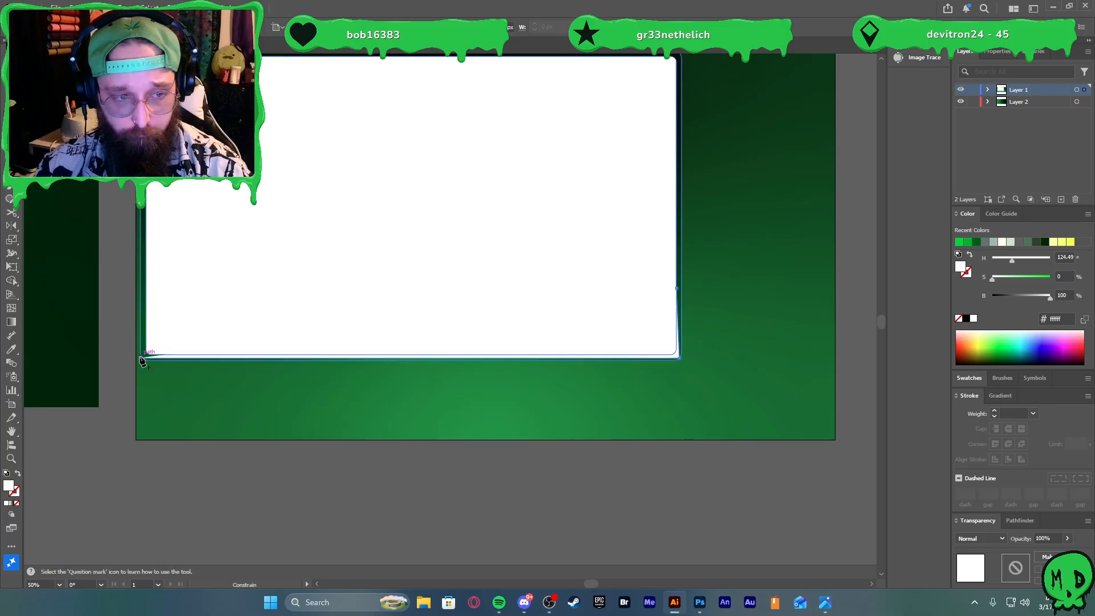
click(143, 292)
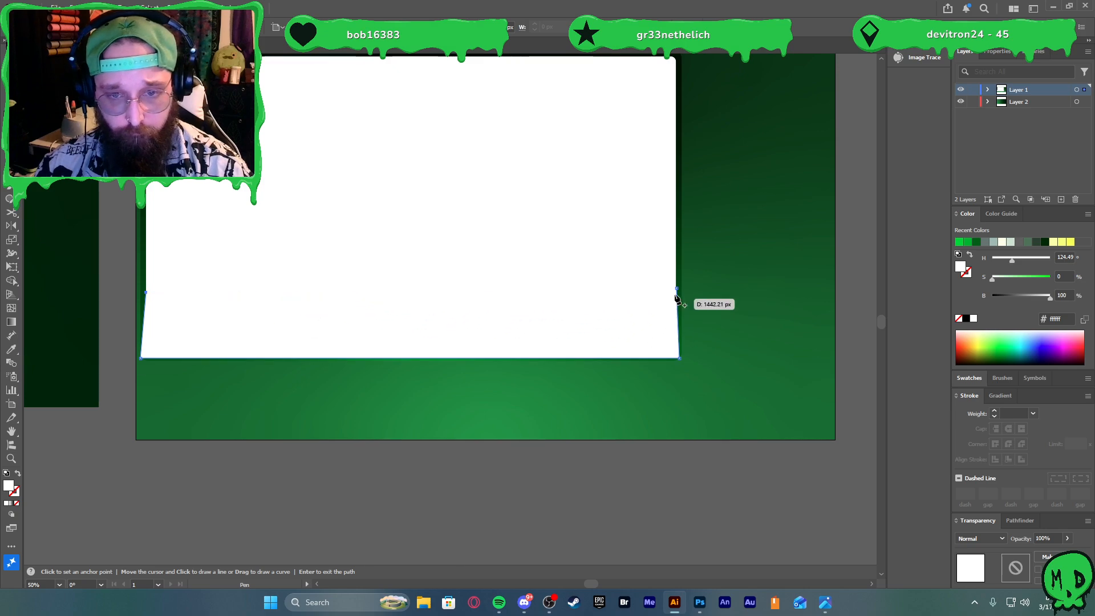
click(677, 288)
key(v)
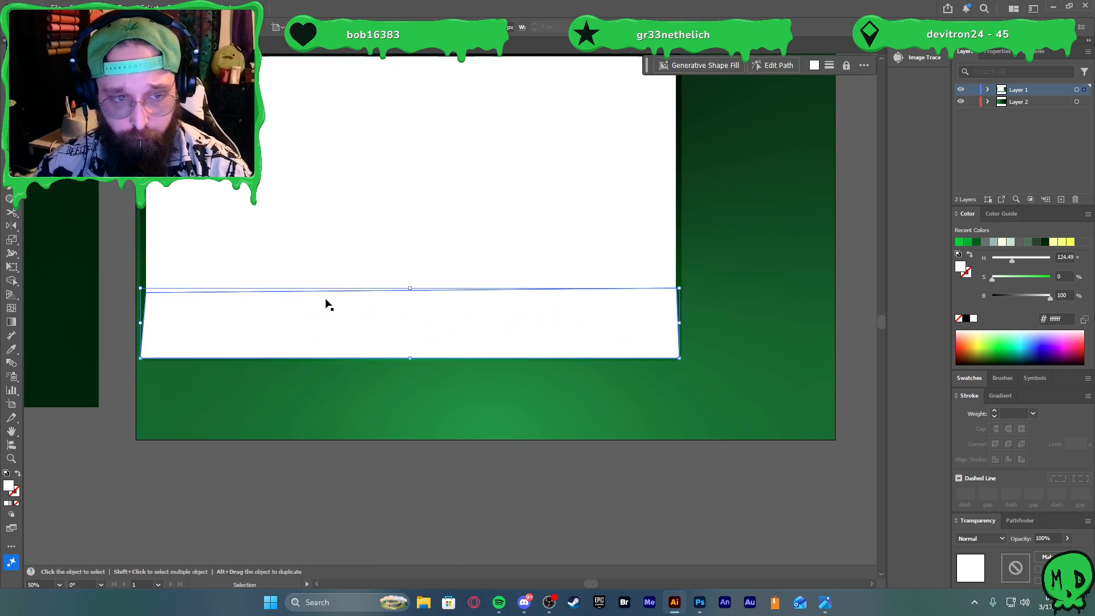
key(a)
drag(144, 293, 146, 289)
Remove the highlight shape's area overlapping the cutout with Shape Builder
click(723, 259)
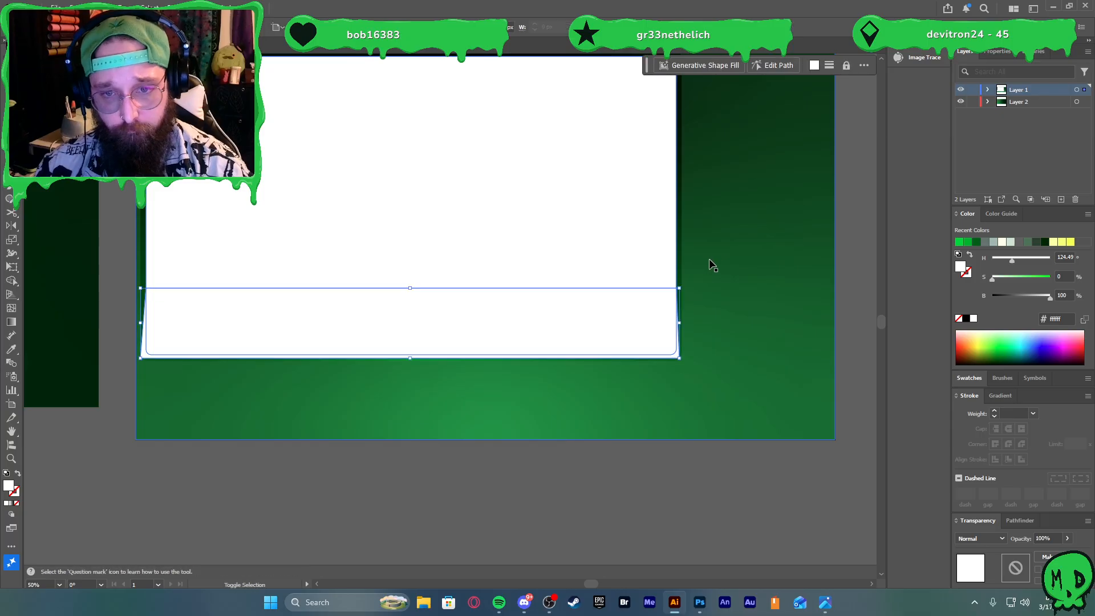
key(shift+m)
drag(594, 302, 593, 262)
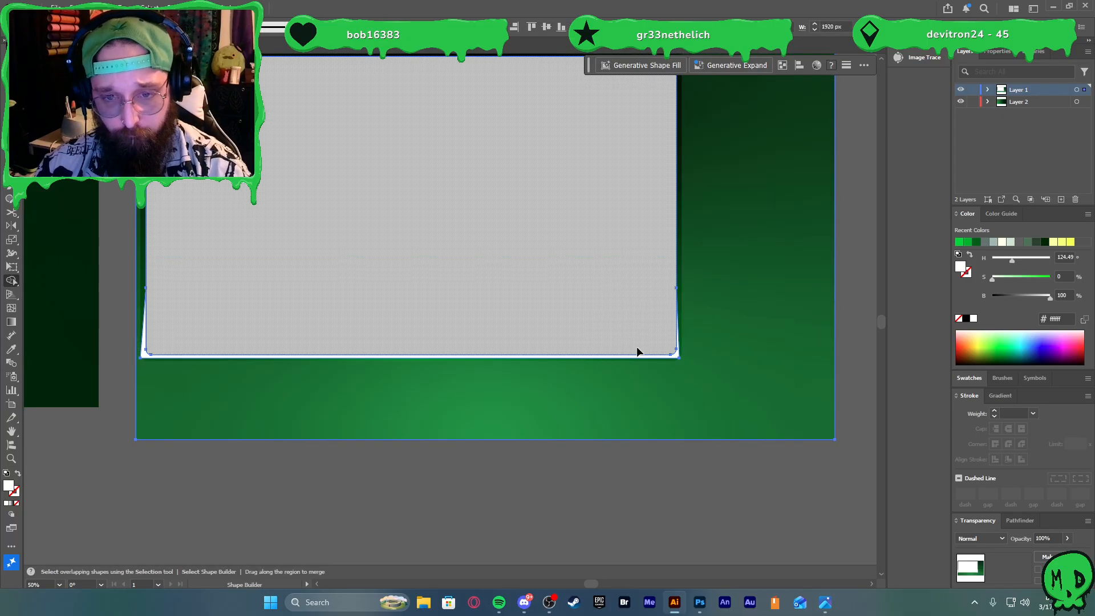
Round the highlight shape's two lower outer corners to follow the border
key(v)
click(677, 356)
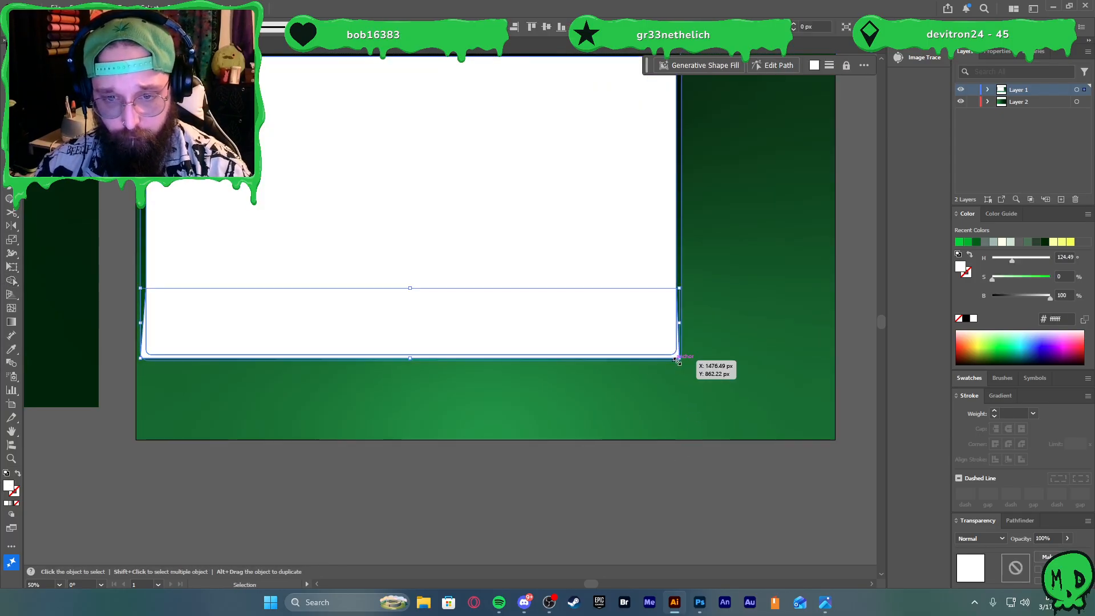
key(a)
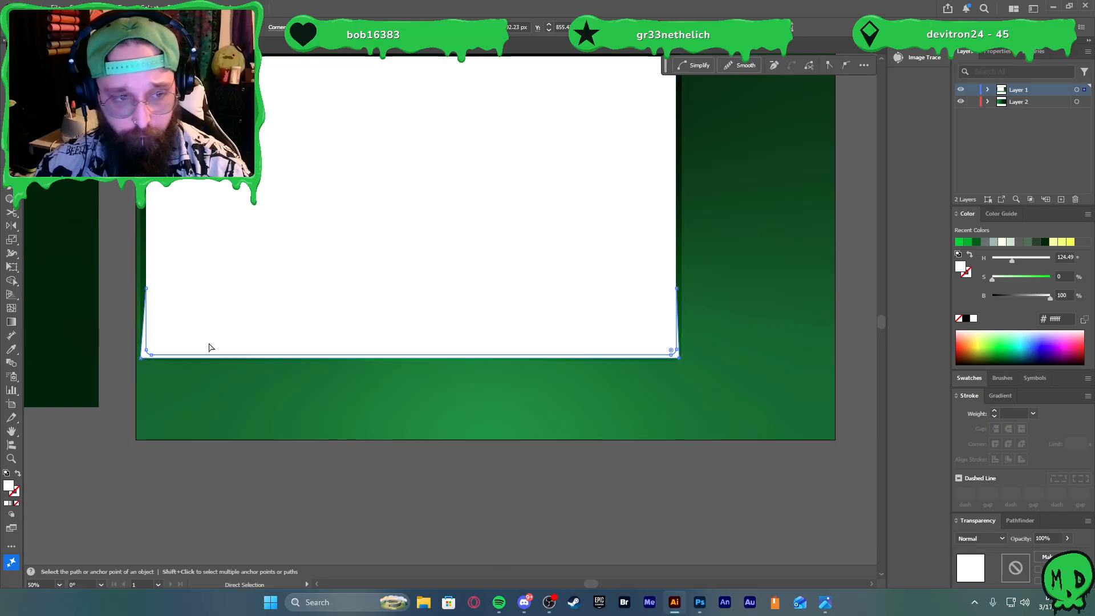
click(143, 358)
drag(147, 350, 149, 350)
key(v)
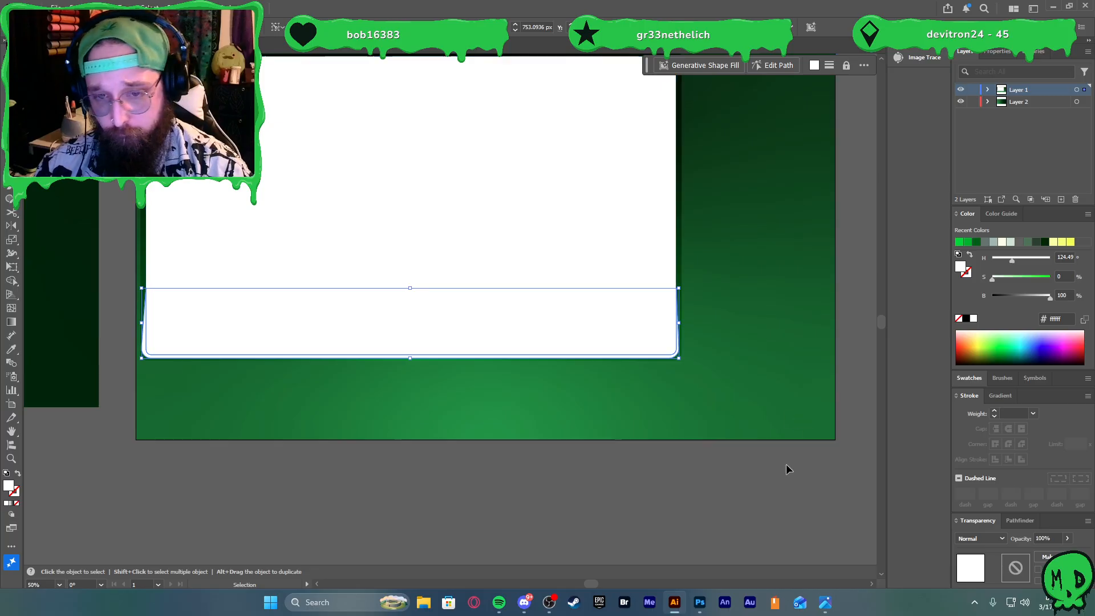
Try the Screen and Color Dodge blend modes on the highlight shape
click(982, 537)
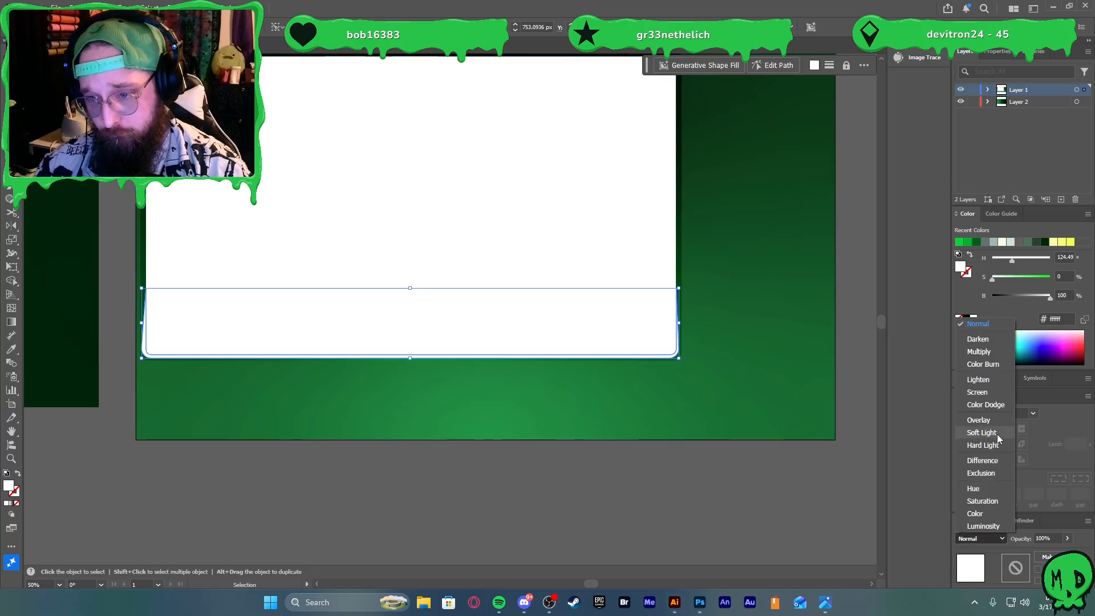
click(977, 391)
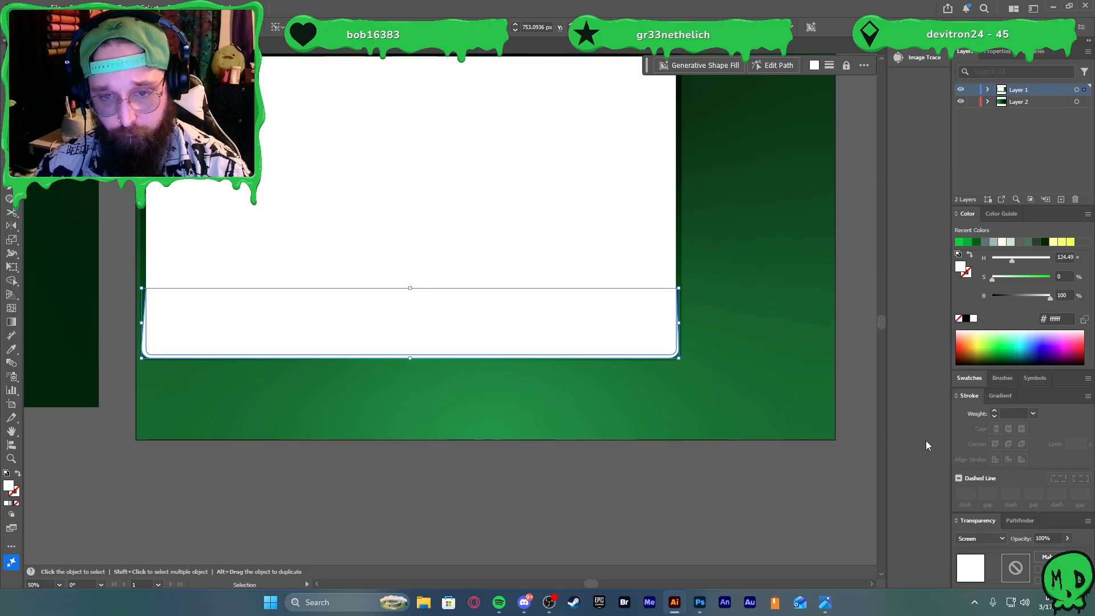
click(980, 537)
click(986, 406)
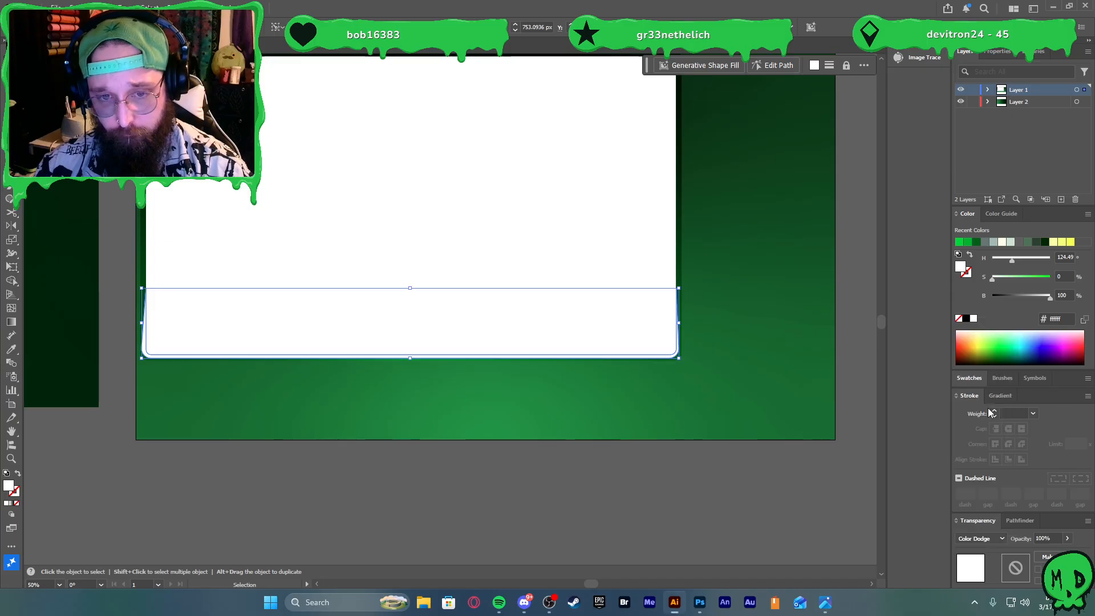
Set the highlight shape's blend mode to Overlay and deselect it
click(980, 538)
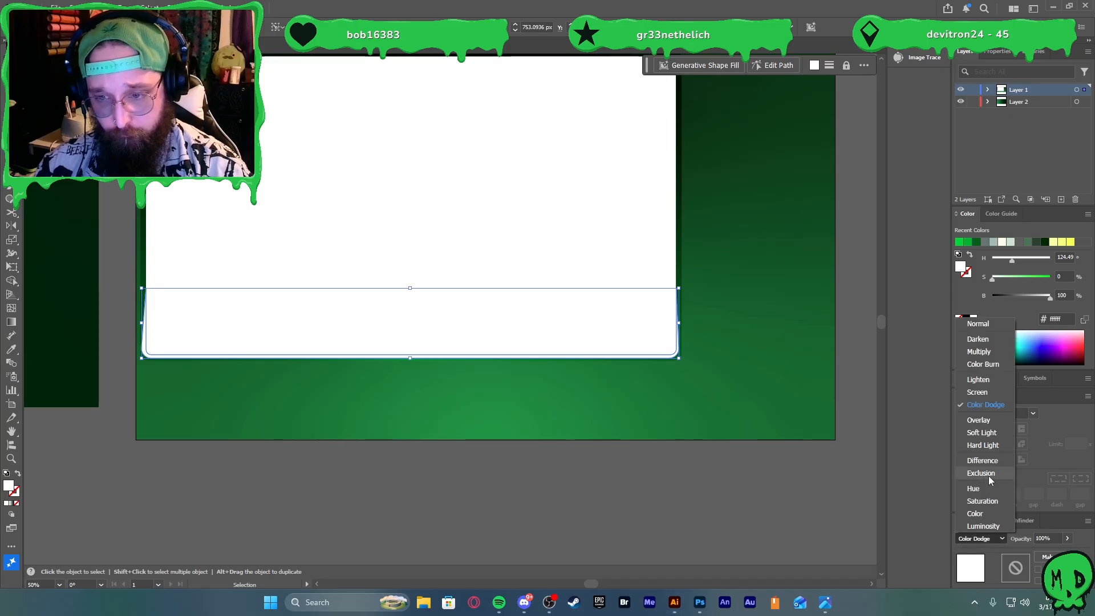
click(990, 422)
click(835, 498)
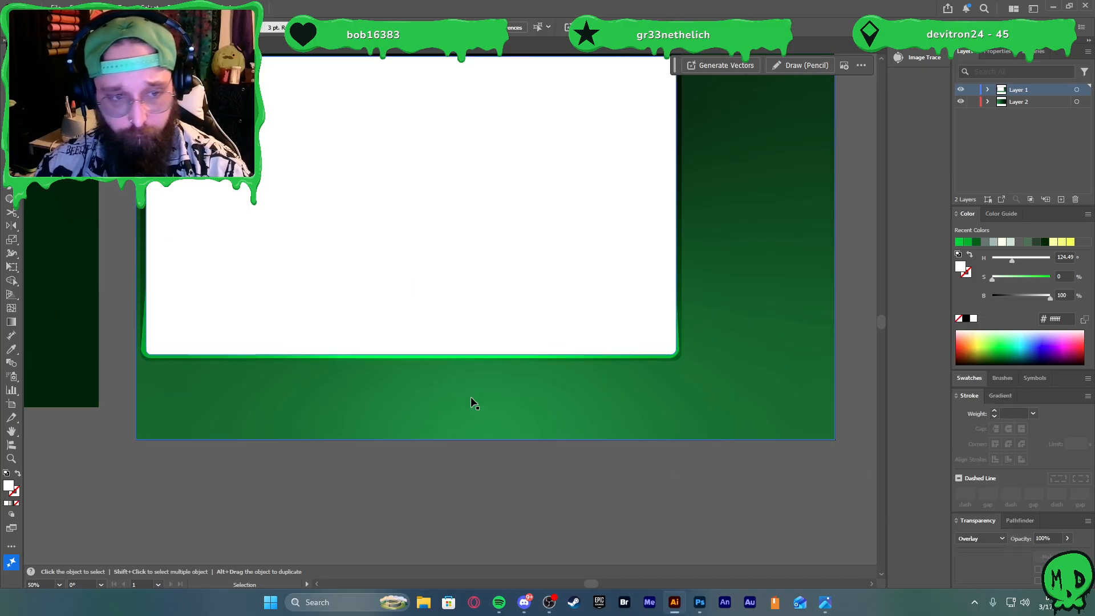
scroll(316, 352, up, 2)
key(a)
click(438, 369)
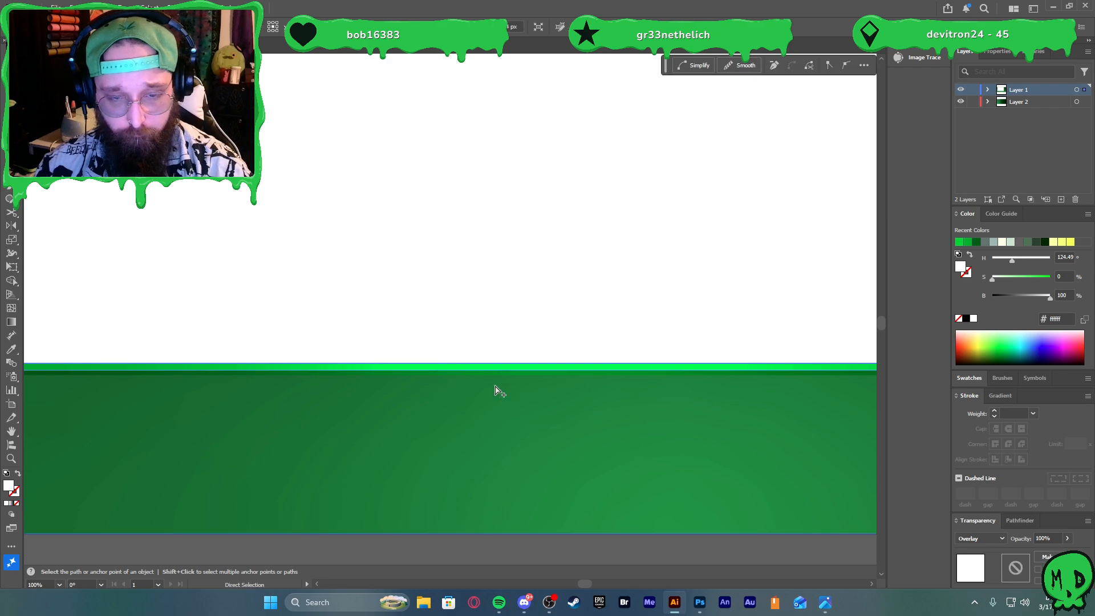
scroll(491, 388, down, 2)
click(497, 477)
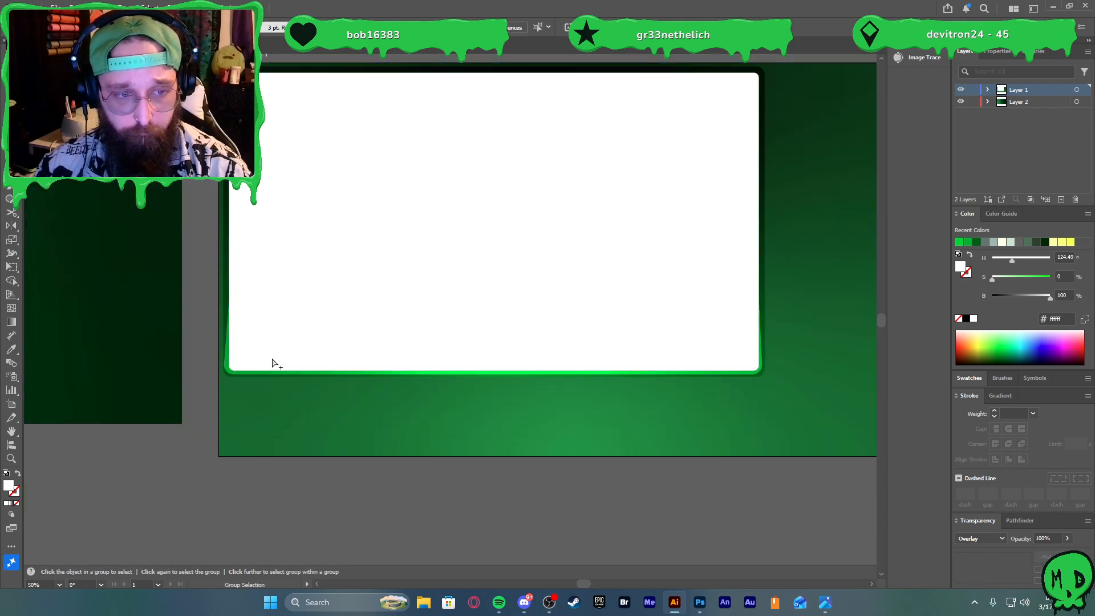
Examine the highlight shape's corners and blending along the border's lower edge, close up and from afar
scroll(245, 364, up, 2)
click(222, 259)
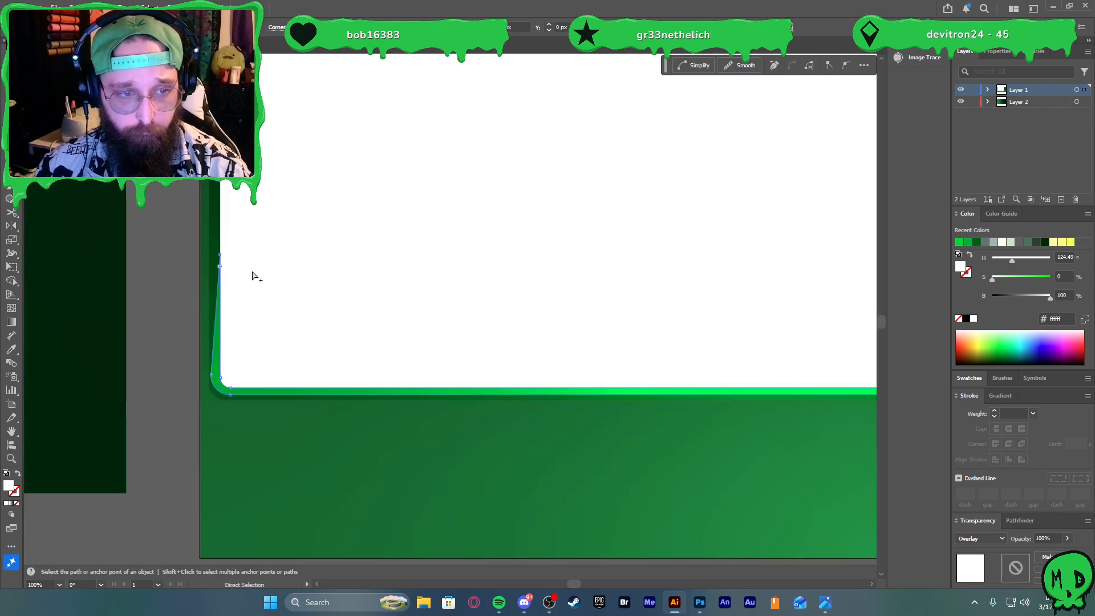
scroll(255, 273, down, 2)
scroll(769, 272, down, 1)
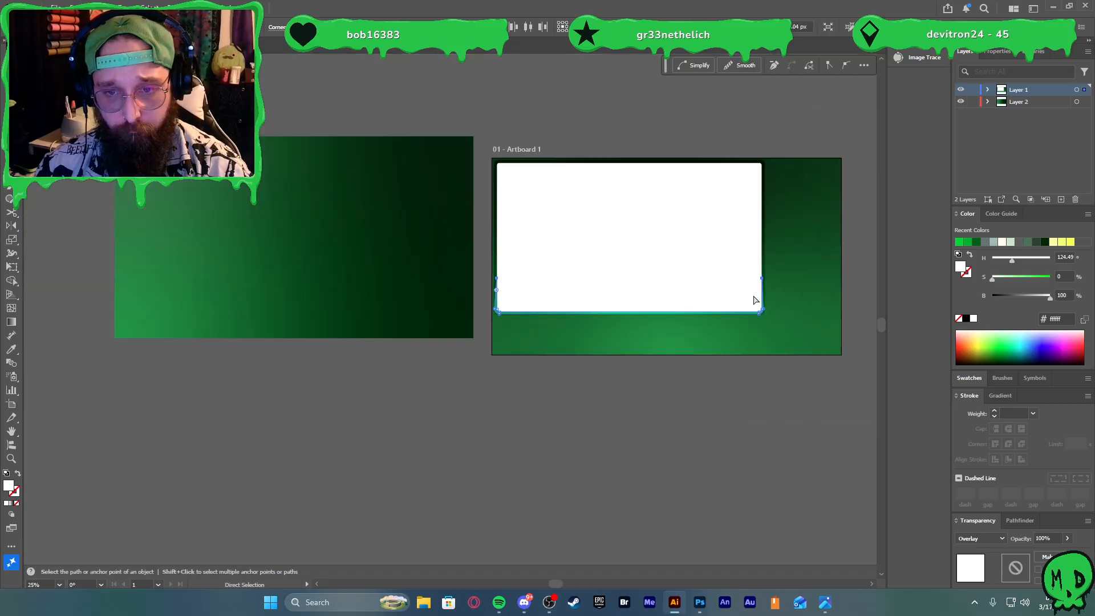
scroll(794, 380, up, 1)
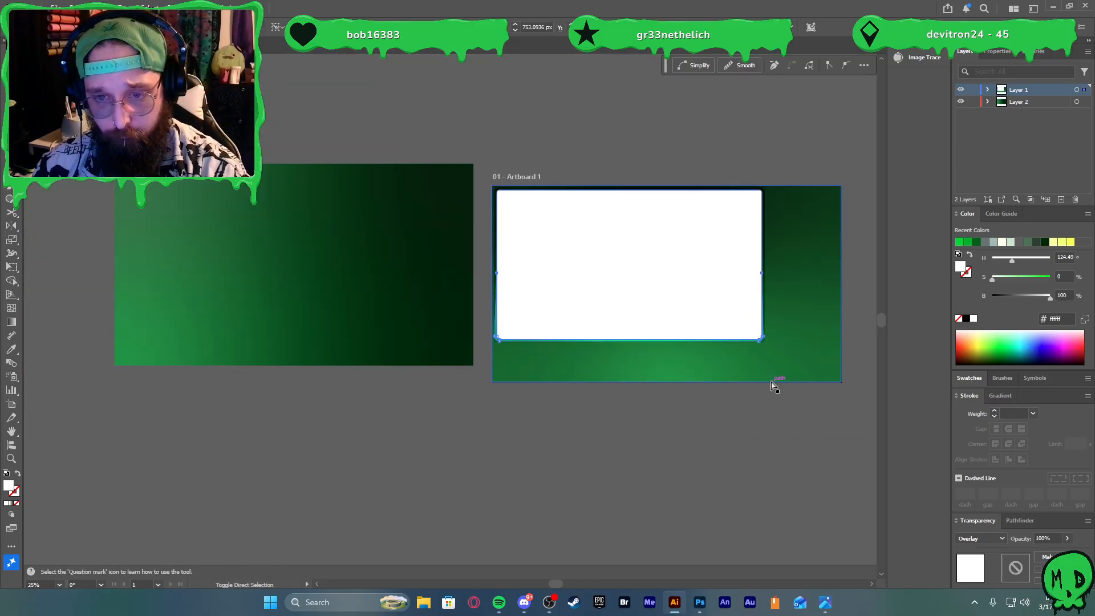
click(769, 421)
scroll(759, 347, up, 3)
scroll(749, 413, down, 1)
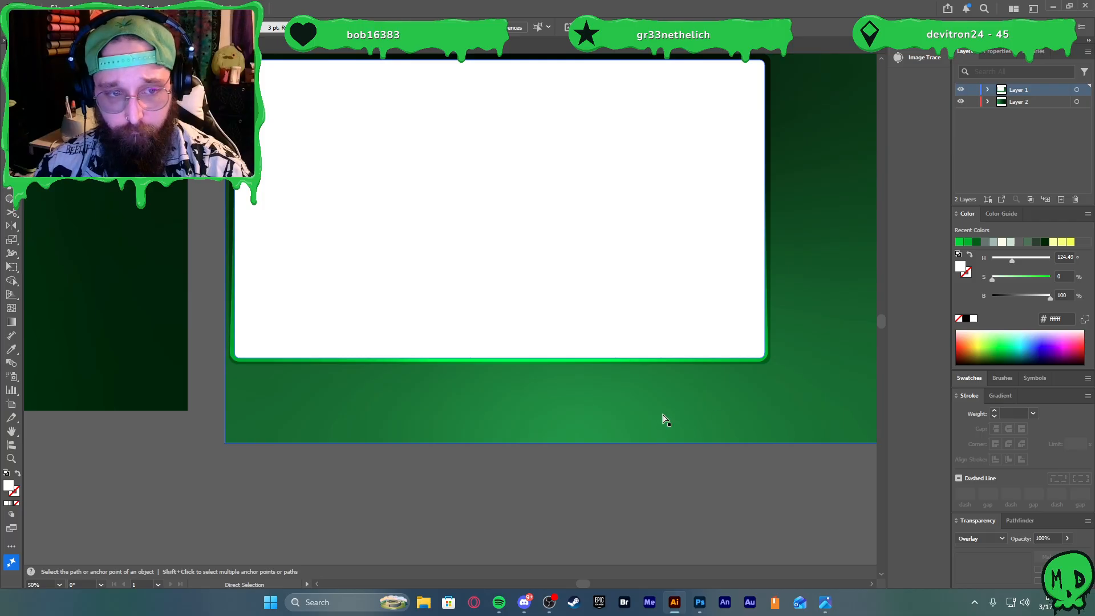
scroll(576, 396, up, 1)
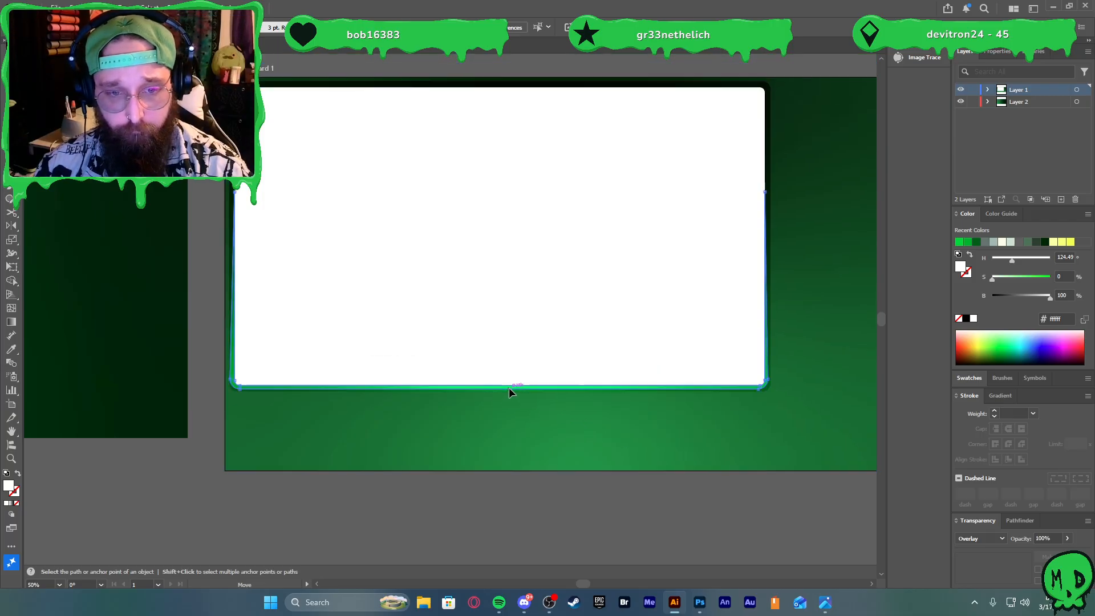
click(508, 388)
drag(509, 389, 510, 307)
key(ctrl+z)
Duplicate the highlight shape a short distance upward and reflect the copy across the horizontal axis
key(v)
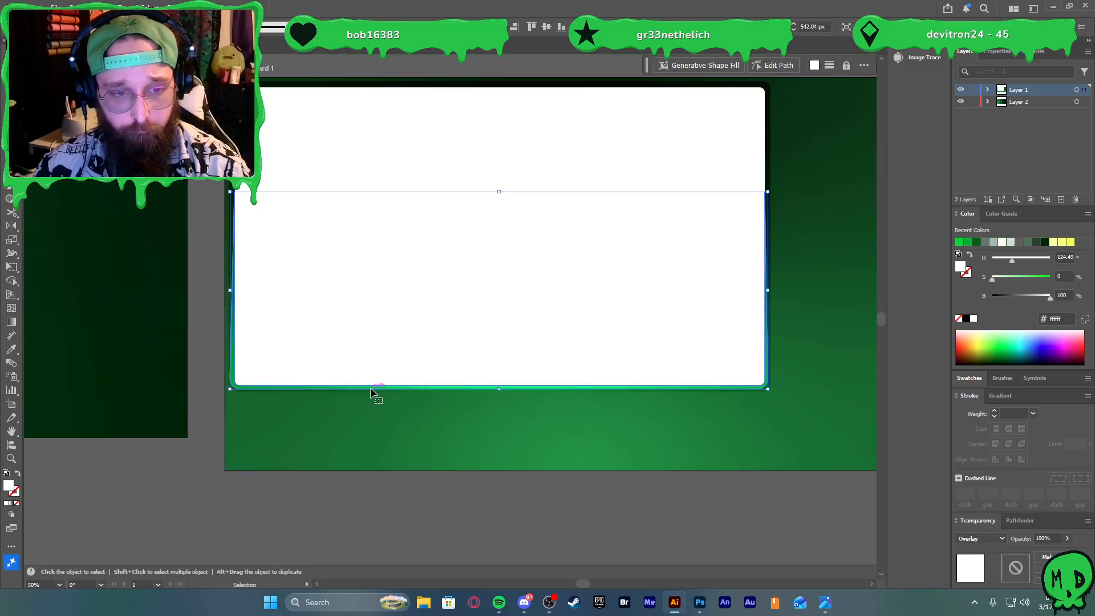
drag(371, 388, 382, 339)
right_click(429, 347)
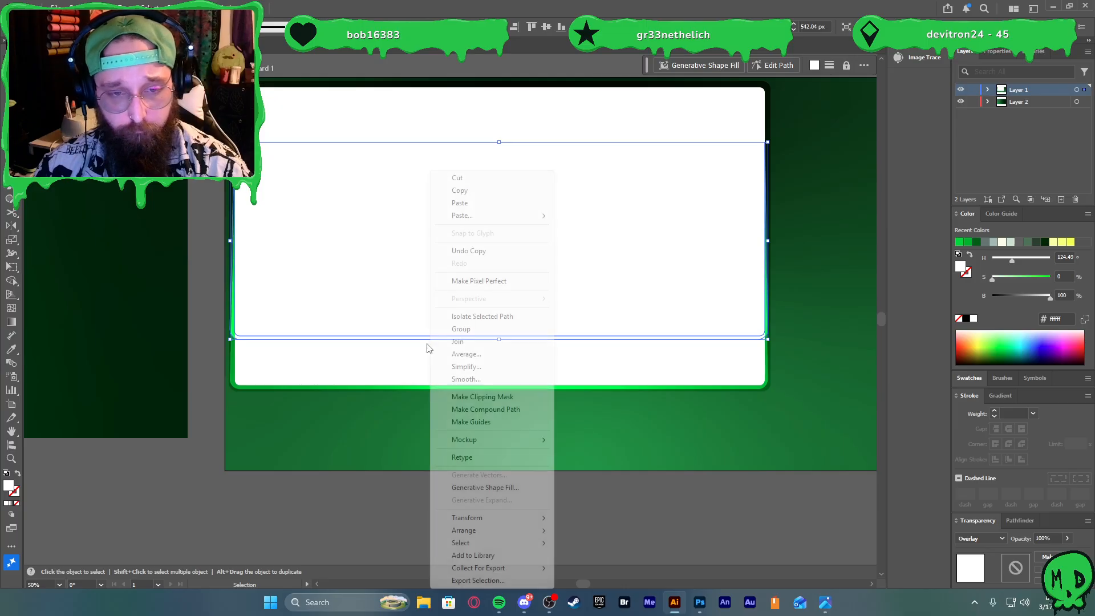
mouse_move(498, 521)
click(583, 457)
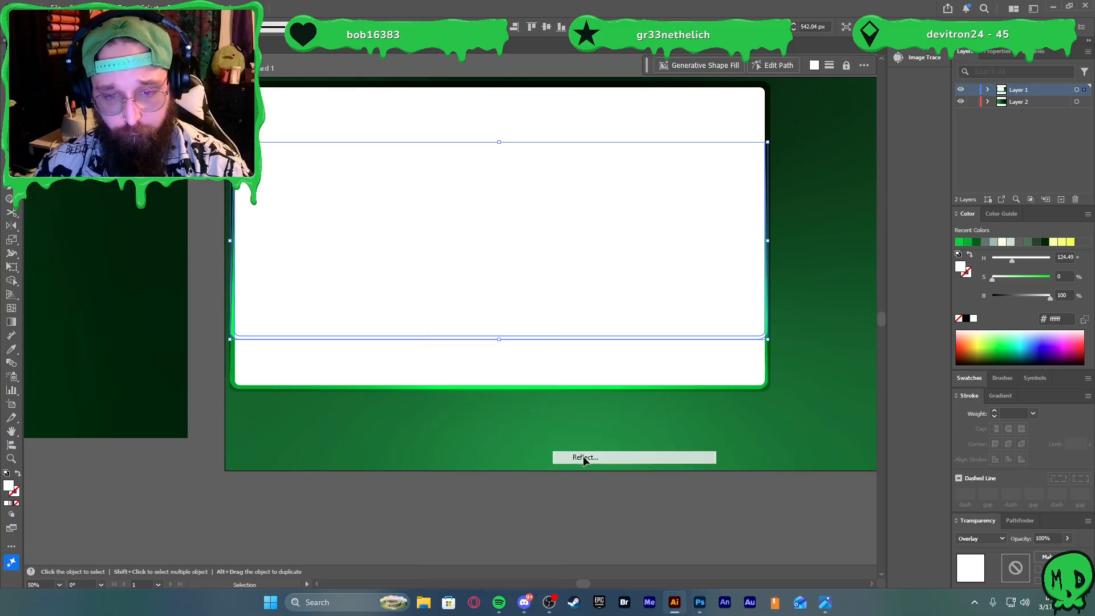
click(531, 371)
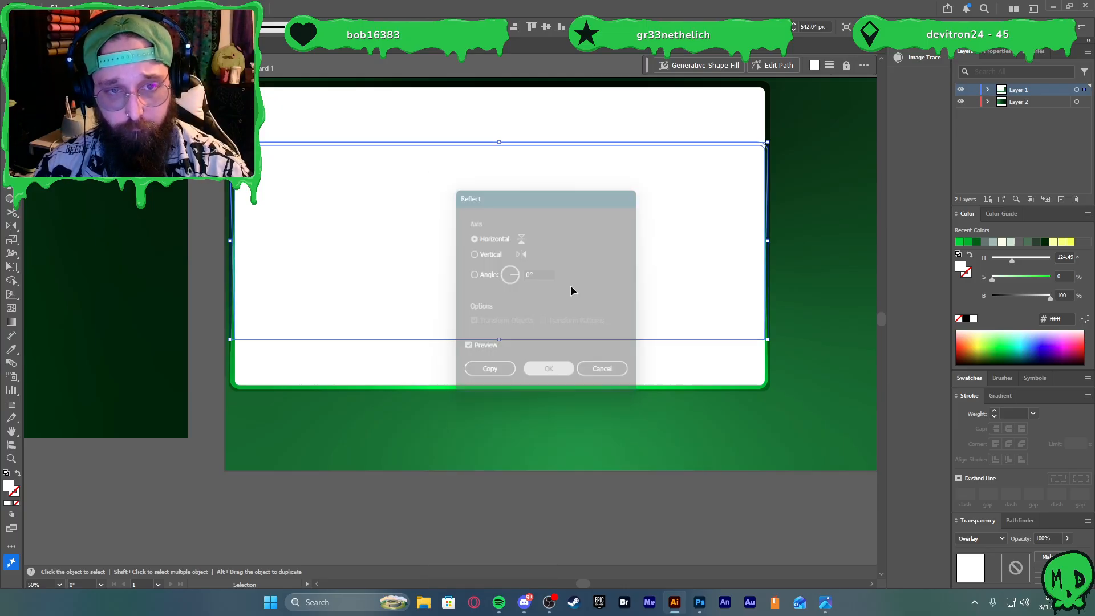
Move the flipped copy up until it lines up with the border's upper edge around the cutout
scroll(527, 272, up, 1)
scroll(520, 290, up, 2)
key(shift+Up)
key(shift+Up)
key(shift+Up)
key(shift+Up)
key(shift+Up)
key(shift+Up)
key(shift+Up)
key(shift+Up)
key(shift+Up)
key(shift+Up)
key(shift+Up)
key(shift+Up)
key(shift+Up)
key(shift+Up)
key(shift+Up)
key(shift+Up)
key(shift+Up)
key(shift+Up)
key(shift+Up)
key(shift+Up)
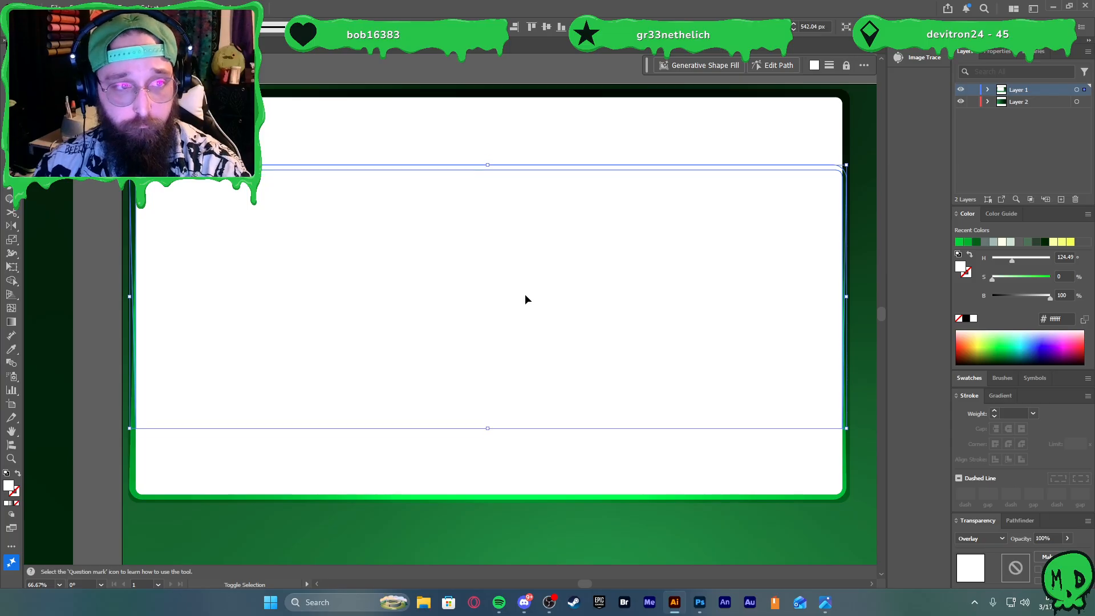
key(shift+Down)
key(Down)
key(Down)
key(Down)
key(Down)
key(Down)
key(Down)
key(Down)
key(Down)
key(Down)
key(Down)
key(Down)
key(Down)
key(Down)
key(Down)
key(Down)
key(Down)
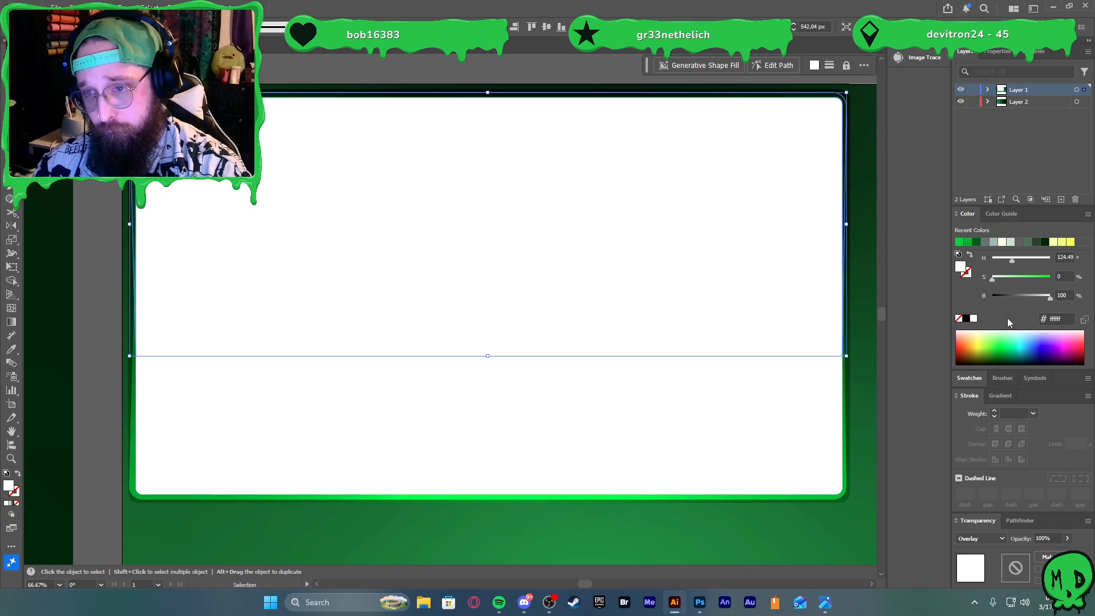
Set the flipped copy's fill to black (000000) and its blend mode to Normal, and deselect it
click(1010, 296)
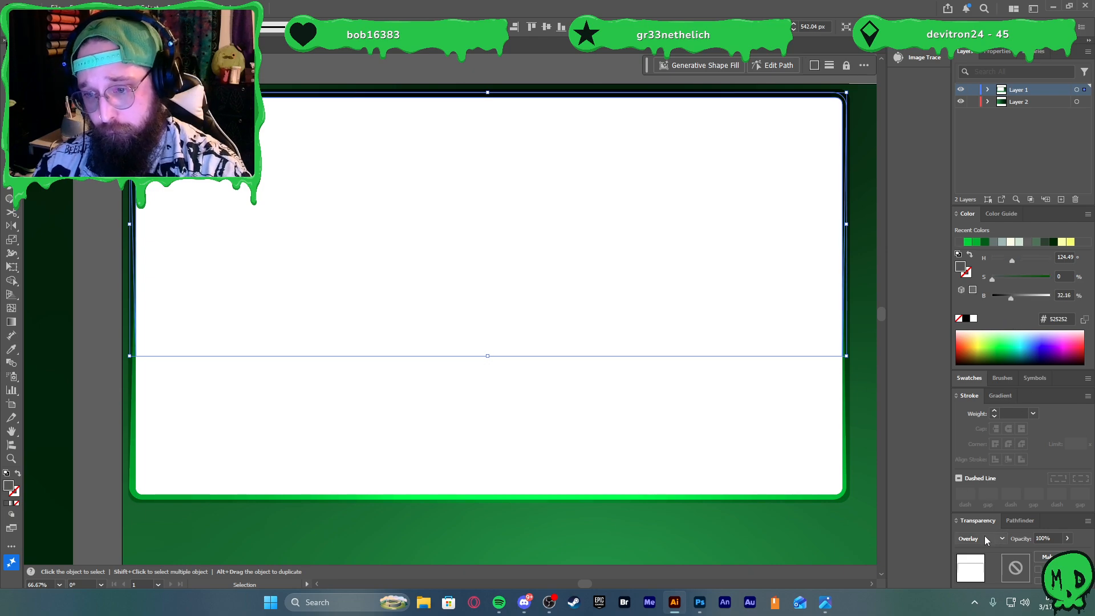
click(966, 319)
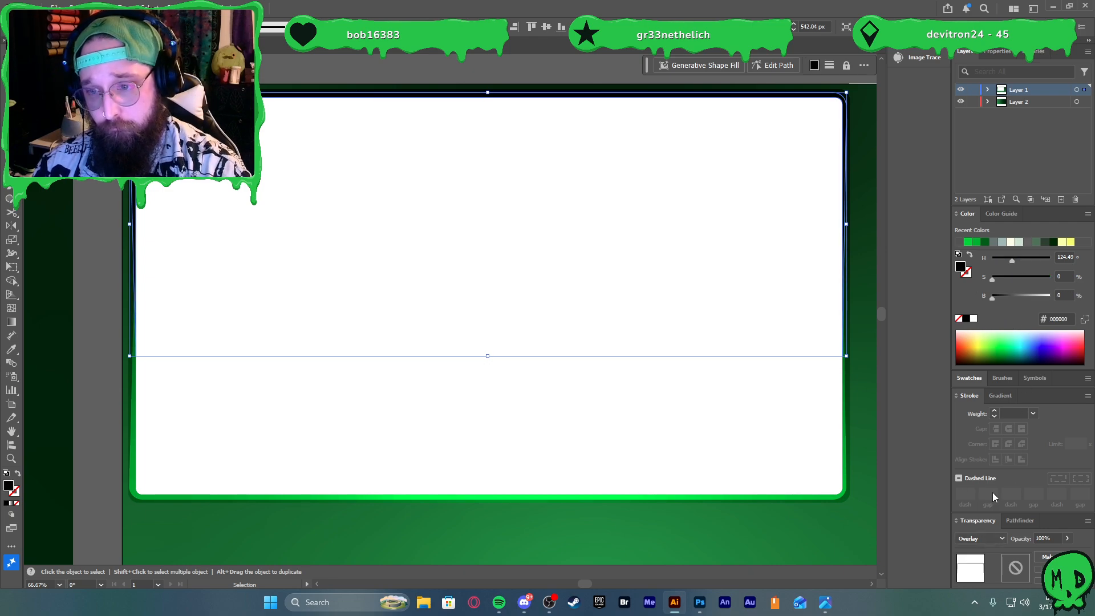
click(975, 538)
click(992, 338)
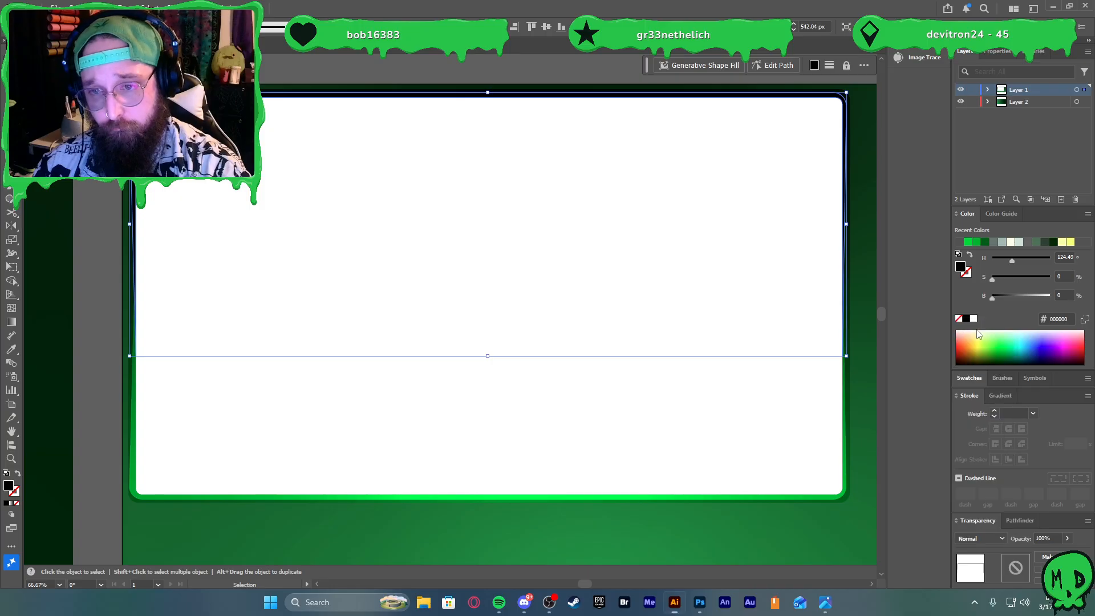
click(150, 426)
Examine how the black shadow shape fits the border's upper edge and corner
scroll(119, 424, down, 1)
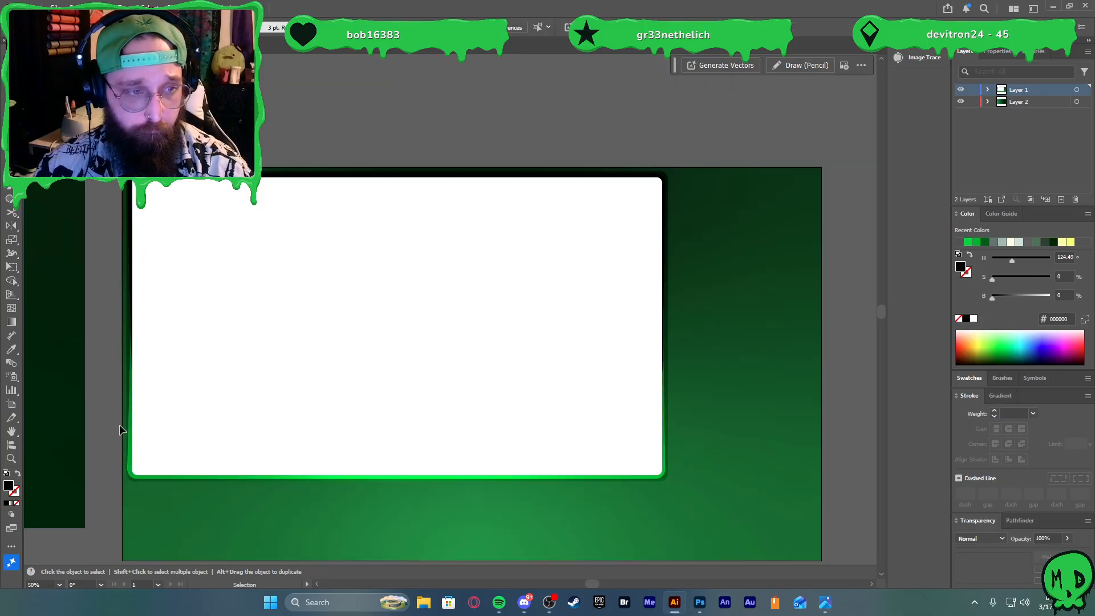
scroll(593, 490, down, 1)
scroll(481, 365, up, 1)
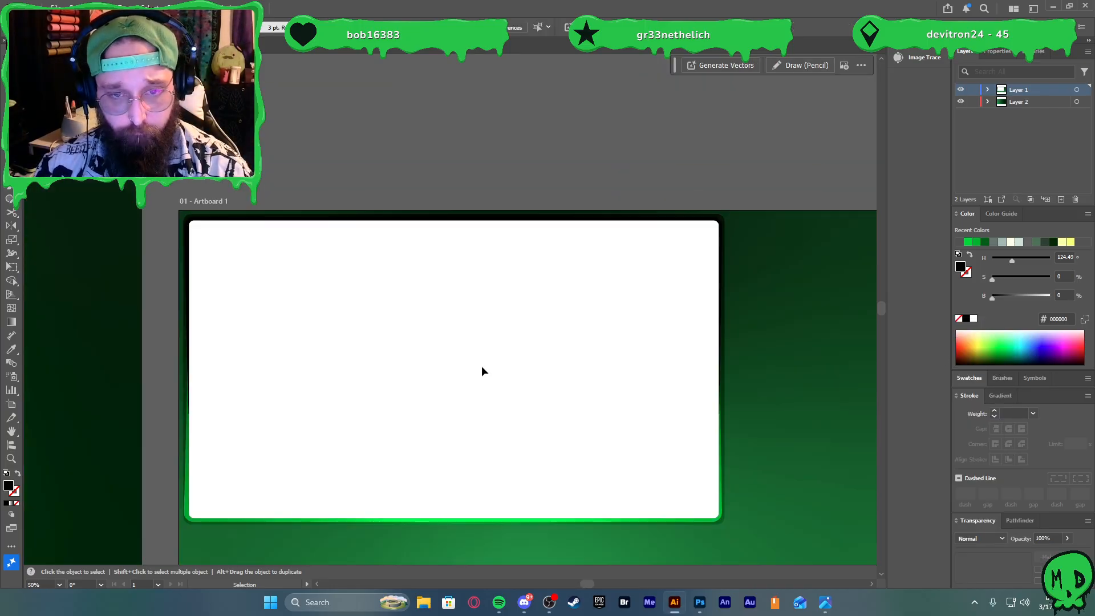
scroll(195, 252, up, 2)
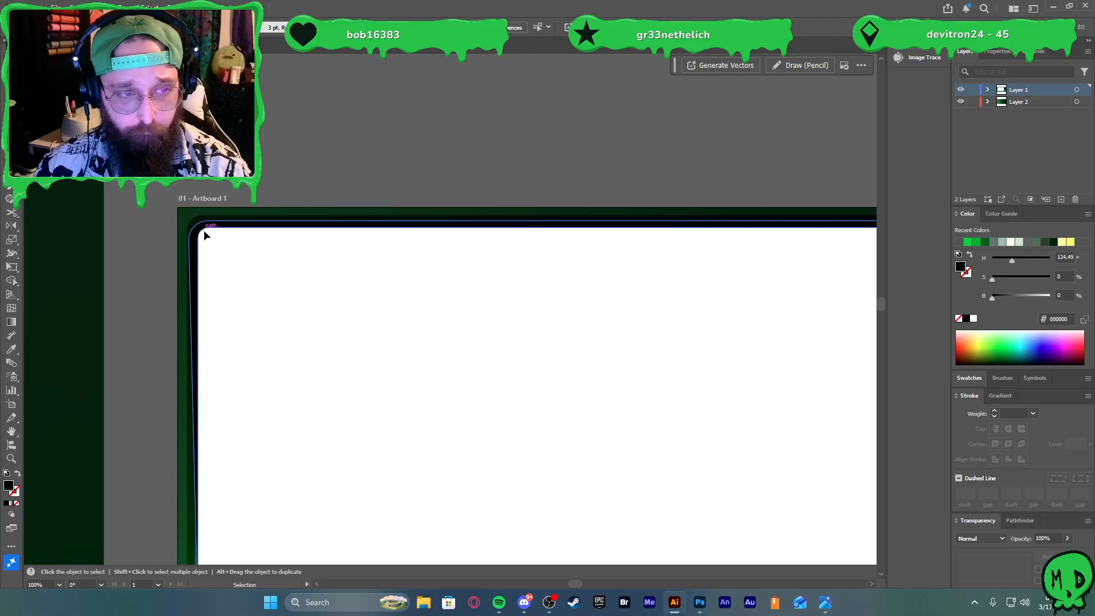
click(219, 228)
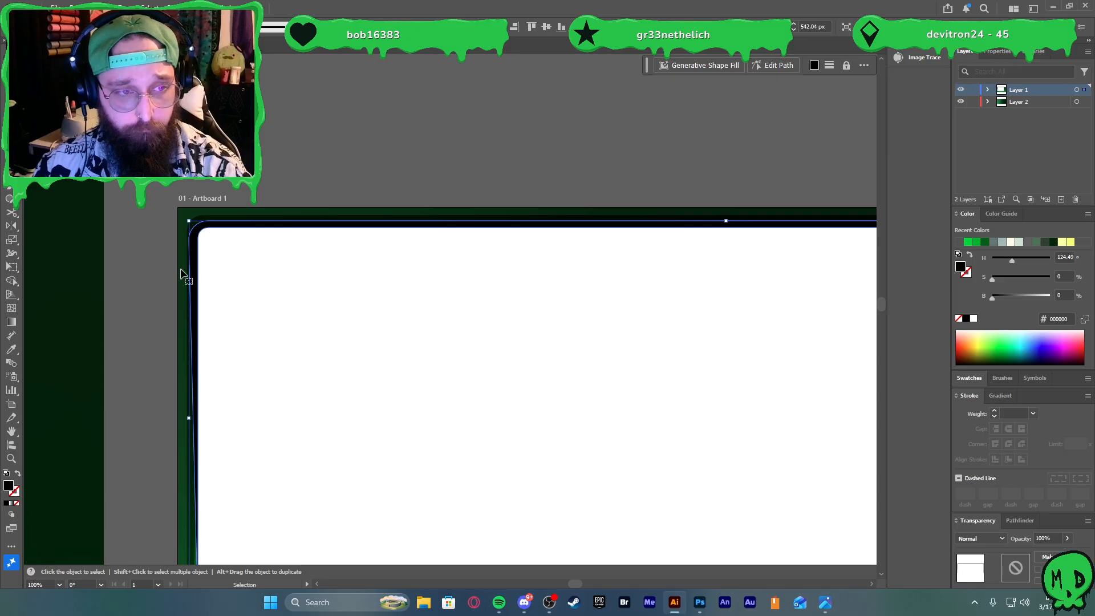
click(155, 248)
scroll(173, 279, down, 2)
scroll(170, 296, down, 4)
scroll(167, 325, down, 2)
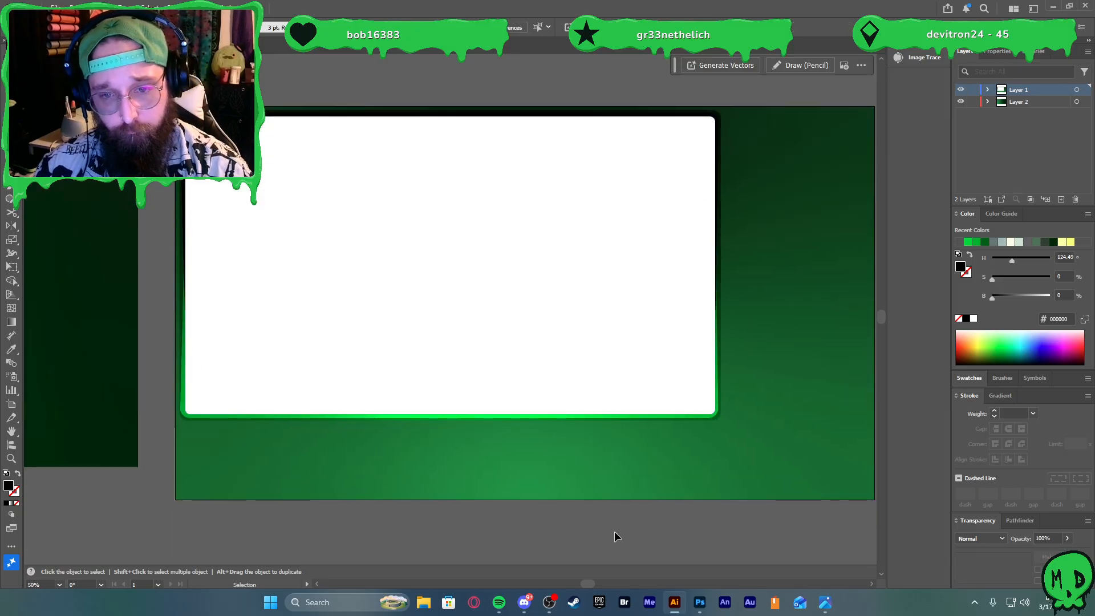
Rotate the gradient border shape 180 degrees around the cutout and deselect it
click(723, 422)
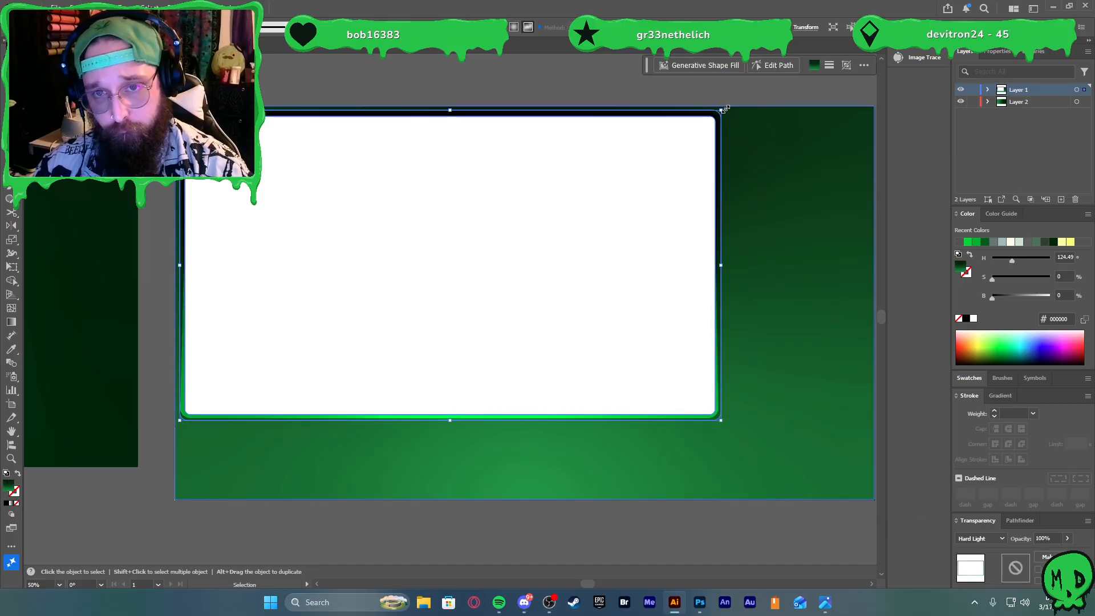
drag(729, 105, 297, 302)
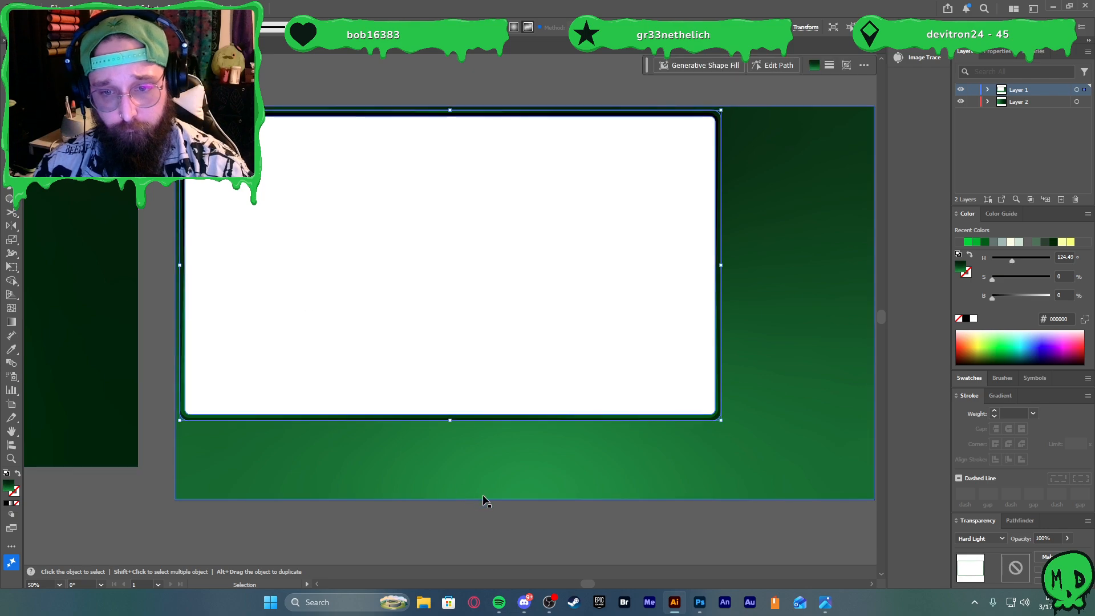
click(520, 536)
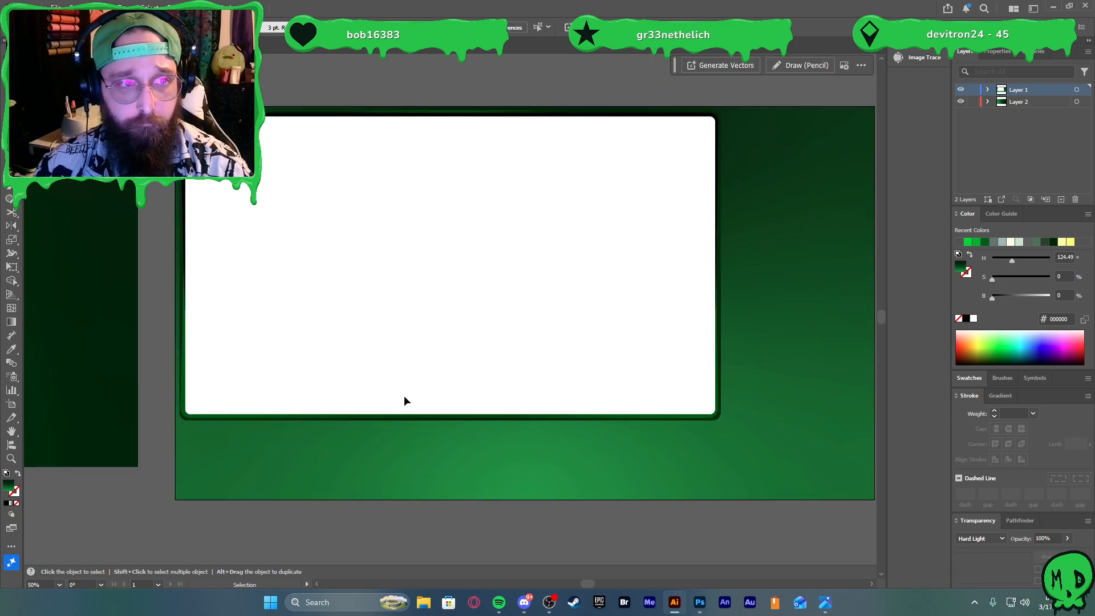
scroll(343, 249, up, 1)
scroll(341, 251, up, 2)
scroll(340, 271, down, 3)
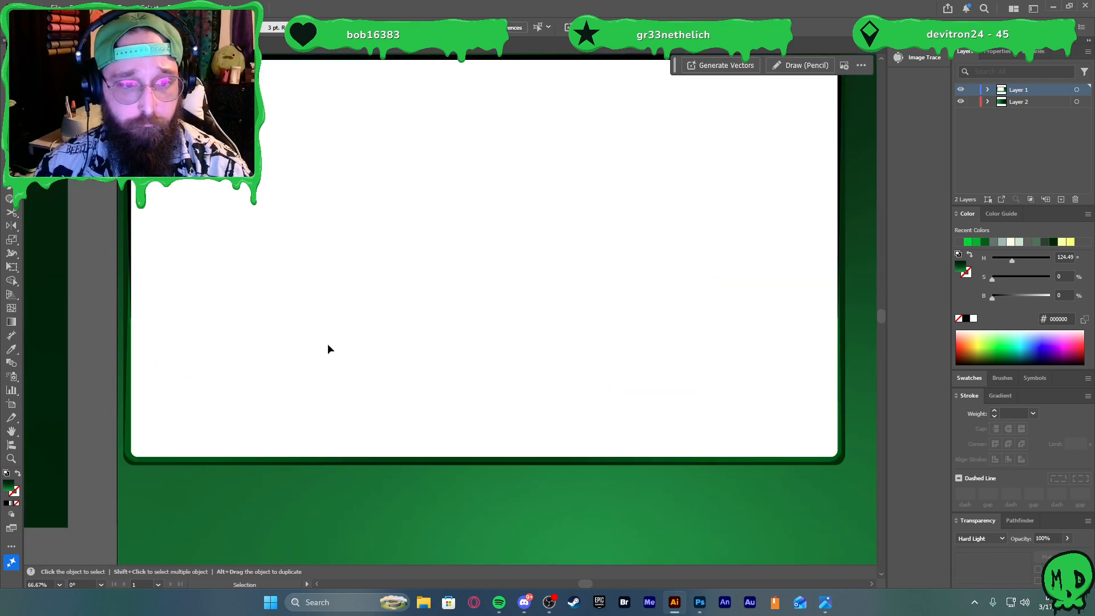
Isolate the rotated border shape, brighten its green gradient colors with Recolor, and exit isolation
click(126, 465)
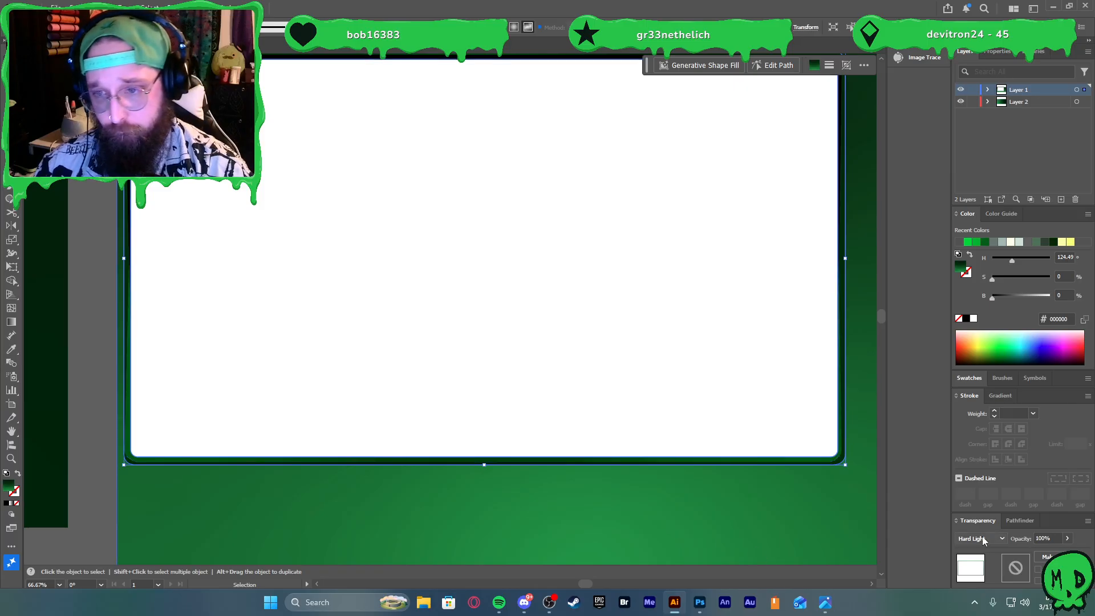
click(997, 52)
scroll(1048, 246, down, 3)
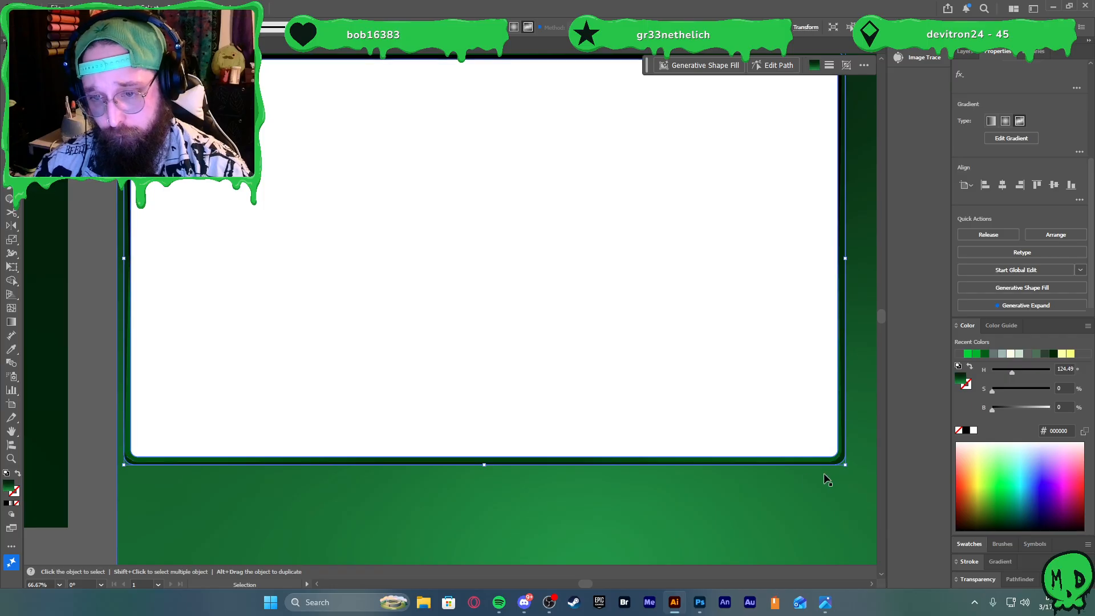
click(840, 462)
double_click(845, 371)
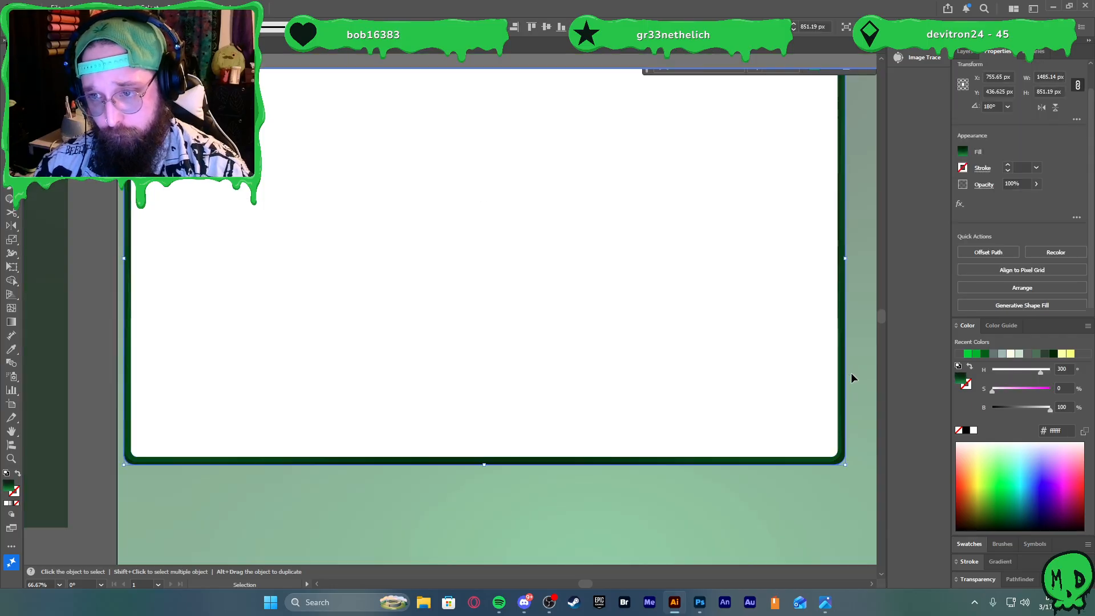
click(1057, 253)
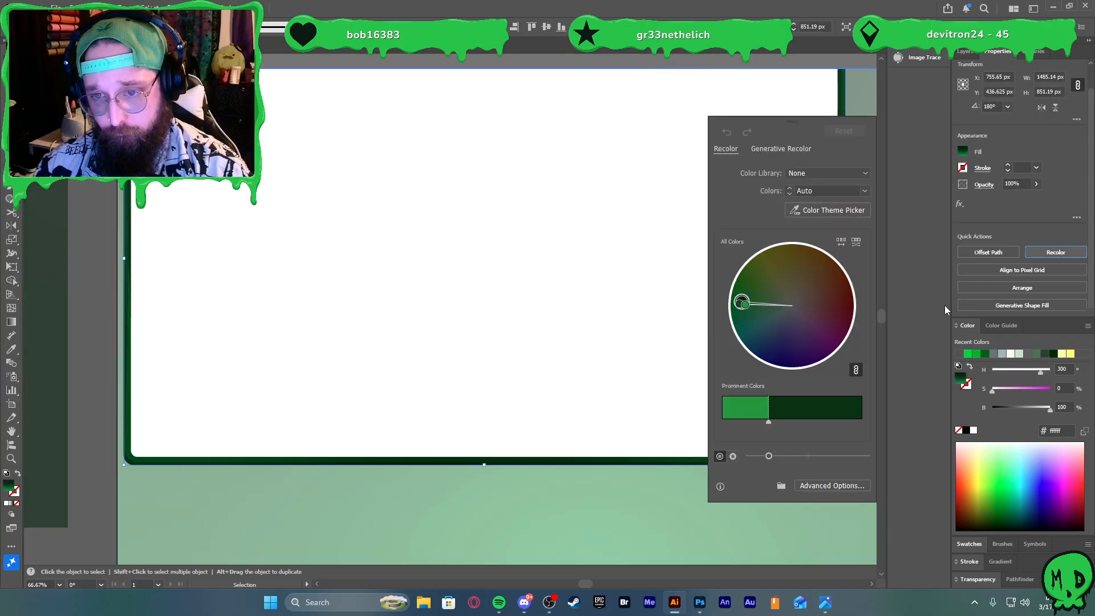
click(776, 455)
drag(782, 457, 792, 458)
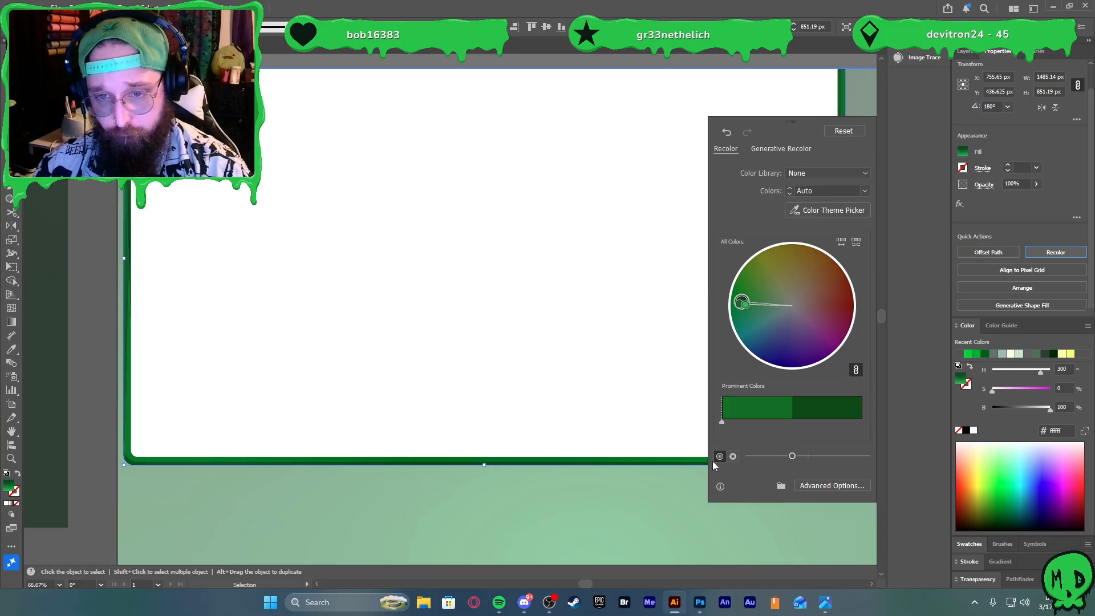
double_click(96, 475)
scroll(137, 454, down, 1)
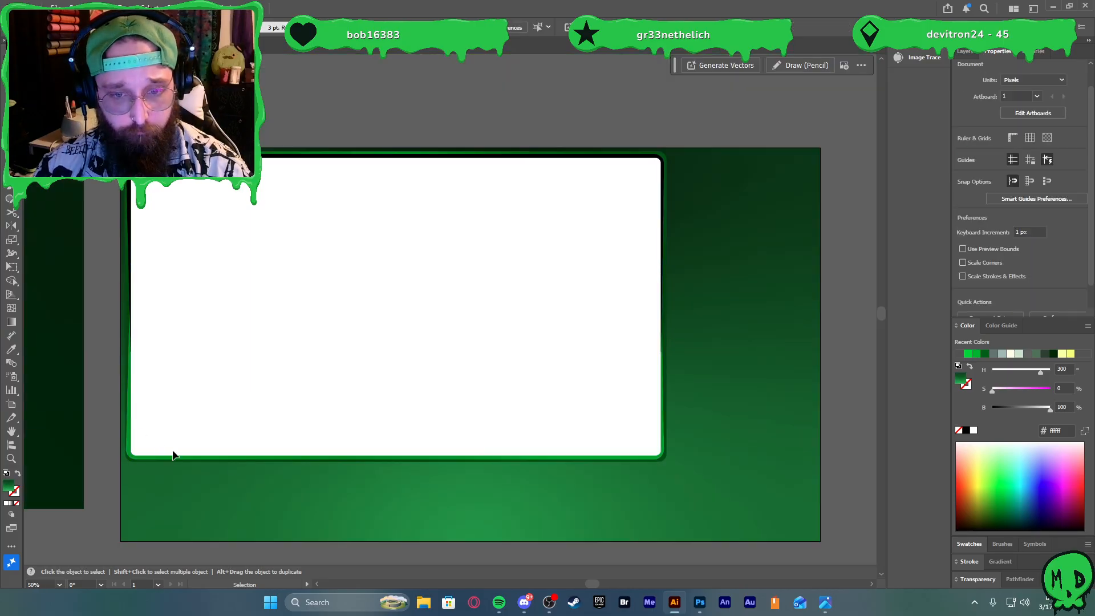
Move the lower highlight shape's two bottom-edge anchor points up 2 px
scroll(347, 466, up, 1)
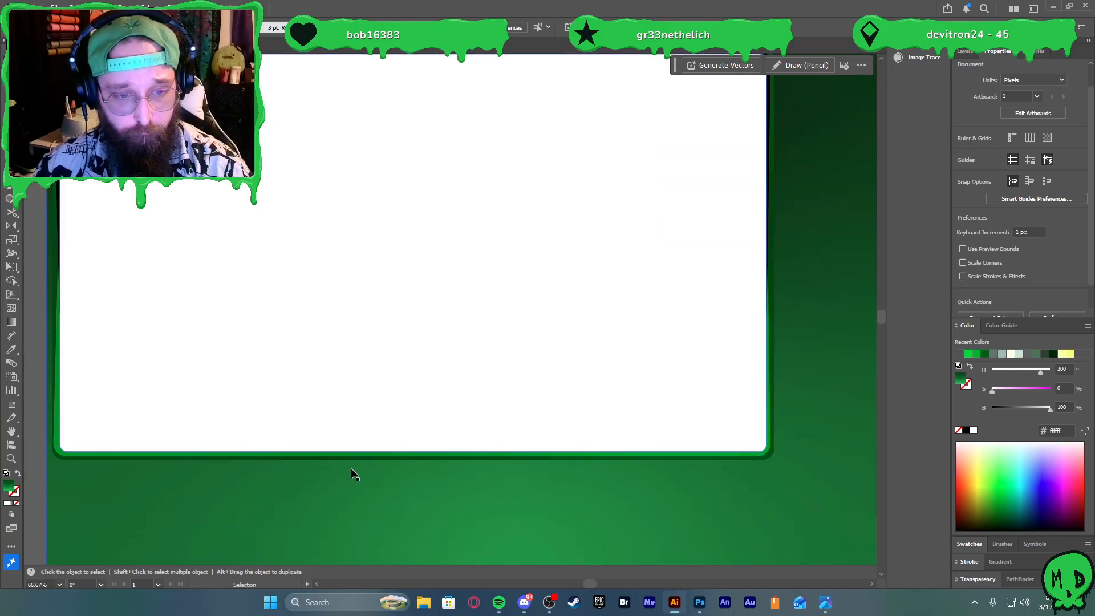
click(361, 456)
key(d)
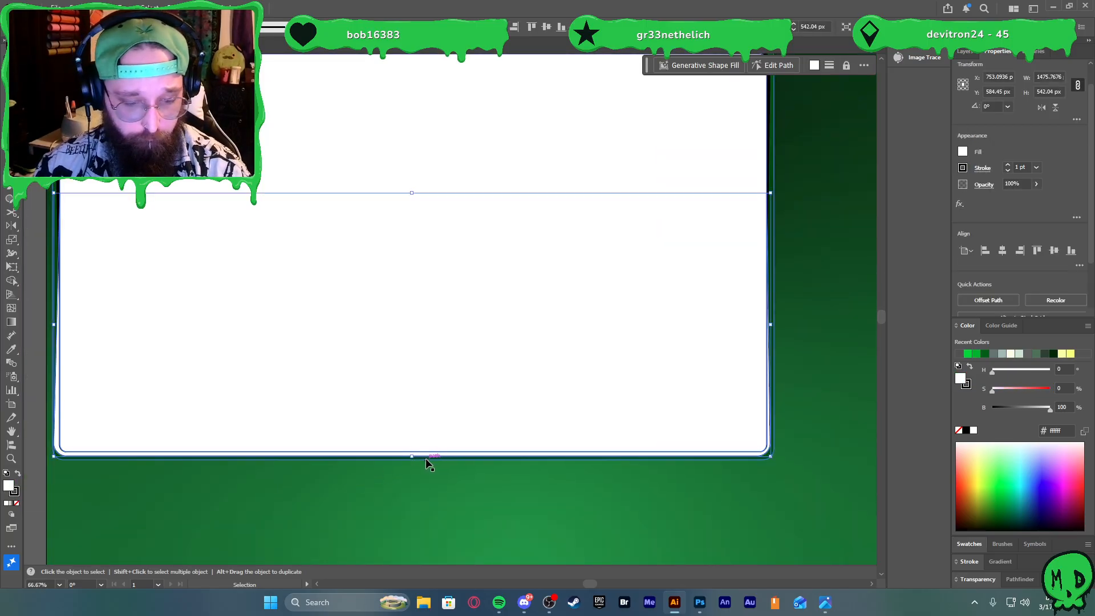
key(ctrl+z)
key(a)
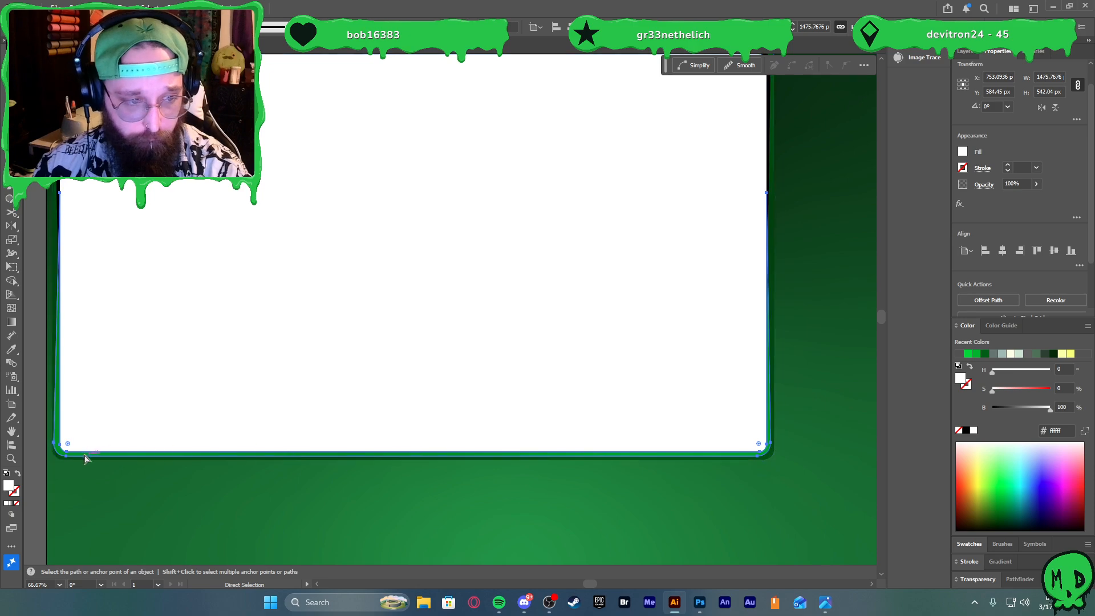
click(67, 456)
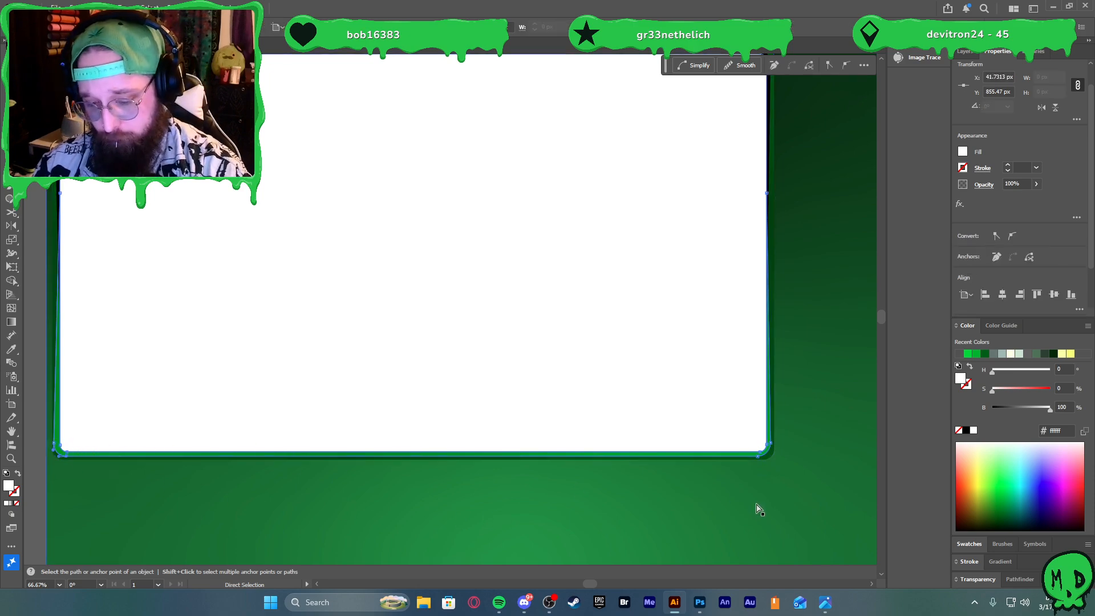
shift+click(758, 456)
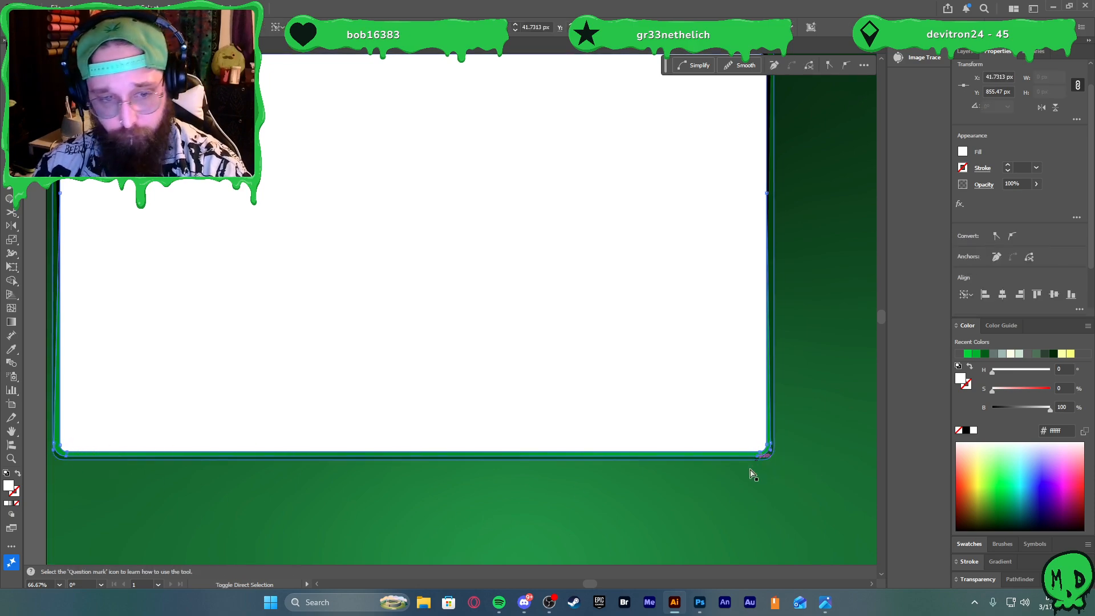
key(Up)
key(Up)
key(Up)
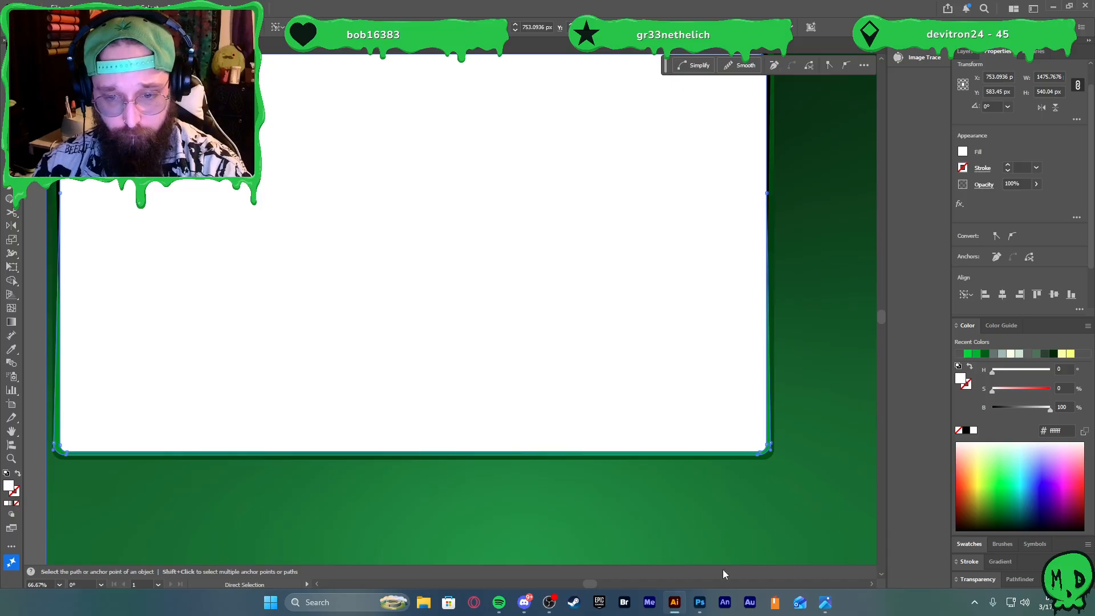
Move the black shadow shape's upper-left side anchor point slightly right, in toward the cutout, and deselect it
key(v)
key(ctrl+minus)
key(ctrl+minus)
click(604, 546)
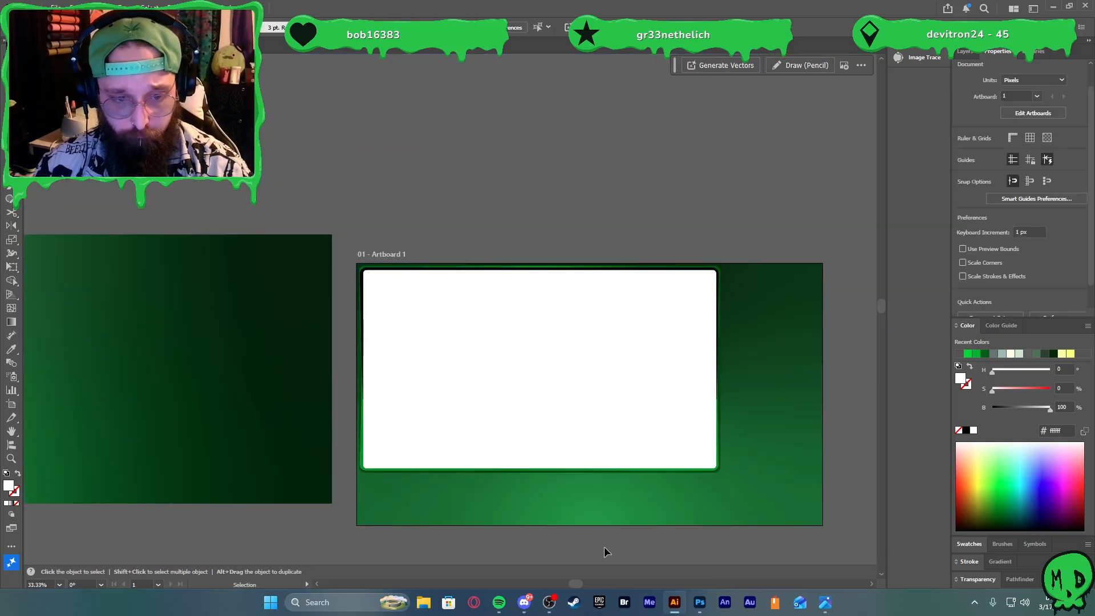
scroll(605, 547, up, 1)
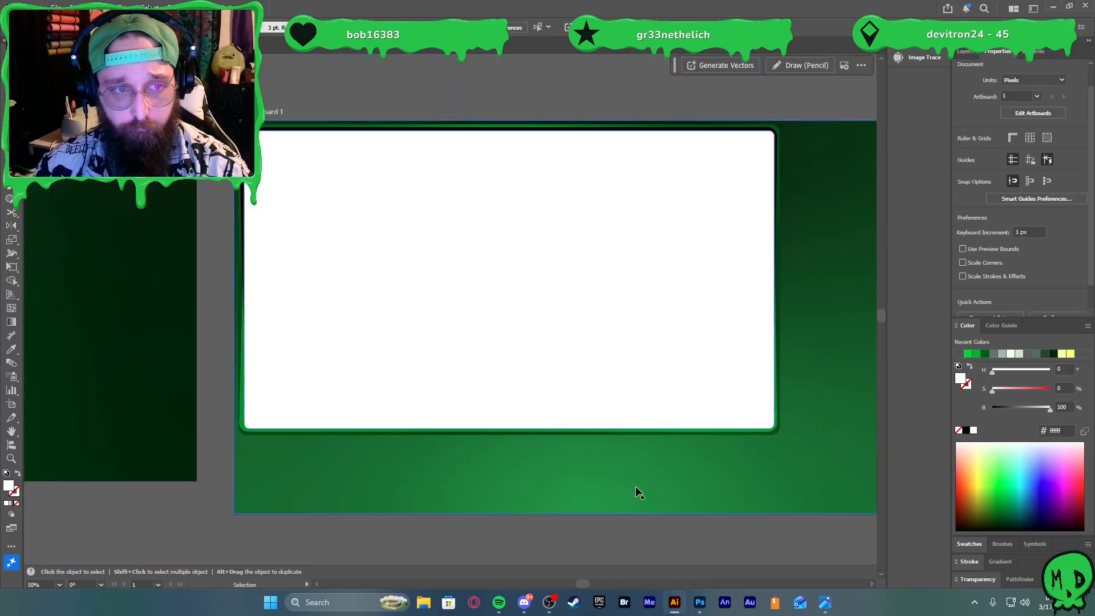
scroll(247, 131, up, 2)
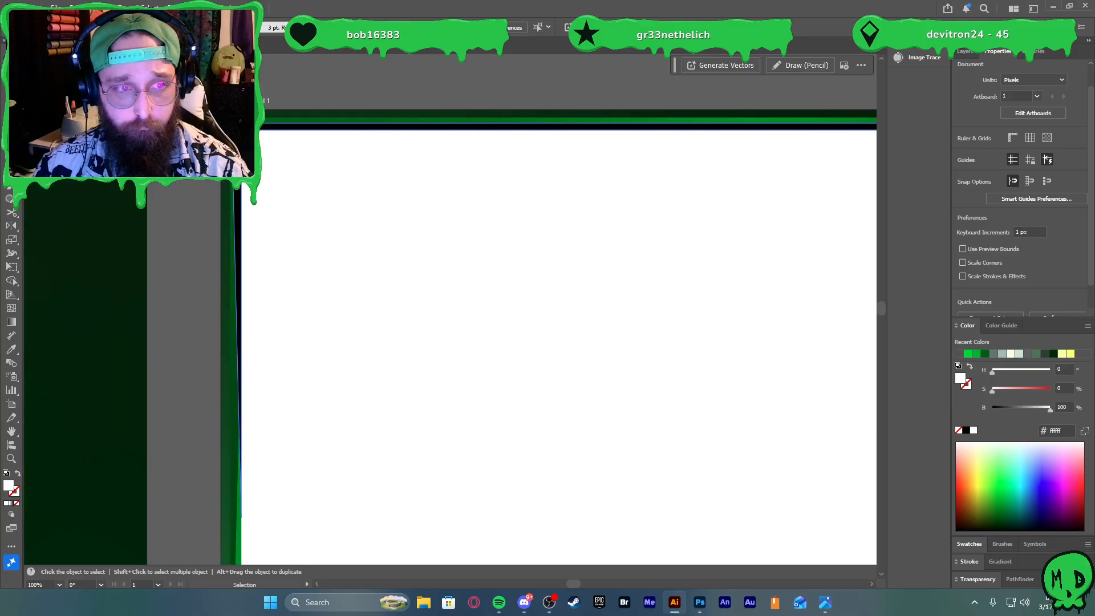
click(245, 126)
key(a)
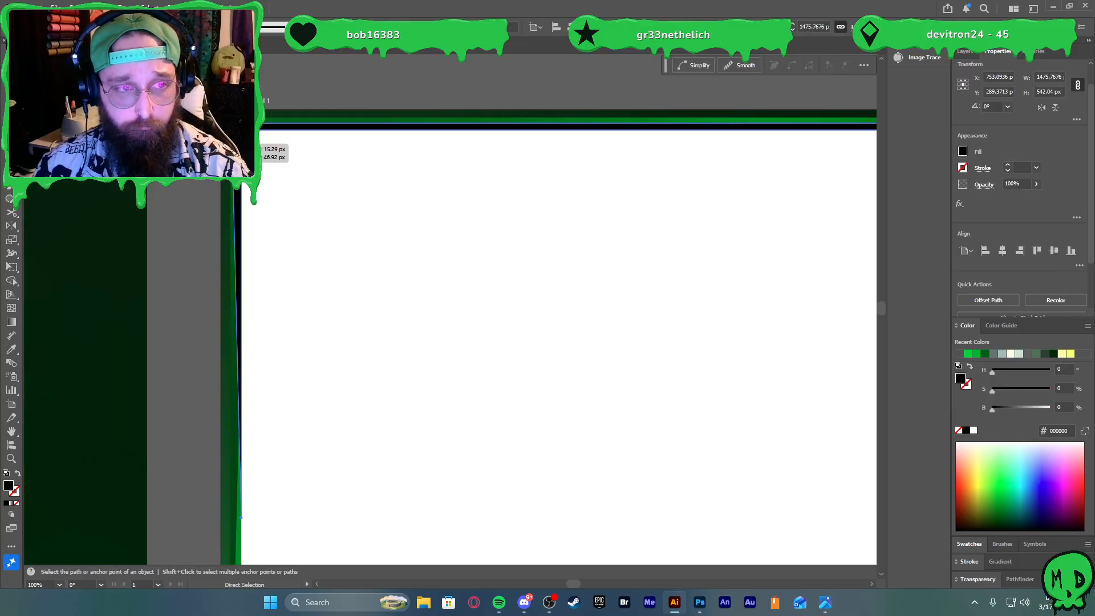
click(232, 144)
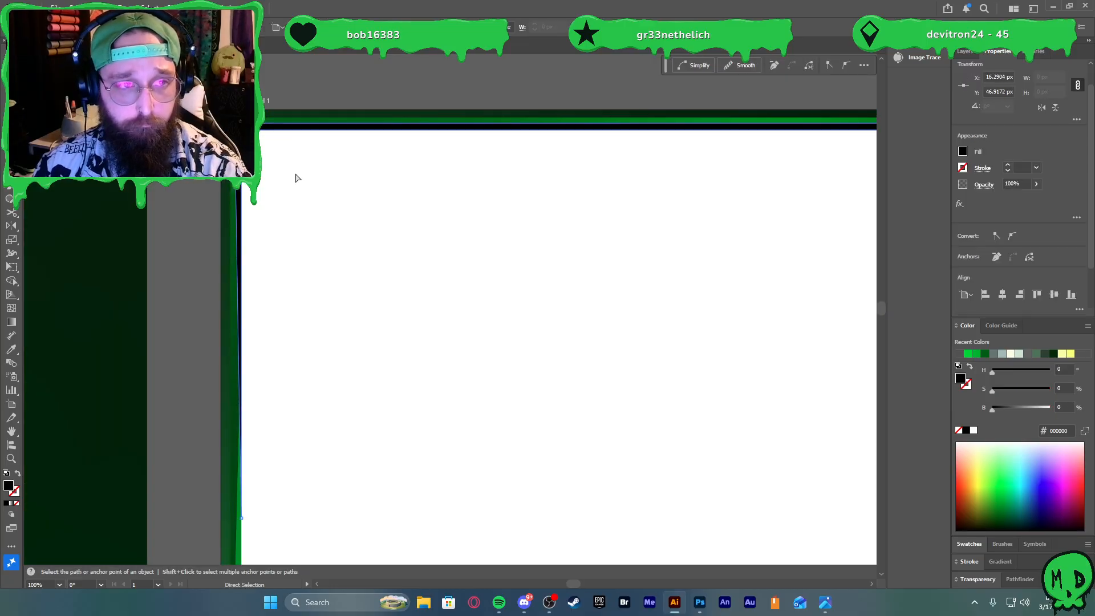
click(197, 160)
Move the lower highlight shape's lower-left side anchor point right to X 20.29 px and deselect the shape
scroll(229, 165, down, 1)
scroll(319, 188, right, 4)
key(v)
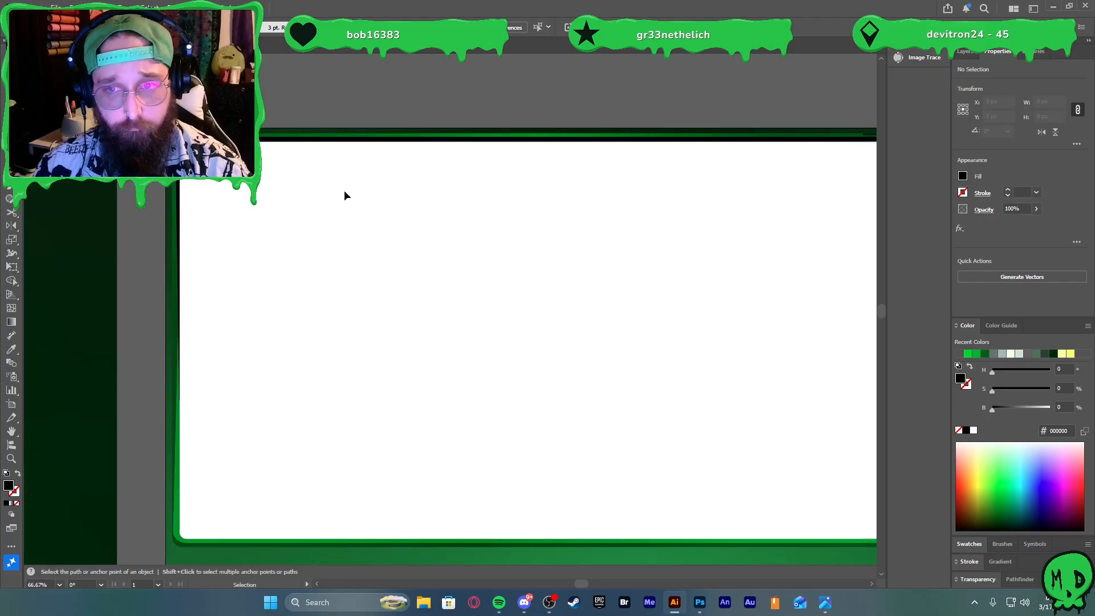
scroll(343, 195, right, 2)
key(a)
scroll(424, 205, down, 1)
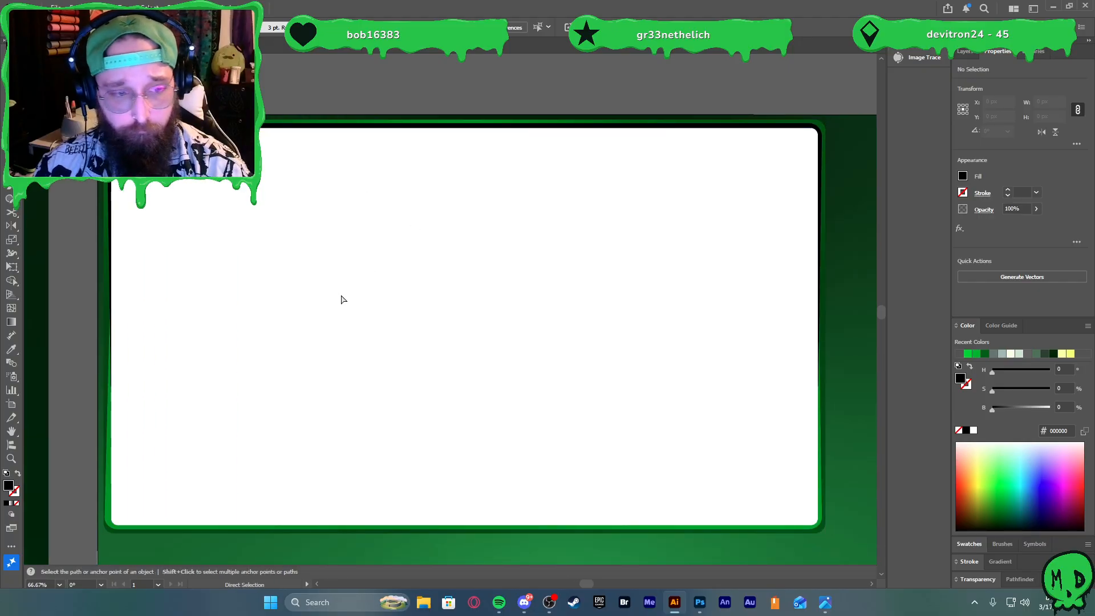
click(116, 518)
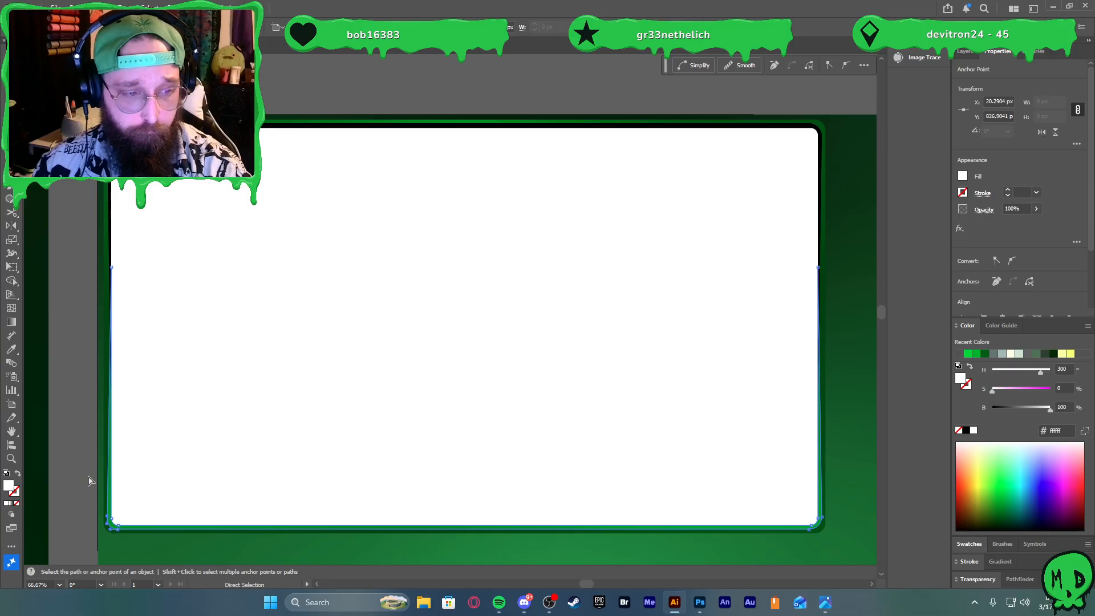
click(171, 460)
scroll(192, 449, down, 1)
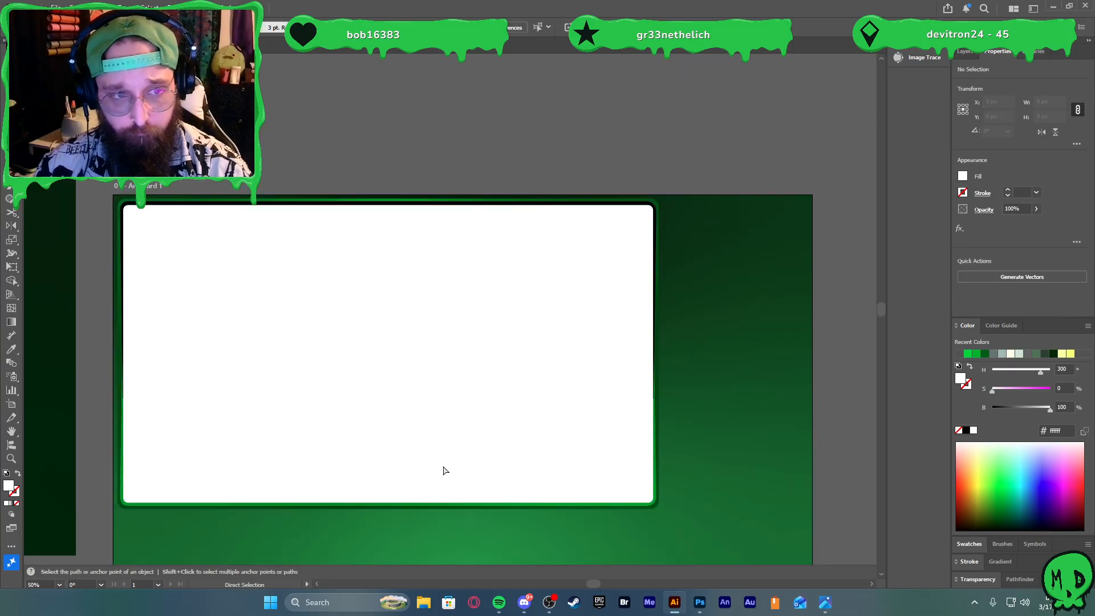
scroll(439, 466, left, 1)
scroll(431, 456, down, 2)
scroll(642, 464, down, 1)
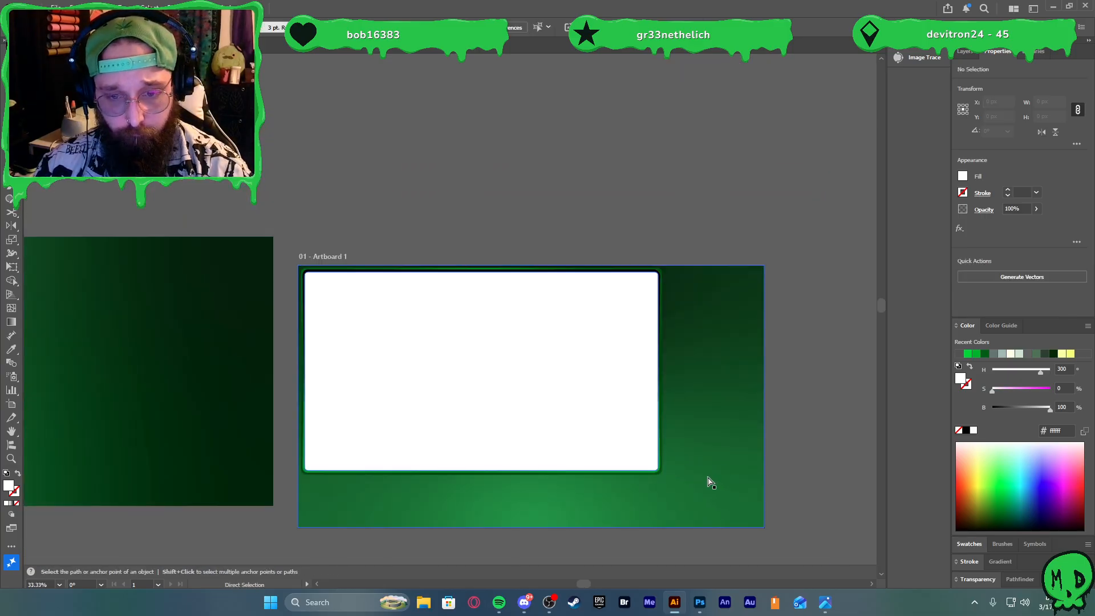
Place the gradient border's lower middle color point on its bottom edge and darken its color to 0b3d14
key(v)
click(656, 465)
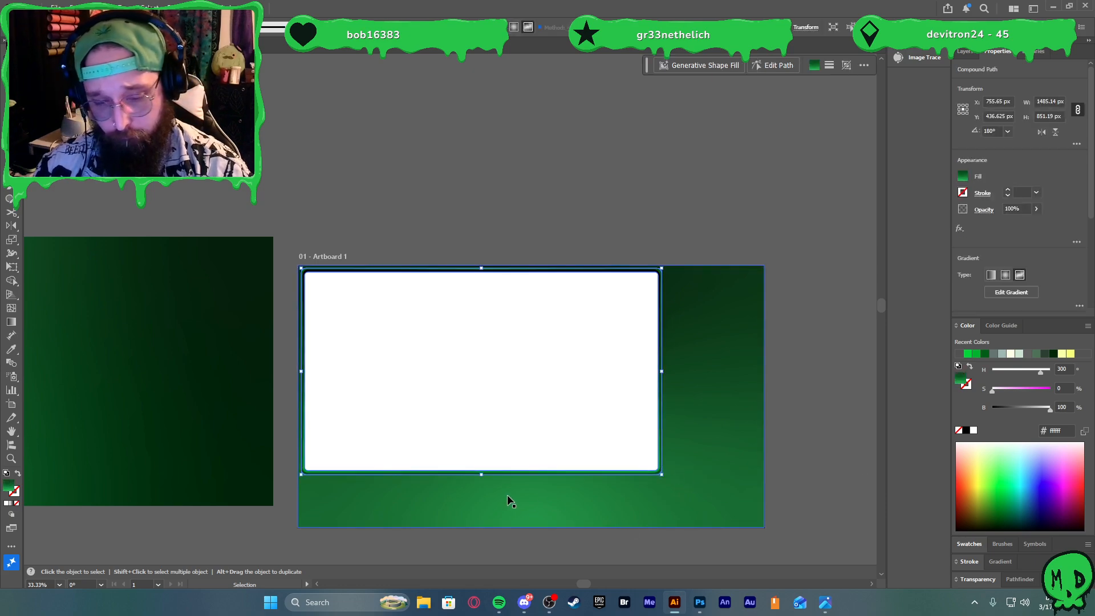
key(g)
scroll(466, 477, up, 3)
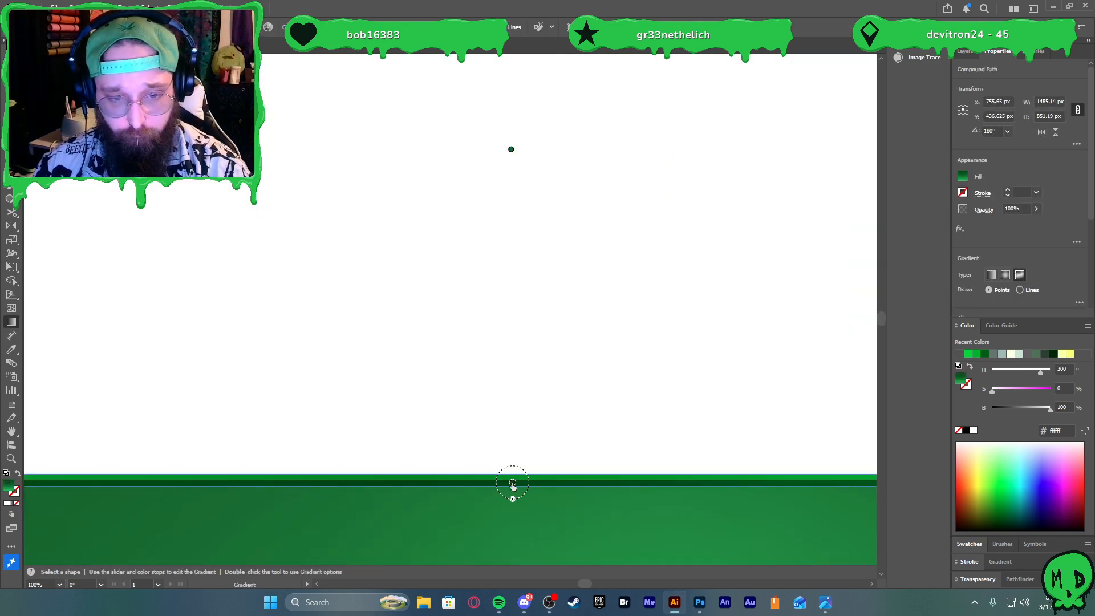
click(512, 483)
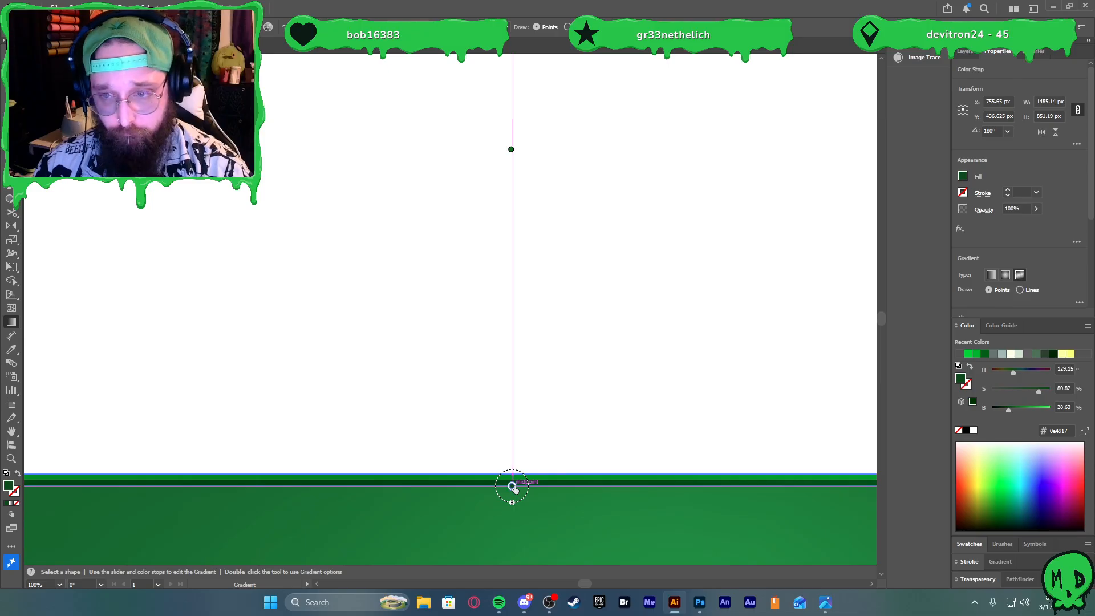
double_click(512, 486)
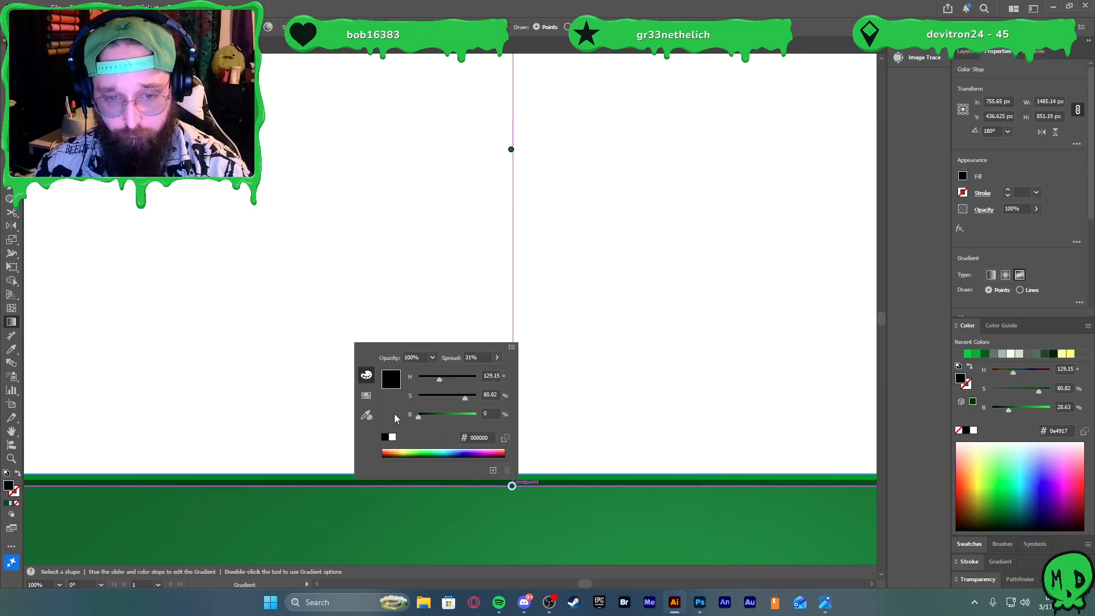
drag(394, 414, 453, 432)
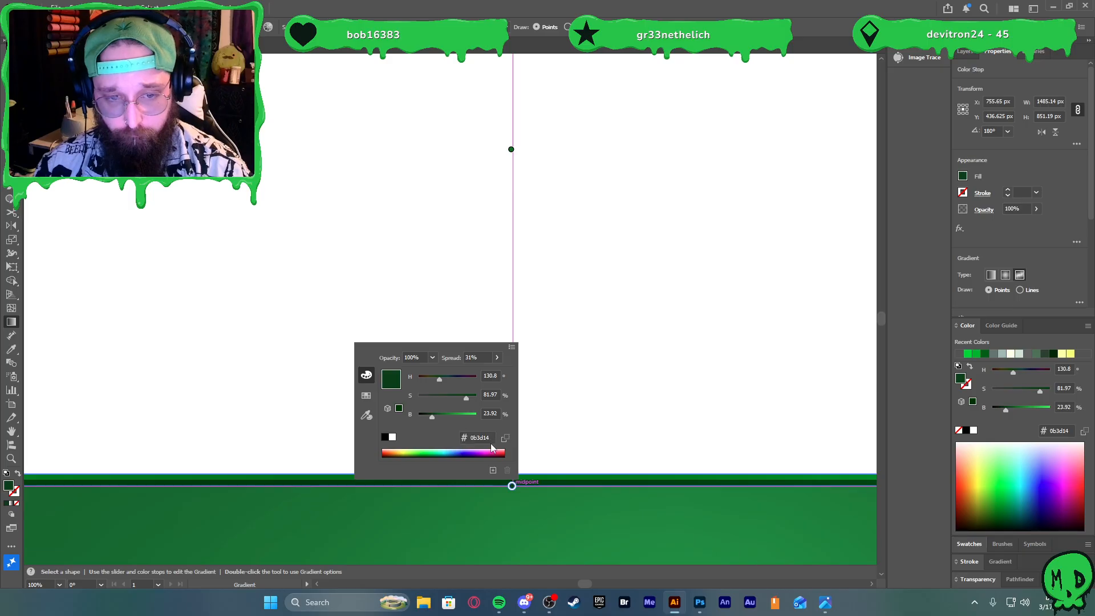
click(577, 455)
scroll(576, 454, down, 3)
key(v)
click(642, 530)
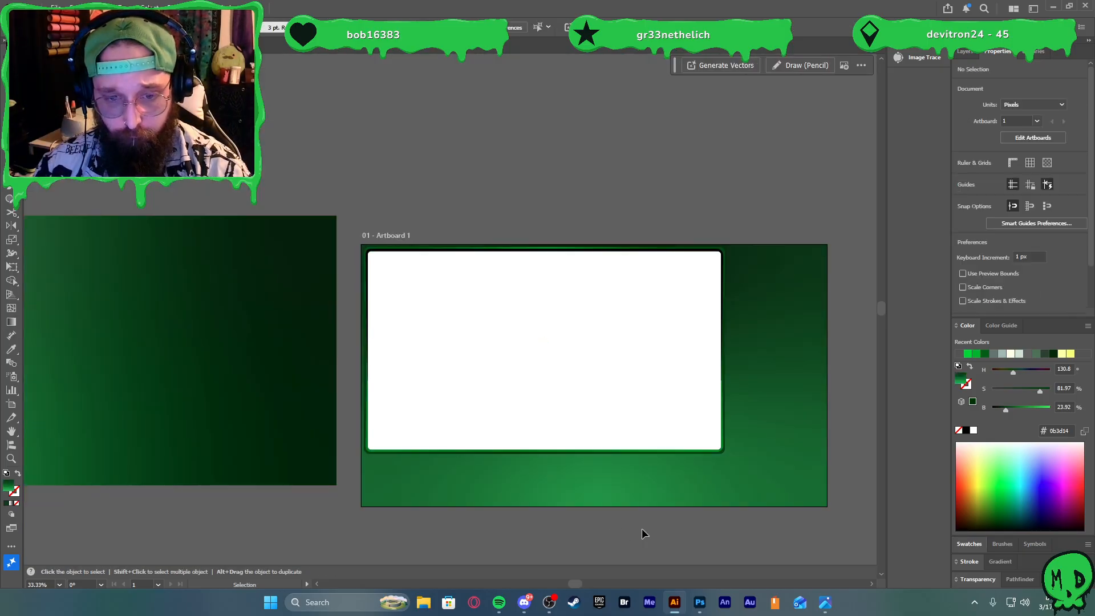
Select the gradient border with its shadow and highlight shapes, try placing a copy overhanging the artboard's right side, and undo it
scroll(653, 516, right, 3)
scroll(697, 522, up, 1)
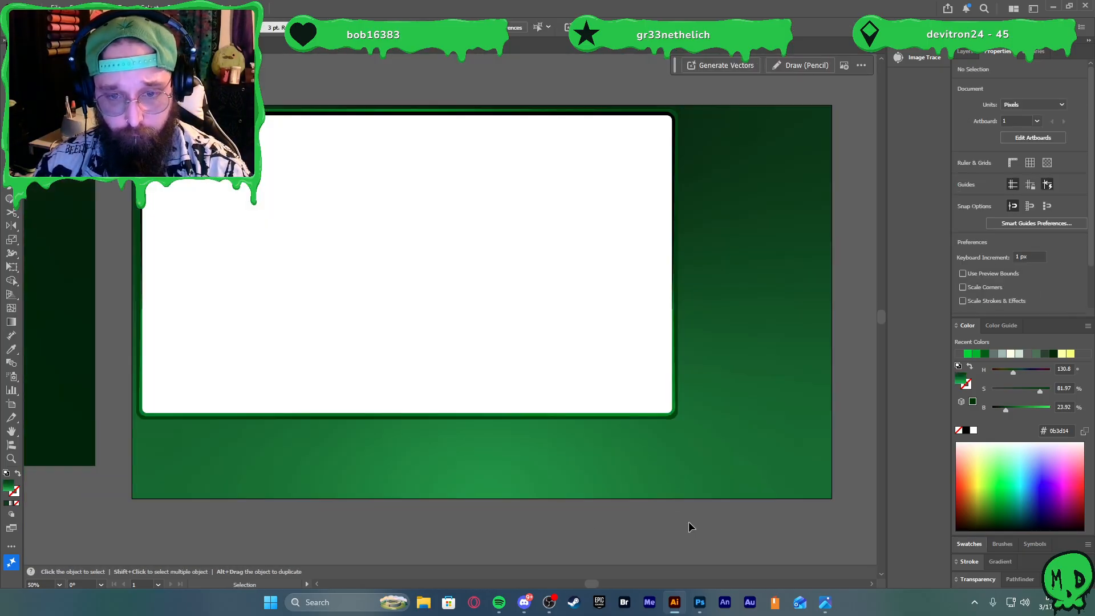
scroll(662, 515, down, 1)
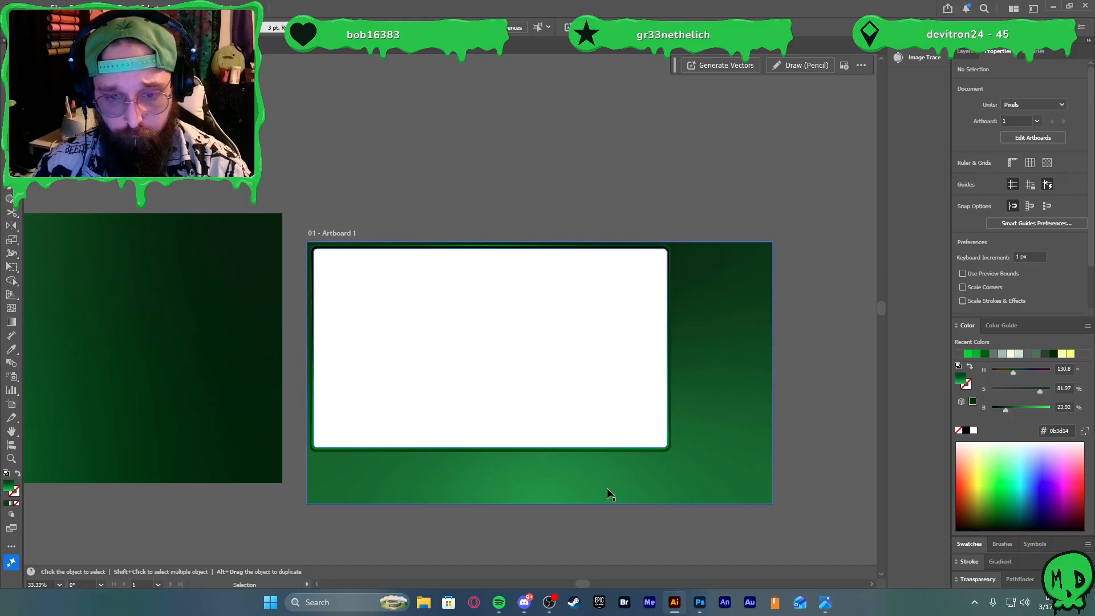
scroll(598, 450, up, 1)
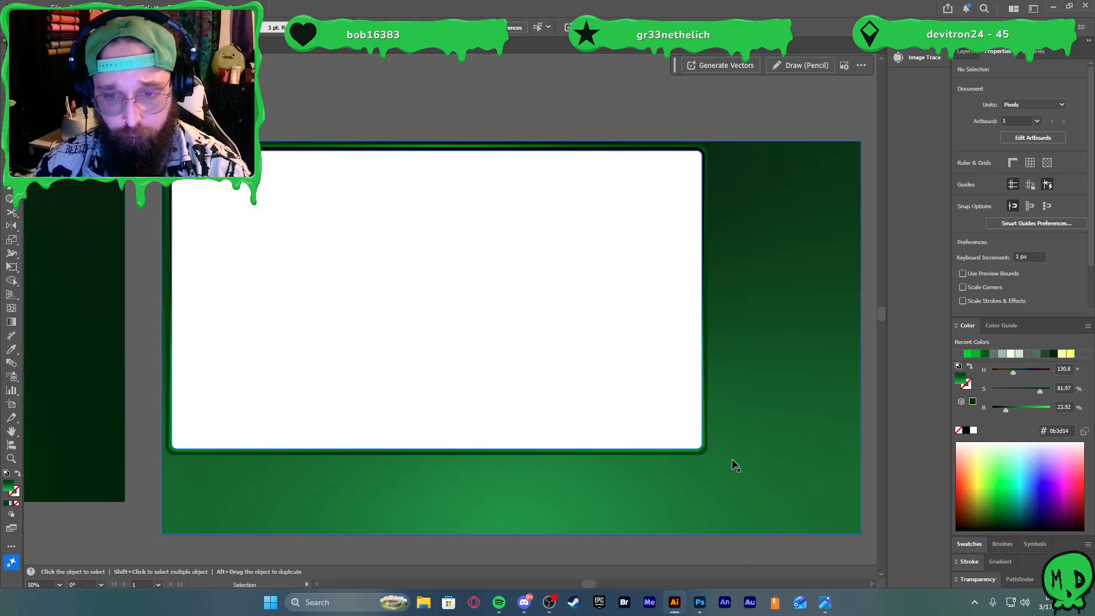
scroll(732, 460, right, 4)
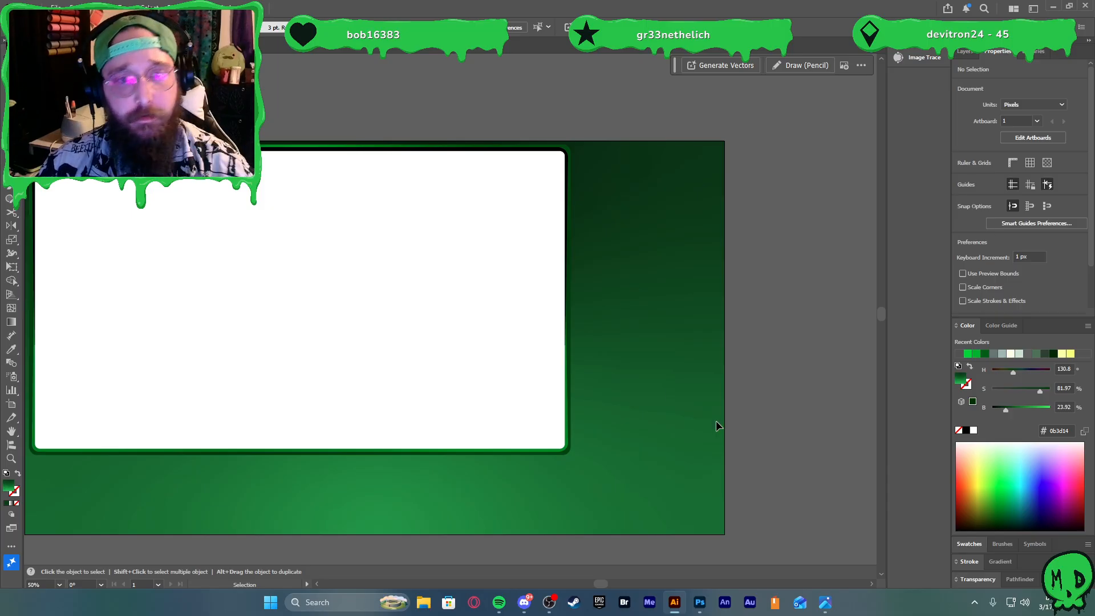
click(564, 157)
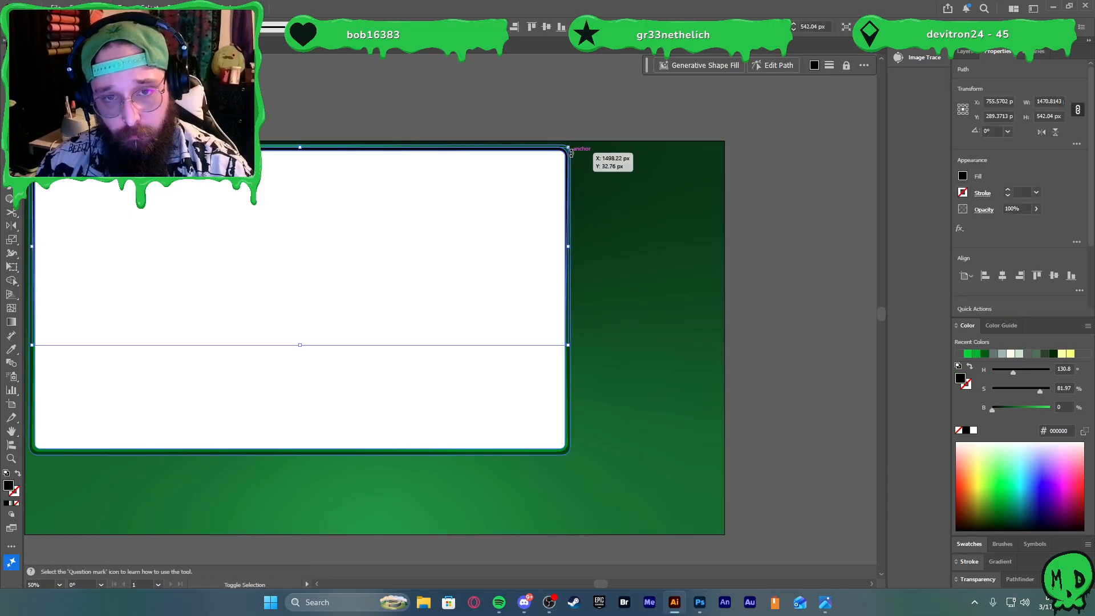
shift+click(571, 177)
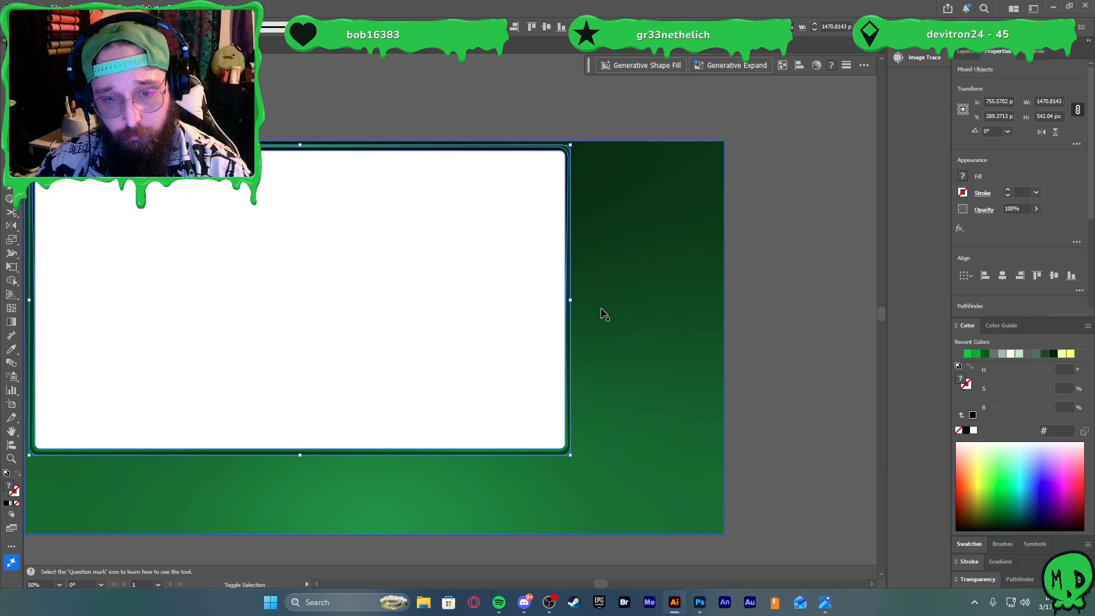
shift+click(564, 450)
drag(556, 458, 844, 449)
scroll(741, 444, right, 2)
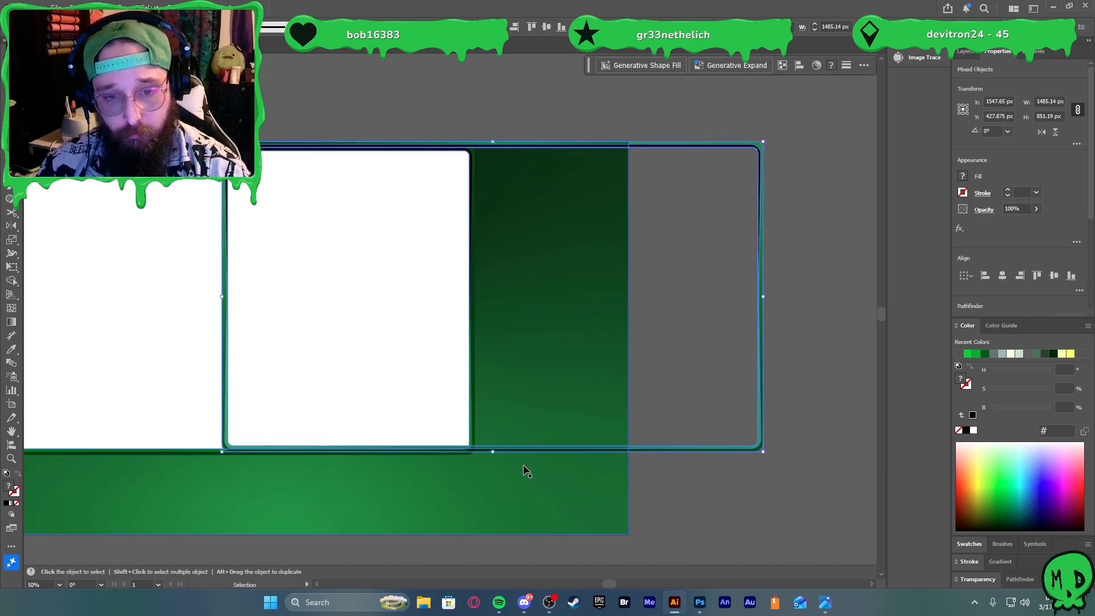
drag(534, 451, 784, 501)
key(ctrl+z)
key(ctrl+z)
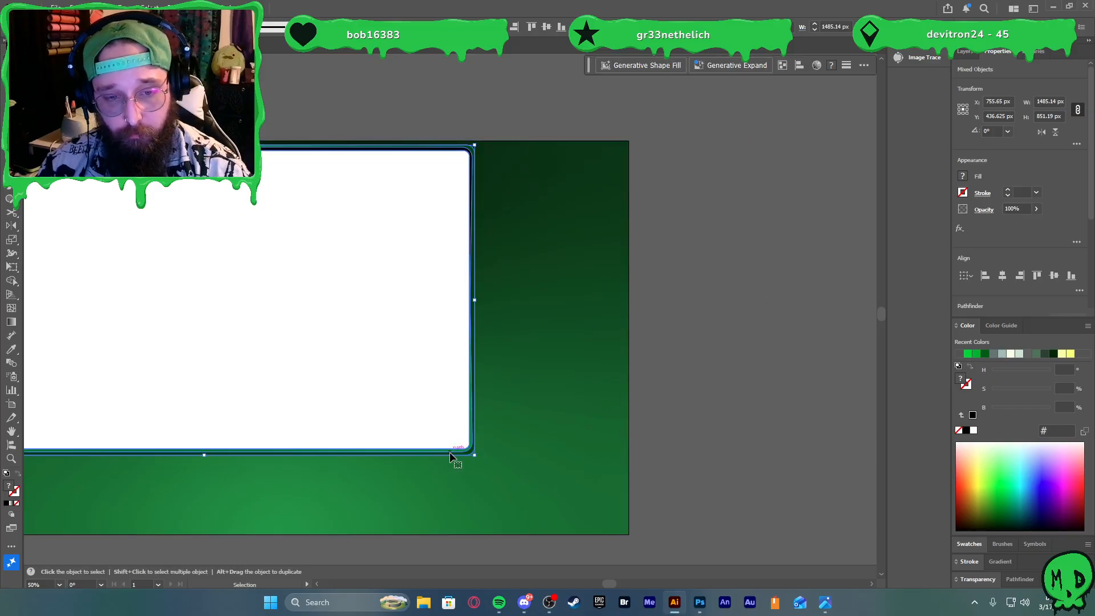
Try to duplicate the border shapes horizontally inside the artboard and select the copy's left anchor points, and undo both
drag(449, 452, 587, 482)
scroll(580, 463, left, 5)
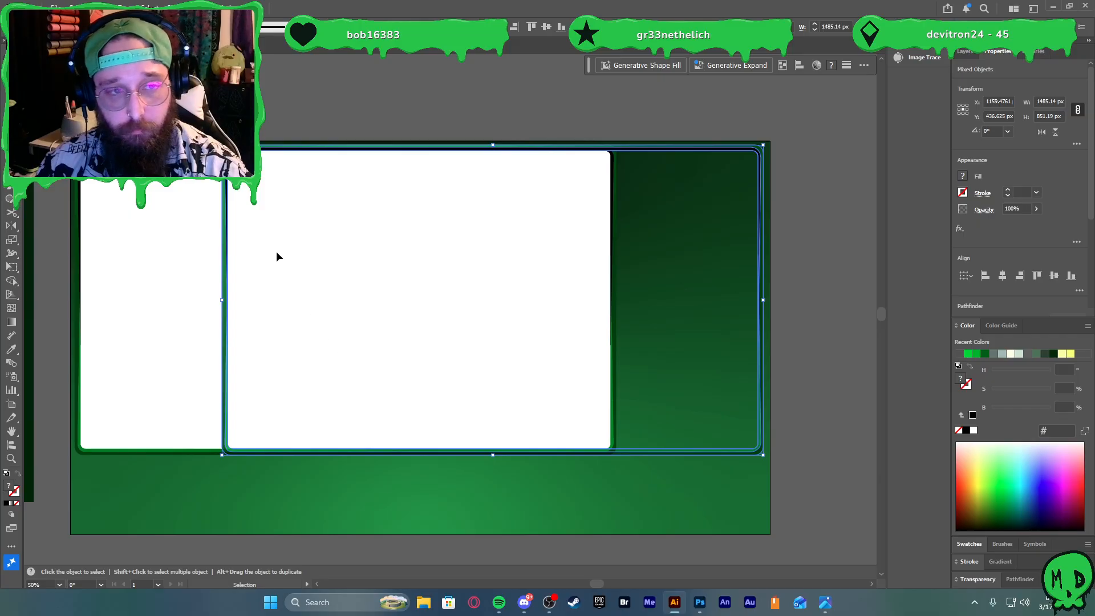
key(d)
key(a)
key(ctrl+z)
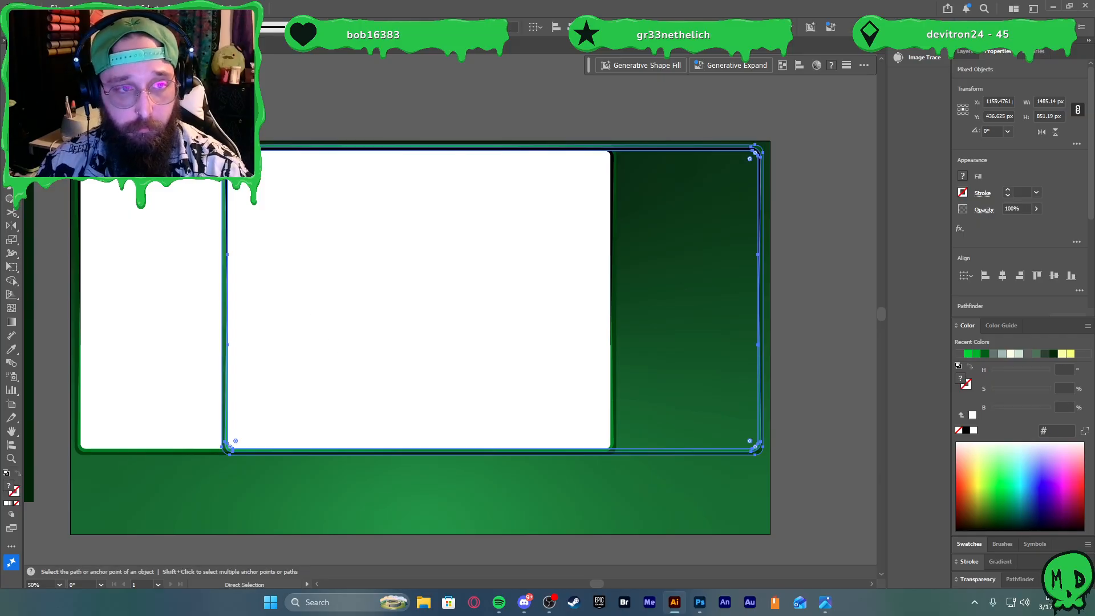
drag(355, 380, 379, 476)
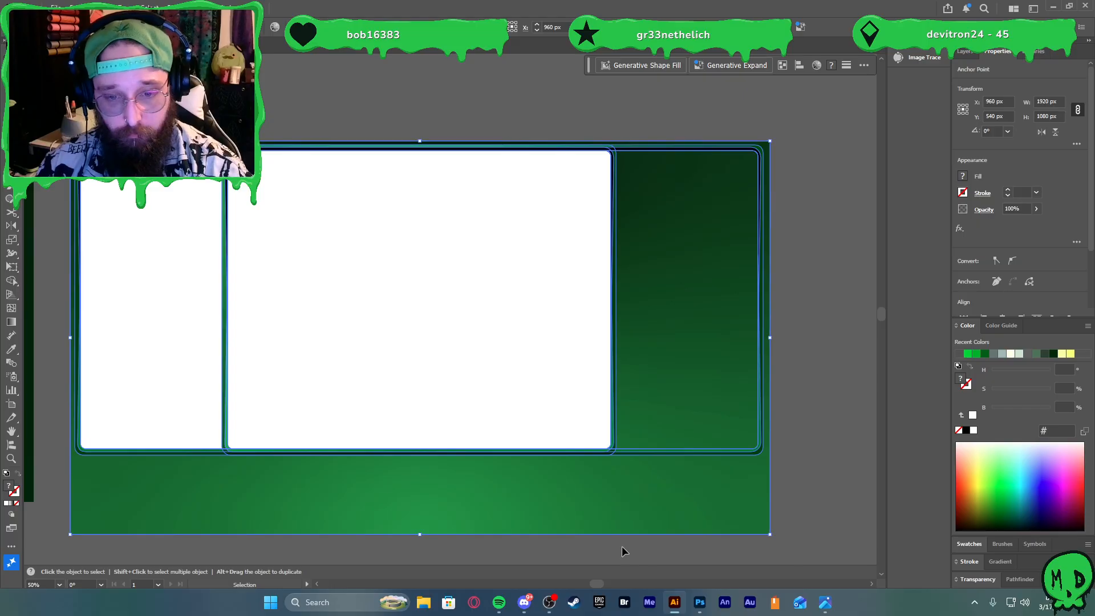
click(621, 513)
key(ctrl+z)
key(ctrl+z)
key(ctrl+z)
key(ctrl+z)
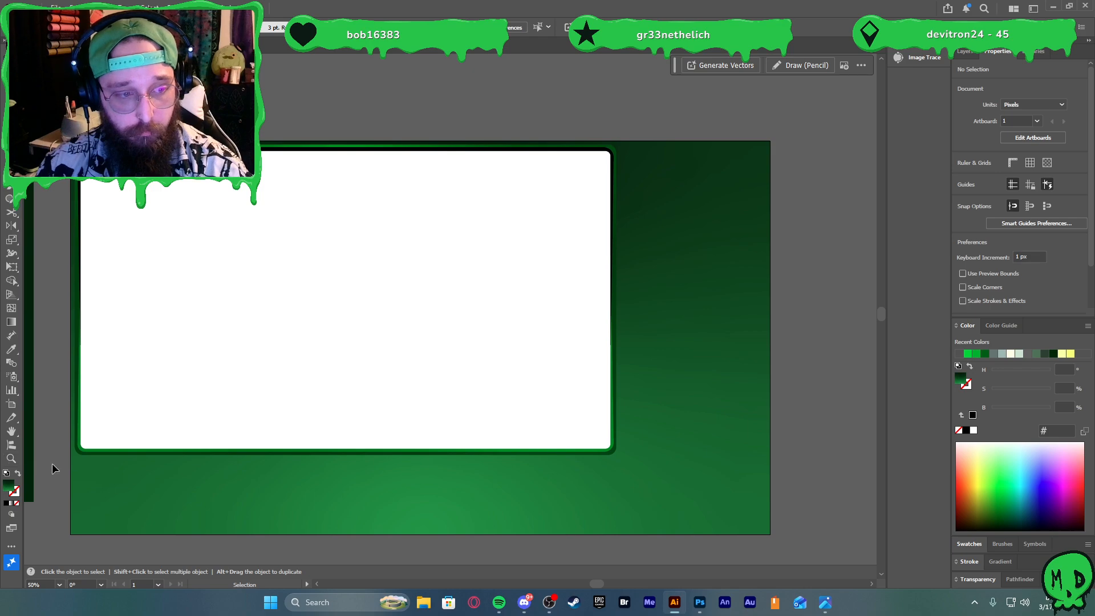
Duplicate the border, shadow and highlight shapes horizontally to the artboard's right side at X 1165.737 px and isolate the copy
drag(645, 109, 723, 194)
key(a)
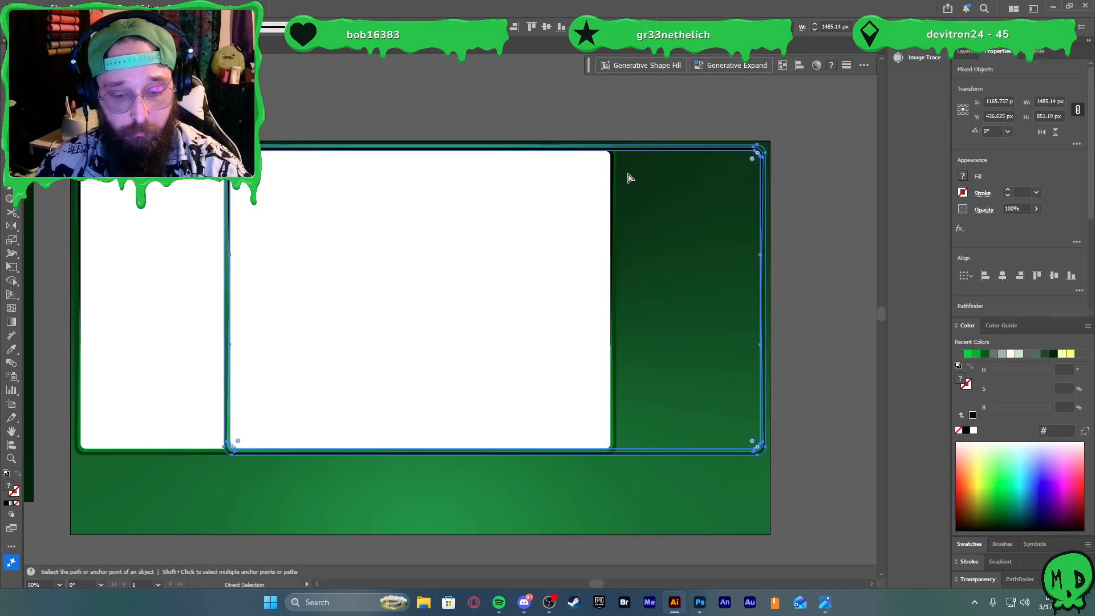
key(v)
double_click(643, 150)
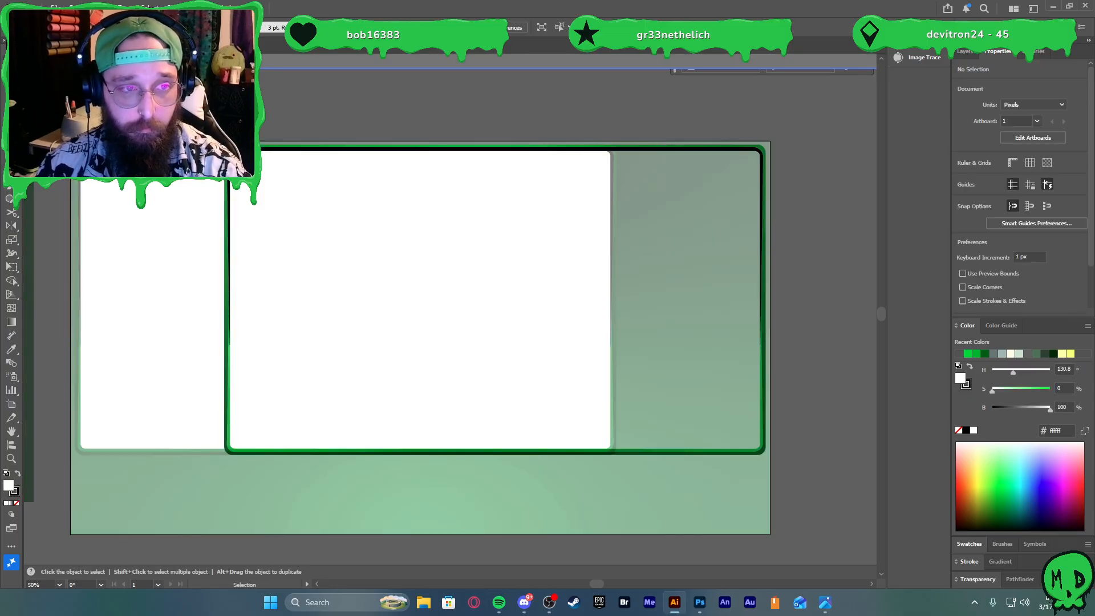
Move the copied frame's left-side anchor points right until the frame is 395.14 px wide, clear of the main cutout
drag(280, 345, 302, 462)
key(a)
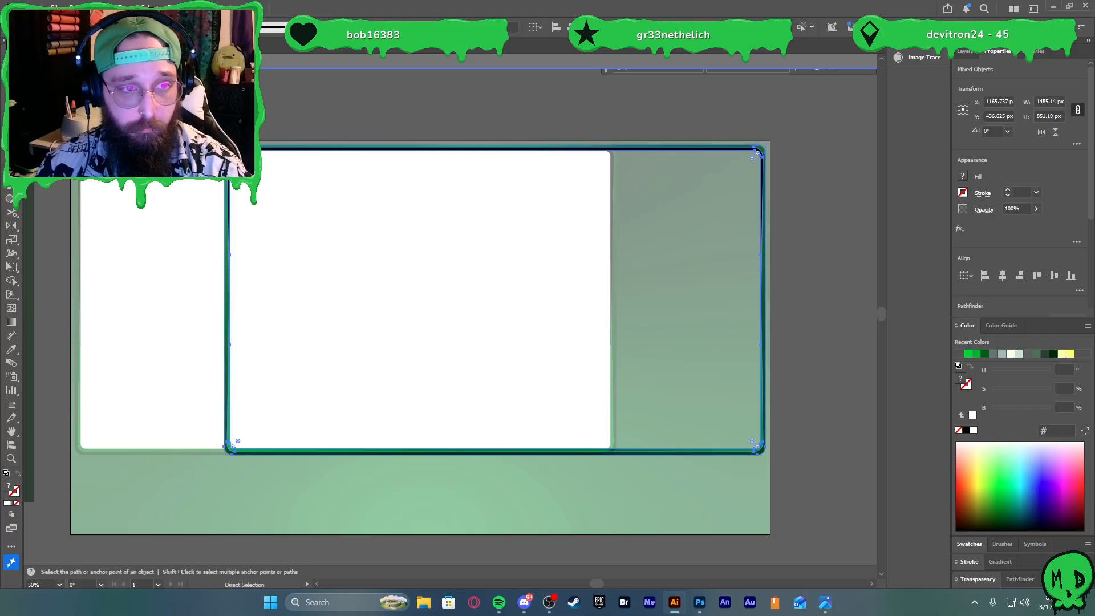
drag(359, 424, 392, 501)
key(shift+Right)
key(shift+Right)
key(shift+Right)
key(shift+Right)
key(shift+Right)
key(shift+Right)
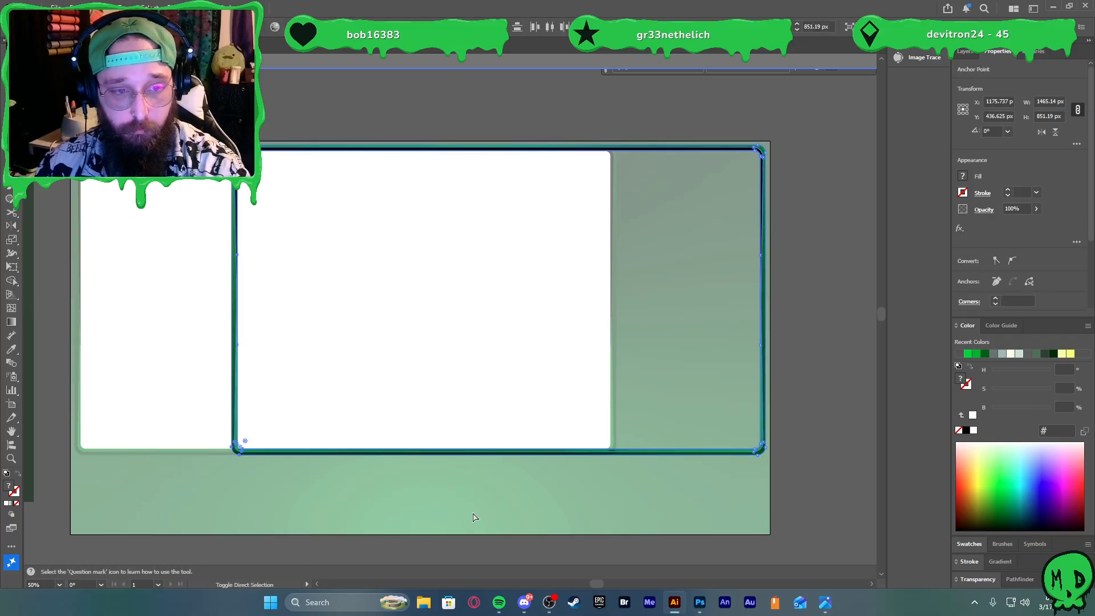
key(shift+Right)
key(shift+Right)
key(shift+Right)
key(shift+Right)
key(shift+Right)
key(shift+Right)
key(shift+Right)
key(shift+Right)
key(shift+Right)
key(shift+Right)
key(shift+Right)
key(shift+Right)
key(shift+Right)
key(shift+Right)
key(shift+Right)
key(shift+Right)
key(shift+Right)
key(shift+Right)
key(shift+Right)
key(shift+Right)
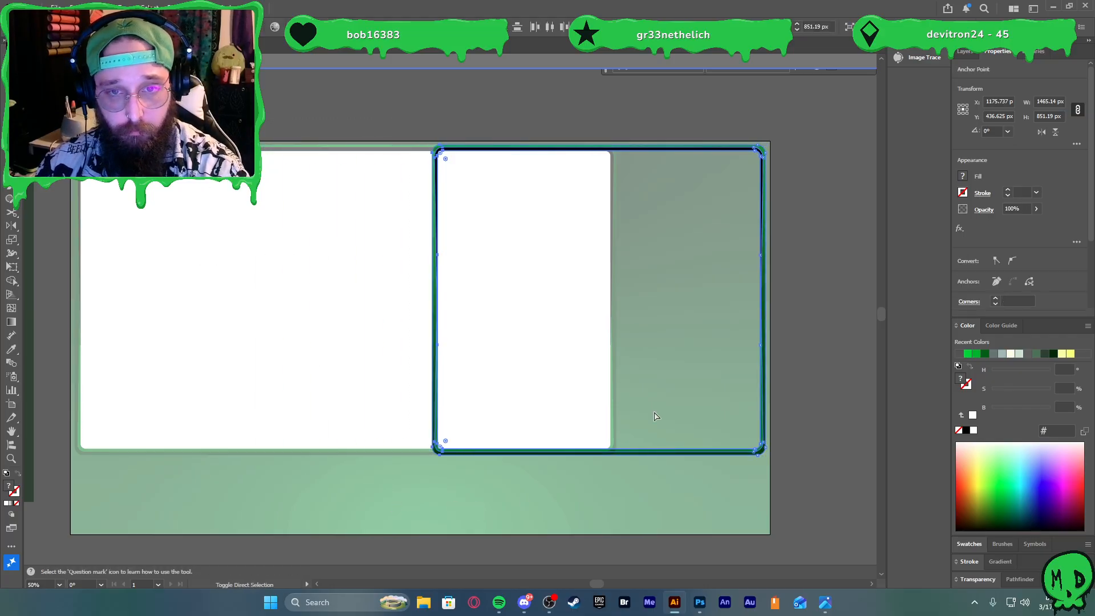
key(shift+Right)
key(shift+Right)
key(shift+Right)
key(shift+Right)
key(shift+Right)
key(shift+Right)
key(shift+Right)
key(shift+Right)
key(shift+Right)
key(shift+Right)
key(shift+Right)
key(shift+Right)
key(shift+Right)
key(shift+Right)
key(shift+Right)
key(shift+Right)
key(shift+Right)
key(shift+Right)
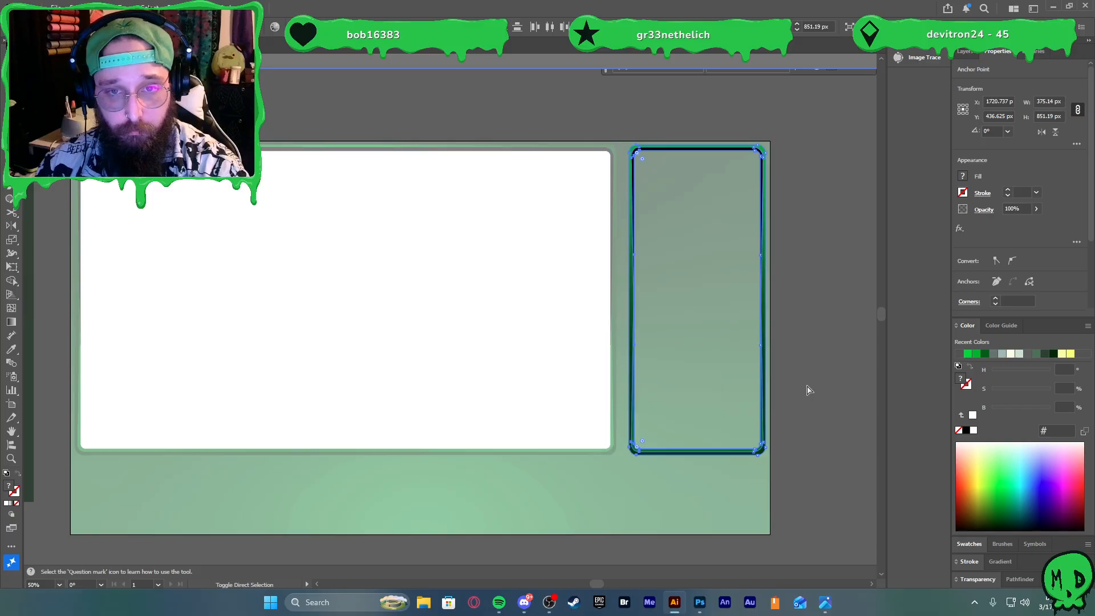
key(shift+Left)
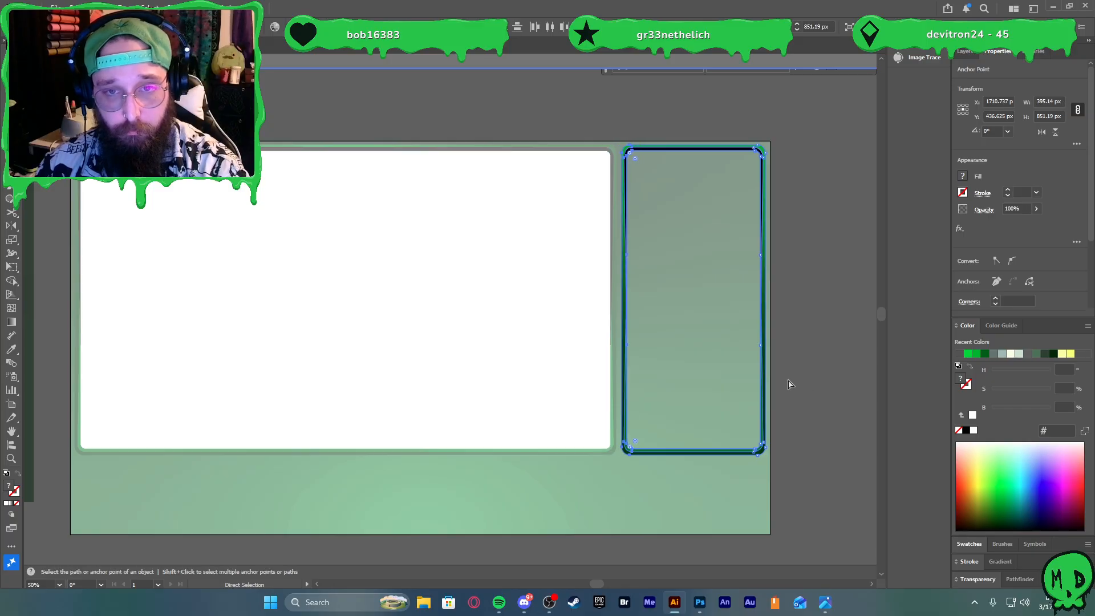
Exit isolation of the narrower side frame and return to the full artboard with the Selection tool
double_click(801, 381)
key(c)
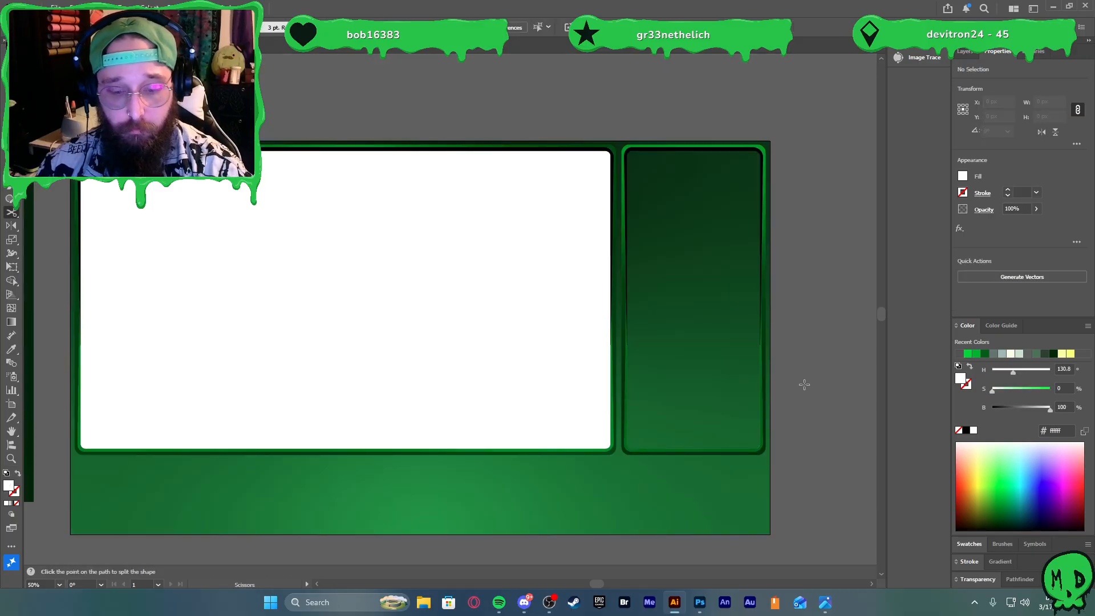
key(a)
scroll(789, 378, down, 1)
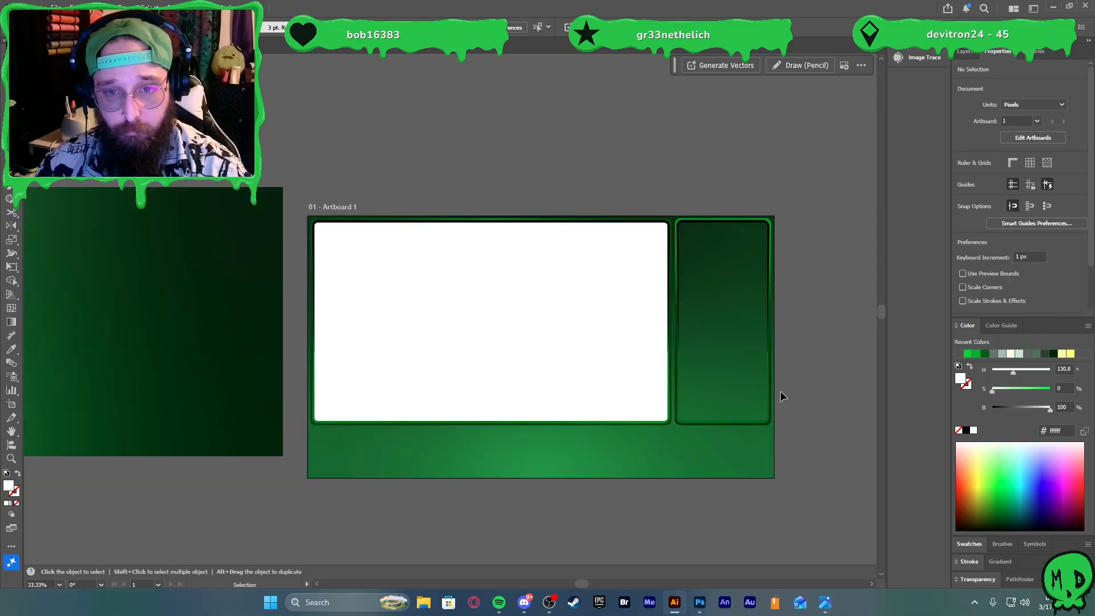
key(v)
scroll(752, 381, up, 1)
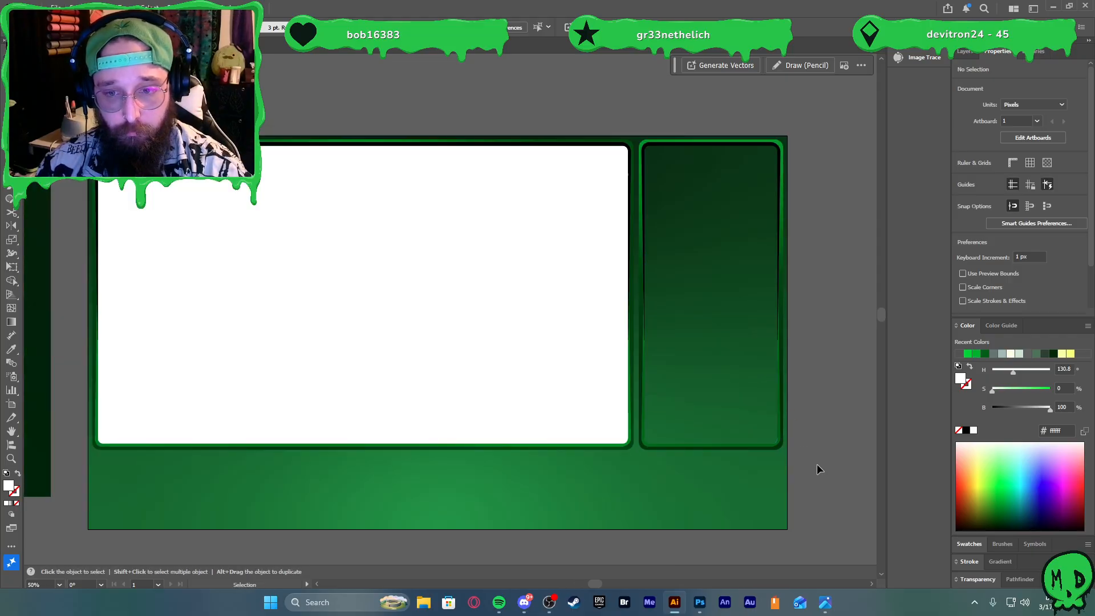
Select both frames together, try the Multiply blend mode on them, and undo it
drag(395, 213, 272, 219)
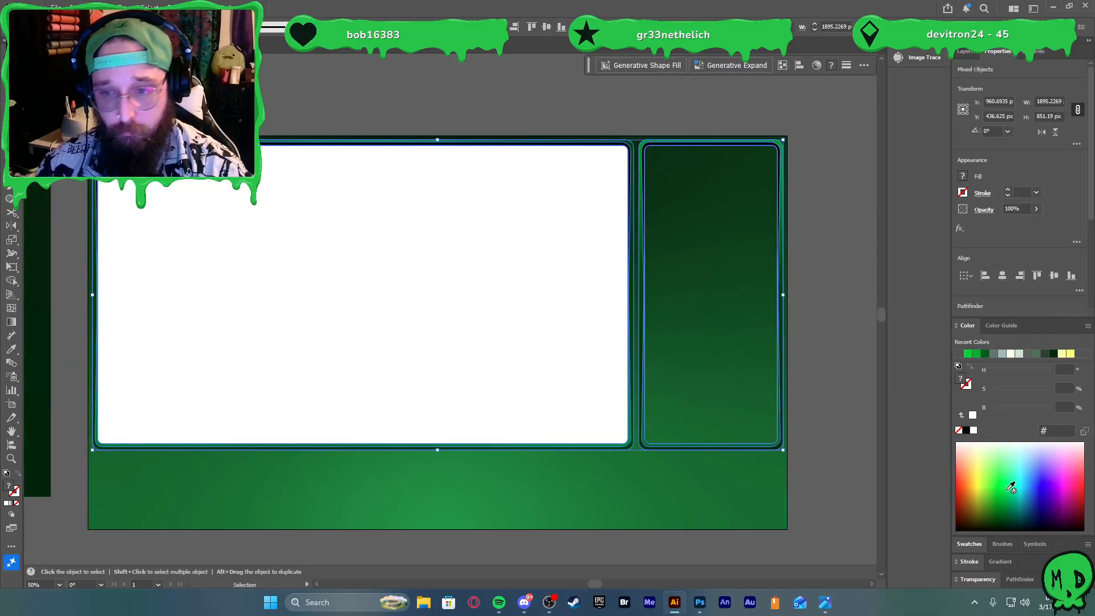
click(985, 579)
click(990, 535)
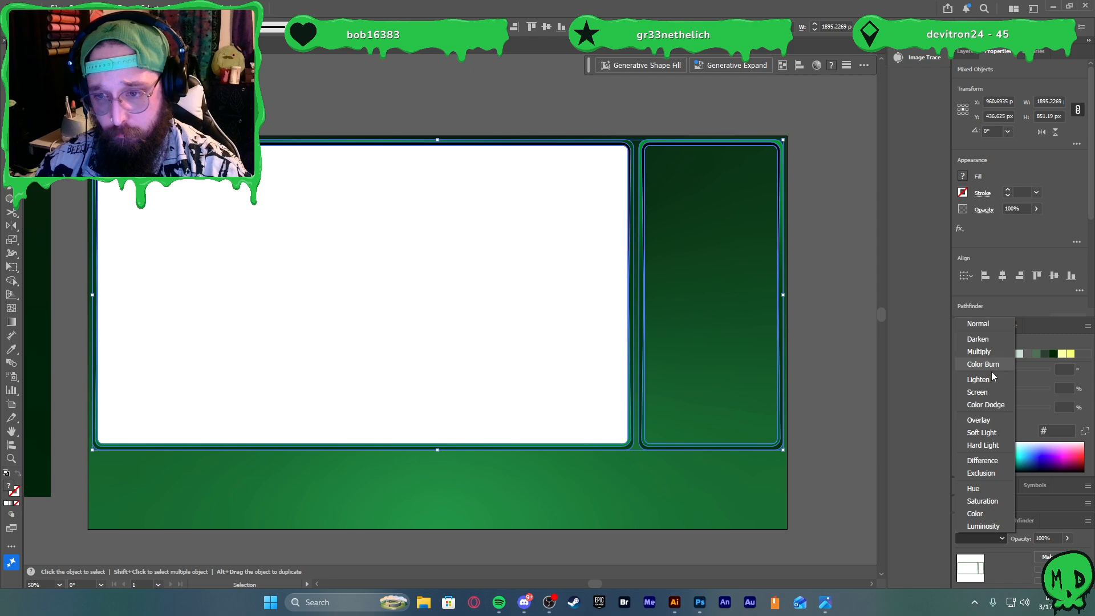
click(978, 352)
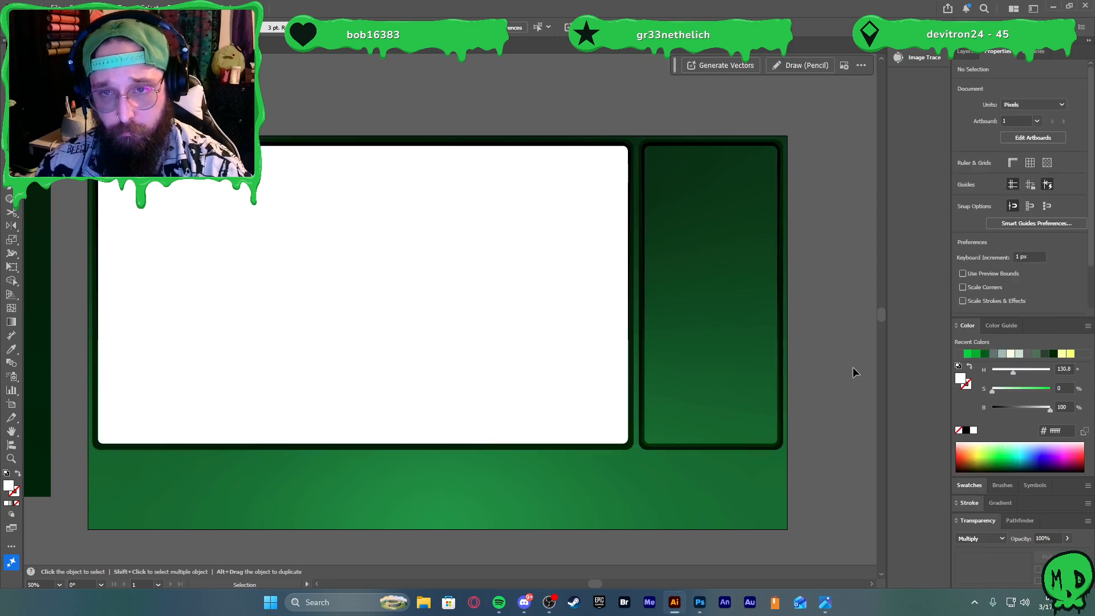
key(ctrl+z)
Try the Hard Light blend mode on both the main and side frames
click(979, 540)
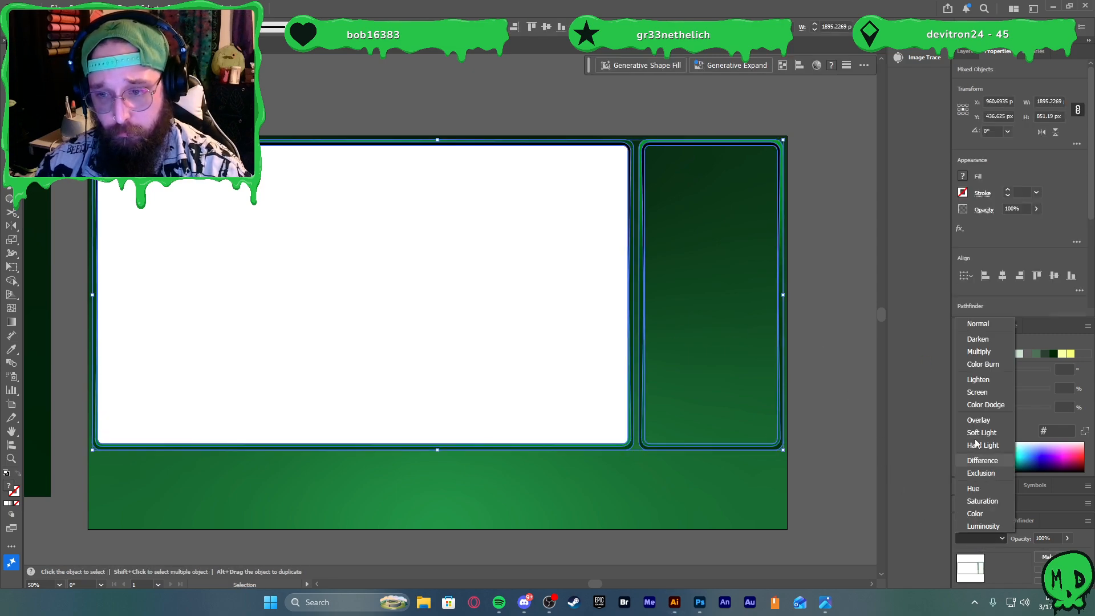
click(986, 447)
click(825, 355)
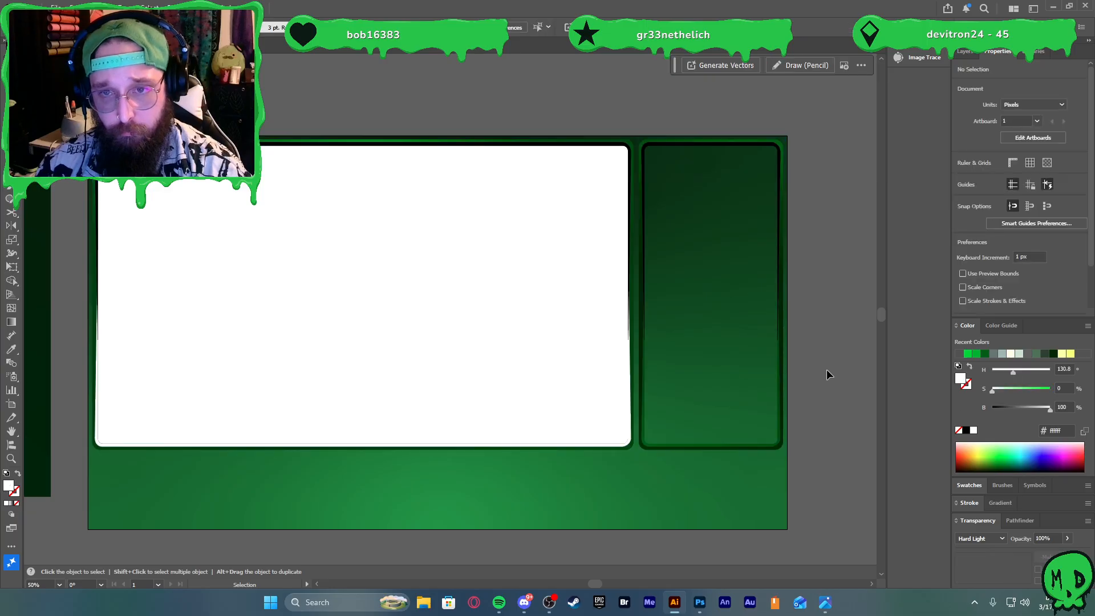
scroll(806, 389, down, 1)
scroll(707, 405, up, 1)
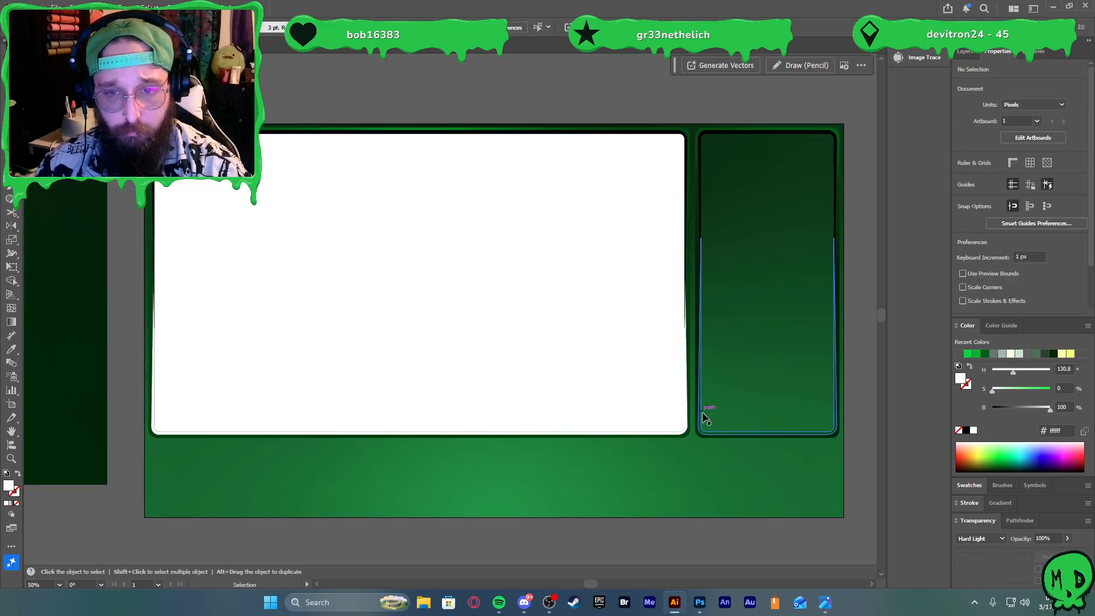
Isolate the gradient border compound path around the main cutout for editing
click(673, 358)
click(662, 199)
click(687, 133)
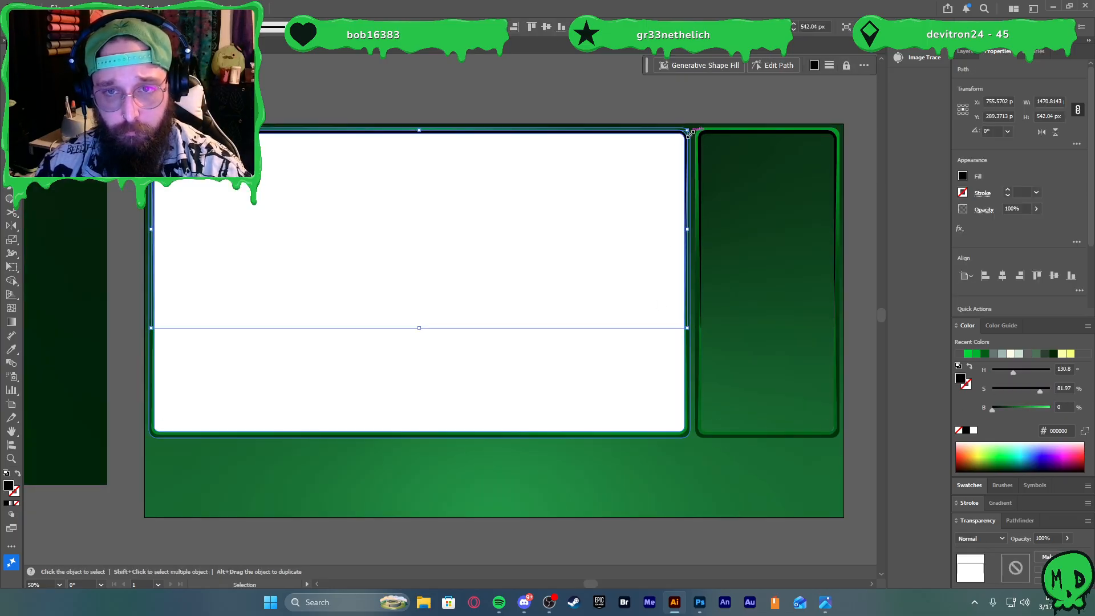
click(743, 117)
click(712, 133)
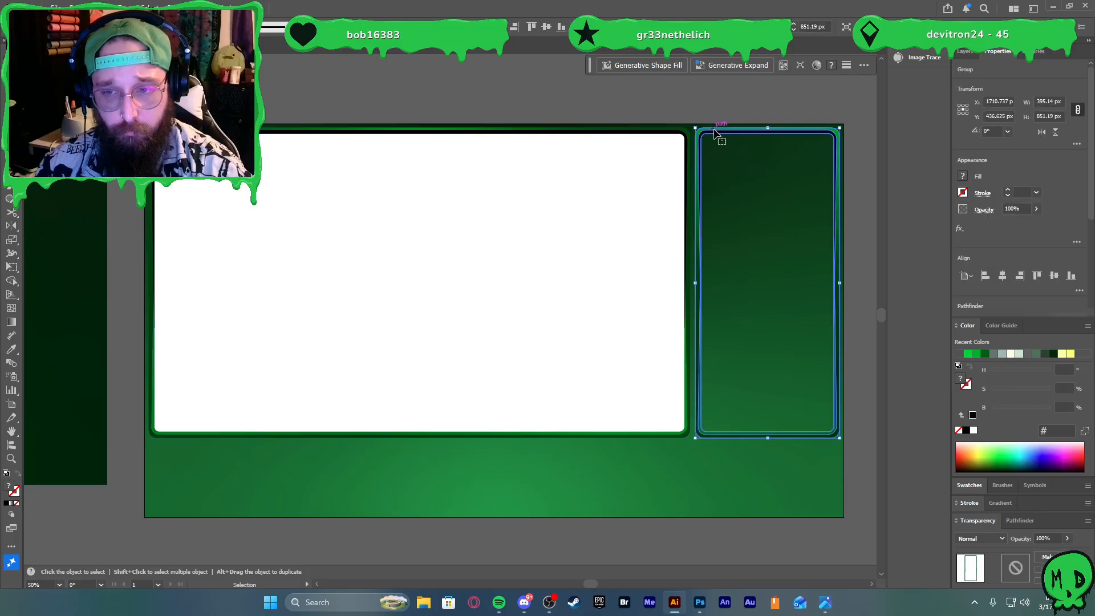
scroll(751, 170, up, 1)
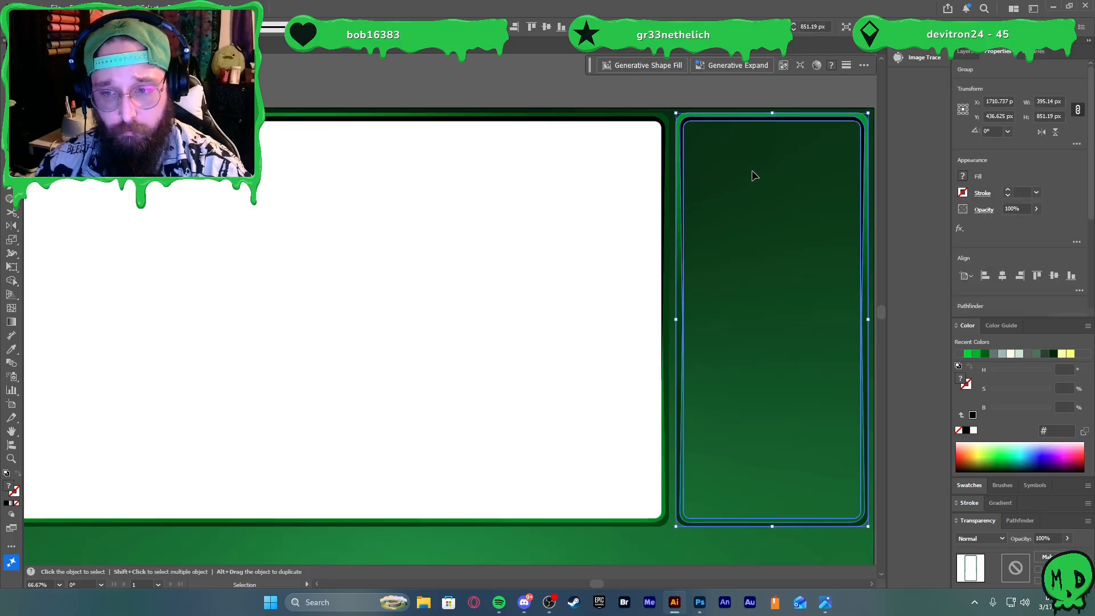
click(599, 98)
double_click(627, 115)
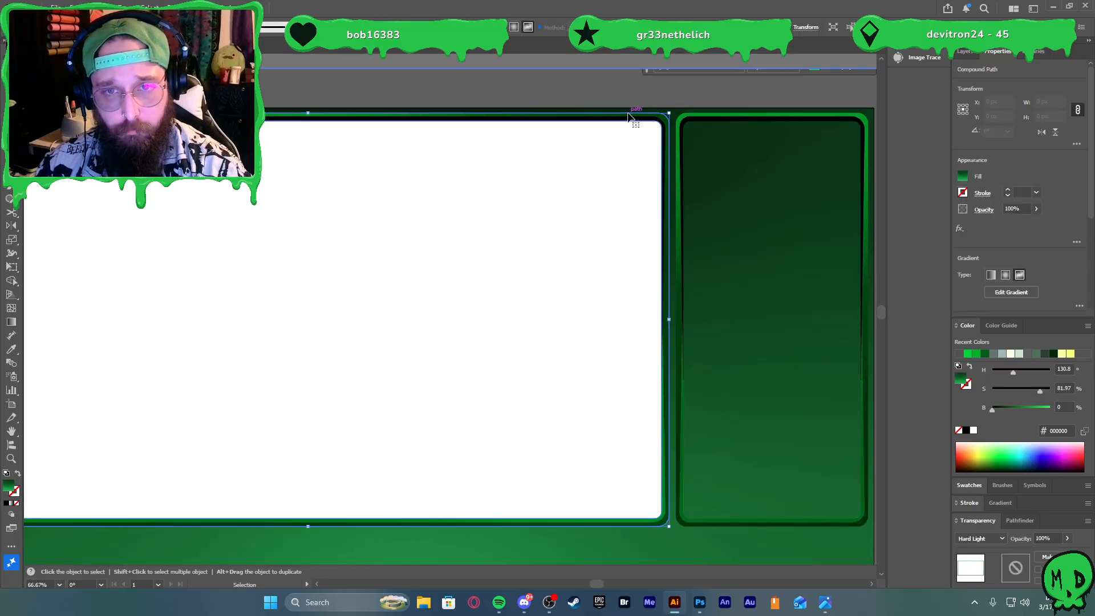
scroll(508, 181, down, 1)
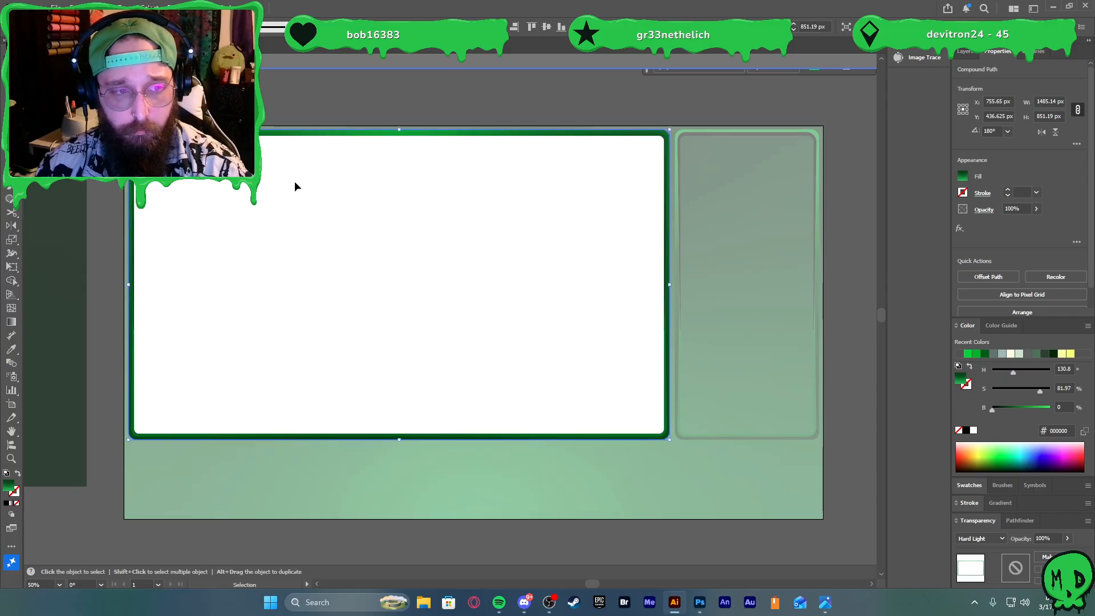
Add bright green #30bf50 color stops at the upper right and upper left corners of the main border's freeform gradient
key(g)
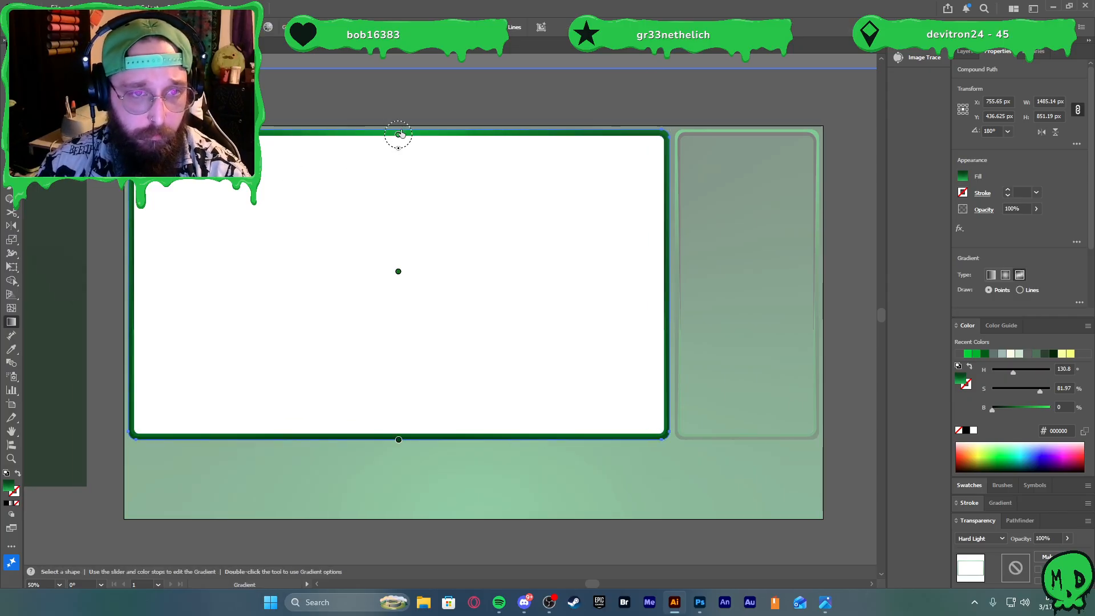
click(398, 135)
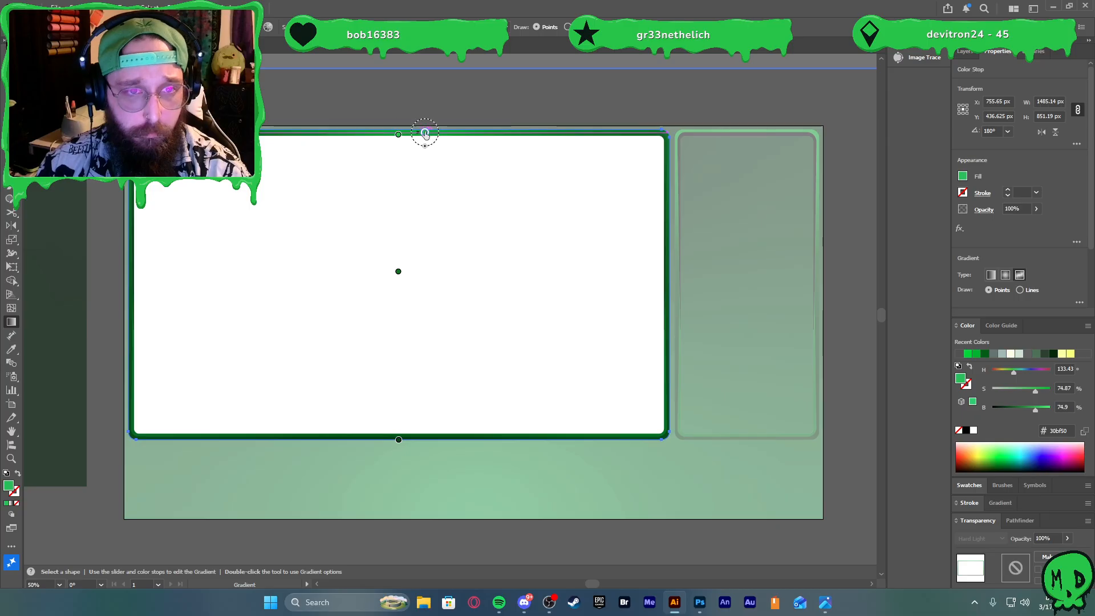
click(605, 140)
drag(605, 140, 663, 137)
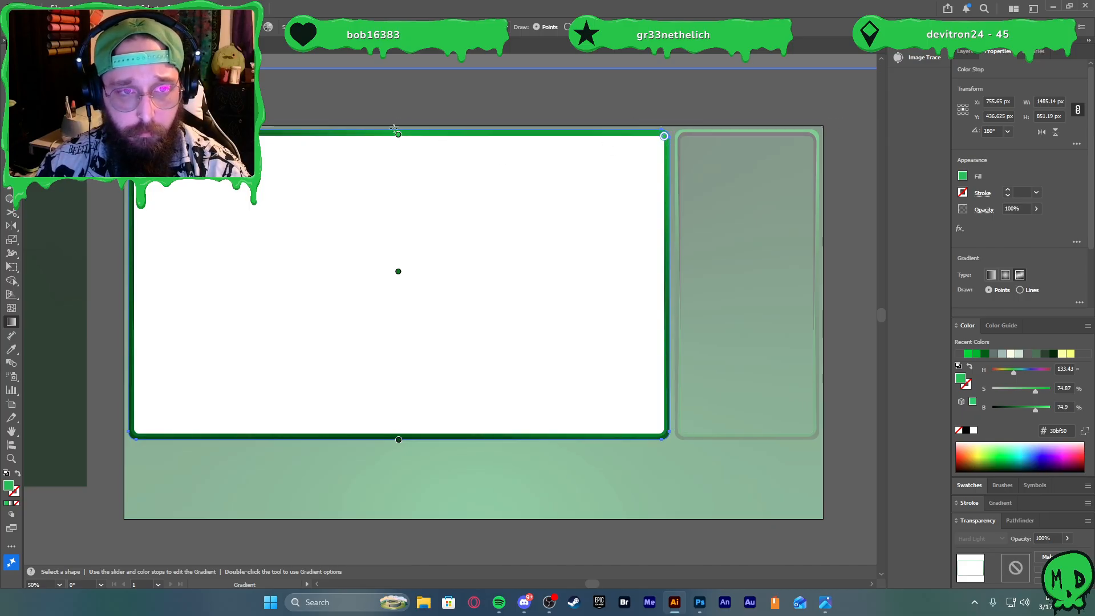
drag(383, 132, 134, 136)
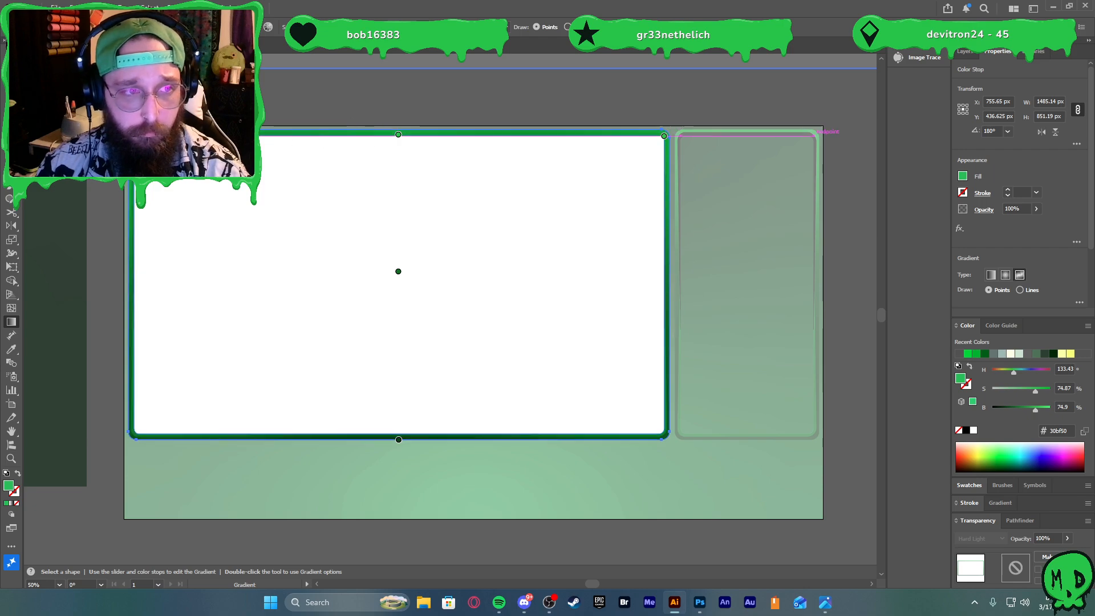
Add dark green #0b3d14 color stops at the main border's lower corners and align the lower stops onto the border
click(398, 440)
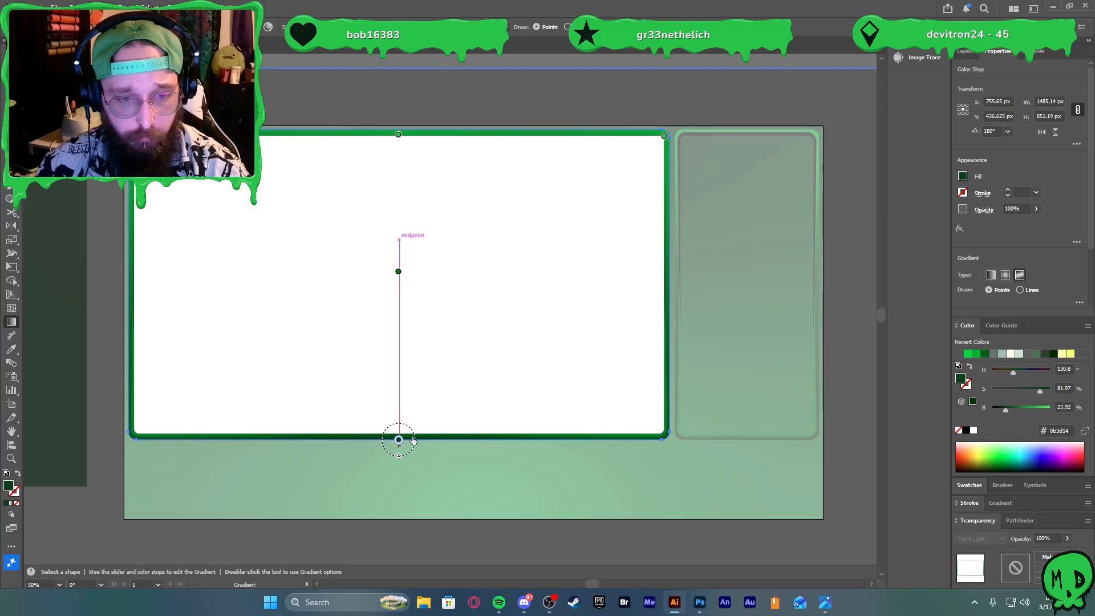
double_click(422, 437)
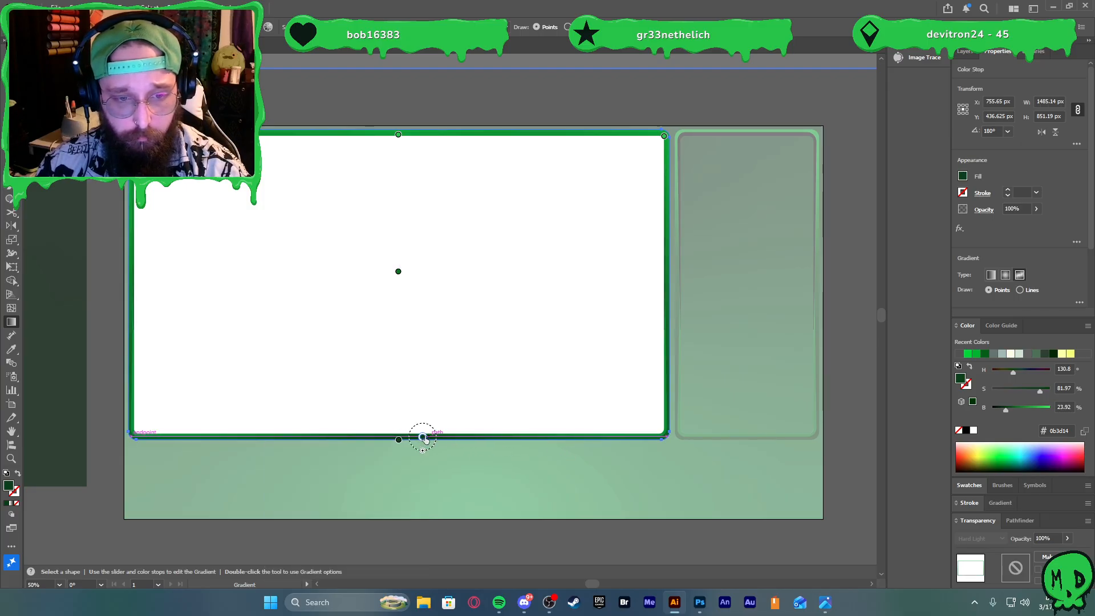
mouse_move(422, 437)
mouse_down()
mouse_move(664, 442)
mouse_move(139, 433)
mouse_up()
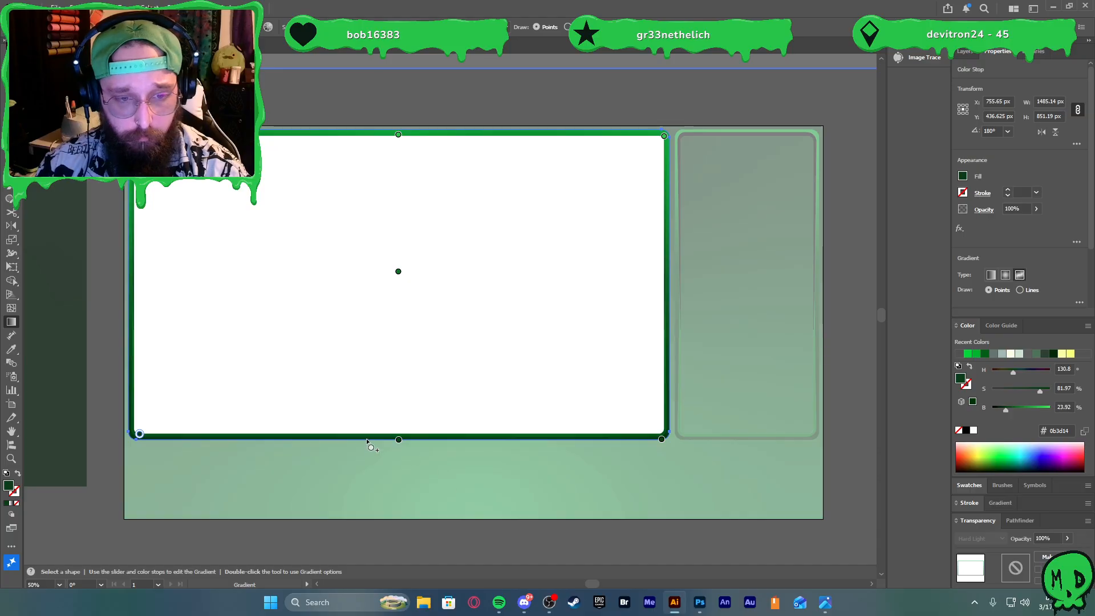
click(398, 438)
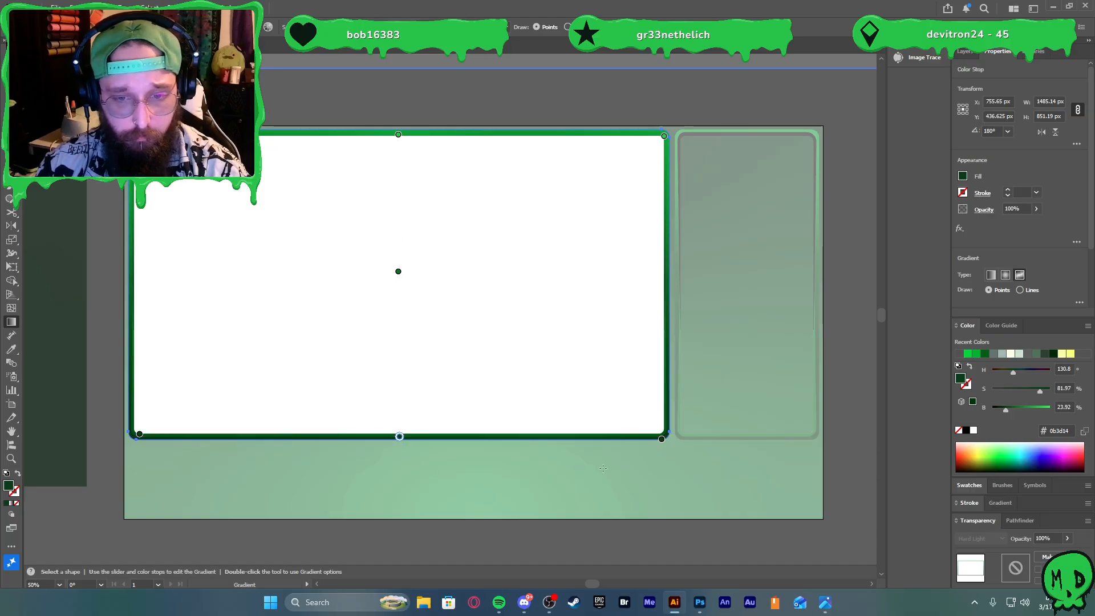
click(661, 438)
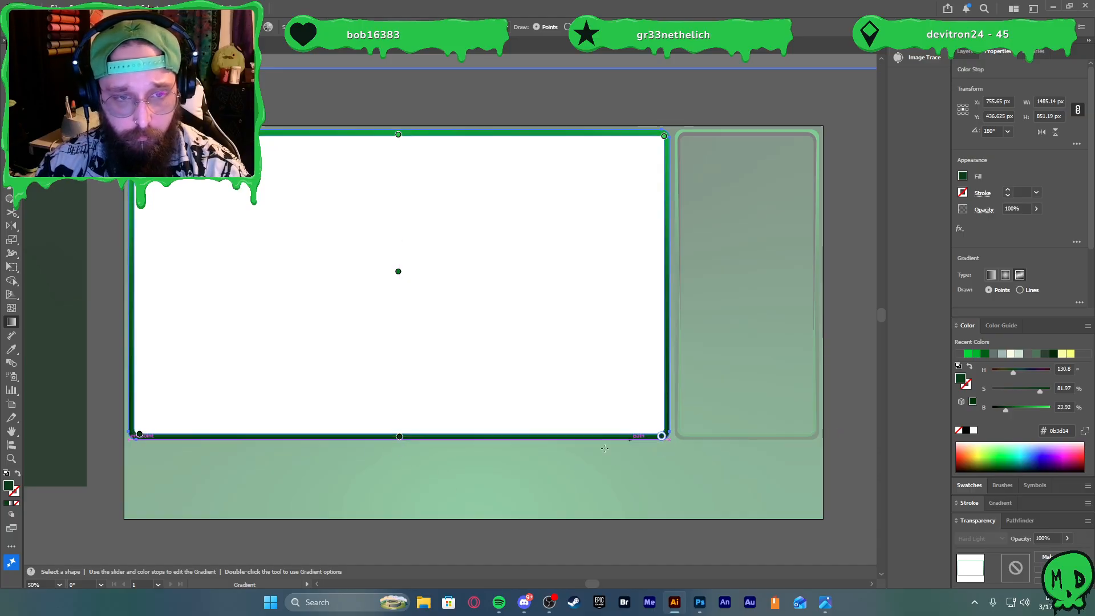
Place mid-green #126e25 color stops halfway down the main border's right and left sides, and exit isolation
click(427, 276)
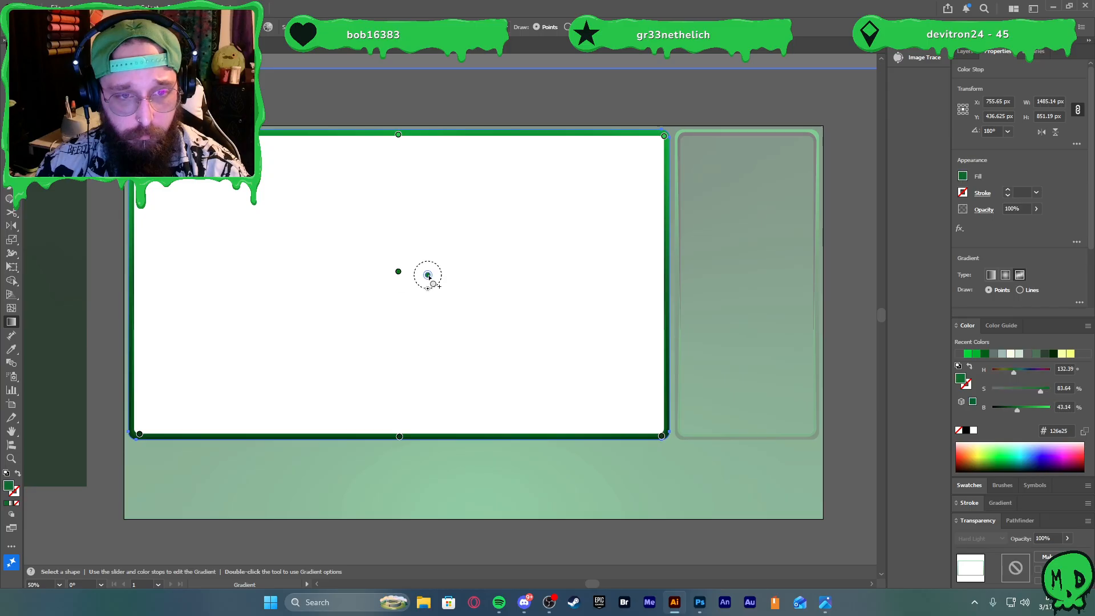
drag(427, 275, 667, 269)
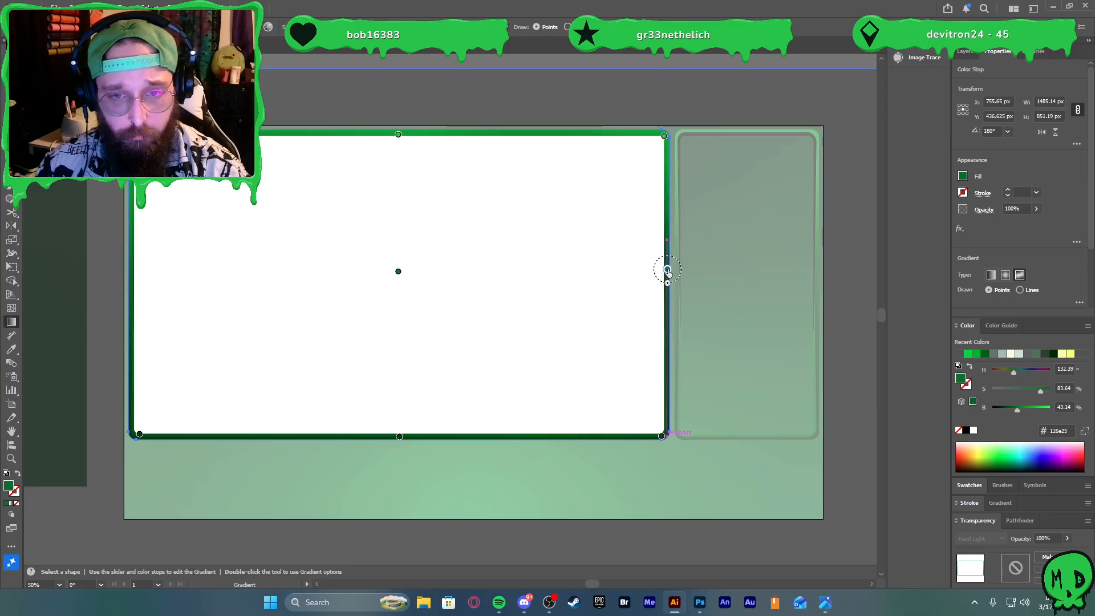
click(526, 266)
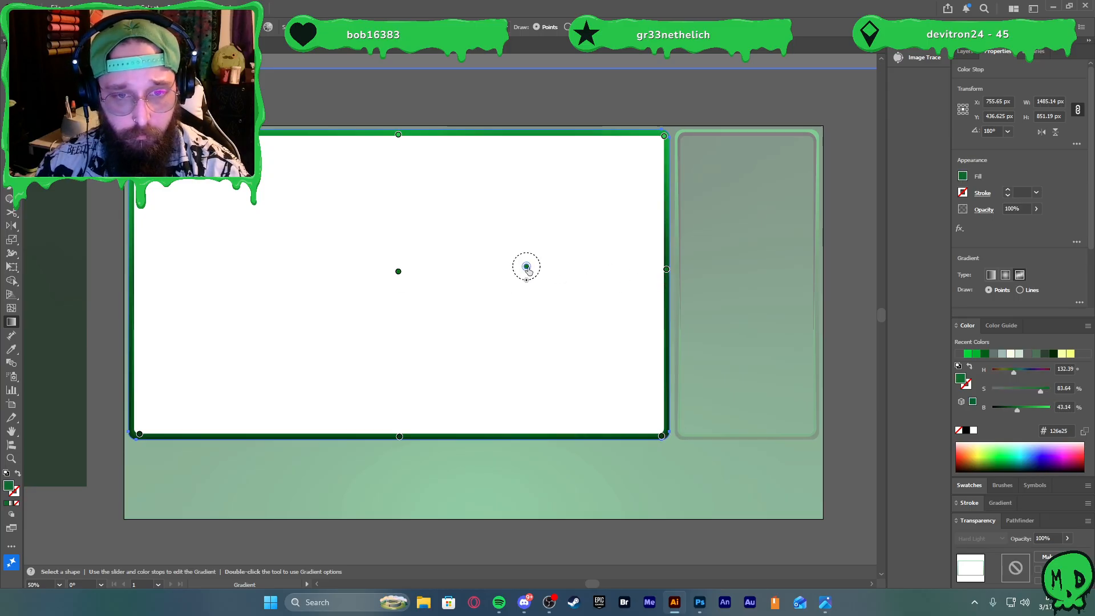
drag(526, 266, 134, 269)
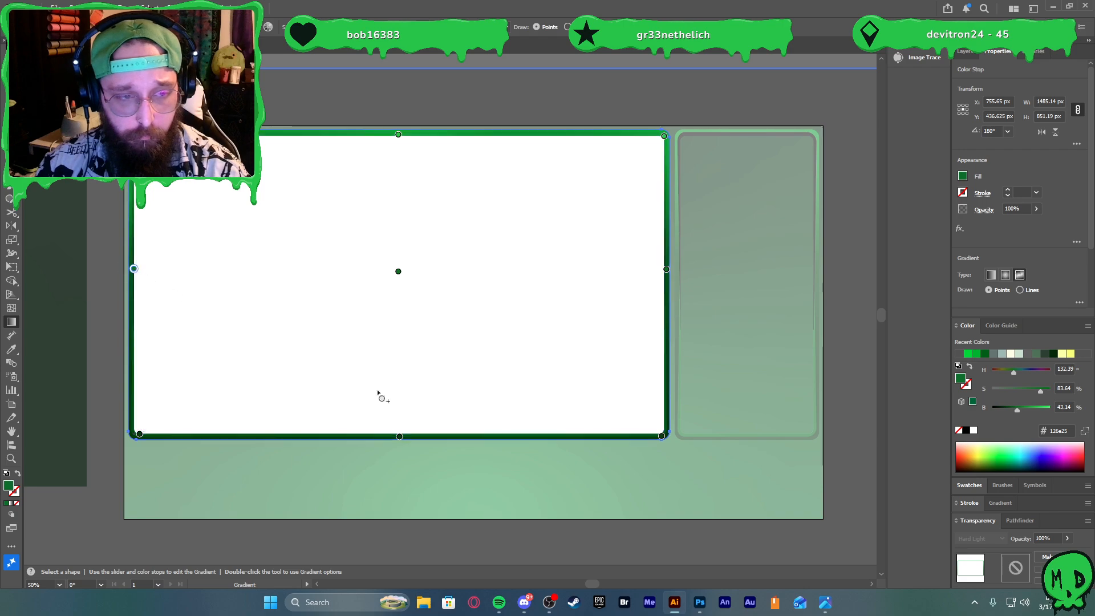
key(v)
click(518, 541)
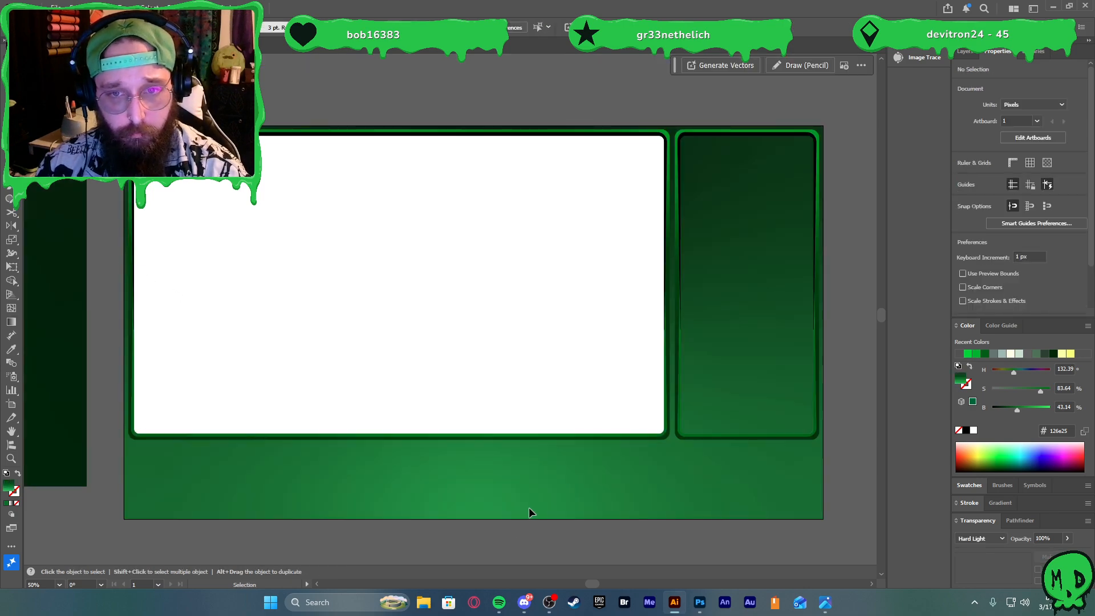
Apply a Multiply drop shadow to both frames with 75% opacity, 7 px X and Y offsets and 5 px blur
scroll(529, 508, down, 1)
scroll(651, 491, down, 1)
scroll(618, 492, left, 1)
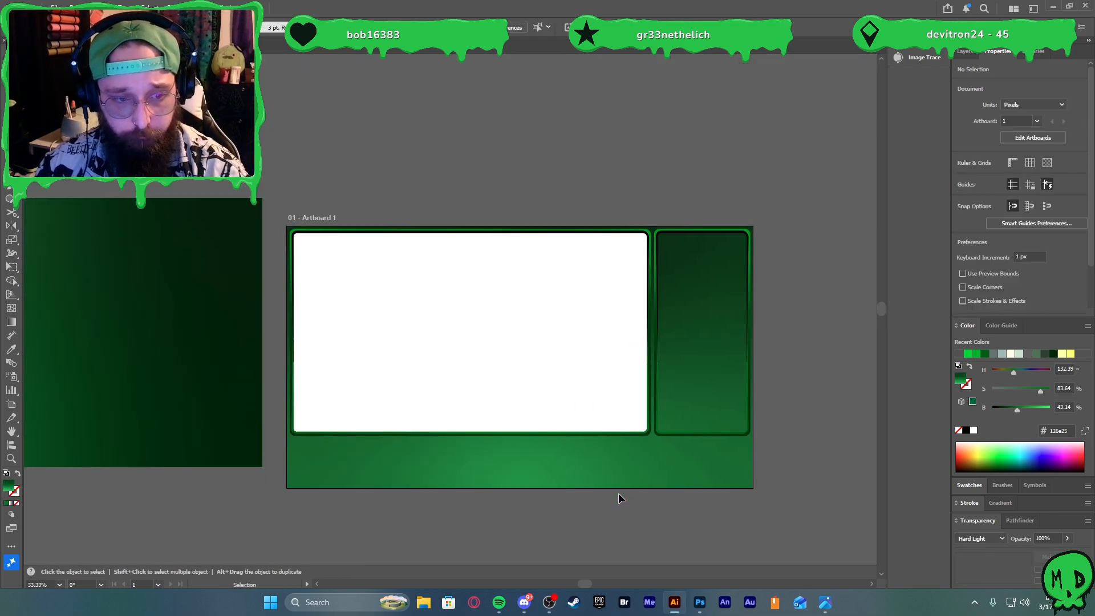
scroll(618, 493, down, 1)
scroll(648, 466, up, 1)
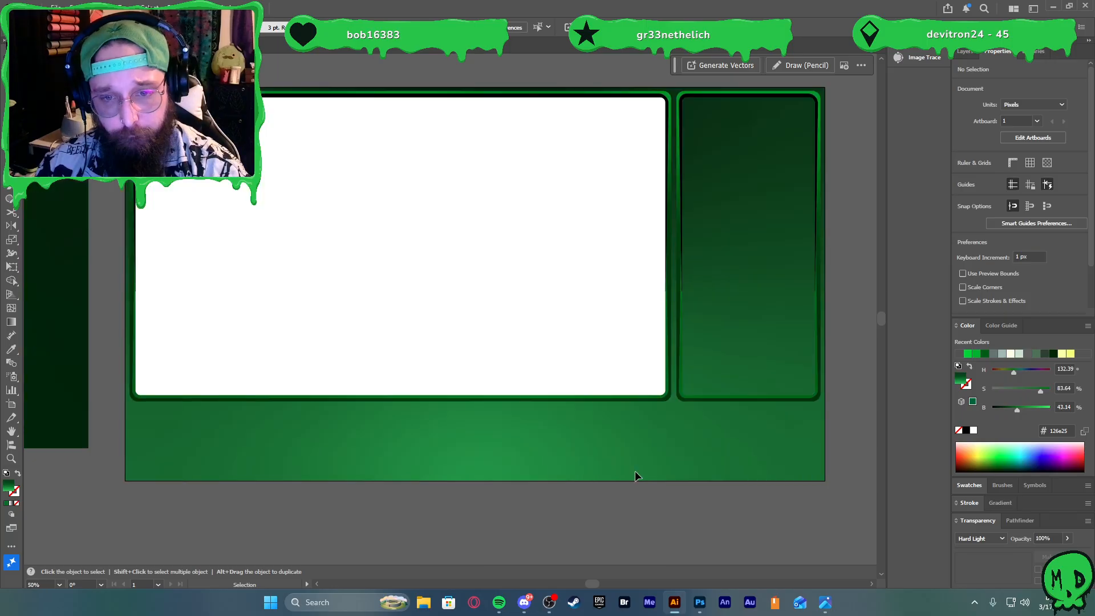
click(670, 400)
shift+click(681, 401)
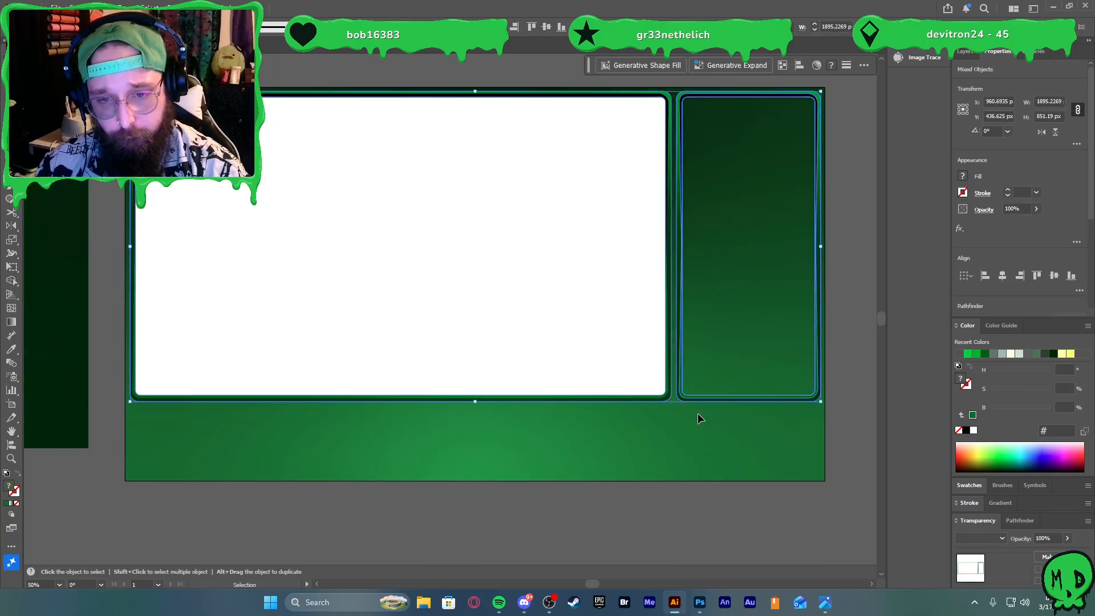
click(173, 7)
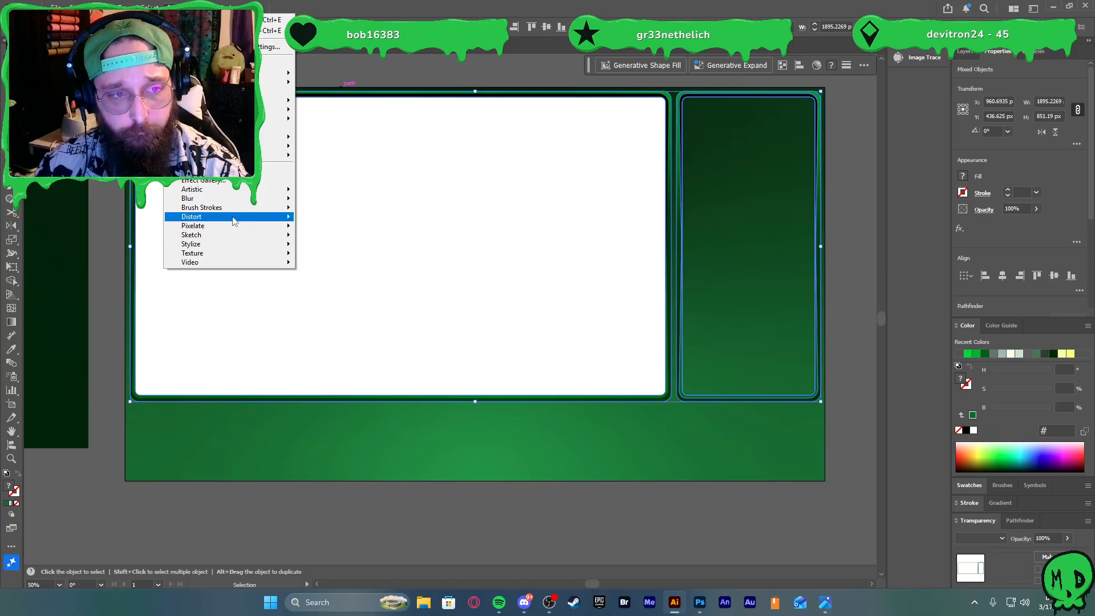
mouse_move(273, 137)
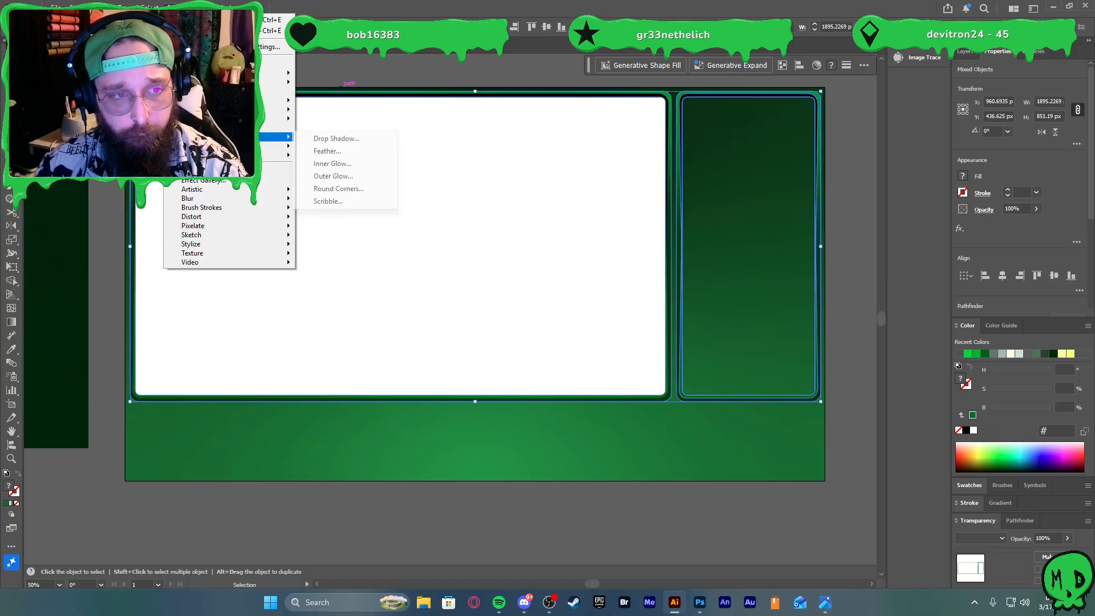
click(336, 138)
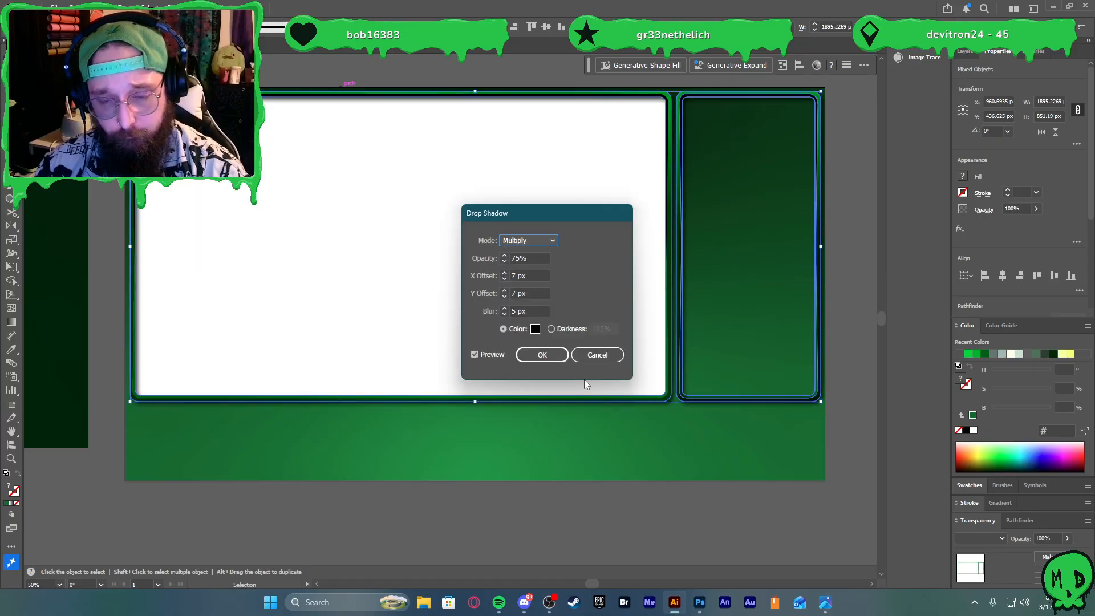
click(542, 355)
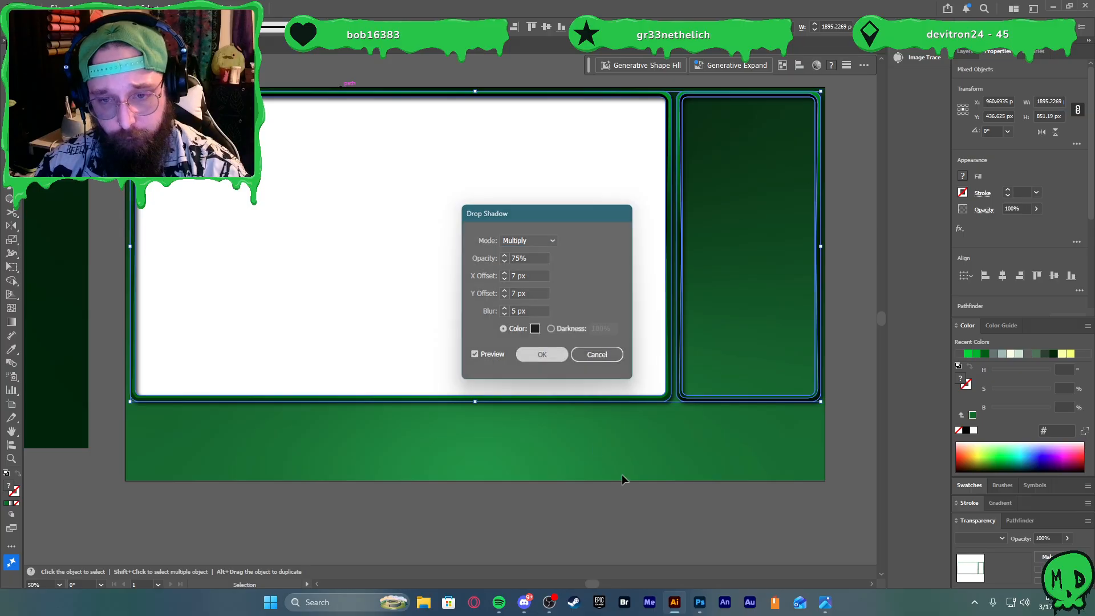
Undo the frames' drop shadow and apply a Multiply one with 60% opacity, 5 px X and Y offsets and 5 px blur
click(675, 494)
scroll(717, 484, down, 1)
scroll(722, 480, up, 2)
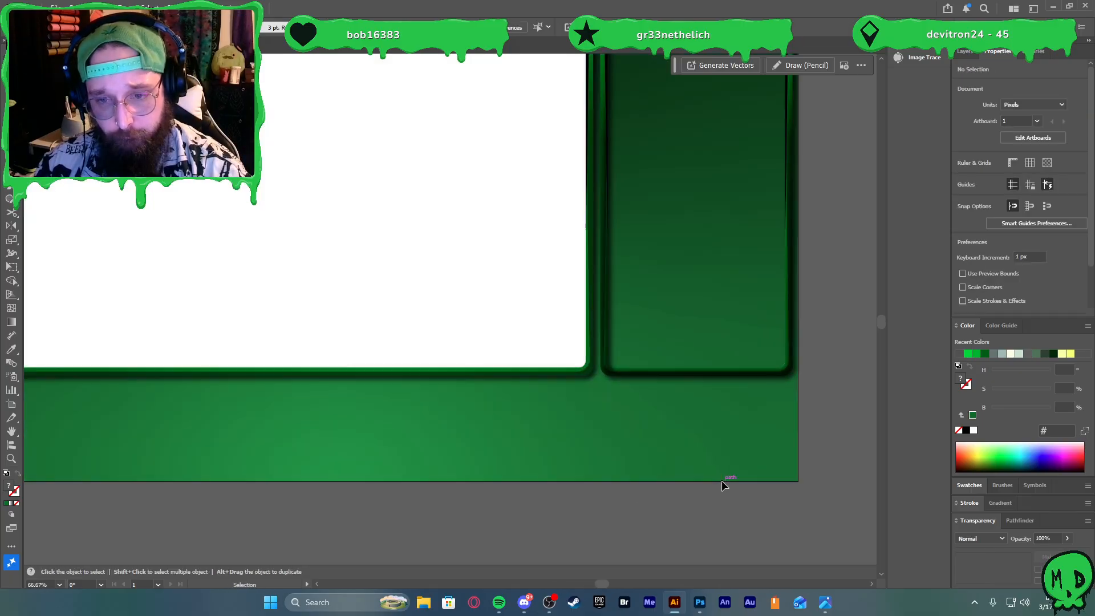
click(593, 378)
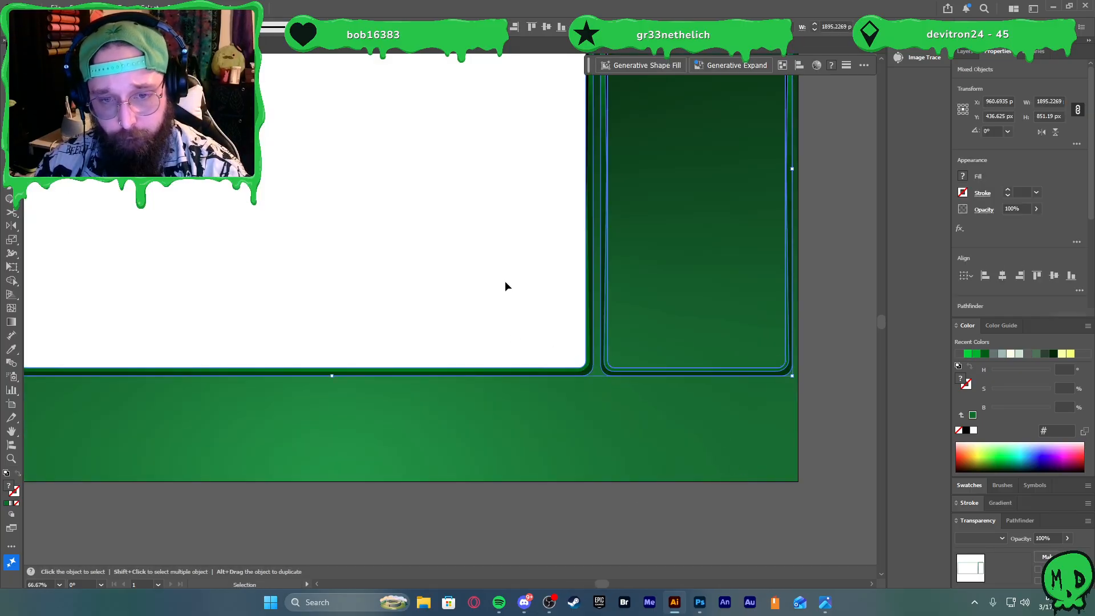
click(174, 8)
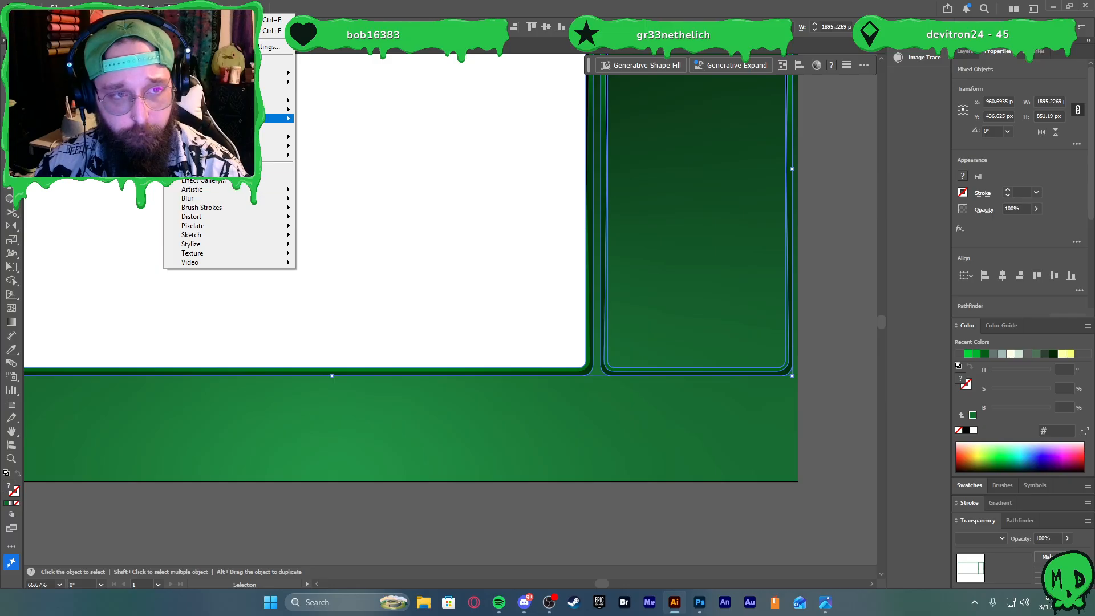
mouse_move(280, 137)
click(336, 139)
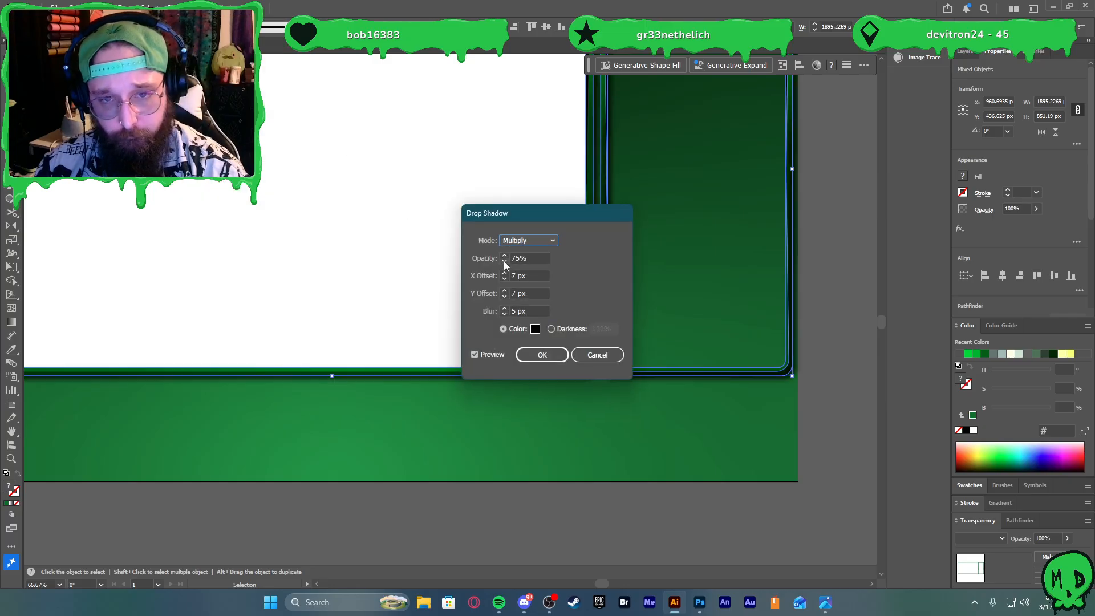
click(509, 259)
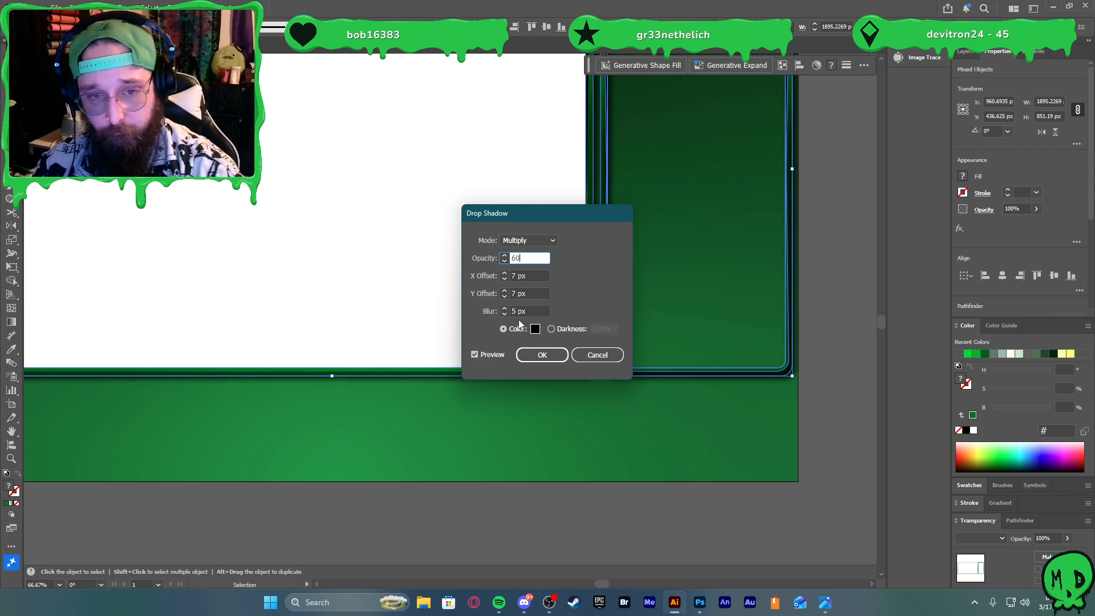
click(504, 280)
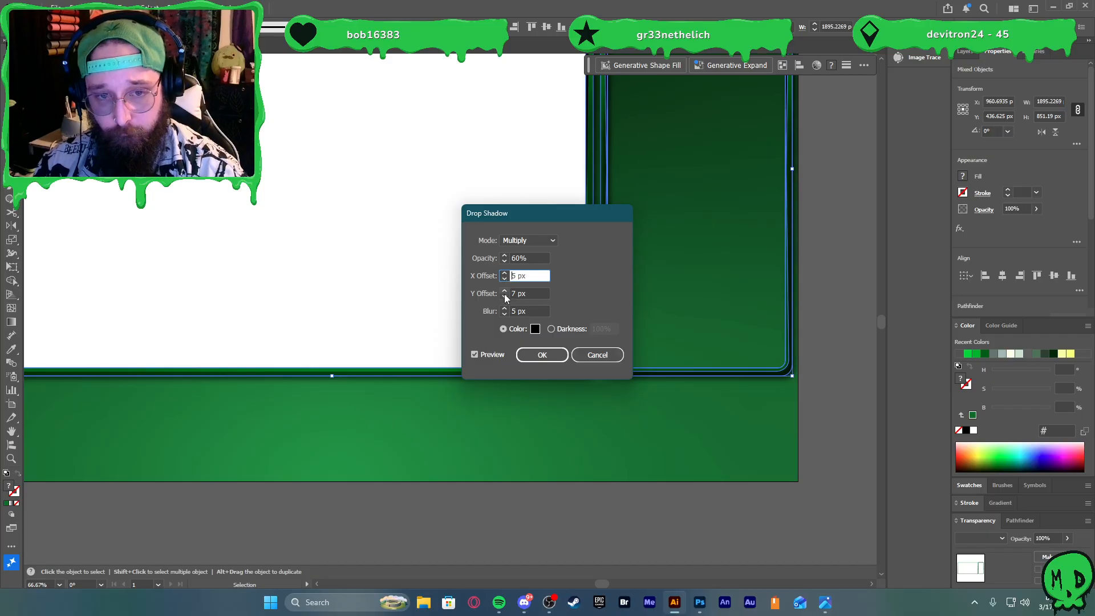
key(Tab)
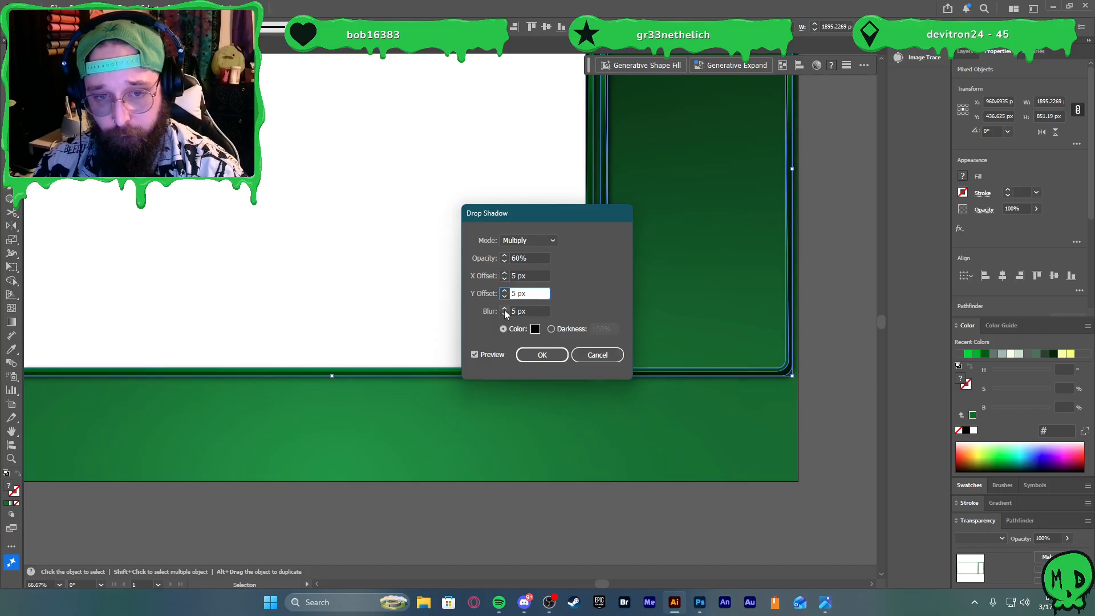
click(542, 355)
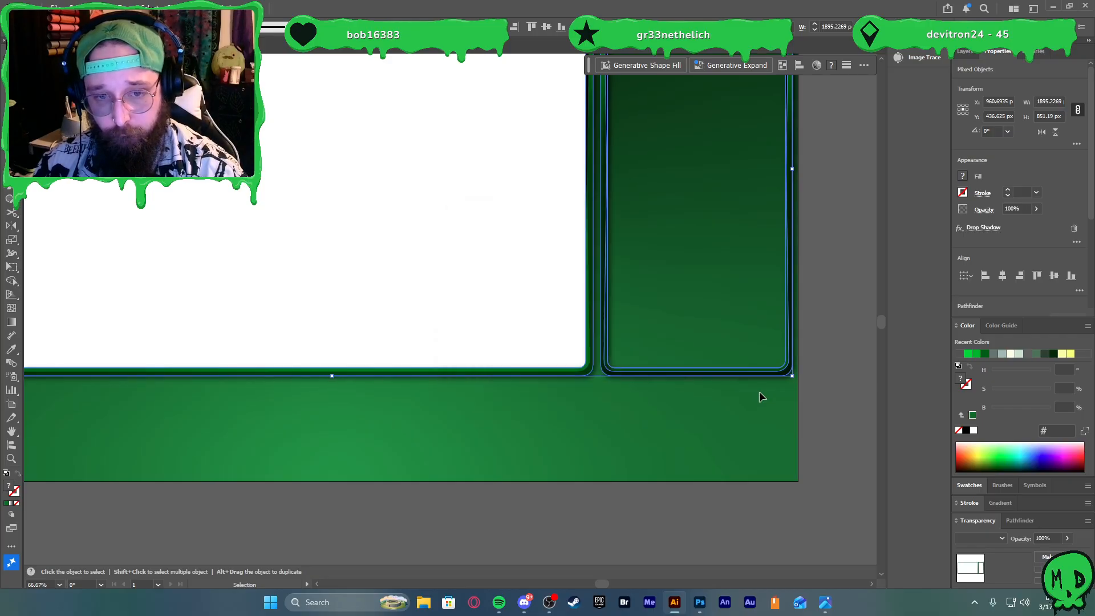
click(821, 387)
Ungroup the side frame into its separate border and highlight pieces
alt+scroll(824, 381, down, 2)
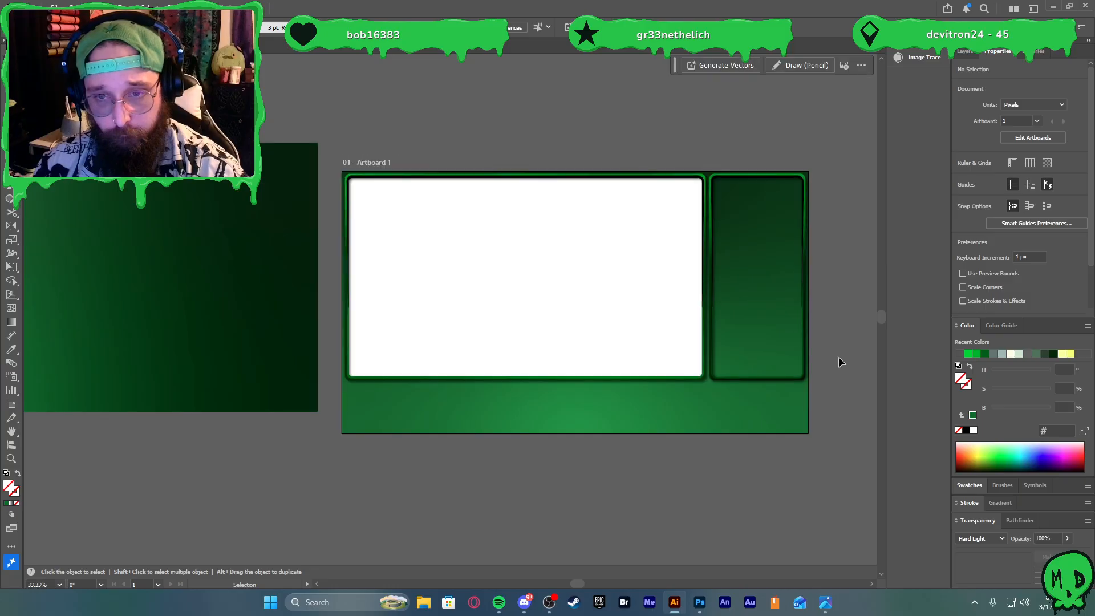
alt+scroll(822, 355, up, 1)
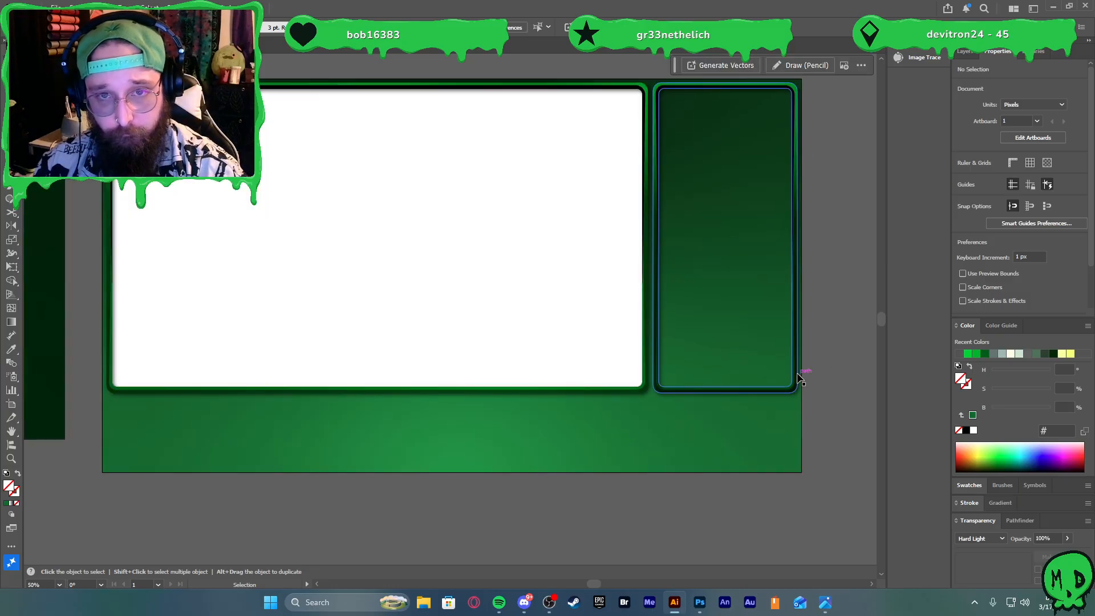
click(591, 90)
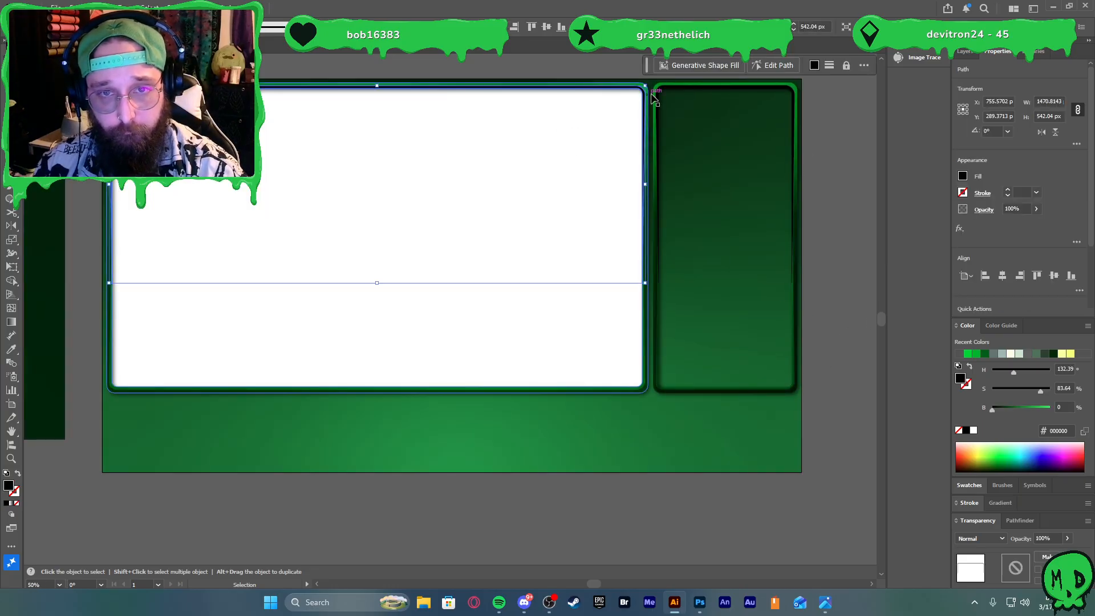
shift+click(676, 92)
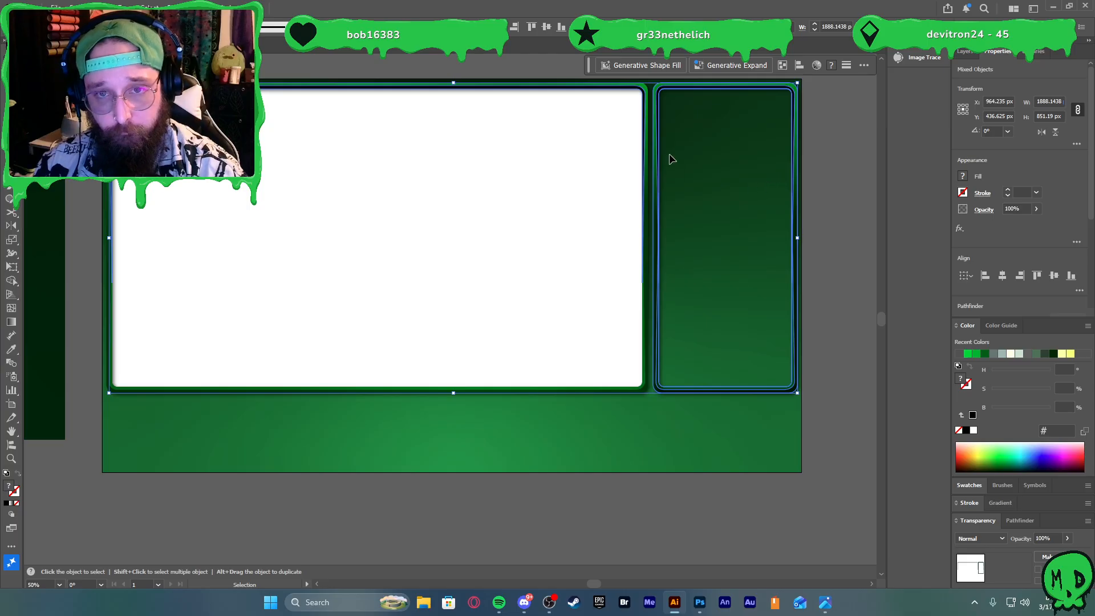
click(821, 101)
click(782, 127)
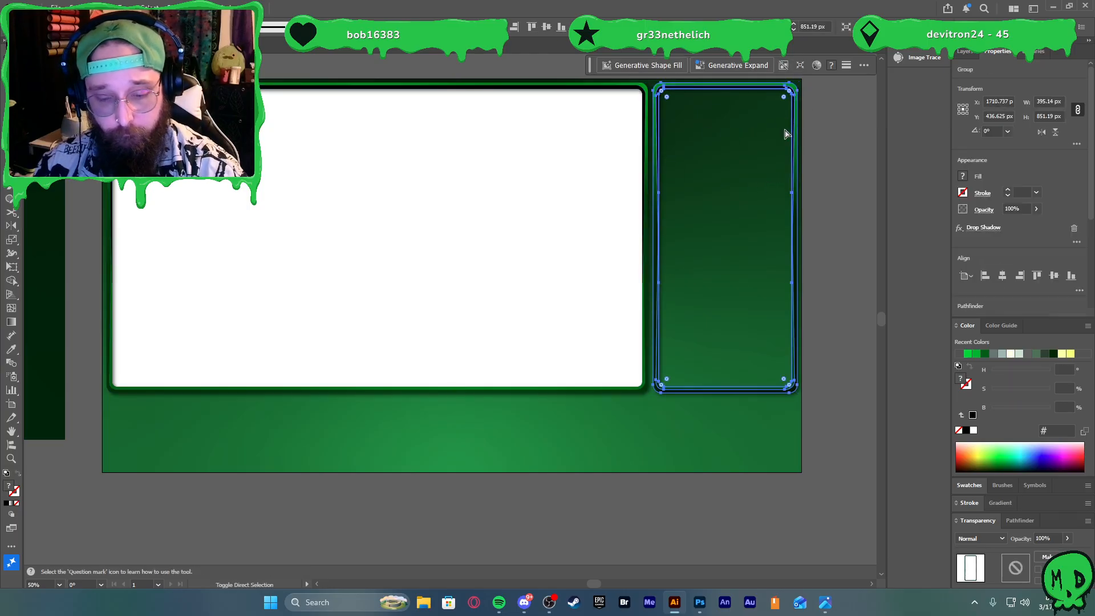
click(836, 158)
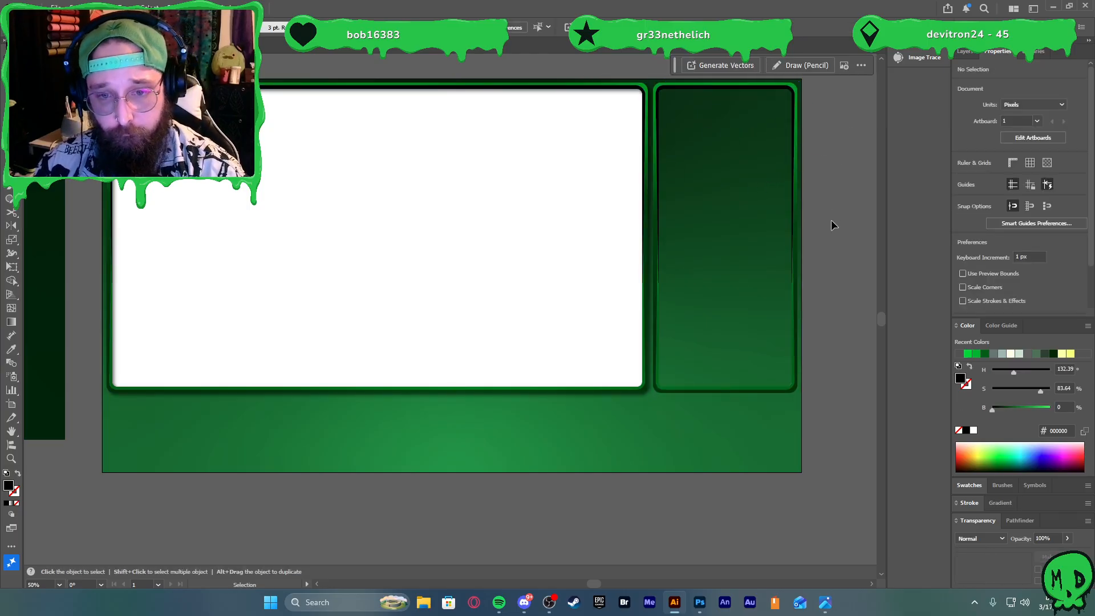
Apply a Multiply drop shadow to the side frame's gradient border with 60% opacity, 5 px X and Y offsets and 5 px blur
click(776, 100)
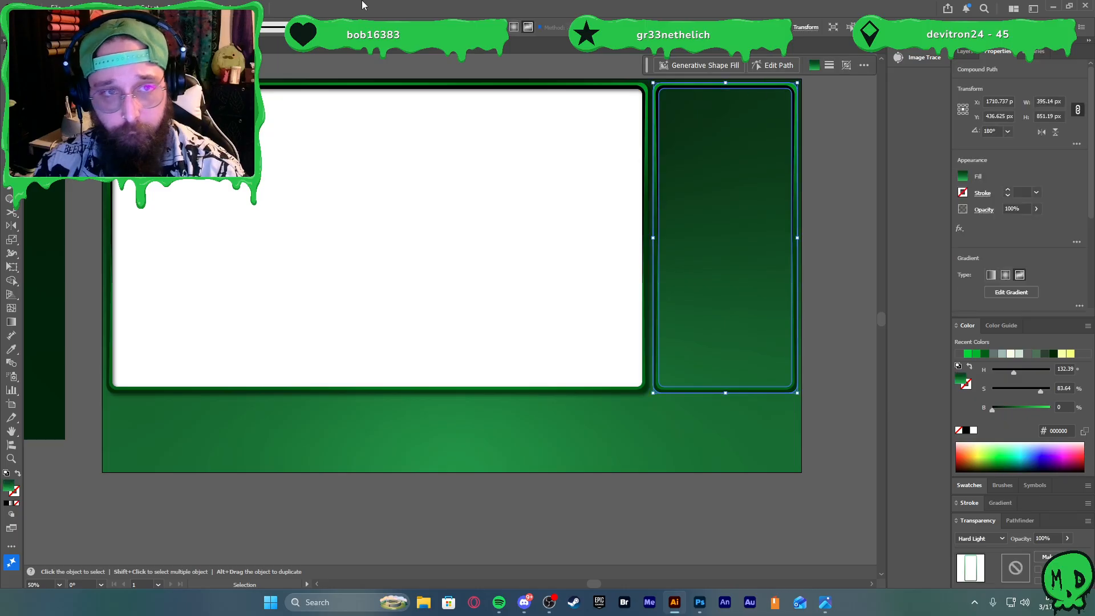
click(174, 7)
mouse_move(228, 137)
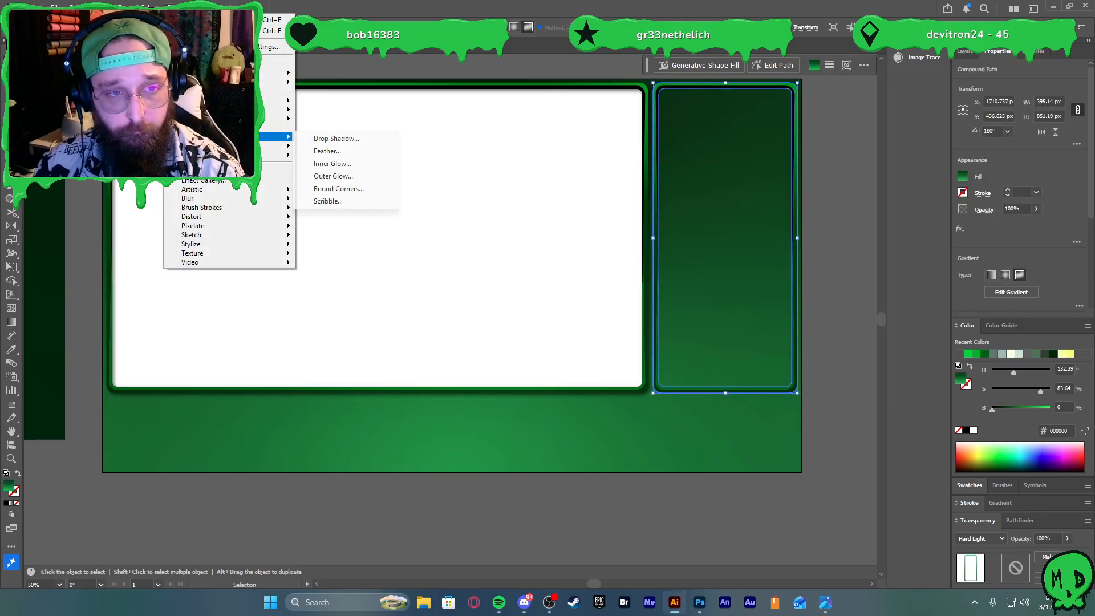
click(336, 138)
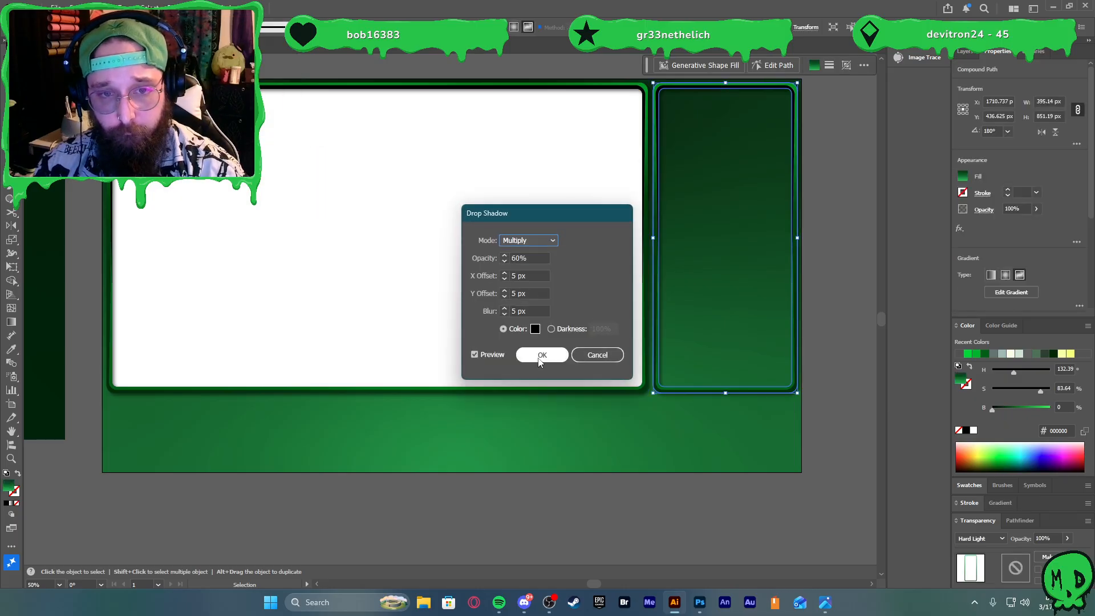
click(542, 357)
click(827, 374)
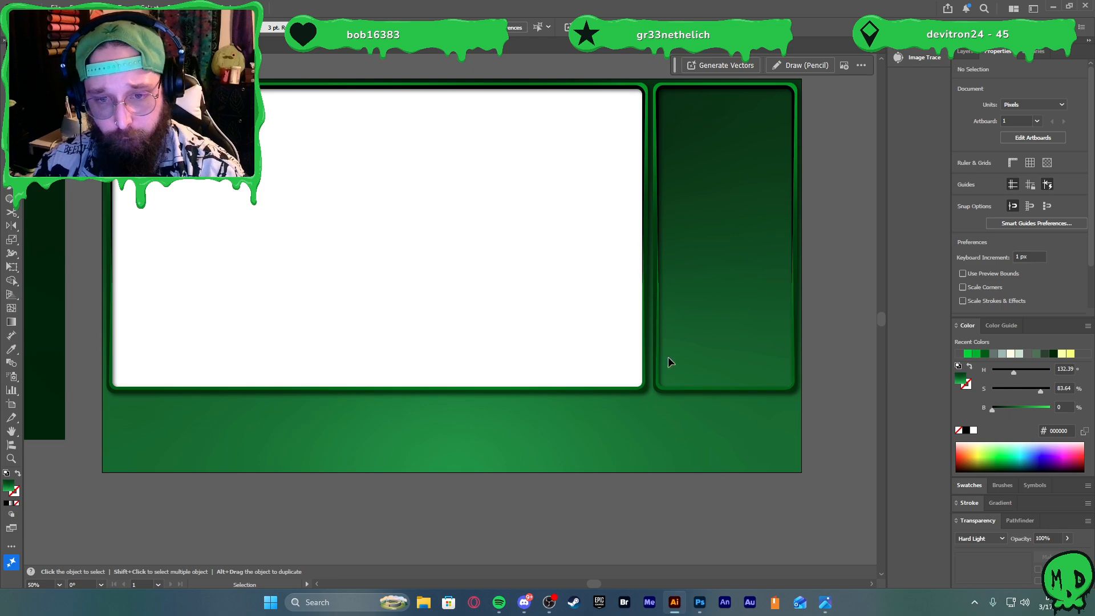
Recolor the black shading paths along the upper half of both frames to dark green #0b4216
click(625, 87)
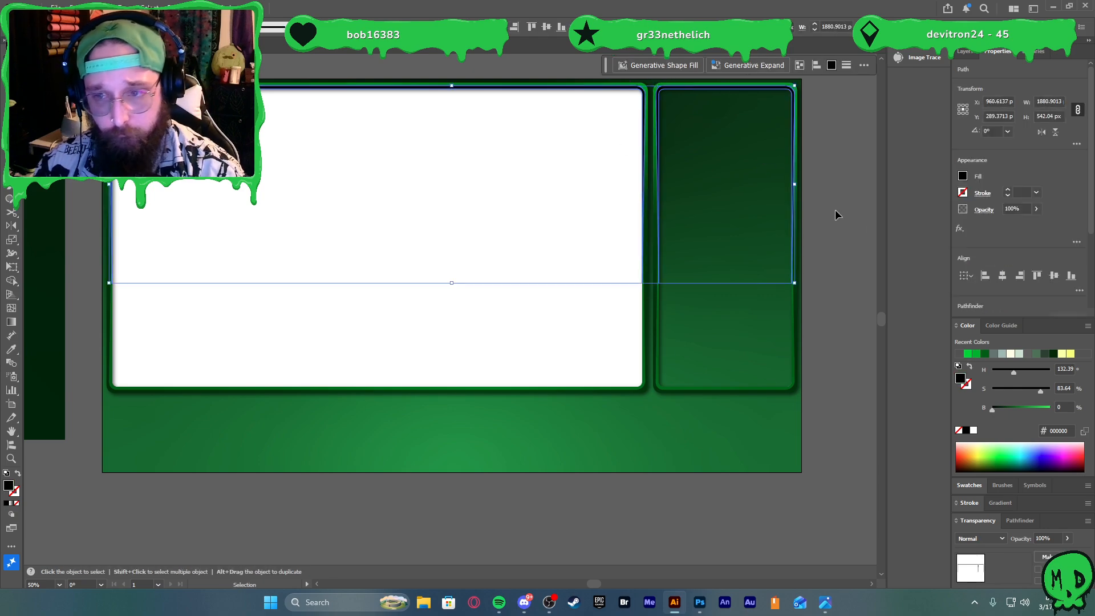
click(1006, 407)
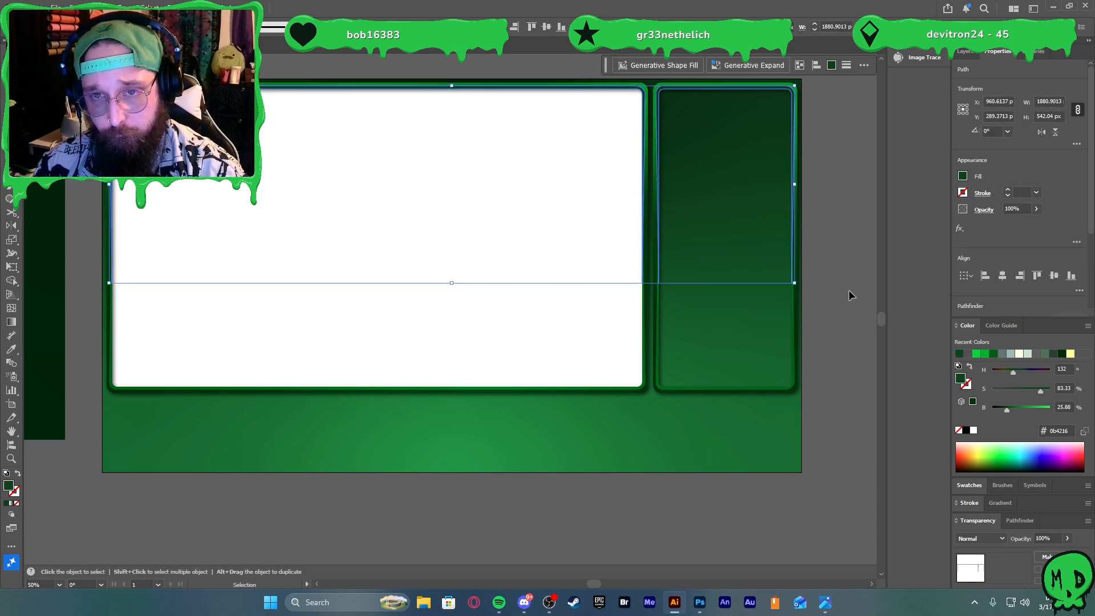
click(841, 266)
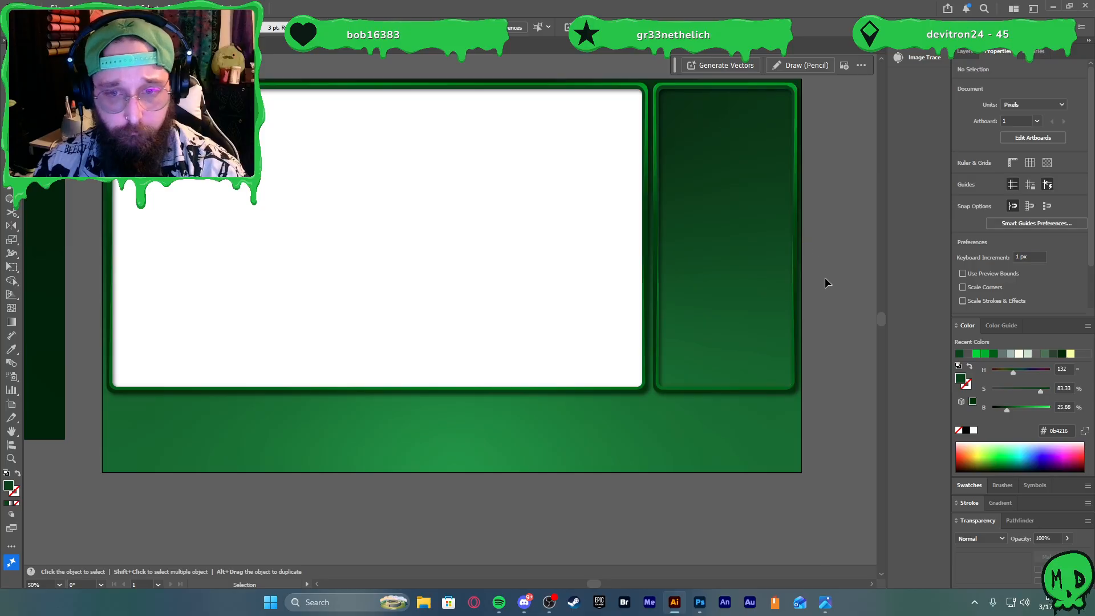
scroll(825, 274, down, 1)
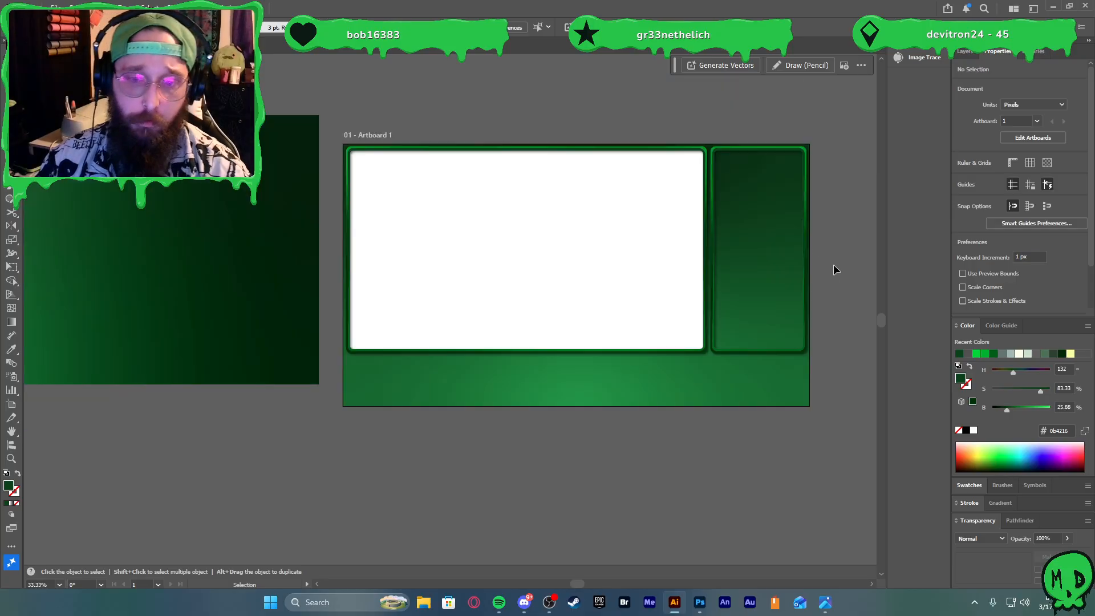
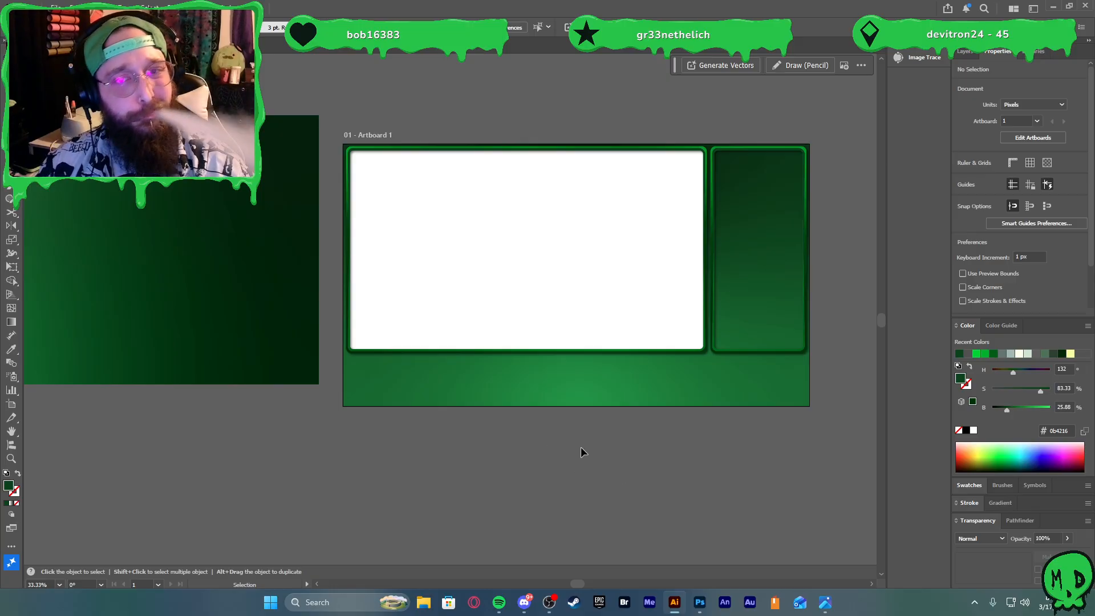
Examine the frames' edges and shadows and the empty strip beneath them
scroll(434, 396, up, 1)
scroll(447, 407, right, 8)
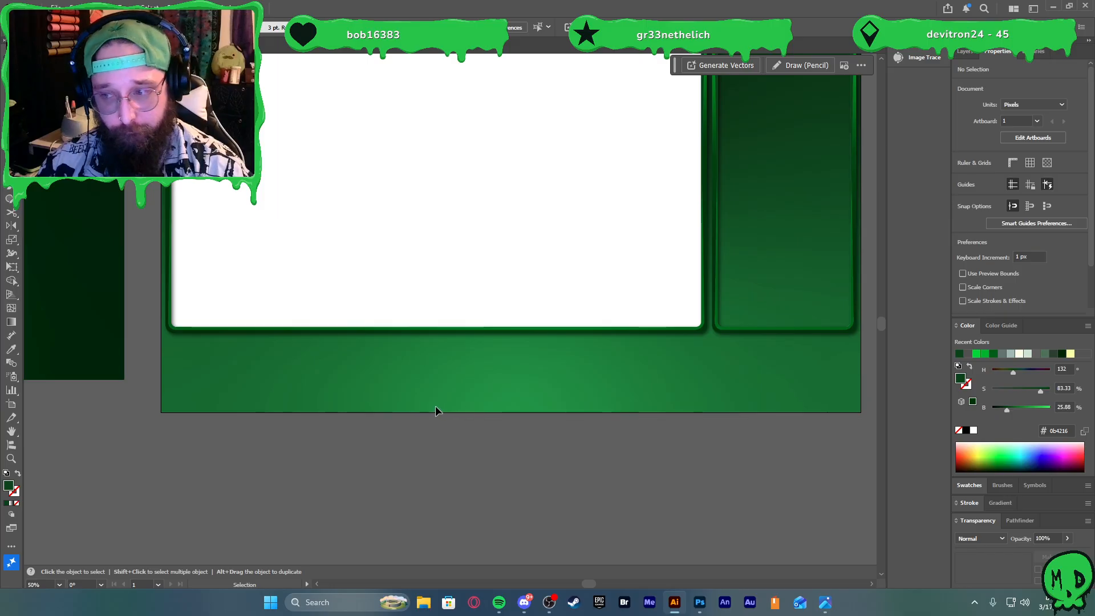
scroll(435, 411, down, 1)
scroll(462, 427, left, 3)
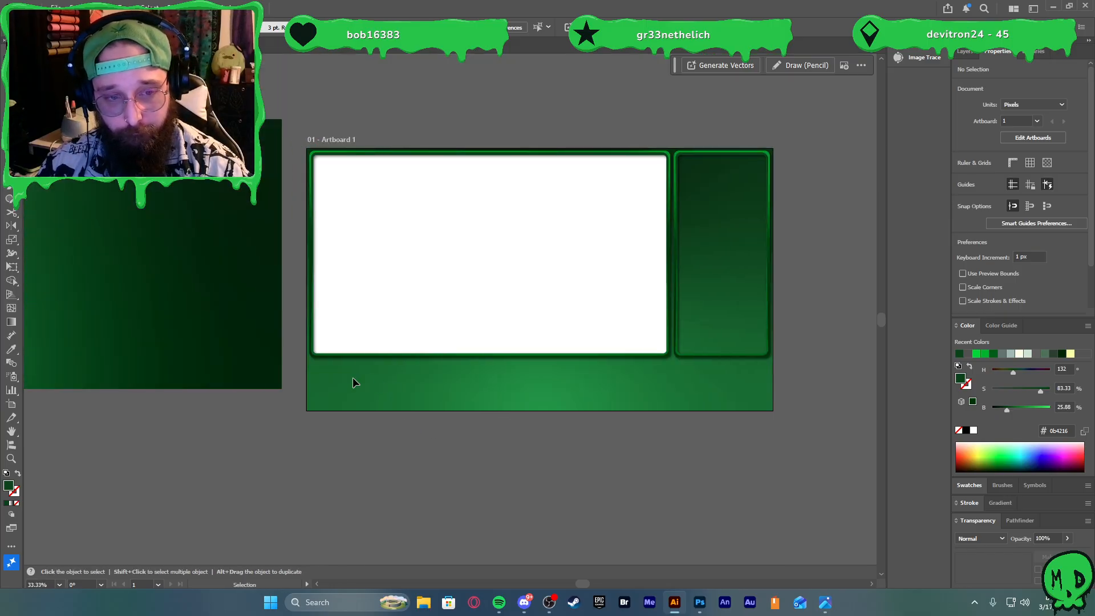
scroll(422, 396, up, 1)
scroll(424, 399, right, 4)
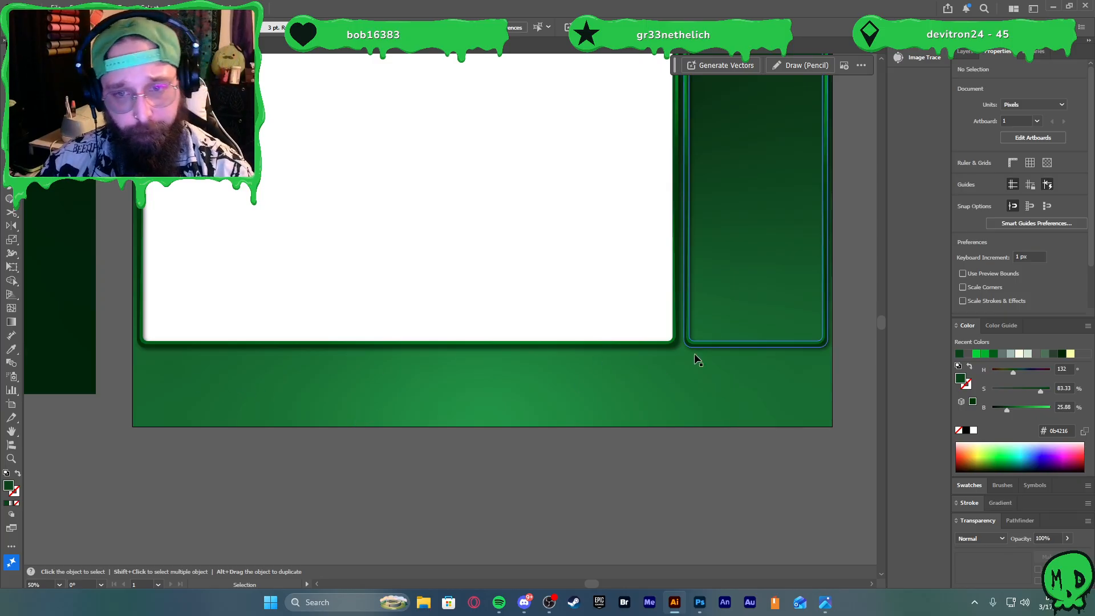
scroll(695, 345, down, 1)
scroll(593, 340, up, 1)
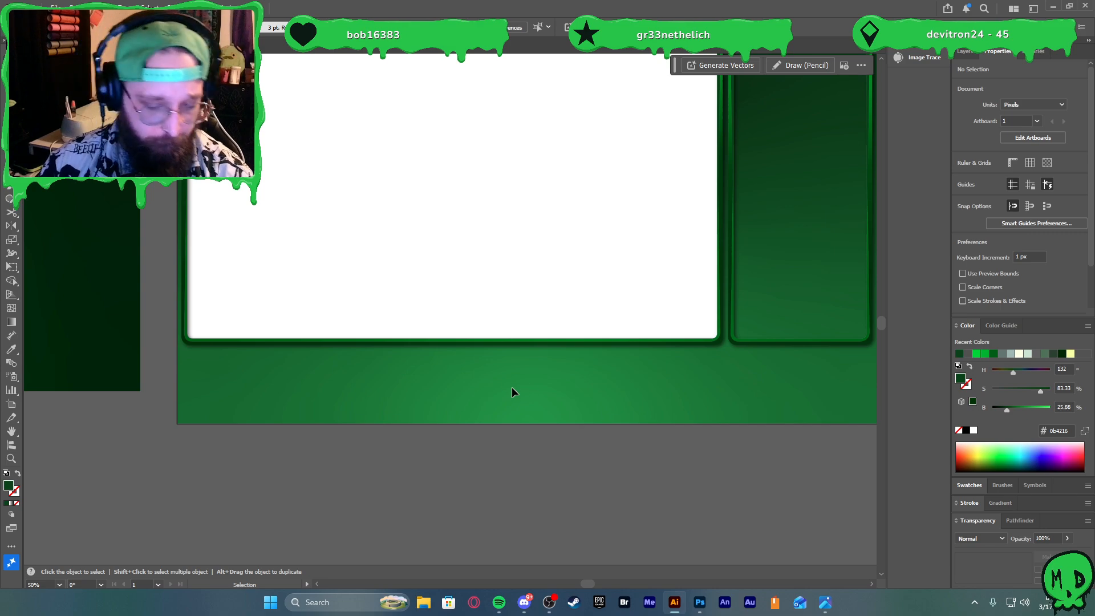
key(m)
drag(208, 370, 445, 393)
scroll(490, 406, down, 1)
scroll(513, 405, up, 1)
scroll(459, 392, up, 1)
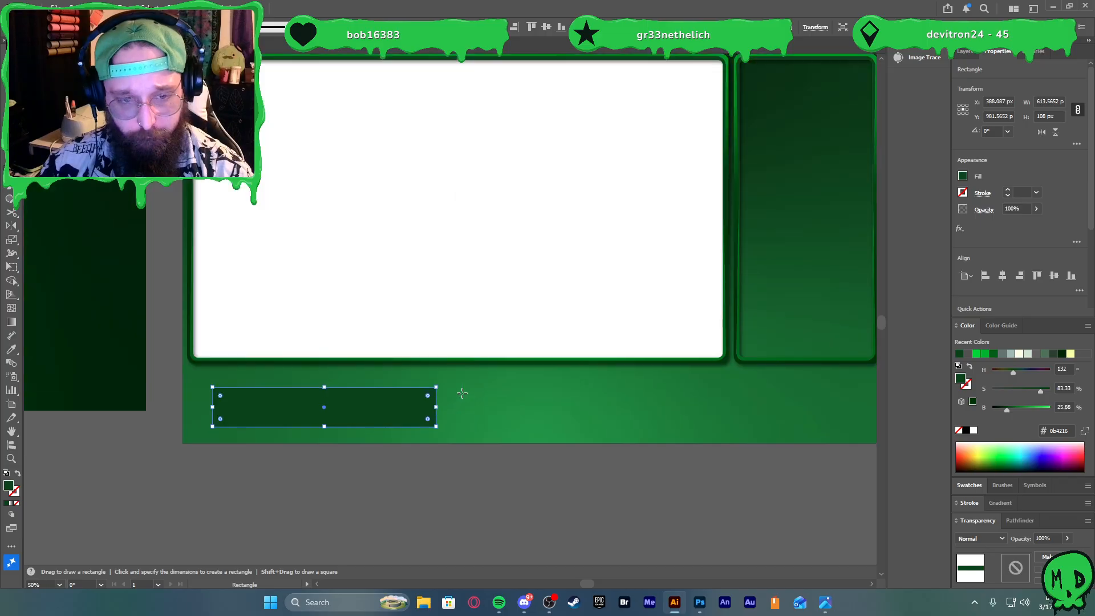
key(Delete)
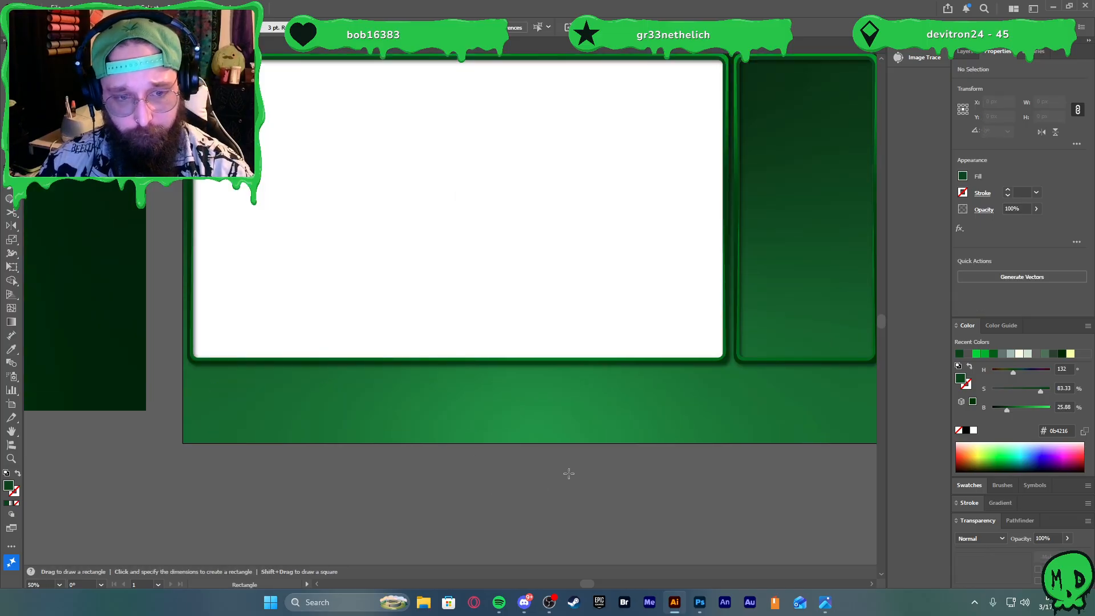
Duplicate the side frame's border pieces across the artboard's lower left edge at about X 313, Y 1103 px and group the copy
key(v)
click(784, 359)
scroll(782, 387, down, 2)
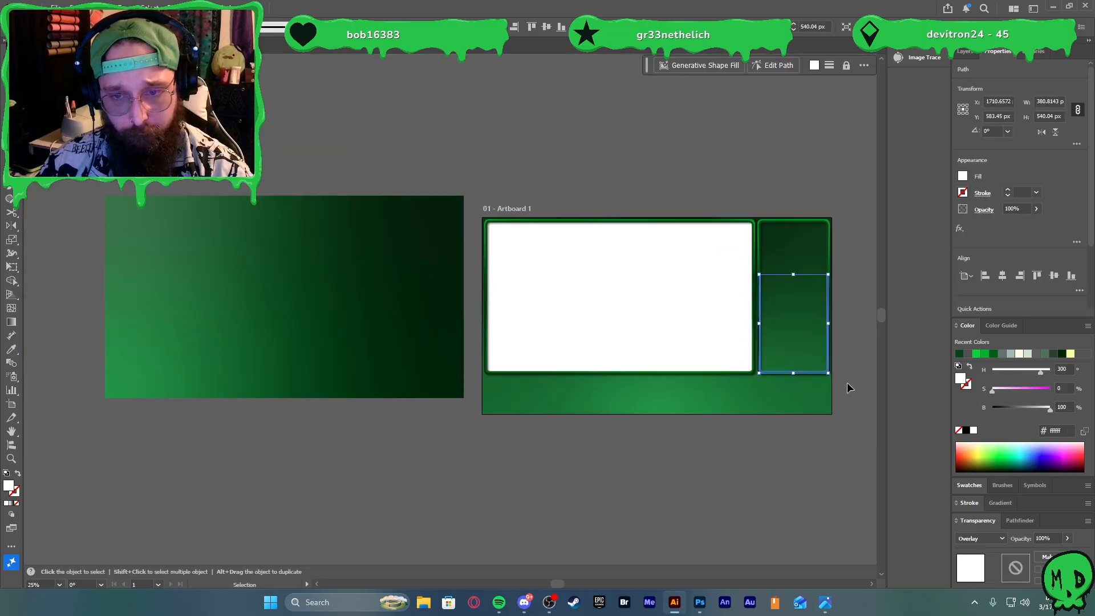
shift+click(772, 226)
scroll(836, 338, up, 1)
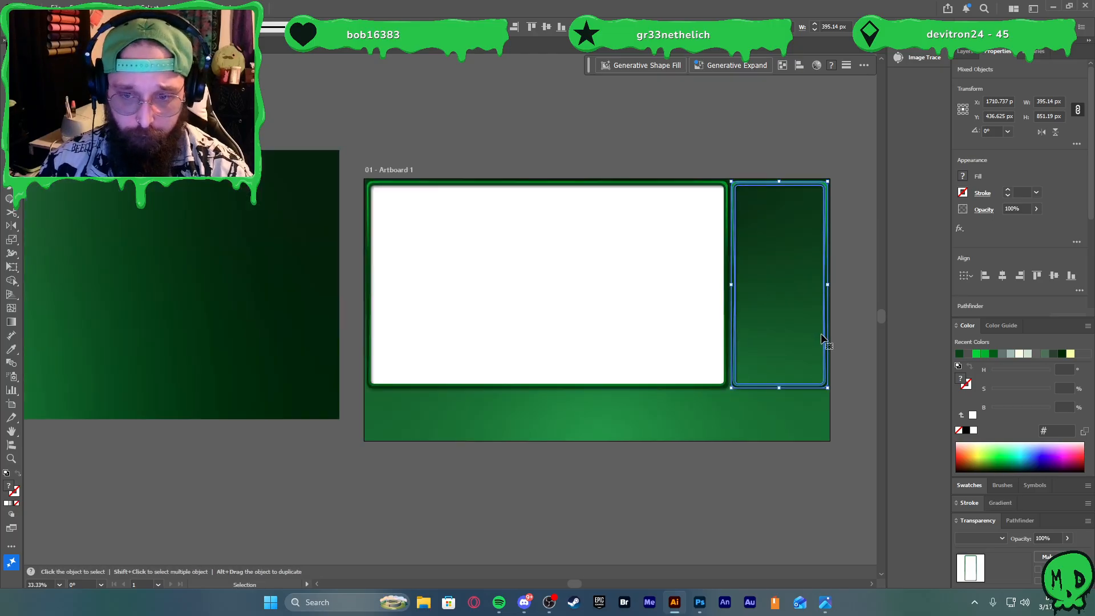
drag(822, 339, 491, 493)
key(a)
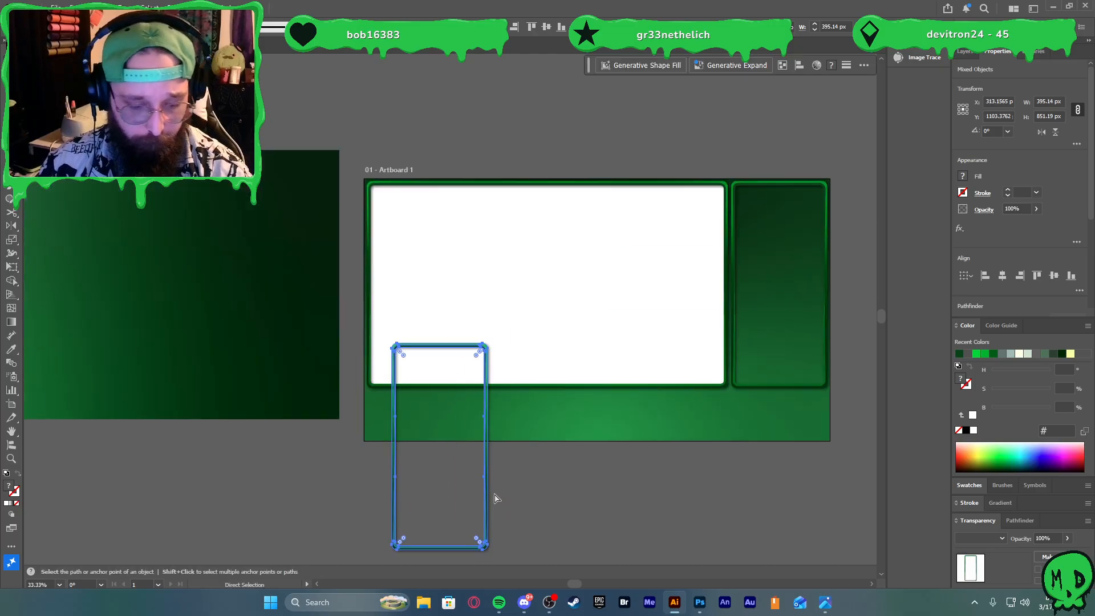
key(v)
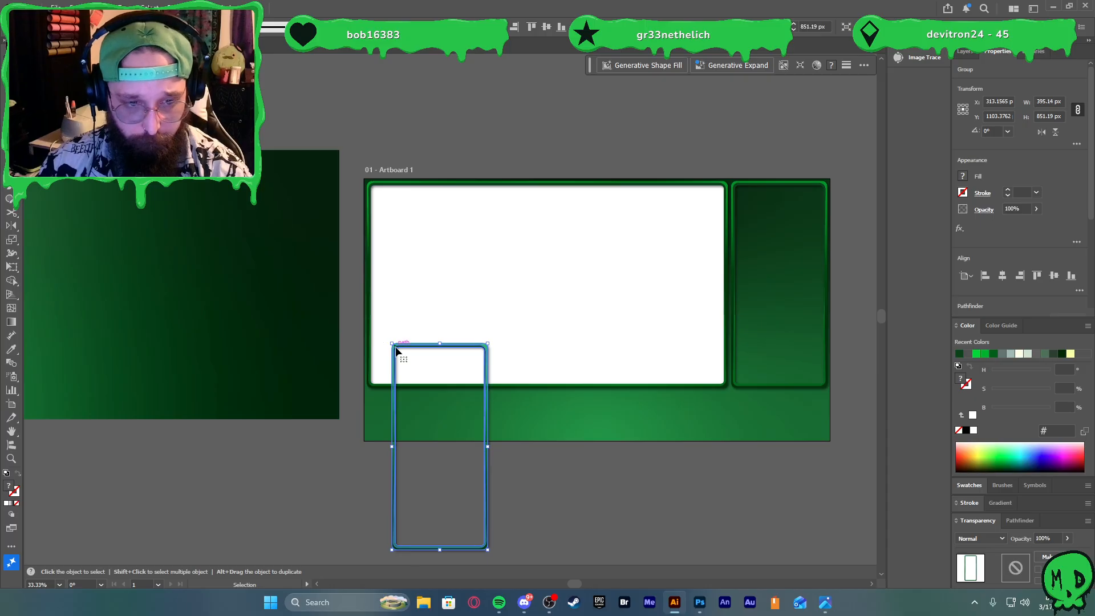
Shorten the duplicated border group from its upper edge to about 620 px high, bringing that edge just below the main cutout
key(a)
drag(386, 320, 509, 374)
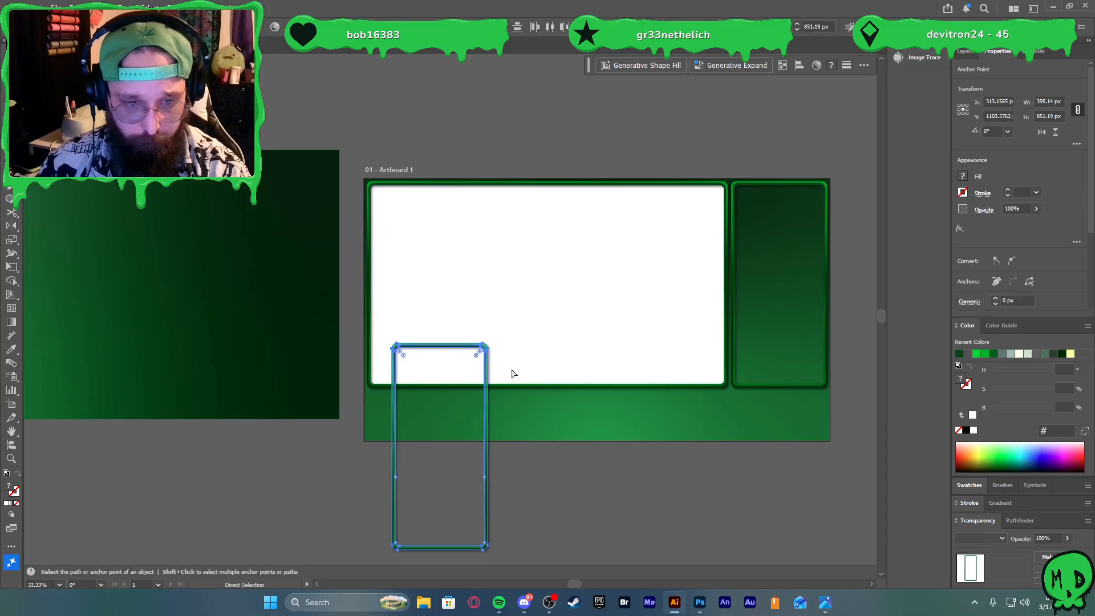
key(shift+Down)
key(shift+Down)
key(shift+Down)
key(shift+Down)
key(shift+Down)
key(shift+Down)
key(shift+Down)
key(shift+Down)
key(shift+Down)
key(shift+Down)
key(shift+Down)
key(shift+Down)
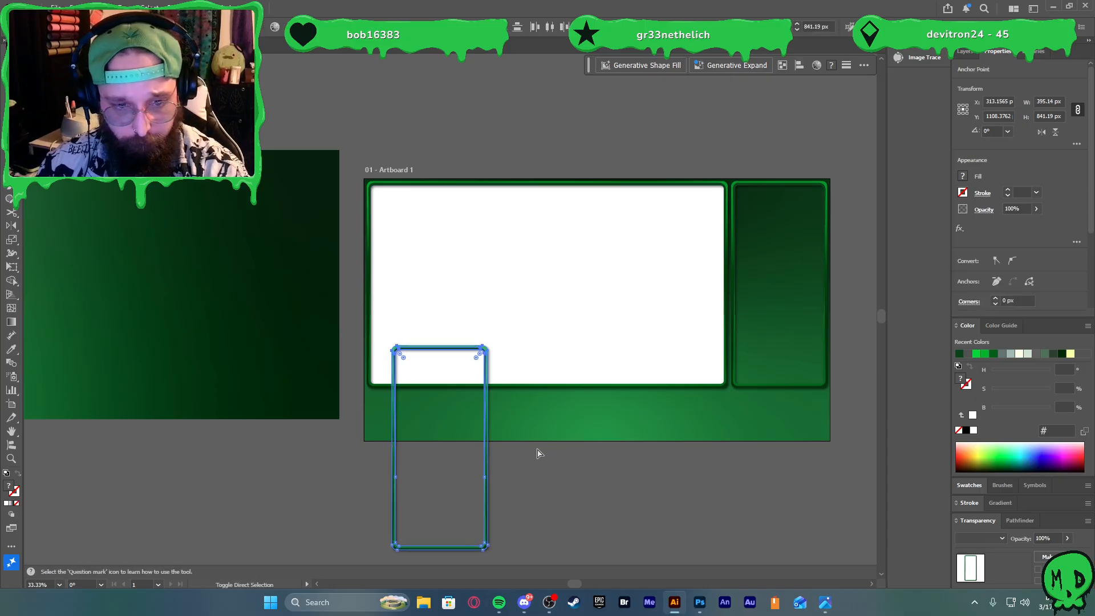
key(shift+Down)
key(shift+Down)
key(shift+Down)
key(shift+Down)
key(shift+Down)
key(shift+Down)
key(shift+Down)
key(shift+Down)
key(shift+Down)
key(shift+Down)
key(shift+Down)
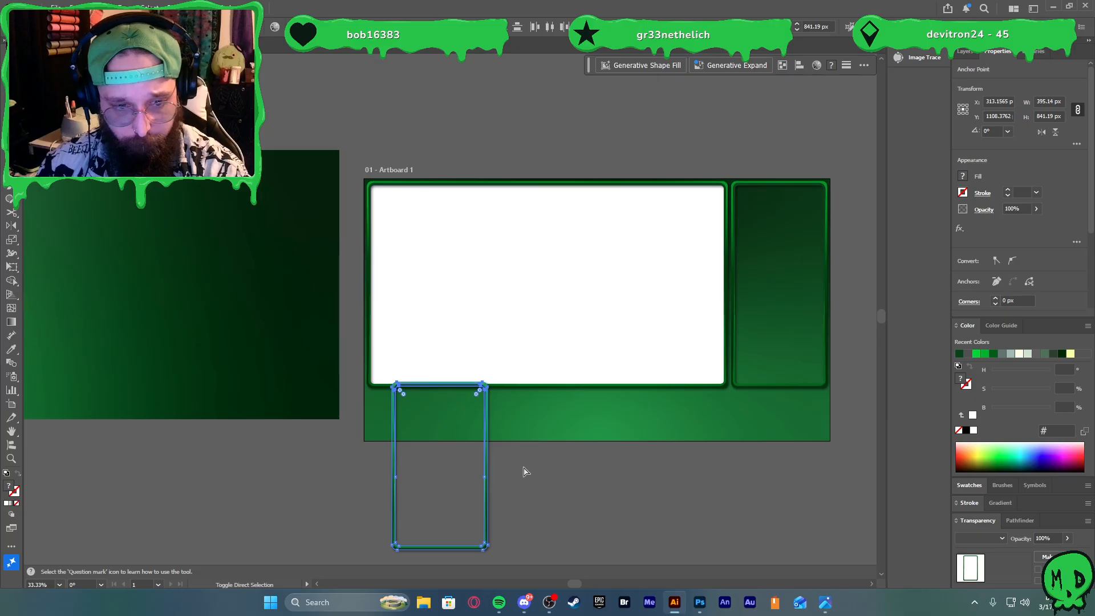
key(shift+Down)
key(shift+Down)
key(shift+Down)
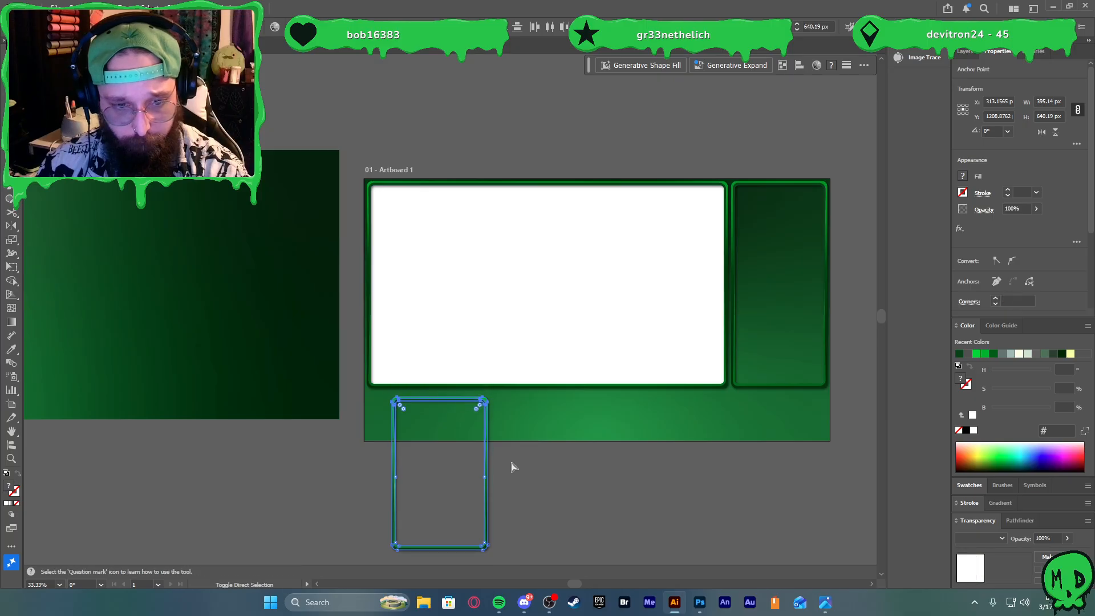
Raise the lower edge of the duplicated border until it forms a small bottom frame about 130 px high
scroll(511, 464, down, 4)
drag(505, 505, 376, 451)
key(shift+Up)
key(shift+Up)
key(shift+Up)
key(shift+Up)
key(shift+Up)
key(shift+Up)
key(shift+Up)
key(shift+Up)
key(shift+Up)
key(shift+Up)
key(shift+Up)
key(shift+Up)
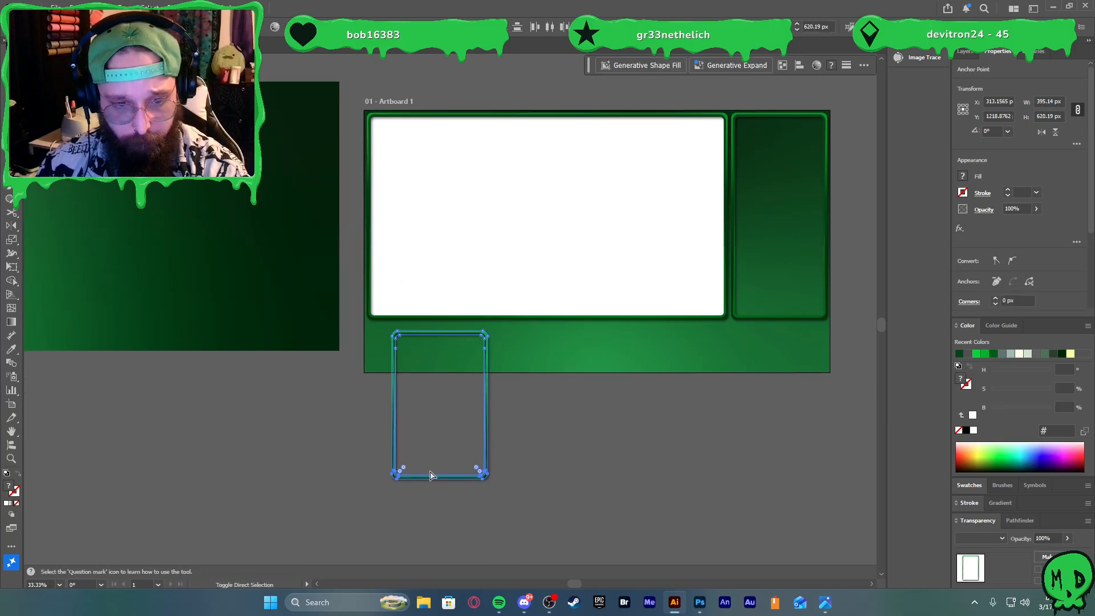
key(shift+Up)
key(shift+Up)
key(shift+Up)
key(shift+Up)
key(shift+Up)
key(shift+Up)
key(shift+Up)
key(shift+Up)
key(shift+Up)
key(shift+Up)
key(shift+Up)
key(shift+Up)
key(shift+Up)
key(shift+Up)
key(shift+Up)
key(shift+Up)
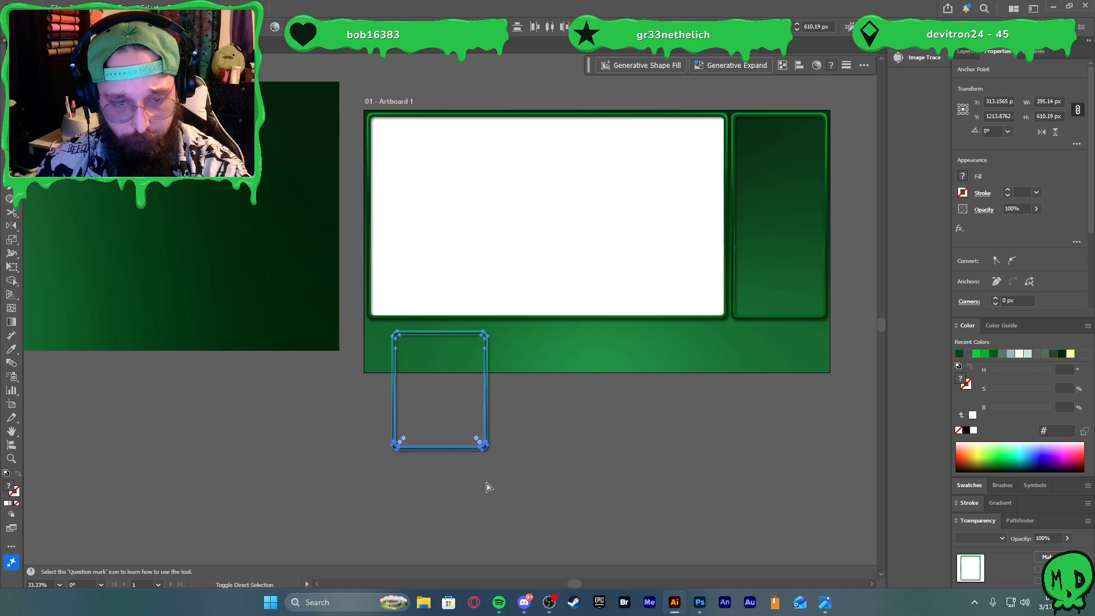
key(shift+Up)
key(shift+Up)
key(shift+Up)
key(shift+Up)
key(shift+Up)
key(shift+Up)
key(shift+Up)
key(shift+Up)
key(shift+Up)
key(shift+Up)
key(shift+Up)
key(shift+Up)
key(shift+Up)
key(shift+Up)
key(shift+Up)
key(shift+Up)
key(shift+Up)
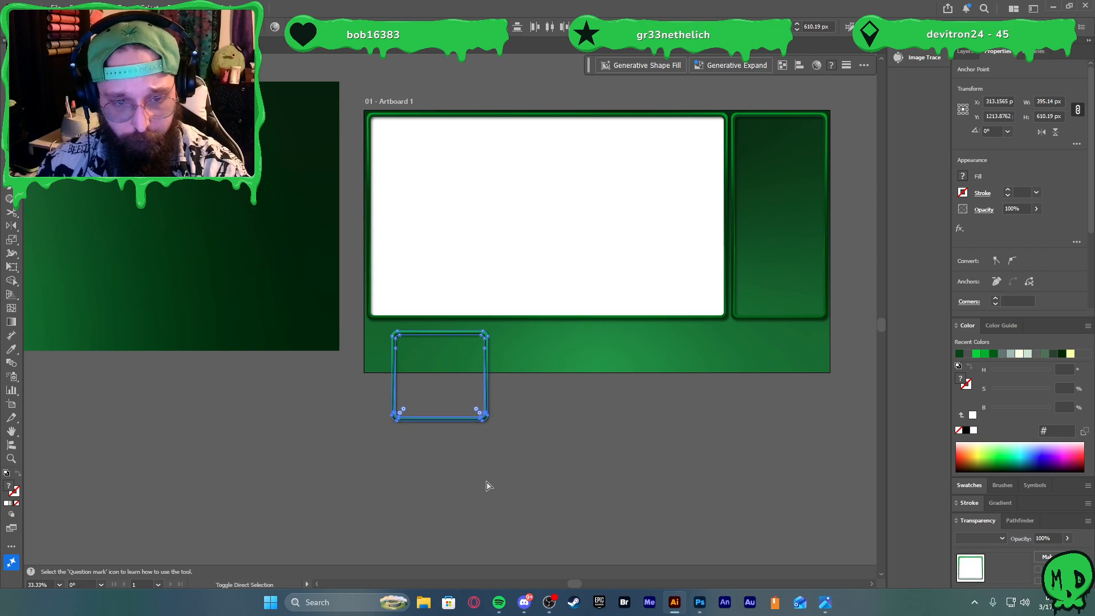
key(shift+Up)
key(shift+Up)
key(shift+Up)
key(shift+Up)
key(shift+Up)
key(shift+Up)
key(shift+Up)
key(shift+Up)
key(shift+Up)
key(shift+Up)
key(shift+Up)
key(shift+Up)
key(shift+Up)
key(shift+Up)
key(shift+Up)
key(shift+Up)
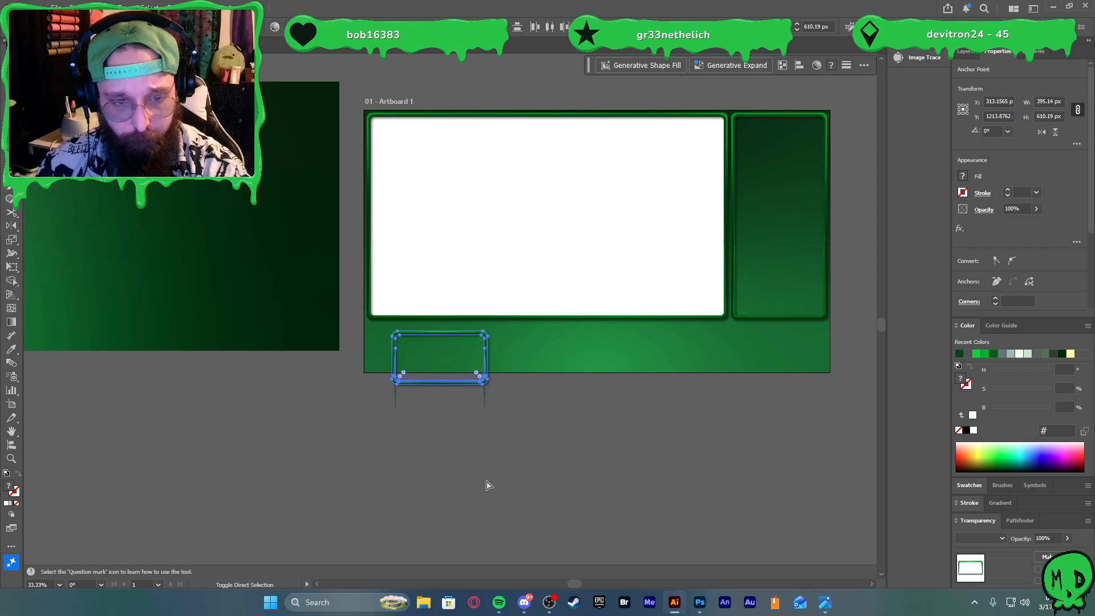
click(444, 426)
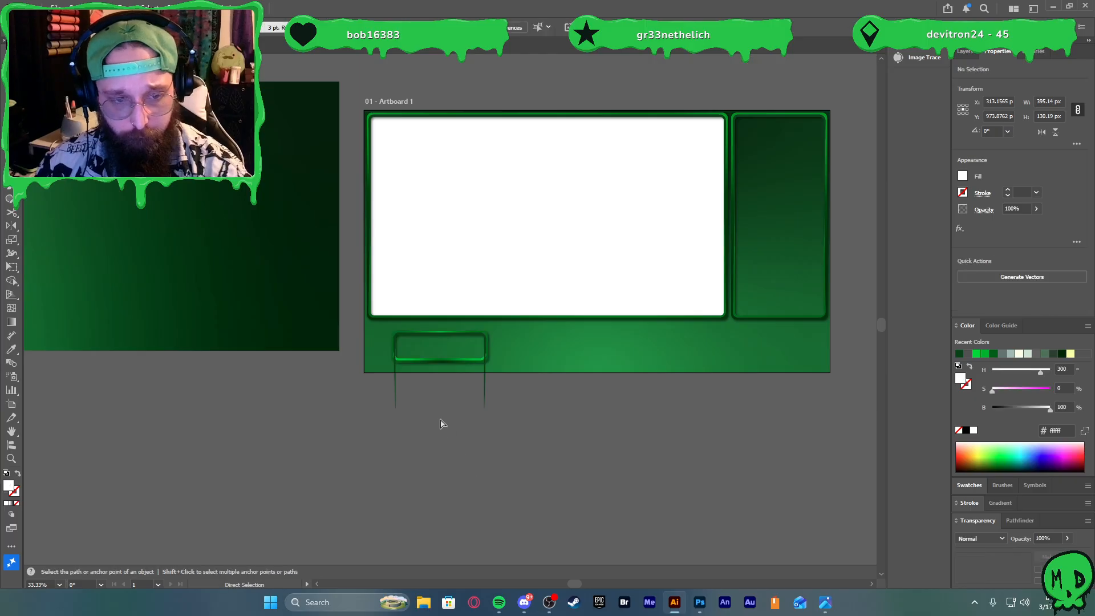
Pull the overhanging lower ends of the small frame's dark green shading path up inside its side borders
scroll(423, 388, up, 3)
click(341, 409)
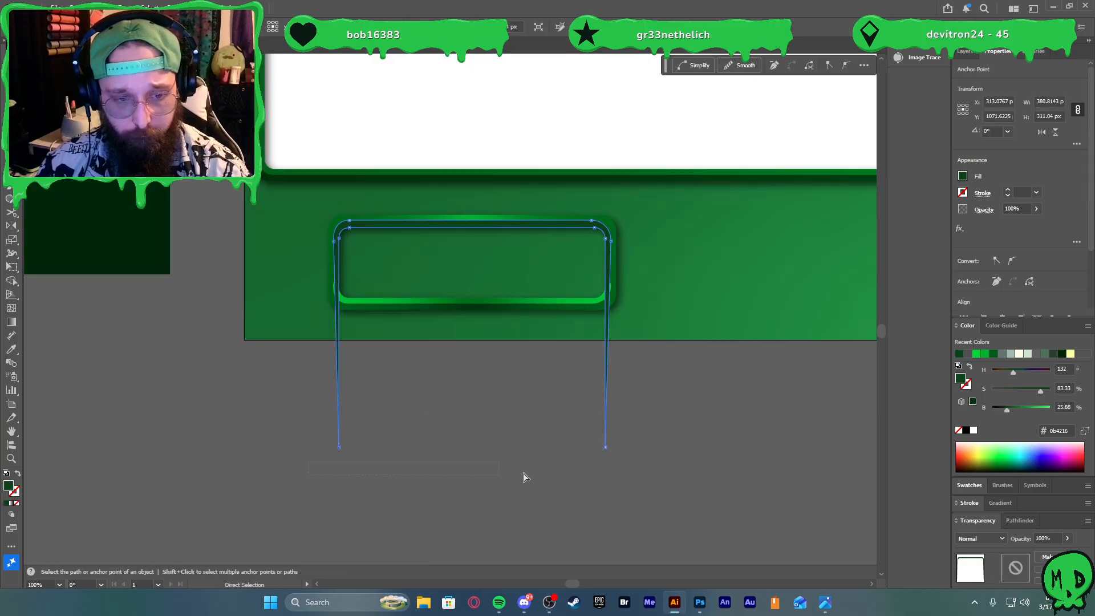
drag(523, 473, 638, 445)
key(shift+Up)
key(shift+Up)
key(shift+Up)
key(shift+Up)
key(shift+Up)
key(shift+Up)
key(shift+Up)
key(shift+Up)
key(shift+Up)
key(shift+Up)
key(shift+Up)
key(shift+Up)
key(shift+Up)
key(shift+Up)
key(shift+Up)
key(shift+Up)
key(shift+Up)
key(shift+Up)
key(shift+Up)
key(shift+Up)
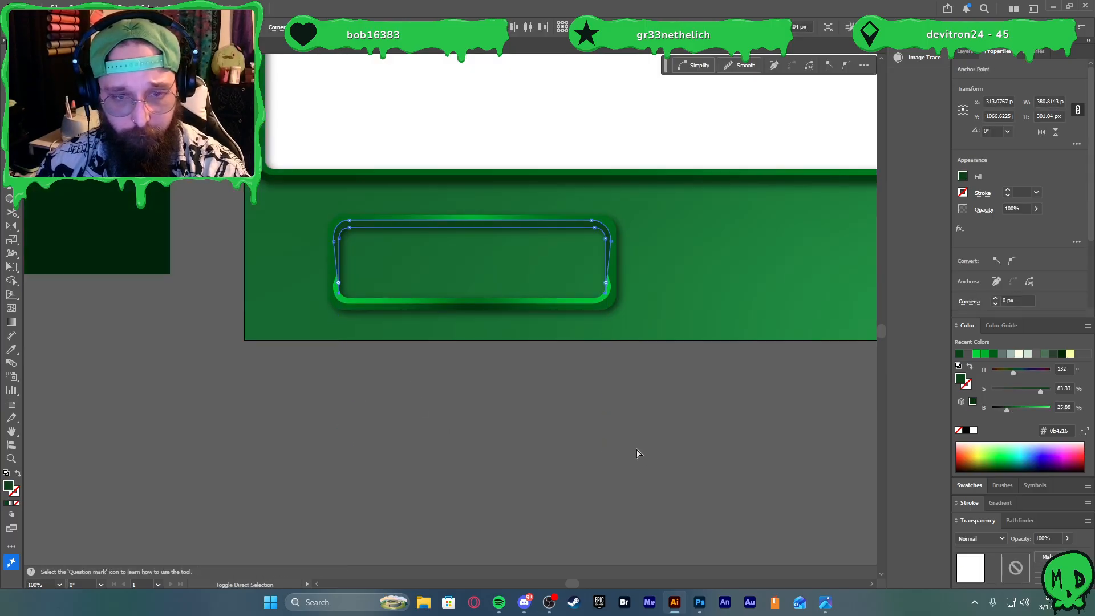
key(shift+Down)
key(shift+Down)
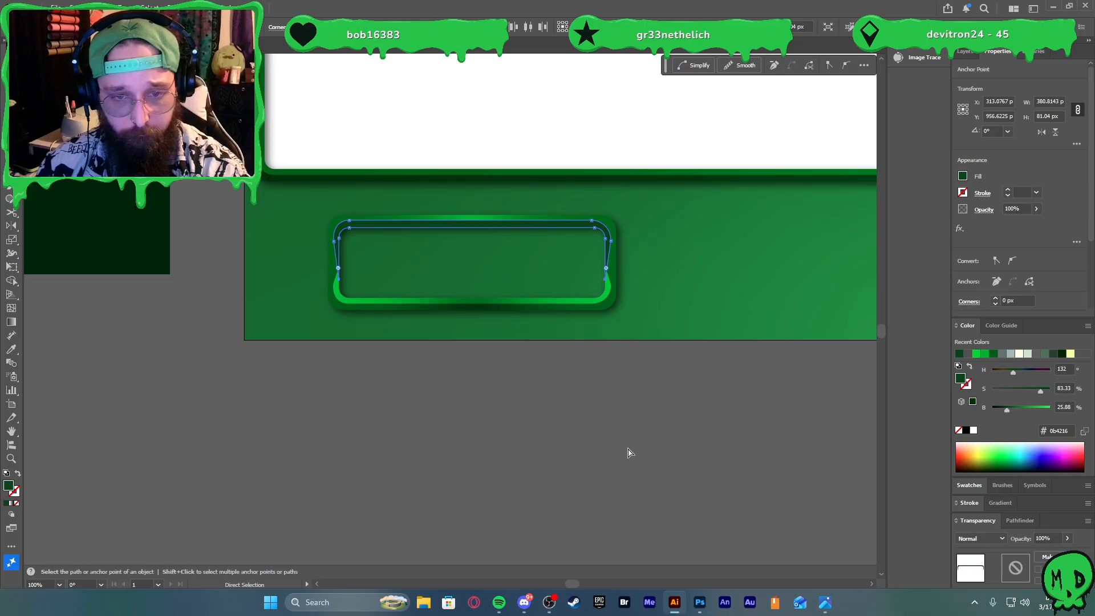
click(602, 412)
Raise both inner upper ends of the small frame's Overlay highlight path until the path is about 80 px high
click(607, 288)
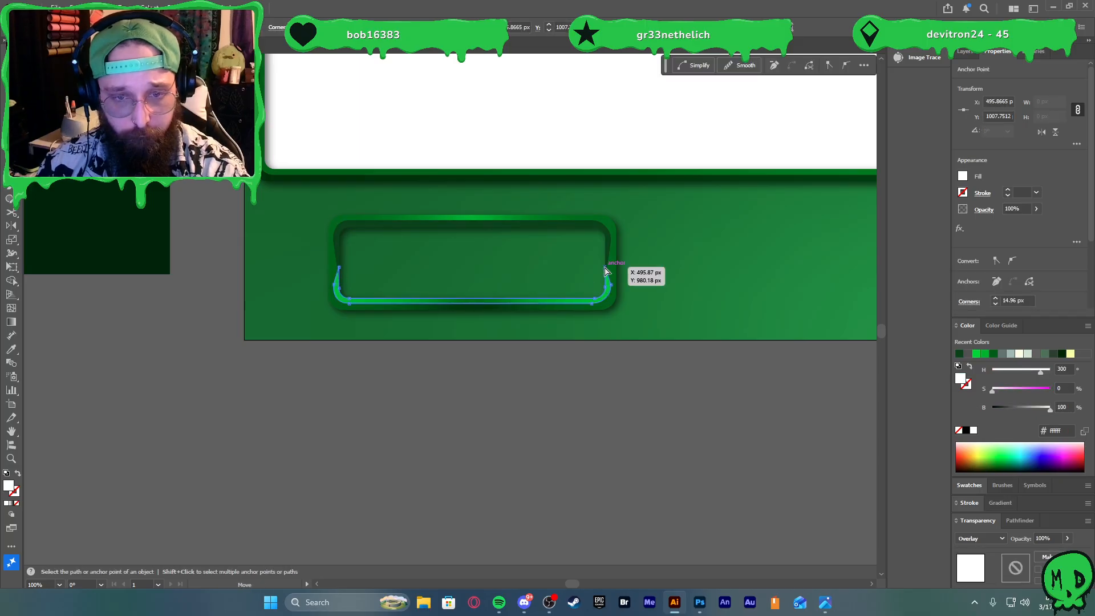
click(429, 299)
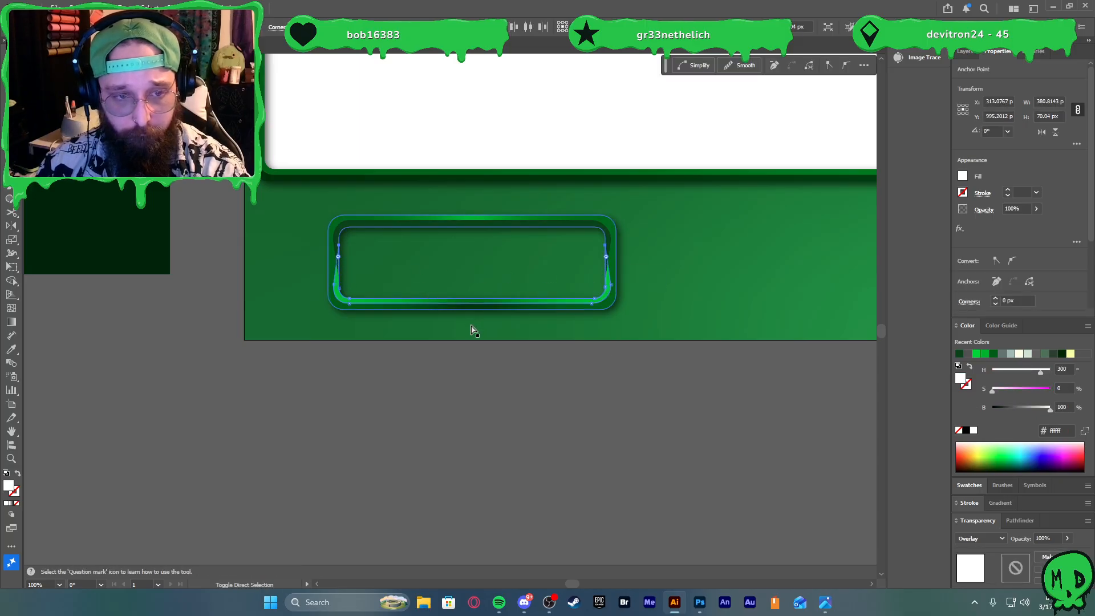
click(488, 387)
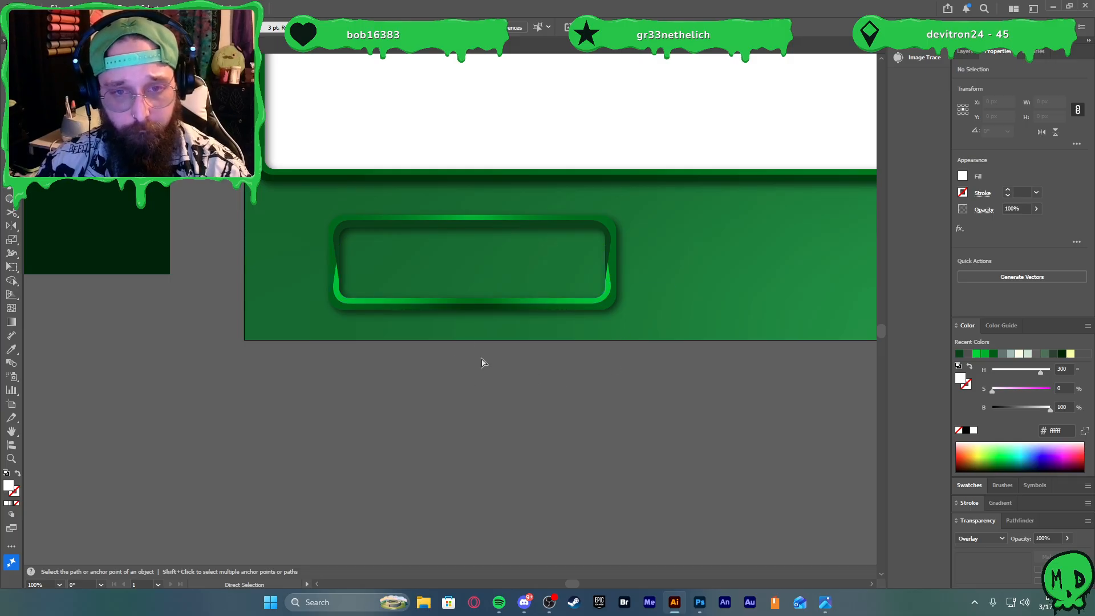
Raise the inner right end point of the small frame's highlight path to about Y 930 px
scroll(484, 363, down, 1)
scroll(464, 312, up, 2)
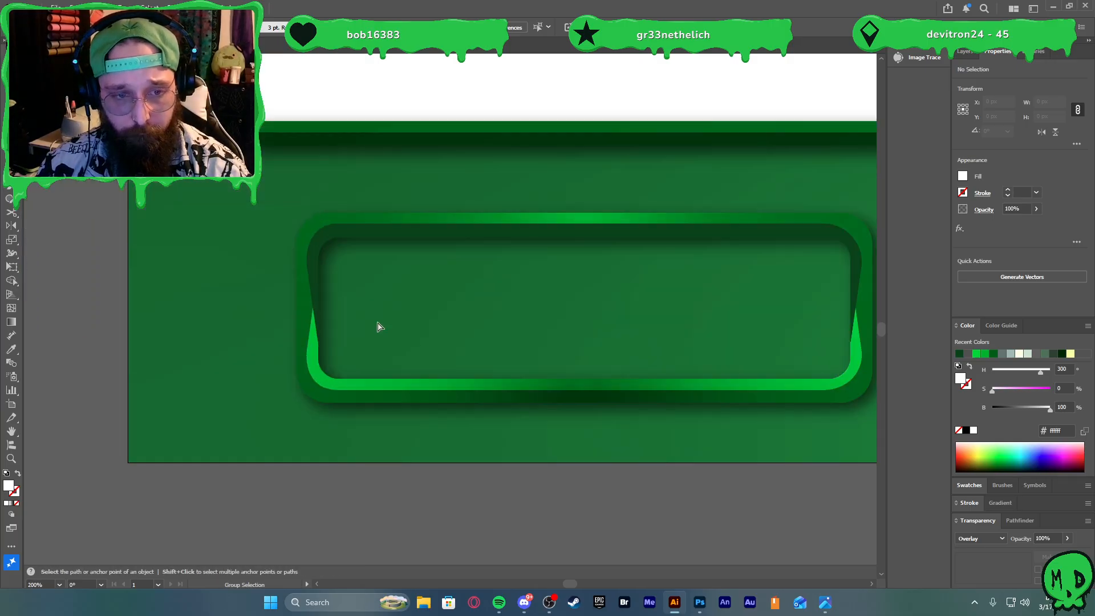
click(314, 338)
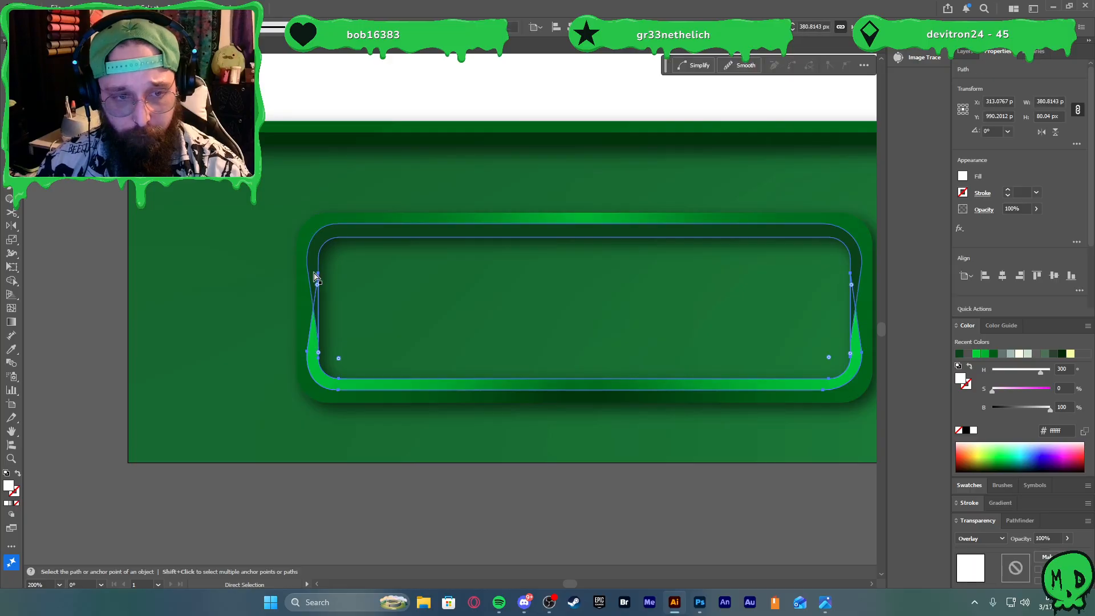
click(318, 274)
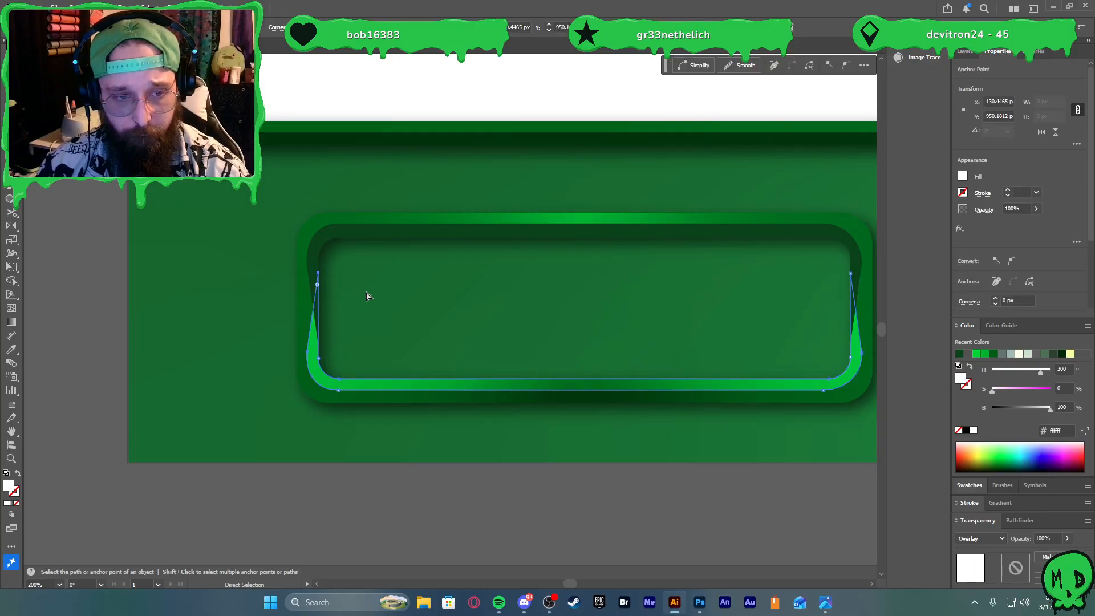
click(850, 275)
key(shift+Up)
key(shift+Up)
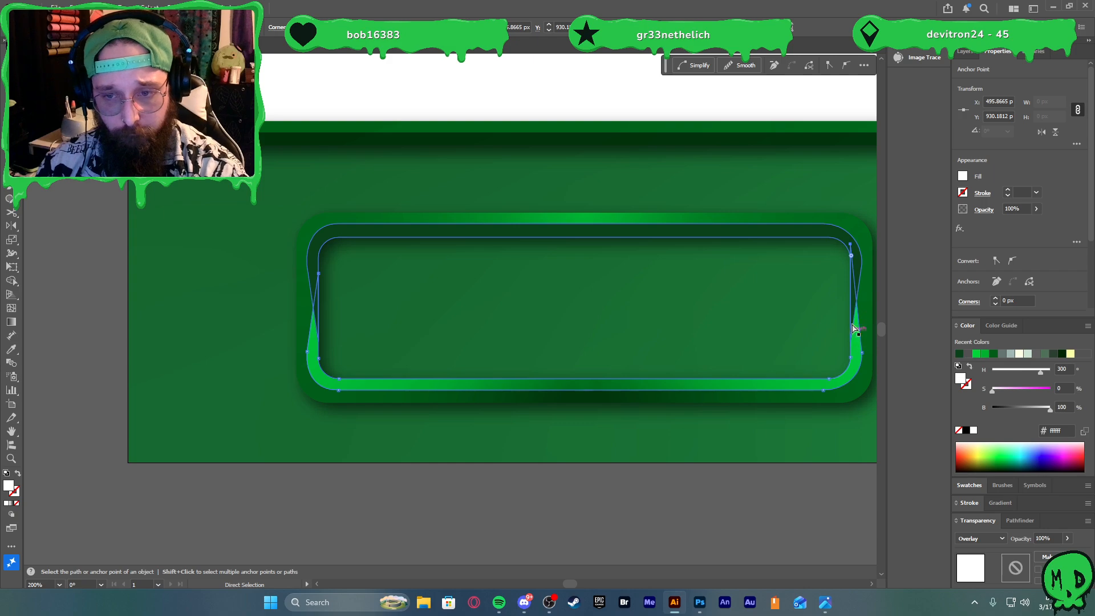
Lower the inner end points of the small frame's dark green shading path slightly on both sides
click(823, 295)
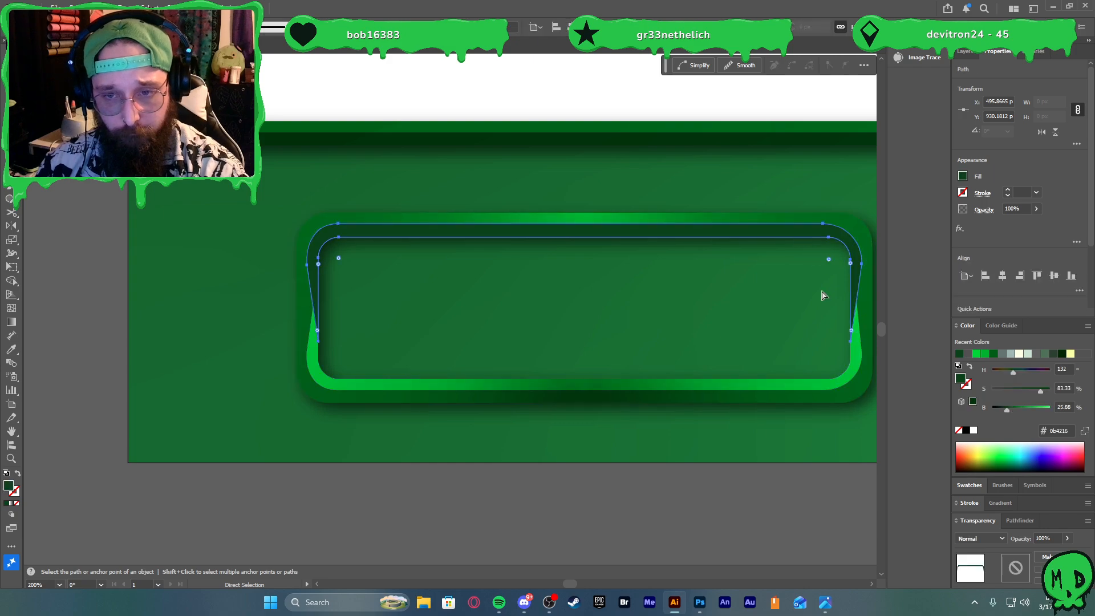
click(849, 341)
click(318, 341)
shift+click(320, 342)
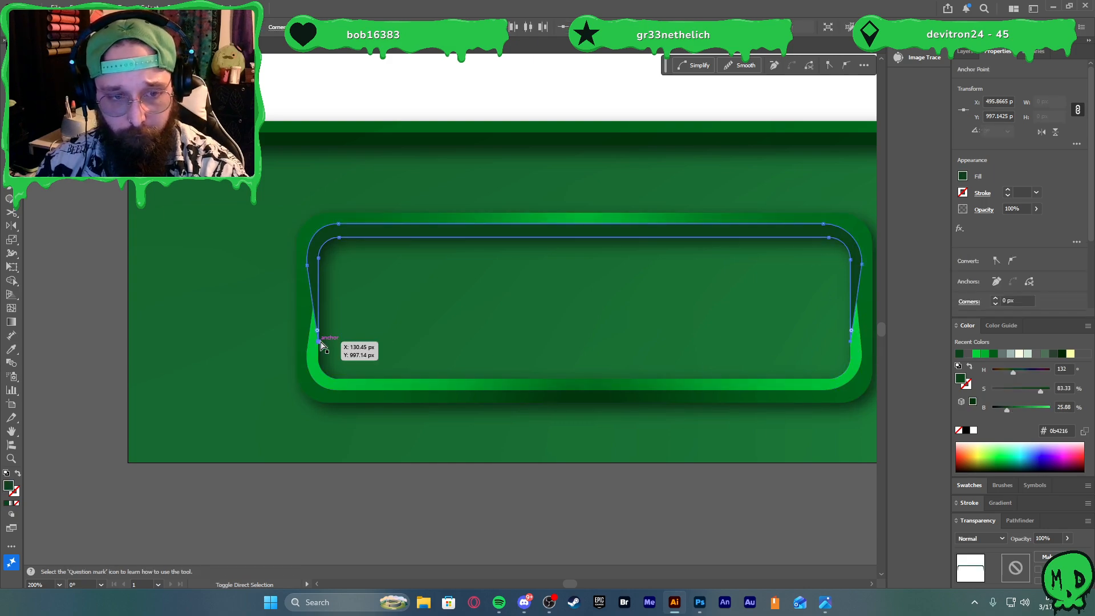
key(shift+Down)
click(415, 502)
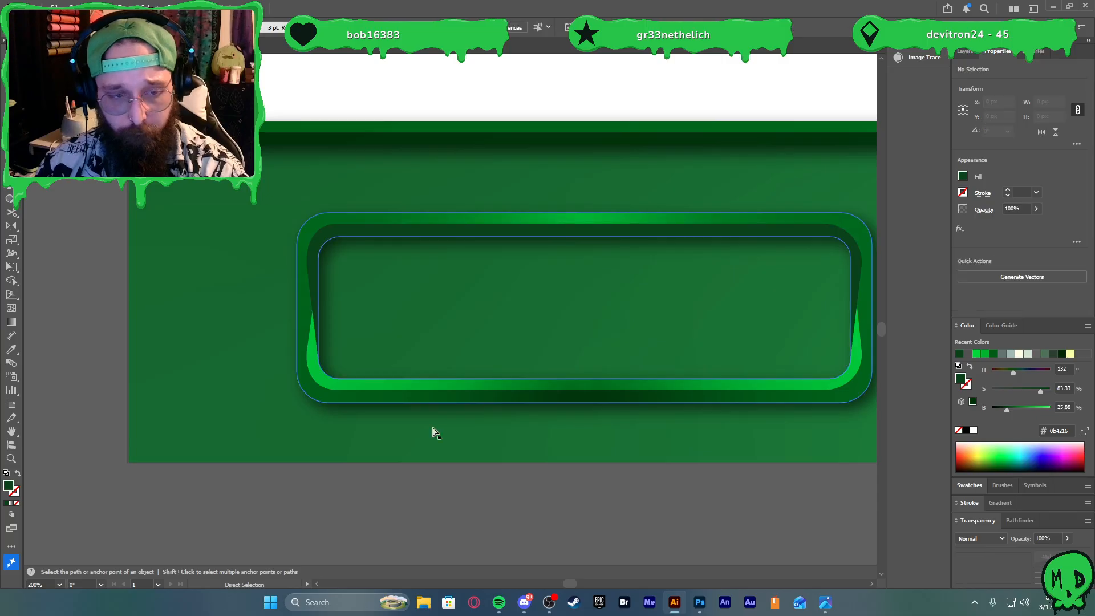
Add an anchor point on each outer side of the small frame's highlight path and raise both to extend the highlight upward
click(310, 348)
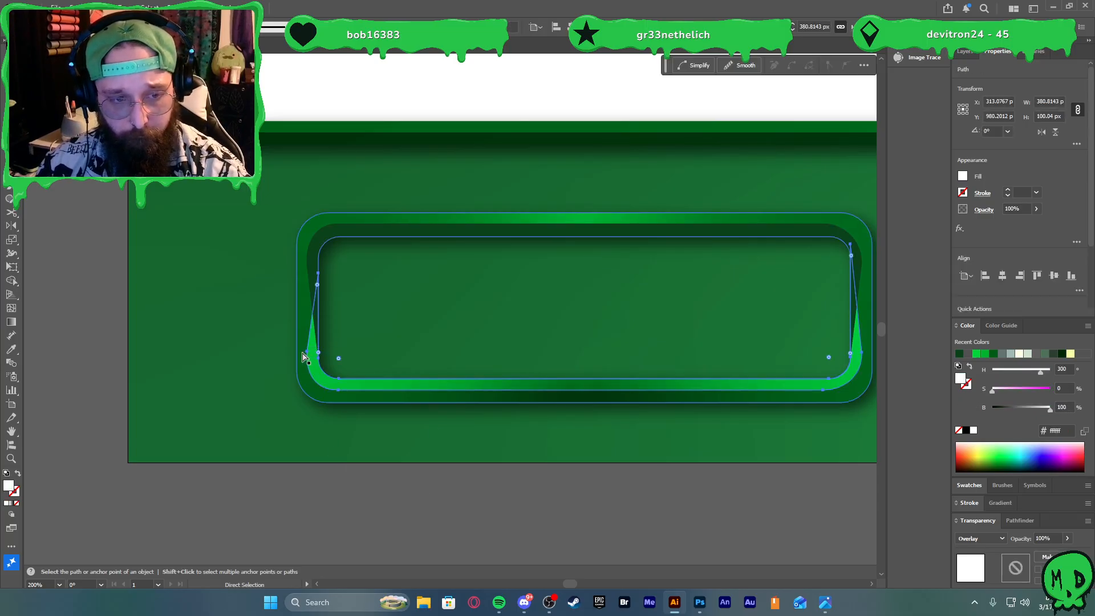
shift+click(850, 351)
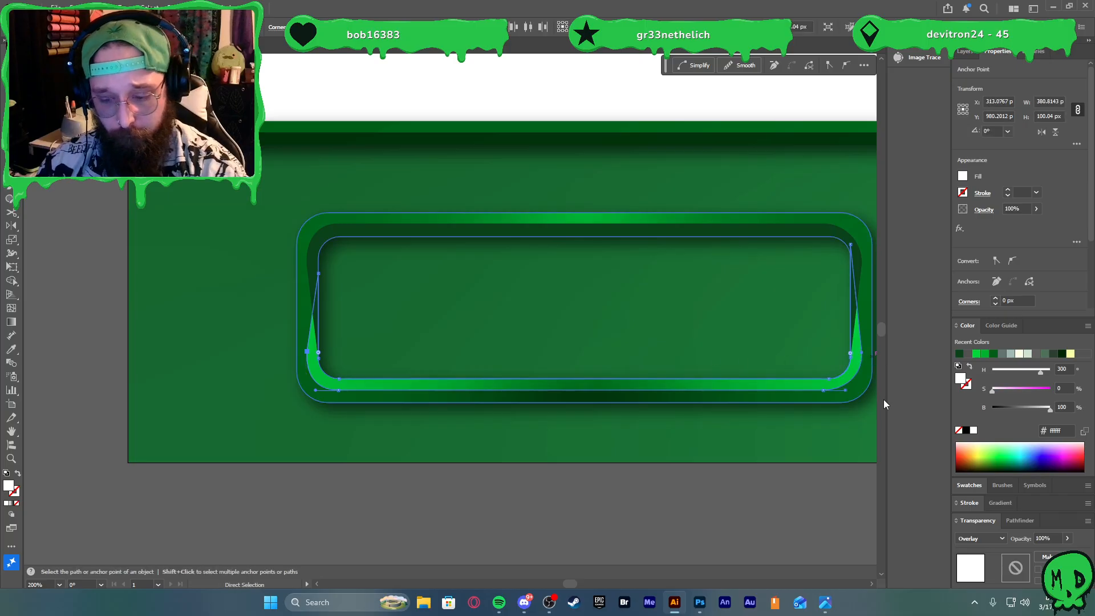
click(850, 351)
key(p)
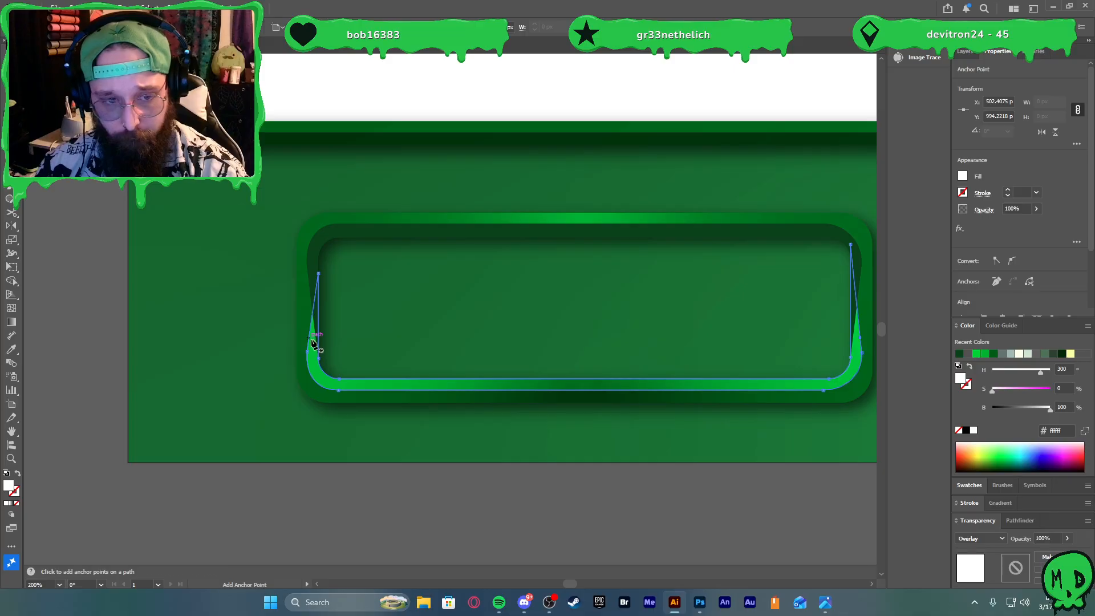
key(a)
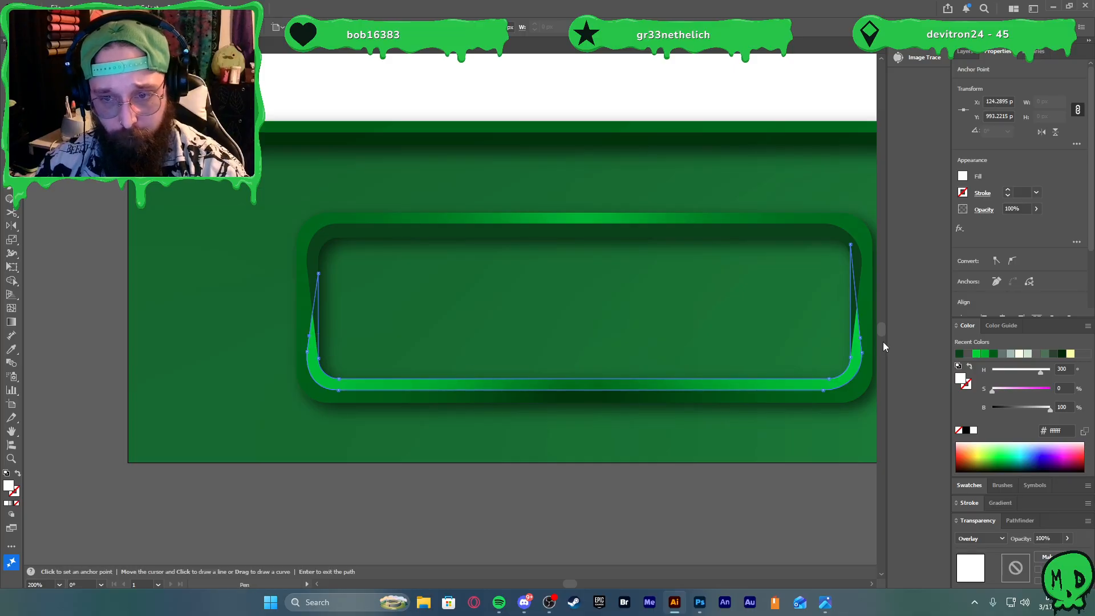
click(859, 339)
shift+click(860, 339)
key(shift+Up)
key(shift+Up)
key(shift+Up)
key(shift+Up)
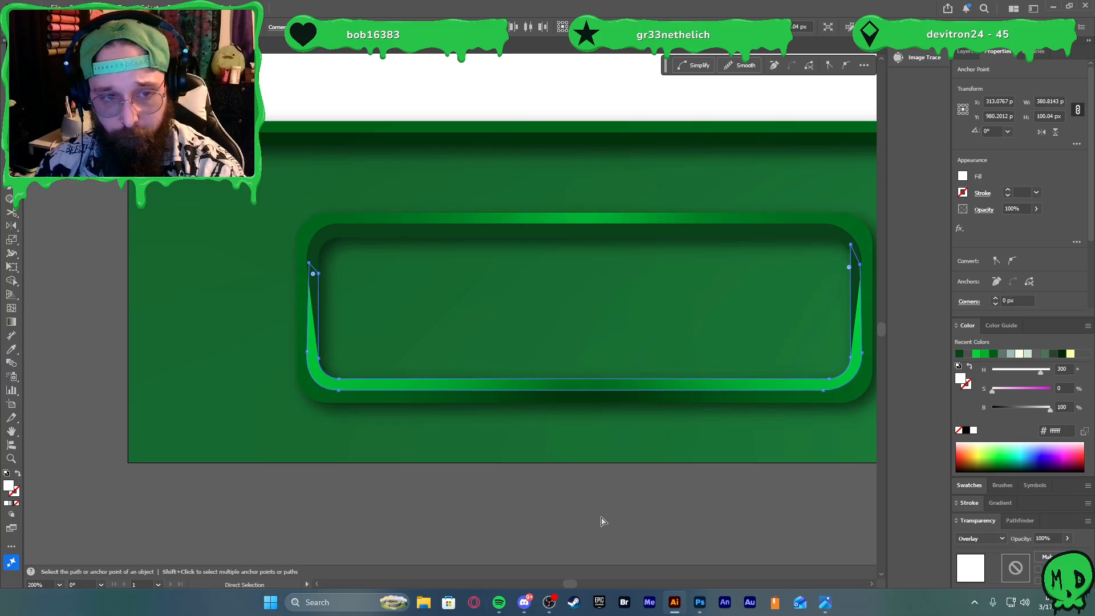
click(540, 496)
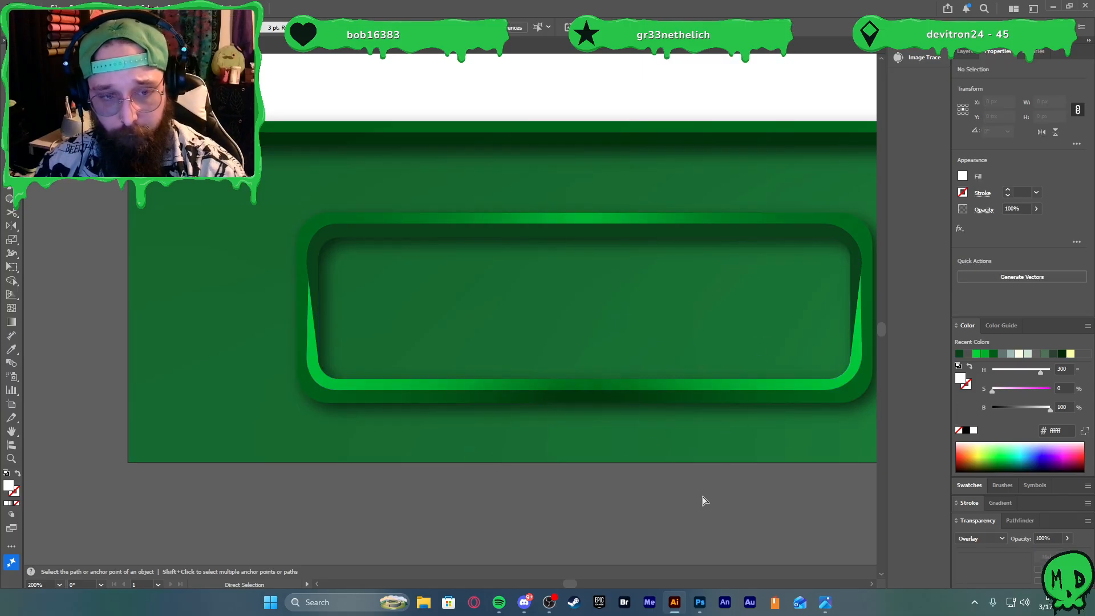
scroll(703, 500, down, 2)
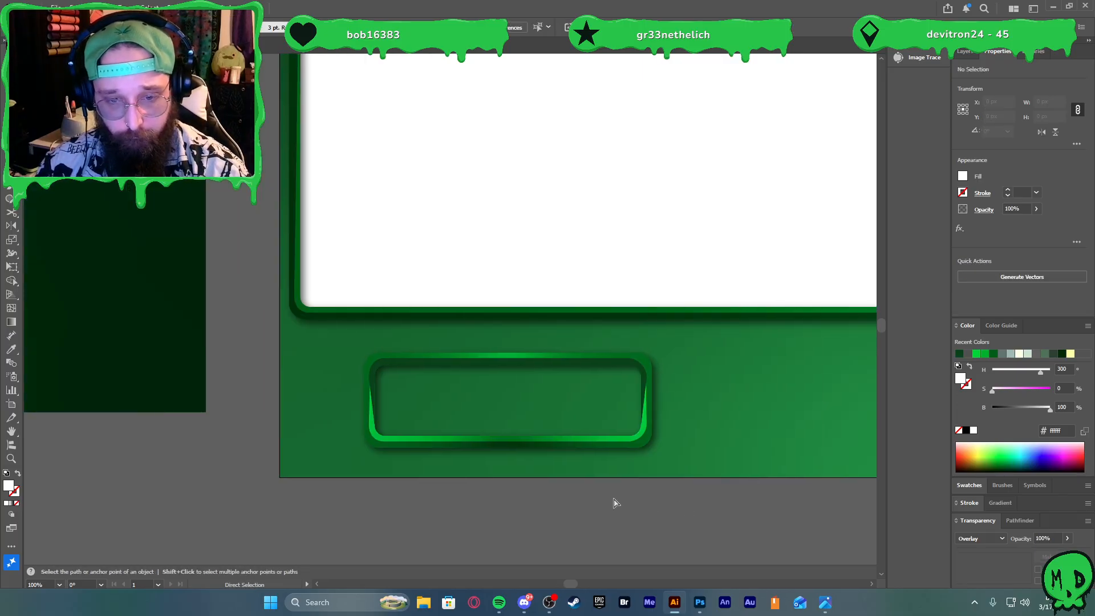
key(v)
click(627, 443)
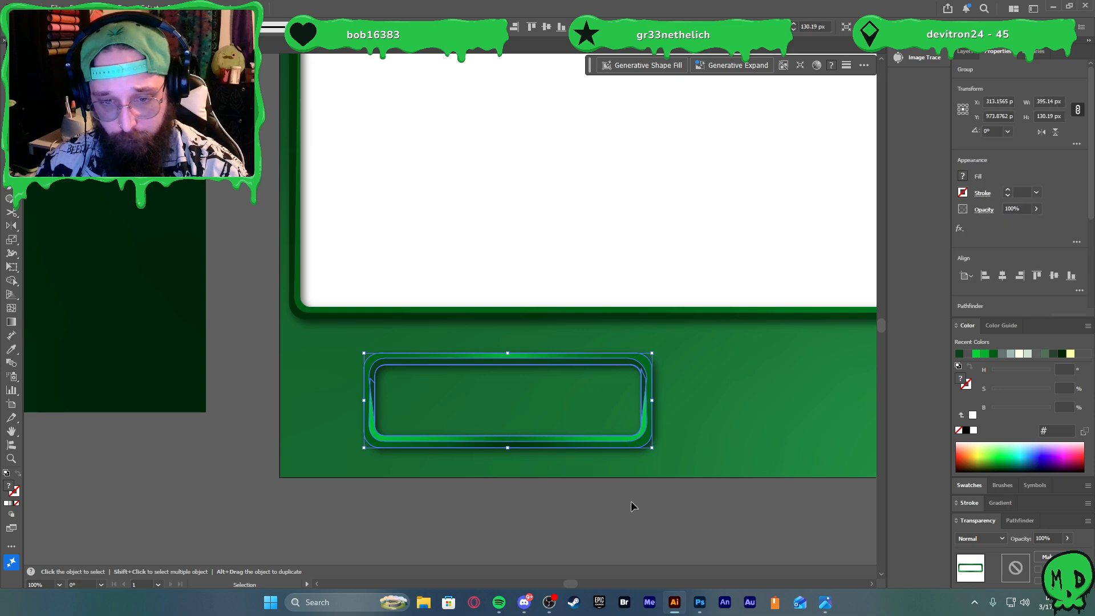
double_click(611, 439)
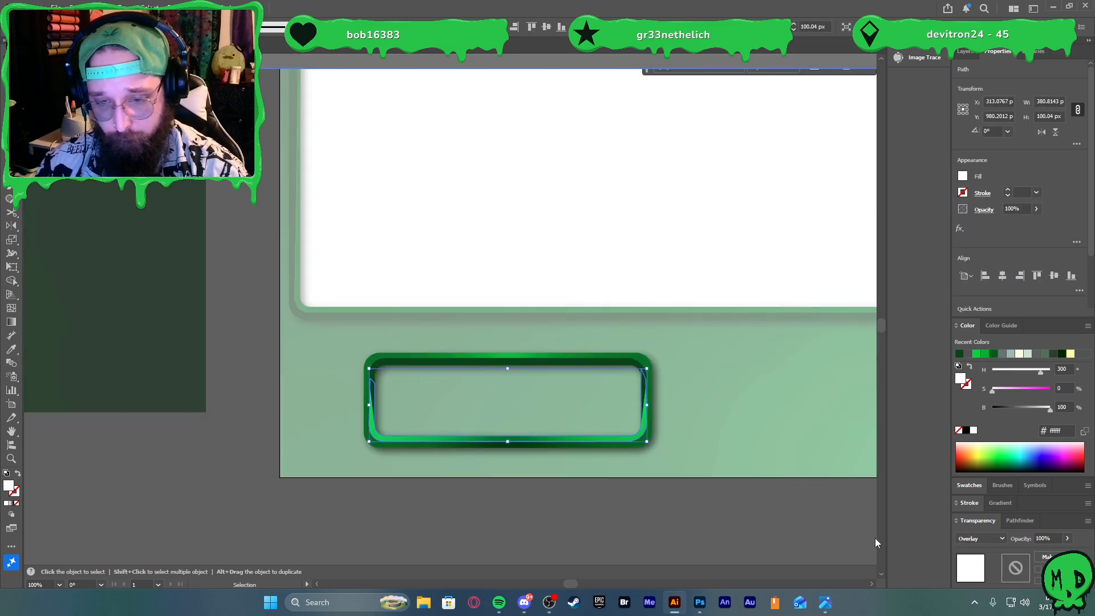
double_click(764, 517)
Draw a rectangle about 377 by 109 px over the small frame's opening and copy the dark green freeform gradient beside the artboard onto it
scroll(536, 482, up, 1)
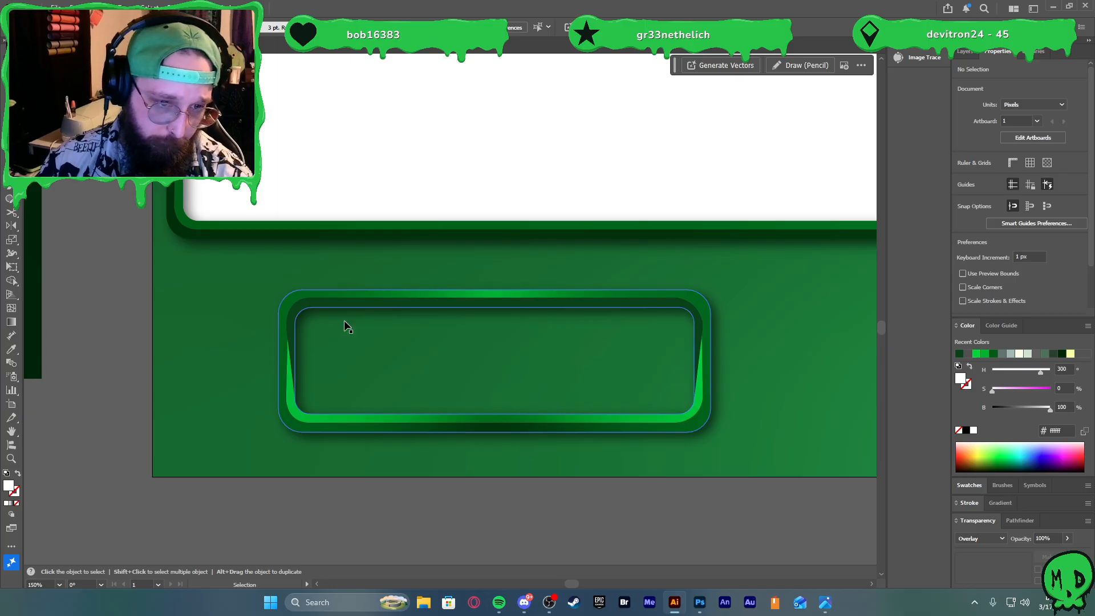
key(m)
mouse_move(290, 303)
mouse_down()
mouse_move(398, 359)
mouse_move(703, 422)
mouse_up()
key(v)
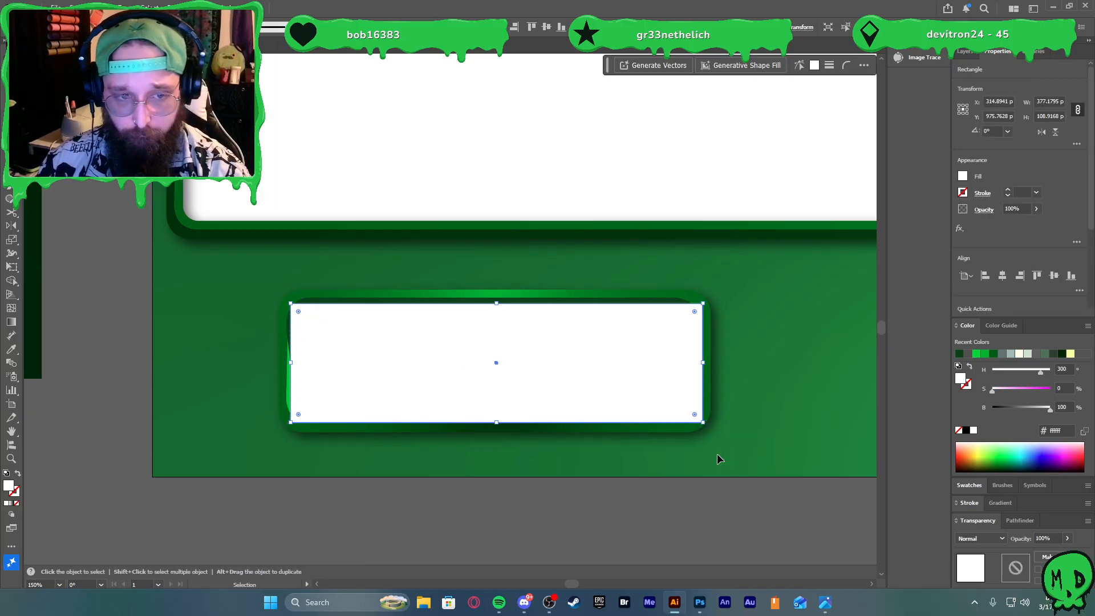
scroll(758, 391, down, 2)
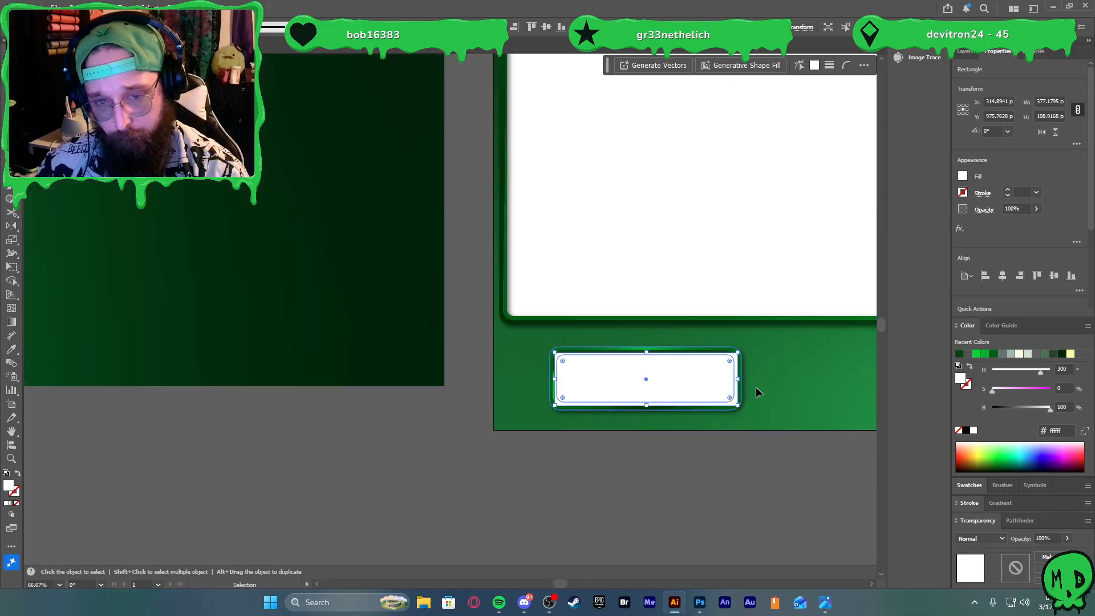
key(i)
click(430, 326)
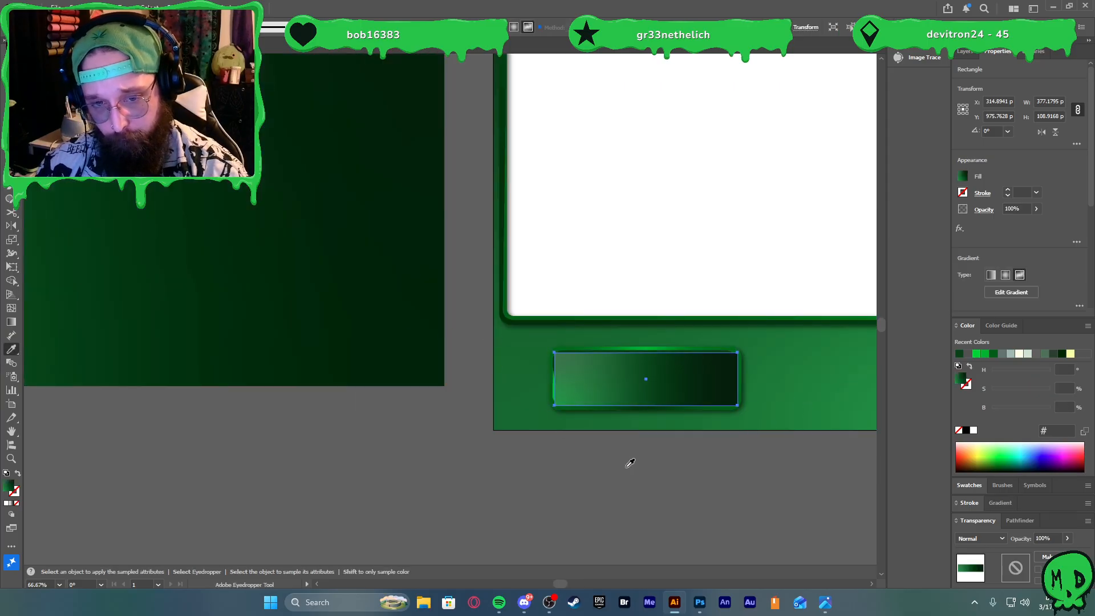
Send the dark green gradient rectangle behind the small frame's border and highlight shapes
key(v)
scroll(690, 416, up, 2)
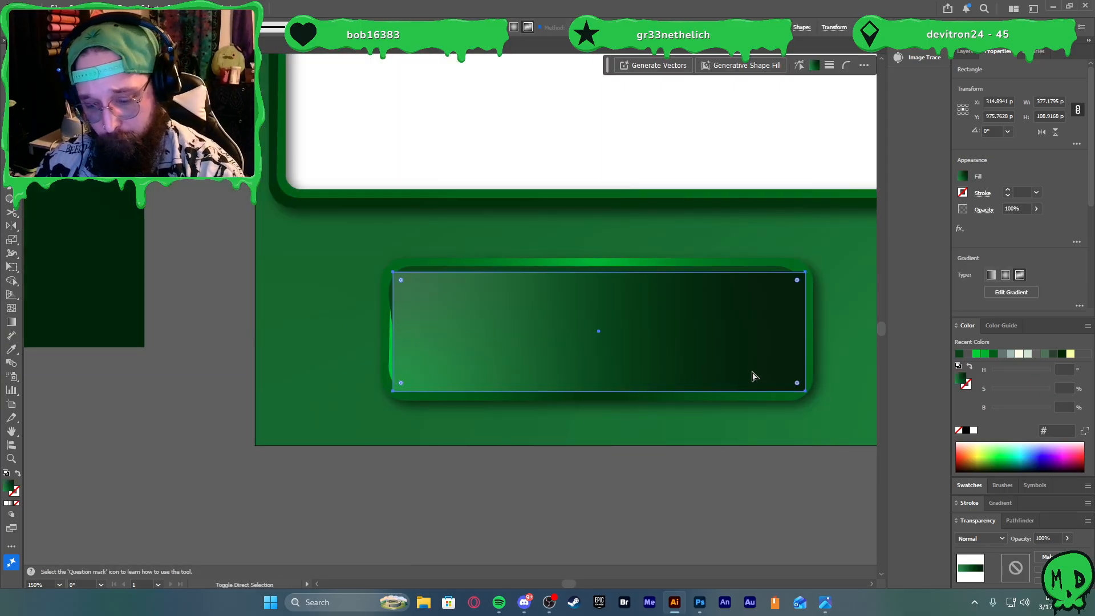
key(ctrl+z)
key(ctrl+shift+z)
key(ctrl+z)
key(ctrl+shift+z)
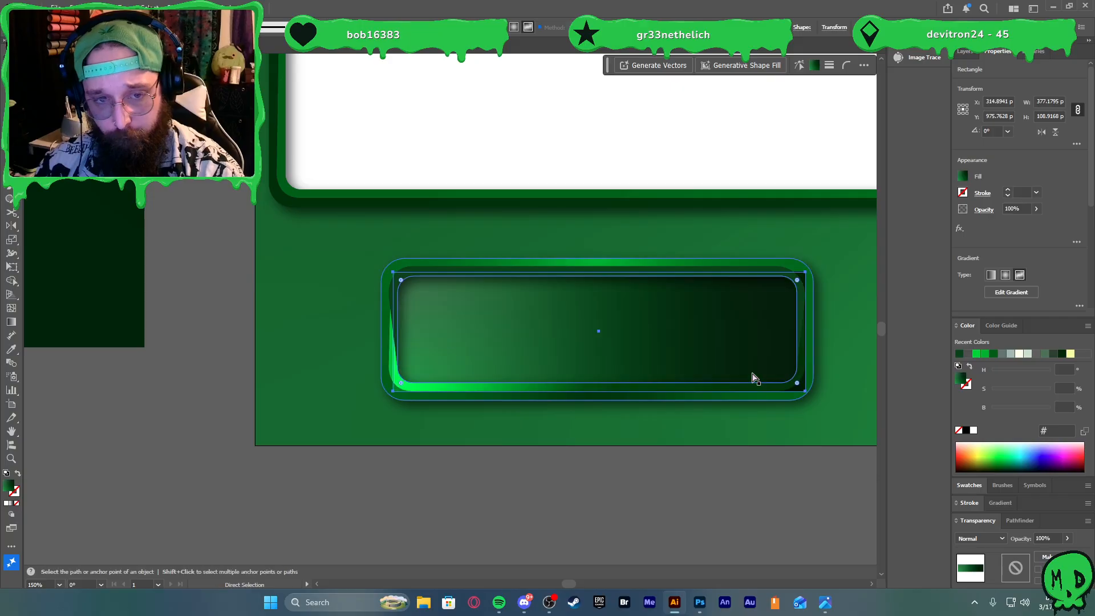
click(738, 469)
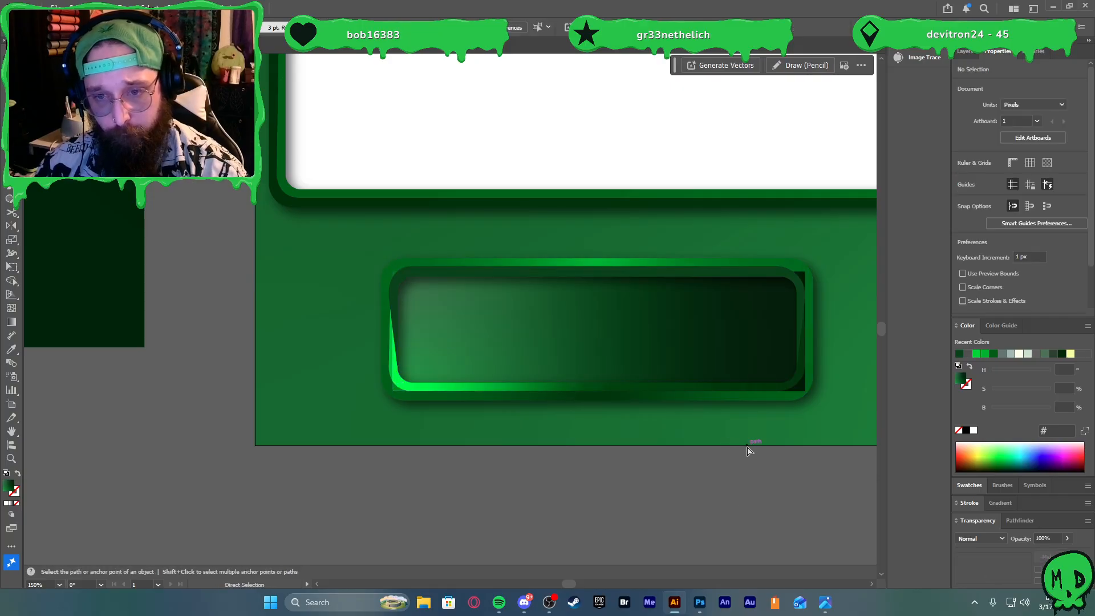
Try the small frame's group behind the gradient rectangle and restore the rectangle to the back
key(ctrl+z)
click(786, 402)
key(ctrl+shift+z)
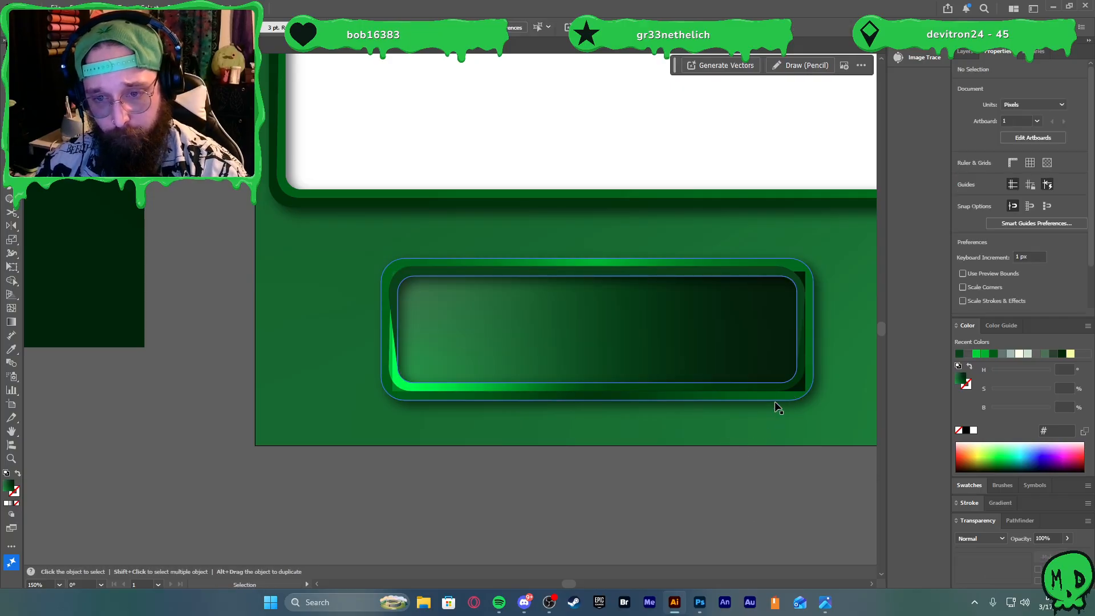
key(ctrl)
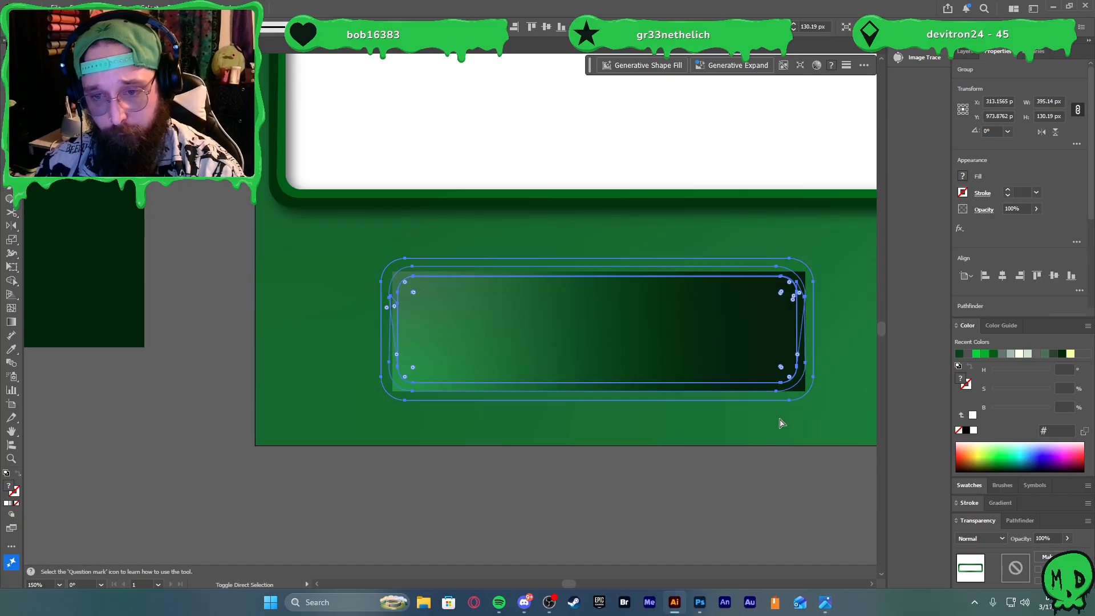
ctrl+click(772, 464)
ctrl+click(667, 369)
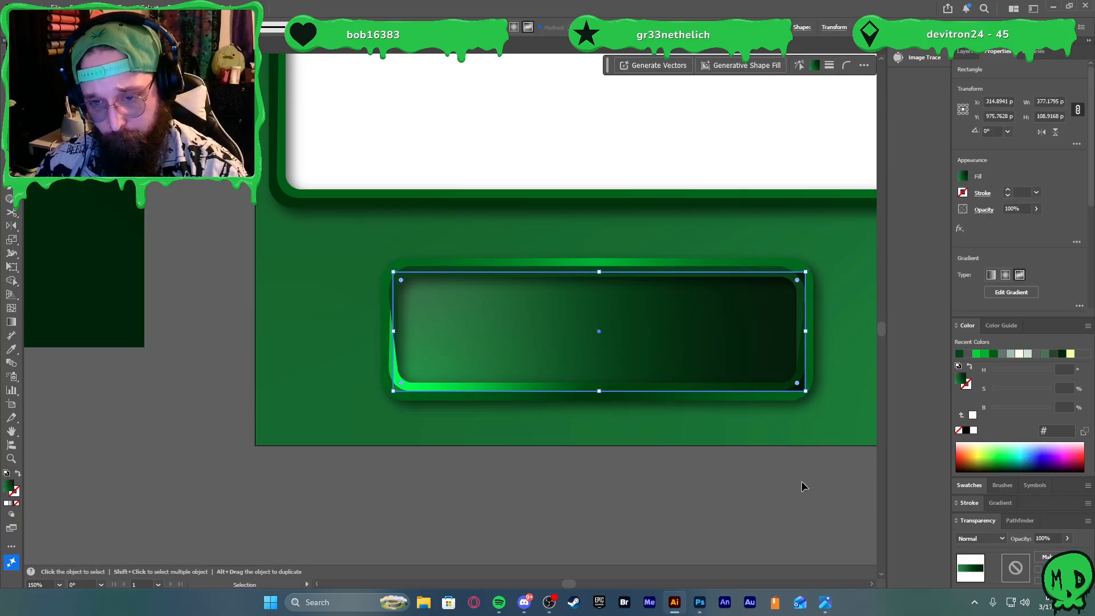
Ungroup the small frame so its border, shading and highlight can be selected separately
click(811, 362)
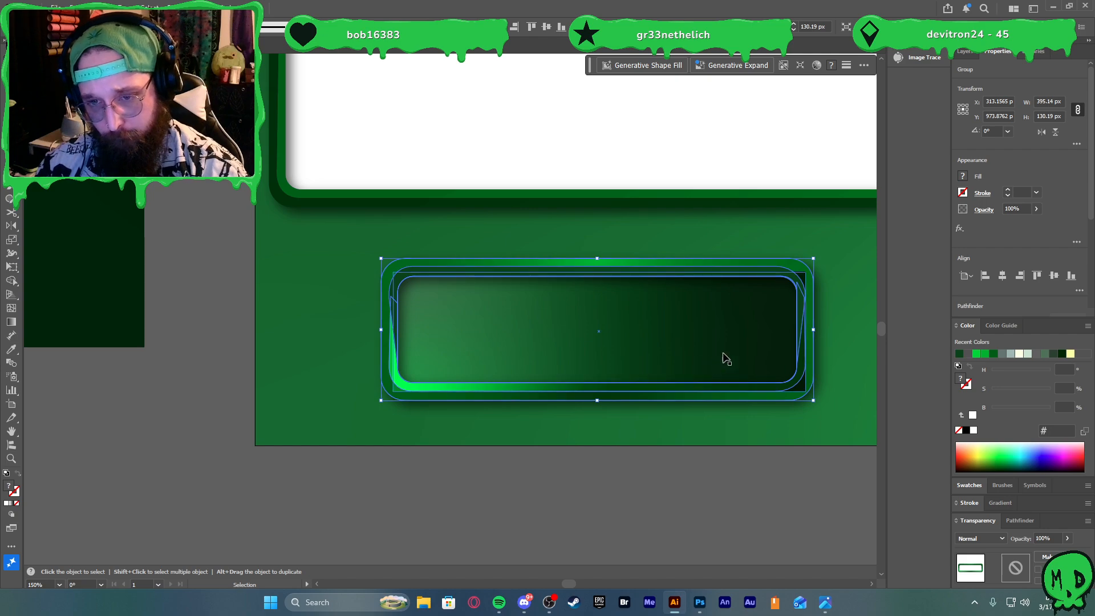
click(811, 388)
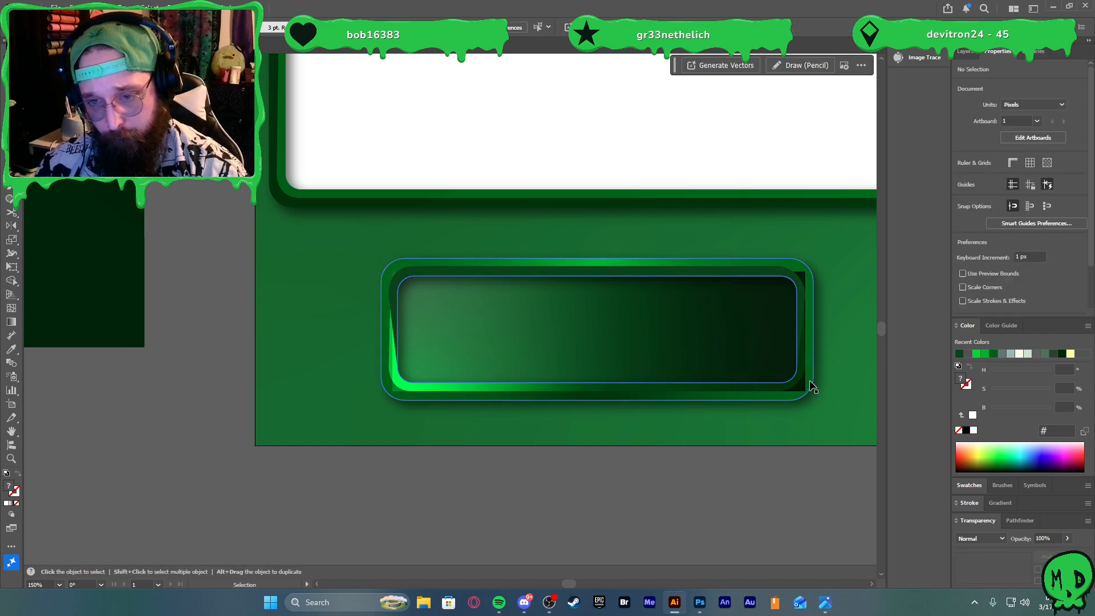
click(809, 382)
key(ctrl+shift+g)
click(769, 480)
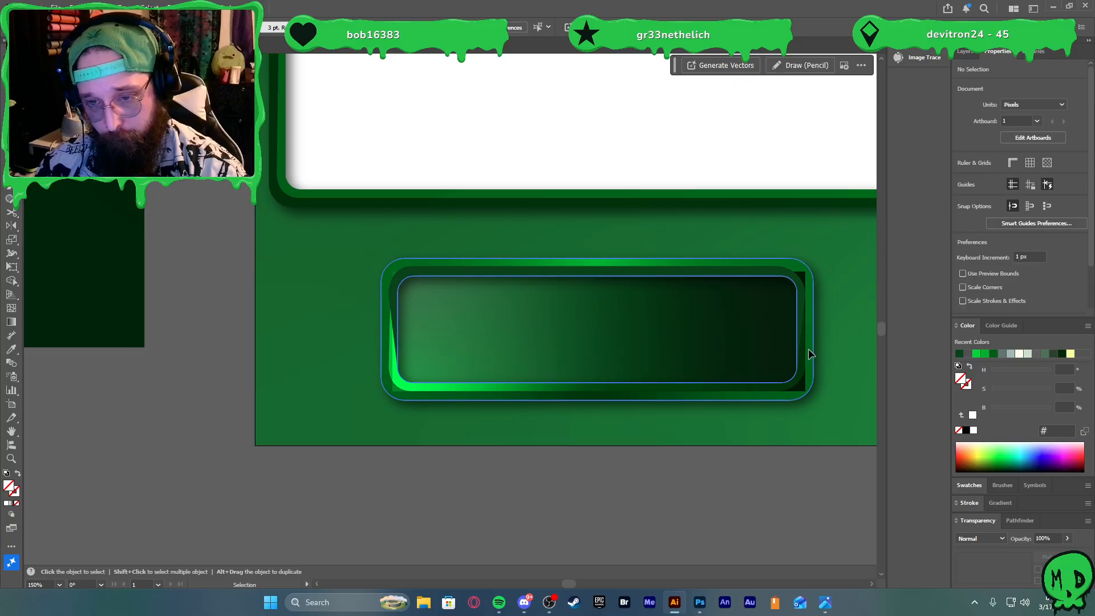
Trim the gradient rectangle to the small frame's rounded opening using the outer border and Shape Builder
drag(808, 354, 745, 361)
key(shift+m)
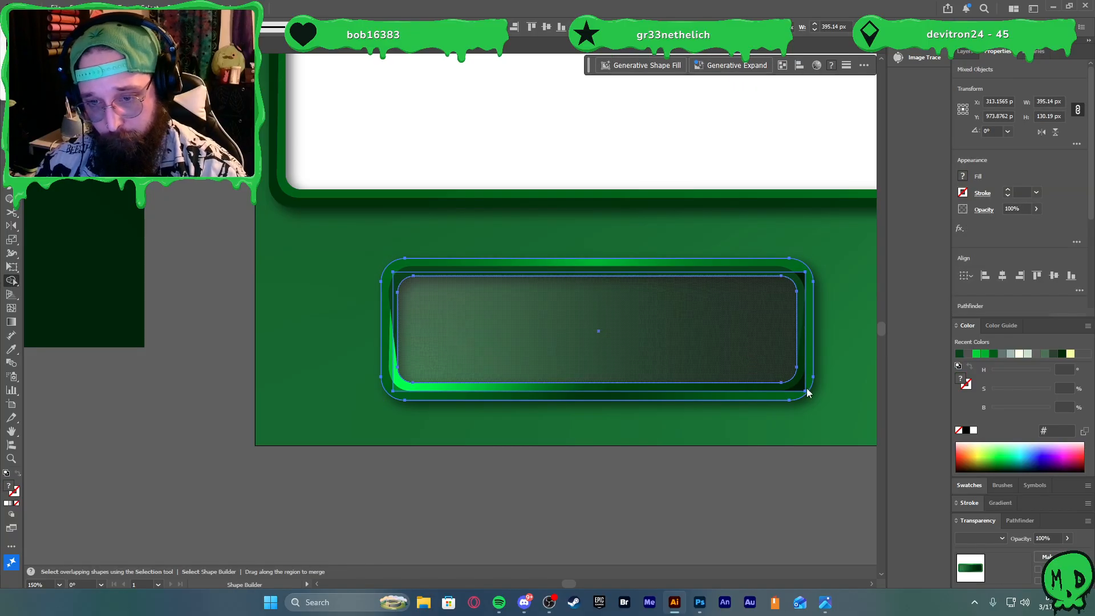
key(v)
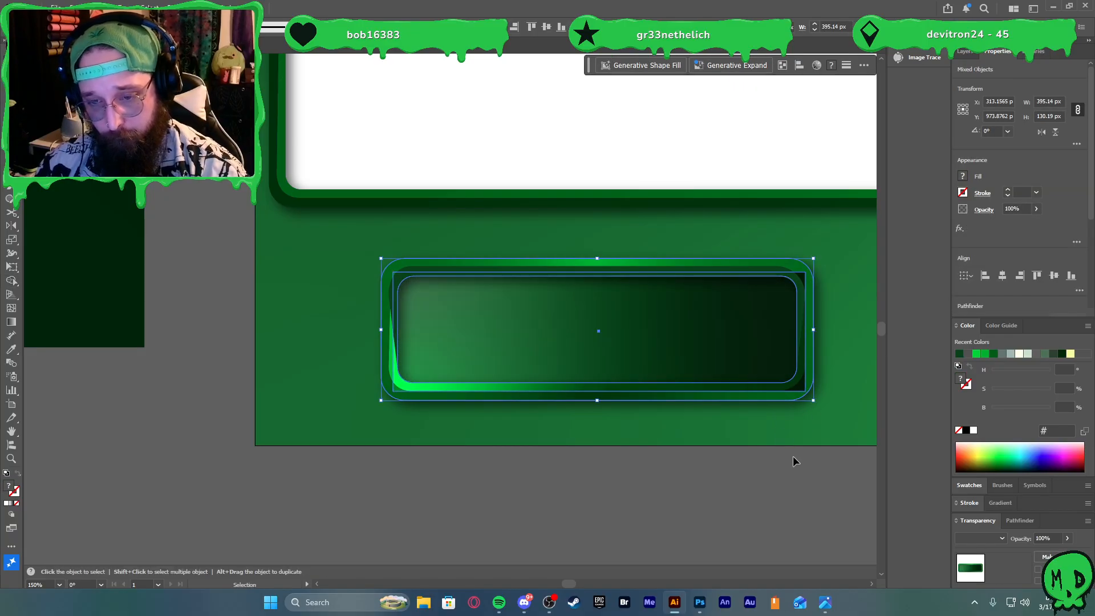
key(ctrl+8)
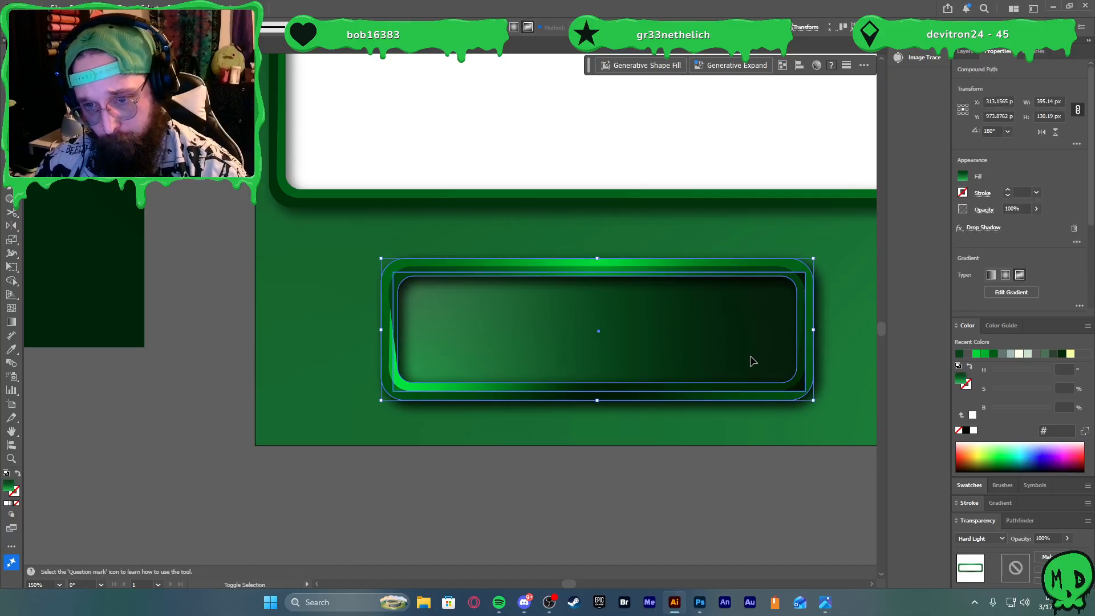
key(ctrl+alt+shift+8)
key(shift+m)
drag(764, 471, 796, 394)
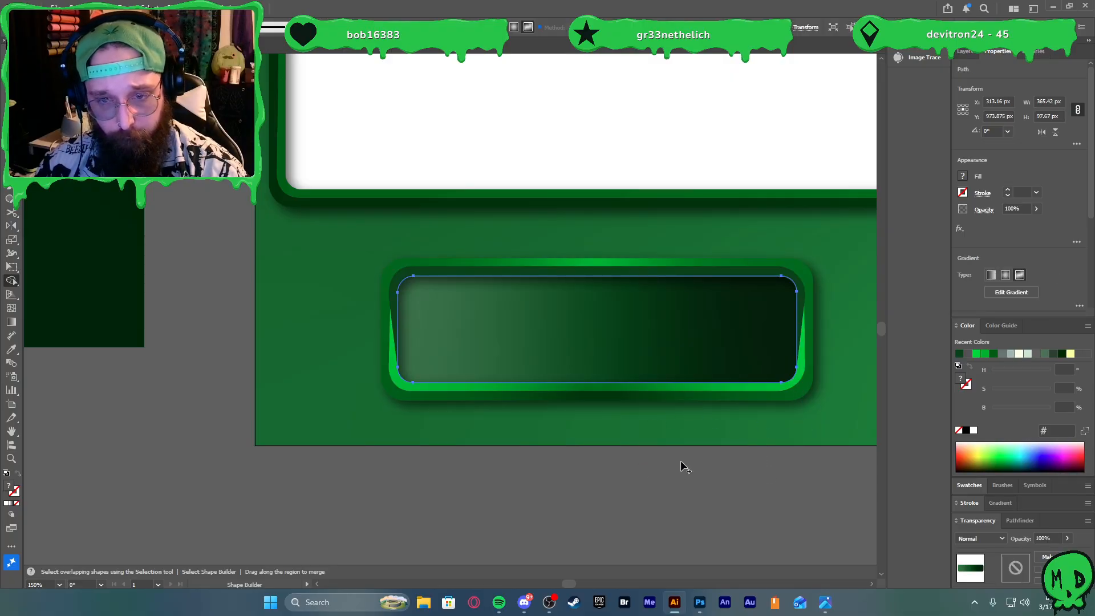
key(a)
click(767, 458)
key(ctrl+1)
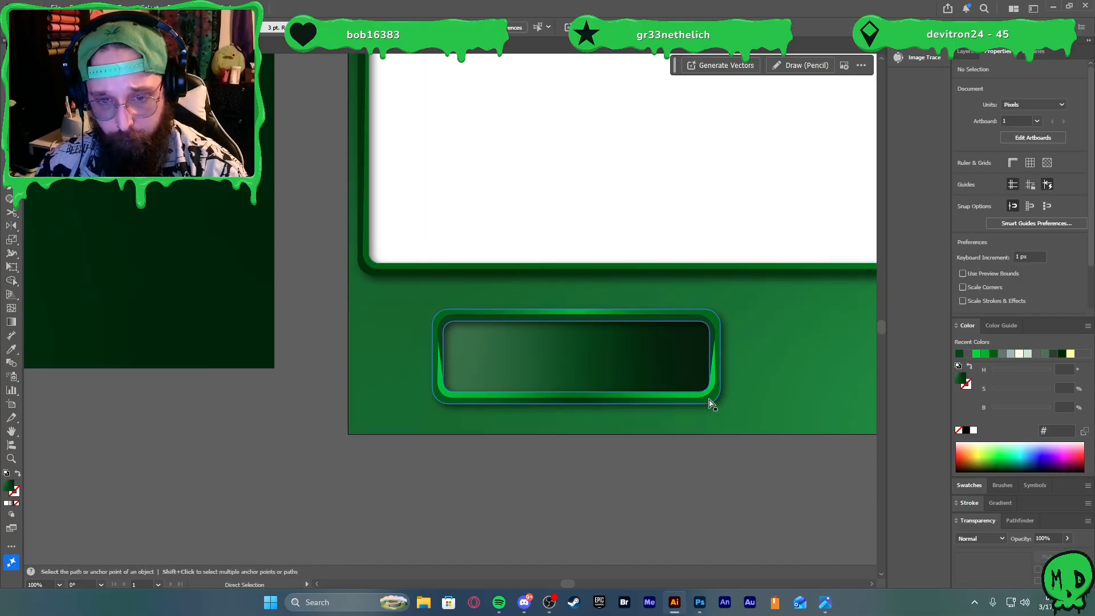
Change the fill of the small frame's inner panel to a linear gradient
key(v)
click(660, 379)
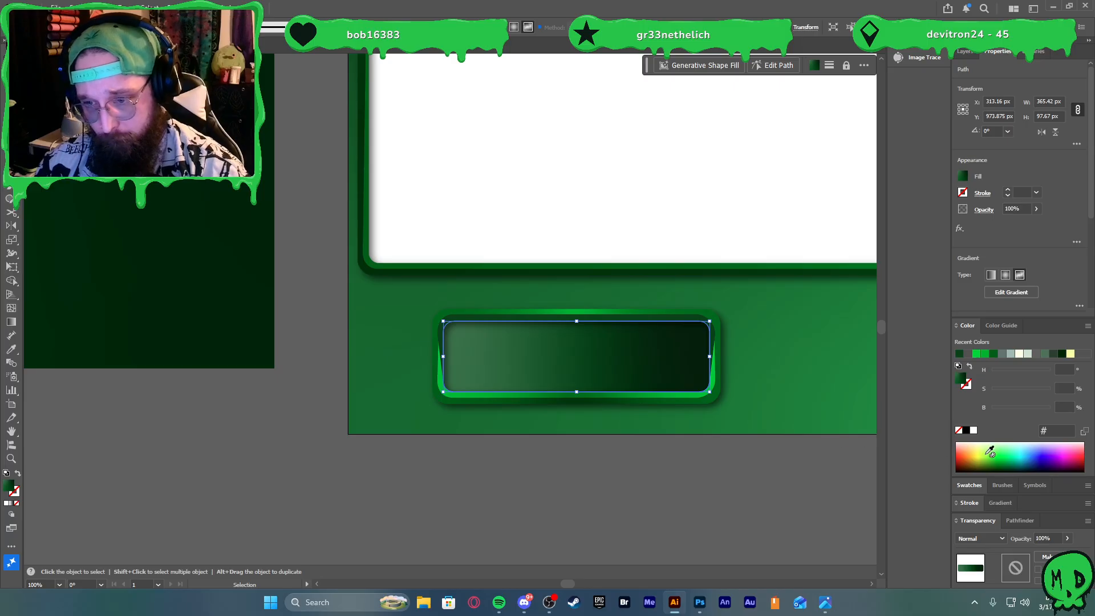
click(1000, 502)
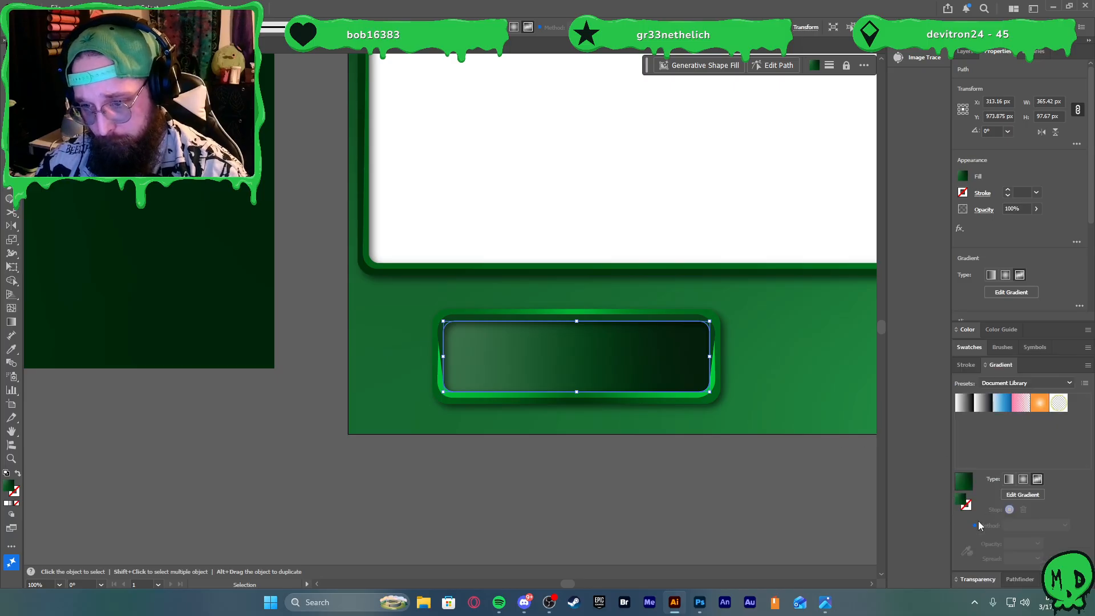
click(1007, 479)
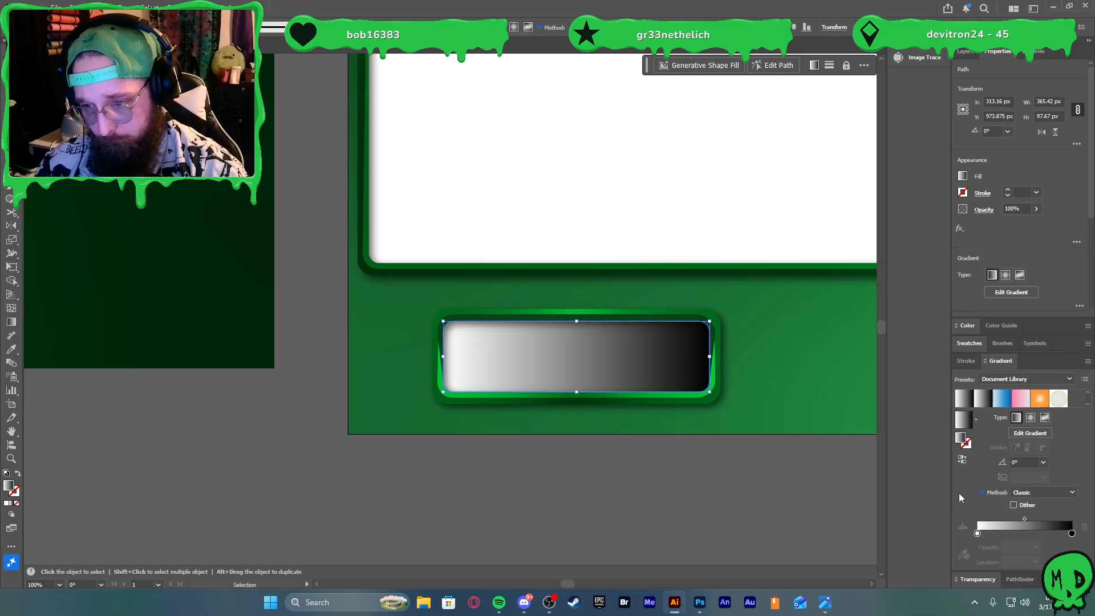
Set the start stop of the inner panel's linear gradient to the dark green swatch 006837
double_click(976, 533)
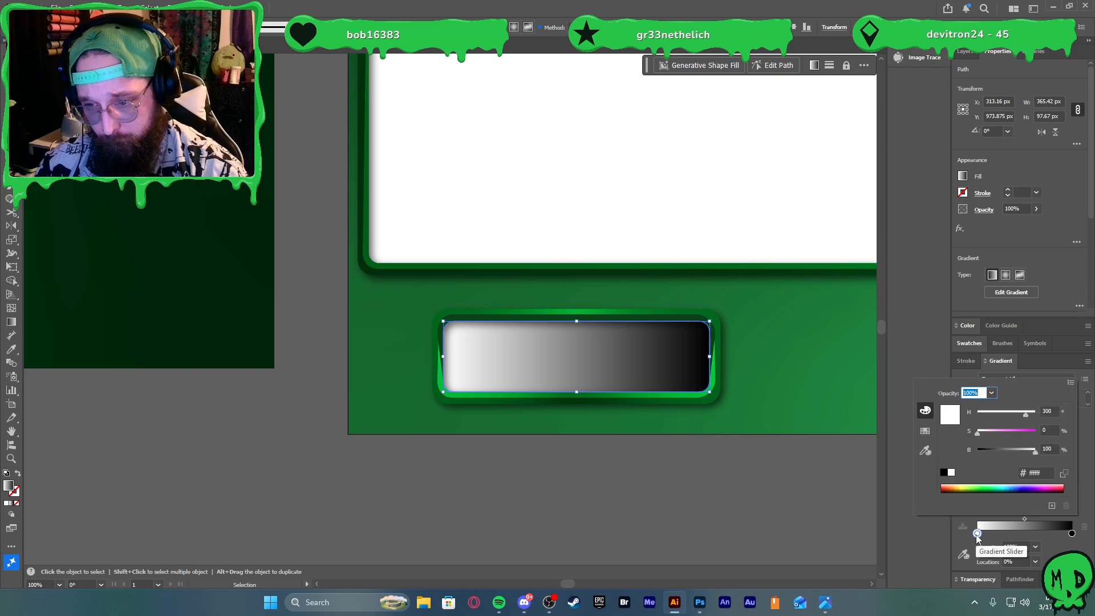
click(925, 450)
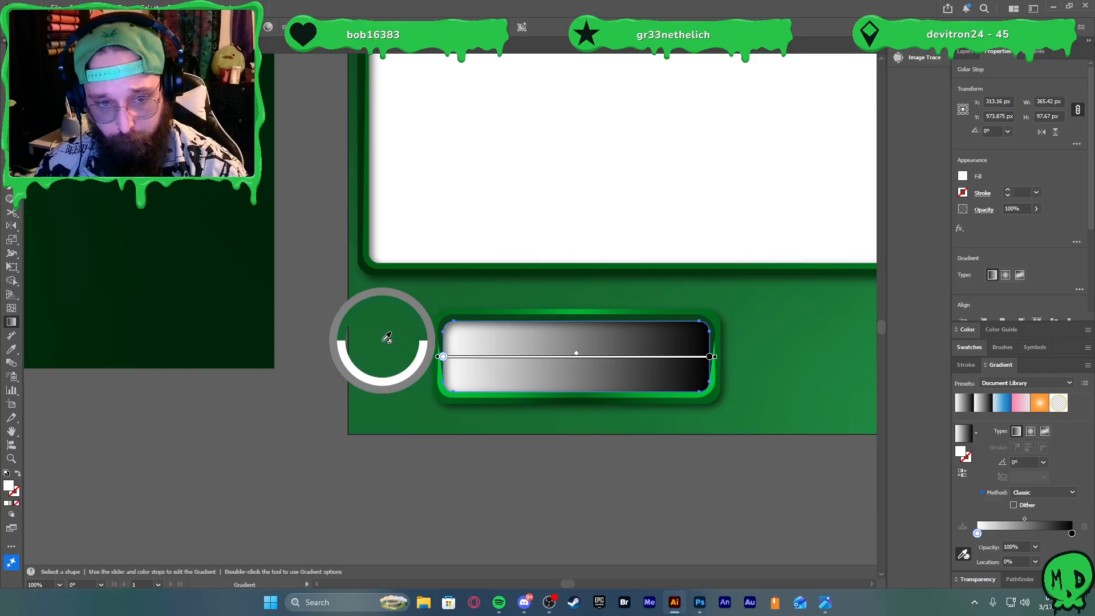
double_click(975, 534)
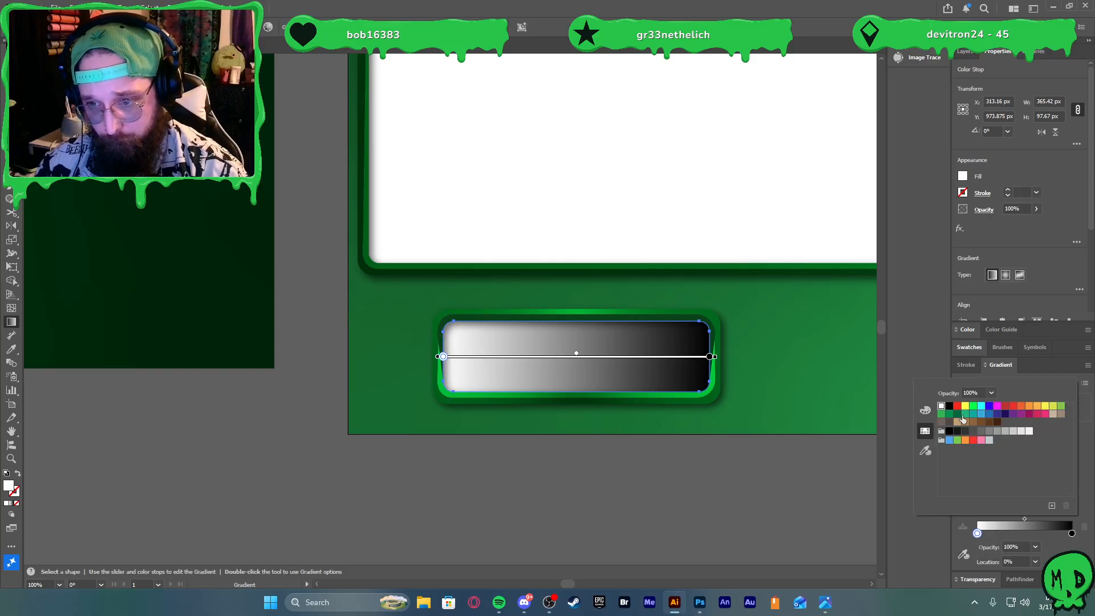
click(925, 410)
click(925, 432)
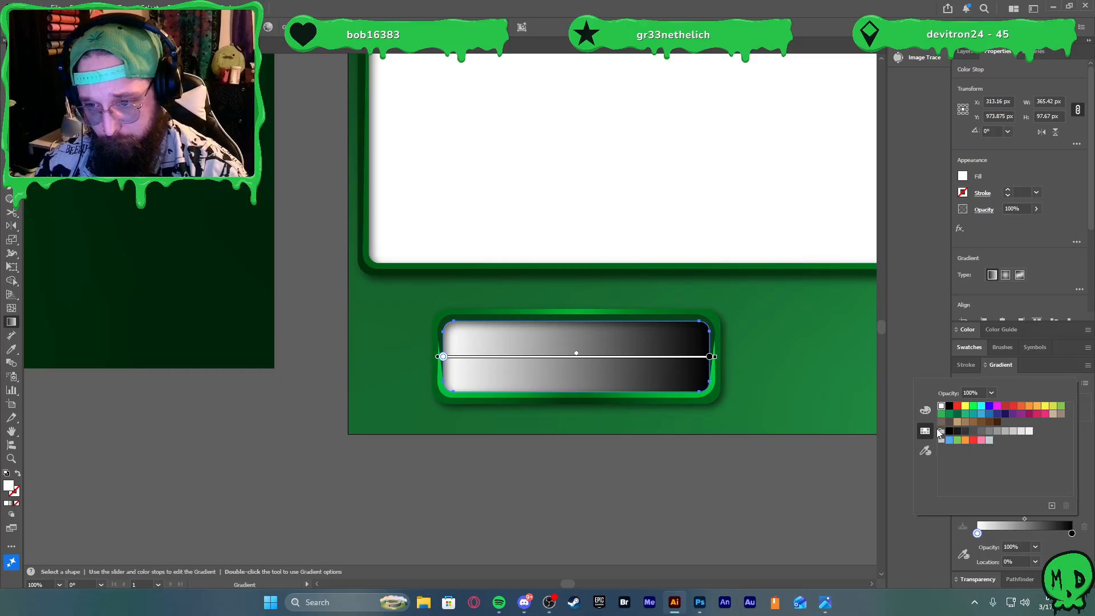
click(950, 414)
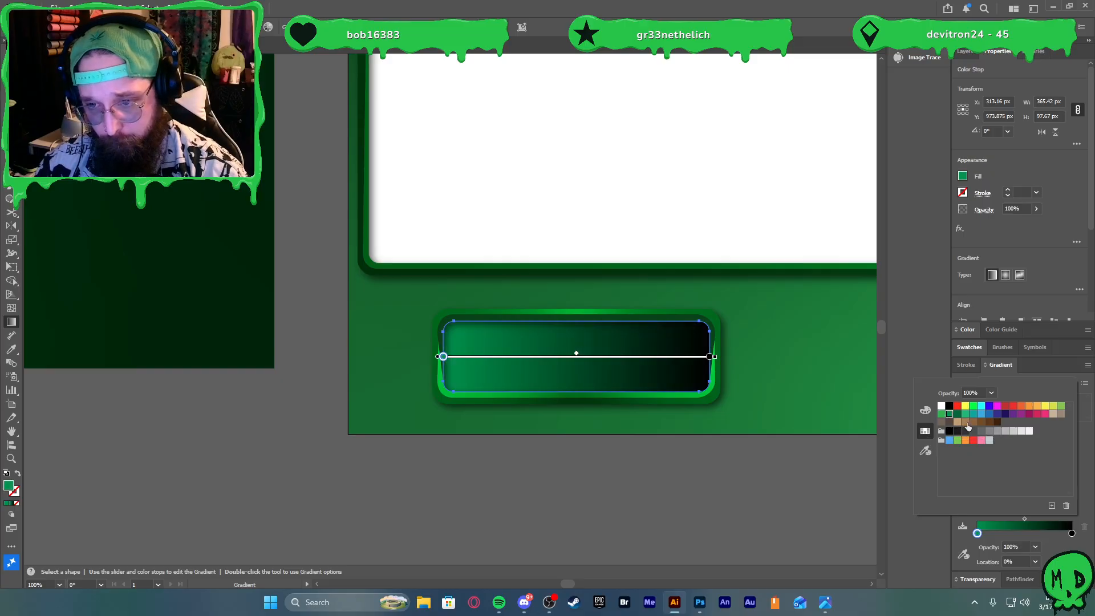
click(957, 415)
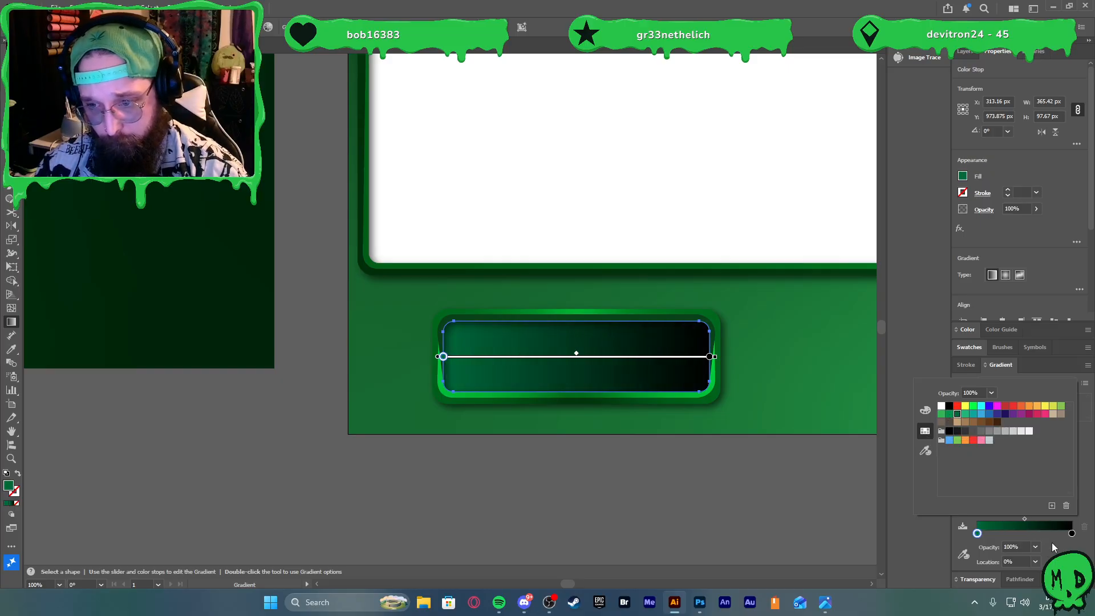
Set the end stop of the inner panel's gradient to the same green darkened to 003d20
click(1071, 533)
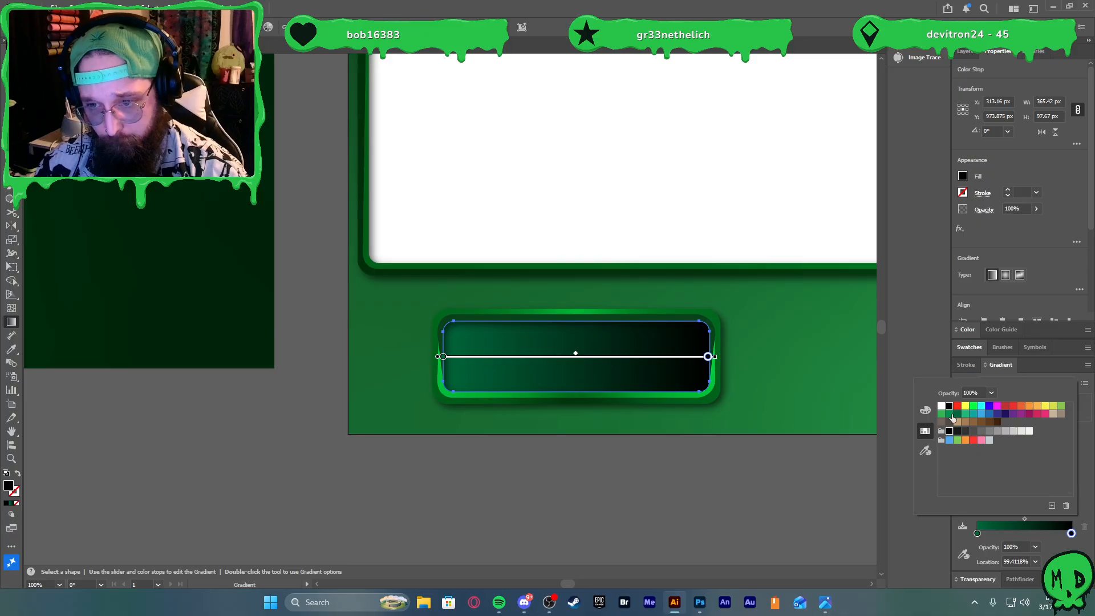
click(957, 414)
click(925, 411)
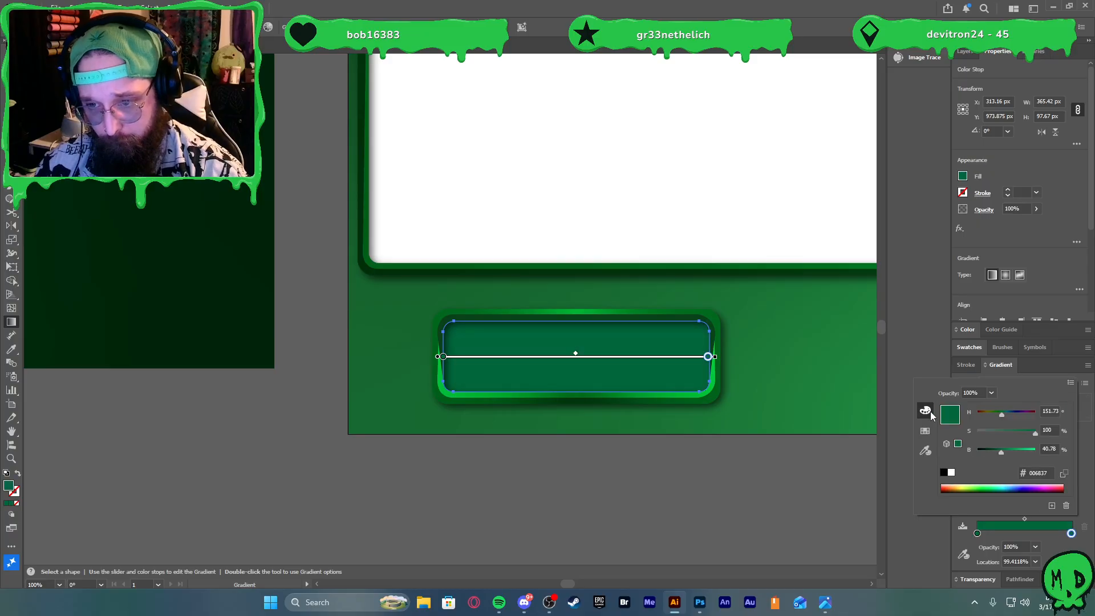
drag(996, 452, 986, 449)
click(990, 453)
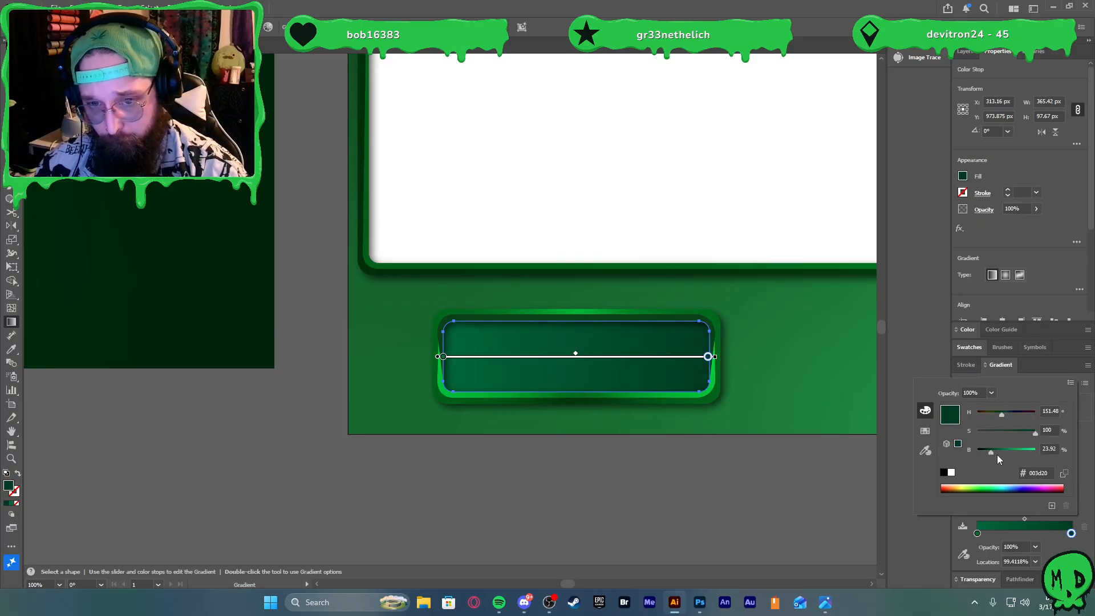
click(1082, 514)
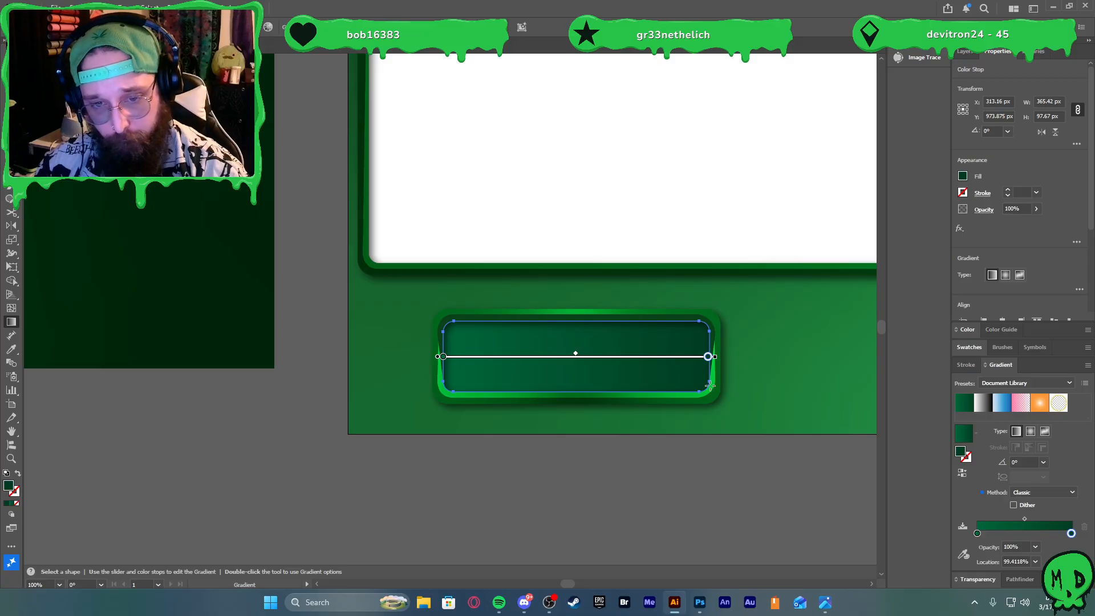
Set the inner panel's gradient angle to -90° and deselect the panel
click(1041, 462)
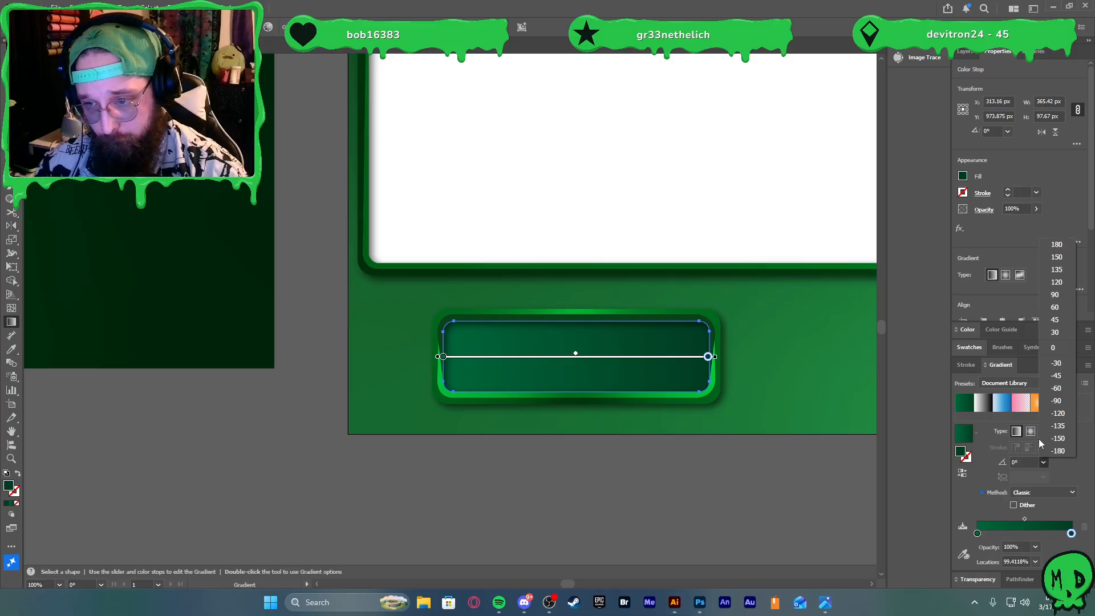
click(1052, 404)
key(a)
click(673, 491)
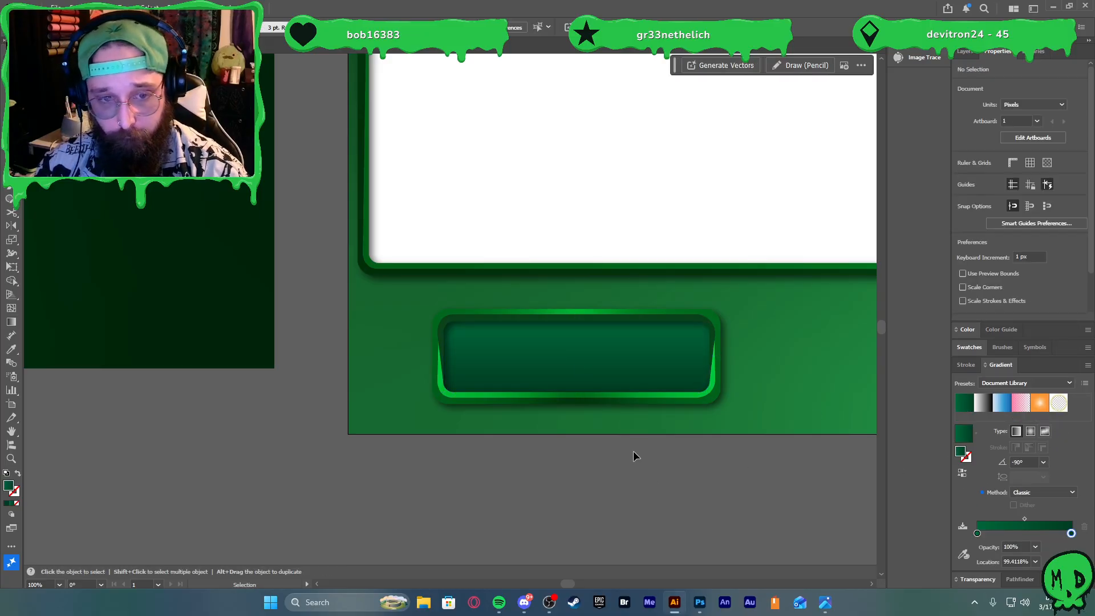
Group the small frame's border, shading, highlight and inner panel into one object
scroll(644, 446, down, 4)
scroll(698, 459, right, 3)
scroll(684, 463, up, 1)
key(v)
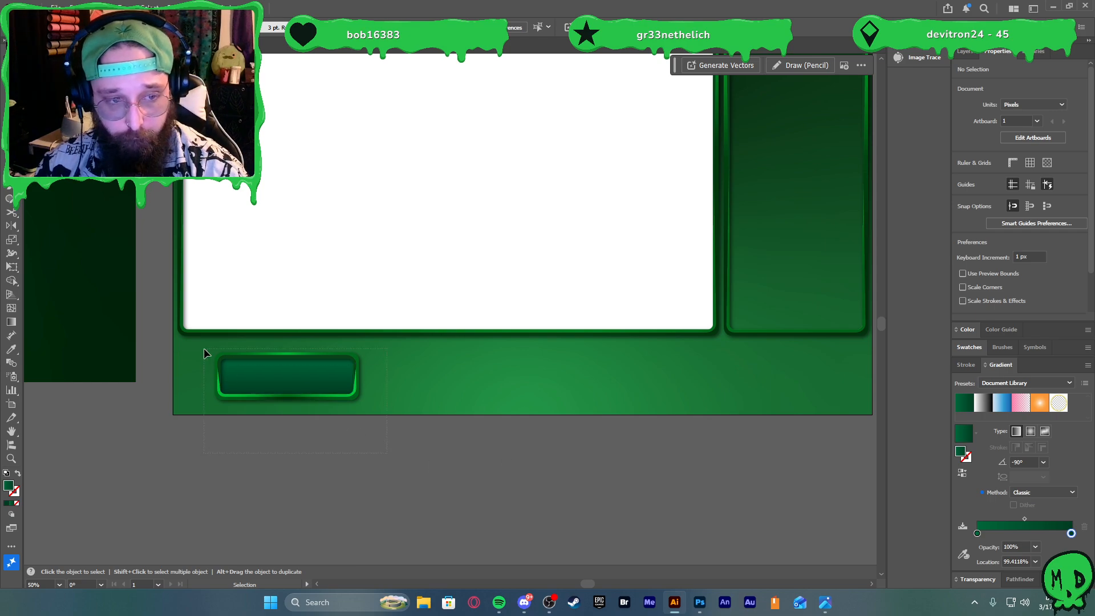
drag(203, 349, 205, 351)
key(ctrl+g)
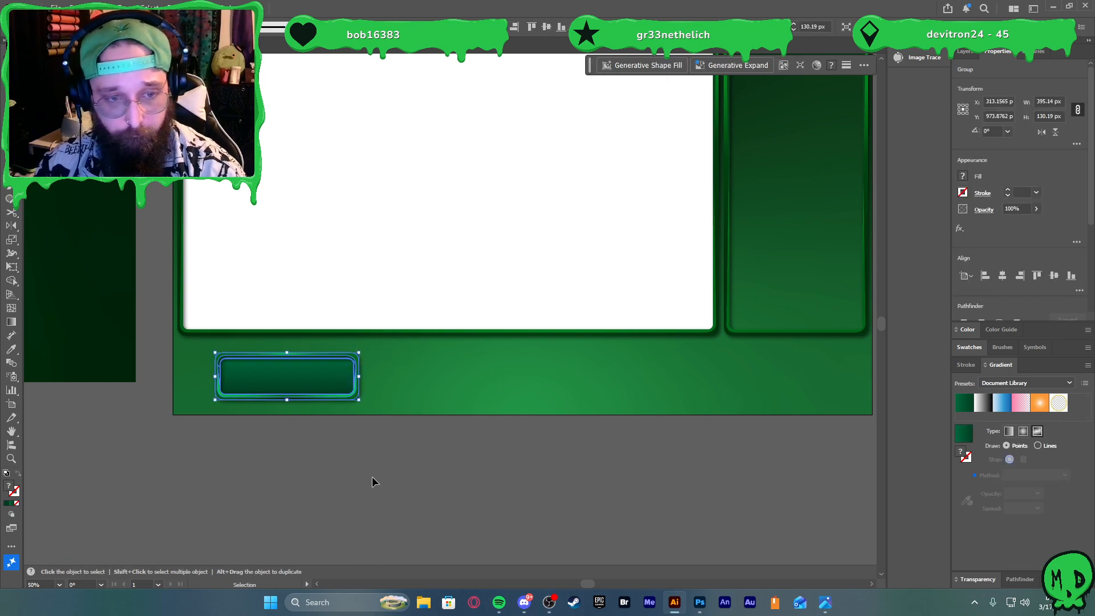
Place two copies of the small frame along the bottom strip, with the rightmost at about X 1543 px
scroll(347, 431, down, 1)
drag(331, 402, 622, 406)
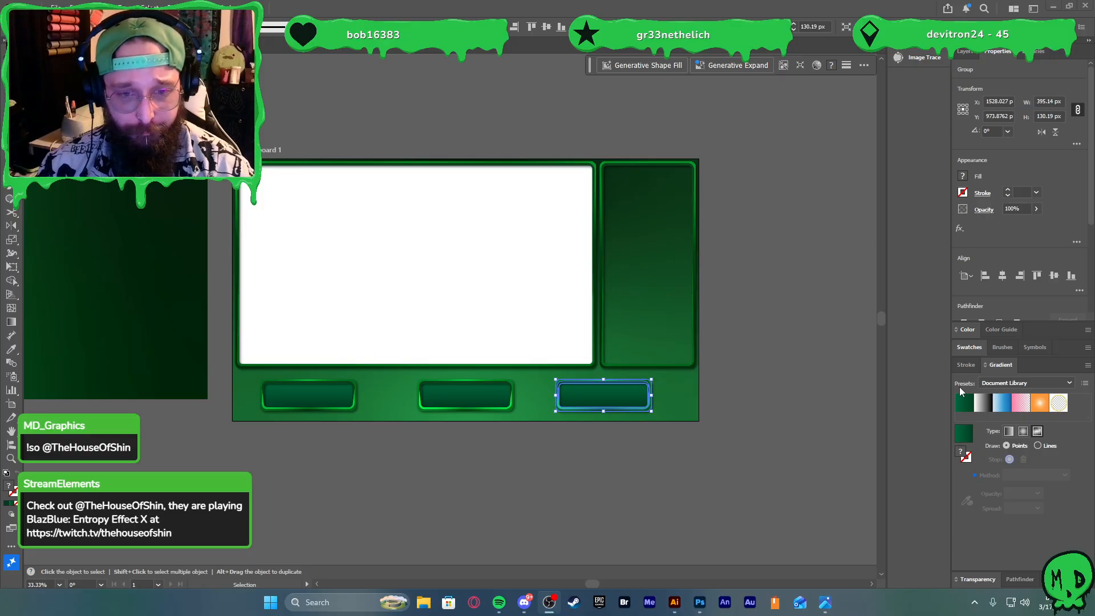
mouse_move(608, 395)
mouse_down()
mouse_move(624, 394)
mouse_move(610, 401)
mouse_up()
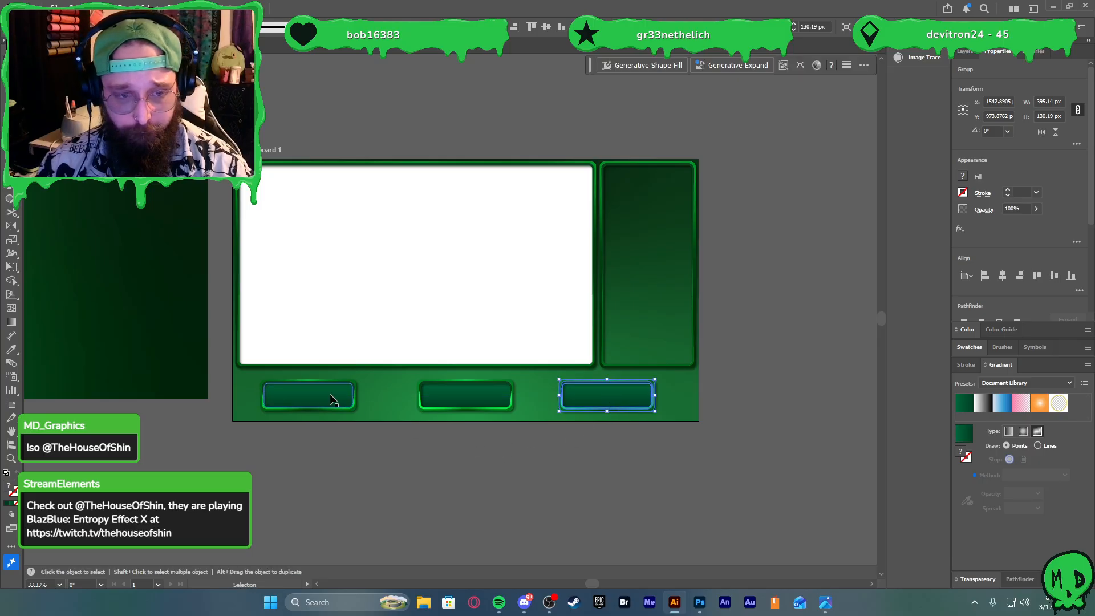
Move the leftmost small frame inward to about X 377 px to even out the row's spacing
drag(332, 396, 345, 391)
click(450, 450)
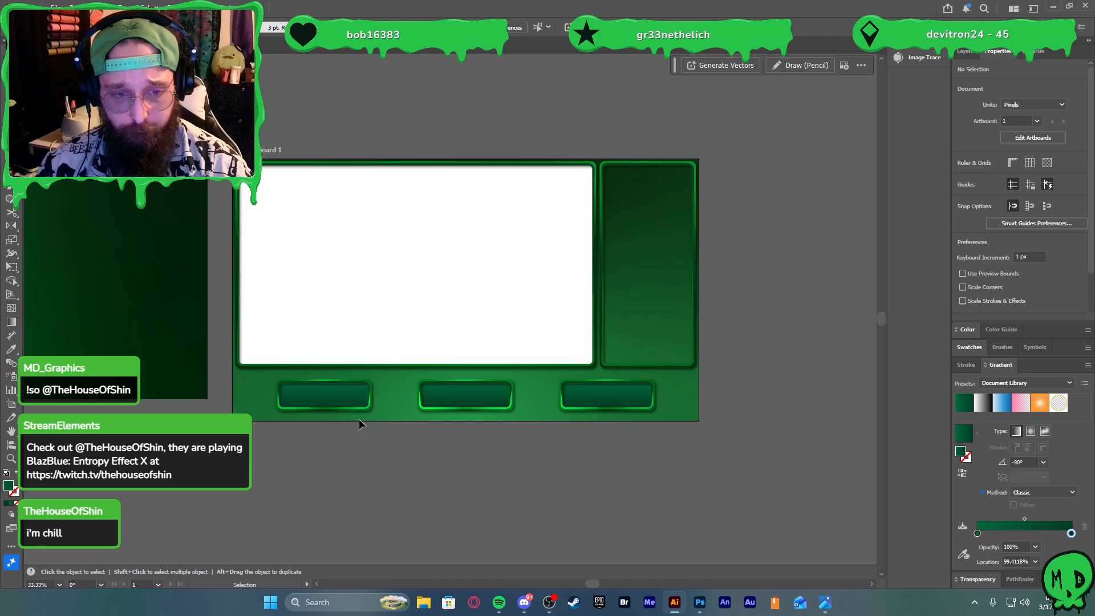
click(343, 402)
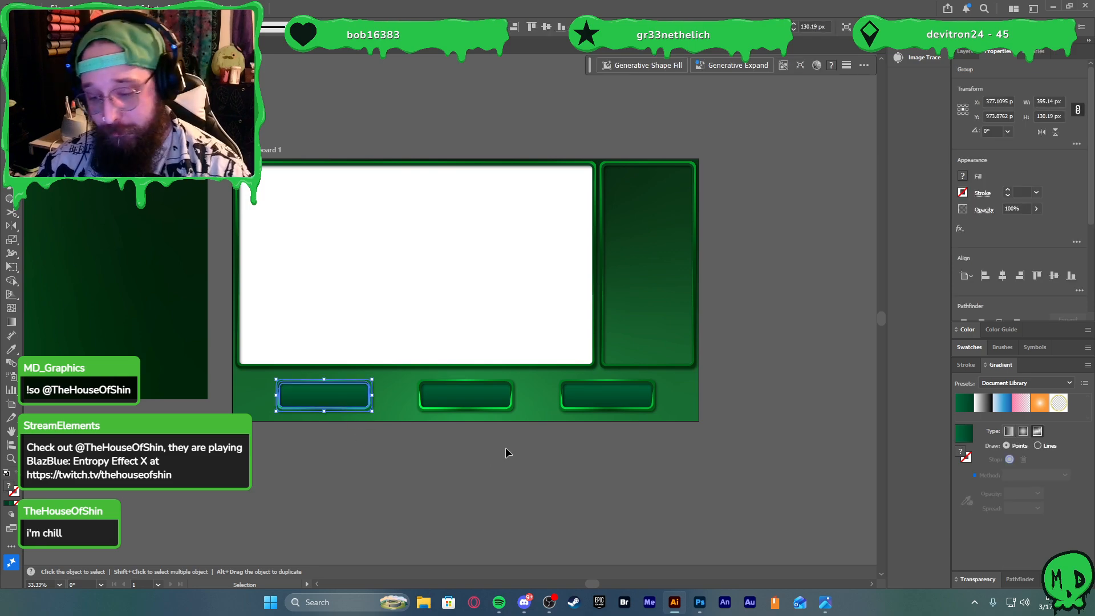
Delete the spare green gradient rectangle lying beside the artboard
scroll(505, 447, up, 2)
scroll(543, 455, down, 3)
click(335, 429)
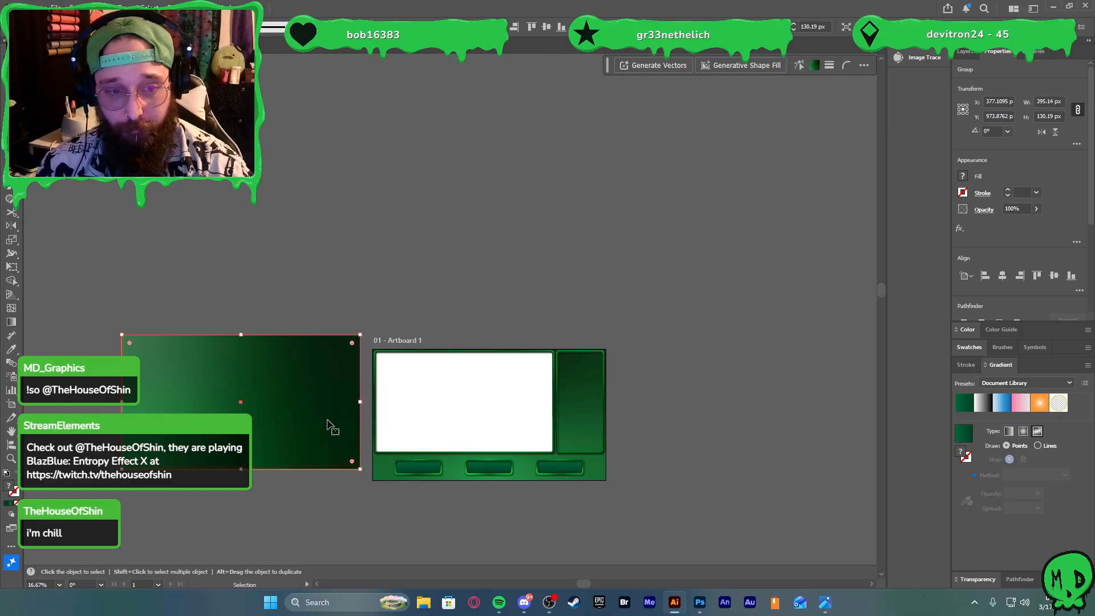
key(Delete)
scroll(539, 527, up, 4)
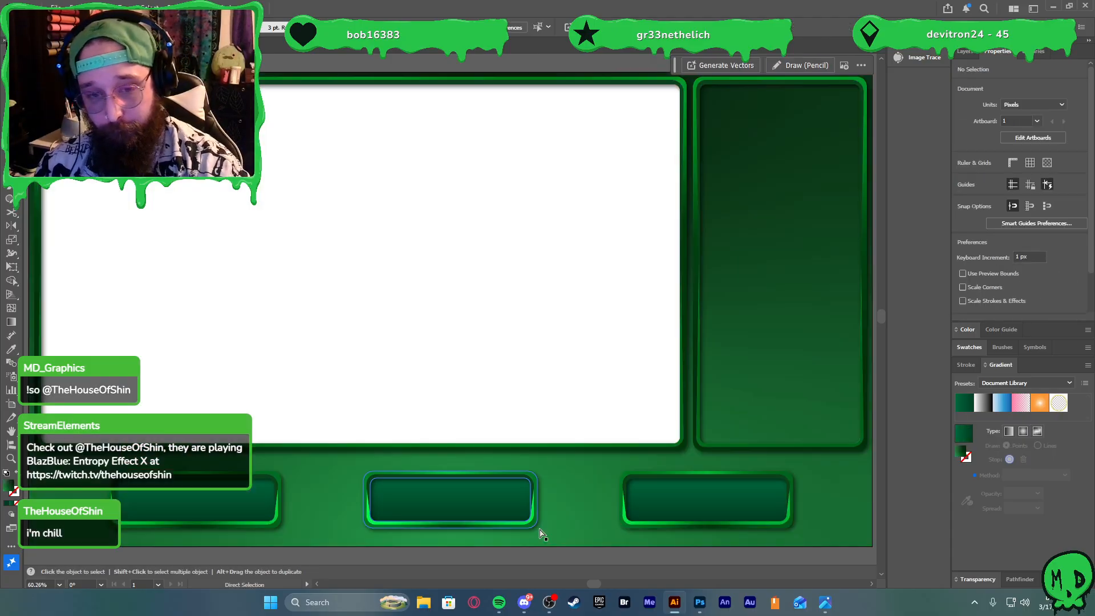
scroll(543, 473, down, 1)
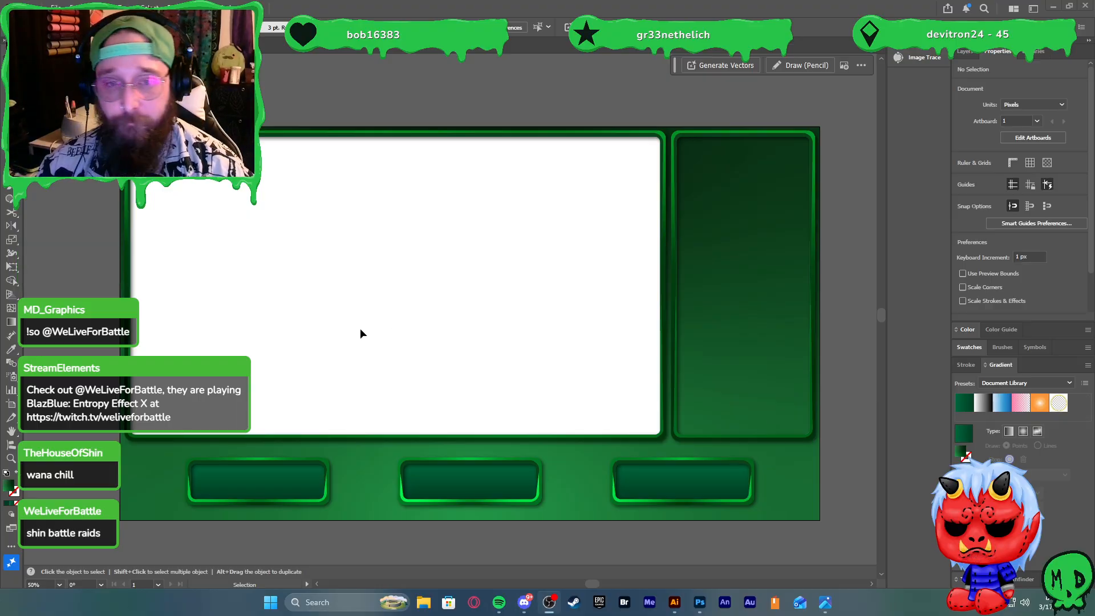
Widen the leftmost small frame by moving only its left-edge anchor points outward about 60 px
click(299, 487)
shift+click(487, 486)
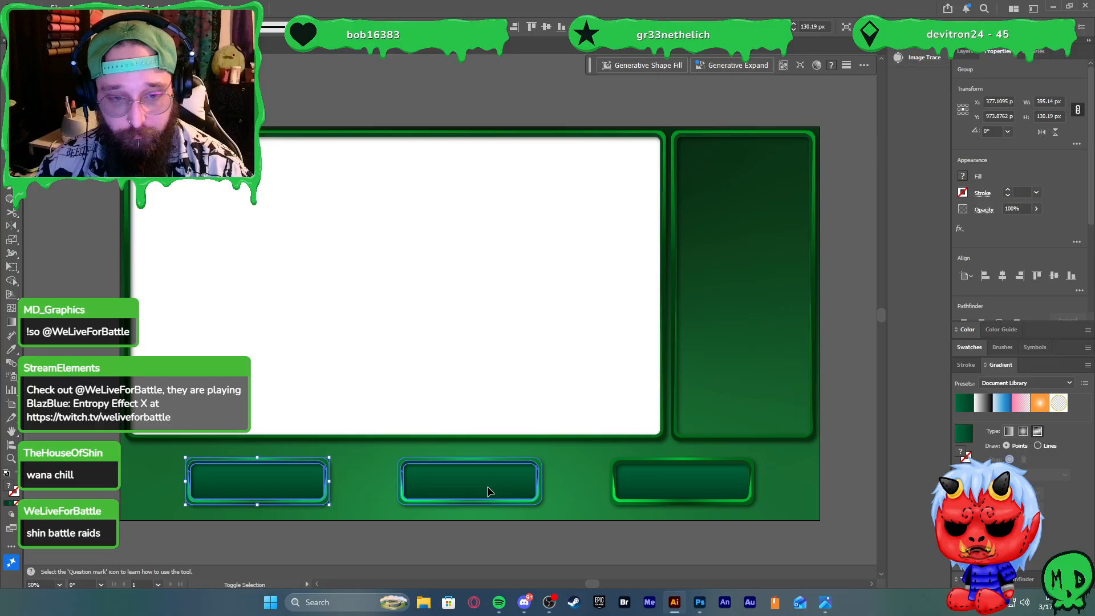
shift+click(676, 495)
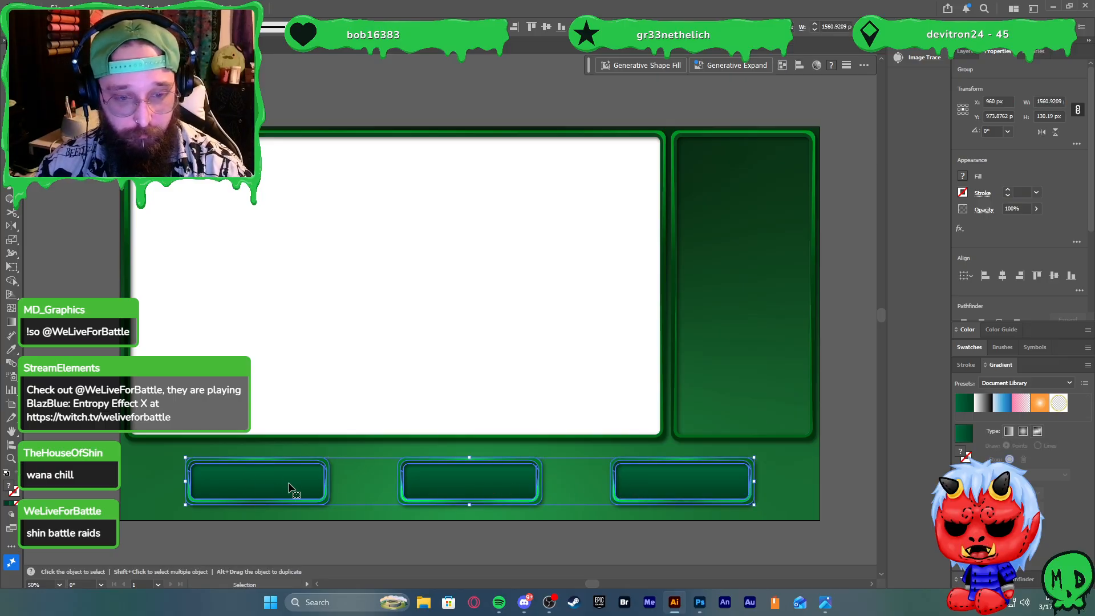
key(a)
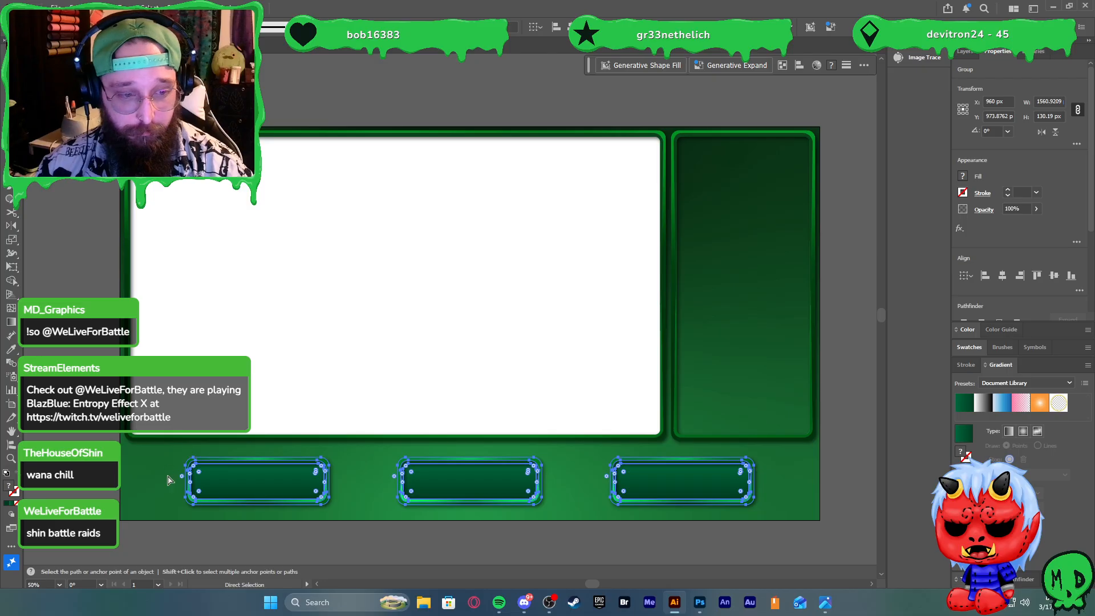
click(228, 459)
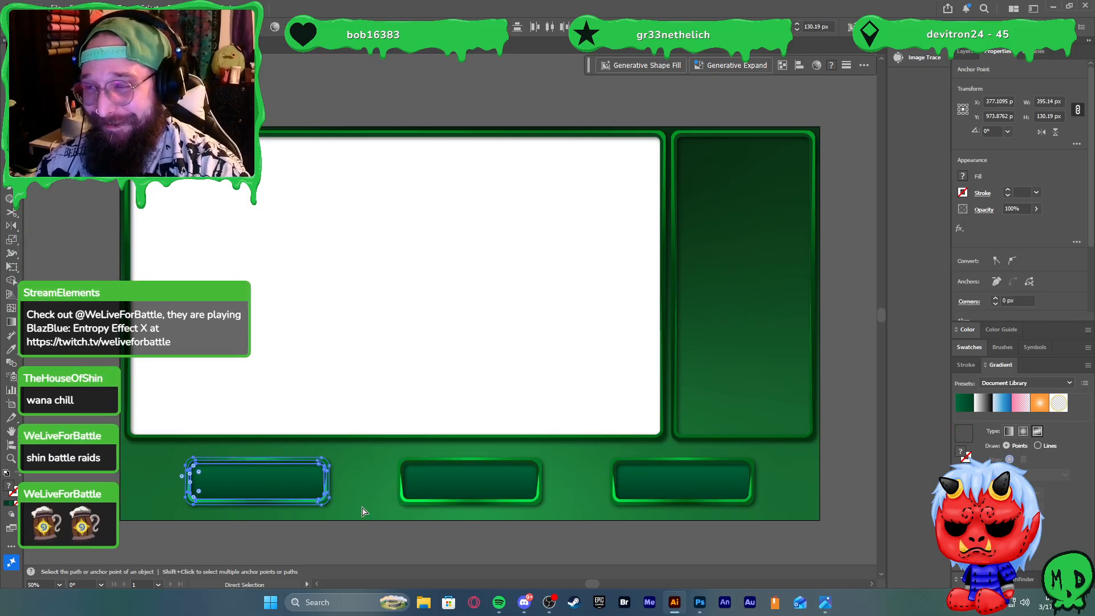
key(shift+Left)
key(shift+Left)
key(shift+Left)
key(shift+Left)
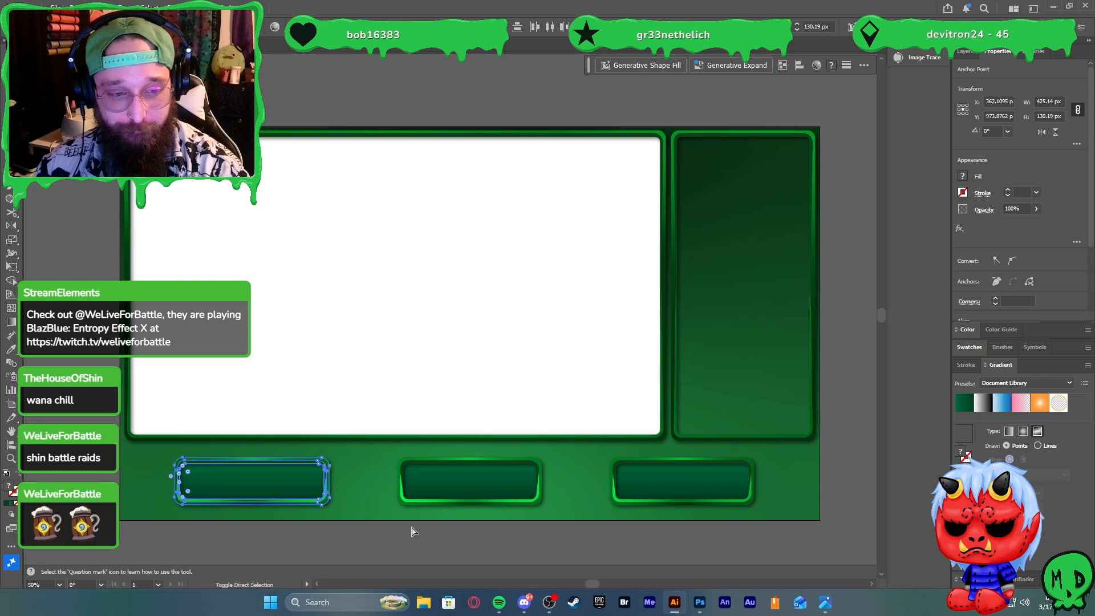
Widen the rightmost small frame by moving only its right-edge anchor points outward about 60 px
drag(719, 539, 774, 464)
drag(725, 540, 775, 455)
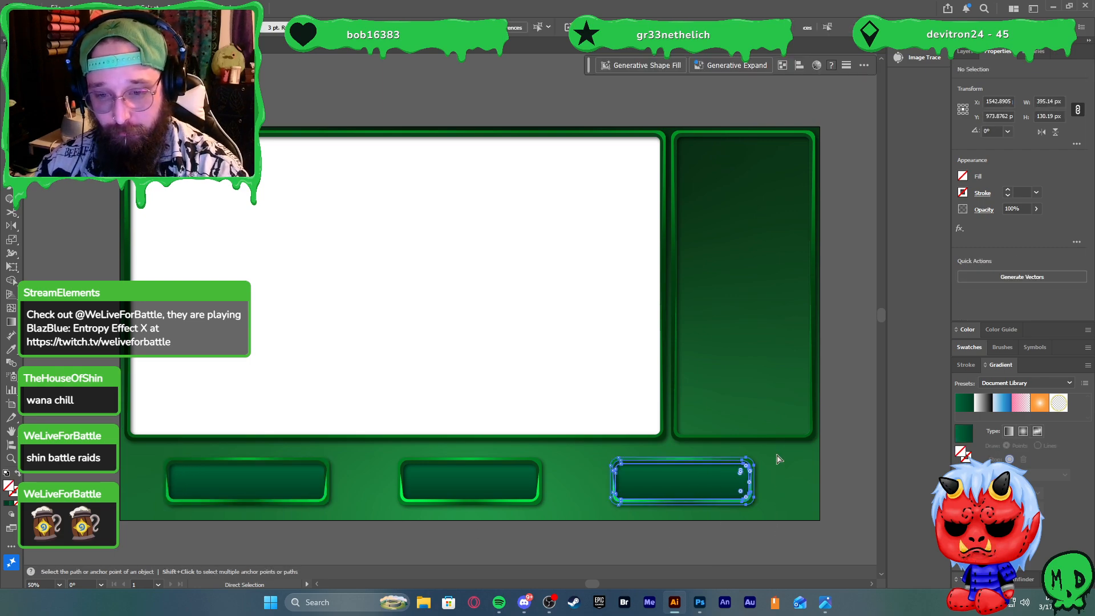
key(shift+Right)
key(shift+Right)
key(shift+Right)
key(shift+Right)
key(shift+Right)
key(shift+Right)
key(shift+Right)
key(shift+Right)
key(shift+Right)
key(shift+Right)
key(shift+Right)
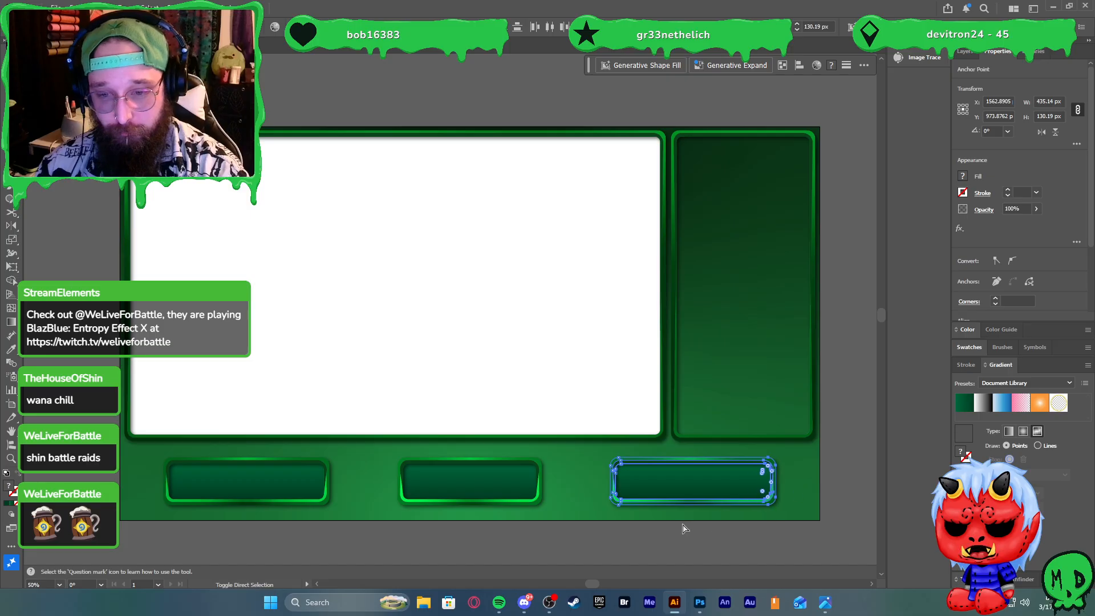
Widen the middle small frame symmetrically by moving its right-edge and left-edge anchor points outward about 30 px each
click(573, 541)
drag(521, 460, 521, 461)
key(shift+Right)
key(shift+Right)
key(shift+Right)
key(shift+Right)
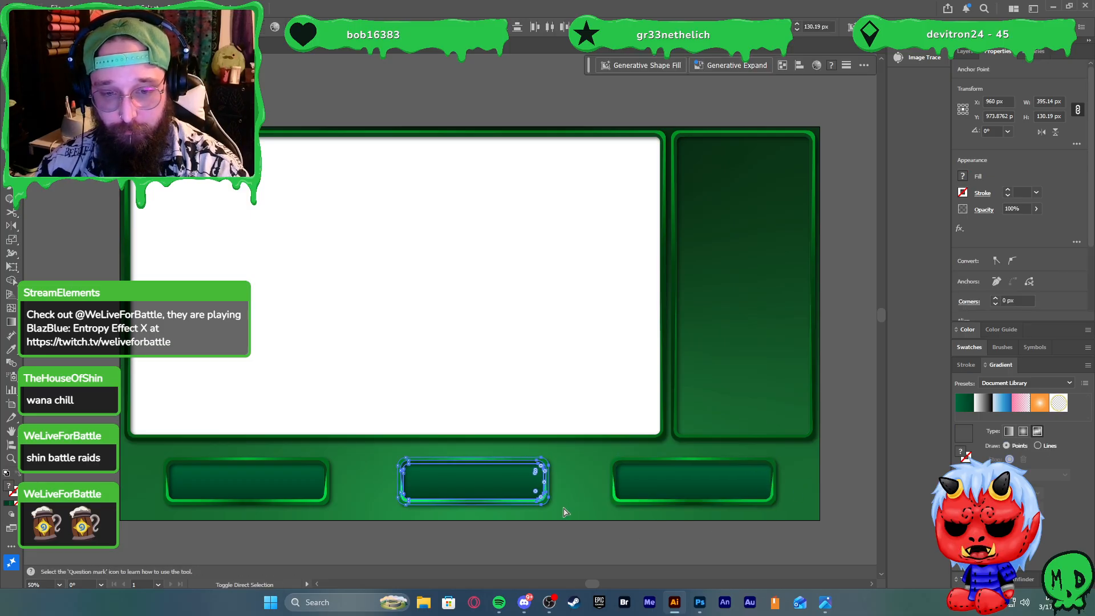
drag(453, 530, 386, 462)
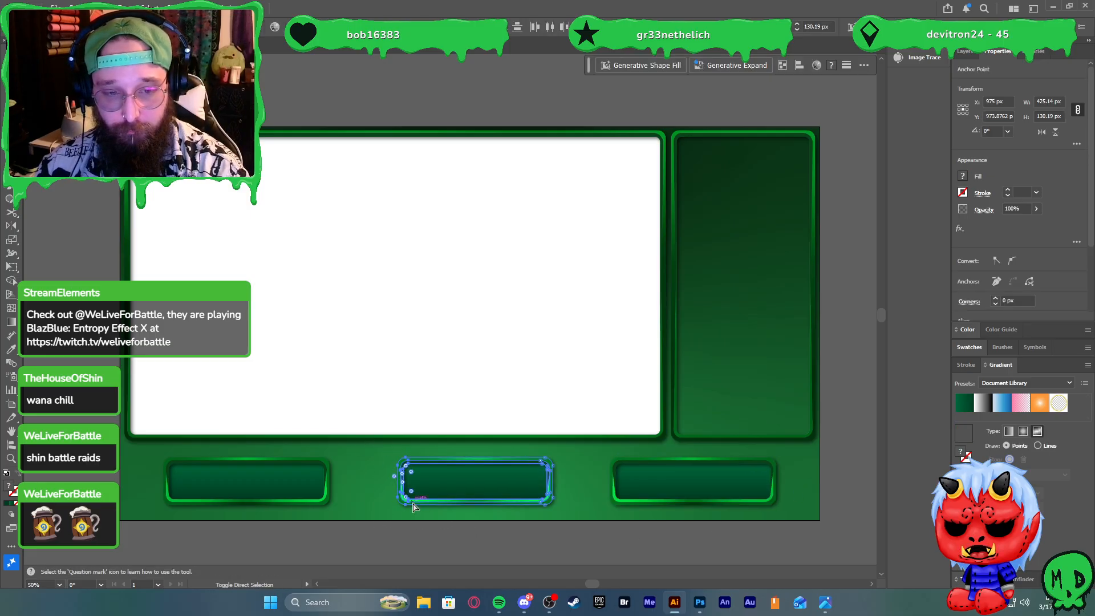
key(shift+Left)
key(shift+Left)
key(shift+Left)
click(473, 542)
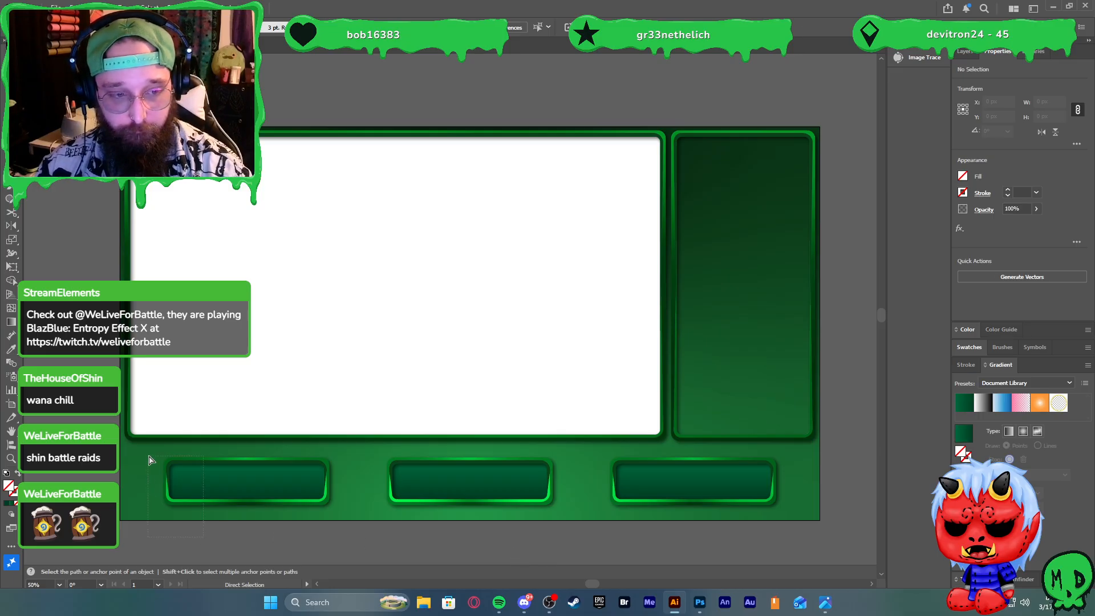
Extend the leftmost small frame's left edge another 40 px outward, to a width of about 495 px
drag(149, 459, 149, 460)
key(shift+Left)
key(shift+Left)
key(shift+Left)
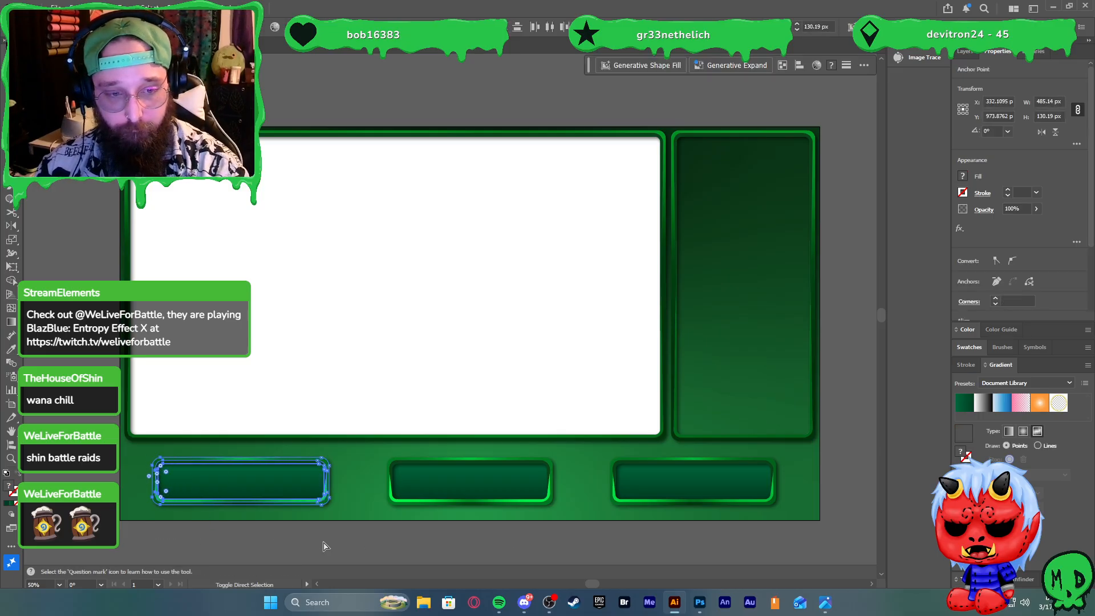
key(shift+Left)
Extend the rightmost small frame's right edge outward to a total width of about 495 px
click(717, 564)
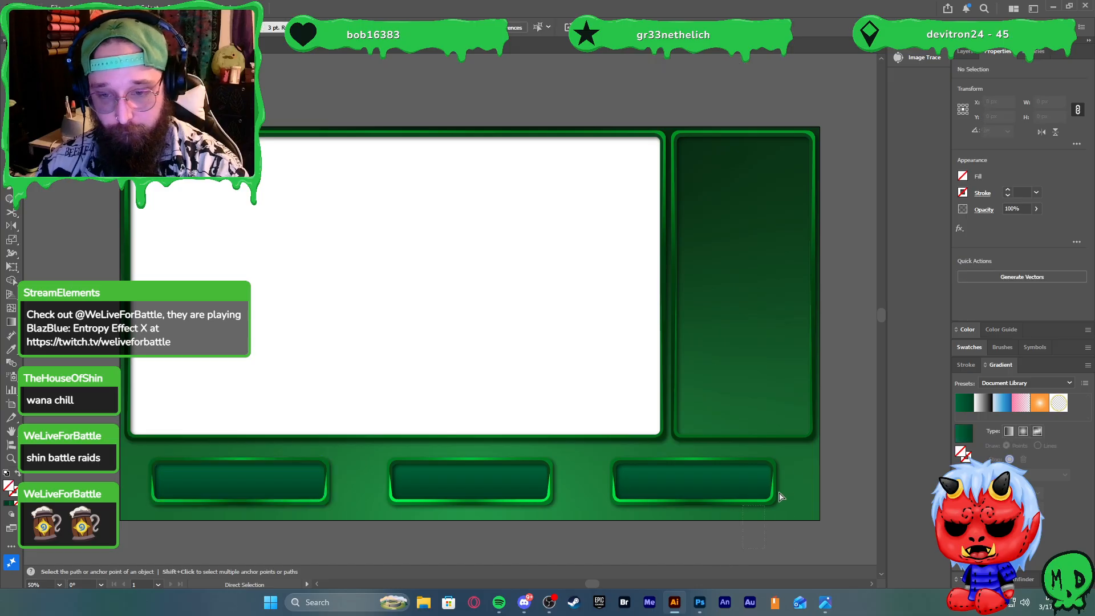
drag(816, 453, 816, 452)
key(shift+Right)
key(shift+Right)
key(shift+Right)
key(shift+Right)
key(shift+Right)
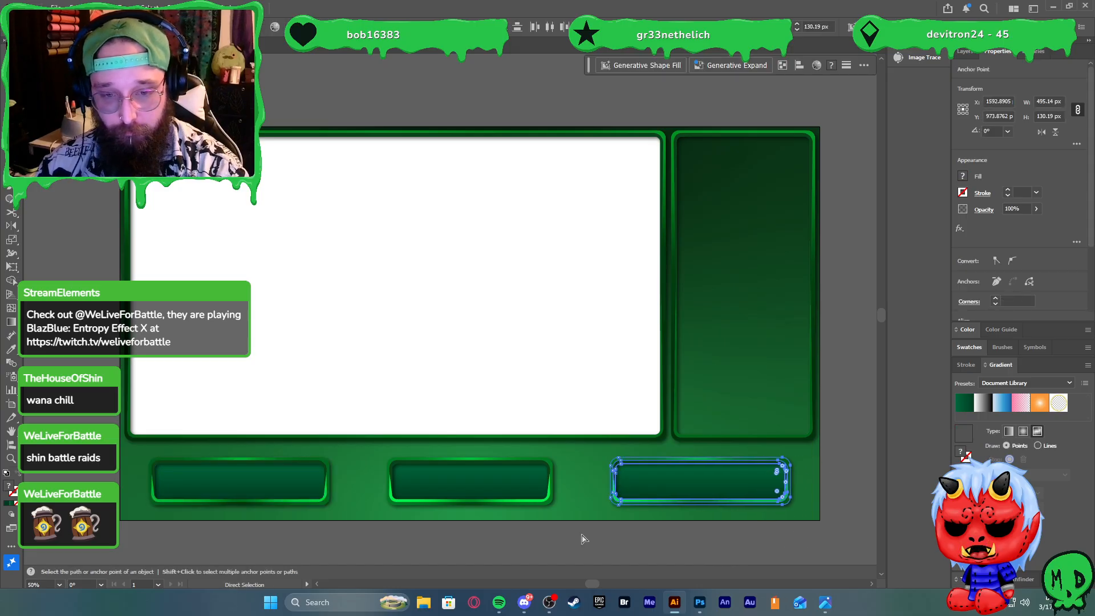
Extend both ends of the middle small frame equally to a width of about 495 px centred at X 960 px, and deselect it
drag(538, 460, 538, 456)
key(shift+Right)
key(shift+Right)
key(shift+Right)
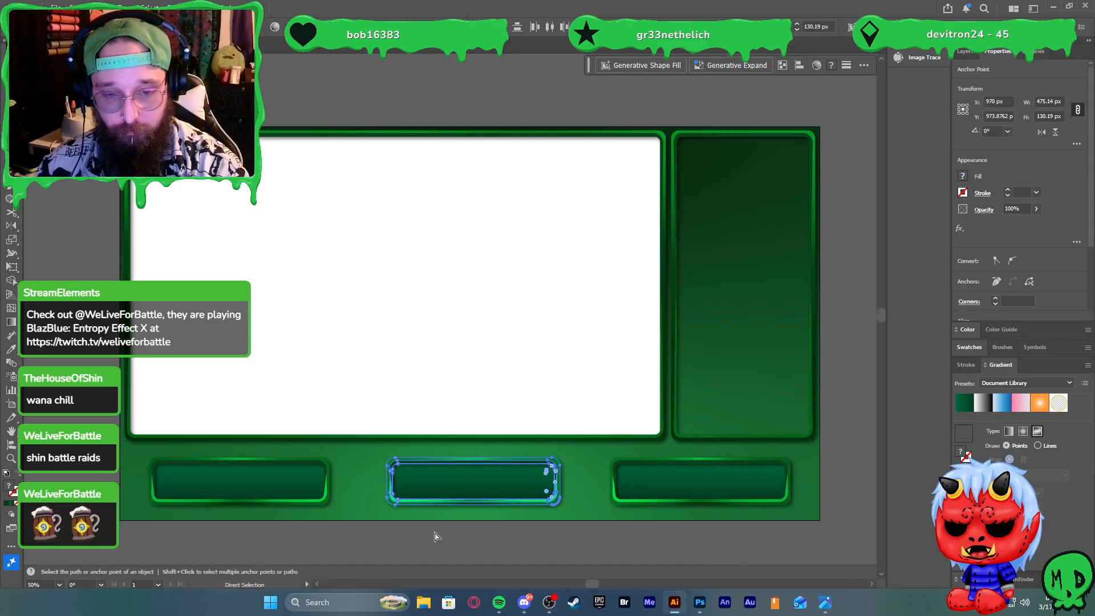
drag(427, 539, 381, 456)
key(shift+Left)
key(shift+Left)
key(shift+Left)
click(465, 557)
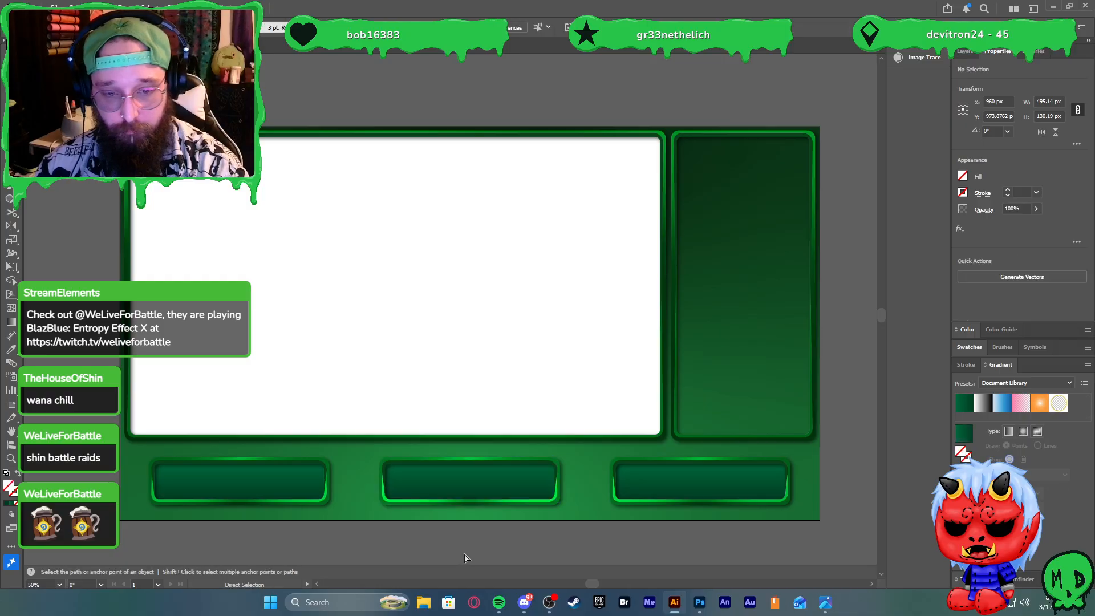
key(v)
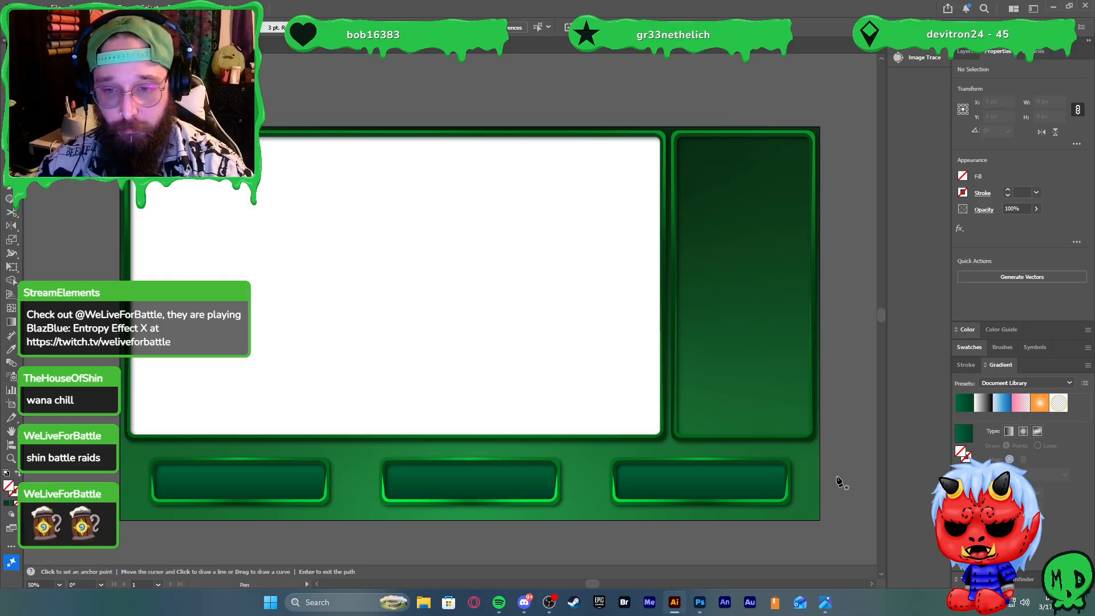
click(833, 480)
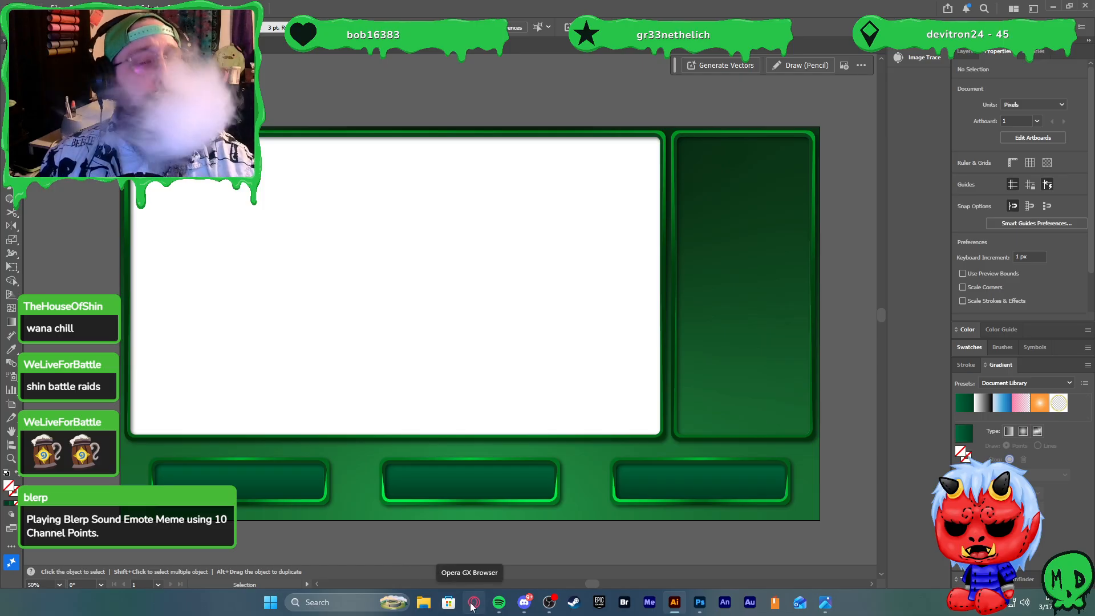
Look through the Branding folder on the Muh Stuff SSD (F:) drive and its Branded Emotes subfolder in File Explorer for existing artwork
click(424, 602)
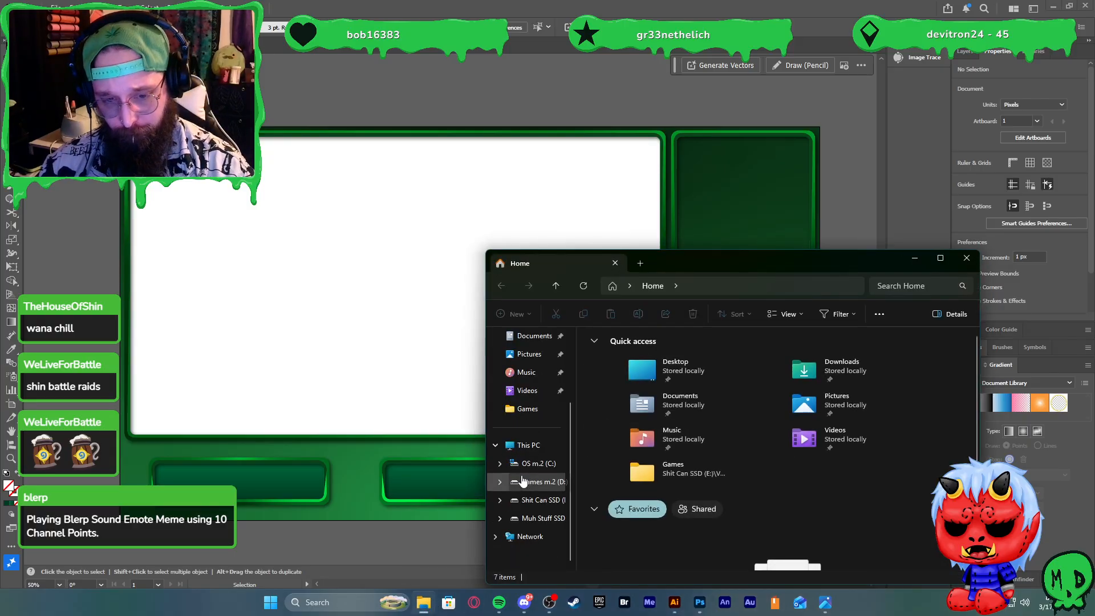
click(536, 500)
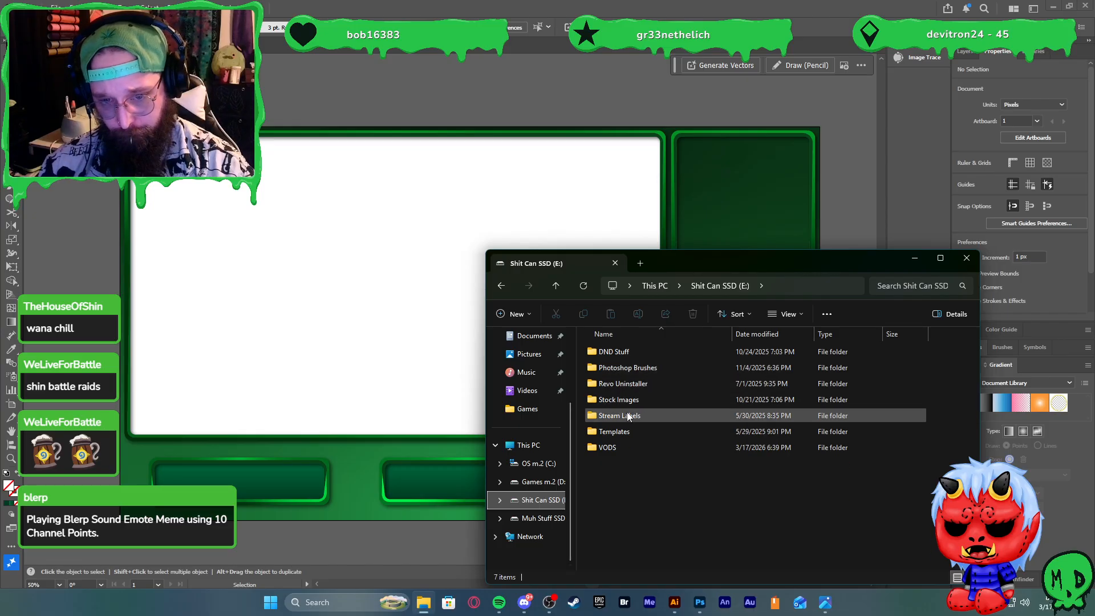
click(538, 517)
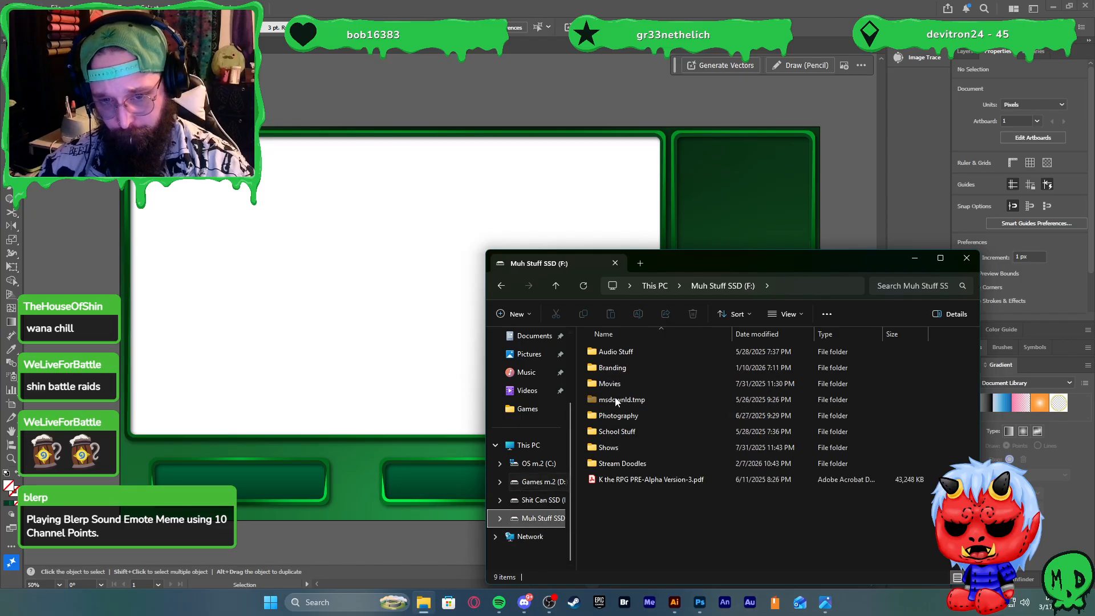
double_click(629, 370)
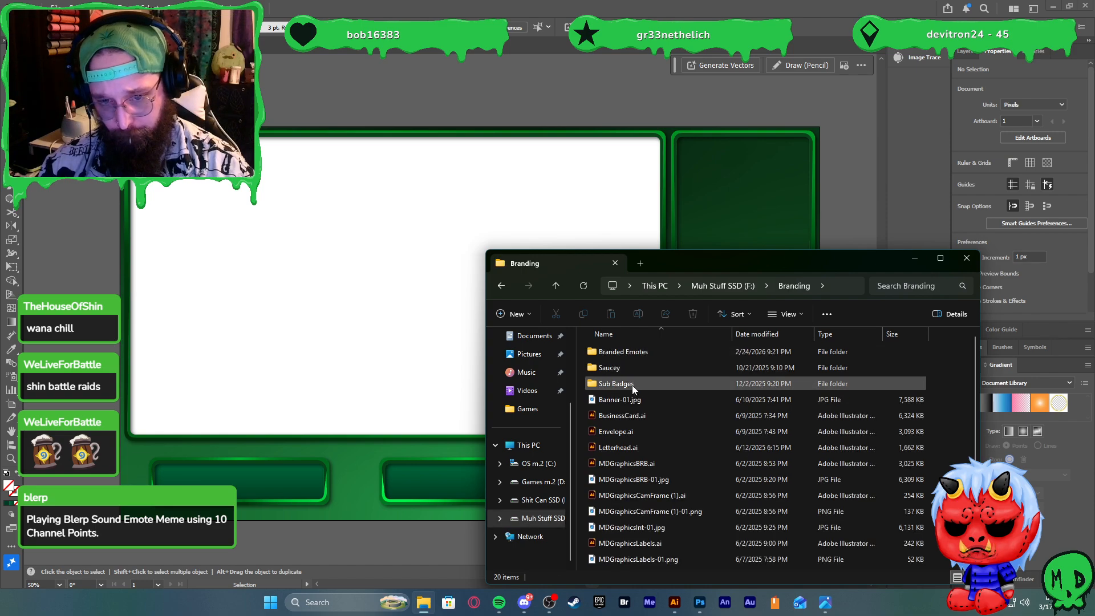
double_click(638, 354)
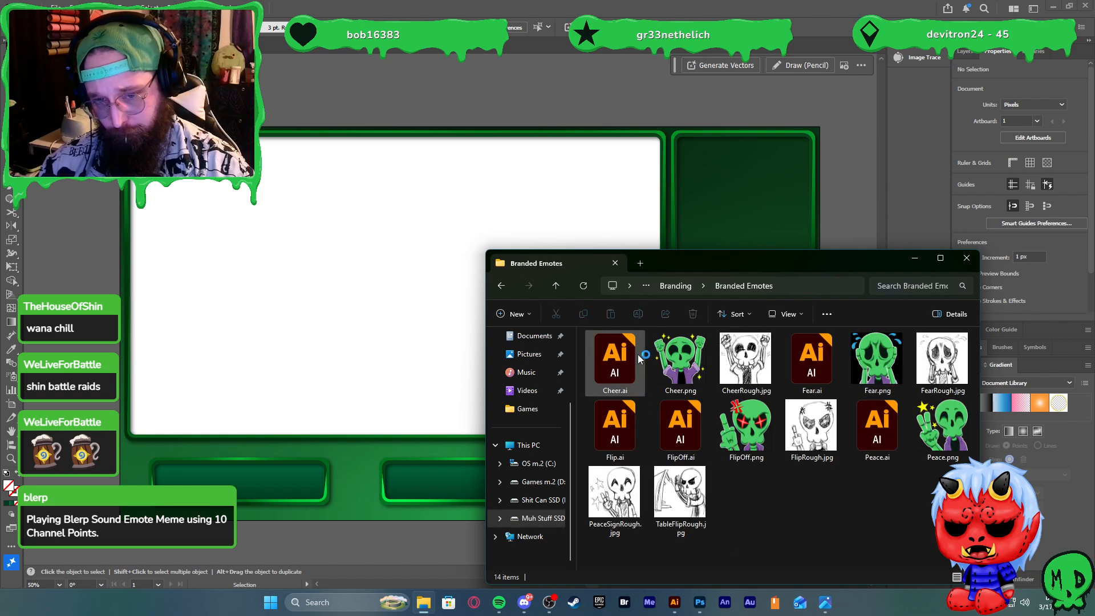
click(502, 287)
scroll(635, 408, down, 3)
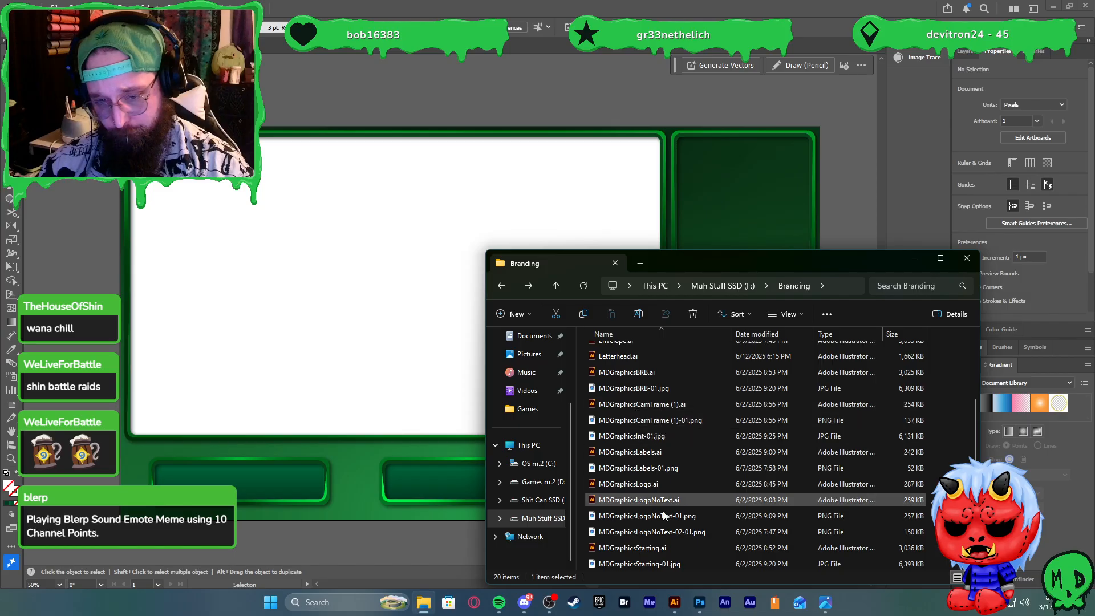
scroll(655, 553, up, 3)
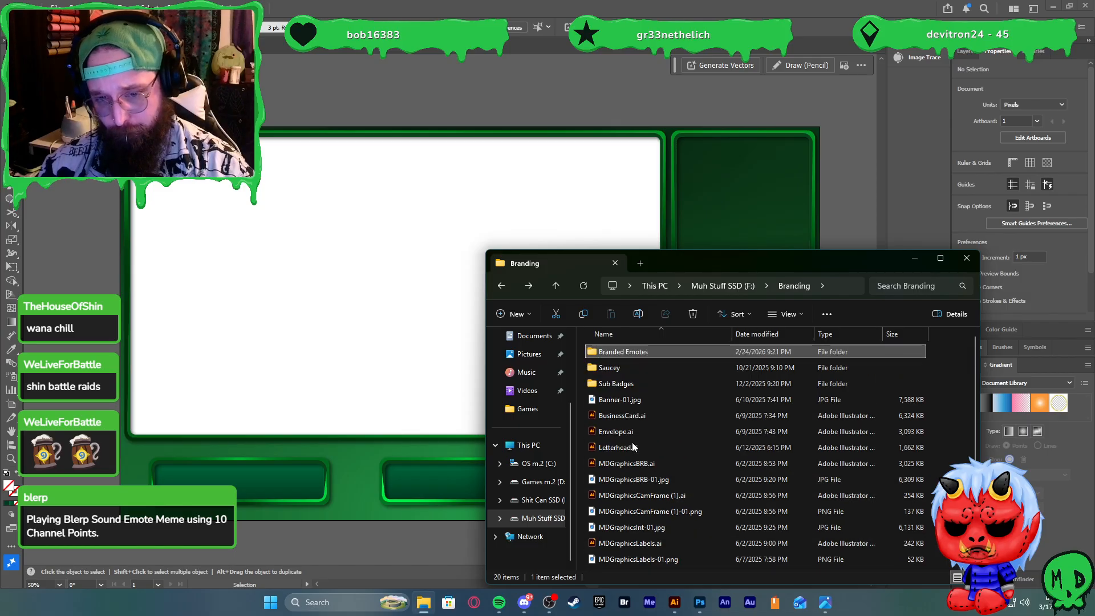
click(500, 285)
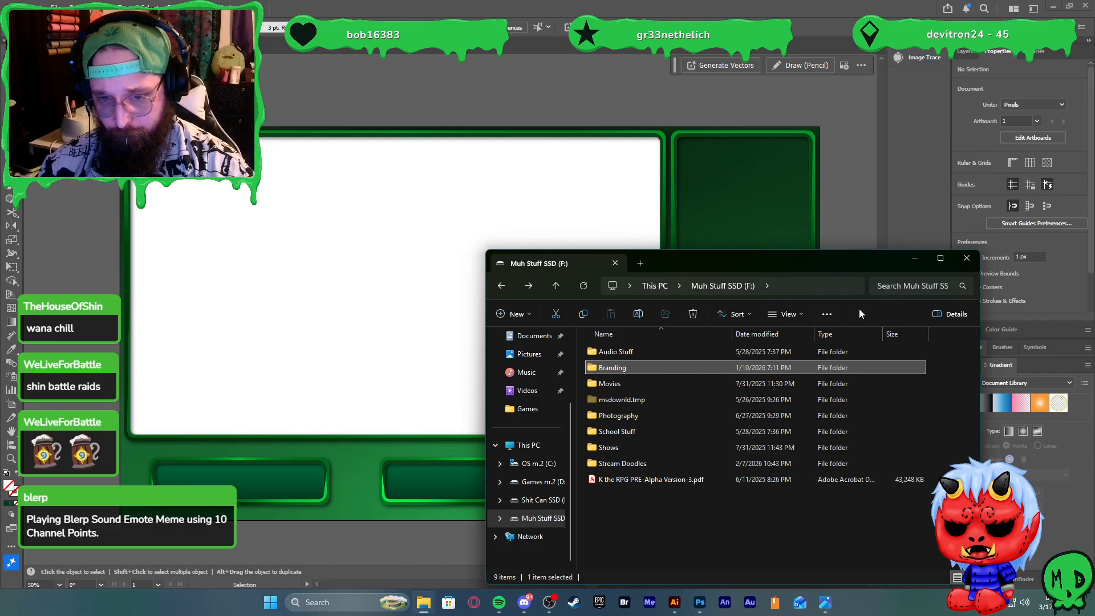
click(966, 258)
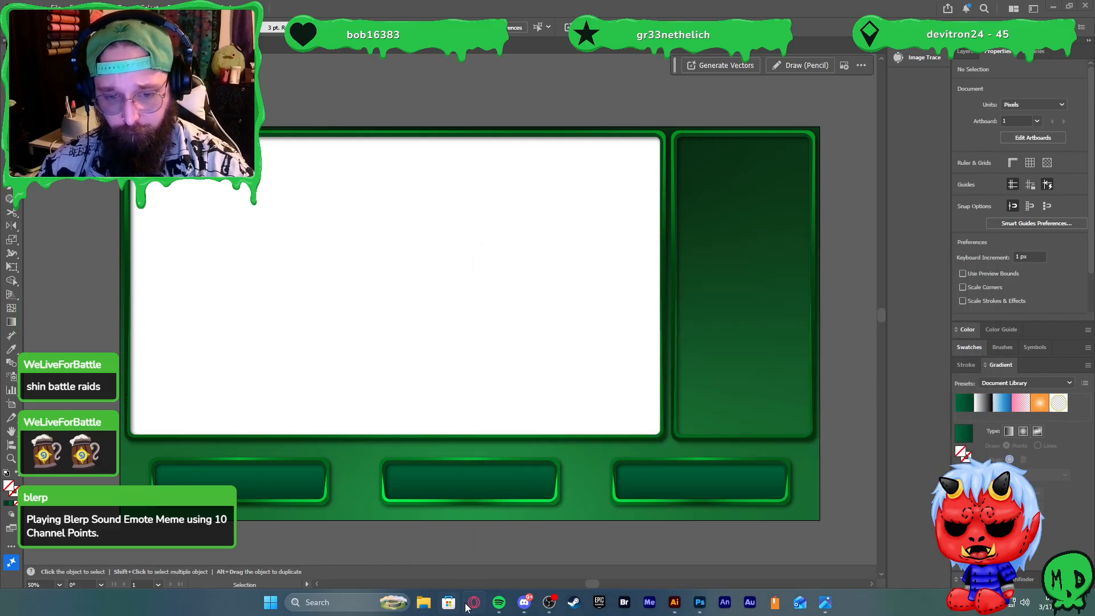
Switch to the Opera GX browser and search the web for stream icons
click(474, 602)
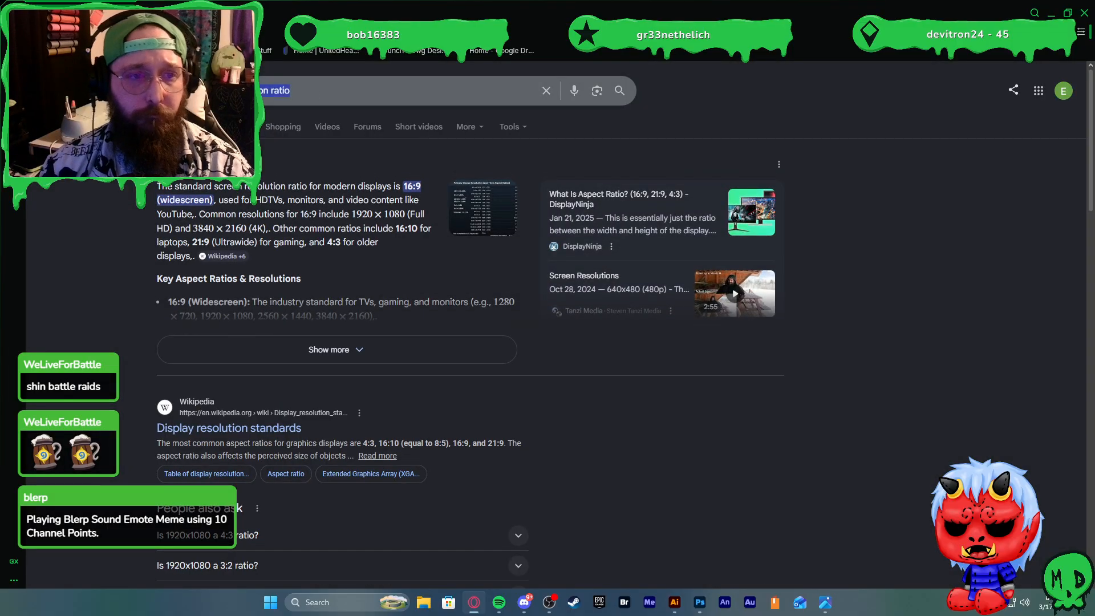
key(BackSpace)
key(BackSpace)
key(BackSpace)
key(BackSpace)
key(BackSpace)
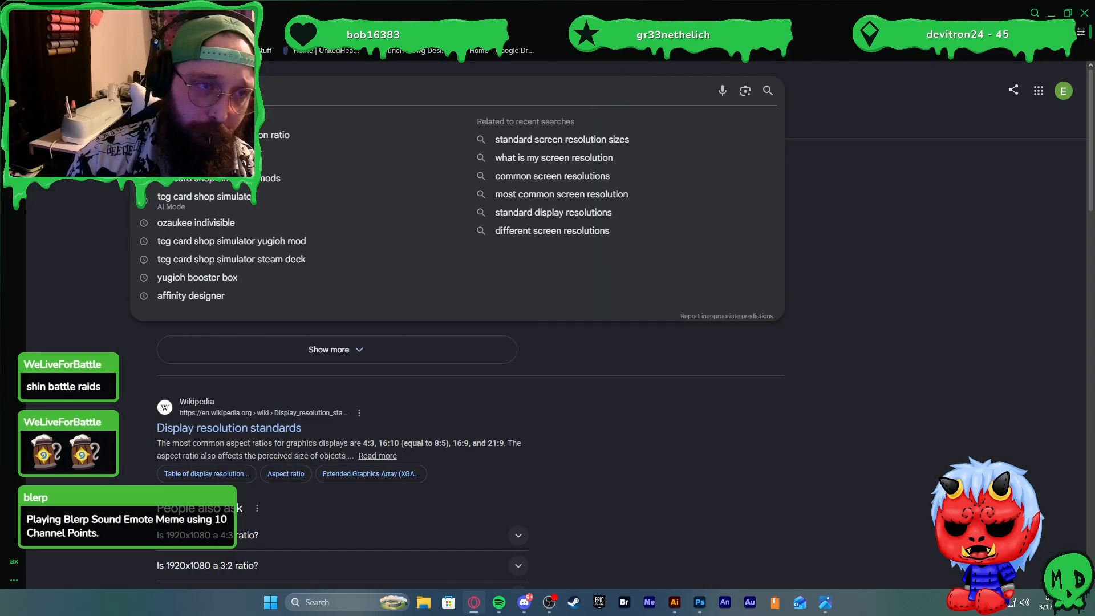
text(stream icon)
key(Return)
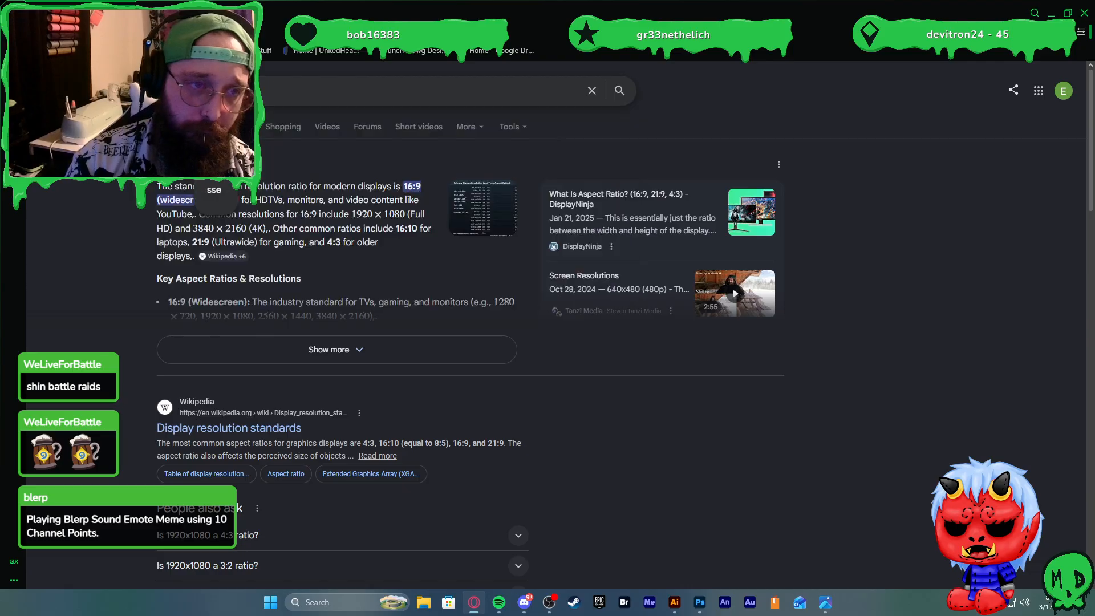
Open the Adobe Stock result for "streaming icon" and browse the icon images
scroll(311, 167, down, 1)
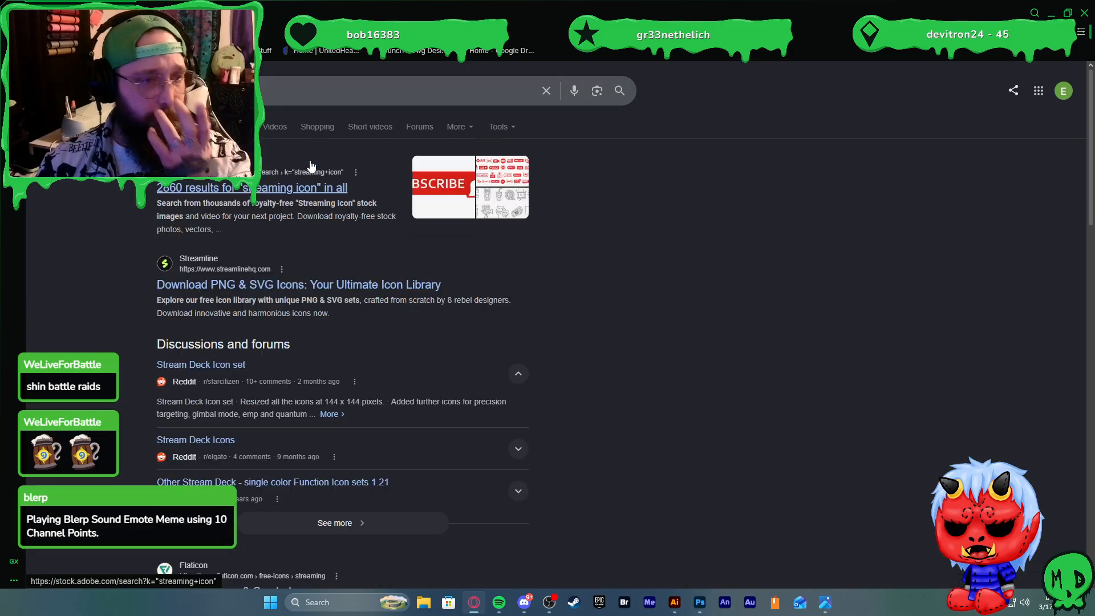
click(321, 191)
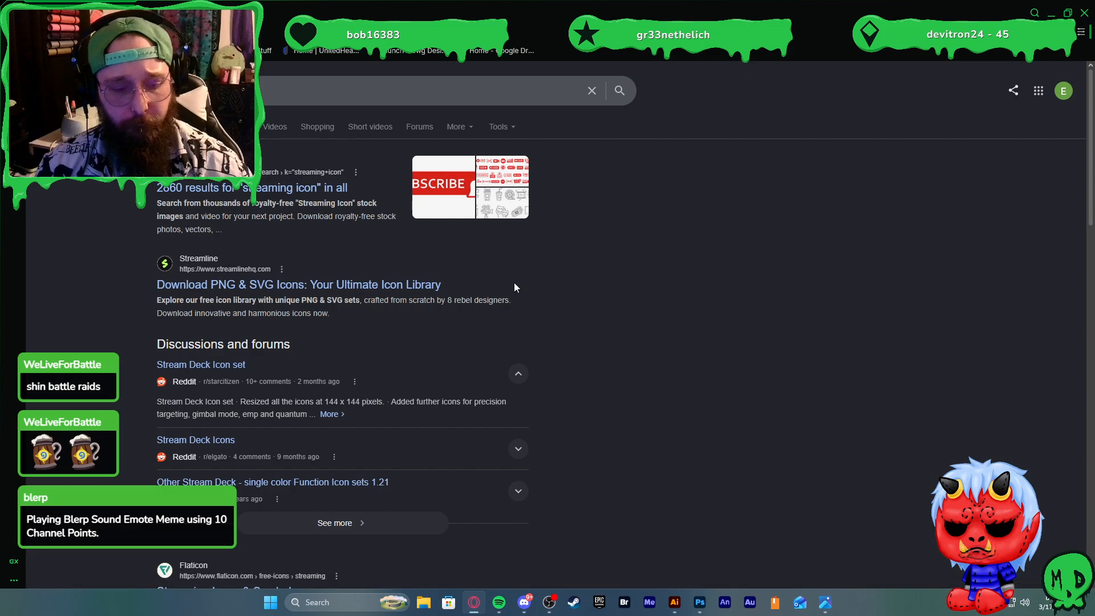
scroll(508, 285, down, 10)
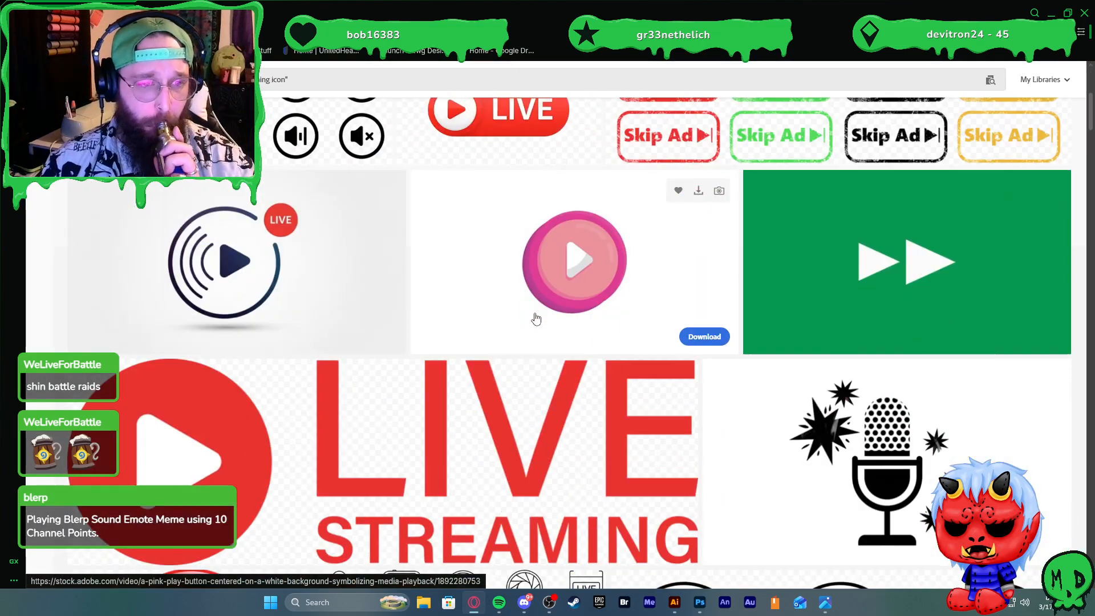
Search the web for "follow icon", browse the image results for icon ideas, and return to the overlay in Illustrator
scroll(511, 320, down, 10)
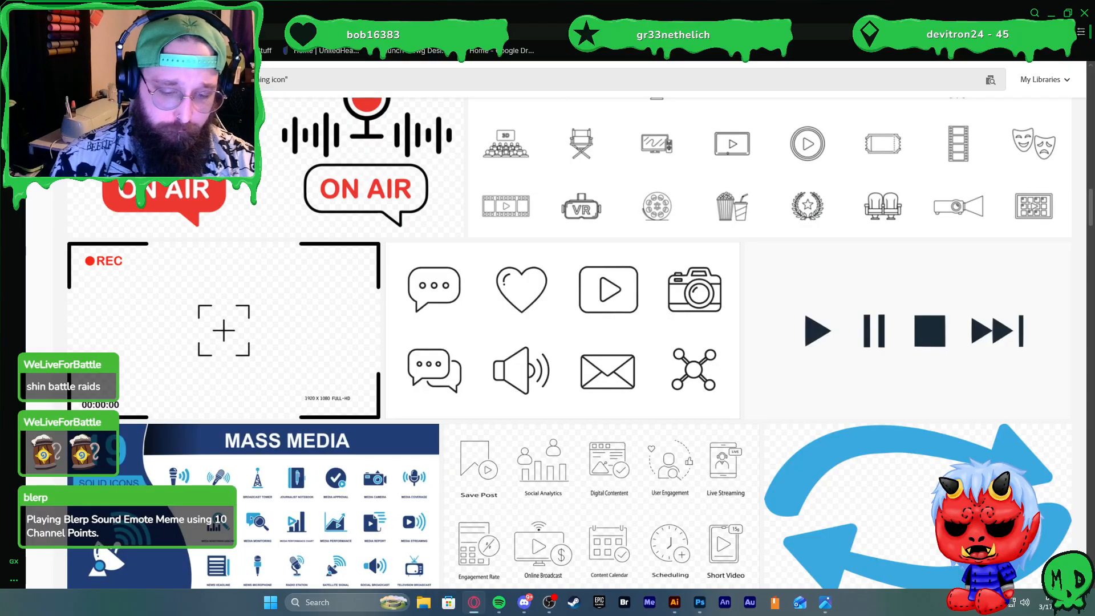
click(171, 32)
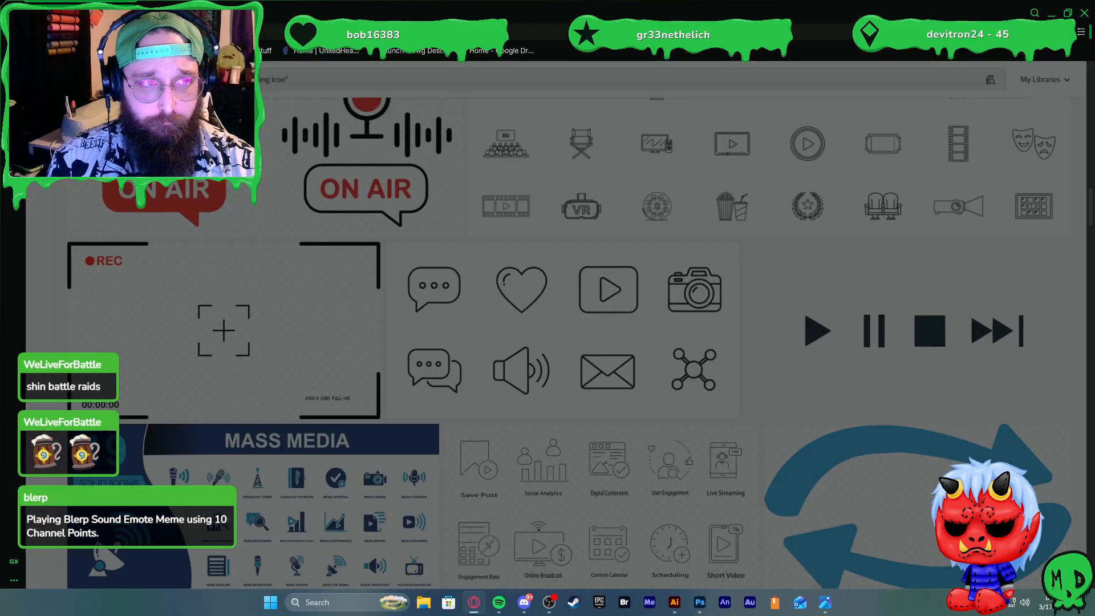
text(follow icon)
key(Return)
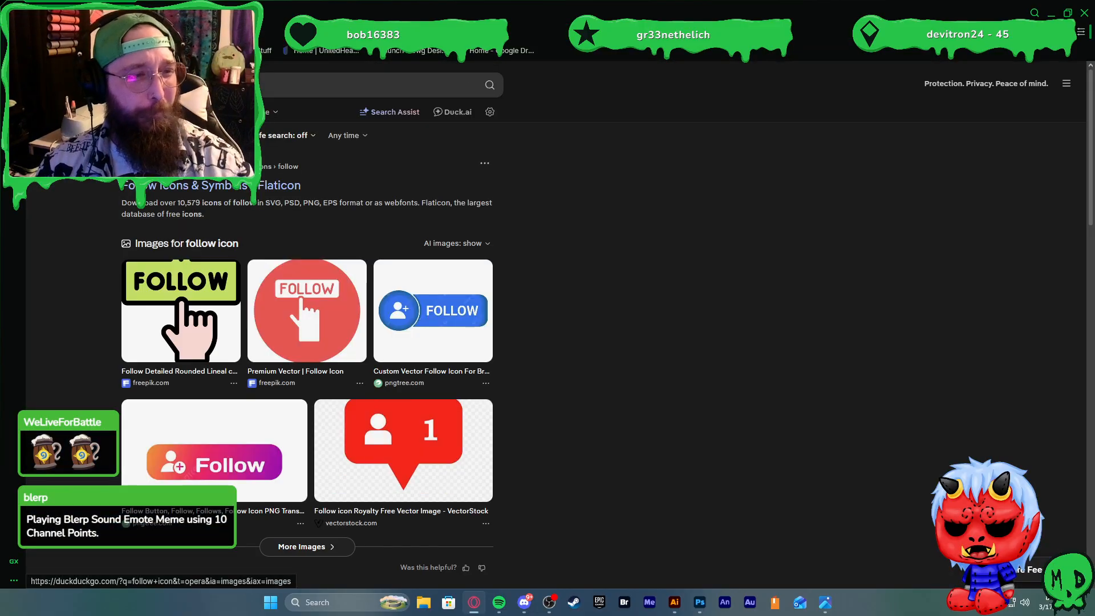
click(156, 112)
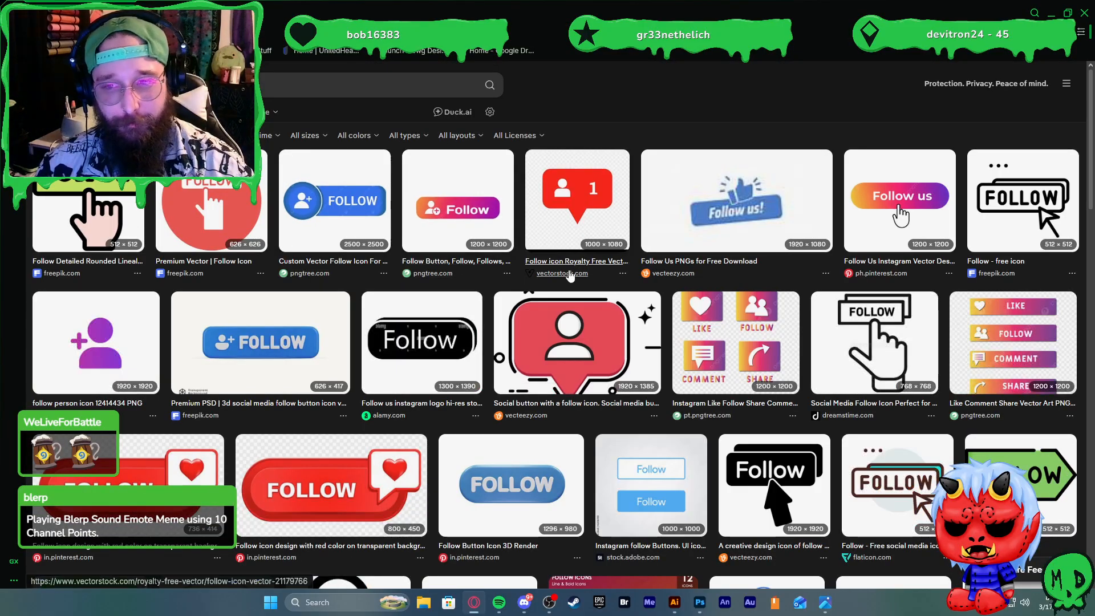
scroll(601, 289, down, 10)
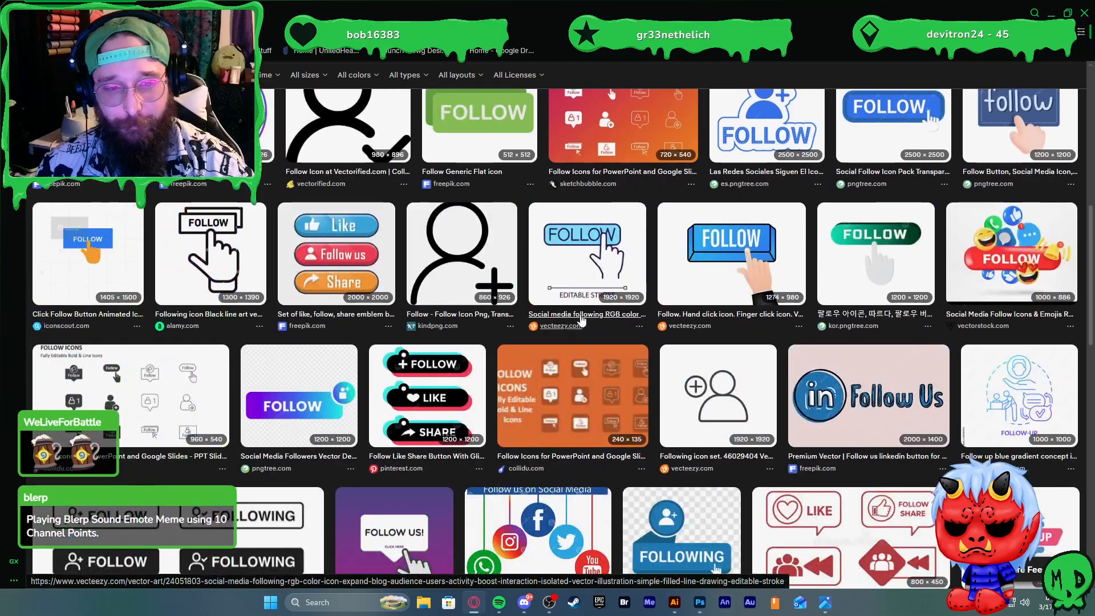
click(1050, 12)
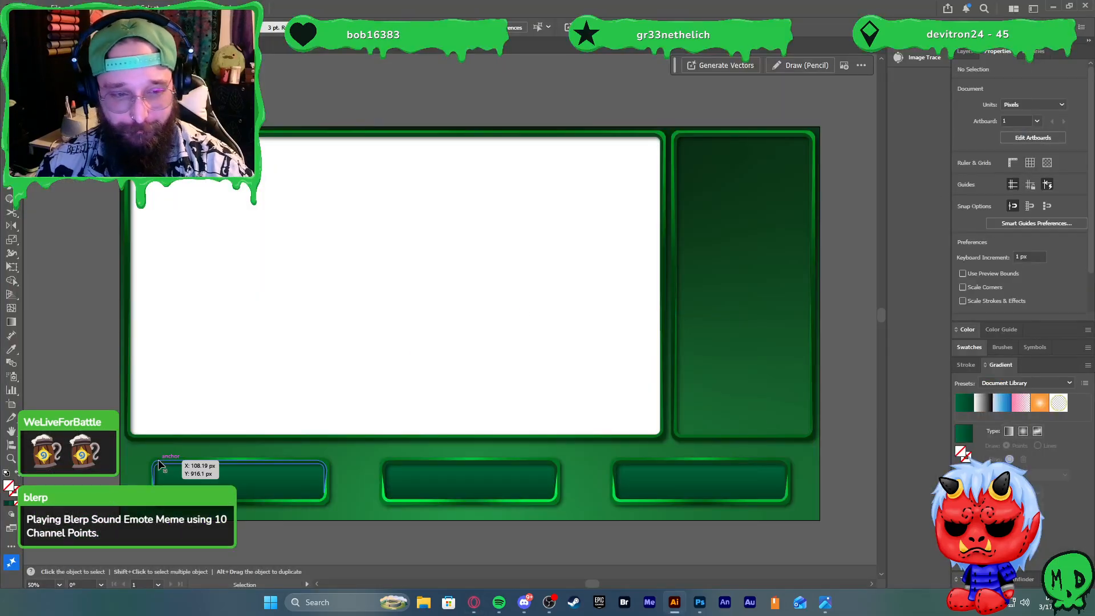
right_click(76, 432)
click(67, 435)
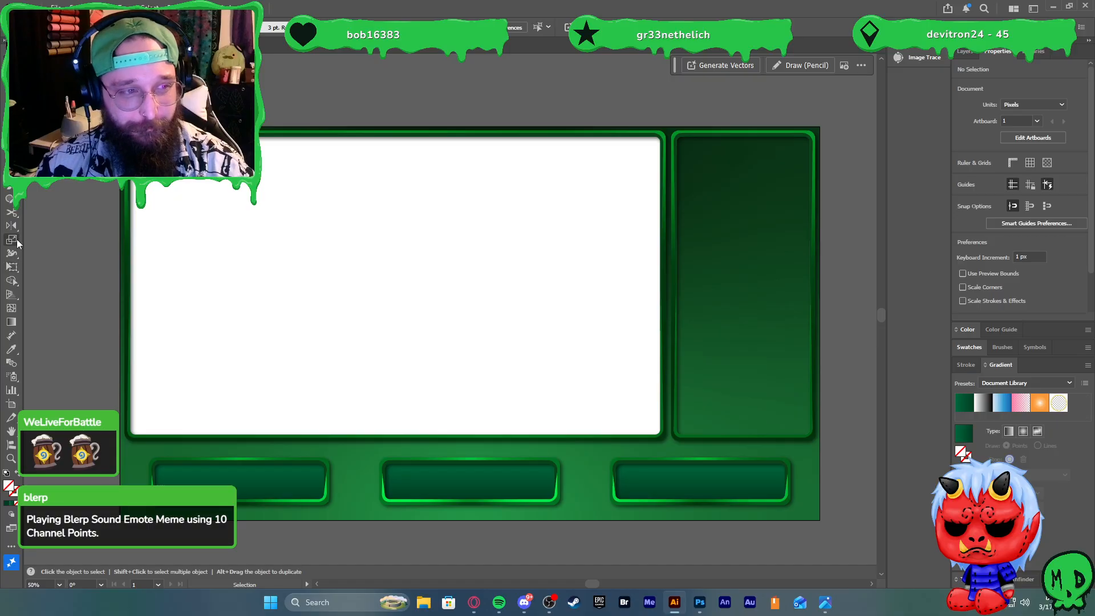
click(9, 199)
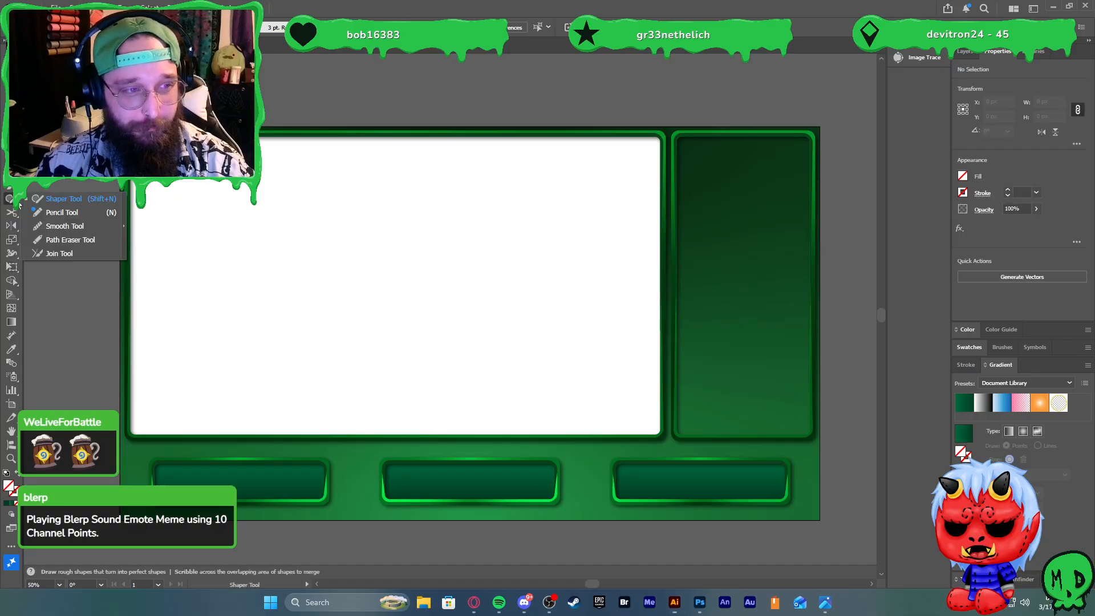
click(10, 171)
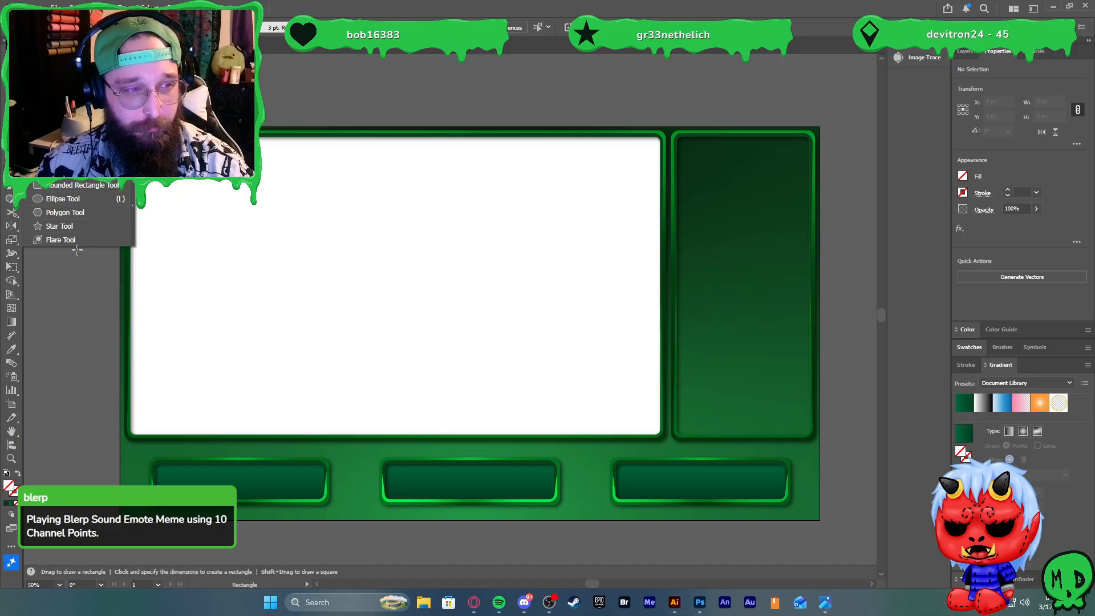
click(80, 300)
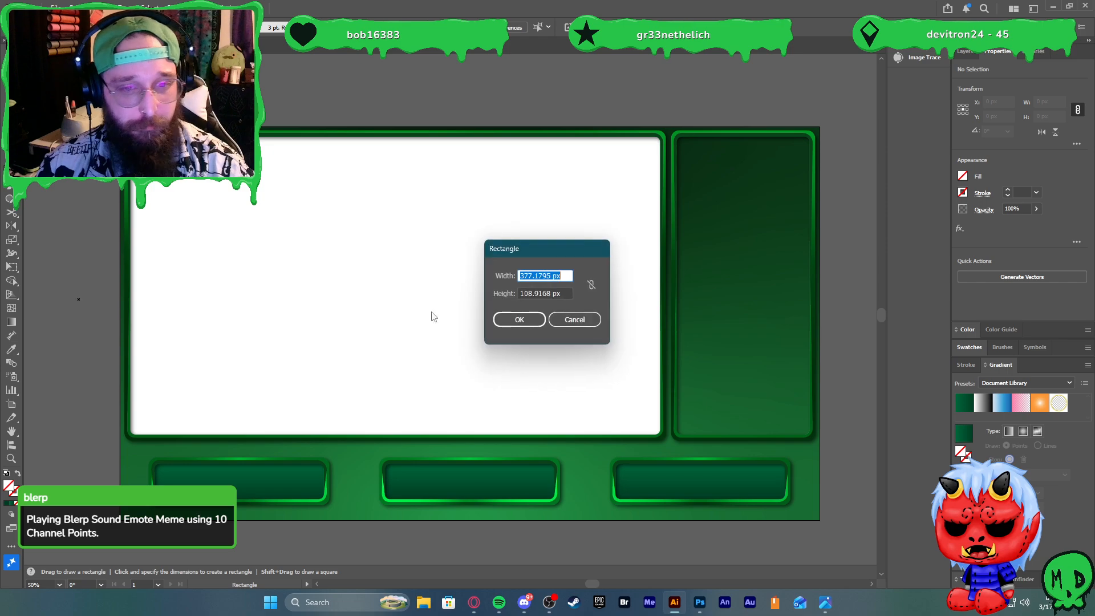
click(586, 319)
key(v)
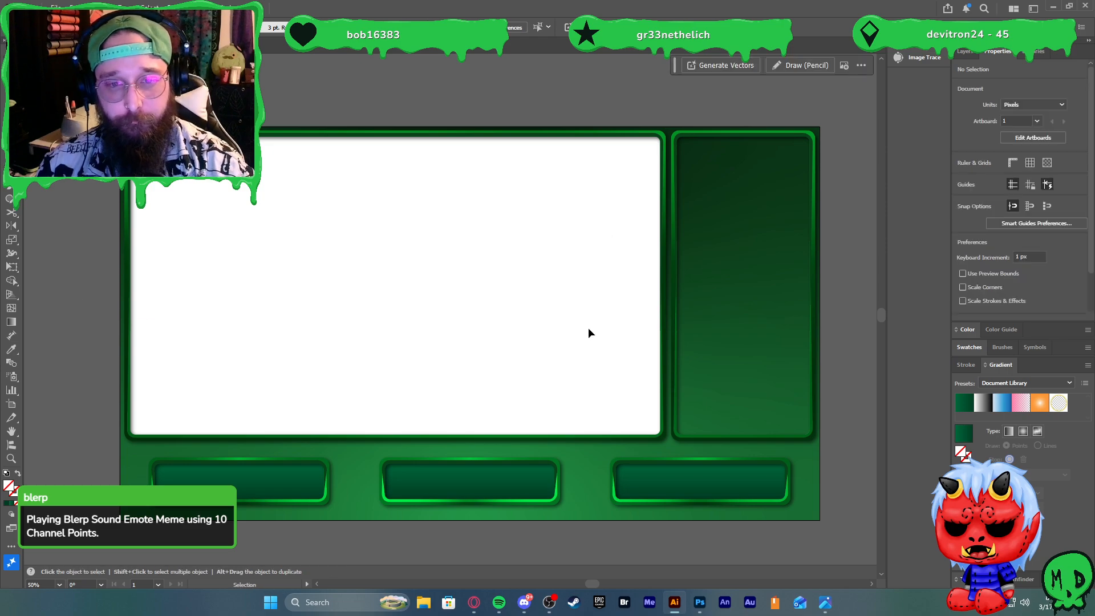
Switch to a File Explorer window and browse to the drives listed under This PC
click(424, 603)
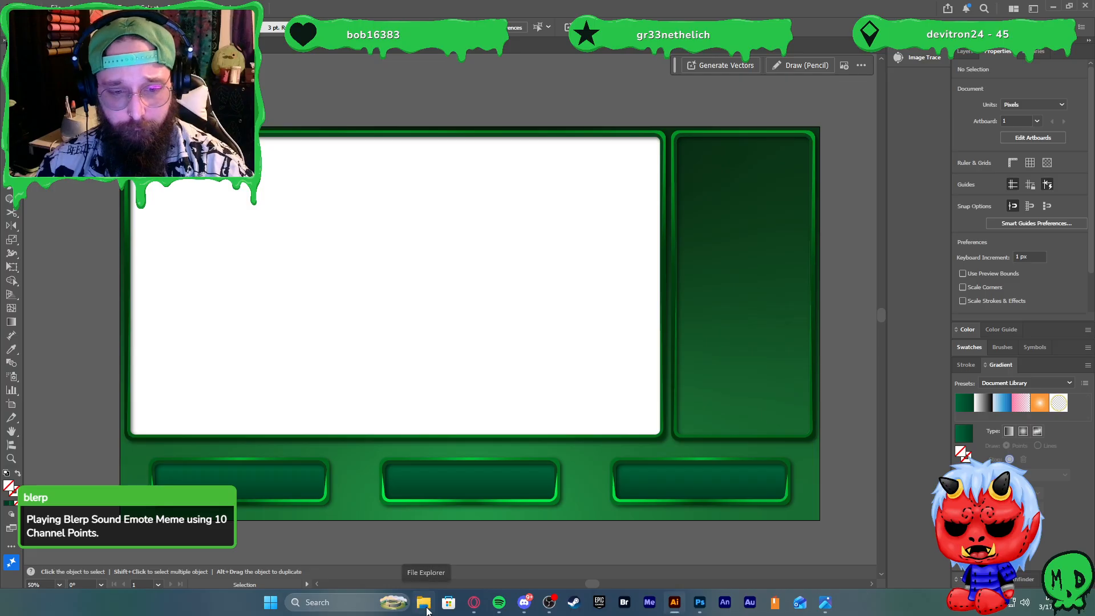
scroll(531, 501, down, 2)
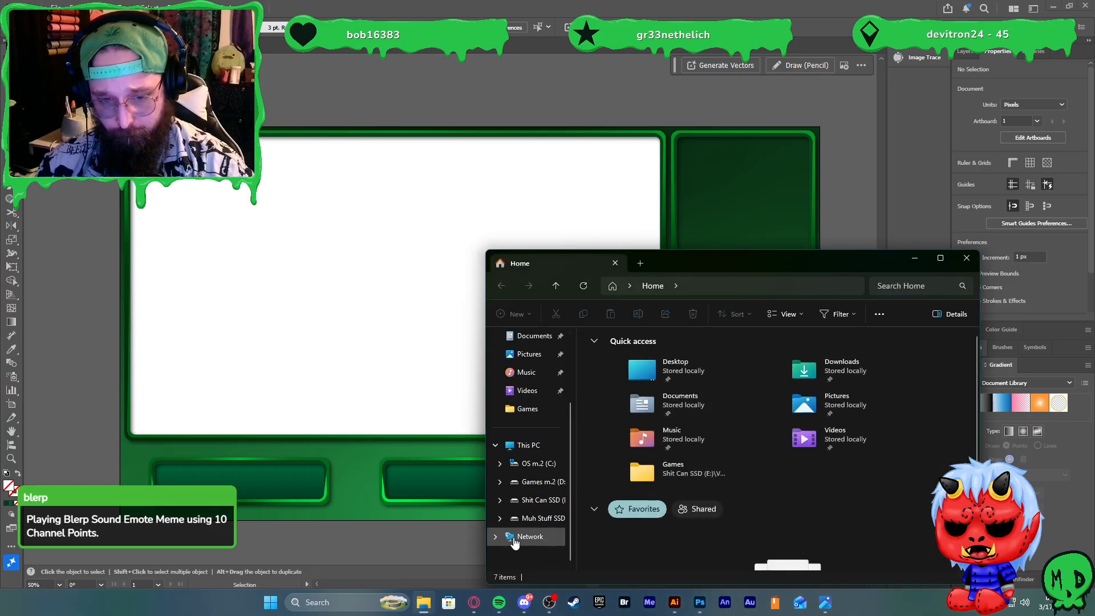
Open MDGraphicsLabels.ai from the Branding folder on the Muh Stuff SSD (F:) drive
click(542, 518)
double_click(630, 367)
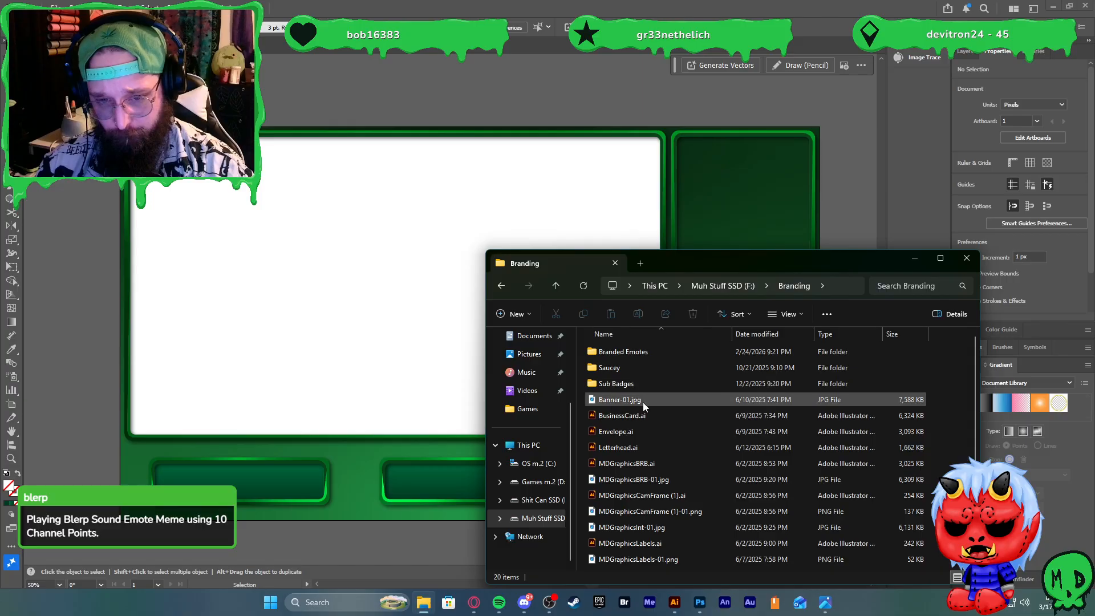
scroll(651, 439, down, 1)
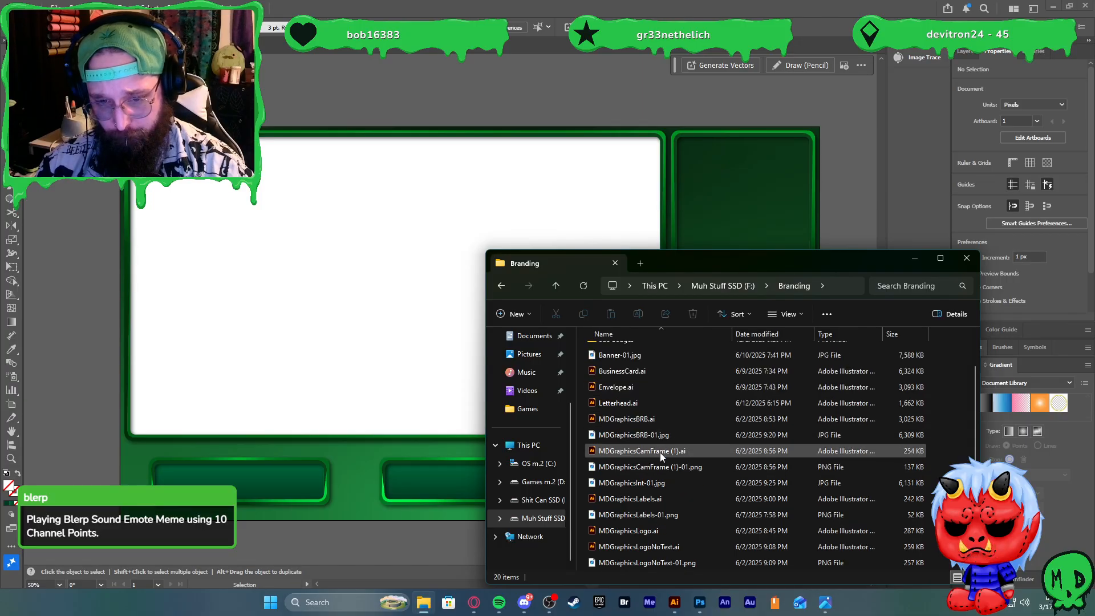
scroll(658, 461, down, 1)
double_click(646, 453)
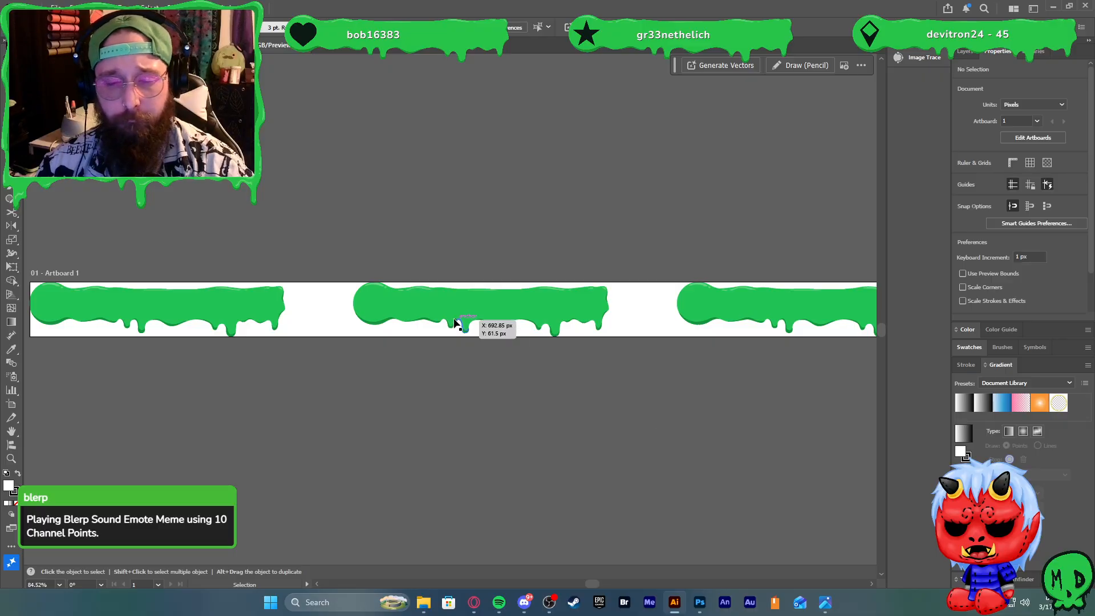
Examine the three slime label banners on the artboard and return to the green stream overlay document
scroll(450, 319, down, 2)
scroll(306, 305, up, 2)
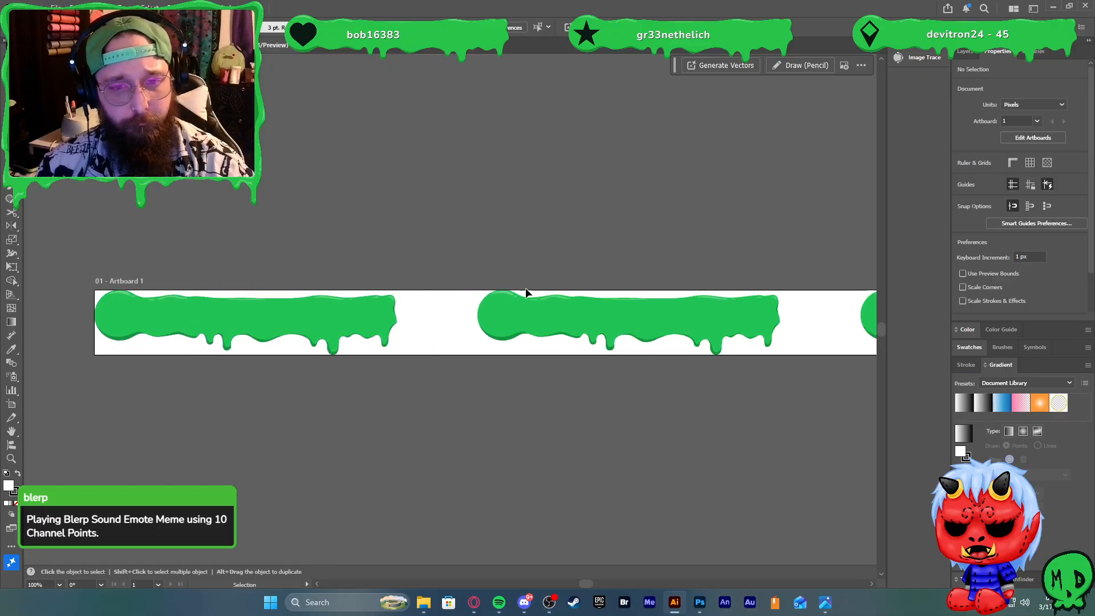
scroll(500, 280, down, 2)
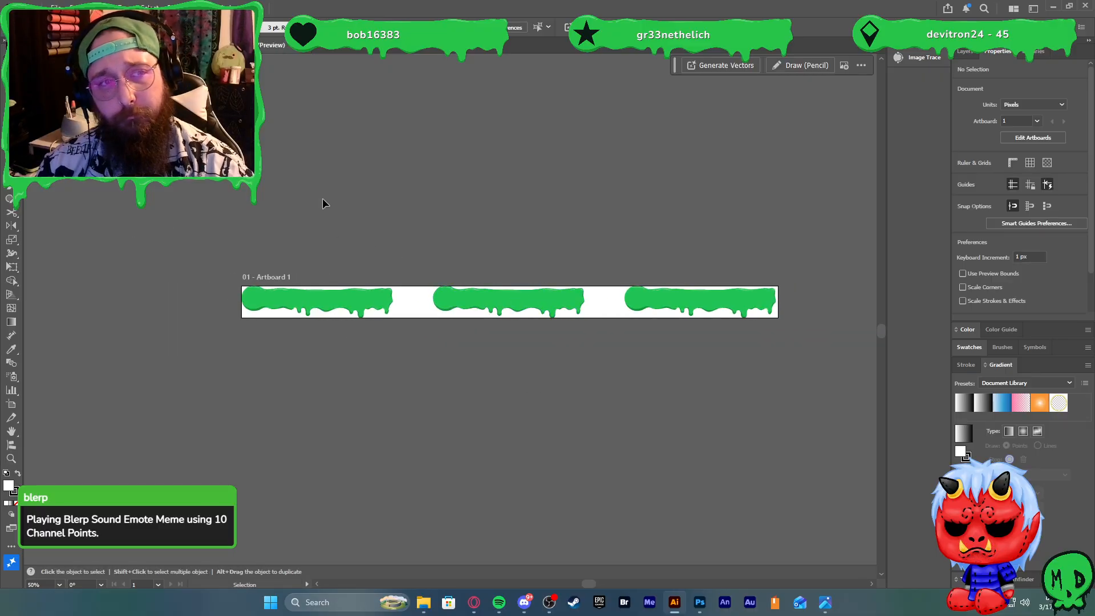
click(298, 50)
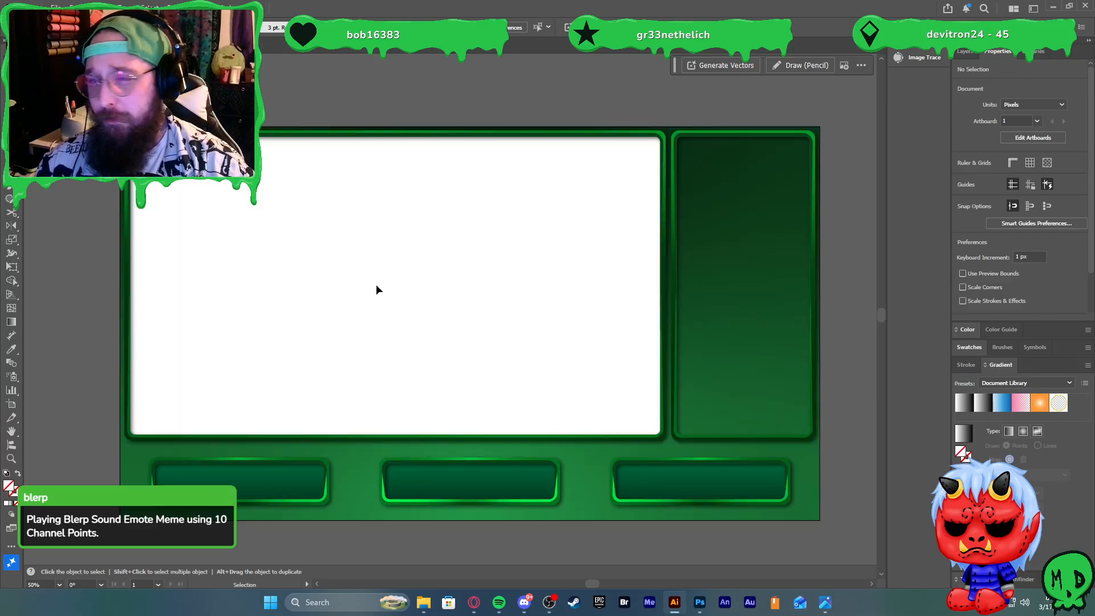
scroll(180, 306, up, 1)
key(p)
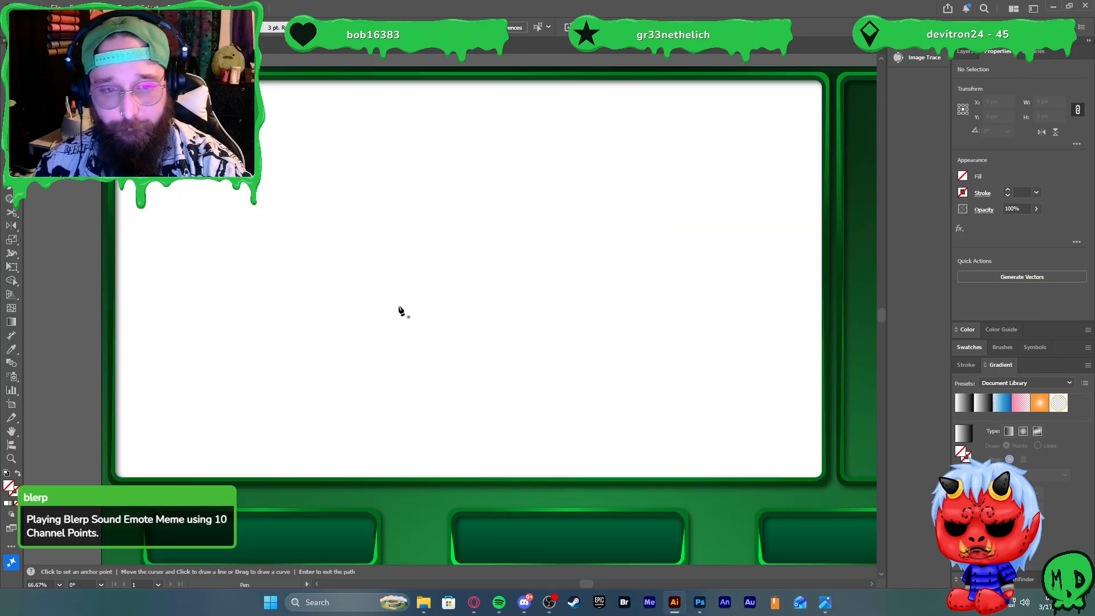
click(397, 328)
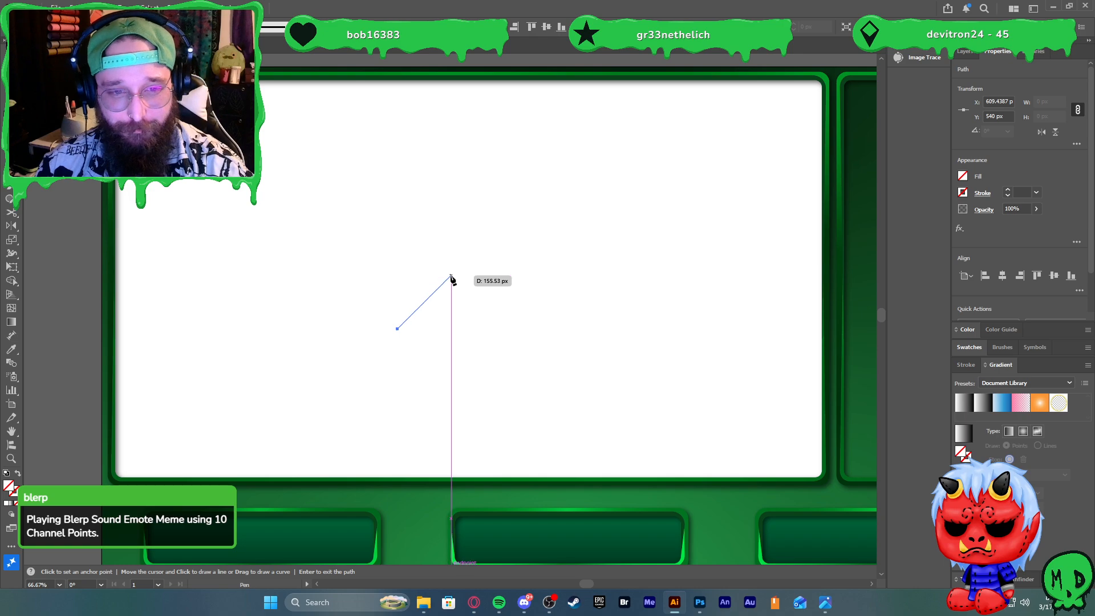
key(Escape)
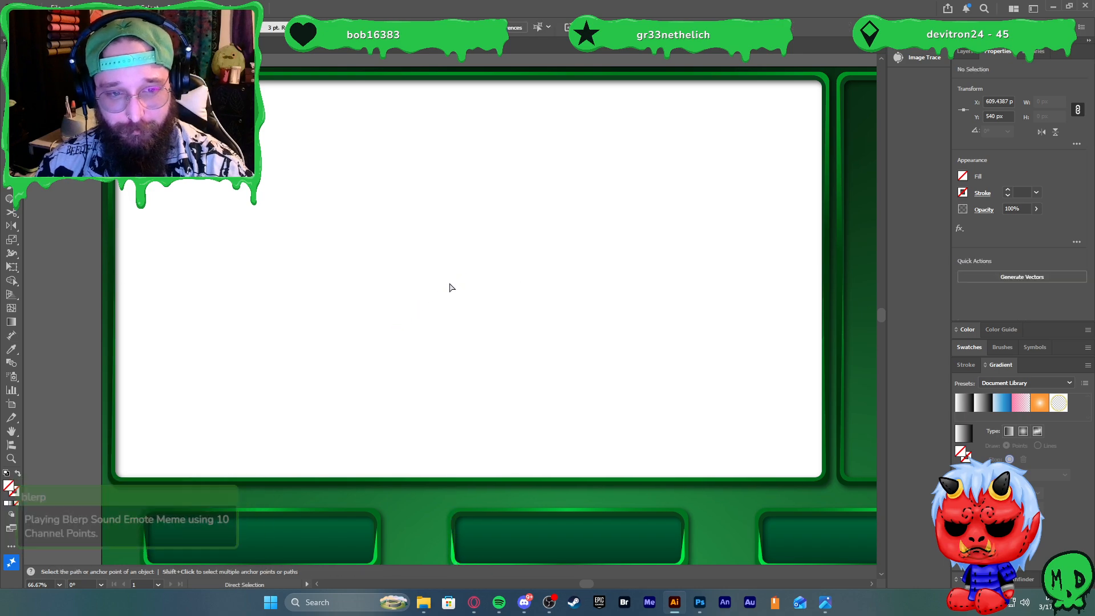
Draw a square about 198 px wide on the overlay's white area and rotate it to 315° as a diamond
key(m)
drag(387, 249, 436, 319)
key(v)
drag(457, 245, 488, 279)
key(ctrl+z)
scroll(444, 300, down, 2)
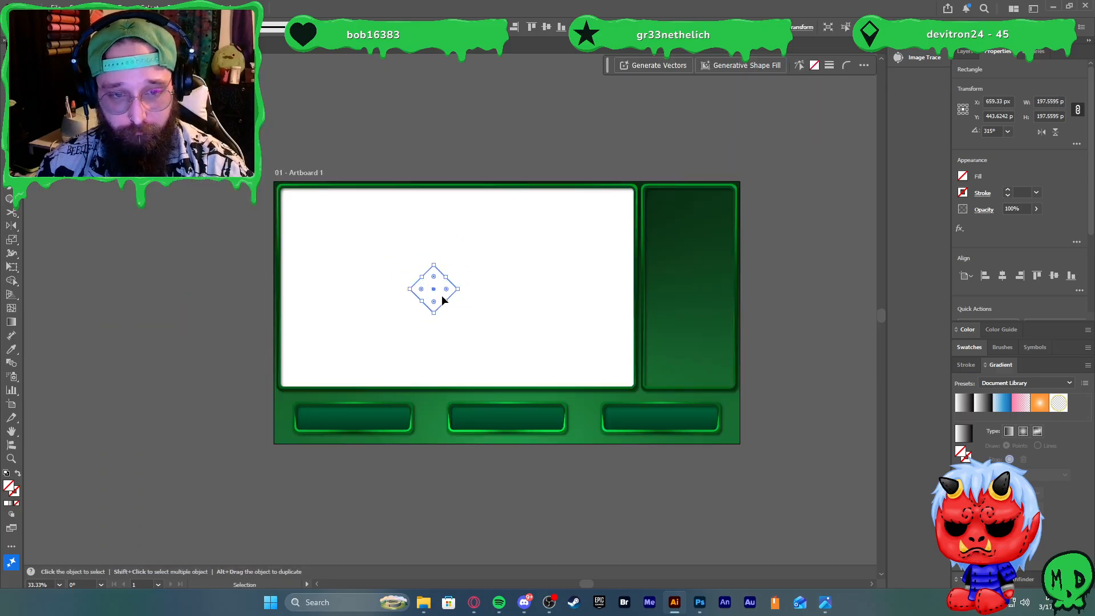
scroll(502, 314, up, 1)
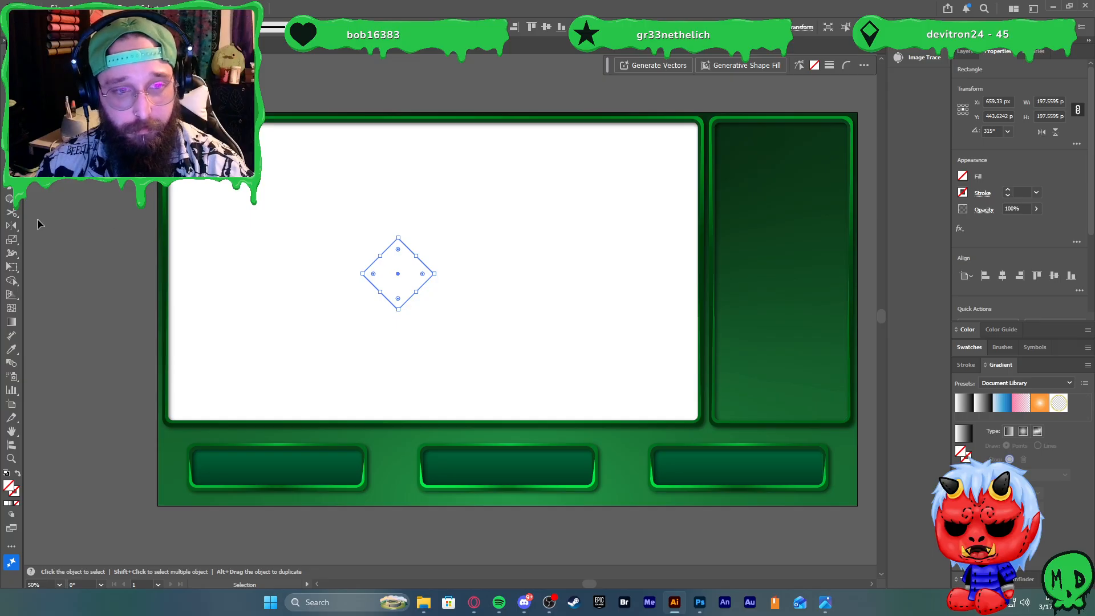
Fill the diamond on the white area with the bright green recent color 00d610
click(418, 262)
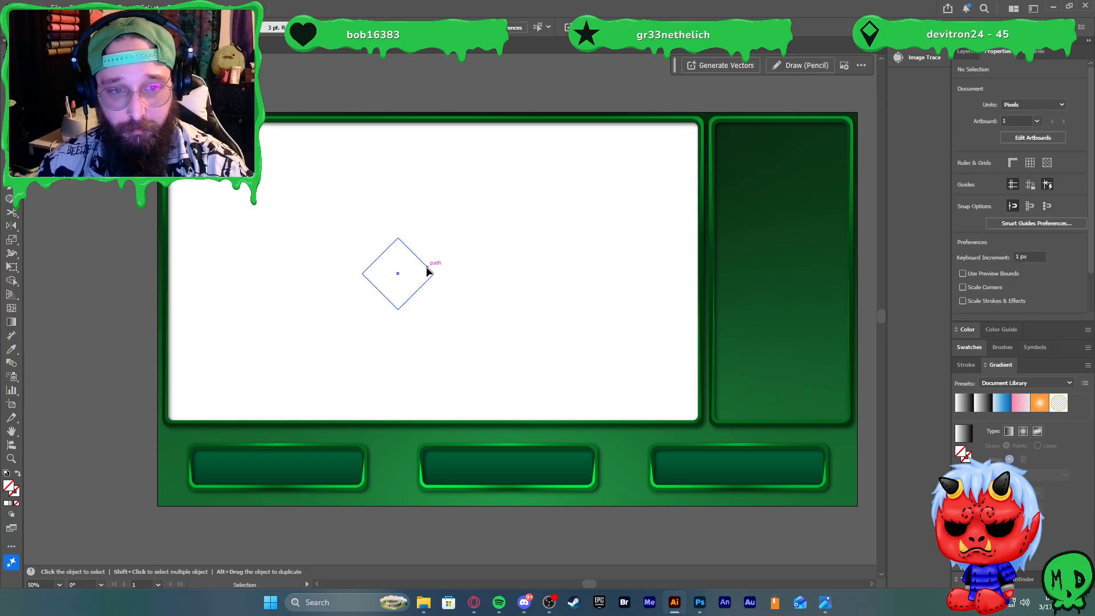
click(427, 265)
click(94, 313)
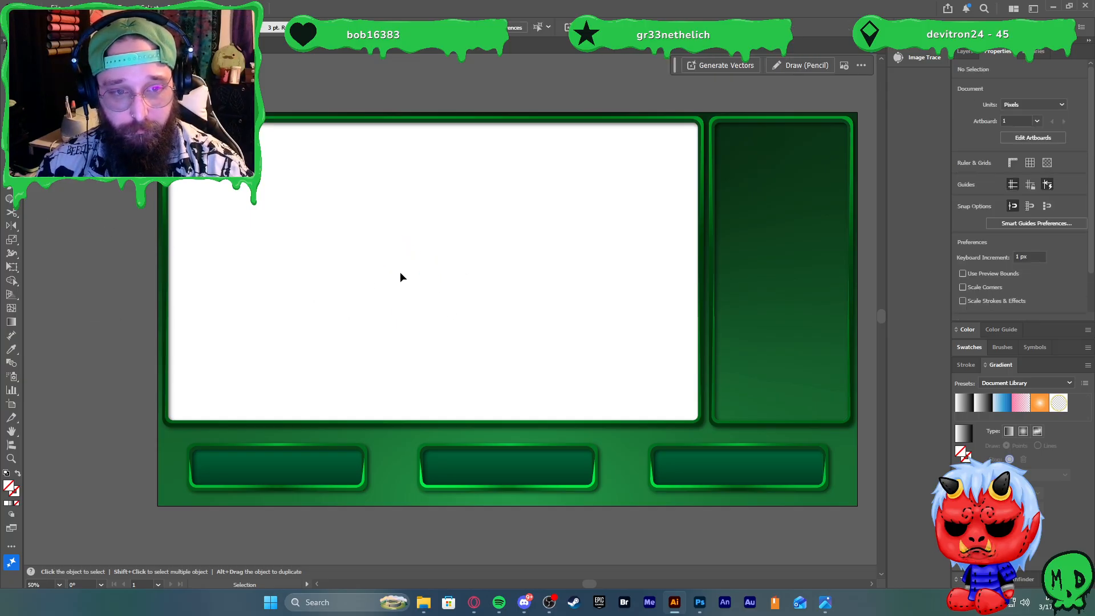
click(390, 300)
click(969, 330)
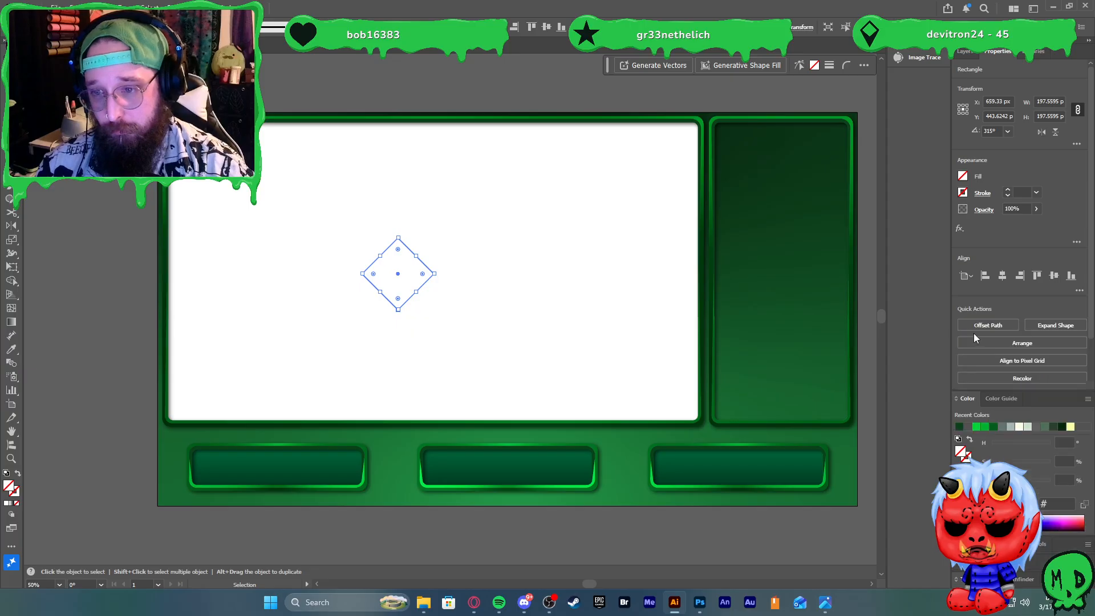
click(977, 428)
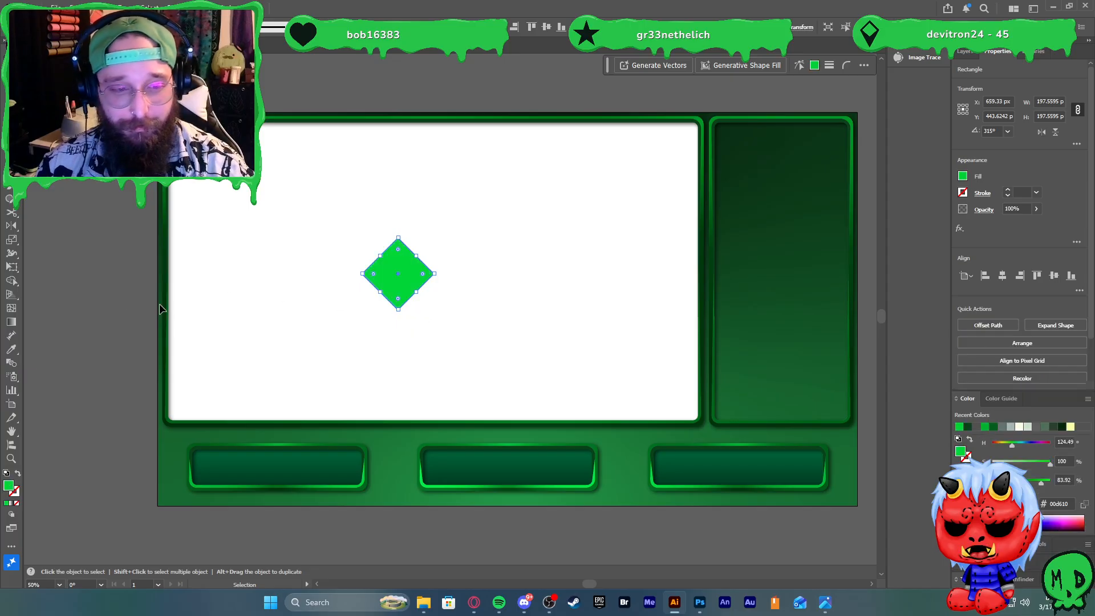
click(84, 304)
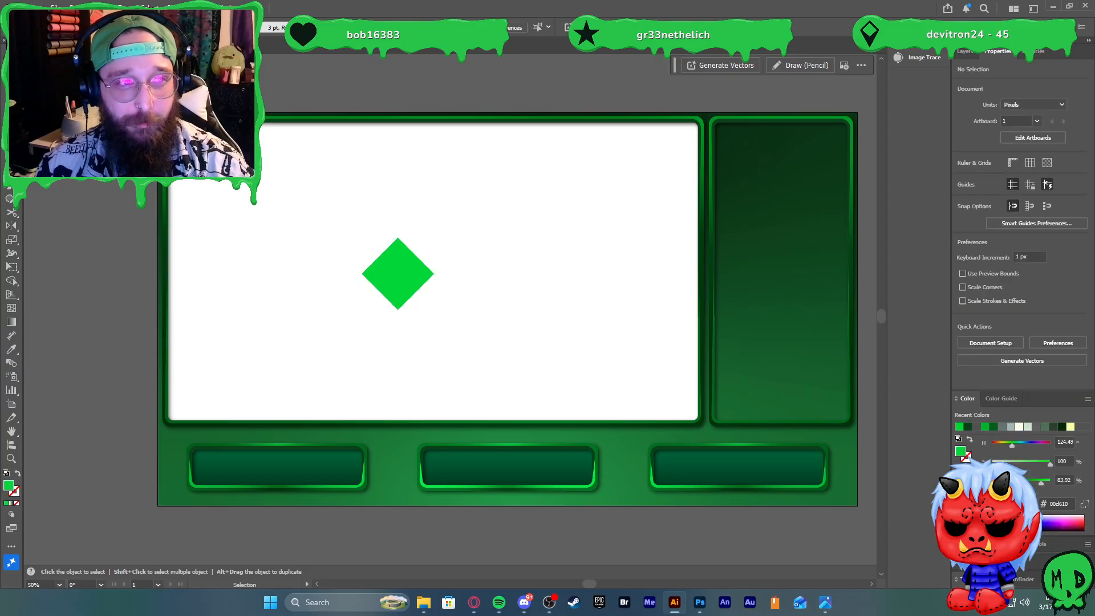
Open the Overlays folder inside Stream Doodles, Commissions, Fish on the Muh Stuff SSD (F:) drive
click(423, 602)
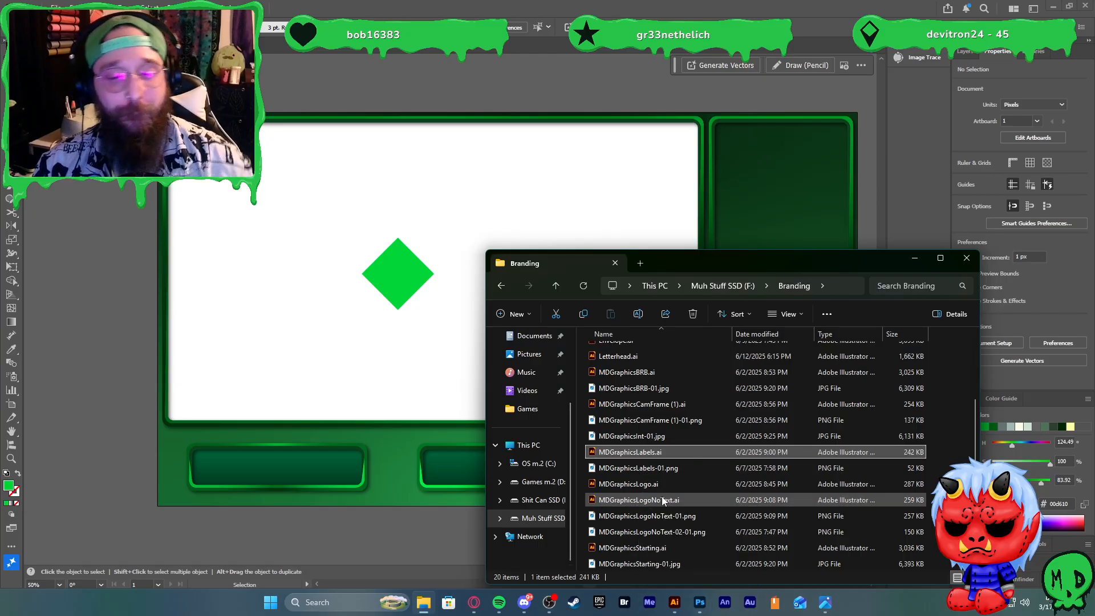
click(539, 518)
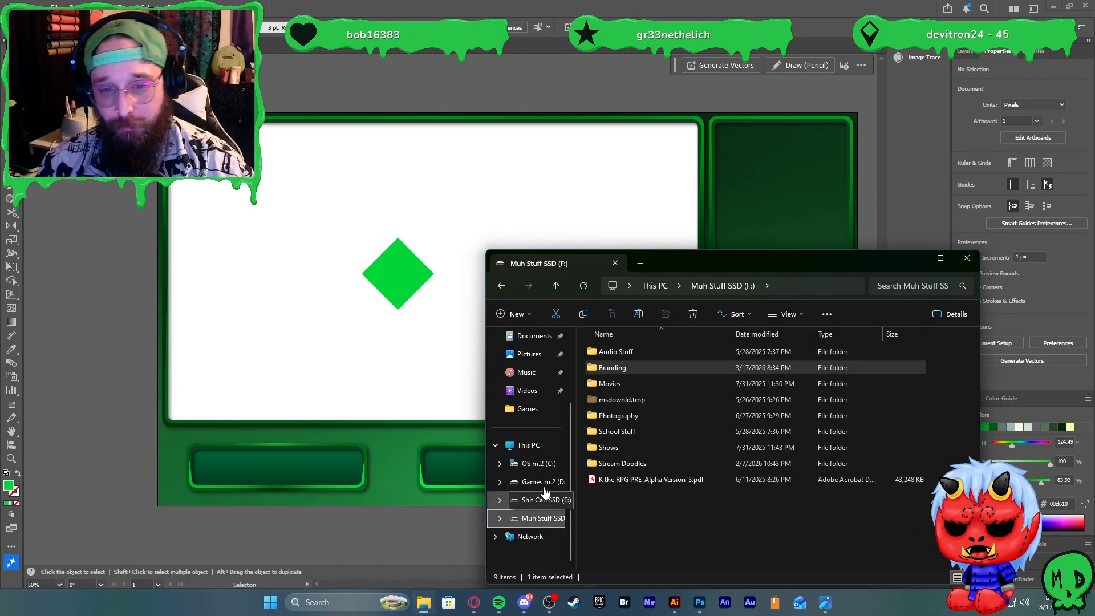
double_click(620, 462)
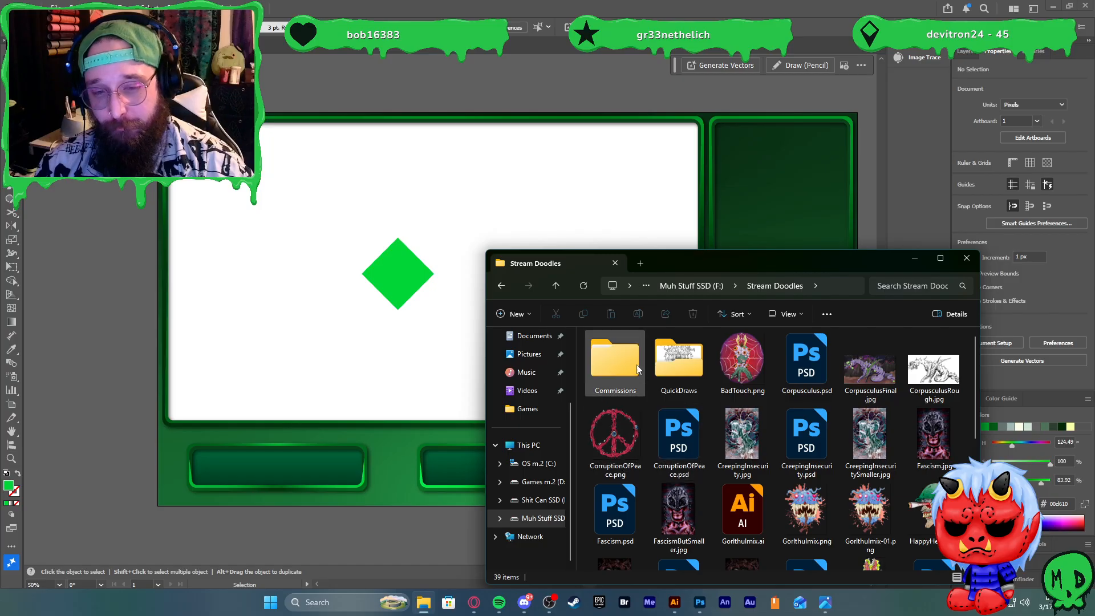
double_click(621, 362)
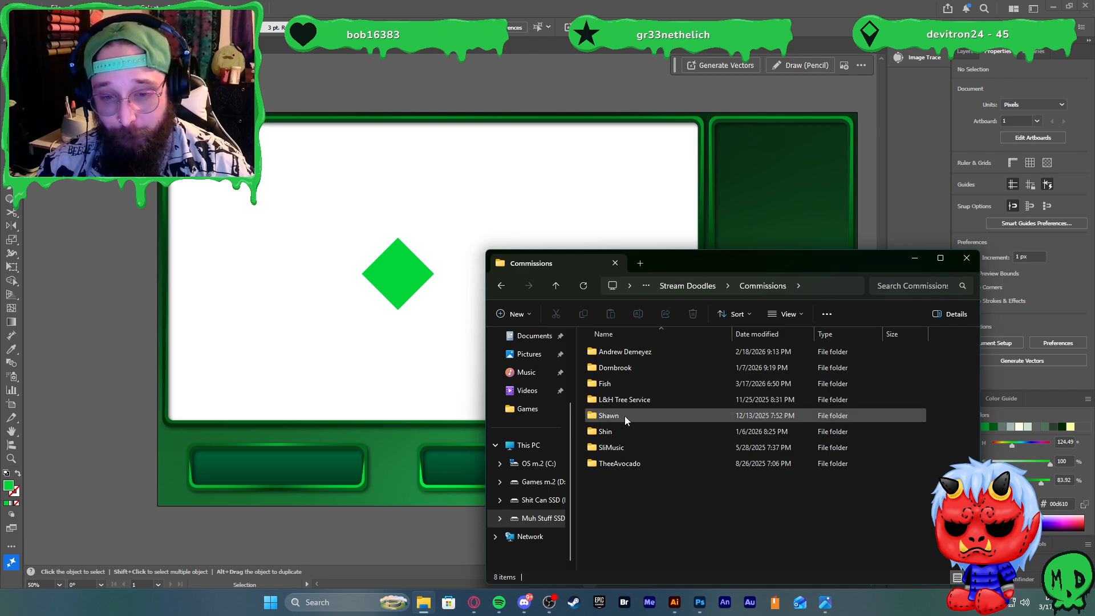
double_click(620, 382)
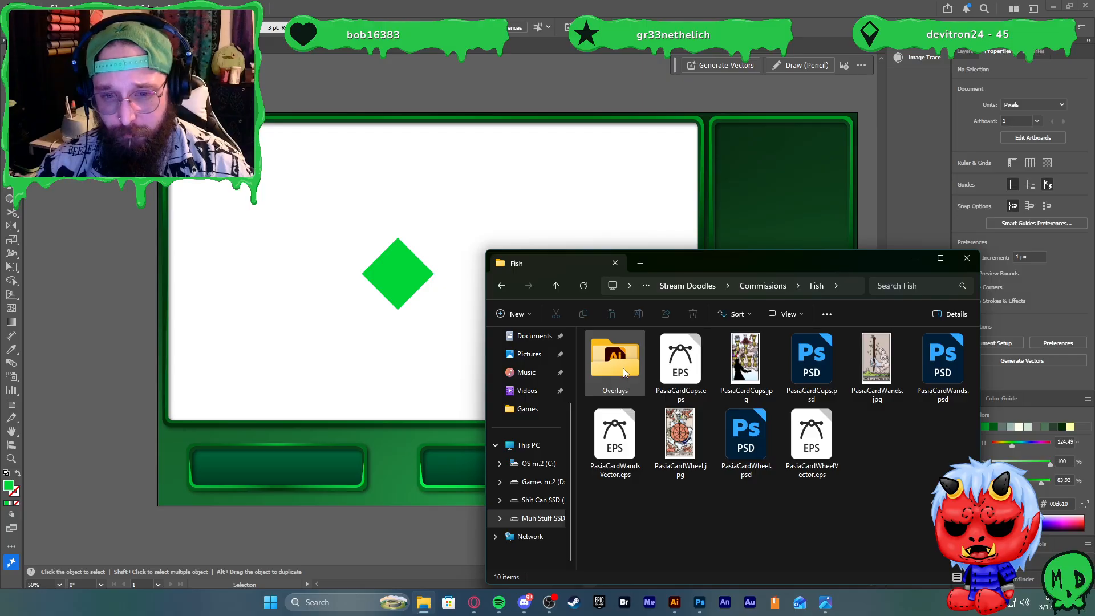
double_click(622, 368)
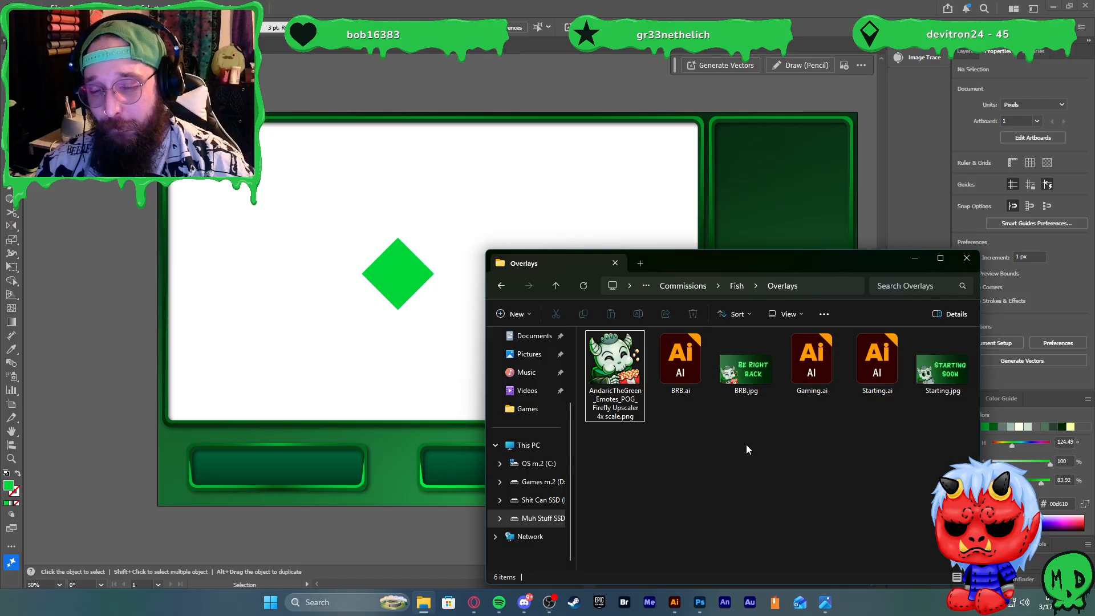
View the finished BRB.jpg and Starting.jpg overlay images and return to the overlay artwork in Illustrator
mouse_move(753, 378)
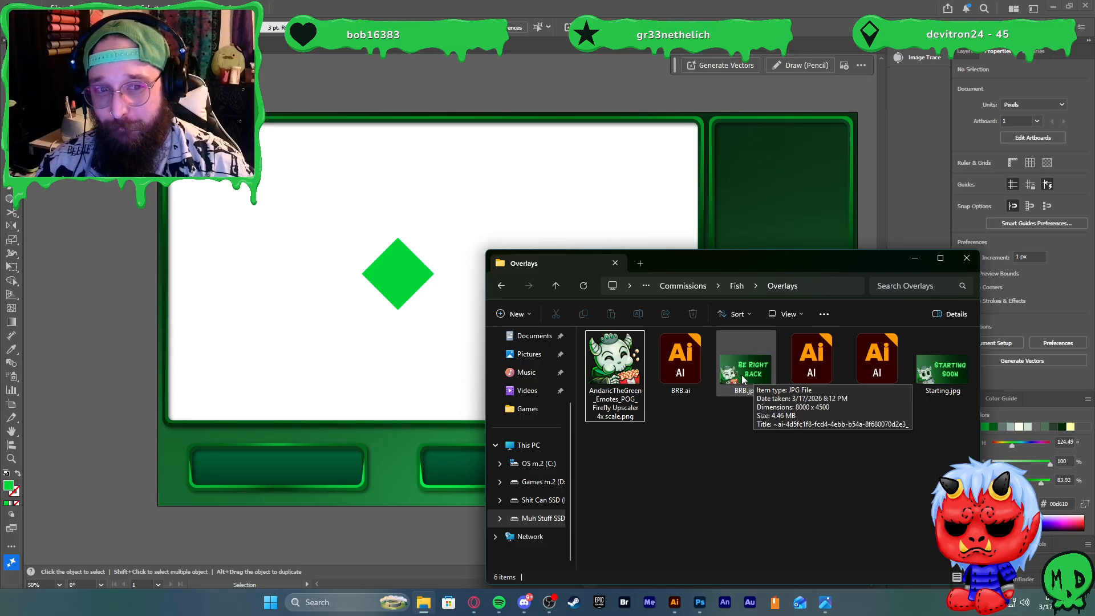
click(745, 380)
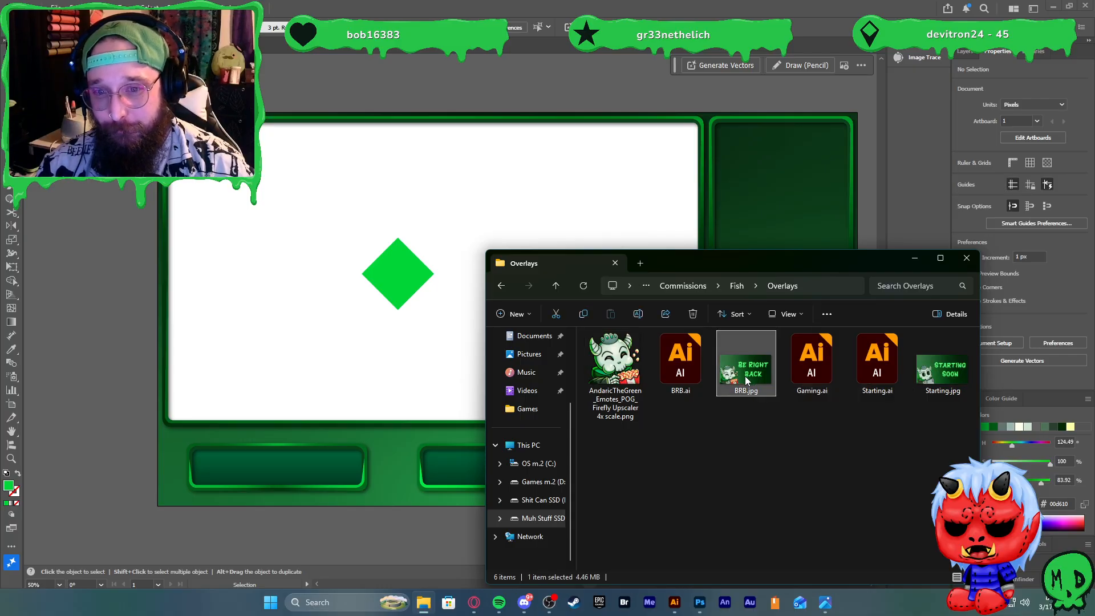
double_click(746, 380)
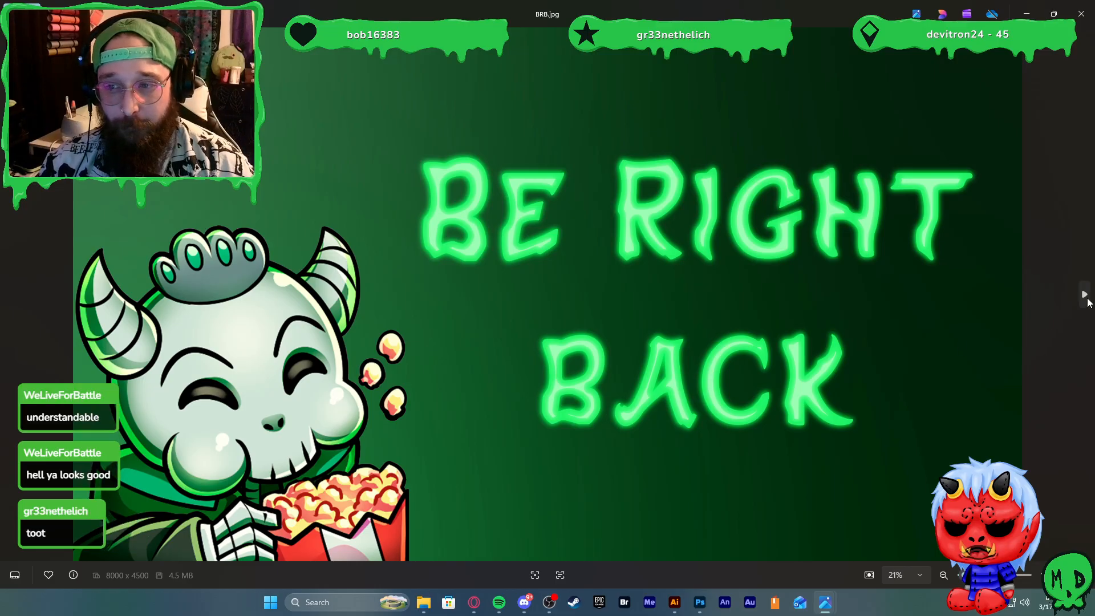
click(1084, 295)
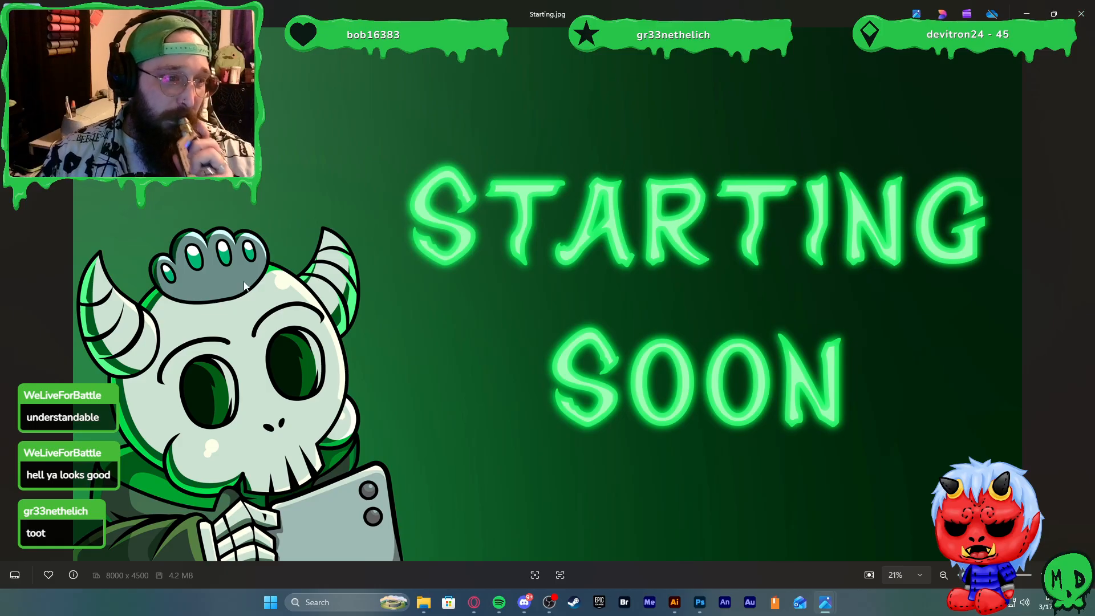
click(11, 296)
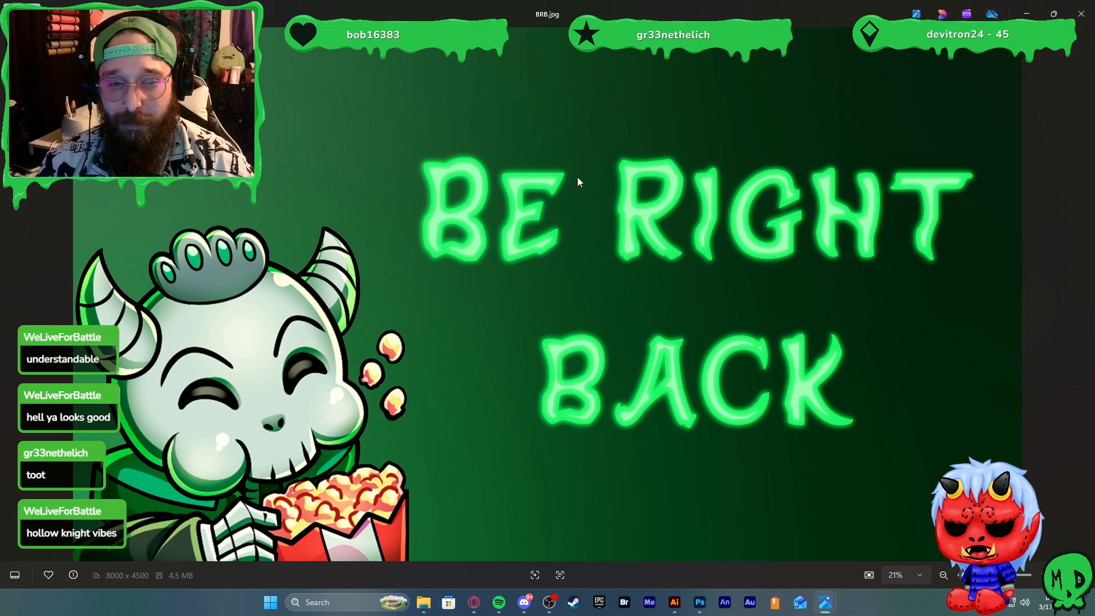
click(1081, 22)
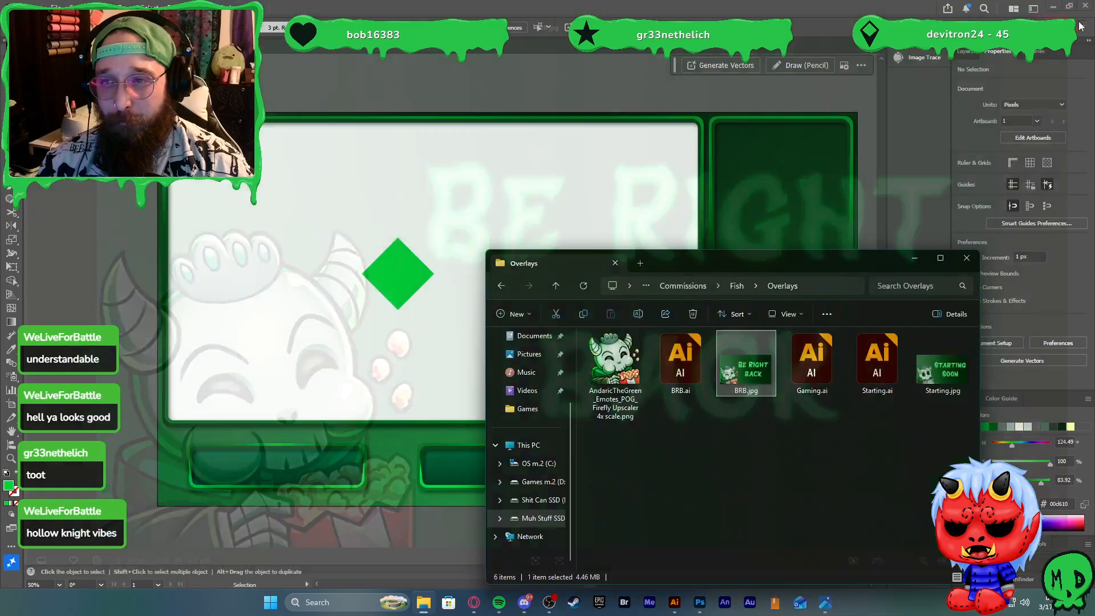
click(962, 260)
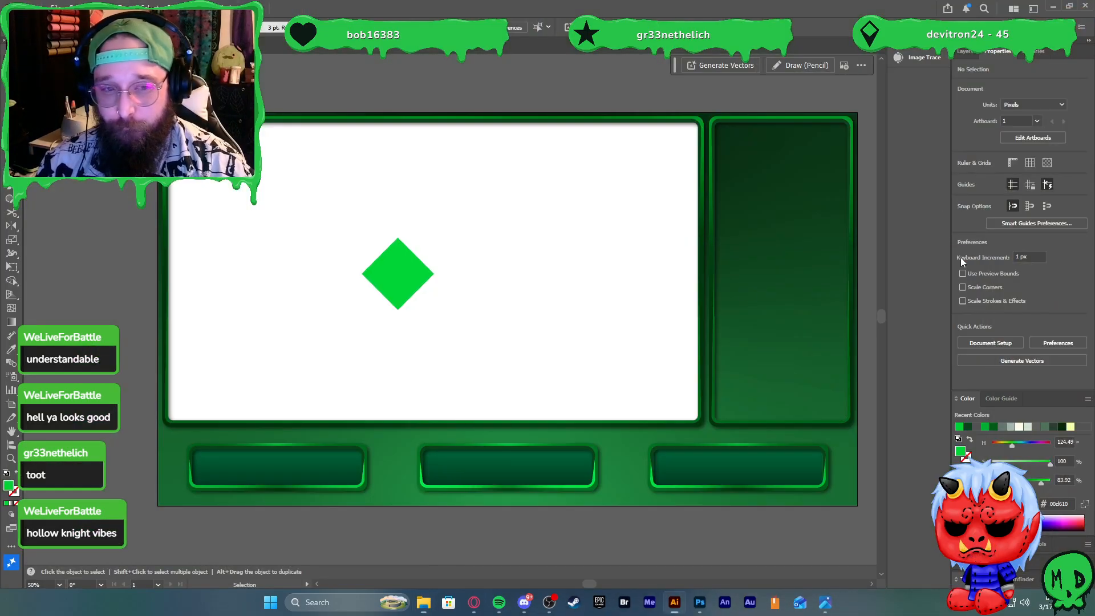
Duplicate the green diamond into three overlapping diamonds in an angular heart arrangement and unite them into one shape
drag(428, 268, 446, 314)
scroll(403, 278, up, 2)
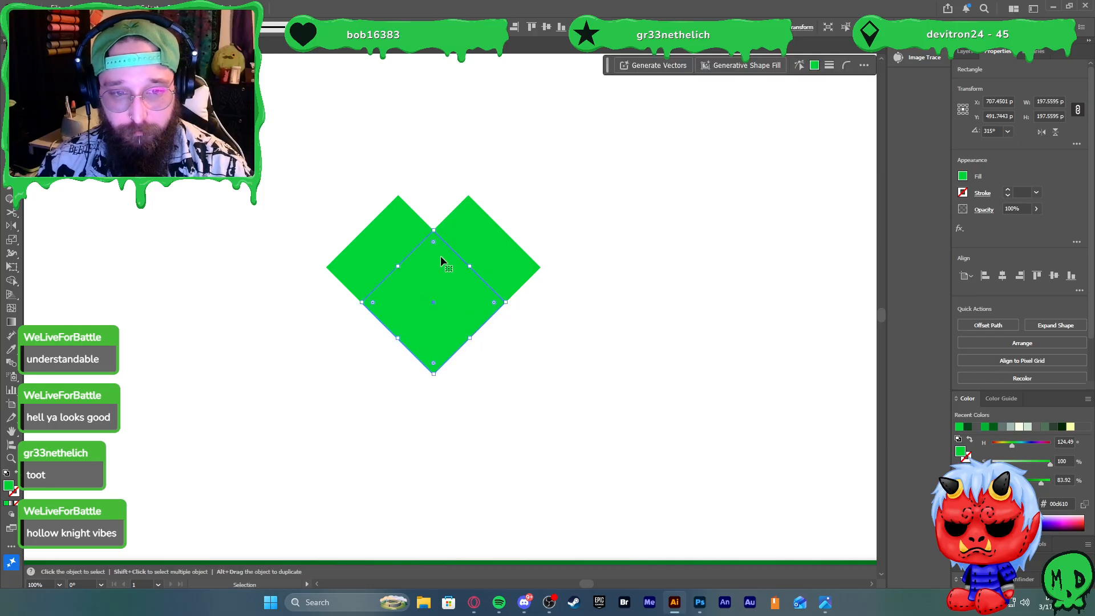
shift+click(383, 234)
shift+click(467, 243)
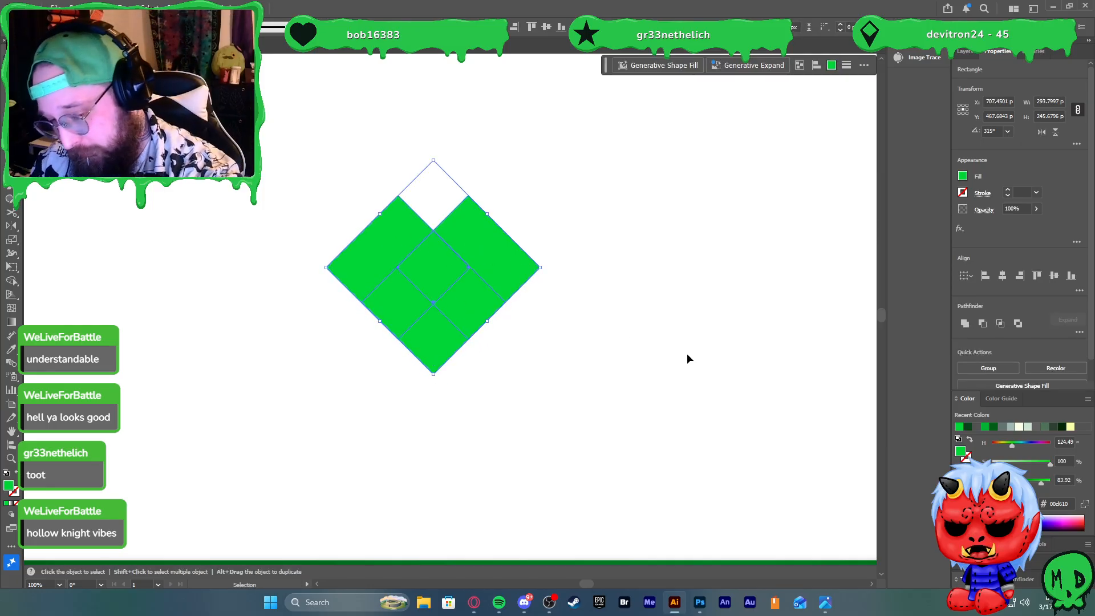
key(ctrl+4)
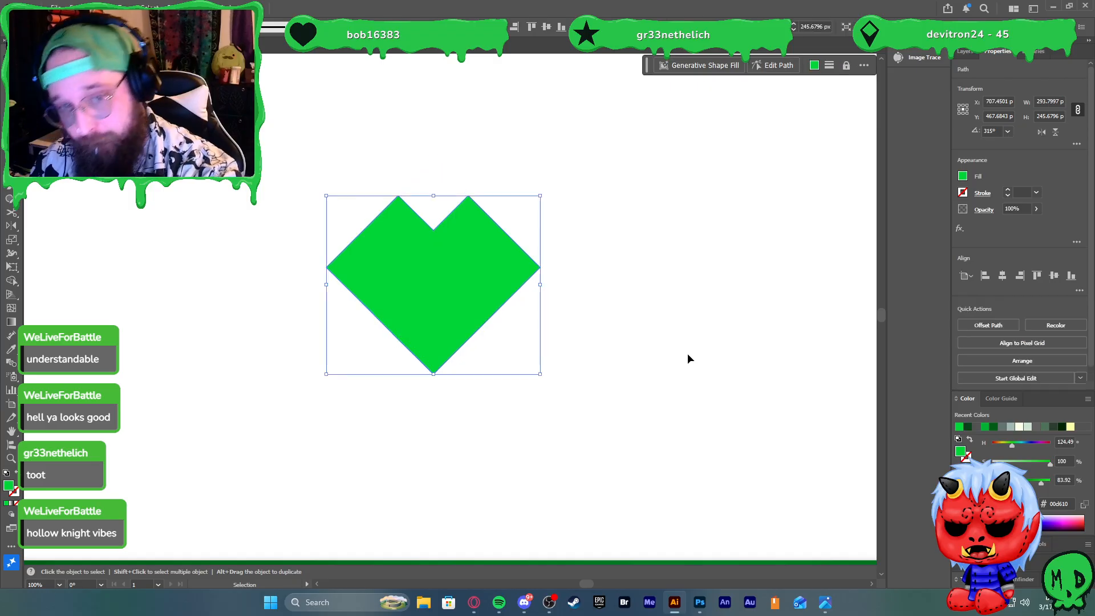
Round the two upper and two side corners of the united shape into smooth heart lobes, keeping the bottom point sharp
key(a)
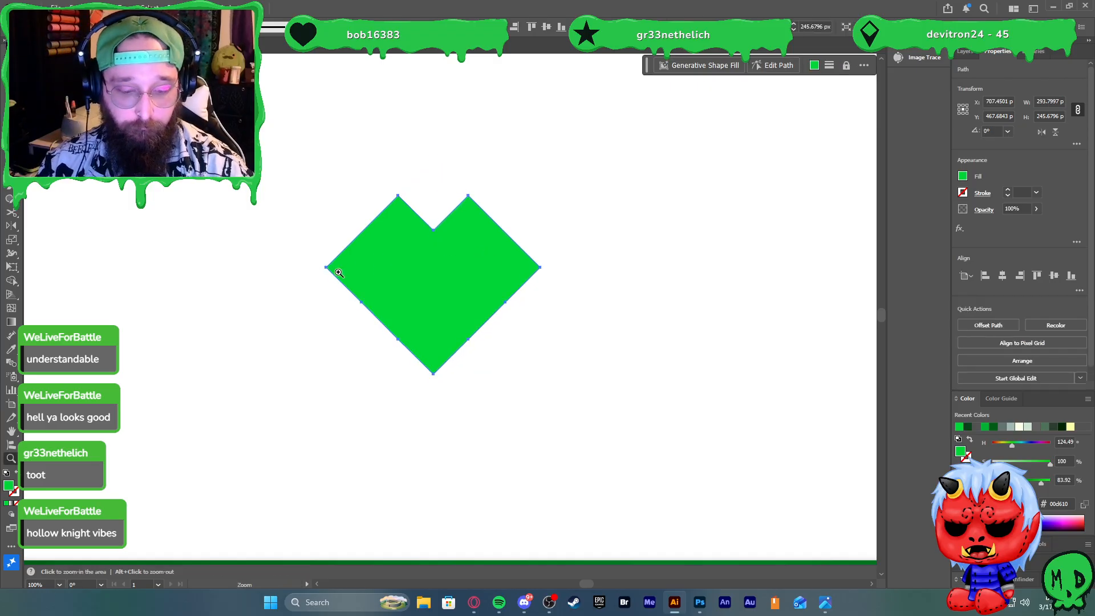
click(337, 265)
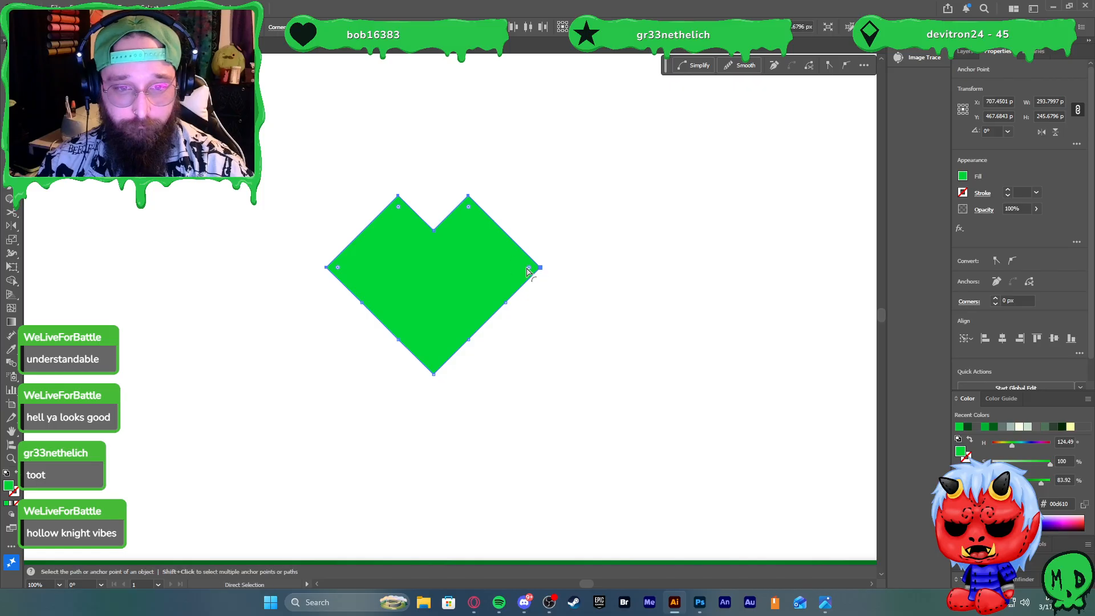
drag(533, 265, 462, 298)
key(v)
scroll(558, 353, down, 3)
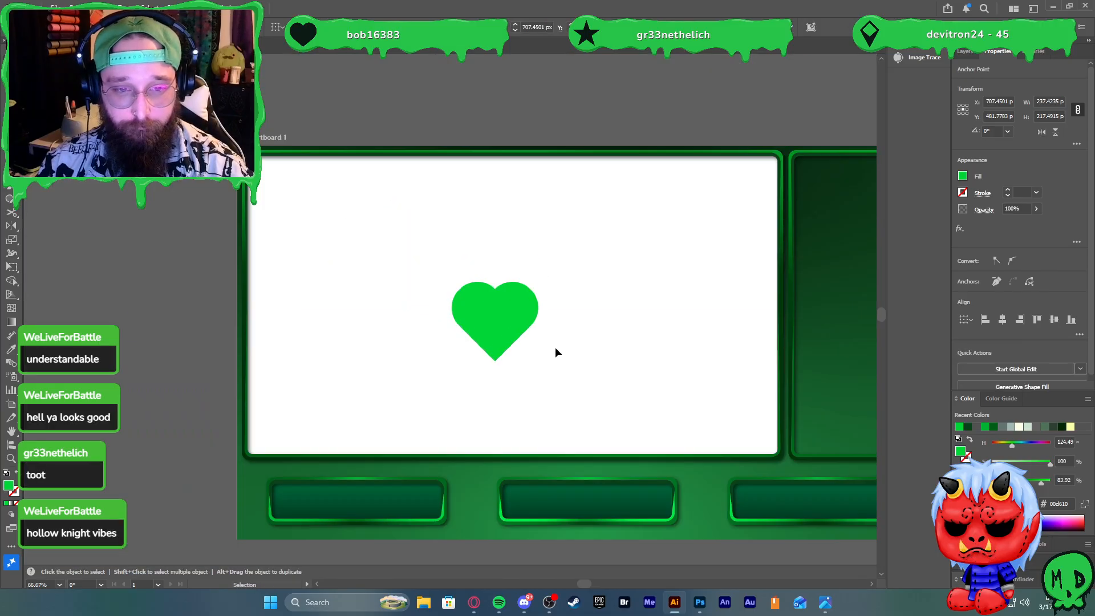
Shrink the green heart to about 75 × 69 px and position it centred over the upper edge of the first label box
scroll(498, 310, up, 2)
drag(566, 295, 387, 406)
drag(404, 432, 388, 414)
scroll(446, 493, up, 2)
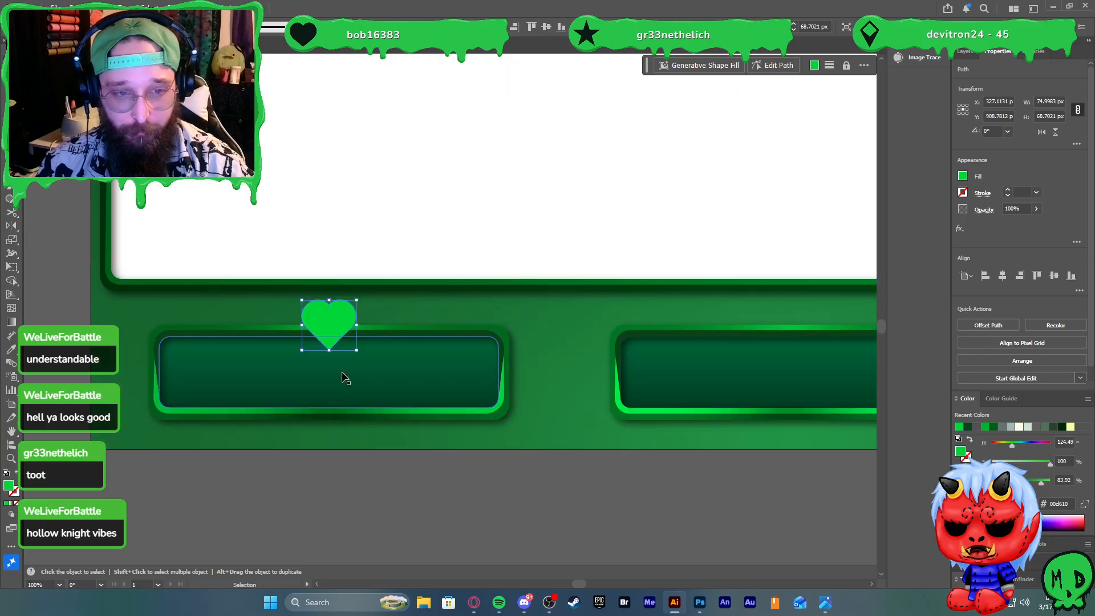
key(shift+Down)
key(Up)
key(Up)
key(Up)
key(Up)
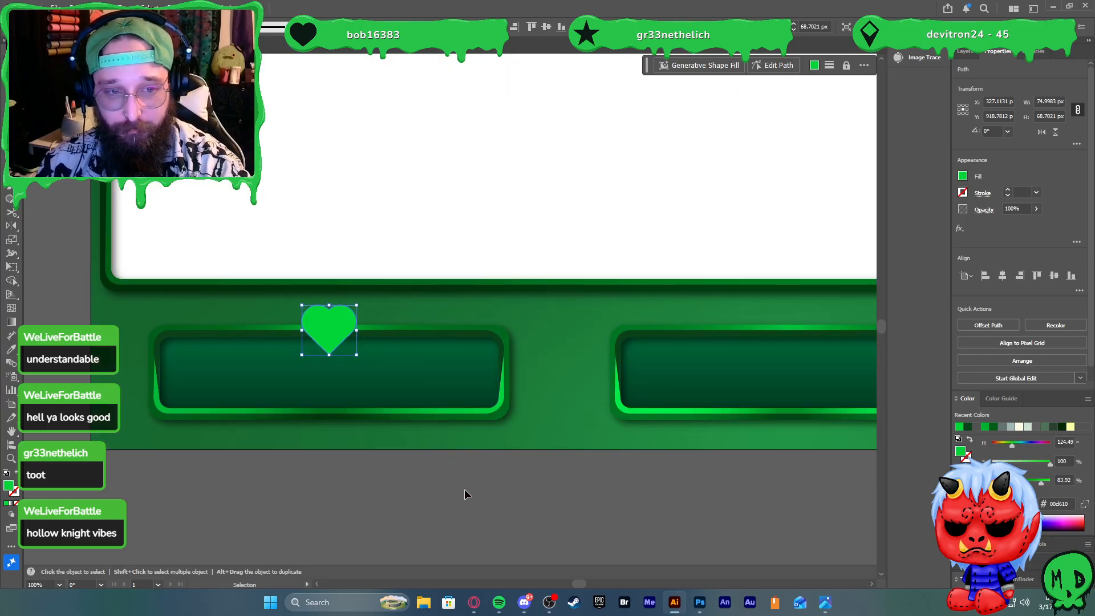
click(465, 489)
click(333, 334)
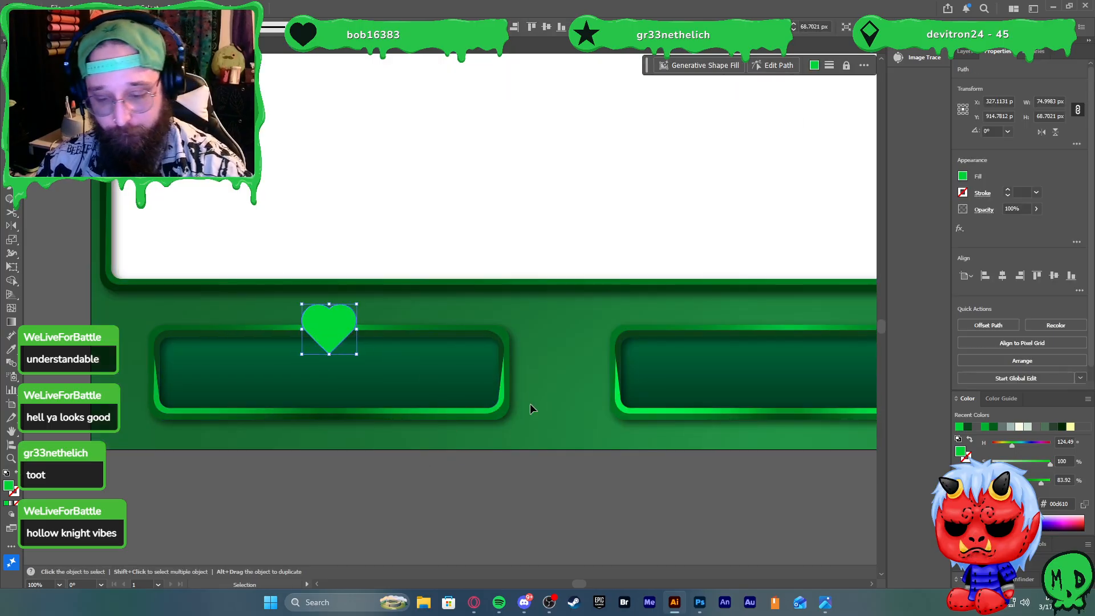
Brighten the heart's fill to vivid green #00ff13 at 100% brightness
click(986, 429)
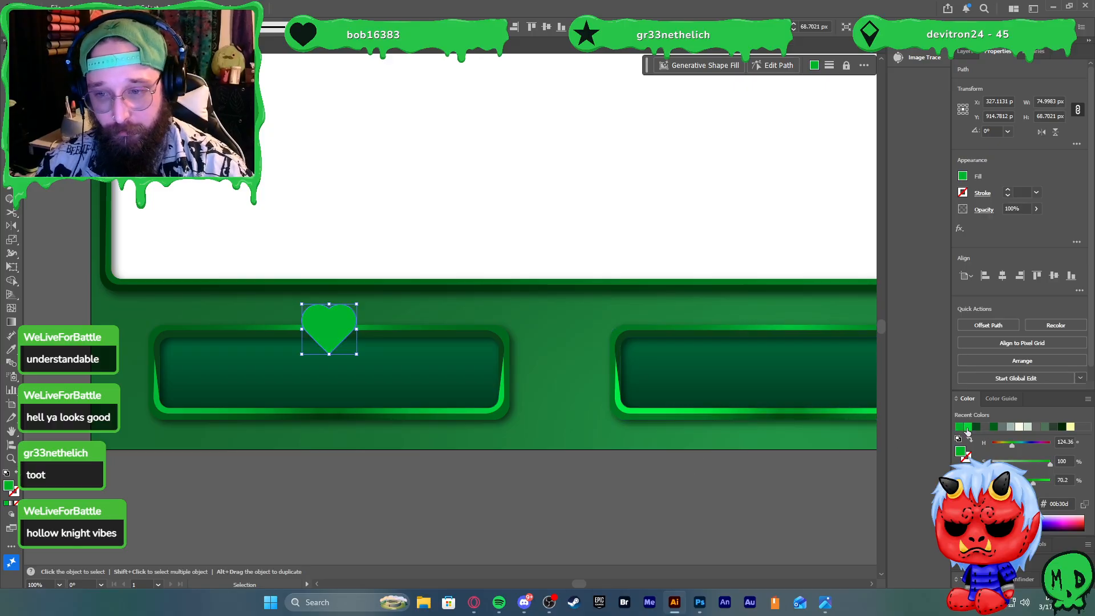
click(967, 427)
drag(1041, 484, 1052, 482)
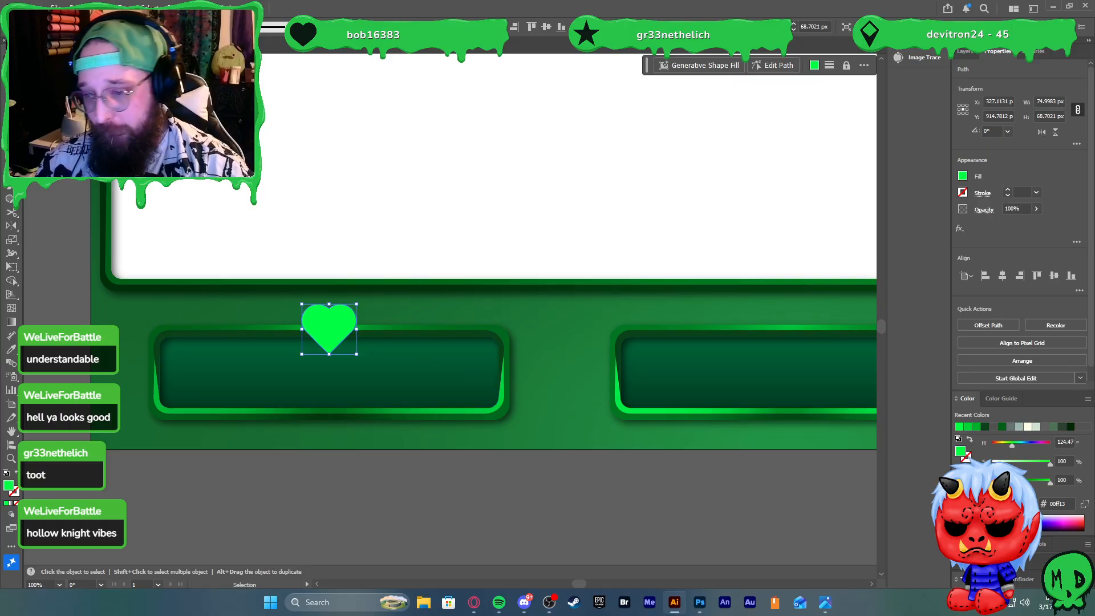
Give the heart a radial gradient from bright green at its centre to darker green with about 58% brightness at its edge
click(1001, 561)
click(964, 436)
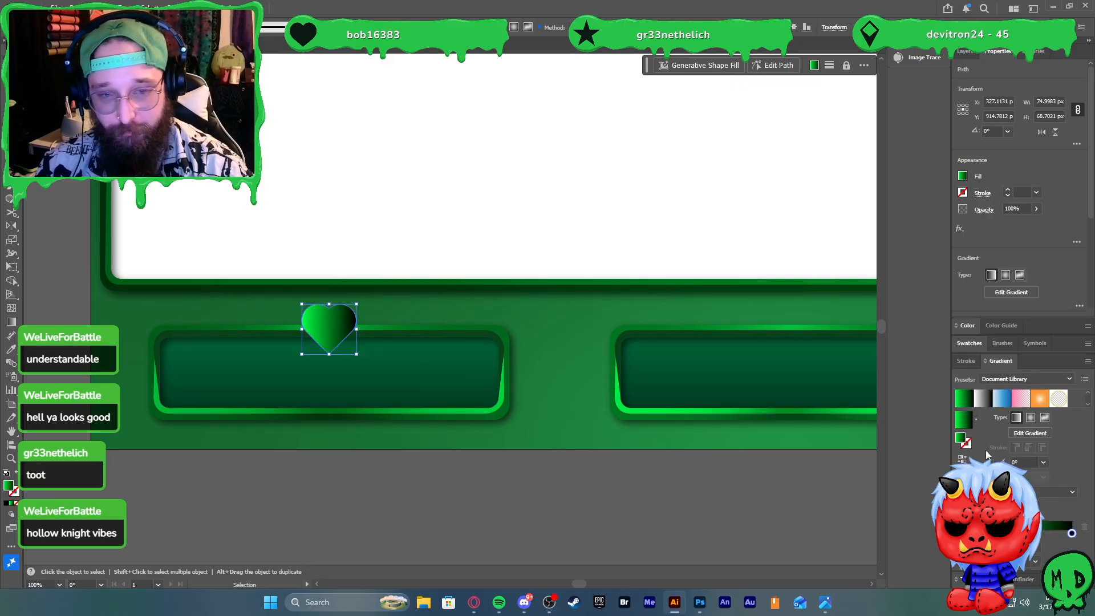
click(1030, 418)
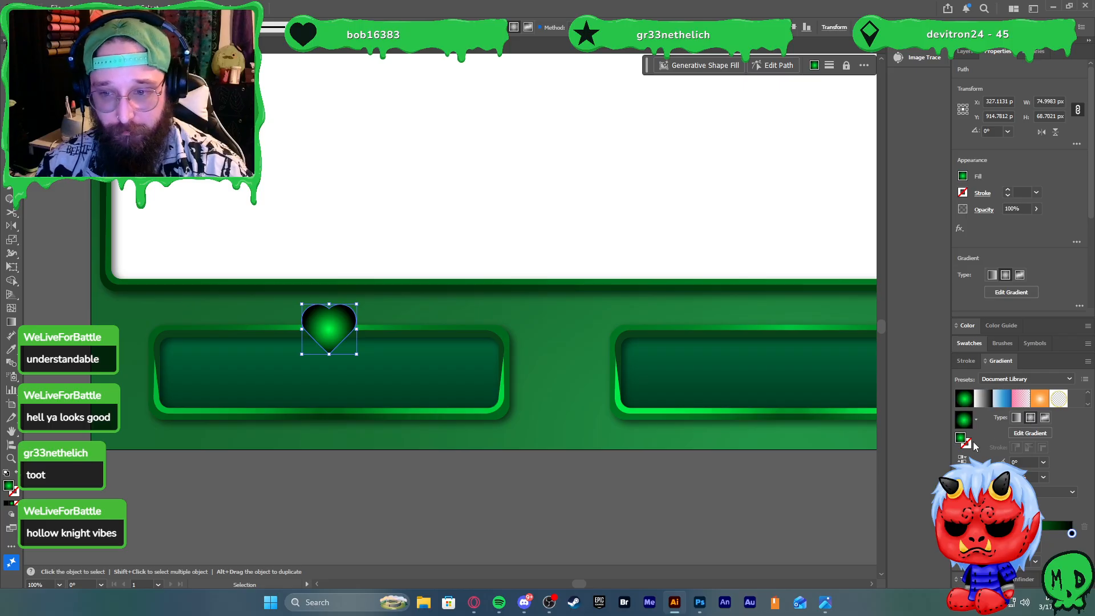
double_click(1071, 533)
drag(1004, 457, 1011, 449)
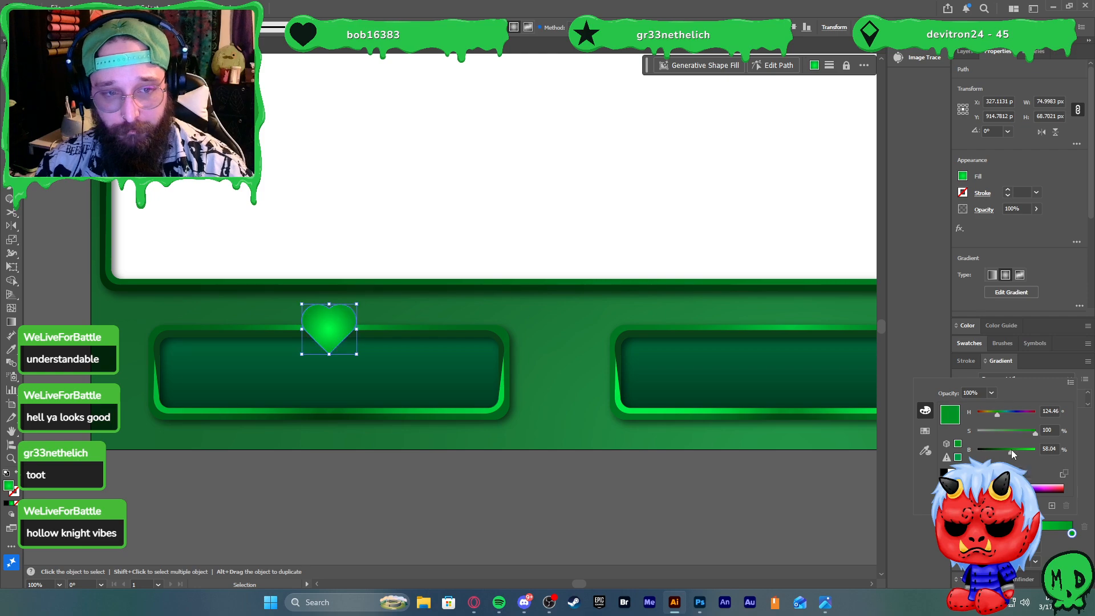
click(705, 500)
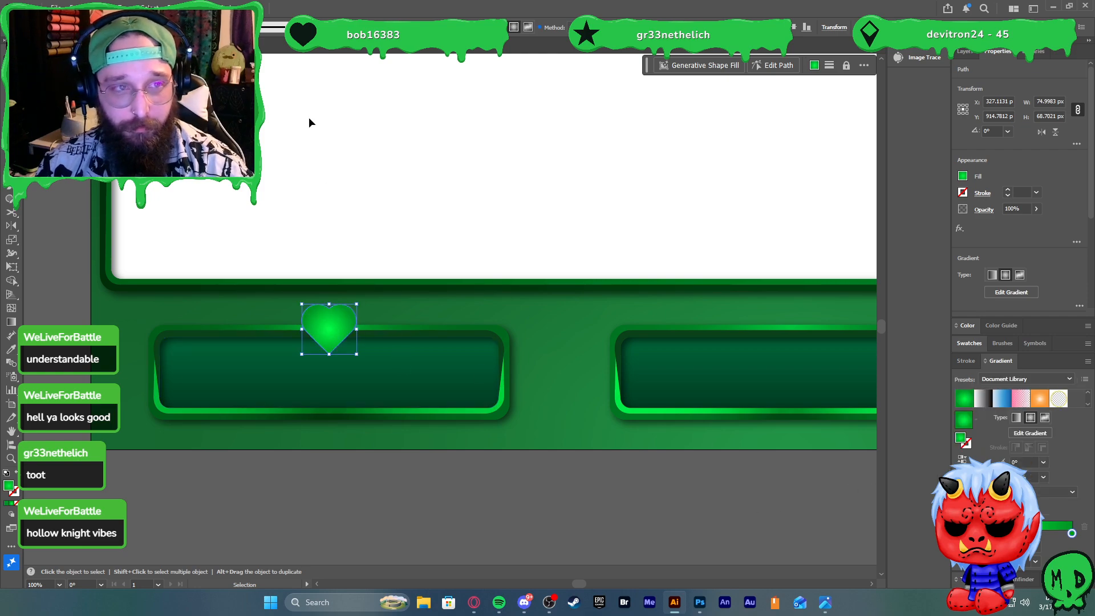
Apply a drop shadow to the heart: Multiply, 60% opacity, 0 px X offset, 5 px Y offset and 5 px blur
click(174, 4)
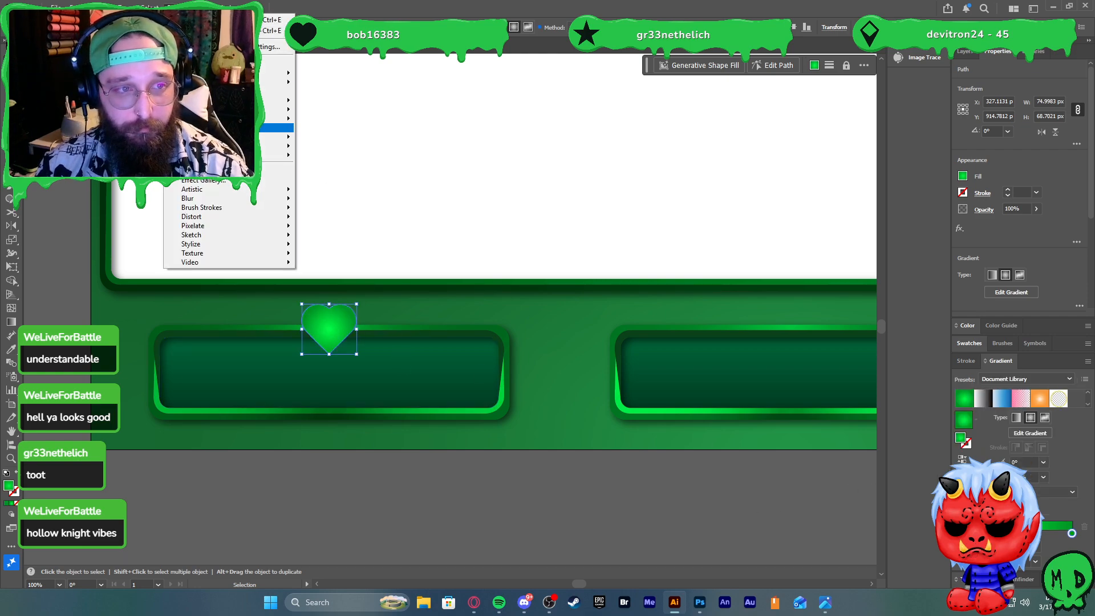
mouse_move(288, 137)
click(328, 138)
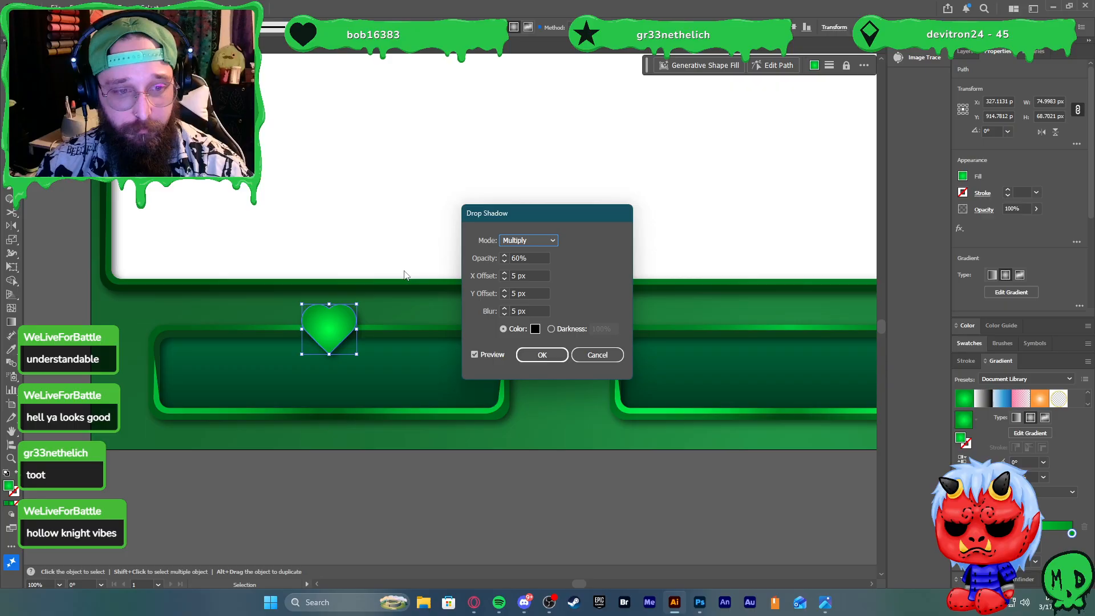
click(504, 279)
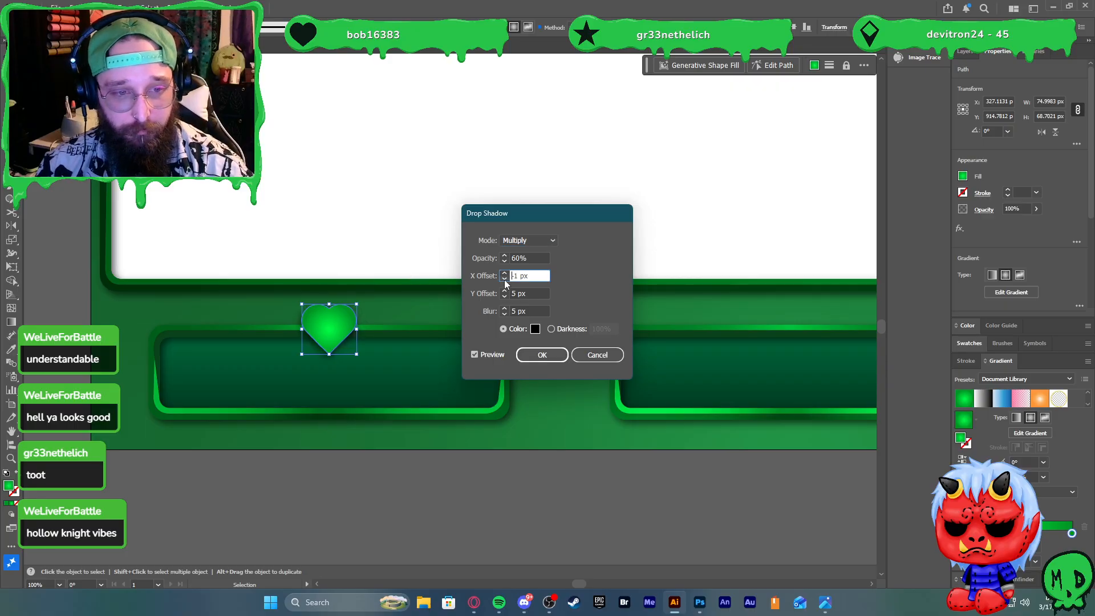
click(504, 279)
click(504, 279)
click(540, 360)
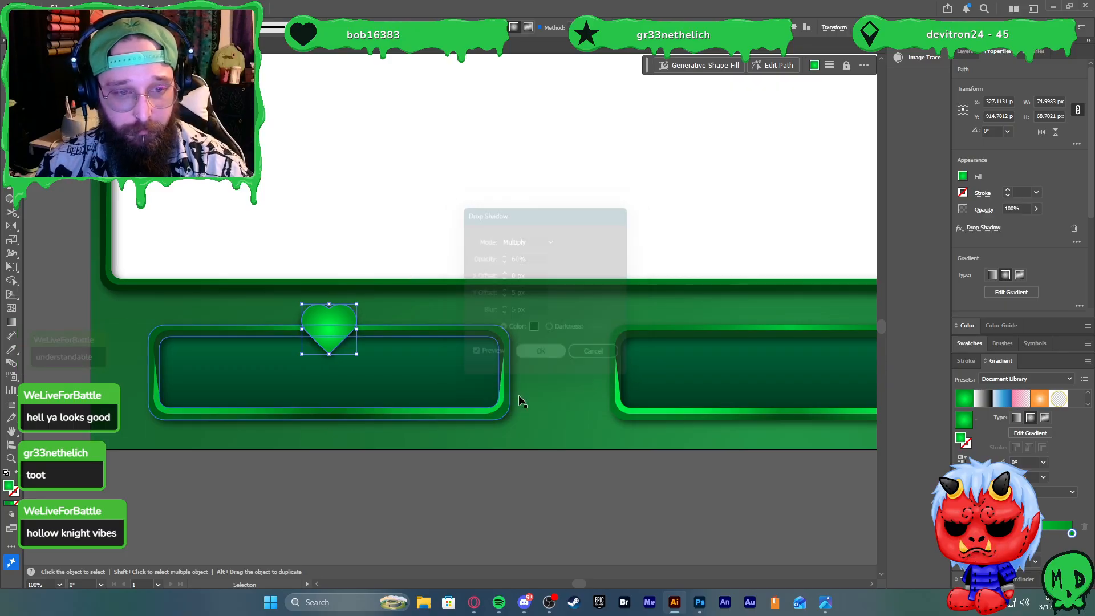
click(483, 504)
Draw a five-pointed star about 85 × 81 px with the same green gradient, centred on the second label box's upper edge
scroll(524, 498, down, 1)
scroll(516, 495, right, 3)
scroll(516, 495, right, 2)
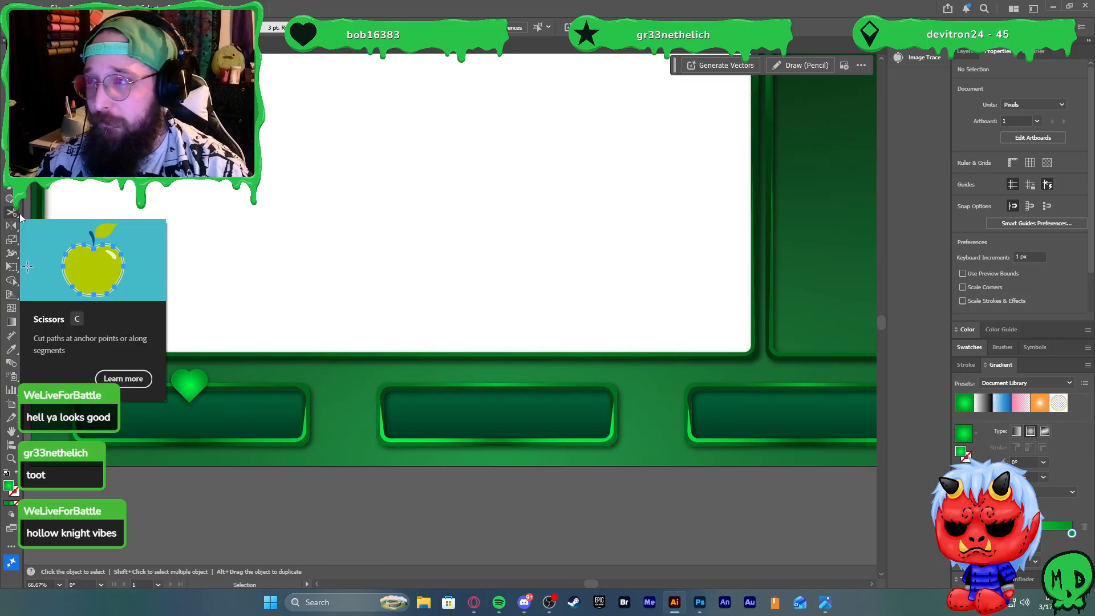
click(11, 171)
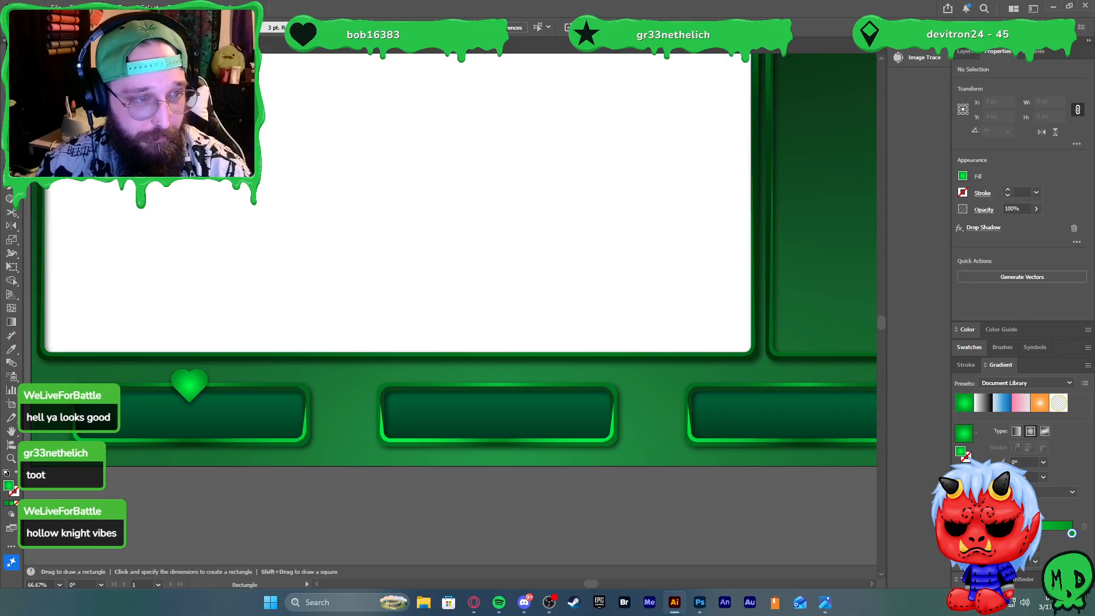
click(73, 229)
mouse_move(387, 227)
mouse_down()
mouse_move(432, 246)
mouse_move(444, 297)
mouse_move(521, 406)
mouse_up()
key(v)
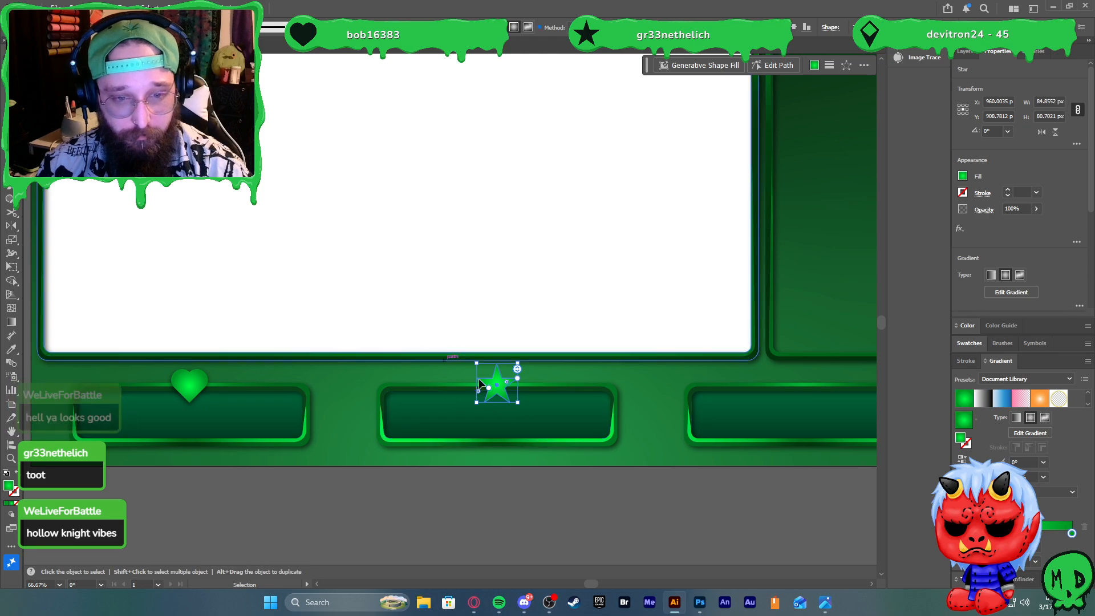
Apply a Multiply drop shadow to the star with 60% opacity, 0 px X offset, 5 px Y offset and 5 px blur
click(173, 7)
mouse_move(285, 137)
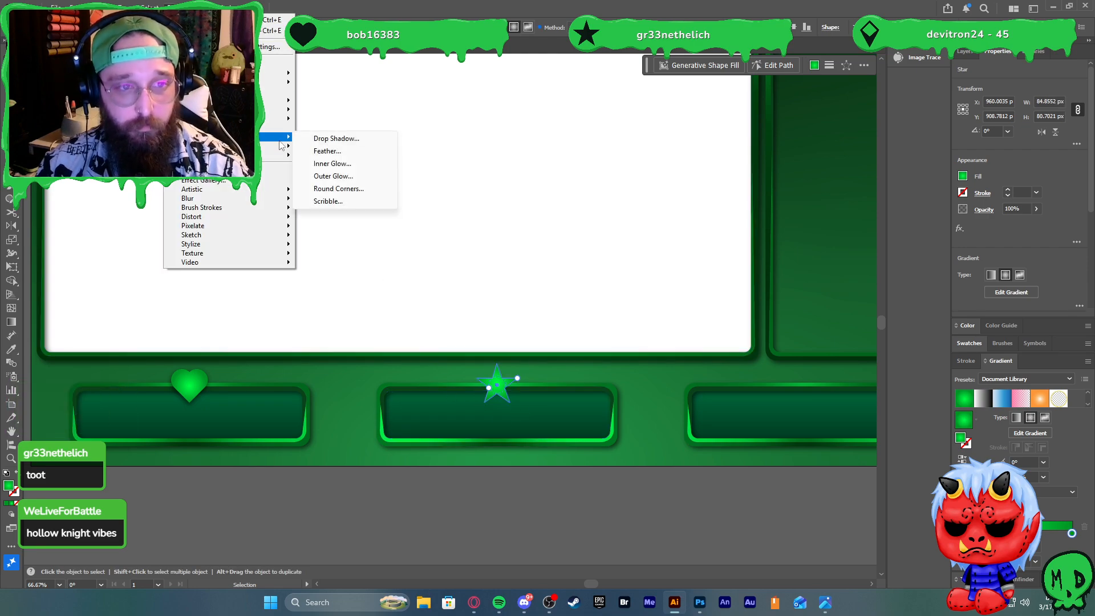
click(336, 137)
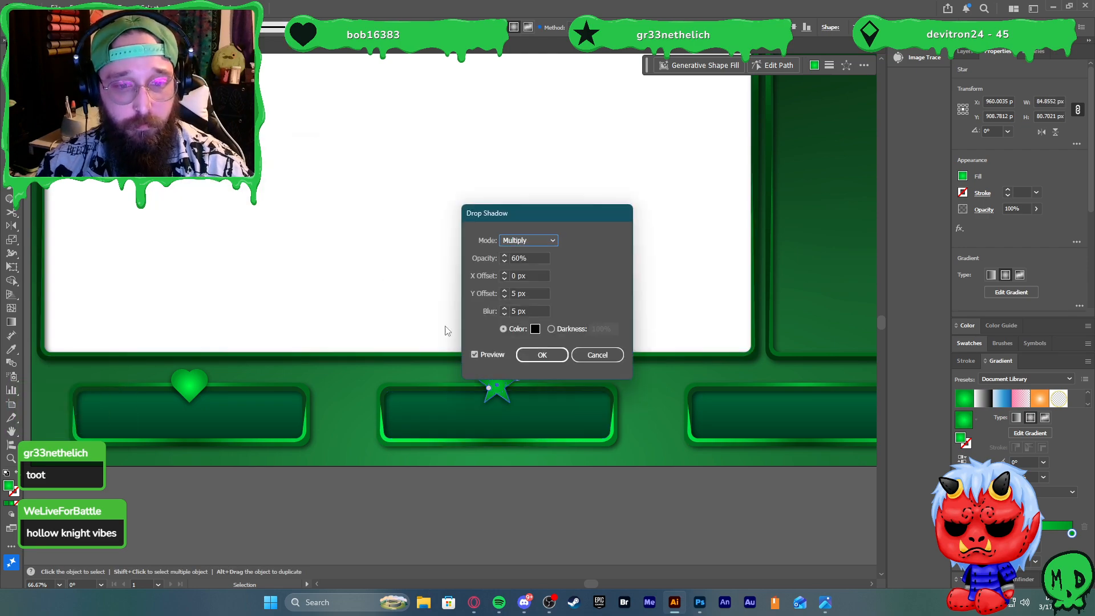
click(542, 349)
click(603, 480)
Draw a green gradient square above the third label box and rotate it 45° into a diamond about 114 px wide
scroll(548, 458, right, 4)
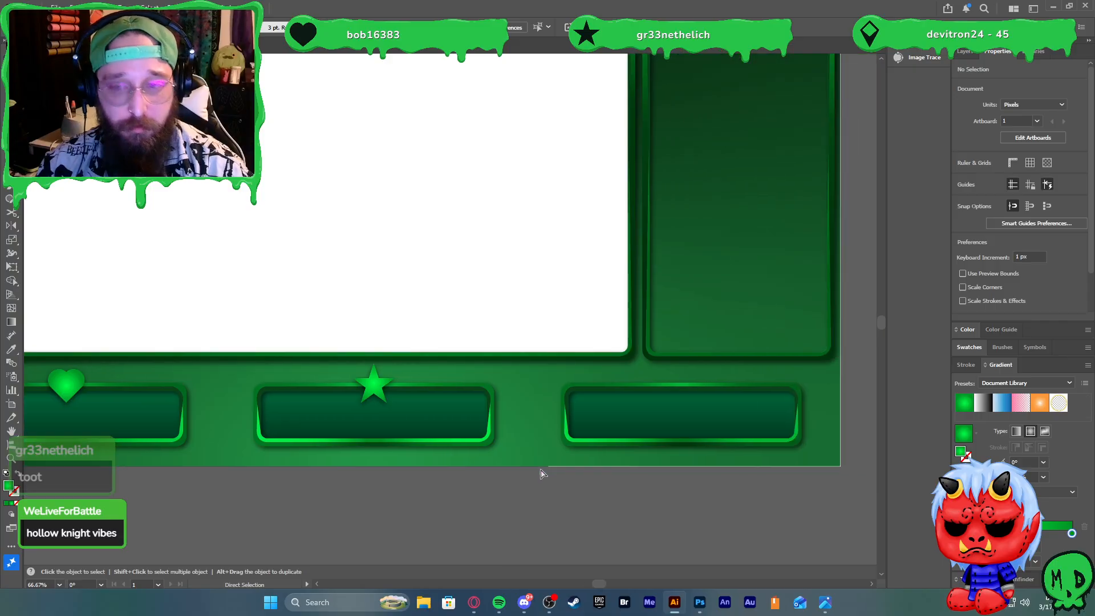
scroll(547, 476, right, 2)
scroll(520, 437, right, 2)
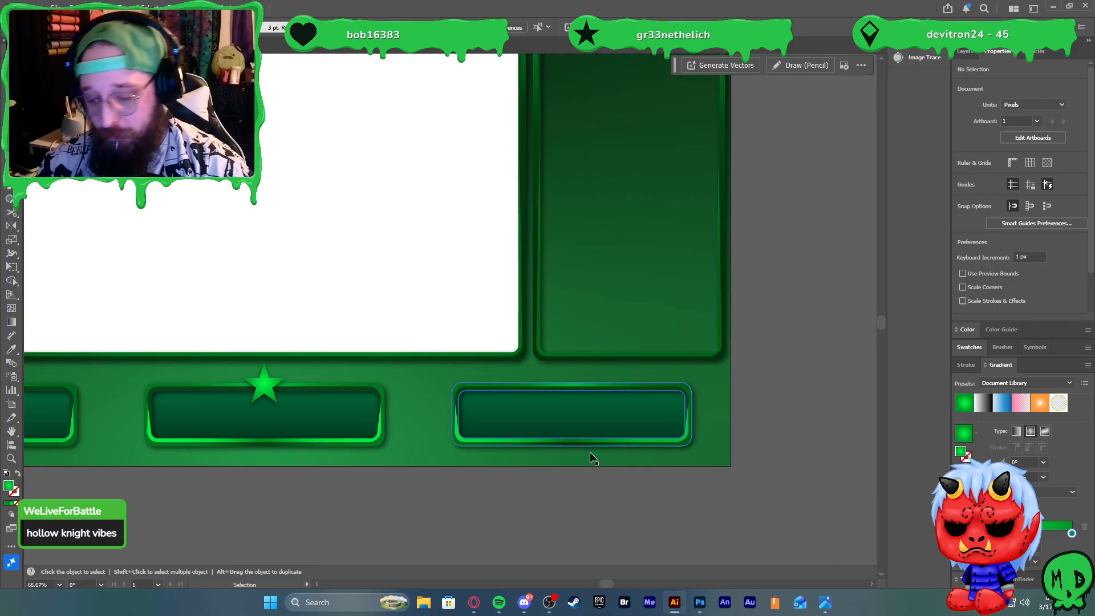
key(m)
drag(596, 263, 641, 309)
key(v)
drag(644, 260, 652, 271)
Extend the diamond's bottom anchor point 40 px straight down to form a kite-shaped gem
key(g)
drag(616, 313, 616, 324)
key(a)
click(616, 321)
key(shift+Left)
key(shift+Down)
key(shift+Down)
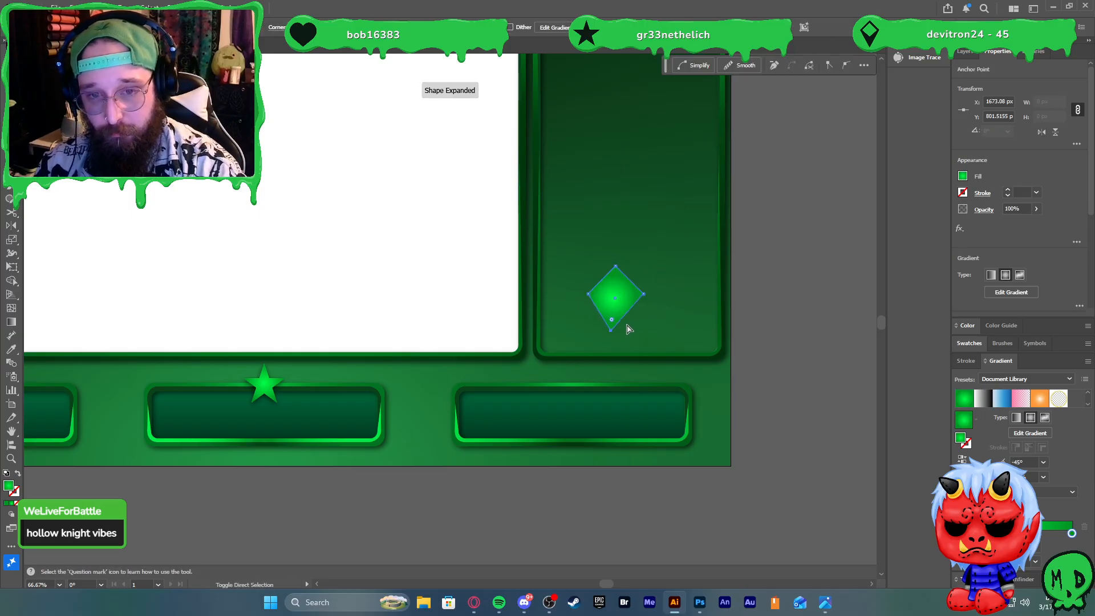
key(shift+Right)
key(shift+Down)
key(shift+Down)
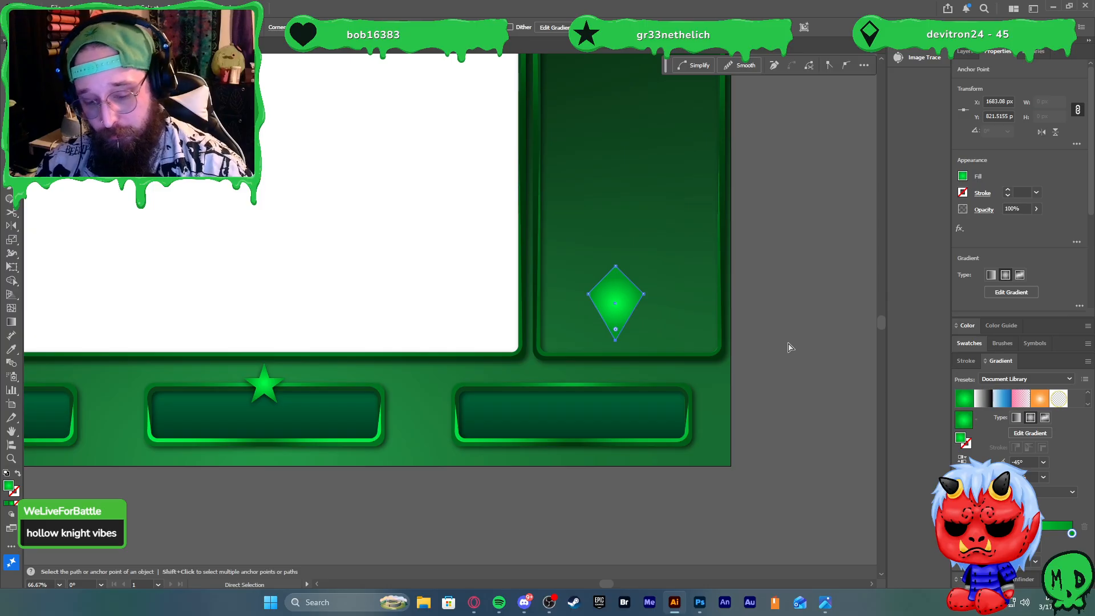
Draw a square of about 56 px, rotate it 45° and centre it in the upper part of the kite shape
scroll(628, 298, up, 3)
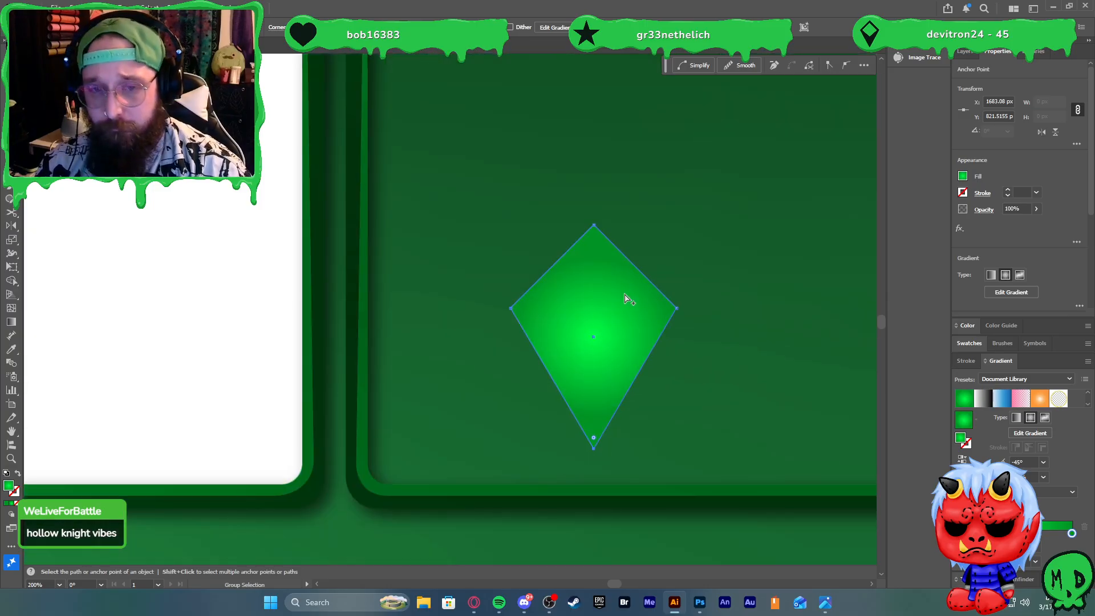
key(m)
drag(582, 266, 664, 347)
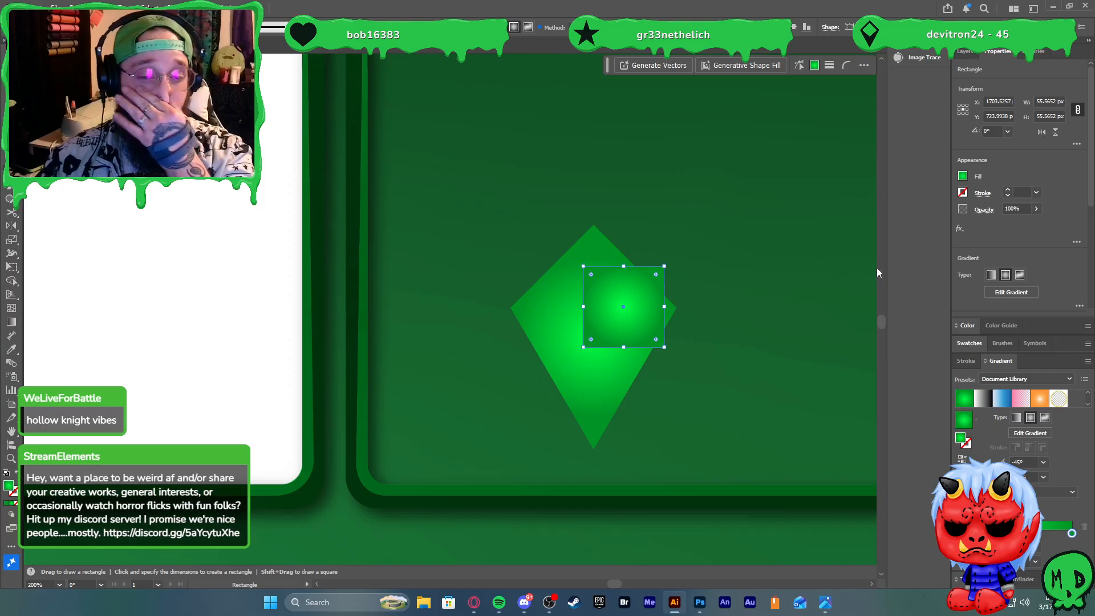
key(v)
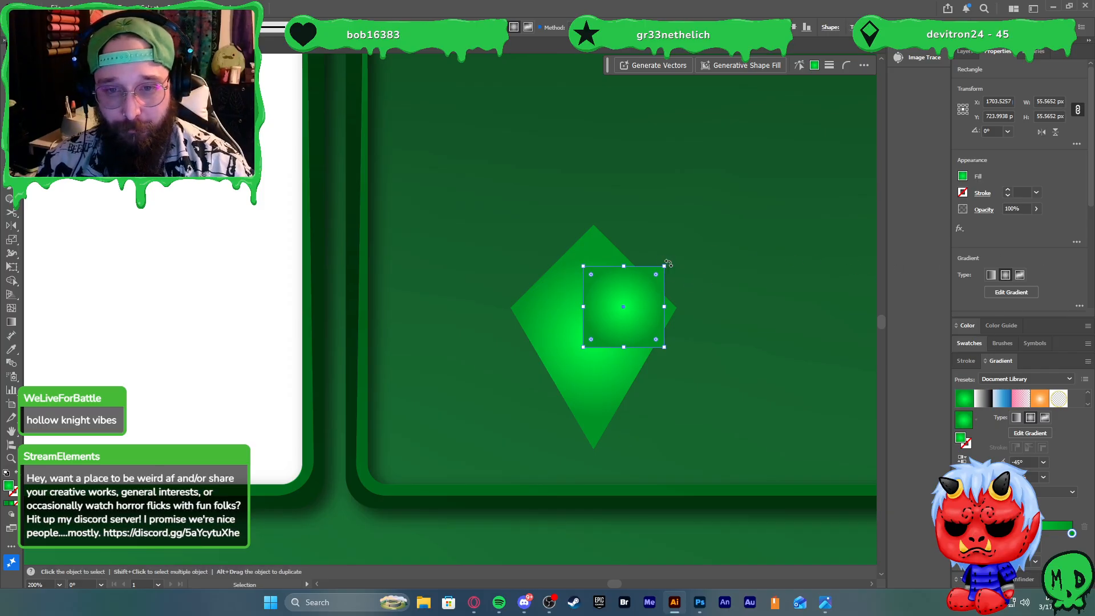
drag(671, 263, 633, 306)
Cut the small inner diamond out of the kite shape with the Shape Builder to leave a diamond-shaped hole
shift+click(653, 348)
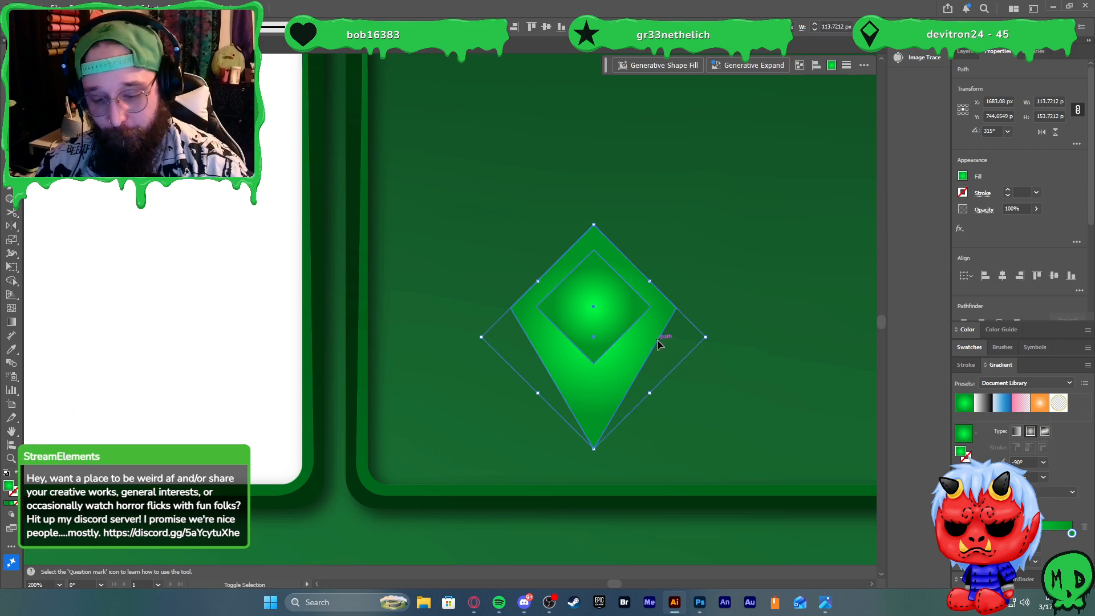
key(shift+m)
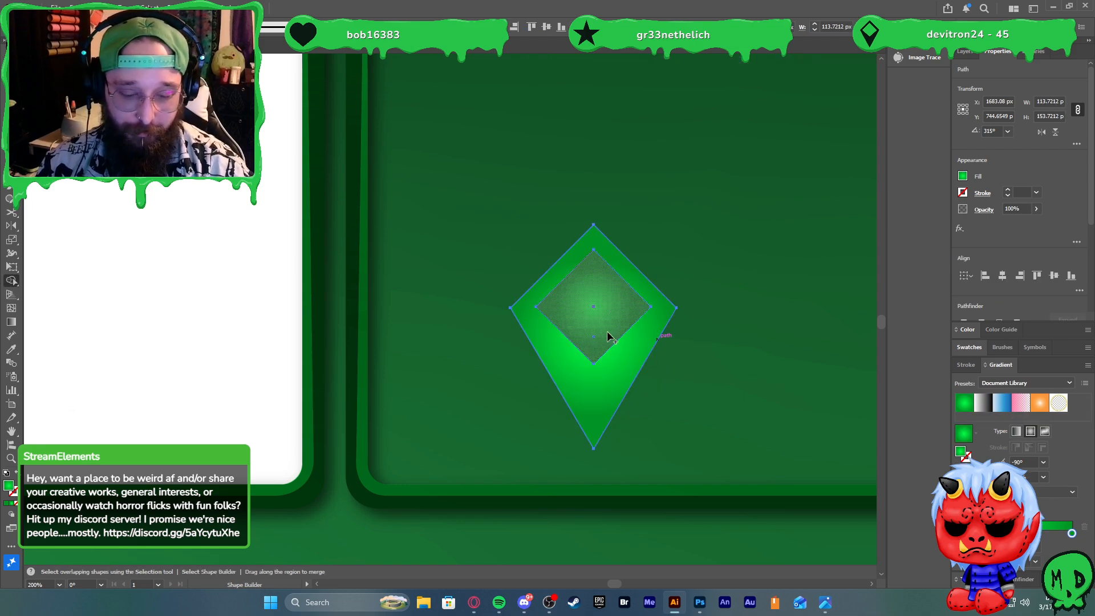
key(v)
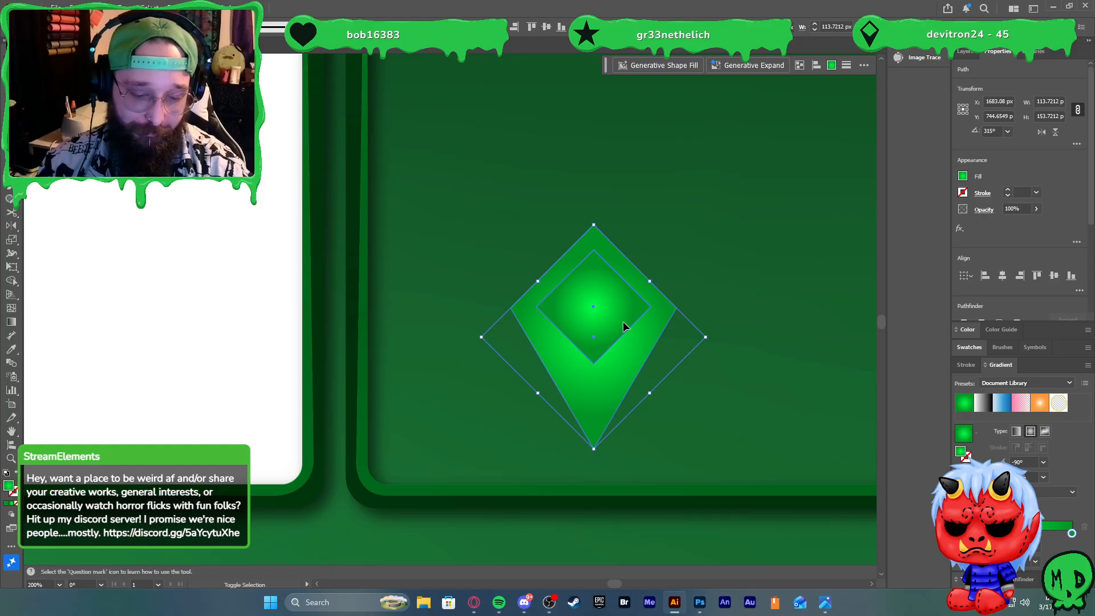
key(shift+m)
alt+click(615, 312)
key(v)
Shrink the diamond icon onto the third label box's upper edge and align its vertical centre with the star
scroll(624, 323, down, 3)
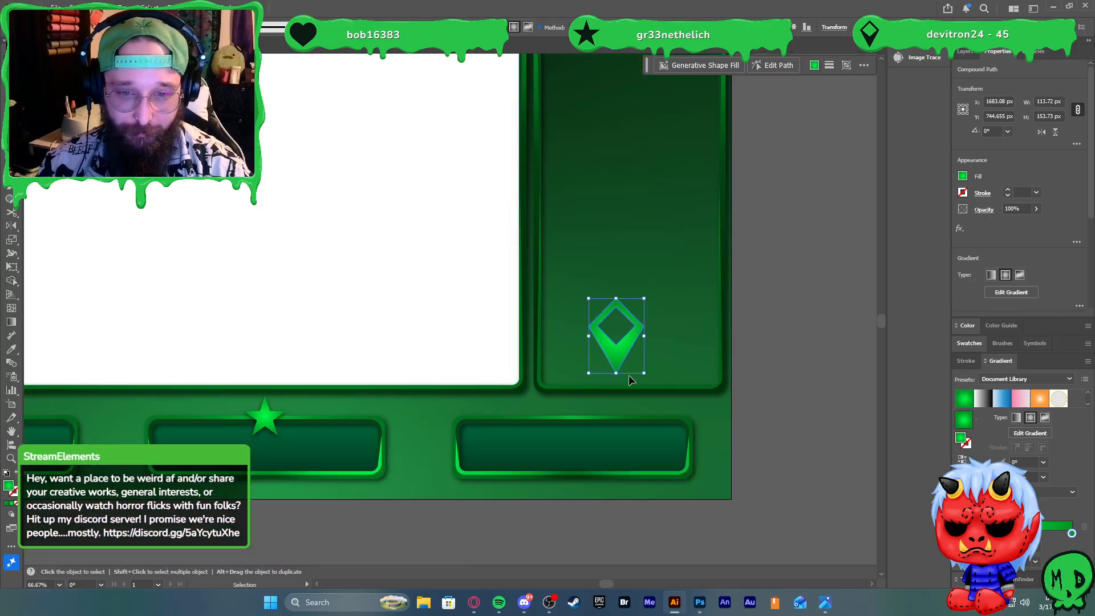
drag(620, 353, 588, 448)
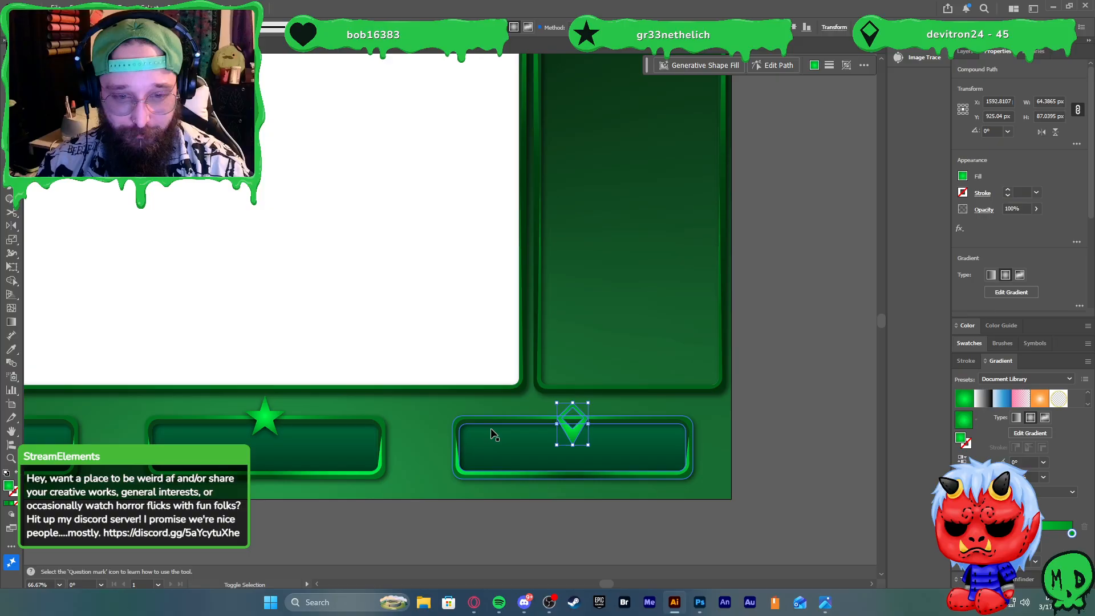
shift+click(268, 419)
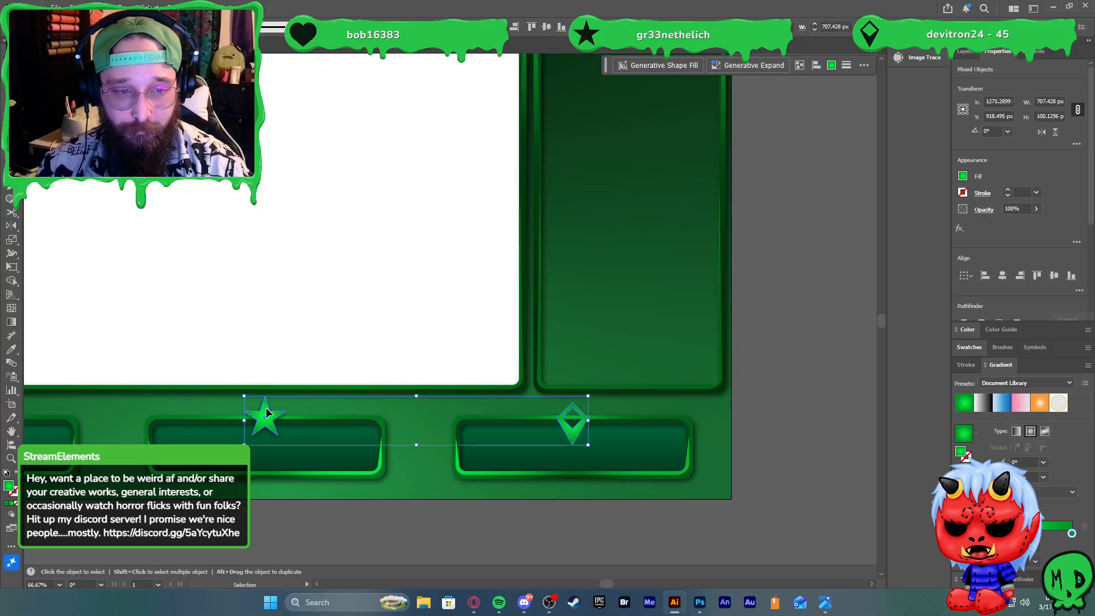
click(265, 408)
click(546, 27)
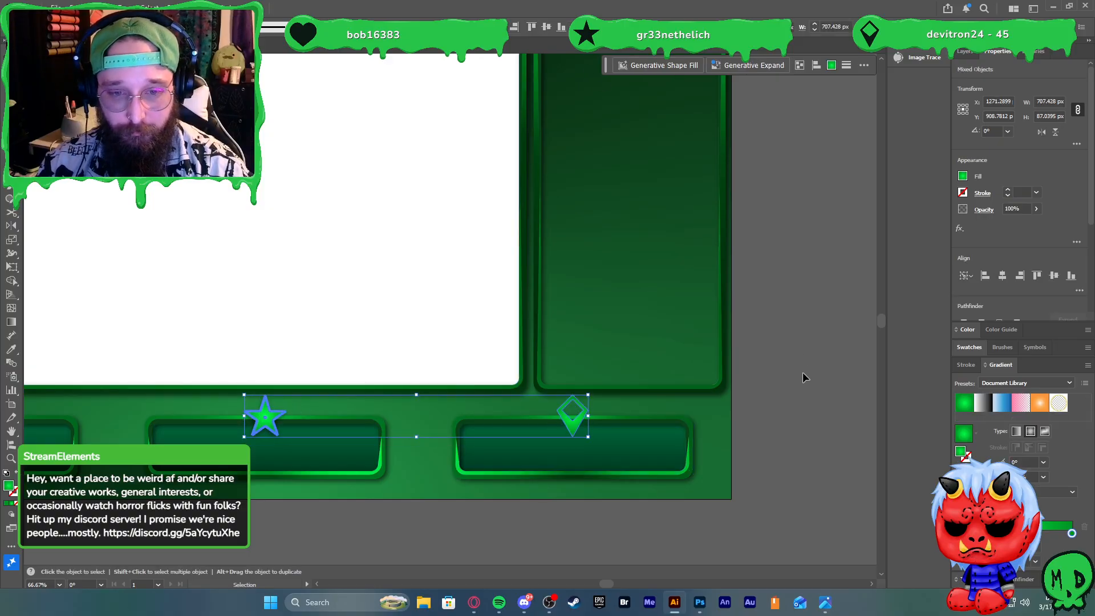
Resize the diamond icon to about 60 × 81 px so its height matches the star
click(802, 377)
click(570, 412)
drag(588, 436, 587, 435)
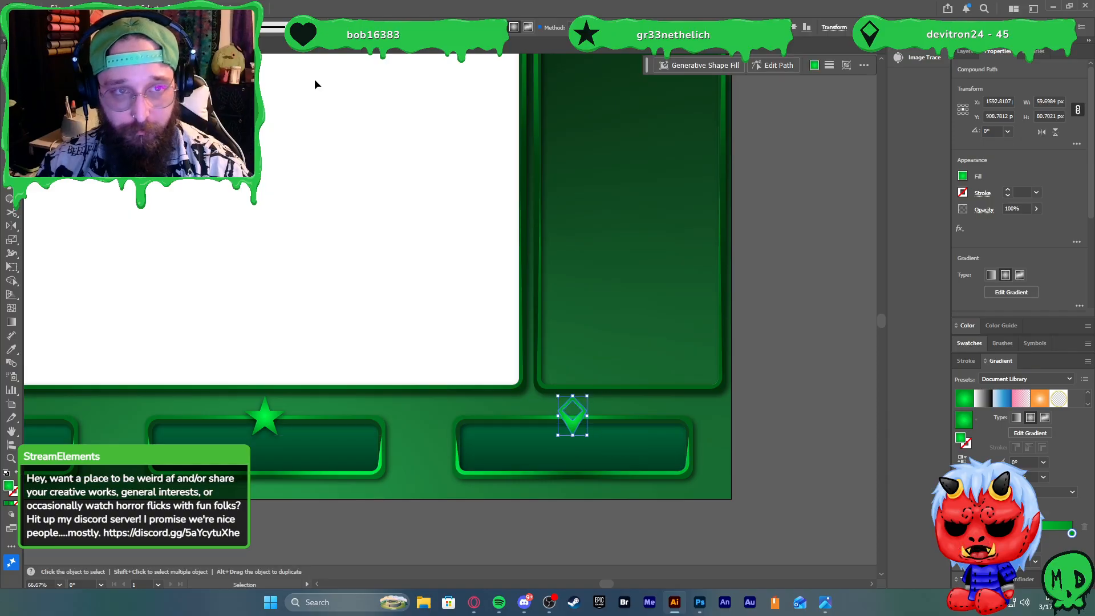
Apply a Multiply drop shadow to the diamond icon with 60% opacity, 0 px X offset, 5 px Y offset and 5 px blur
click(175, 7)
mouse_move(211, 137)
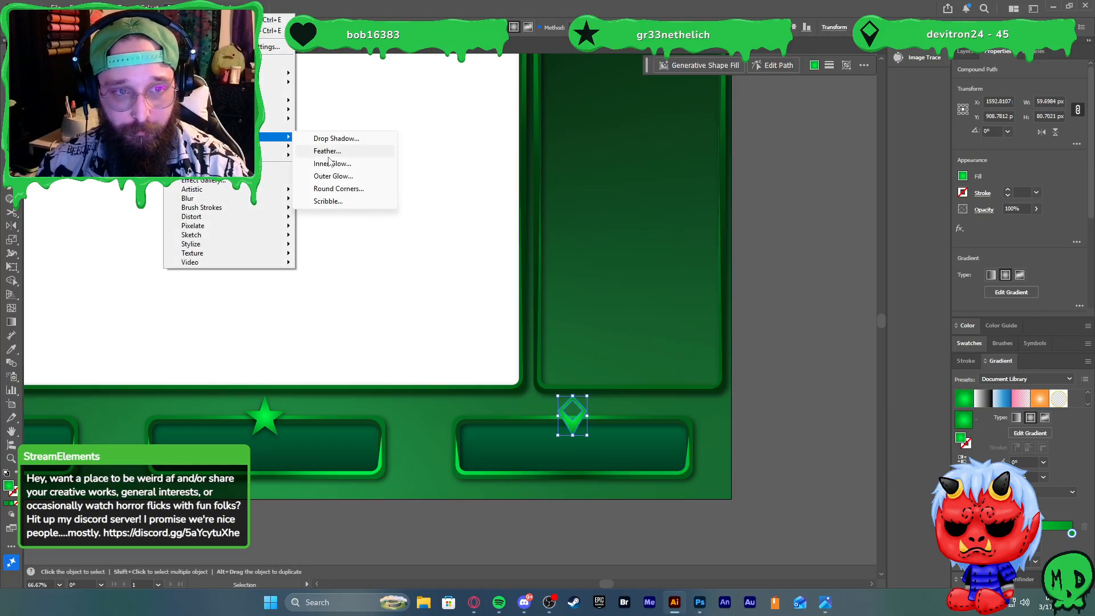
click(339, 139)
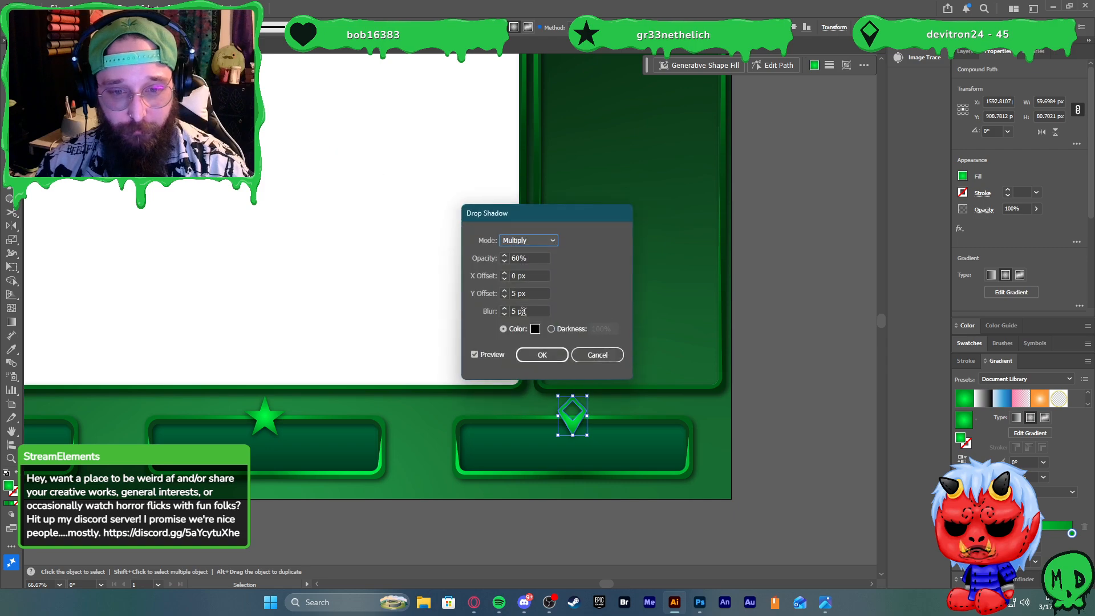
click(543, 354)
click(782, 402)
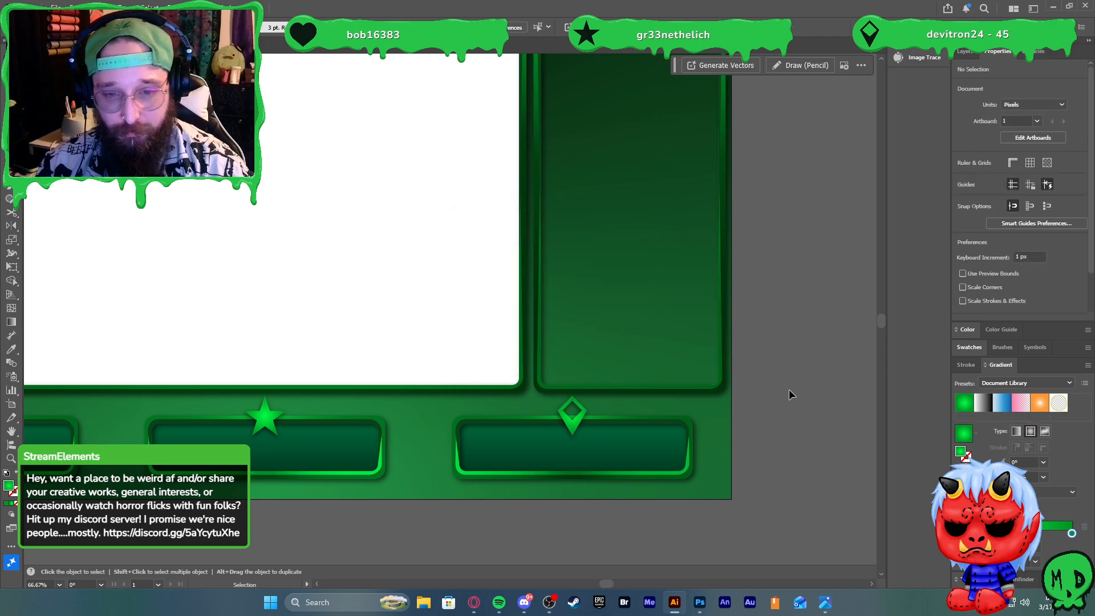
Move the three label boxes together with their heart, star and diamond icons down by 20 px
key(ctrl+0)
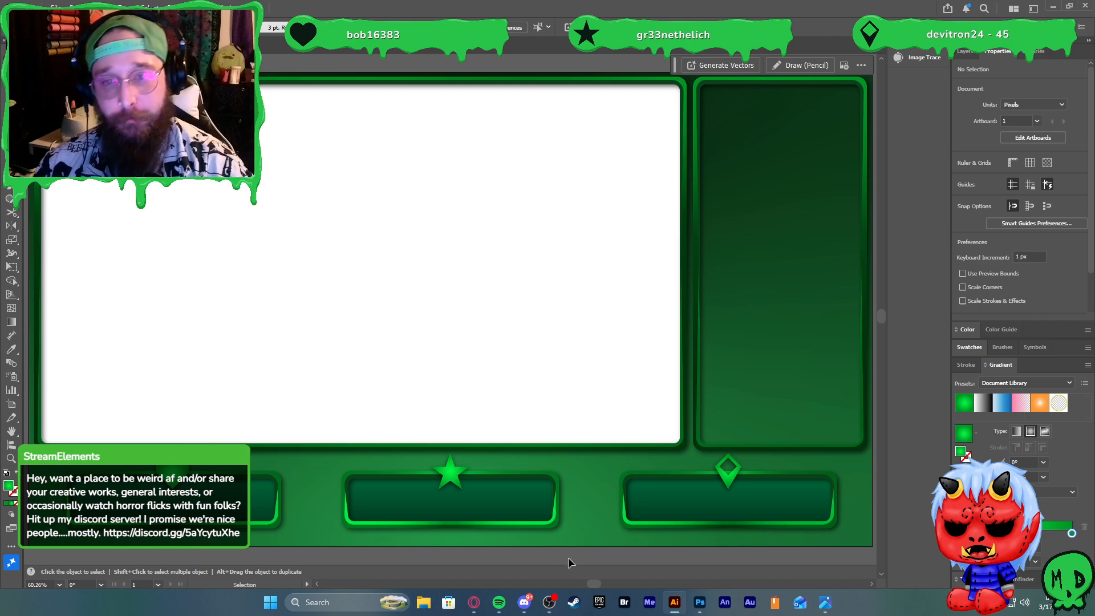
scroll(502, 506, down, 1)
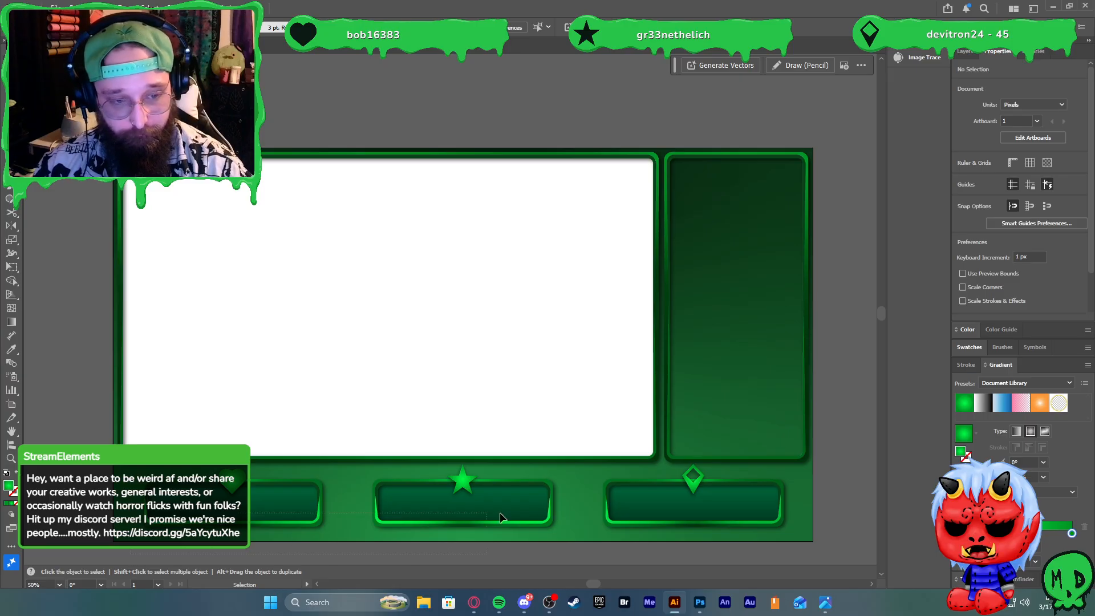
drag(823, 462, 822, 463)
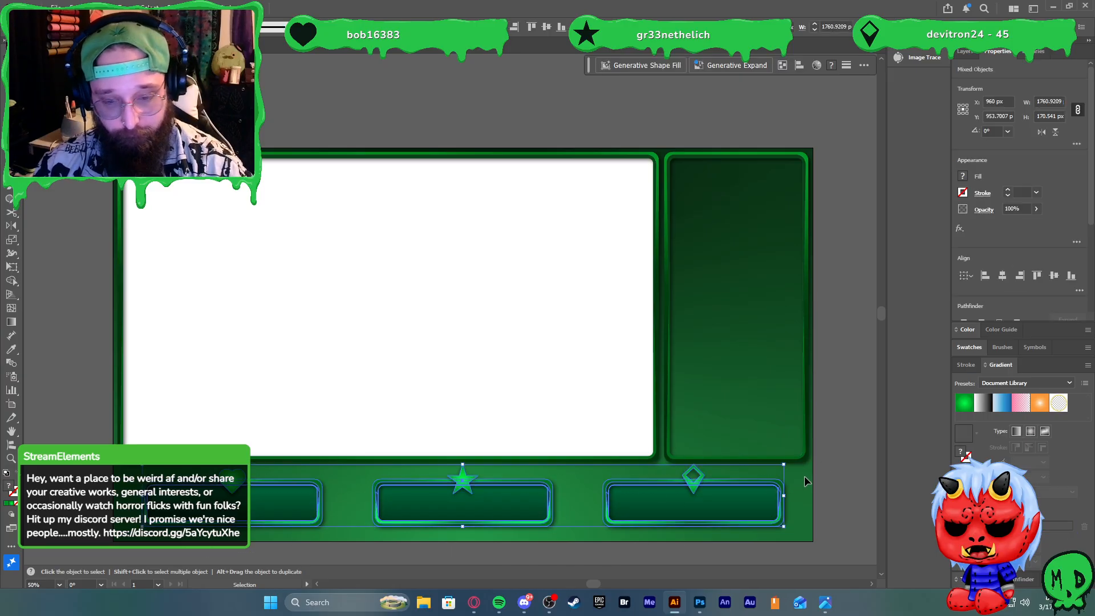
key(shift+Down)
key(shift+Down)
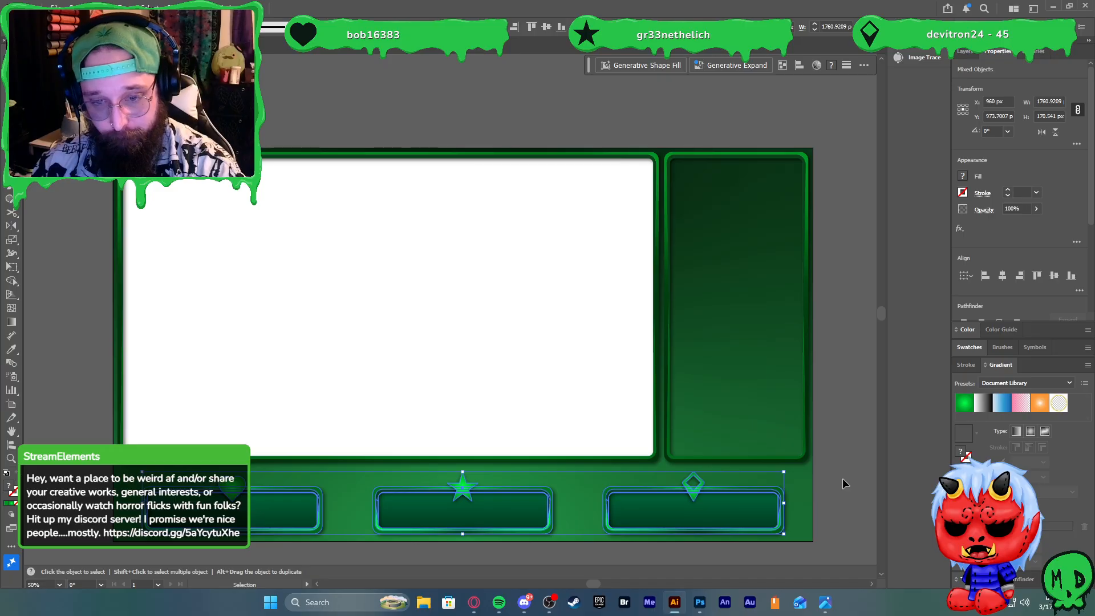
click(843, 474)
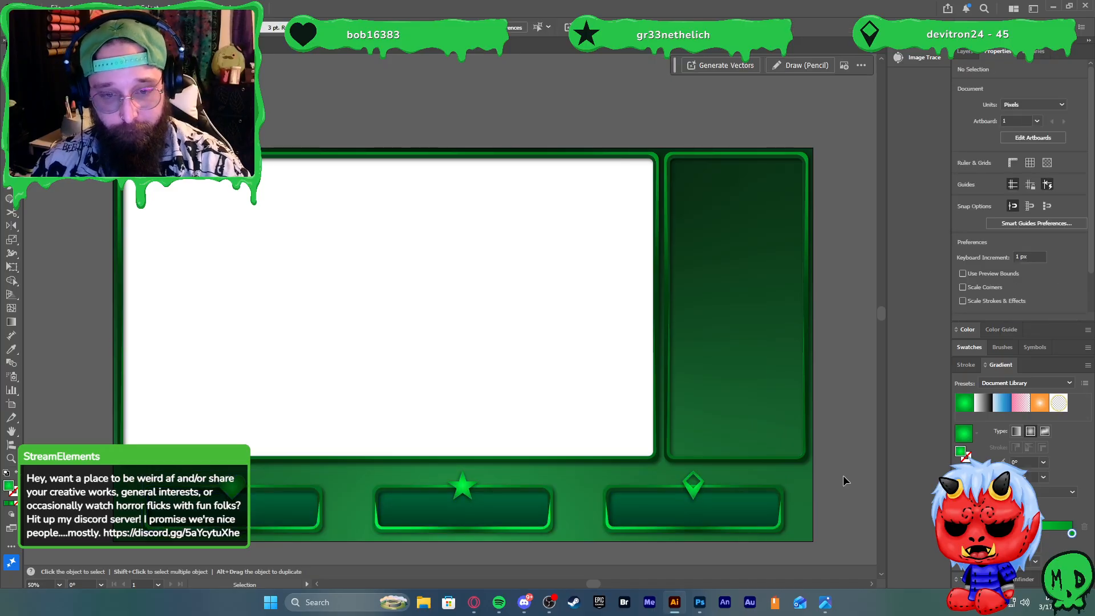
Export all artboards as Gaming.png in PNG format at High (300 ppi) resolution with a transparent background
scroll(826, 450, up, 2)
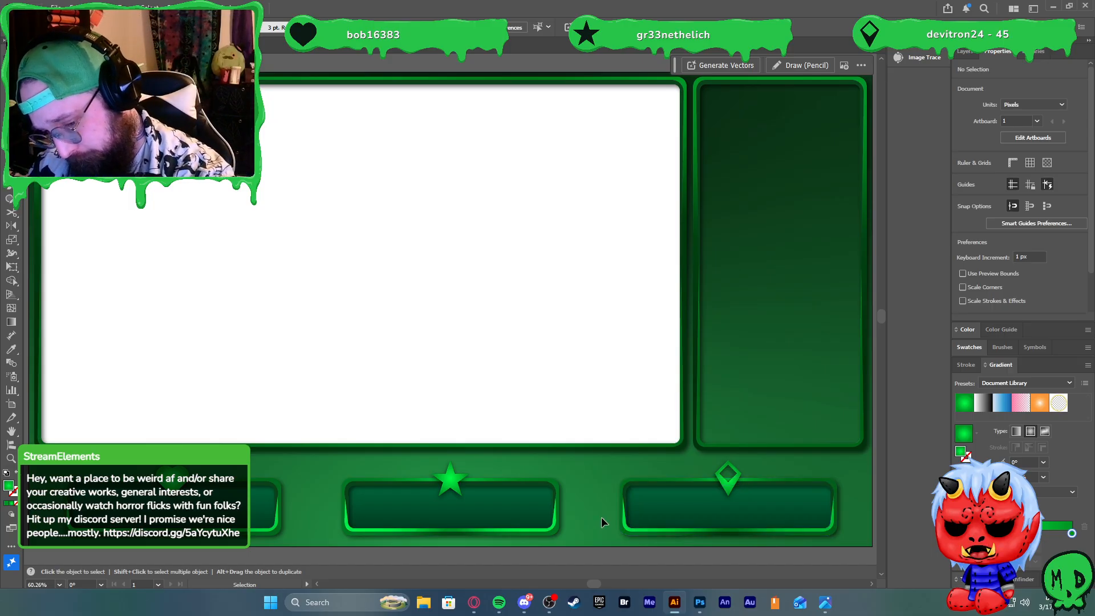
key(ctrl+shift+e)
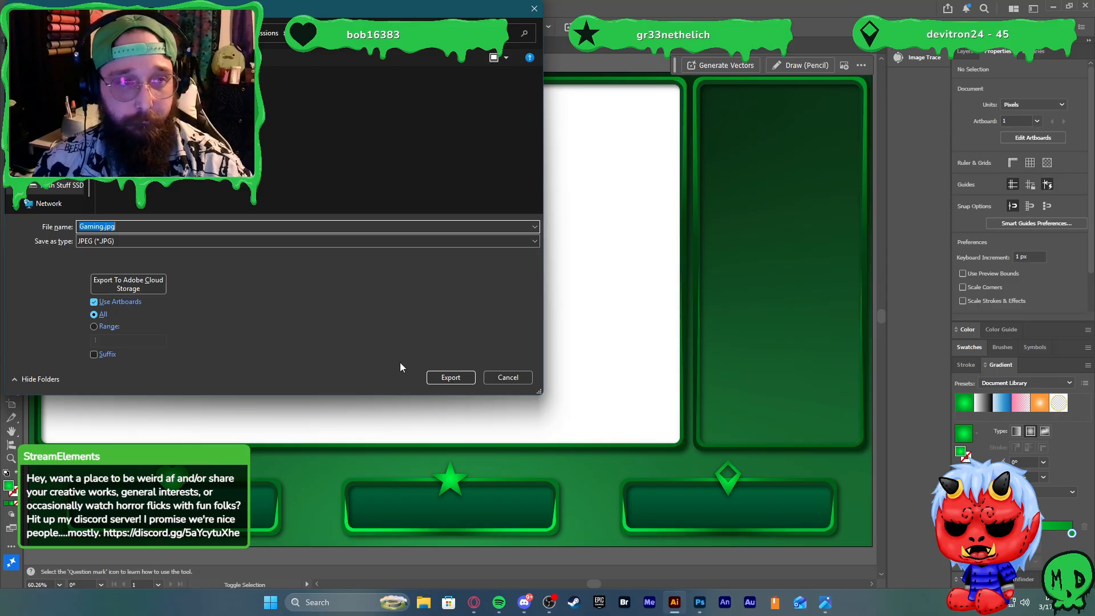
click(191, 241)
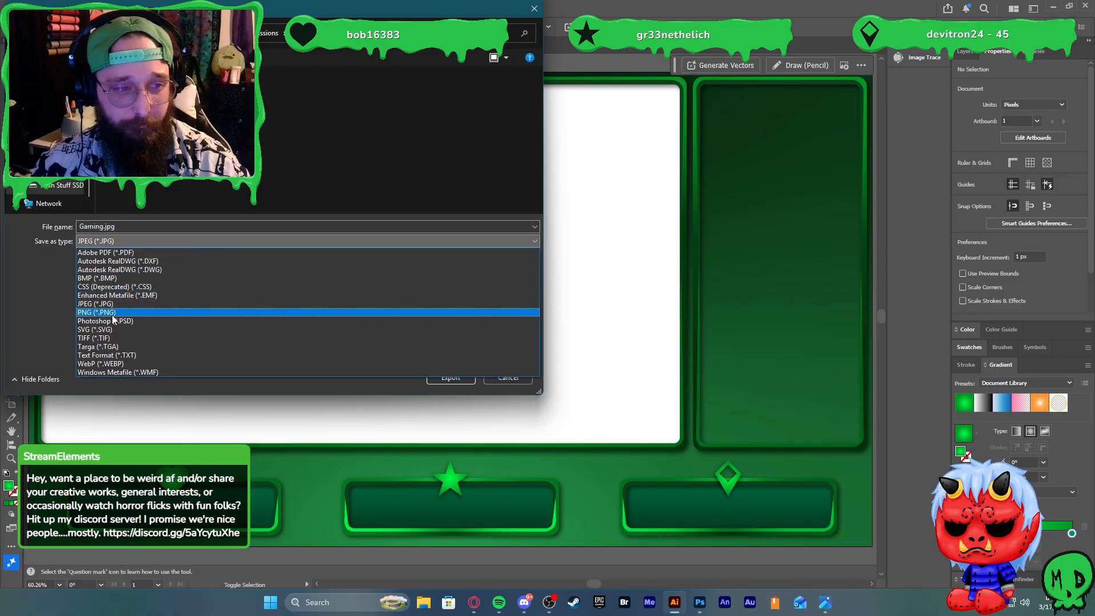
click(112, 313)
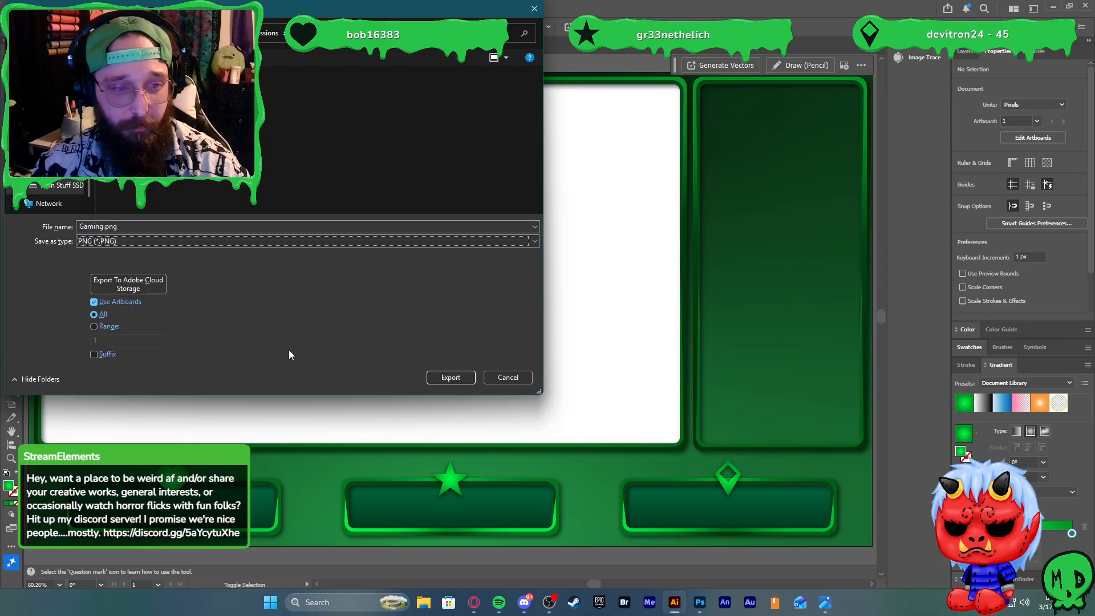
click(449, 378)
click(558, 294)
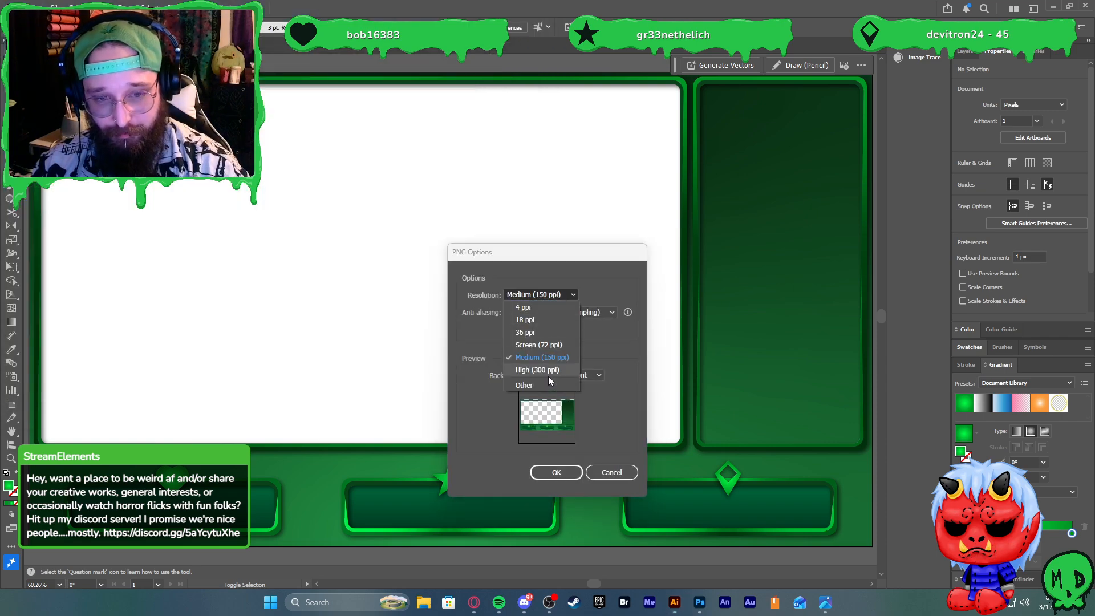
click(547, 373)
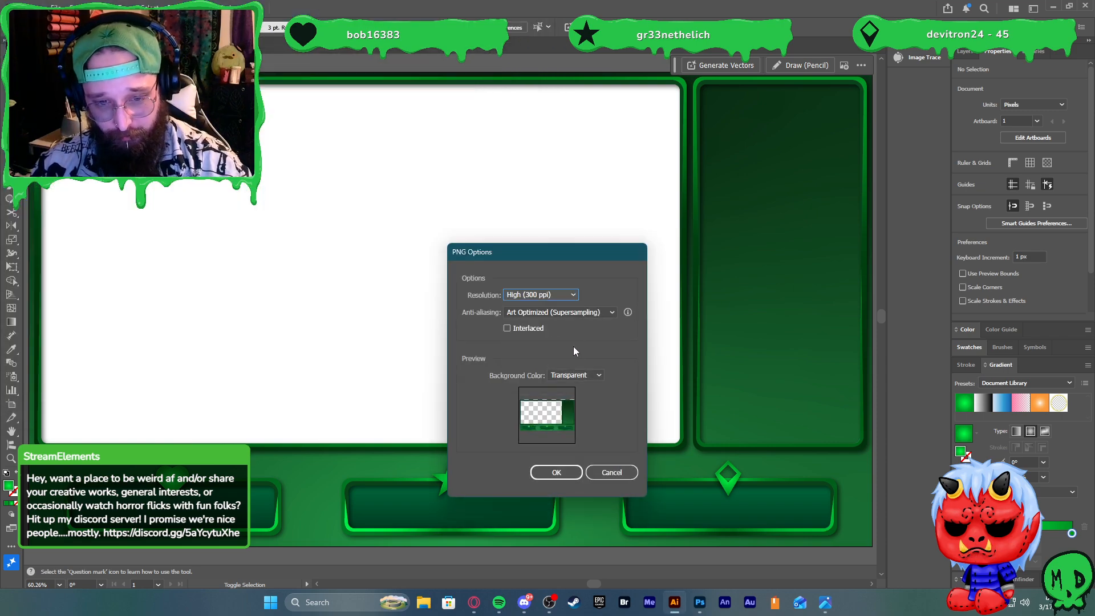
click(568, 472)
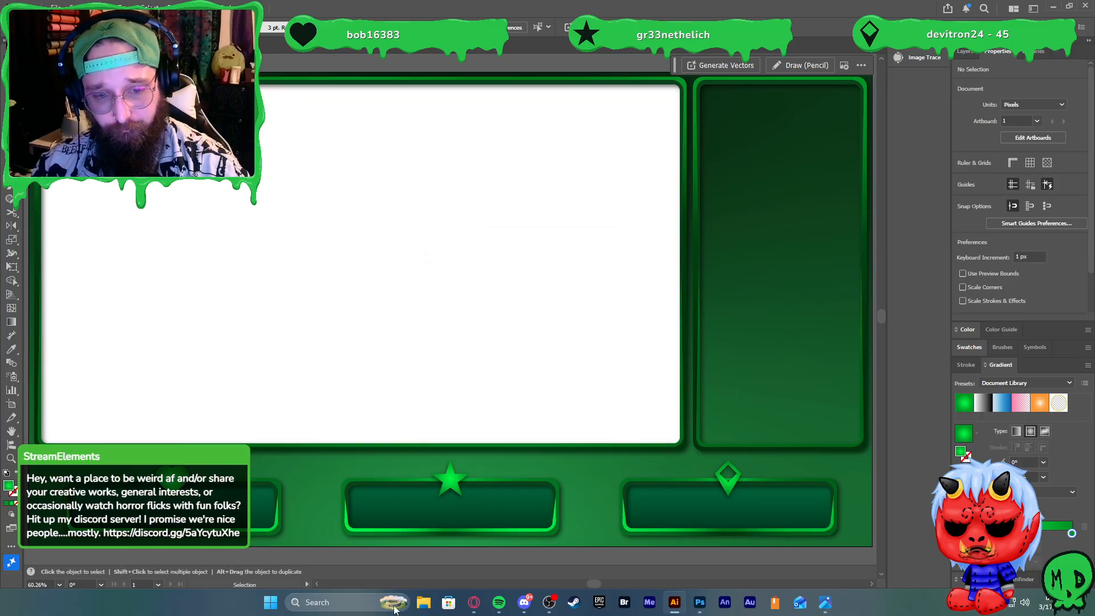
Open the exported Gaming.png from Stream Doodles > Commissions > Fish > Overlays on the Muh Stuff SSD drive in the image viewer
key(super+e)
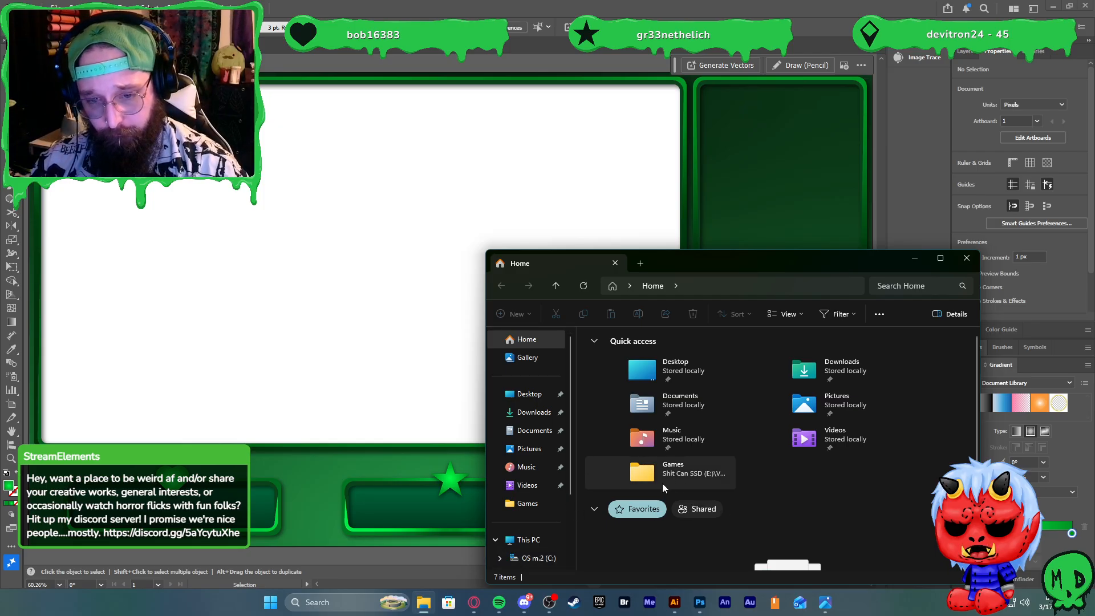
scroll(547, 490, down, 3)
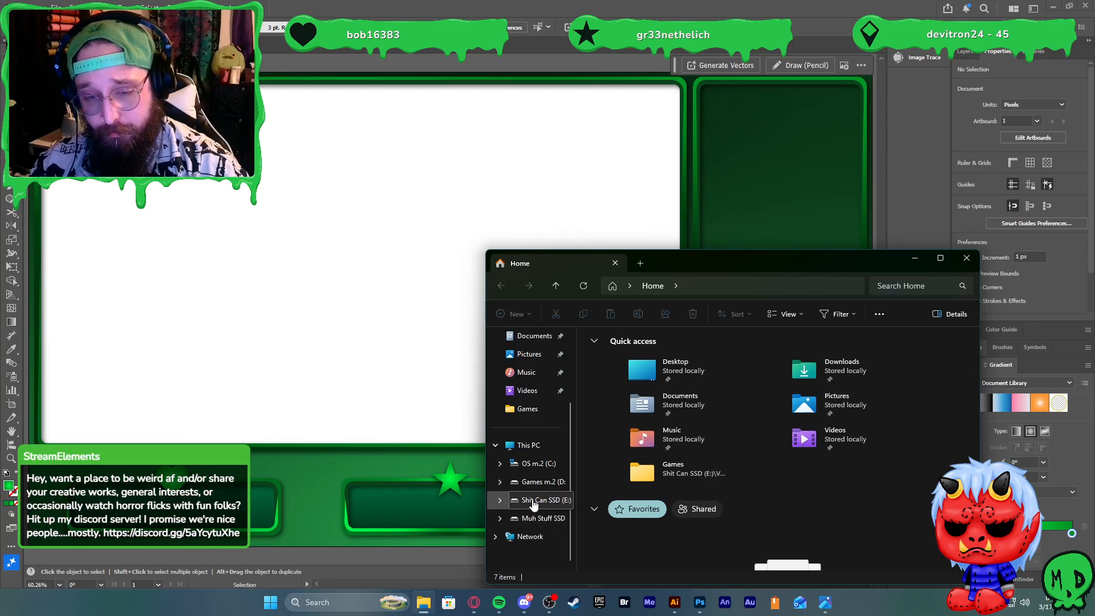
click(533, 519)
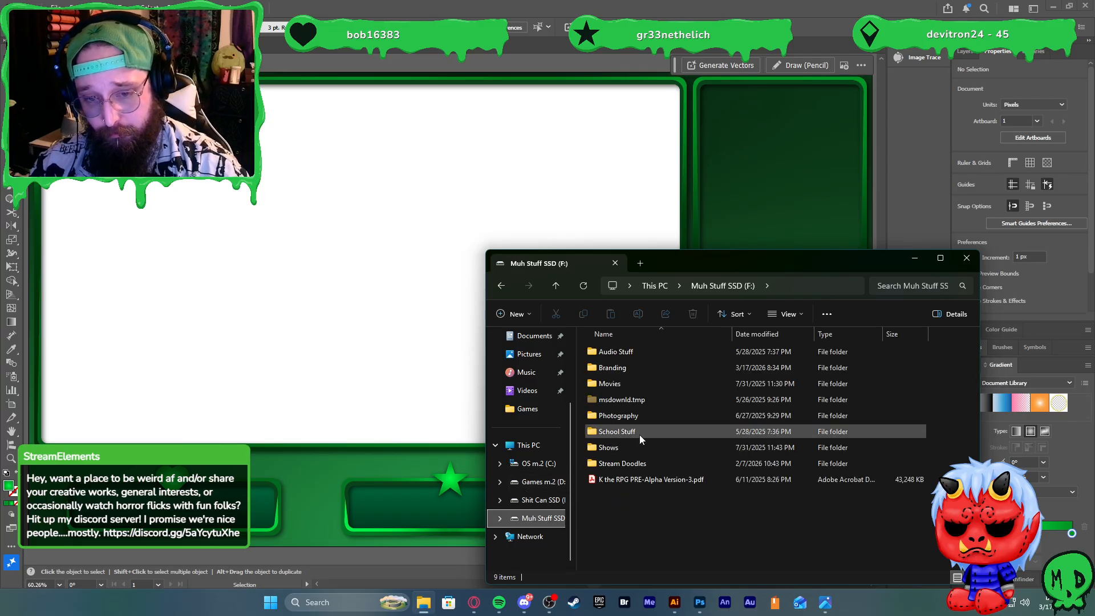
double_click(635, 462)
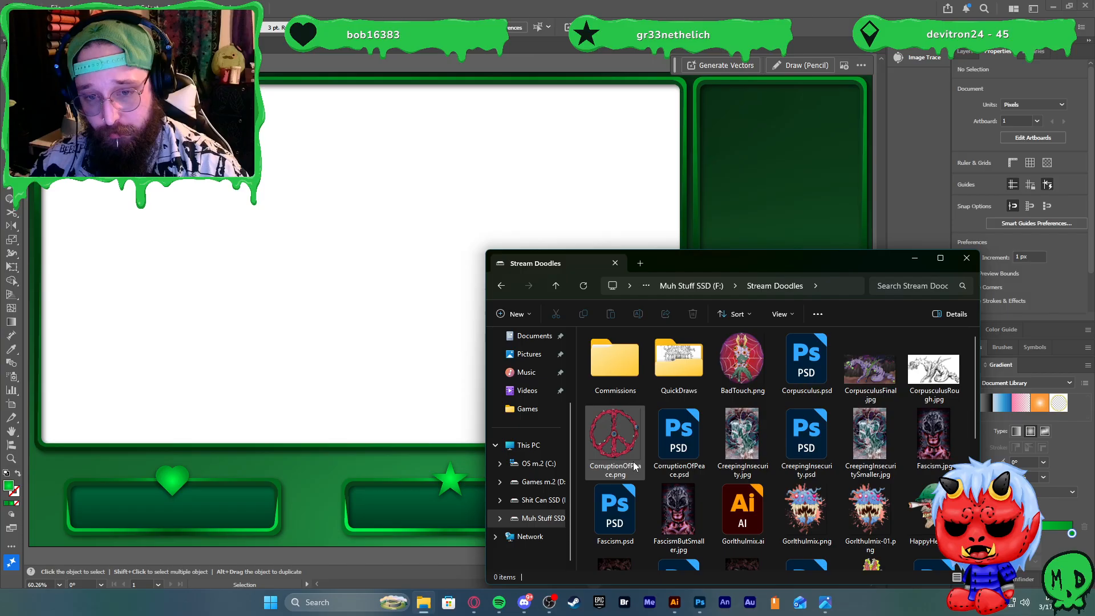
double_click(621, 363)
double_click(615, 368)
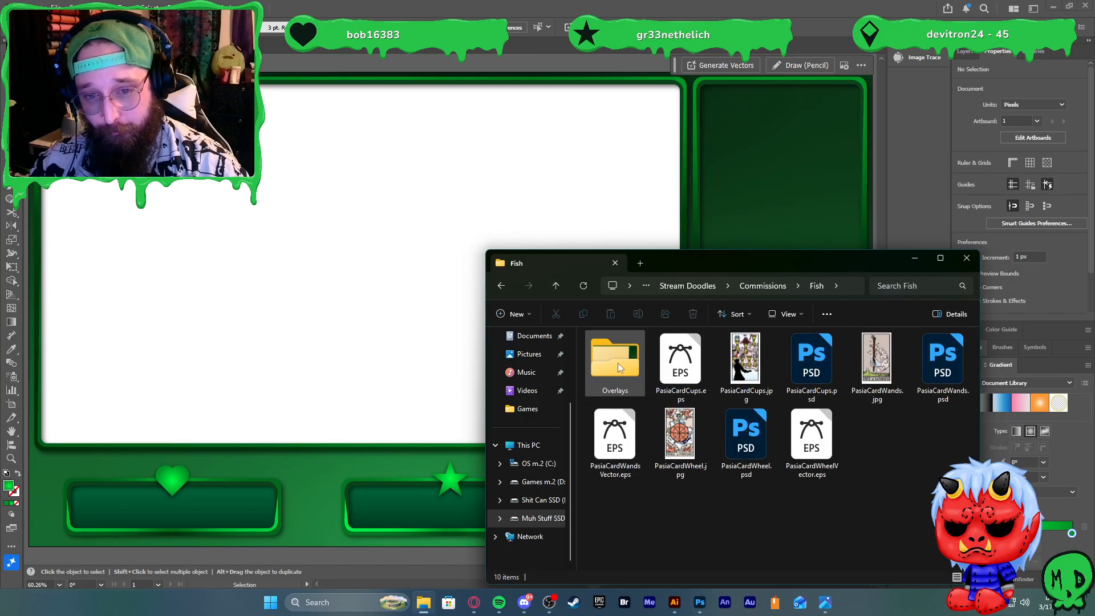
double_click(617, 363)
double_click(887, 379)
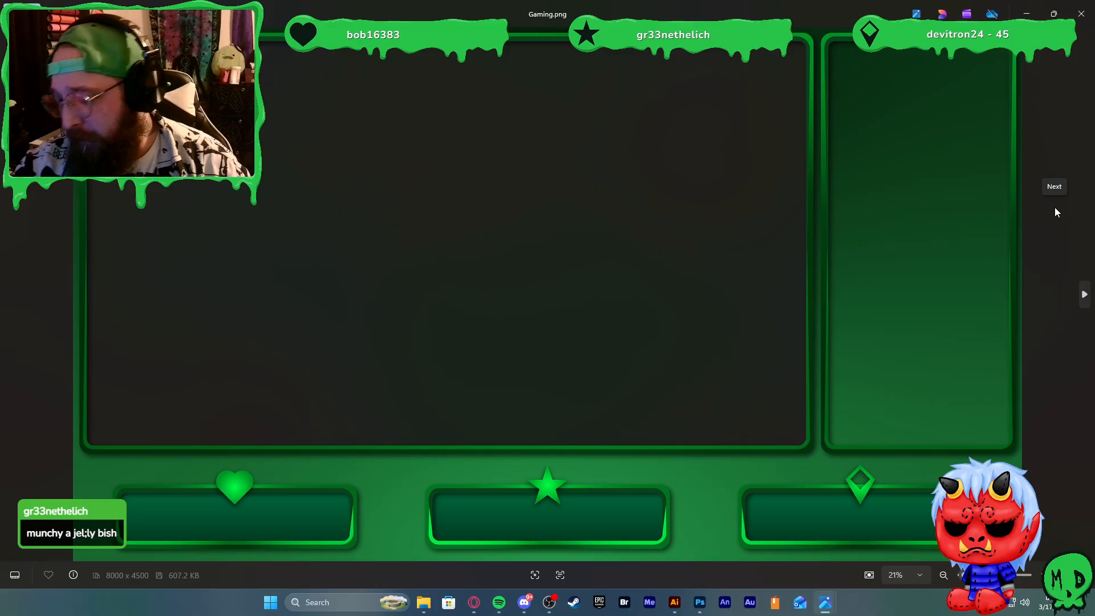
Compare the Gaming.png overlay with the Starting.jpg screen in the image viewer and close the viewer
click(1046, 208)
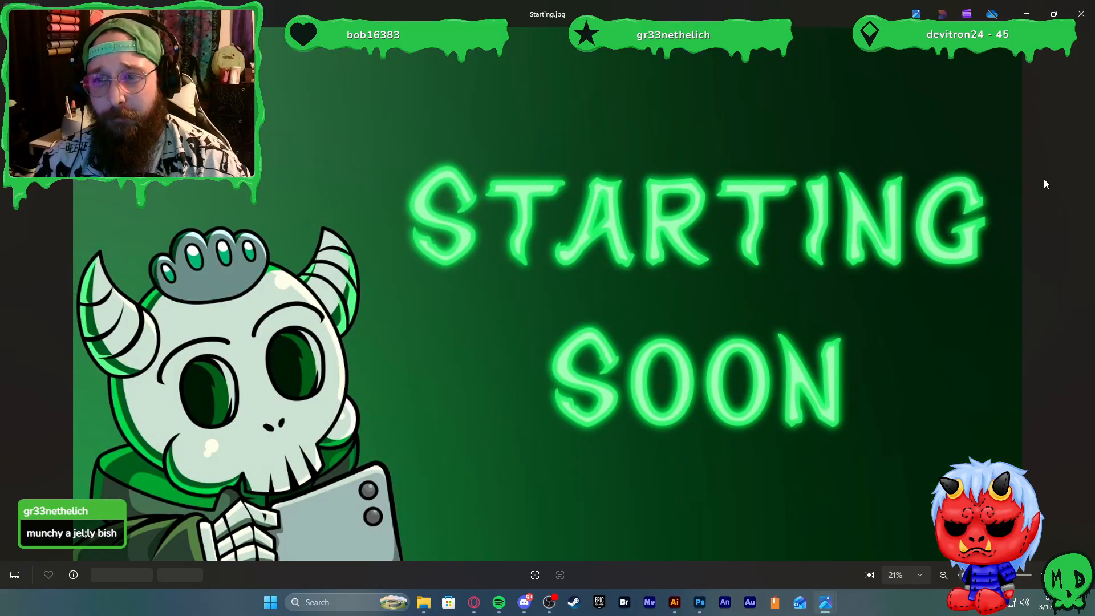
click(13, 306)
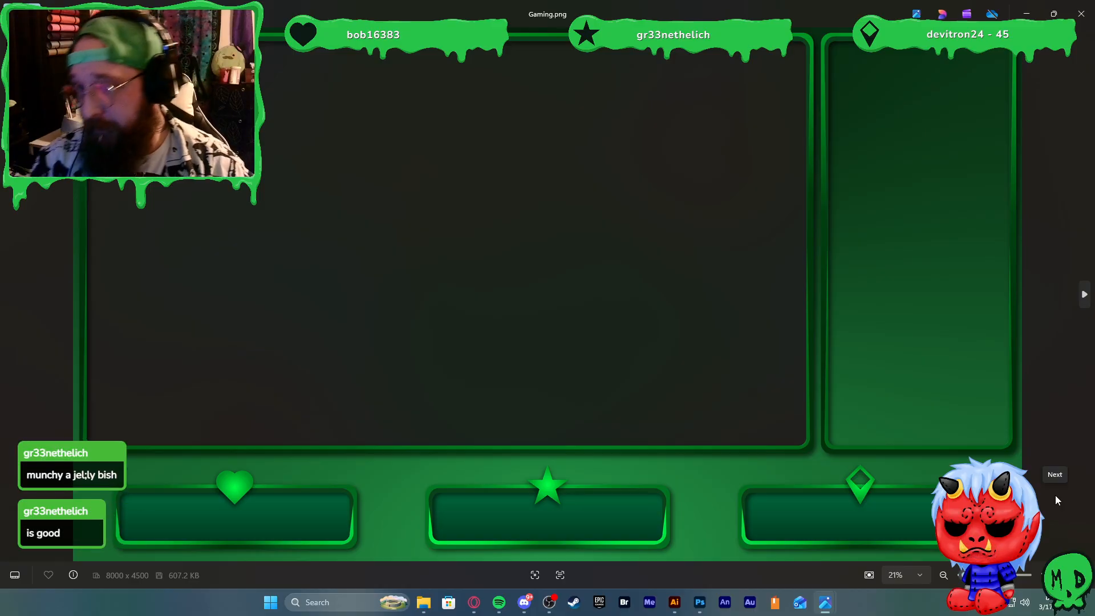
click(1080, 13)
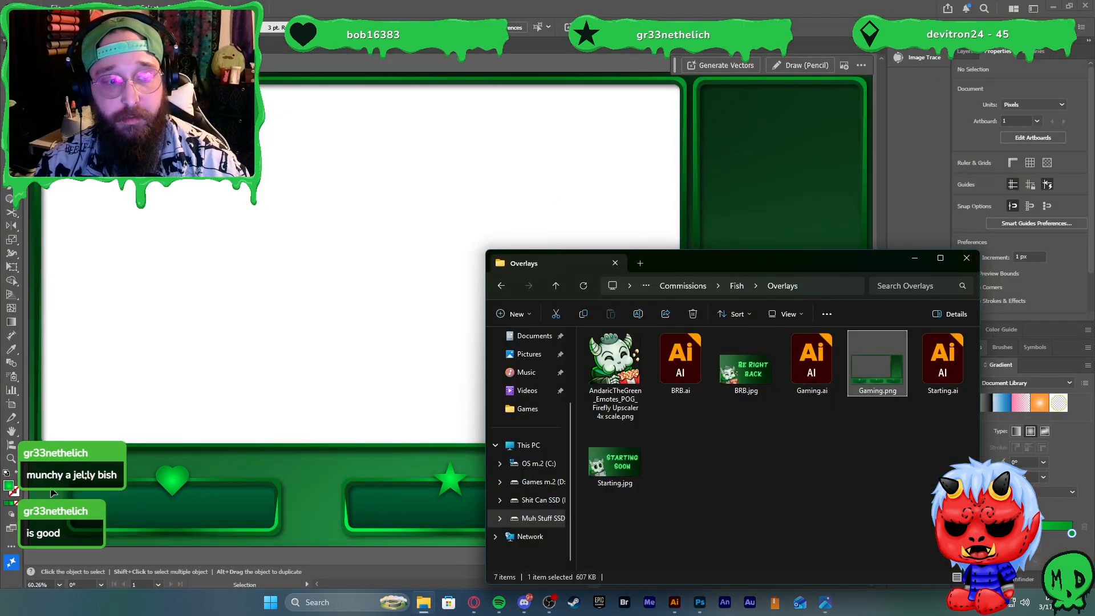
Minimise the Illustrator window and close the skull emote image and the Overlays folder window
click(121, 559)
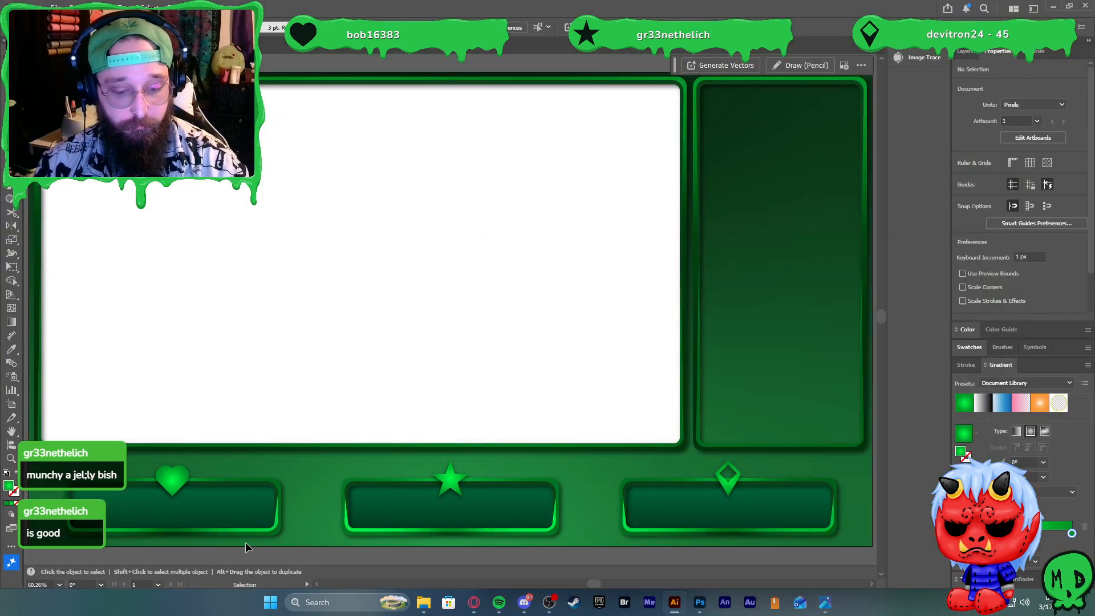
click(1054, 5)
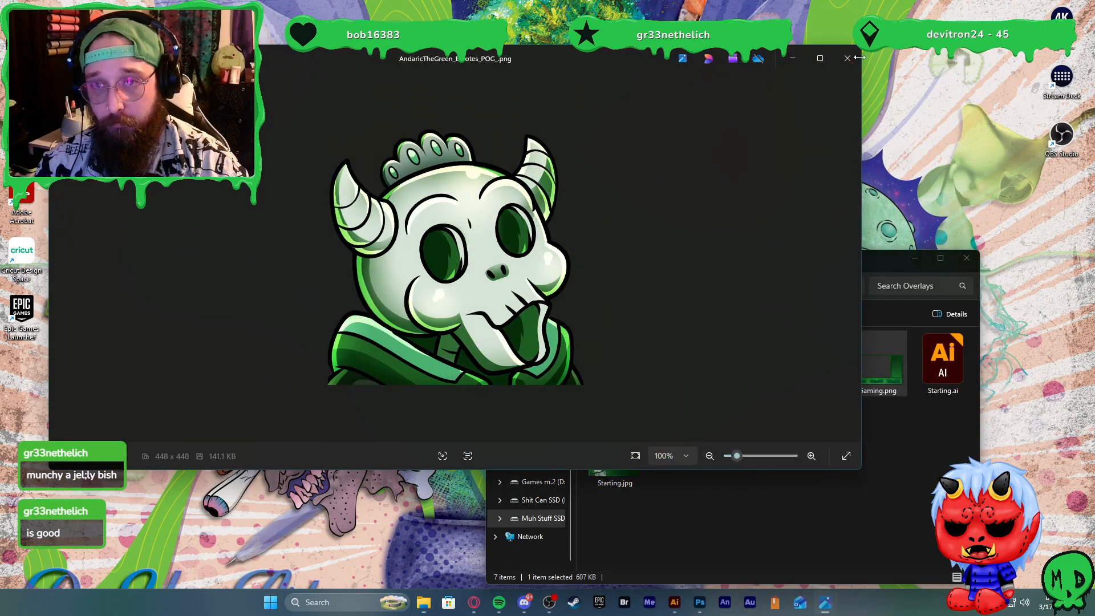
click(855, 58)
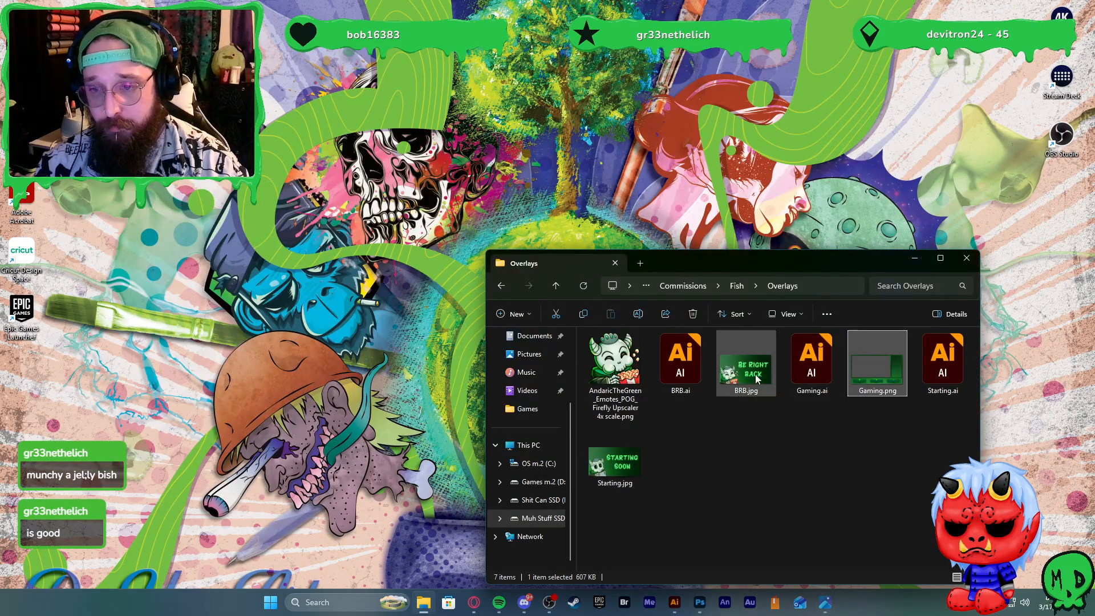
click(966, 257)
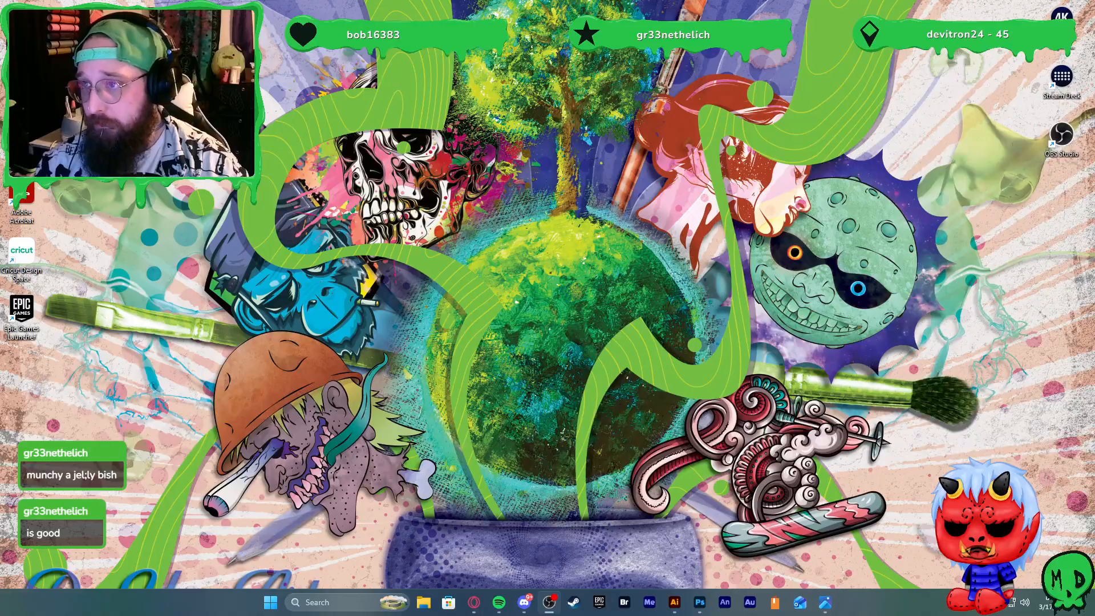
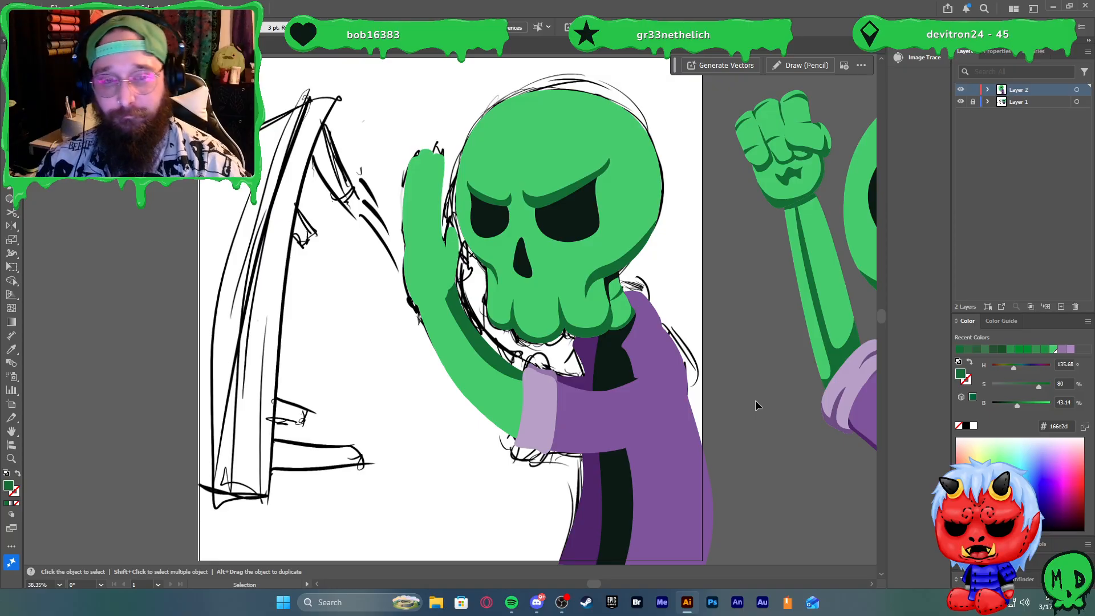
Swap fill and stroke on the skull character's light green forearm and its dark green shading so the sketch underneath shows through
scroll(711, 410, right, 1)
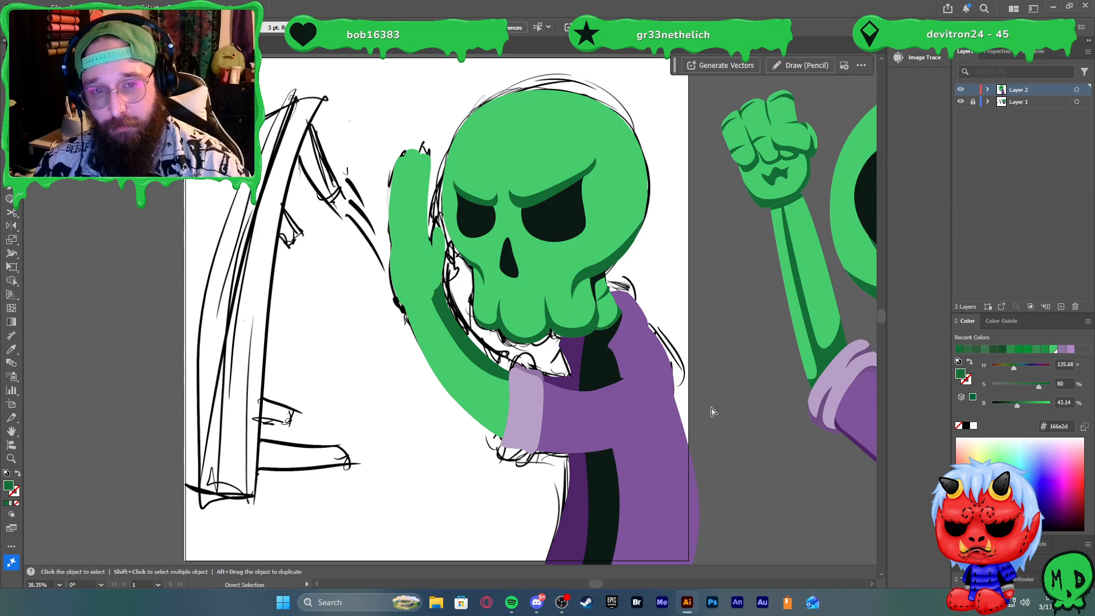
scroll(711, 410, right, 5)
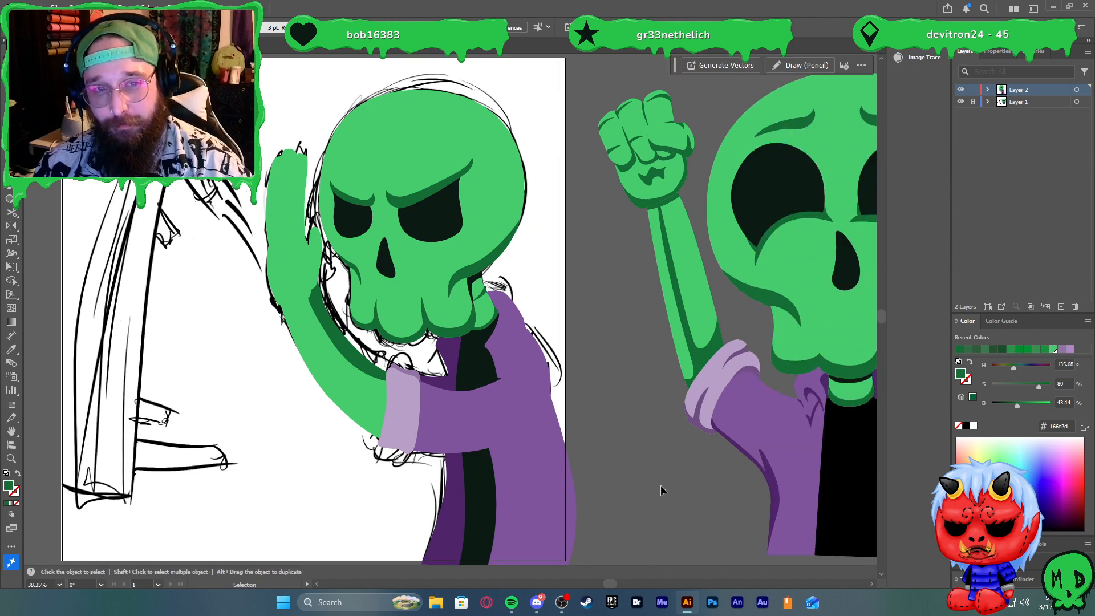
scroll(662, 481, left, 2)
scroll(667, 473, left, 5)
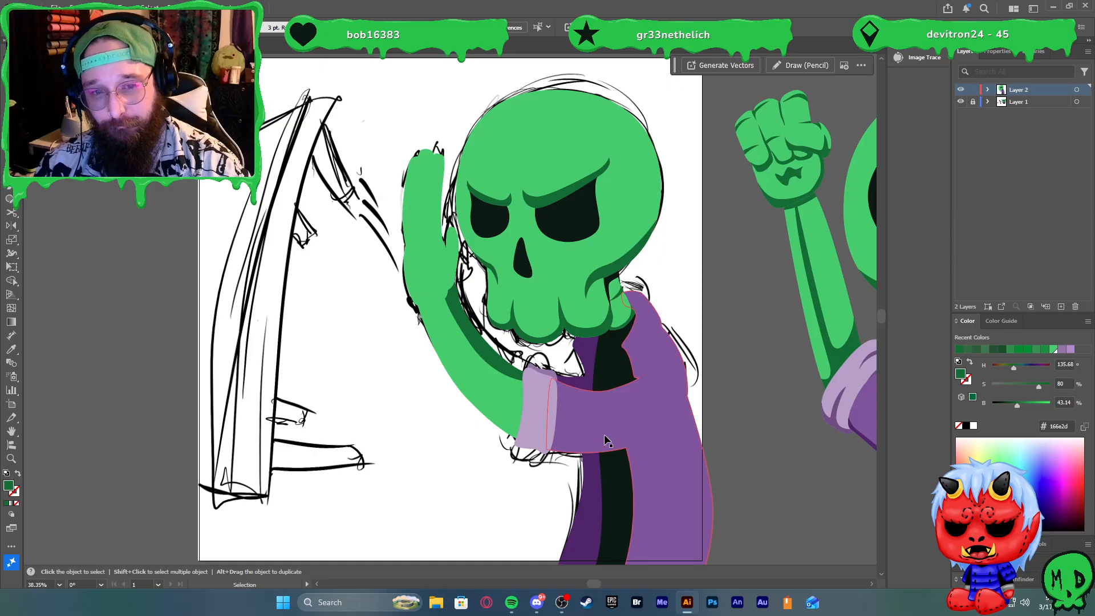
scroll(476, 371, up, 1)
click(484, 345)
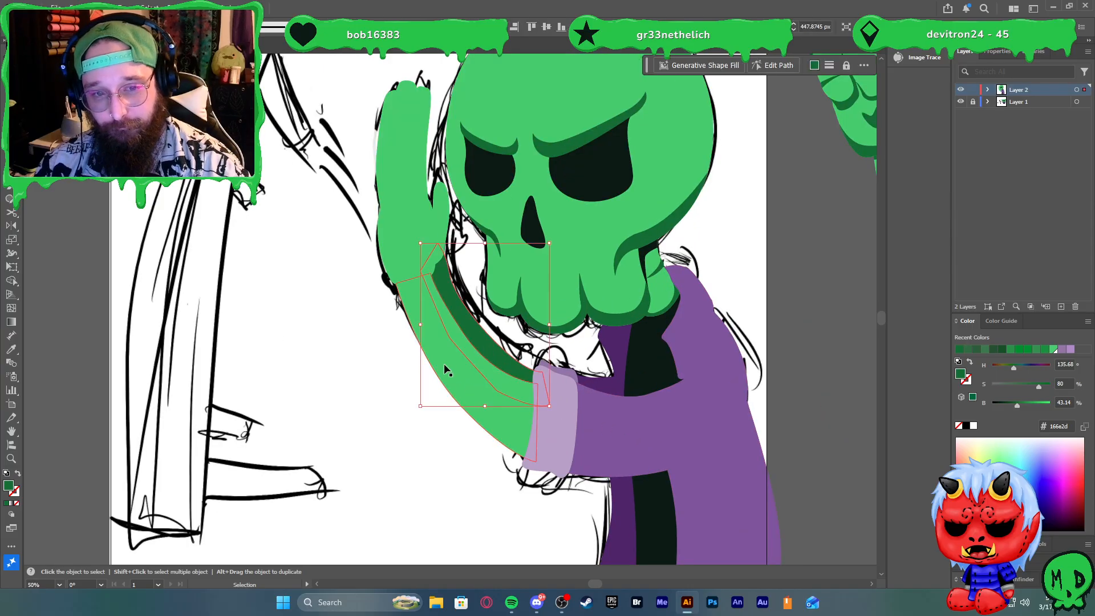
click(423, 401)
click(461, 396)
key(shift+x)
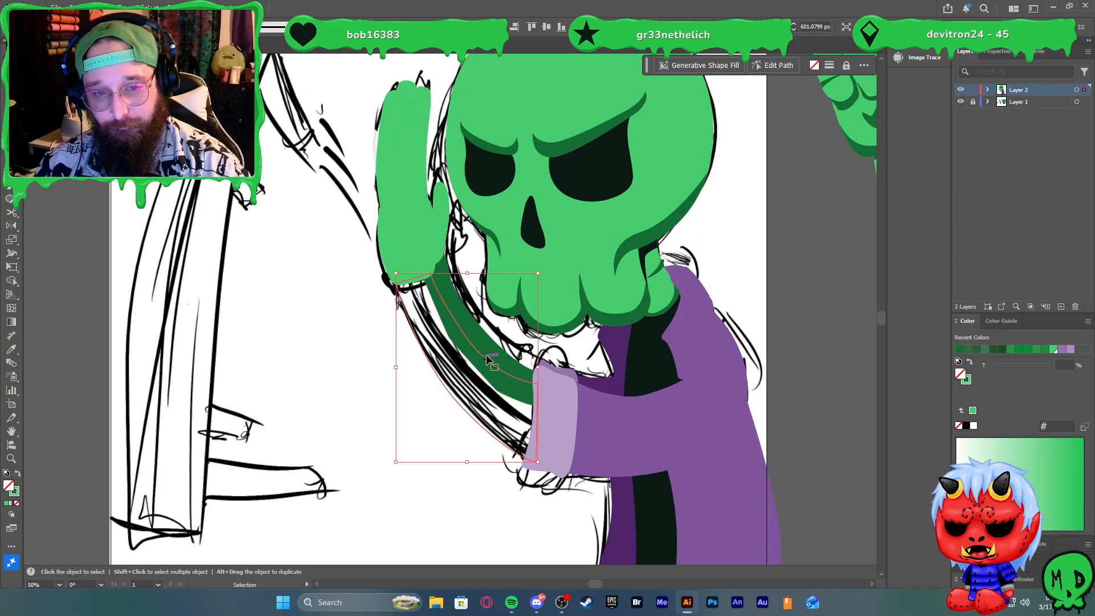
click(486, 353)
key(shift+x)
click(440, 392)
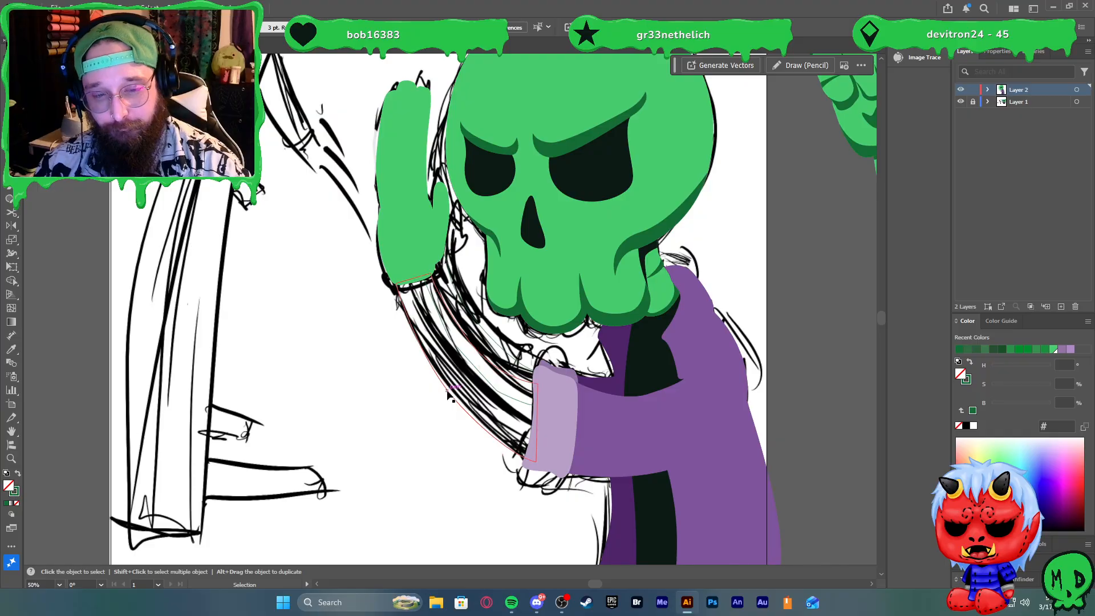
Start a Pen tool shading path from the wrist down the middle of the forearm, curving into a rounded end near the cuff
click(505, 415)
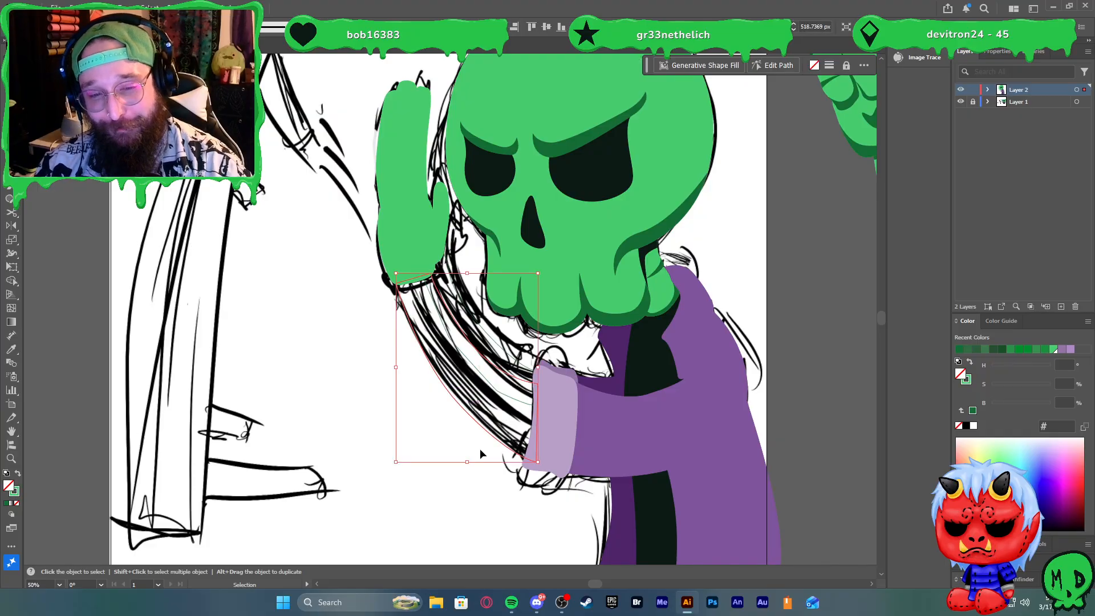
scroll(480, 448, up, 2)
key(p)
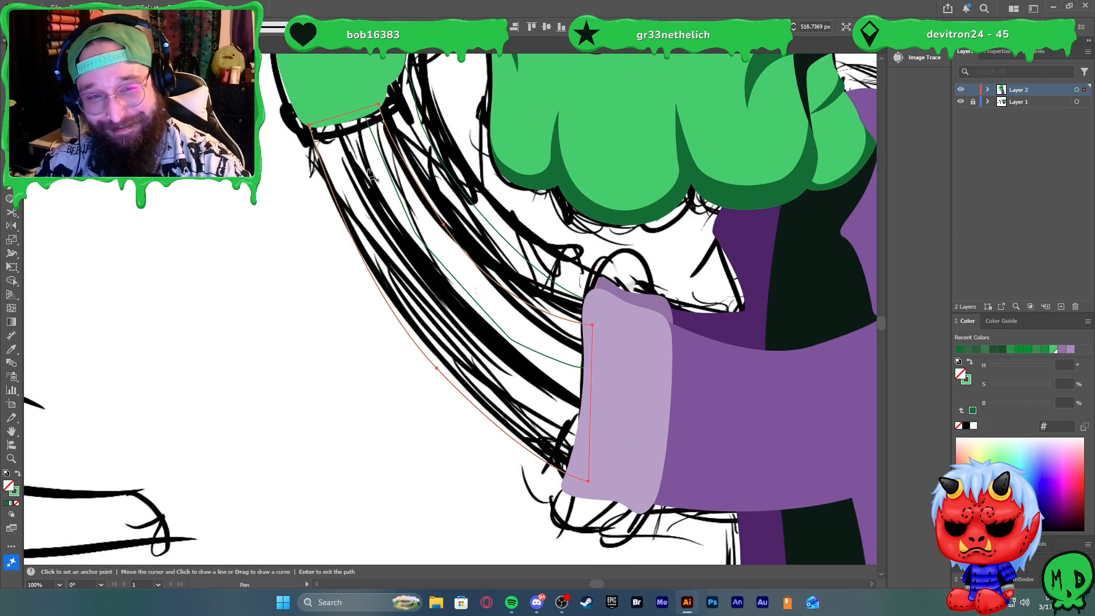
click(366, 162)
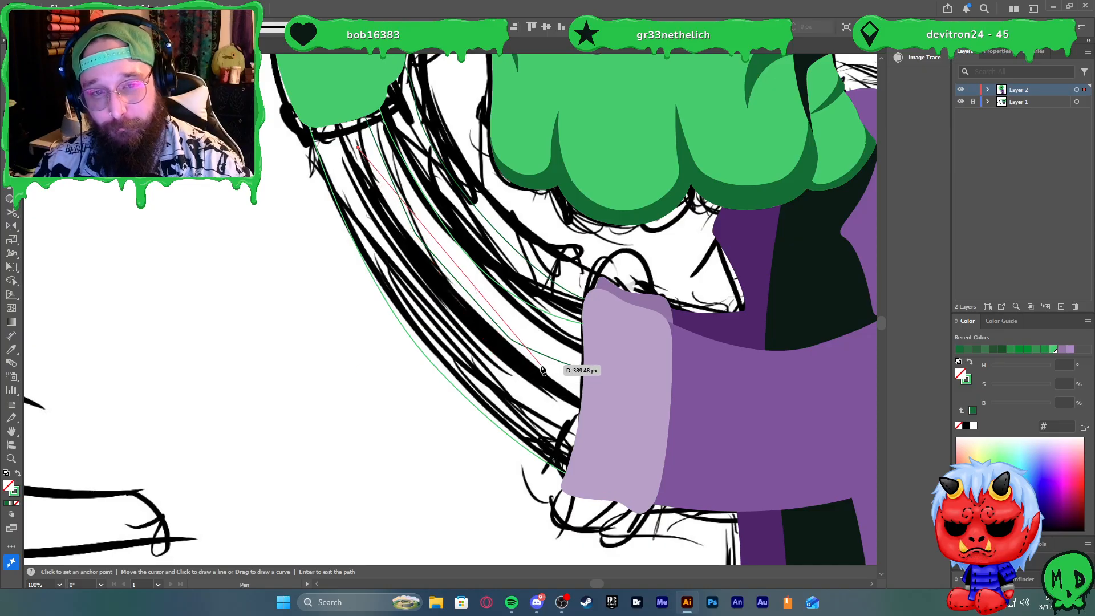
drag(541, 366, 675, 439)
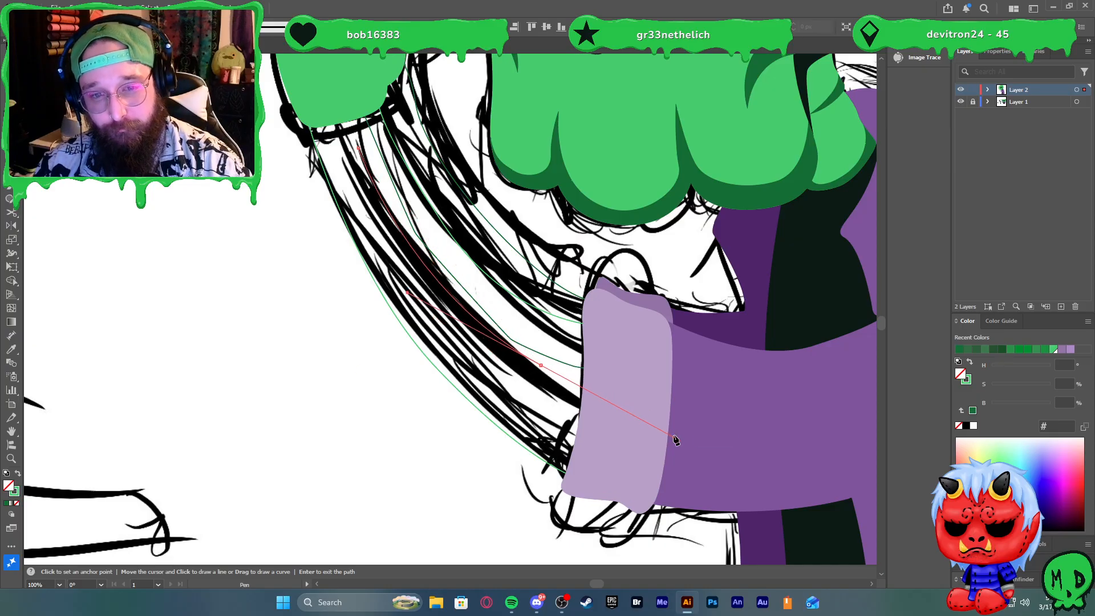
click(541, 364)
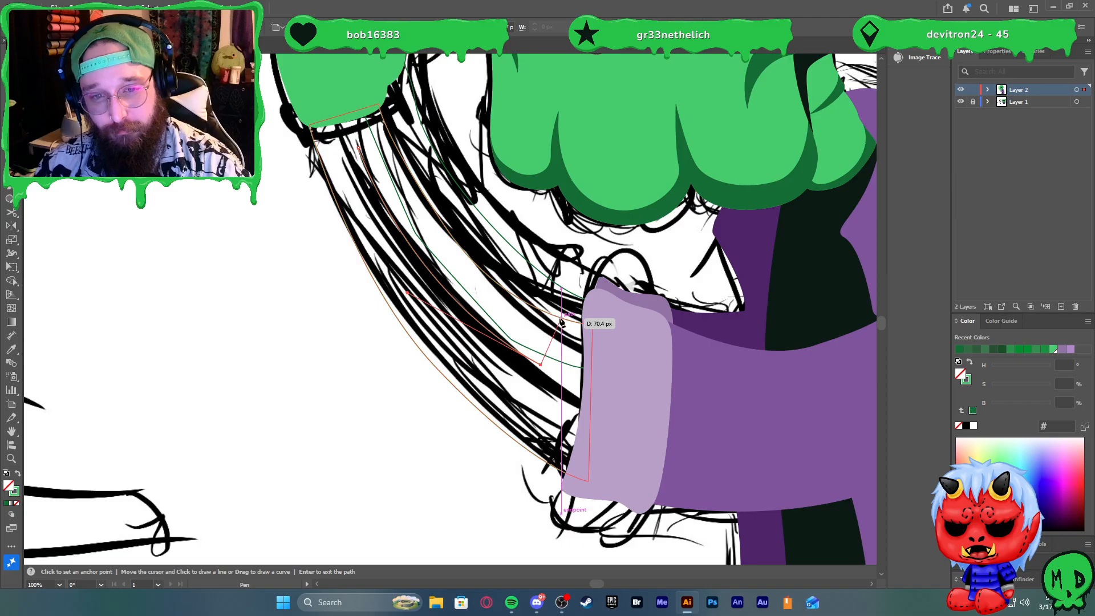
drag(561, 319, 537, 261)
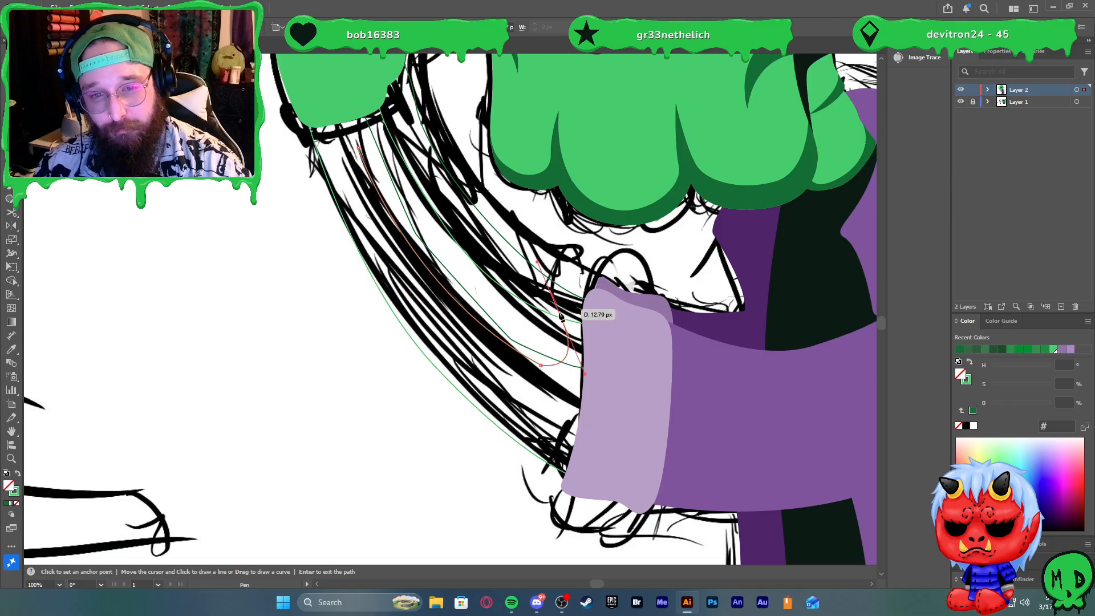
click(561, 318)
Extend the shading path across the light purple cuff and back up outside the forearm's lower edge to about mid-forearm
click(567, 312)
click(620, 341)
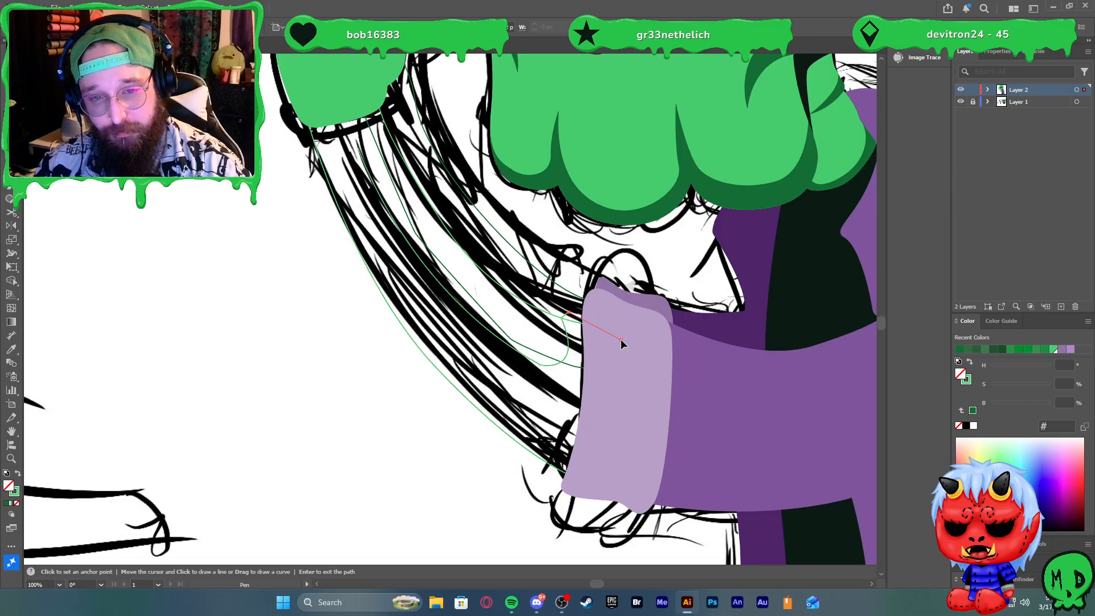
click(636, 449)
click(608, 496)
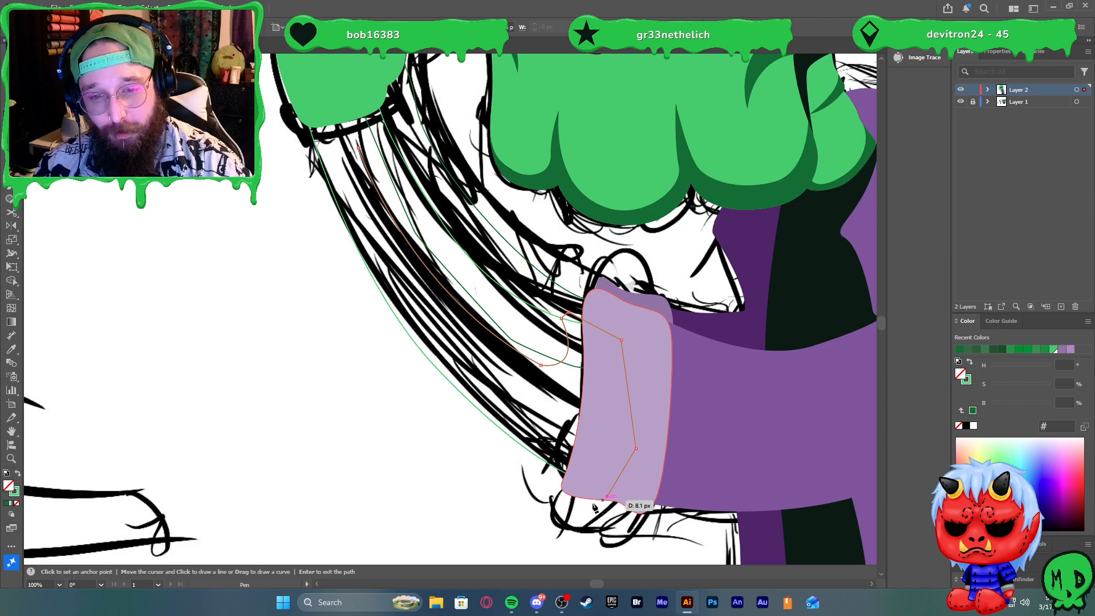
click(558, 509)
click(510, 464)
click(490, 420)
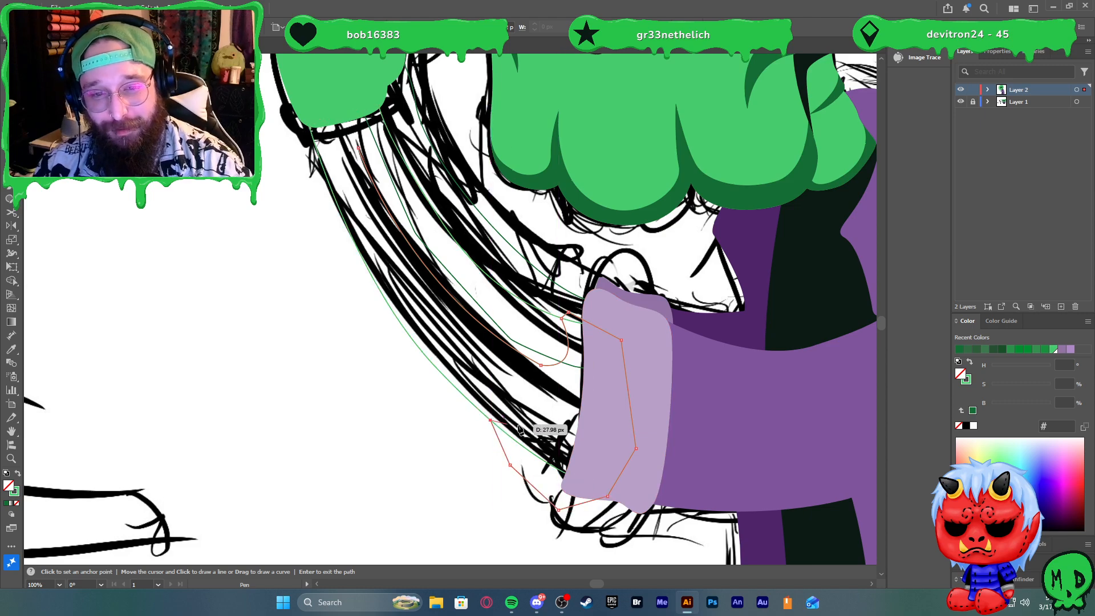
key(ctrl+z)
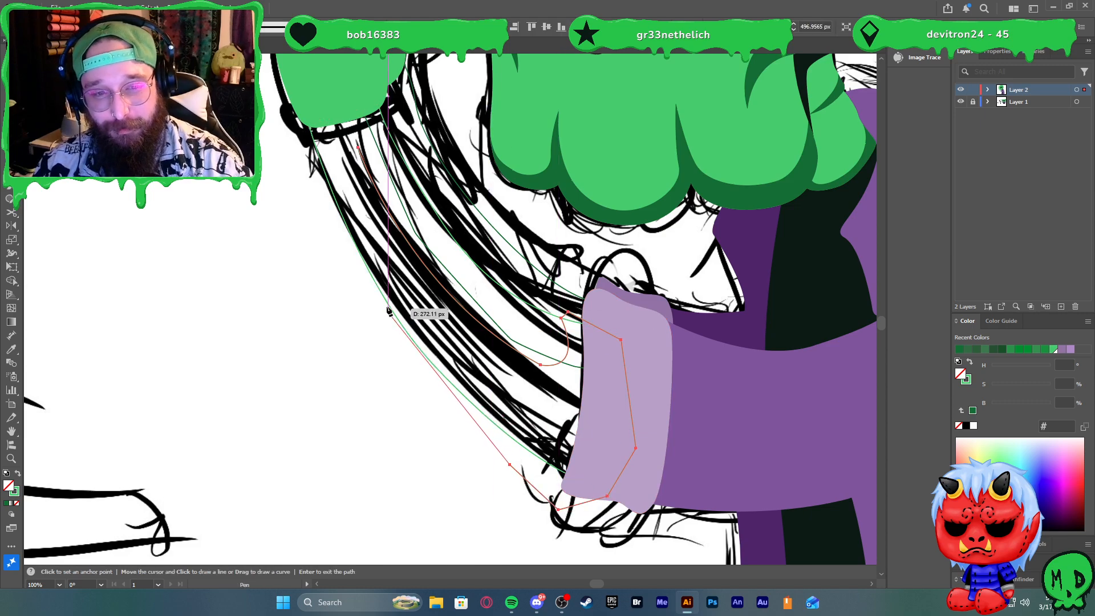
click(385, 308)
click(379, 289)
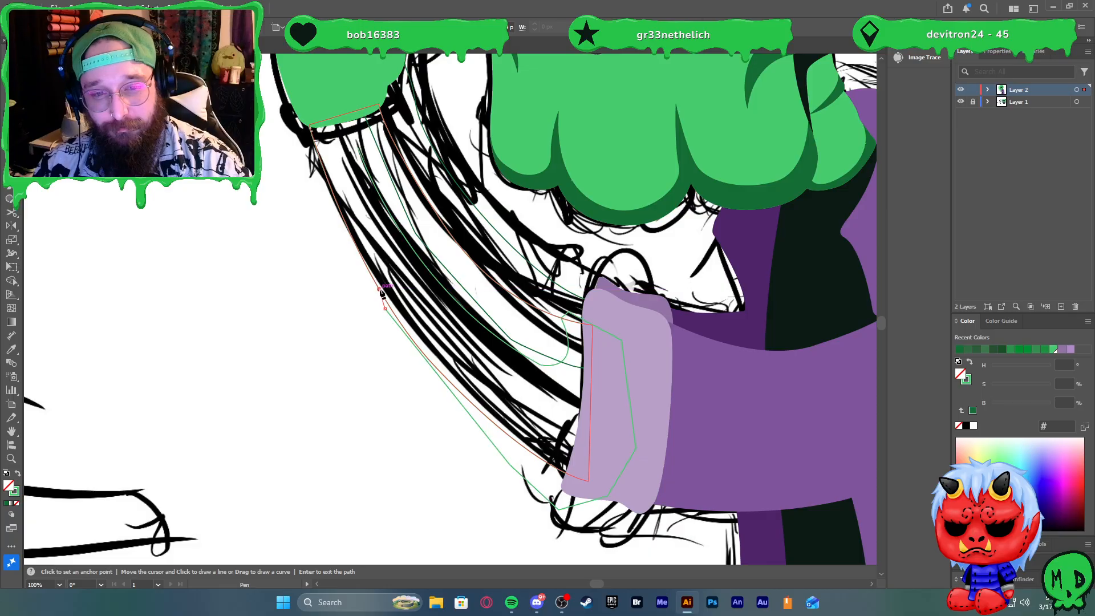
Curve a second rounded end into the lower forearm near the cuff and close the shading path at its start by the wrist
drag(525, 420, 605, 454)
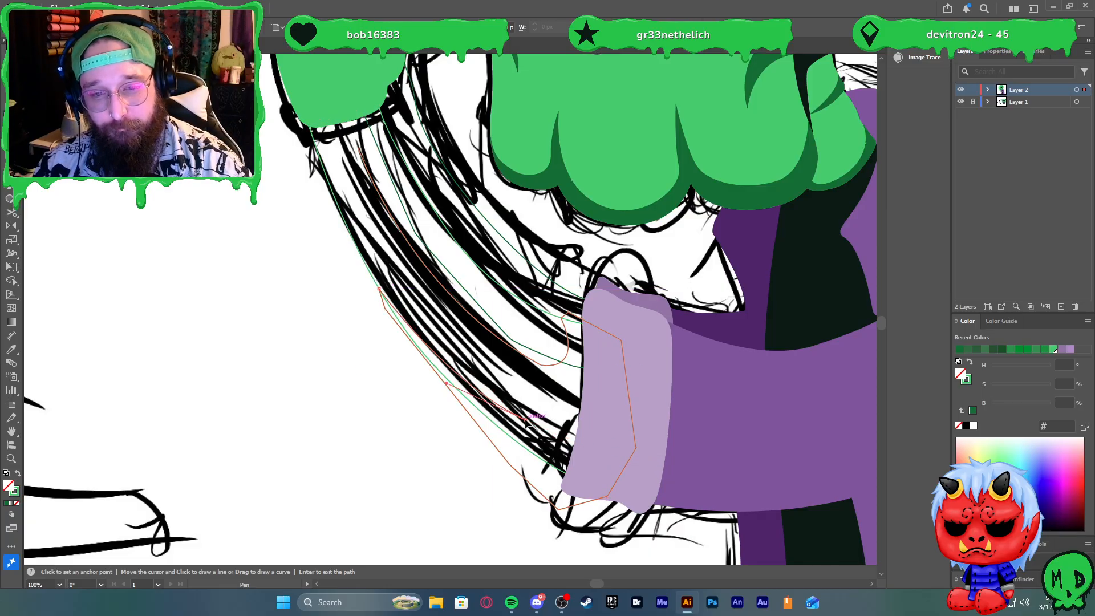
drag(549, 395, 549, 373)
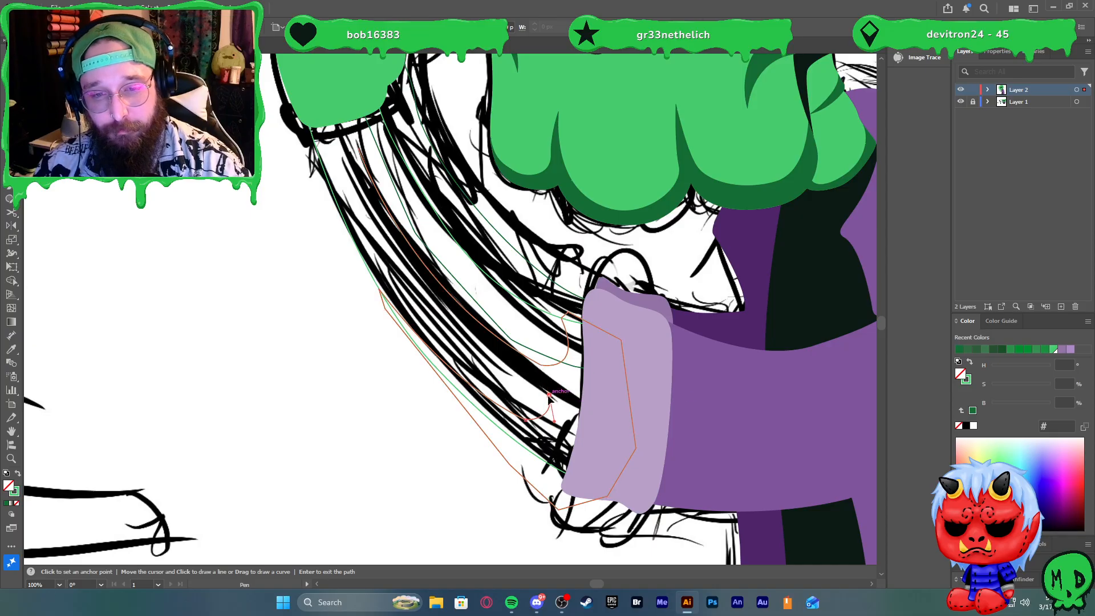
click(549, 395)
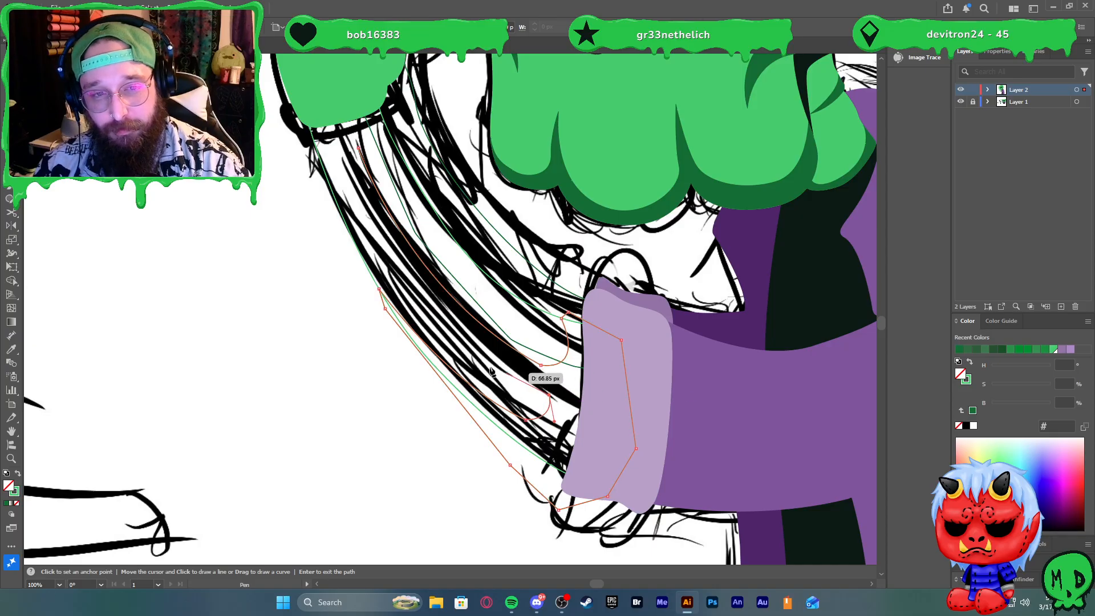
click(359, 150)
Fill the new forearm shading with the dark green sampled from the skull's jaw shading using the Eyedropper
scroll(354, 74, up, 3)
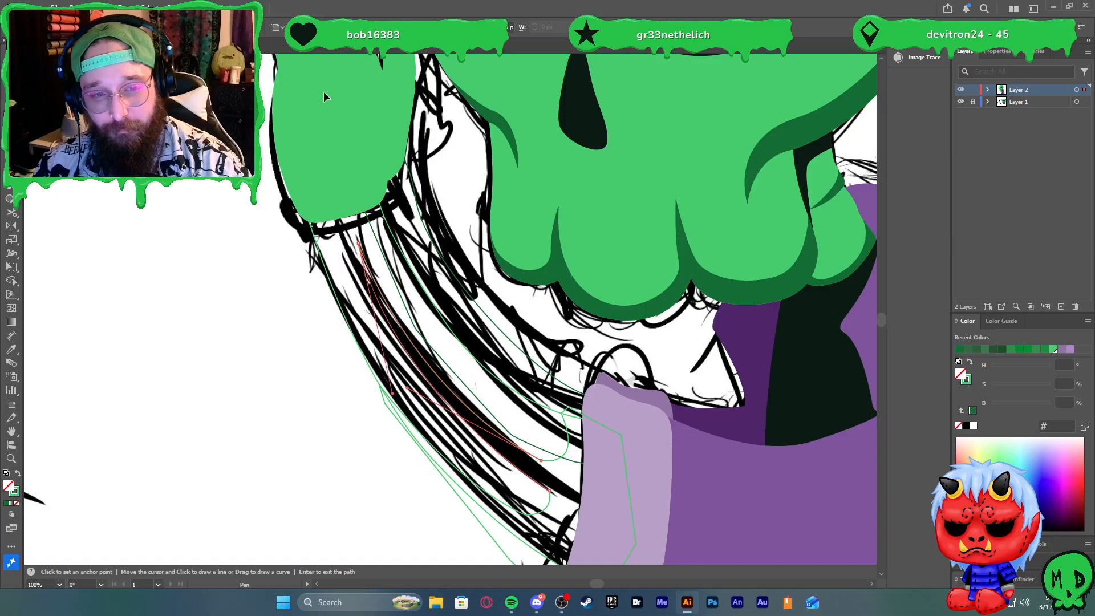
scroll(313, 63, up, 3)
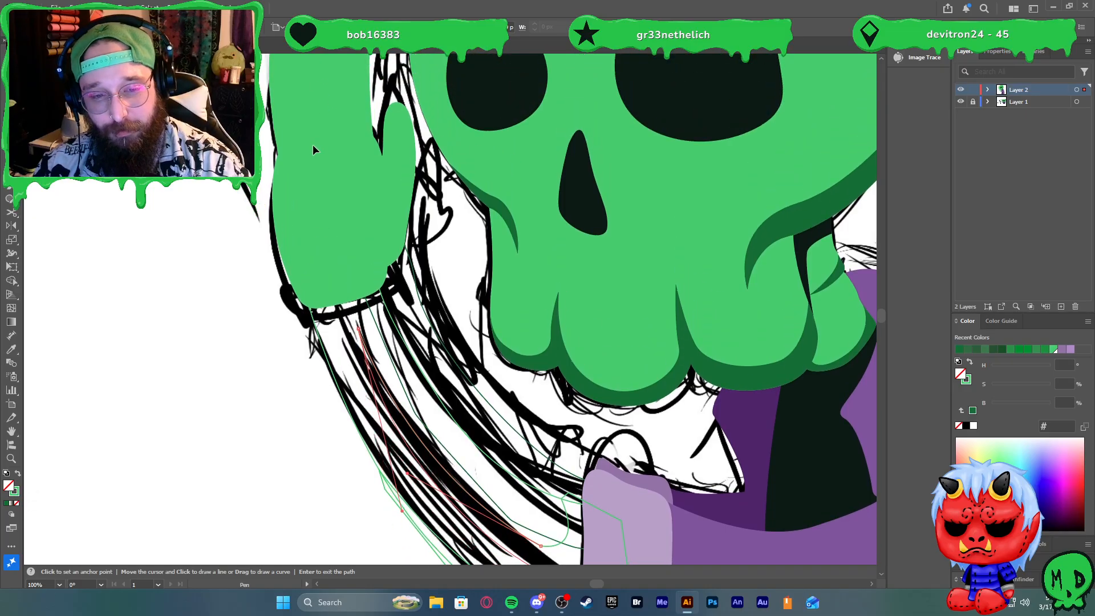
scroll(323, 155, down, 3)
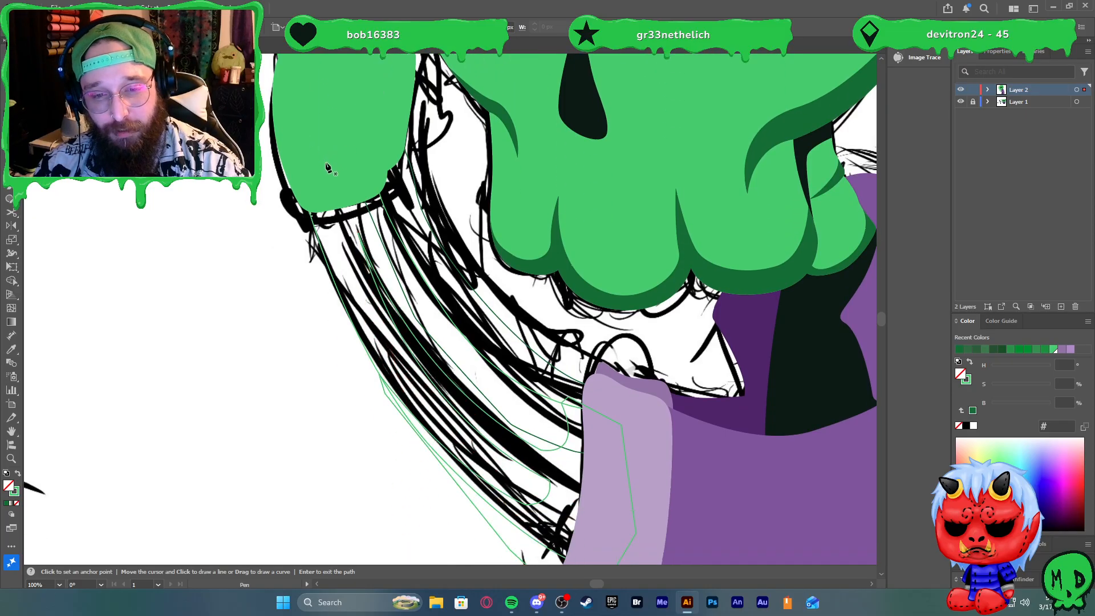
scroll(328, 167, down, 2)
key(i)
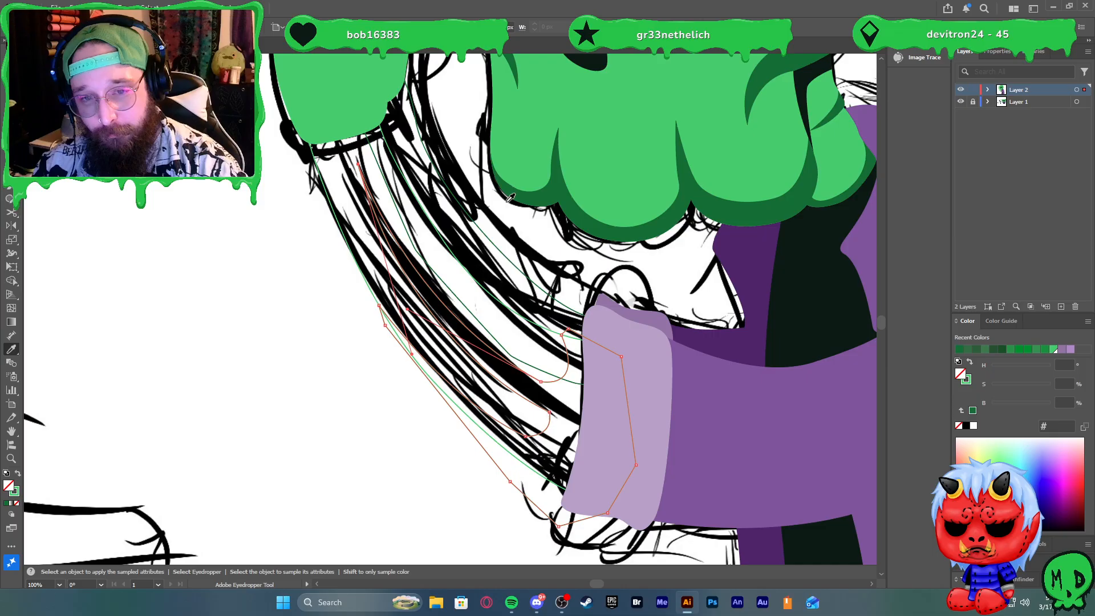
click(570, 200)
Swap stroke and fill on the light green forearm and its inner-edge shading so both are solid again
key(v)
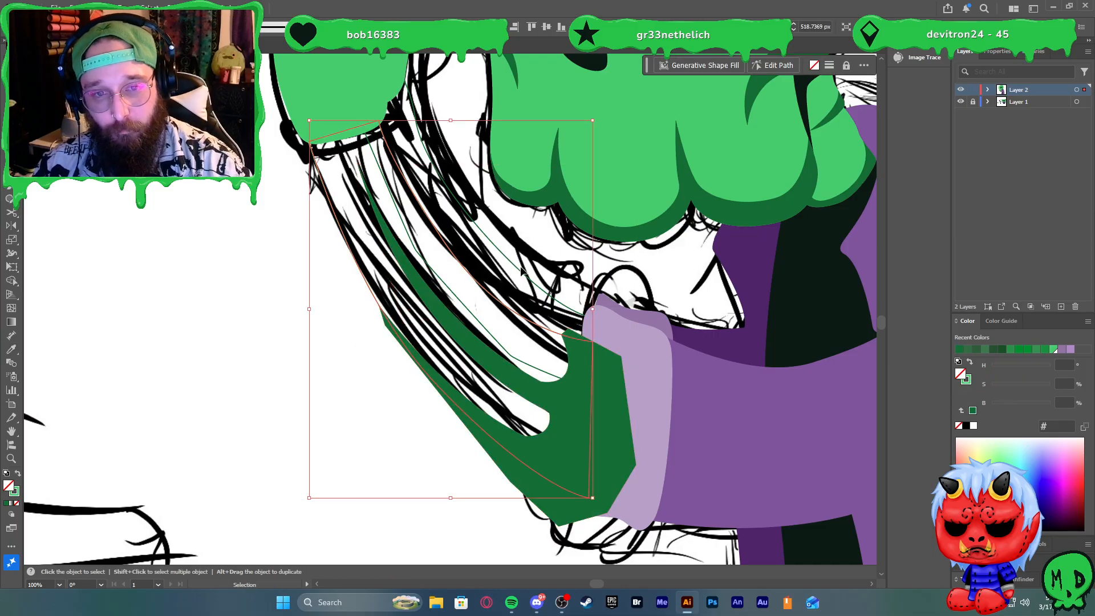
key(shift+x)
click(500, 258)
key(shift+x)
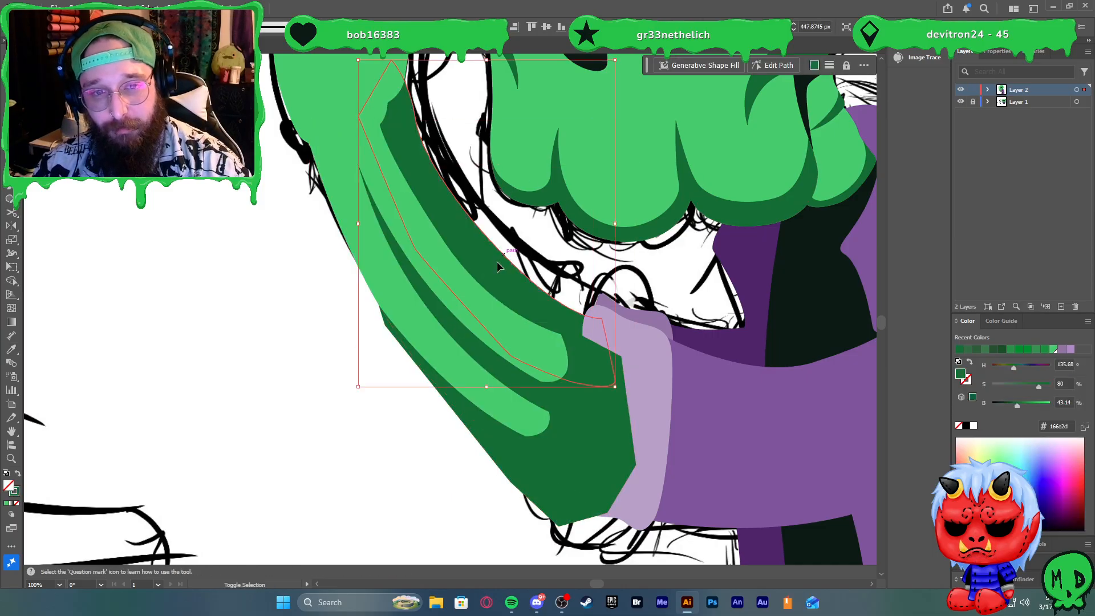
Select the forearm with its new shading and remove the shading outside the arm's outline using the Shape Builder
click(558, 379)
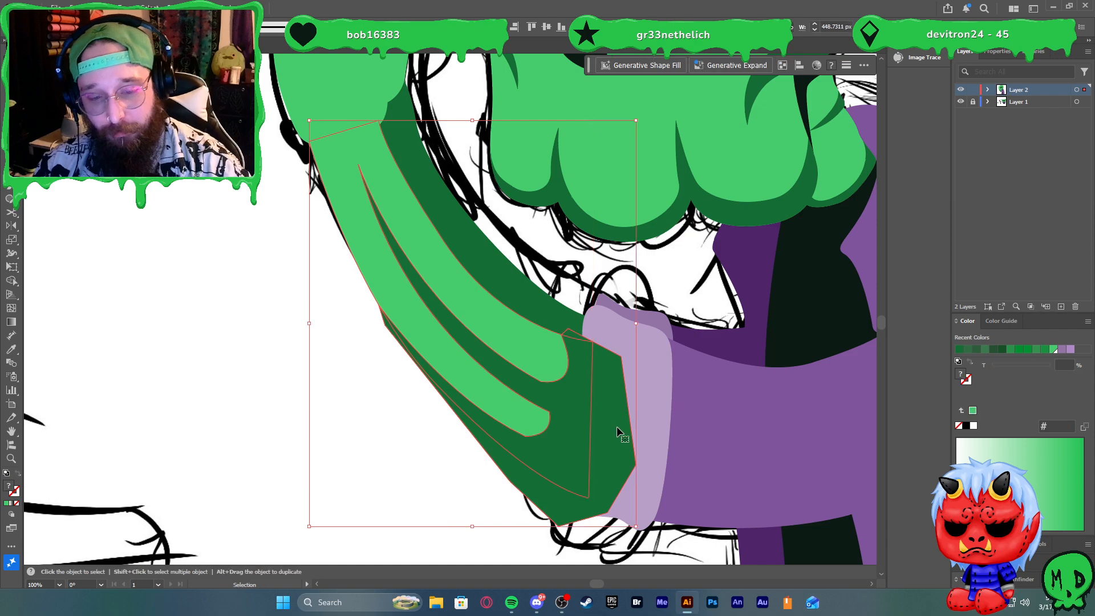
key(shift+m)
alt+click(548, 498)
key(c)
click(484, 486)
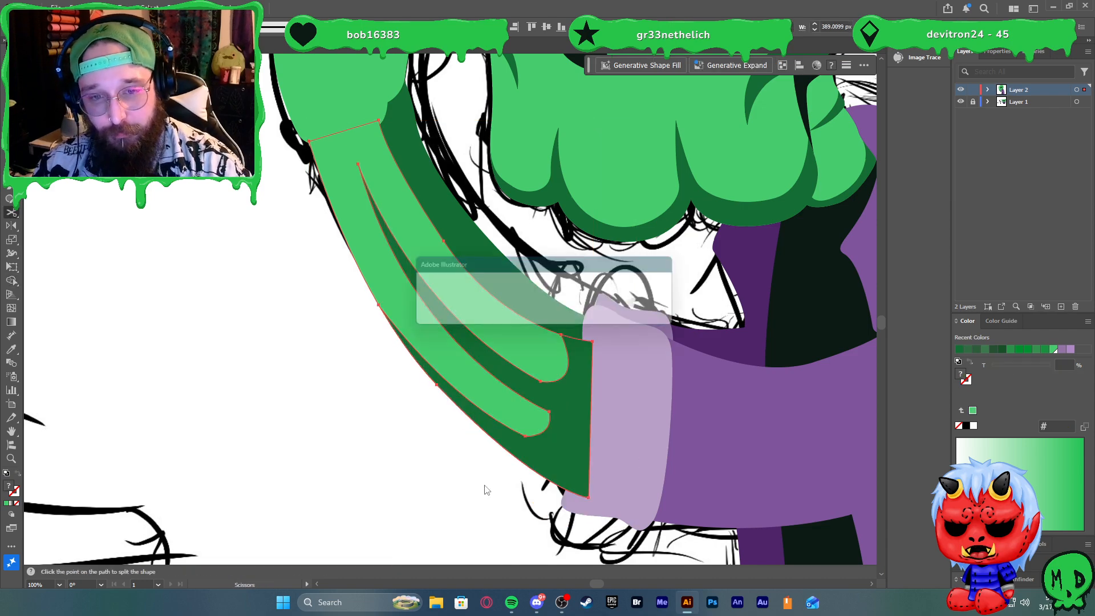
key(Return)
Bring the light purple sleeve cuff to the front so it covers the end of the forearm
key(v)
click(647, 383)
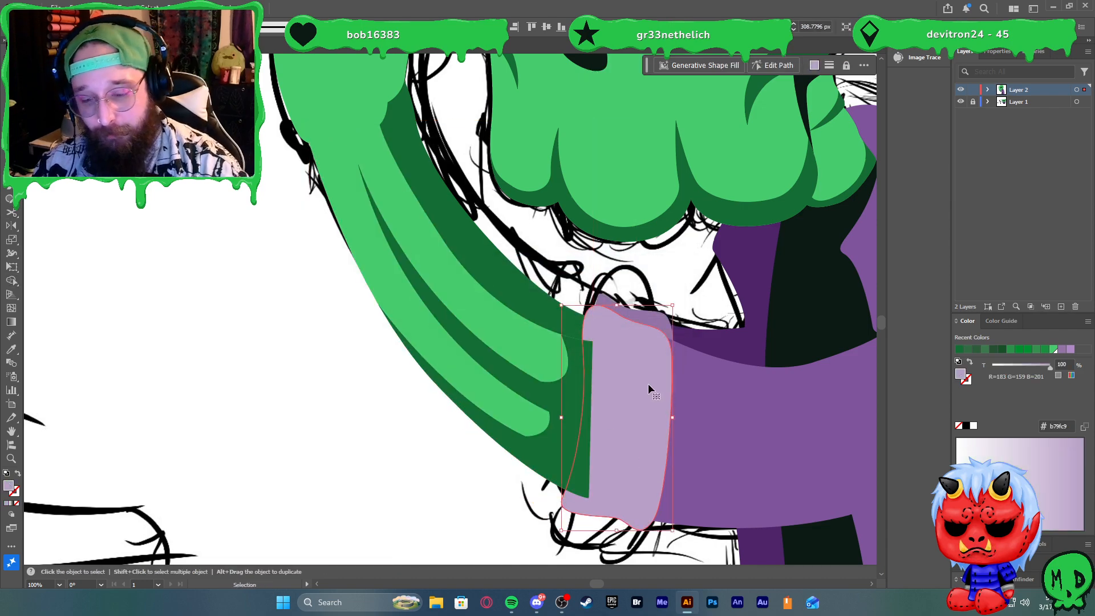
key(ctrl+shift+bracketright)
click(403, 440)
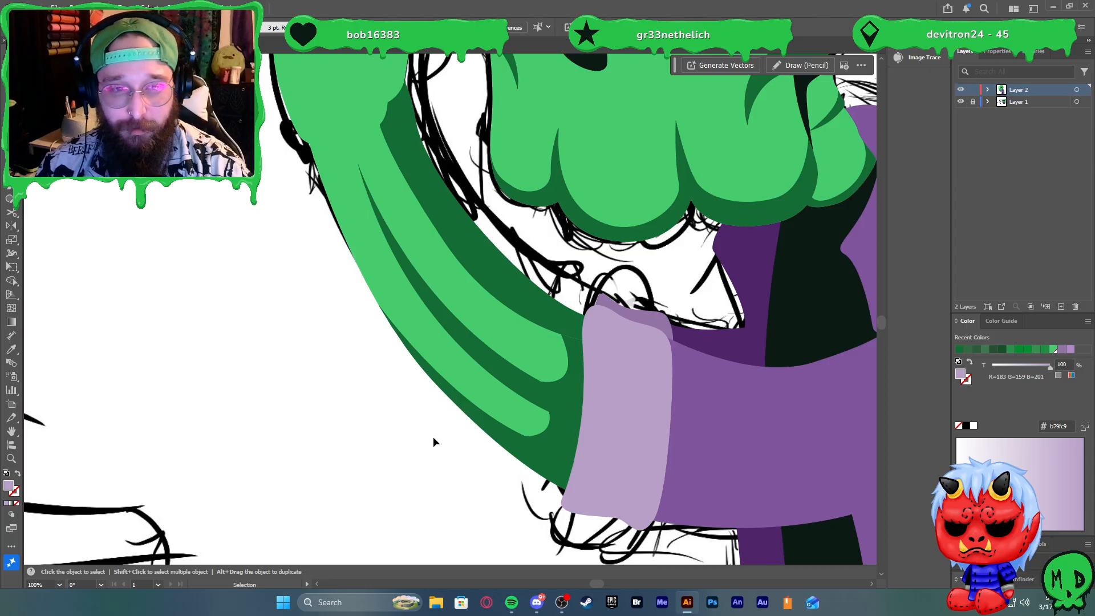
Round the corner points at the cuff ends of the two light green forearm stripes with Direct Selection
scroll(432, 436, down, 2)
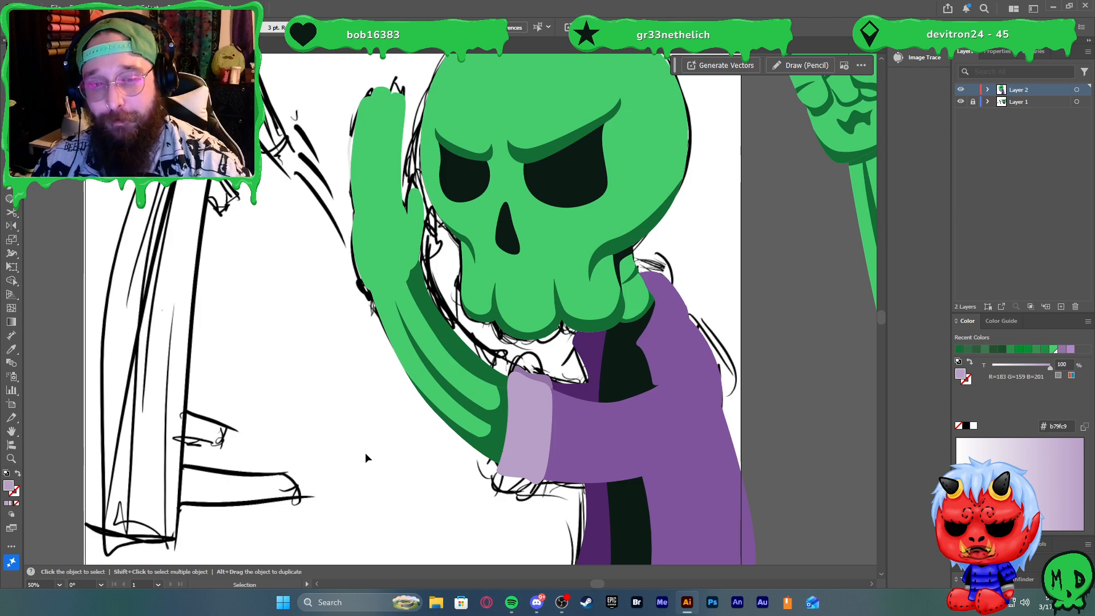
scroll(484, 461, up, 3)
scroll(483, 461, up, 1)
key(a)
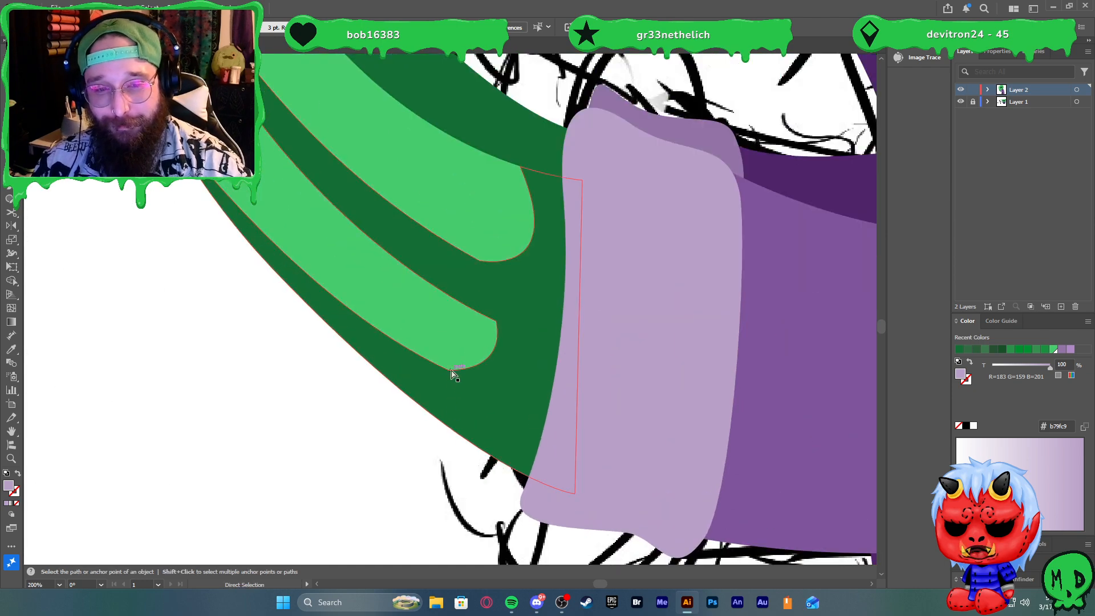
click(449, 370)
drag(452, 360, 467, 279)
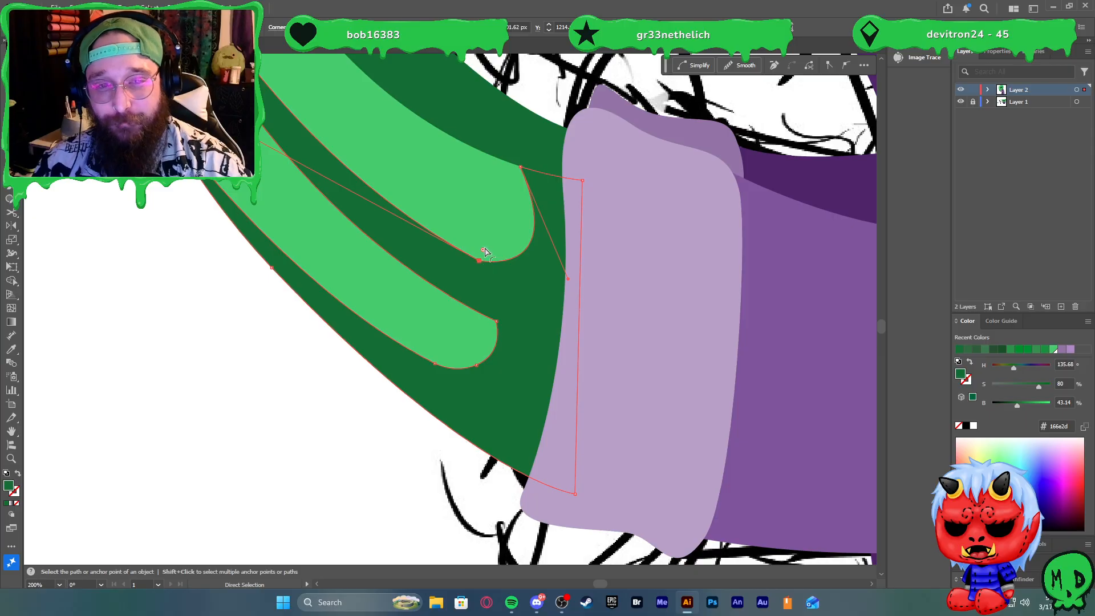
click(484, 260)
click(288, 435)
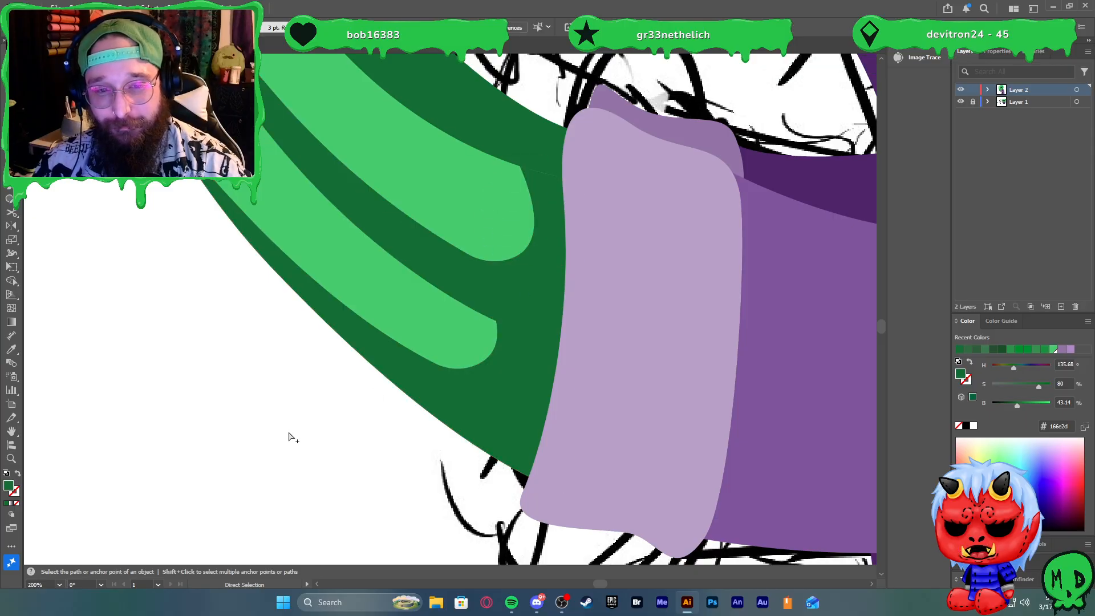
Draw a dark green shading shape with the Pen tool along the base of the raised hand's palm and thumb
scroll(289, 435, down, 5)
key(v)
scroll(315, 296, up, 3)
click(391, 331)
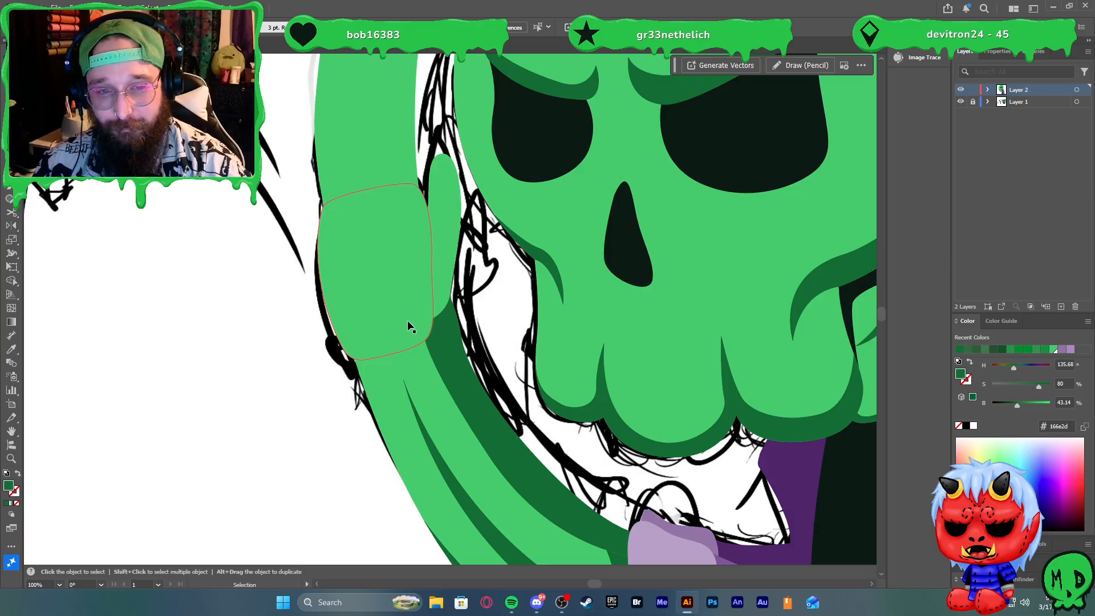
scroll(407, 319, down, 4)
scroll(420, 333, up, 2)
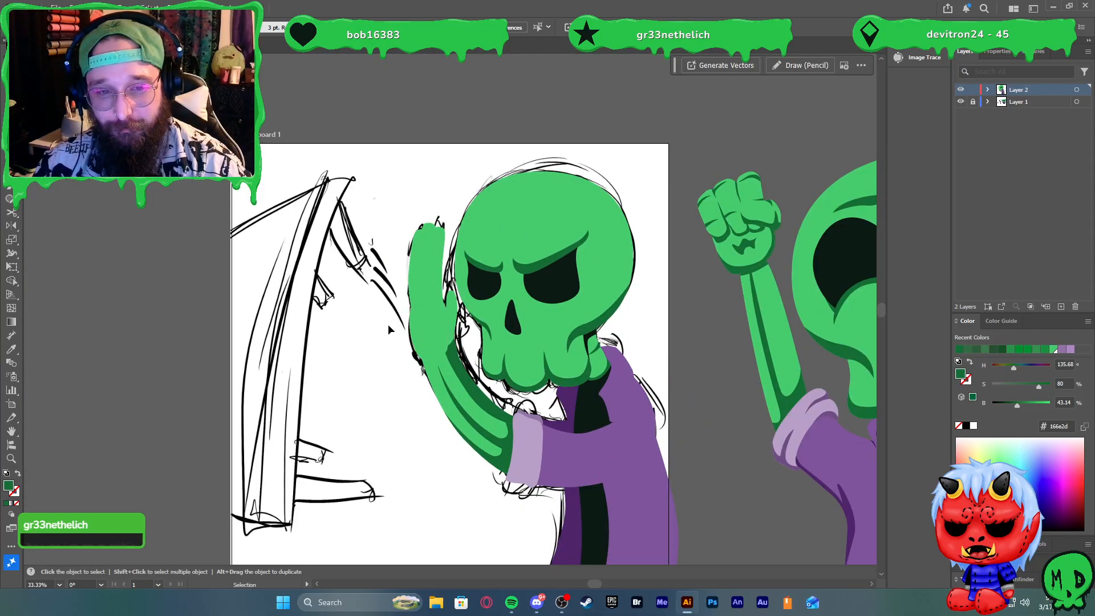
scroll(387, 329, up, 3)
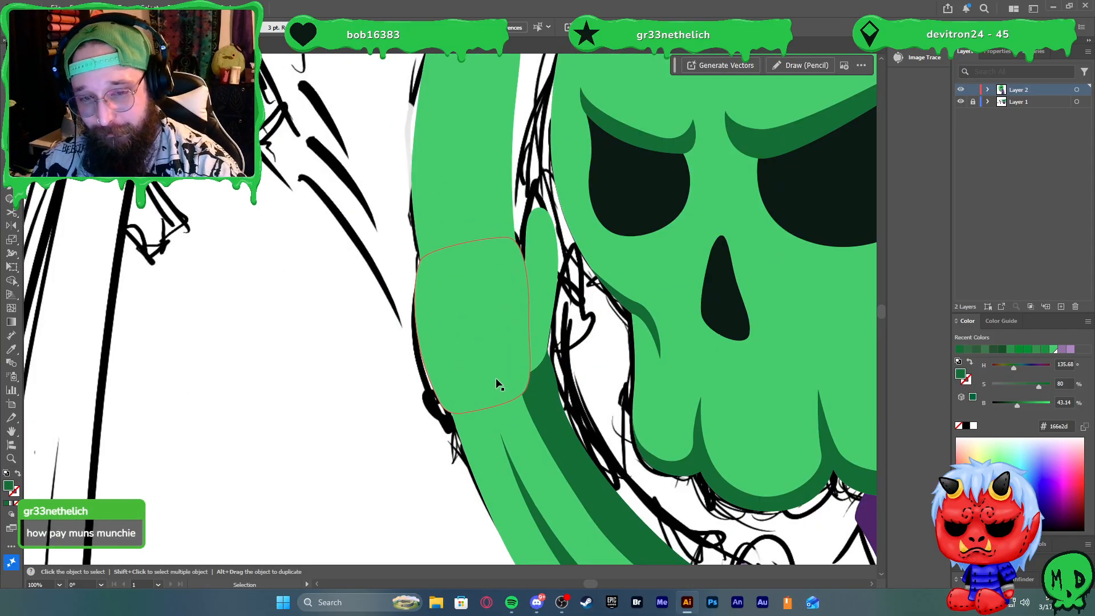
click(496, 383)
key(minus)
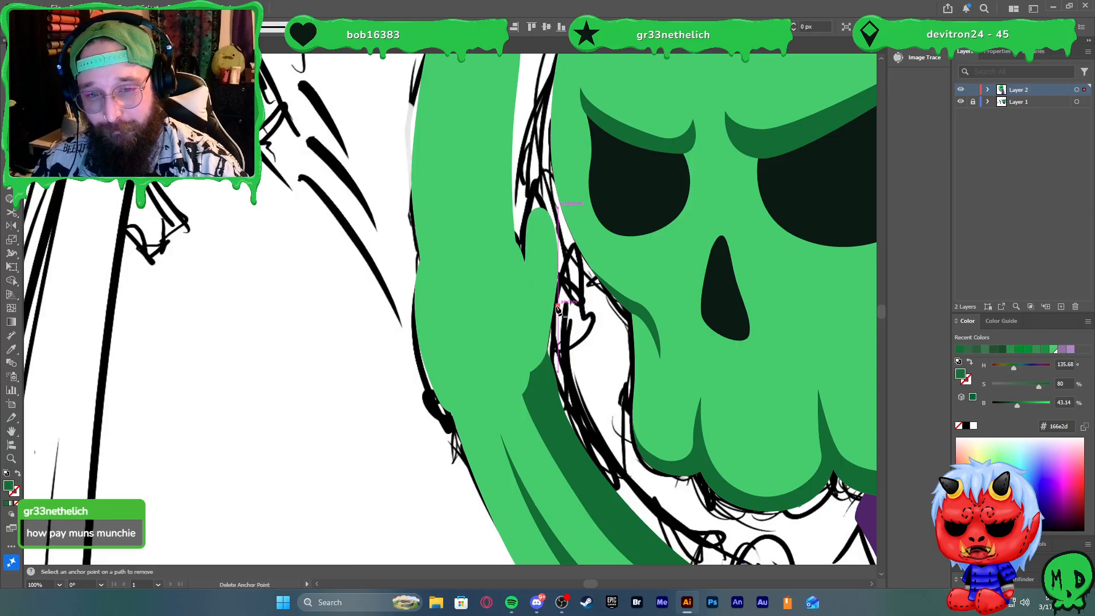
key(p)
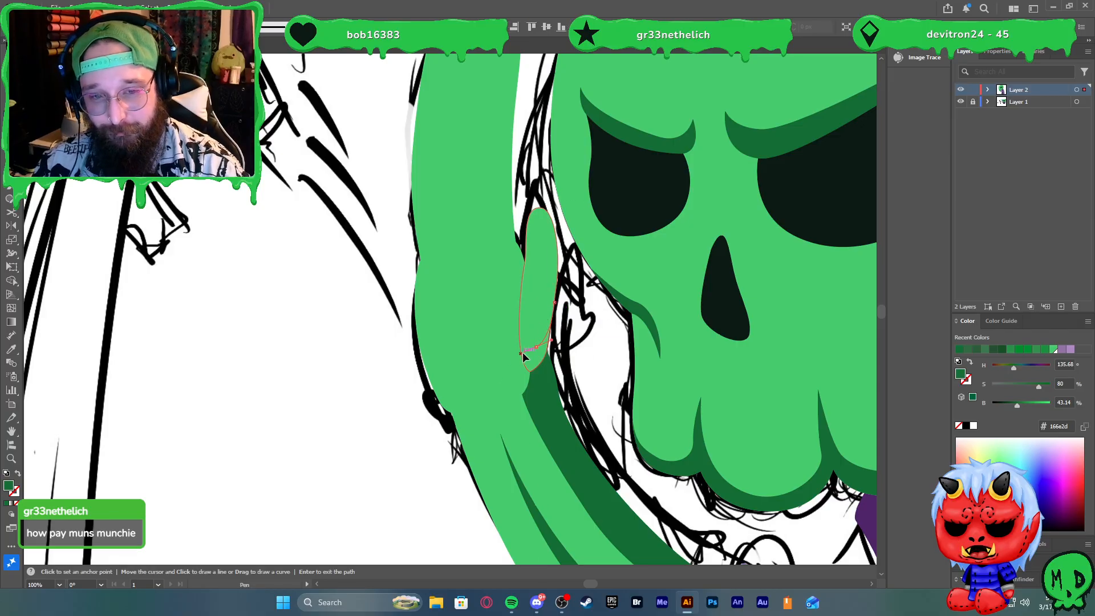
drag(522, 354, 527, 352)
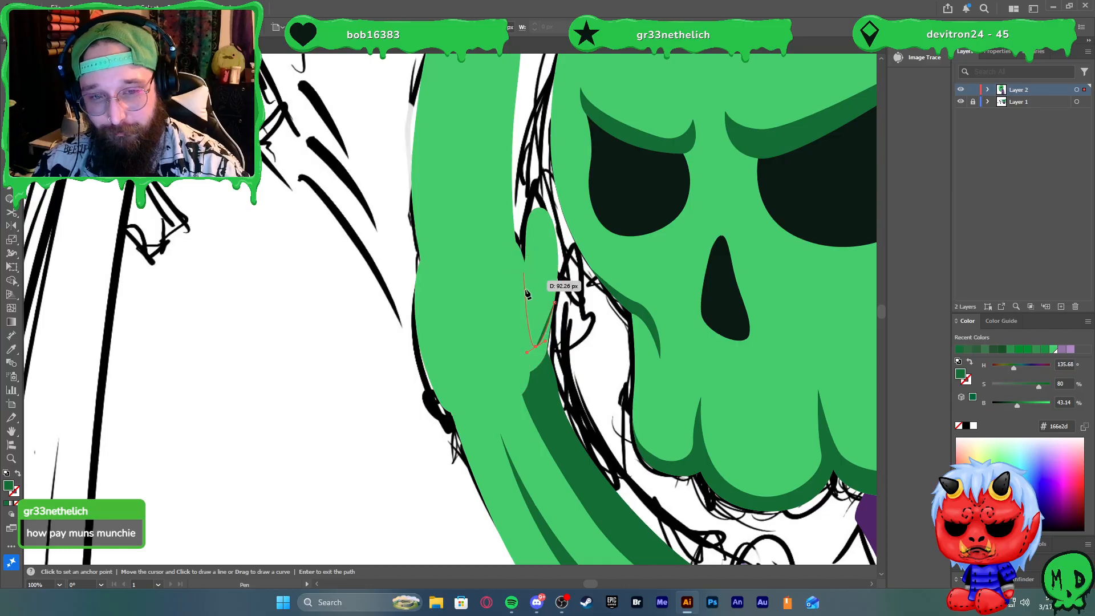
click(519, 332)
drag(500, 378, 487, 385)
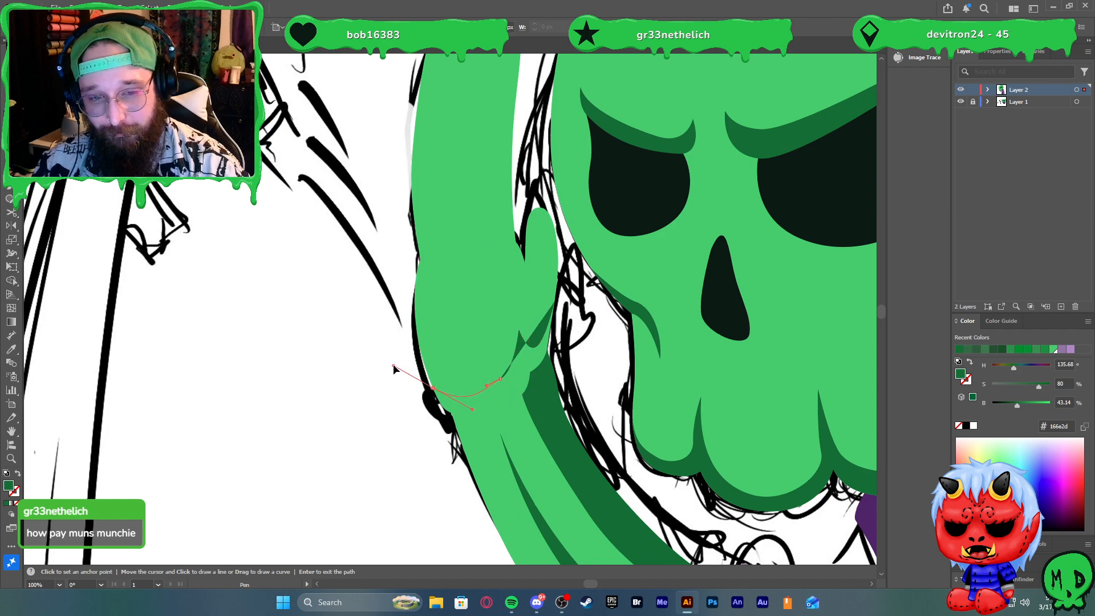
drag(434, 387, 437, 424)
drag(512, 420, 527, 411)
drag(573, 363, 548, 278)
Select the palm, thumb and new shading and remove the shading outside the hand's outline with the Shape Builder
ctrl+click(541, 294)
shift+click(504, 302)
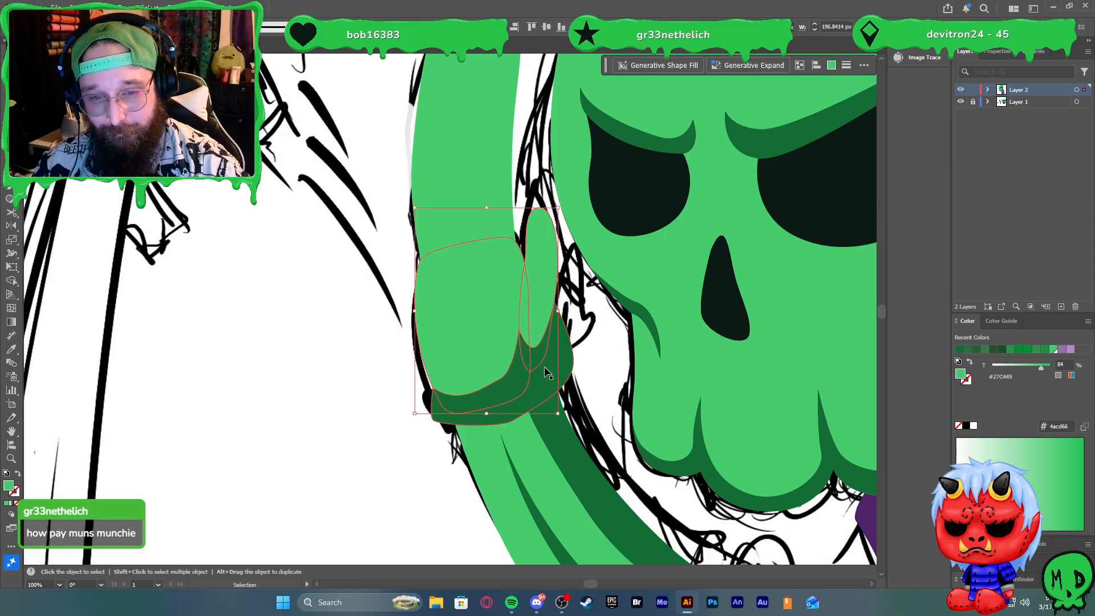
shift+click(550, 368)
key(shift+m)
alt+click(515, 407)
key(v)
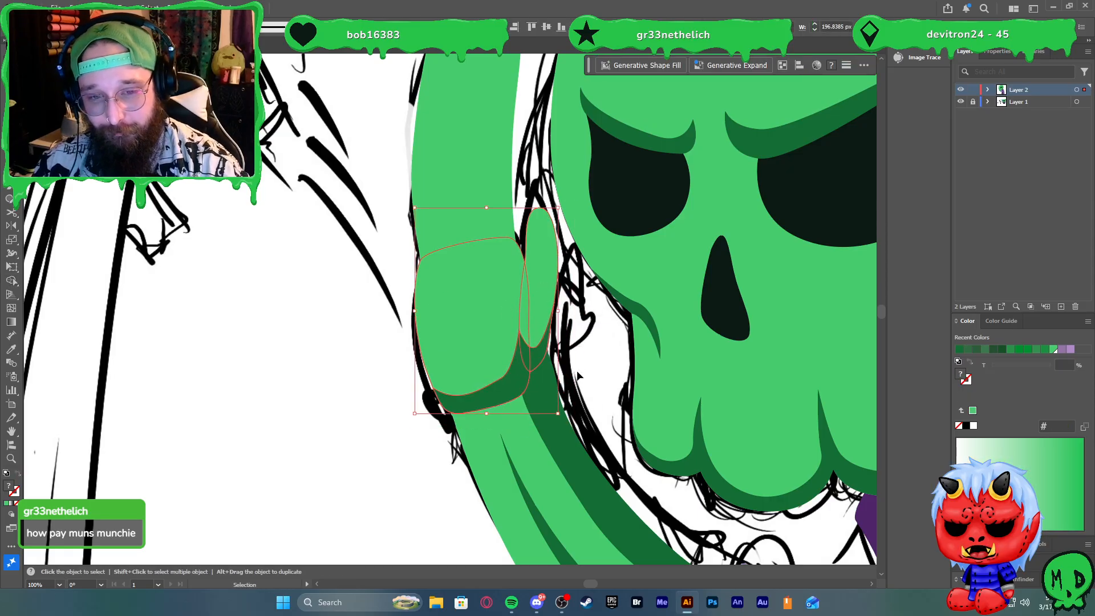
click(610, 419)
scroll(599, 371, up, 1)
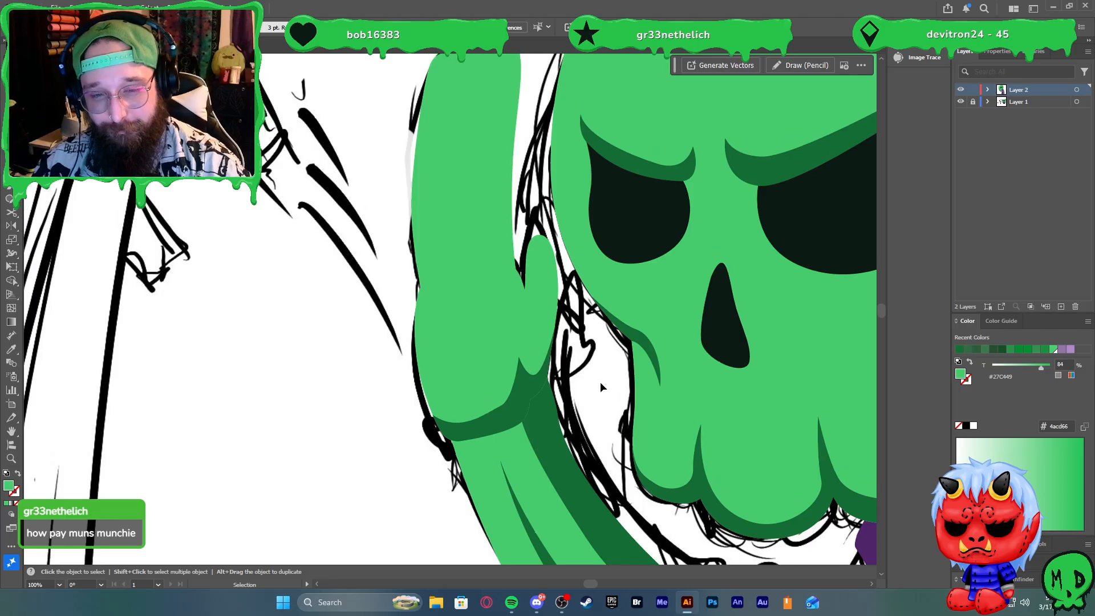
Broaden the curve of the thumb's tip by lengthening its anchor handle with Direct Selection
scroll(604, 381, down, 4)
scroll(578, 362, up, 2)
scroll(578, 363, up, 4)
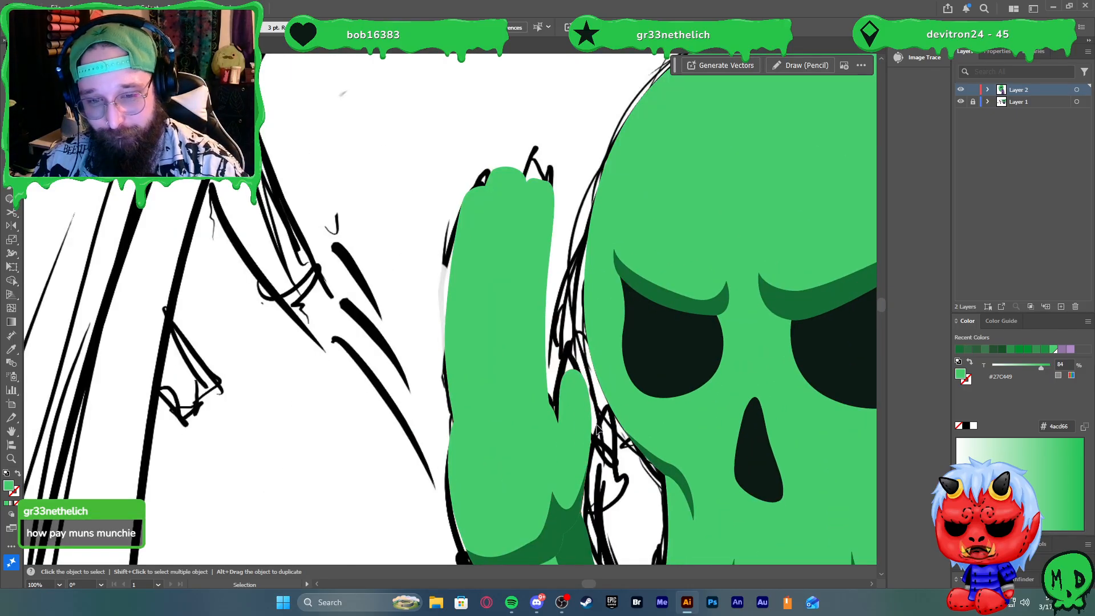
key(a)
click(552, 339)
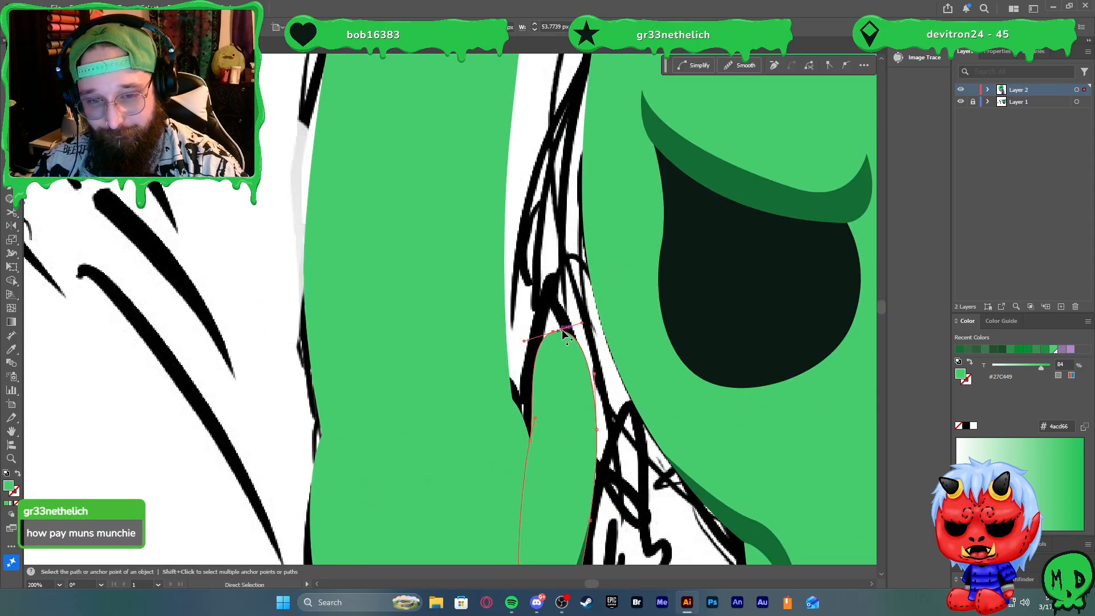
drag(582, 323, 610, 318)
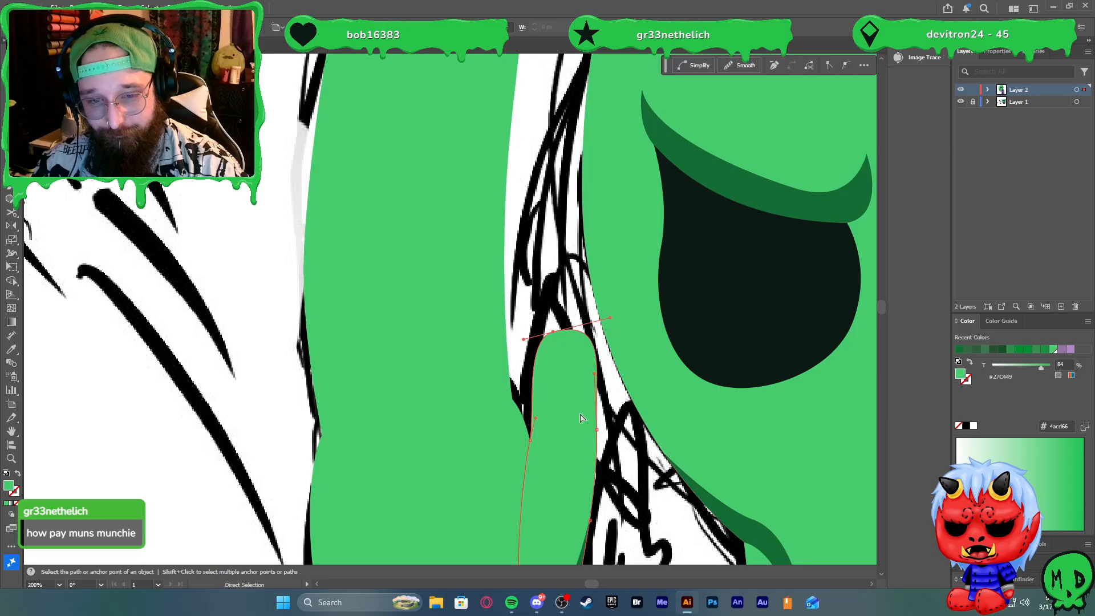
Draw a jagged crease on the lower palm with the Pen tool and fill it with the wrist shading's dark green
scroll(579, 420, down, 2)
scroll(576, 424, down, 1)
scroll(574, 427, down, 1)
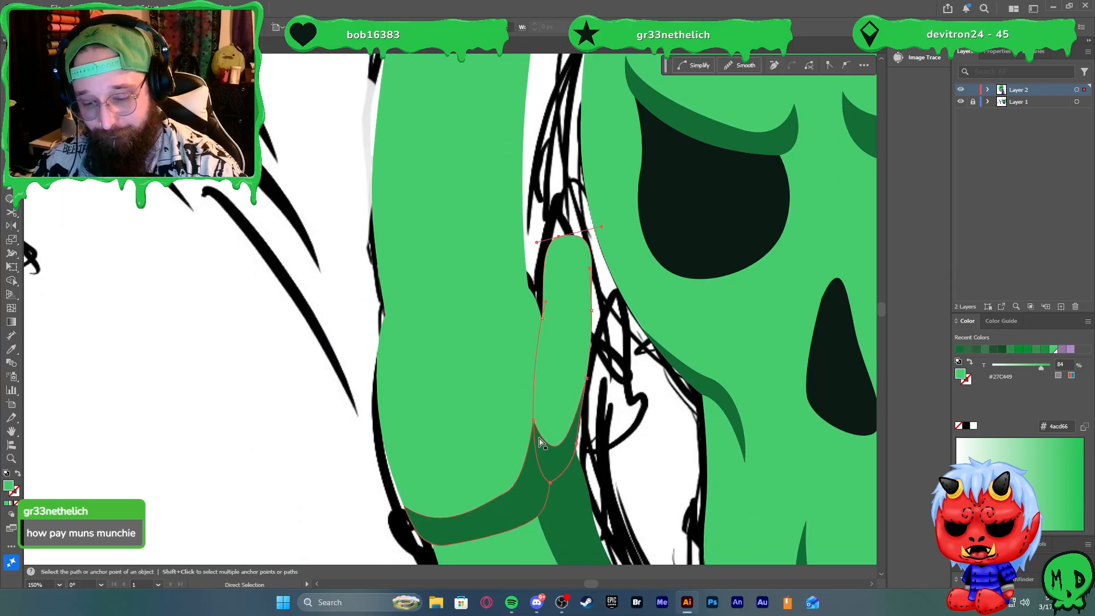
key(p)
click(455, 360)
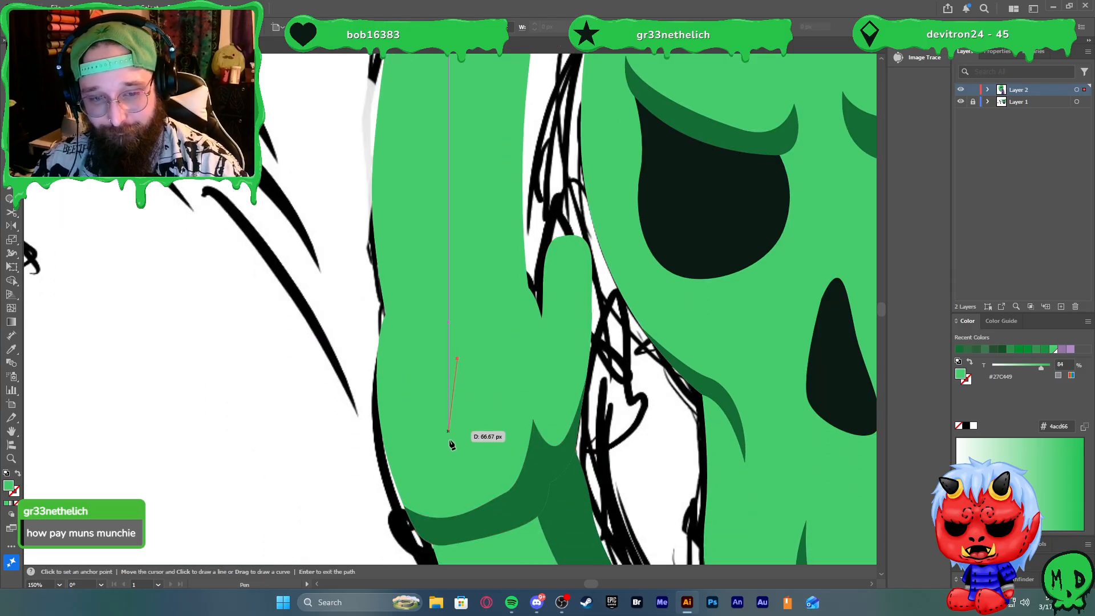
drag(445, 471, 420, 484)
drag(395, 421, 429, 429)
click(457, 360)
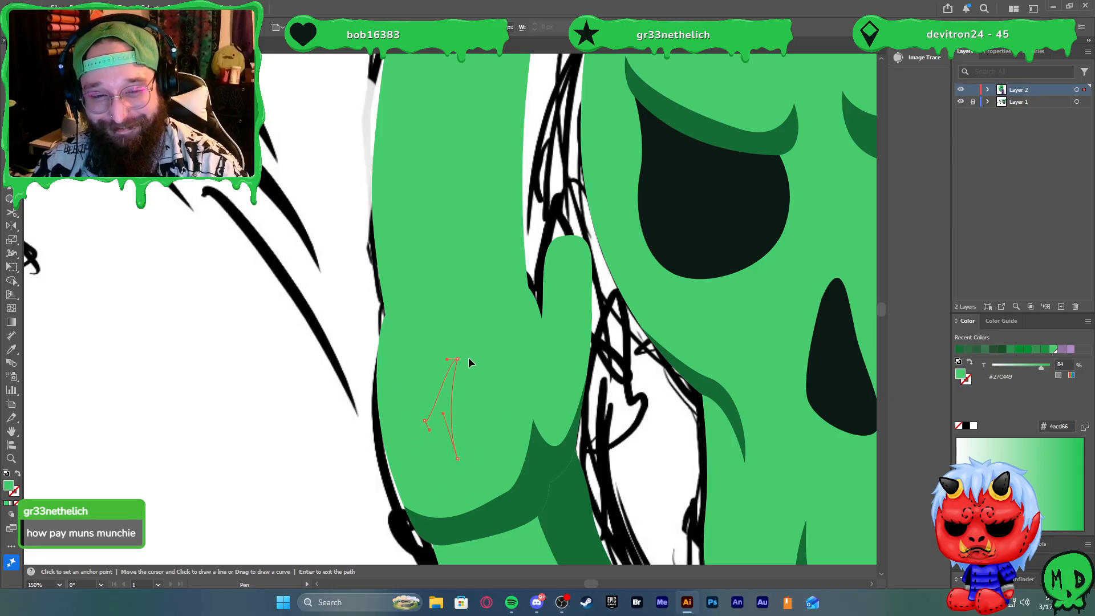
key(i)
click(529, 485)
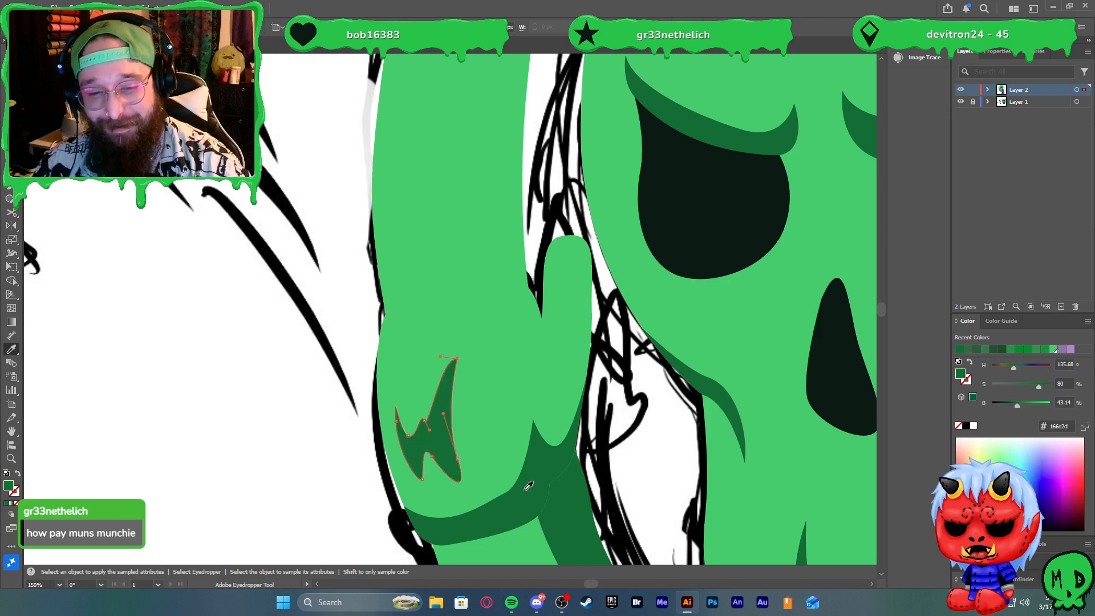
key(v)
click(350, 479)
Draw a curved dark green crease across the outer edge of the thumb's middle with the Pen tool
scroll(319, 454, down, 2)
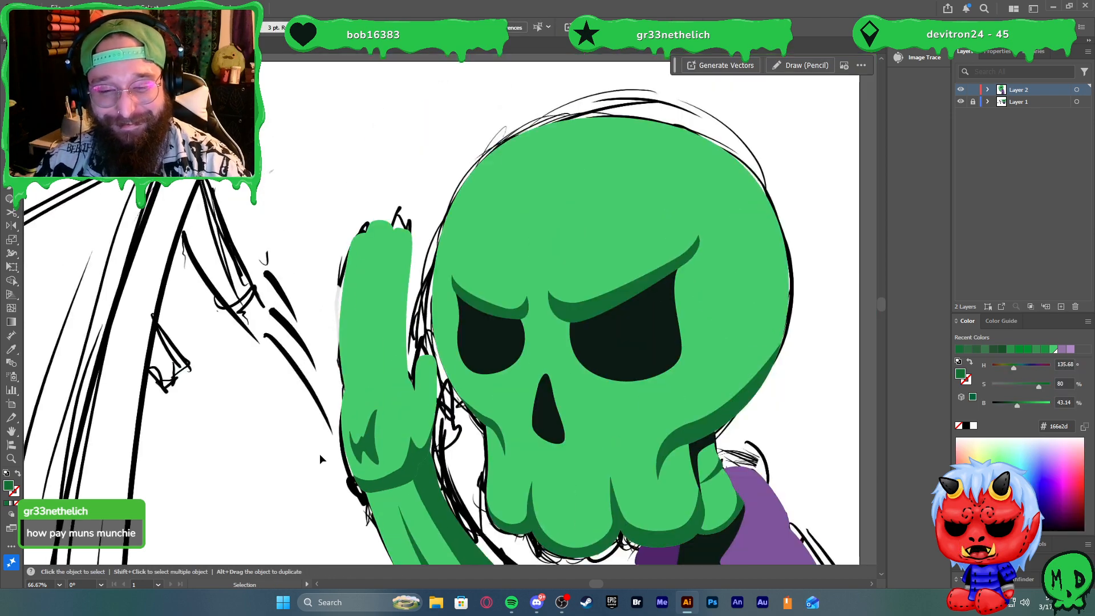
scroll(334, 464, down, 3)
scroll(317, 438, down, 2)
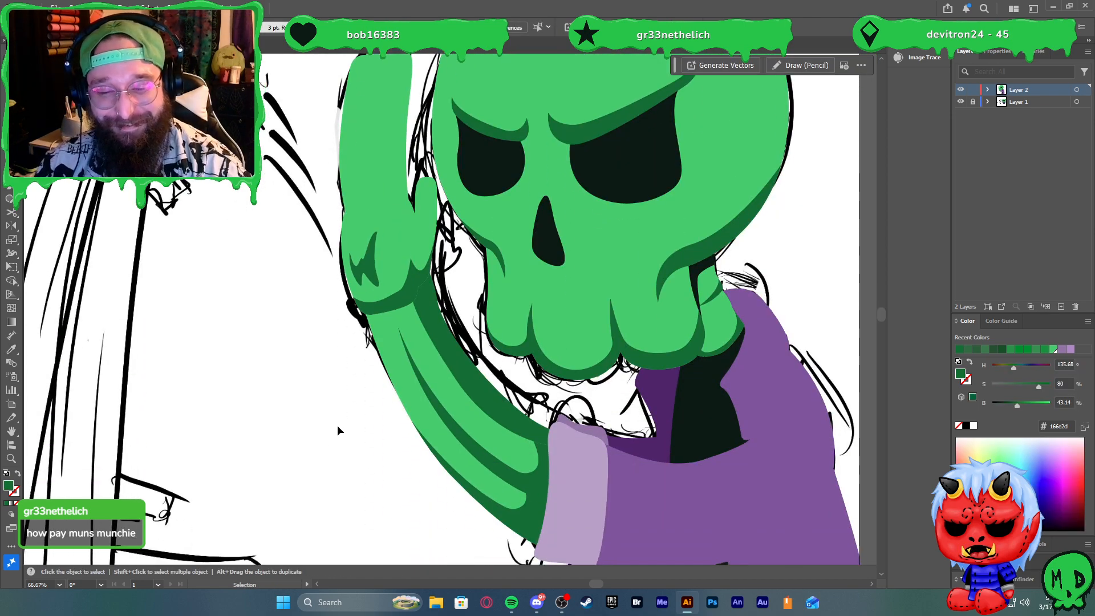
scroll(334, 422, down, 1)
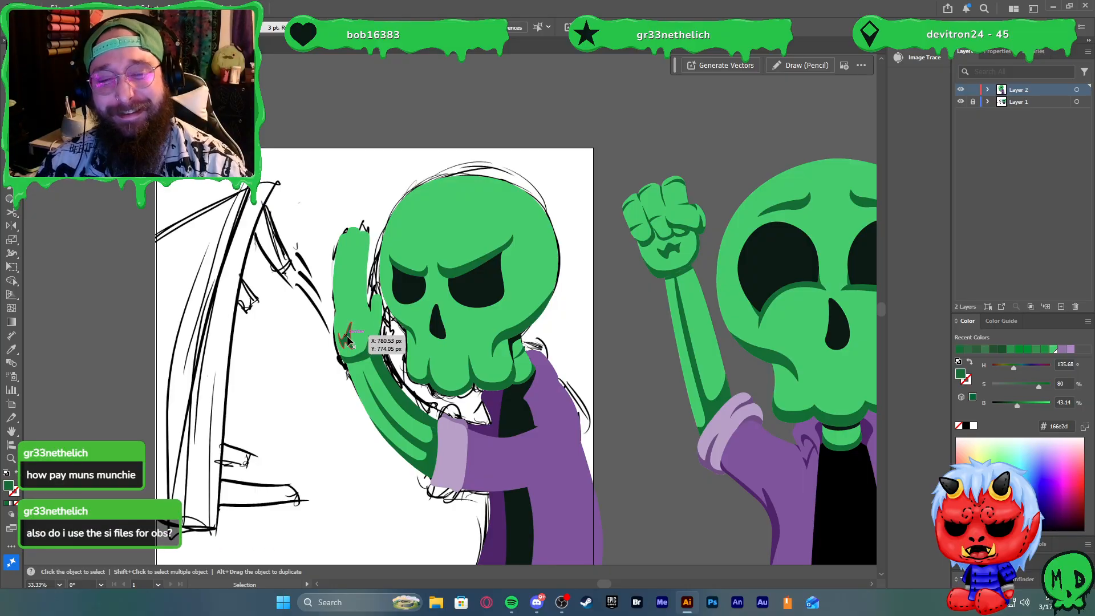
scroll(347, 335, up, 6)
key(ctrl+shift+a)
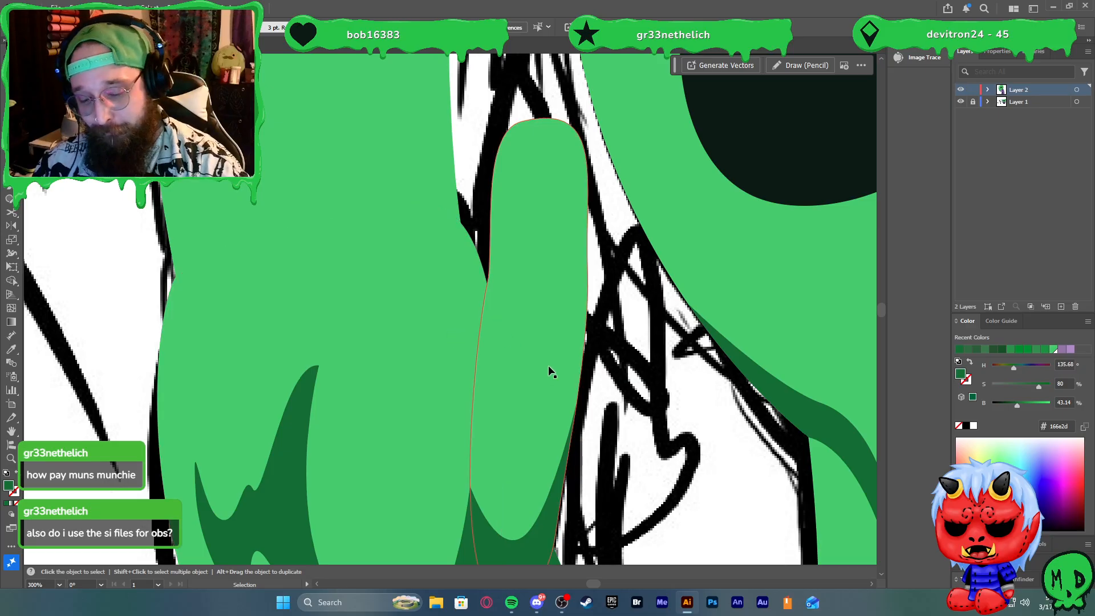
key(p)
click(579, 386)
drag(526, 325, 483, 303)
drag(586, 333, 618, 370)
click(580, 388)
Select the thumb and its crease and remove the part outside the thumb's outline with the Shape Builder
scroll(569, 193, down, 9)
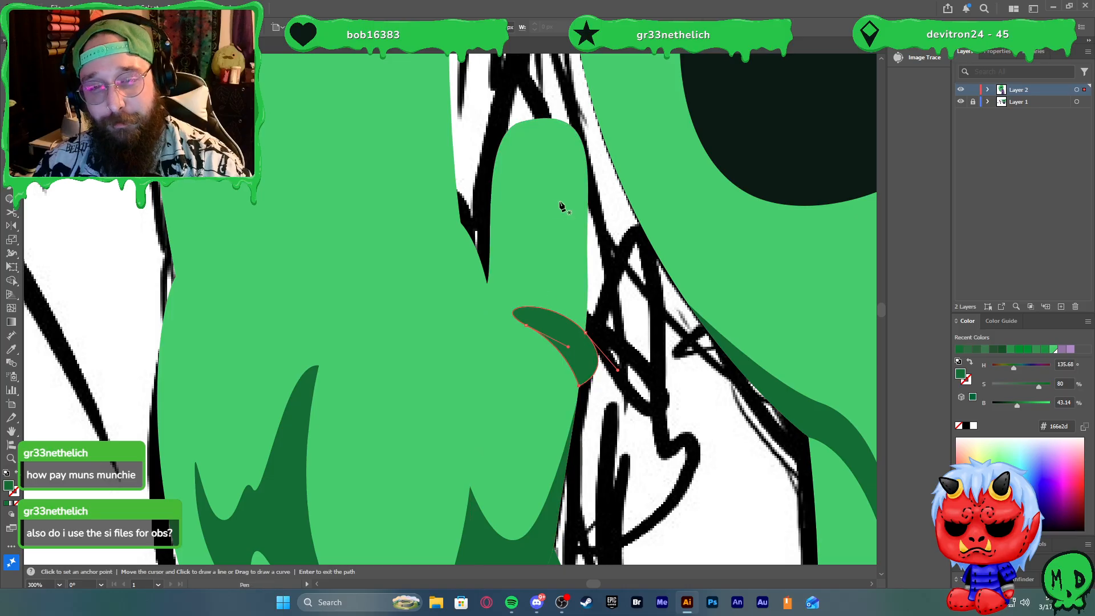
scroll(541, 248, up, 6)
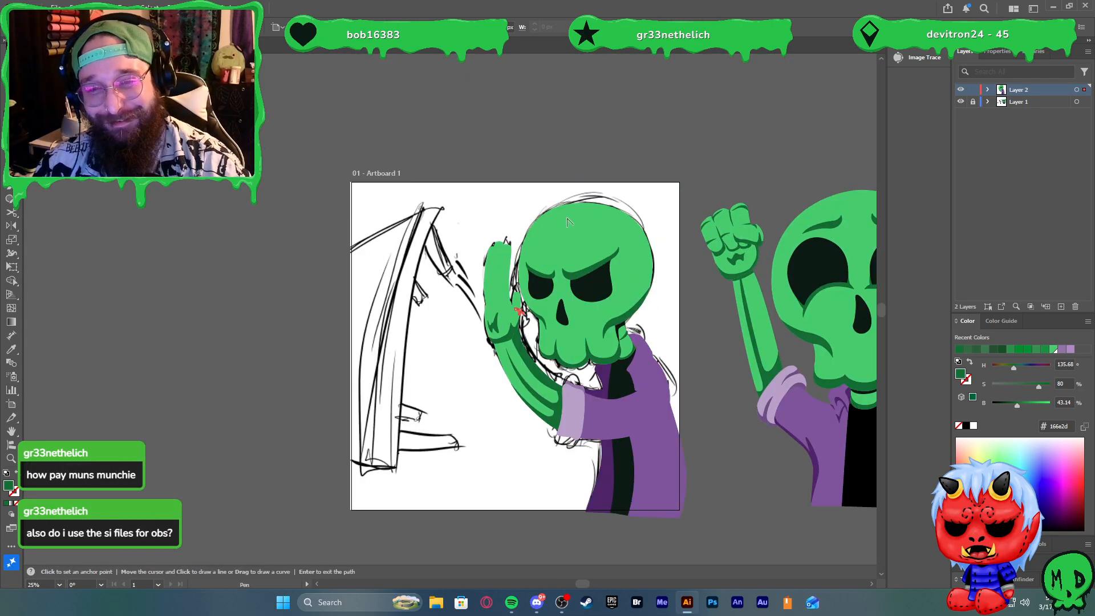
scroll(542, 248, up, 1)
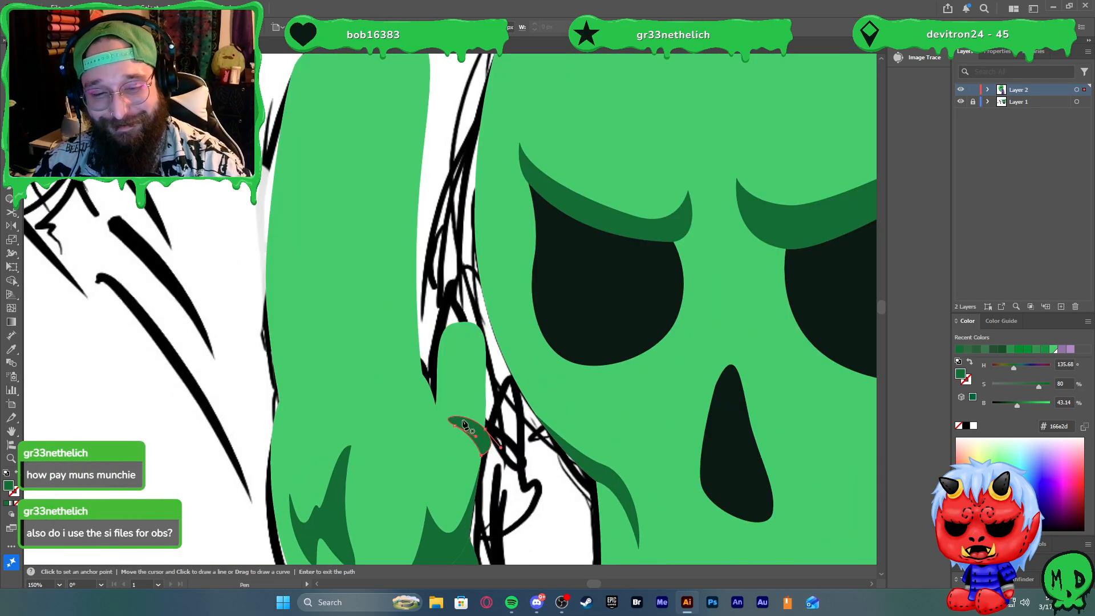
key(v)
shift+click(469, 390)
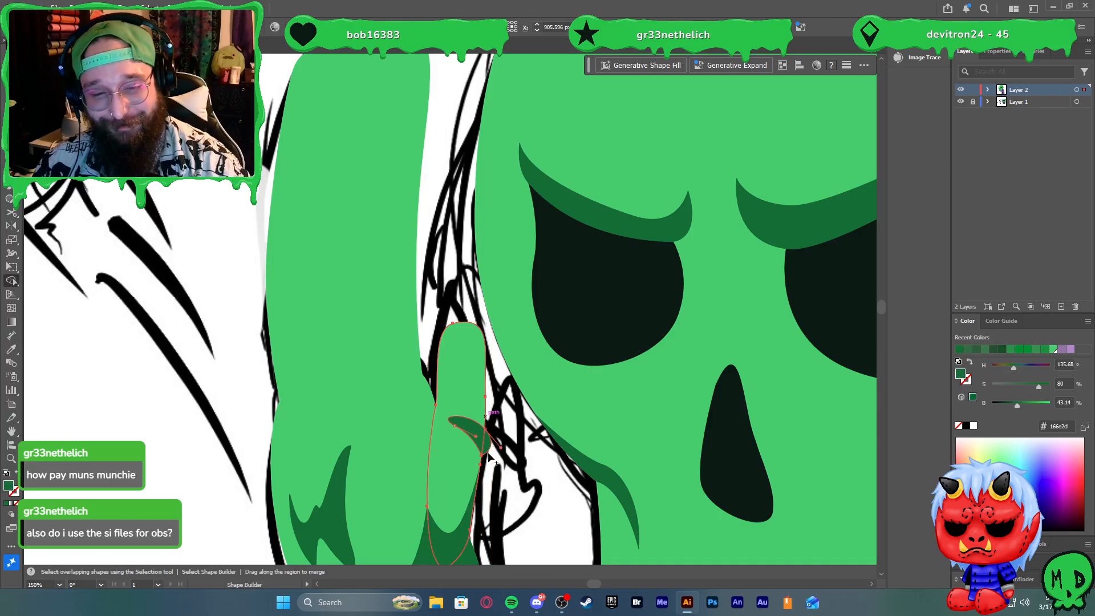
click(516, 468)
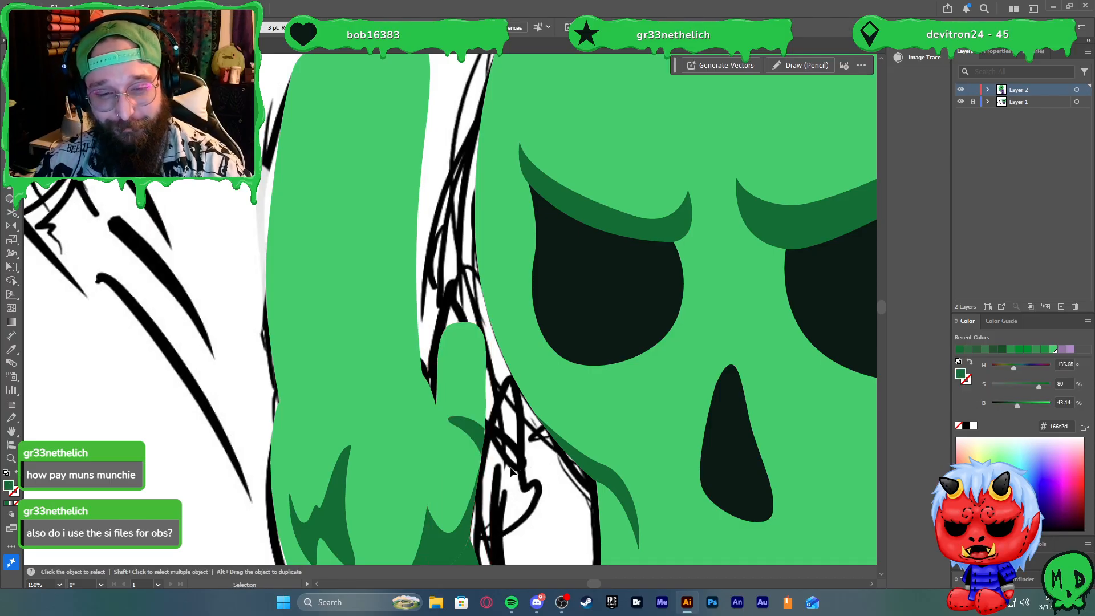
Draw a narrow shading shape where the thumb meets the palm and fill it with the thumb crease's dark green
click(439, 445)
scroll(405, 456, up, 2)
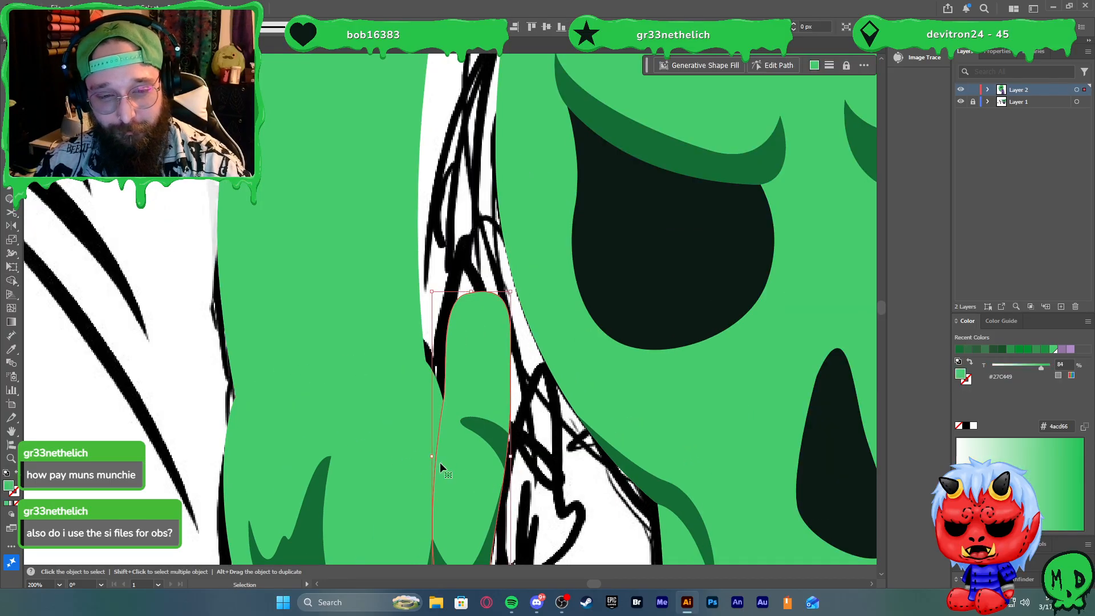
key(p)
click(428, 373)
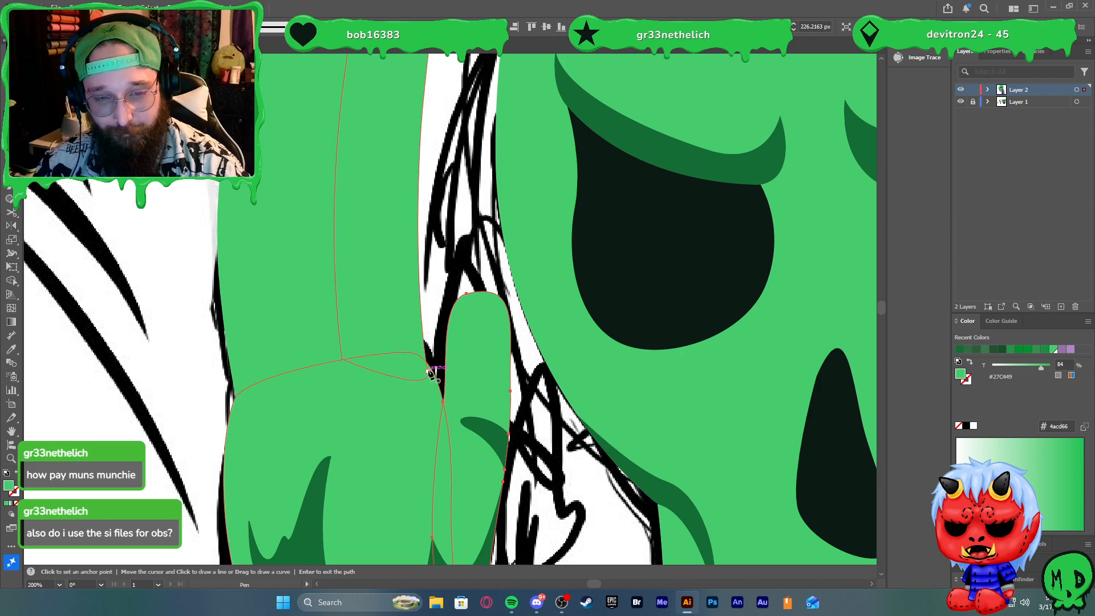
drag(424, 432, 413, 460)
click(445, 498)
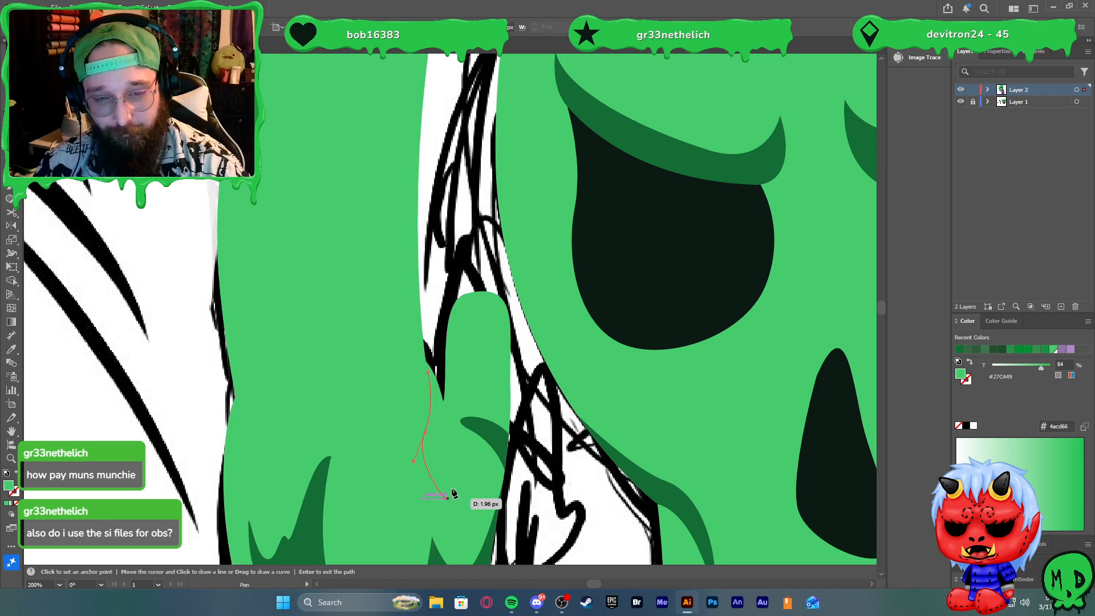
click(460, 401)
click(429, 359)
drag(430, 380, 436, 403)
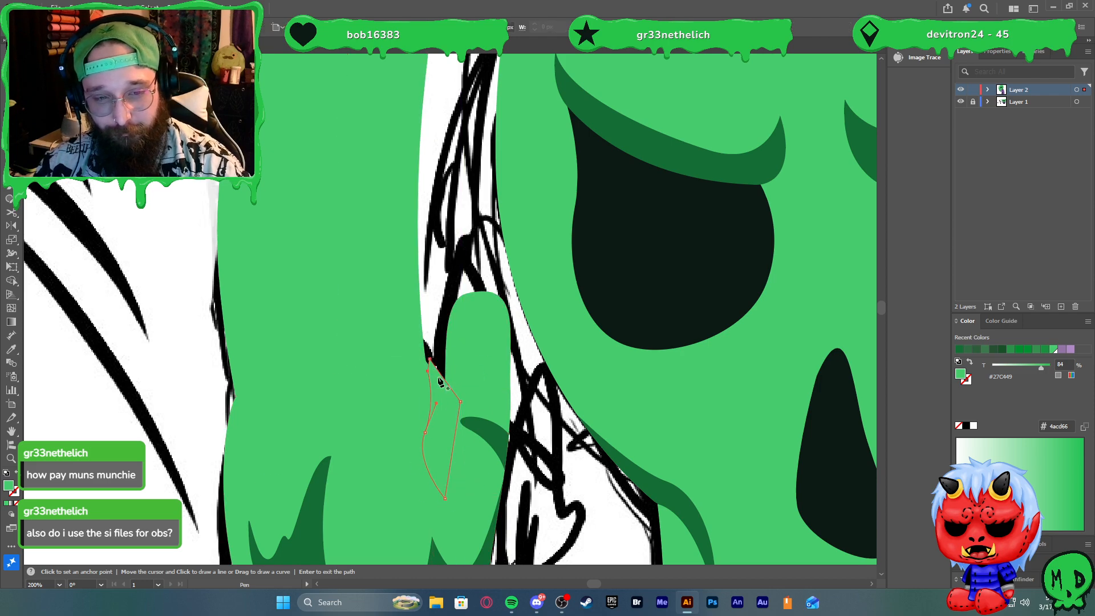
key(i)
click(466, 432)
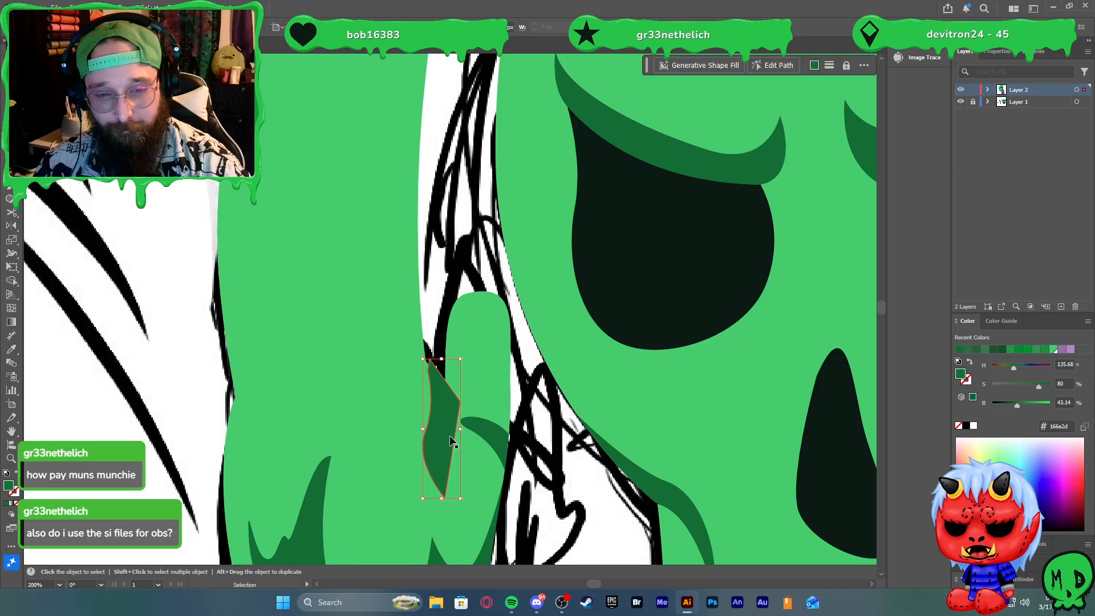
Trim the narrow shading between thumb and palm to the palm's outline with the Shape Builder
ctrl+click(414, 422)
key(shift+m)
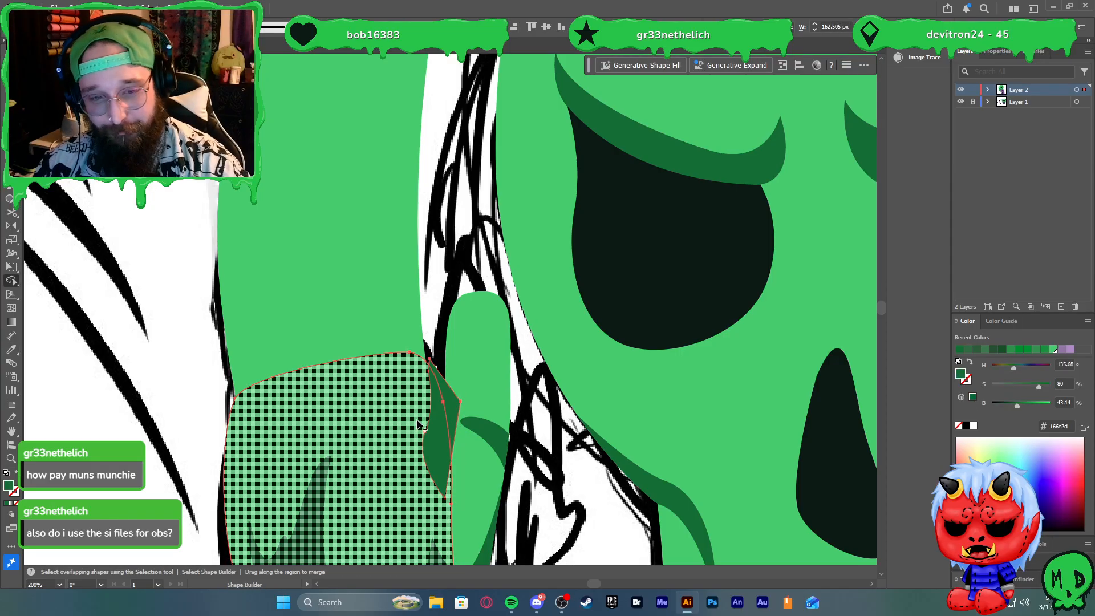
key(v)
click(511, 414)
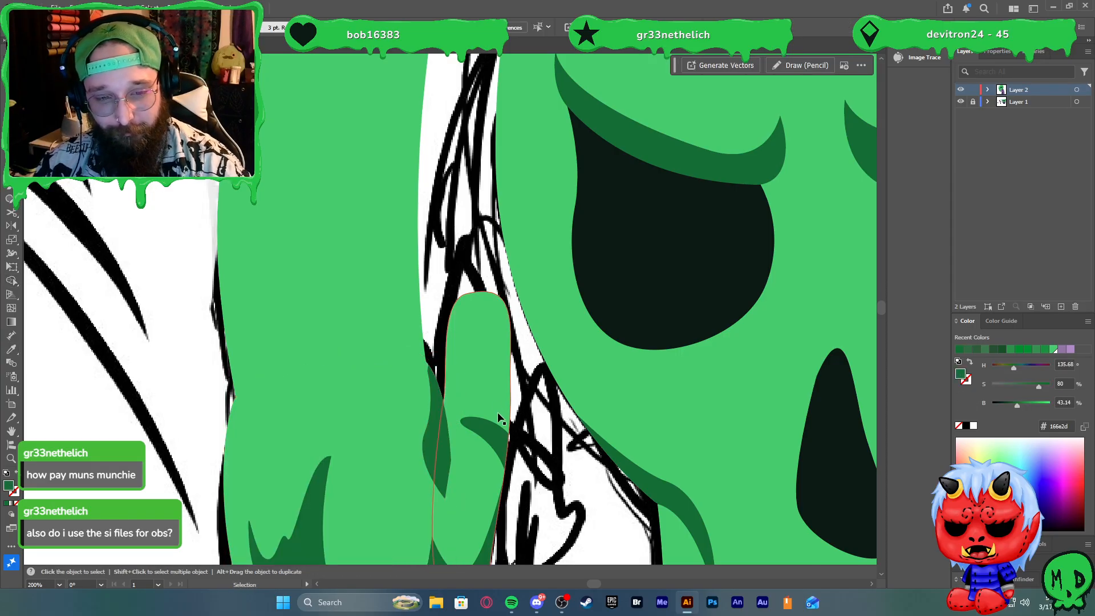
Trim the narrow dark green shading between palm and thumb to the thumb's edge with the Shape Builder
click(494, 412)
shift+click(441, 440)
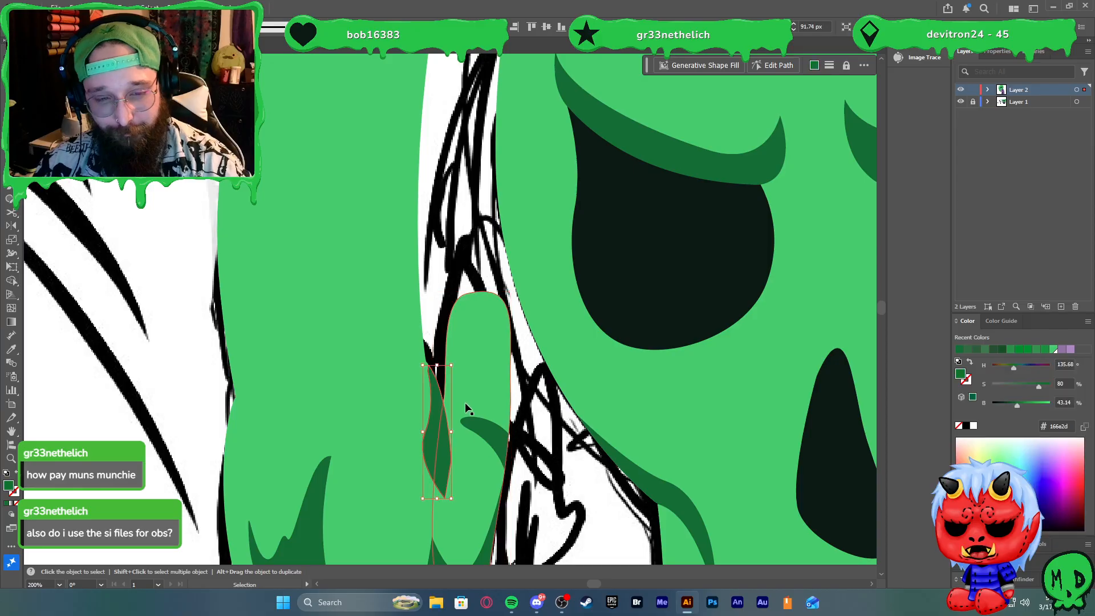
key(shift+m)
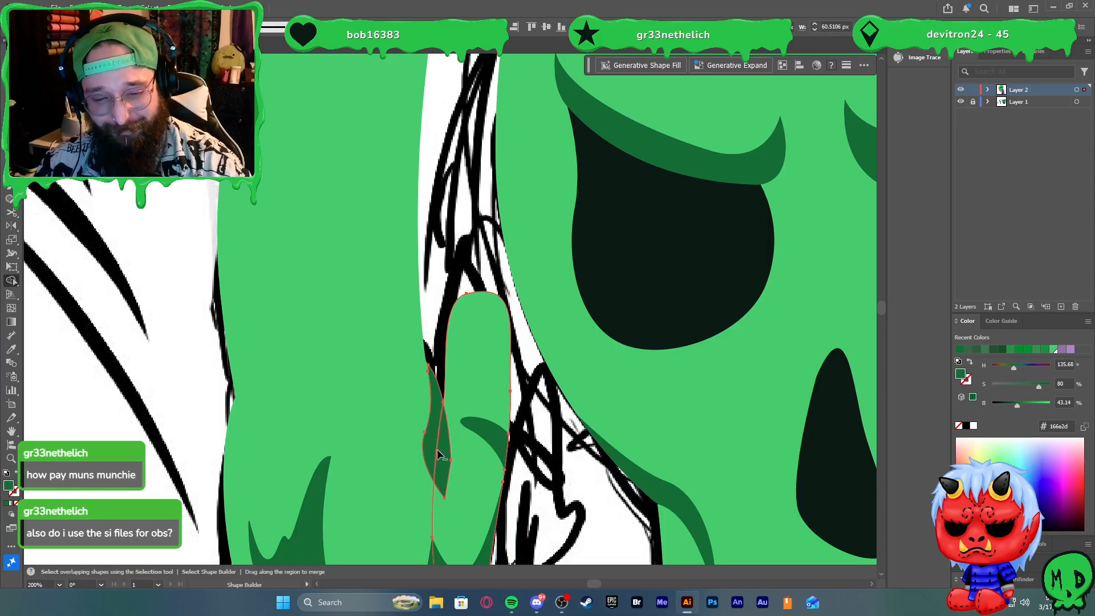
key(v)
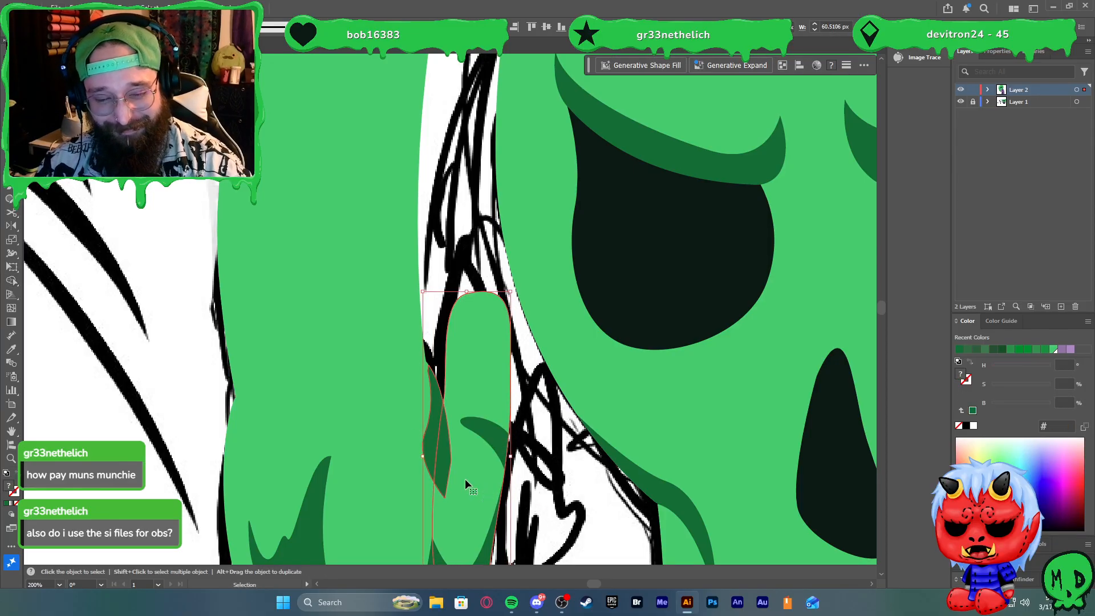
key(a)
click(499, 480)
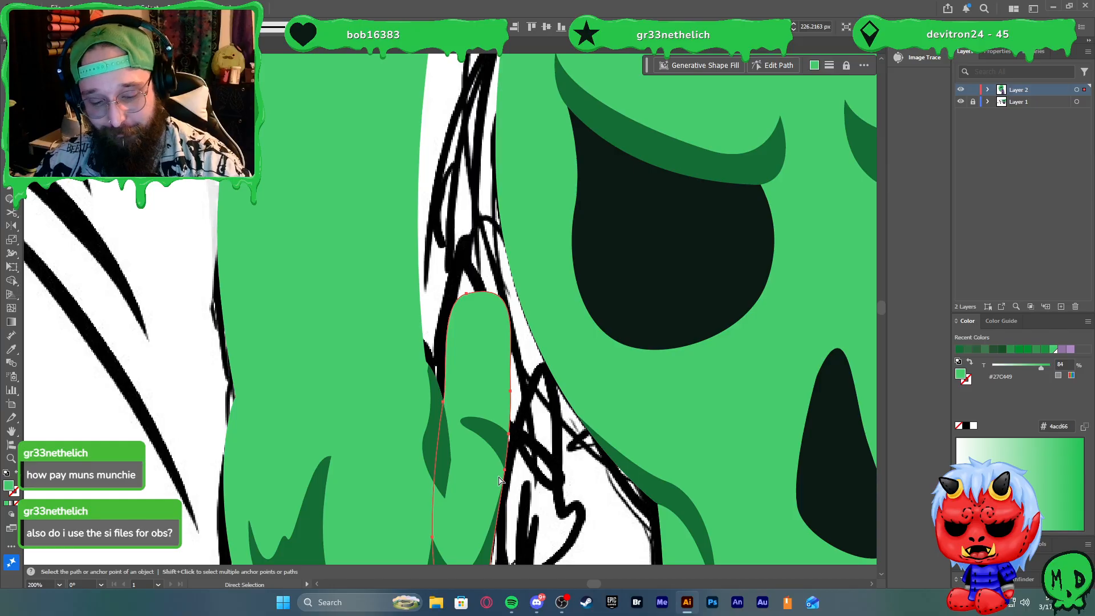
key(ctrl+z)
key(shift+b)
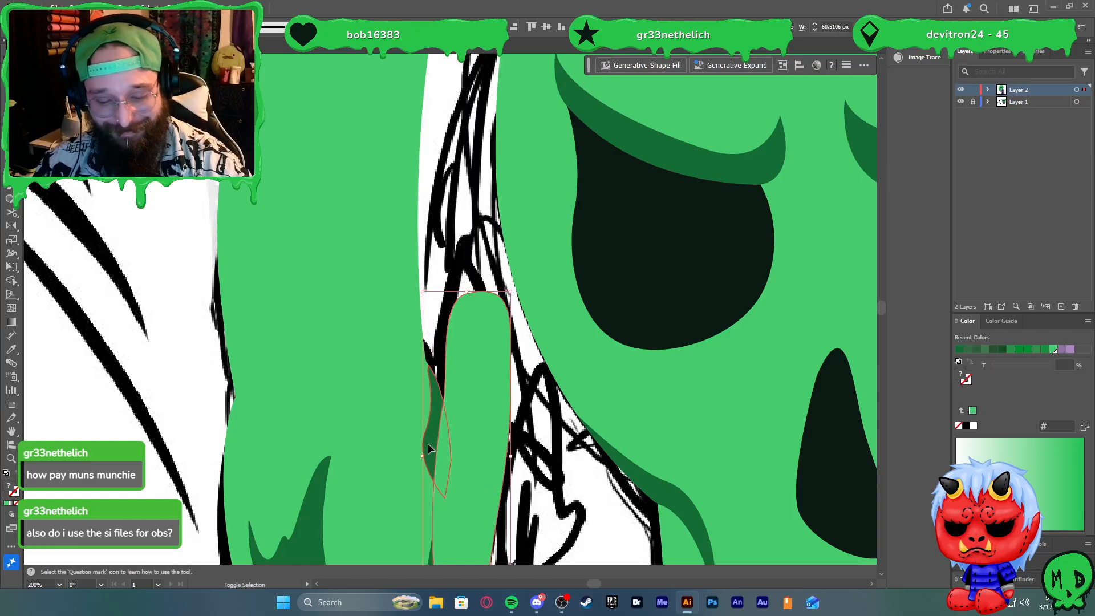
key(shift+m)
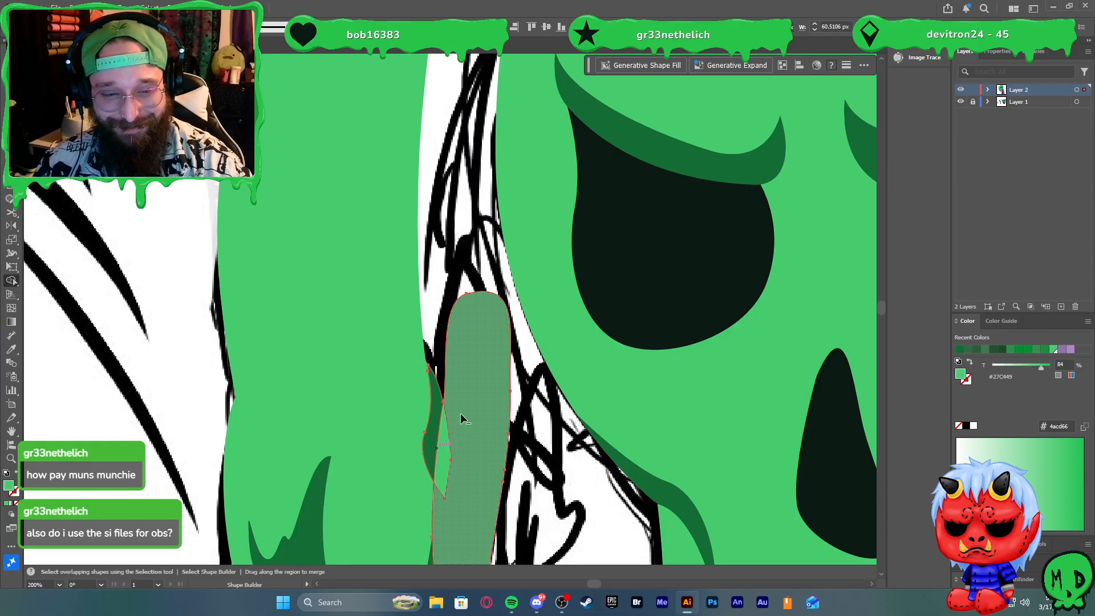
drag(463, 418, 449, 456)
key(v)
click(431, 447)
click(529, 487)
Examine the raised hand's shading against the whole character and the neighbouring raised-fist version
scroll(528, 486, down, 4)
scroll(528, 487, down, 1)
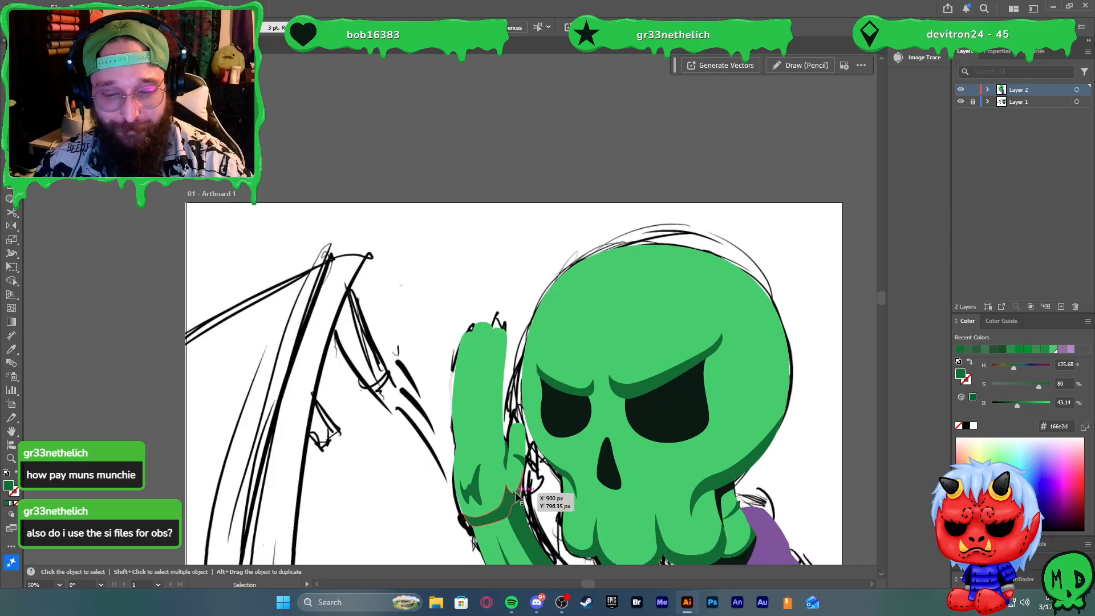
scroll(548, 484, down, 1)
key(a)
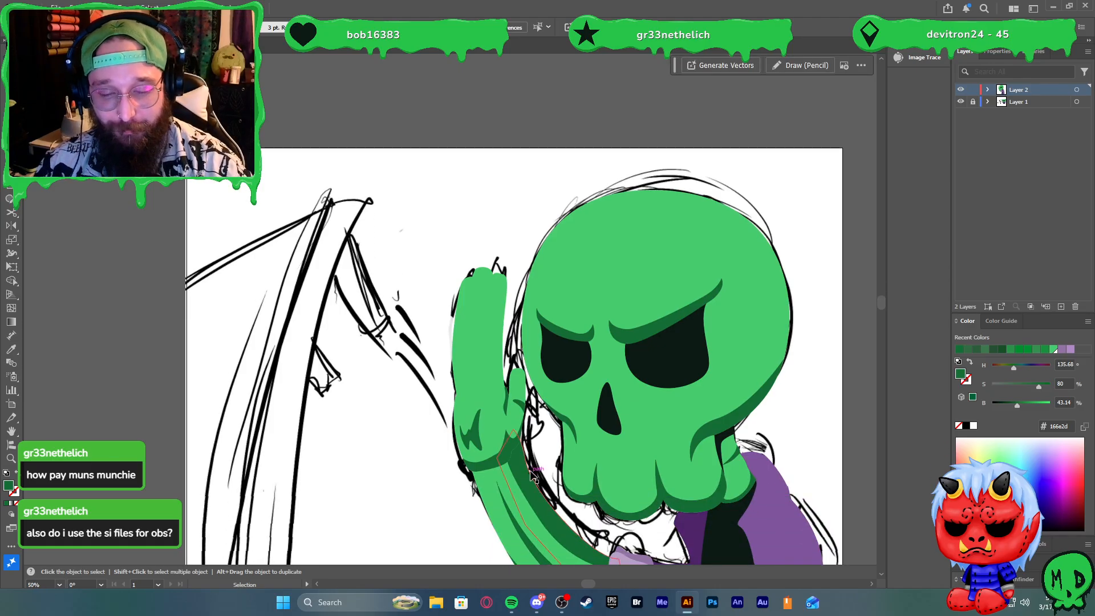
scroll(527, 491, right, 3)
scroll(495, 479, left, 3)
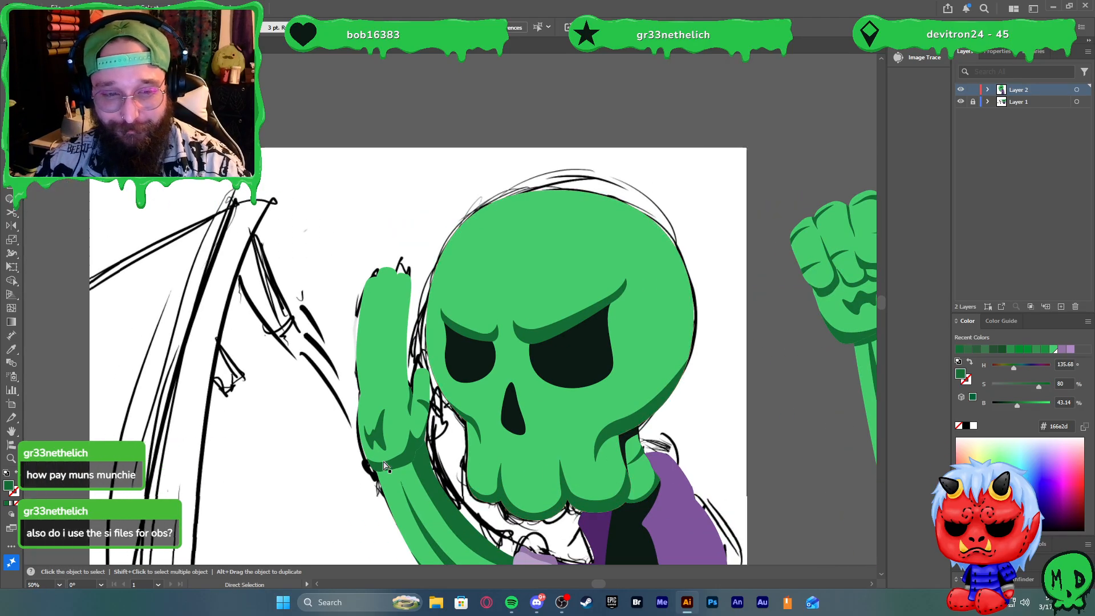
scroll(394, 465, down, 3)
scroll(407, 471, down, 3)
scroll(409, 471, up, 2)
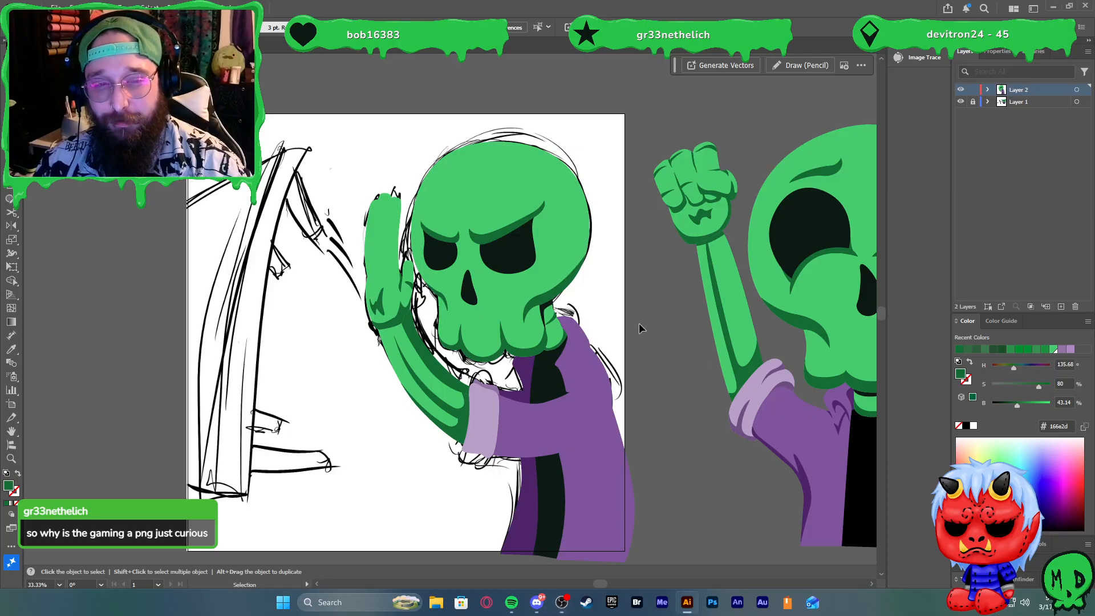
scroll(701, 295, down, 2)
Try to colour the raised hand's three finger shapes black together, and undo it
scroll(541, 286, up, 6)
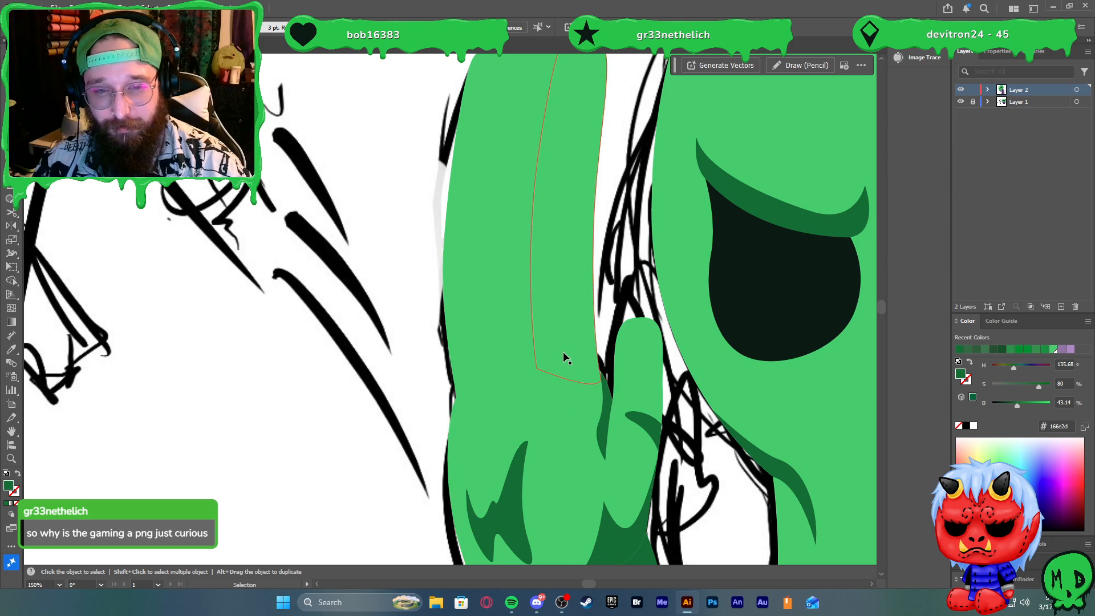
click(551, 384)
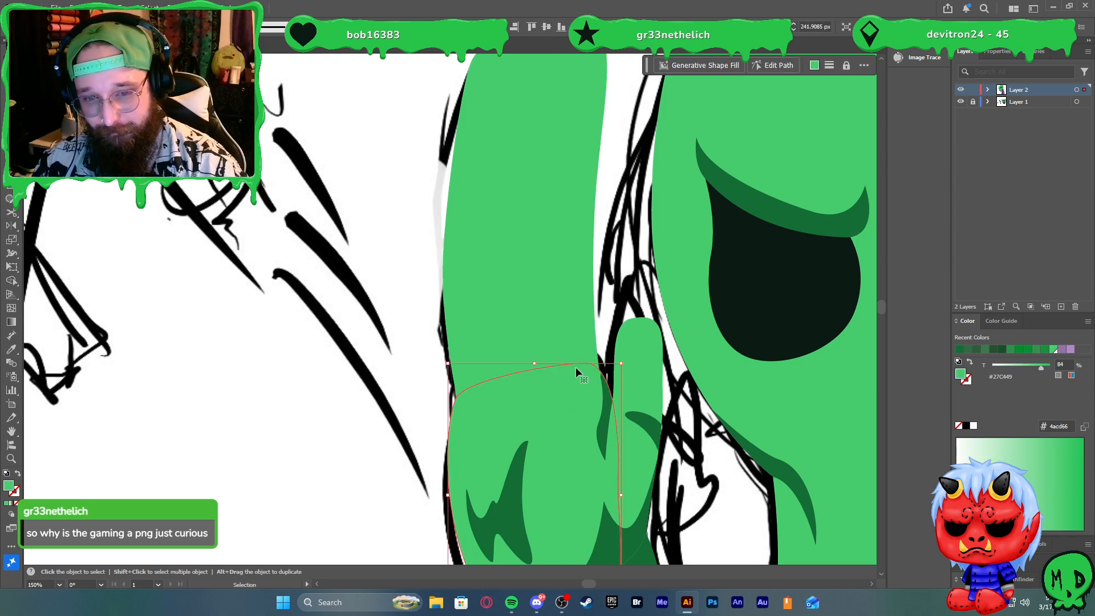
click(582, 315)
shift+click(520, 306)
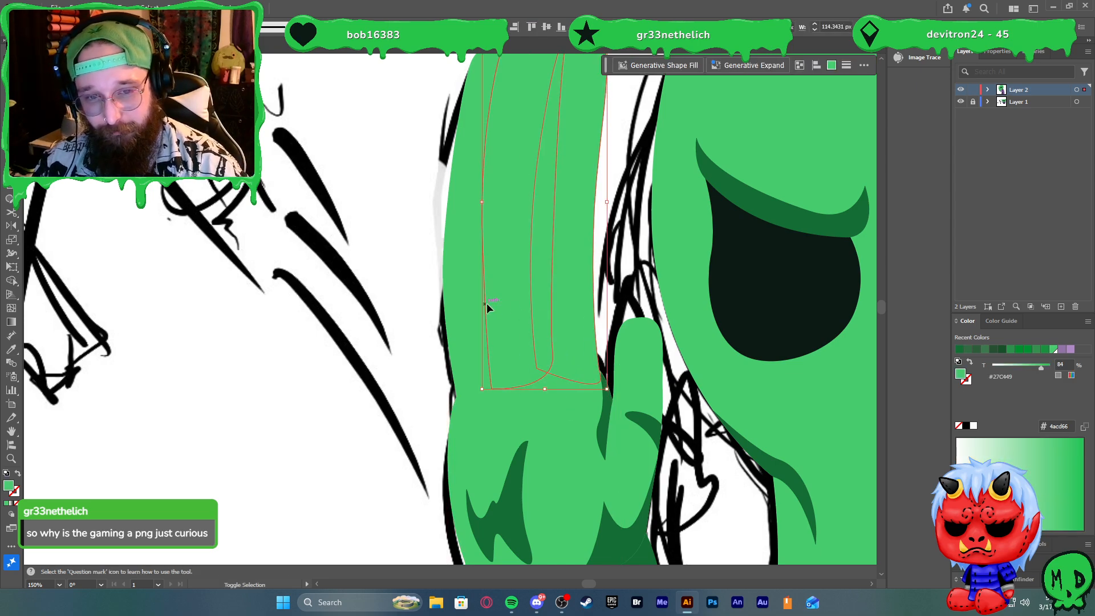
shift+click(483, 301)
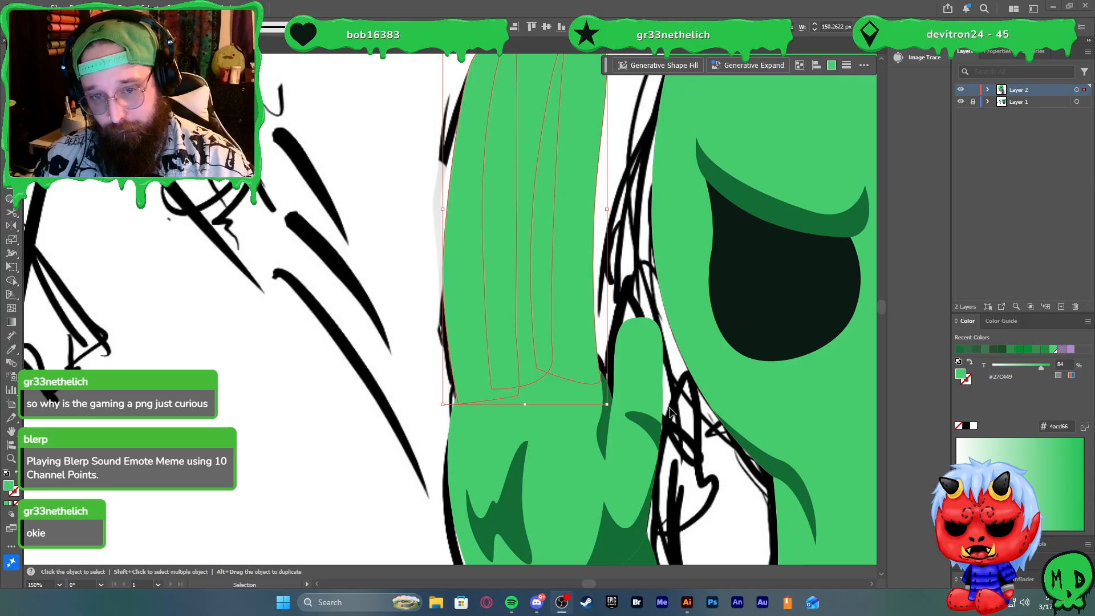
click(965, 425)
key(ctrl+z)
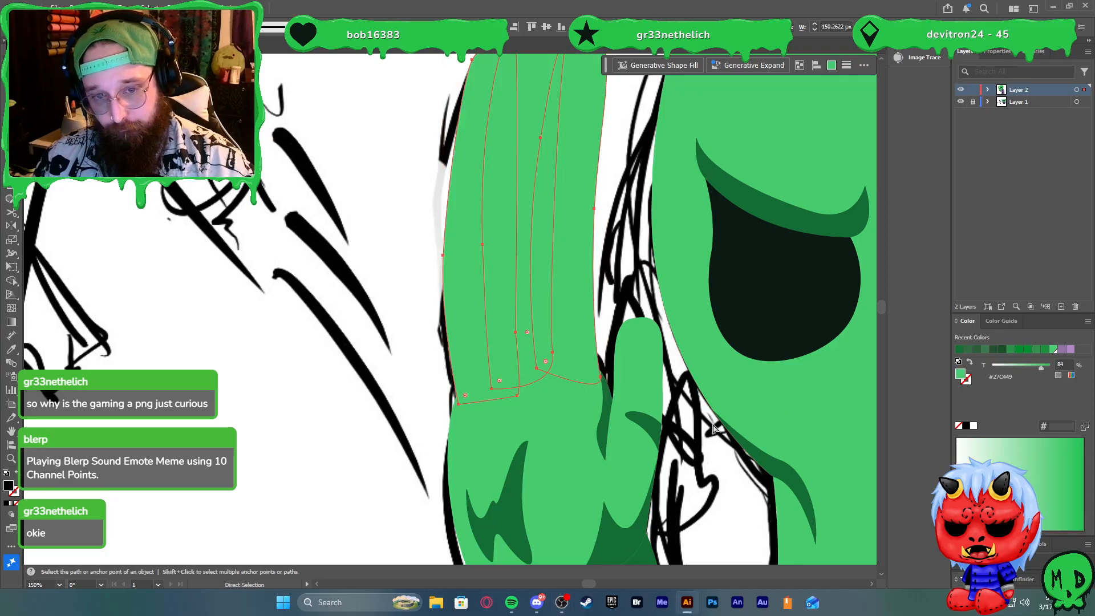
click(540, 393)
click(546, 364)
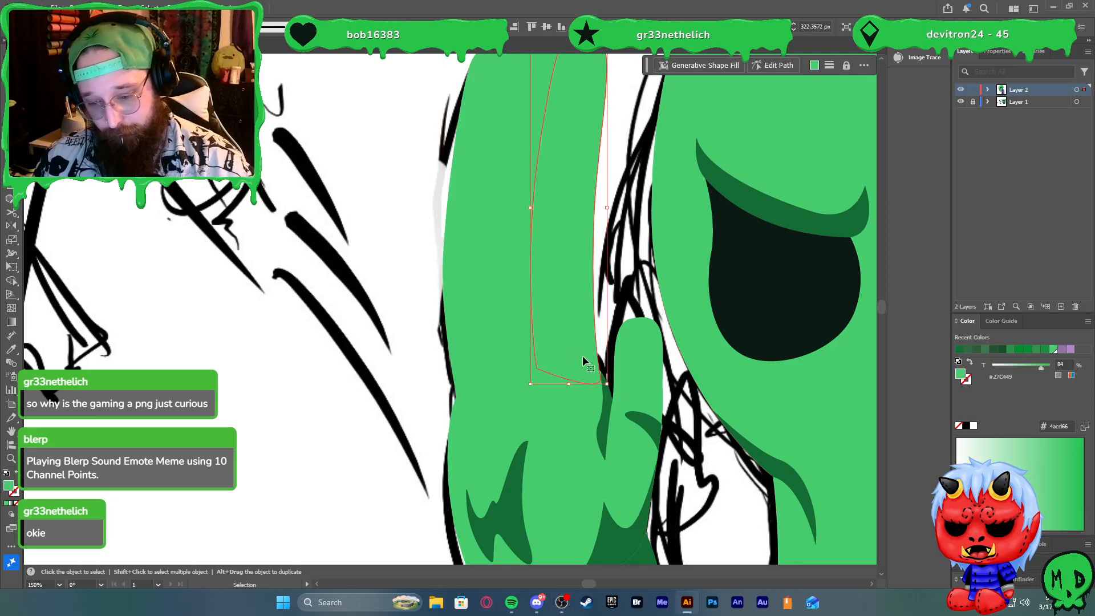
key(plus)
key(v)
click(623, 300)
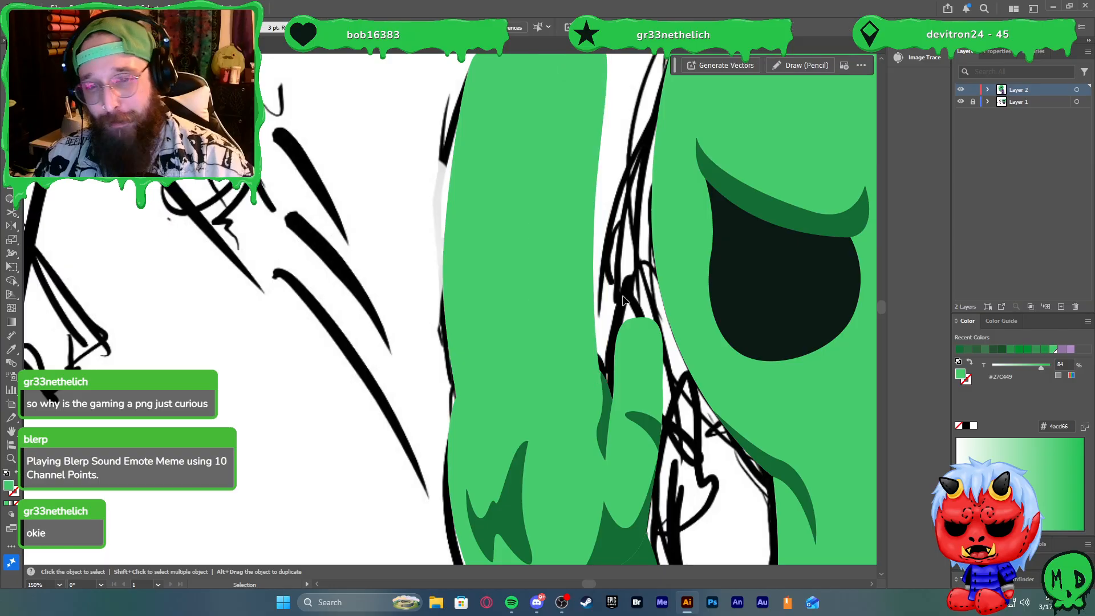
key(p)
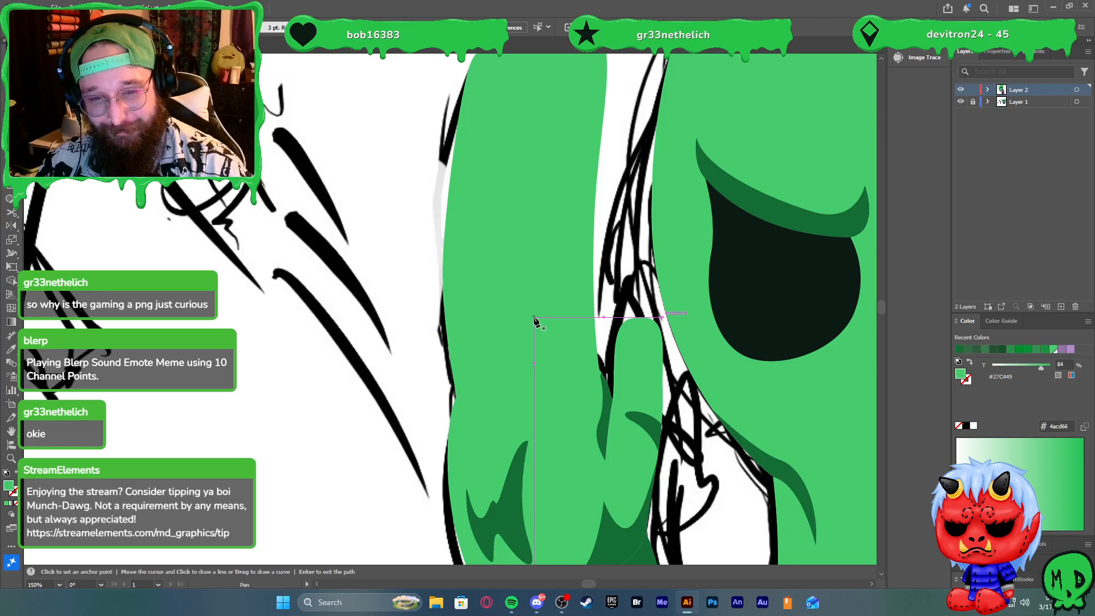
Give the finger nearest the skull a black stroke while keeping its green fill
key(v)
click(576, 317)
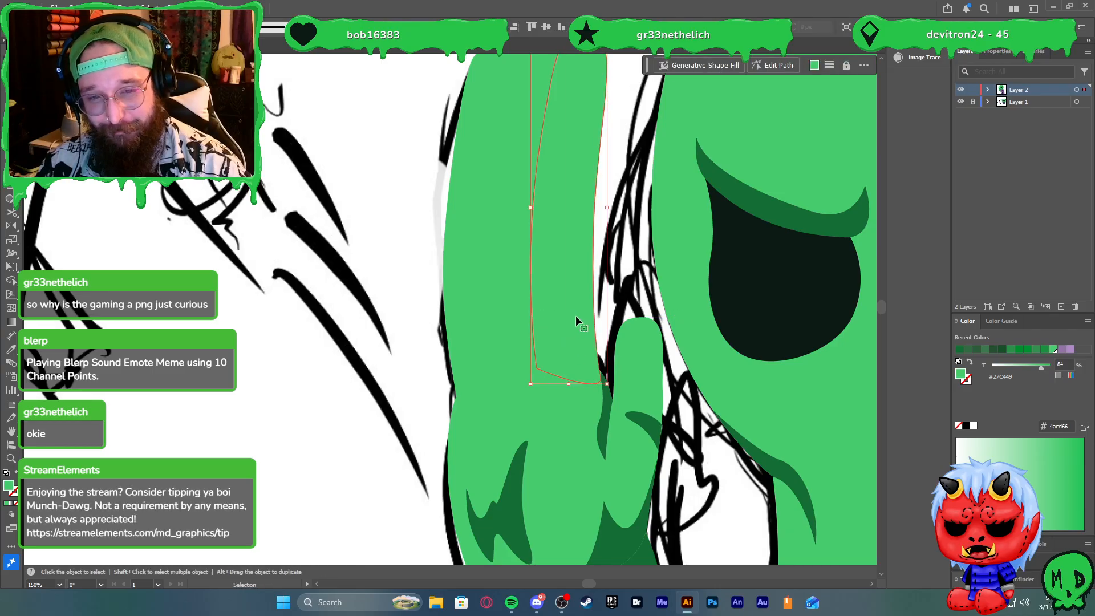
key(x)
click(966, 425)
key(x)
click(650, 296)
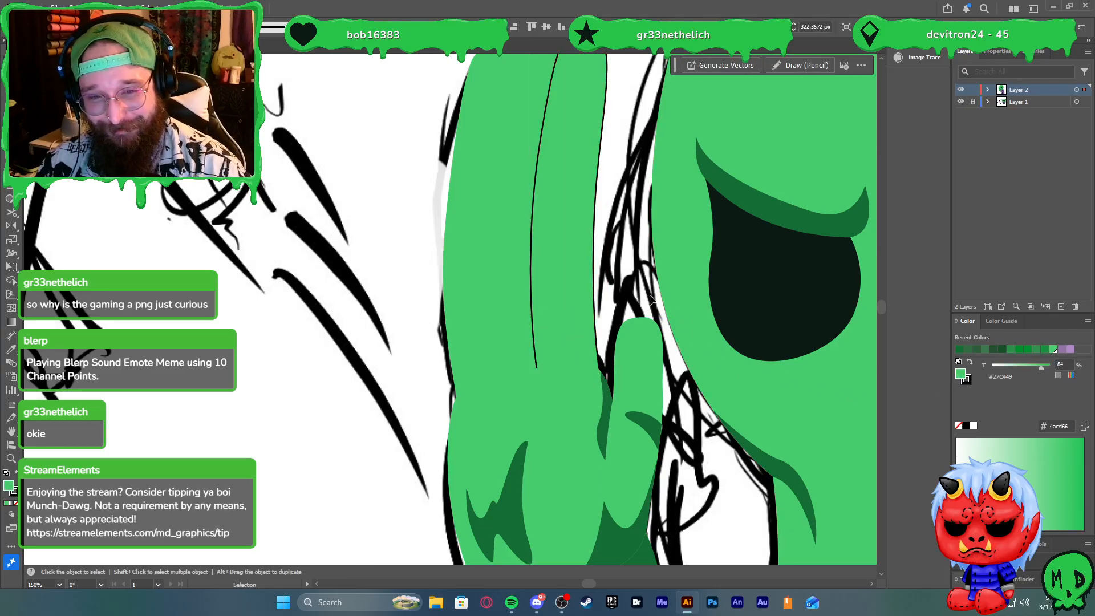
Draw a closed shading shape with a curved upper edge across the base of the finger nearest the skull with the Pen tool
key(p)
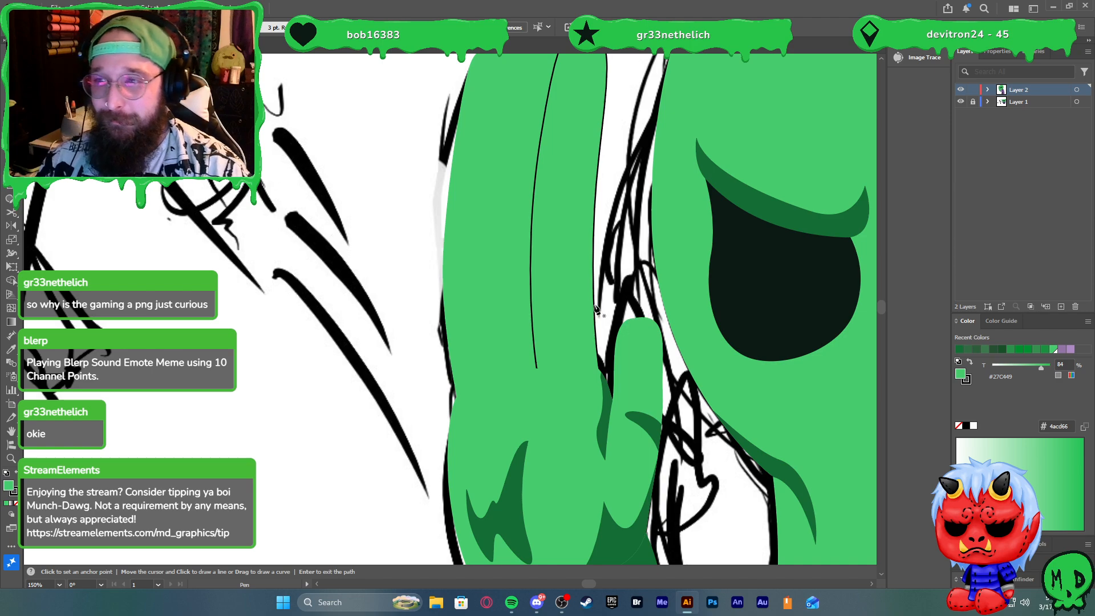
click(532, 320)
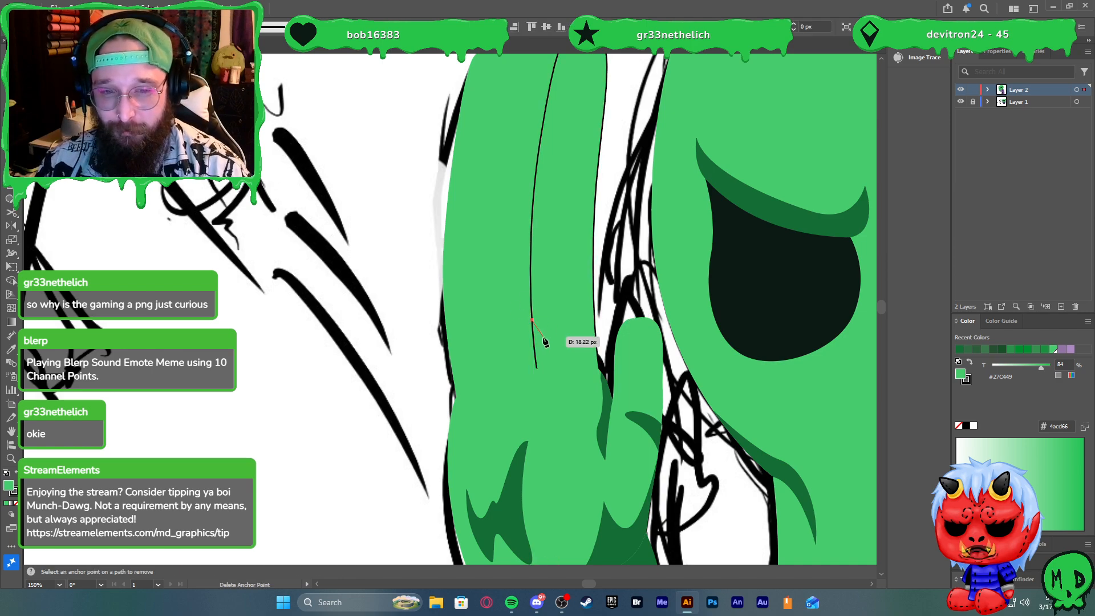
drag(549, 344, 566, 350)
click(594, 337)
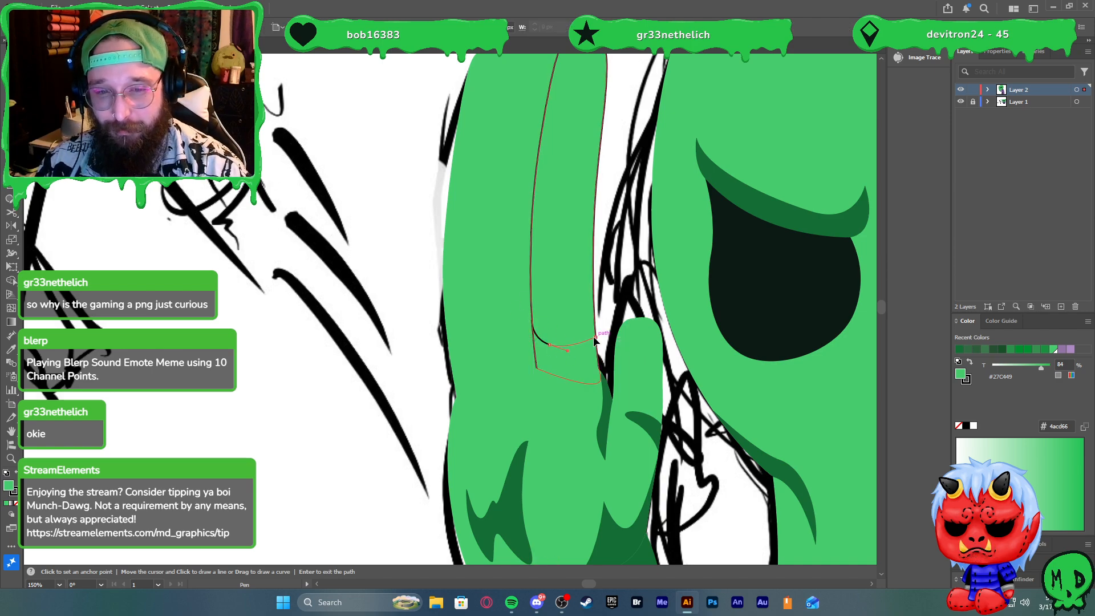
click(598, 318)
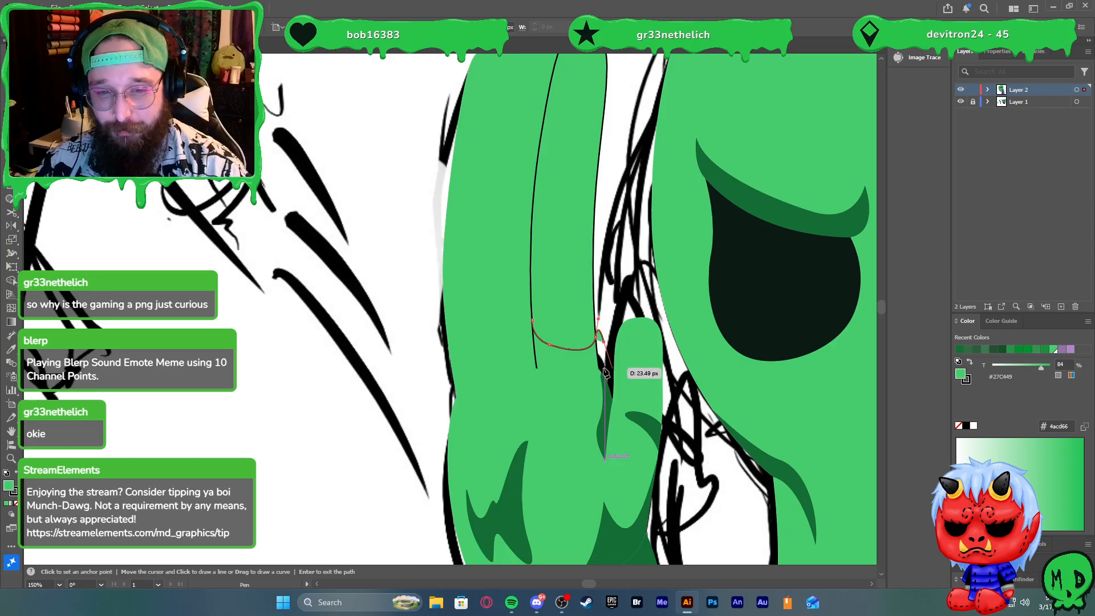
click(604, 367)
click(597, 389)
drag(539, 389, 530, 388)
click(522, 360)
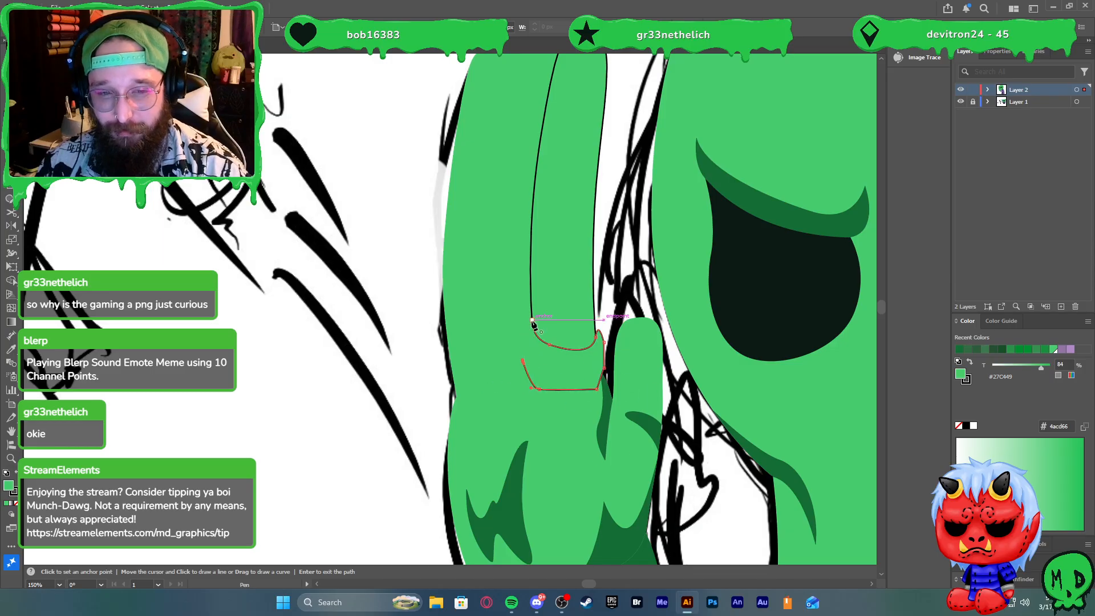
click(532, 321)
Remove the finger base shading's stroke and fill it with the dark green sampled from the skull's brow
key(v)
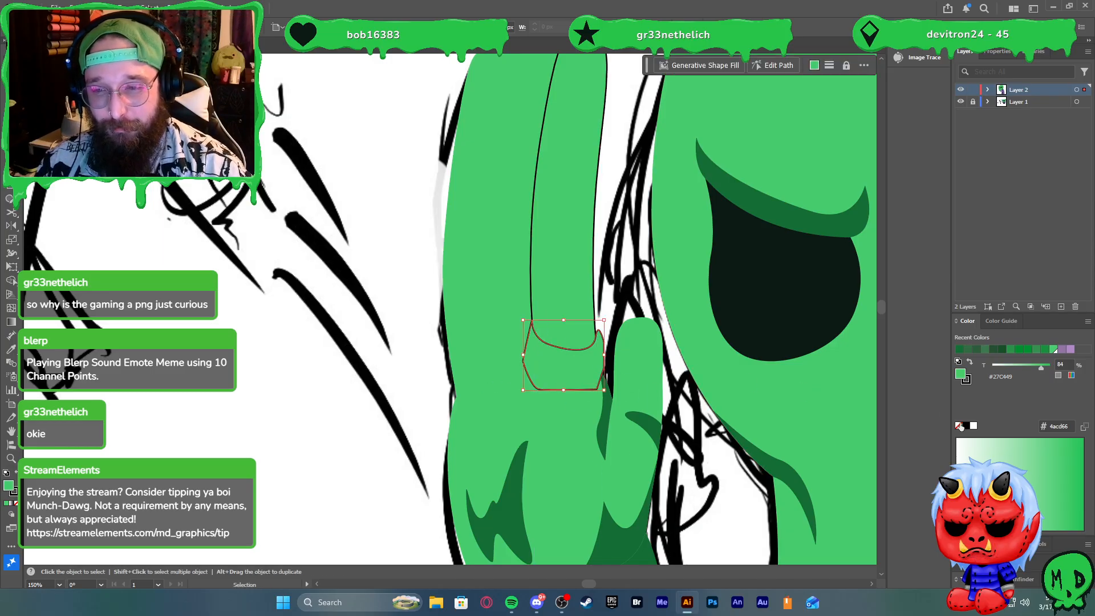
click(966, 425)
click(959, 426)
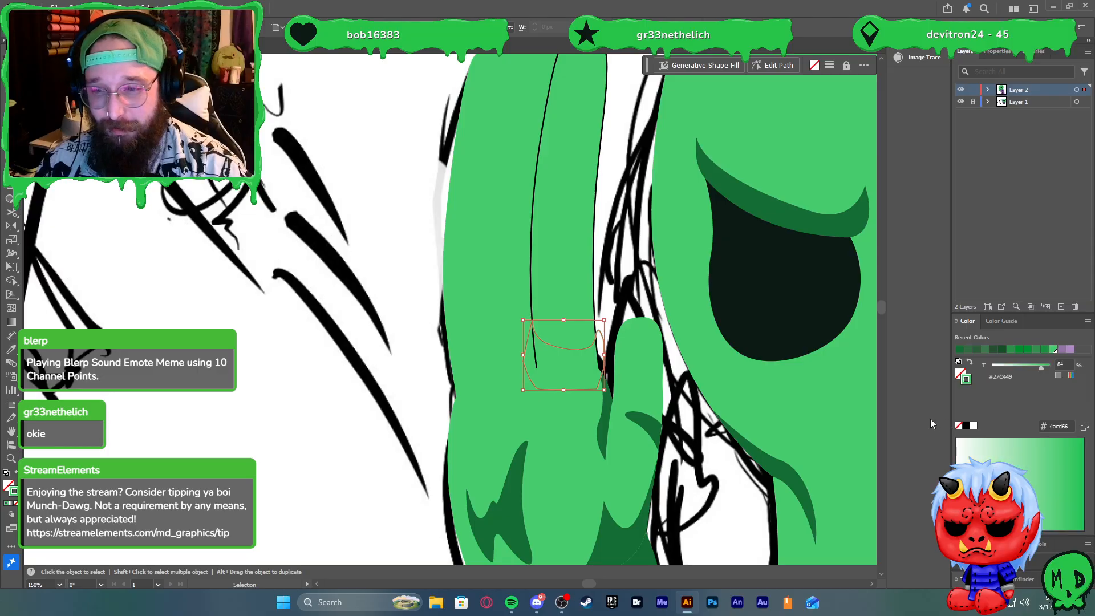
key(shift+x)
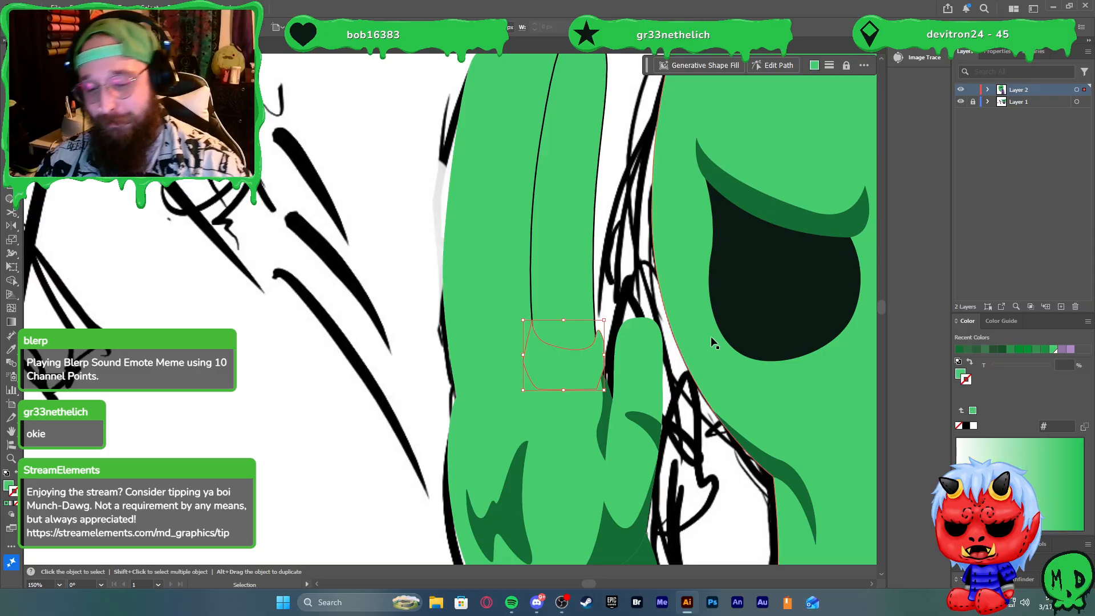
key(i)
click(776, 200)
Trim the base shading to the outline of the finger nearest the skull with the Shape Builder
key(v)
shift+click(582, 301)
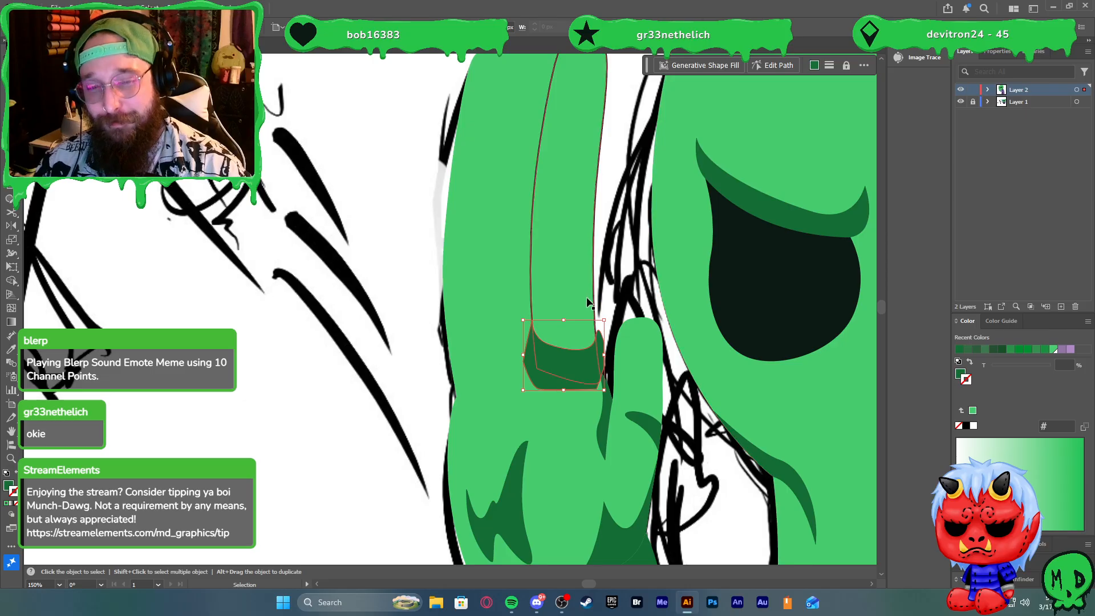
key(shift+m)
click(578, 299)
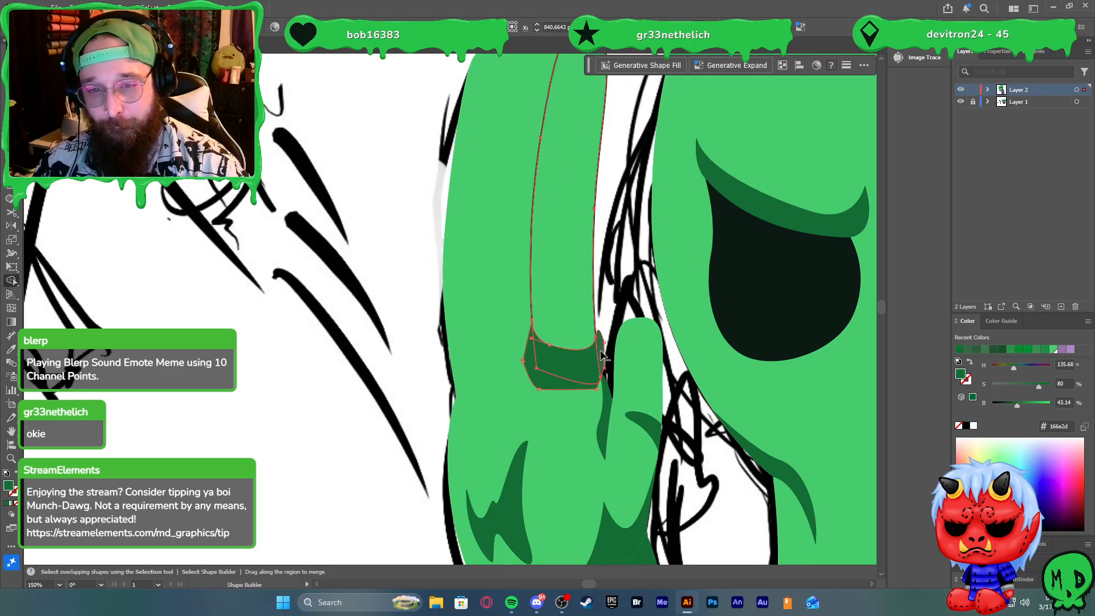
key(v)
click(612, 308)
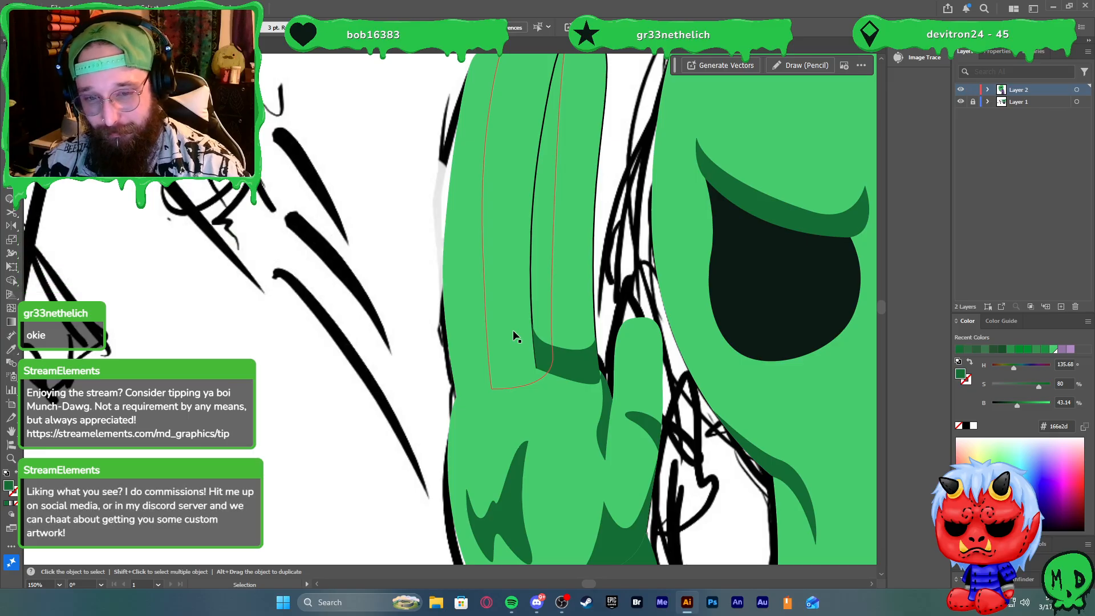
Give the middle finger a black stroke while keeping its green fill
click(513, 331)
key(x)
click(964, 427)
key(x)
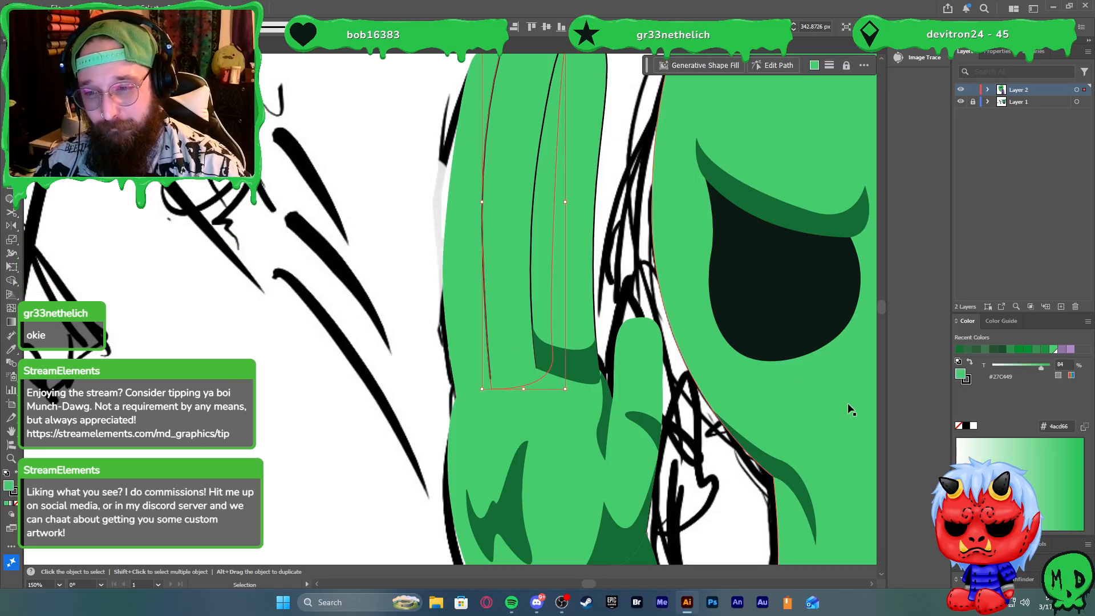
click(291, 297)
Draw a closed shading shape with the Pen tool across the middle finger's base, tapering up along the edge beside the finger nearest the skull
key(p)
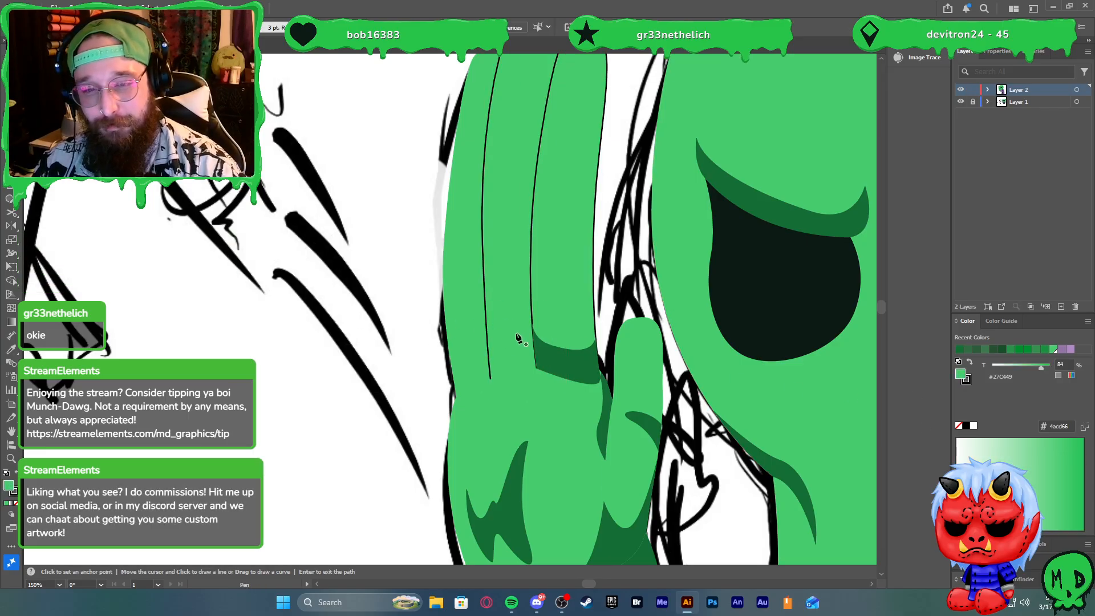
click(488, 341)
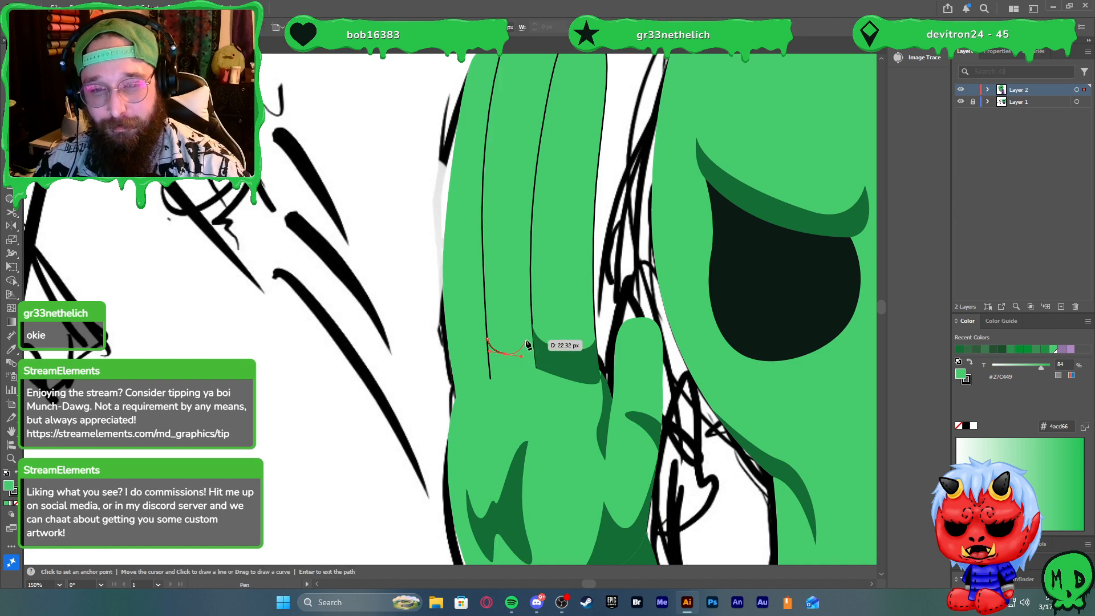
drag(527, 338, 526, 327)
key(ctrl+minus)
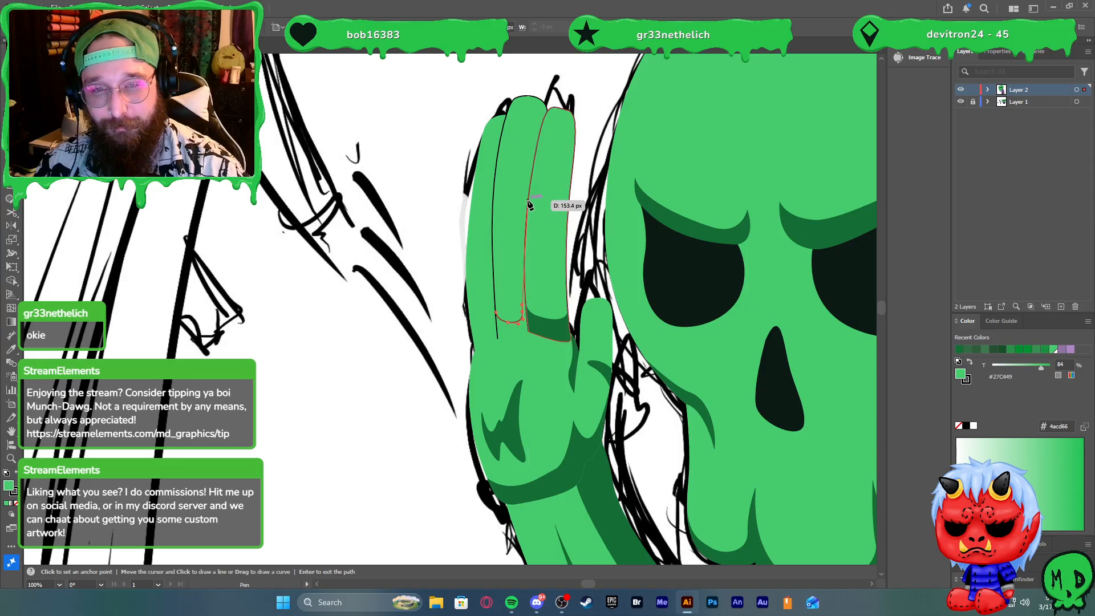
drag(528, 201, 535, 154)
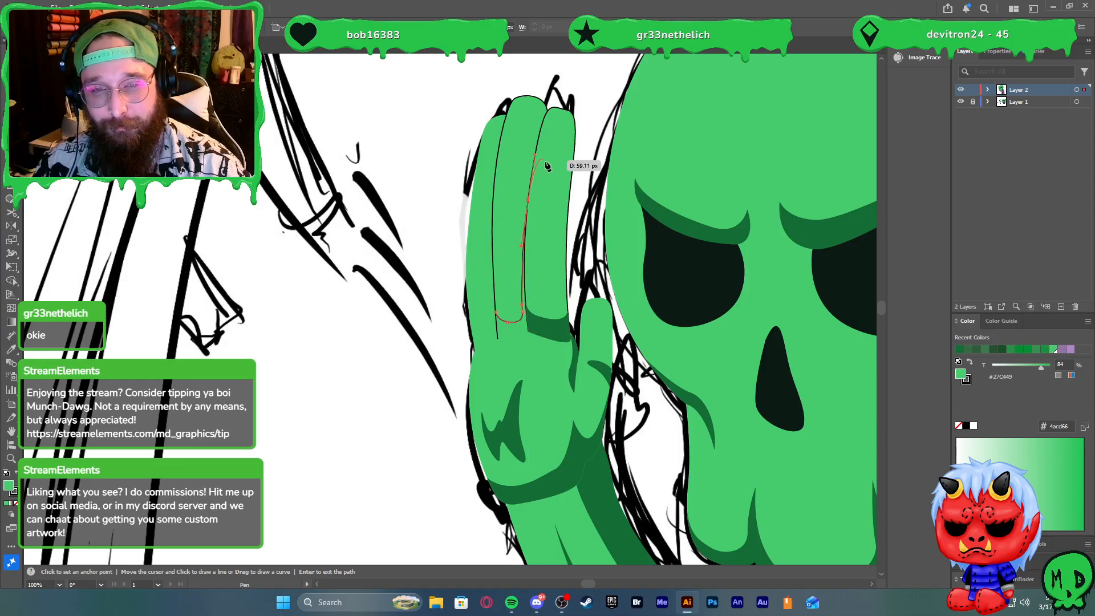
click(538, 321)
click(487, 338)
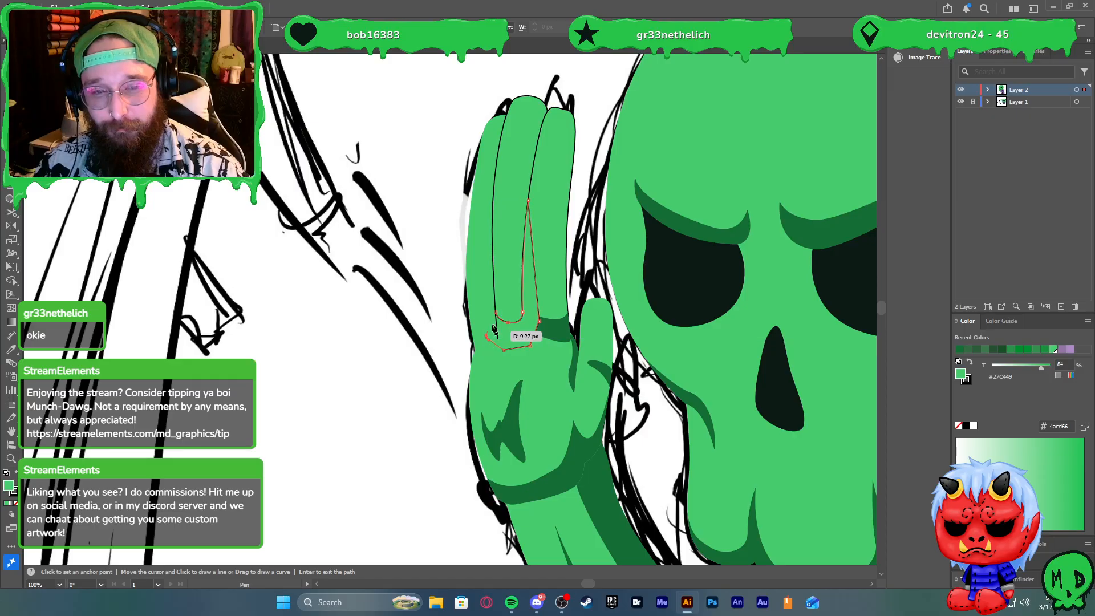
click(496, 313)
Trim the new shading shape to the outline of the middle finger with the Shape Builder
key(v)
shift+click(511, 288)
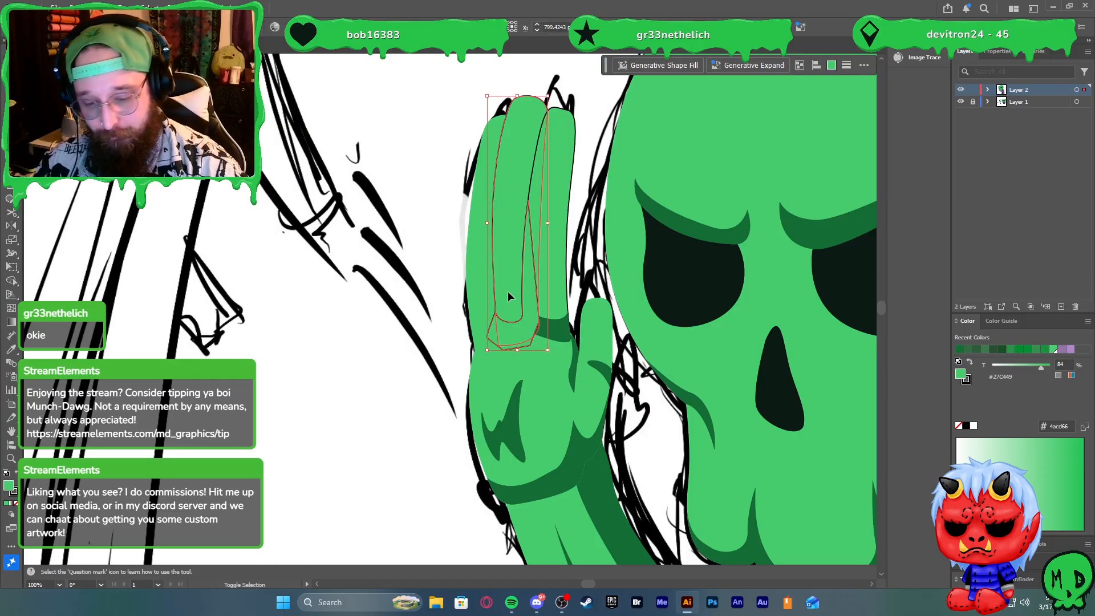
key(shift+m)
scroll(482, 322, up, 3)
alt+click(522, 365)
key(v)
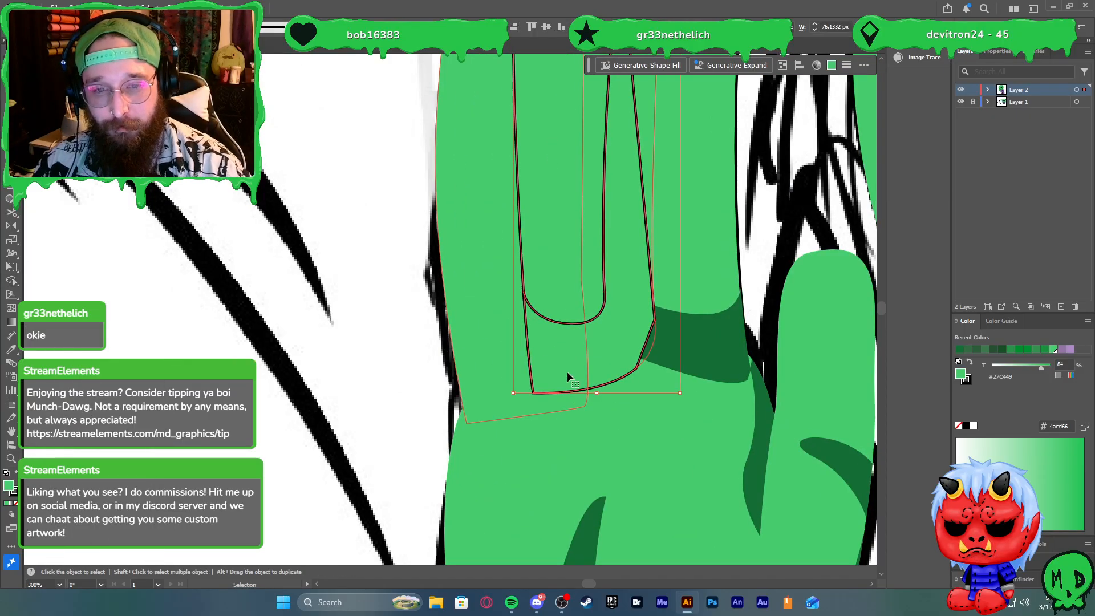
scroll(567, 371, down, 2)
Remove the middle finger shading's stroke and fill it with the dark green sampled from the neighbouring finger's base shading
click(581, 358)
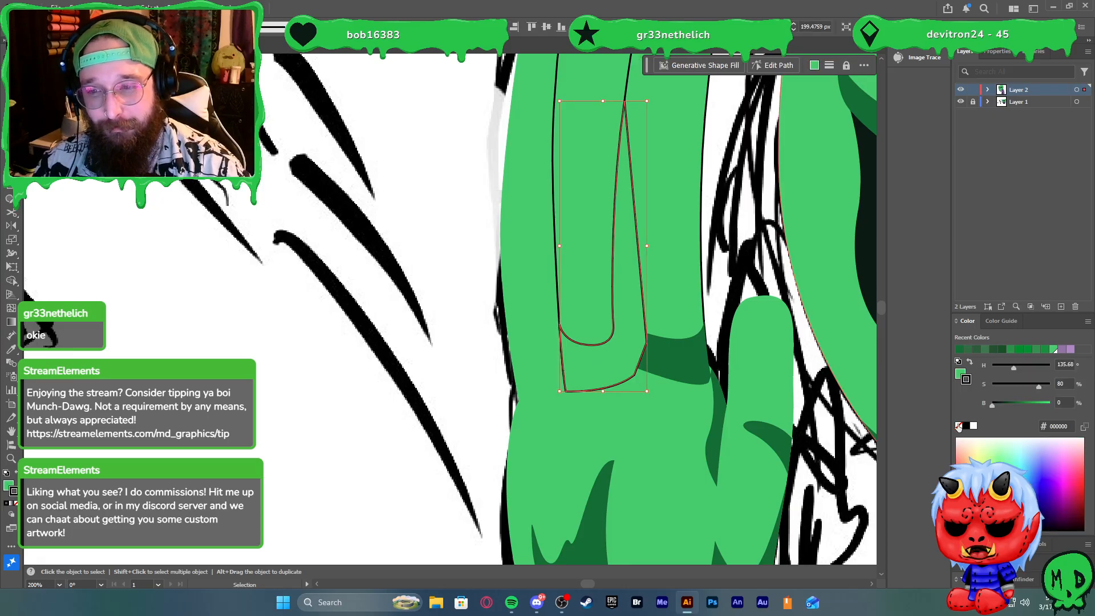
click(960, 426)
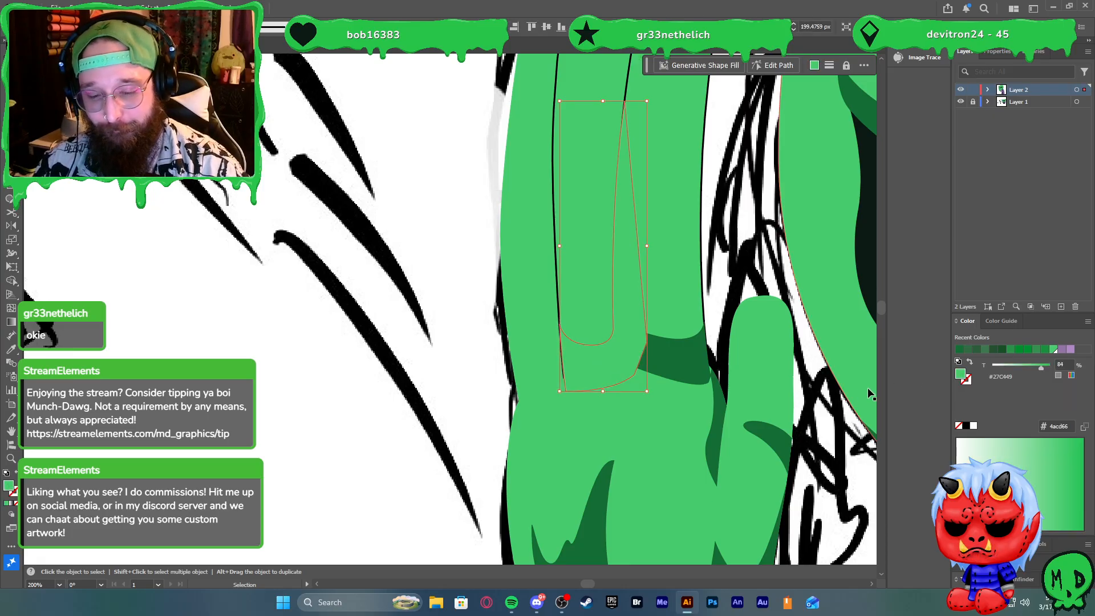
key(i)
click(691, 360)
key(v)
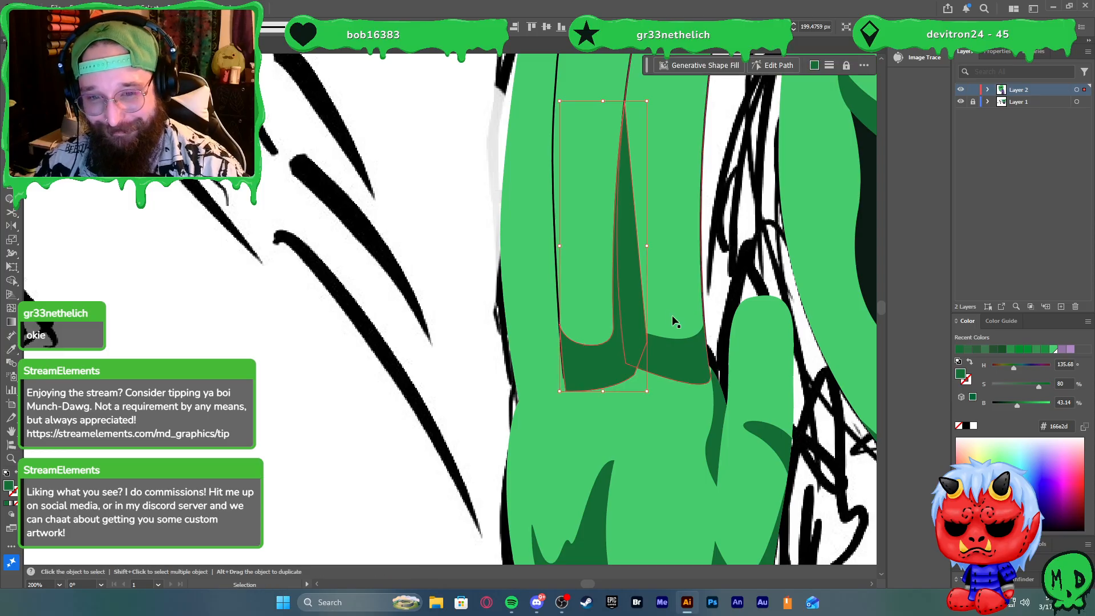
Bring the finger nearest the skull and its base shading to the front
click(690, 296)
shift+click(689, 349)
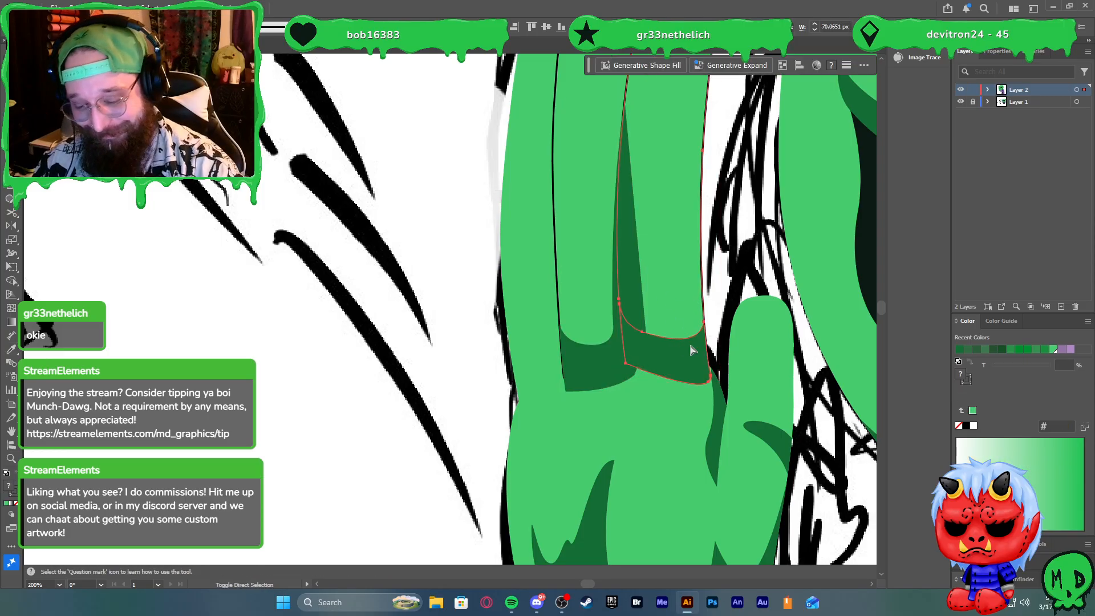
key(ctrl+shift+])
click(747, 263)
Remove the black stroke from the middle finger and the finger nearest the skull
scroll(720, 274, down, 2)
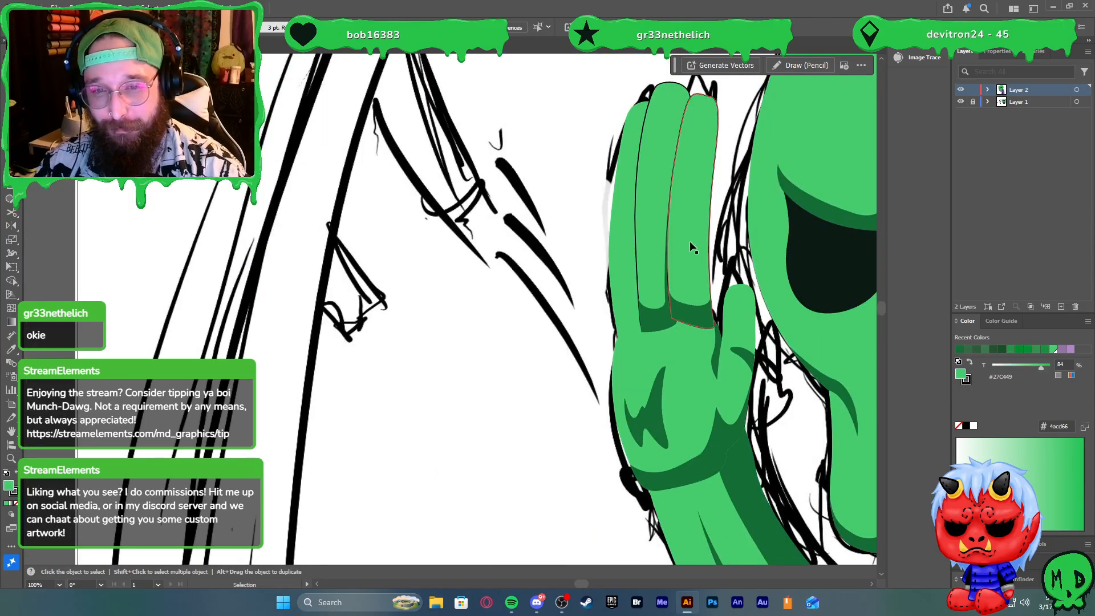
click(689, 240)
shift+click(642, 228)
click(966, 380)
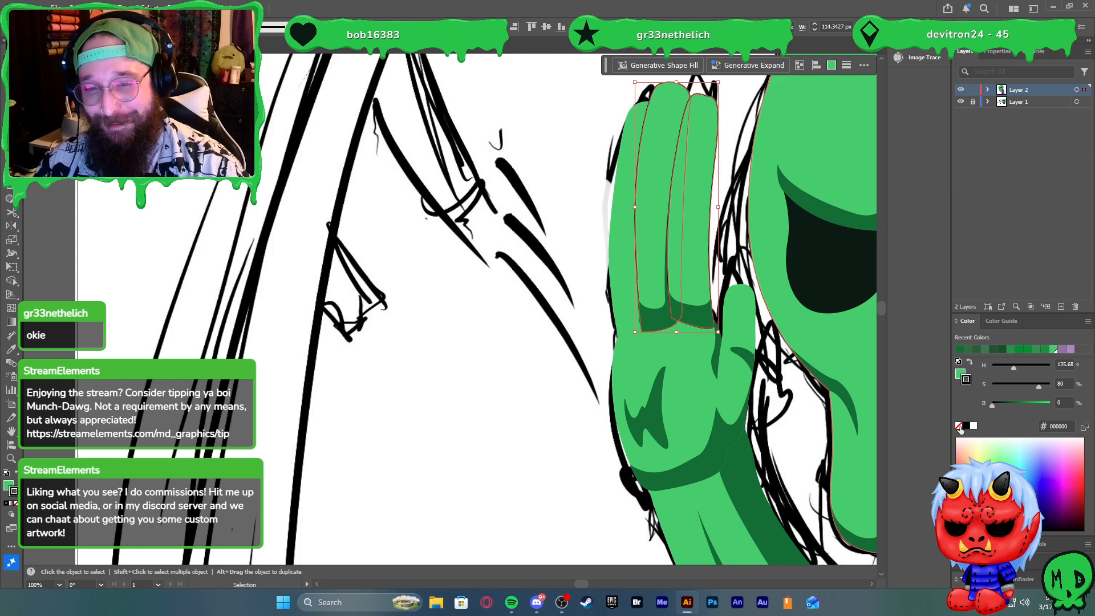
click(959, 426)
click(601, 307)
Send the three fingers and the two dark green base shadings to the back, behind the palm
scroll(572, 274, down, 1)
scroll(669, 297, right, 1)
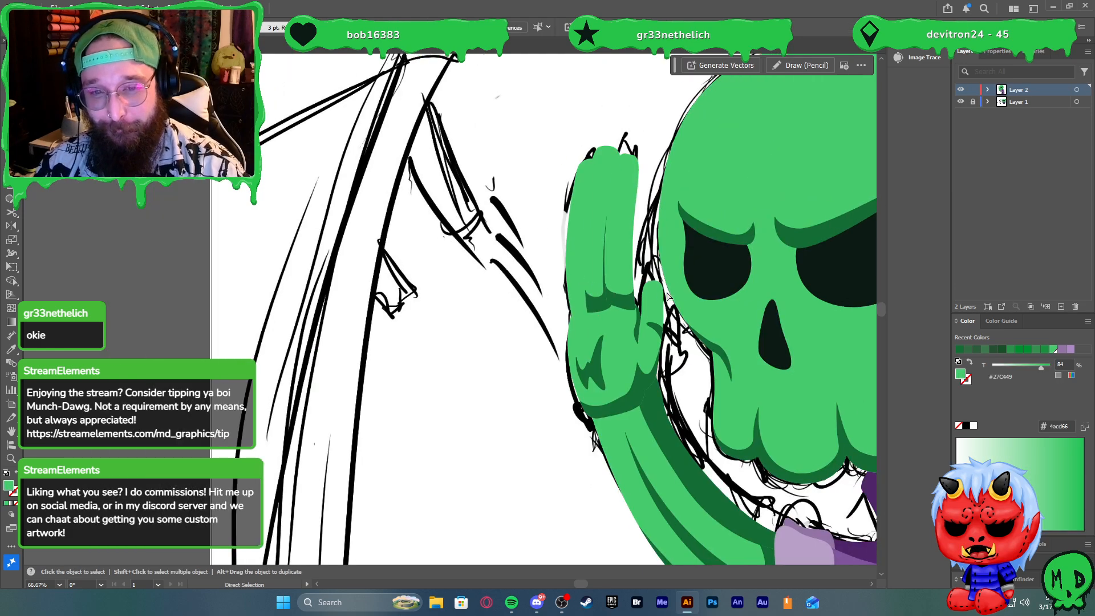
scroll(580, 279, up, 2)
key(v)
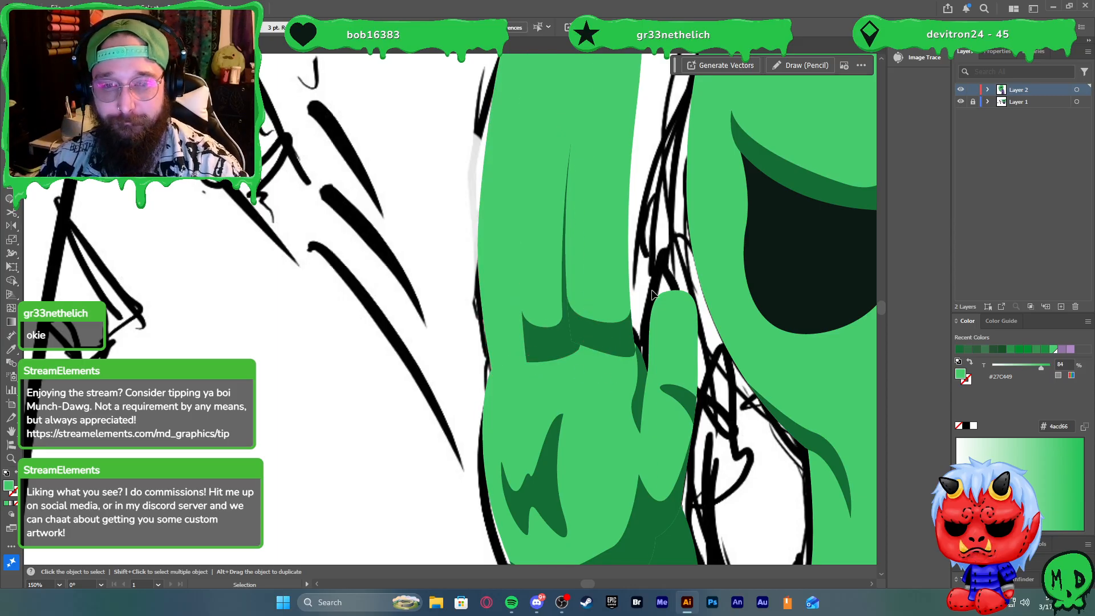
click(631, 330)
shift+click(552, 344)
shift+click(497, 313)
shift+click(538, 286)
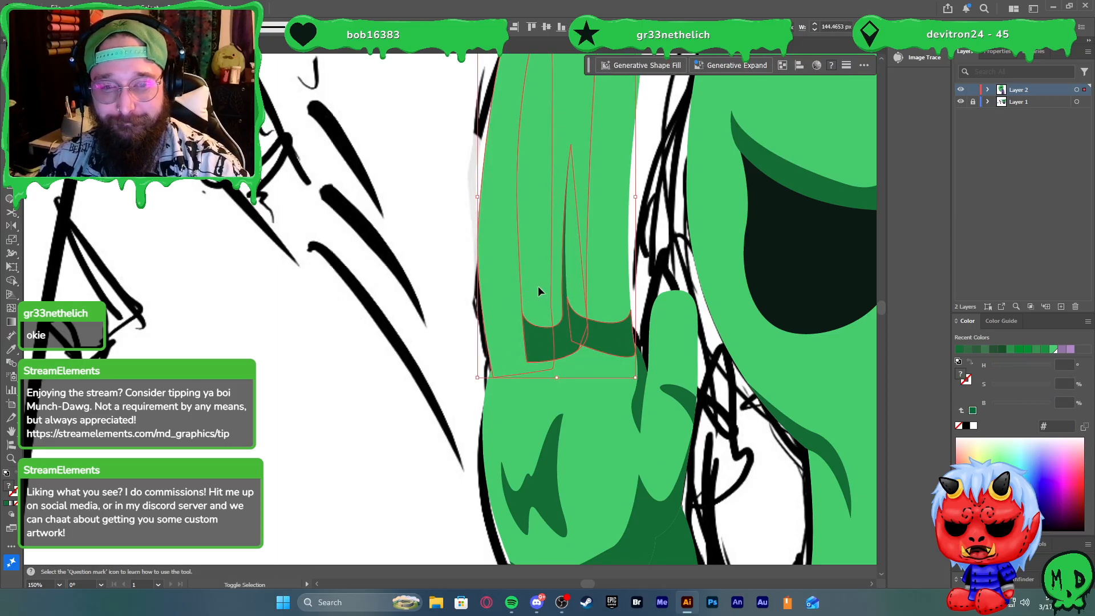
shift+click(618, 269)
key(ctrl+shift+[)
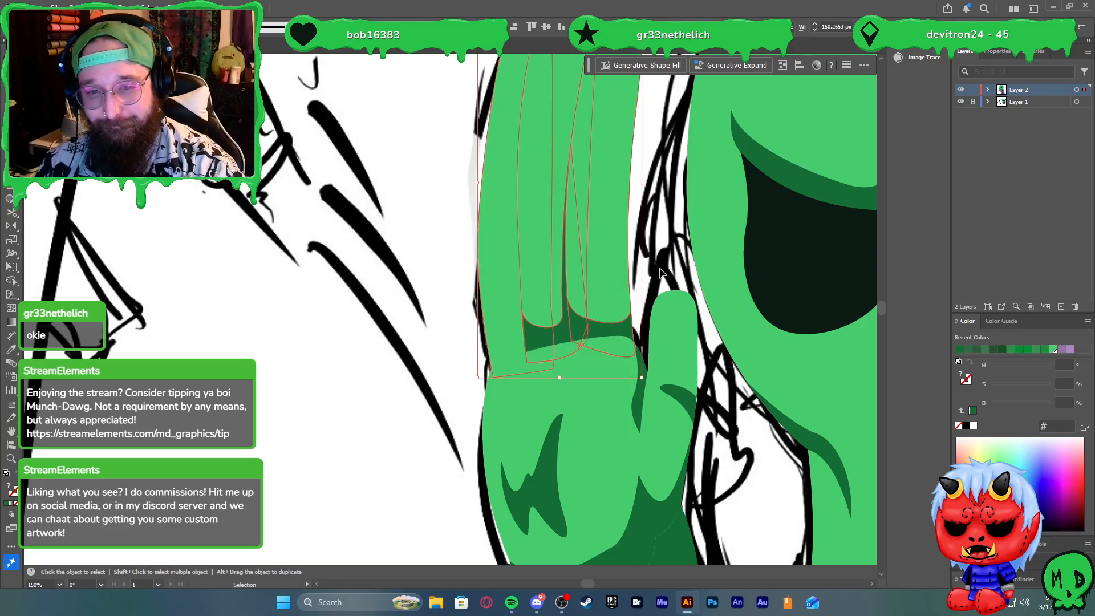
click(649, 268)
Draw a closed dark green shading shape with the Pen tool around the outermost finger's base and up along its inner edge
scroll(638, 266, down, 1)
scroll(630, 265, up, 1)
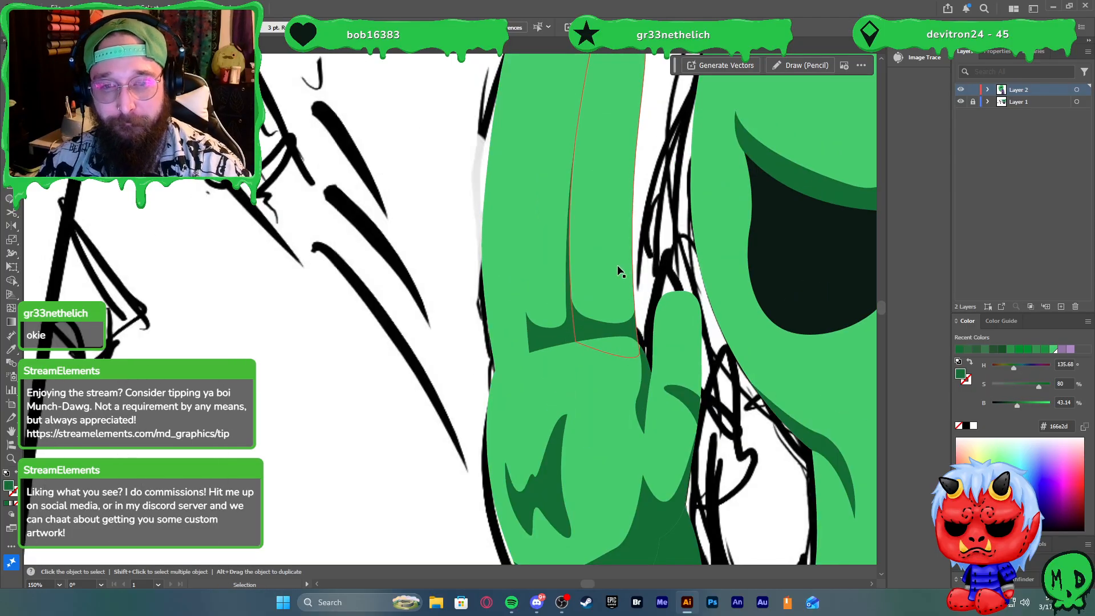
scroll(613, 266, up, 2)
scroll(468, 366, up, 1)
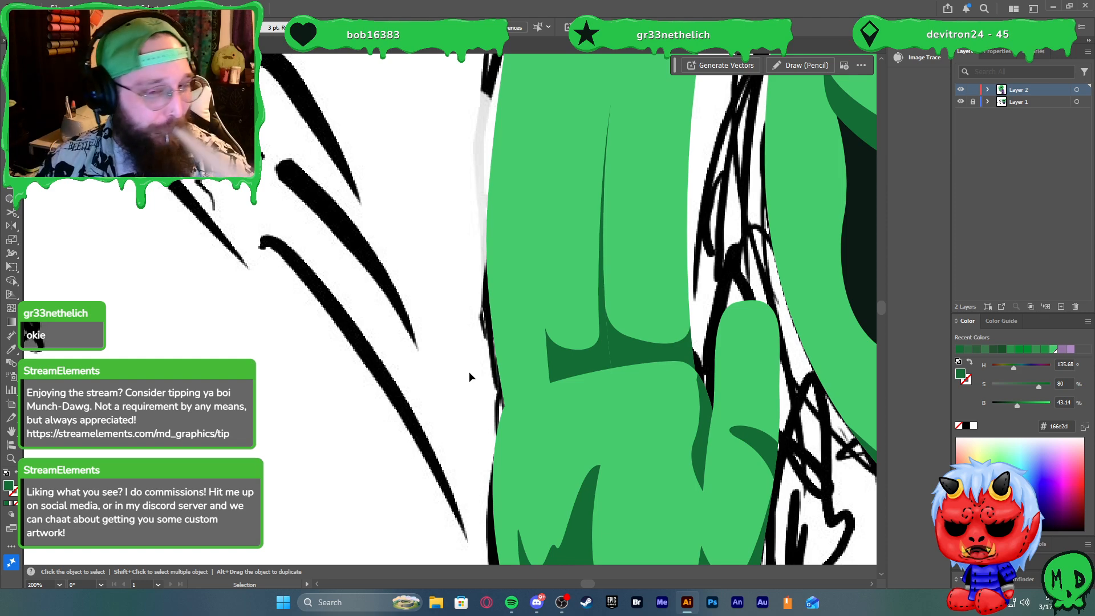
key(p)
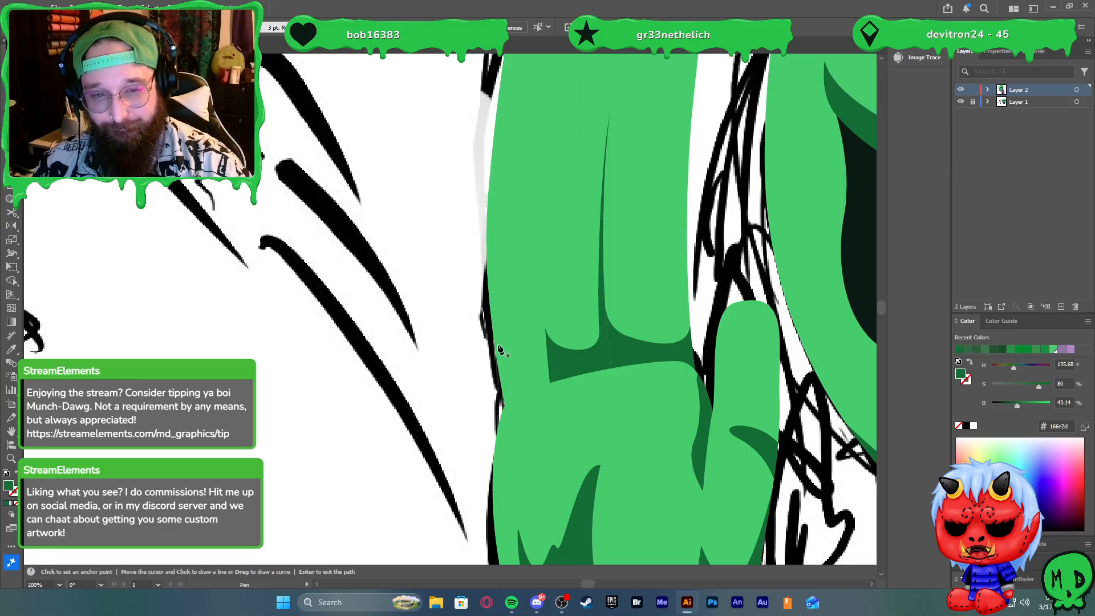
click(493, 342)
drag(522, 368, 544, 362)
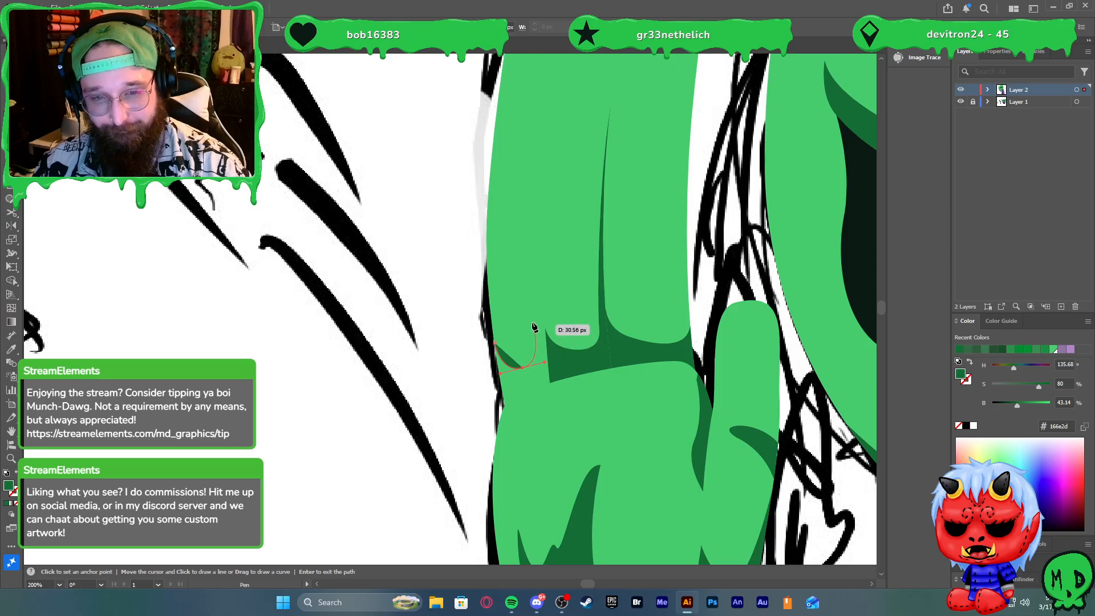
click(532, 319)
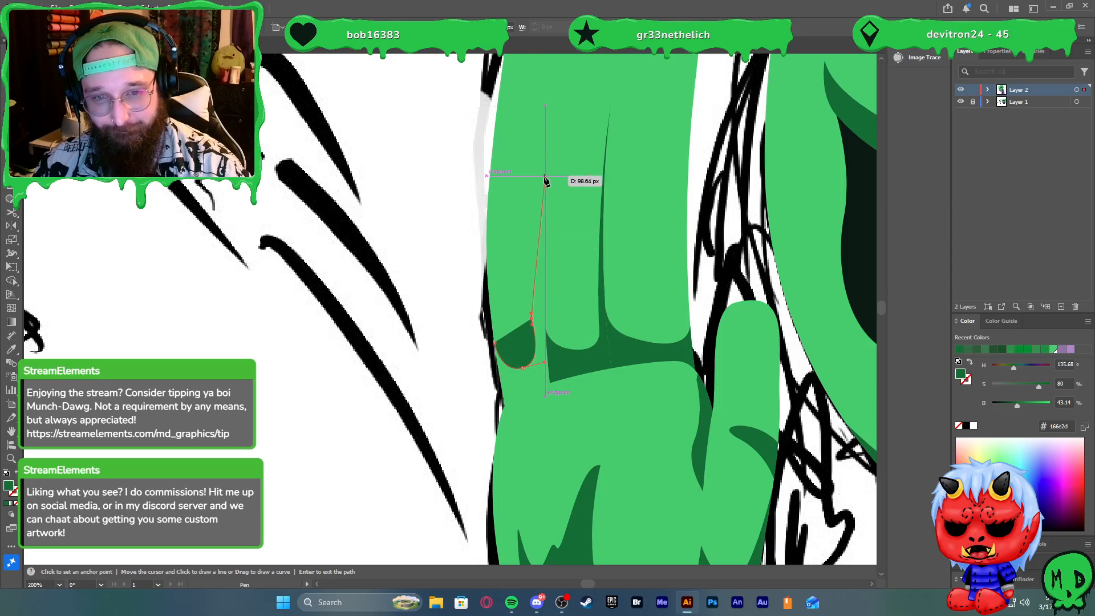
drag(567, 140, 562, 129)
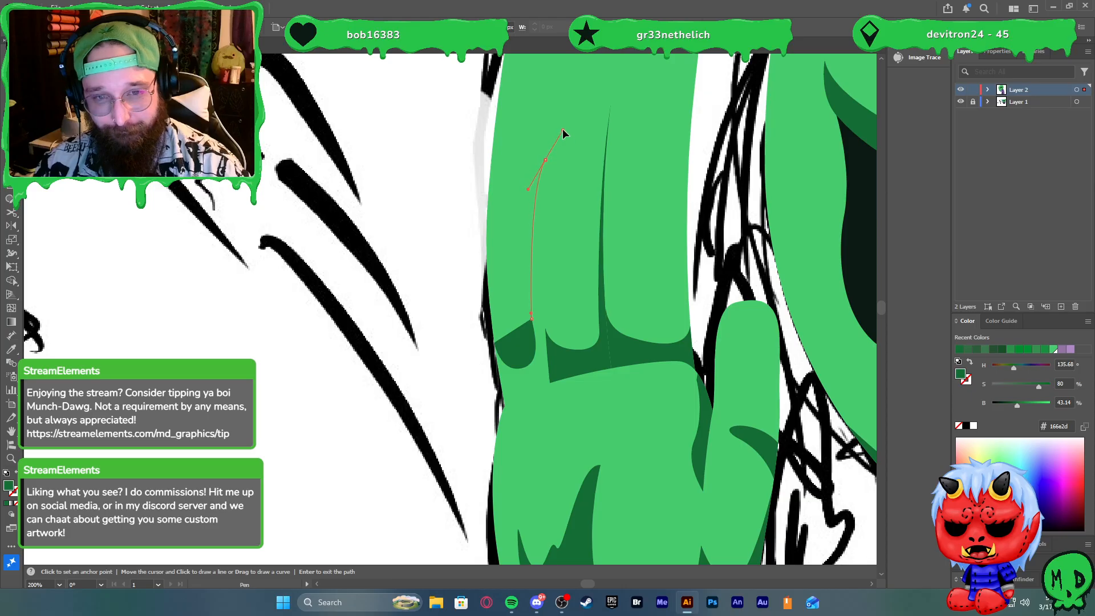
click(563, 194)
click(575, 400)
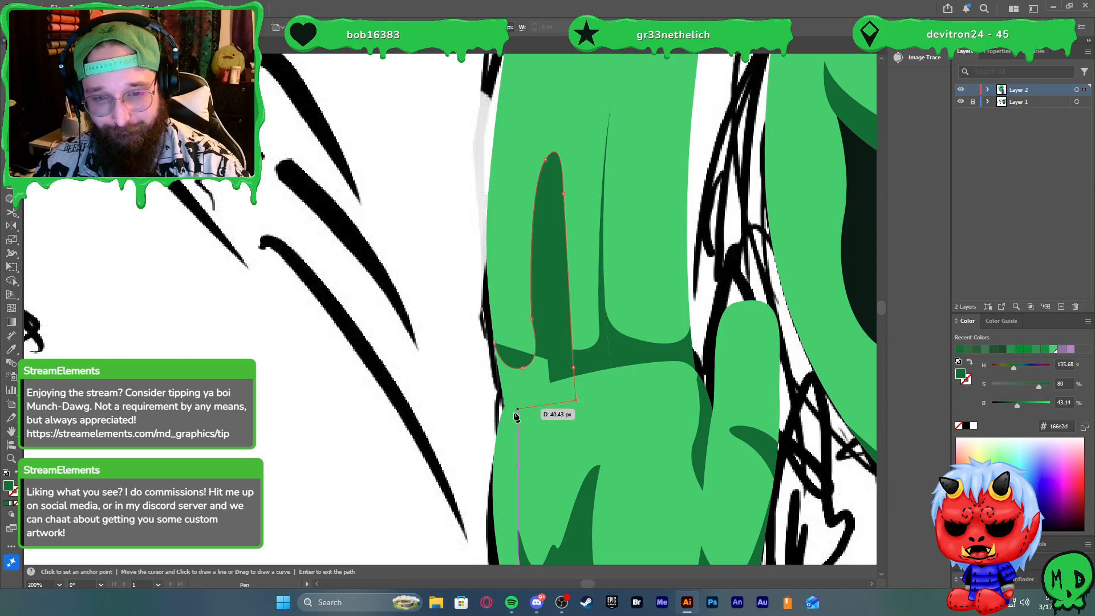
click(511, 412)
drag(480, 401, 479, 391)
click(494, 342)
Trim the overhanging part of the new shading to the outermost finger's outline with the Shape Builder
key(v)
shift+click(510, 342)
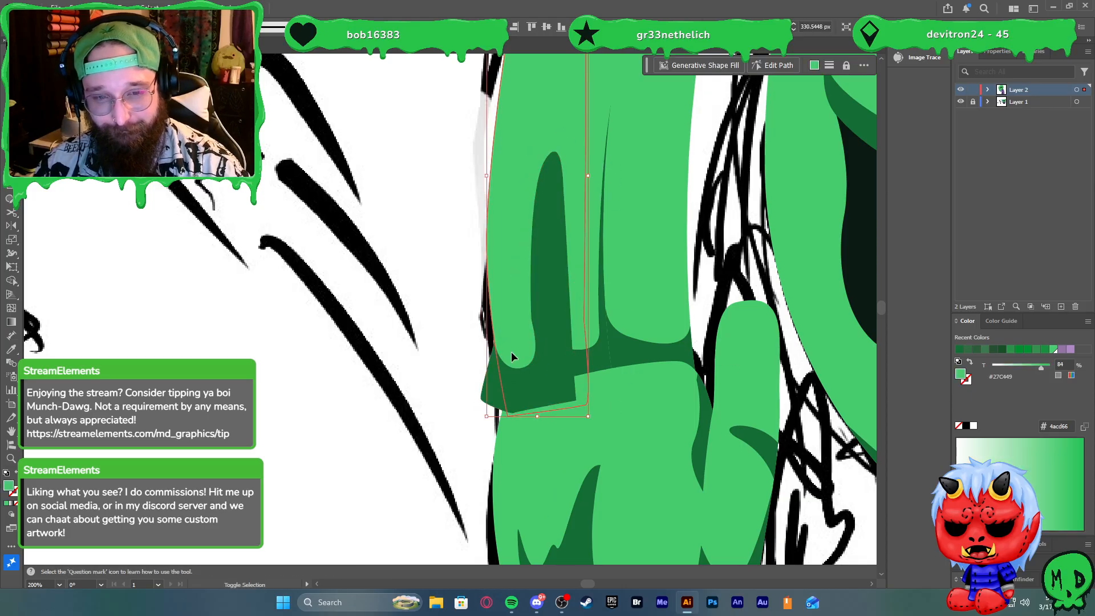
key(shift+m)
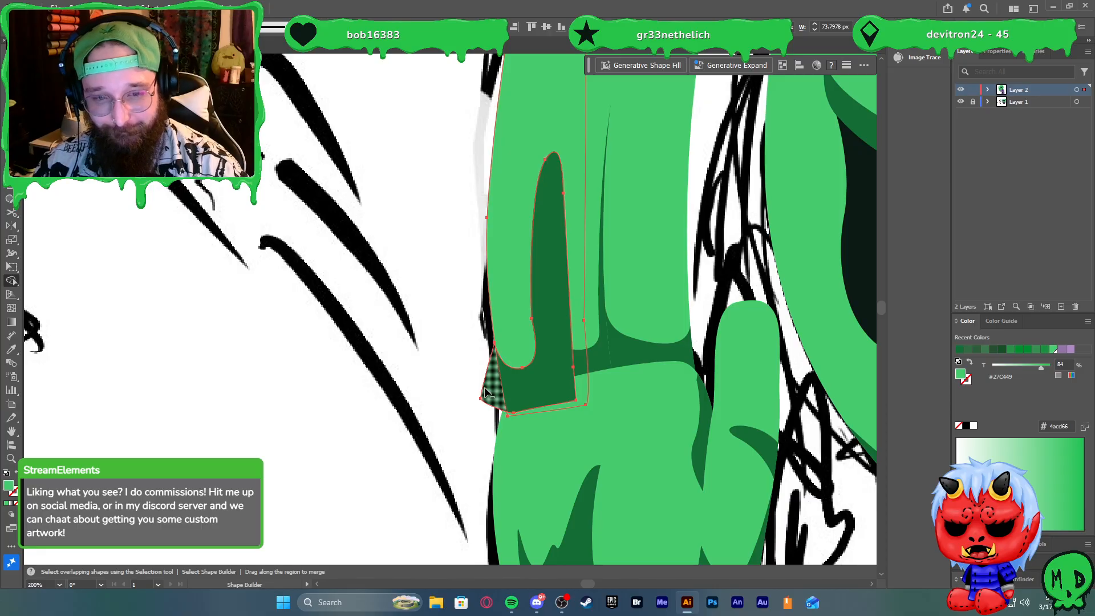
key(alt+v)
click(440, 325)
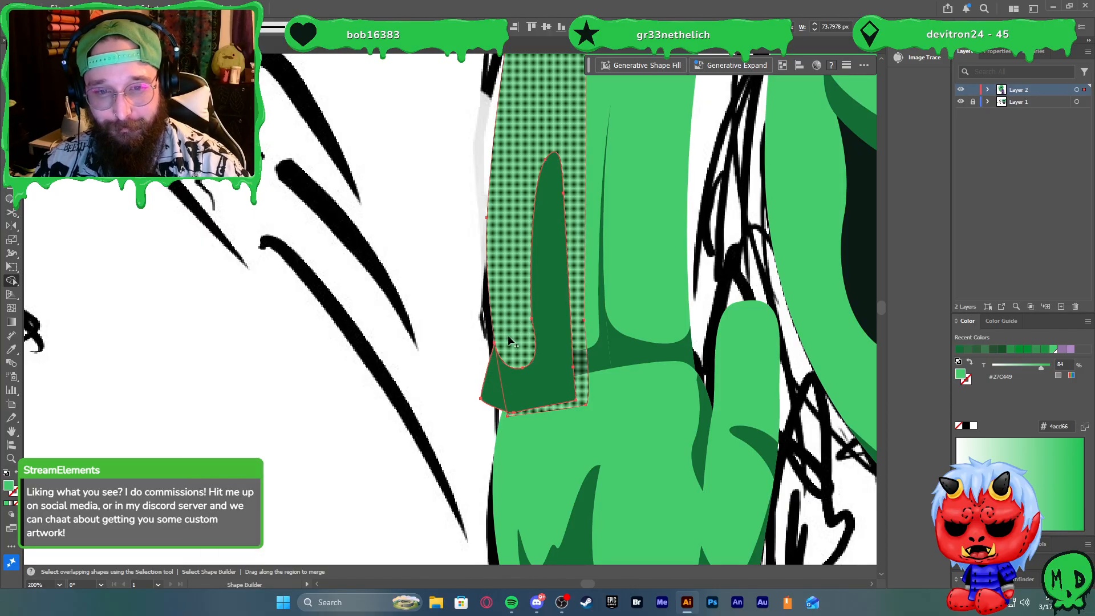
alt+click(494, 392)
key(v)
Send the outermost finger and its dark green shading to the back, behind the palm and the middle finger
click(480, 373)
click(510, 373)
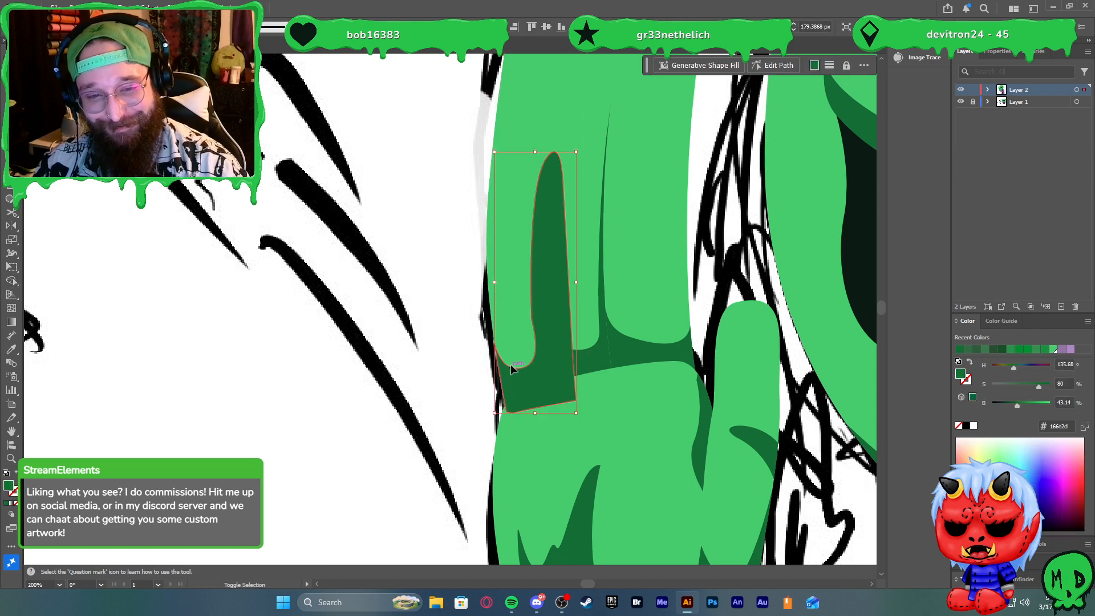
shift+click(511, 362)
key(ctrl+z)
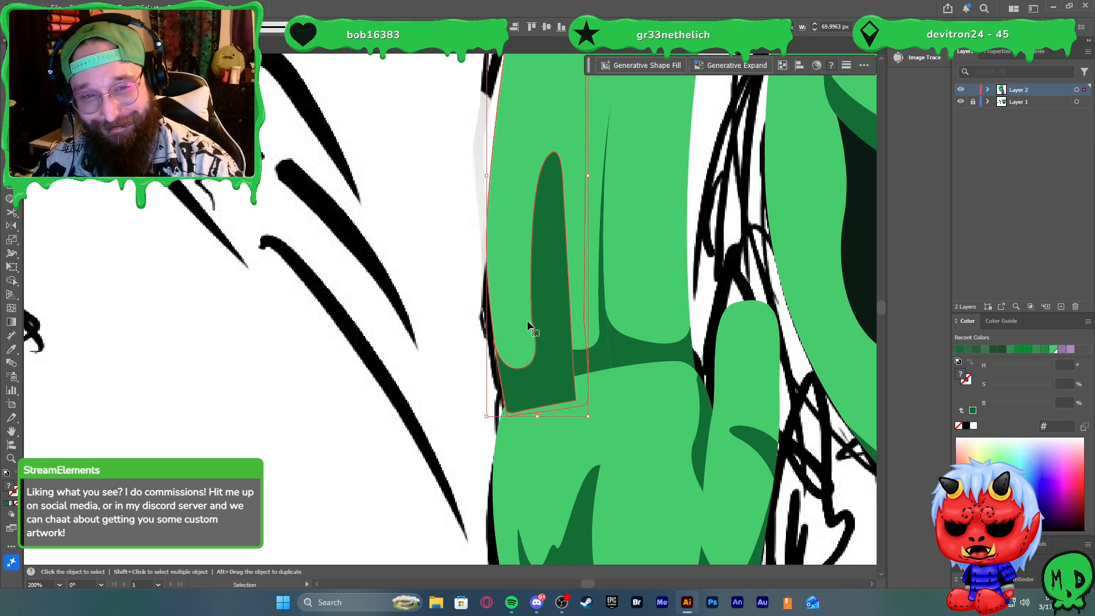
key(ctrl+shift+bracketleft)
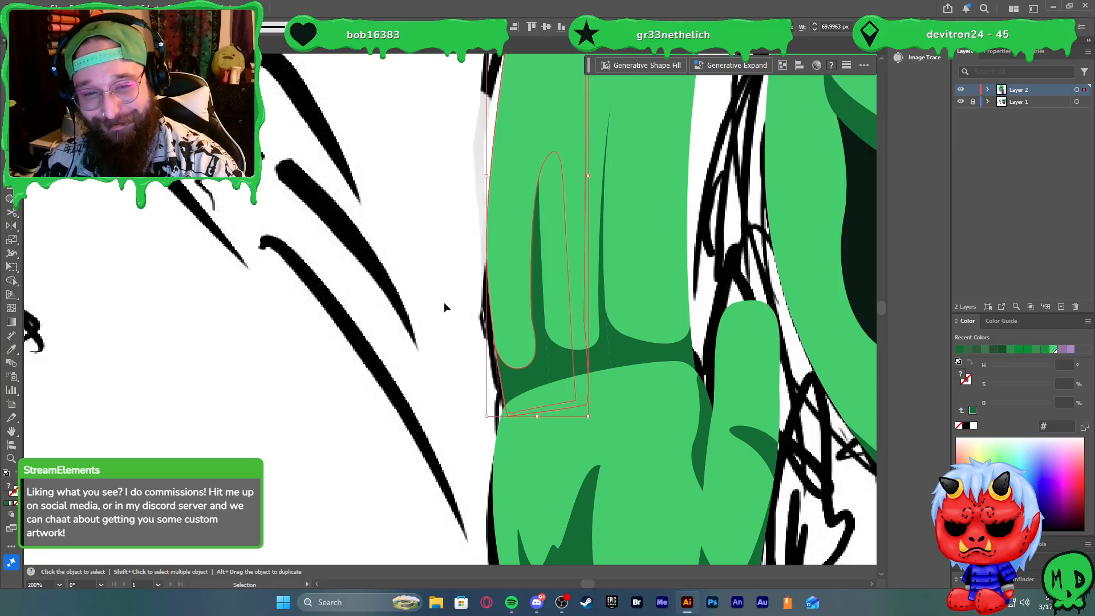
click(425, 324)
Narrow the outermost finger's shading by moving its inner anchor point toward the middle finger and shortening the handle of the base curve
key(a)
click(531, 320)
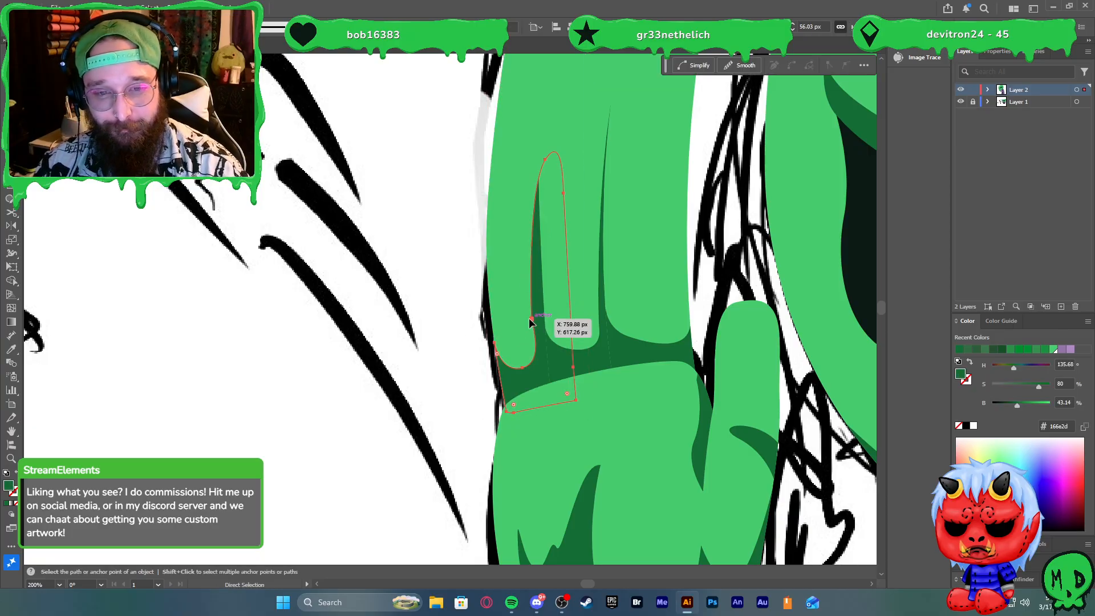
scroll(530, 323, up, 3)
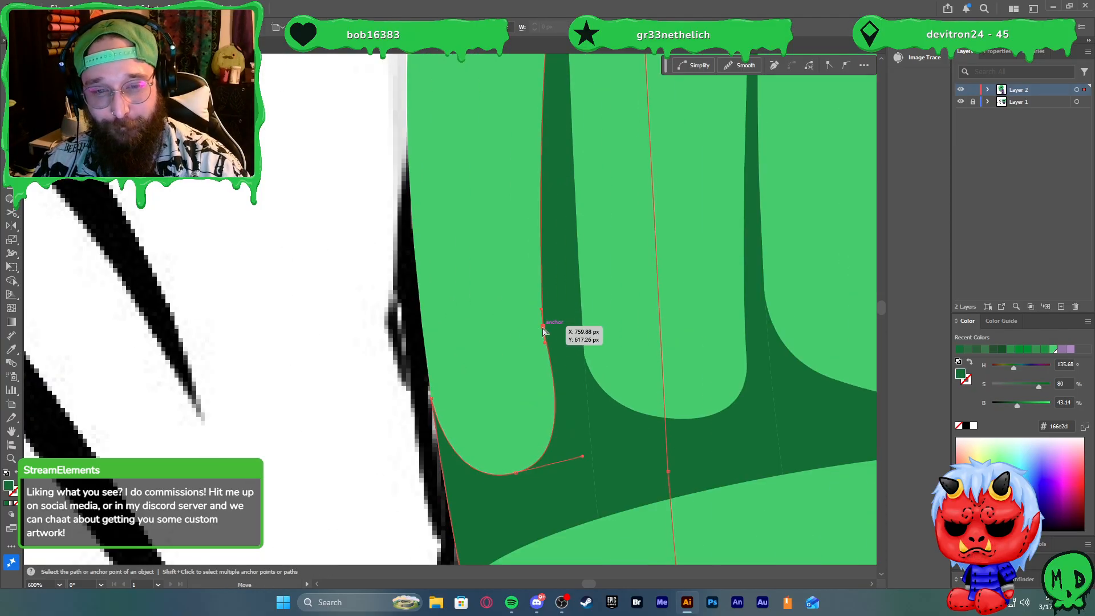
drag(545, 330, 560, 333)
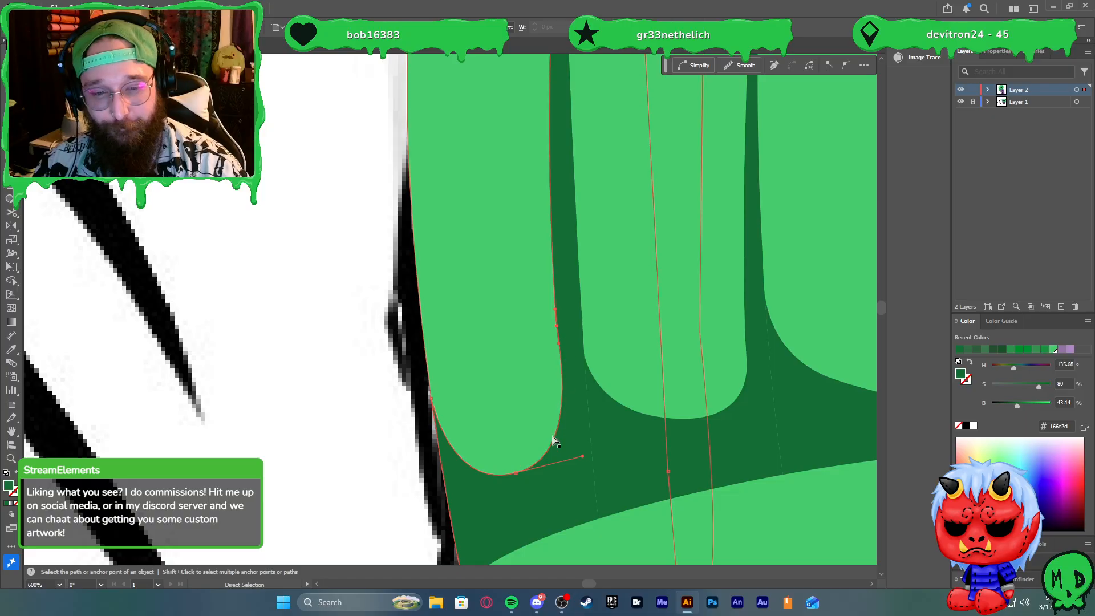
drag(582, 457, 568, 460)
scroll(476, 406, down, 1)
scroll(475, 406, down, 5)
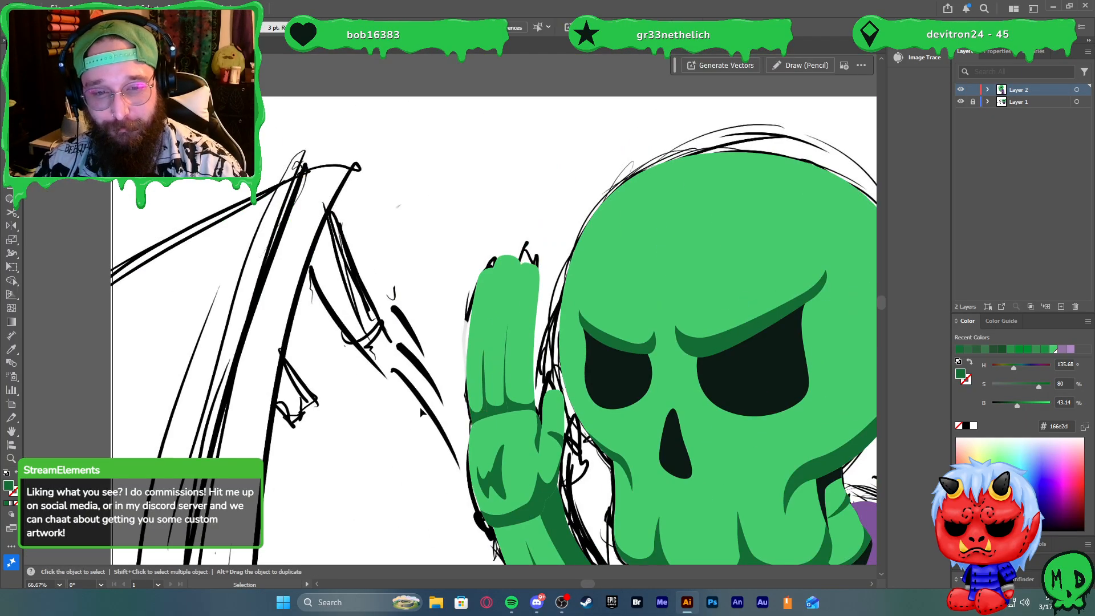
scroll(433, 436, up, 2)
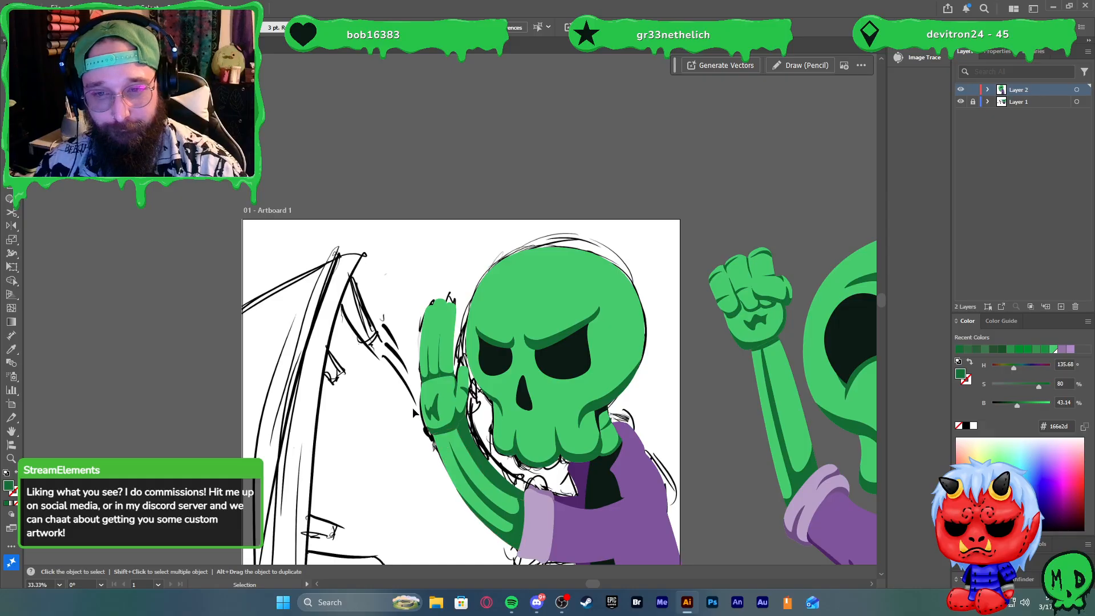
Inspect the raised hand's finger shading both close up and against the whole character
scroll(412, 407, up, 3)
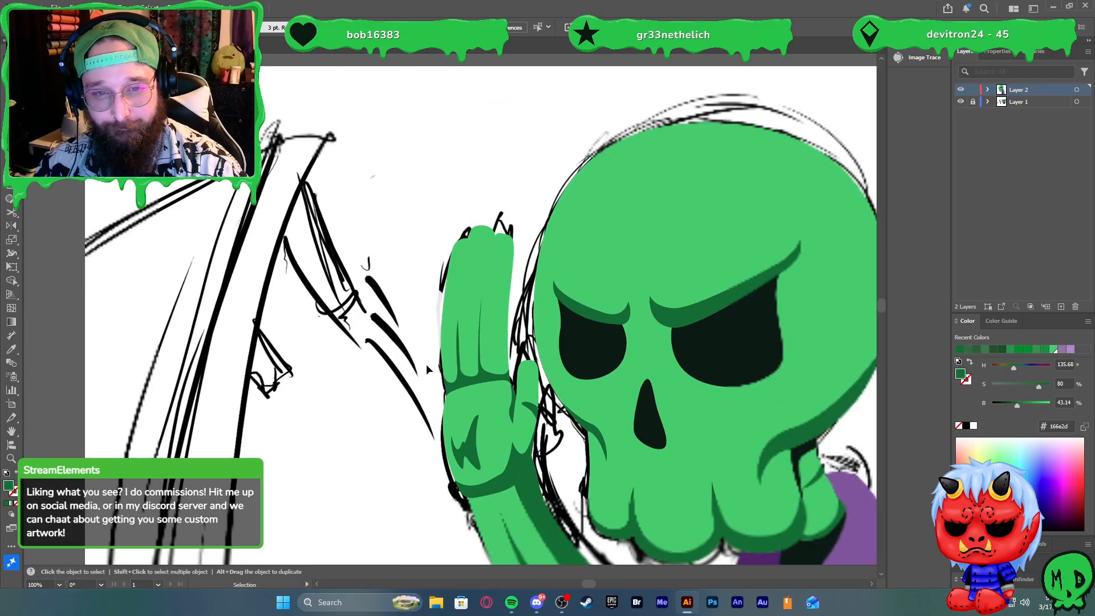
scroll(428, 365, up, 3)
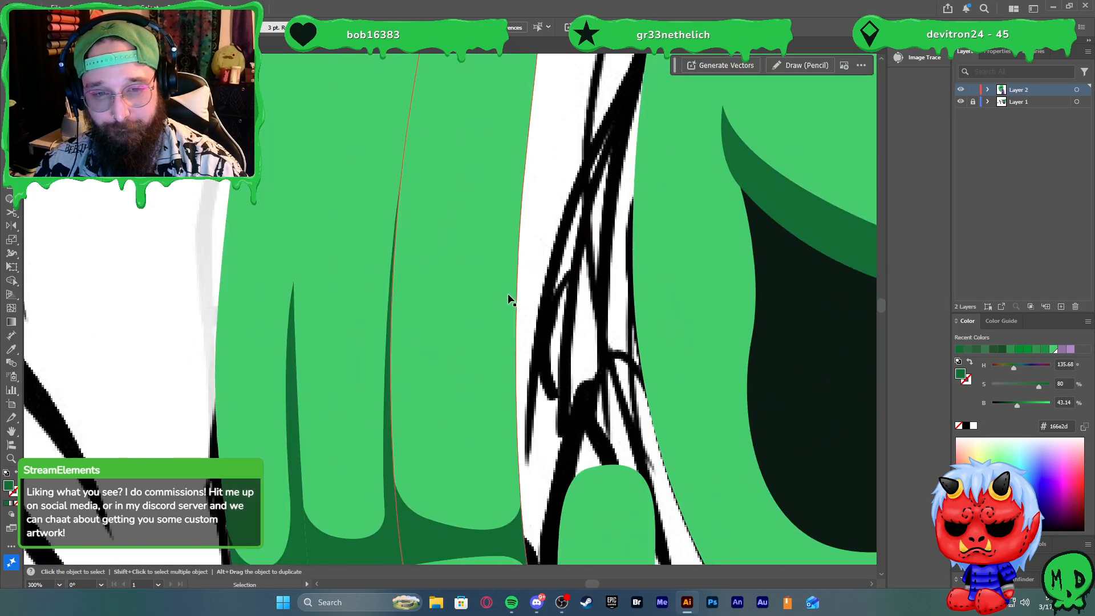
scroll(479, 308, down, 3)
scroll(476, 309, up, 2)
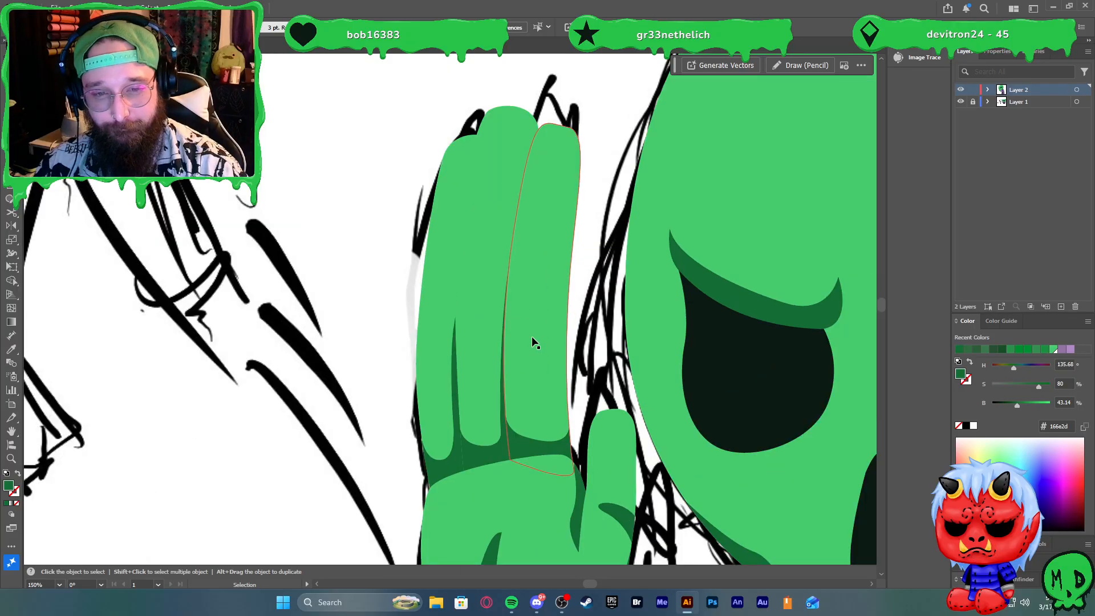
key(a)
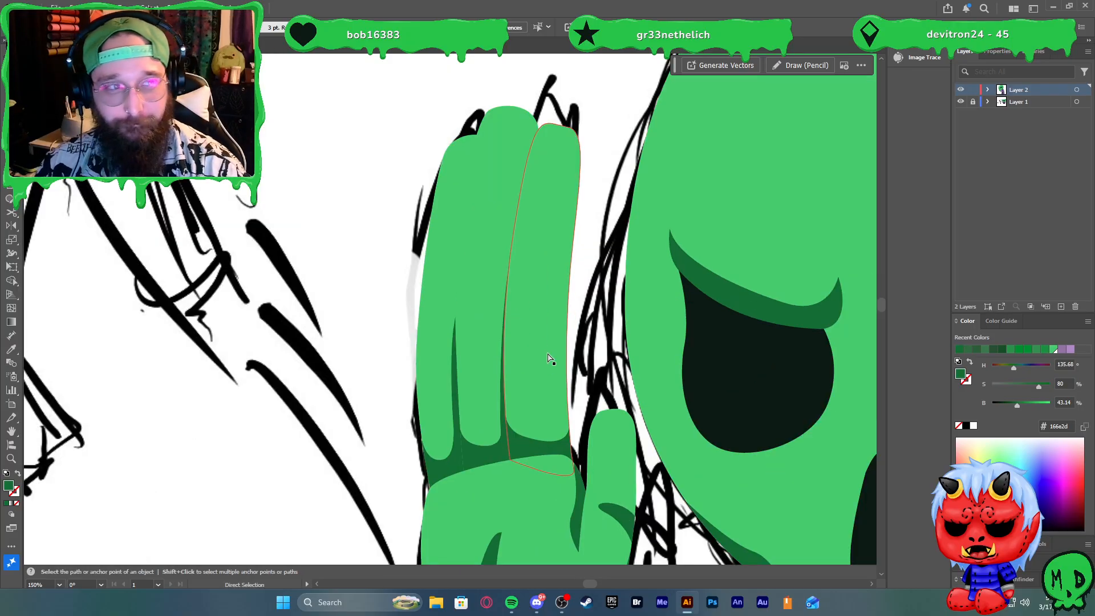
key(v)
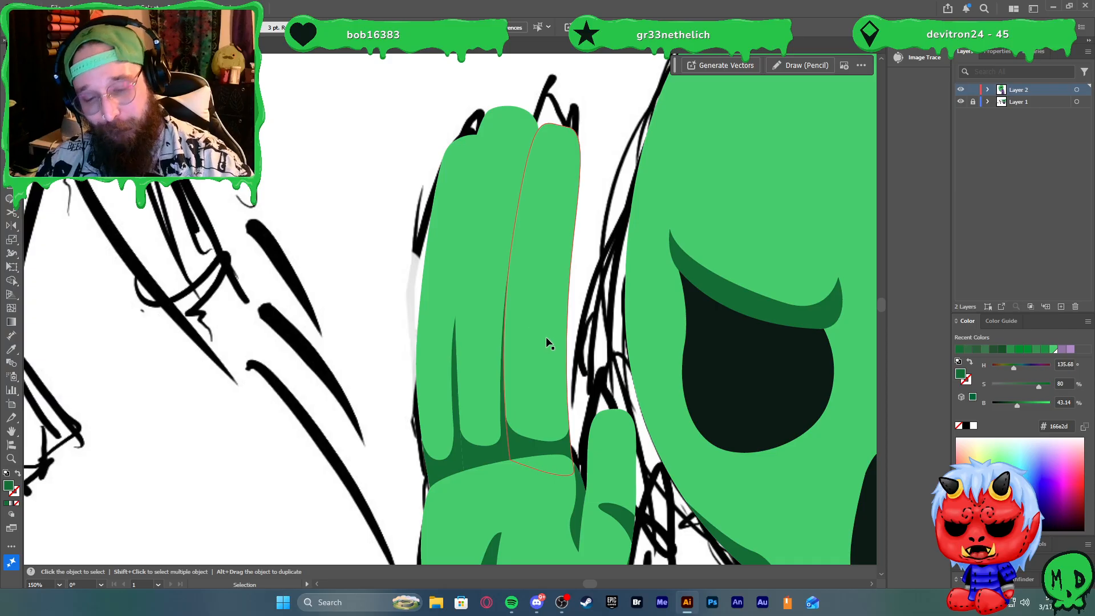
scroll(555, 357, down, 2)
scroll(560, 364, up, 4)
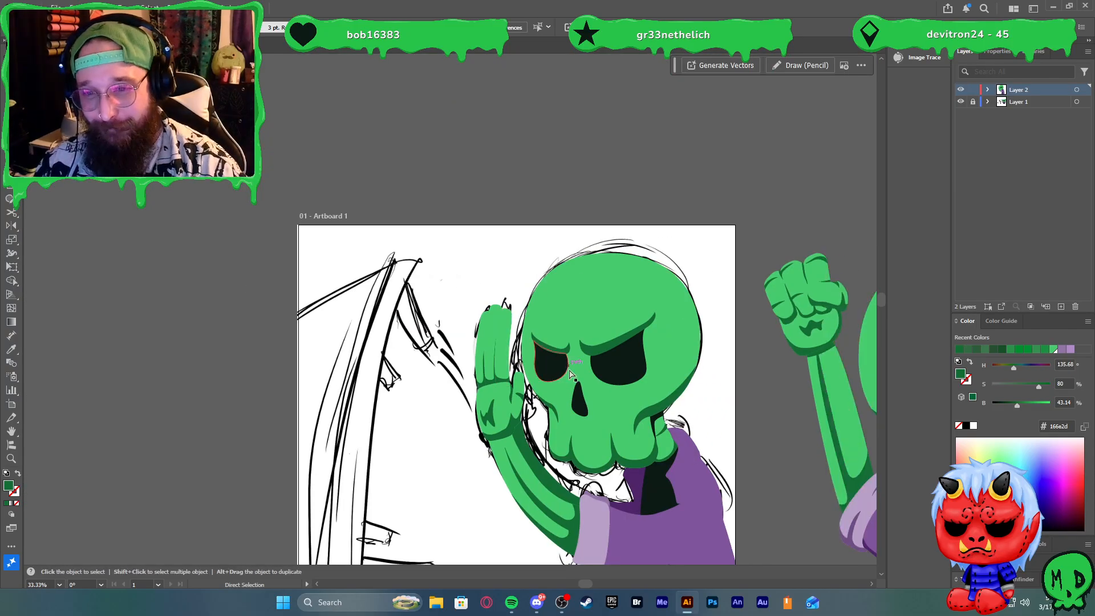
Draw a closed, curved dark green crease across the middle of the finger nearest the skull with the Pen tool
key(ctrl+shift+a)
key(p)
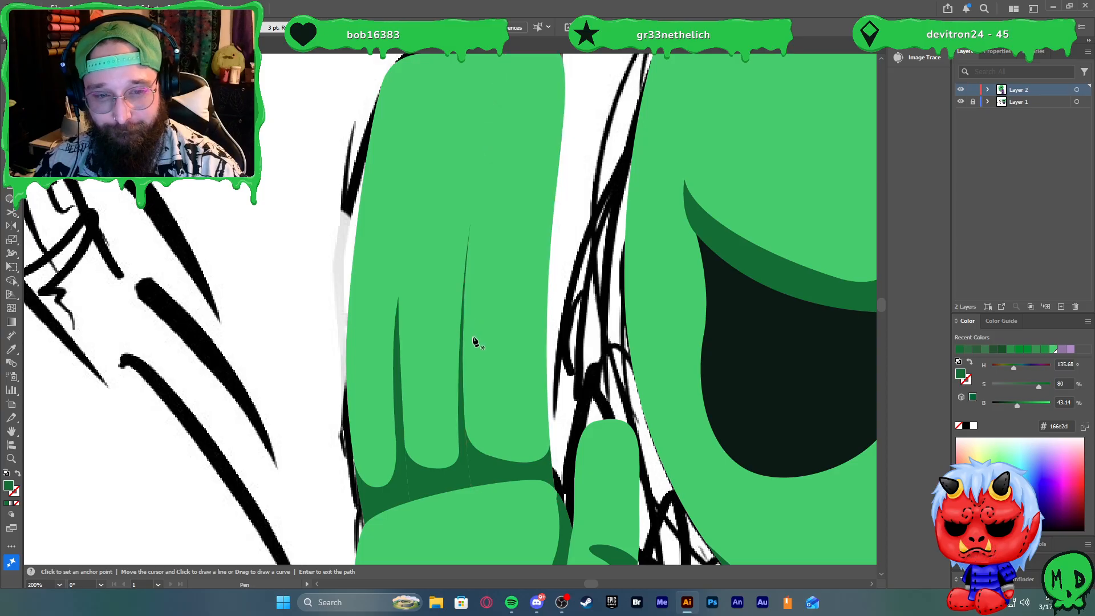
click(465, 273)
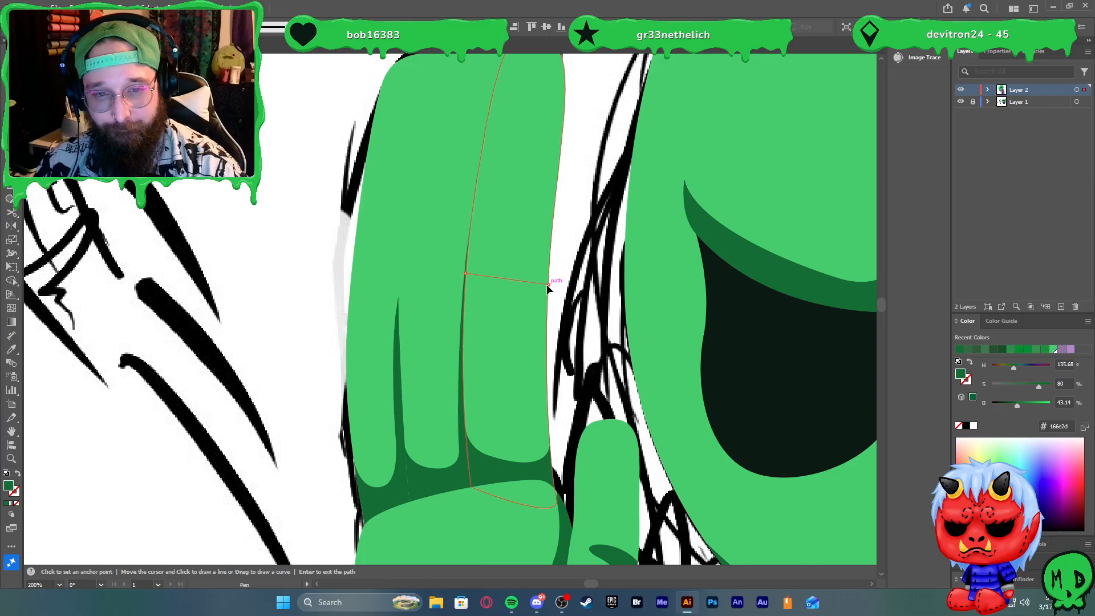
drag(548, 284, 468, 244)
click(469, 273)
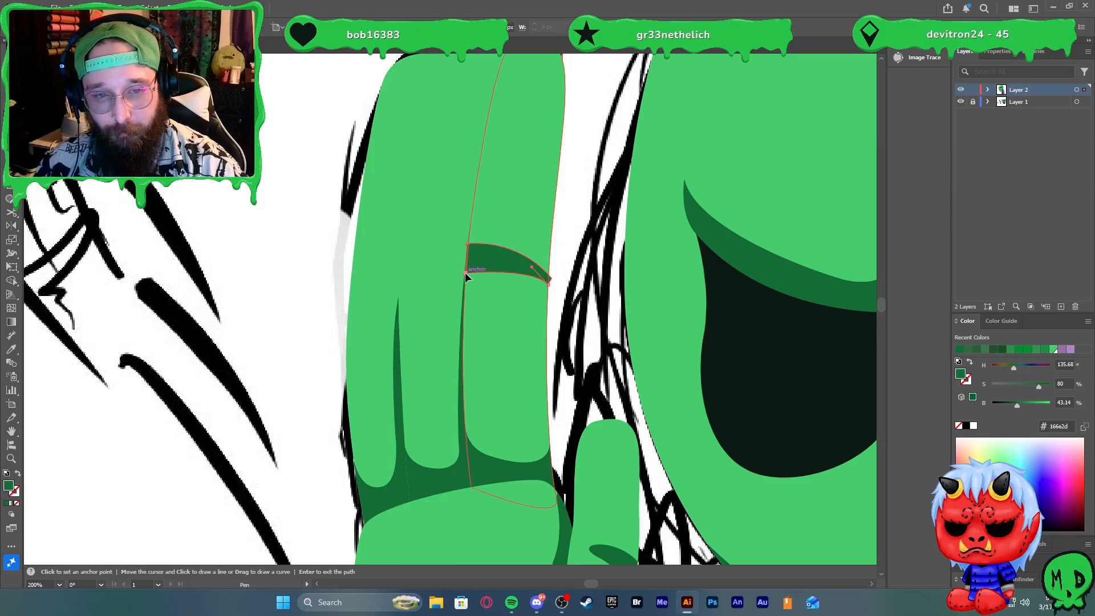
Trim the crease's overhang beyond the outline of the finger nearest the skull with the Shape Builder, and deselect the shapes
ctrl+click(488, 294)
key(shift+m)
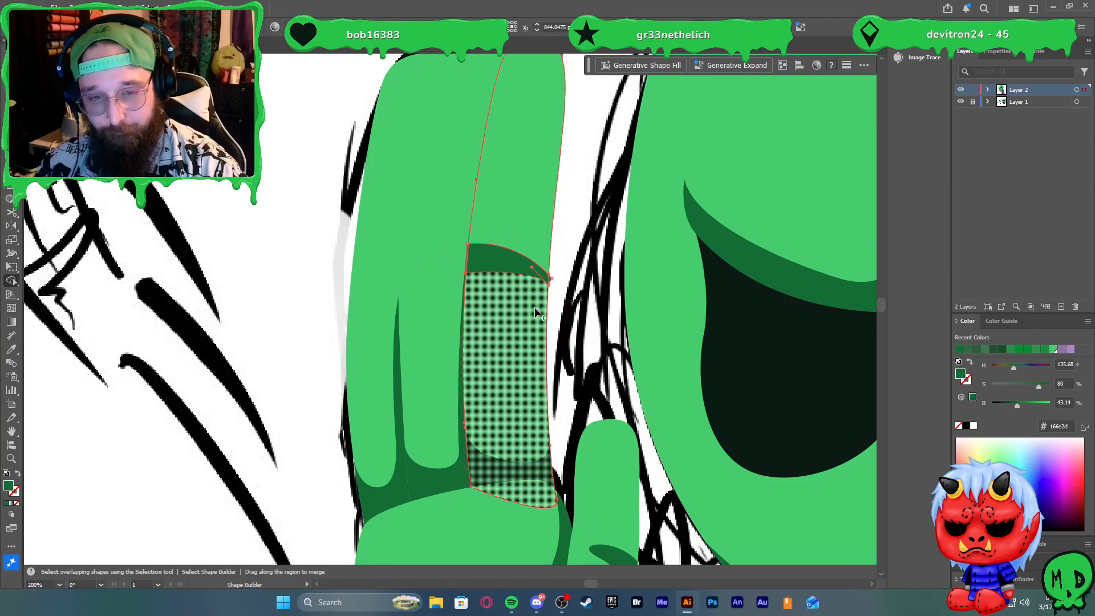
scroll(536, 262, up, 5)
key(v)
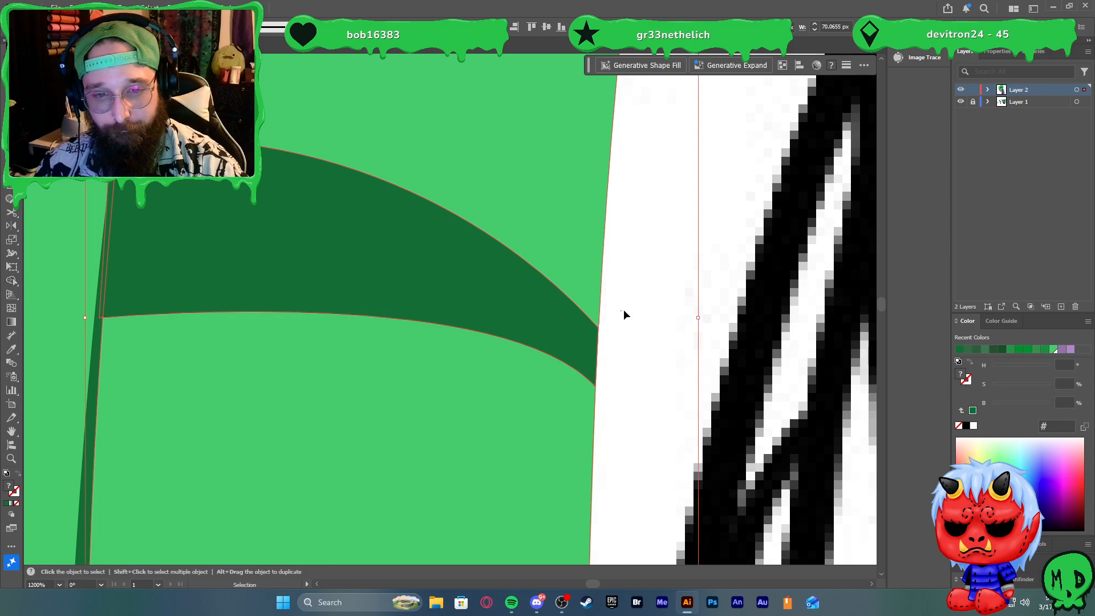
scroll(623, 309, down, 5)
scroll(550, 420, down, 1)
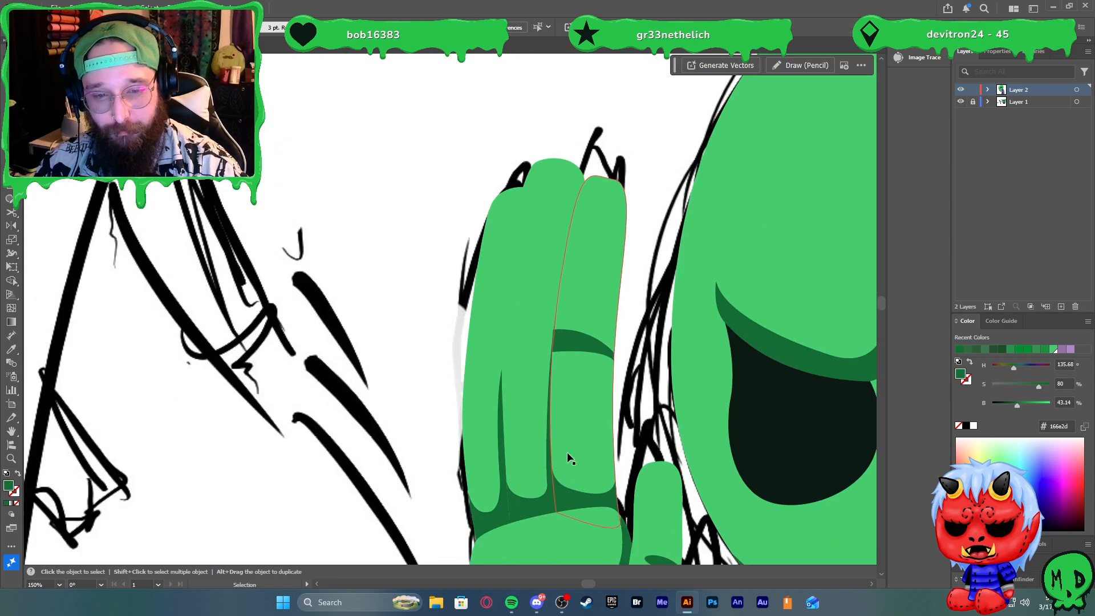
Draw a second closed, curved dark green crease across the upper joint of the finger nearest the skull with the Pen tool
click(504, 368)
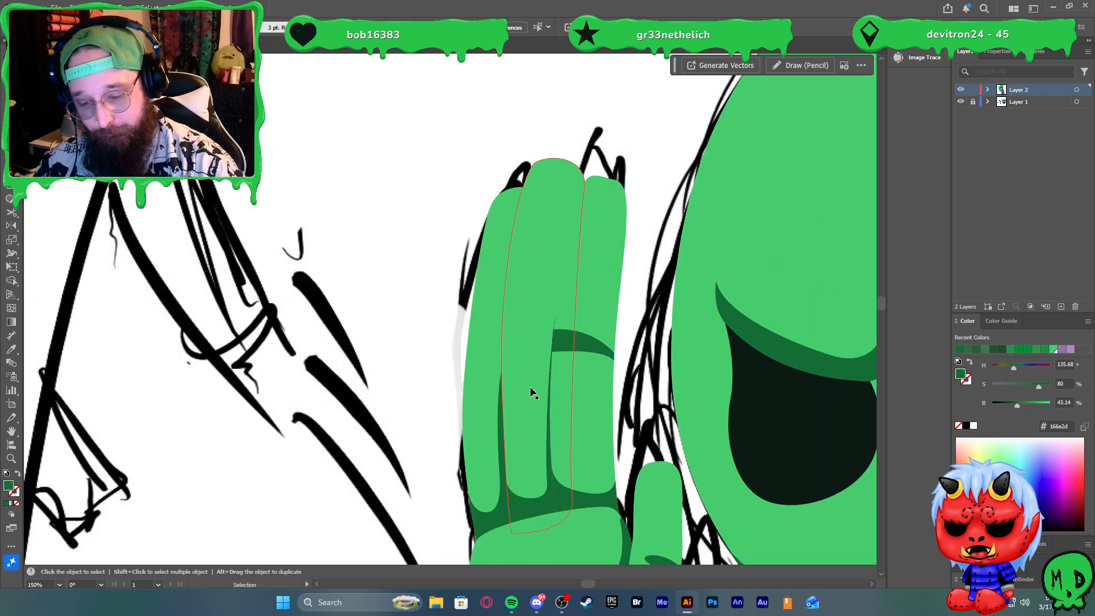
key(ctrl+shift+a)
key(p)
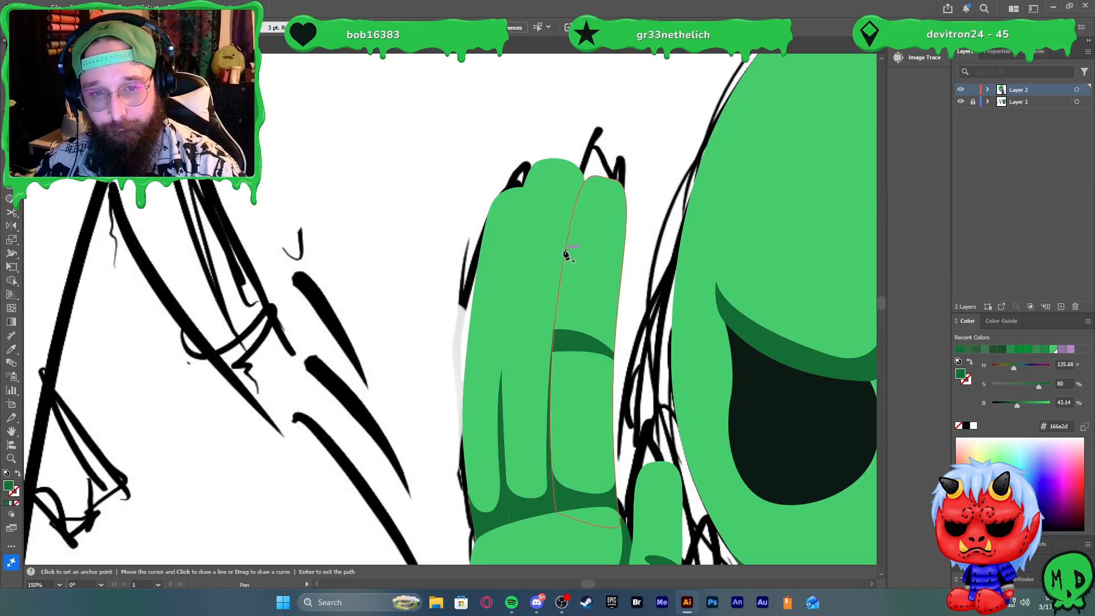
click(566, 250)
drag(624, 256, 641, 276)
key(ctrl+z)
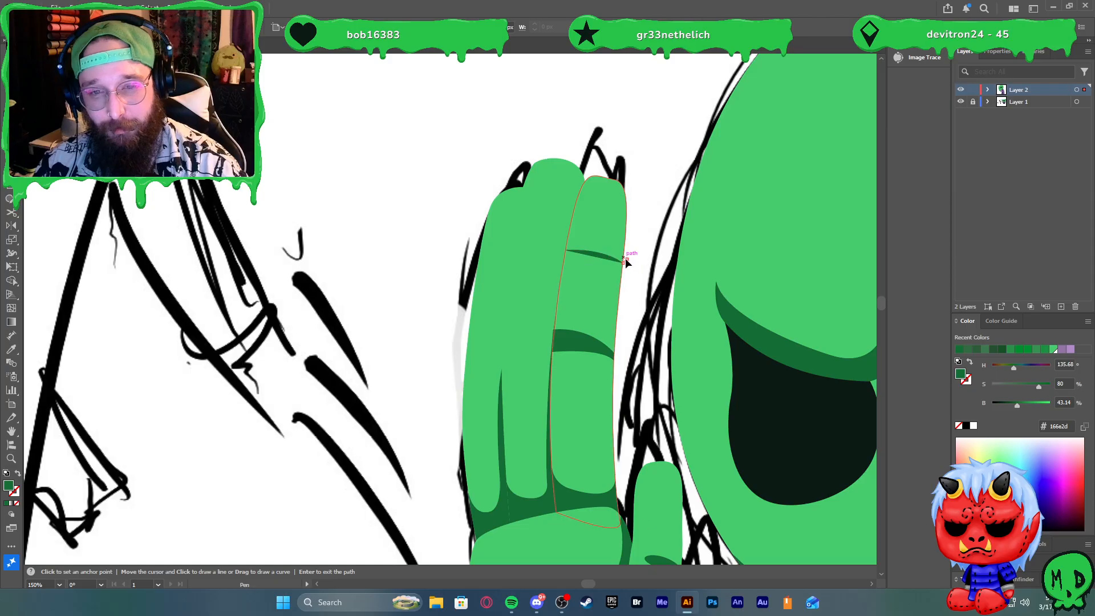
key(ctrl+equal)
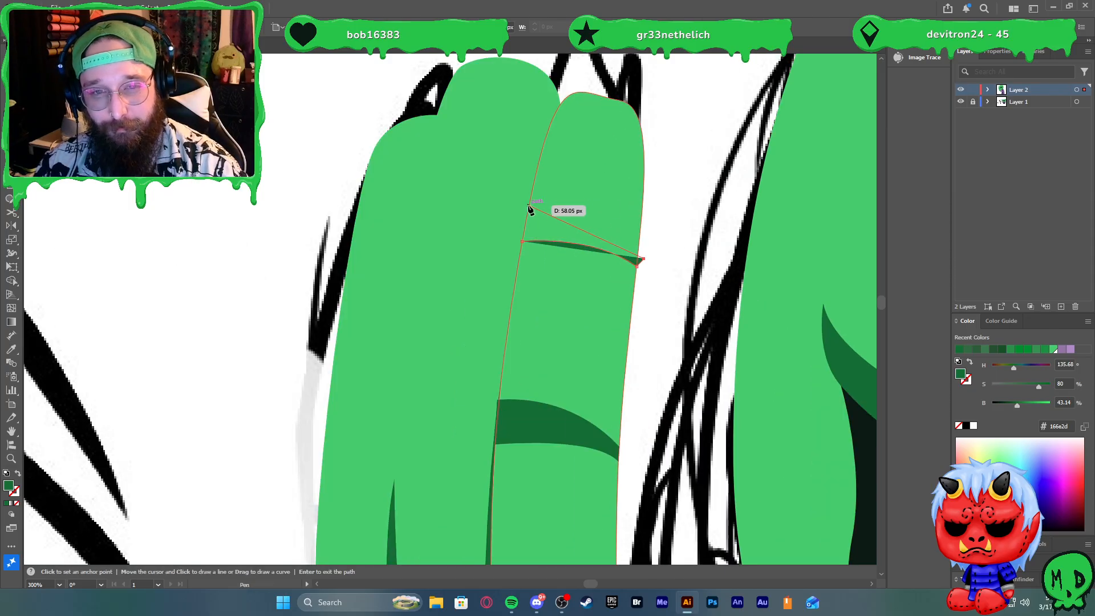
drag(528, 204, 449, 210)
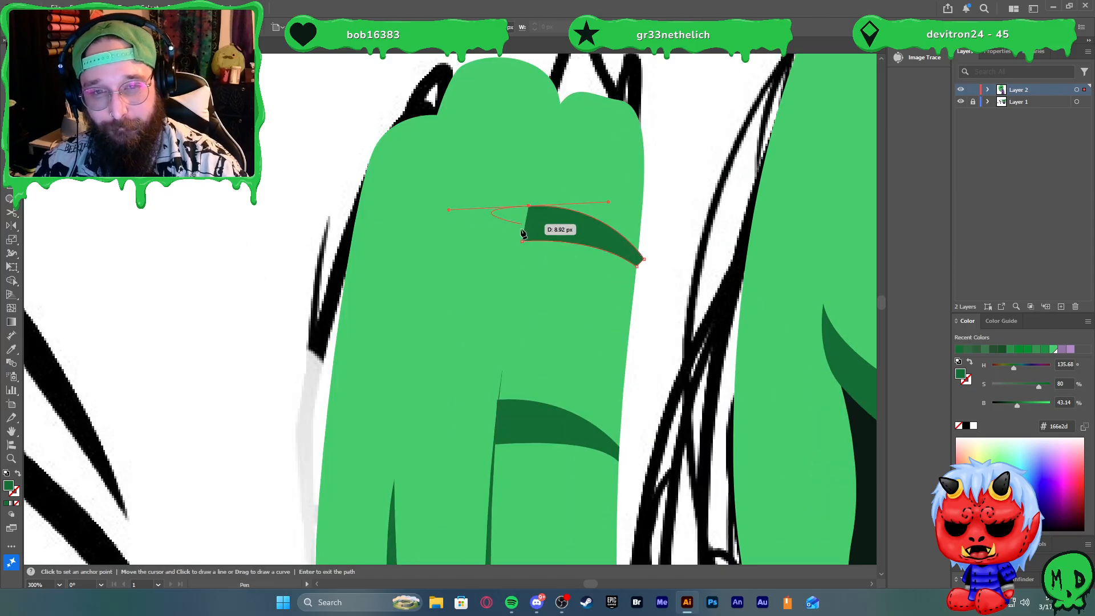
click(523, 244)
Remove both overhanging ends of the upper crease with the Shape Builder so it follows the outline of the finger nearest the skull
key(ctrl+a)
key(shift+m)
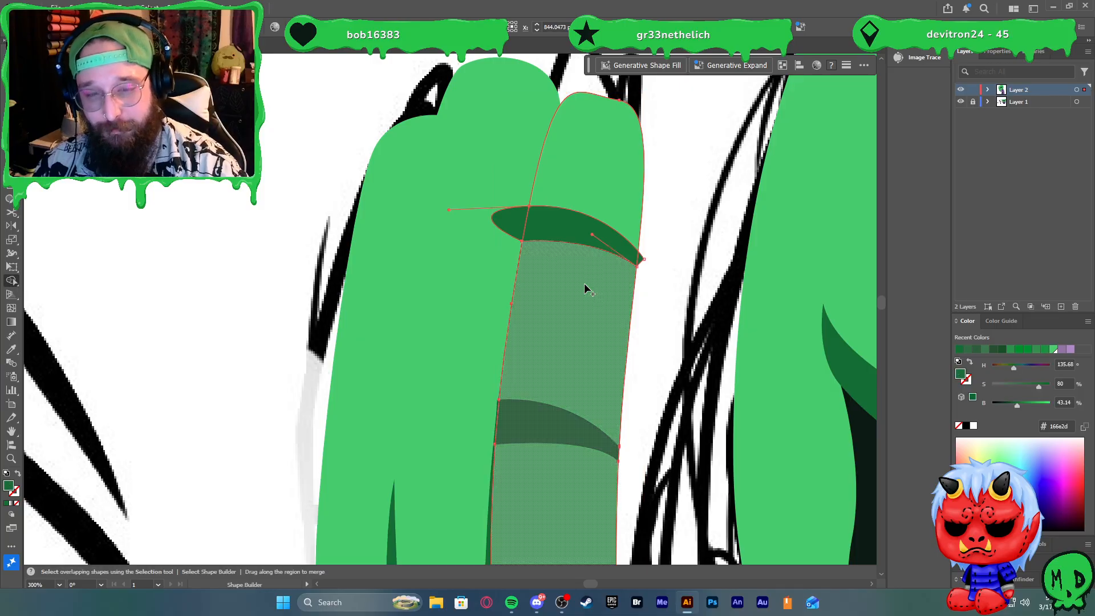
alt+click(640, 259)
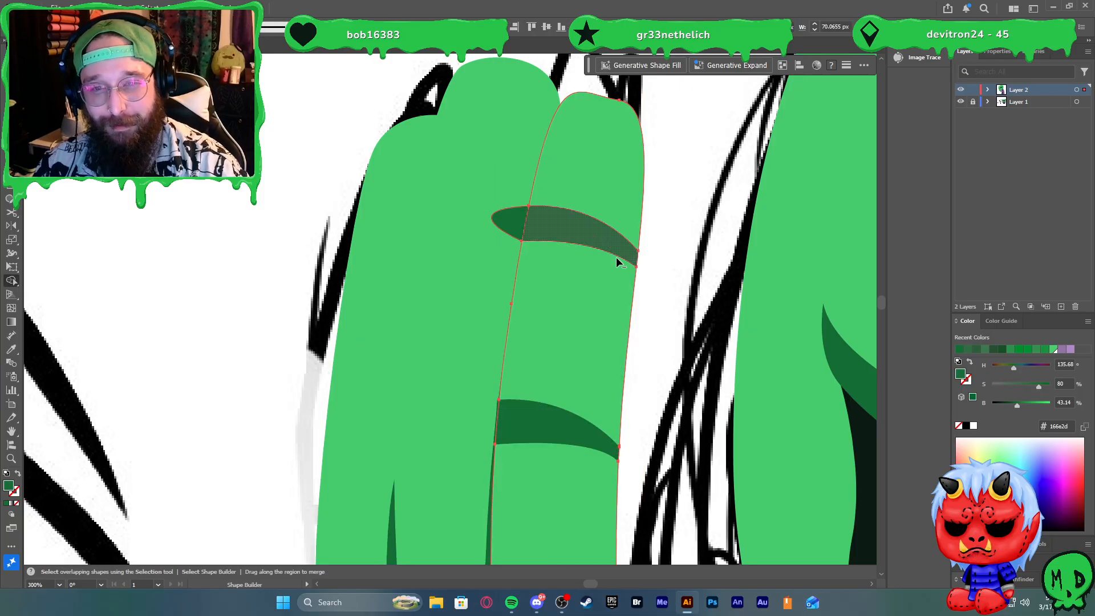
alt+click(515, 222)
key(v)
click(680, 245)
scroll(680, 256, down, 1)
Draw a closed, curved crease shape across the middle finger's lower joint with the Pen tool, meeting the neighbouring finger's lower crease
click(508, 348)
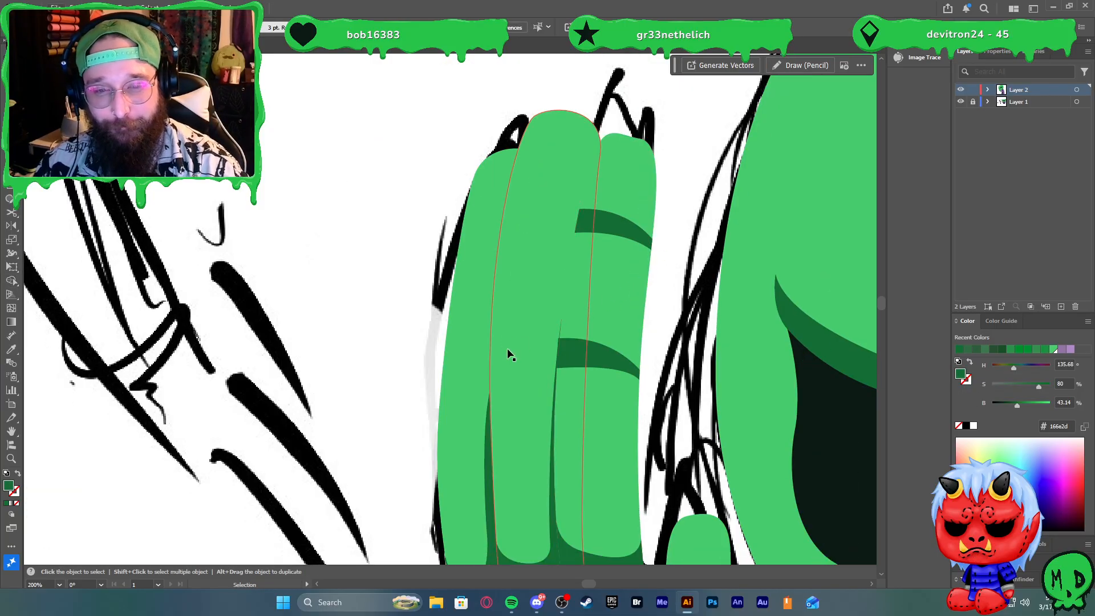
key(p)
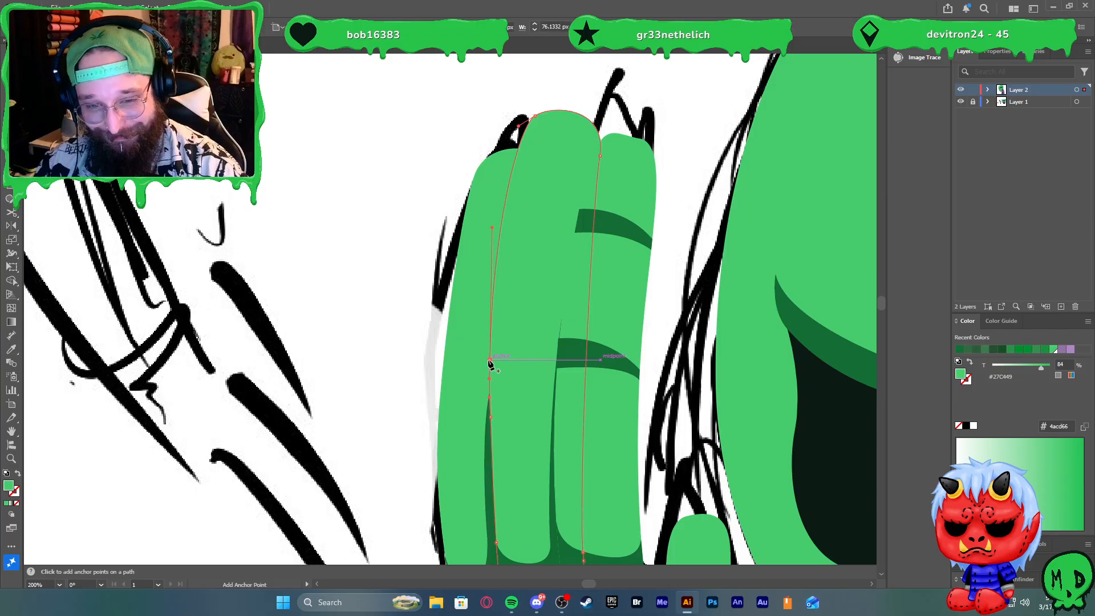
key(v)
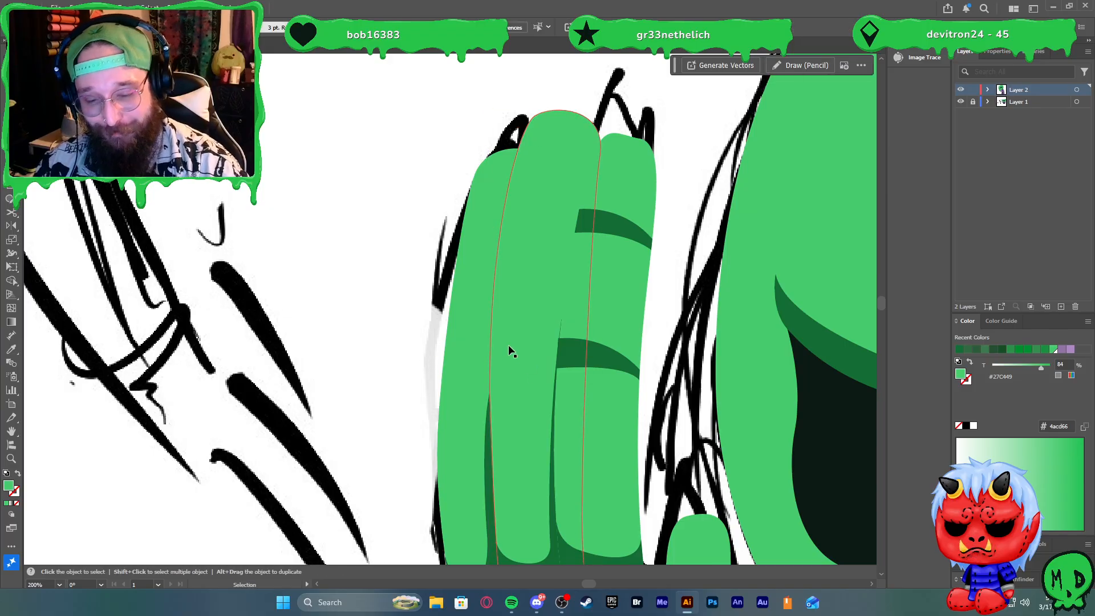
key(p)
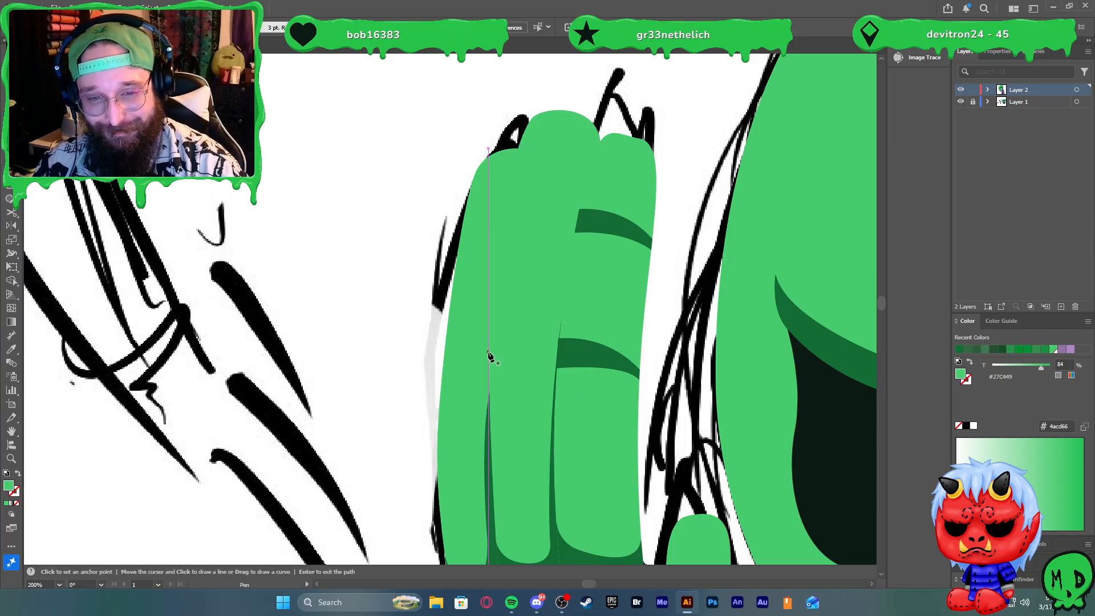
click(490, 360)
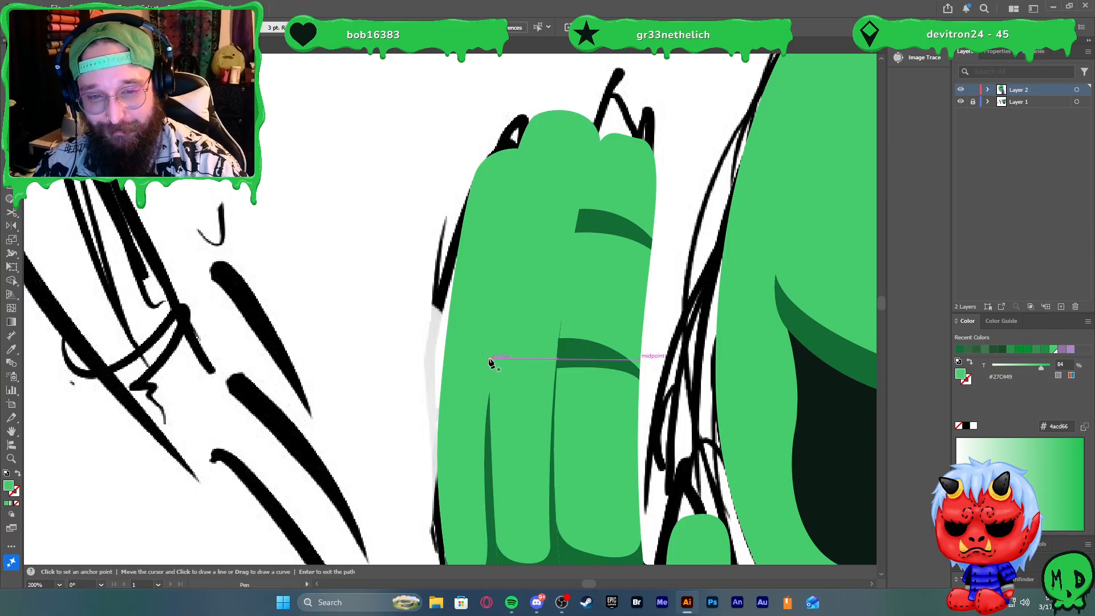
click(558, 365)
click(557, 348)
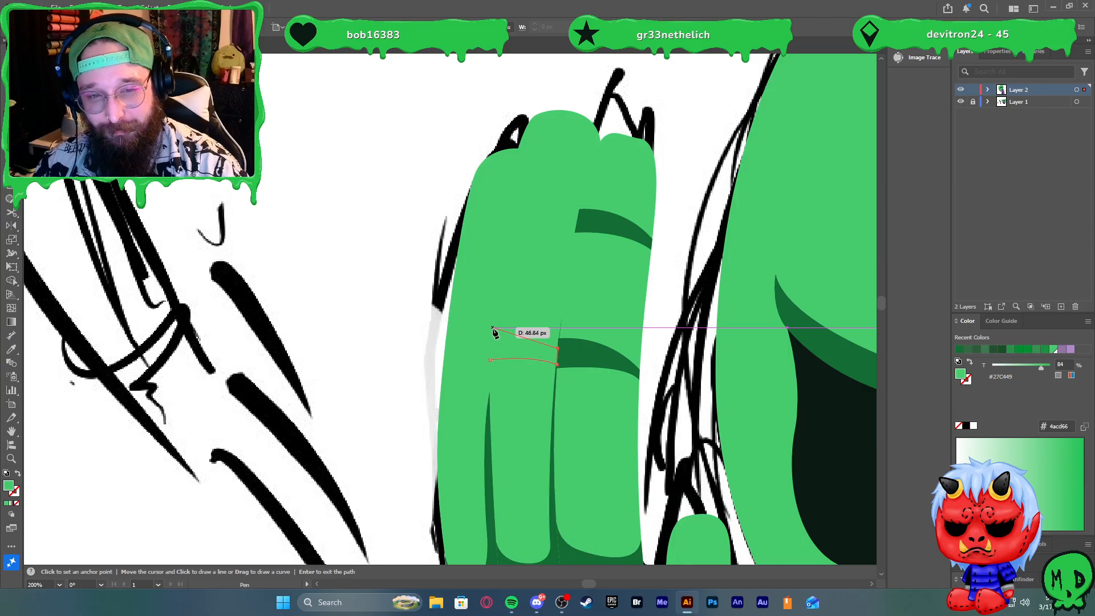
drag(490, 331, 440, 335)
click(489, 359)
Fill the middle finger's lower crease with the dark green sampled from the neighbouring finger's crease
key(v)
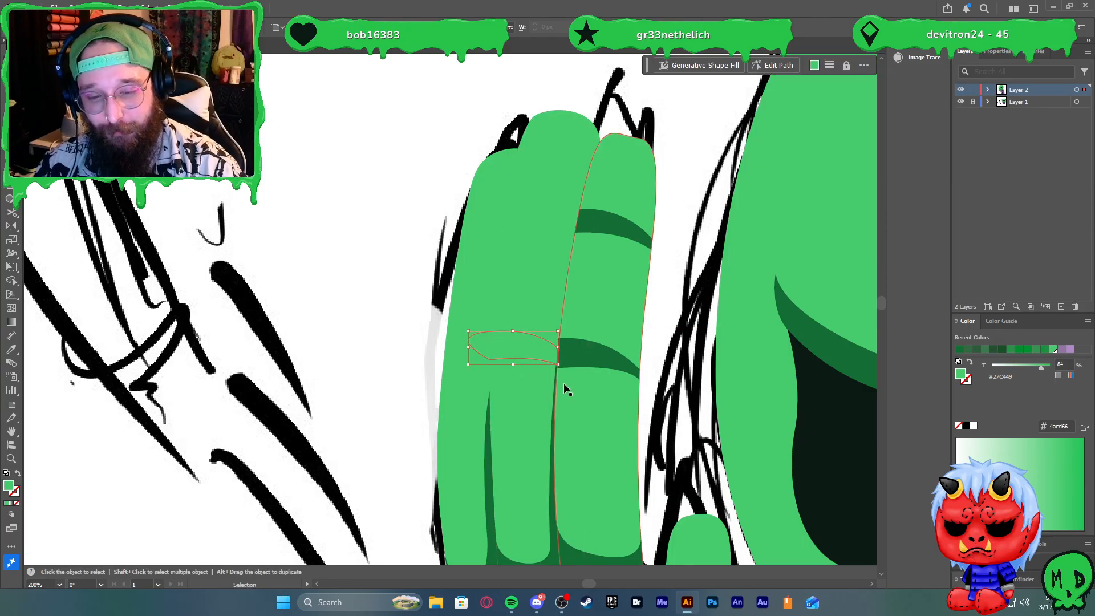
key(i)
click(585, 361)
key(v)
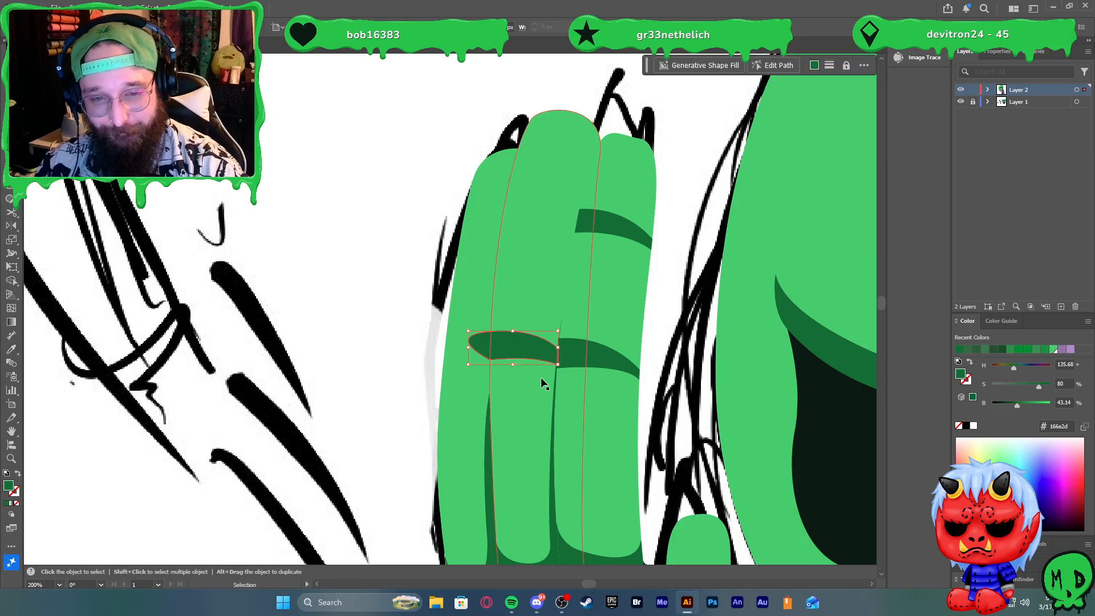
Trim the lower crease's overhanging end to the middle finger's outline with the Shape Builder, and clear the selection
key(shift+n)
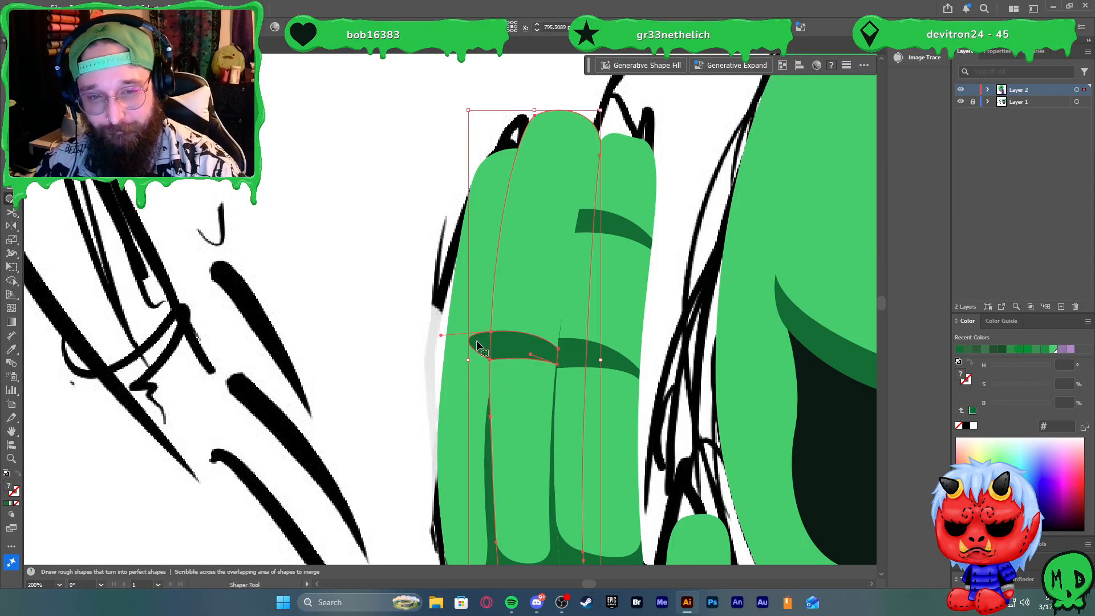
key(v)
click(518, 394)
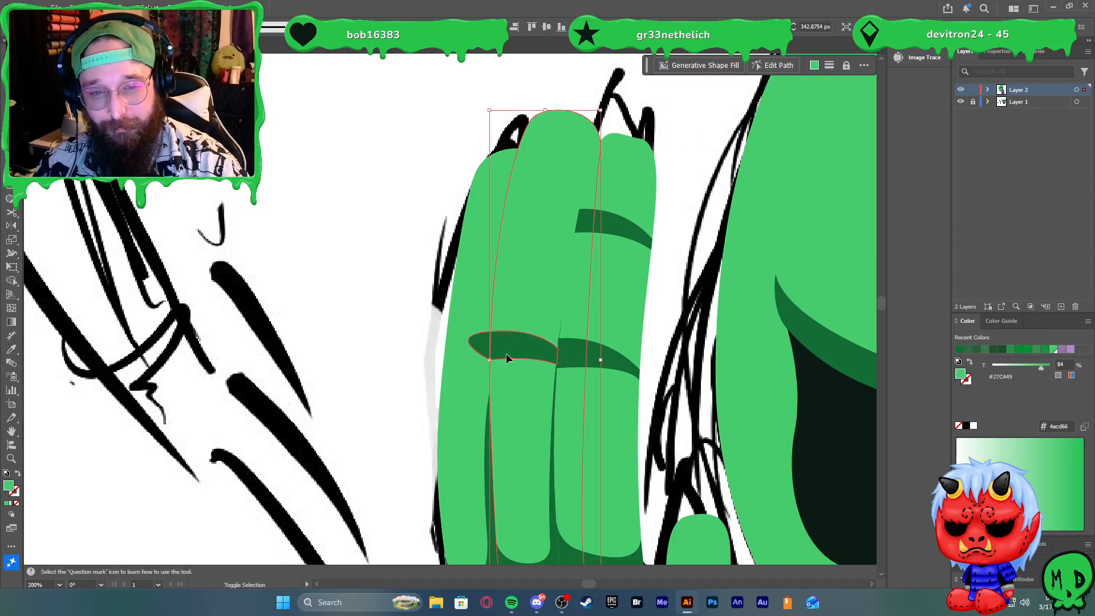
shift+click(506, 354)
key(shift+m)
alt+click(480, 347)
key(v)
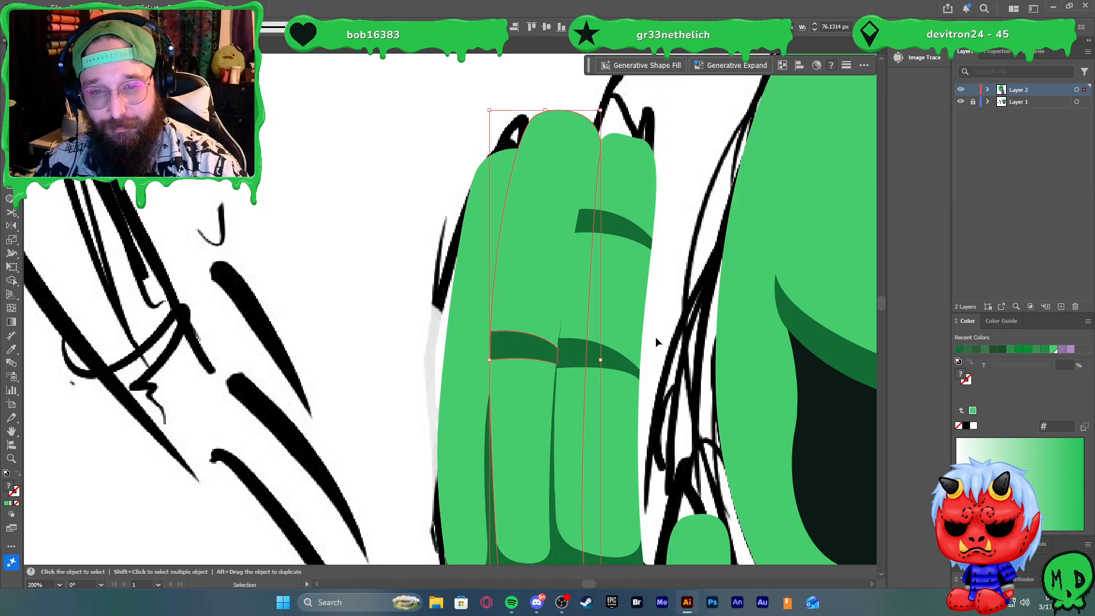
click(684, 338)
Draw a closed, curved crease shape across the middle finger's upper joint with the Pen tool, meeting the neighbouring finger's upper crease
scroll(684, 340, up, 1)
key(p)
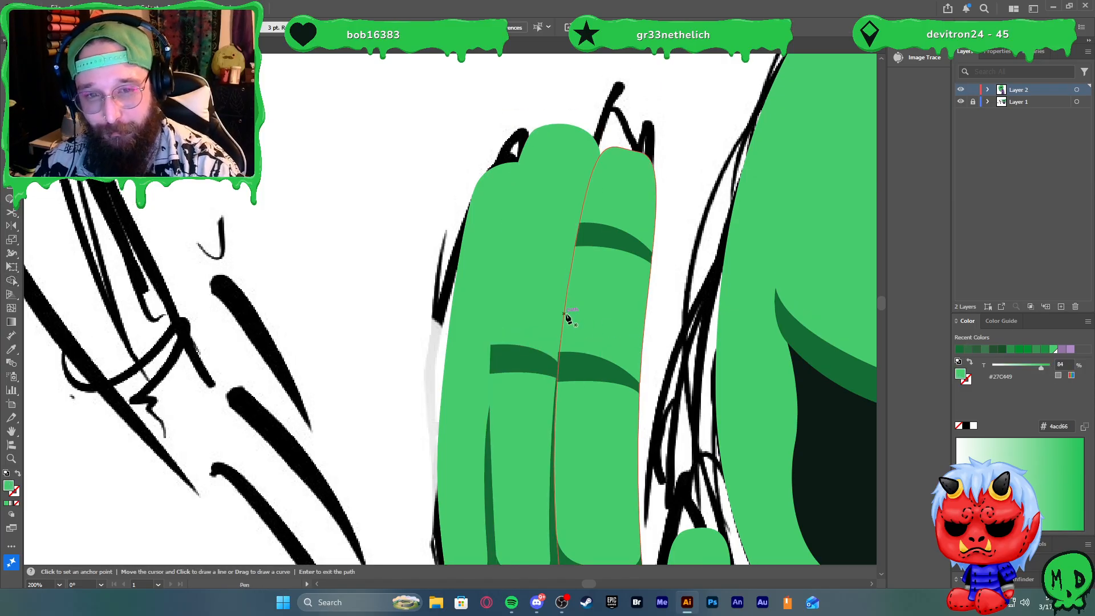
click(502, 229)
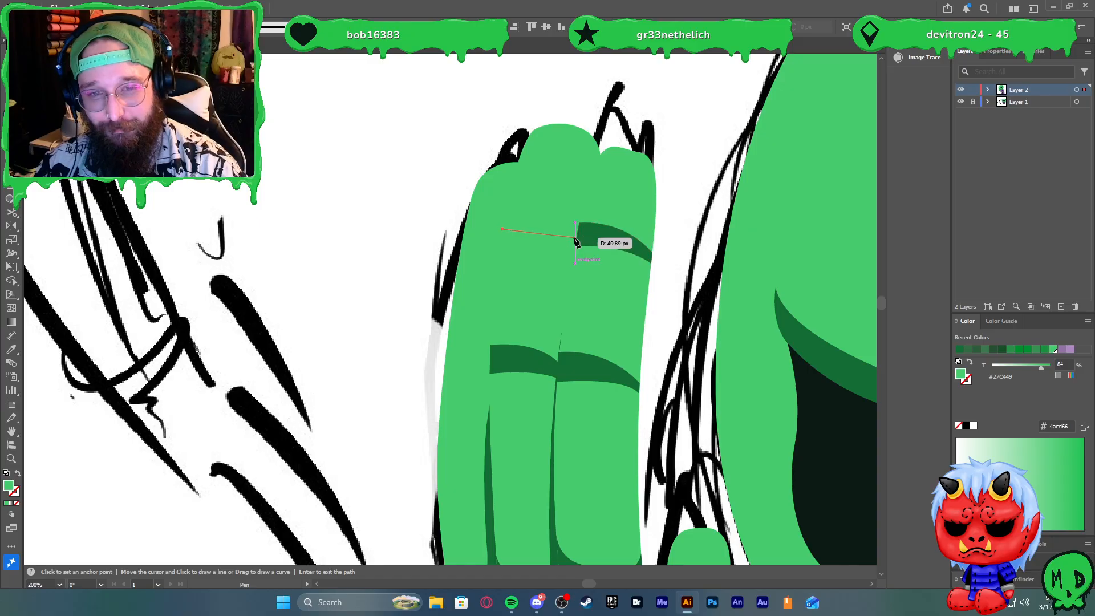
drag(575, 240, 615, 259)
click(576, 239)
click(577, 230)
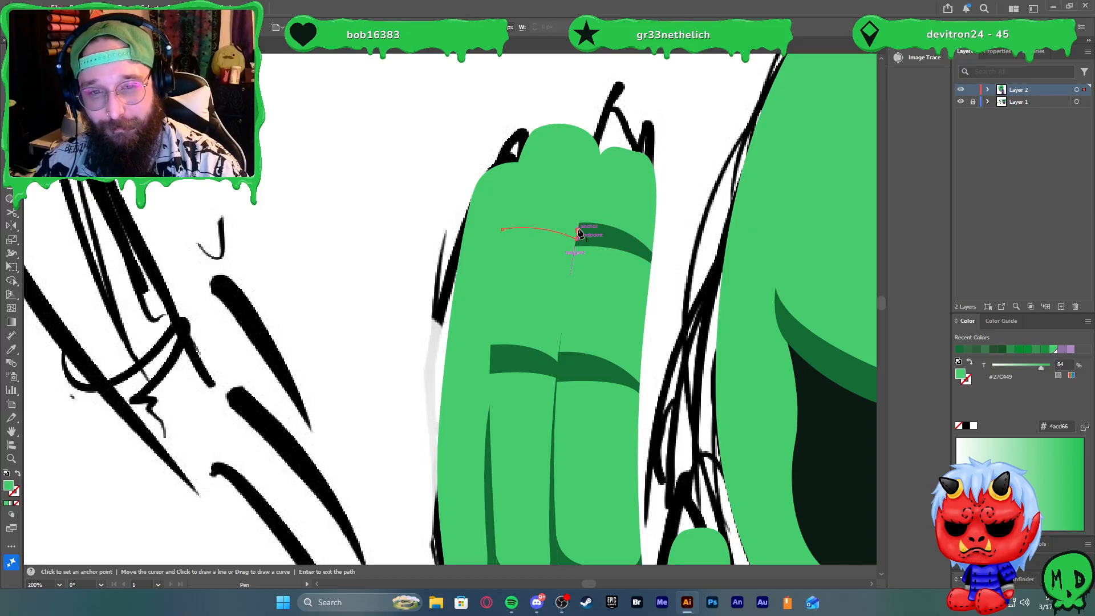
drag(506, 208, 462, 212)
click(503, 229)
Fill the middle finger's upper crease with the neighbouring crease's dark green, and select it together with the middle finger
key(v)
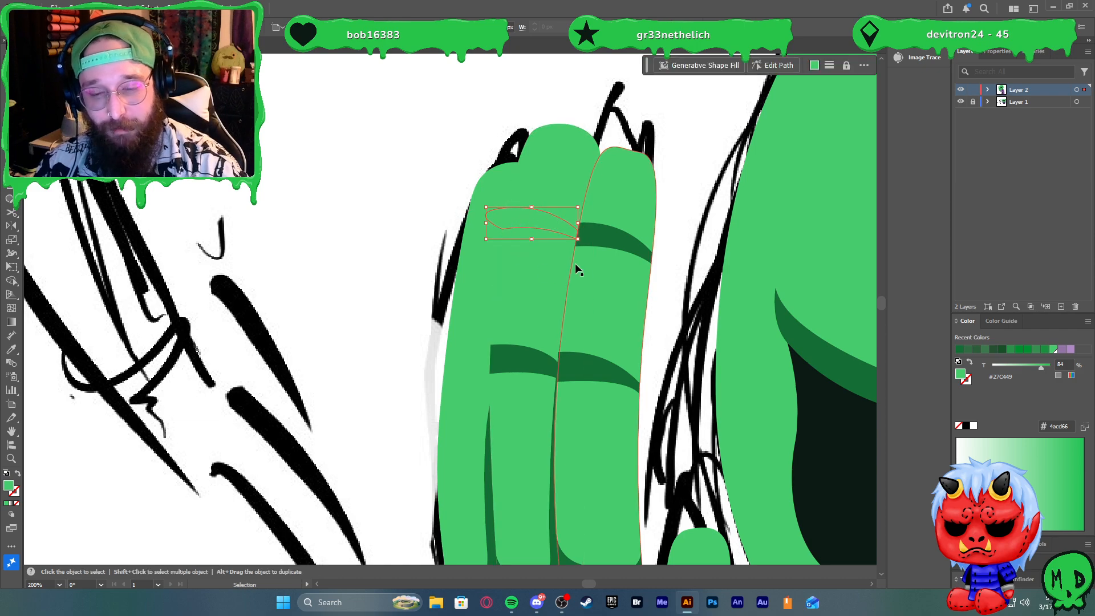
key(i)
click(594, 238)
key(v)
shift+click(536, 267)
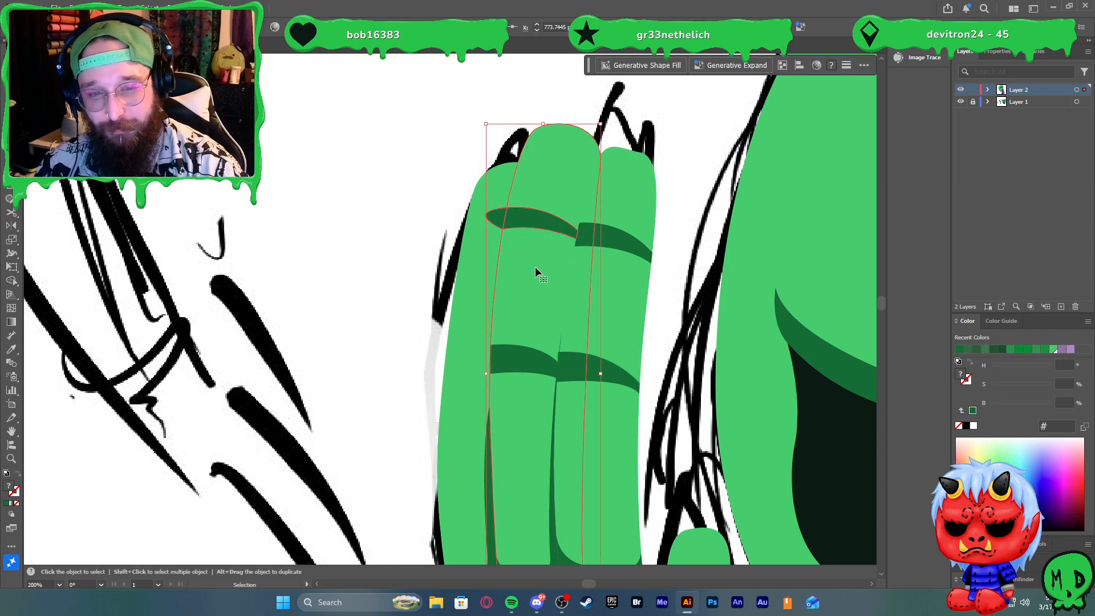
Trim the upper crease's overhanging end to the middle finger's outline, and clear the selection
key(ctrl+7)
click(436, 266)
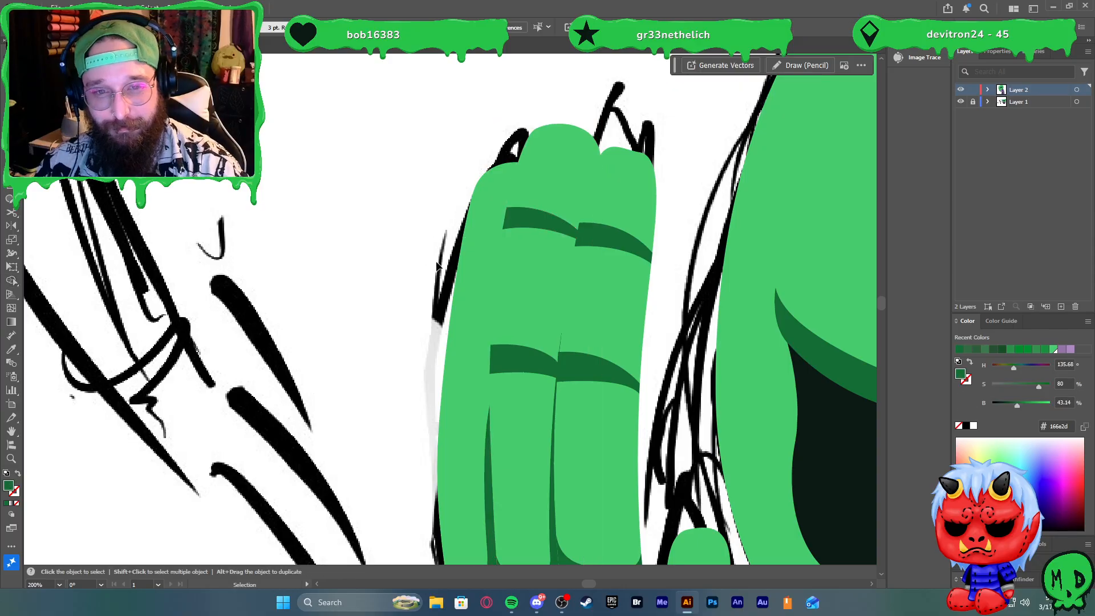
Draw a closed, curved dark green crease across the outer finger's lower joint with the Pen tool, meeting the middle finger's edge
scroll(425, 279, down, 4)
scroll(392, 285, up, 4)
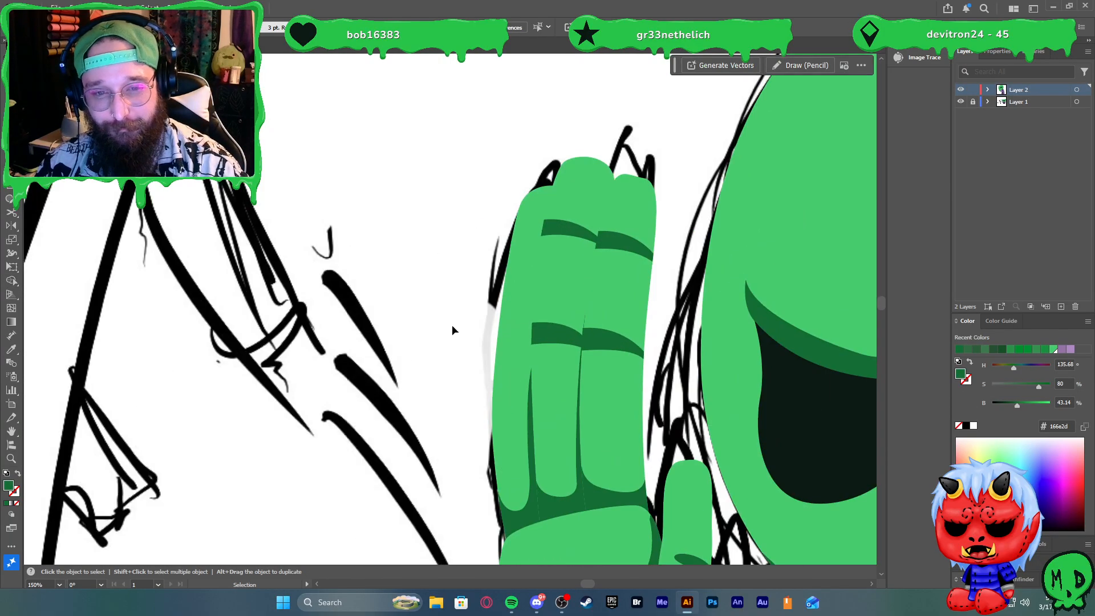
key(p)
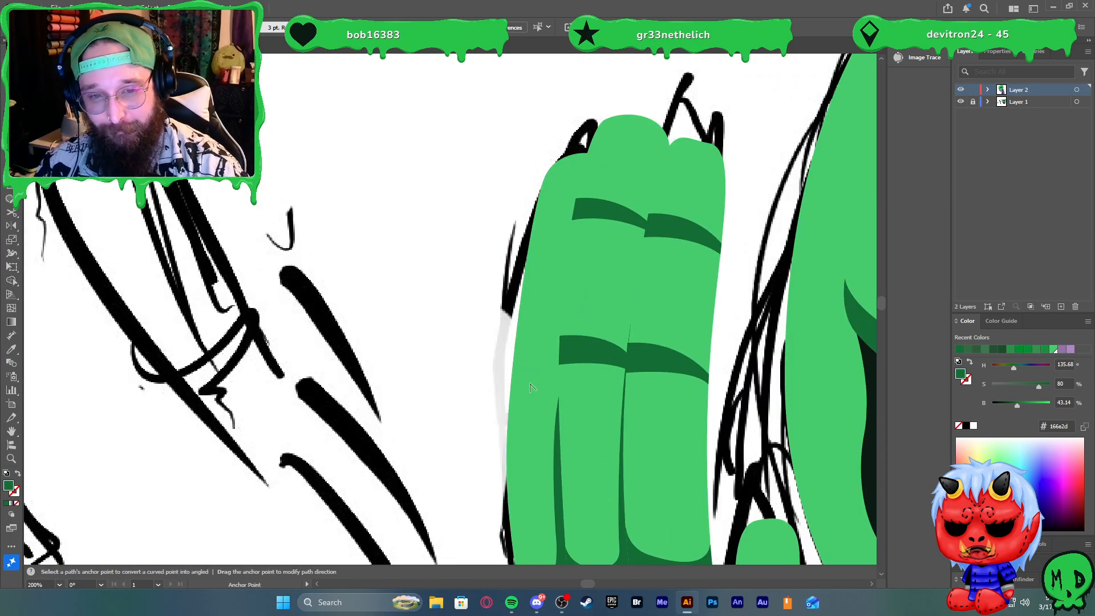
scroll(527, 379, up, 2)
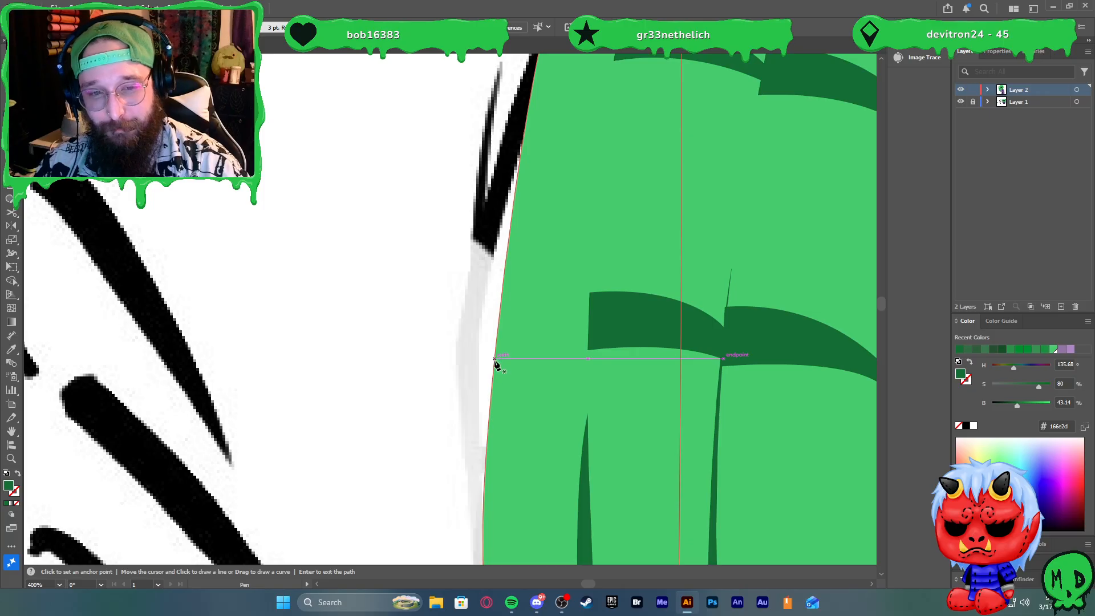
click(494, 358)
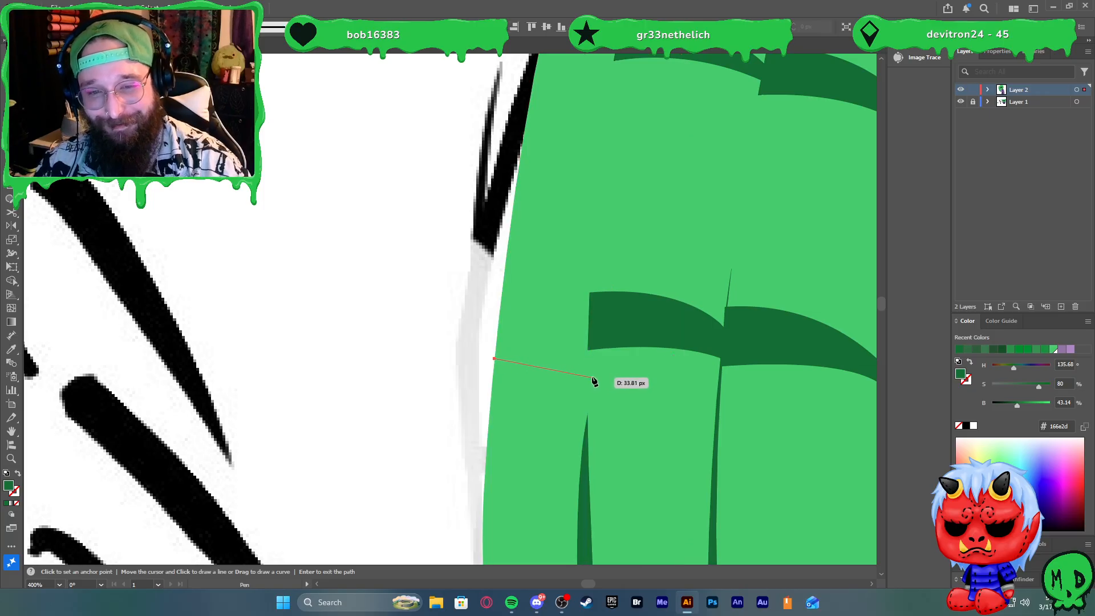
drag(588, 365, 627, 381)
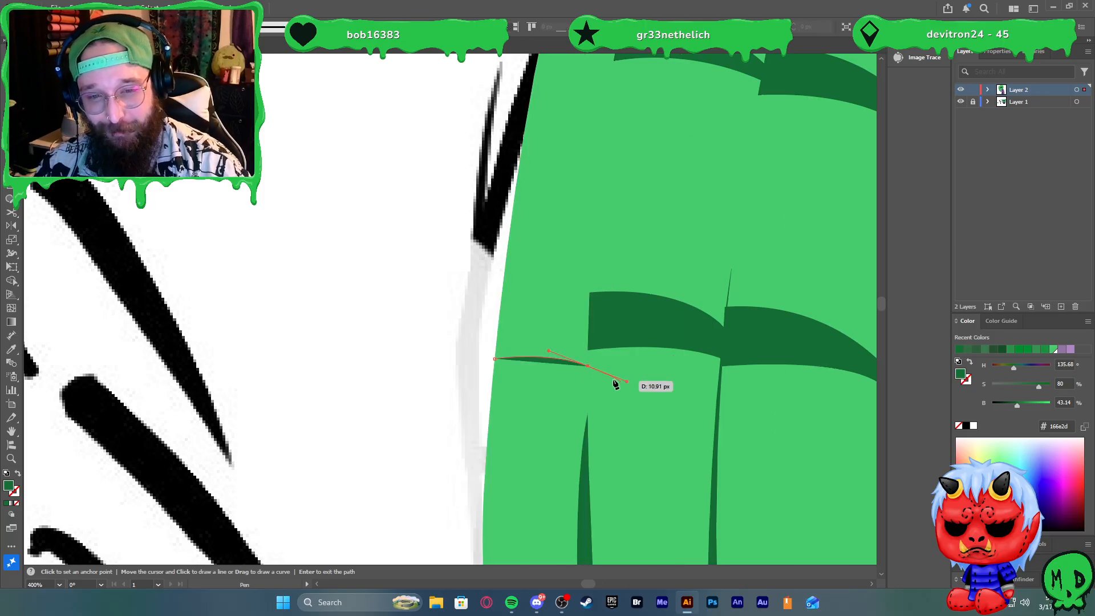
click(588, 365)
click(588, 336)
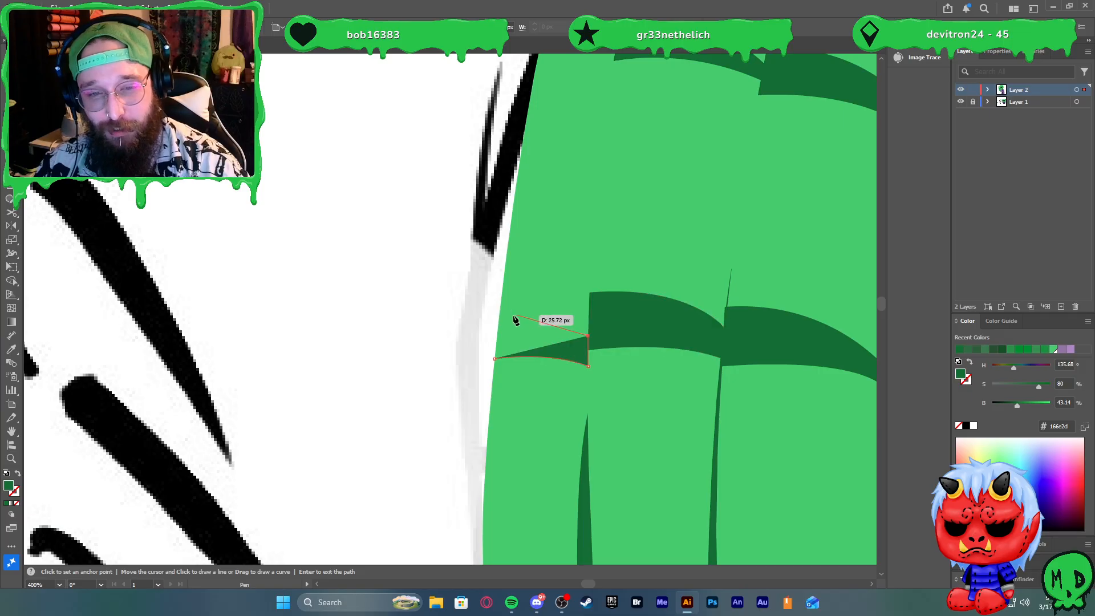
drag(500, 305, 469, 317)
click(494, 358)
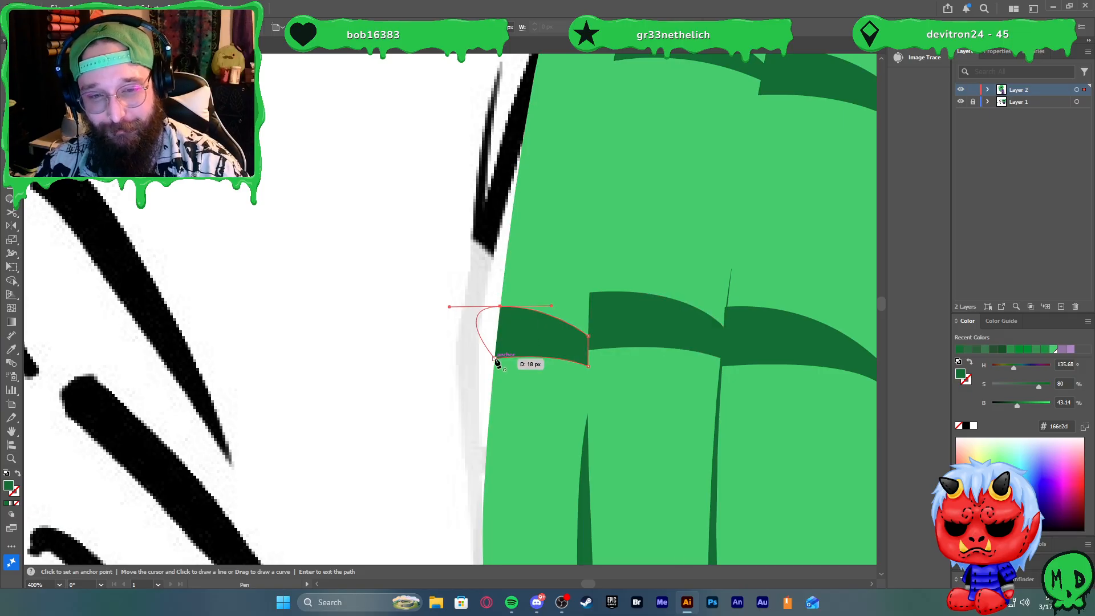
Split the outer finger's lower crease at the finger's outline with the Shape Builder, and delete the piece overhanging the outline
key(v)
key(shift+m)
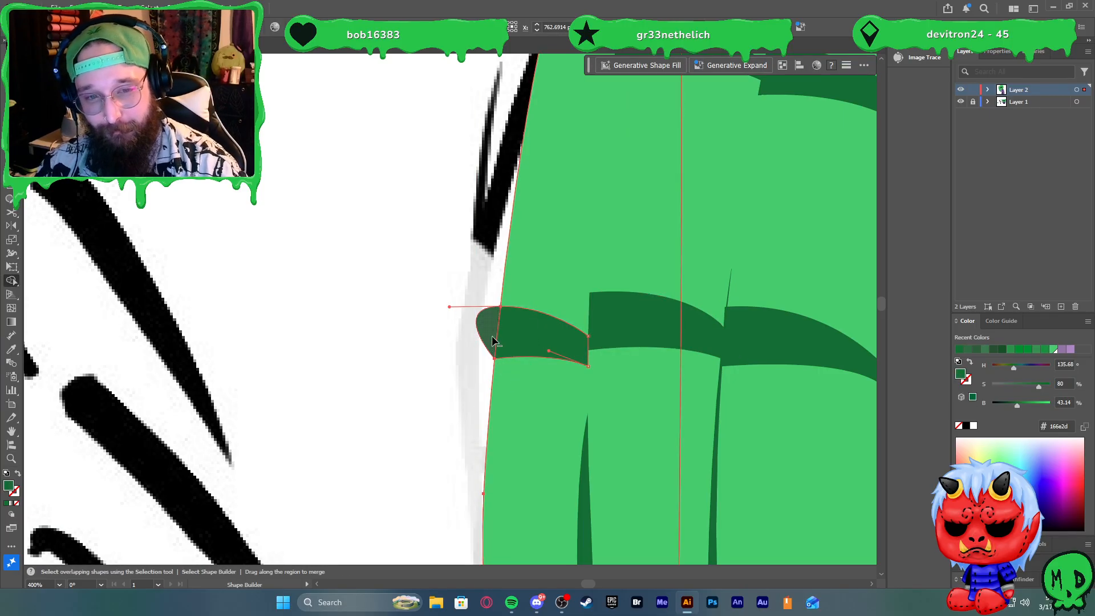
click(489, 336)
key(v)
click(446, 352)
click(504, 346)
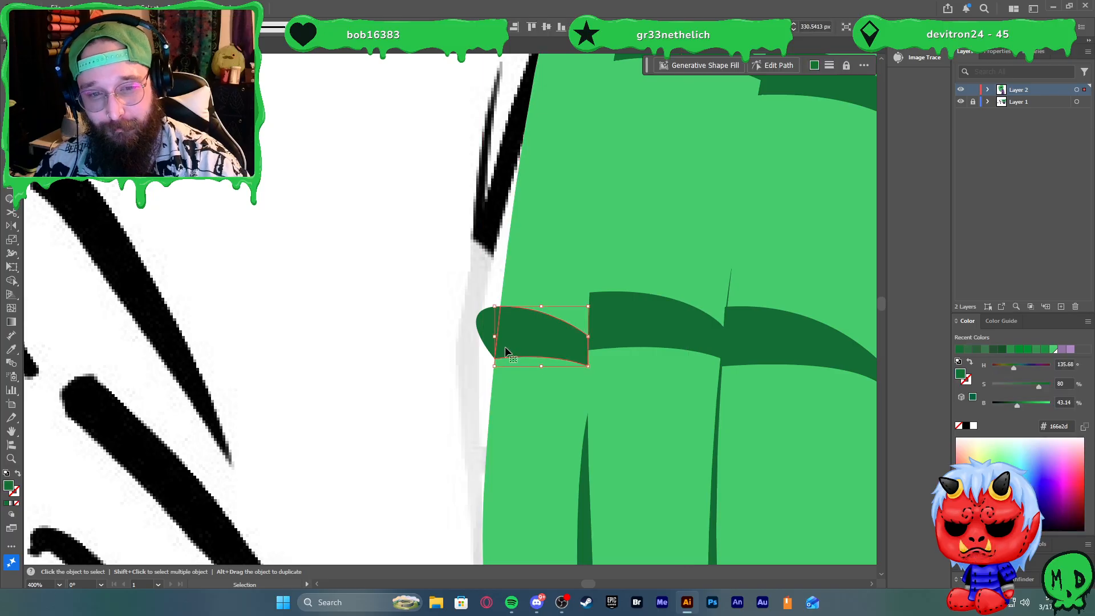
key(ctrl+z)
click(486, 331)
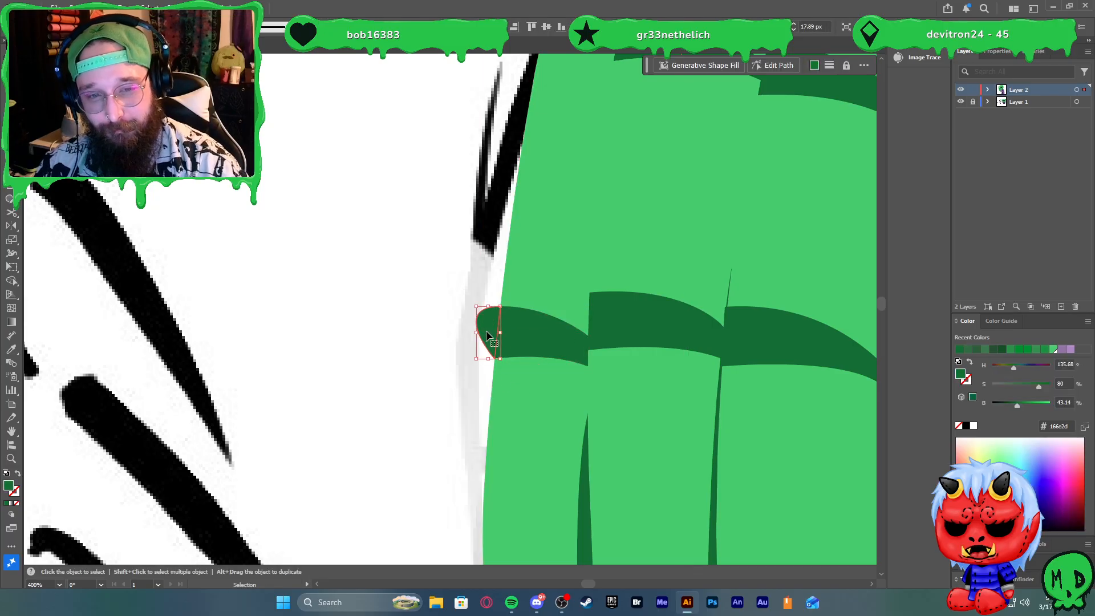
key(Delete)
Draw a closed, curved dark green crease across the outer finger's upper joint with the Pen tool, ending at the middle finger's edge
scroll(483, 351, up, 3)
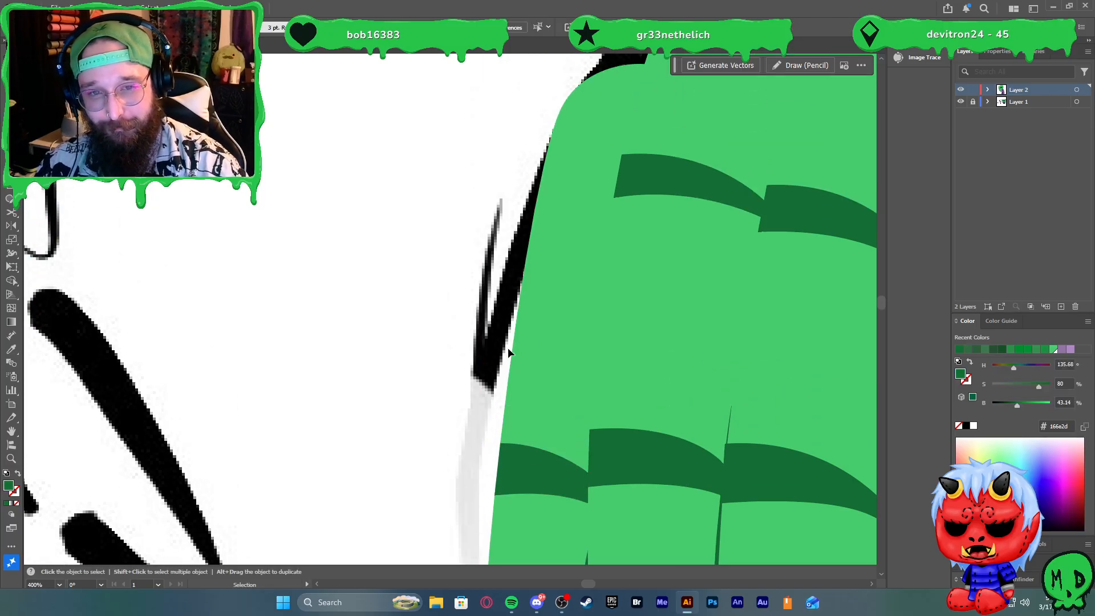
key(p)
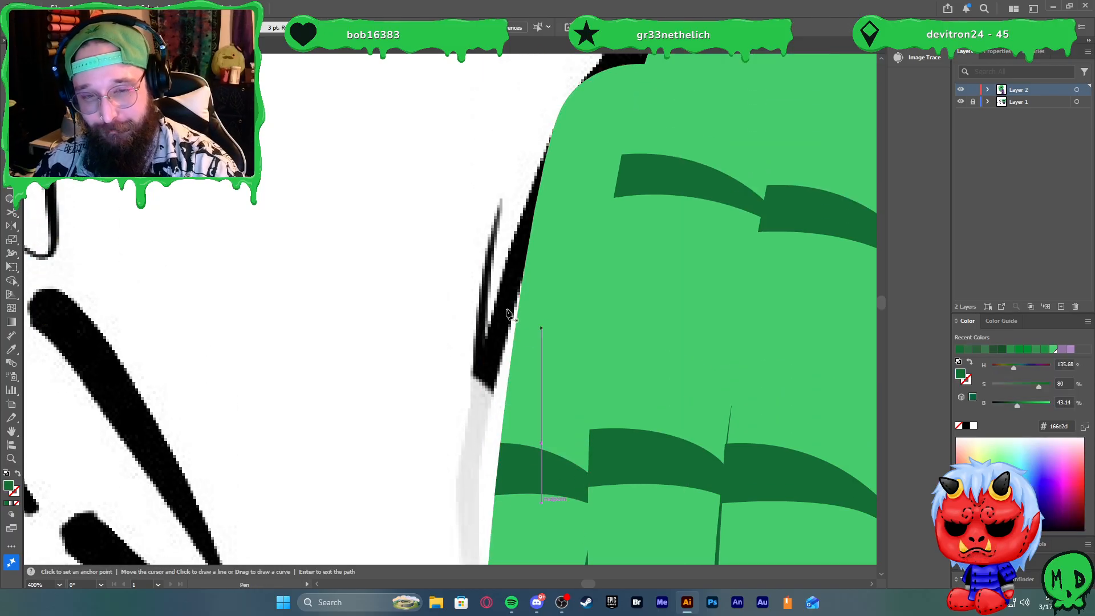
click(530, 237)
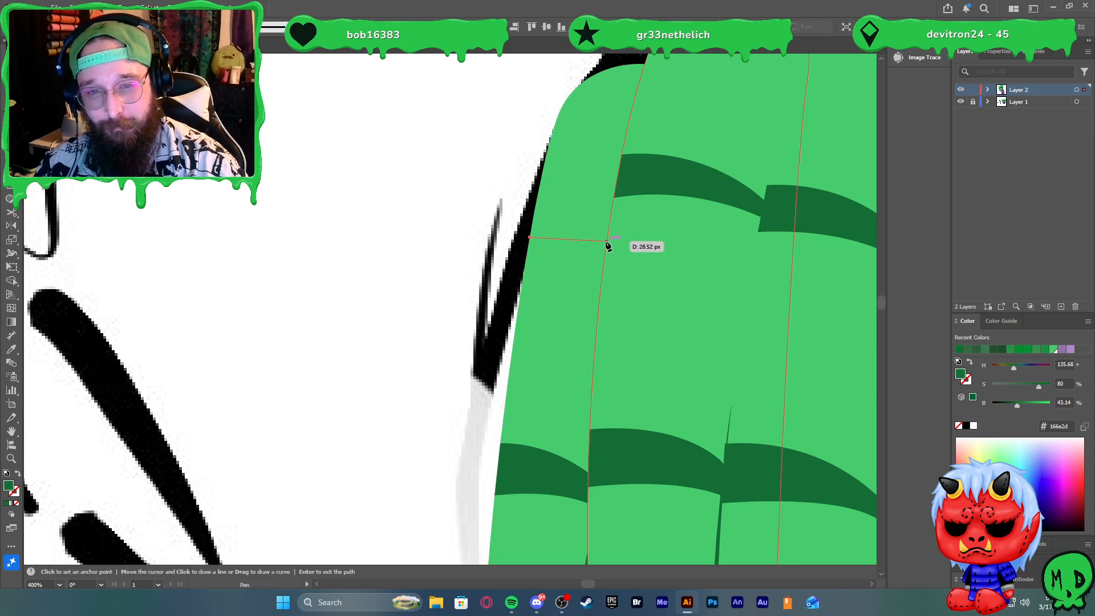
drag(606, 242, 641, 254)
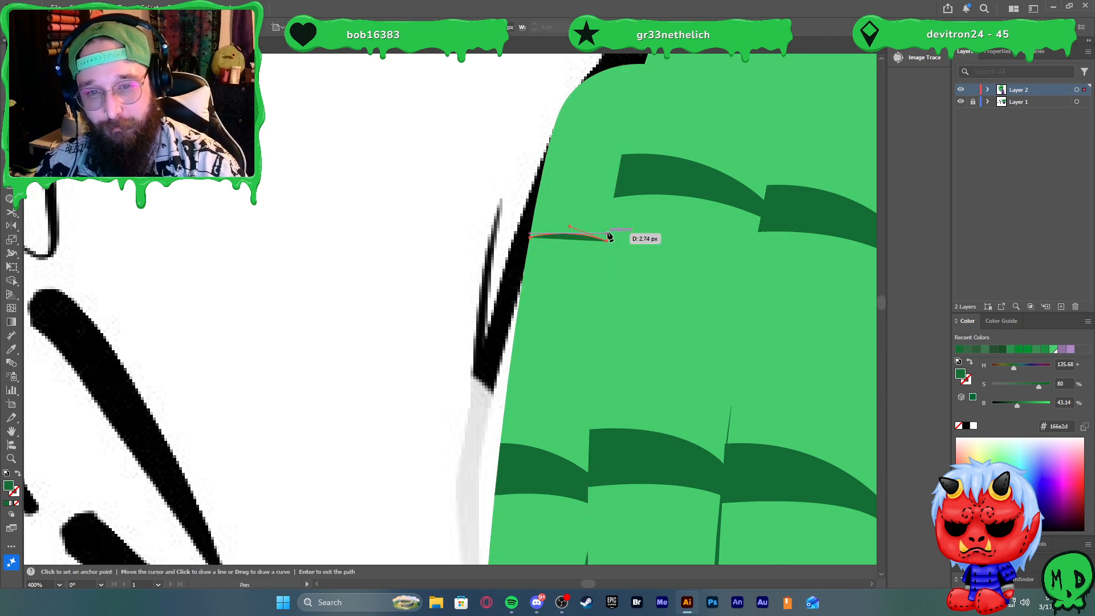
click(609, 222)
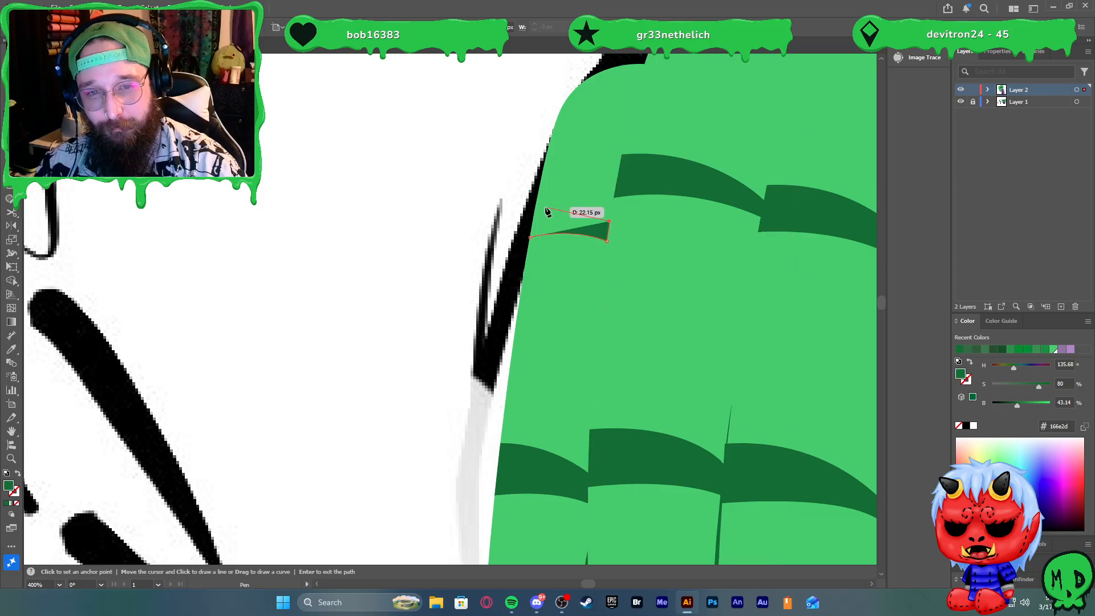
drag(536, 203, 483, 210)
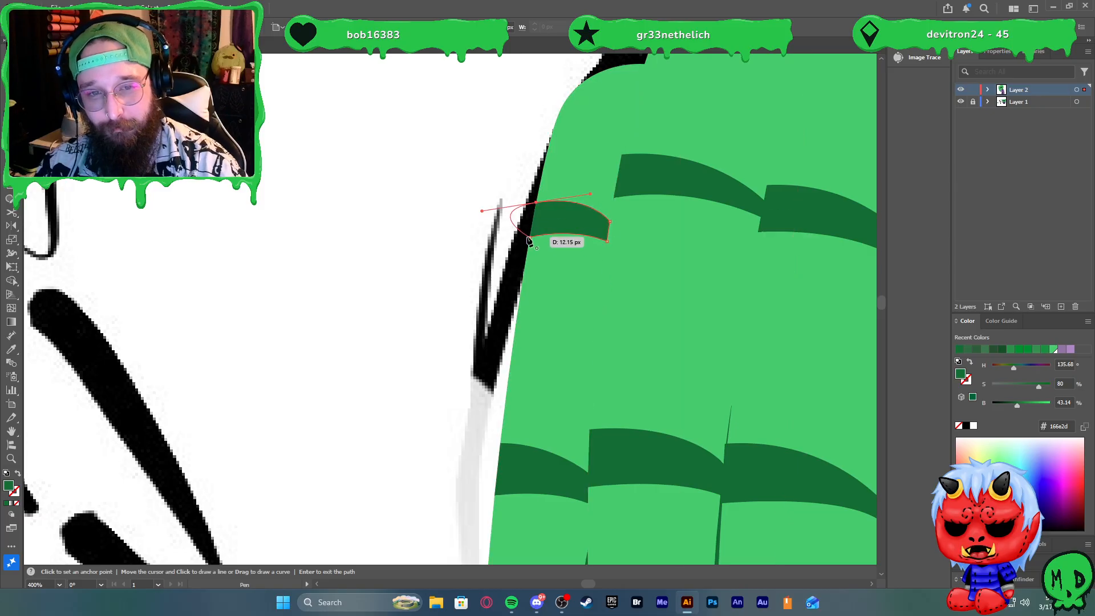
click(531, 236)
key(ctrl+z)
click(530, 237)
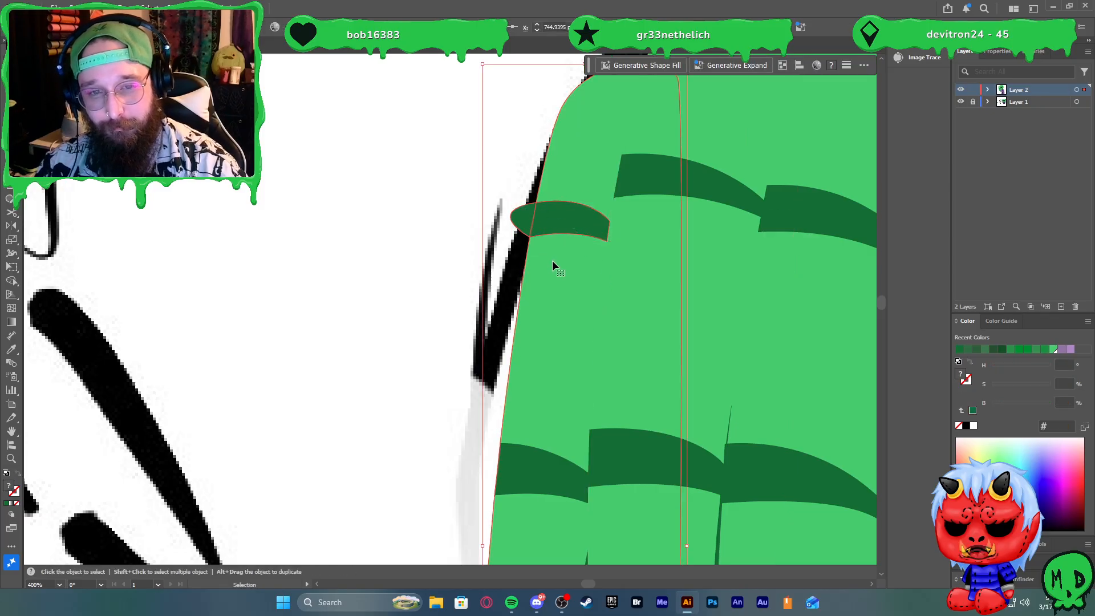
Remove the upper crease's overhang outside the outer finger's outline with the Shape Builder, and clear the selection
key(shift+m)
alt+click(526, 225)
key(v)
click(474, 252)
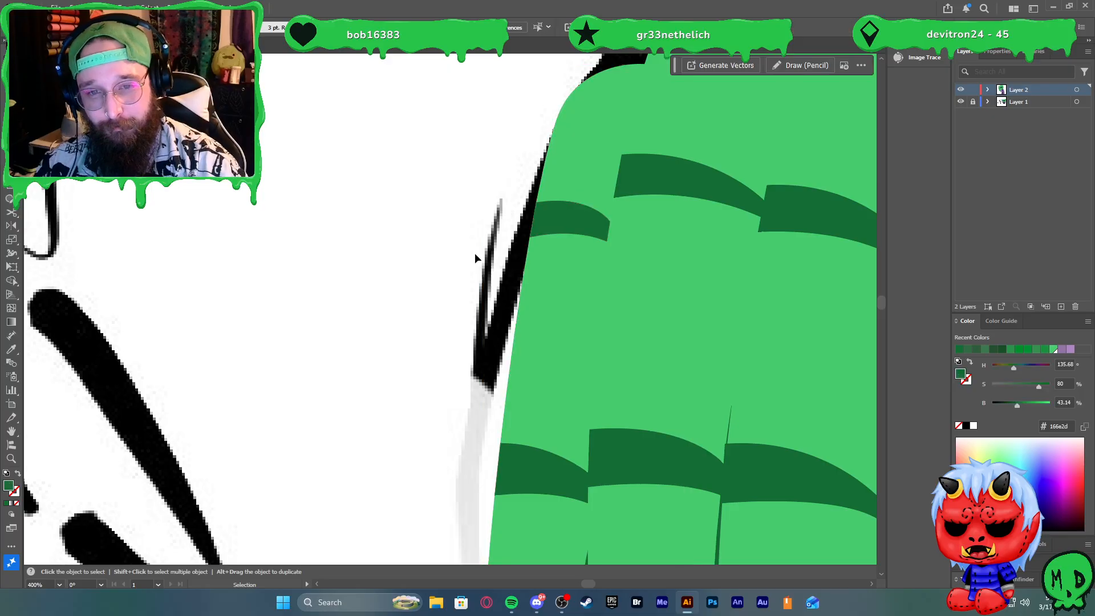
Review the raised hand and the whole character against the finished skull figure beside the artboard
scroll(474, 253, down, 3)
scroll(566, 262, down, 3)
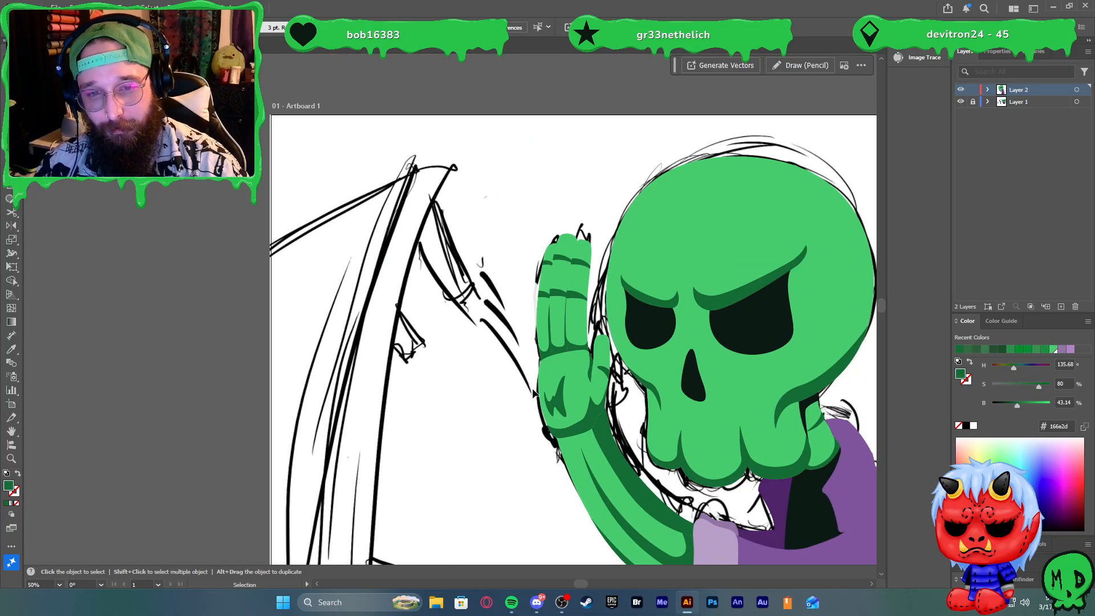
scroll(533, 392, down, 2)
scroll(785, 416, right, 2)
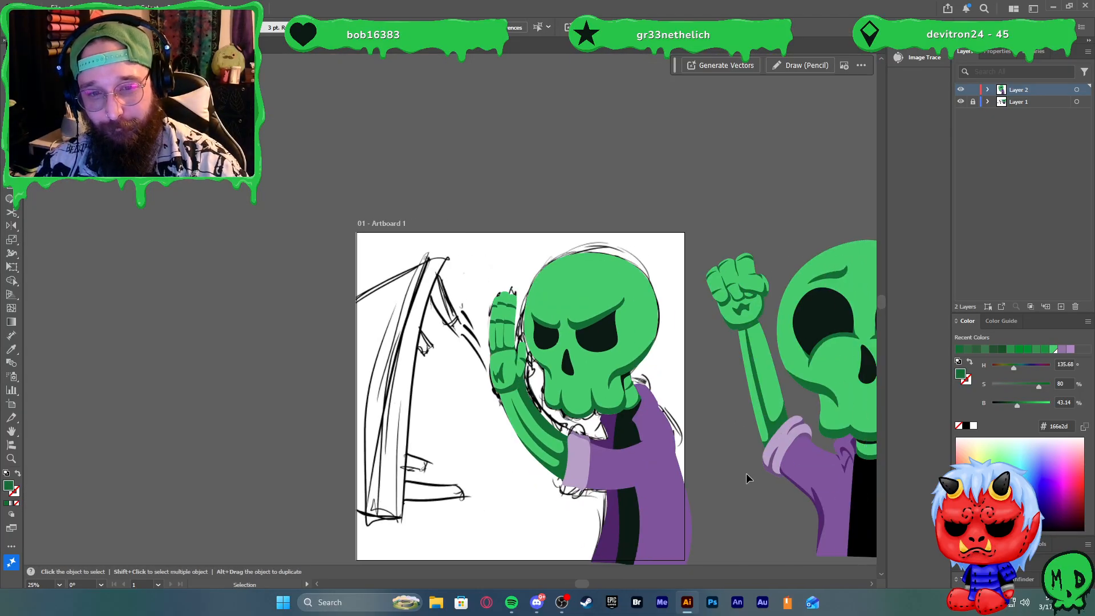
scroll(575, 370, up, 2)
scroll(724, 414, down, 1)
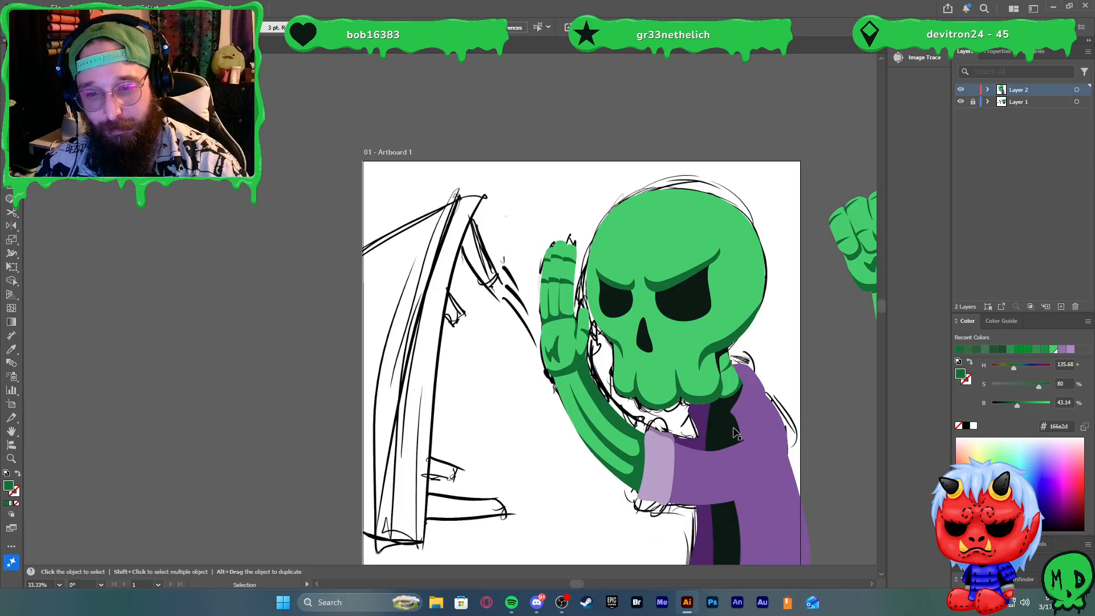
scroll(734, 433, down, 2)
scroll(734, 433, up, 1)
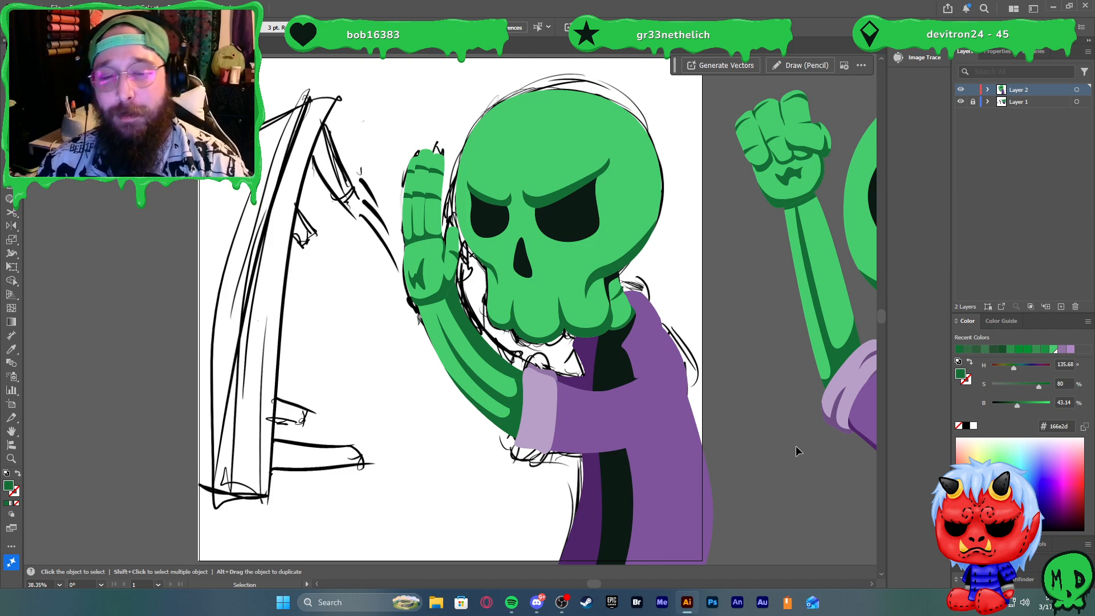
Draw a closed dark green finger shape with the Pen tool along the hand's inner side, from the fingertips down into the palm
scroll(437, 163, up, 2)
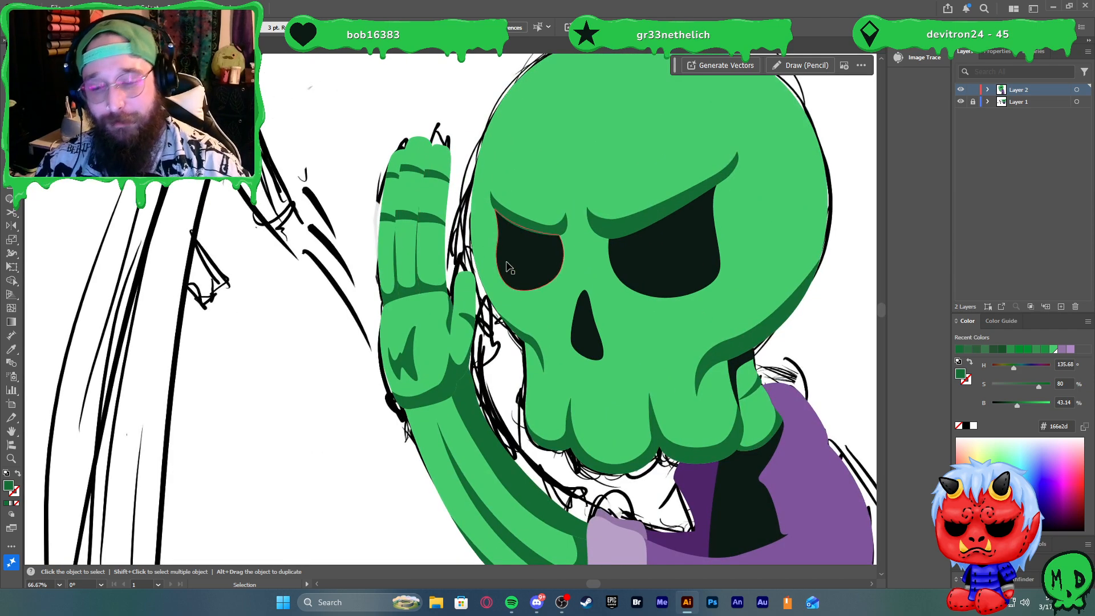
key(p)
click(453, 157)
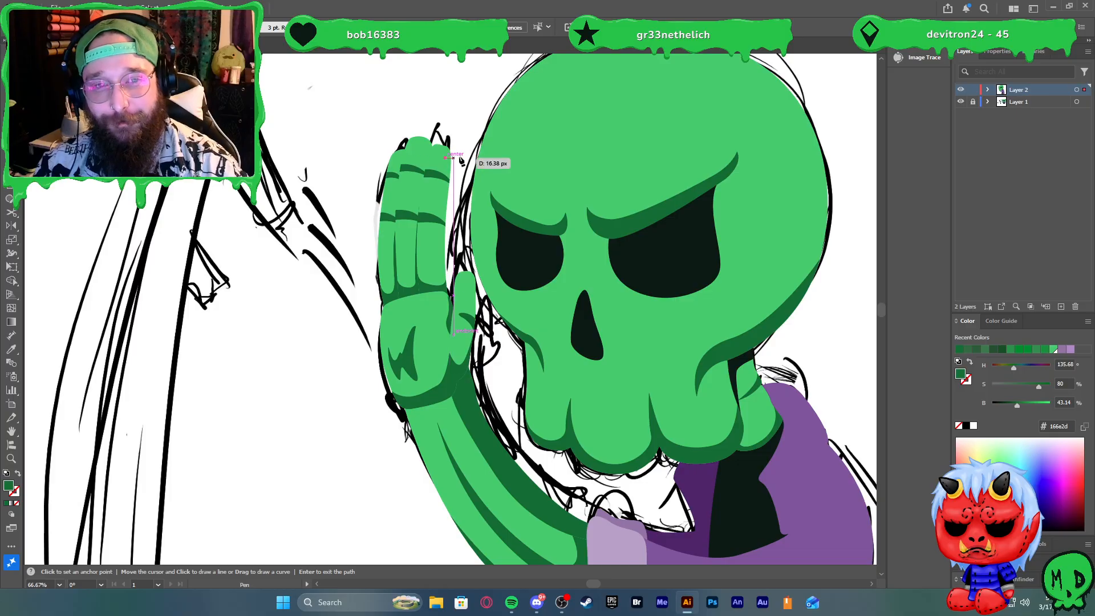
drag(462, 165, 466, 188)
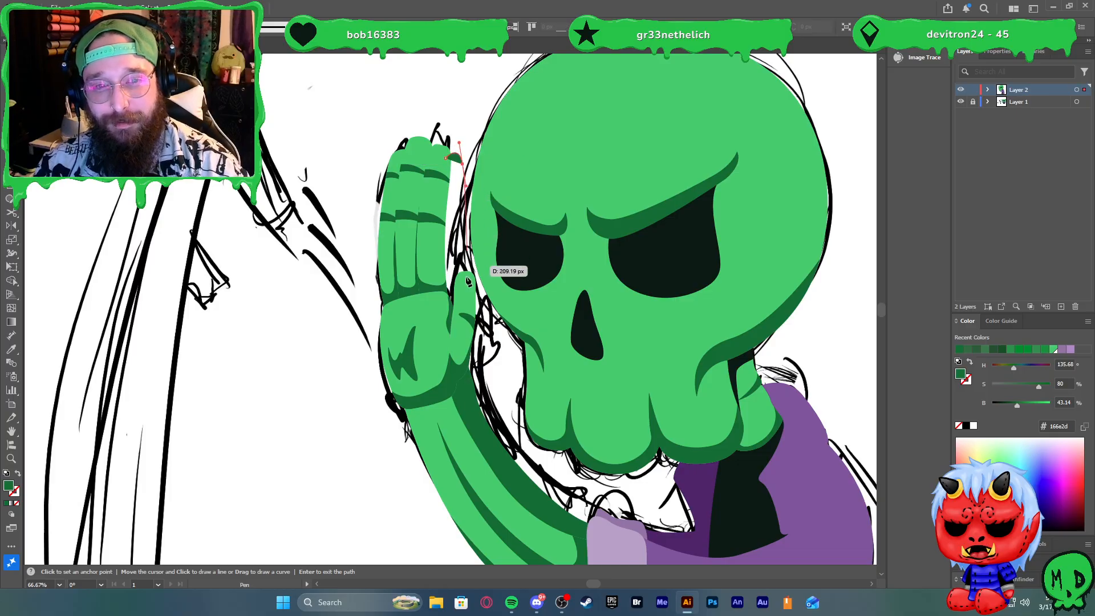
drag(462, 290, 478, 331)
click(446, 354)
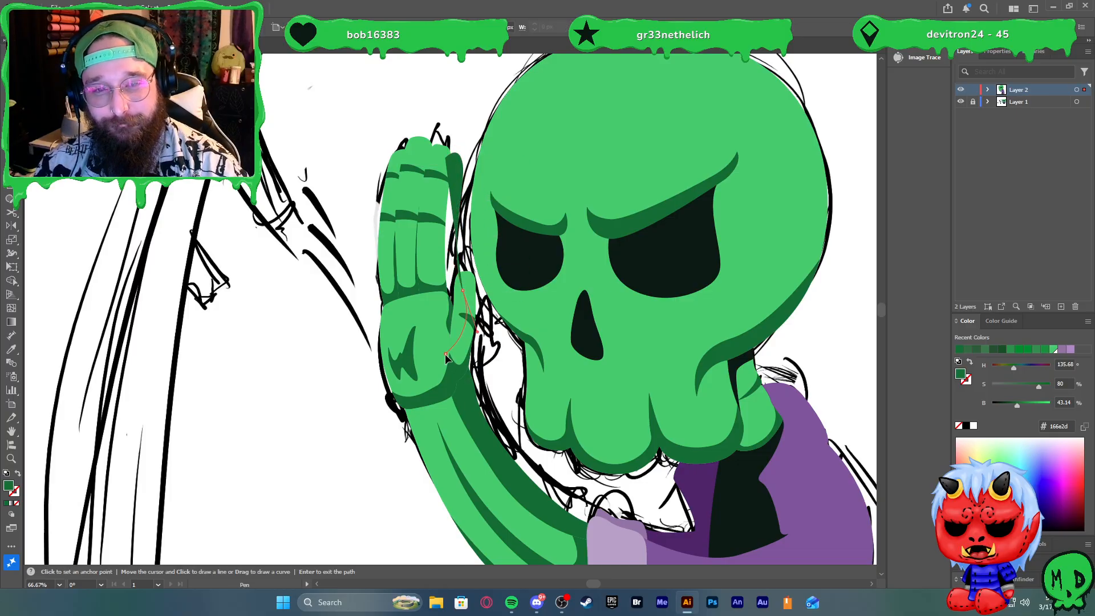
click(425, 286)
click(447, 158)
Send the dark green finger shape behind the hand's other fingers and palm, and clear the selection
key(v)
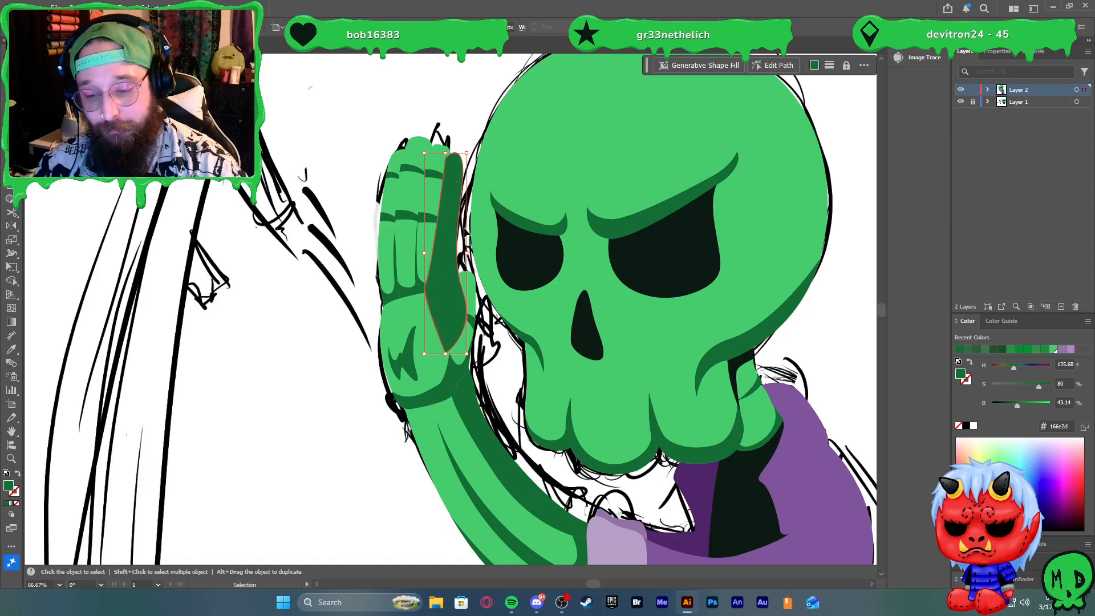
key(ctrl+bracketleft)
click(337, 265)
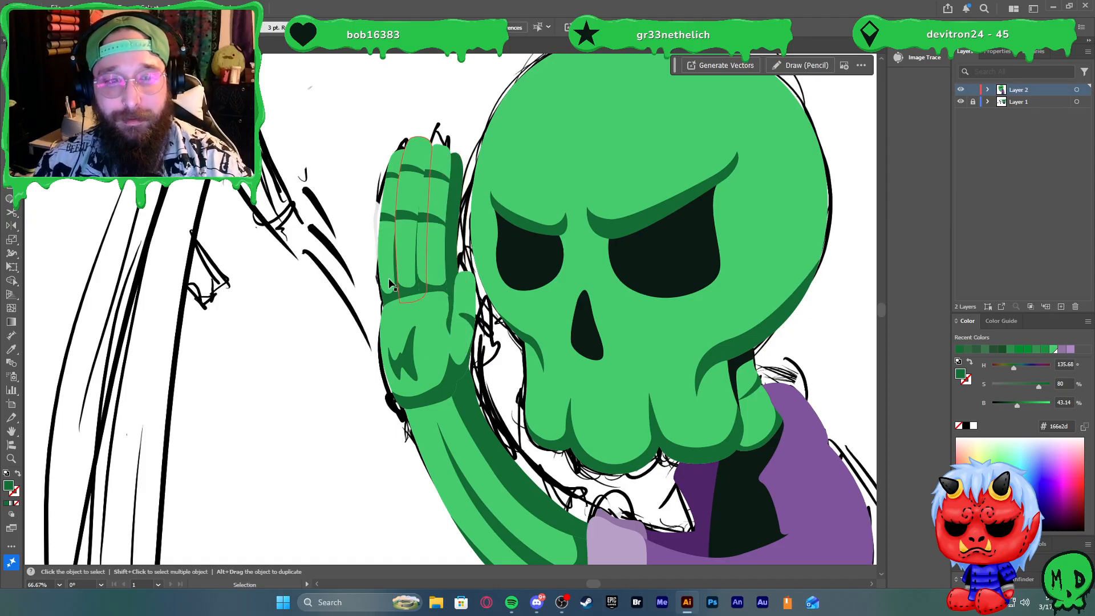
Draw the upper edge of the sleeve shadow with the Pen tool, curving from the cuff past the elbow toward the robe's back
scroll(328, 312, down, 2)
scroll(321, 329, down, 5)
scroll(322, 345, up, 1)
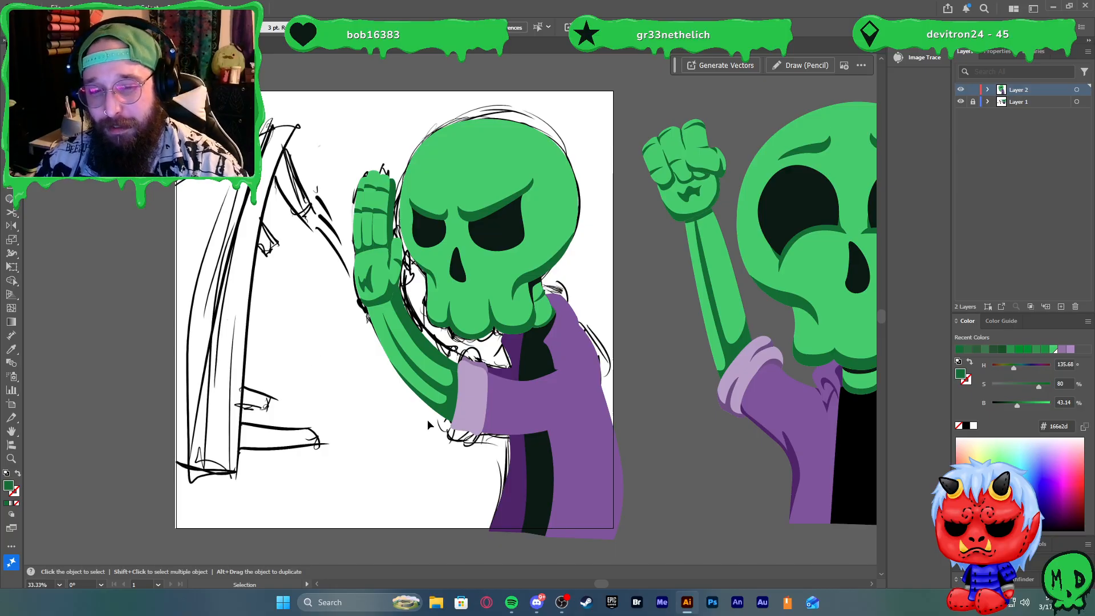
scroll(582, 498, up, 3)
key(p)
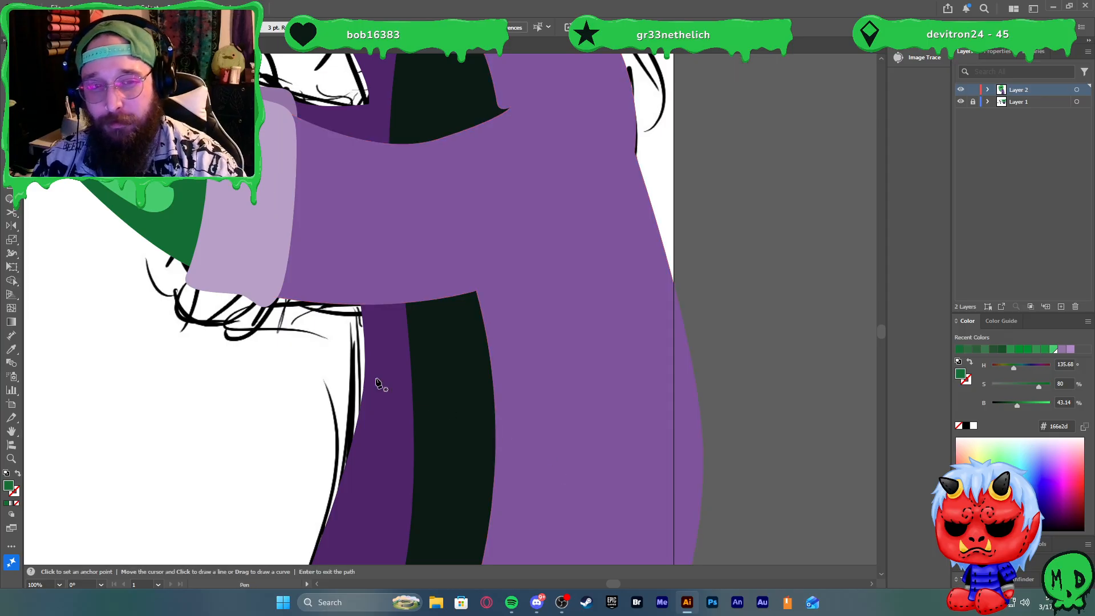
click(289, 256)
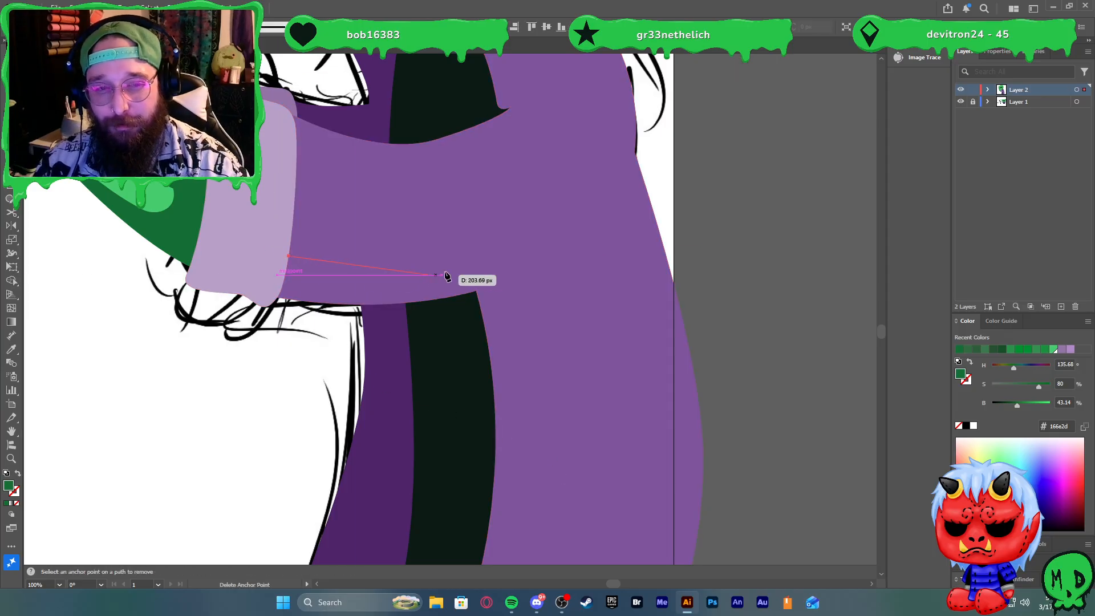
drag(468, 265, 587, 238)
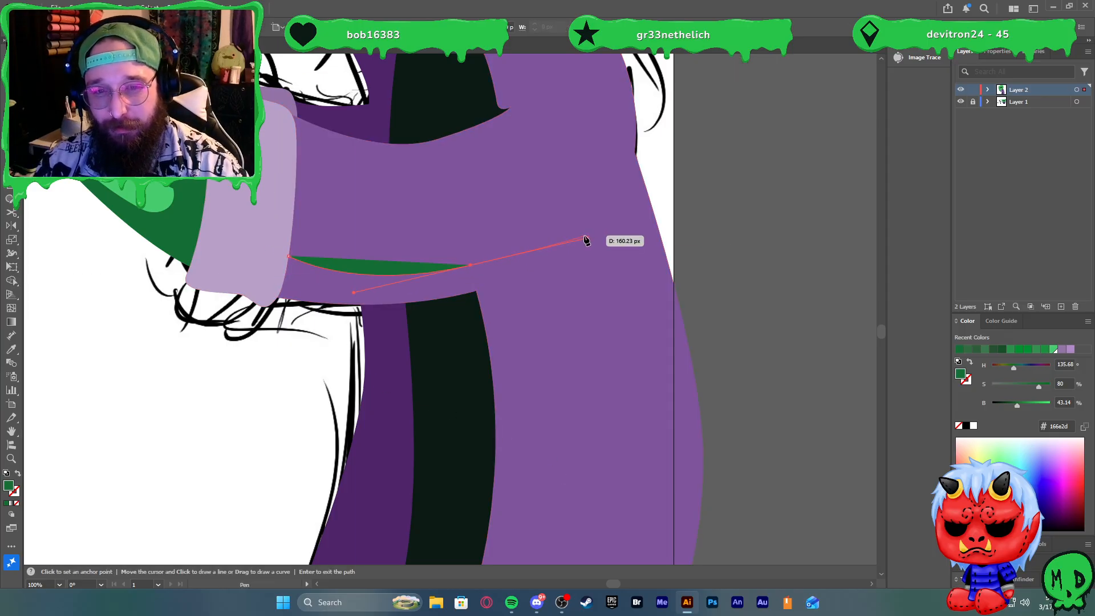
click(596, 225)
scroll(530, 286, down, 2)
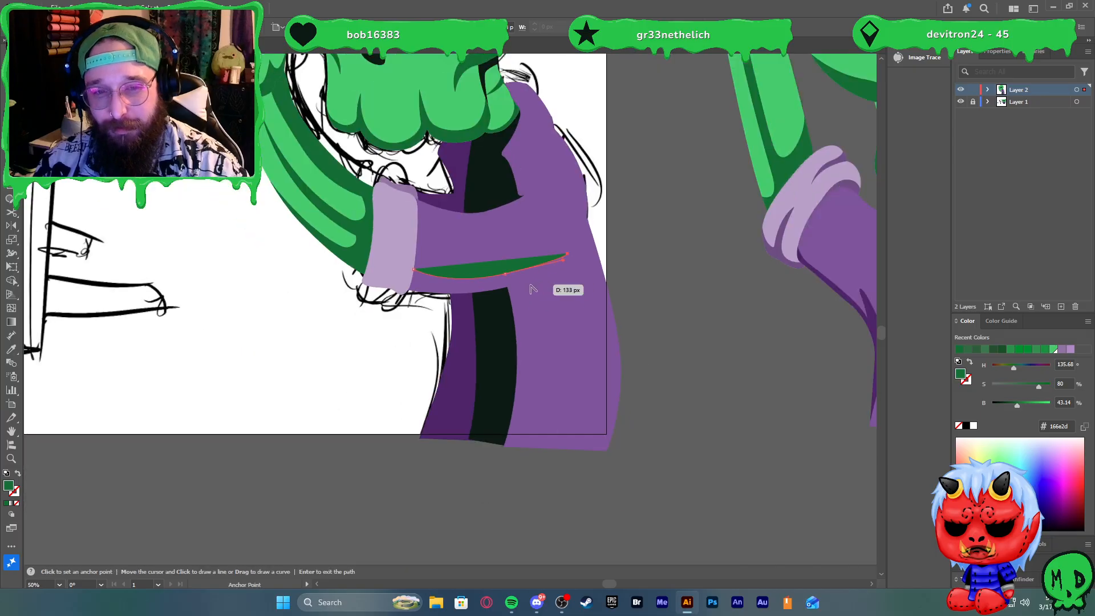
Continue the shadow path back from its tip through two pointed elbow folds and down onto the robe's front edge
scroll(560, 288, right, 6)
scroll(593, 326, right, 6)
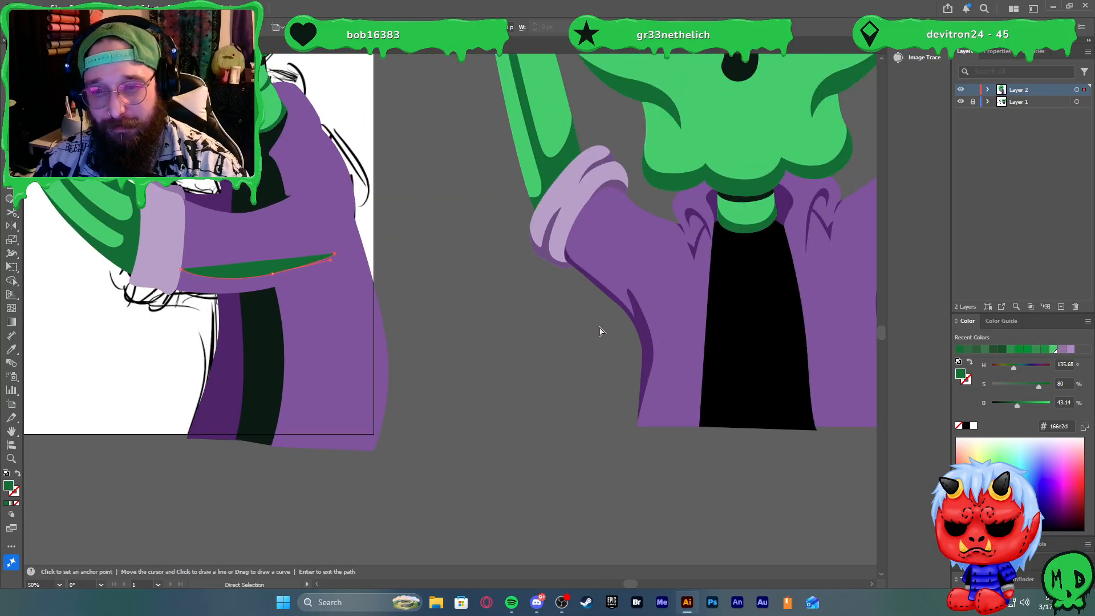
scroll(531, 335, left, 6)
scroll(402, 253, up, 3)
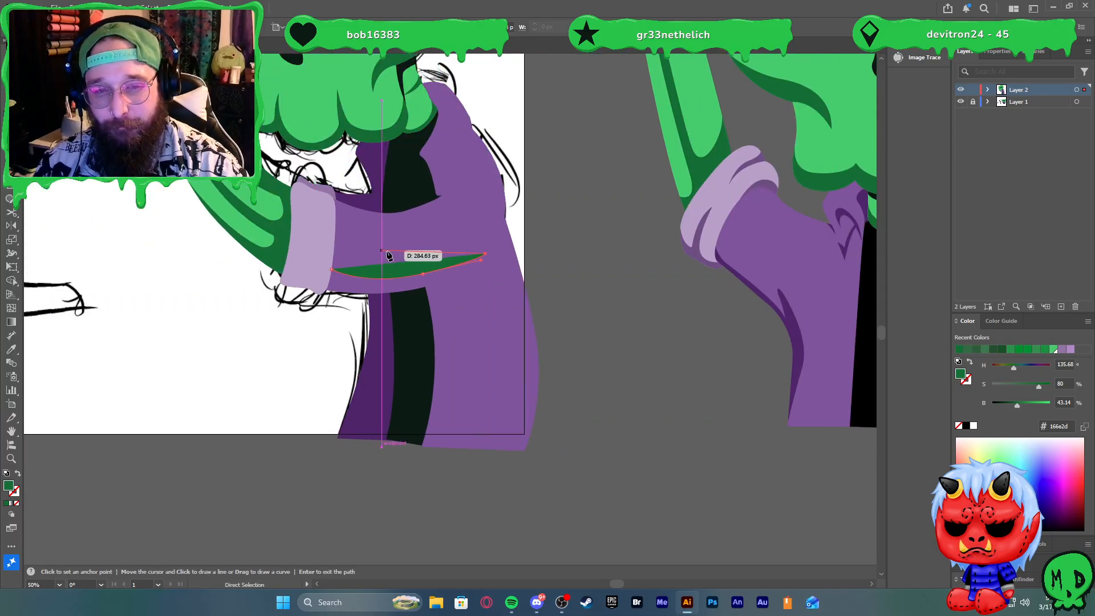
drag(566, 338, 509, 361)
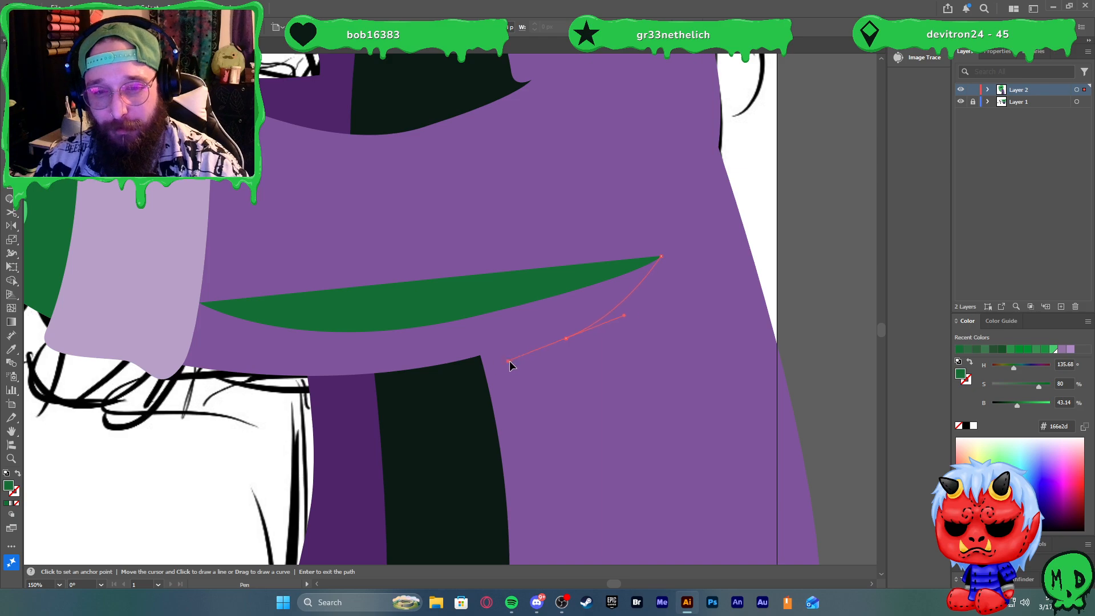
drag(525, 408, 531, 427)
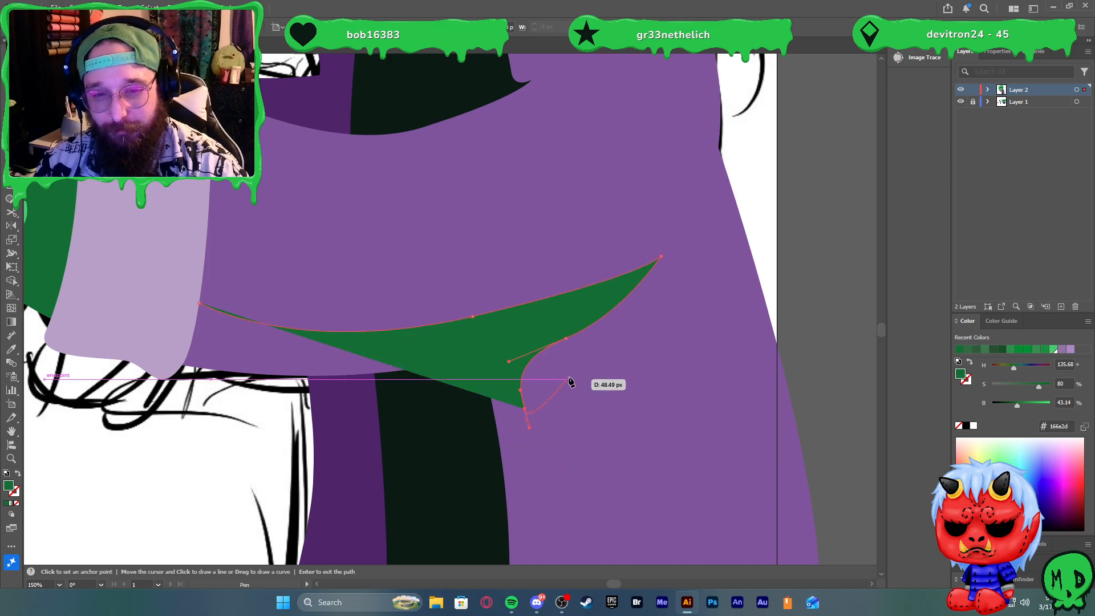
key(ctrl+z)
drag(577, 356, 617, 363)
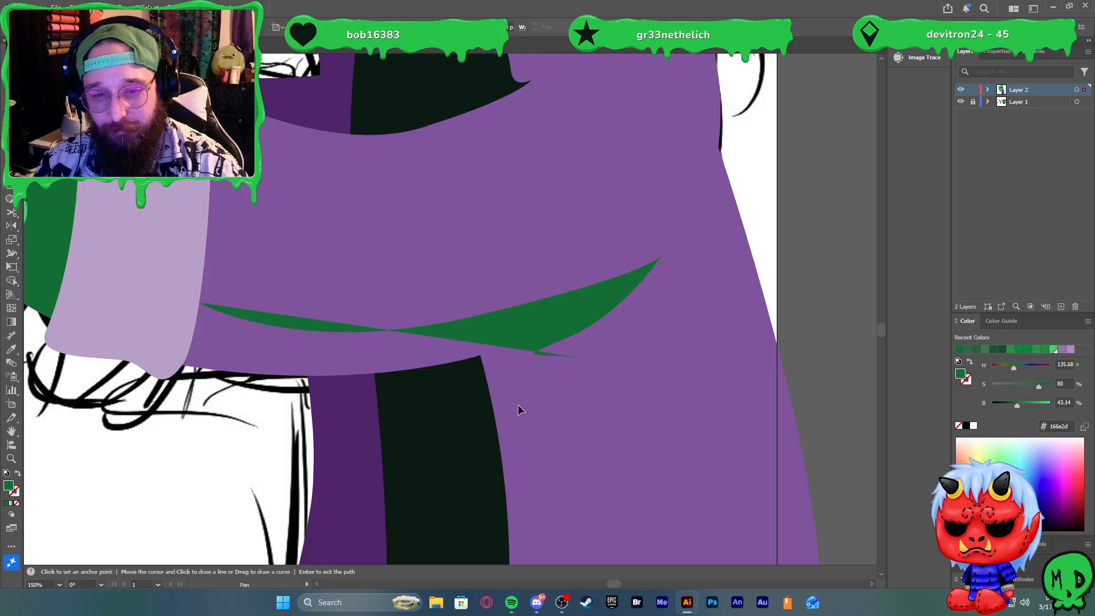
drag(518, 402, 502, 431)
click(502, 460)
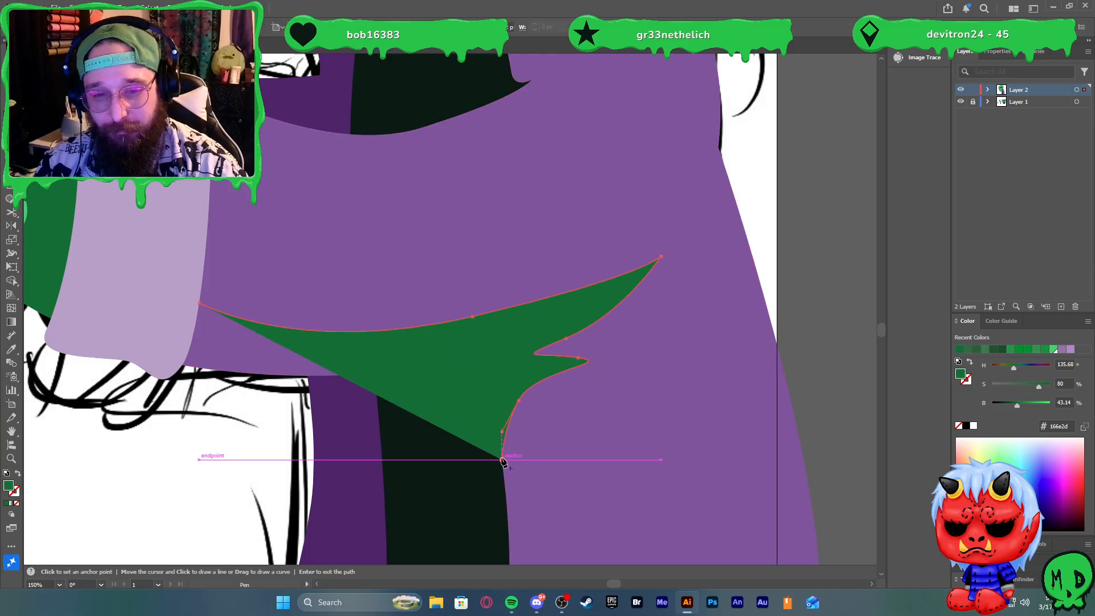
Close the sleeve shadow shape by running its outline below the sleeve's lower edge and over the cuff to its starting point
click(450, 386)
drag(180, 392, 160, 345)
click(160, 341)
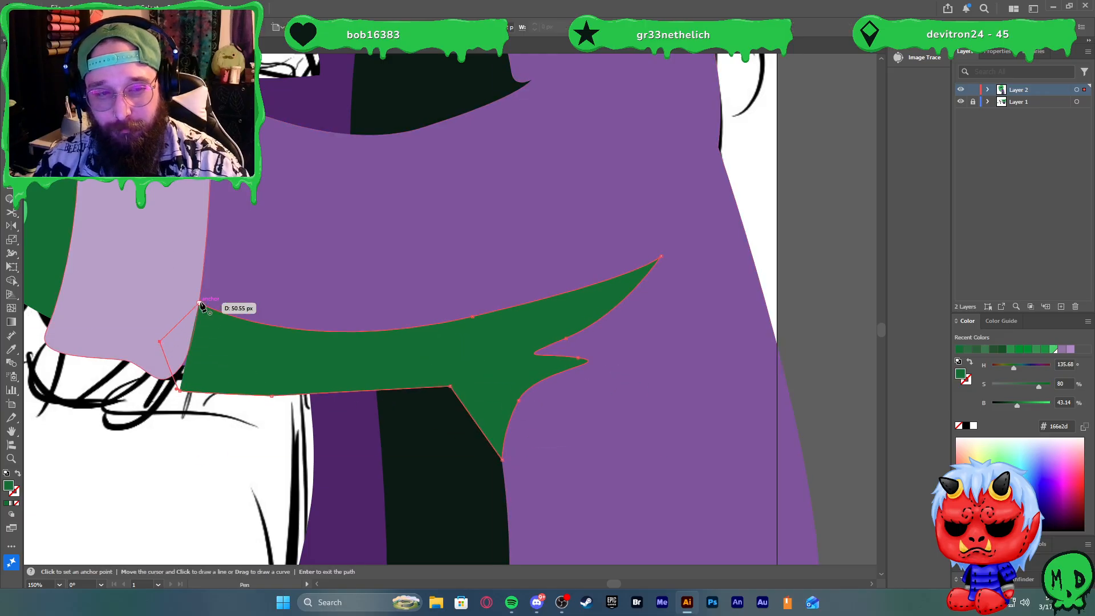
click(200, 303)
key(v)
Fill the sleeve shadow with the dark purple sampled from the finished skull figure's robe shading
scroll(360, 336, down, 3)
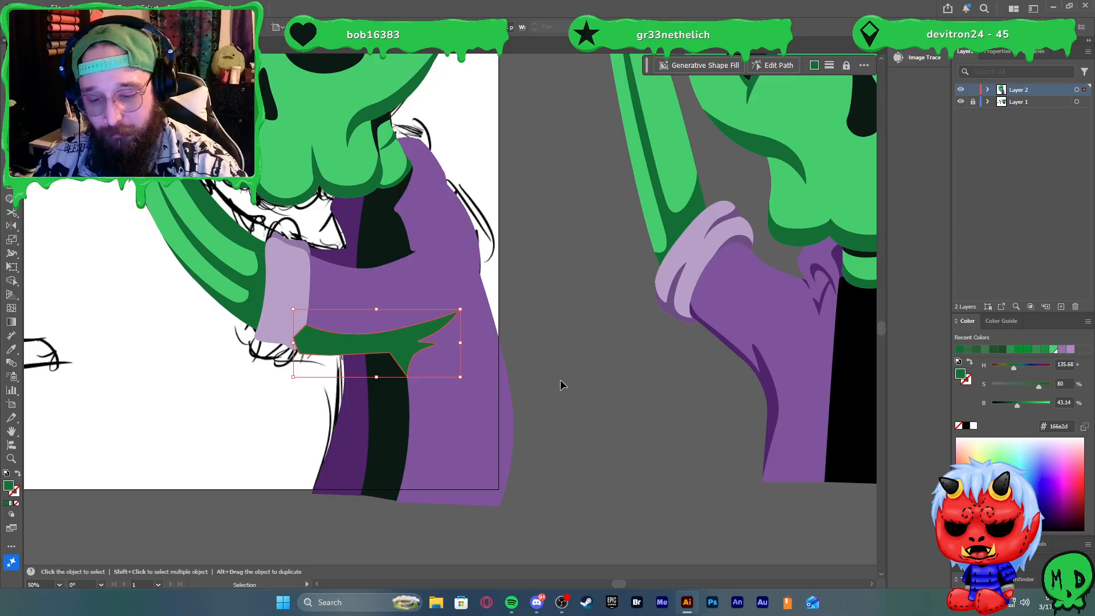
key(i)
click(763, 372)
key(v)
Remove the shadow's overhang outside the sleeve with the Shape Builder, bring the cuff in front of it, and clear the selection
scroll(341, 316, up, 2)
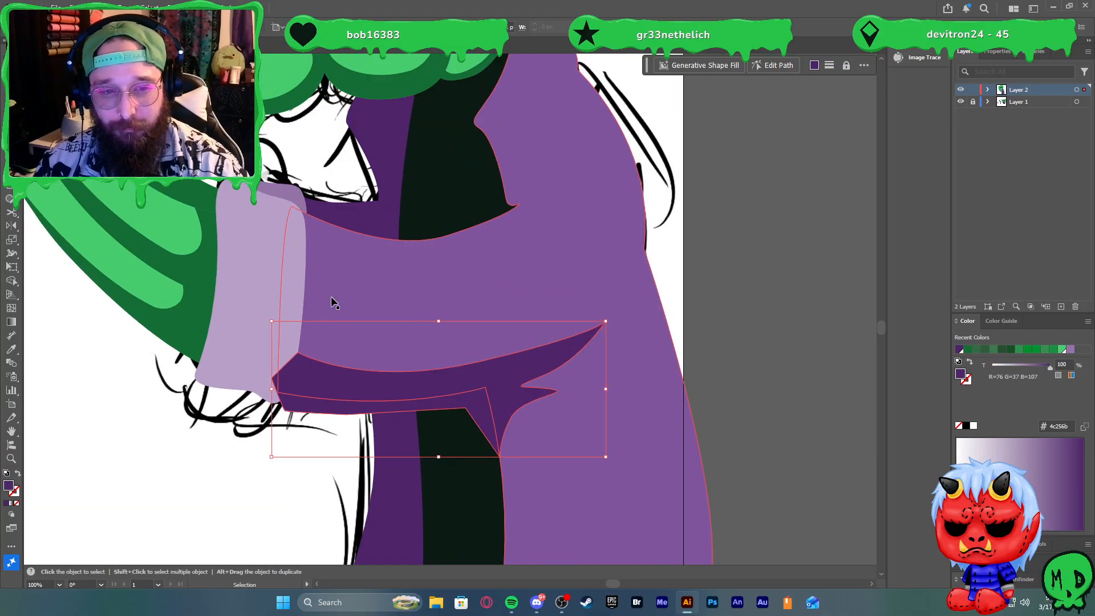
shift+click(440, 306)
key(shift+m)
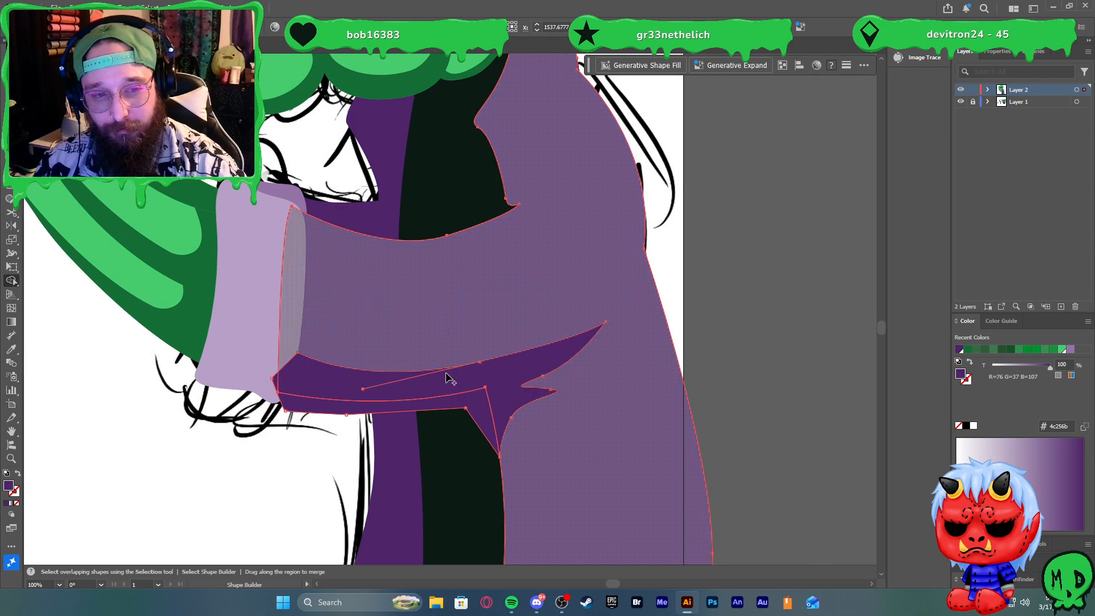
click(475, 410)
key(v)
click(278, 342)
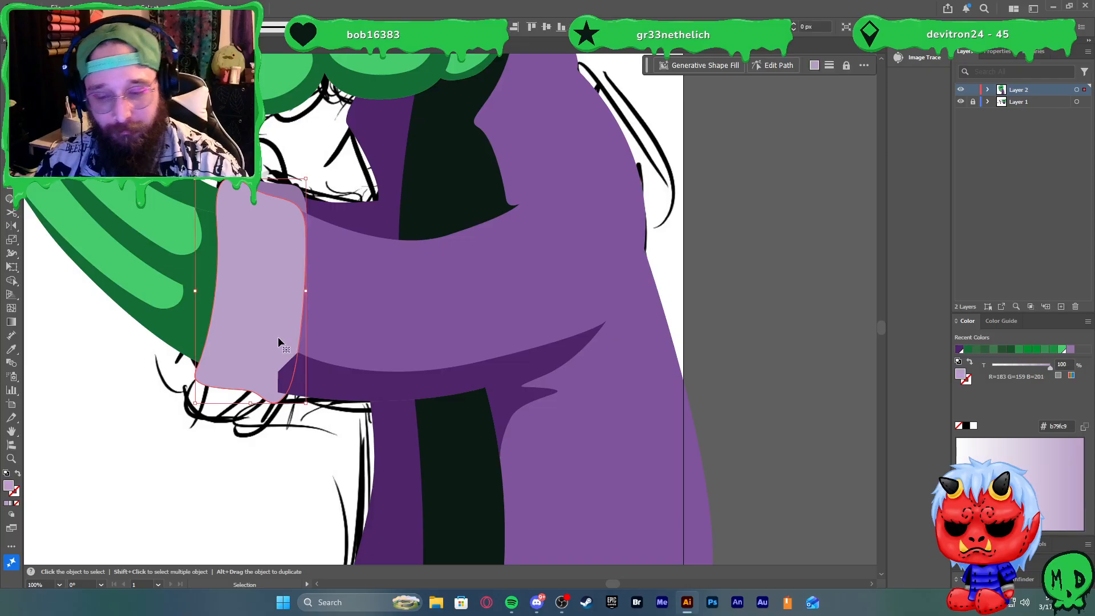
click(306, 440)
Start a Pen shape for the robe's inner shadow, running from under the jaw down the dark far panel past the sleeve
scroll(306, 440, down, 3)
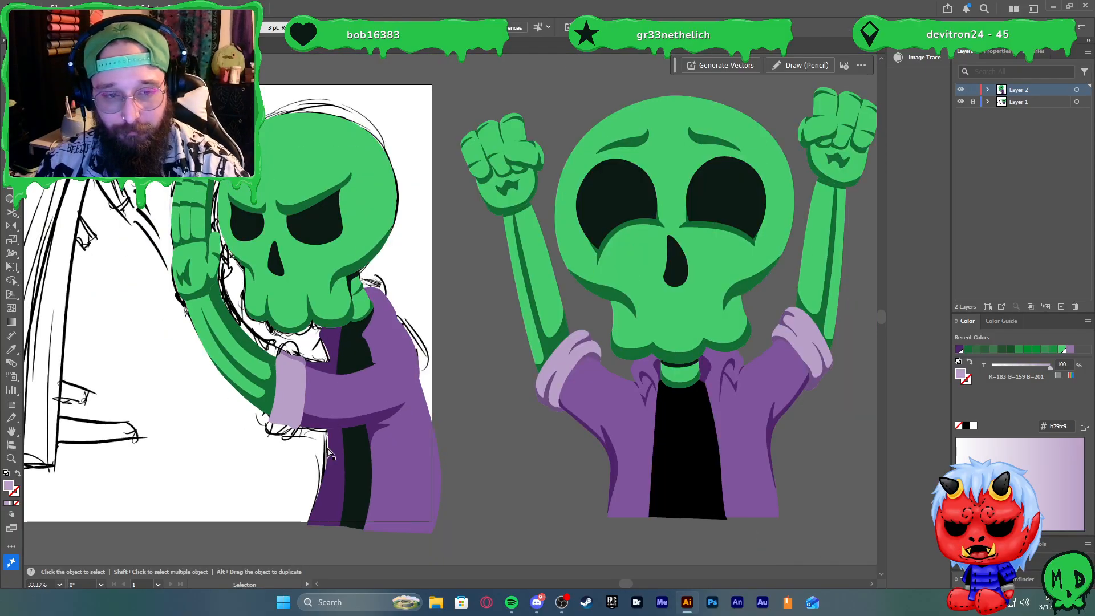
scroll(329, 449, left, 3)
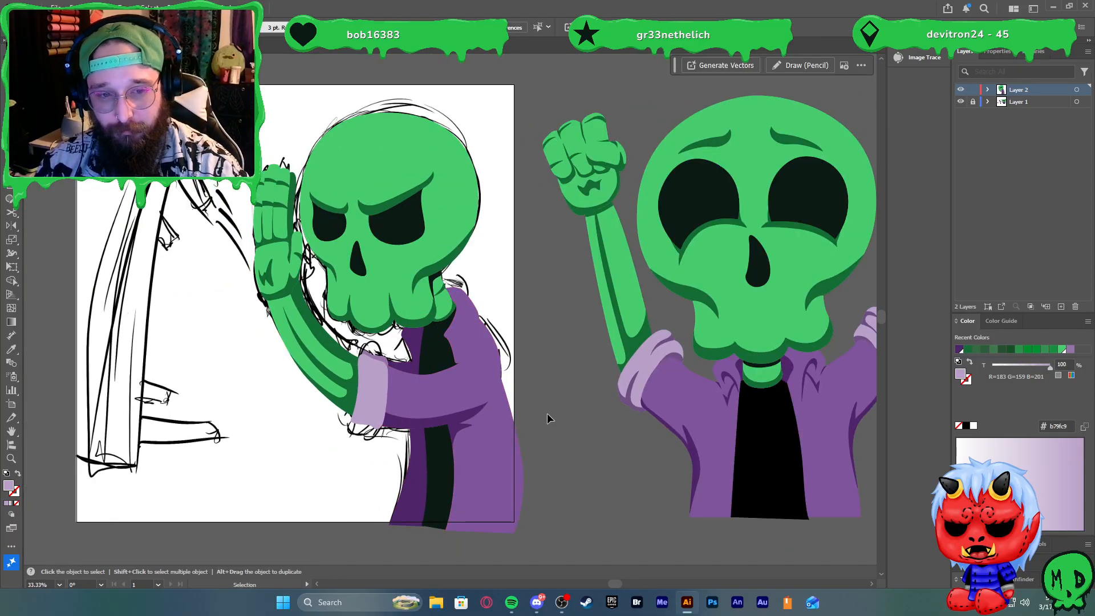
scroll(426, 395, up, 1)
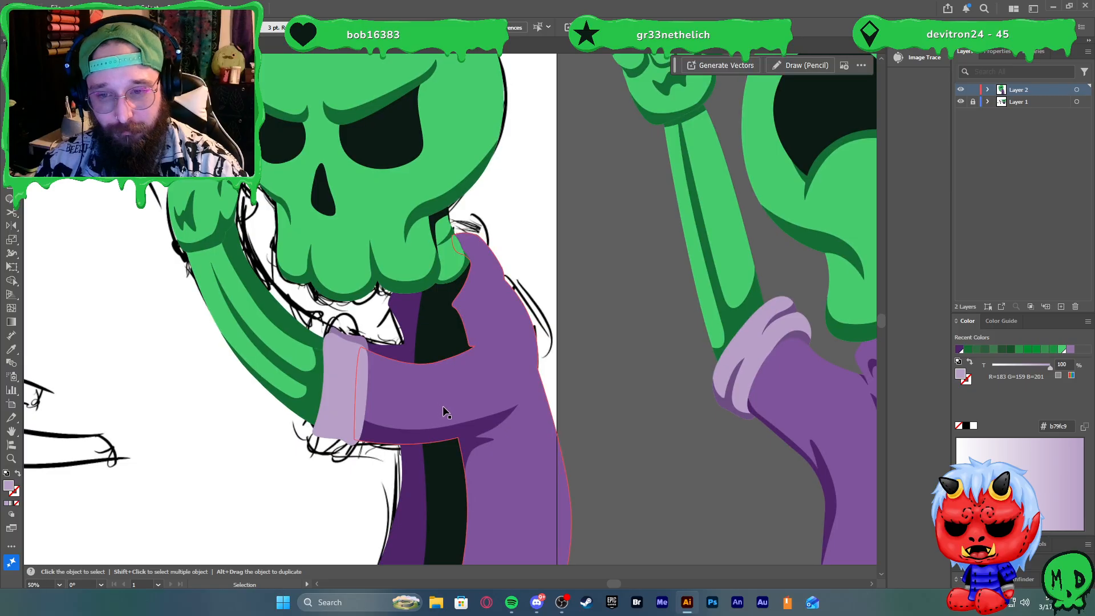
scroll(443, 405, down, 1)
scroll(436, 382, up, 2)
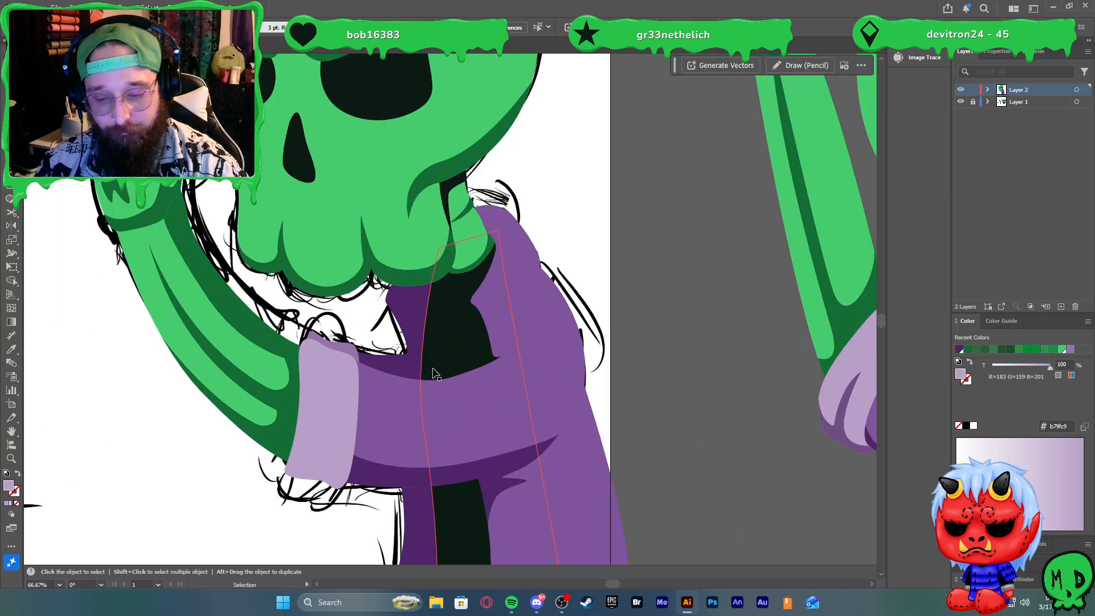
key(p)
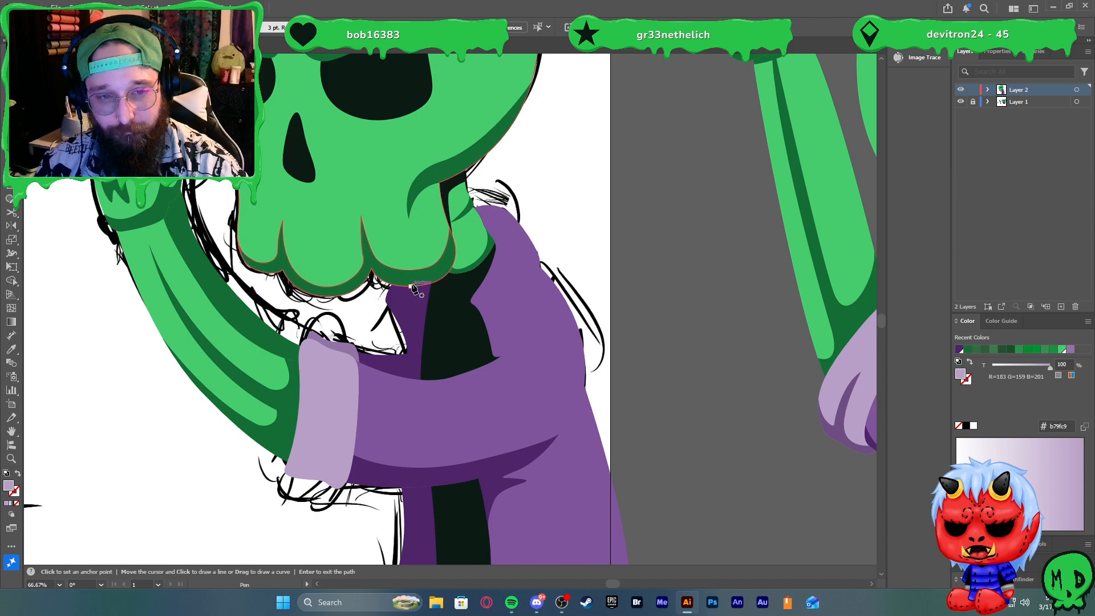
click(410, 286)
drag(401, 298, 407, 304)
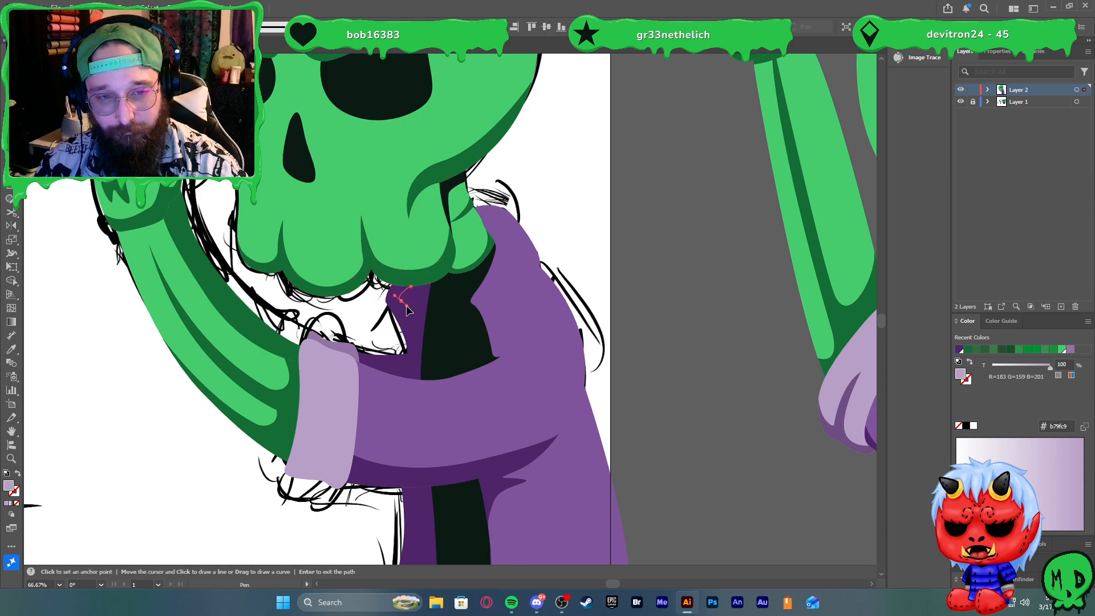
click(420, 340)
click(421, 362)
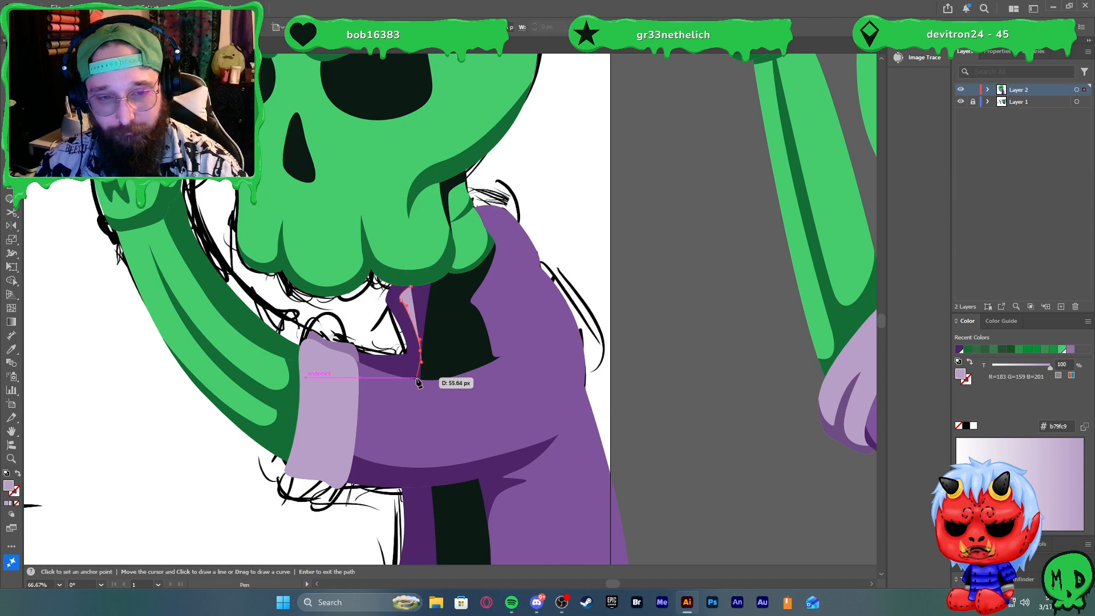
key(ctrl+z)
key(ctrl+z)
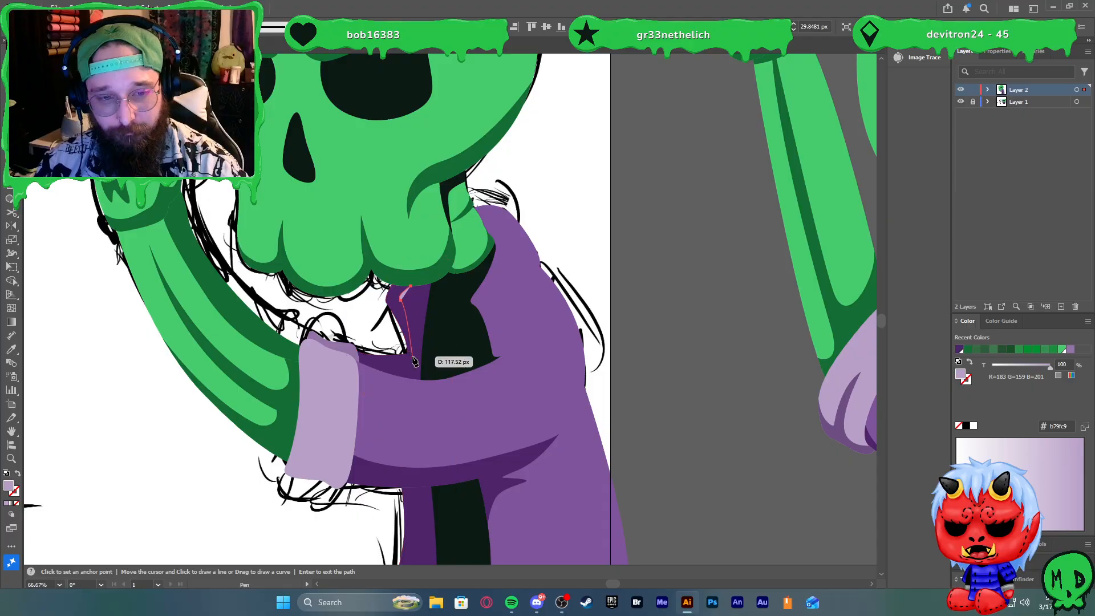
click(411, 360)
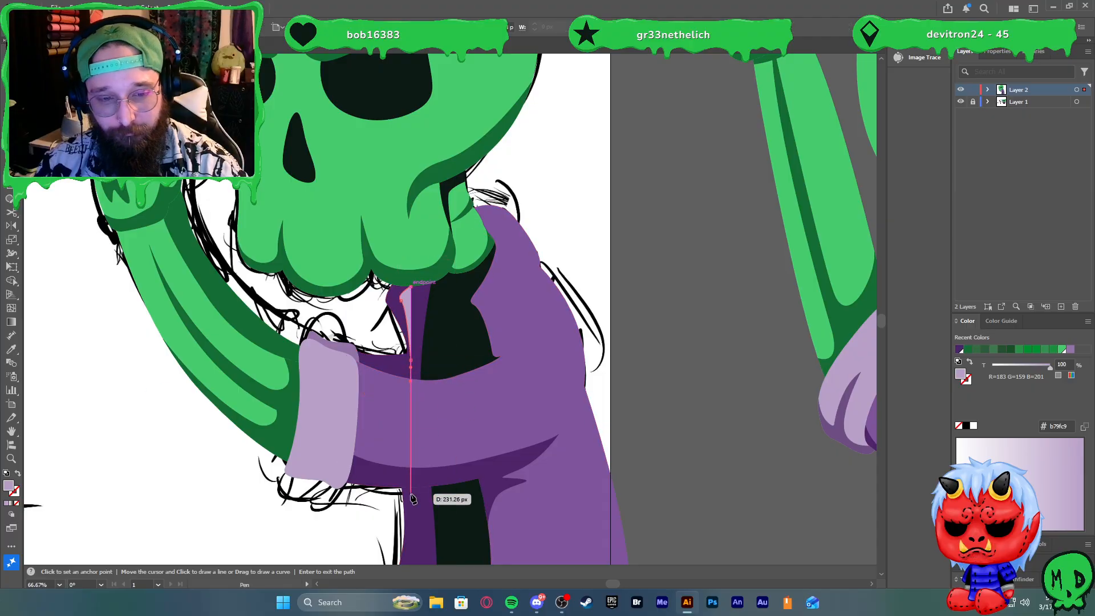
drag(410, 495, 415, 509)
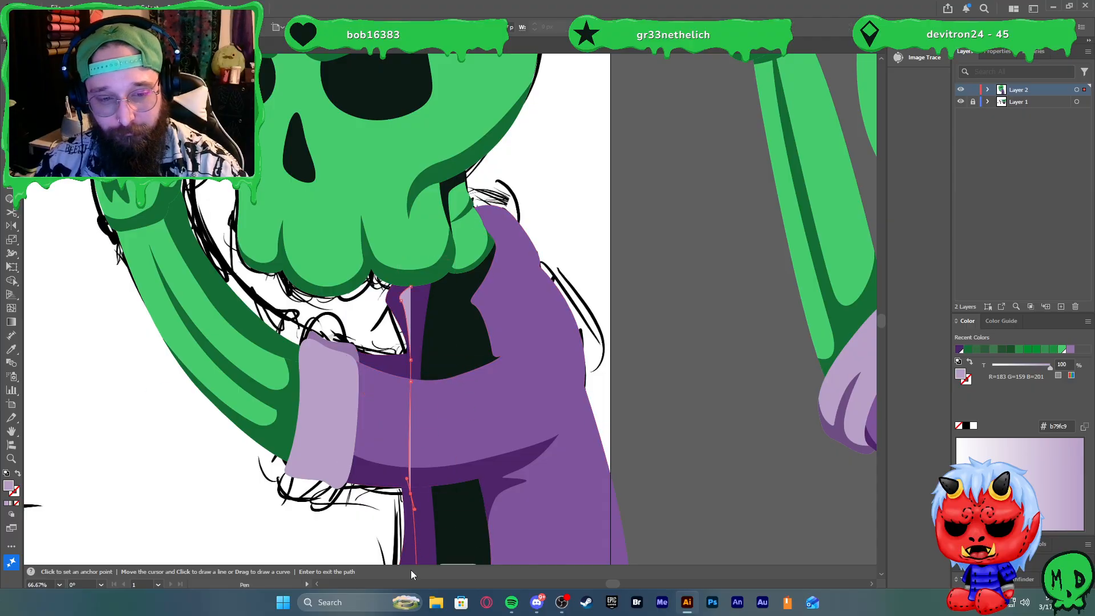
Extend the inner shadow shape beyond the robe's hem and back up over the black shirt to under the jaw
scroll(399, 530, down, 5)
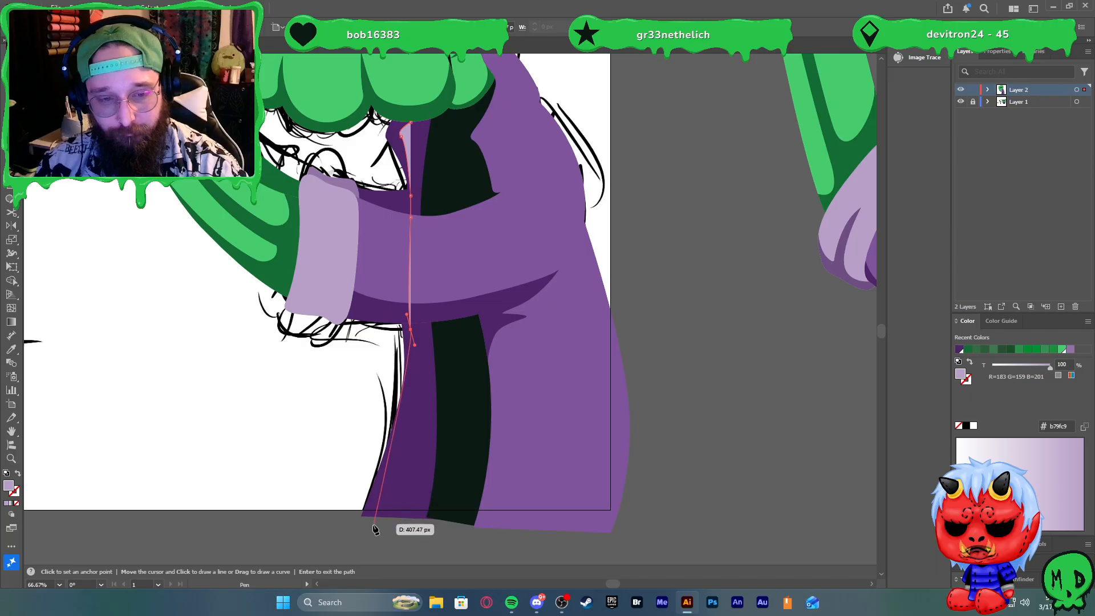
drag(372, 524, 320, 551)
click(439, 465)
click(444, 393)
scroll(480, 359, up, 2)
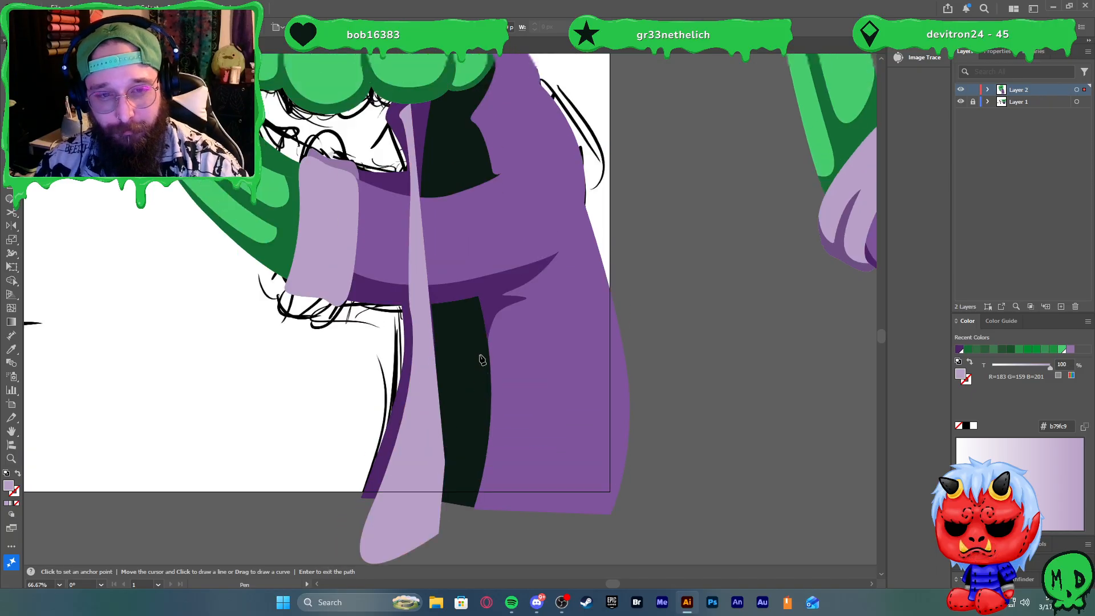
scroll(481, 360, up, 2)
click(456, 341)
click(447, 205)
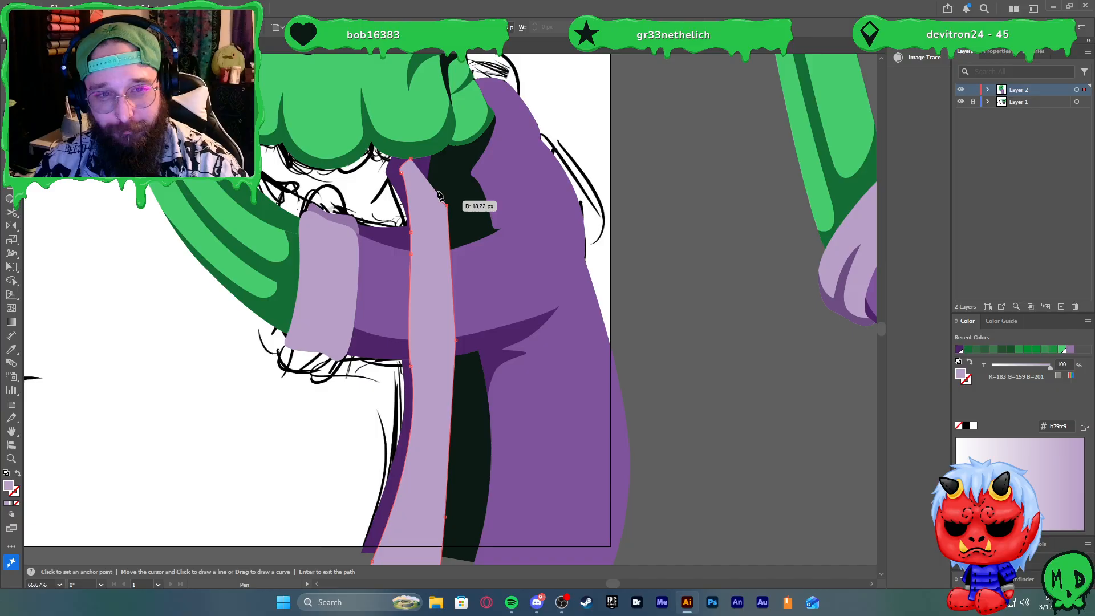
click(438, 136)
key(v)
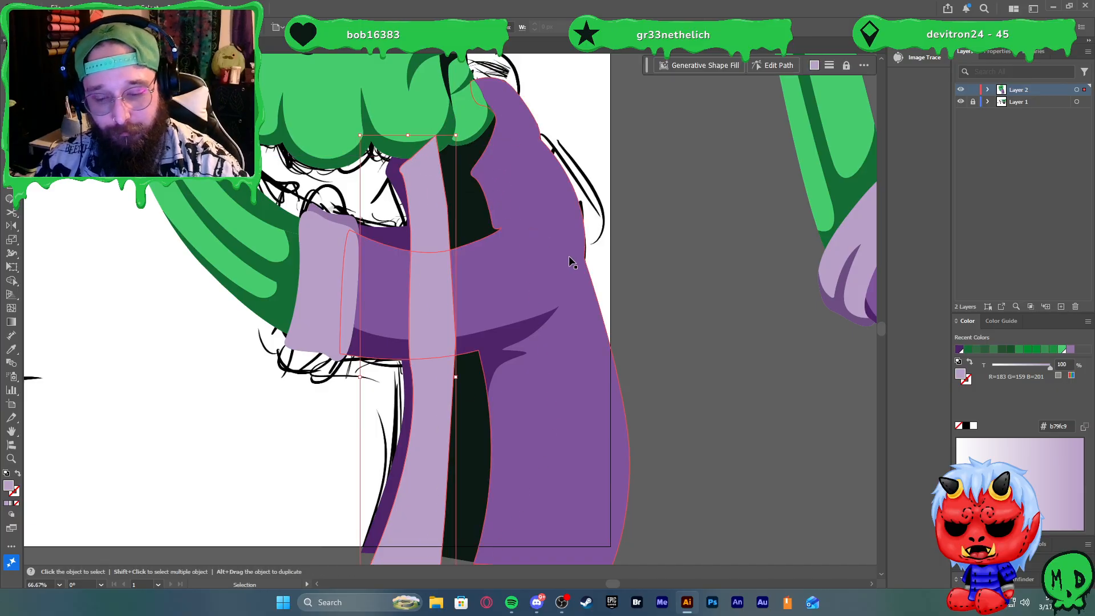
Fill the inner shadow strip with the robe's sampled dark purple, switch the color sliders to HSB, and lower brightness to 16.86%
key(i)
click(405, 237)
key(v)
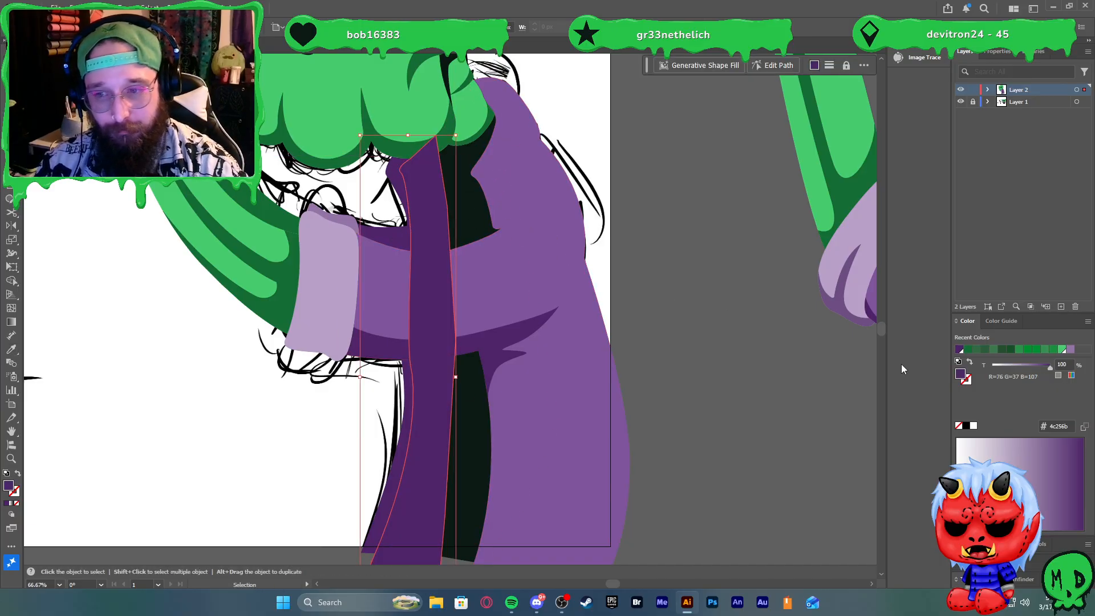
click(1072, 376)
click(1087, 321)
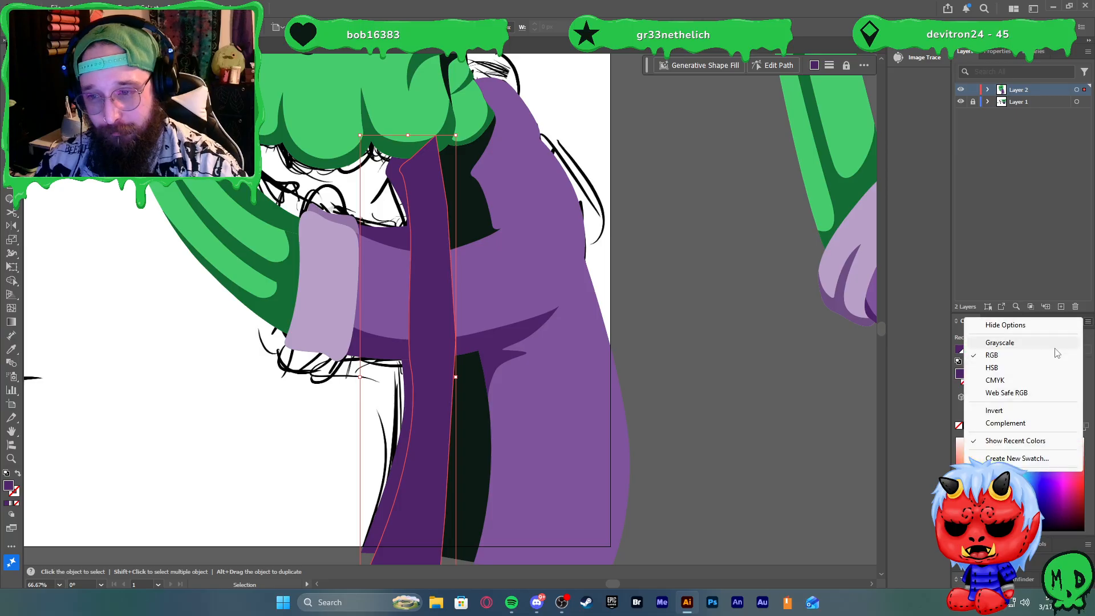
click(1041, 367)
drag(1007, 405, 1003, 402)
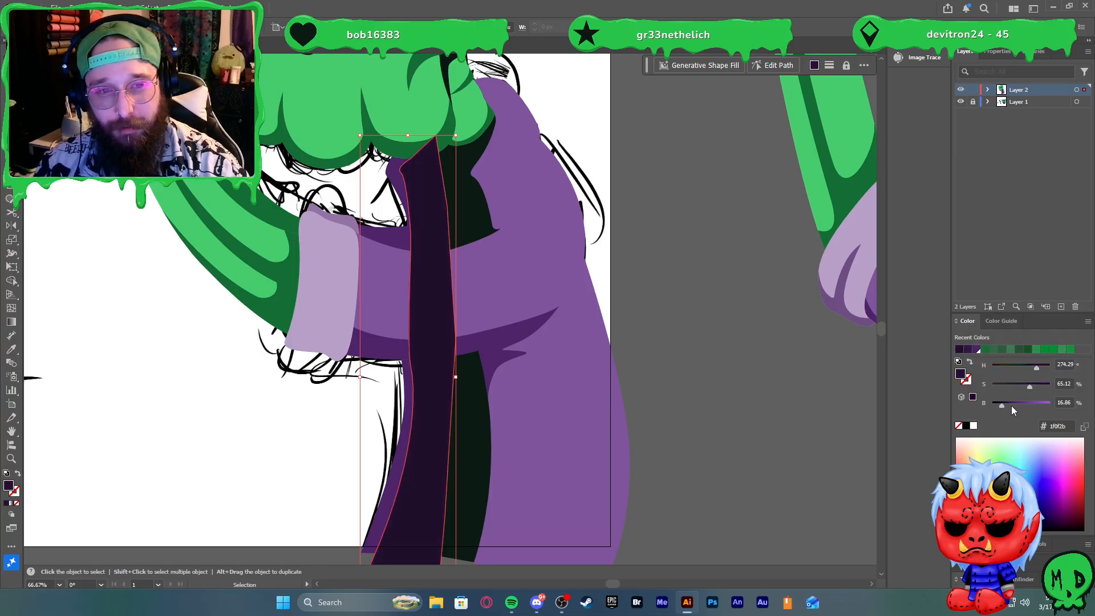
Add the robe's dark purple far panel to the strip selection and send both to the back, behind the shirt and sleeve
shift+click(392, 239)
shift+click(481, 312)
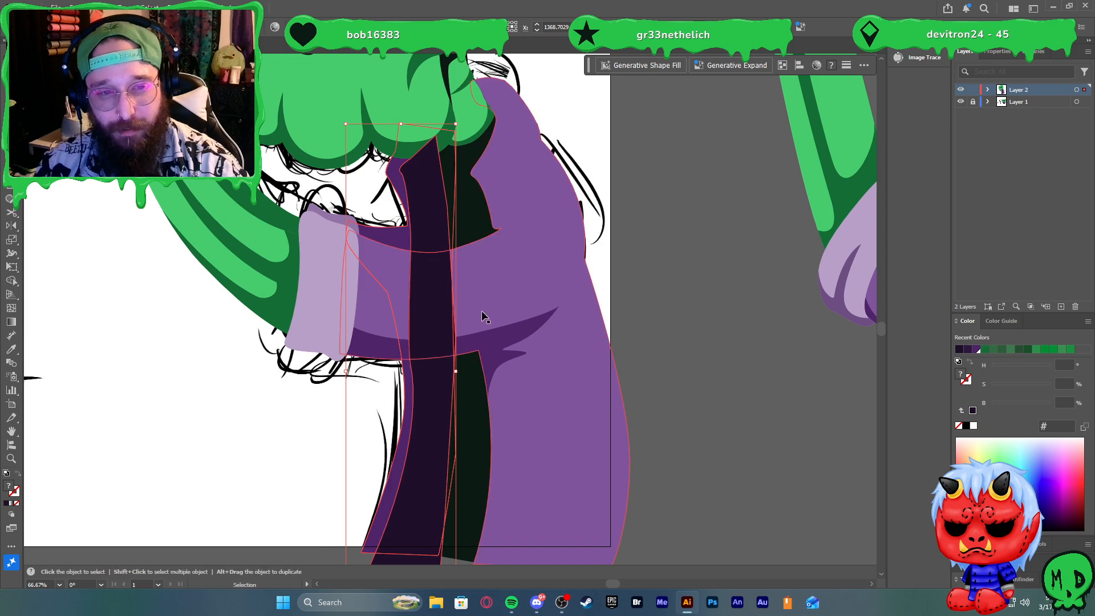
key(ctrl+shift+[)
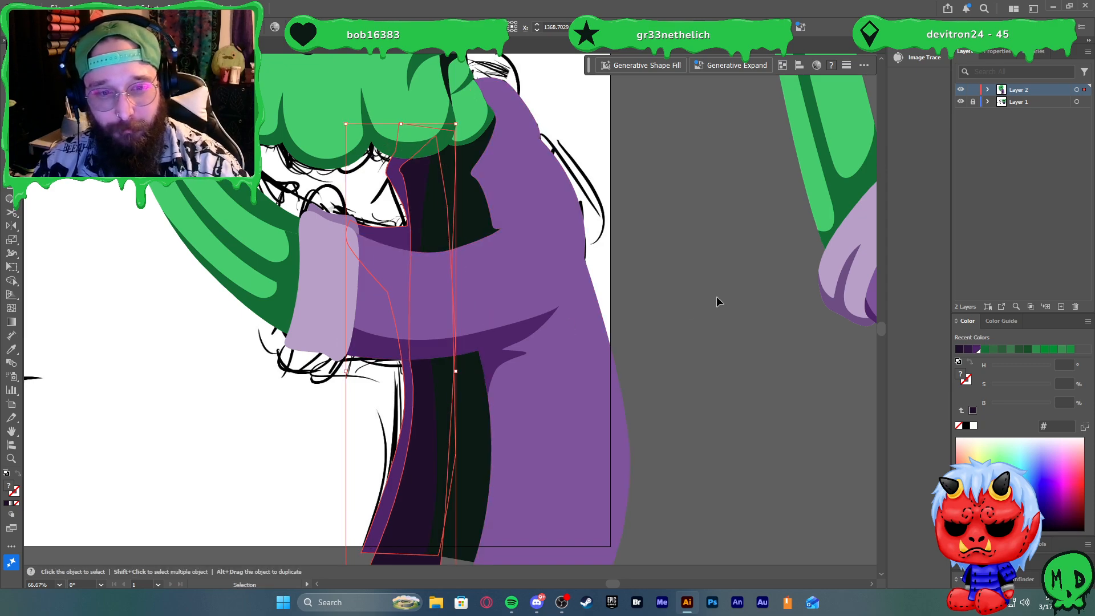
Lighten the inner shadow strip behind the sleeve by setting its fill brightness to 27.84%
click(715, 297)
click(423, 472)
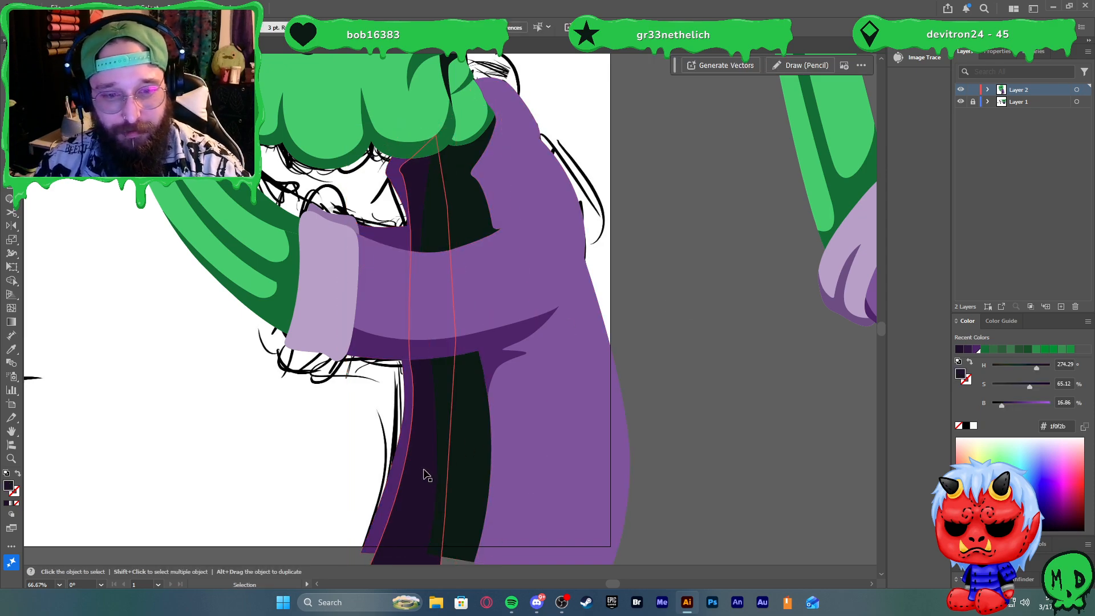
click(1017, 404)
drag(1017, 405, 1009, 402)
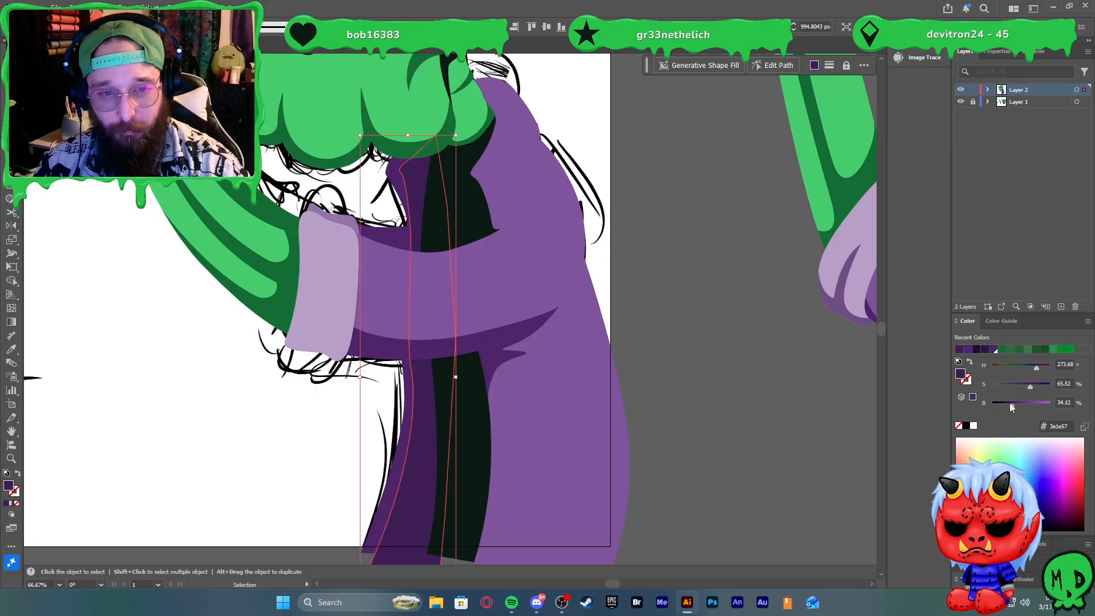
click(669, 290)
scroll(659, 285, down, 1)
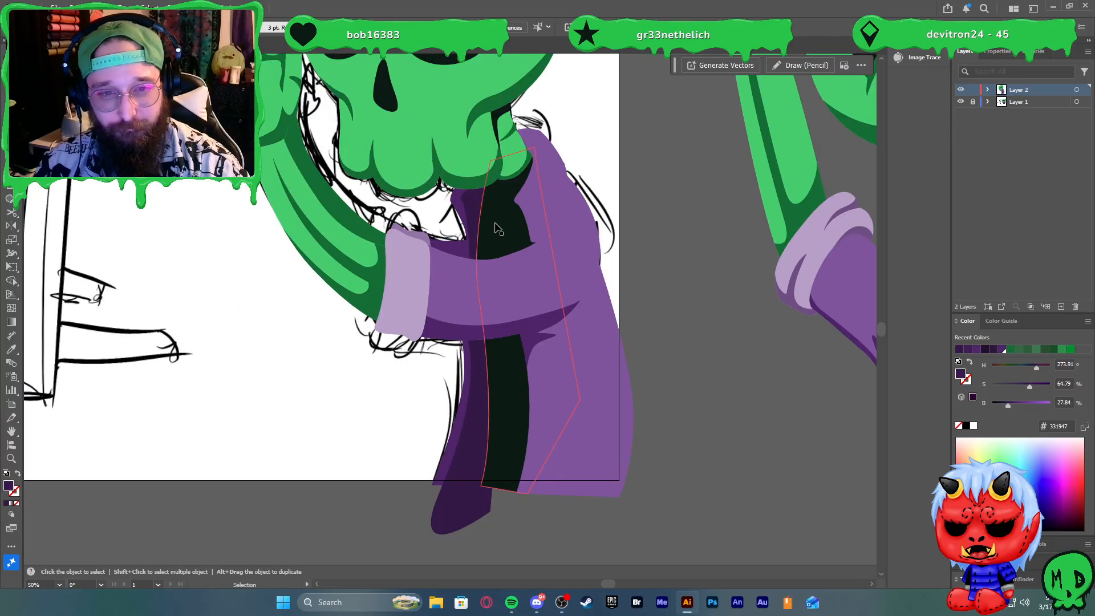
Reshape the inner shadow strip's outer edge just above the sleeve by pulling its path segment toward the black shirt
scroll(469, 214, up, 2)
drag(469, 215, 495, 279)
key(a)
click(495, 280)
scroll(496, 331, up, 2)
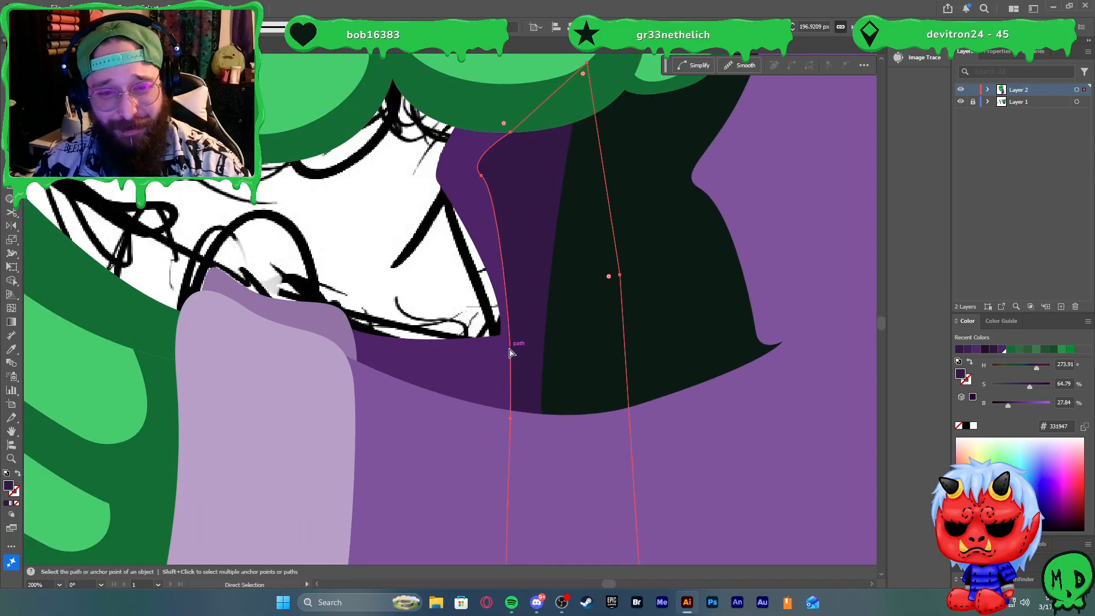
drag(510, 353, 522, 344)
scroll(506, 335, down, 5)
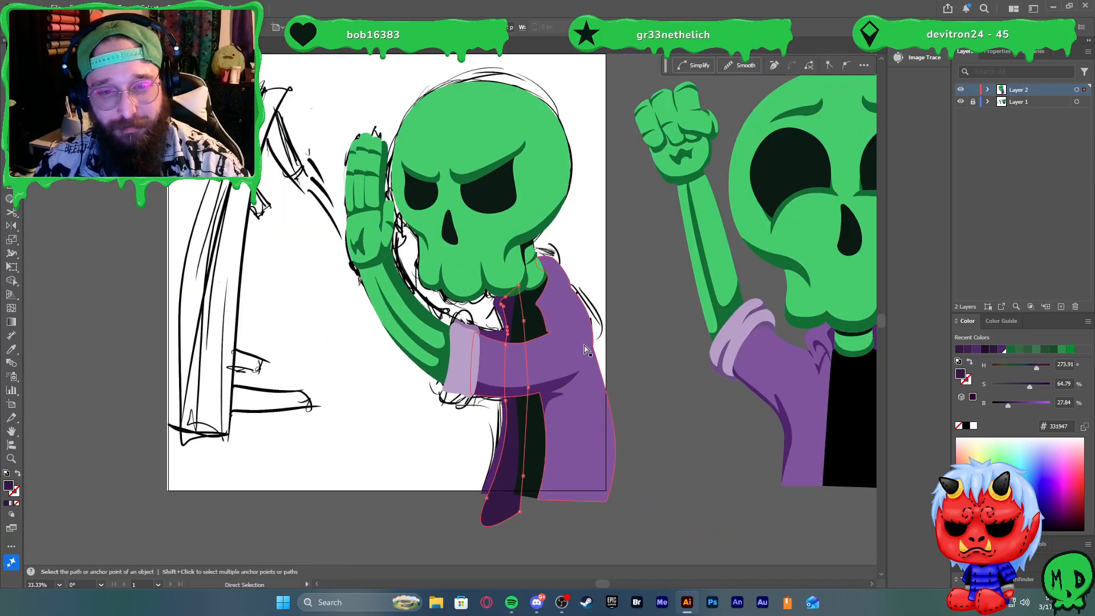
key(v)
click(641, 330)
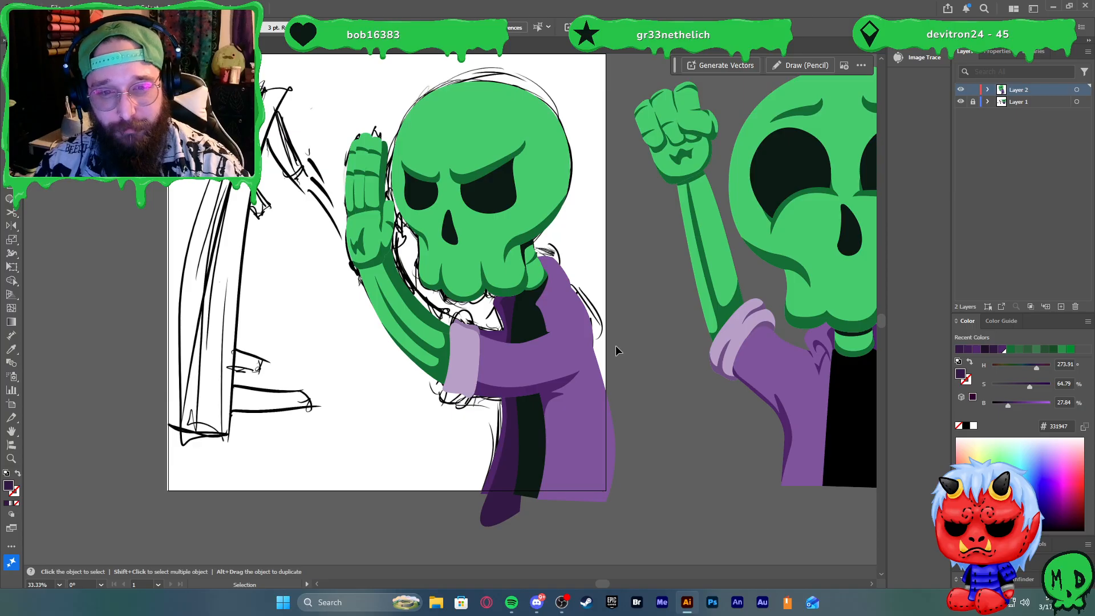
Draw a closed dark purple Pen shape over the sleeve's inner side, between the cuff and the robe's far panel
click(499, 354)
scroll(498, 356, up, 4)
click(572, 312)
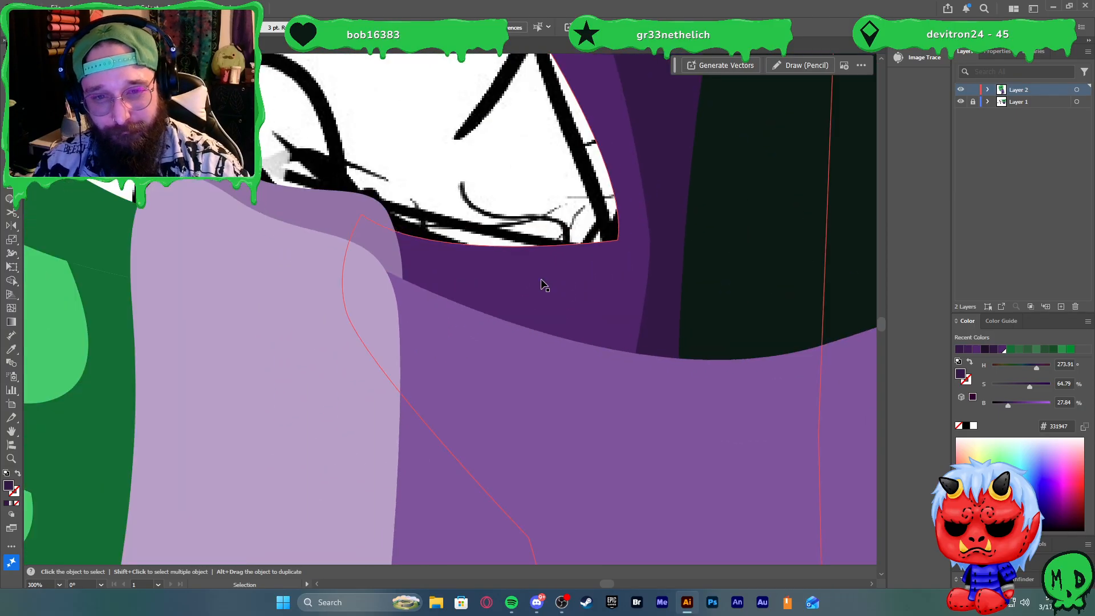
scroll(543, 286, up, 2)
click(617, 240)
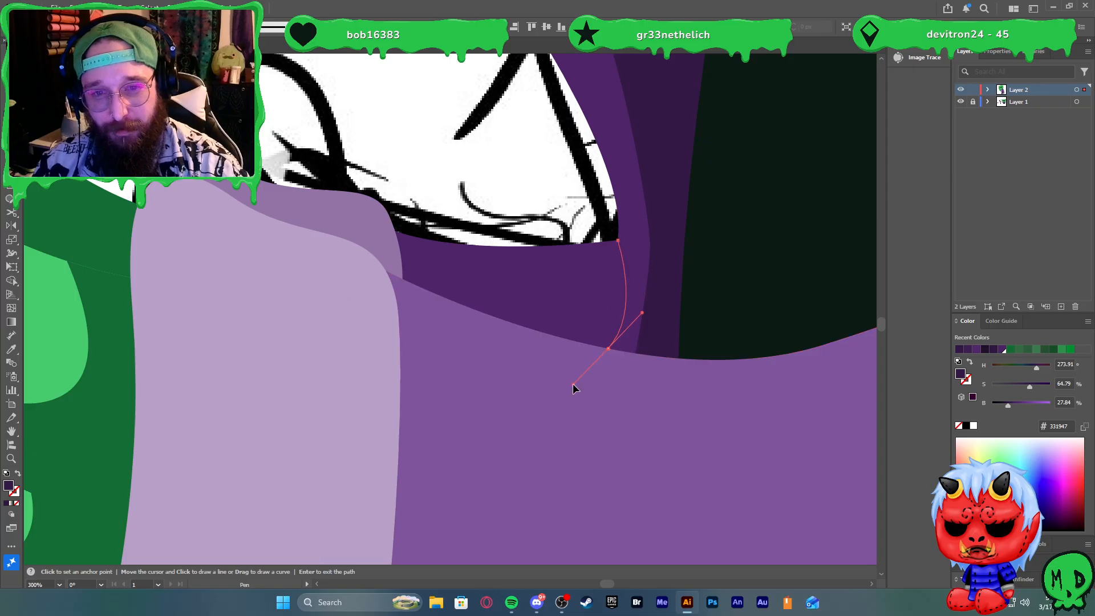
drag(593, 346, 586, 350)
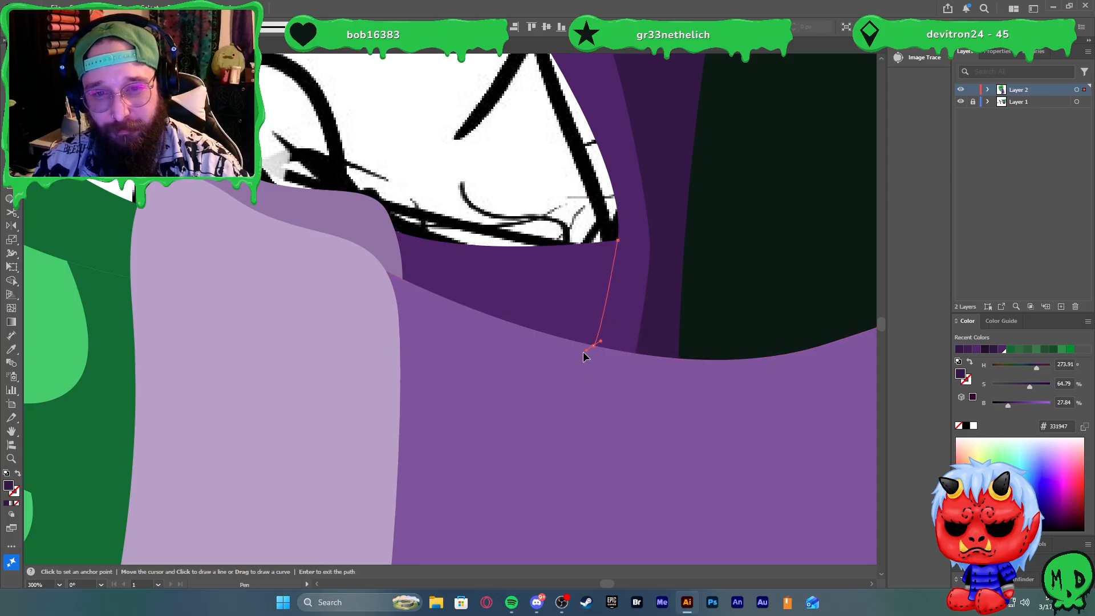
click(395, 298)
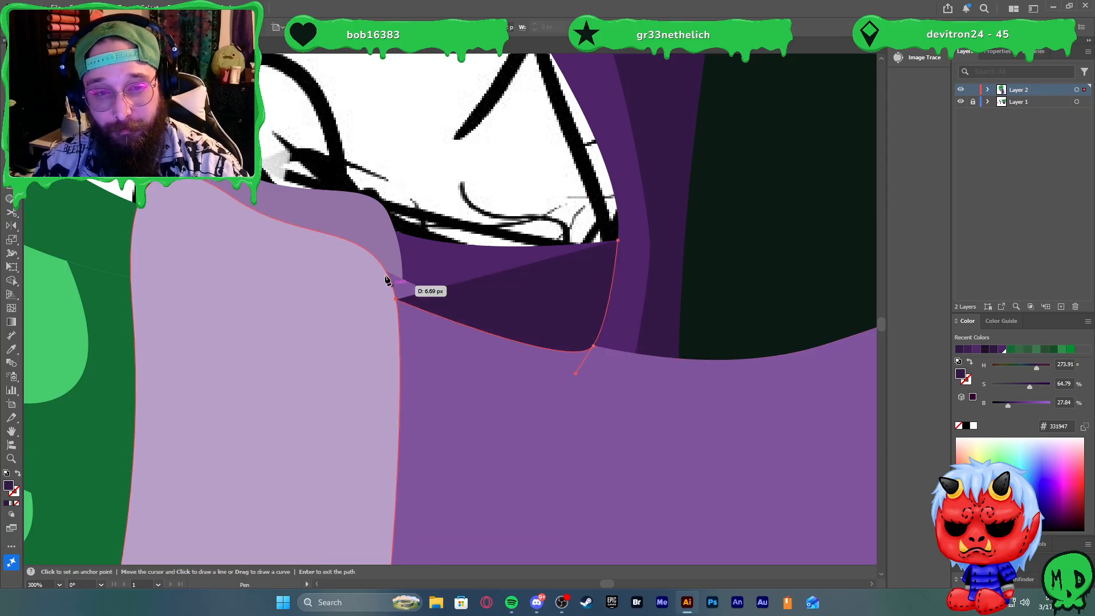
click(377, 220)
drag(377, 220, 516, 215)
key(ctrl)
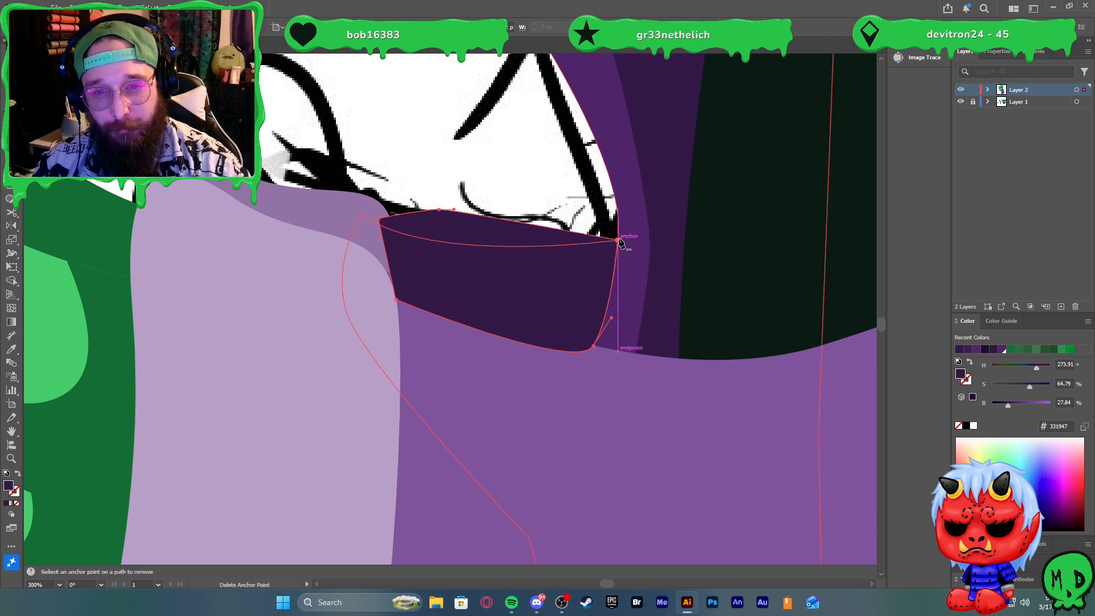
Trim the new shadow's excess above the far panel's edge with the Shape Builder tool
key(v)
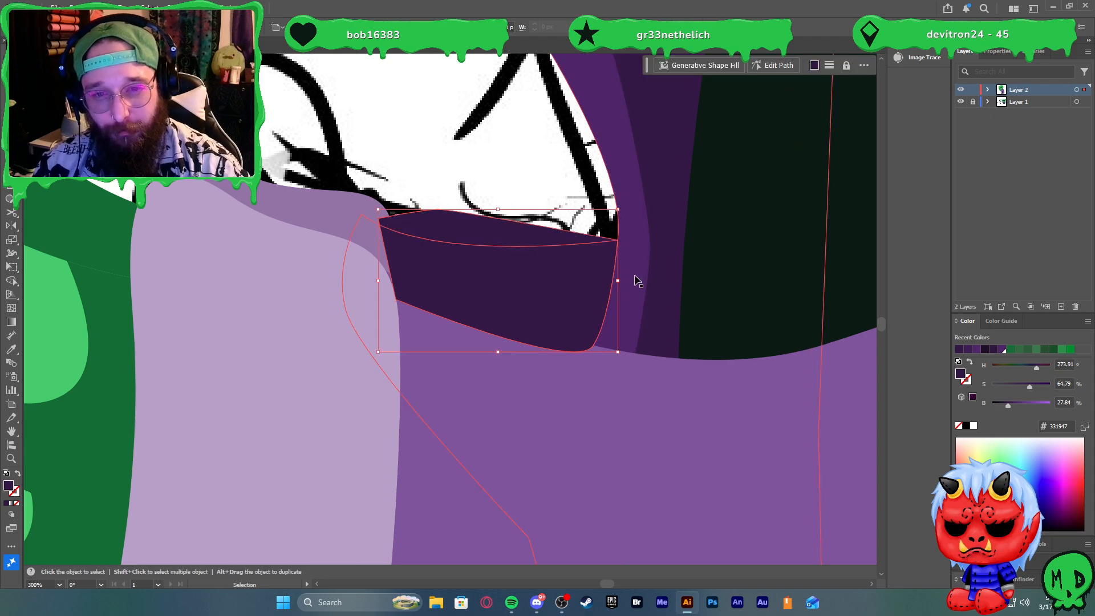
shift+click(635, 275)
key(shift+m)
alt+click(490, 232)
key(v)
click(501, 200)
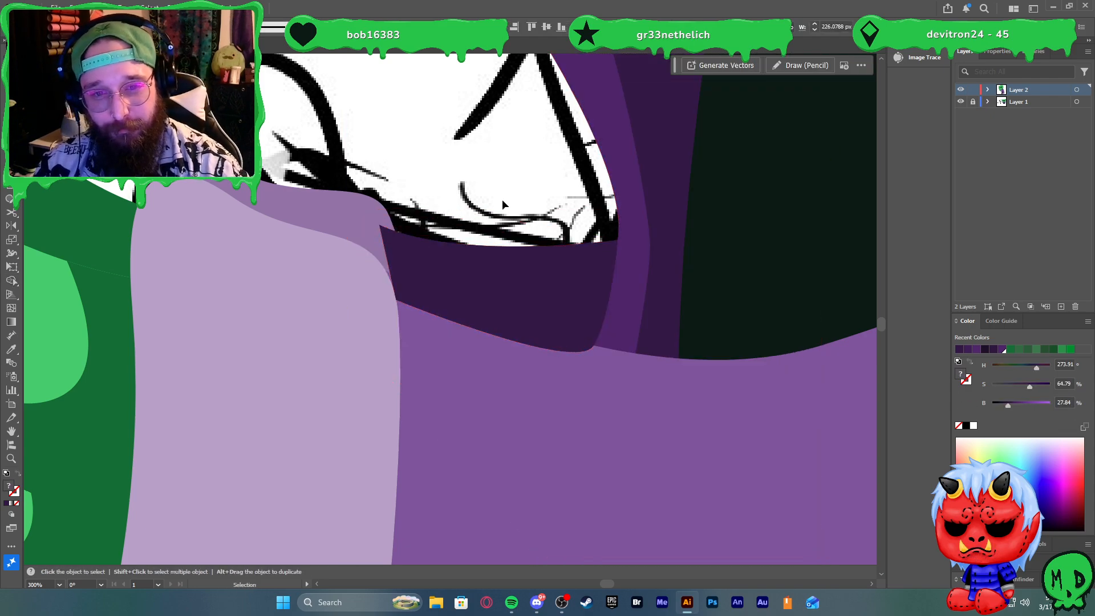
Bring the robe's sleeve, its lower shadow and the light cuff in front of the new shadow
click(468, 374)
scroll(467, 375, down, 4)
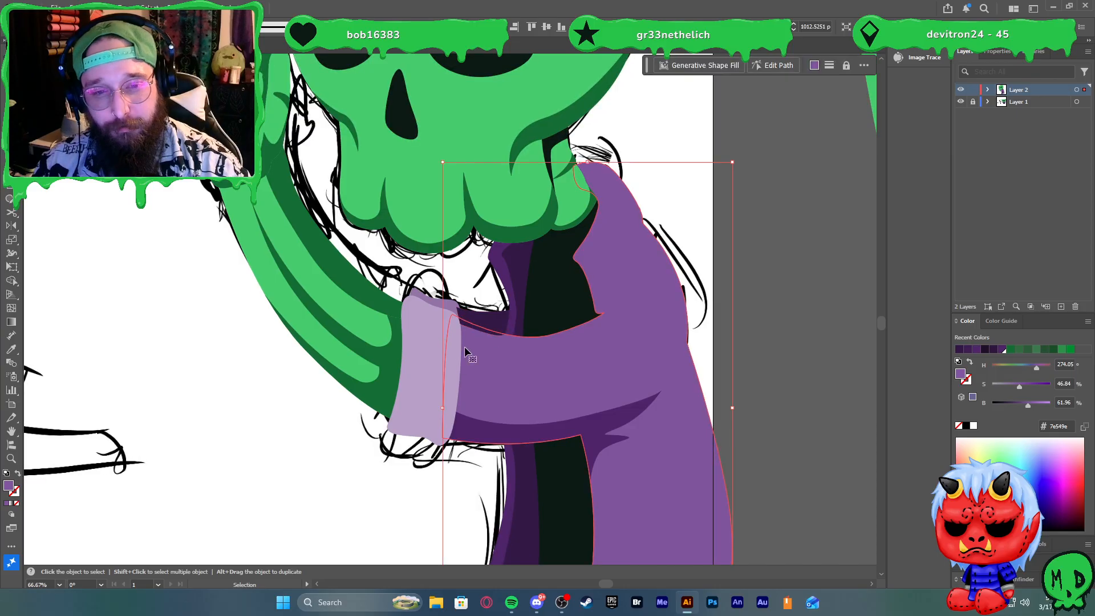
shift+click(428, 396)
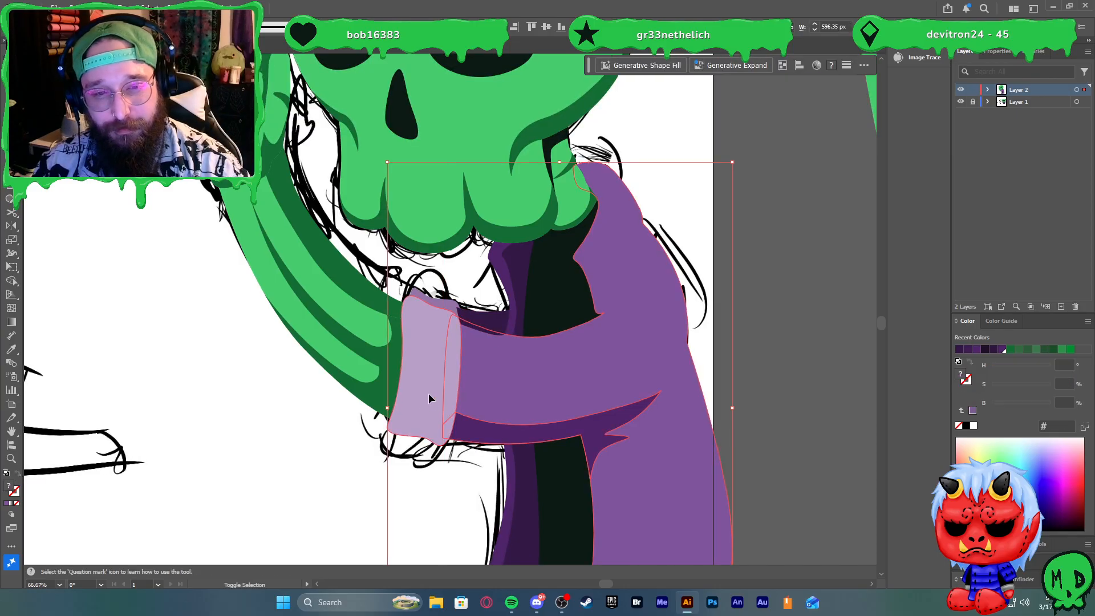
key(ctrl)
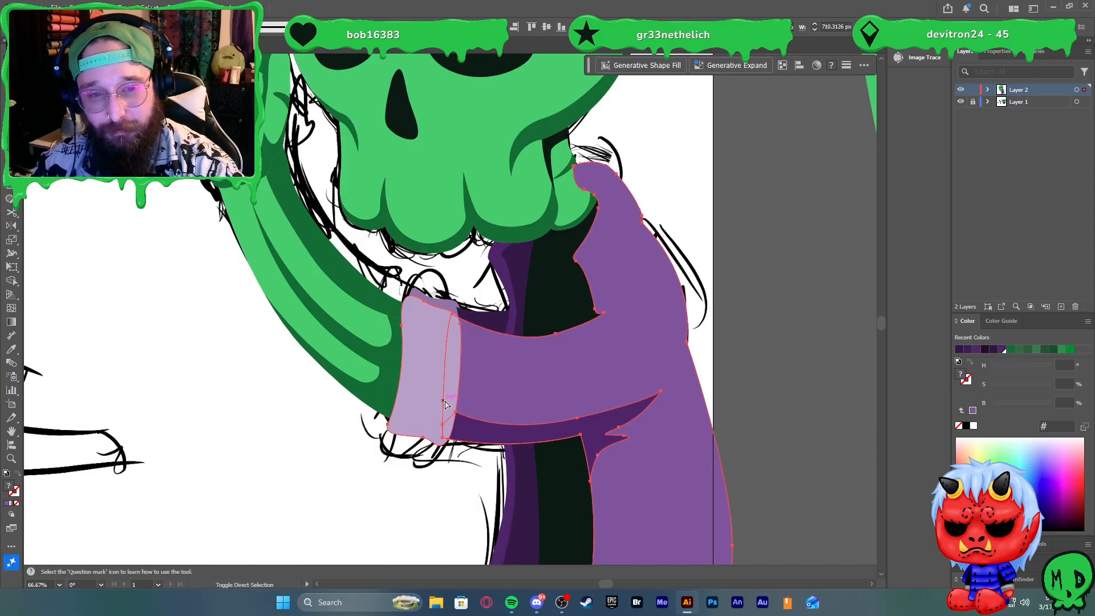
click(771, 319)
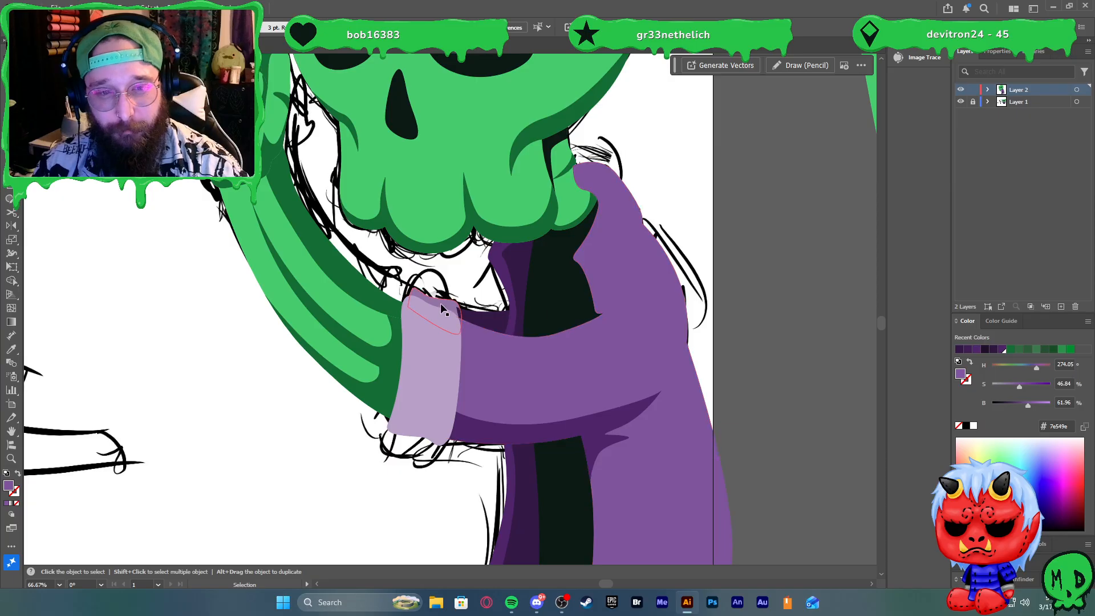
Bring the cuff's shaded rim to the front together with the cuff, sleeve and sleeve shadow
scroll(447, 317, up, 2)
click(451, 322)
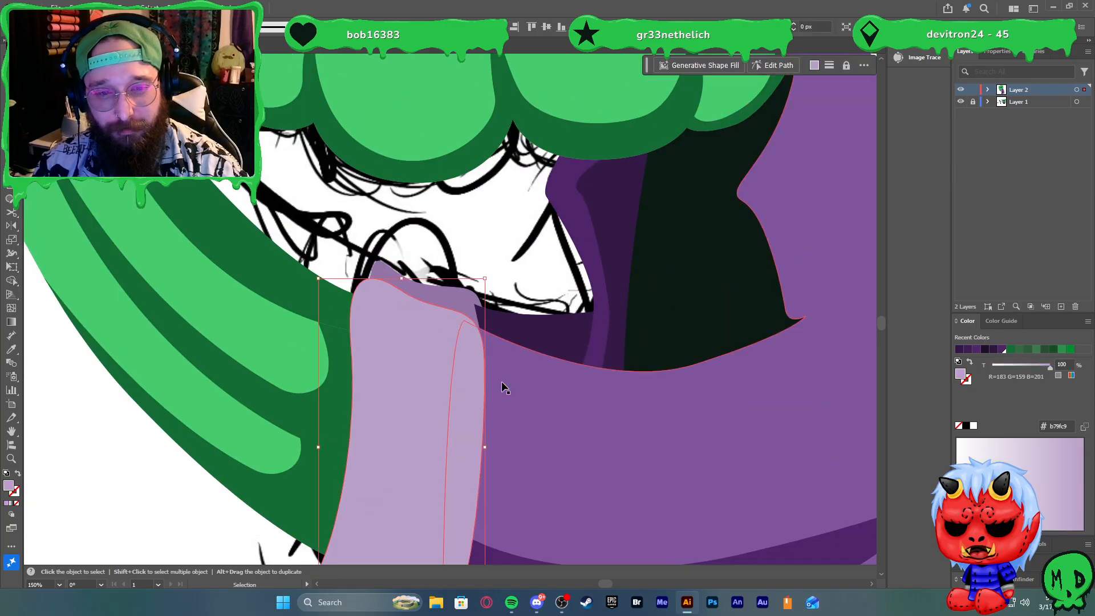
click(500, 505)
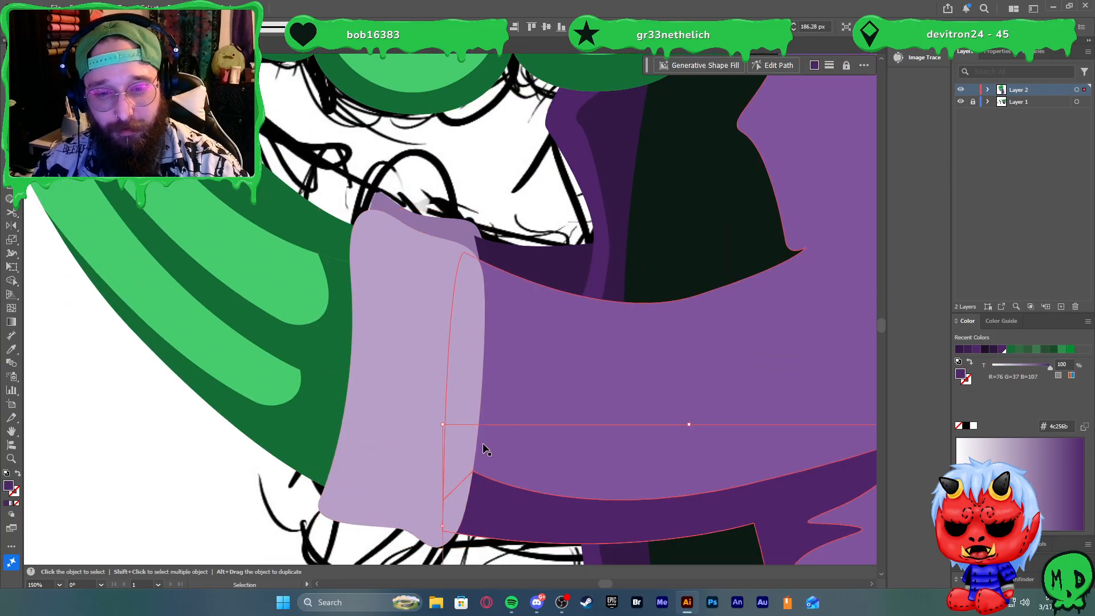
shift+click(447, 382)
shift+click(509, 327)
scroll(460, 227, down, 2)
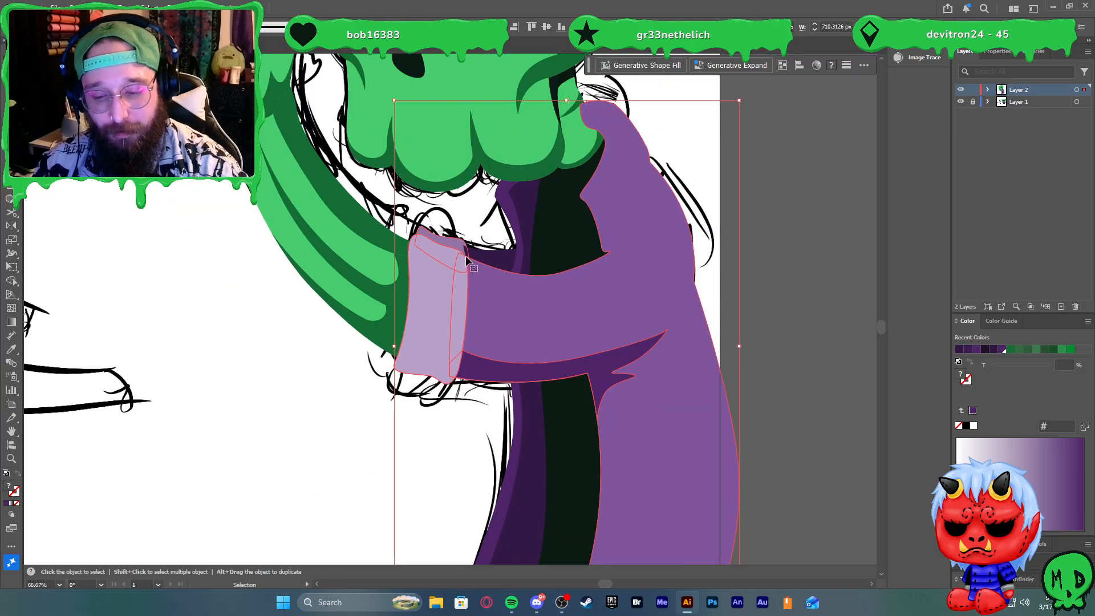
click(752, 279)
Examine the robe's inner shadows, cuff and armpit fold against the neighboring finished character
scroll(461, 226, up, 3)
scroll(577, 296, down, 7)
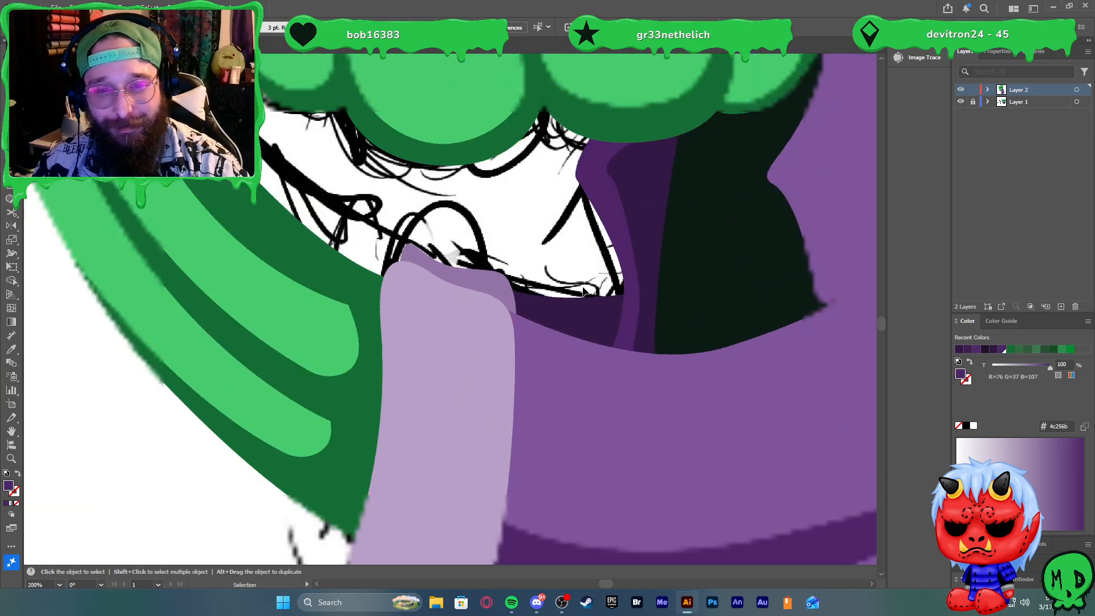
scroll(650, 347, up, 3)
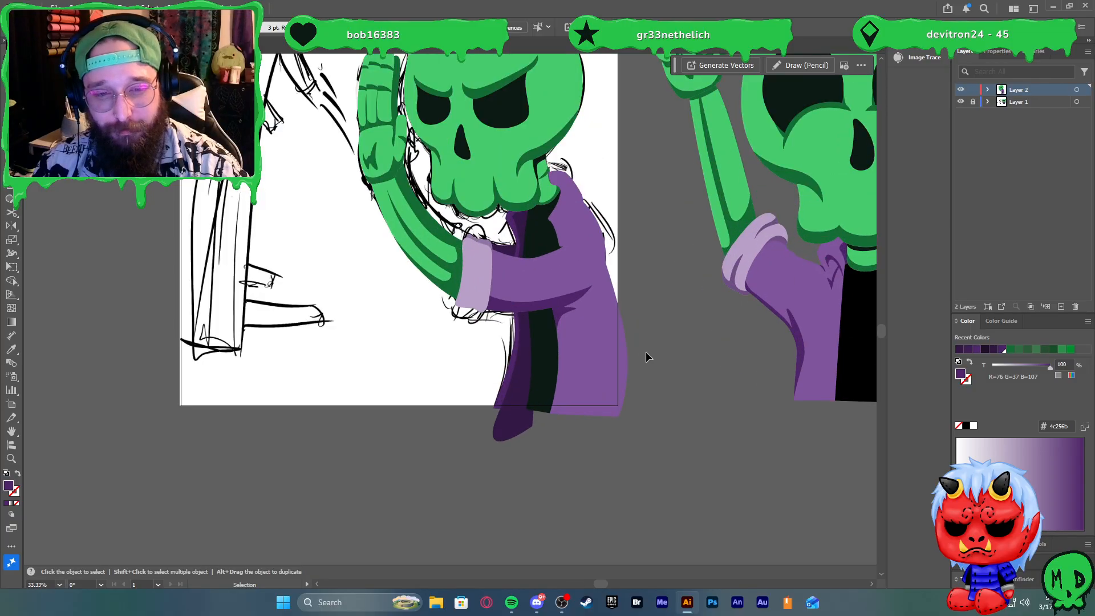
scroll(398, 304, up, 1)
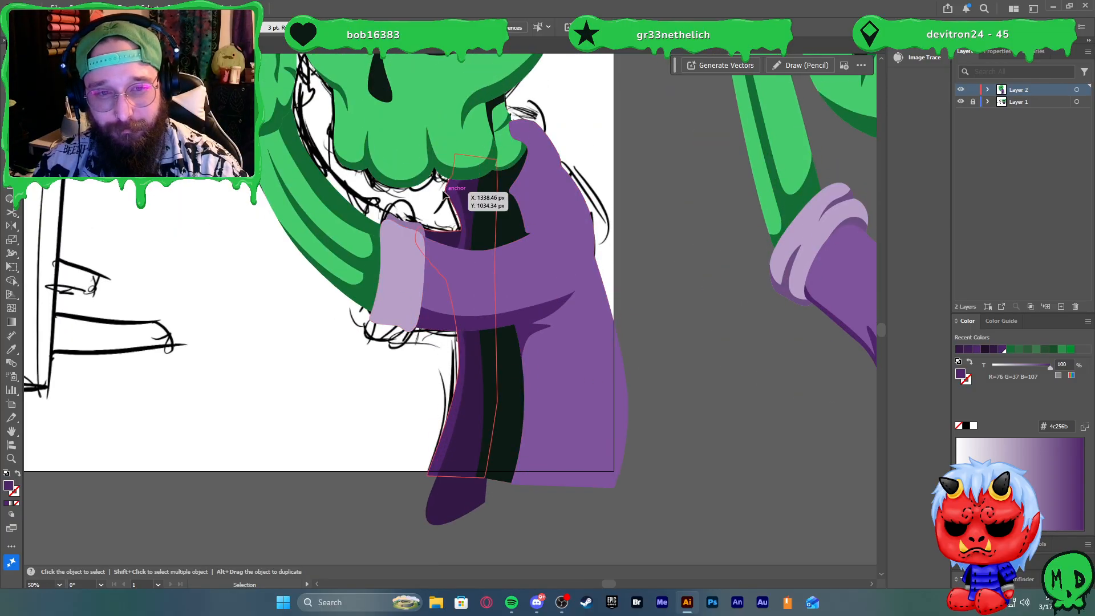
scroll(421, 235, up, 1)
scroll(432, 286, down, 1)
scroll(513, 308, down, 2)
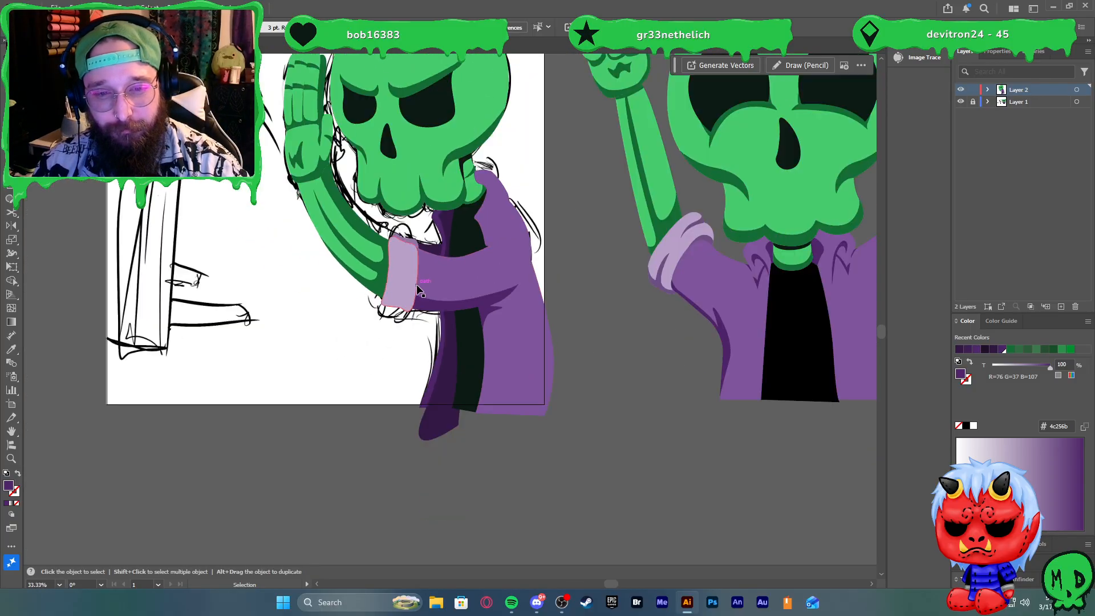
scroll(587, 328, up, 1)
scroll(433, 217, up, 2)
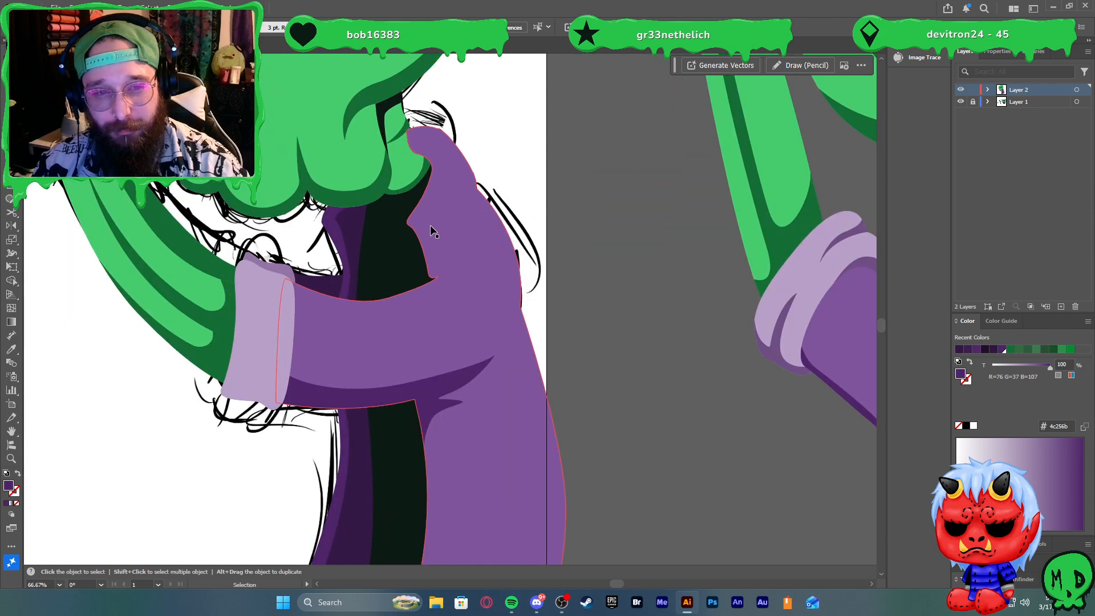
scroll(470, 260, down, 2)
scroll(463, 274, up, 4)
click(463, 273)
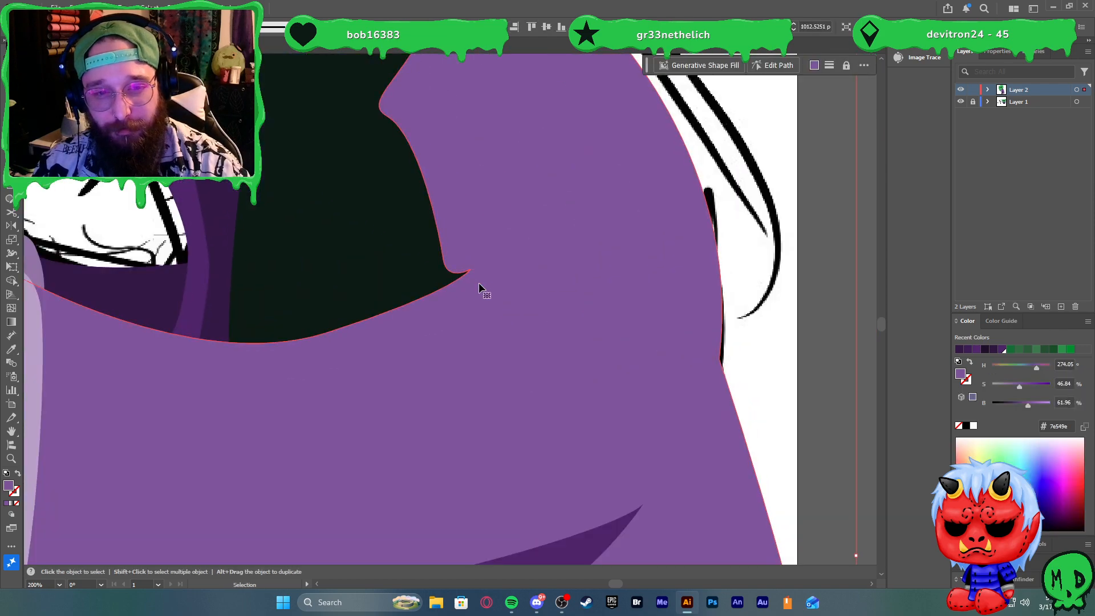
drag(498, 300, 490, 306)
key(ctrl+z)
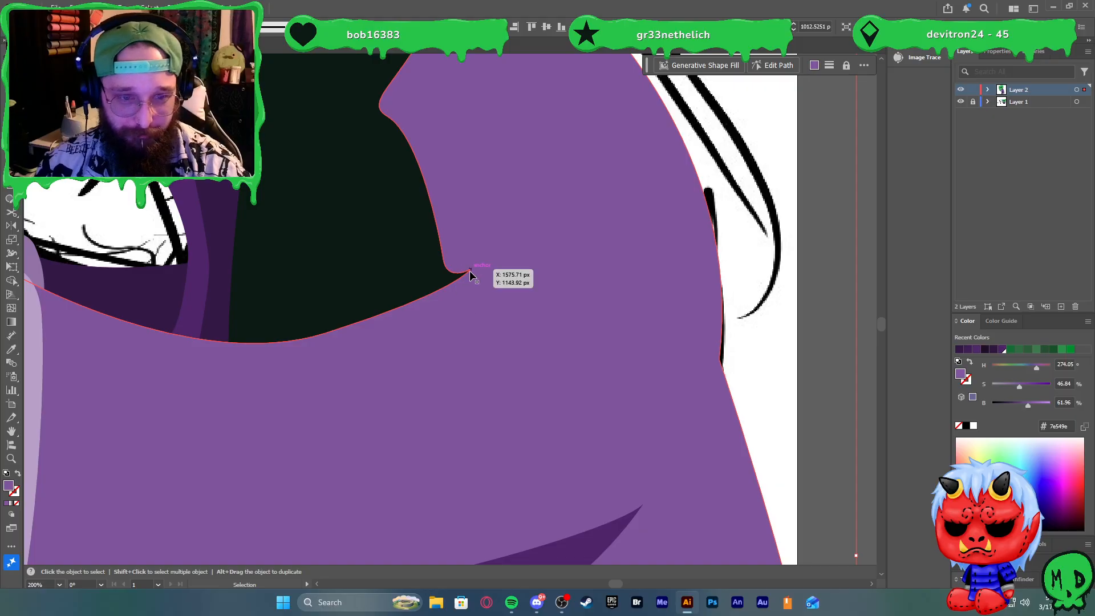
scroll(466, 273, down, 4)
click(560, 309)
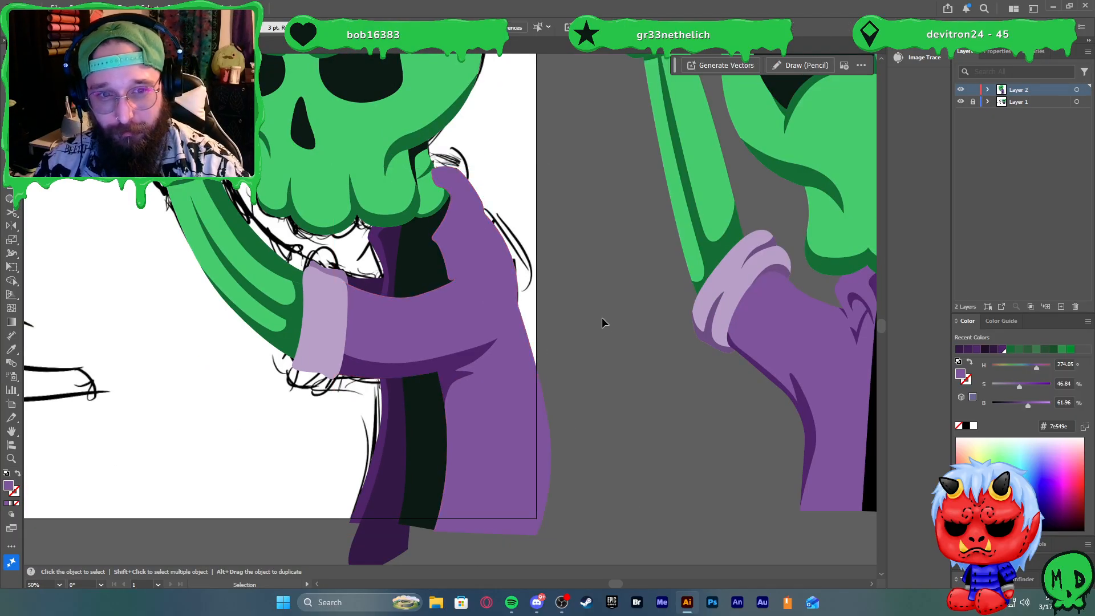
scroll(602, 317, down, 1)
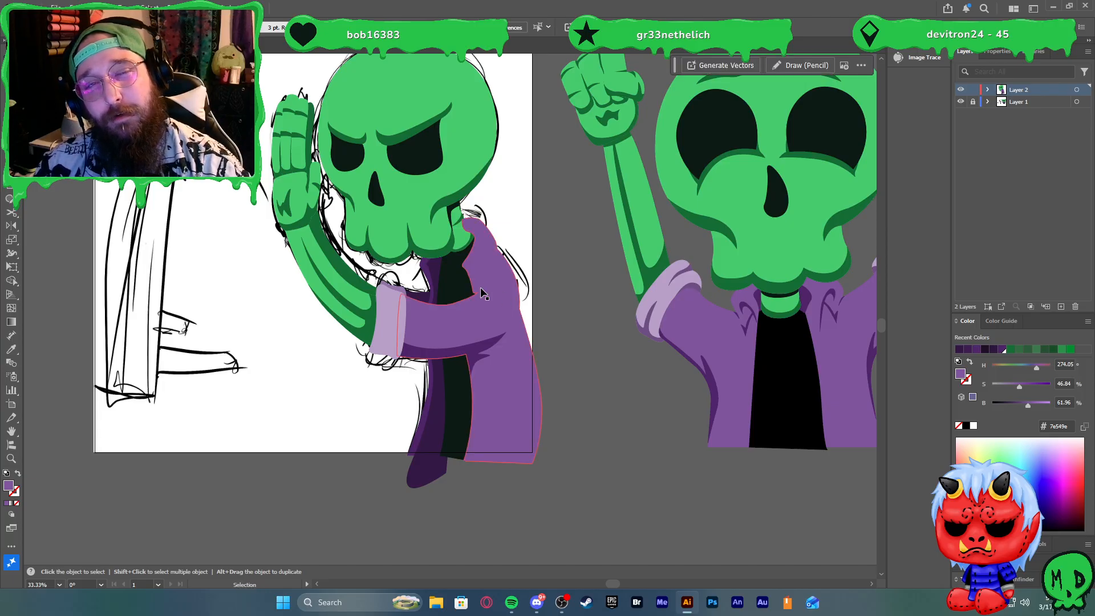
Draw the curved outer outline of a crease shape on the purple jacket beside the collar notch with the Pen tool
scroll(425, 302, up, 2)
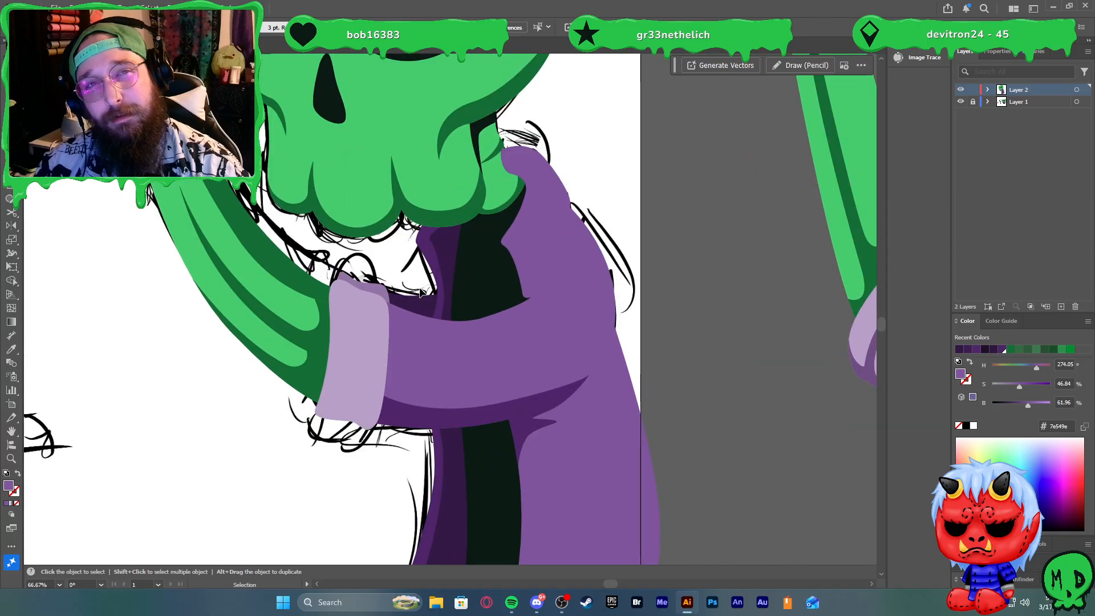
scroll(450, 325, up, 1)
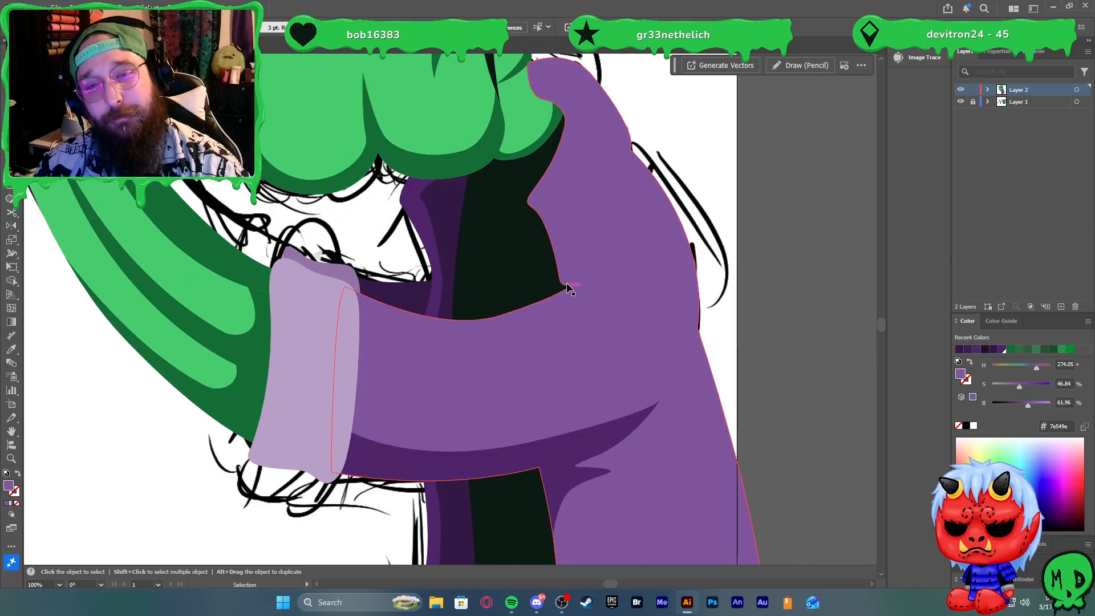
scroll(545, 299, up, 1)
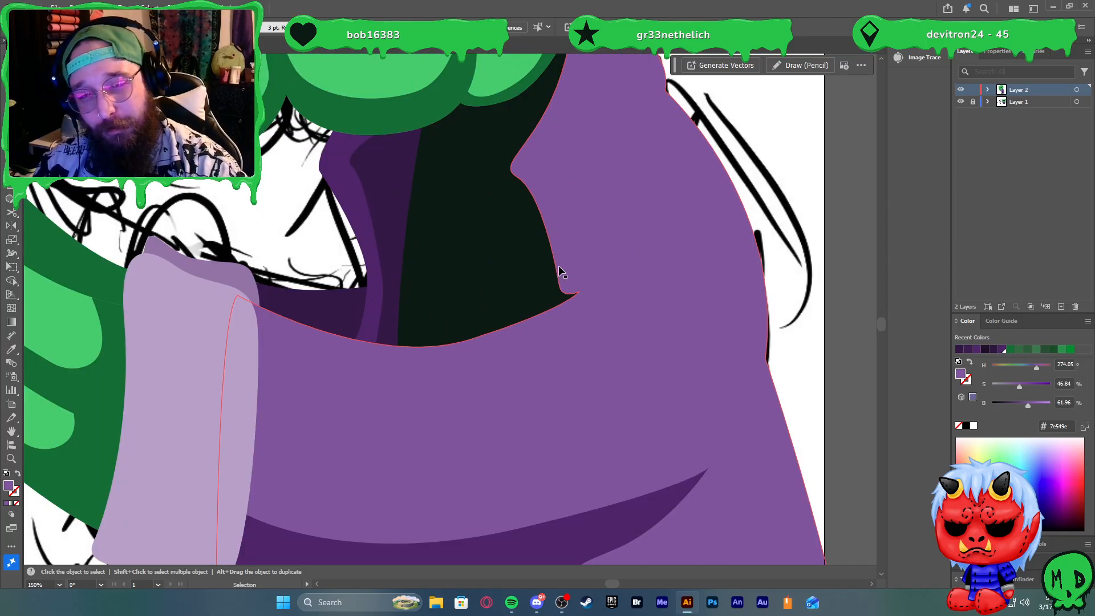
key(a)
scroll(559, 268, down, 3)
scroll(559, 279, right, 8)
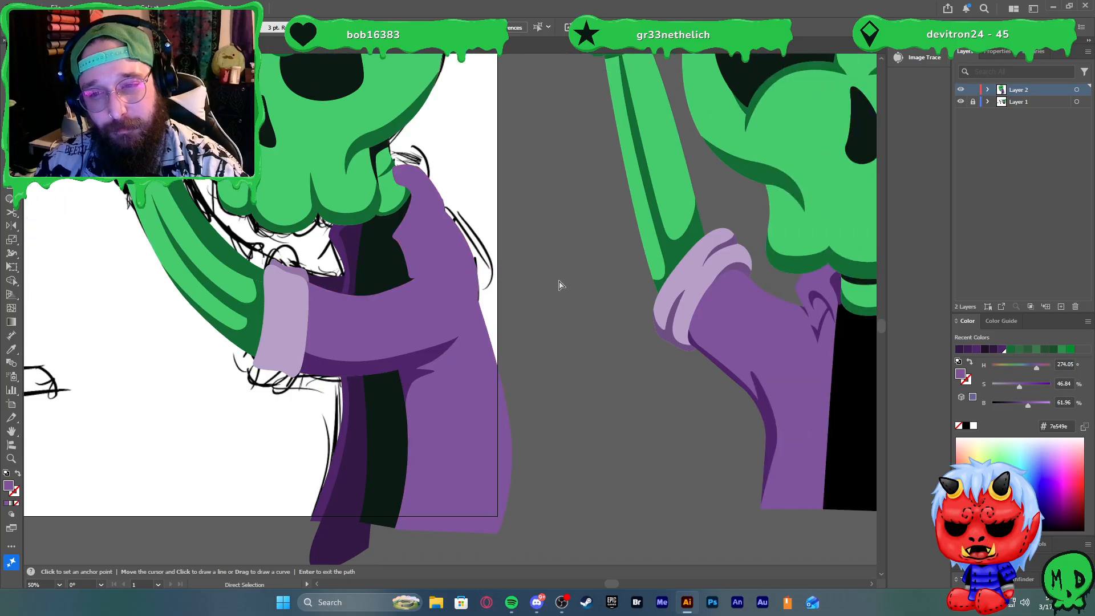
scroll(513, 280, left, 5)
scroll(450, 270, up, 3)
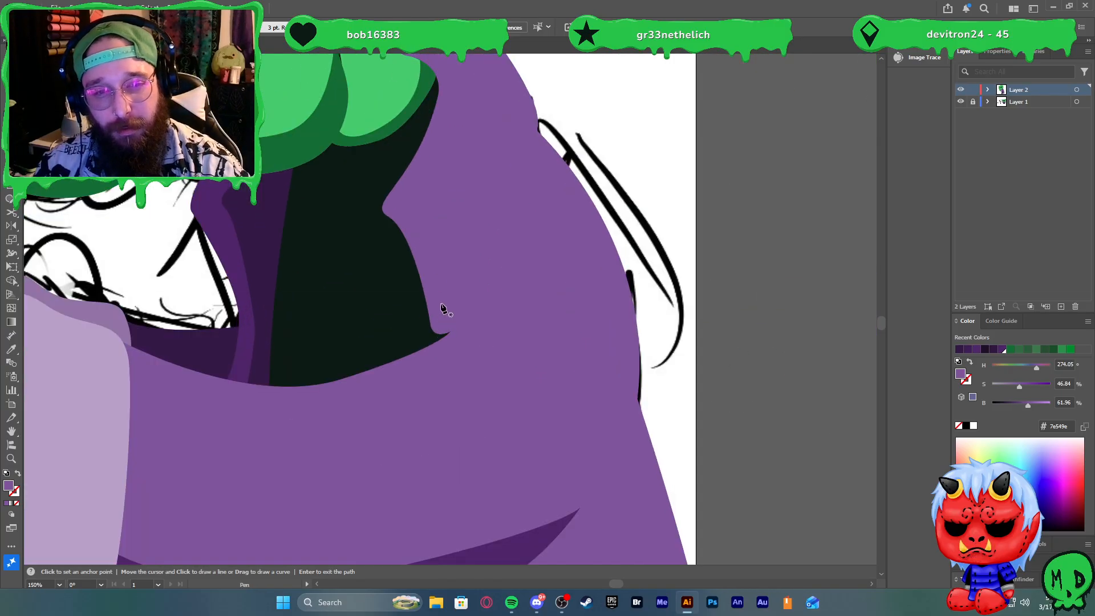
click(440, 318)
click(438, 260)
click(419, 230)
drag(429, 205, 450, 214)
drag(466, 285, 464, 303)
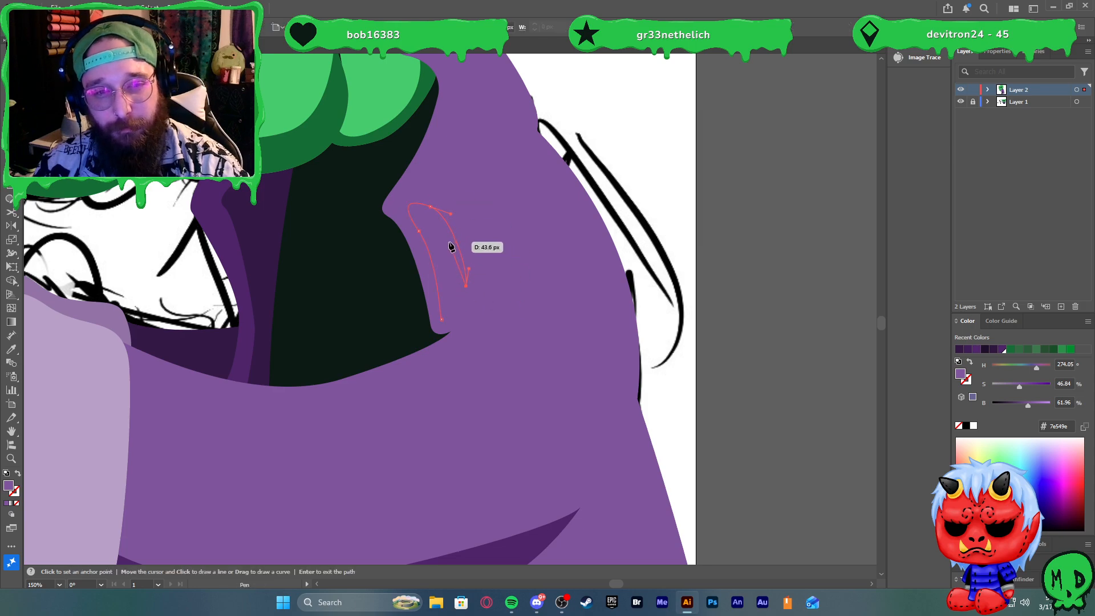
Redraw the crease's inner edge as a forked lower end and close the shape
drag(427, 235, 438, 236)
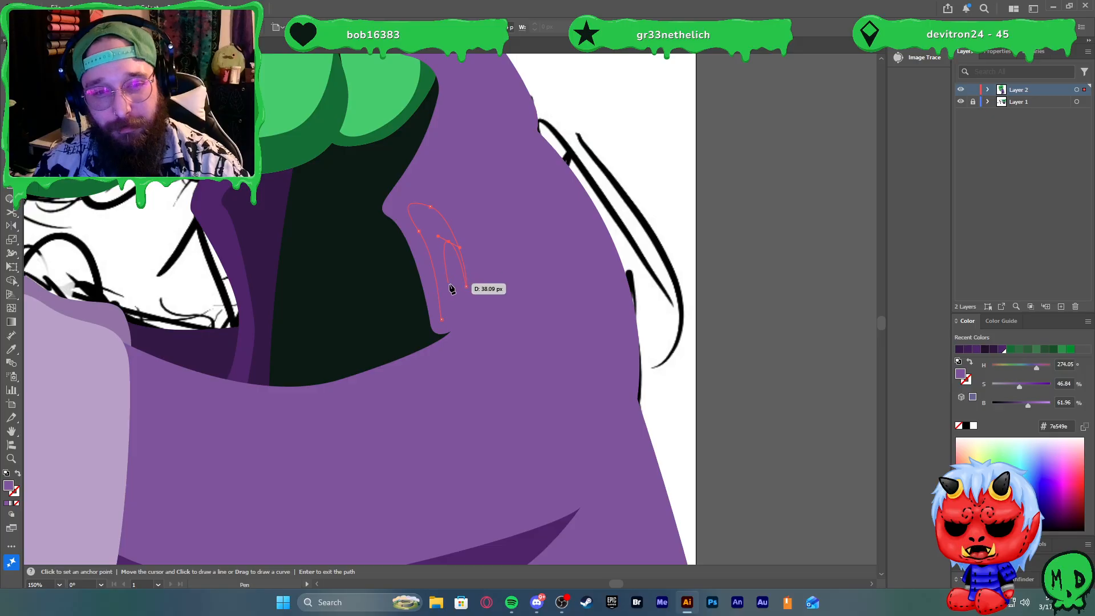
key(ctrl+z)
key(ctrl+z)
key(ctrl+z)
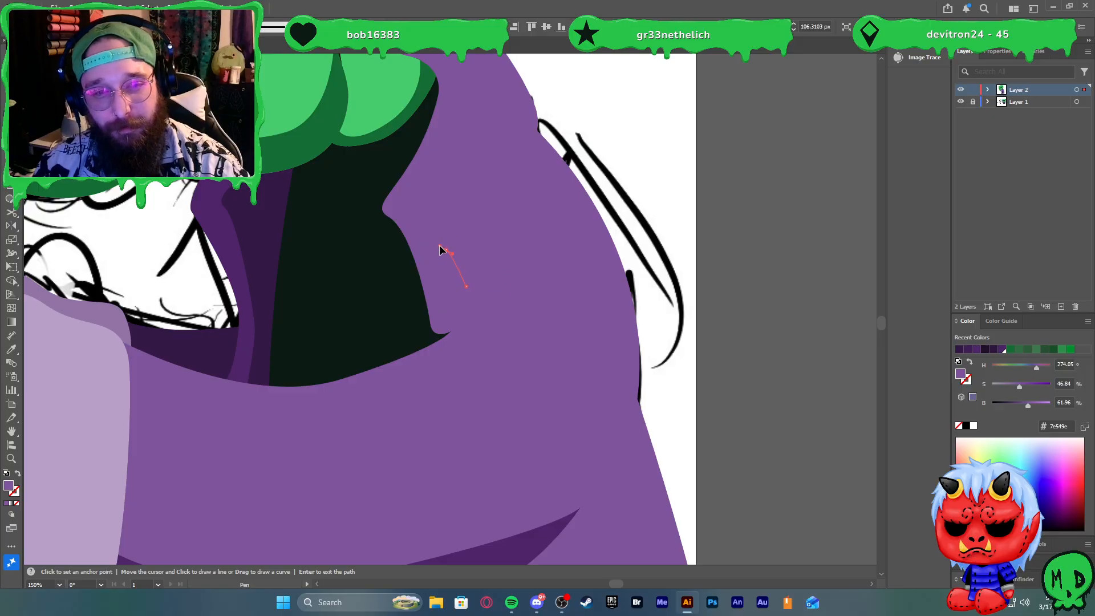
drag(430, 246, 429, 245)
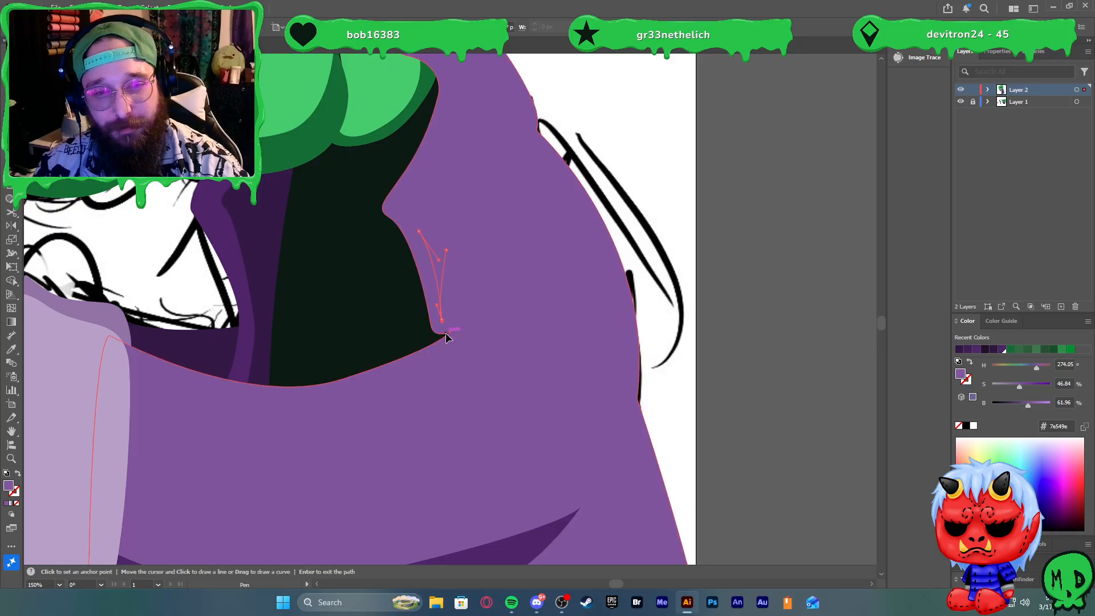
key(ctrl+z)
Fill the crease with the dark purple #4c256b sampled from the sleeve's shadow and deselect it
key(i)
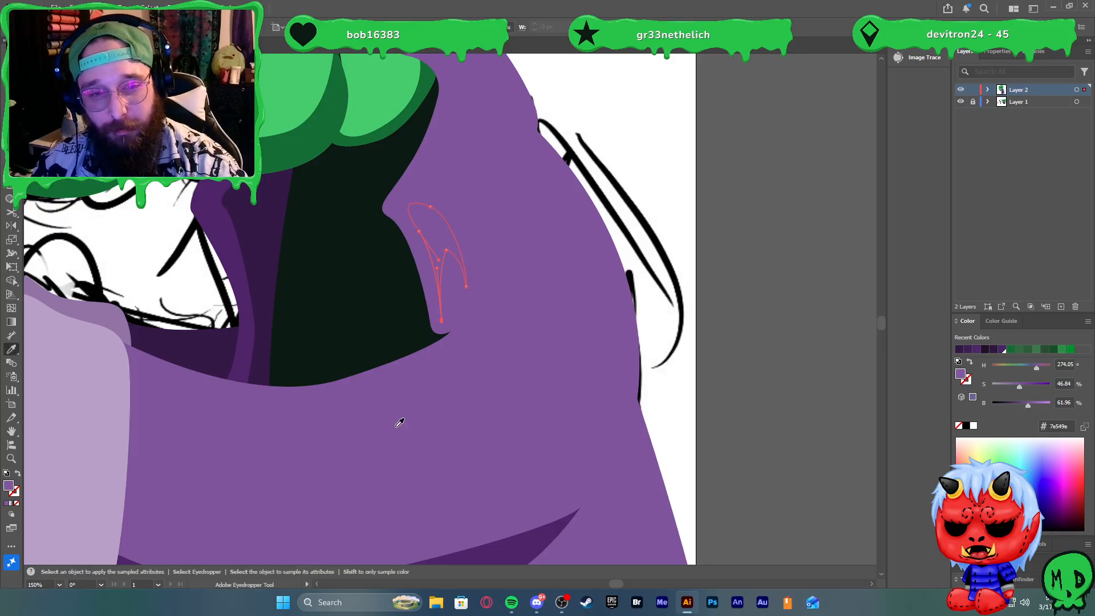
click(521, 536)
key(v)
click(735, 439)
Draw a narrow tapered shadow strip from the jacket's shoulder edge down toward the crease with the Pen tool
scroll(709, 427, down, 2)
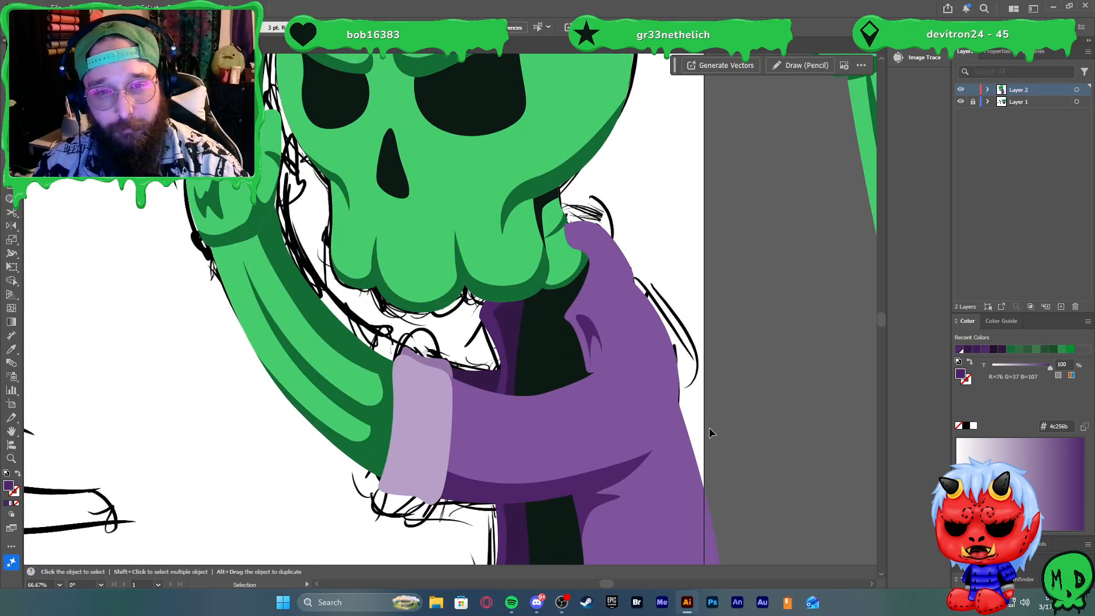
scroll(677, 288, up, 1)
scroll(634, 325, up, 1)
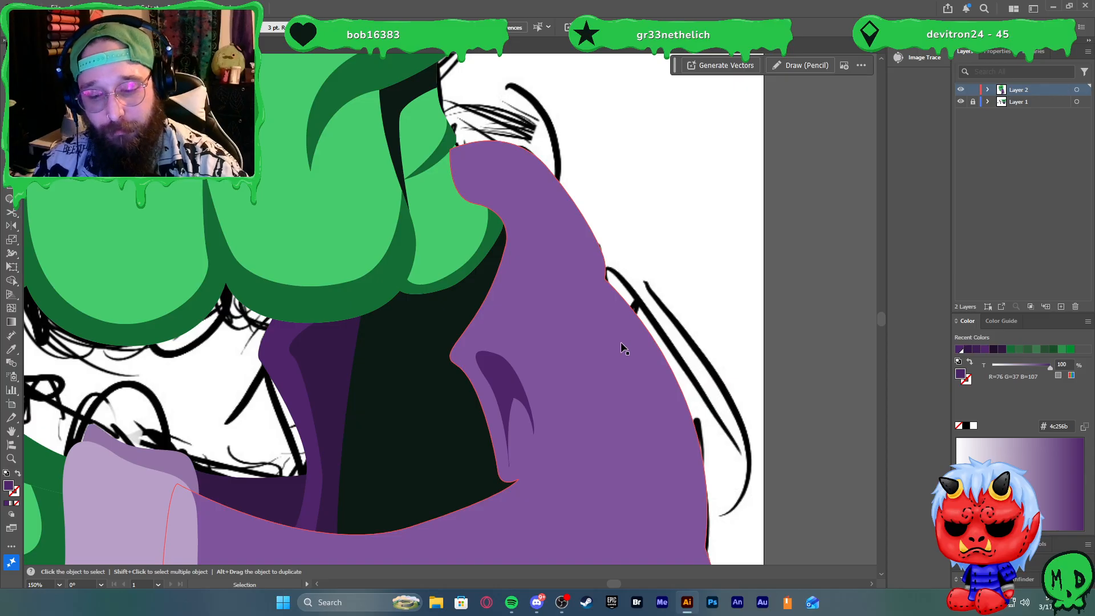
key(p)
click(604, 278)
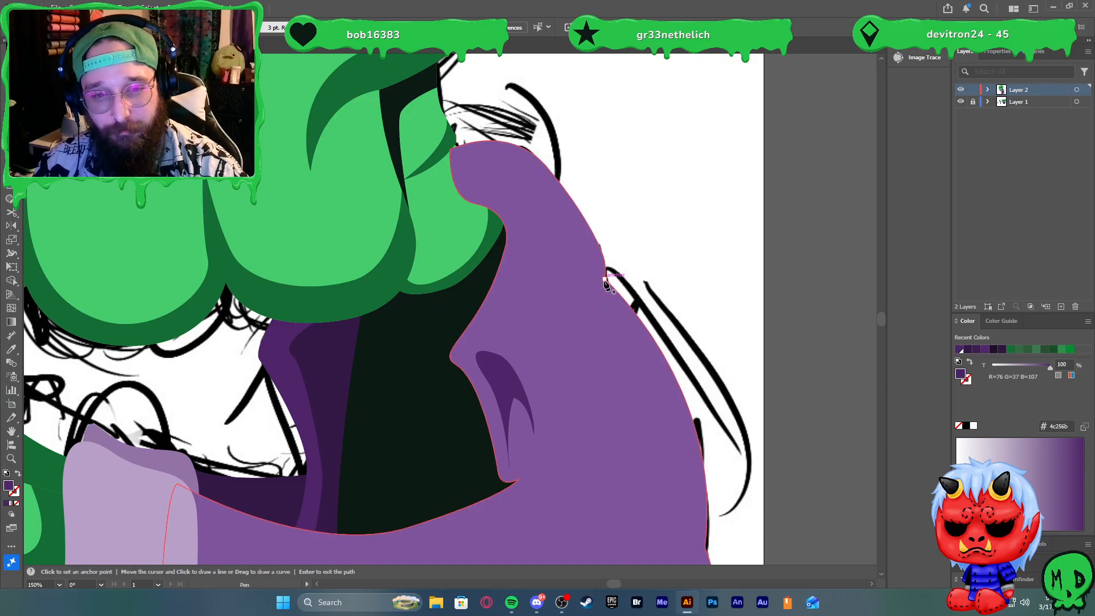
click(559, 427)
drag(518, 478, 504, 493)
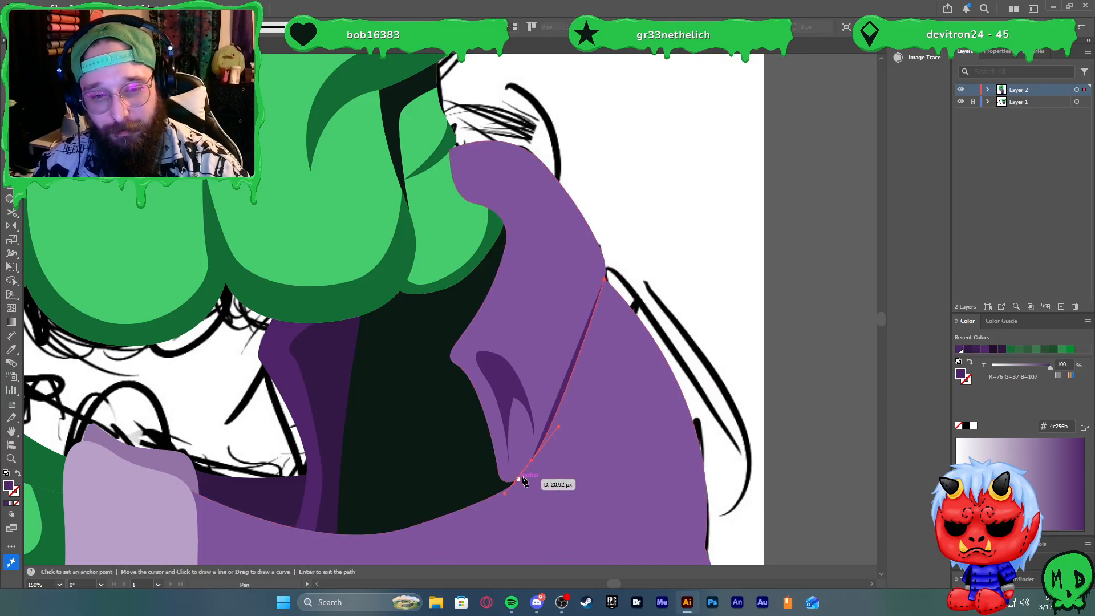
click(531, 460)
drag(553, 447, 569, 420)
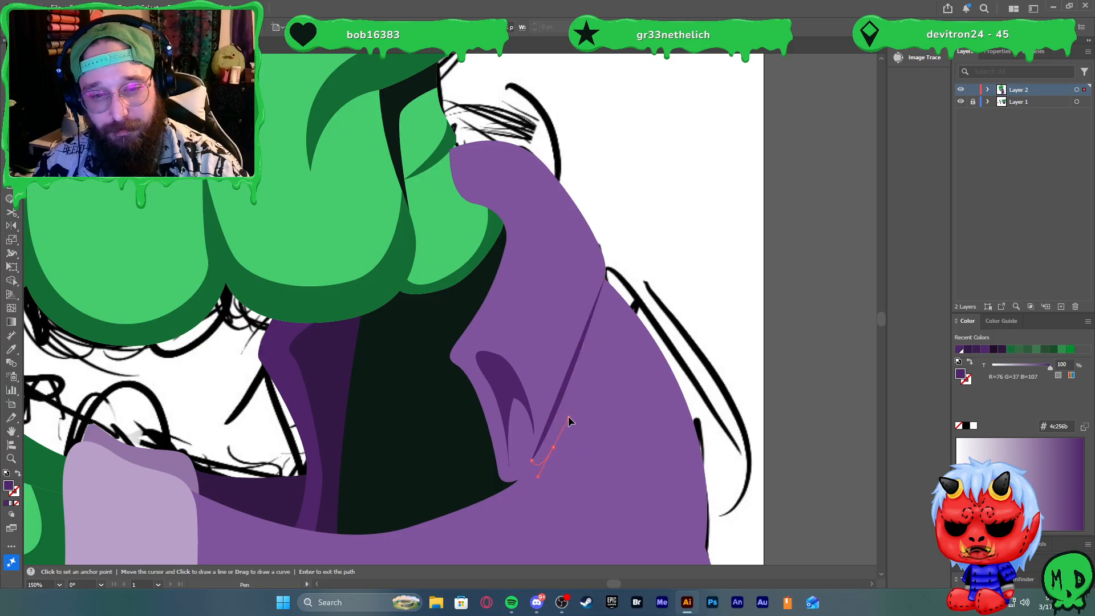
click(611, 286)
click(611, 247)
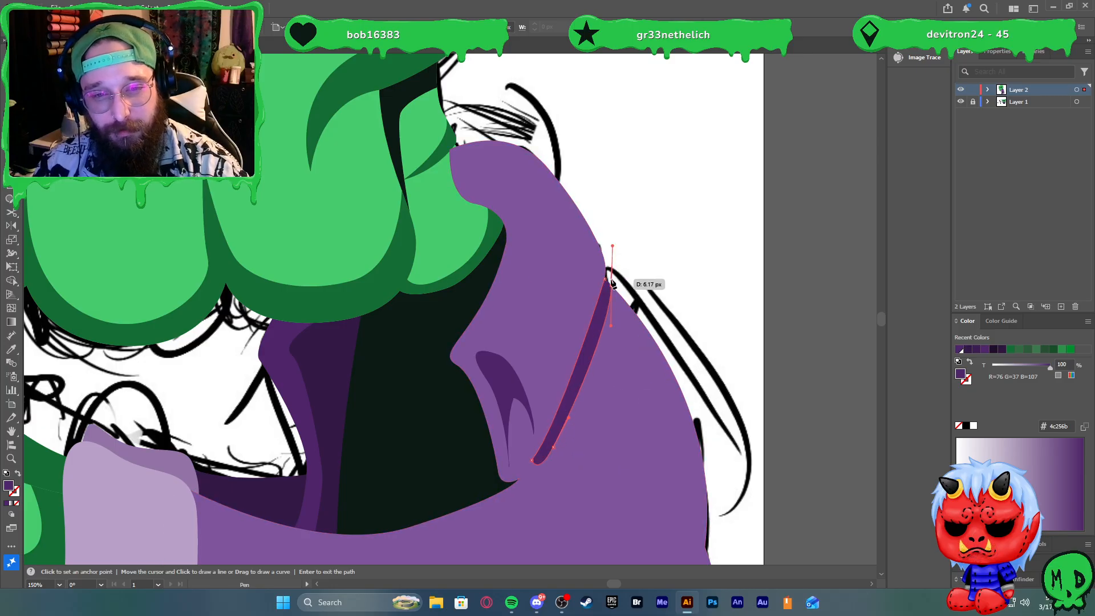
Trim the part of the shadow strip that extends past the jacket's shoulder edge with Shape Builder
key(v)
click(622, 351)
scroll(604, 274, up, 8)
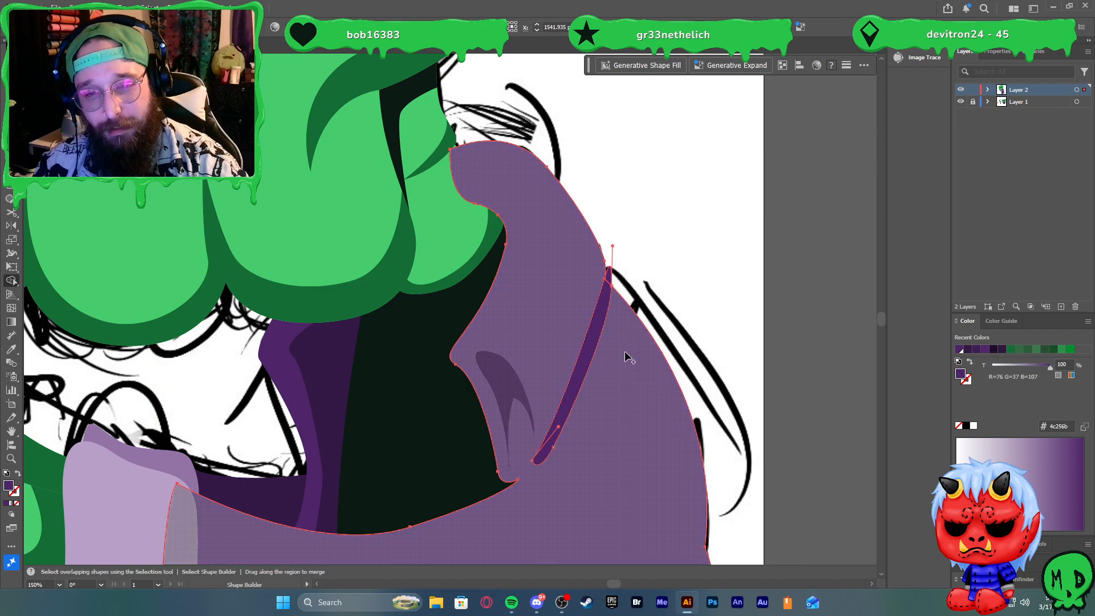
click(679, 300)
Bring the light green neck shape to the front, above the purple jacket
scroll(699, 322, down, 7)
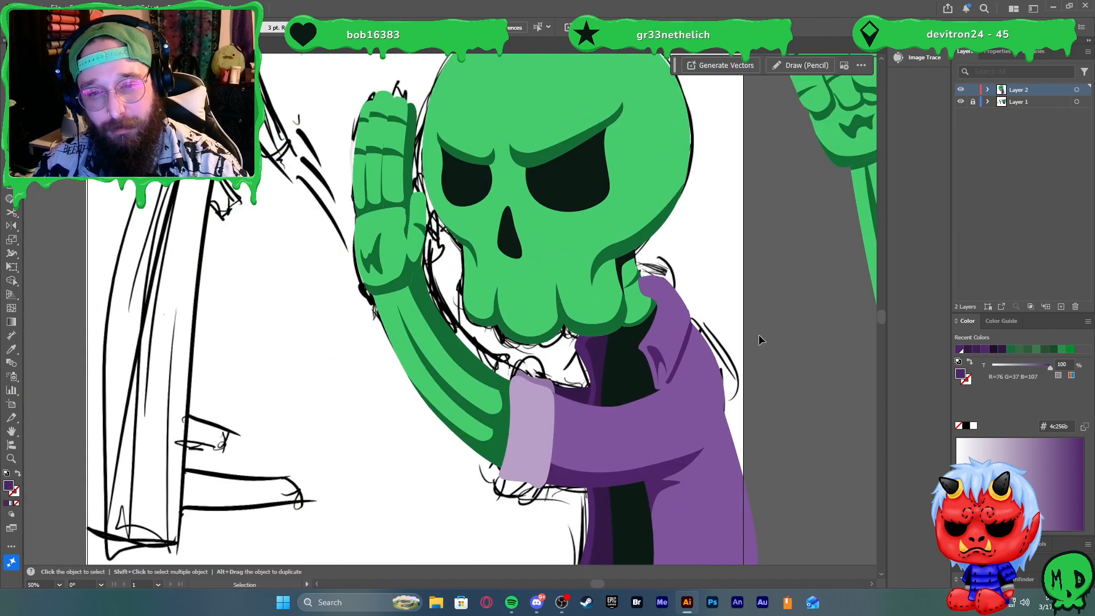
scroll(758, 340, down, 3)
key(a)
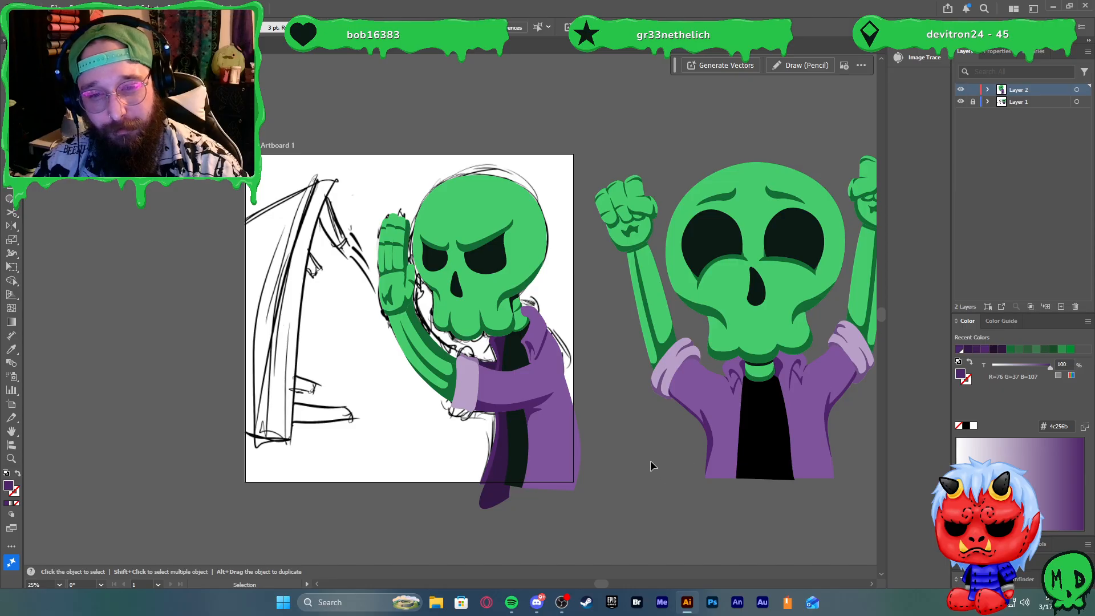
scroll(520, 310, up, 5)
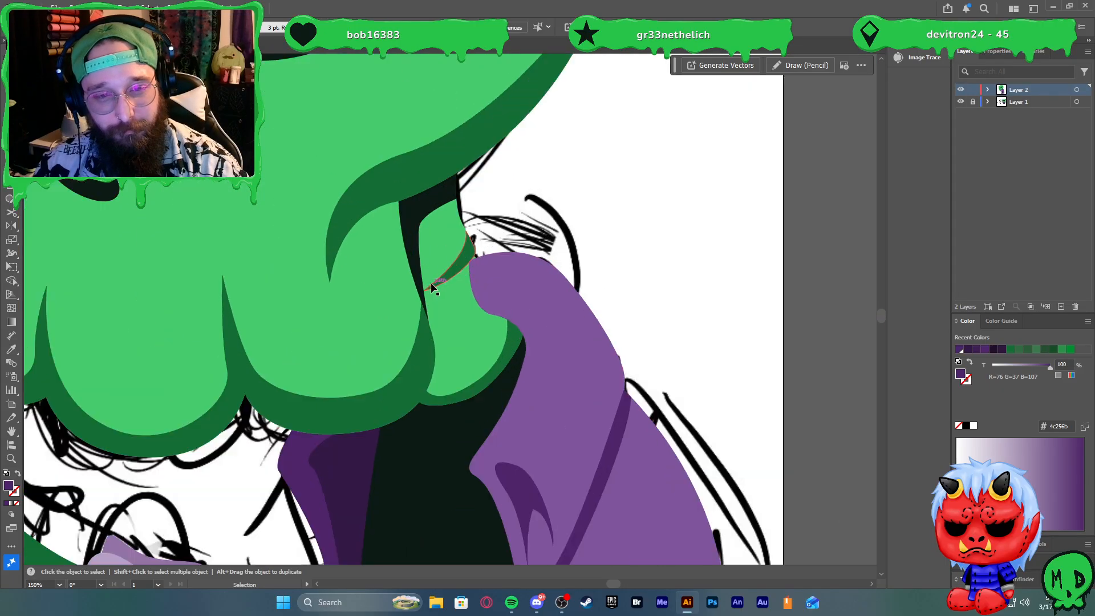
scroll(482, 293, down, 3)
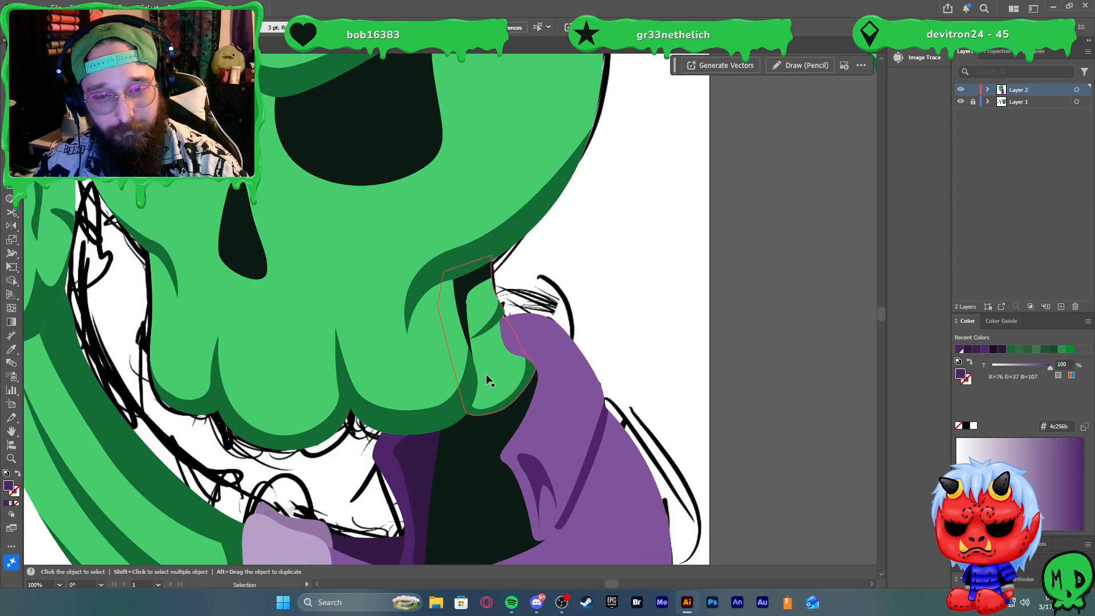
scroll(486, 374, down, 2)
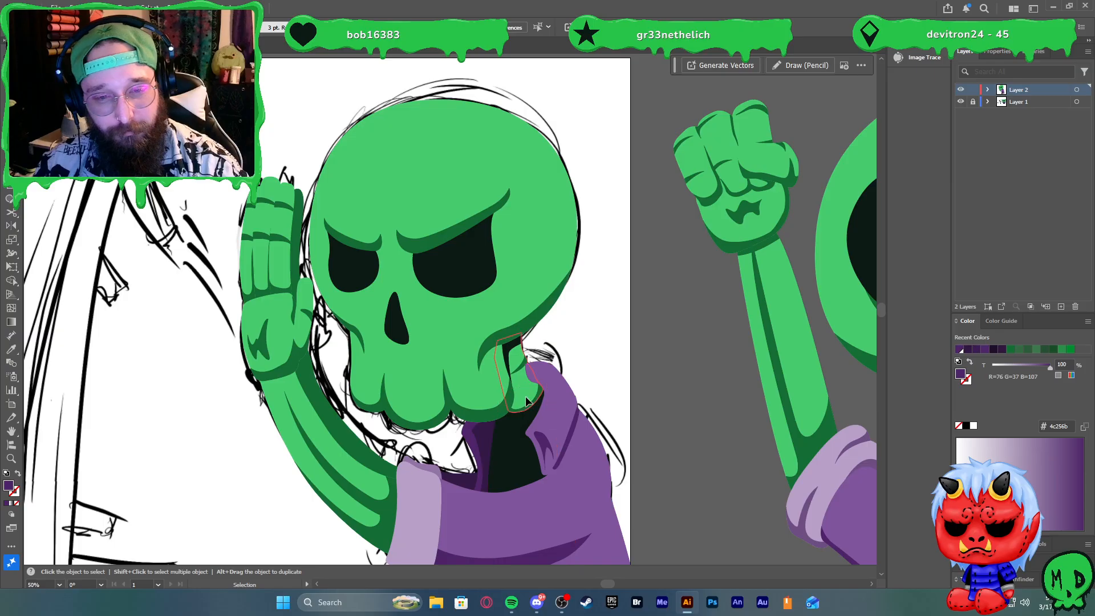
scroll(525, 401, up, 4)
key(a)
click(536, 390)
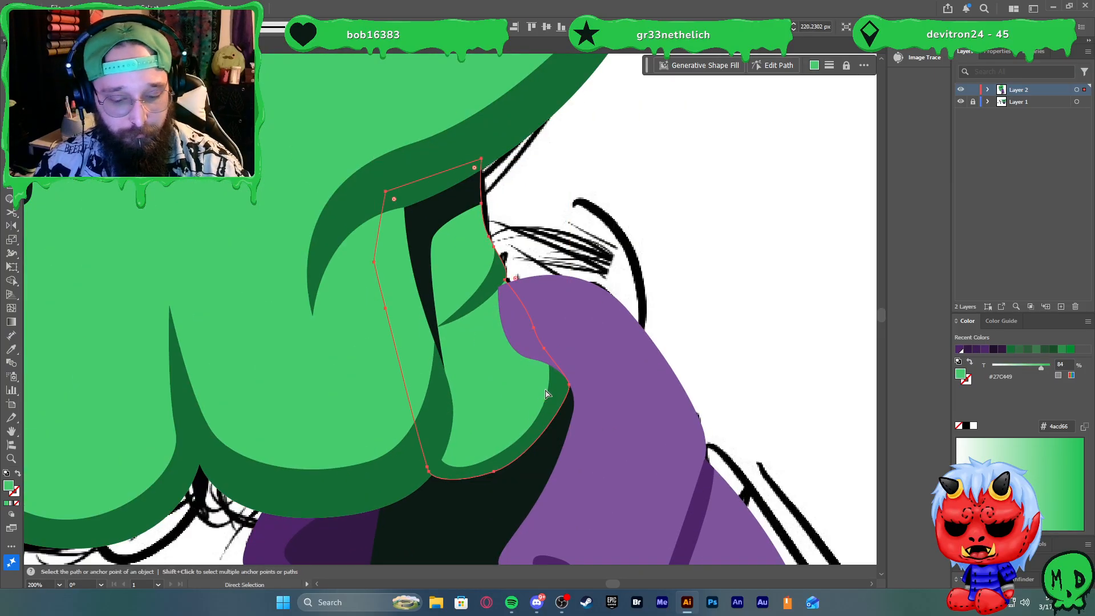
key(ctrl+shift+bracketright)
Merge the collar overlap into the neck shape with Shape Builder so the jacket's edge follows the neck
key(v)
click(582, 344)
key(shift+n)
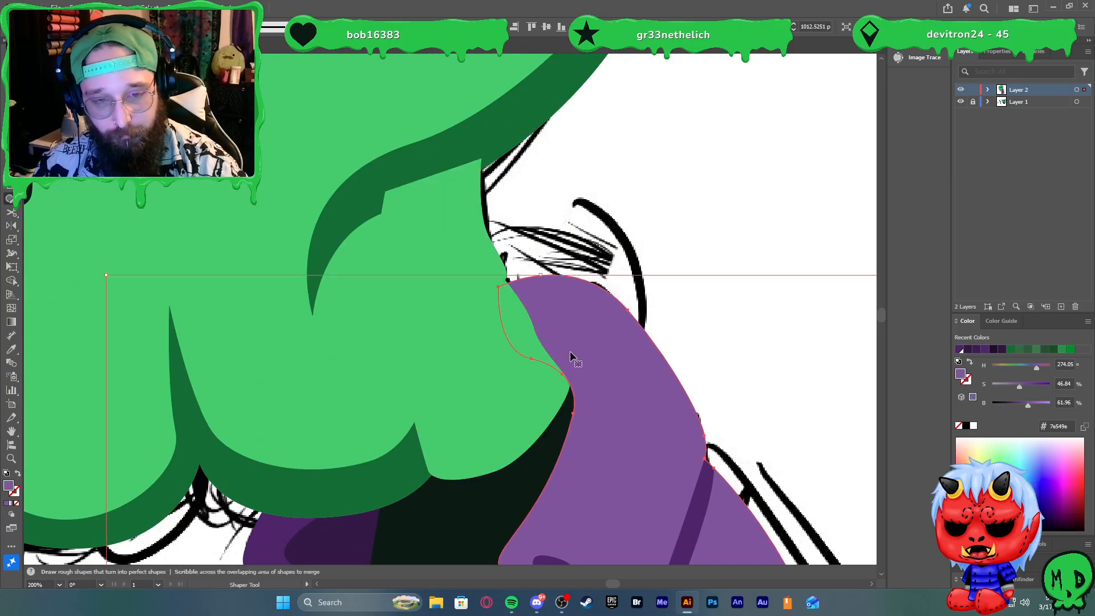
key(shift+m)
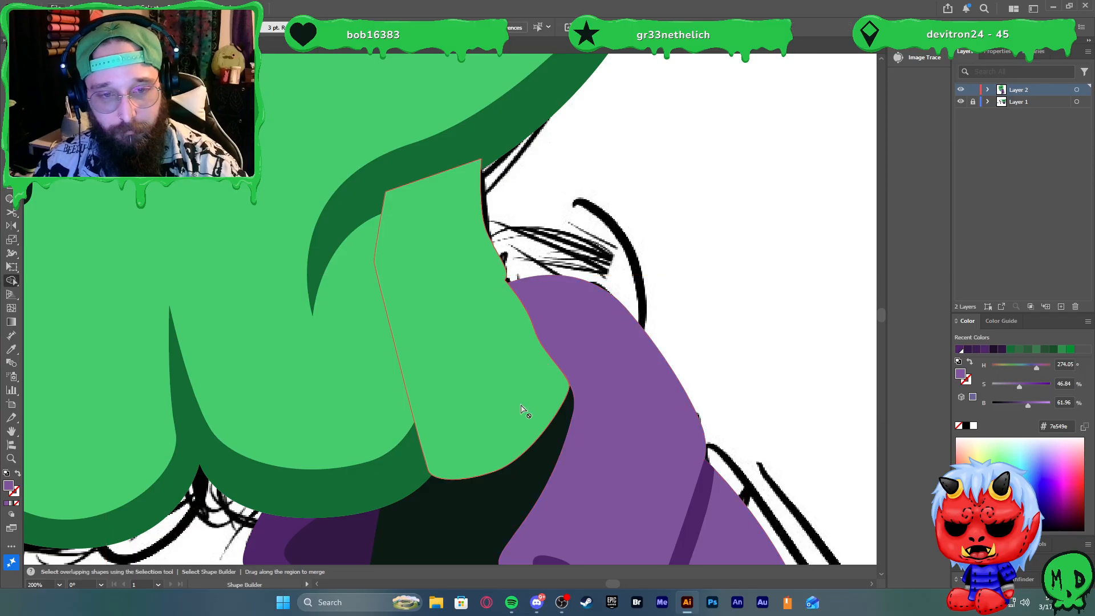
key(v)
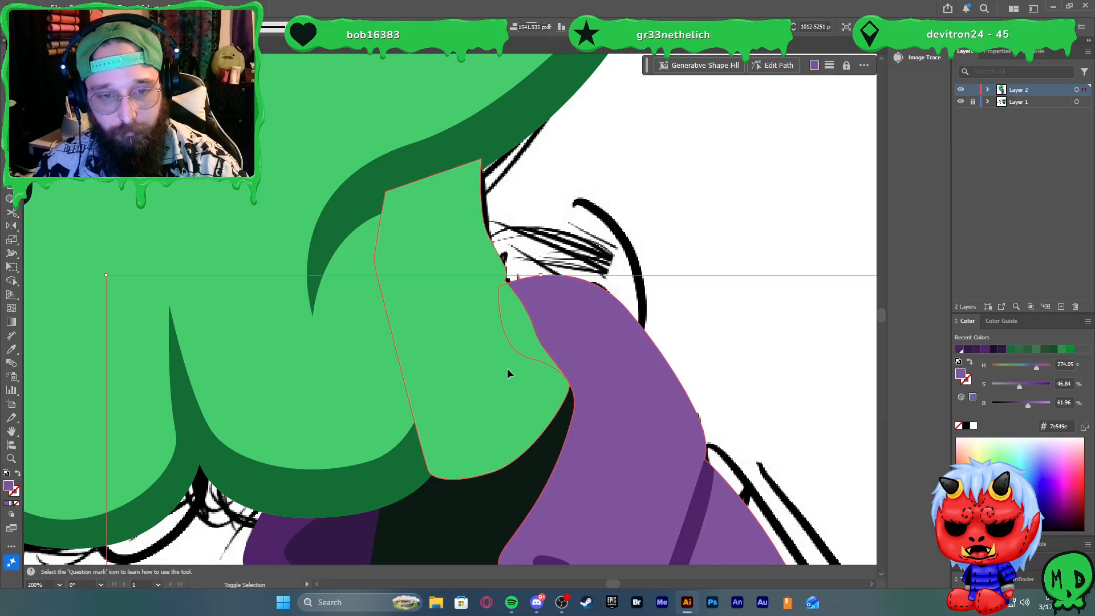
shift+click(508, 370)
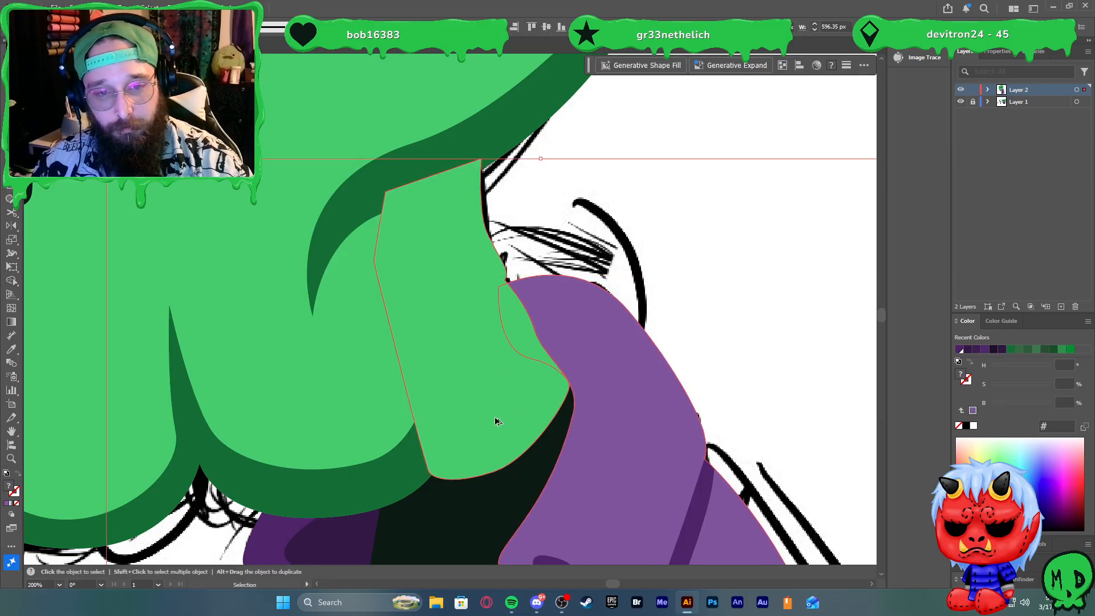
key(a)
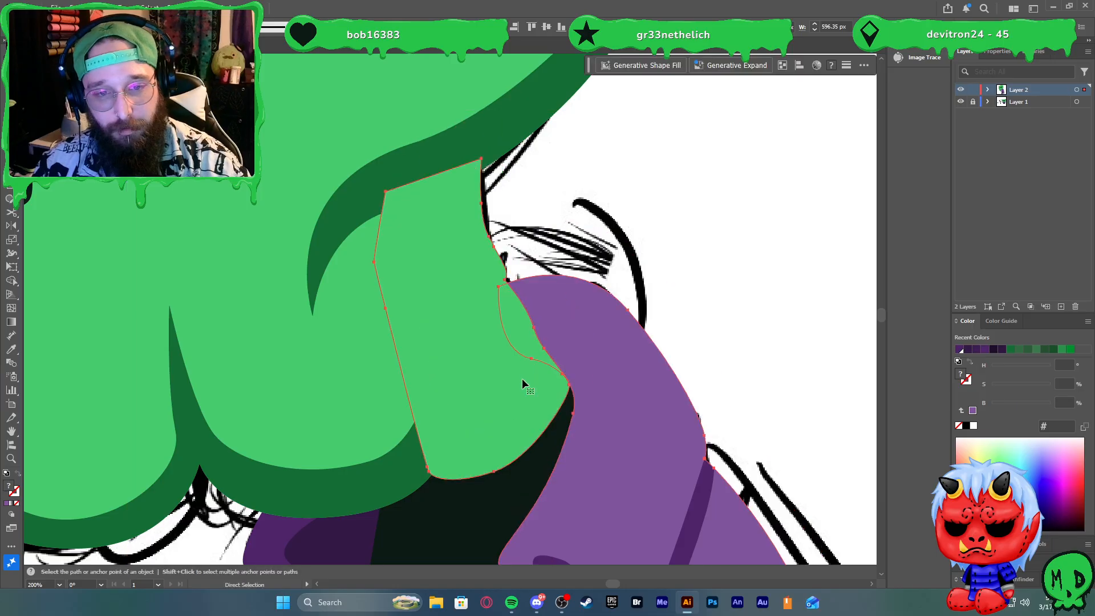
key(shift+m)
drag(525, 376, 530, 341)
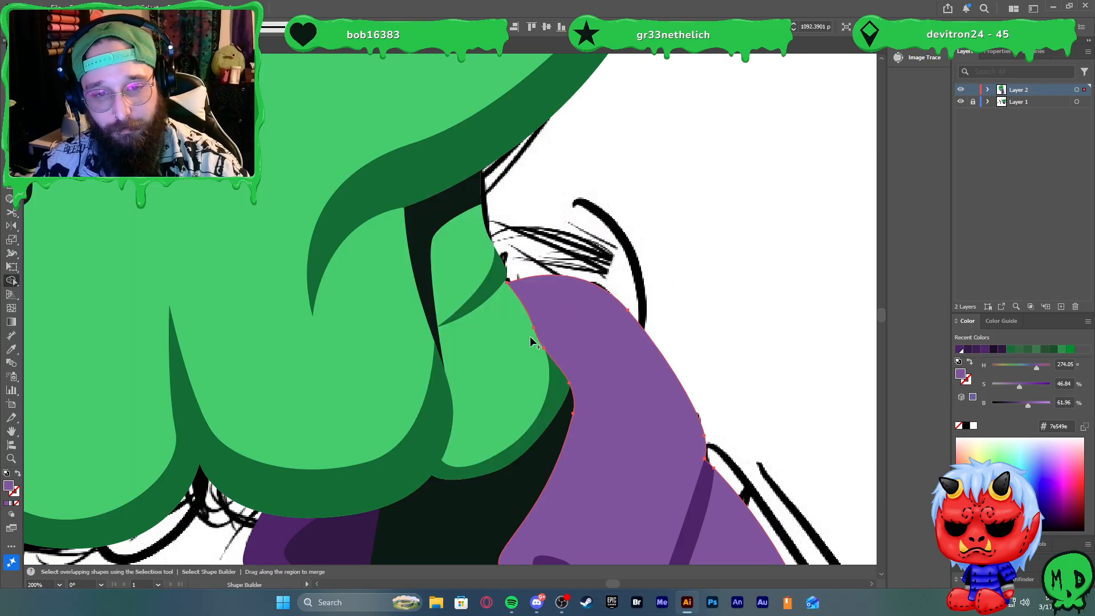
key(ctrl+shift+a)
key(ctrl+0)
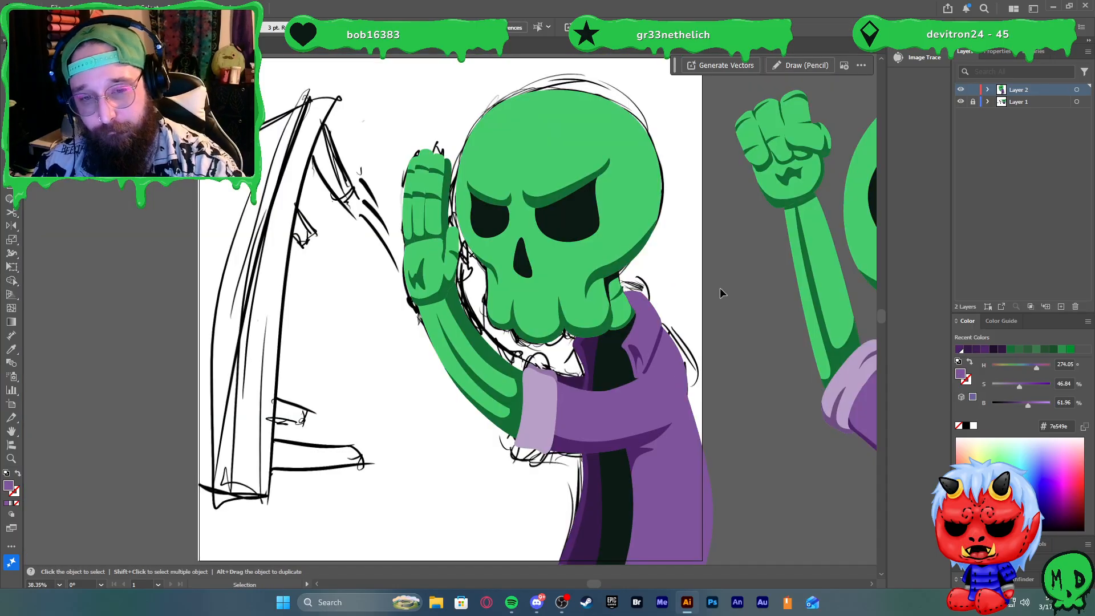
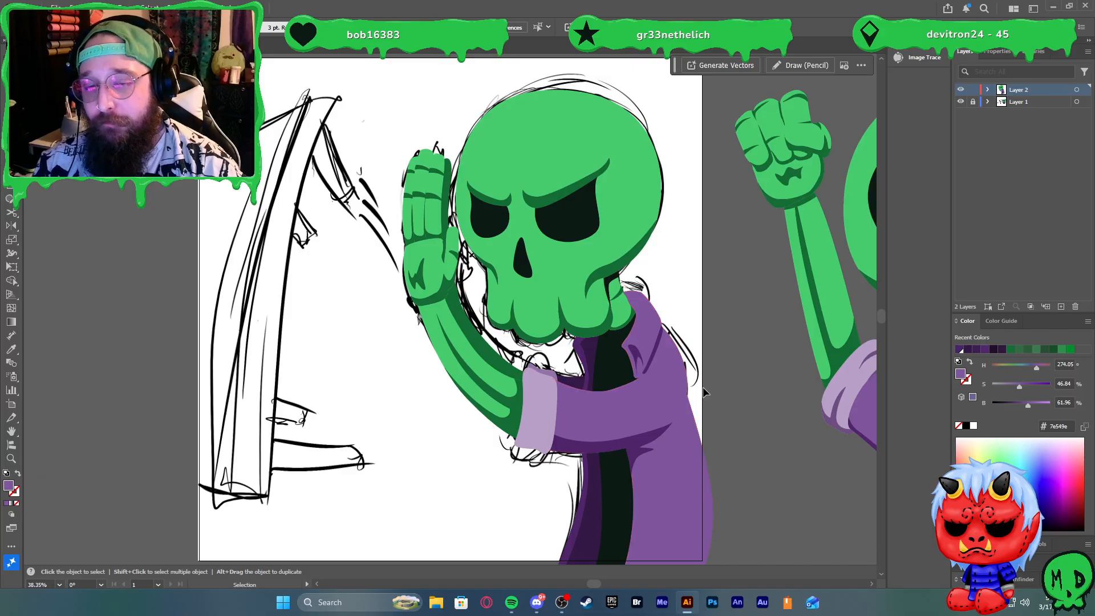
Draw the scalloped shadow edge across the cuff's lower end with the Pen tool, including a narrow fold rising to mid-cuff
scroll(701, 436, down, 3)
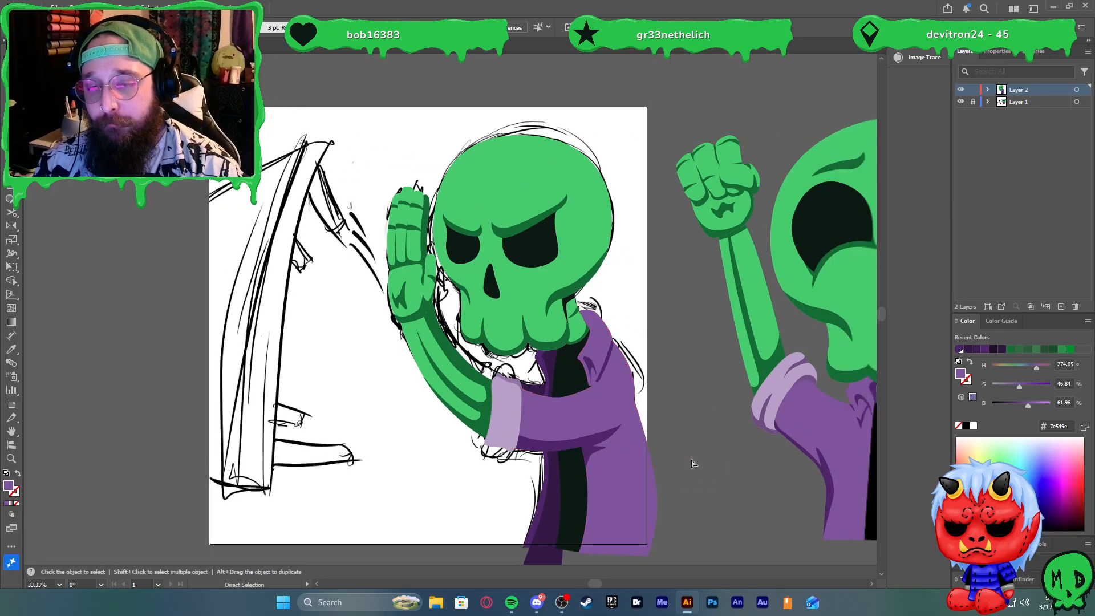
scroll(673, 468, down, 2)
scroll(397, 350, up, 5)
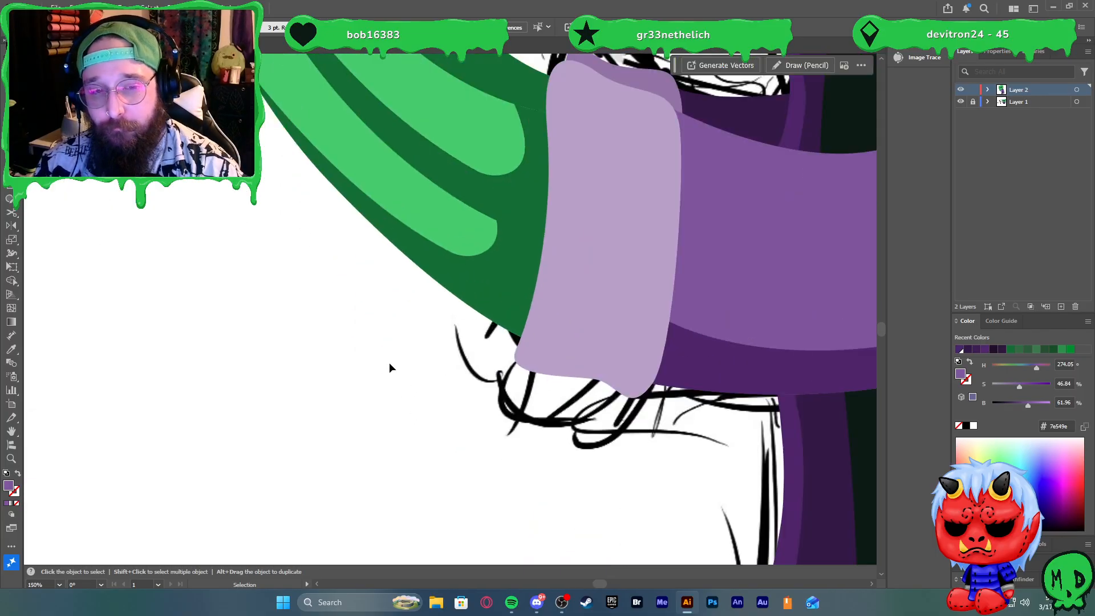
click(562, 324)
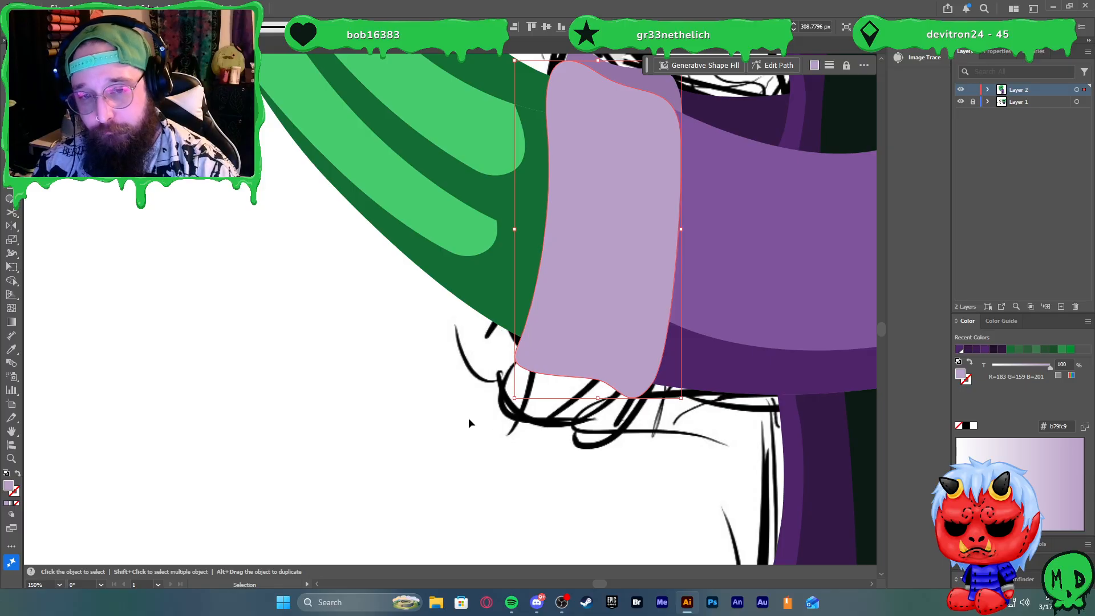
key(p)
click(531, 306)
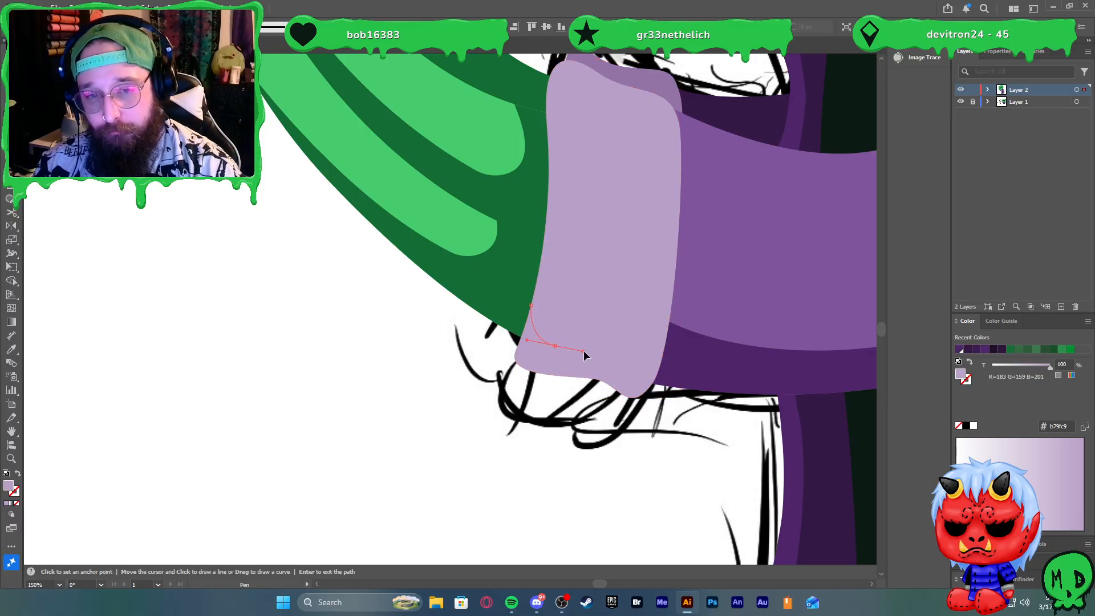
drag(584, 350, 584, 351)
drag(617, 217, 630, 175)
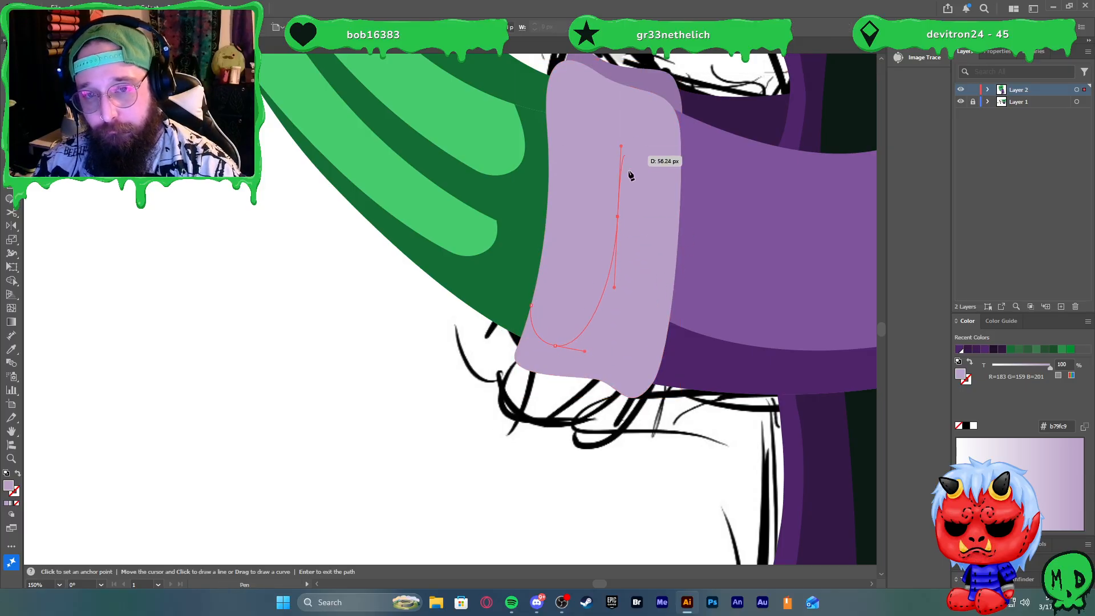
click(617, 217)
drag(610, 335, 609, 344)
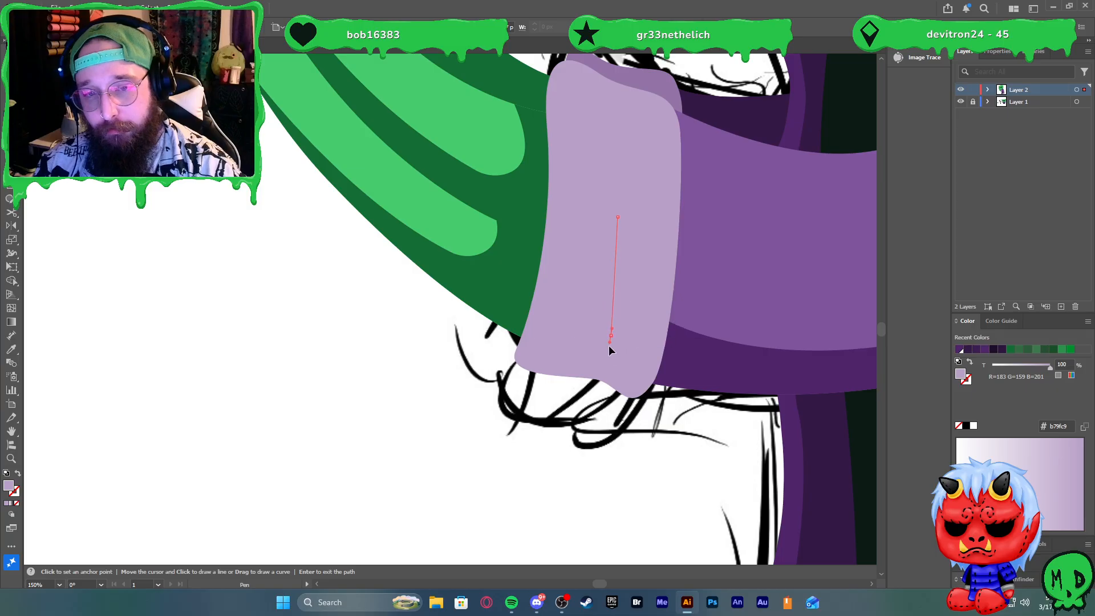
drag(589, 391, 589, 391)
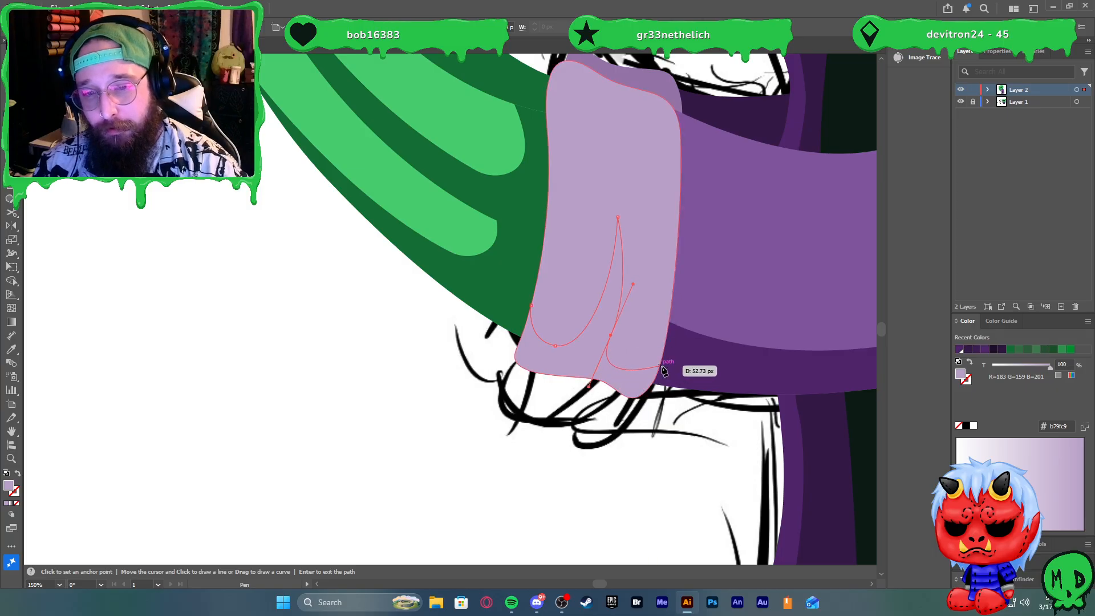
drag(659, 365, 668, 343)
Close the shadow path with straight segments running outside the cuff's lower edge back to its starting point
click(681, 434)
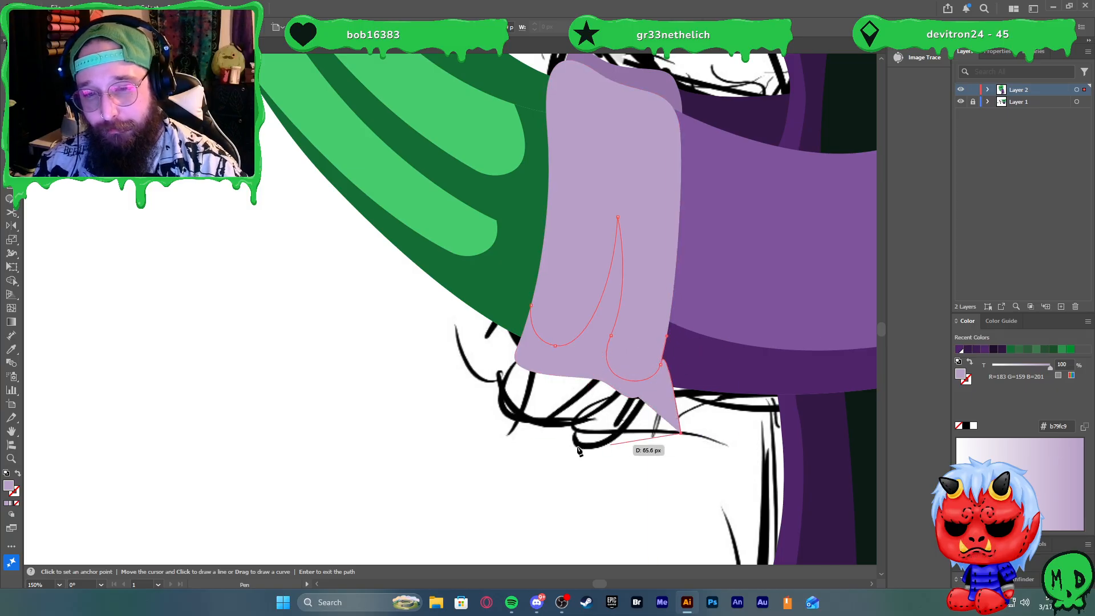
drag(561, 447, 551, 444)
drag(486, 389, 475, 380)
drag(534, 322, 532, 305)
key(v)
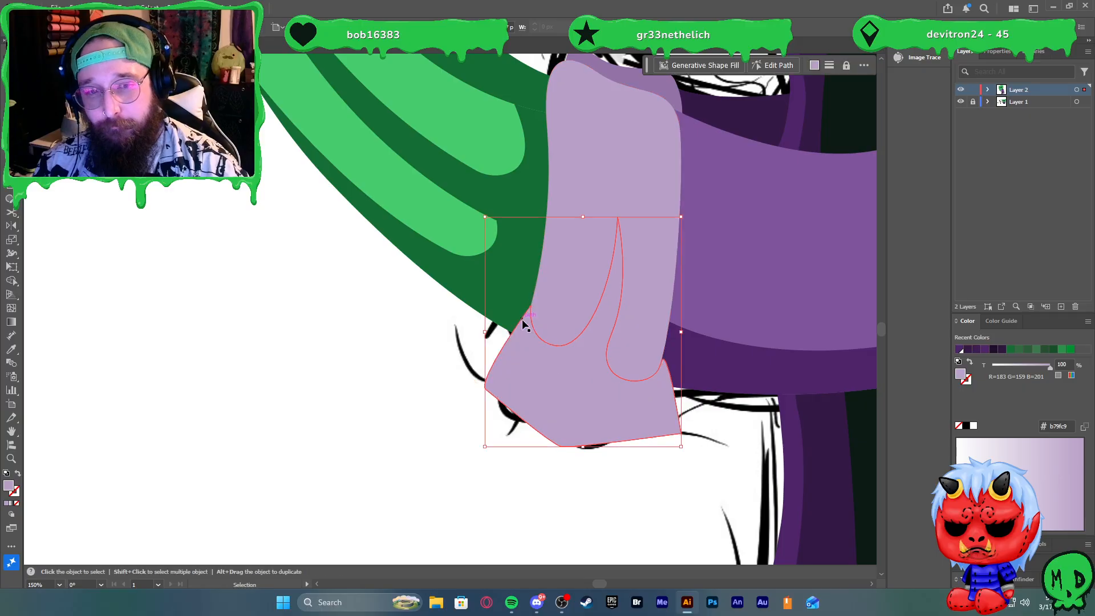
Recolor the new cuff shadow with the dark purple sampled from the raised-arms character's cuff
scroll(528, 328, down, 5)
click(530, 335)
key(i)
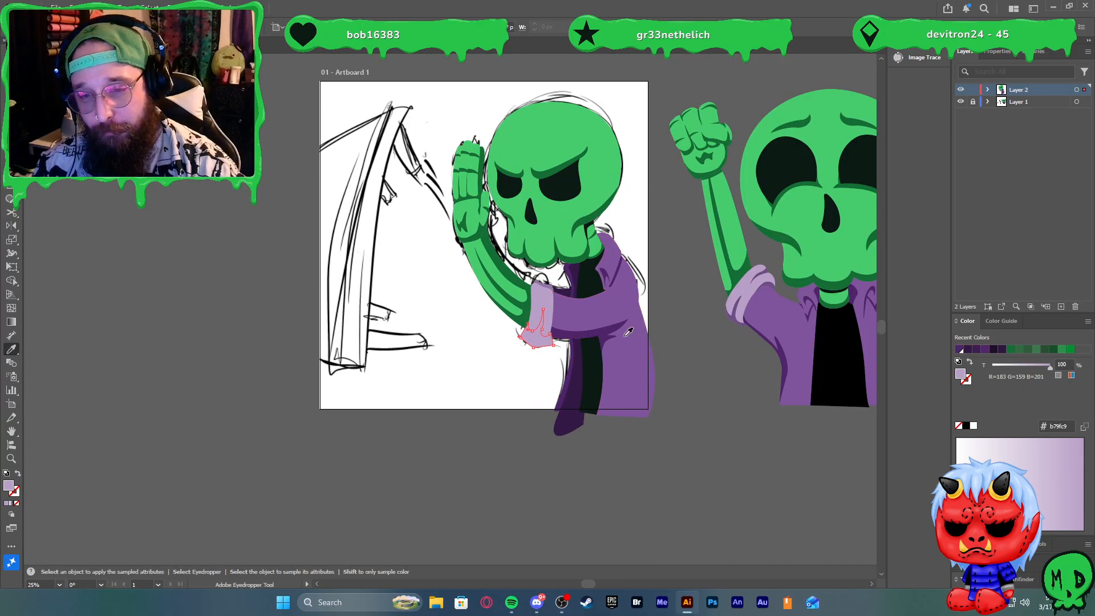
click(729, 316)
key(v)
Trim the part of the dark purple shadow that extends outside the light cuff with Shape Builder
scroll(499, 313, up, 4)
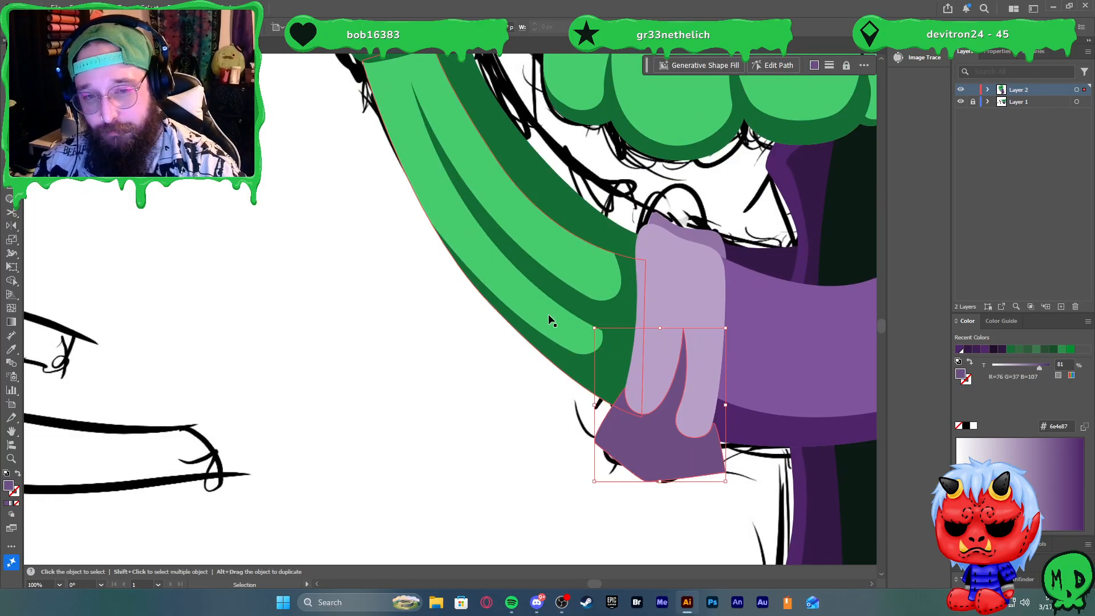
shift+click(656, 302)
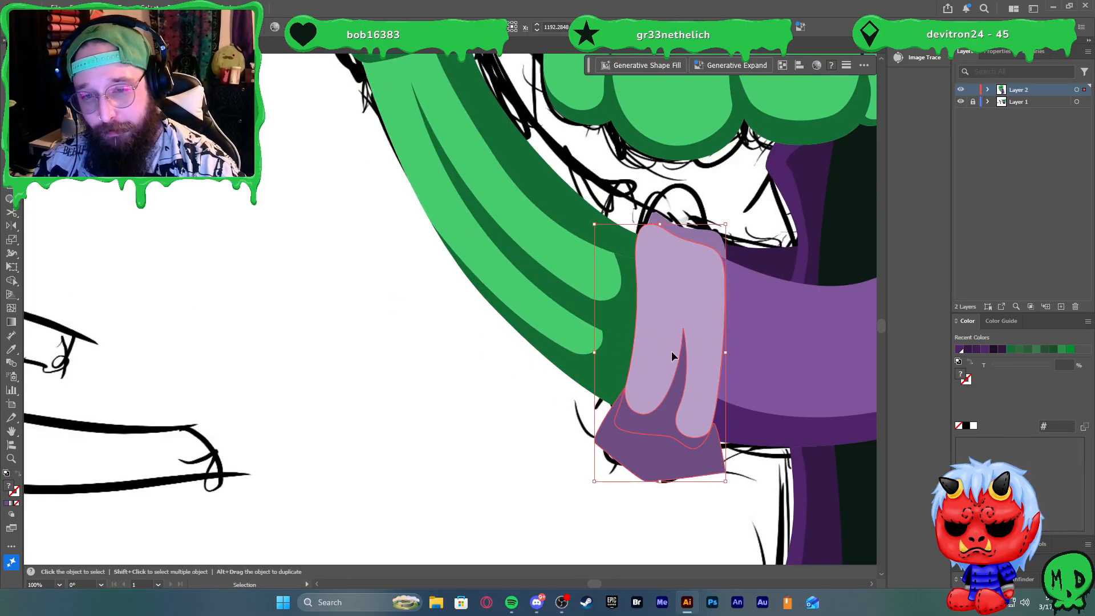
key(shift+m)
alt+click(664, 472)
key(v)
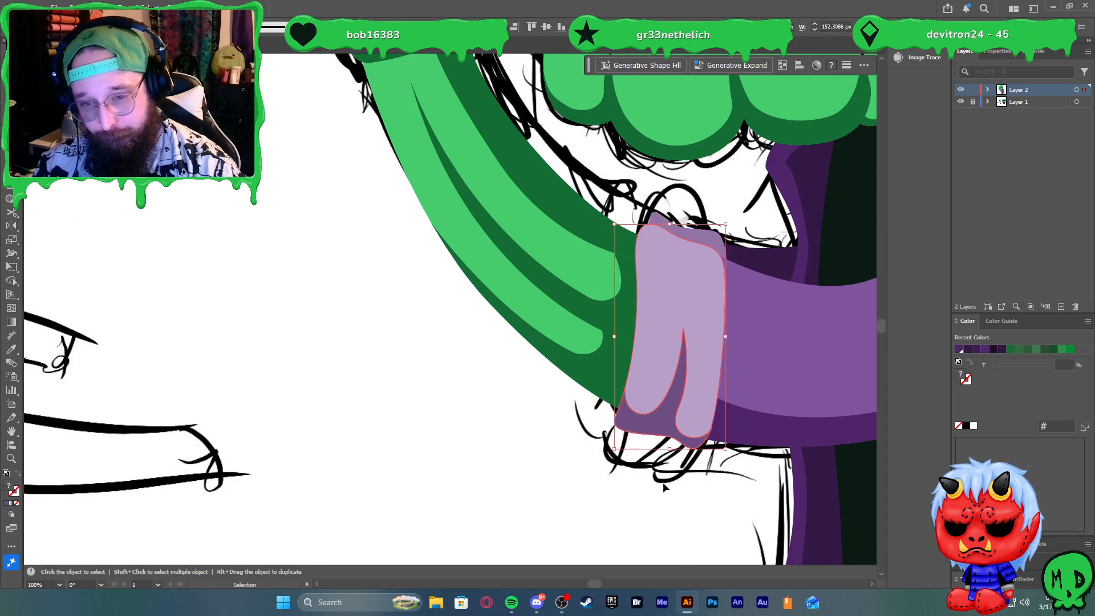
click(663, 484)
Draw a narrow, curved dark purple crease tapering downward from the cuff's upper edge with the Pen tool
key(a)
scroll(592, 452, right, 2)
scroll(588, 449, down, 1)
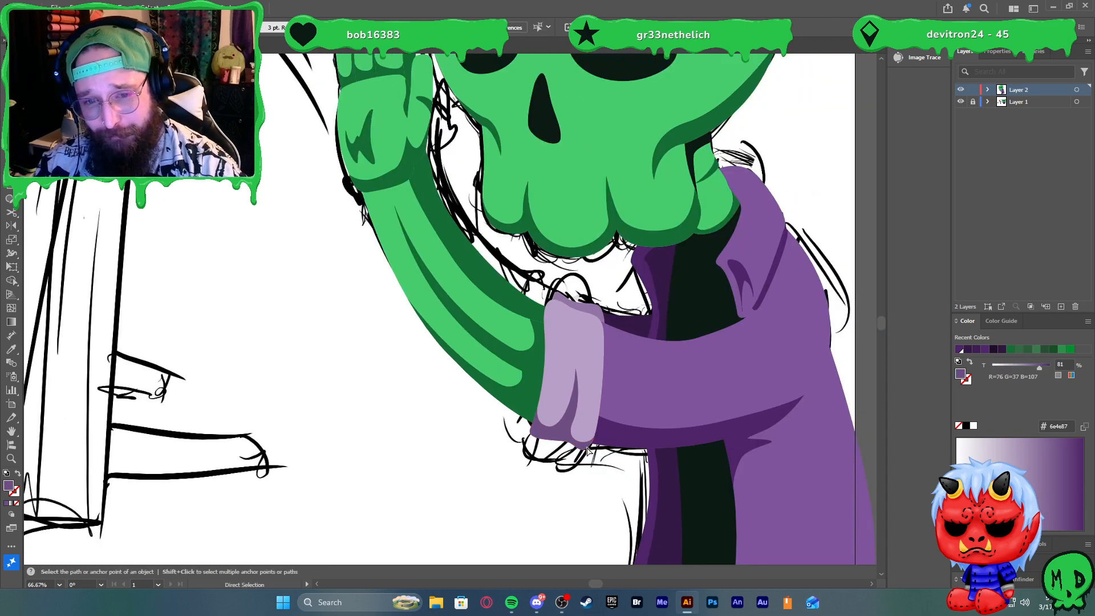
scroll(588, 450, down, 2)
scroll(593, 450, right, 3)
scroll(596, 450, left, 1)
key(v)
scroll(513, 409, up, 3)
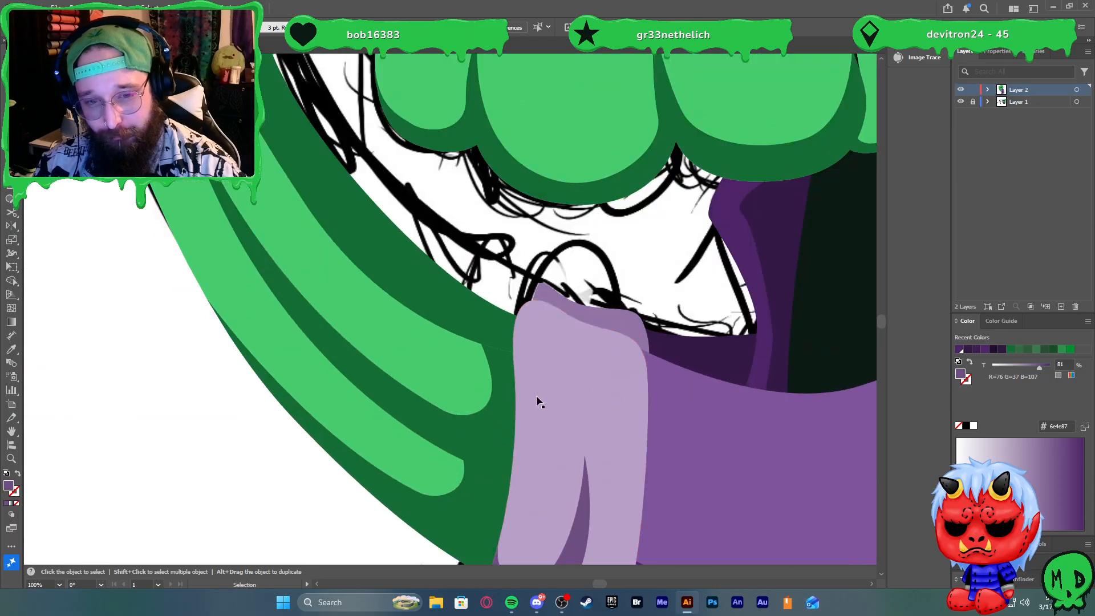
scroll(539, 402, up, 3)
key(p)
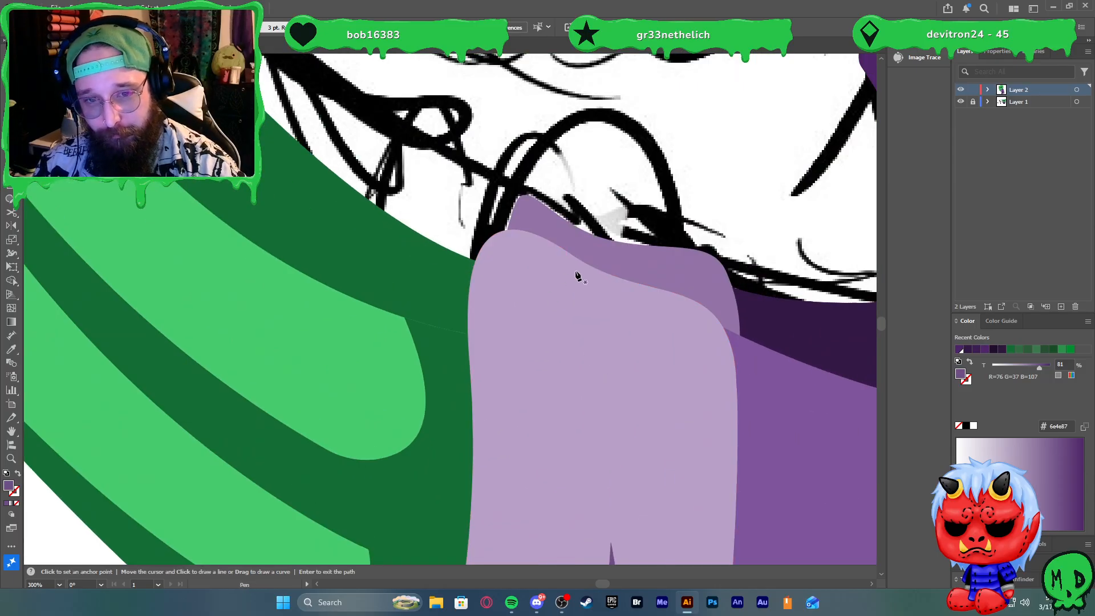
click(576, 271)
drag(606, 422, 604, 510)
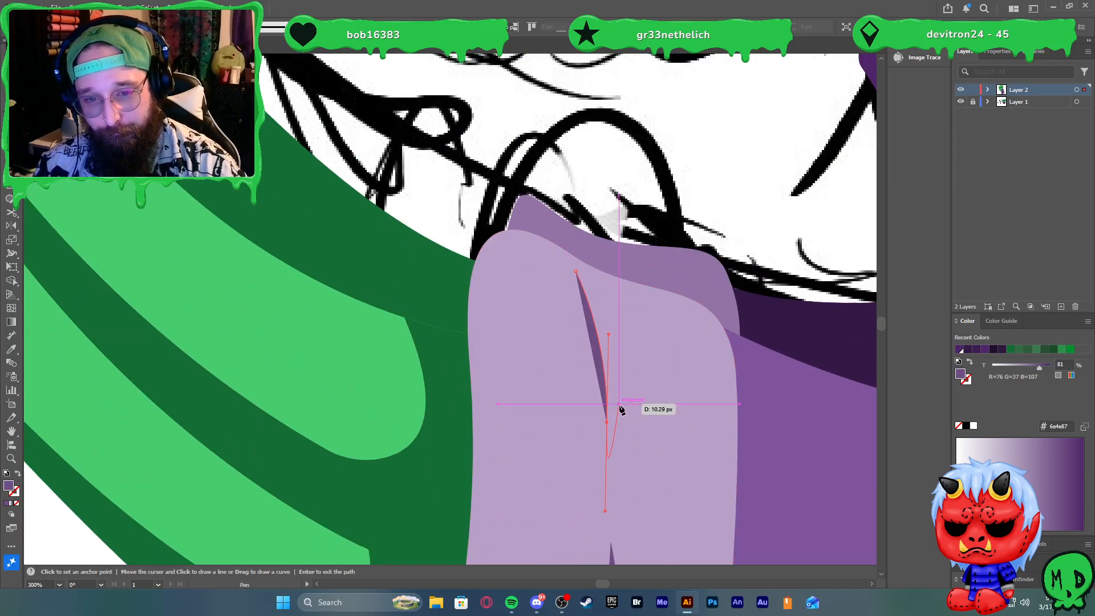
drag(626, 360, 622, 312)
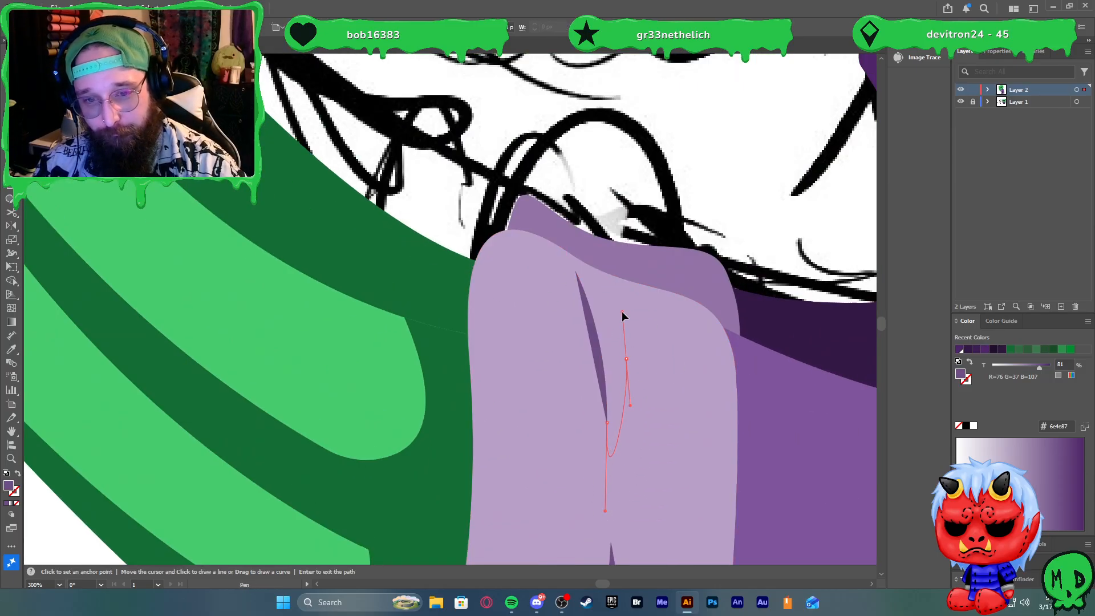
click(576, 272)
drag(518, 236, 519, 239)
key(v)
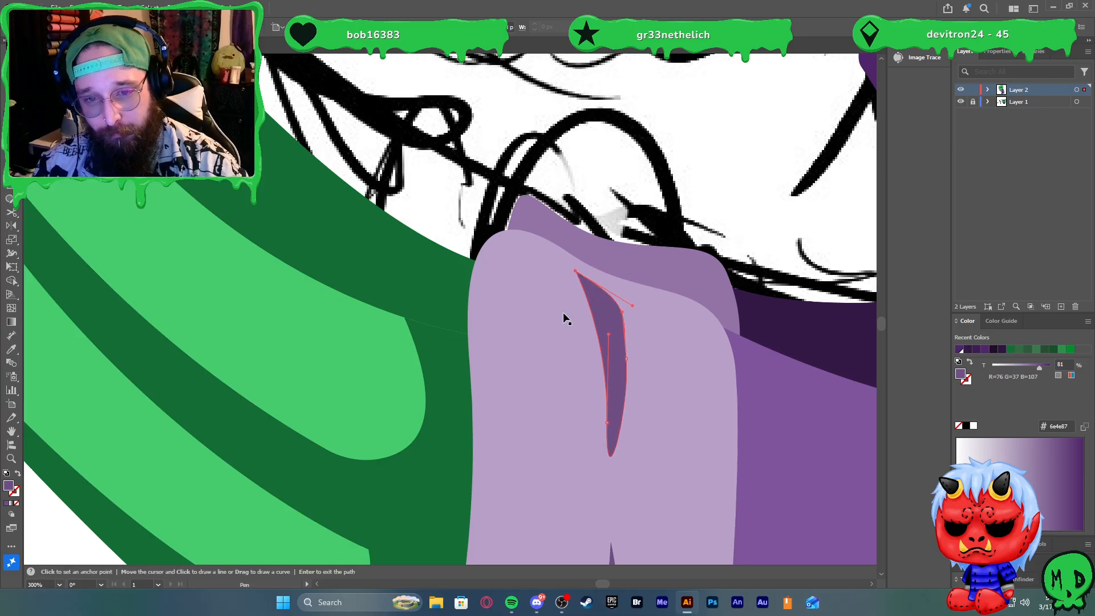
Close the hairline gap in the dark green forearm shading beside the cuff by shifting the lower shape's two upper anchor points slightly upward
scroll(467, 334, down, 6)
click(391, 400)
scroll(451, 405, up, 7)
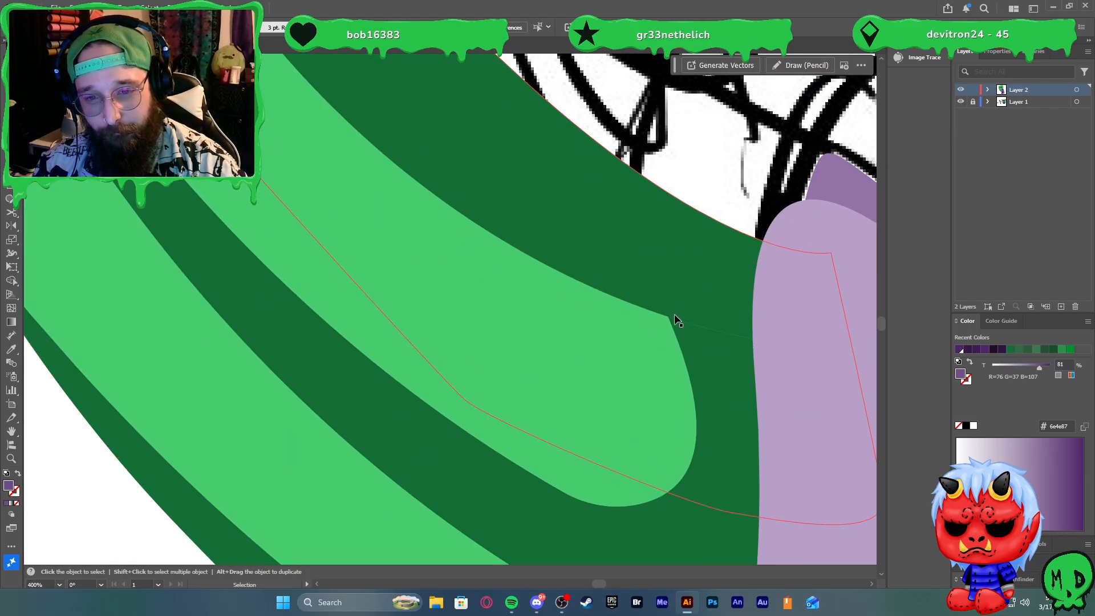
click(703, 337)
key(a)
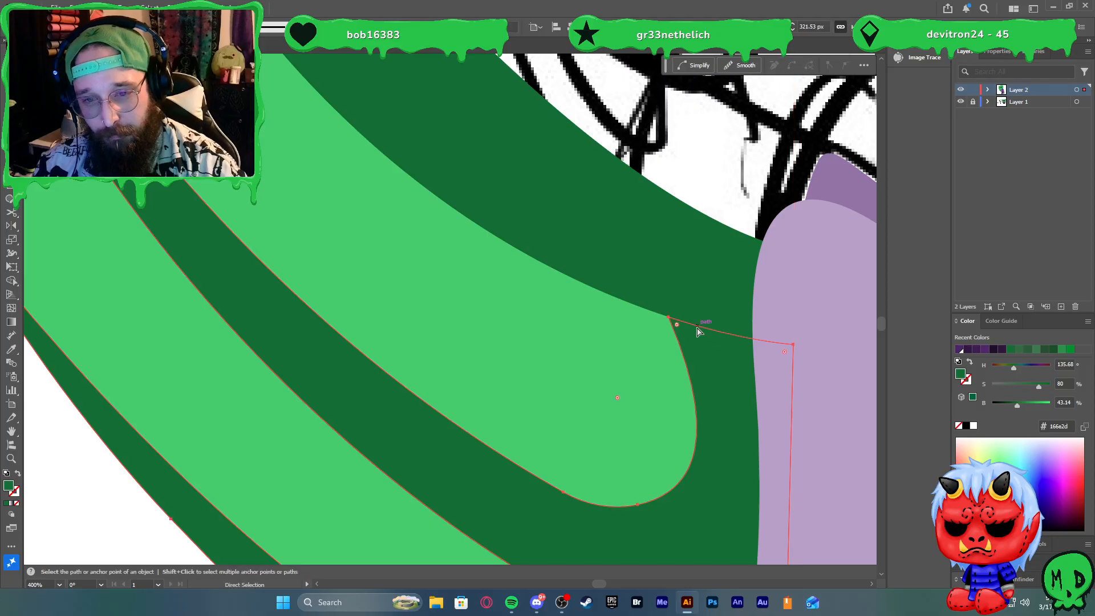
click(671, 319)
click(667, 320)
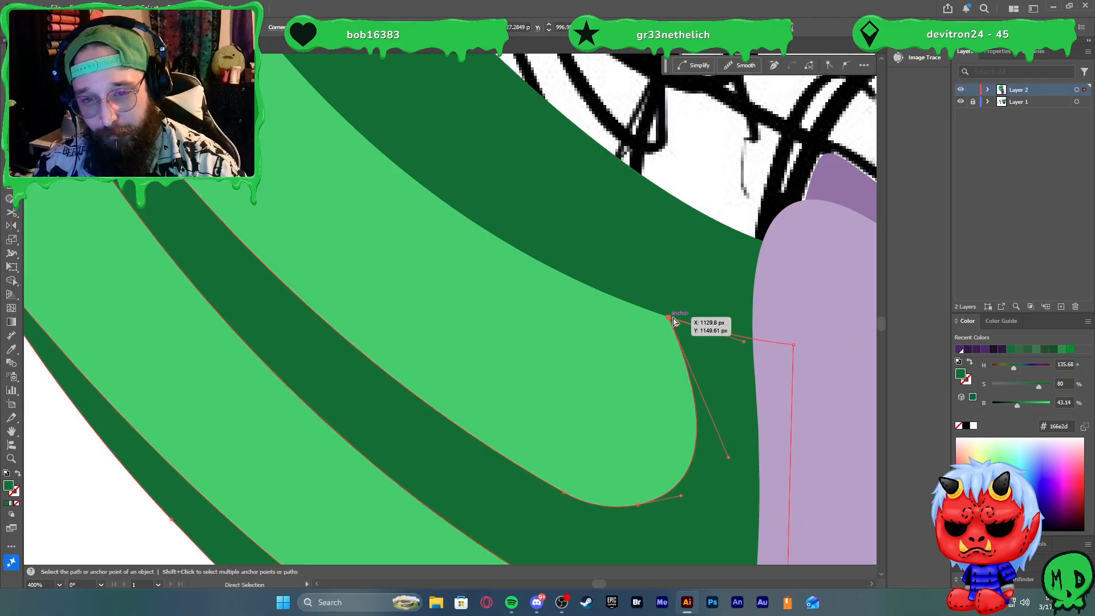
click(794, 346)
click(736, 345)
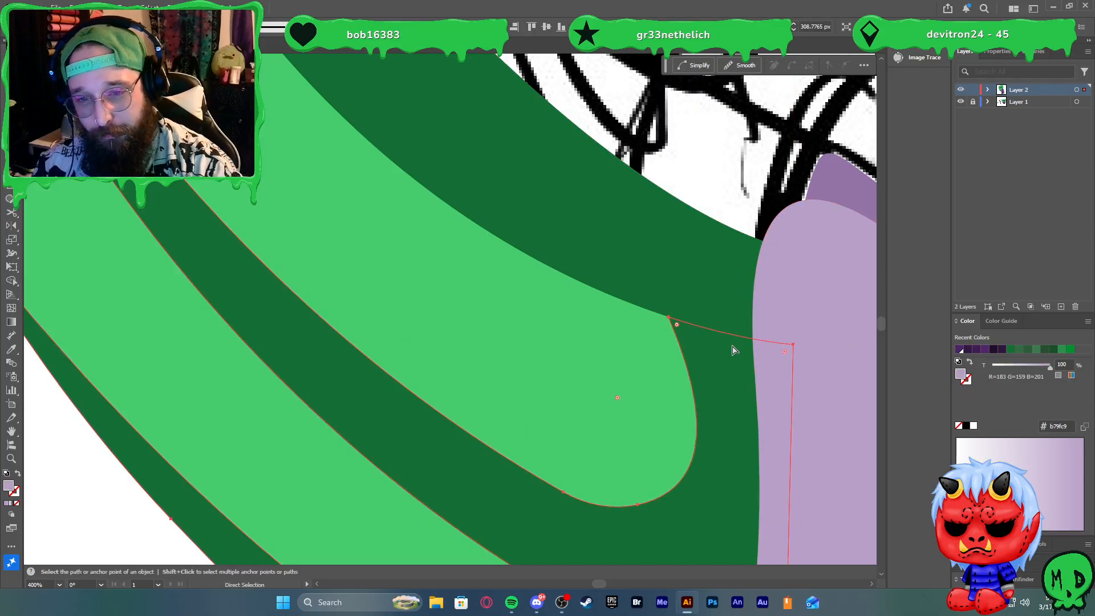
click(669, 318)
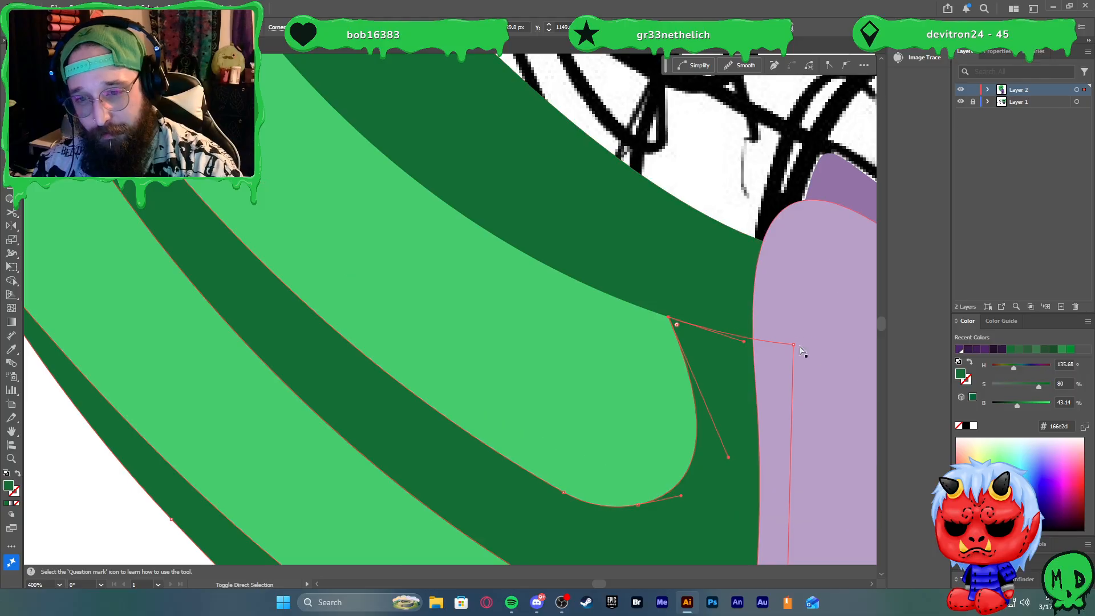
drag(676, 322, 785, 348)
key(v)
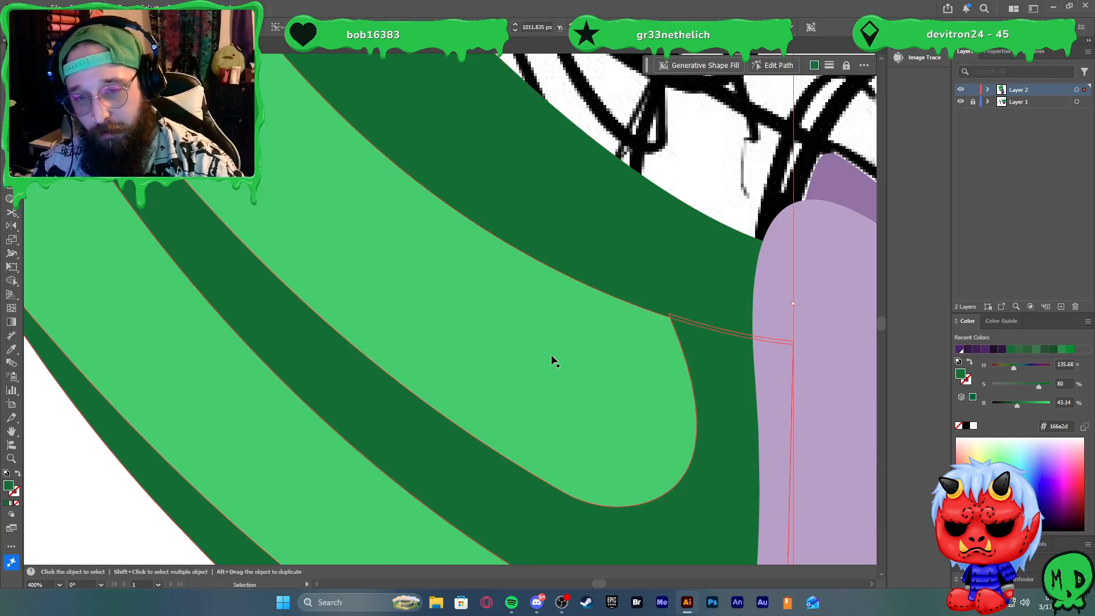
scroll(419, 440, down, 5)
click(257, 459)
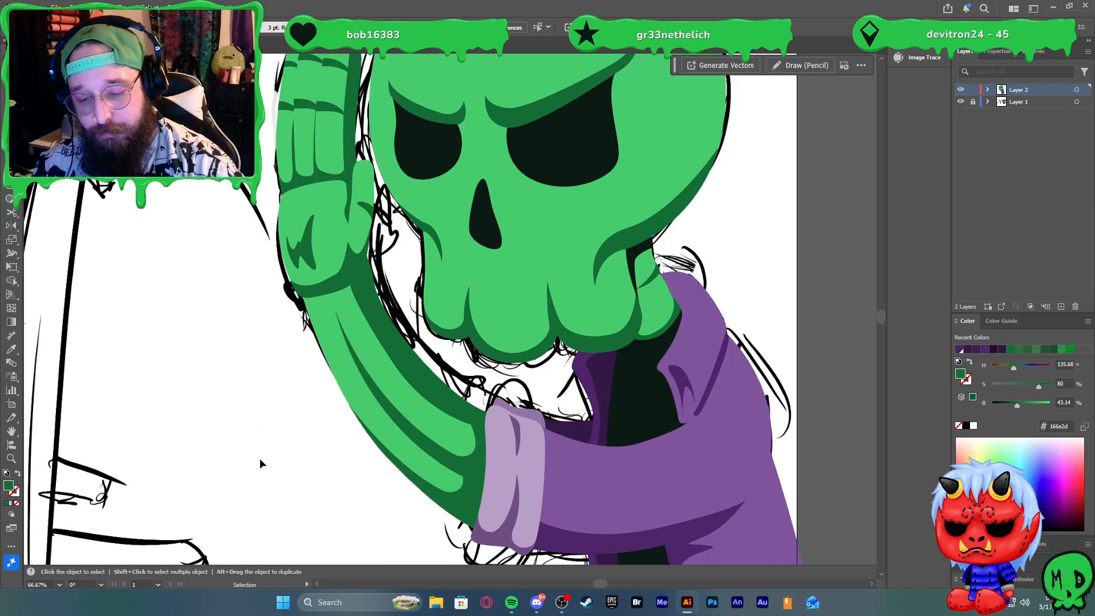
Unlock Layer 1 and delete the raised-arms reference character beside the artboard
scroll(259, 459, down, 3)
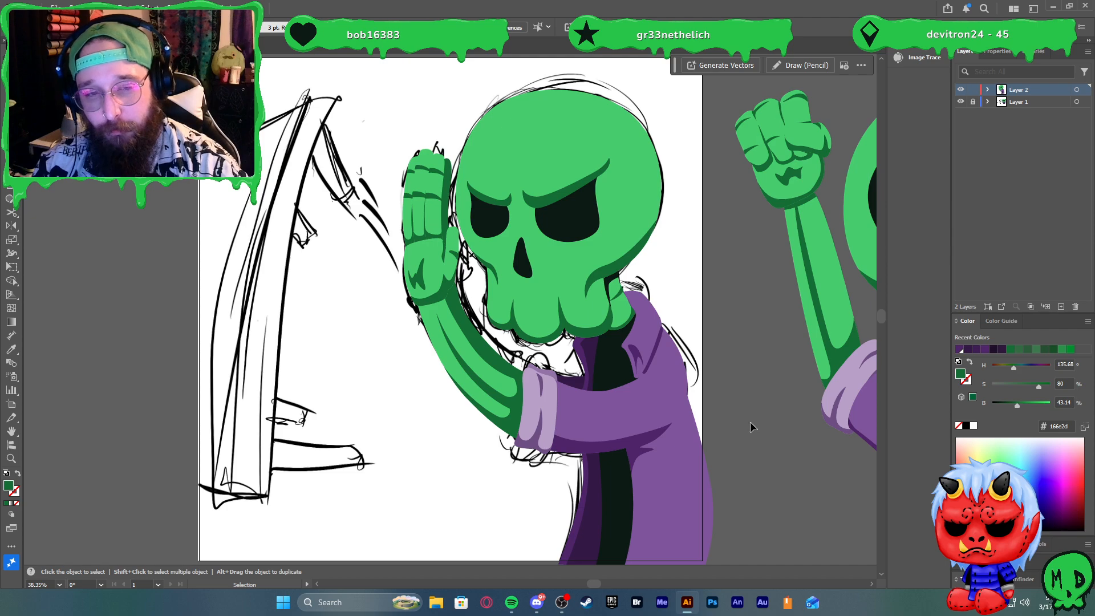
scroll(373, 342, down, 5)
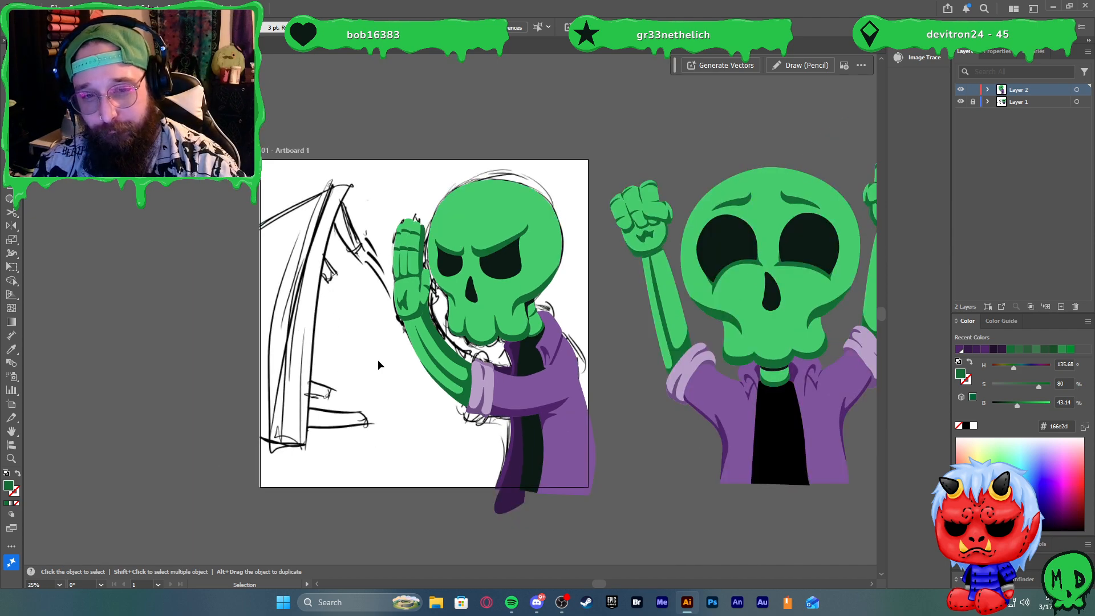
scroll(349, 424, up, 1)
scroll(360, 423, right, 1)
key(v)
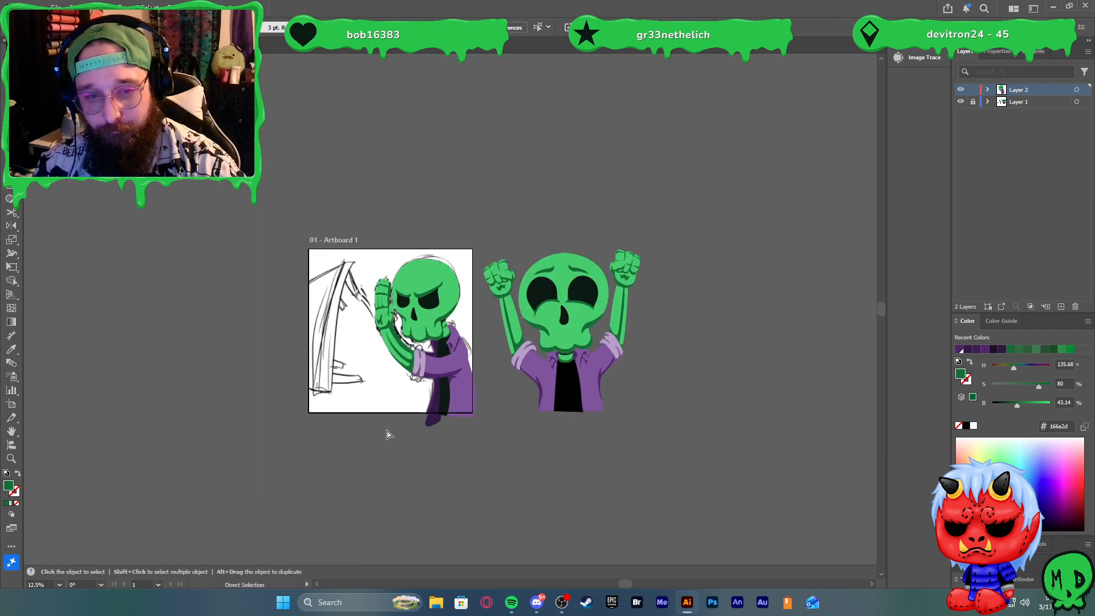
scroll(388, 433, left, 3)
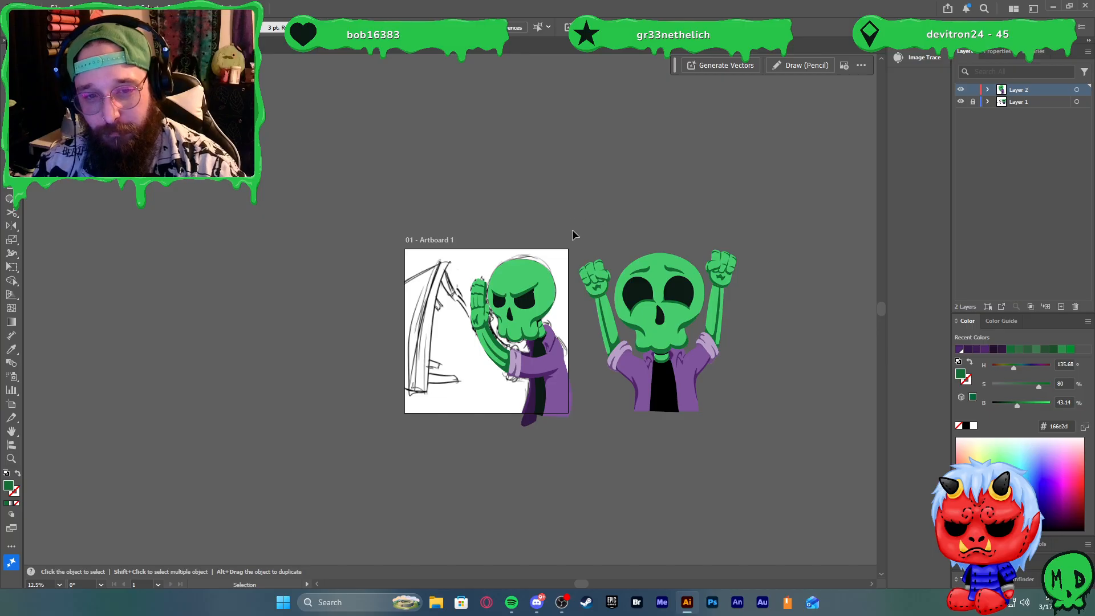
drag(569, 212, 702, 399)
drag(793, 443, 575, 196)
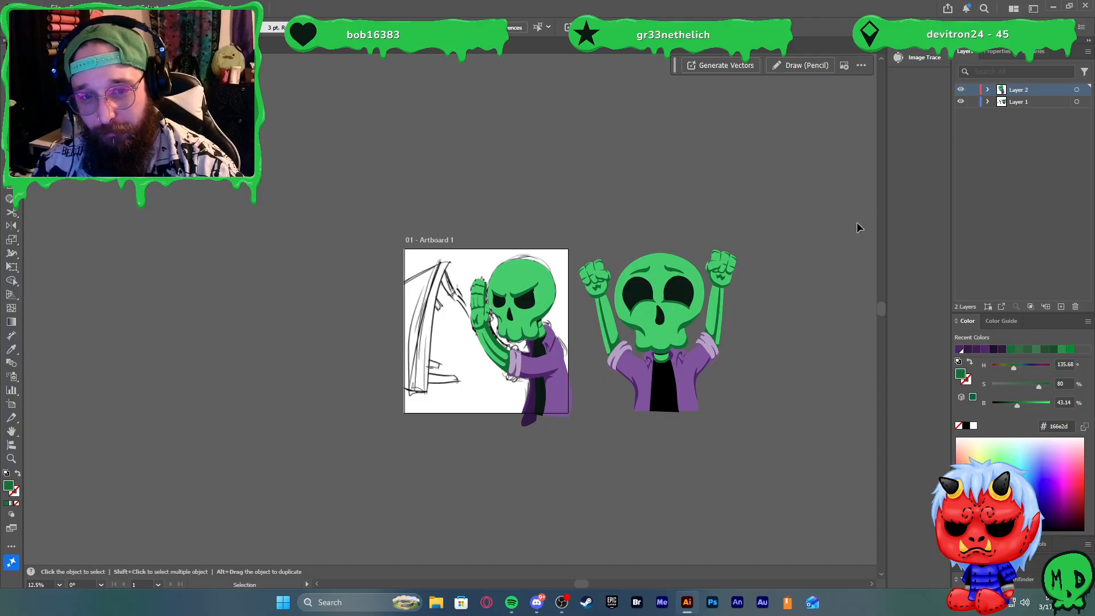
drag(811, 453, 580, 169)
key(Delete)
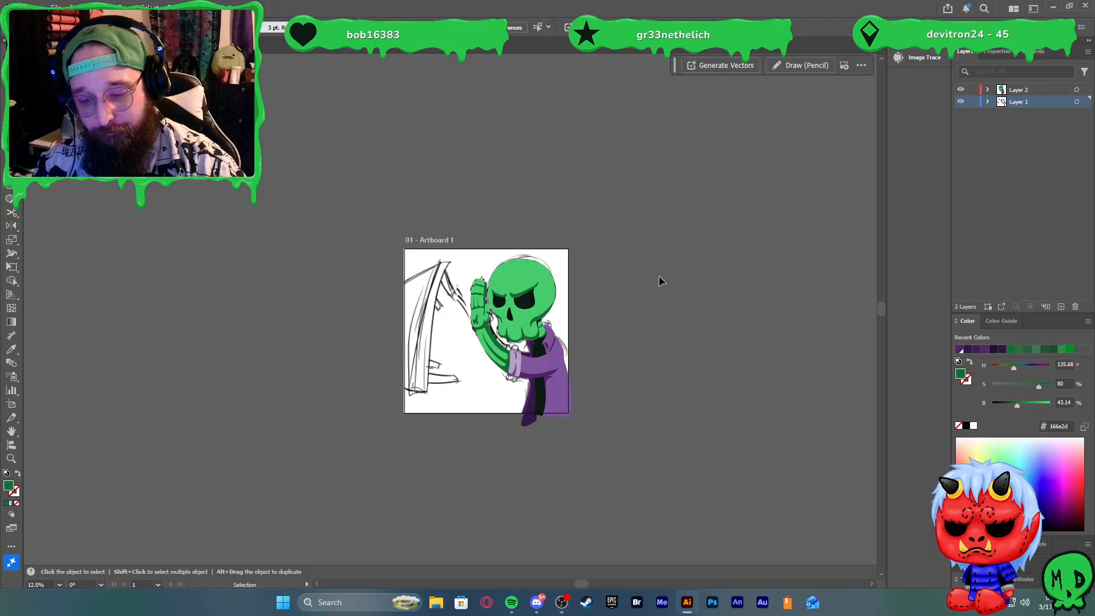
Make Layer 2 the active layer
key(ctrl+0)
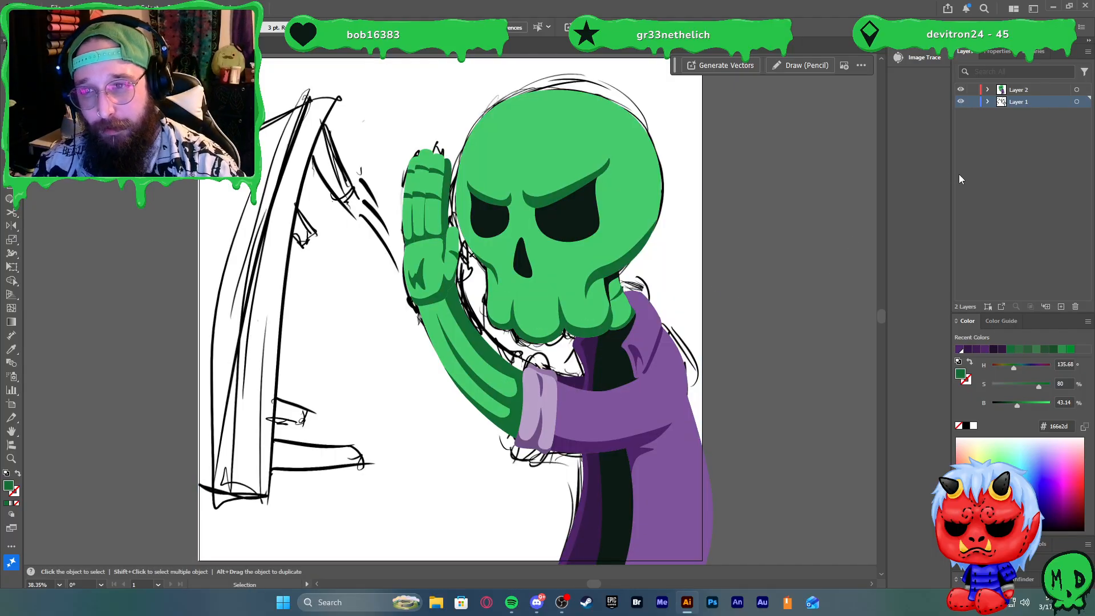
click(1023, 91)
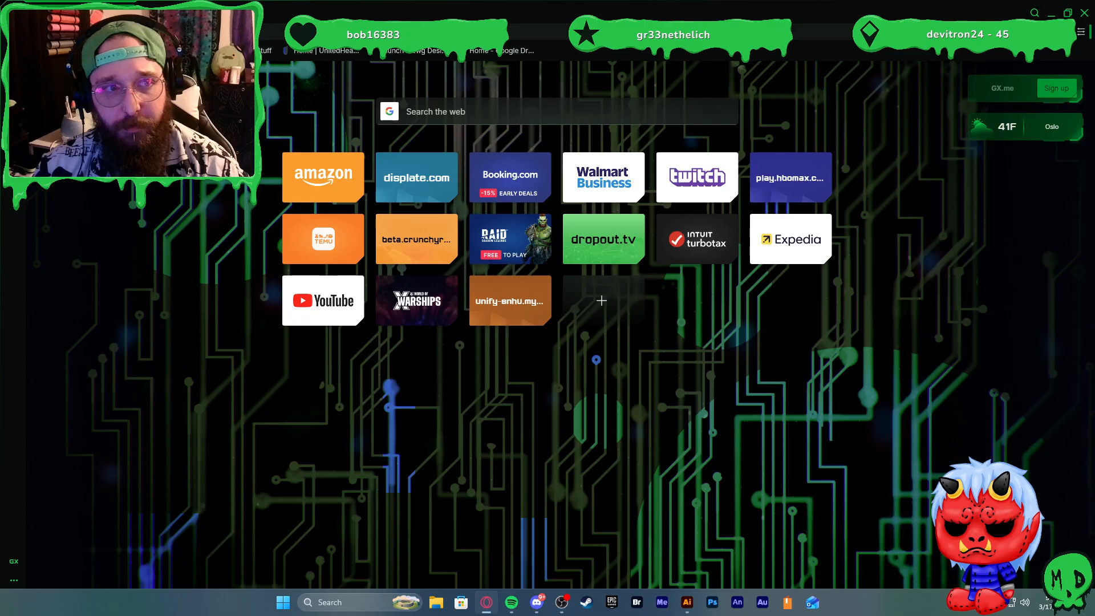
click(248, 51)
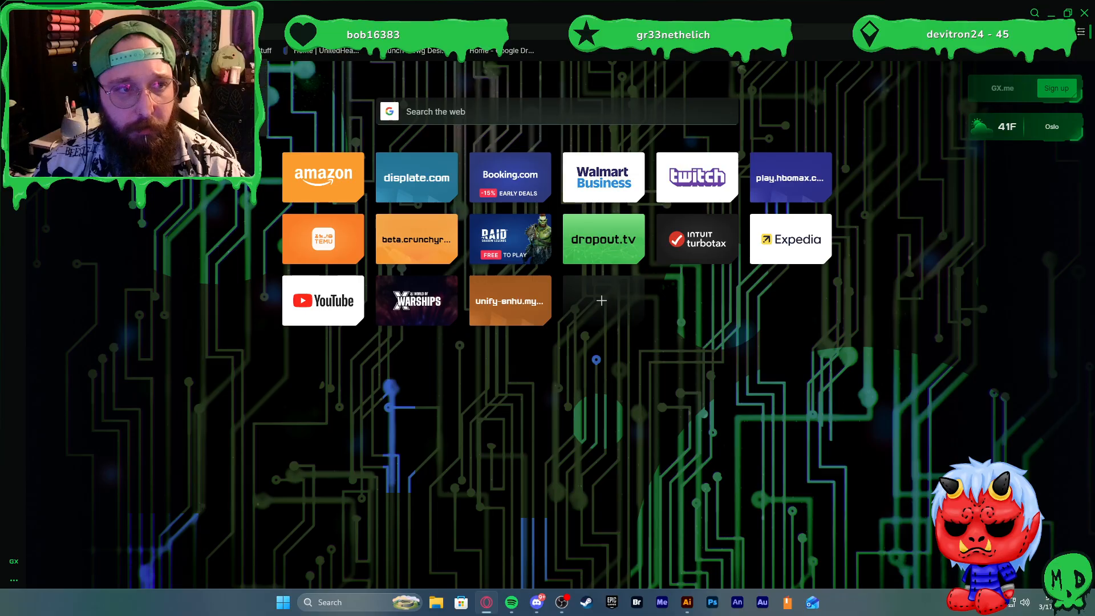
Search the web for "spinner wheel" and open the Picker Wheel website from the results
mouse_move(151, 51)
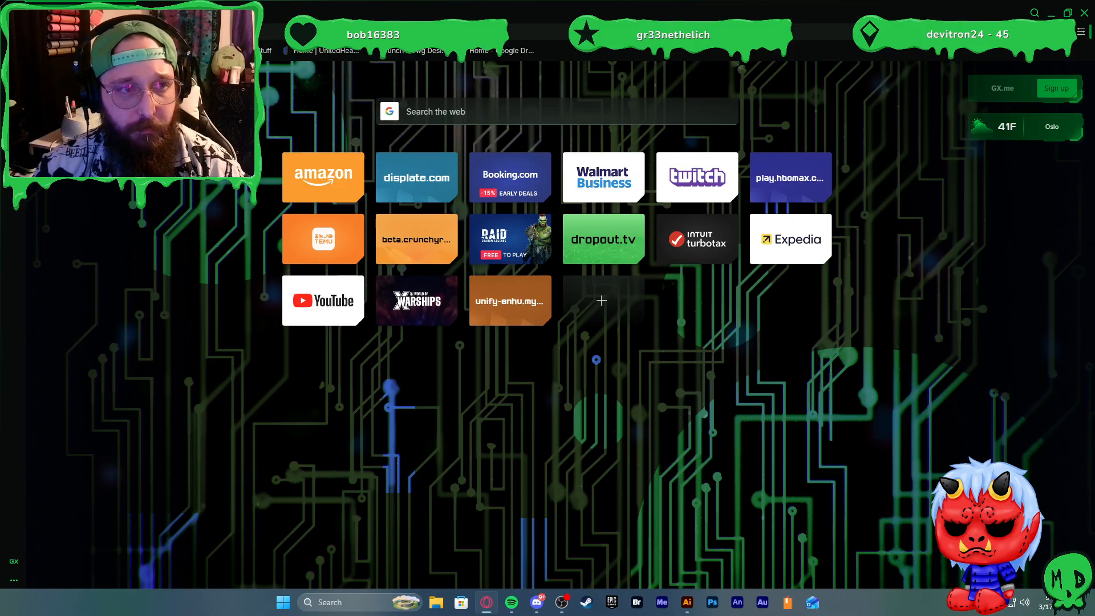
text(spinner)
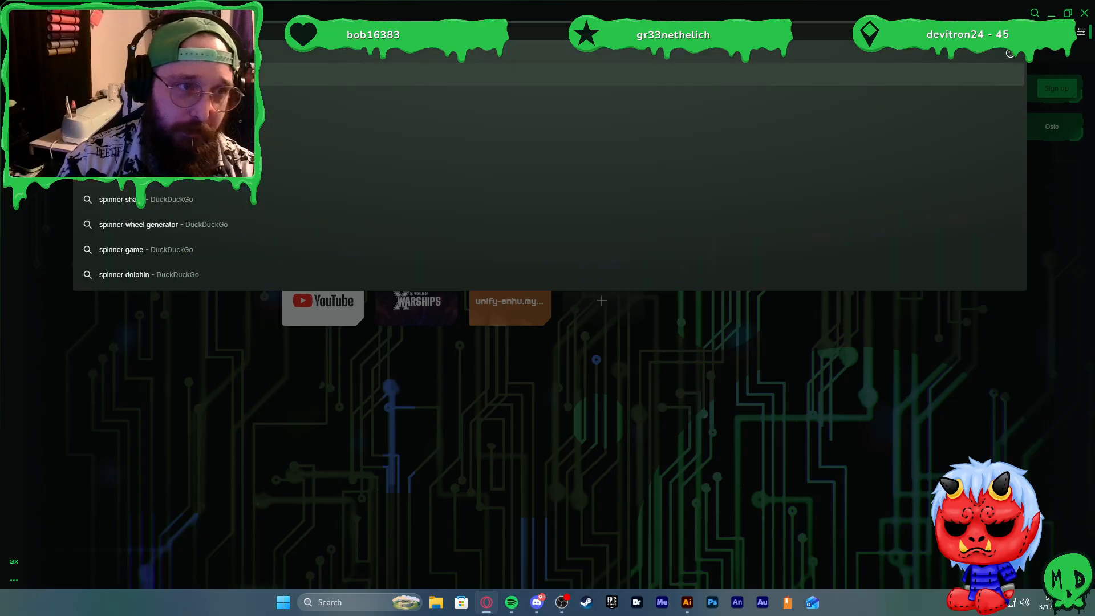
key(BackSpace)
key(BackSpace)
key(BackSpace)
key(BackSpace)
key(BackSpace)
text(i)
key(BackSpace)
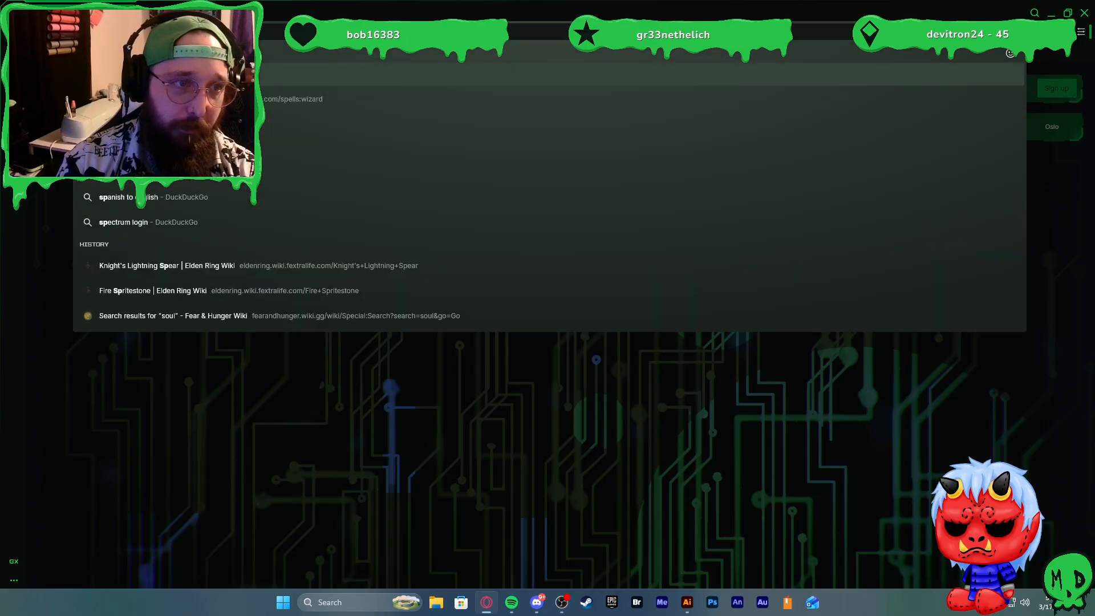
text(inner whe)
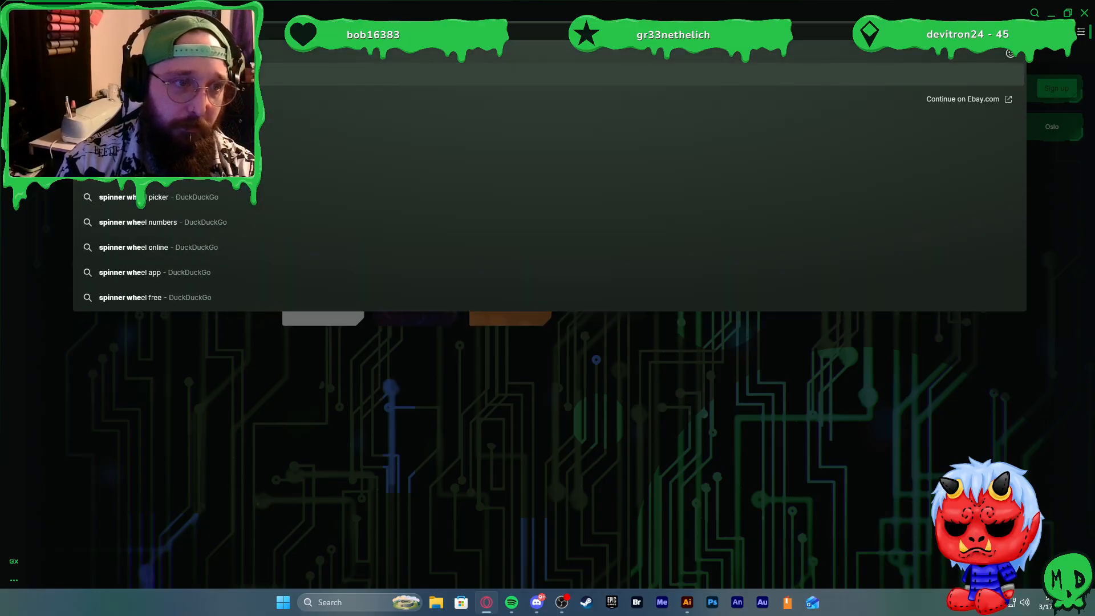
text(el)
key(Return)
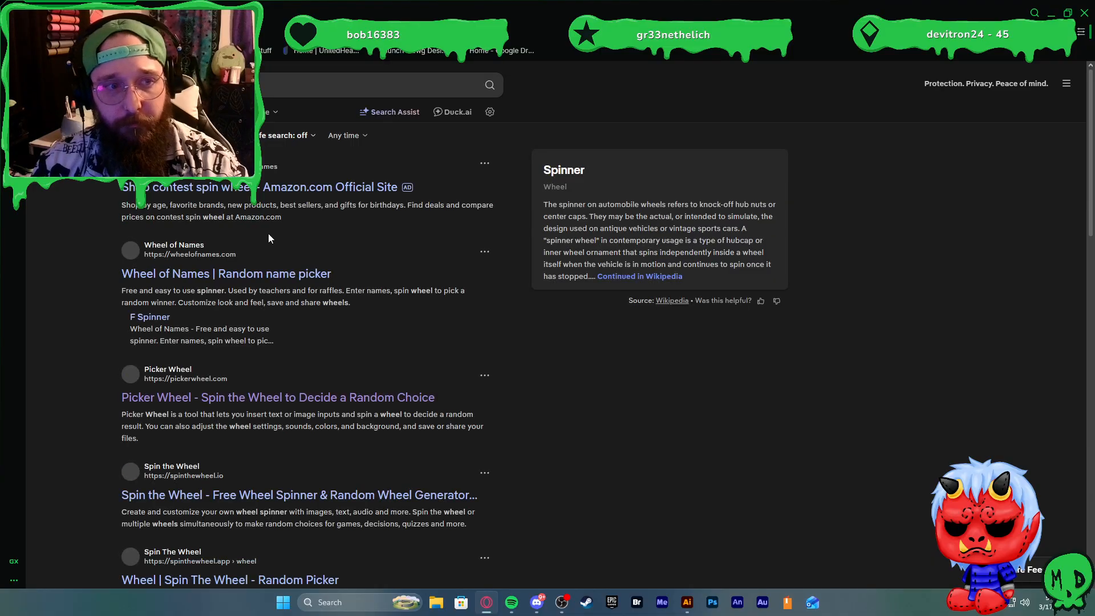
click(298, 397)
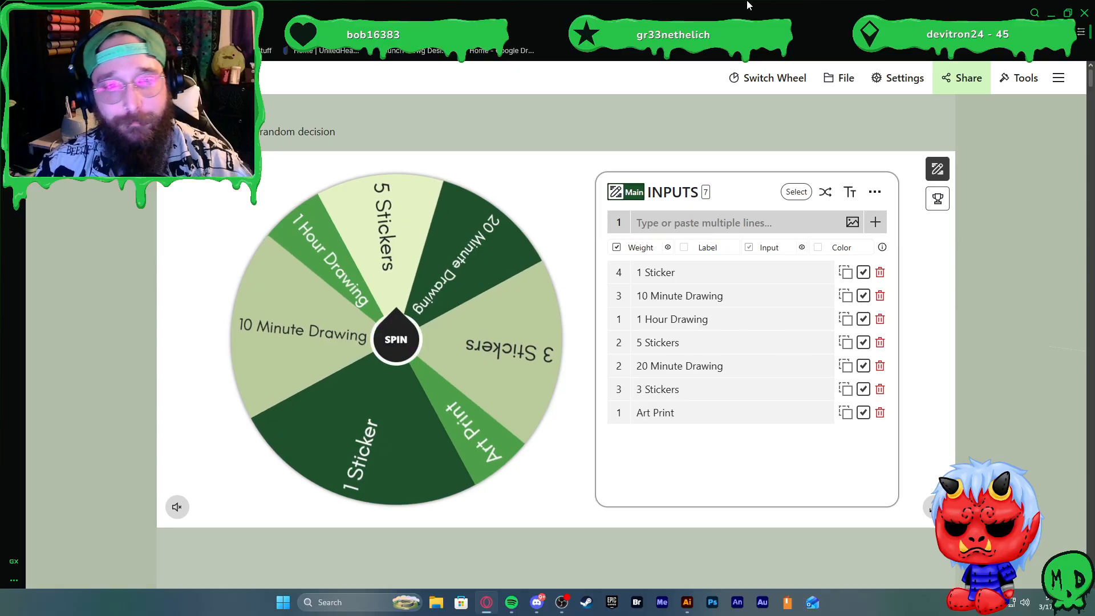
Bookmark the Picker Wheel page and close the browser to return to Illustrator
key(ctrl+d)
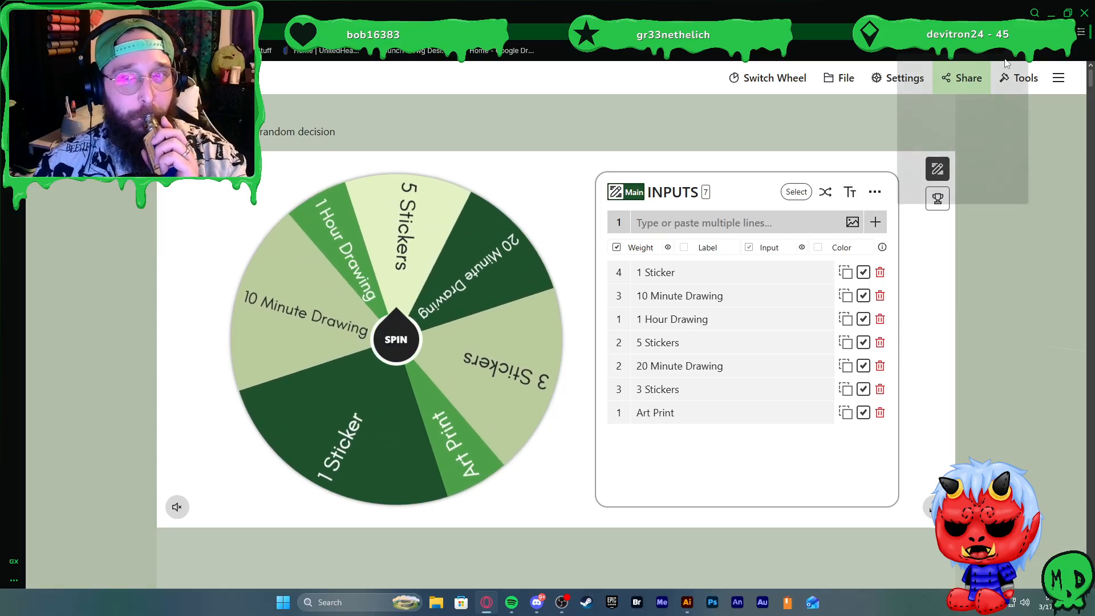
click(1006, 184)
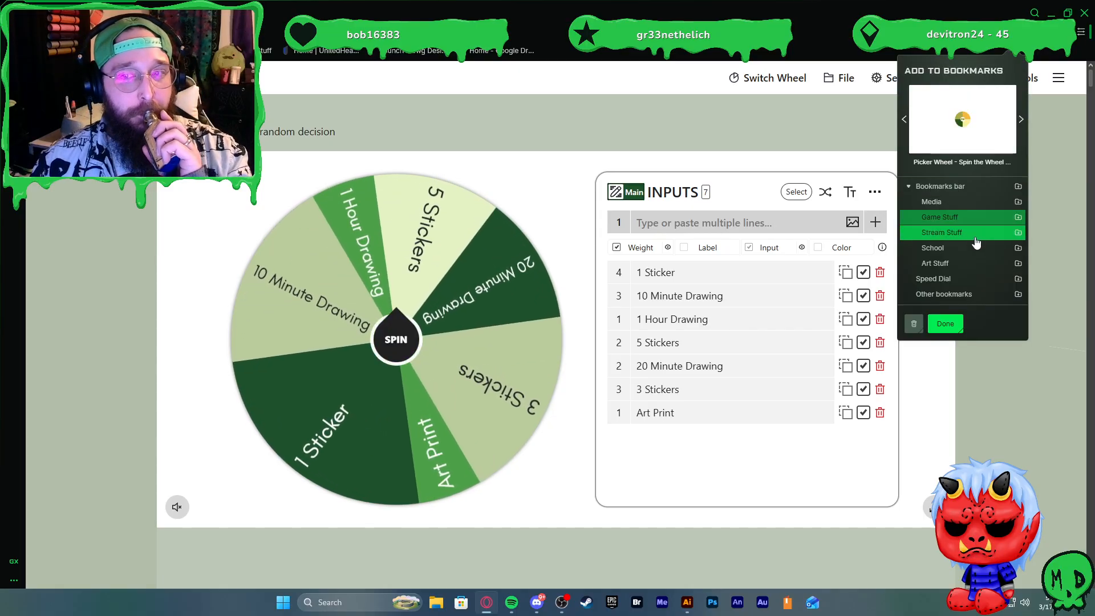
click(947, 324)
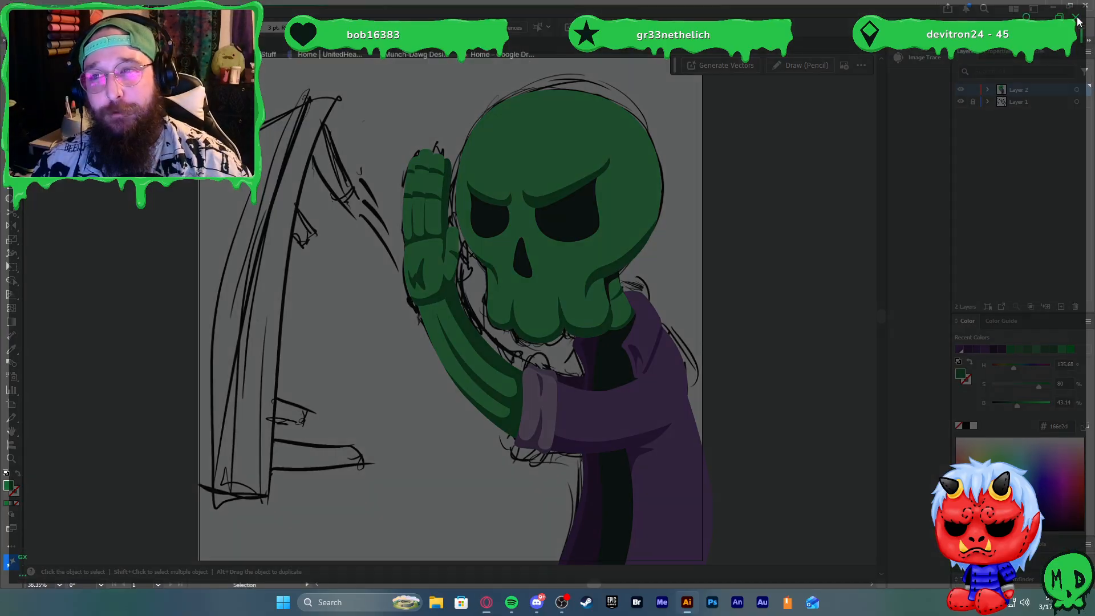
click(1083, 12)
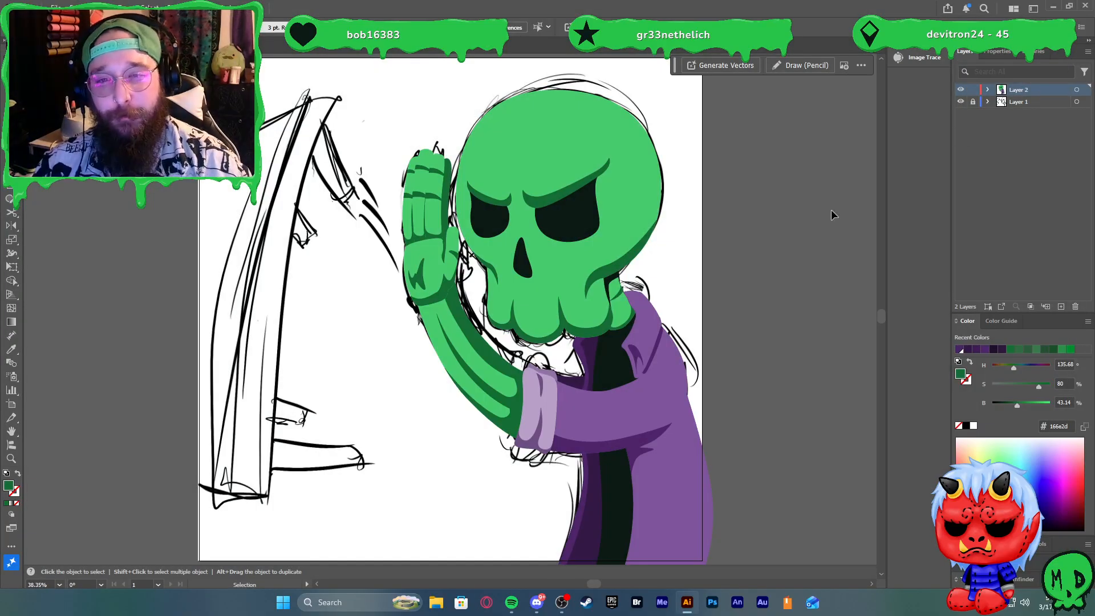
Trace the upper sketched branch stub beside the raised hand as a dark green filled shape with the Pen tool, then deselect it
scroll(758, 261, up, 2)
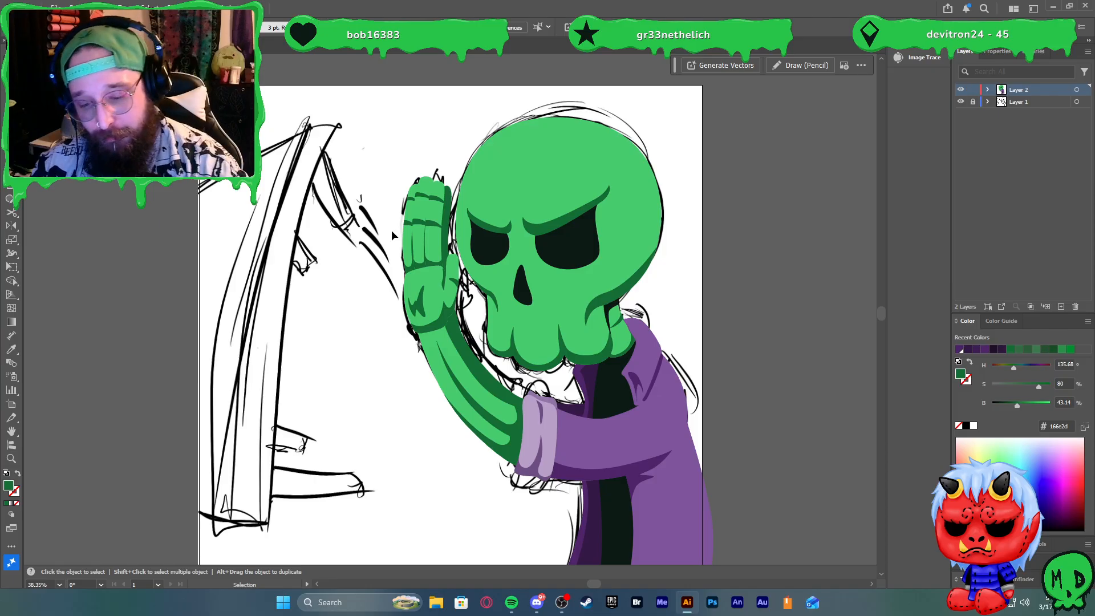
key(p)
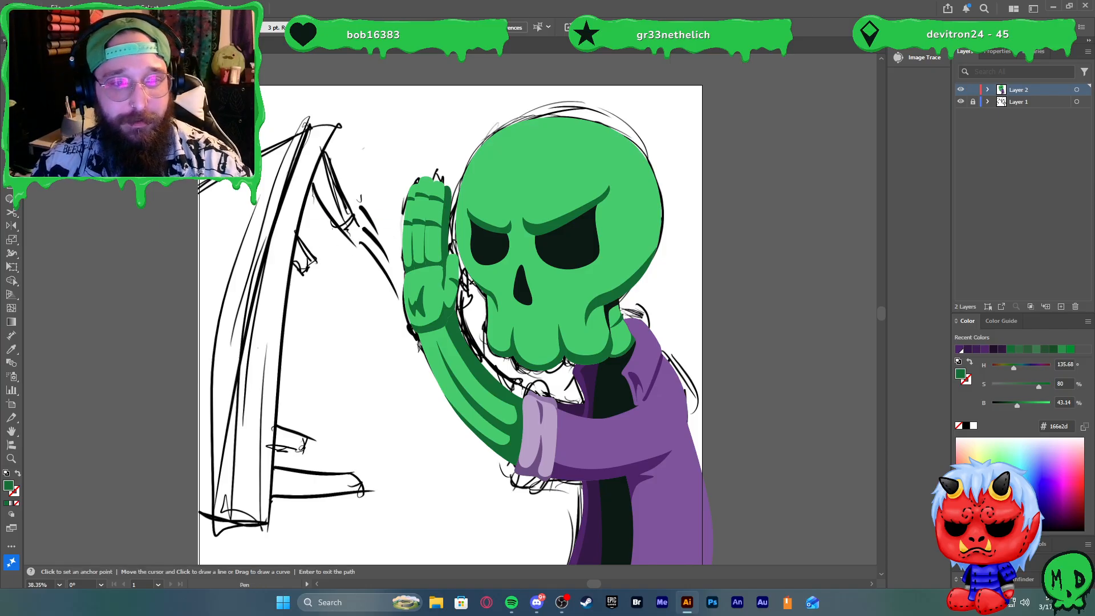
scroll(250, 171, up, 2)
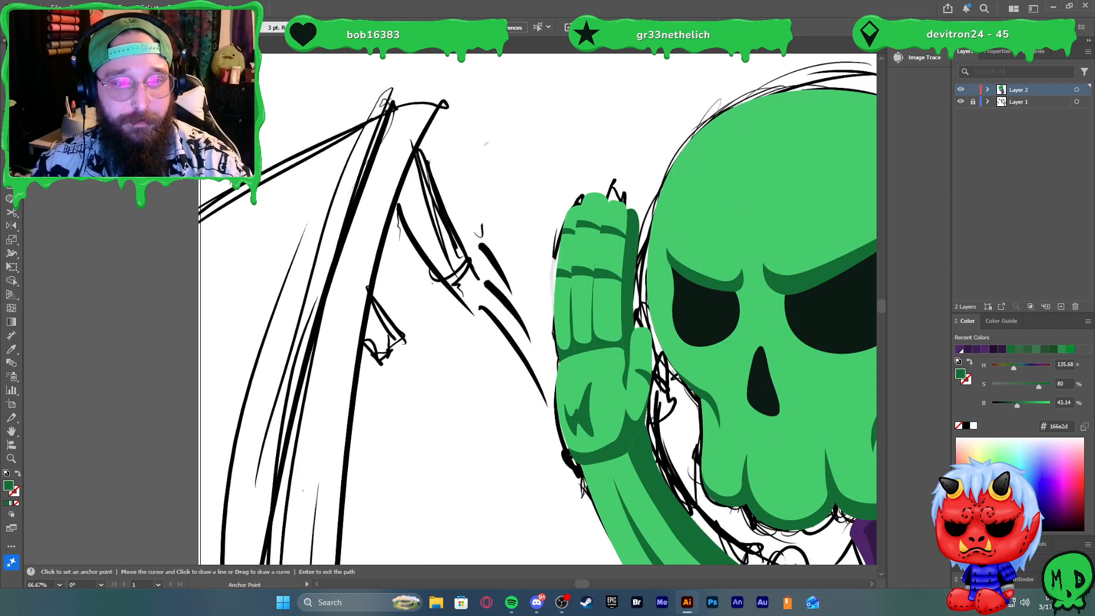
click(447, 285)
drag(469, 263, 470, 244)
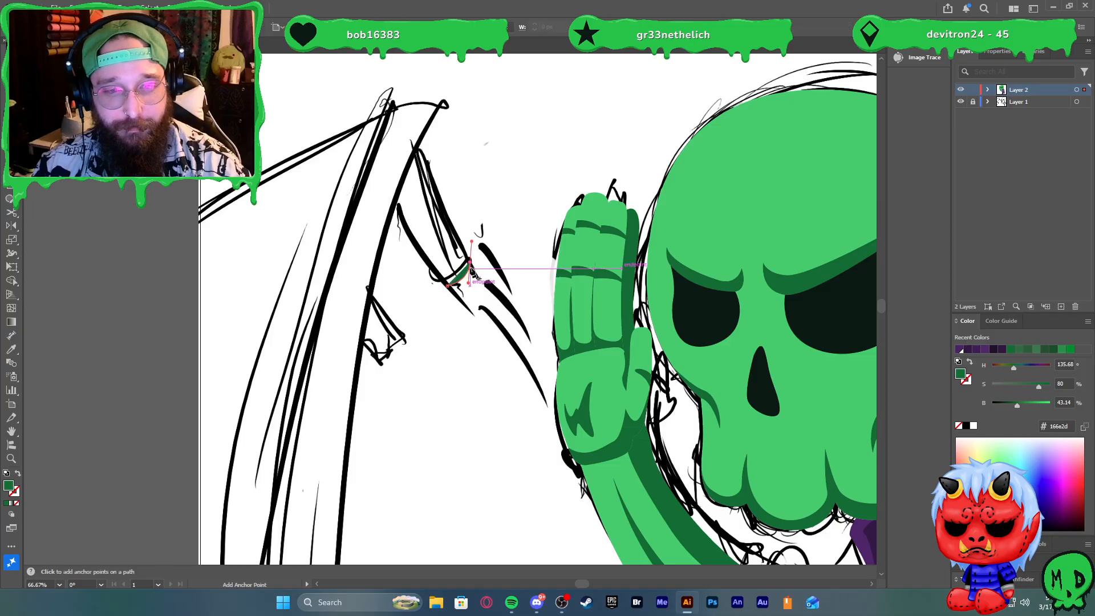
click(469, 263)
click(416, 147)
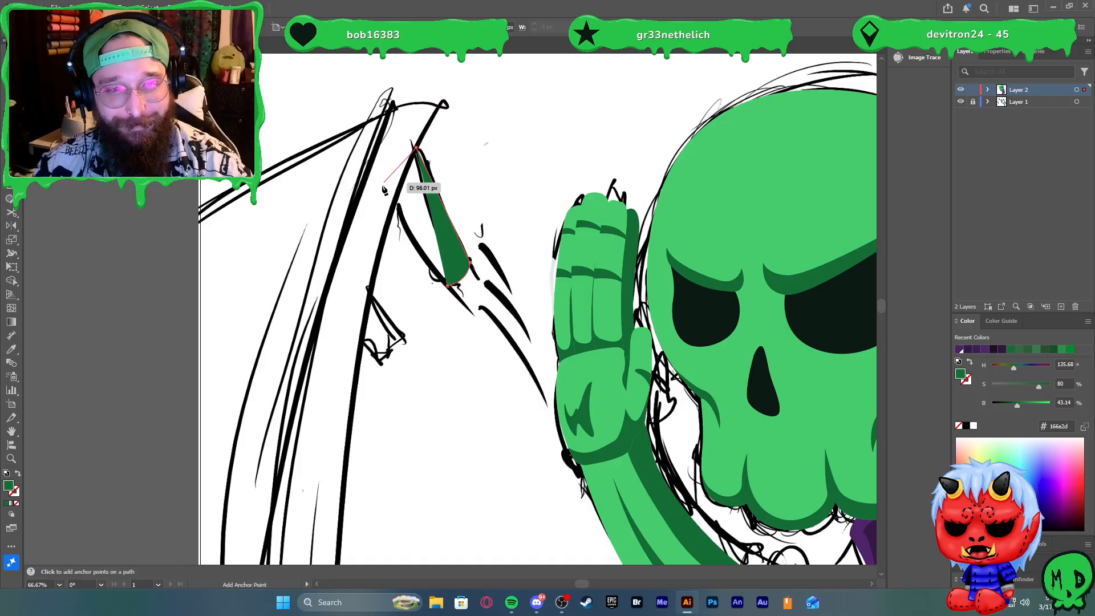
drag(390, 198, 401, 222)
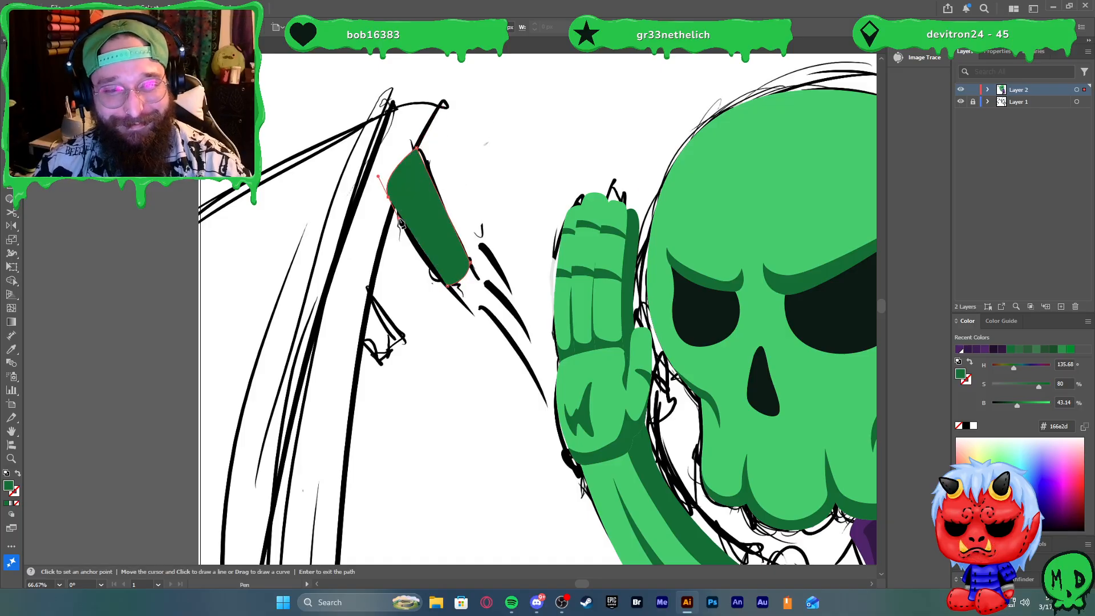
click(448, 285)
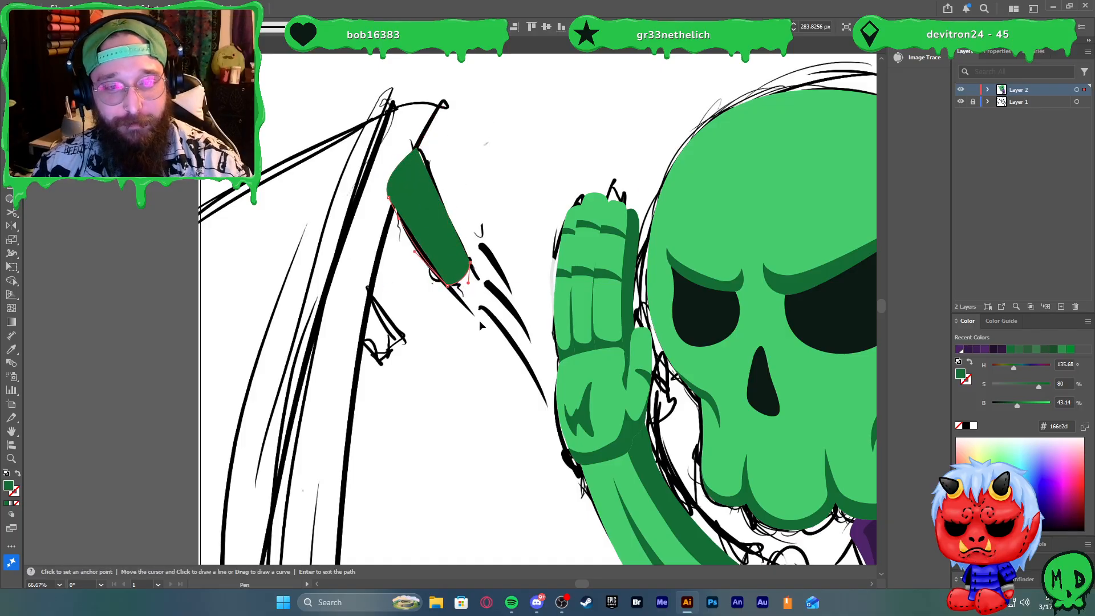
key(v)
scroll(408, 278, down, 2)
scroll(421, 333, down, 1)
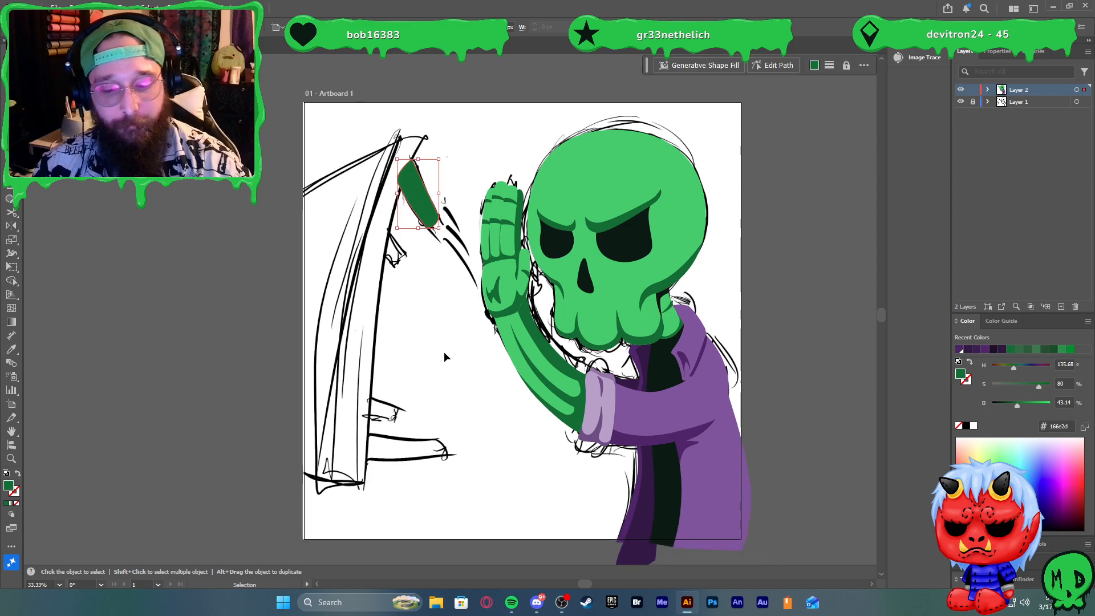
click(402, 315)
Draw the tall, curved dark green trunk shape along the sketch from its upper tip to its base with the Pen tool
key(p)
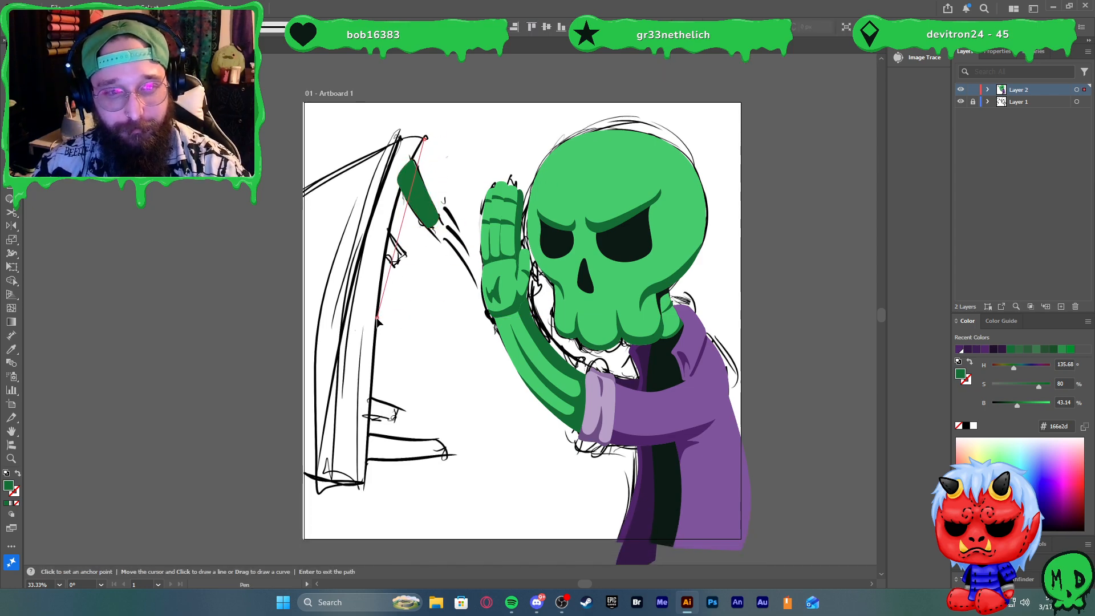
drag(377, 318, 367, 471)
click(366, 482)
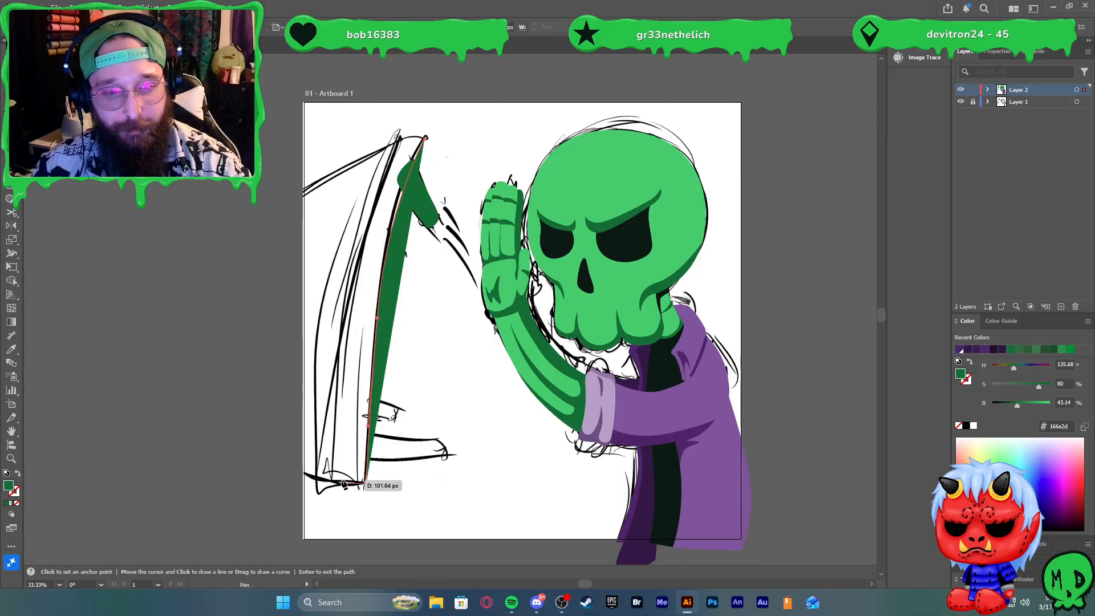
click(324, 487)
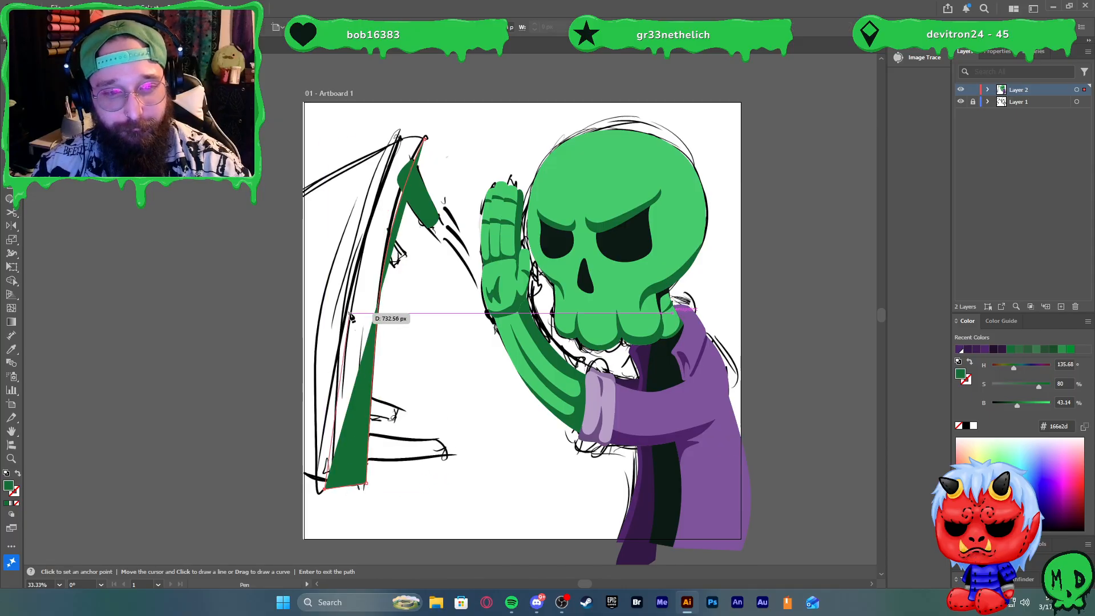
drag(352, 277, 373, 187)
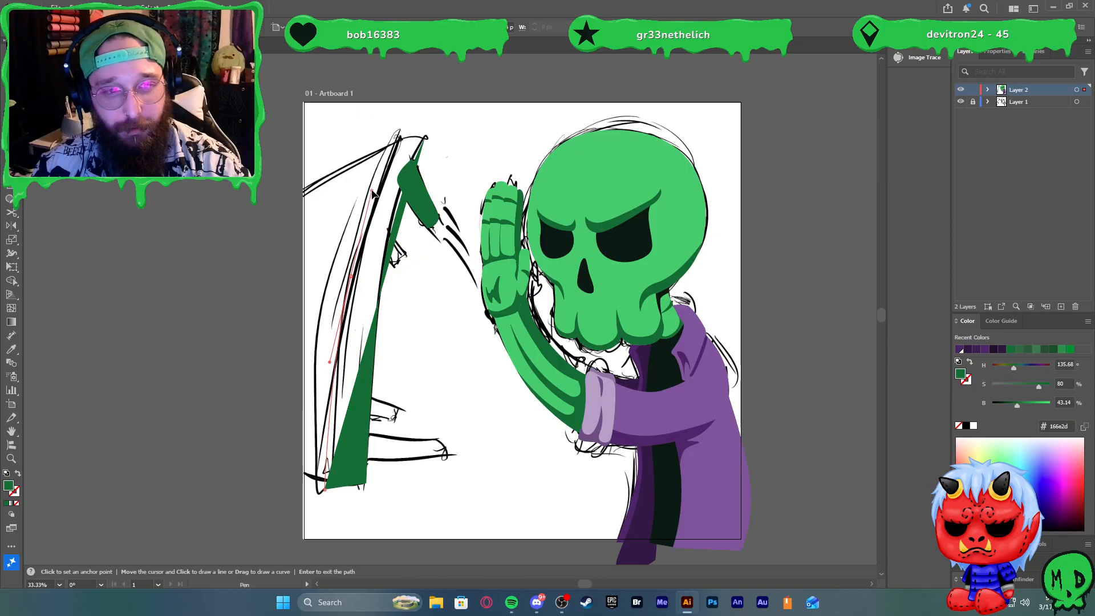
mouse_move(424, 139)
mouse_down()
mouse_move(451, 144)
mouse_move(435, 153)
mouse_move(436, 143)
mouse_up()
key(v)
click(472, 173)
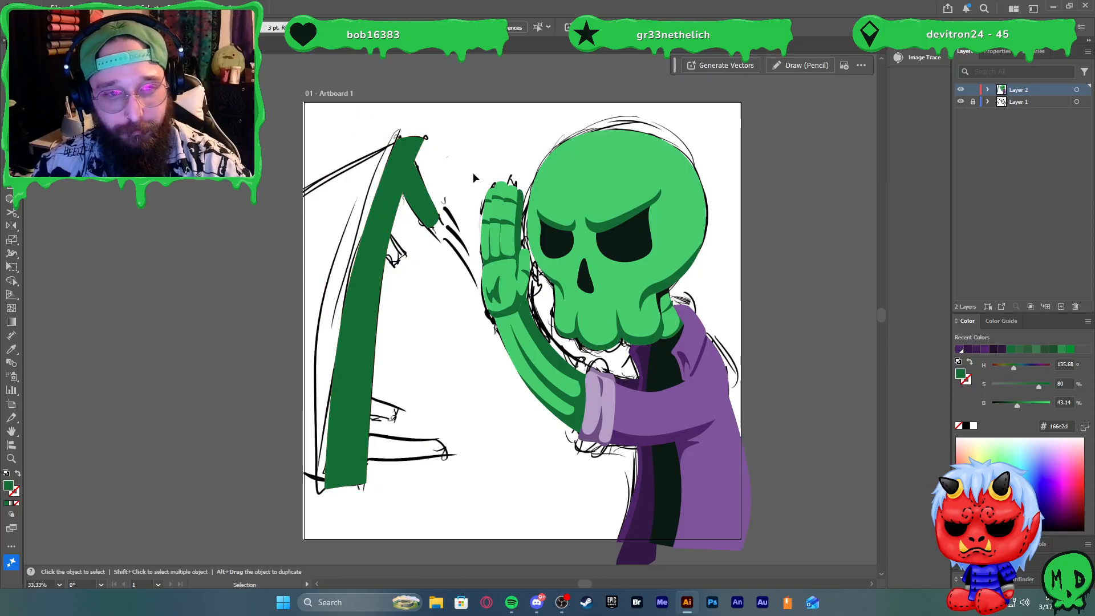
Draw a closed dark green shape filling the area between the trunk and the artboard's outer edge, extending slightly past the artboard
key(p)
key(ctrl+equal)
key(ctrl+equal)
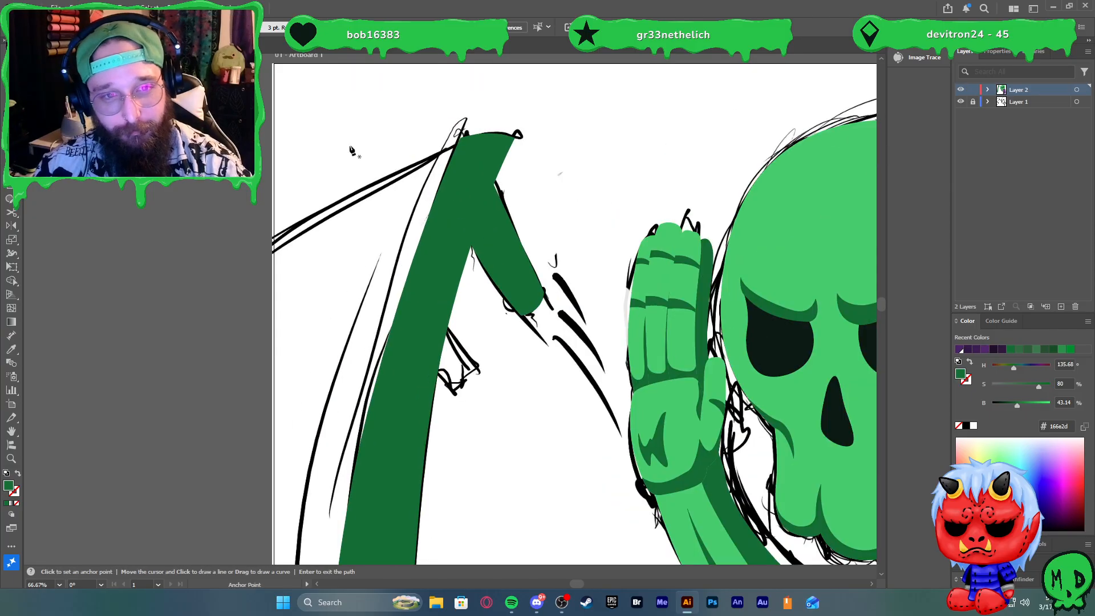
click(461, 138)
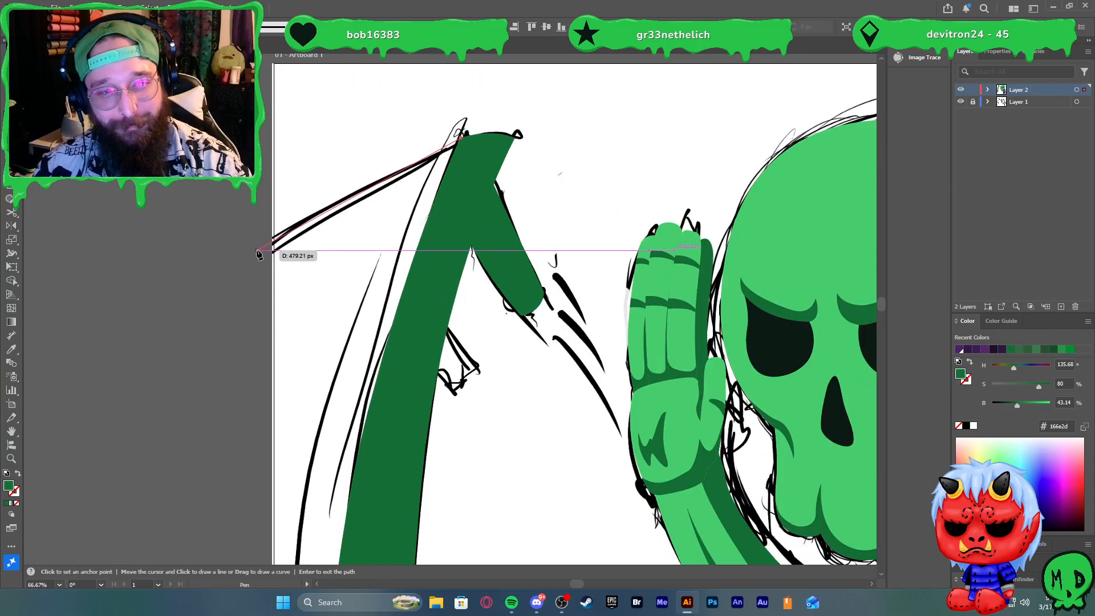
scroll(263, 268, down, 4)
scroll(262, 282, down, 3)
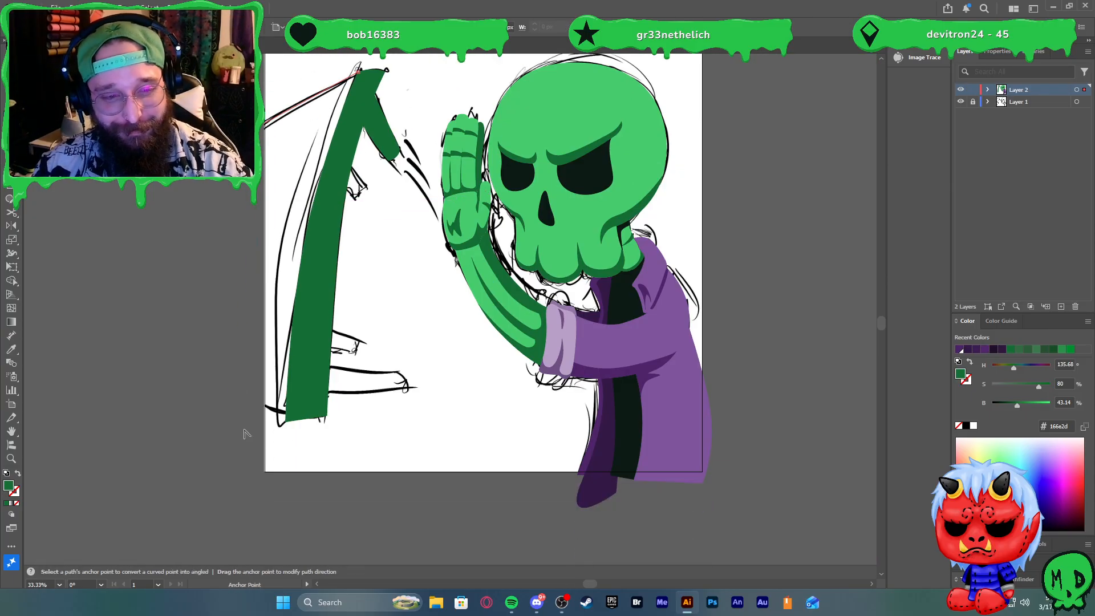
scroll(250, 417, up, 1)
scroll(250, 417, up, 2)
click(275, 411)
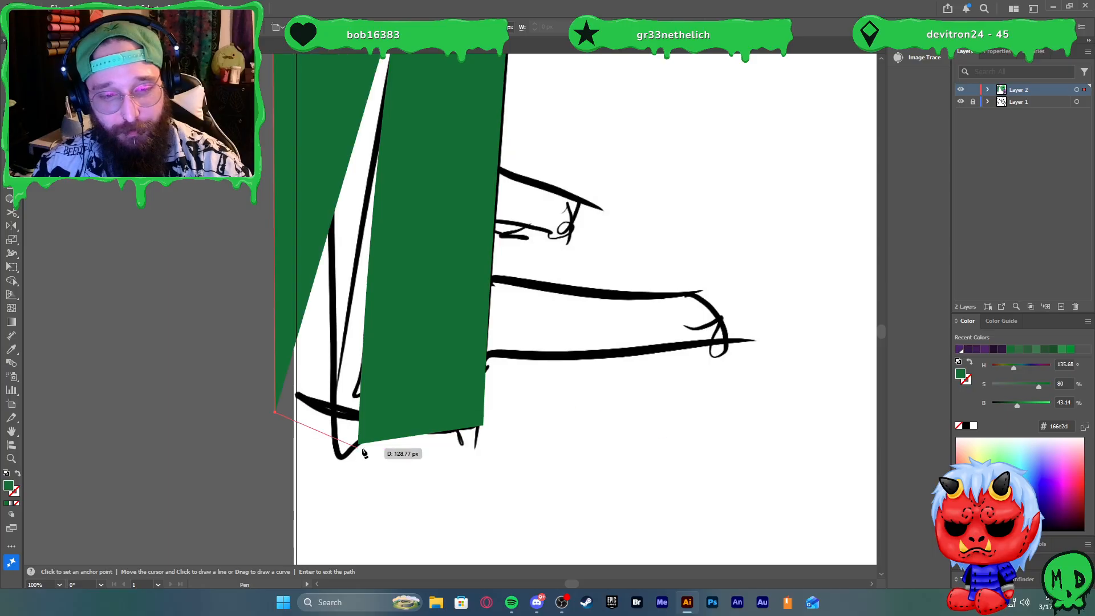
click(361, 443)
scroll(393, 405, down, 5)
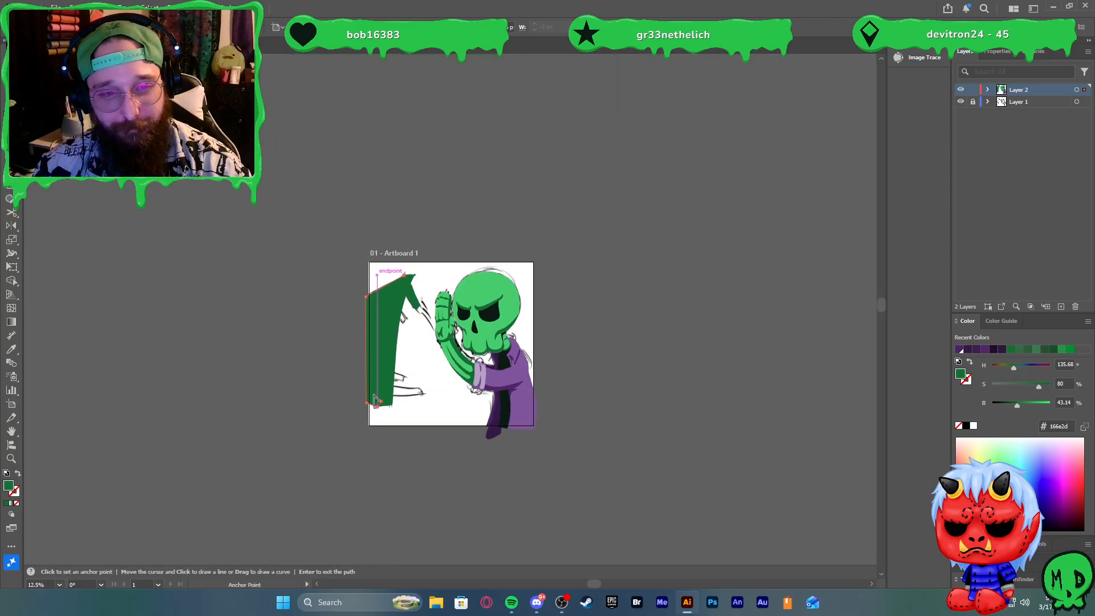
scroll(375, 326, up, 3)
click(446, 240)
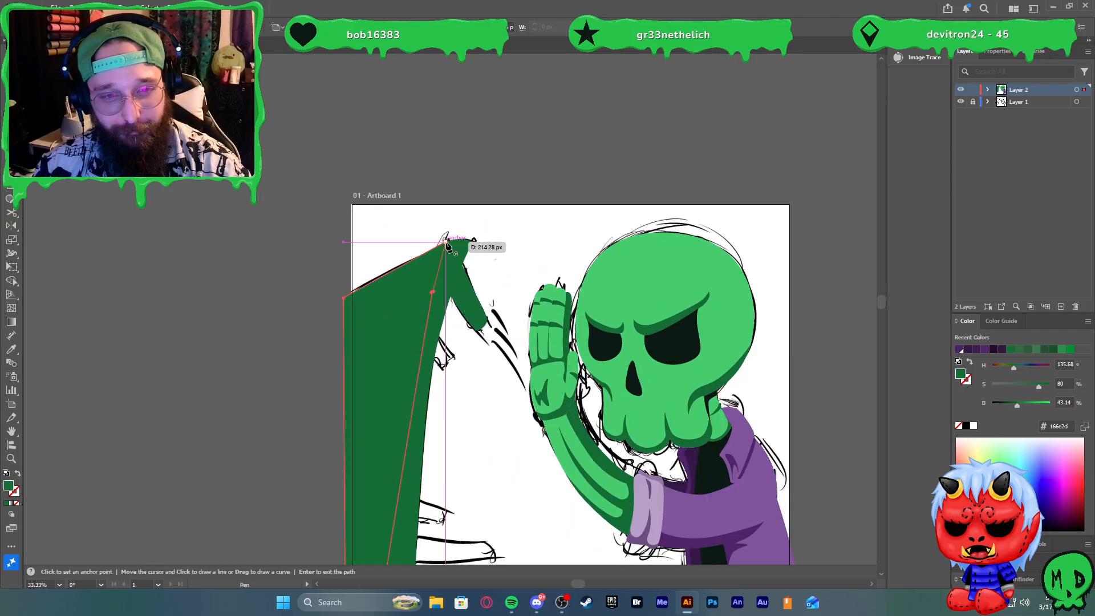
Trace the long lower branch near the trunk's base as a closed dark green shape with a rounded tip, overlapping the trunk
scroll(448, 278, down, 2)
scroll(432, 431, up, 3)
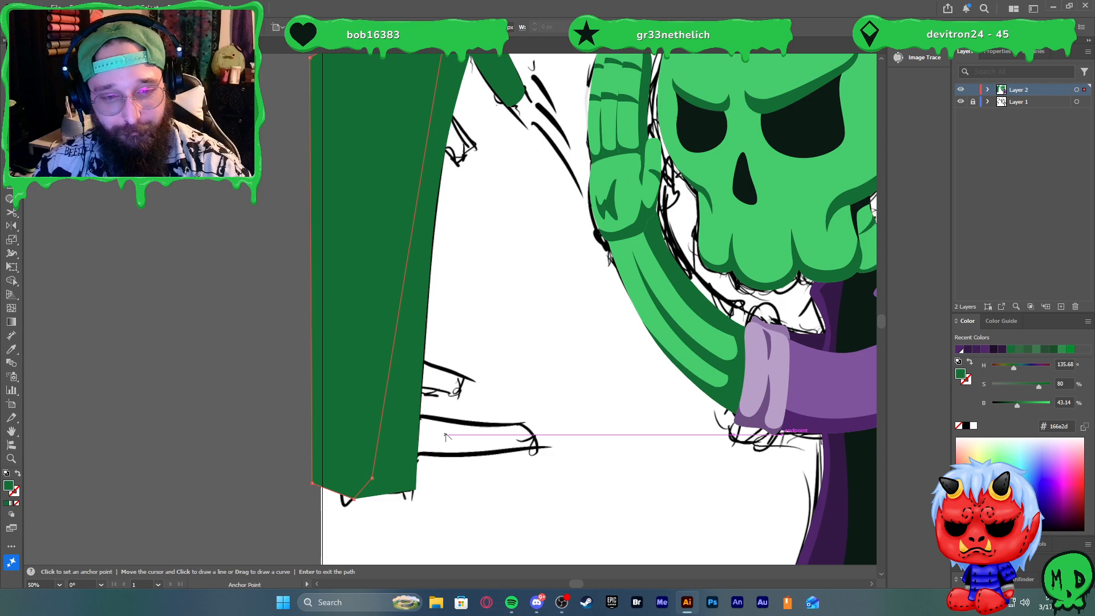
click(406, 458)
drag(535, 451, 512, 405)
click(535, 450)
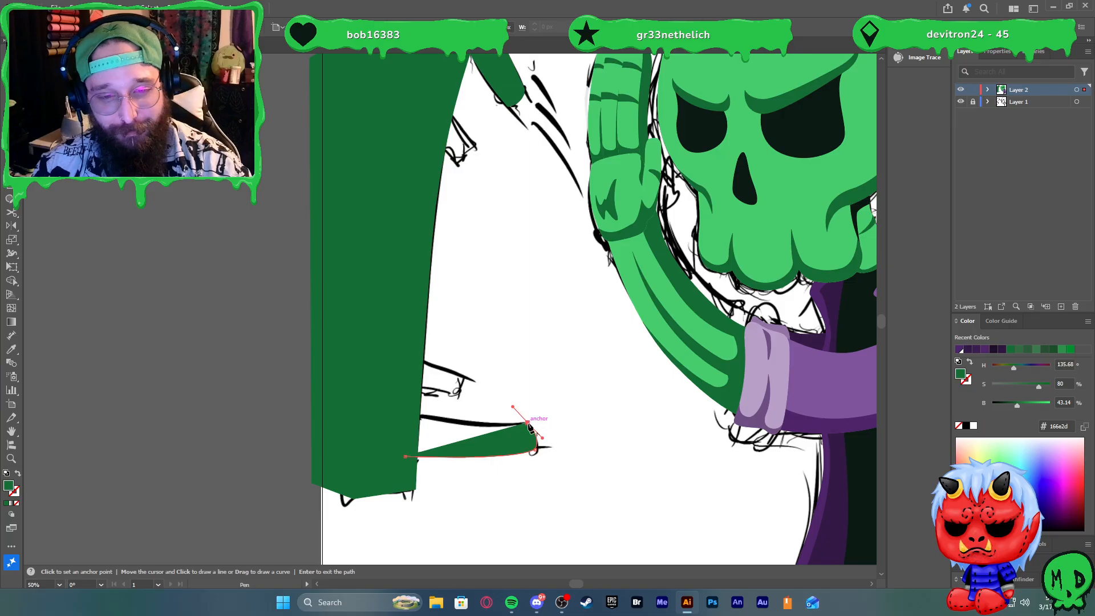
click(528, 422)
click(407, 403)
drag(407, 404, 380, 385)
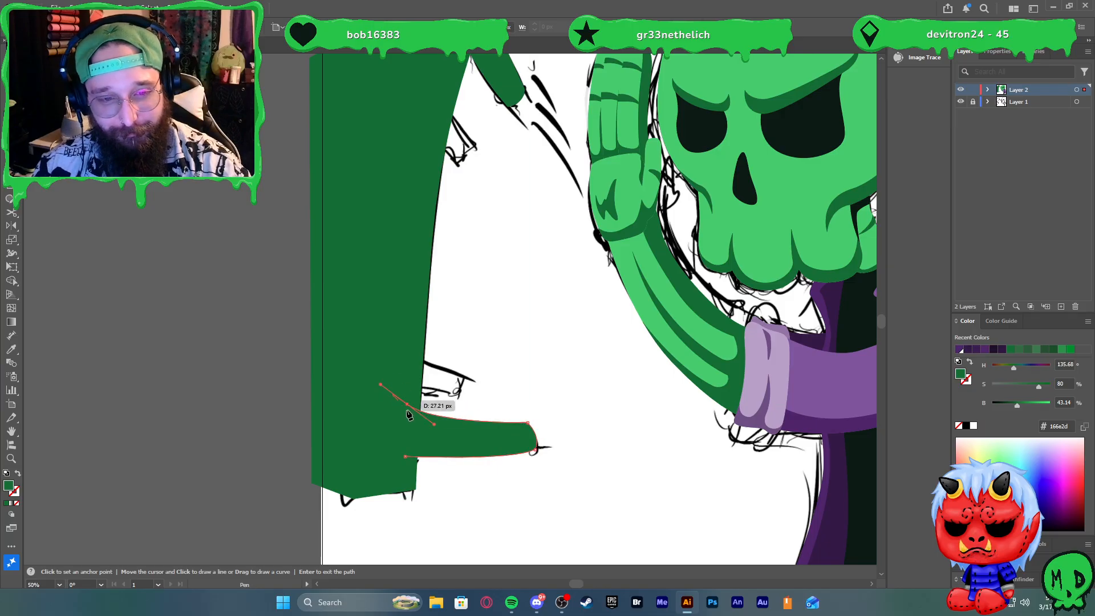
click(407, 404)
click(406, 455)
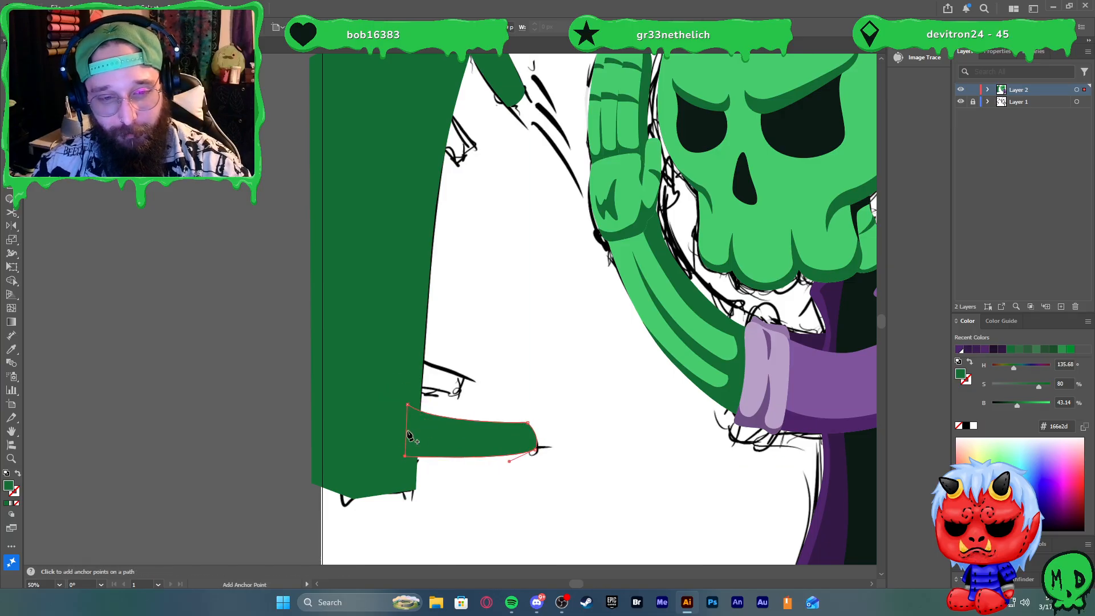
Trace the short sketched stub just above the long lower branch as a closed dark green shape overlapping the trunk
click(407, 385)
click(456, 396)
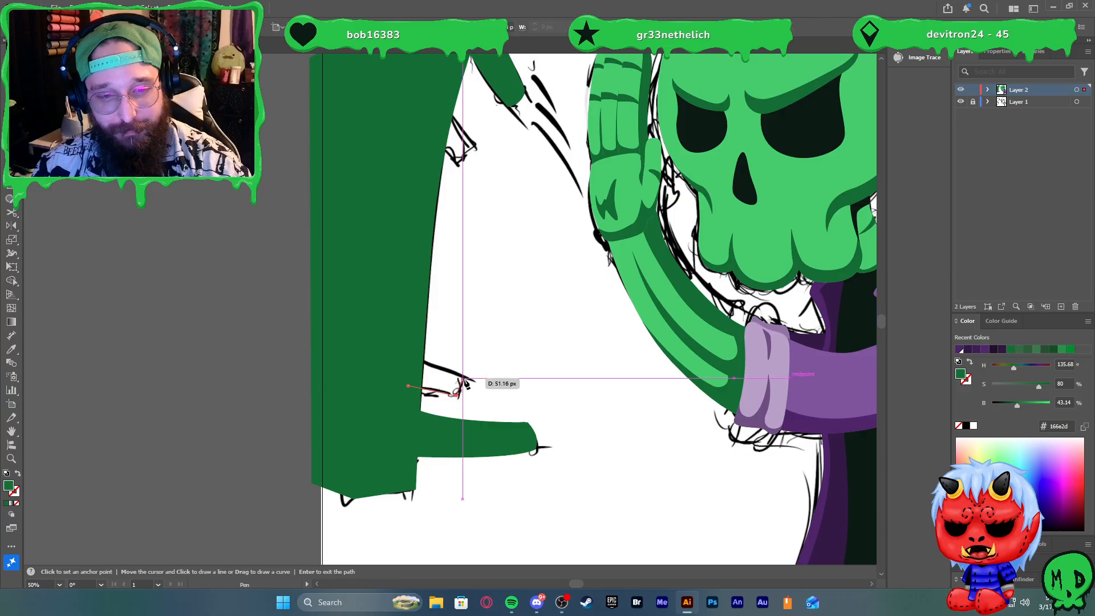
drag(462, 375, 462, 359)
click(462, 375)
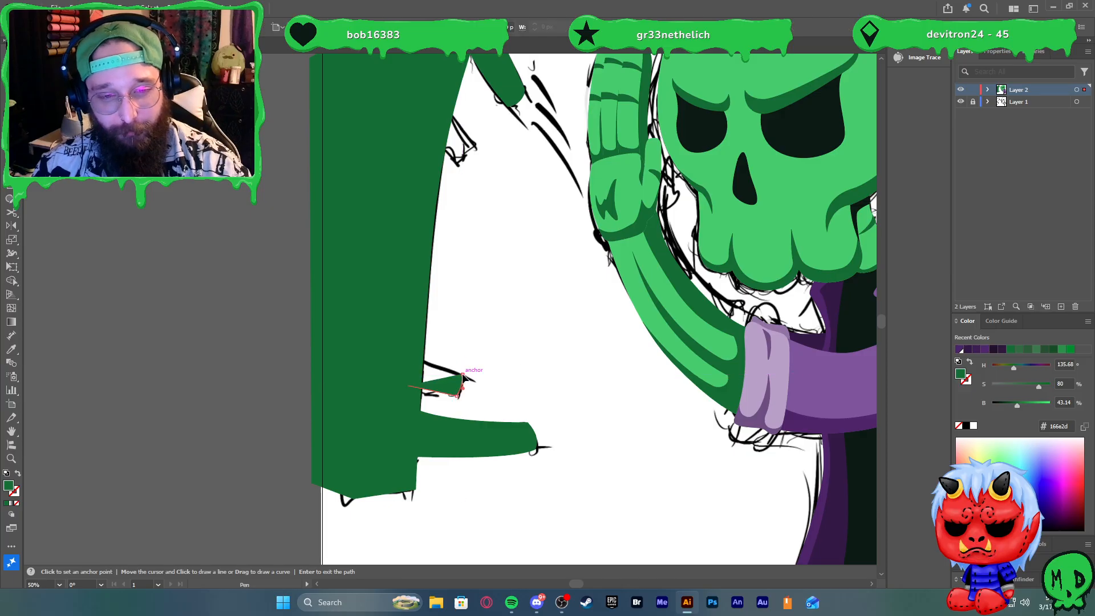
click(407, 346)
click(408, 385)
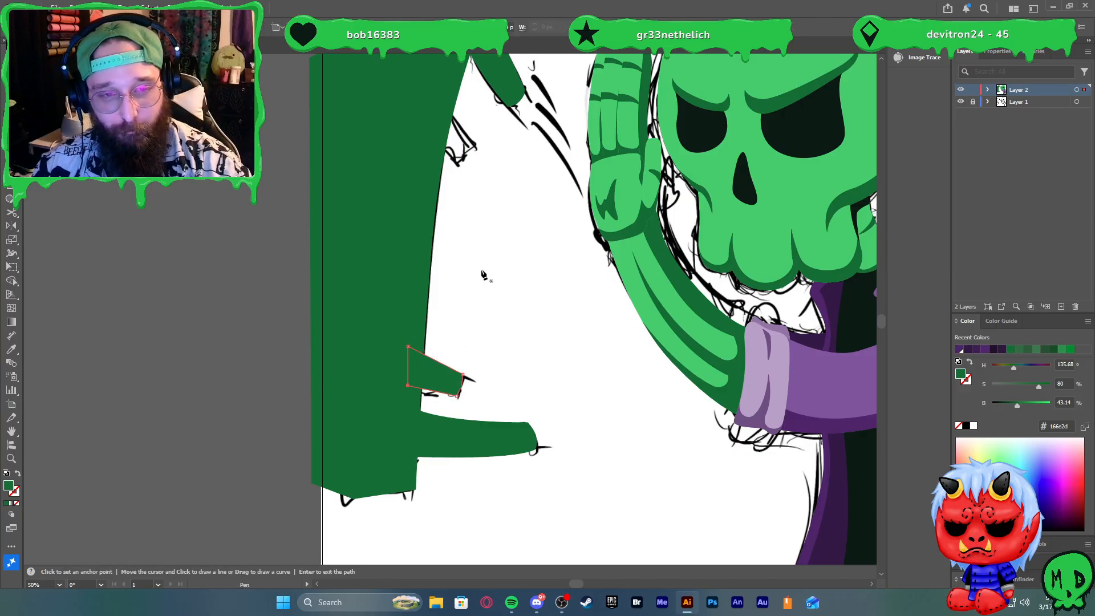
Trace the small sketched stub below the upper branch as a closed dark green shape with a slightly curved tip
scroll(484, 276, up, 2)
scroll(431, 165, up, 1)
scroll(430, 165, up, 1)
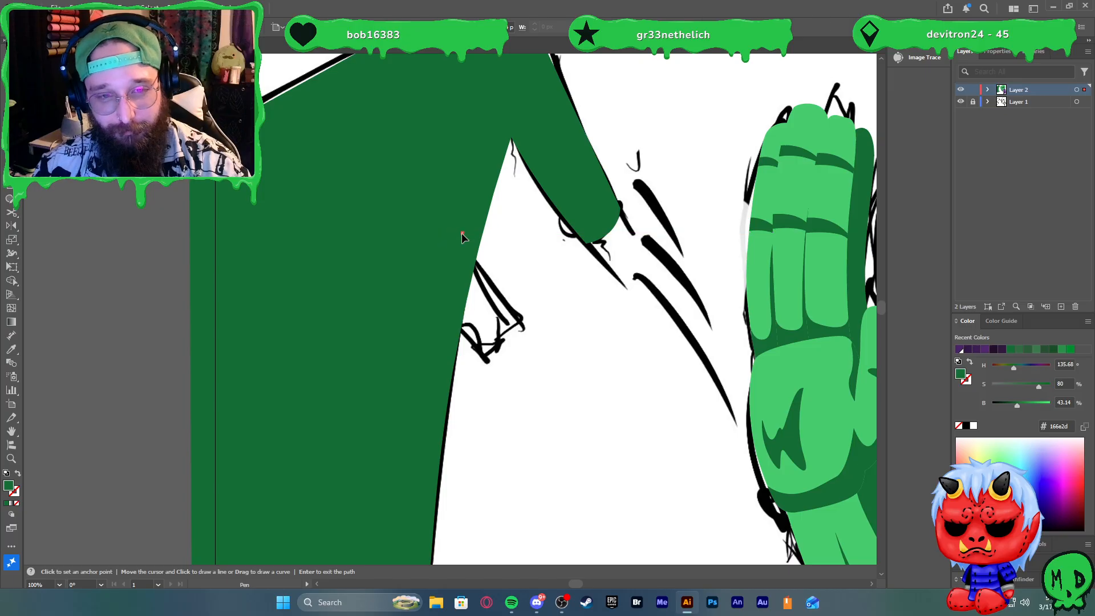
click(462, 232)
click(521, 320)
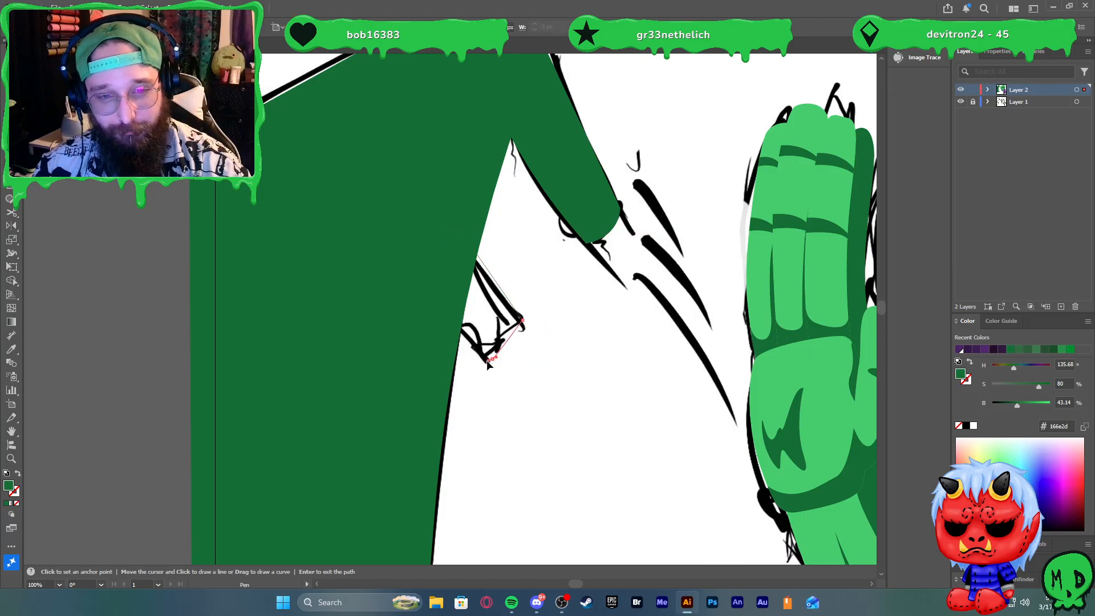
drag(491, 360, 475, 370)
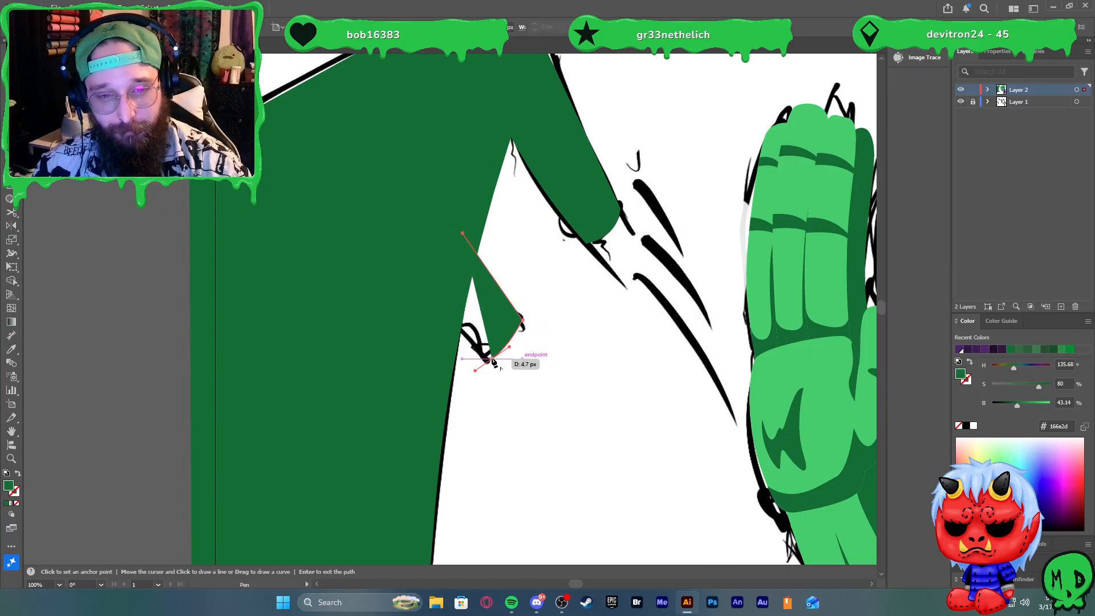
click(440, 321)
click(463, 231)
key(v)
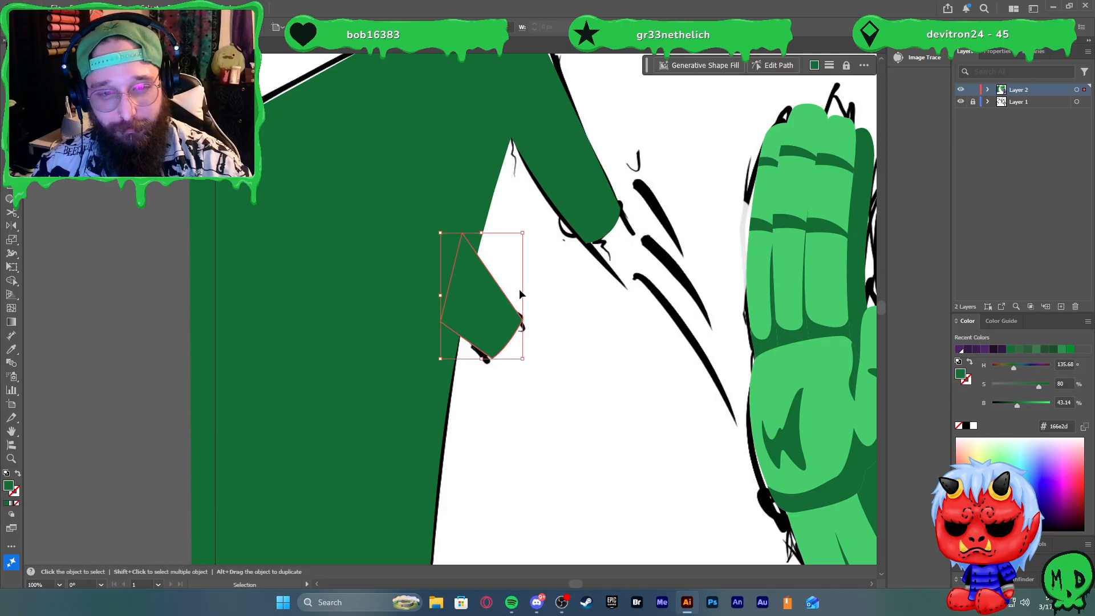
Enlarge all the trunk and branch shapes together to about 671 px wide, past the artboard edge, and nudge them slightly upward
scroll(516, 319, down, 4)
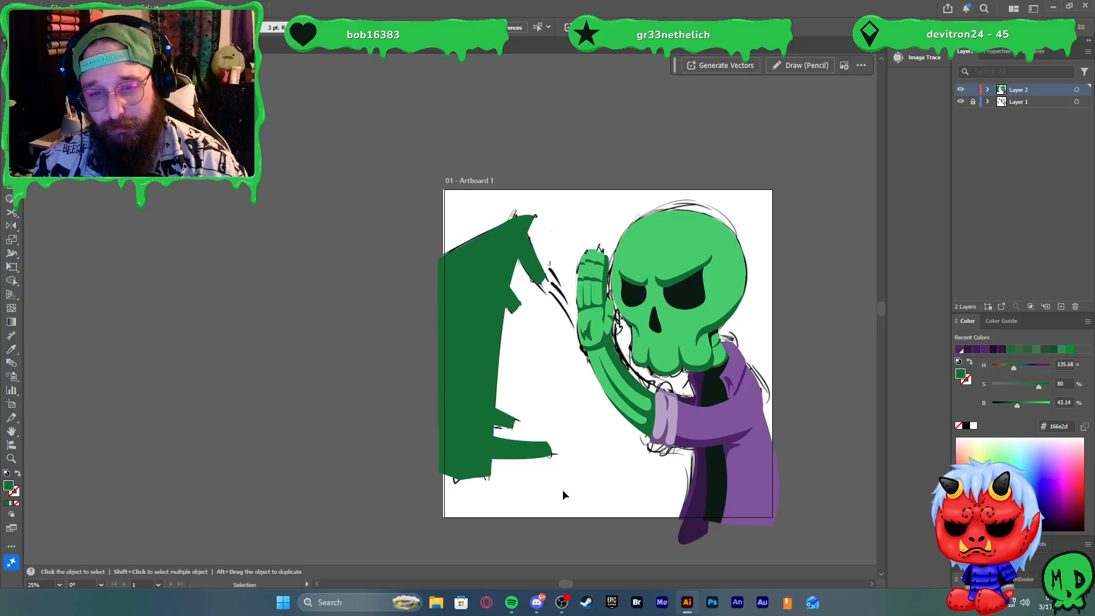
drag(563, 489, 328, 191)
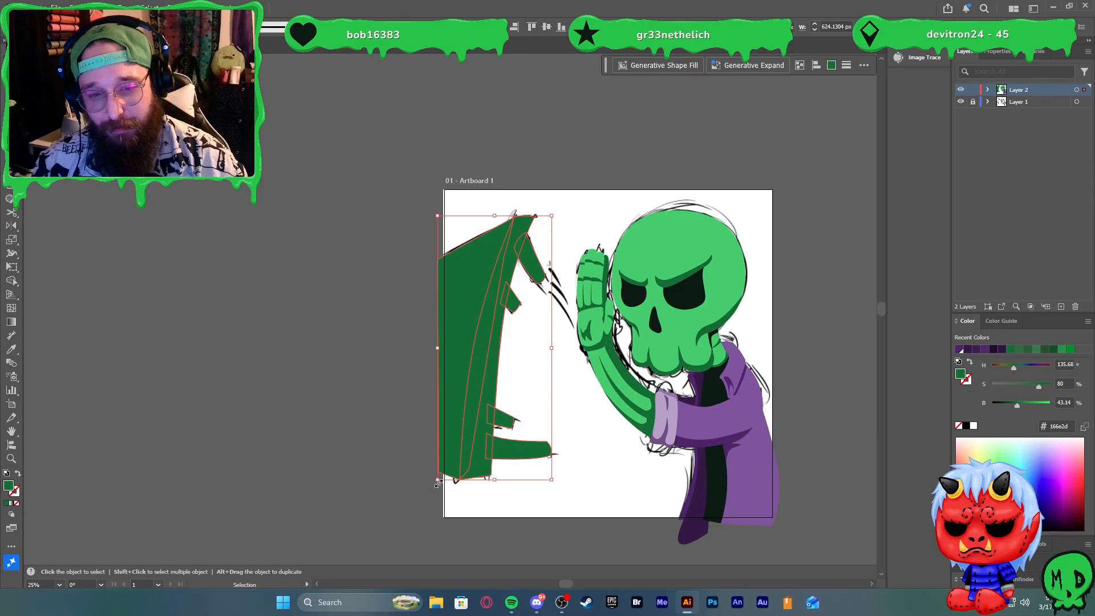
mouse_move(438, 481)
mouse_down()
mouse_move(419, 501)
mouse_move(428, 499)
mouse_up()
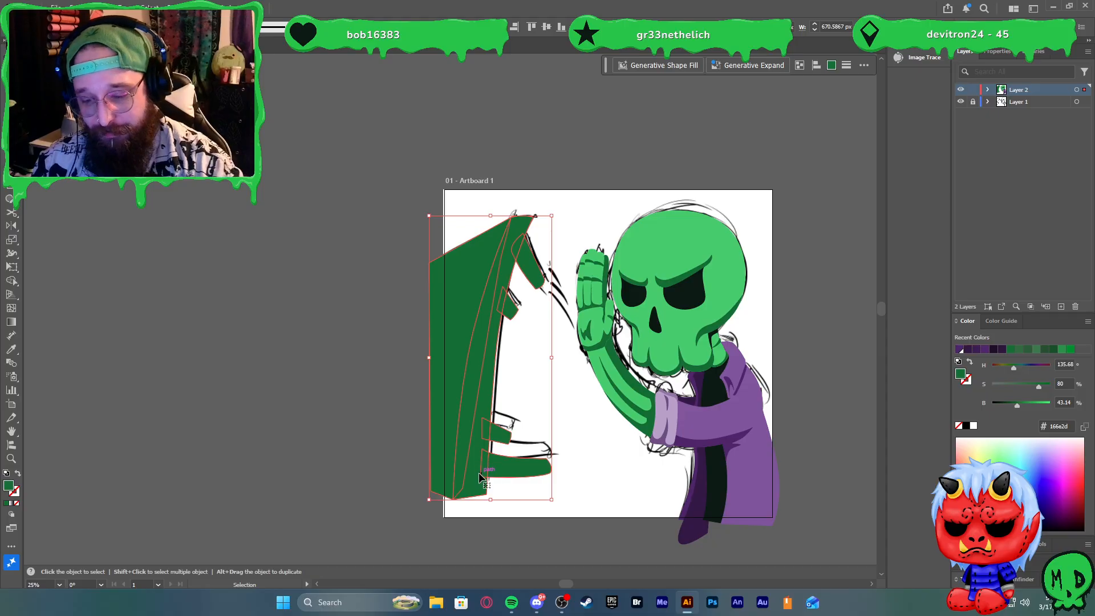
key(shift+Up)
key(shift+Up)
key(shift+Up)
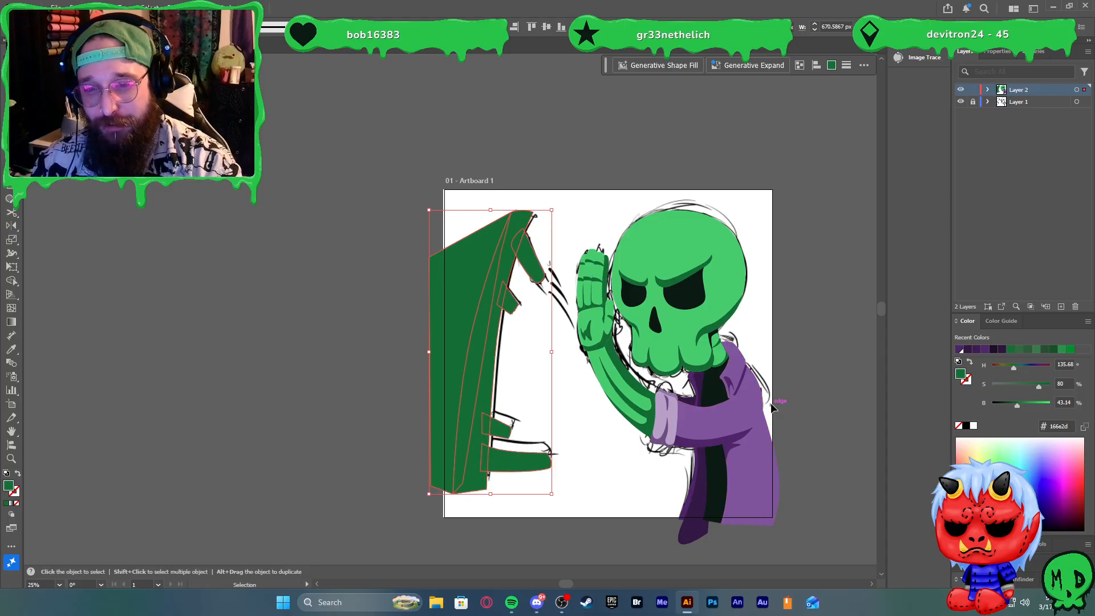
click(816, 398)
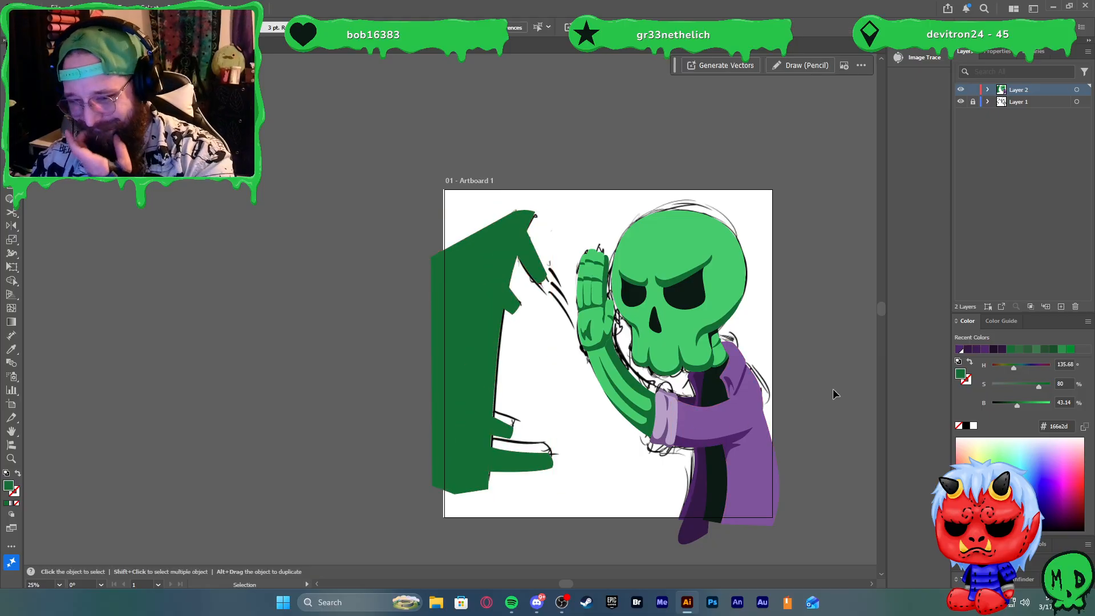
Recolor the four branch shapes brown (#6e5716) by shifting their fill hue to about 44°
click(552, 459)
shift+click(510, 425)
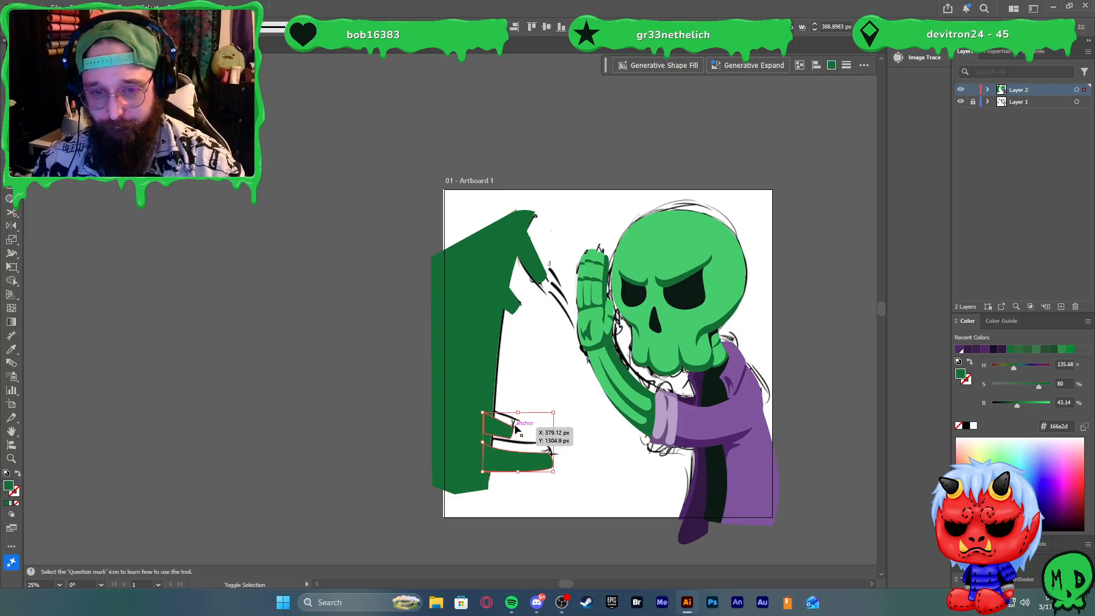
shift+click(518, 310)
shift+click(546, 275)
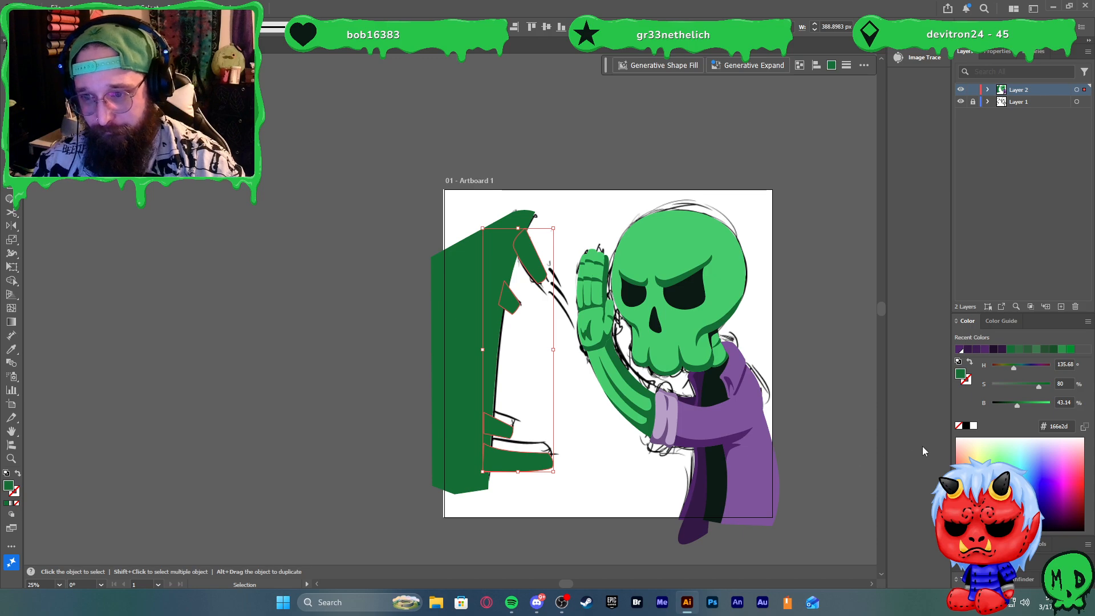
drag(1014, 366, 999, 366)
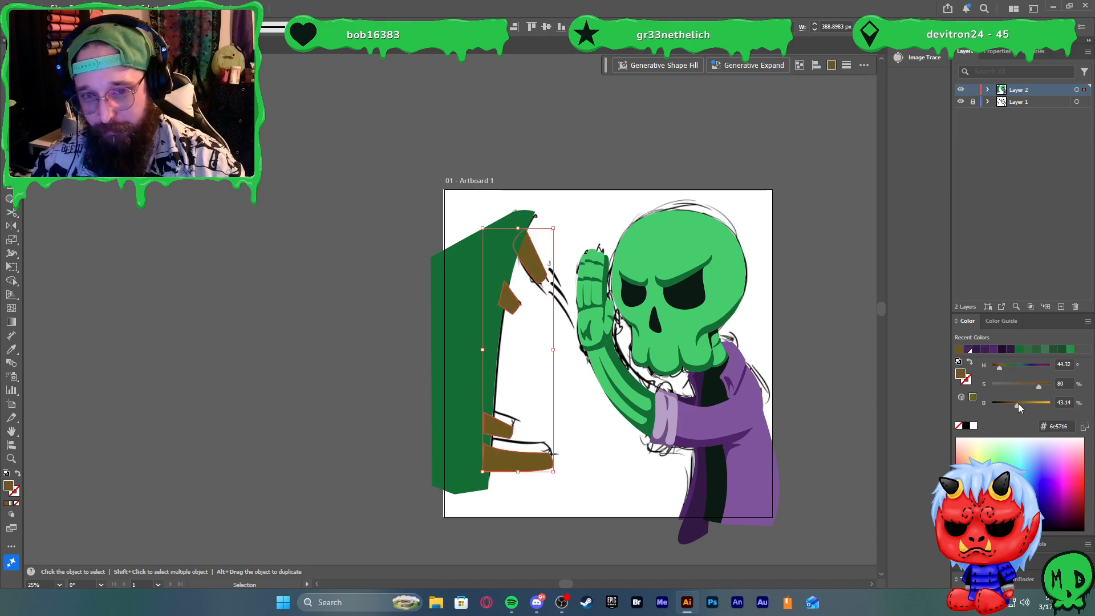
Fill the curved front trunk shape with the branches' brown, brighten it to about 71% for a golden brown, and deselect it
click(489, 350)
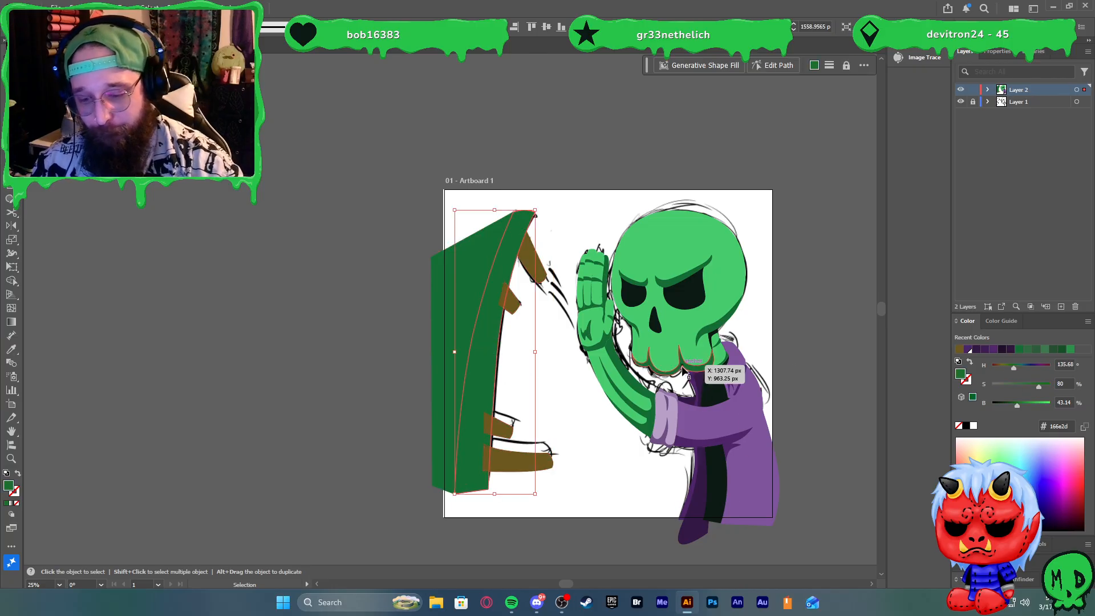
key(i)
click(538, 263)
key(v)
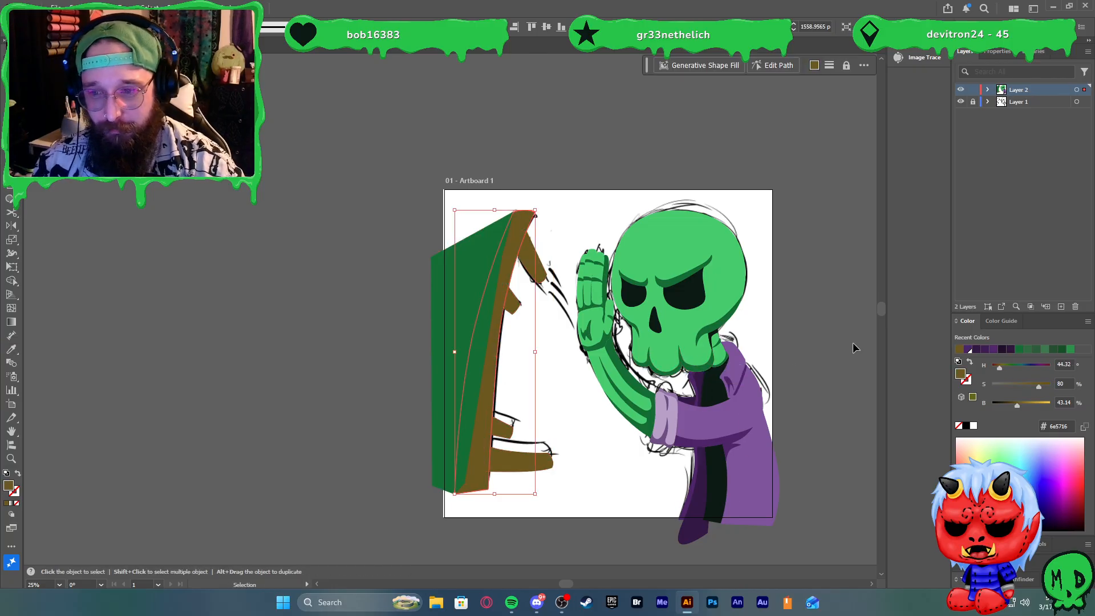
click(1030, 402)
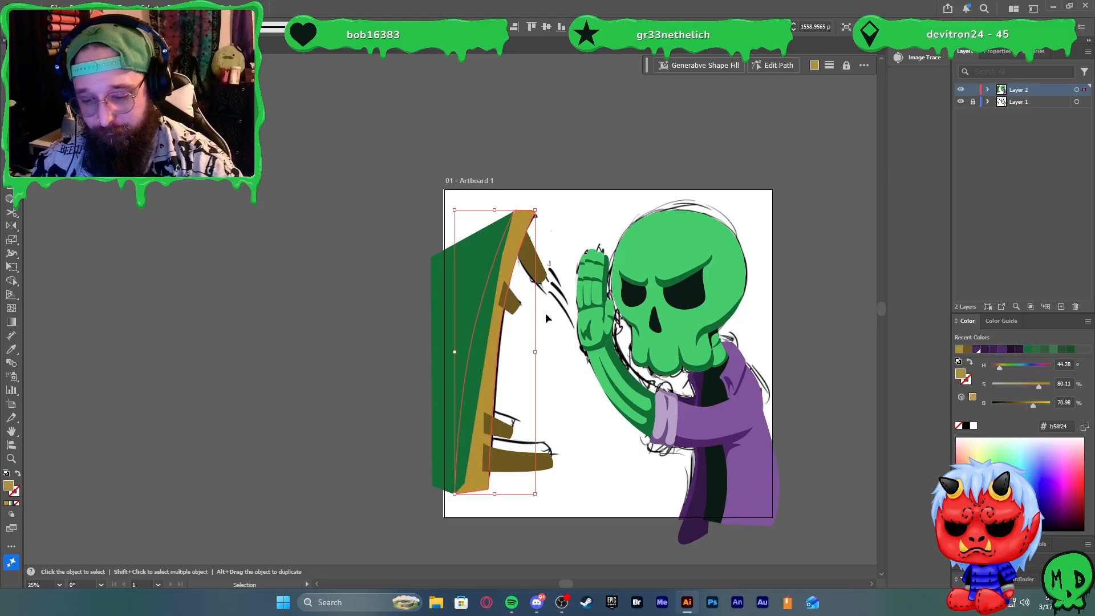
key(ctrl)
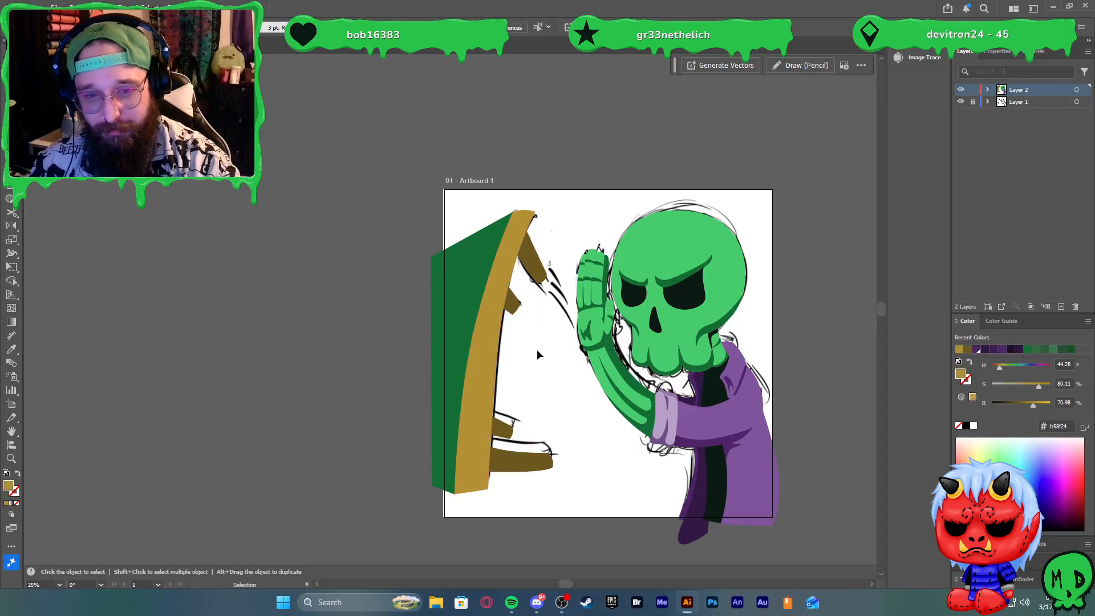
Fill the green shape behind the golden trunk with the dark brown sampled from a branch, and deselect it
click(450, 307)
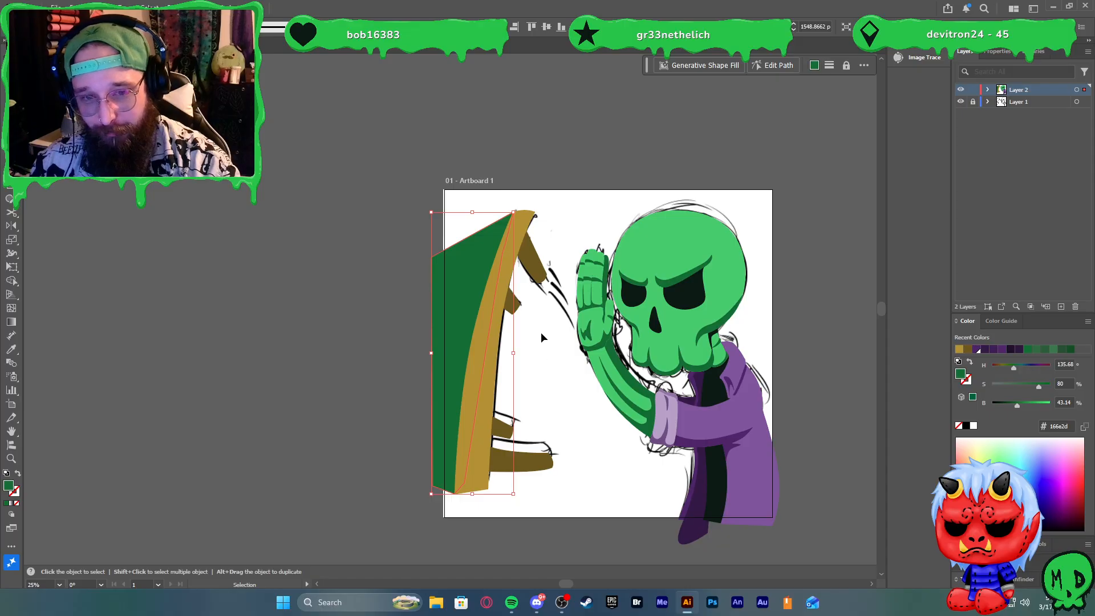
key(i)
click(530, 260)
key(v)
click(804, 332)
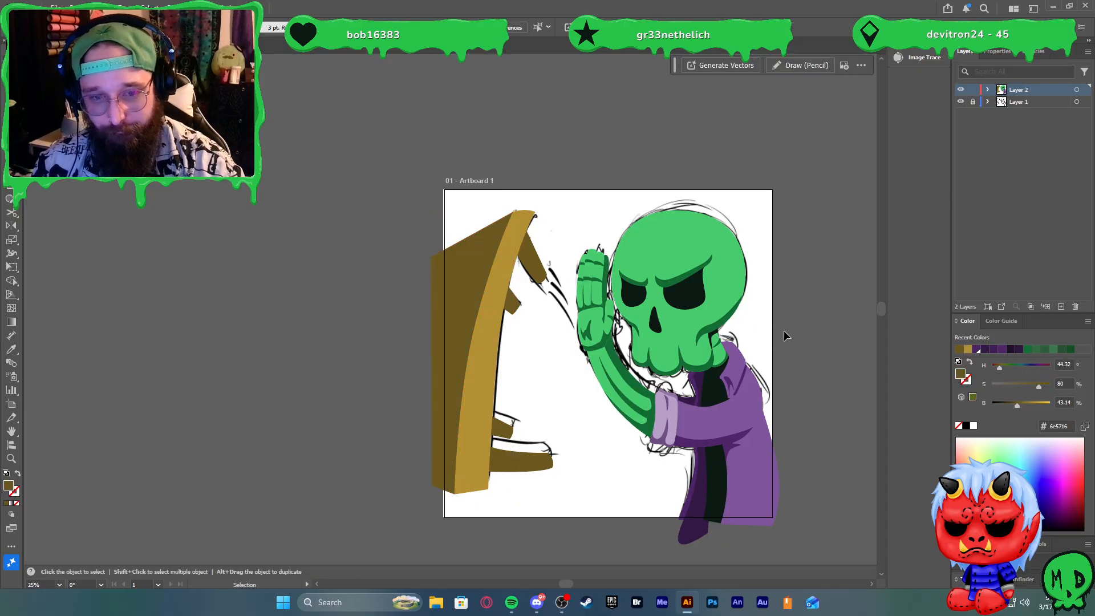
scroll(783, 343, down, 2)
scroll(783, 352, right, 2)
scroll(717, 343, up, 2)
scroll(491, 308, up, 1)
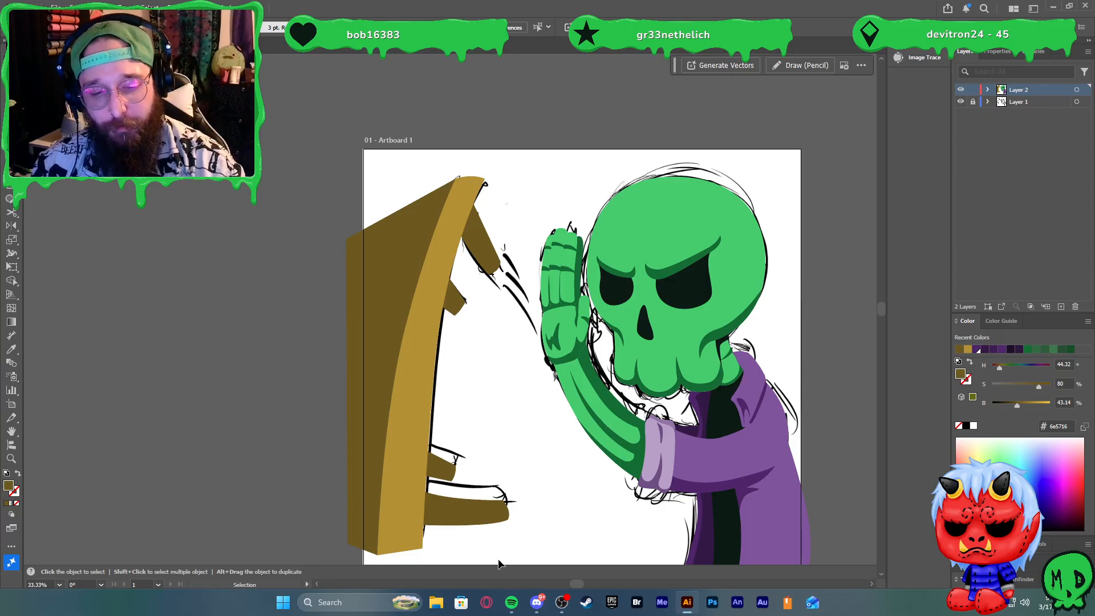
Switch to the Opera browser, search the web for "kaolin wine", and look through the results
click(486, 602)
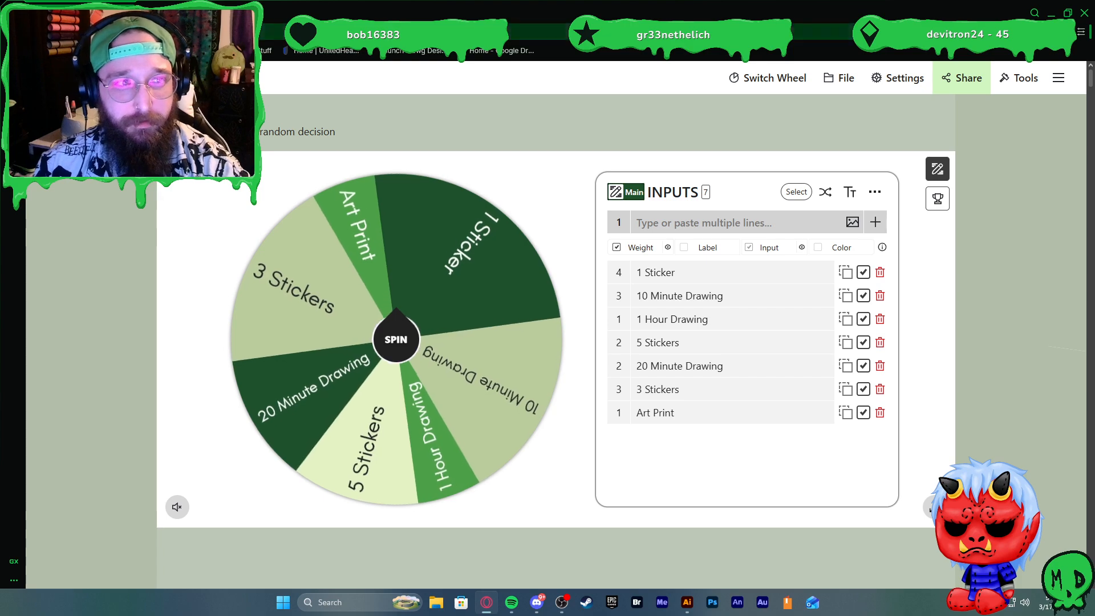
click(171, 32)
text(kao)
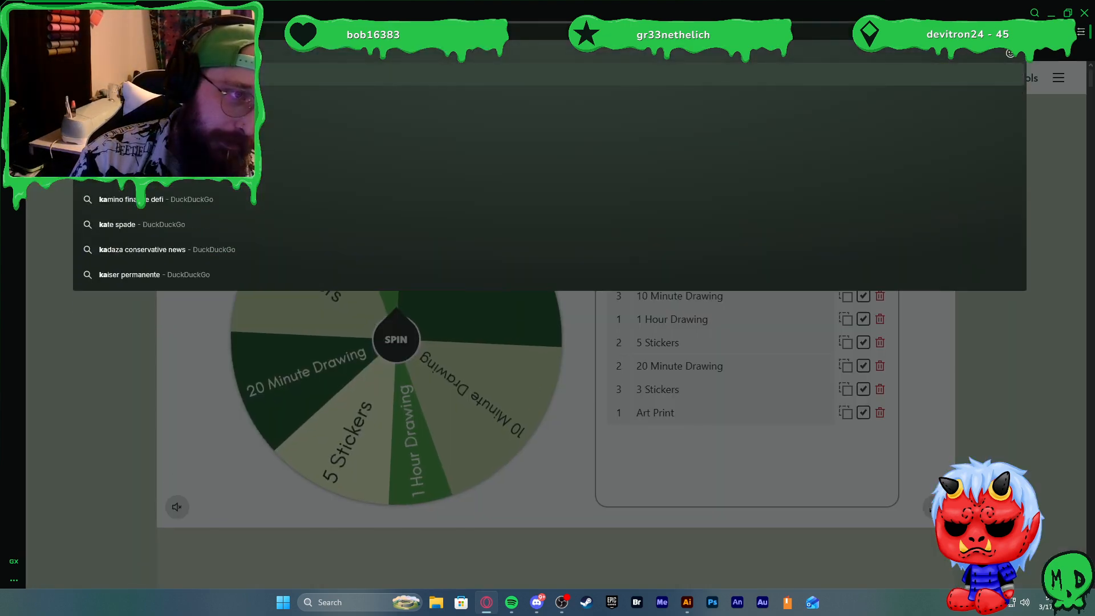
text(lin)
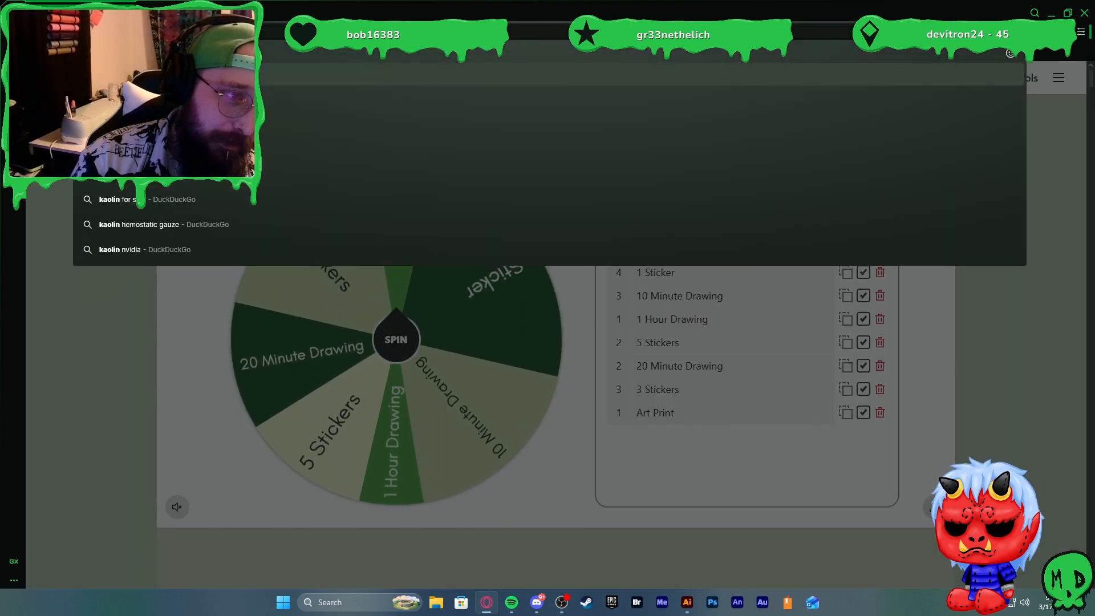
key(Return)
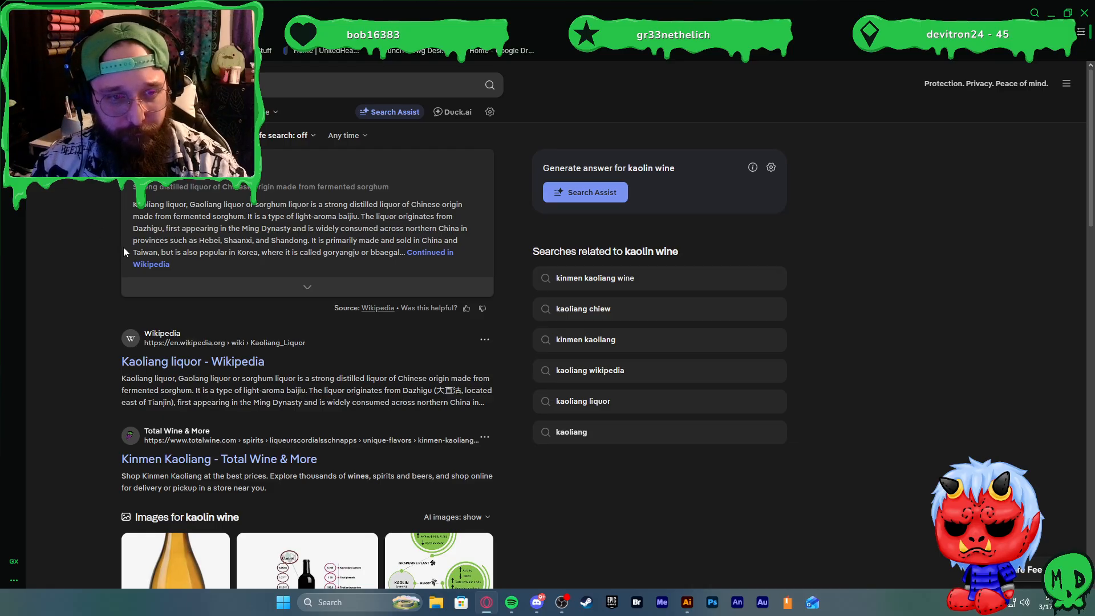
scroll(97, 285, down, 4)
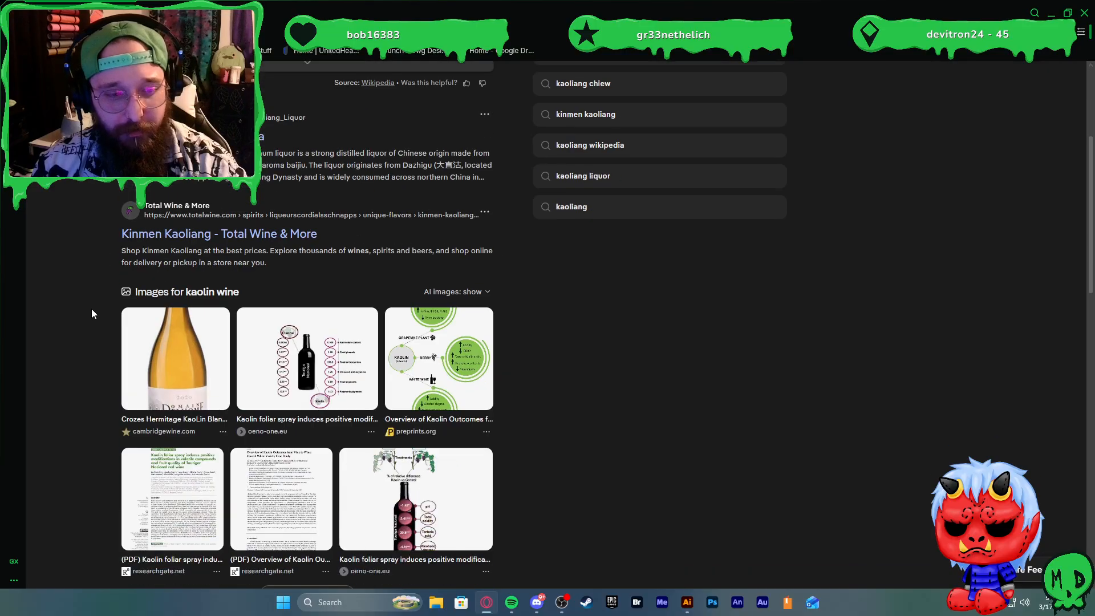
scroll(104, 317, up, 3)
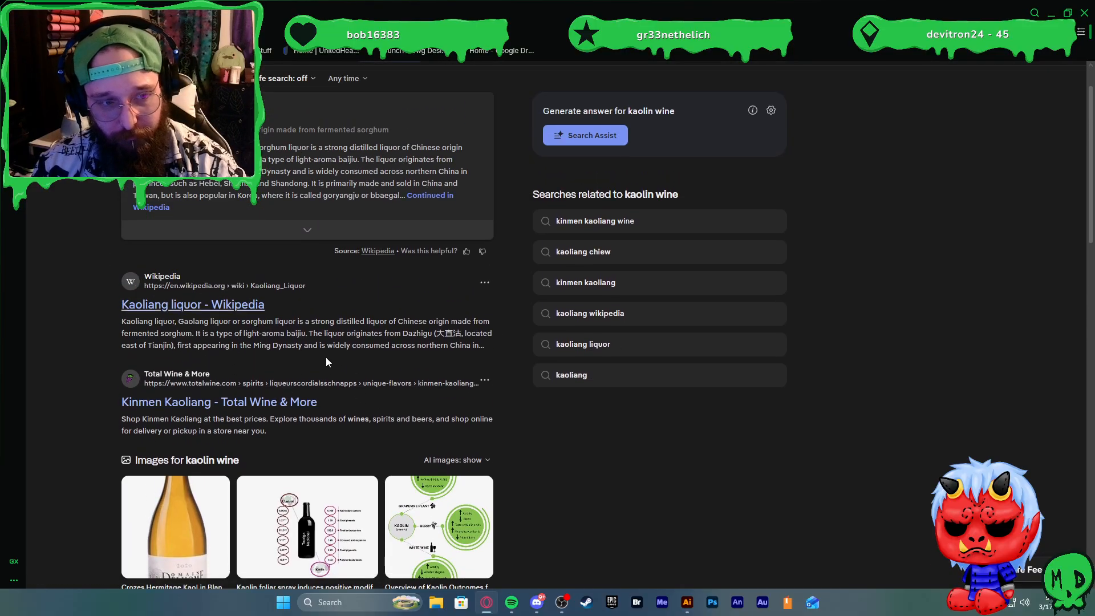
scroll(328, 362, down, 2)
scroll(399, 333, down, 1)
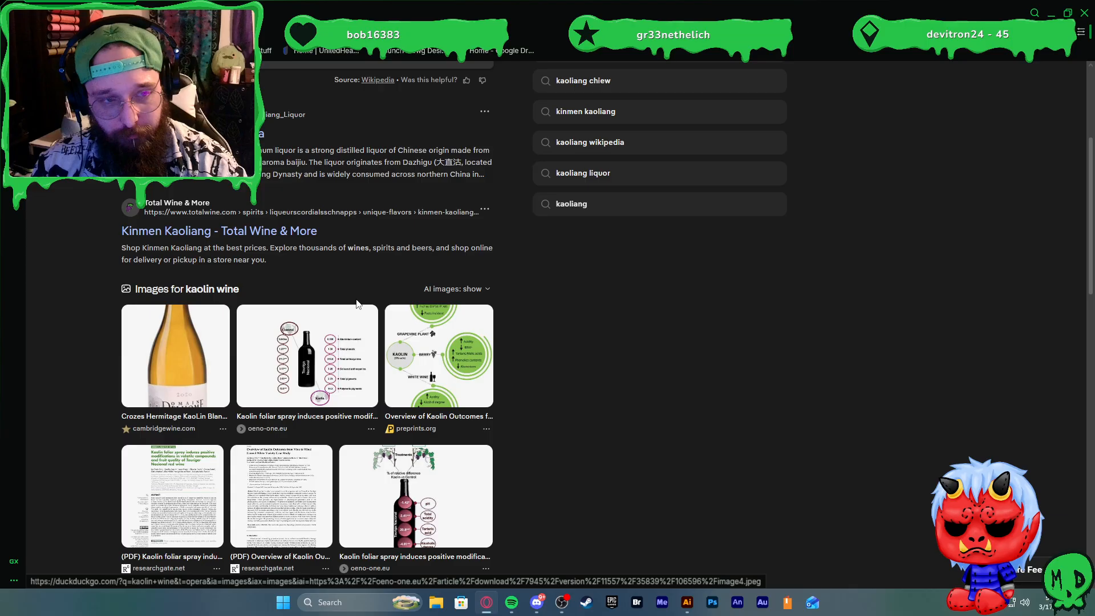
View the Total Wine page for Kinmen Kaoliang and its enlarged bottle photo, and return to Illustrator
click(238, 236)
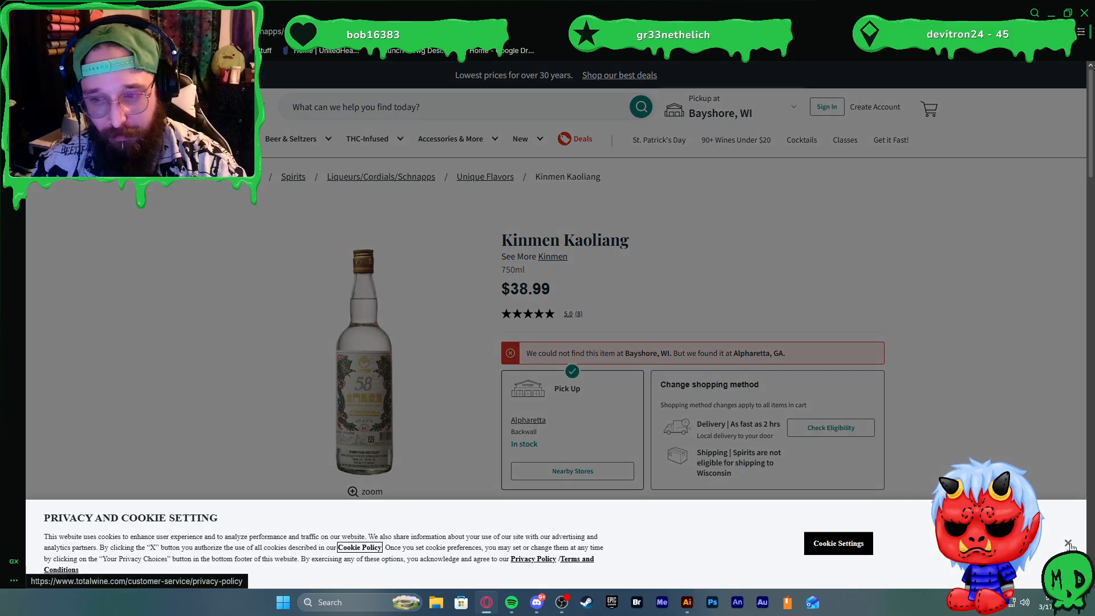
scroll(450, 387, down, 5)
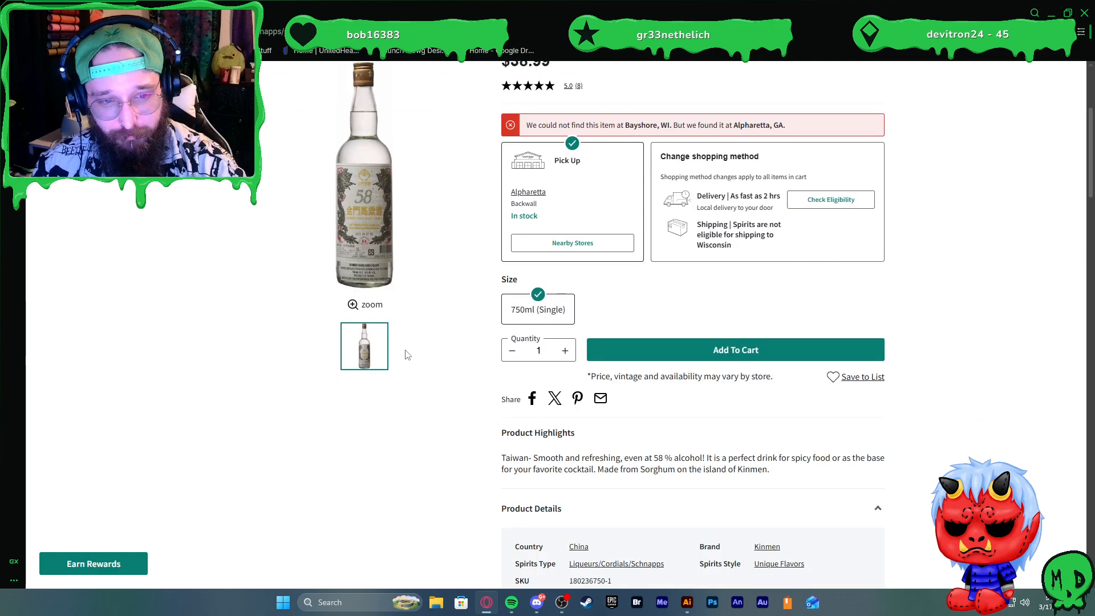
scroll(408, 355, up, 3)
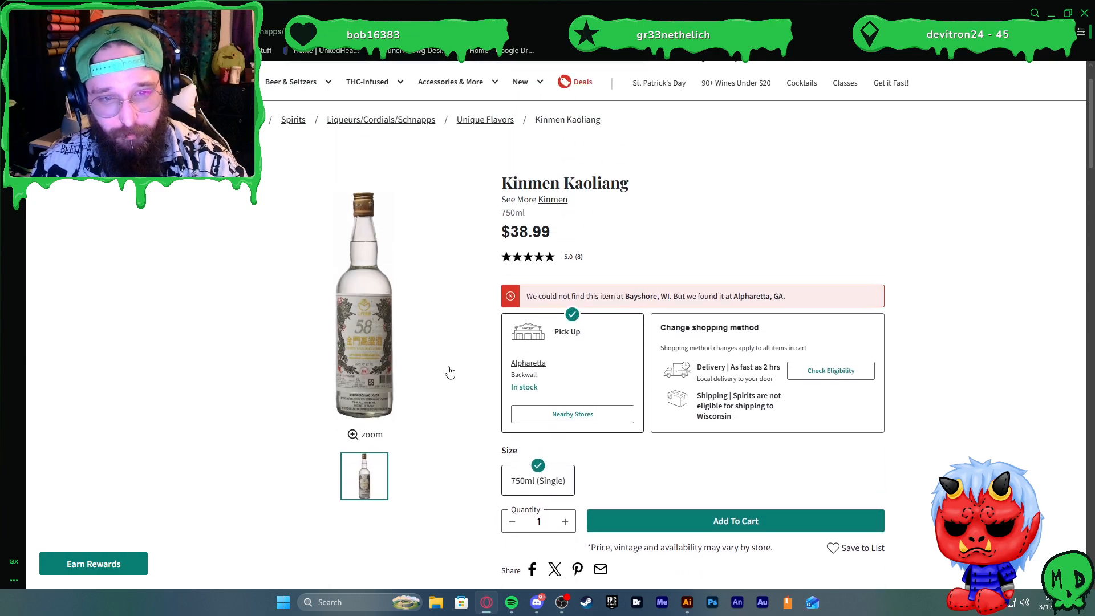
click(367, 359)
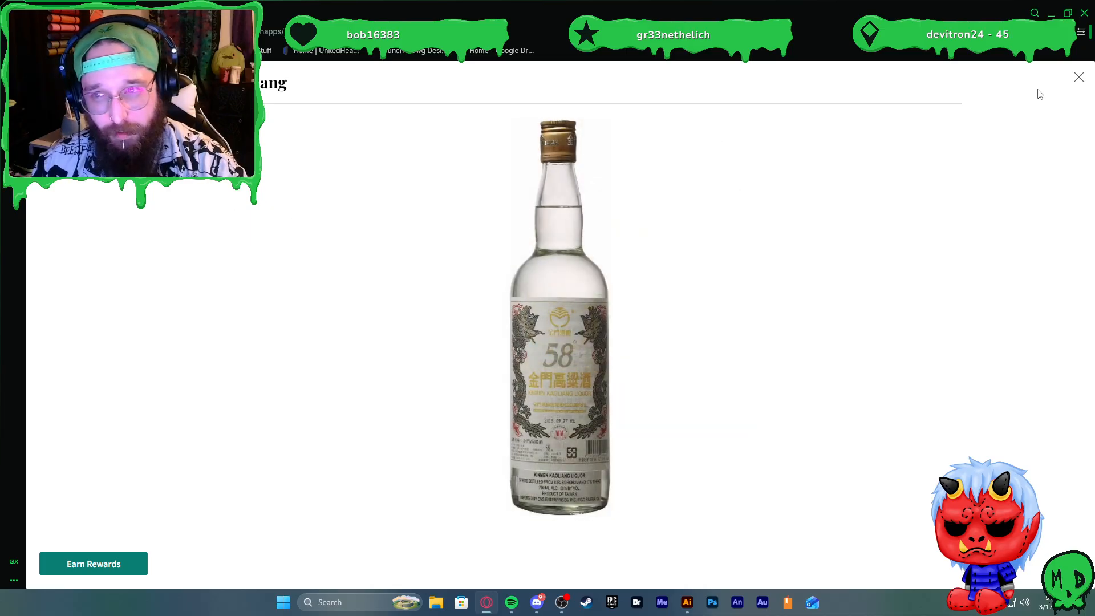
click(1078, 77)
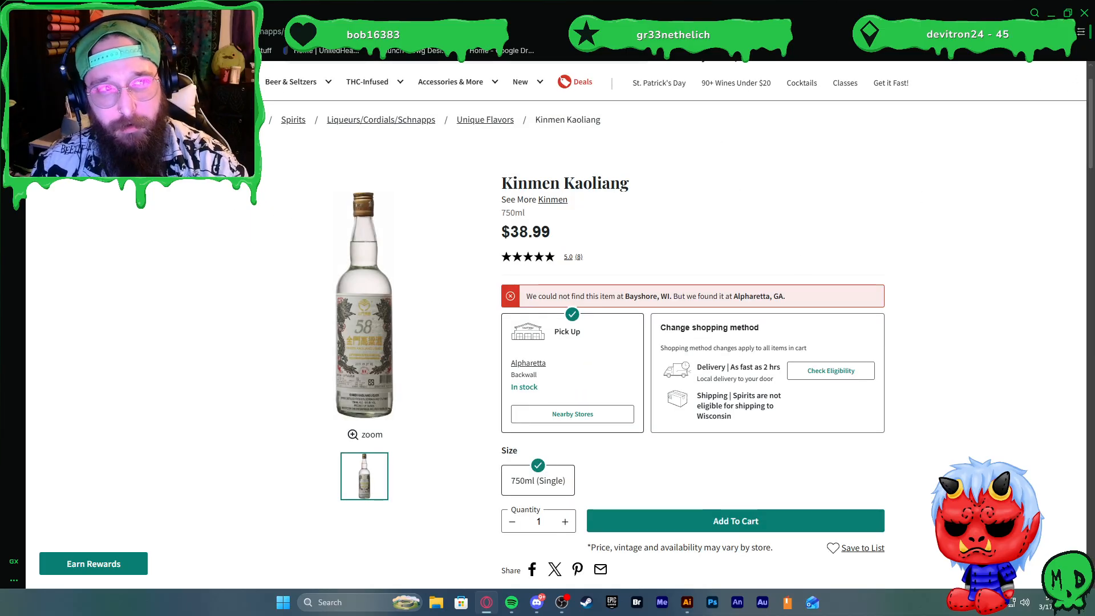
click(128, 12)
click(1084, 13)
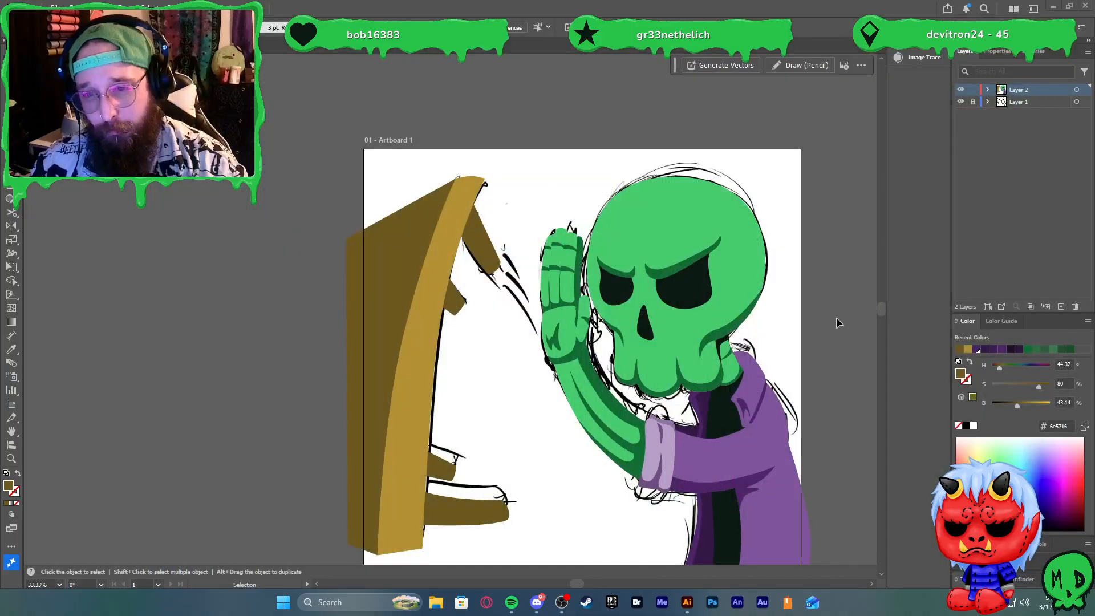
Draw a closed shadow shape with the Pen tool, curving inside the top branch and enclosing its lower-left side and rounded tip
scroll(746, 322, down, 2)
scroll(753, 317, right, 1)
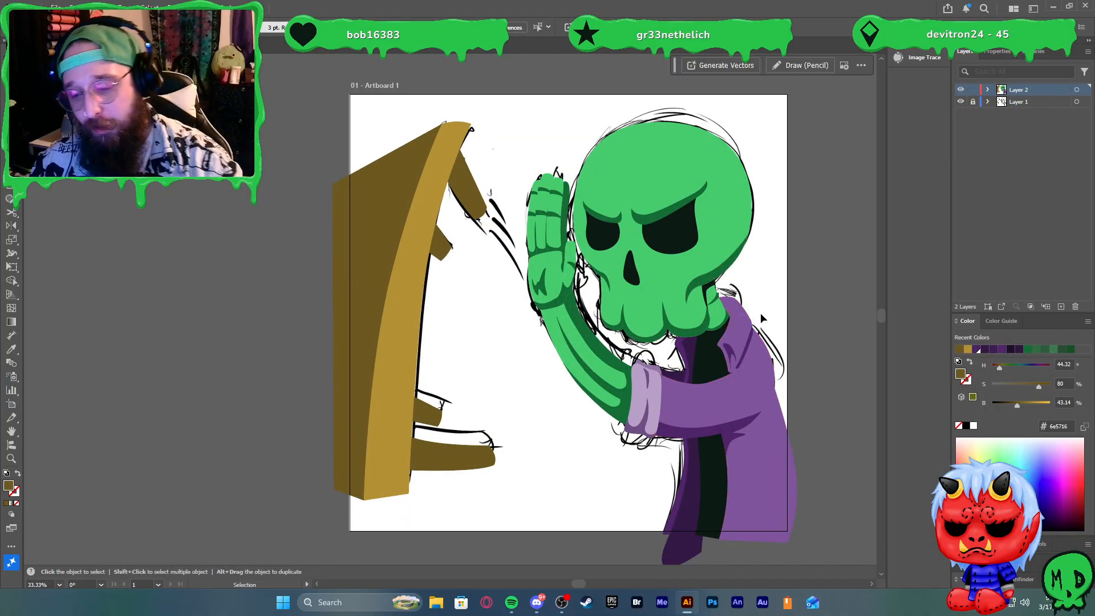
scroll(760, 317, up, 1)
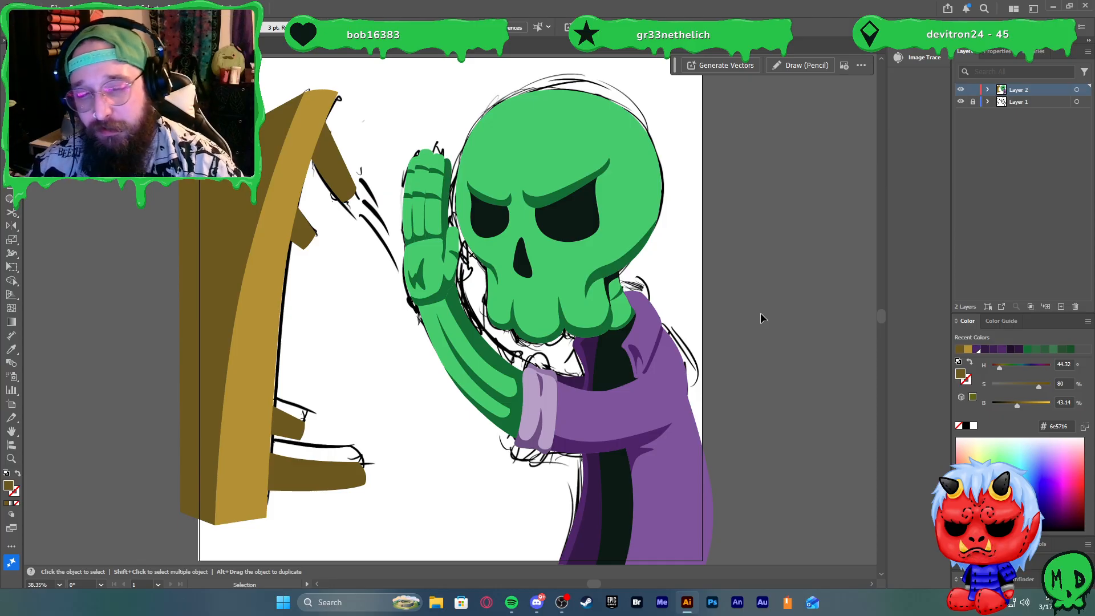
scroll(279, 139, up, 6)
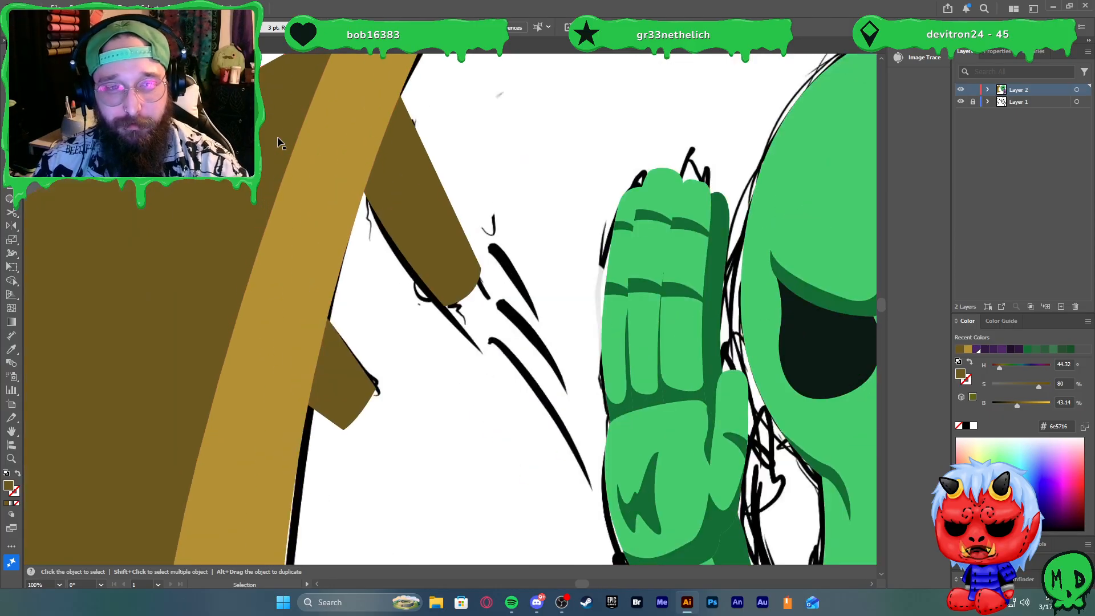
click(408, 191)
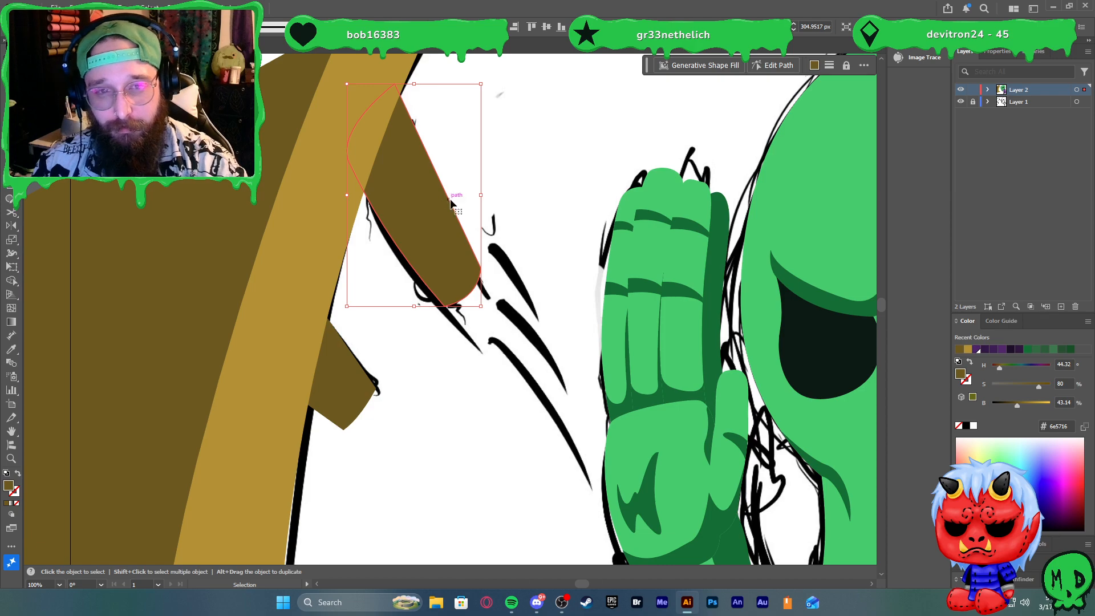
key(p)
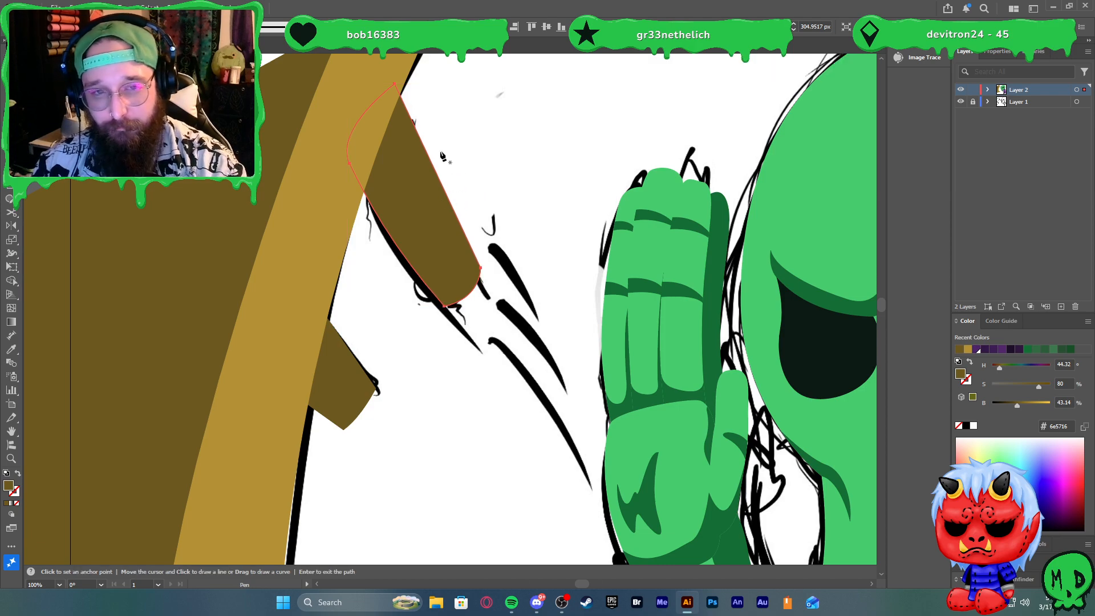
ctrl+click(444, 119)
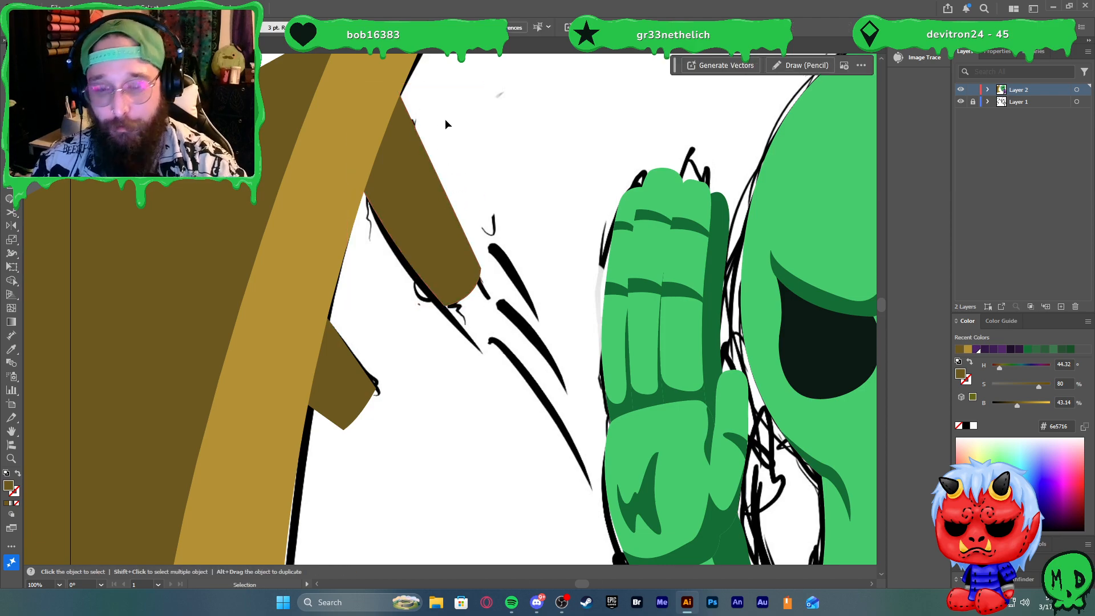
click(411, 120)
drag(392, 188, 387, 229)
drag(433, 267, 476, 230)
click(497, 263)
drag(491, 313, 488, 318)
click(442, 322)
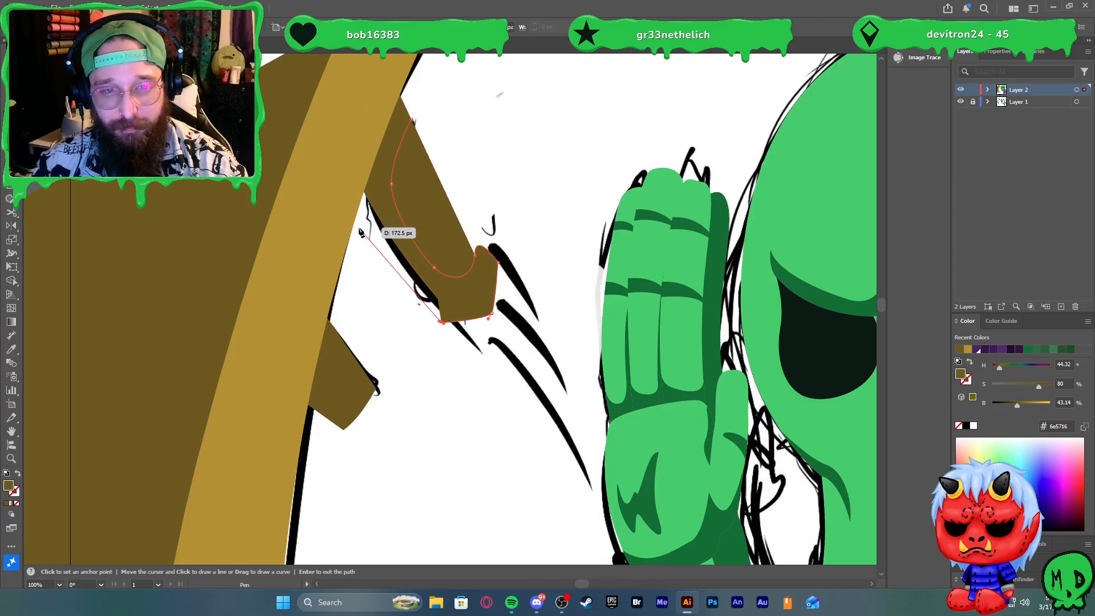
click(360, 227)
click(333, 182)
click(386, 75)
click(423, 72)
click(413, 119)
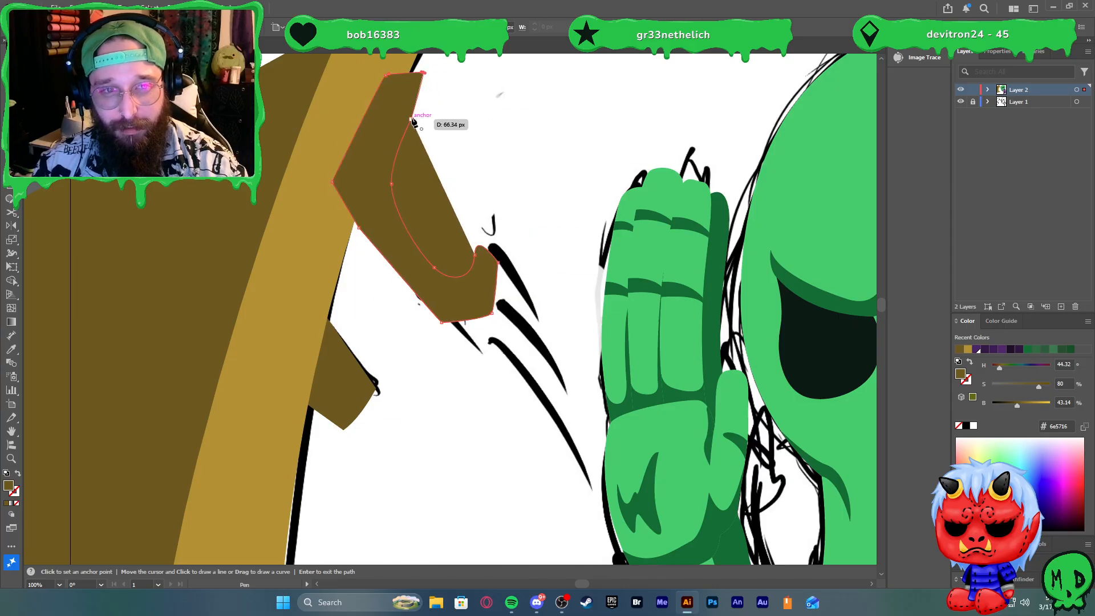
Darken the top branch's shadow shape to a brightness of about 25% for a deep brown
key(v)
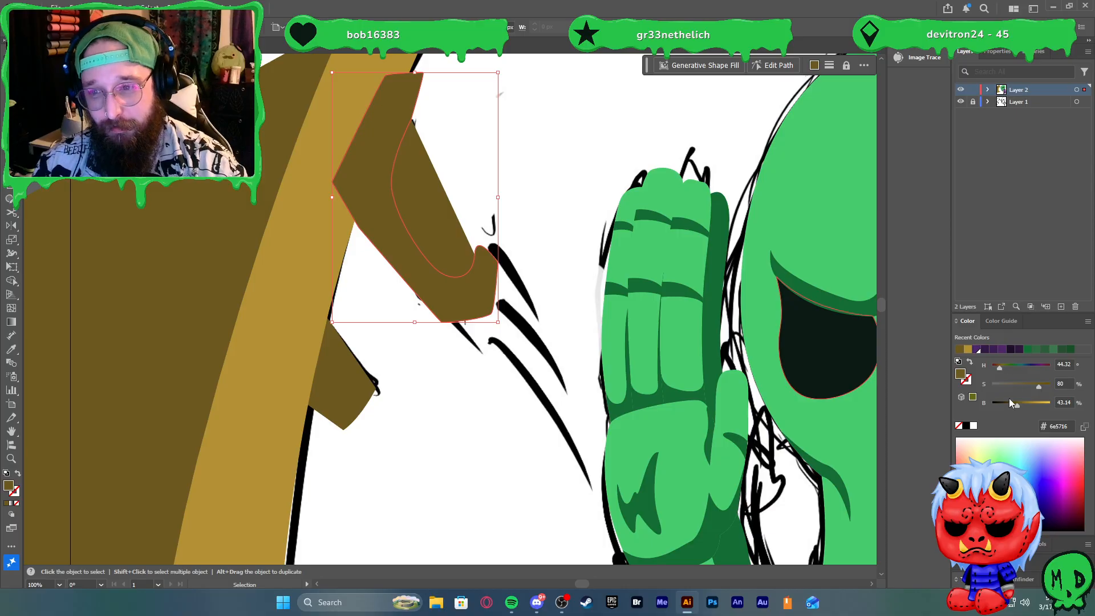
drag(1011, 401, 1000, 402)
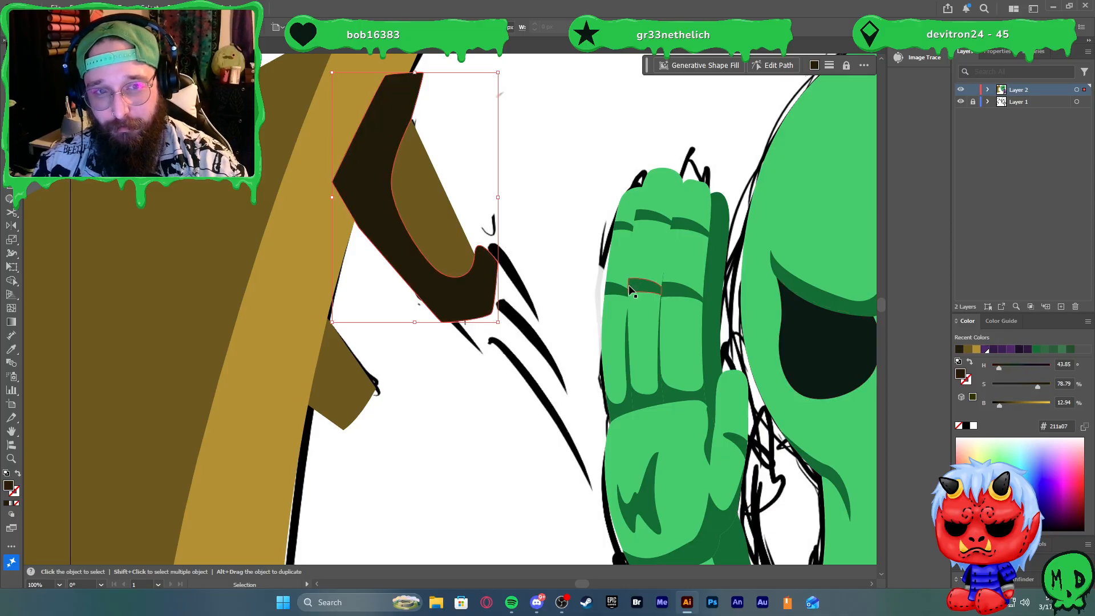
click(1006, 402)
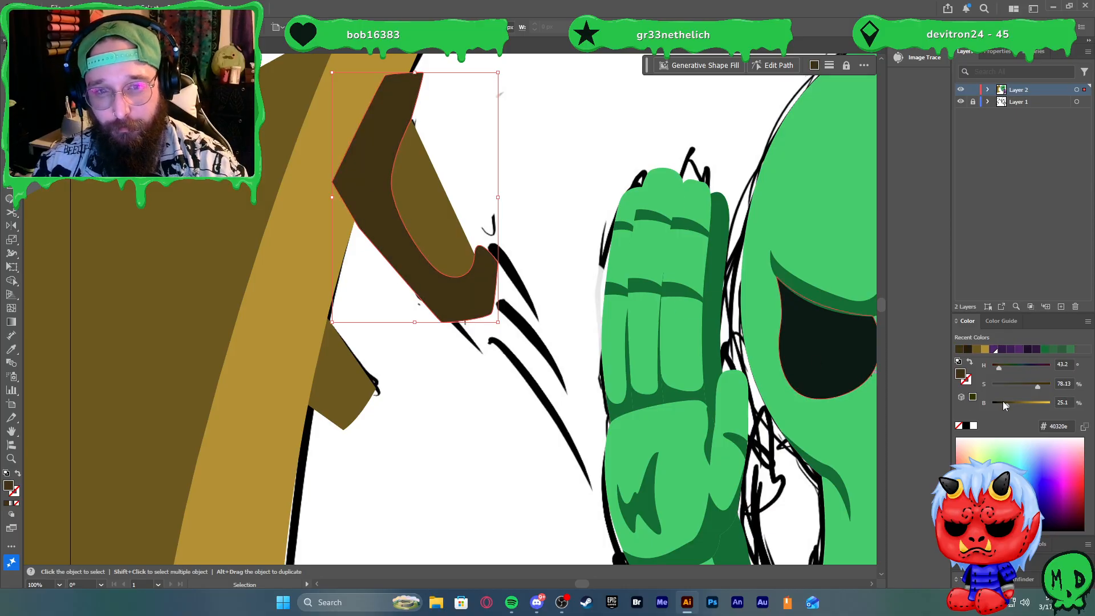
Trim the dark shadow shape to the top branch's outline with the Shape Builder, removing the excess outside the branch, and deselect
shift+click(443, 215)
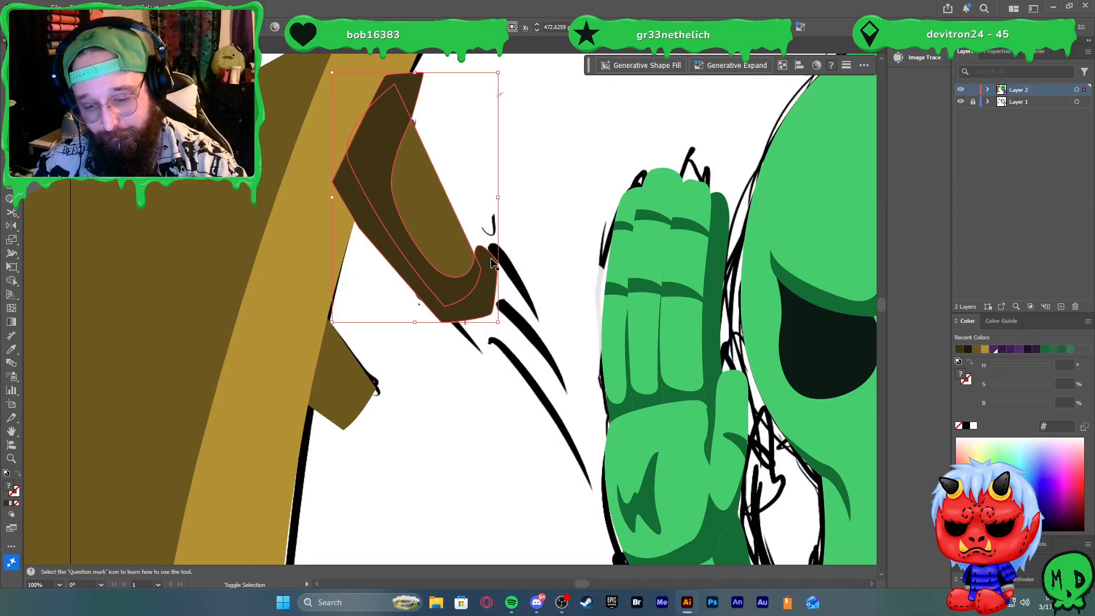
key(shift+m)
click(490, 282)
key(v)
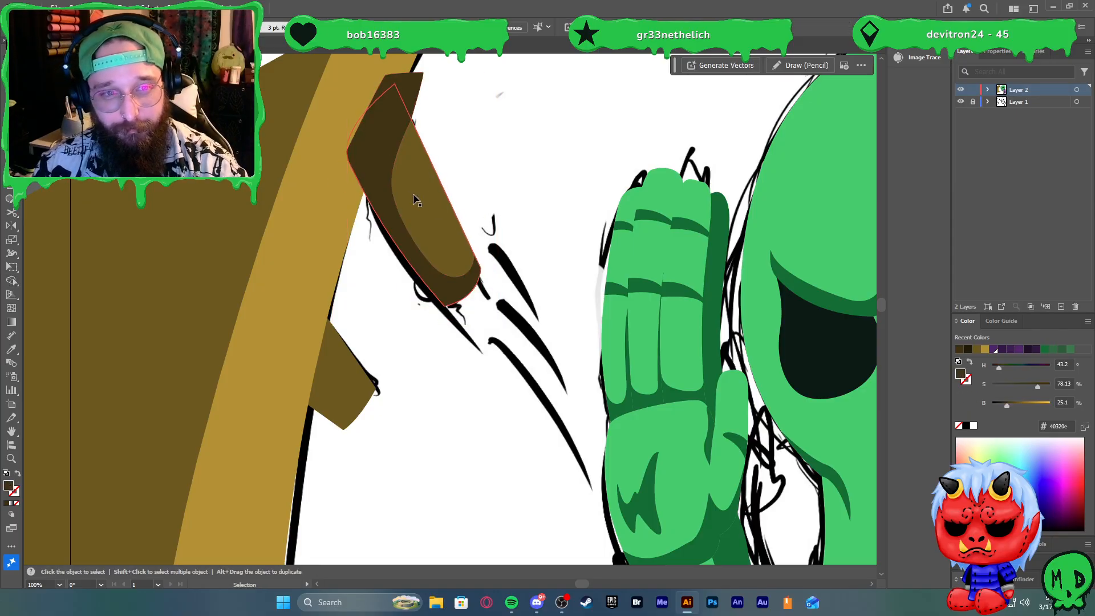
shift+click(419, 204)
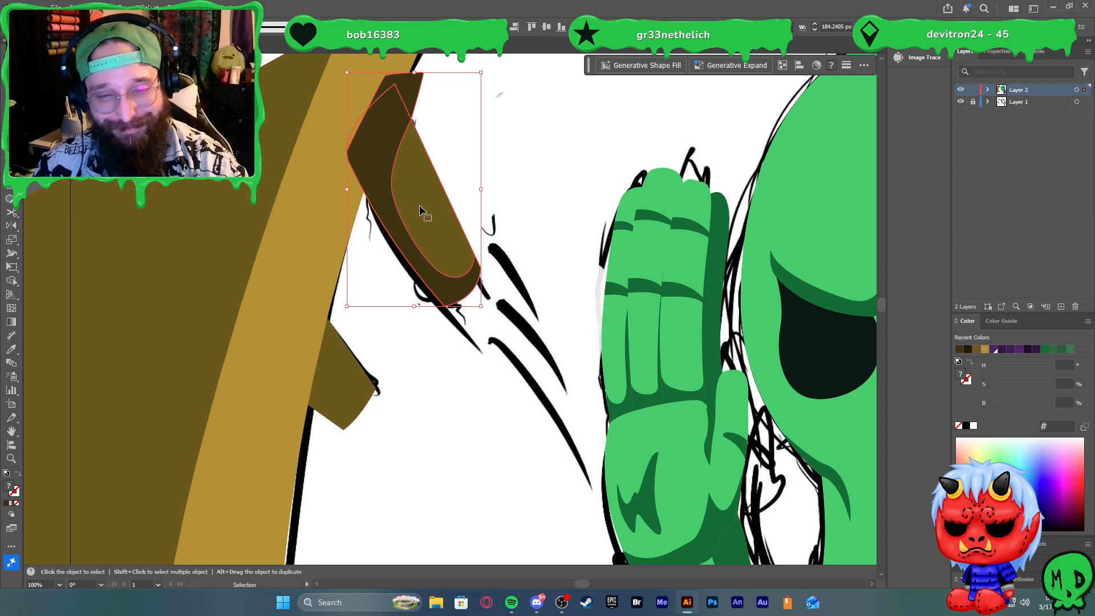
key(shift+m)
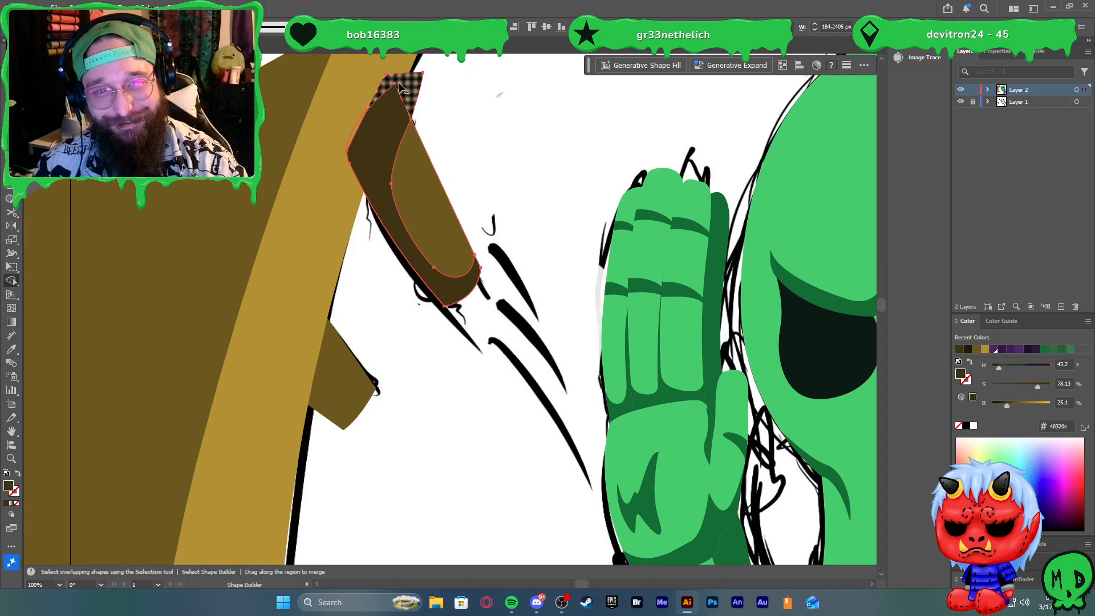
alt+click(401, 86)
key(v)
click(452, 130)
click(438, 162)
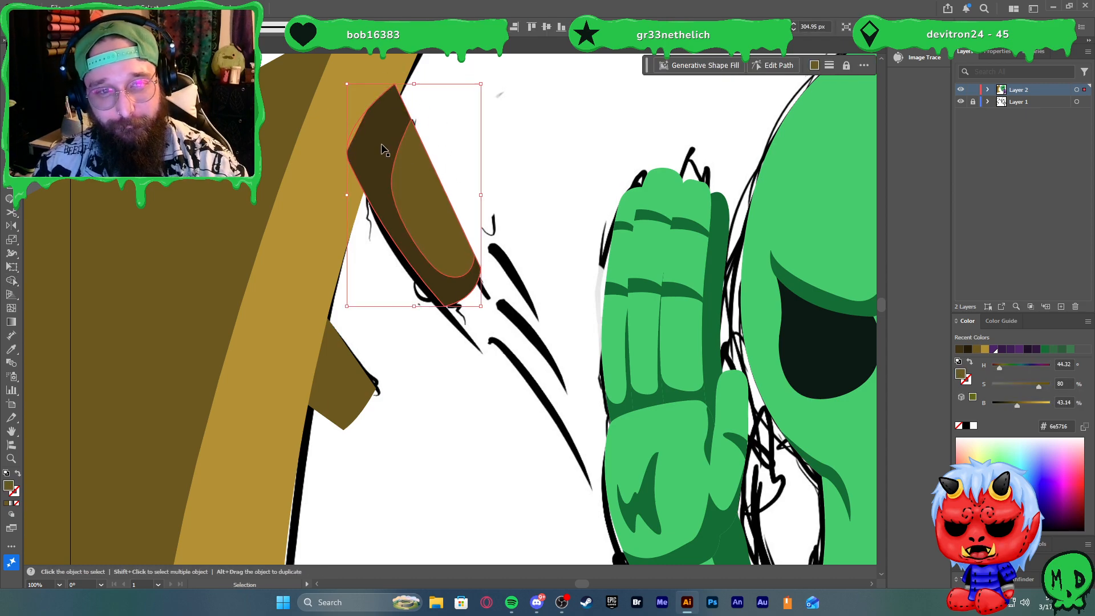
shift+click(425, 150)
click(536, 163)
Fill the short branch below the top one with the deep brown sampled from the top branch's shadow, and deselect it
scroll(532, 185, down, 2)
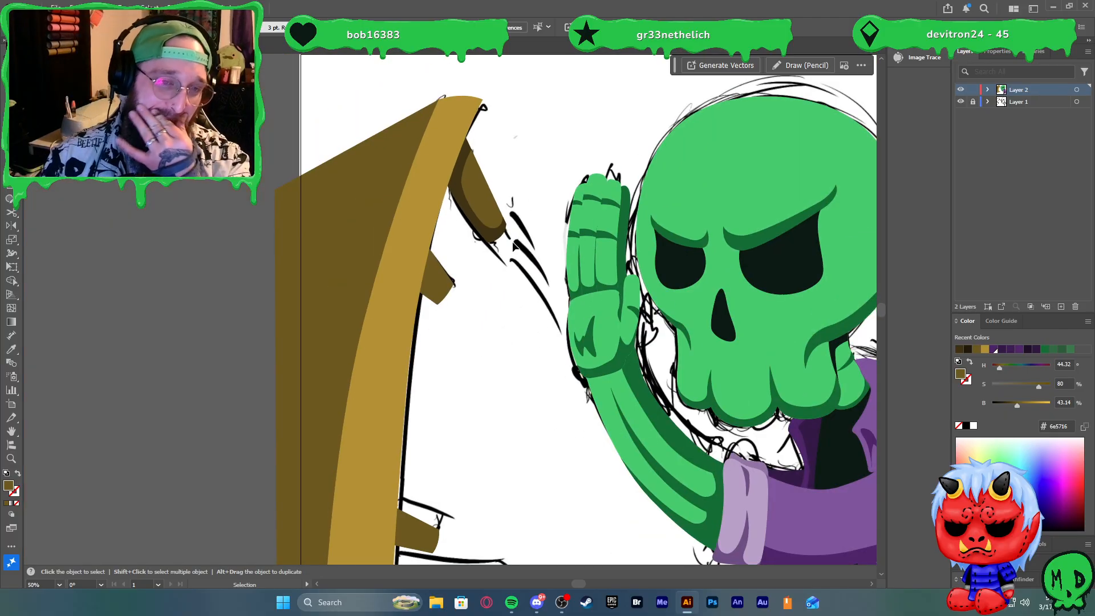
scroll(467, 266, down, 3)
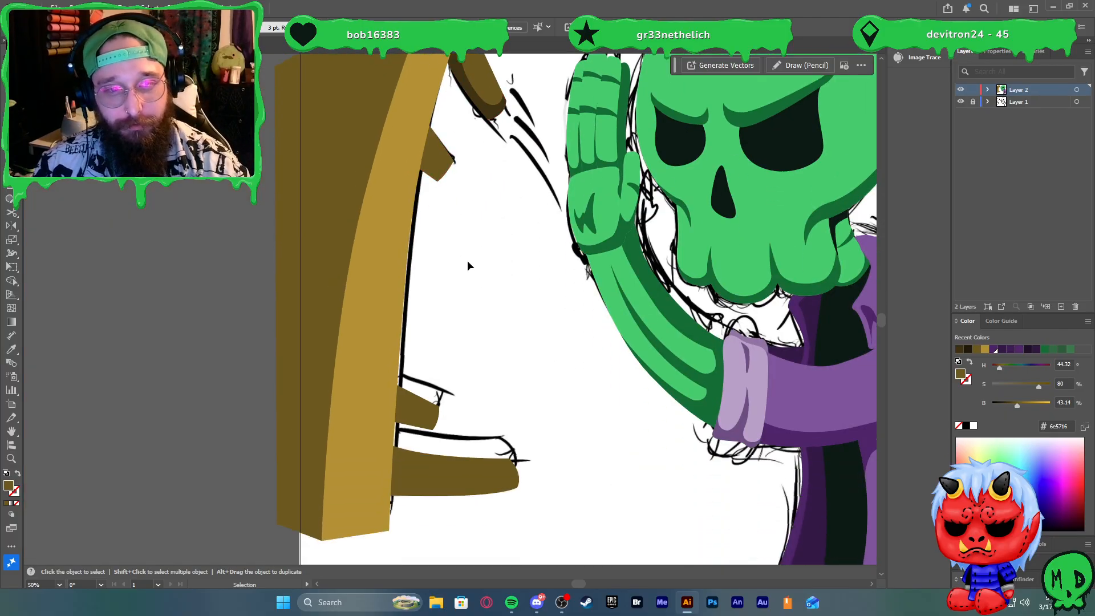
scroll(435, 198, up, 2)
click(441, 200)
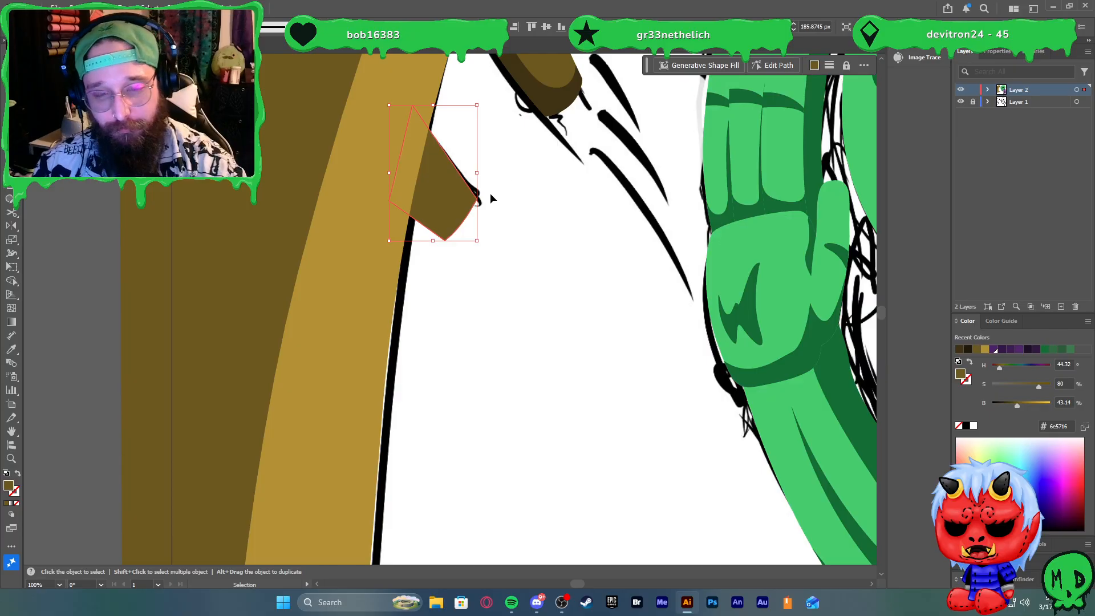
key(i)
click(546, 102)
key(v)
click(552, 205)
Fill the short branch above the bottom one with the same sampled deep brown, undoing the accidental white sample, and deselect it
scroll(552, 206, down, 3)
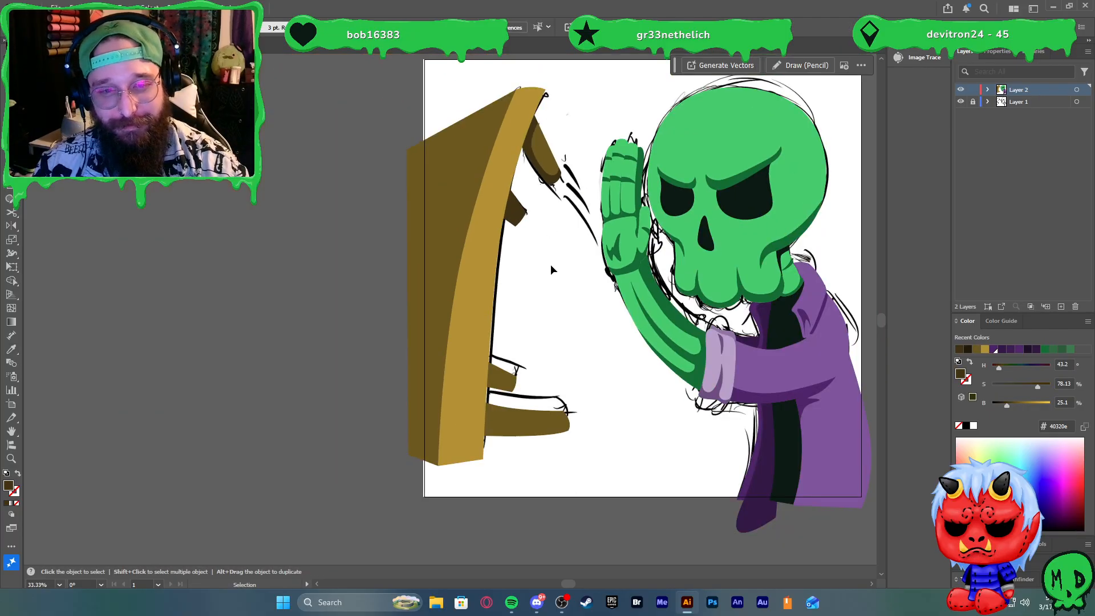
scroll(508, 304, up, 1)
click(495, 299)
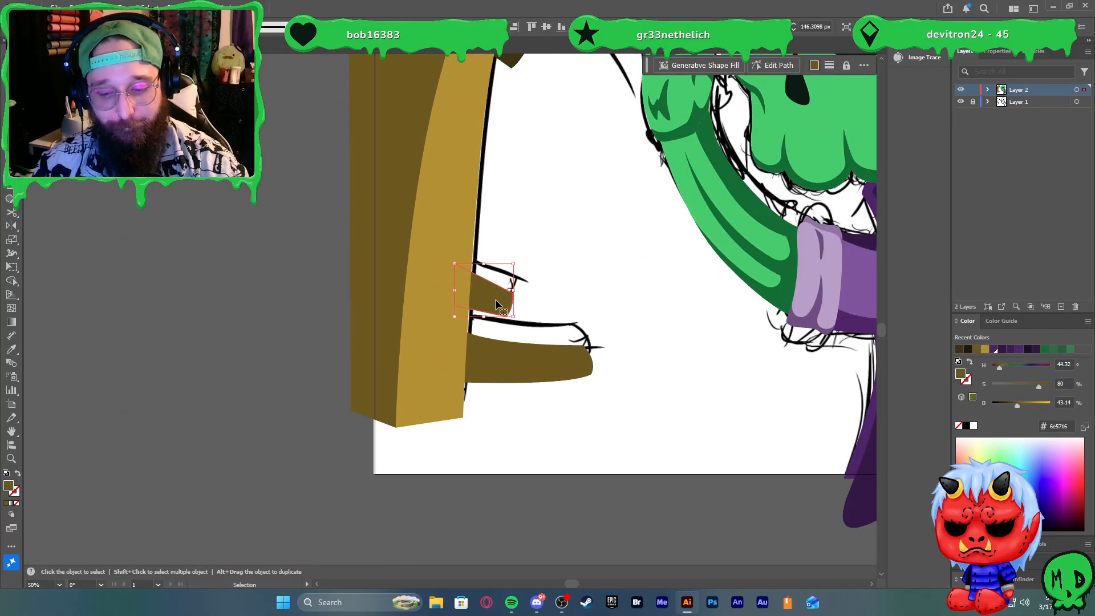
key(i)
click(514, 66)
click(552, 198)
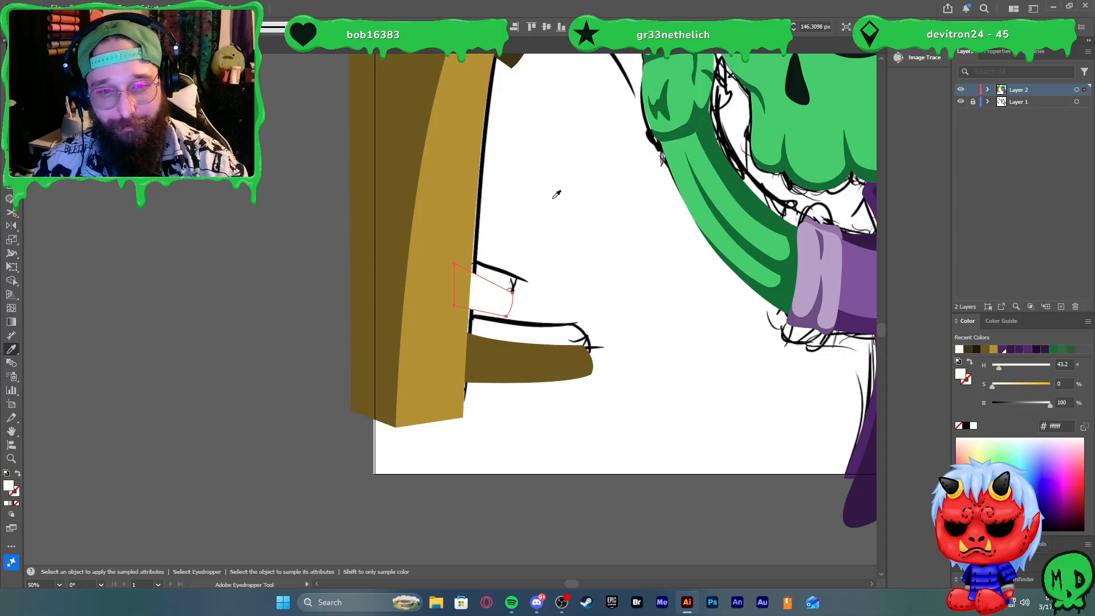
key(ctrl+z)
key(v)
click(567, 308)
Draw a closed deep brown shadow shape with the Pen tool, curving through the bottom branch and enclosing its underside
scroll(581, 343, up, 1)
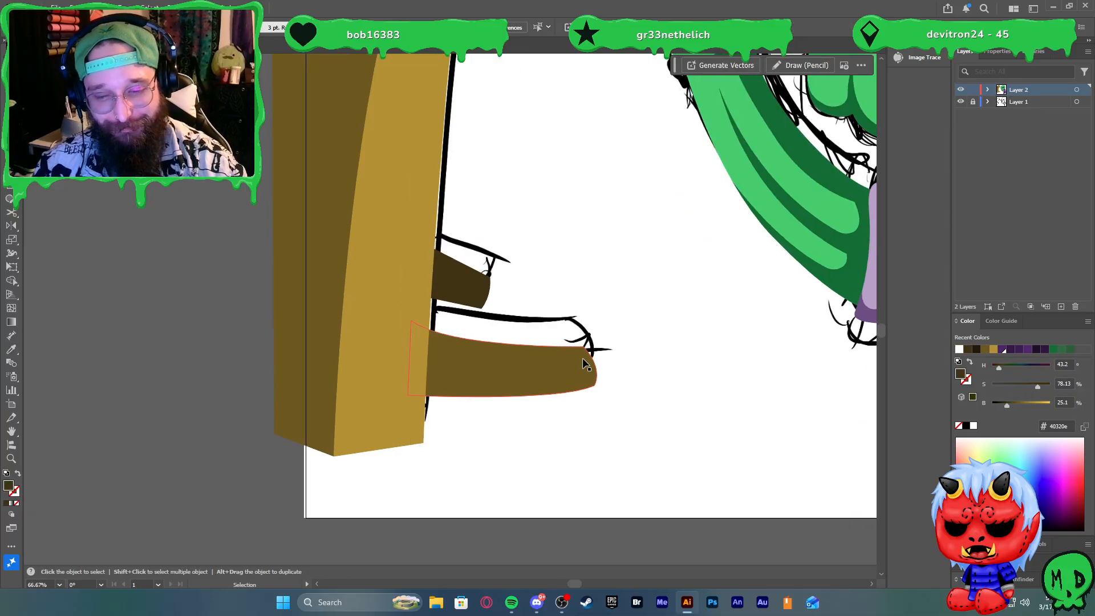
key(p)
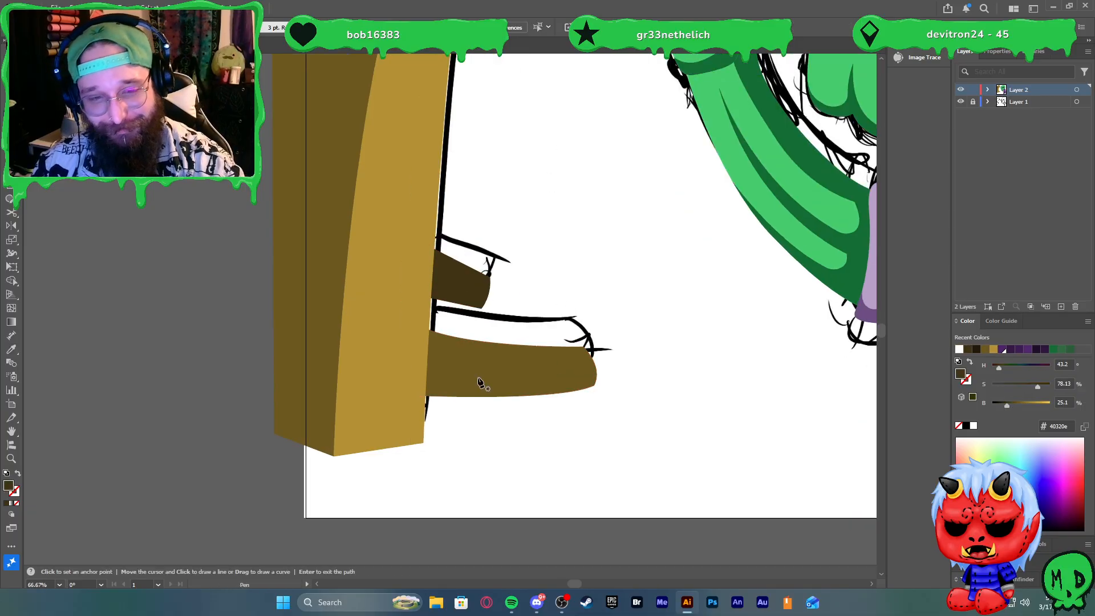
click(421, 347)
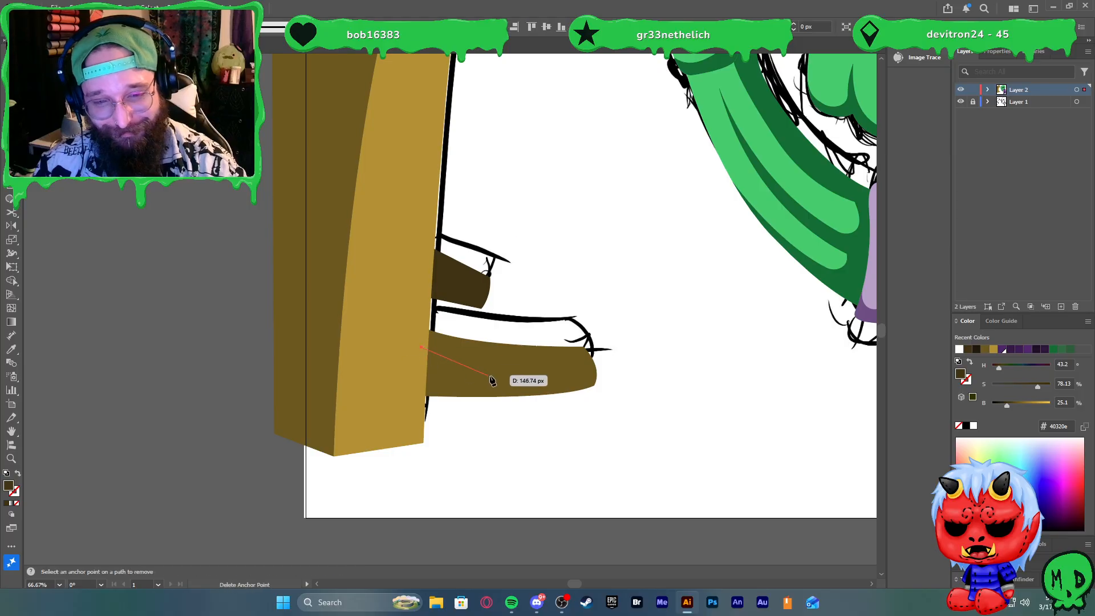
drag(532, 380, 602, 383)
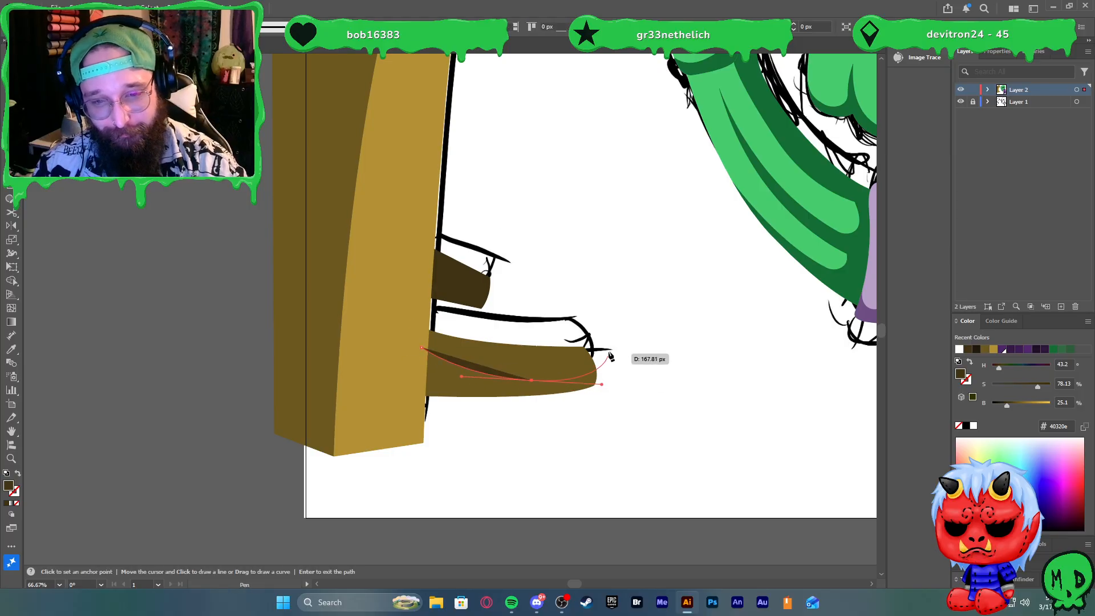
click(619, 403)
click(473, 419)
click(396, 409)
scroll(398, 388, up, 1)
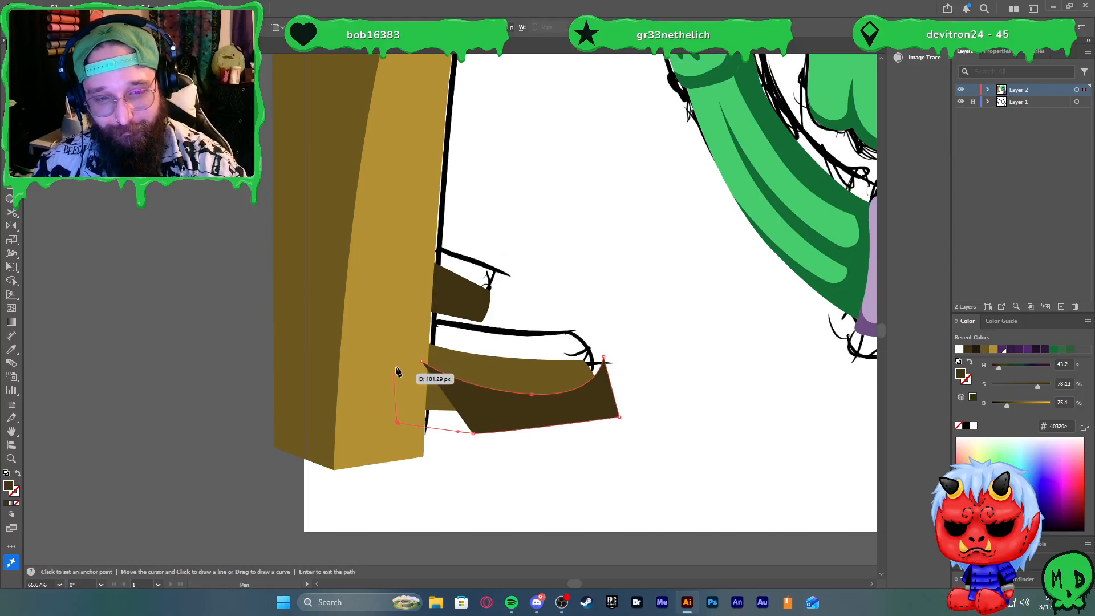
click(395, 362)
click(423, 362)
Trim the shadow shape to the bottom branch's outline with the Shape Builder, removing the excess around it, and deselect
key(v)
click(494, 371)
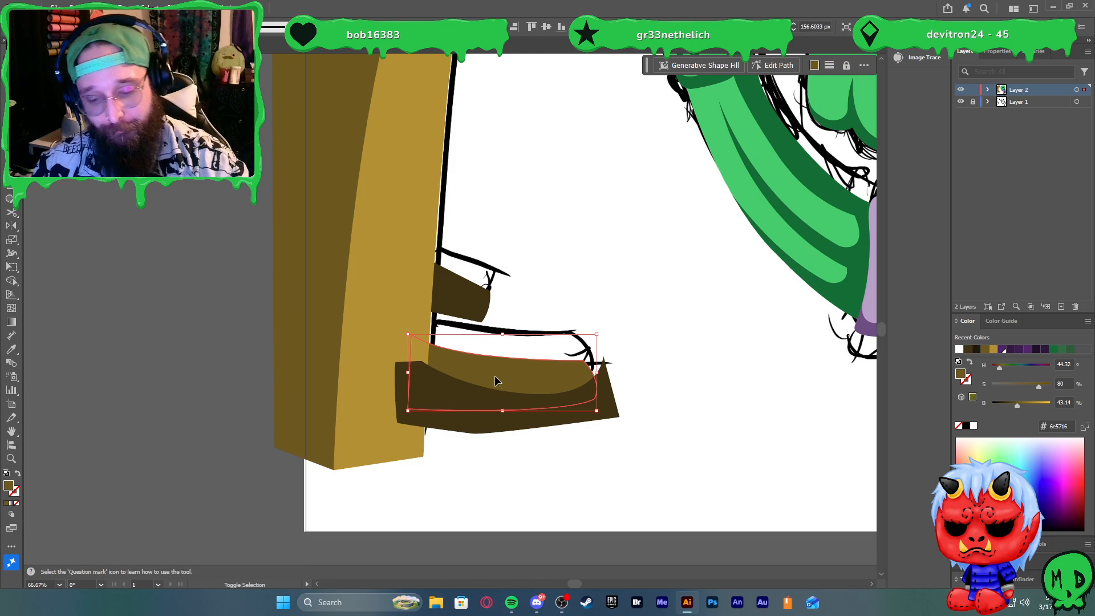
key(shift+m)
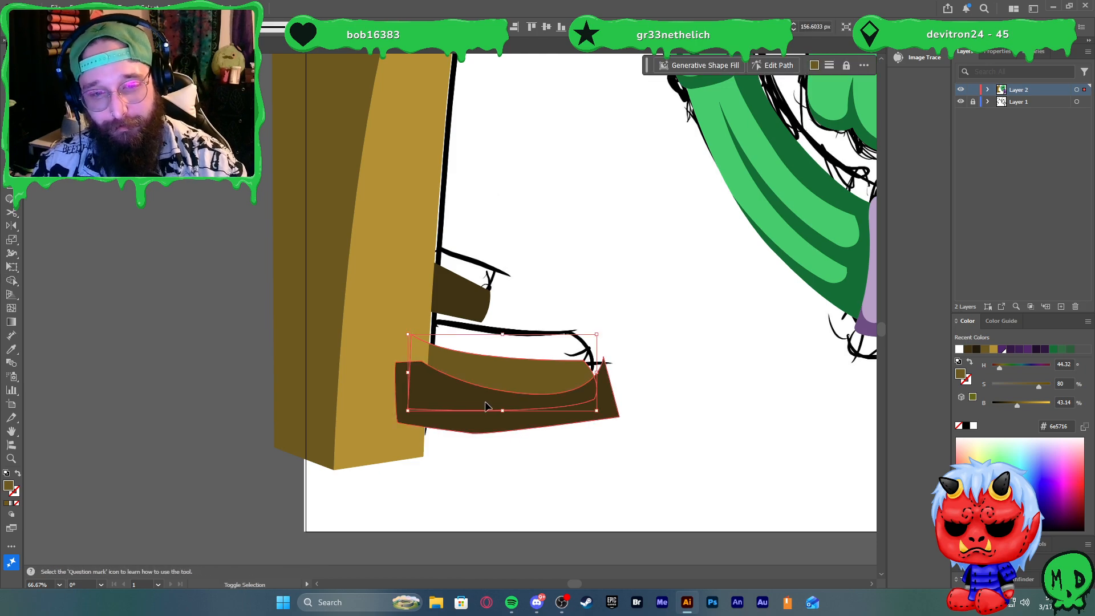
ctrl+shift+click(492, 409)
alt+click(494, 431)
key(v)
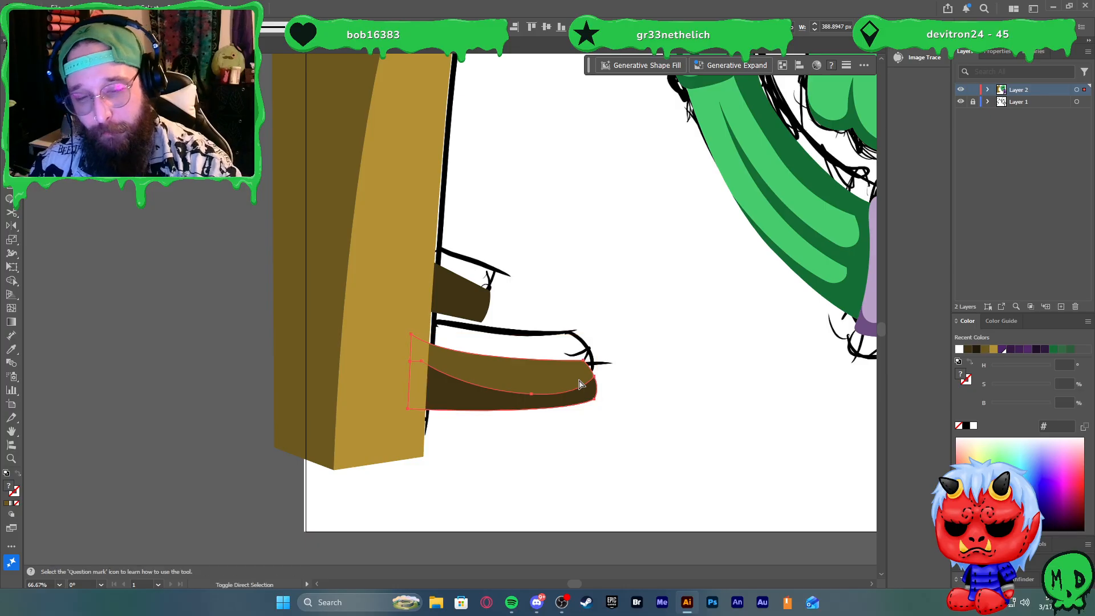
click(649, 314)
Draw a closed golden-brown shape with the Pen tool, curving around the lower part of the trunk's front face and enclosing its bottom and branch-side edges
key(ctrl+0)
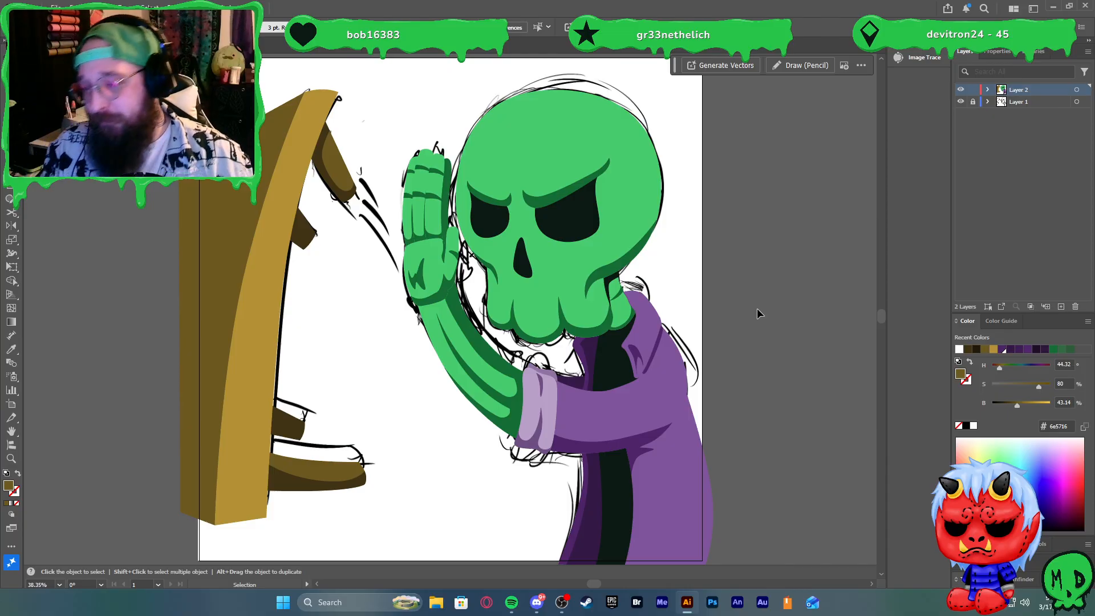
click(246, 419)
click(448, 499)
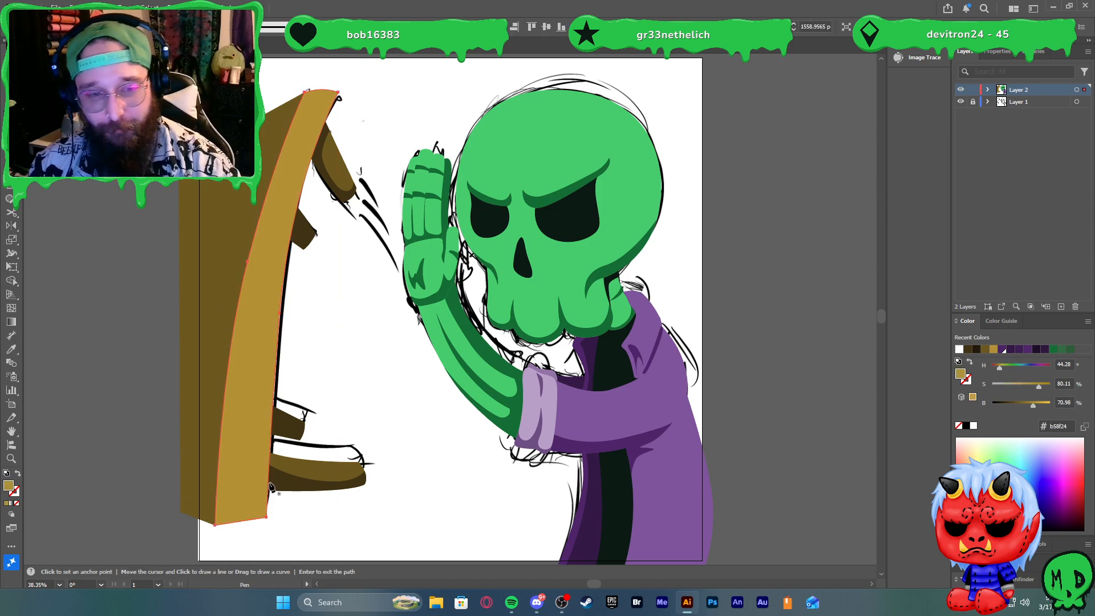
click(228, 468)
key(p)
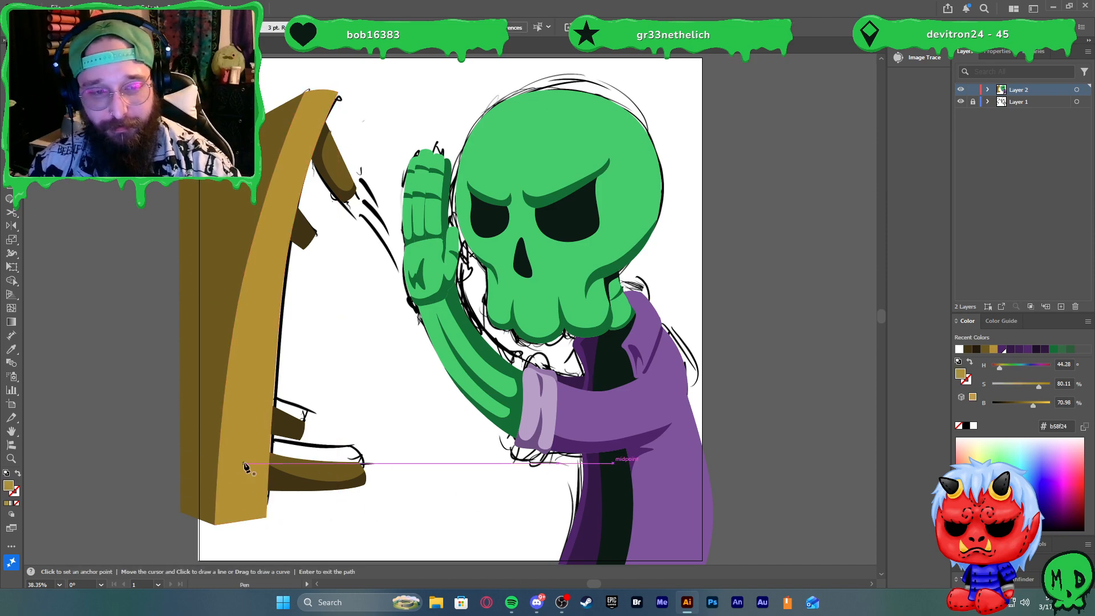
click(218, 469)
mouse_move(242, 496)
mouse_down()
mouse_move(269, 493)
mouse_move(245, 496)
mouse_up()
key(ctrl+z)
drag(257, 455, 257, 421)
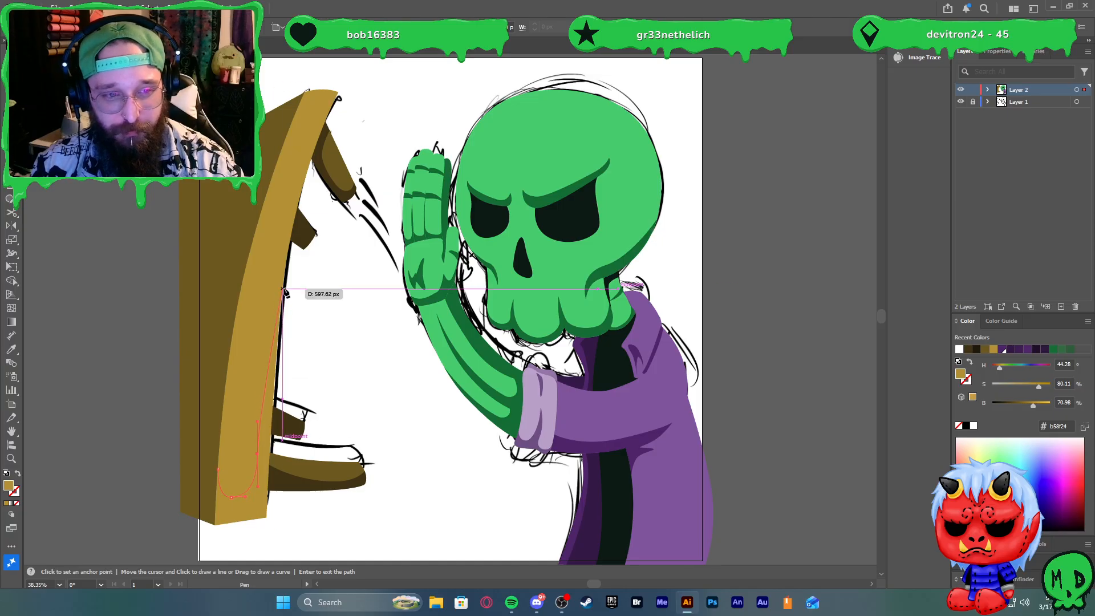
drag(282, 284, 290, 237)
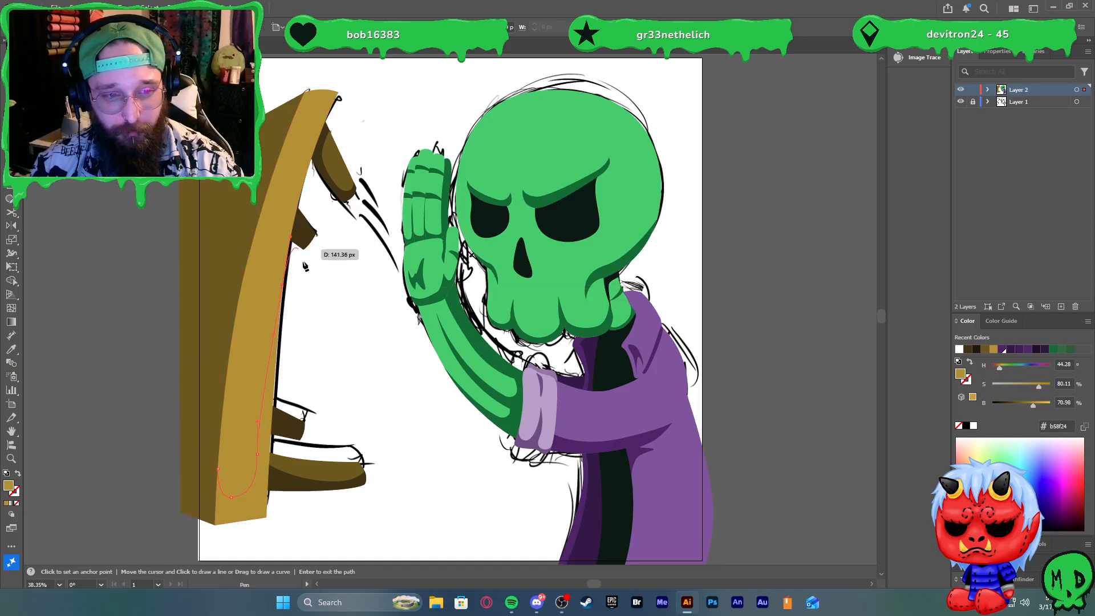
click(366, 428)
drag(315, 526, 297, 548)
drag(264, 546, 188, 528)
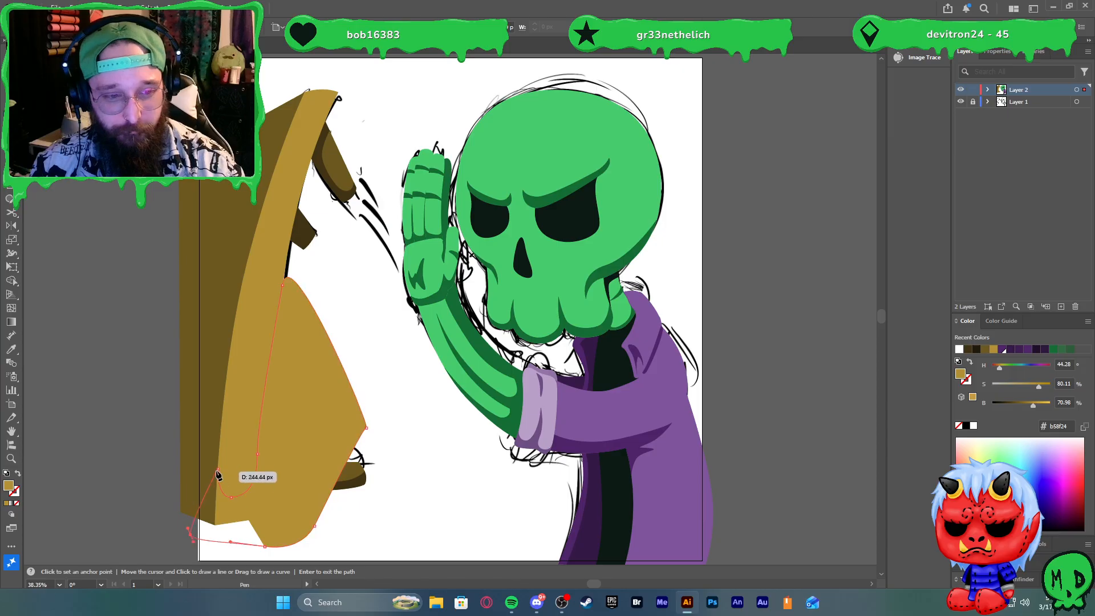
click(217, 471)
Fill the new shape with the brown sampled from the bottom branch, and trim it to the trunk's front face with the Shape Builder
key(i)
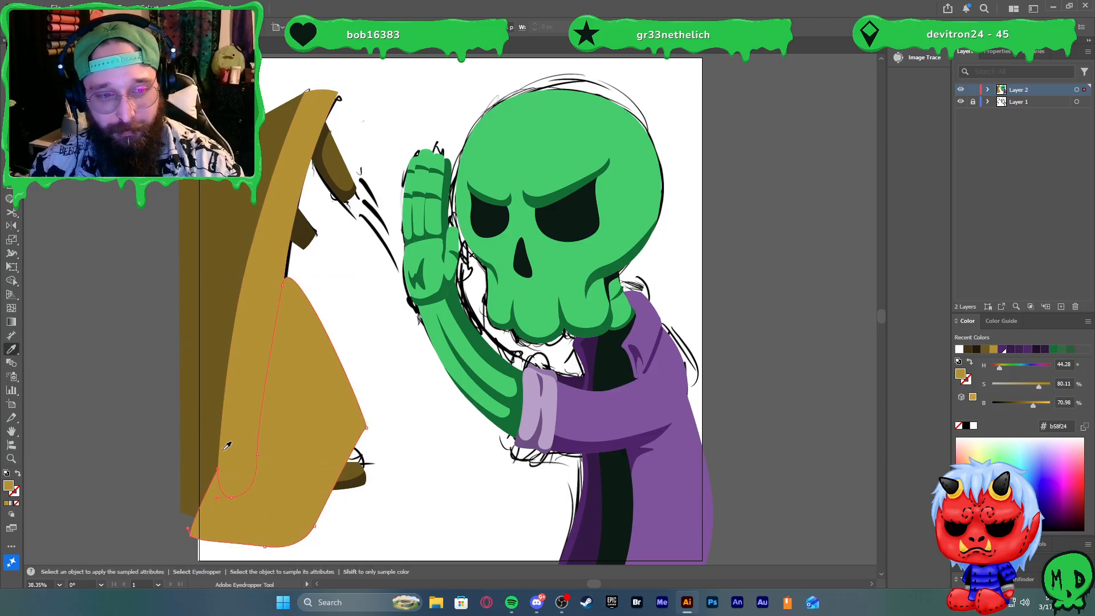
click(349, 472)
key(v)
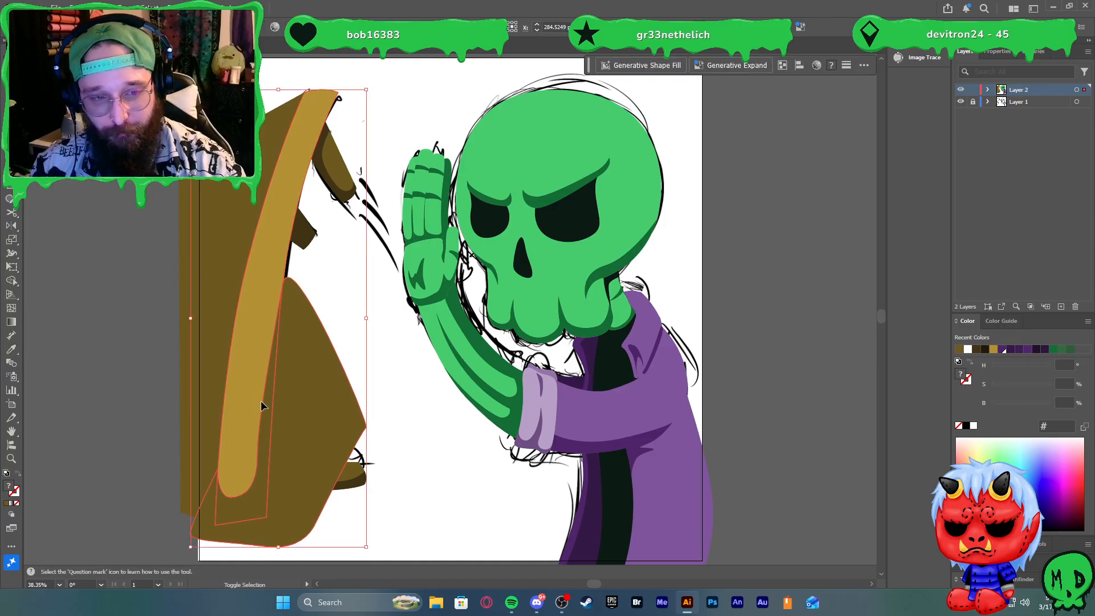
shift+click(261, 400)
key(shift+m)
alt+click(294, 423)
key(v)
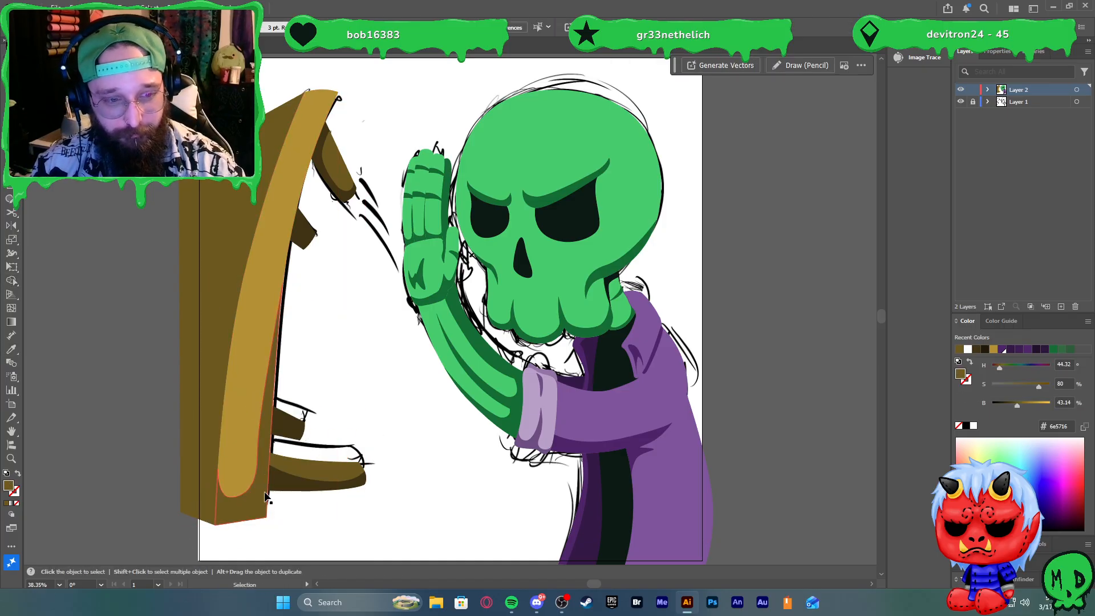
Set the brightness of the front face's shadow shape to 52.94% and deselect it
click(264, 511)
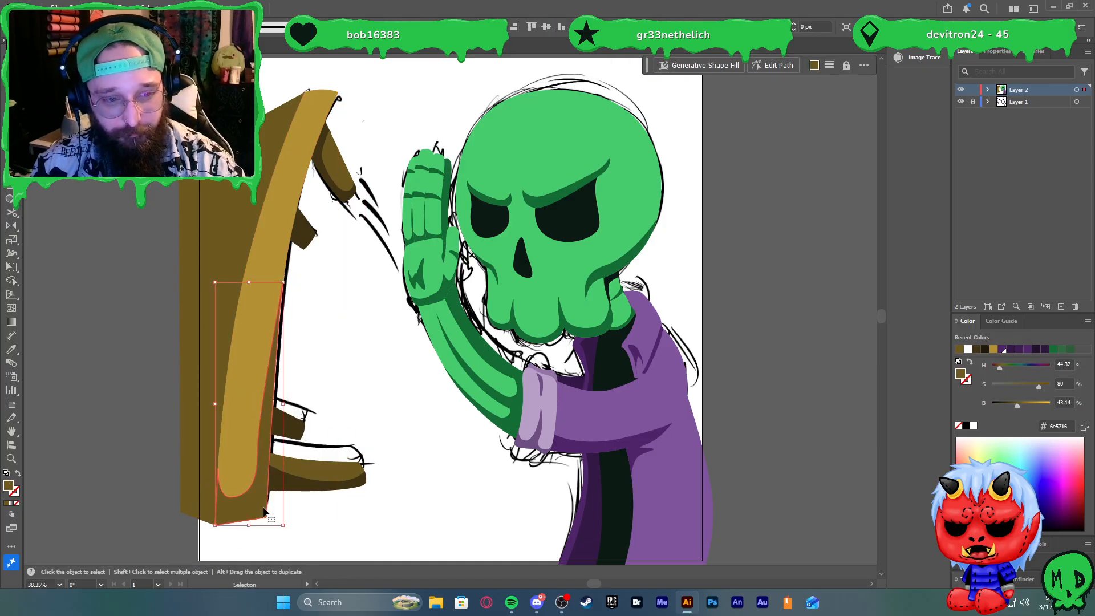
click(1021, 405)
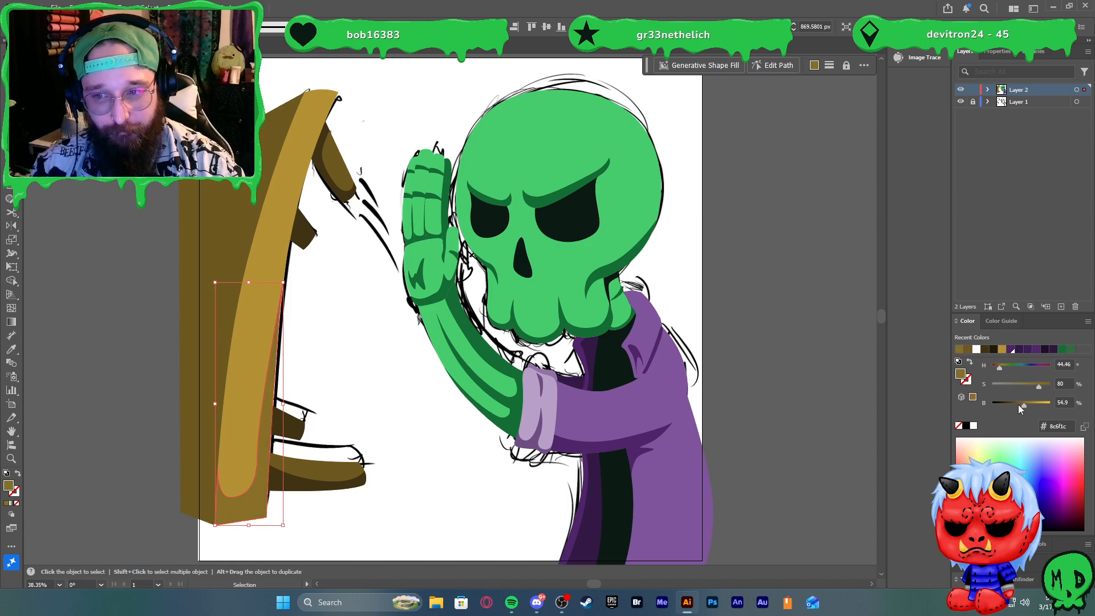
click(1018, 405)
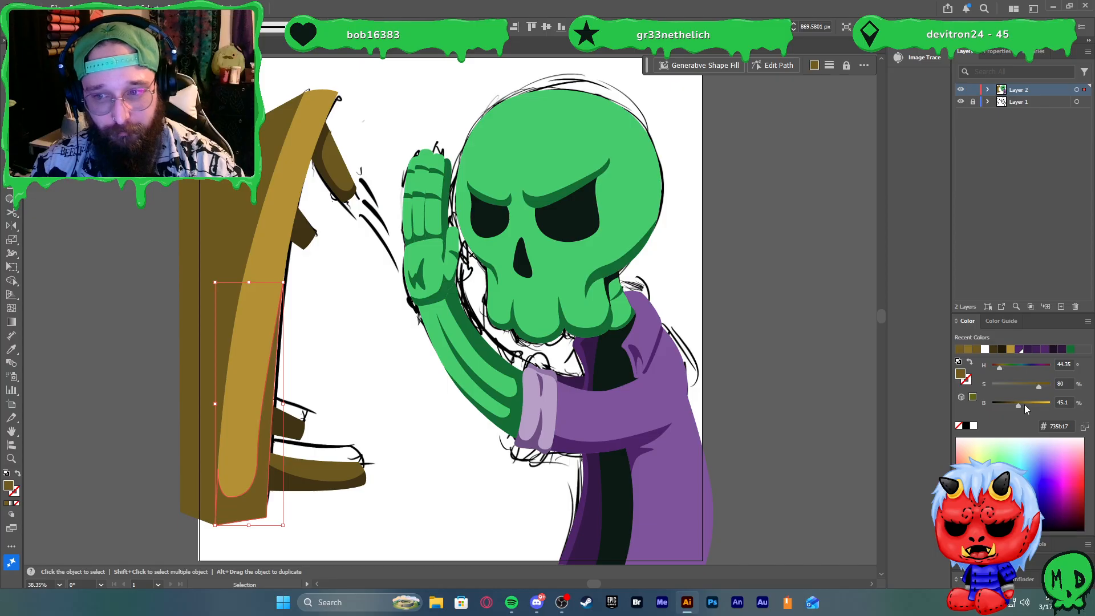
drag(1024, 405, 1021, 405)
click(436, 528)
Draw a closed Pen shape in the side face's brown, curving across the trunk's side face and enclosing its lower end
scroll(435, 527, left, 3)
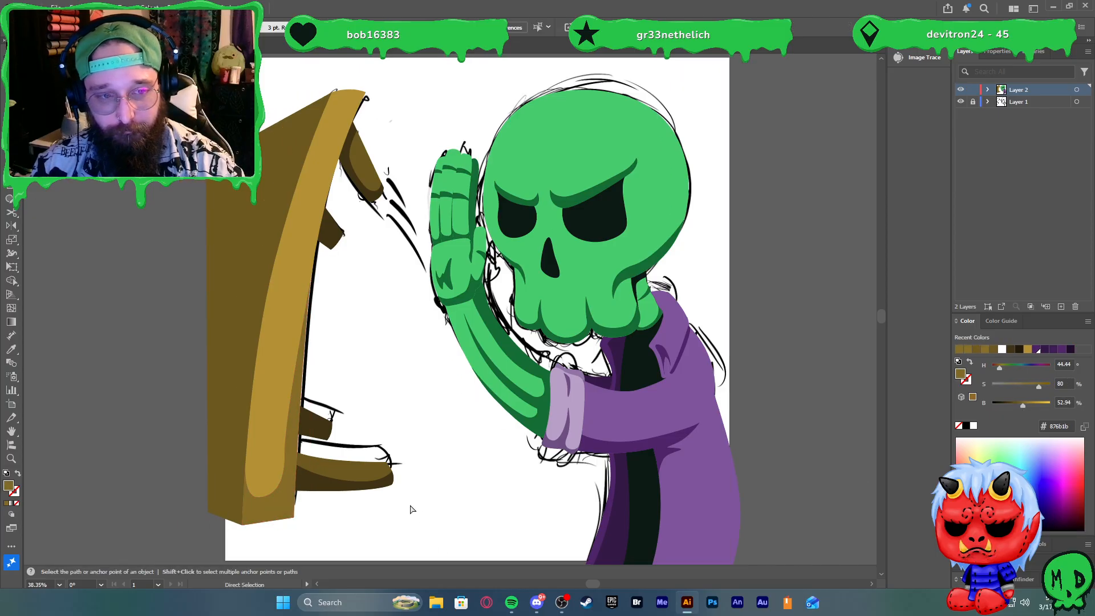
click(259, 232)
scroll(259, 232, up, 3)
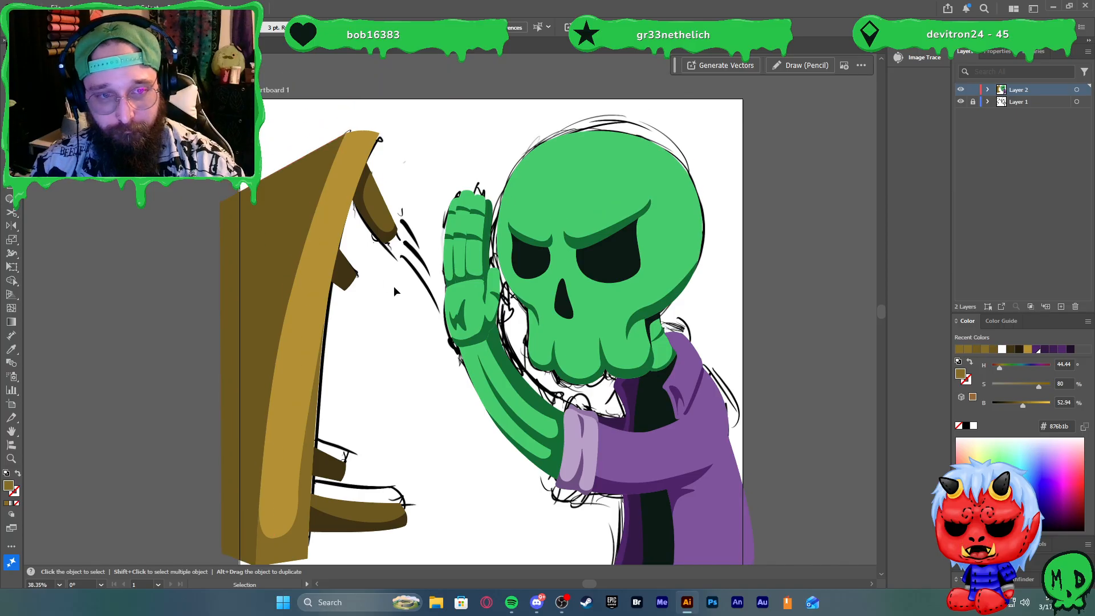
click(246, 335)
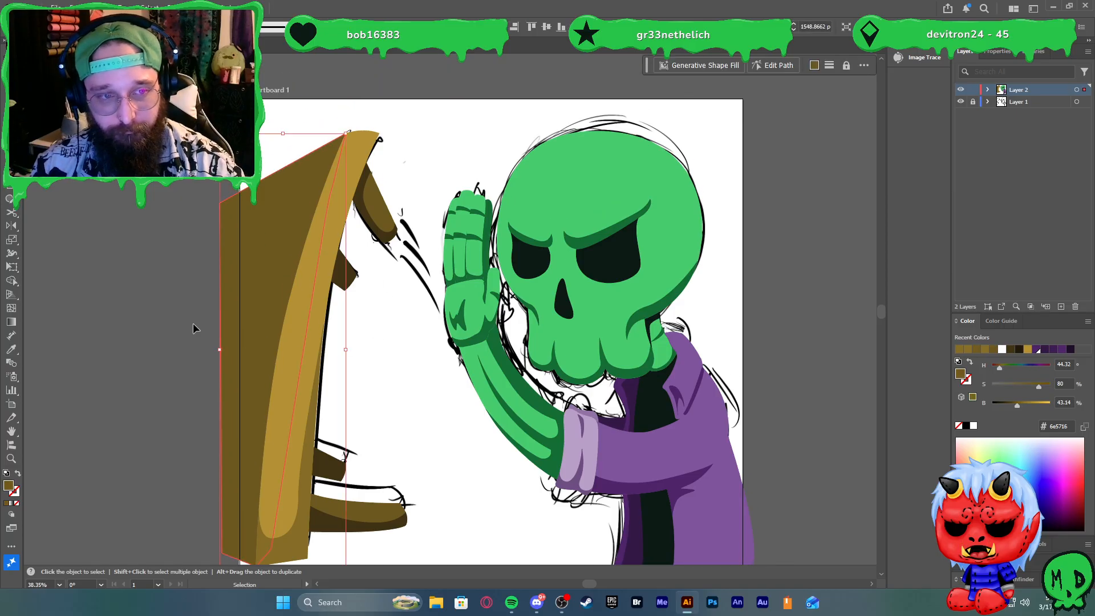
scroll(174, 326, down, 5)
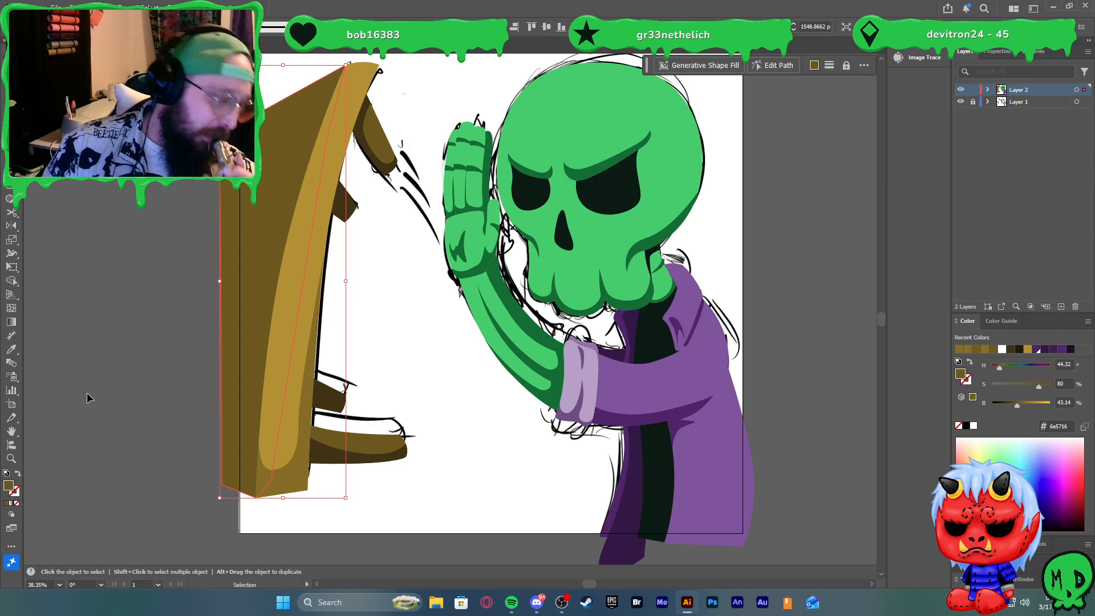
click(404, 398)
click(252, 350)
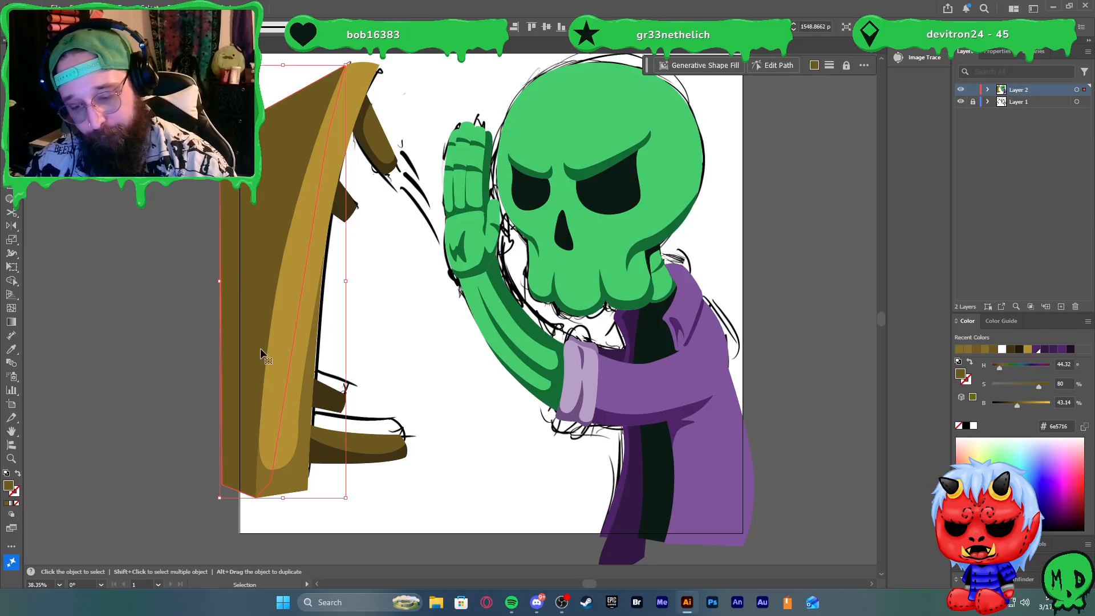
click(376, 309)
key(p)
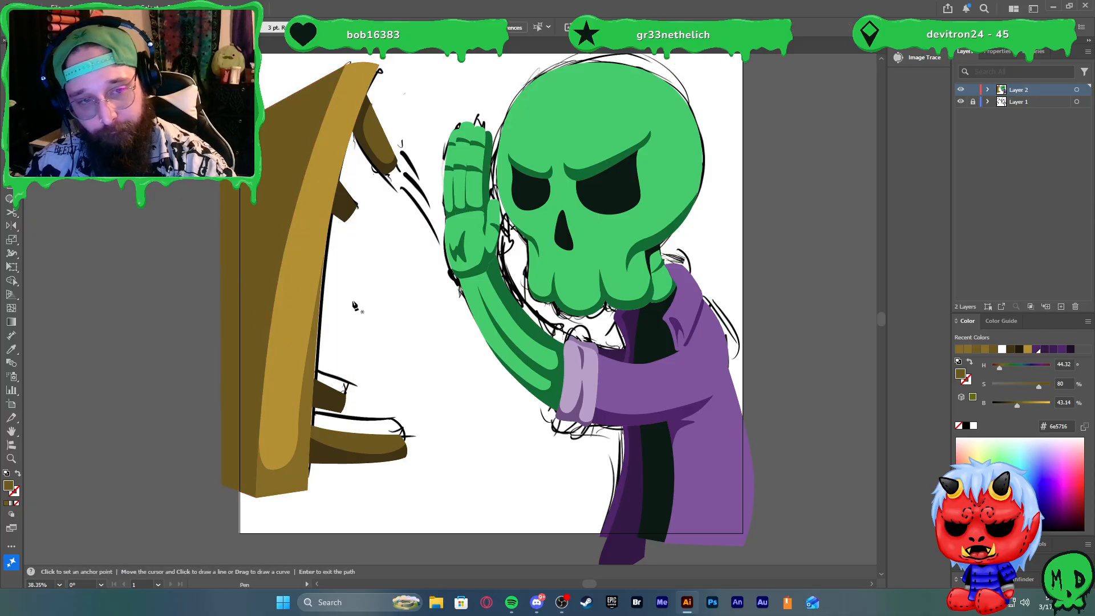
click(282, 263)
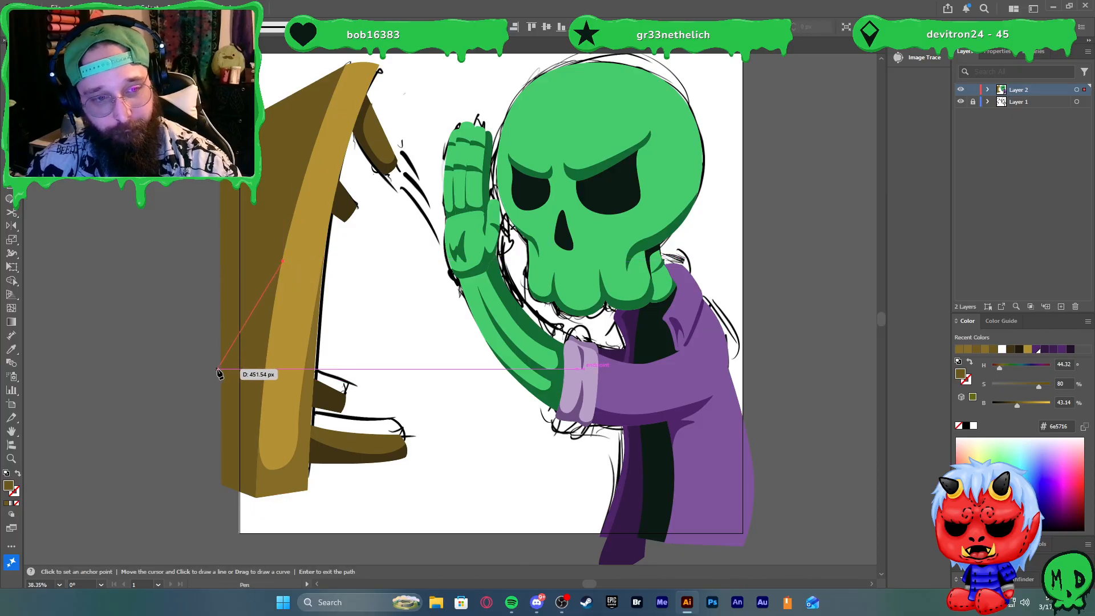
drag(221, 363, 180, 347)
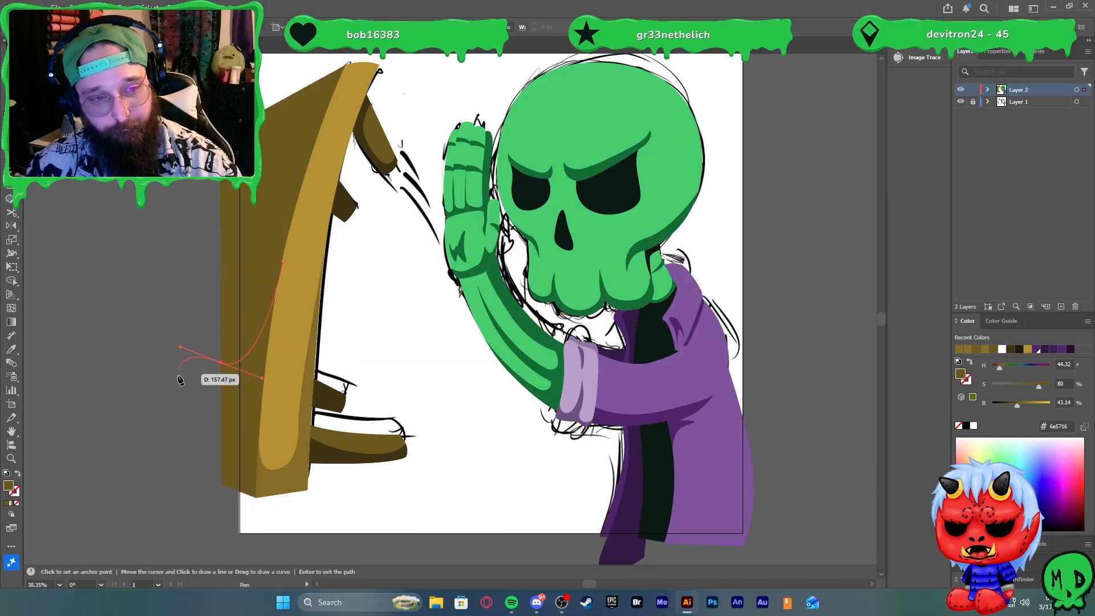
click(180, 426)
click(199, 507)
click(262, 515)
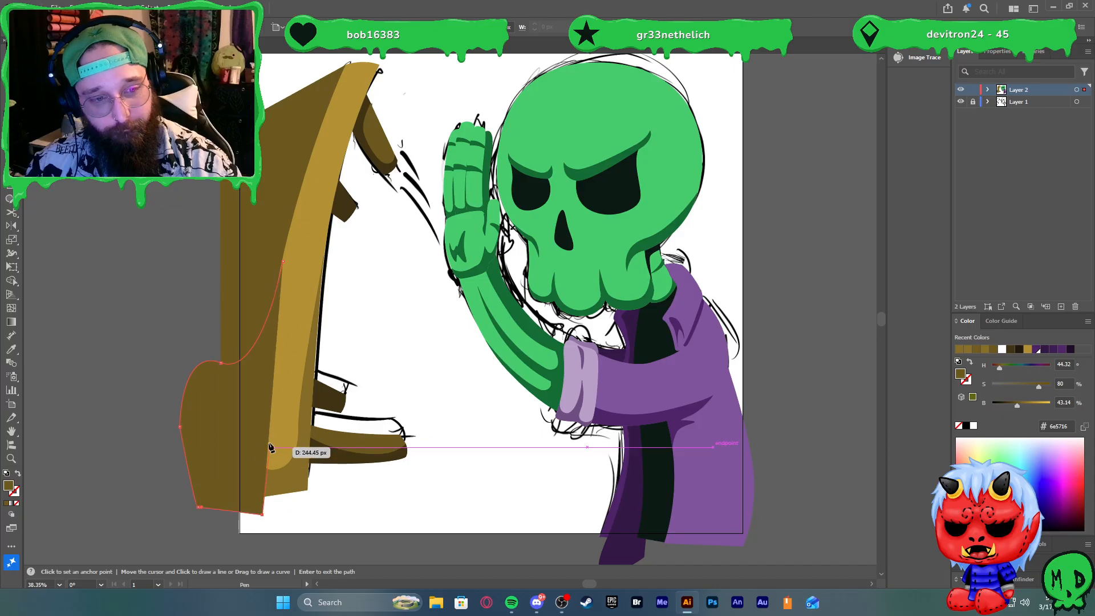
click(270, 442)
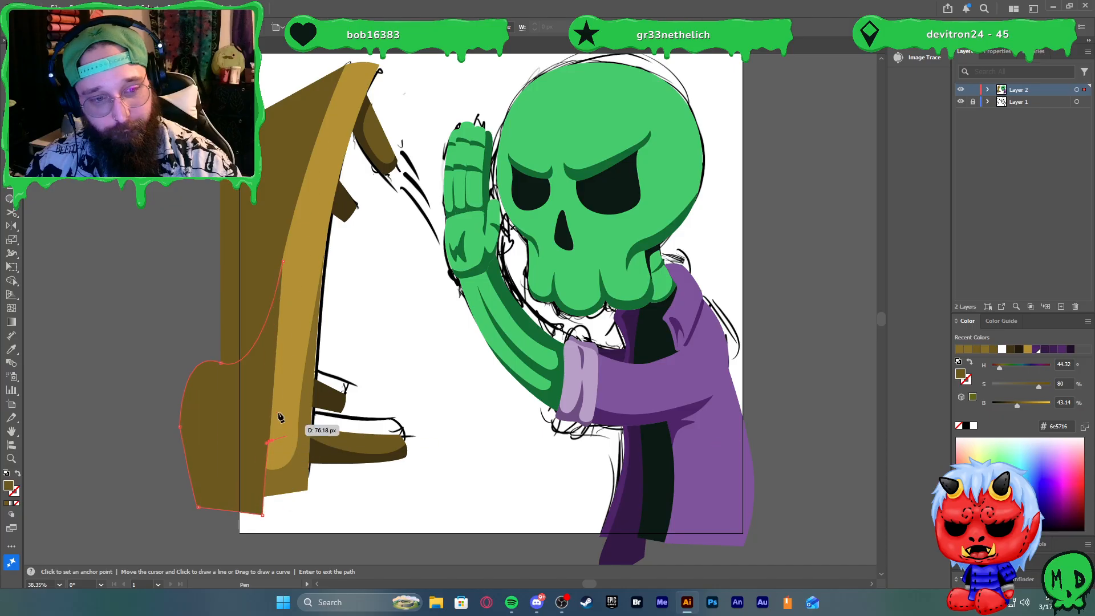
click(285, 263)
Trim the new shape to the trunk's side face with the Shape Builder, removing the excess outside the trunk
key(v)
shift+click(288, 337)
key(shift+m)
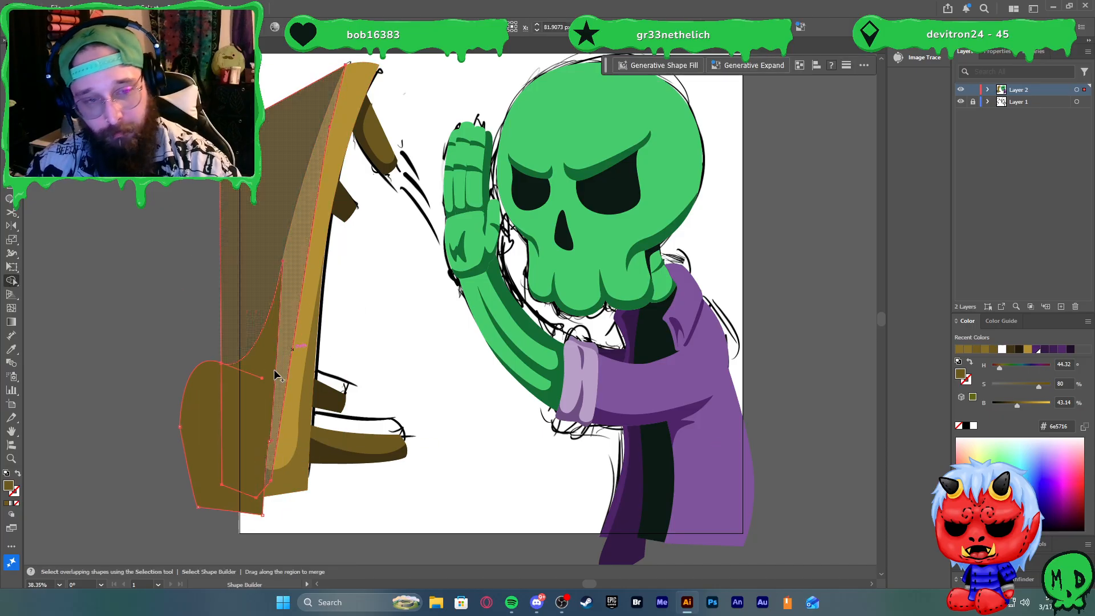
alt+click(203, 414)
key(v)
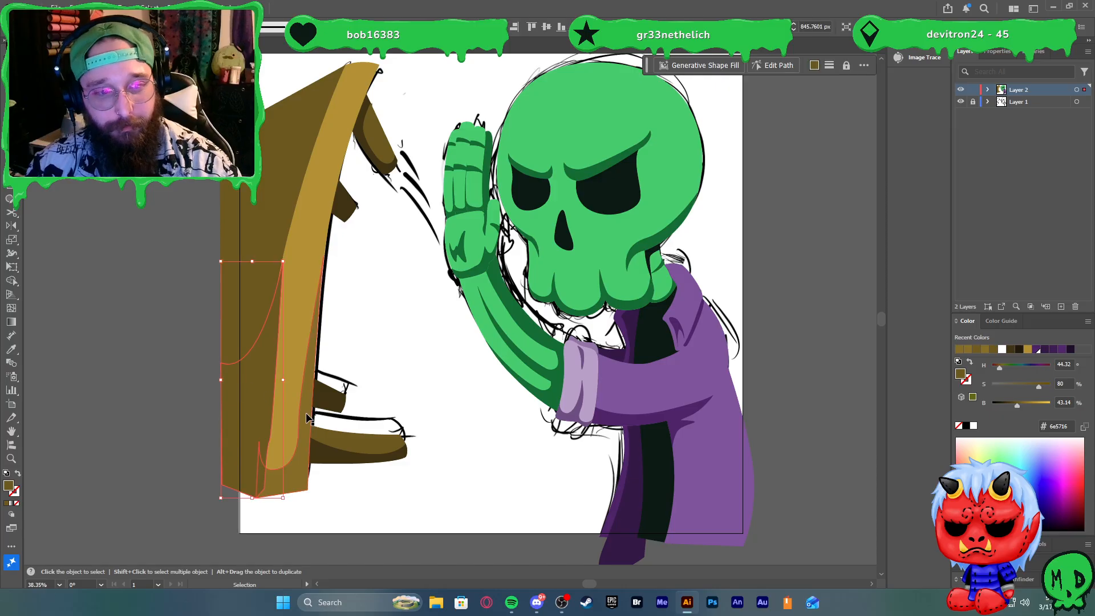
Fill the side face's shadow shape with the deep brown sampled from the bottom branch's shadow, and deselect it
key(i)
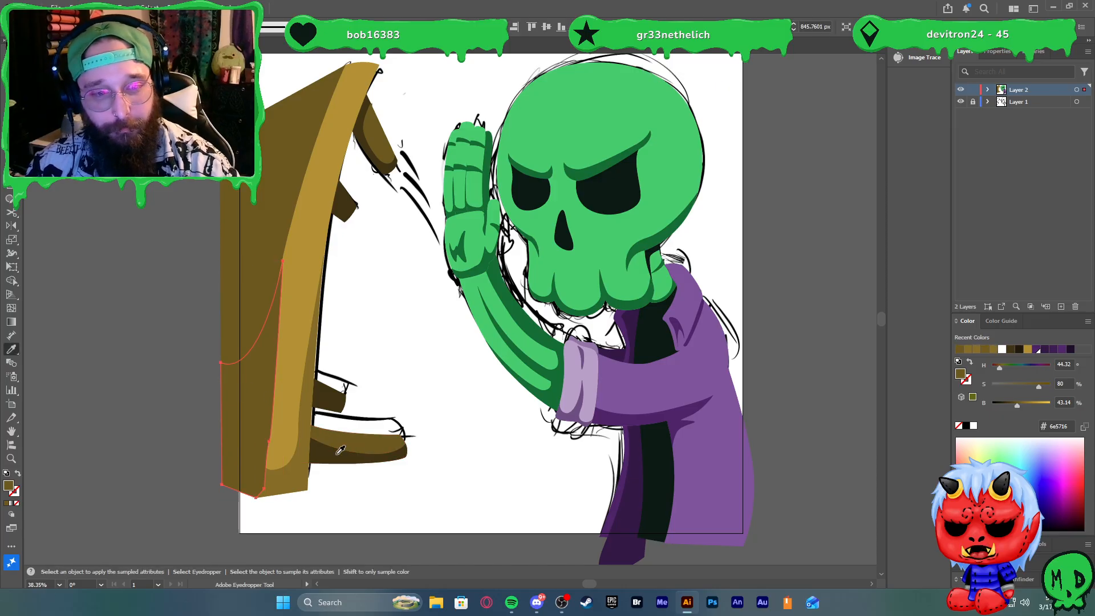
click(341, 450)
key(v)
click(490, 457)
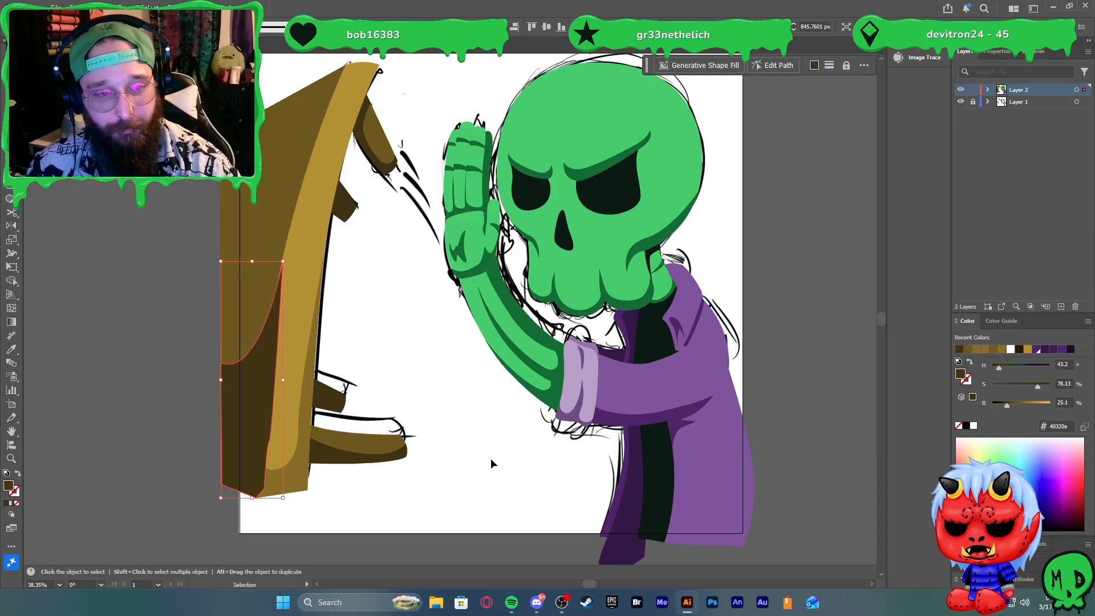
Set the brightness of the side face's shadow shape to 34.12% and deselect it
click(301, 467)
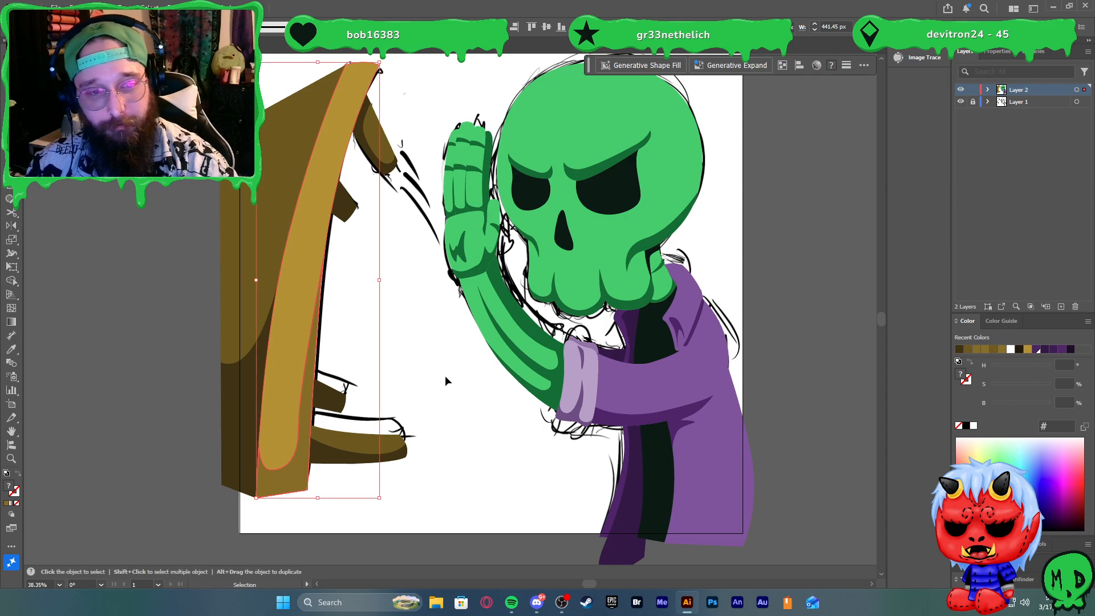
click(263, 422)
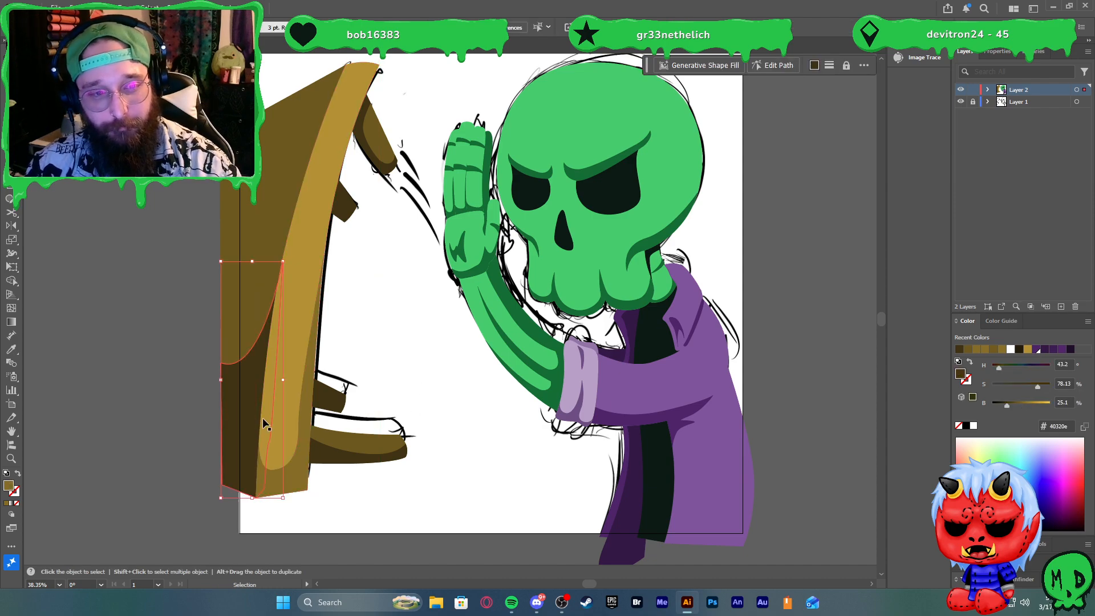
drag(1008, 402, 1011, 403)
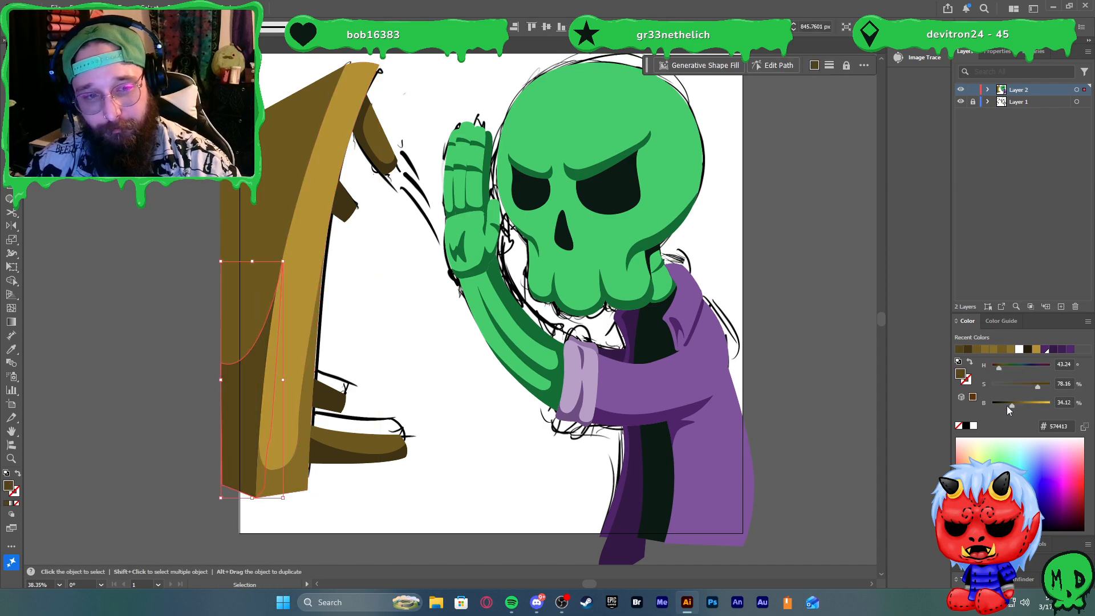
click(395, 386)
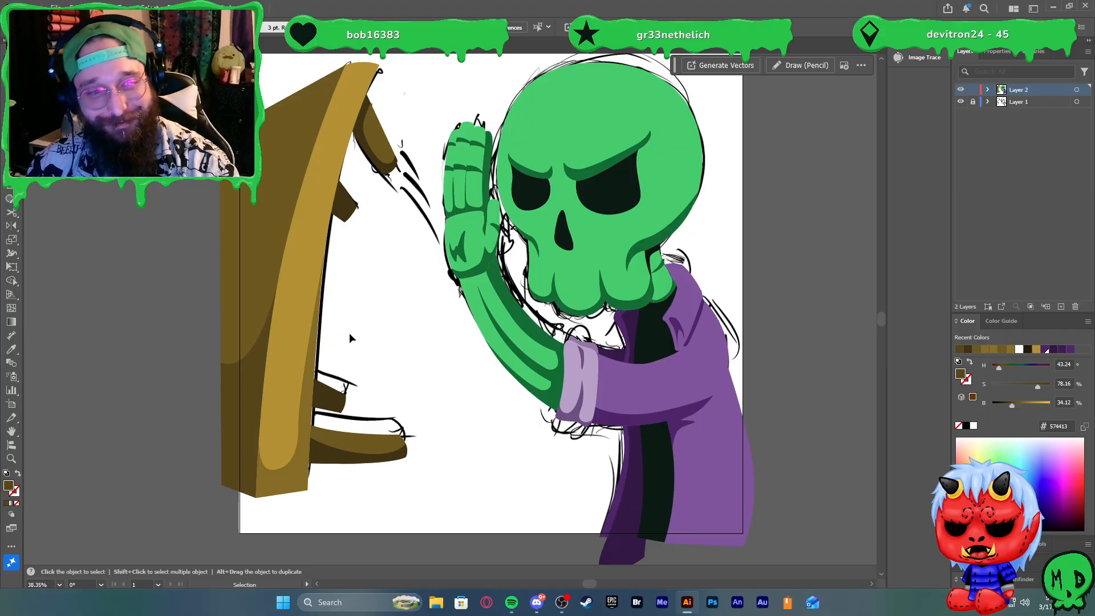
Set the brightness of the trunk's golden front face to 65% and deselect it
click(320, 279)
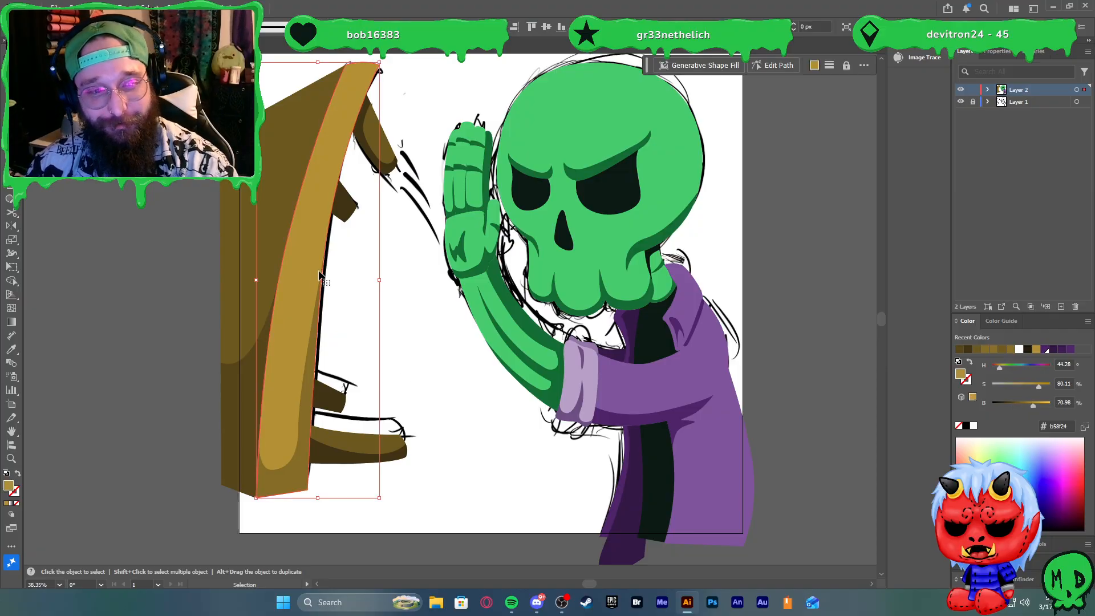
click(1025, 402)
click(1030, 403)
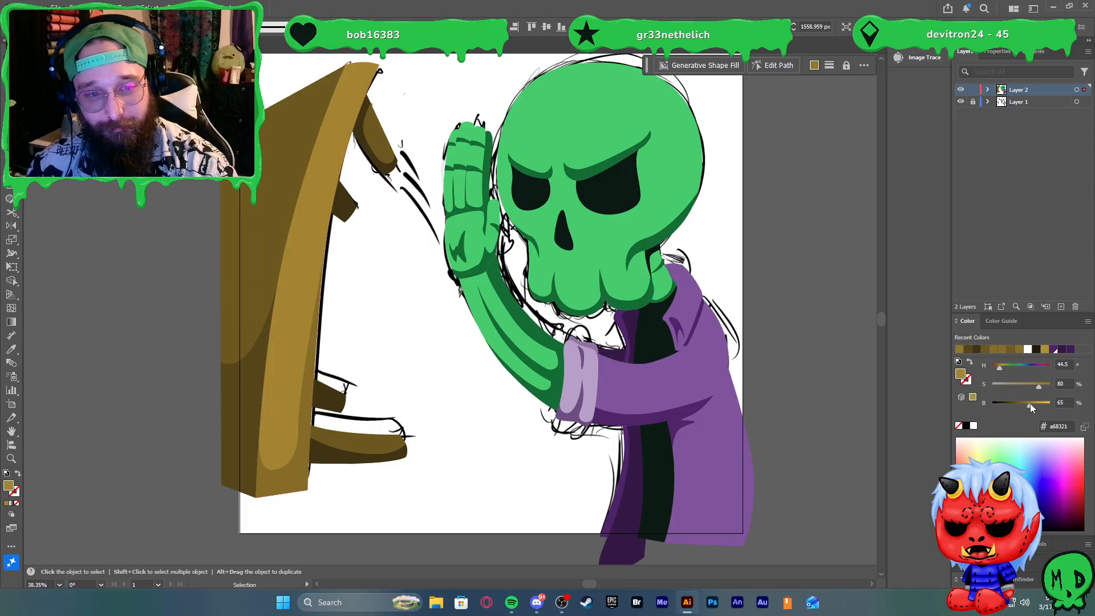
click(519, 477)
Draw a closed curved highlight shape with the Pen tool over the top end of the trunk's golden front face
scroll(481, 462, down, 1)
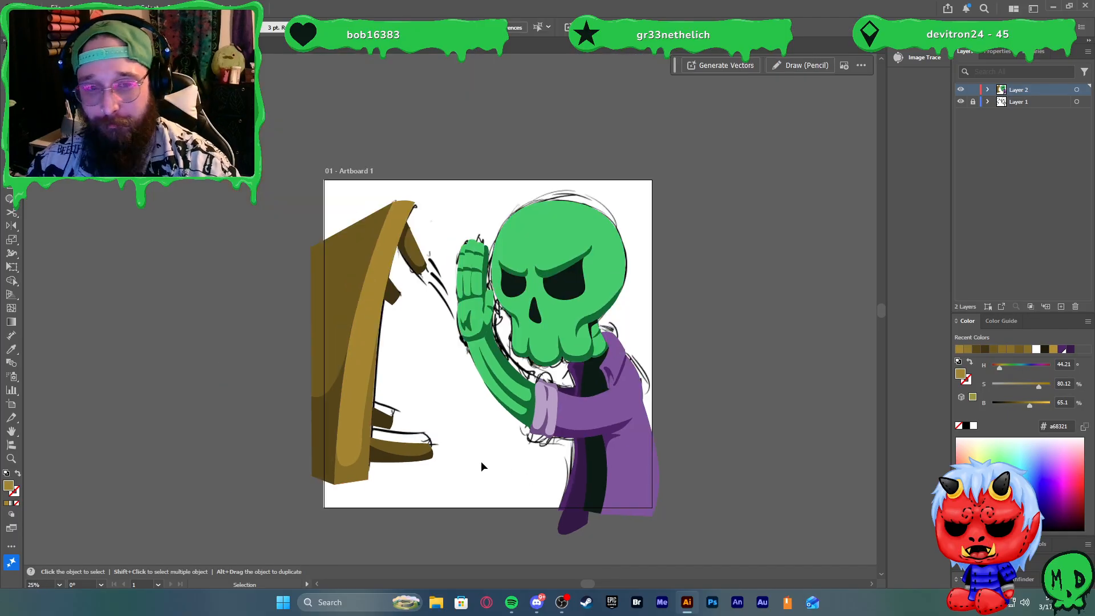
scroll(371, 221, up, 1)
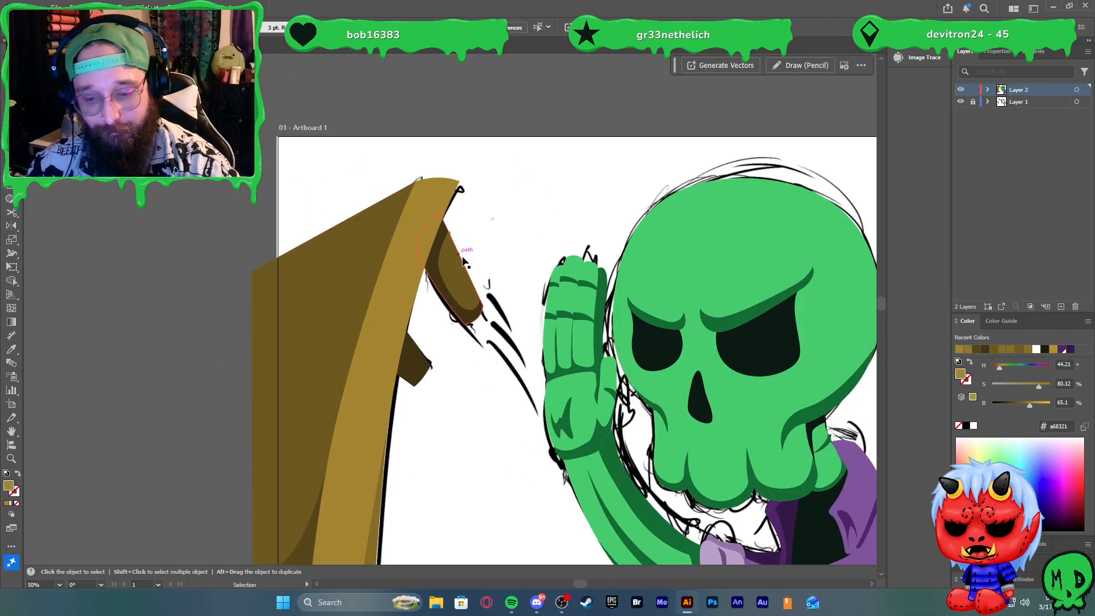
key(p)
click(381, 255)
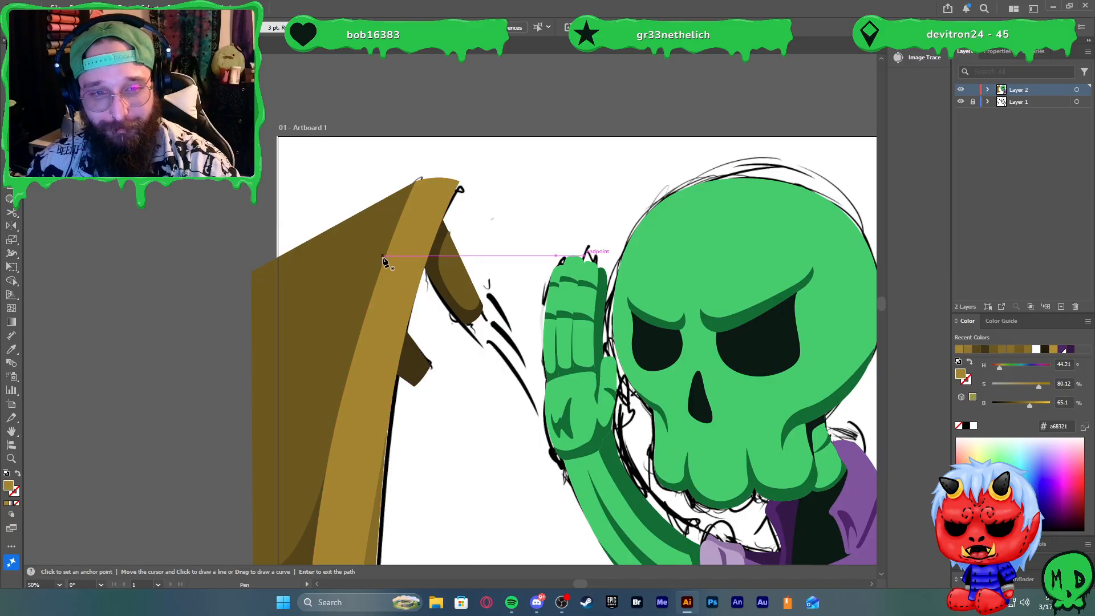
drag(423, 208, 473, 230)
drag(507, 178, 505, 172)
drag(438, 153, 412, 154)
drag(391, 163, 381, 179)
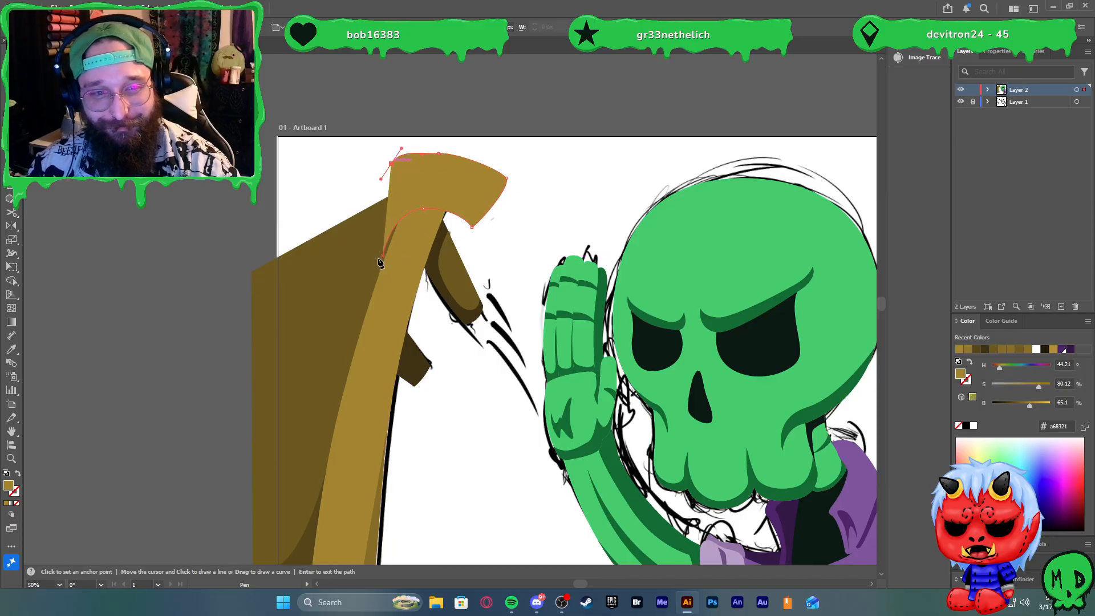
click(382, 254)
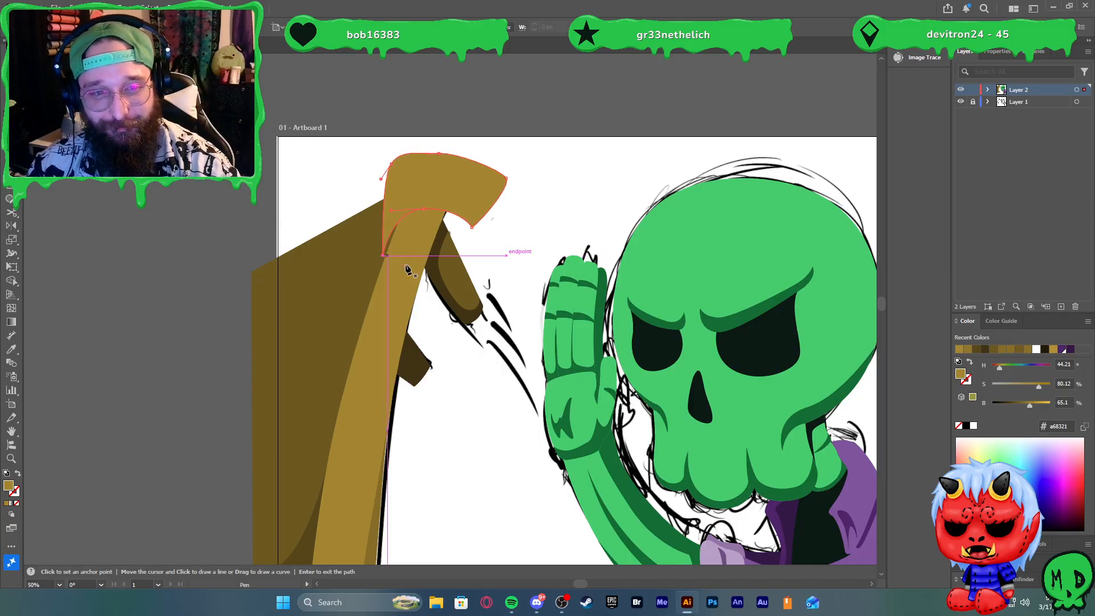
Set the front highlight to 63.24% saturation and 80% brightness, and trim its excess outside the front face with the Shape Builder
click(1029, 385)
click(1039, 402)
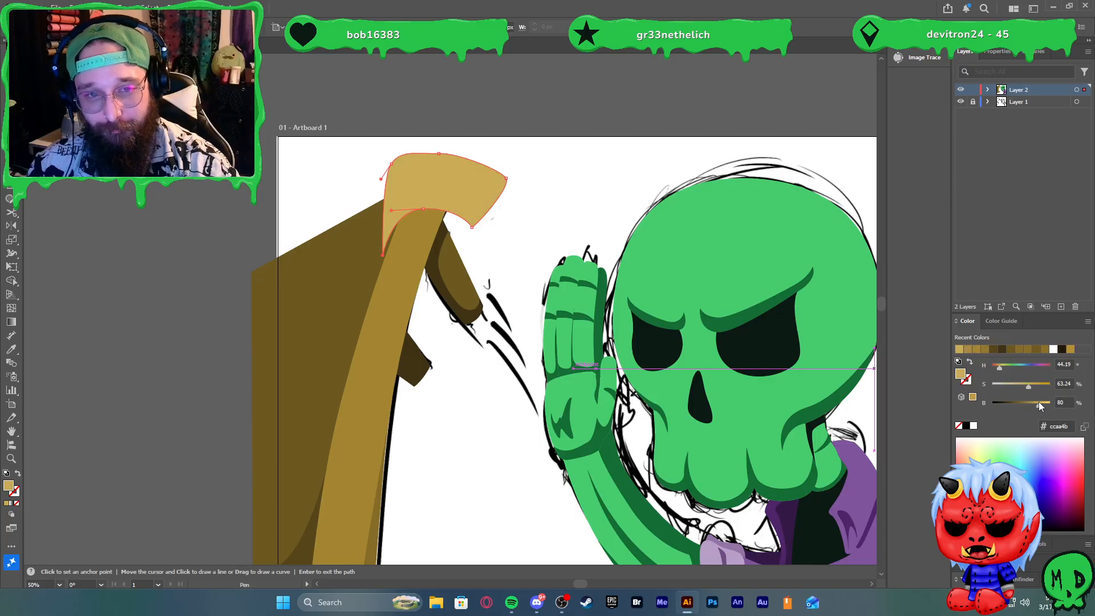
key(v)
shift+click(399, 293)
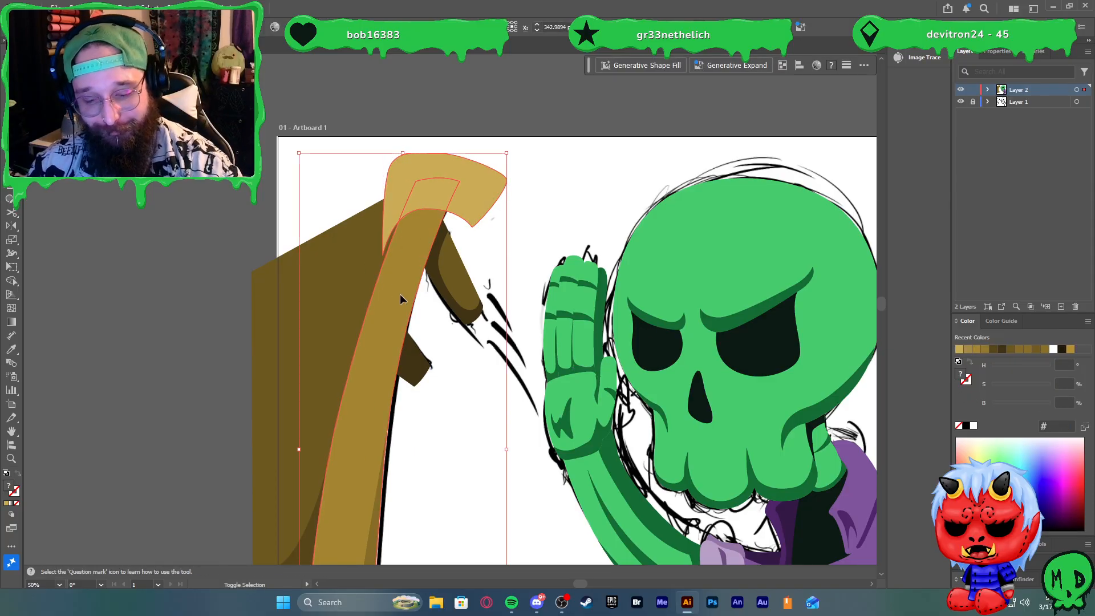
key(shift+m)
alt+click(478, 200)
key(v)
click(550, 230)
scroll(550, 230, down, 3)
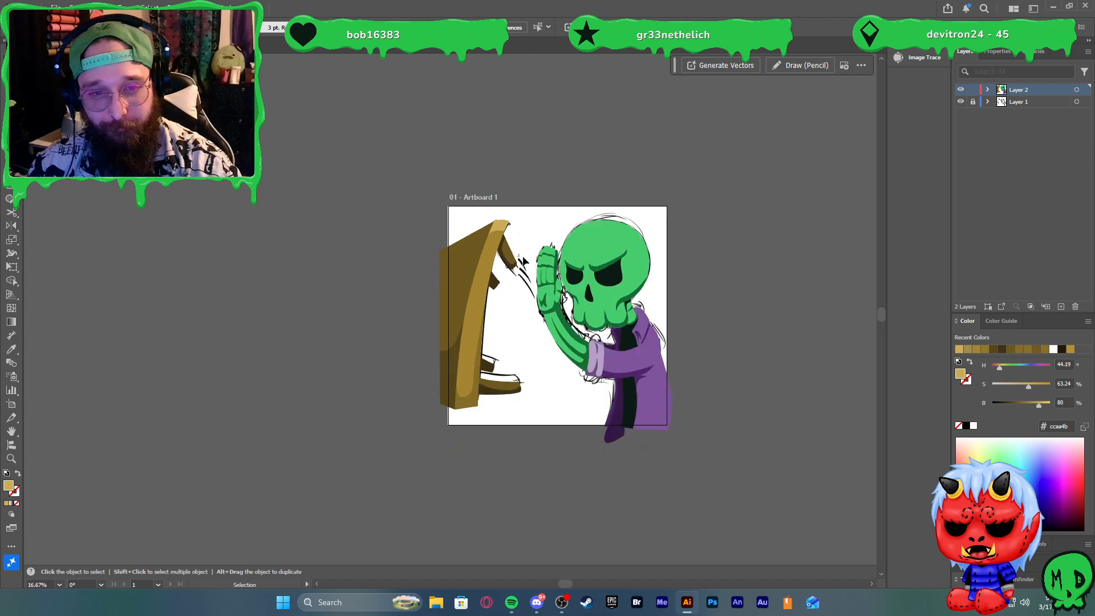
scroll(516, 271, down, 2)
scroll(506, 282, up, 1)
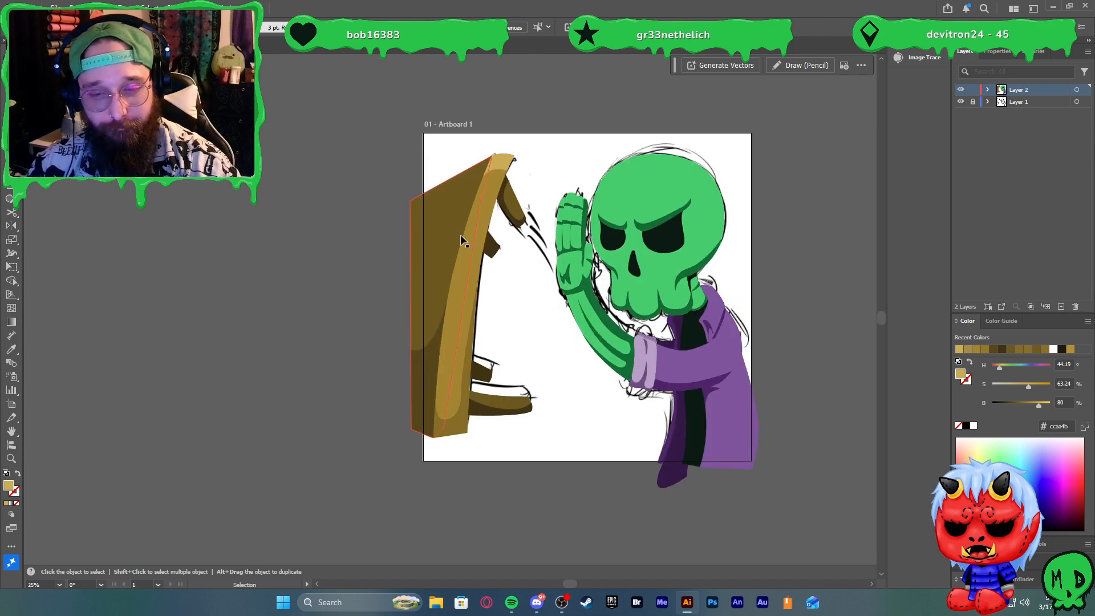
key(a)
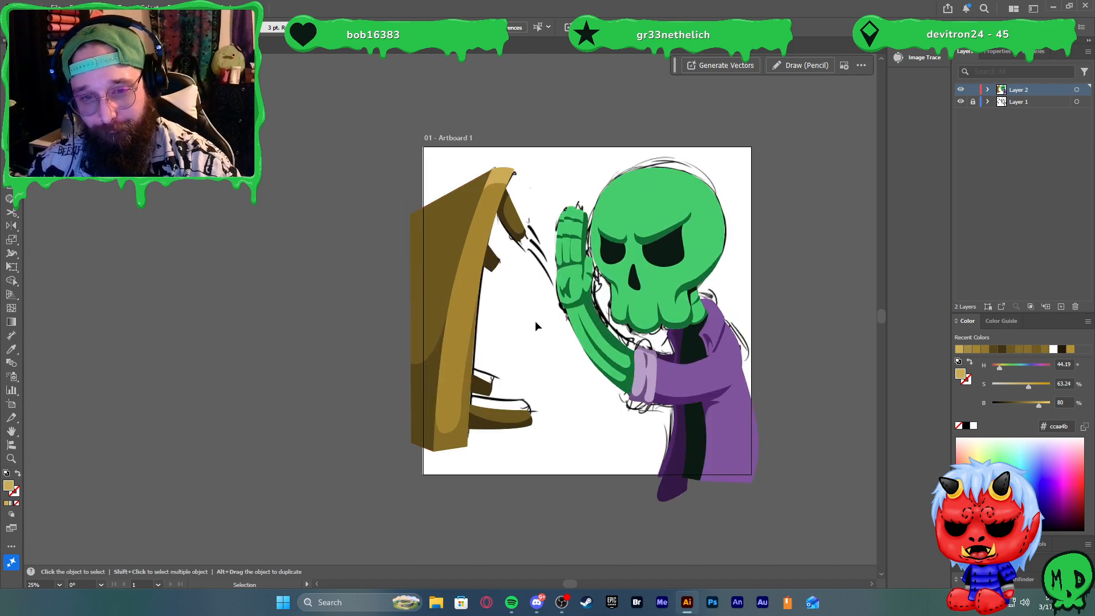
scroll(539, 326, up, 2)
key(v)
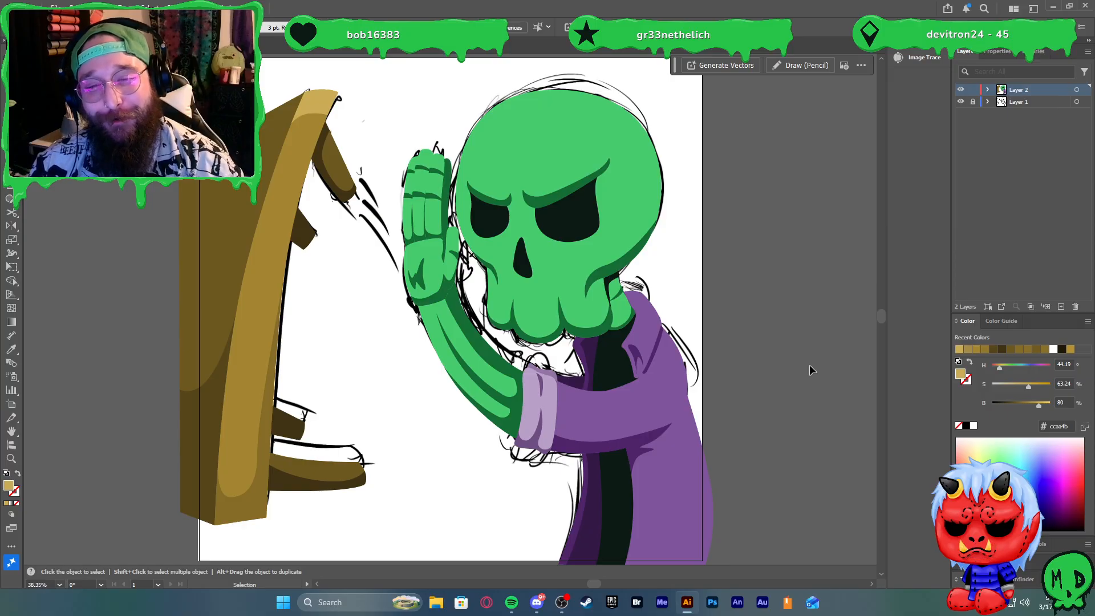
Draw a closed, curved highlight shape with the Pen tool over the upper end of the trunk's side face, using that face's brown fill
click(237, 201)
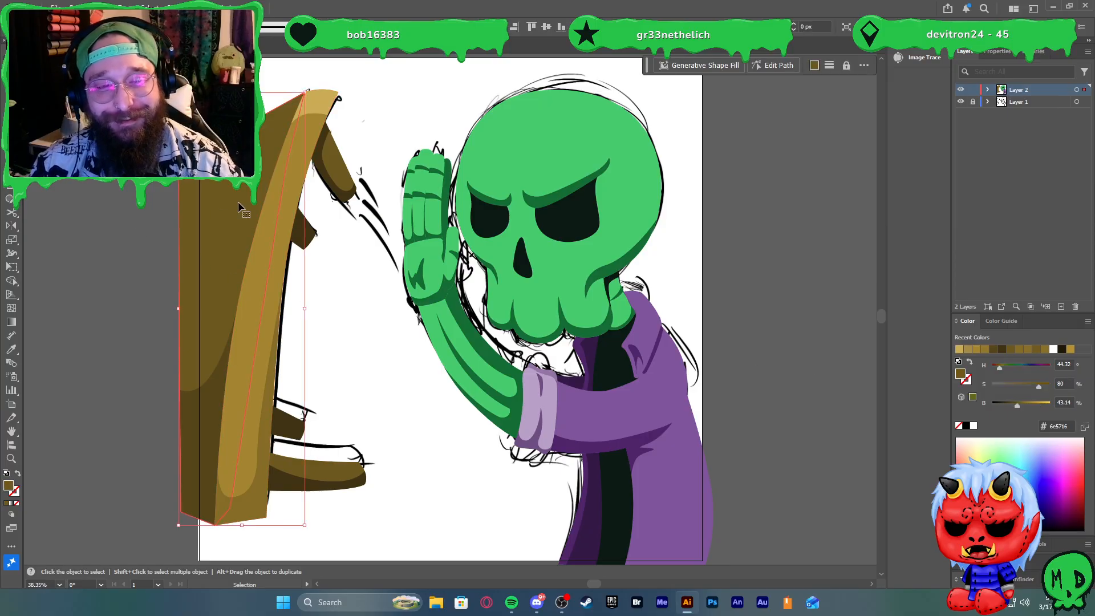
key(p)
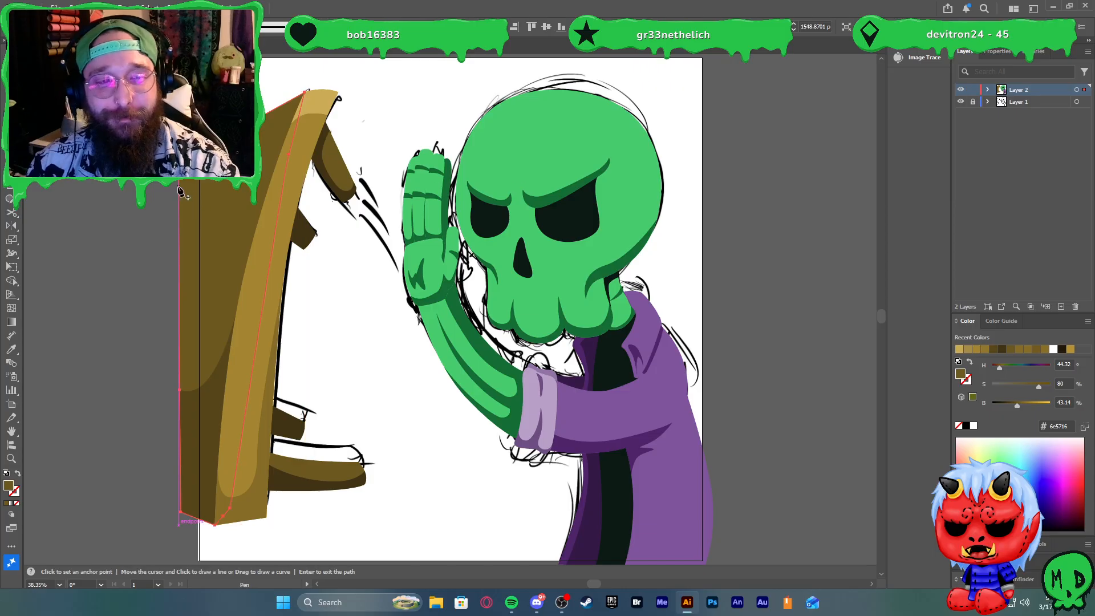
key(a)
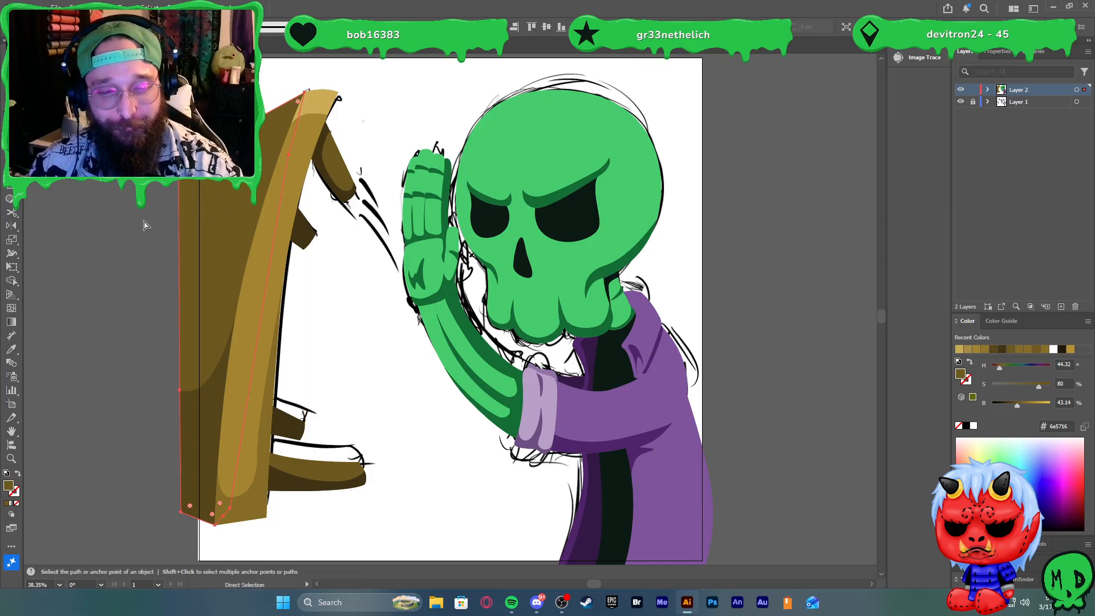
key(v)
click(144, 222)
key(p)
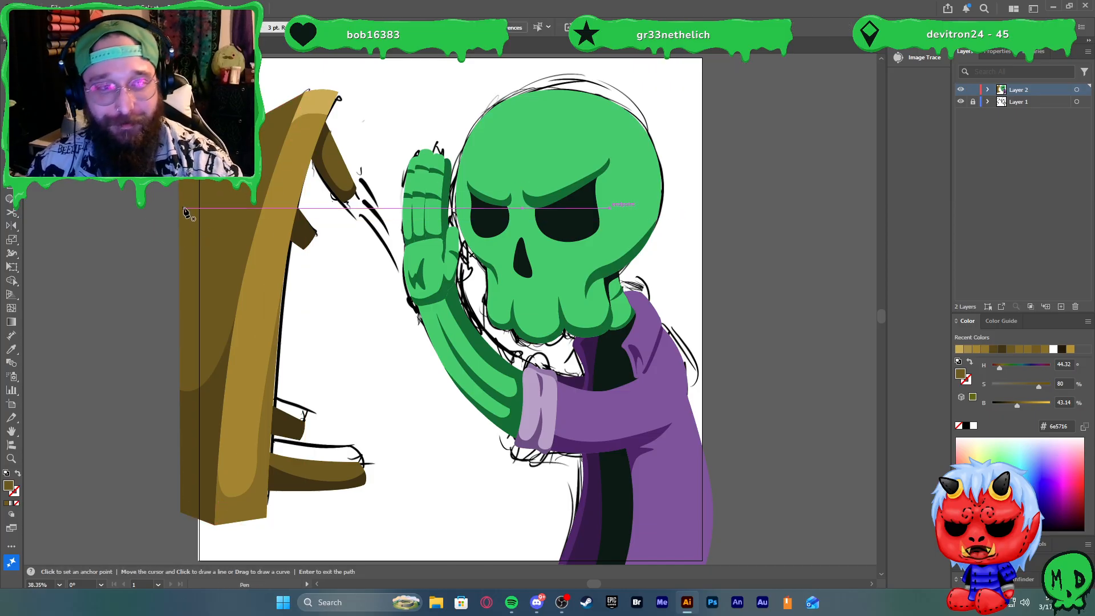
click(180, 216)
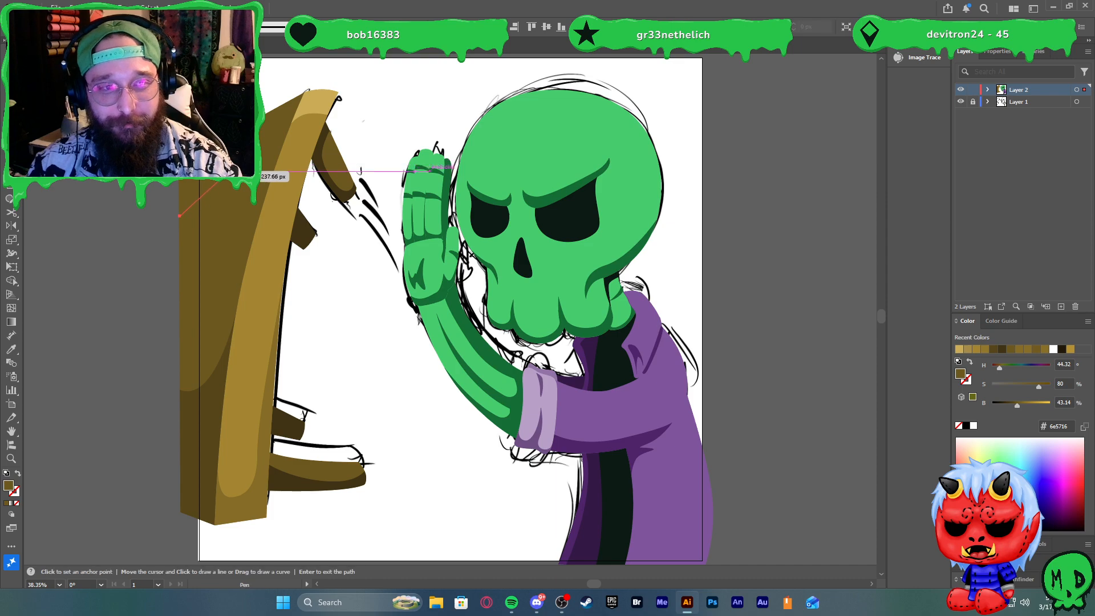
drag(199, 165, 215, 148)
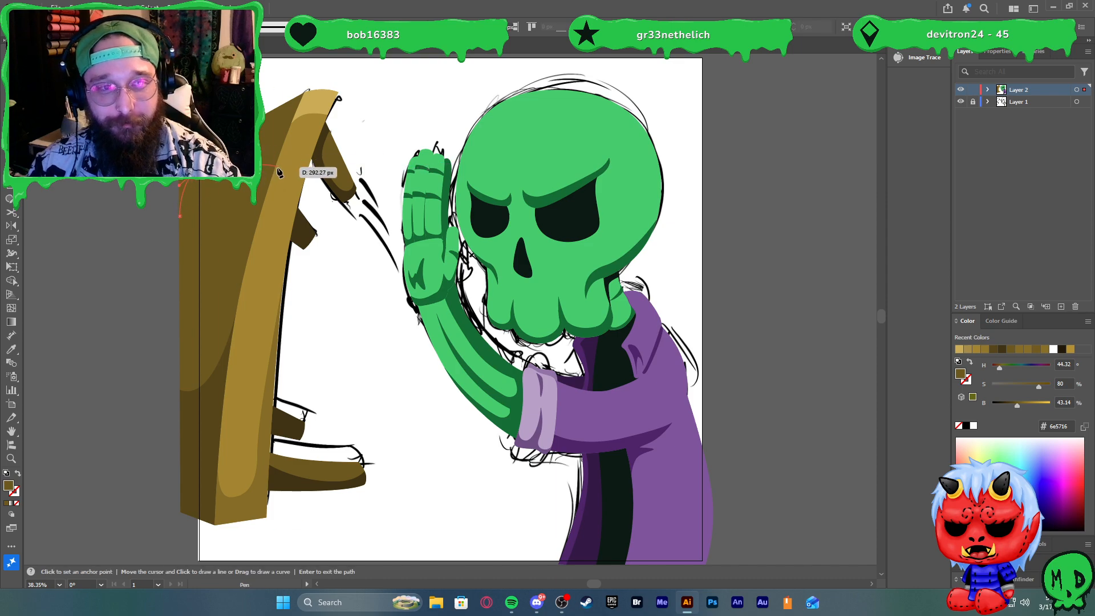
drag(275, 168, 279, 207)
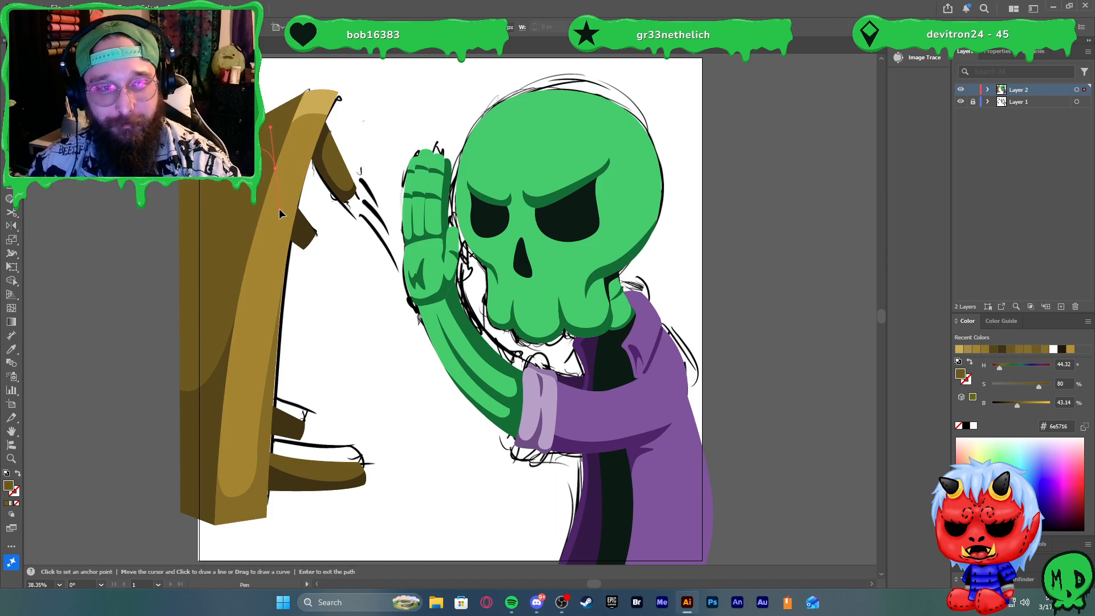
click(323, 83)
click(287, 81)
click(181, 216)
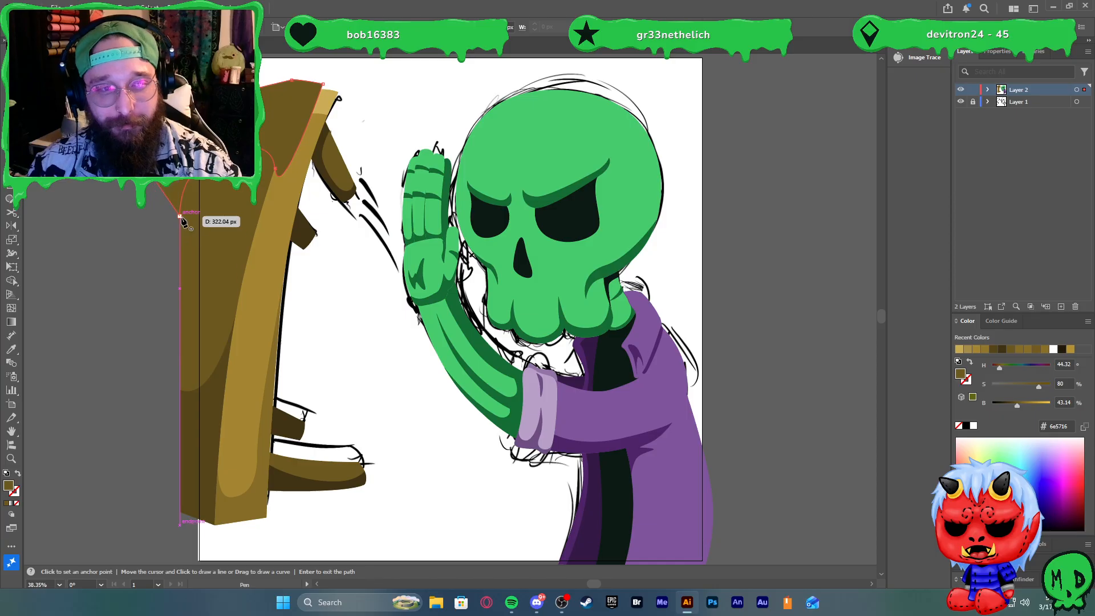
Trim the new highlight shape to the trunk's side face with the Shape Builder, removing the excess beyond the trunk, and deselect it
key(v)
shift+click(245, 191)
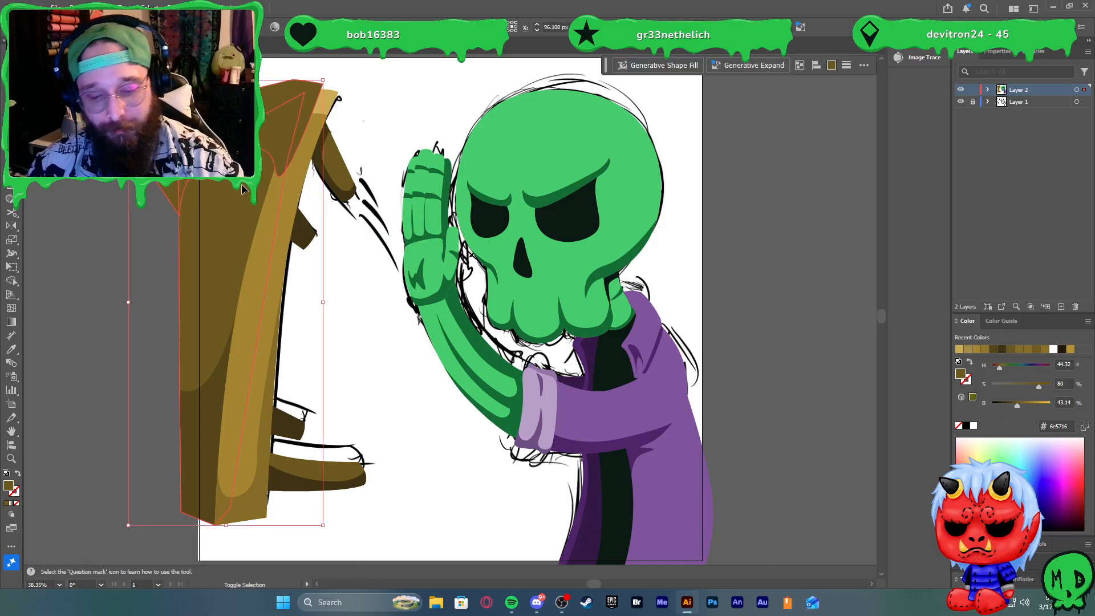
key(shift+m)
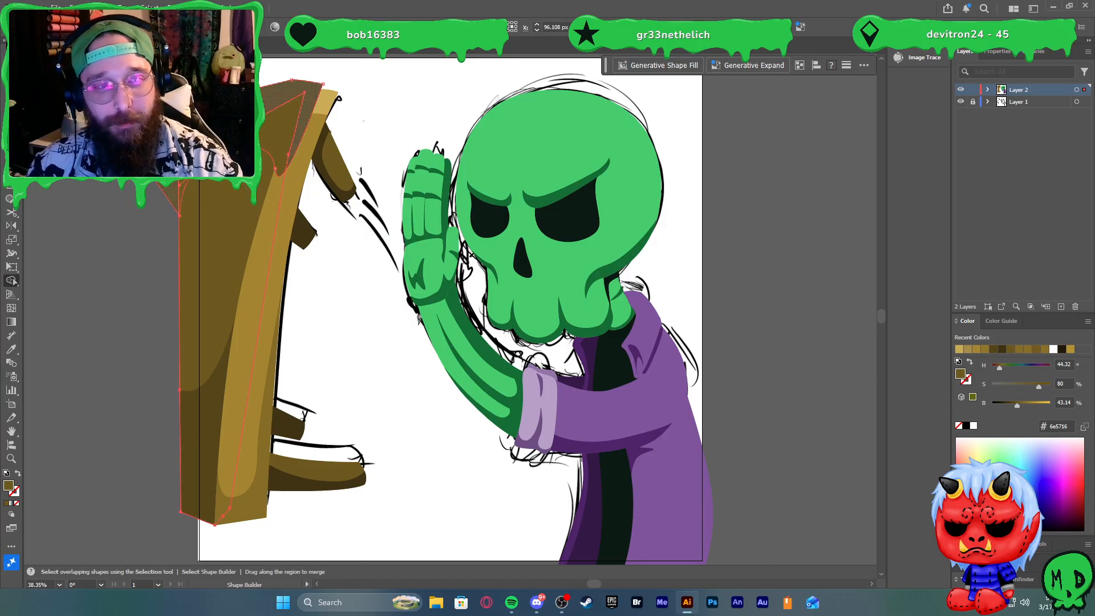
alt+click(309, 97)
key(v)
click(358, 237)
Bring the trunk's front face shapes, including the top highlight, to the front of the stacking order and deselect them
click(242, 381)
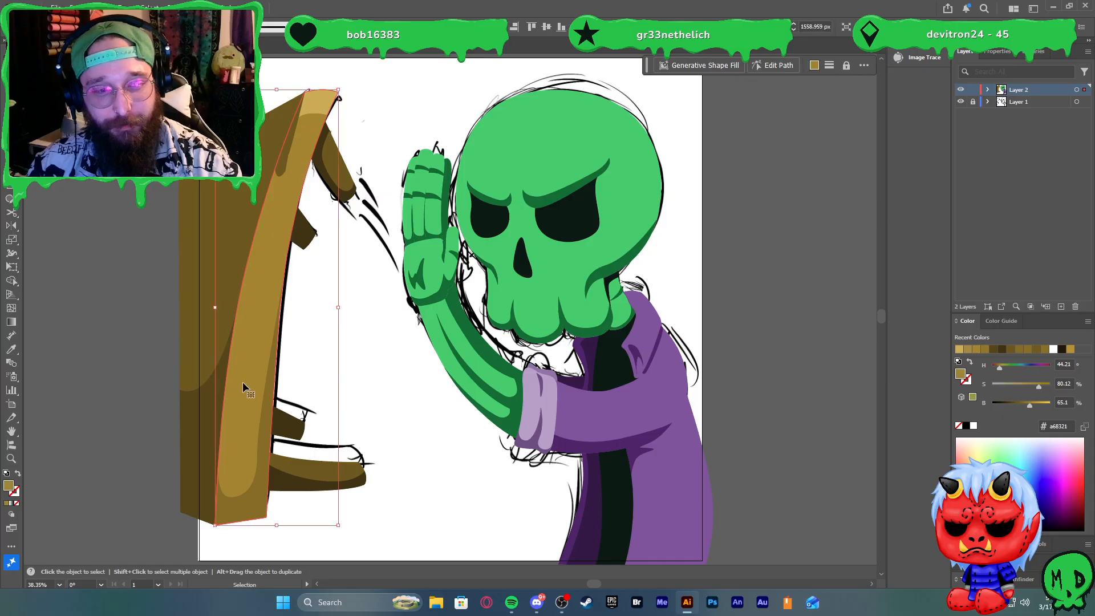
shift+click(332, 124)
shift+click(318, 106)
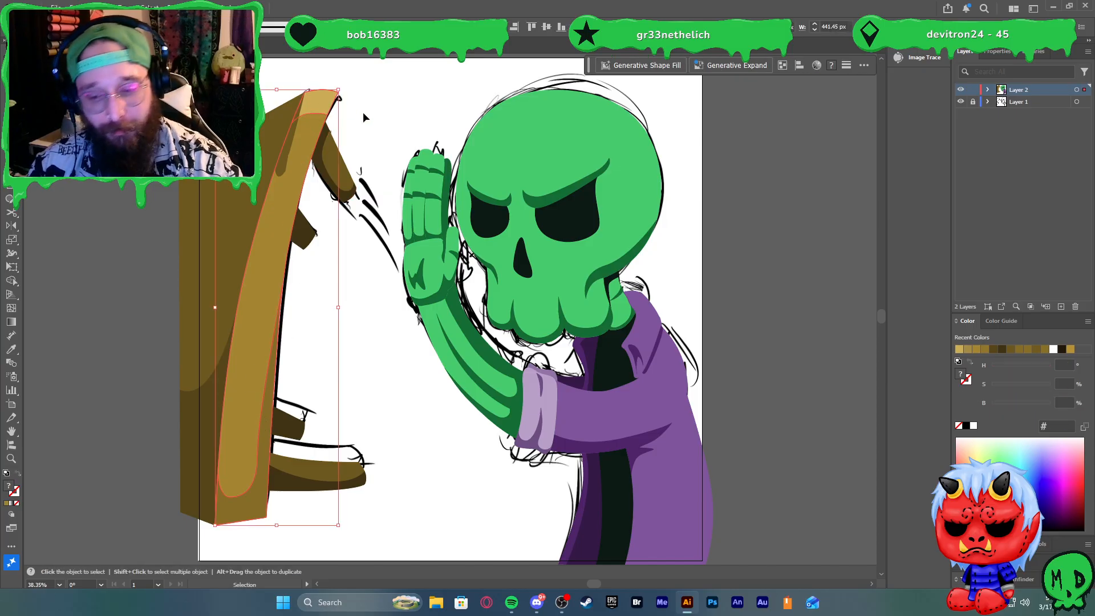
key(ctrl+shift+])
click(407, 126)
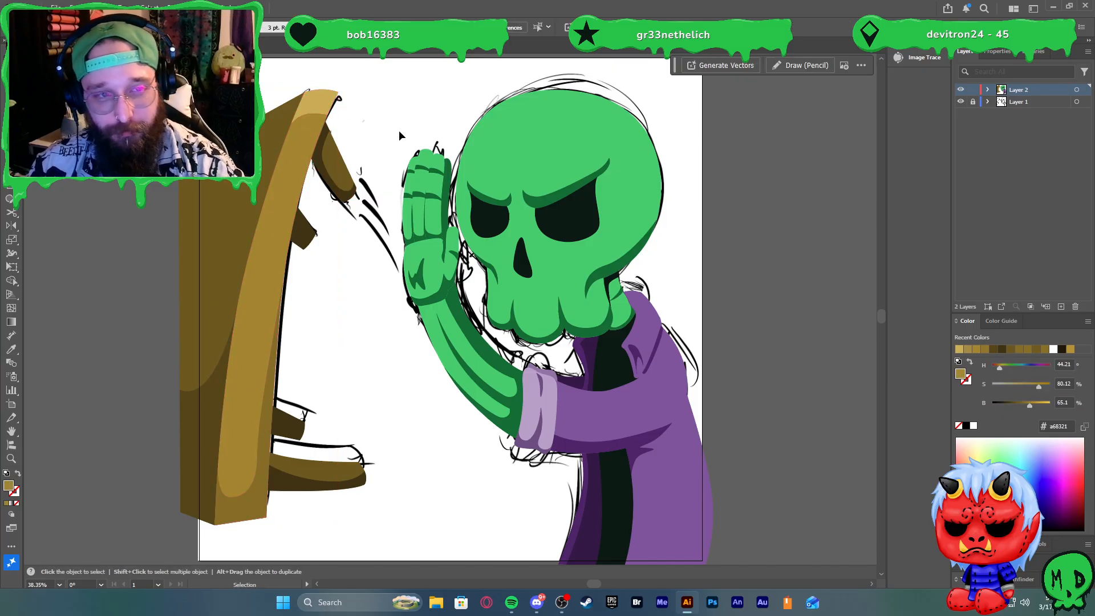
Try filling the side face's highlight with the golden brown sampled from the front face, and undo it
click(280, 135)
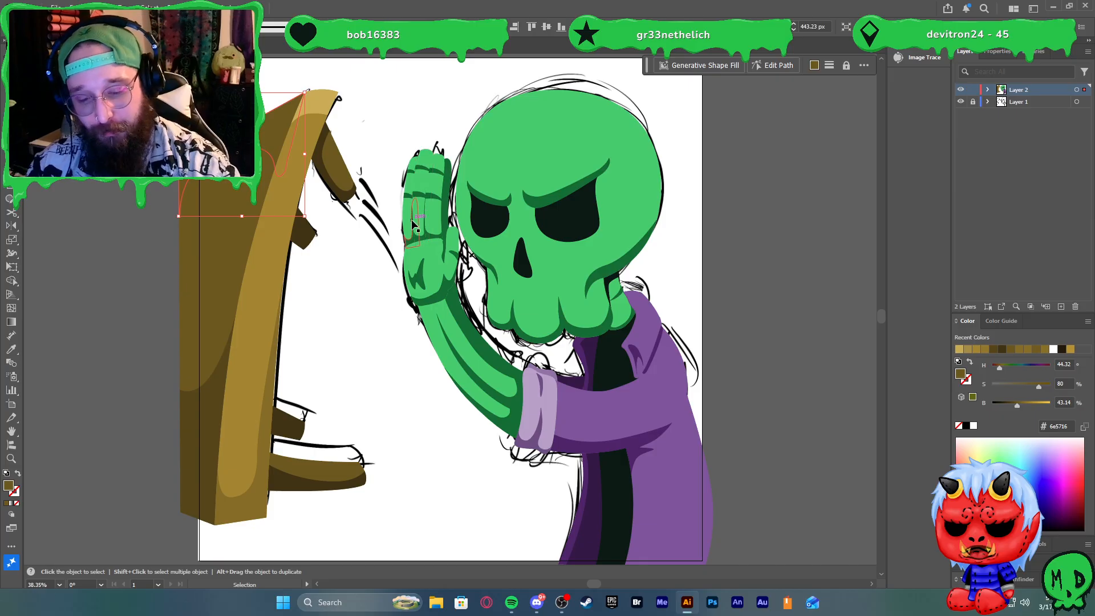
key(i)
click(285, 188)
key(v)
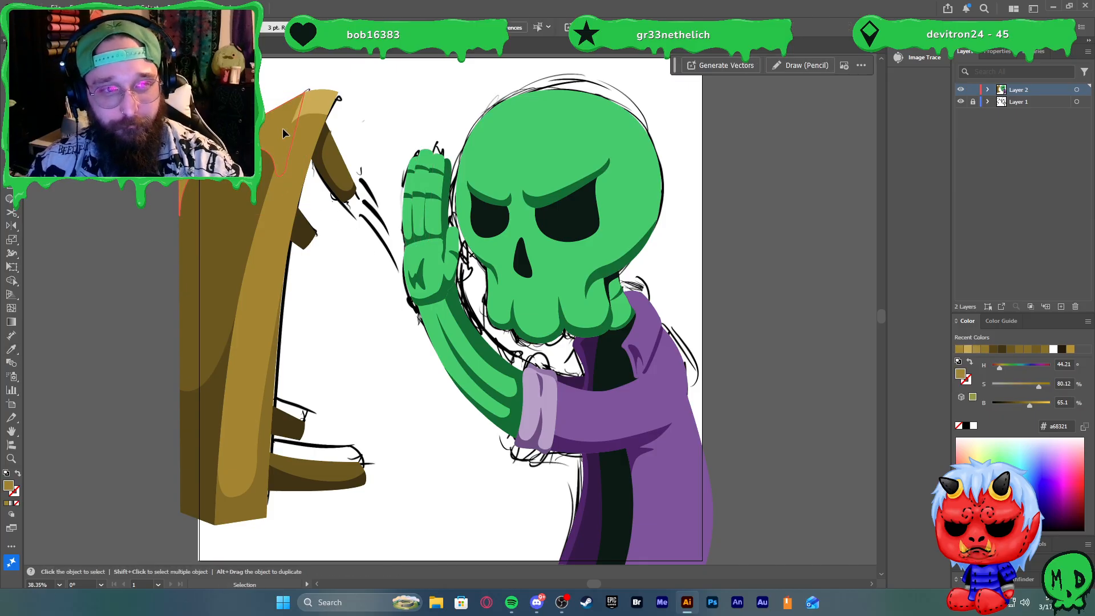
key(ctrl+z)
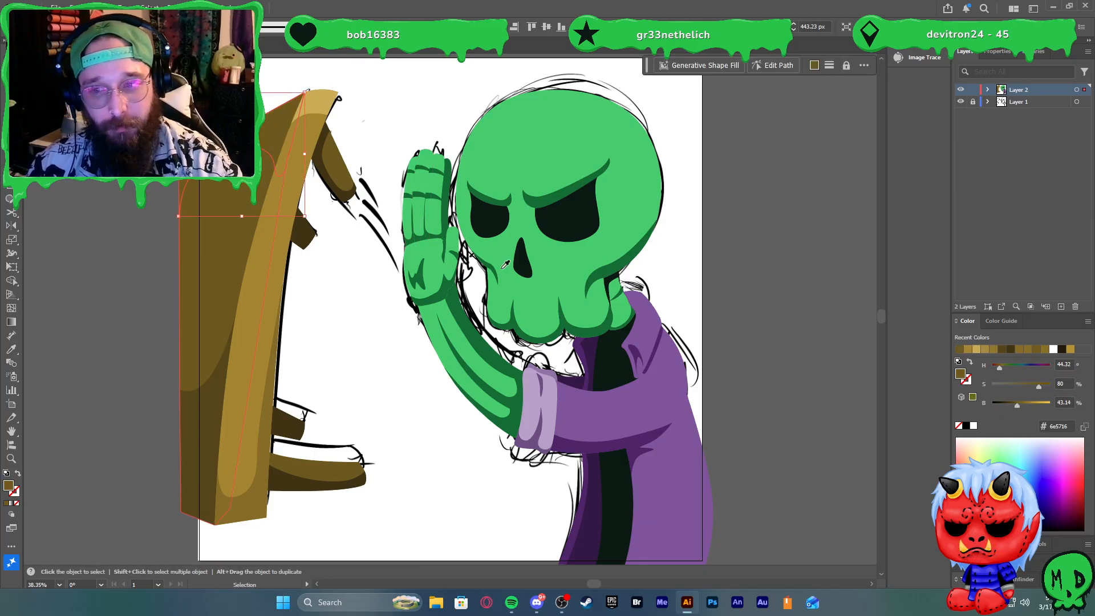
Set the side face's highlight to 60.87% saturation and 54.12% brightness, and deselect it
drag(1033, 384, 1024, 385)
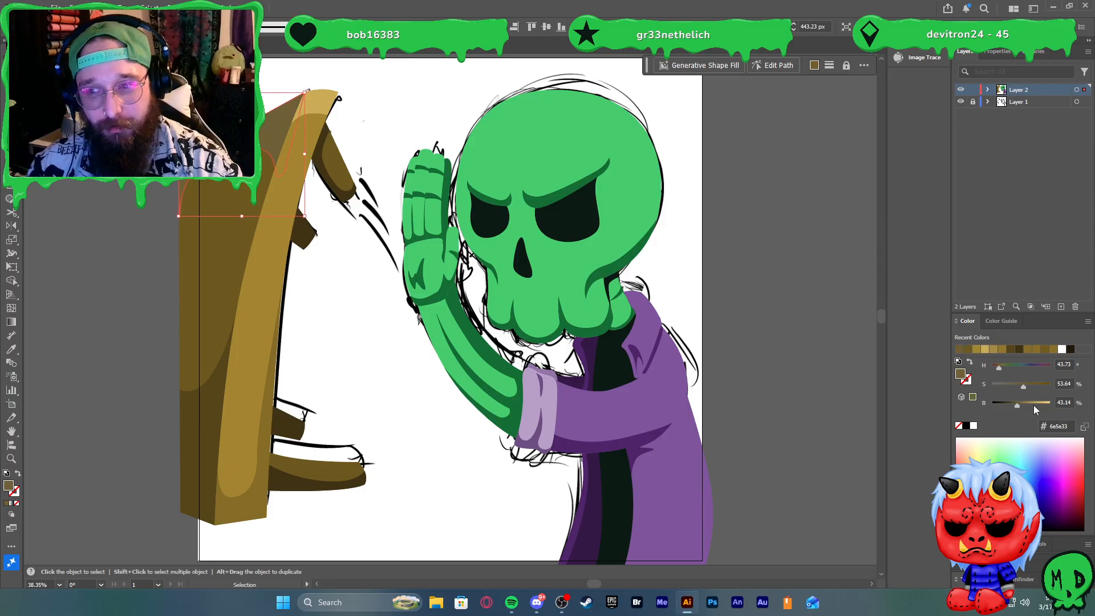
click(1030, 403)
click(1023, 403)
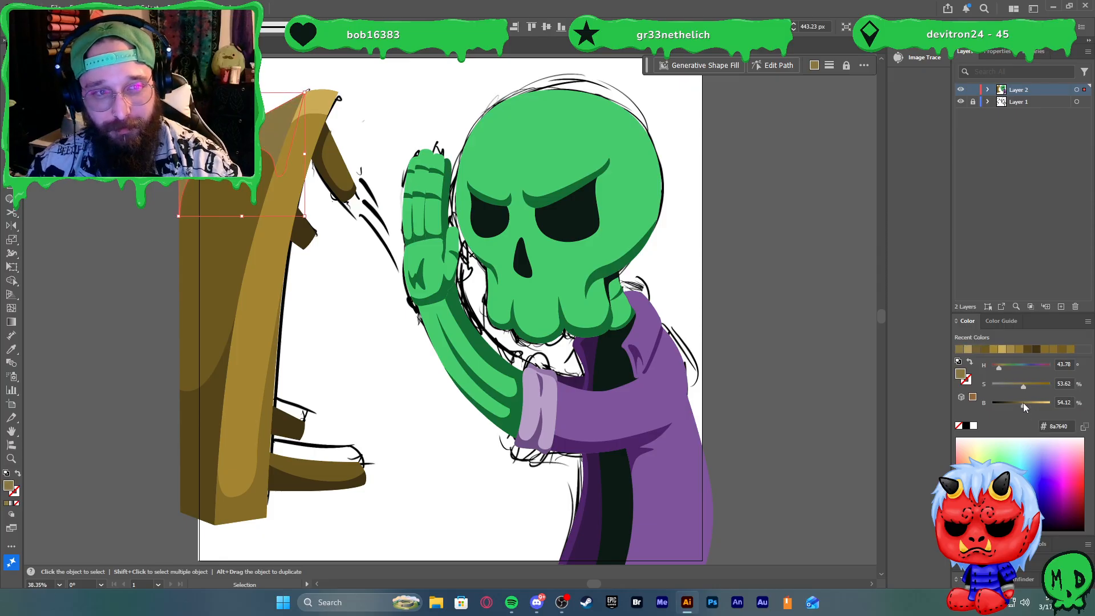
click(1018, 402)
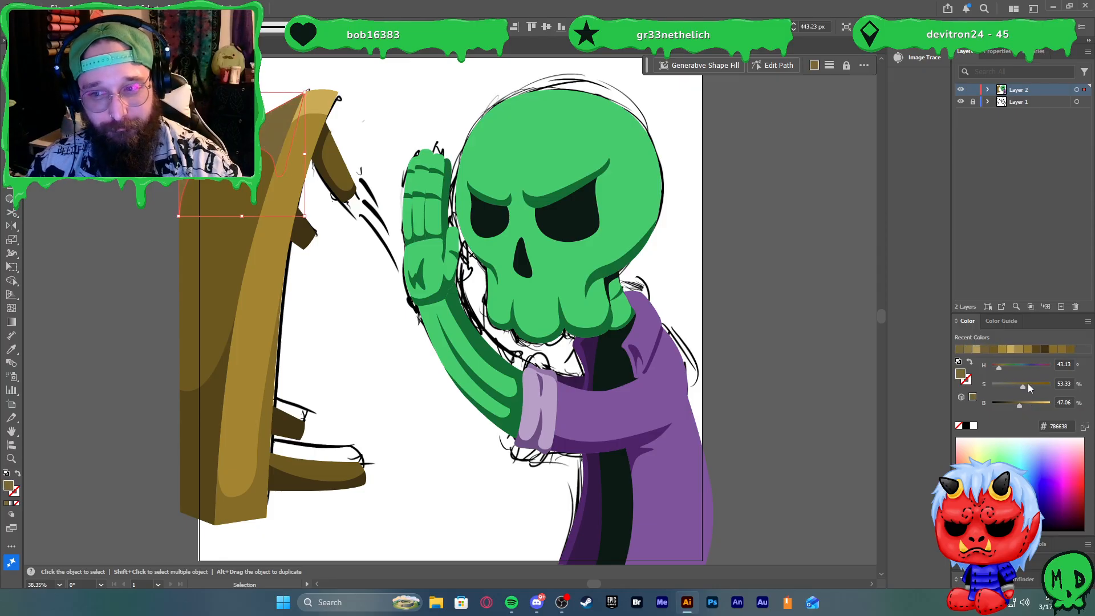
click(1028, 386)
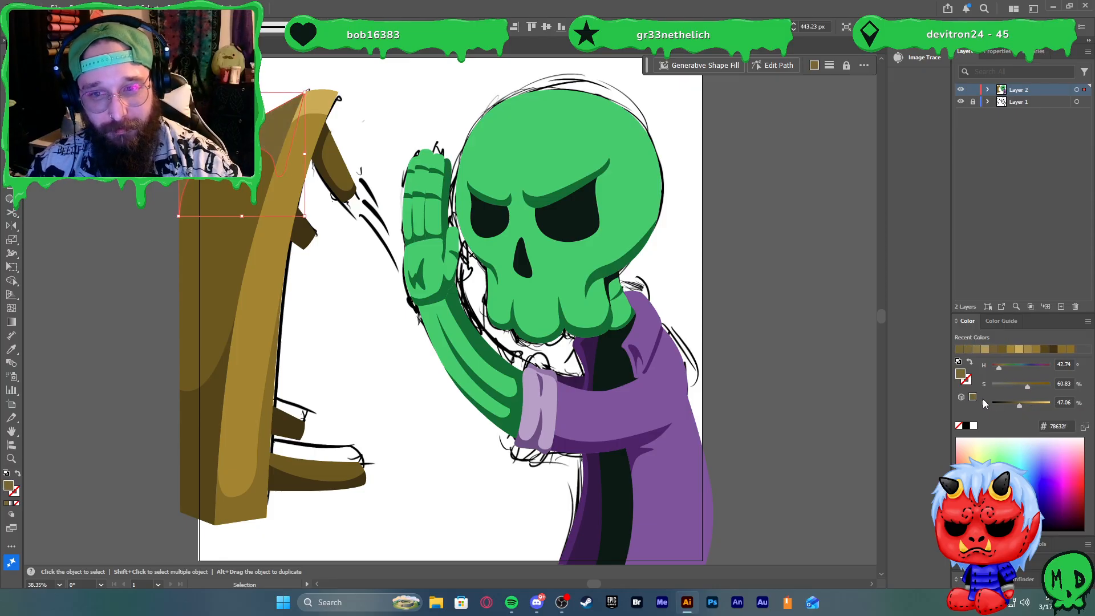
click(1024, 405)
click(730, 254)
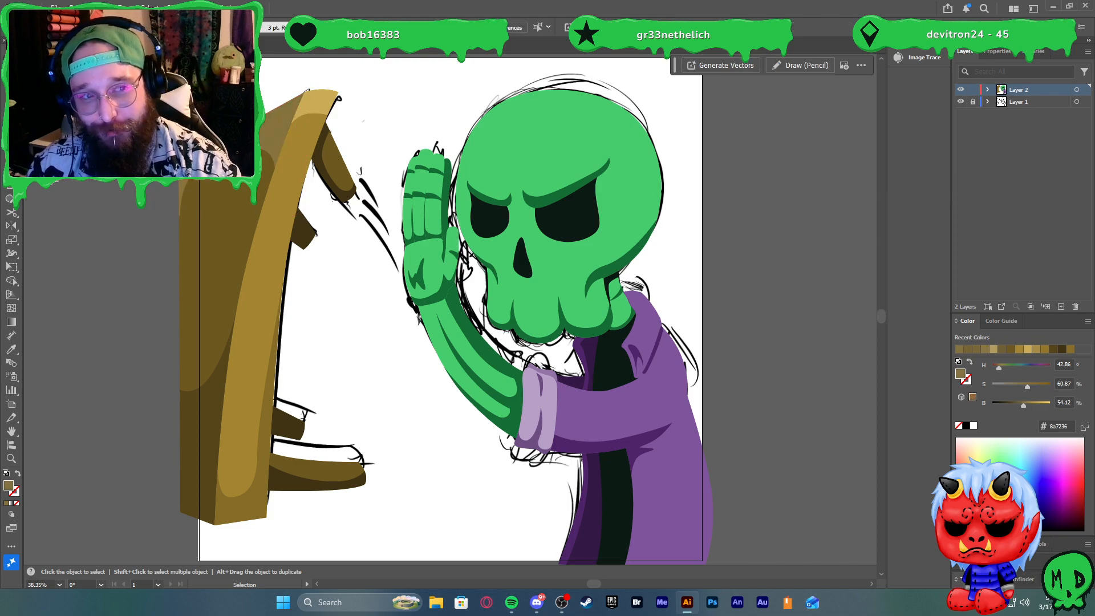
click(246, 138)
click(349, 300)
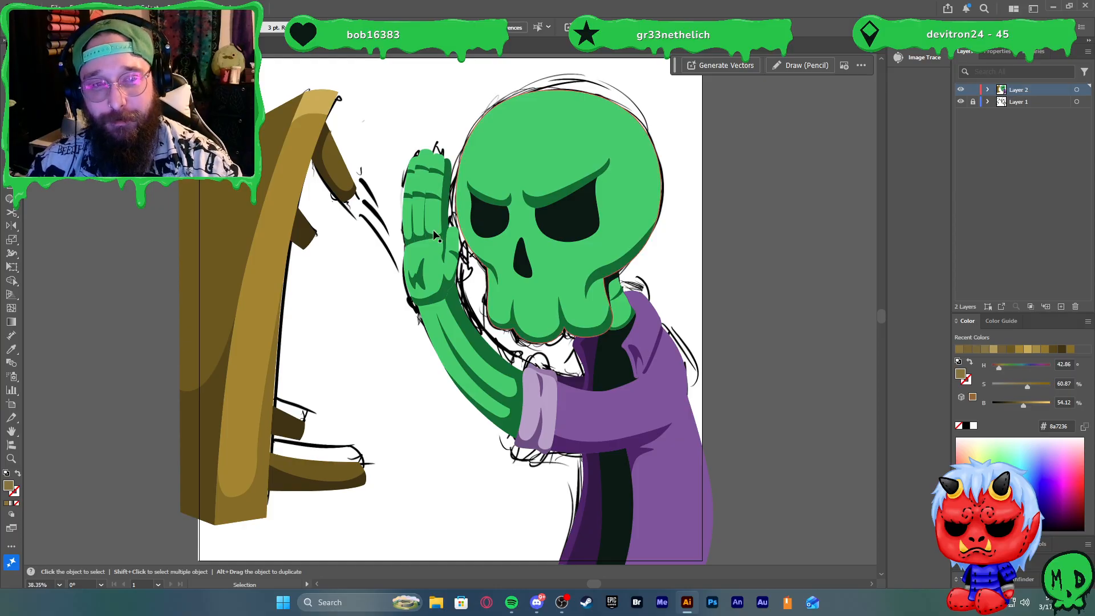
Trace the lowest sketched motion line beside the raised hand with a curved Pen path, using the brown as stroke without a fill
scroll(313, 187, up, 5)
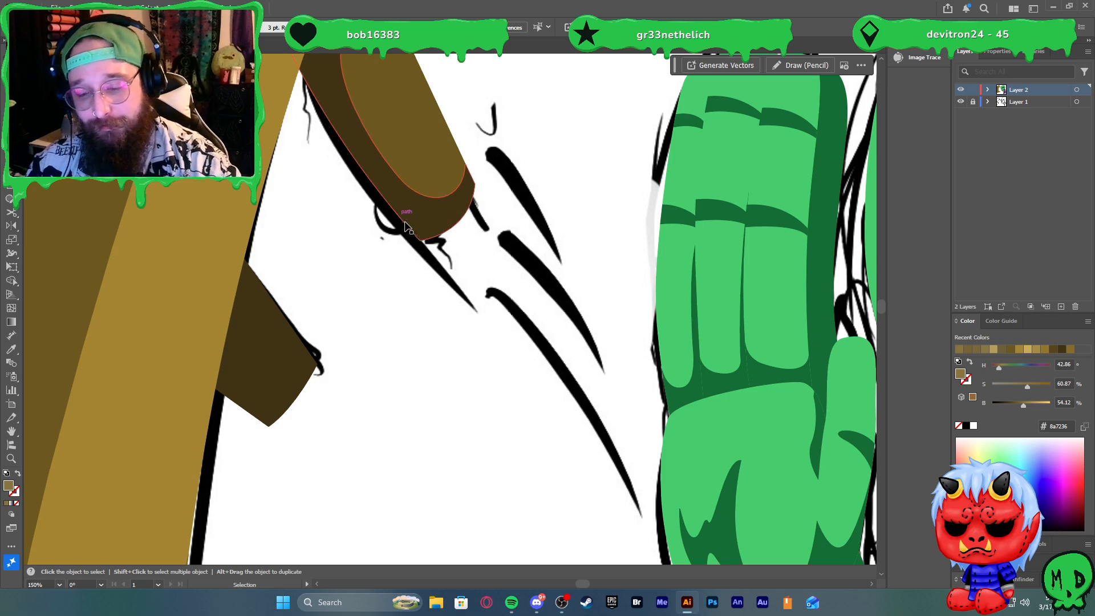
key(p)
click(626, 485)
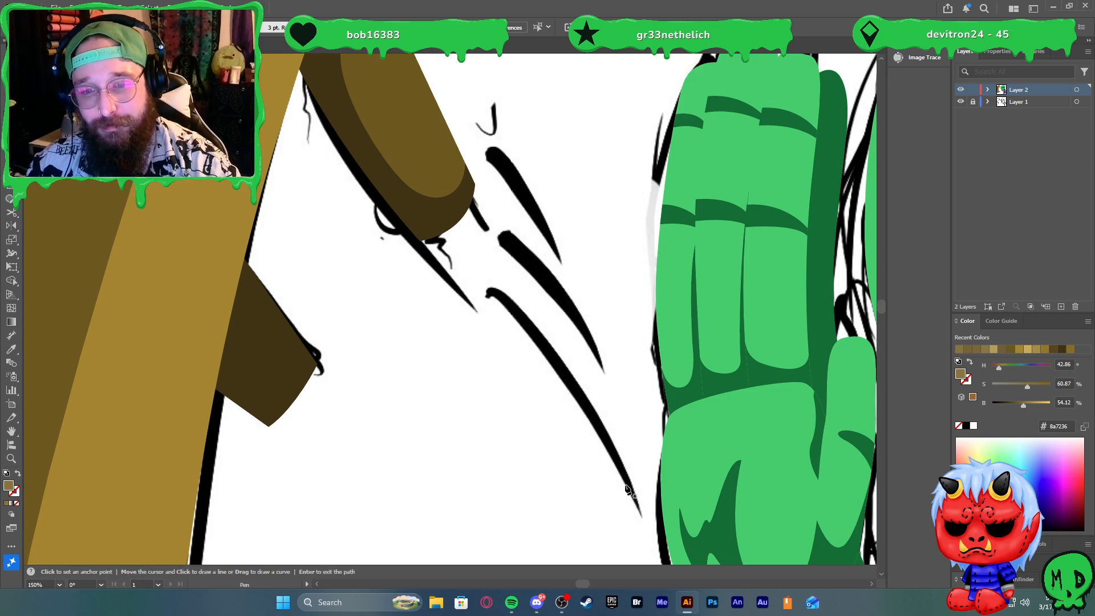
mouse_move(483, 296)
mouse_down()
mouse_move(425, 275)
mouse_move(387, 239)
mouse_up()
key(shift+x)
key(v)
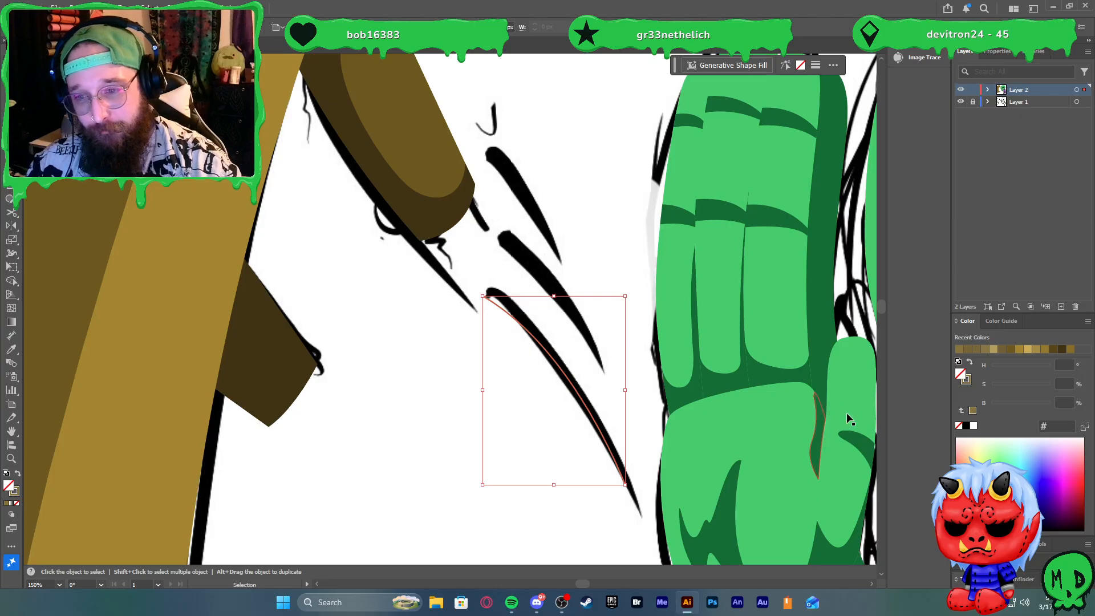
Set the traced motion line's stroke weight to 14 pt and deselect it
click(976, 543)
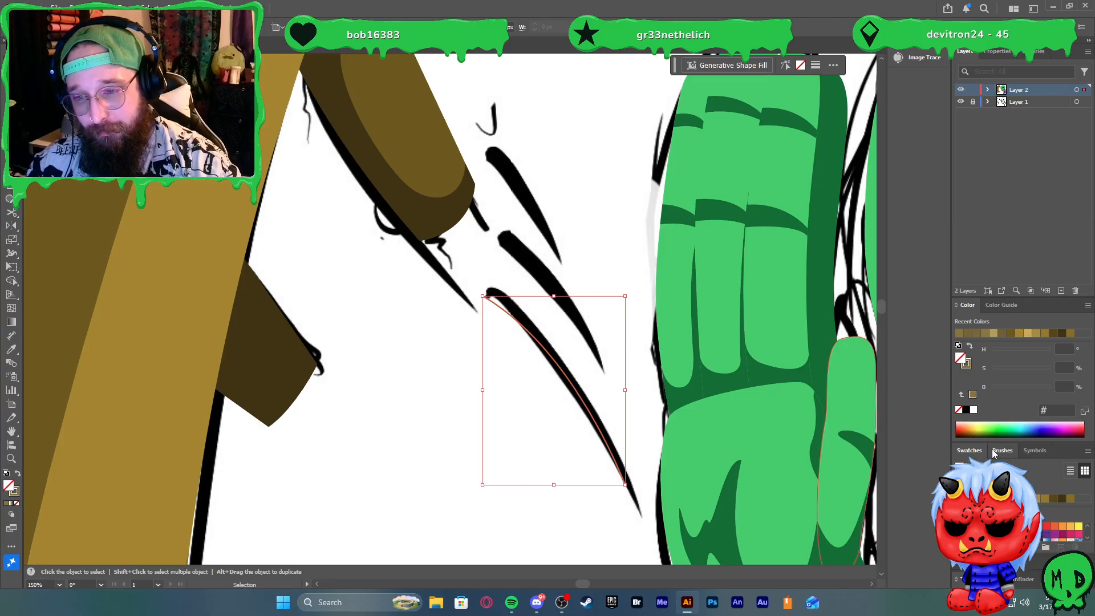
click(969, 562)
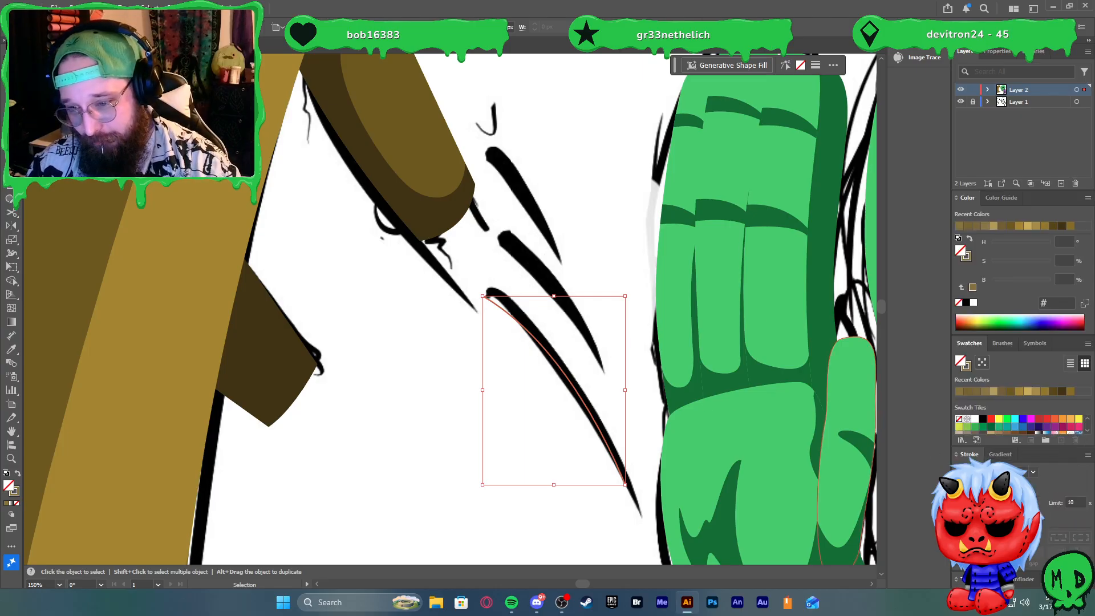
click(1033, 471)
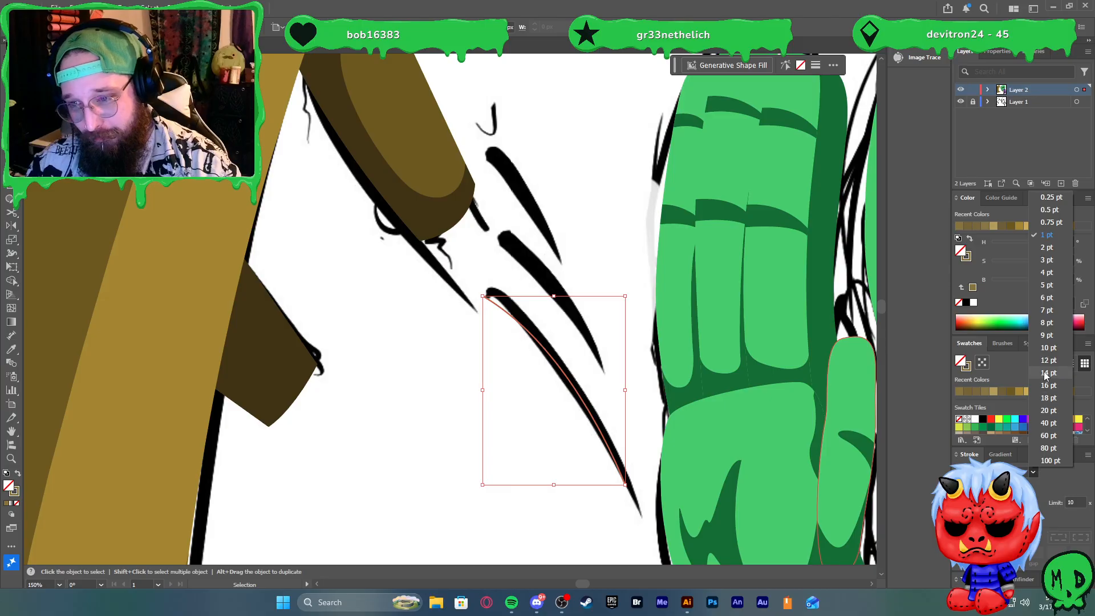
click(1049, 348)
click(1033, 472)
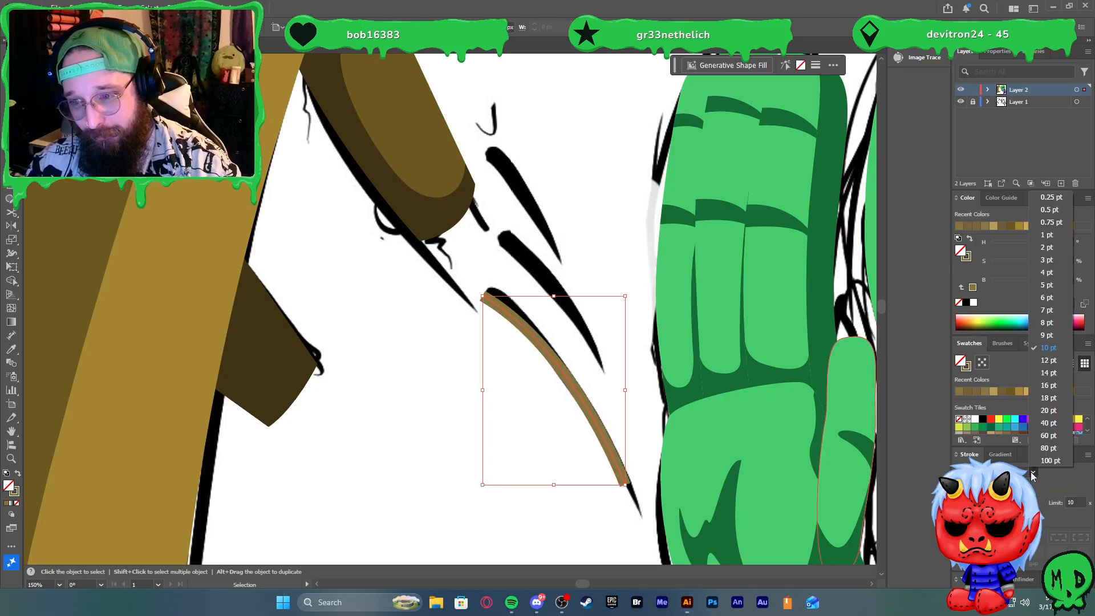
click(1048, 372)
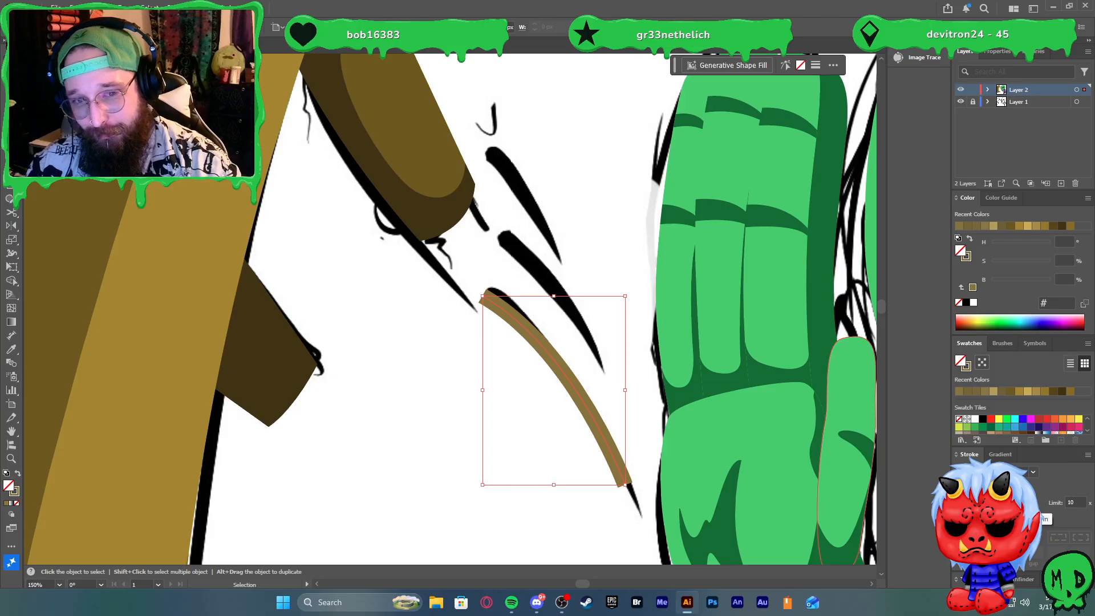
click(567, 356)
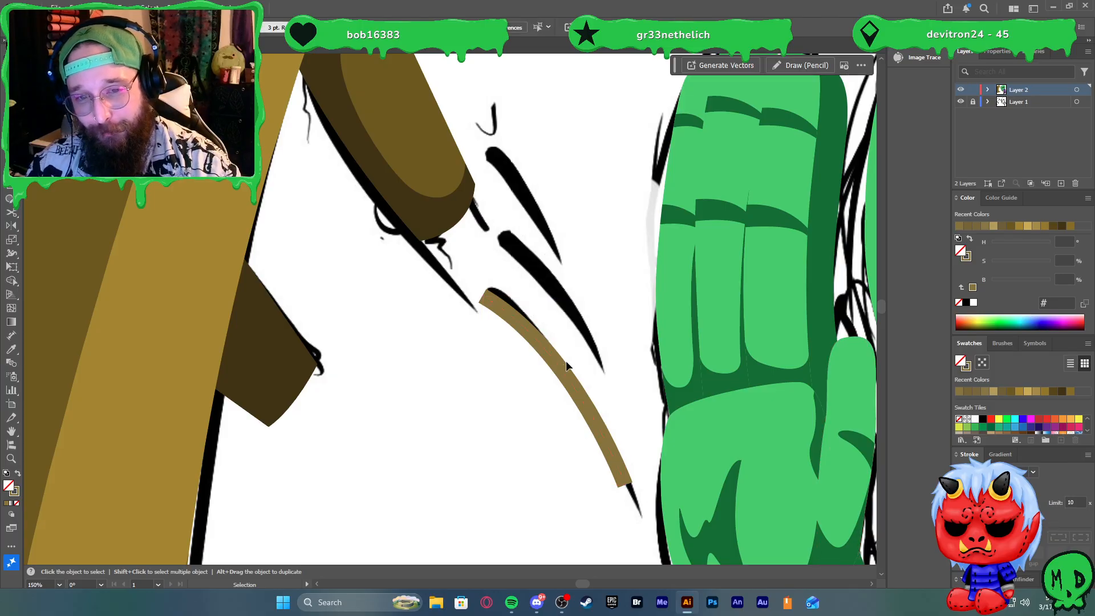
Duplicate the traced line onto the middle sketched motion line and shorten the copy by moving its lower end anchor to the sketch's tip
drag(561, 370, 580, 316)
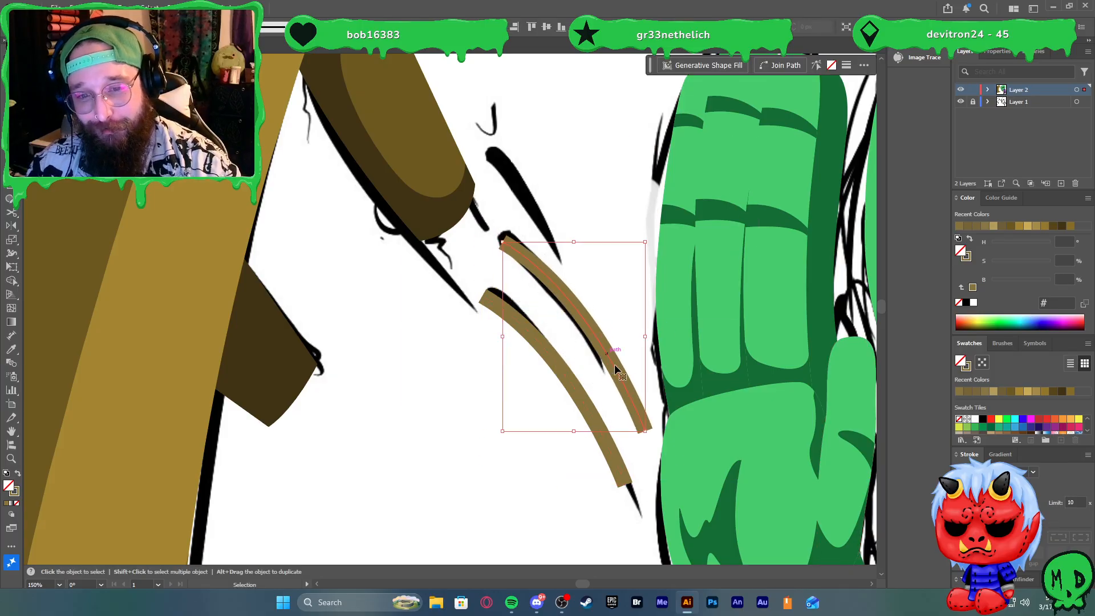
key(a)
drag(643, 435, 626, 410)
key(ctrl+z)
key(ctrl+z)
key(ctrl+shift+z)
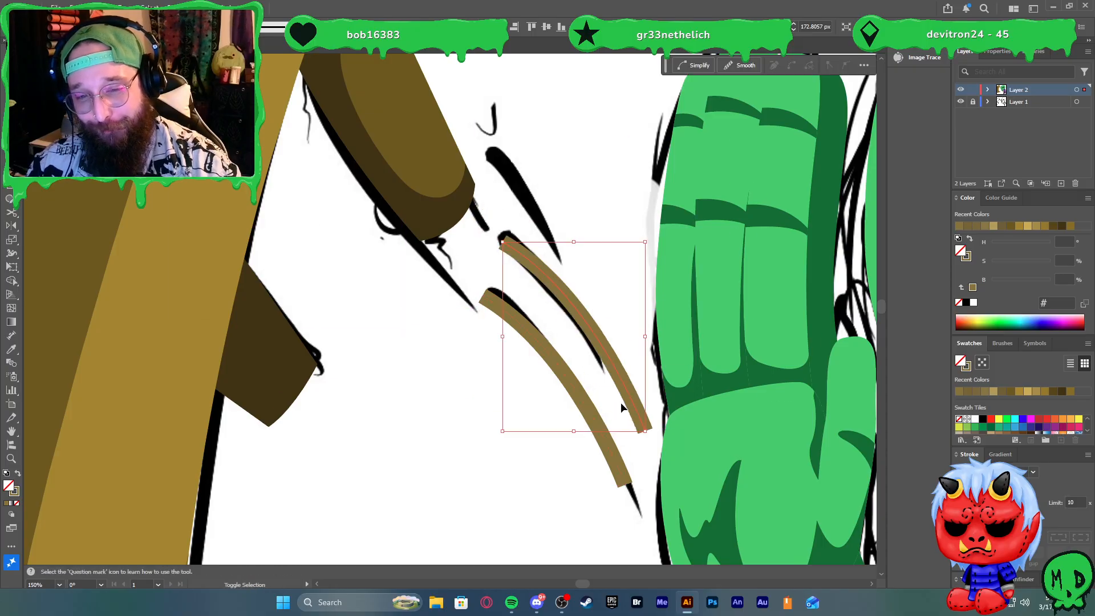
drag(644, 433, 612, 371)
key(v)
click(595, 269)
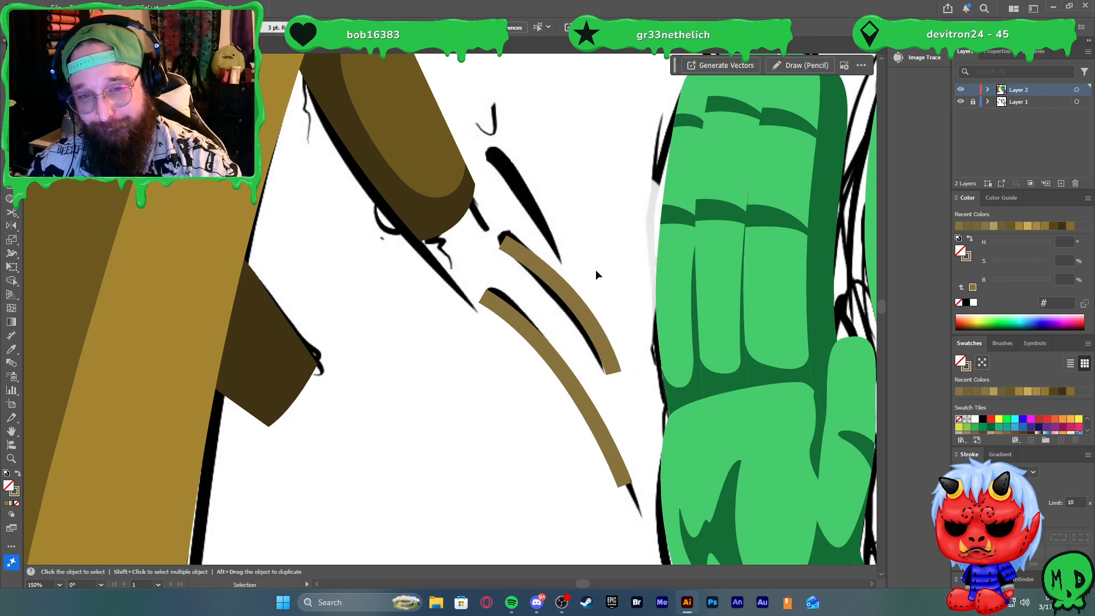
Duplicate the middle motion line up to the uppermost sketched line and shorten the copy by moving its lower end anchor
scroll(509, 306, up, 2)
drag(533, 302, 538, 241)
key(a)
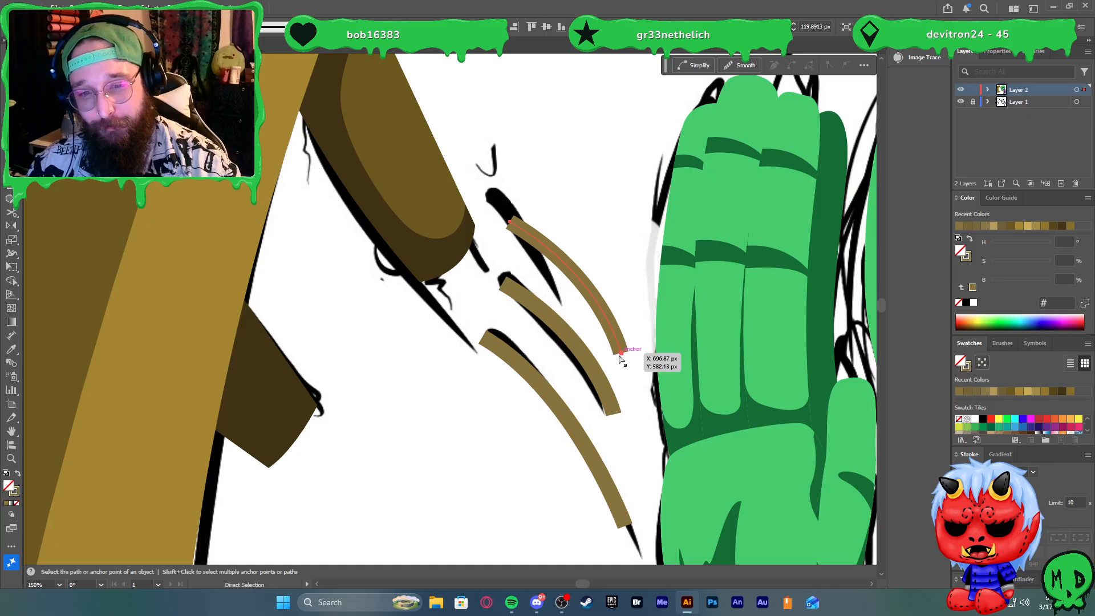
drag(620, 355, 556, 249)
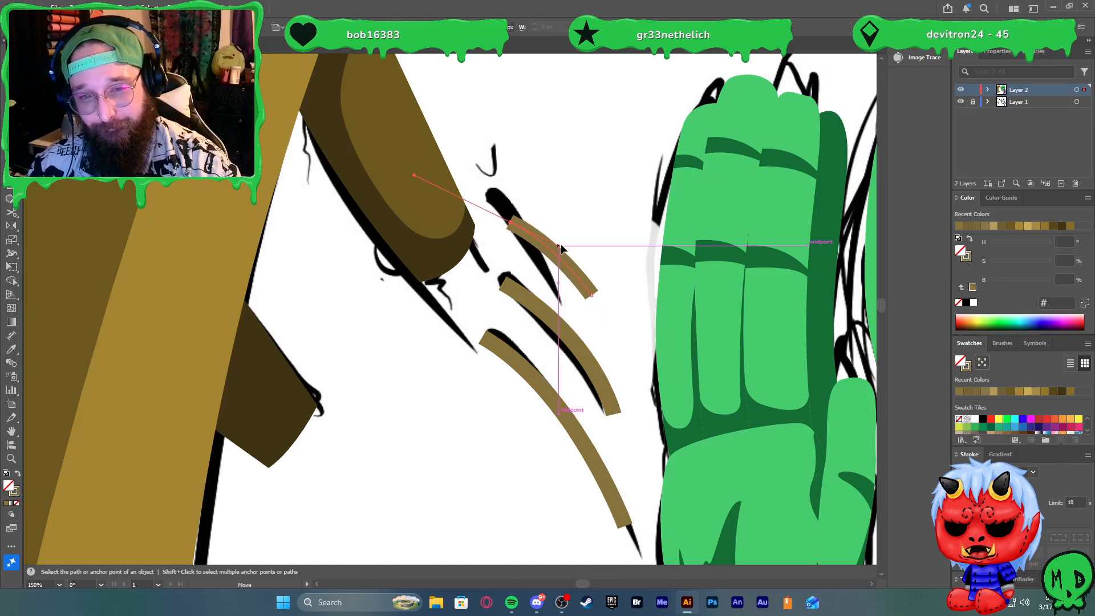
Select all three motion lines and expand their strokes into filled brown shapes
key(v)
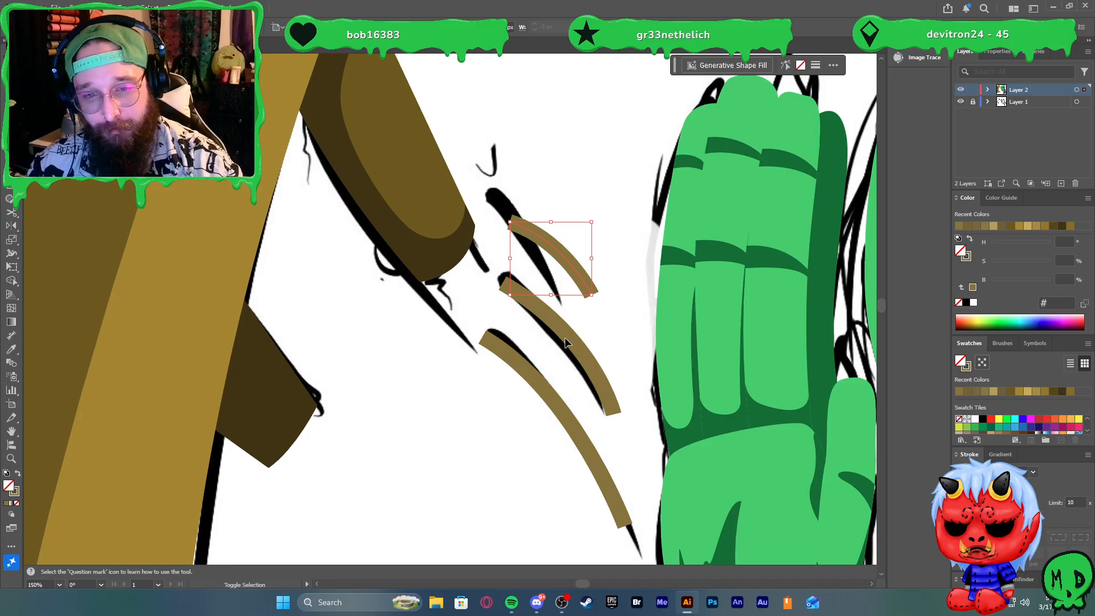
shift+click(562, 330)
shift+click(514, 354)
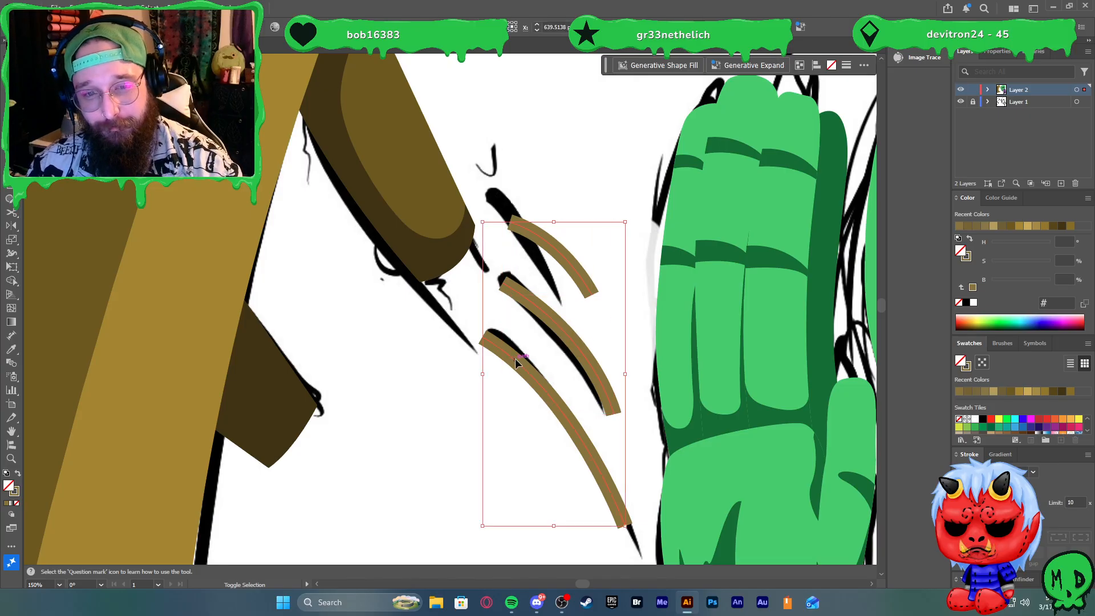
click(97, 7)
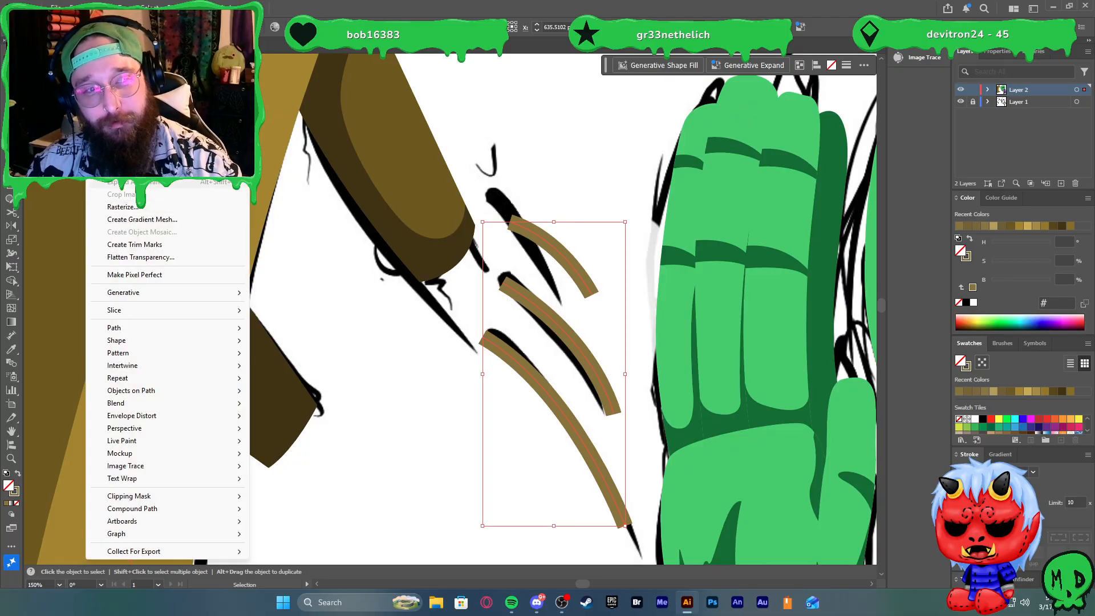
click(120, 169)
click(519, 364)
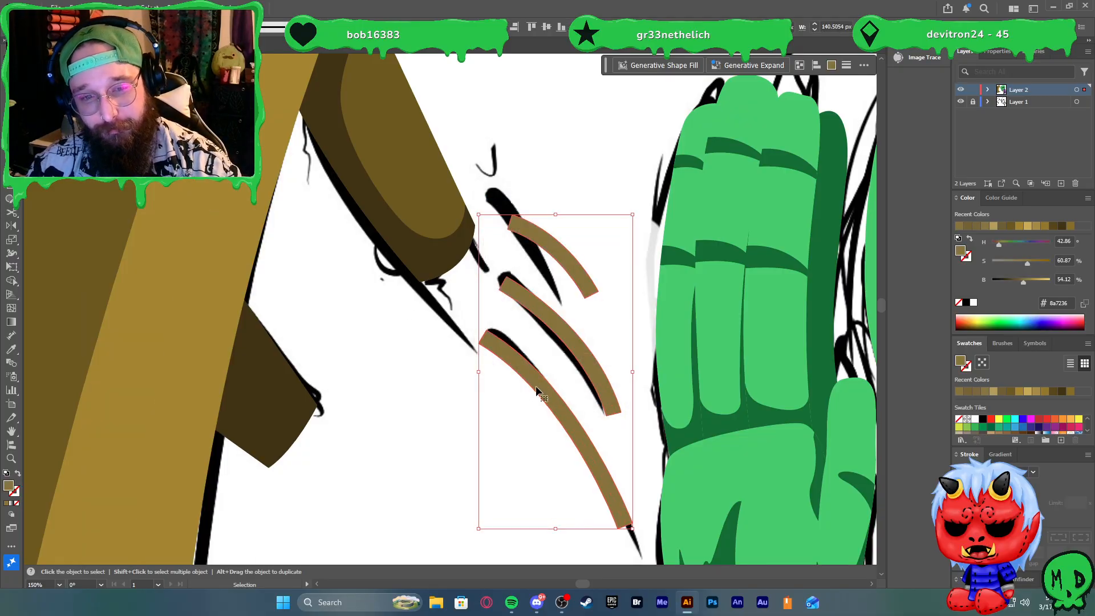
Taper the lowest motion line's lower end to a point by deleting its outer corner anchor
scroll(576, 459, down, 1)
scroll(575, 459, up, 6)
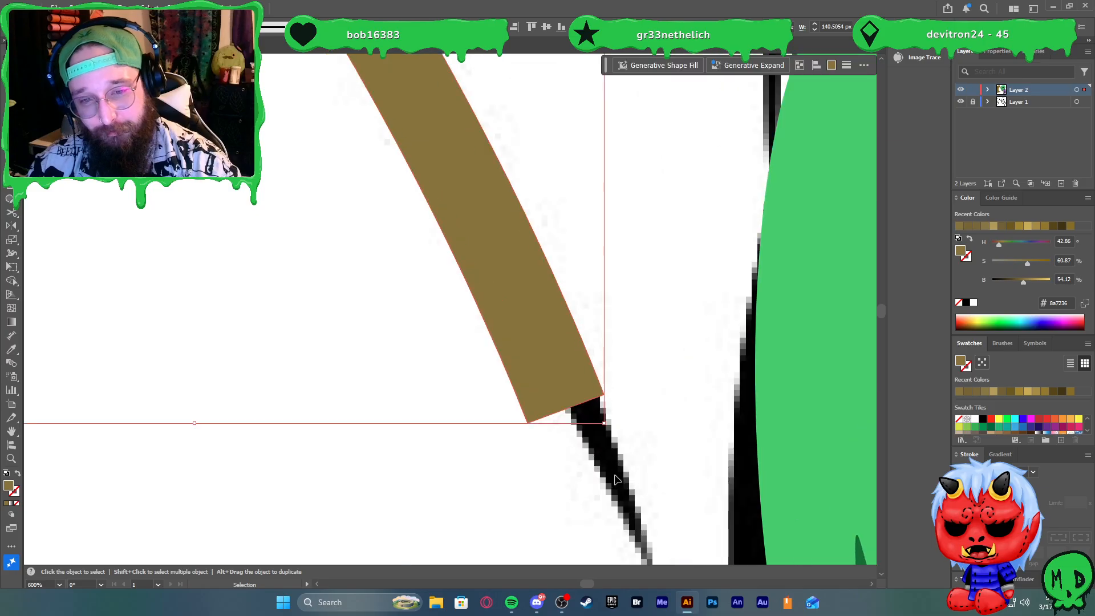
key(p)
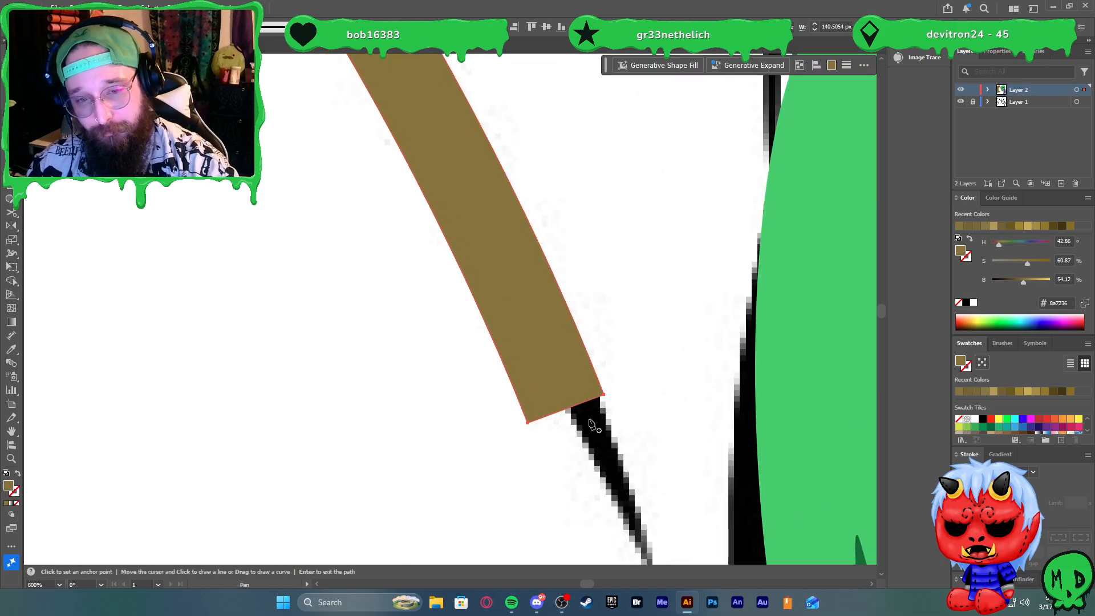
click(604, 394)
scroll(592, 390, up, 6)
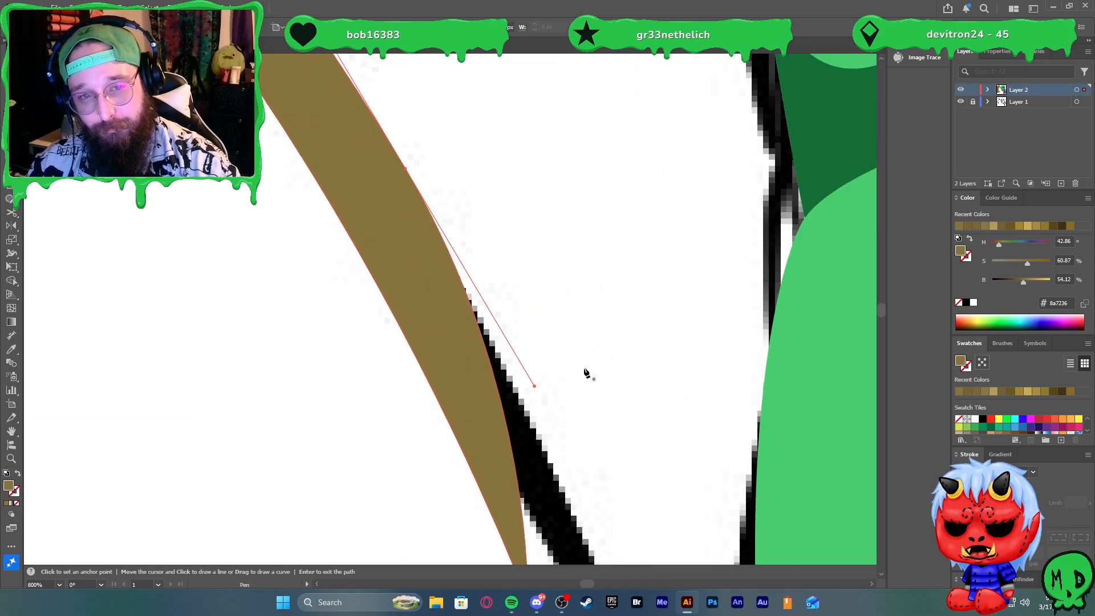
scroll(573, 357, up, 3)
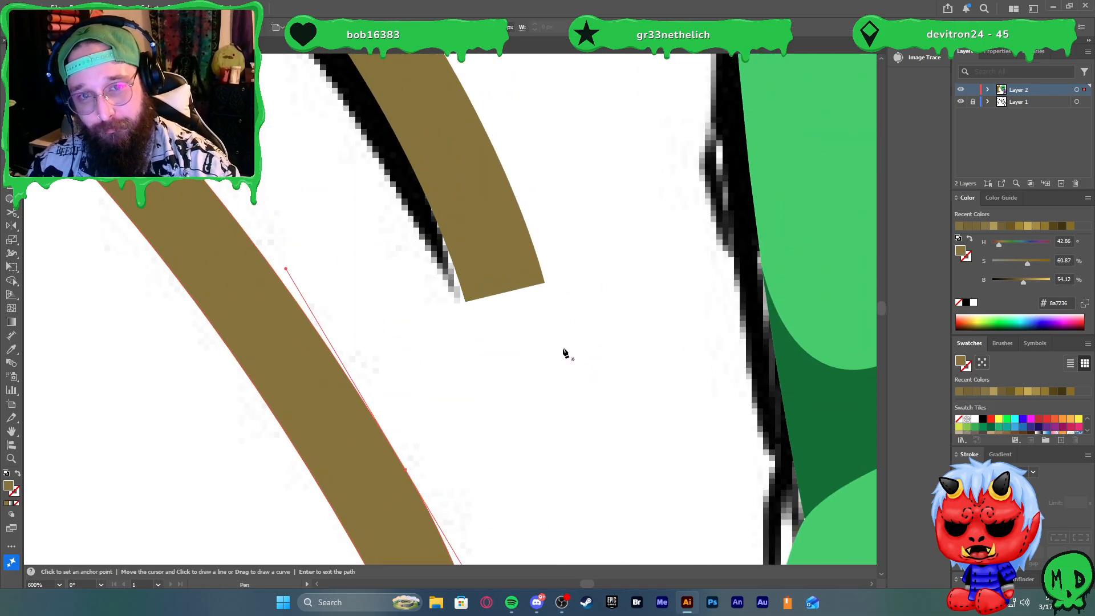
Taper the middle motion line's lower end to a point by deleting its outer corner anchor
click(545, 284)
key(ctrl+z)
key(v)
key(p)
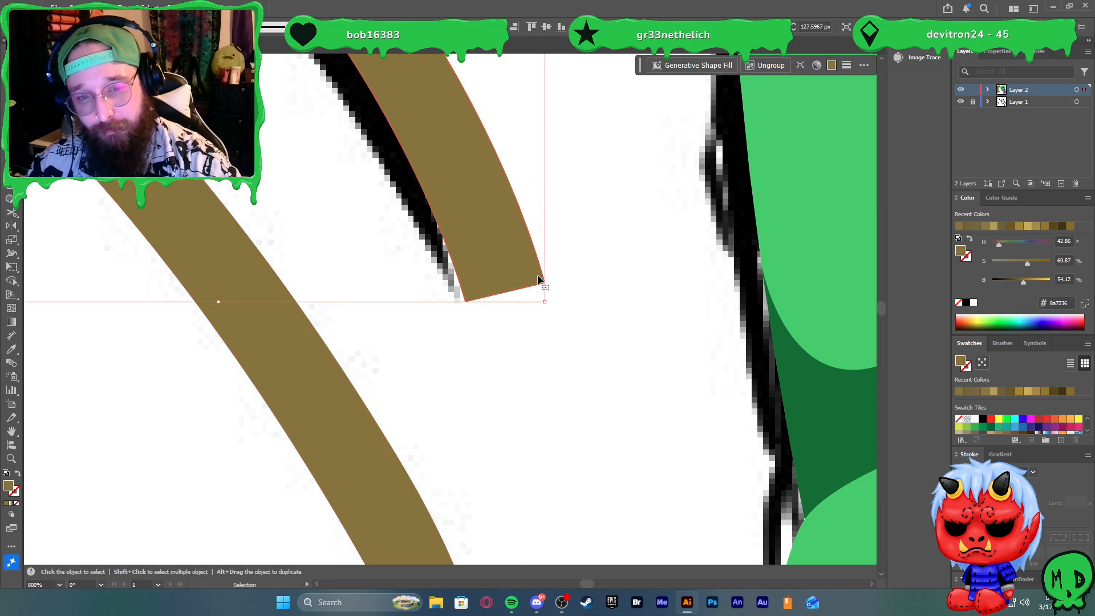
click(540, 281)
scroll(524, 302, up, 2)
scroll(511, 300, down, 4)
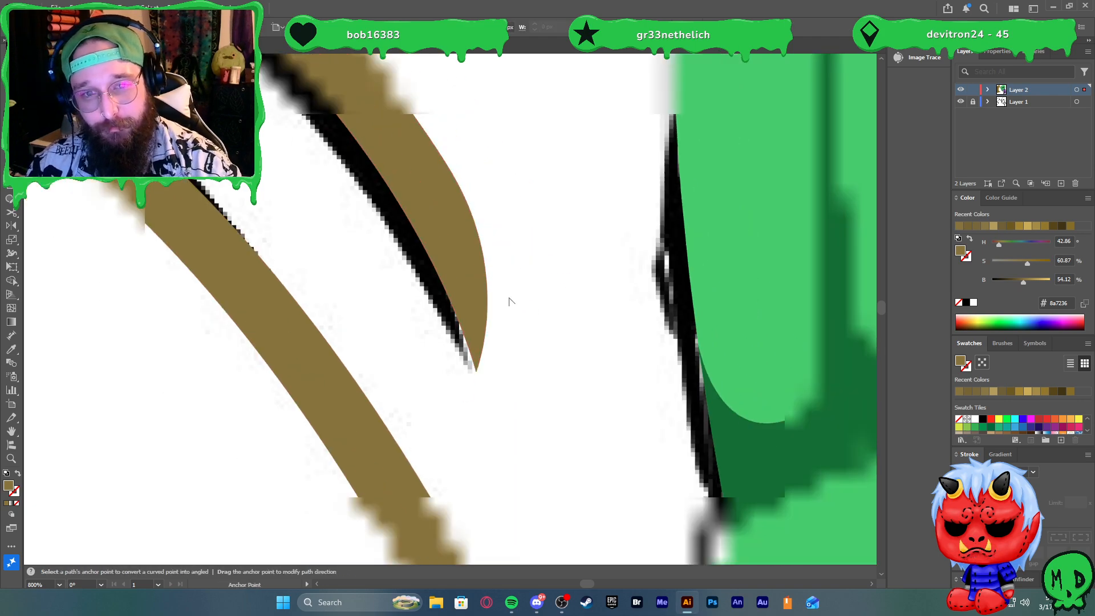
scroll(474, 134, up, 2)
Taper the uppermost motion line's lower end by deleting its outer corner anchor, and remove the leftover stub at the tip
key(v)
click(468, 154)
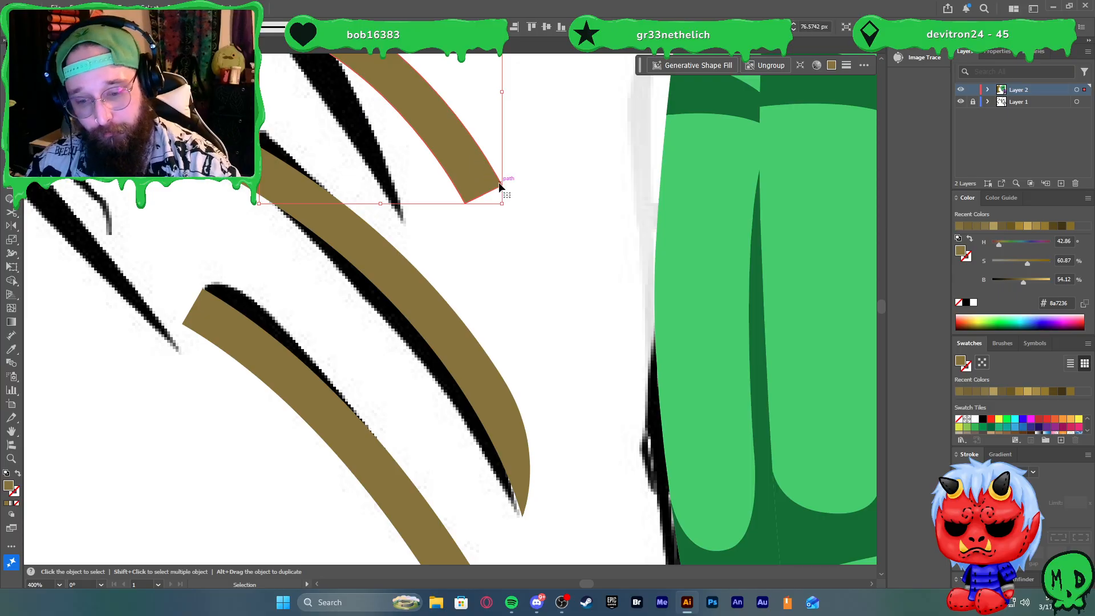
key(p)
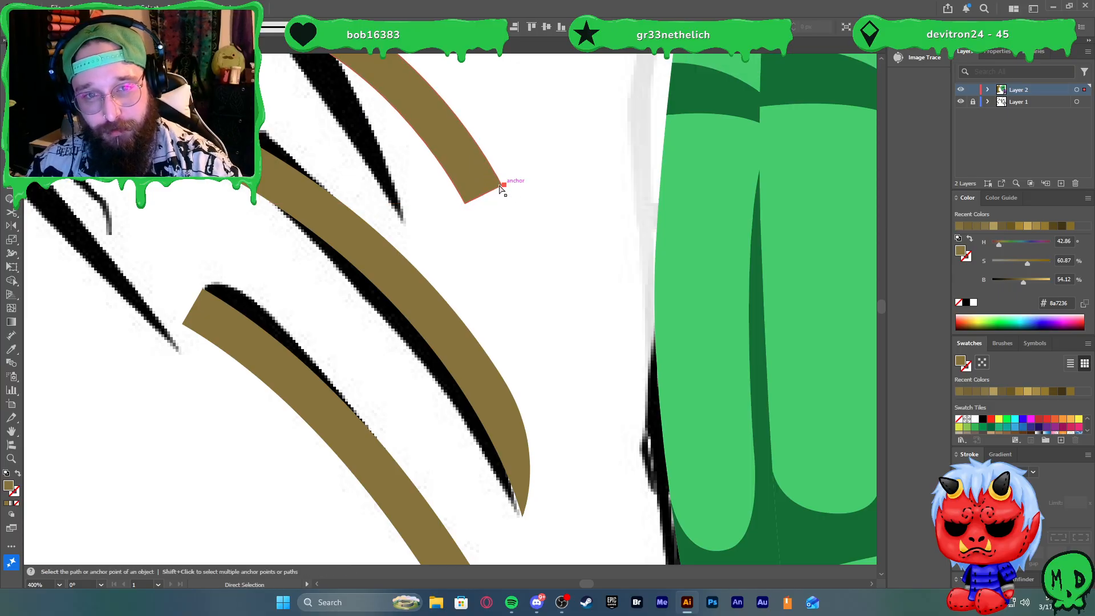
click(504, 186)
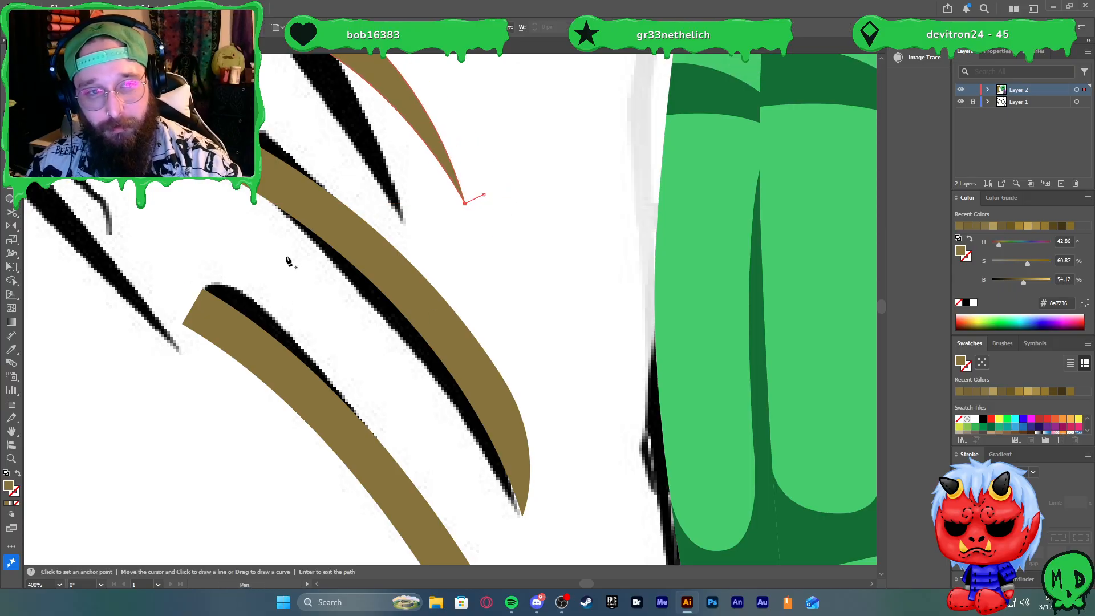
ctrl+click(277, 357)
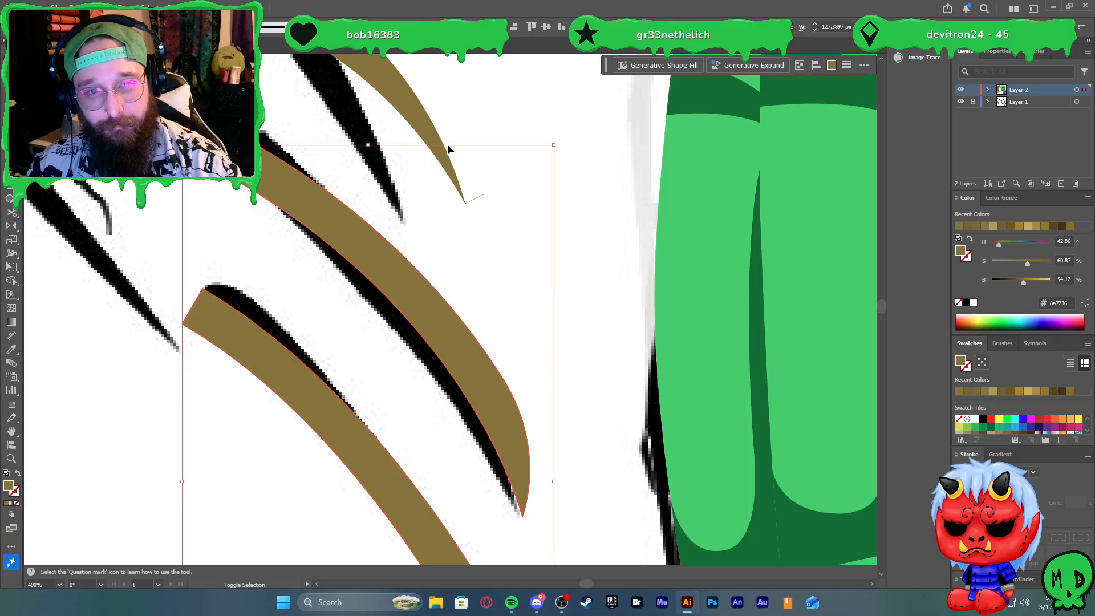
scroll(492, 209, up, 3)
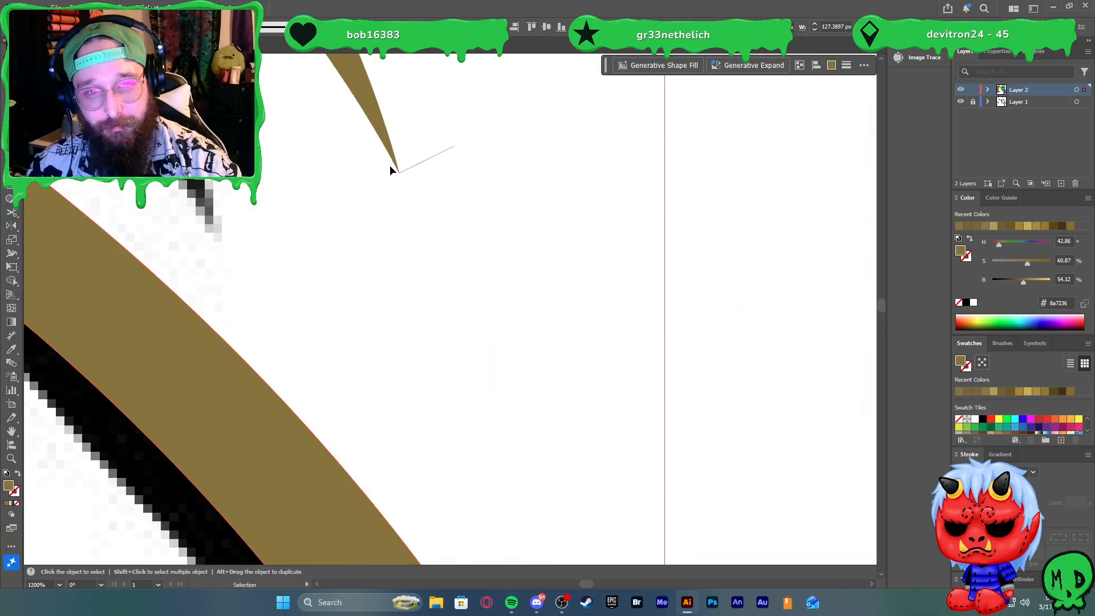
ctrl+click(390, 169)
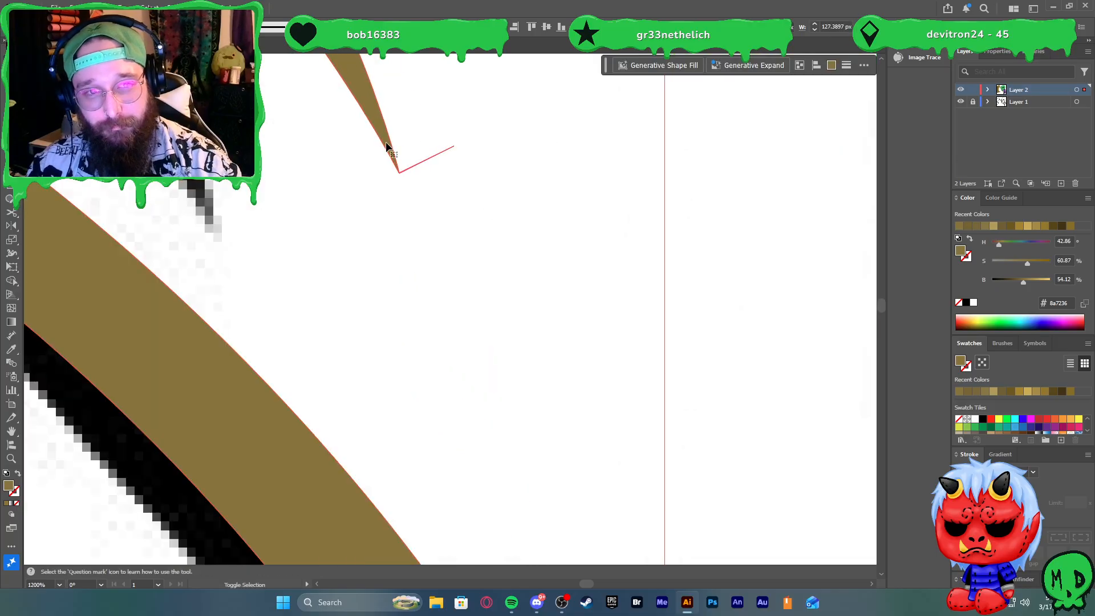
click(454, 146)
scroll(471, 226, down, 6)
scroll(342, 159, up, 2)
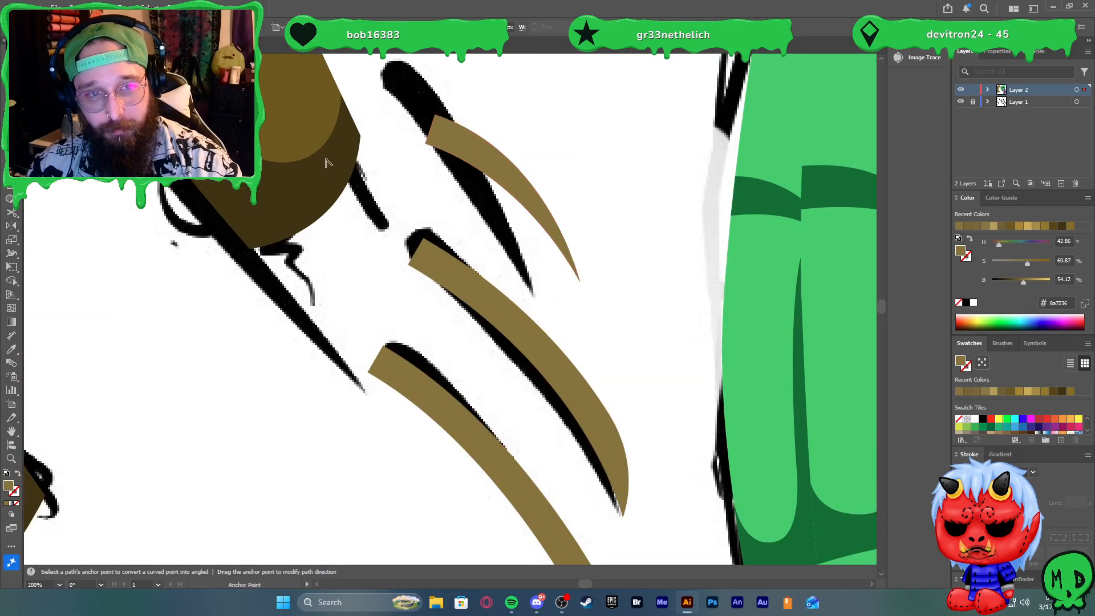
Round the blunt upper ends of all three motion lines by adjusting their corner radius, and deselect them
key(v)
shift+click(451, 311)
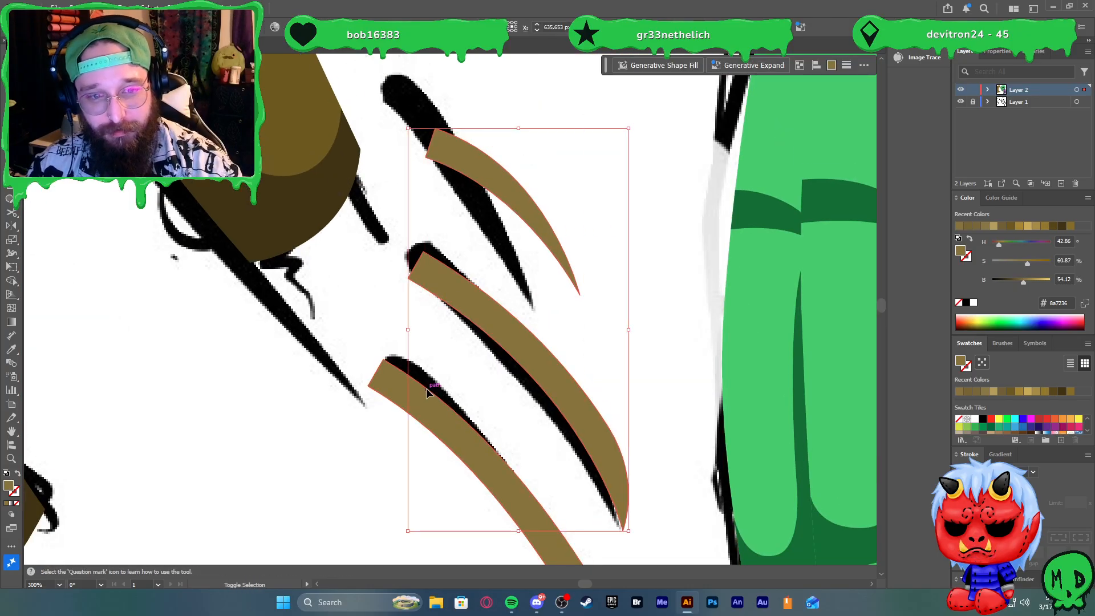
key(a)
drag(317, 307, 409, 417)
drag(391, 224, 396, 240)
drag(283, 301, 404, 411)
drag(383, 221, 443, 336)
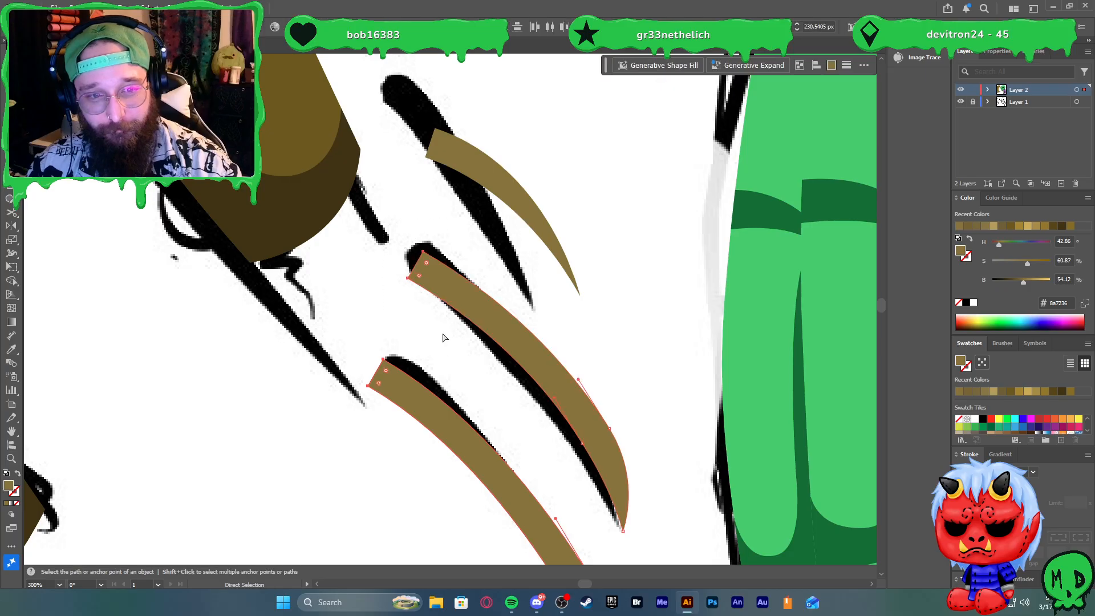
drag(423, 112, 518, 206)
key(p)
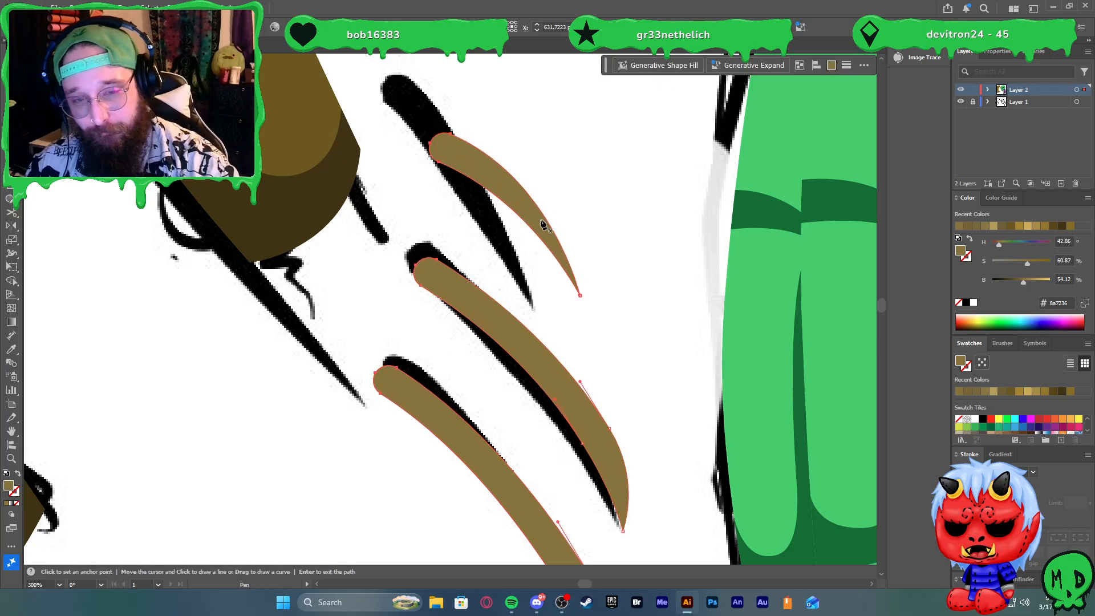
key(v)
click(631, 276)
key(ctrl+0)
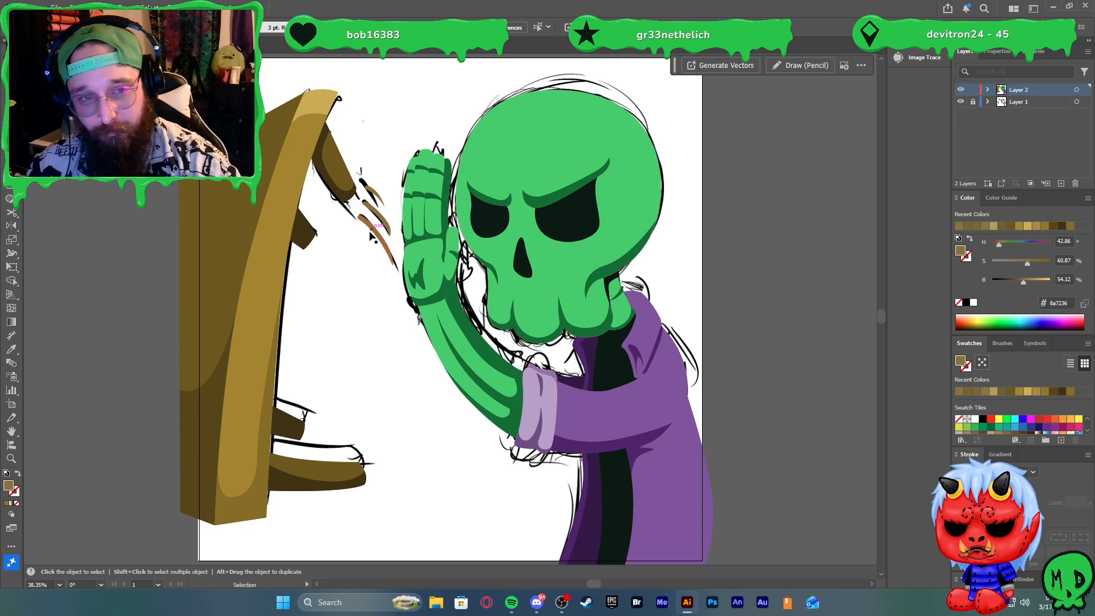
Select the middle motion line beside the raised hand and reshape its outer curve by pulling it inward
scroll(372, 230, up, 5)
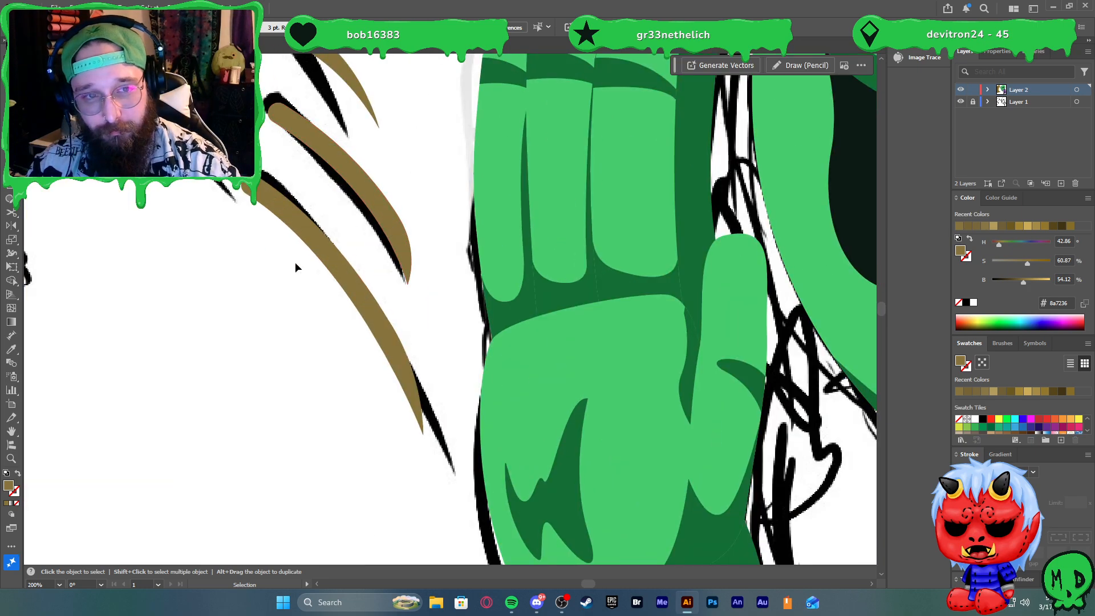
click(402, 250)
key(a)
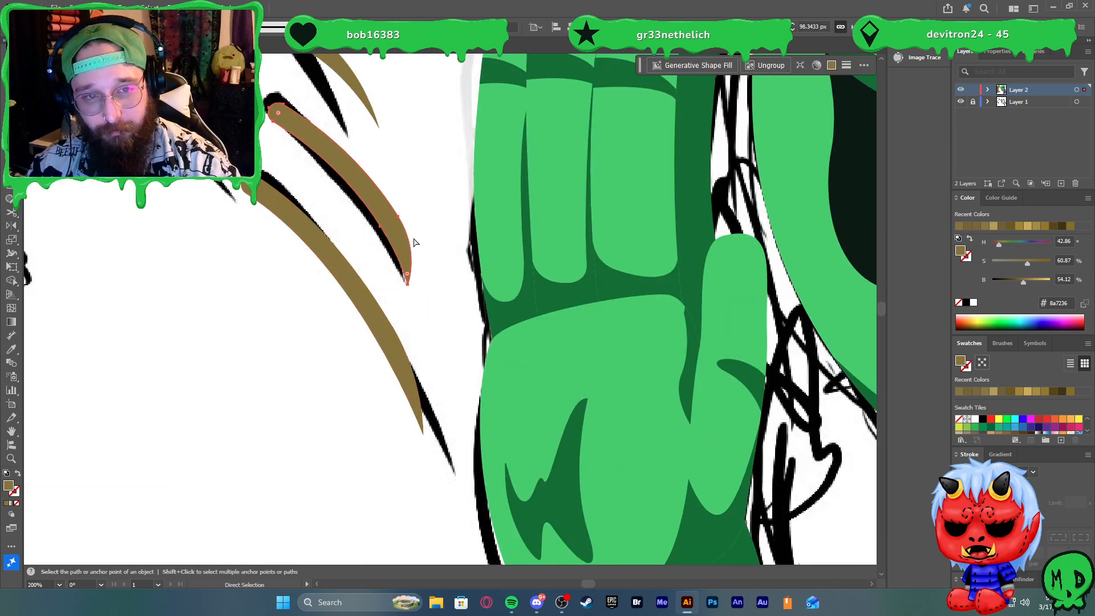
click(399, 220)
drag(399, 220, 385, 208)
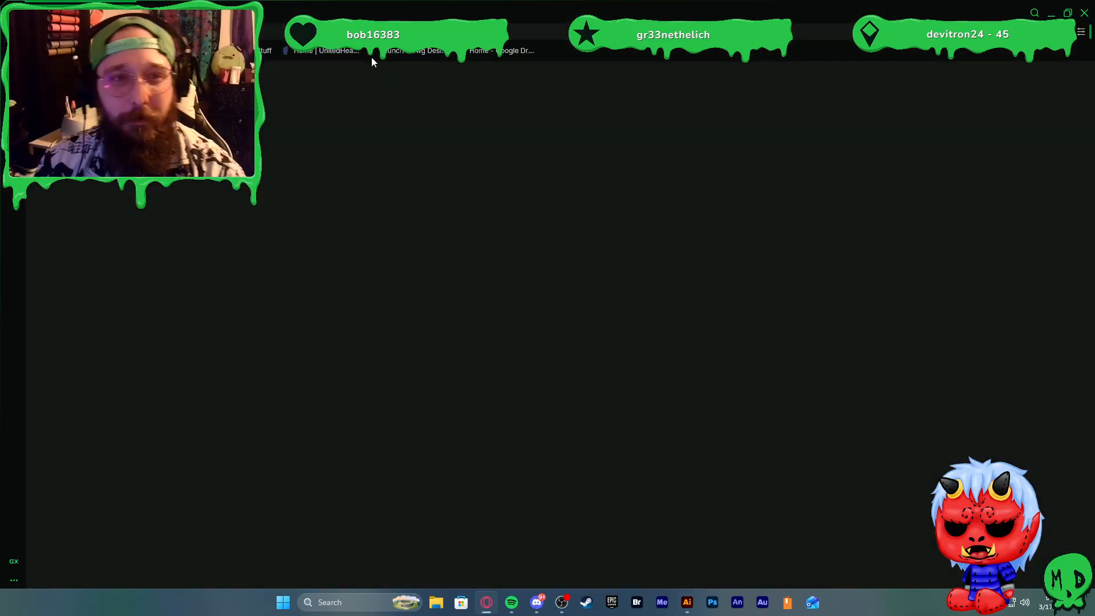
Switch to the Opera browser, search the web for "wkd" and refine the search to "wkd alcohol"
text(wkd)
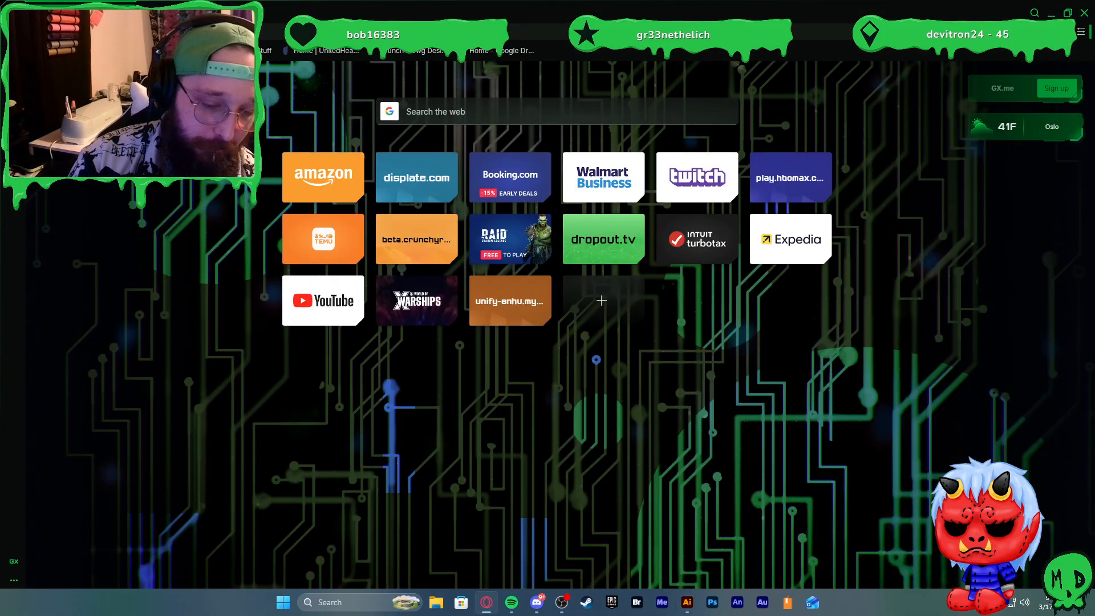
key(Return)
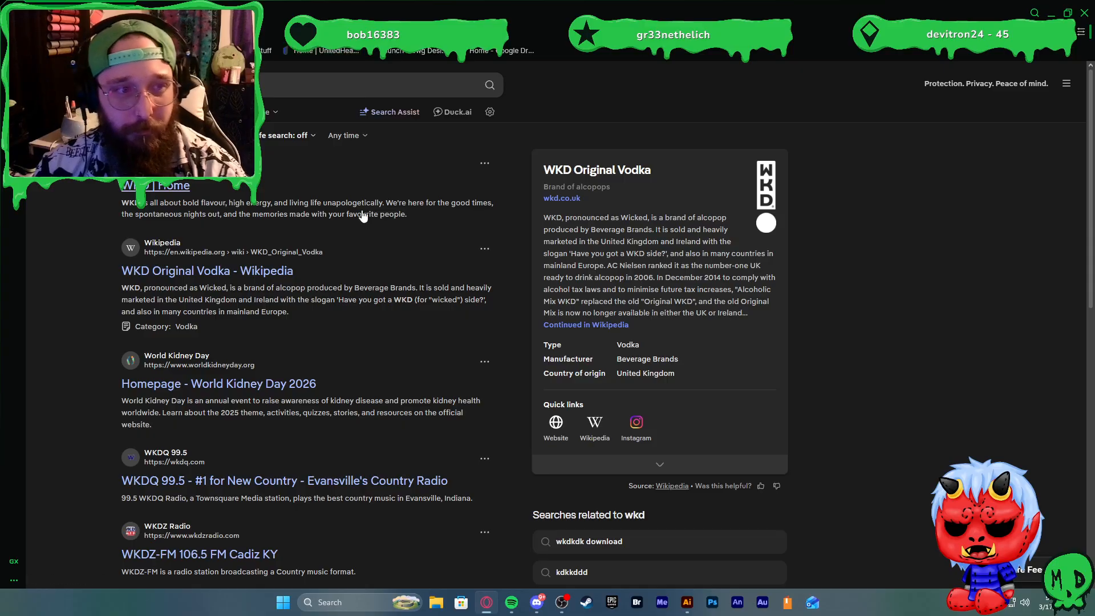
click(188, 85)
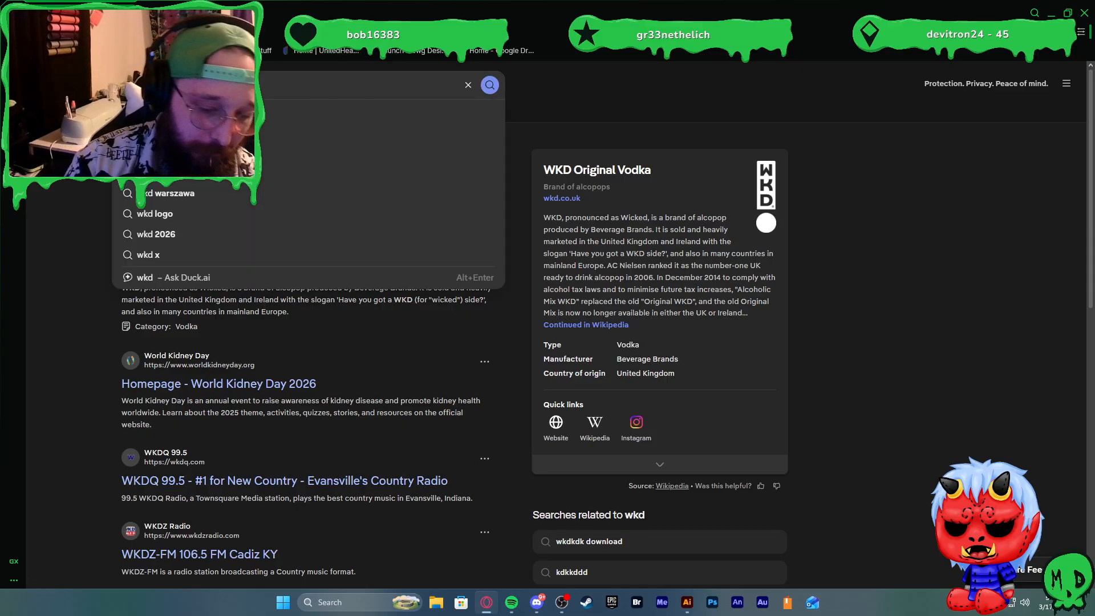
text(alcohol)
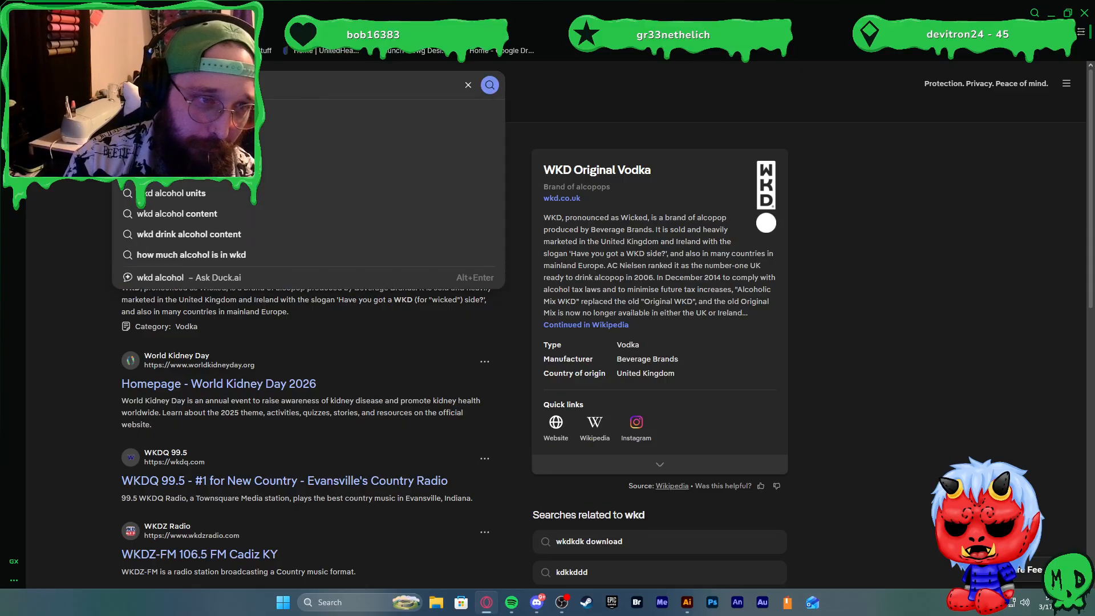
key(Return)
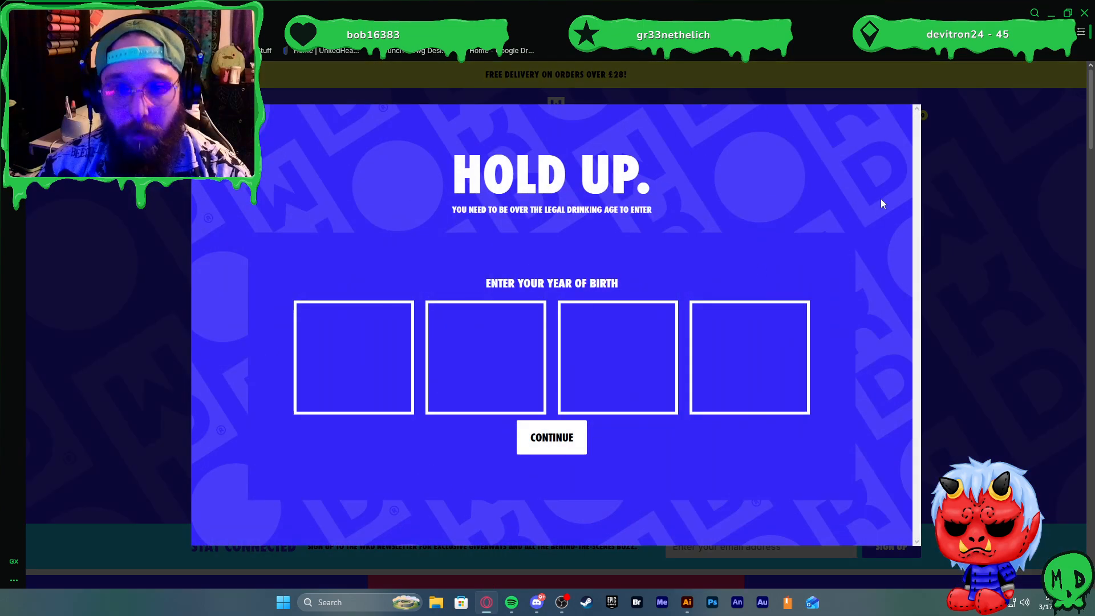
Enter the year of birth in the WKD site's age check and look over the drink ranges on its home page
click(347, 342)
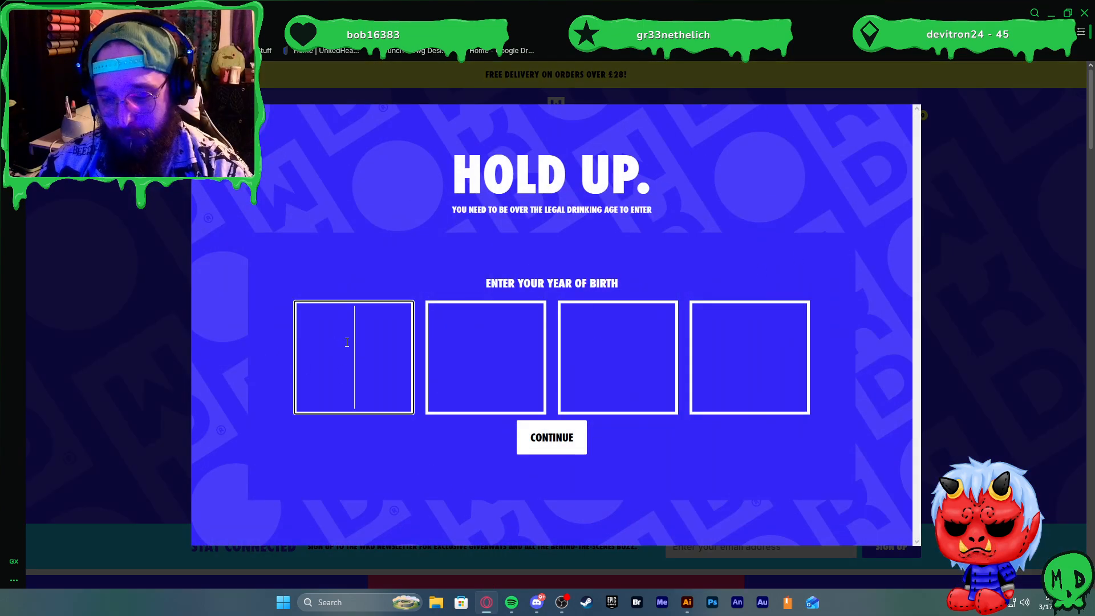
text(1993)
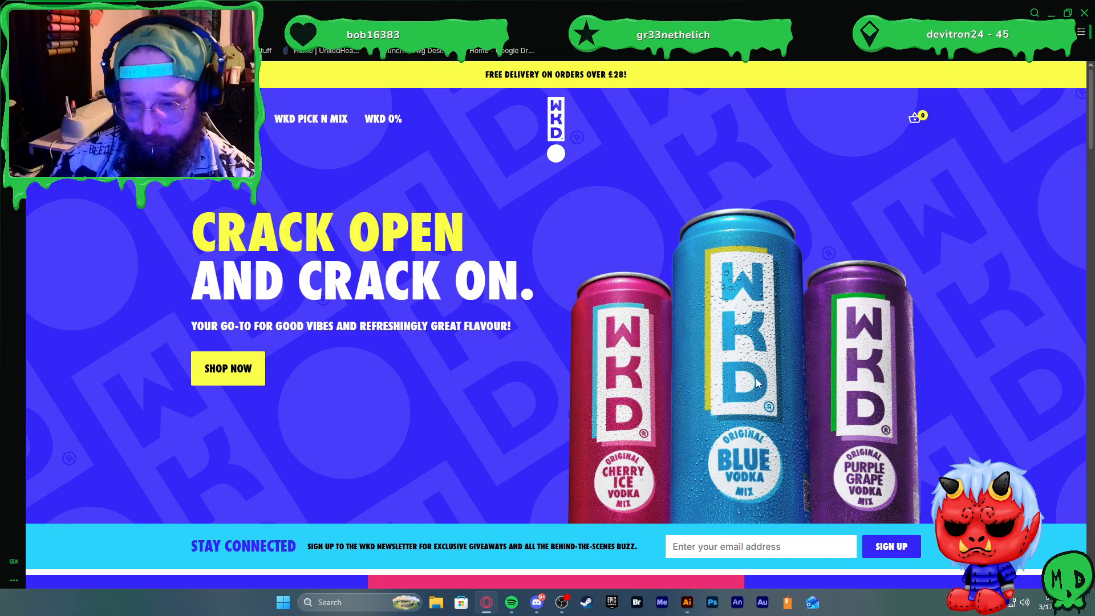
scroll(753, 370, down, 8)
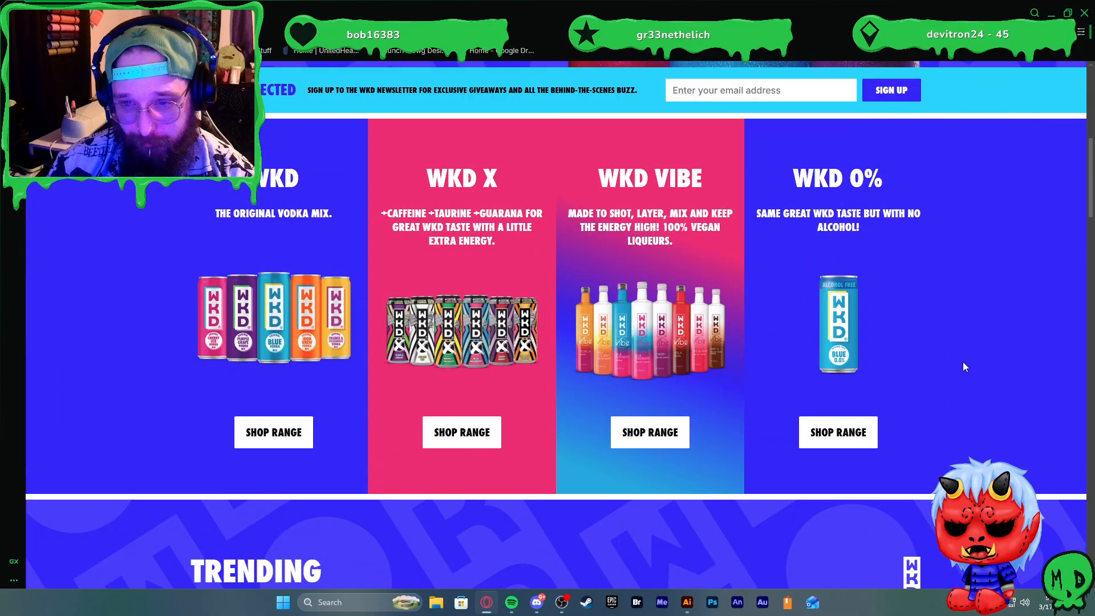
scroll(958, 364, up, 1)
scroll(693, 368, up, 1)
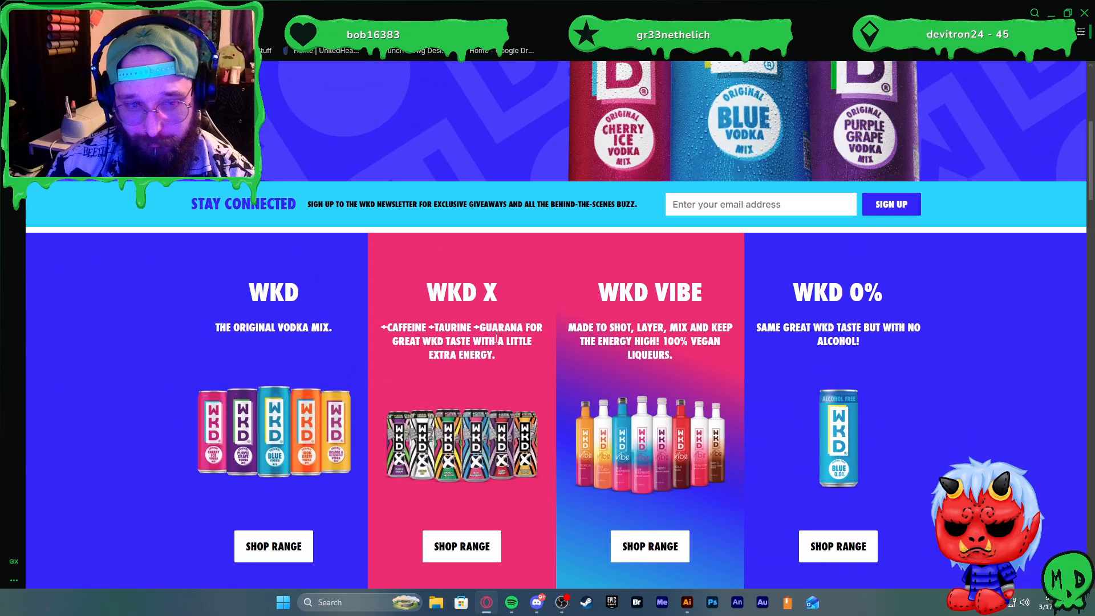
scroll(391, 399, up, 6)
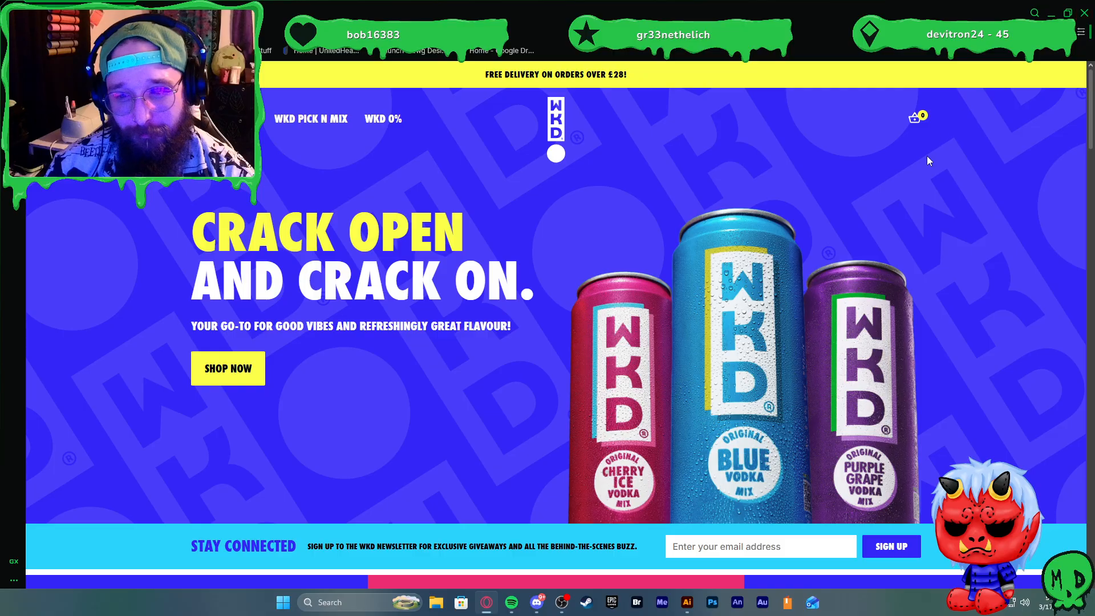
scroll(851, 233, down, 2)
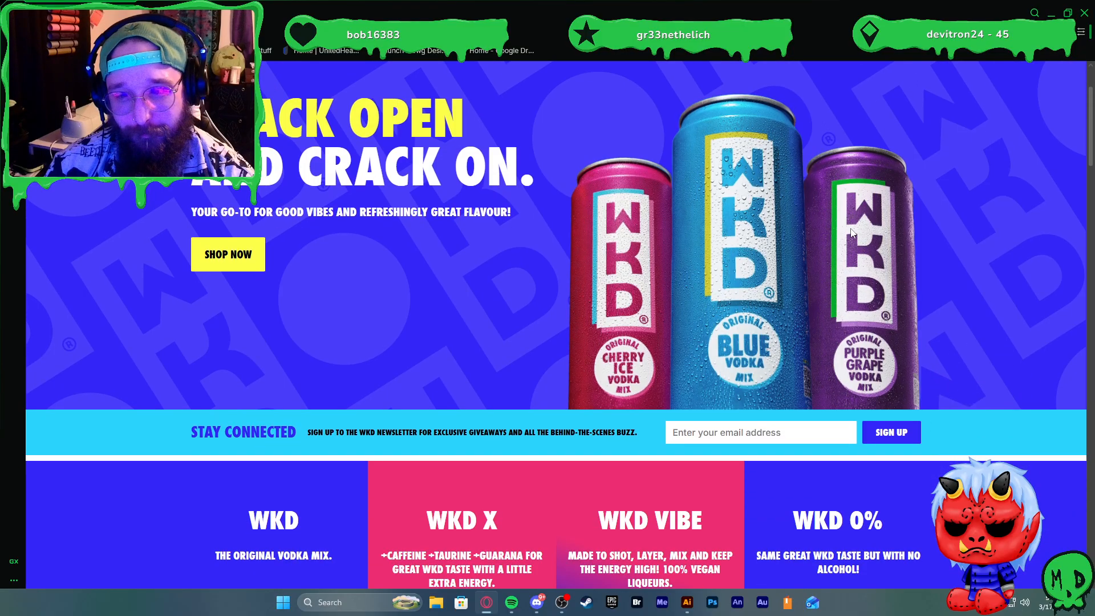
scroll(852, 233, up, 2)
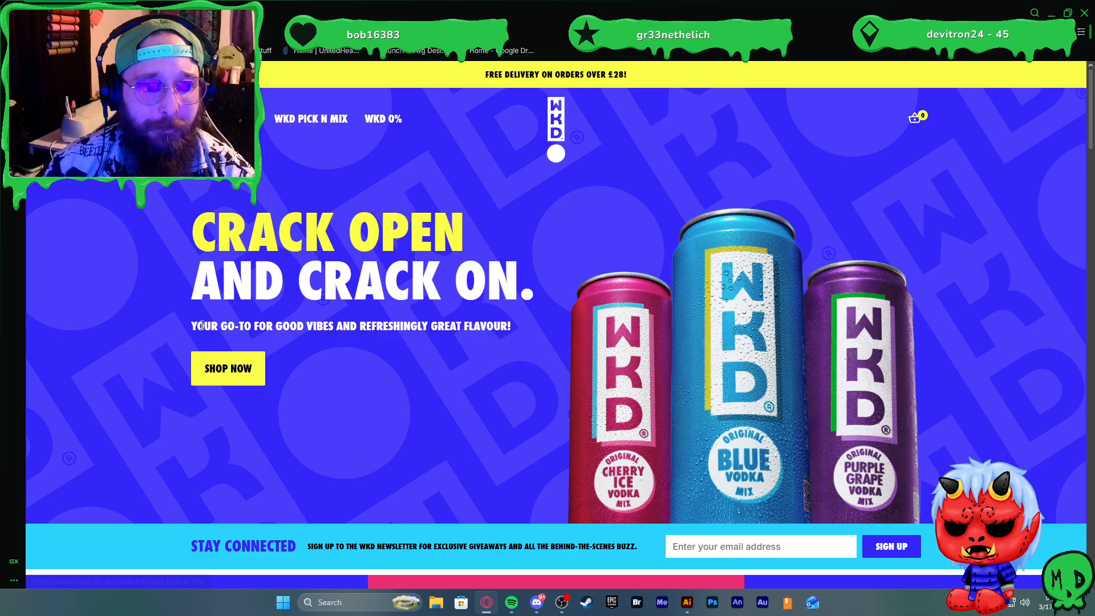
Open the WKD Blue product from the shop, read its description and leave the browser
click(231, 368)
scroll(496, 325, down, 5)
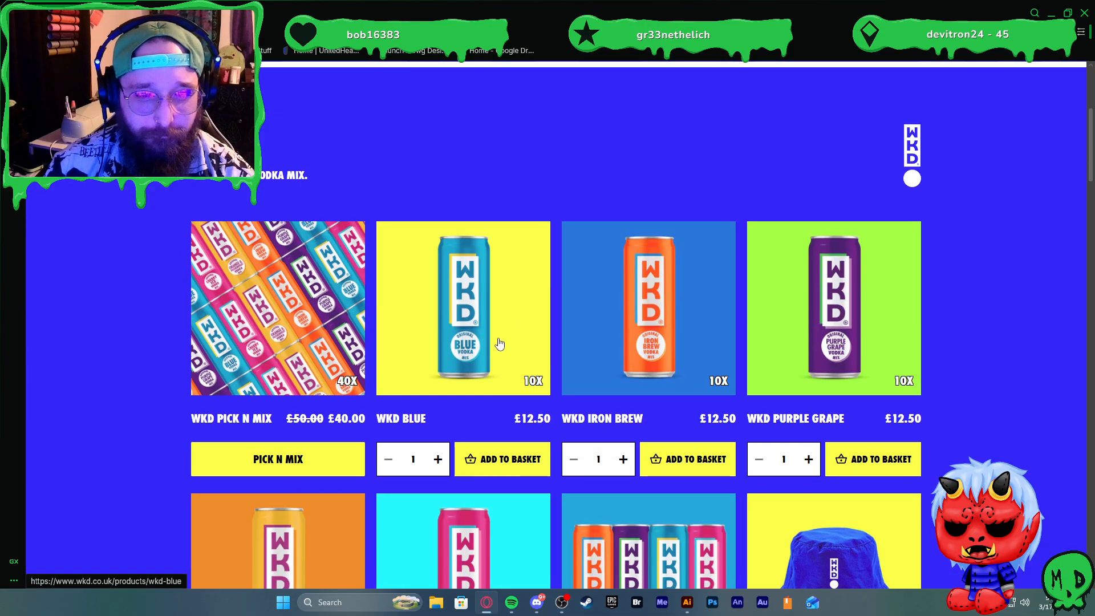
click(484, 319)
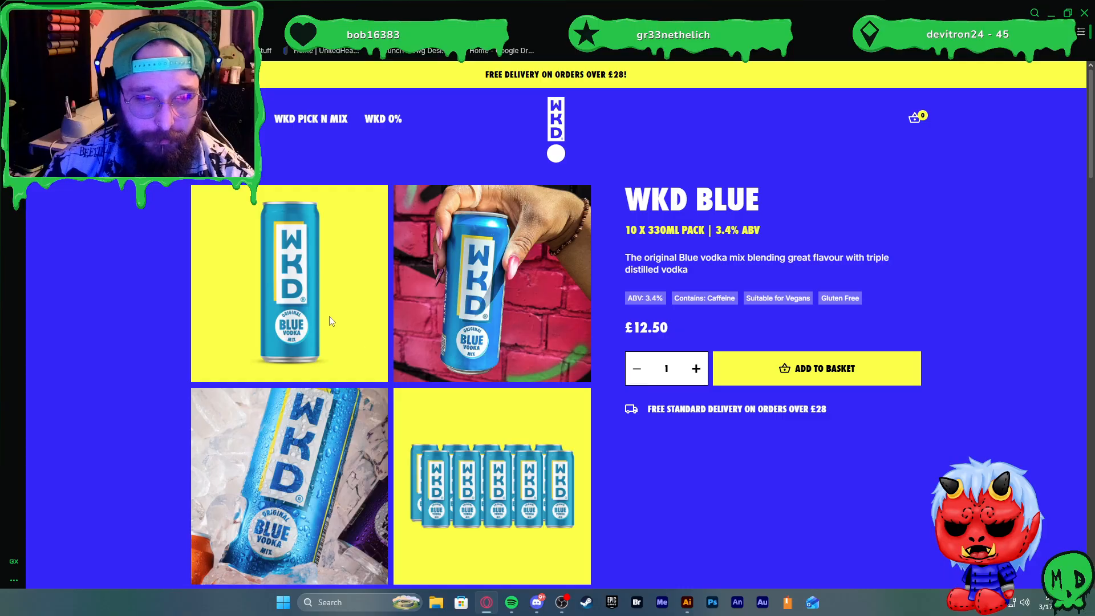
scroll(399, 341, down, 2)
scroll(515, 276, down, 6)
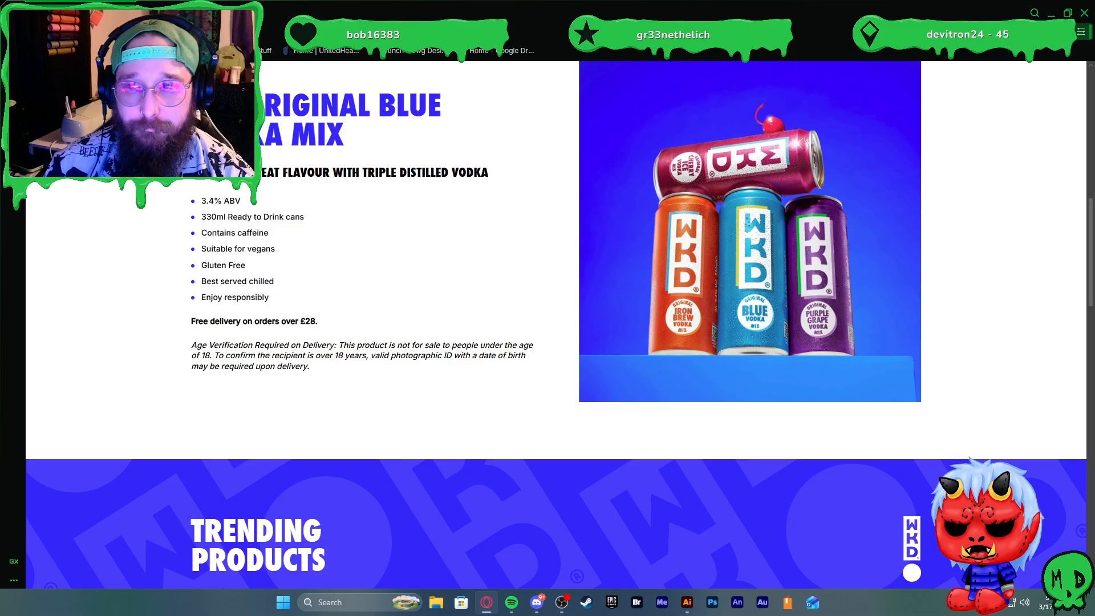
click(1082, 17)
Select all three motion lines beside the raised hand, fill them with white and deselect them
scroll(367, 260, down, 3)
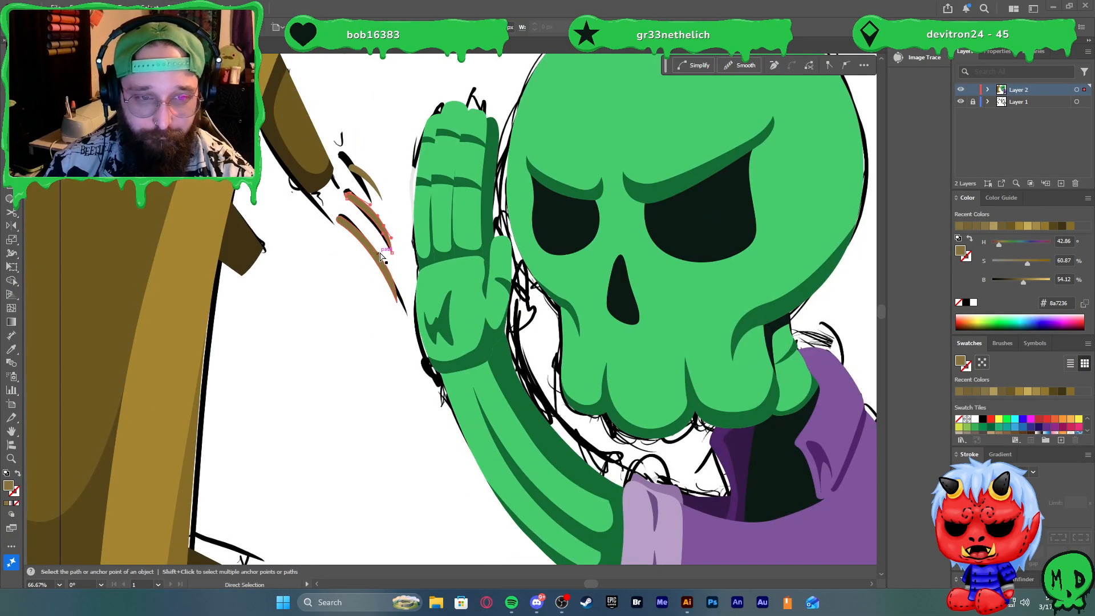
shift+click(380, 255)
key(v)
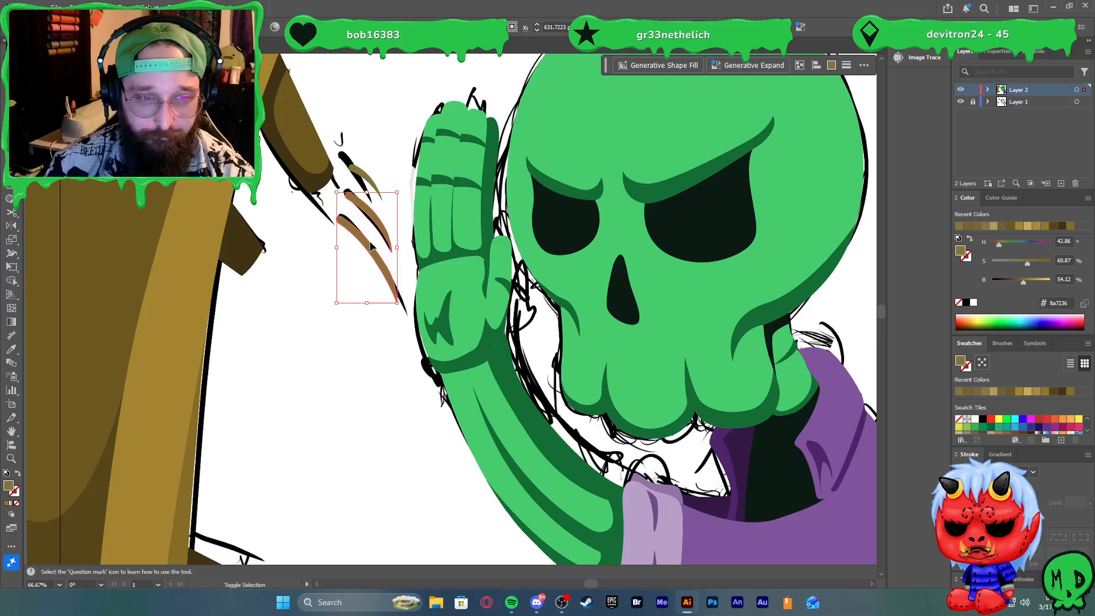
shift+click(363, 182)
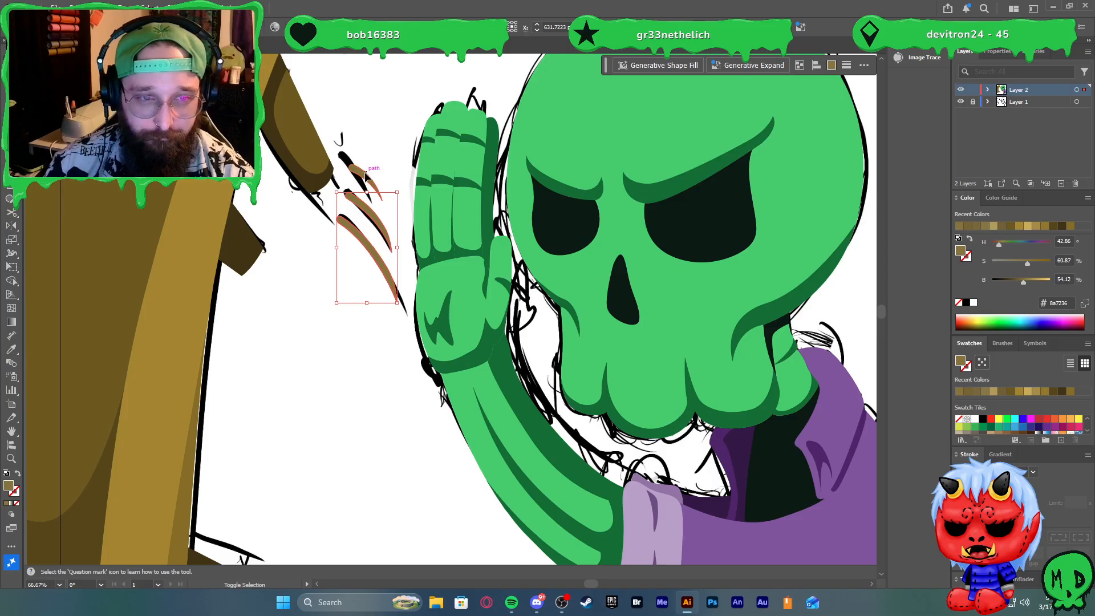
click(974, 419)
scroll(605, 305, down, 3)
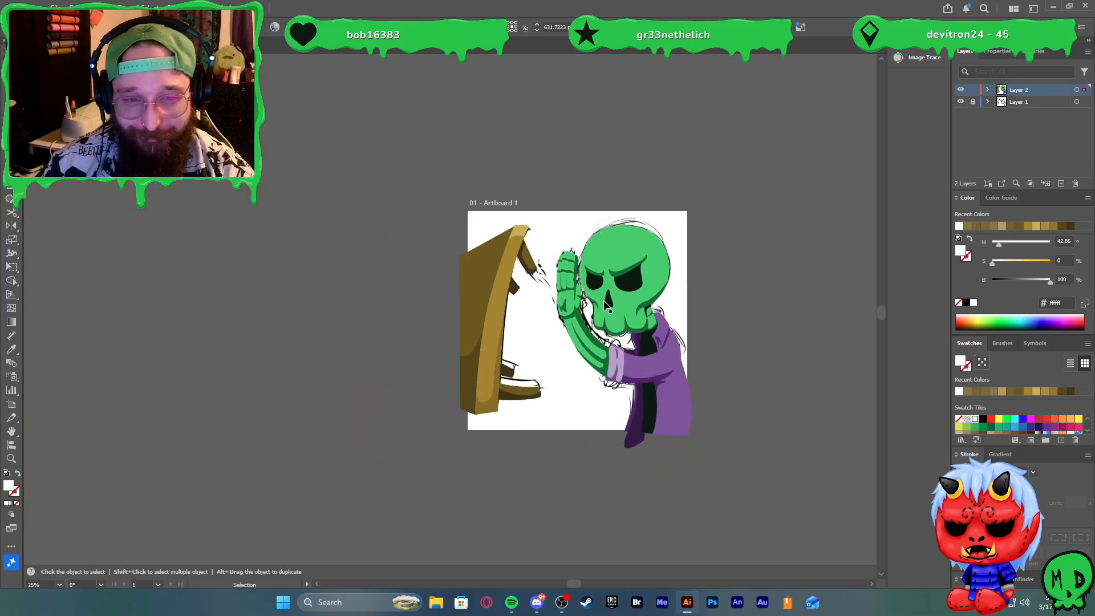
click(708, 354)
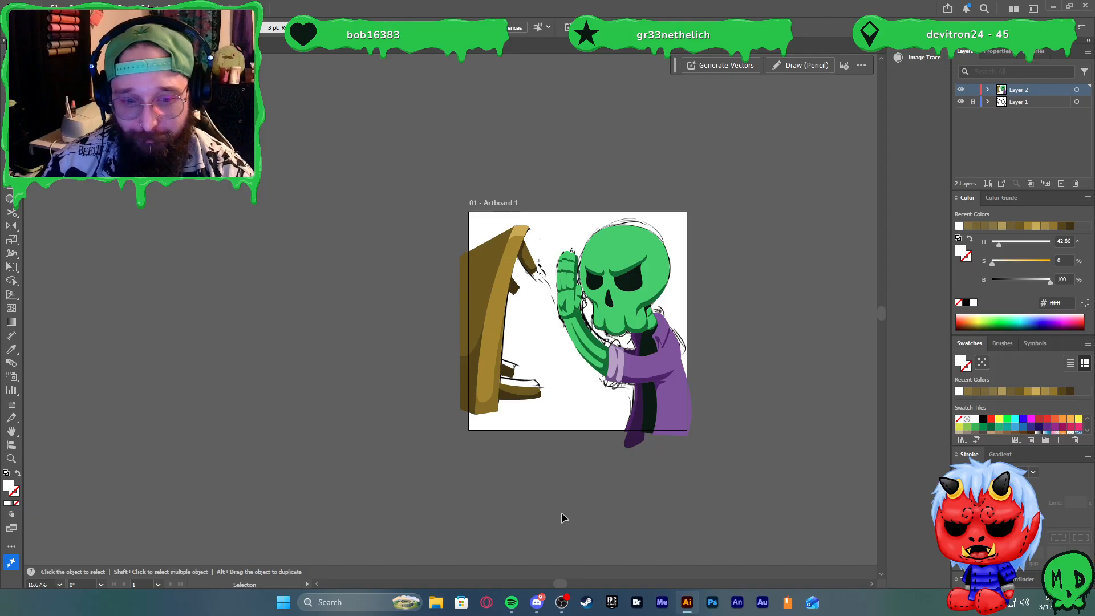
Browse in File Explorer to the Branded Emotes folder inside Branding on drive F:, view the existing emote files and close the window
click(444, 609)
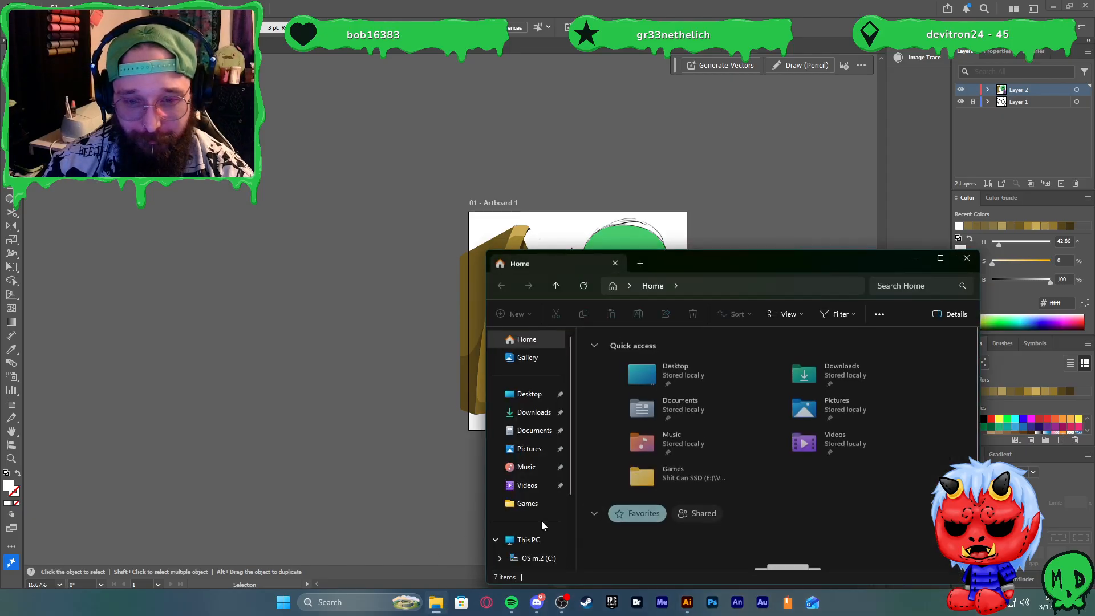
scroll(546, 506, down, 2)
click(541, 517)
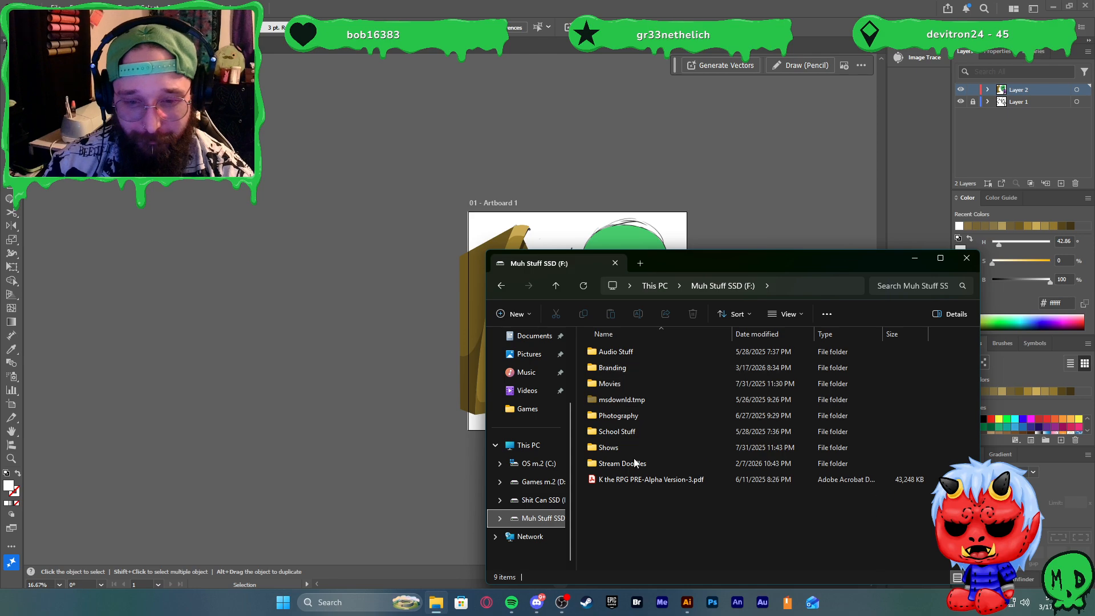
click(616, 368)
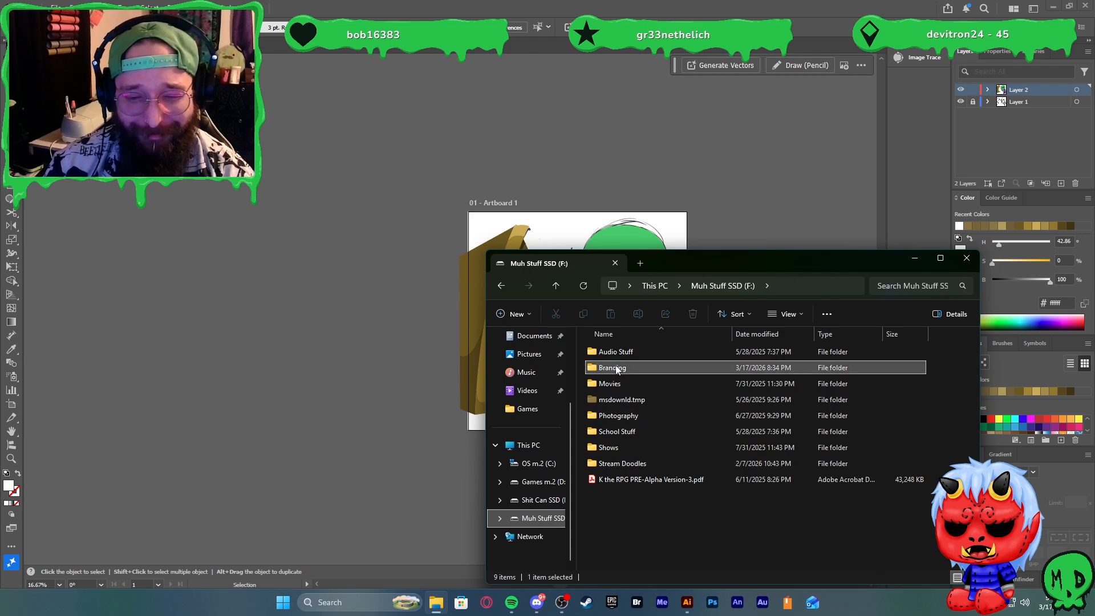
double_click(618, 368)
double_click(644, 382)
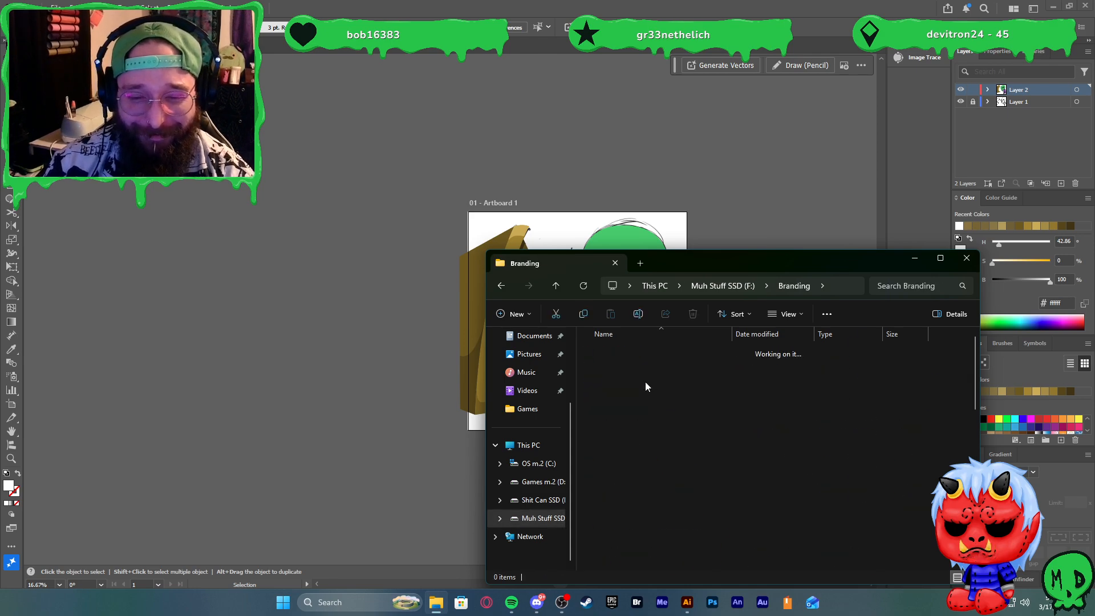
click(502, 286)
double_click(629, 351)
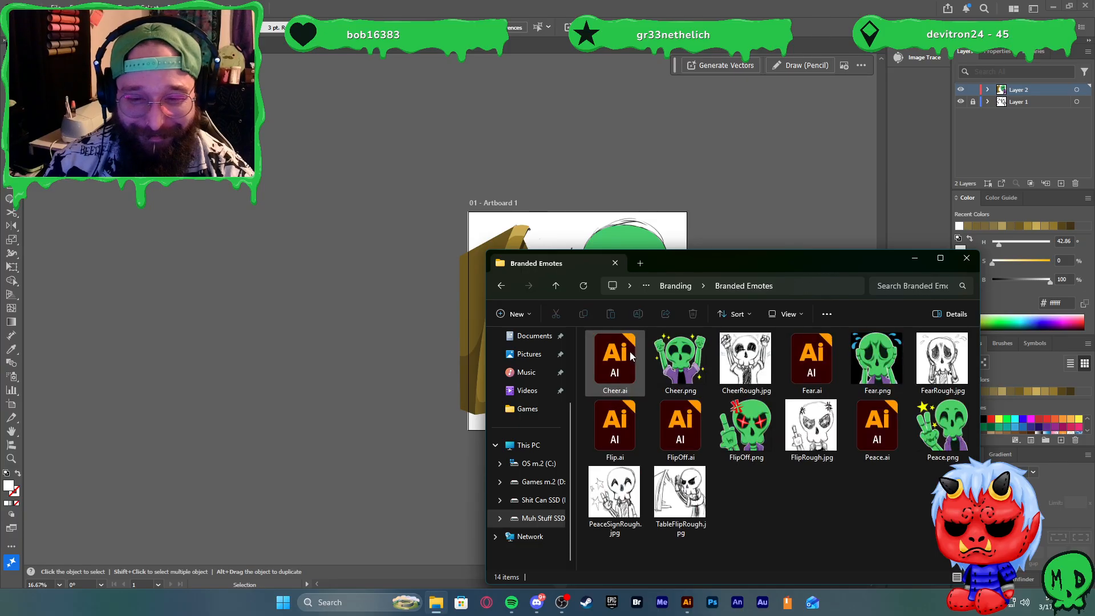
click(964, 260)
Draw a closed, curved fold shape with the Pen tool from the jacket's outer edge below the shoulder down toward the sleeve's shading
scroll(736, 342, up, 3)
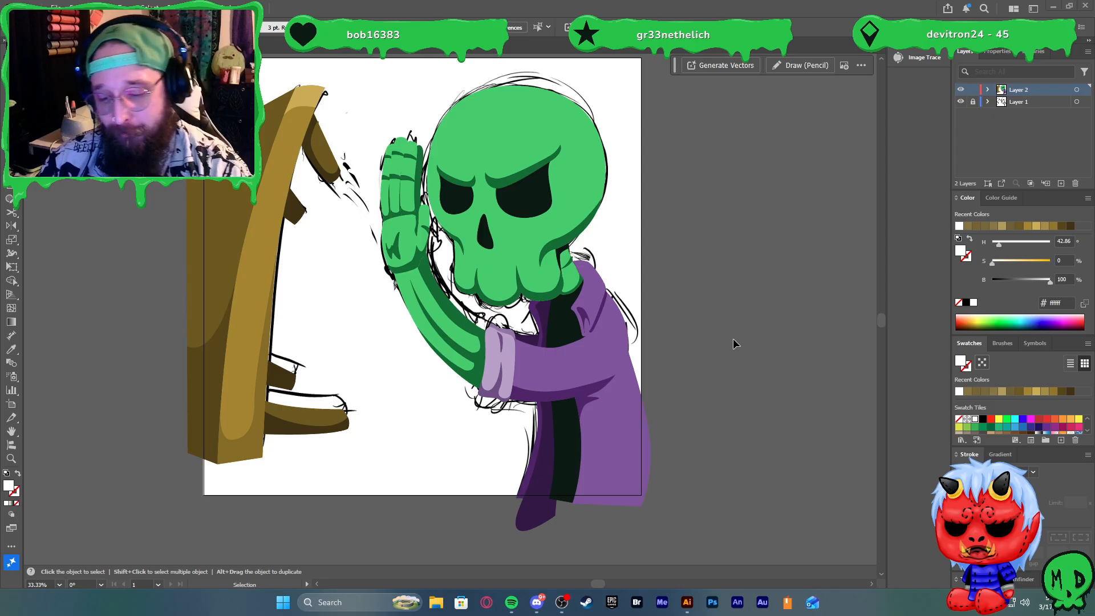
key(a)
scroll(739, 346, up, 1)
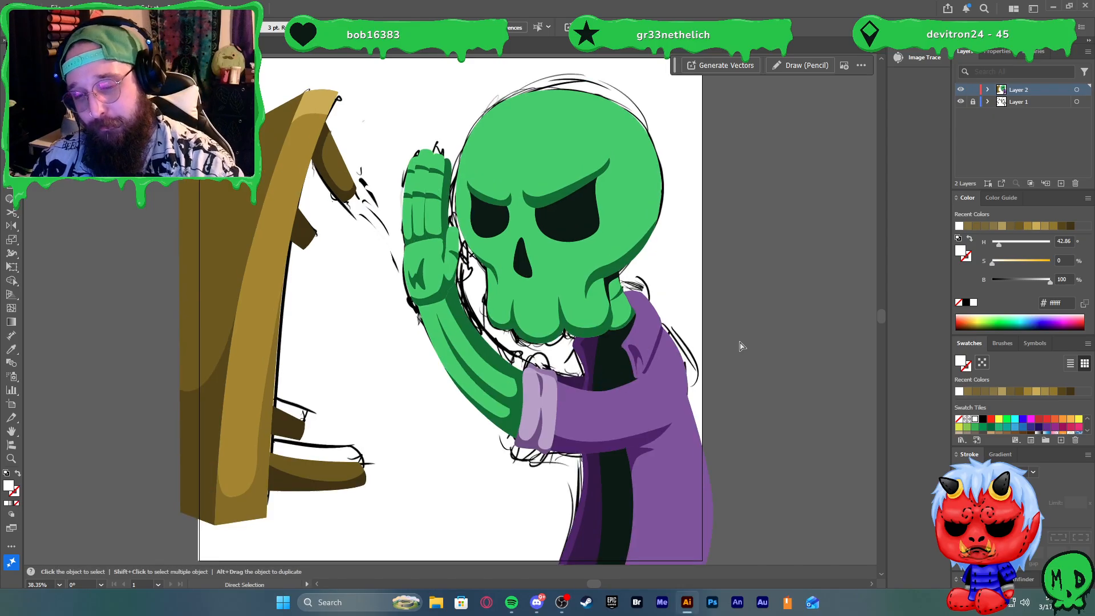
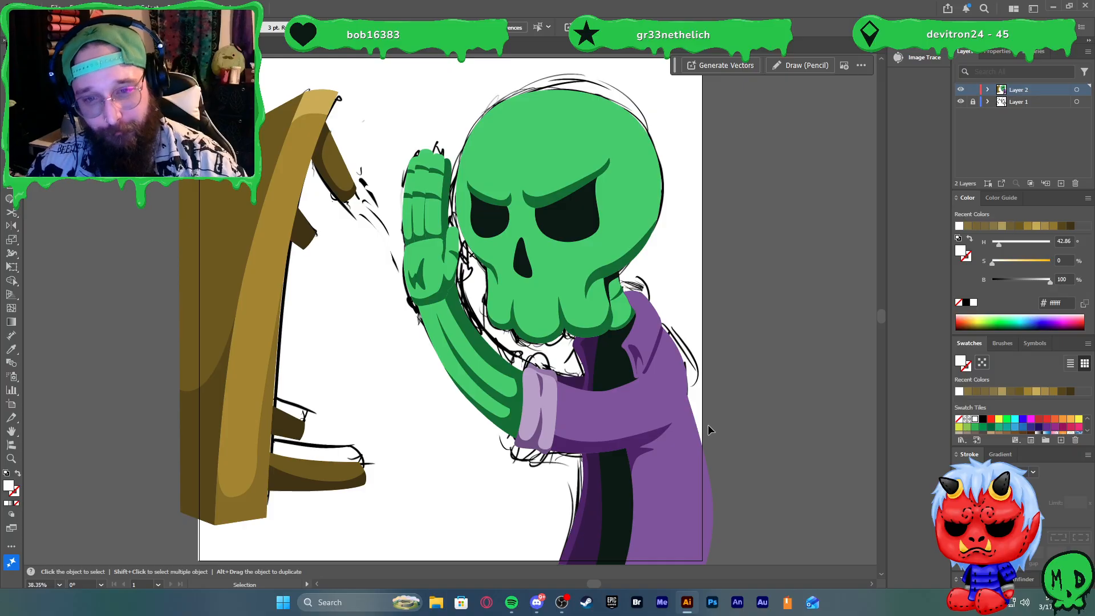
scroll(703, 405, up, 5)
click(697, 404)
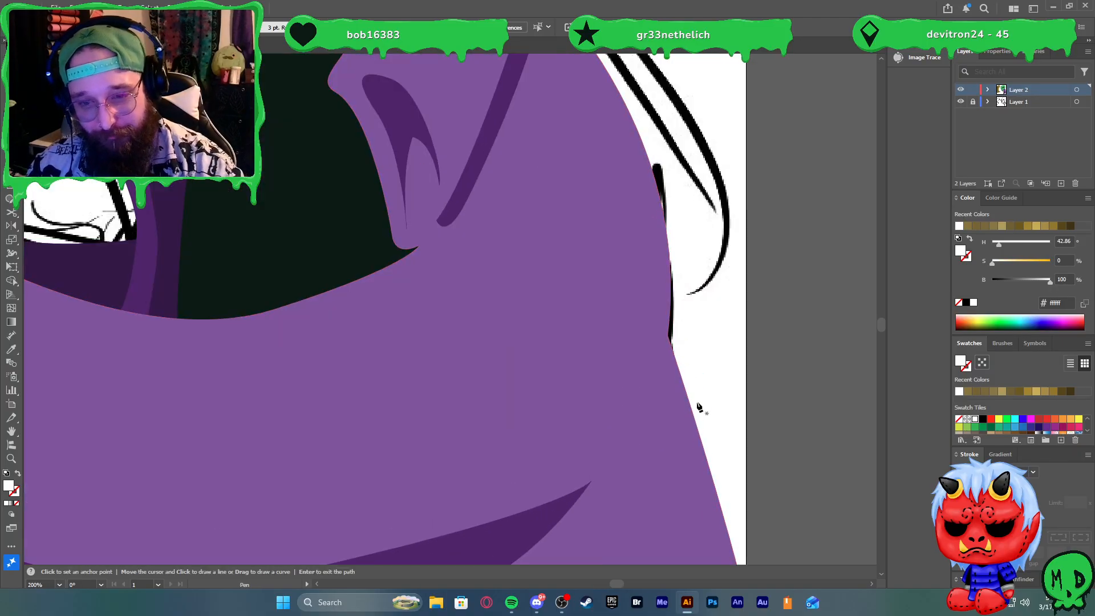
key(p)
scroll(668, 378, down, 3)
click(663, 287)
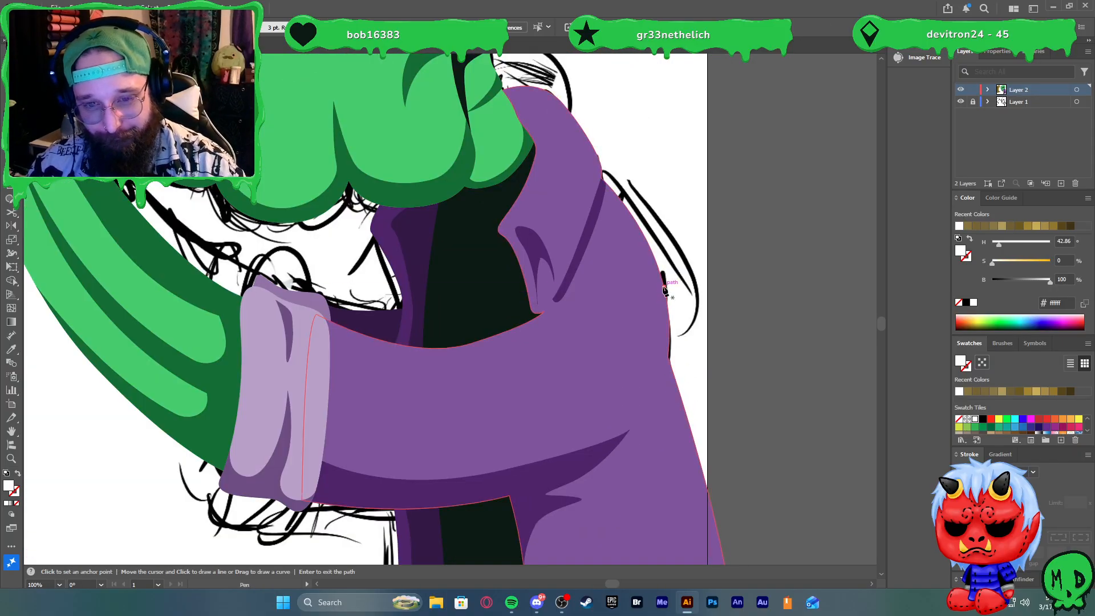
drag(627, 416, 587, 456)
click(631, 421)
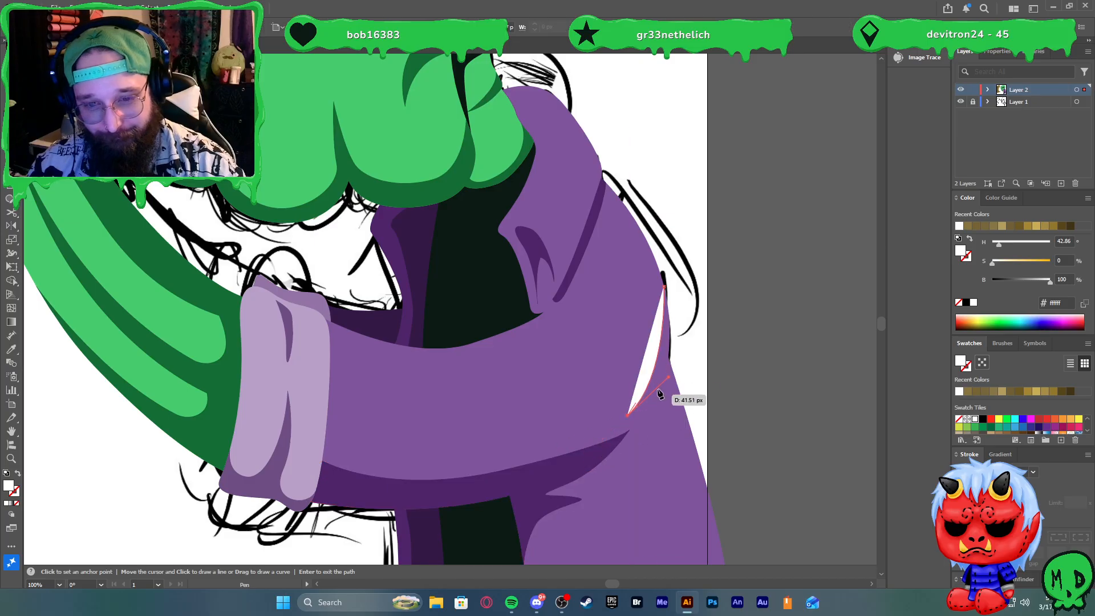
drag(668, 356, 640, 276)
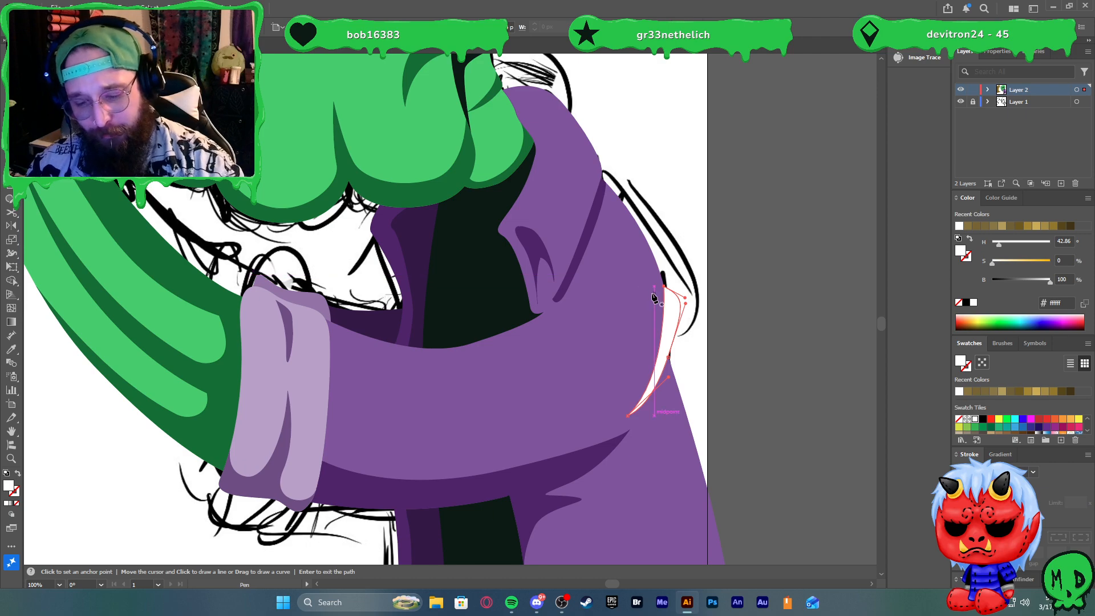
Fill the new fold shape with the jacket's dark purple shading colour and trim its part outside the jacket with the Shape Builder
key(i)
click(598, 455)
shift+click(597, 362)
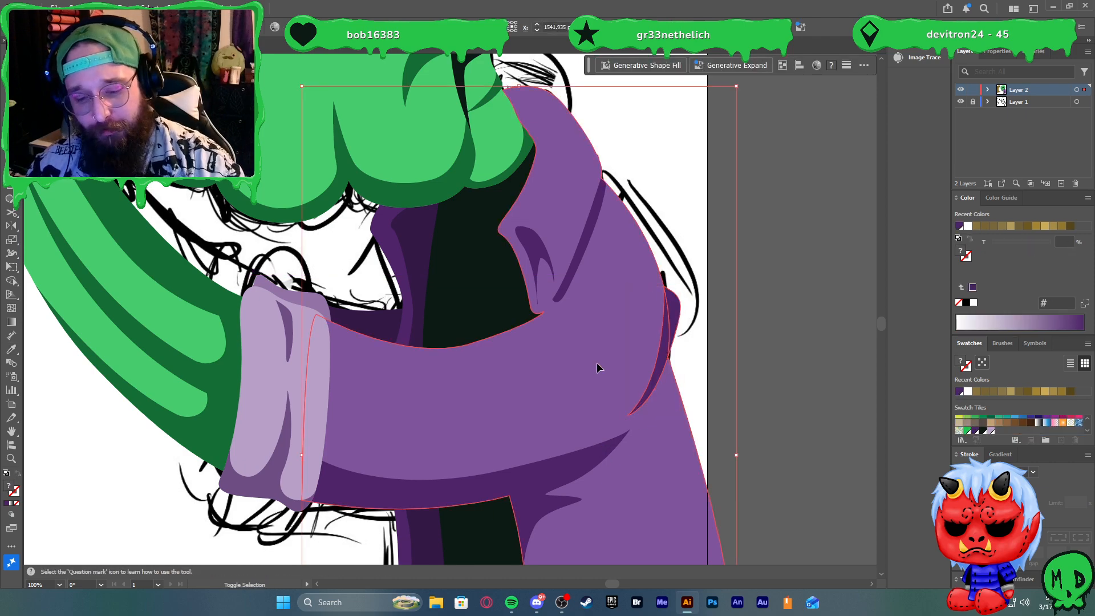
key(shift+m)
alt+click(674, 314)
key(v)
click(751, 326)
scroll(750, 336, down, 5)
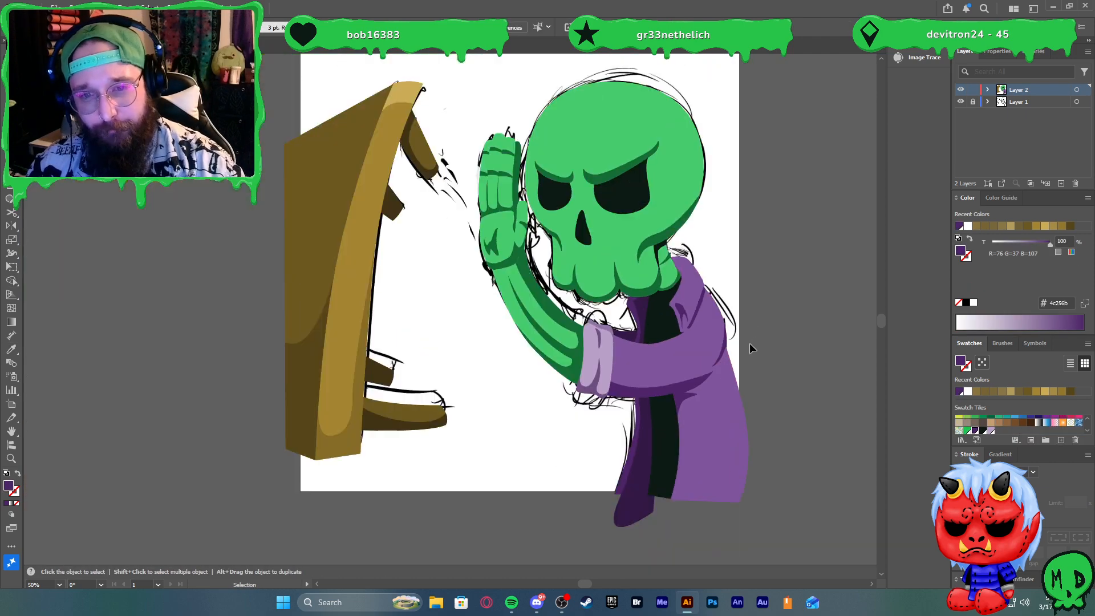
scroll(640, 258, up, 1)
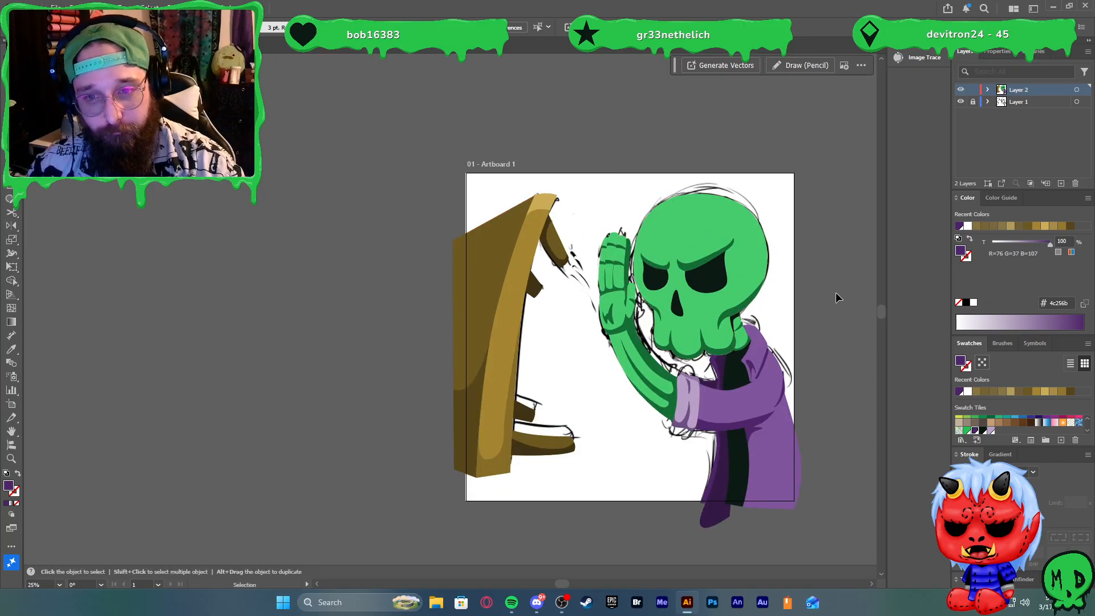
scroll(827, 292, up, 1)
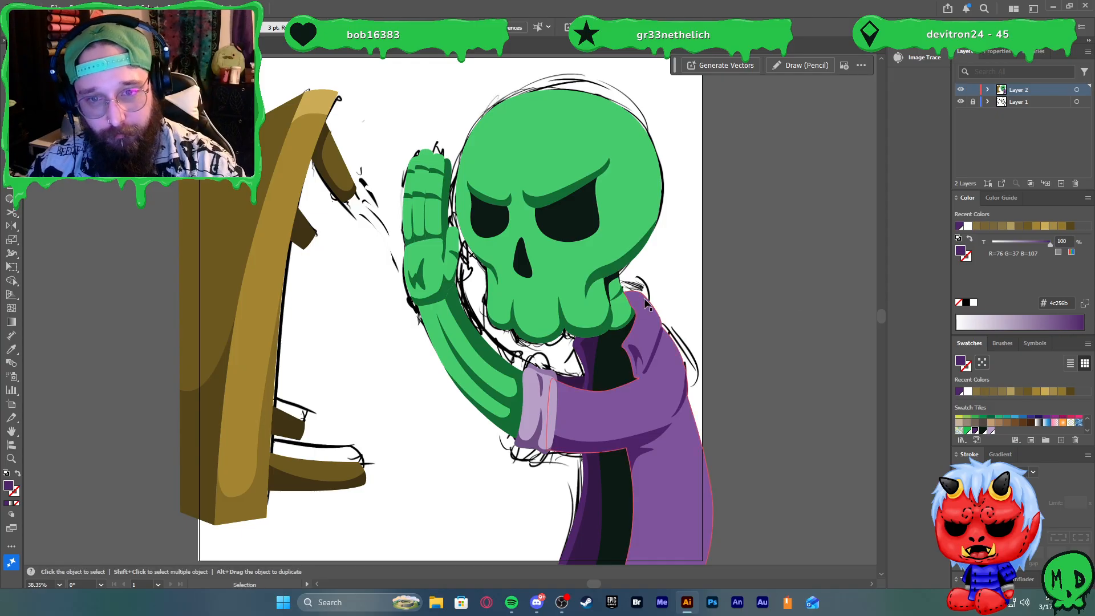
Unite a copy of all the artwork into one silhouette behind the drawing and give it a yellow stroke without fill
key(ctrl+a)
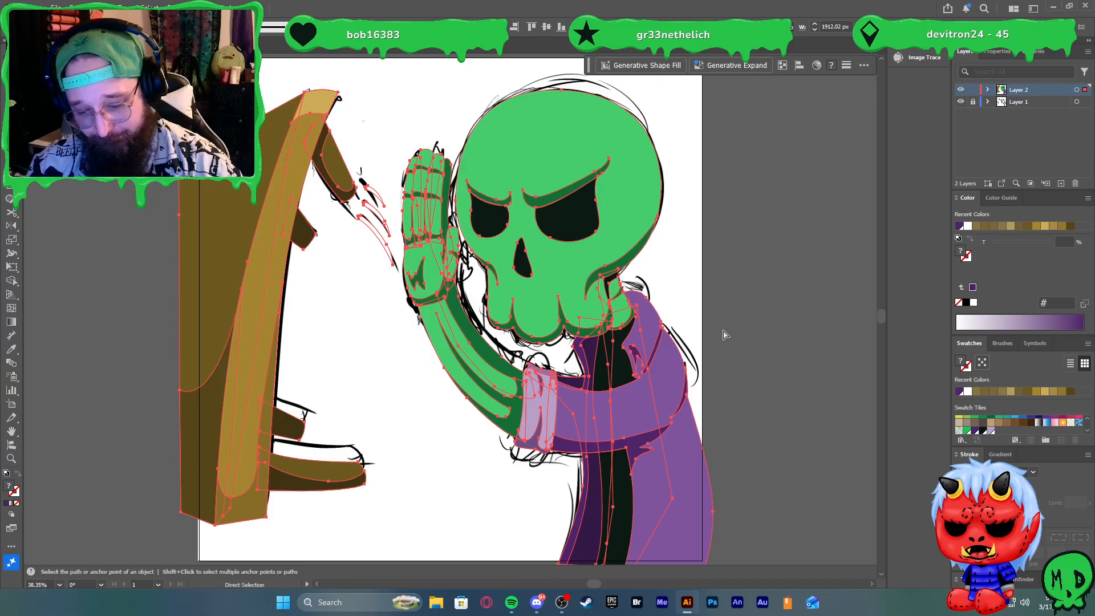
click(977, 578)
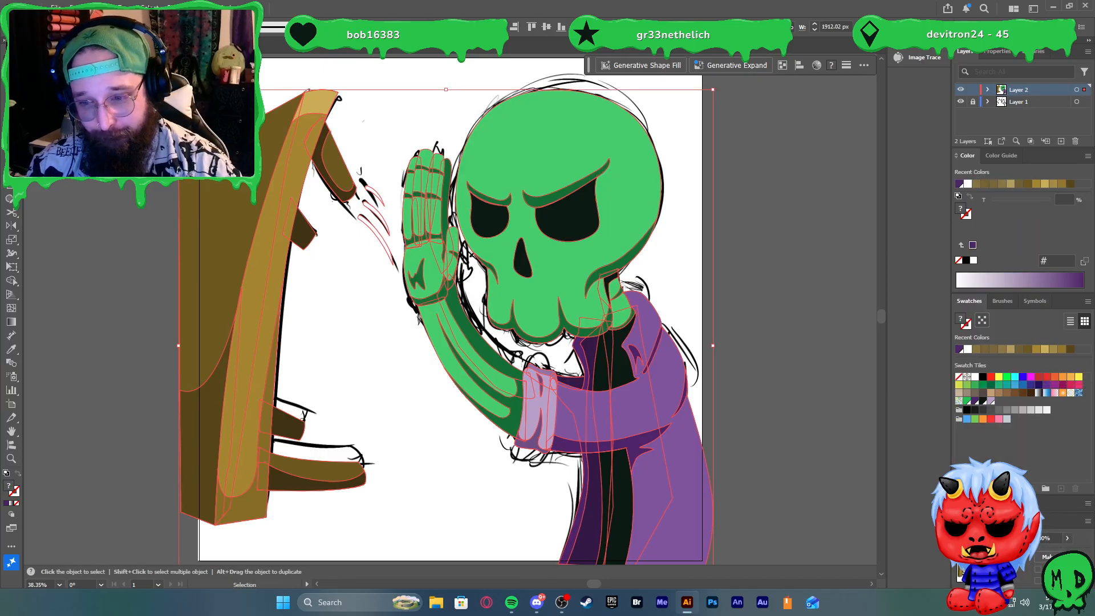
click(1013, 520)
click(962, 548)
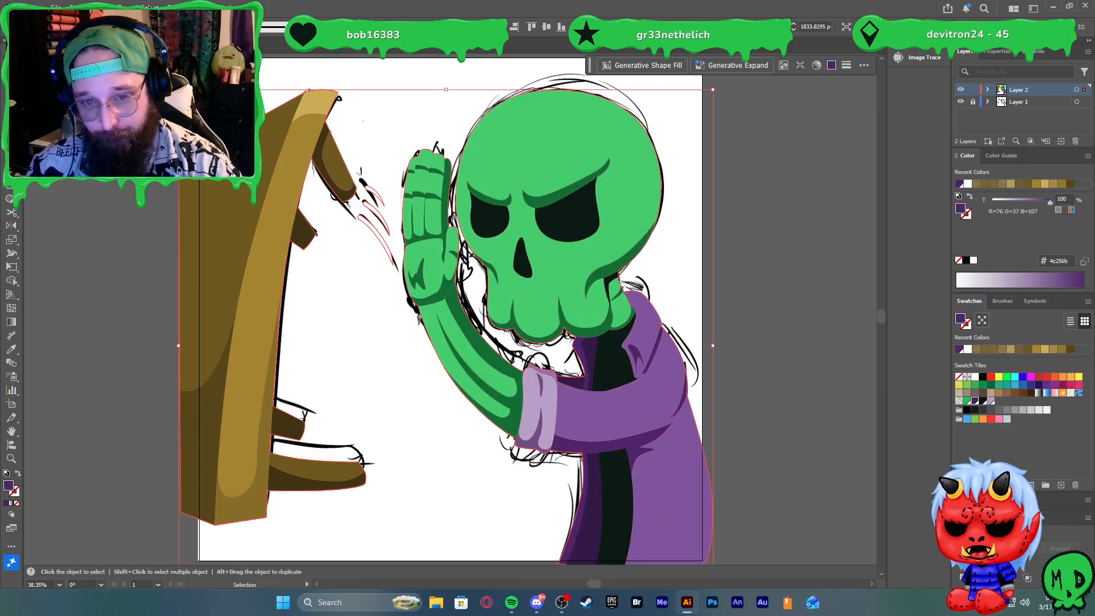
key(shift+x)
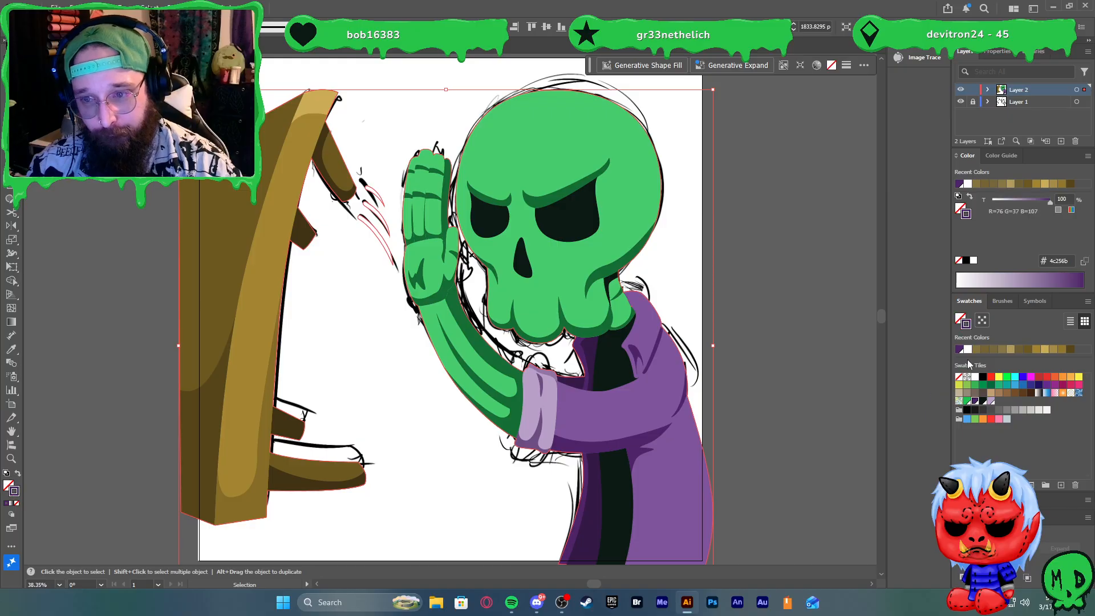
click(999, 377)
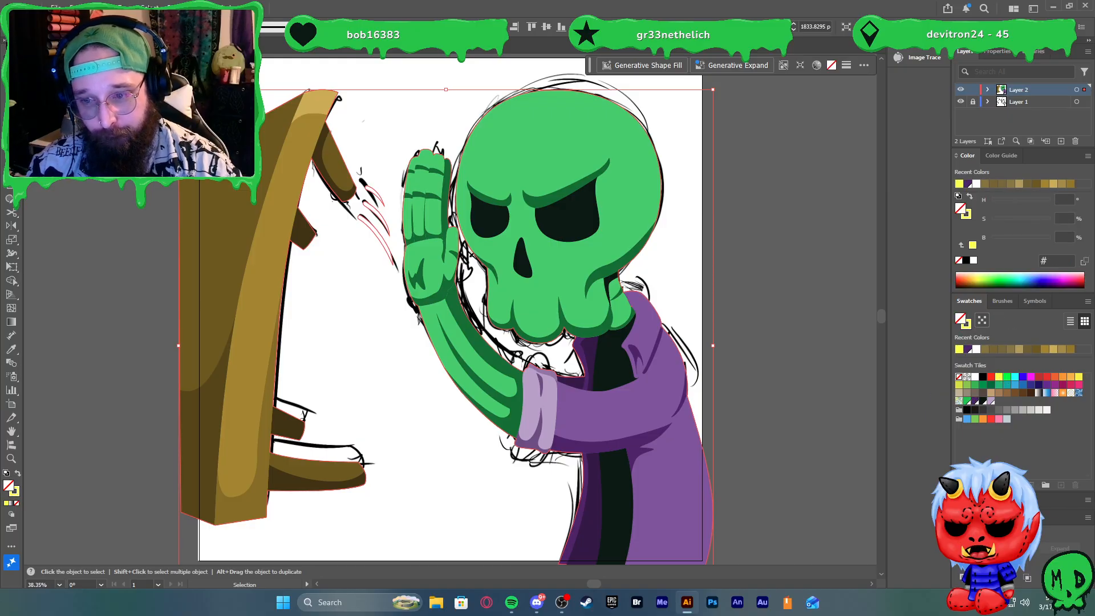
Thicken the silhouette's yellow stroke, deselect it and inspect the outline around the whole emote
click(968, 500)
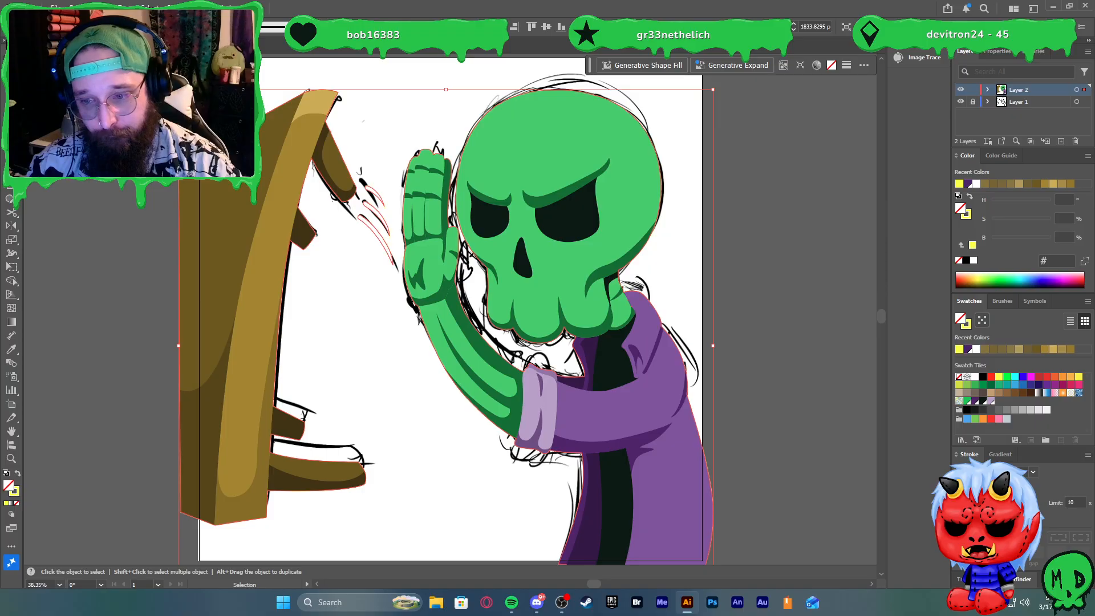
click(1033, 471)
click(1052, 413)
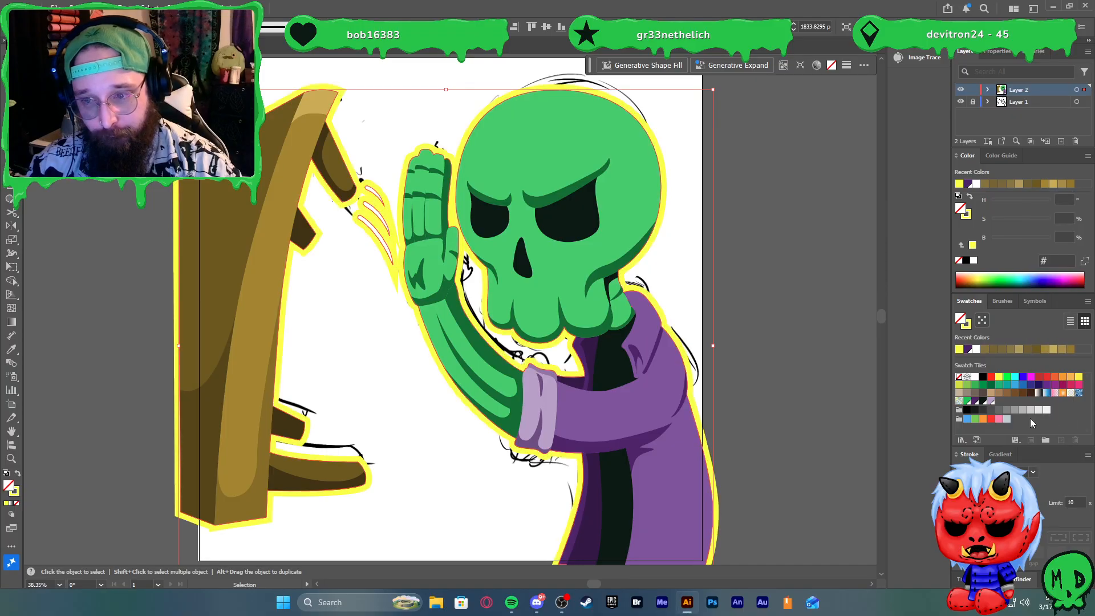
click(1032, 471)
click(1050, 386)
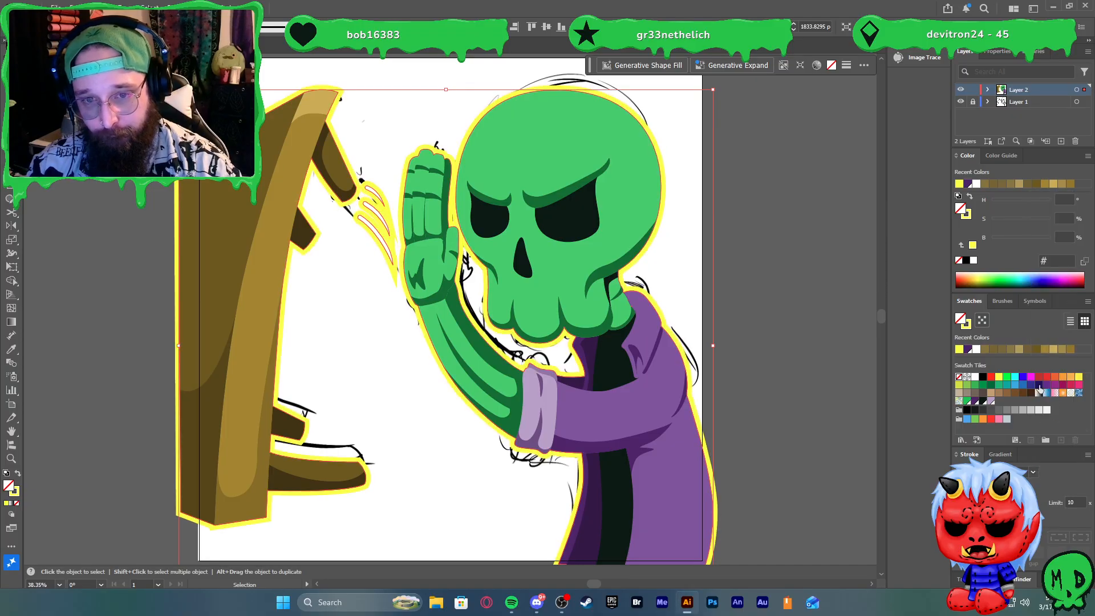
click(814, 312)
scroll(753, 292, down, 1)
scroll(692, 263, left, 1)
scroll(690, 260, left, 1)
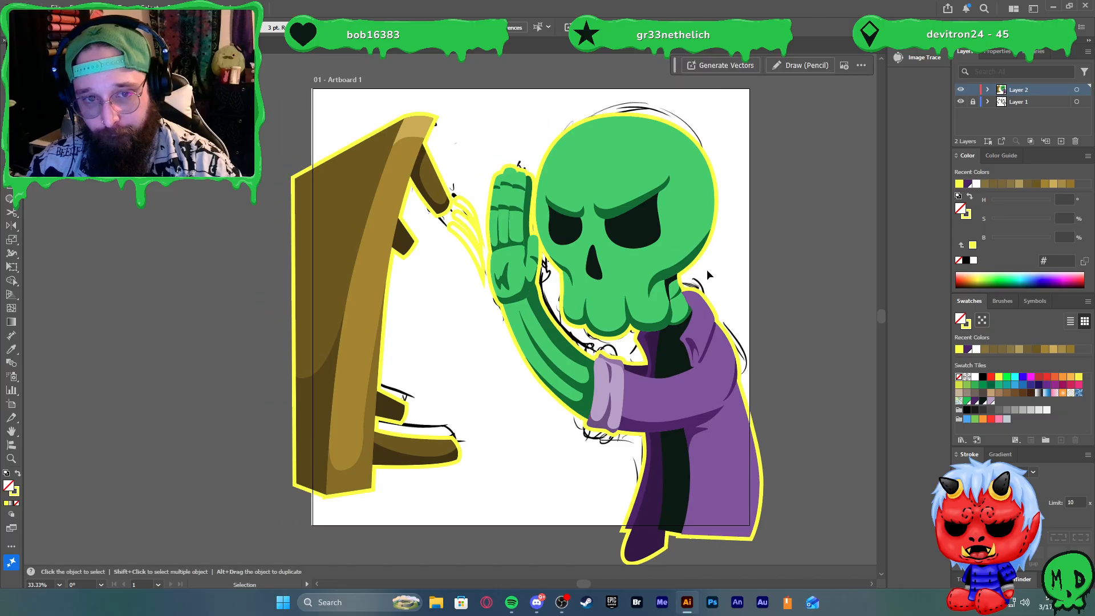
scroll(707, 270, up, 1)
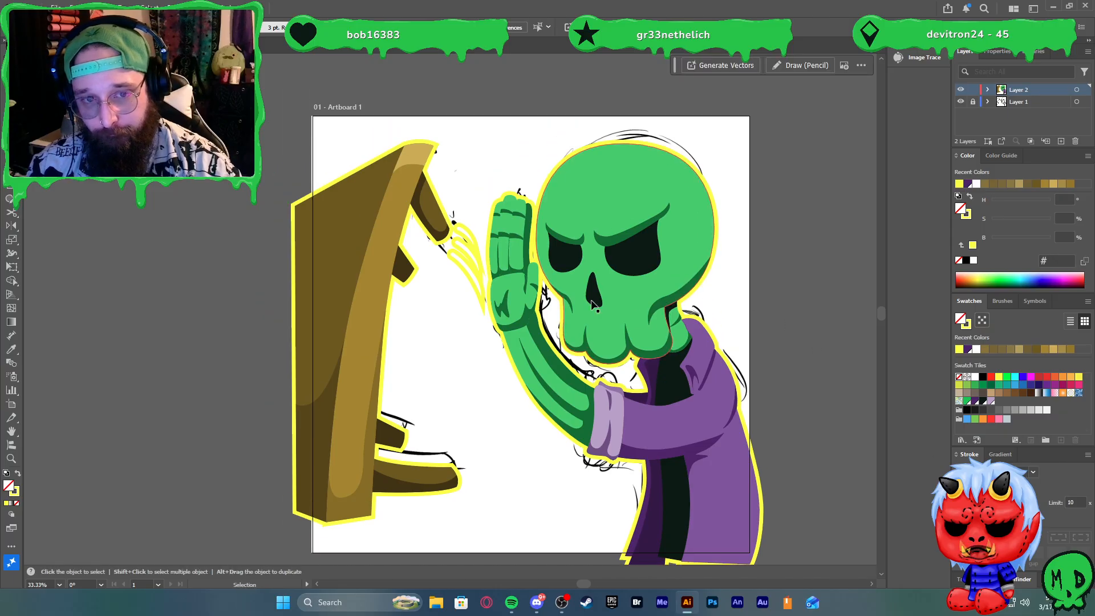
Undo the yellow outline and the uniting of the silhouette
key(ctrl+a)
key(ctrl+z)
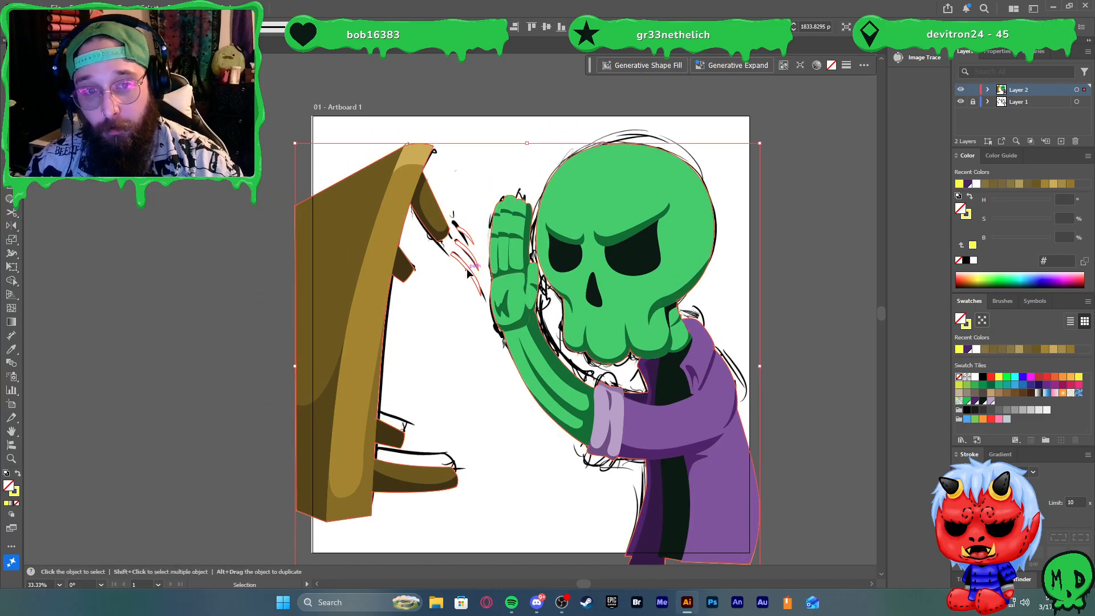
key(ctrl+z)
Select all the artwork except the three motion lines beside the raised hand
click(467, 266)
key(ctrl+a)
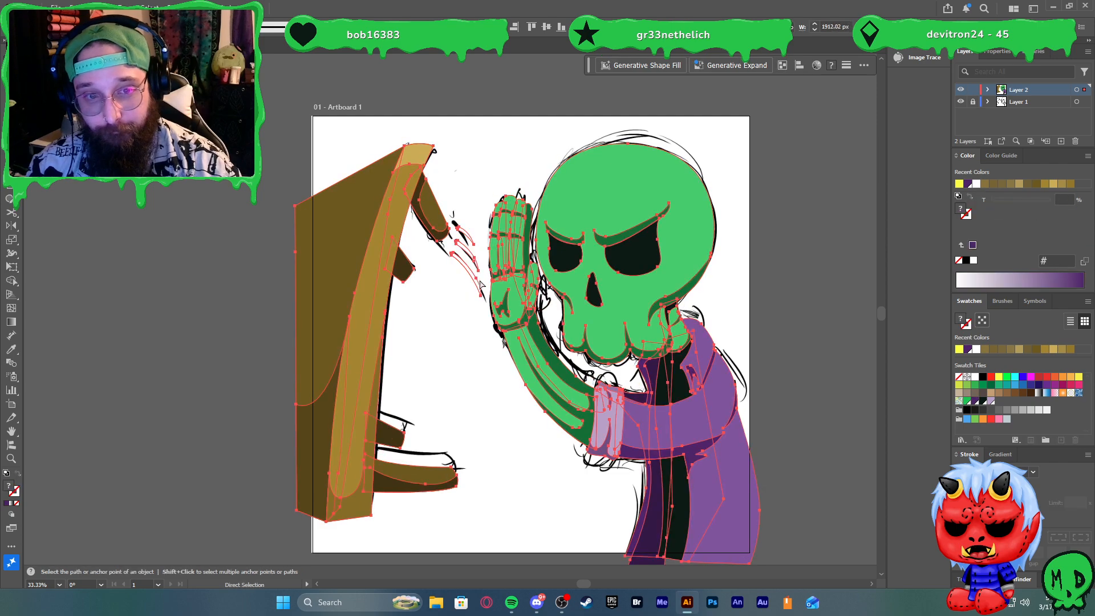
key(v)
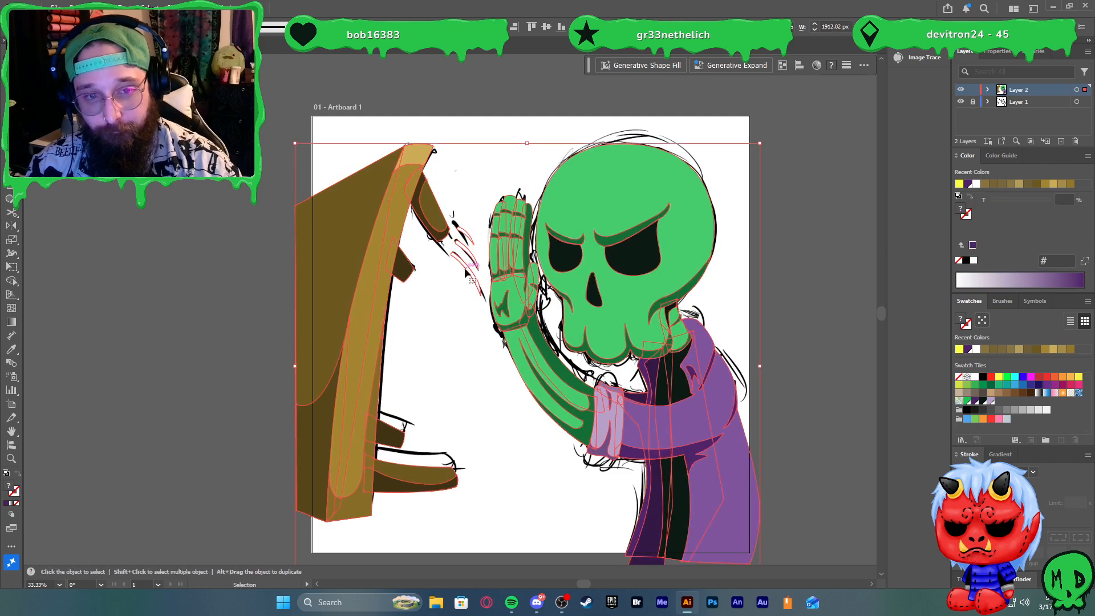
key(a)
scroll(479, 282, up, 2)
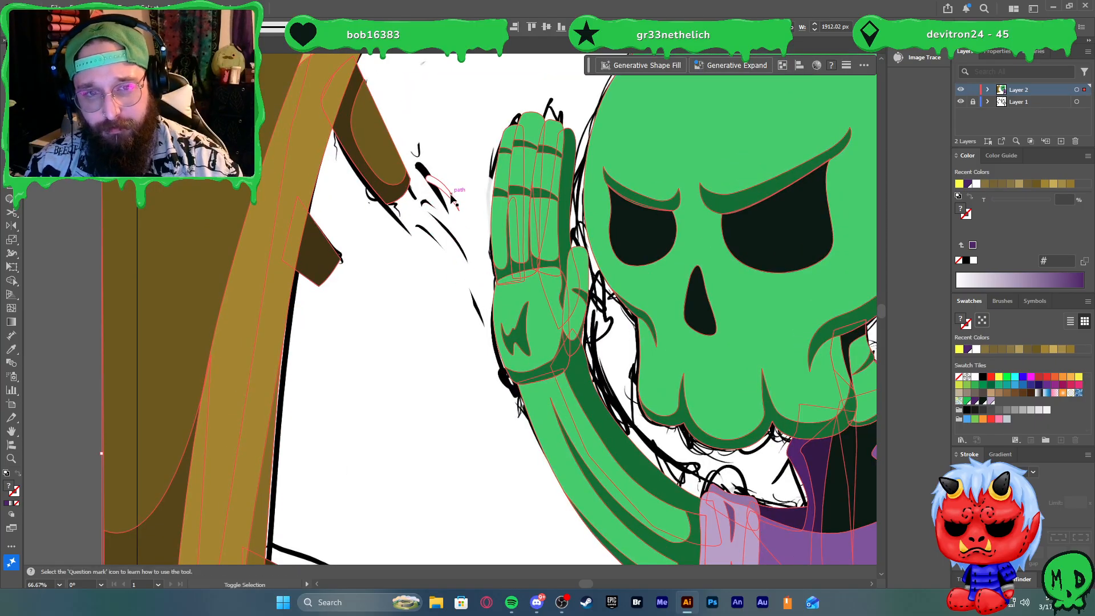
key(v)
scroll(457, 213, down, 2)
scroll(470, 230, up, 1)
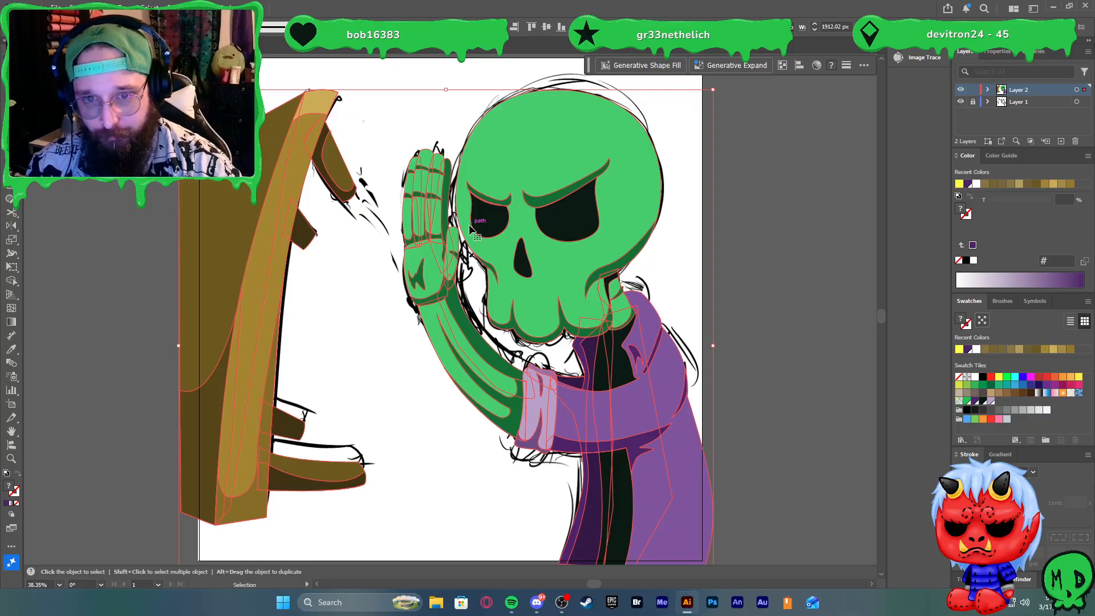
key(a)
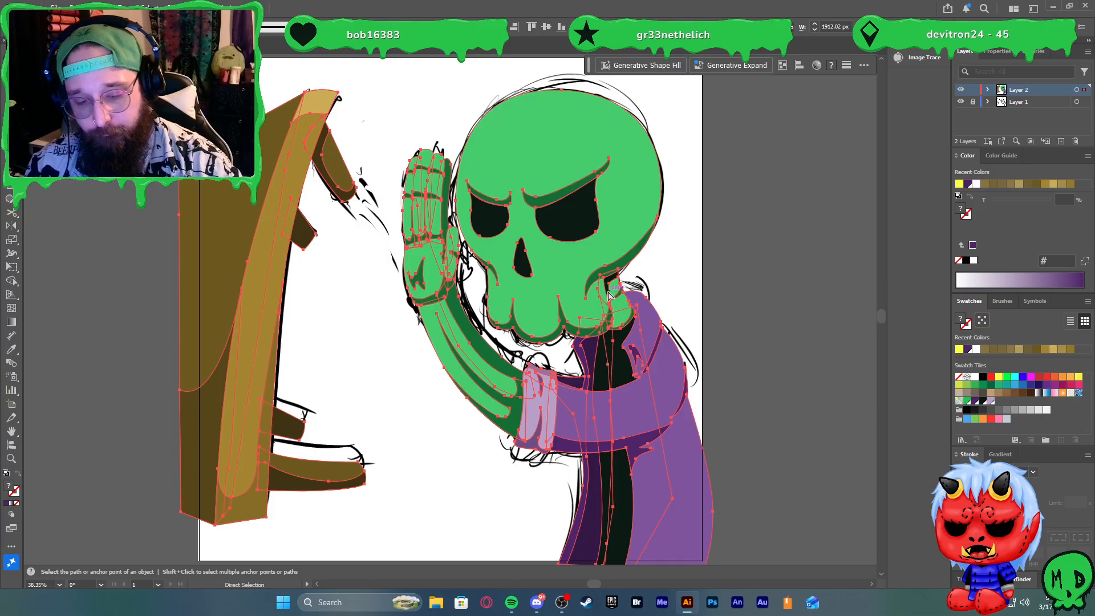
key(v)
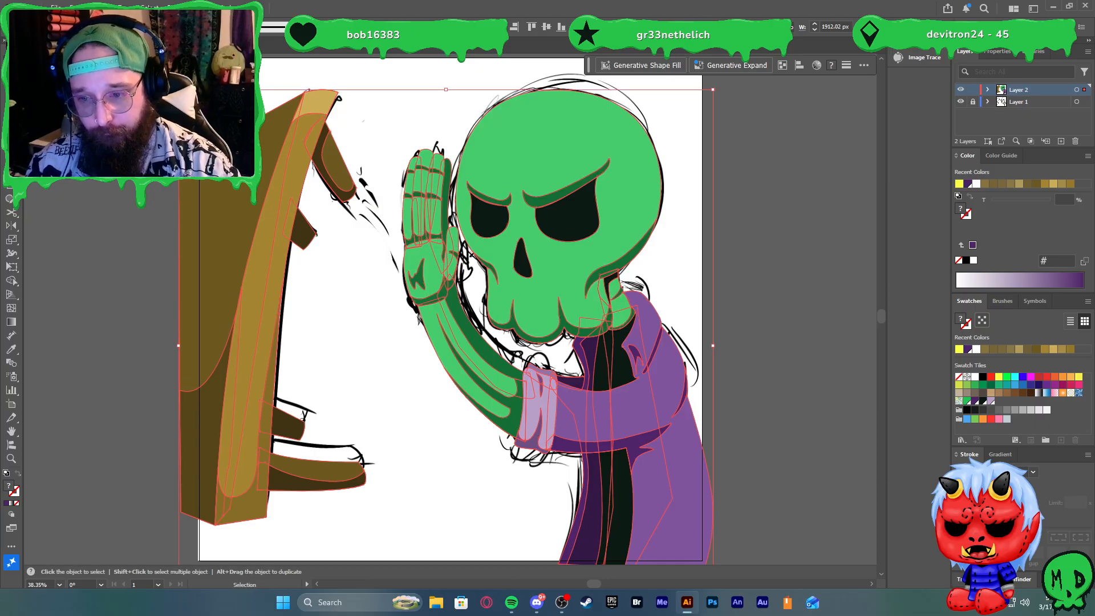
Unite the selected shapes into one silhouette and give it a yellow stroke without fill
click(1018, 581)
click(961, 549)
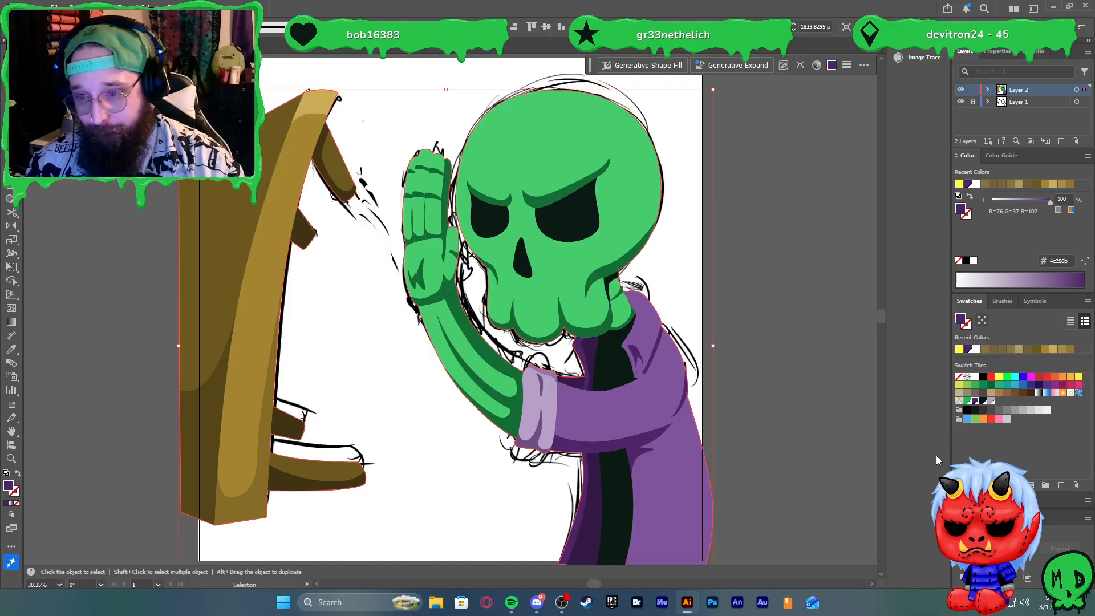
click(999, 378)
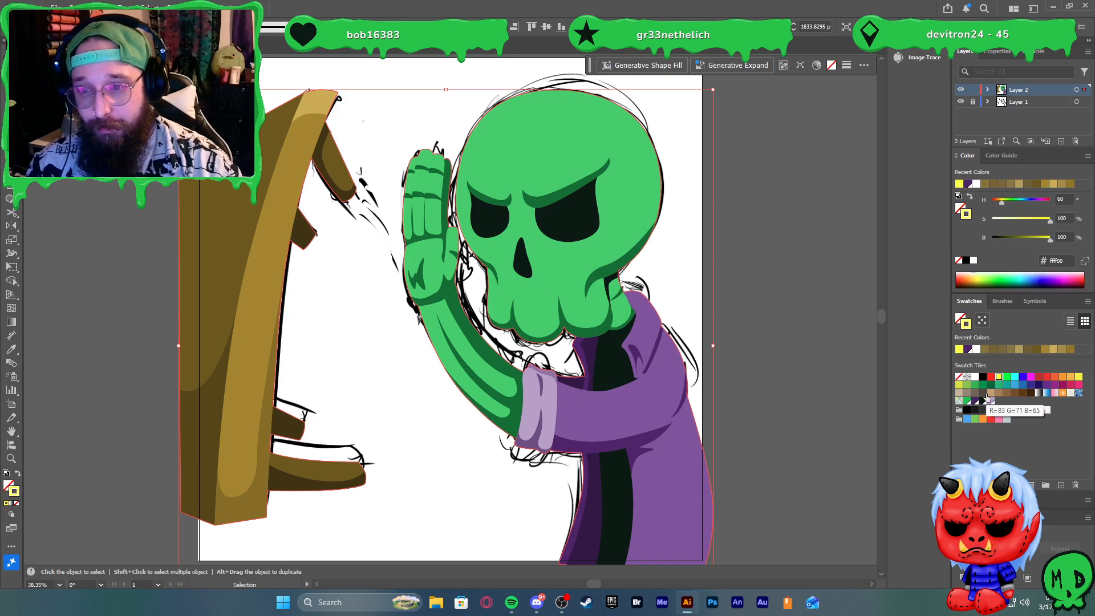
Set the stroke weight of the silhouette's outline to 30
click(969, 500)
click(1032, 472)
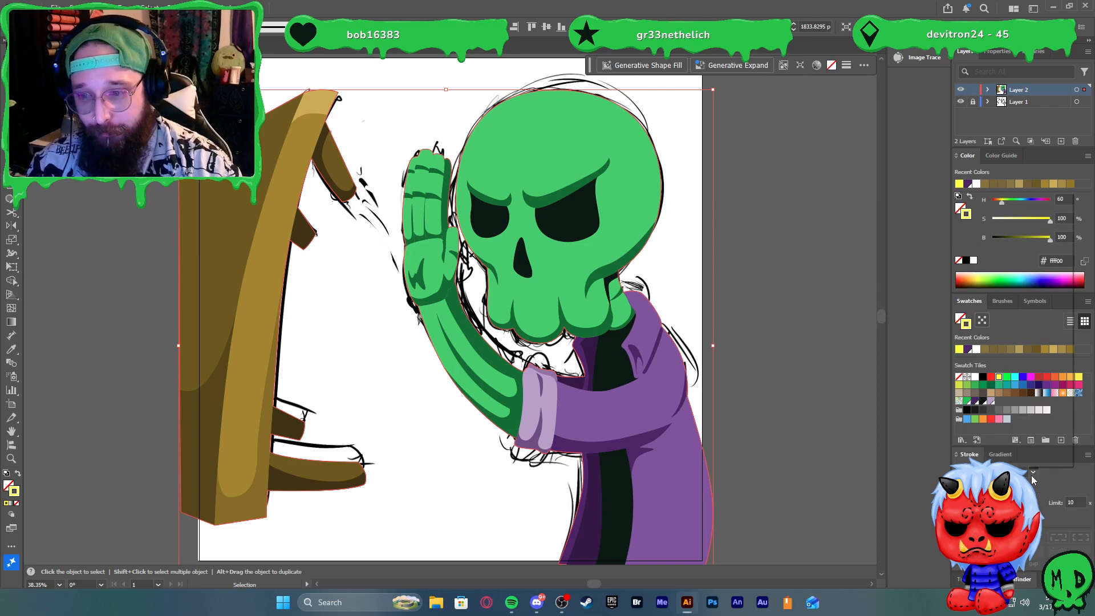
click(1048, 374)
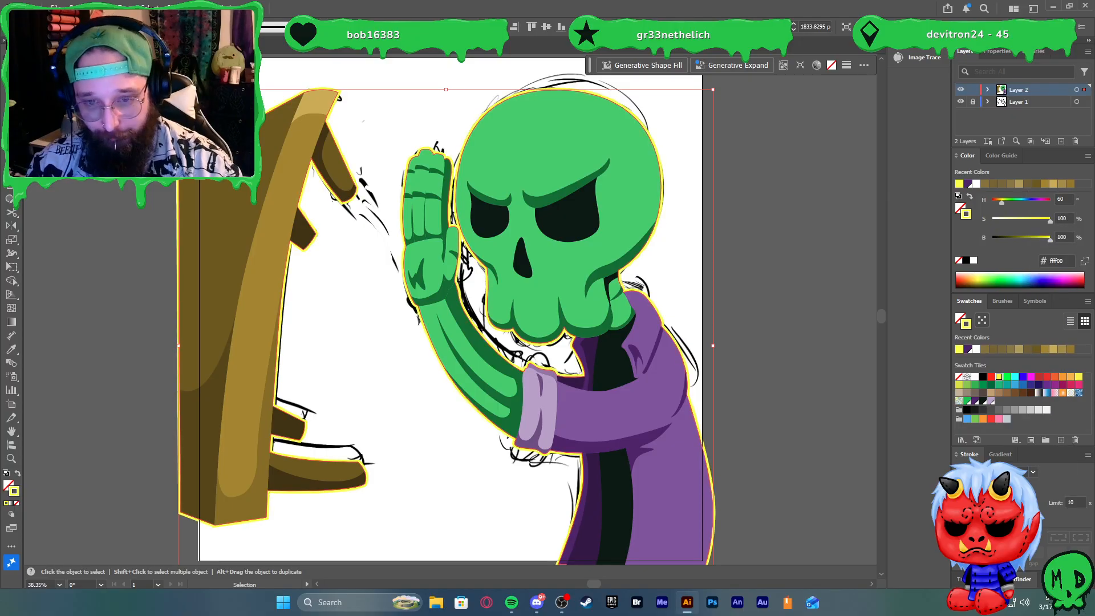
text(30)
key(Return)
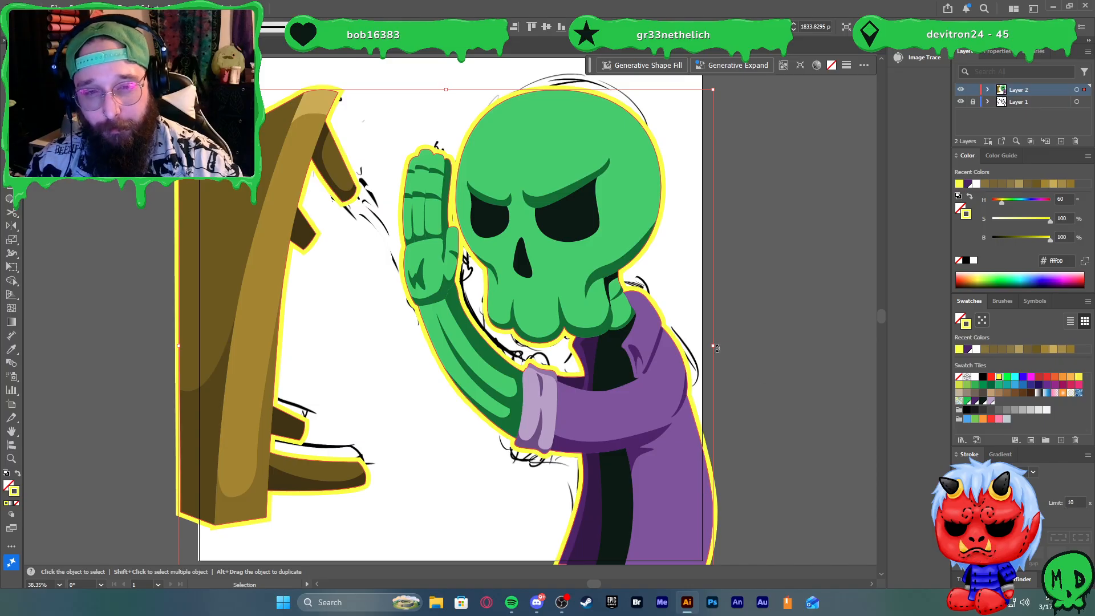
Change the silhouette's outline colour to white, deselect it and hide the sketch on Layer 1
key(ctrl+minus)
scroll(736, 343, up, 1)
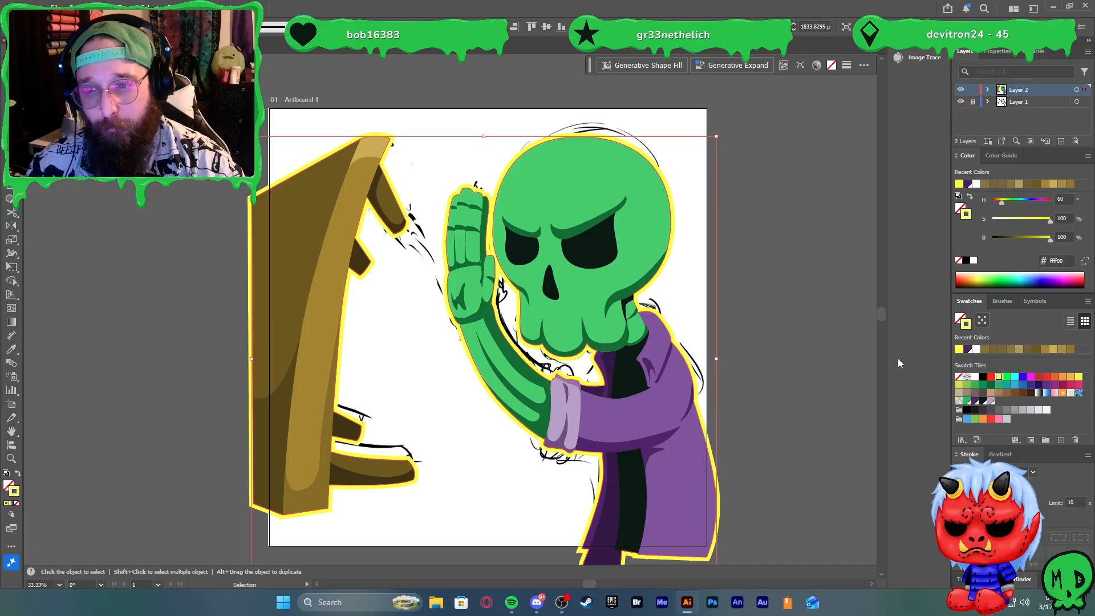
click(975, 348)
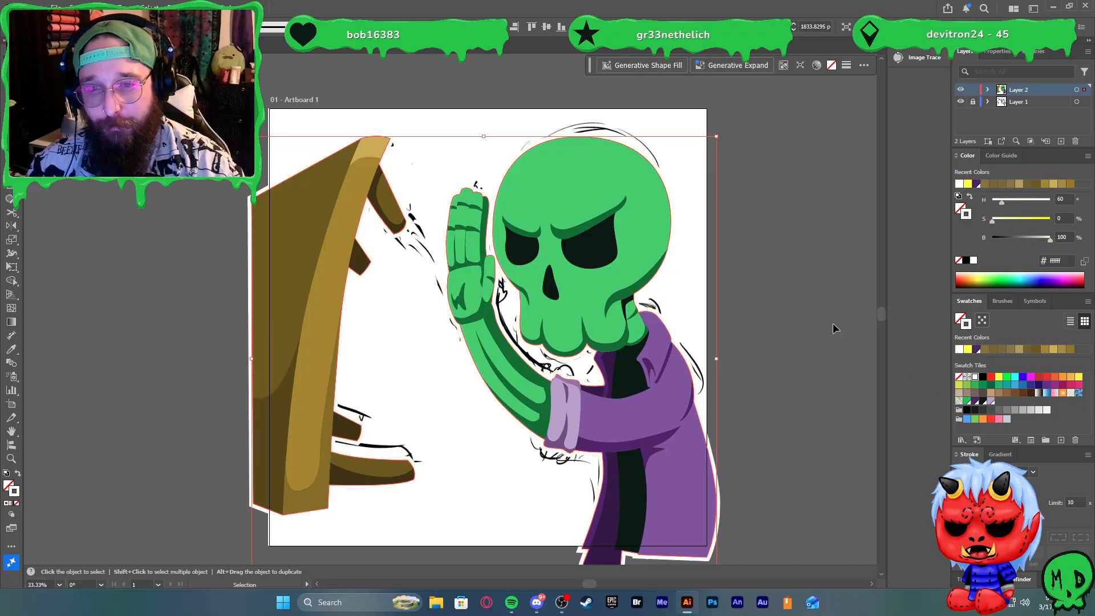
click(832, 327)
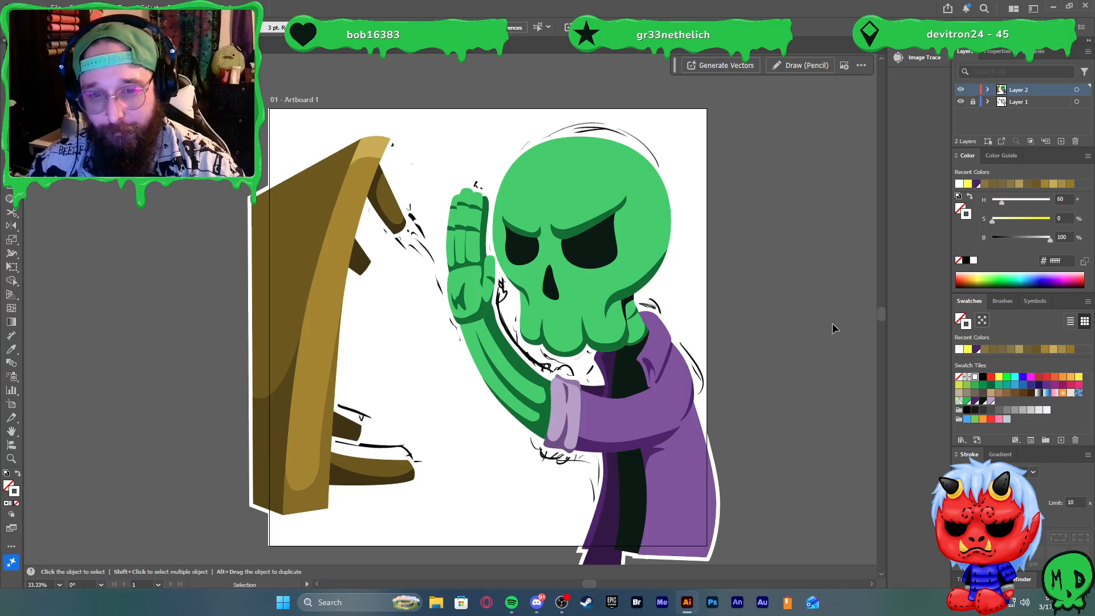
click(960, 102)
scroll(787, 305, up, 1)
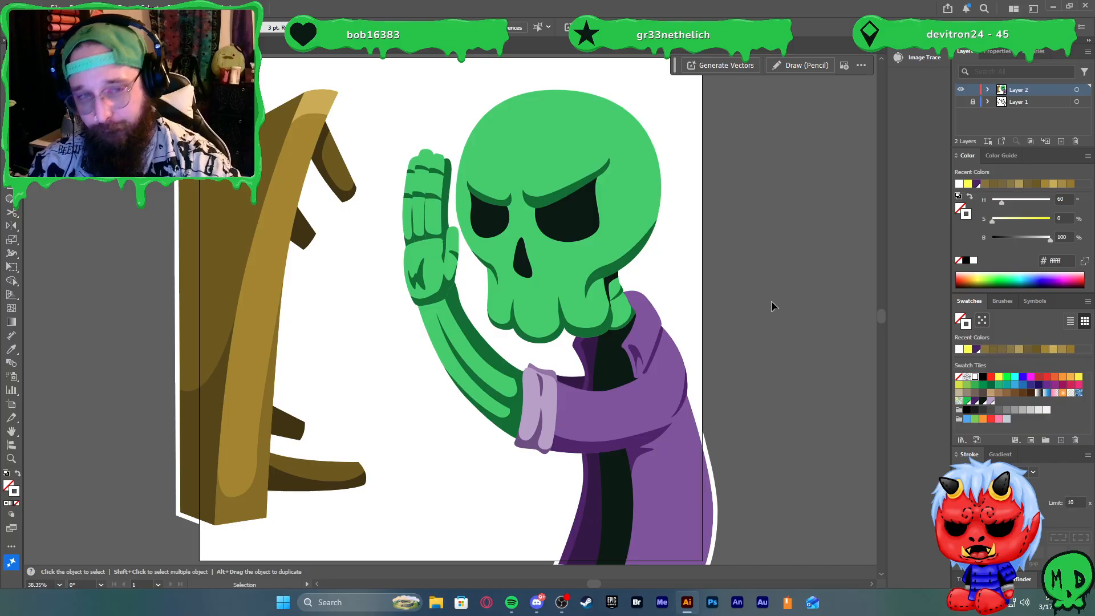
Export the artboard as Flip.png at High (300 ppi) resolution with art-optimized anti-aliasing and a transparent background
key(a)
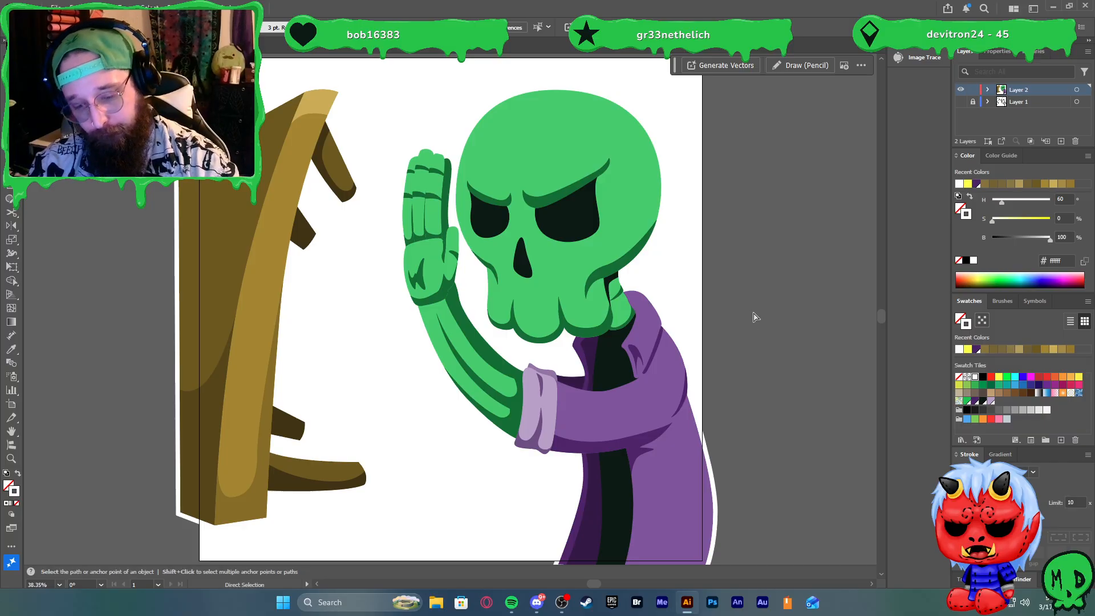
key(v)
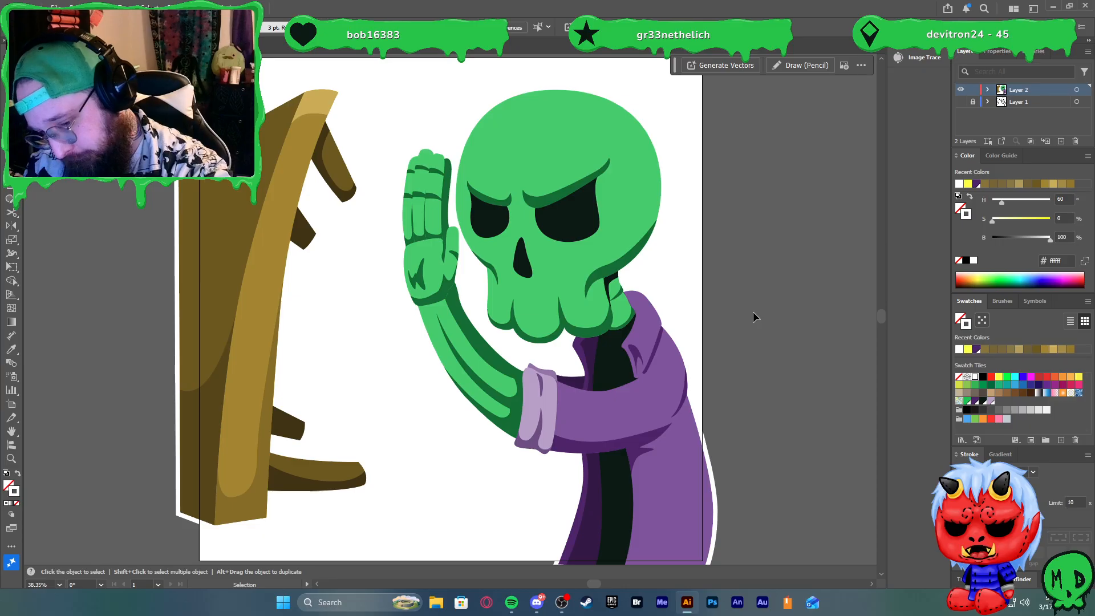
key(ctrl+shift+e)
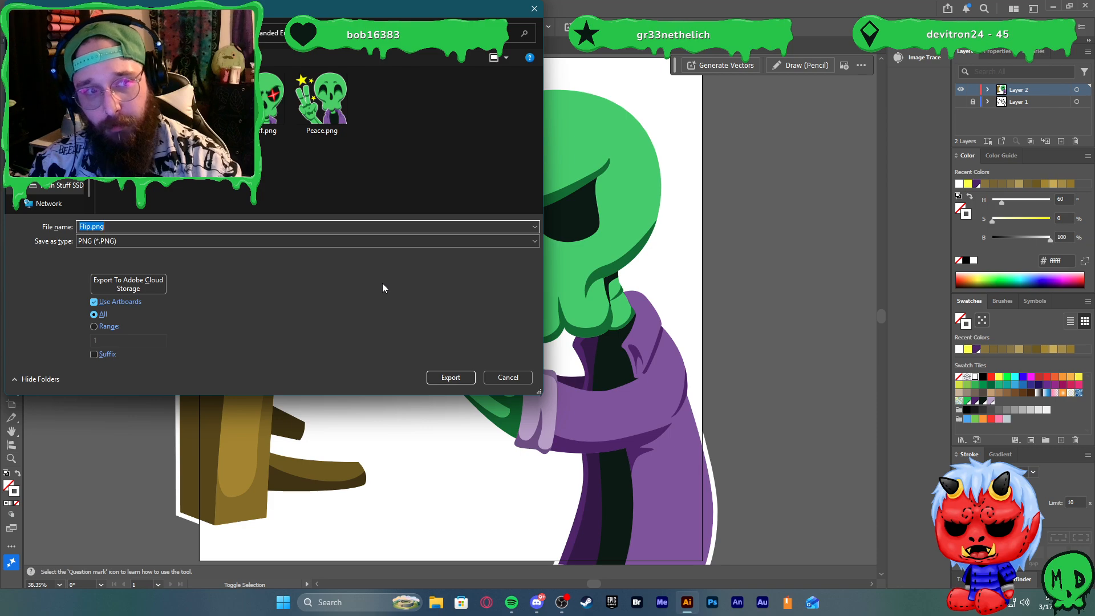
click(451, 378)
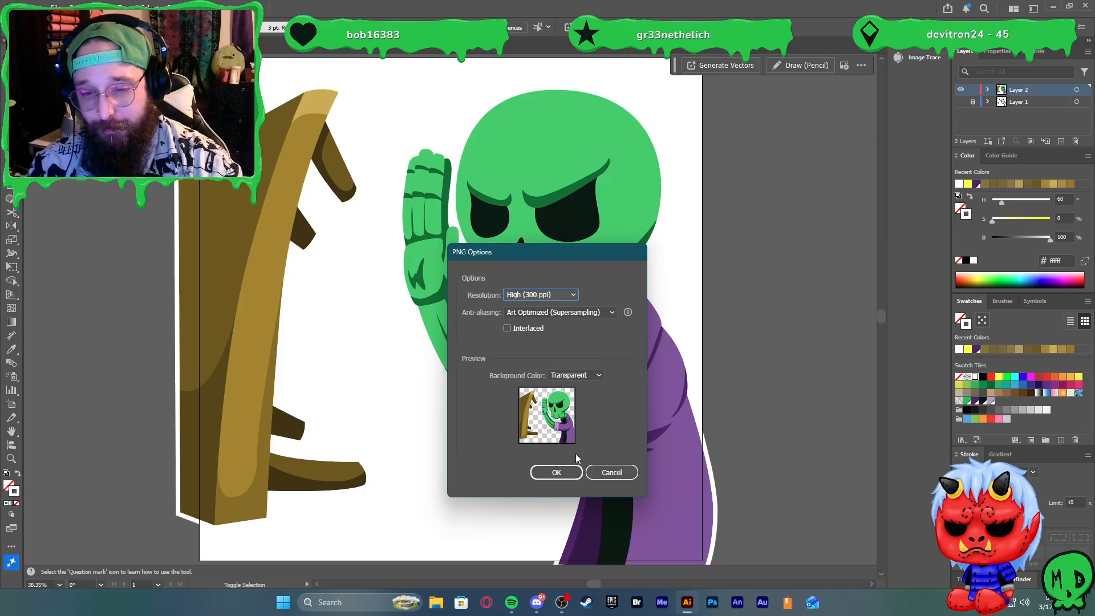
click(569, 472)
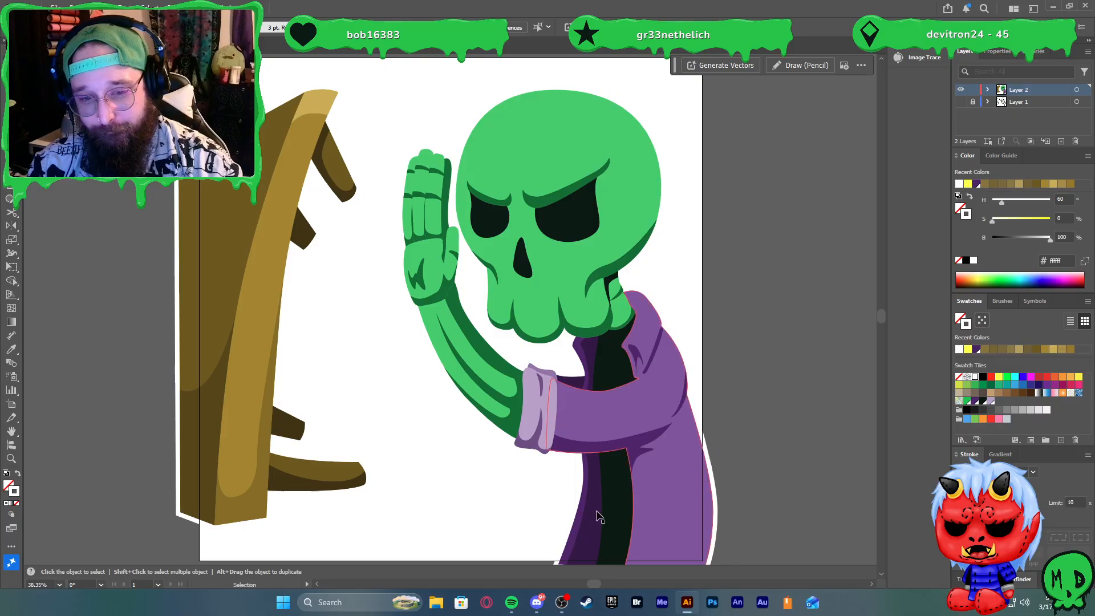
Switch to File Explorer and check the exported Flip.png in Branding > Branded Emotes on the Muh Stuff SSD (F:) drive
click(443, 601)
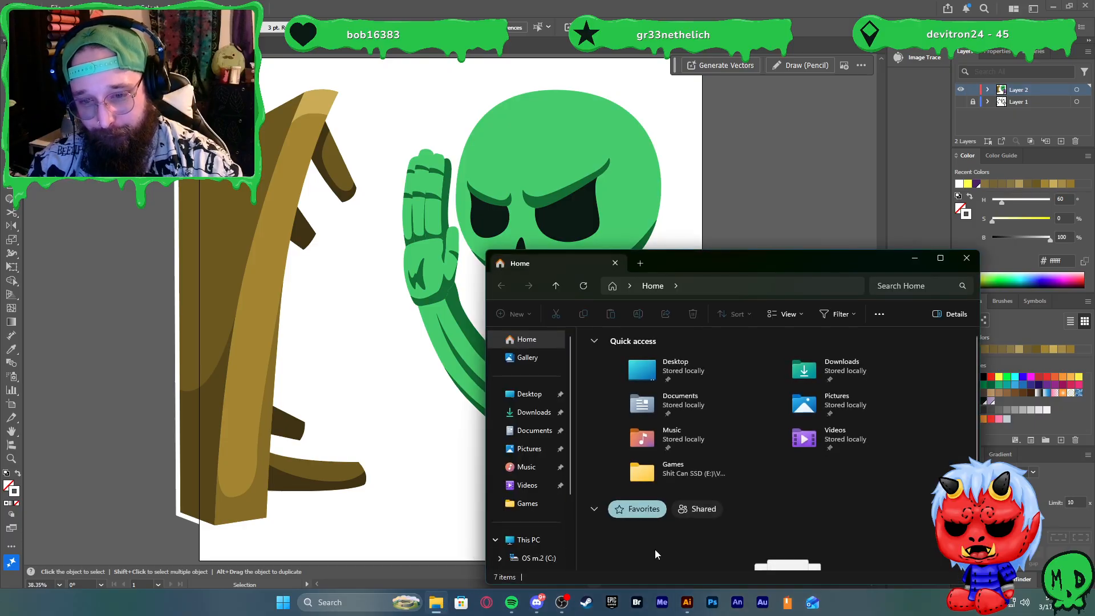
scroll(546, 498, down, 3)
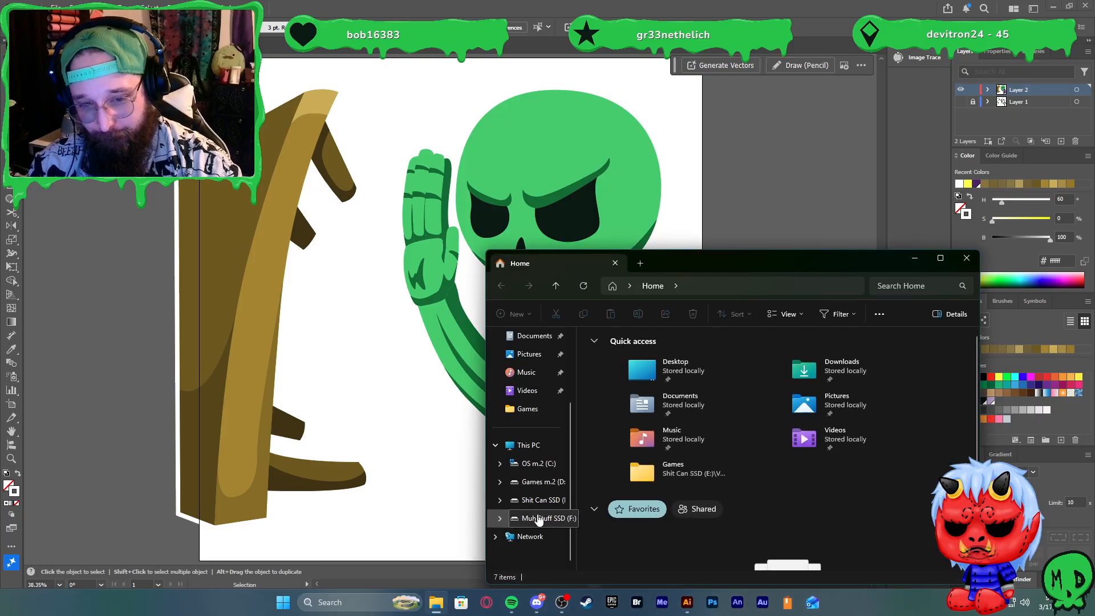
click(542, 518)
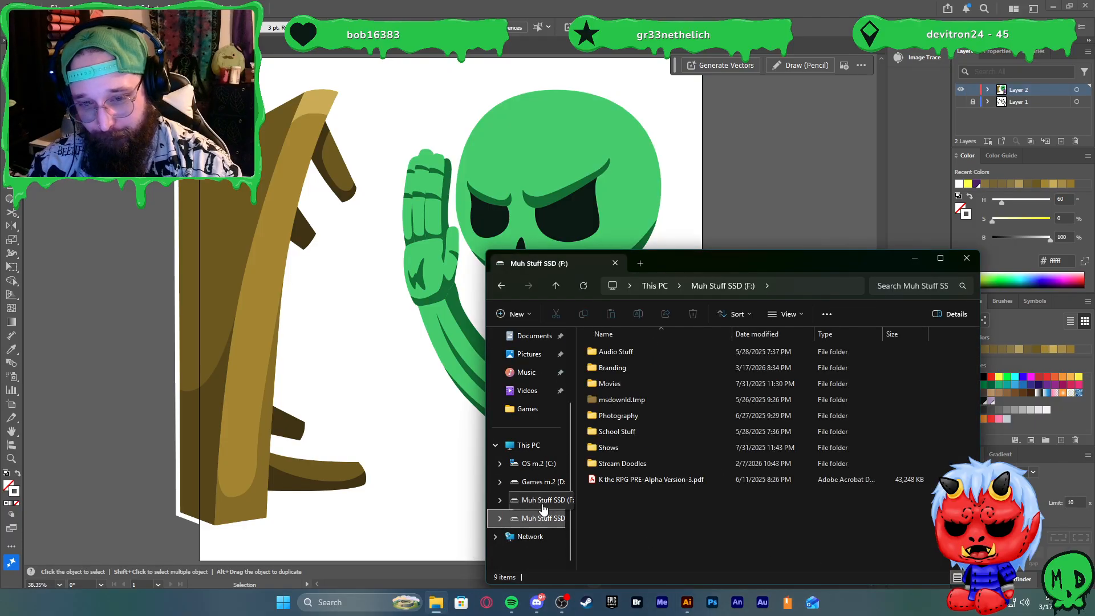
double_click(624, 367)
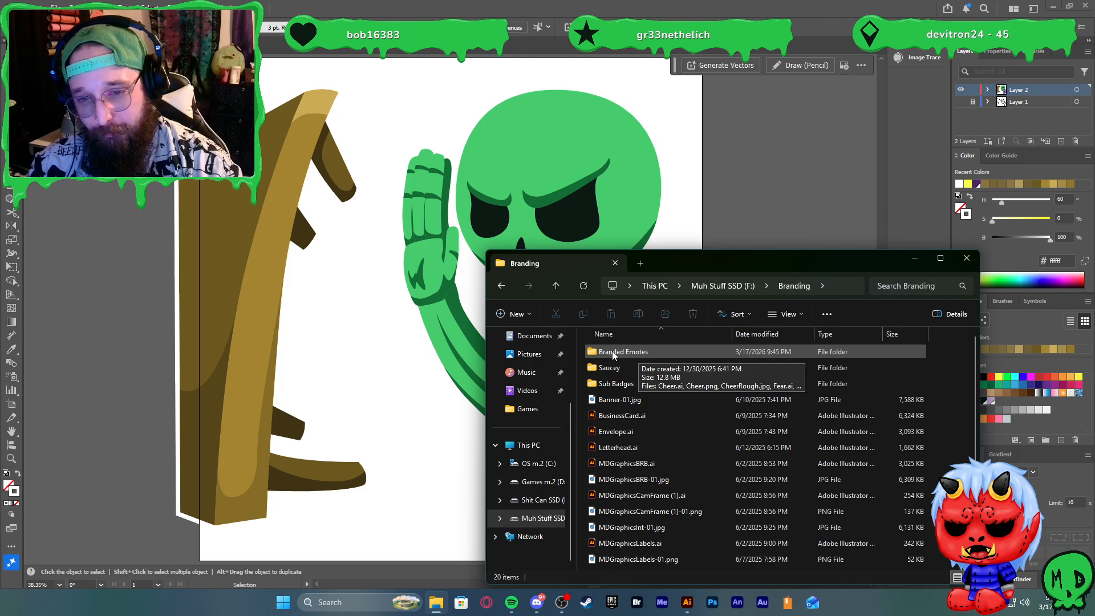
double_click(613, 352)
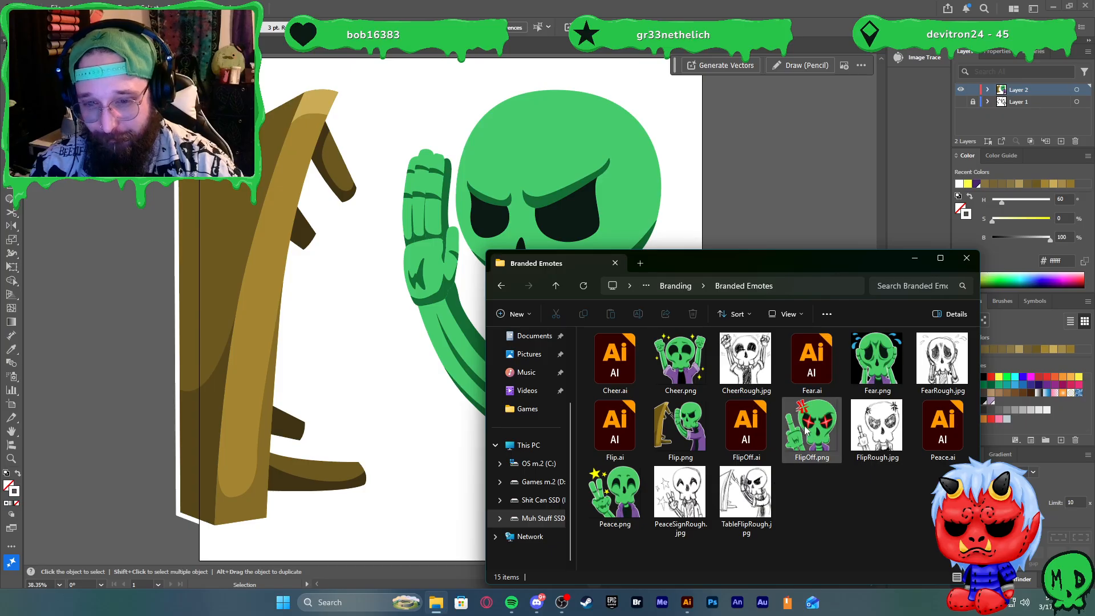
right_click(684, 453)
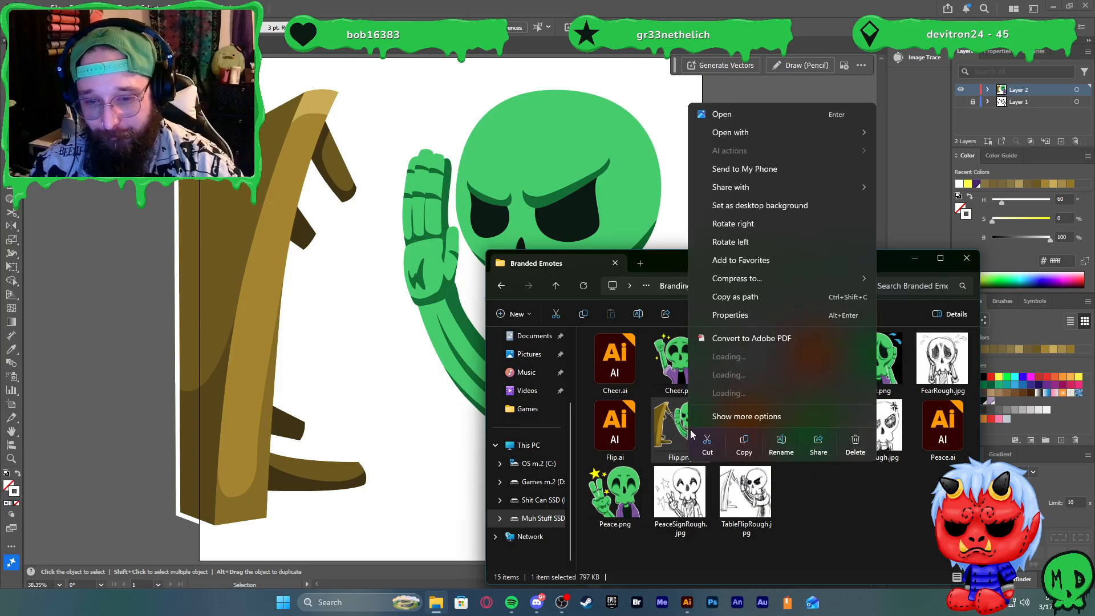
click(815, 520)
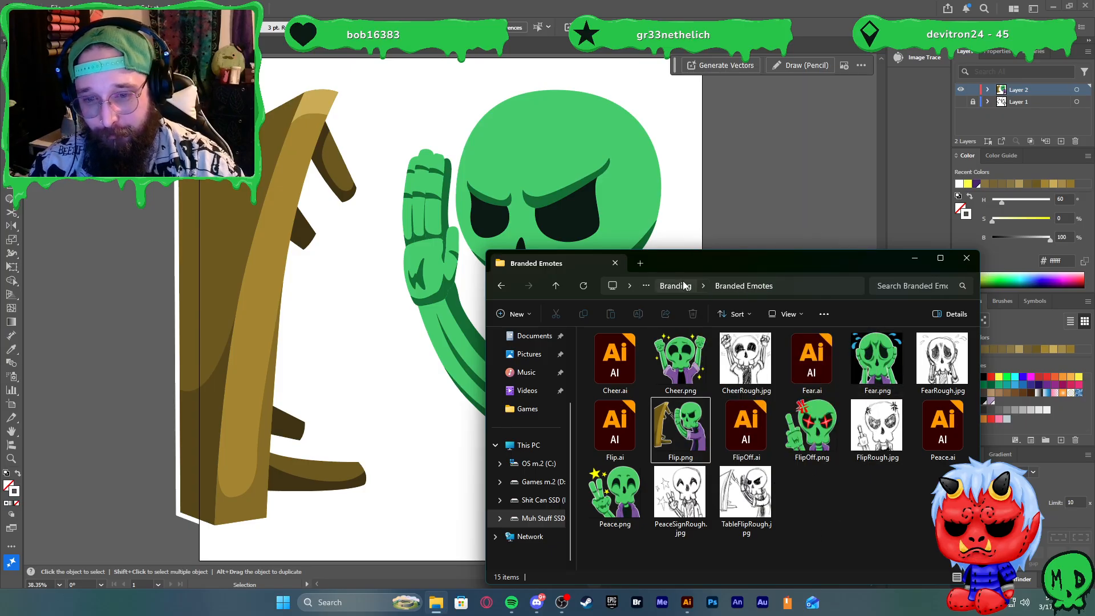
click(755, 219)
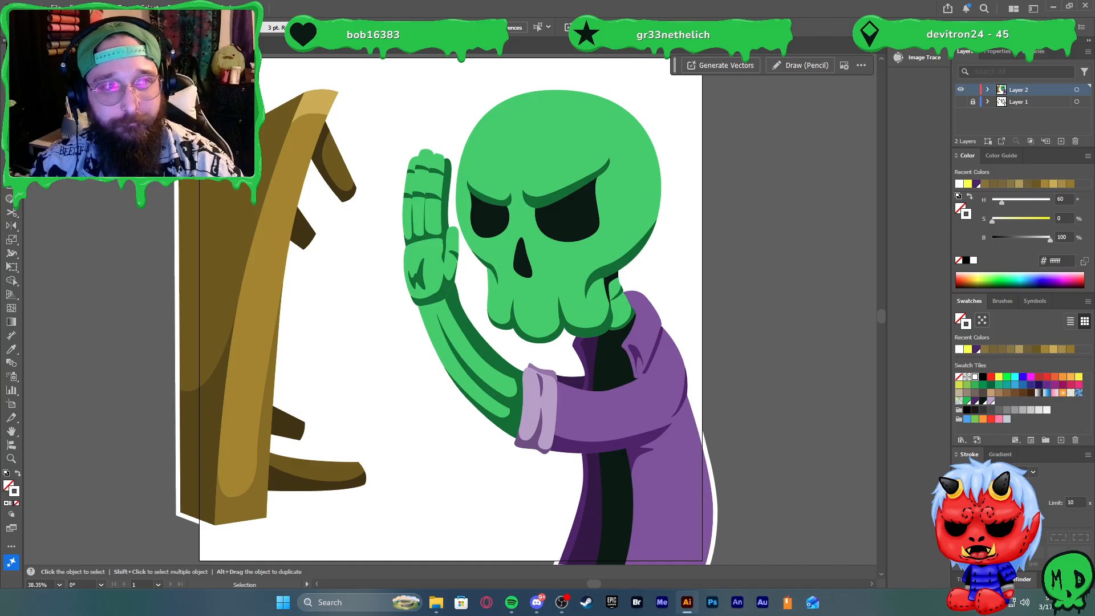
Switch to the Opera browser and look through the WKD Blue product page's photos and description
click(487, 602)
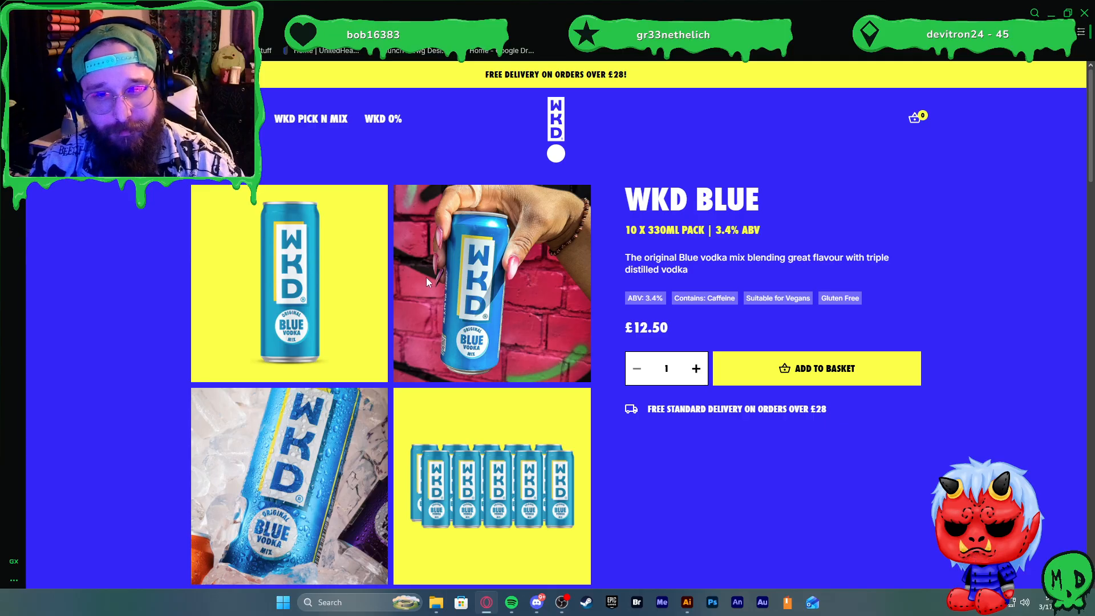
scroll(409, 269, down, 1)
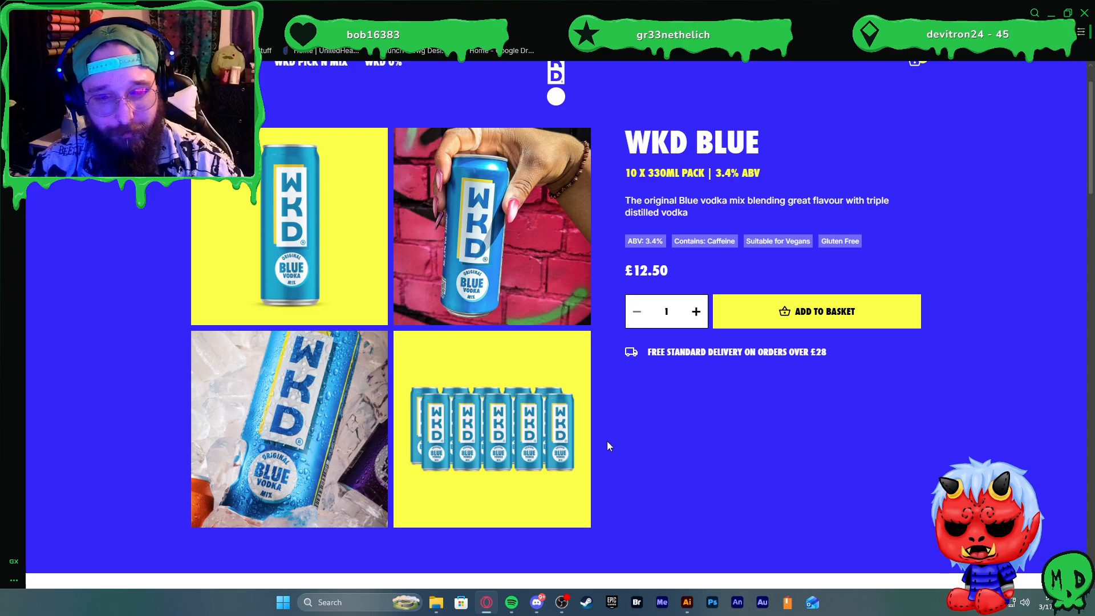
scroll(614, 436, down, 9)
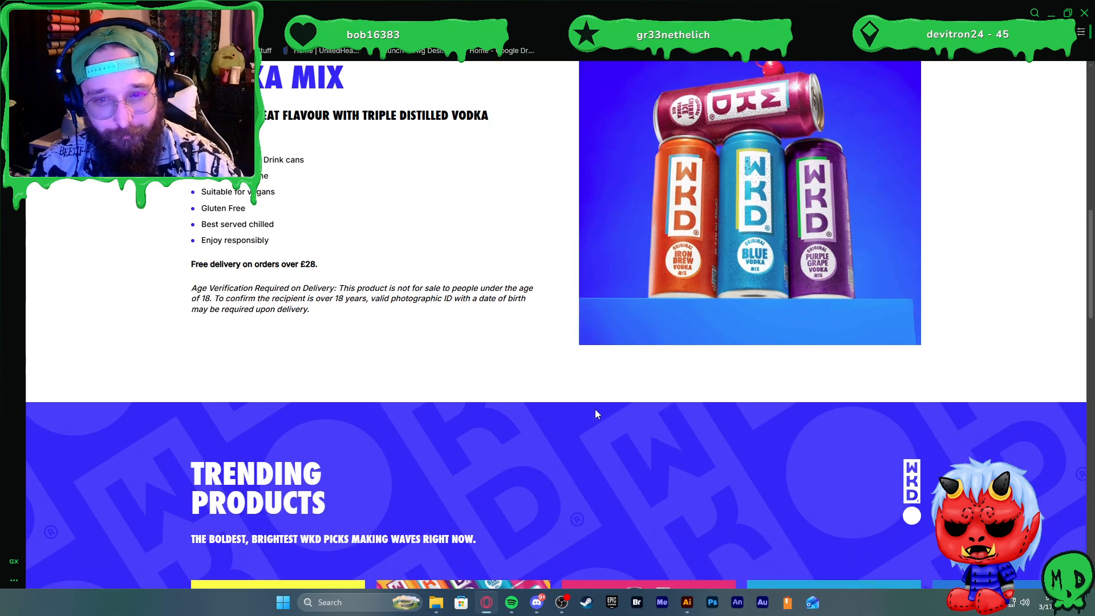
scroll(607, 419, up, 7)
scroll(602, 421, up, 2)
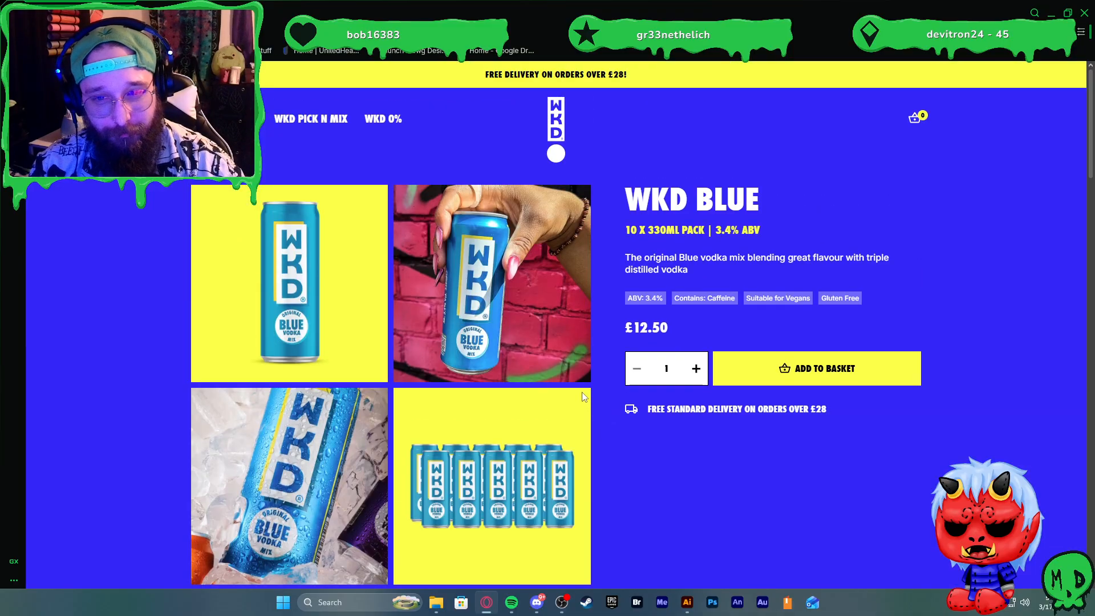
scroll(583, 395, down, 1)
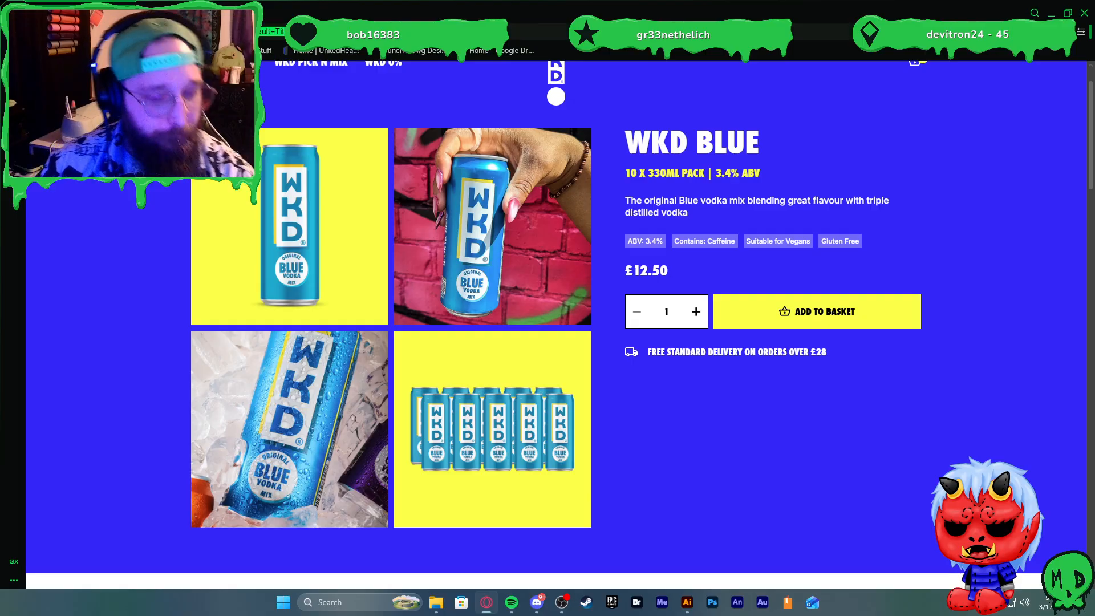
Search the web for images of WKD glass bottles, preview the WKD Blue 24 x 275 ml bottle and close the preview
text(wkd glass)
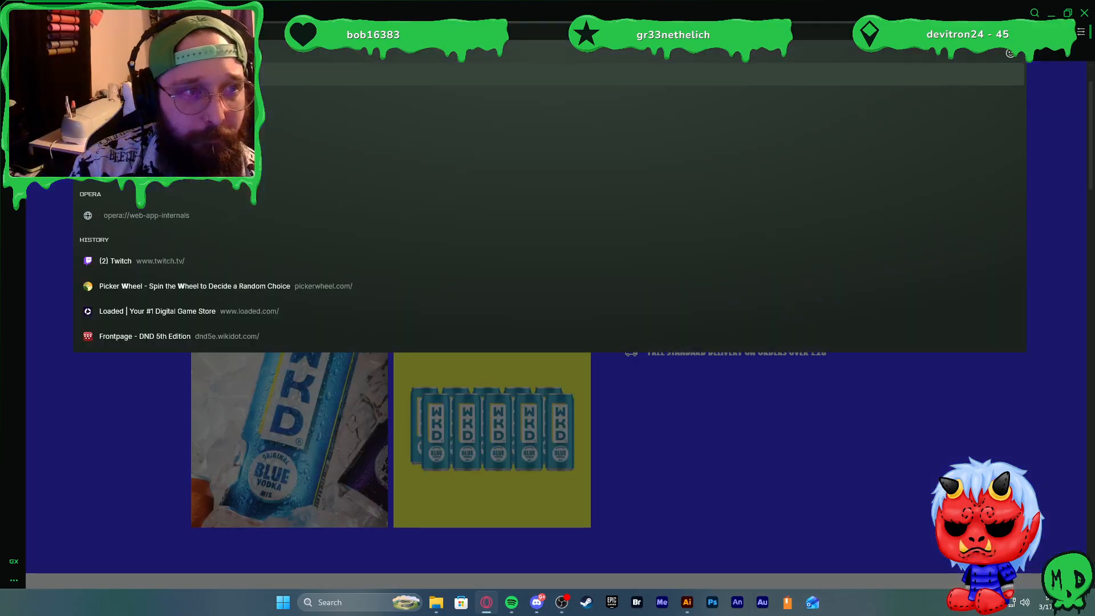
key(Return)
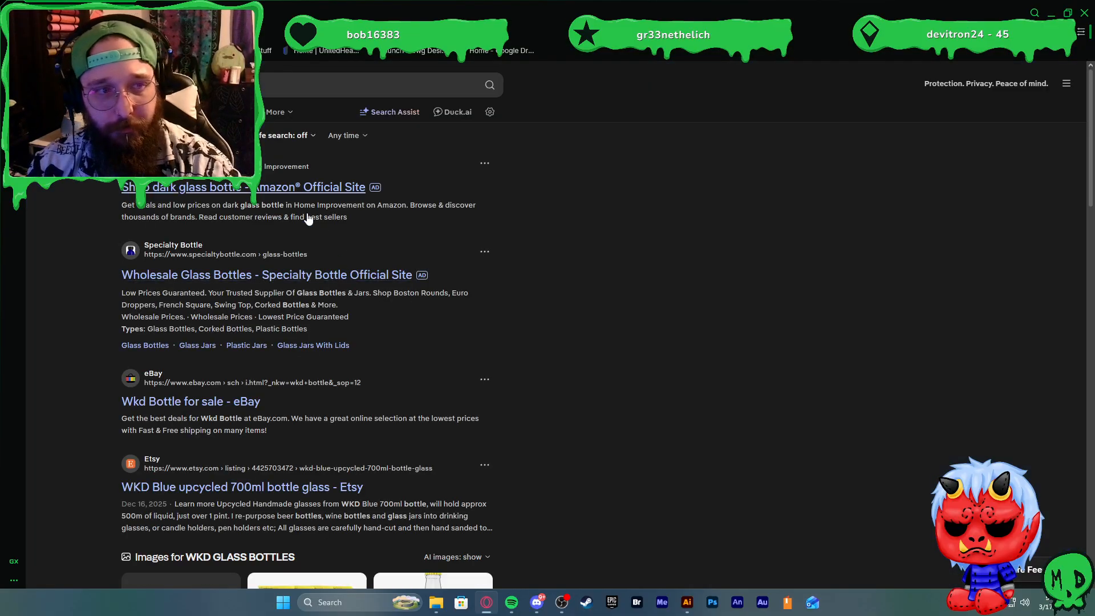
click(161, 112)
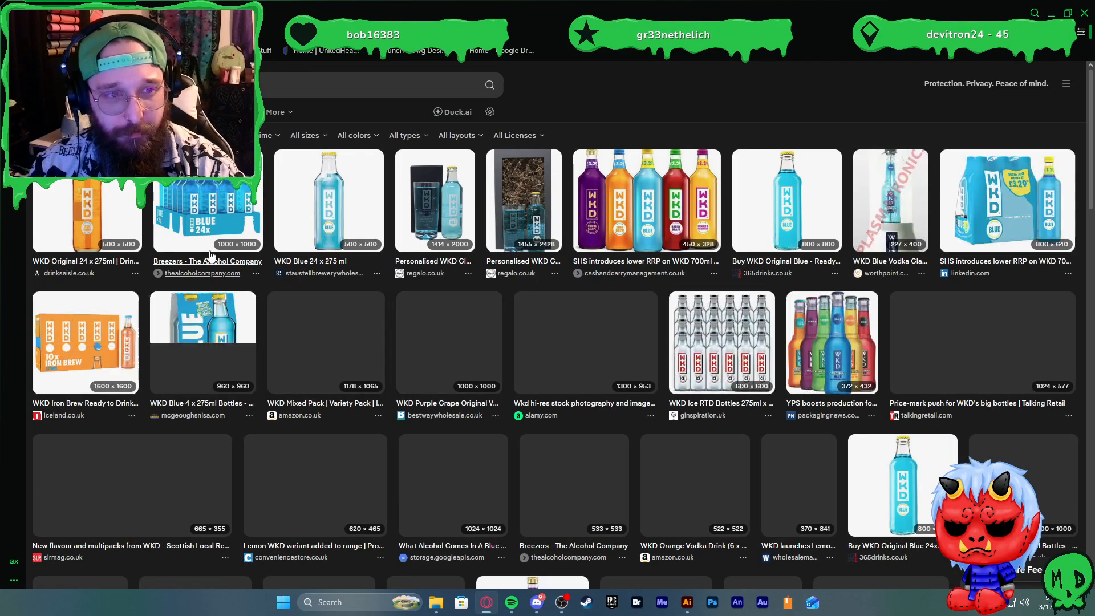
click(329, 200)
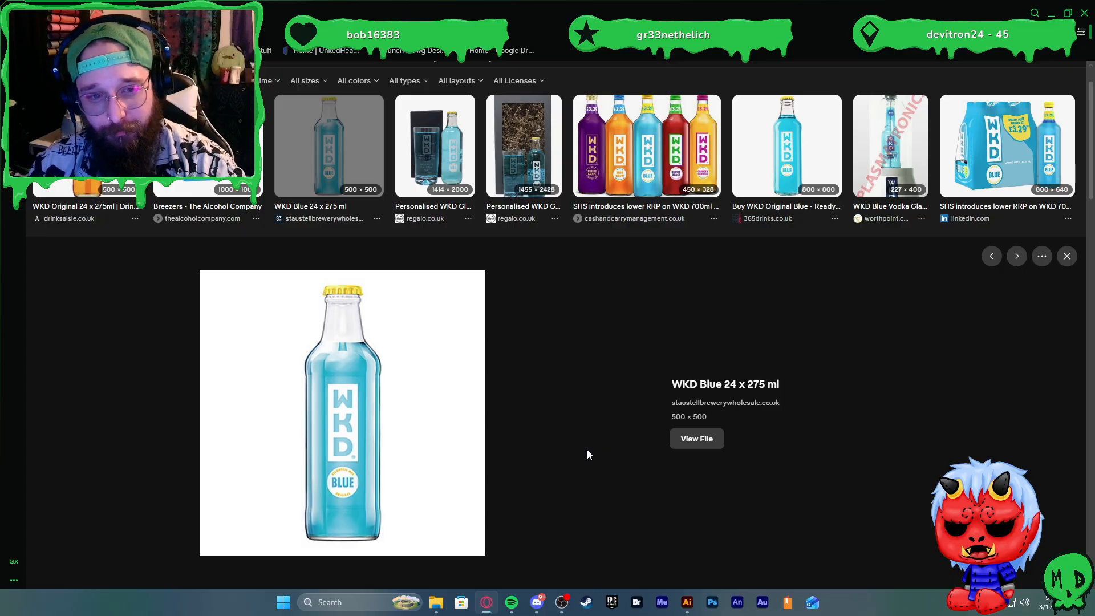
click(1067, 256)
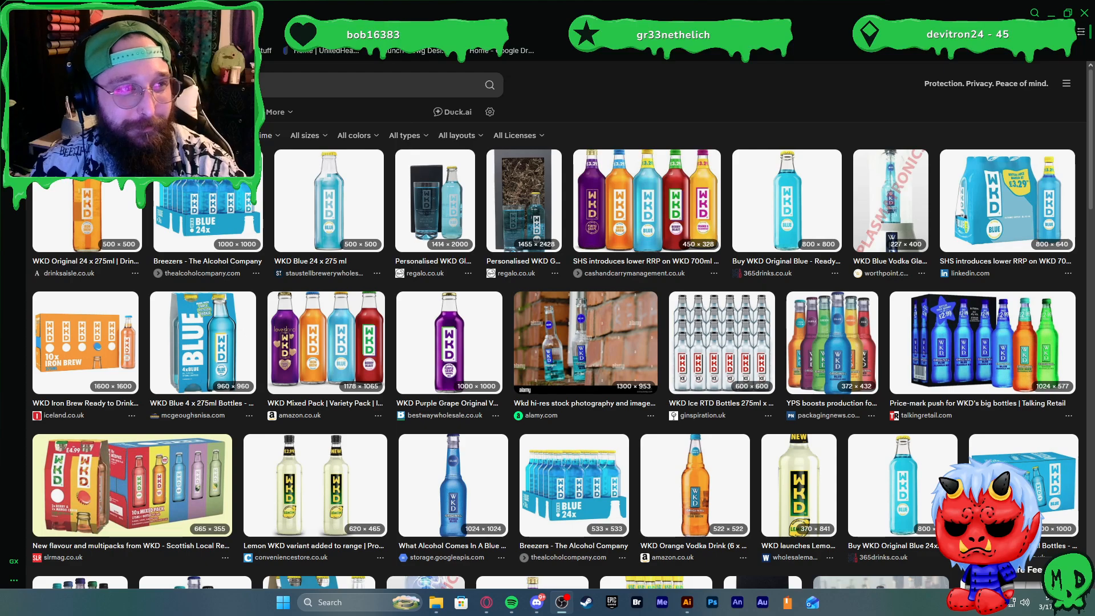
Open a page from the bookmarks folder and move it to the other screen
click(246, 51)
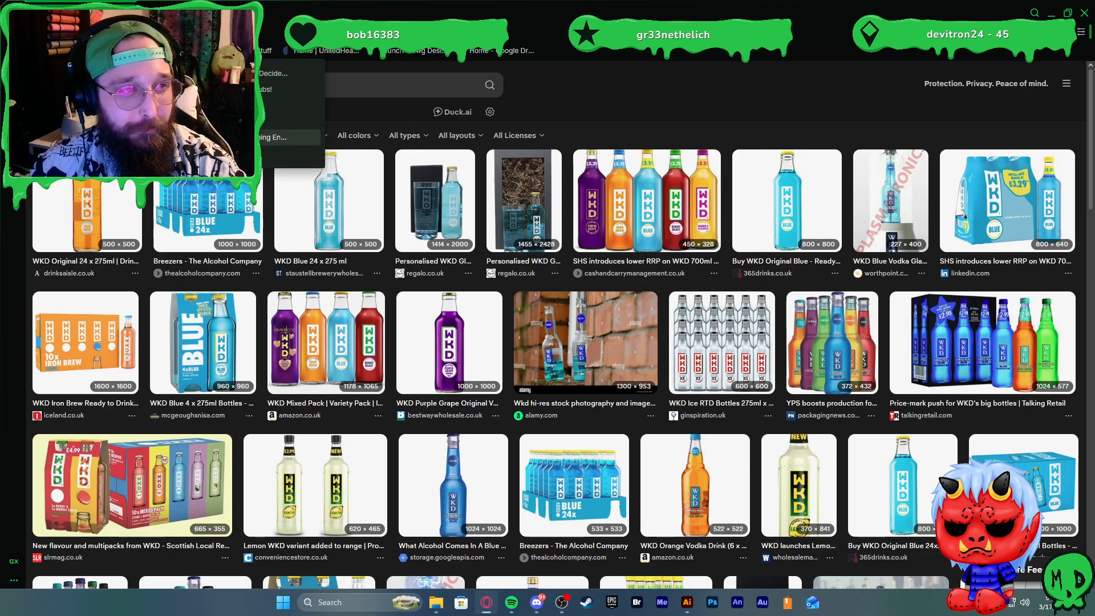
click(245, 105)
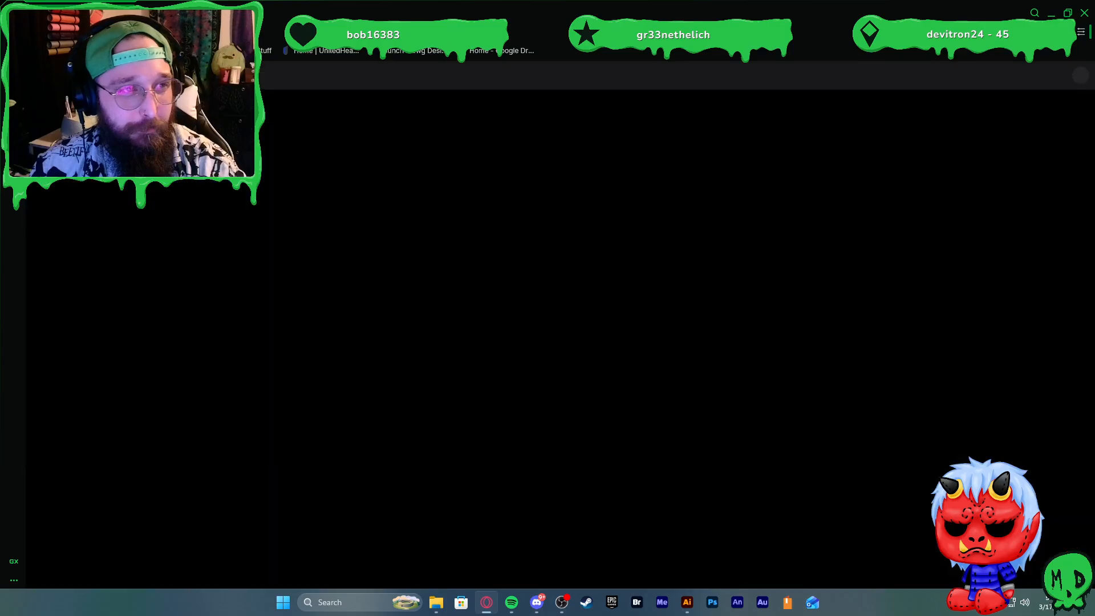
drag(308, 11, 1094, 137)
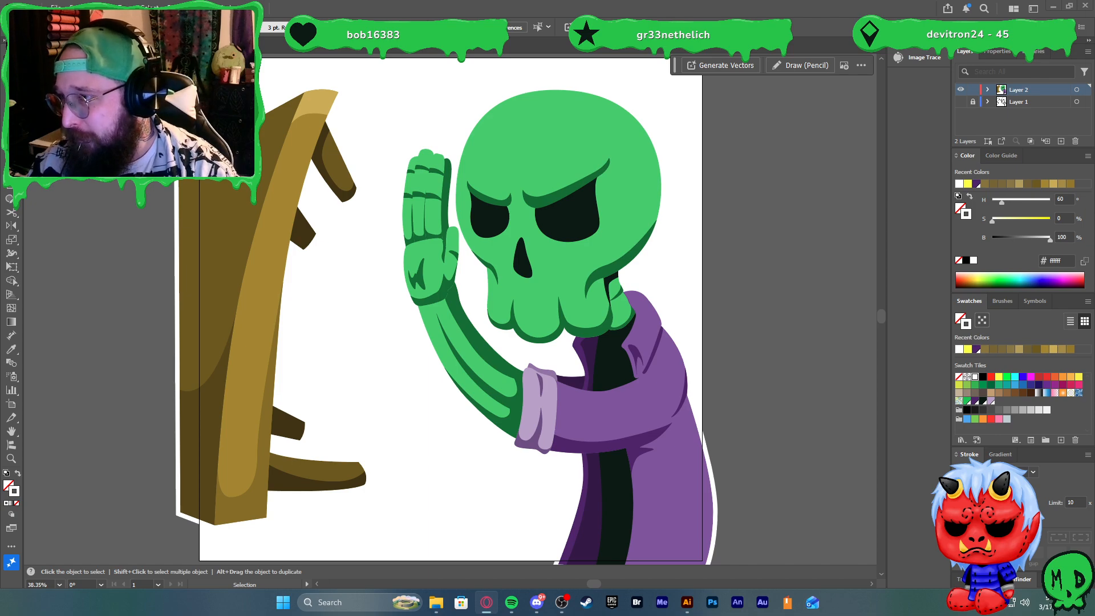
Return to Illustrator and export the artboard again as Flip.png at Medium (150 ppi) resolution with a transparent background
click(762, 190)
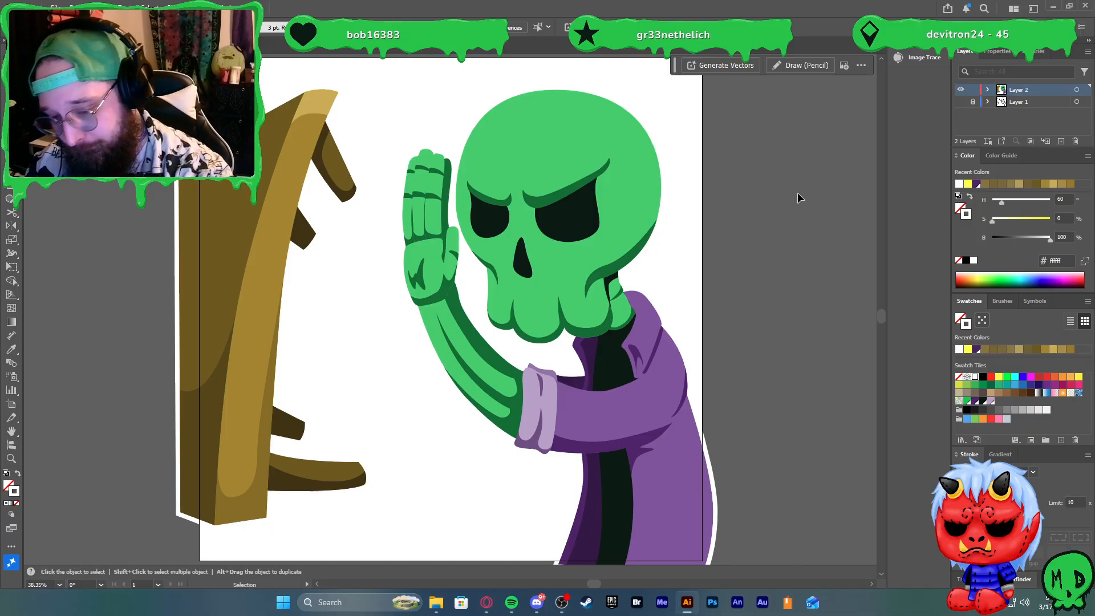
key(ctrl+shift+e)
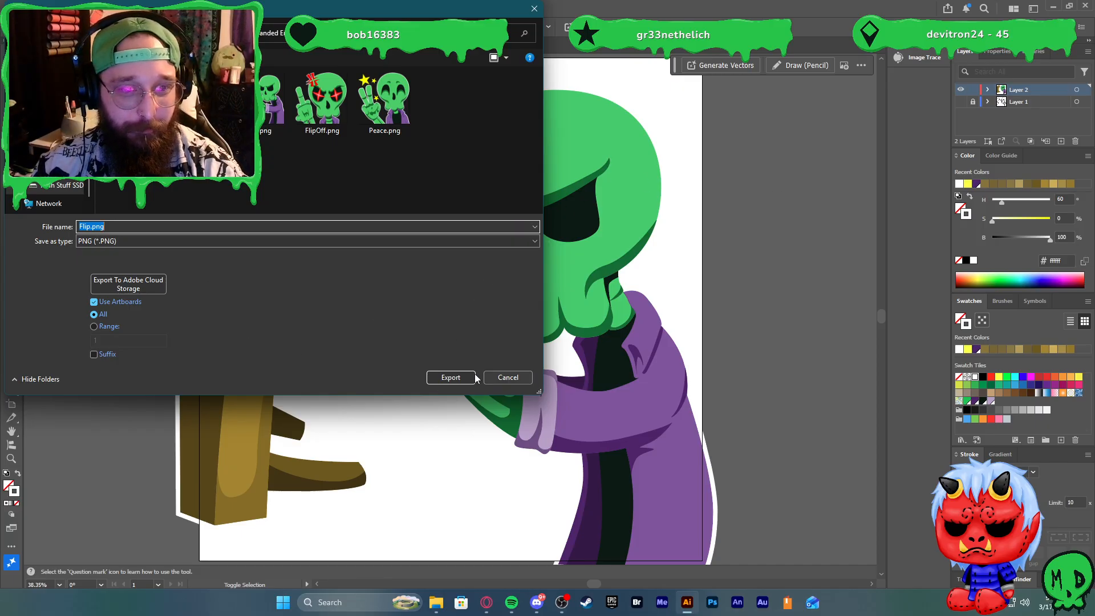
click(456, 377)
click(567, 296)
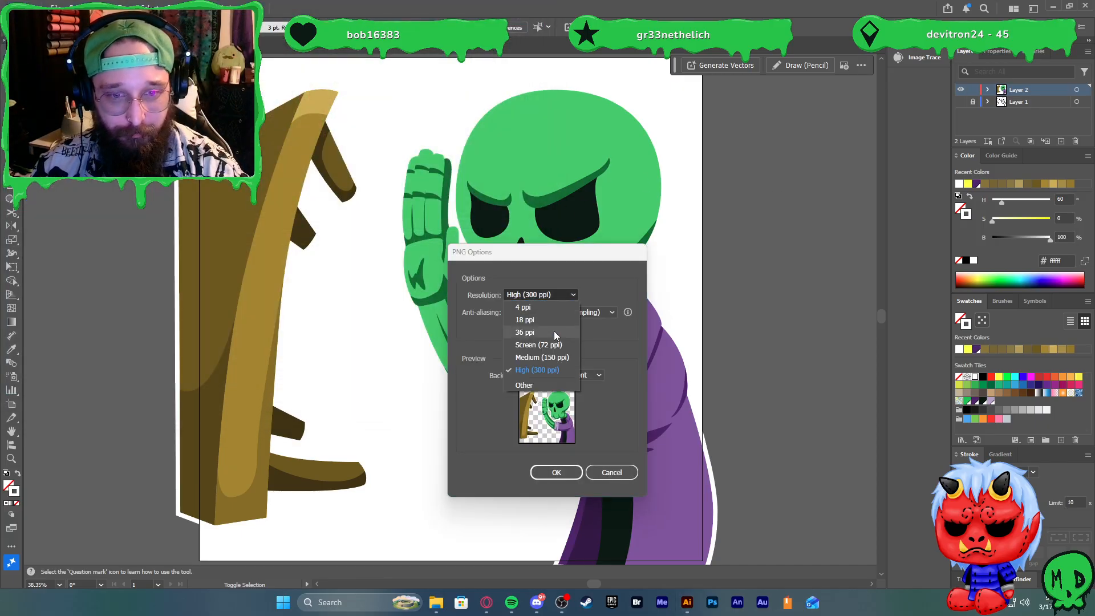
click(554, 356)
click(577, 471)
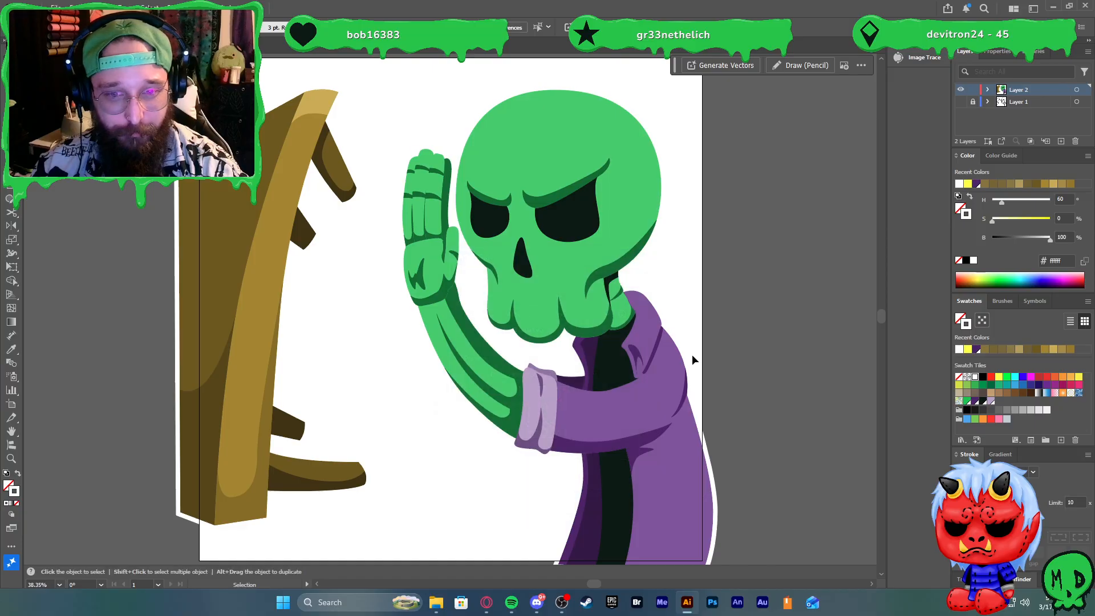